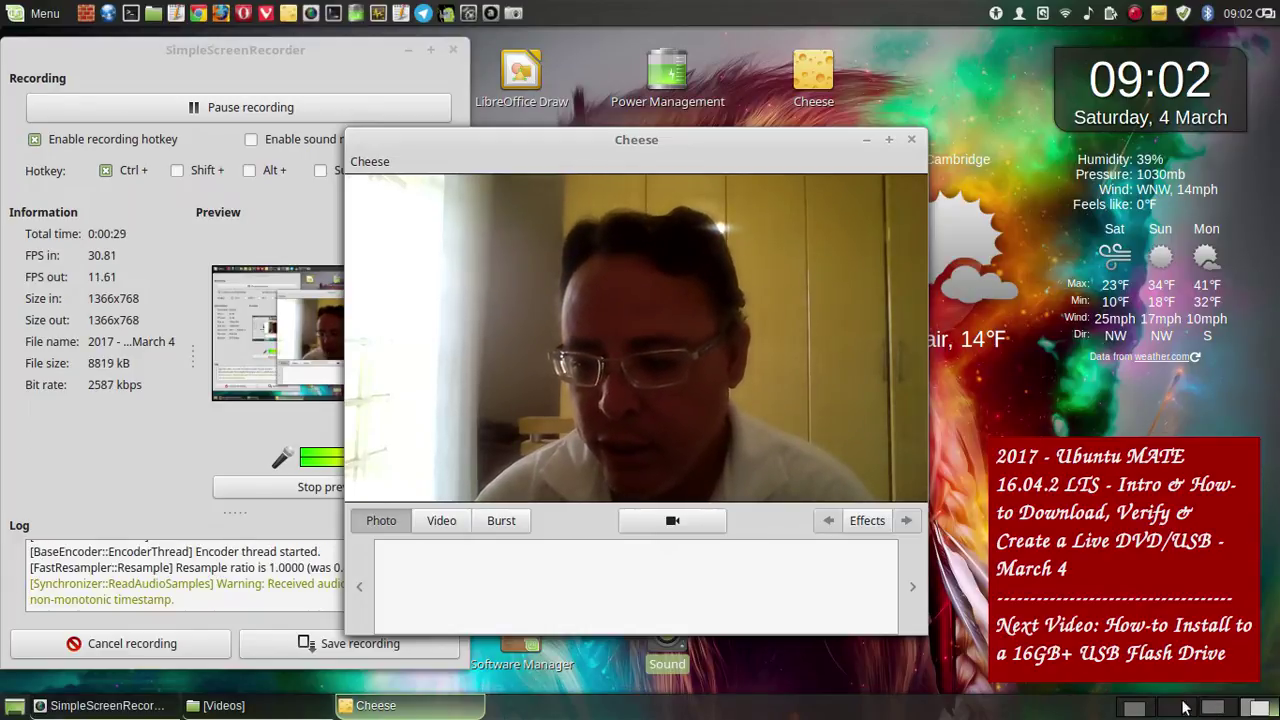
- Check the music player's volume control, then move the webcam window slightly left
{"action": "left_click", "coordinate": [1207, 710]}
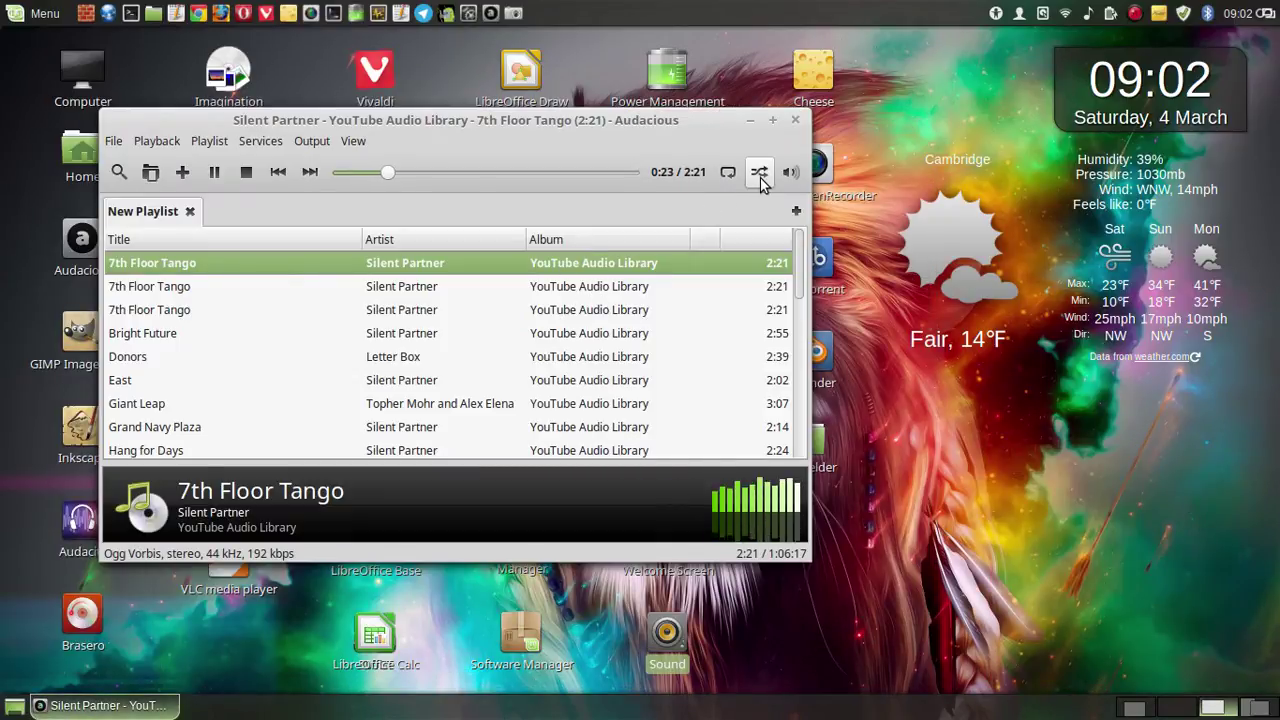
{"action": "left_click", "coordinate": [790, 172]}
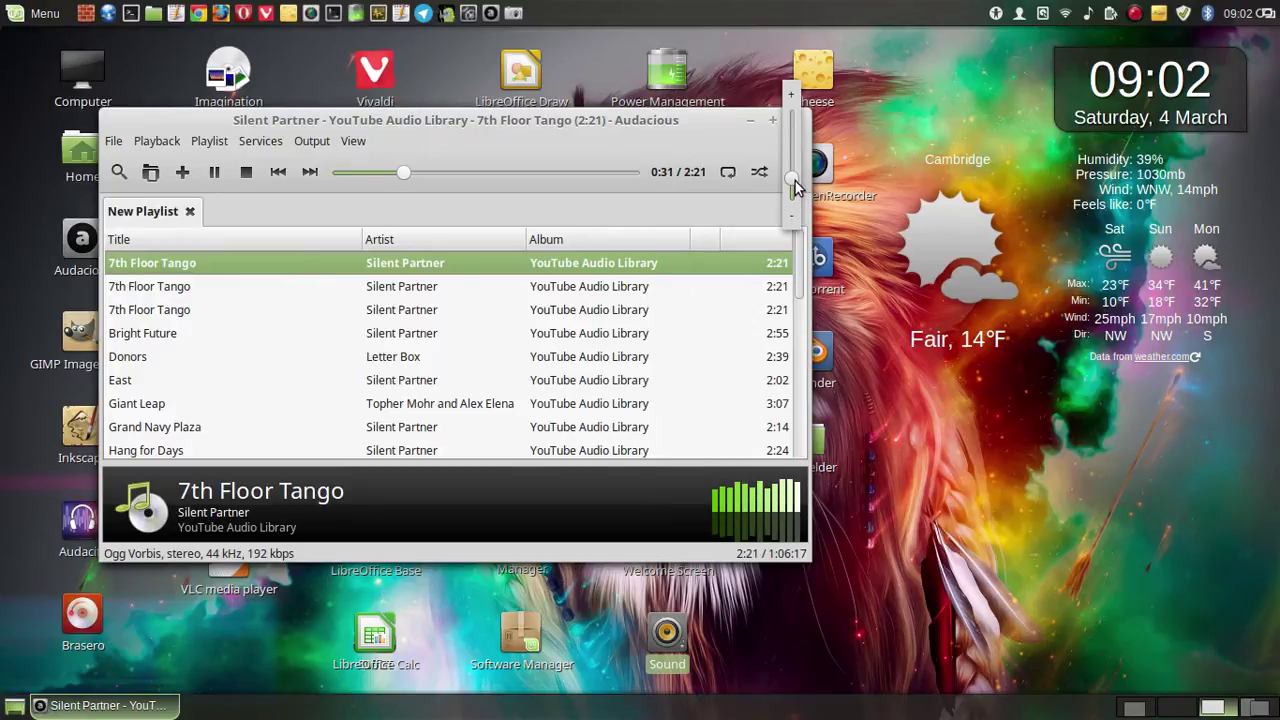
{"action": "left_click", "coordinate": [1268, 710]}
{"action": "left_click", "coordinate": [1262, 708]}
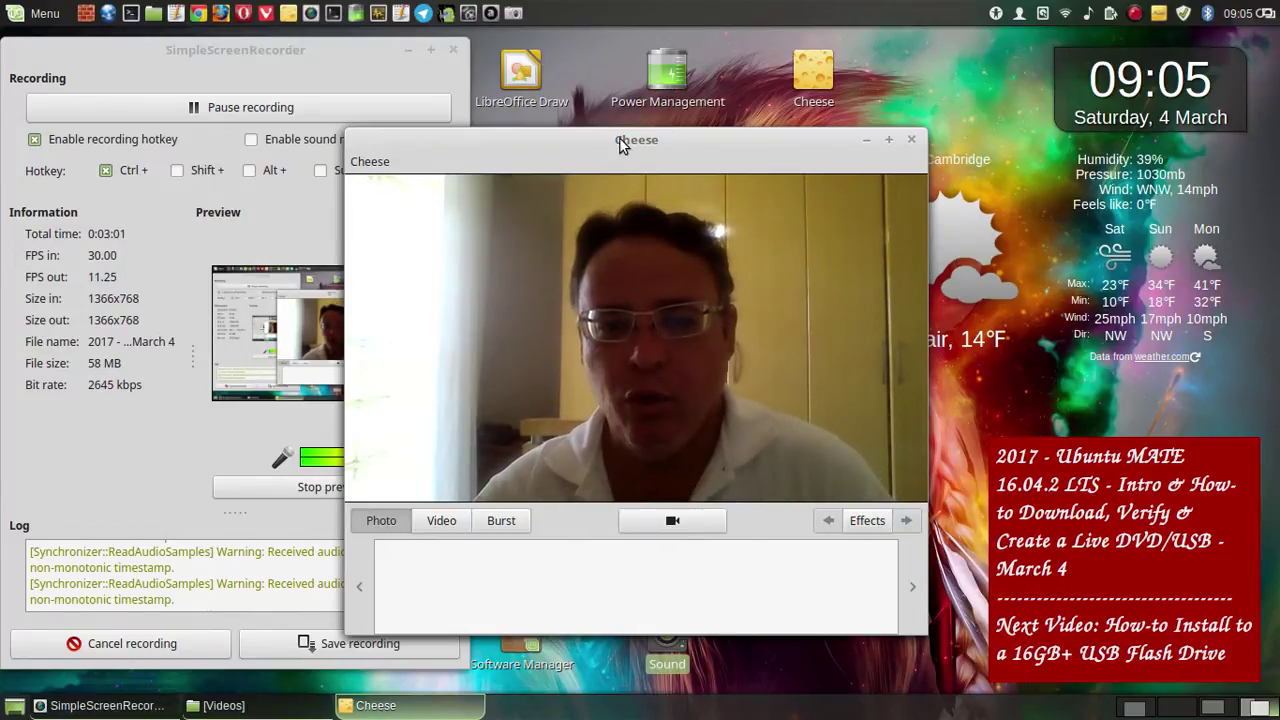
{"action": "left_click_drag", "start_coordinate": [609, 140], "coordinate": [553, 142]}
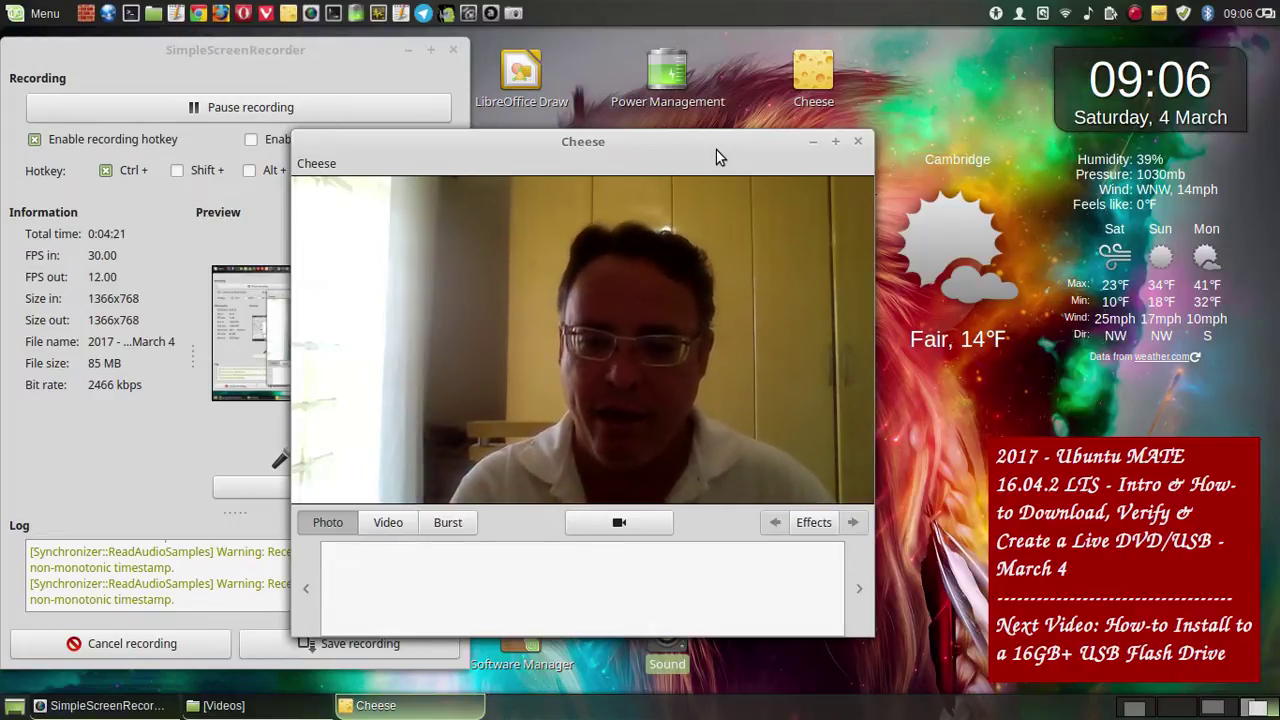
- Switch to the notes workspace and scroll through the Pluma download notes
{"action": "left_click", "coordinate": [1134, 708]}
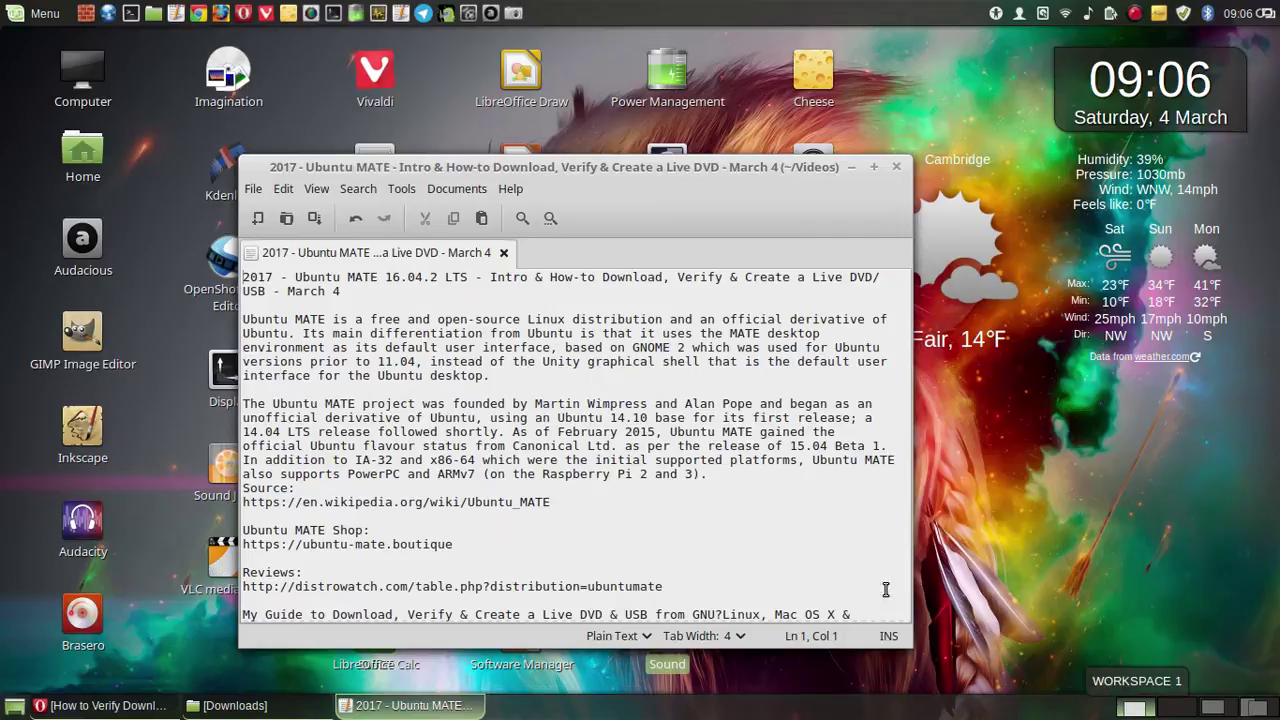
{"action": "scroll", "coordinate": [443, 365], "scroll_direction": "down", "scroll_amount": 5}
{"action": "scroll", "coordinate": [506, 375], "scroll_direction": "up", "scroll_amount": 5}
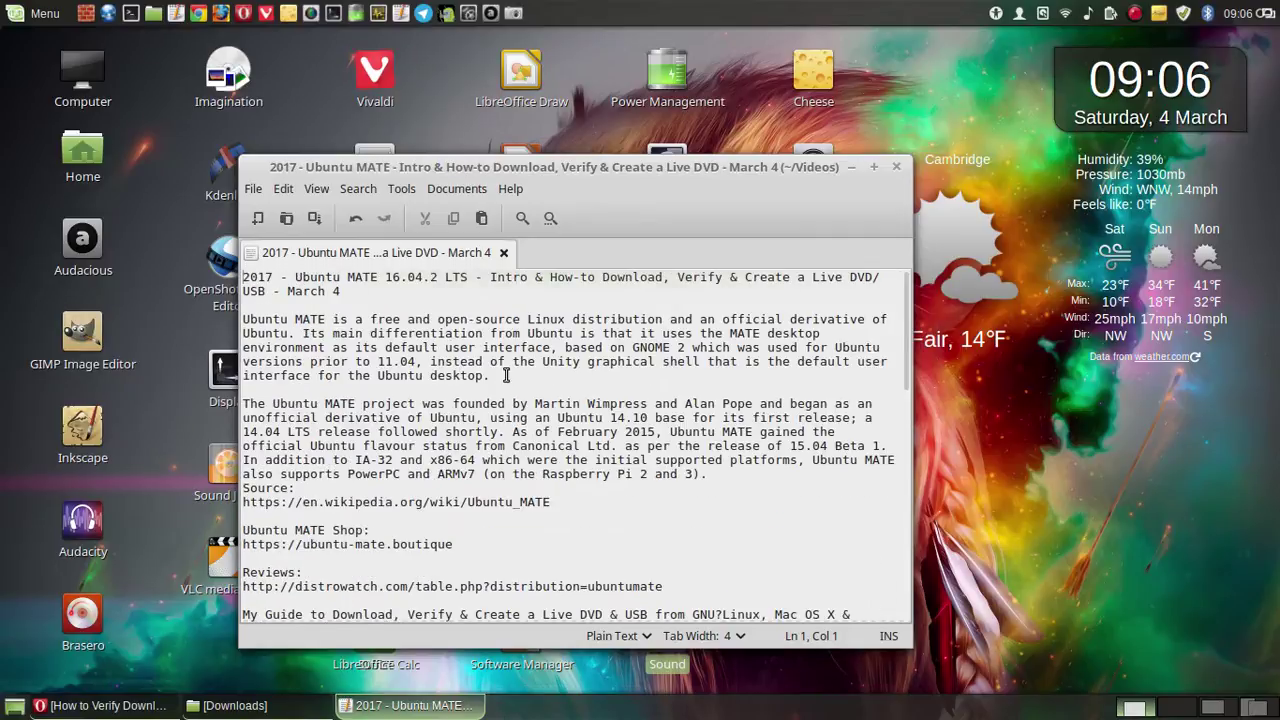
{"action": "scroll", "coordinate": [490, 376], "scroll_direction": "down", "scroll_amount": 13}
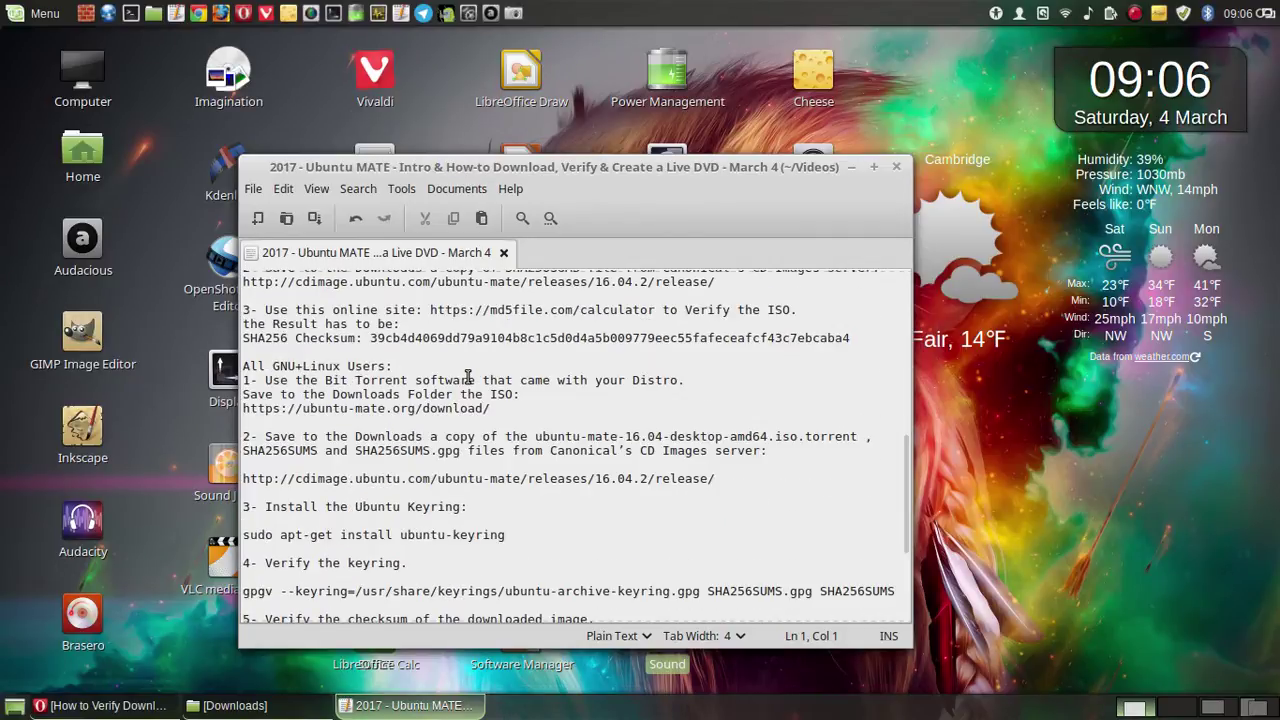
{"action": "scroll", "coordinate": [270, 380], "scroll_direction": "up", "scroll_amount": 2}
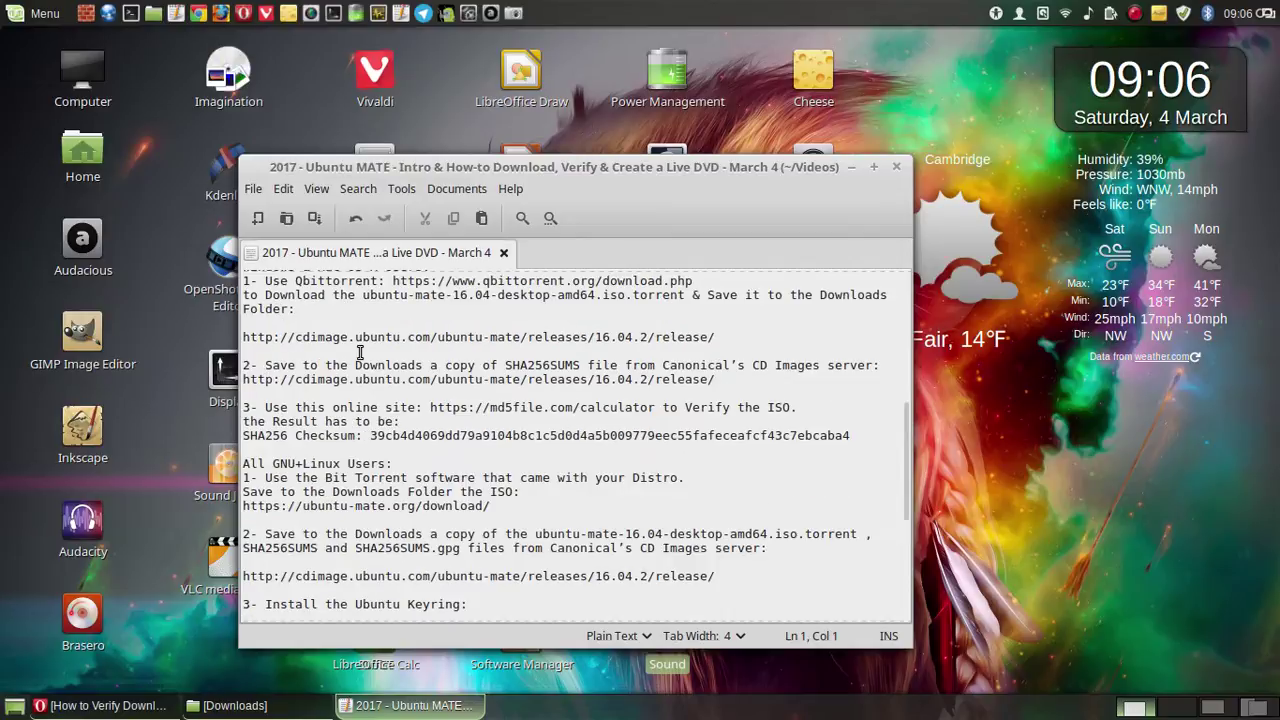
{"action": "scroll", "coordinate": [648, 380], "scroll_direction": "up", "scroll_amount": 4}
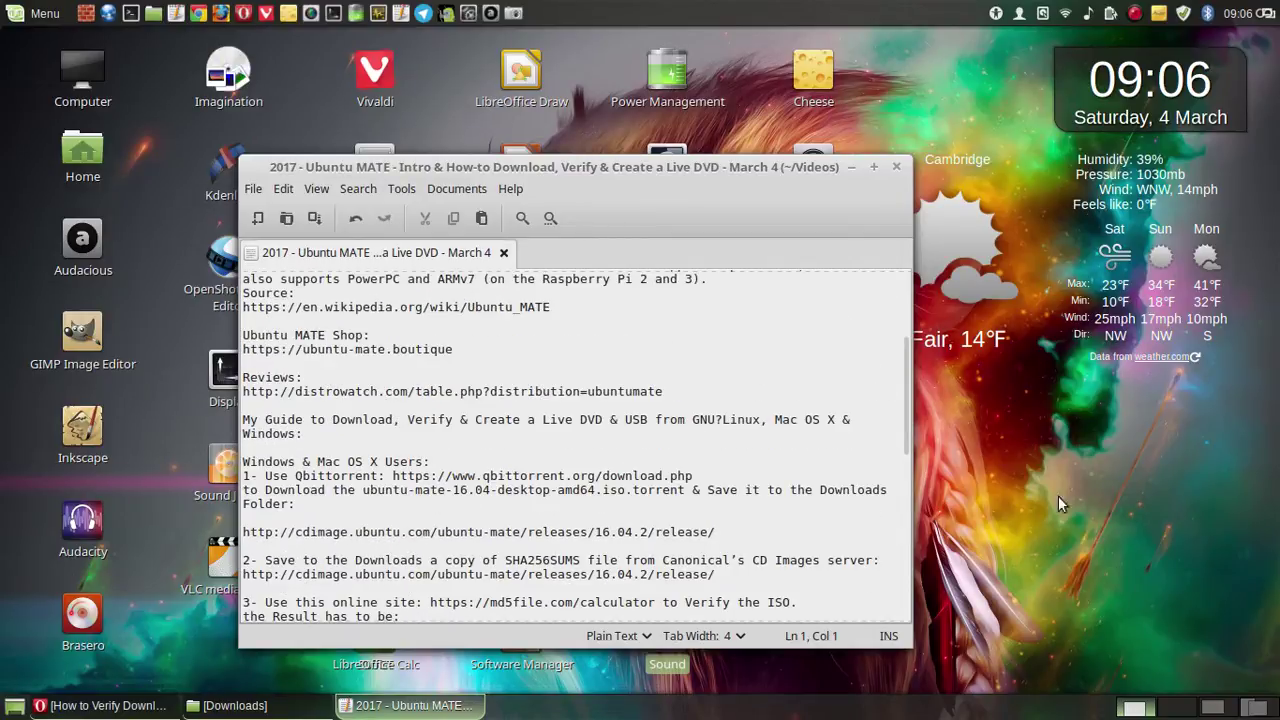
- Show the screen recorder and the video-title sticky note, and move the notes editor up-left
{"action": "left_click", "coordinate": [1136, 12]}
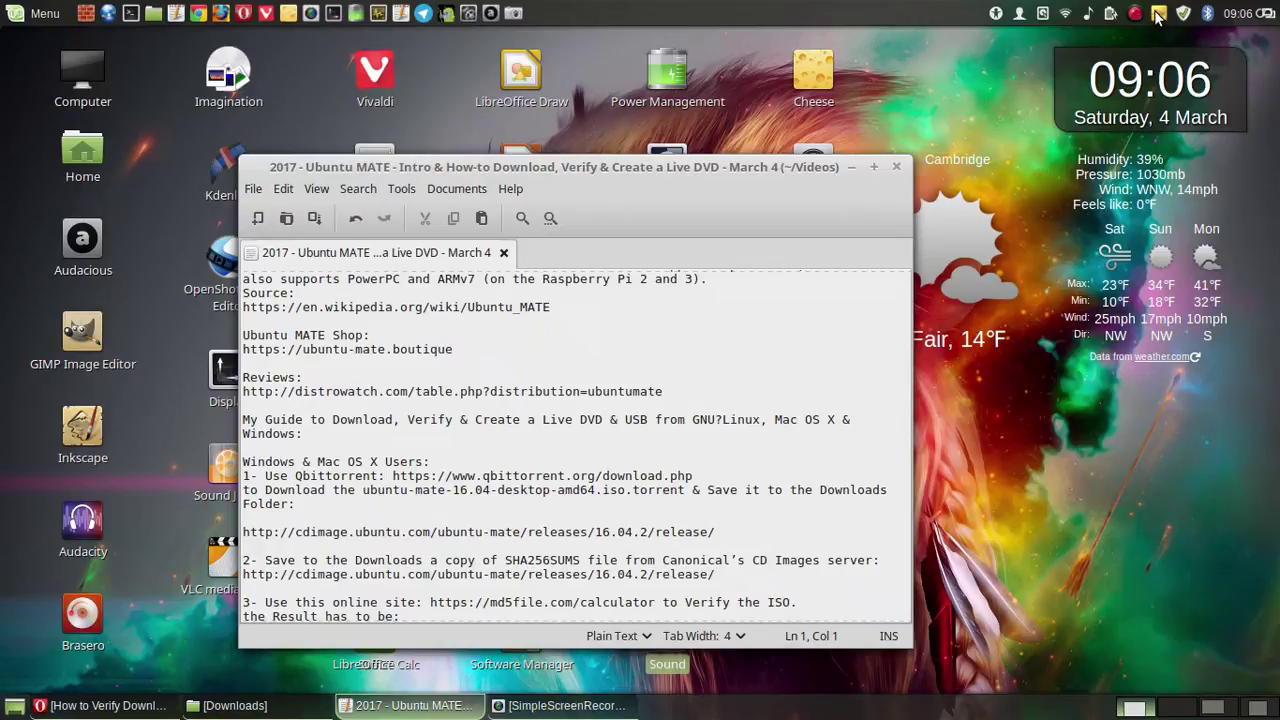
{"action": "left_click", "coordinate": [1158, 14]}
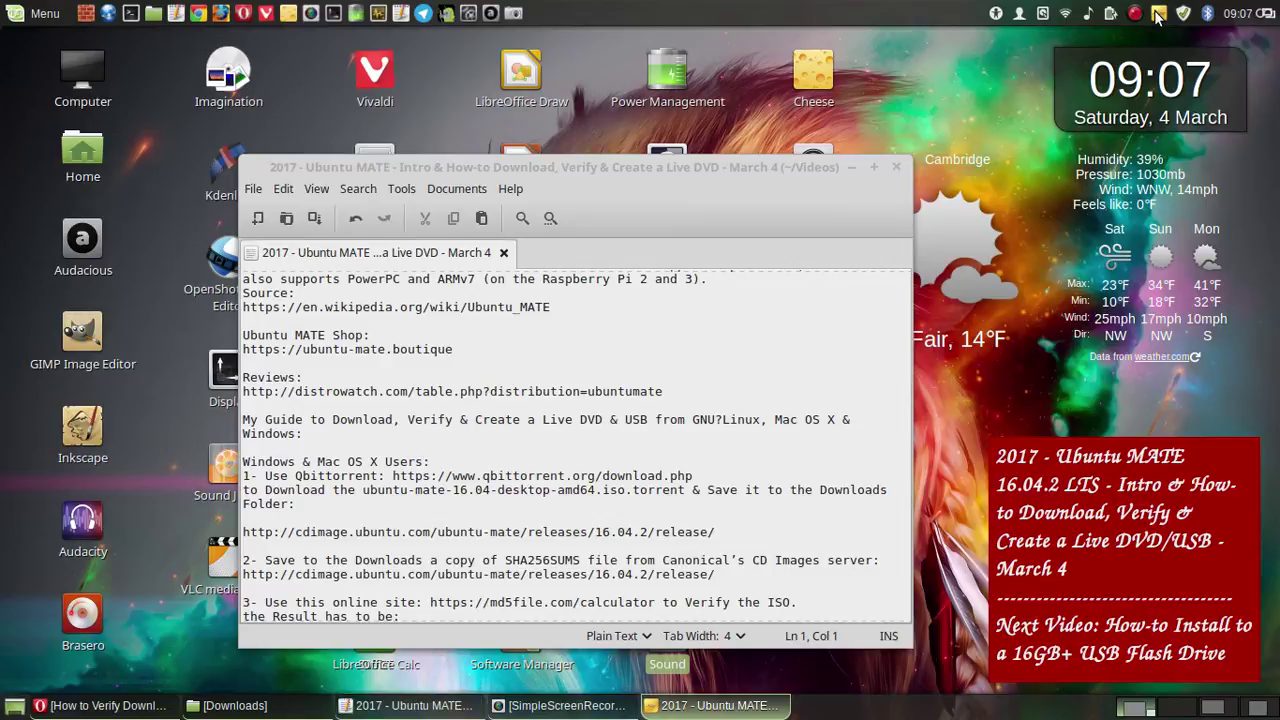
{"action": "scroll", "coordinate": [520, 380], "scroll_direction": "up", "scroll_amount": 2}
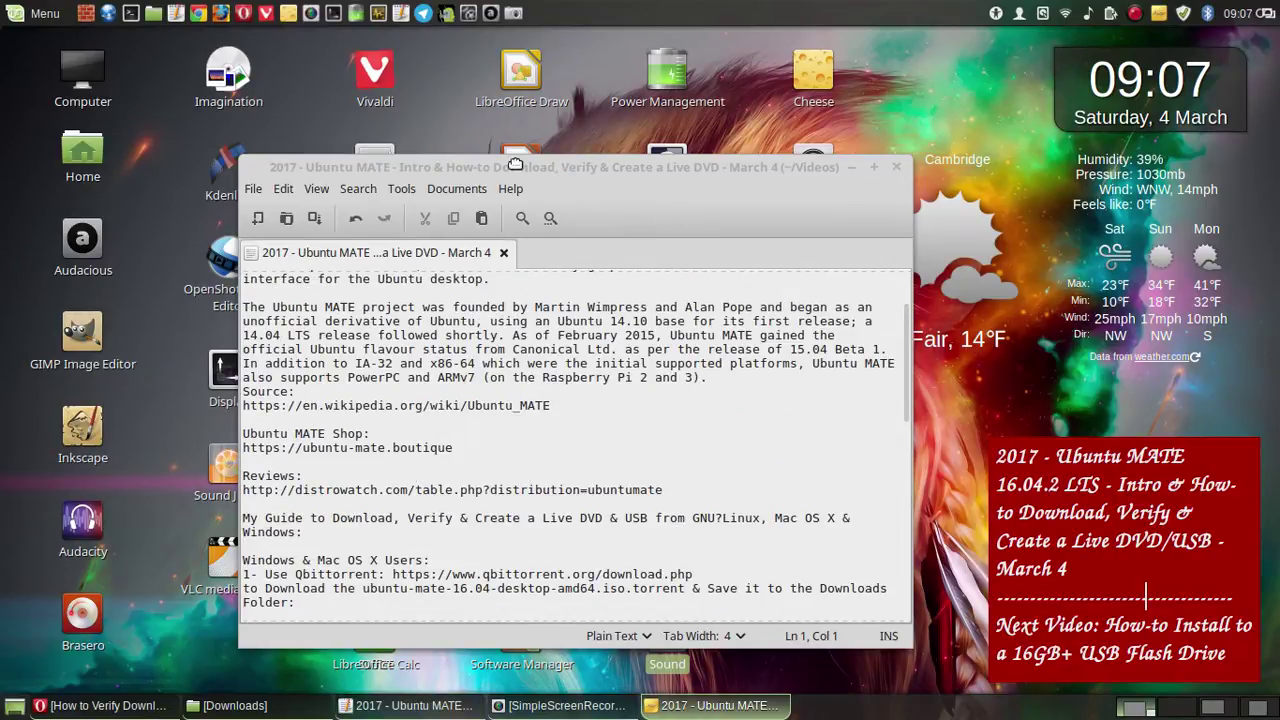
{"action": "left_click_drag", "start_coordinate": [502, 166], "coordinate": [388, 136]}
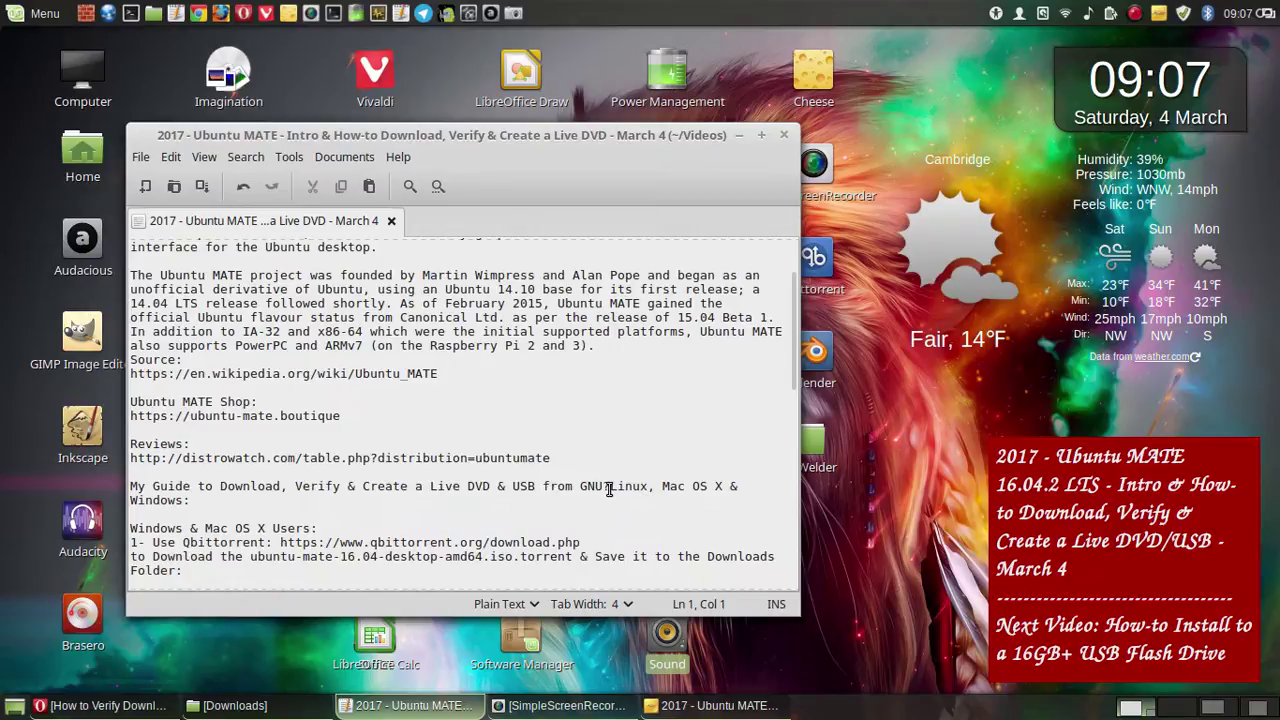
- Change 'GNU?Linux' to 'GNU+Linux' in the guide line
{"action": "left_click", "coordinate": [619, 456]}
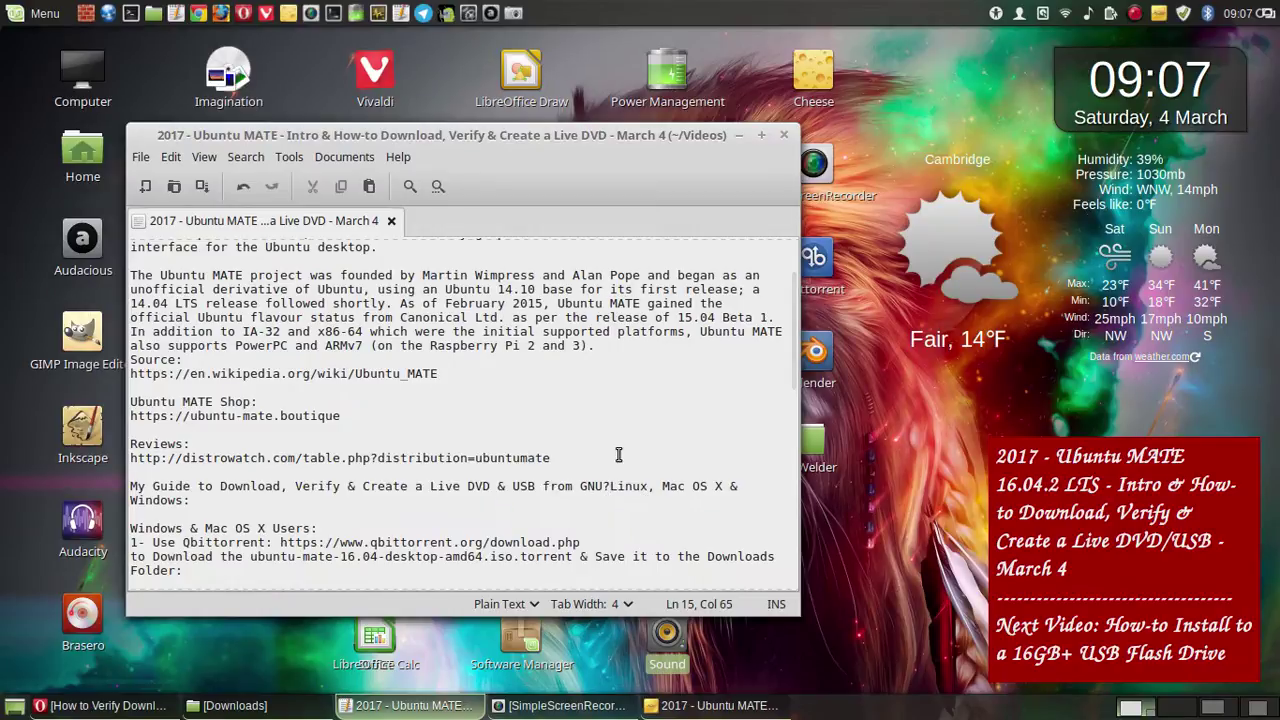
{"action": "key", "text": "BackSpace"}
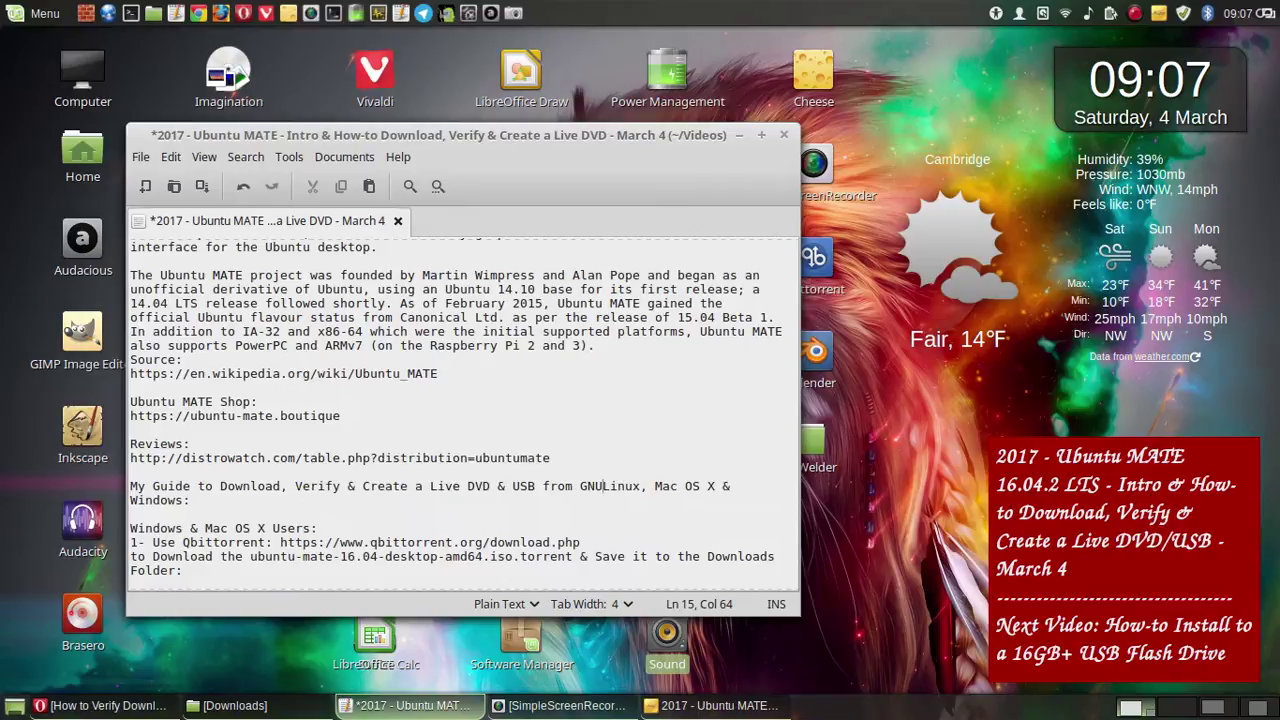
{"action": "type", "text": "="}
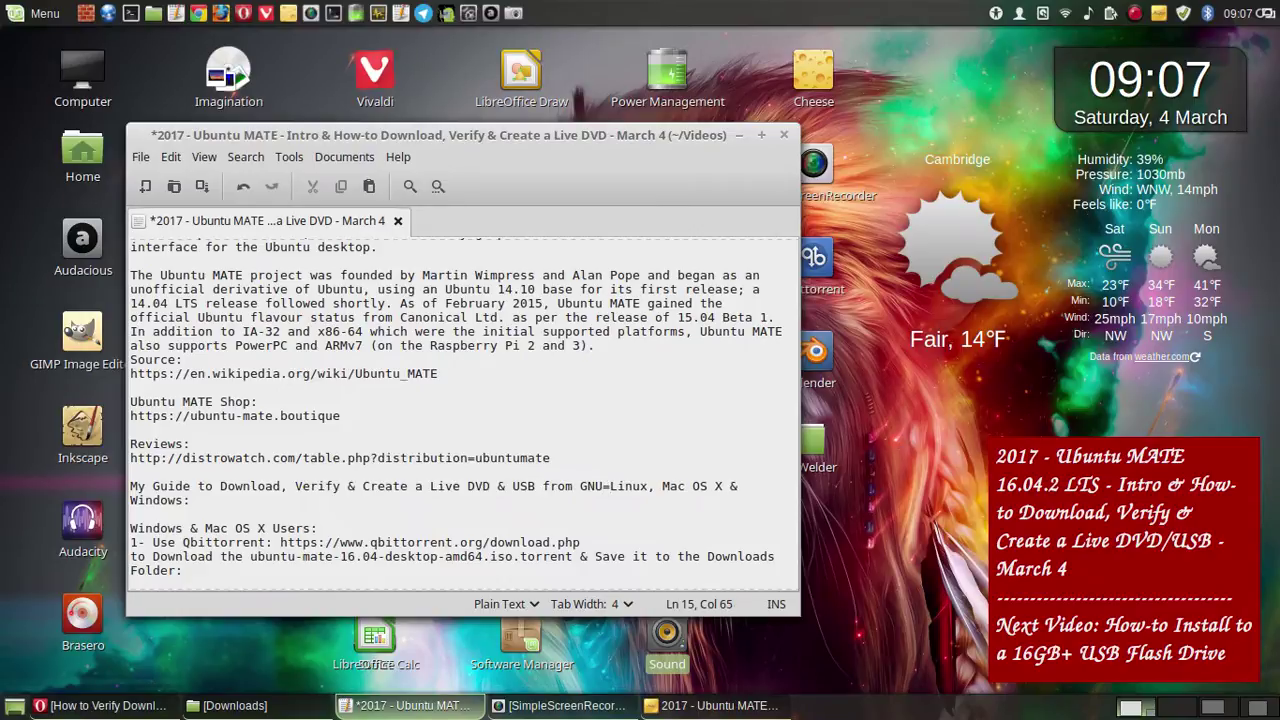
{"action": "key", "text": "BackSpace"}
{"action": "type", "text": "+"}
- Insert 'Google Chrome OS,' after Linux, then switch to the Audacious workspace
{"action": "left_click", "coordinate": [659, 485]}
{"action": "type", "text": "Google "}
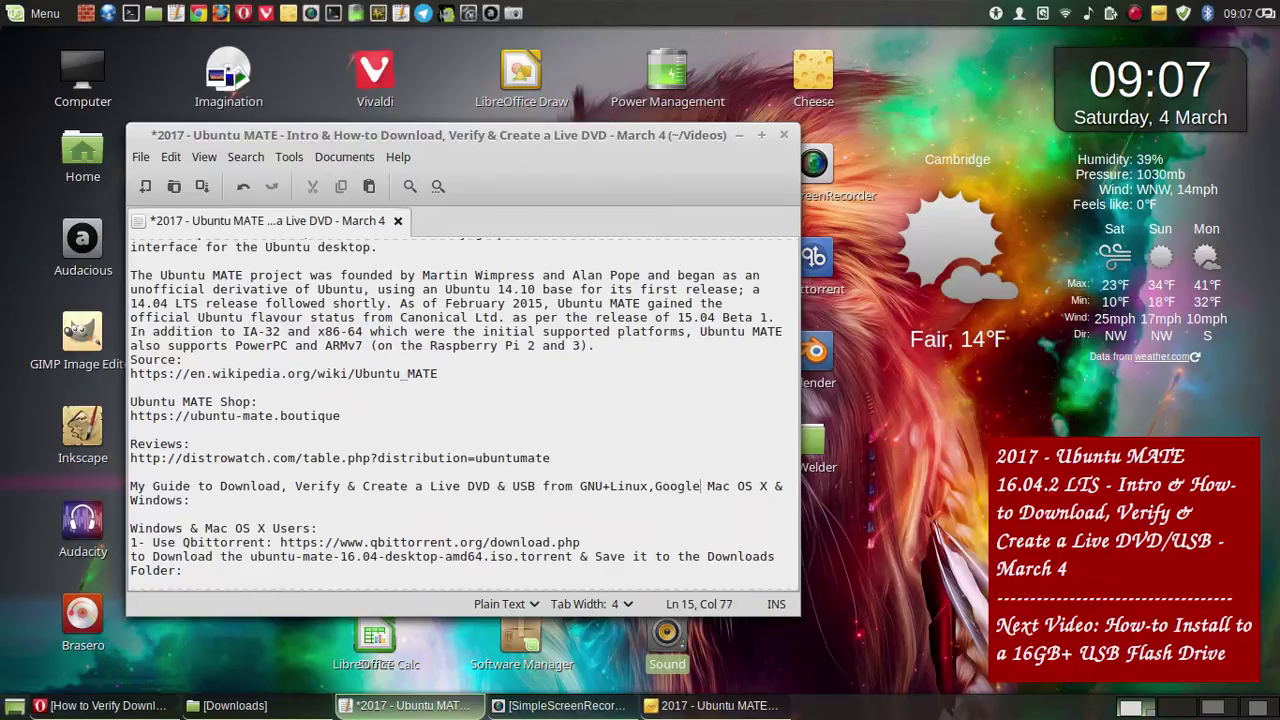
{"action": "type", "text": "Chrome"}
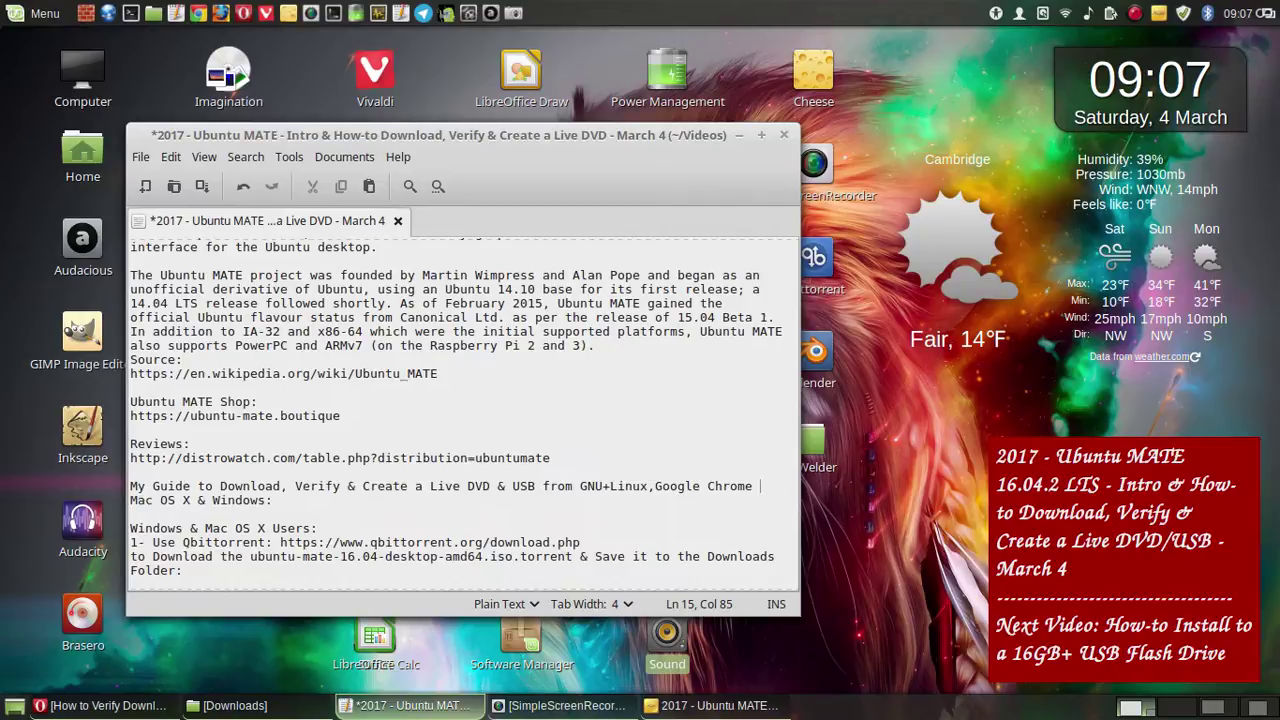
{"action": "type", "text": " OS,"}
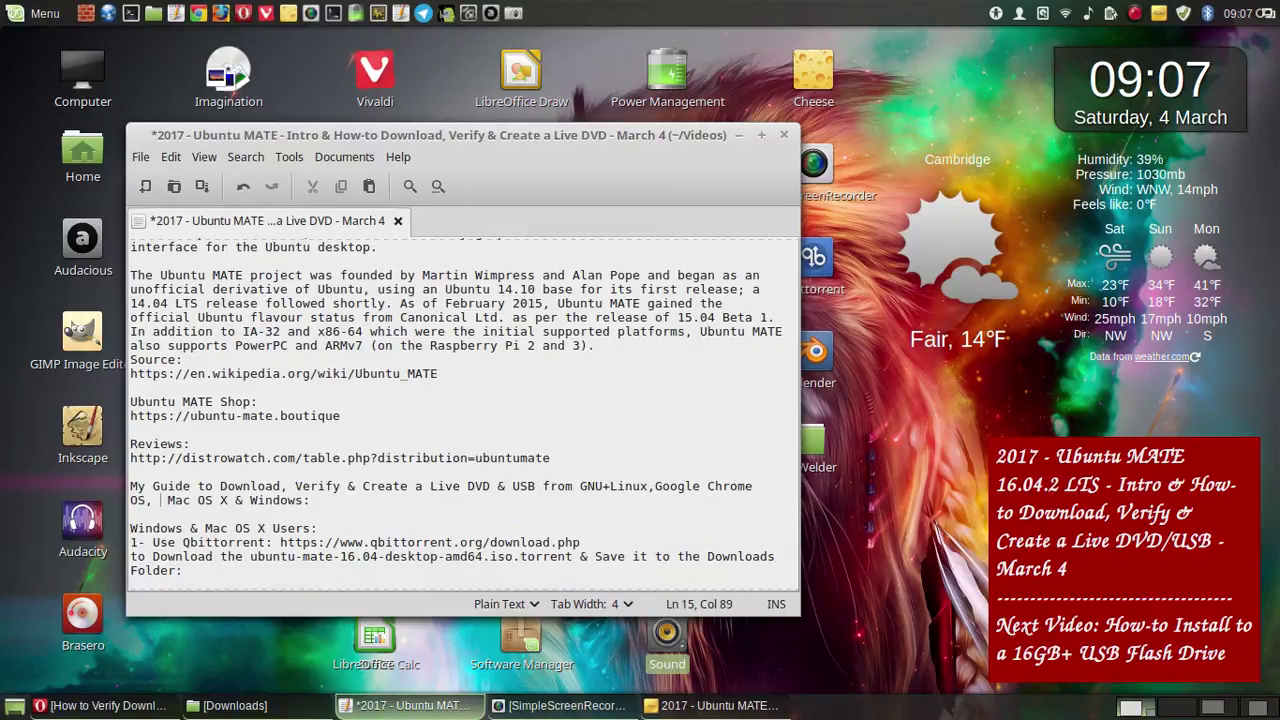
{"action": "key", "text": "BackSpace"}
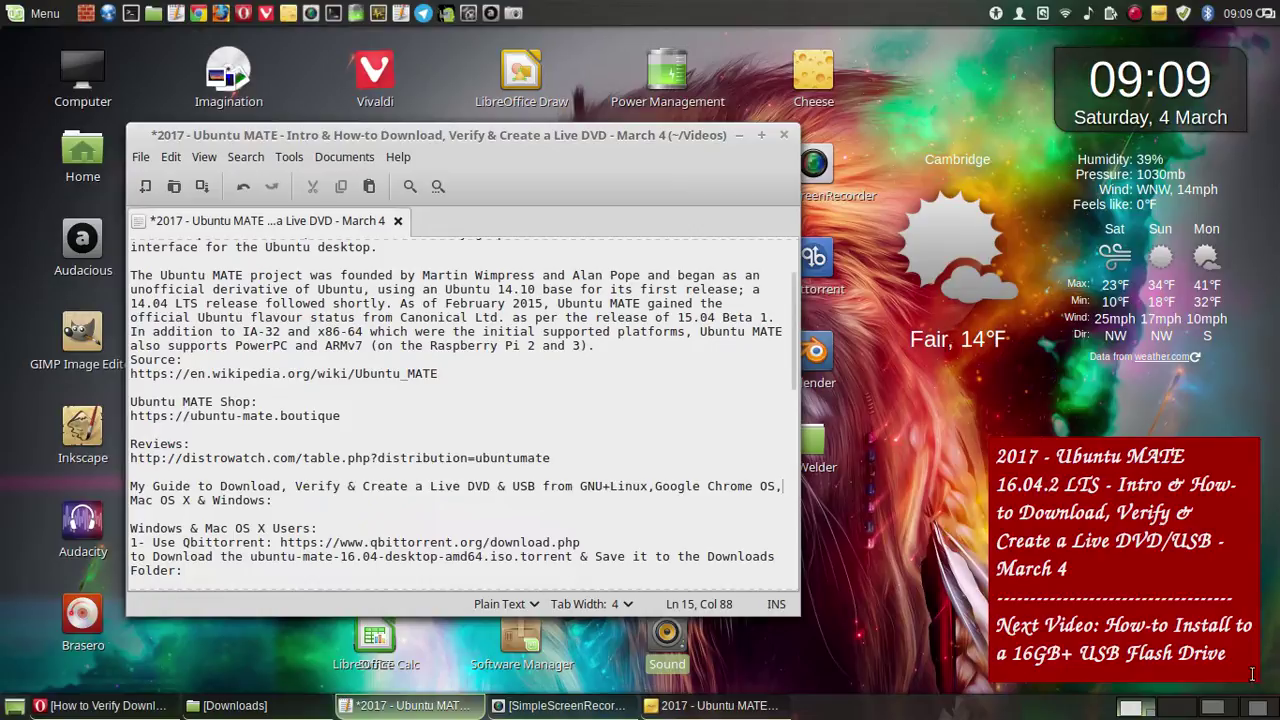
{"action": "left_click", "coordinate": [1226, 709]}
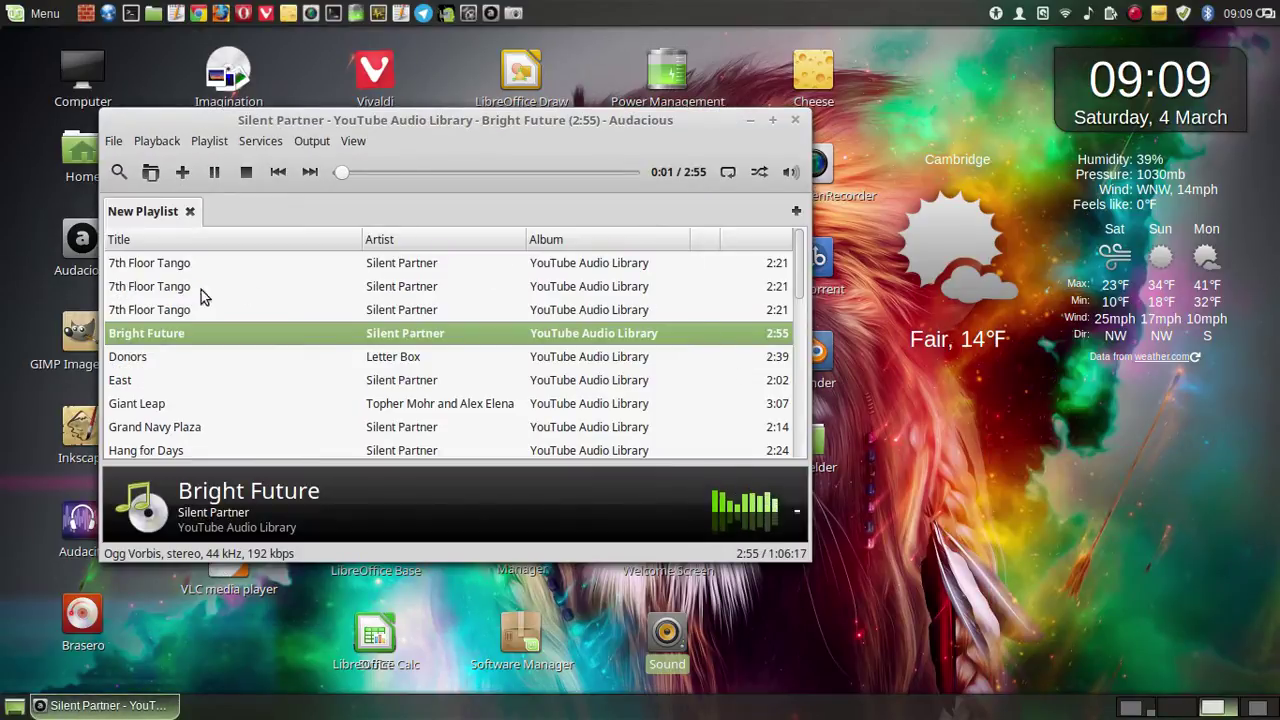
- Raise Audacious playback volume above 18 % and return to the Pluma notes workspace
{"action": "left_click", "coordinate": [790, 174]}
{"action": "left_click_drag", "start_coordinate": [790, 174], "coordinate": [795, 148]}
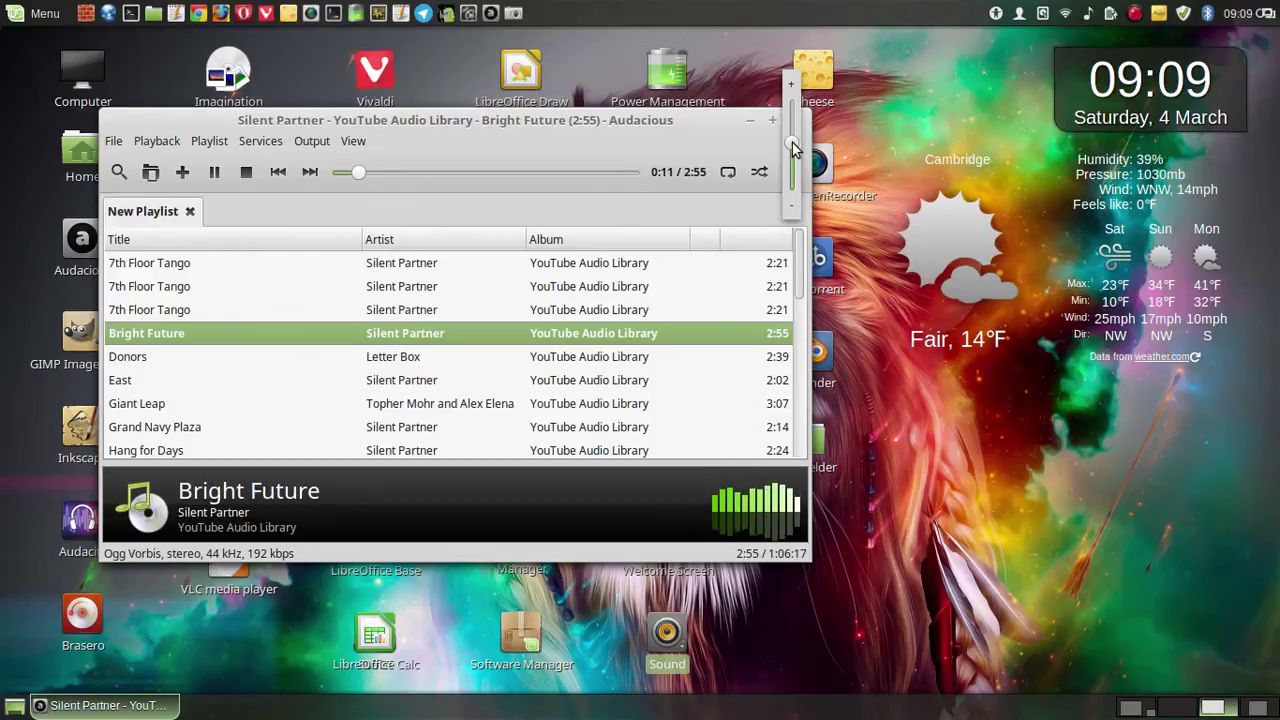
{"action": "left_click", "coordinate": [951, 497]}
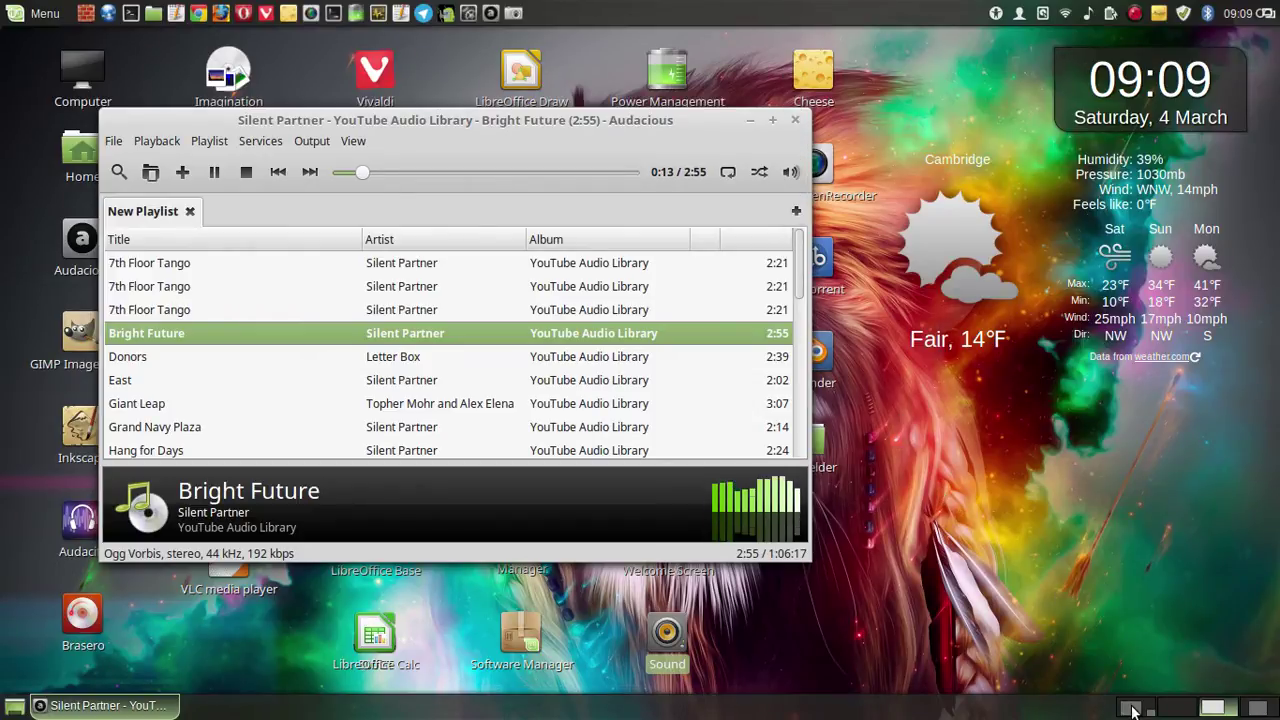
{"action": "left_click", "coordinate": [1131, 708]}
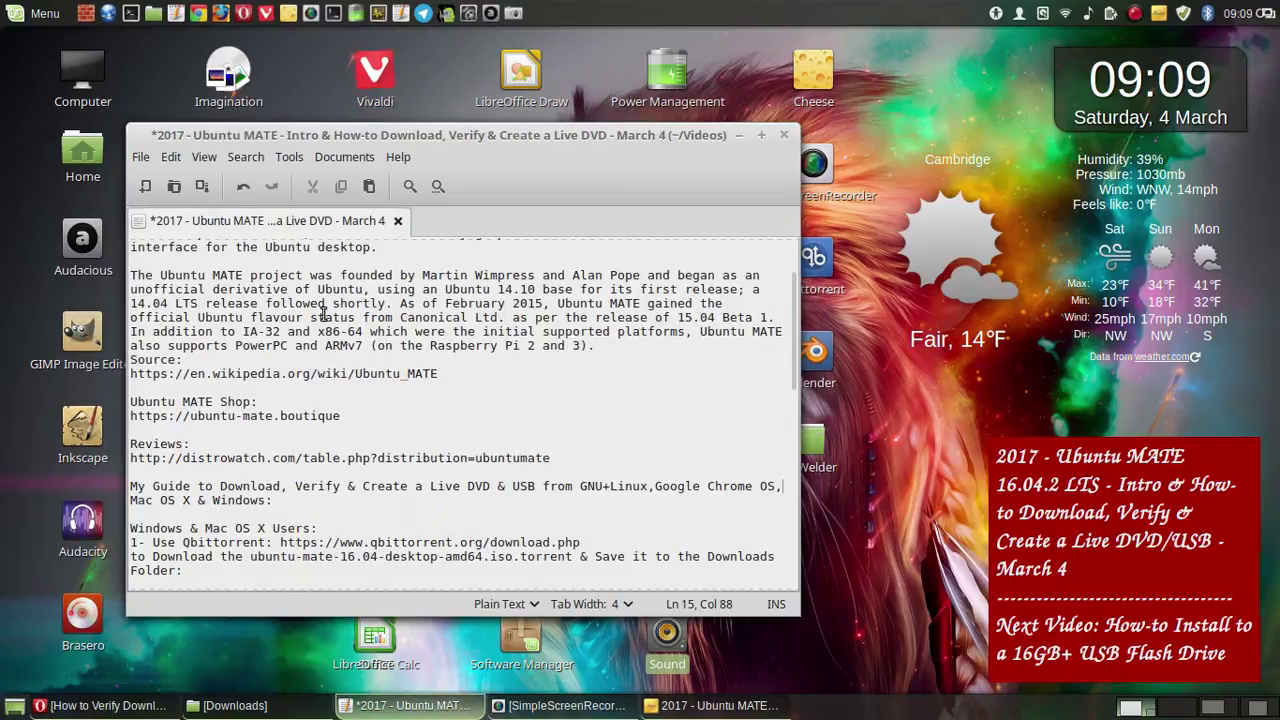
- Change the title's 'Live DVD/USB' to 'Live DVD & USB'
{"action": "scroll", "coordinate": [610, 351], "scroll_direction": "up", "scroll_amount": 3}
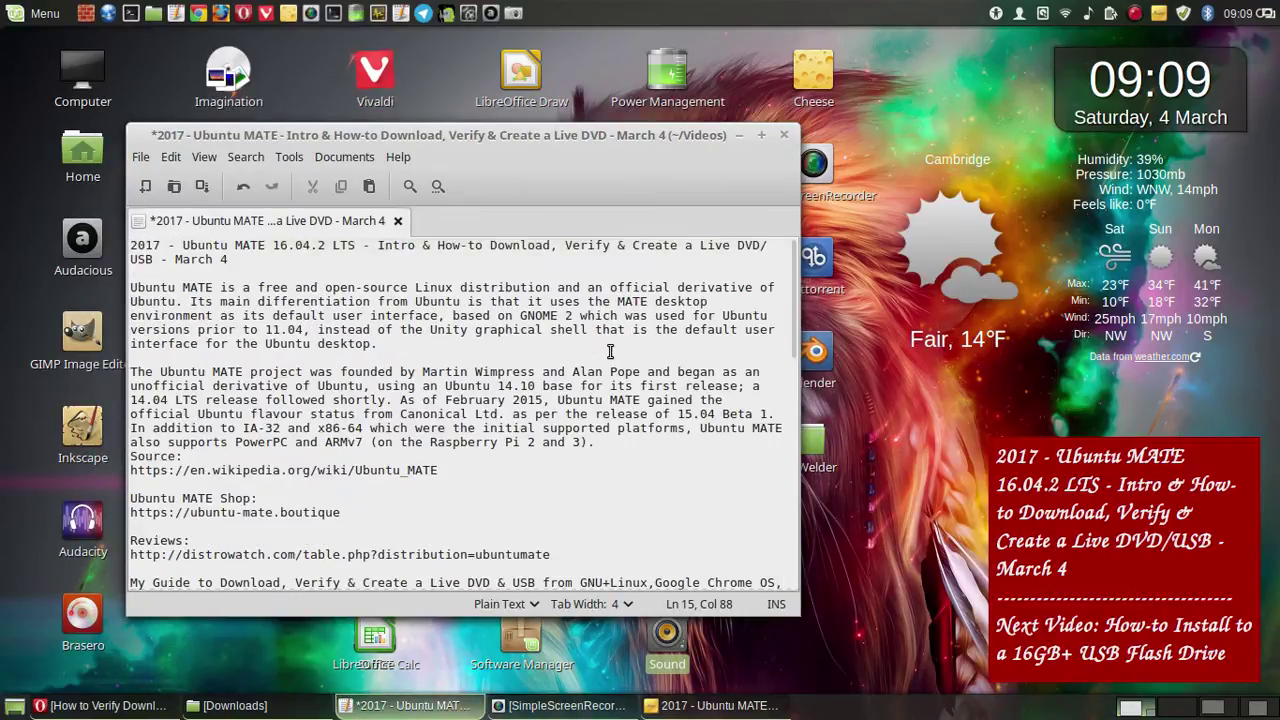
{"action": "left_click", "coordinate": [741, 135]}
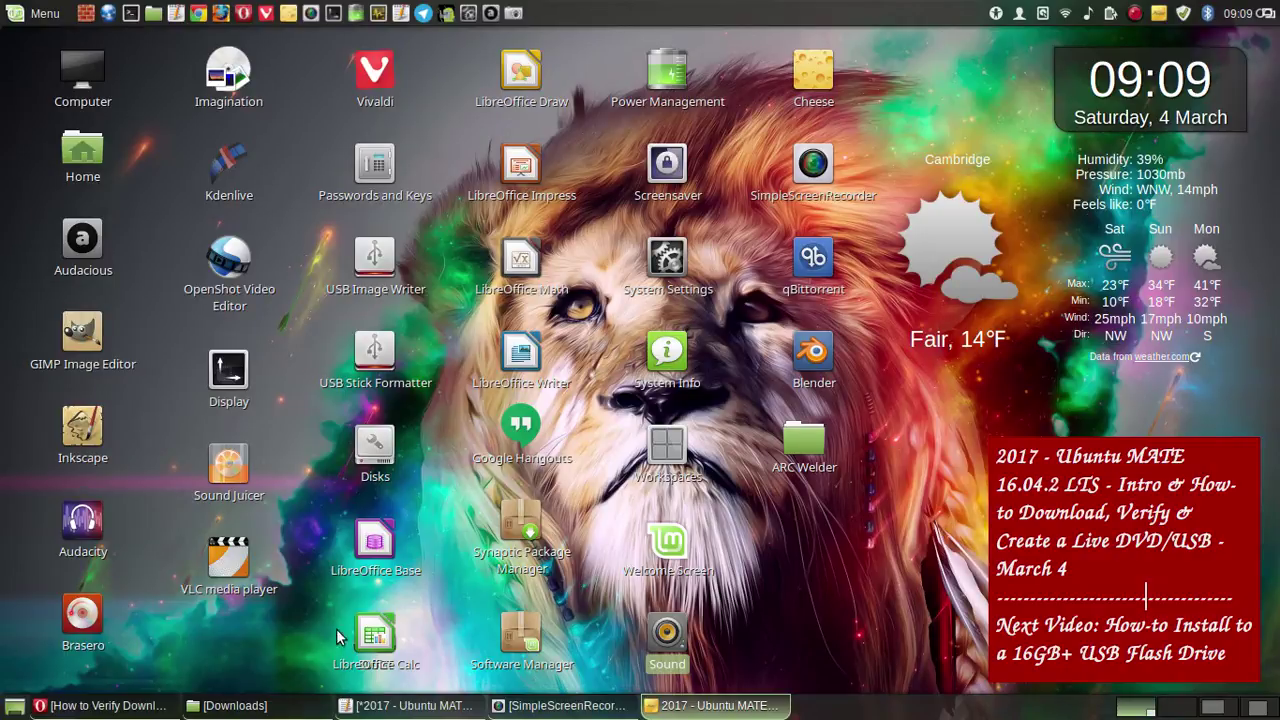
{"action": "left_click", "coordinate": [405, 705]}
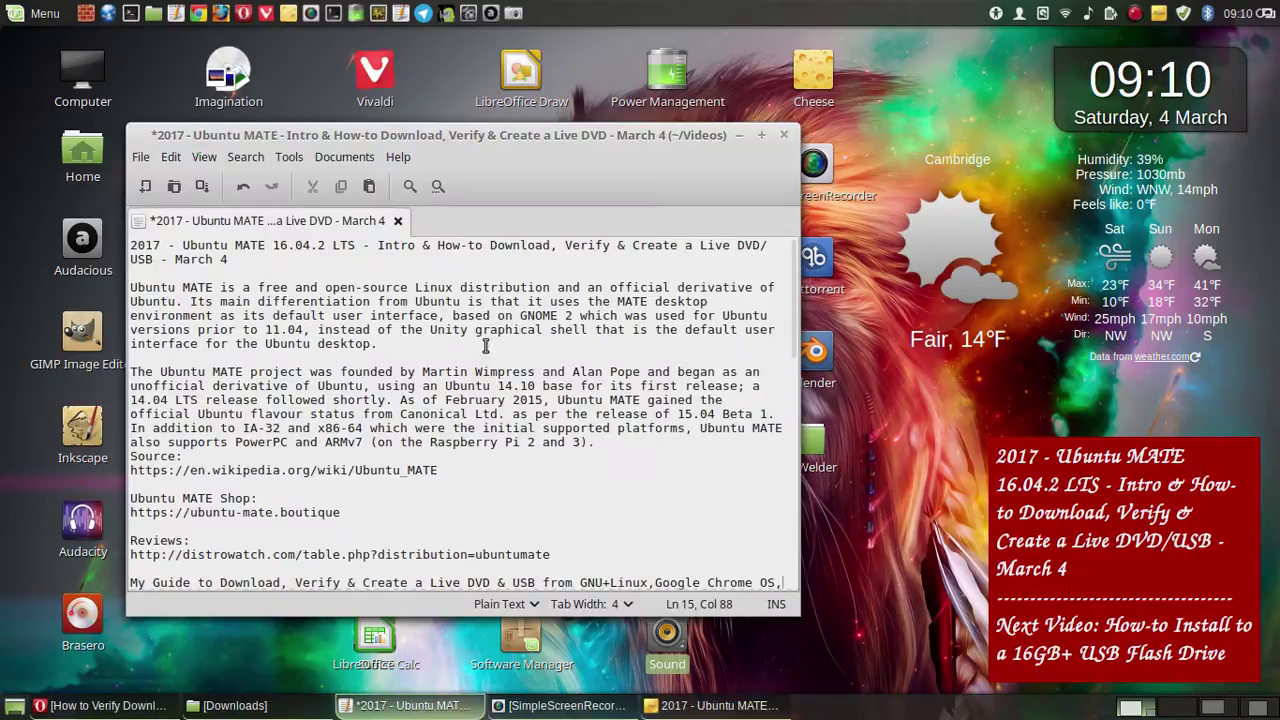
{"action": "left_click", "coordinate": [767, 246]}
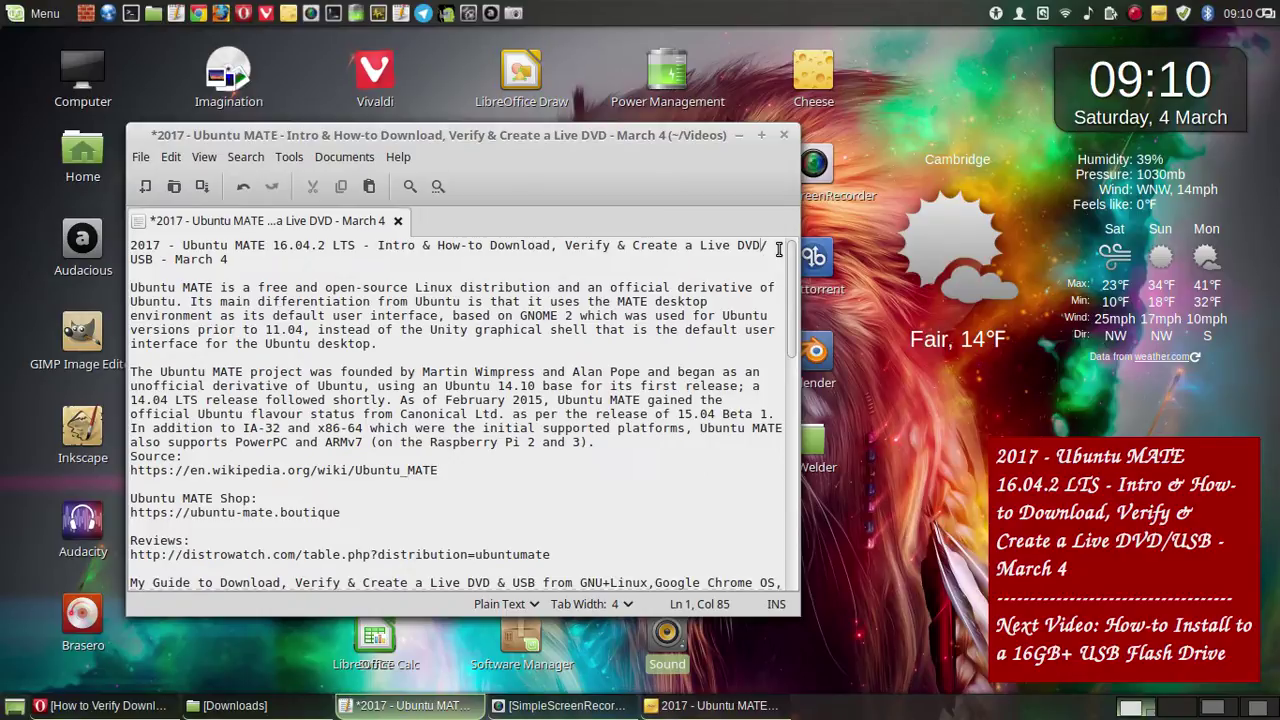
{"action": "key", "text": "BackSpace"}
{"action": "type", "text": "-"}
{"action": "key", "text": "BackSpace"}
{"action": "type", "text": "&"}
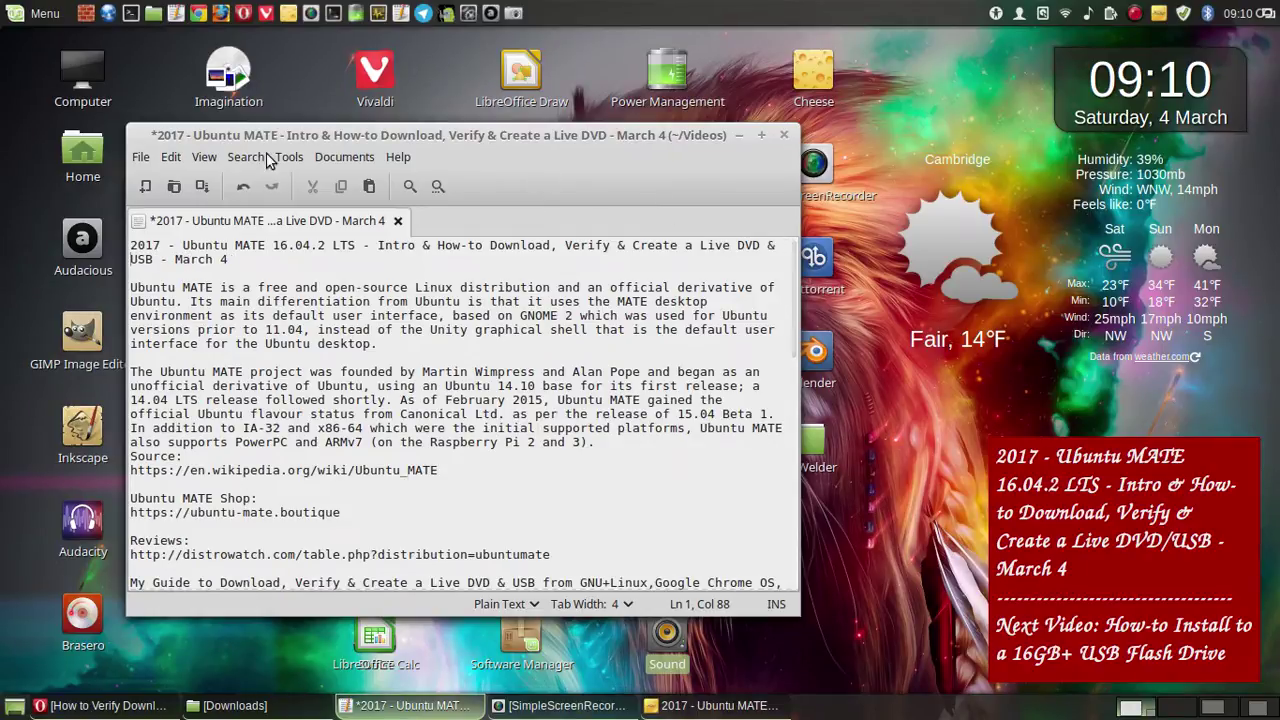
- Save the notes file and copy the full two-line video title
{"action": "left_click", "coordinate": [200, 196]}
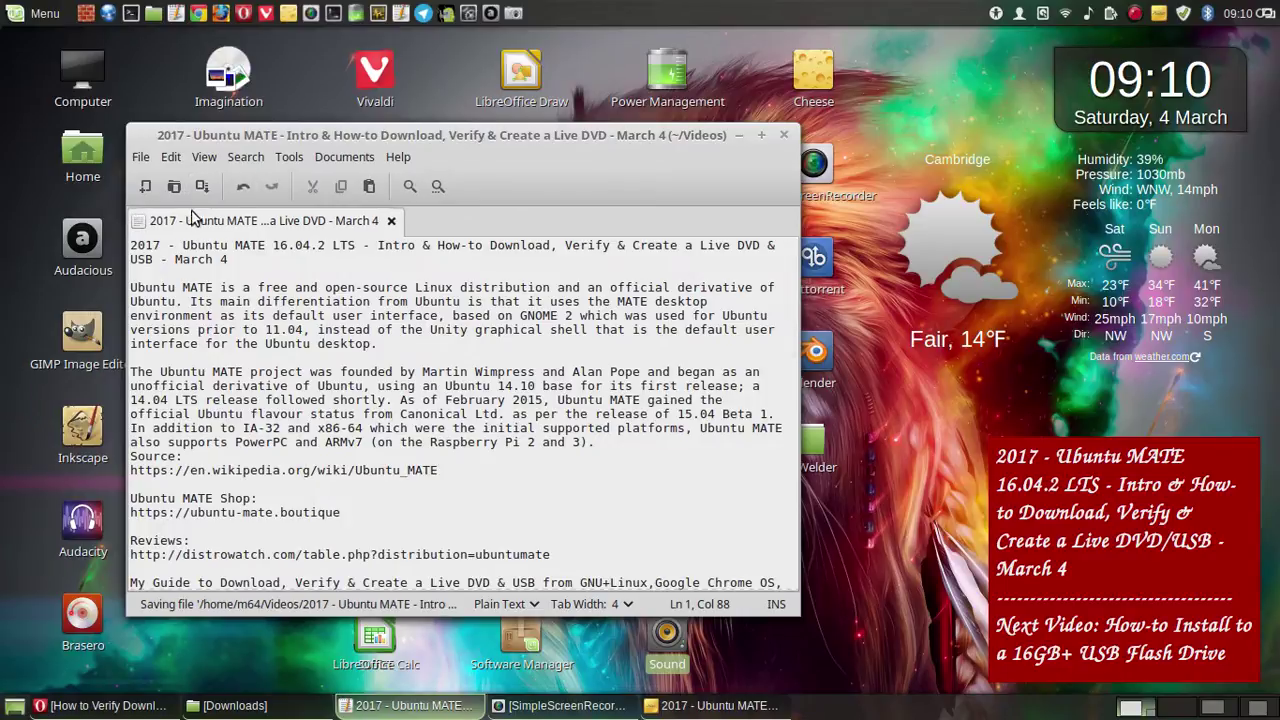
{"action": "left_click_drag", "start_coordinate": [229, 259], "coordinate": [130, 249]}
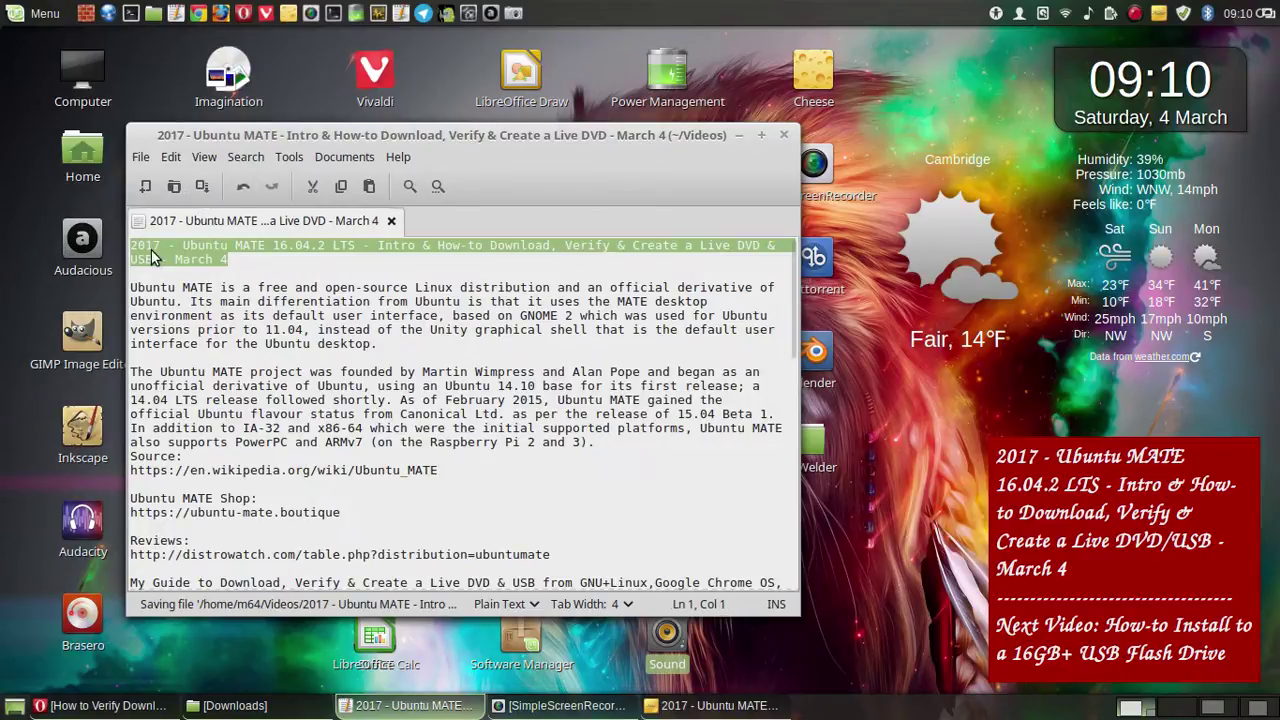
{"action": "right_click", "coordinate": [152, 258]}
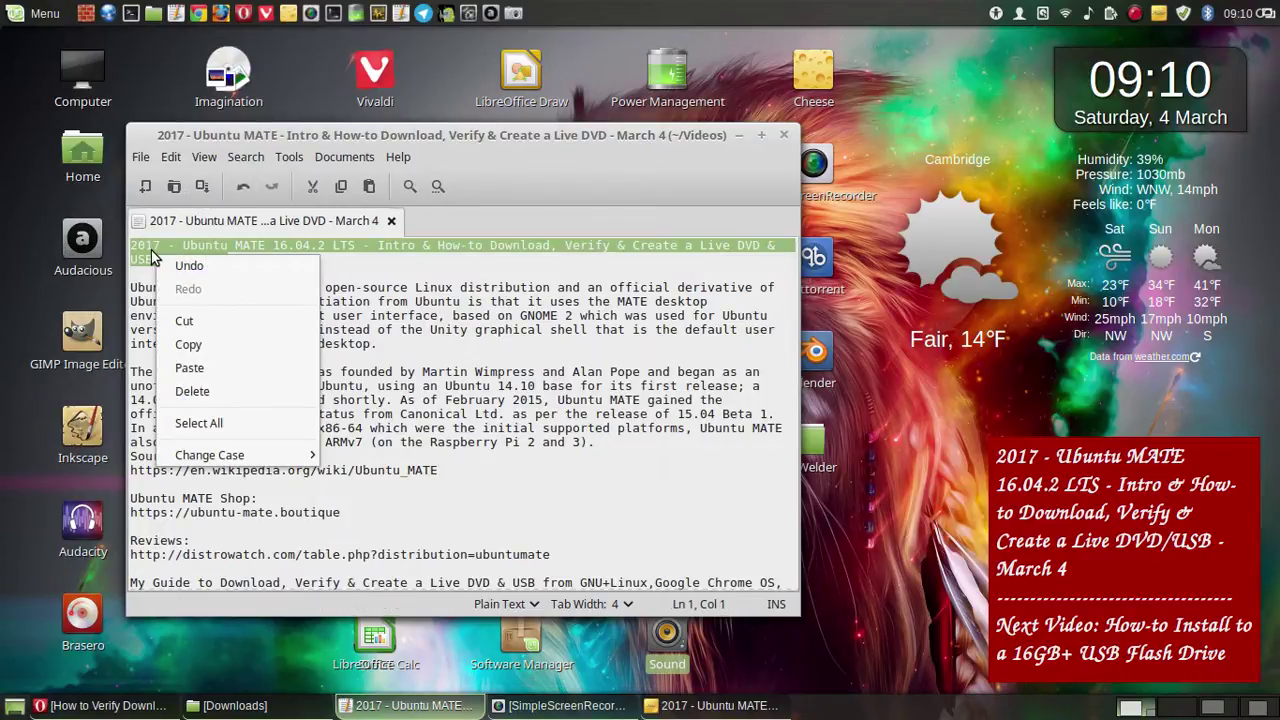
{"action": "left_click", "coordinate": [256, 348]}
{"action": "left_click", "coordinate": [232, 705]}
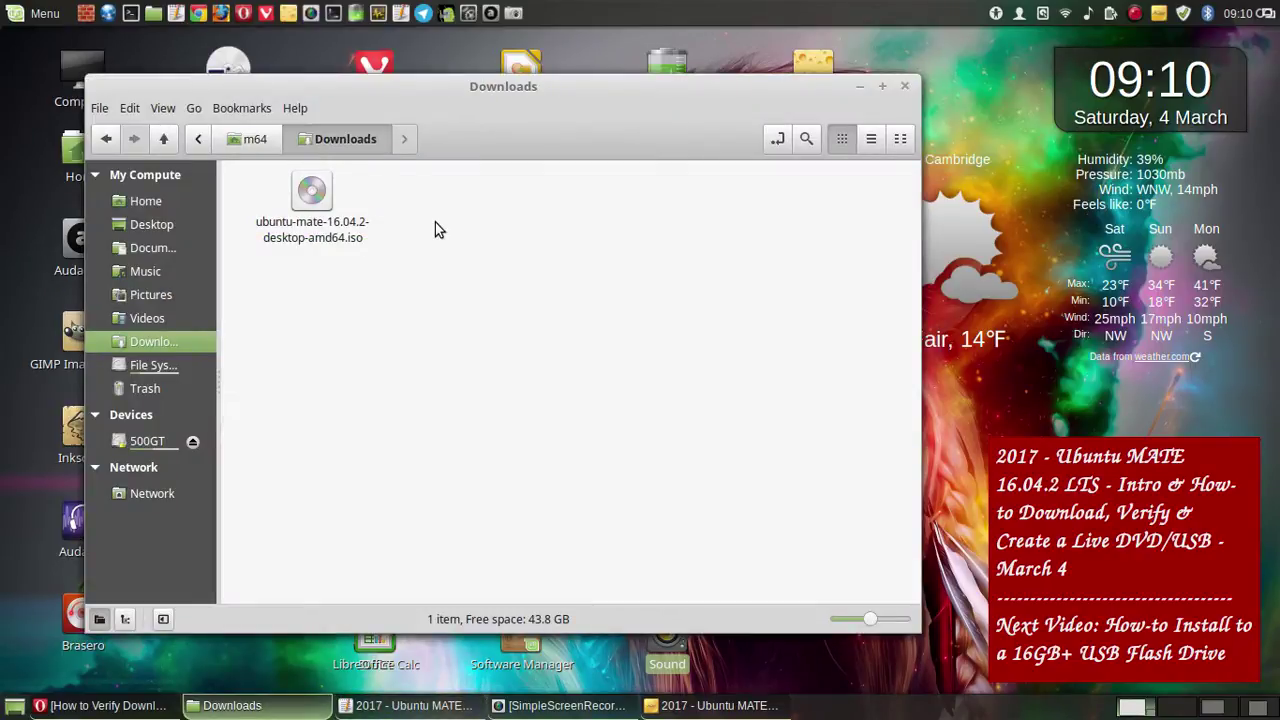
- Split Caja into two panes and show the Videos folder in the right pane
{"action": "type", "text": "3"}
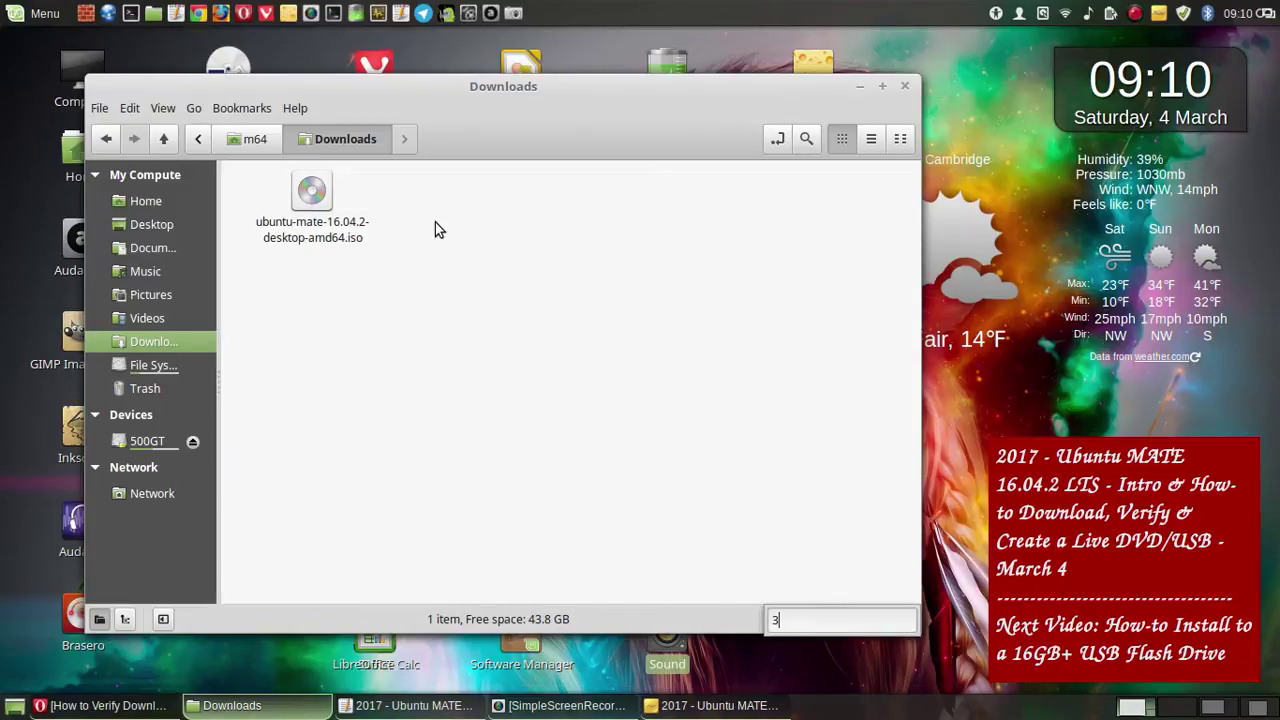
{"action": "key", "text": "F3"}
{"action": "left_click", "coordinate": [709, 274]}
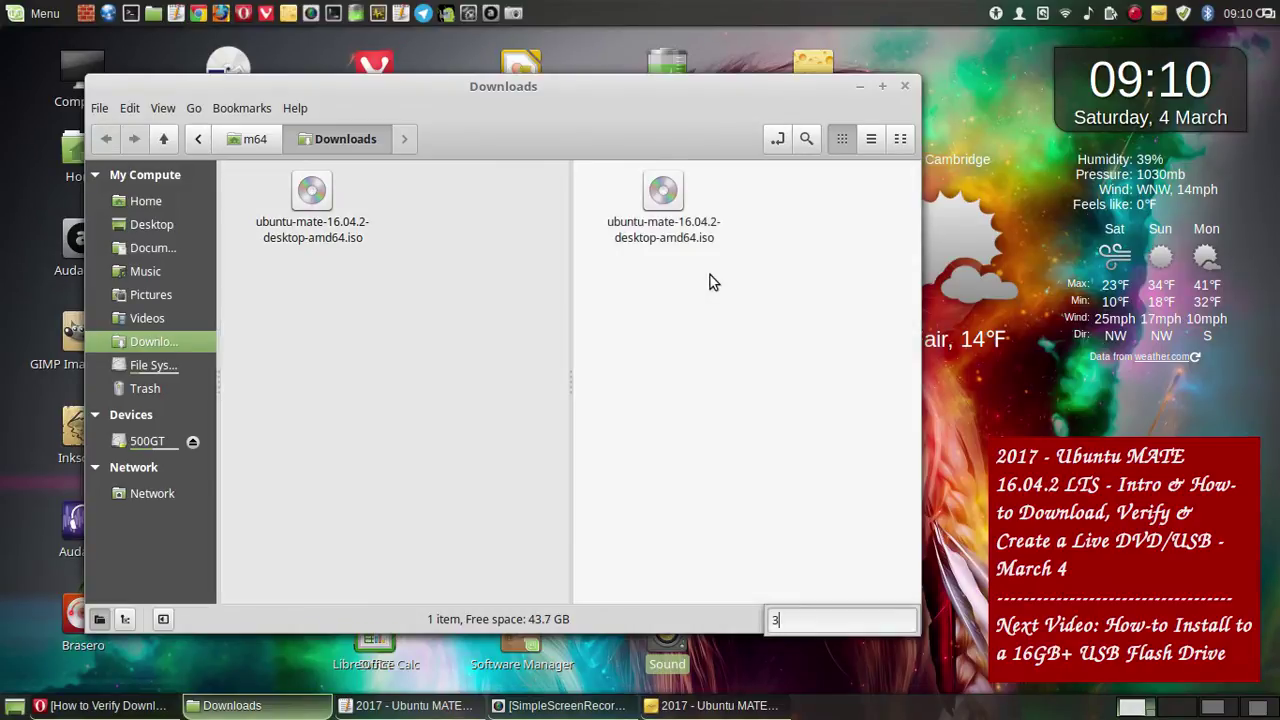
{"action": "left_click", "coordinate": [162, 297]}
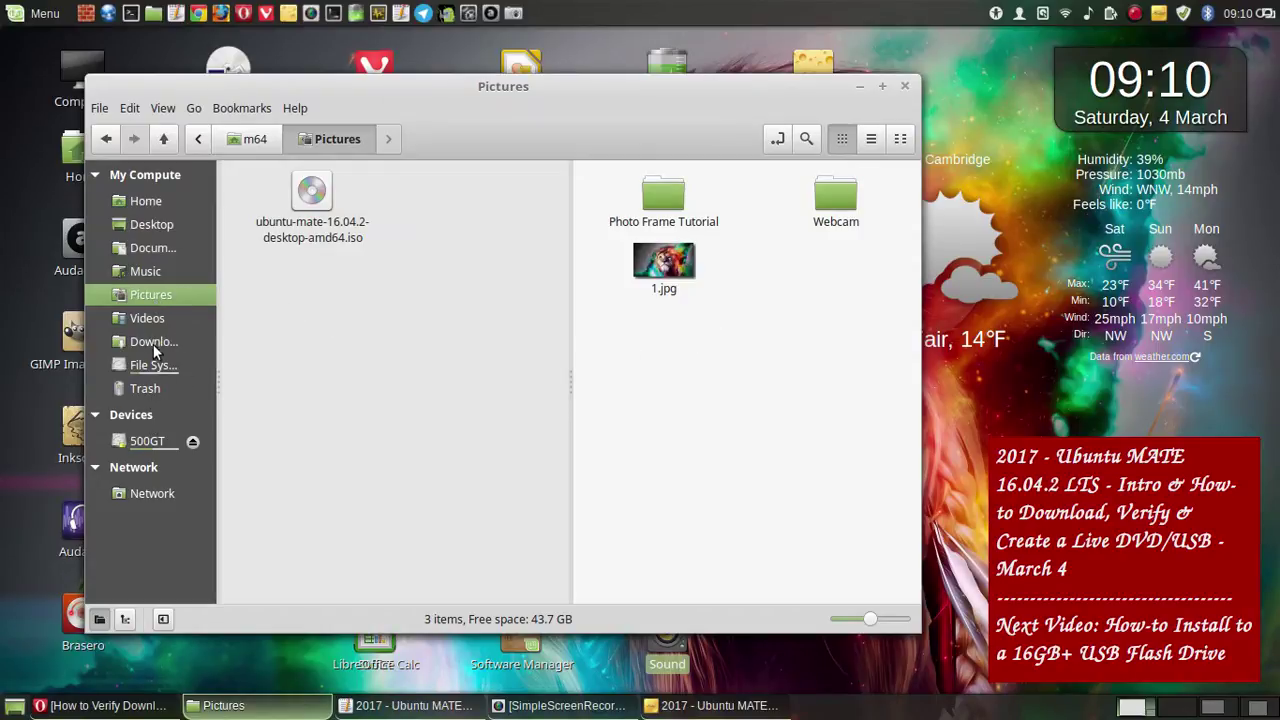
{"action": "left_click", "coordinate": [151, 318]}
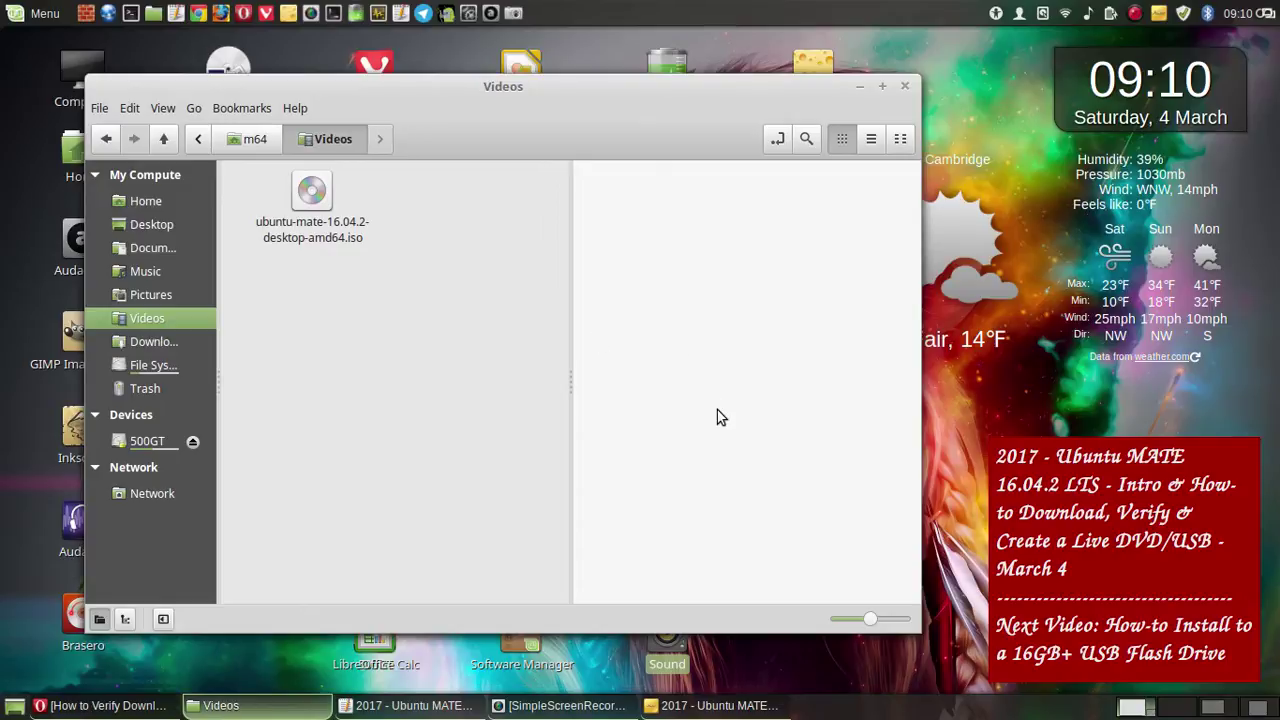
- Create a folder named Screenshots inside Videos and open it
{"action": "right_click", "coordinate": [663, 414]}
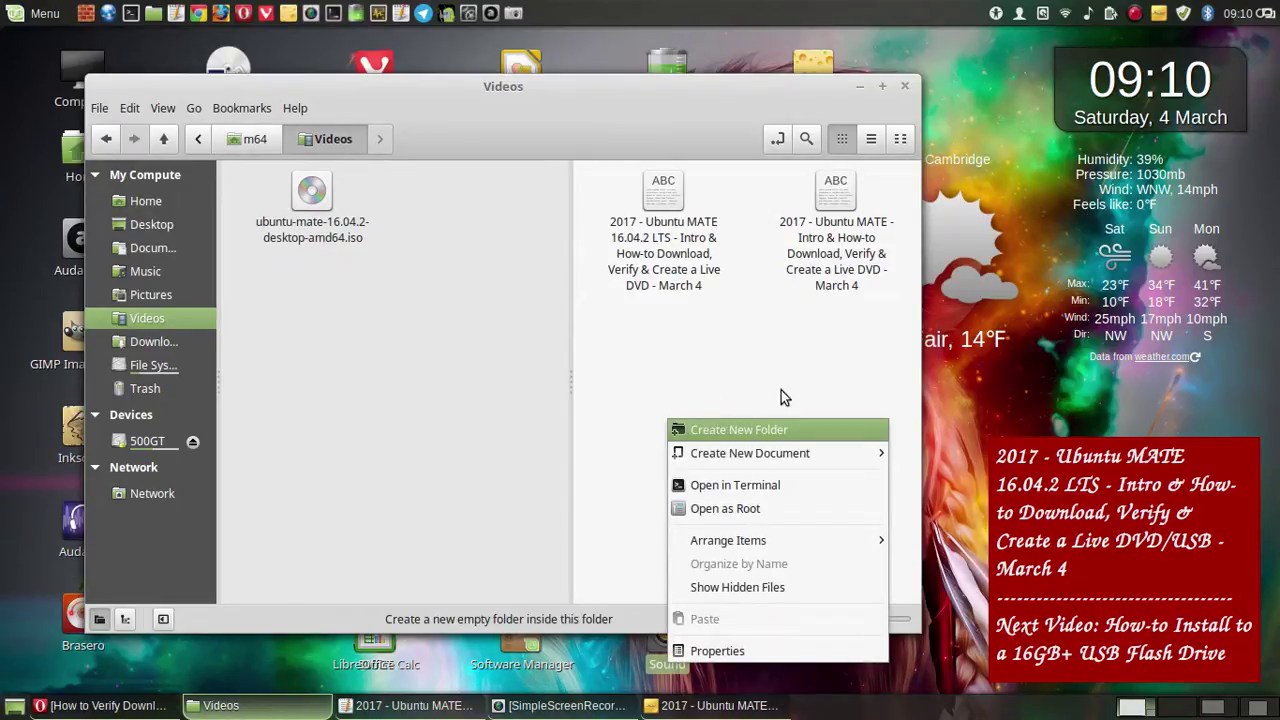
{"action": "key", "text": "Return"}
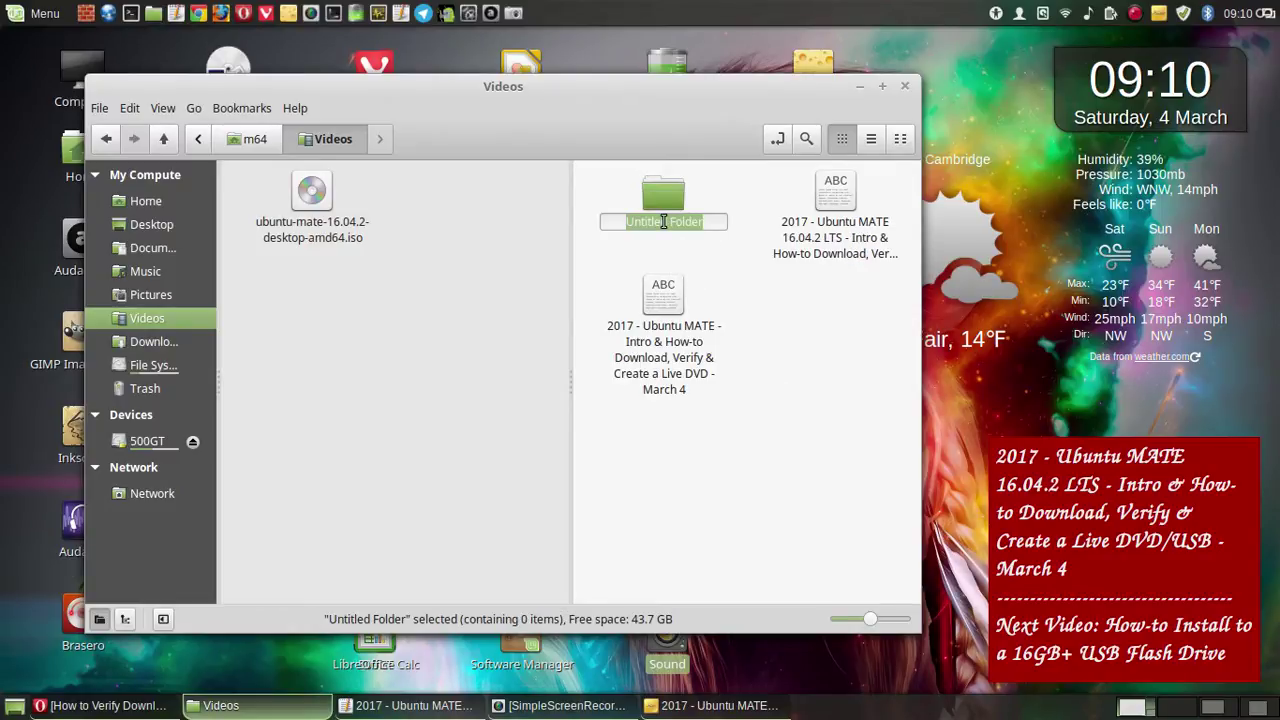
{"action": "type", "text": "Sc"}
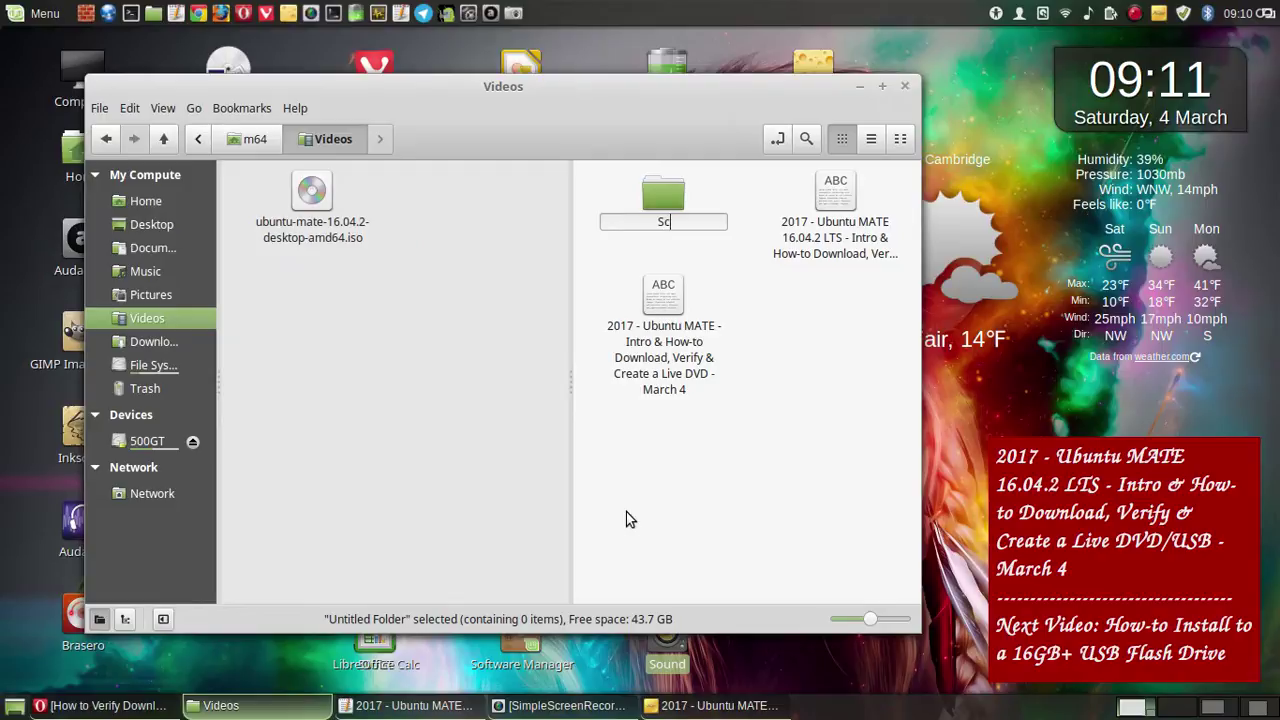
{"action": "type", "text": "reenshots"}
{"action": "key", "text": "Return"}
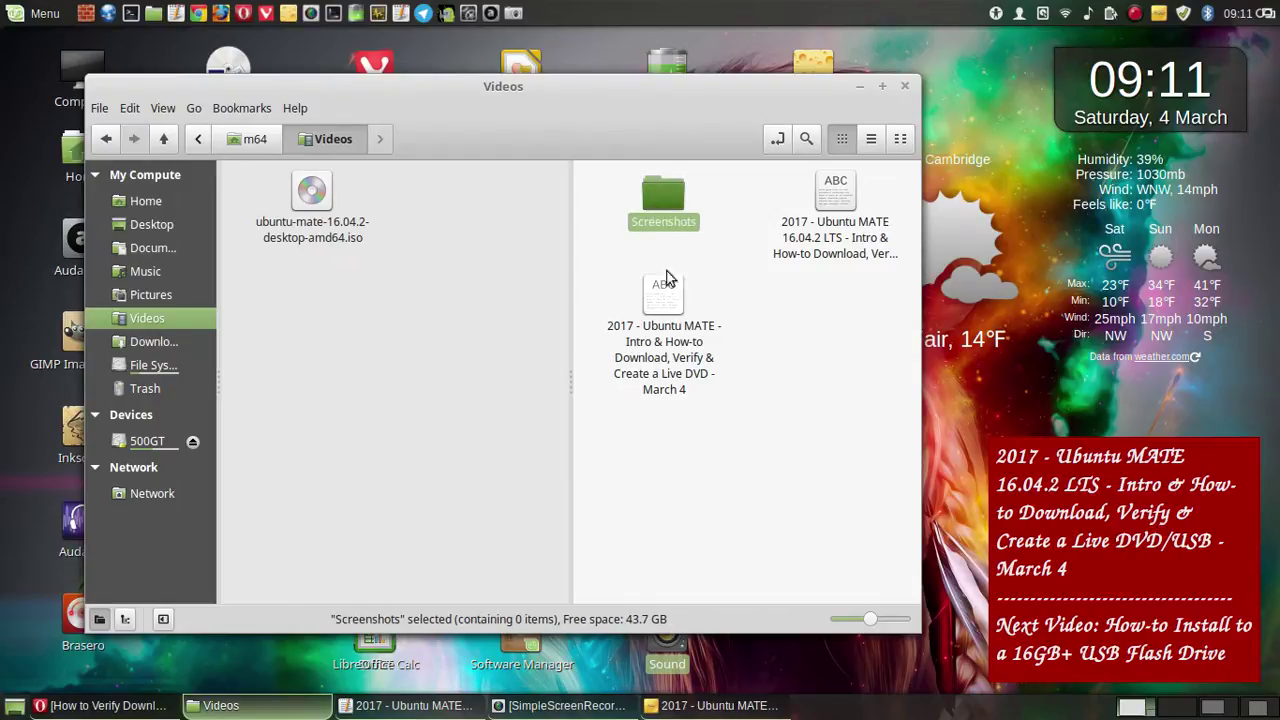
{"action": "double_click", "coordinate": [664, 200]}
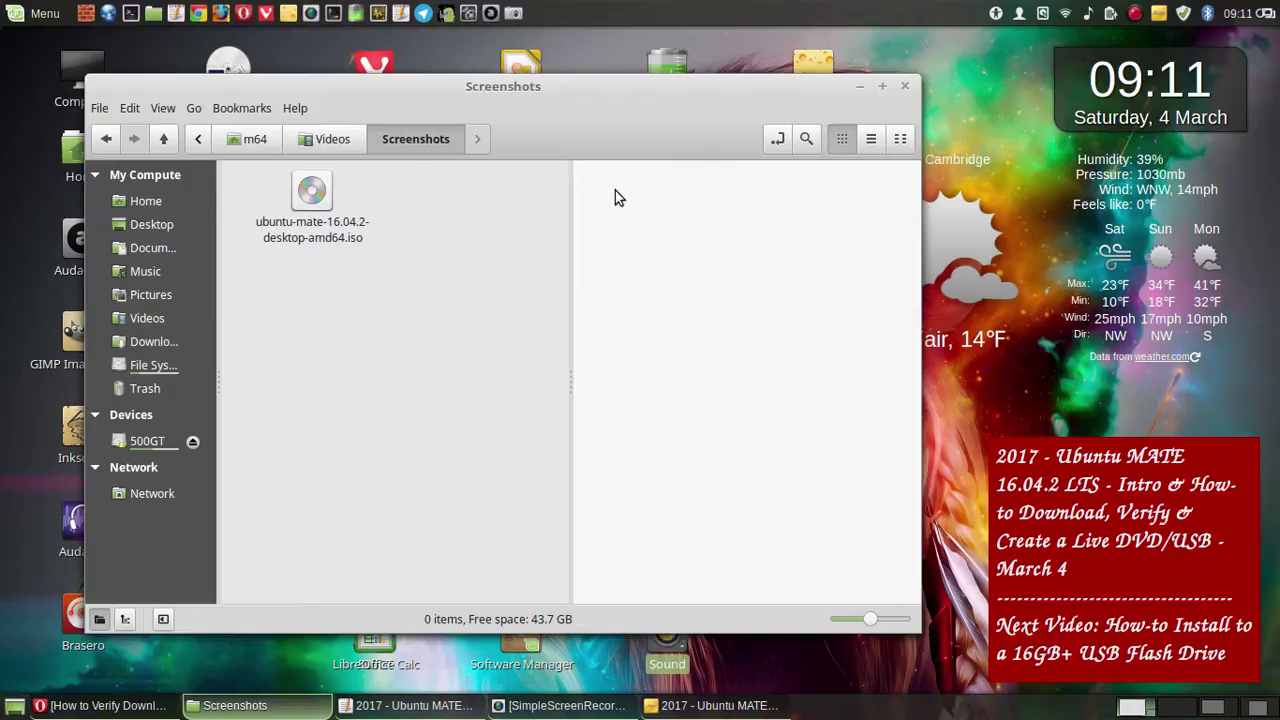
- Create a folder inside Screenshots named with the pasted video title and open it
{"action": "right_click", "coordinate": [615, 191]}
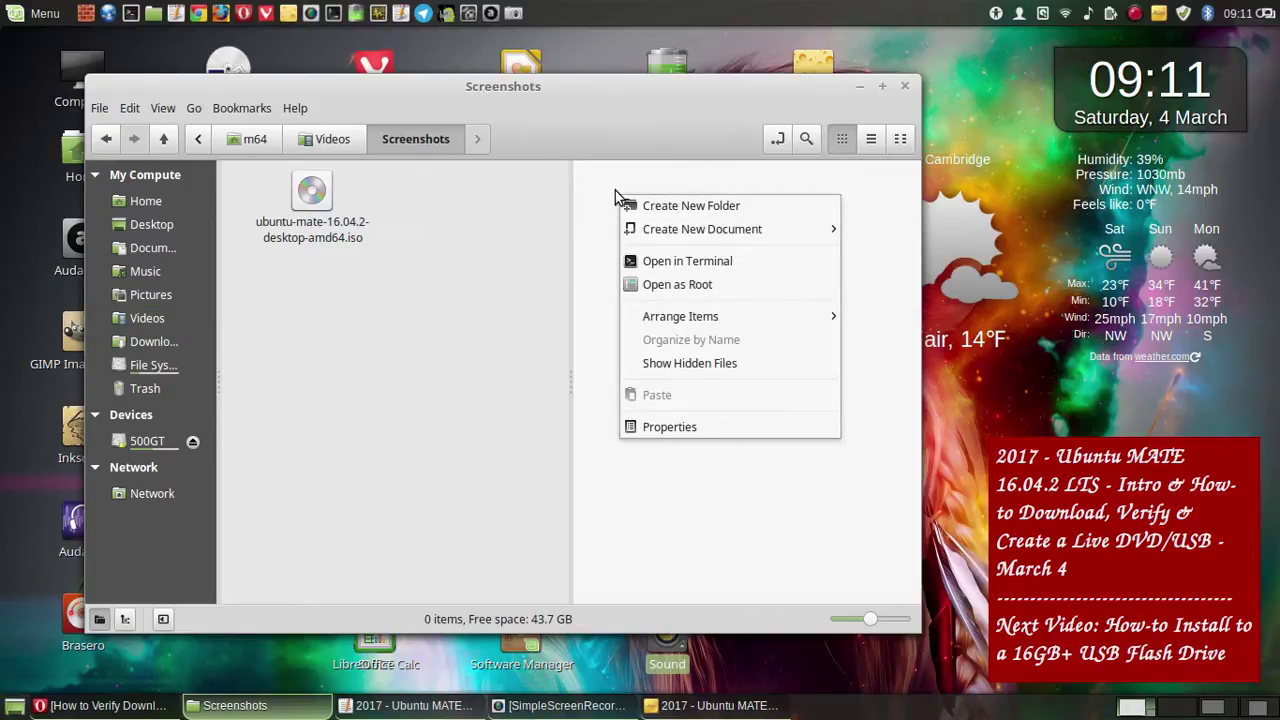
{"action": "left_click", "coordinate": [672, 205]}
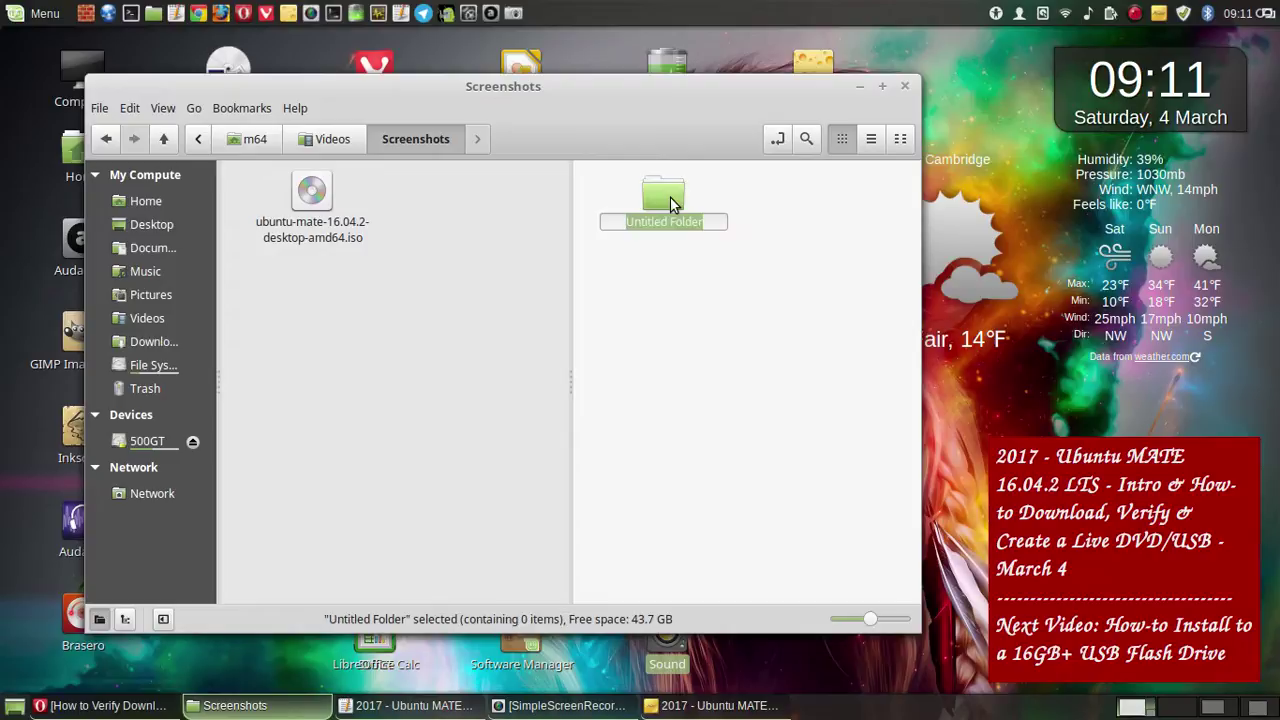
{"action": "right_click", "coordinate": [668, 226]}
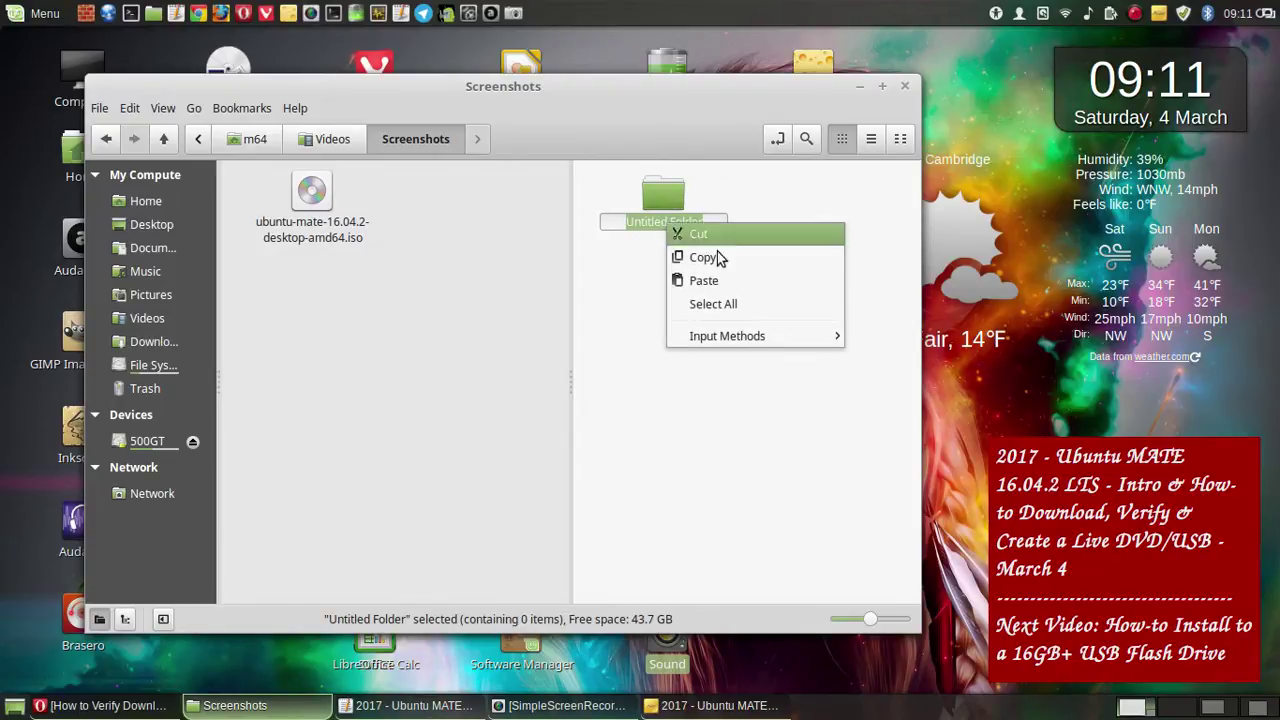
{"action": "left_click", "coordinate": [700, 280]}
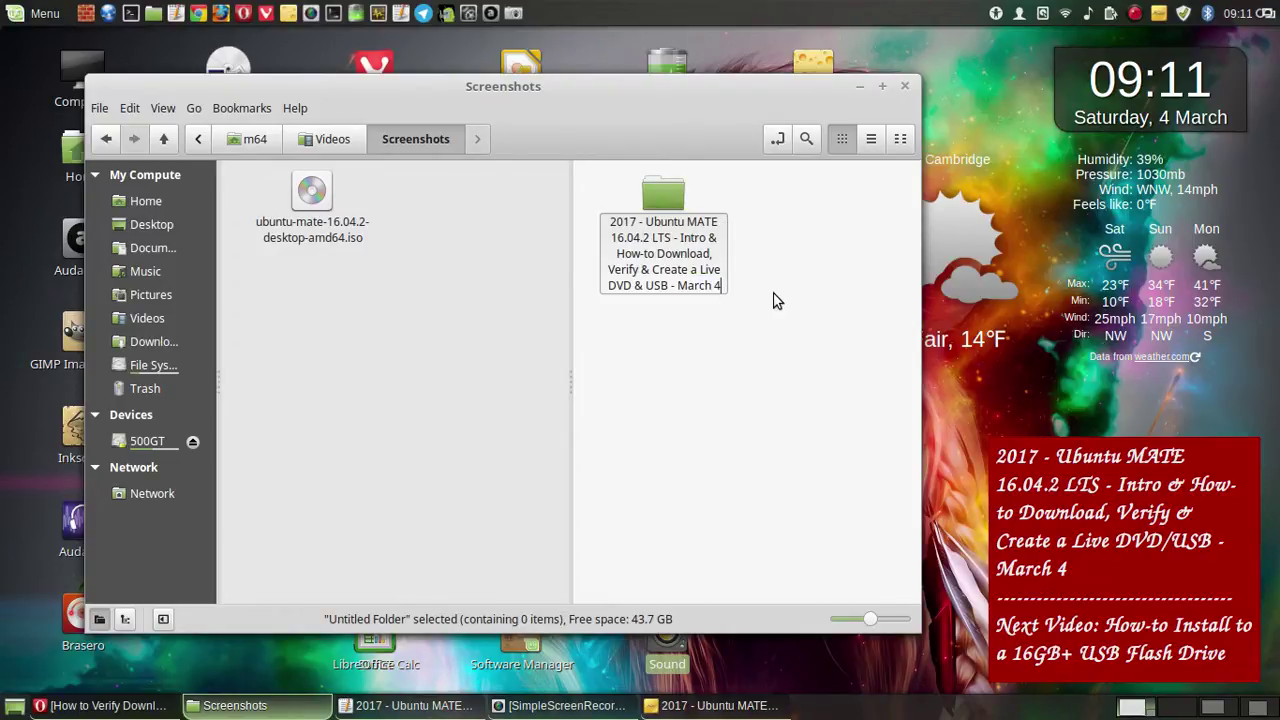
{"action": "key", "text": "Return"}
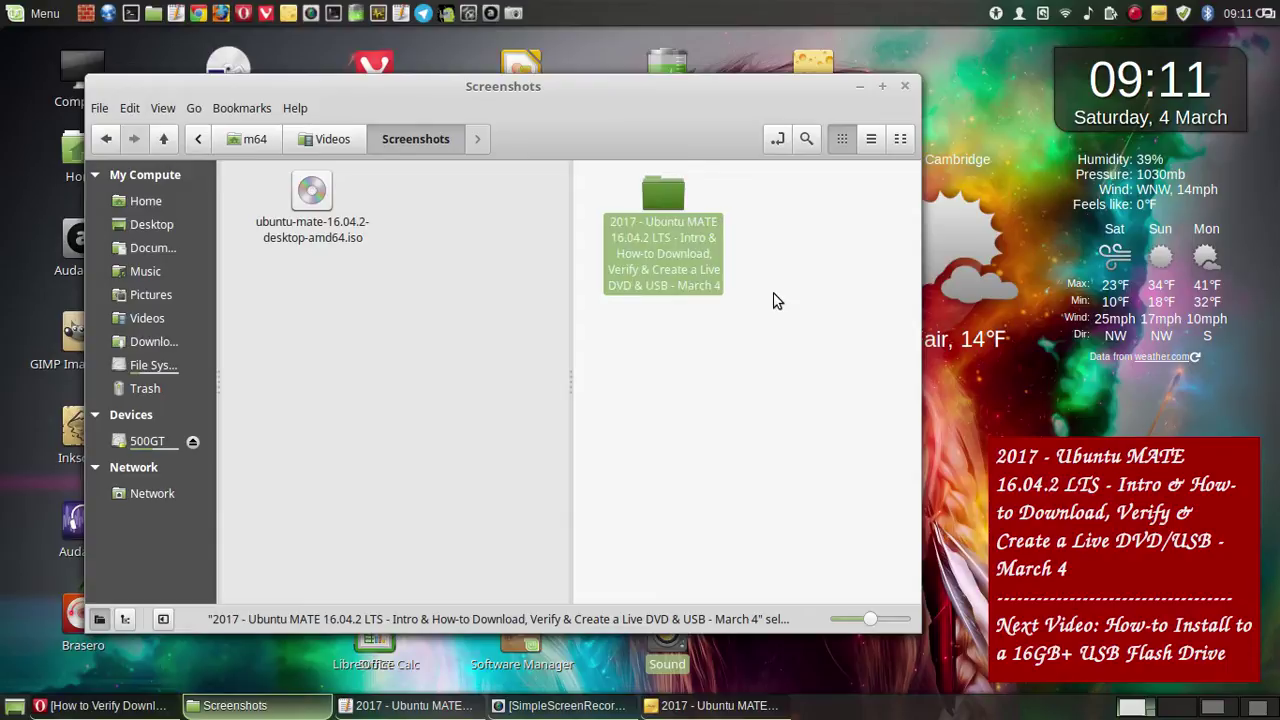
{"action": "key", "text": "Delete"}
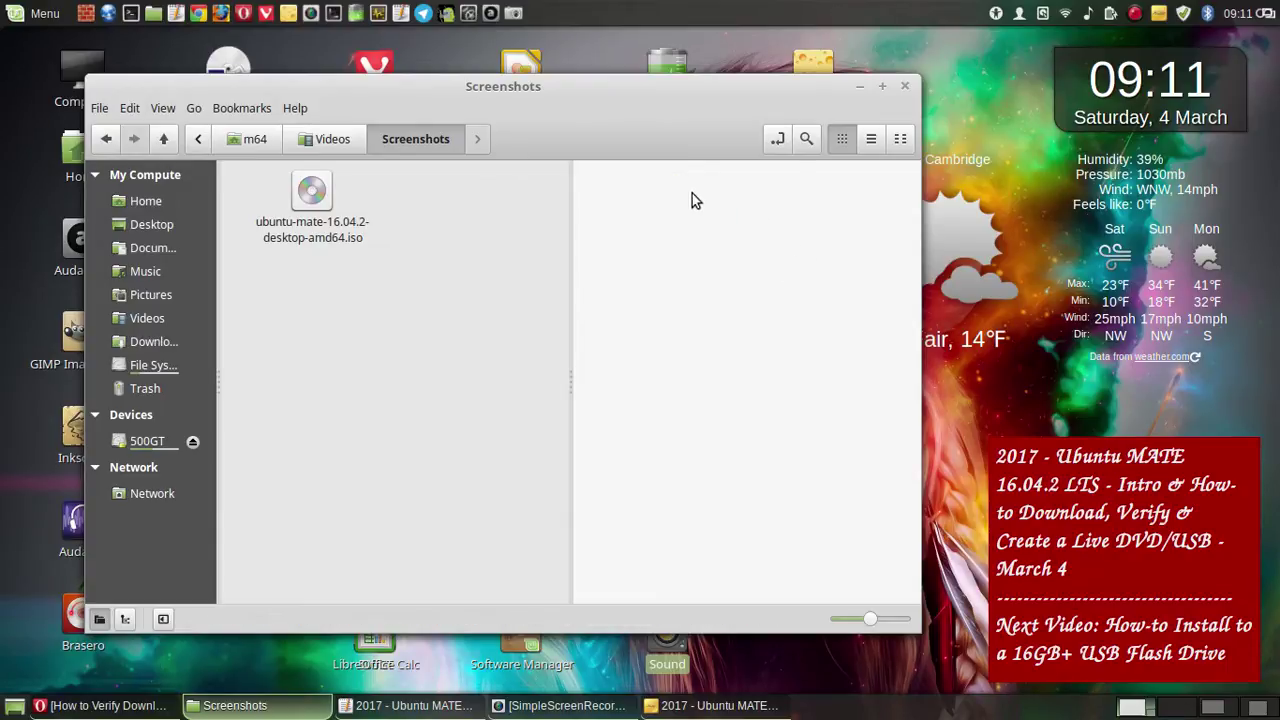
{"action": "left_click", "coordinate": [861, 88]}
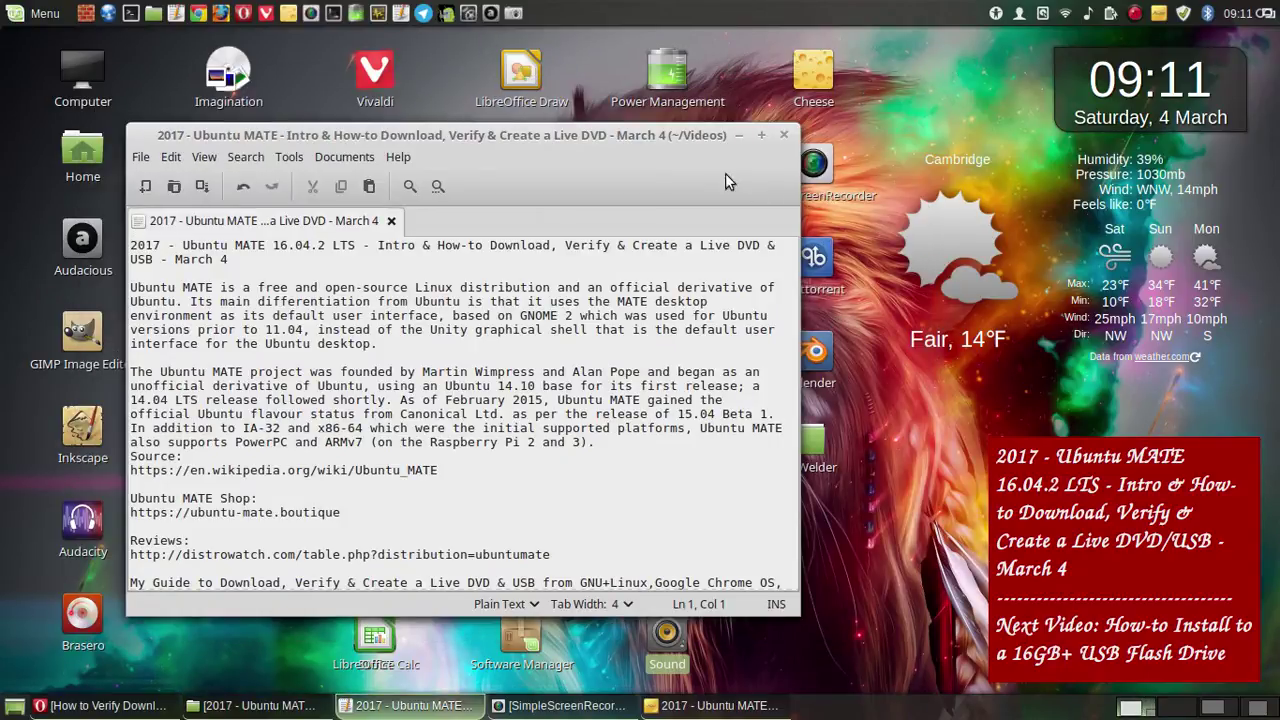
- Shift the notes editor left, scroll through the download notes and back, then minimize it
{"action": "left_click_drag", "start_coordinate": [530, 136], "coordinate": [508, 135]}
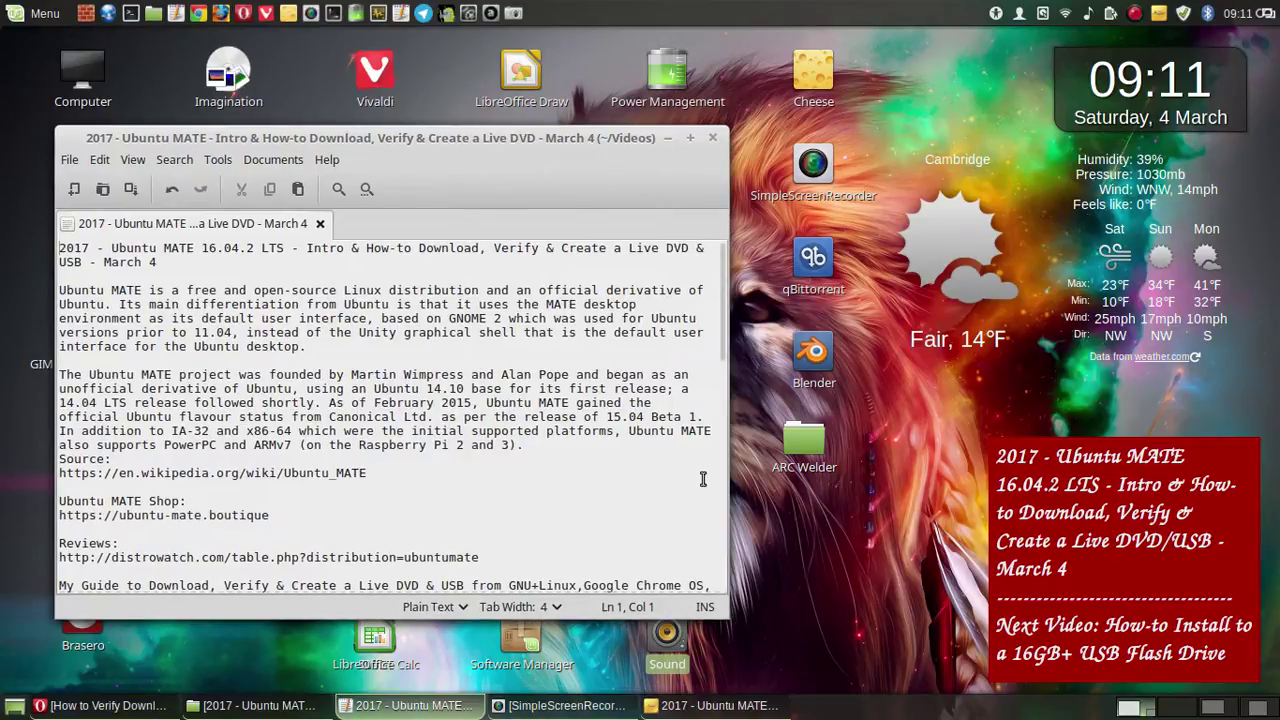
{"action": "scroll", "coordinate": [703, 479], "scroll_direction": "down", "scroll_amount": 1}
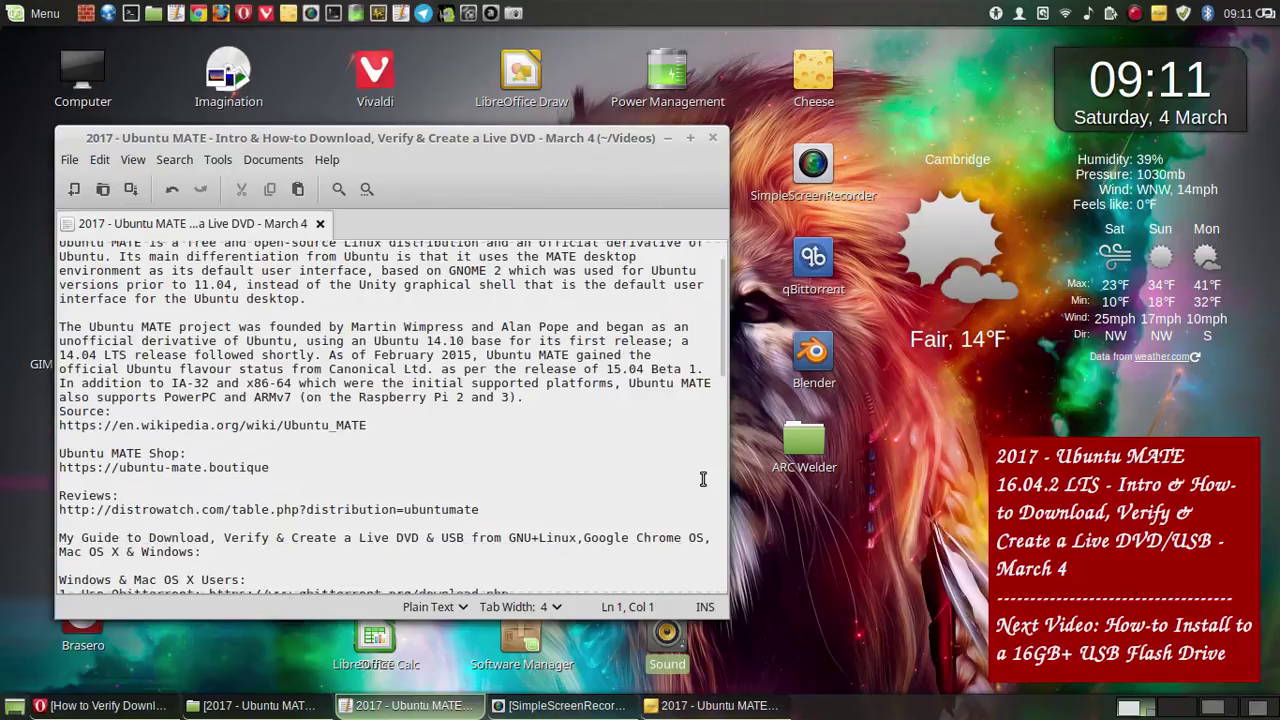
{"action": "scroll", "coordinate": [703, 479], "scroll_direction": "down", "scroll_amount": 3}
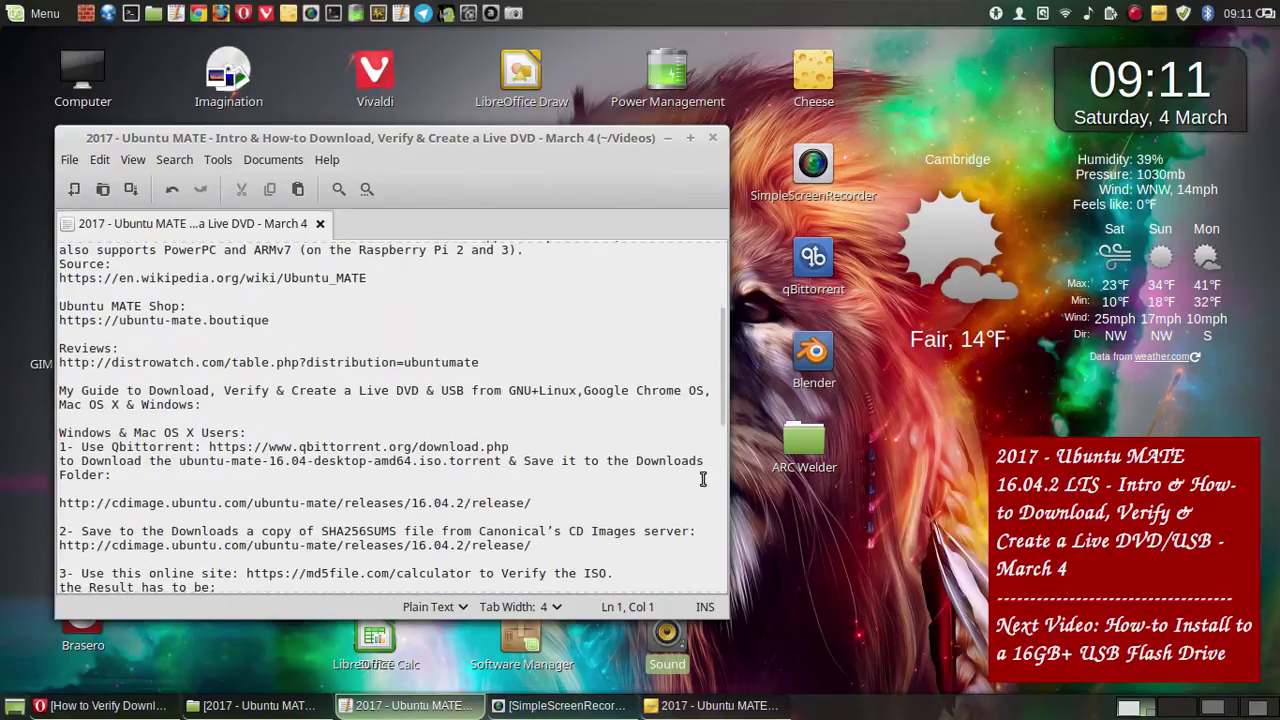
{"action": "scroll", "coordinate": [703, 479], "scroll_direction": "down", "scroll_amount": 3}
{"action": "scroll", "coordinate": [703, 479], "scroll_direction": "down", "scroll_amount": 2}
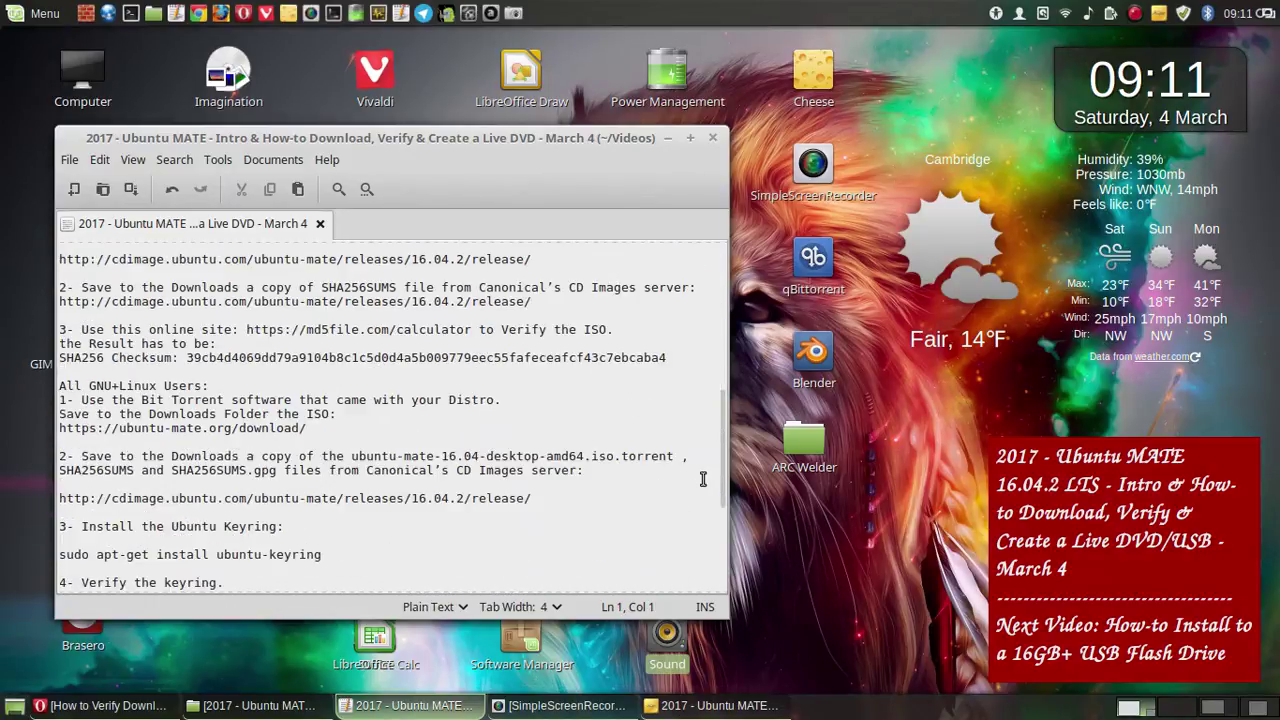
{"action": "scroll", "coordinate": [703, 479], "scroll_direction": "up", "scroll_amount": 4}
{"action": "scroll", "coordinate": [703, 479], "scroll_direction": "up", "scroll_amount": 6}
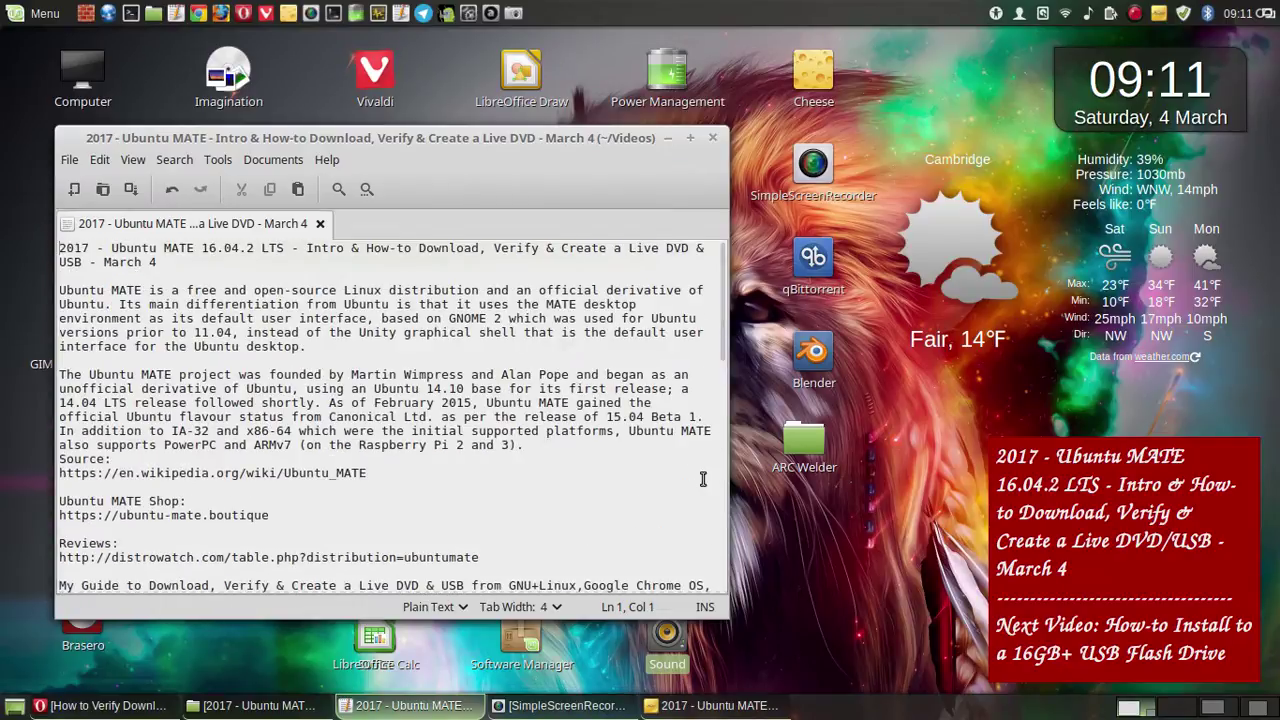
{"action": "left_click", "coordinate": [668, 139]}
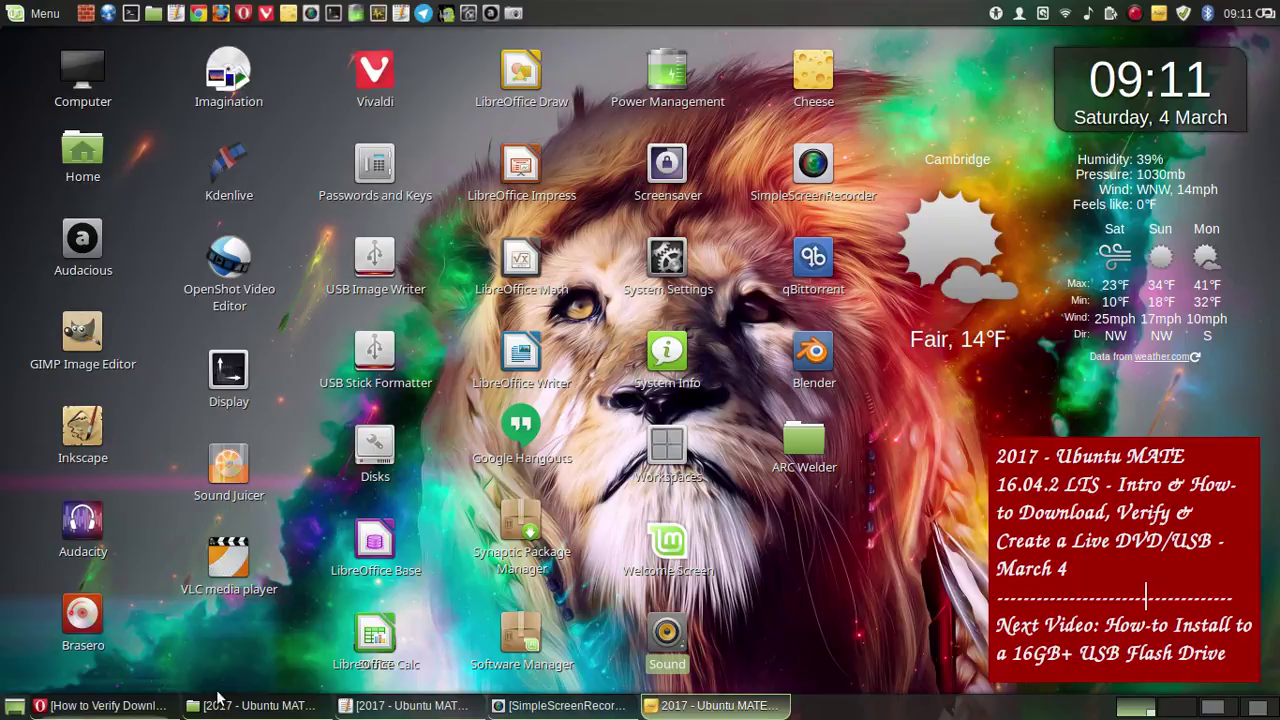
- Bring Opera back and navigate back to the ubuntu-mate.org home page
{"action": "left_click", "coordinate": [100, 705]}
{"action": "scroll", "coordinate": [703, 260], "scroll_direction": "up", "scroll_amount": 10}
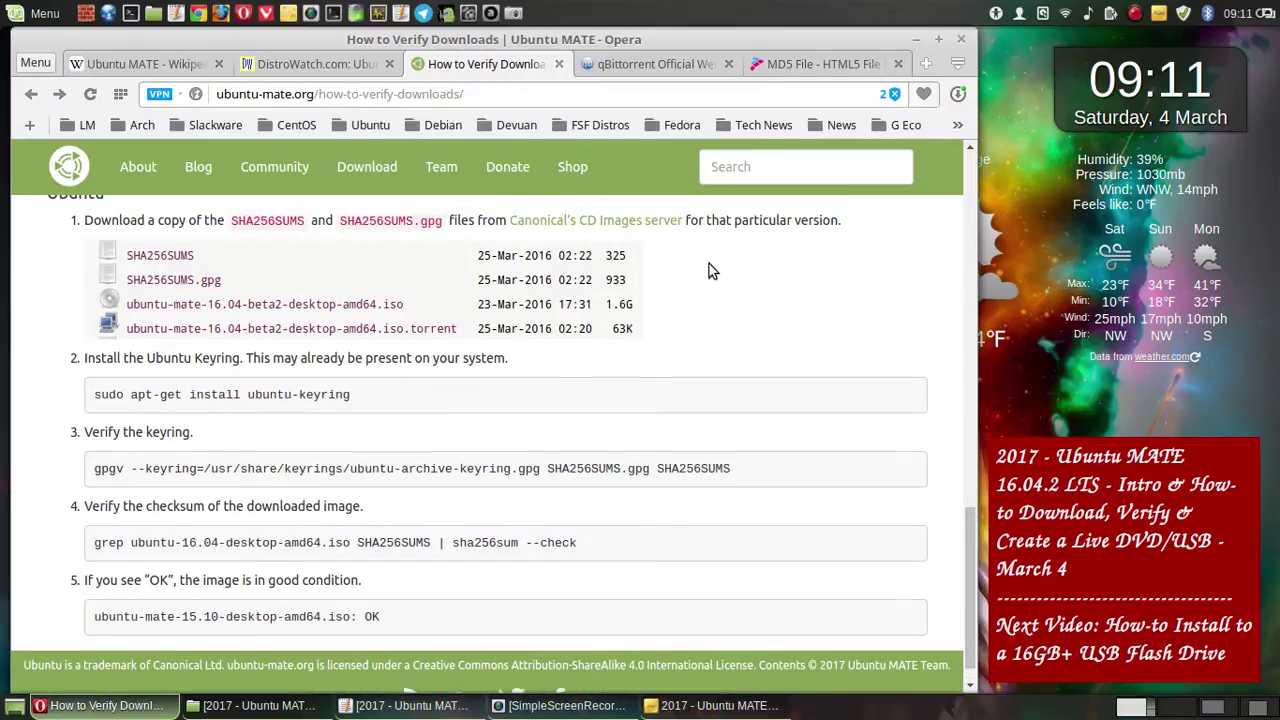
{"action": "scroll", "coordinate": [613, 232], "scroll_direction": "up", "scroll_amount": 3}
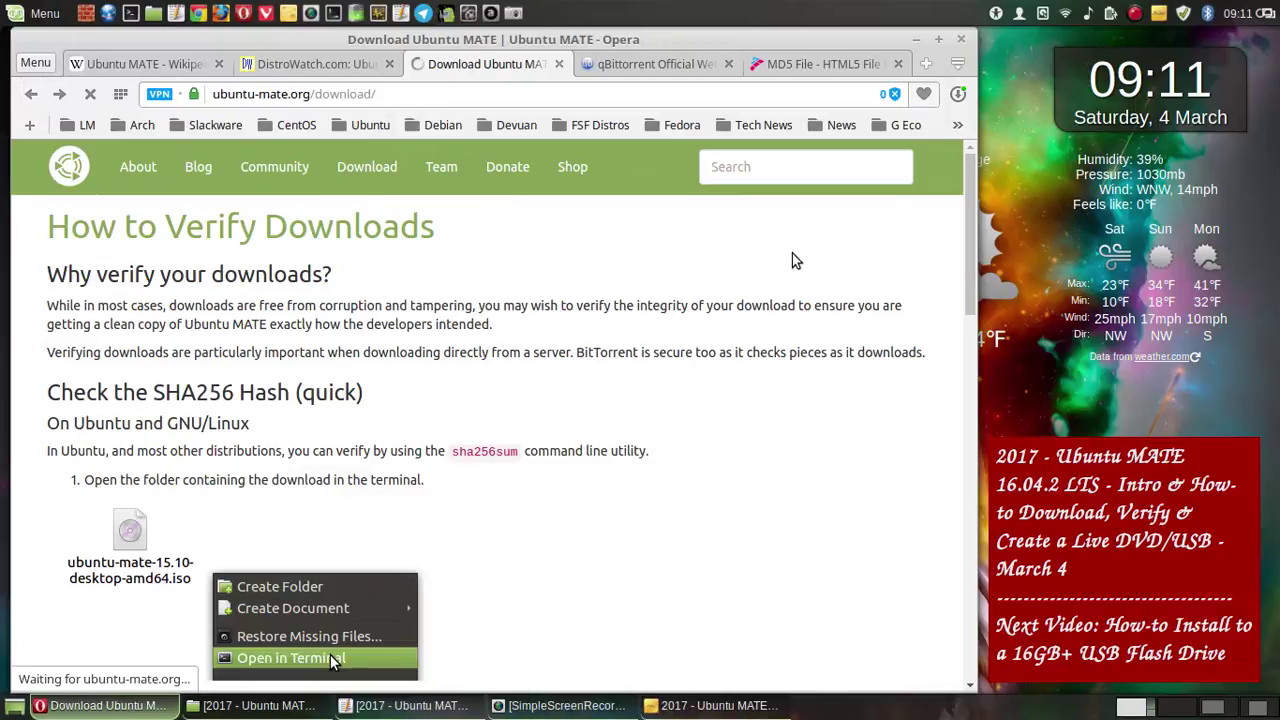
{"action": "left_click", "coordinate": [34, 94]}
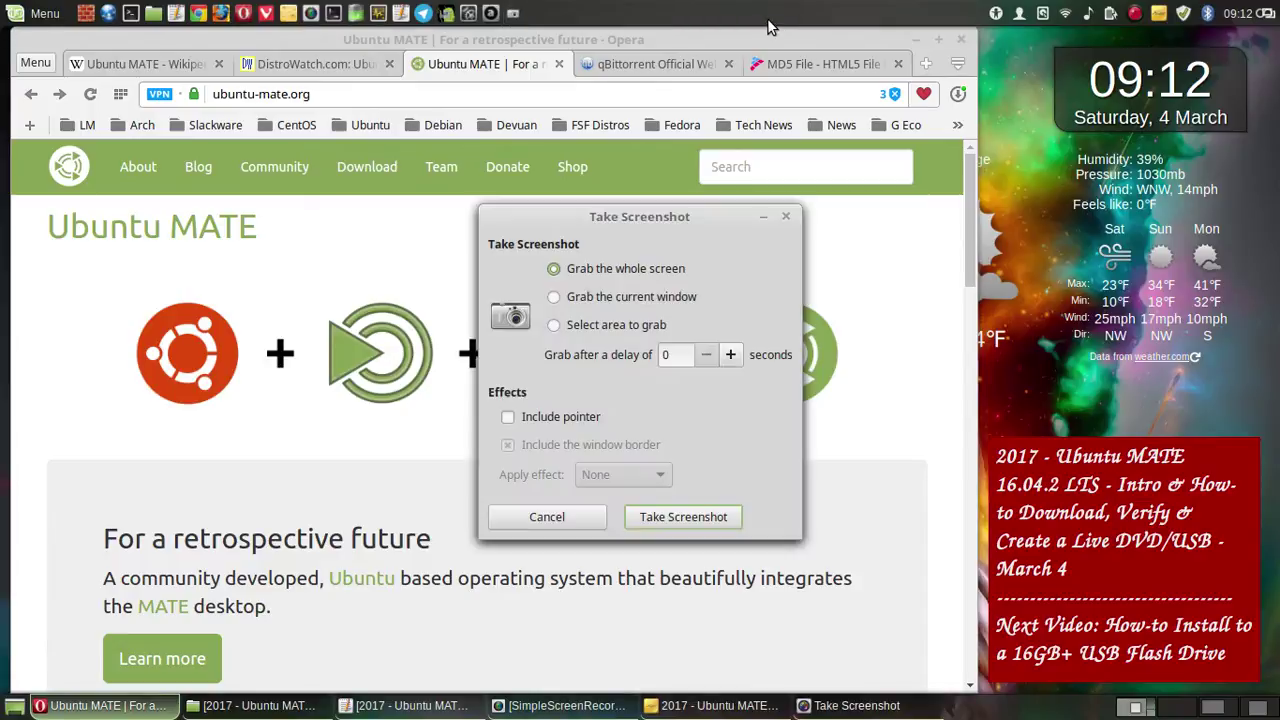
- Capture the whole screen after a 2-second delay
{"action": "left_click", "coordinate": [731, 356]}
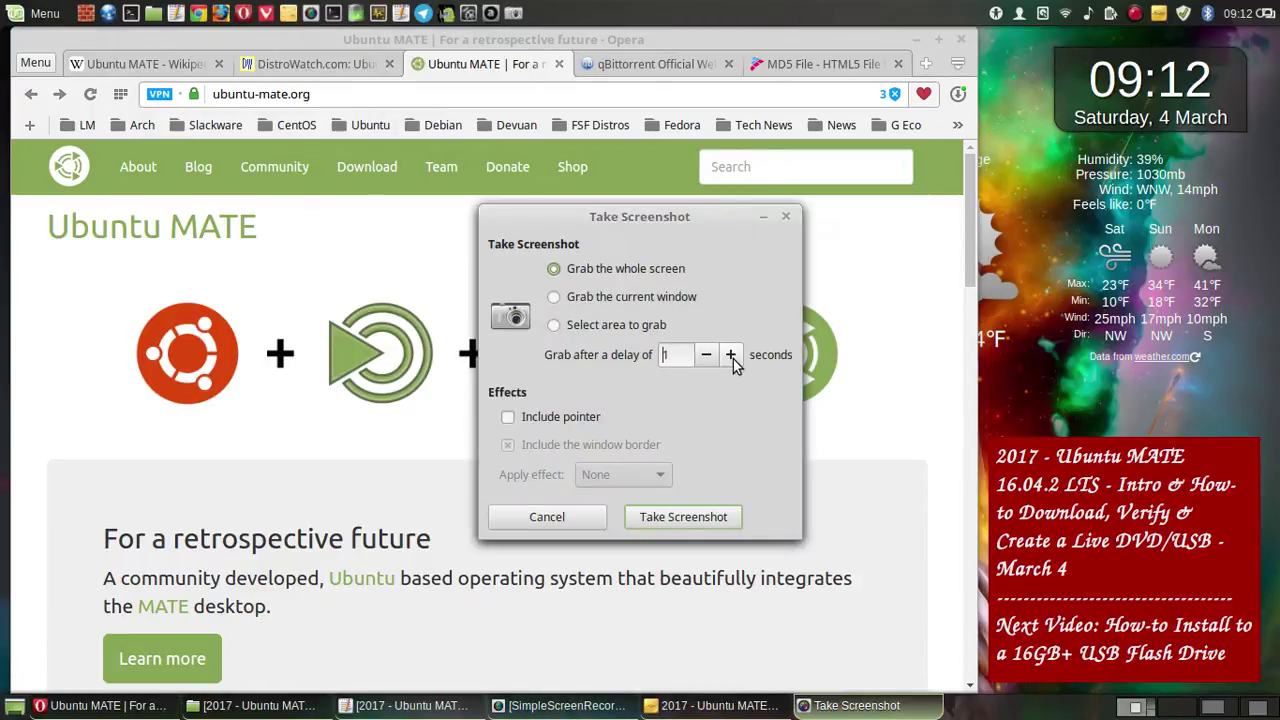
{"action": "left_click", "coordinate": [731, 357]}
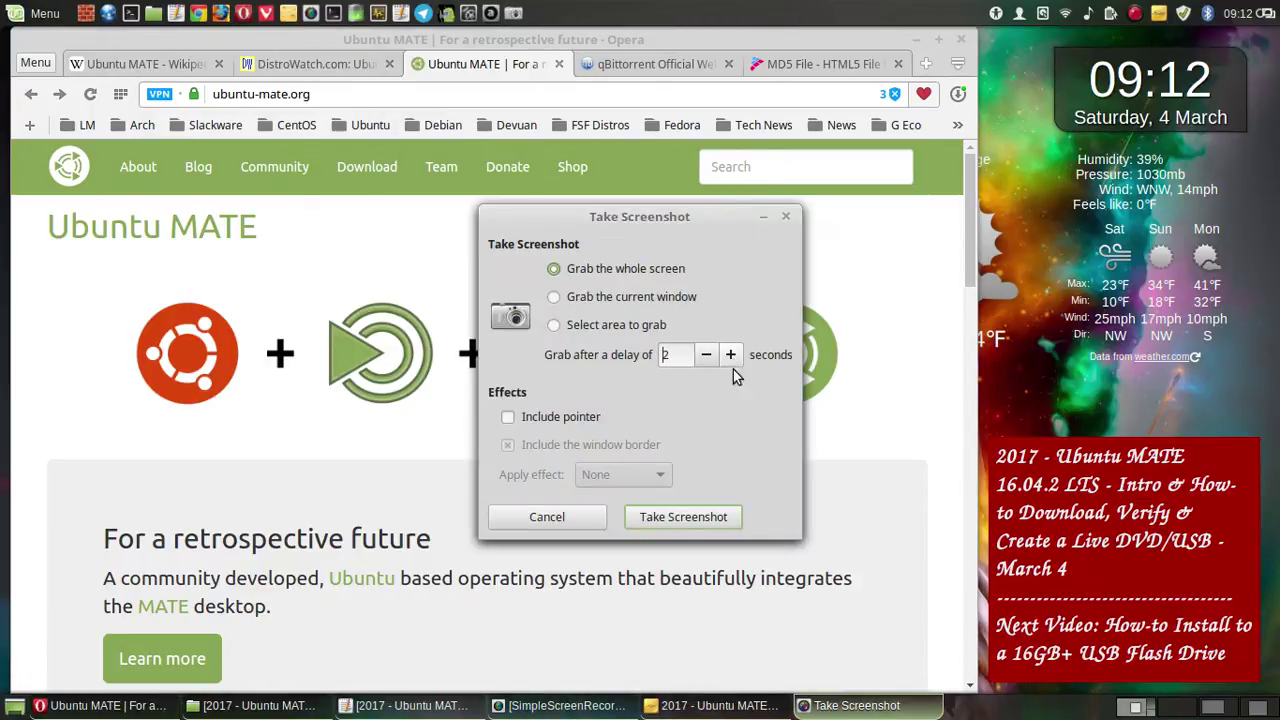
{"action": "left_click", "coordinate": [712, 512]}
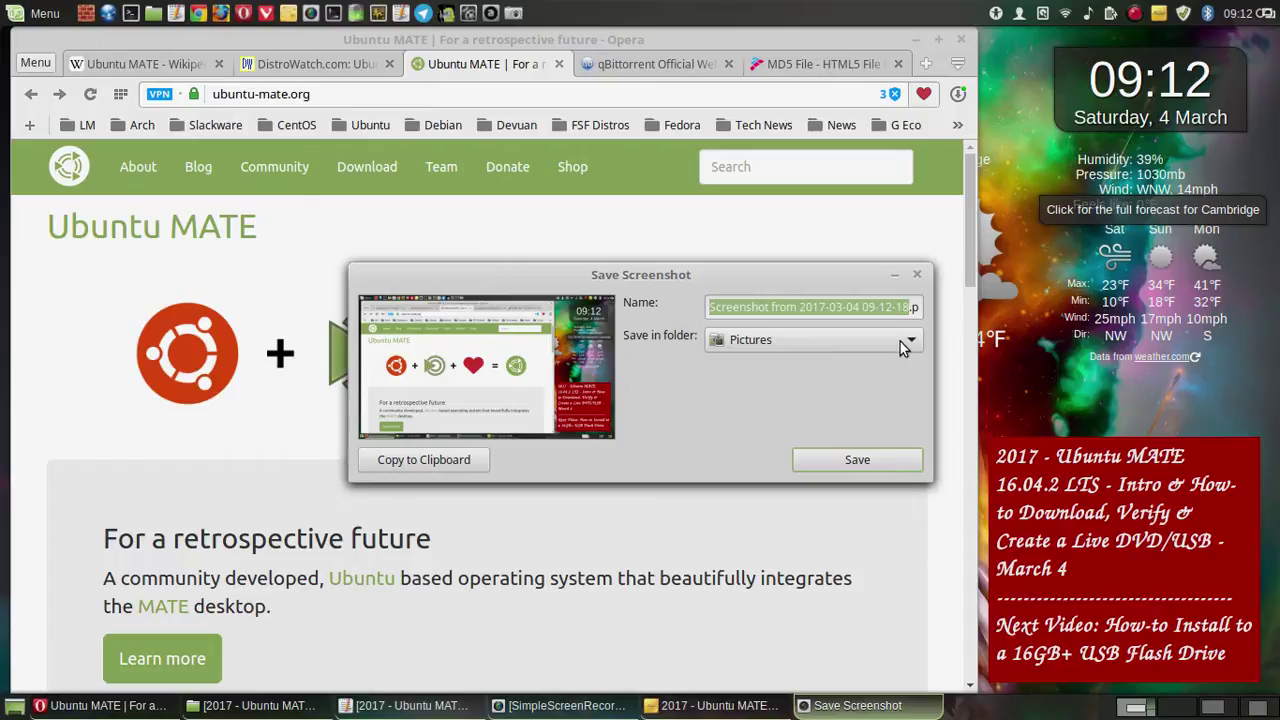
- Save the capture into the March 4 video folder under Videos/Screenshots
{"action": "left_click", "coordinate": [904, 344]}
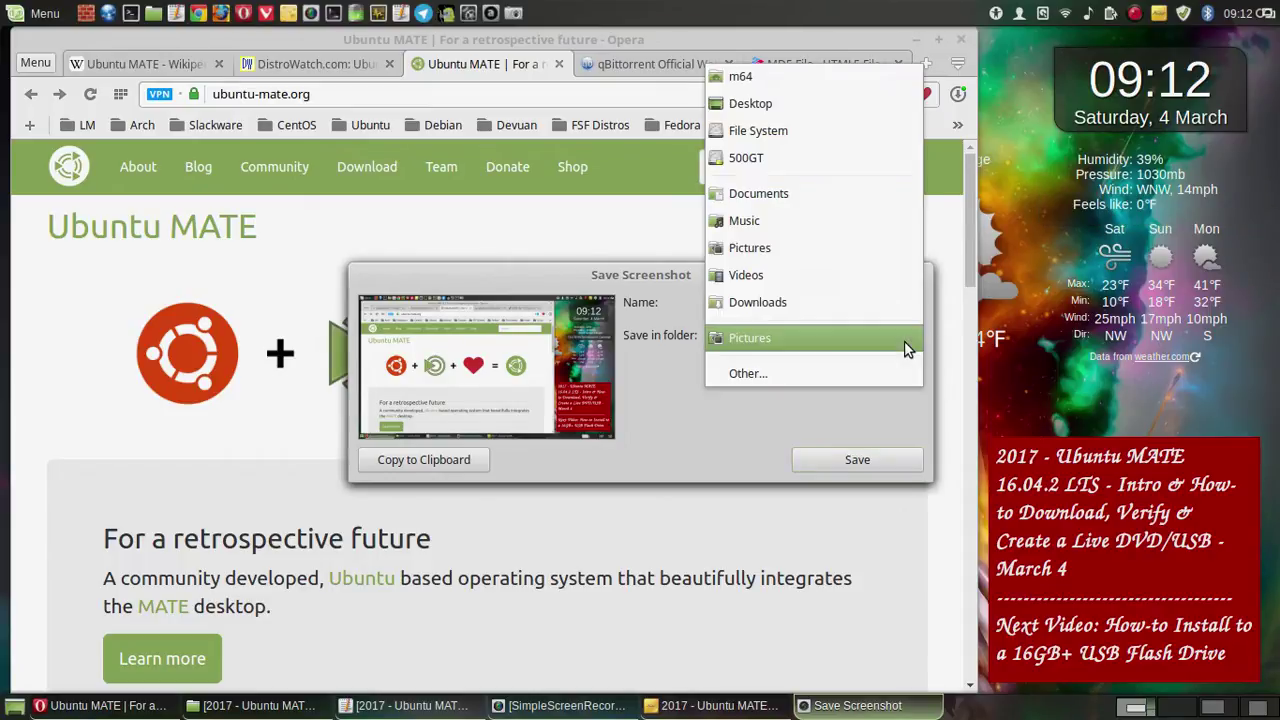
{"action": "left_click", "coordinate": [870, 368]}
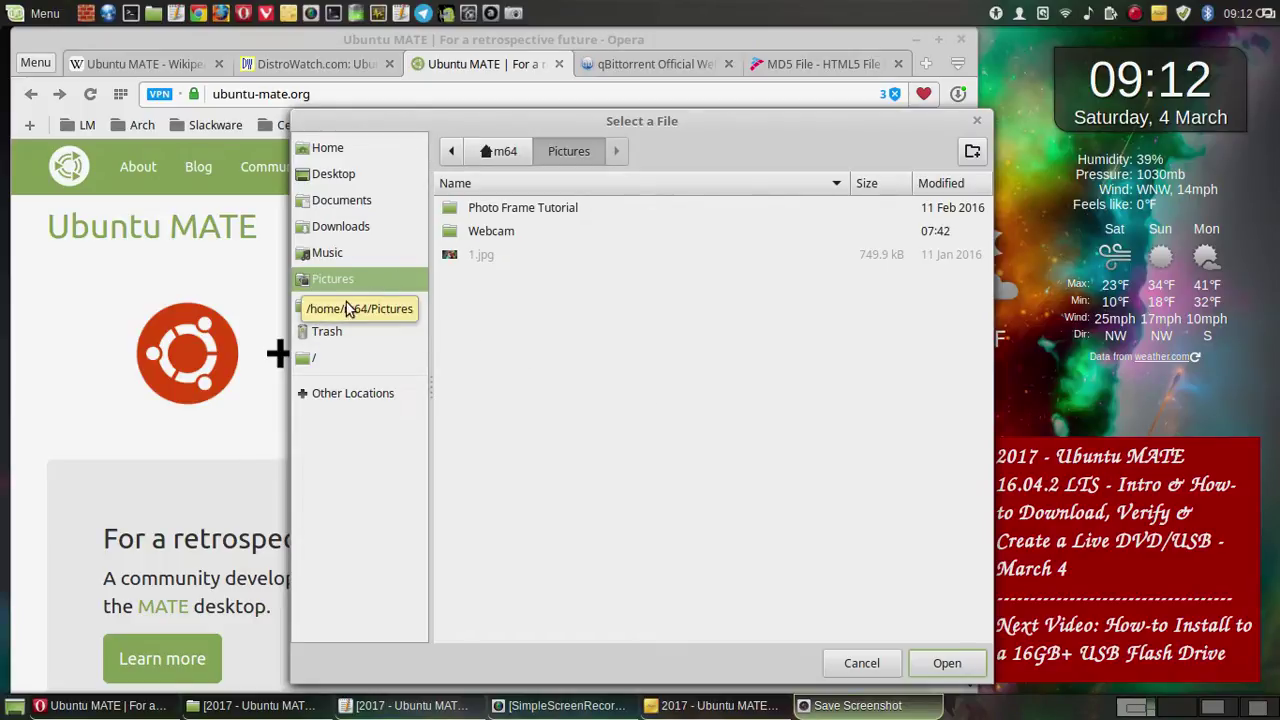
{"action": "left_click", "coordinate": [341, 312]}
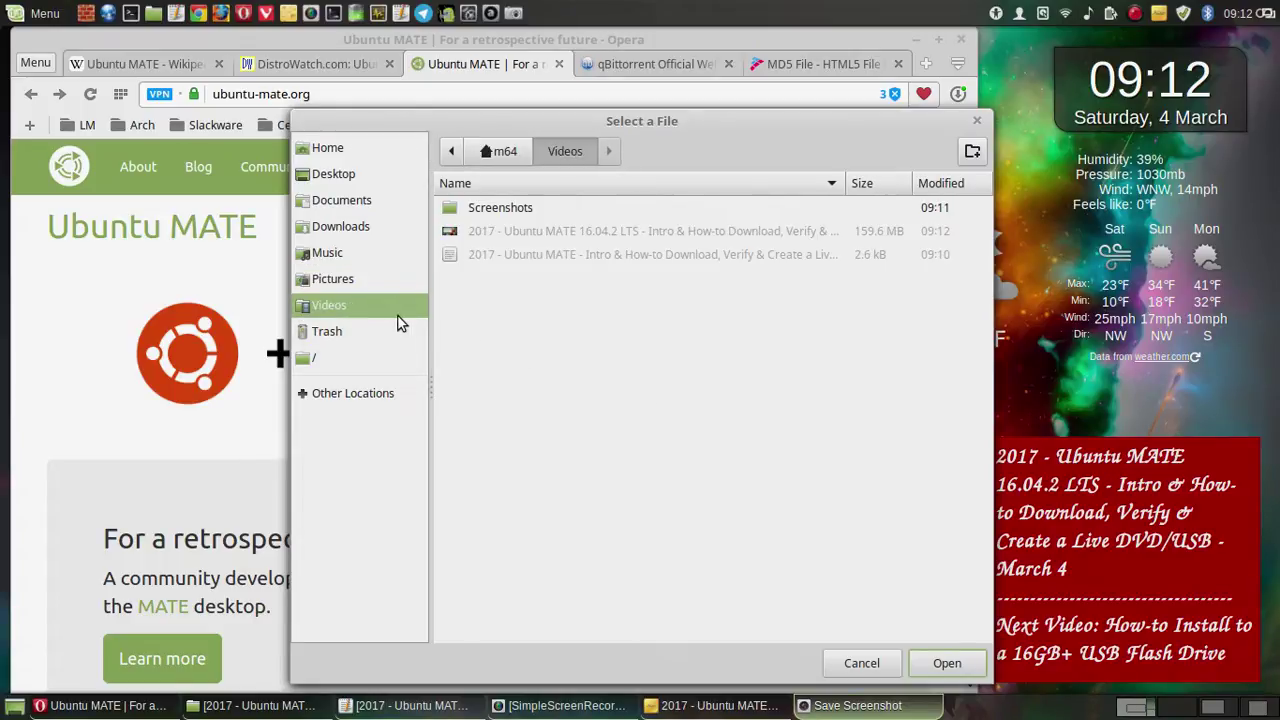
{"action": "left_click", "coordinate": [522, 216]}
{"action": "double_click", "coordinate": [522, 216]}
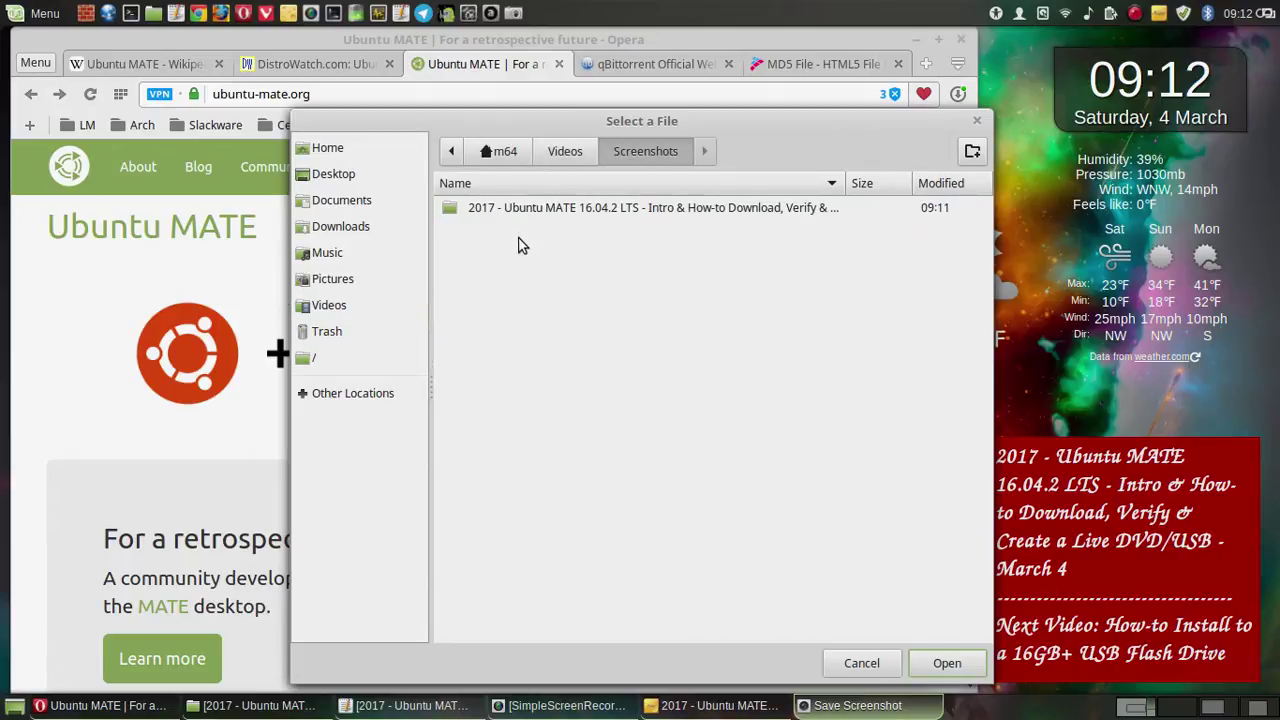
{"action": "double_click", "coordinate": [558, 212]}
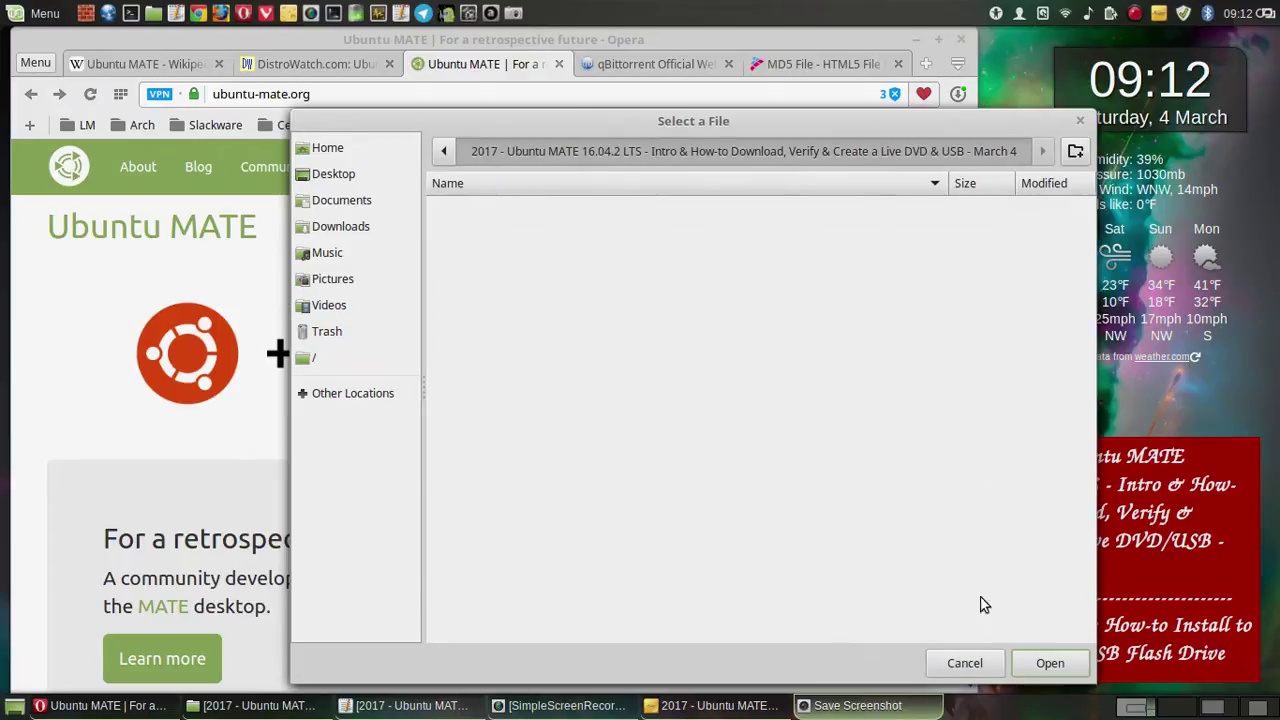
{"action": "left_click", "coordinate": [1048, 663]}
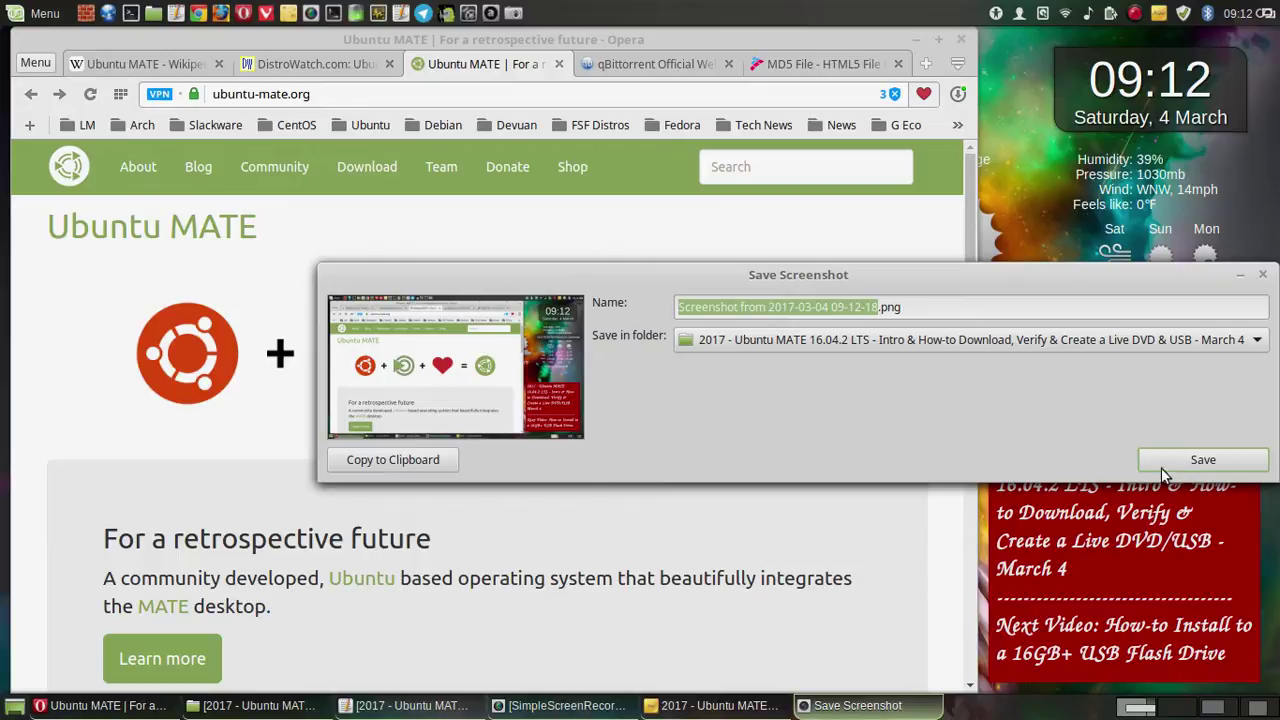
{"action": "left_click", "coordinate": [1207, 464]}
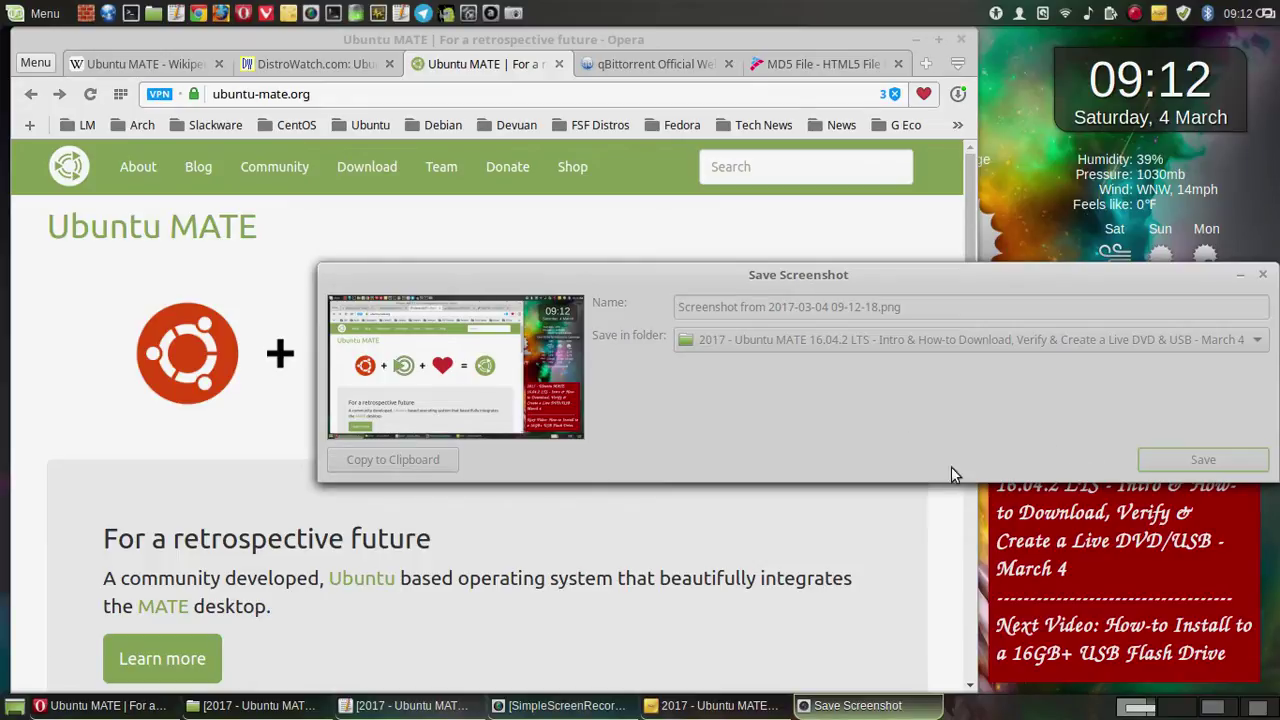
{"action": "scroll", "coordinate": [711, 428], "scroll_direction": "down", "scroll_amount": 3}
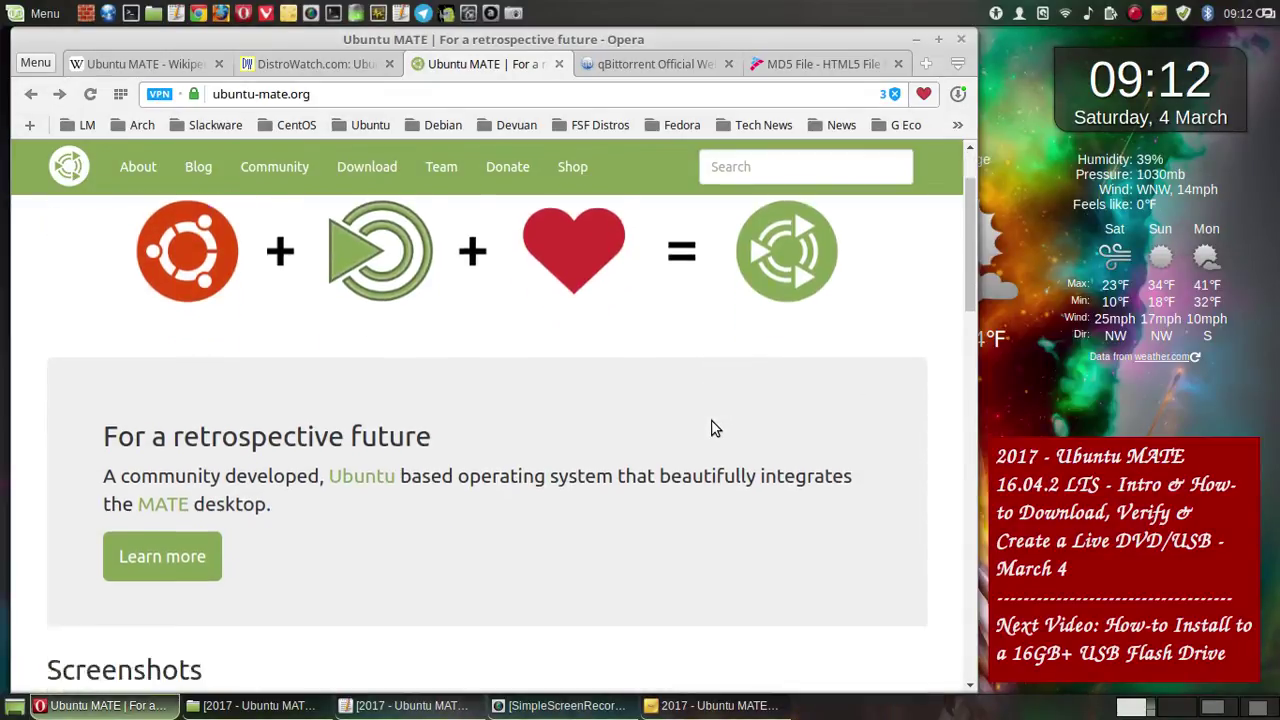
- Scroll to the site's Screenshots gallery and reopen Take Screenshot, moved to the upper right
{"action": "scroll", "coordinate": [711, 428], "scroll_direction": "down", "scroll_amount": 3}
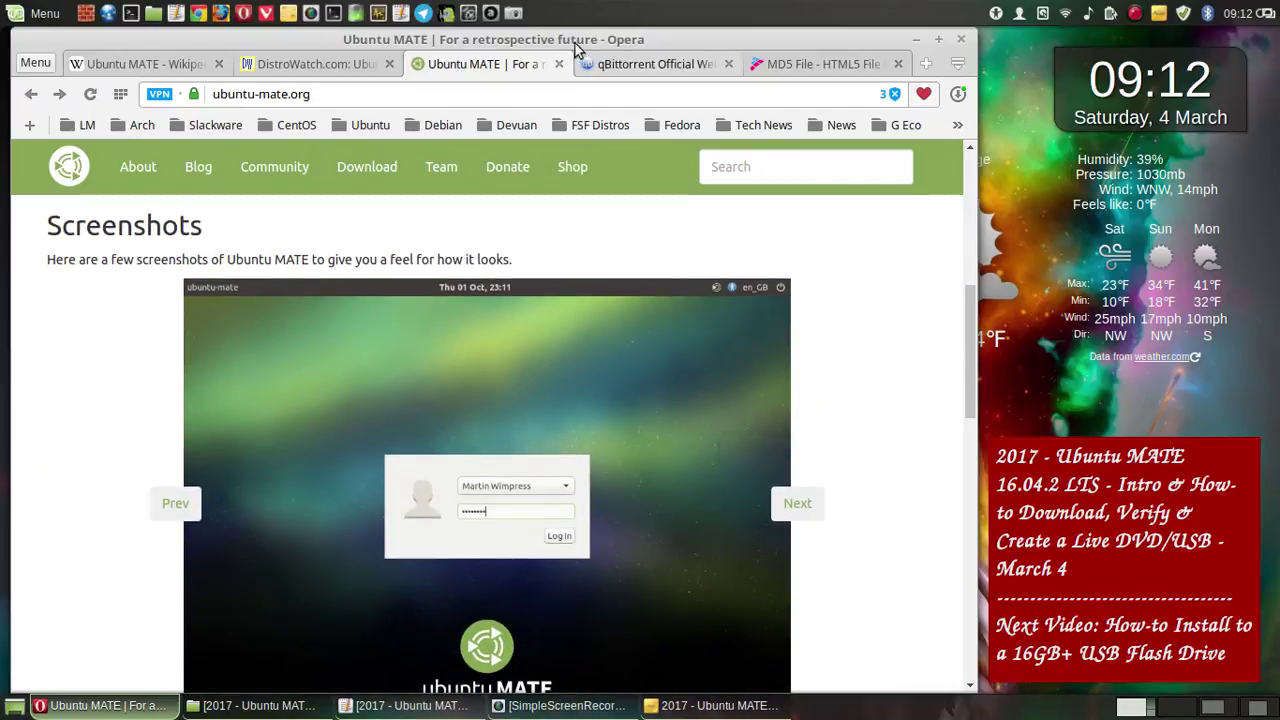
{"action": "key", "text": "Print"}
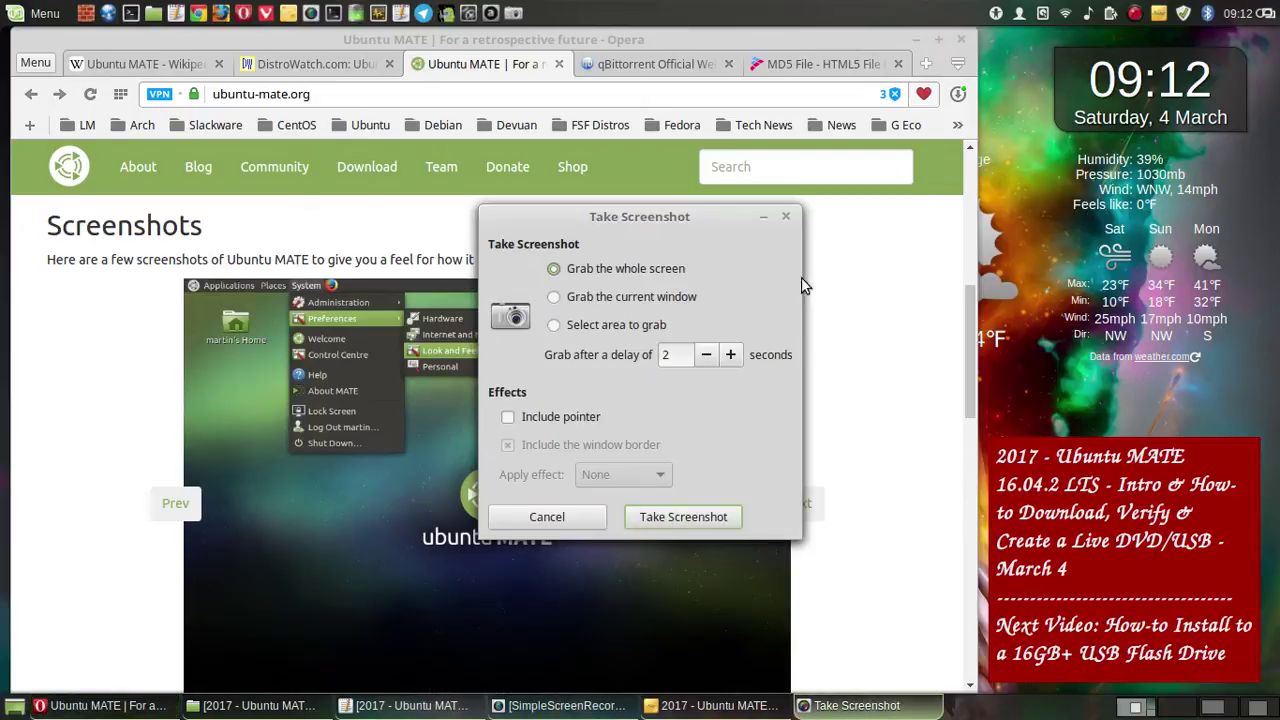
{"action": "key", "text": "Return"}
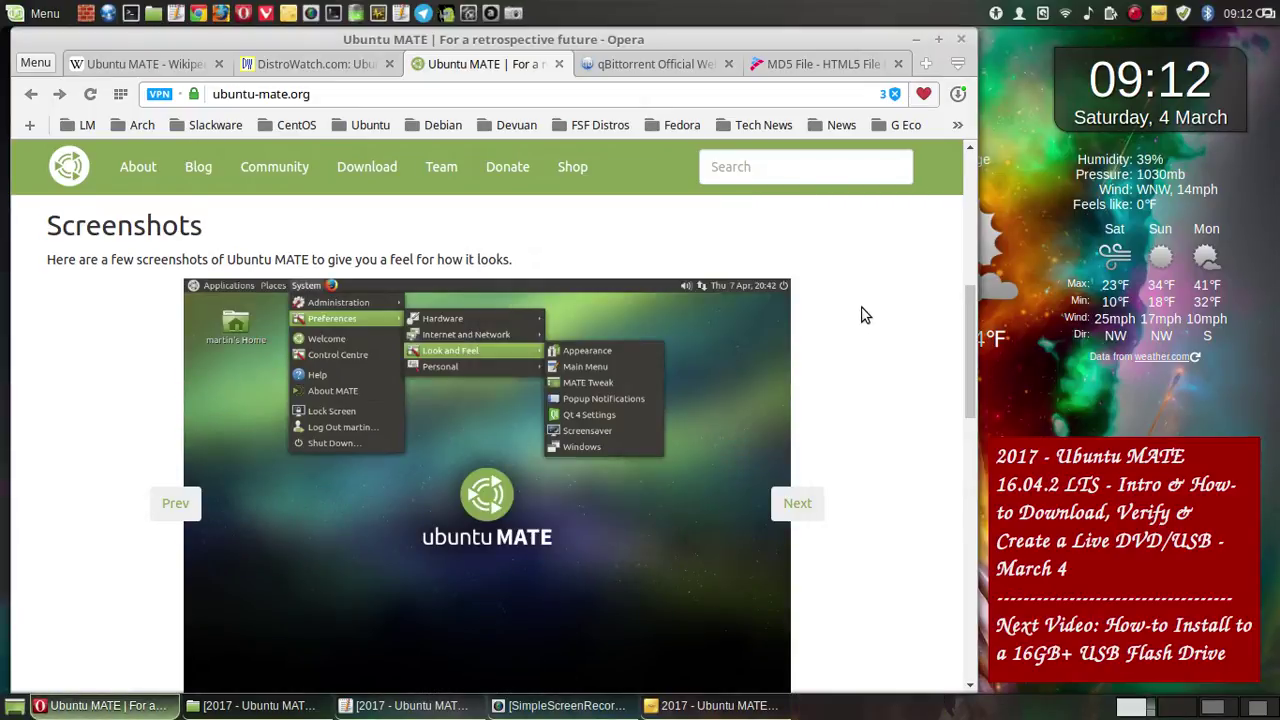
{"action": "scroll", "coordinate": [865, 315], "scroll_direction": "down", "scroll_amount": 1}
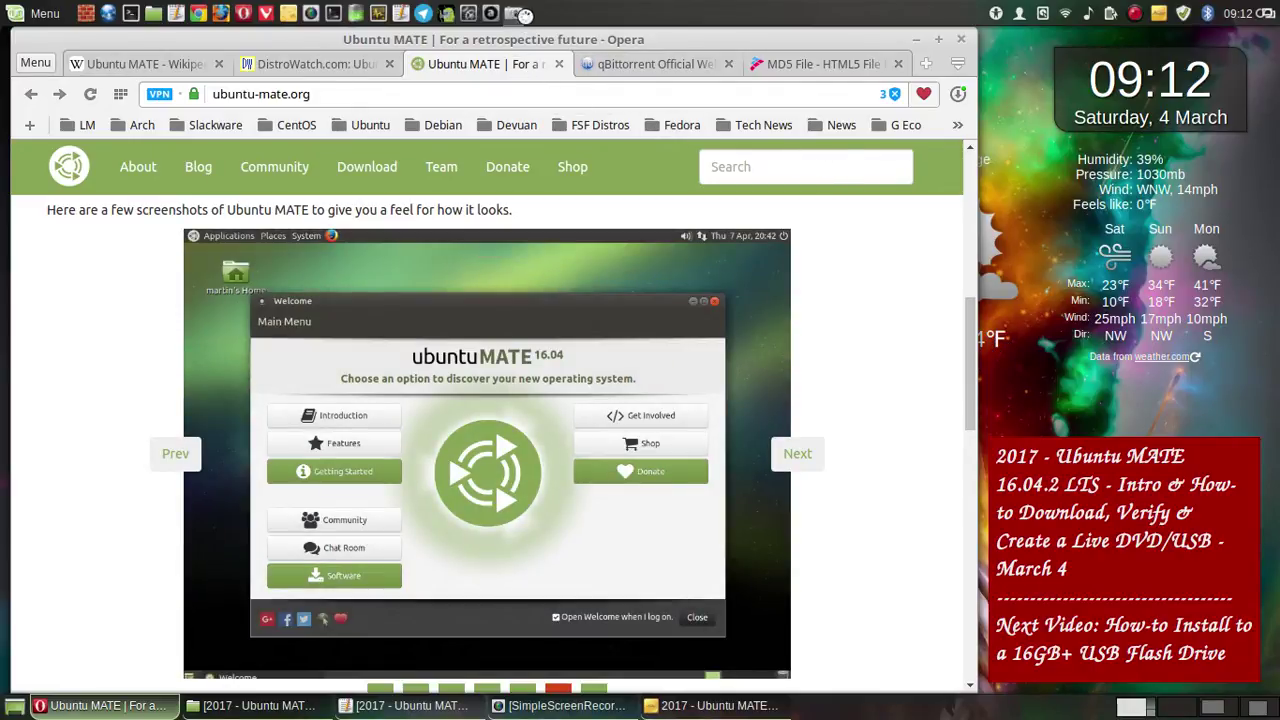
{"action": "key", "text": "Print"}
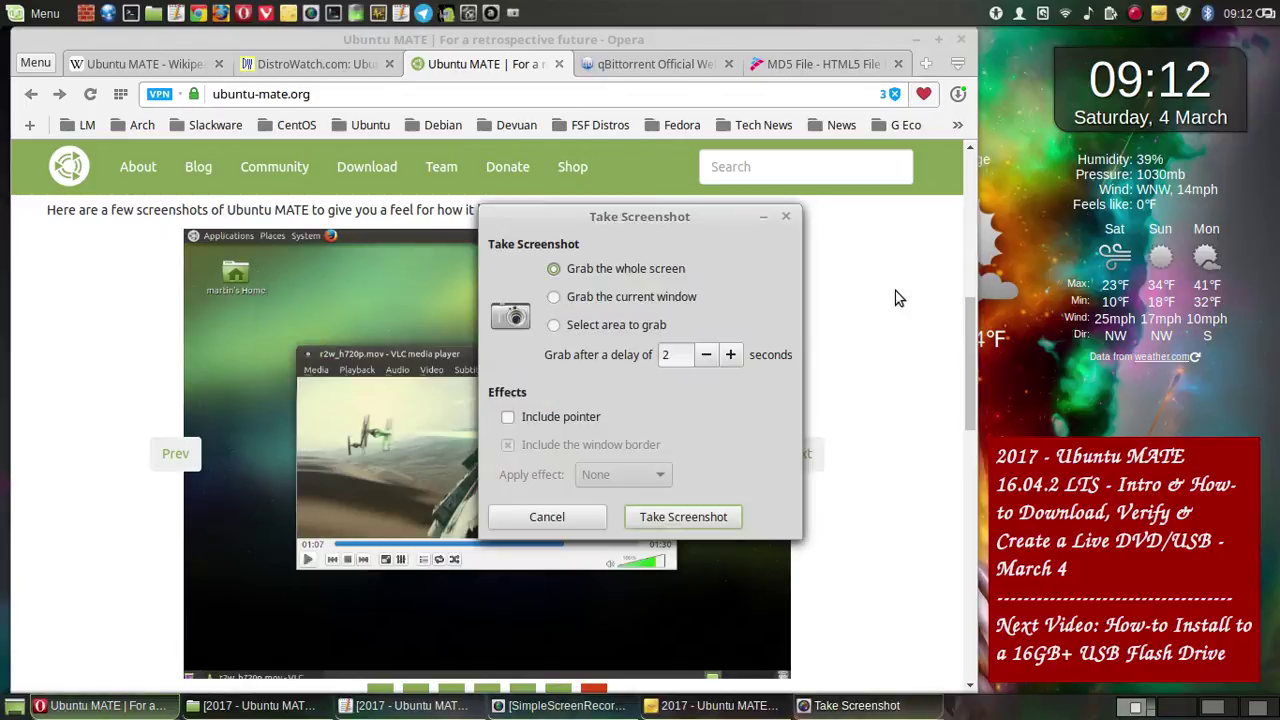
{"action": "left_click_drag", "start_coordinate": [760, 251], "coordinate": [1030, 170]}
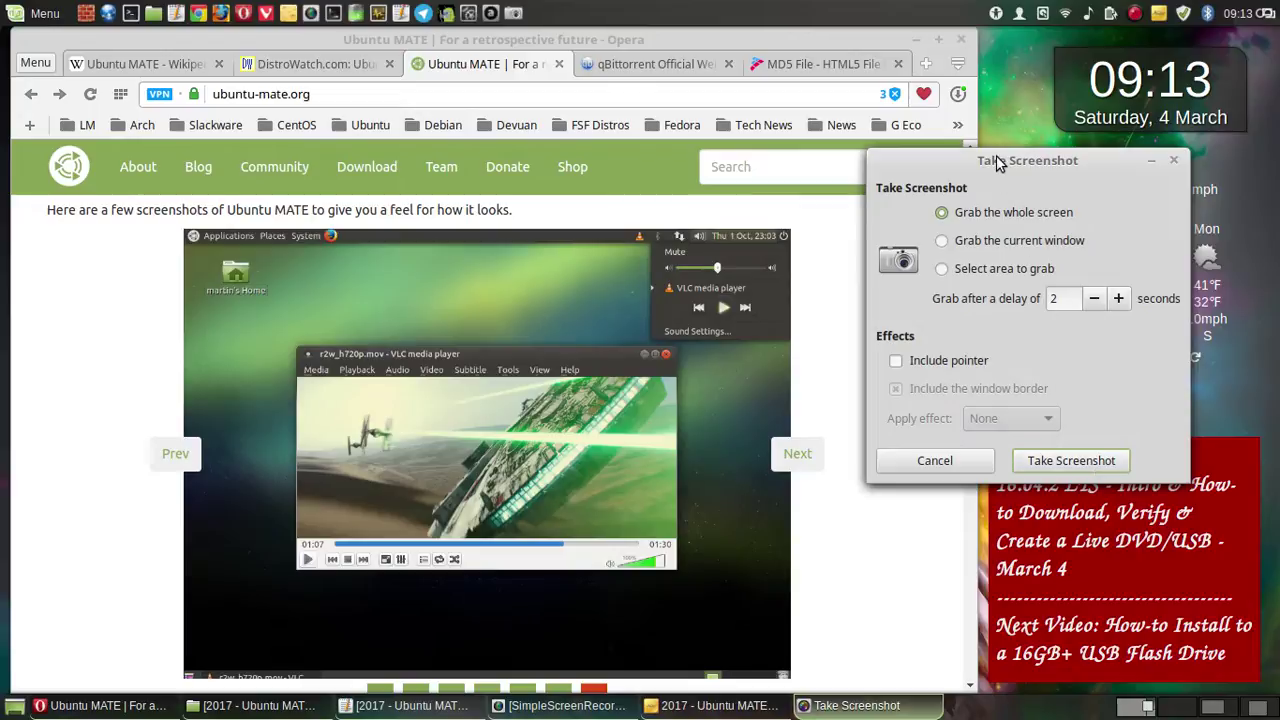
{"action": "left_click_drag", "start_coordinate": [996, 155], "coordinate": [1070, 73]}
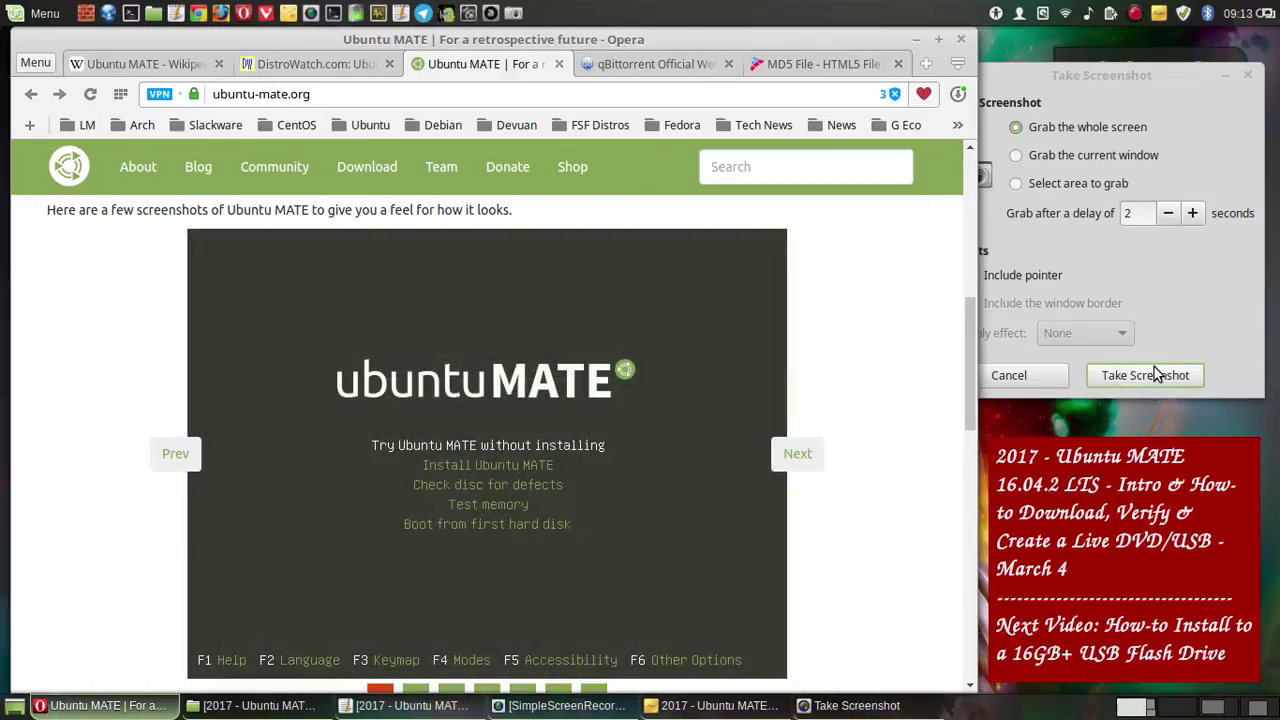
- Capture and save the boot-menu, GRUB menu and loading-screen slides
{"action": "left_click", "coordinate": [1150, 375]}
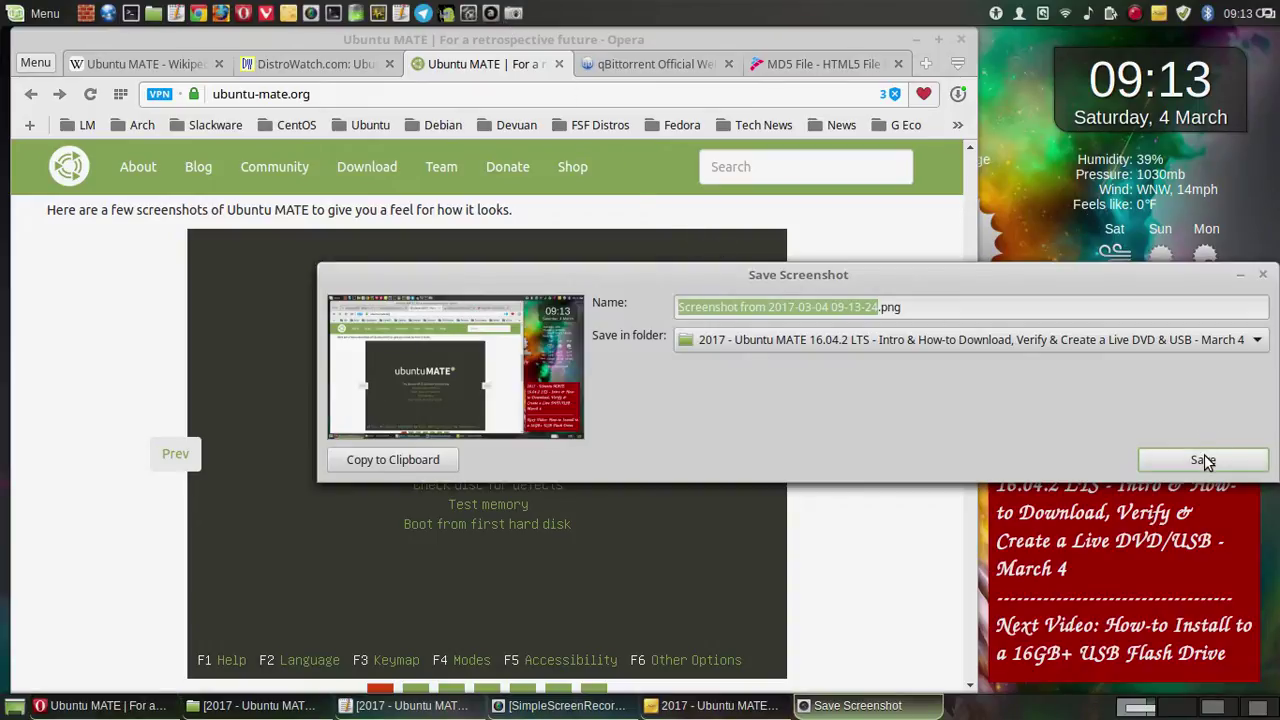
{"action": "left_click", "coordinate": [1203, 459]}
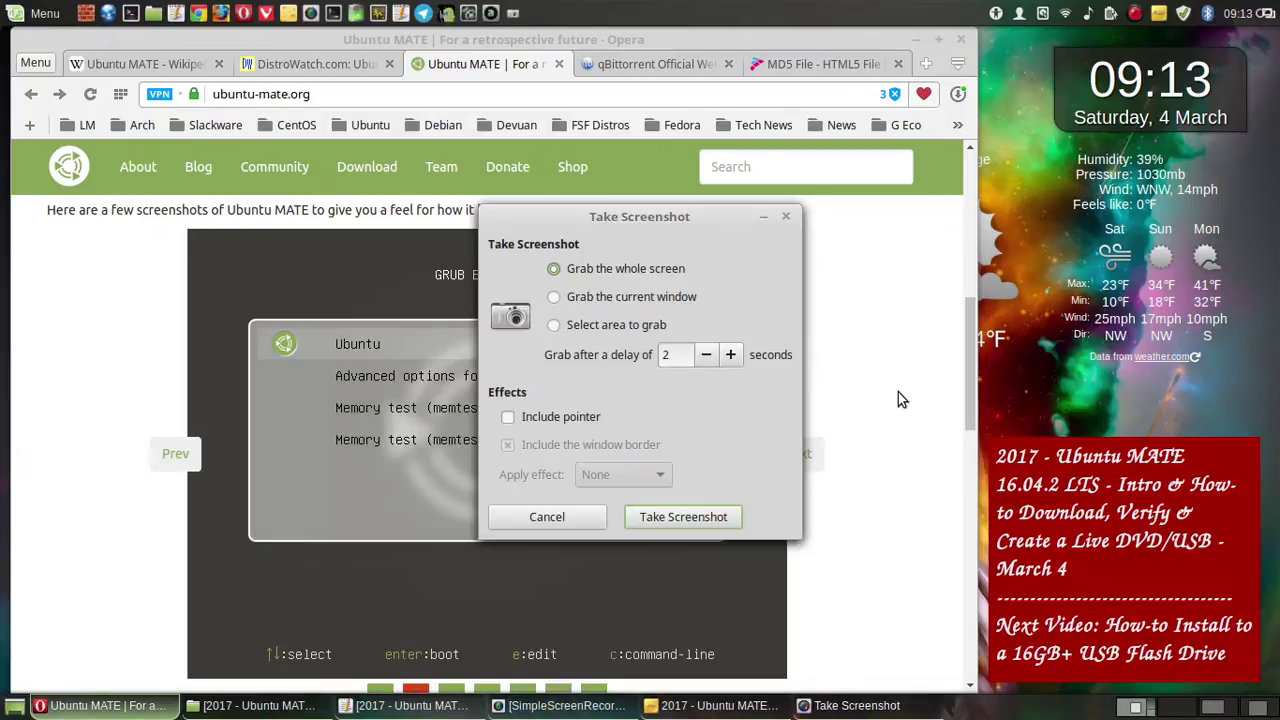
{"action": "left_click", "coordinate": [679, 512]}
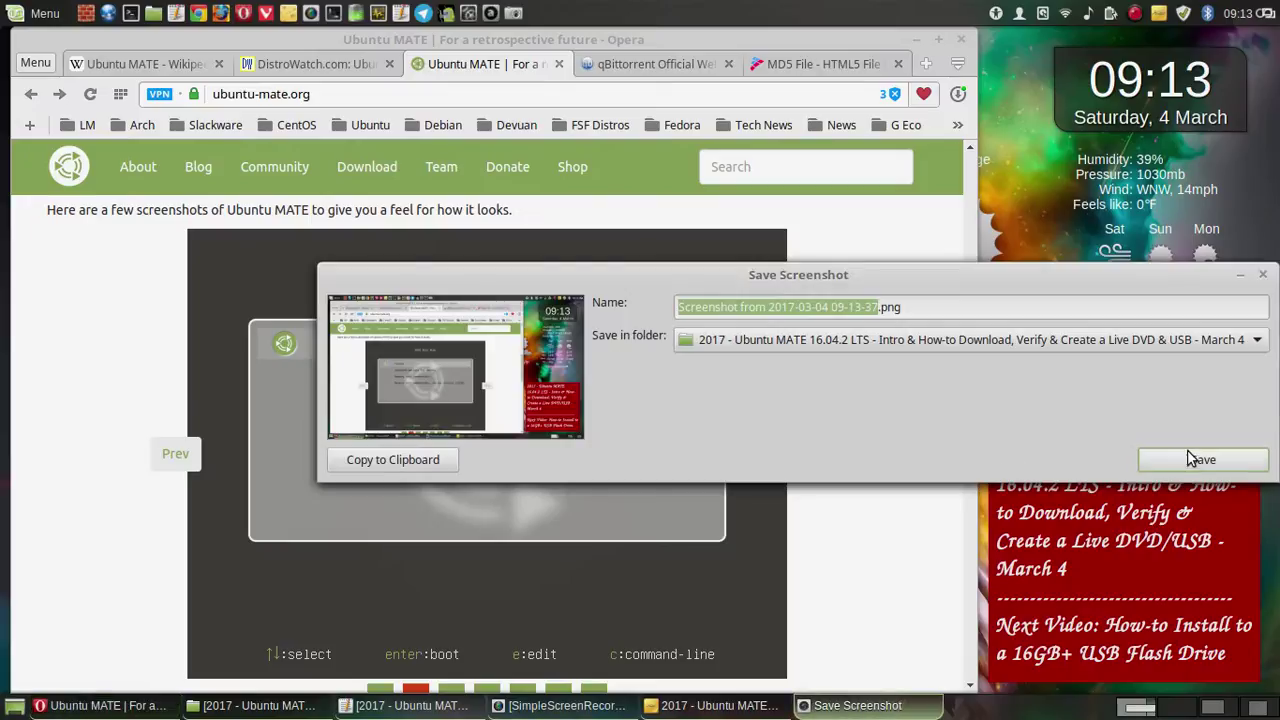
{"action": "left_click", "coordinate": [1200, 459]}
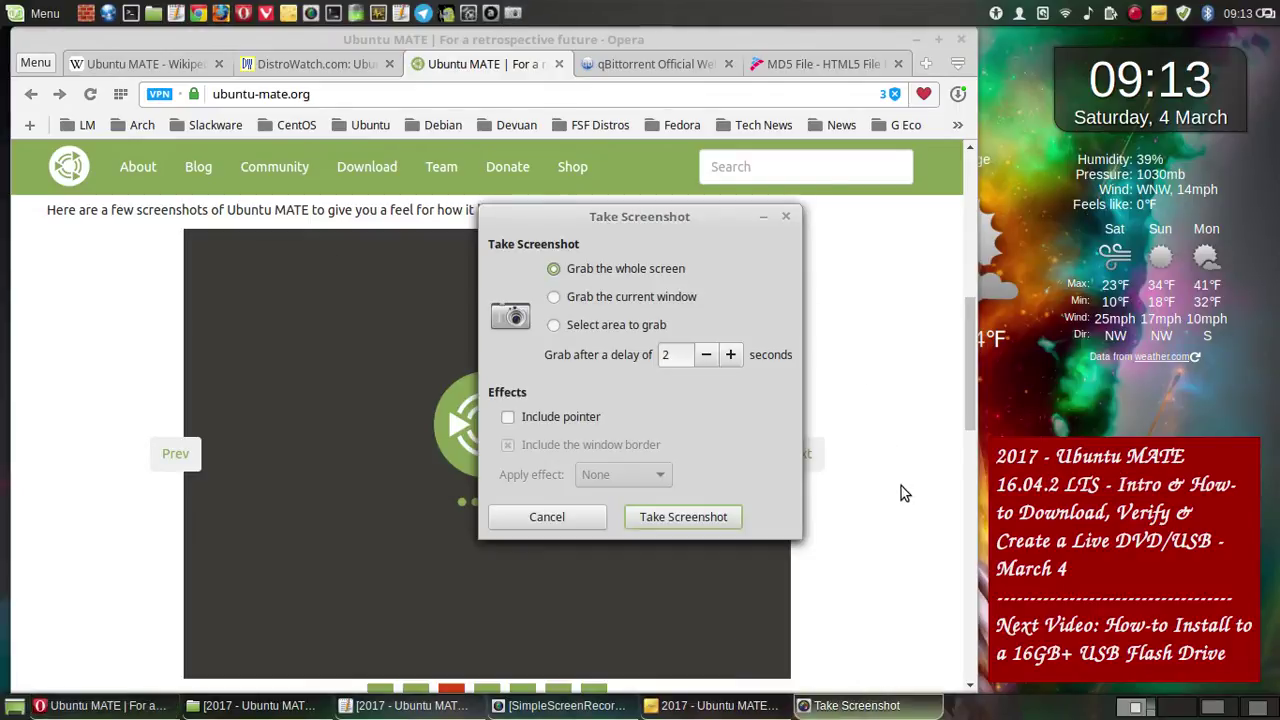
{"action": "left_click", "coordinate": [729, 517]}
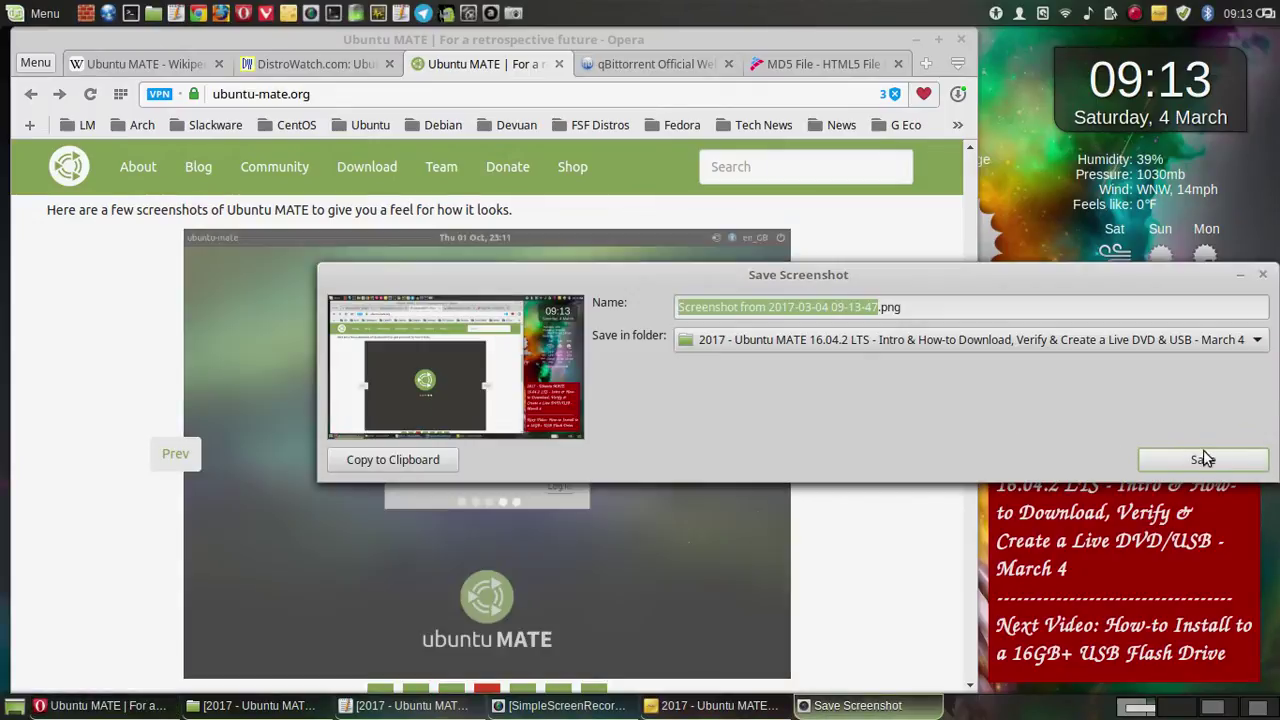
{"action": "left_click", "coordinate": [1203, 459]}
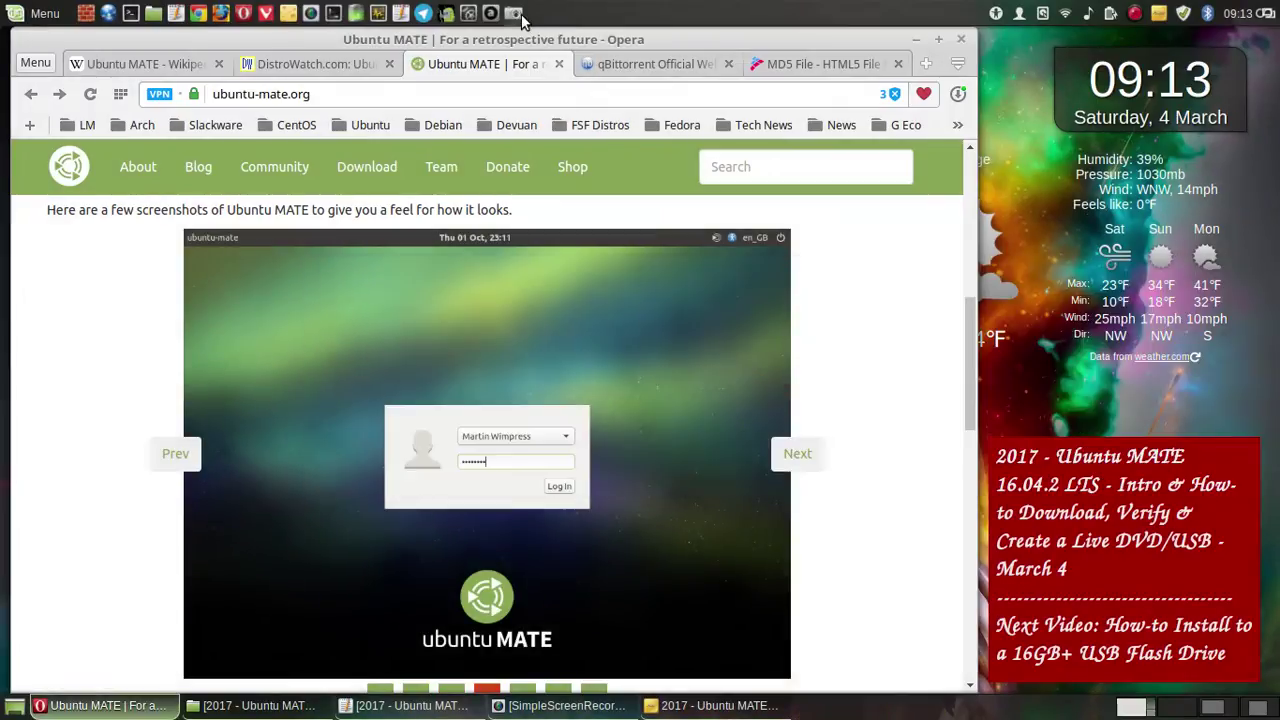
- Capture and save the login slide and the remaining slideshow images
{"action": "left_click", "coordinate": [515, 14]}
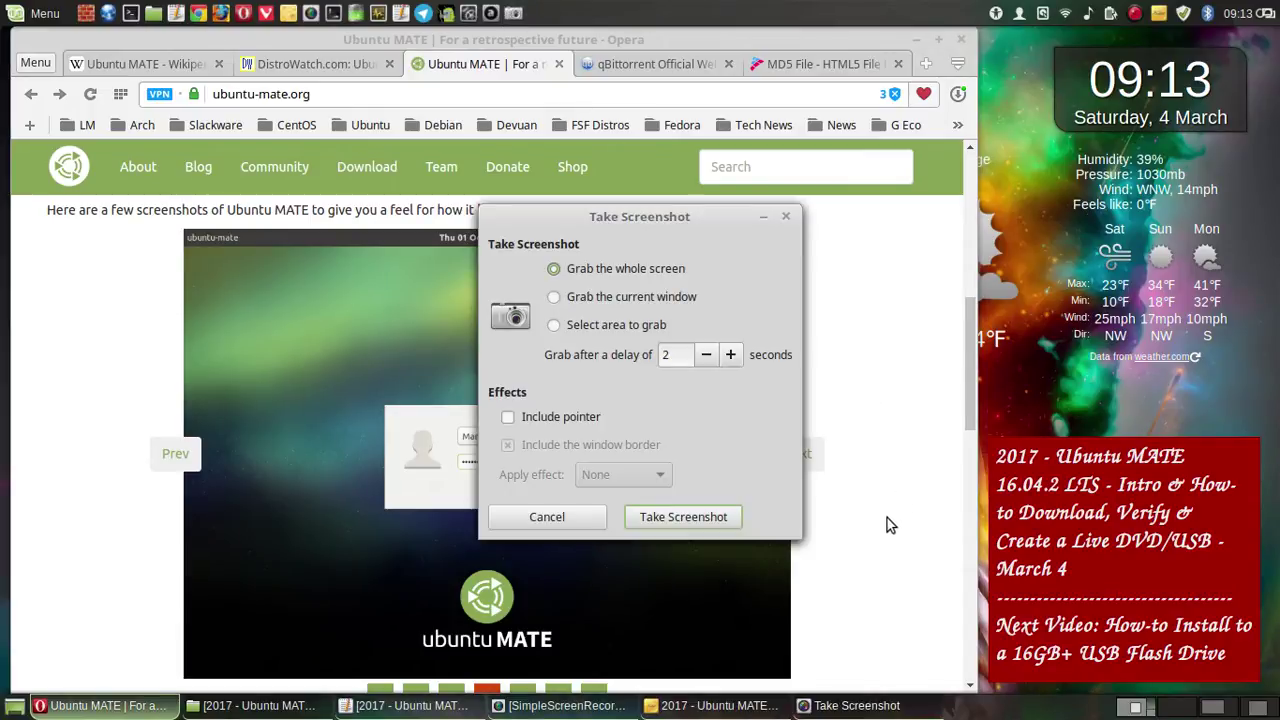
{"action": "left_click", "coordinate": [738, 516]}
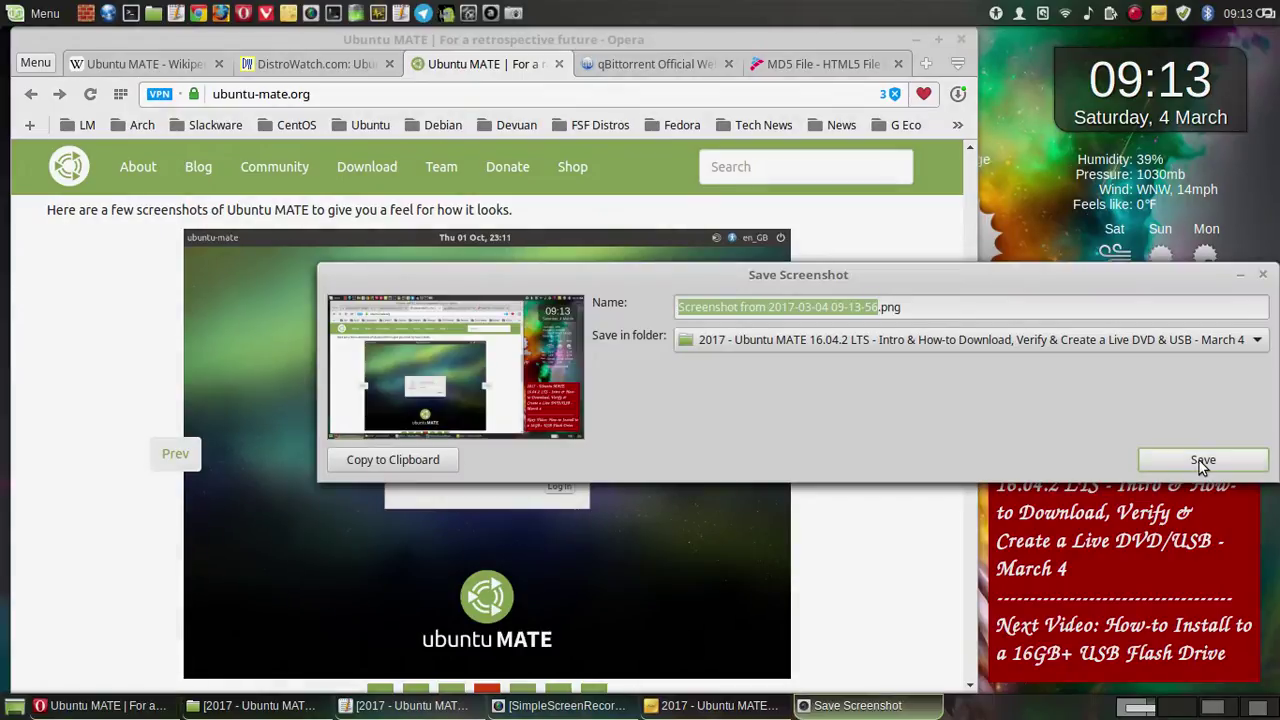
{"action": "left_click", "coordinate": [1199, 460]}
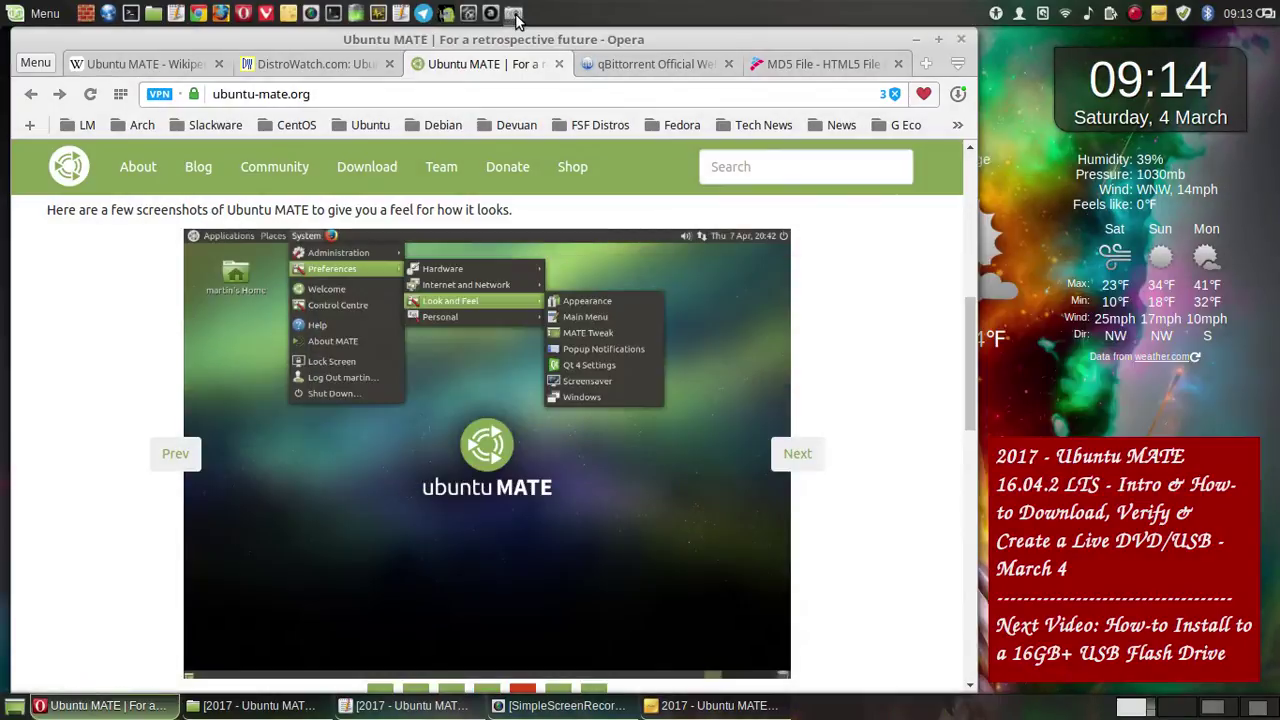
{"action": "left_click", "coordinate": [514, 14]}
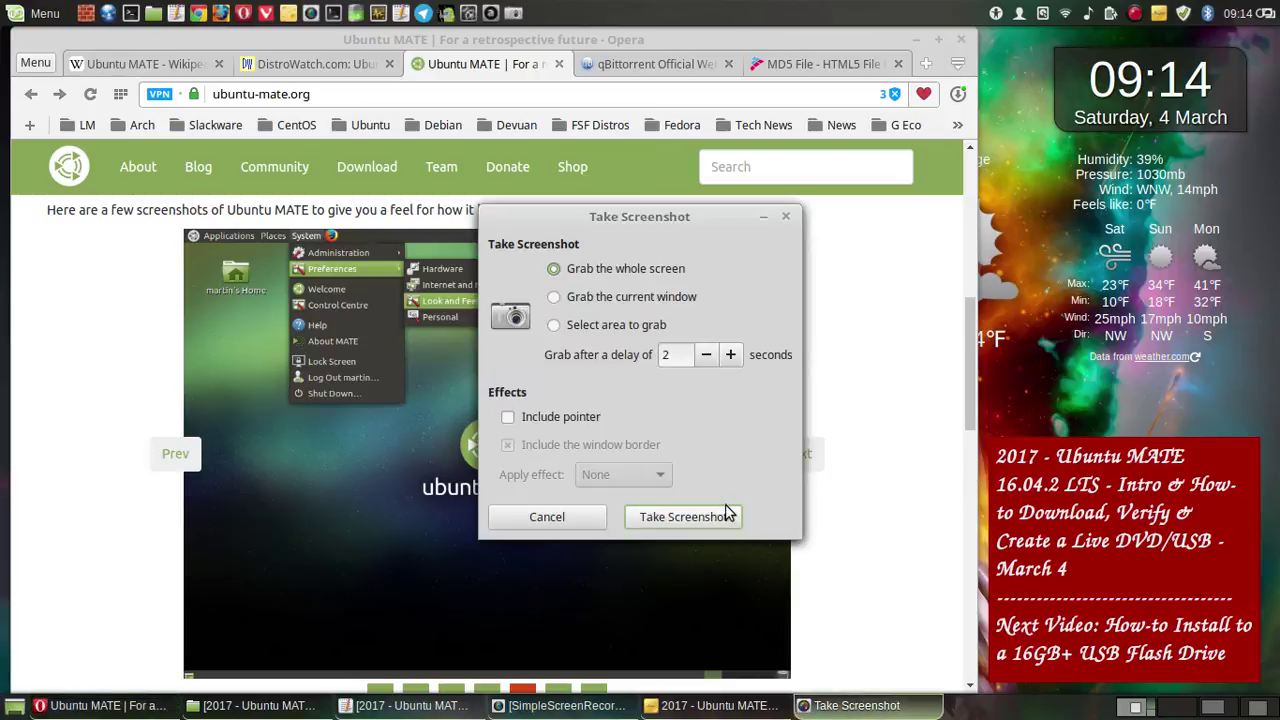
{"action": "left_click", "coordinate": [722, 515]}
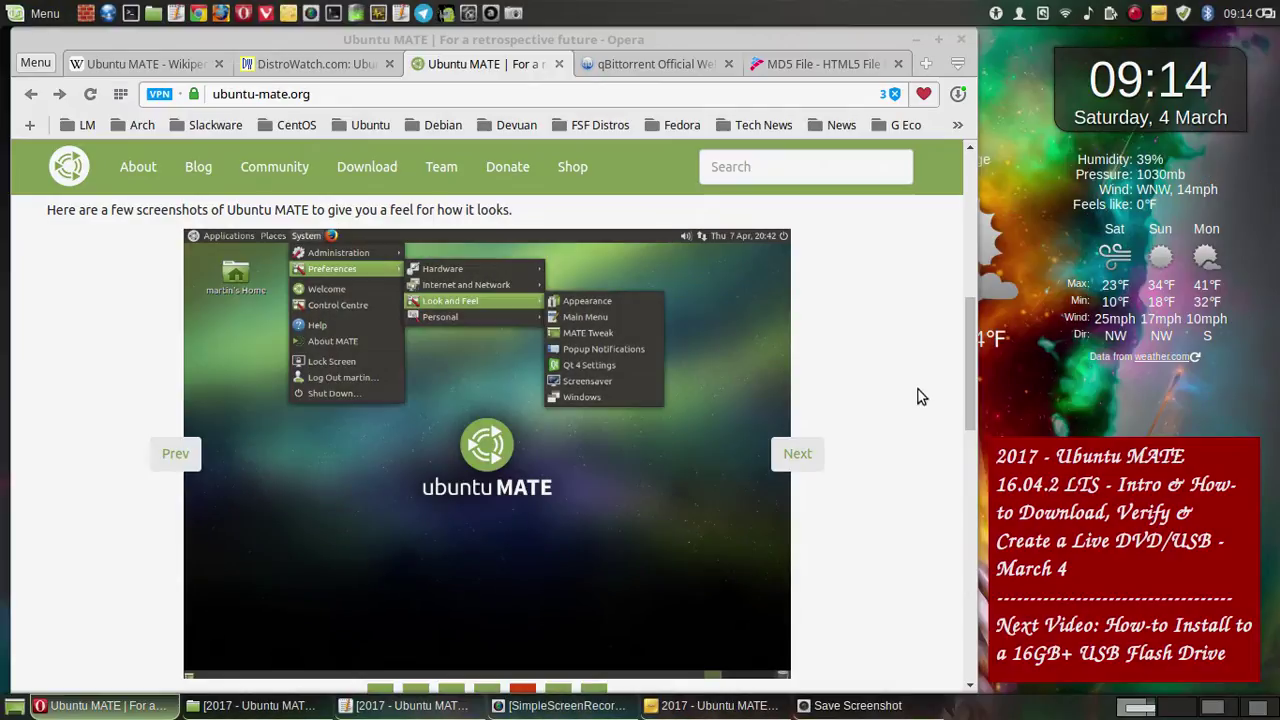
{"action": "left_click", "coordinate": [1198, 460]}
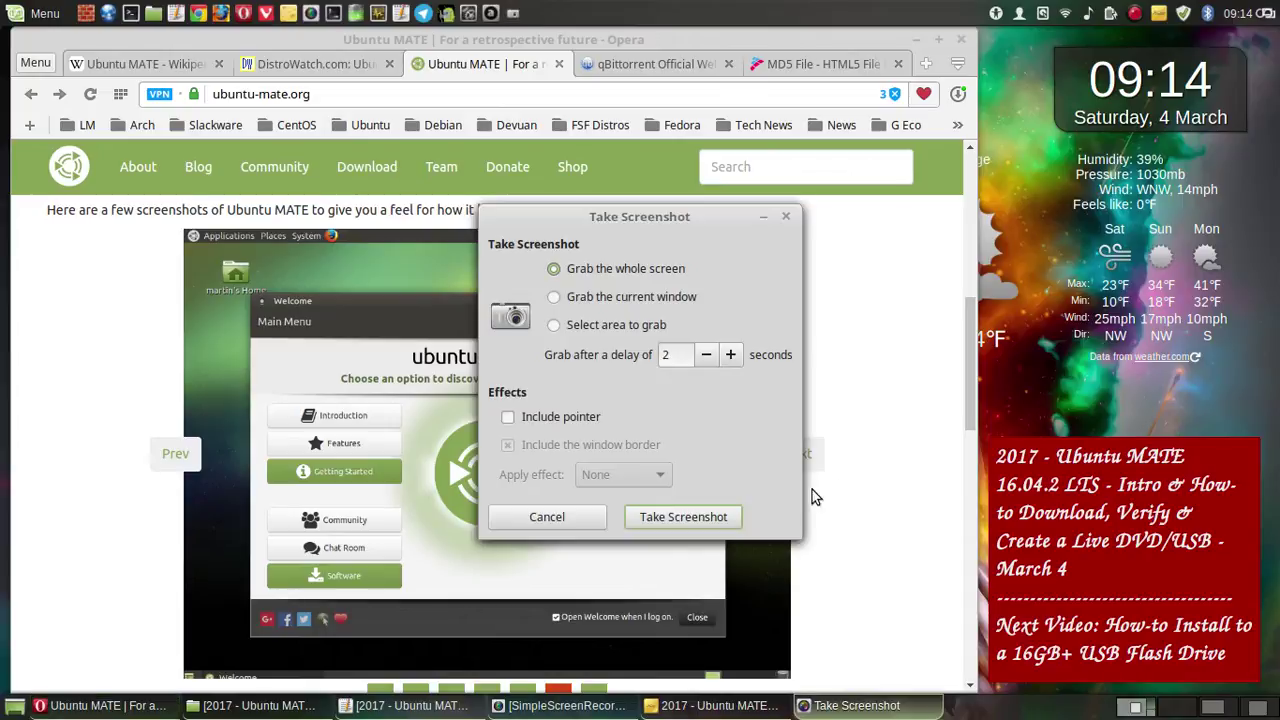
{"action": "key", "text": "Return"}
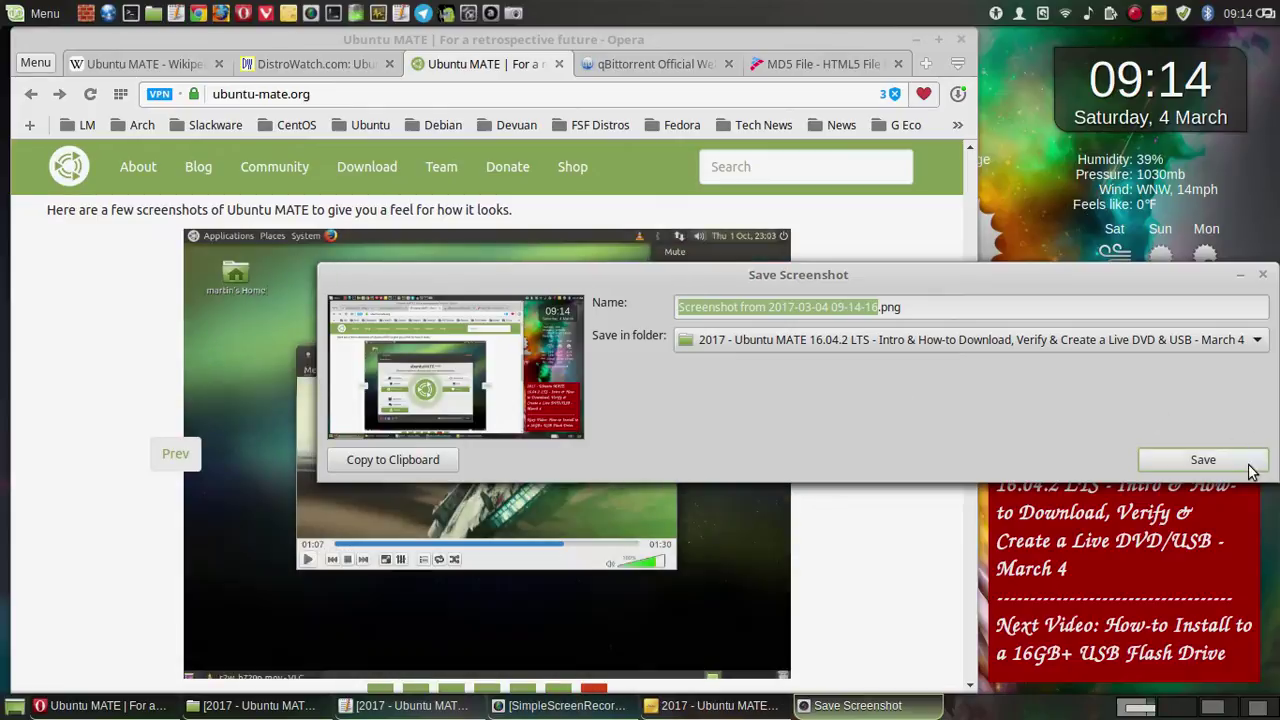
{"action": "left_click", "coordinate": [1249, 469]}
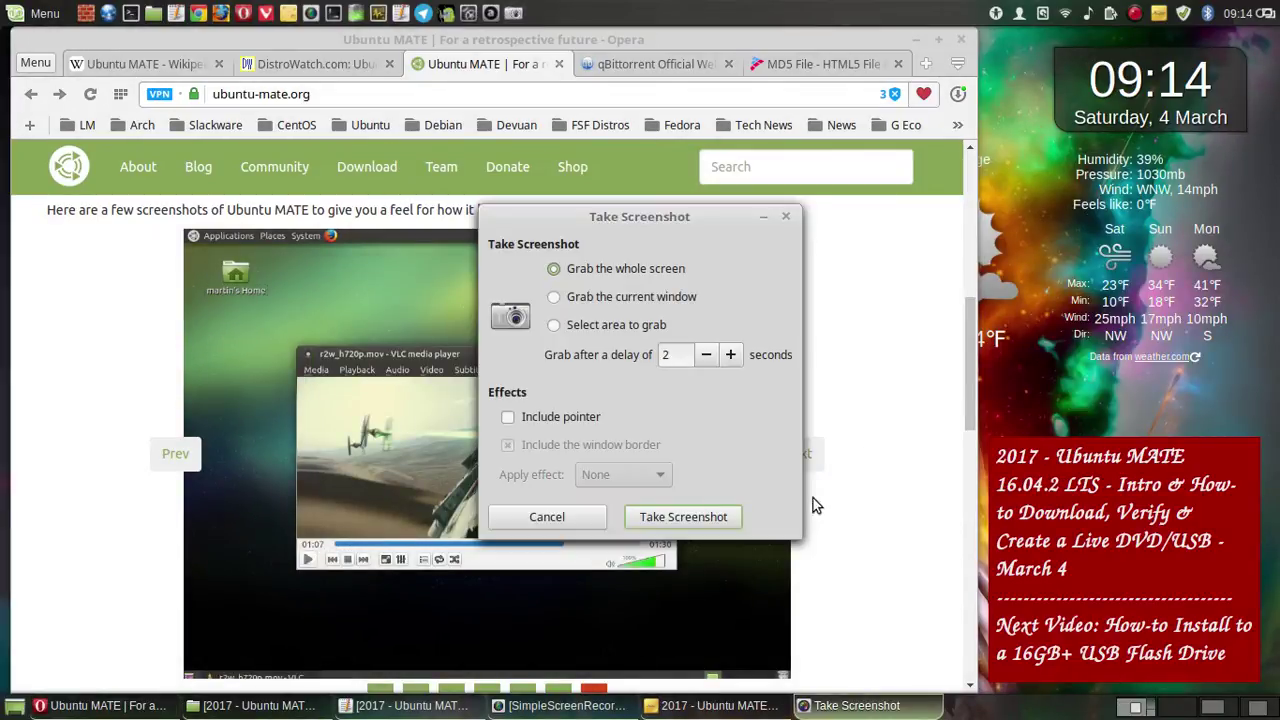
{"action": "key", "text": "Escape"}
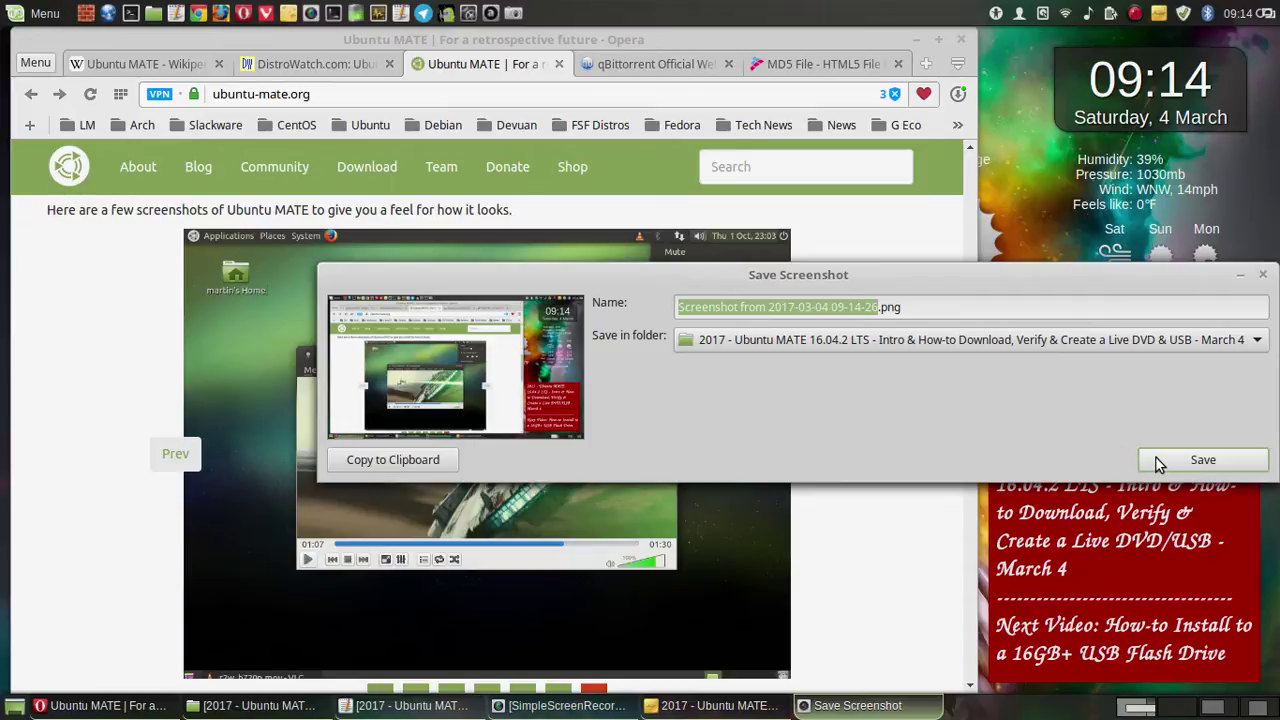
{"action": "key", "text": "Return"}
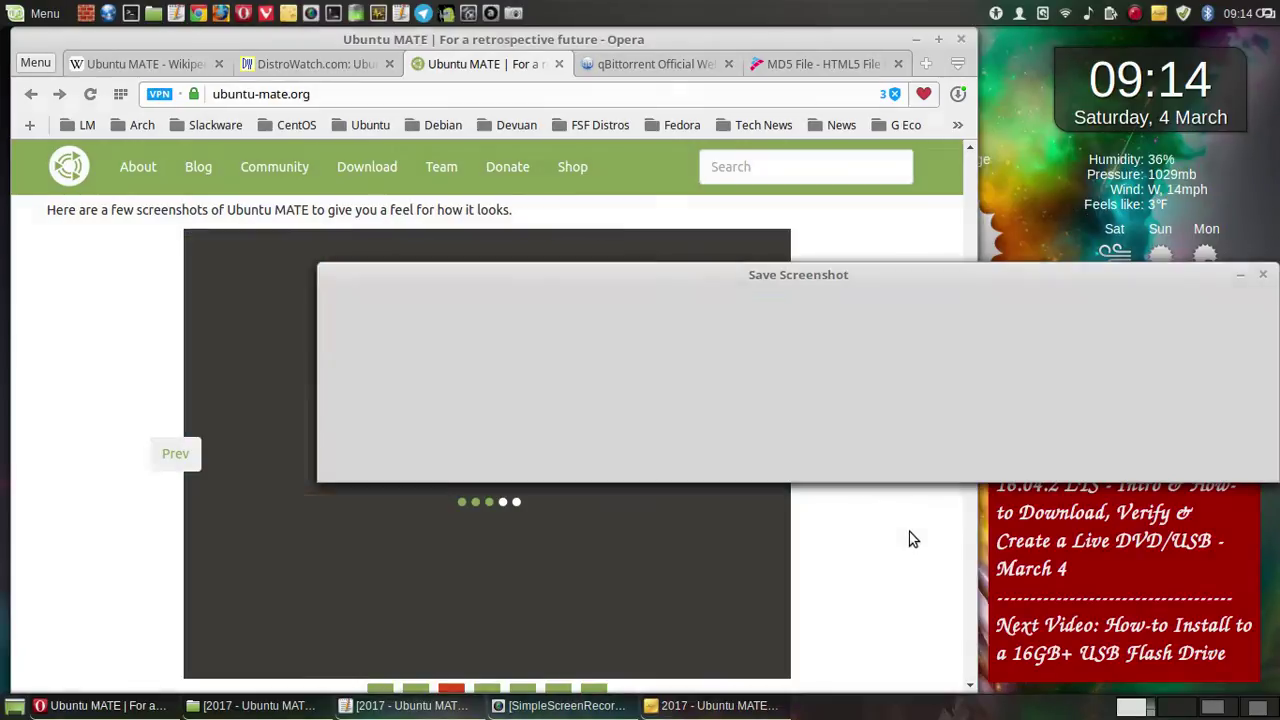
- Scroll to the Raspberry Pi section and save a whole-screen capture of it to the video folder
{"action": "scroll", "coordinate": [916, 471], "scroll_direction": "down", "scroll_amount": 5}
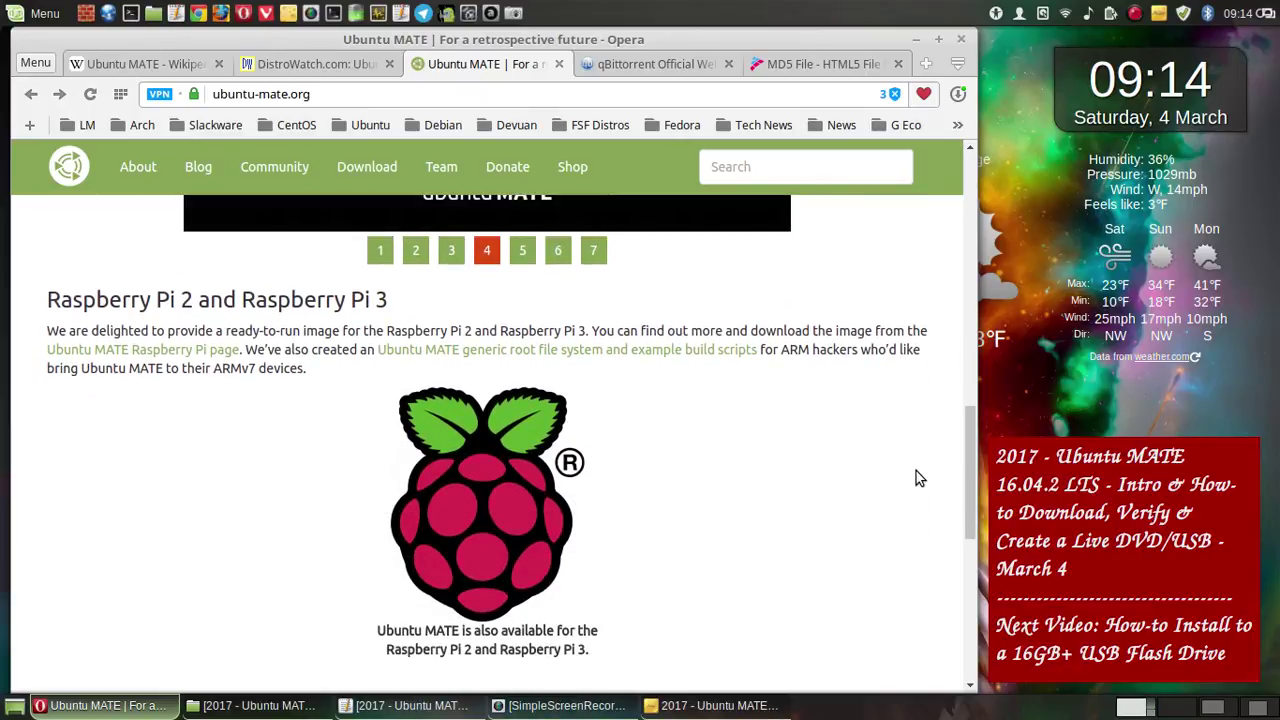
{"action": "scroll", "coordinate": [918, 478], "scroll_direction": "down", "scroll_amount": 1}
{"action": "scroll", "coordinate": [918, 478], "scroll_direction": "down", "scroll_amount": 1}
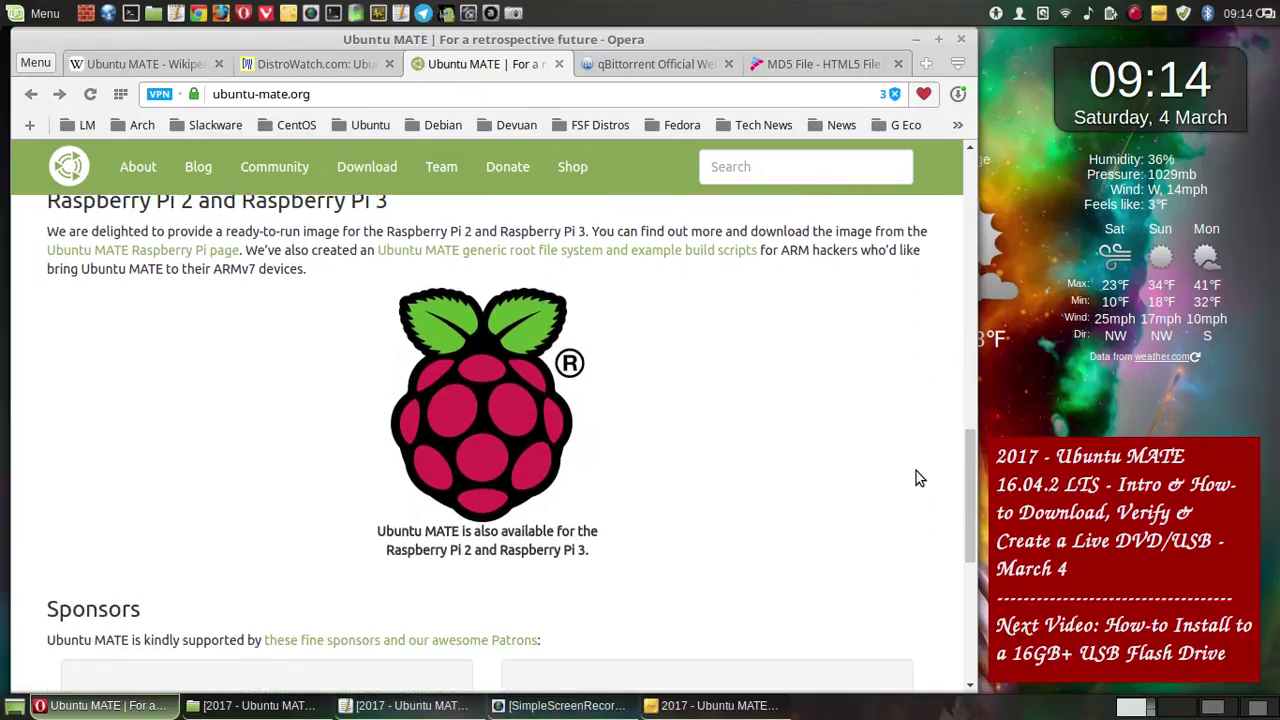
{"action": "left_click_drag", "start_coordinate": [970, 500], "coordinate": [971, 494]}
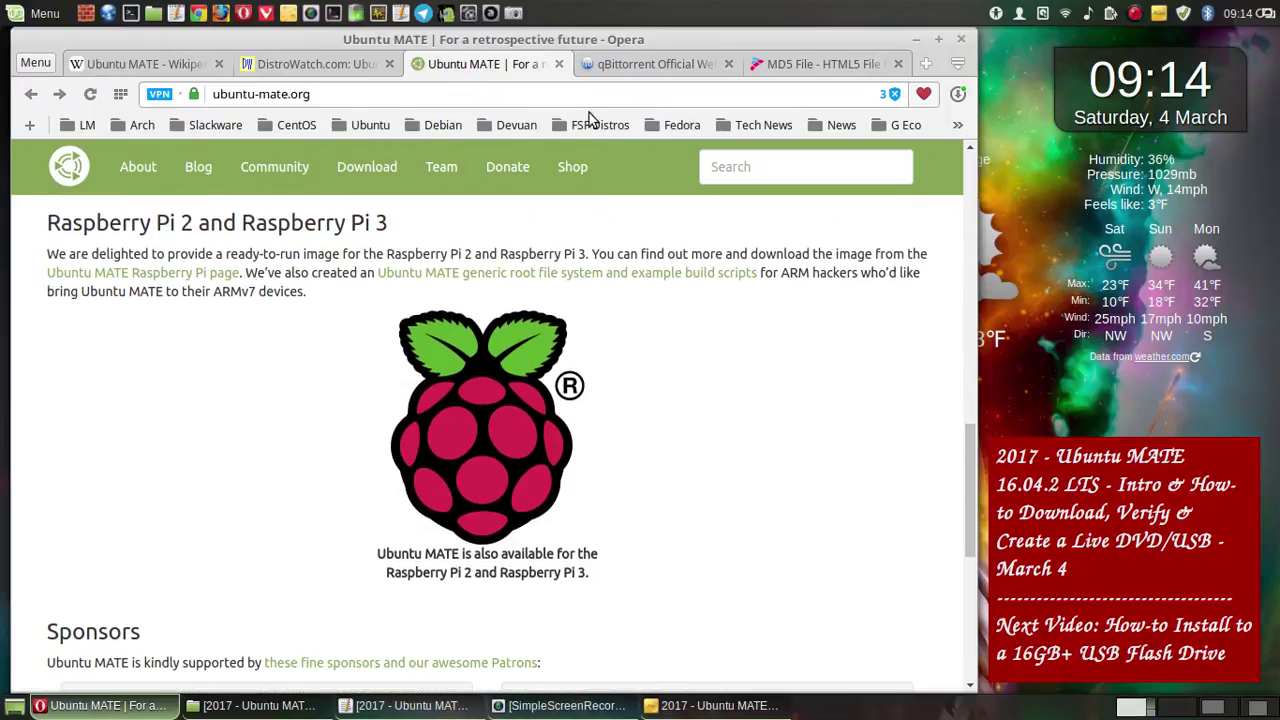
{"action": "left_click", "coordinate": [513, 16]}
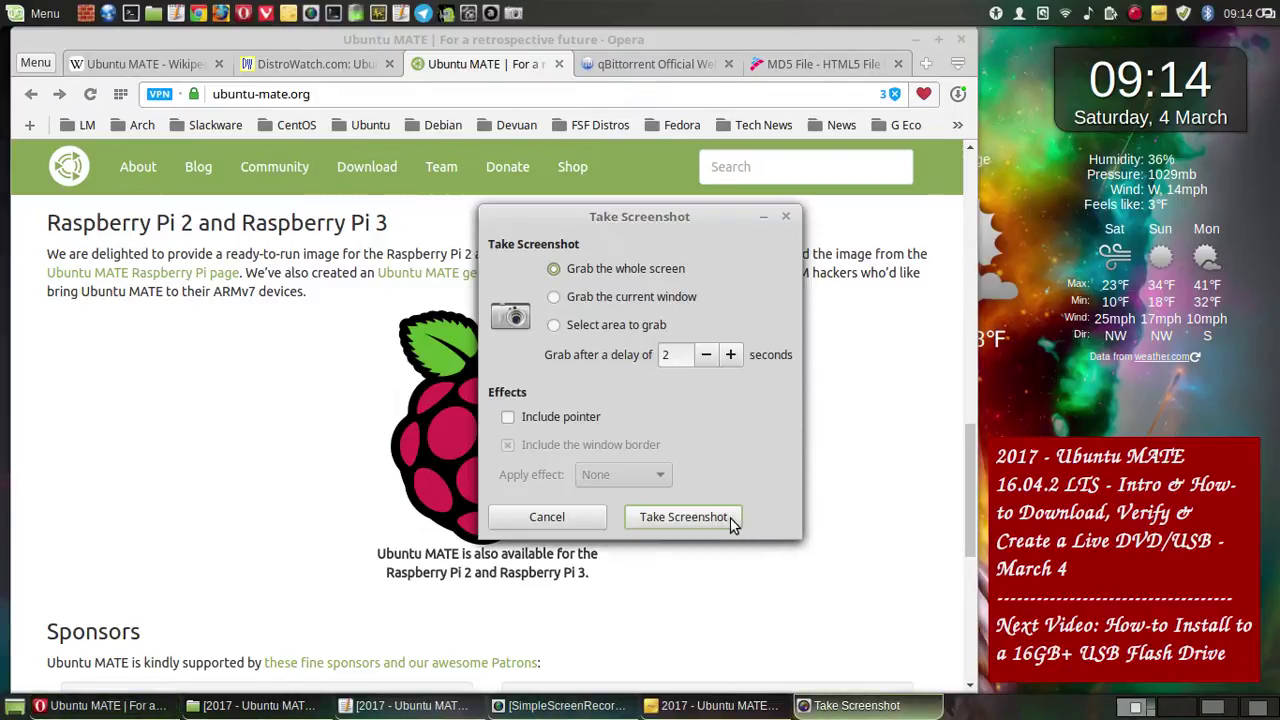
{"action": "left_click", "coordinate": [733, 517]}
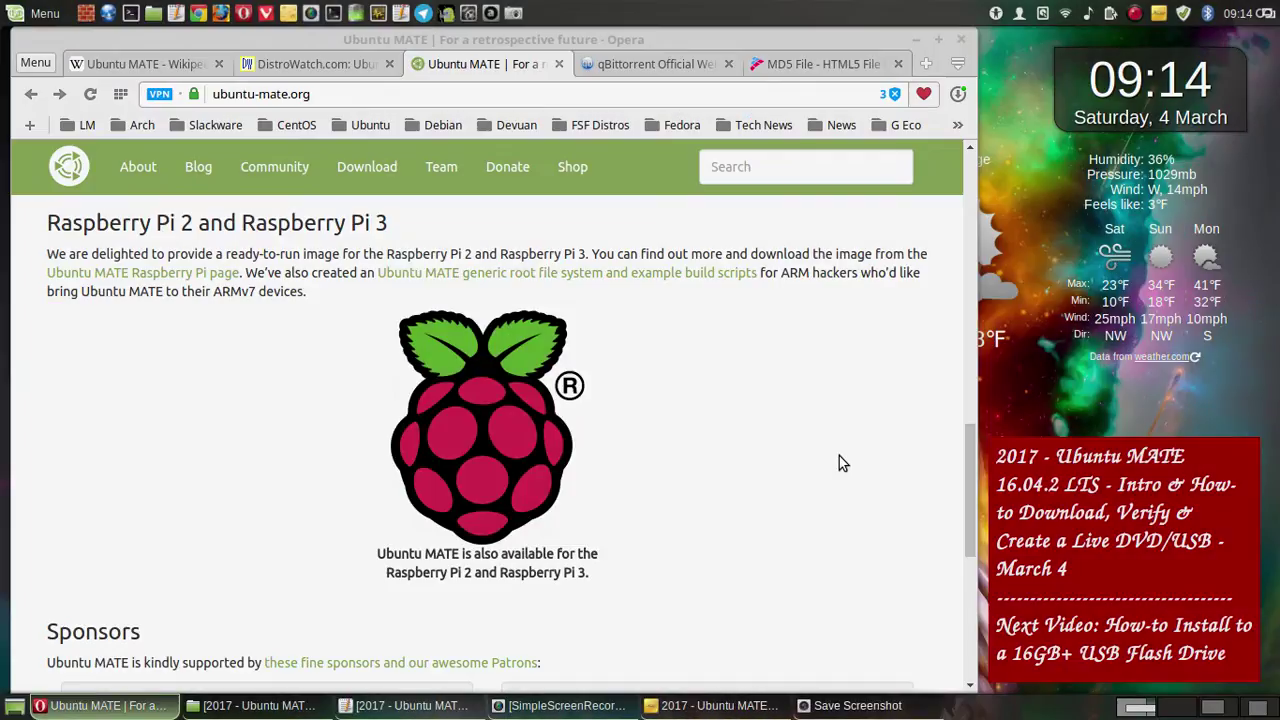
{"action": "left_click", "coordinate": [1146, 458]}
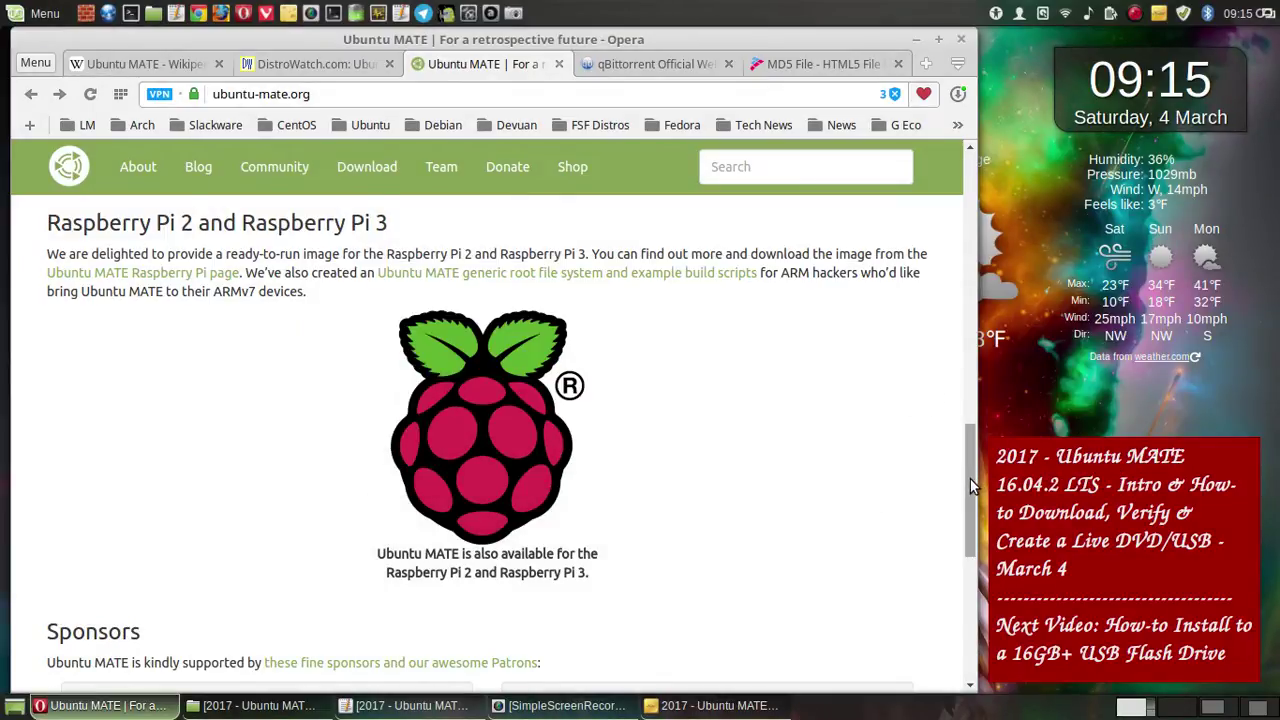
- Save a whole-screen capture of the Sponsors section, then follow the footer Twitter link
{"action": "left_click_drag", "start_coordinate": [974, 478], "coordinate": [990, 581]}
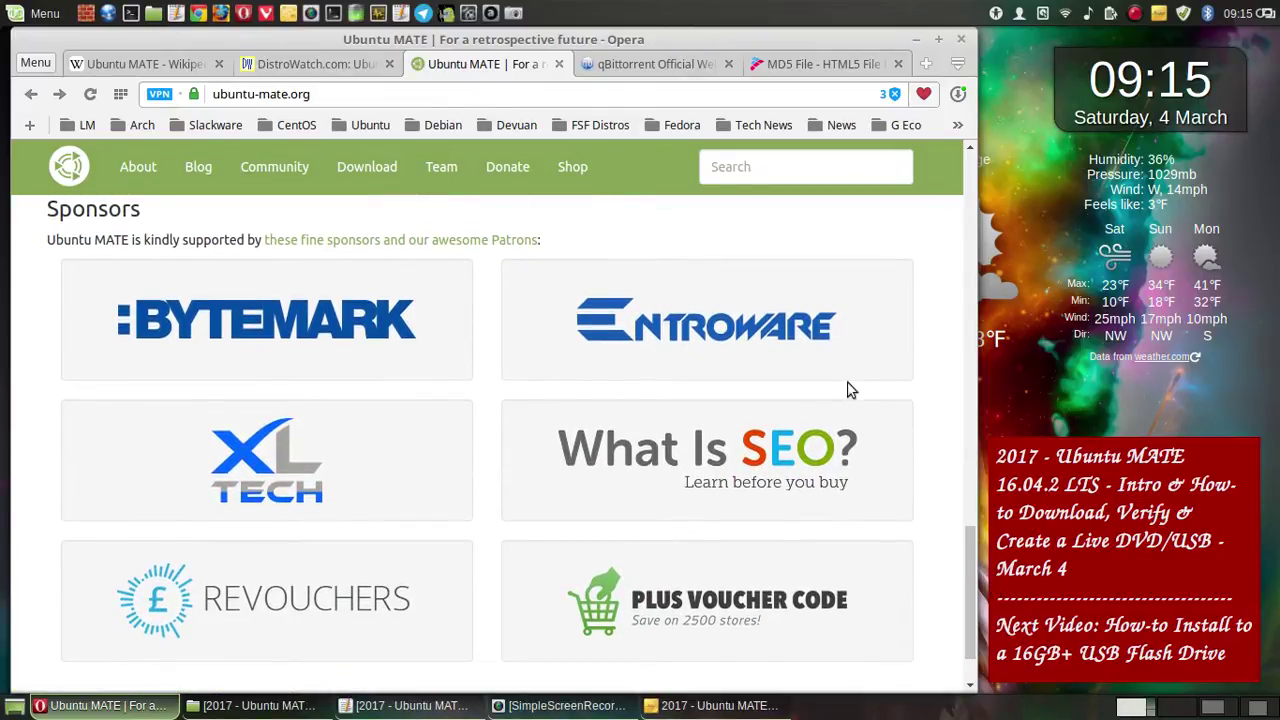
{"action": "left_click", "coordinate": [513, 12]}
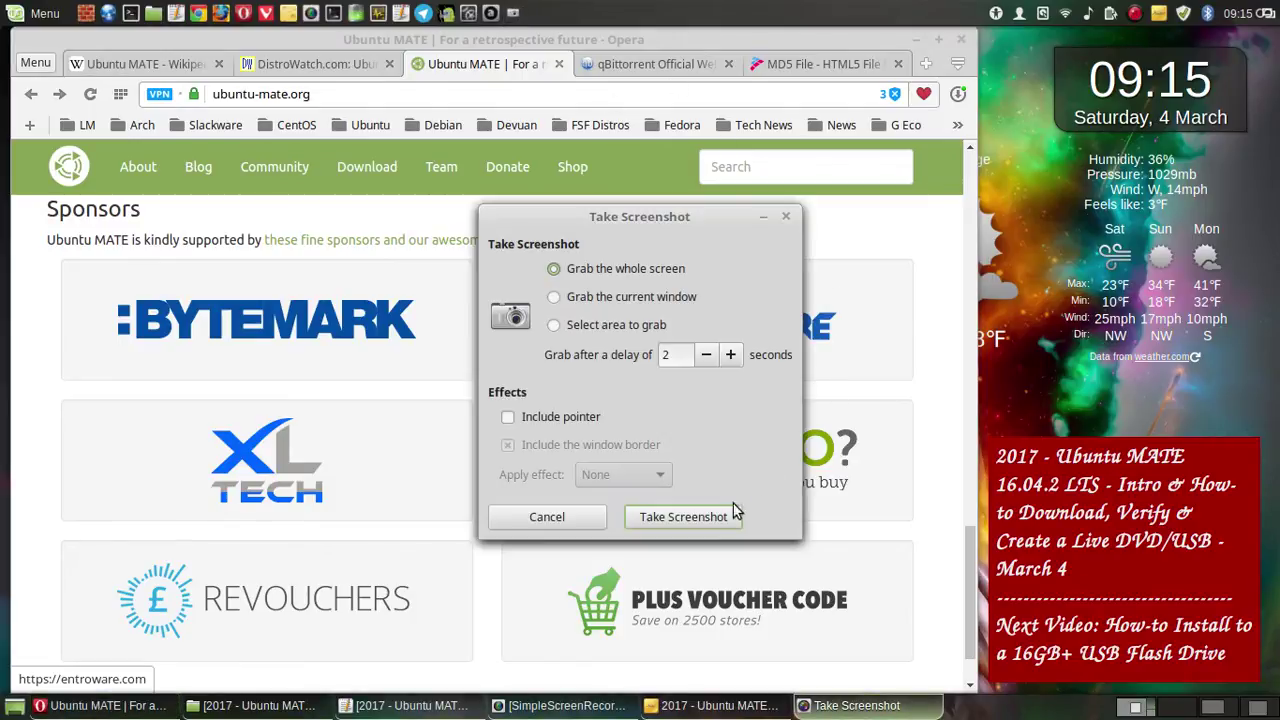
{"action": "left_click", "coordinate": [720, 520]}
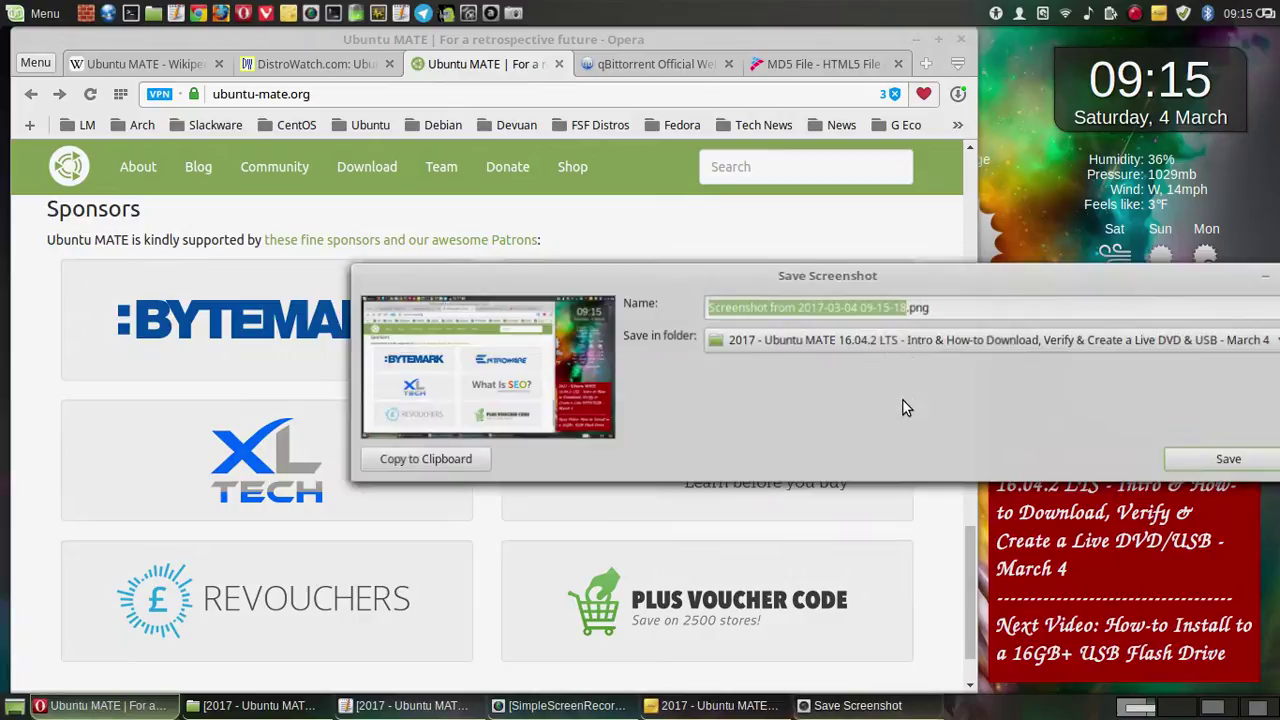
{"action": "left_click", "coordinate": [1184, 460]}
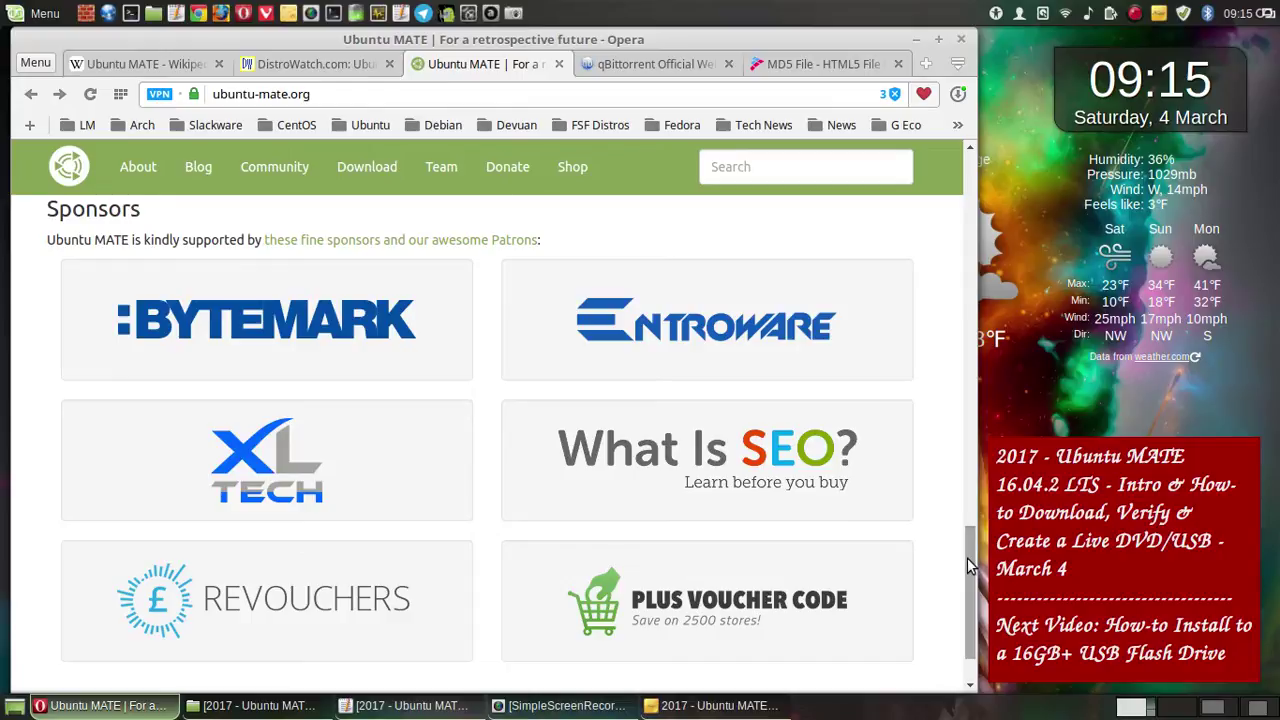
{"action": "left_click_drag", "start_coordinate": [967, 557], "coordinate": [962, 602]}
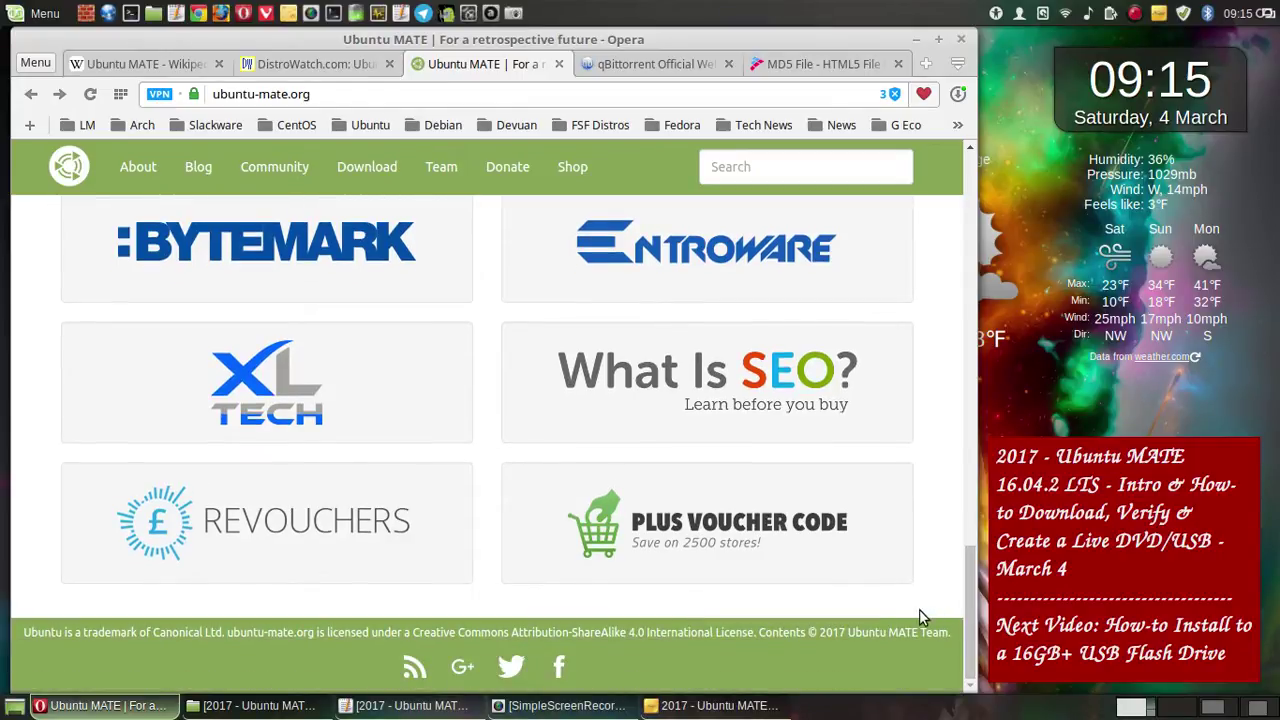
{"action": "left_click", "coordinate": [512, 668]}
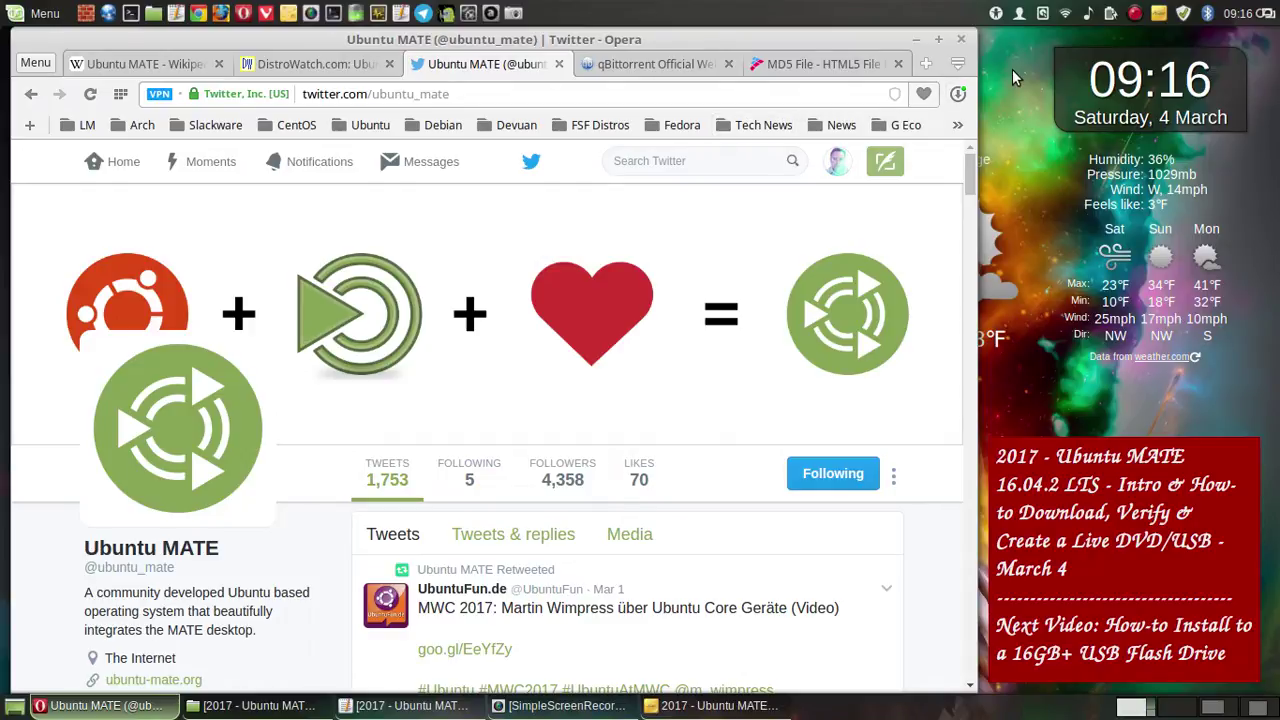
- Save a whole-screen capture of the top of the Ubuntu MATE Twitter profile
{"action": "left_click", "coordinate": [514, 14]}
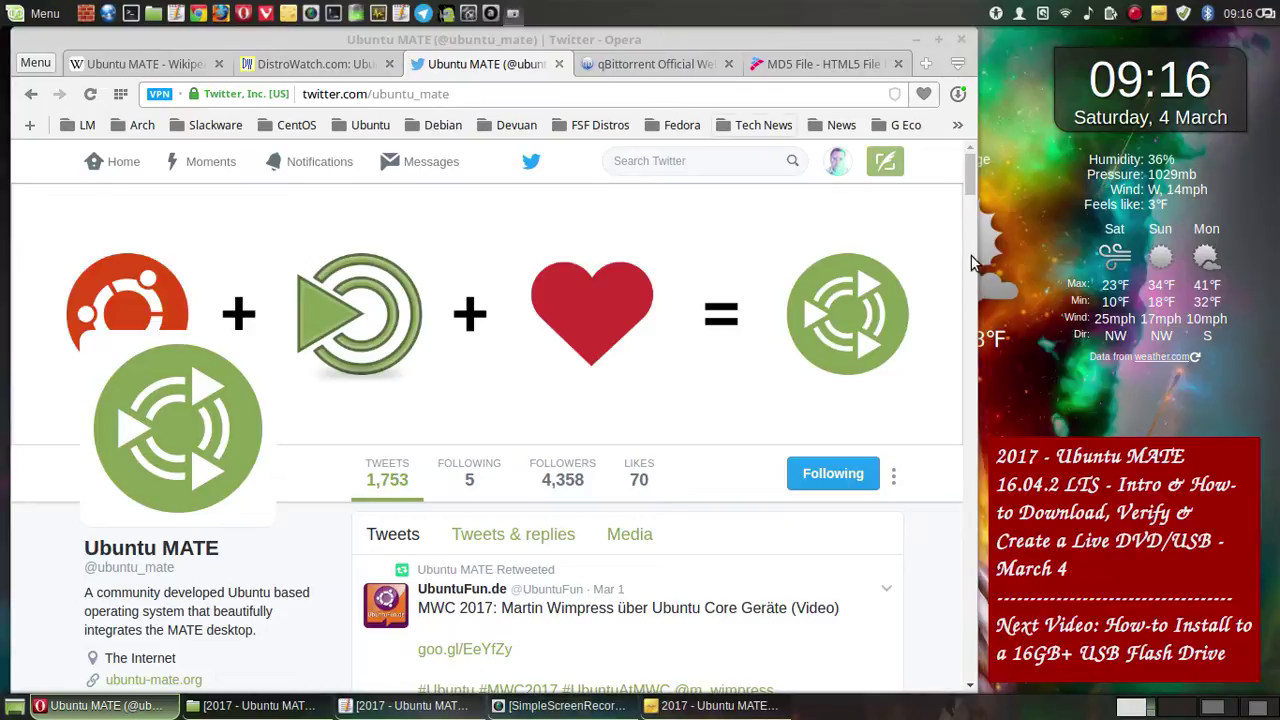
{"action": "left_click", "coordinate": [703, 518]}
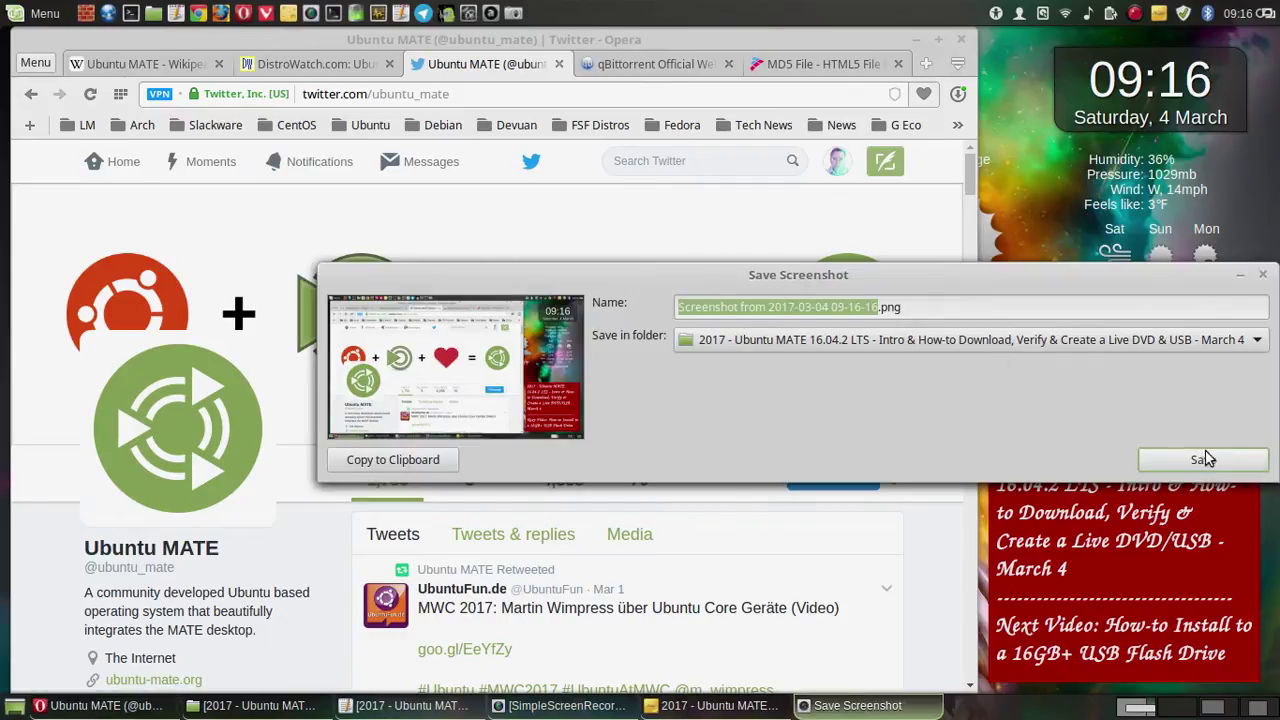
{"action": "left_click", "coordinate": [1205, 460]}
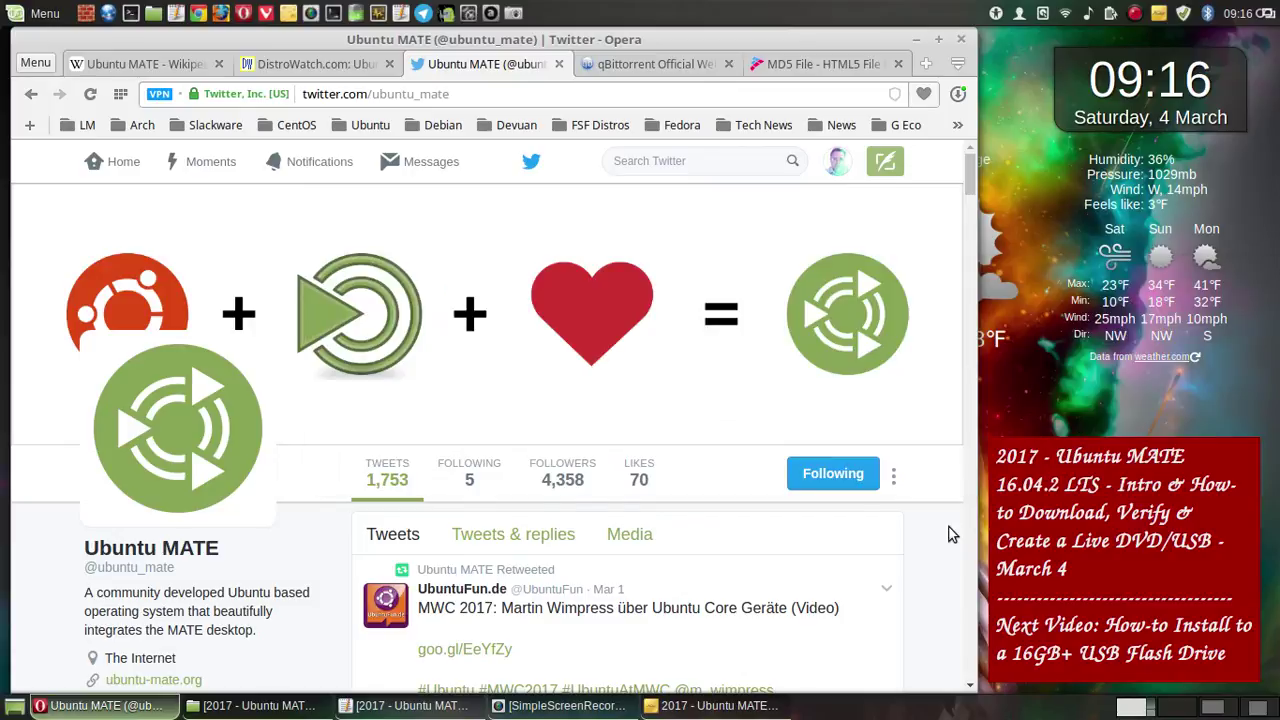
- Save a second whole-screen capture further down the Twitter profile, then return to the top
{"action": "scroll", "coordinate": [951, 532], "scroll_direction": "down", "scroll_amount": 2}
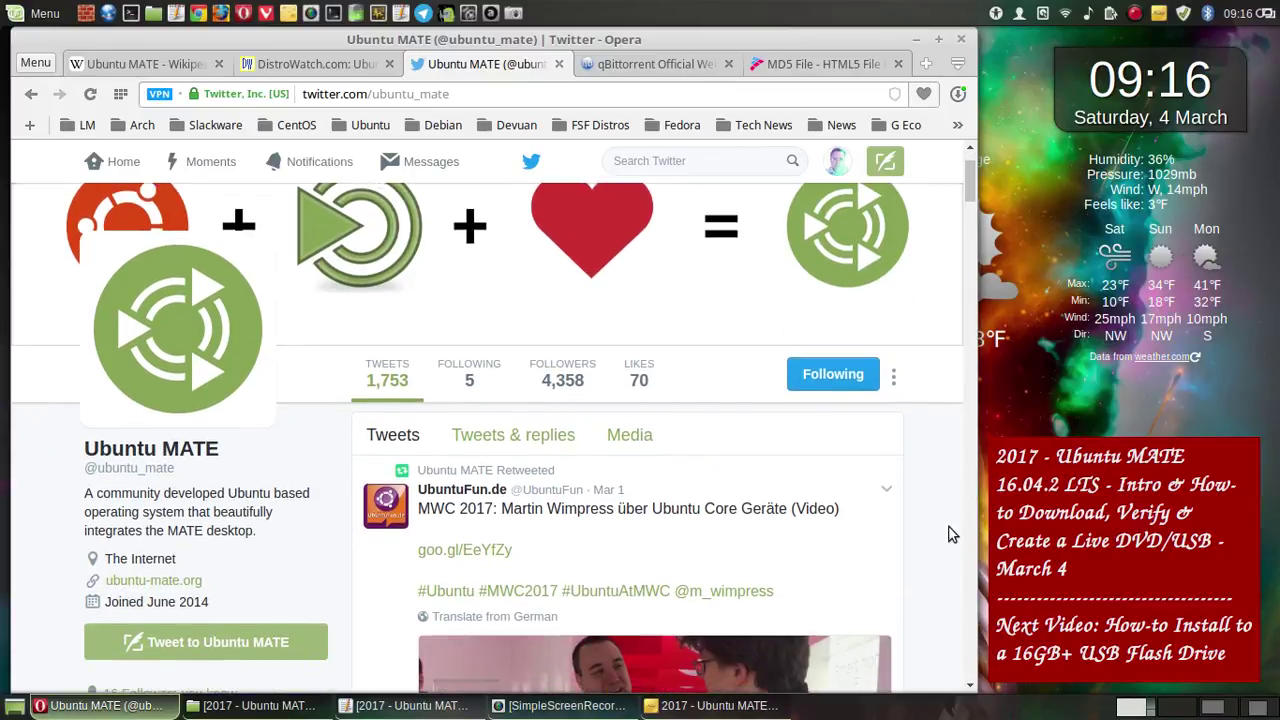
{"action": "scroll", "coordinate": [951, 535], "scroll_direction": "down", "scroll_amount": 1}
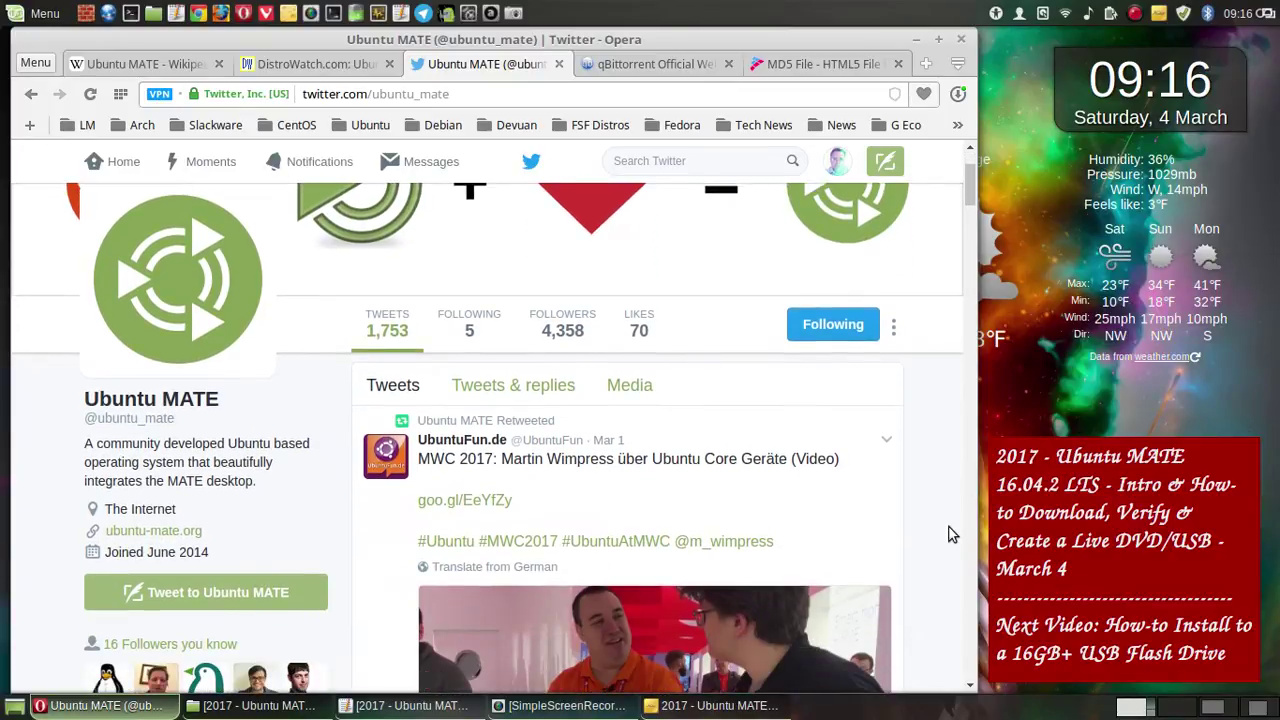
{"action": "scroll", "coordinate": [951, 535], "scroll_direction": "up", "scroll_amount": 1}
{"action": "scroll", "coordinate": [951, 535], "scroll_direction": "down", "scroll_amount": 2}
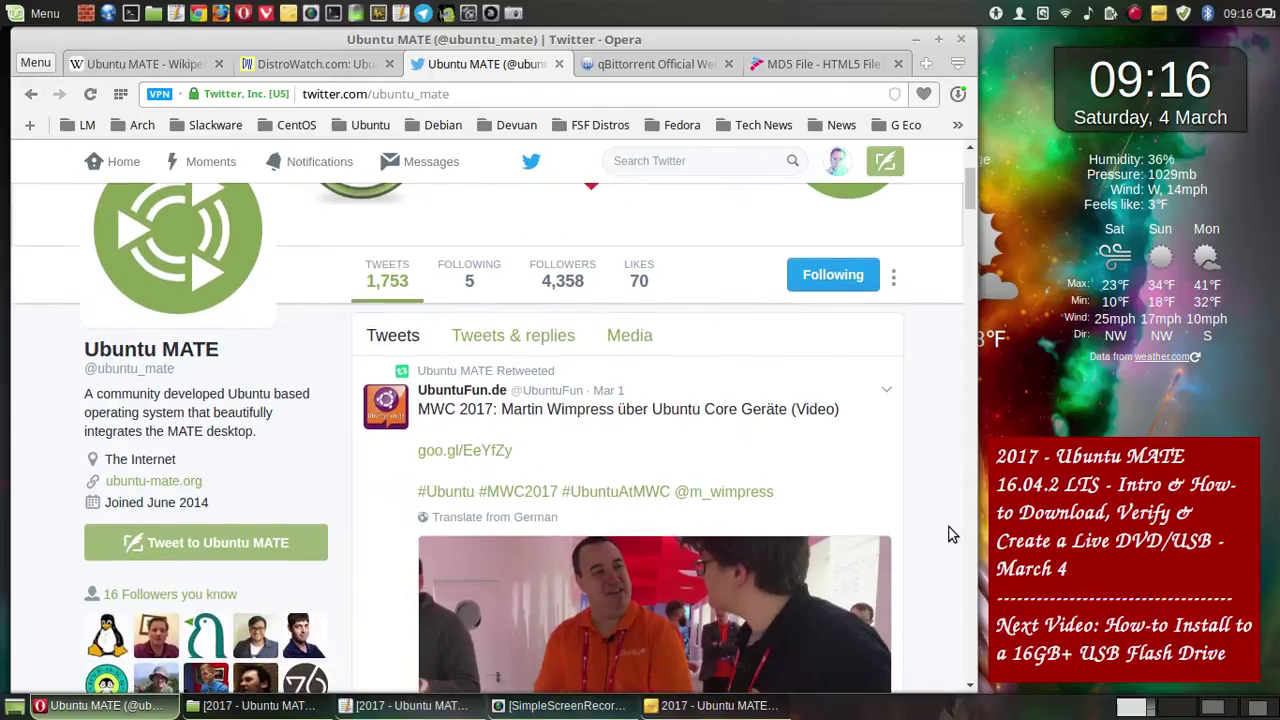
{"action": "scroll", "coordinate": [951, 535], "scroll_direction": "down", "scroll_amount": 2}
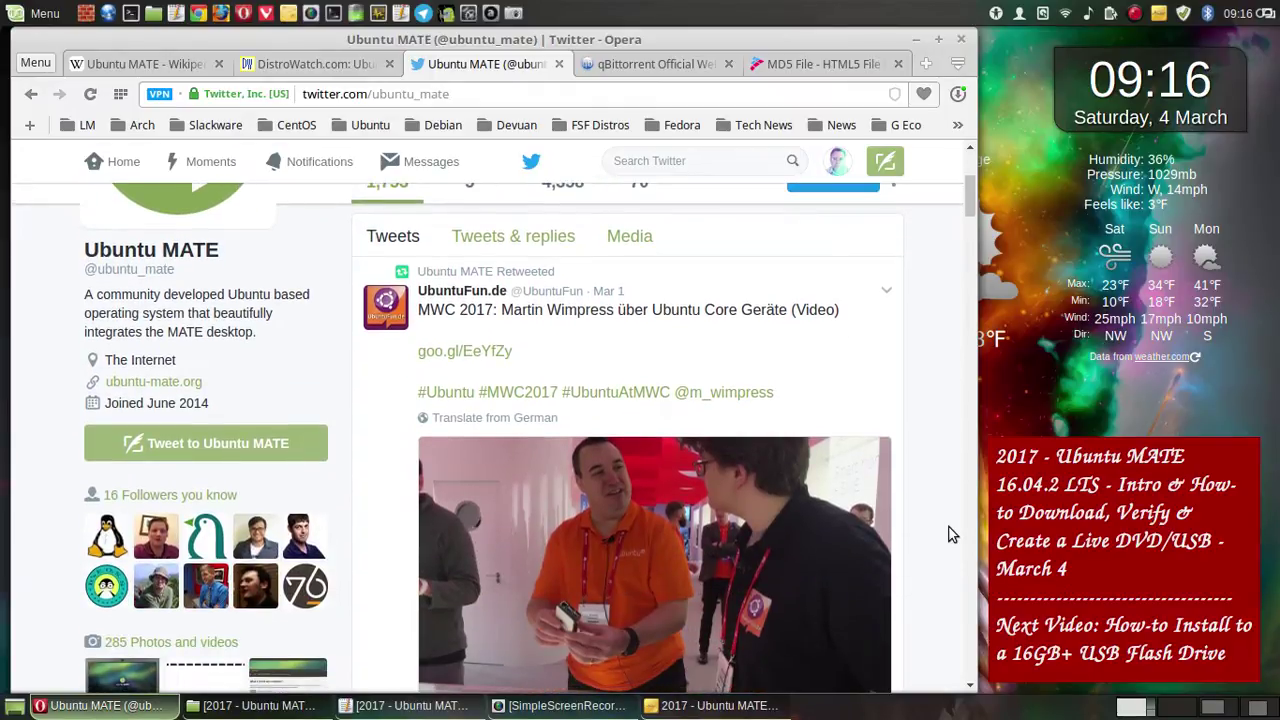
{"action": "scroll", "coordinate": [951, 535], "scroll_direction": "down", "scroll_amount": 1}
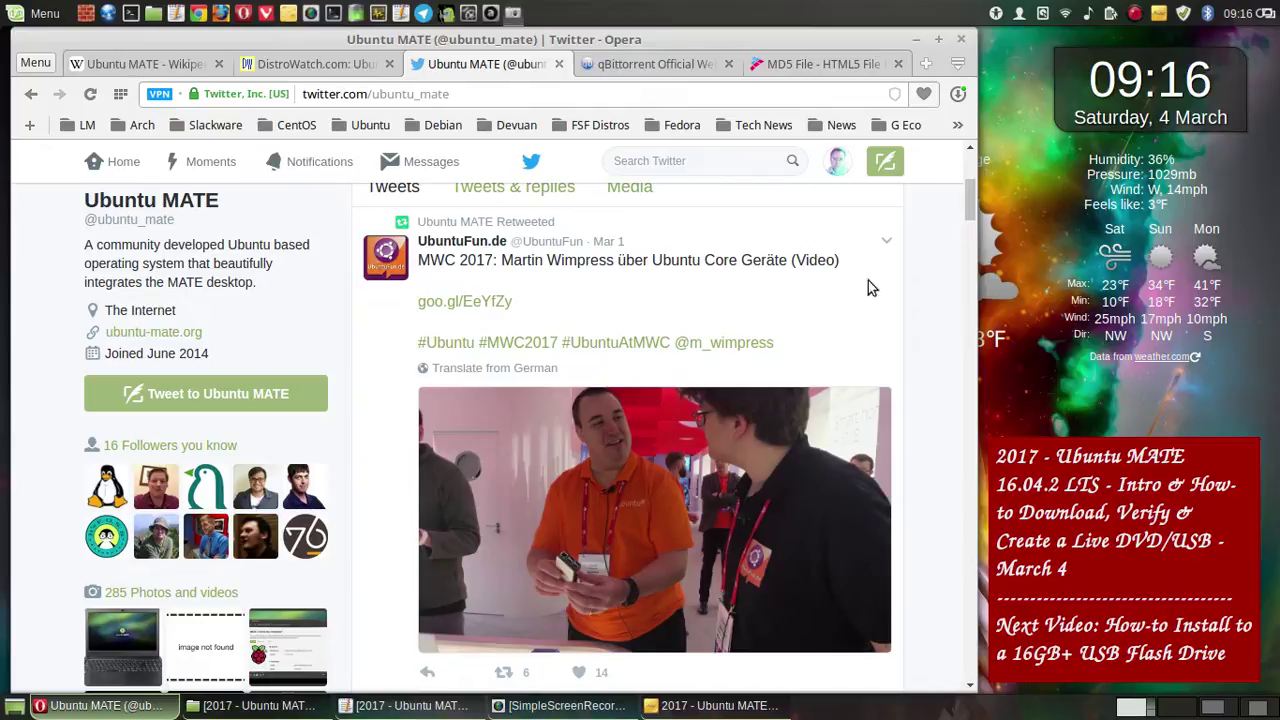
{"action": "key", "text": "Print"}
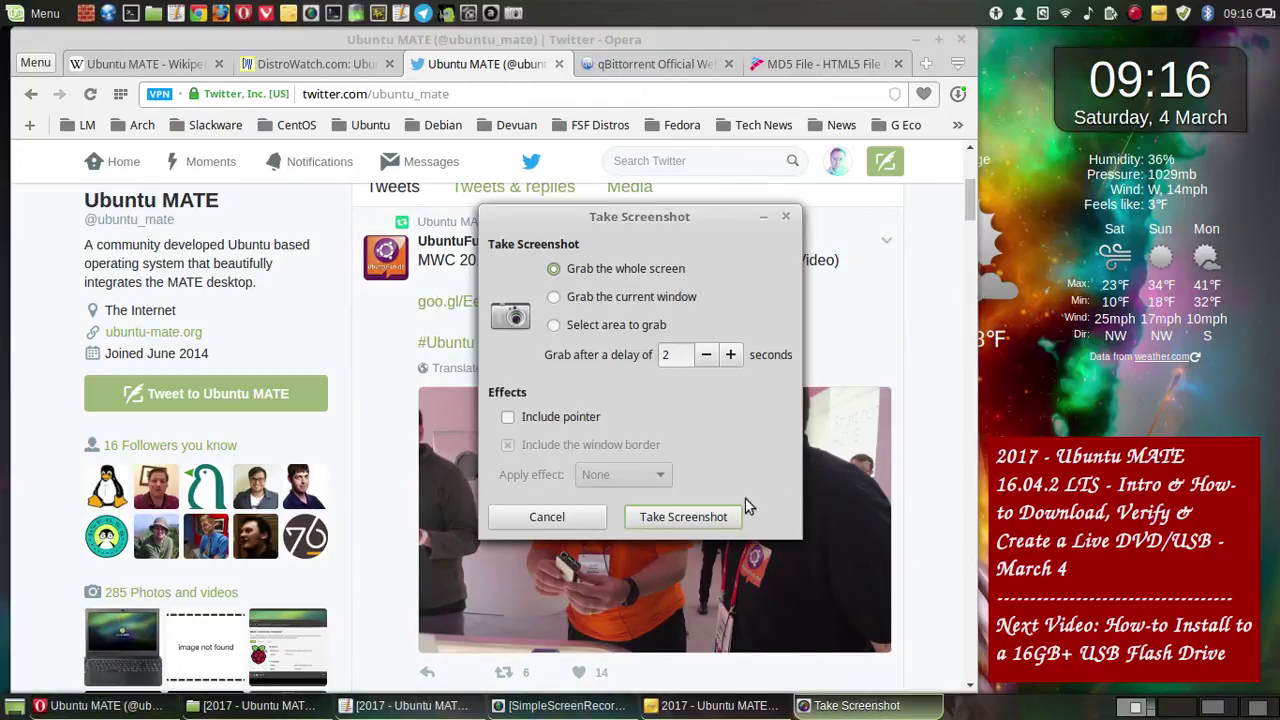
{"action": "left_click", "coordinate": [735, 516]}
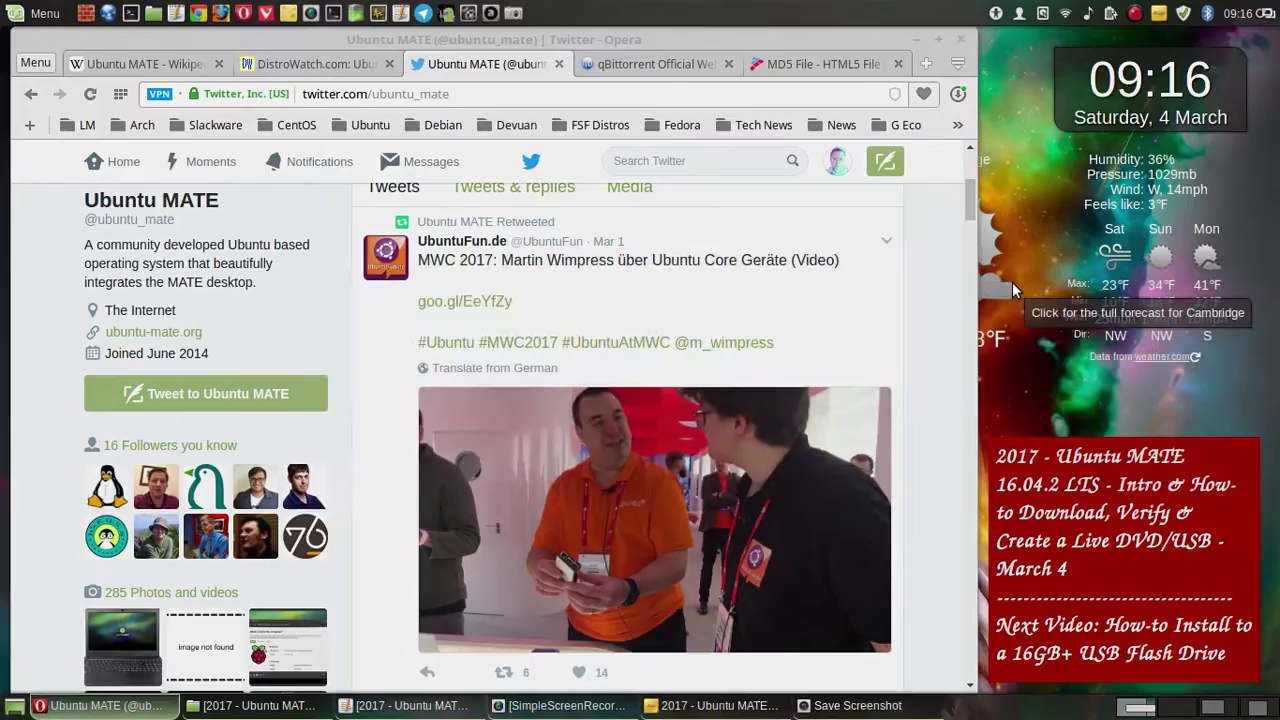
{"action": "left_click", "coordinate": [1190, 460]}
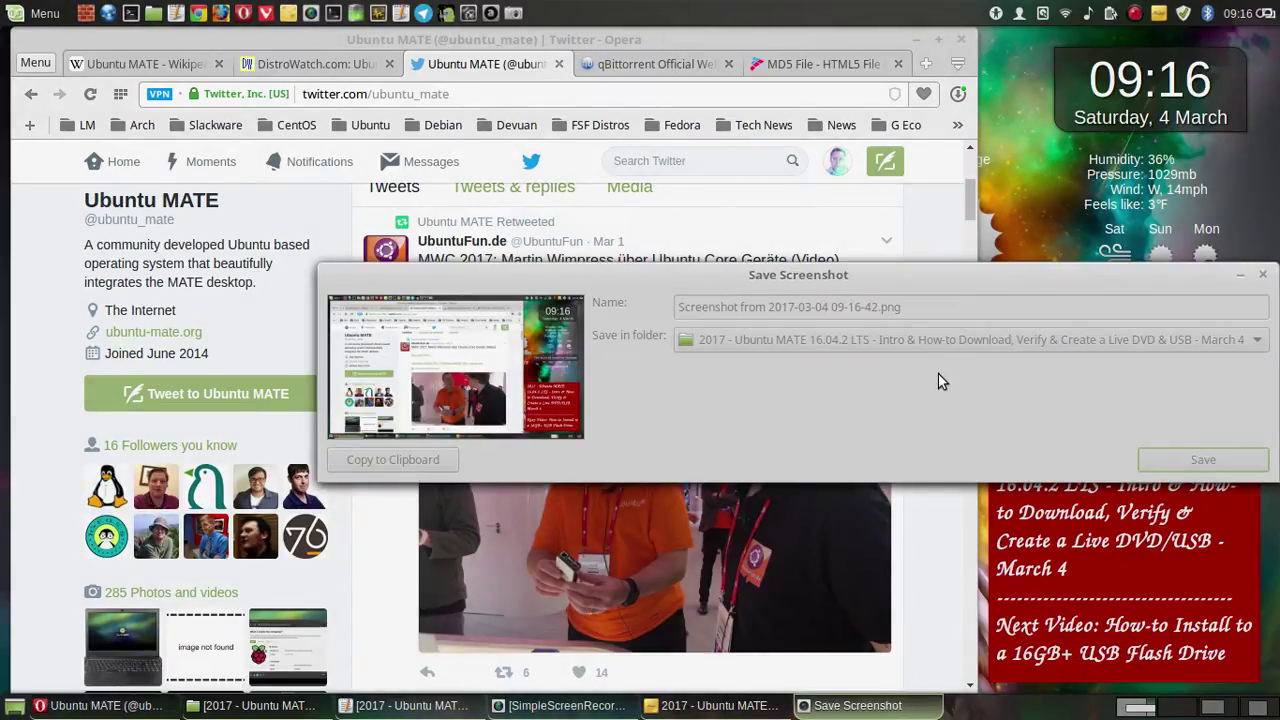
{"action": "scroll", "coordinate": [941, 365], "scroll_direction": "up", "scroll_amount": 3}
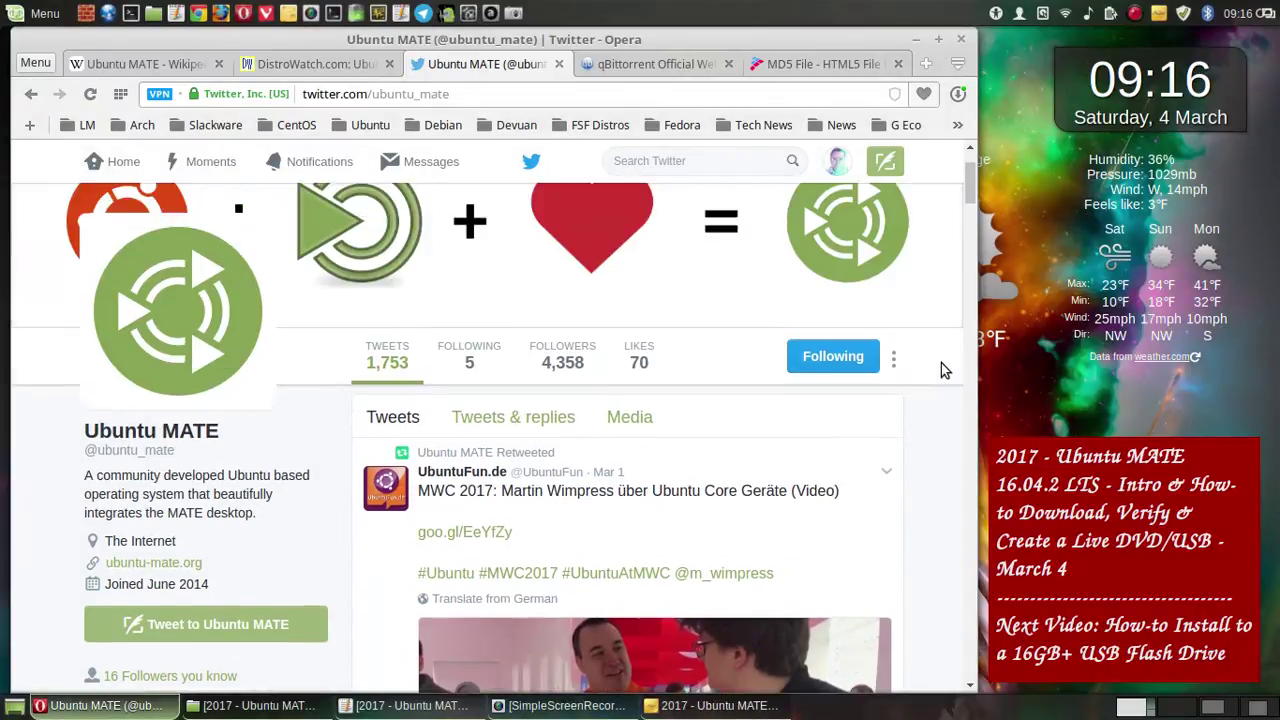
{"action": "scroll", "coordinate": [943, 359], "scroll_direction": "up", "scroll_amount": 2}
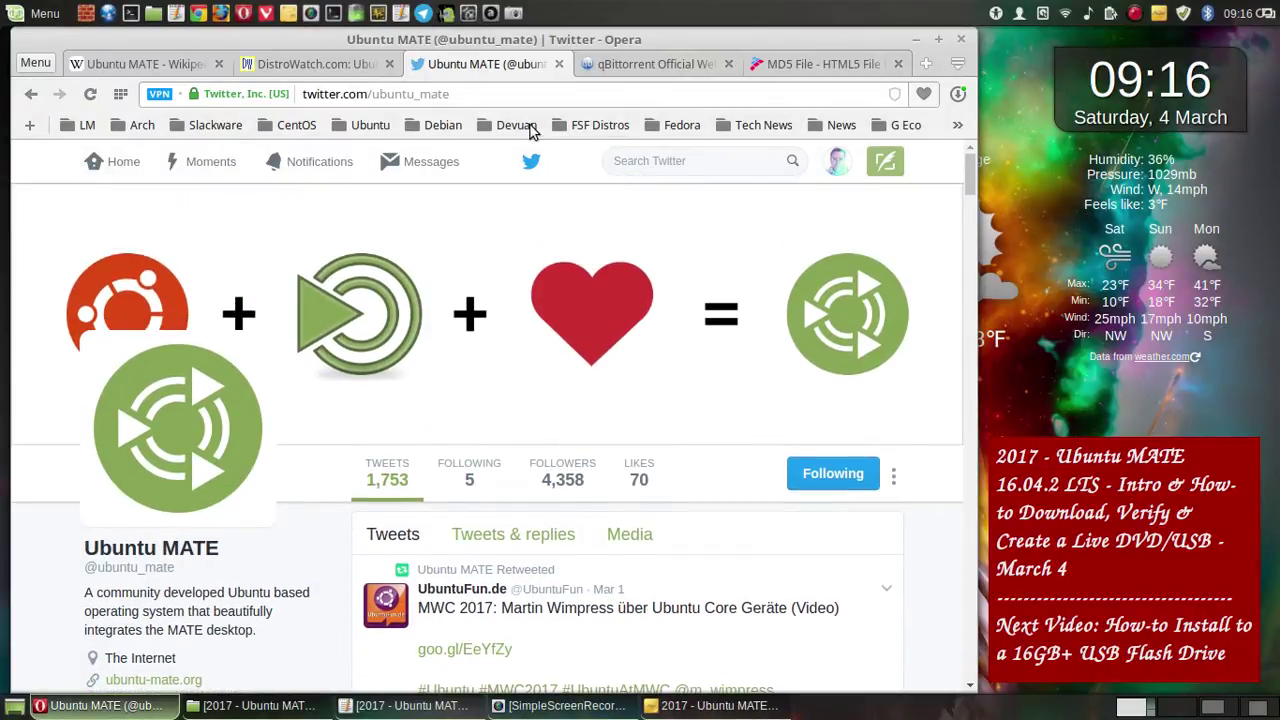
- Open the Ubuntu MATE Google+ community via ubuntu-mate.org and save a whole-screen capture
{"action": "left_click", "coordinate": [31, 93]}
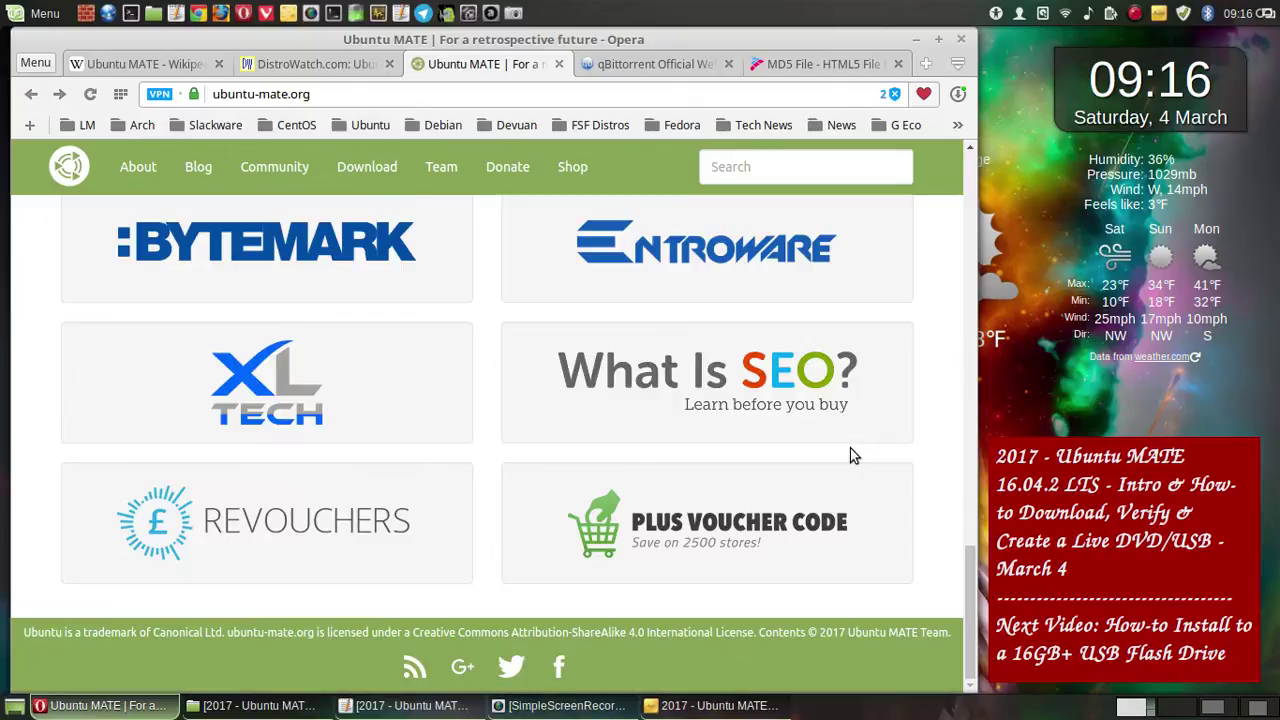
{"action": "left_click", "coordinate": [460, 672]}
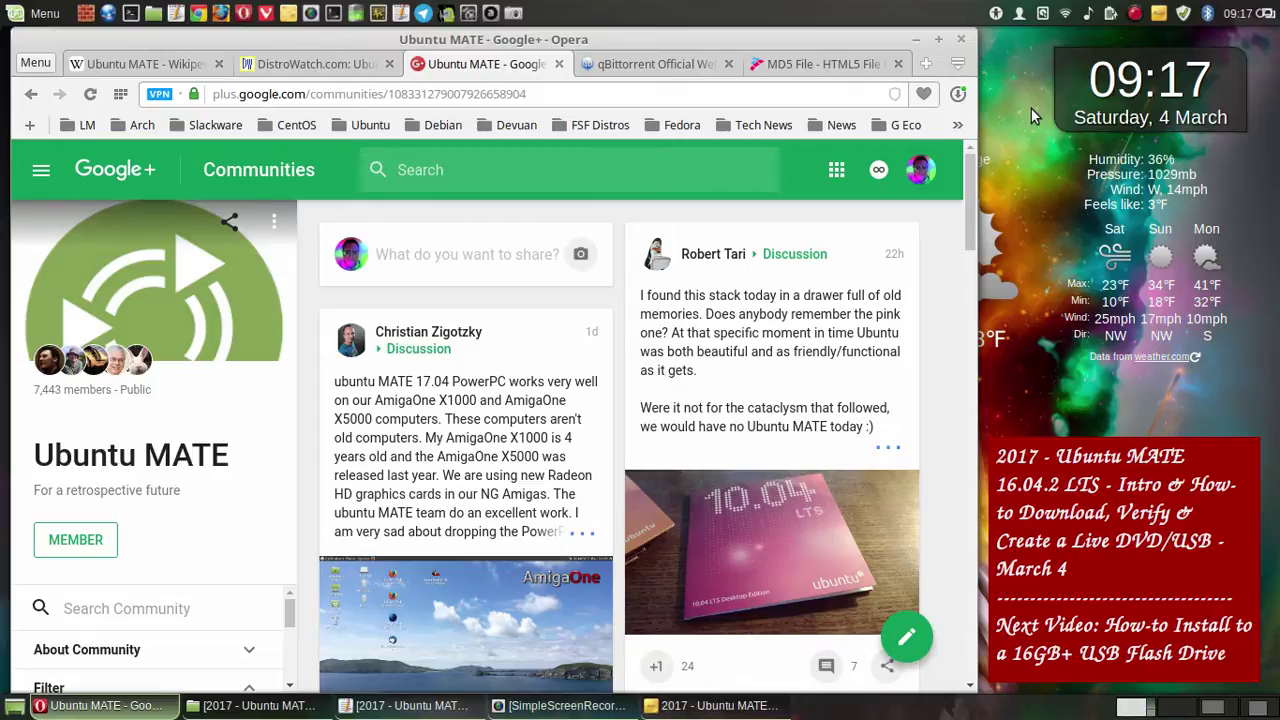
{"action": "left_click", "coordinate": [513, 13]}
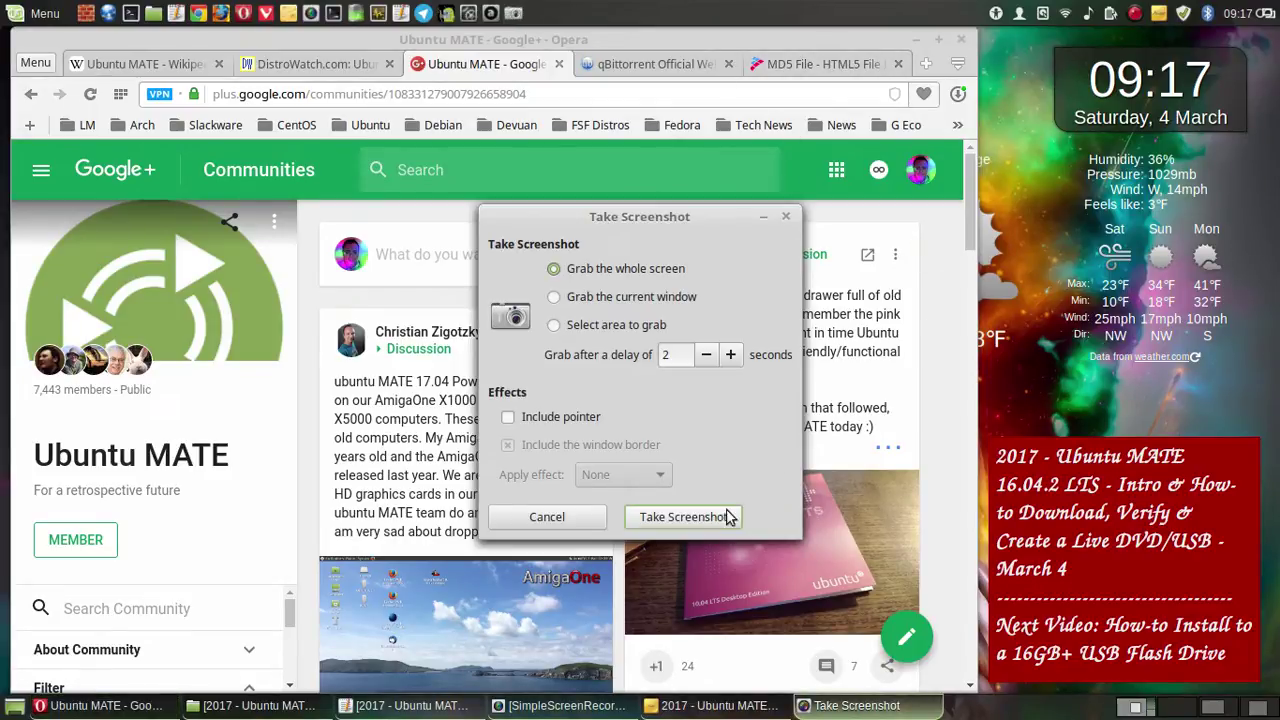
{"action": "left_click", "coordinate": [683, 517]}
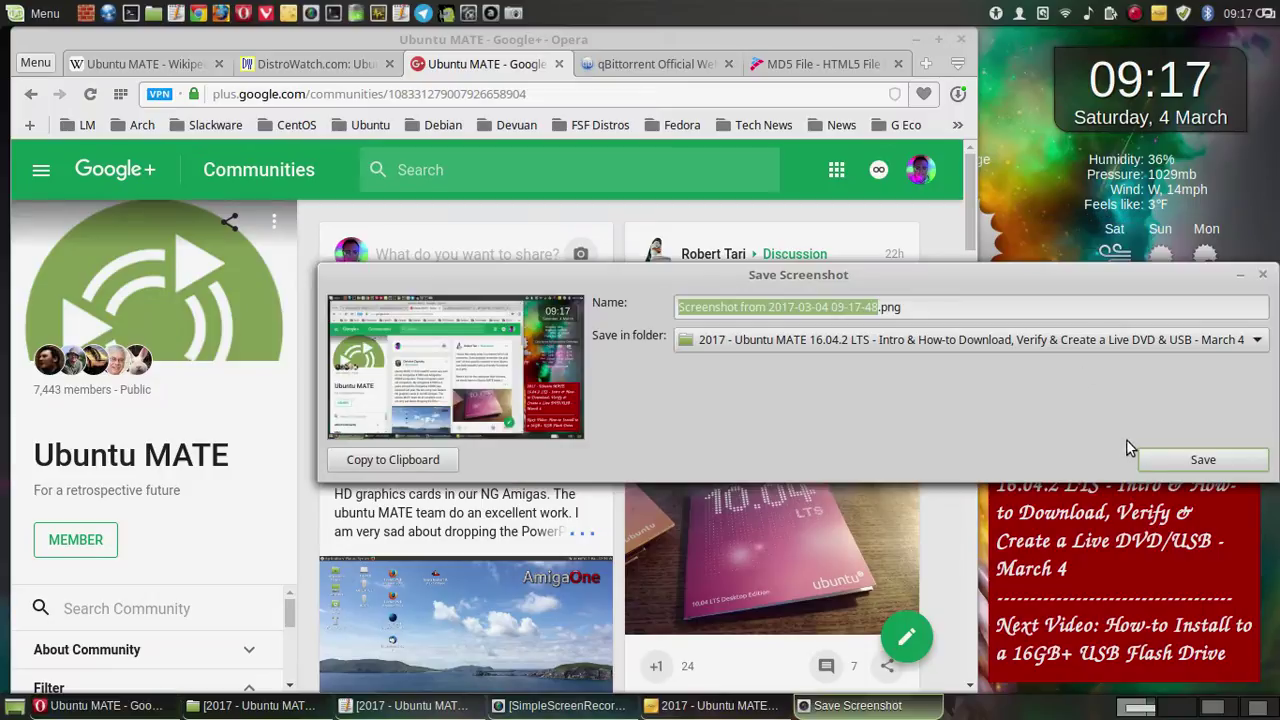
{"action": "left_click", "coordinate": [1177, 460]}
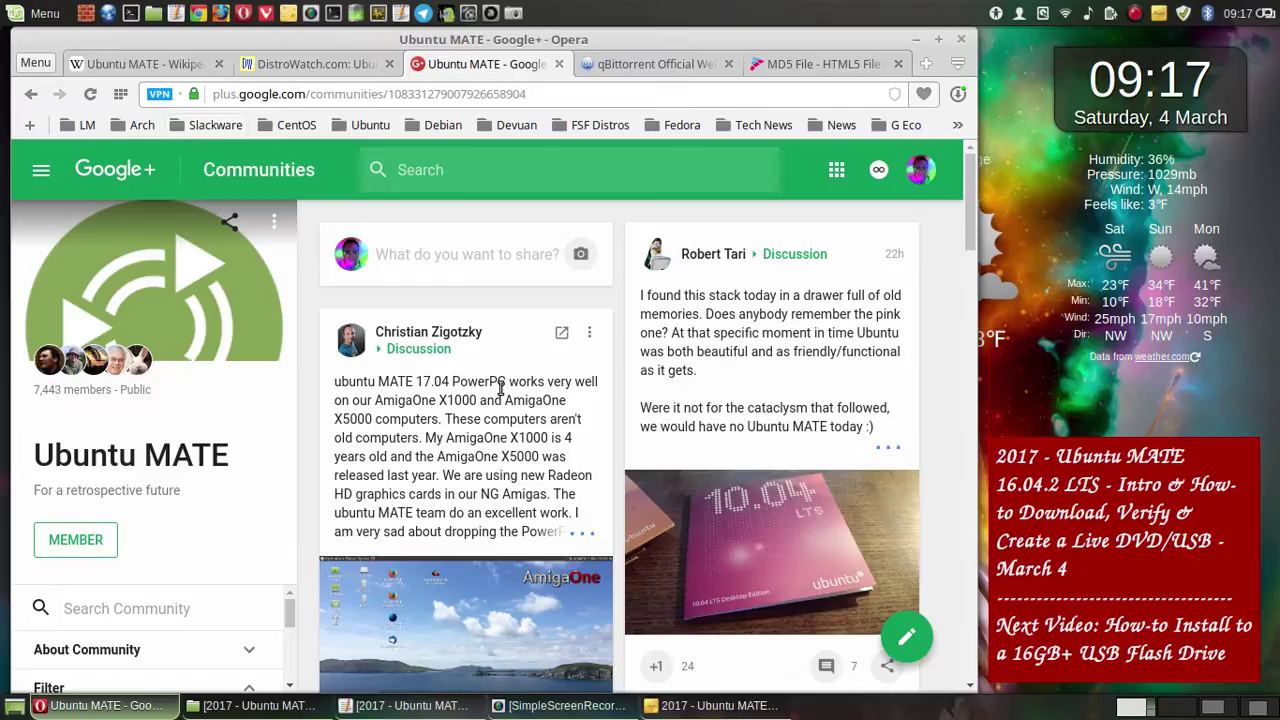
- Scroll through the Google+ community page, then go back to ubuntu-mate.org
{"action": "scroll", "coordinate": [500, 388], "scroll_direction": "down", "scroll_amount": 2}
{"action": "scroll", "coordinate": [500, 388], "scroll_direction": "down", "scroll_amount": 4}
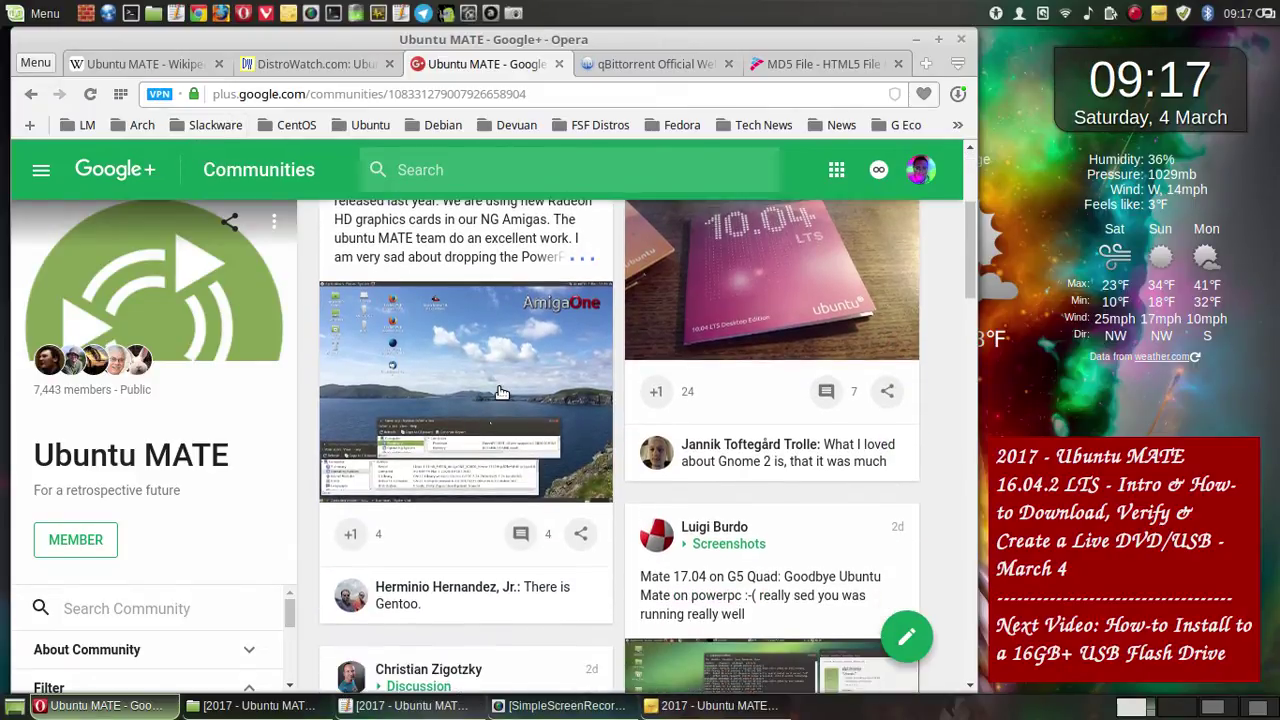
{"action": "scroll", "coordinate": [502, 393], "scroll_direction": "down", "scroll_amount": 2}
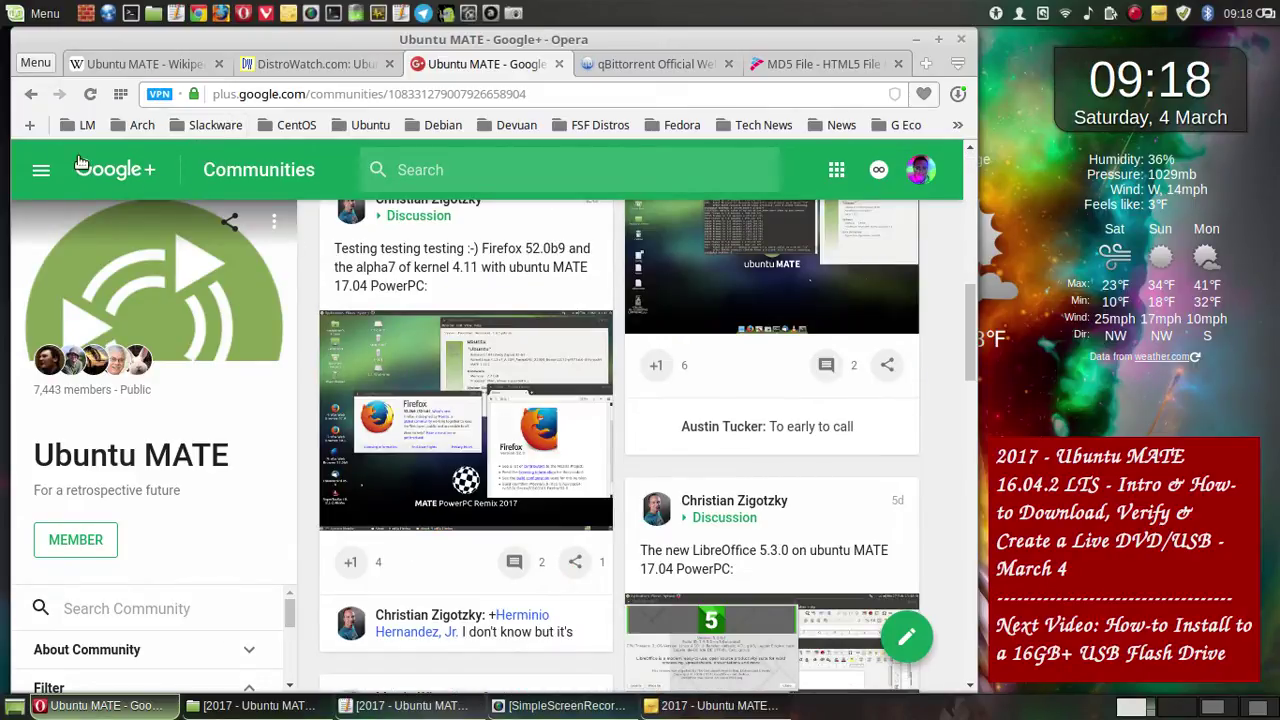
{"action": "left_click", "coordinate": [33, 94]}
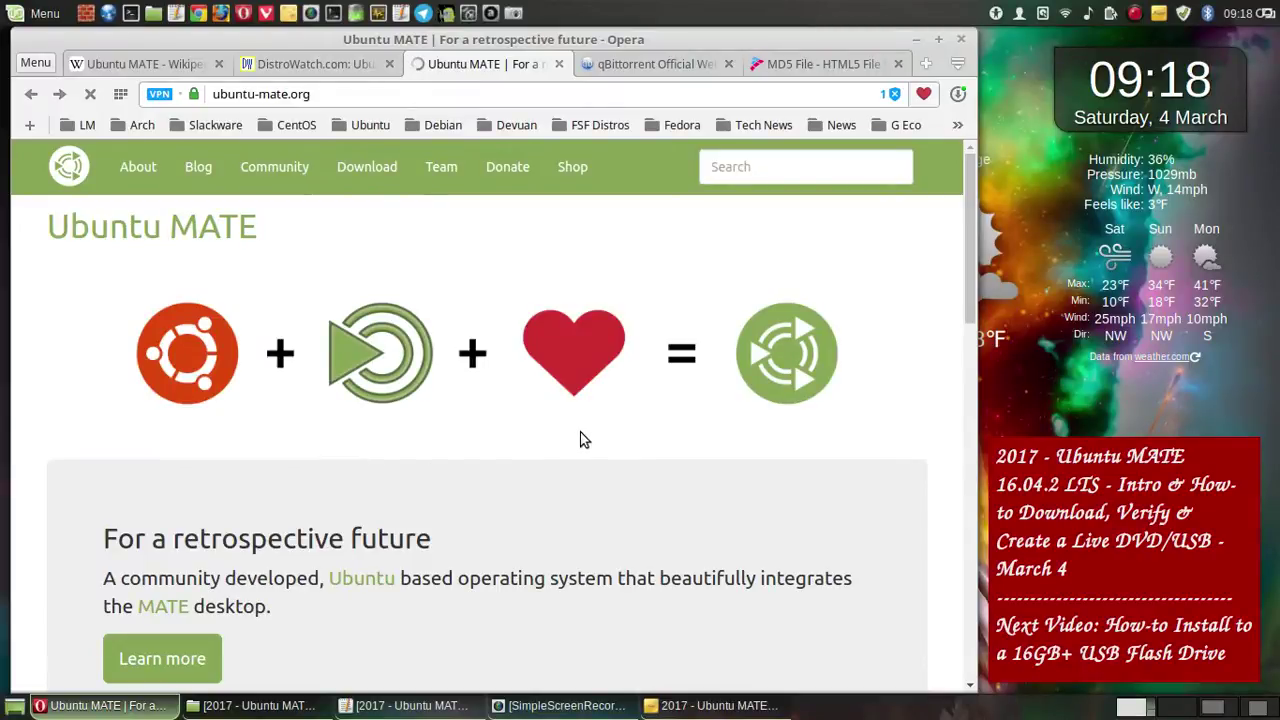
- Scroll to the ubuntu-mate.org footer and follow the Facebook icon
{"action": "scroll", "coordinate": [955, 441], "scroll_direction": "down", "scroll_amount": 15}
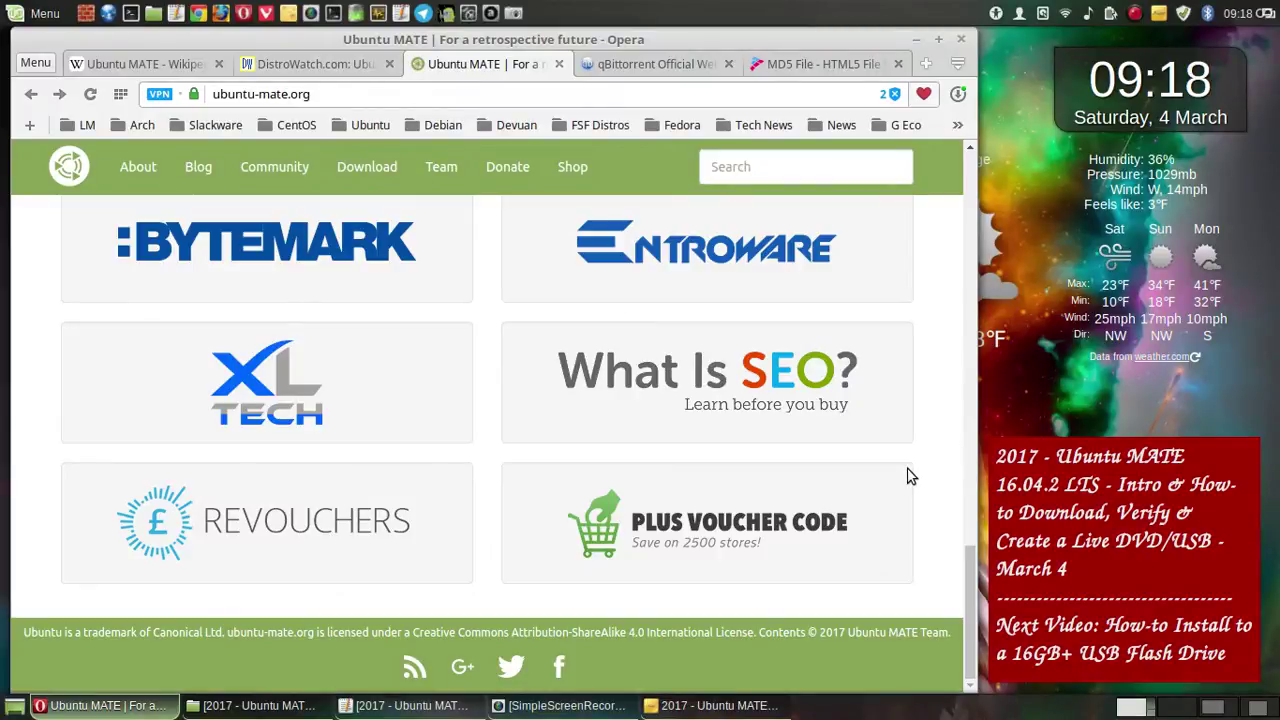
{"action": "left_click", "coordinate": [558, 677]}
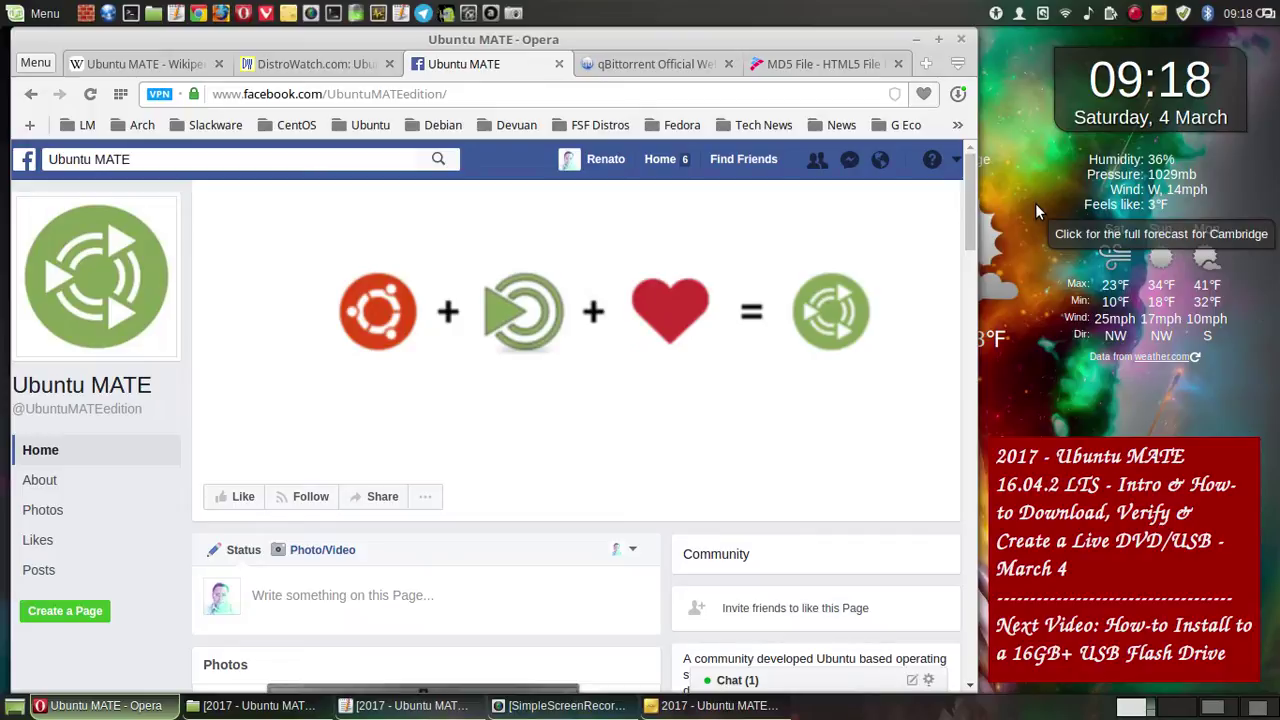
- Save a whole-screen capture of the Ubuntu MATE Facebook page to the video folder, then go Back
{"action": "left_click", "coordinate": [519, 14]}
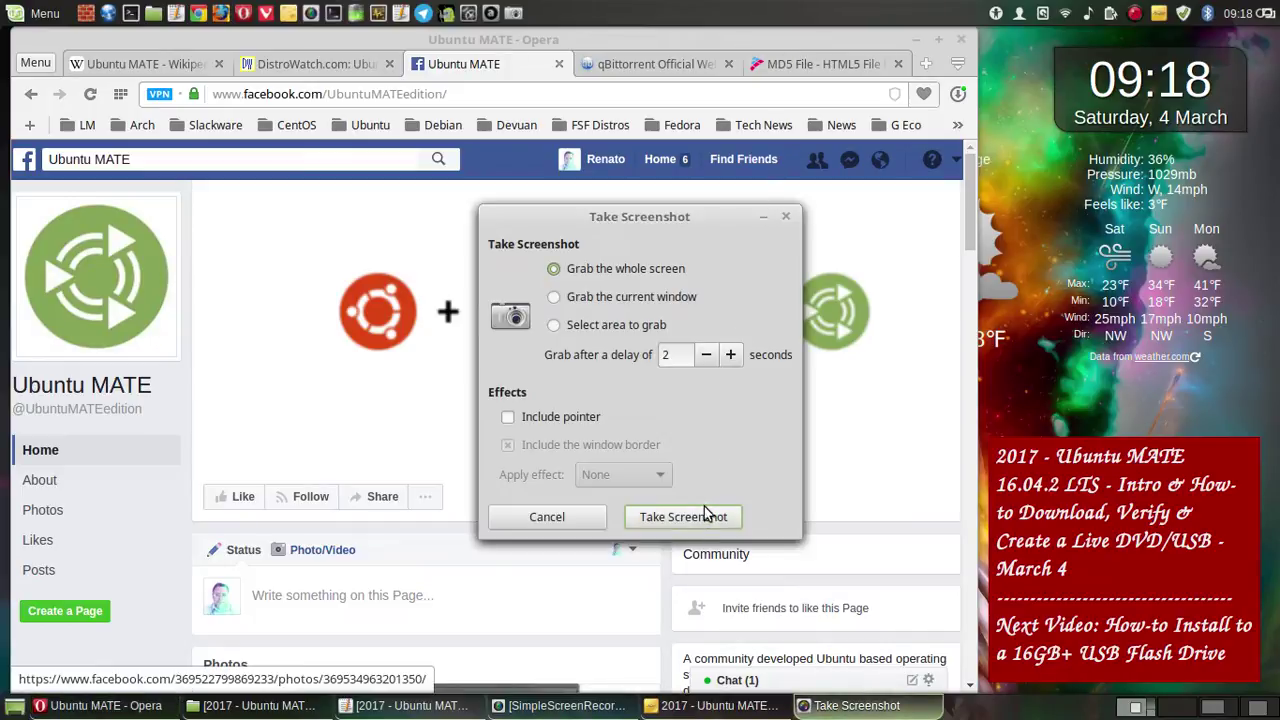
{"action": "left_click", "coordinate": [703, 519]}
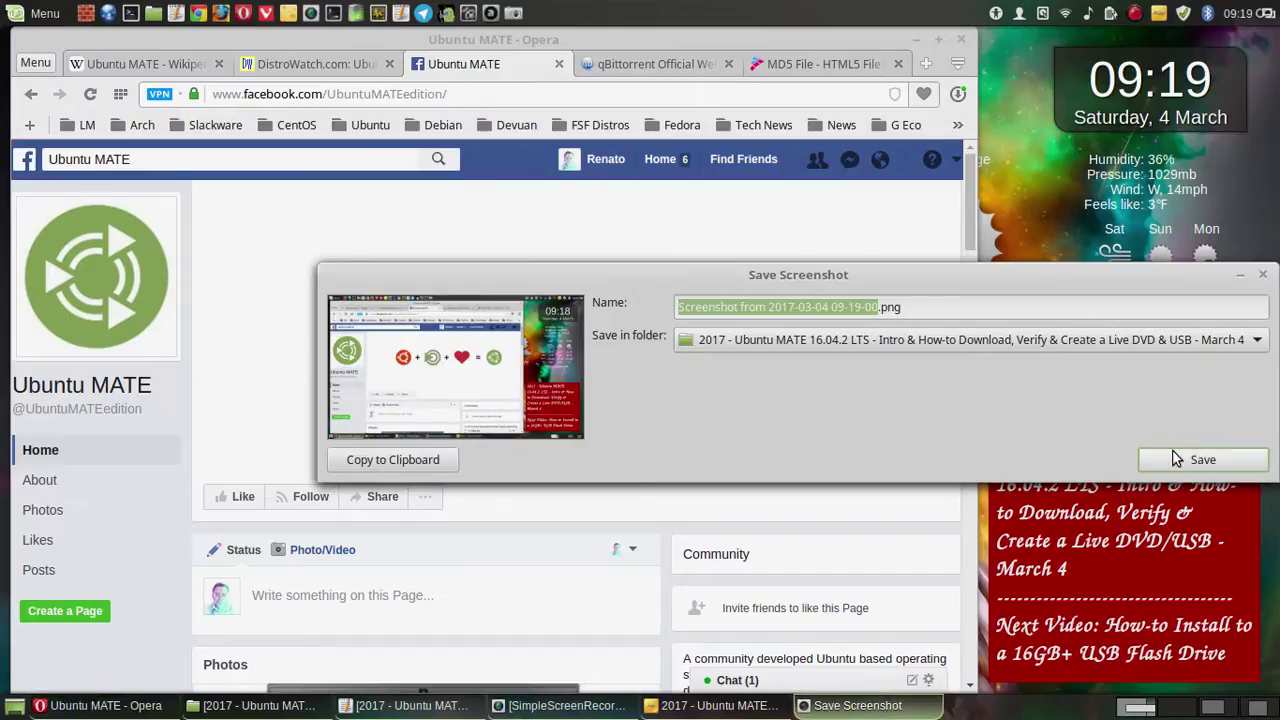
{"action": "left_click", "coordinate": [1180, 458]}
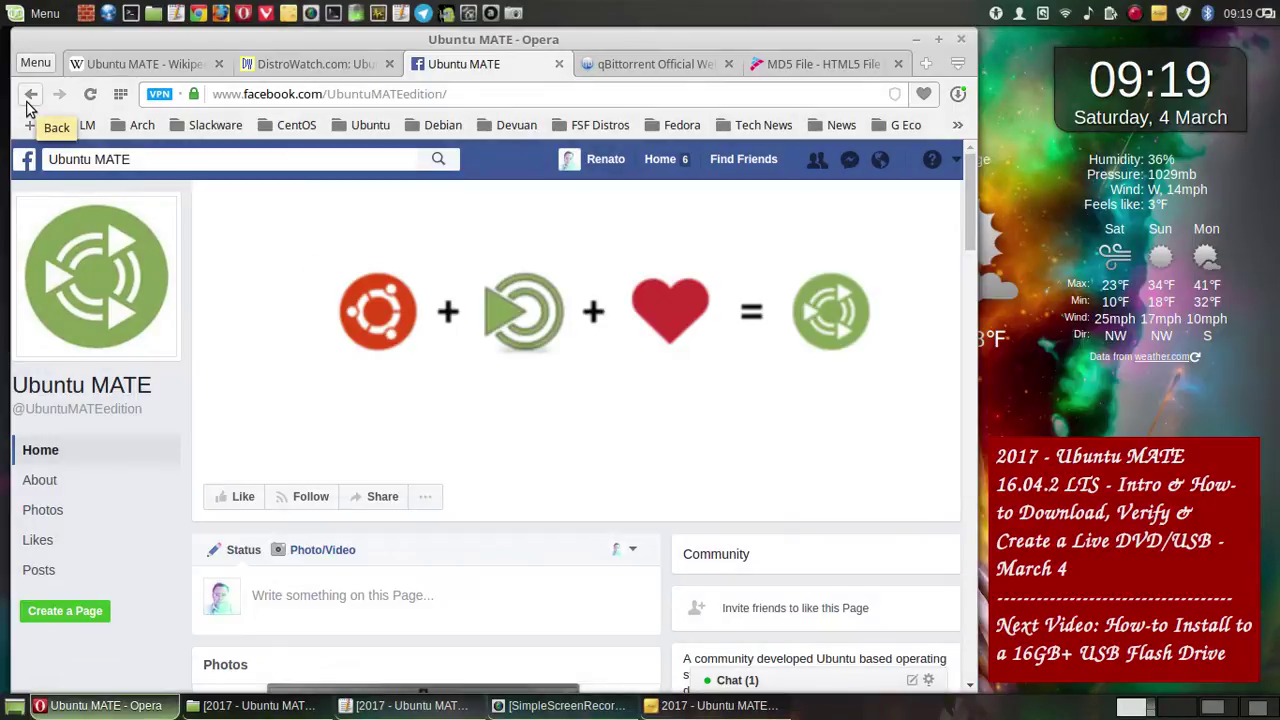
{"action": "left_click", "coordinate": [28, 104]}
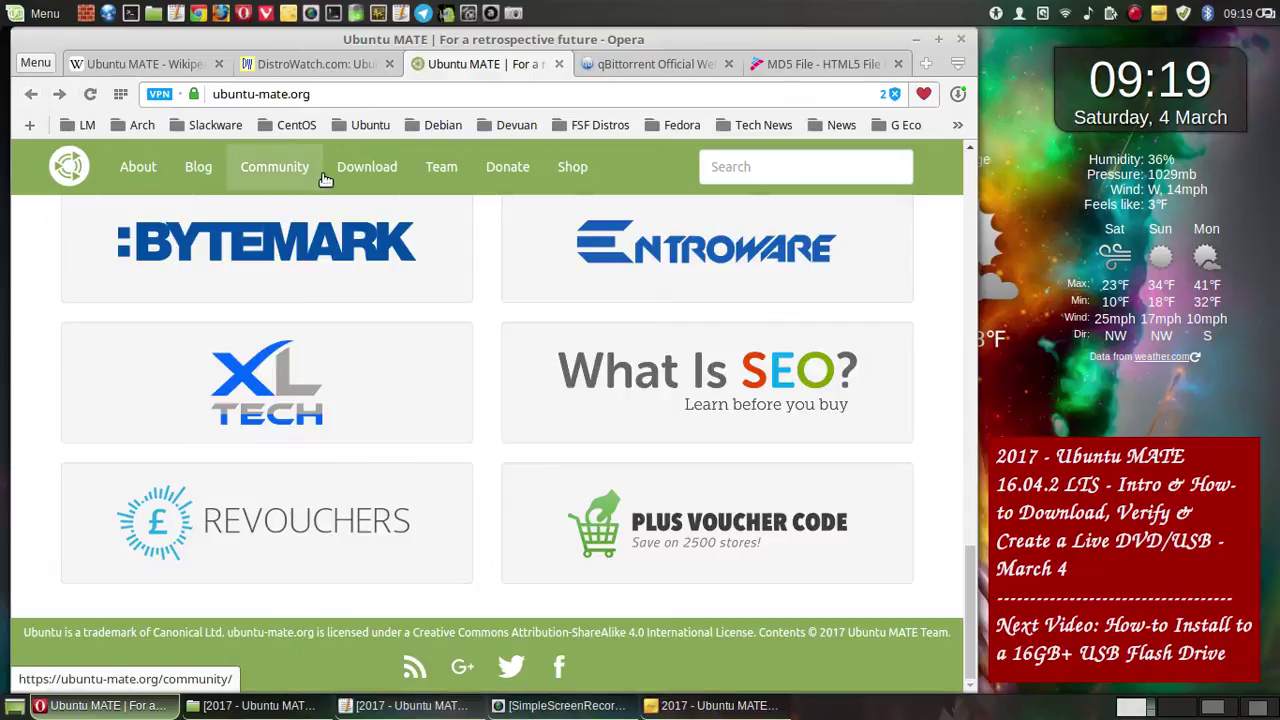
- Open the Shop page and save a whole-screen capture of the Ubuntu MATE Boutique
{"action": "left_click", "coordinate": [576, 175]}
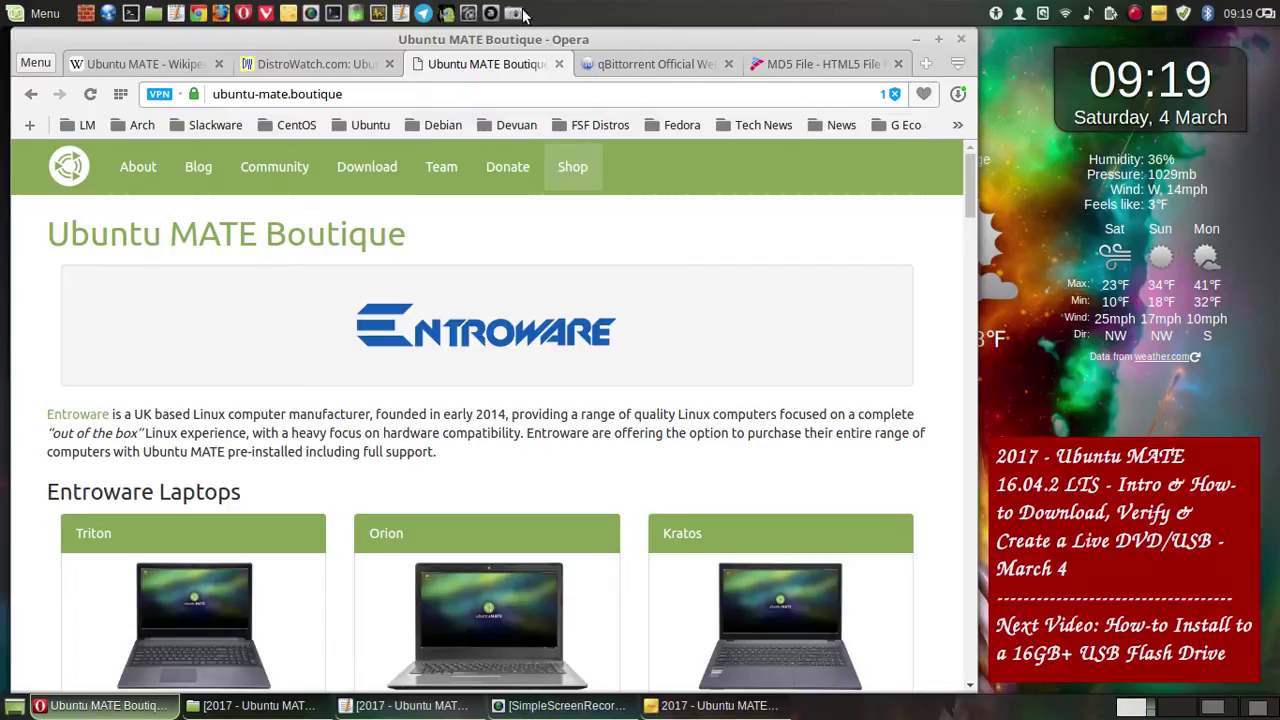
{"action": "left_click", "coordinate": [987, 117]}
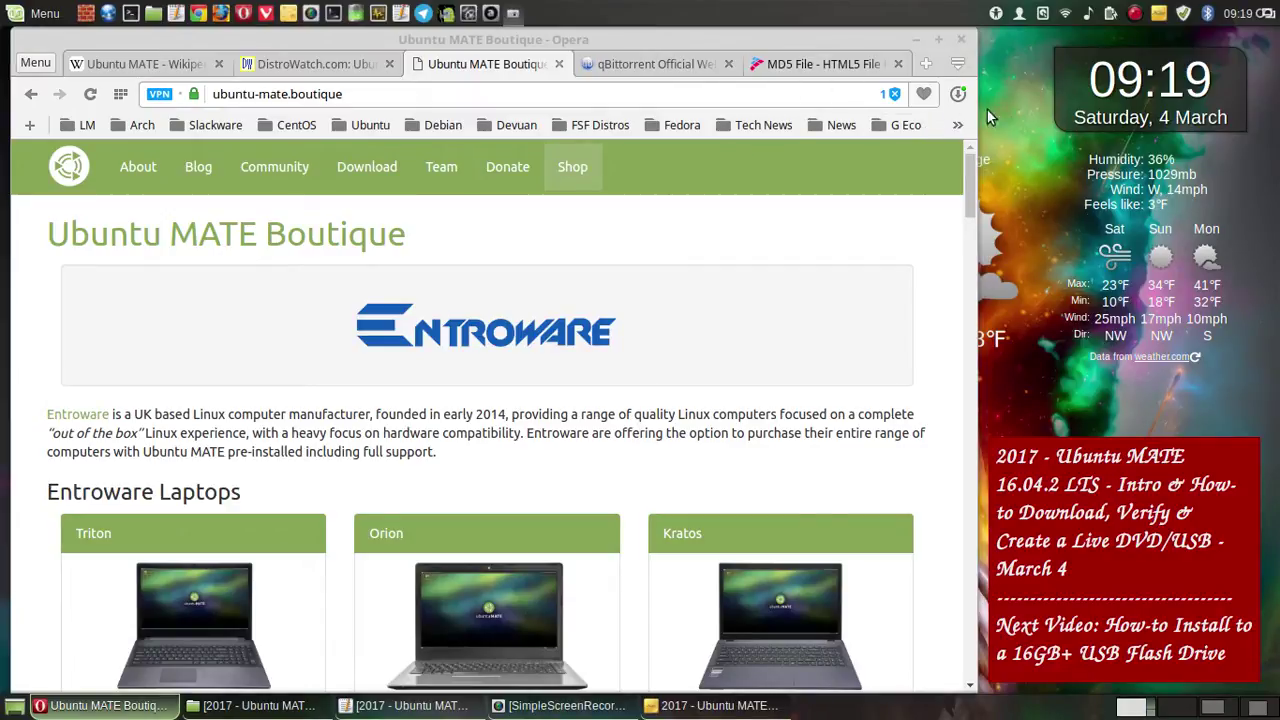
{"action": "key", "text": "Print"}
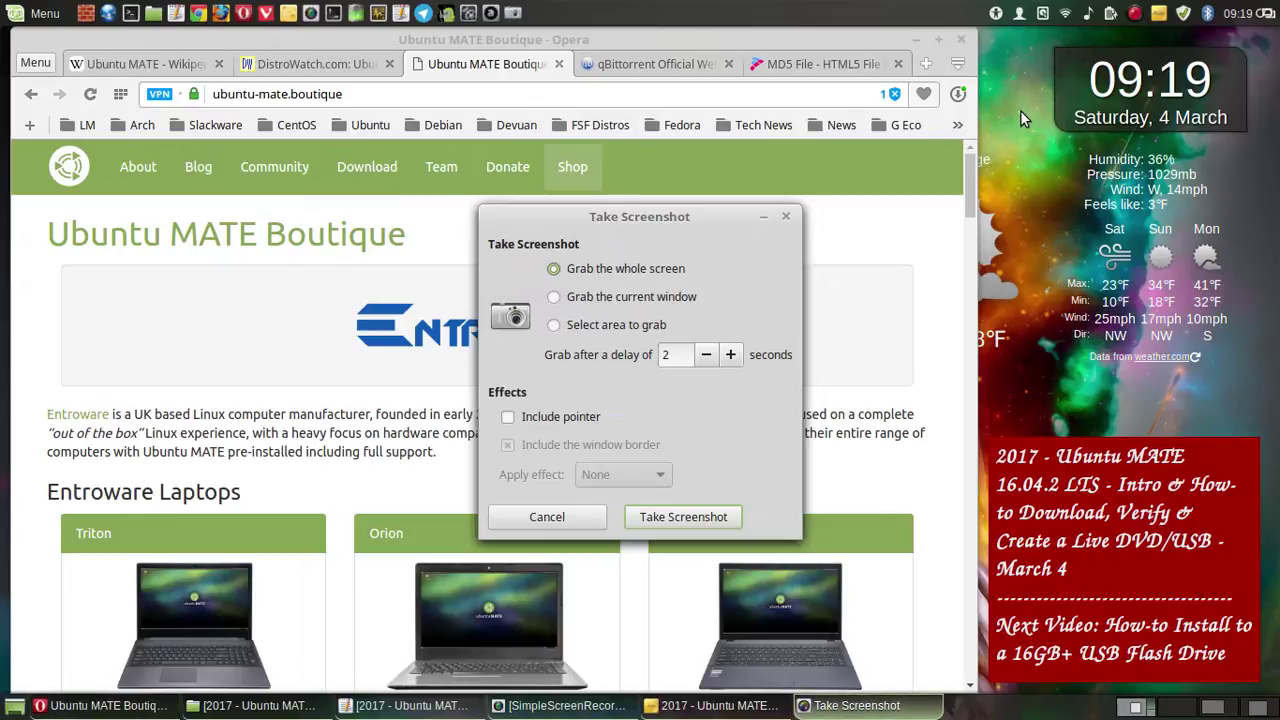
{"action": "left_click", "coordinate": [700, 517]}
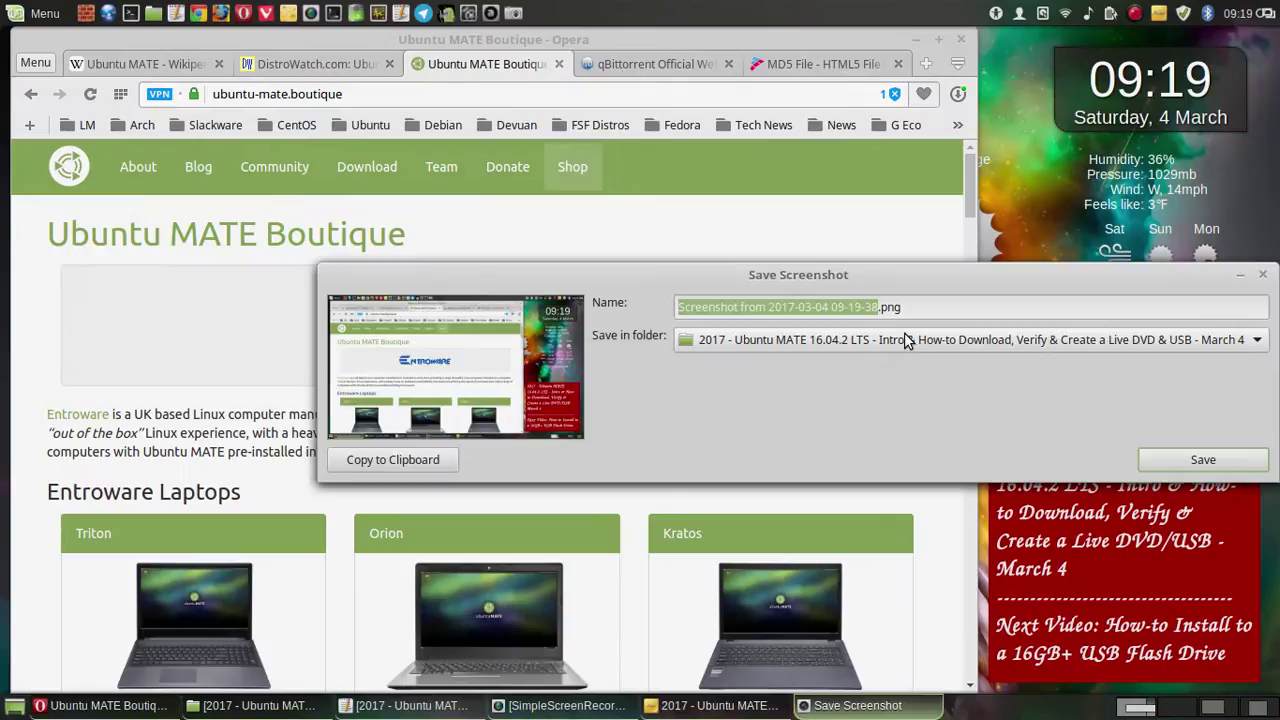
{"action": "left_click", "coordinate": [1172, 458]}
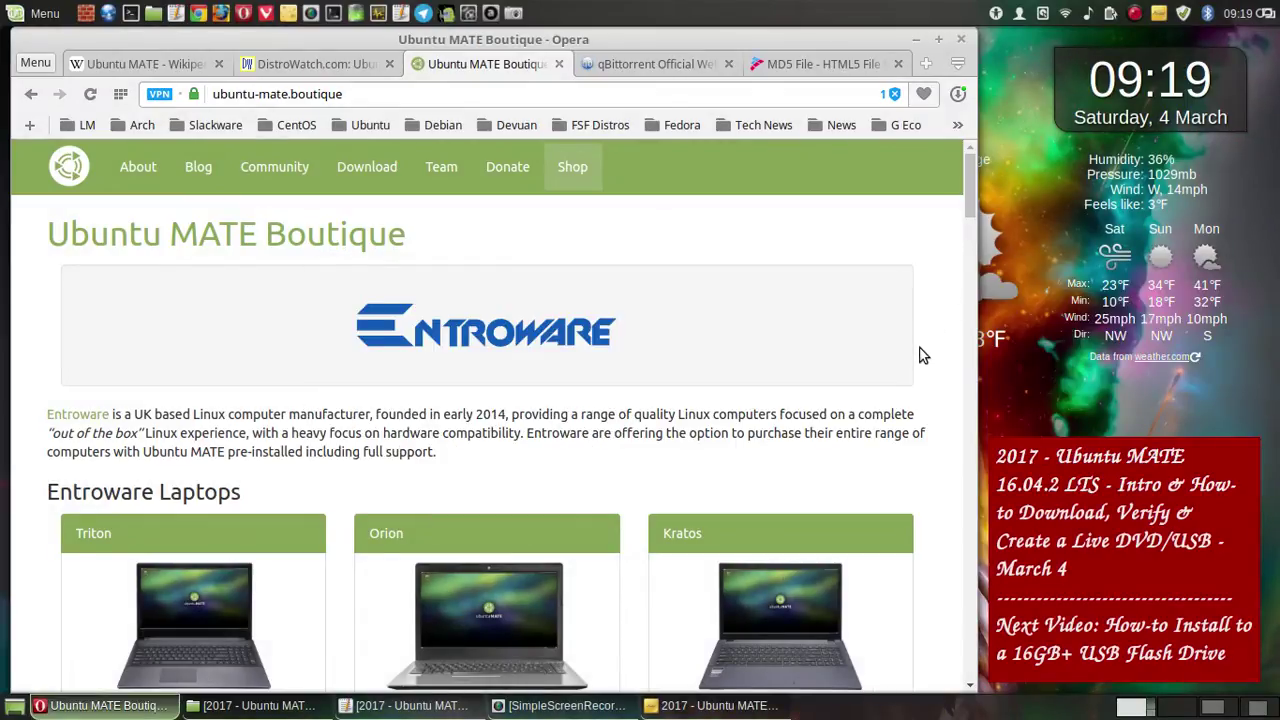
- Scroll to the Triton, Orion and Kratos laptops and save a whole-screen capture of them
{"action": "scroll", "coordinate": [921, 350], "scroll_direction": "down", "scroll_amount": 2}
{"action": "scroll", "coordinate": [921, 350], "scroll_direction": "down", "scroll_amount": 3}
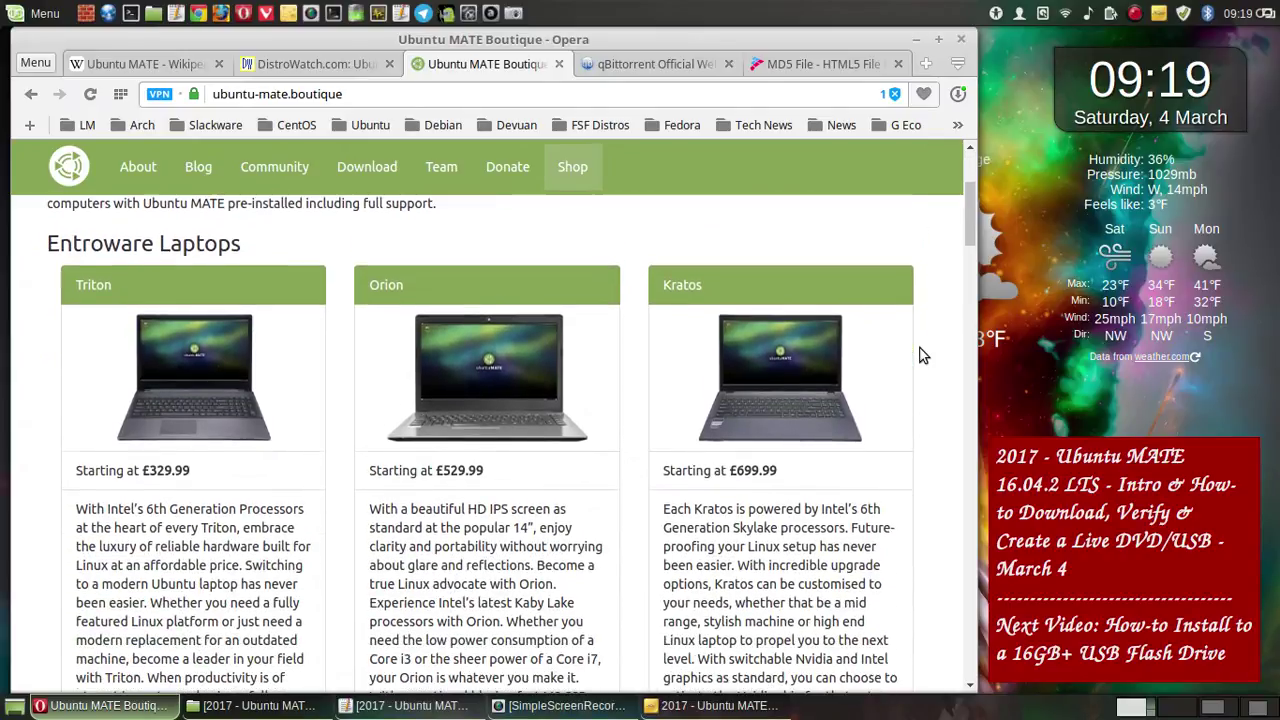
{"action": "scroll", "coordinate": [921, 355], "scroll_direction": "down", "scroll_amount": 1}
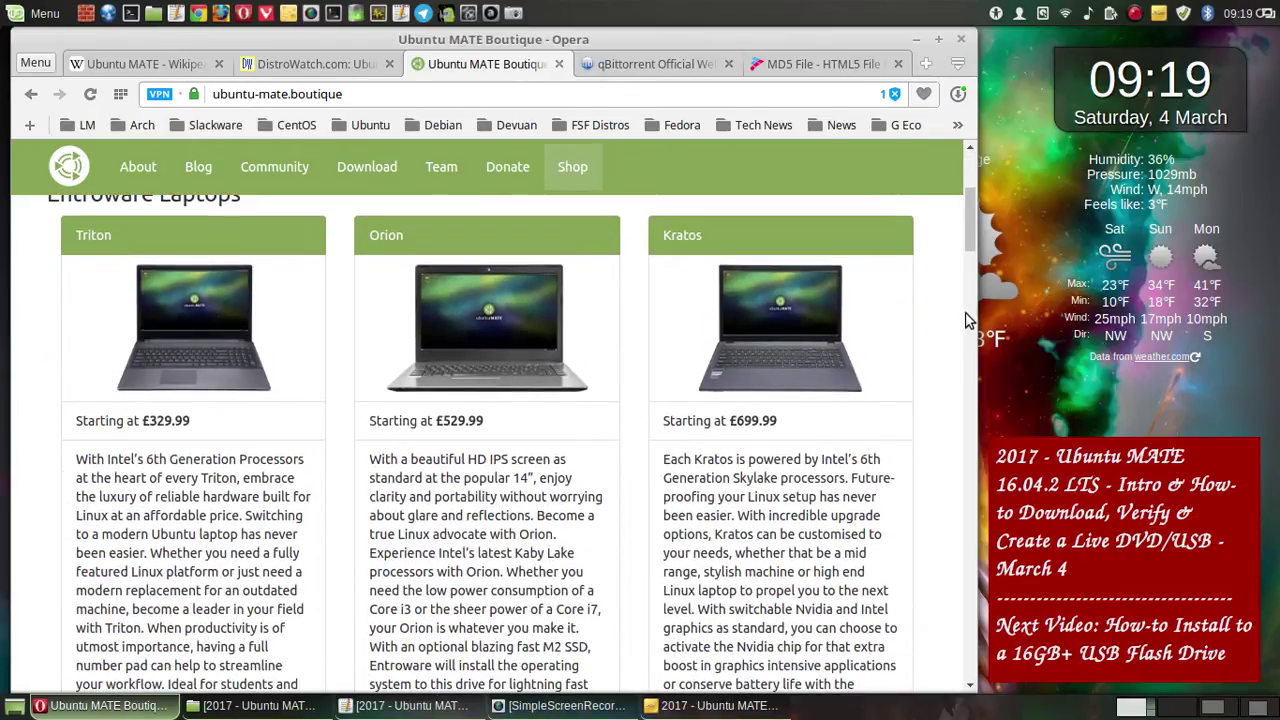
{"action": "left_click_drag", "start_coordinate": [968, 232], "coordinate": [970, 229]}
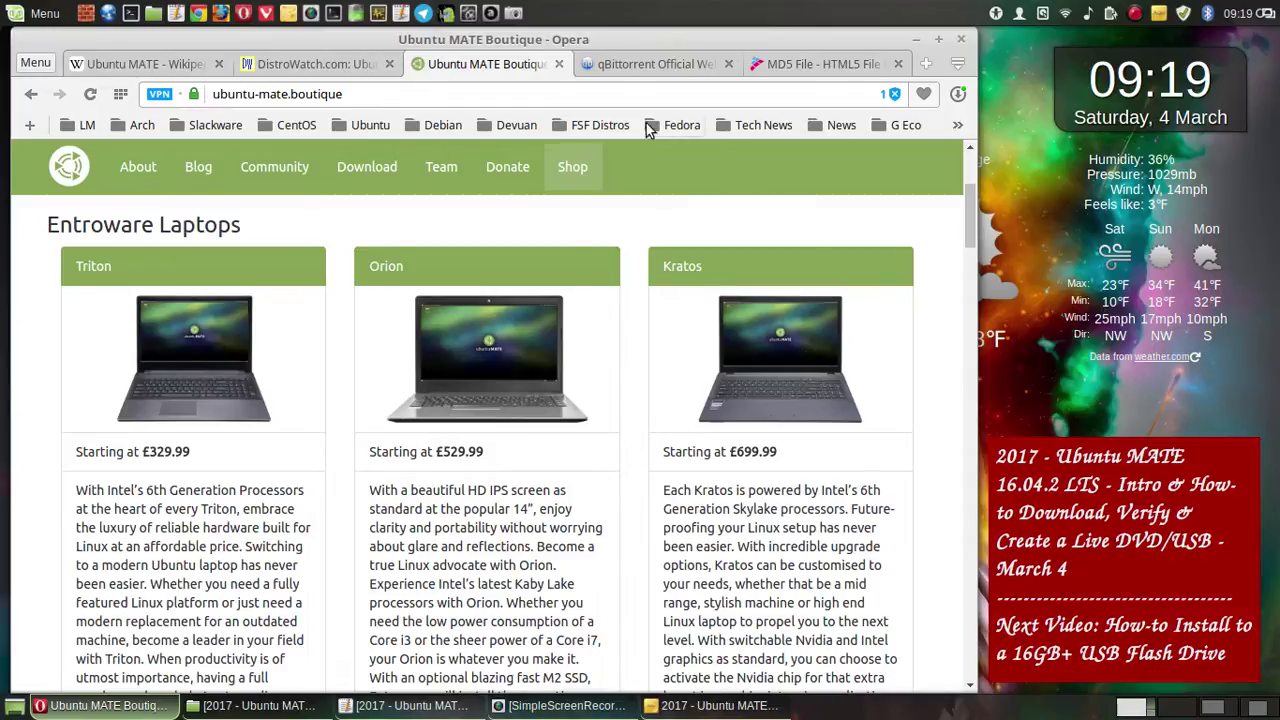
{"action": "left_click", "coordinate": [998, 139]}
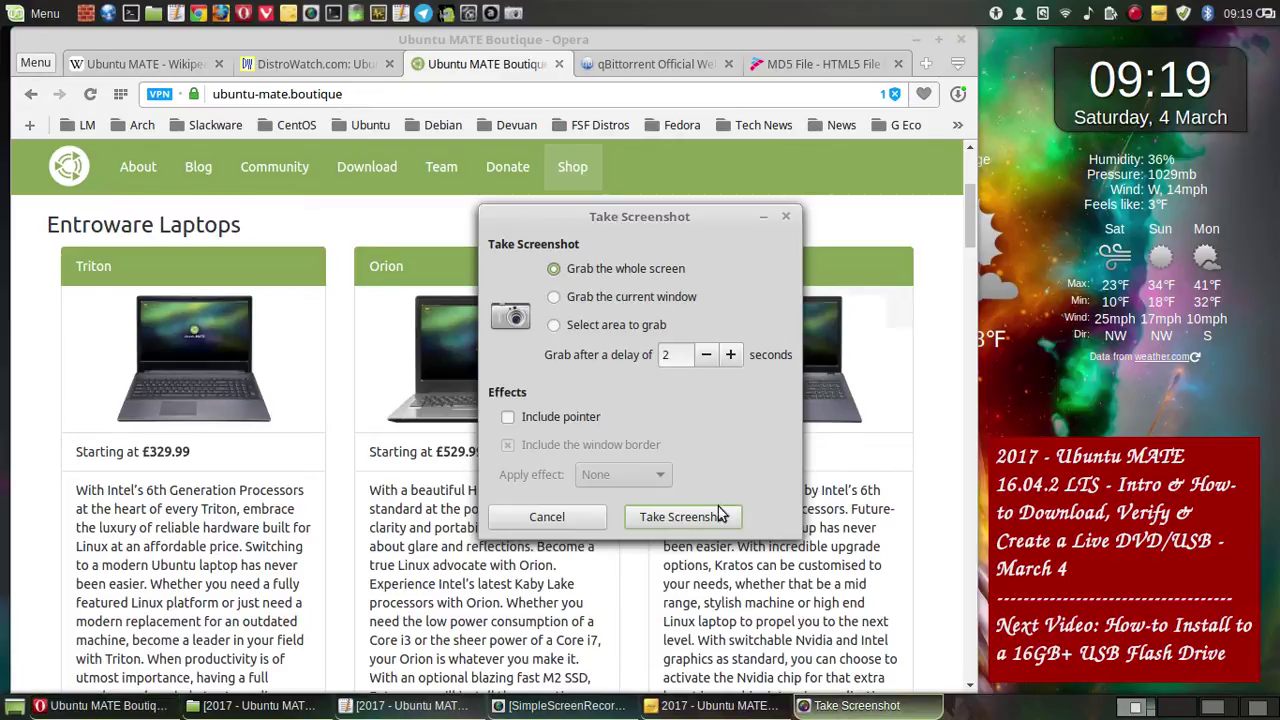
{"action": "left_click", "coordinate": [720, 513]}
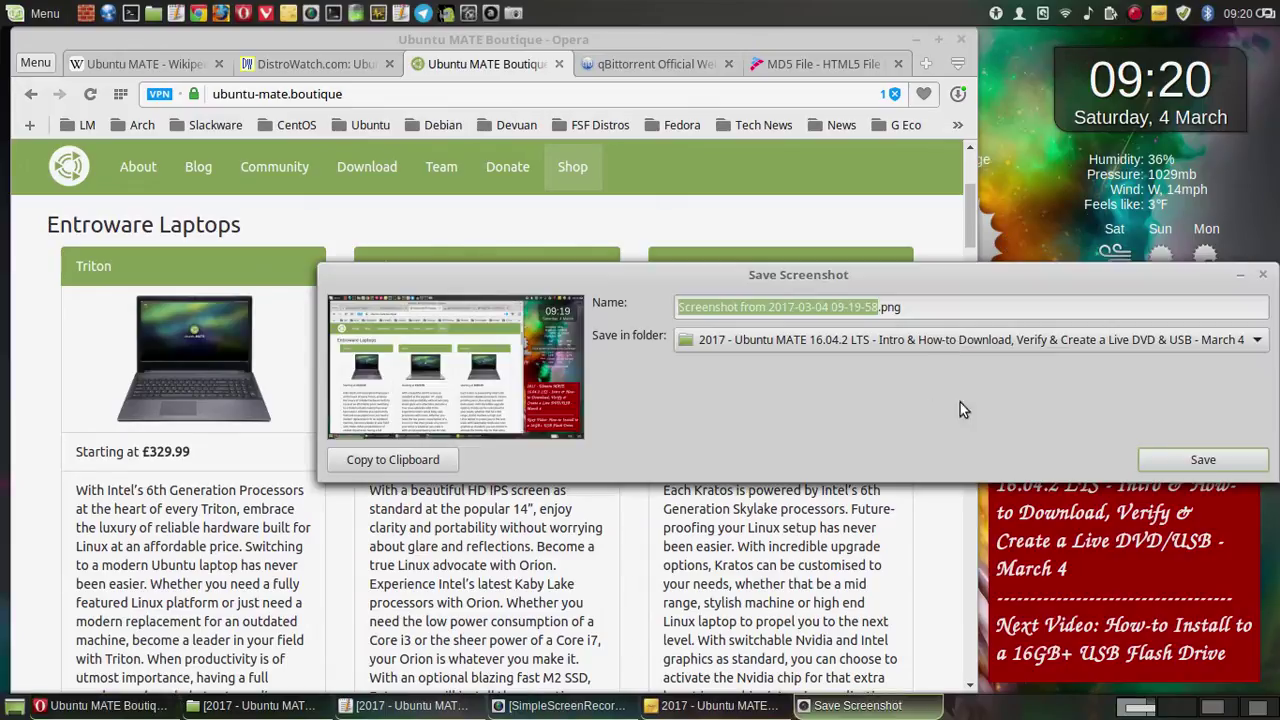
{"action": "left_click", "coordinate": [1206, 466]}
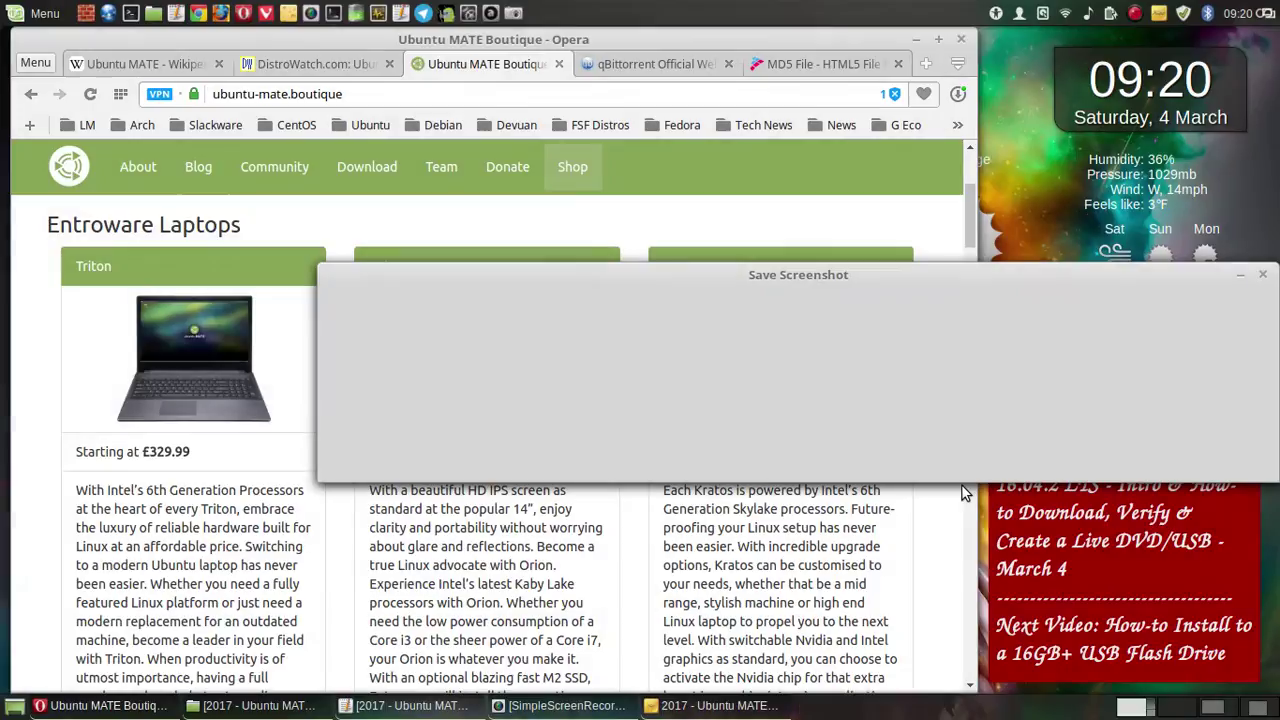
{"action": "scroll", "coordinate": [962, 486], "scroll_direction": "down", "scroll_amount": 3}
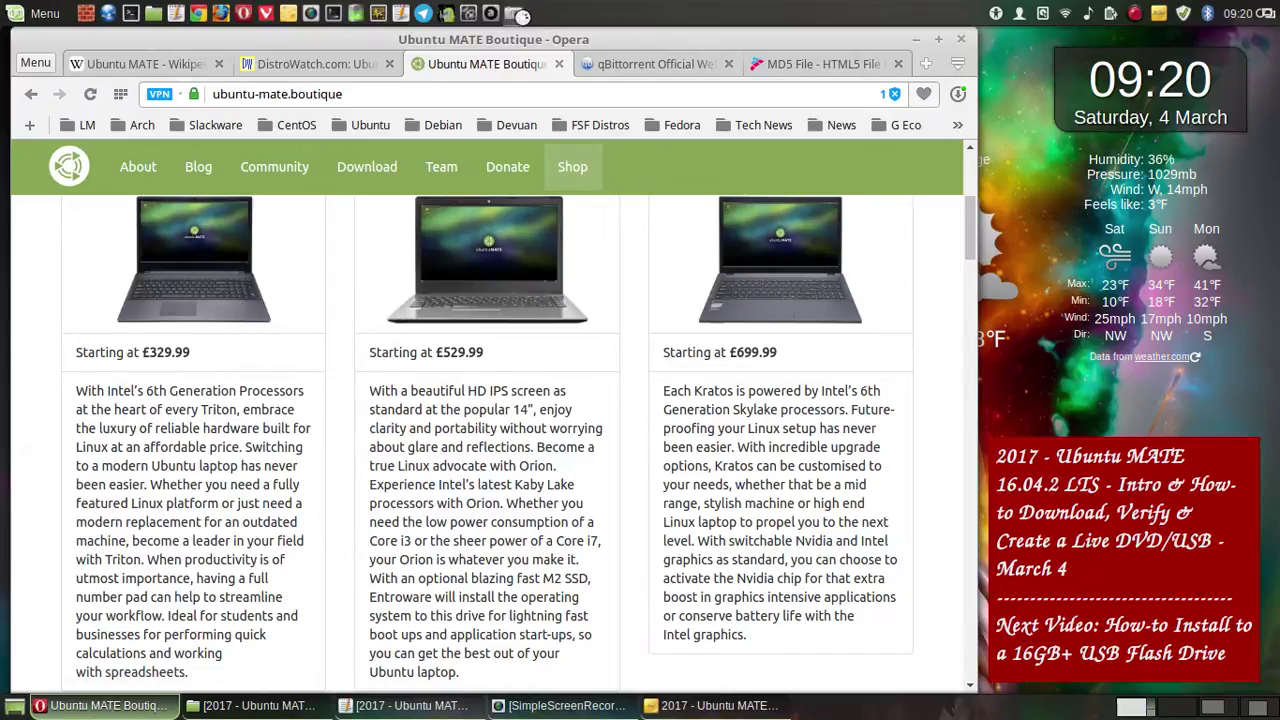
- Save a whole-screen capture of the current laptop price listings
{"action": "left_click", "coordinate": [515, 13]}
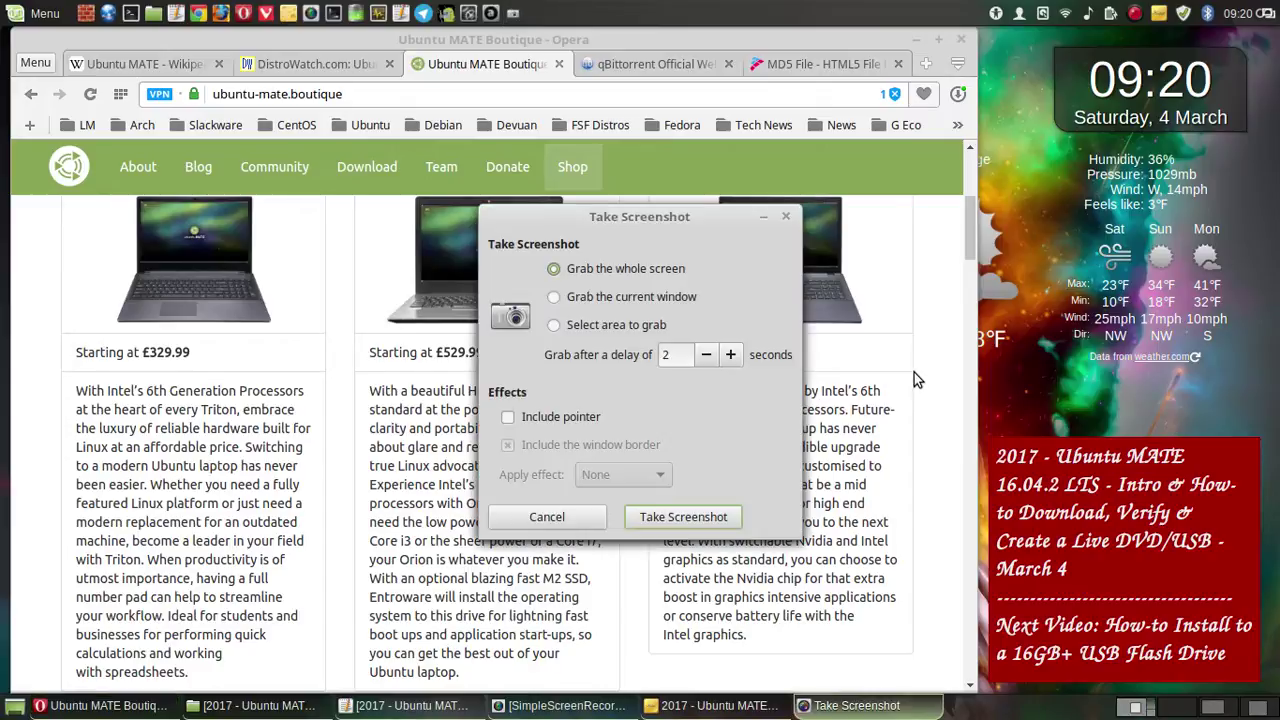
{"action": "left_click", "coordinate": [708, 514]}
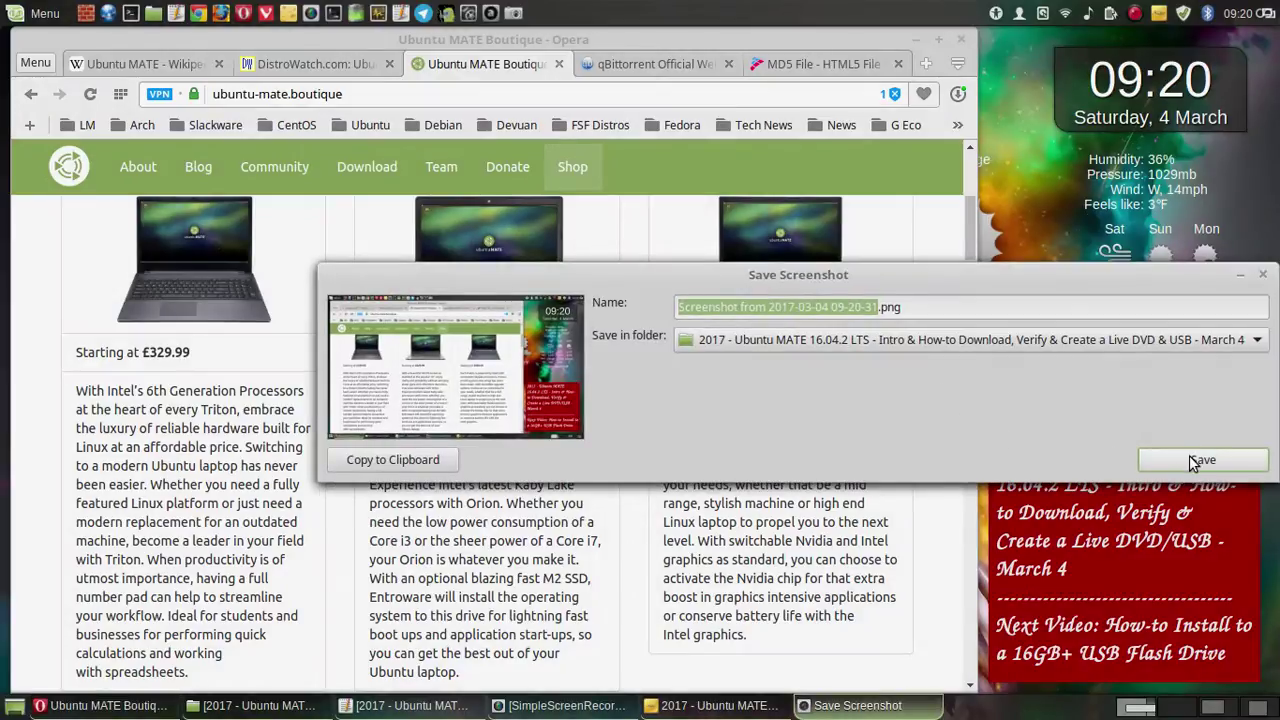
{"action": "left_click", "coordinate": [1190, 460]}
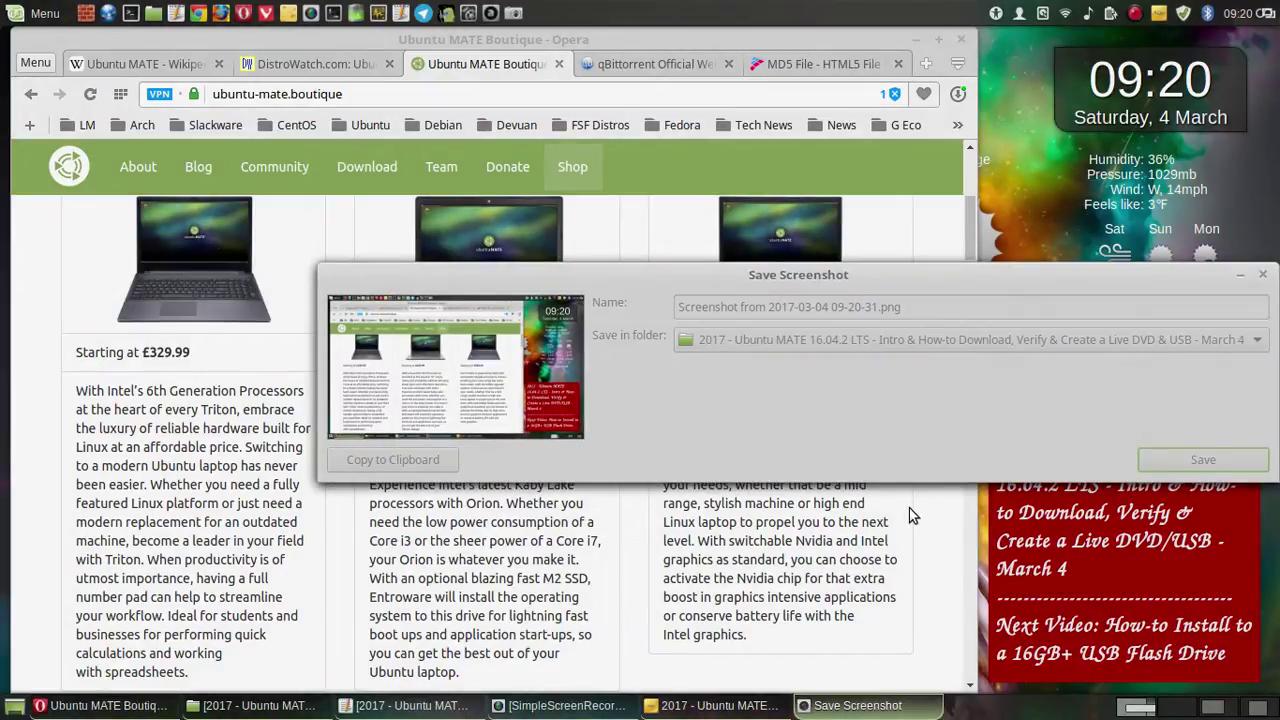
- Scroll to the Proteus and Athena laptops and save a whole-screen capture of them
{"action": "scroll", "coordinate": [910, 515], "scroll_direction": "down", "scroll_amount": 5}
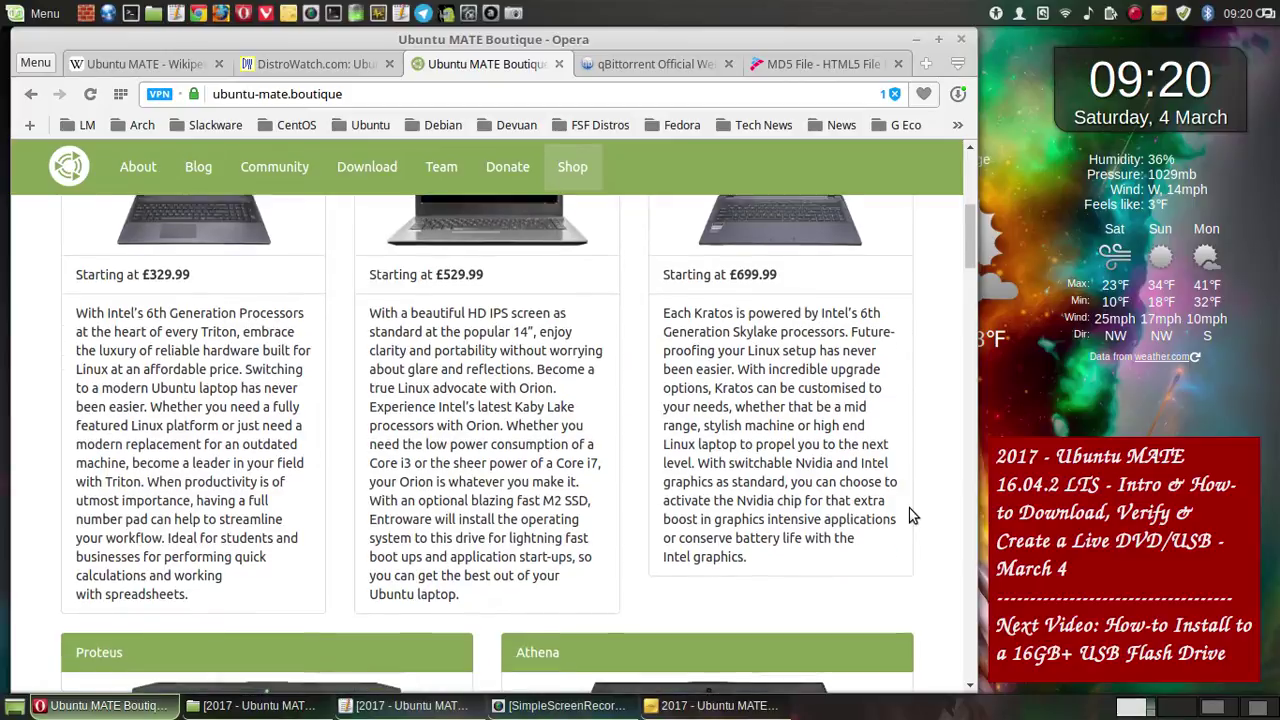
{"action": "scroll", "coordinate": [912, 514], "scroll_direction": "down", "scroll_amount": 3}
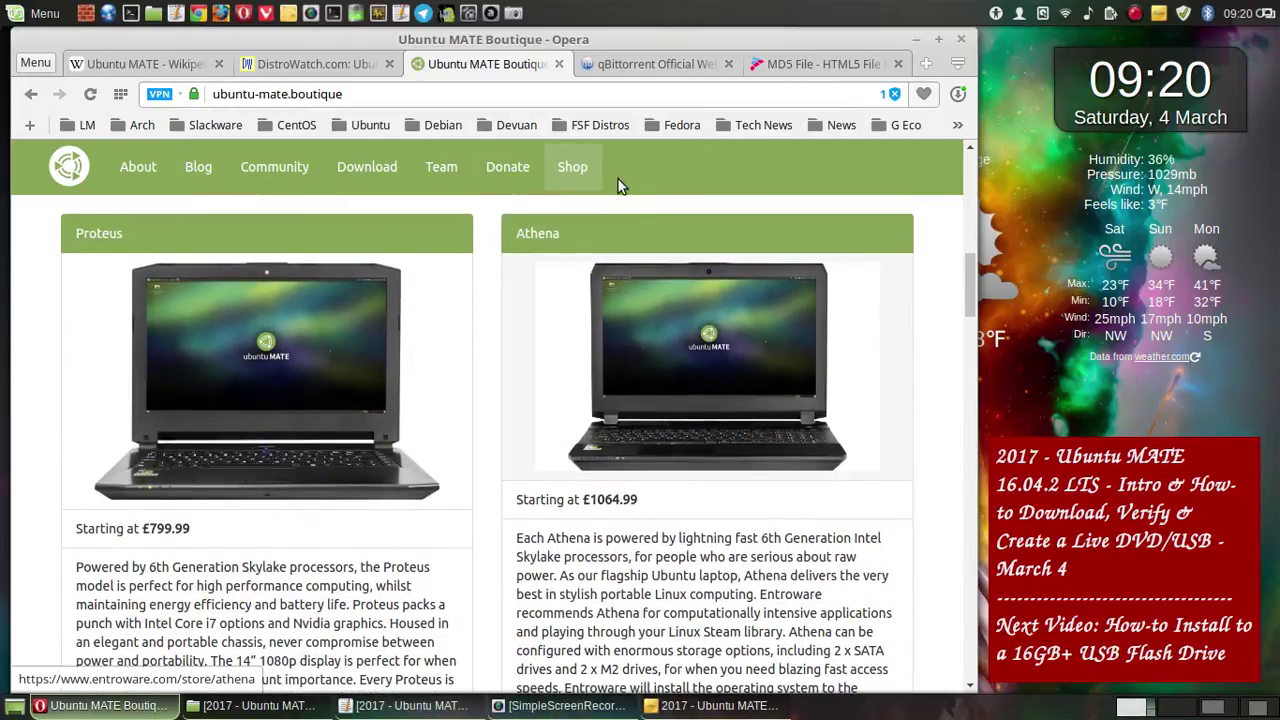
{"action": "left_click", "coordinate": [514, 15]}
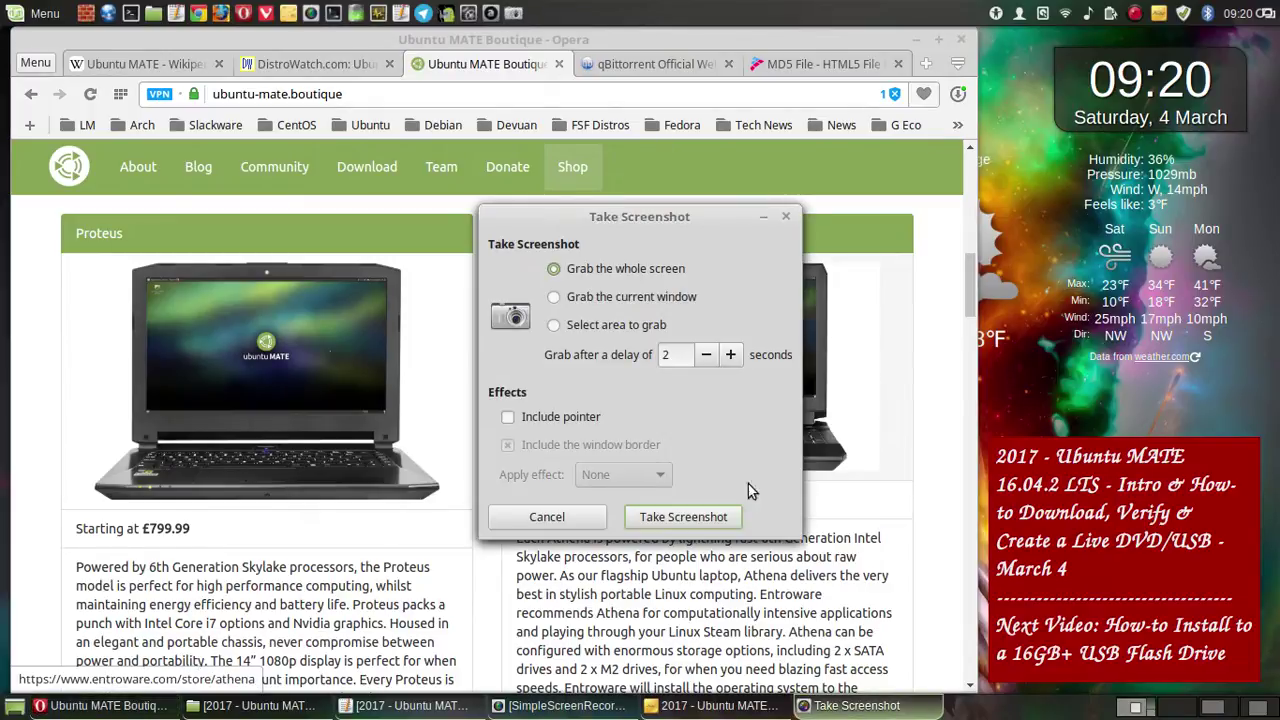
{"action": "left_click", "coordinate": [688, 518]}
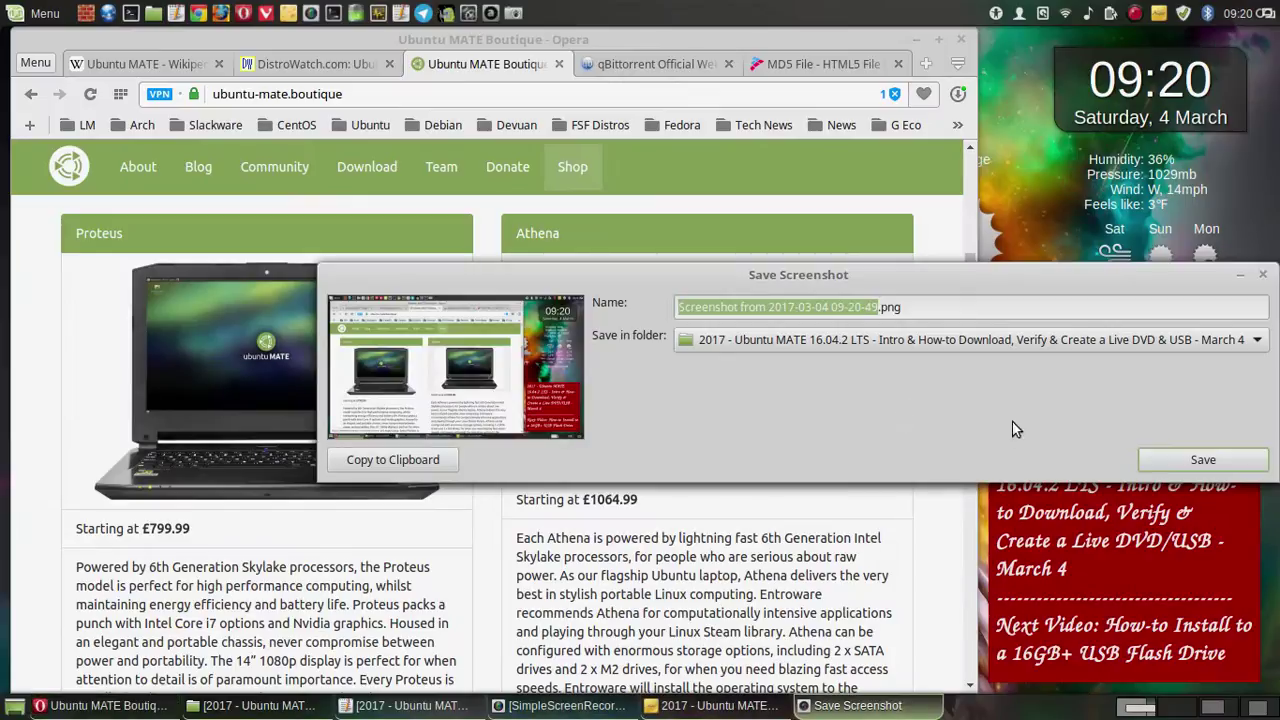
{"action": "left_click", "coordinate": [1180, 453]}
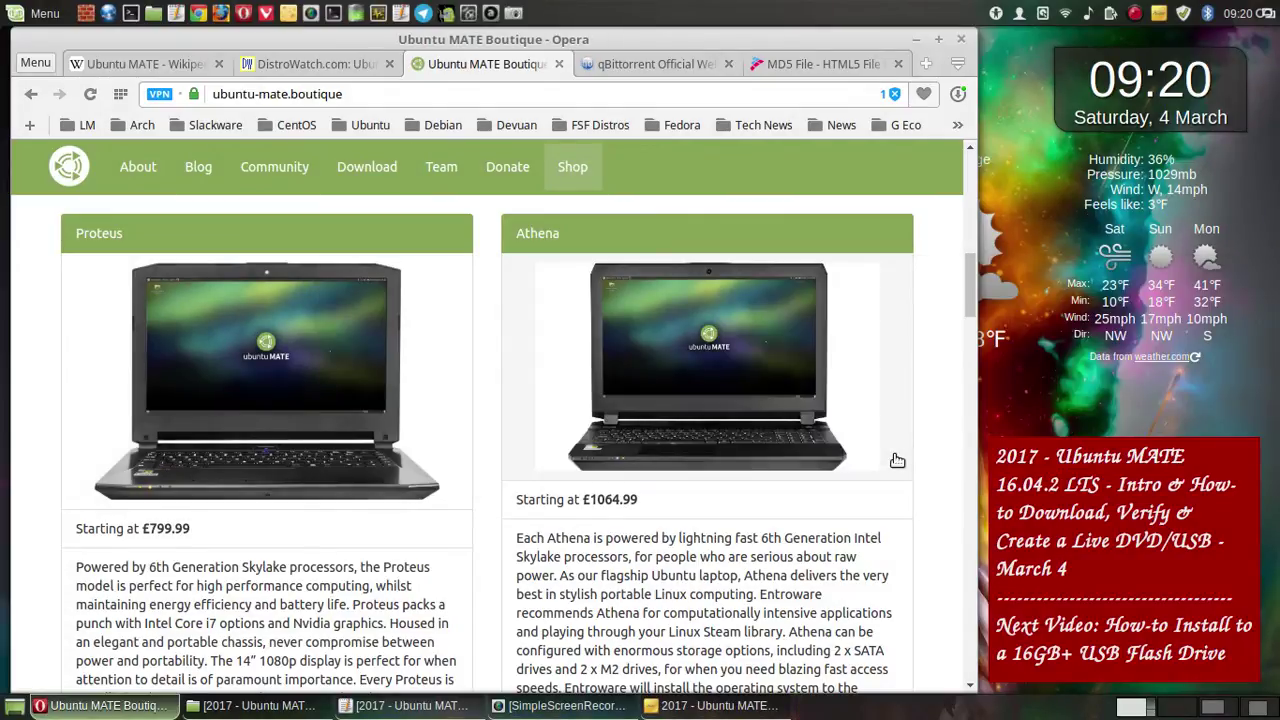
- Save a whole-screen capture of the Proteus and Athena laptop descriptions
{"action": "scroll", "coordinate": [897, 460], "scroll_direction": "down", "scroll_amount": 4}
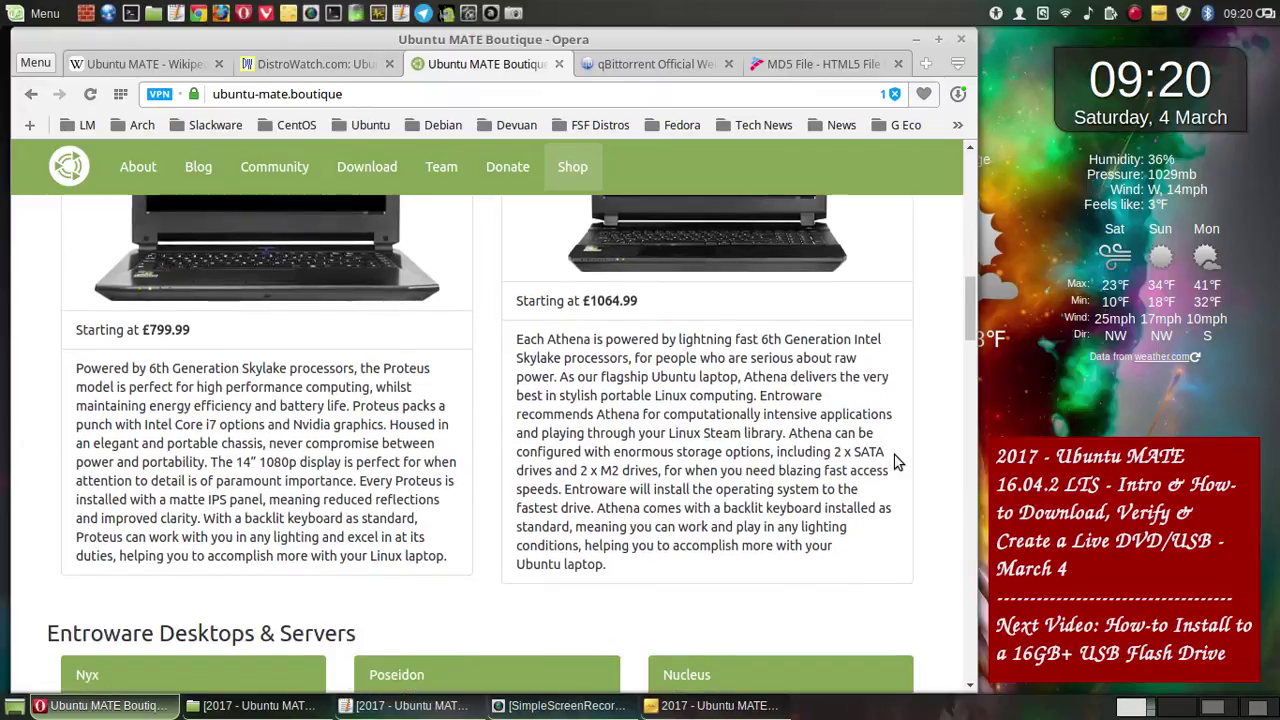
{"action": "scroll", "coordinate": [897, 460], "scroll_direction": "up", "scroll_amount": 2}
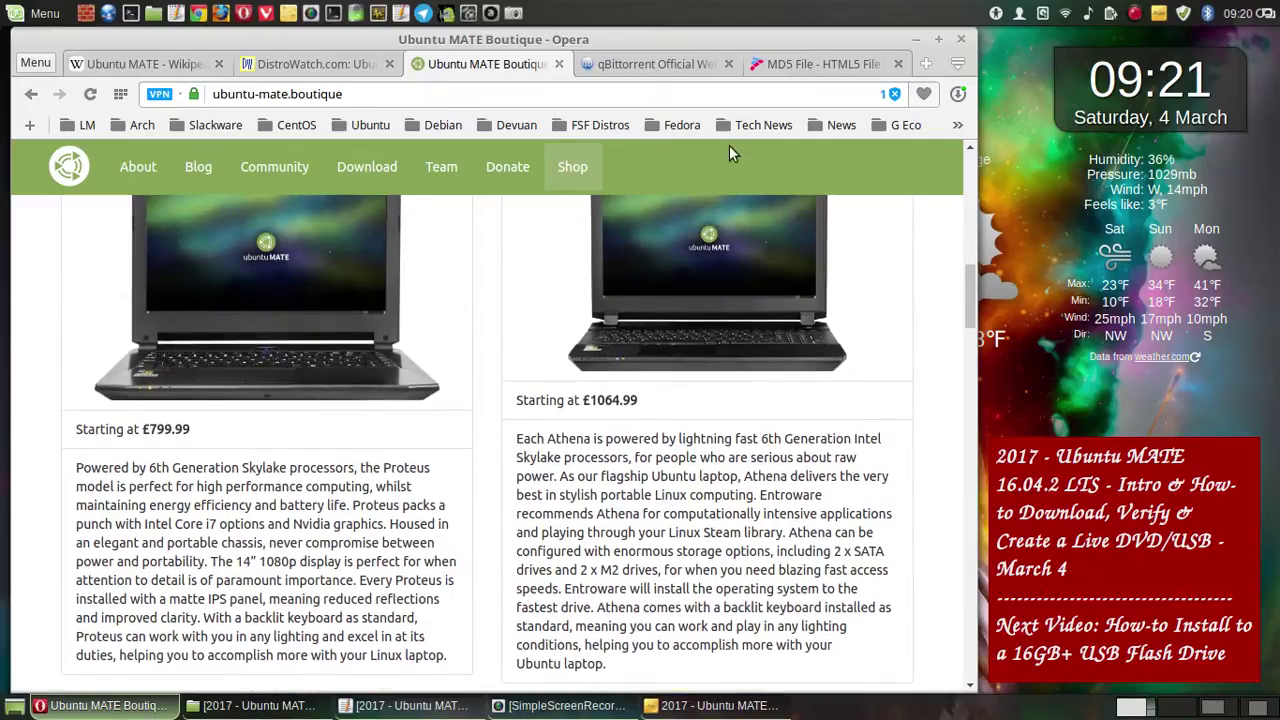
{"action": "left_click", "coordinate": [513, 14]}
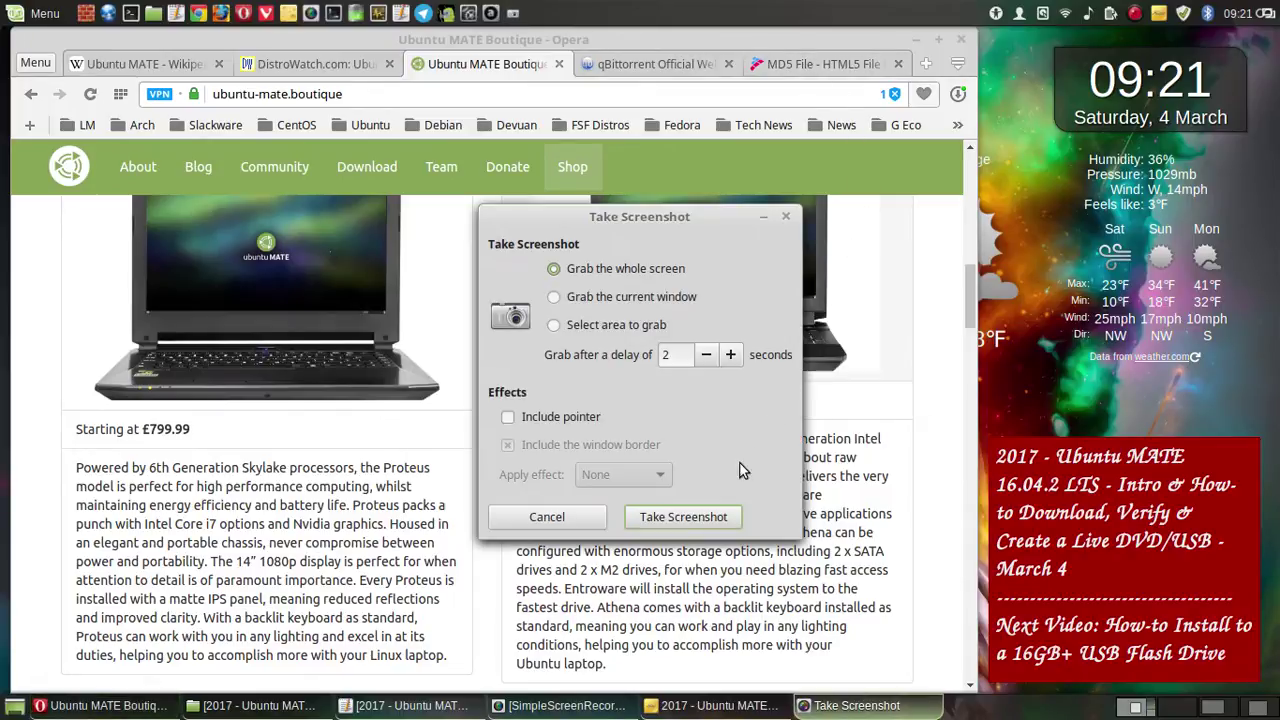
{"action": "left_click", "coordinate": [702, 518]}
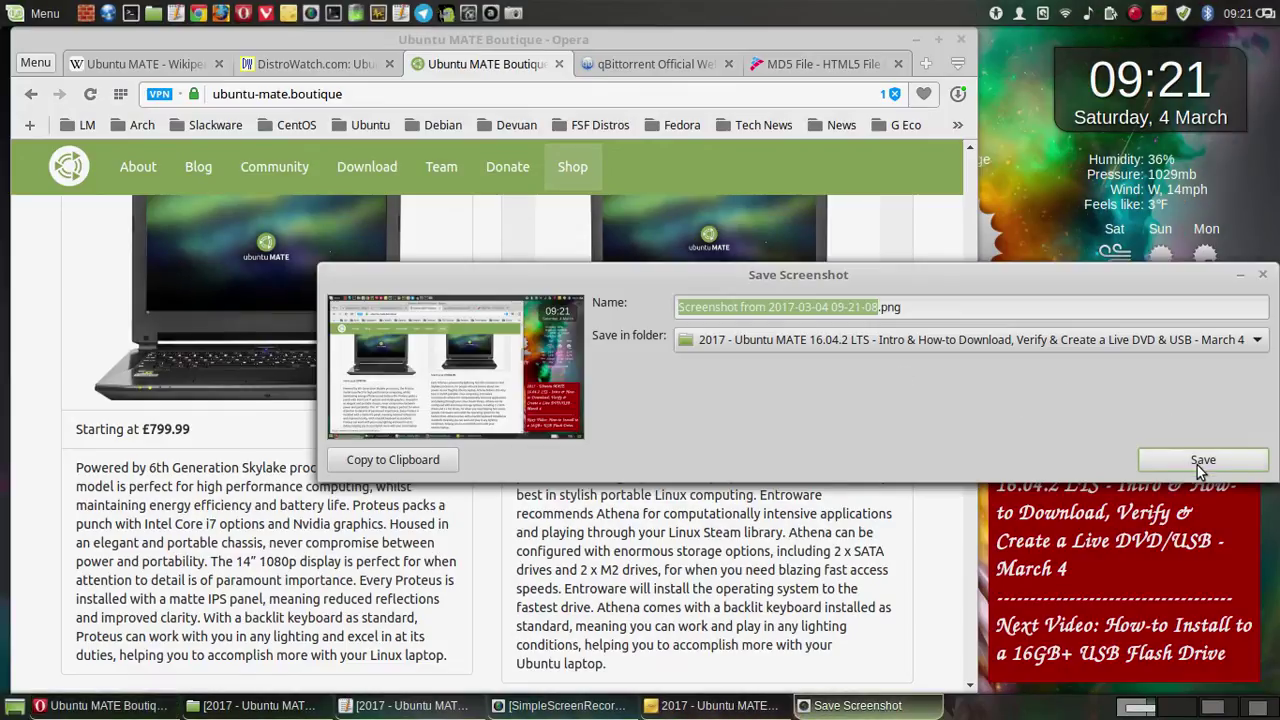
{"action": "left_click", "coordinate": [1197, 463]}
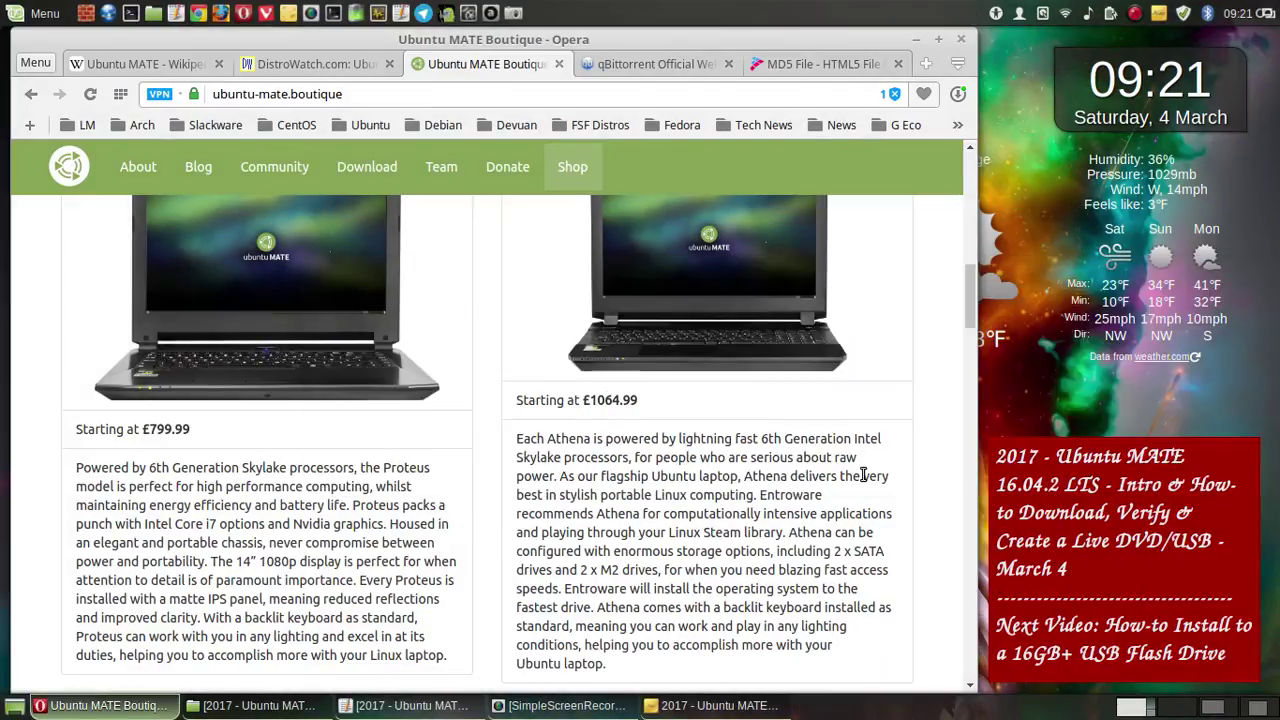
- Scroll to Desktops & Servers (Nyx, Poseidon, Nucleus) and take a whole-screen capture
{"action": "scroll", "coordinate": [862, 476], "scroll_direction": "down", "scroll_amount": 3}
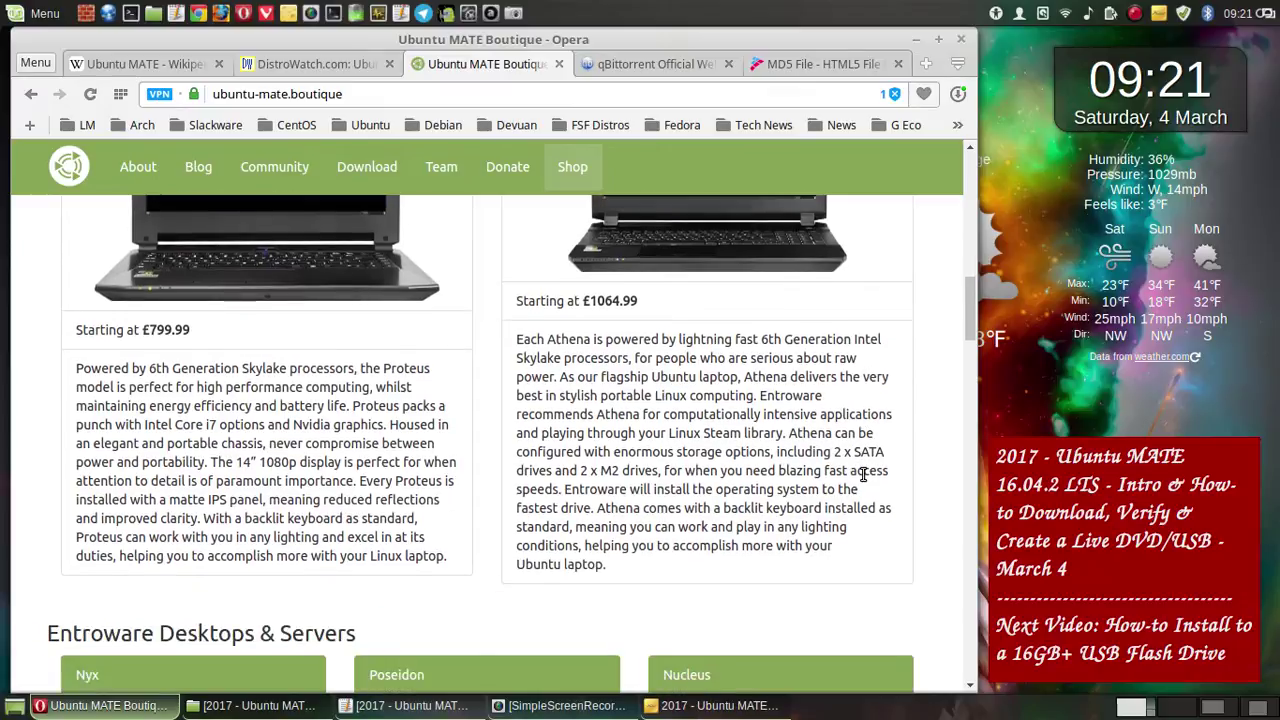
{"action": "scroll", "coordinate": [862, 481], "scroll_direction": "down", "scroll_amount": 2}
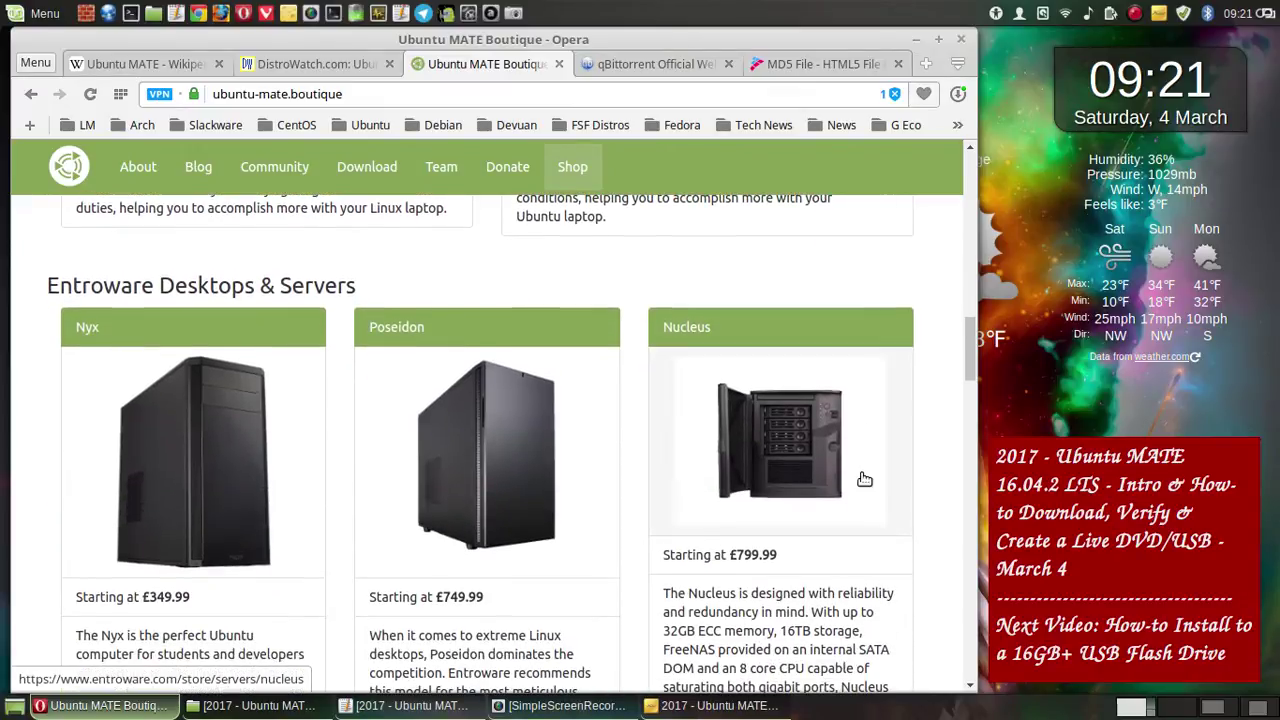
{"action": "scroll", "coordinate": [864, 479], "scroll_direction": "down", "scroll_amount": 1}
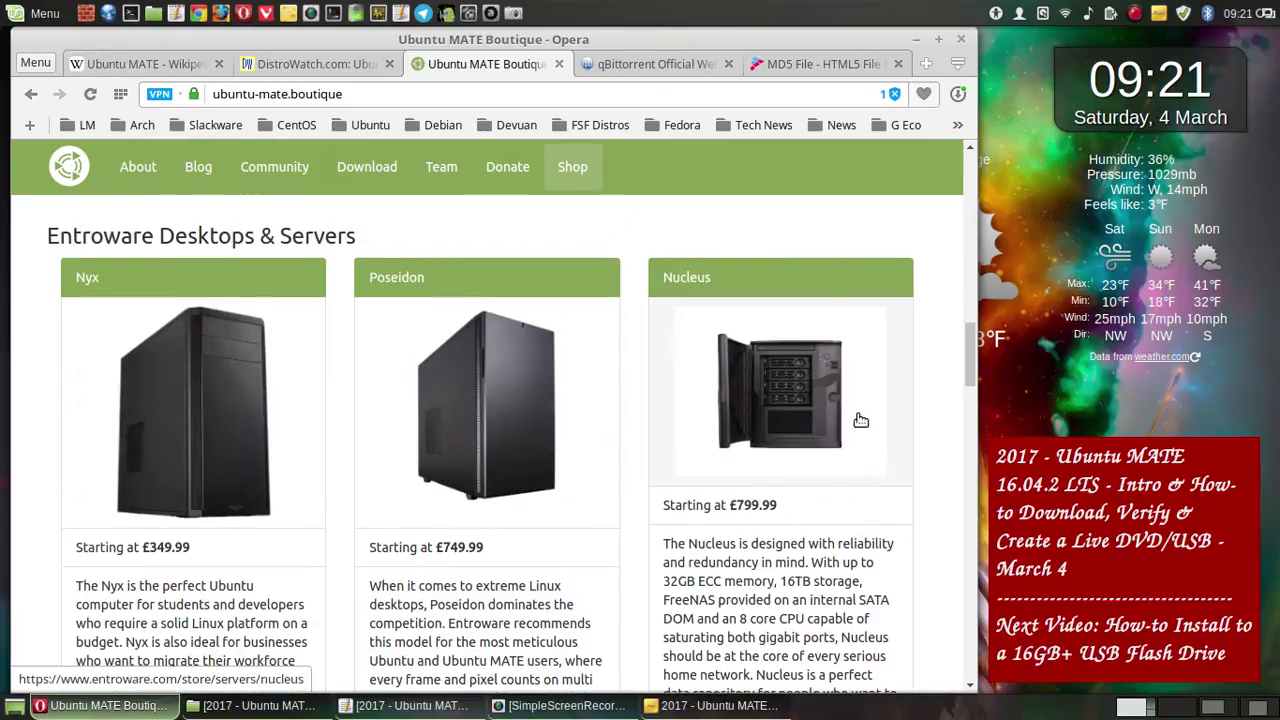
{"action": "left_click", "coordinate": [516, 14]}
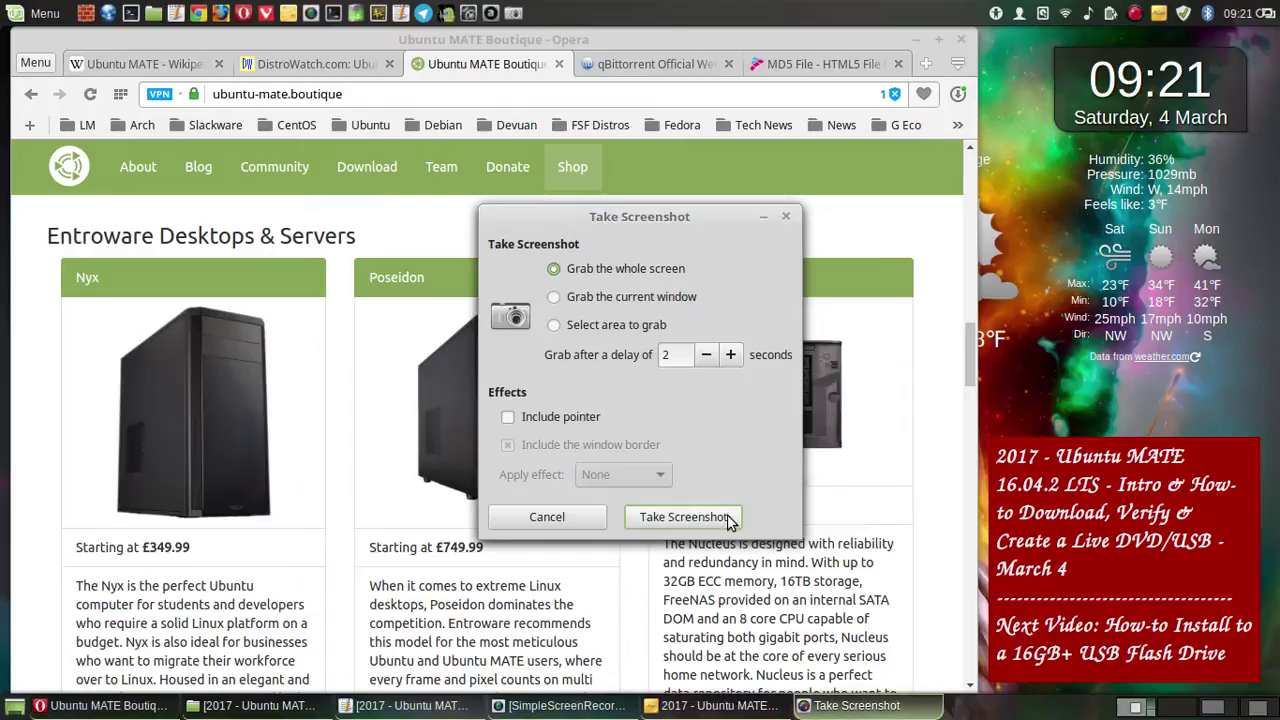
{"action": "key", "text": "Return"}
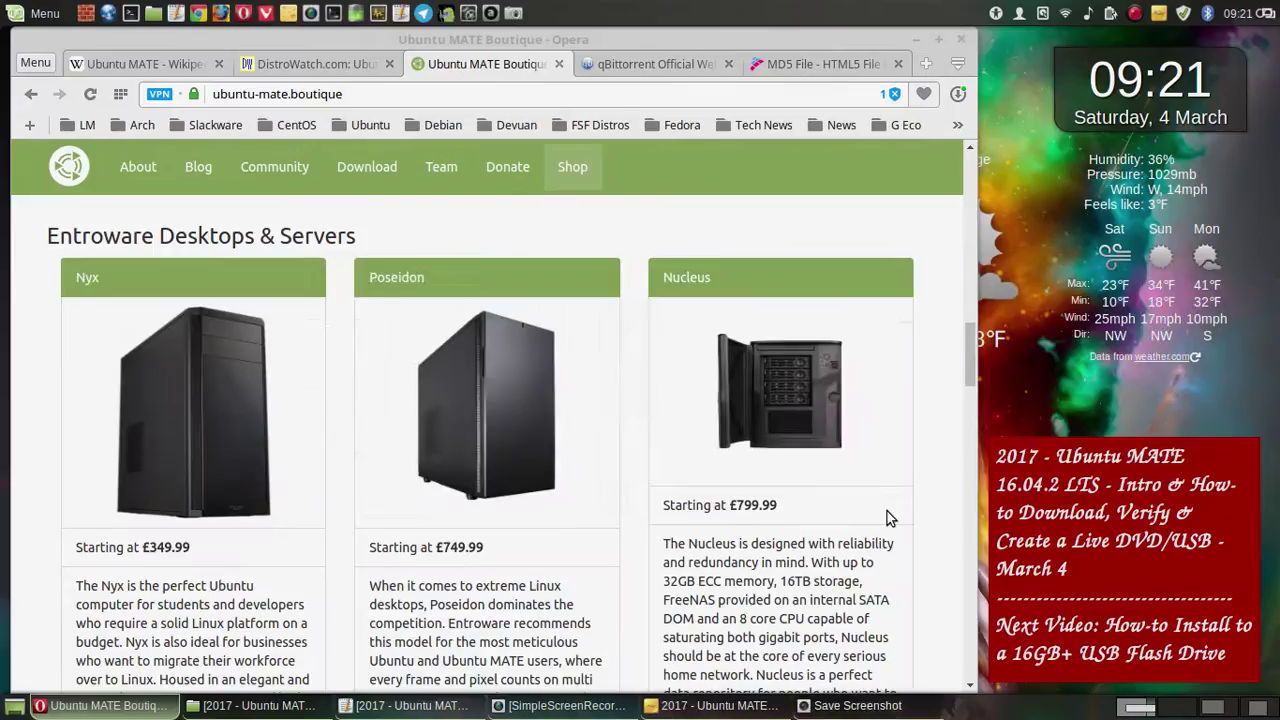
- Save the Desktops & Servers capture, then capture and save the desktop descriptions
{"action": "left_click", "coordinate": [1157, 466]}
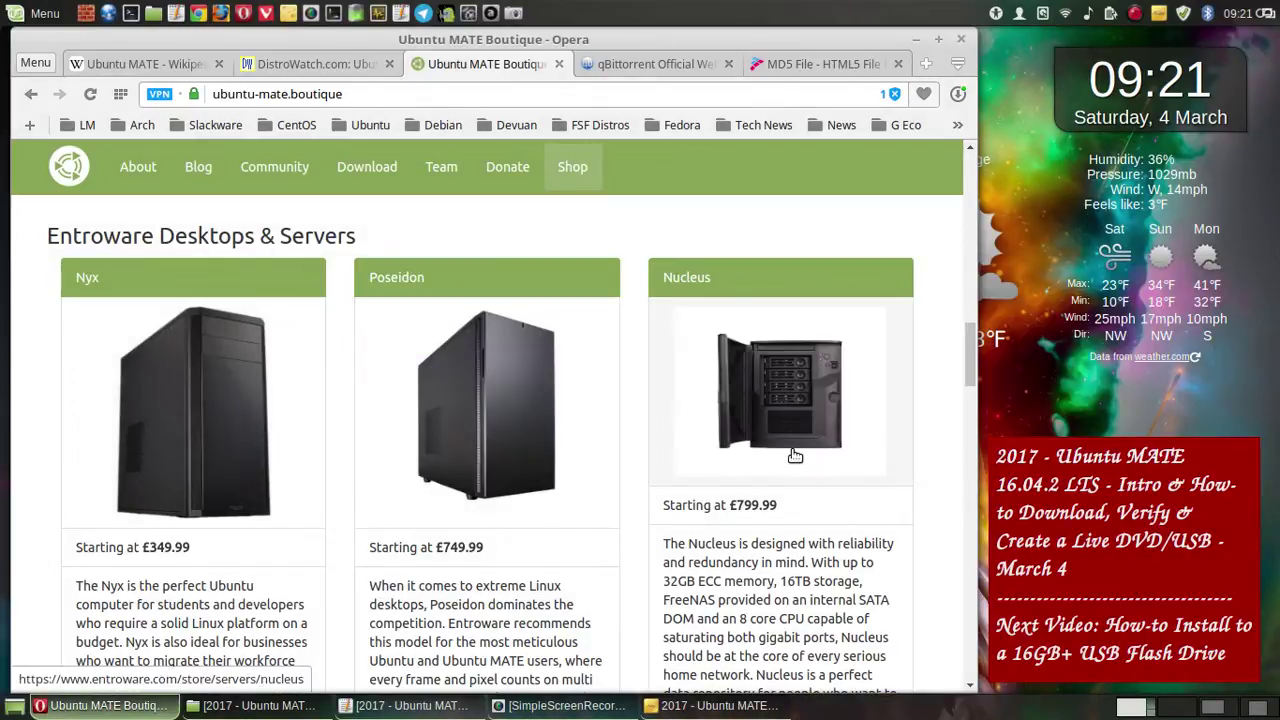
{"action": "scroll", "coordinate": [795, 456], "scroll_direction": "down", "scroll_amount": 3}
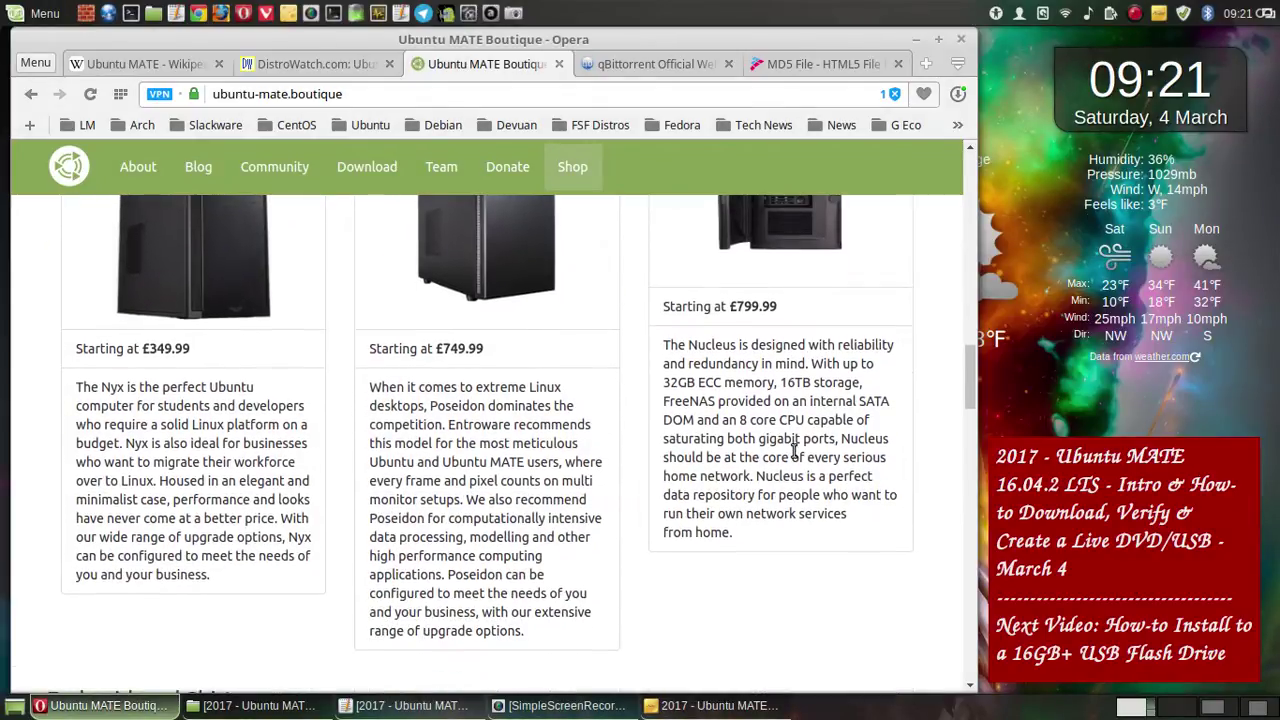
{"action": "scroll", "coordinate": [795, 451], "scroll_direction": "up", "scroll_amount": 1}
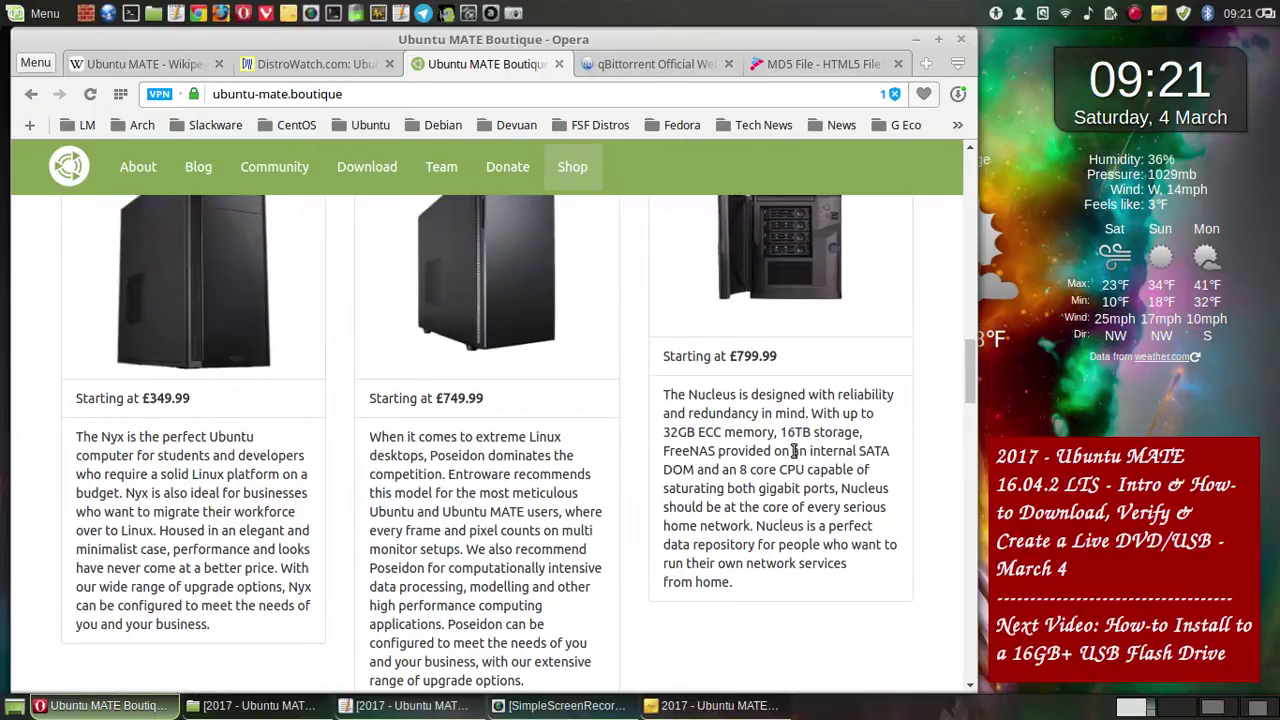
{"action": "left_click", "coordinate": [508, 12]}
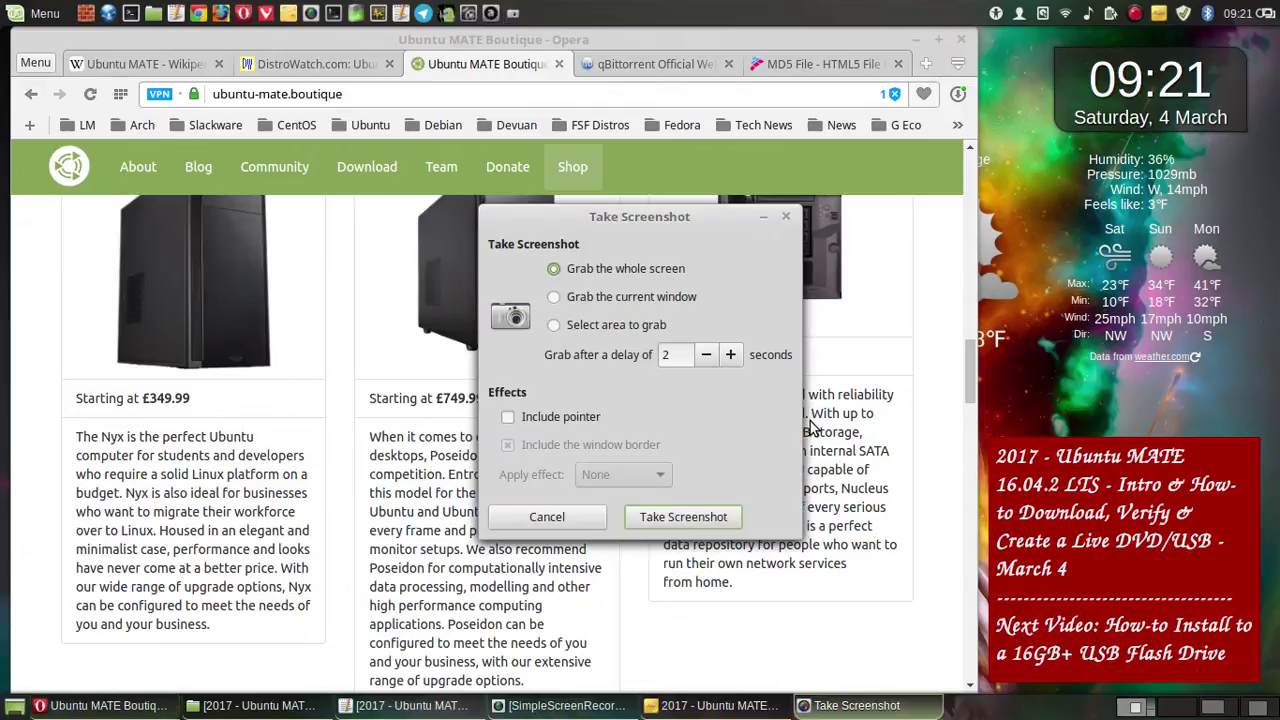
{"action": "left_click", "coordinate": [694, 517]}
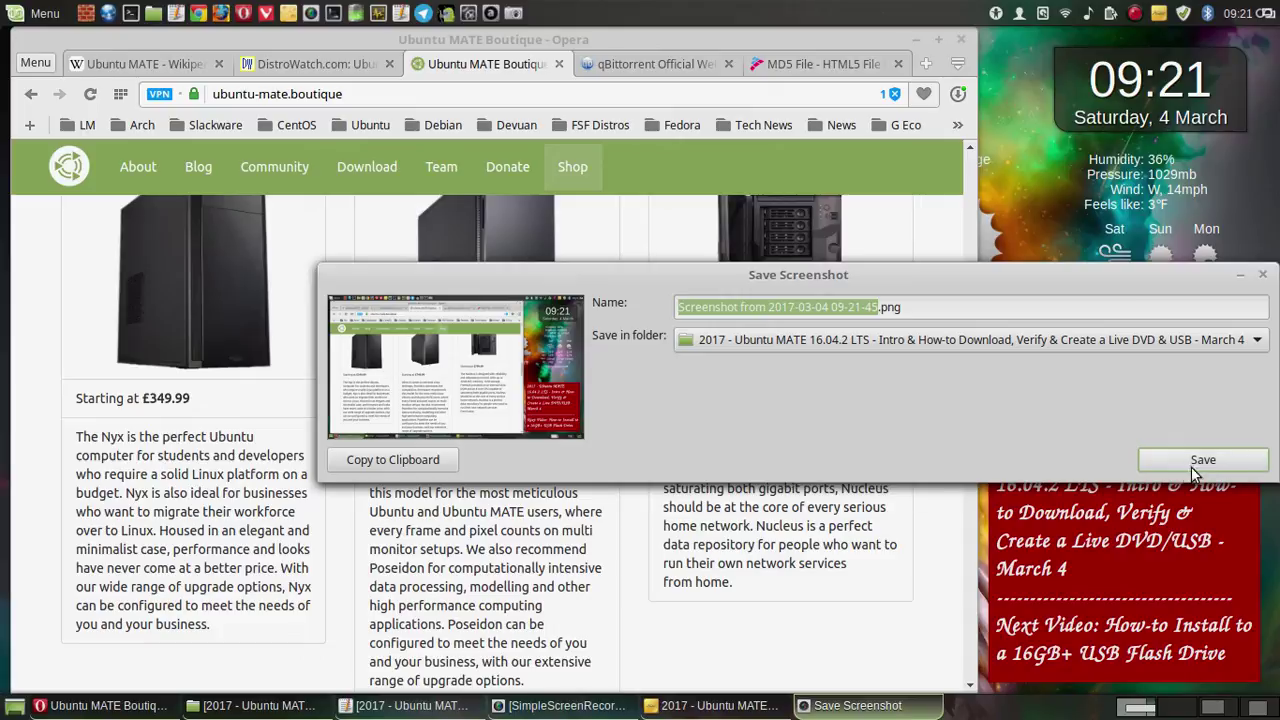
{"action": "left_click", "coordinate": [1204, 456]}
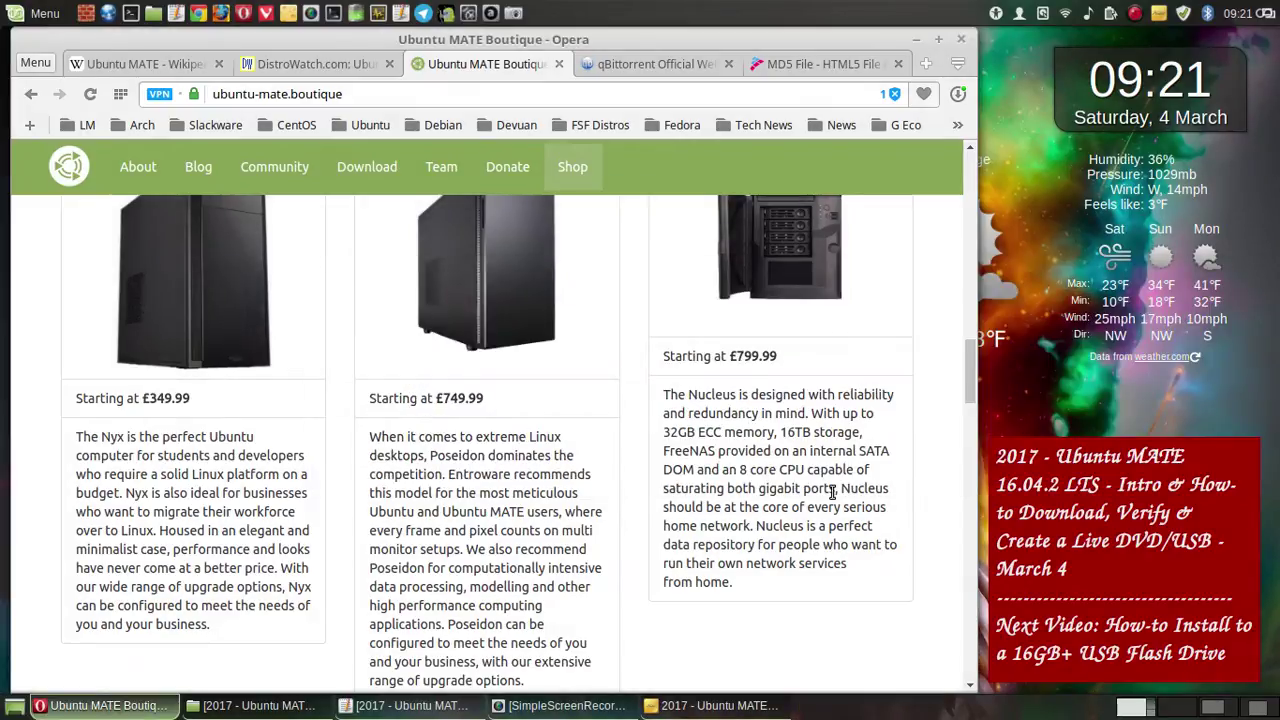
- Save a whole-screen capture of the HELLOTUX Embroidered Shirts, then scroll to Stickers and Badges
{"action": "scroll", "coordinate": [831, 492], "scroll_direction": "down", "scroll_amount": 5}
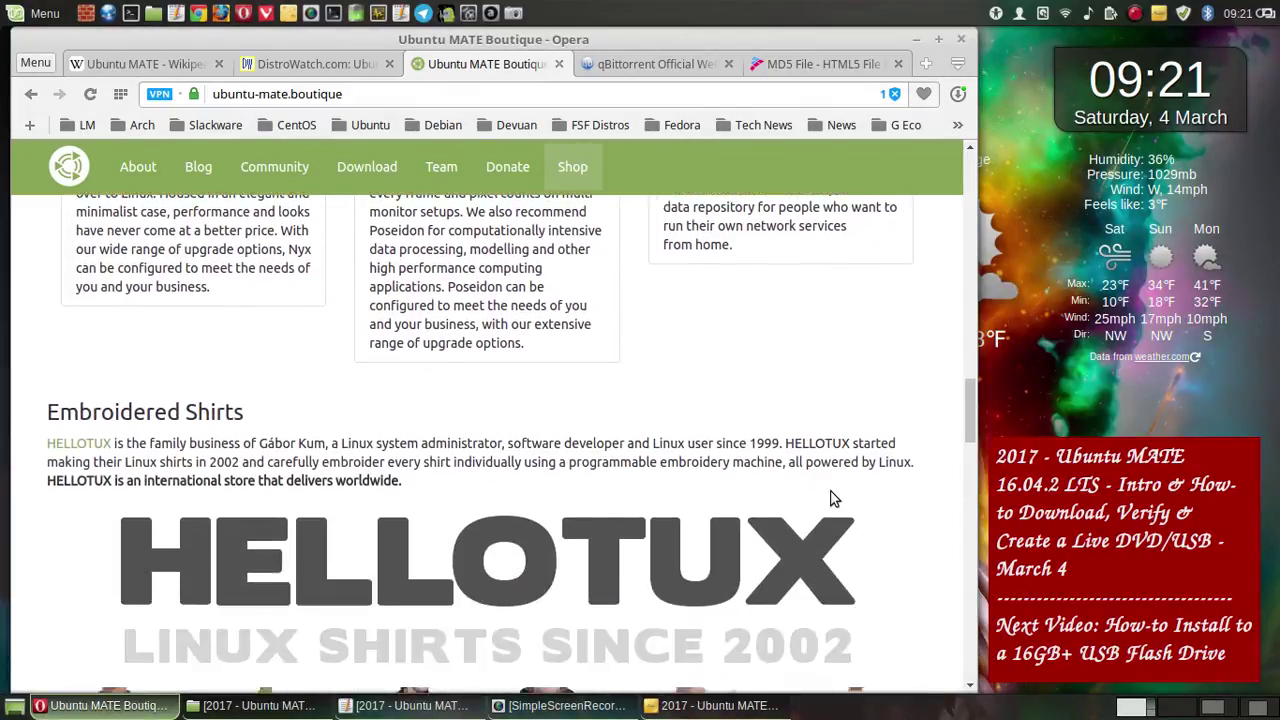
{"action": "scroll", "coordinate": [831, 492], "scroll_direction": "down", "scroll_amount": 3}
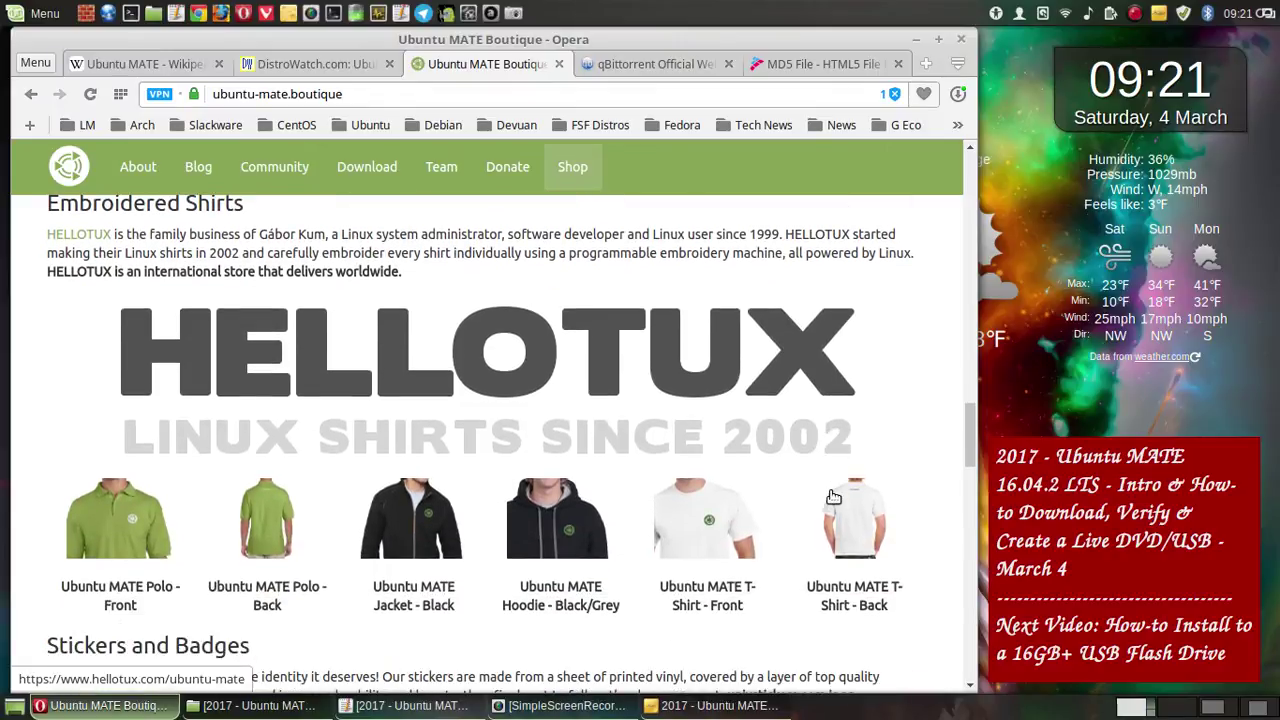
{"action": "left_click_drag", "start_coordinate": [970, 438], "coordinate": [970, 433]}
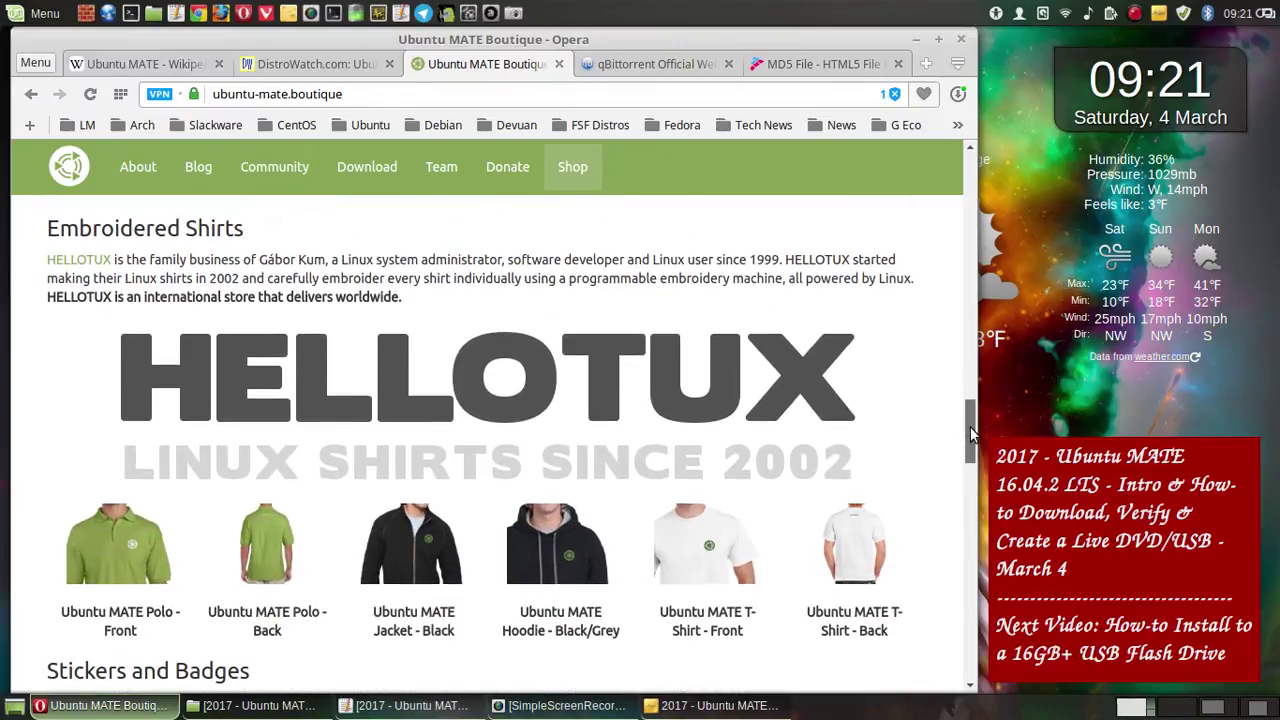
{"action": "left_click", "coordinate": [513, 14]}
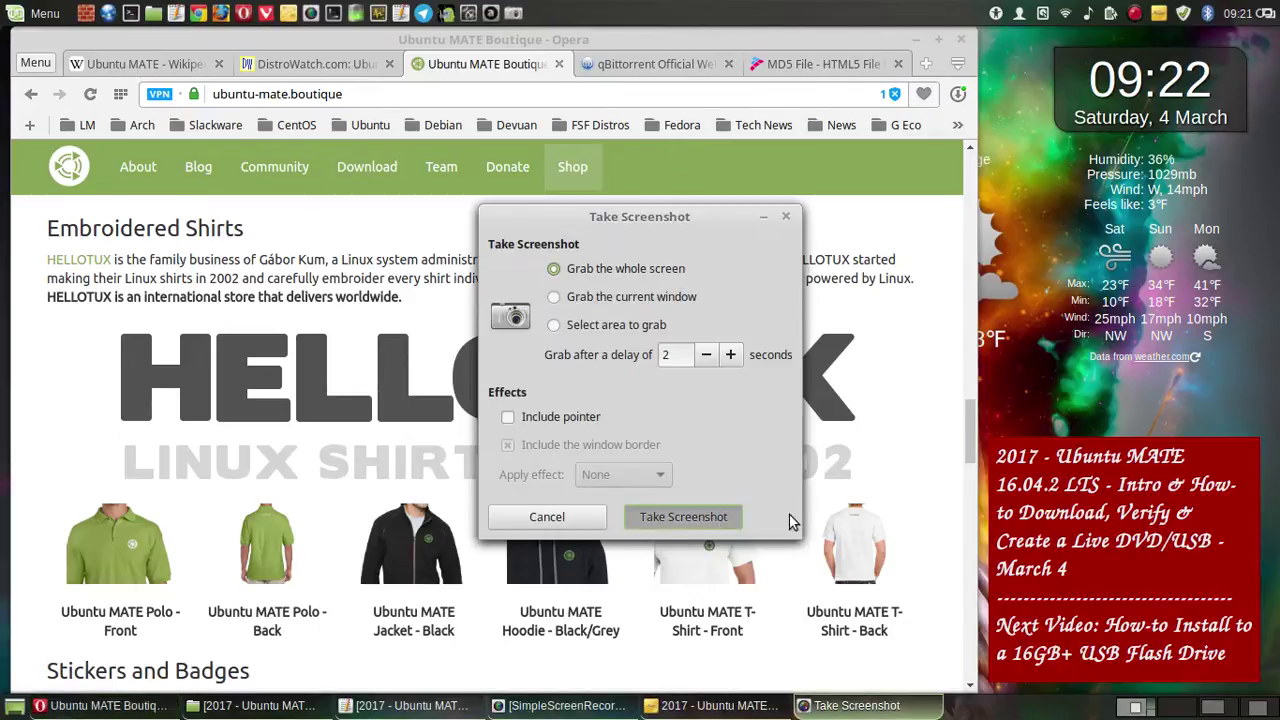
{"action": "key", "text": "Return"}
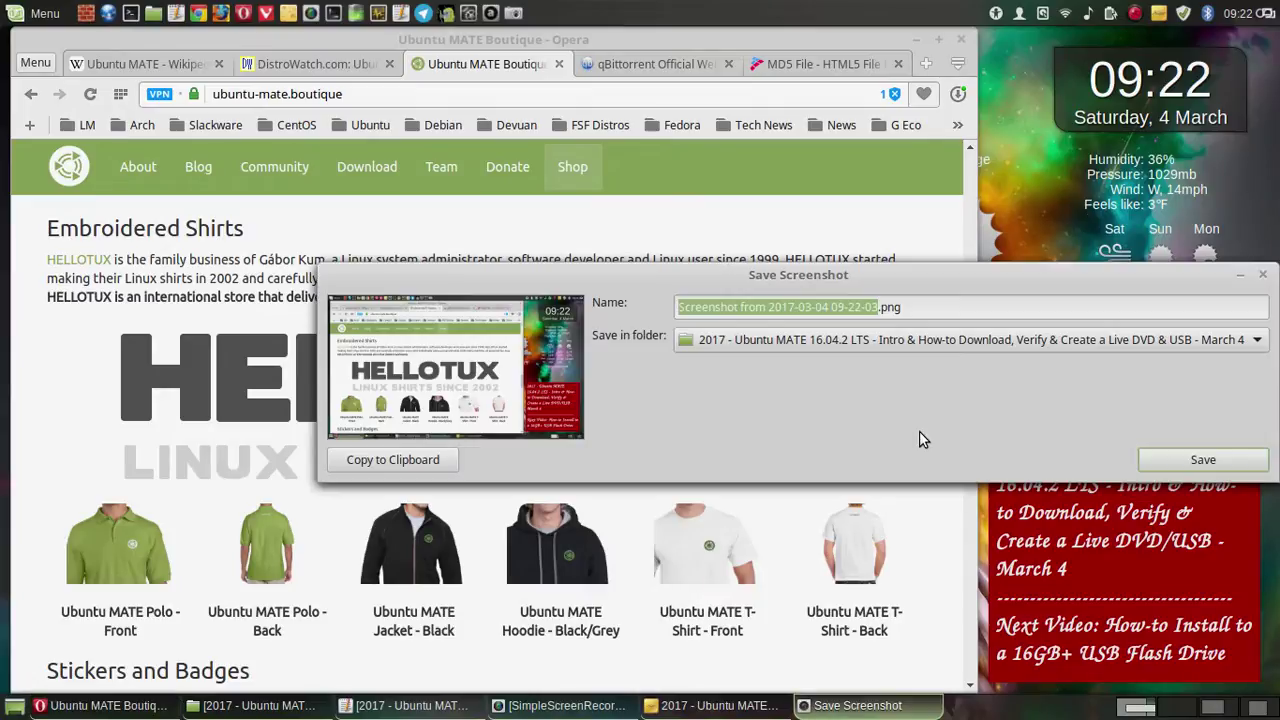
{"action": "left_click", "coordinate": [1205, 459]}
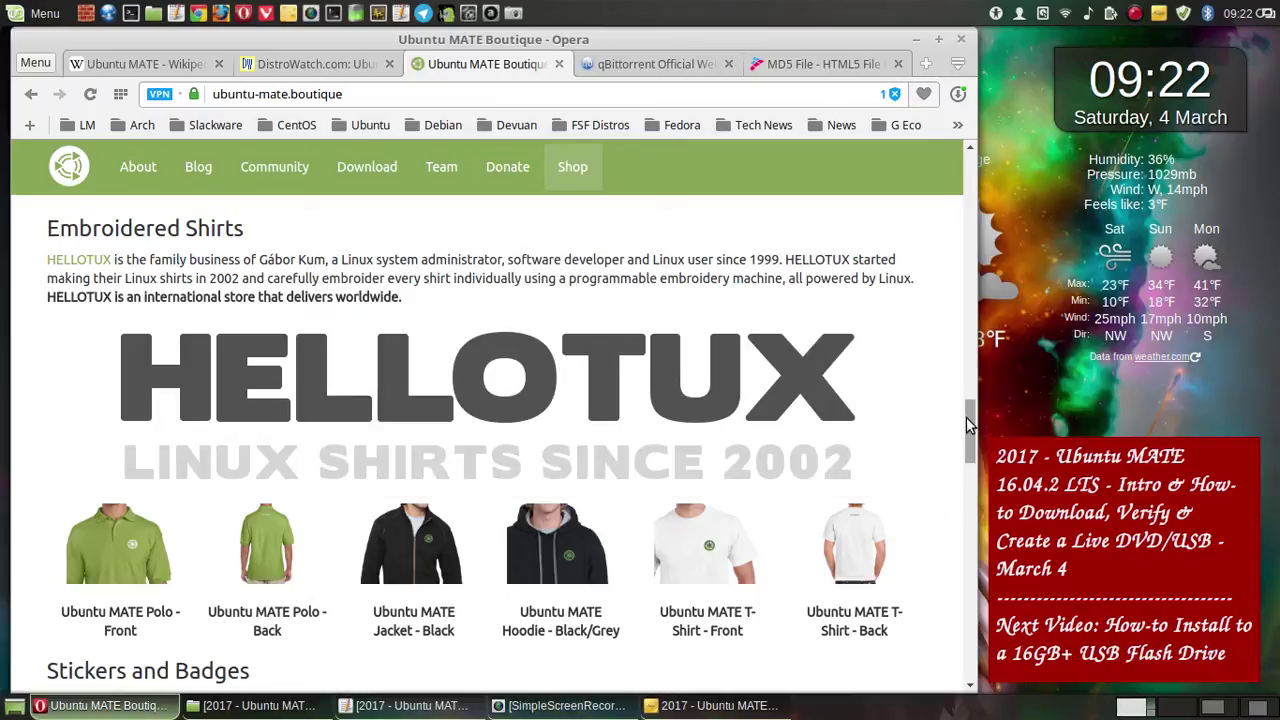
{"action": "left_click_drag", "start_coordinate": [966, 417], "coordinate": [966, 469]}
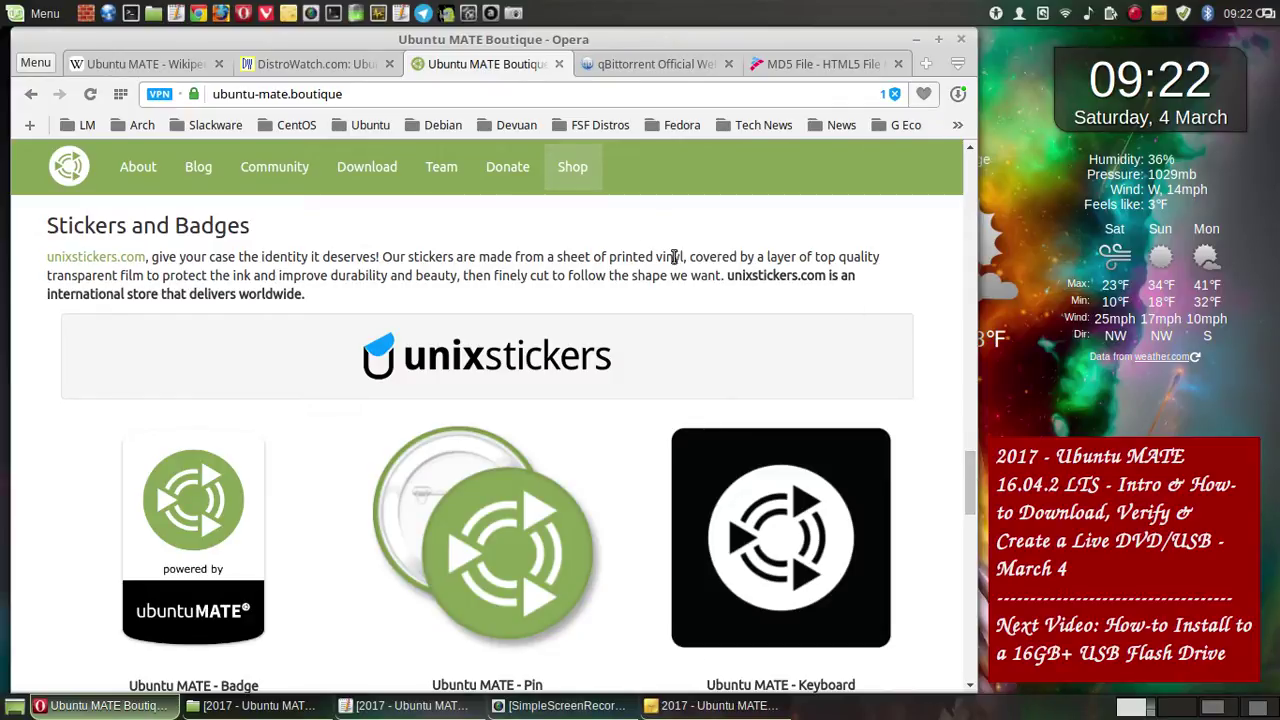
- Save a full-screen capture of the Boutique's Stickers and Badges section to the video folder
{"action": "left_click", "coordinate": [514, 14]}
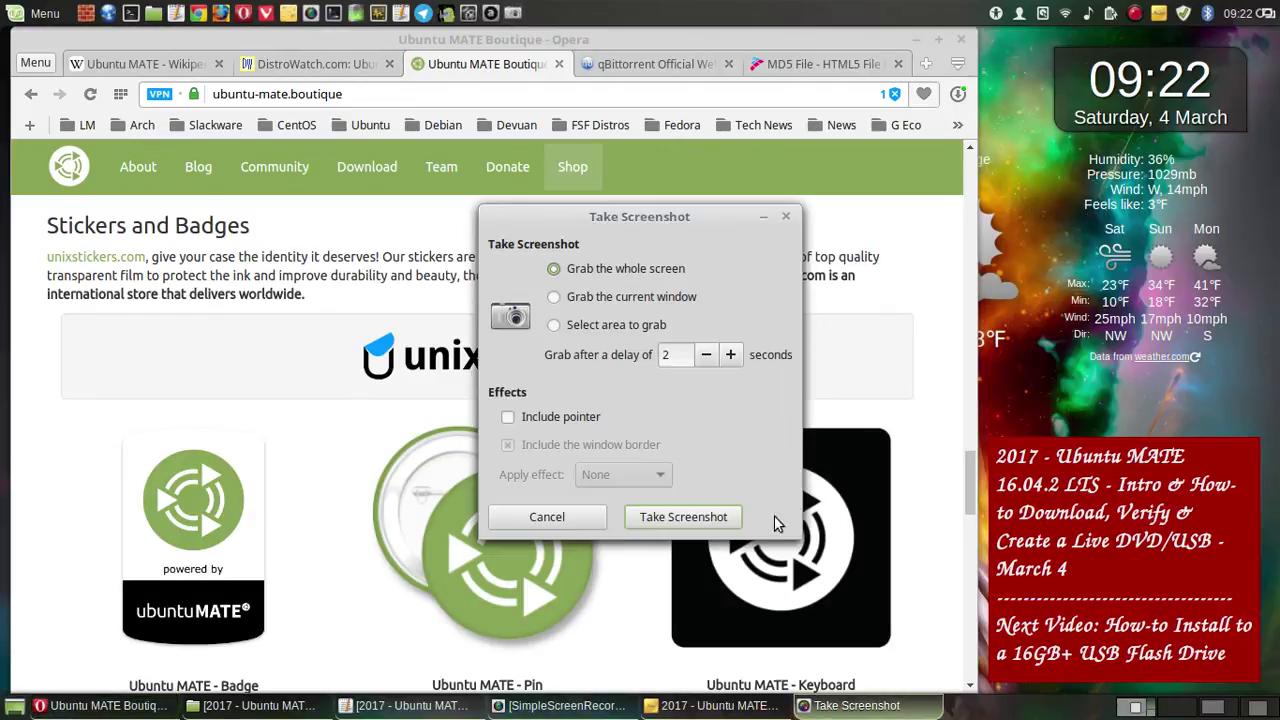
{"action": "left_click", "coordinate": [712, 517]}
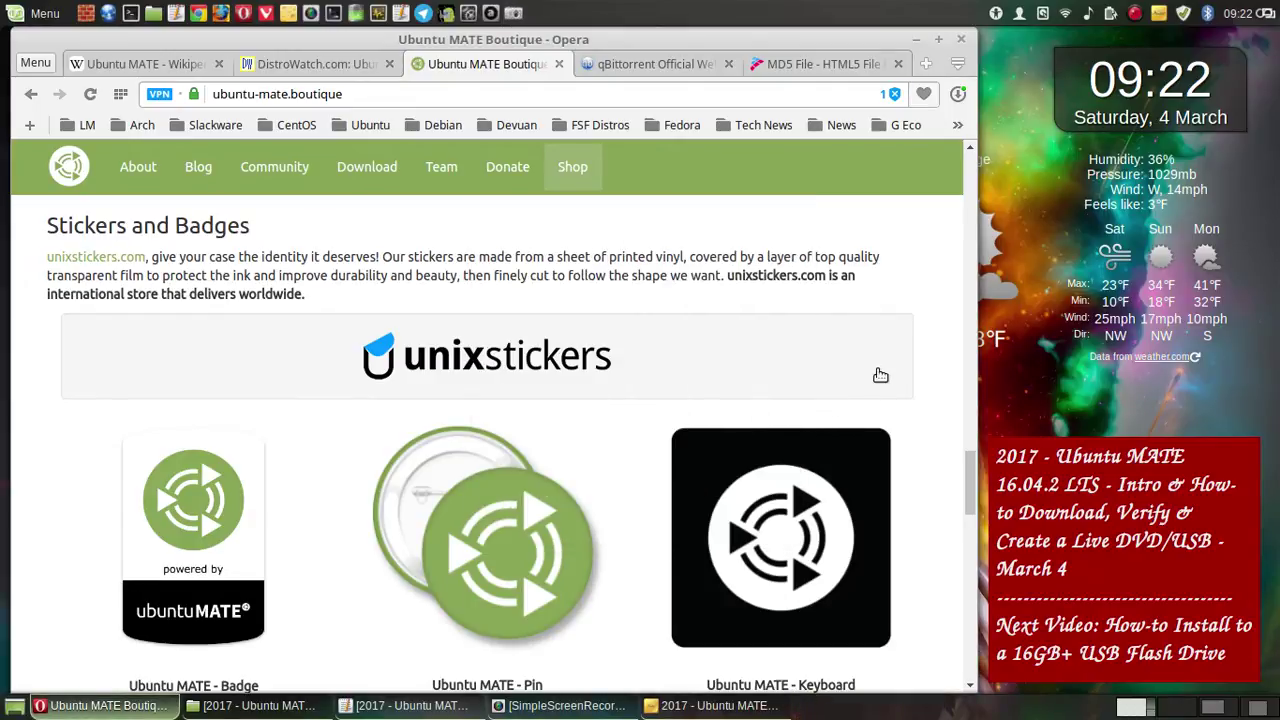
{"action": "scroll", "coordinate": [884, 374], "scroll_direction": "down", "scroll_amount": 1}
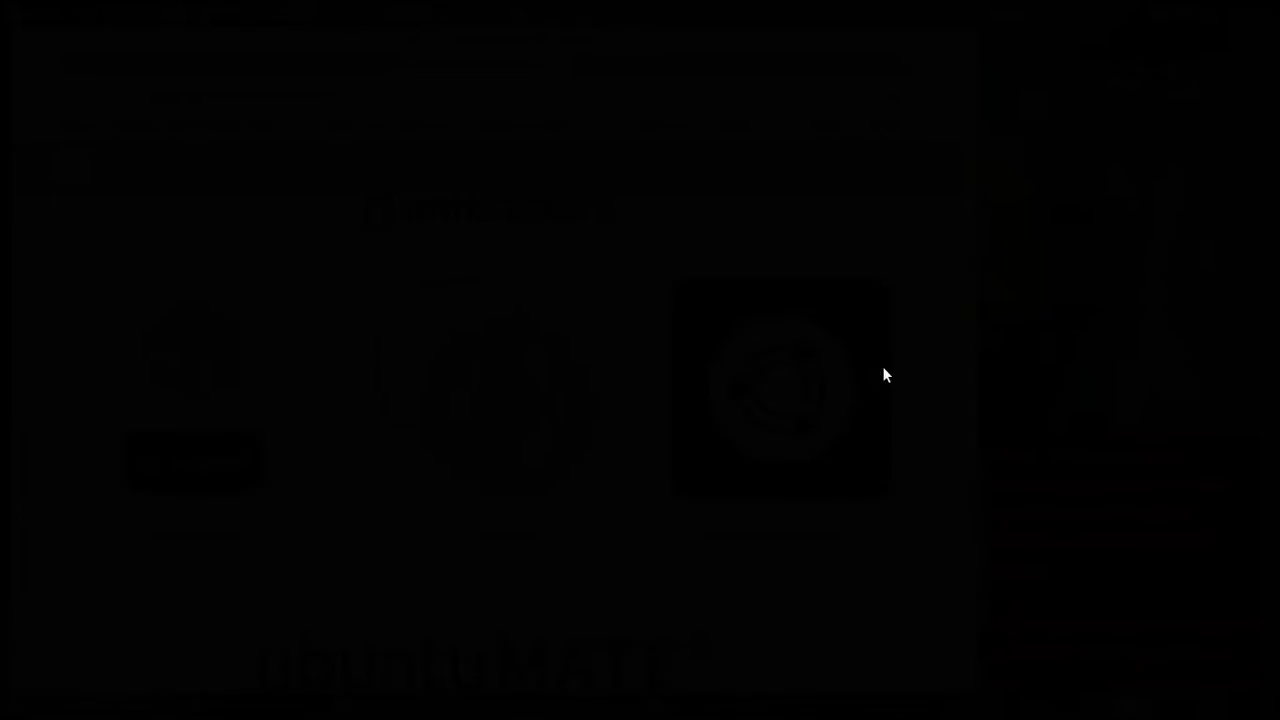
{"action": "key", "text": "Print"}
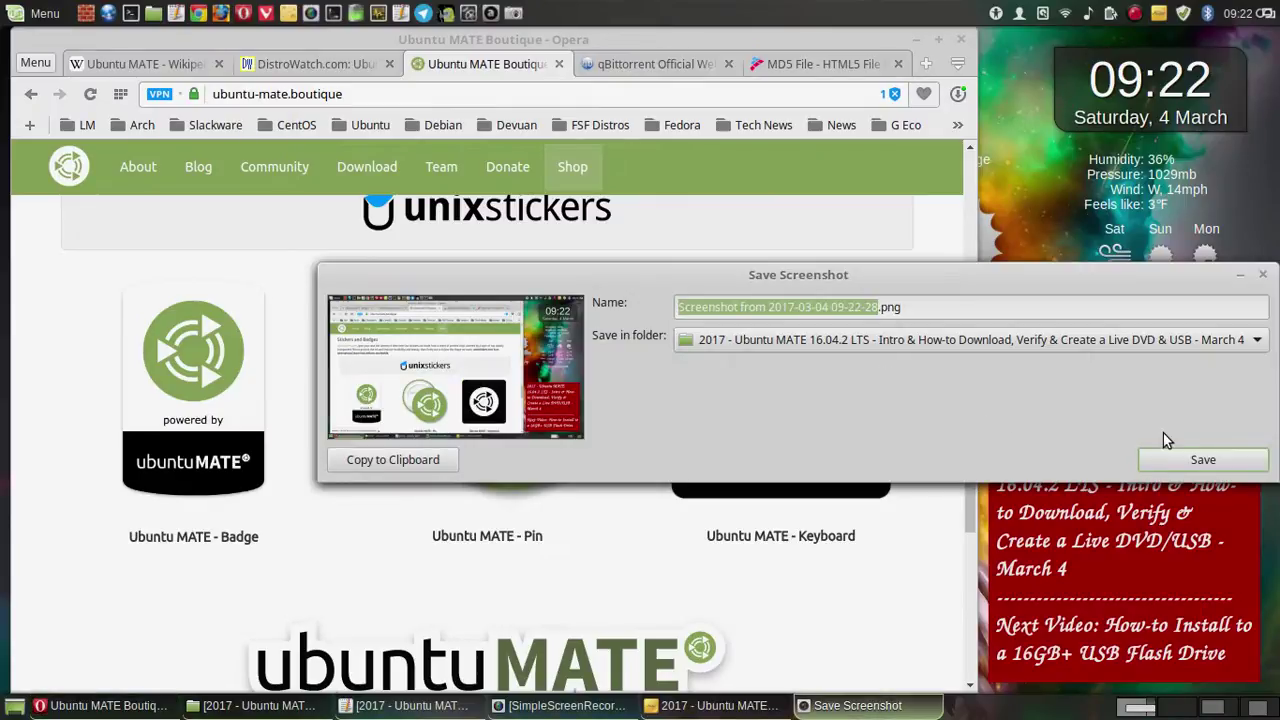
{"action": "left_click", "coordinate": [1200, 458]}
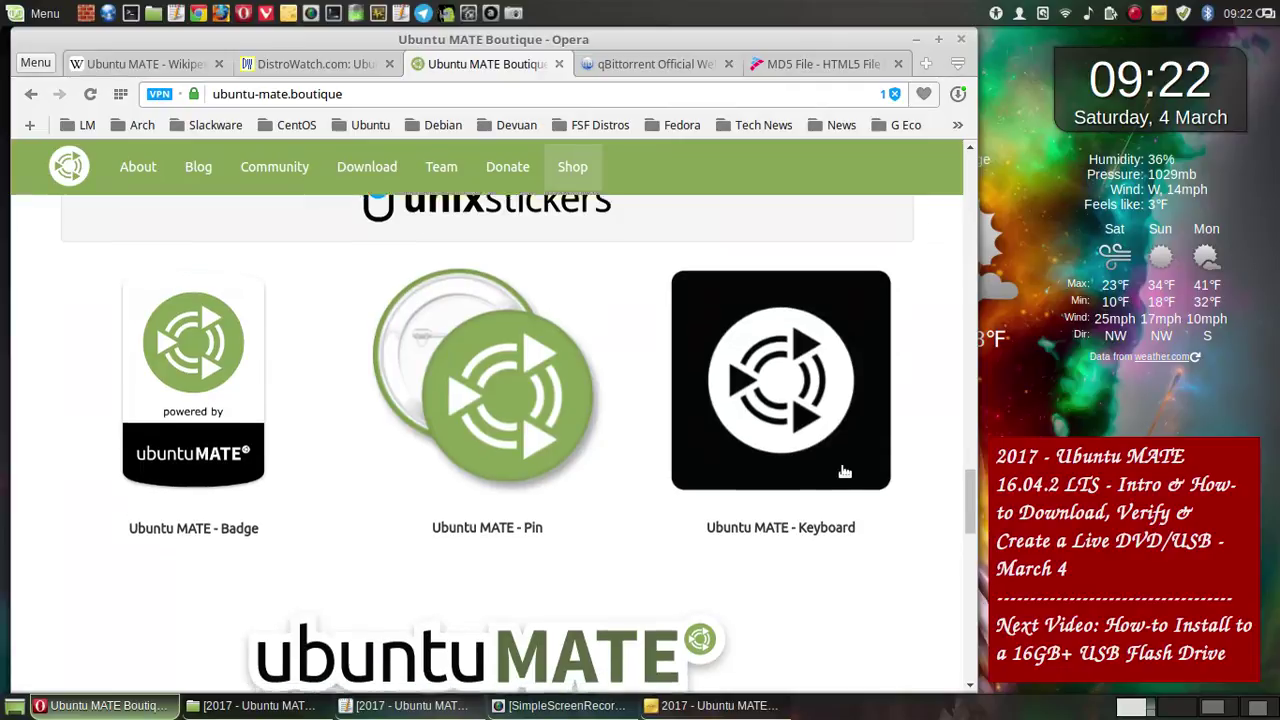
- Scroll slightly and save a second full-screen capture showing the badges row
{"action": "scroll", "coordinate": [843, 470], "scroll_direction": "down", "scroll_amount": 1}
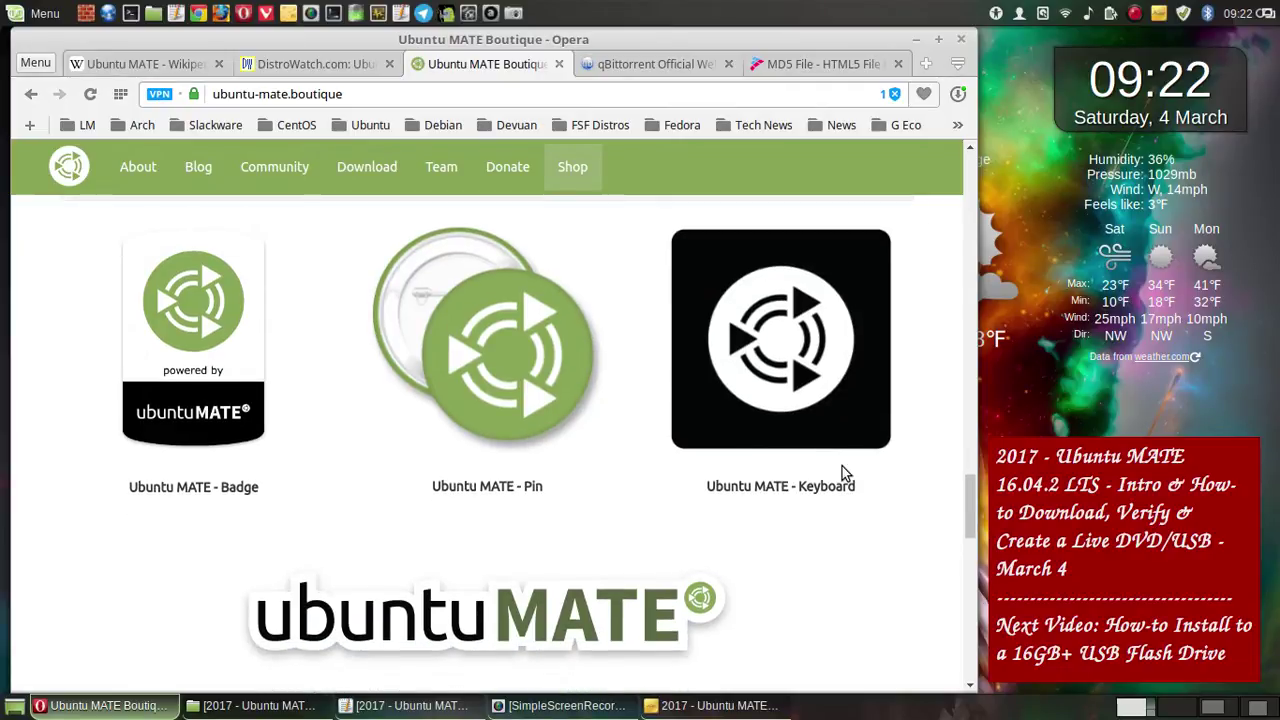
{"action": "left_click", "coordinate": [517, 13]}
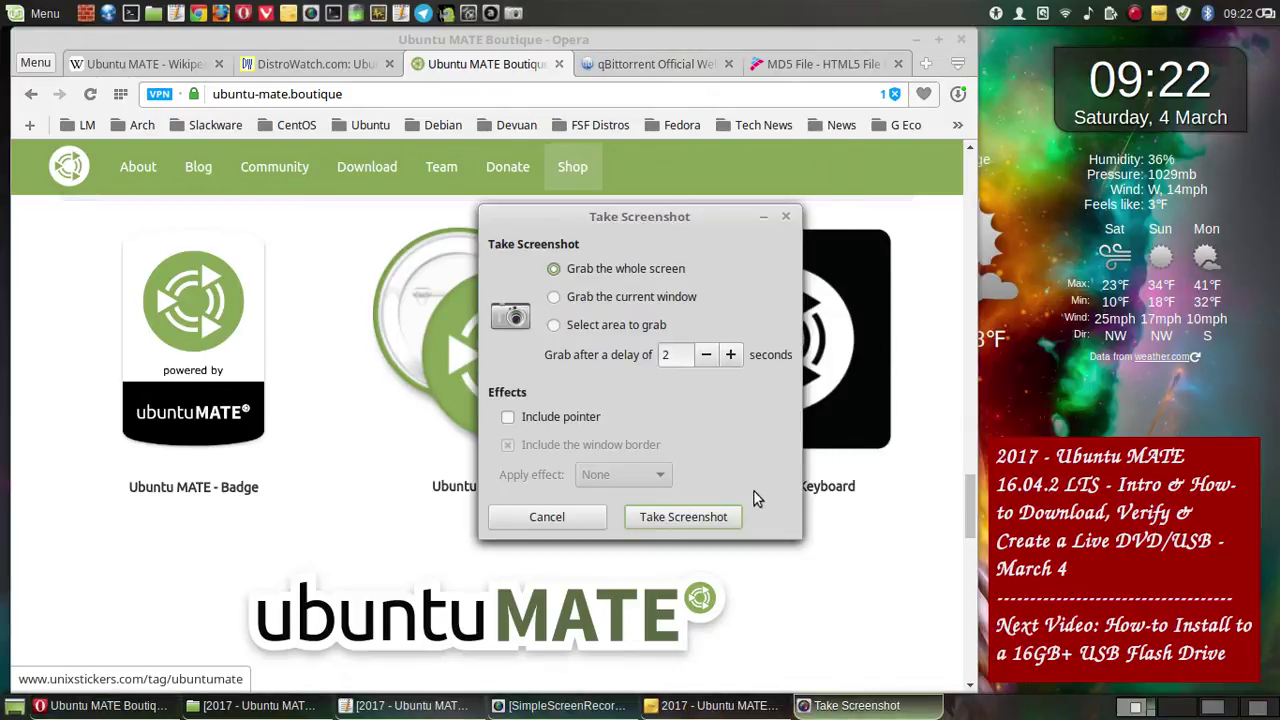
{"action": "left_click", "coordinate": [648, 517]}
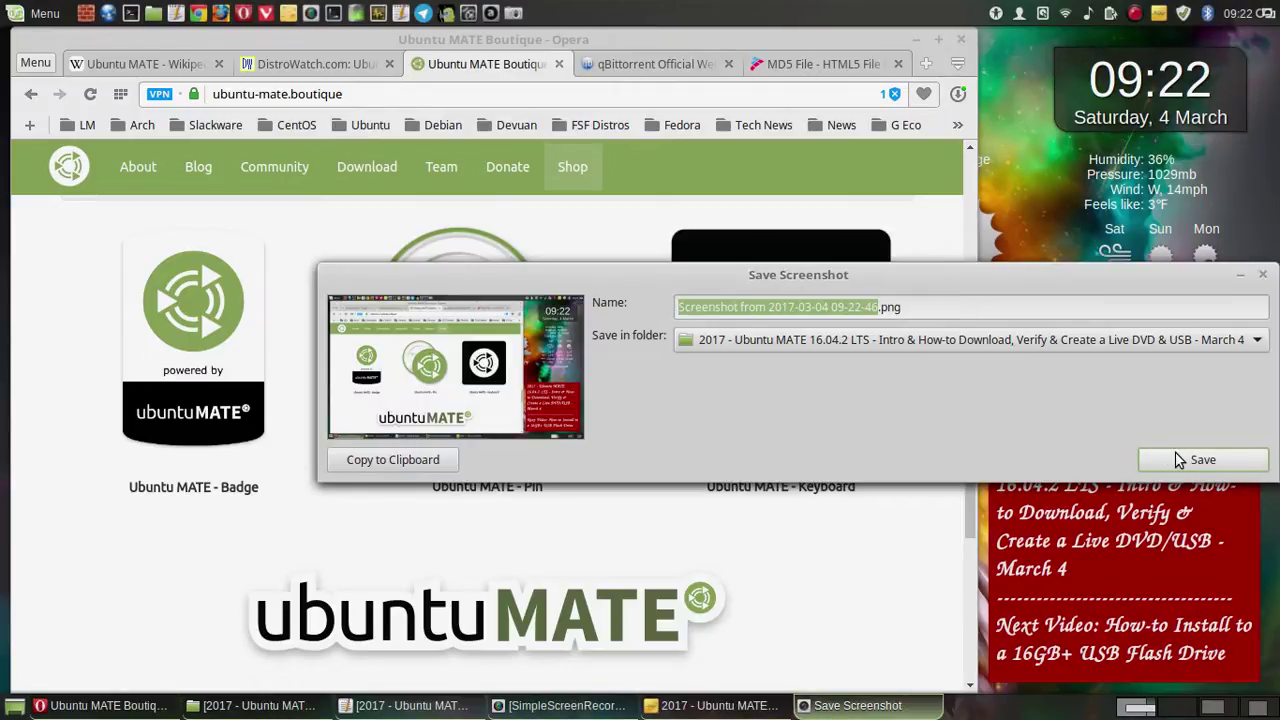
{"action": "left_click", "coordinate": [1176, 459]}
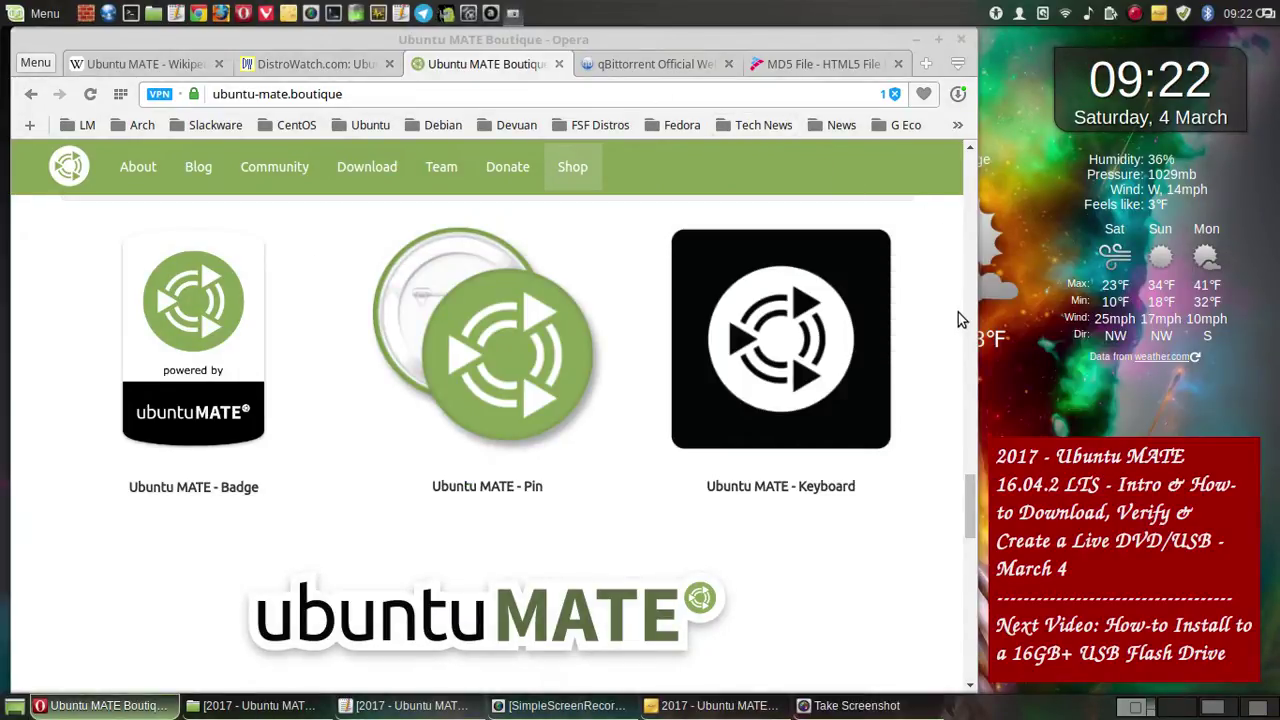
- Capture the badges row again and save it as 2.png
{"action": "left_click", "coordinate": [683, 517]}
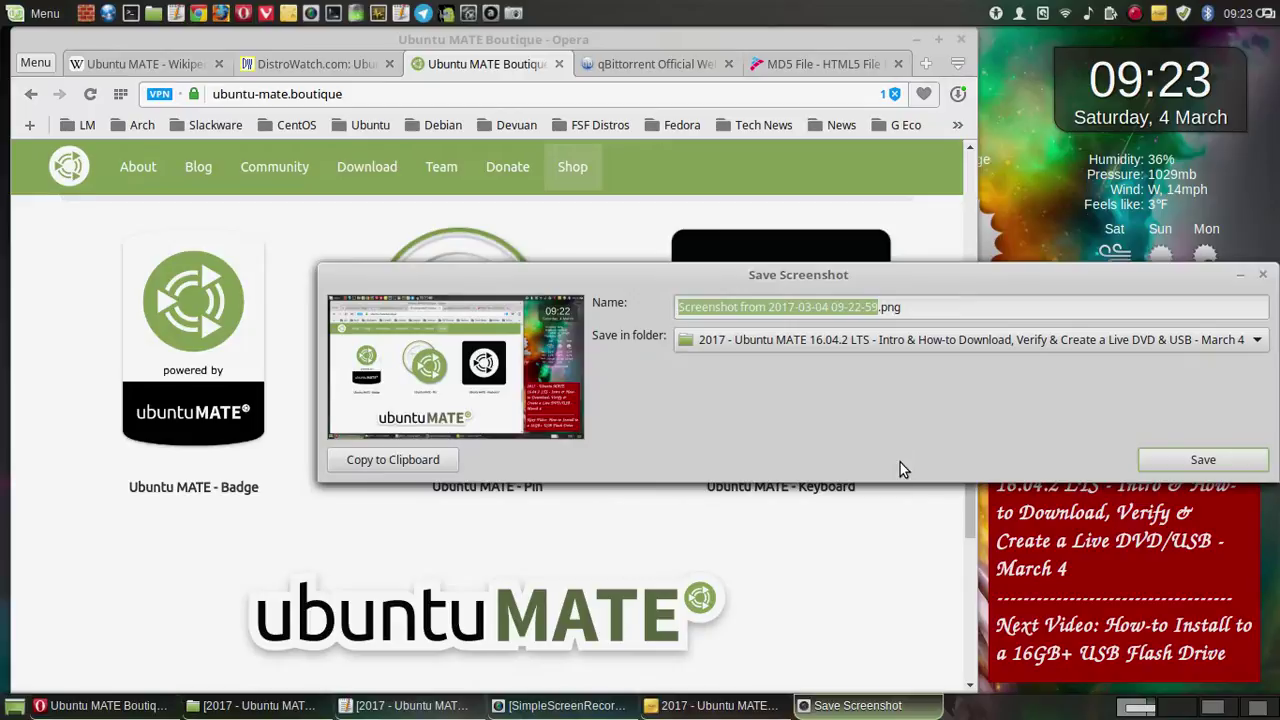
{"action": "type", "text": "2"}
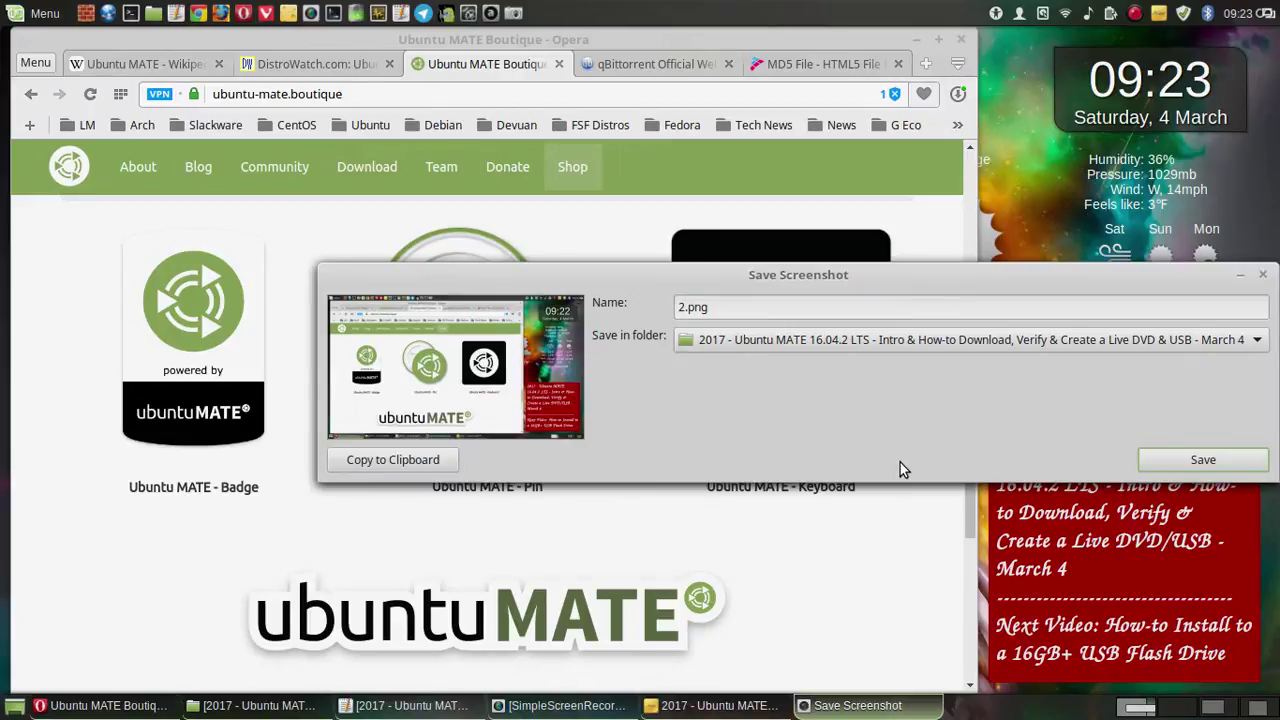
{"action": "left_click", "coordinate": [1205, 459]}
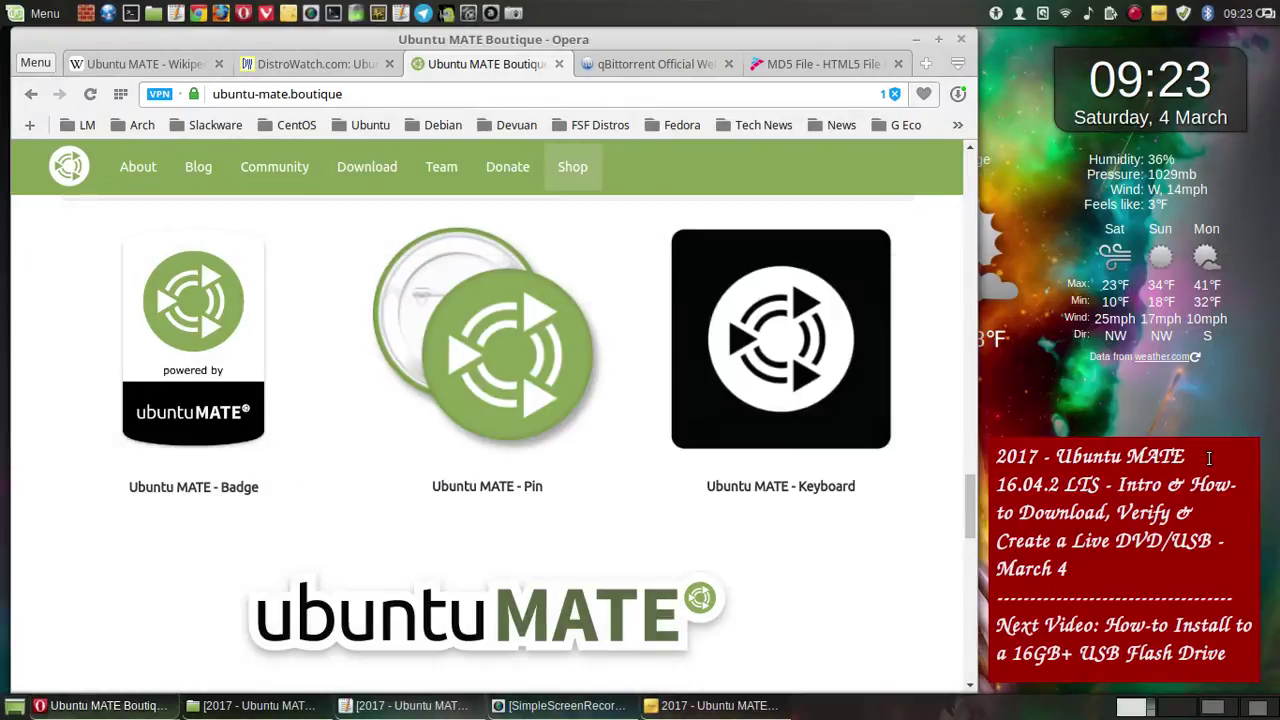
- Scroll down to the DVD and USB section and save a full-screen capture of it
{"action": "scroll", "coordinate": [862, 455], "scroll_direction": "down", "scroll_amount": 5}
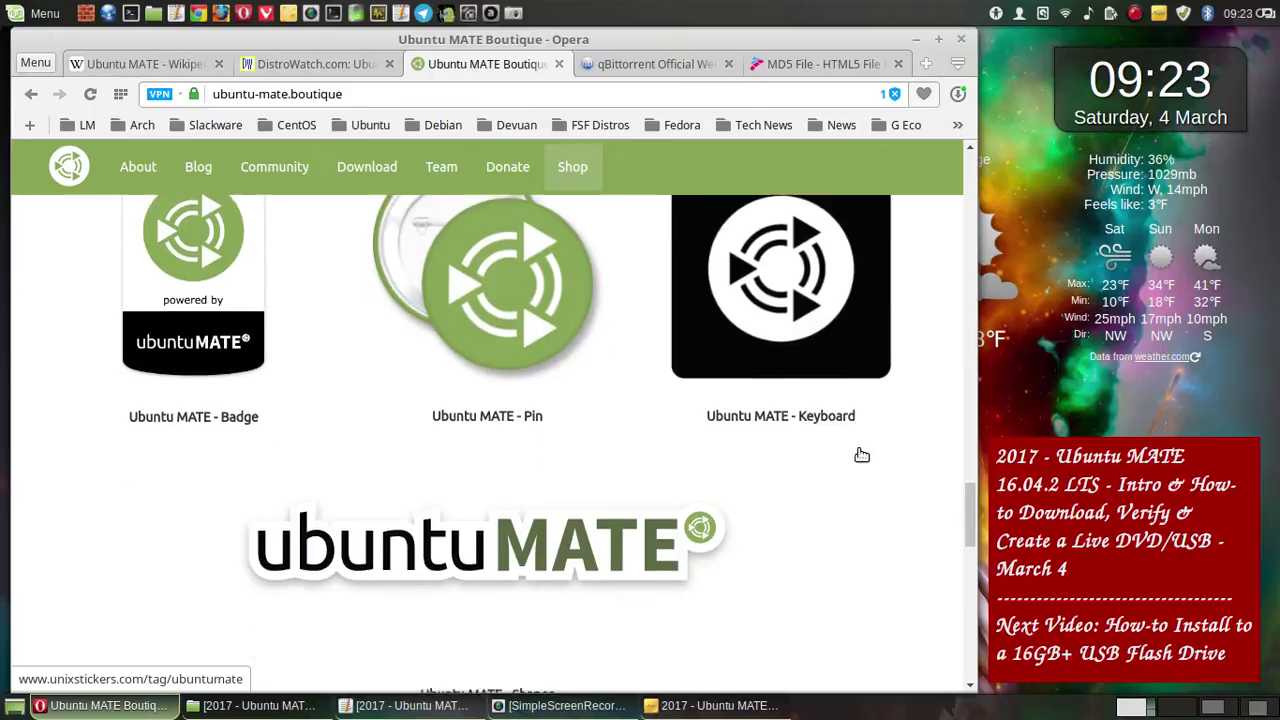
{"action": "scroll", "coordinate": [862, 455], "scroll_direction": "down", "scroll_amount": 4}
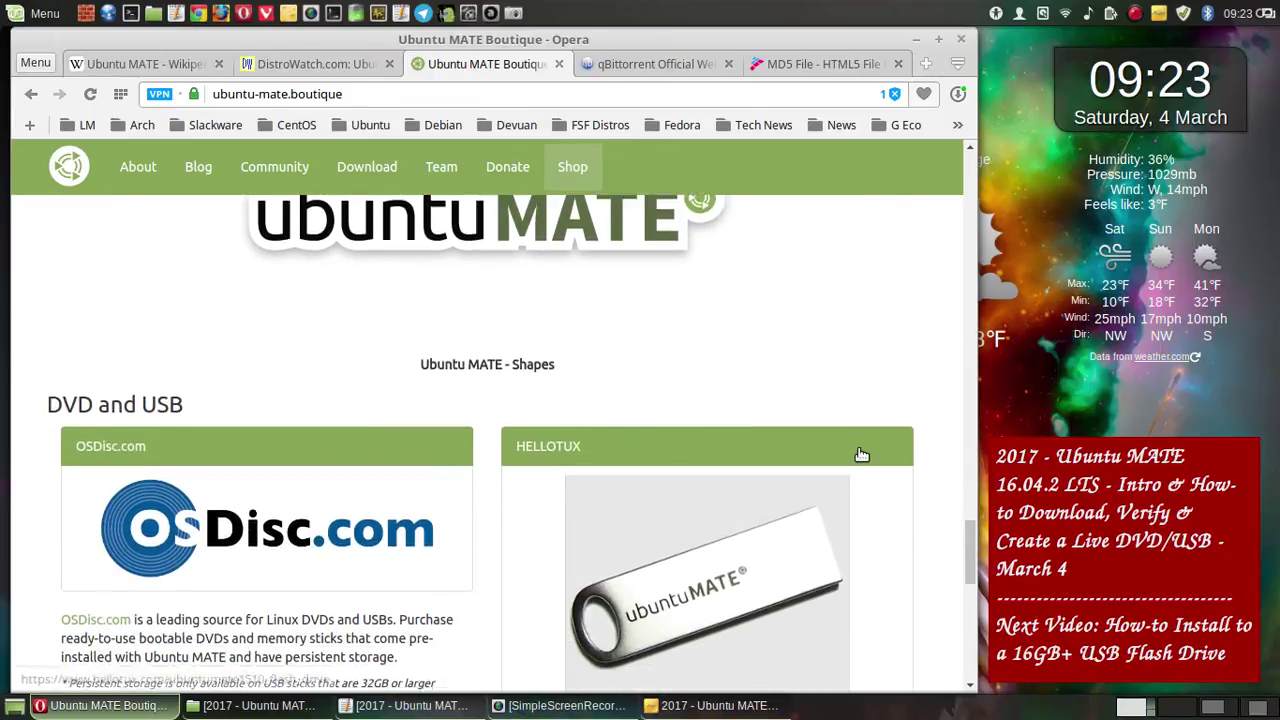
{"action": "scroll", "coordinate": [862, 455], "scroll_direction": "down", "scroll_amount": 2}
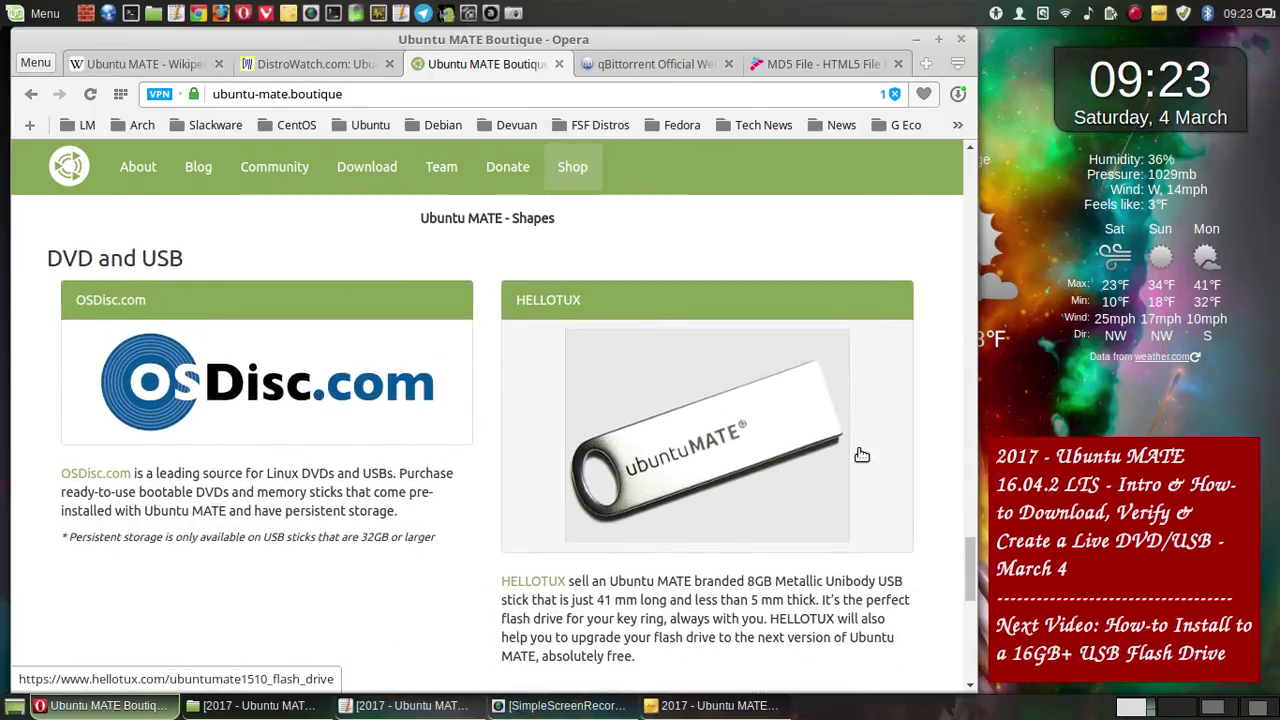
{"action": "left_click", "coordinate": [513, 13]}
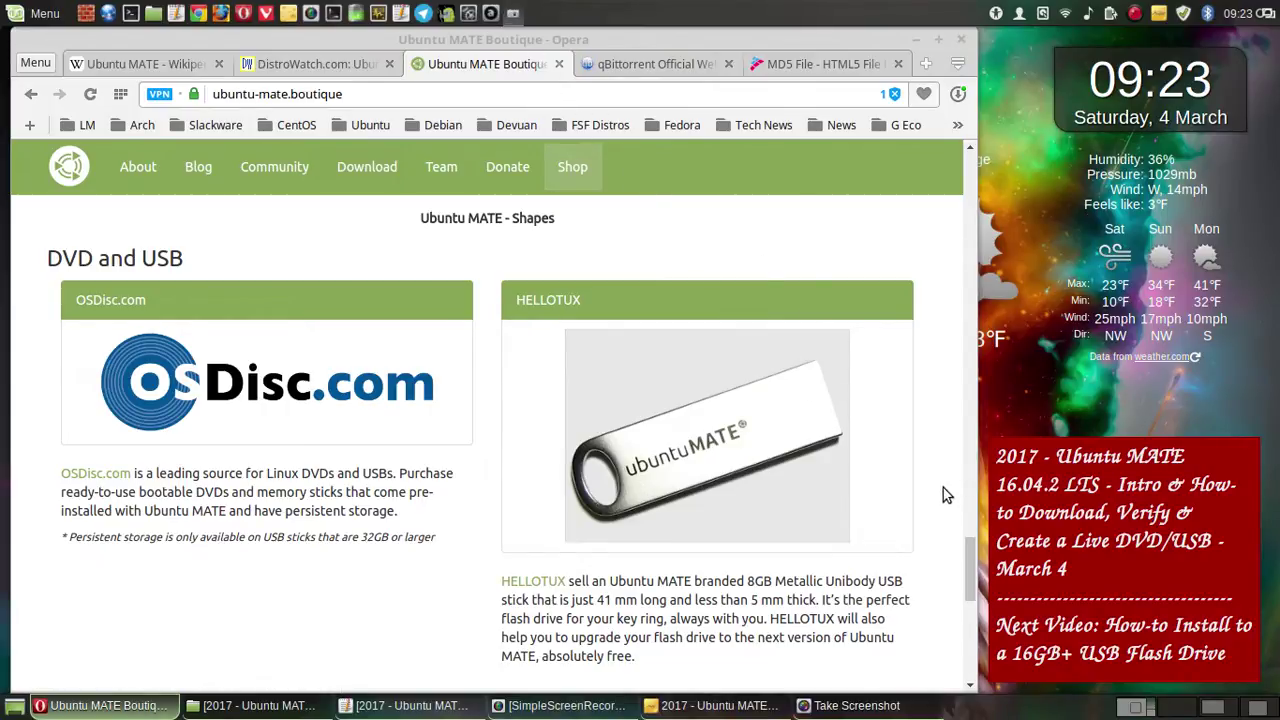
{"action": "left_click", "coordinate": [718, 518]}
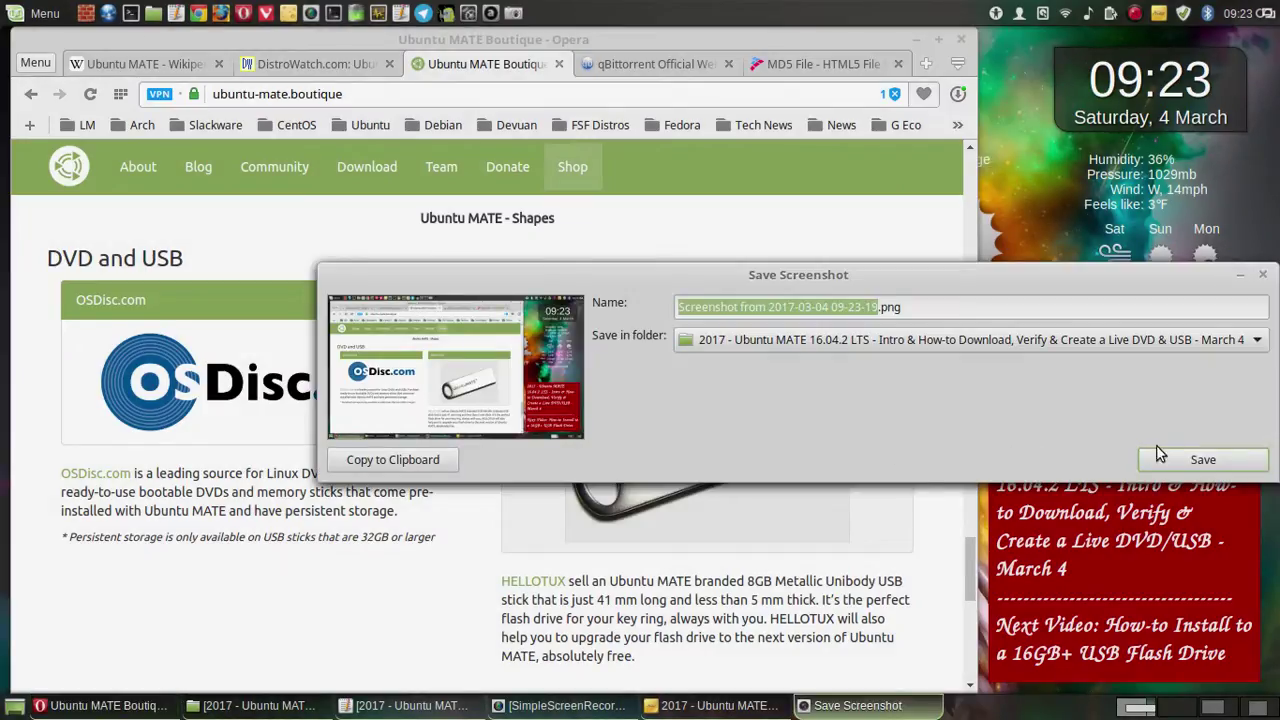
{"action": "left_click", "coordinate": [1160, 456]}
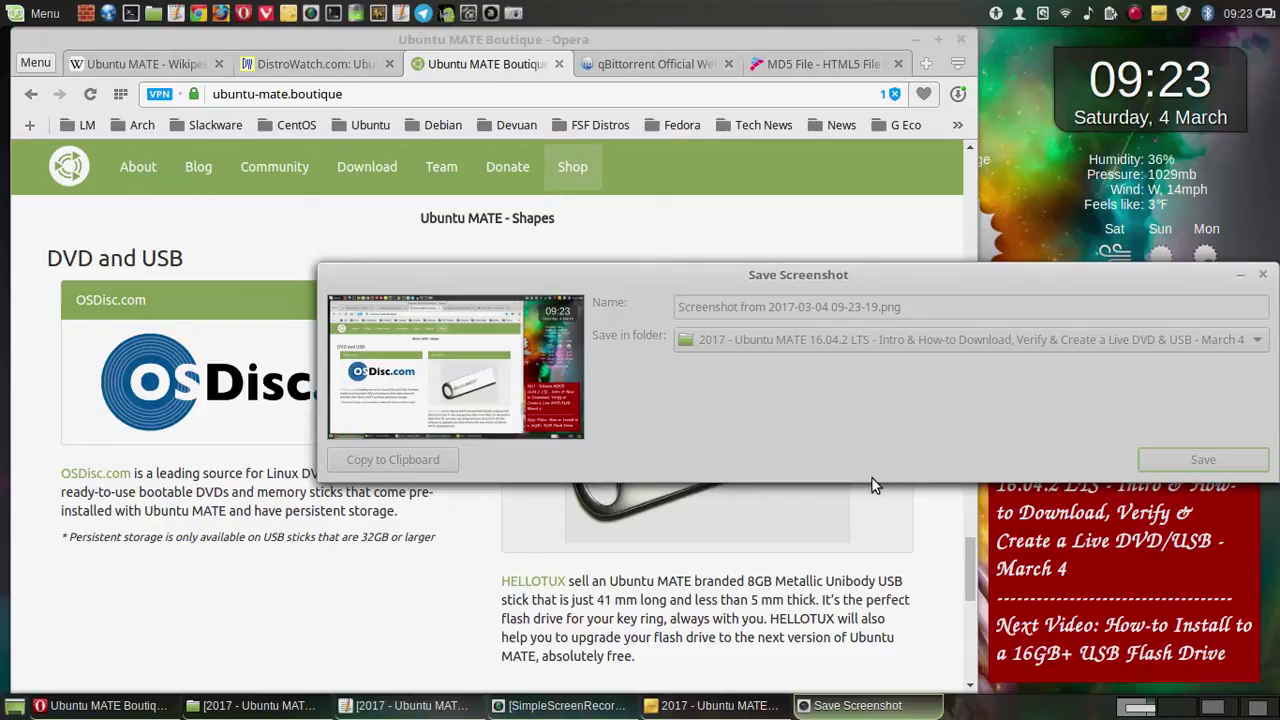
- Scroll to the Boutique's Apparel section and save a full-screen capture of it
{"action": "scroll", "coordinate": [875, 484], "scroll_direction": "down", "scroll_amount": 1}
{"action": "scroll", "coordinate": [875, 484], "scroll_direction": "down", "scroll_amount": 3}
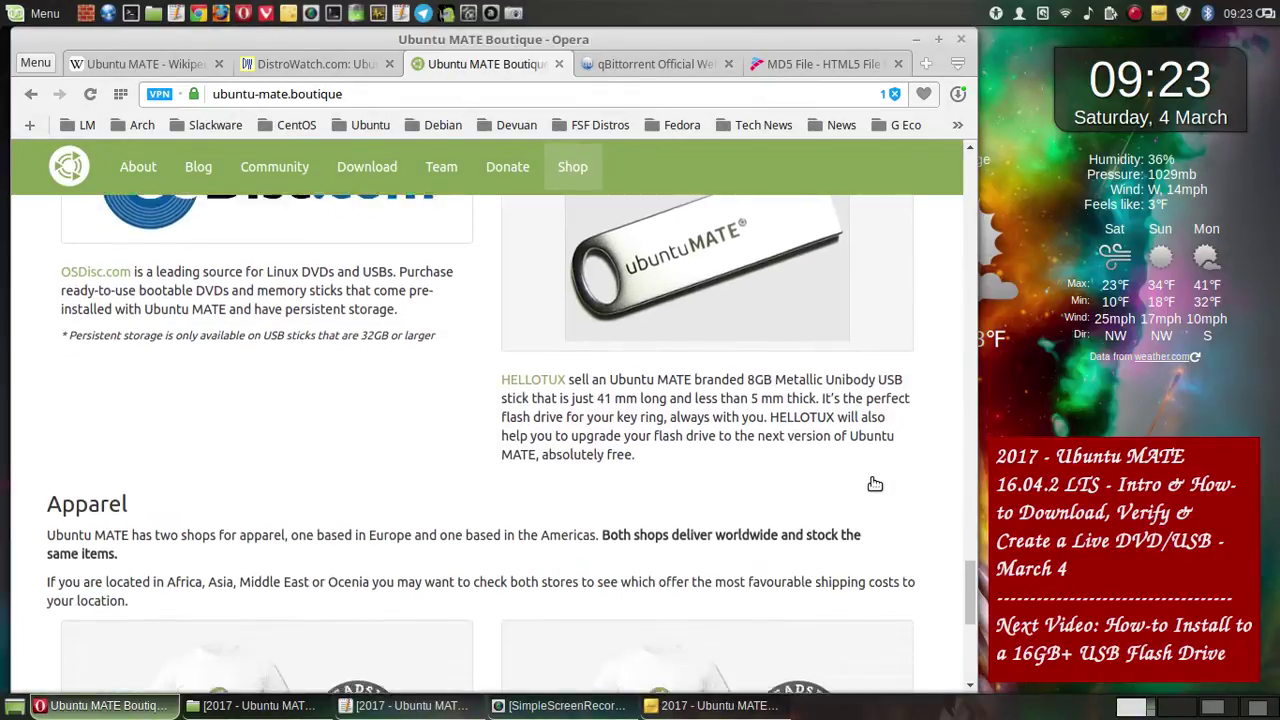
{"action": "scroll", "coordinate": [872, 485], "scroll_direction": "down", "scroll_amount": 1}
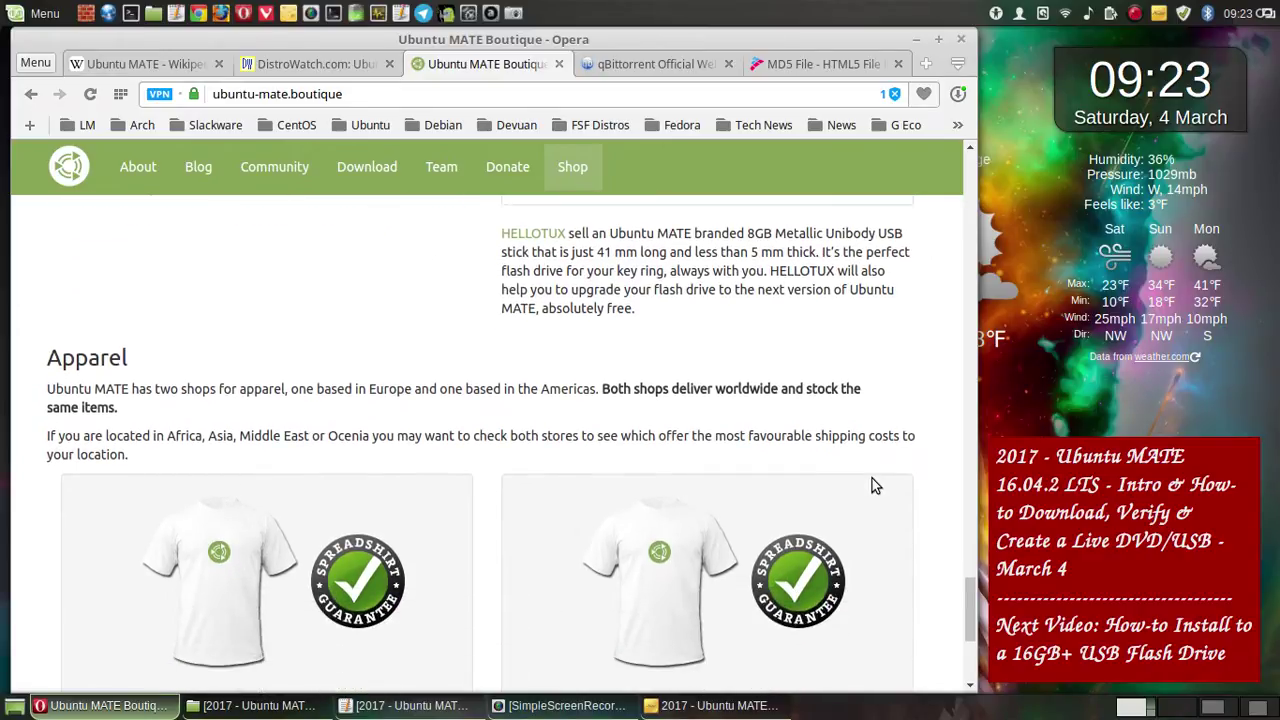
{"action": "scroll", "coordinate": [872, 485], "scroll_direction": "down", "scroll_amount": 1}
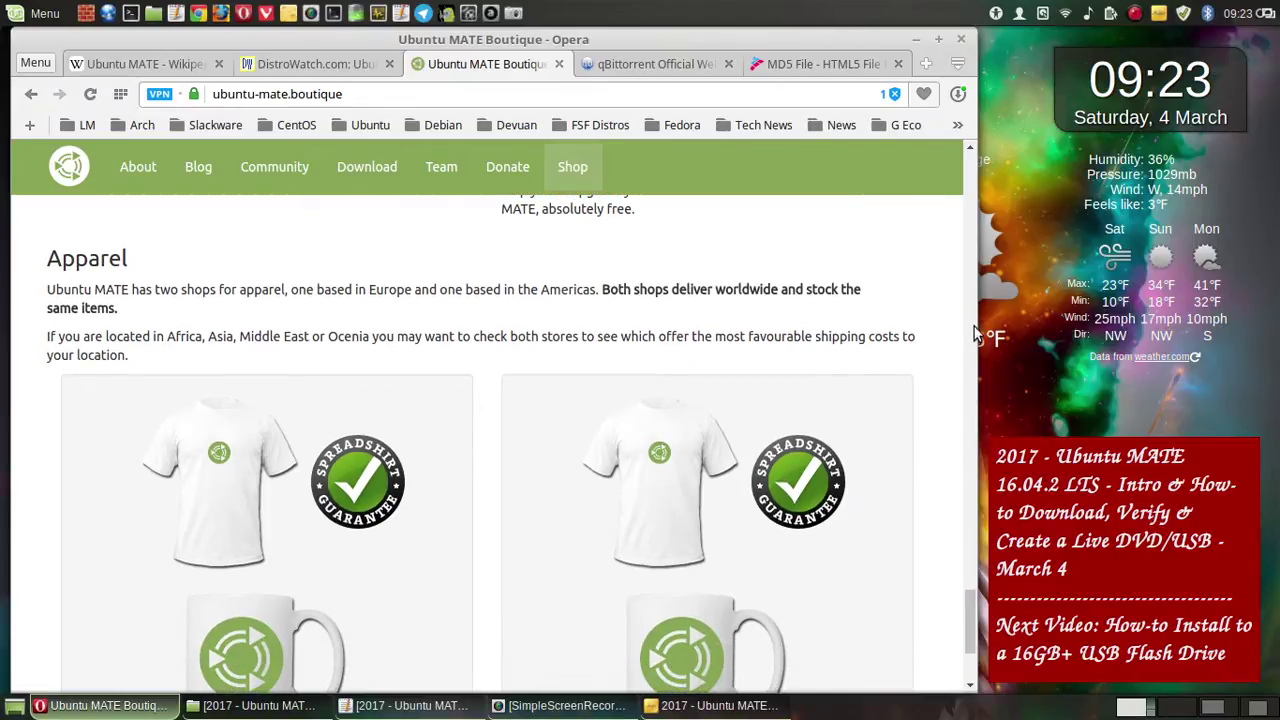
{"action": "left_click_drag", "start_coordinate": [975, 618], "coordinate": [975, 622]}
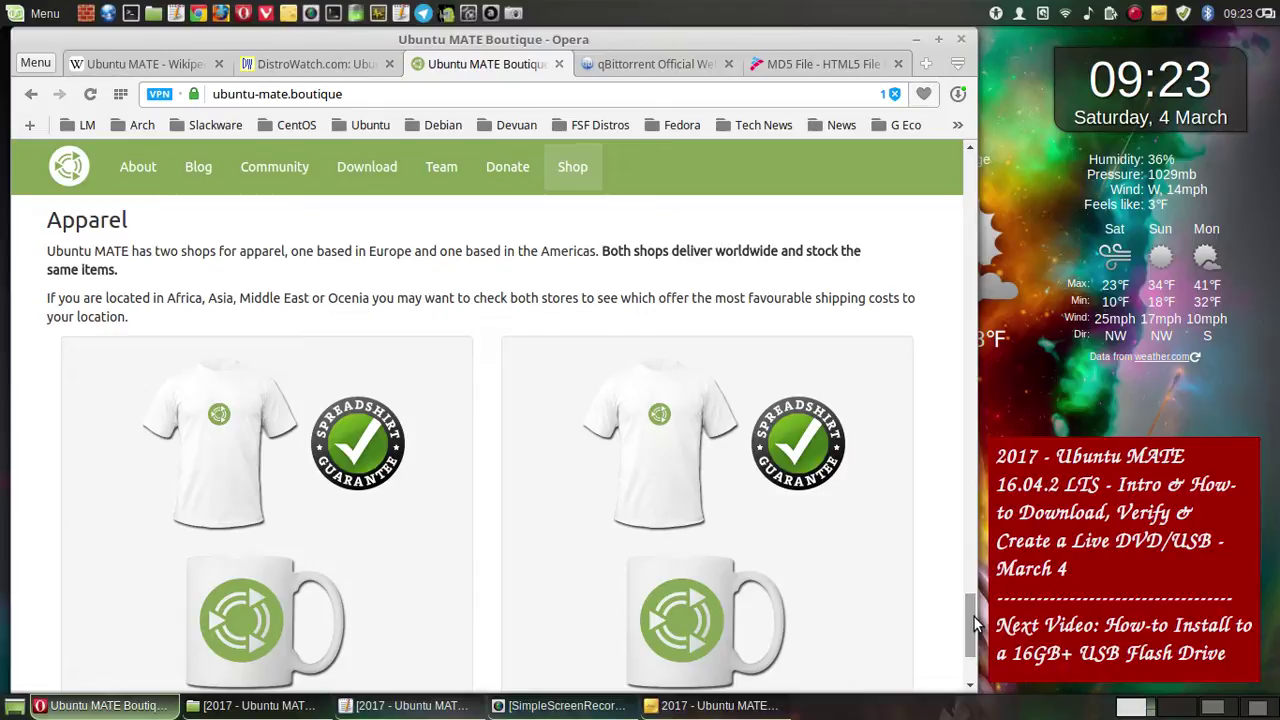
{"action": "left_click", "coordinate": [511, 16]}
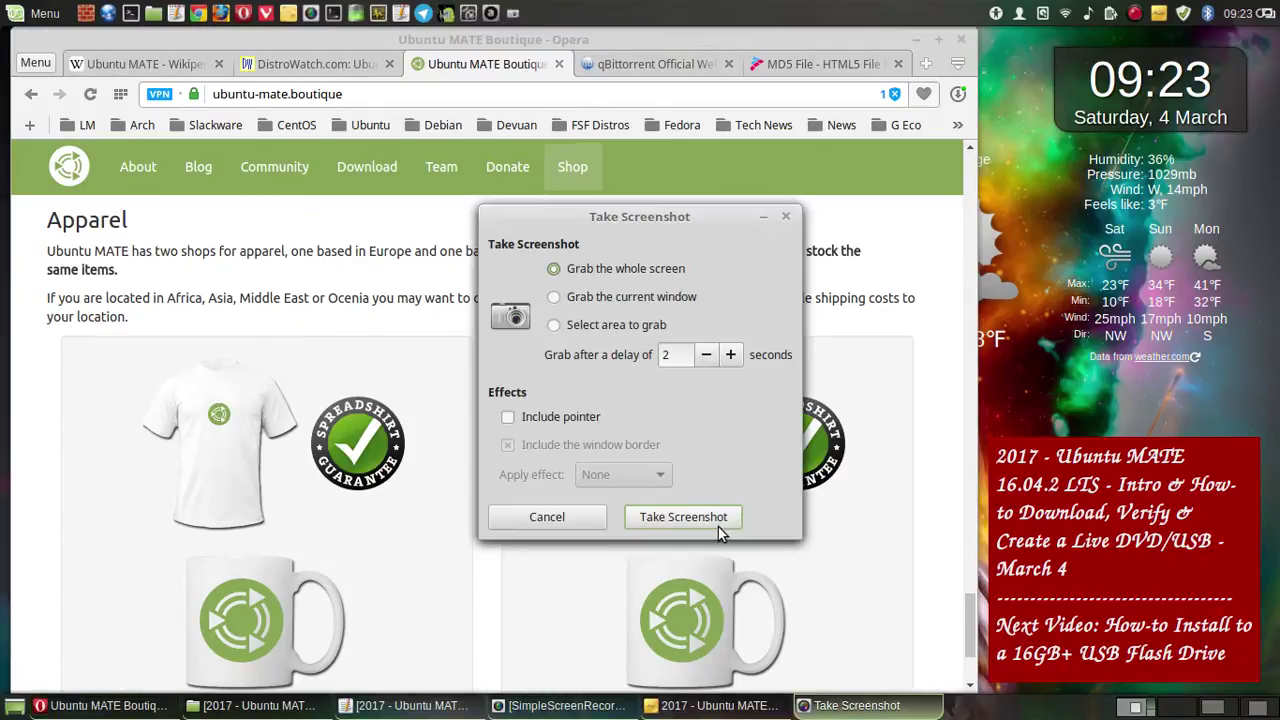
{"action": "left_click", "coordinate": [722, 518]}
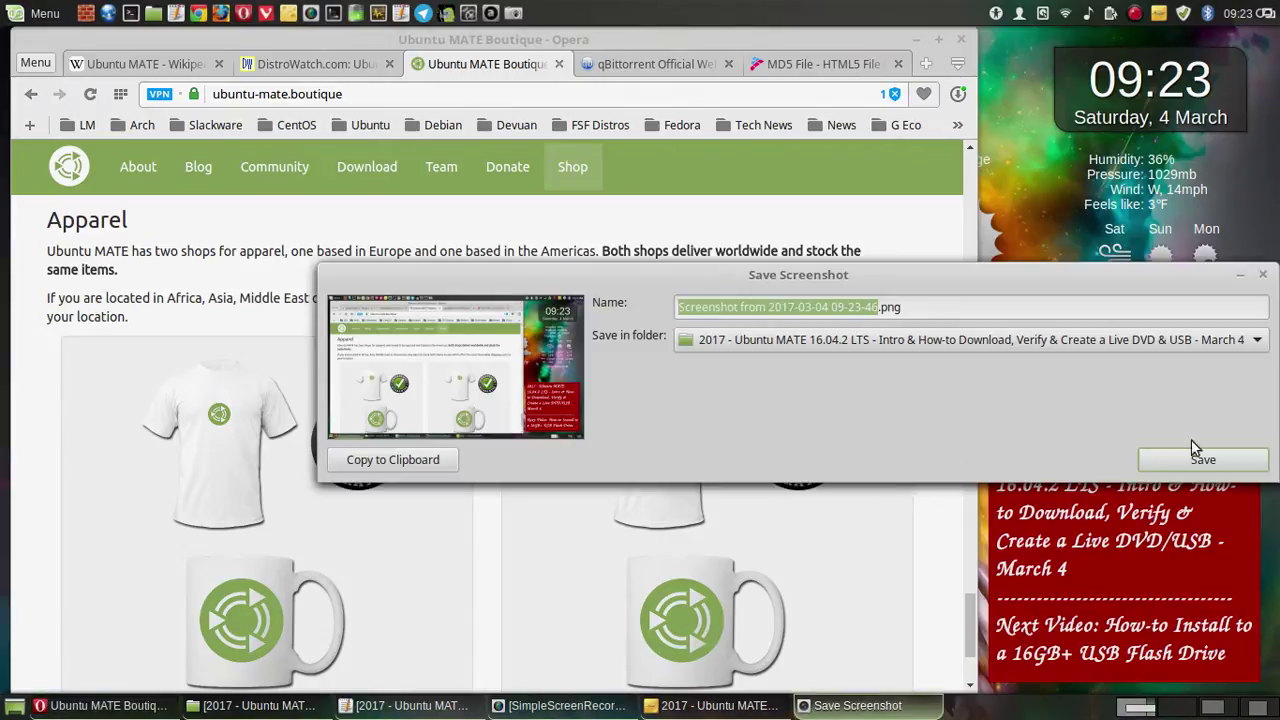
{"action": "left_click", "coordinate": [1197, 455]}
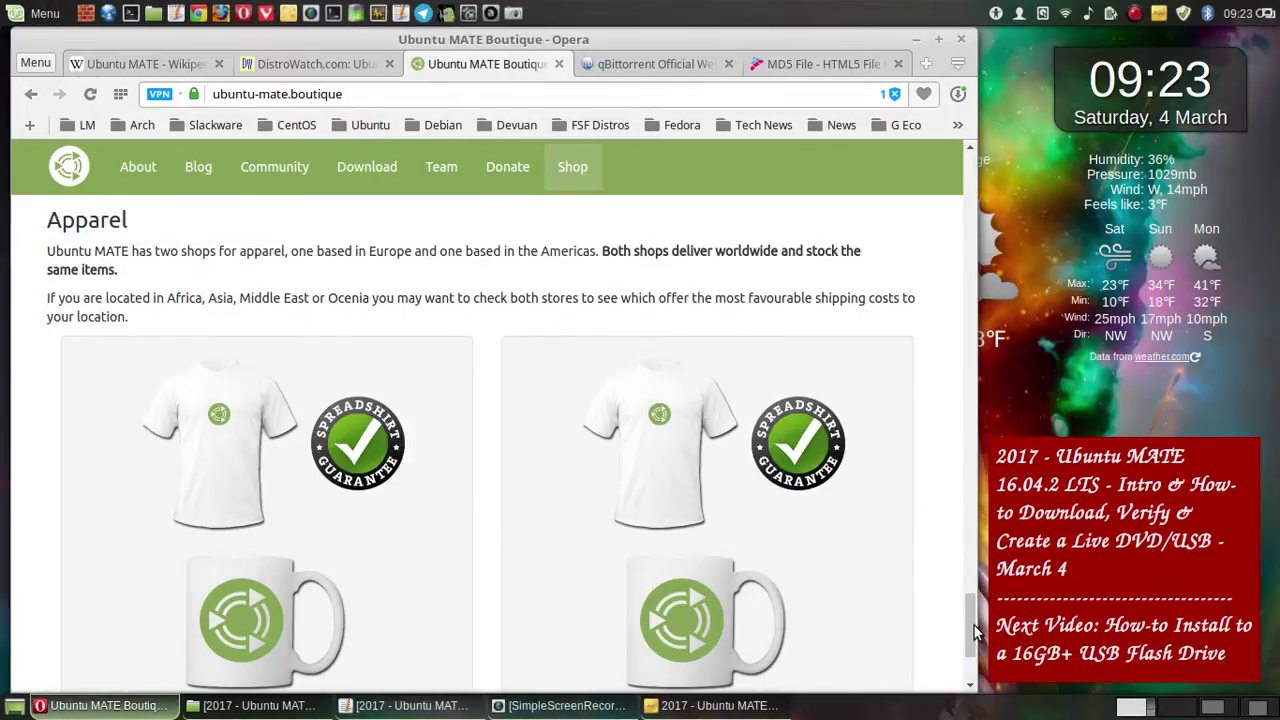
- Bring the page footer into view and save a full-screen capture of it
{"action": "left_click_drag", "start_coordinate": [972, 622], "coordinate": [975, 660]}
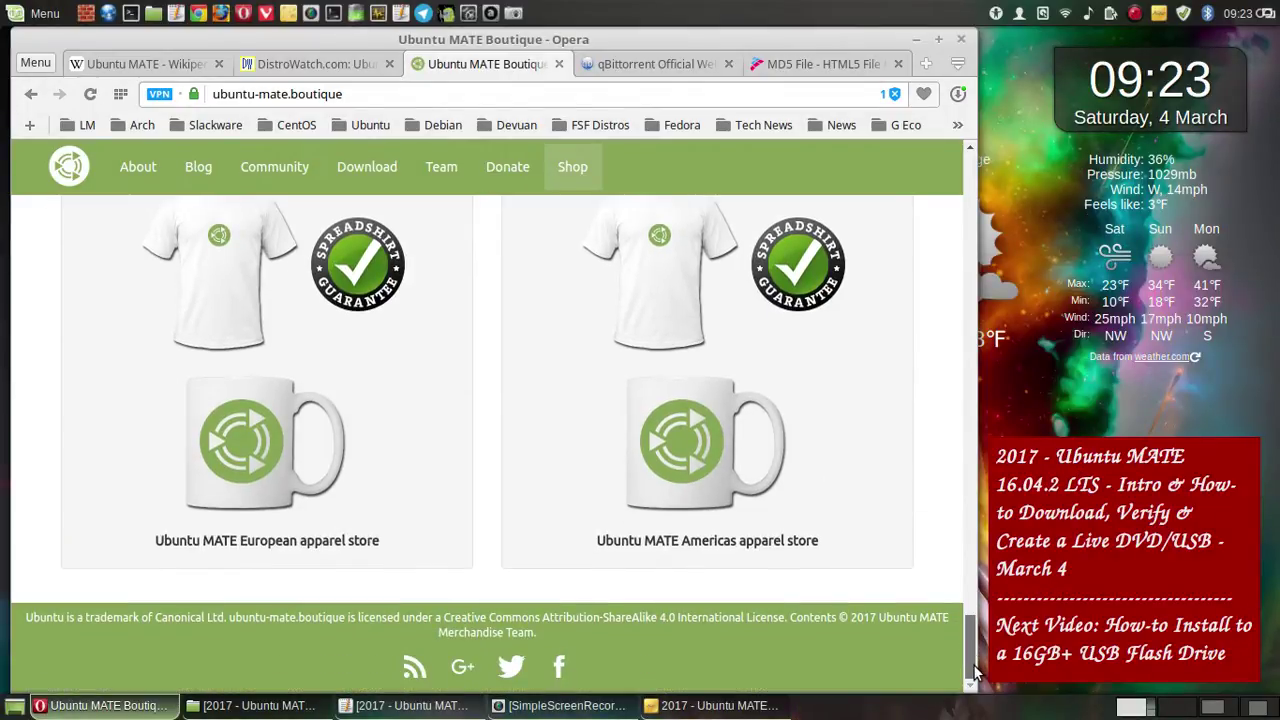
{"action": "left_click", "coordinate": [512, 14]}
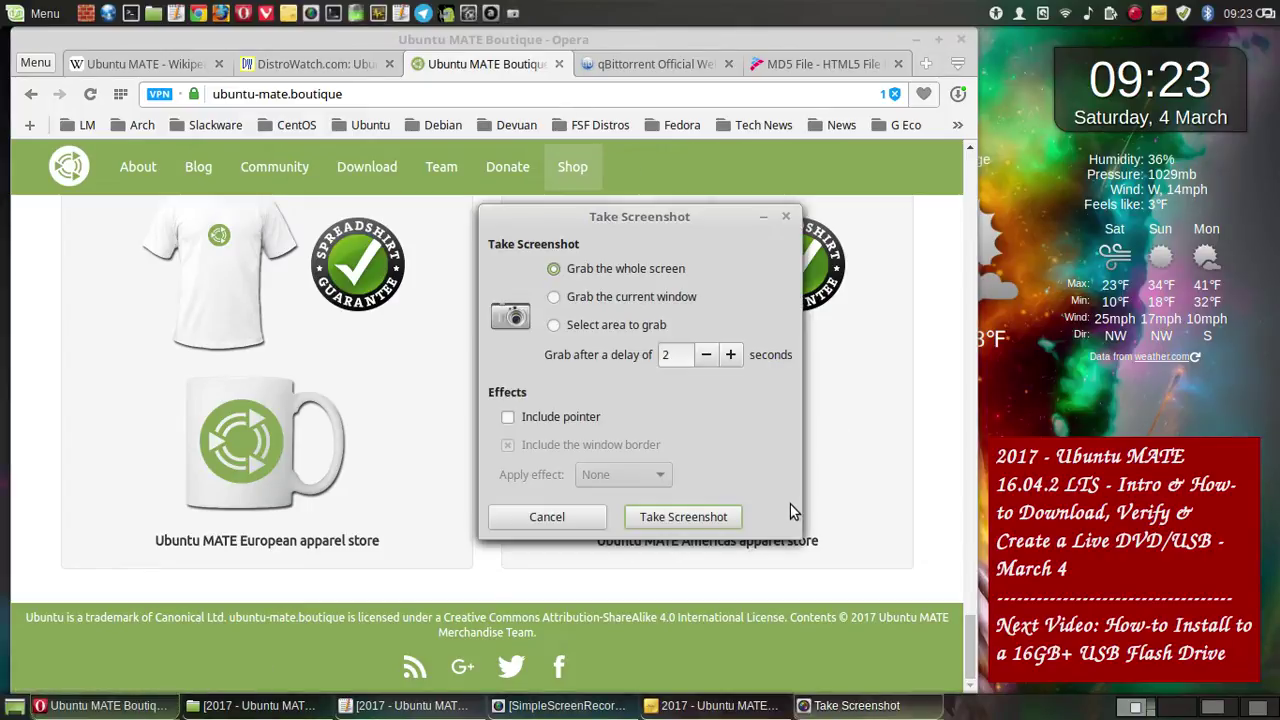
{"action": "left_click", "coordinate": [733, 517]}
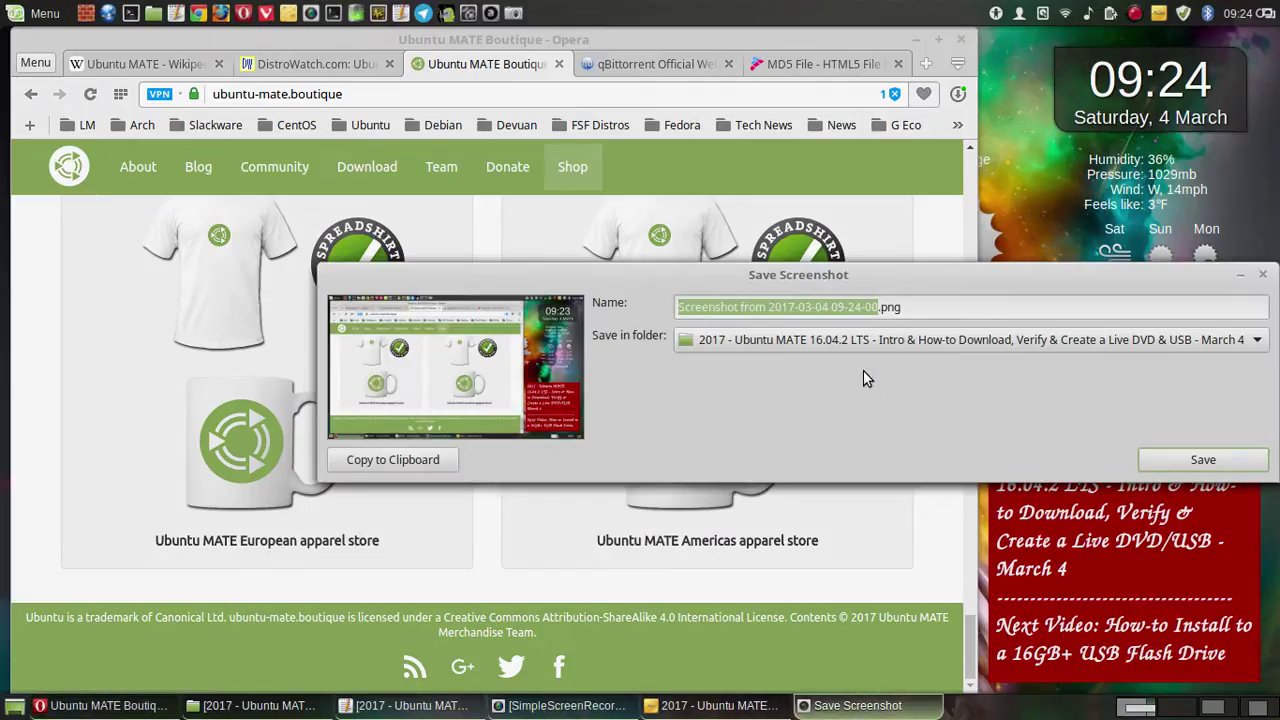
{"action": "left_click", "coordinate": [1152, 457]}
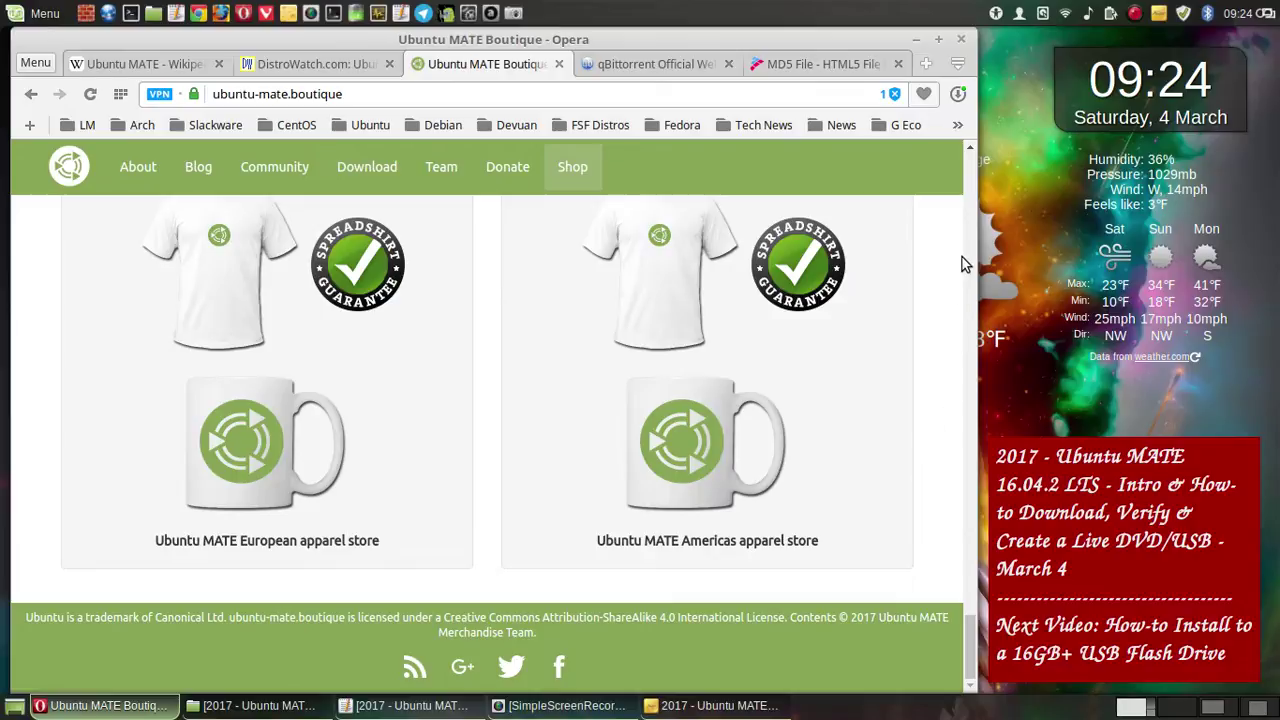
- Open the Blog page and save a capture of the Raspberry Pi 16.04.2 post
{"action": "left_click", "coordinate": [974, 164]}
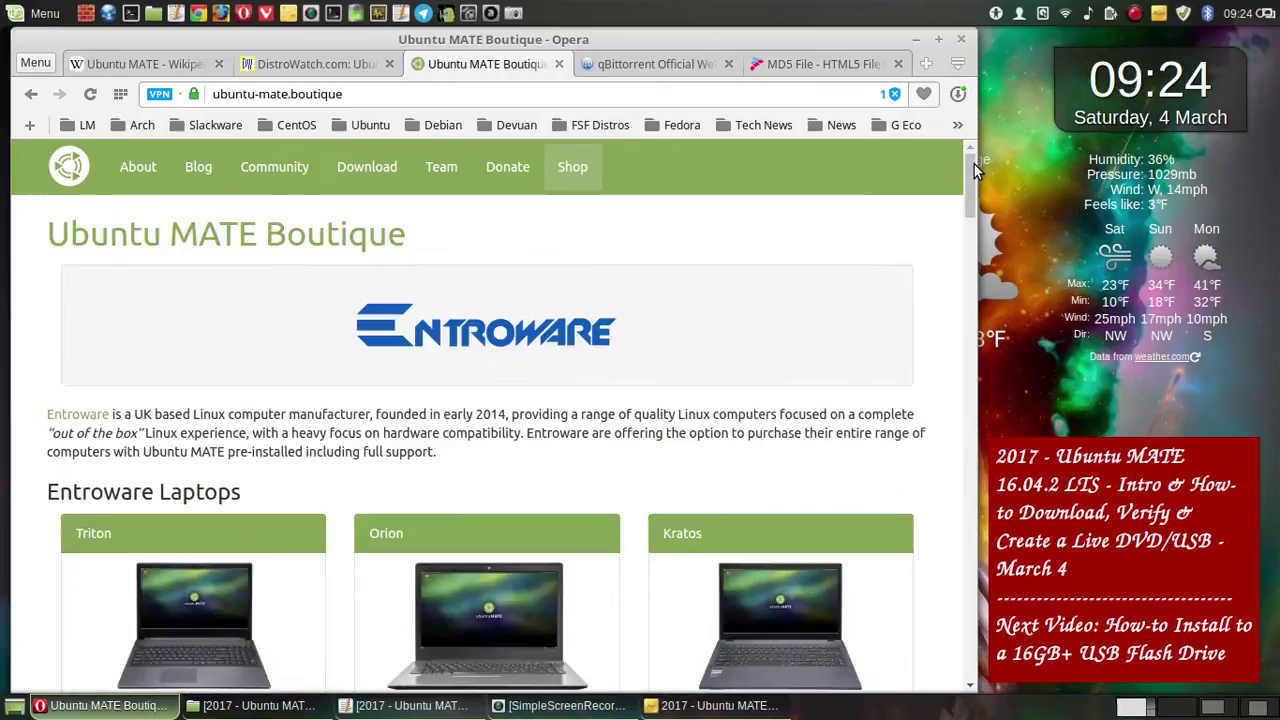
{"action": "left_click", "coordinate": [188, 168]}
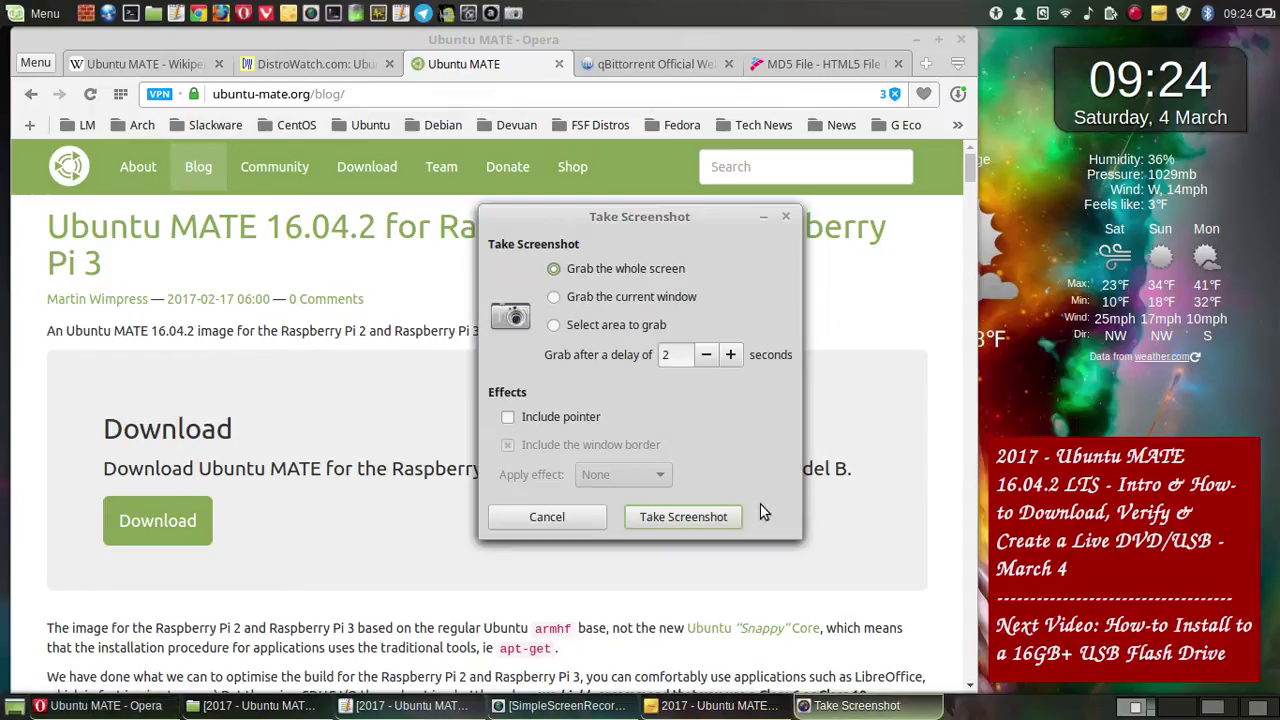
{"action": "left_click", "coordinate": [724, 515]}
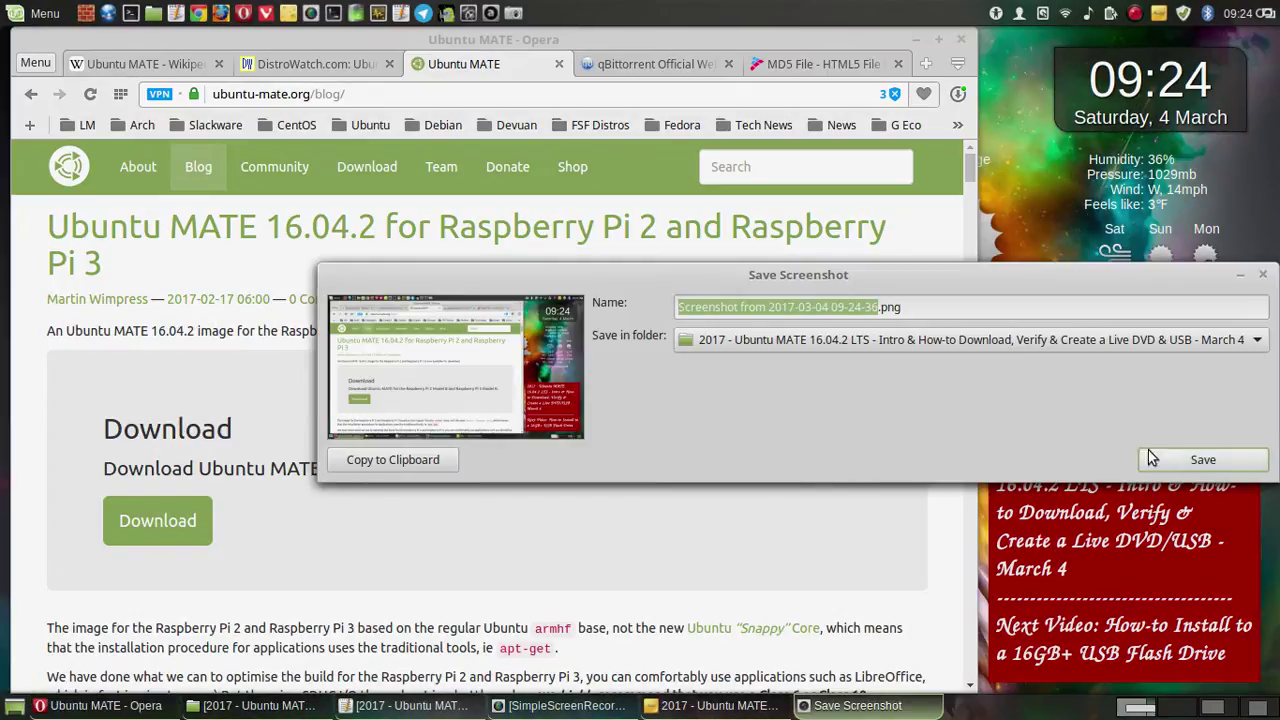
{"action": "left_click", "coordinate": [1200, 458]}
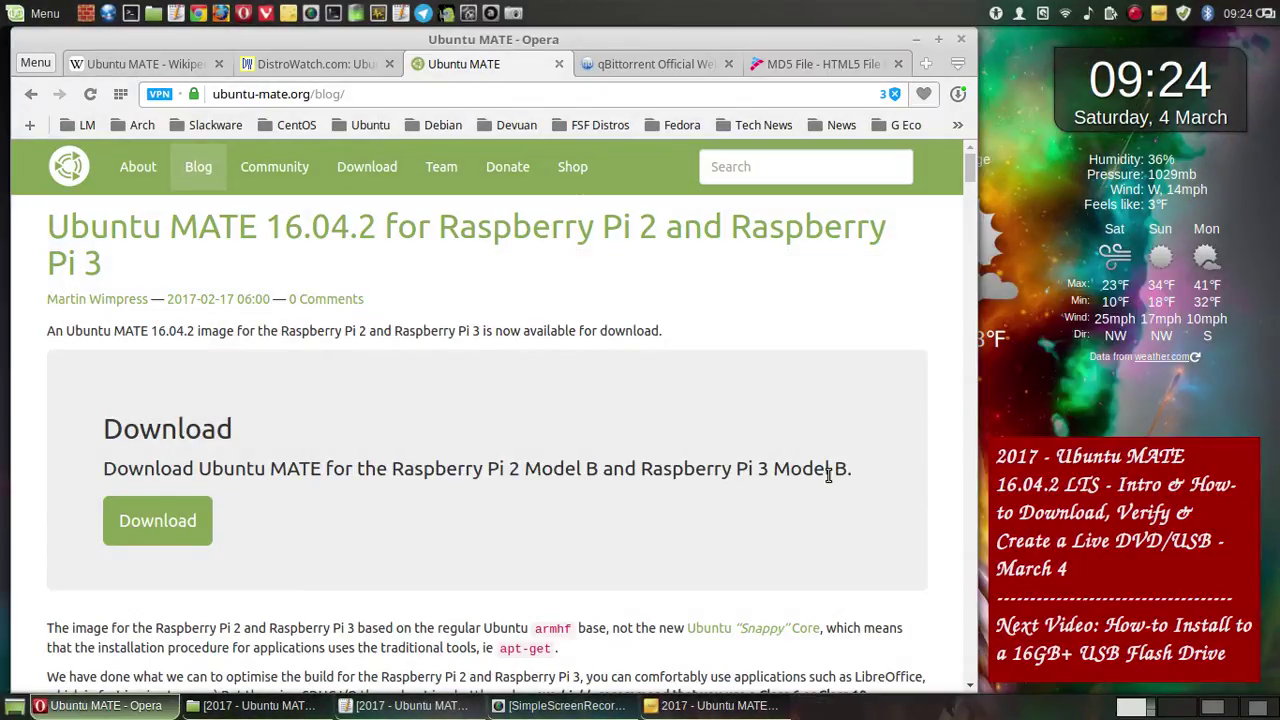
- Scroll to the post's text and Raspberry Pi image and save a second capture
{"action": "scroll", "coordinate": [828, 476], "scroll_direction": "down", "scroll_amount": 6}
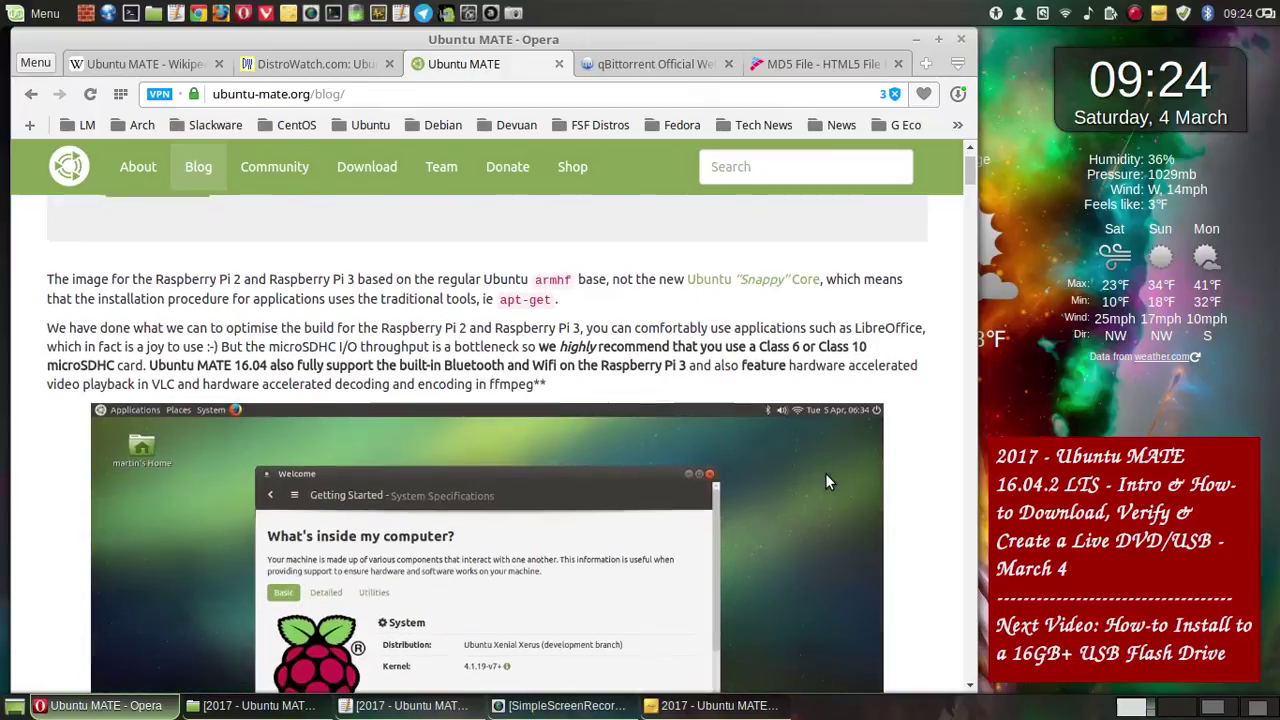
{"action": "scroll", "coordinate": [826, 481], "scroll_direction": "down", "scroll_amount": 2}
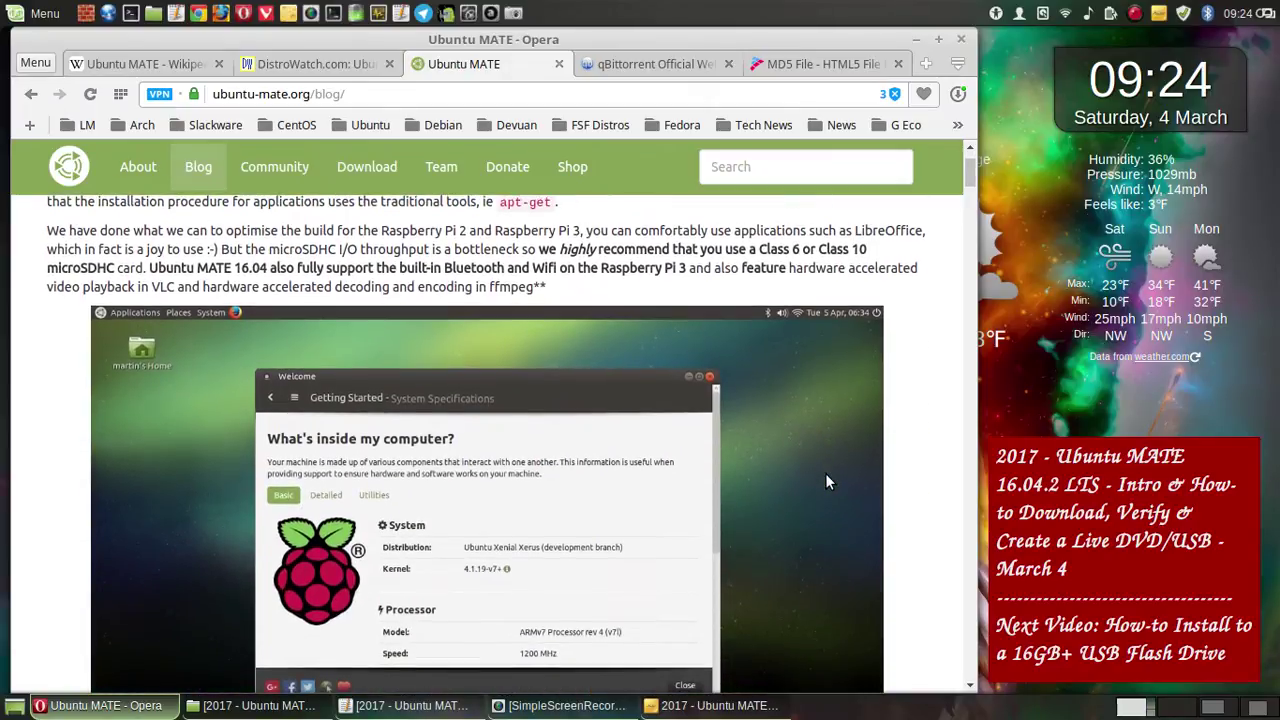
{"action": "scroll", "coordinate": [825, 481], "scroll_direction": "up", "scroll_amount": 2}
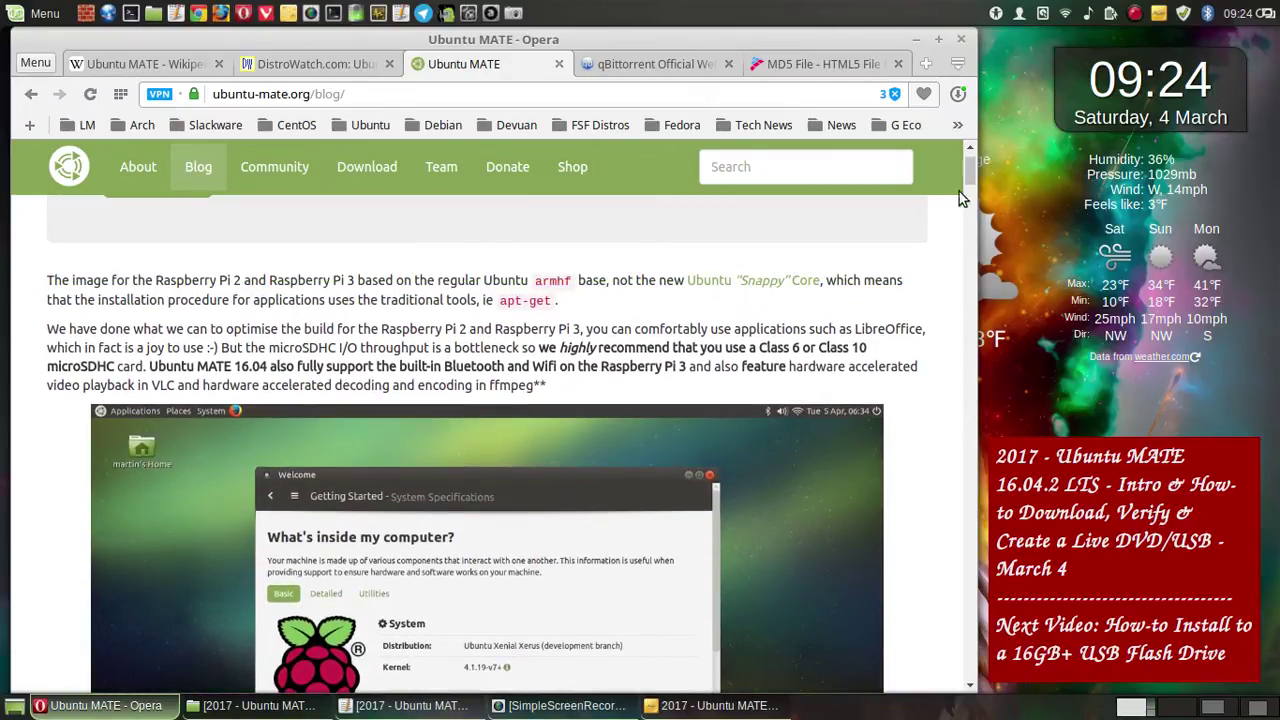
{"action": "scroll", "coordinate": [971, 170], "scroll_direction": "down", "scroll_amount": 7}
{"action": "scroll", "coordinate": [972, 160], "scroll_direction": "up", "scroll_amount": 10}
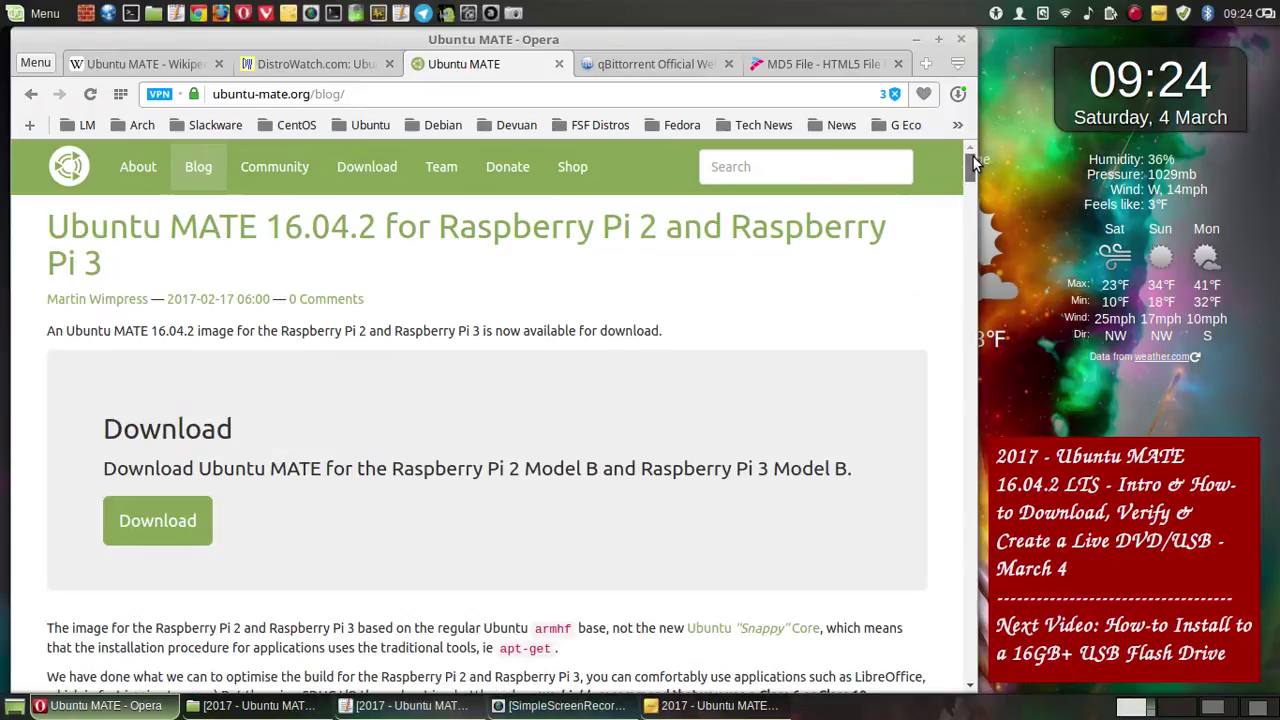
{"action": "scroll", "coordinate": [973, 165], "scroll_direction": "down", "scroll_amount": 2}
{"action": "scroll", "coordinate": [972, 165], "scroll_direction": "down", "scroll_amount": 8}
{"action": "scroll", "coordinate": [974, 165], "scroll_direction": "up", "scroll_amount": 5}
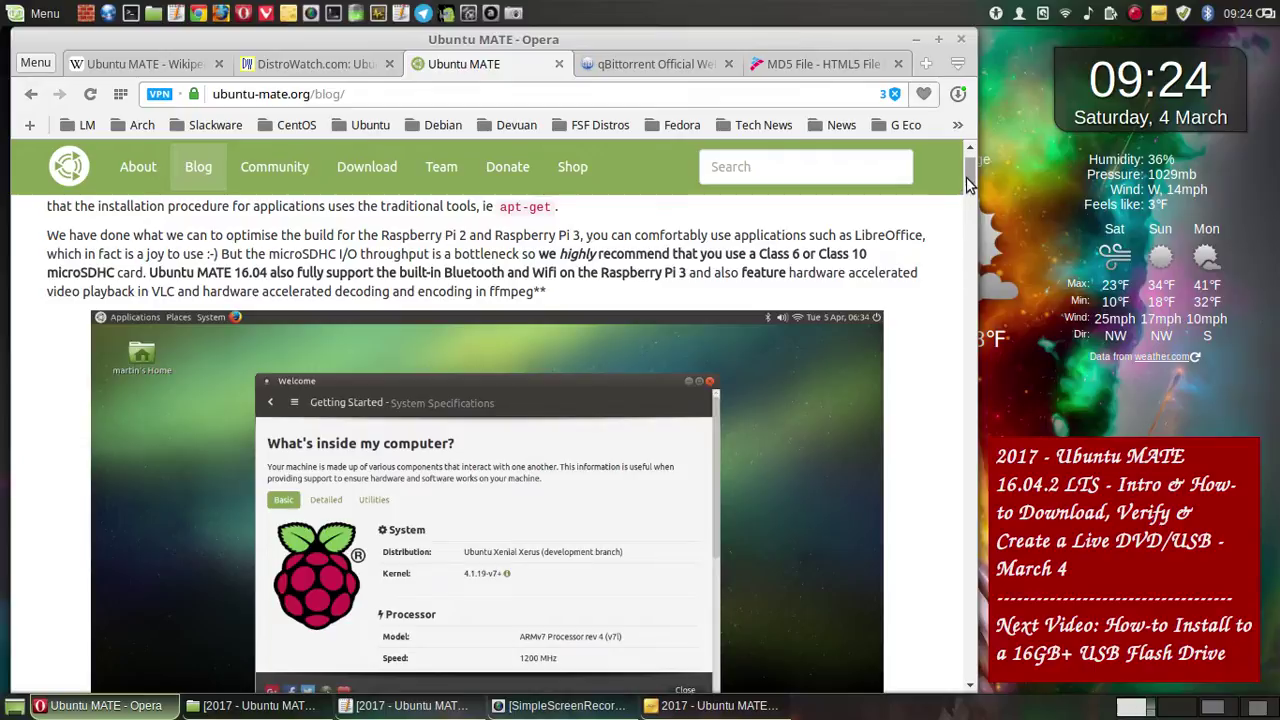
{"action": "scroll", "coordinate": [966, 172], "scroll_direction": "up", "scroll_amount": 4}
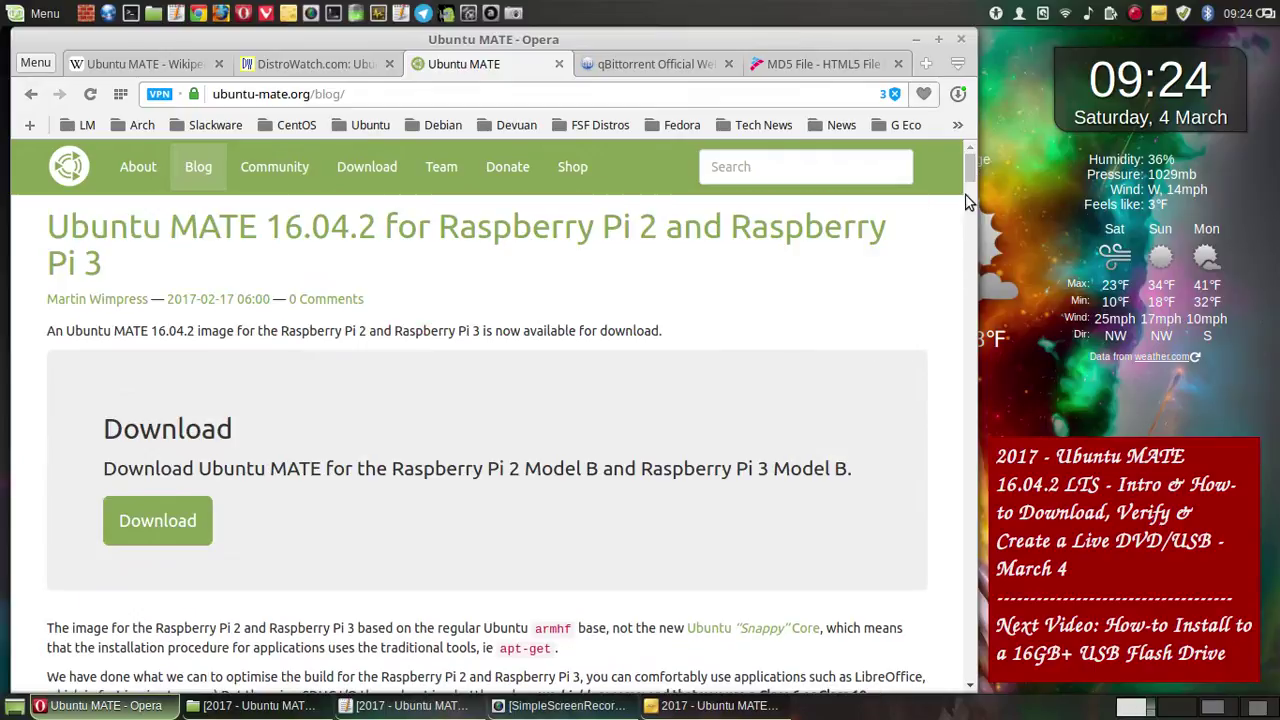
{"action": "left_click", "coordinate": [968, 688]}
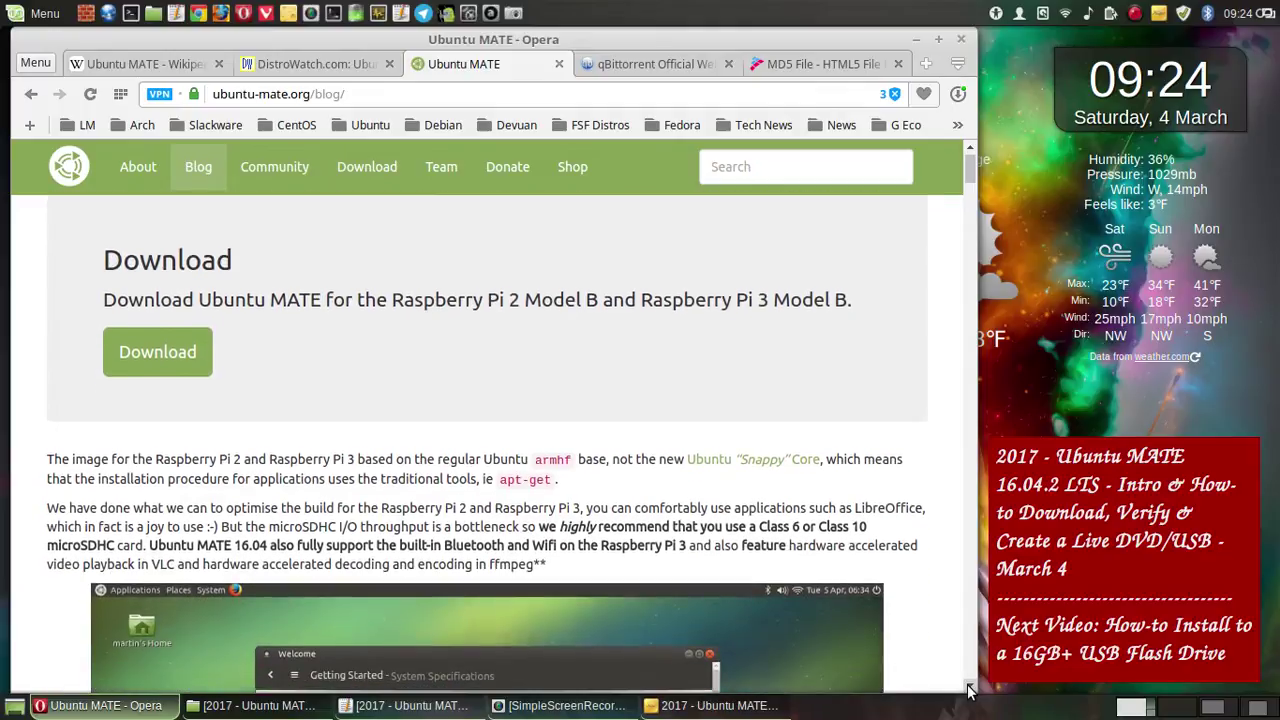
{"action": "left_click", "coordinate": [968, 688]}
{"action": "left_click", "coordinate": [968, 688]}
{"action": "left_click", "coordinate": [968, 688]}
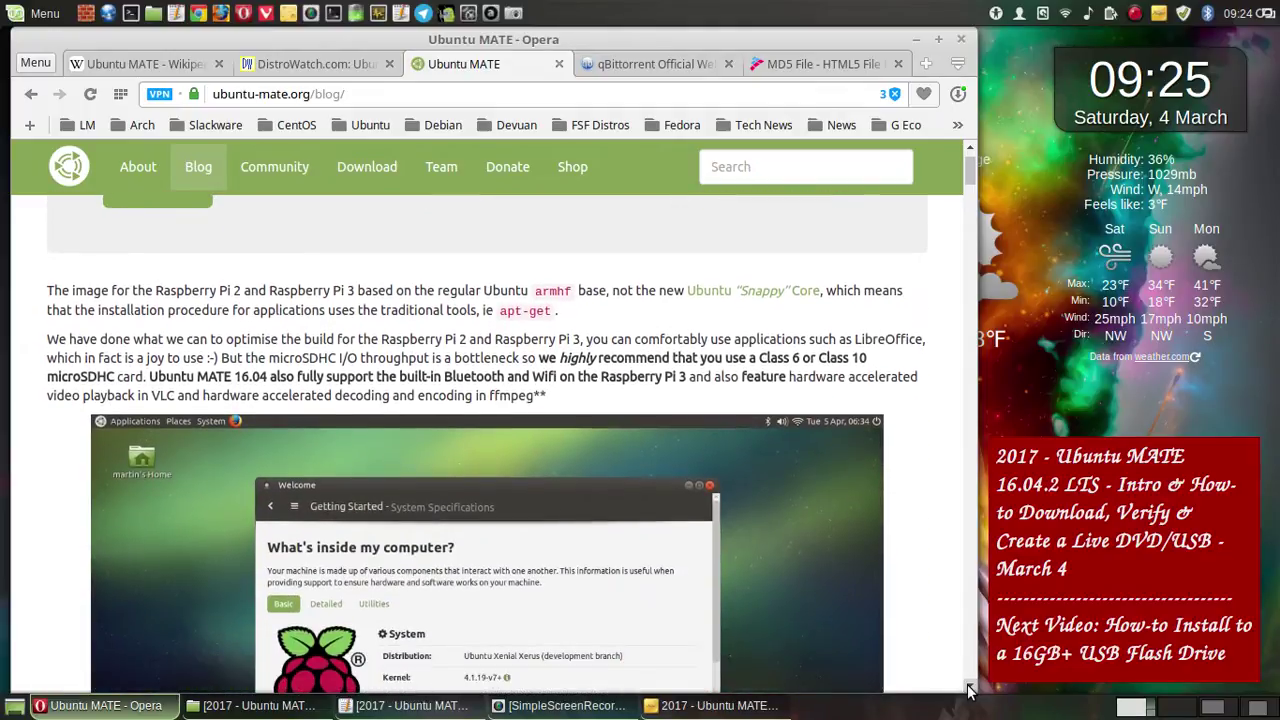
{"action": "left_click", "coordinate": [968, 688]}
{"action": "left_click", "coordinate": [968, 688]}
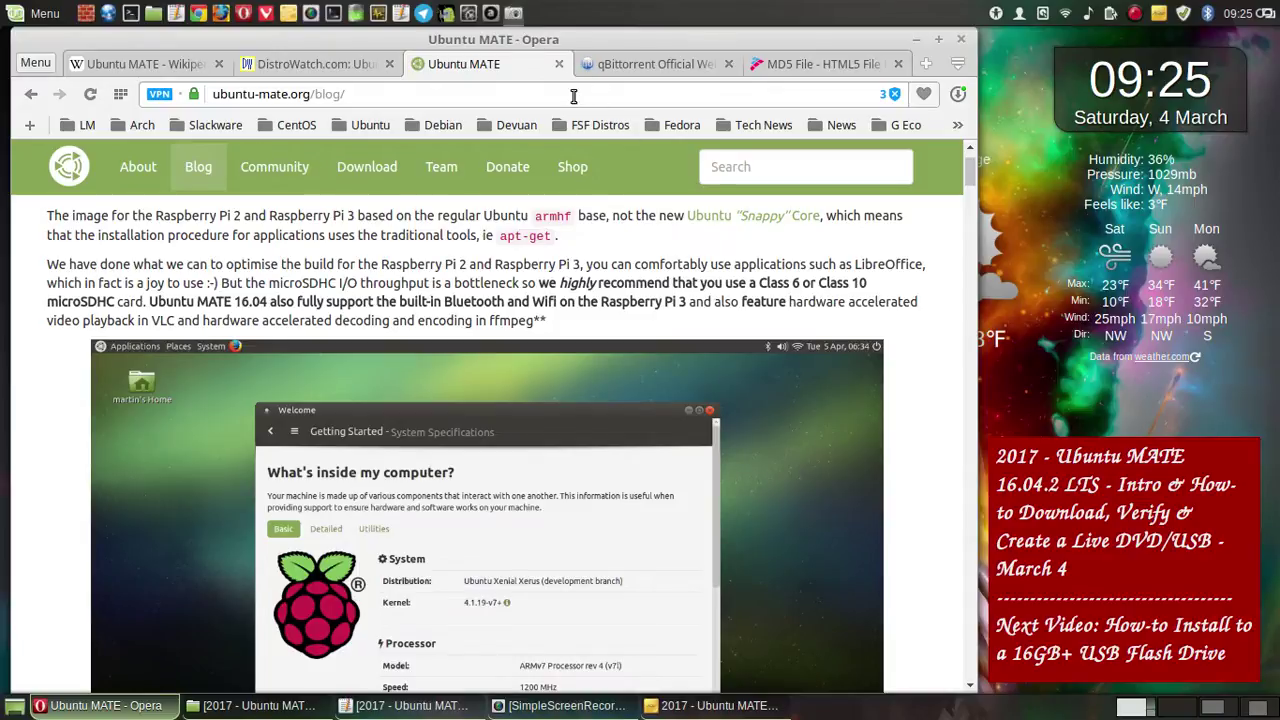
{"action": "left_click", "coordinate": [513, 13]}
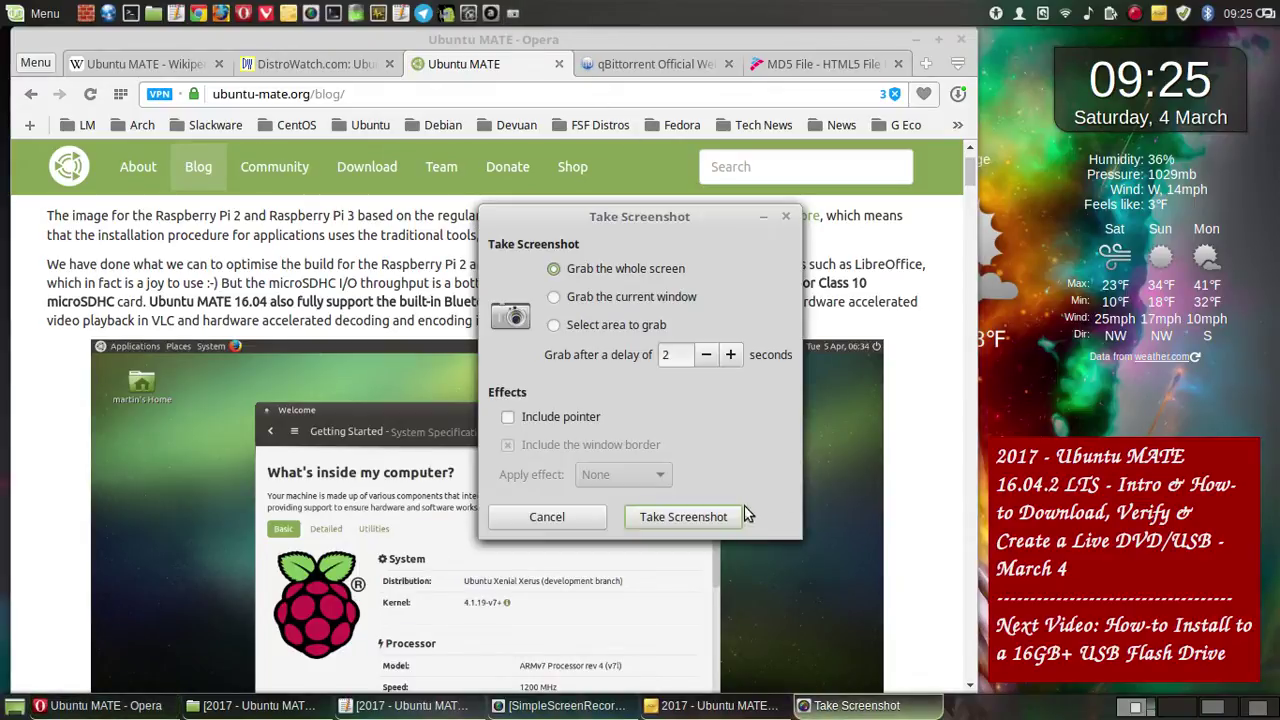
{"action": "left_click", "coordinate": [737, 516]}
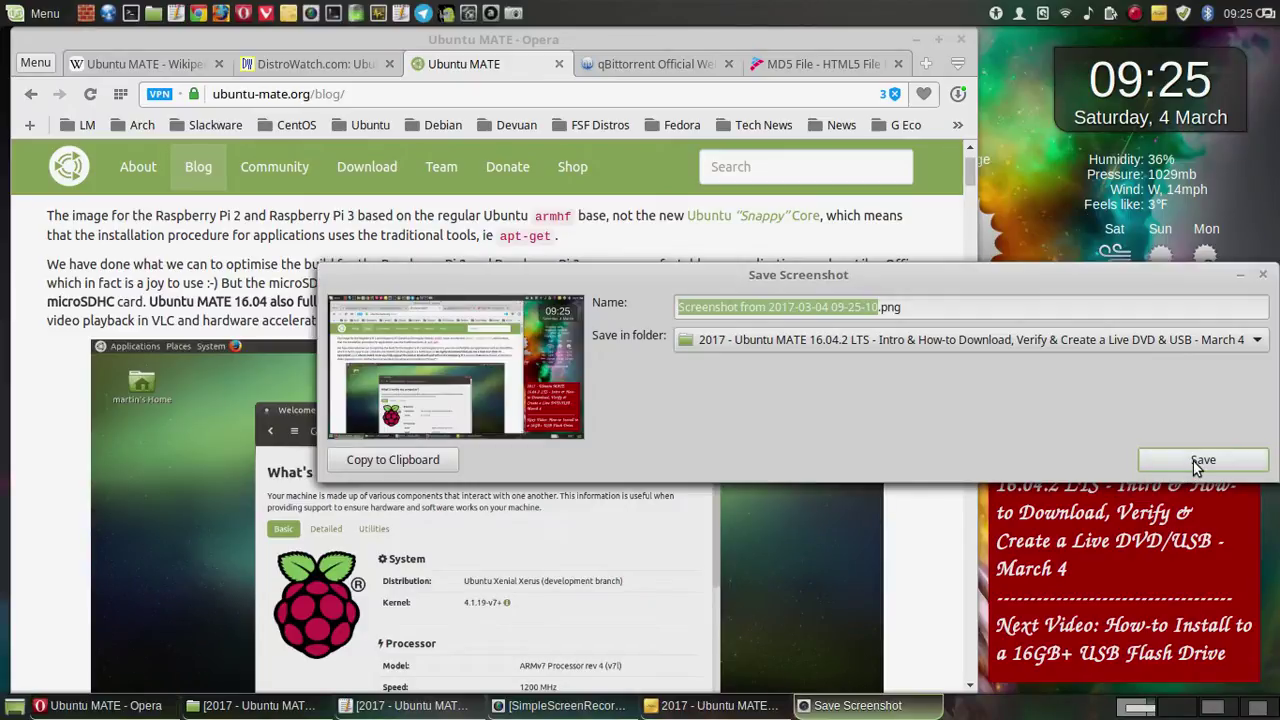
{"action": "left_click", "coordinate": [1197, 462]}
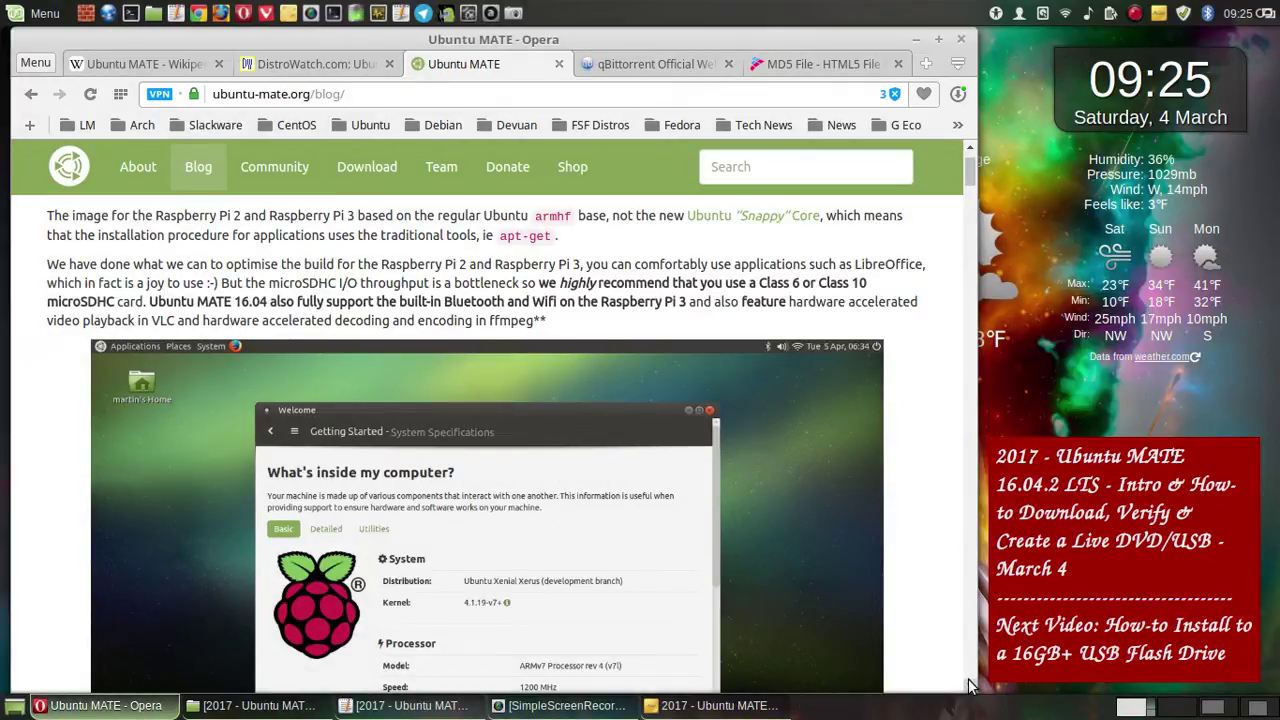
{"action": "scroll", "coordinate": [970, 690], "scroll_direction": "down", "scroll_amount": 3}
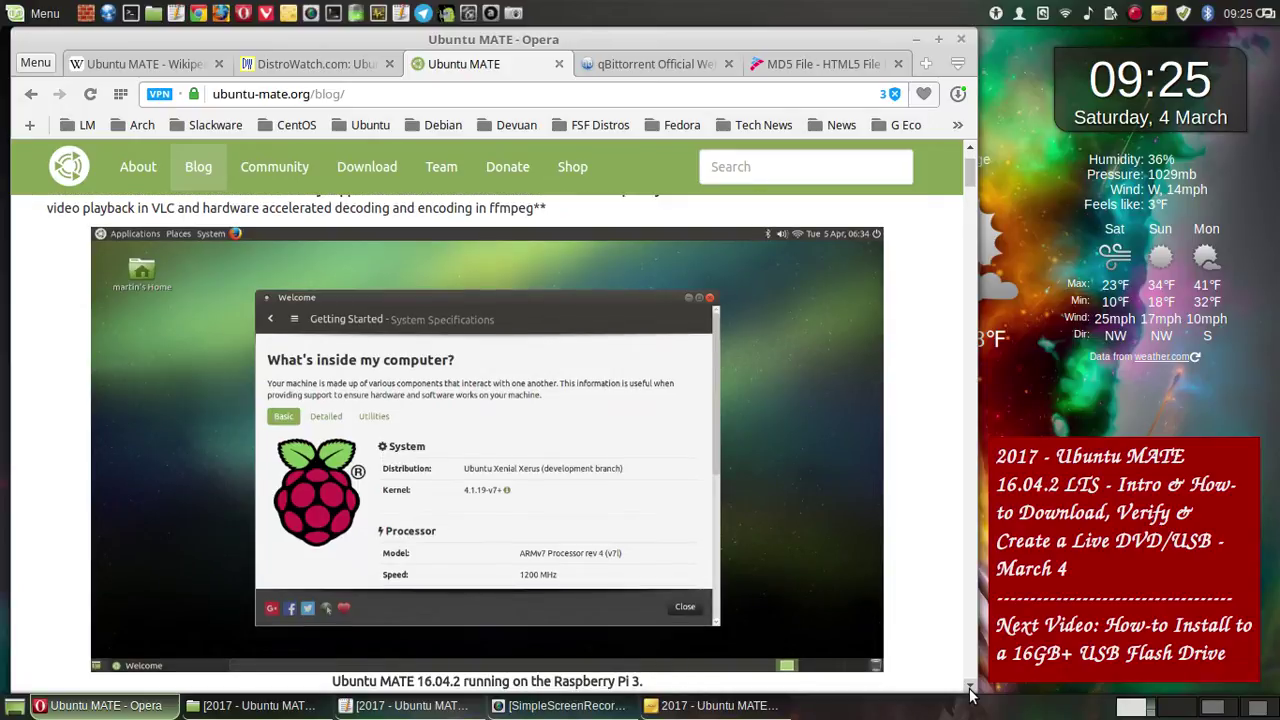
- Save a full-screen capture showing the Welcome image
{"action": "left_click", "coordinate": [513, 14]}
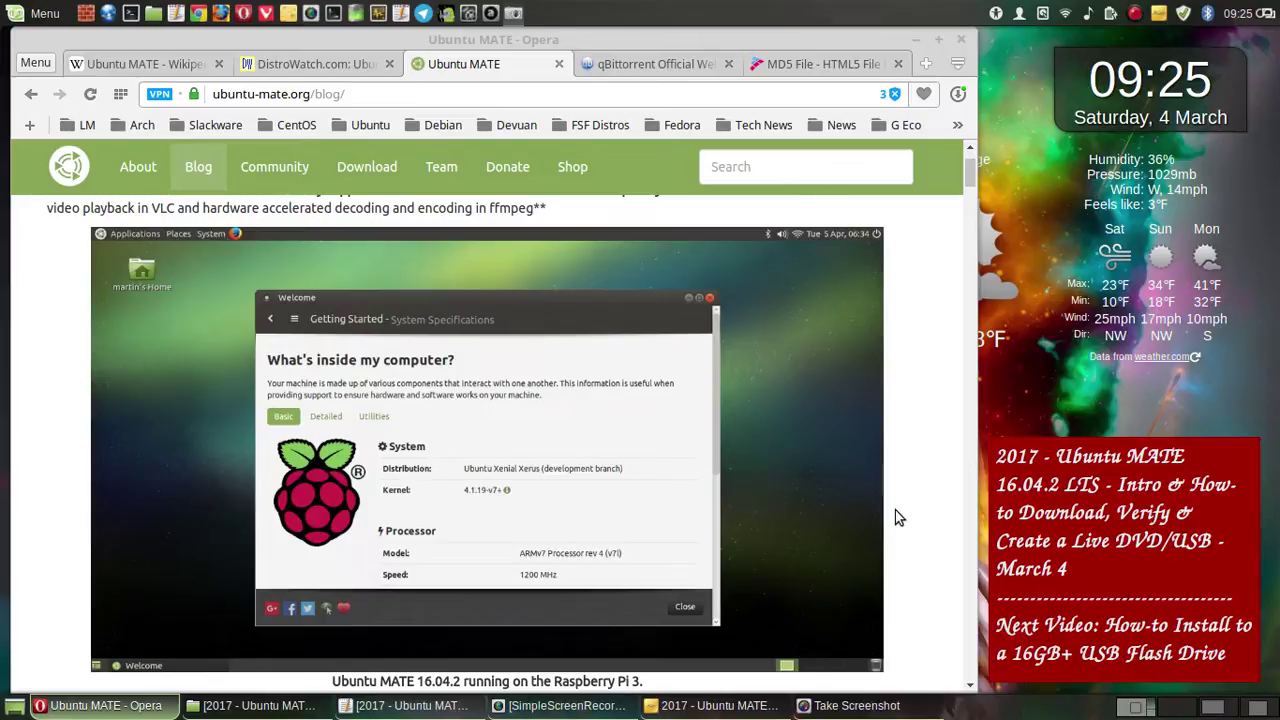
{"action": "left_click", "coordinate": [711, 517]}
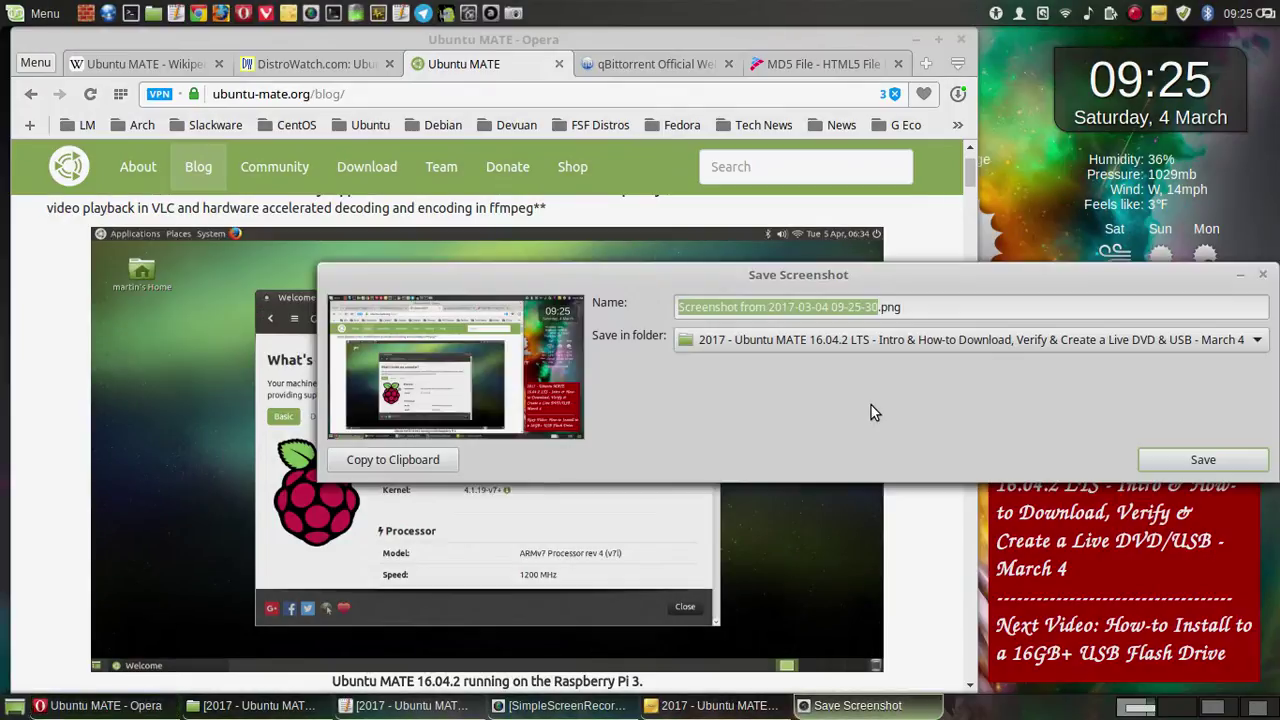
{"action": "left_click", "coordinate": [1158, 458]}
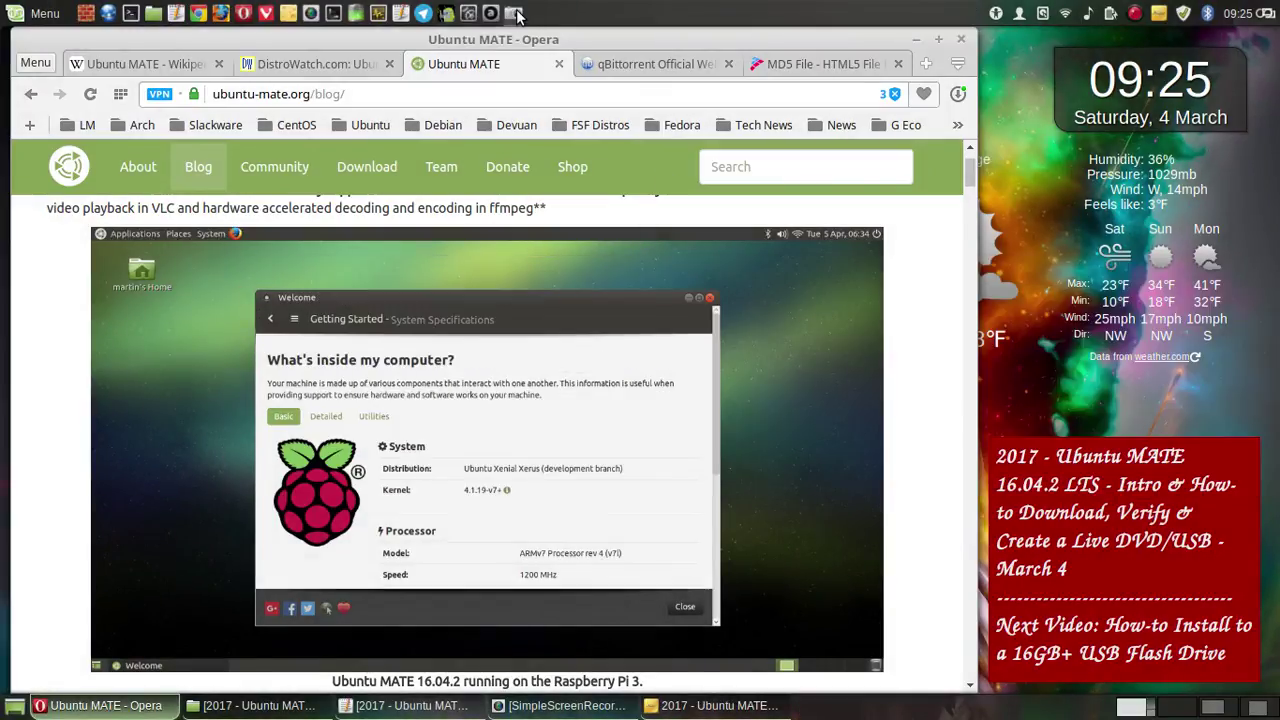
- Take another full-screen capture with Print Screen and save it as 3.png
{"action": "key", "text": "Print"}
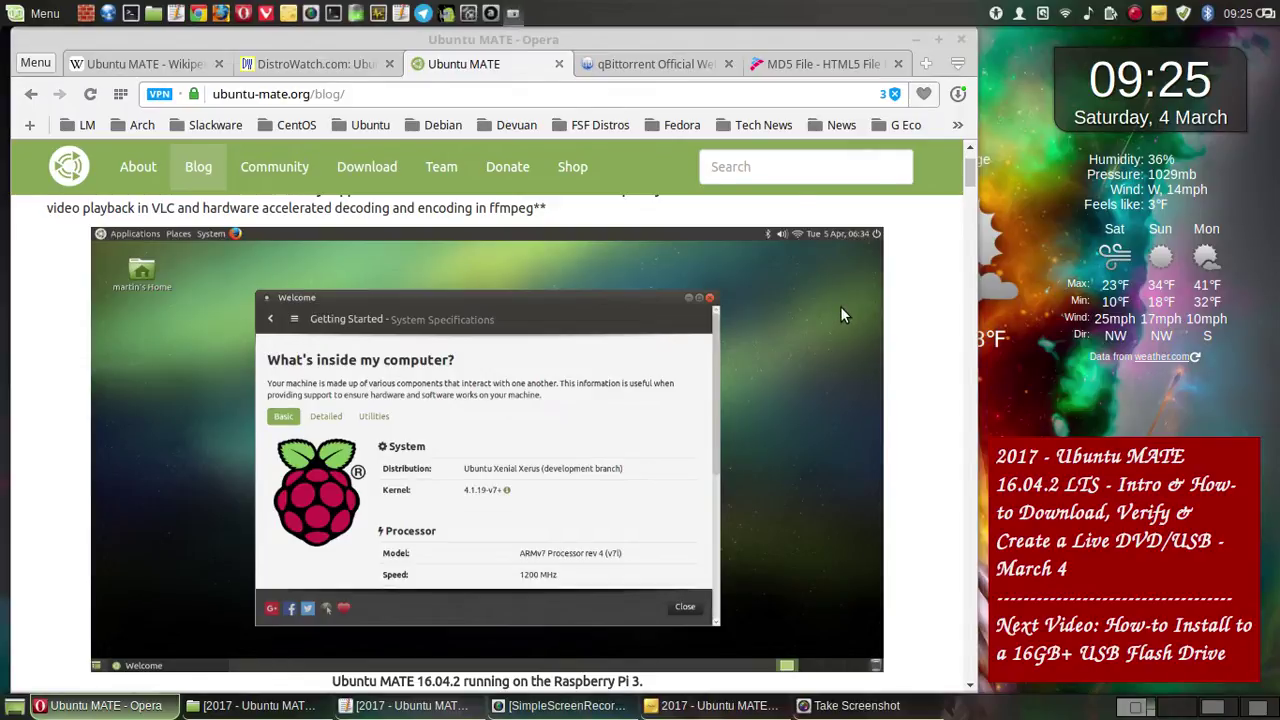
{"action": "left_click", "coordinate": [727, 512]}
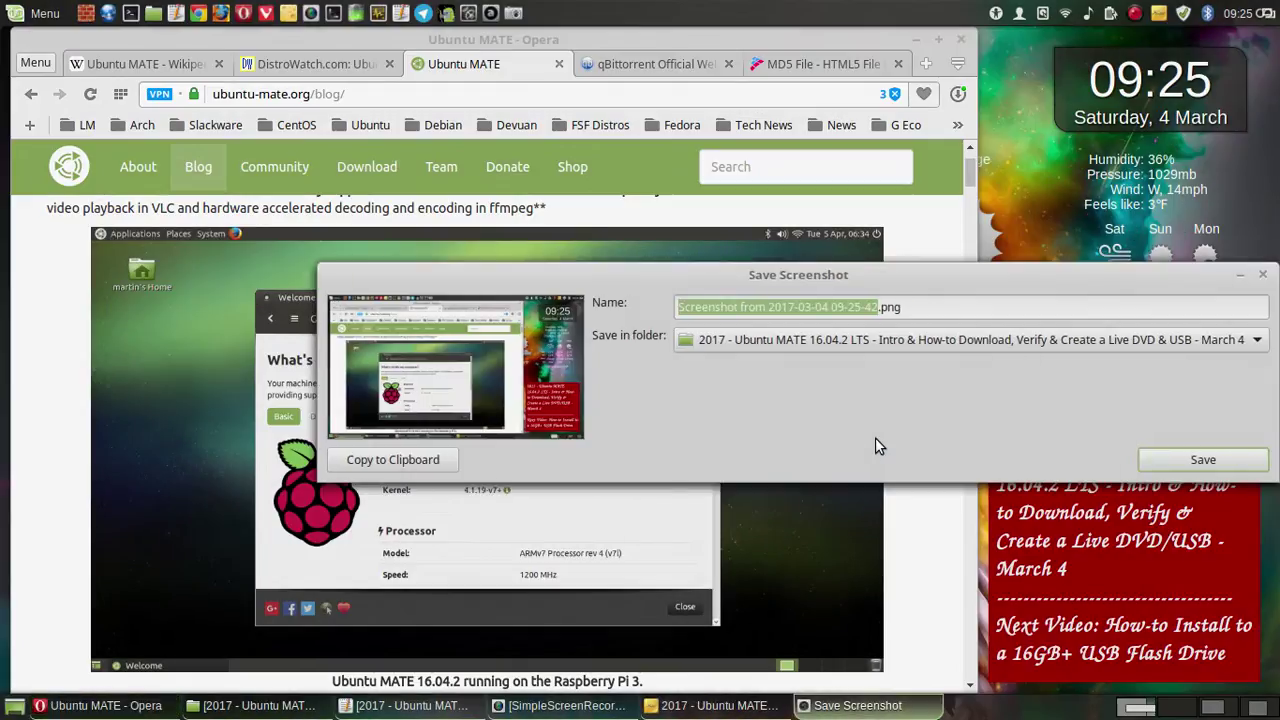
{"action": "type", "text": "3"}
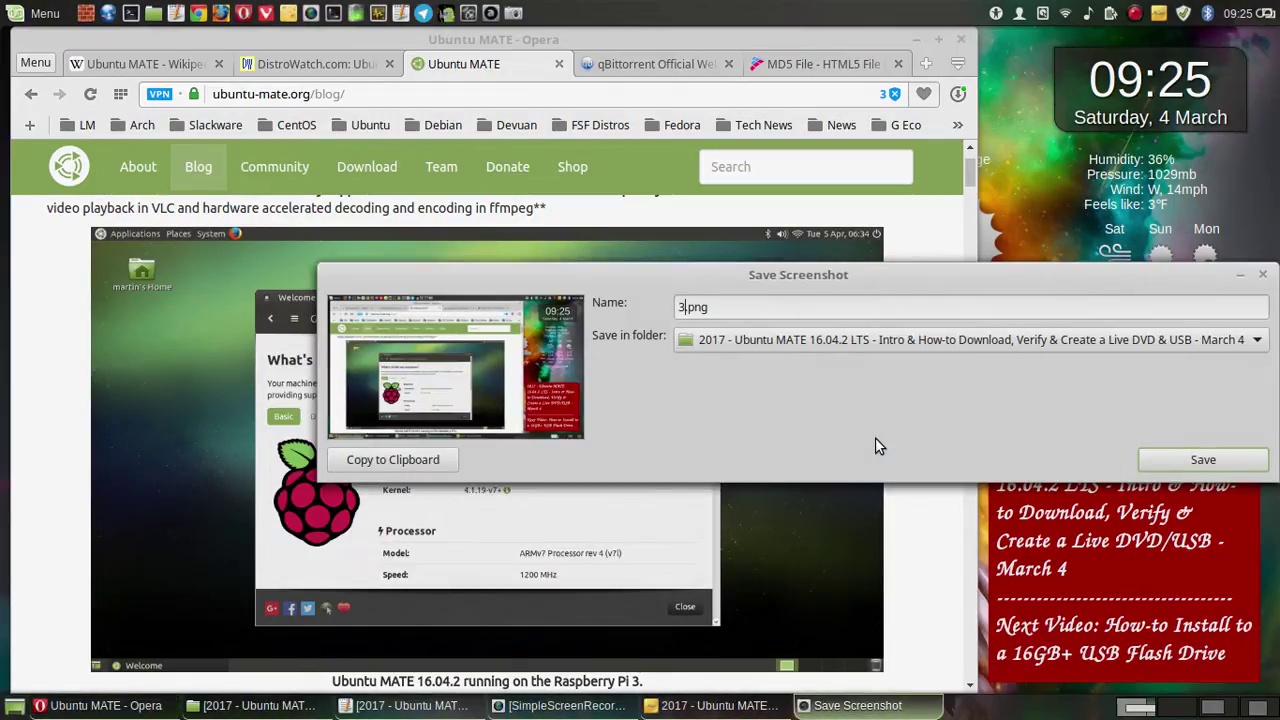
{"action": "left_click", "coordinate": [1238, 458]}
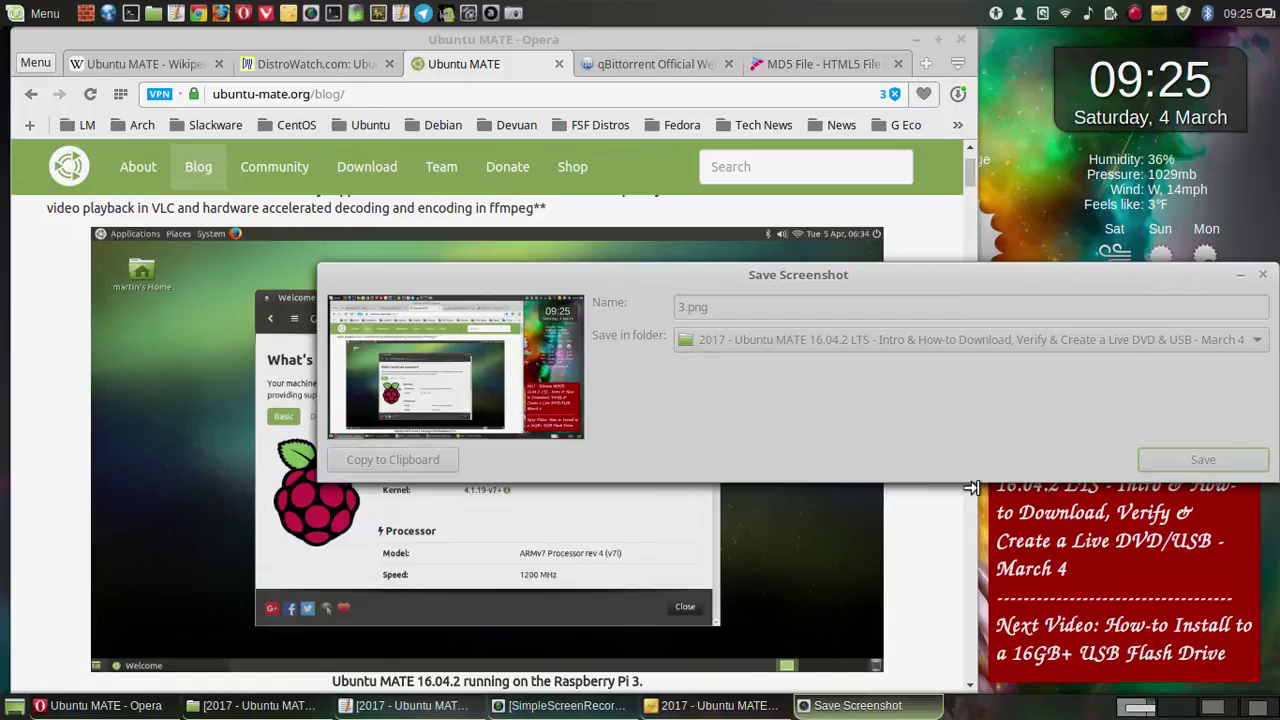
{"action": "scroll", "coordinate": [950, 500], "scroll_direction": "down", "scroll_amount": 3}
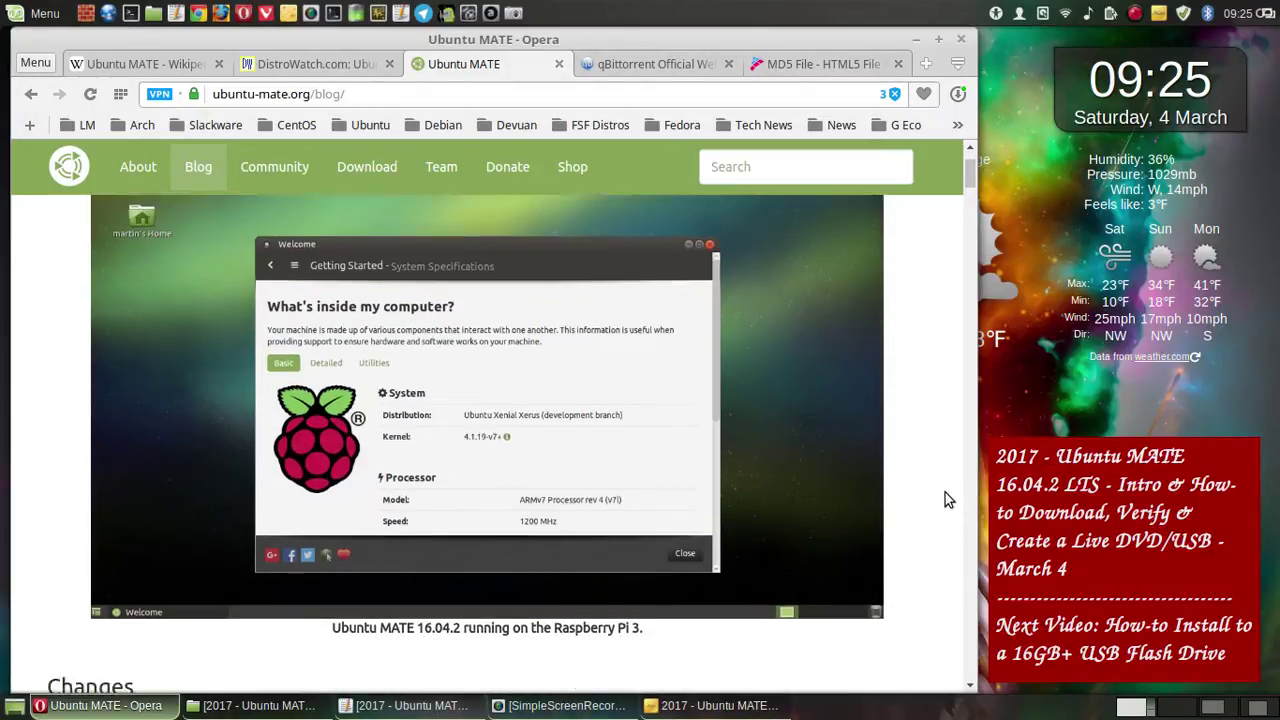
{"action": "scroll", "coordinate": [947, 500], "scroll_direction": "down", "scroll_amount": 3}
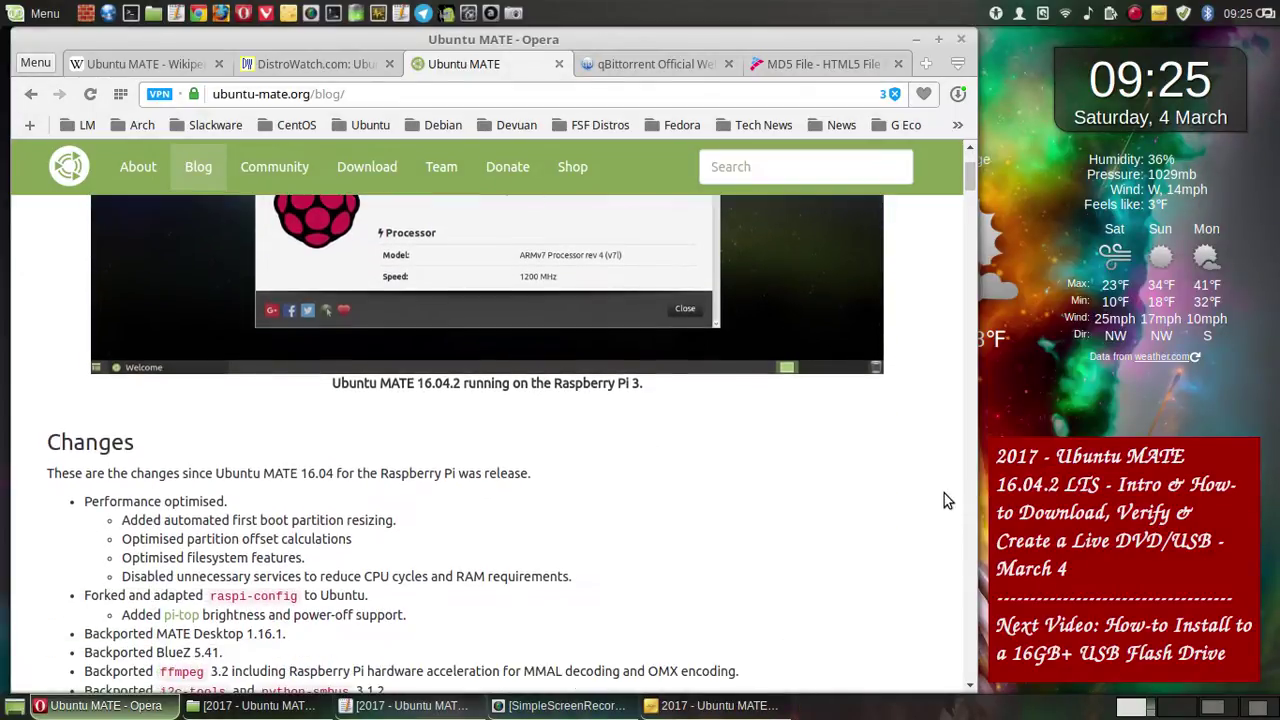
{"action": "scroll", "coordinate": [947, 500], "scroll_direction": "down", "scroll_amount": 10}
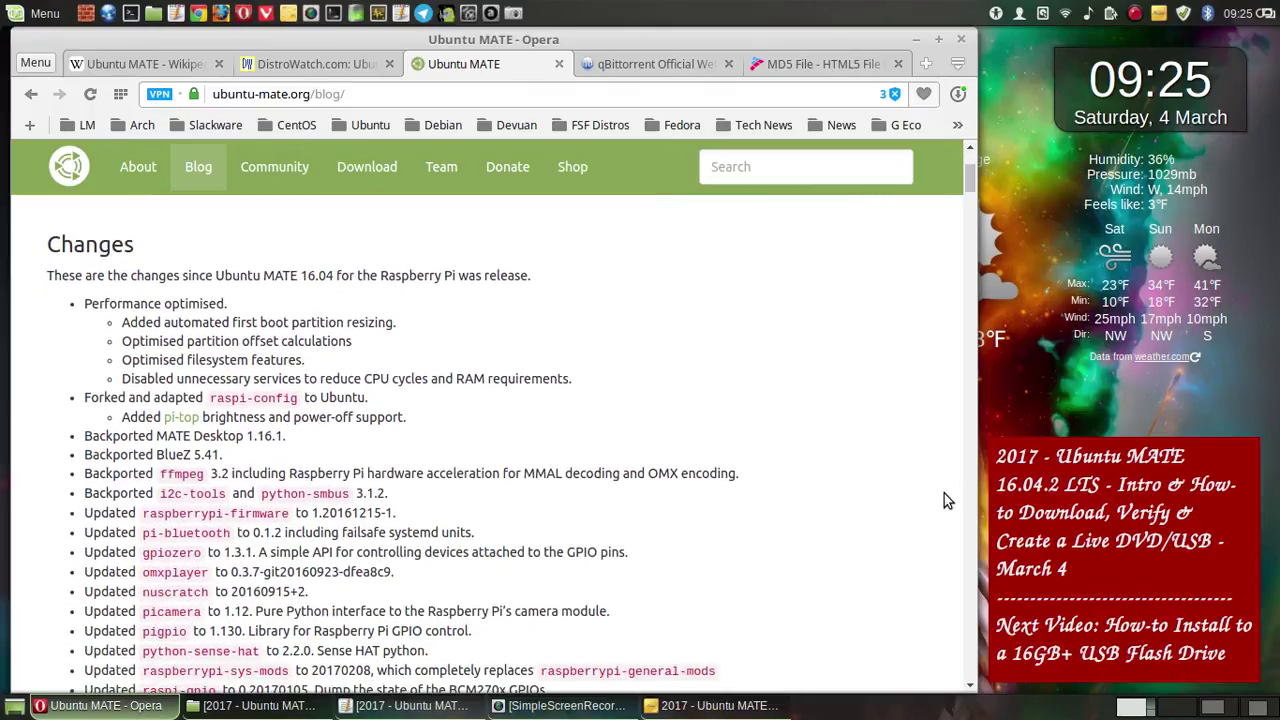
{"action": "scroll", "coordinate": [947, 500], "scroll_direction": "down", "scroll_amount": 9}
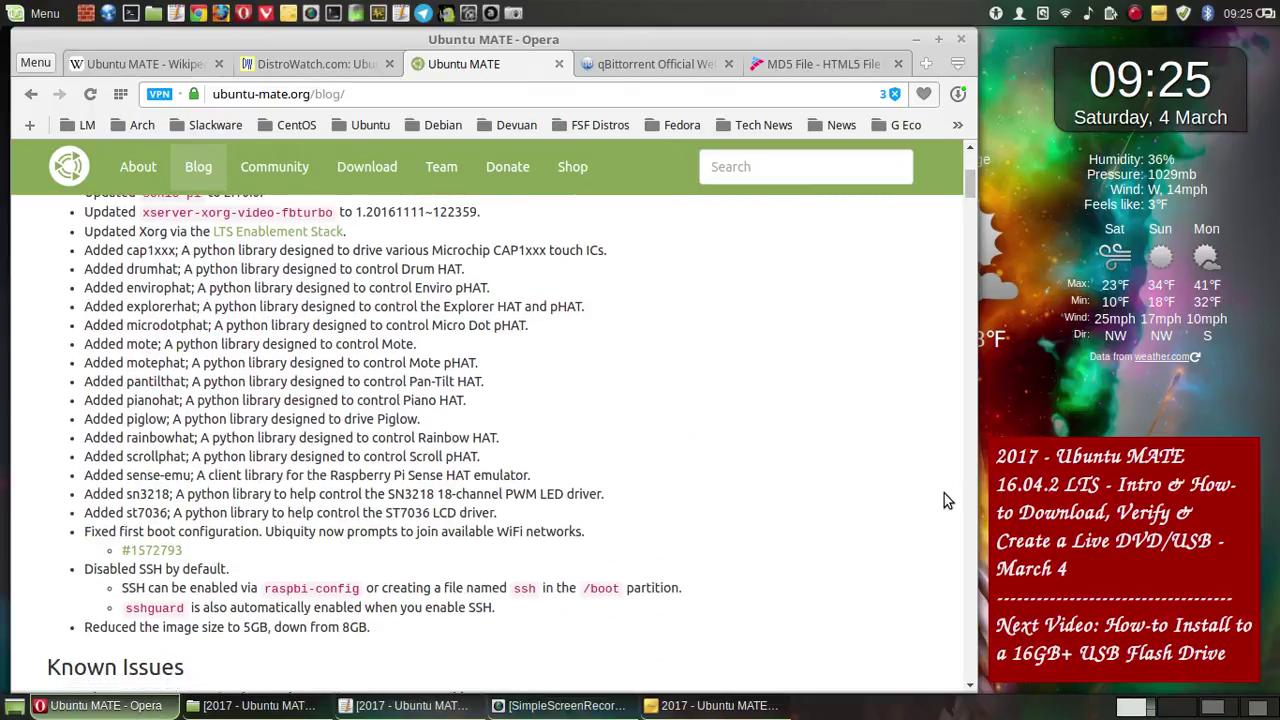
{"action": "scroll", "coordinate": [944, 493], "scroll_direction": "down", "scroll_amount": 4}
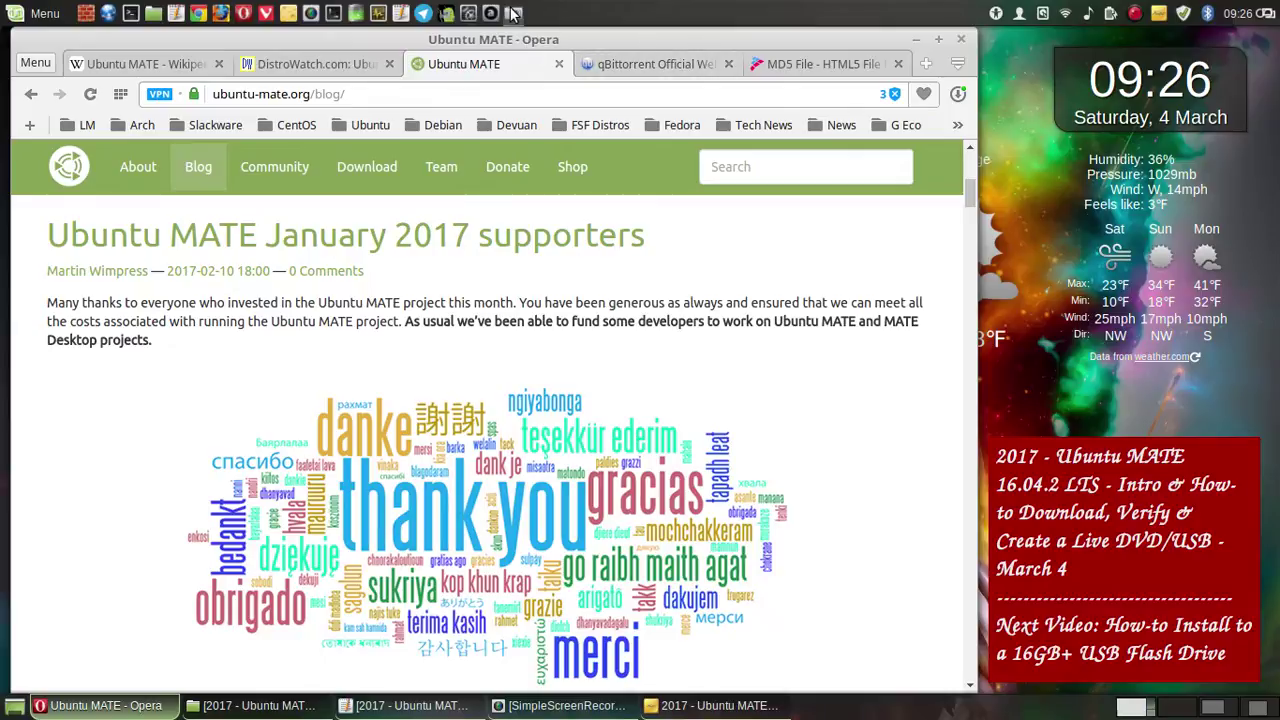
{"action": "key", "text": "Print"}
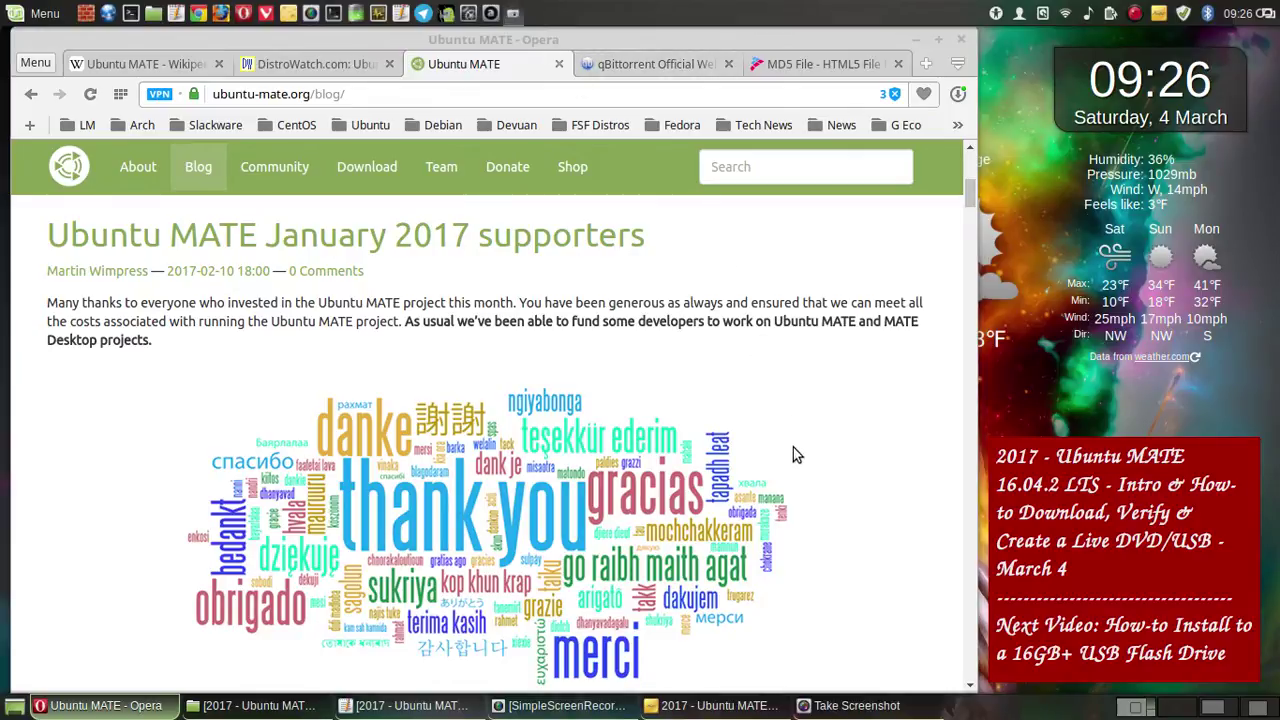
{"action": "left_click", "coordinate": [733, 508]}
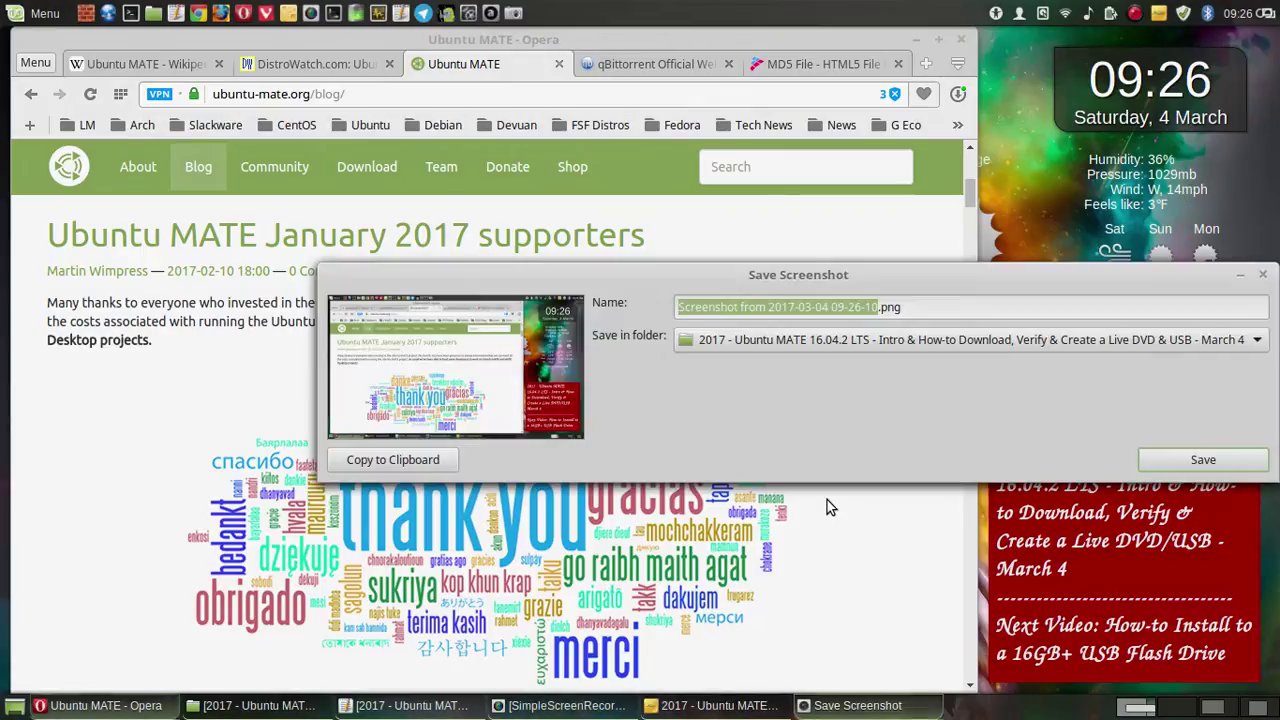
{"action": "left_click", "coordinate": [1151, 459]}
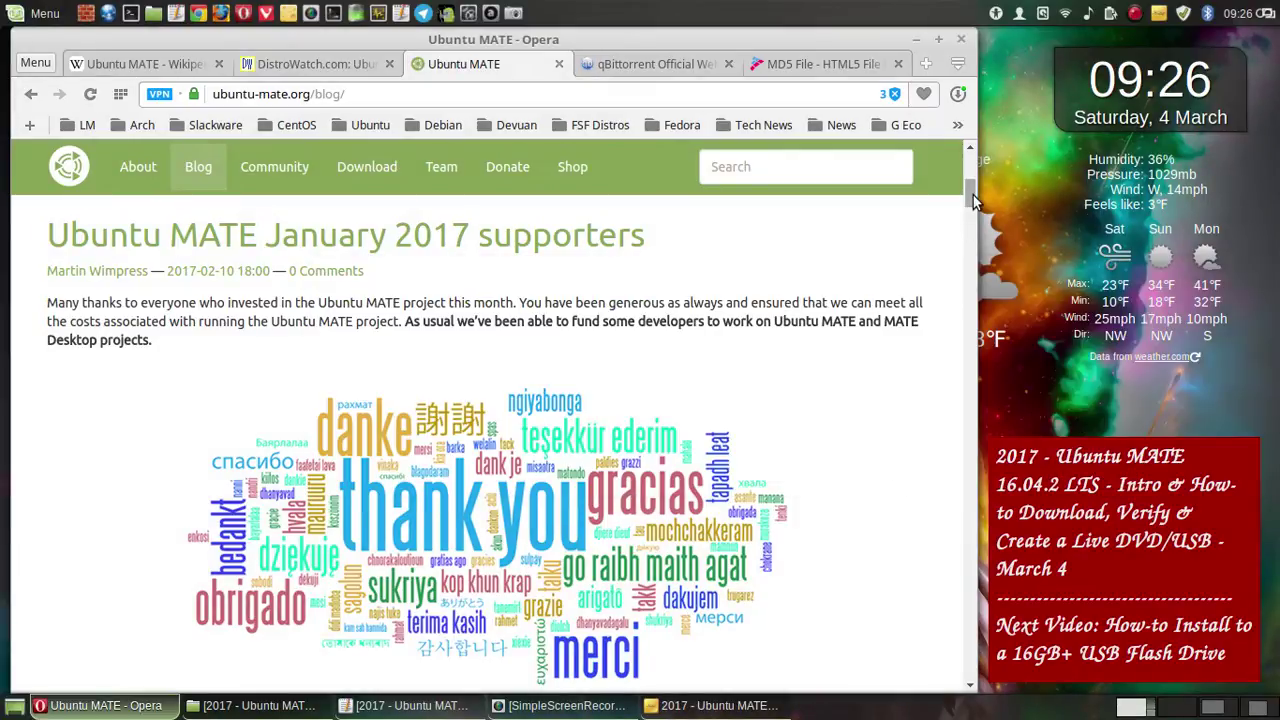
- Drag the blog's scrollbar down to the footer and back up to the top
{"action": "left_click_drag", "start_coordinate": [973, 195], "coordinate": [962, 688]}
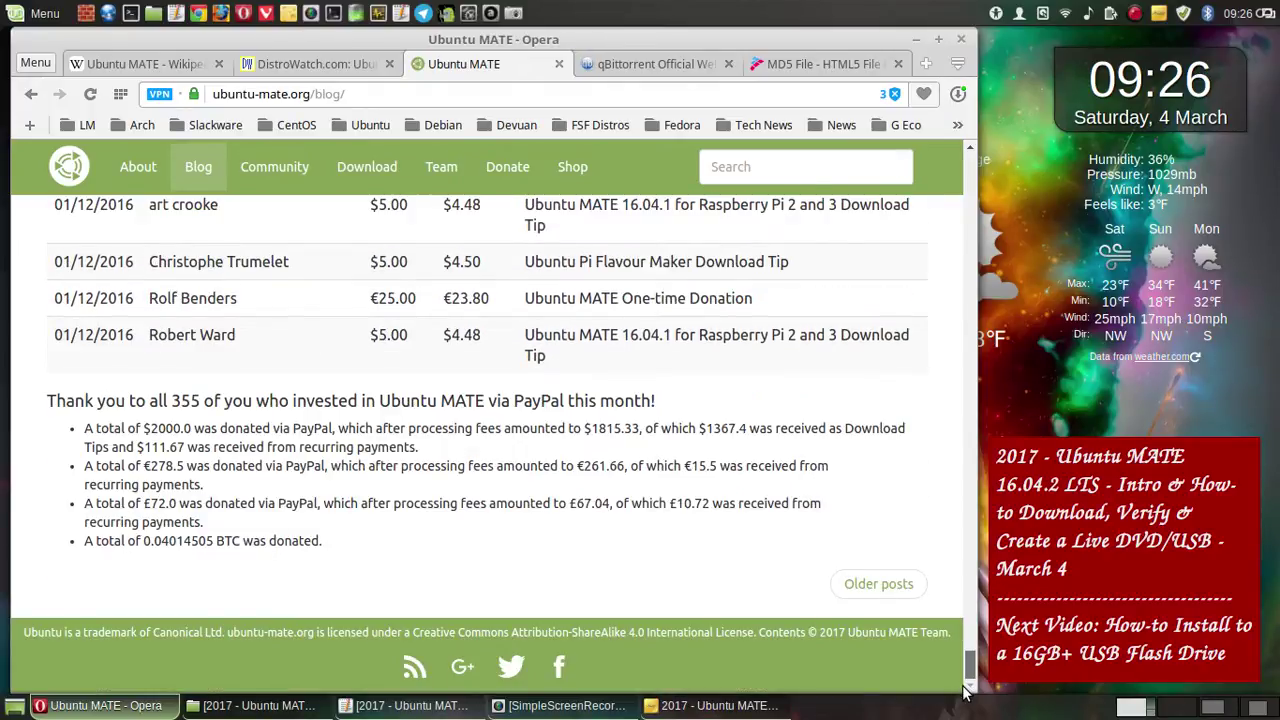
{"action": "left_click_drag", "start_coordinate": [965, 690], "coordinate": [966, 126]}
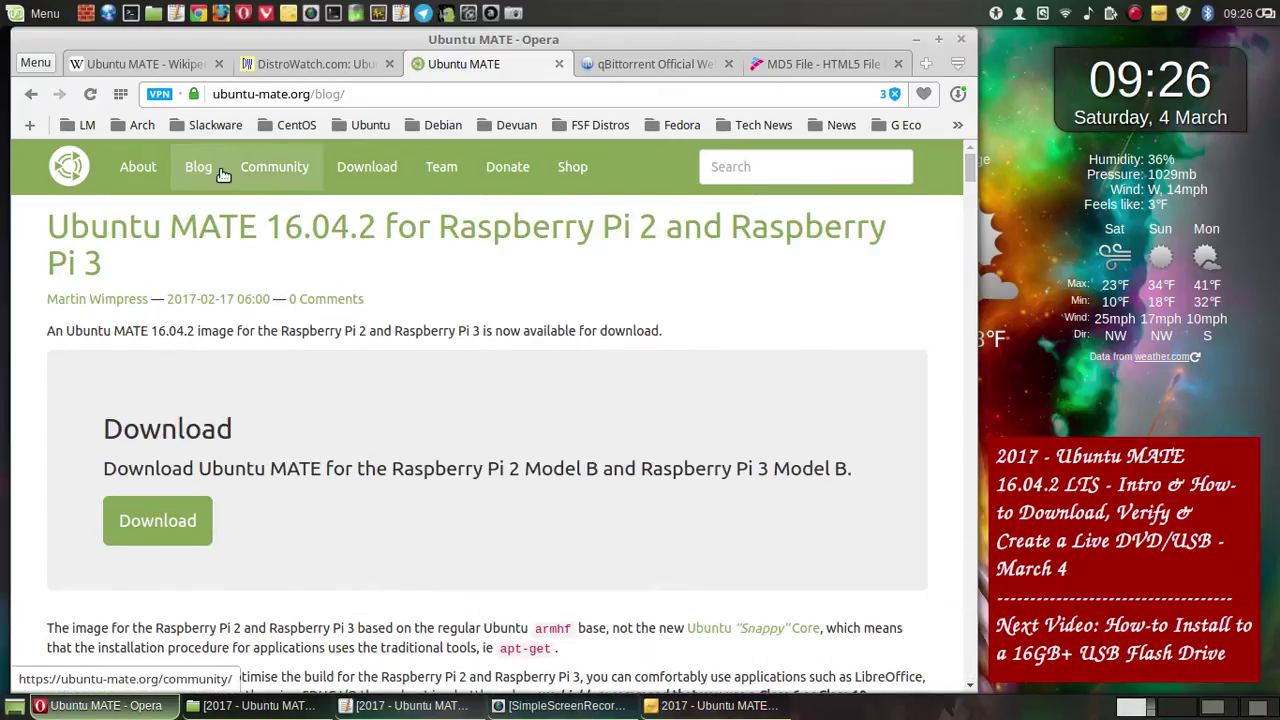
{"action": "left_click", "coordinate": [137, 167]}
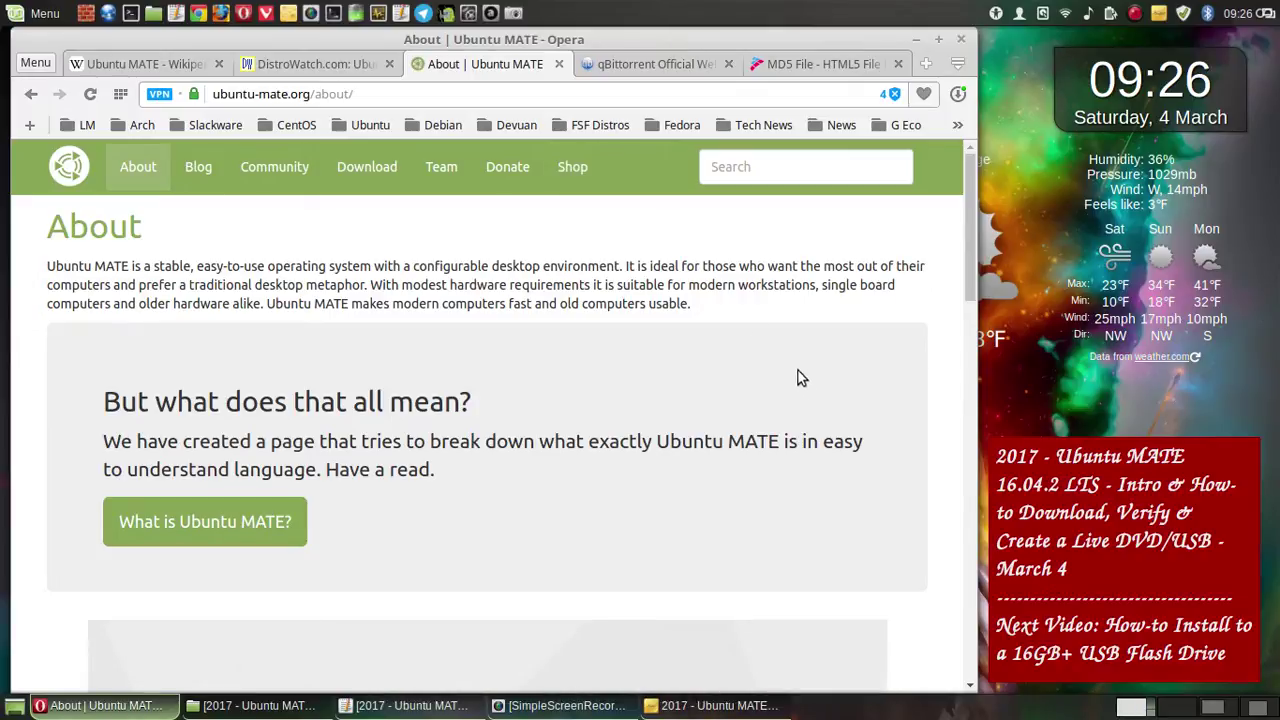
{"action": "left_click", "coordinate": [513, 14]}
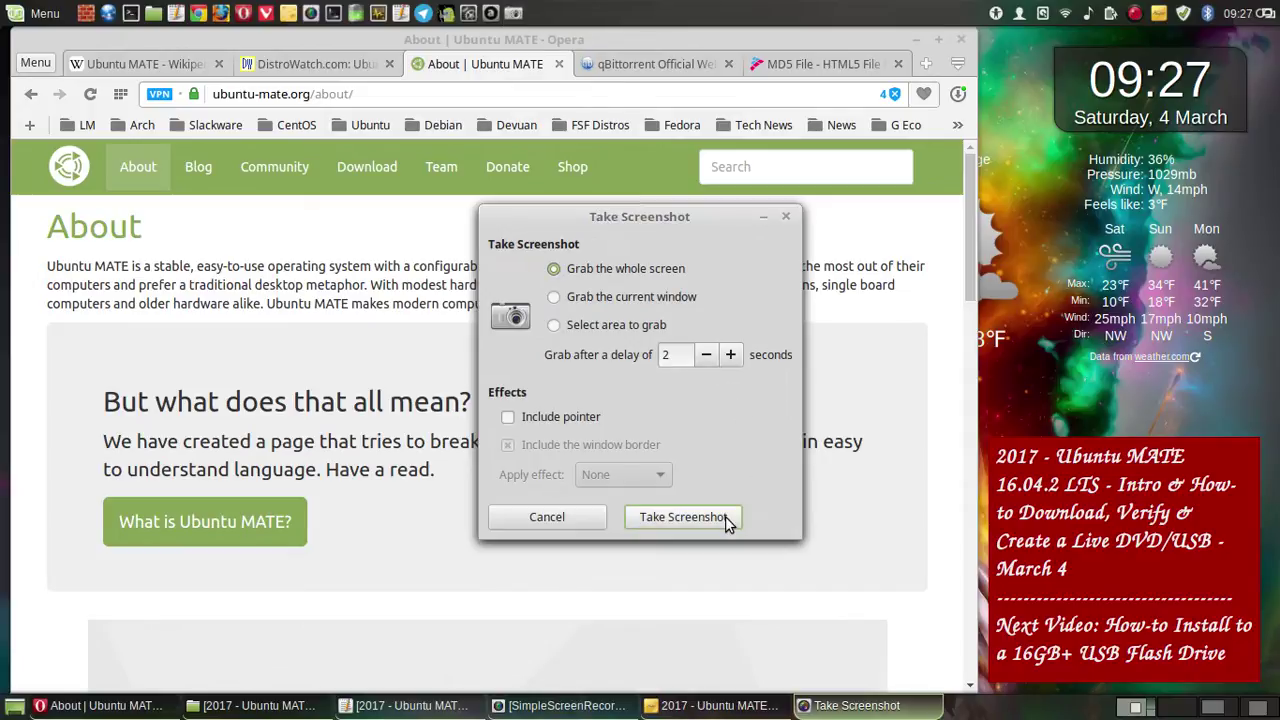
{"action": "left_click", "coordinate": [725, 518]}
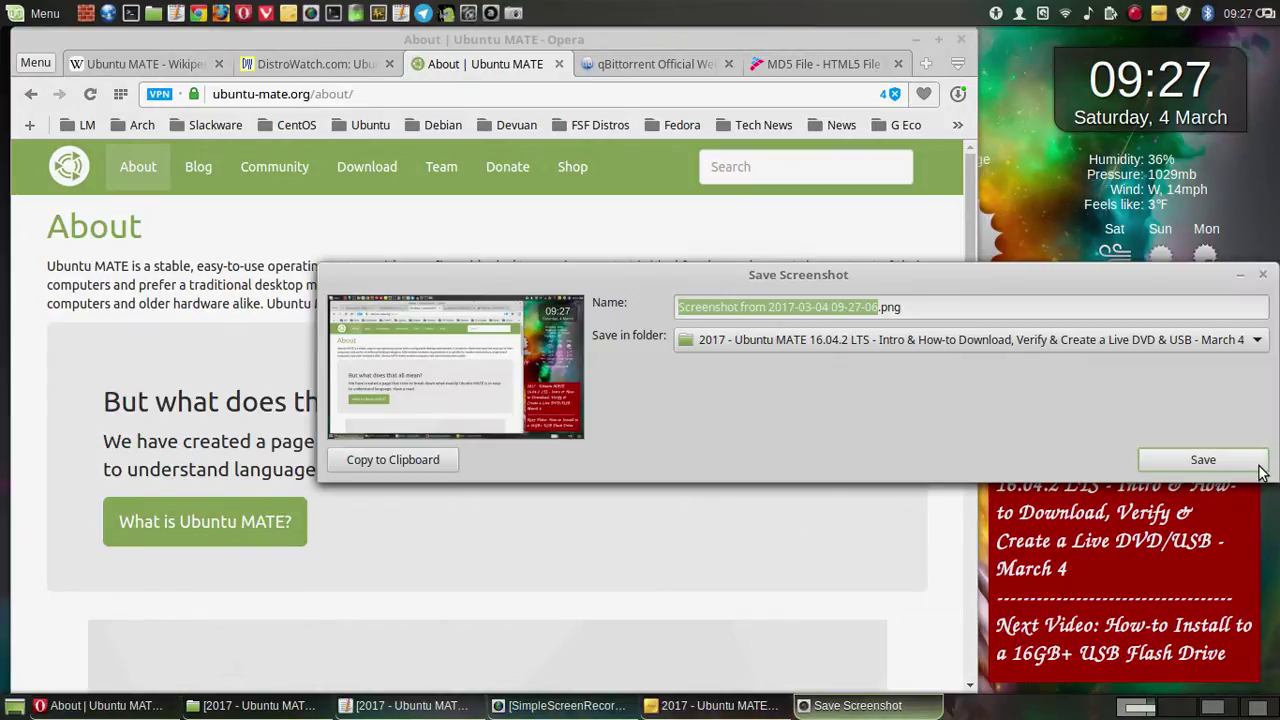
{"action": "left_click", "coordinate": [1222, 463]}
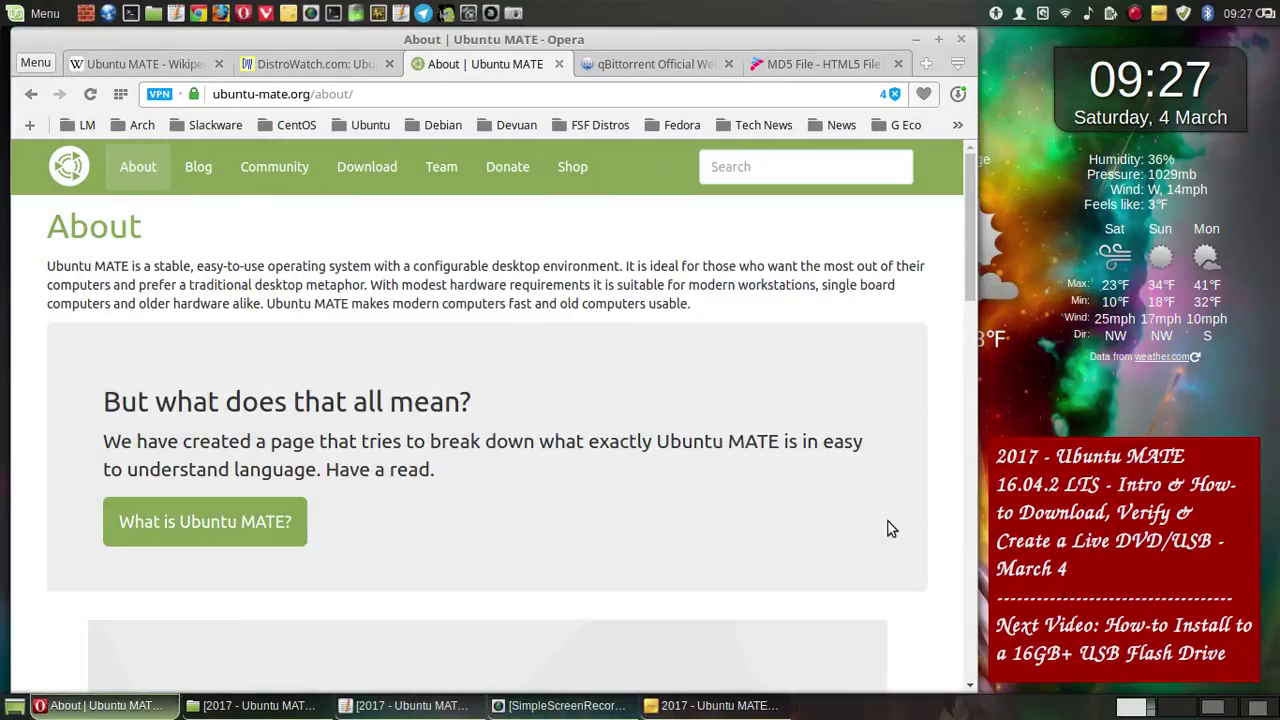
- Scroll the About page down to its embedded video
{"action": "scroll", "coordinate": [891, 529], "scroll_direction": "down", "scroll_amount": 2}
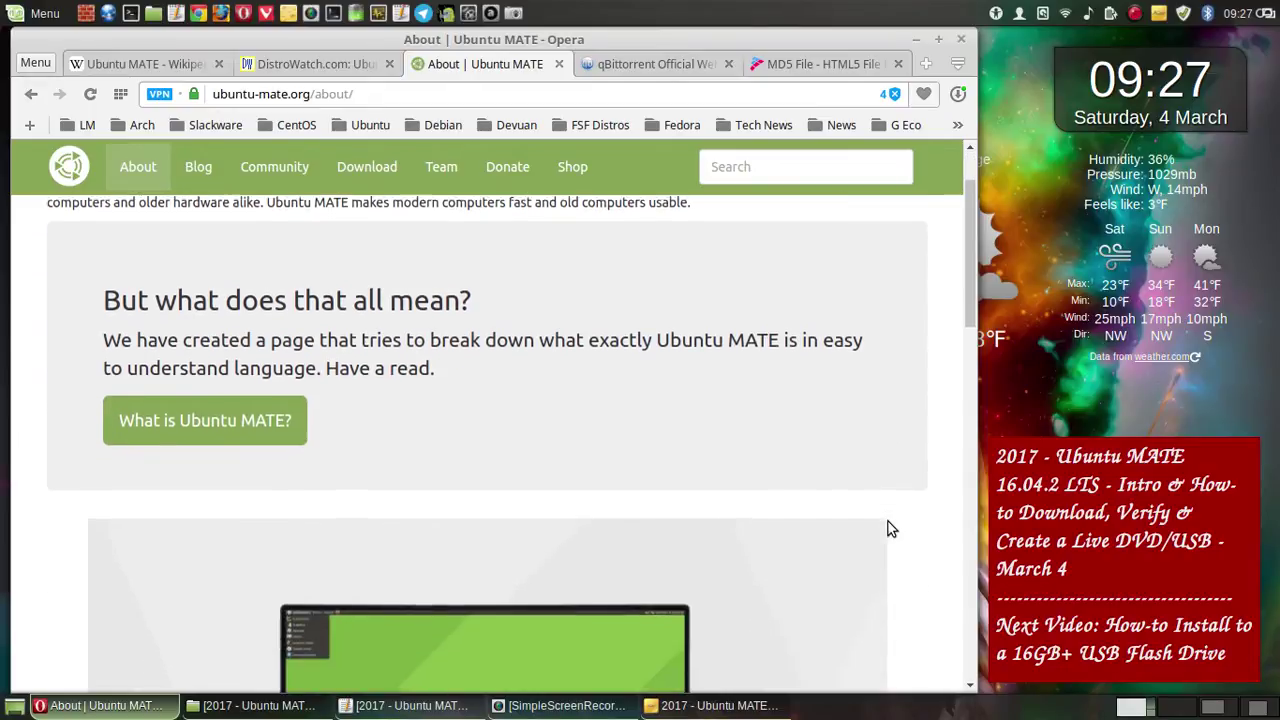
{"action": "scroll", "coordinate": [891, 529], "scroll_direction": "down", "scroll_amount": 1}
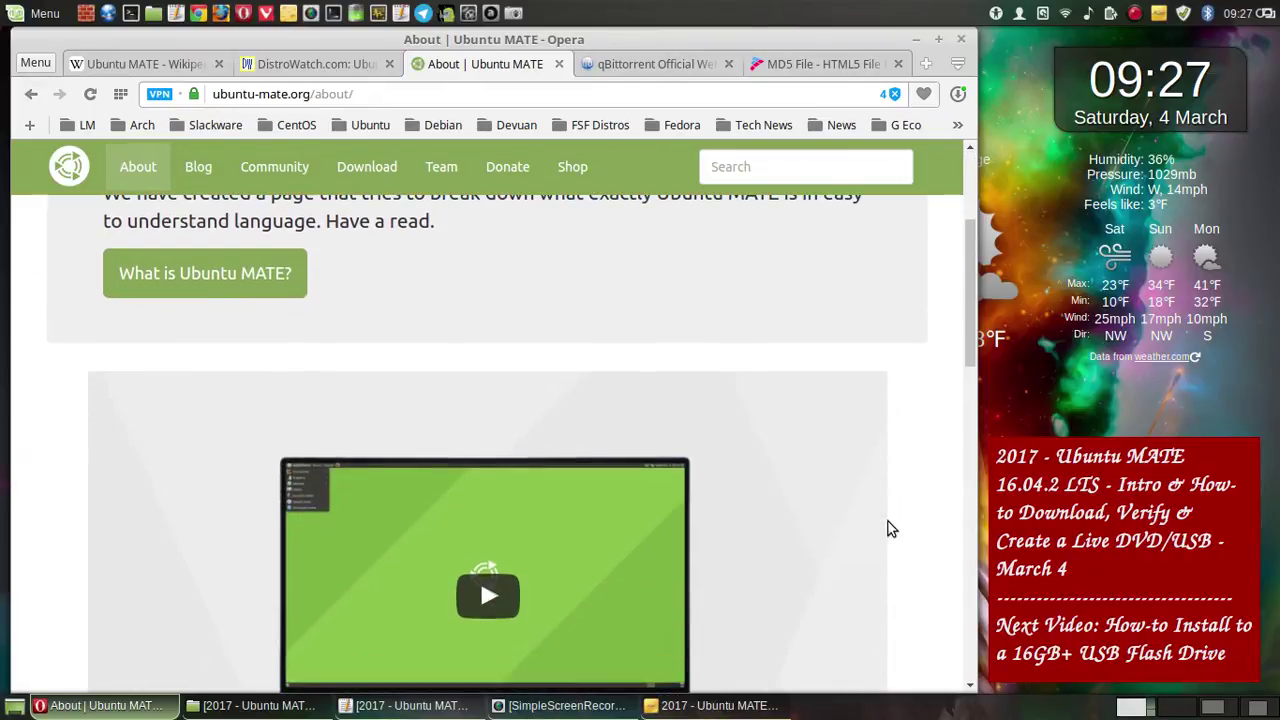
{"action": "scroll", "coordinate": [891, 529], "scroll_direction": "down", "scroll_amount": 2}
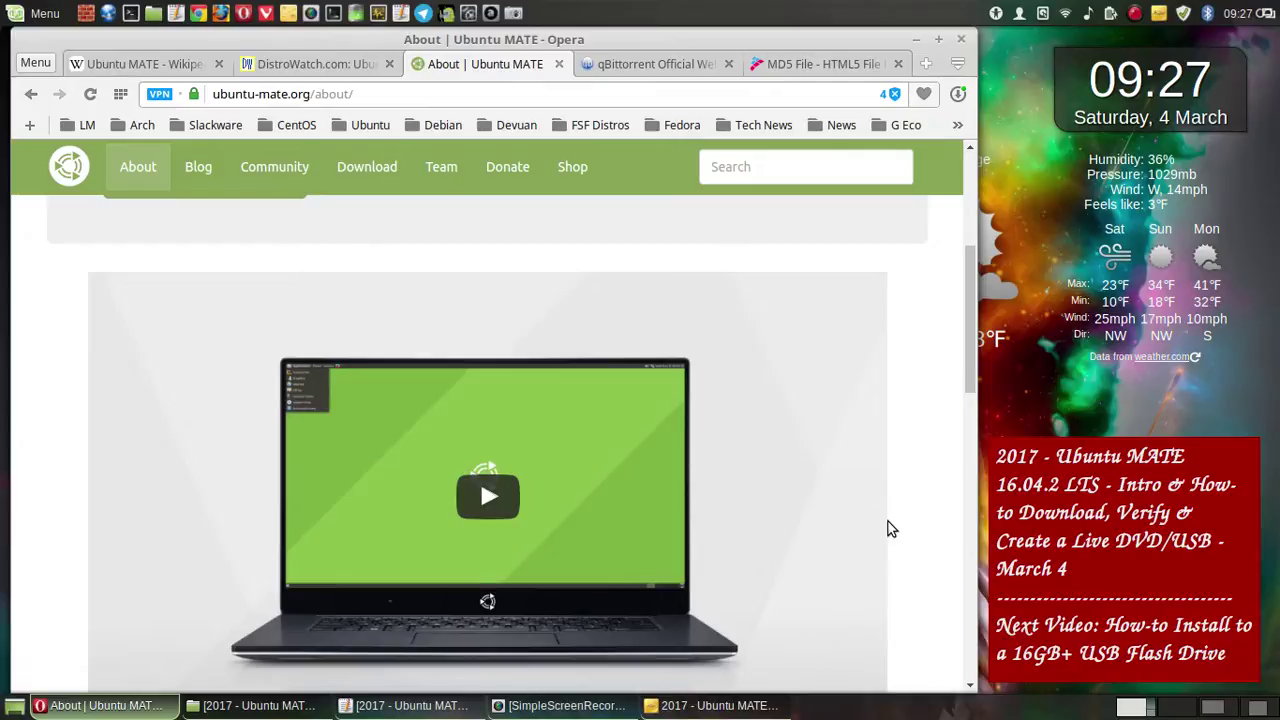
{"action": "scroll", "coordinate": [891, 529], "scroll_direction": "down", "scroll_amount": 1}
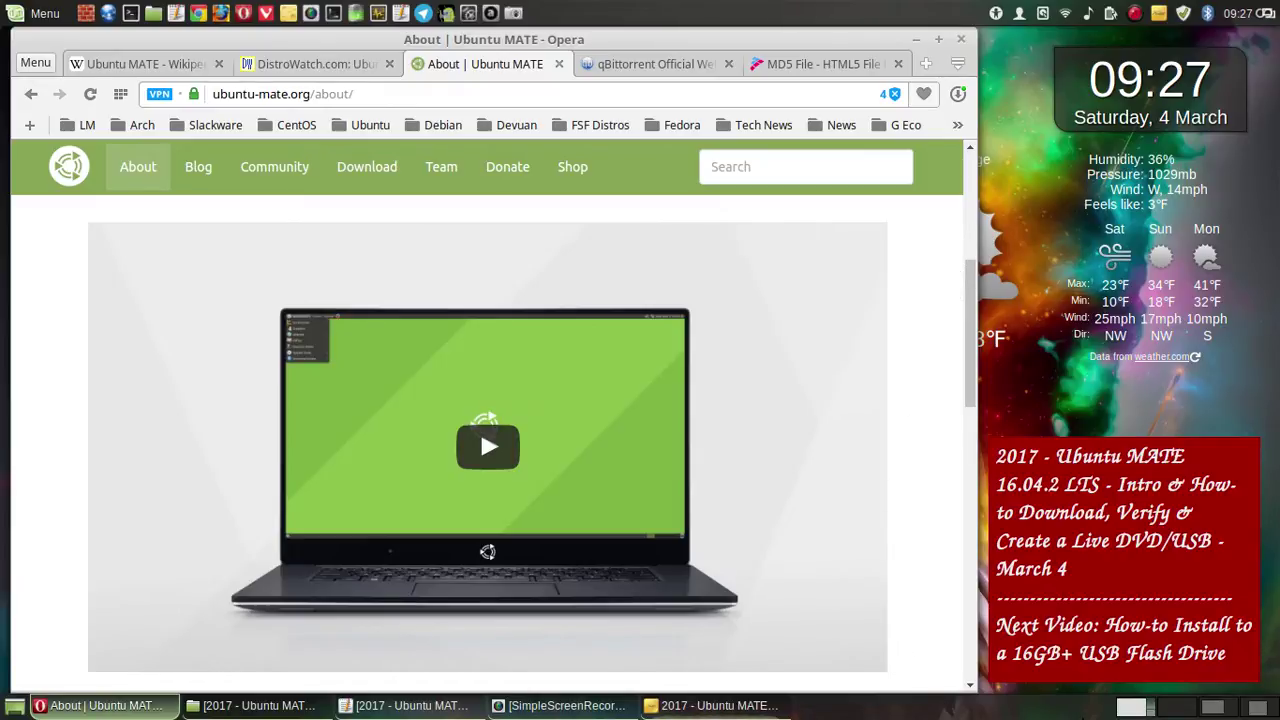
- Pause the track Heavy in Audacious on workspace 3, then return to the browser
{"action": "left_click", "coordinate": [1217, 710]}
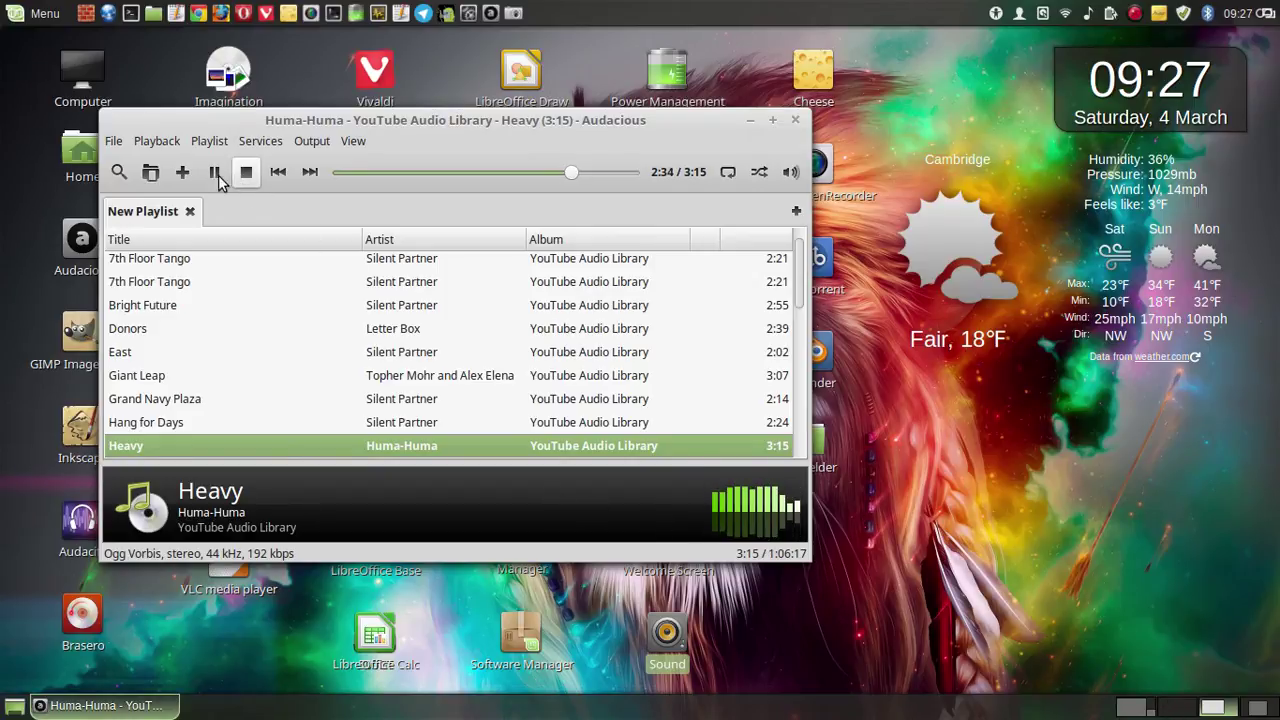
{"action": "left_click", "coordinate": [214, 172]}
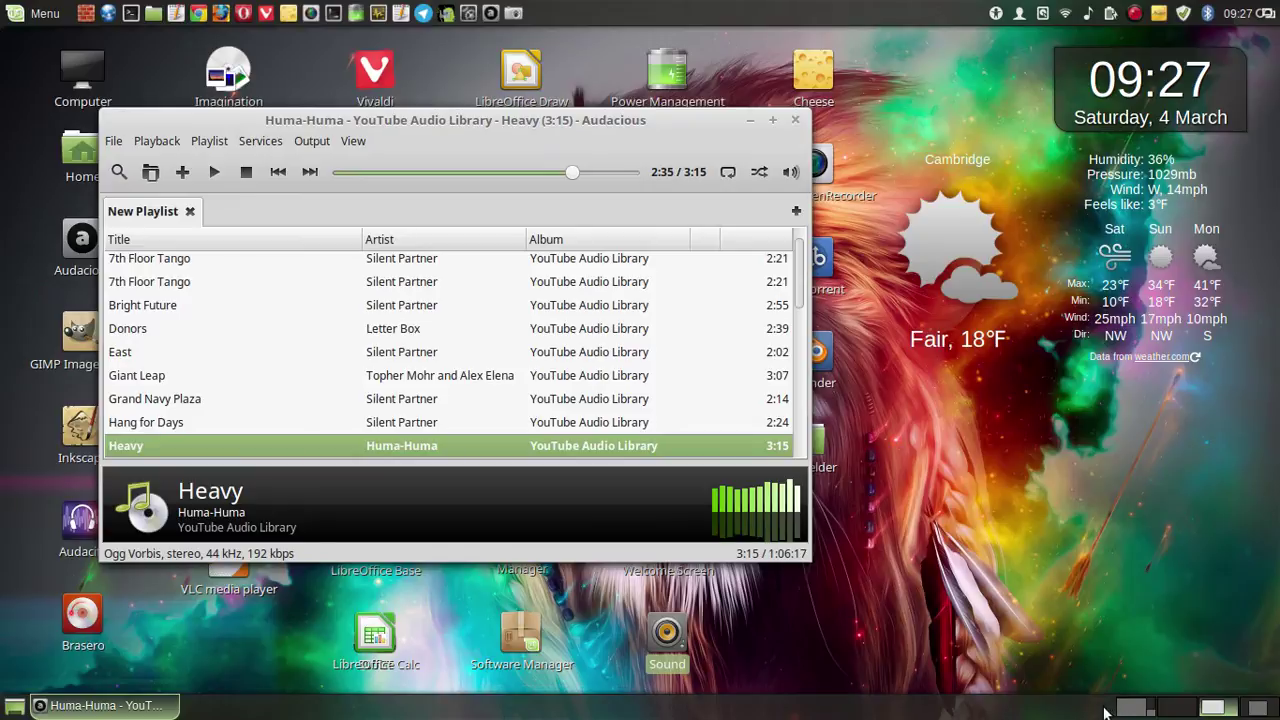
{"action": "left_click", "coordinate": [1127, 708]}
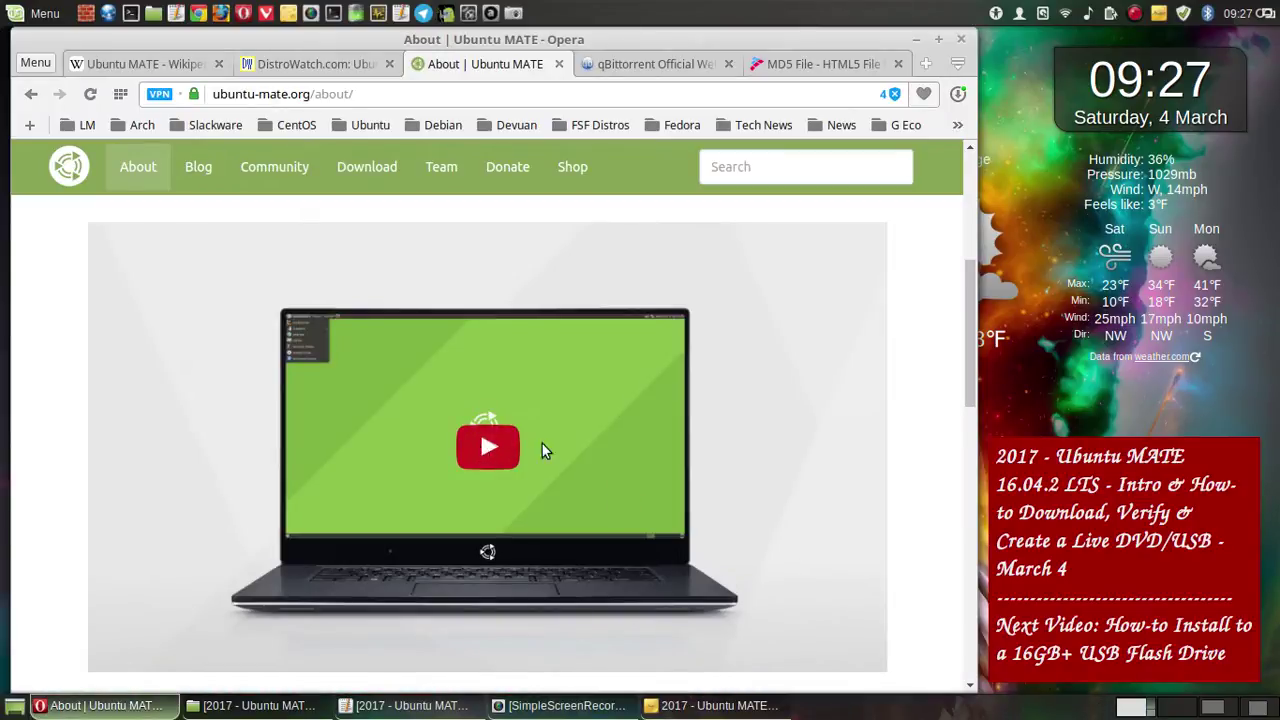
- Start the About page's embedded Ubuntu MATE video, pause it, then resume playback
{"action": "left_click", "coordinate": [542, 450]}
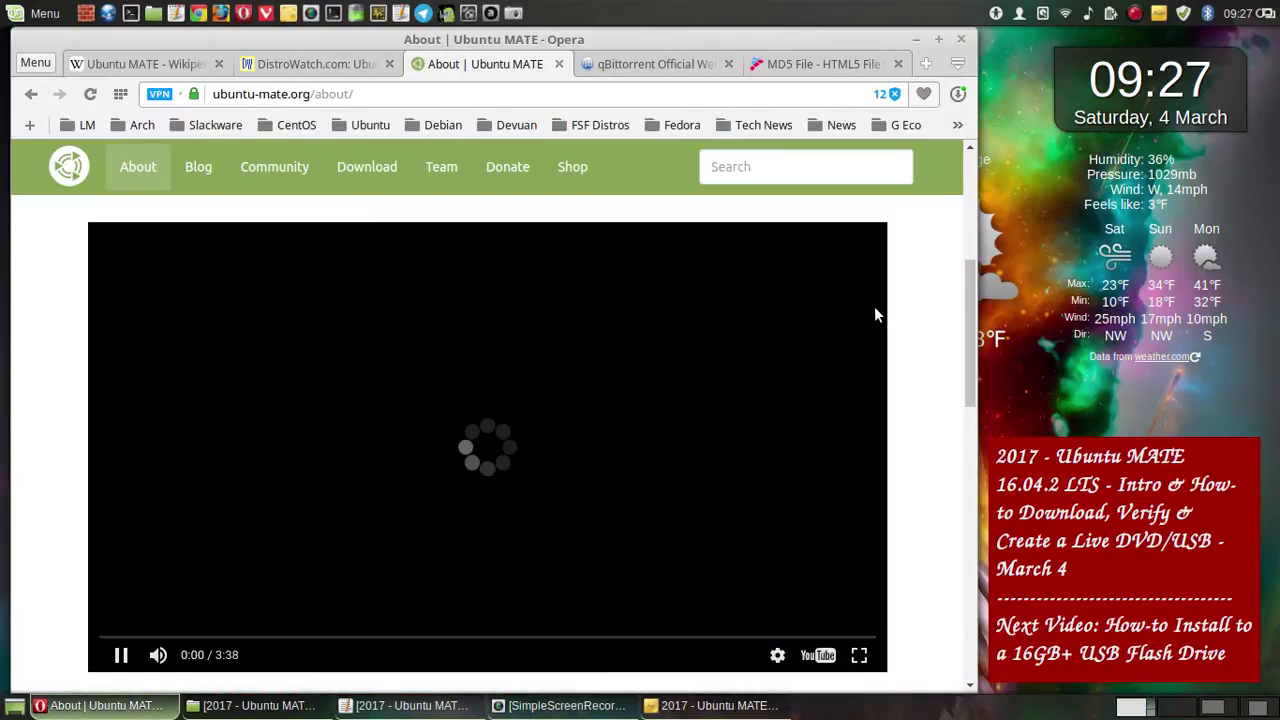
{"action": "left_click", "coordinate": [119, 656]}
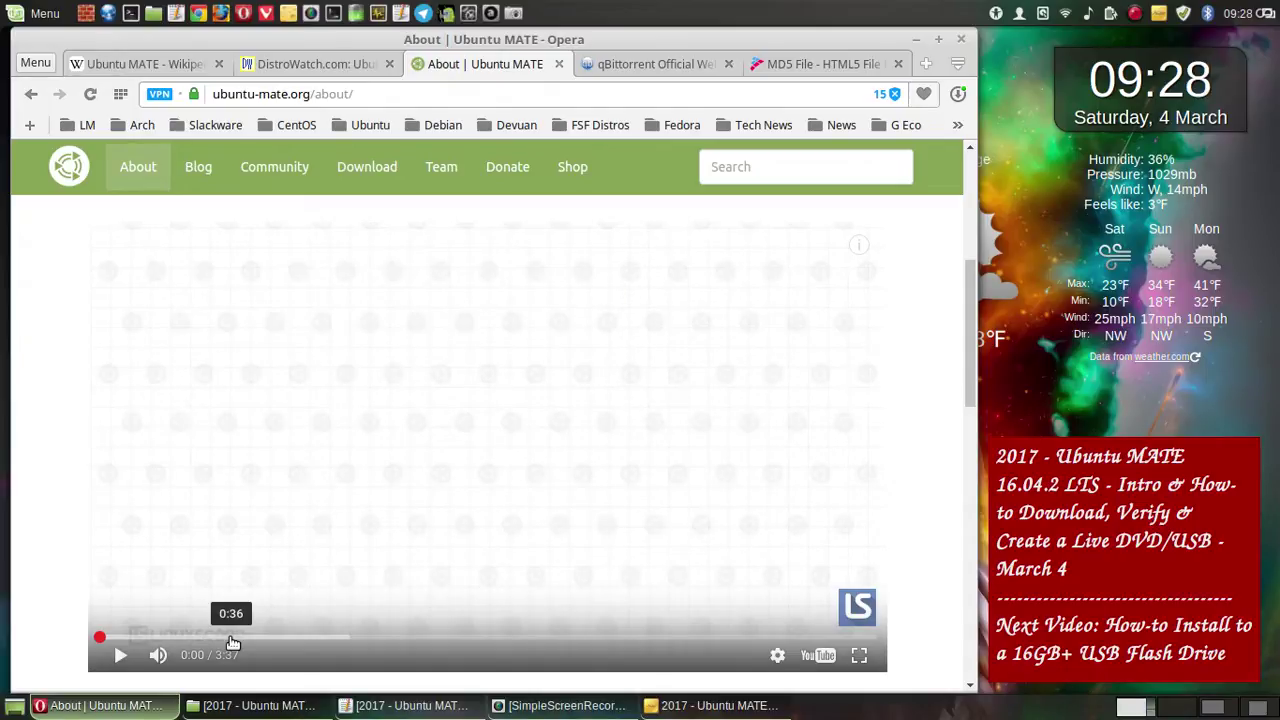
{"action": "left_click", "coordinate": [120, 656]}
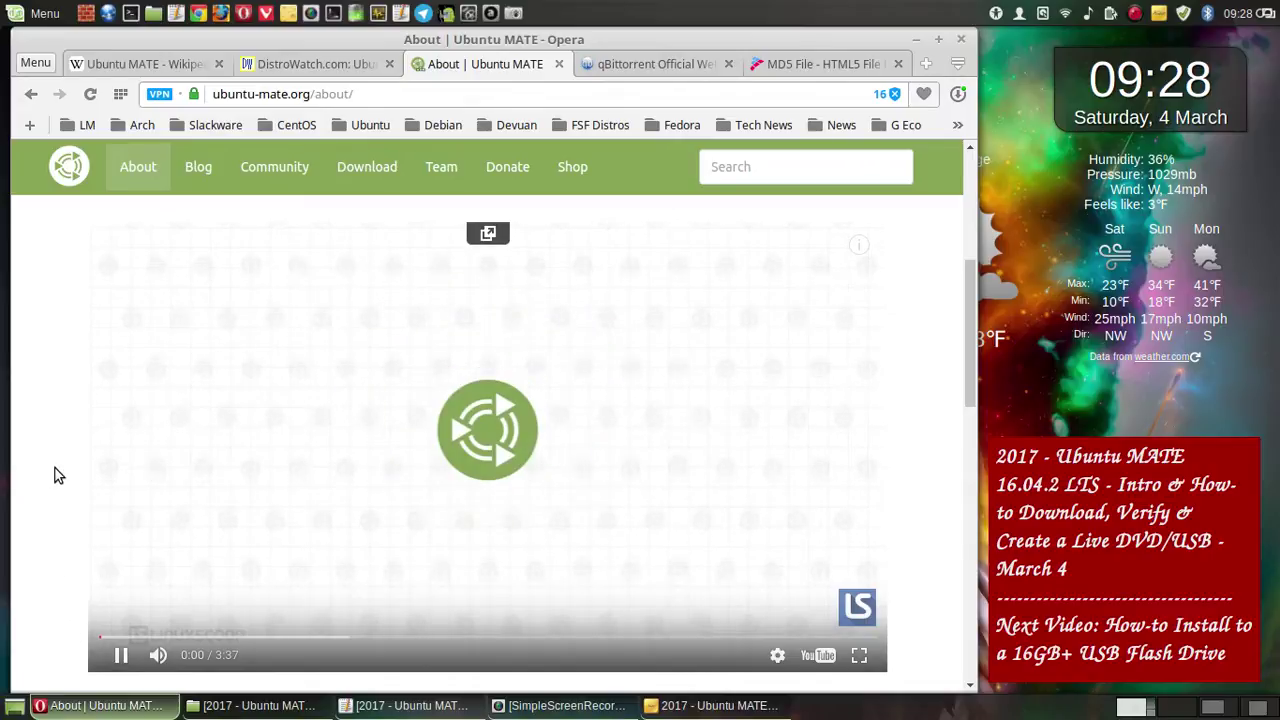
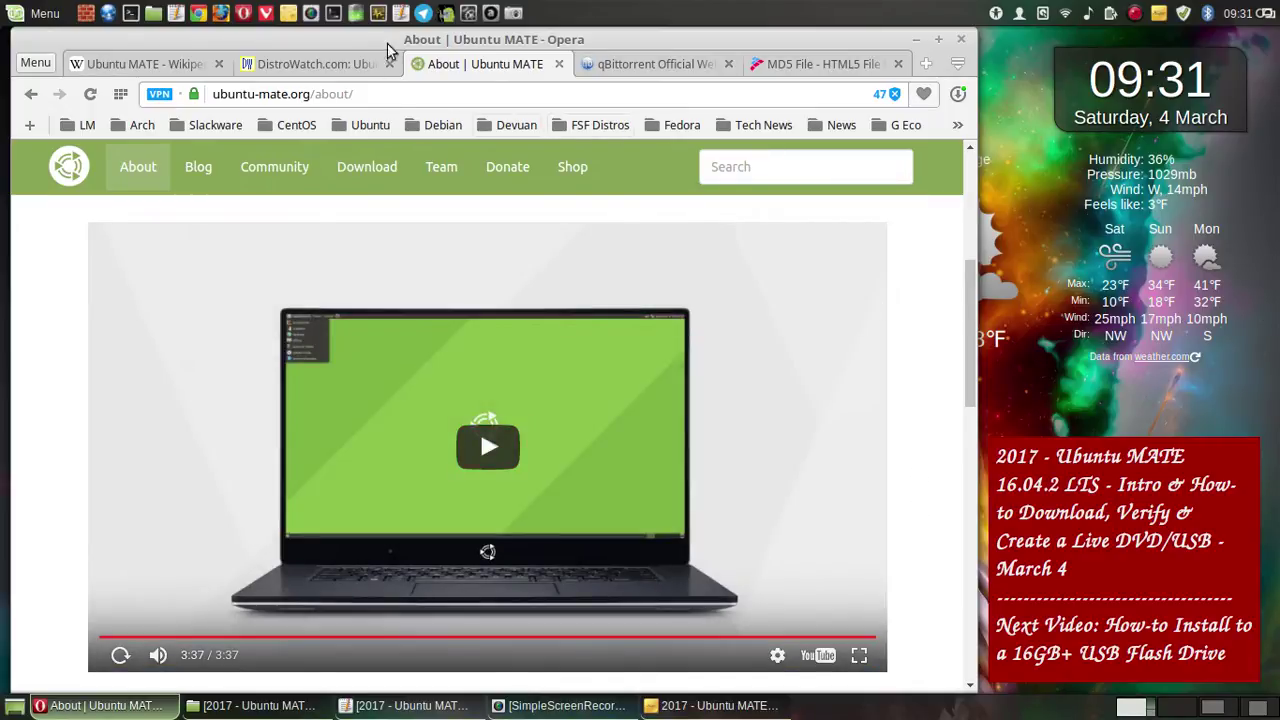
- Resume the track 'Heavy' in Audacious, then return to the Opera workspace
{"action": "left_click", "coordinate": [1213, 707]}
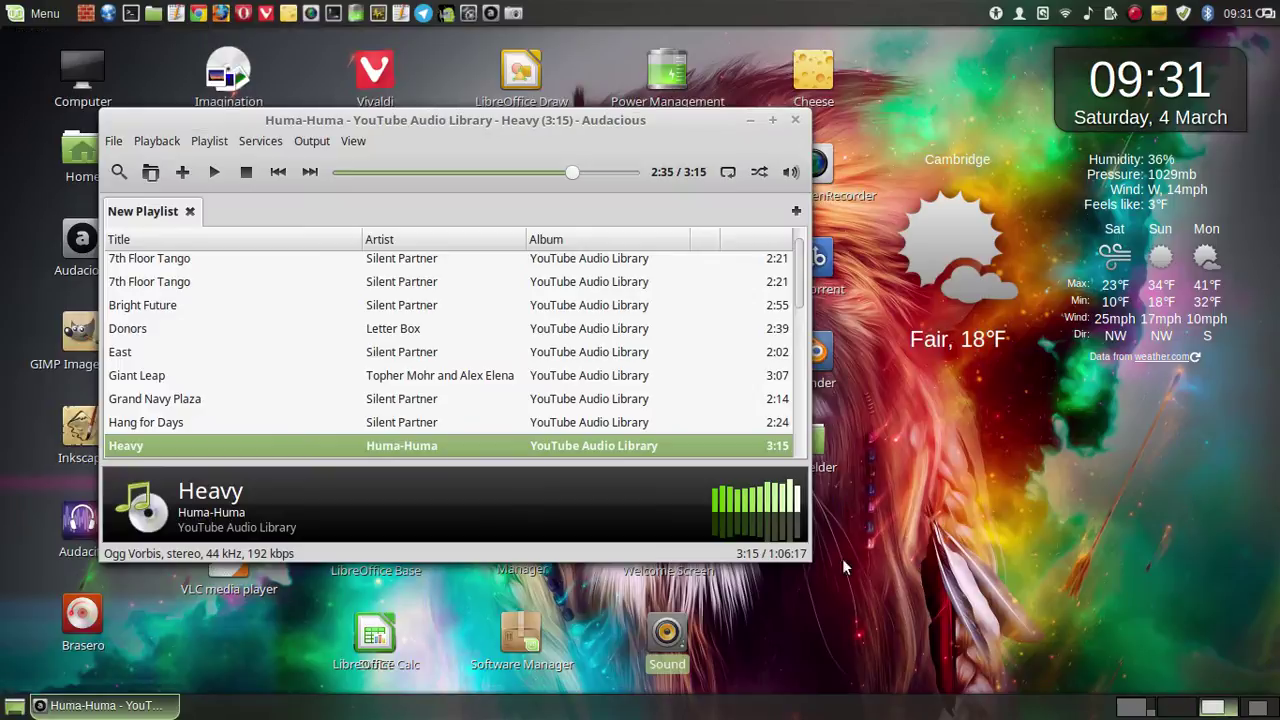
{"action": "left_click", "coordinate": [224, 188]}
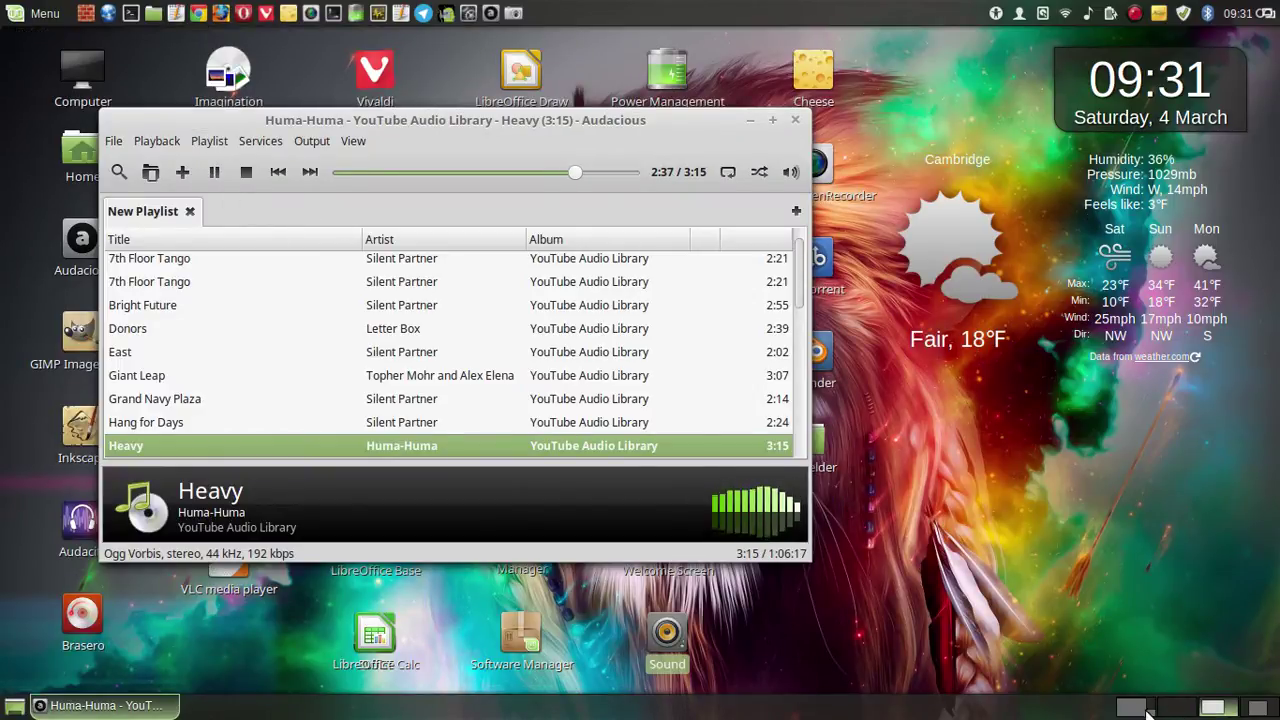
{"action": "left_click", "coordinate": [1146, 710]}
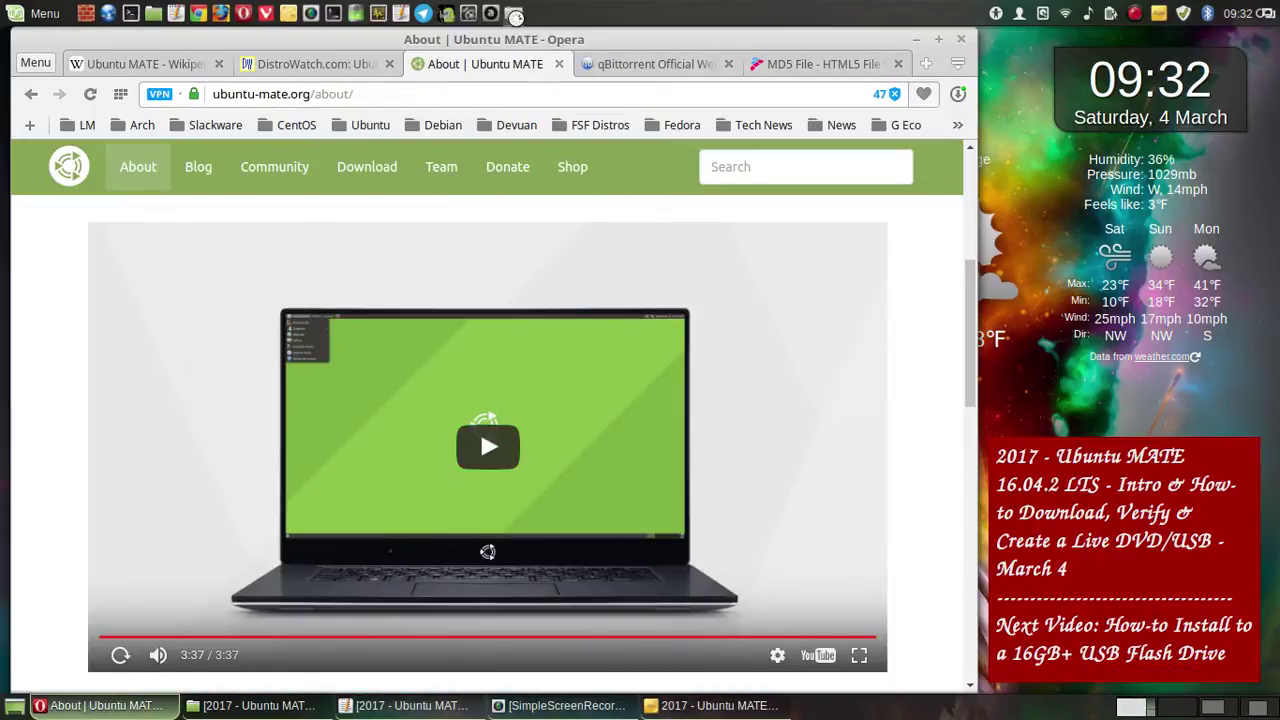
- Save a full-screen capture of the Ubuntu MATE About page into the project folder
{"action": "left_click", "coordinate": [514, 15]}
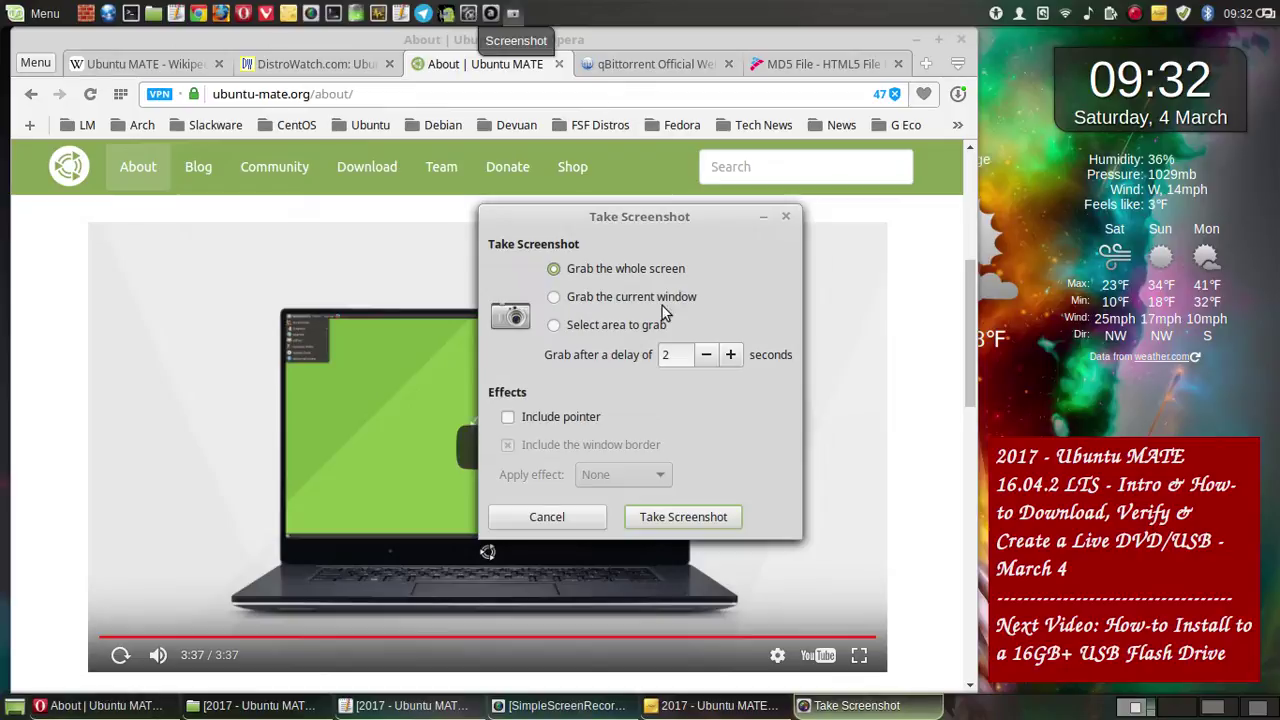
{"action": "left_click", "coordinate": [733, 522]}
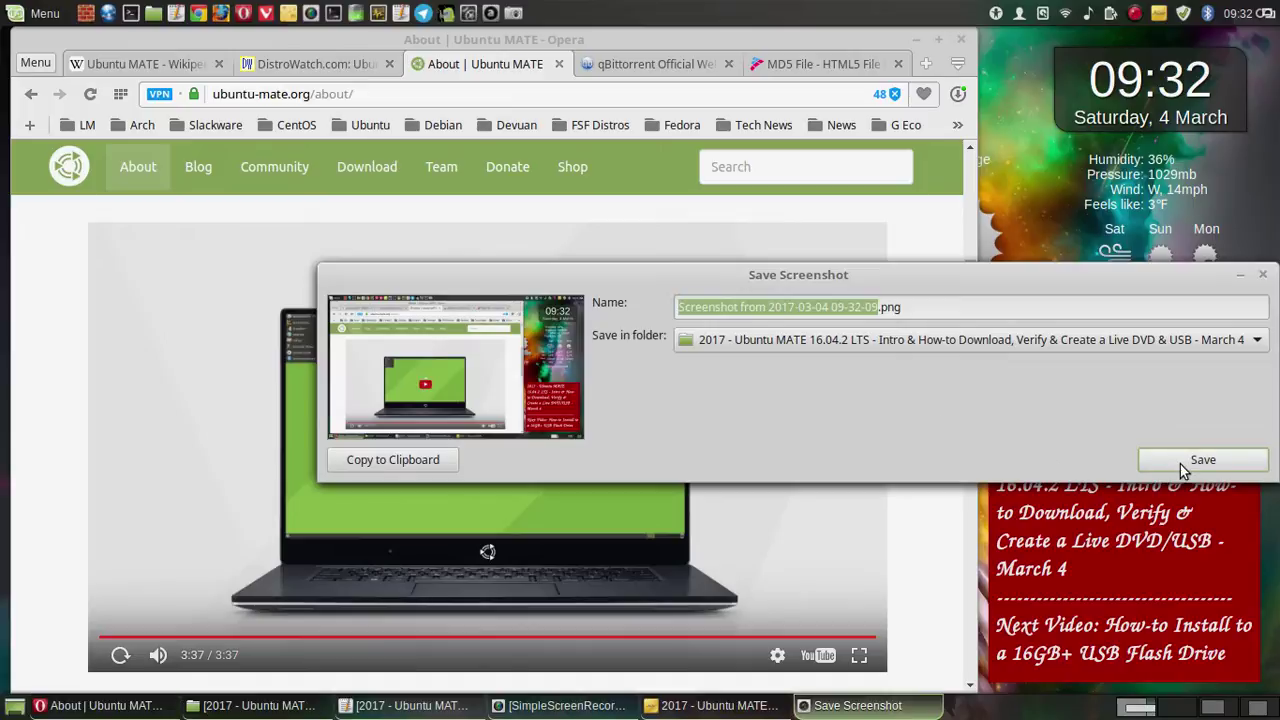
{"action": "left_click", "coordinate": [1180, 464]}
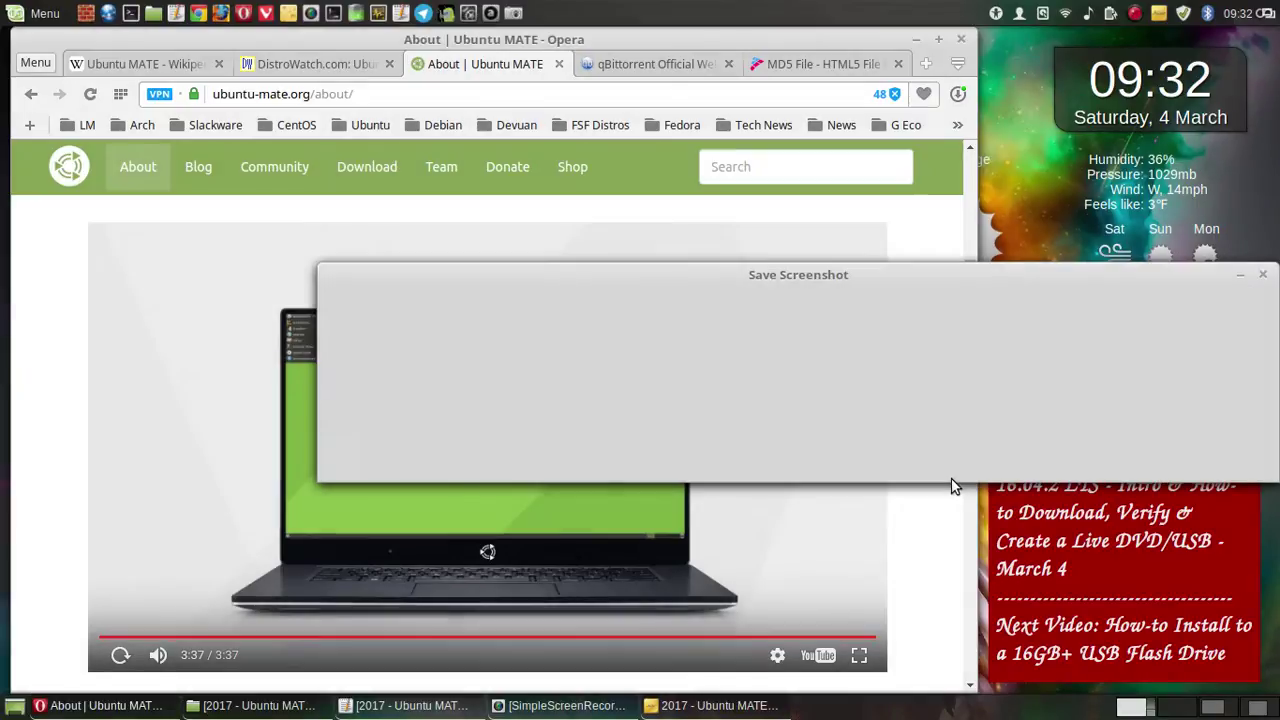
- Scroll the About page and save a second full-screen capture to the project folder
{"action": "scroll", "coordinate": [882, 464], "scroll_direction": "down", "scroll_amount": 5}
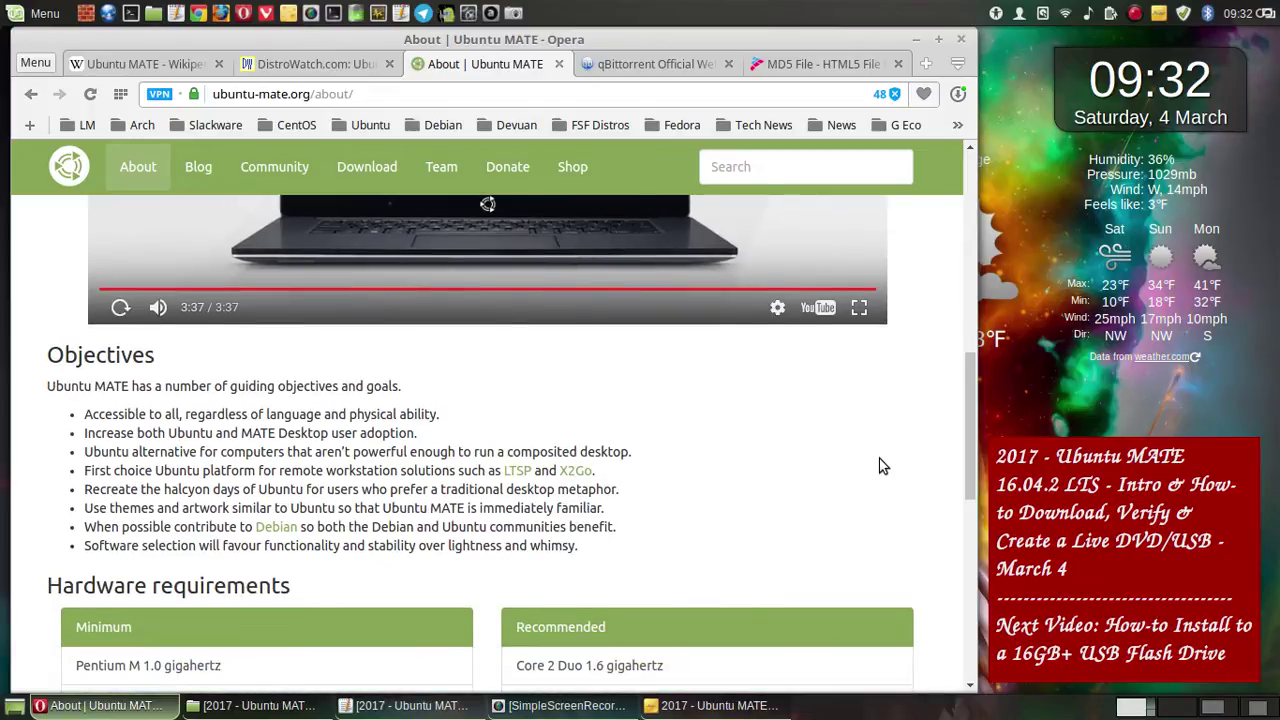
{"action": "scroll", "coordinate": [882, 464], "scroll_direction": "up", "scroll_amount": 1}
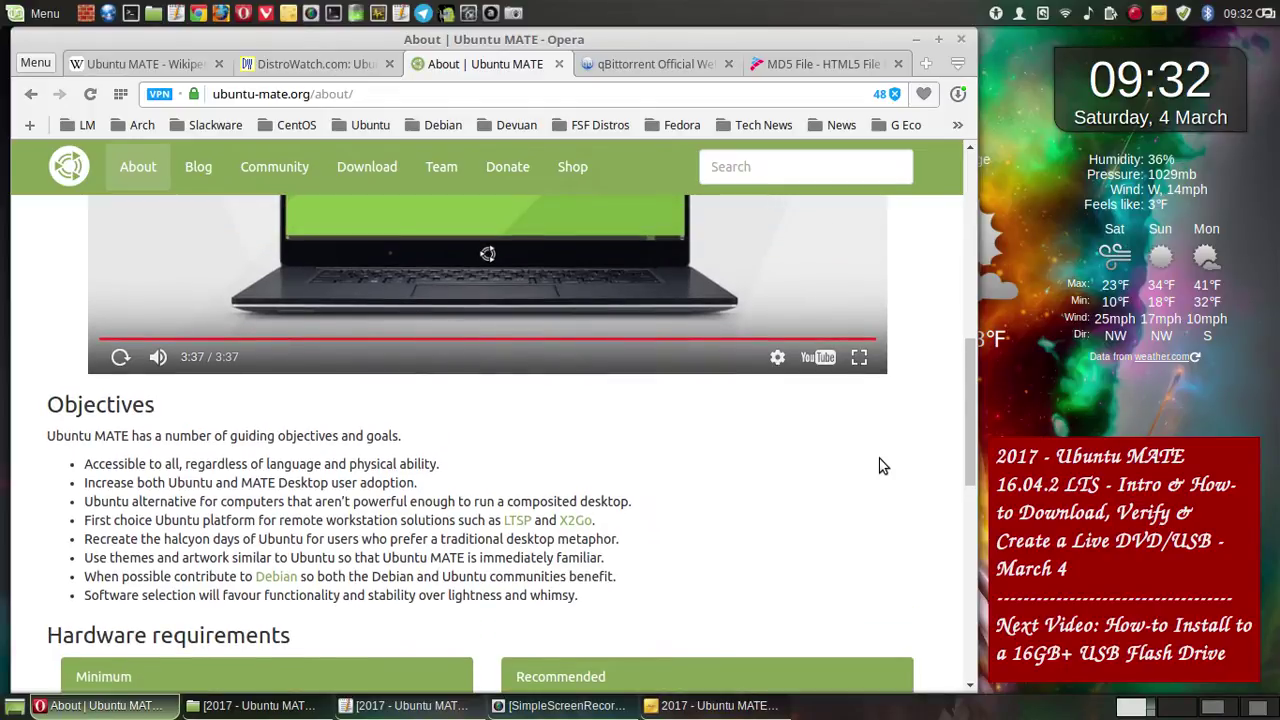
{"action": "scroll", "coordinate": [882, 464], "scroll_direction": "up", "scroll_amount": 1}
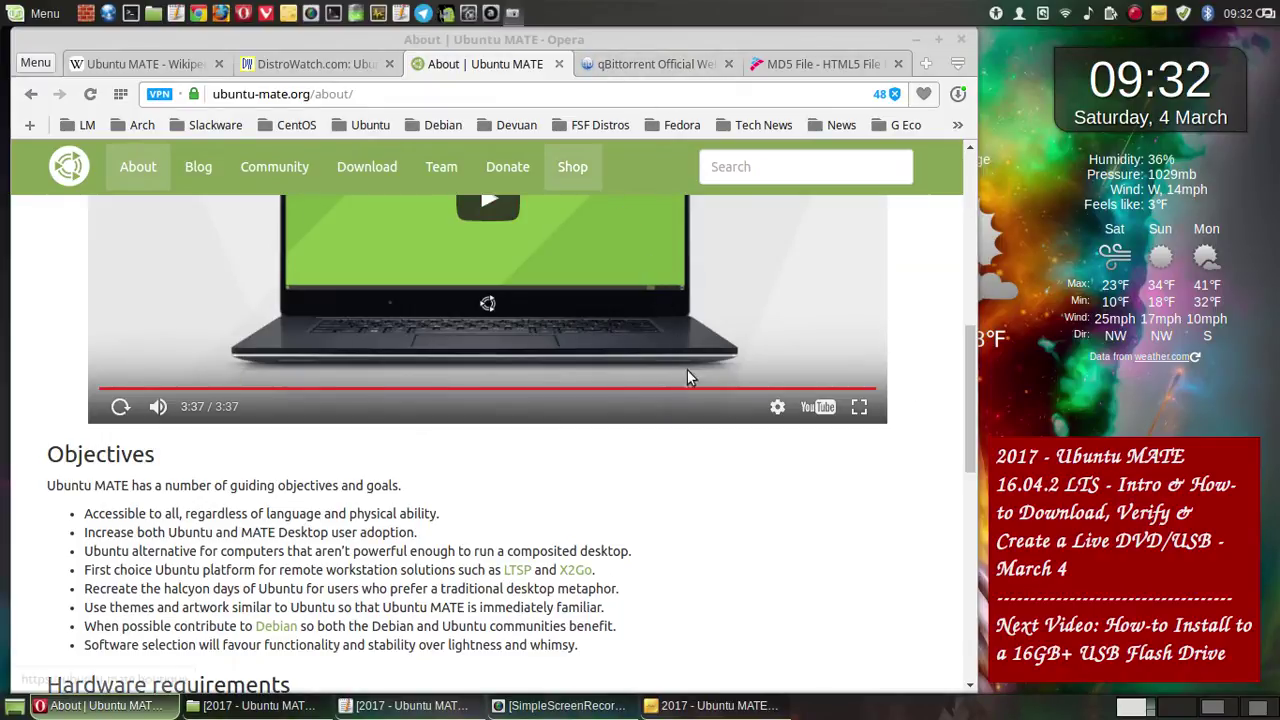
{"action": "left_click", "coordinate": [735, 522]}
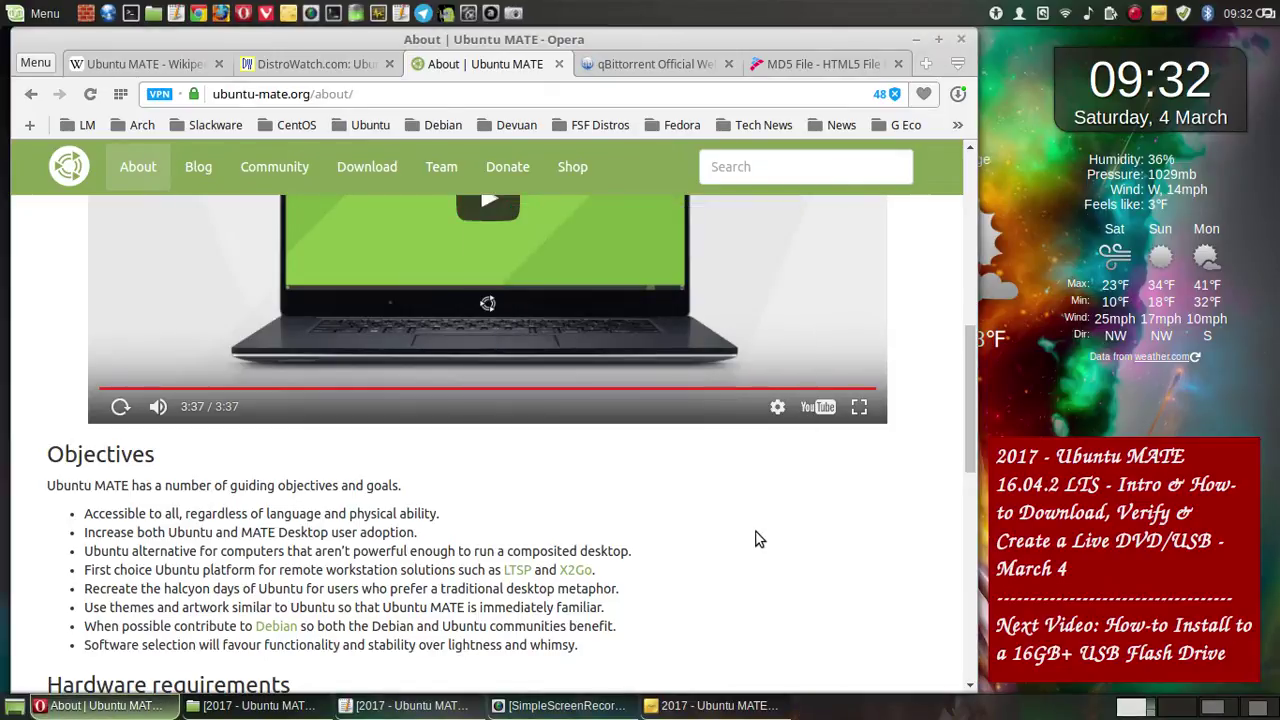
{"action": "key", "text": "Print"}
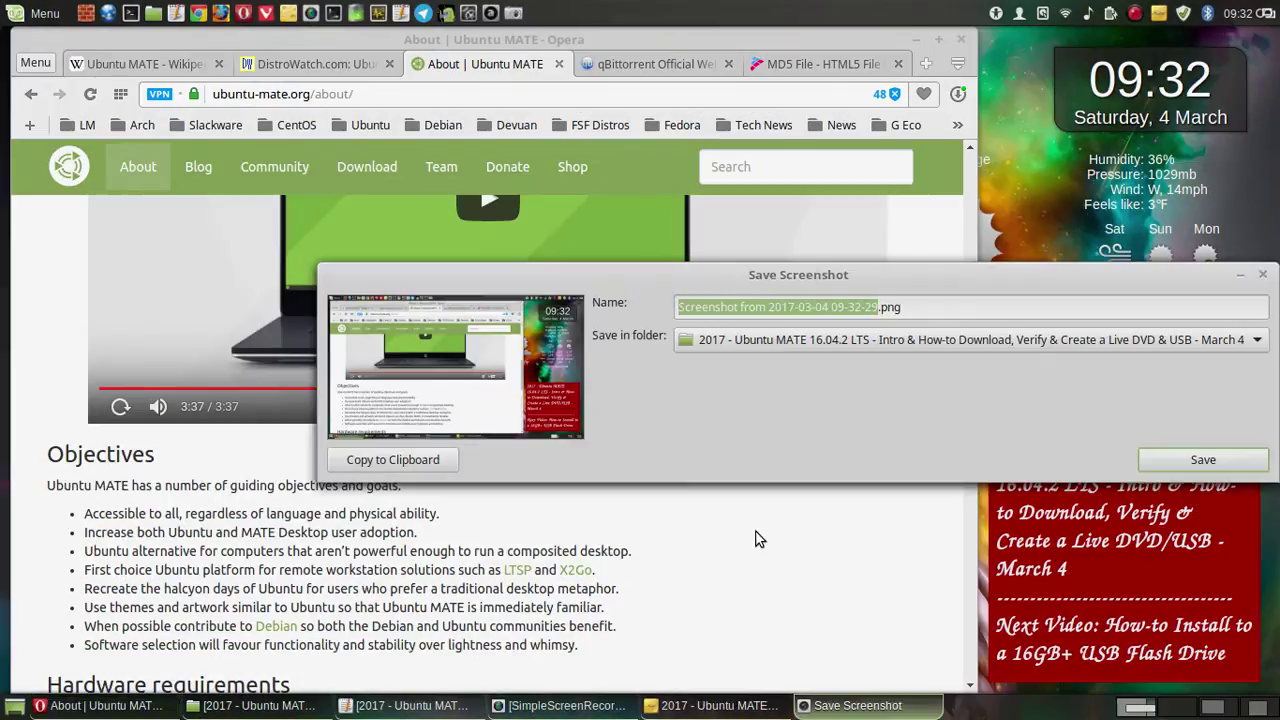
{"action": "left_click", "coordinate": [1169, 459]}
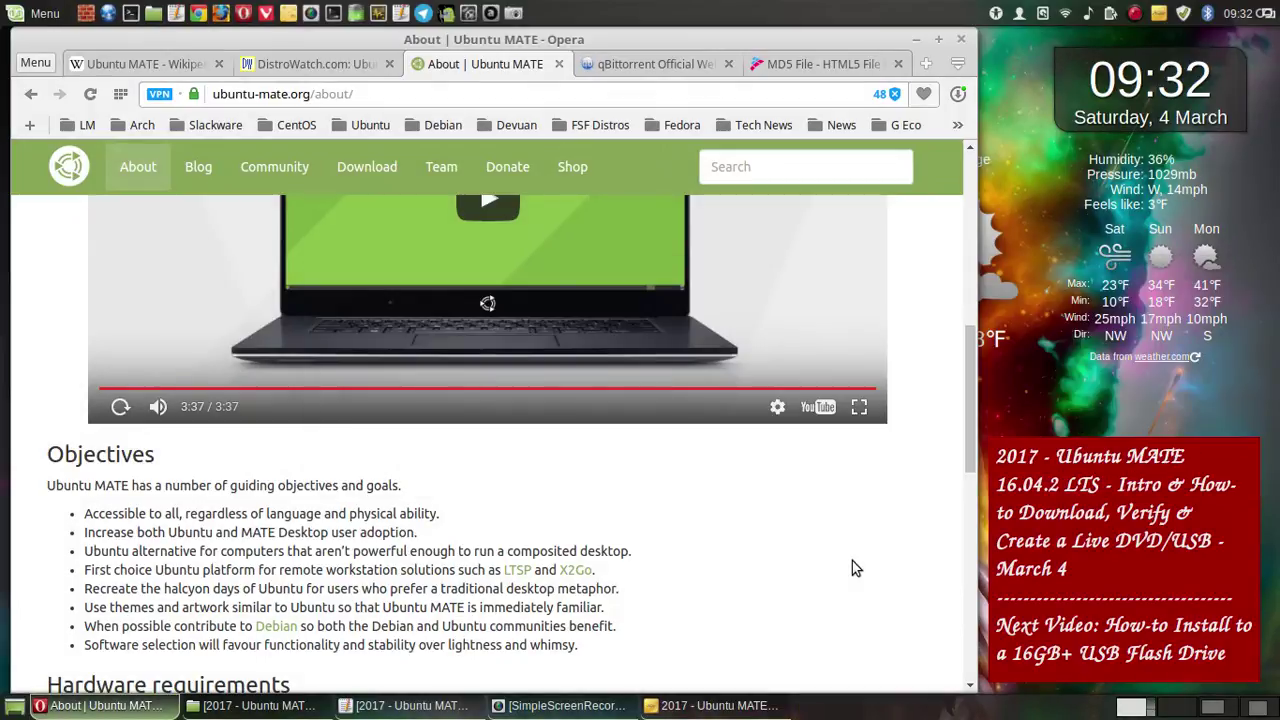
{"action": "scroll", "coordinate": [852, 562], "scroll_direction": "down", "scroll_amount": 3}
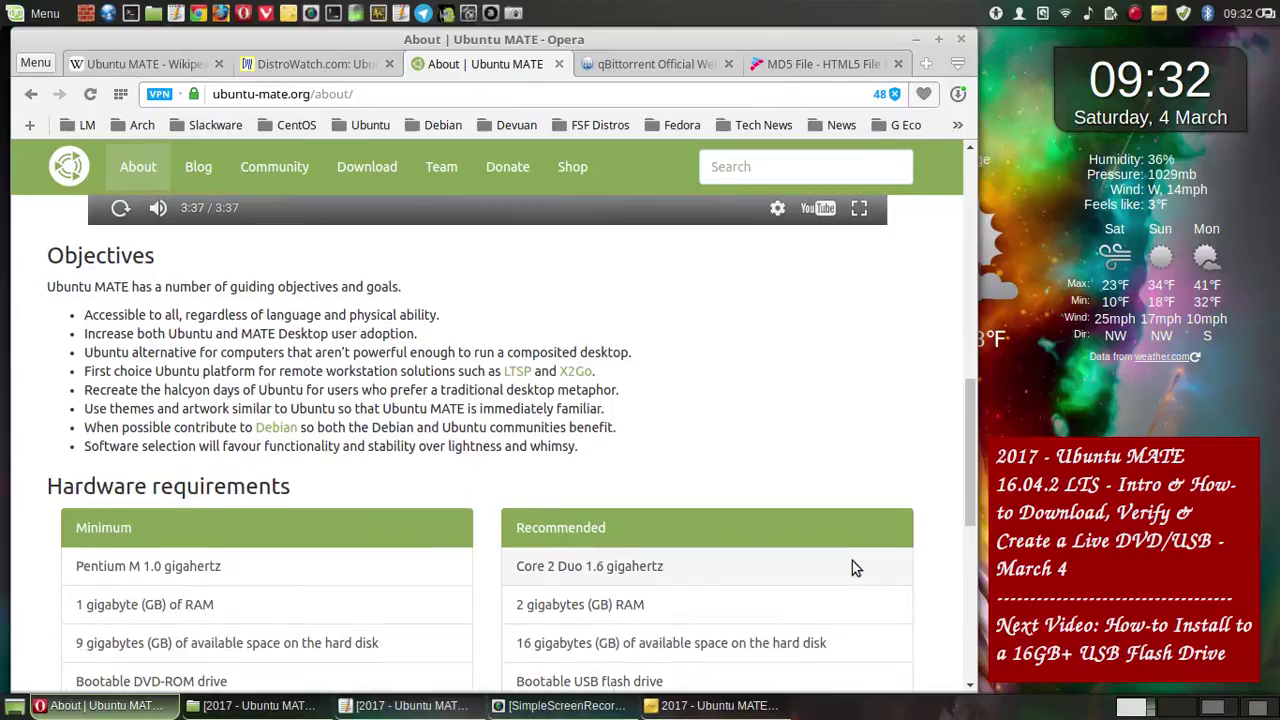
{"action": "scroll", "coordinate": [852, 563], "scroll_direction": "down", "scroll_amount": 3}
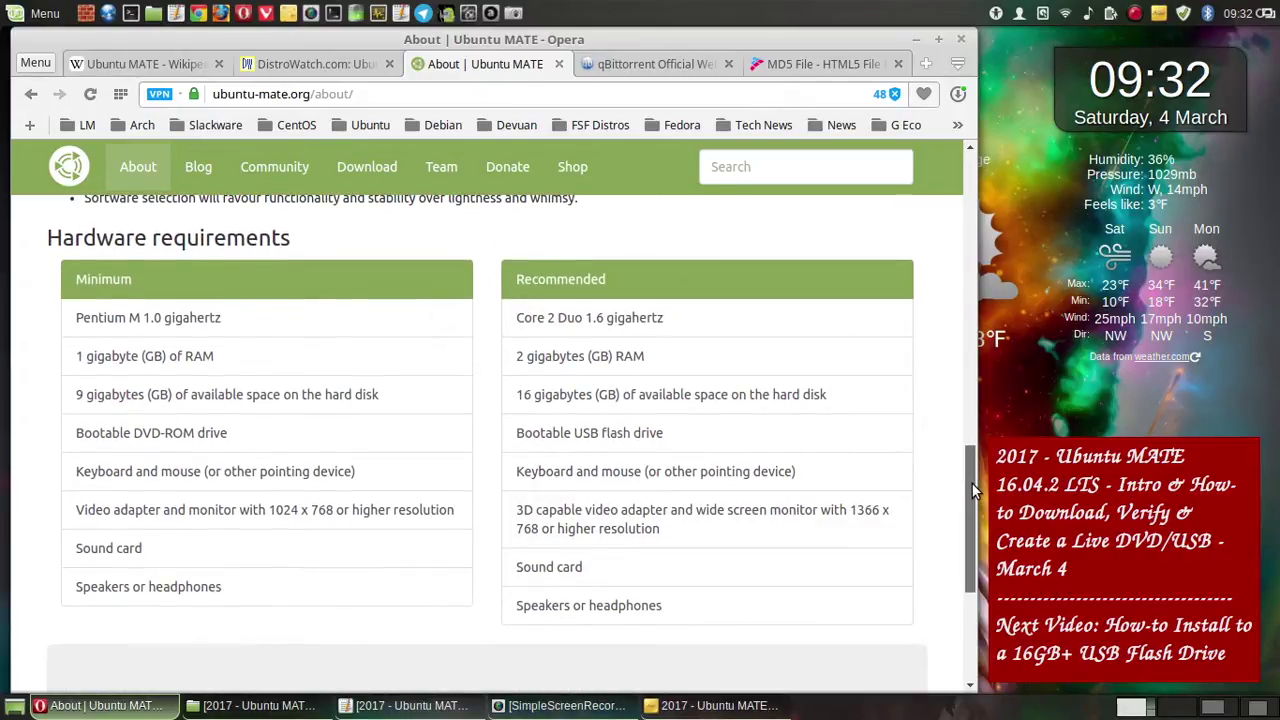
{"action": "left_click_drag", "start_coordinate": [972, 483], "coordinate": [973, 489]}
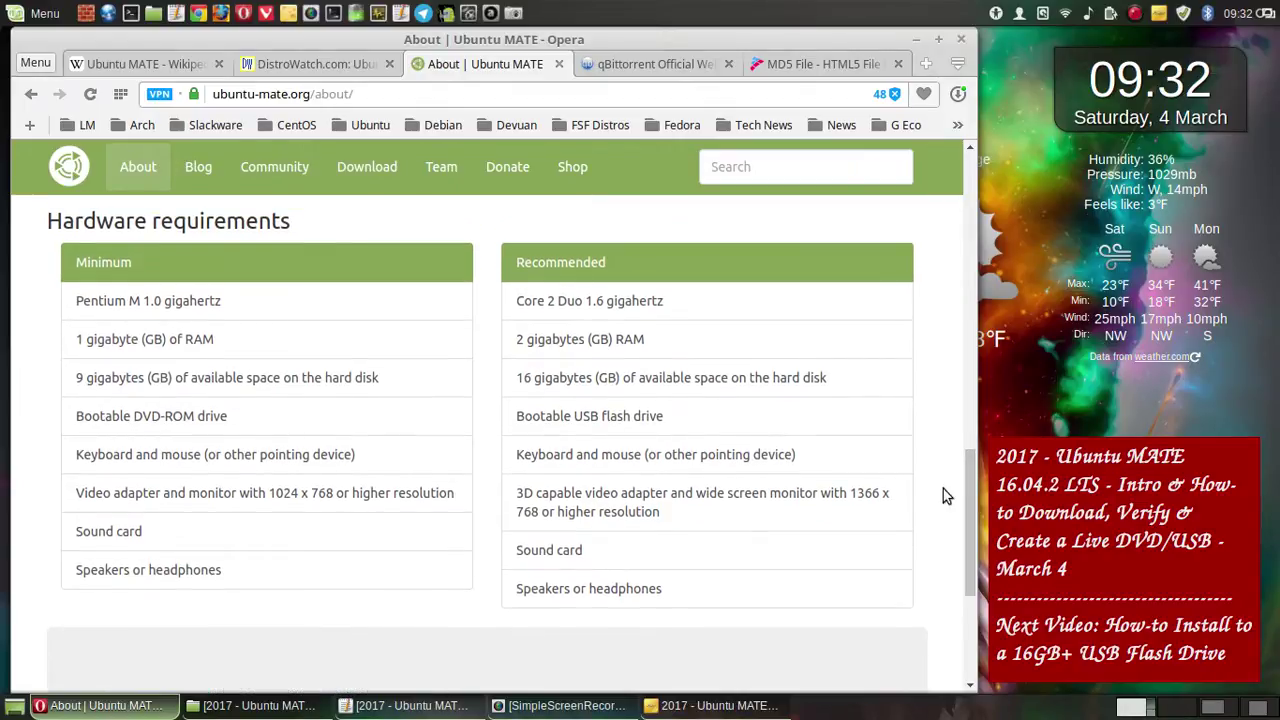
- Save a full-screen capture of the Hardware requirements section into the project folder
{"action": "left_click", "coordinate": [514, 16]}
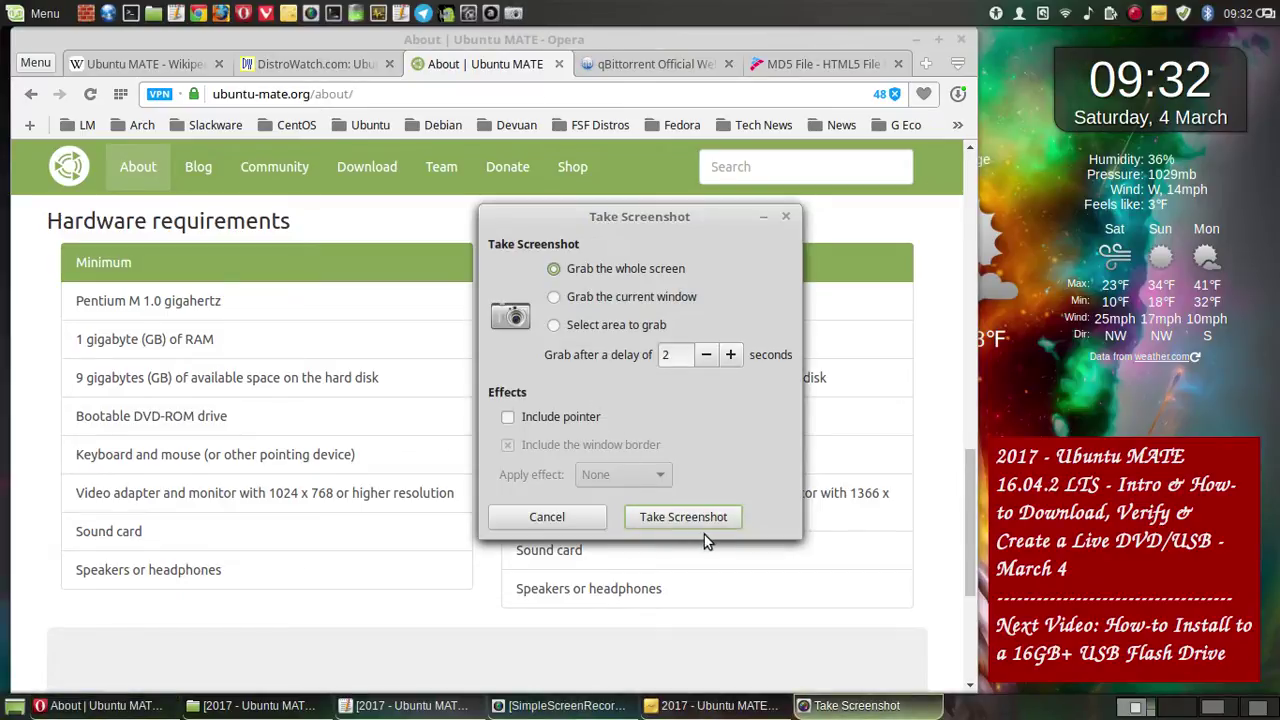
{"action": "left_click", "coordinate": [700, 522]}
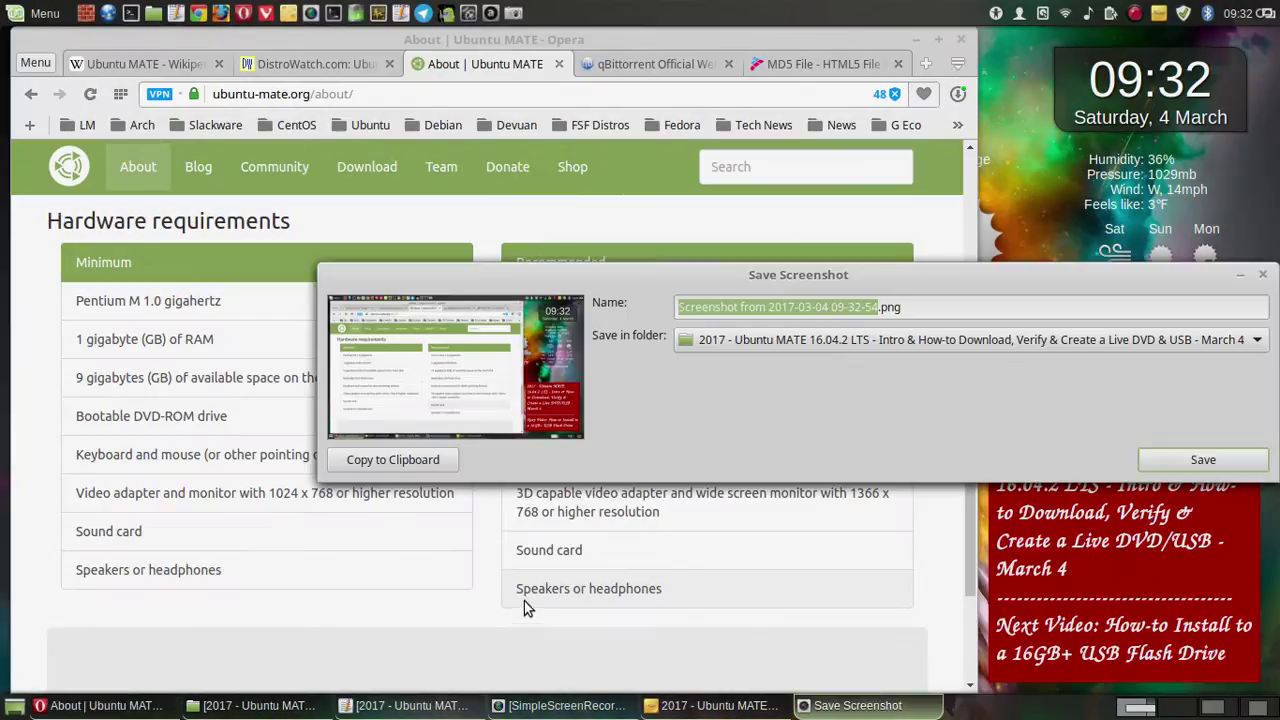
{"action": "left_click", "coordinate": [1200, 456]}
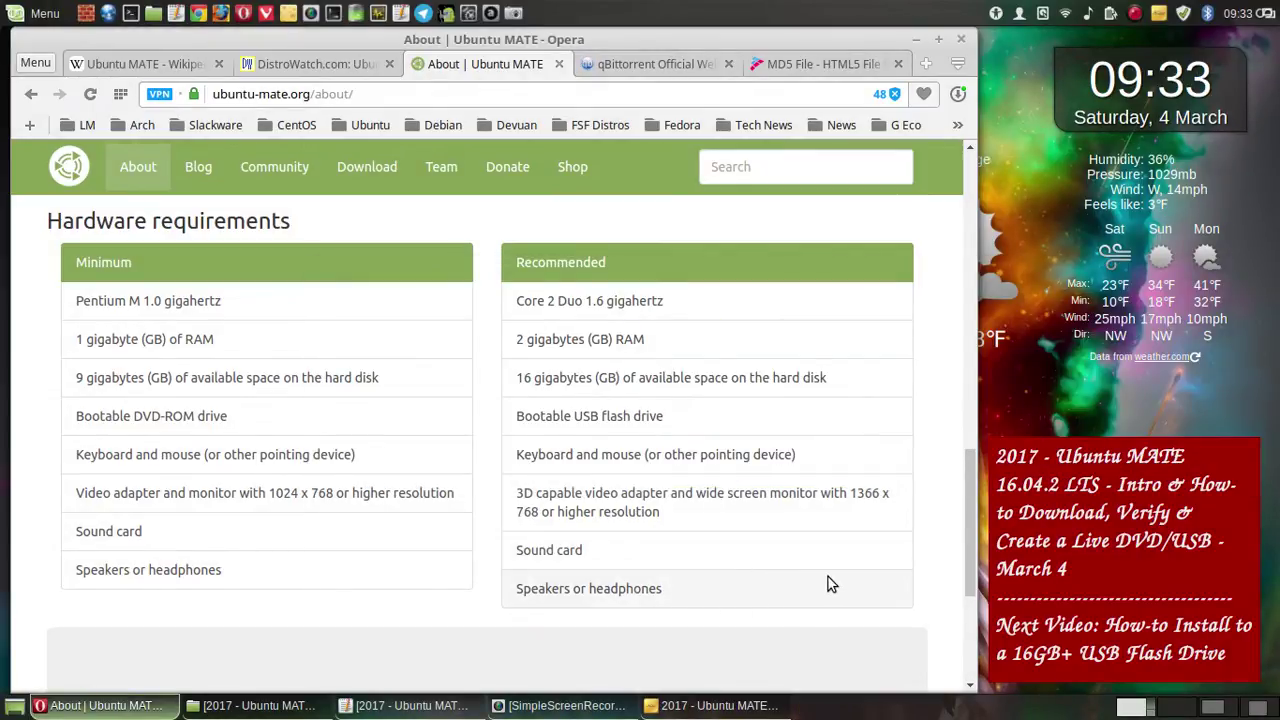
- Return to the top of the About page and switch to the Wikipedia Ubuntu MATE tab
{"action": "scroll", "coordinate": [828, 584], "scroll_direction": "down", "scroll_amount": 2}
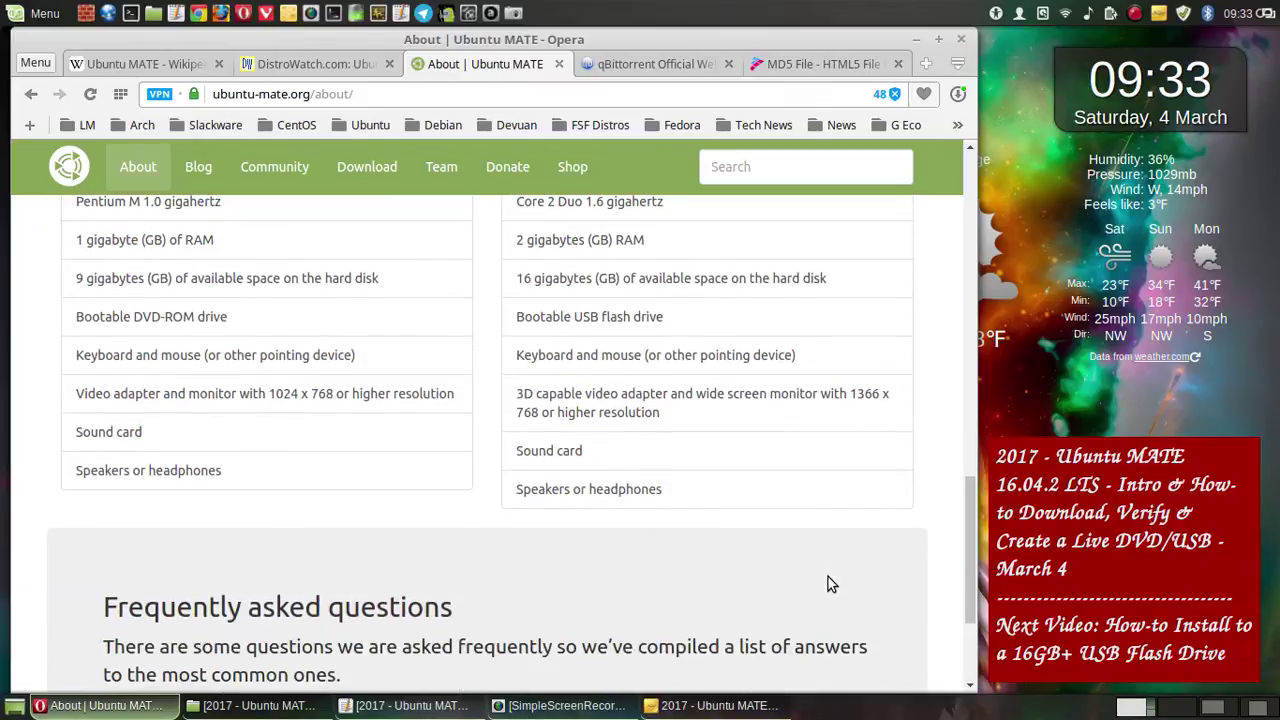
{"action": "scroll", "coordinate": [828, 584], "scroll_direction": "down", "scroll_amount": 4}
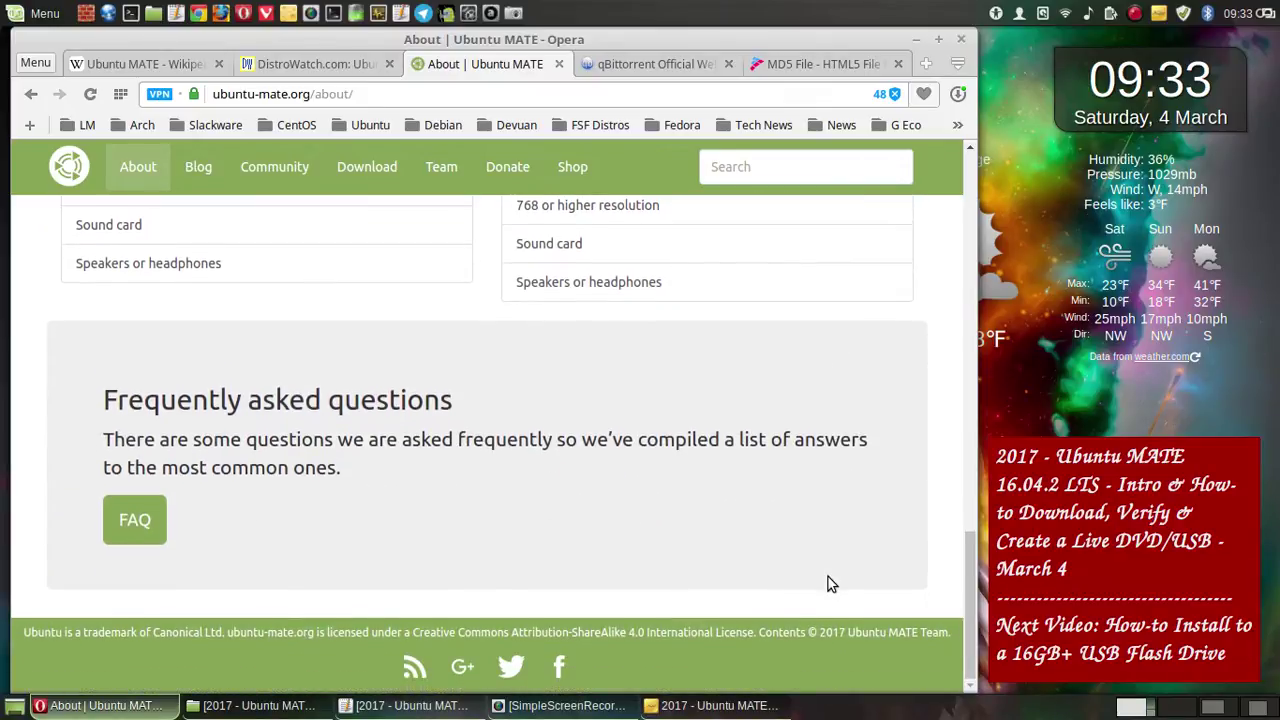
{"action": "scroll", "coordinate": [828, 584], "scroll_direction": "up", "scroll_amount": 10}
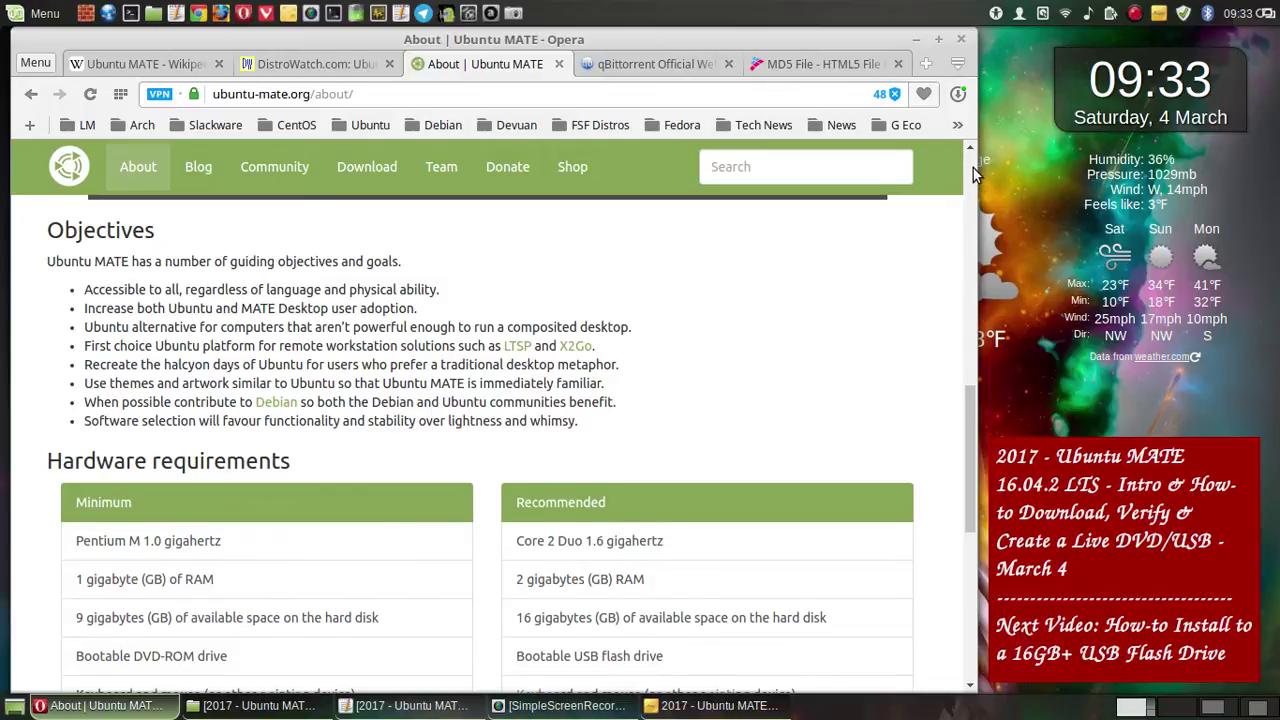
{"action": "left_click", "coordinate": [973, 168]}
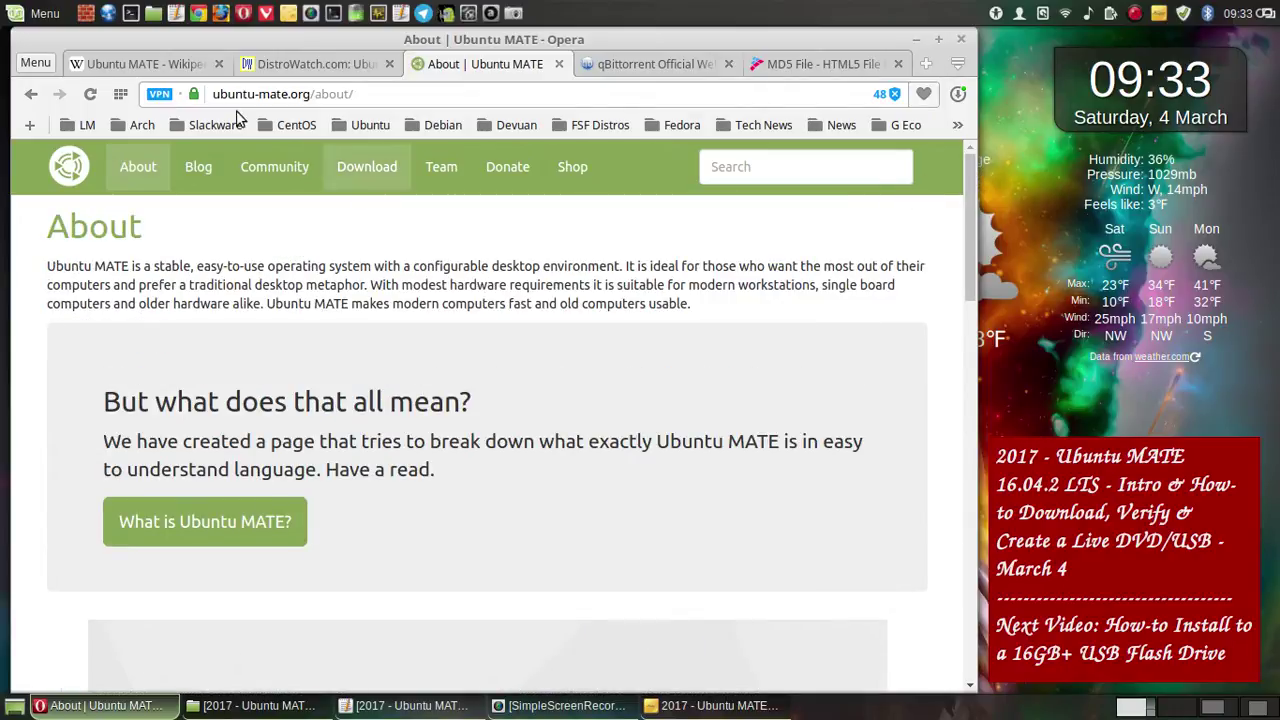
{"action": "left_click", "coordinate": [131, 66]}
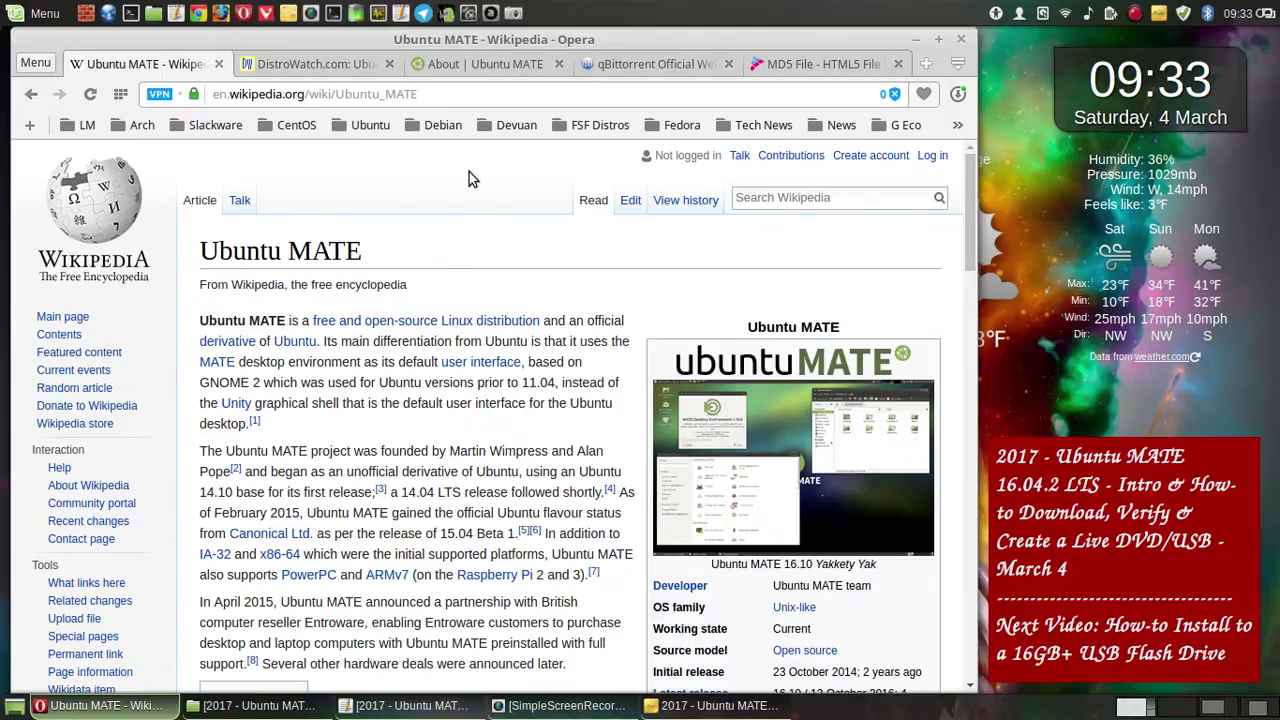
- Save a full-screen capture of the Wikipedia Ubuntu MATE article into the project folder
{"action": "left_click", "coordinate": [515, 14]}
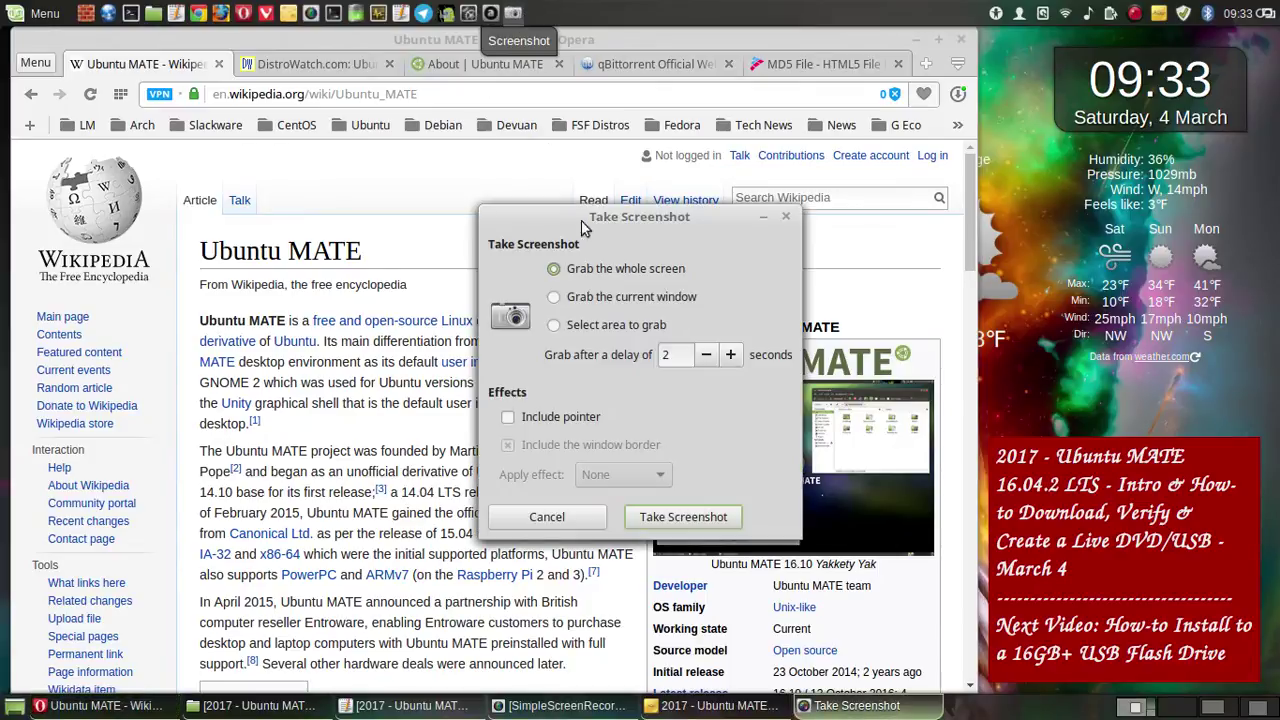
{"action": "left_click", "coordinate": [678, 516]}
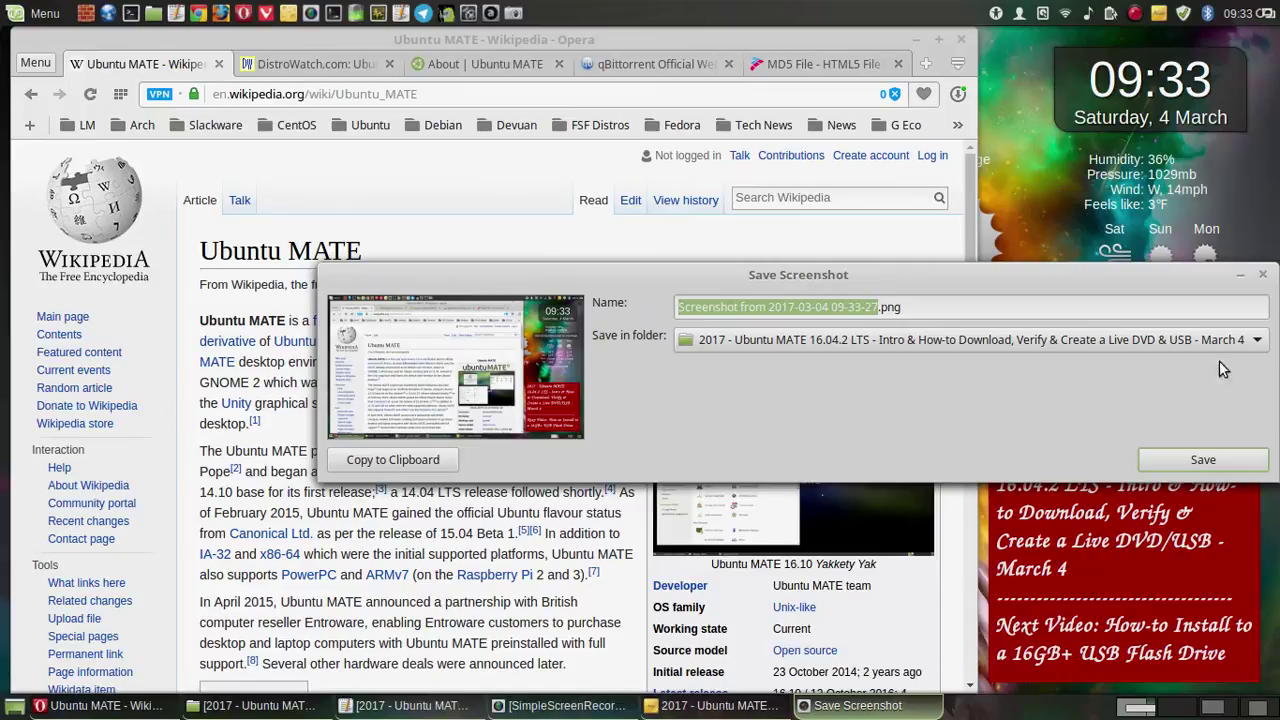
{"action": "left_click", "coordinate": [1202, 460]}
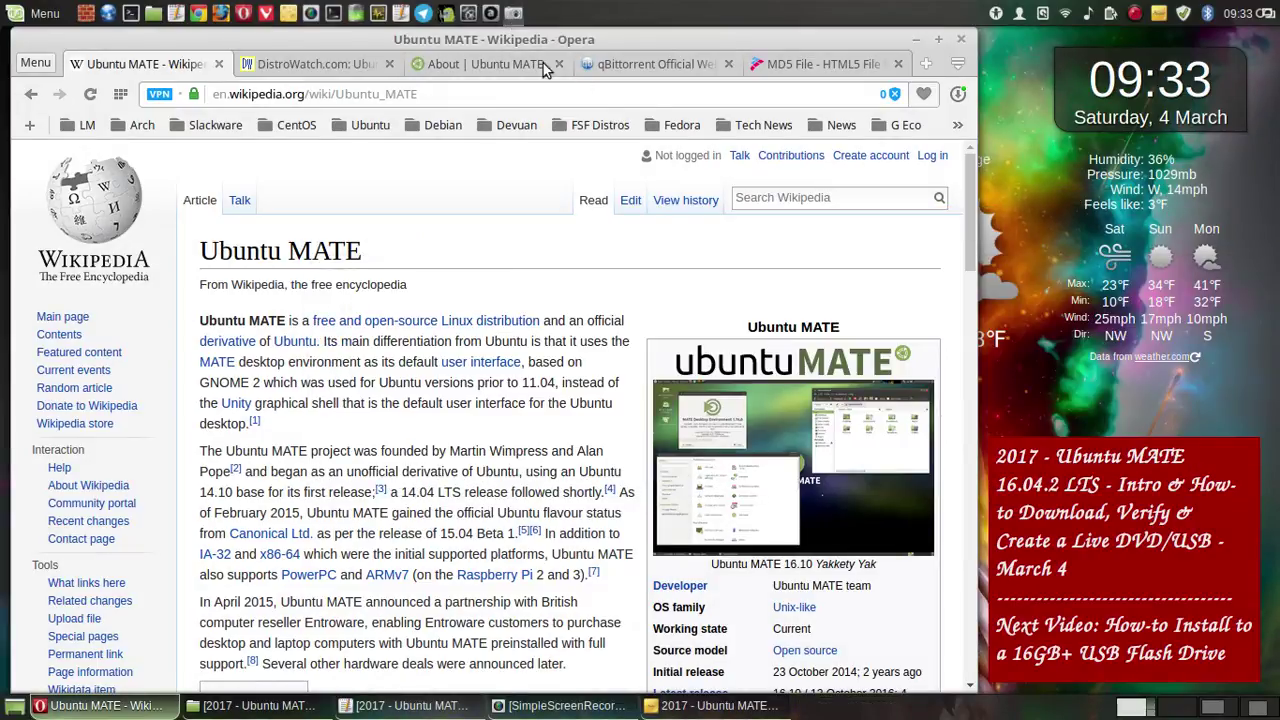
- Scroll to the Wikipedia infobox and save another full-screen capture to the project folder
{"action": "key", "text": "Print"}
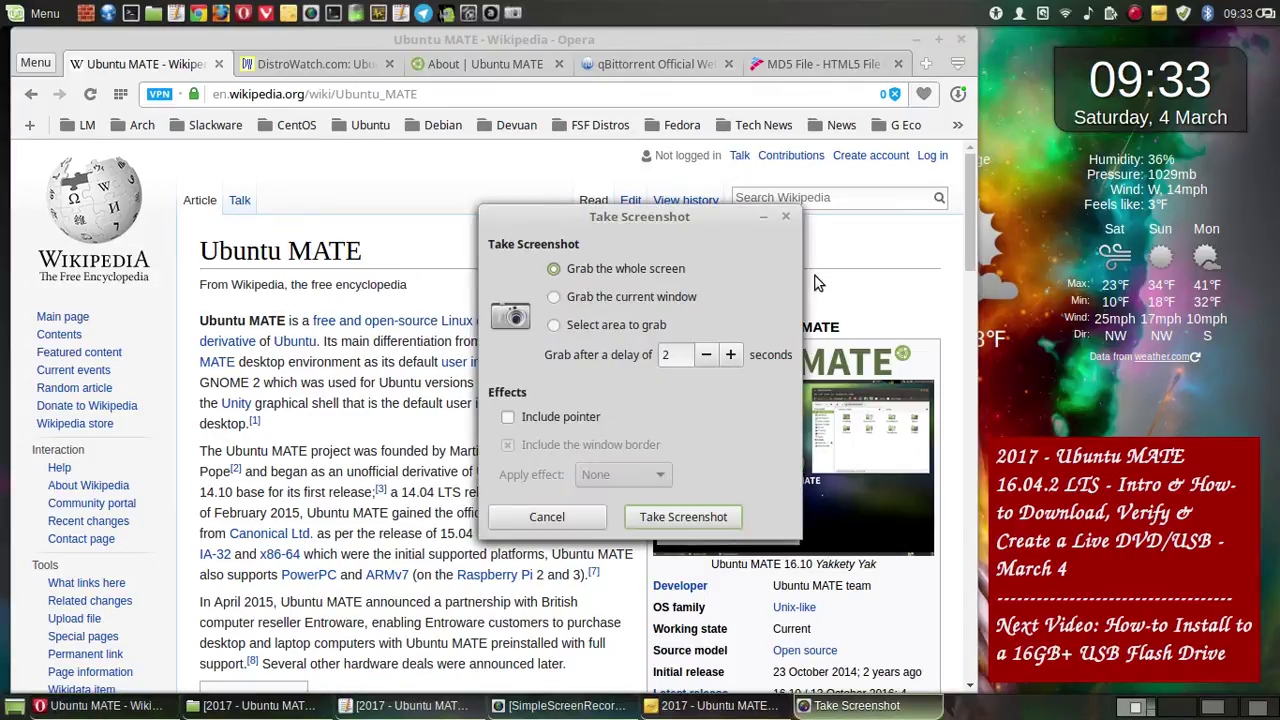
{"action": "left_click", "coordinate": [592, 516]}
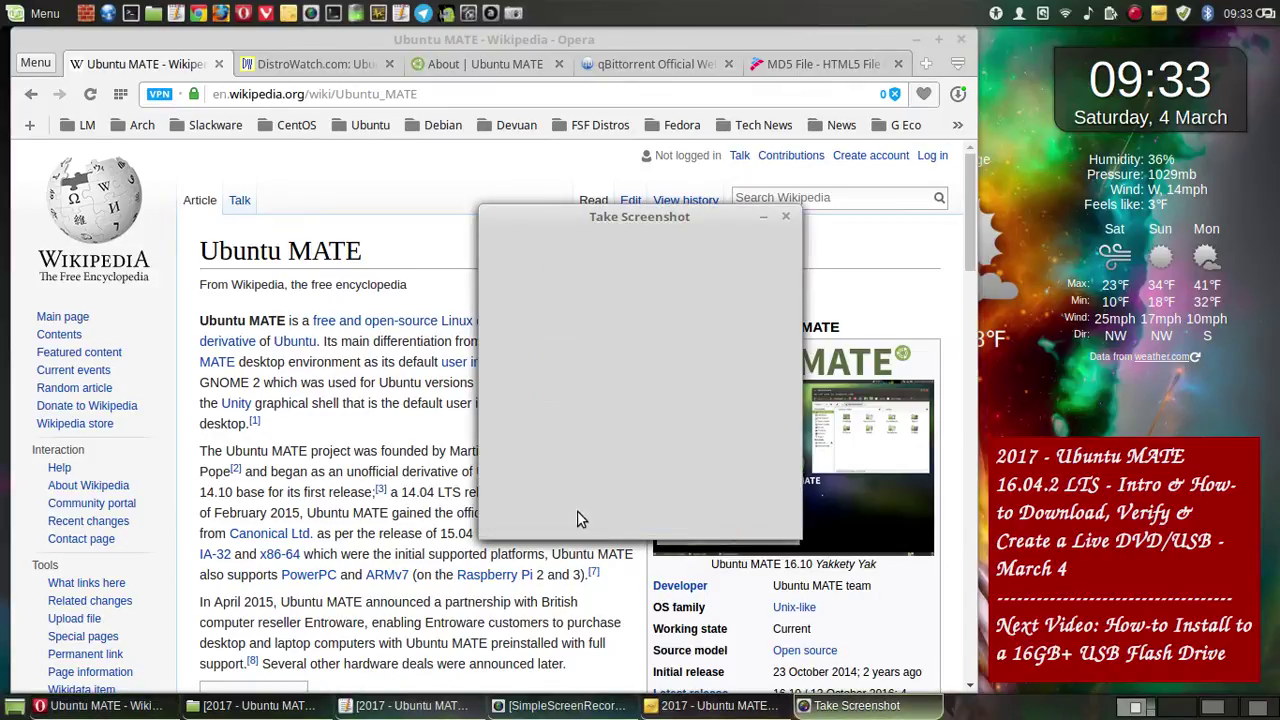
{"action": "scroll", "coordinate": [815, 362], "scroll_direction": "down", "scroll_amount": 2}
{"action": "scroll", "coordinate": [815, 362], "scroll_direction": "down", "scroll_amount": 1}
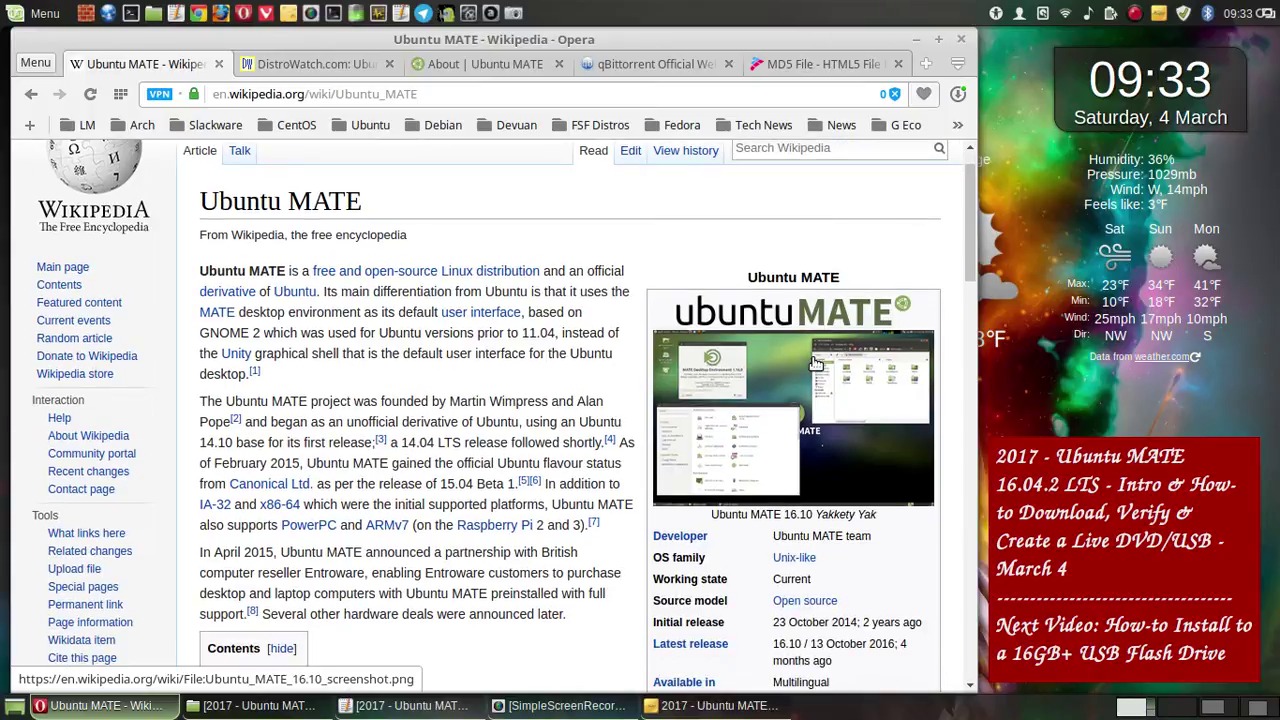
{"action": "scroll", "coordinate": [815, 362], "scroll_direction": "up", "scroll_amount": 1}
{"action": "scroll", "coordinate": [964, 266], "scroll_direction": "down", "scroll_amount": 2}
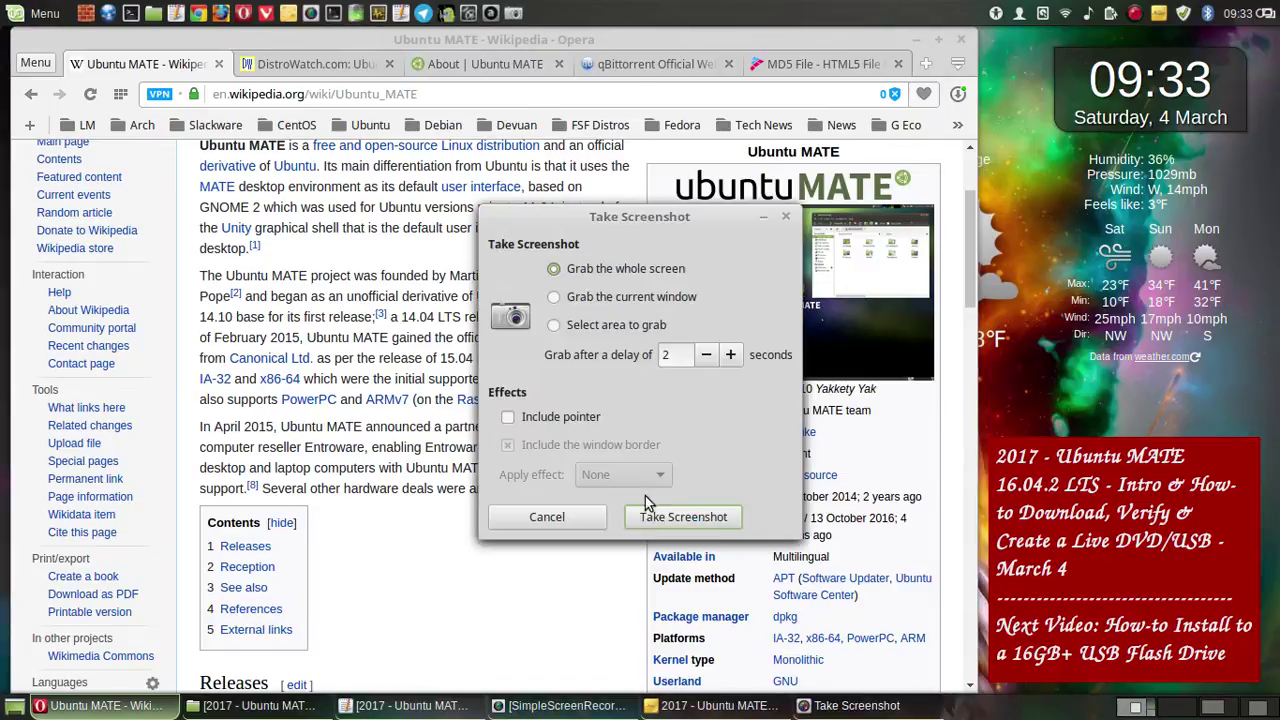
{"action": "left_click", "coordinate": [723, 516]}
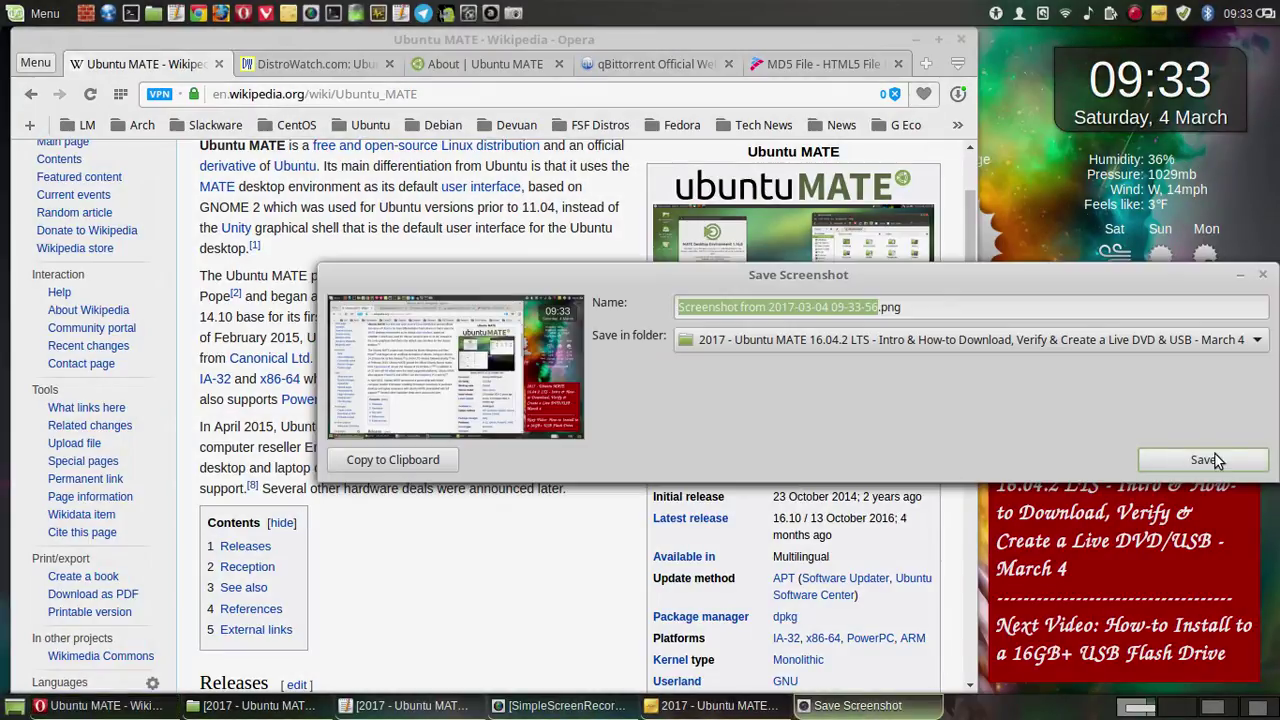
{"action": "left_click", "coordinate": [1207, 459]}
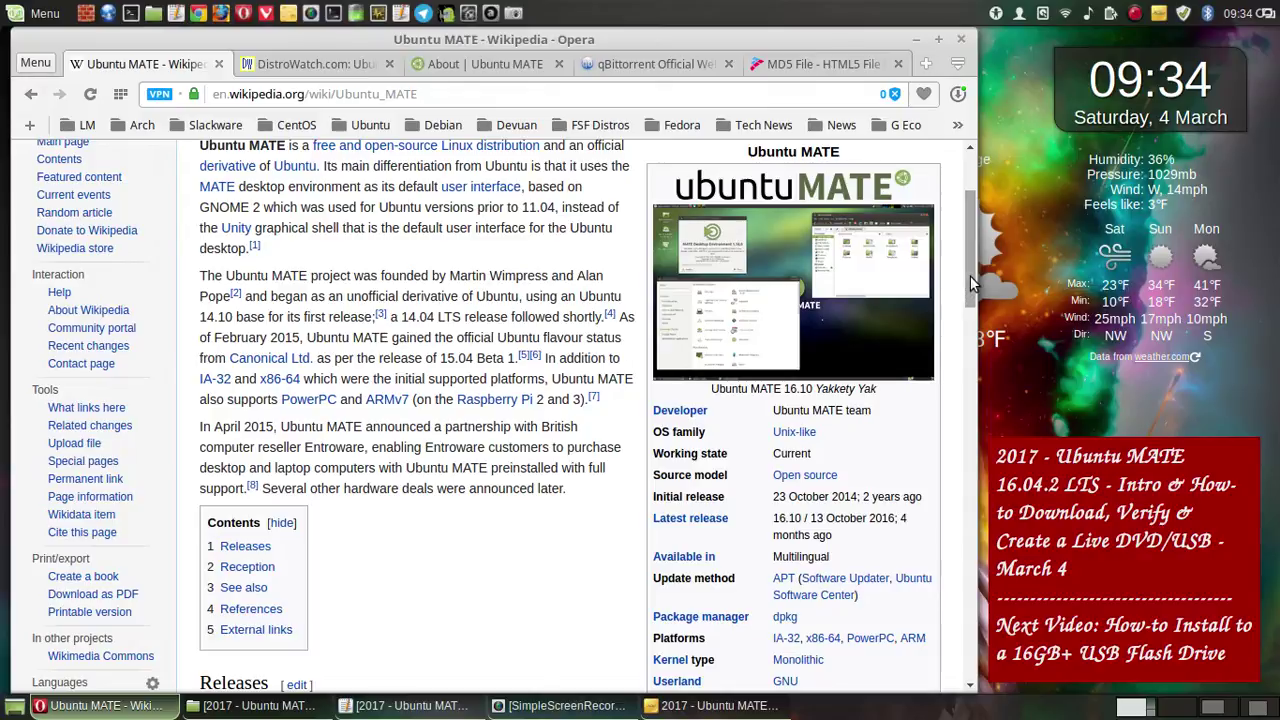
{"action": "left_click_drag", "start_coordinate": [970, 275], "coordinate": [973, 320]}
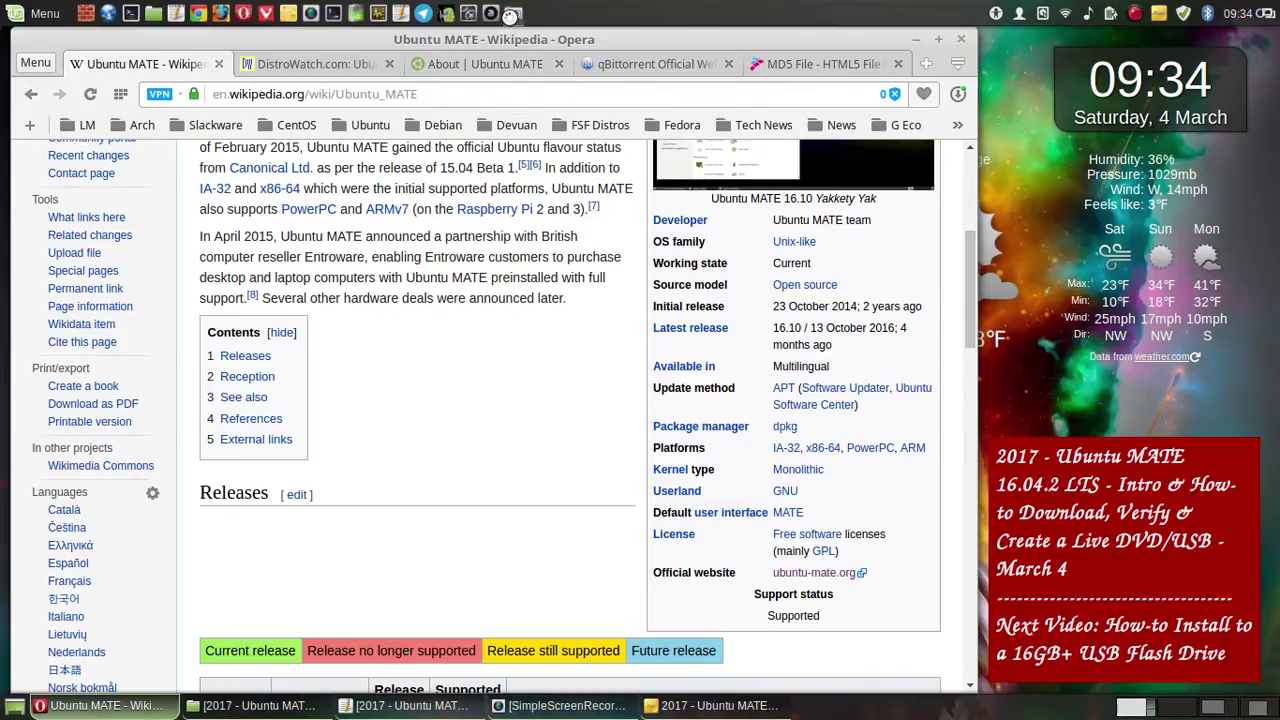
- Save a full-screen capture of the Wikipedia infobox to the project folder
{"action": "left_click", "coordinate": [513, 13]}
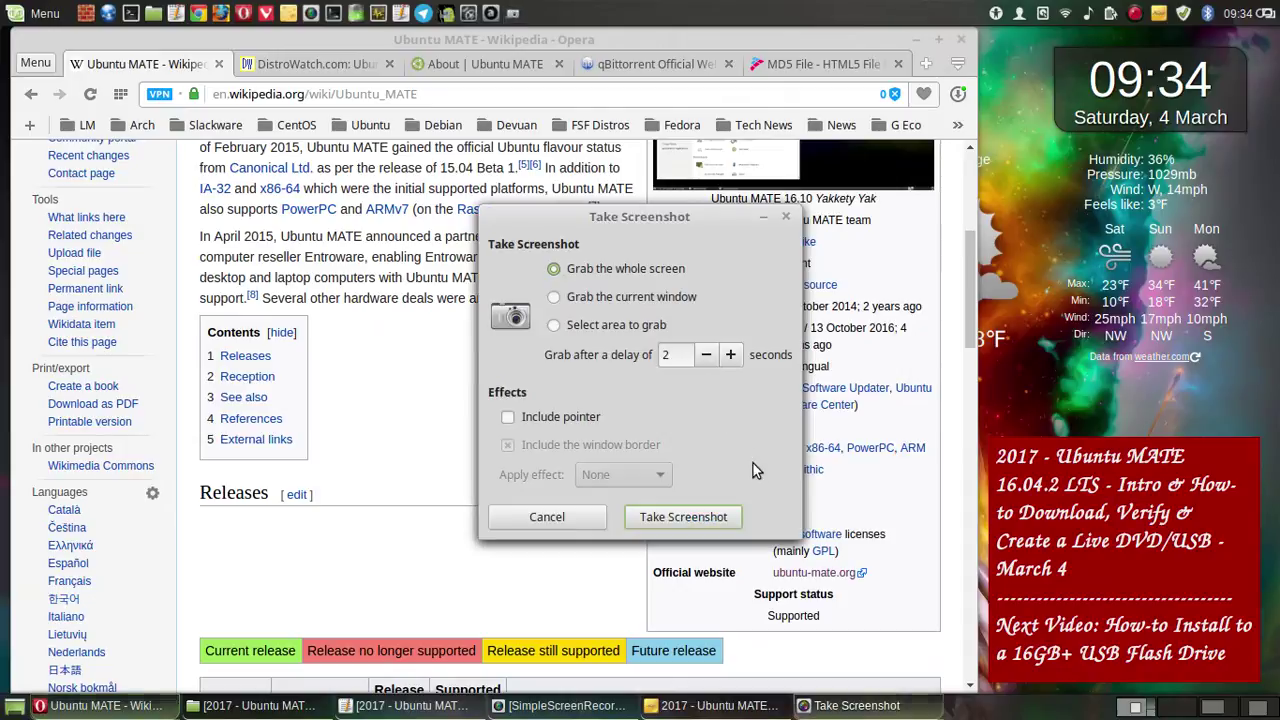
{"action": "left_click", "coordinate": [756, 514]}
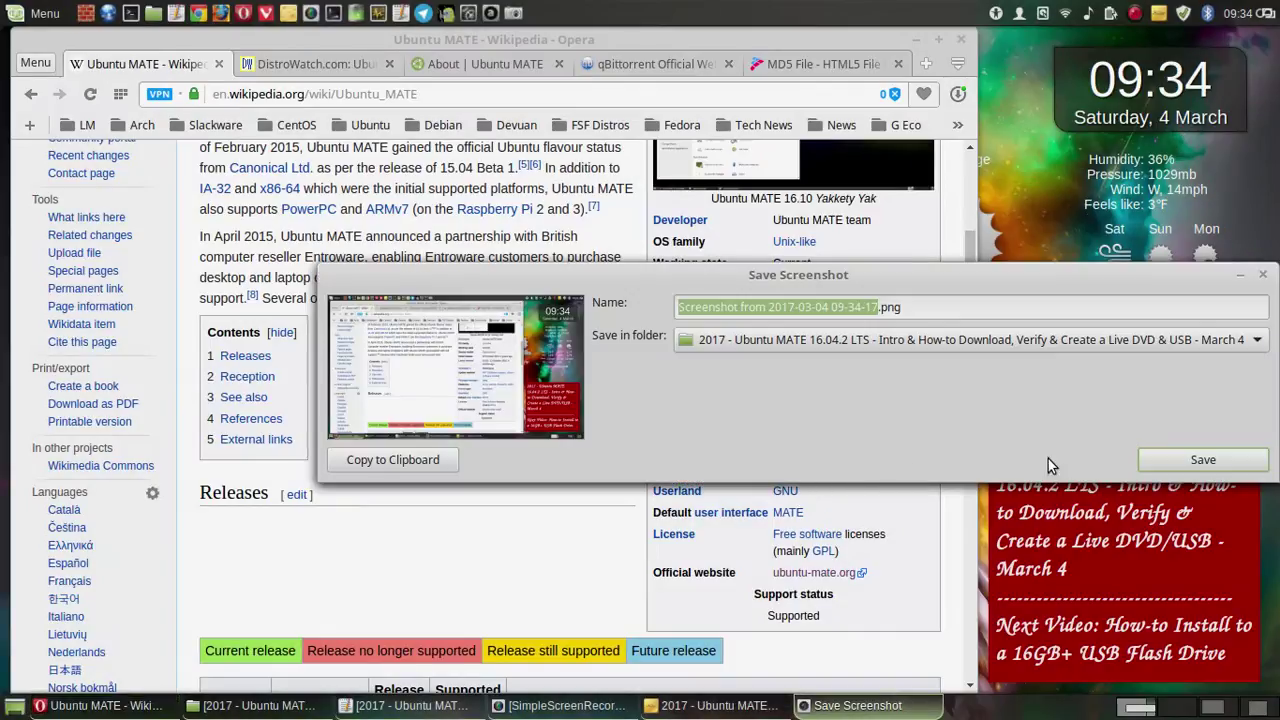
{"action": "left_click", "coordinate": [1153, 453]}
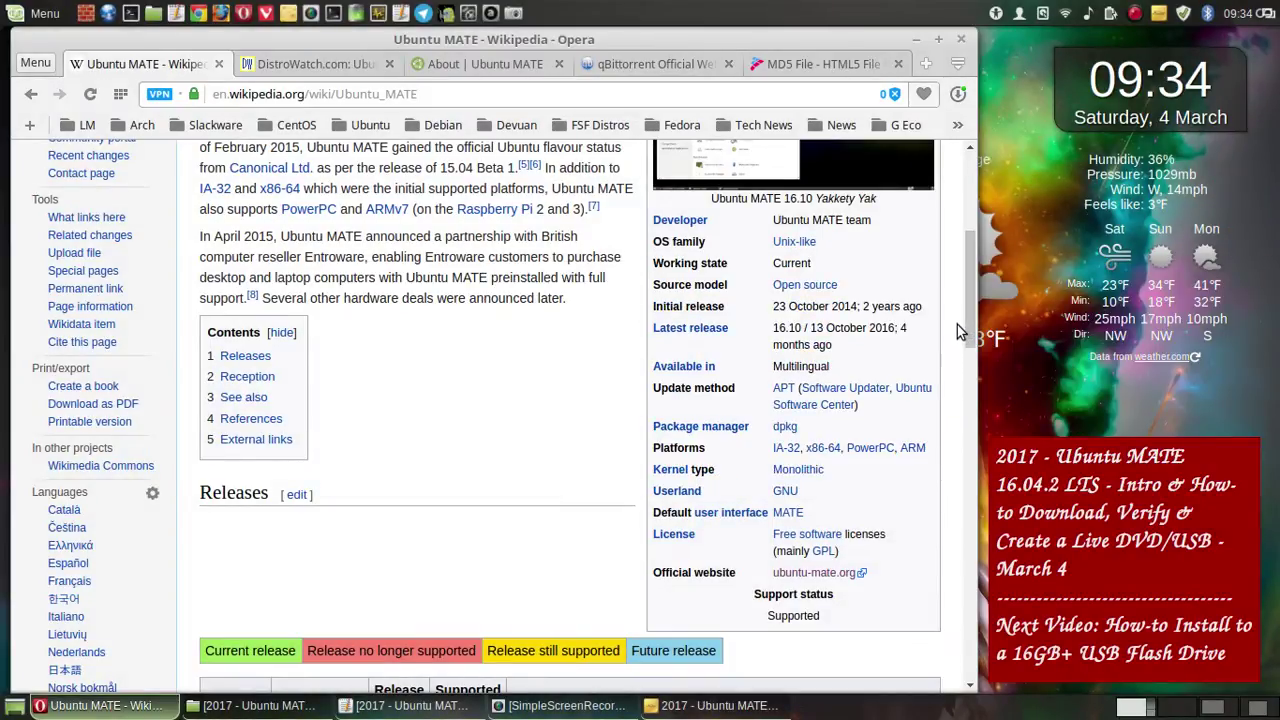
{"action": "left_click_drag", "start_coordinate": [971, 320], "coordinate": [979, 411]}
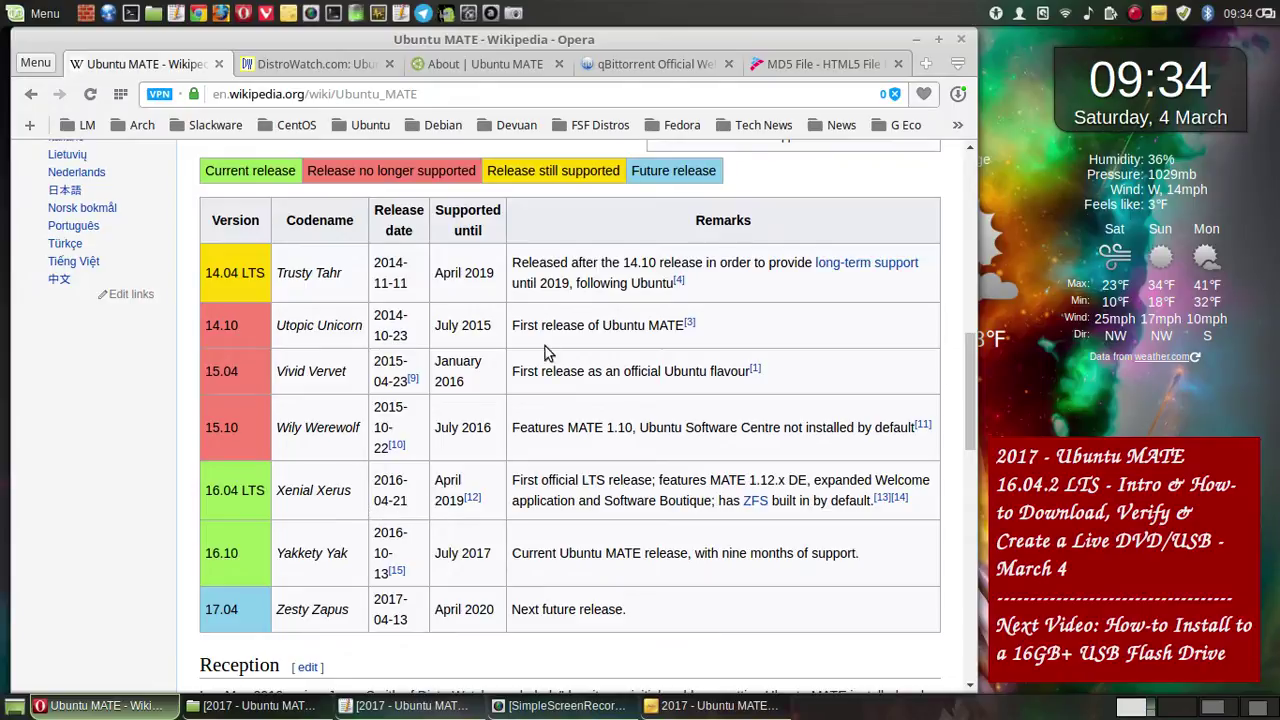
- Save a full-screen capture of the release table, then scroll further down the article
{"action": "left_click", "coordinate": [512, 13]}
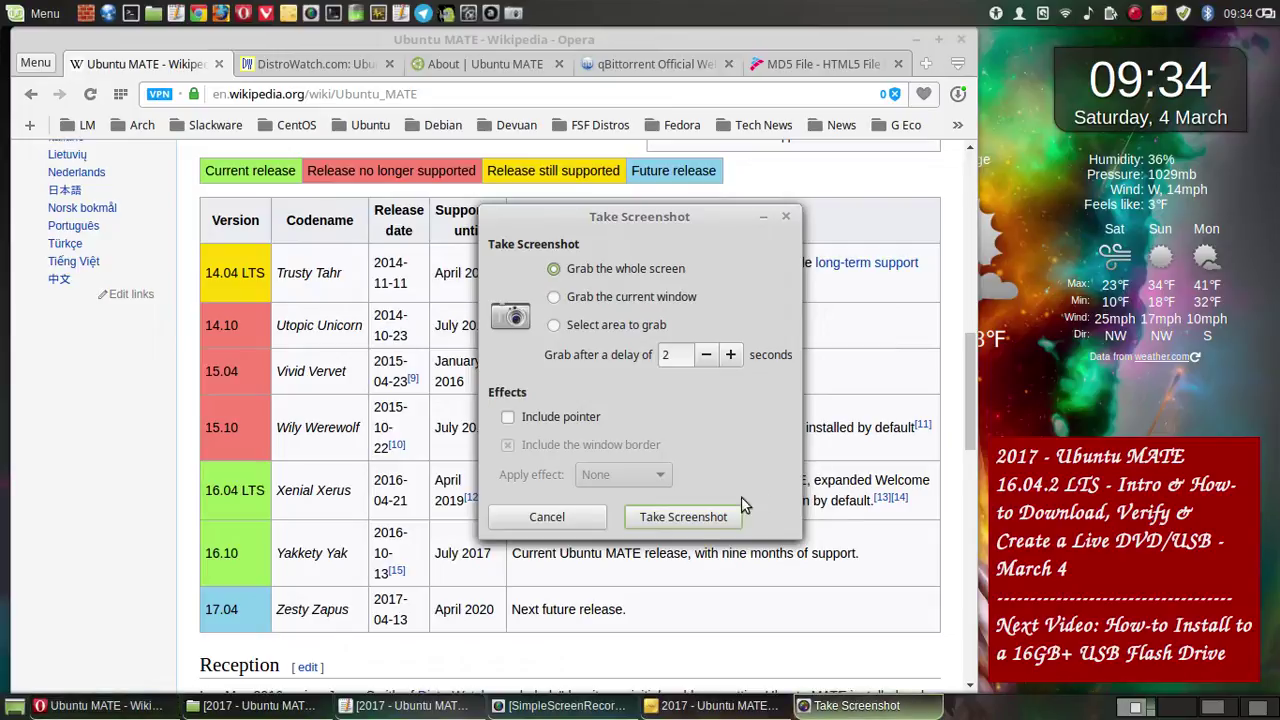
{"action": "left_click", "coordinate": [683, 517]}
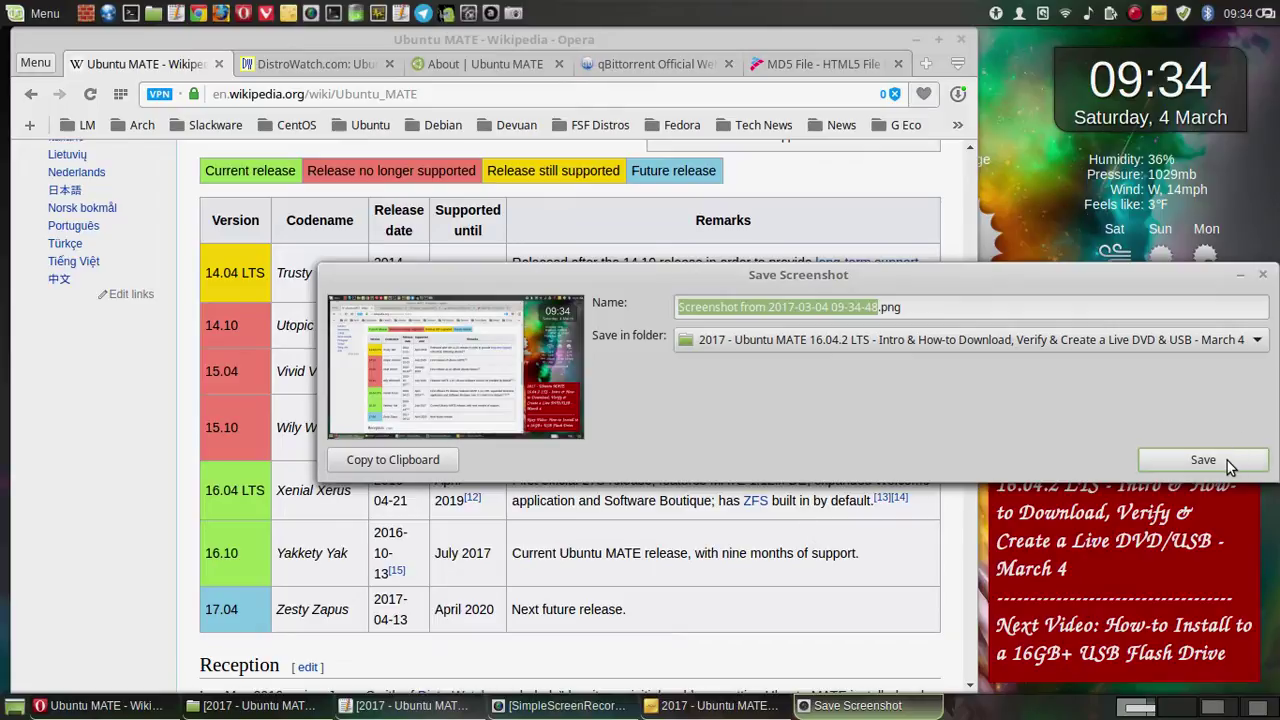
{"action": "left_click", "coordinate": [1227, 460]}
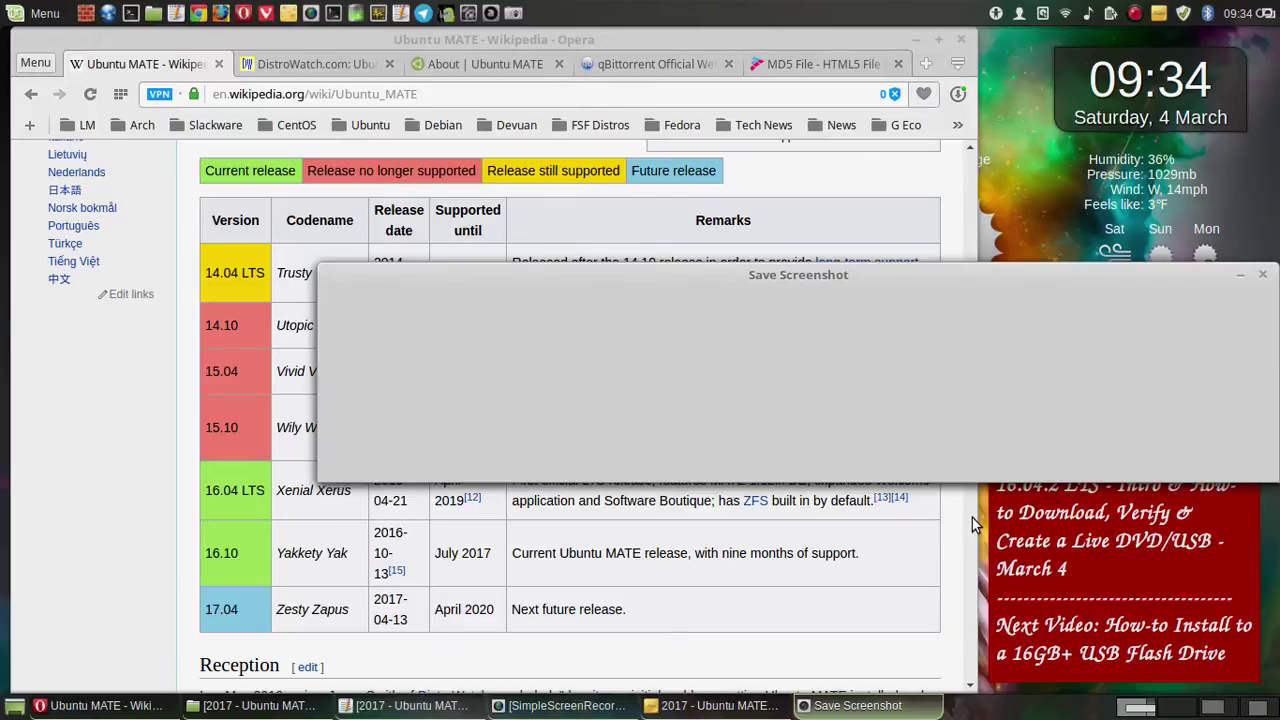
{"action": "scroll", "coordinate": [870, 490], "scroll_direction": "down", "scroll_amount": 5}
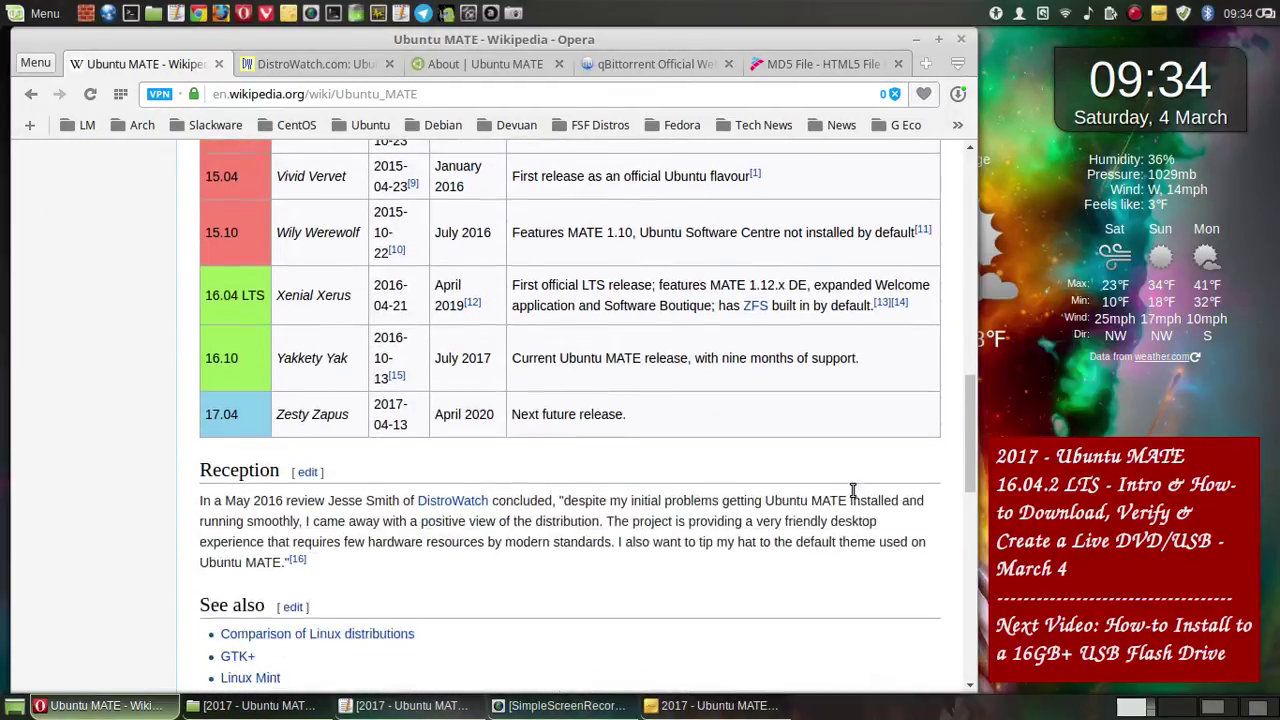
{"action": "scroll", "coordinate": [852, 496], "scroll_direction": "down", "scroll_amount": 1}
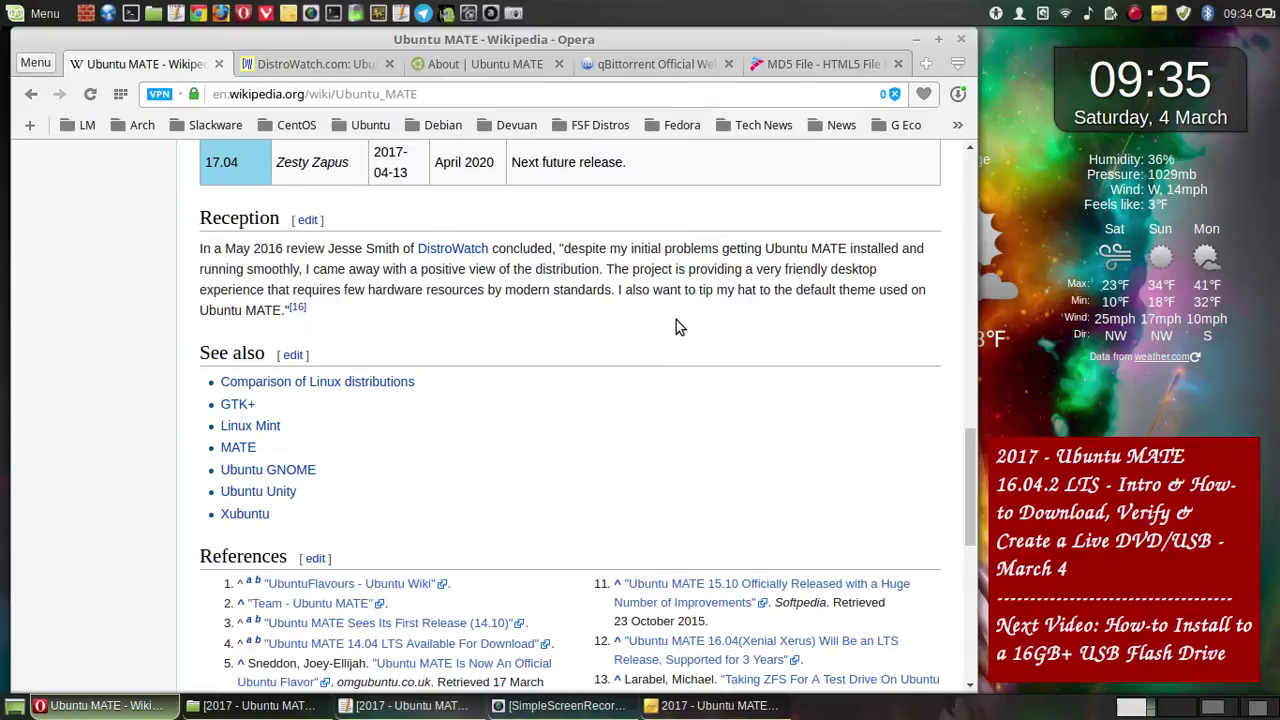
{"action": "scroll", "coordinate": [676, 320], "scroll_direction": "down", "scroll_amount": 1}
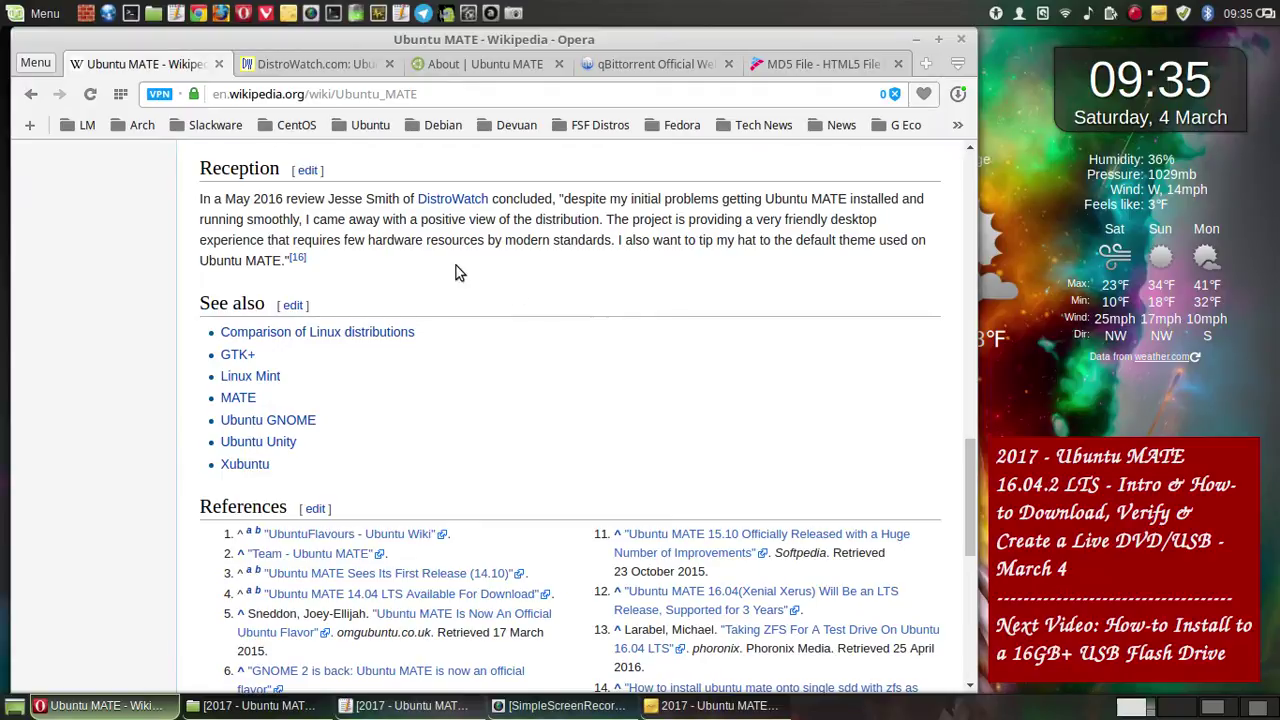
- Save a capture of the See also section, then switch to the DistroWatch Ubuntu MATE tab
{"action": "left_click", "coordinate": [512, 12]}
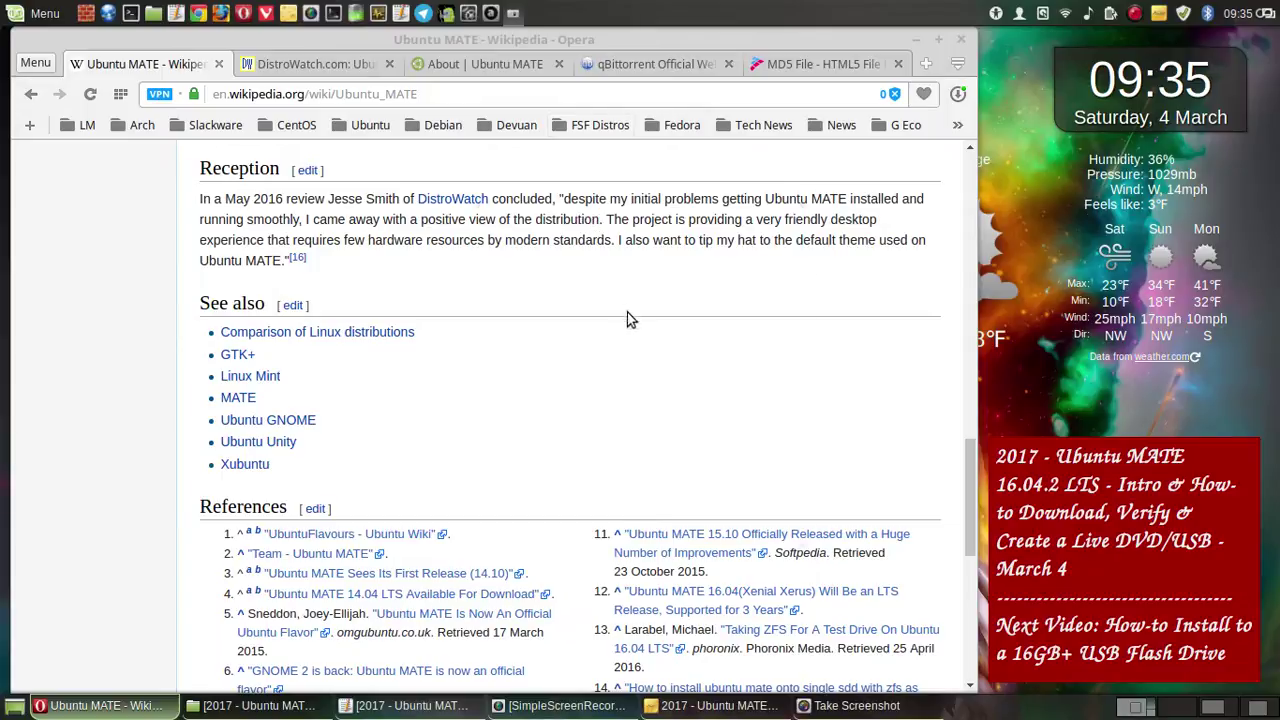
{"action": "left_click", "coordinate": [711, 520]}
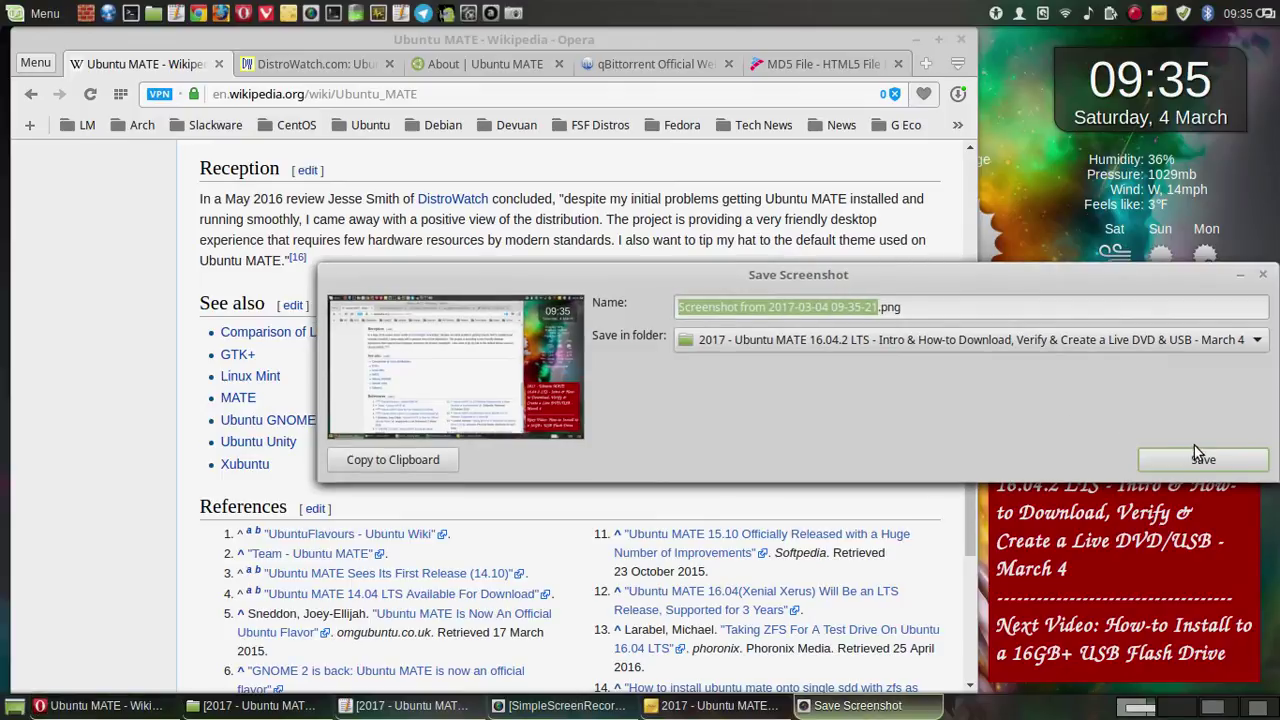
{"action": "left_click", "coordinate": [1199, 455]}
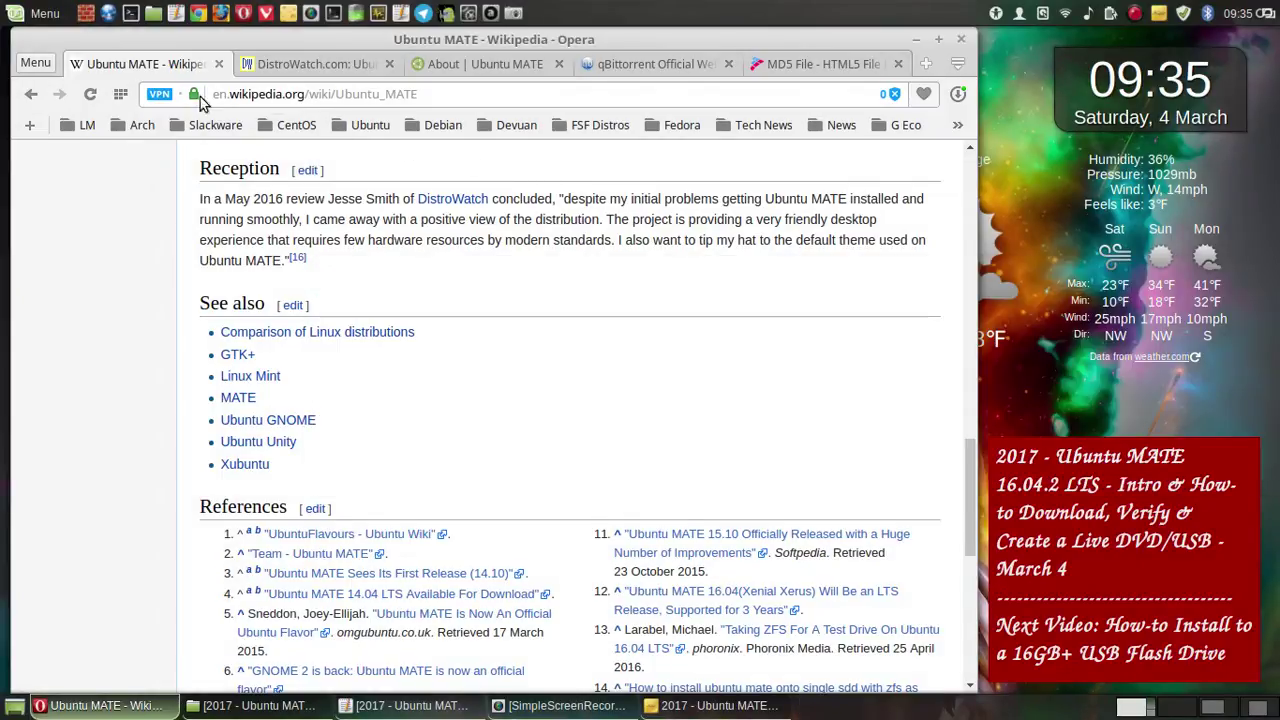
{"action": "left_click", "coordinate": [263, 64]}
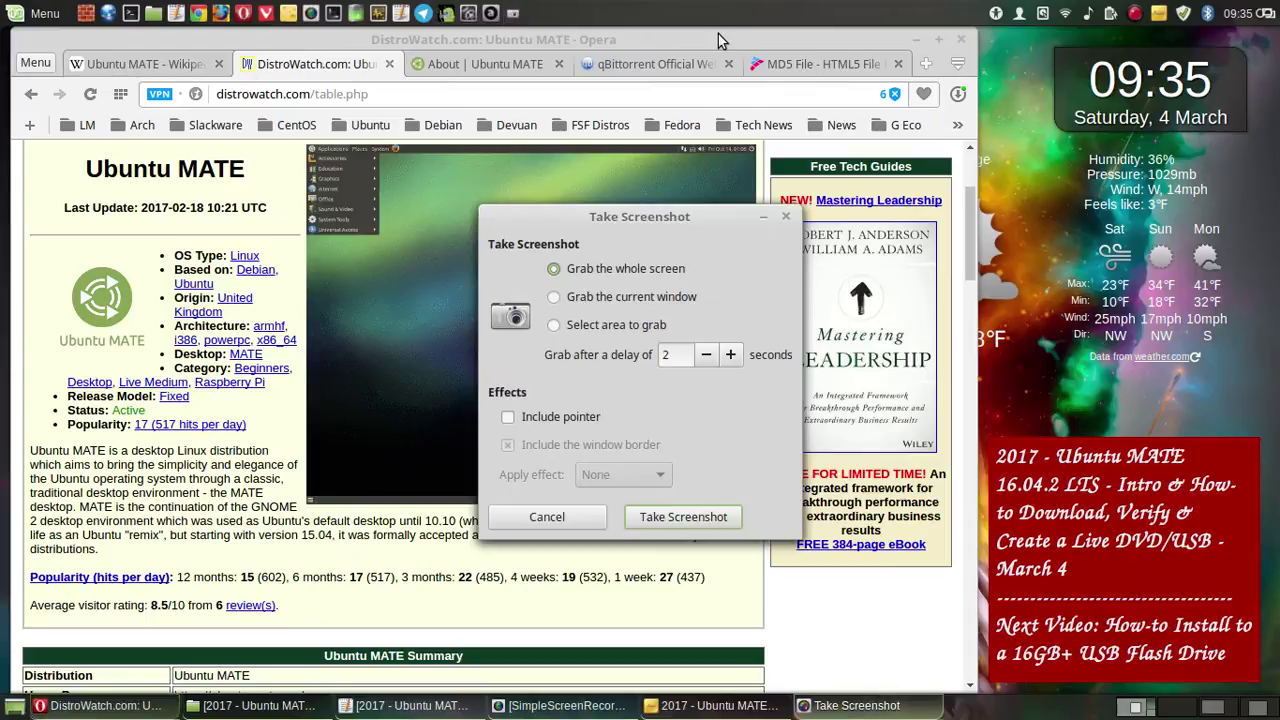
- Save two full-screen captures of the DistroWatch Ubuntu MATE page, the second as '5.png'
{"action": "left_click", "coordinate": [718, 518]}
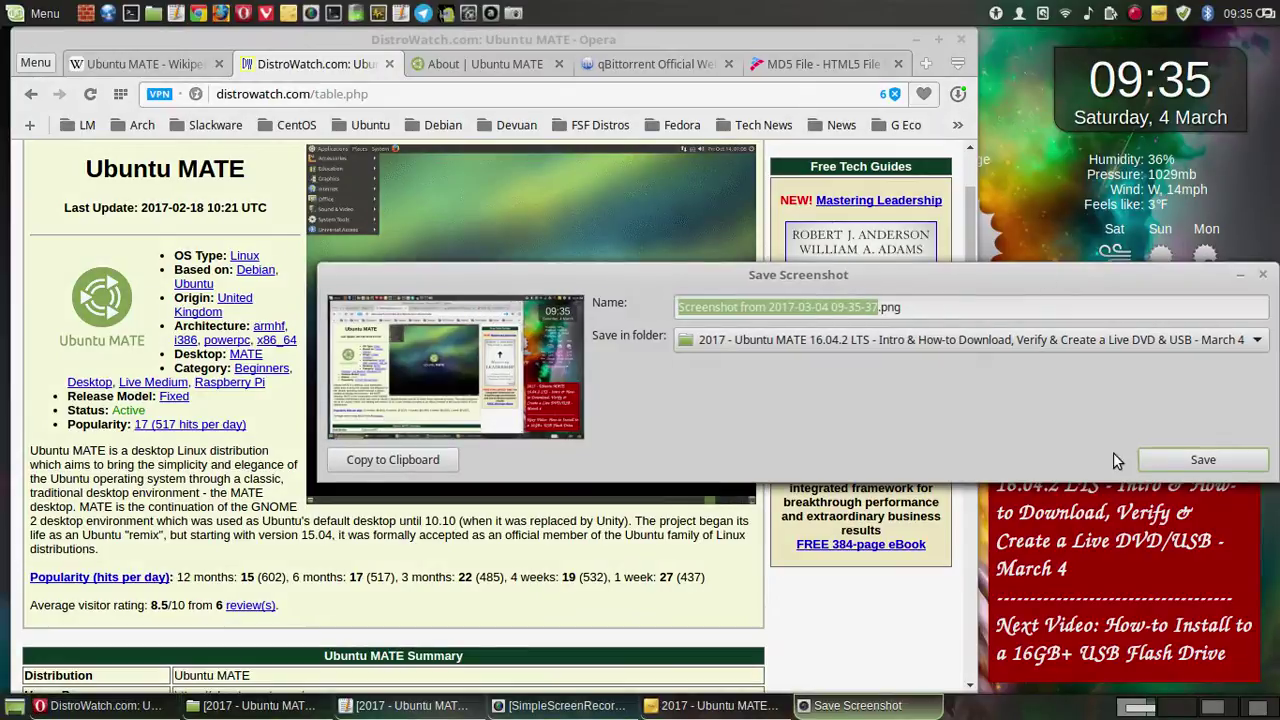
{"action": "left_click", "coordinate": [1171, 463]}
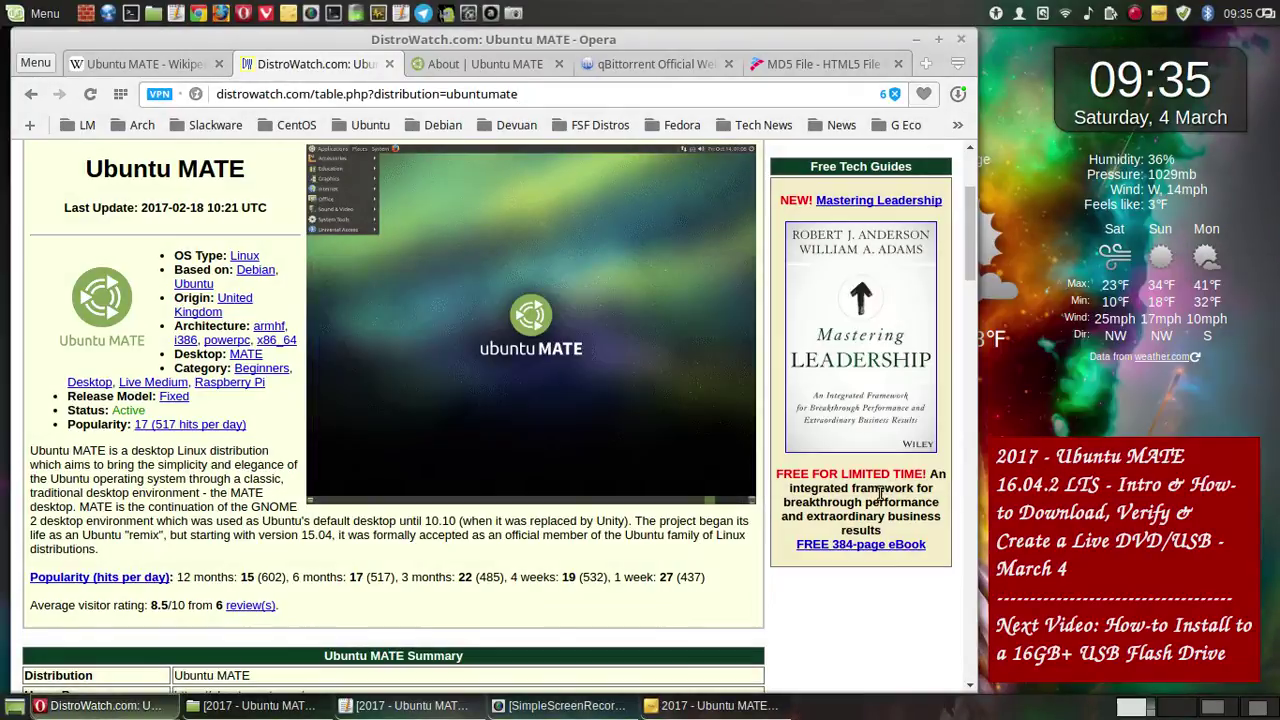
{"action": "left_click", "coordinate": [515, 14]}
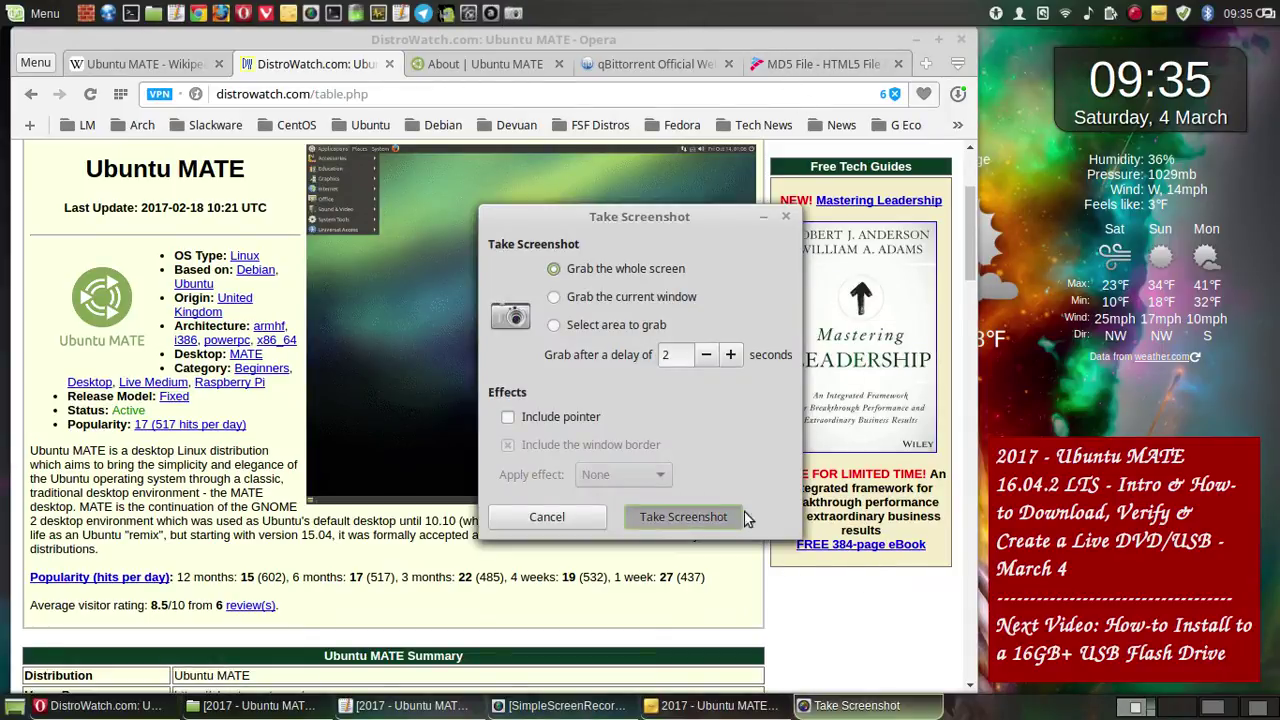
{"action": "left_click", "coordinate": [683, 517]}
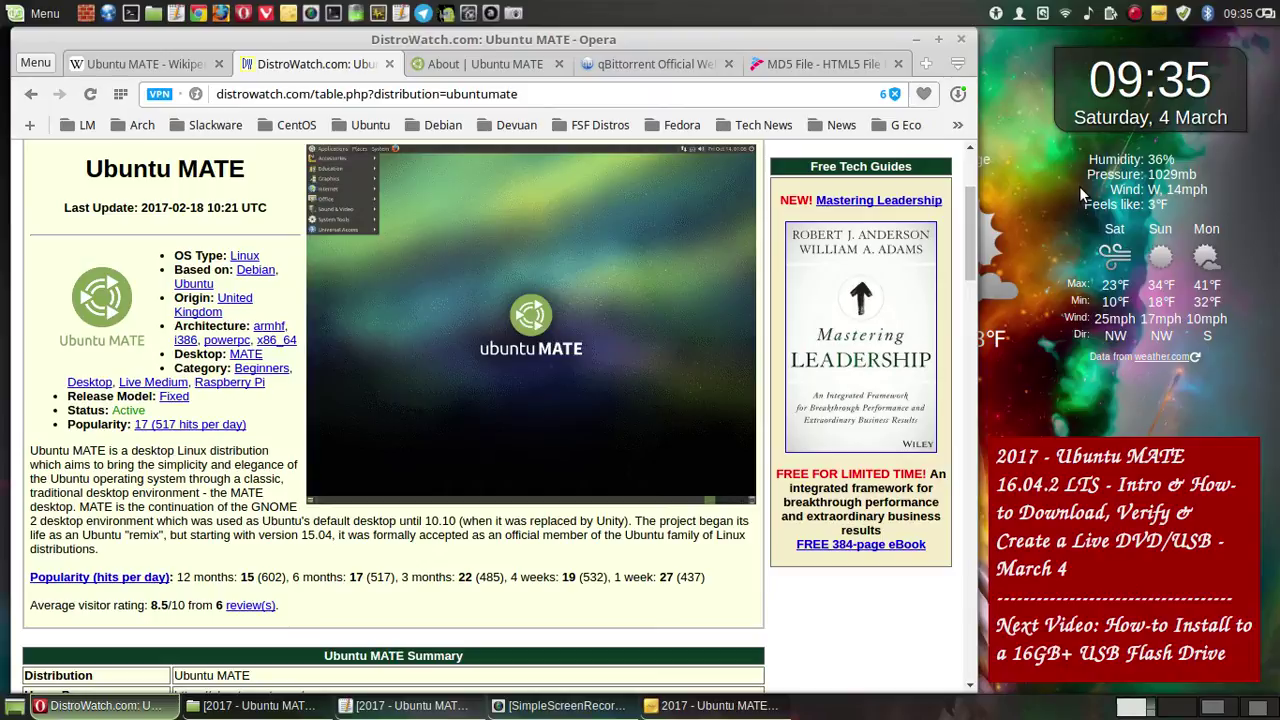
{"action": "key", "text": "Print"}
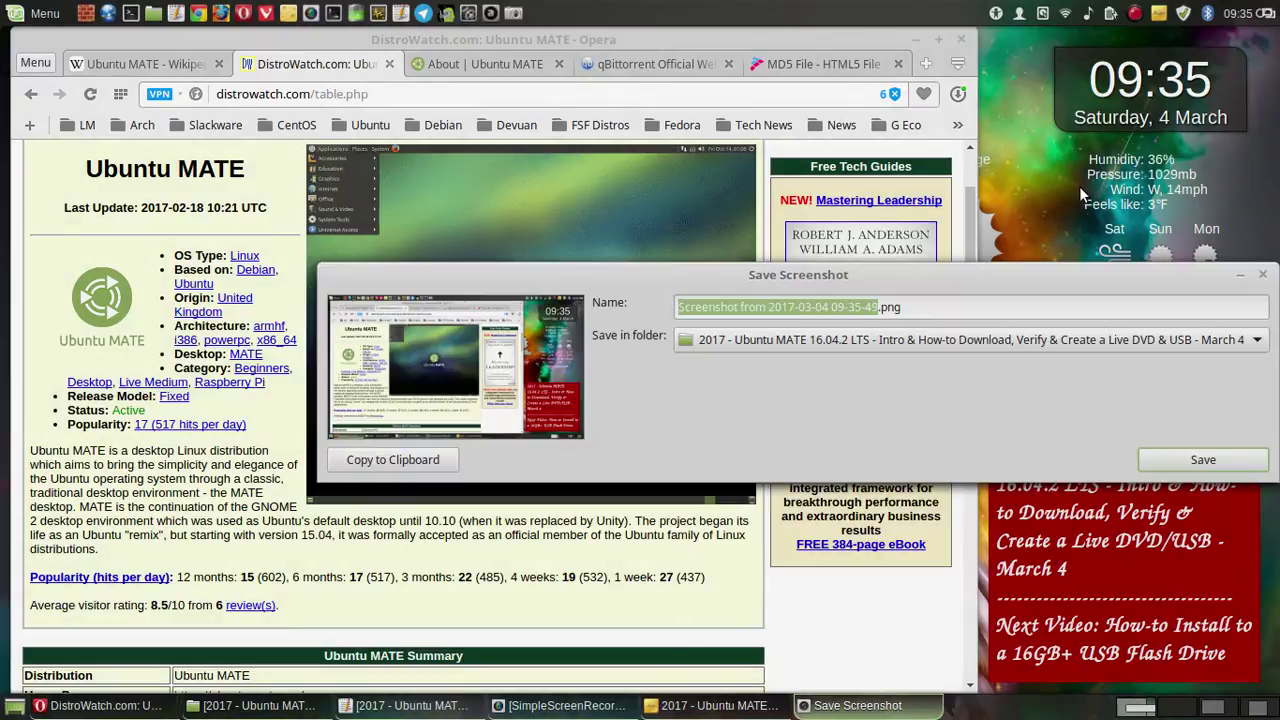
{"action": "type", "text": "S"}
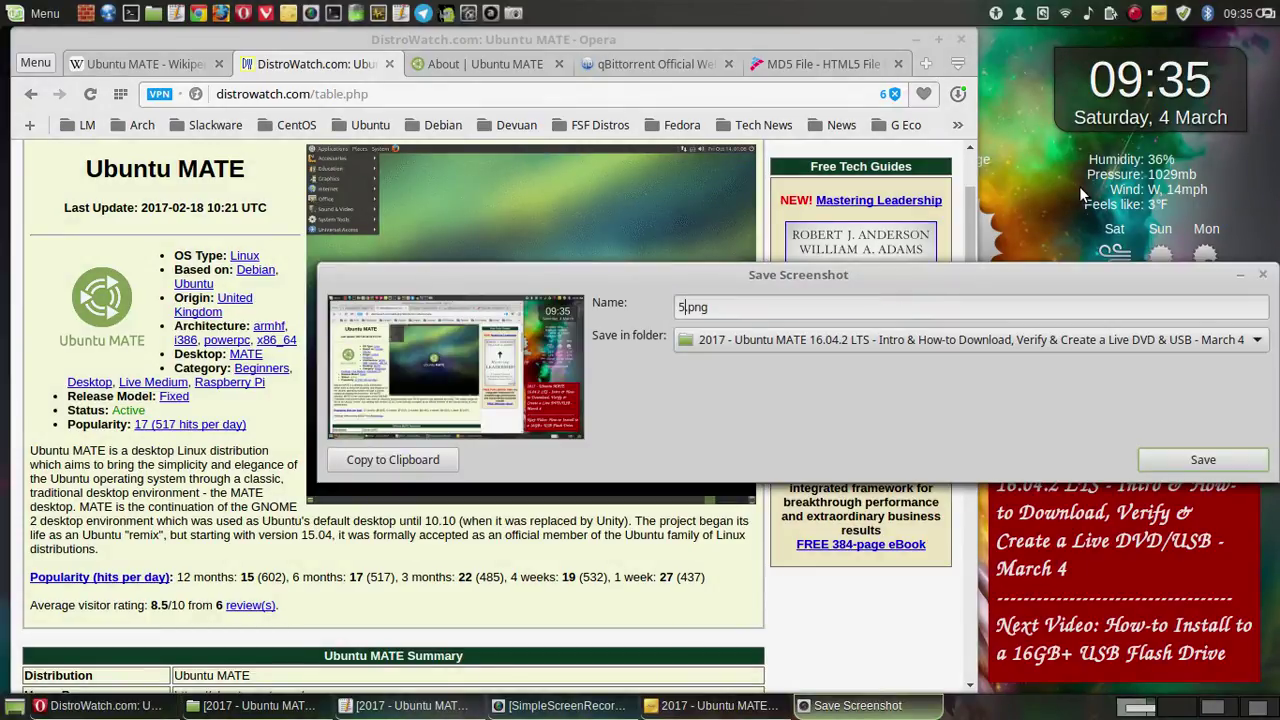
{"action": "left_click", "coordinate": [1203, 459]}
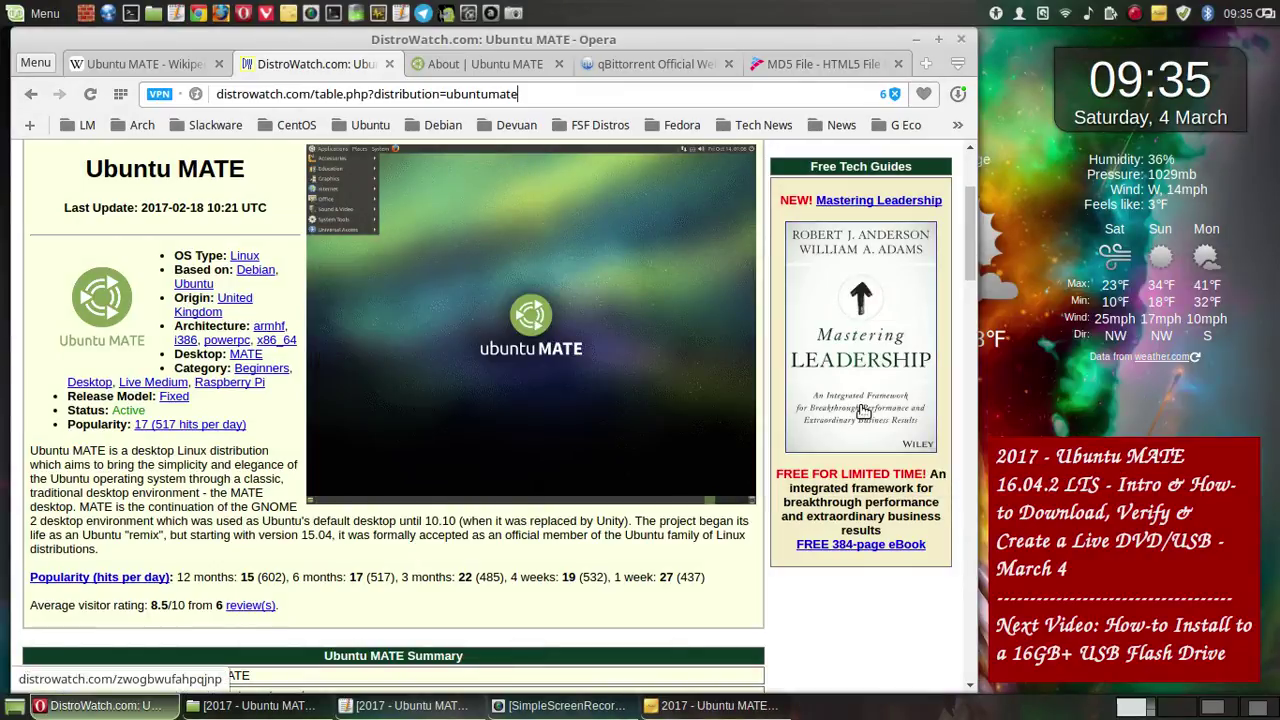
- Save a full-screen capture of the DistroWatch header and overview to the project folder
{"action": "scroll", "coordinate": [851, 405], "scroll_direction": "down", "scroll_amount": 5}
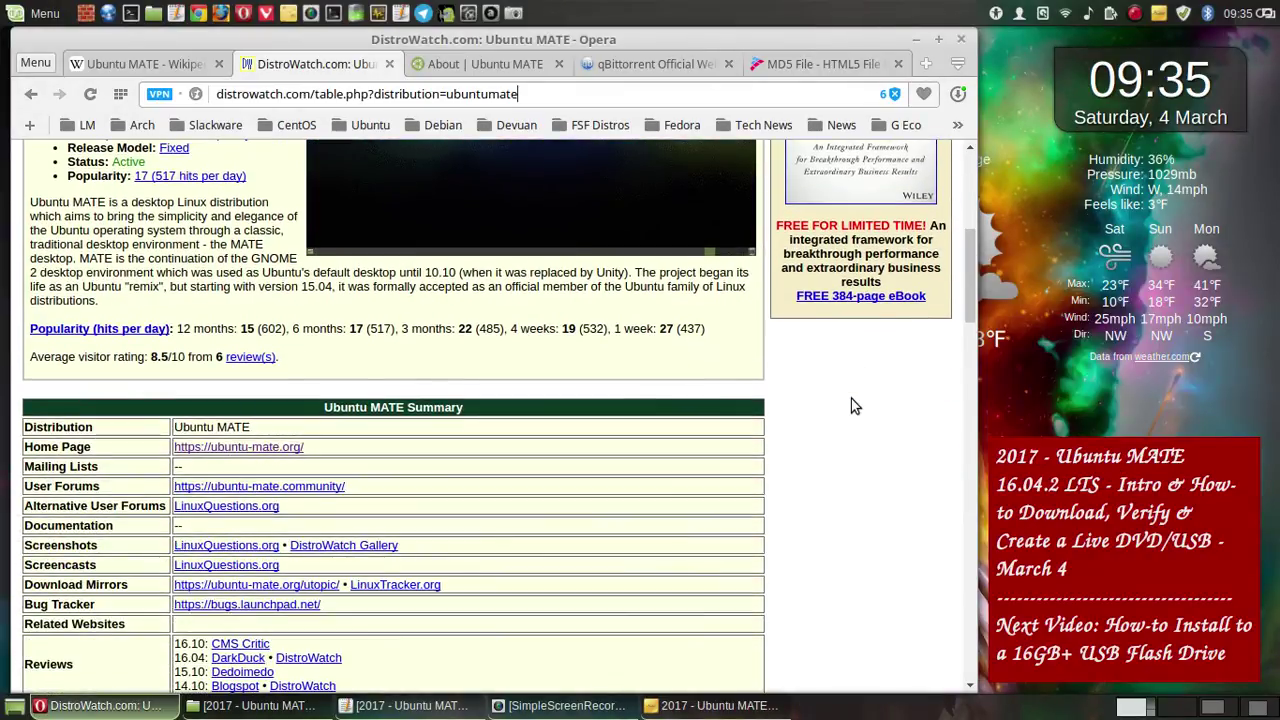
{"action": "scroll", "coordinate": [851, 398], "scroll_direction": "down", "scroll_amount": 3}
{"action": "scroll", "coordinate": [851, 398], "scroll_direction": "up", "scroll_amount": 3}
{"action": "scroll", "coordinate": [851, 398], "scroll_direction": "up", "scroll_amount": 5}
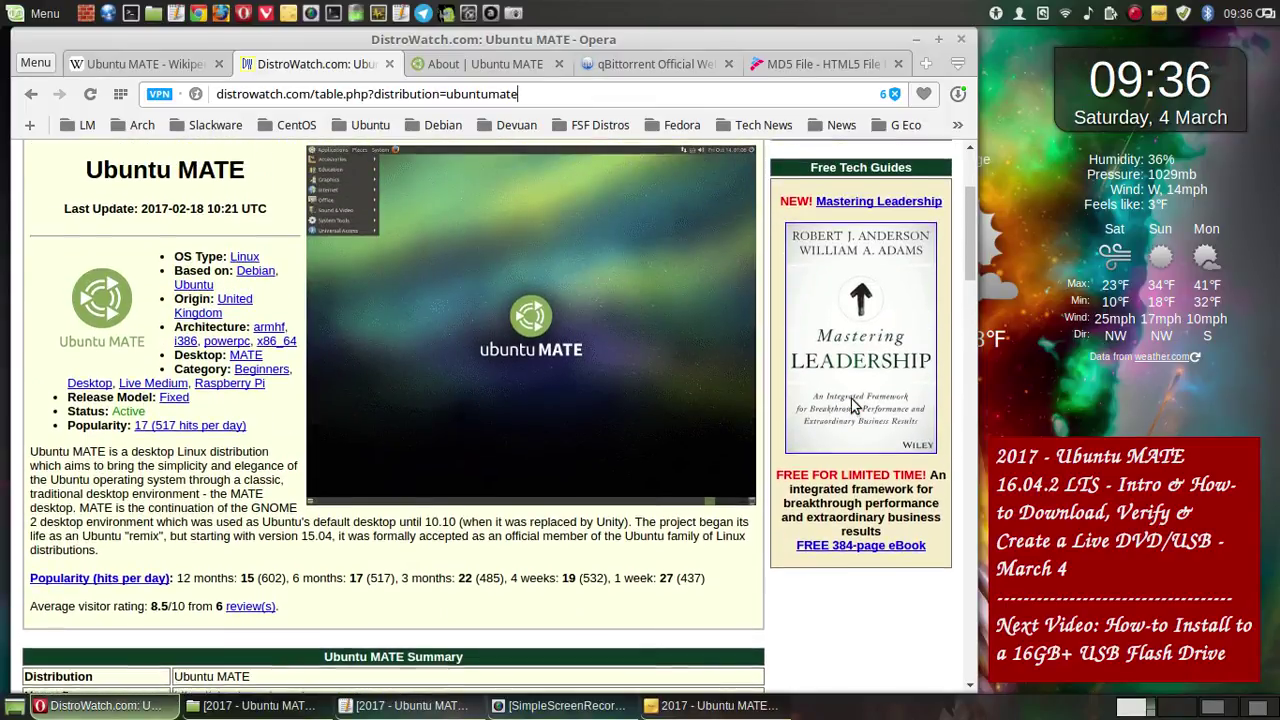
{"action": "scroll", "coordinate": [851, 405], "scroll_direction": "up", "scroll_amount": 4}
{"action": "scroll", "coordinate": [851, 405], "scroll_direction": "down", "scroll_amount": 3}
{"action": "scroll", "coordinate": [851, 405], "scroll_direction": "down", "scroll_amount": 2}
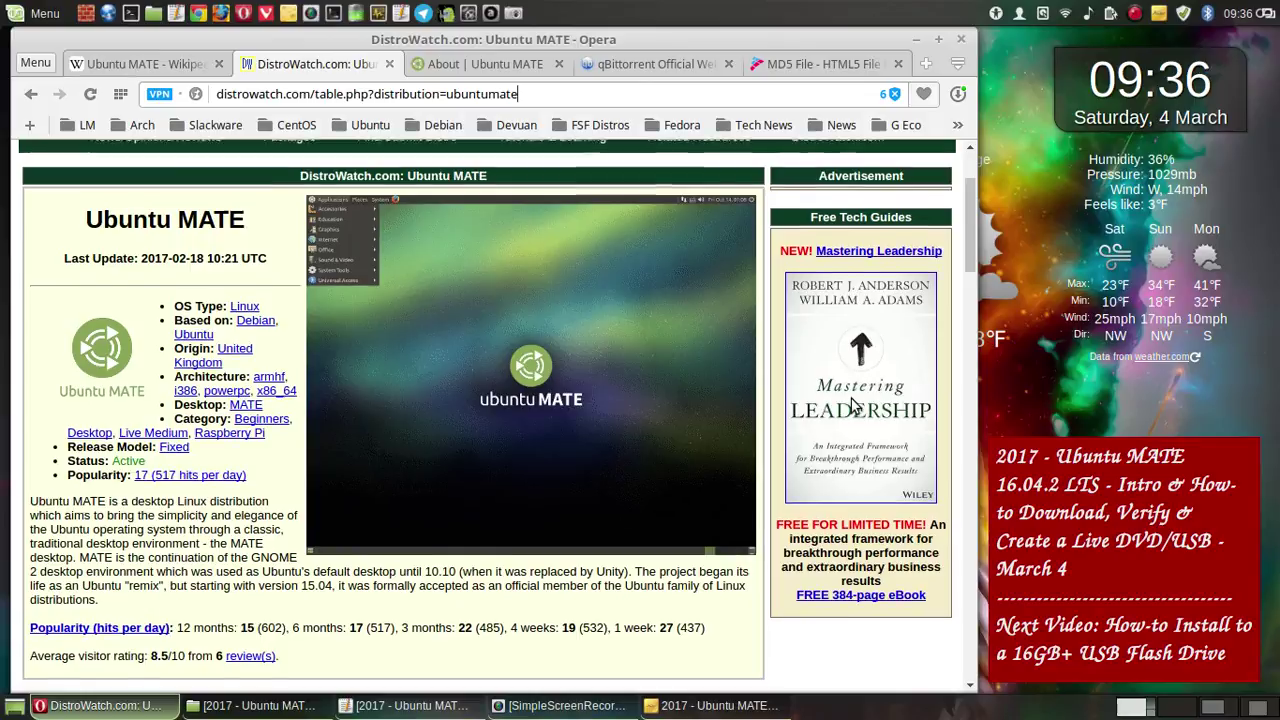
{"action": "scroll", "coordinate": [851, 405], "scroll_direction": "up", "scroll_amount": 5}
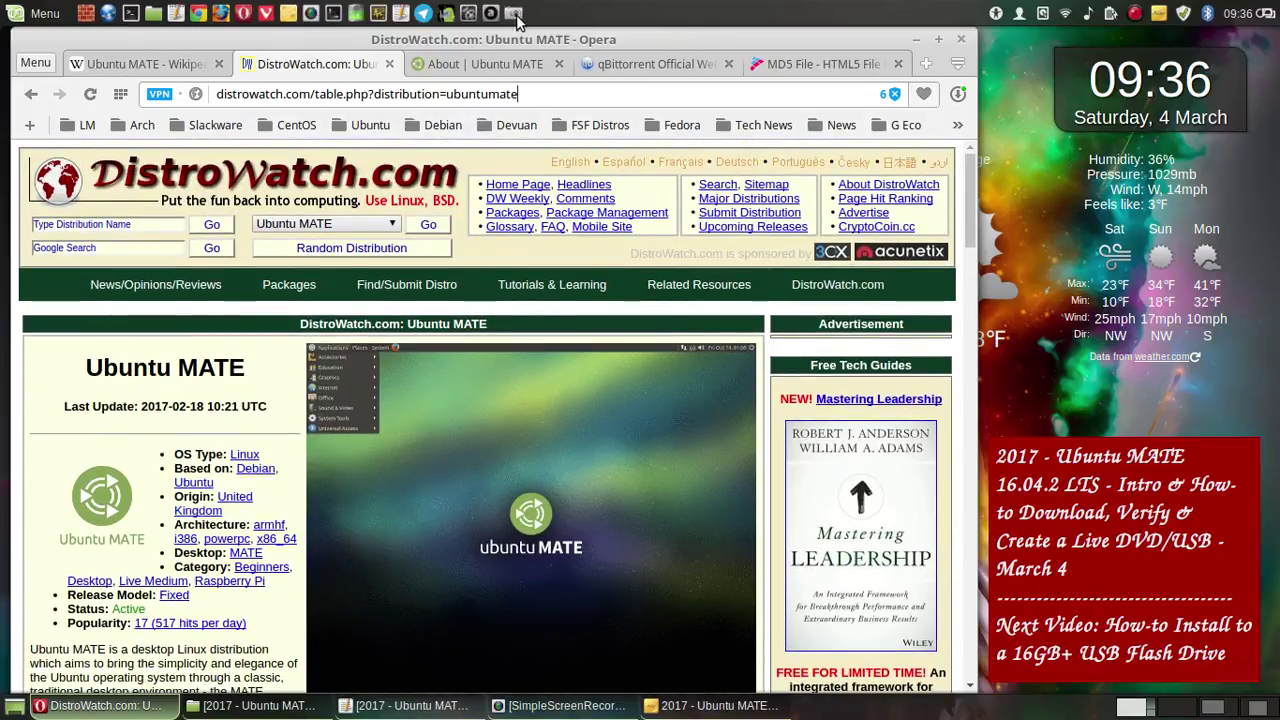
{"action": "key", "text": "Print"}
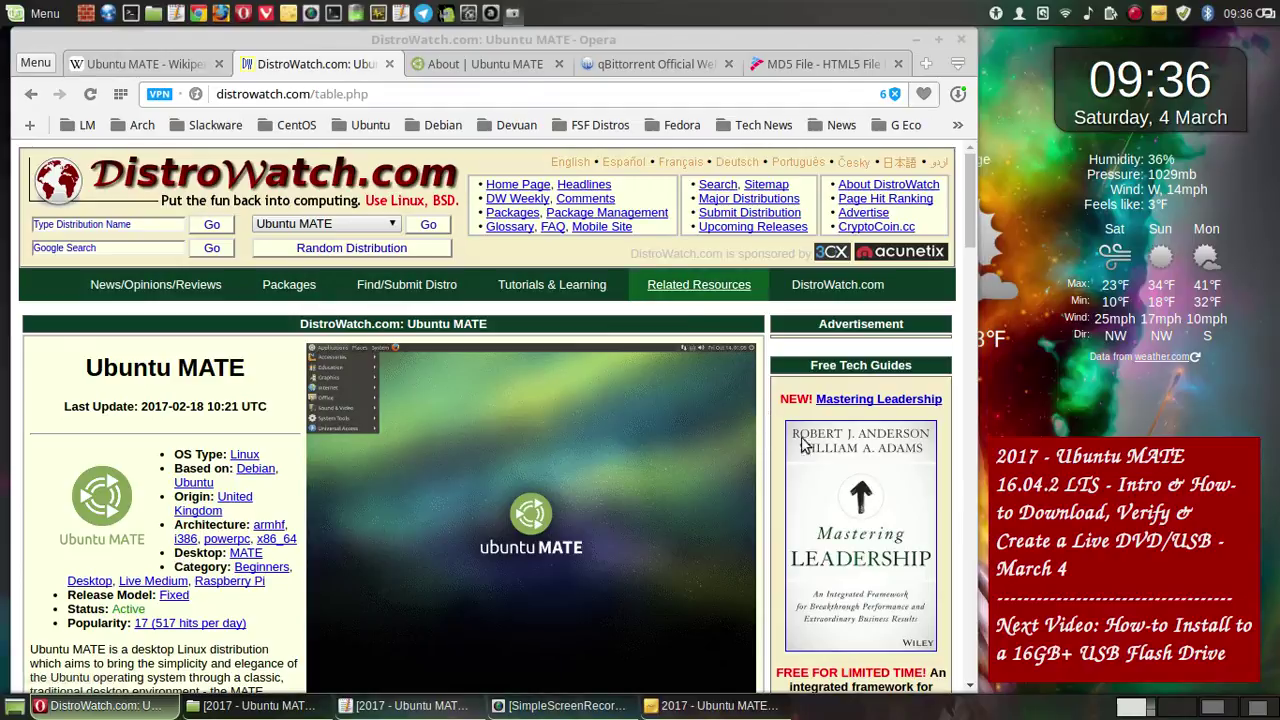
{"action": "left_click", "coordinate": [686, 518]}
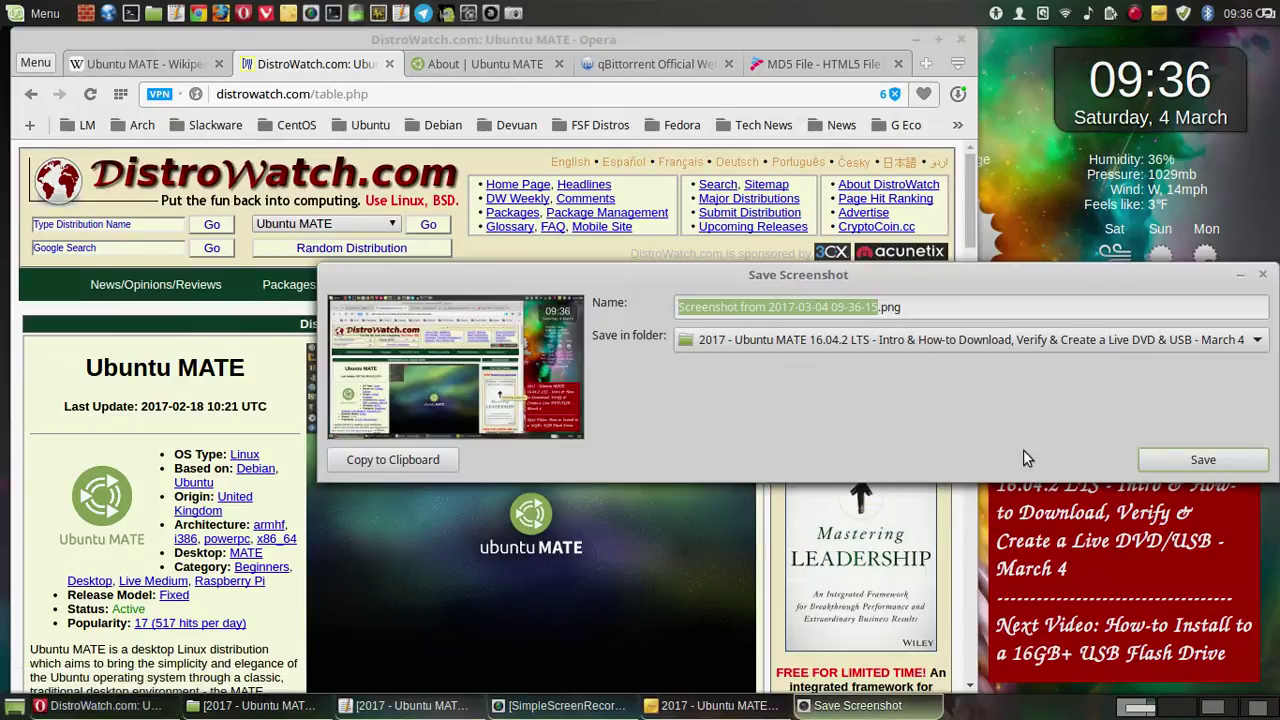
{"action": "left_click", "coordinate": [1203, 460]}
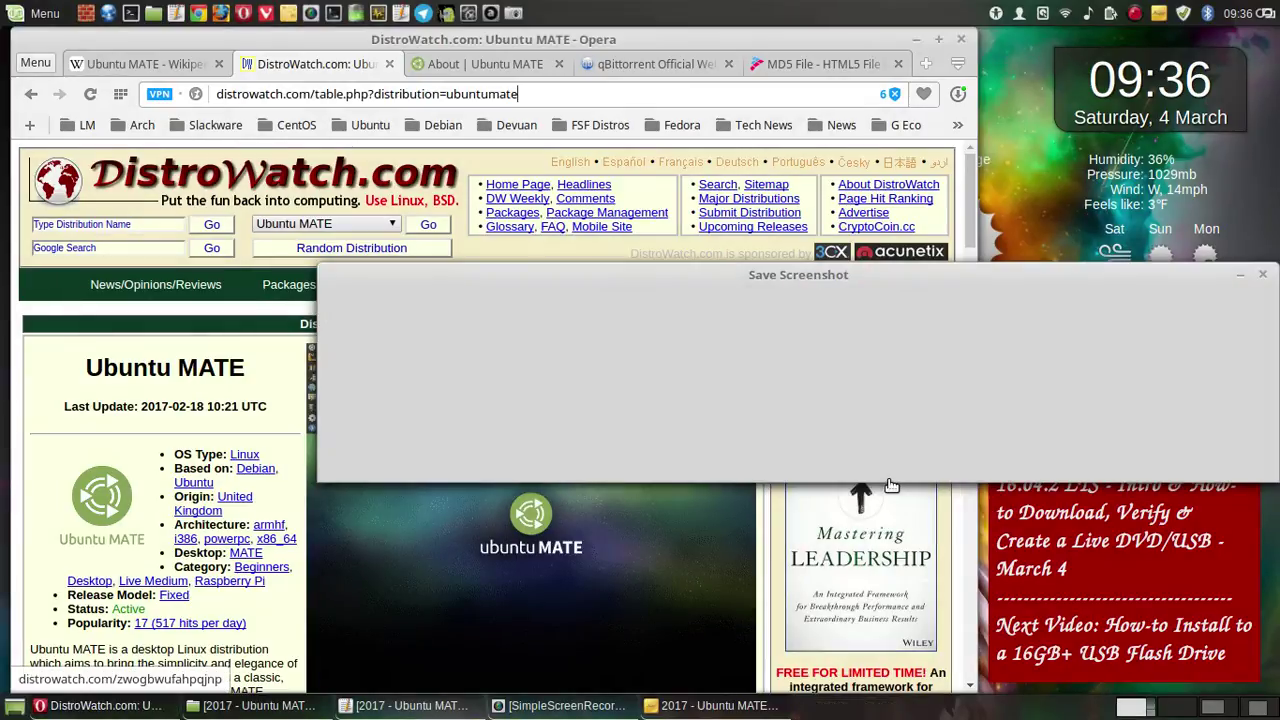
- Scroll slightly down the DistroWatch page and save another full-screen capture
{"action": "scroll", "coordinate": [850, 475], "scroll_direction": "down", "scroll_amount": 1}
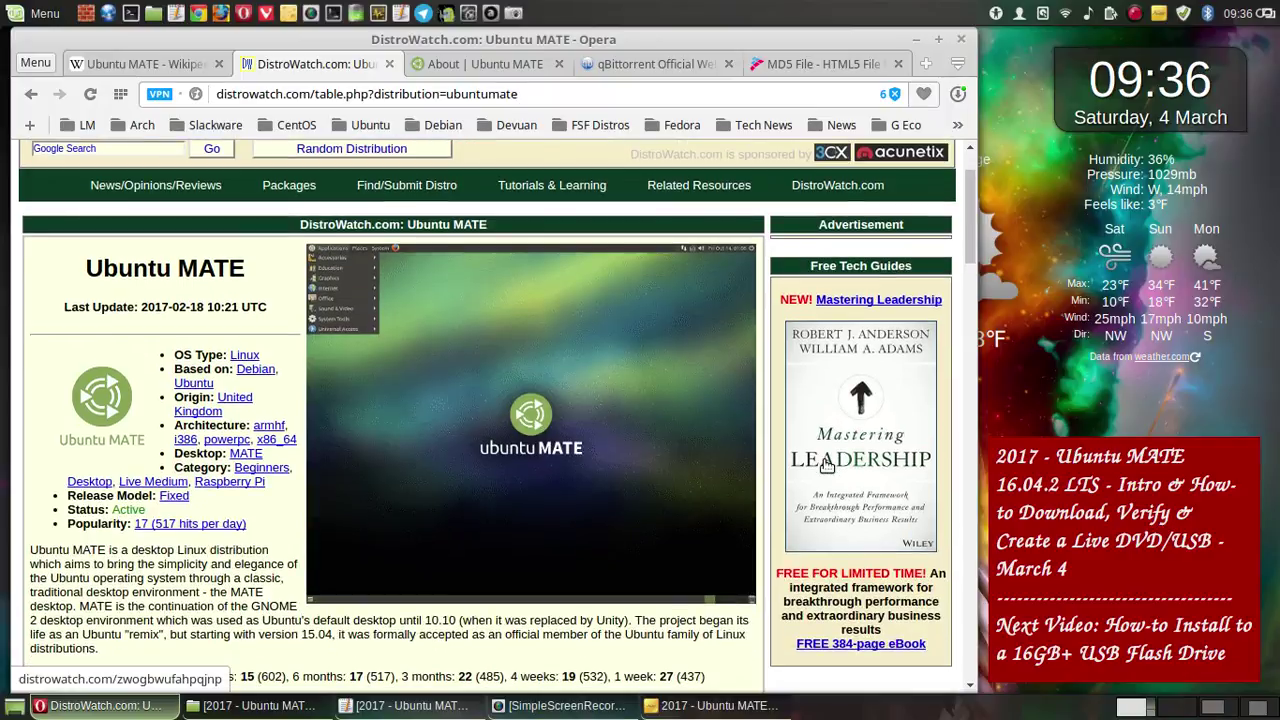
{"action": "scroll", "coordinate": [826, 466], "scroll_direction": "down", "scroll_amount": 1}
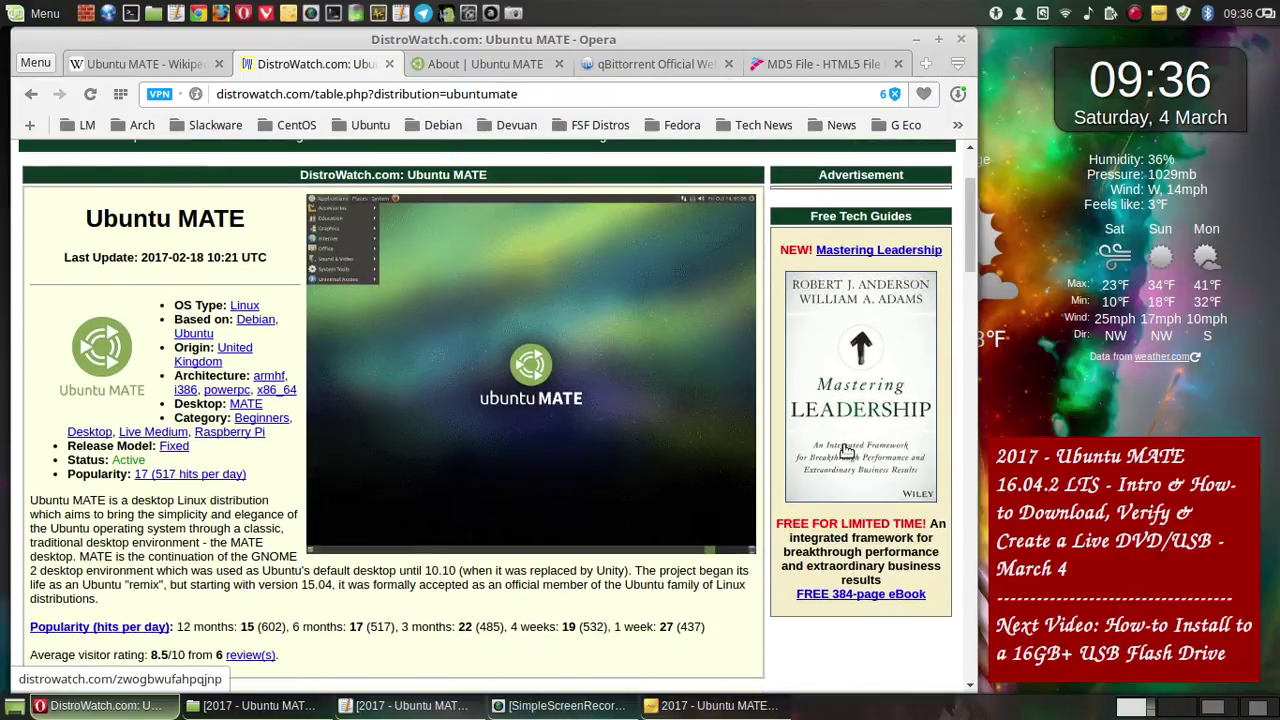
{"action": "left_click_drag", "start_coordinate": [969, 235], "coordinate": [967, 241]}
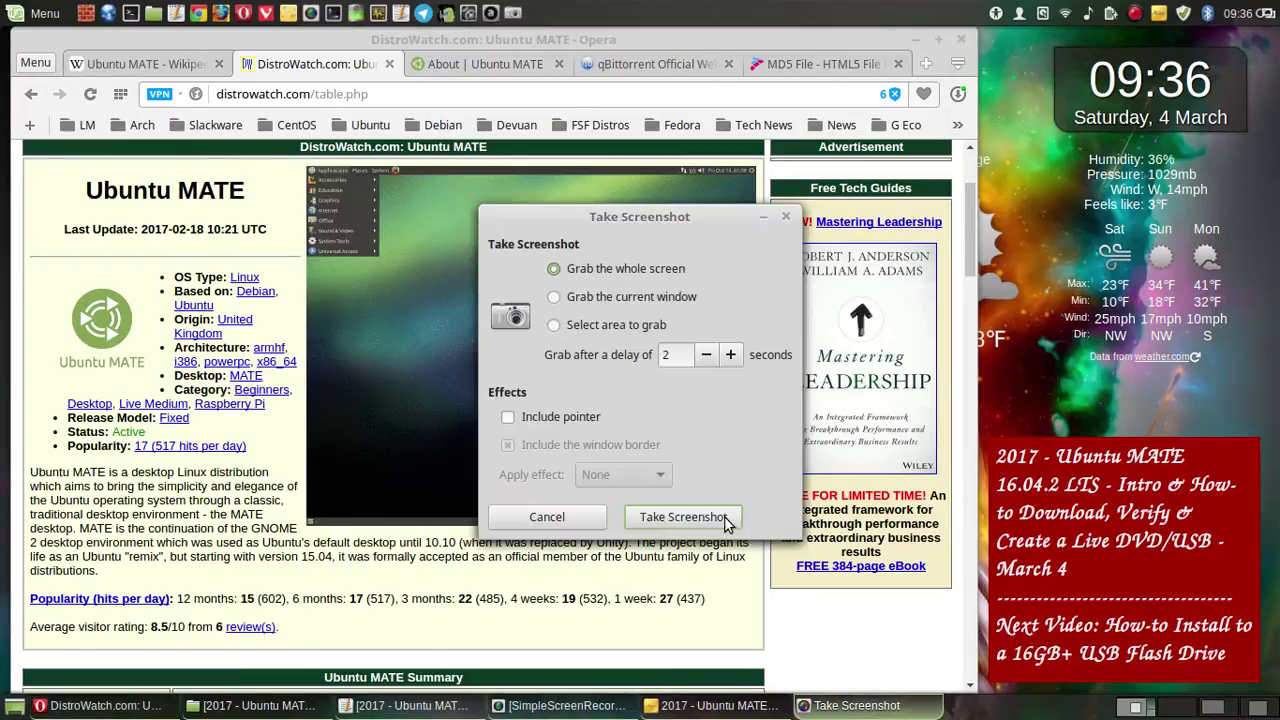
{"action": "left_click", "coordinate": [724, 517]}
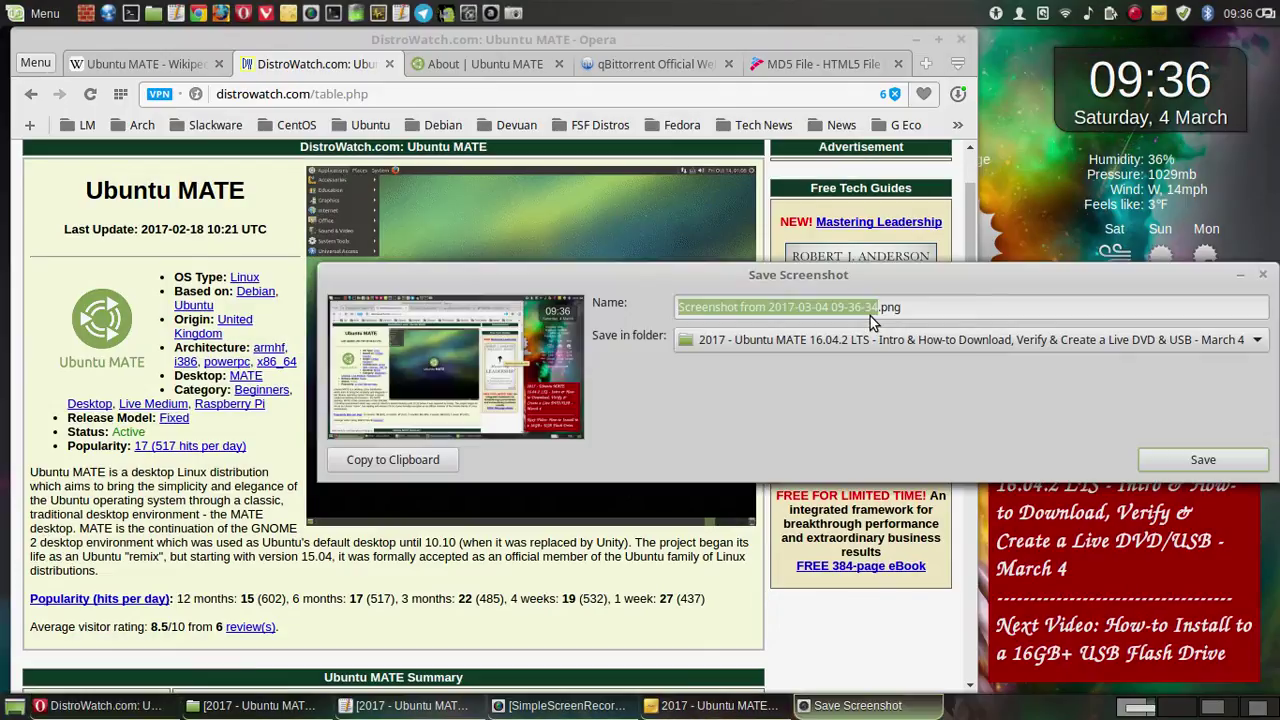
{"action": "left_click", "coordinate": [1186, 465]}
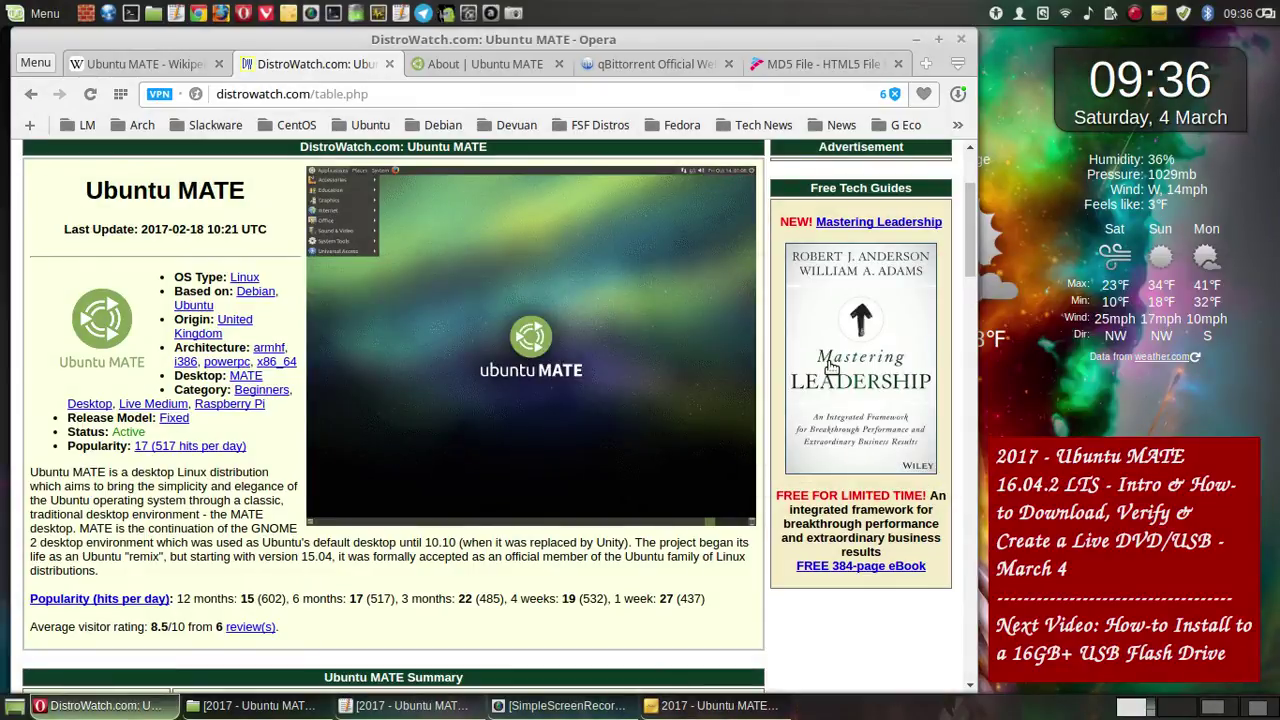
- Scroll to the Ubuntu MATE Summary table and recent releases and save a full-screen capture
{"action": "scroll", "coordinate": [830, 368], "scroll_direction": "down", "scroll_amount": 4}
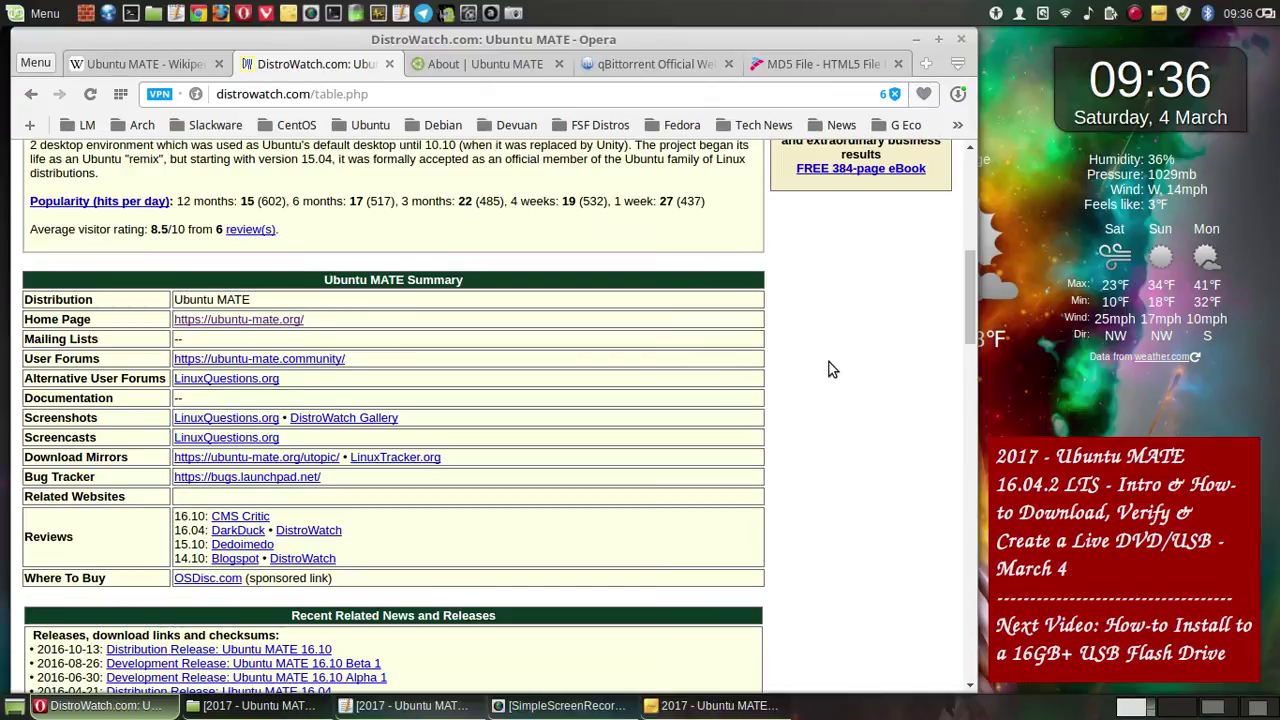
{"action": "scroll", "coordinate": [829, 369], "scroll_direction": "up", "scroll_amount": 1}
{"action": "scroll", "coordinate": [829, 369], "scroll_direction": "down", "scroll_amount": 1}
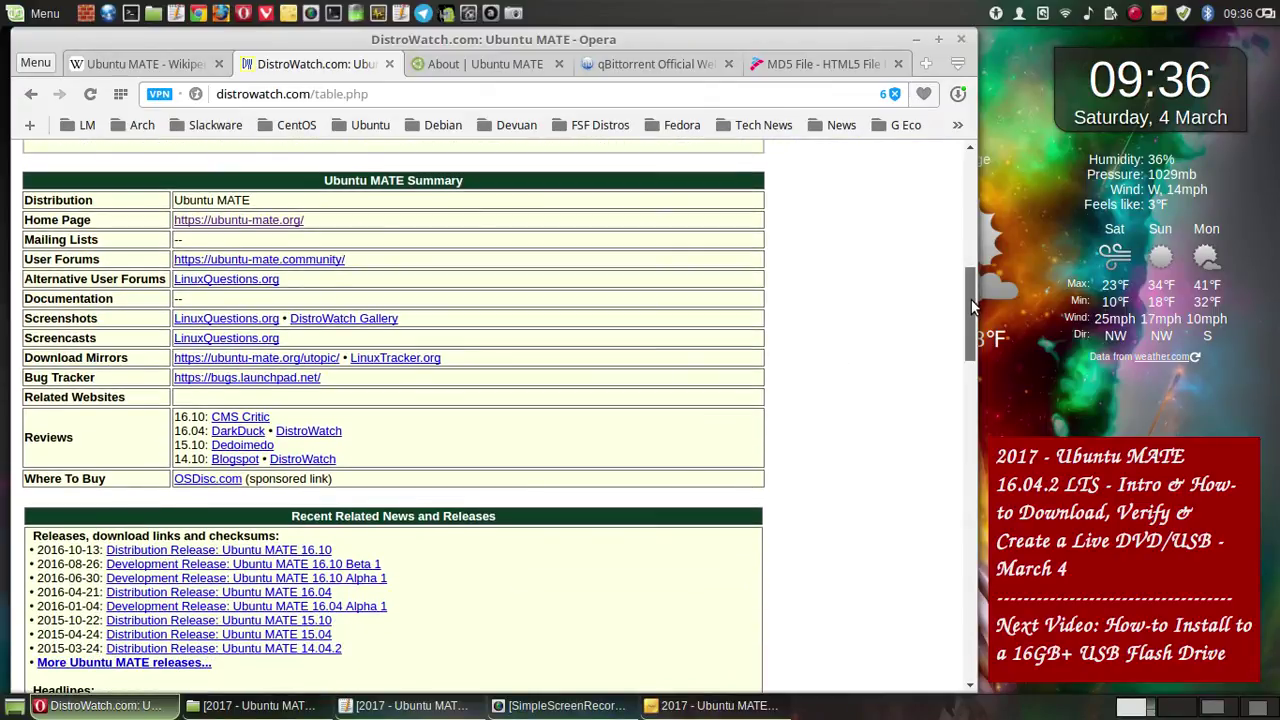
{"action": "scroll", "coordinate": [971, 300], "scroll_direction": "down", "scroll_amount": 1}
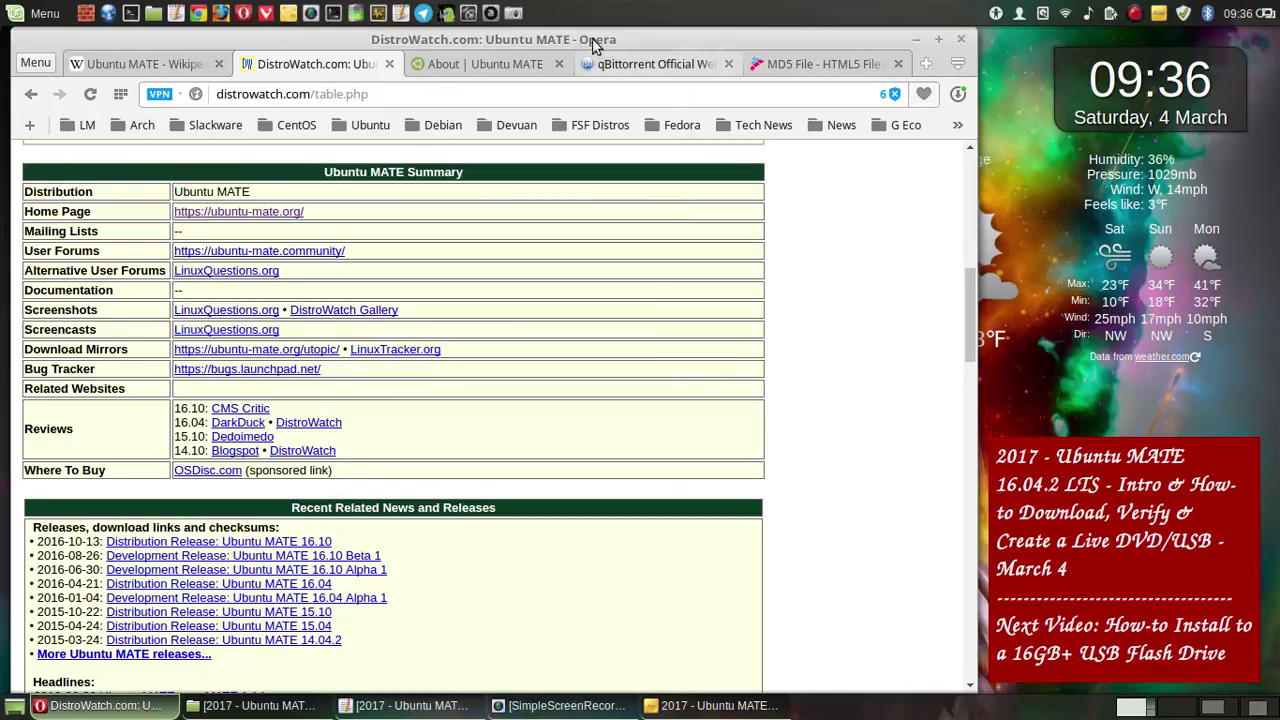
{"action": "left_click", "coordinate": [512, 13]}
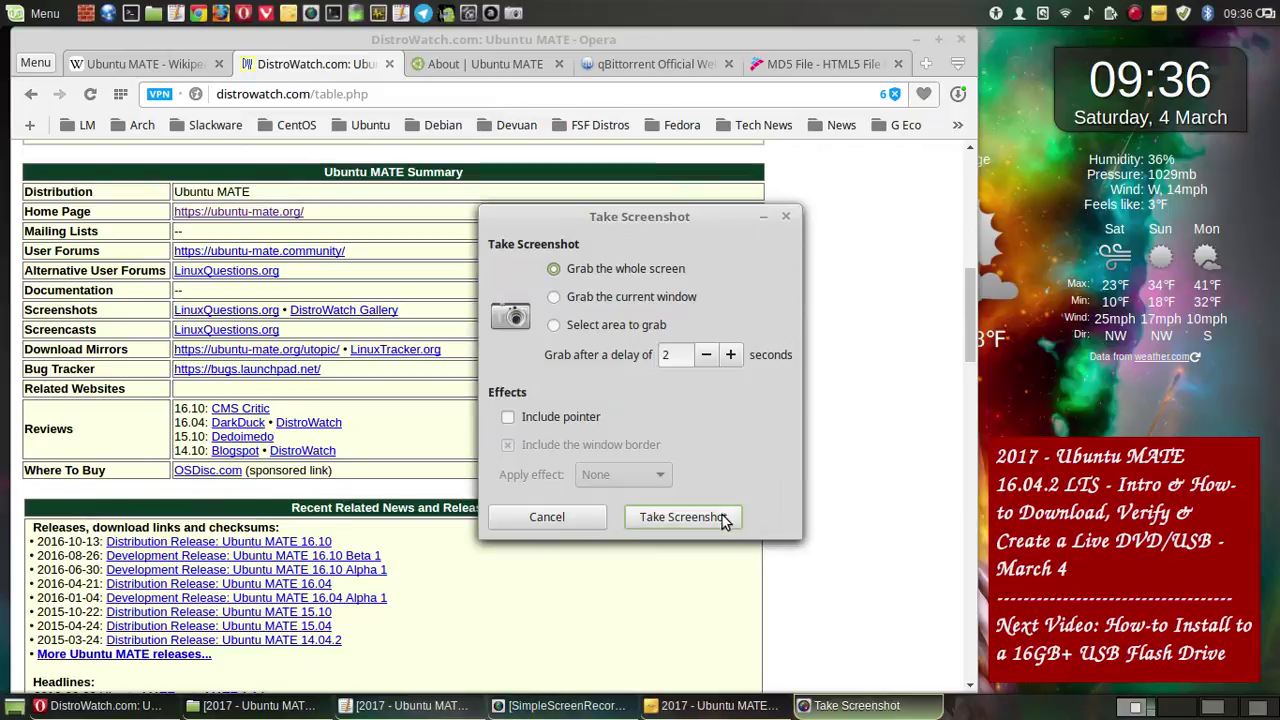
{"action": "left_click", "coordinate": [735, 516]}
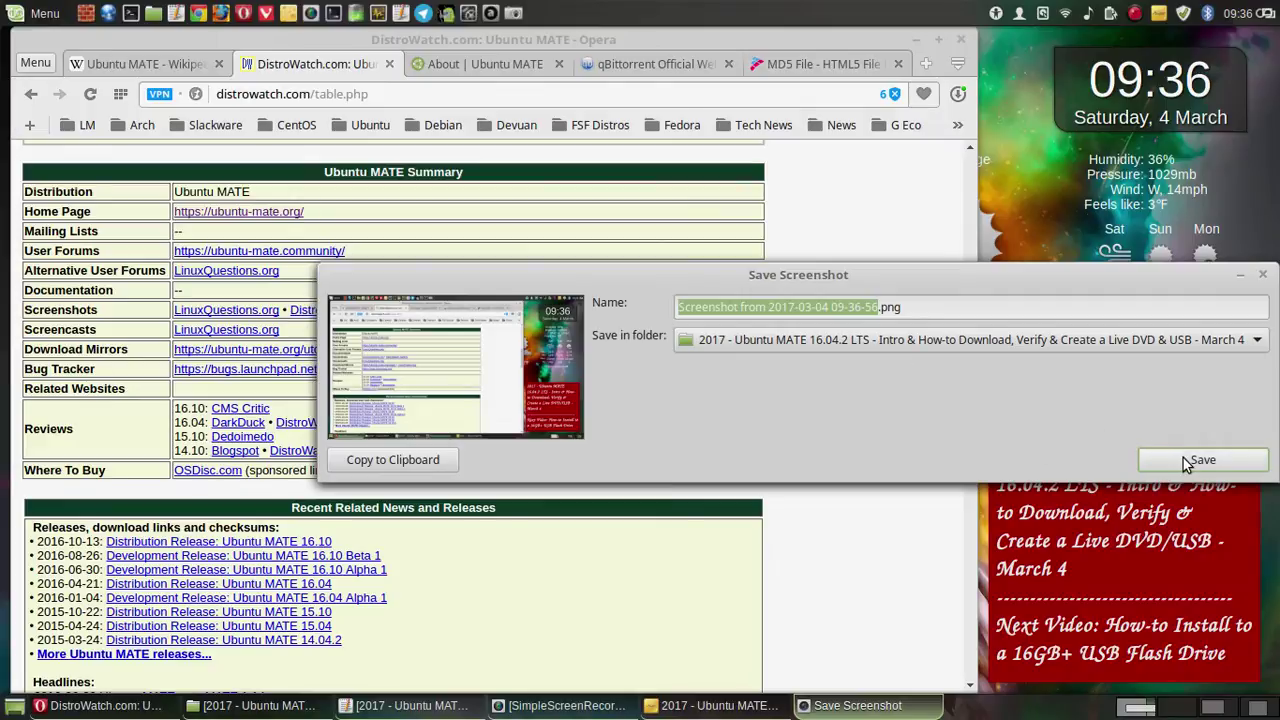
{"action": "left_click", "coordinate": [1190, 460]}
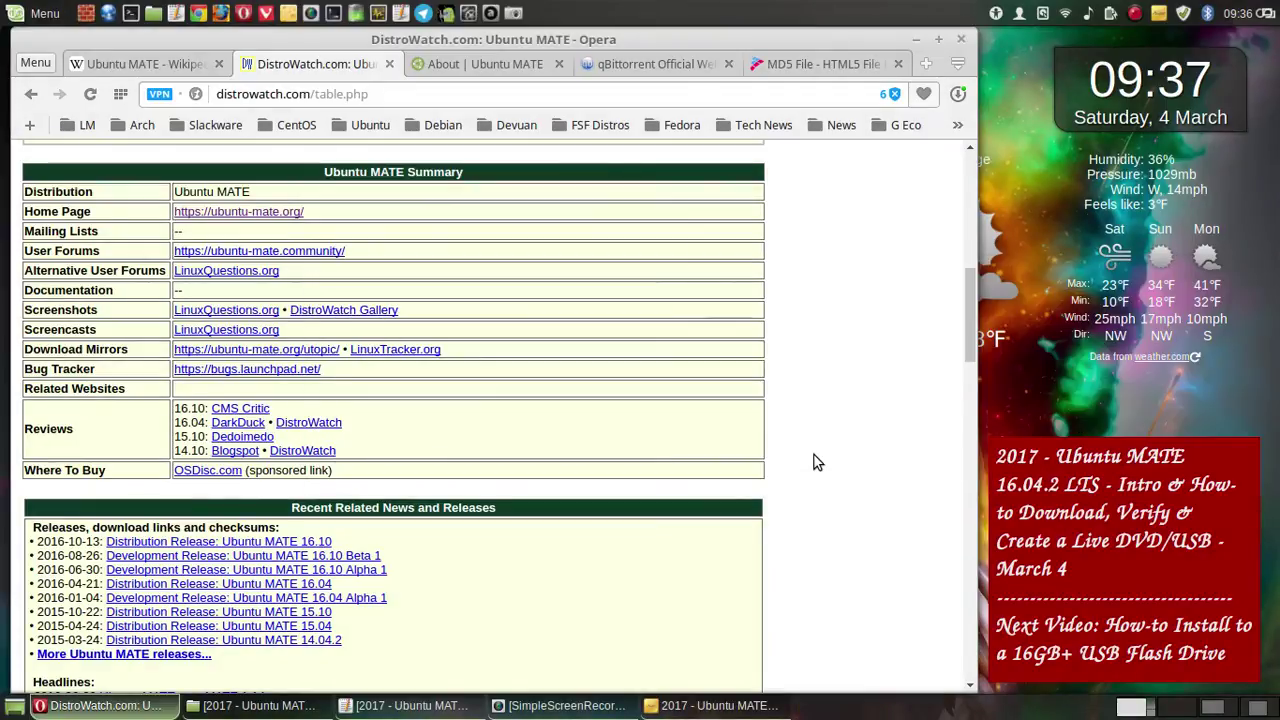
- Scroll through the Feature and Package tables to xorg-server and start a new screenshot
{"action": "scroll", "coordinate": [792, 416], "scroll_direction": "down", "scroll_amount": 1}
{"action": "scroll", "coordinate": [792, 410], "scroll_direction": "down", "scroll_amount": 1}
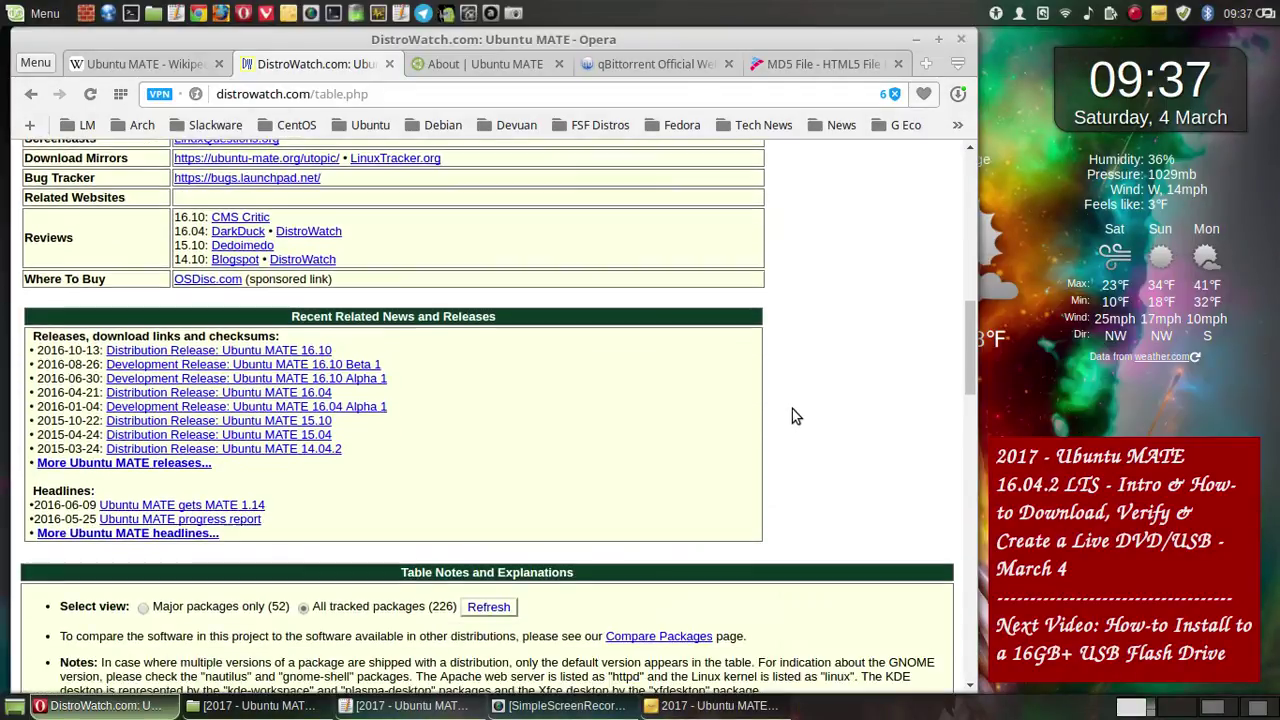
{"action": "scroll", "coordinate": [792, 405], "scroll_direction": "down", "scroll_amount": 2}
{"action": "scroll", "coordinate": [792, 410], "scroll_direction": "down", "scroll_amount": 1}
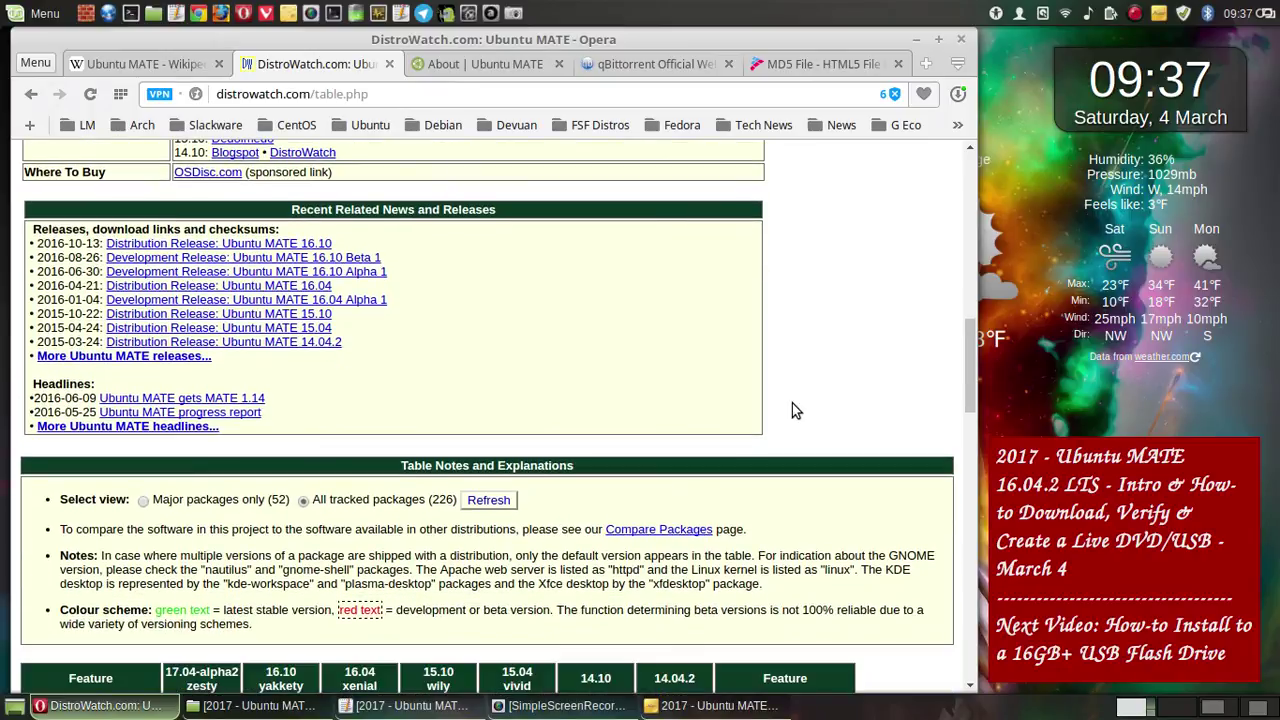
{"action": "scroll", "coordinate": [794, 410], "scroll_direction": "down", "scroll_amount": 1}
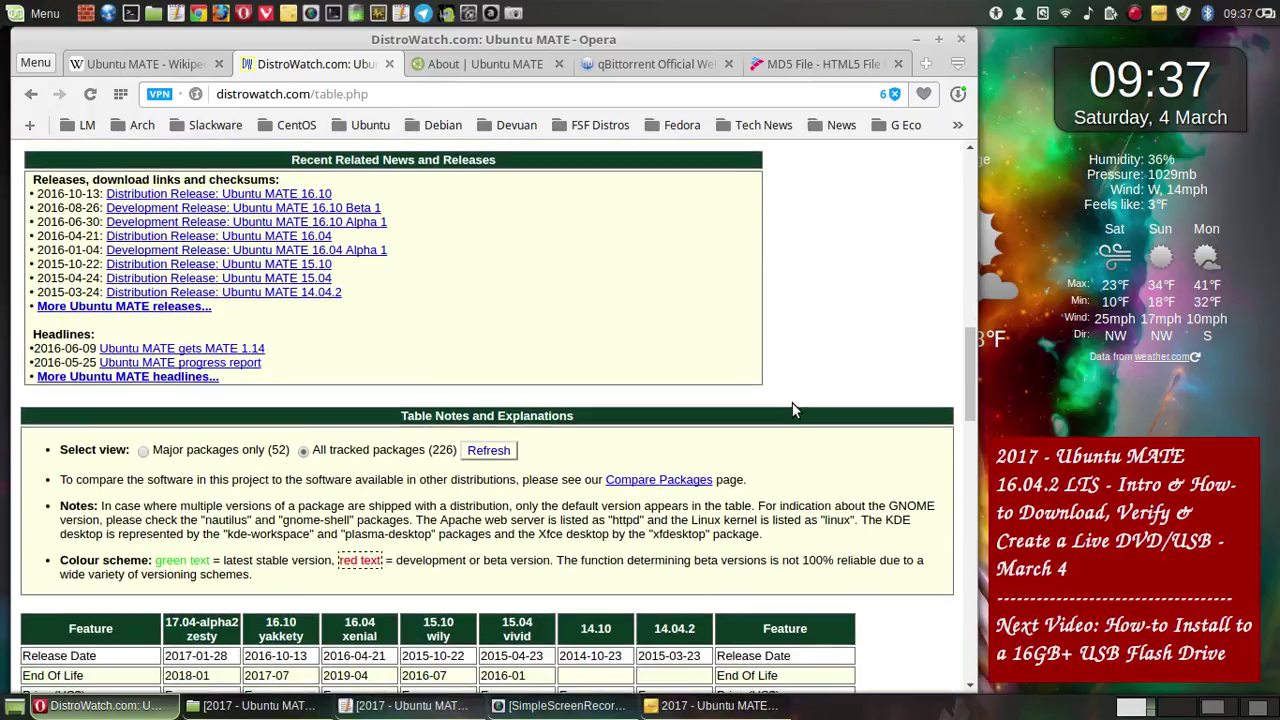
{"action": "scroll", "coordinate": [792, 402], "scroll_direction": "down", "scroll_amount": 2}
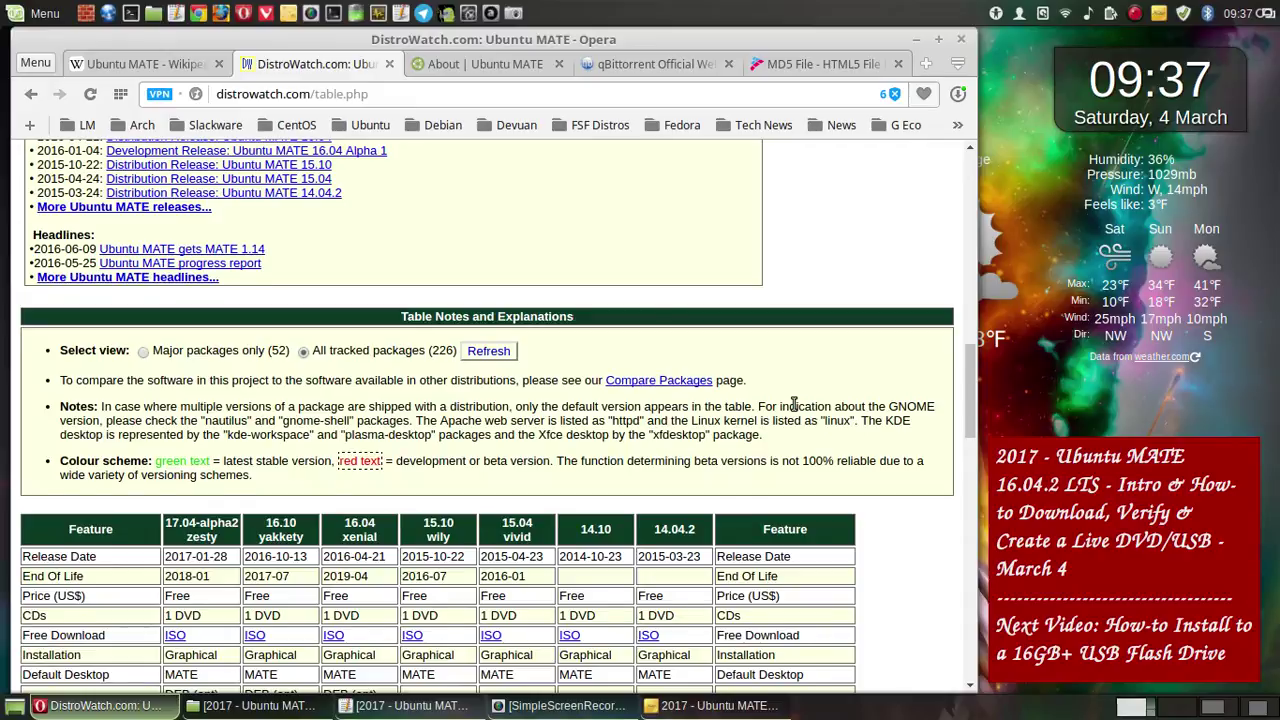
{"action": "scroll", "coordinate": [793, 405], "scroll_direction": "down", "scroll_amount": 2}
{"action": "scroll", "coordinate": [792, 403], "scroll_direction": "up", "scroll_amount": 6}
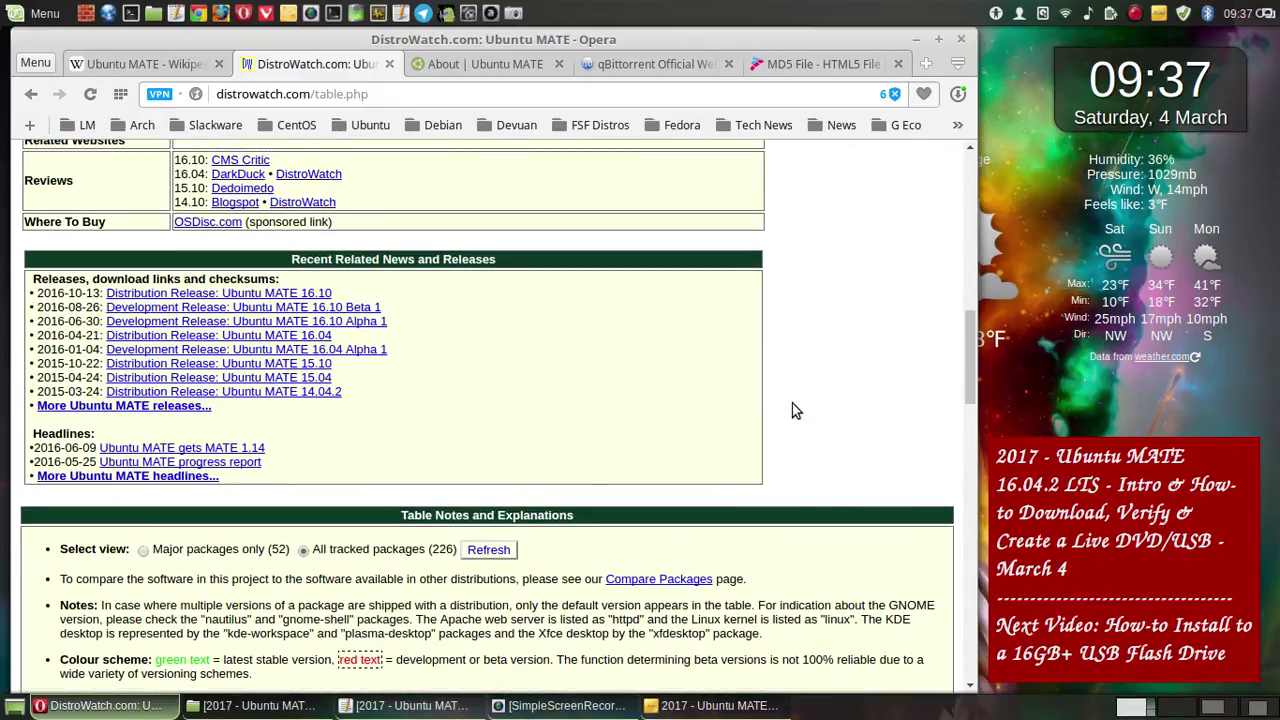
{"action": "scroll", "coordinate": [792, 403], "scroll_direction": "down", "scroll_amount": 2}
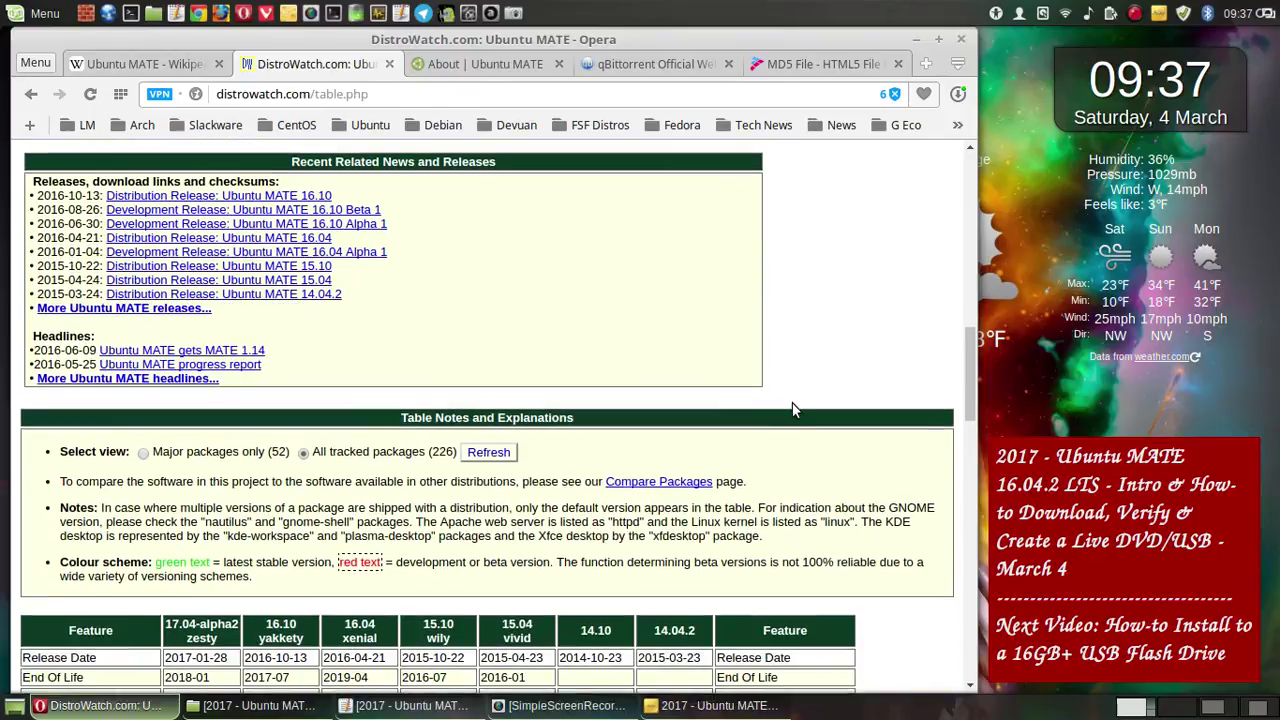
{"action": "scroll", "coordinate": [792, 403], "scroll_direction": "down", "scroll_amount": 4}
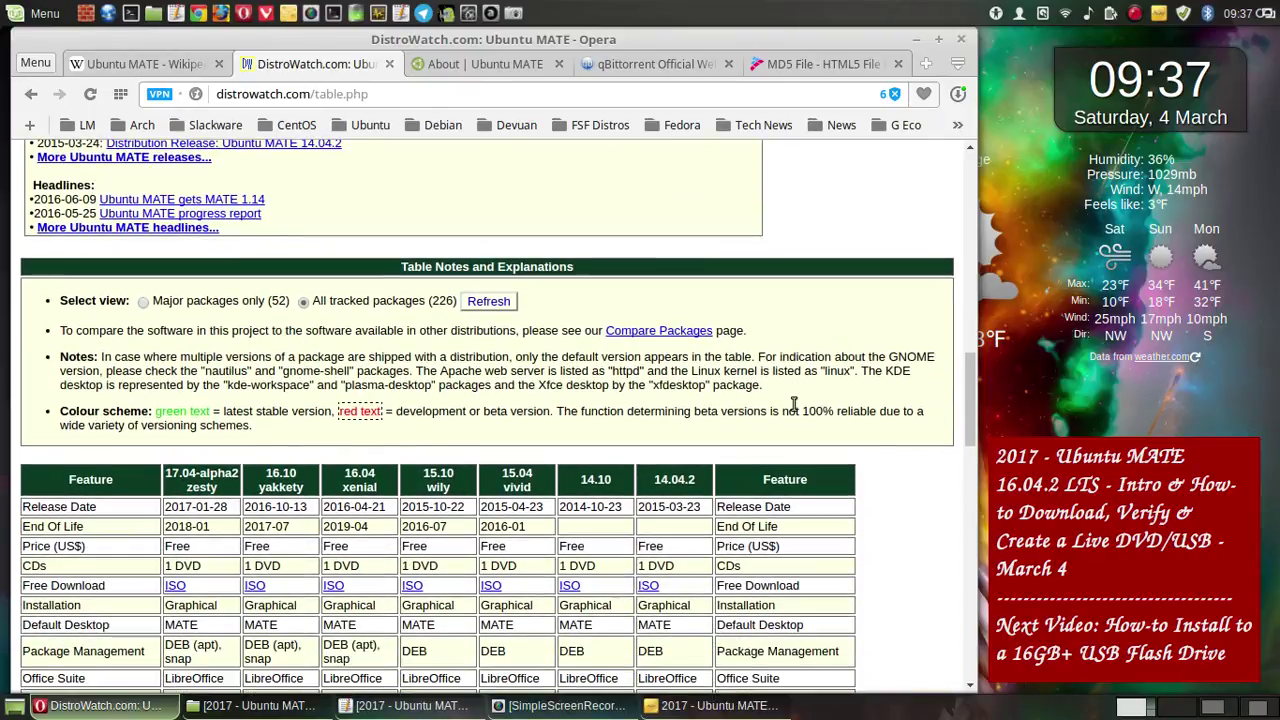
{"action": "scroll", "coordinate": [793, 403], "scroll_direction": "down", "scroll_amount": 10}
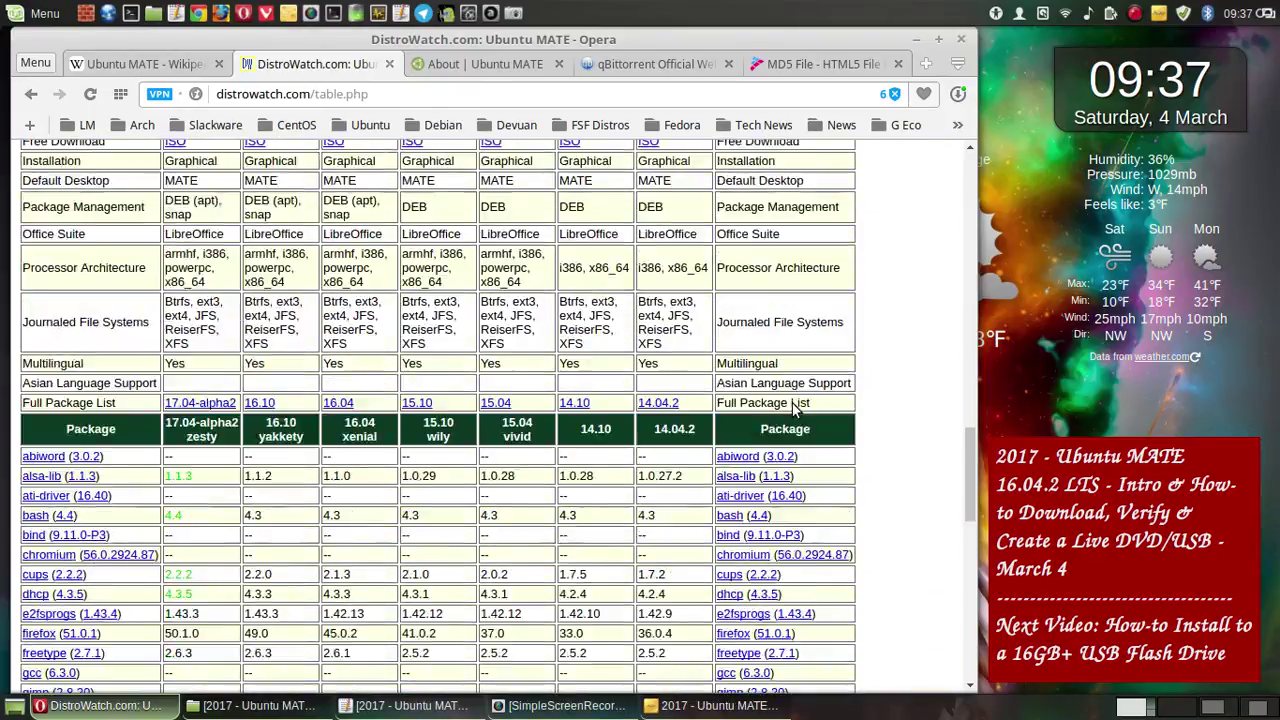
{"action": "scroll", "coordinate": [793, 408], "scroll_direction": "down", "scroll_amount": 20}
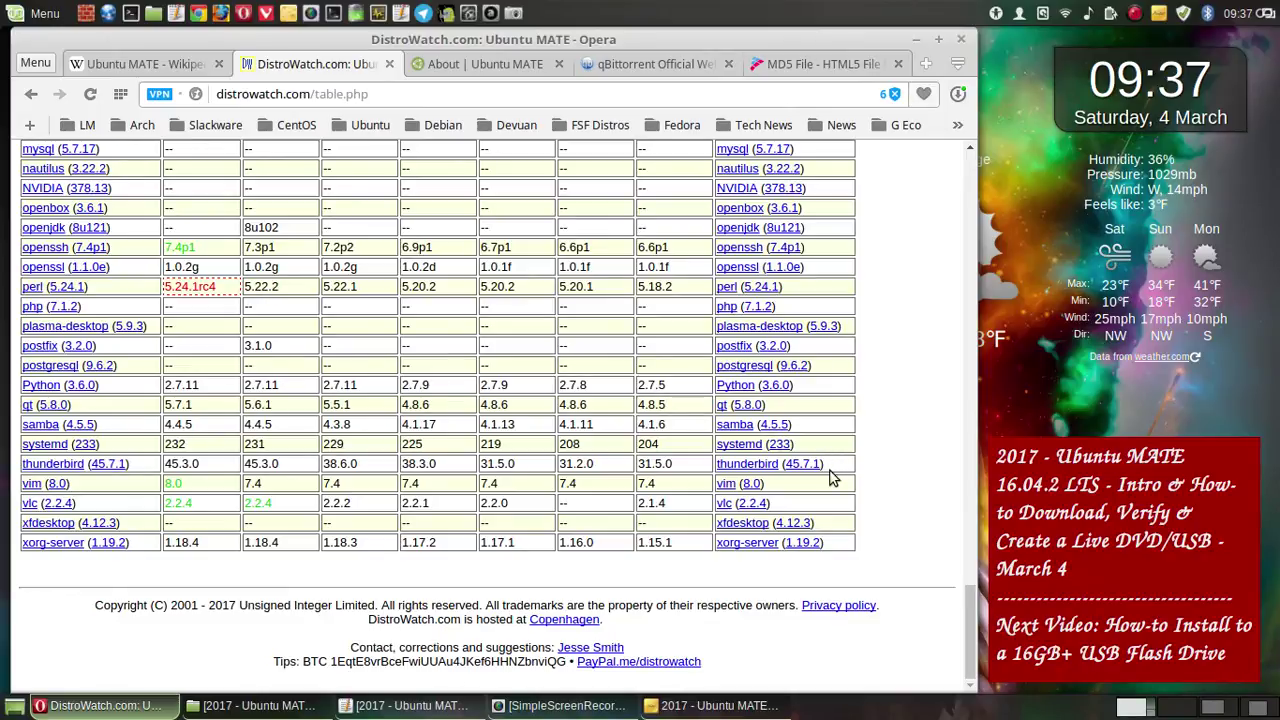
{"action": "left_click", "coordinate": [514, 15]}
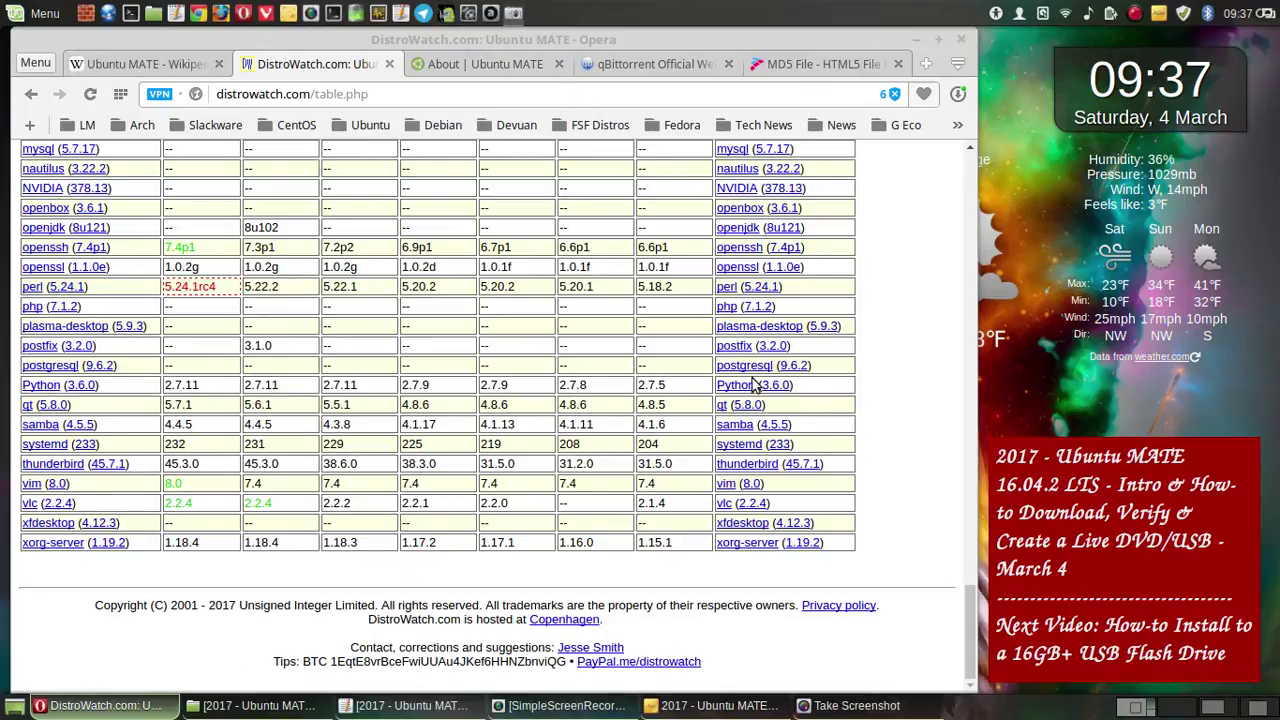
- Save the package-table capture, then show the qbittorrent.org home page in the qBittorrent tab
{"action": "left_click", "coordinate": [714, 516]}
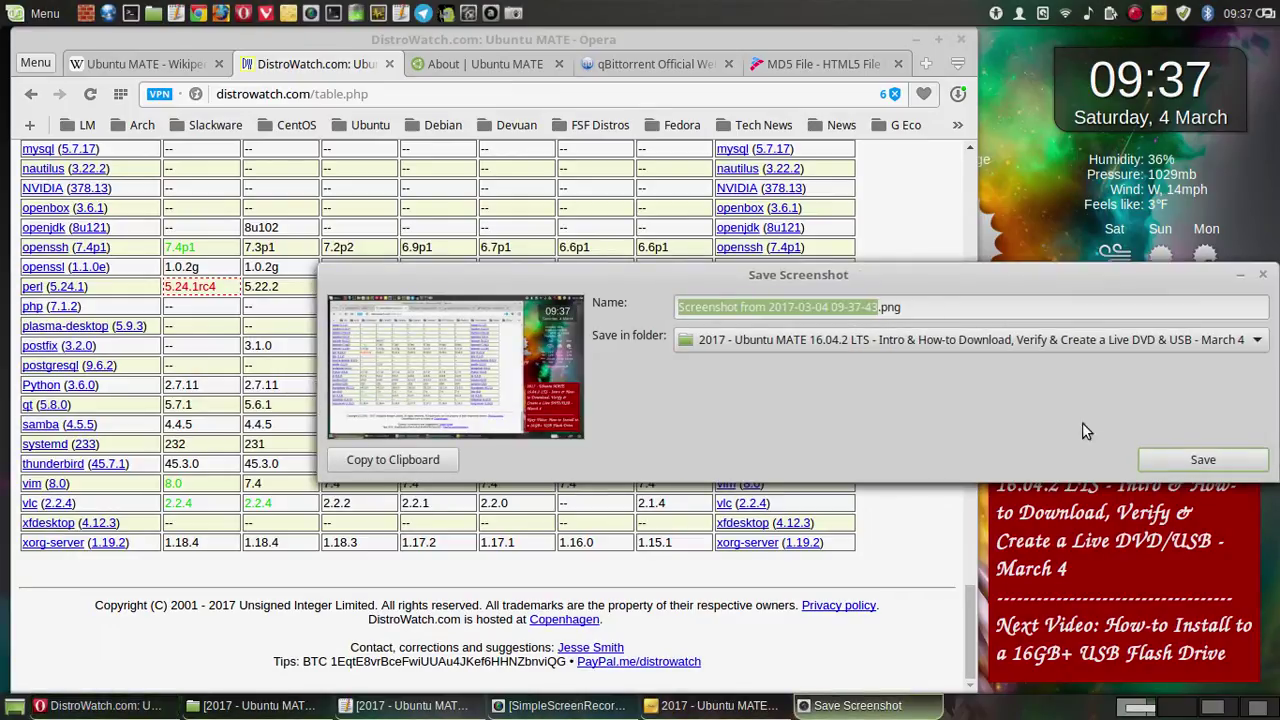
{"action": "left_click", "coordinate": [1179, 458]}
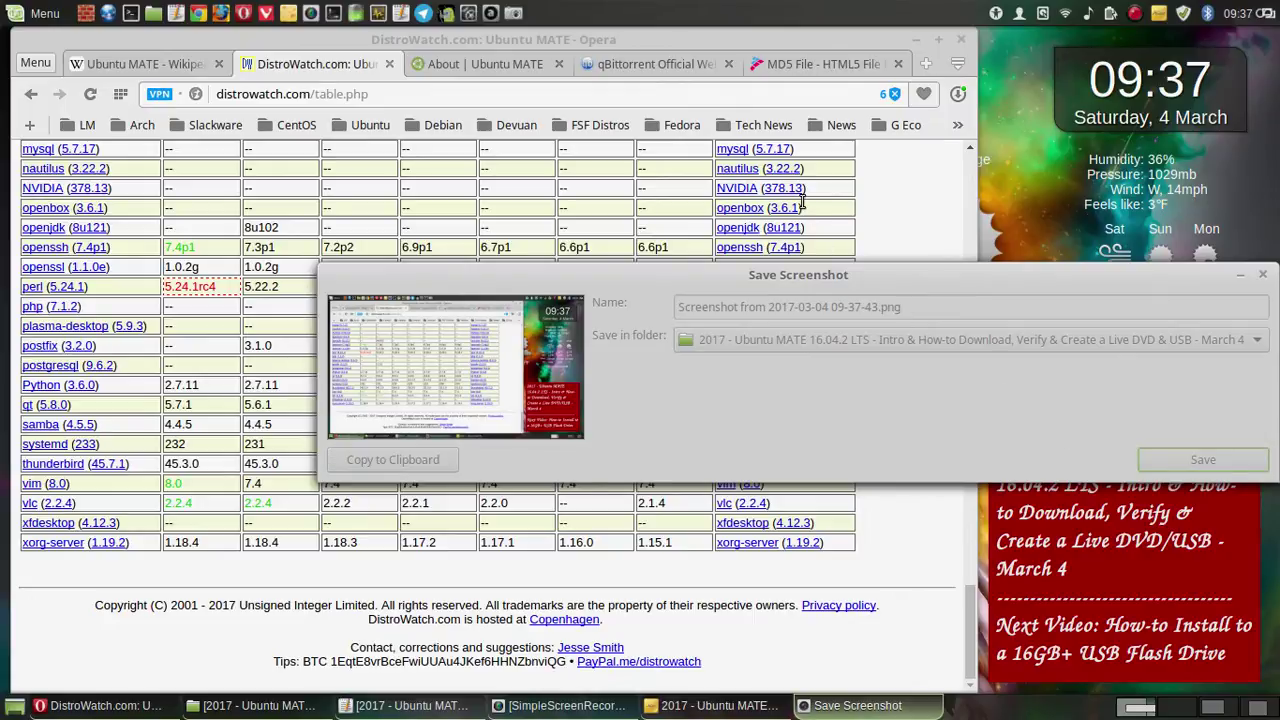
{"action": "scroll", "coordinate": [795, 195], "scroll_direction": "up", "scroll_amount": 5}
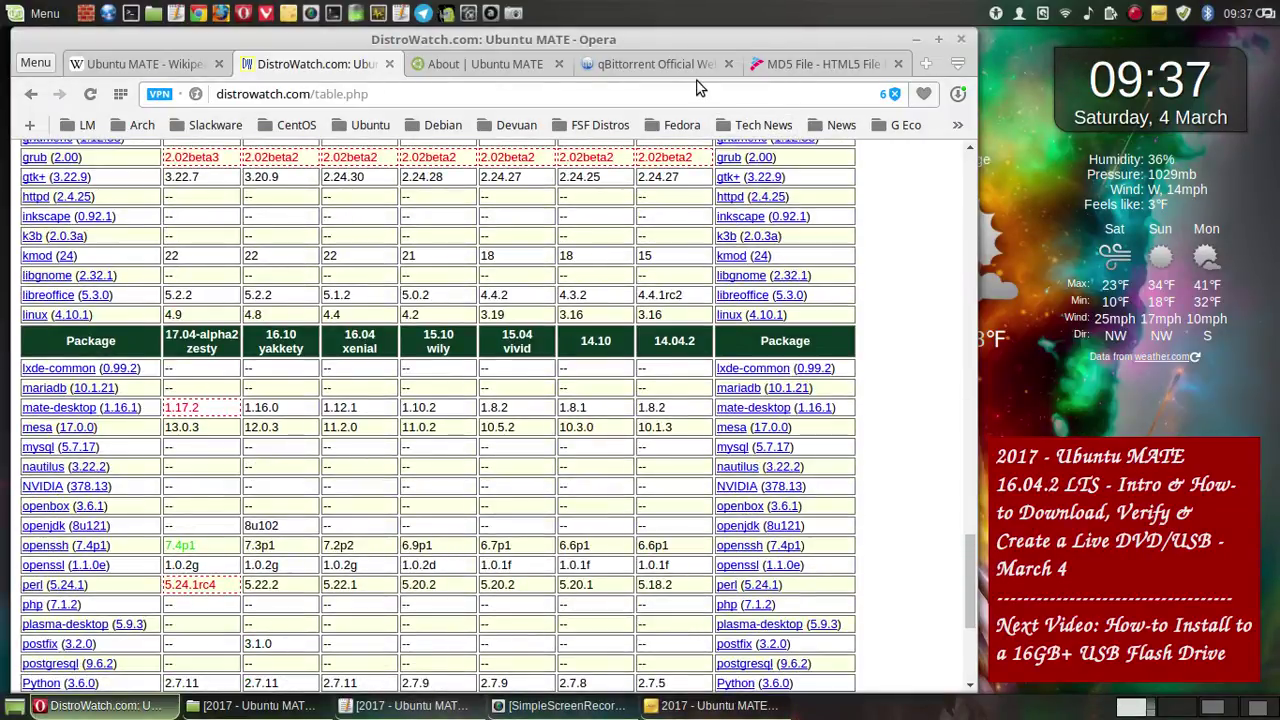
{"action": "left_click", "coordinate": [625, 64]}
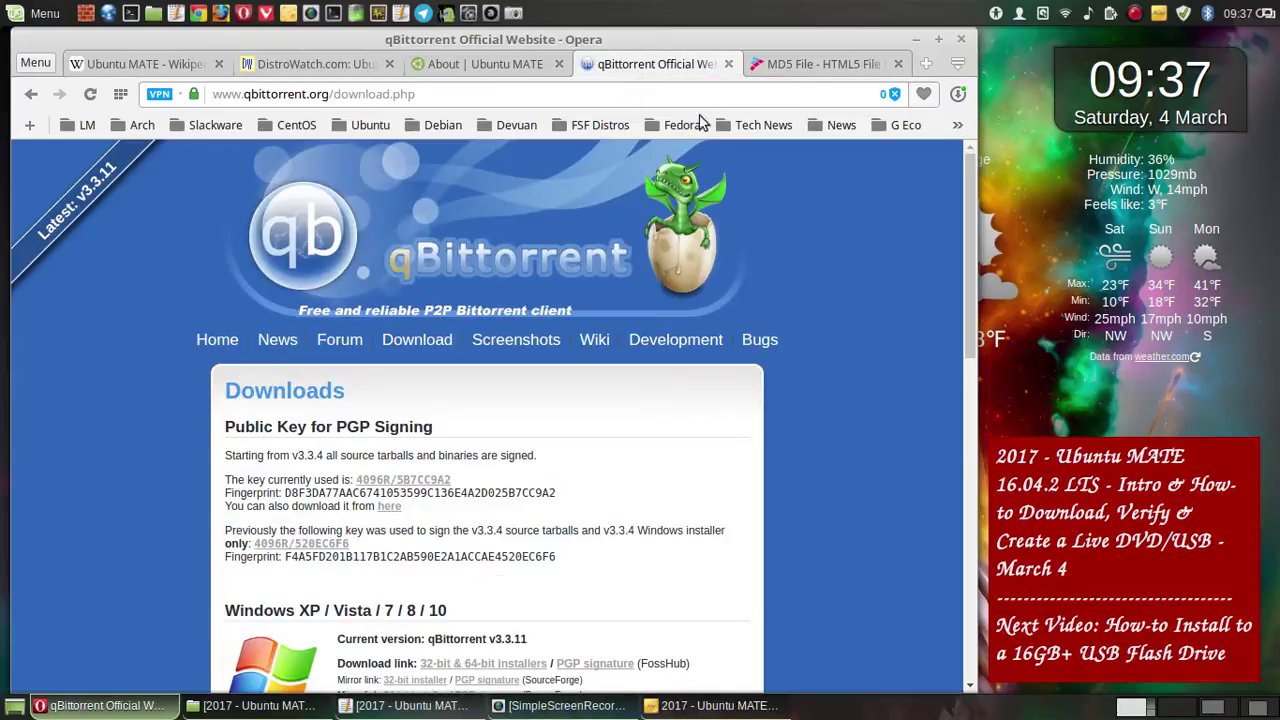
{"action": "left_click", "coordinate": [31, 93]}
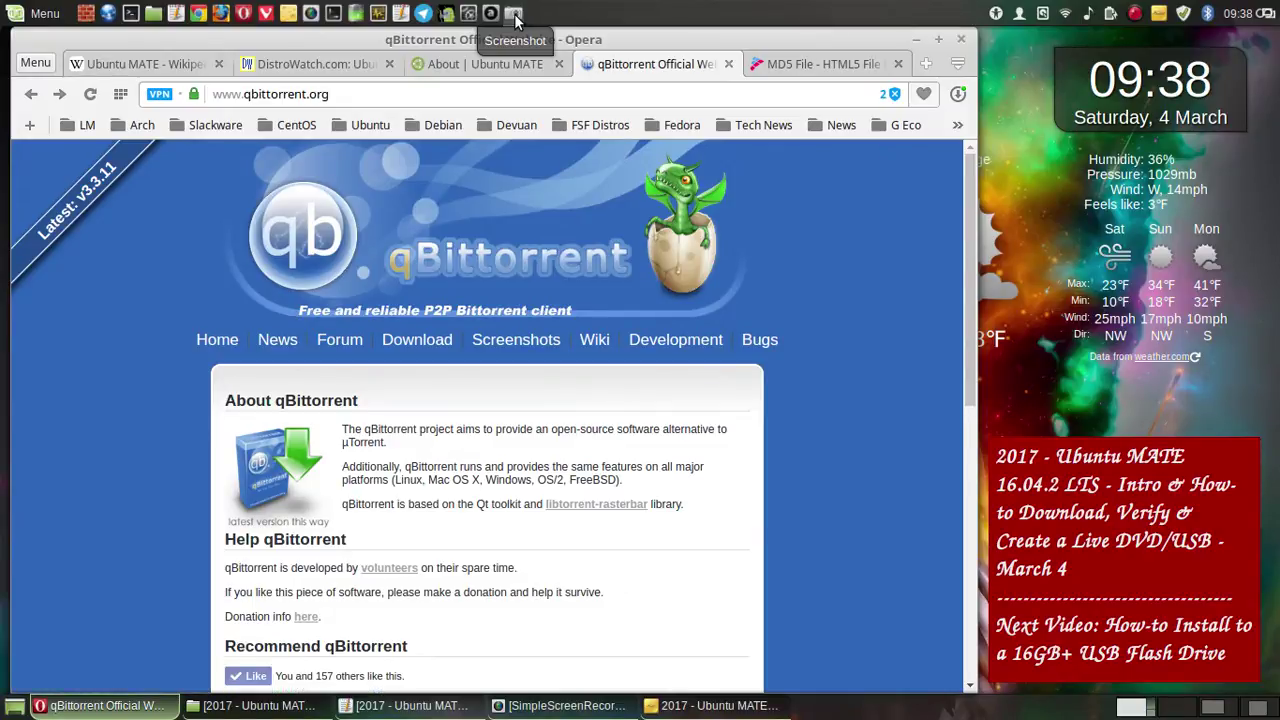
- Save a whole-screen screenshot of the qBittorrent features list into the project folder
{"action": "left_click", "coordinate": [513, 14]}
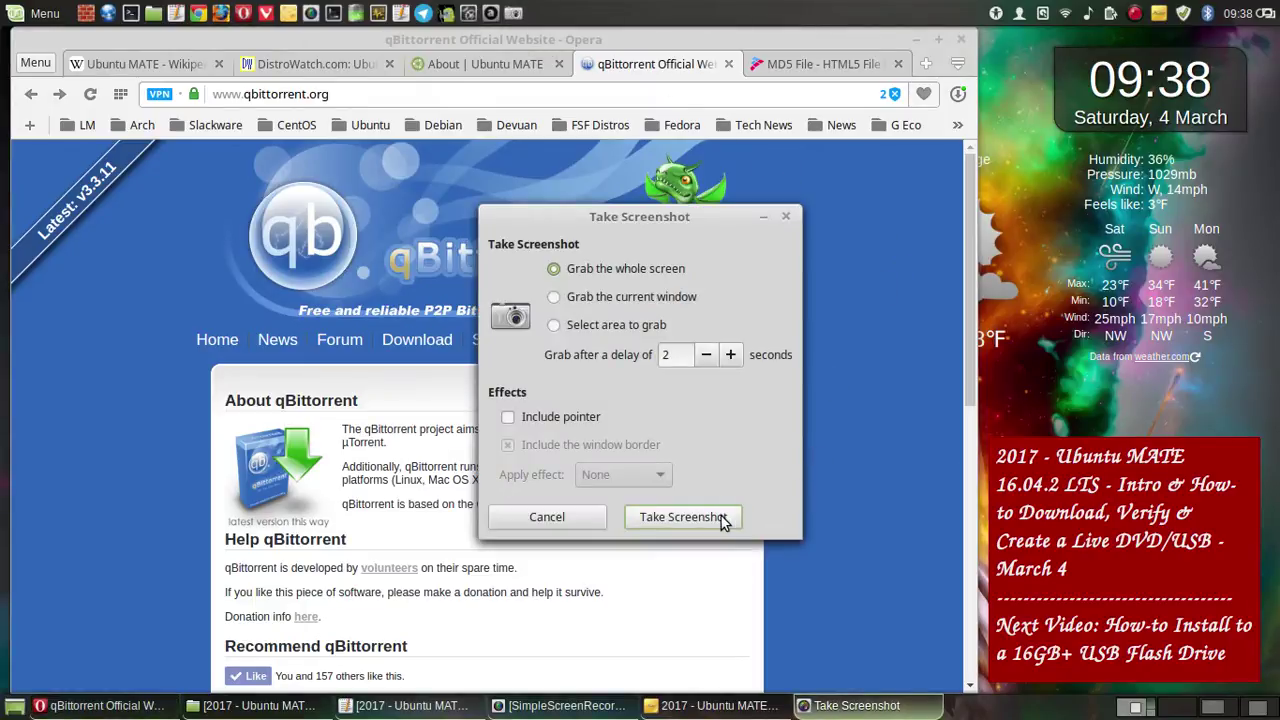
{"action": "left_click", "coordinate": [724, 521]}
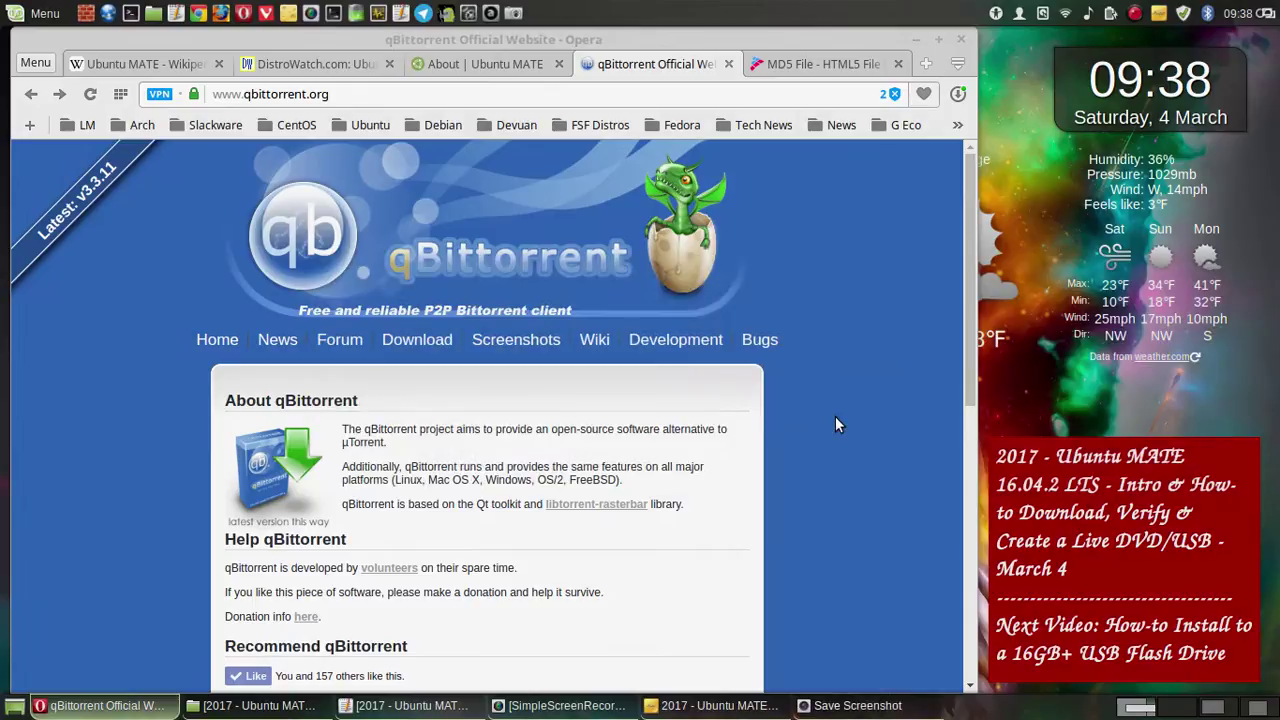
{"action": "left_click", "coordinate": [1210, 460]}
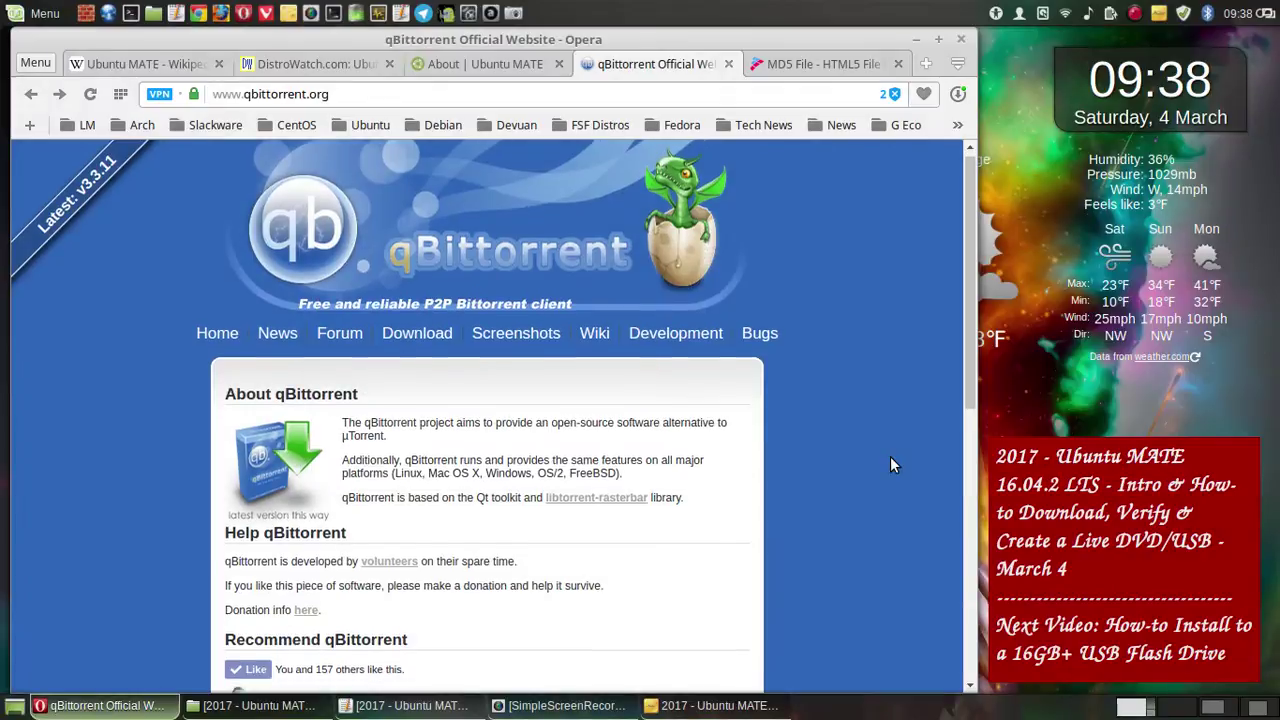
- Save a second whole-screen capture further down the features list, then return to the page top
{"action": "scroll", "coordinate": [890, 456], "scroll_direction": "down", "scroll_amount": 1}
{"action": "scroll", "coordinate": [893, 464], "scroll_direction": "down", "scroll_amount": 1}
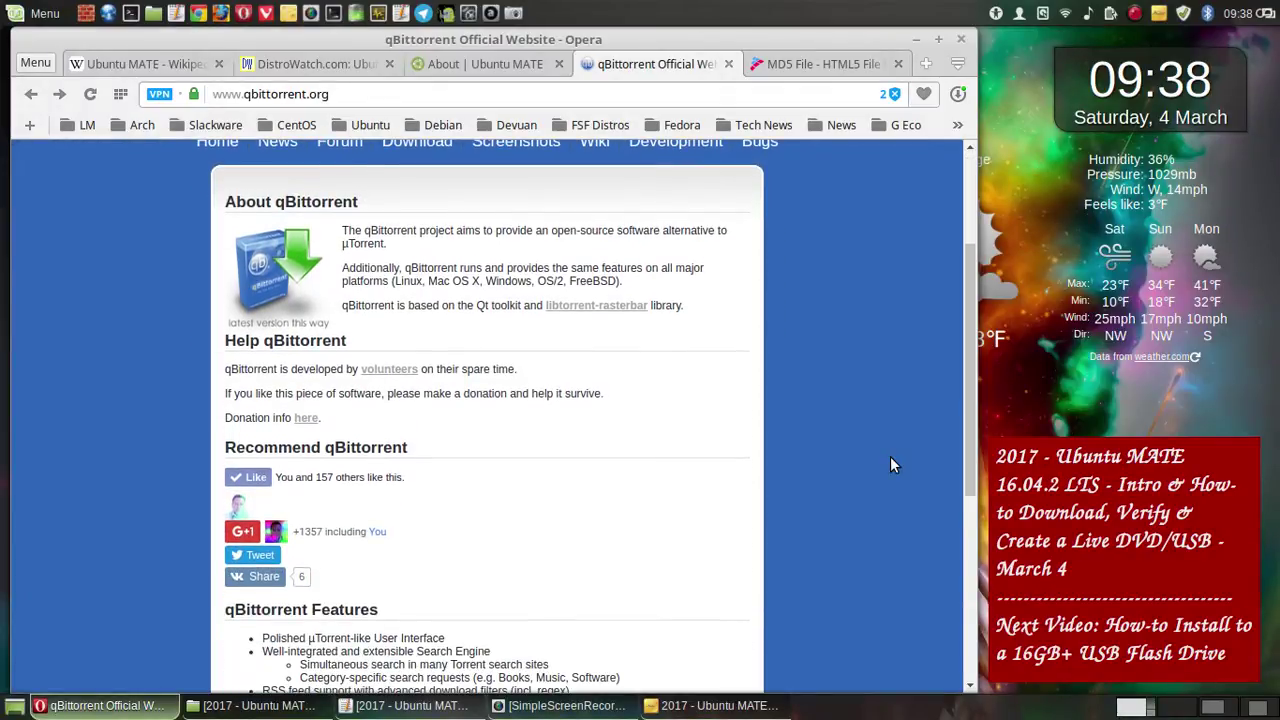
{"action": "scroll", "coordinate": [893, 464], "scroll_direction": "down", "scroll_amount": 1}
{"action": "scroll", "coordinate": [891, 458], "scroll_direction": "down", "scroll_amount": 2}
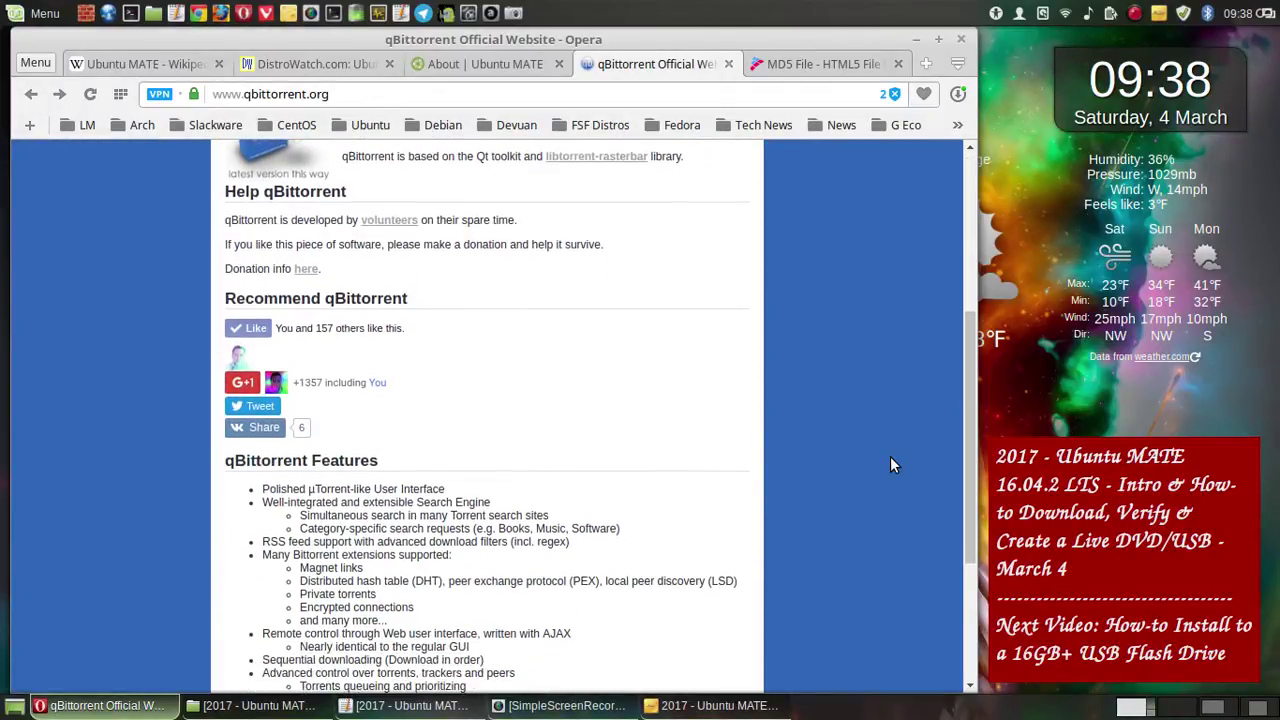
{"action": "scroll", "coordinate": [893, 464], "scroll_direction": "down", "scroll_amount": 2}
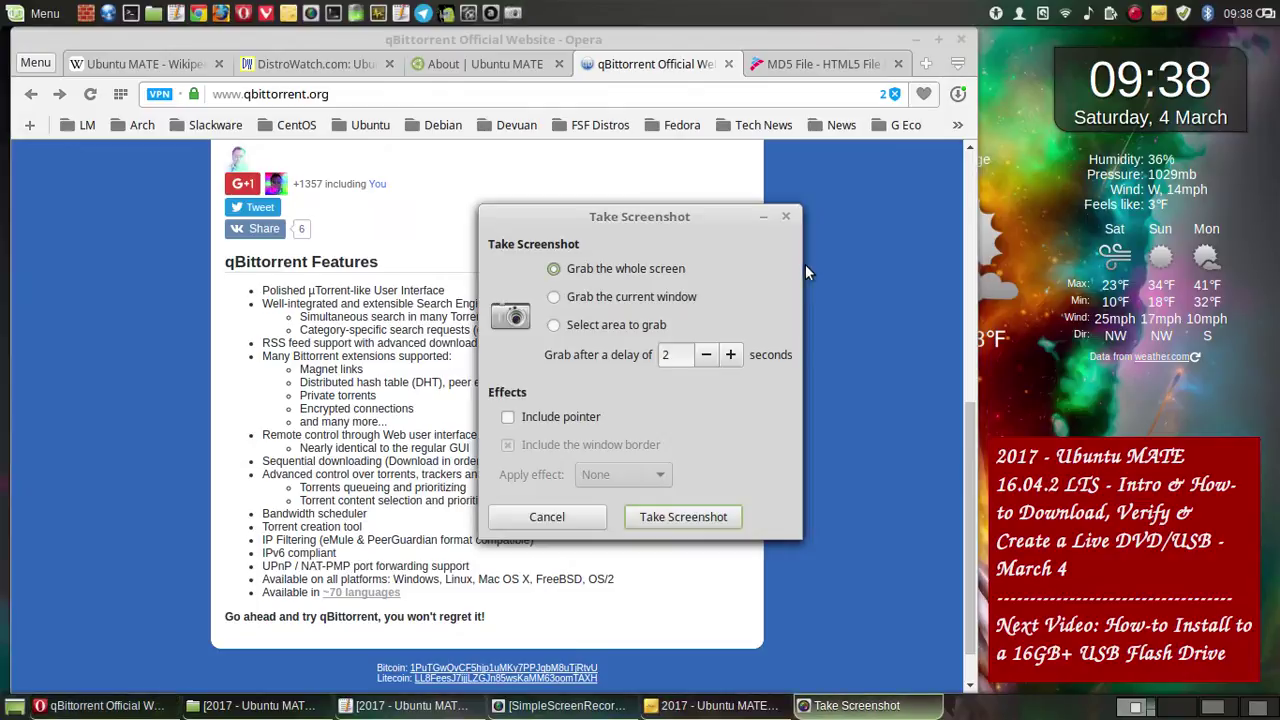
{"action": "left_click", "coordinate": [708, 520]}
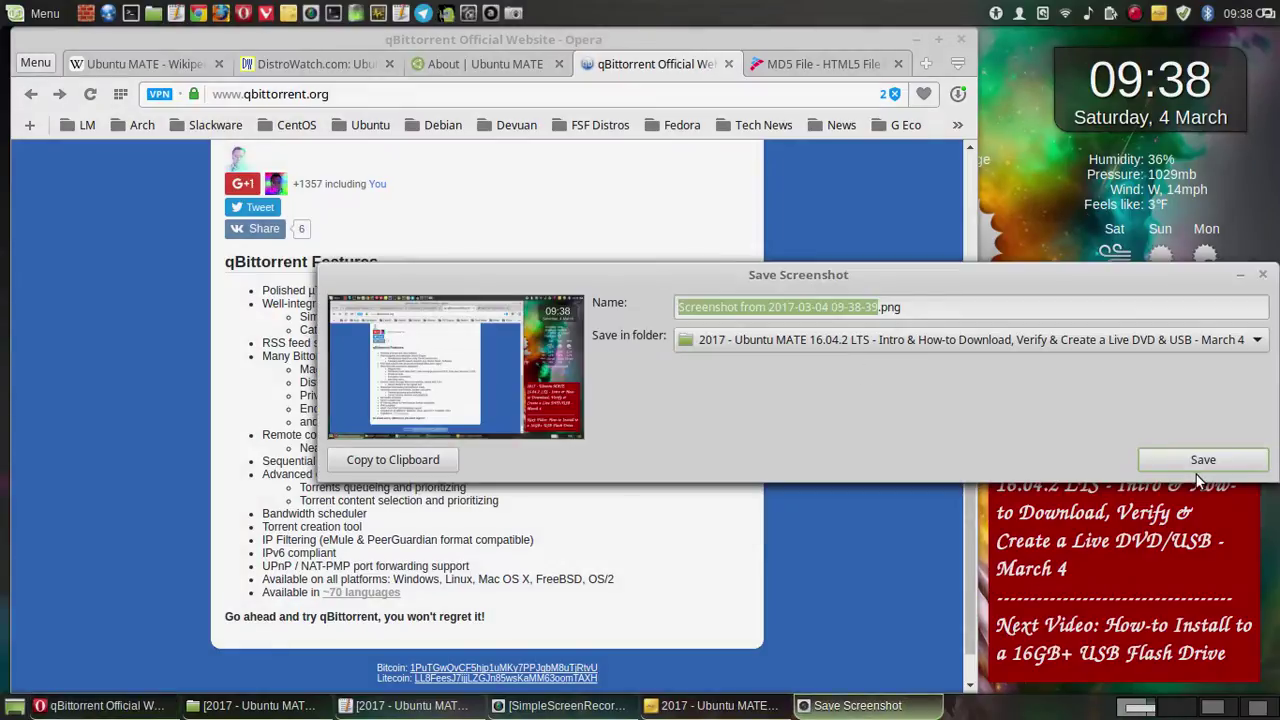
{"action": "left_click", "coordinate": [1199, 465]}
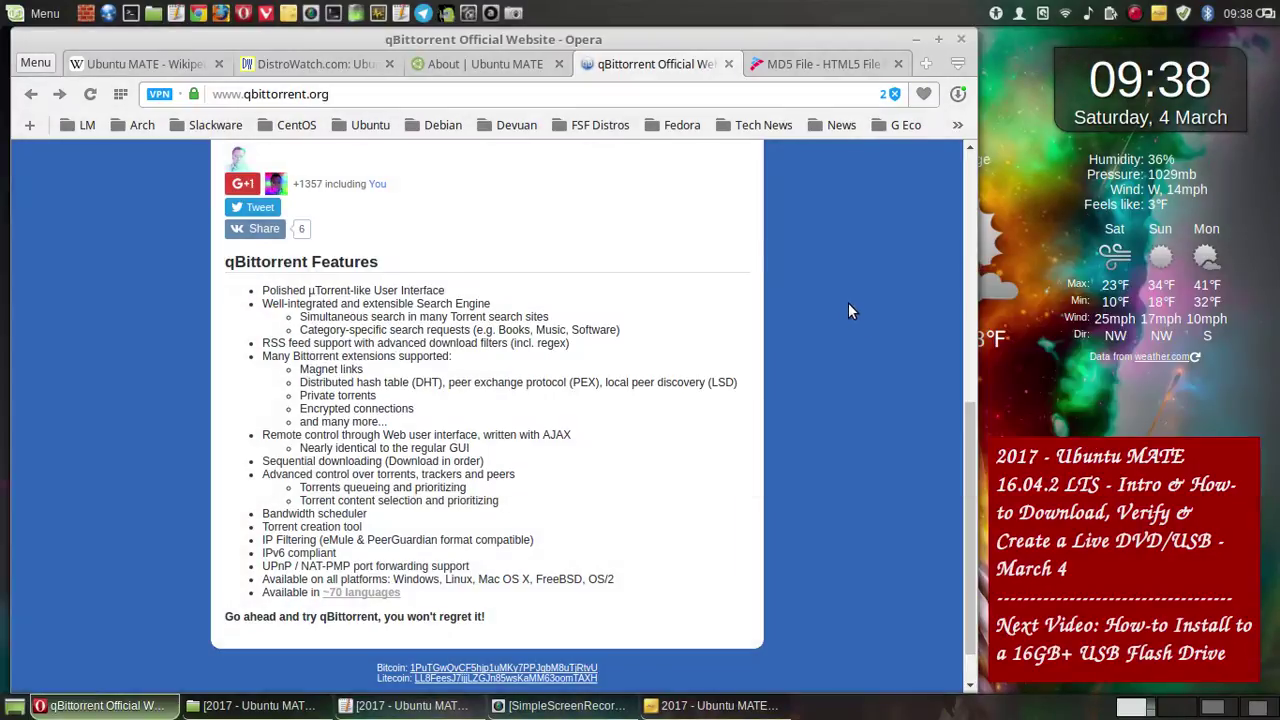
{"action": "scroll", "coordinate": [848, 302], "scroll_direction": "up", "scroll_amount": 4}
{"action": "scroll", "coordinate": [848, 310], "scroll_direction": "up", "scroll_amount": 3}
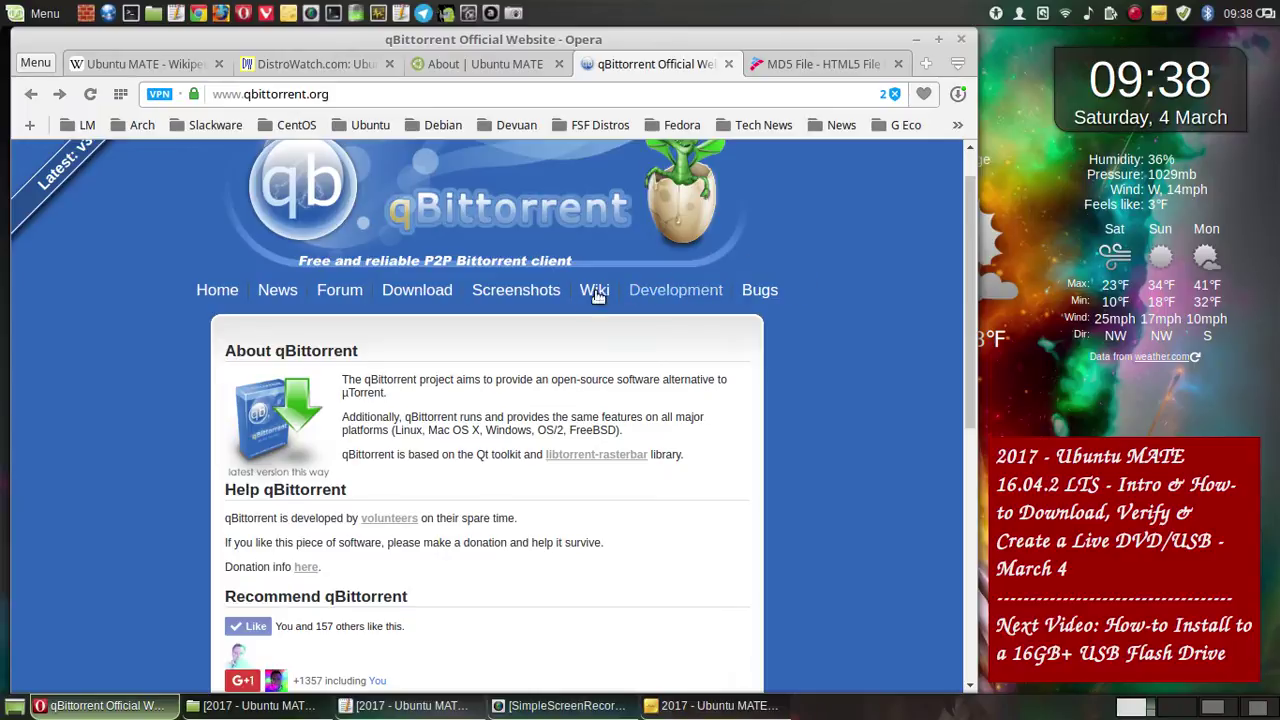
- Open the qBittorrent downloads page and save a whole-screen screenshot of its top
{"action": "left_click", "coordinate": [428, 298]}
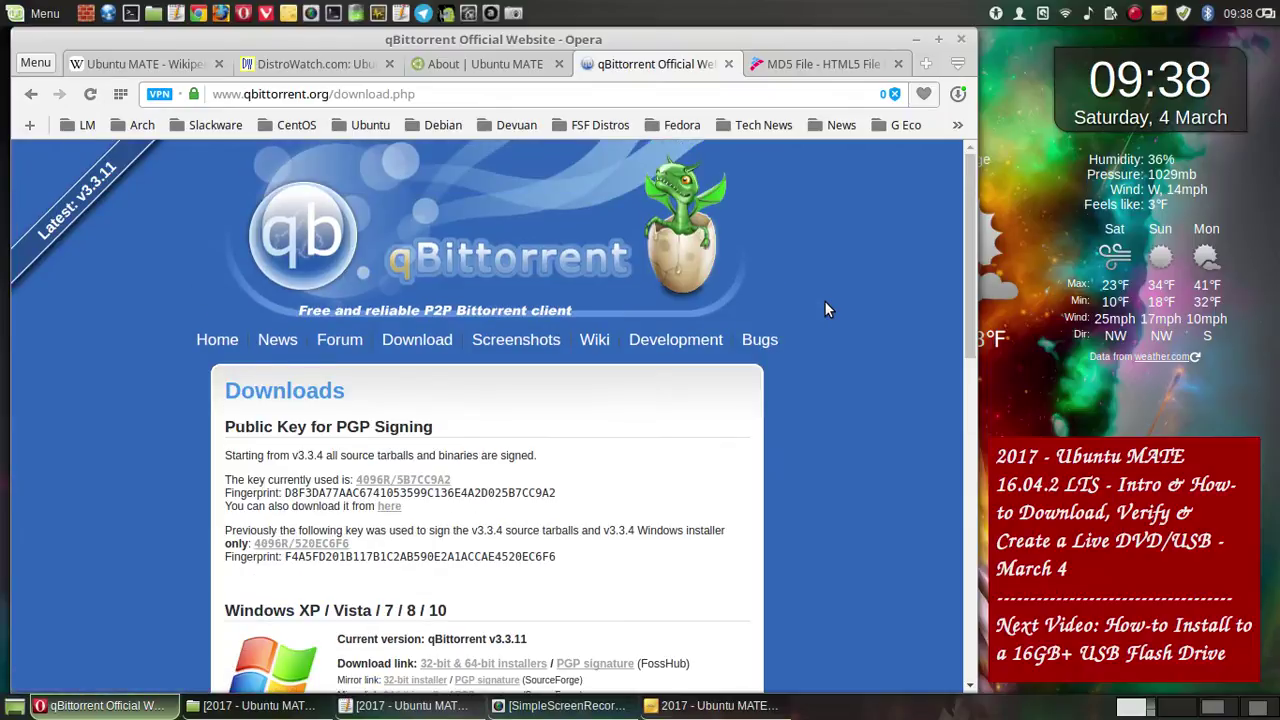
{"action": "left_click", "coordinate": [513, 13]}
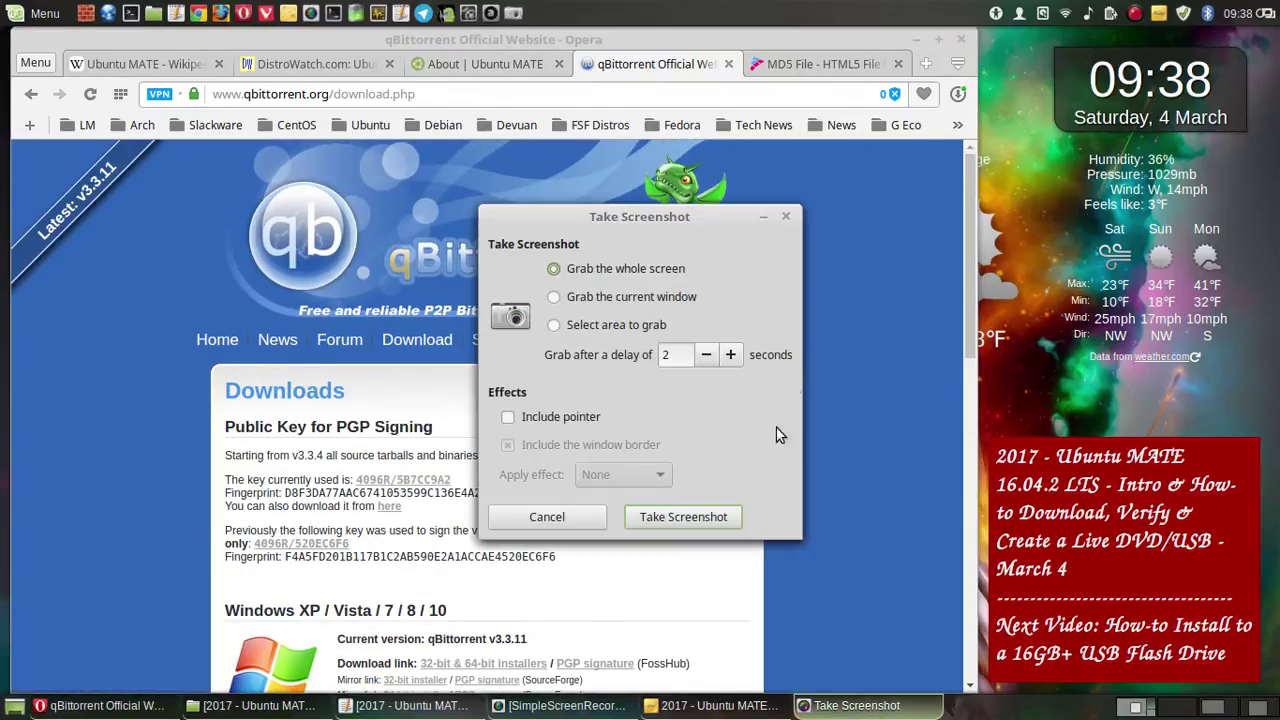
{"action": "key", "text": "Return"}
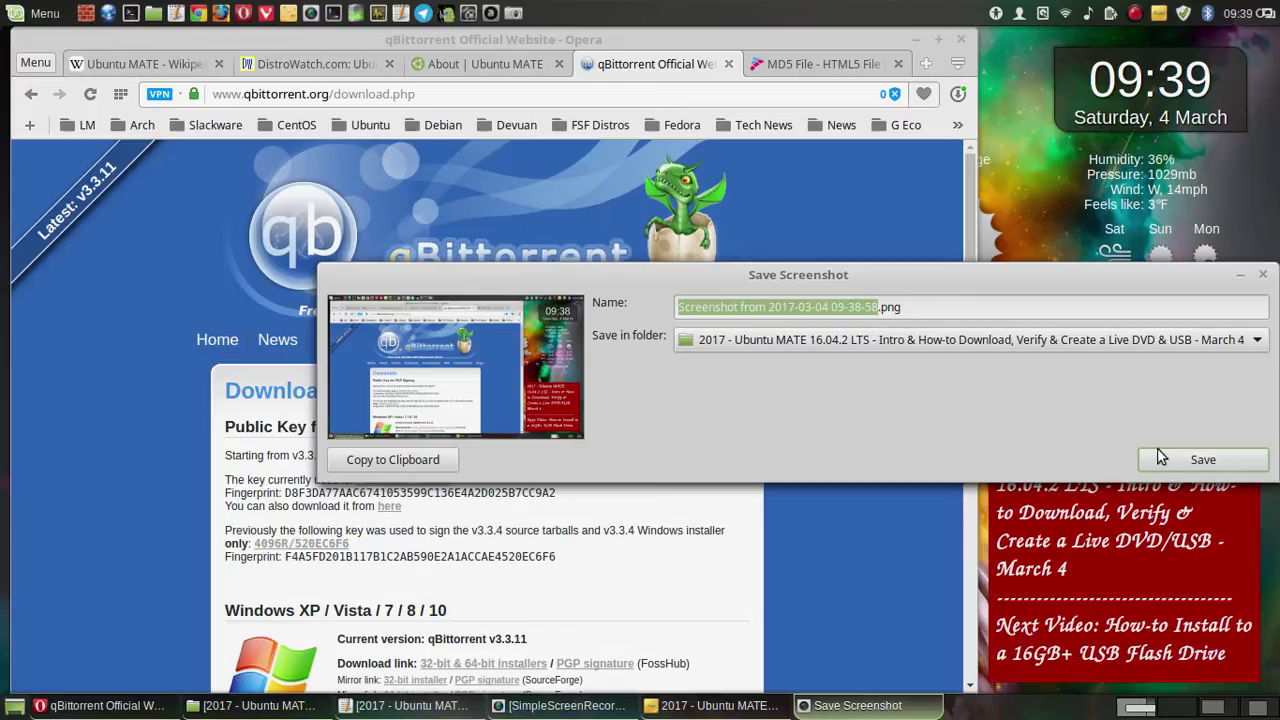
{"action": "left_click", "coordinate": [1160, 456]}
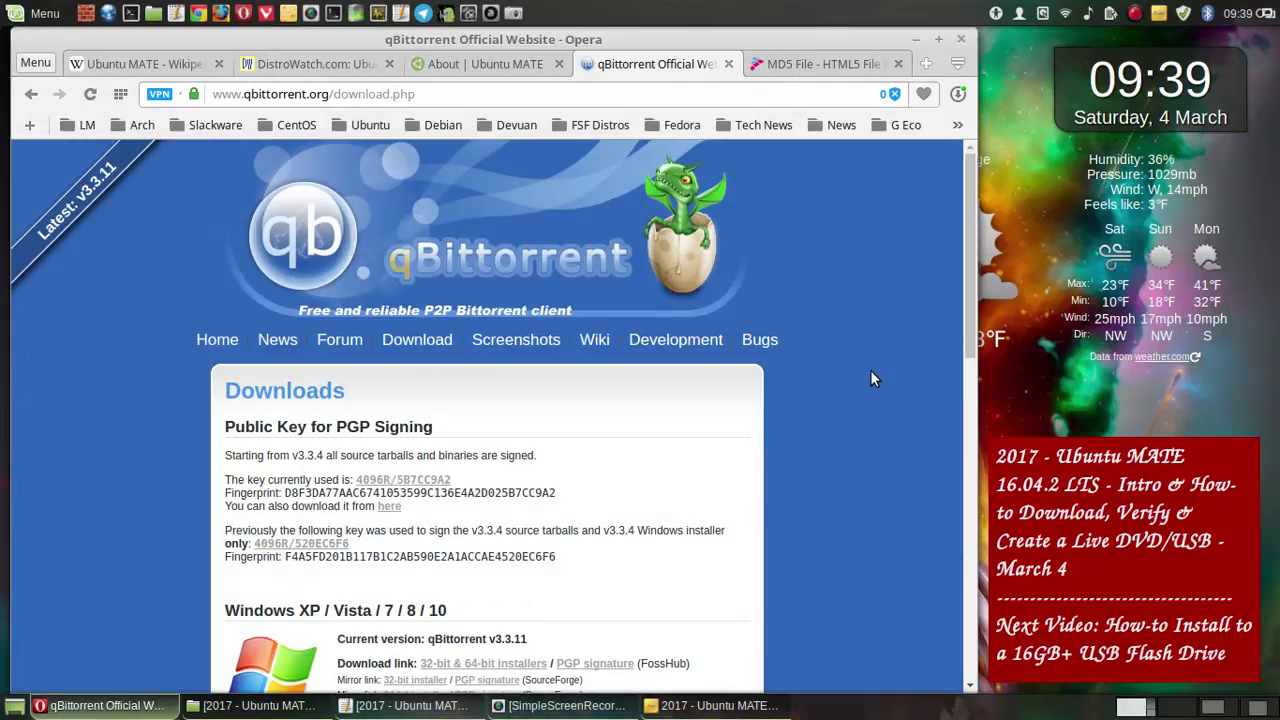
- Save a whole-screen screenshot of the next part of the downloads page
{"action": "scroll", "coordinate": [868, 336], "scroll_direction": "down", "scroll_amount": 3}
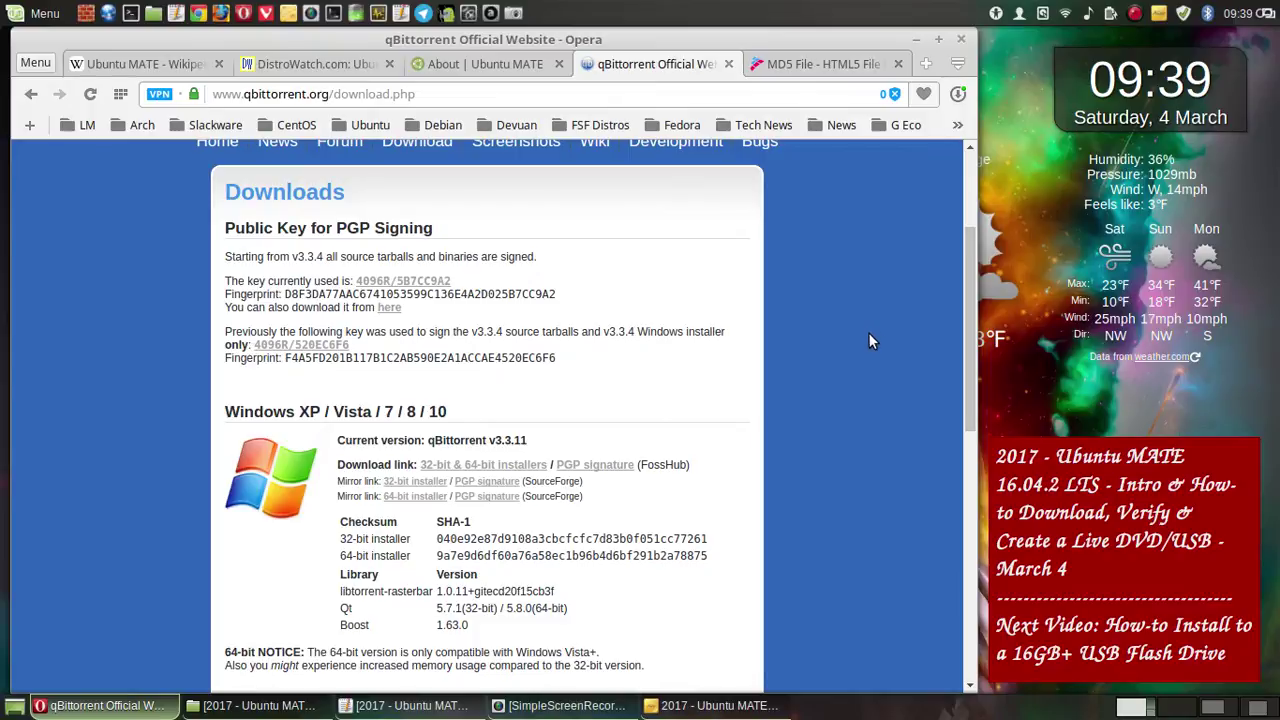
{"action": "scroll", "coordinate": [962, 252], "scroll_direction": "down", "scroll_amount": 1}
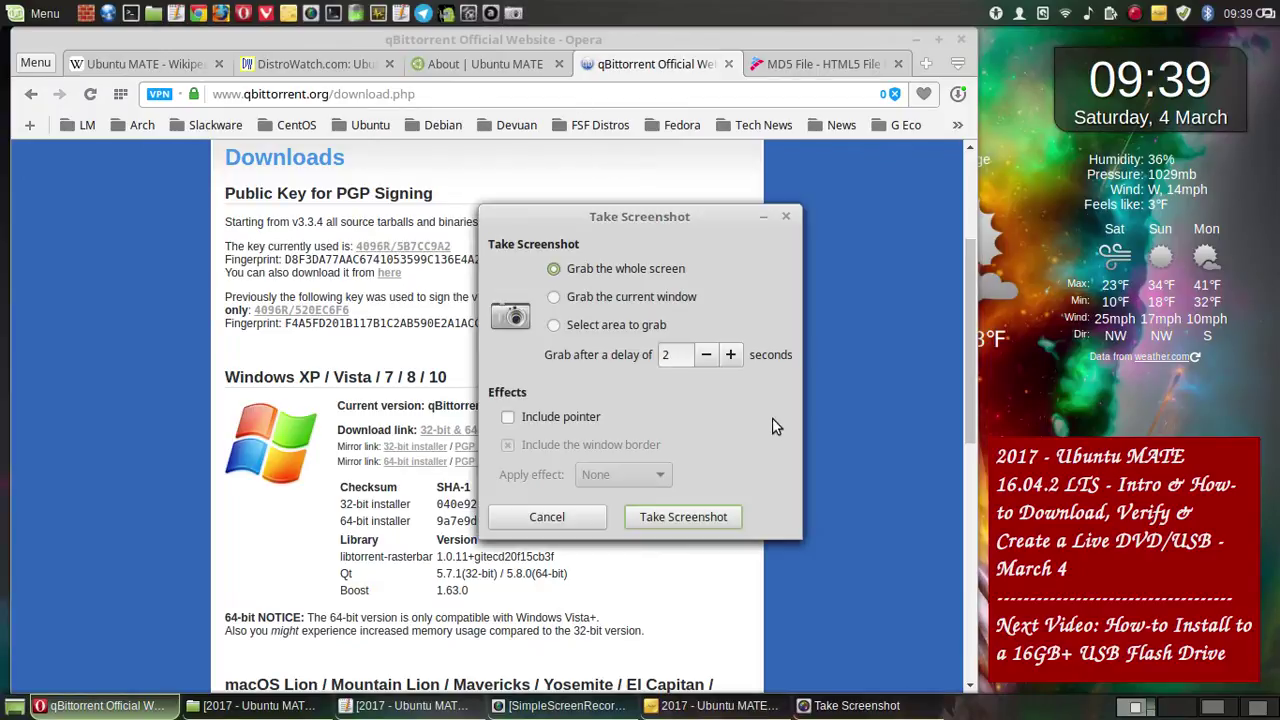
{"action": "left_click", "coordinate": [718, 516]}
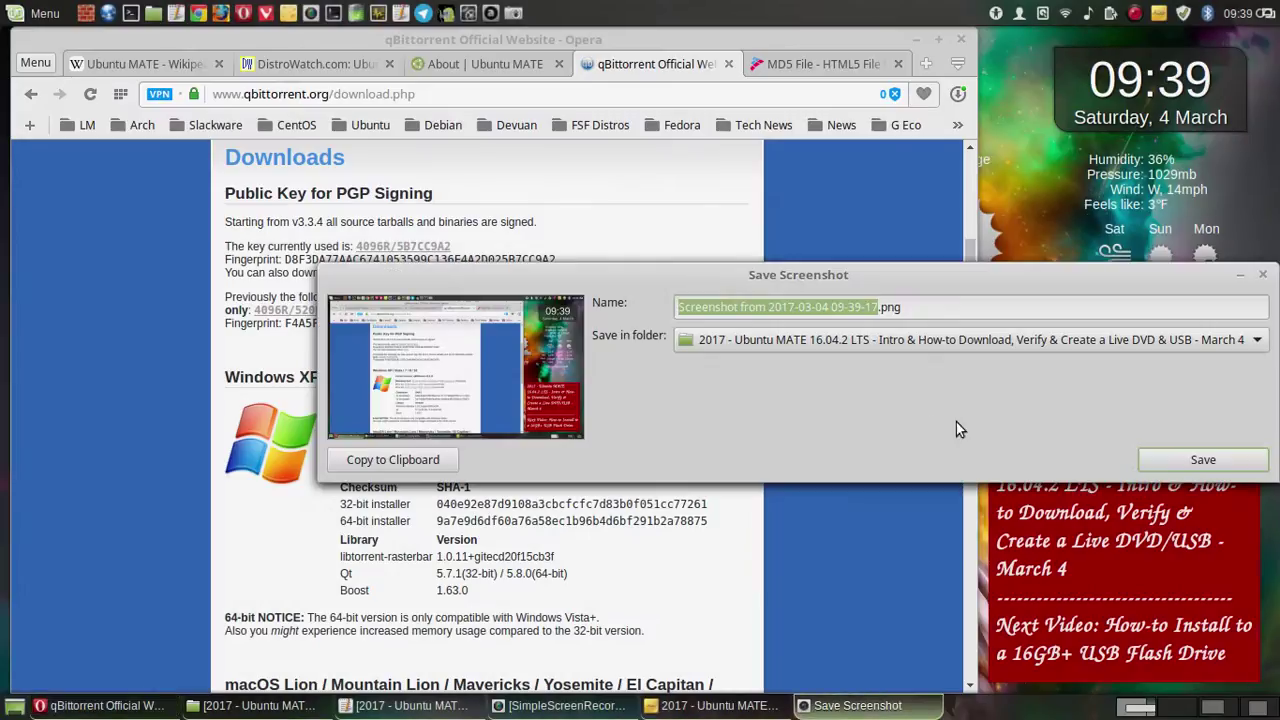
{"action": "left_click", "coordinate": [1171, 459]}
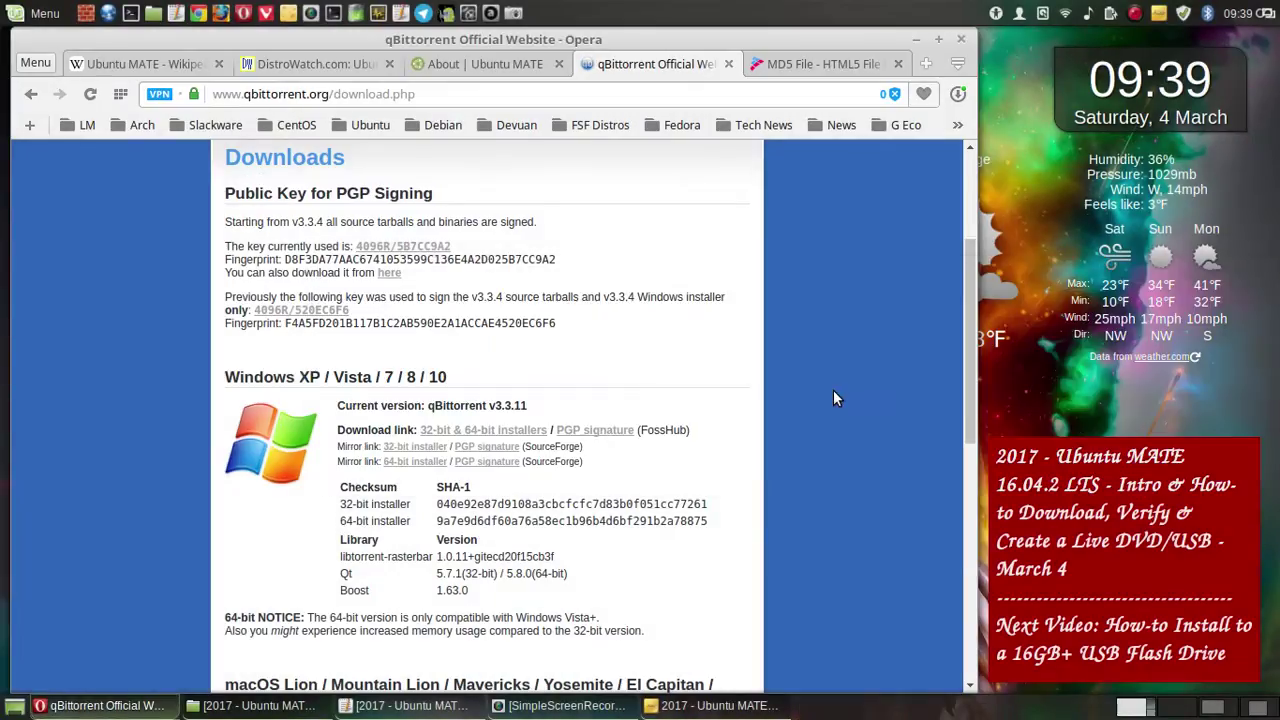
- Save a whole-screen capture of the macOS and Source Tarball sections
{"action": "scroll", "coordinate": [882, 378], "scroll_direction": "down", "scroll_amount": 5}
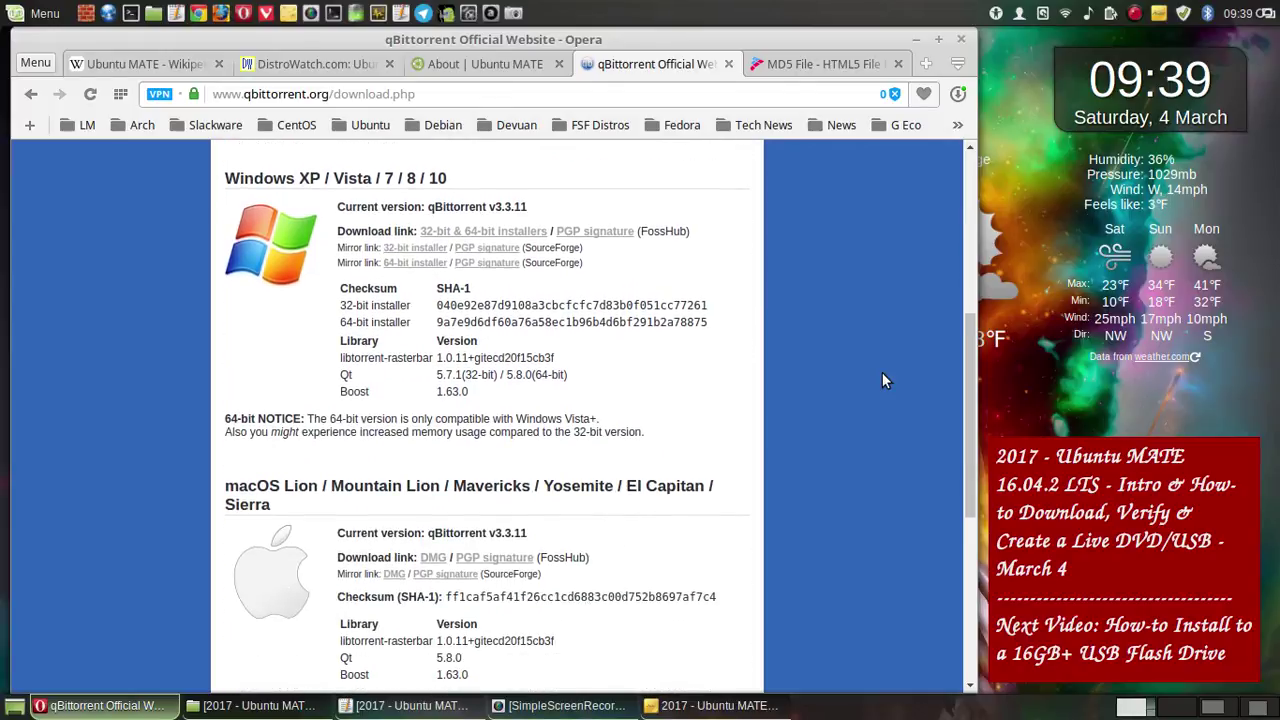
{"action": "scroll", "coordinate": [884, 380], "scroll_direction": "down", "scroll_amount": 3}
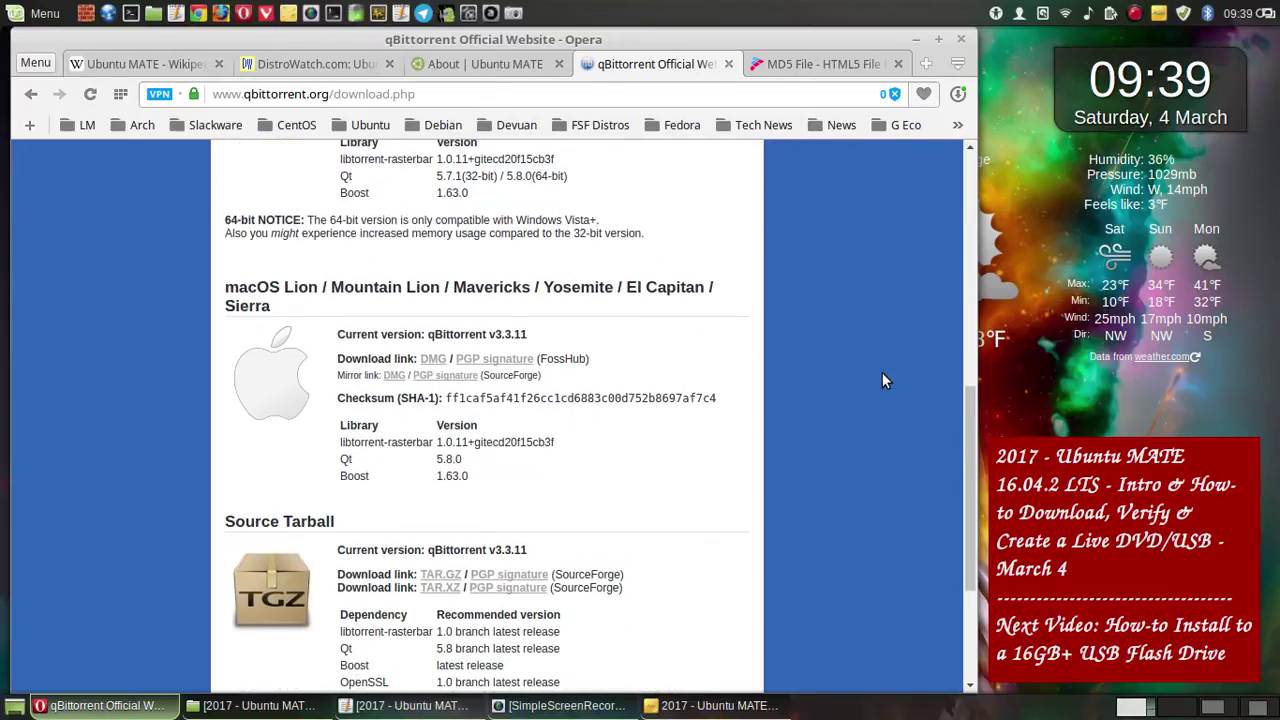
{"action": "scroll", "coordinate": [882, 380], "scroll_direction": "down", "scroll_amount": 1}
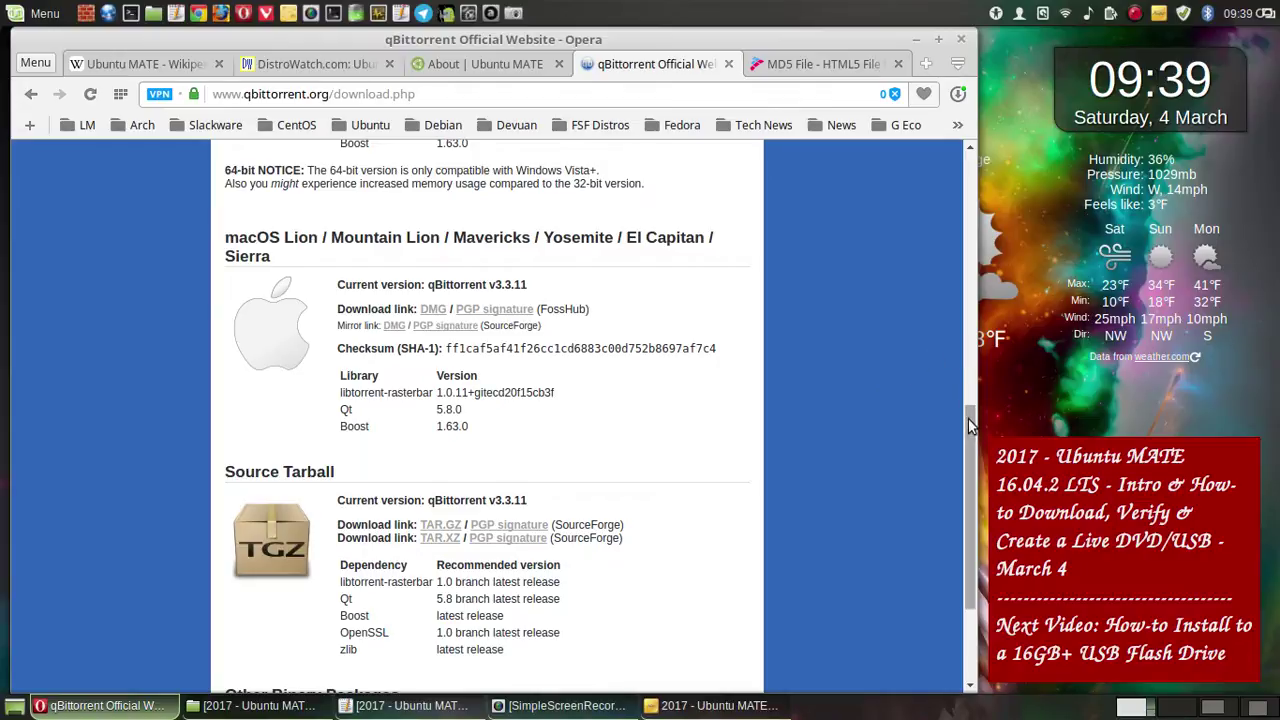
{"action": "left_click_drag", "start_coordinate": [966, 423], "coordinate": [967, 429]}
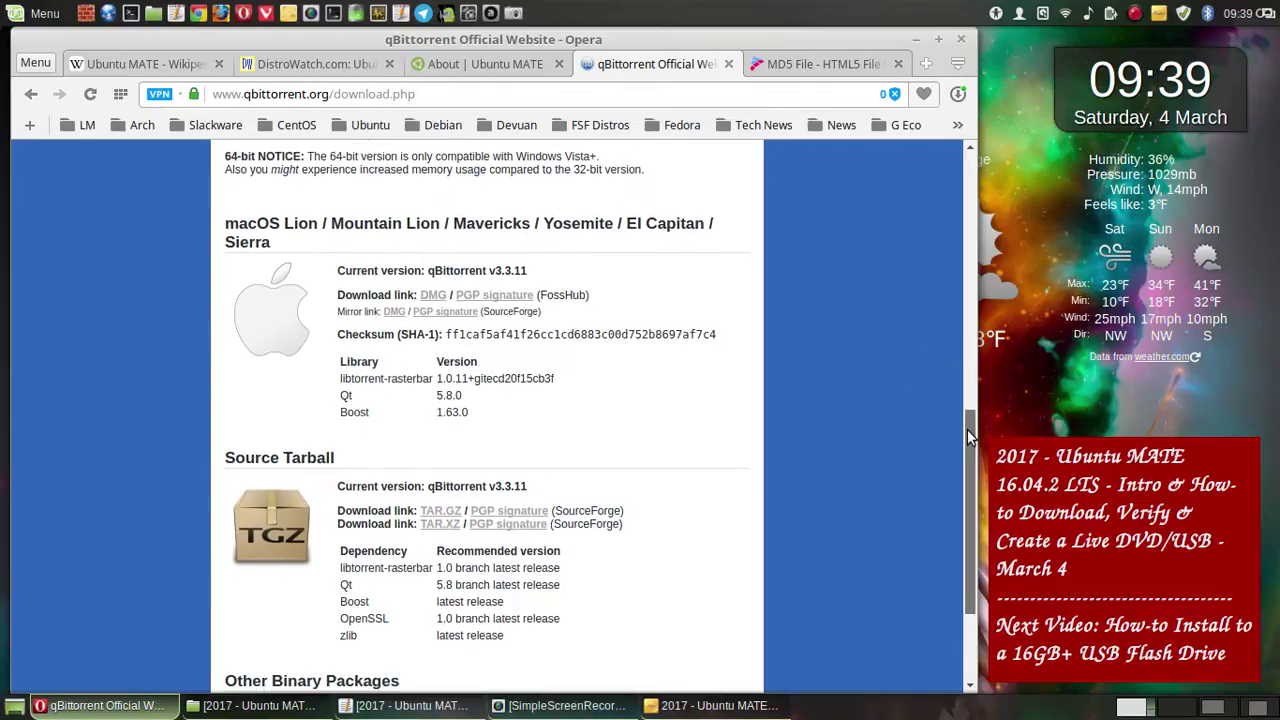
{"action": "left_click", "coordinate": [514, 13]}
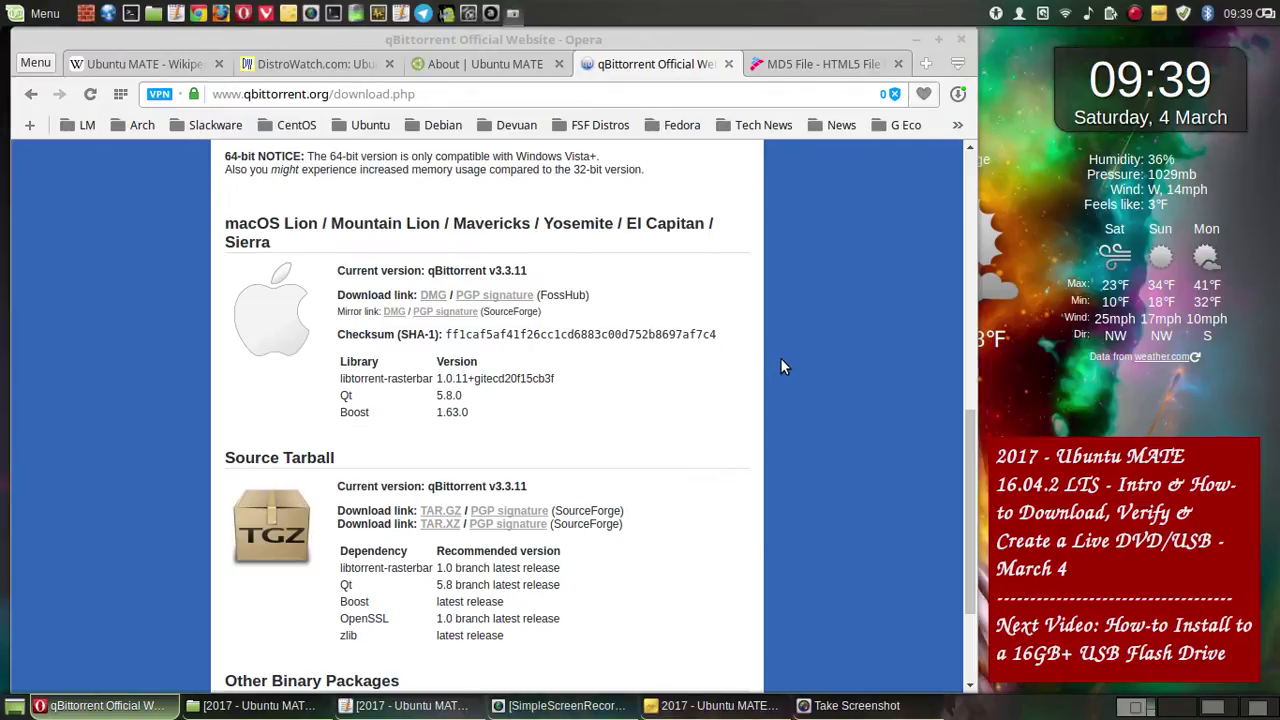
{"action": "left_click", "coordinate": [727, 520]}
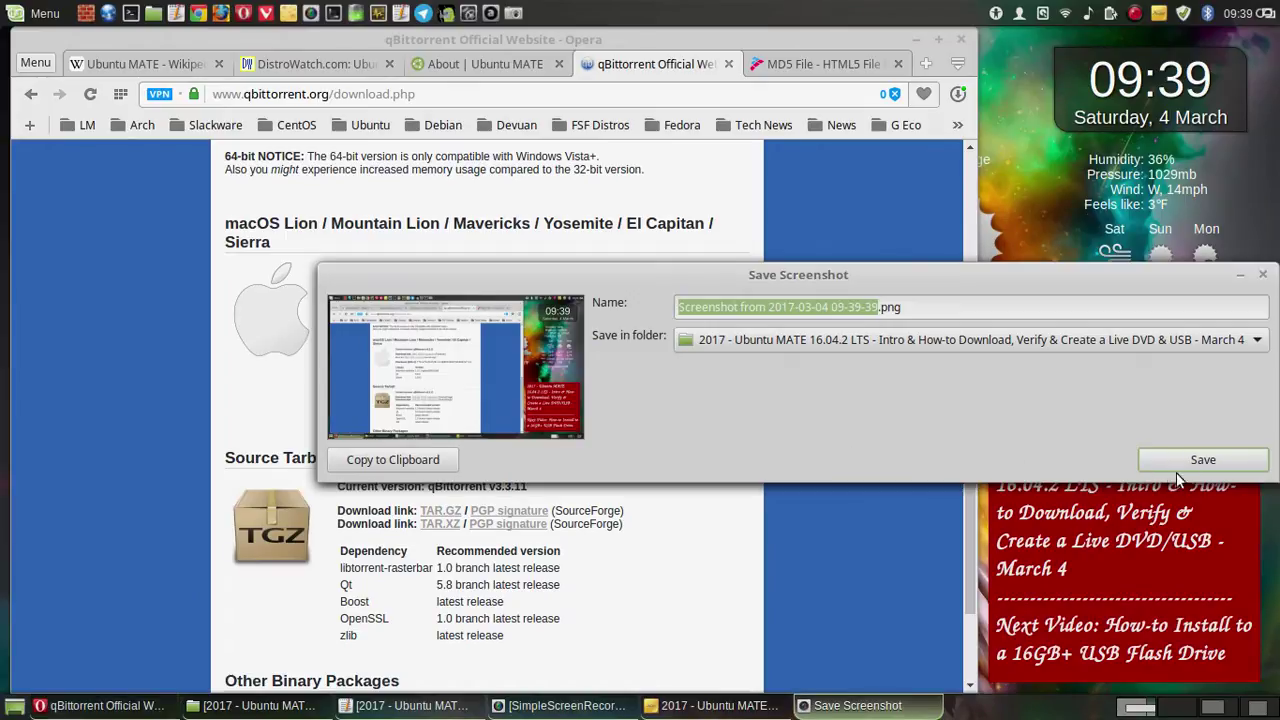
{"action": "left_click", "coordinate": [1176, 470]}
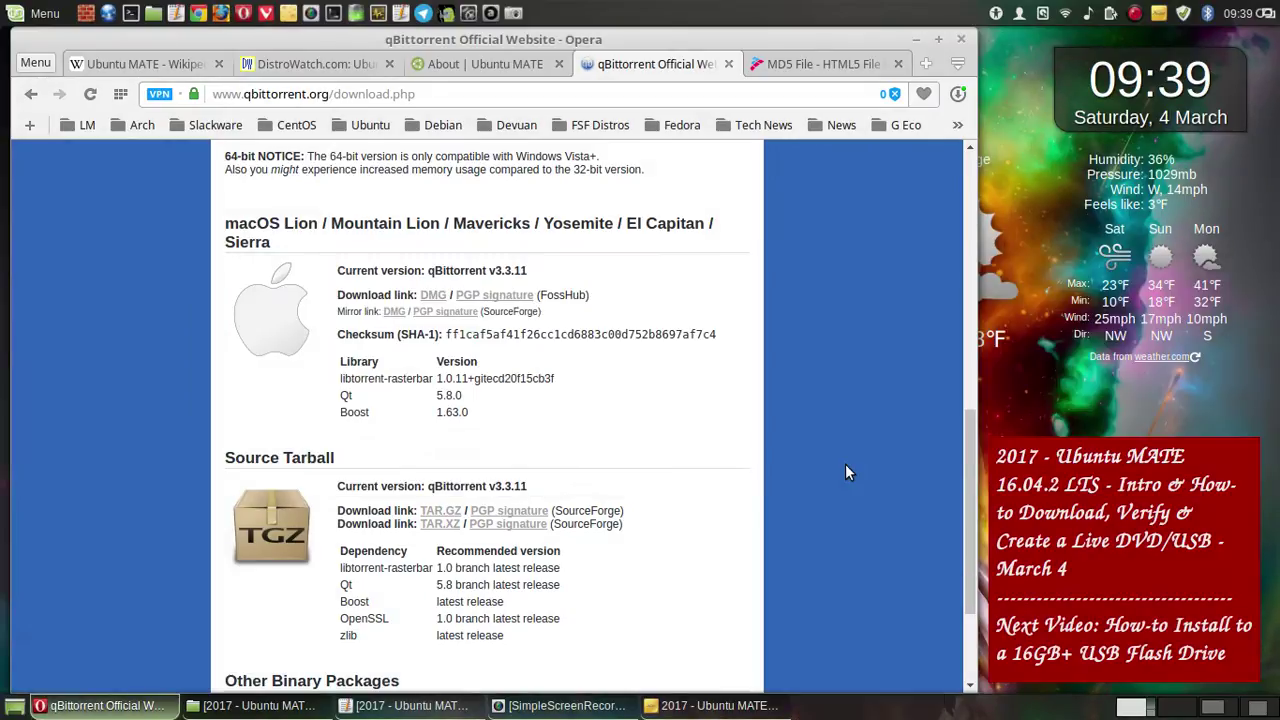
{"action": "scroll", "coordinate": [845, 466], "scroll_direction": "down", "scroll_amount": 3}
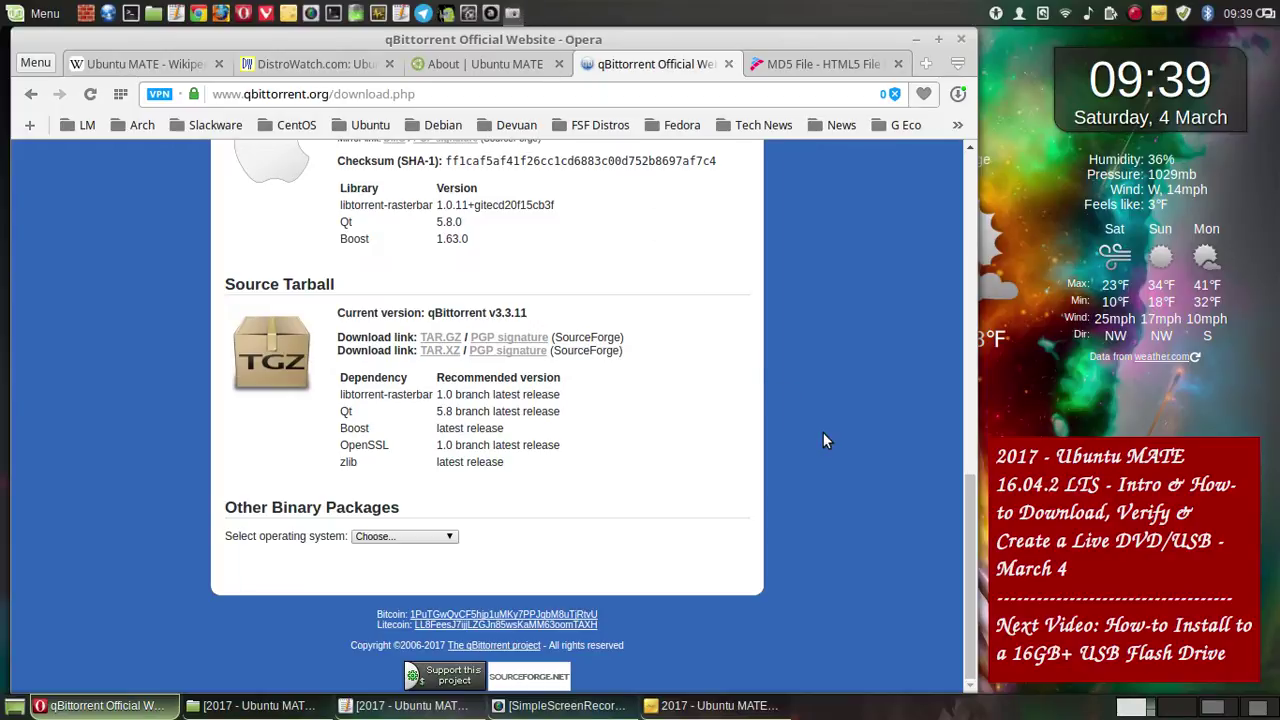
- Capture the whole screen showing Source Tarball and Other Binary Packages, and save it
{"action": "key", "text": "Print"}
{"action": "left_click", "coordinate": [727, 517]}
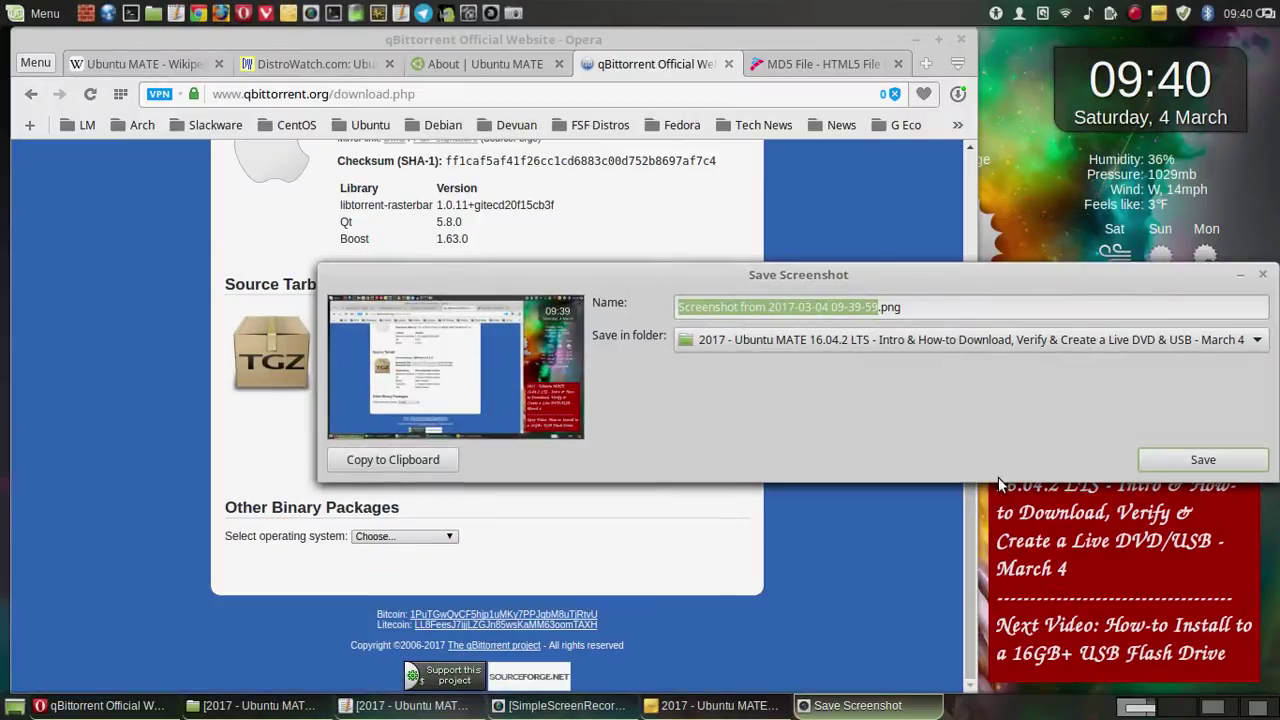
{"action": "left_click", "coordinate": [1142, 465]}
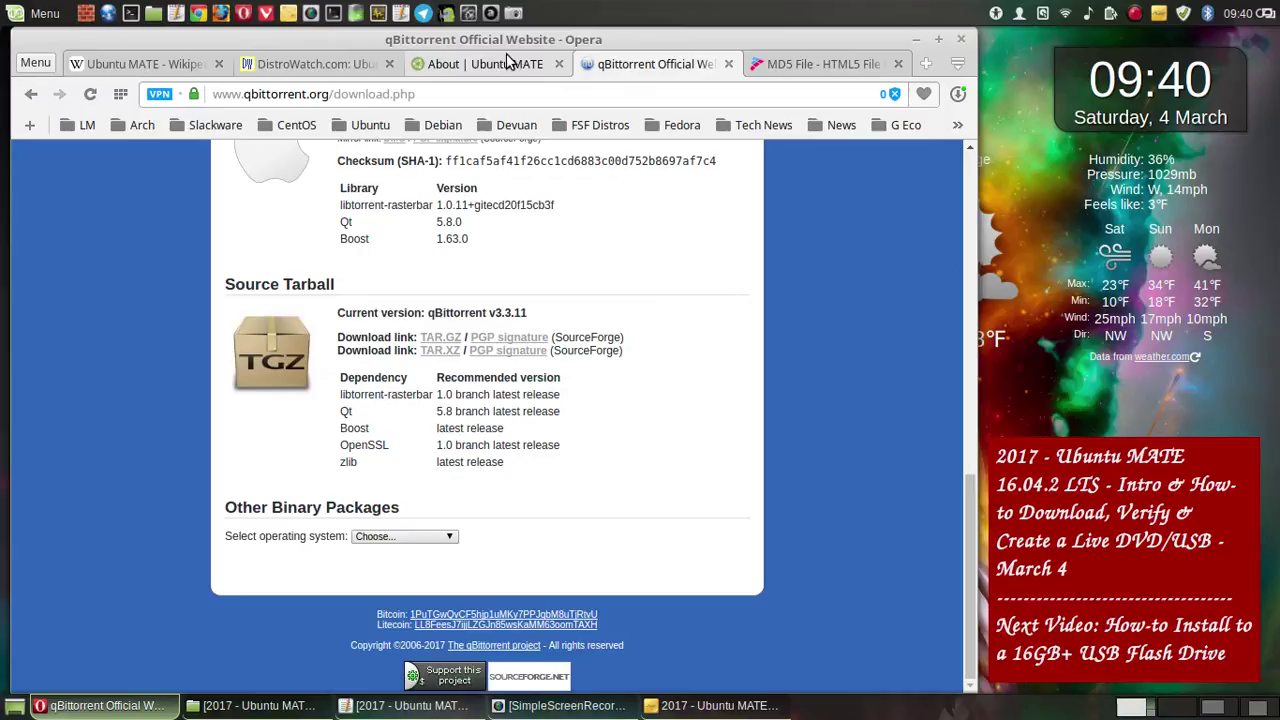
- Open the Ubuntu MATE download page from About Ubuntu MATE and save a whole-screen screenshot
{"action": "left_click", "coordinate": [503, 65]}
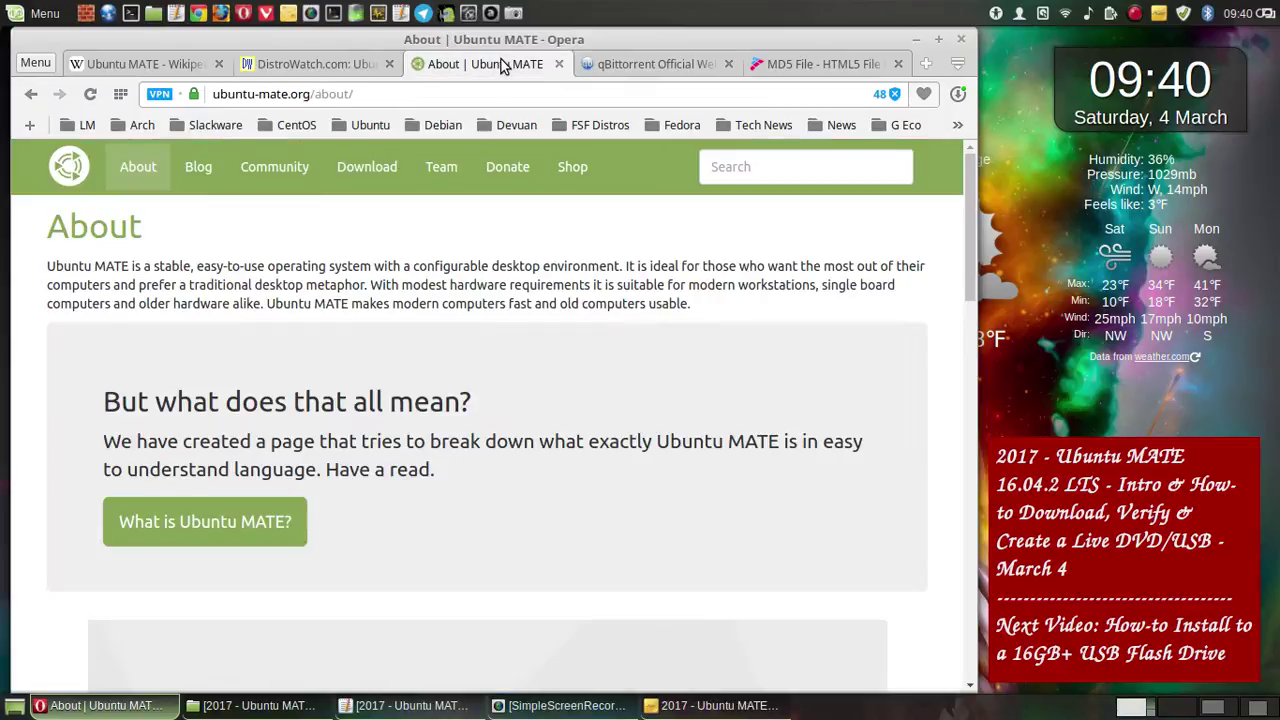
{"action": "left_click", "coordinate": [383, 172]}
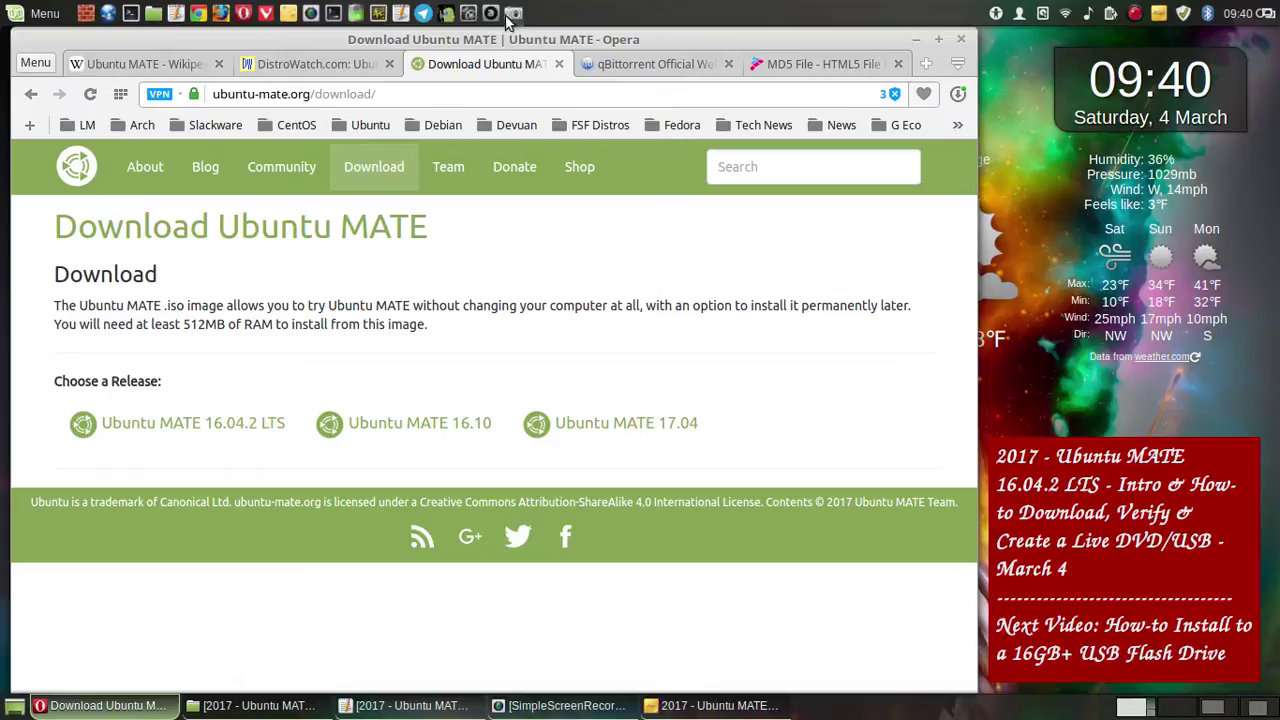
{"action": "key", "text": "Print"}
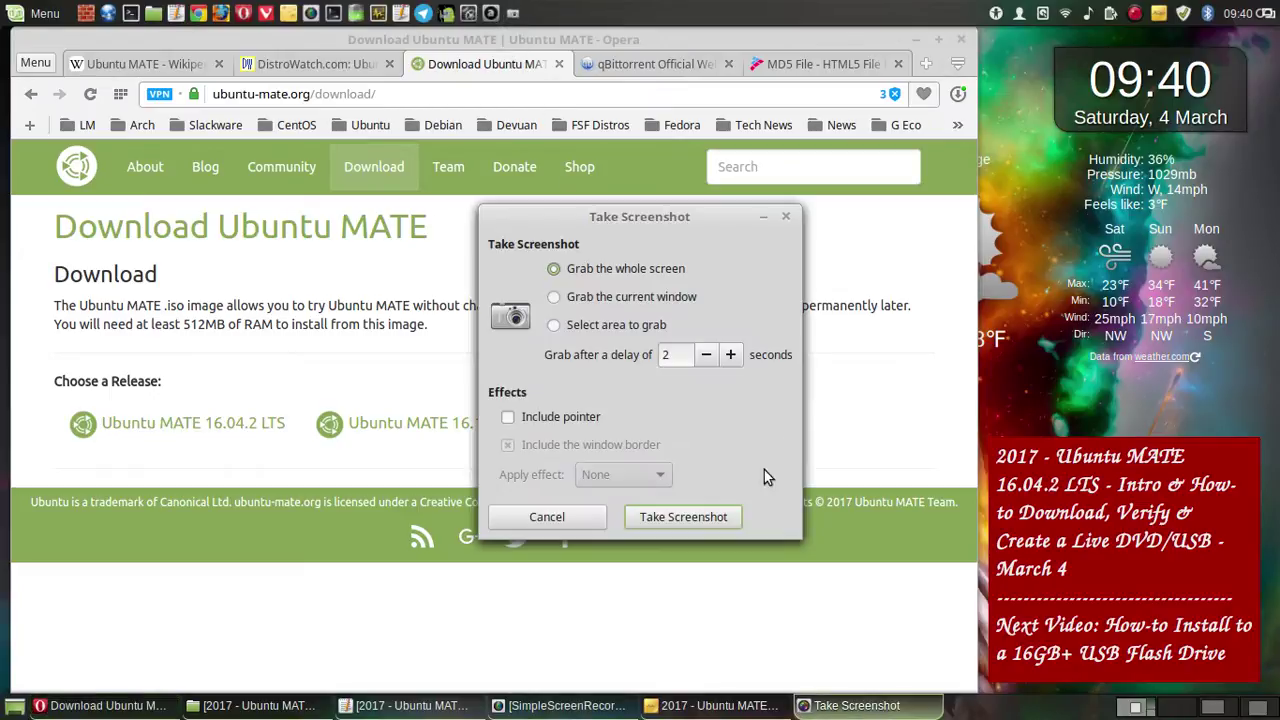
{"action": "left_click", "coordinate": [708, 515]}
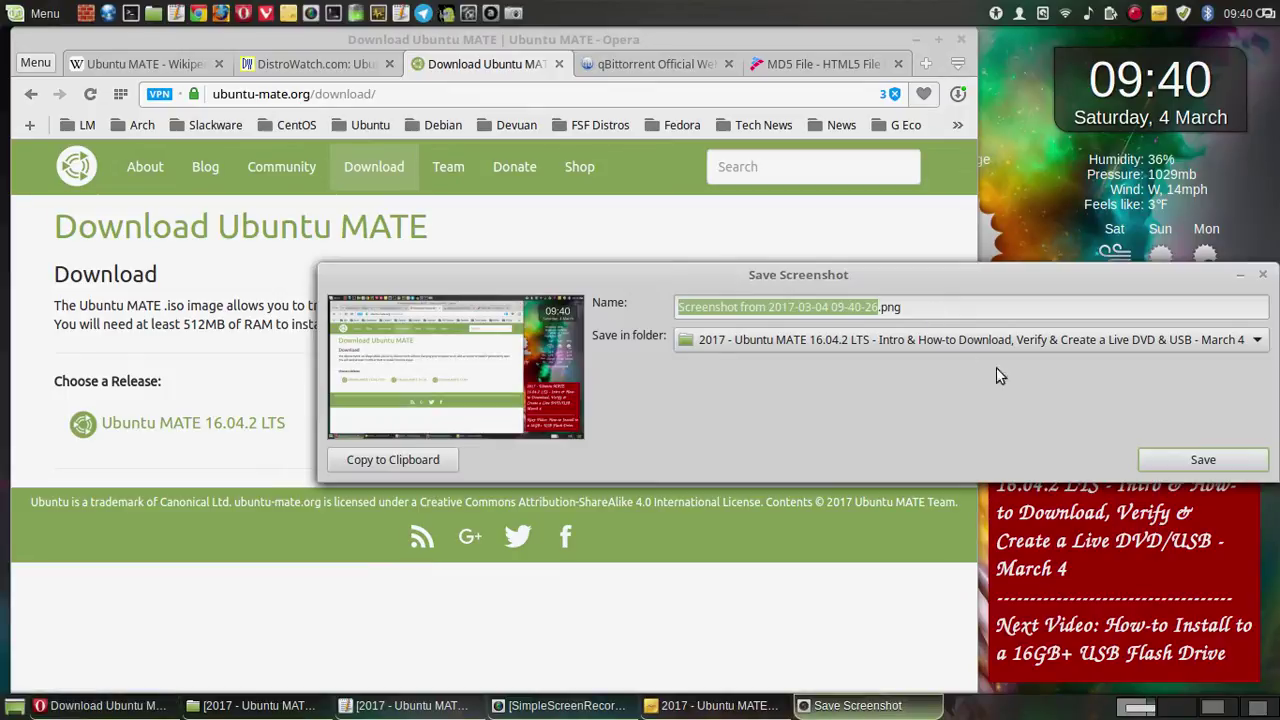
{"action": "left_click", "coordinate": [1155, 460]}
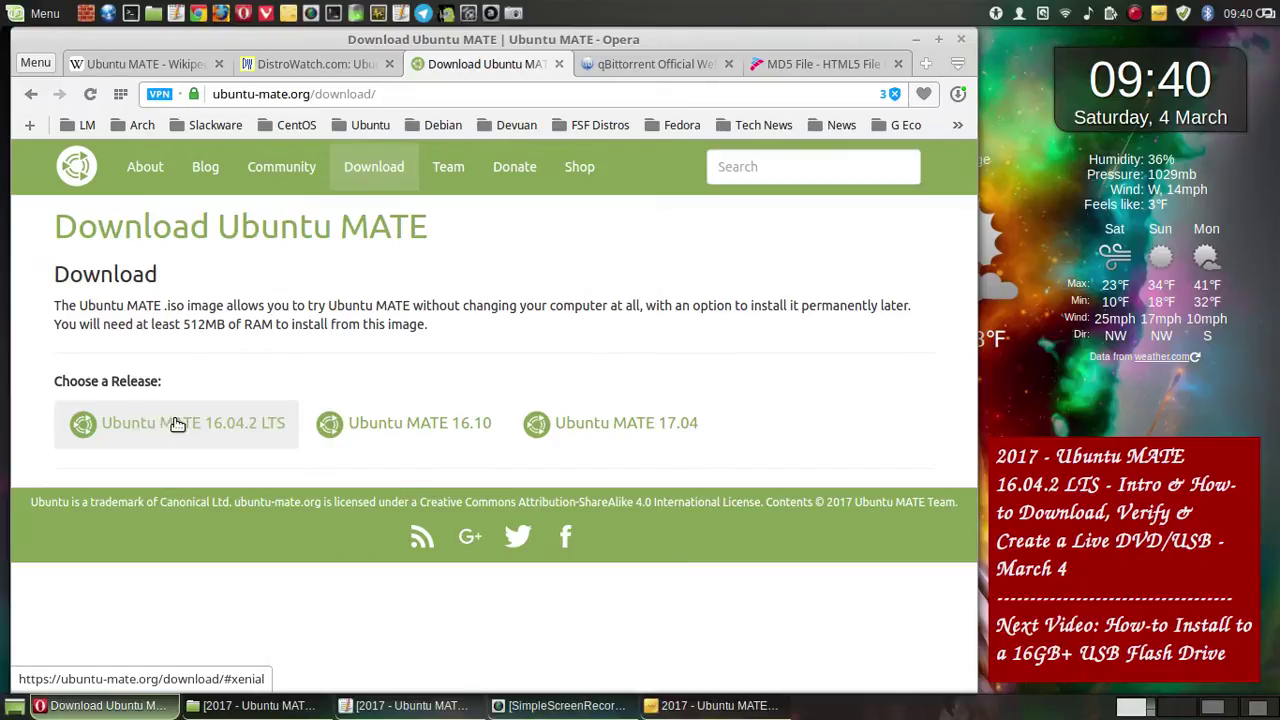
- Select the Ubuntu MATE 16.04.2 LTS release and save a whole-screen screenshot
{"action": "left_click", "coordinate": [165, 424]}
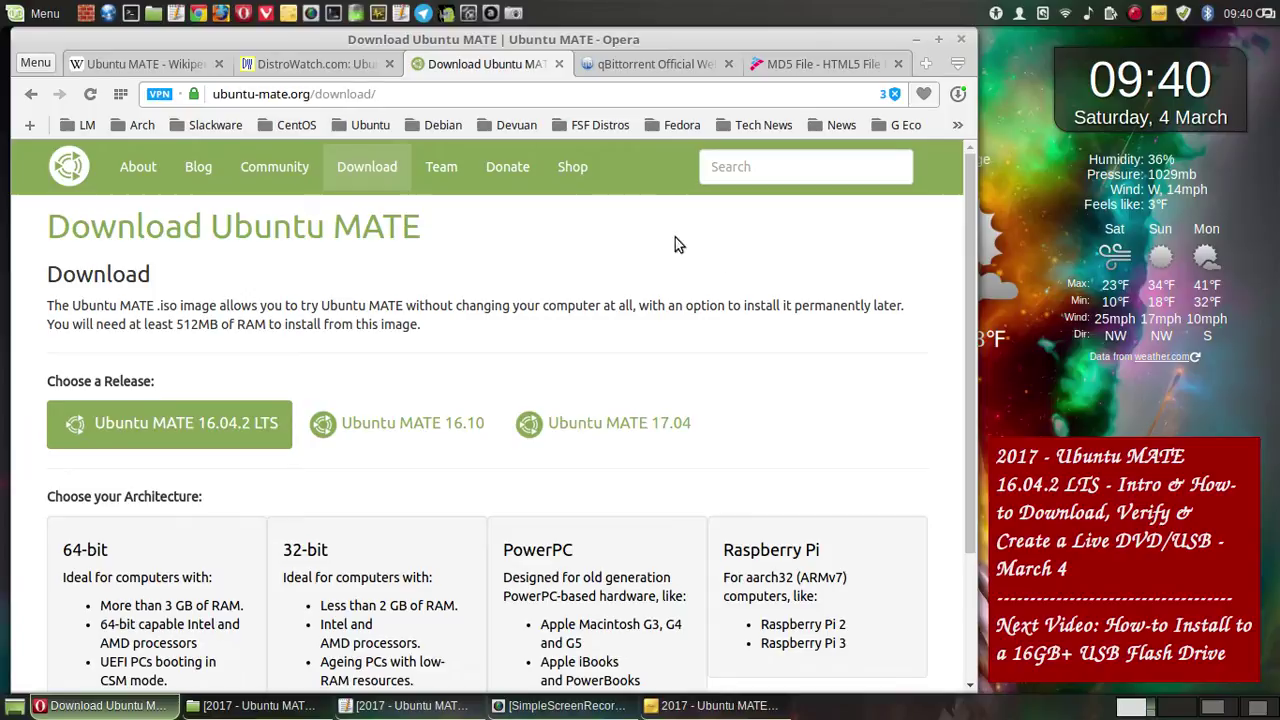
{"action": "left_click", "coordinate": [515, 15]}
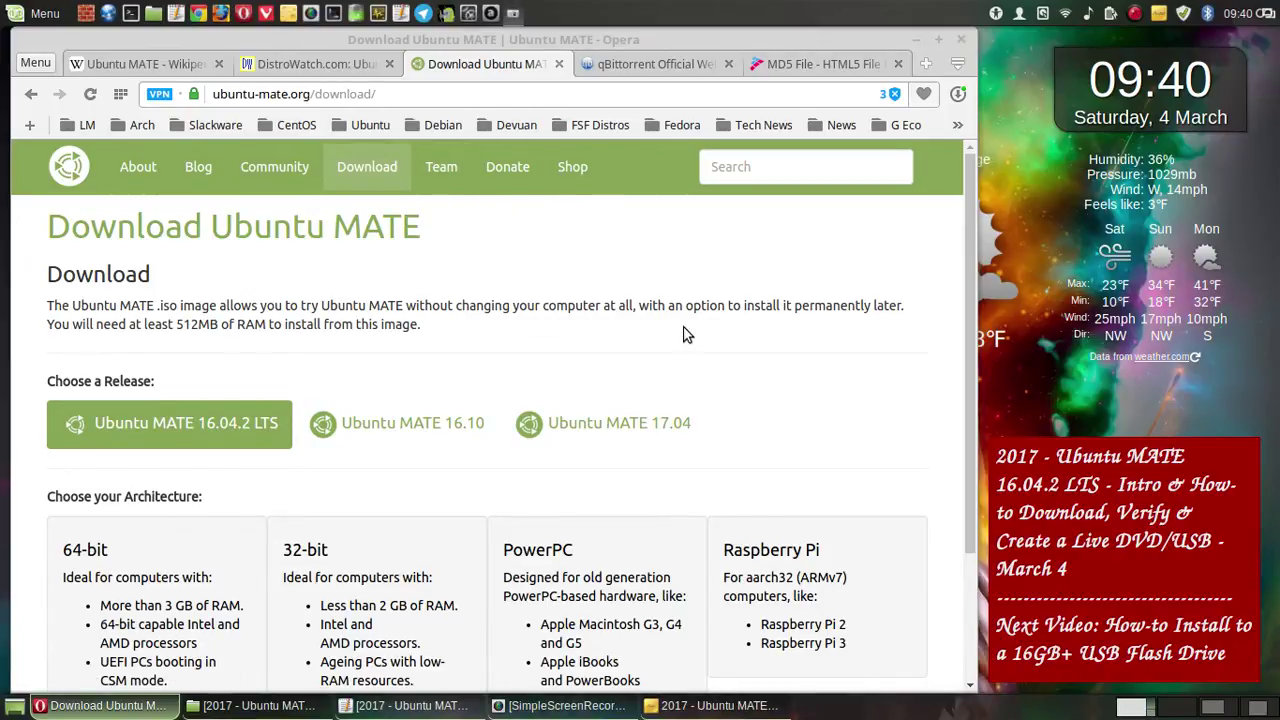
{"action": "left_click", "coordinate": [686, 516]}
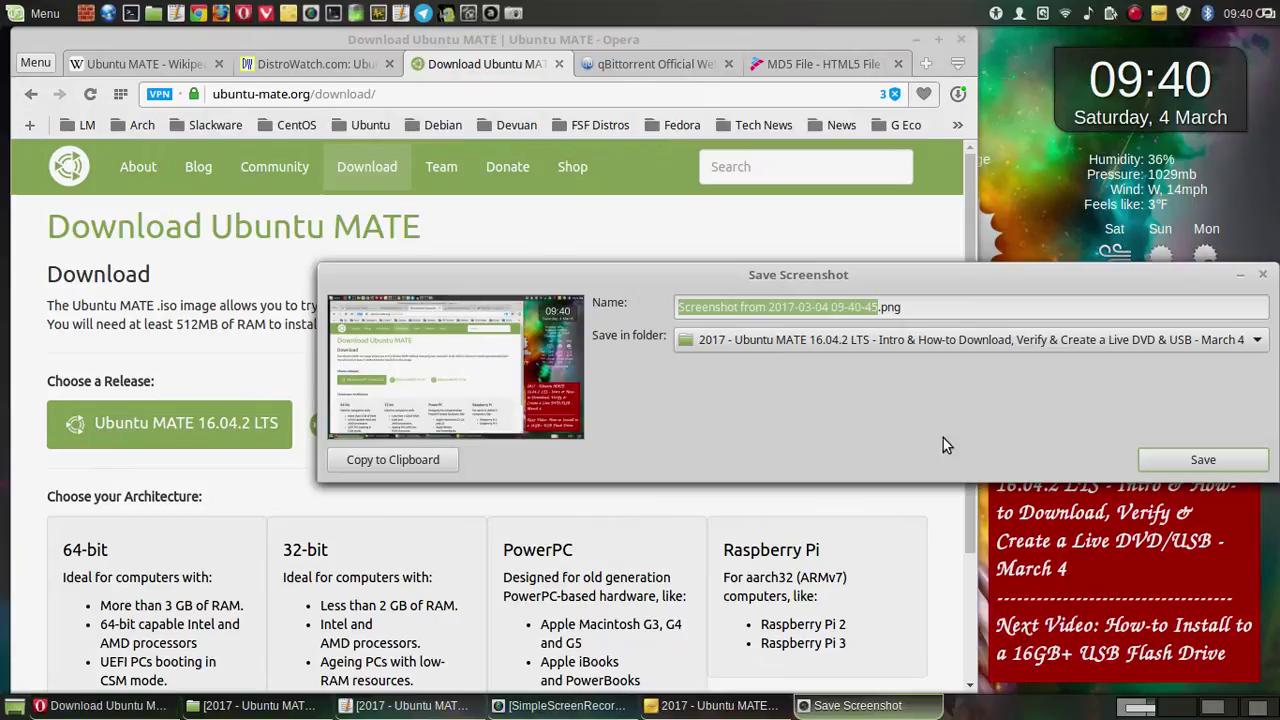
{"action": "left_click", "coordinate": [1171, 463]}
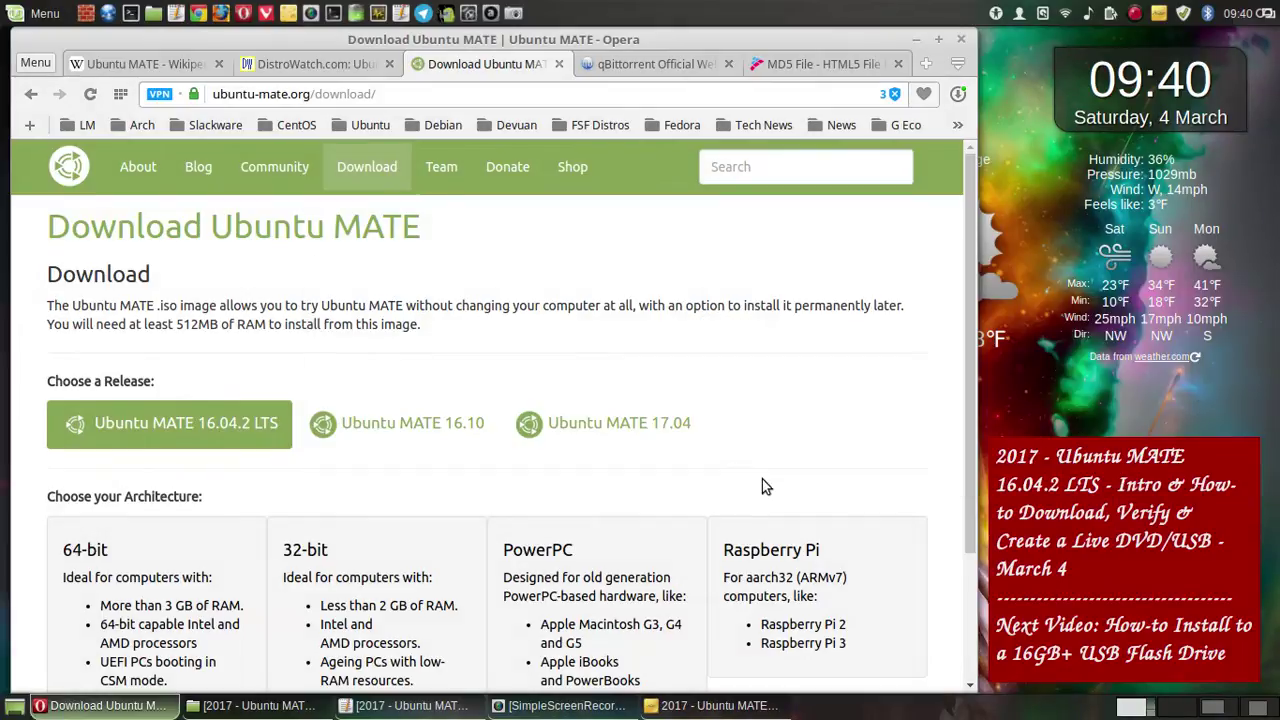
- Save a whole-screen screenshot of the architecture choices further down
{"action": "scroll", "coordinate": [764, 485], "scroll_direction": "down", "scroll_amount": 3}
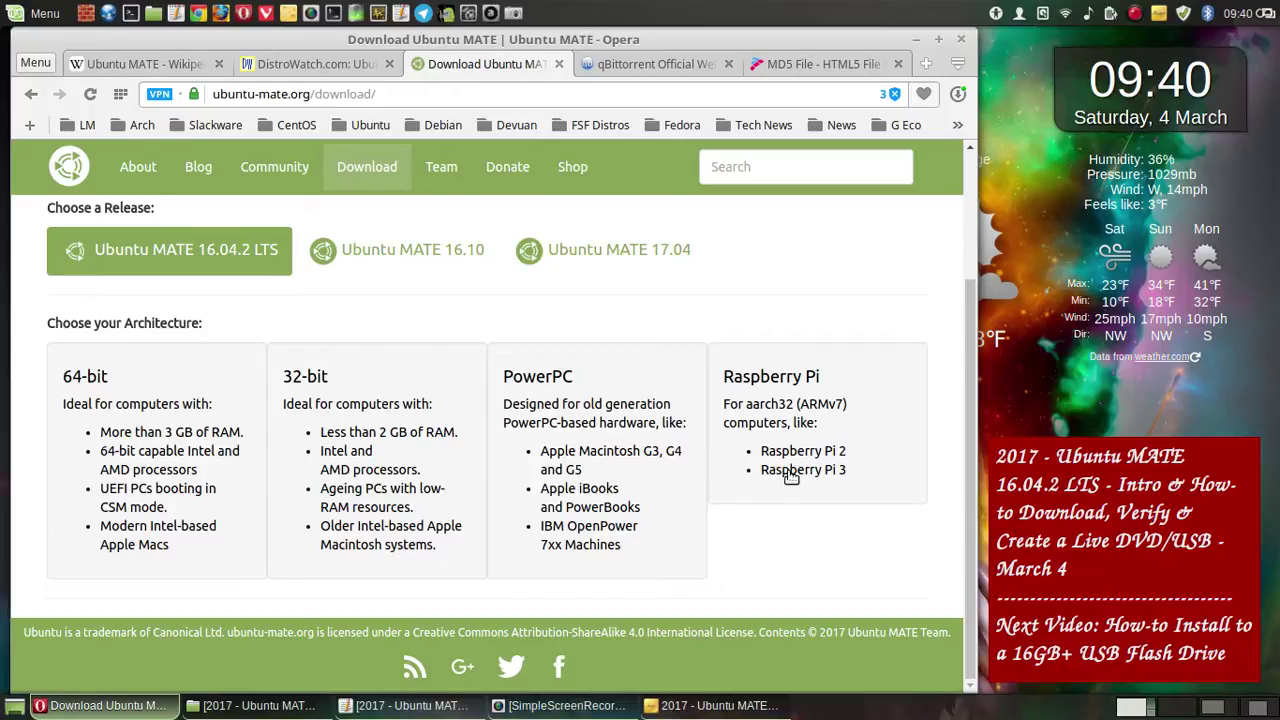
{"action": "left_click", "coordinate": [513, 14]}
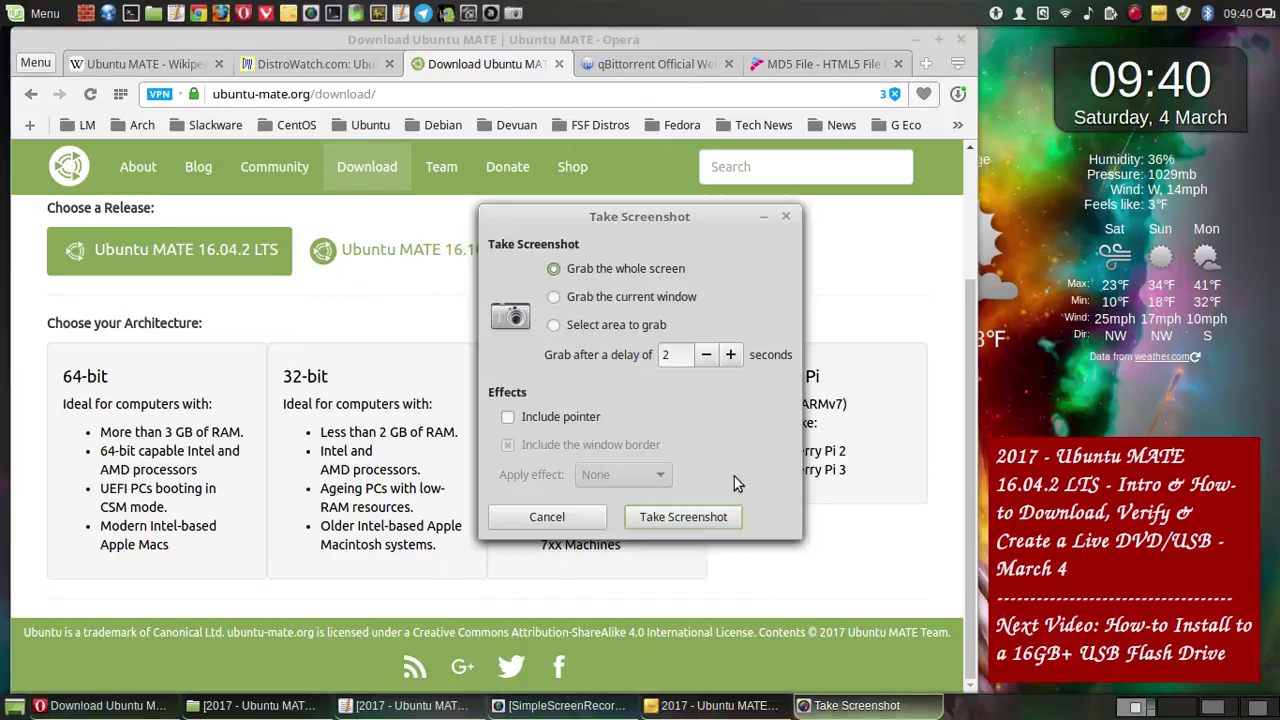
{"action": "left_click", "coordinate": [715, 516]}
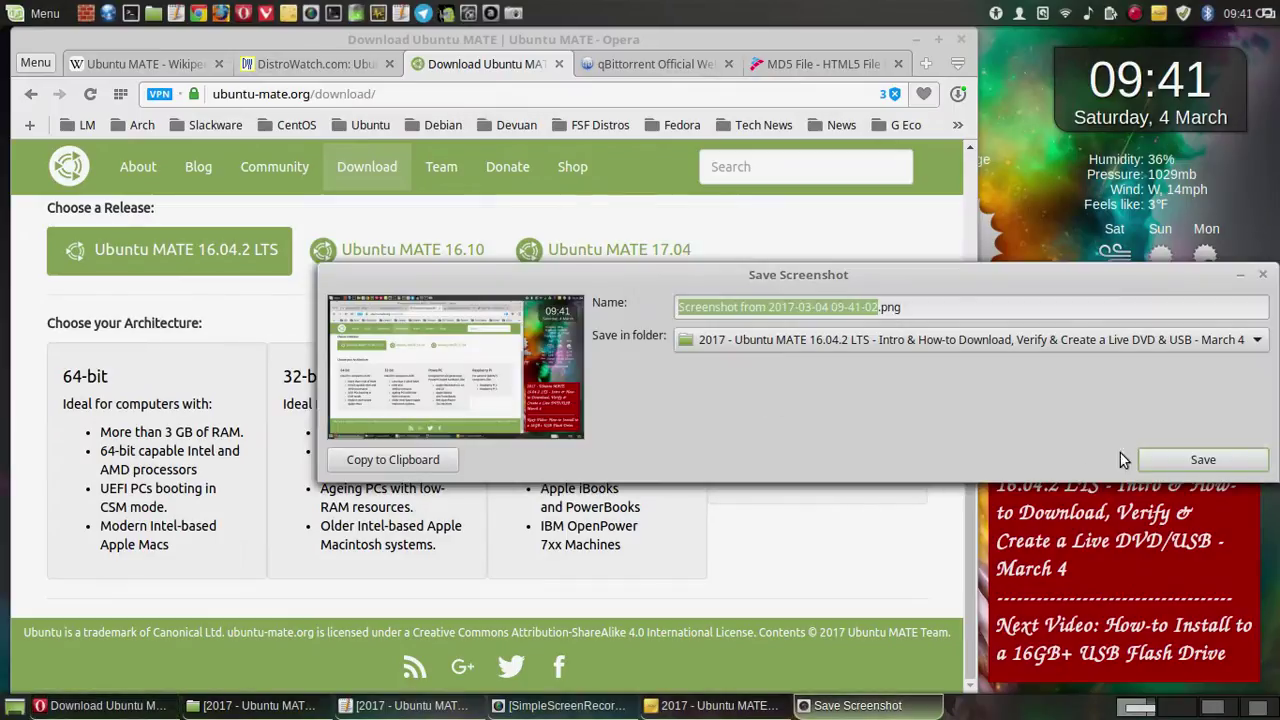
{"action": "left_click", "coordinate": [1200, 460]}
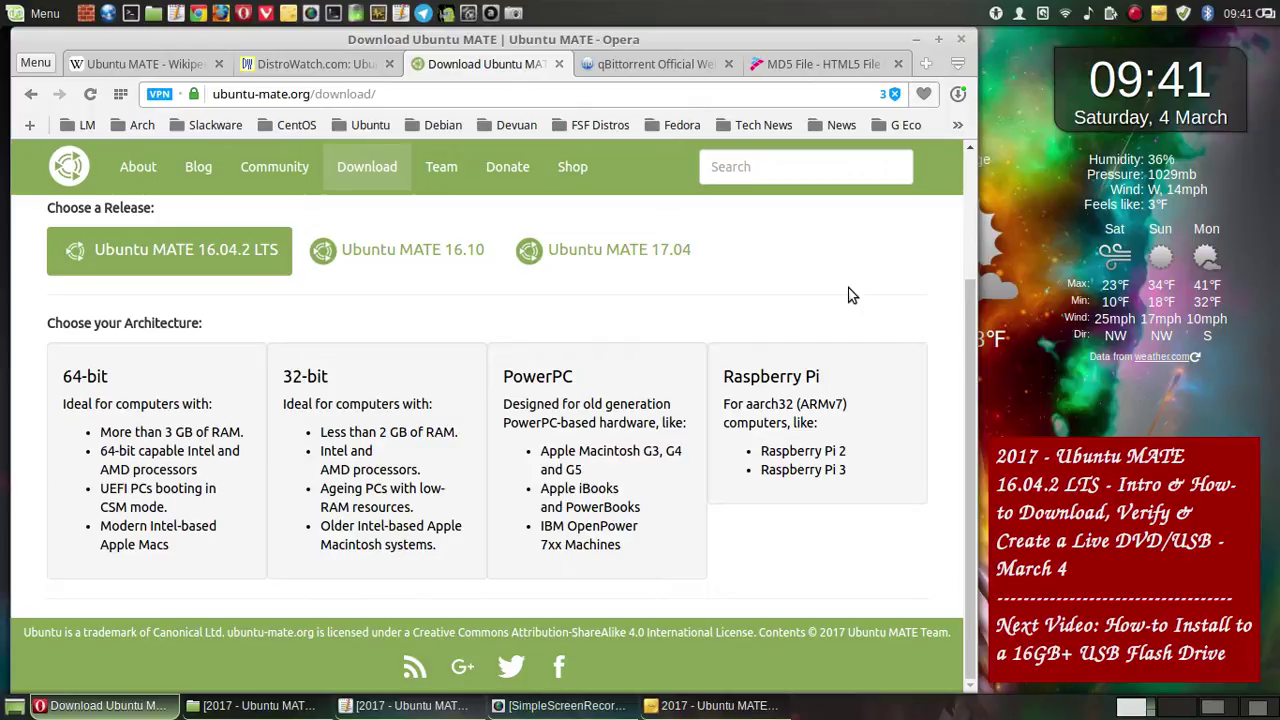
- Choose the 64-bit architecture and save a whole-screen screenshot of its download options
{"action": "left_click", "coordinate": [166, 456]}
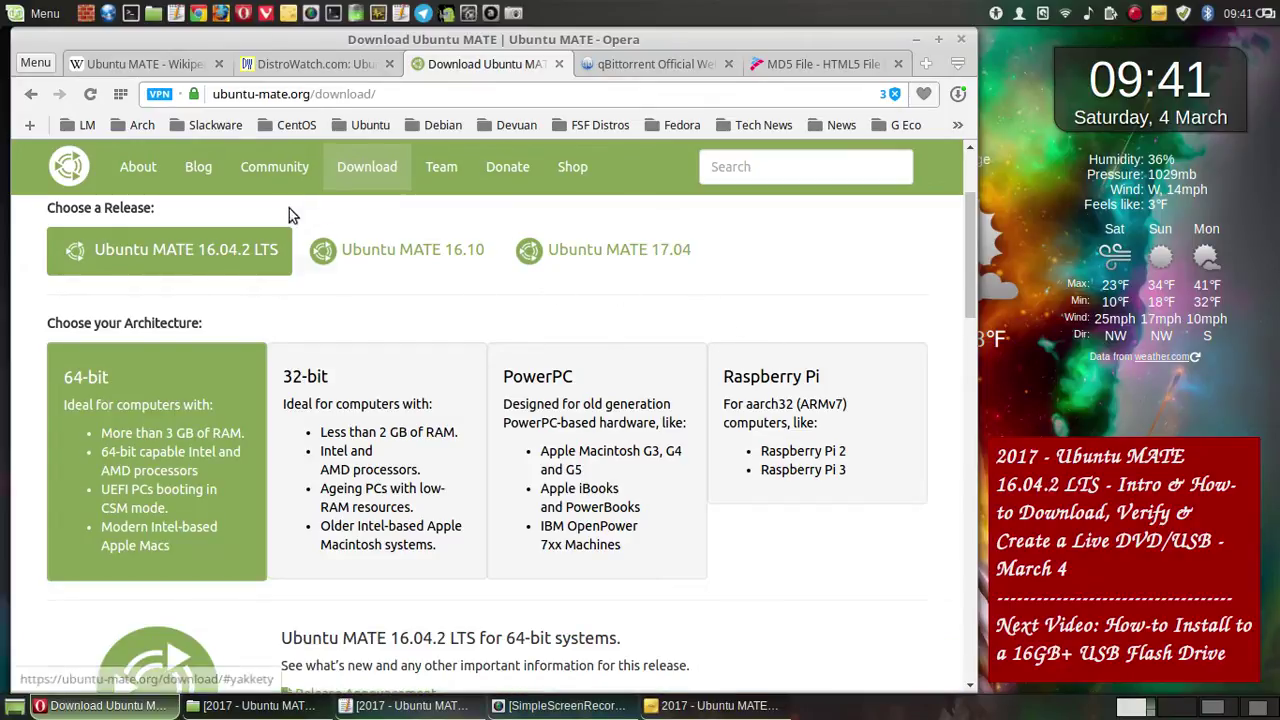
{"action": "left_click", "coordinate": [515, 13]}
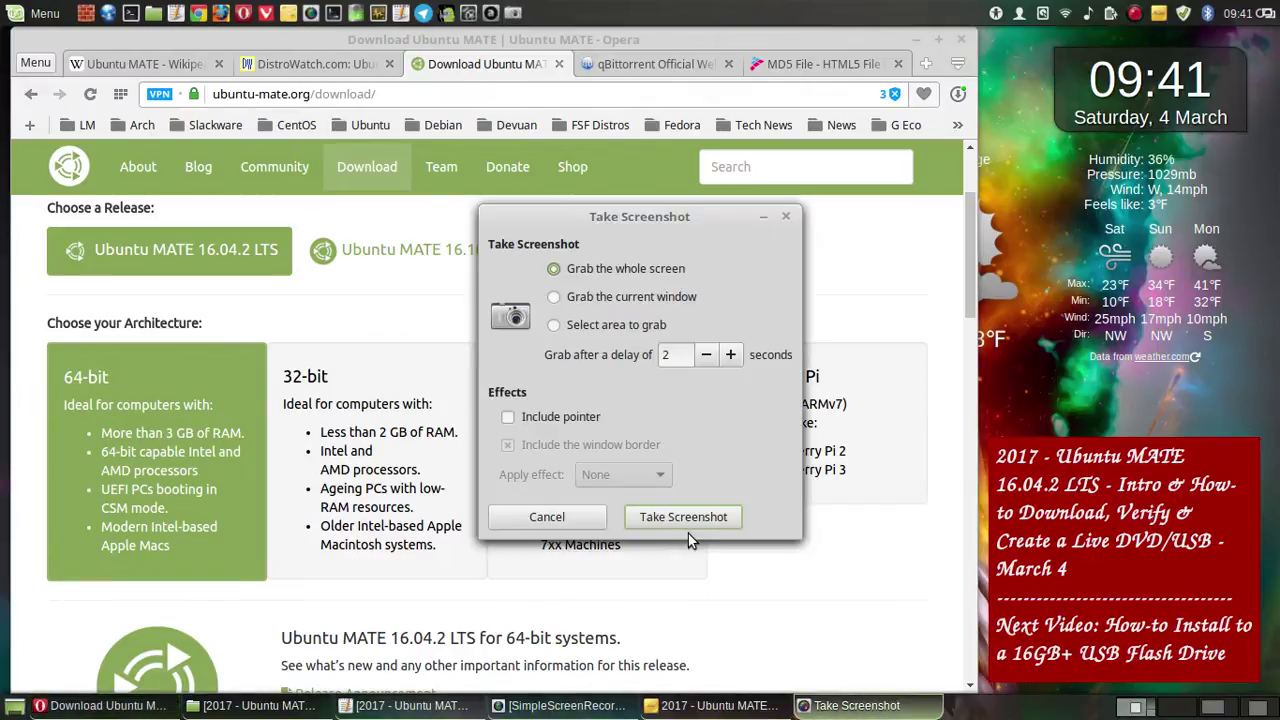
{"action": "left_click", "coordinate": [683, 517]}
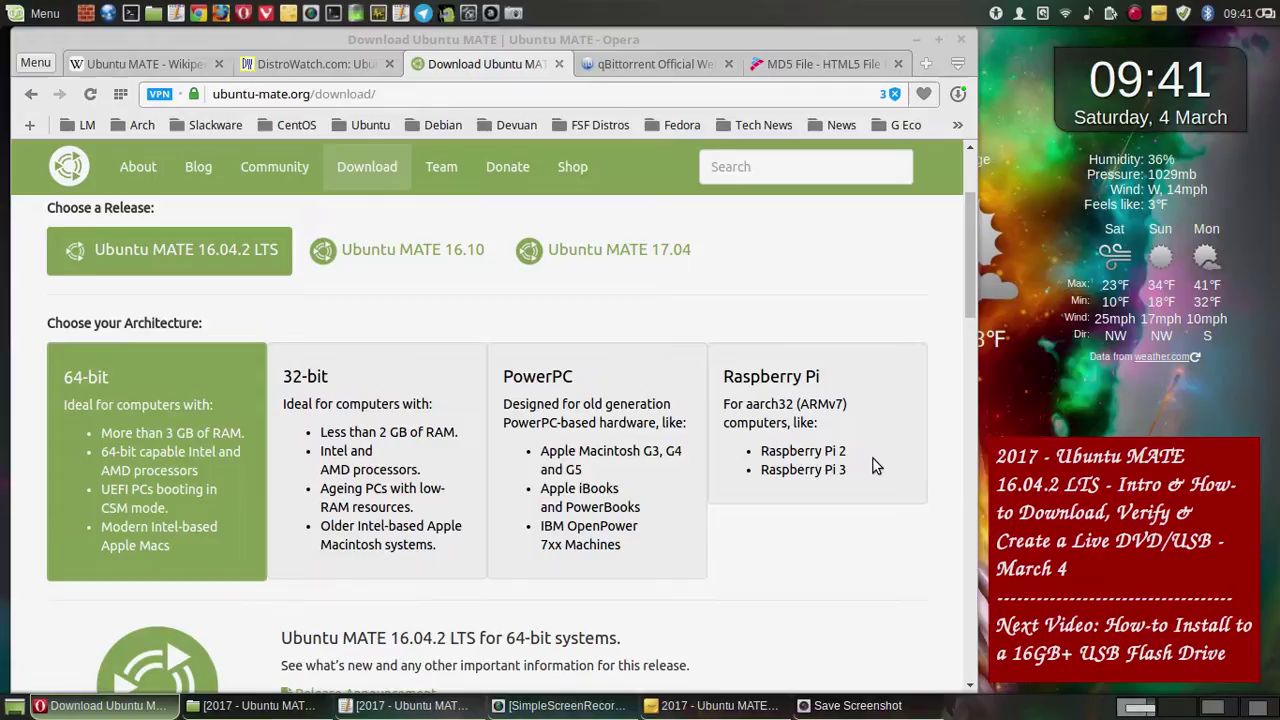
{"action": "left_click", "coordinate": [1200, 460]}
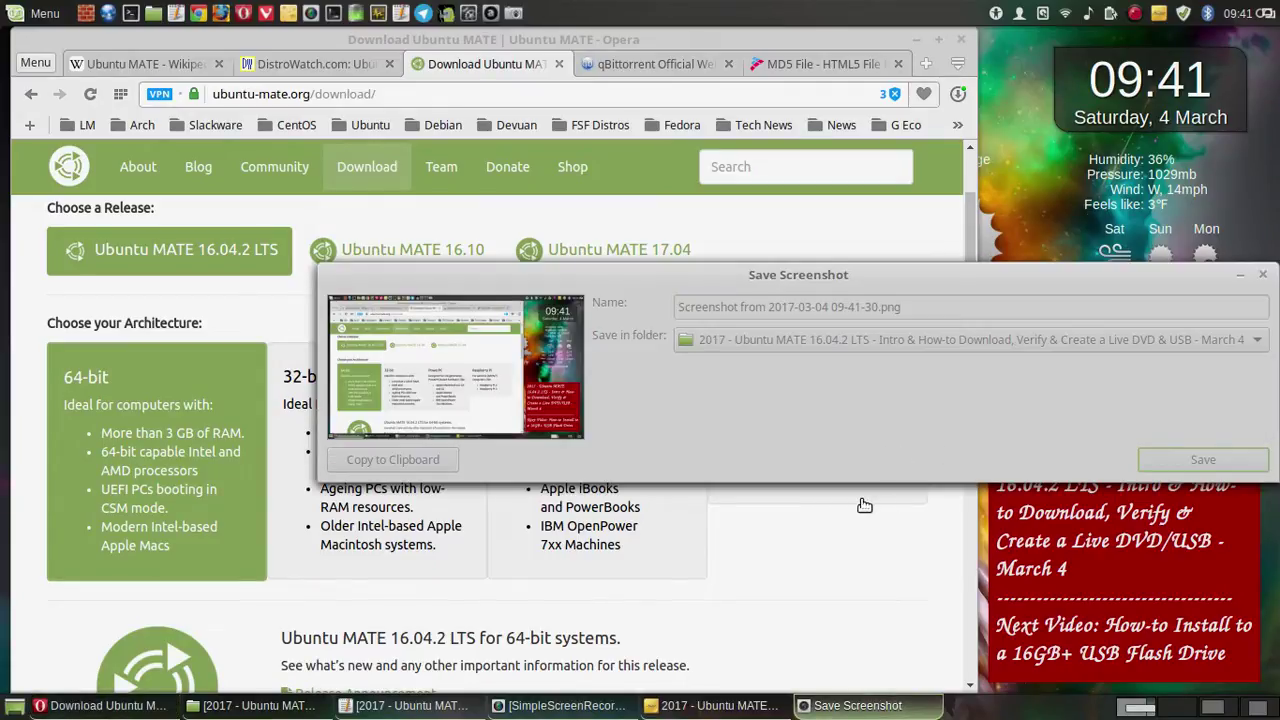
- Save a whole-screen screenshot of the Via Torrent section
{"action": "scroll", "coordinate": [720, 440], "scroll_direction": "down", "scroll_amount": 3}
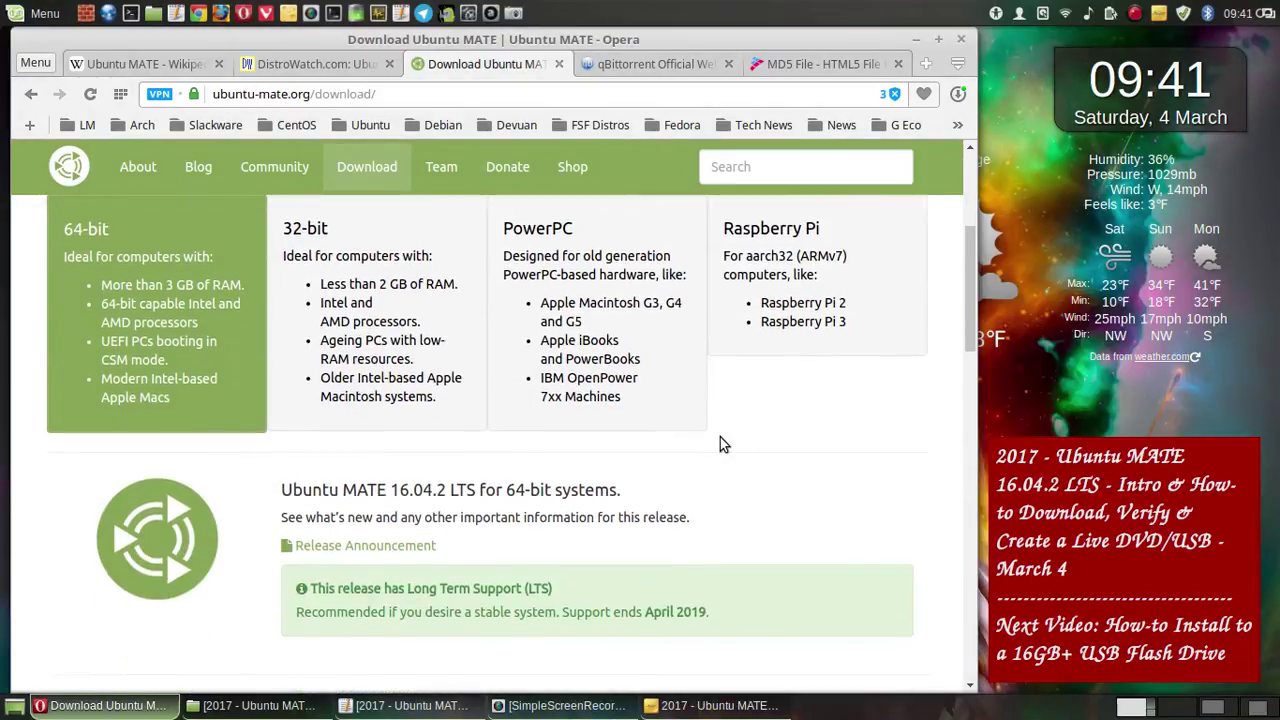
{"action": "scroll", "coordinate": [720, 440], "scroll_direction": "down", "scroll_amount": 1}
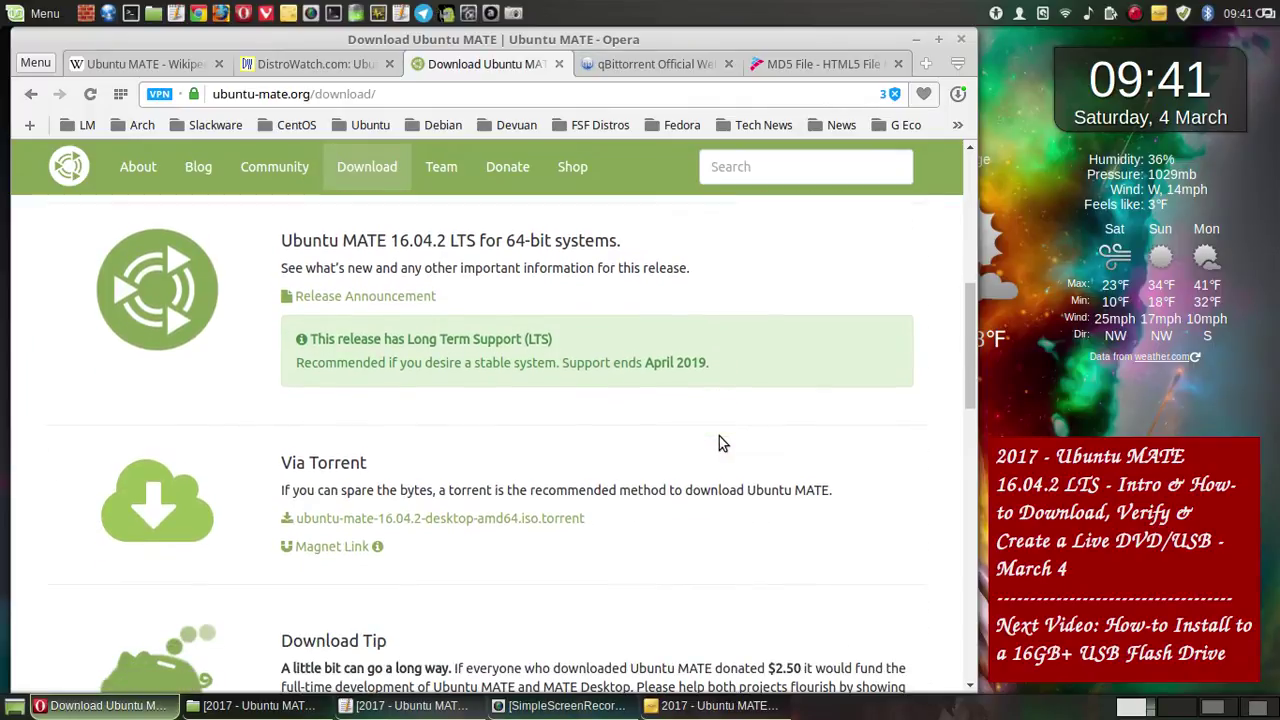
{"action": "scroll", "coordinate": [720, 440], "scroll_direction": "down", "scroll_amount": 1}
{"action": "scroll", "coordinate": [720, 437], "scroll_direction": "up", "scroll_amount": 1}
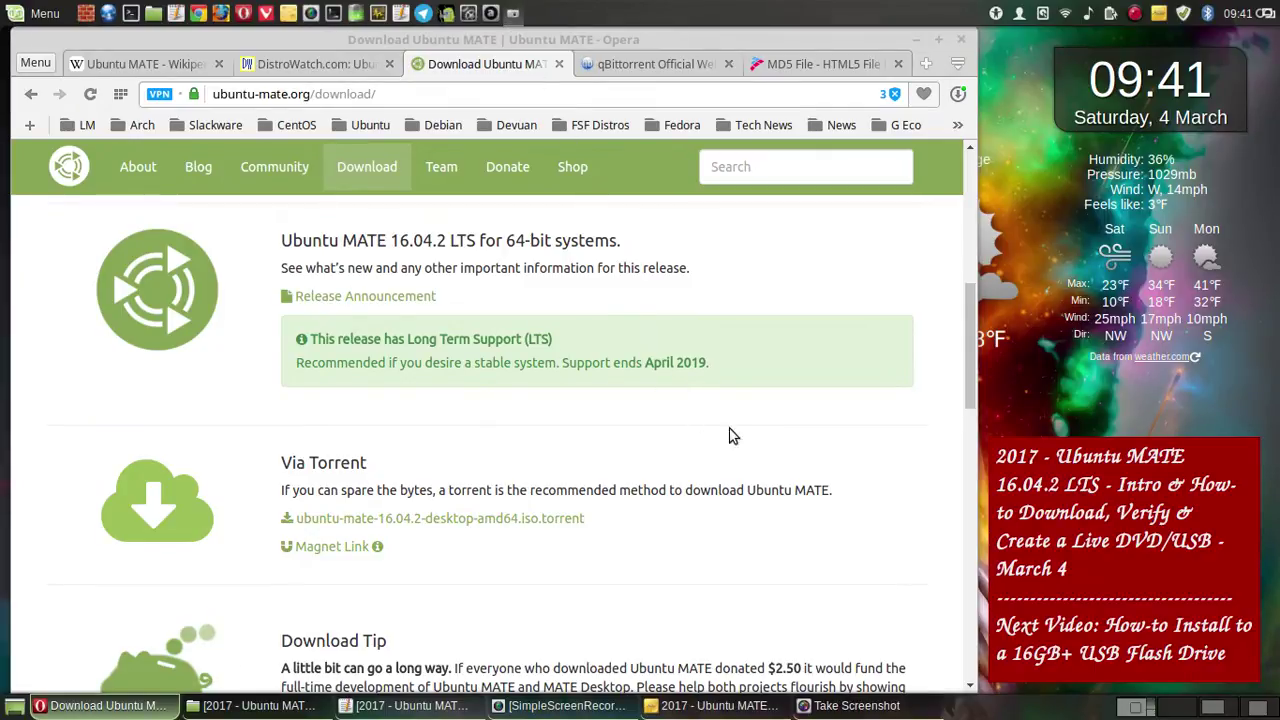
{"action": "left_click", "coordinate": [705, 516]}
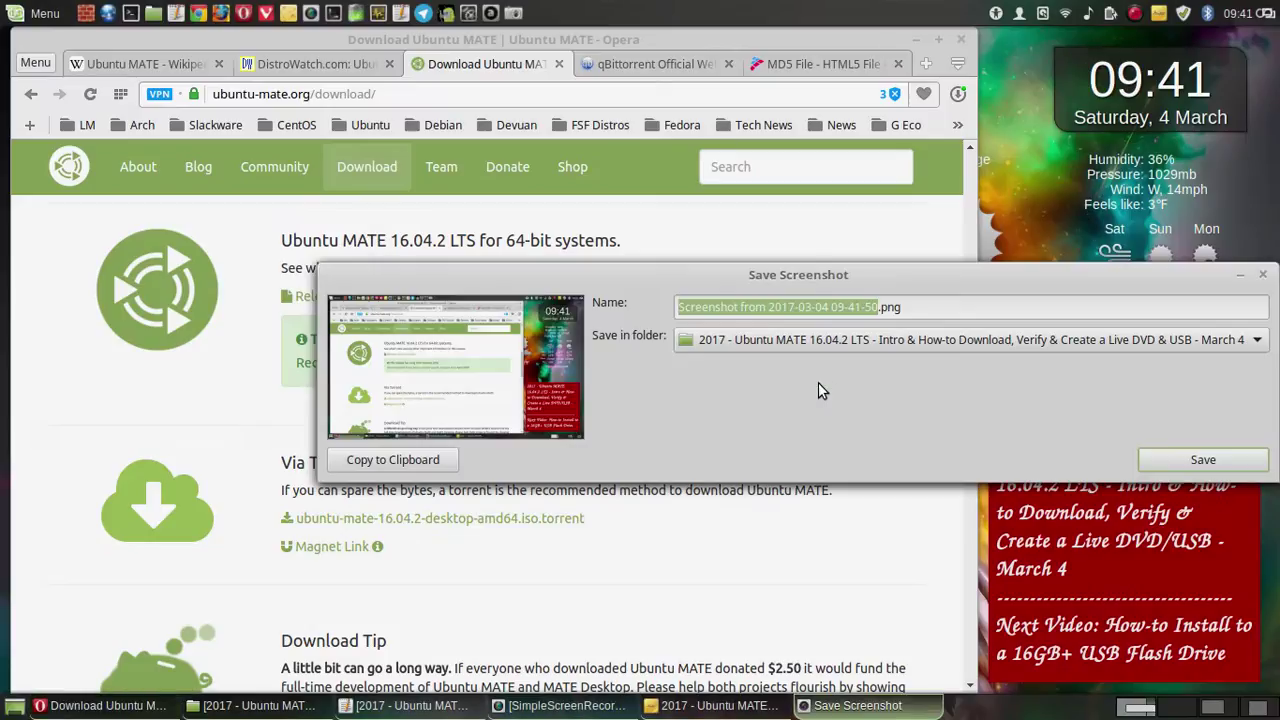
{"action": "left_click", "coordinate": [1183, 461]}
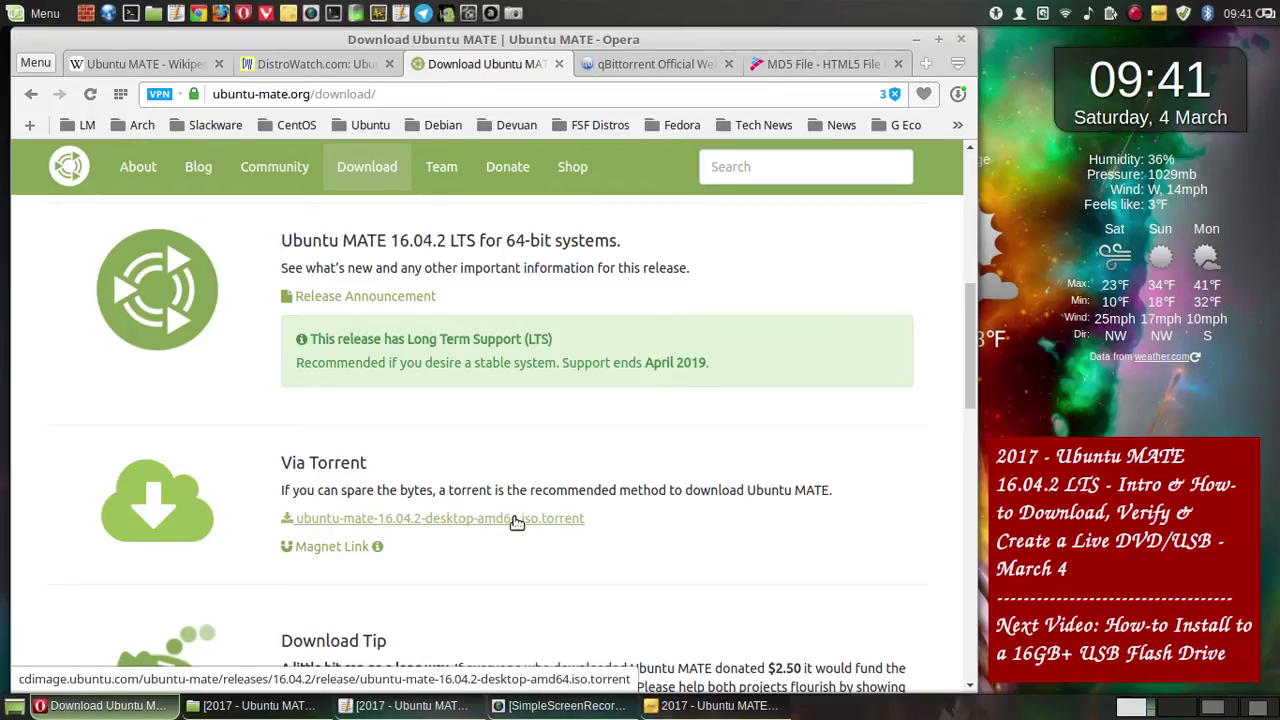
- Save a whole-screen screenshot of the Download Tip section
{"action": "scroll", "coordinate": [792, 390], "scroll_direction": "down", "scroll_amount": 1}
{"action": "scroll", "coordinate": [792, 392], "scroll_direction": "down", "scroll_amount": 3}
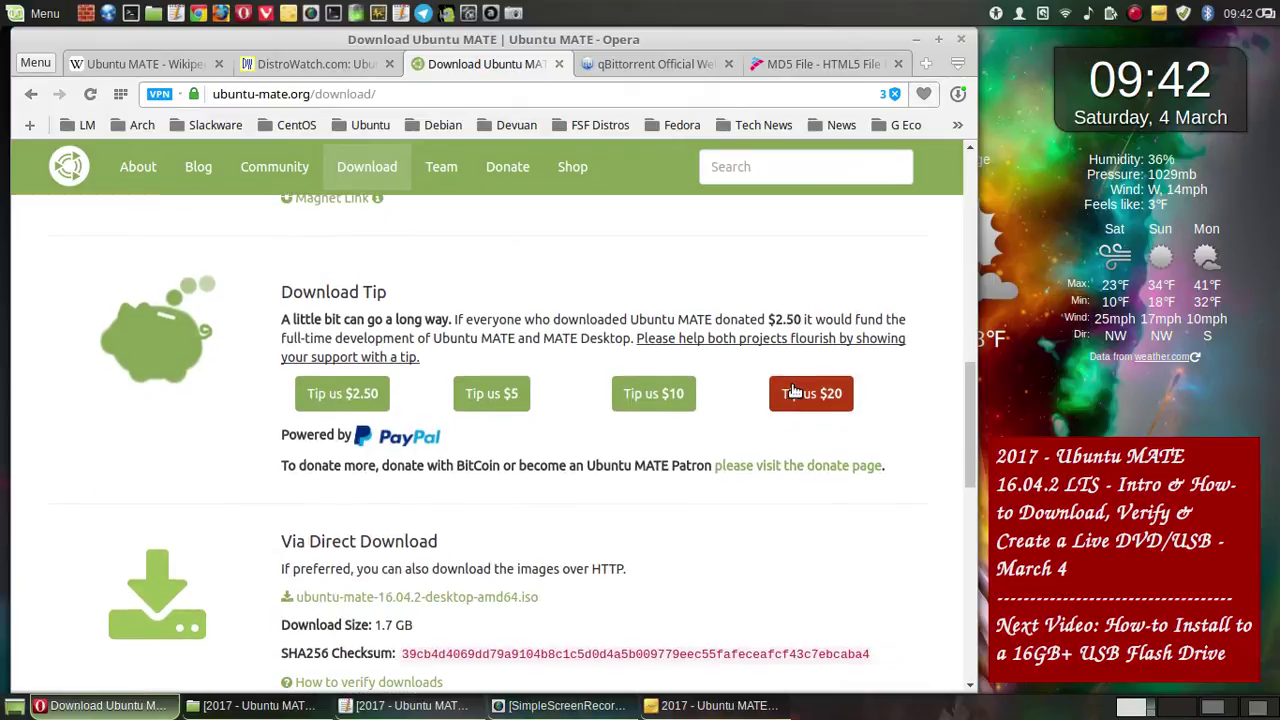
{"action": "scroll", "coordinate": [792, 392], "scroll_direction": "down", "scroll_amount": 2}
{"action": "scroll", "coordinate": [794, 392], "scroll_direction": "up", "scroll_amount": 1}
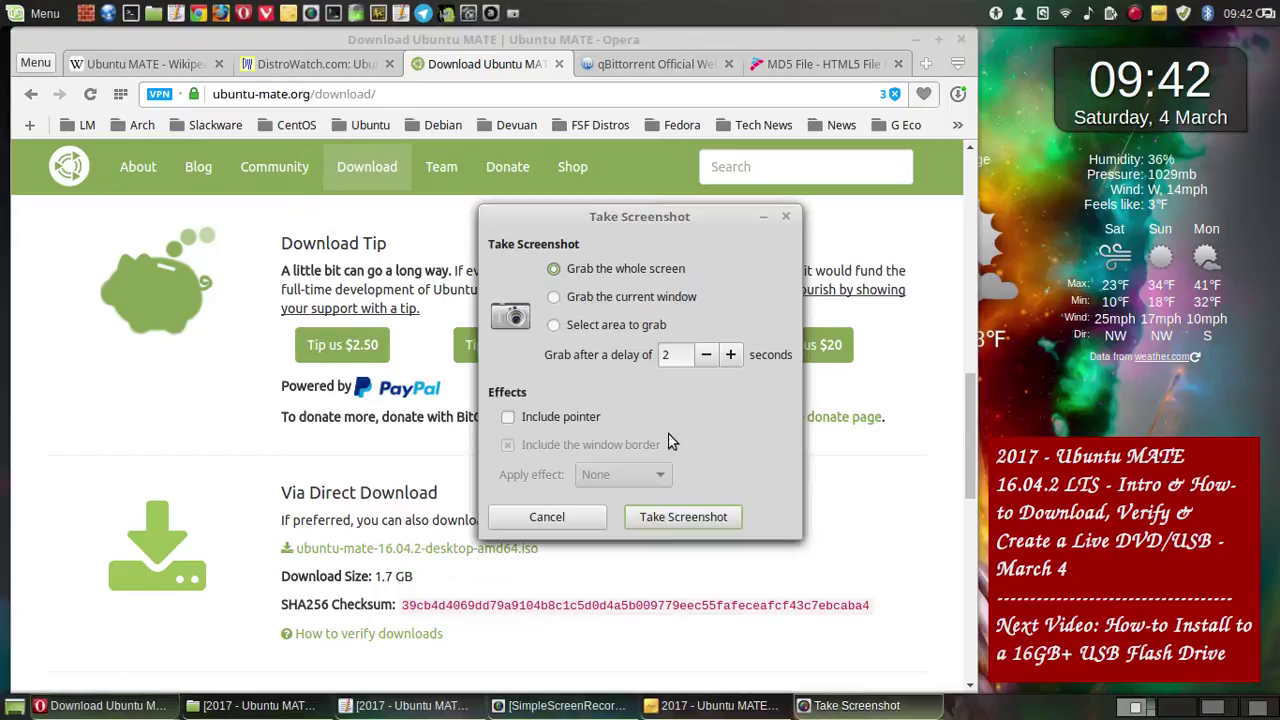
{"action": "key", "text": "Return"}
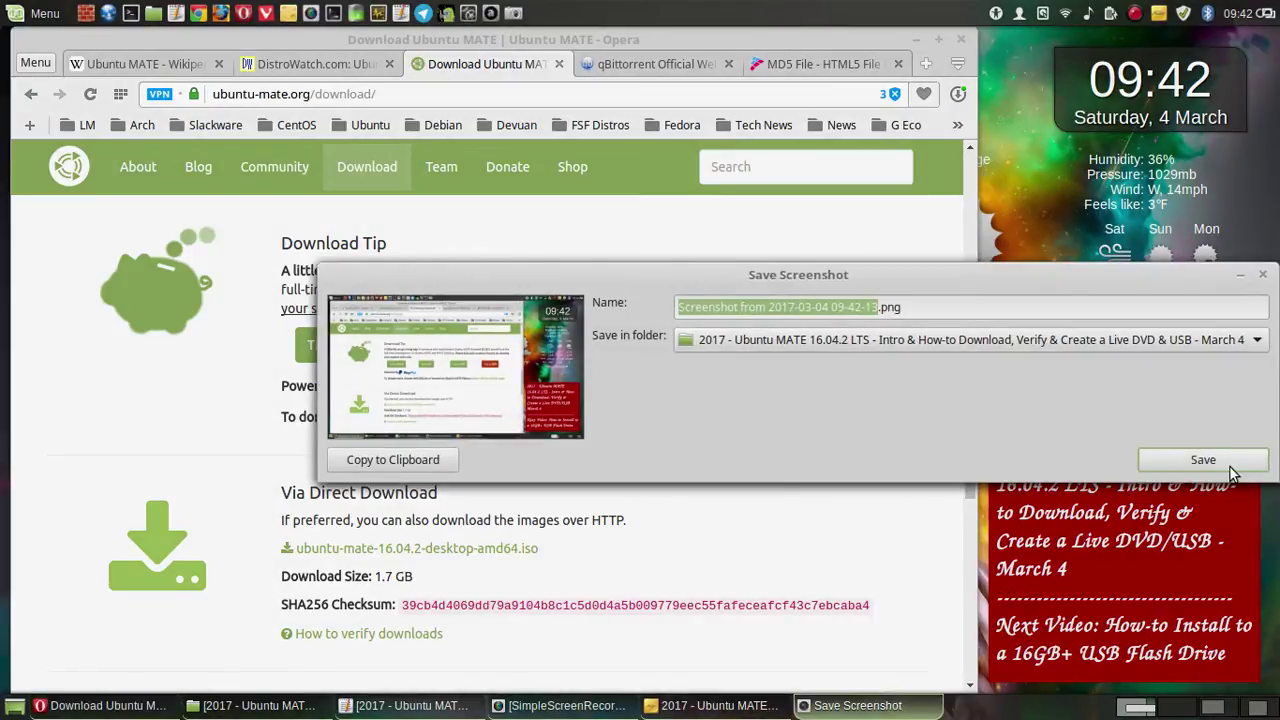
{"action": "left_click", "coordinate": [1203, 461]}
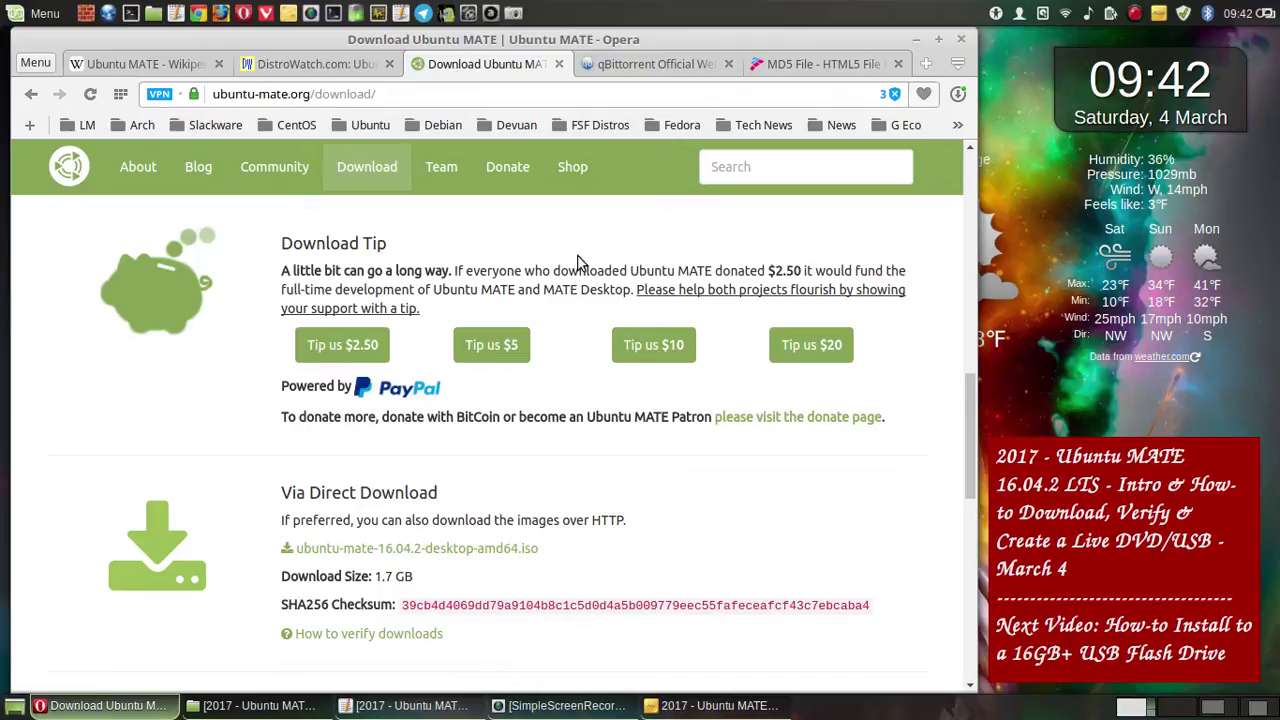
- Save a whole-screen screenshot of the direct download and purchase sections
{"action": "scroll", "coordinate": [576, 258], "scroll_direction": "down", "scroll_amount": 5}
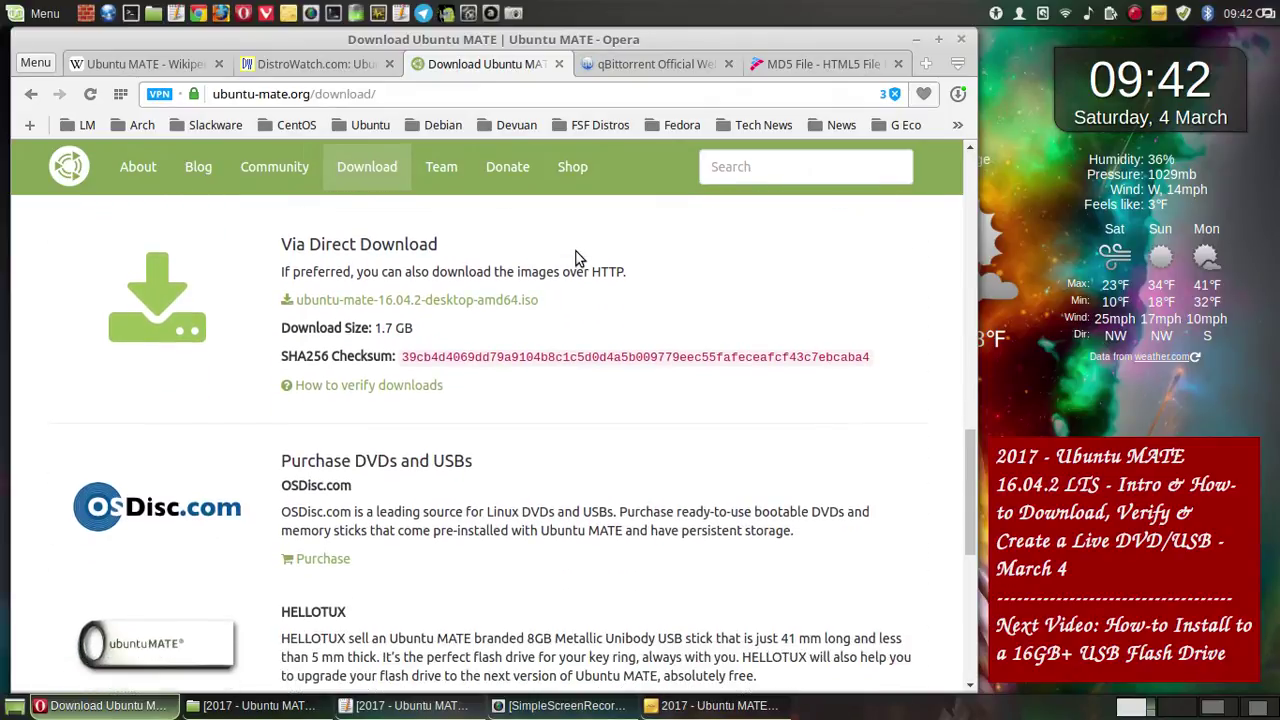
{"action": "scroll", "coordinate": [576, 258], "scroll_direction": "down", "scroll_amount": 2}
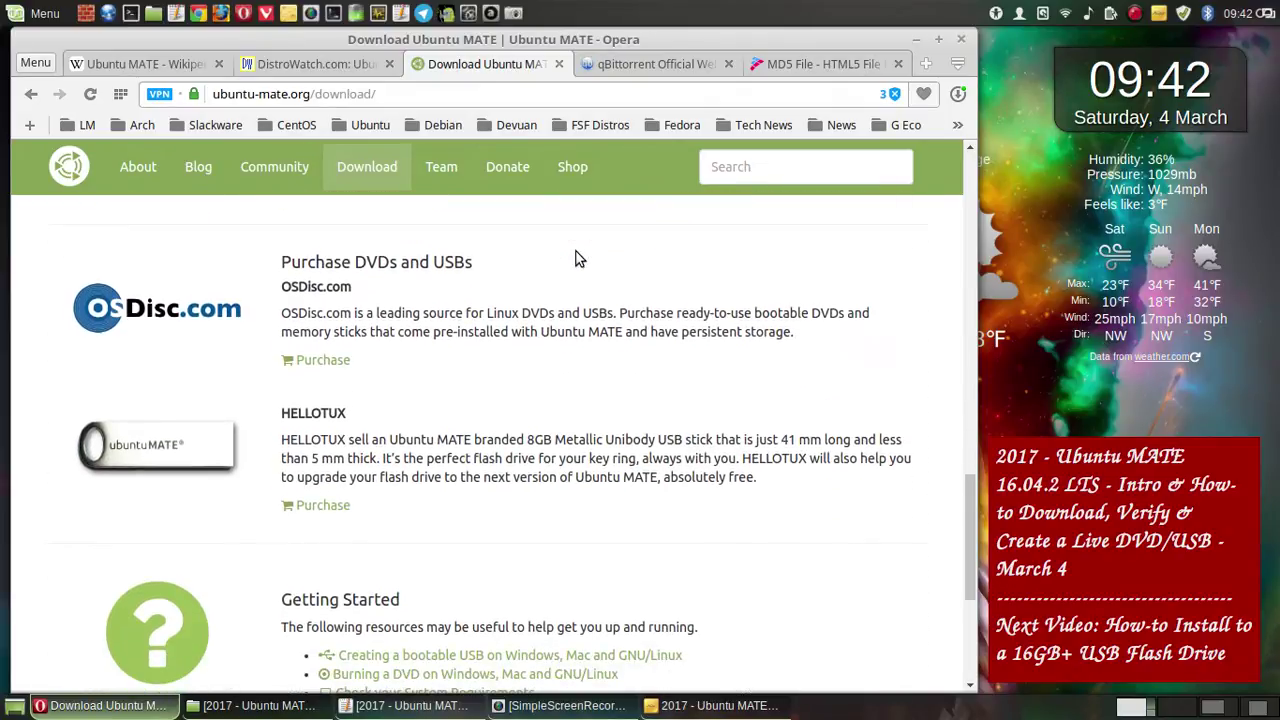
{"action": "scroll", "coordinate": [576, 258], "scroll_direction": "down", "scroll_amount": 1}
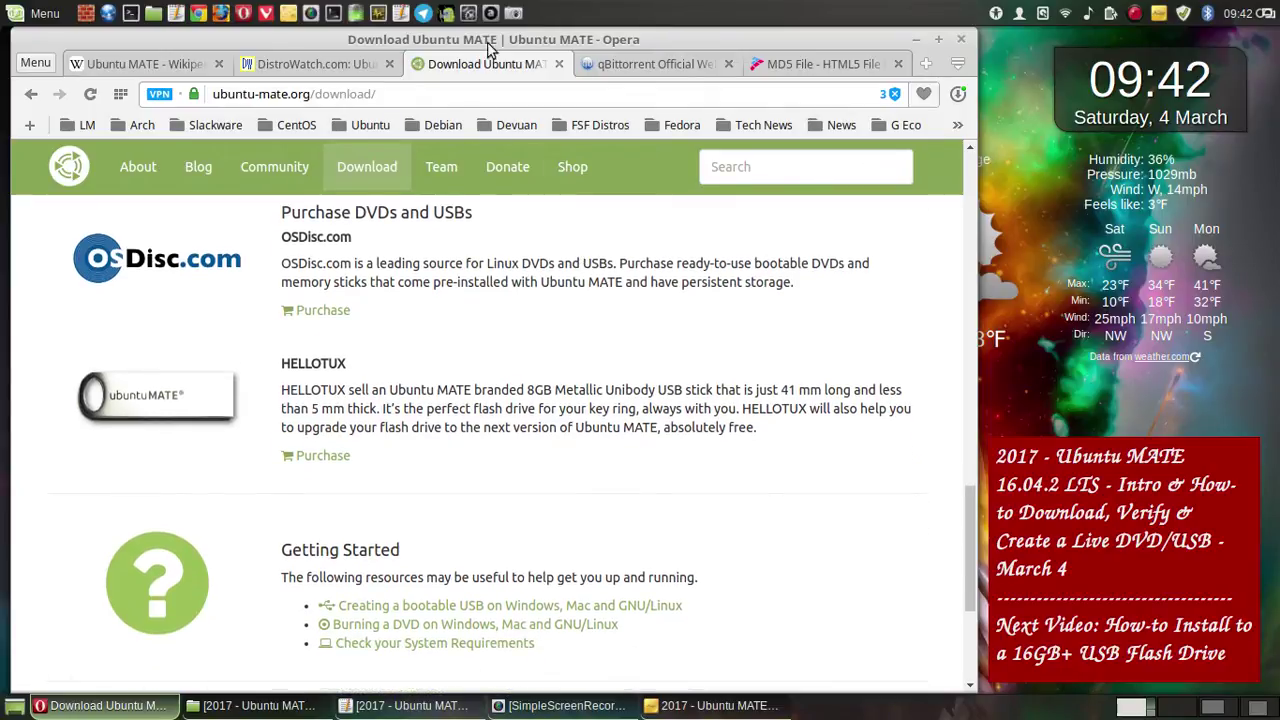
{"action": "left_click", "coordinate": [513, 14]}
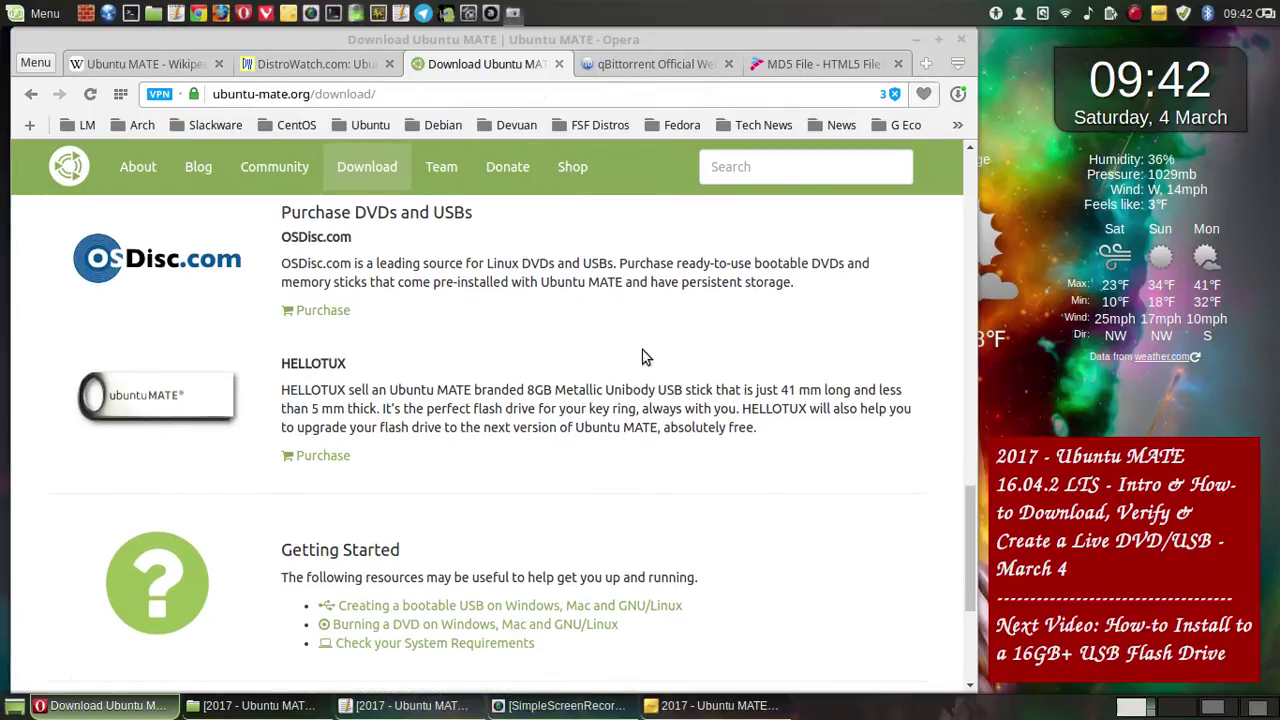
{"action": "left_click", "coordinate": [683, 517]}
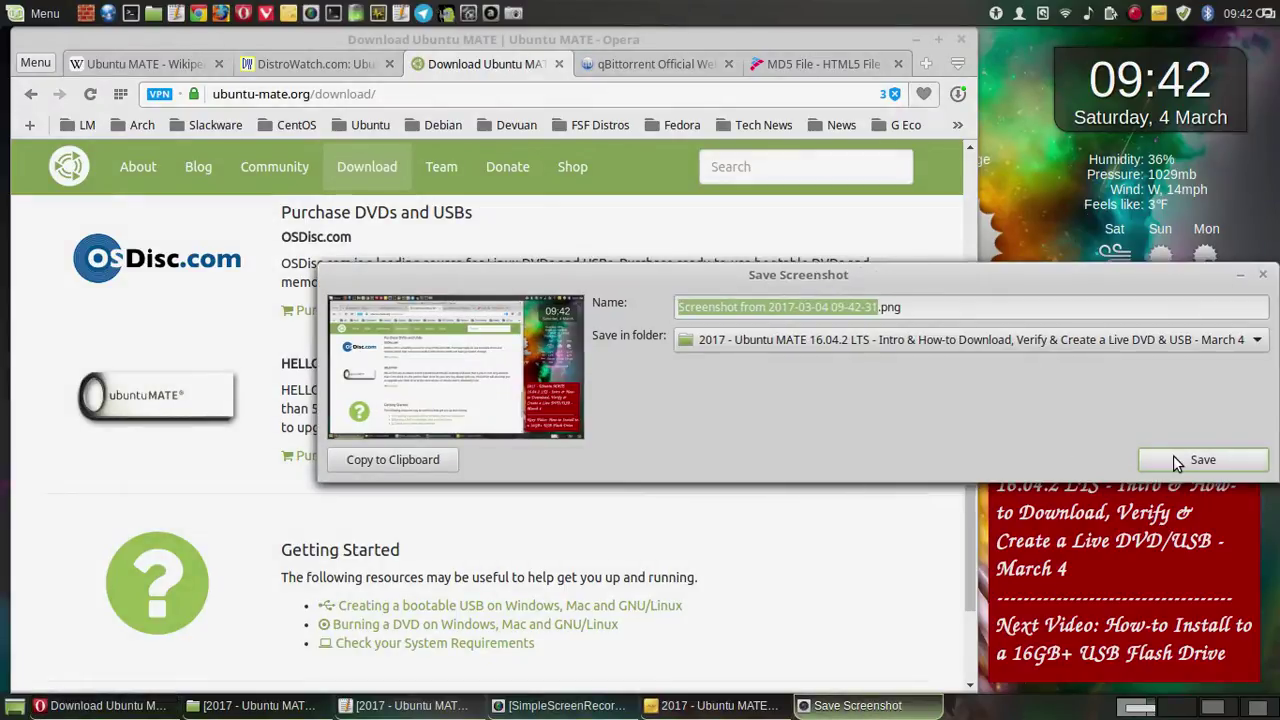
{"action": "left_click", "coordinate": [1175, 460]}
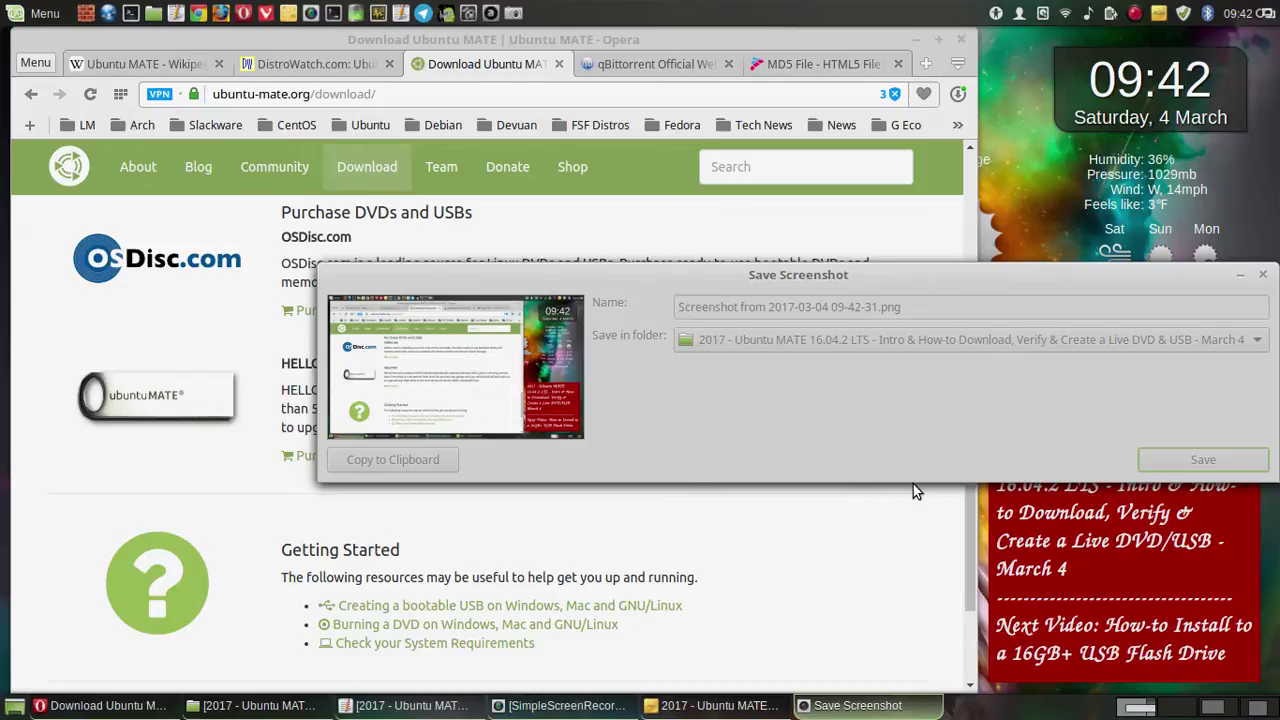
- Save a capture of Getting Started and Mirrors, then return to Via Direct Download
{"action": "scroll", "coordinate": [913, 484], "scroll_direction": "down", "scroll_amount": 1}
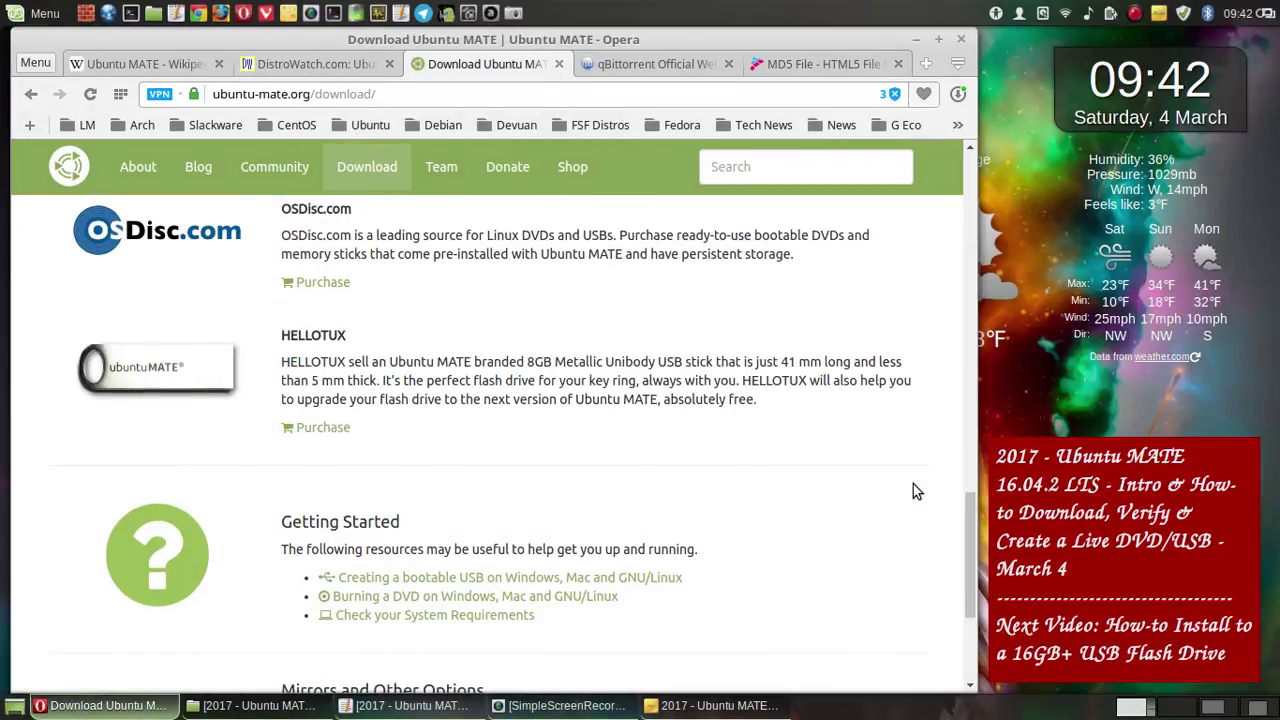
{"action": "scroll", "coordinate": [913, 488], "scroll_direction": "down", "scroll_amount": 5}
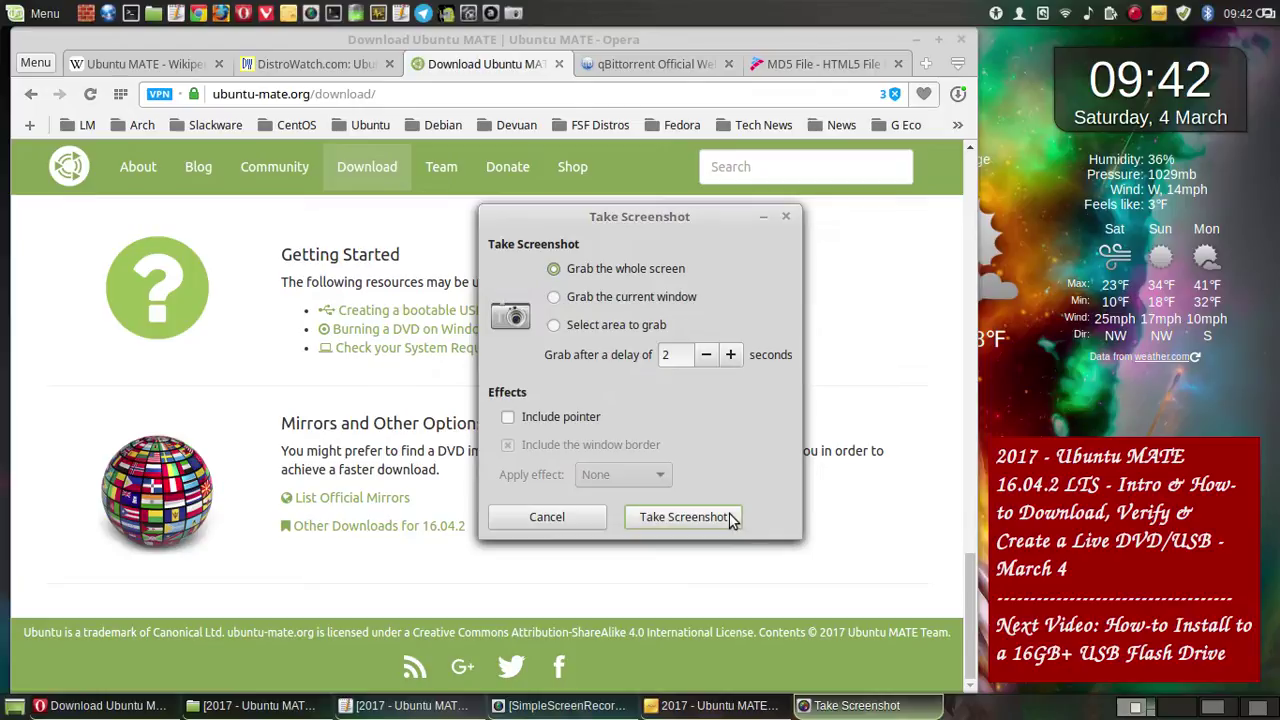
{"action": "left_click", "coordinate": [724, 517]}
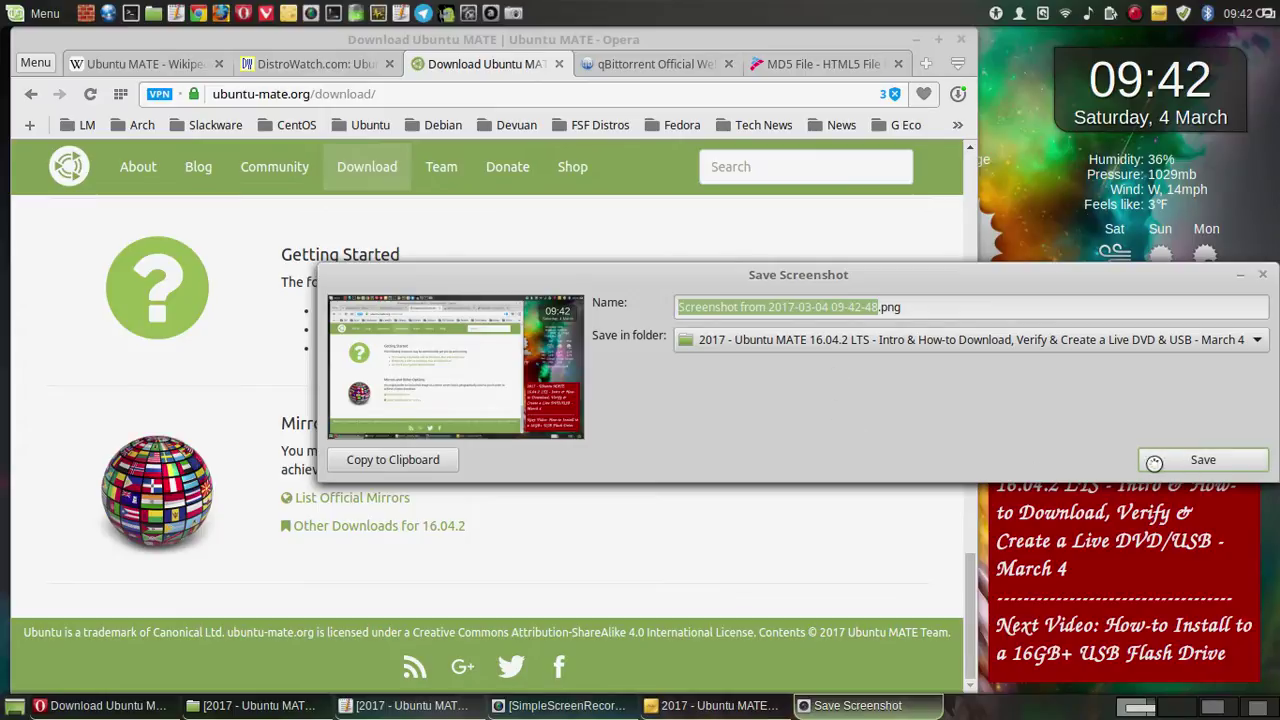
{"action": "left_click", "coordinate": [1154, 462]}
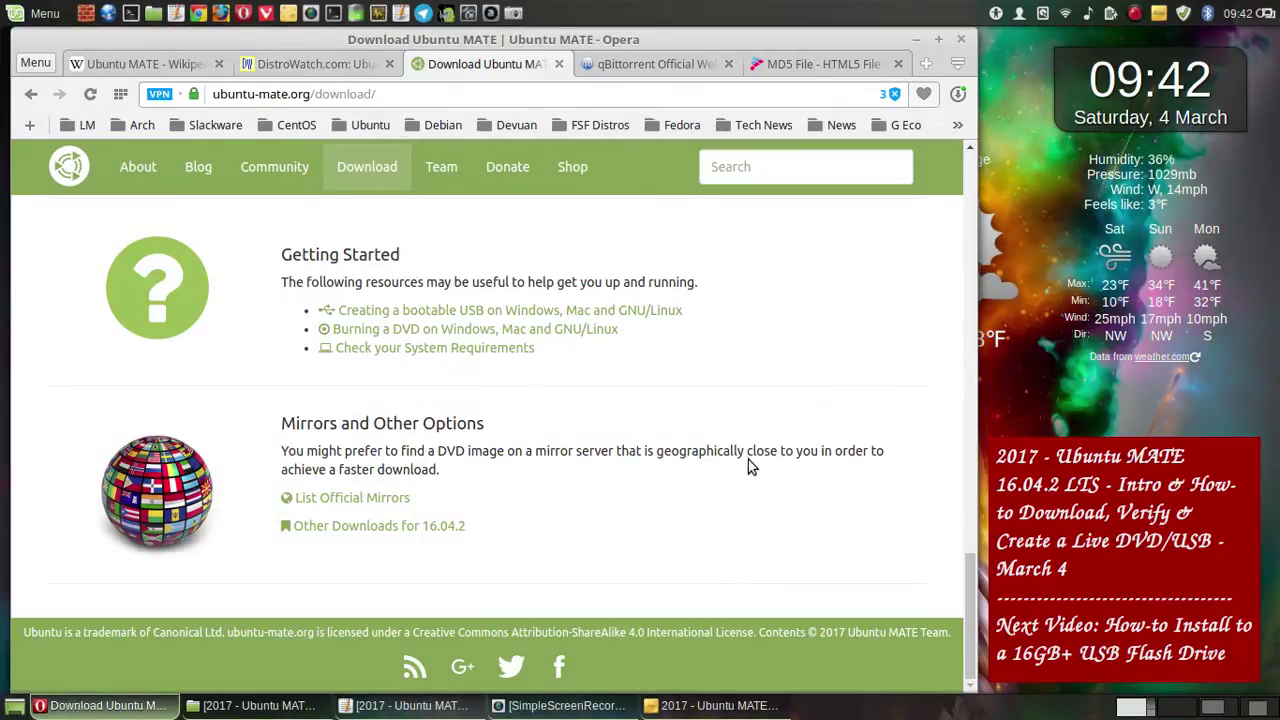
{"action": "scroll", "coordinate": [710, 422], "scroll_direction": "up", "scroll_amount": 2}
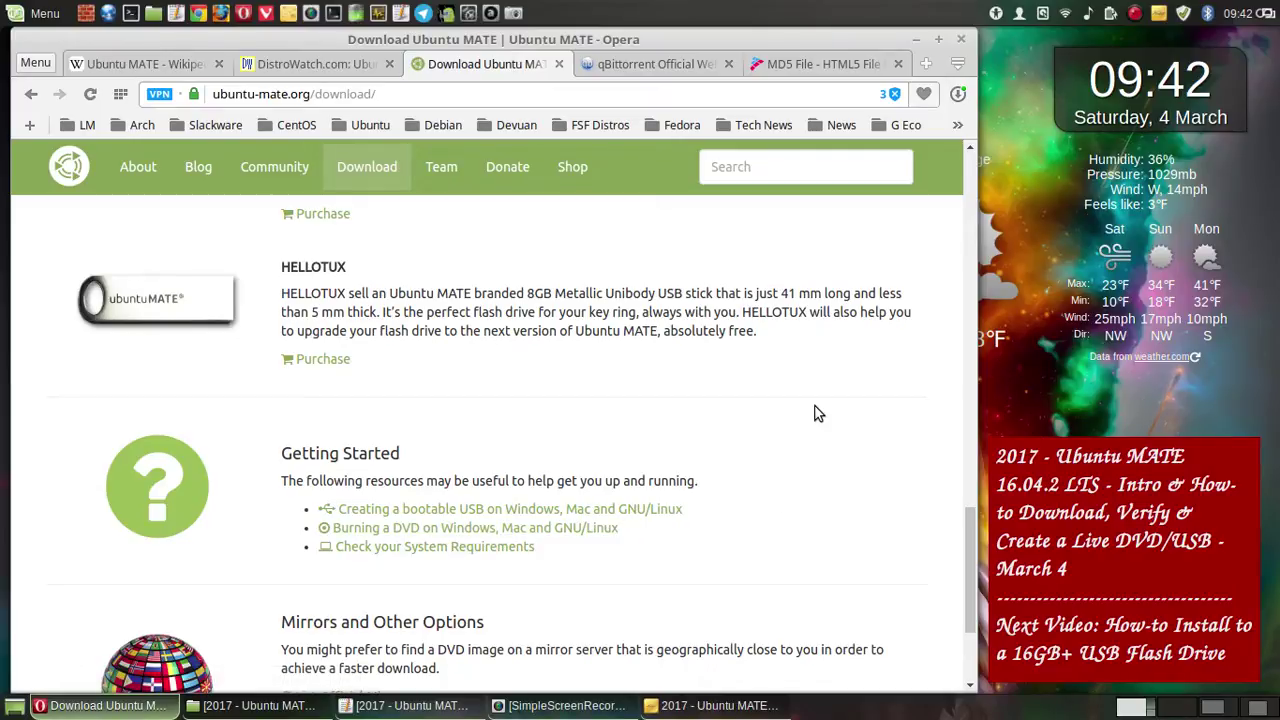
{"action": "scroll", "coordinate": [815, 413], "scroll_direction": "up", "scroll_amount": 1}
{"action": "scroll", "coordinate": [815, 413], "scroll_direction": "up", "scroll_amount": 1}
{"action": "scroll", "coordinate": [371, 420], "scroll_direction": "up", "scroll_amount": 1}
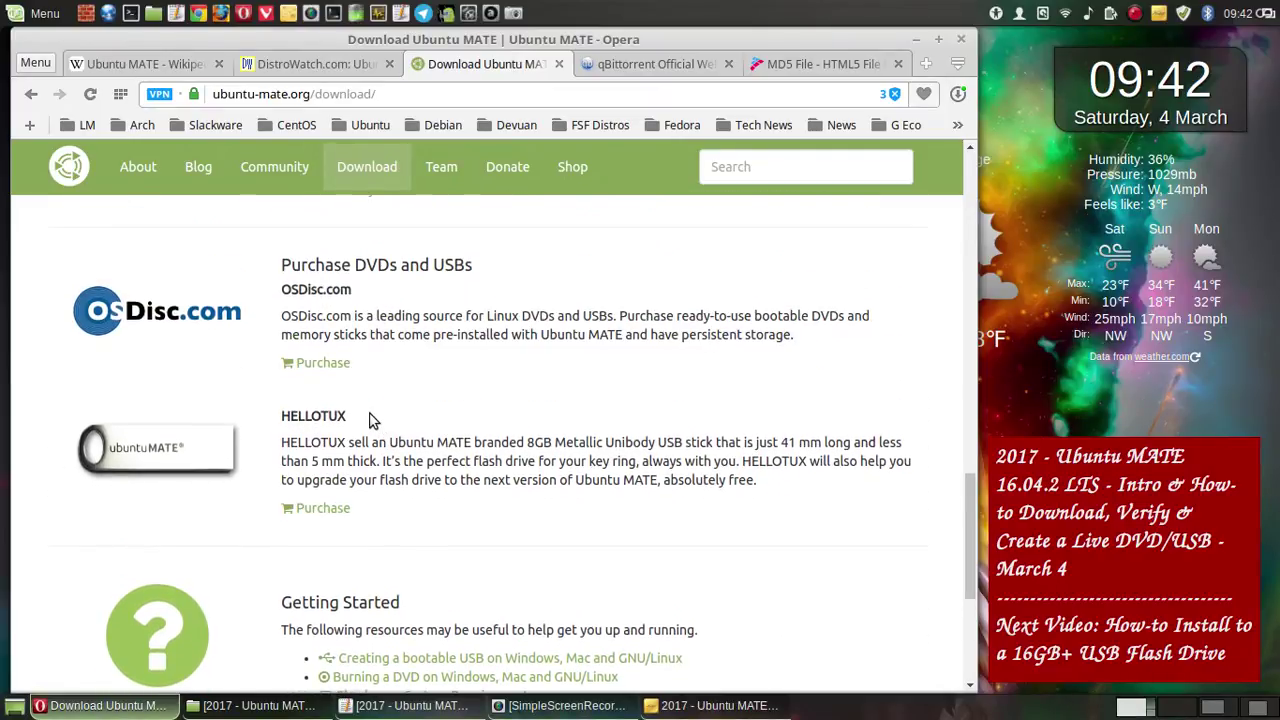
{"action": "scroll", "coordinate": [354, 408], "scroll_direction": "up", "scroll_amount": 3}
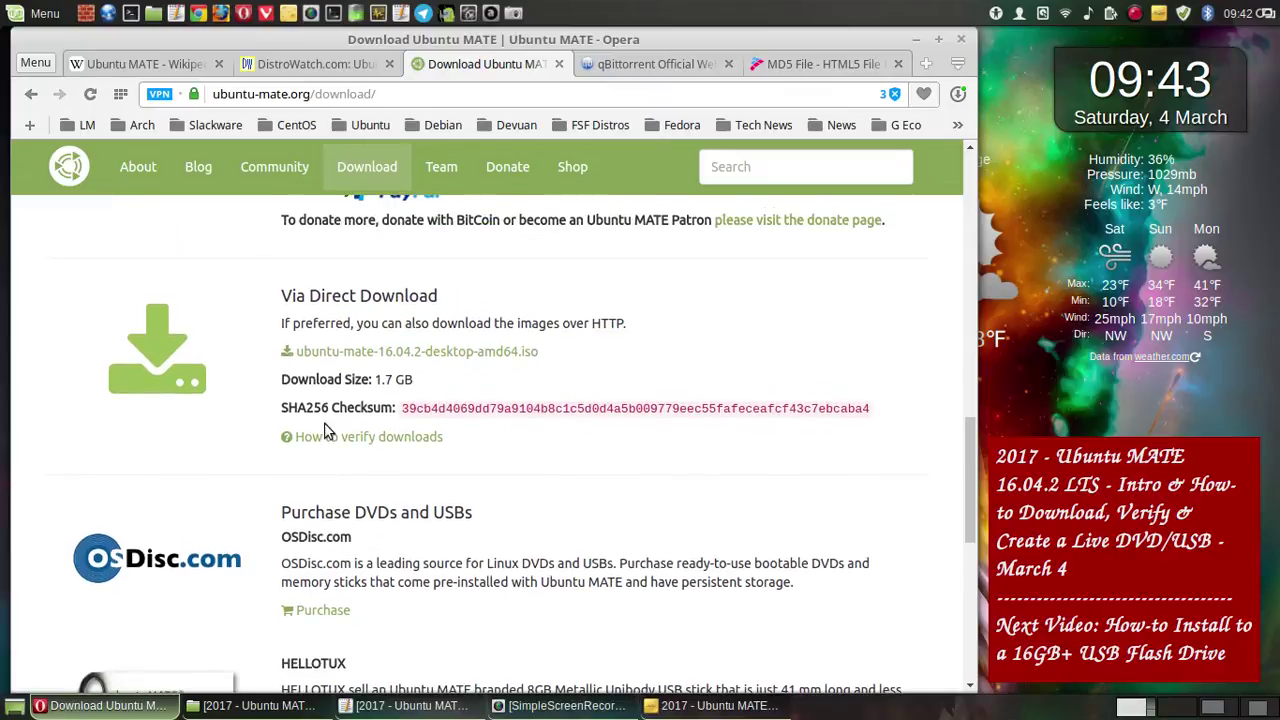
- Open the How to Verify Downloads page and save a whole-screen screenshot of its top
{"action": "left_click", "coordinate": [398, 441]}
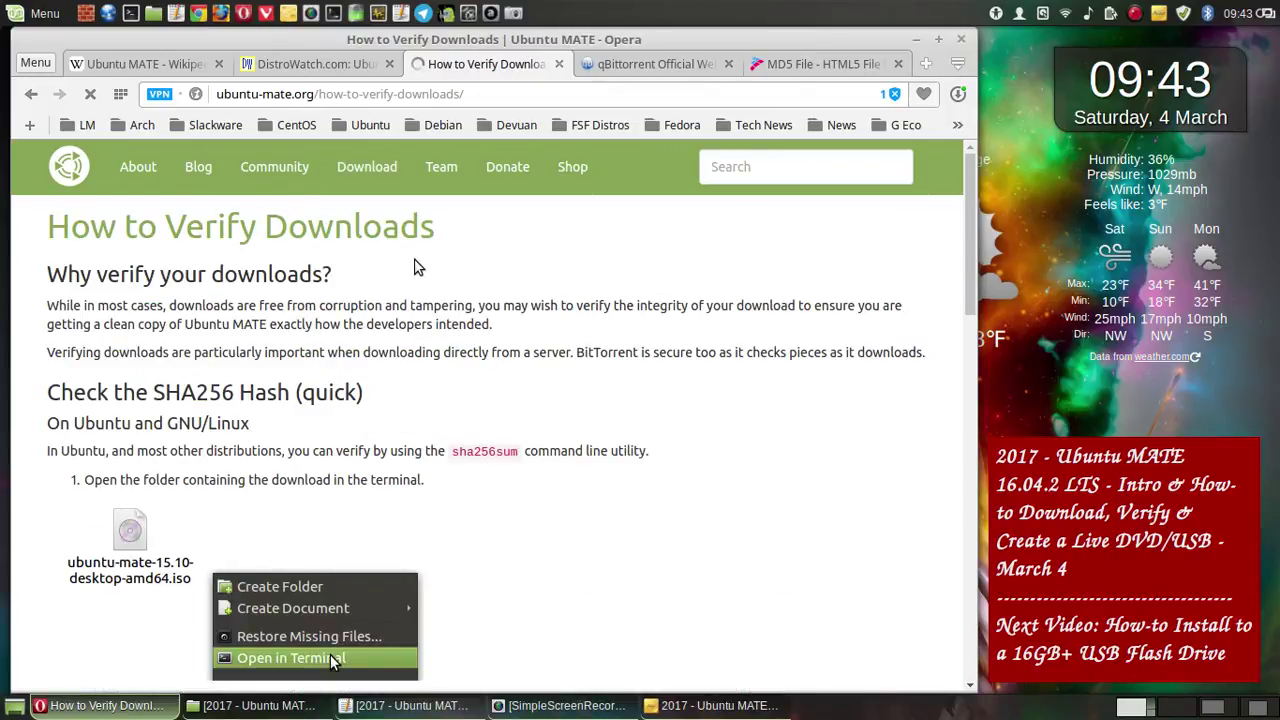
{"action": "scroll", "coordinate": [500, 280], "scroll_direction": "down", "scroll_amount": 2}
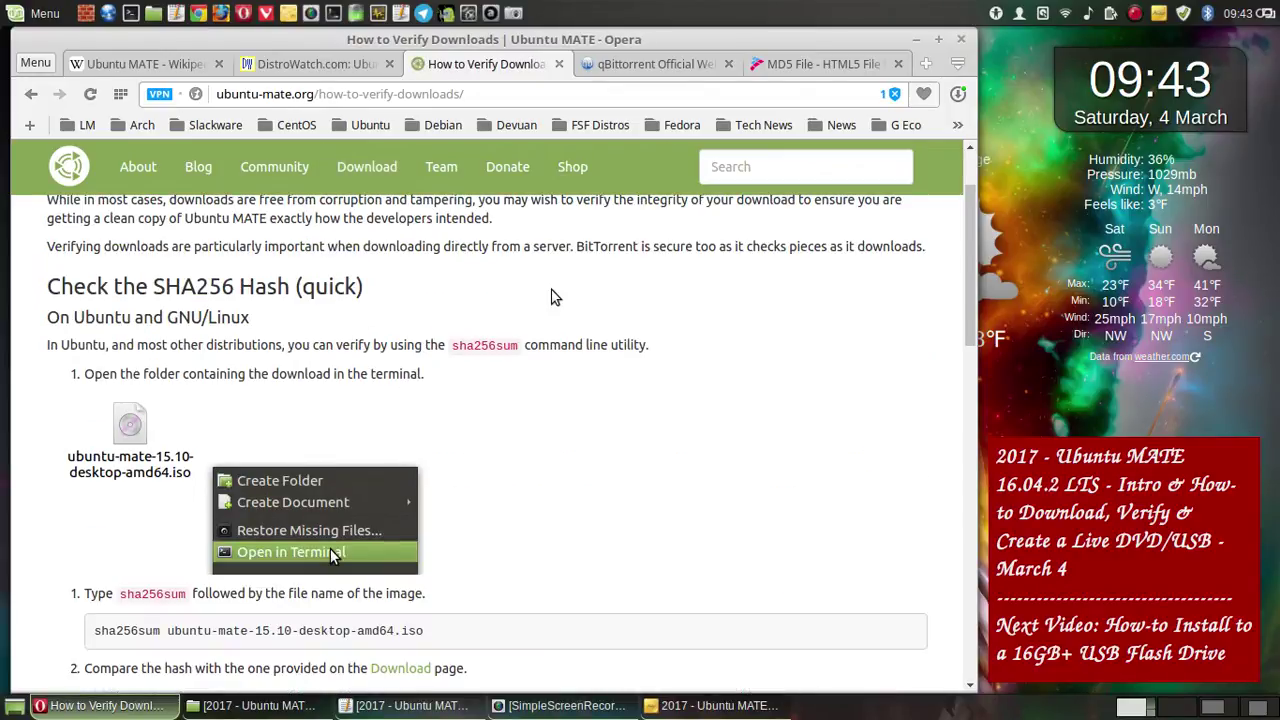
{"action": "scroll", "coordinate": [556, 296], "scroll_direction": "down", "scroll_amount": 6}
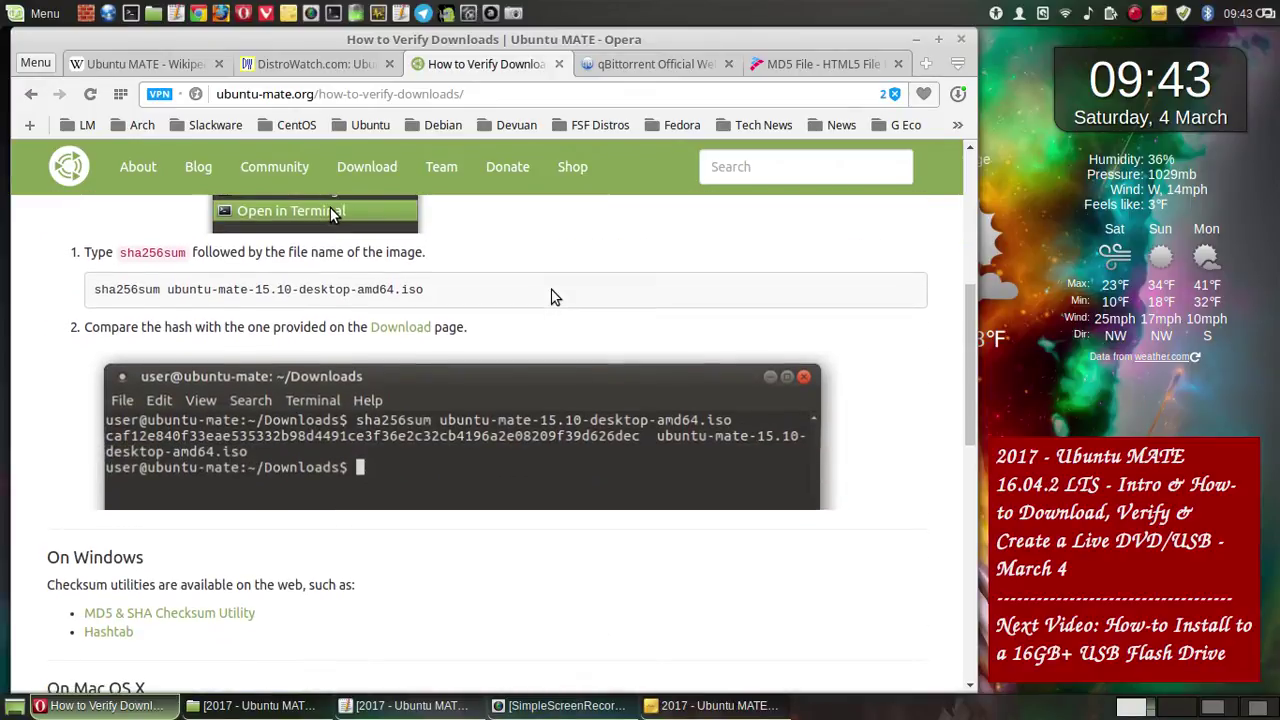
{"action": "scroll", "coordinate": [556, 296], "scroll_direction": "down", "scroll_amount": 5}
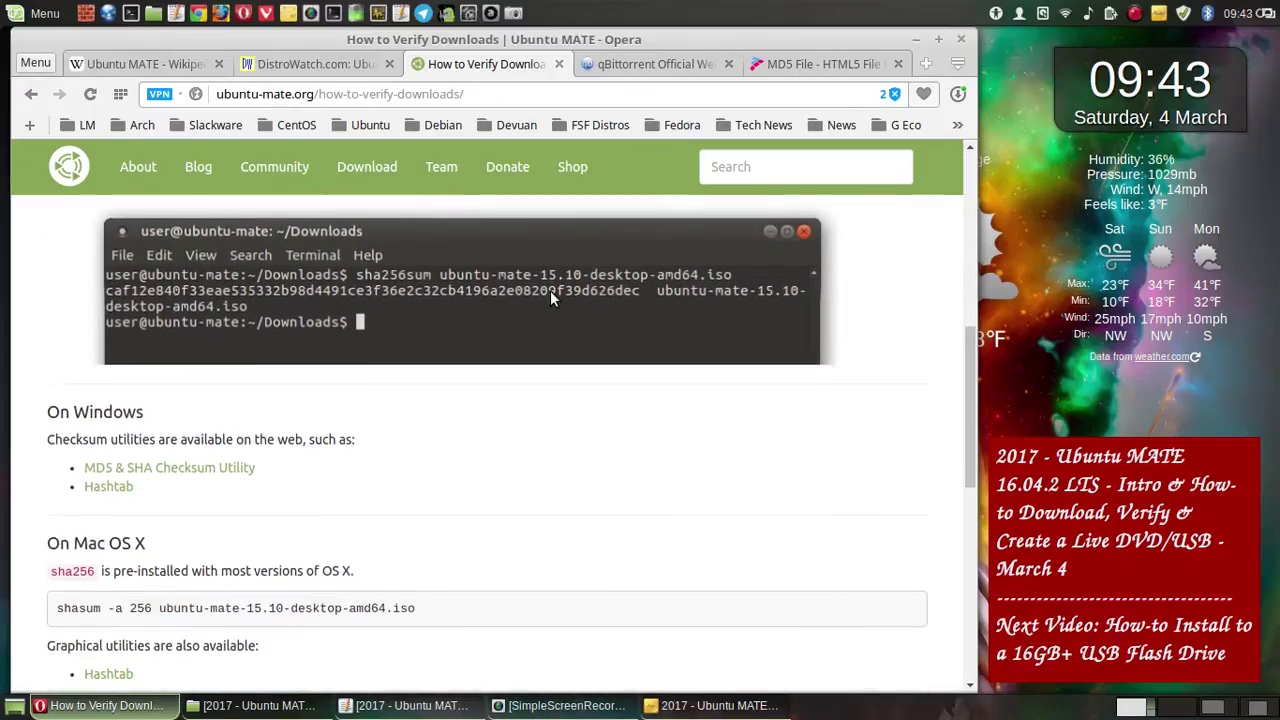
{"action": "scroll", "coordinate": [551, 297], "scroll_direction": "down", "scroll_amount": 5}
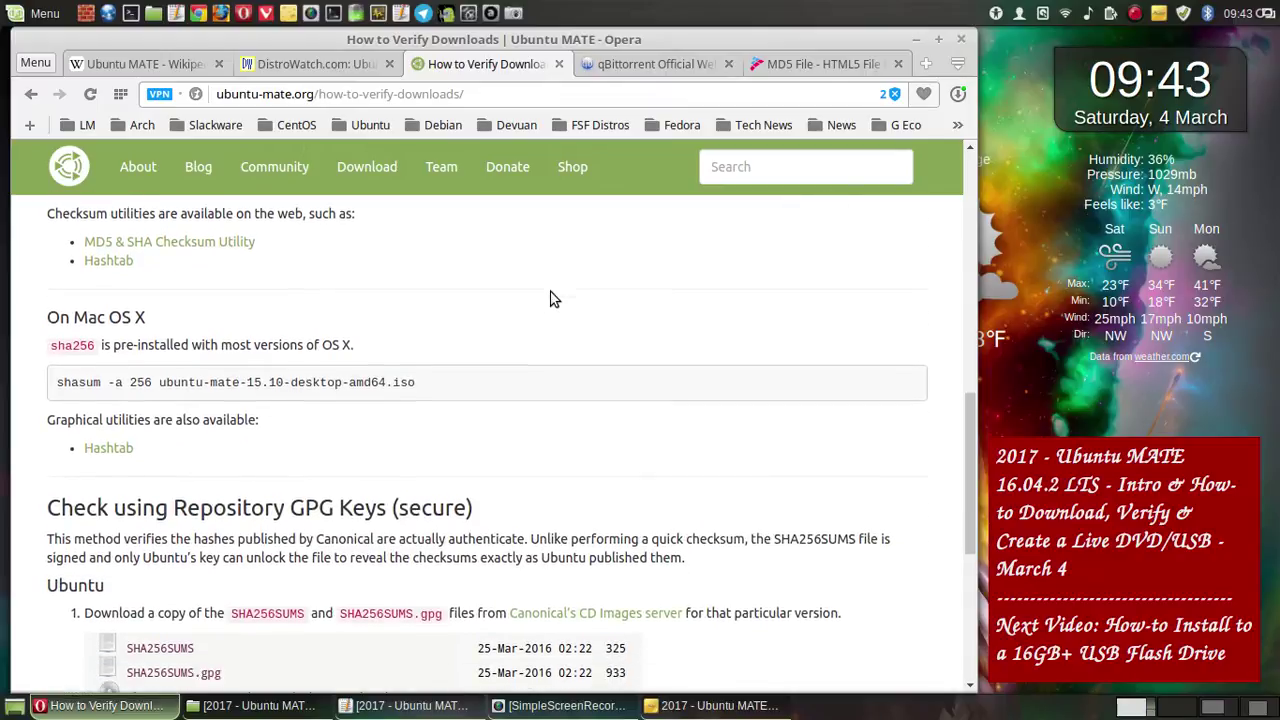
{"action": "scroll", "coordinate": [551, 297], "scroll_direction": "down", "scroll_amount": 3}
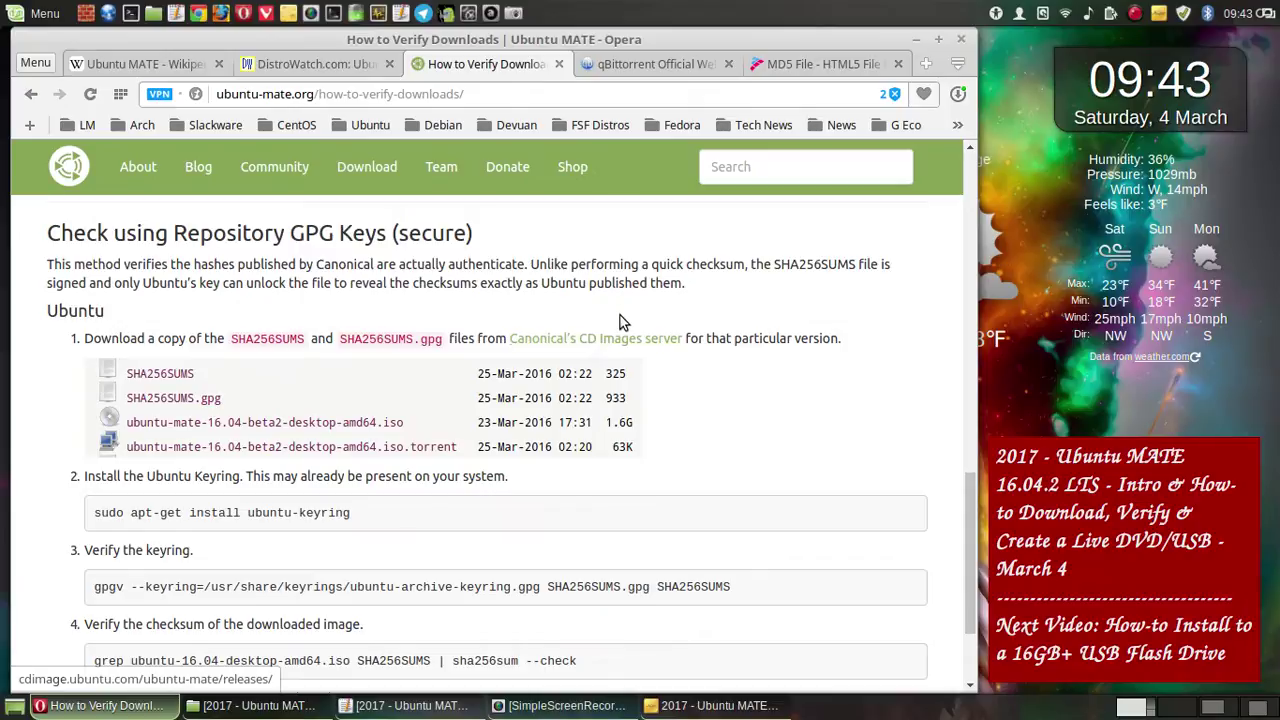
{"action": "scroll", "coordinate": [612, 283], "scroll_direction": "up", "scroll_amount": 20}
{"action": "scroll", "coordinate": [613, 287], "scroll_direction": "up", "scroll_amount": 5}
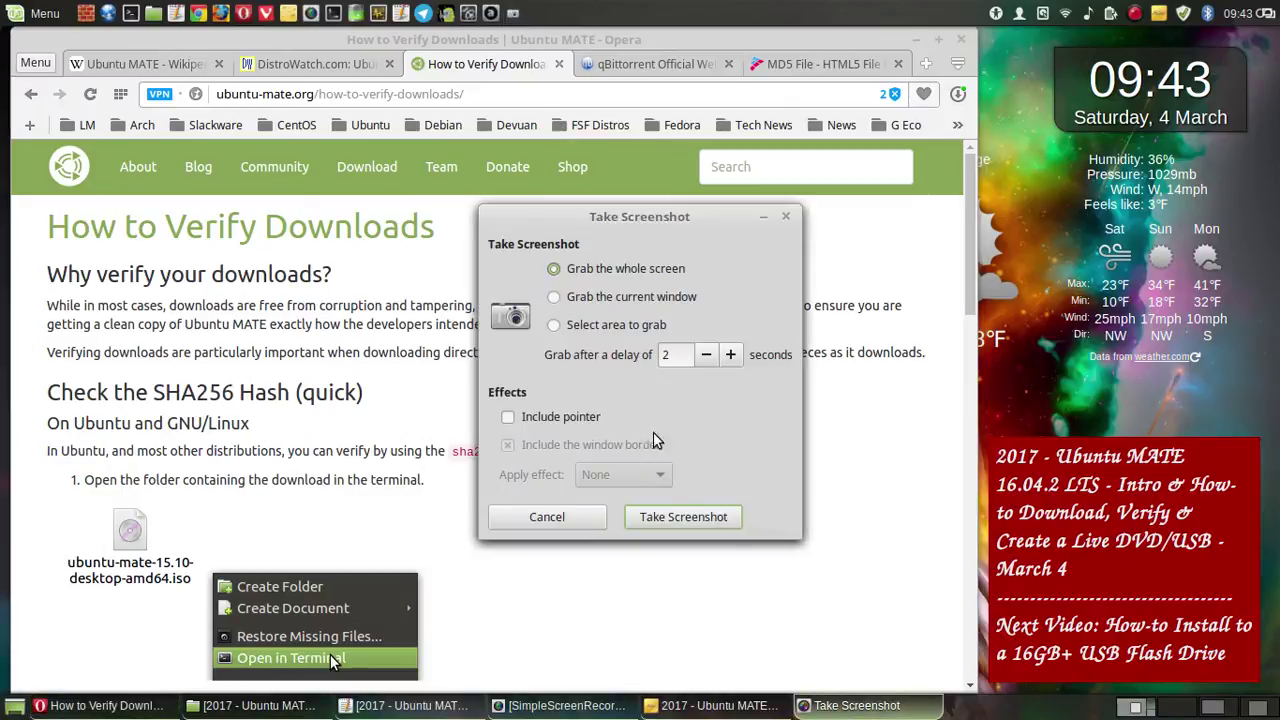
{"action": "left_click", "coordinate": [683, 520]}
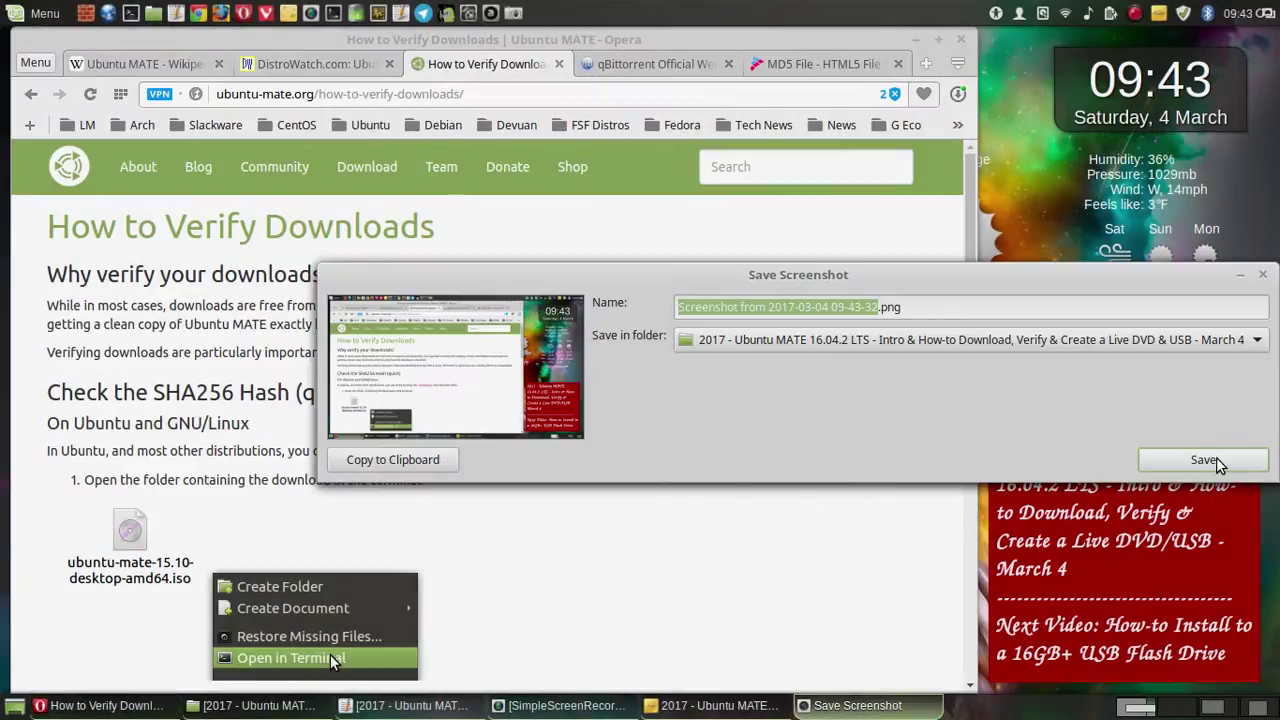
{"action": "left_click", "coordinate": [1205, 459]}
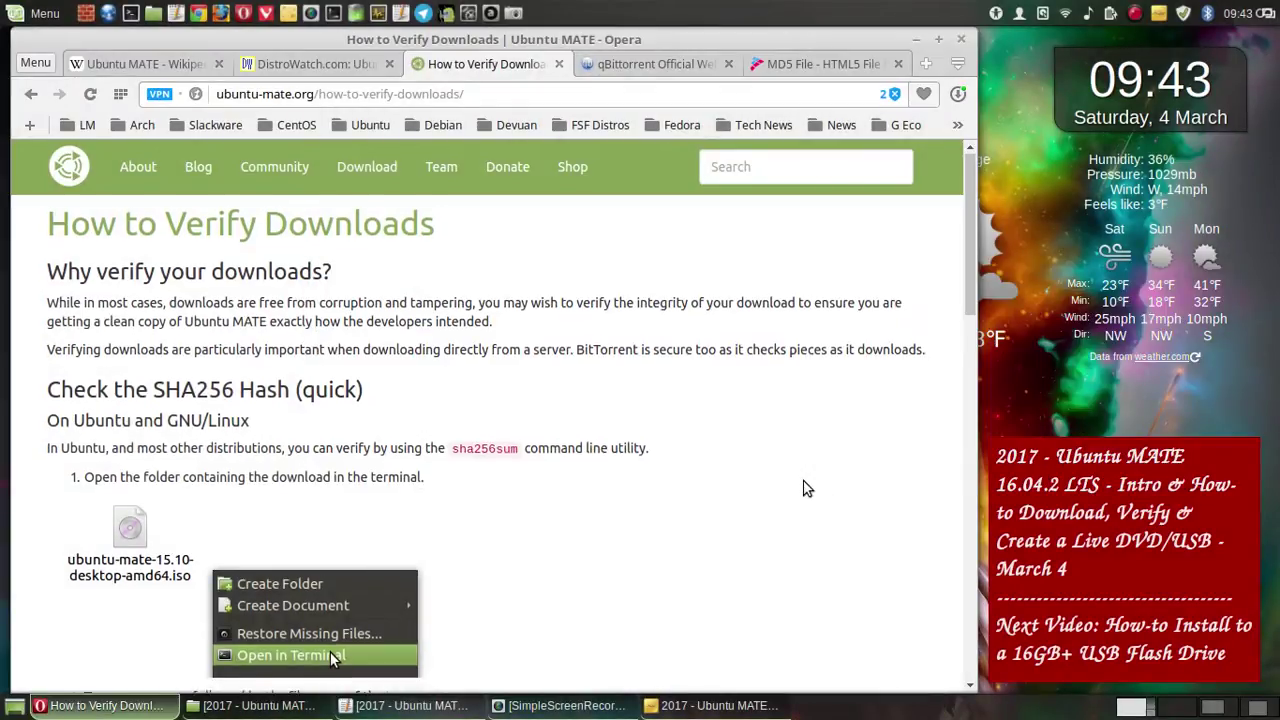
- Save a whole-screen screenshot showing the terminal hash example
{"action": "scroll", "coordinate": [808, 490], "scroll_direction": "down", "scroll_amount": 5}
{"action": "scroll", "coordinate": [806, 486], "scroll_direction": "down", "scroll_amount": 2}
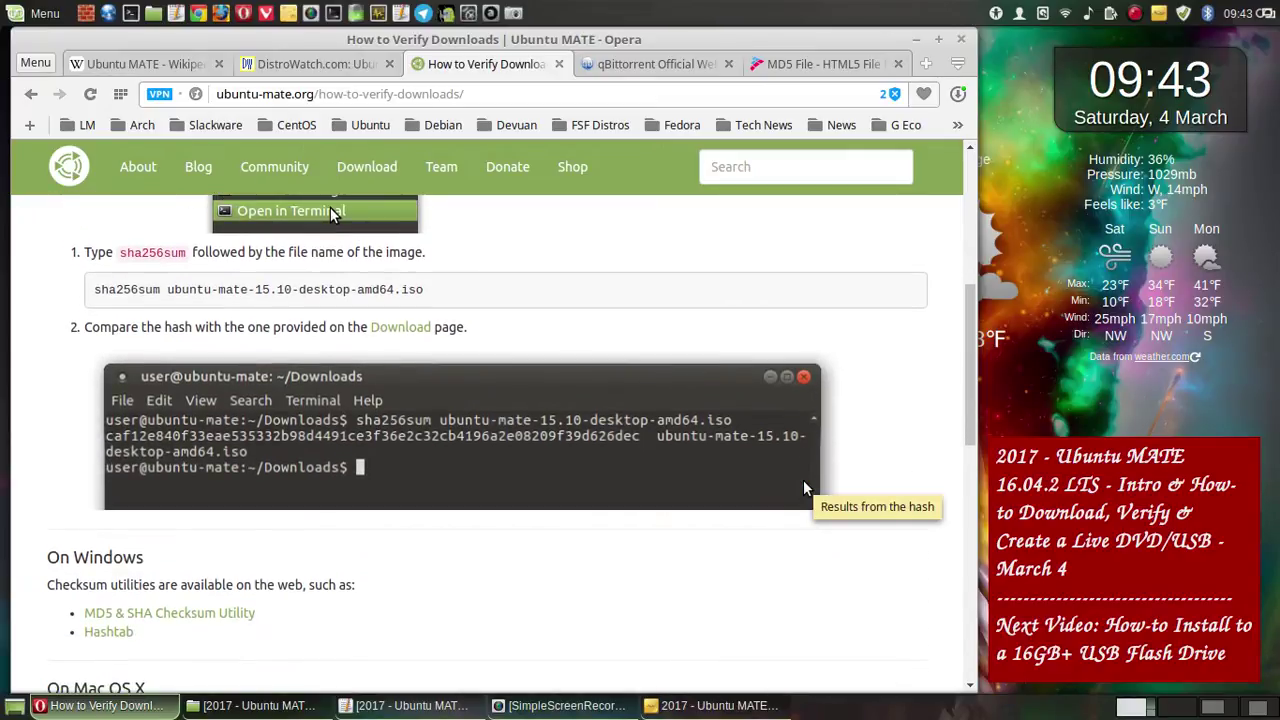
{"action": "scroll", "coordinate": [806, 488], "scroll_direction": "up", "scroll_amount": 1}
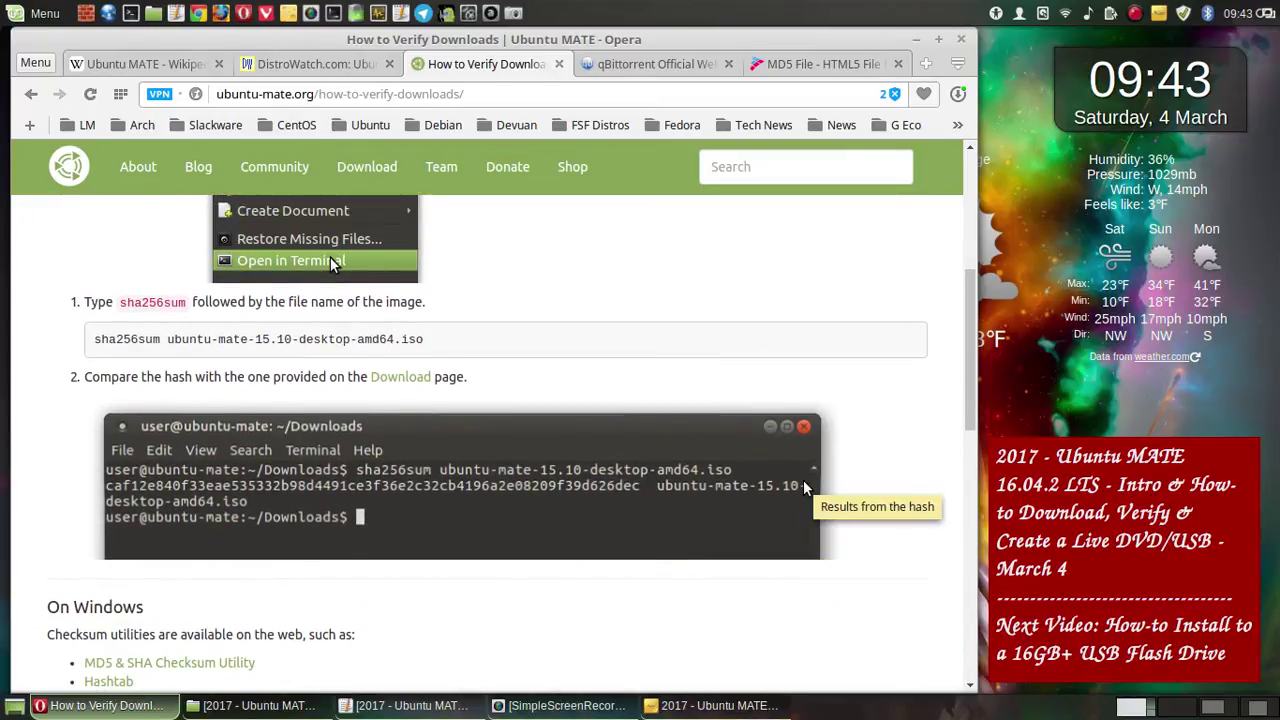
{"action": "scroll", "coordinate": [803, 480], "scroll_direction": "up", "scroll_amount": 1}
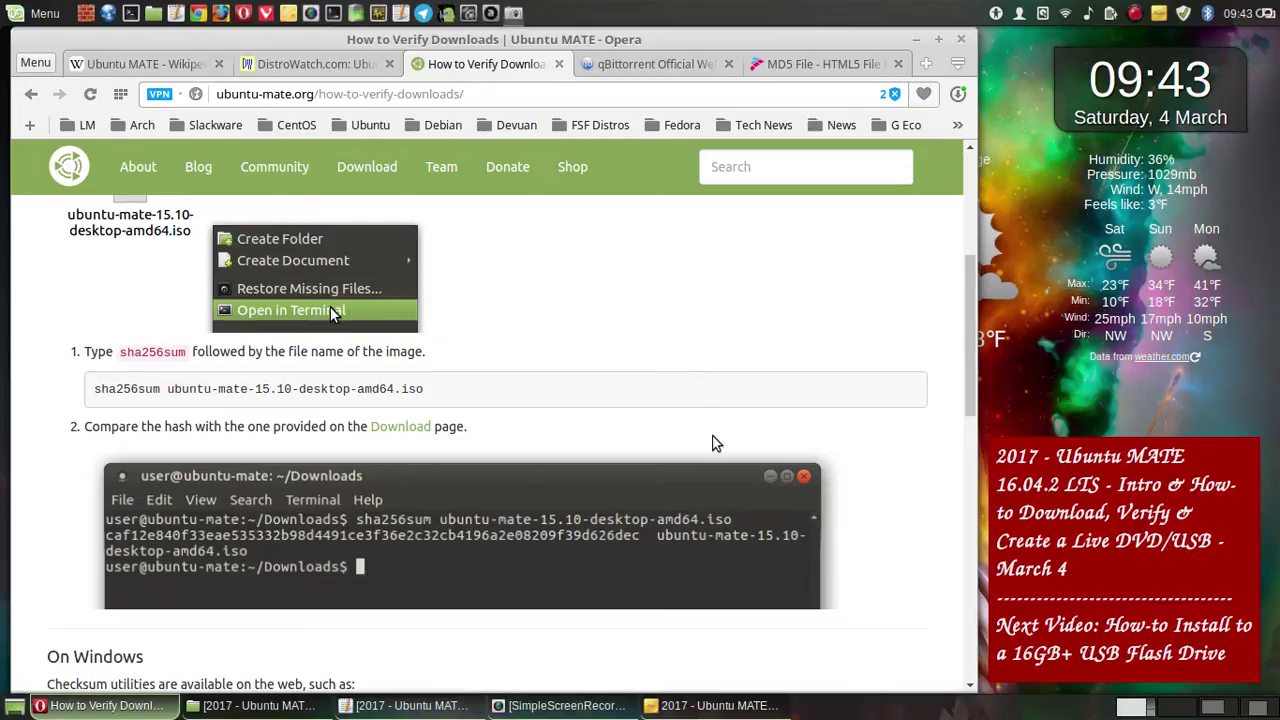
{"action": "key", "text": "shift+Print"}
{"action": "left_click", "coordinate": [712, 519]}
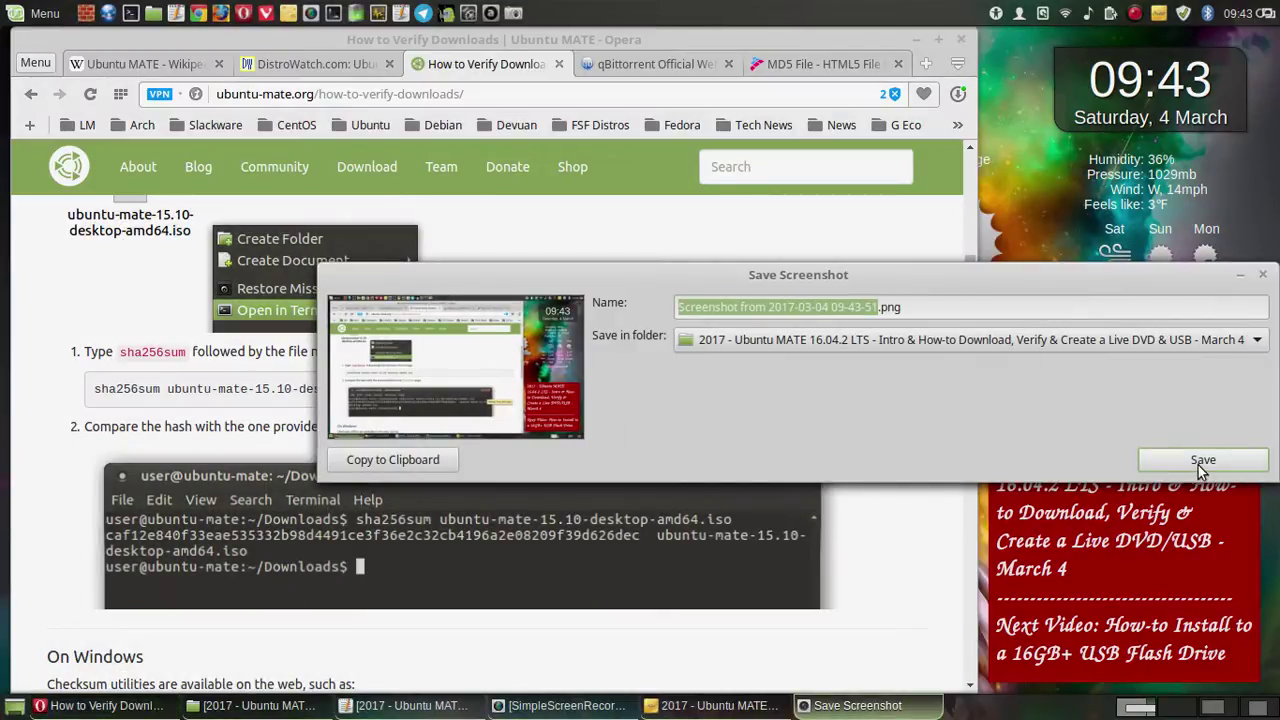
{"action": "left_click", "coordinate": [1200, 462]}
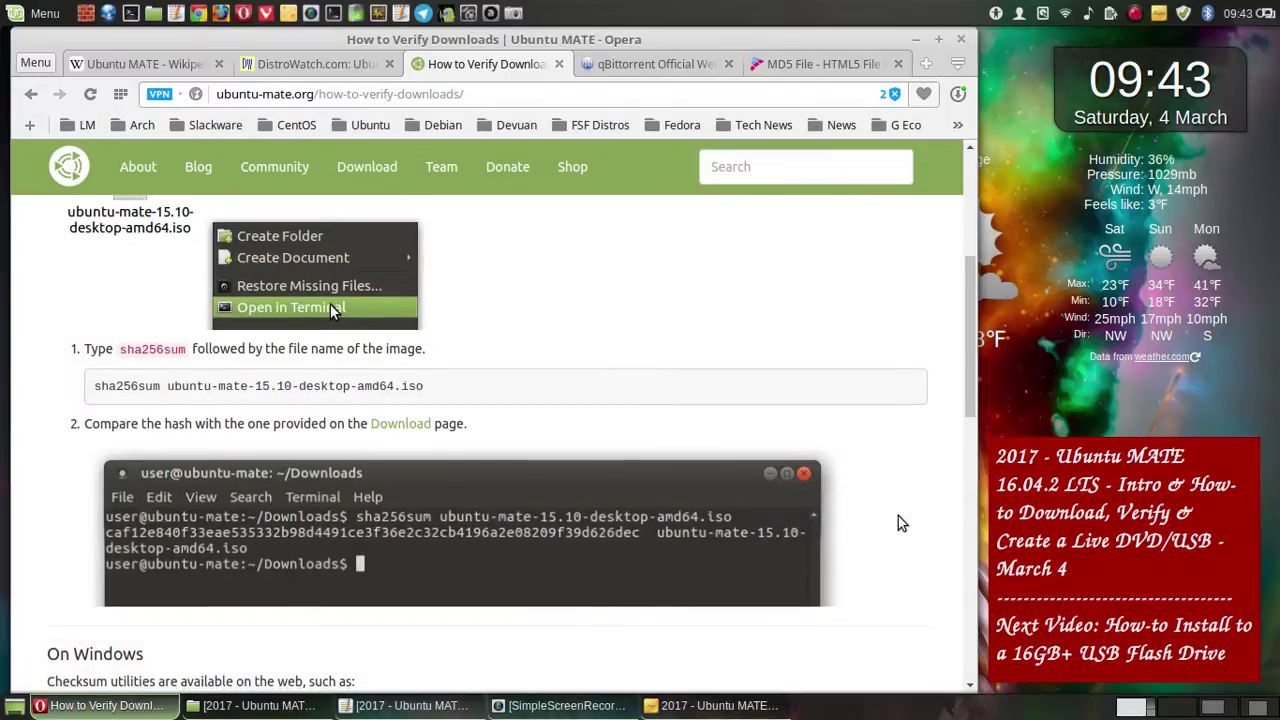
- Save a whole-screen screenshot of the Mac OS X section
{"action": "scroll", "coordinate": [898, 516], "scroll_direction": "down", "scroll_amount": 4}
{"action": "scroll", "coordinate": [898, 516], "scroll_direction": "down", "scroll_amount": 3}
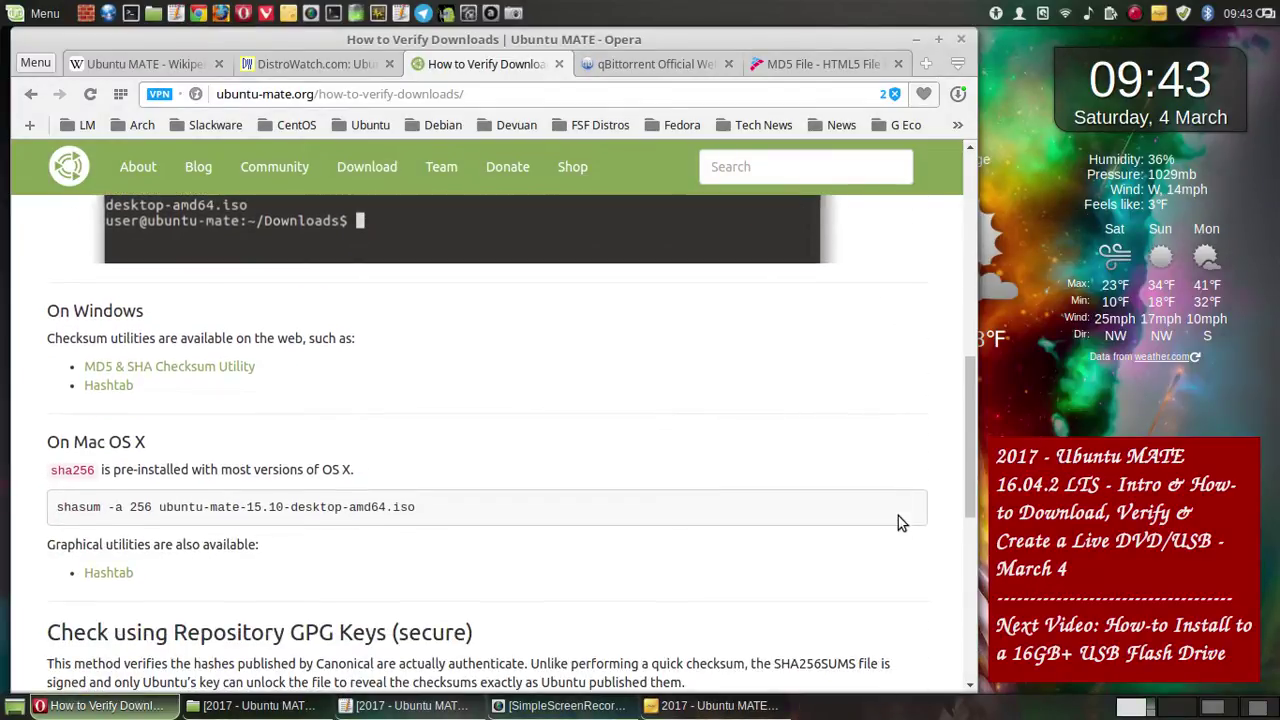
{"action": "scroll", "coordinate": [898, 523], "scroll_direction": "down", "scroll_amount": 1}
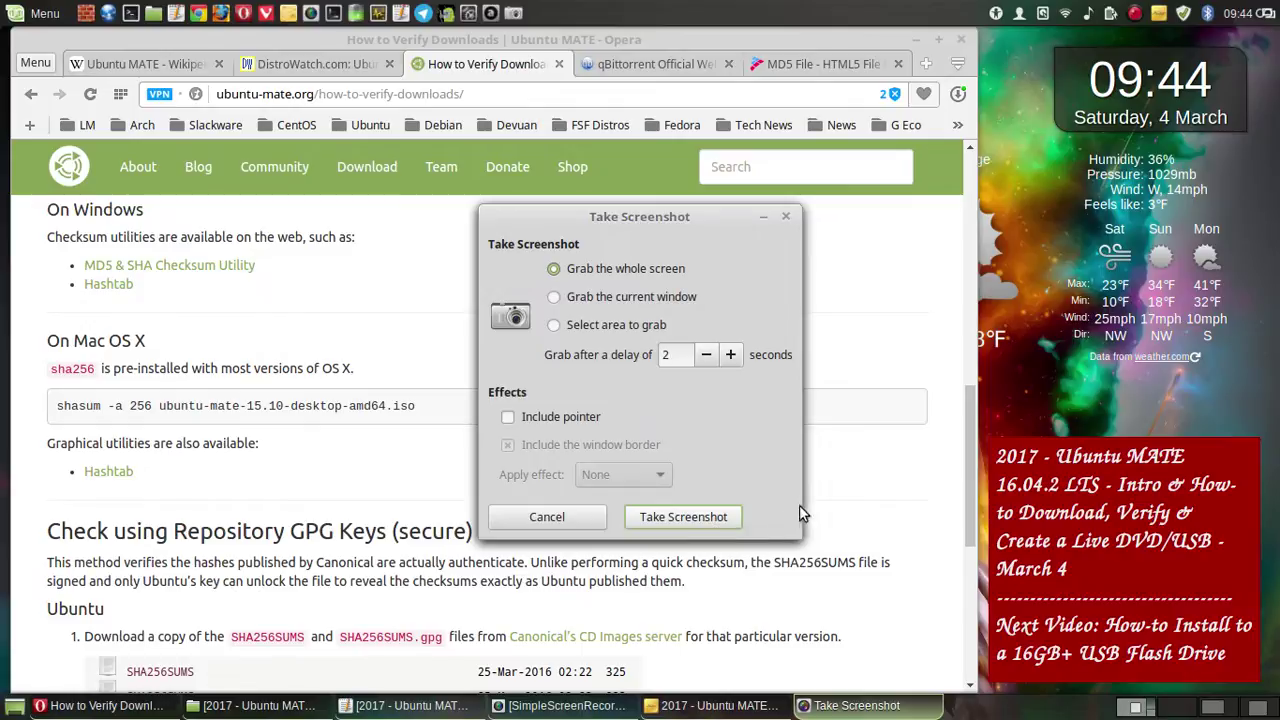
{"action": "key", "text": "Return"}
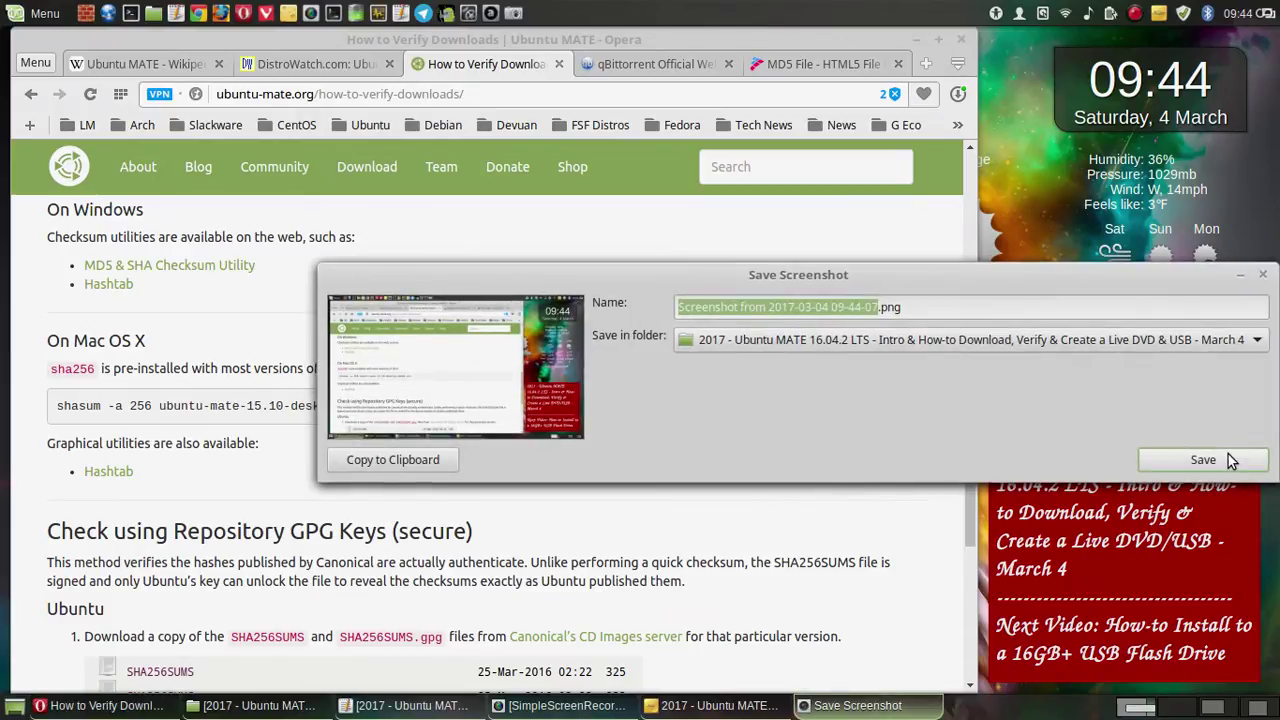
{"action": "left_click", "coordinate": [1228, 458]}
{"action": "scroll", "coordinate": [862, 496], "scroll_direction": "down", "scroll_amount": 1}
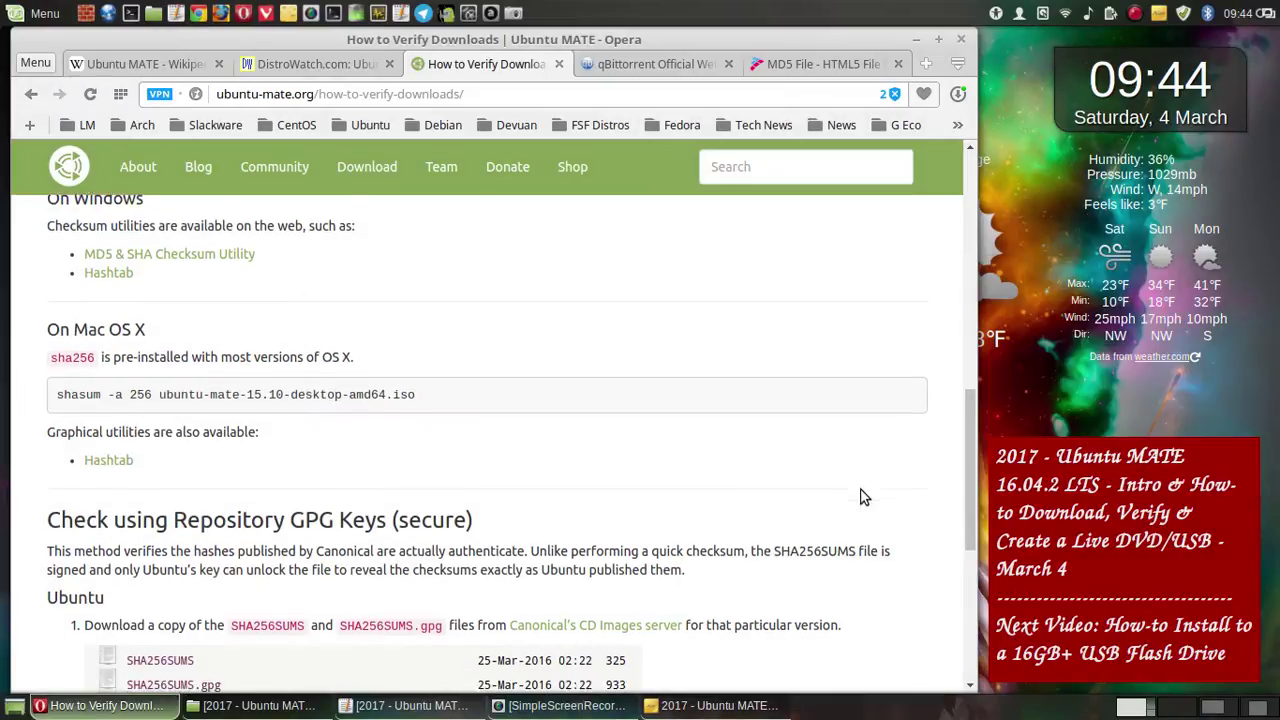
- Save a whole-screen screenshot of the GPG key verification steps
{"action": "scroll", "coordinate": [862, 496], "scroll_direction": "down", "scroll_amount": 5}
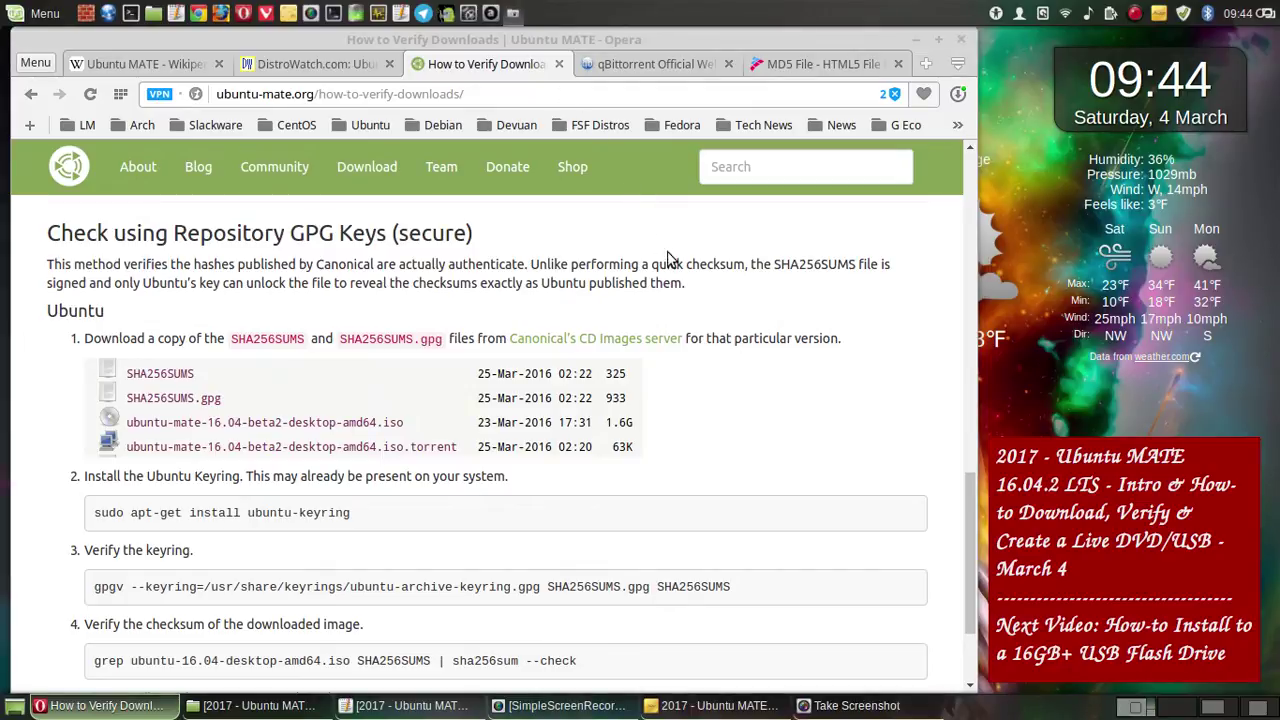
{"action": "left_click", "coordinate": [706, 516]}
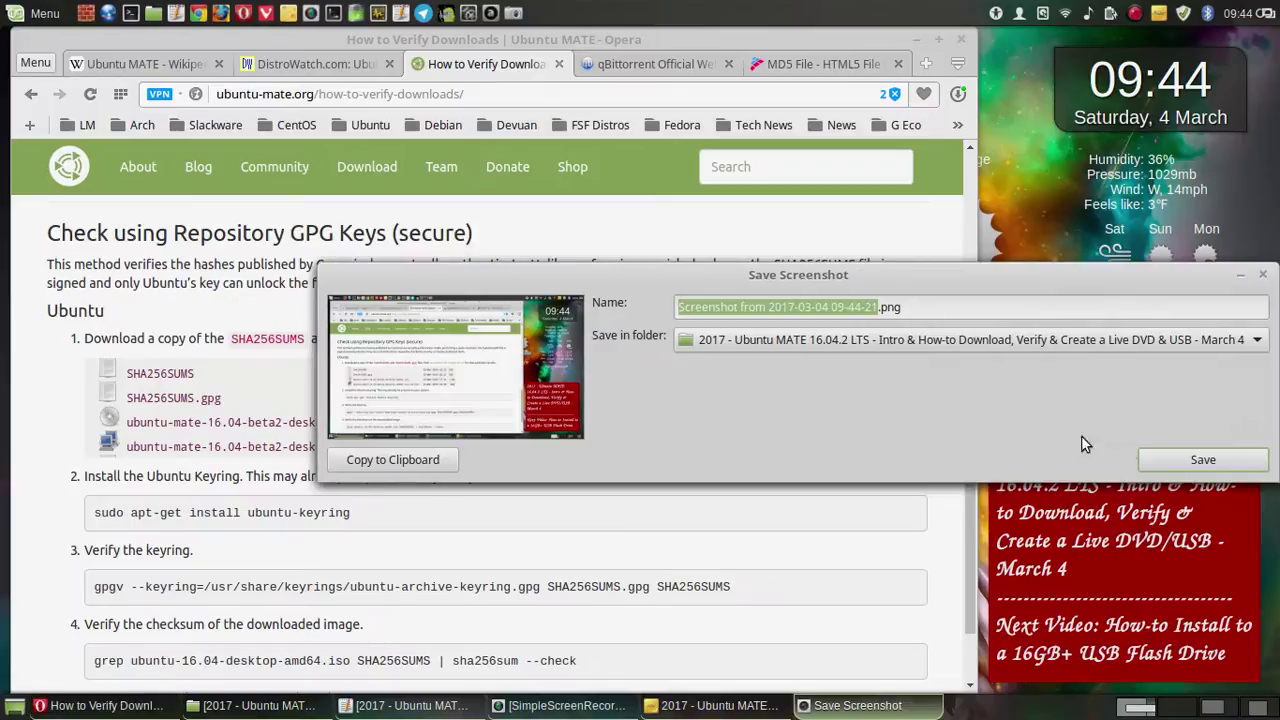
{"action": "left_click", "coordinate": [1200, 459]}
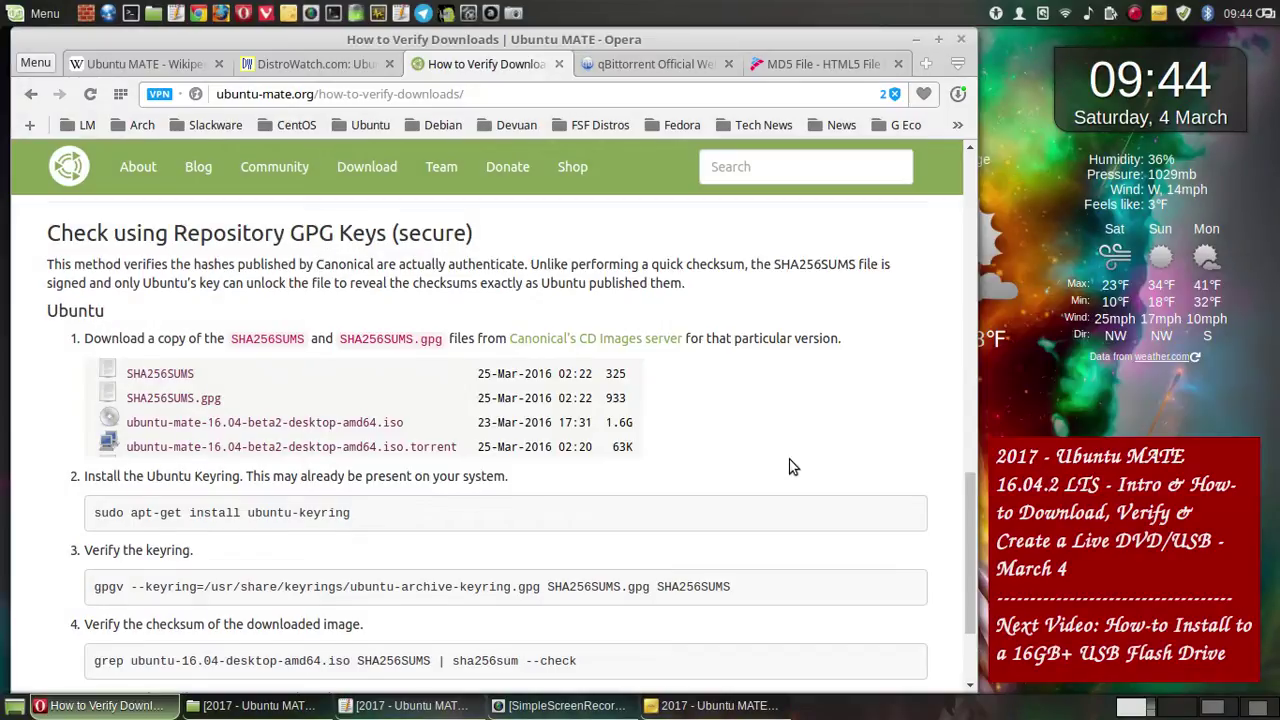
- Save a whole-screen screenshot of the final OK step at the page bottom
{"action": "scroll", "coordinate": [789, 467], "scroll_direction": "down", "scroll_amount": 3}
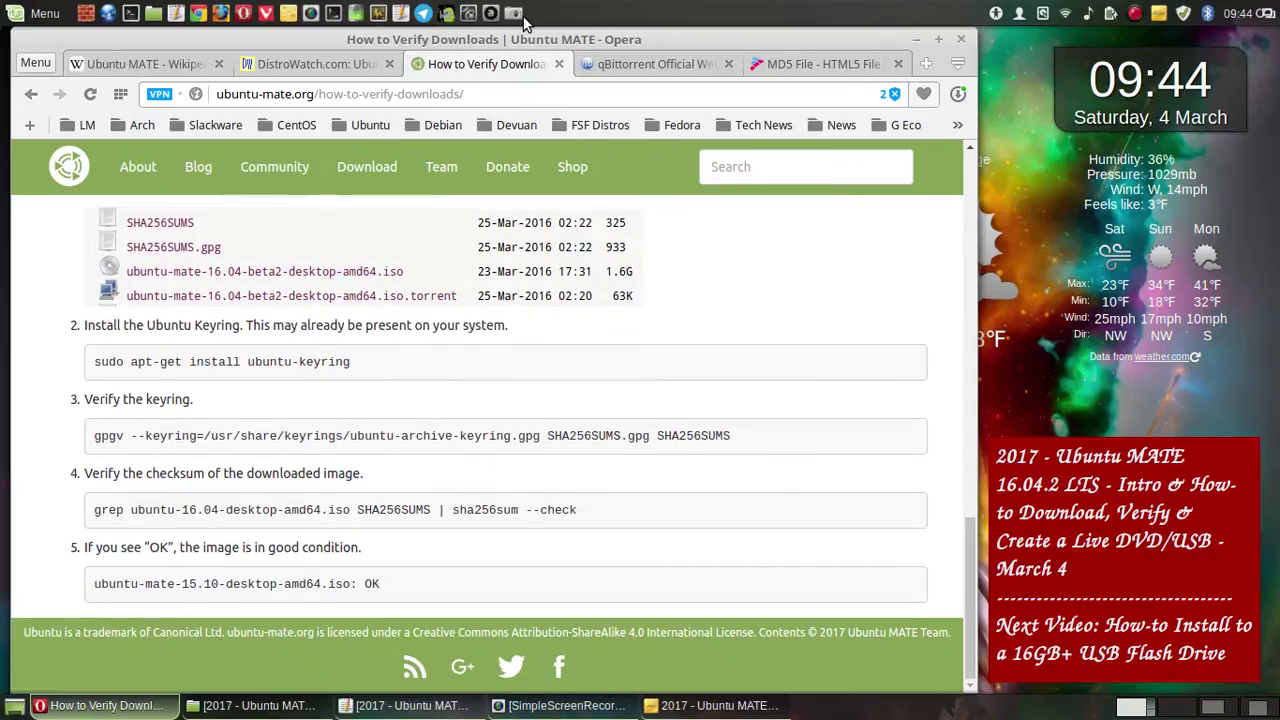
{"action": "key", "text": "Print"}
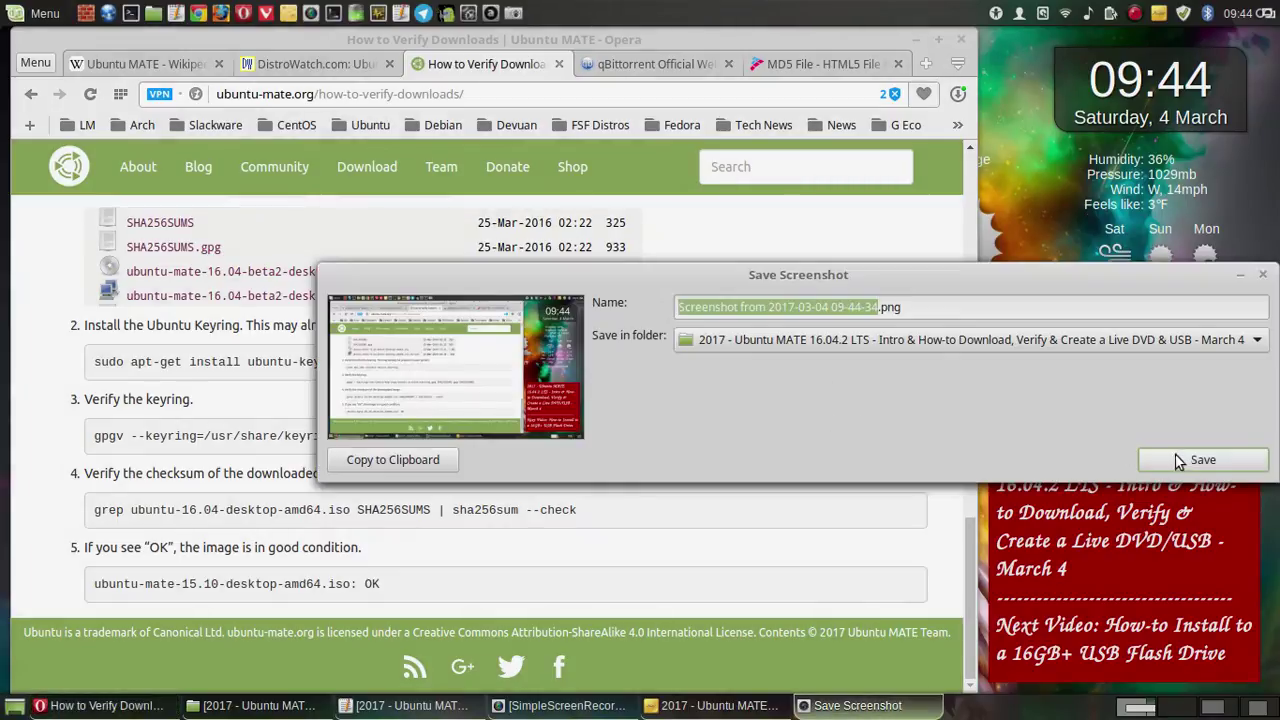
{"action": "left_click", "coordinate": [1180, 461]}
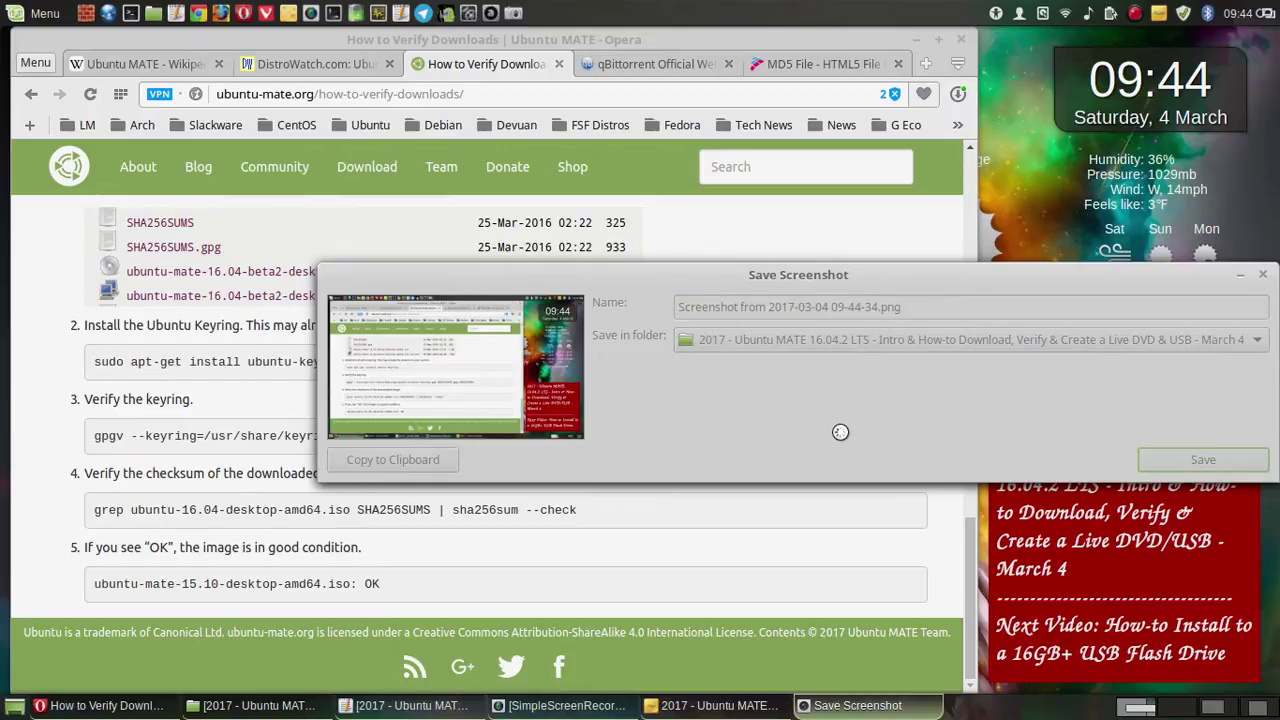
{"action": "scroll", "coordinate": [837, 410], "scroll_direction": "up", "scroll_amount": 3}
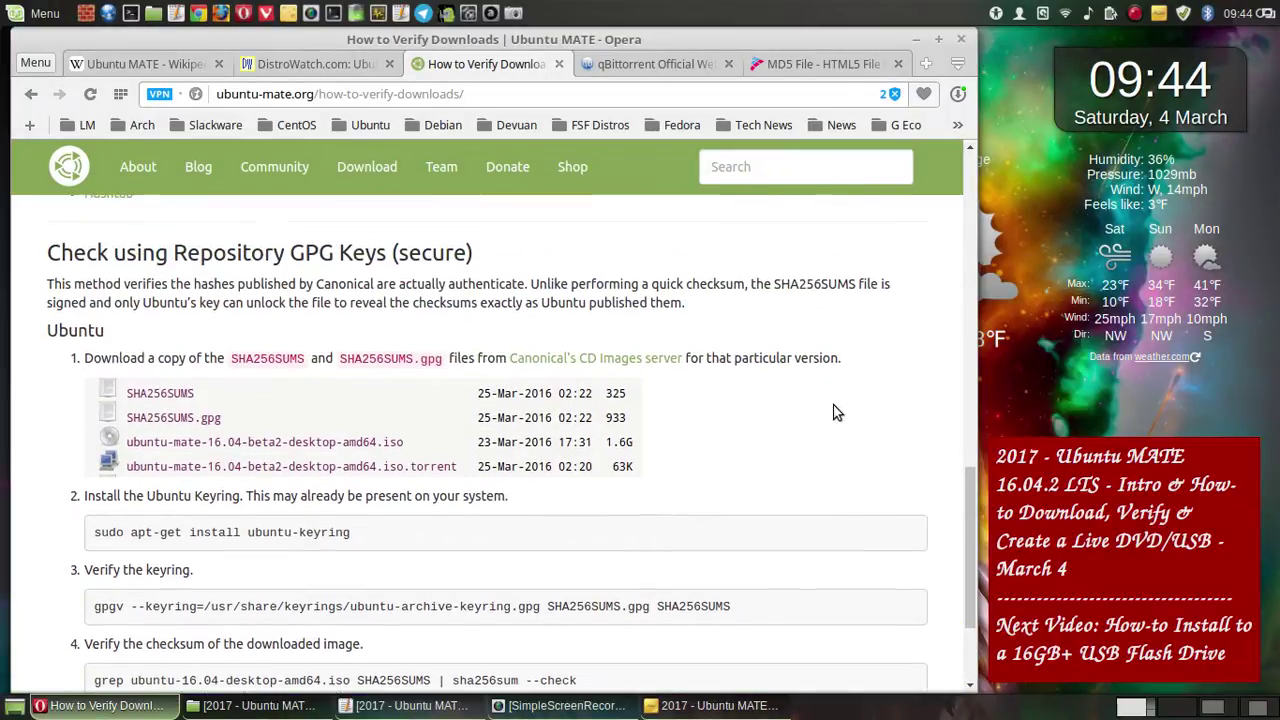
{"action": "scroll", "coordinate": [837, 412], "scroll_direction": "up", "scroll_amount": 1}
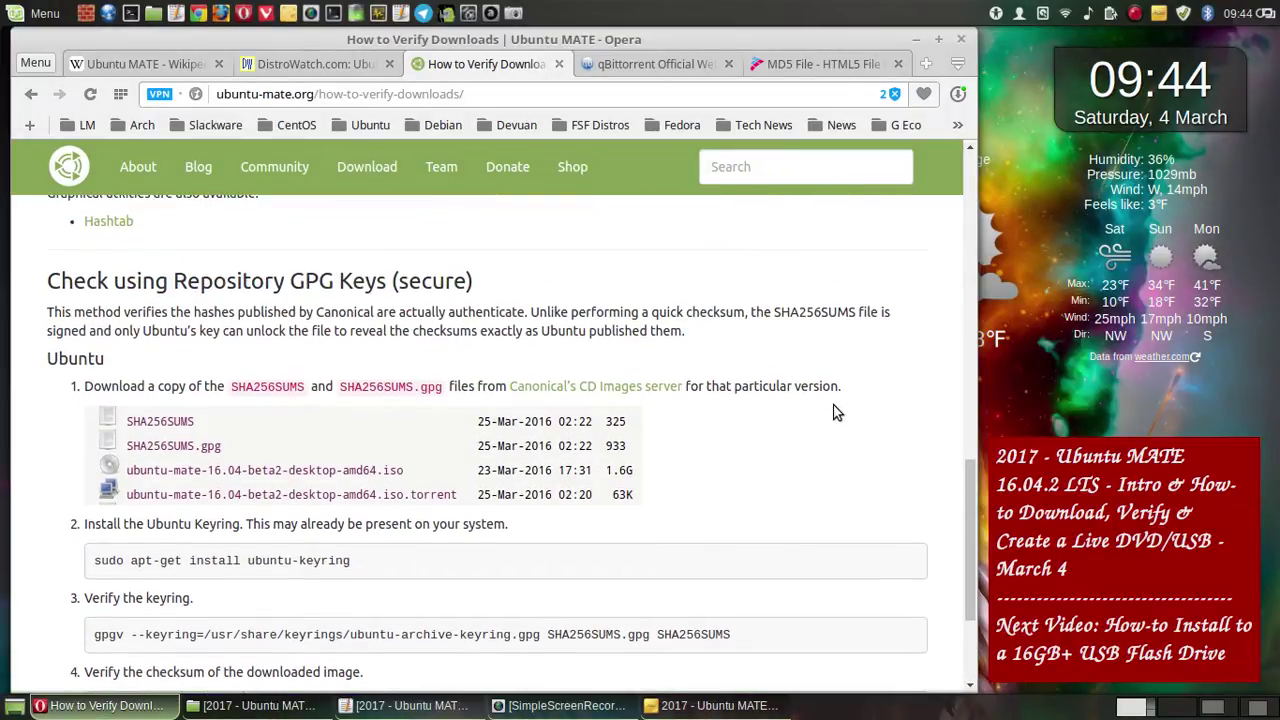
- Open the cdimage.ubuntu.com releases listing and save a whole-screen screenshot of it
{"action": "left_click", "coordinate": [606, 388]}
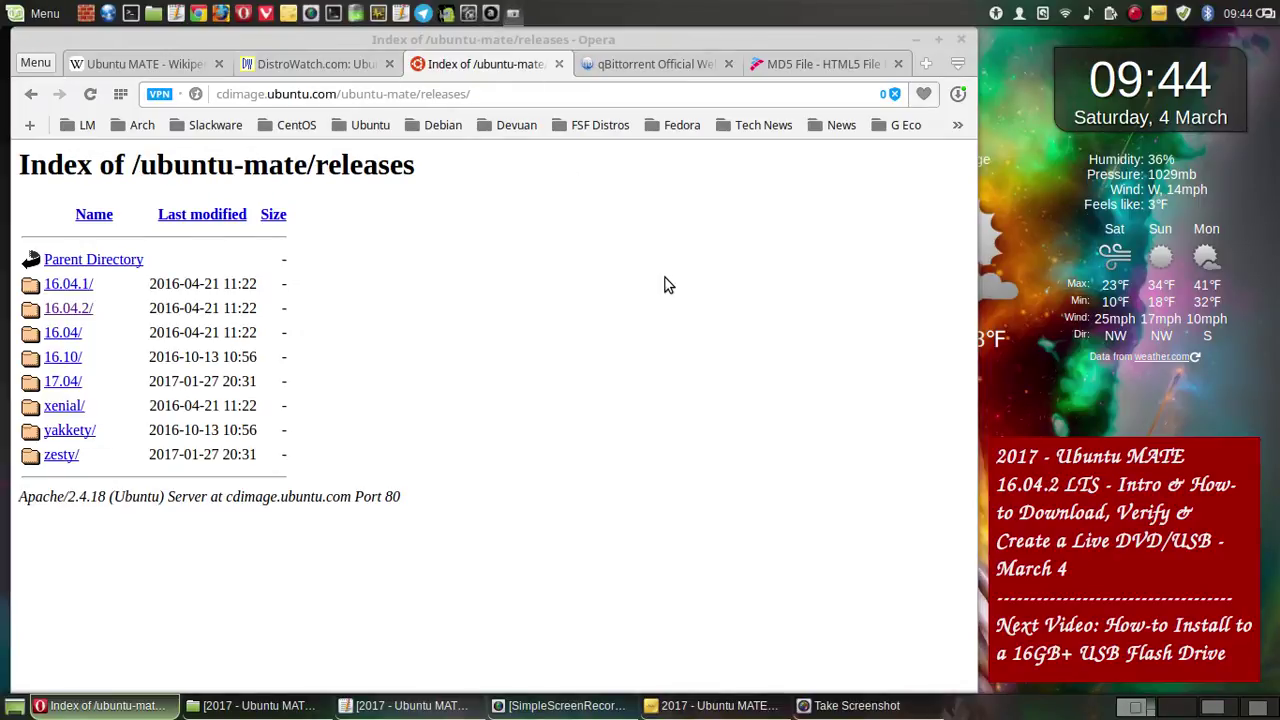
{"action": "left_click", "coordinate": [683, 516]}
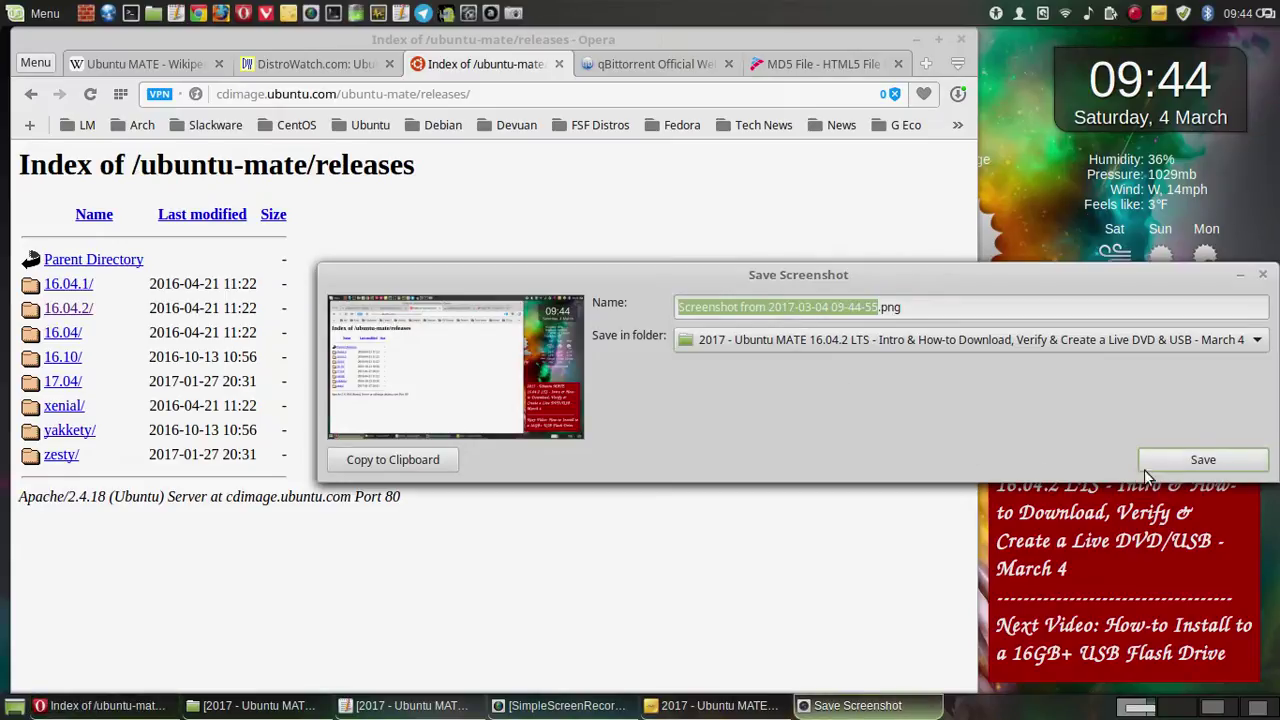
{"action": "left_click", "coordinate": [1148, 477]}
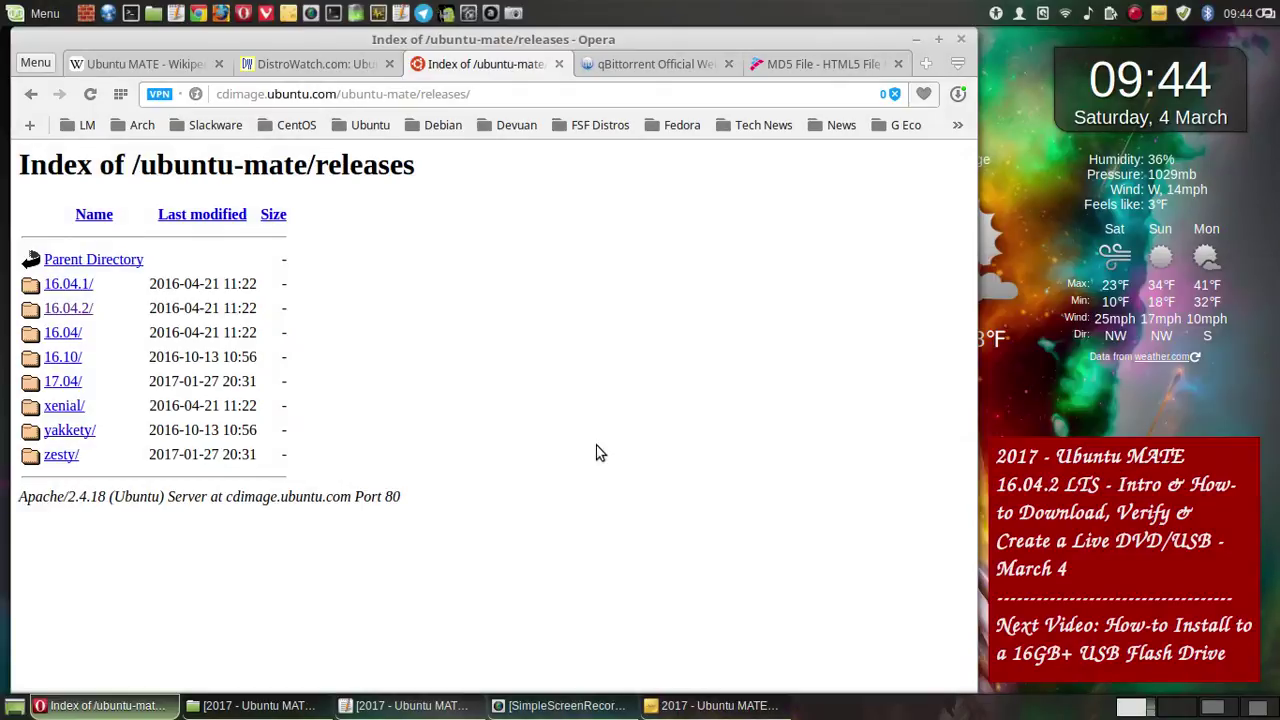
- Open the 16.04.2 folder listing and save a whole-screen screenshot of it
{"action": "left_click", "coordinate": [84, 307]}
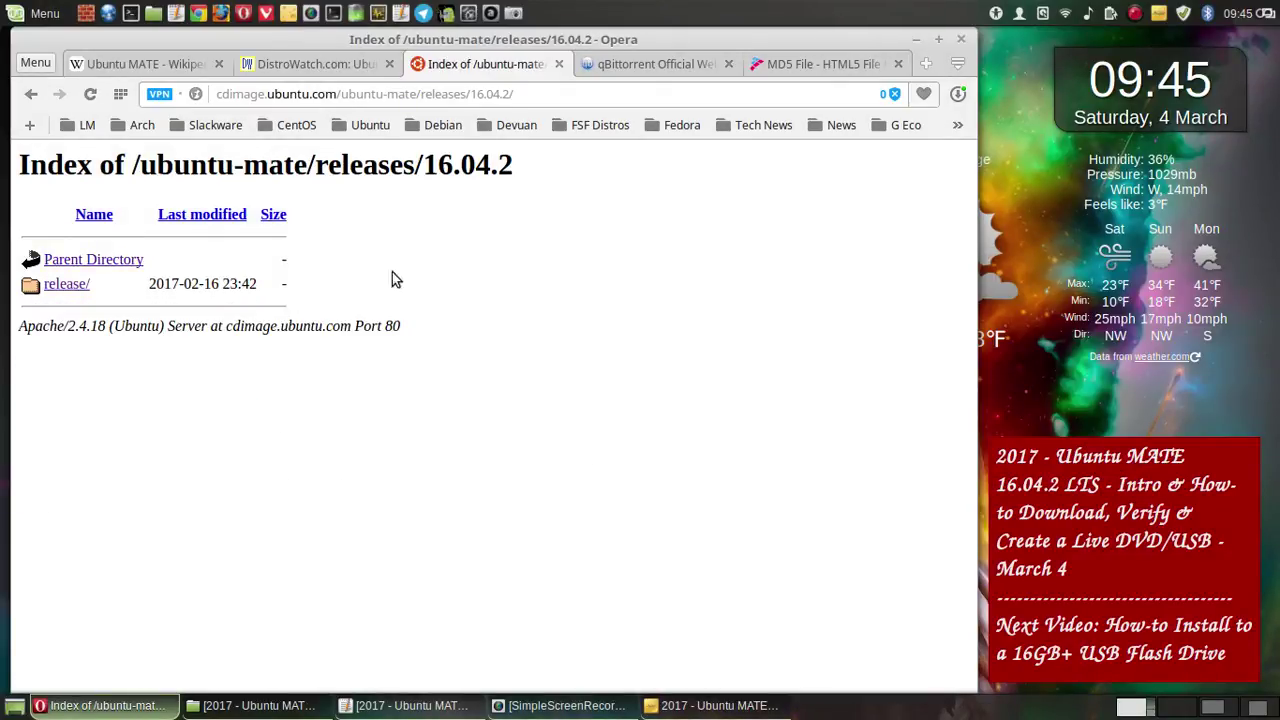
{"action": "left_click", "coordinate": [52, 286]}
{"action": "left_click", "coordinate": [31, 93]}
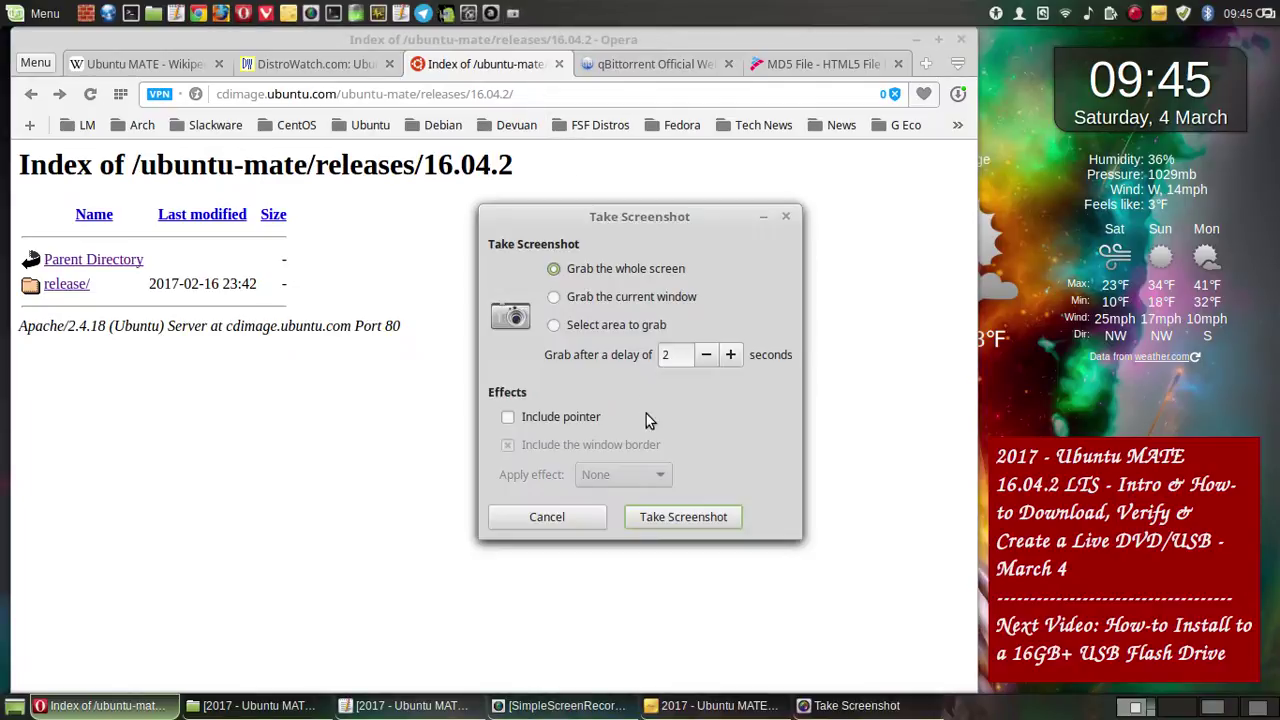
{"action": "left_click", "coordinate": [667, 512]}
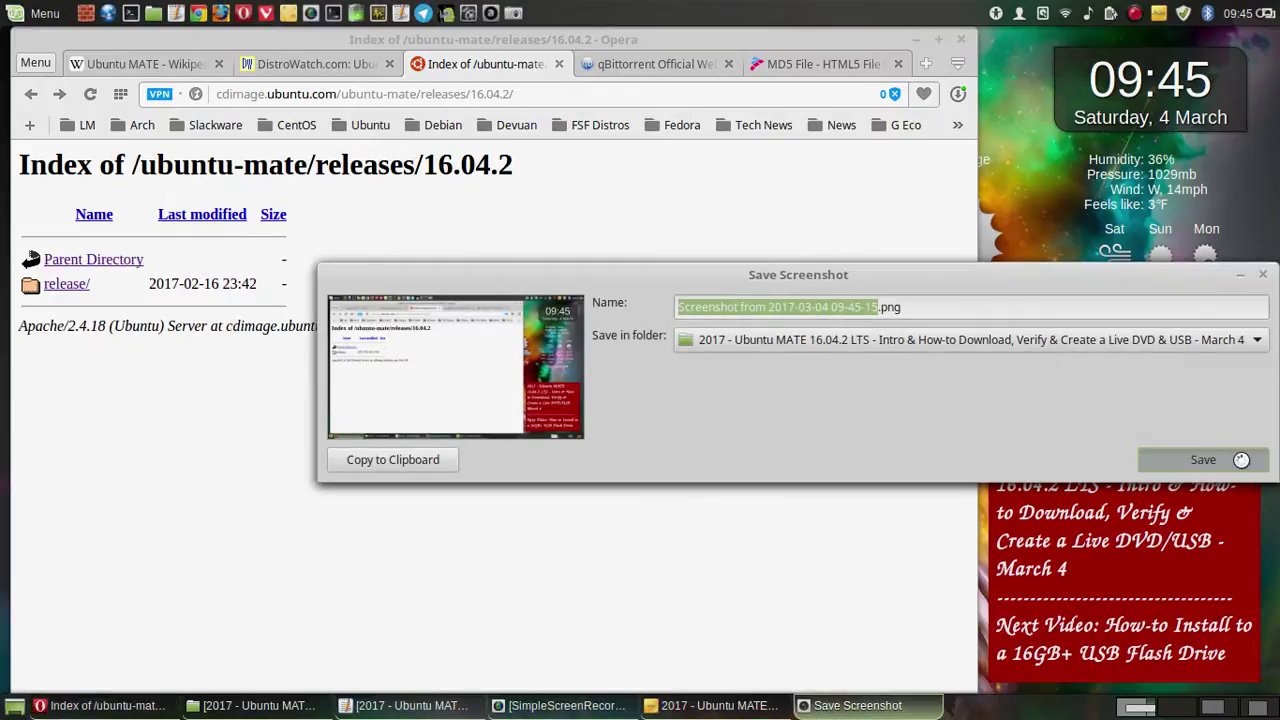
{"action": "left_click", "coordinate": [1241, 459]}
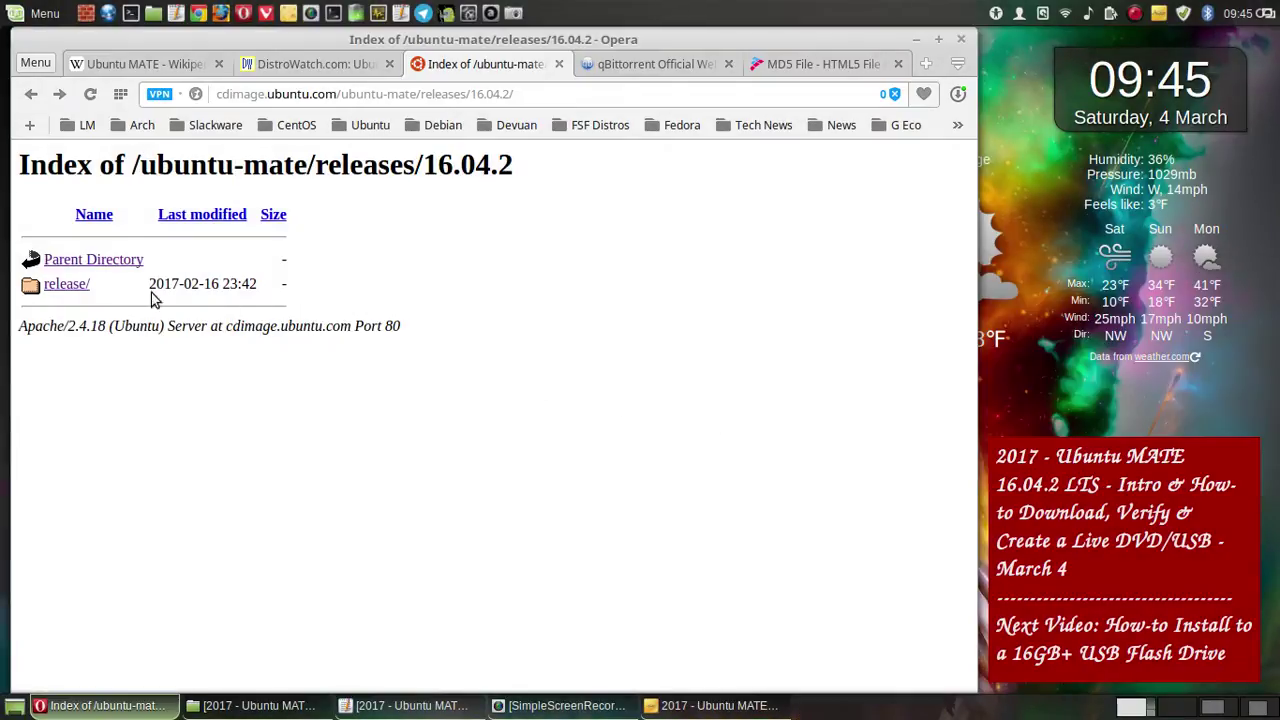
- Open the 16.04.2 release/ folder and save a whole-screen screenshot of it
{"action": "left_click", "coordinate": [54, 285]}
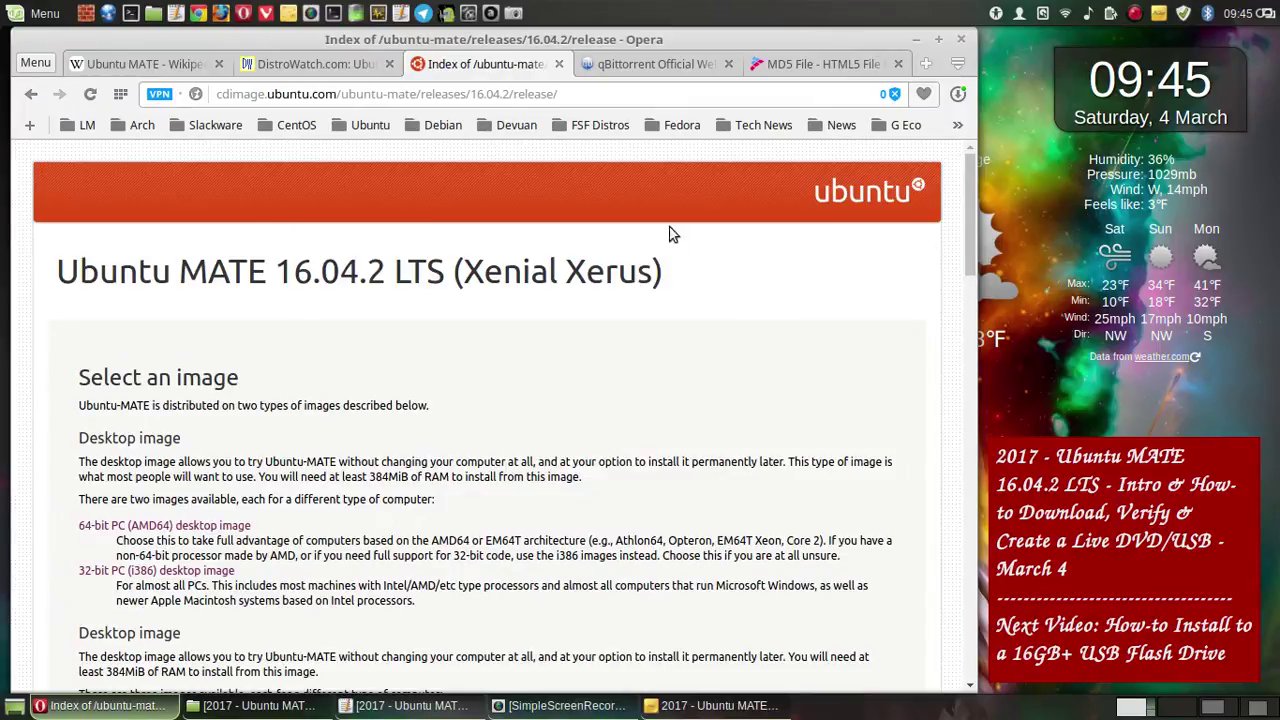
{"action": "key", "text": "Print"}
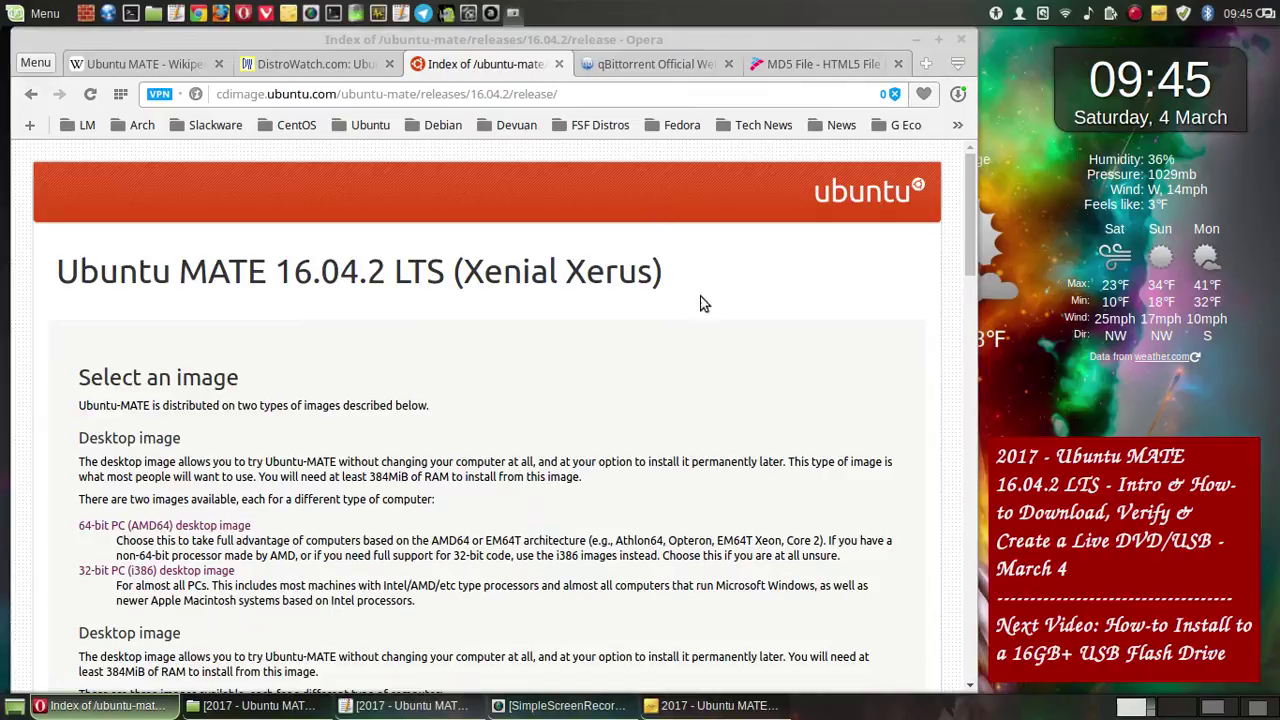
{"action": "left_click", "coordinate": [684, 516]}
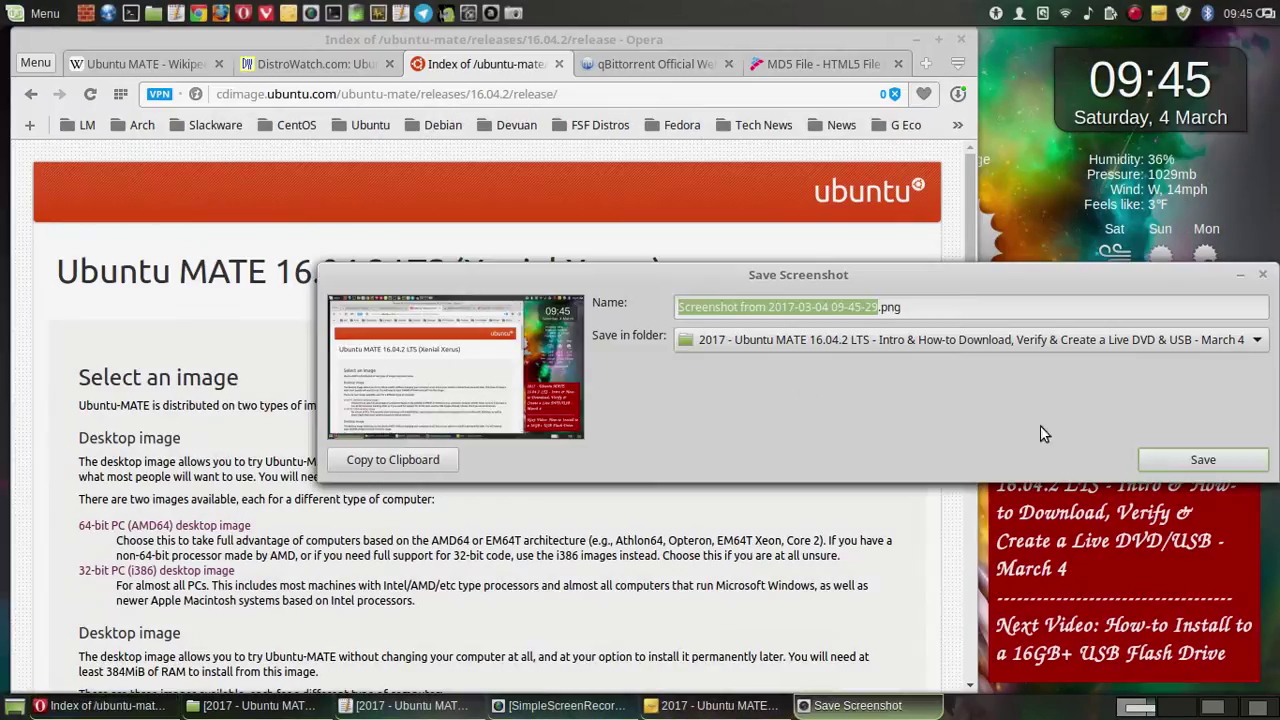
{"action": "left_click", "coordinate": [1198, 466]}
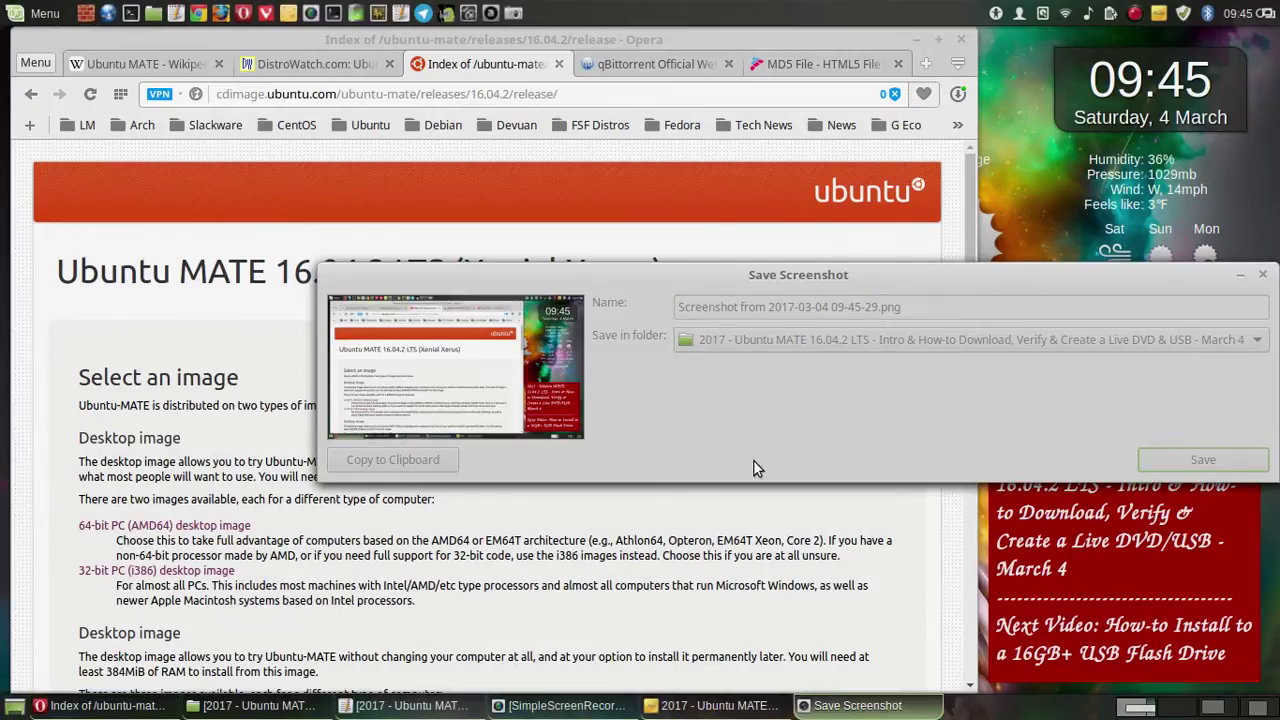
- Save a second whole-screen screenshot further down the release/ listing
{"action": "scroll", "coordinate": [757, 462], "scroll_direction": "down", "scroll_amount": 4}
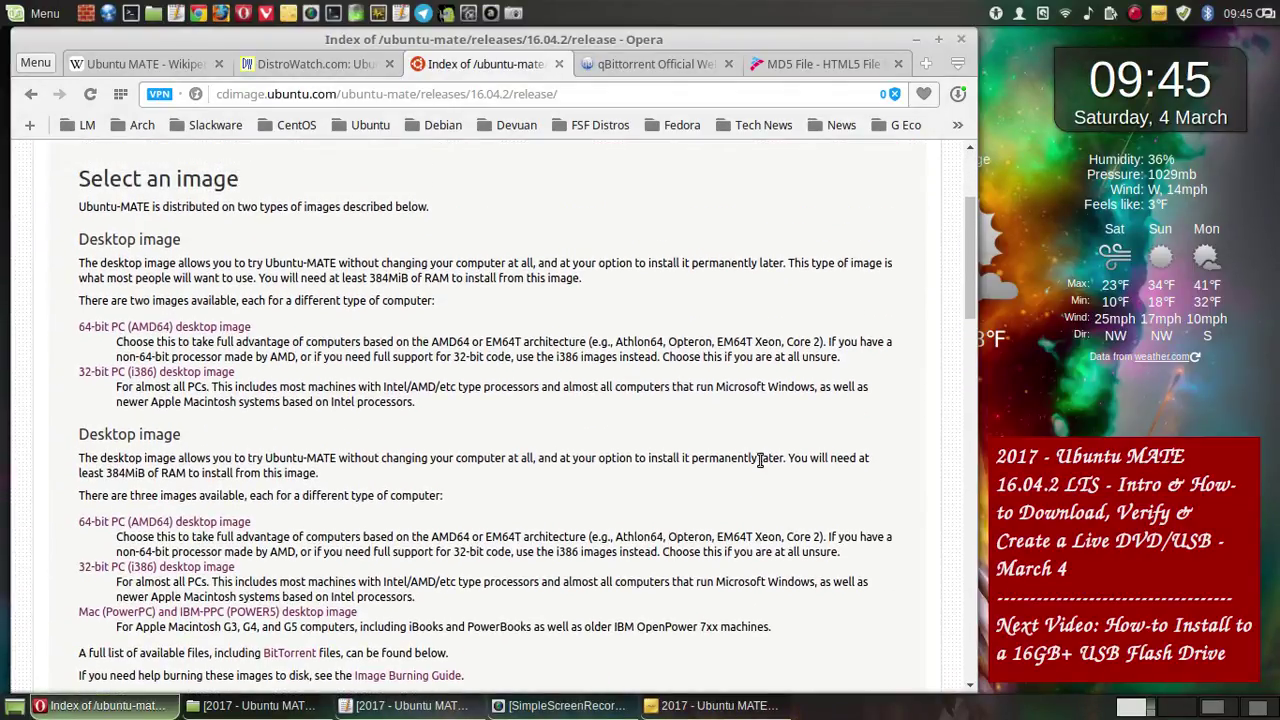
{"action": "left_click", "coordinate": [515, 13]}
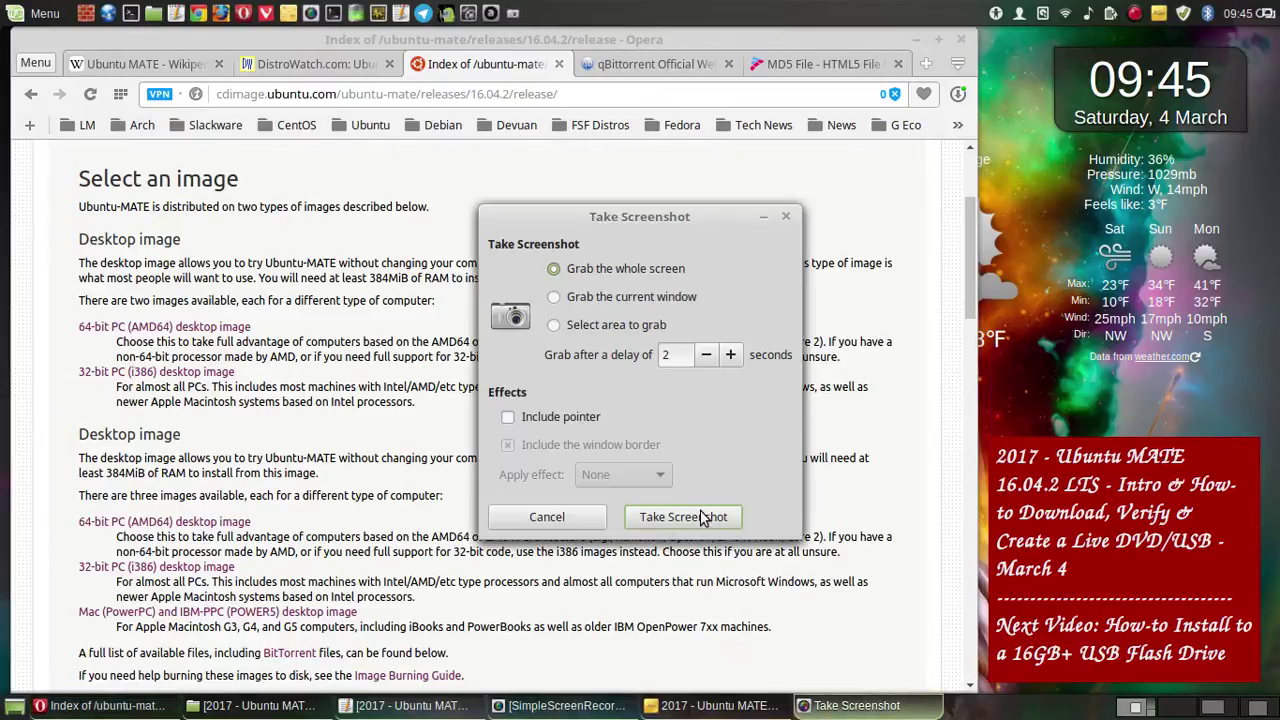
{"action": "left_click", "coordinate": [705, 517]}
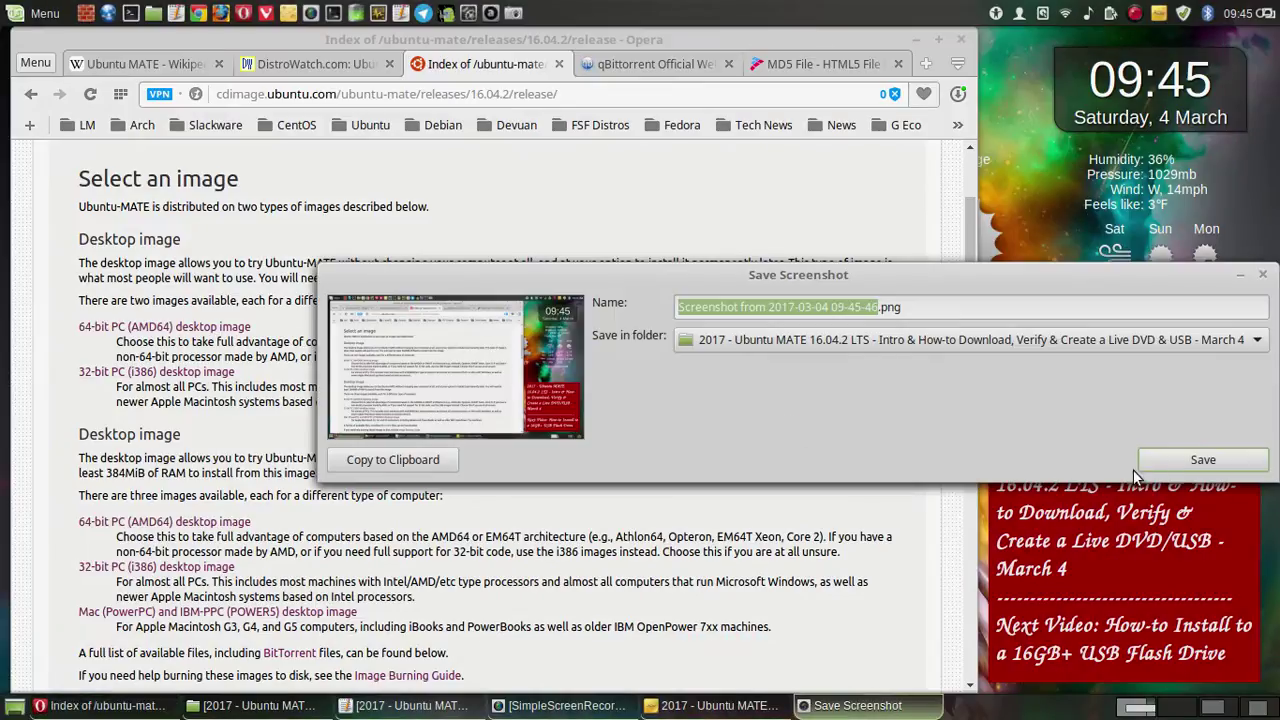
{"action": "left_click", "coordinate": [1174, 466]}
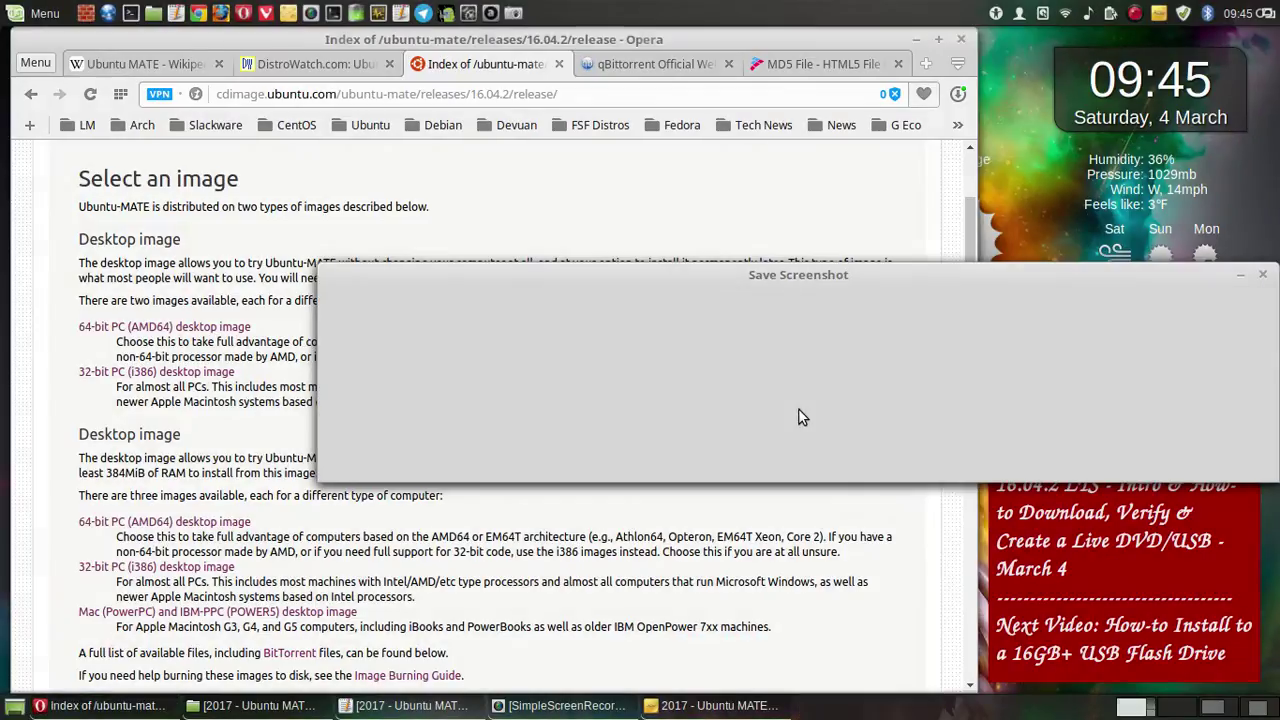
{"action": "scroll", "coordinate": [799, 410], "scroll_direction": "down", "scroll_amount": 3}
{"action": "scroll", "coordinate": [799, 415], "scroll_direction": "down", "scroll_amount": 1}
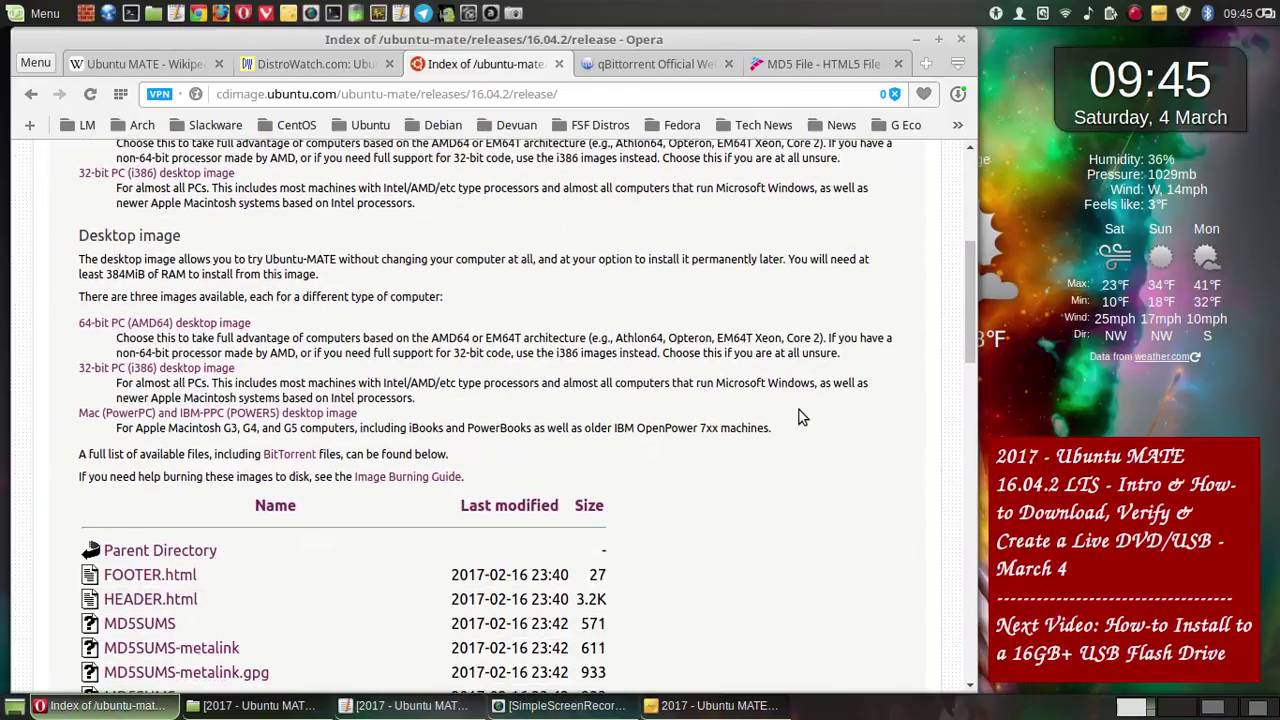
- Save two full-screen screenshots of the 16.04.2 release listing into the project folder
{"action": "scroll", "coordinate": [799, 415], "scroll_direction": "up", "scroll_amount": 3}
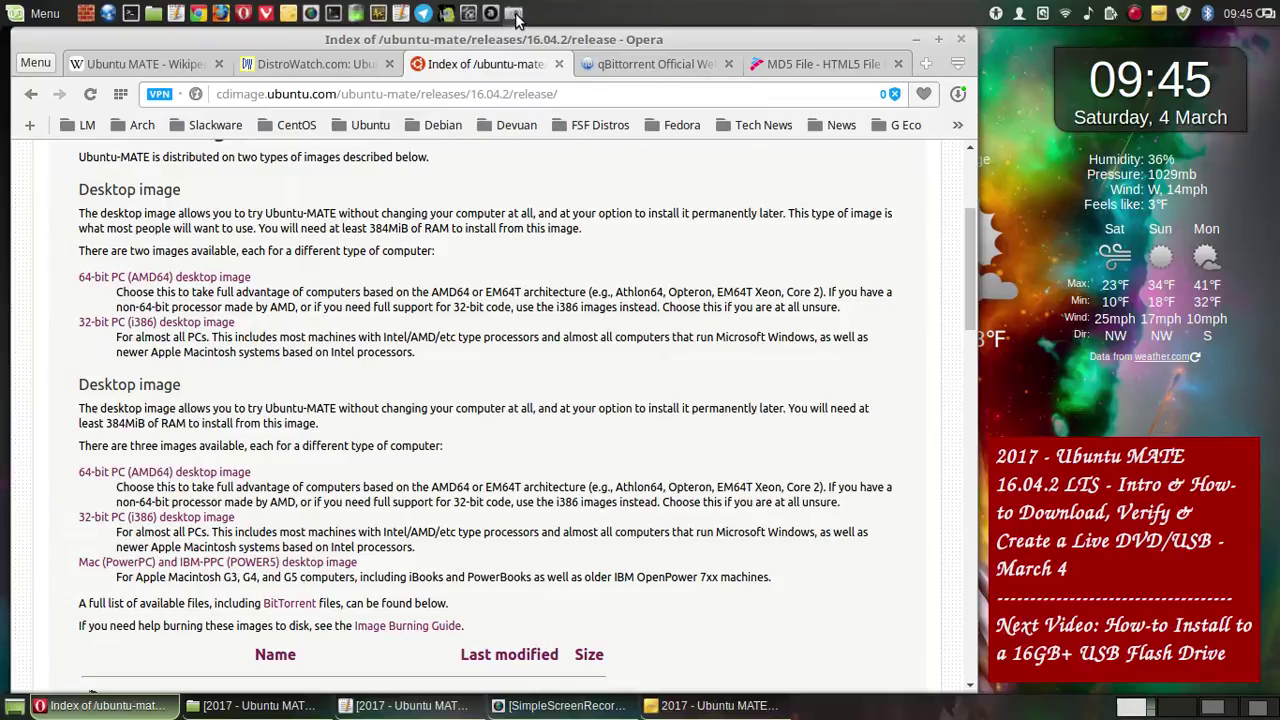
{"action": "key", "text": "Print"}
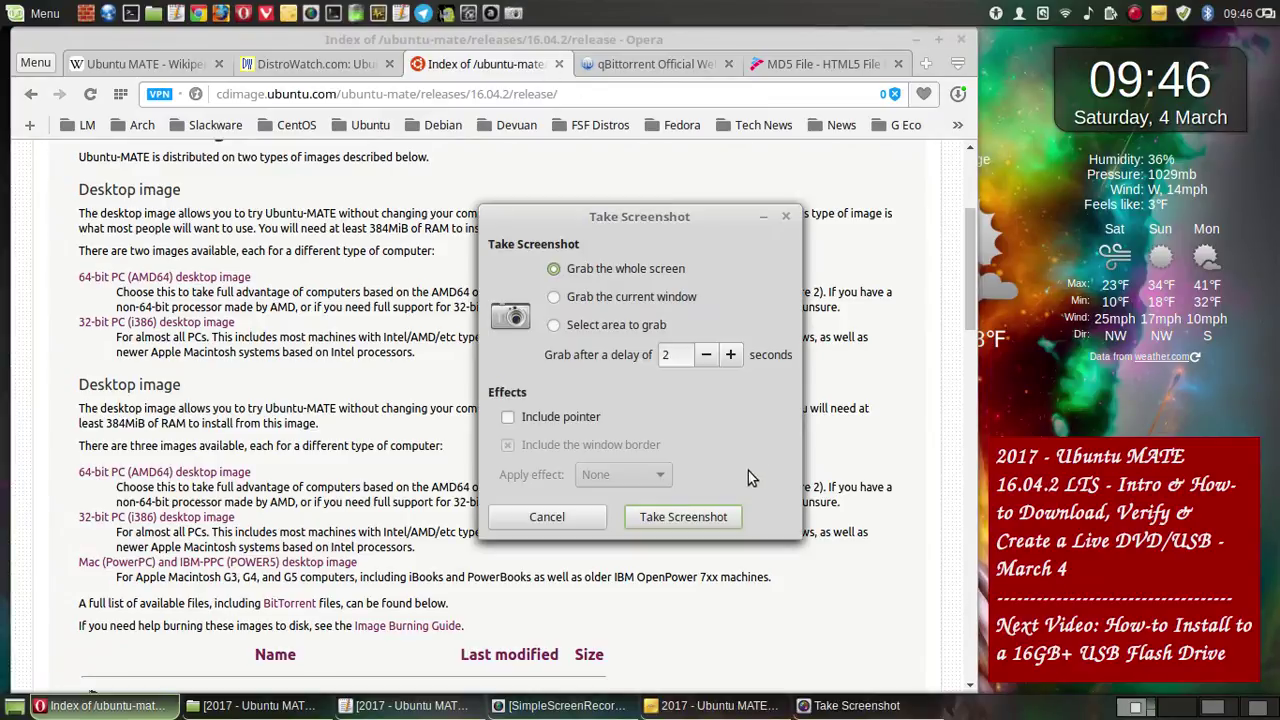
{"action": "left_click", "coordinate": [733, 510]}
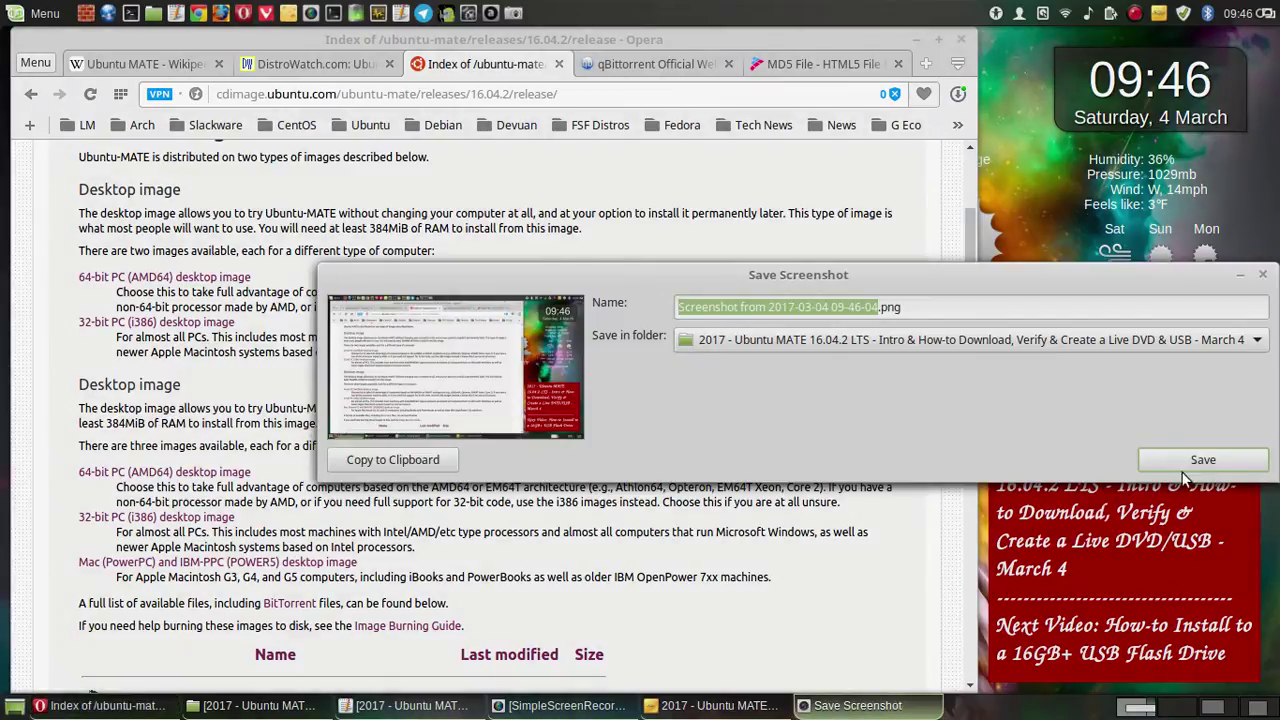
{"action": "left_click", "coordinate": [1184, 470]}
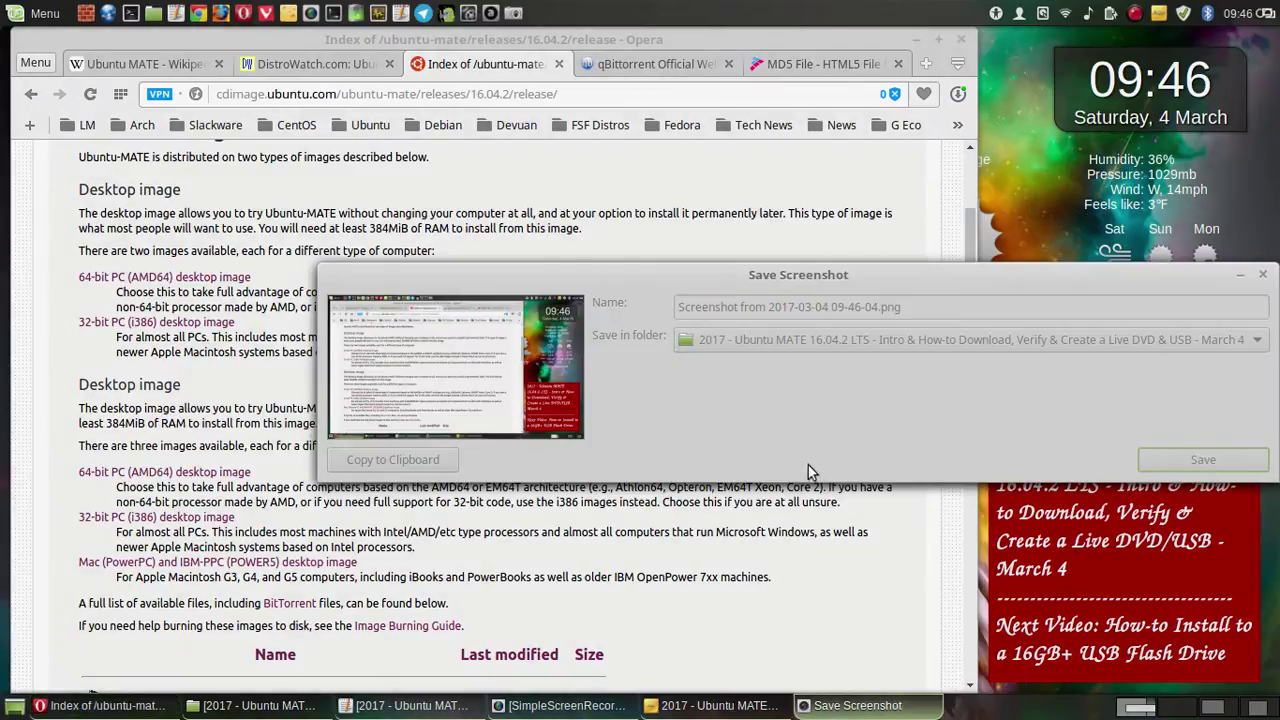
{"action": "scroll", "coordinate": [737, 407], "scroll_direction": "down", "scroll_amount": 5}
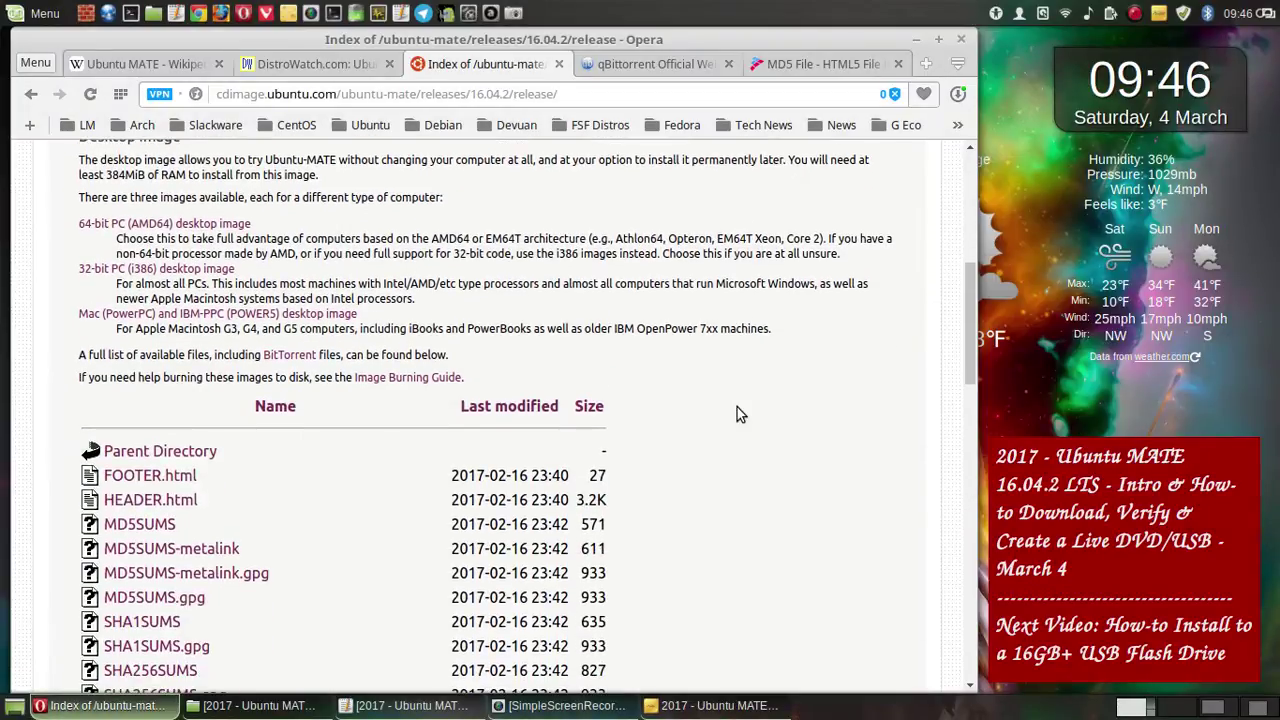
{"action": "scroll", "coordinate": [737, 412], "scroll_direction": "down", "scroll_amount": 1}
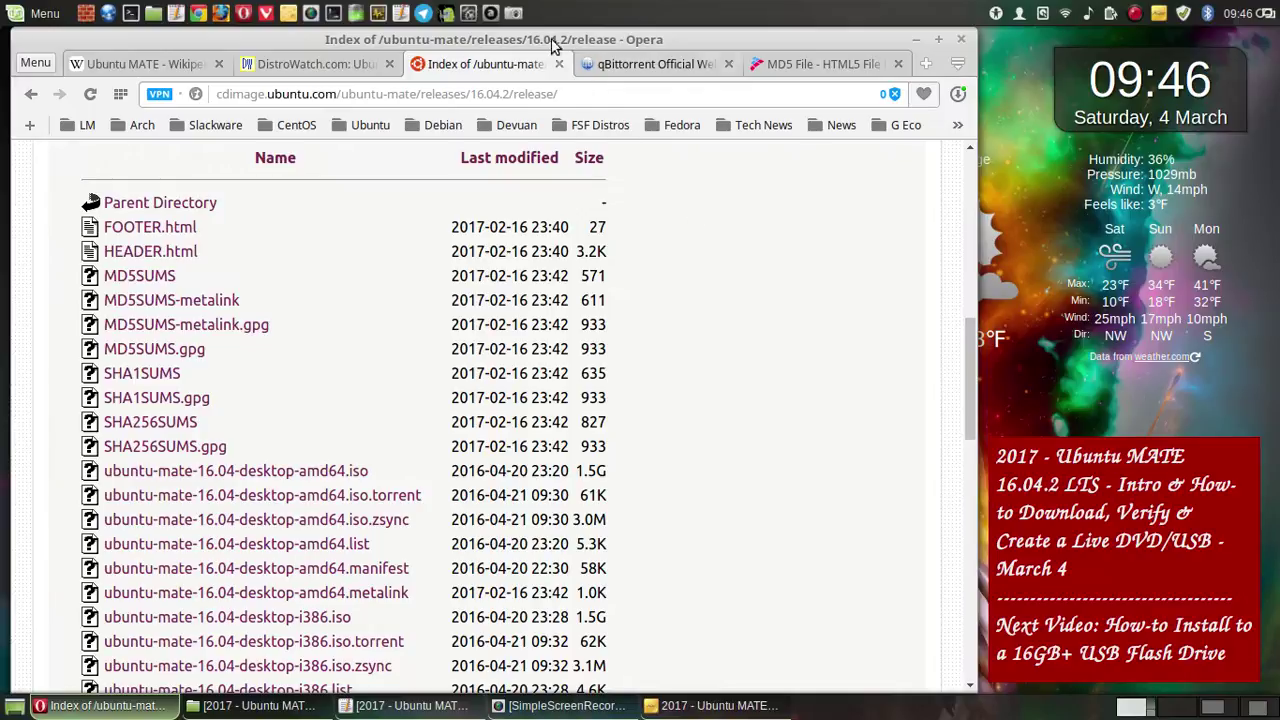
{"action": "left_click", "coordinate": [513, 12]}
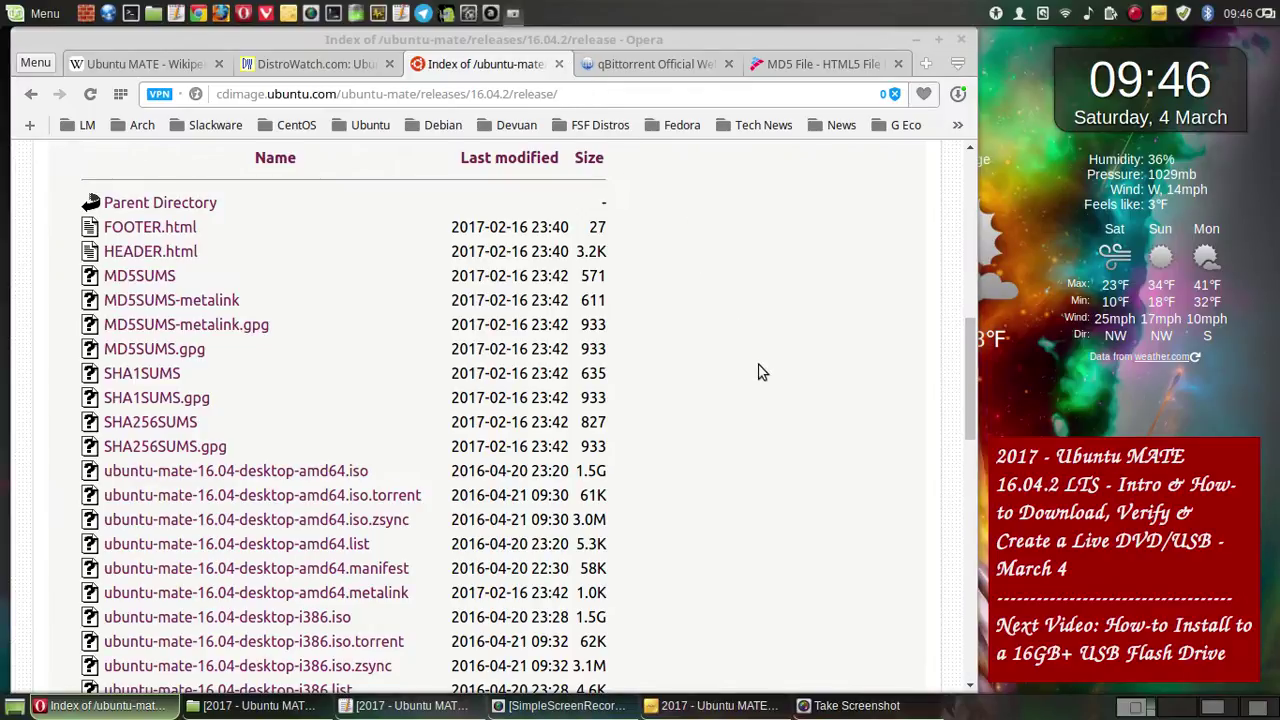
{"action": "left_click", "coordinate": [723, 528]}
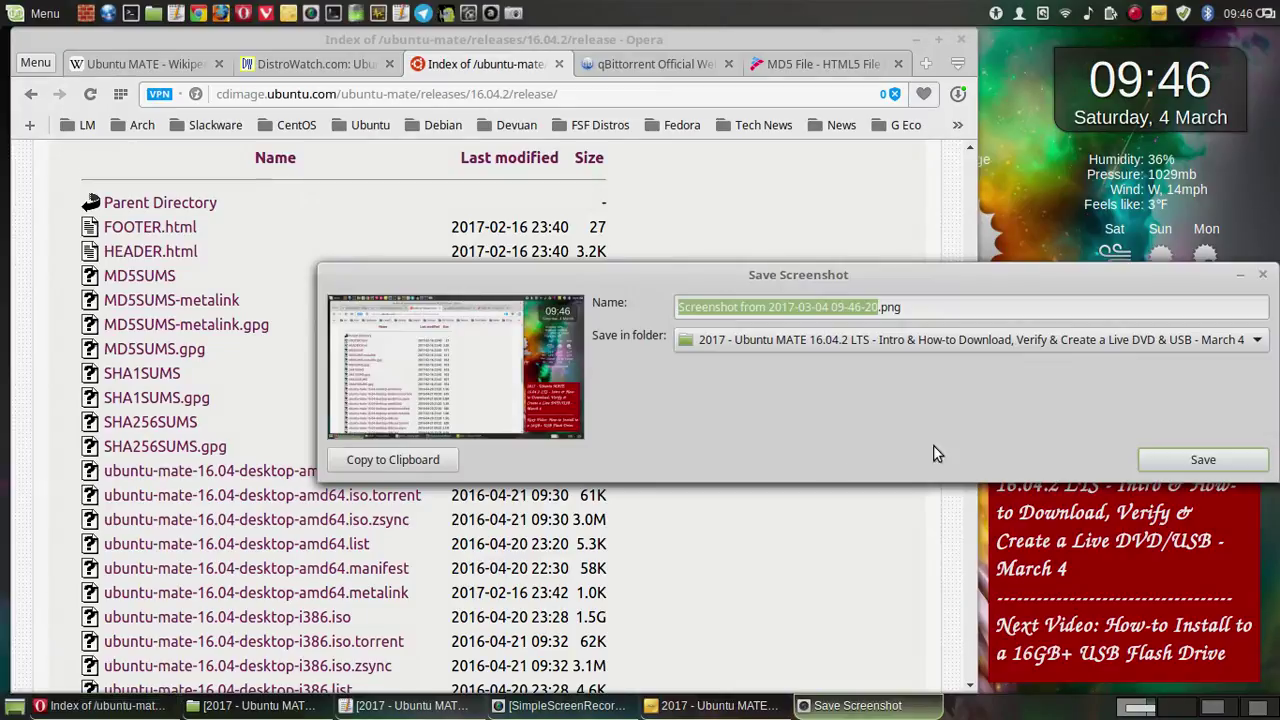
{"action": "left_click", "coordinate": [1192, 473]}
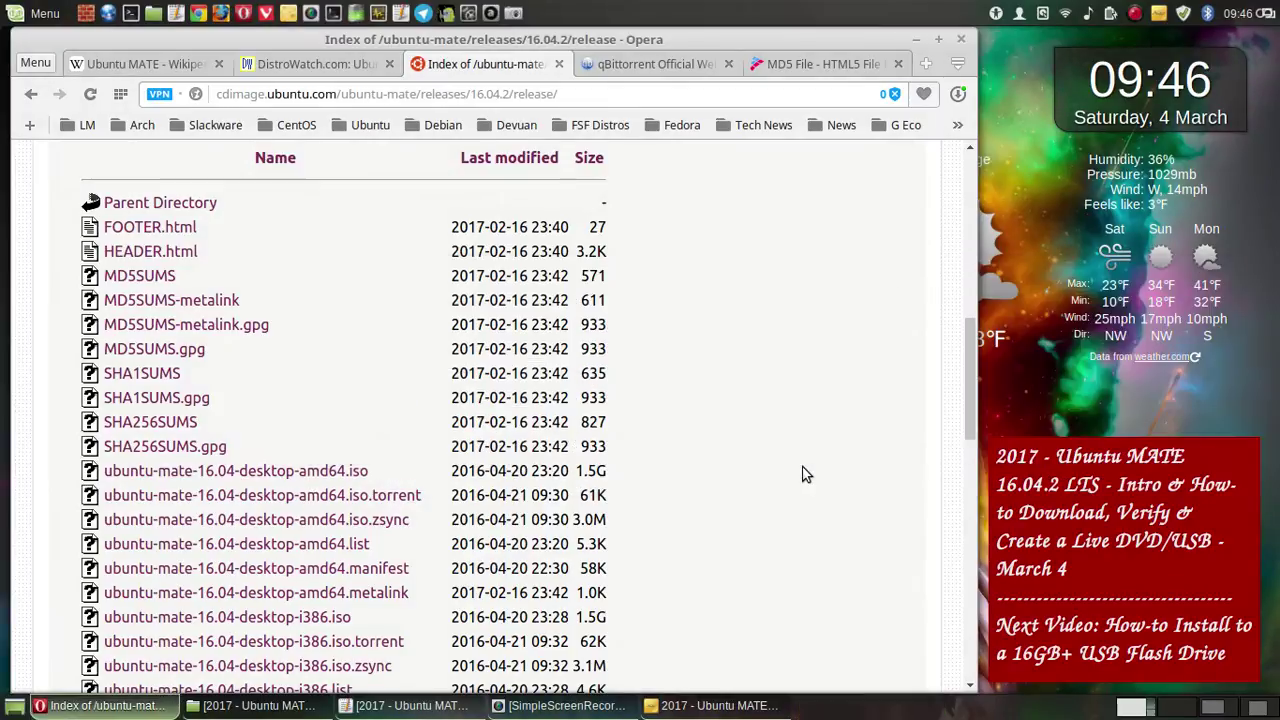
- Scroll further down the listing and save two more full-screen captures to the project folder
{"action": "scroll", "coordinate": [806, 474], "scroll_direction": "down", "scroll_amount": 1}
{"action": "scroll", "coordinate": [806, 474], "scroll_direction": "down", "scroll_amount": 5}
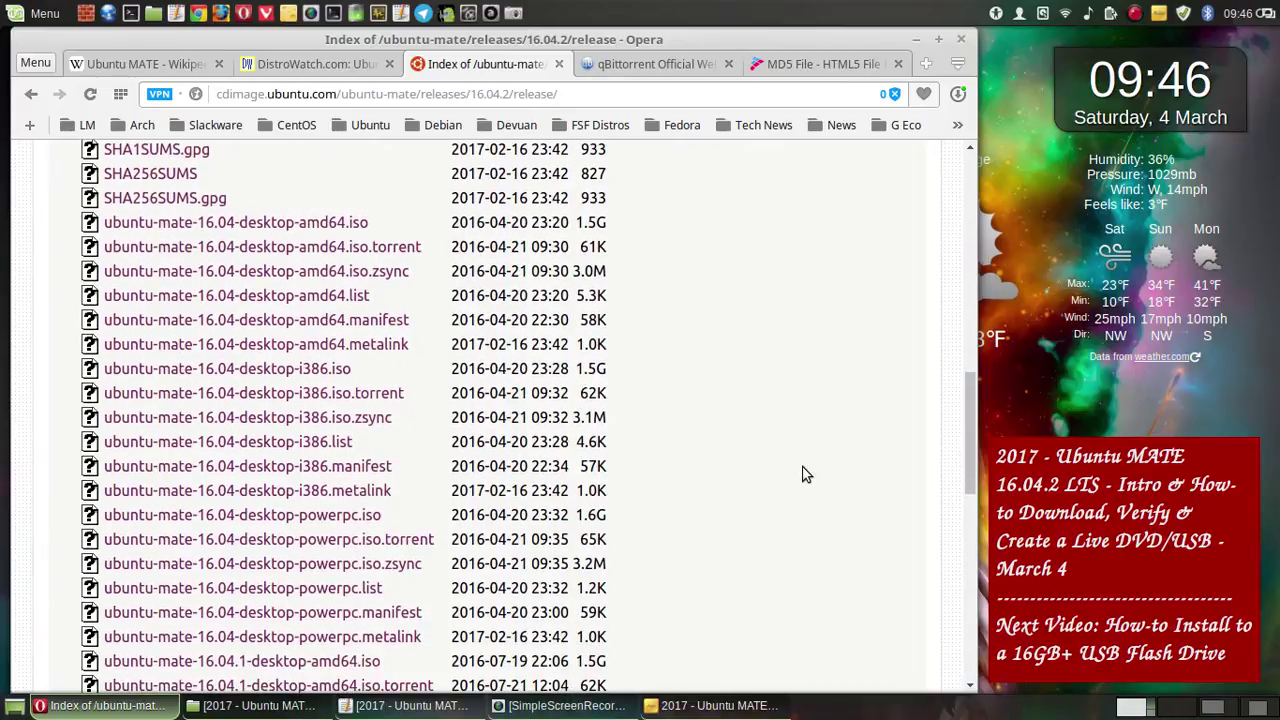
{"action": "left_click", "coordinate": [513, 13]}
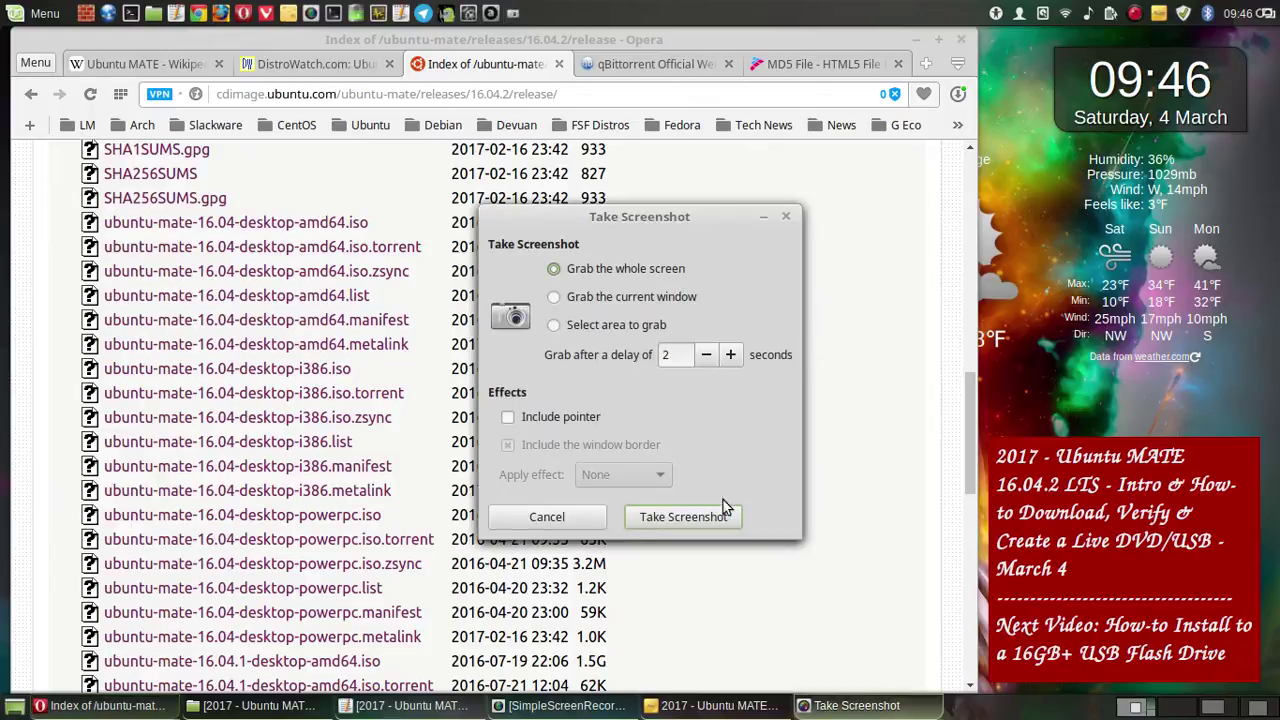
{"action": "left_click", "coordinate": [708, 522]}
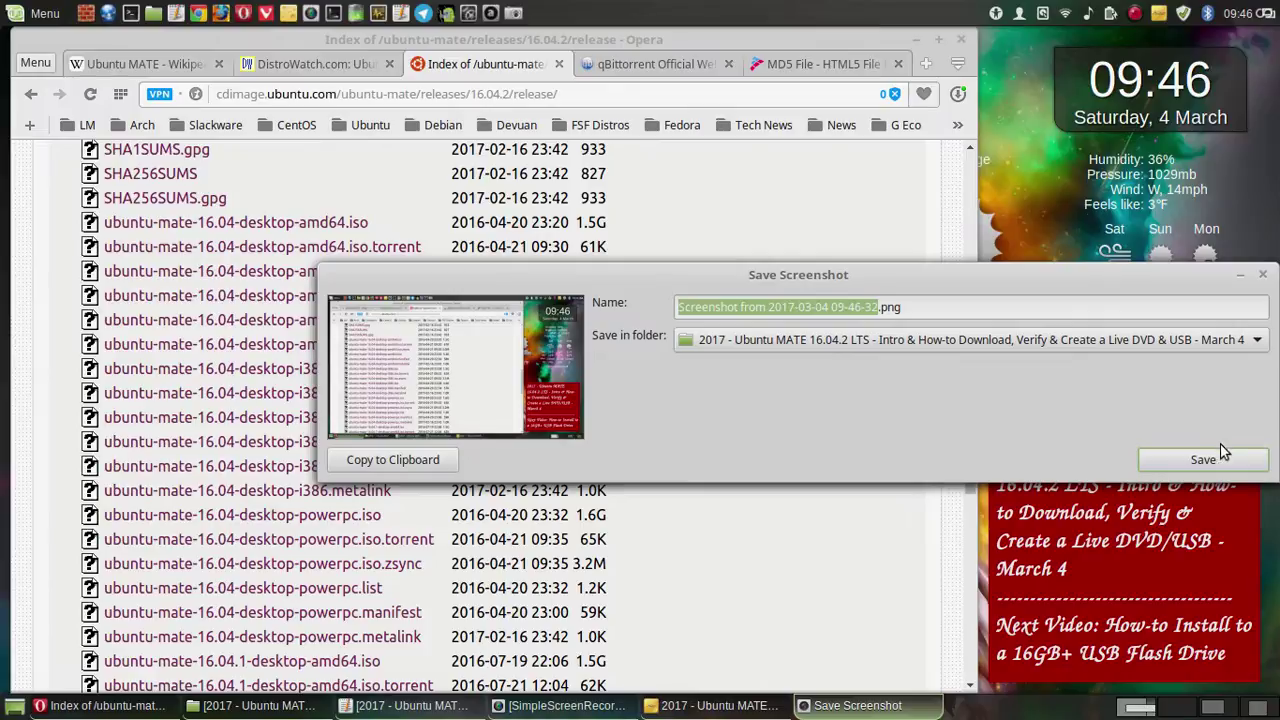
{"action": "left_click", "coordinate": [1222, 452]}
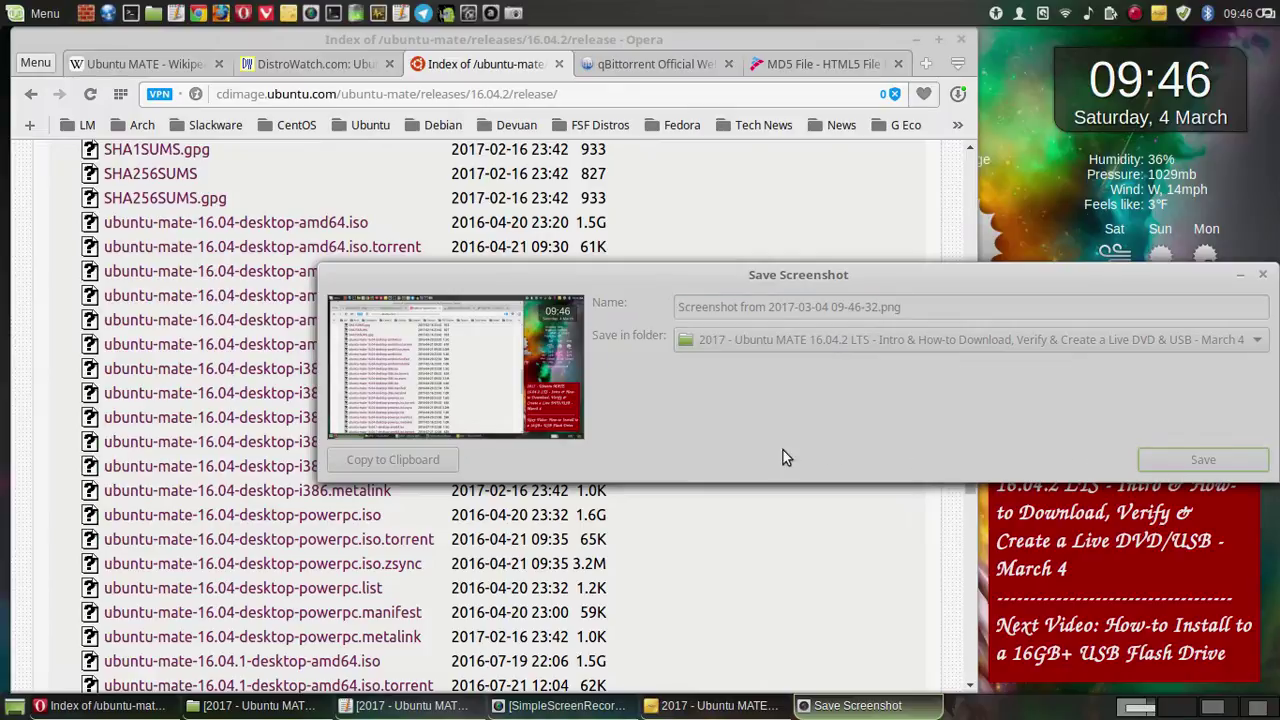
{"action": "scroll", "coordinate": [770, 453], "scroll_direction": "down", "scroll_amount": 5}
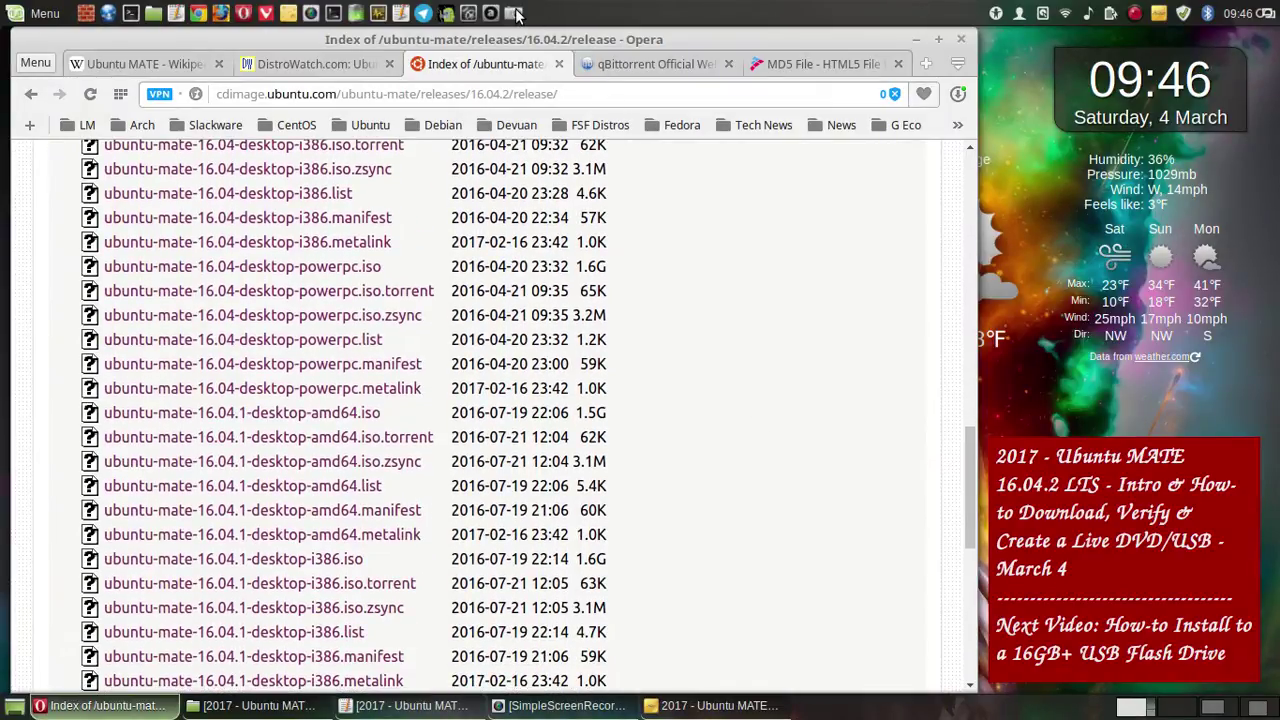
{"action": "key", "text": "Print"}
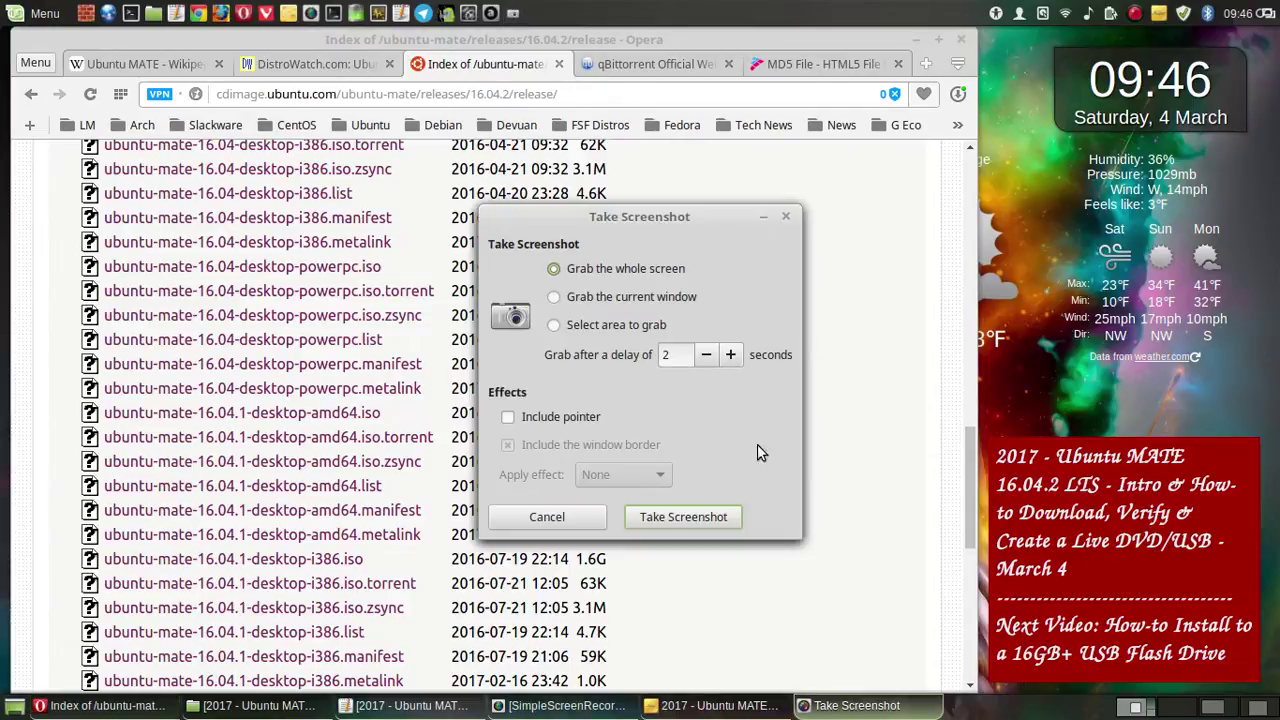
{"action": "left_click", "coordinate": [722, 517]}
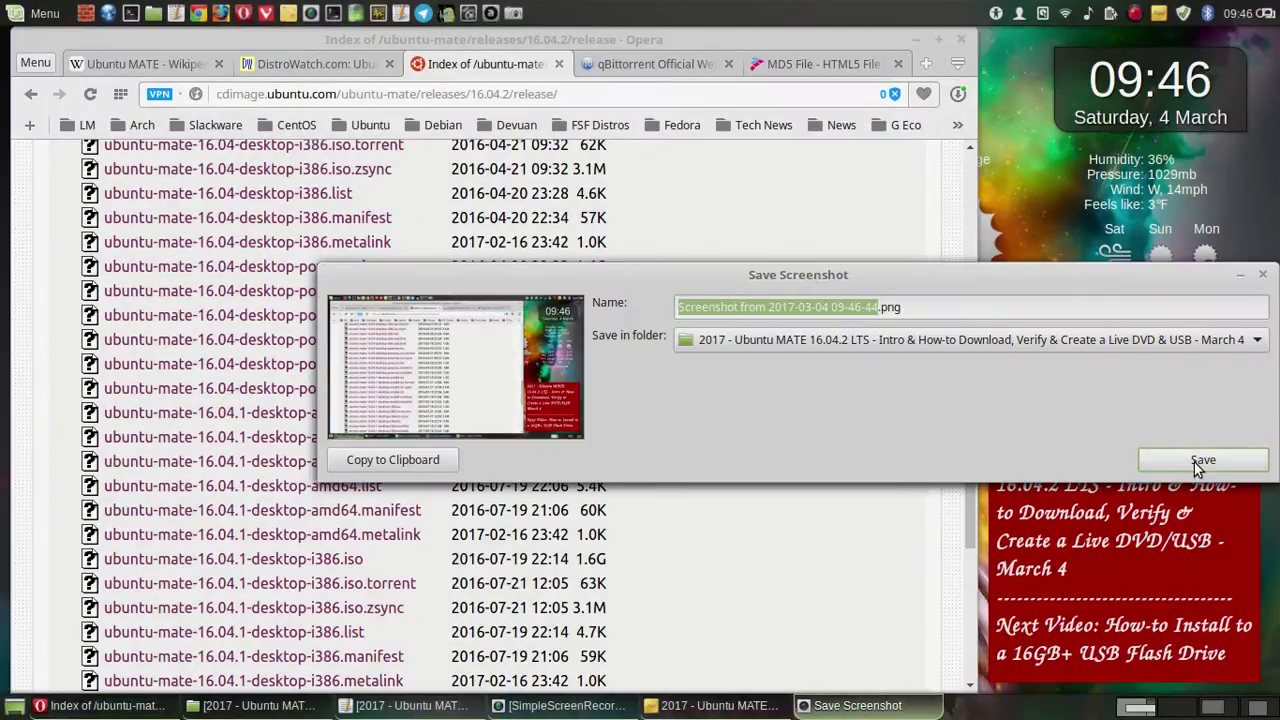
{"action": "left_click", "coordinate": [1196, 465]}
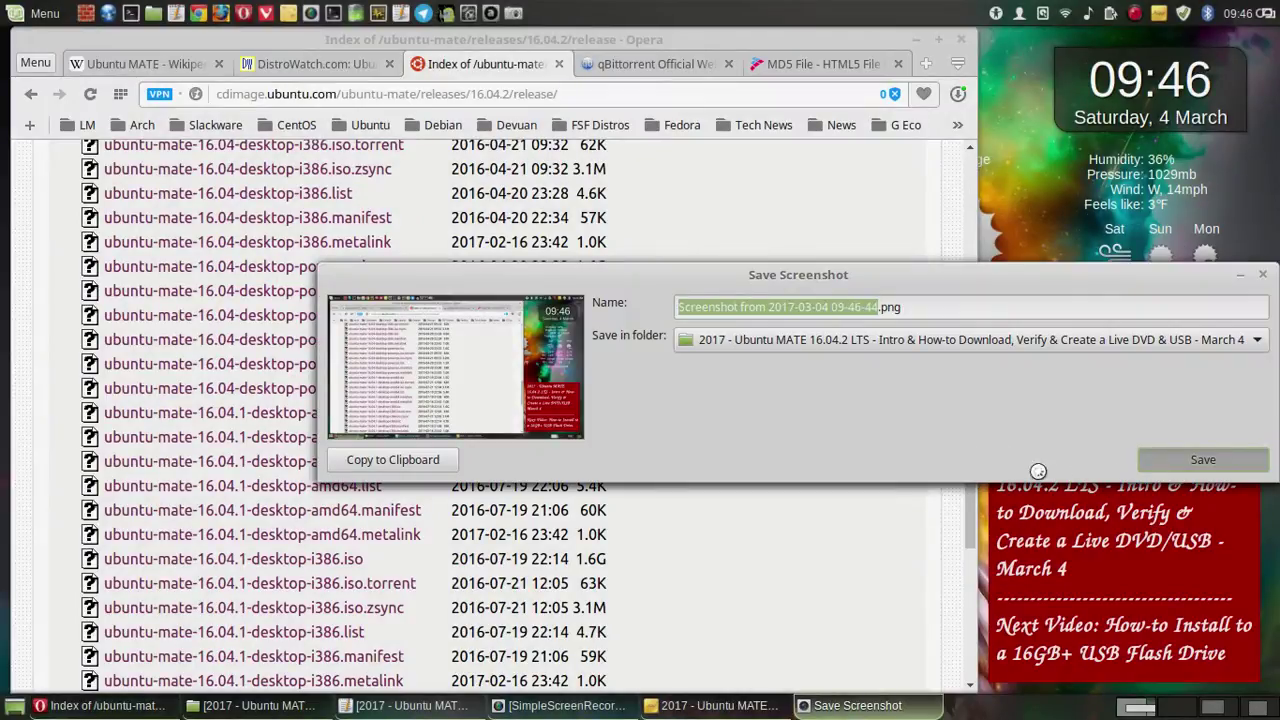
- Save two final full-screen captures, down to the bottom of the listing, in the project folder
{"action": "scroll", "coordinate": [881, 480], "scroll_direction": "down", "scroll_amount": 1}
{"action": "scroll", "coordinate": [875, 472], "scroll_direction": "down", "scroll_amount": 3}
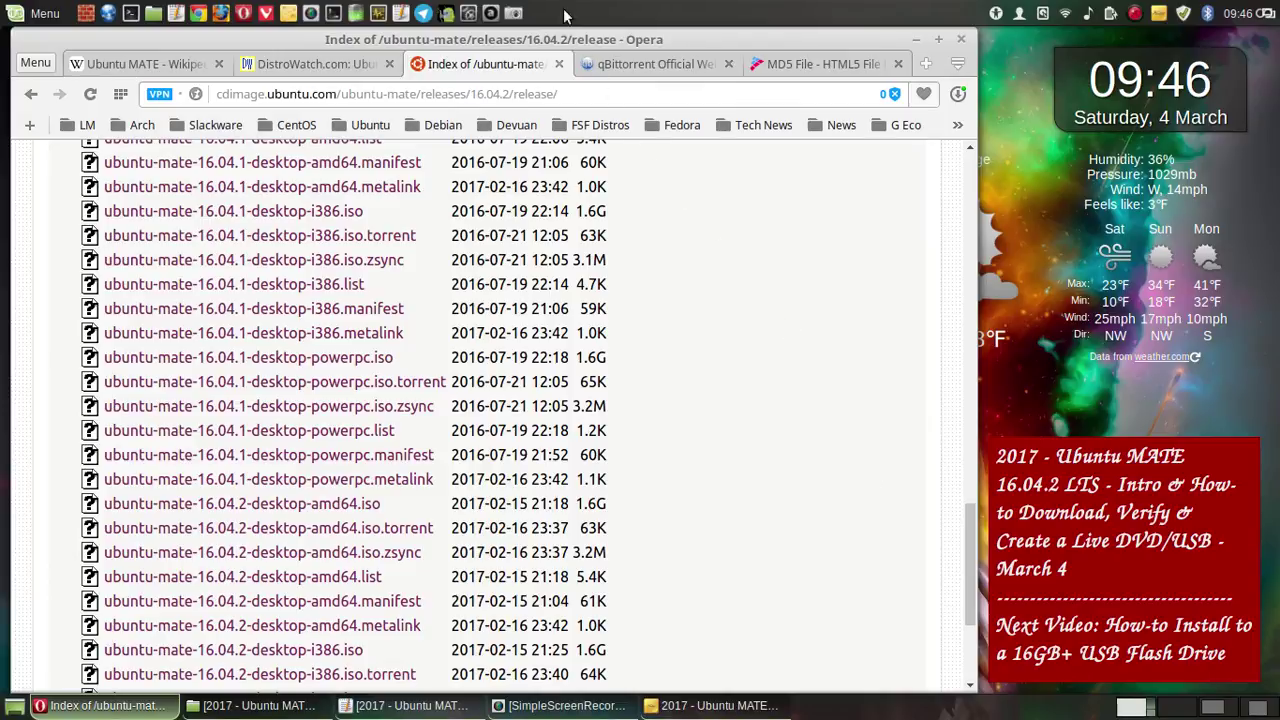
{"action": "left_click", "coordinate": [513, 12]}
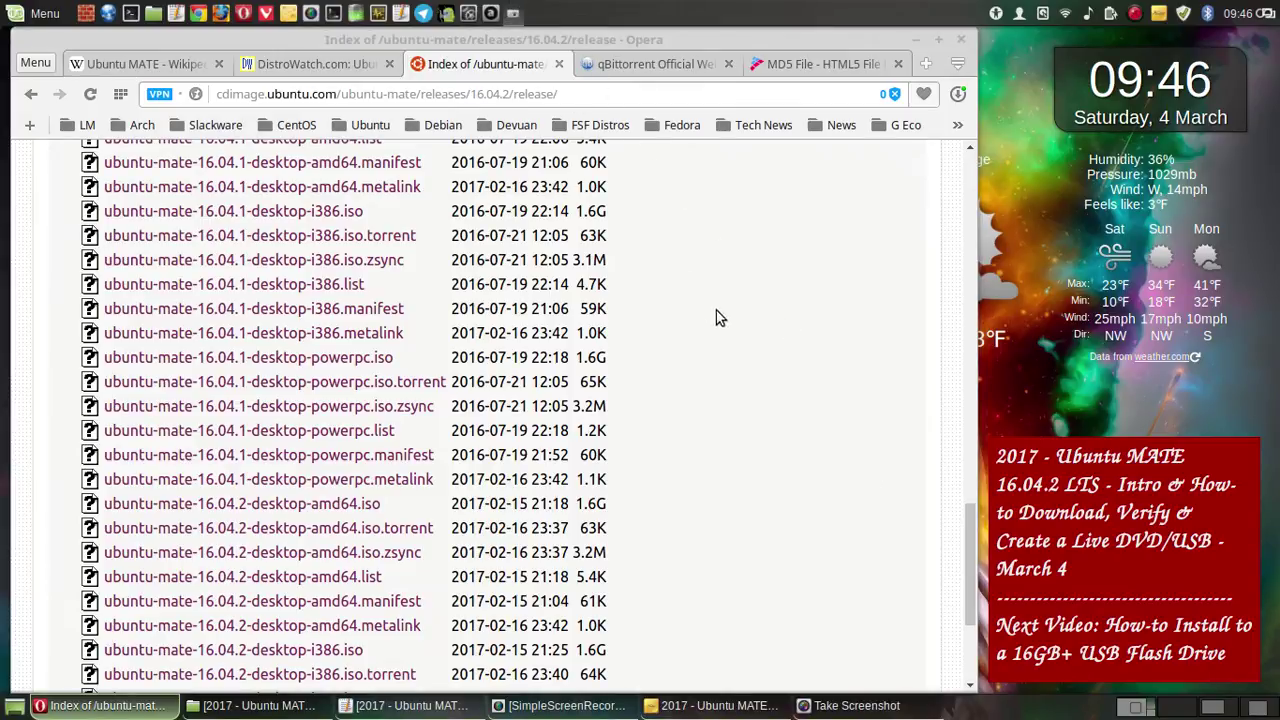
{"action": "left_click", "coordinate": [697, 514]}
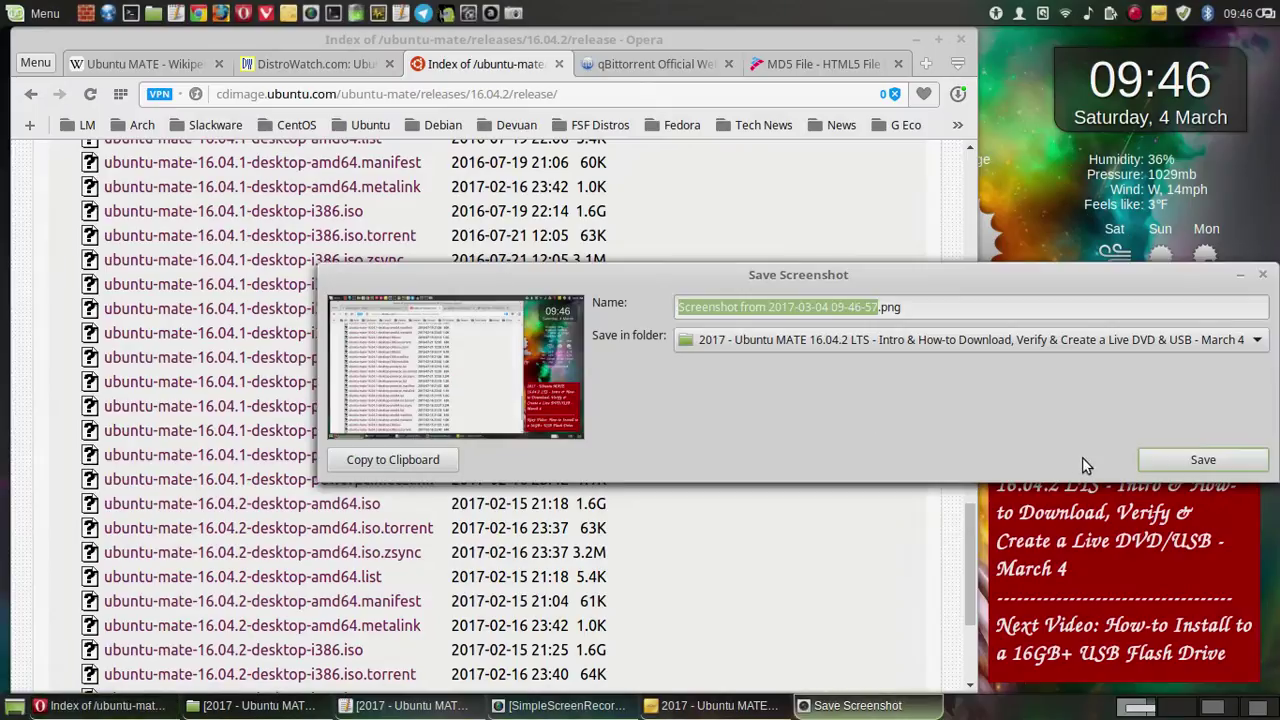
{"action": "left_click", "coordinate": [1150, 460]}
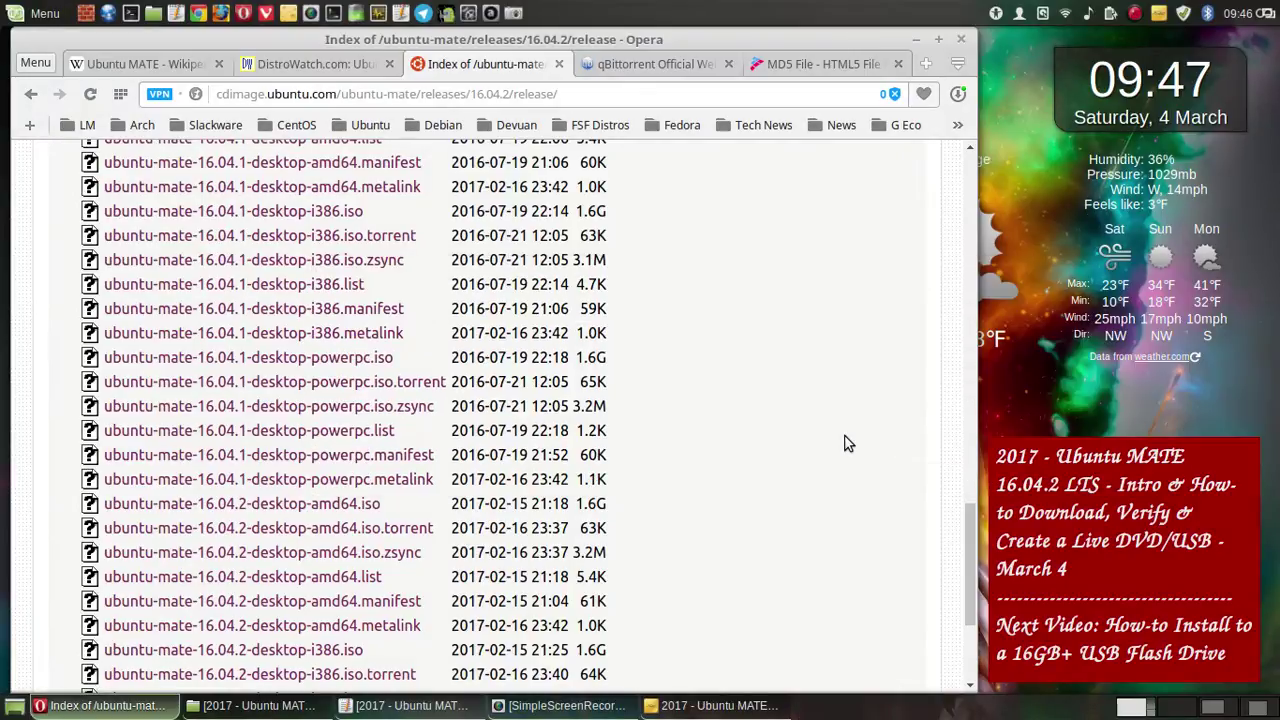
{"action": "scroll", "coordinate": [844, 435], "scroll_direction": "down", "scroll_amount": 5}
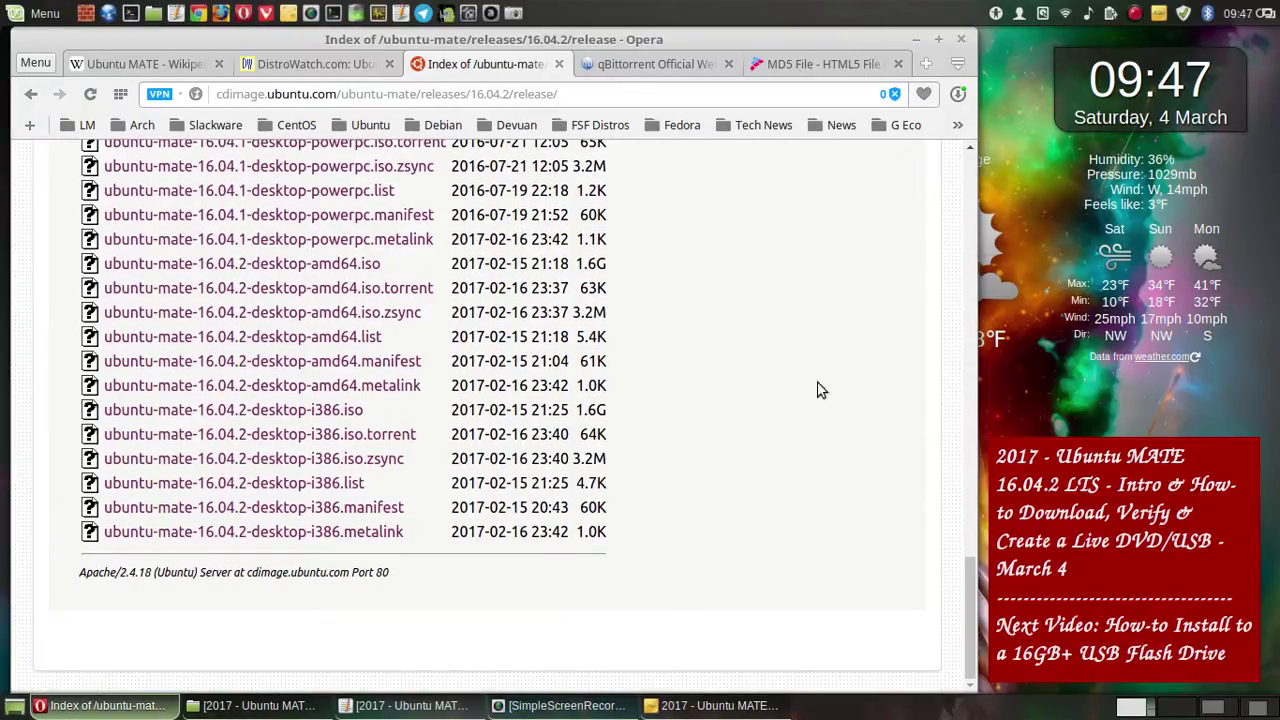
{"action": "left_click", "coordinate": [506, 12]}
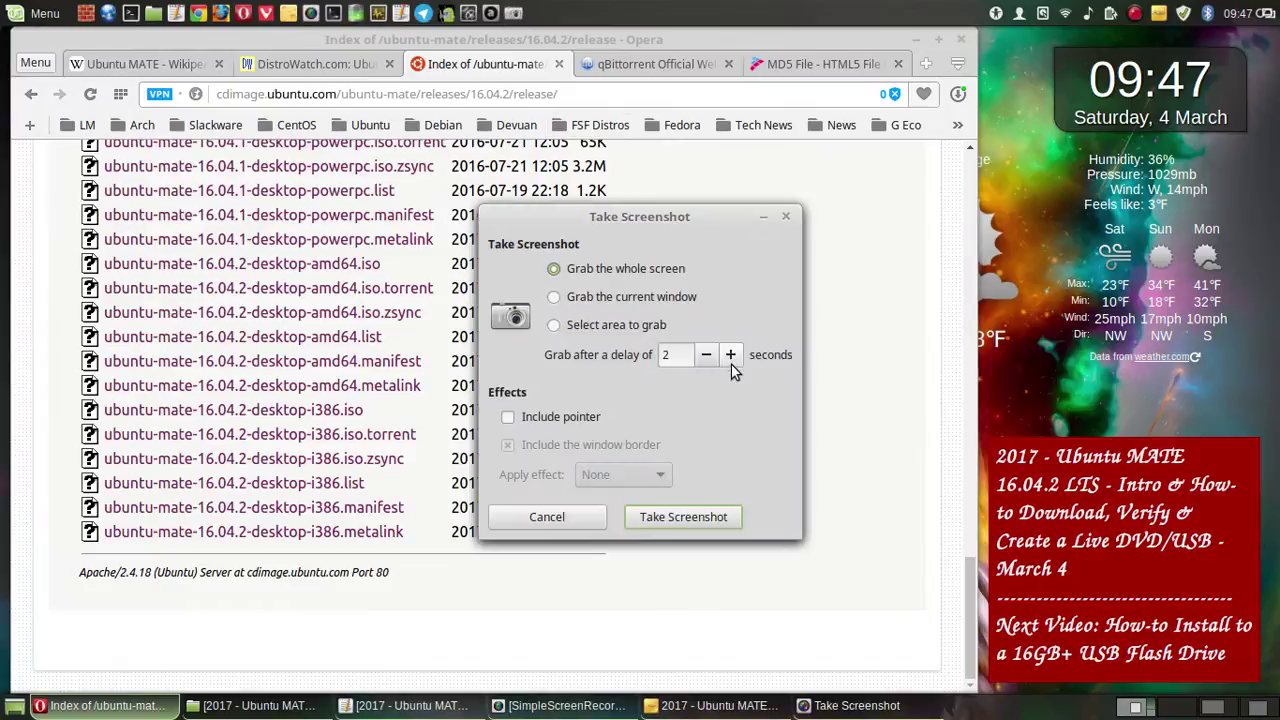
{"action": "left_click", "coordinate": [714, 514]}
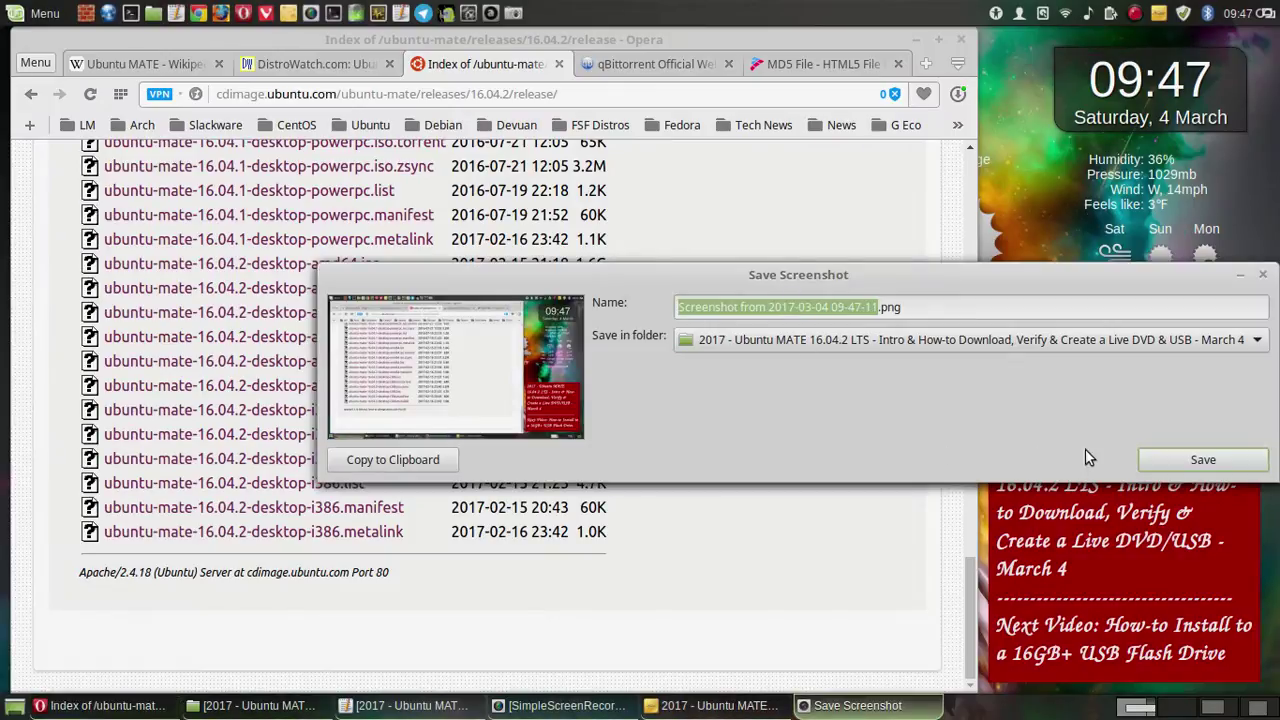
{"action": "left_click", "coordinate": [1154, 460]}
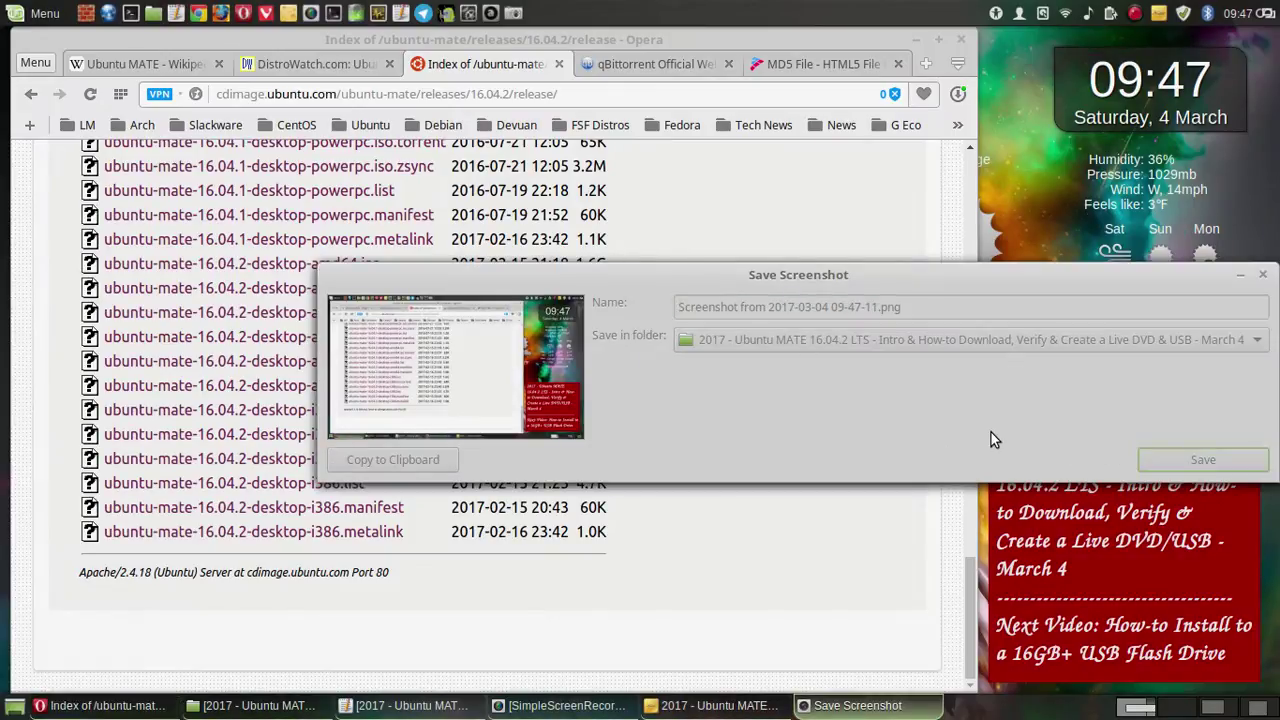
- Scroll the 16.04.2 listing back up to the Parent Directory and checksum entries
{"action": "scroll", "coordinate": [757, 309], "scroll_direction": "up", "scroll_amount": 3}
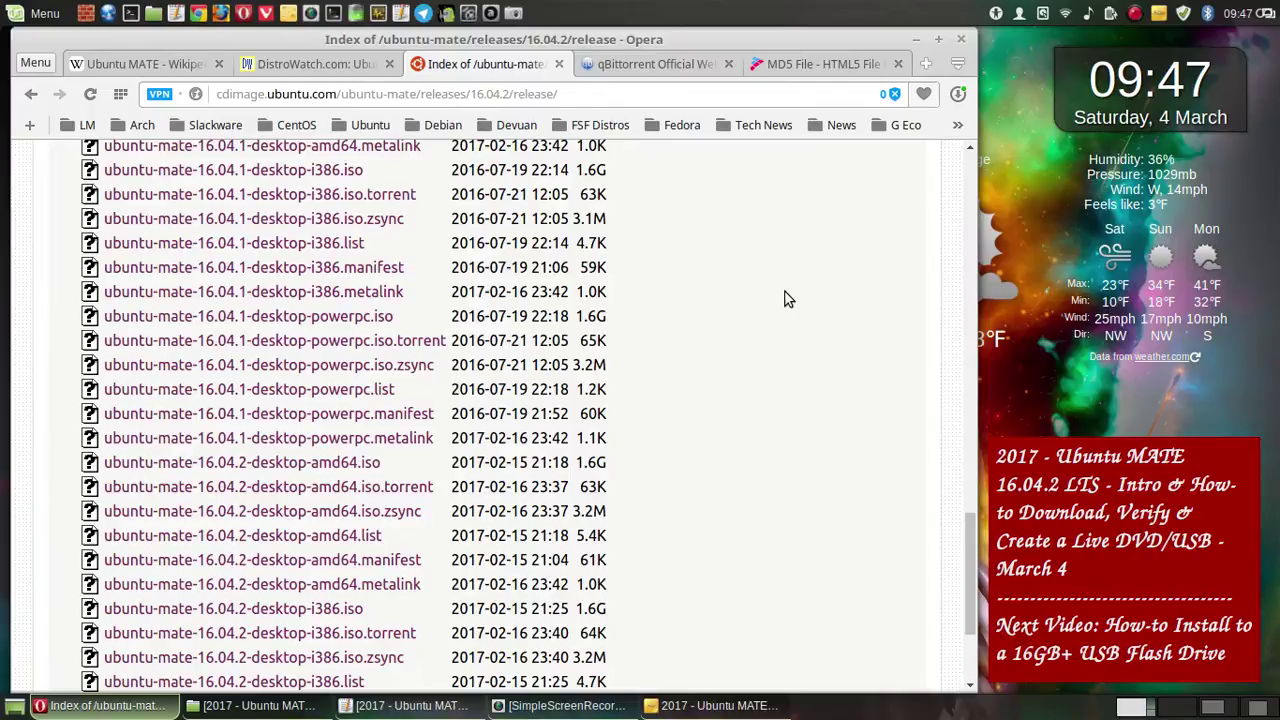
{"action": "scroll", "coordinate": [786, 299], "scroll_direction": "up", "scroll_amount": 4}
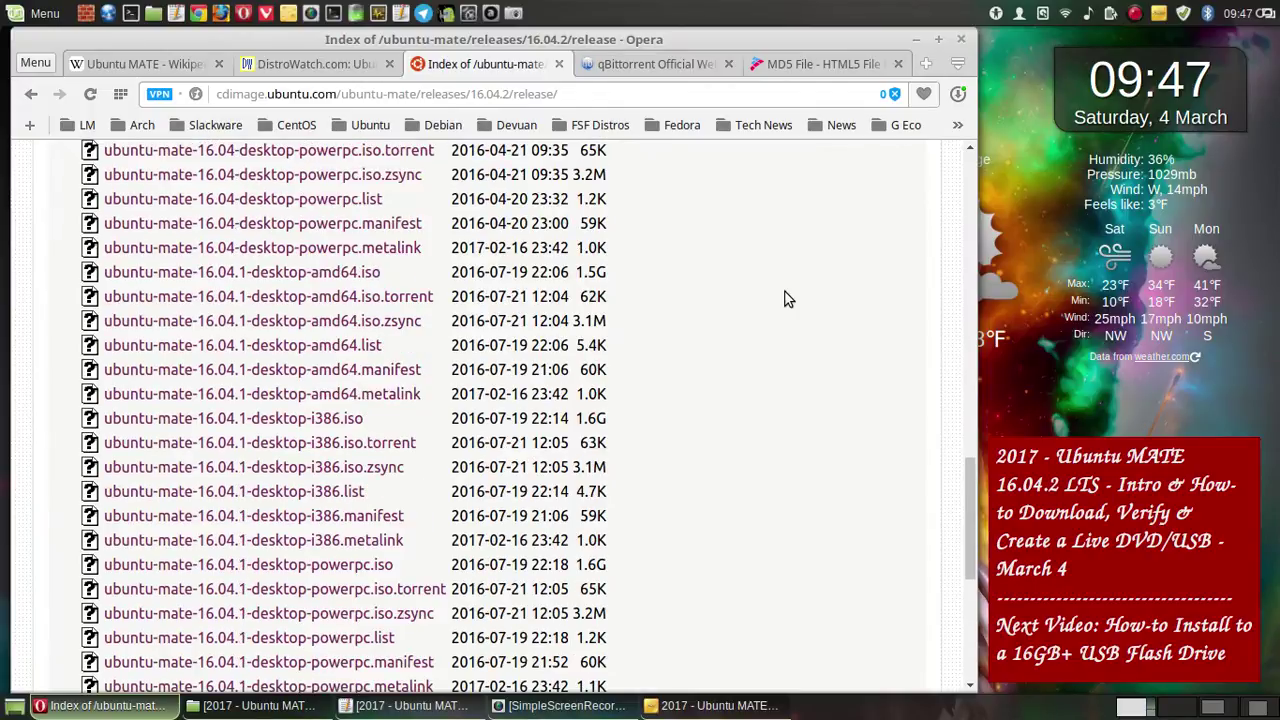
{"action": "scroll", "coordinate": [786, 299], "scroll_direction": "up", "scroll_amount": 3}
{"action": "scroll", "coordinate": [770, 301], "scroll_direction": "up", "scroll_amount": 7}
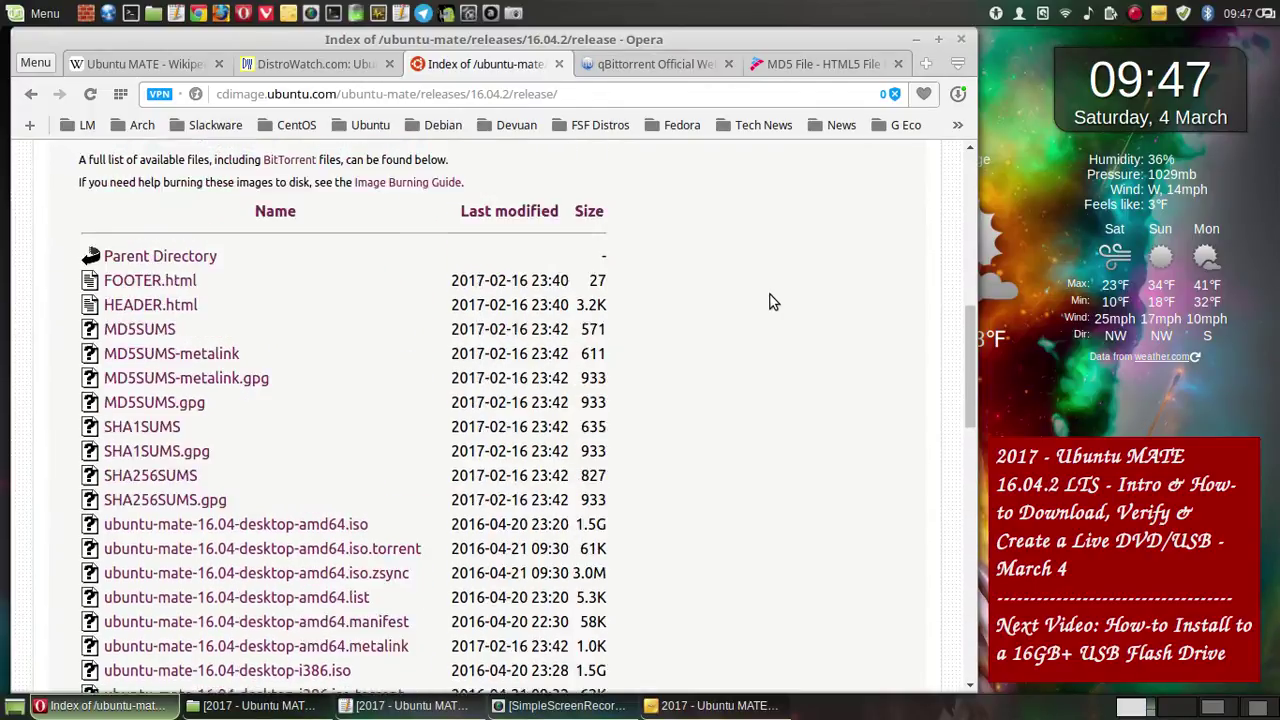
{"action": "scroll", "coordinate": [770, 301], "scroll_direction": "down", "scroll_amount": 2}
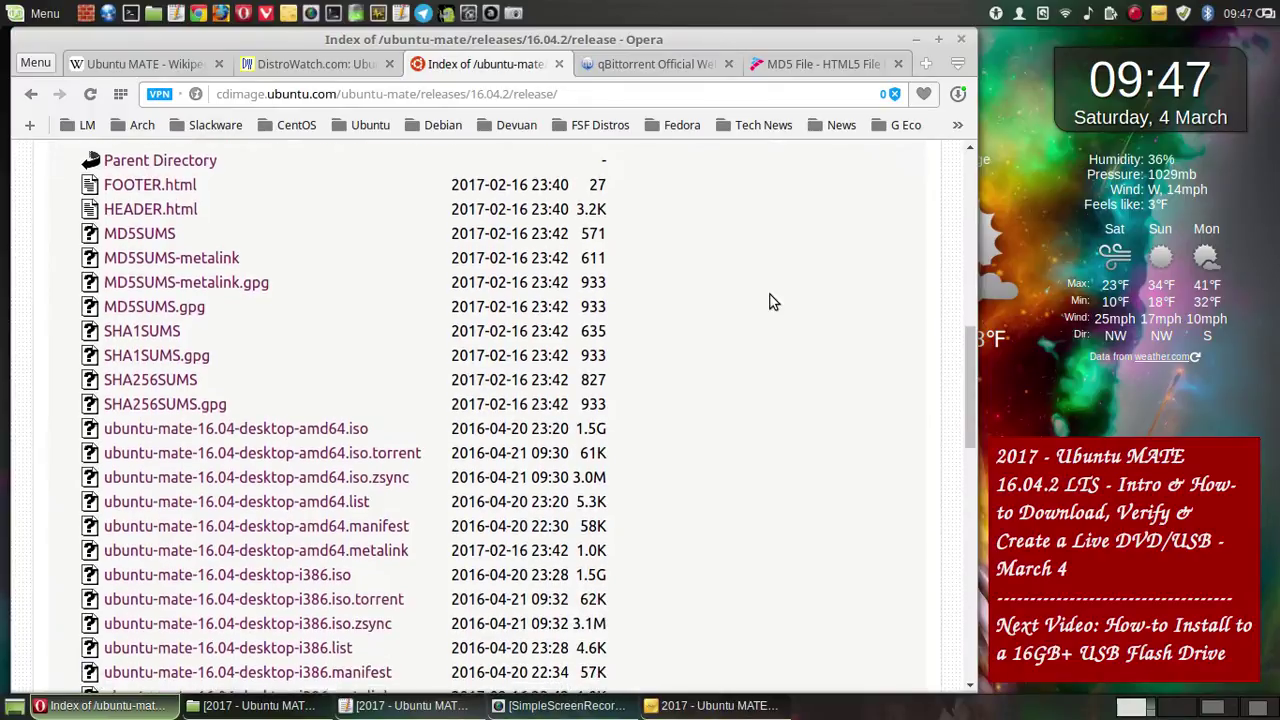
{"action": "scroll", "coordinate": [770, 301], "scroll_direction": "down", "scroll_amount": 2}
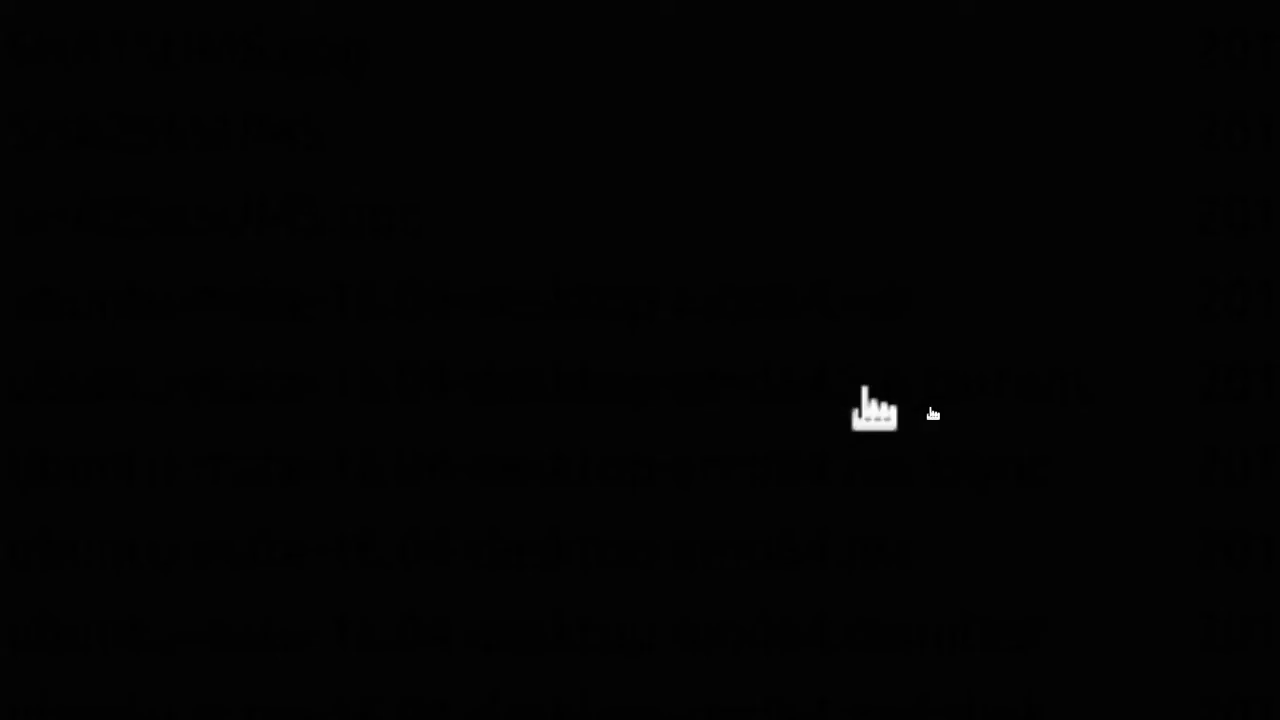
- Save a full-screen capture of the listing to Pictures and move the Opera window back left
{"action": "key", "text": "Print"}
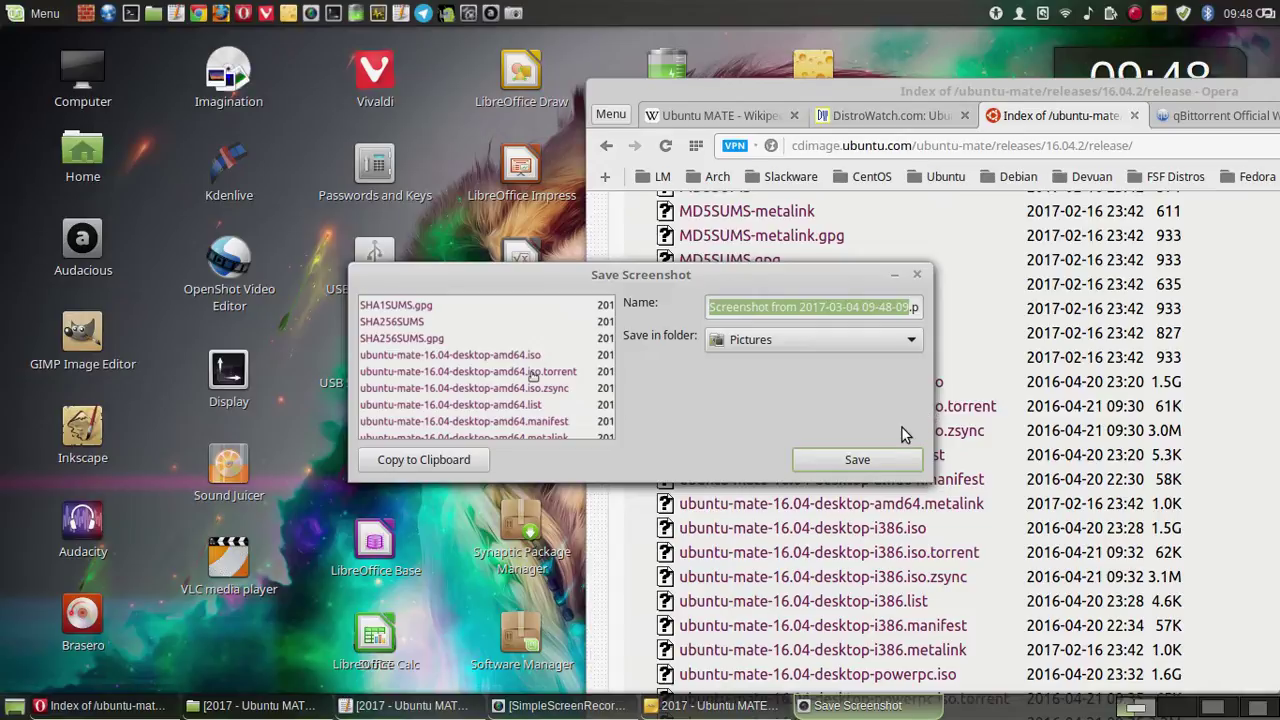
{"action": "left_click", "coordinate": [855, 460]}
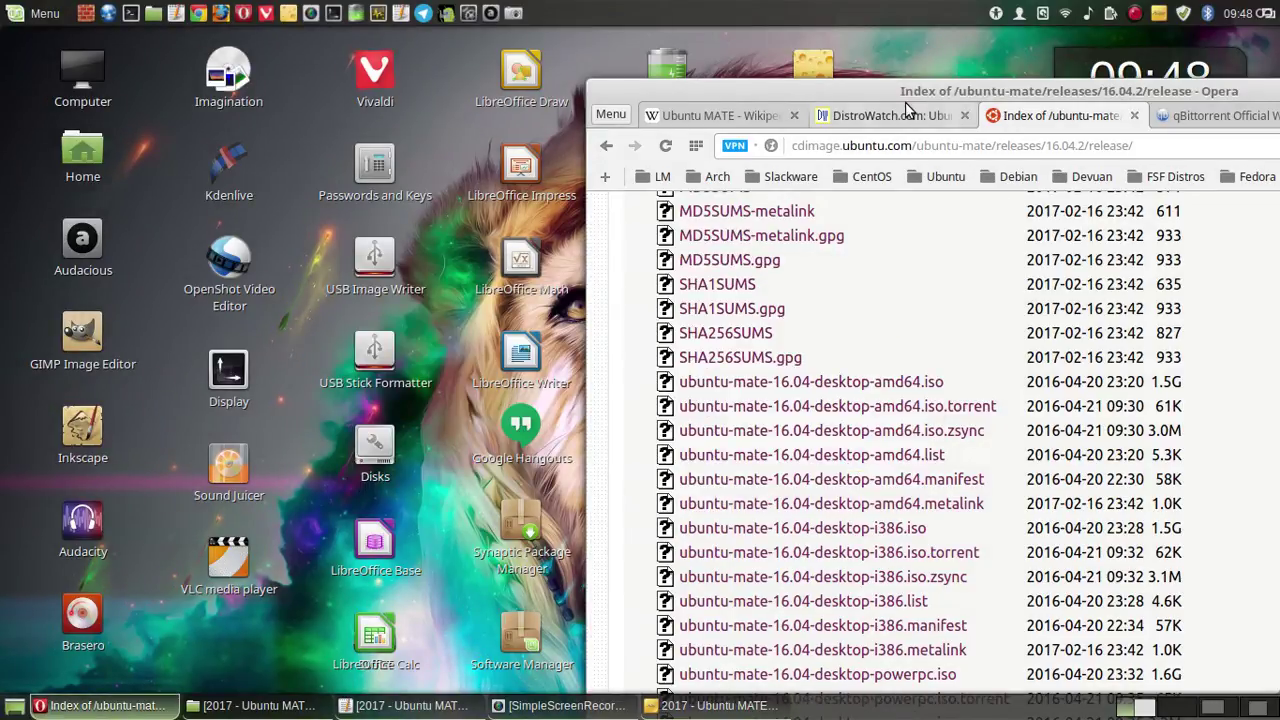
{"action": "left_click_drag", "start_coordinate": [832, 81], "coordinate": [320, 43]}
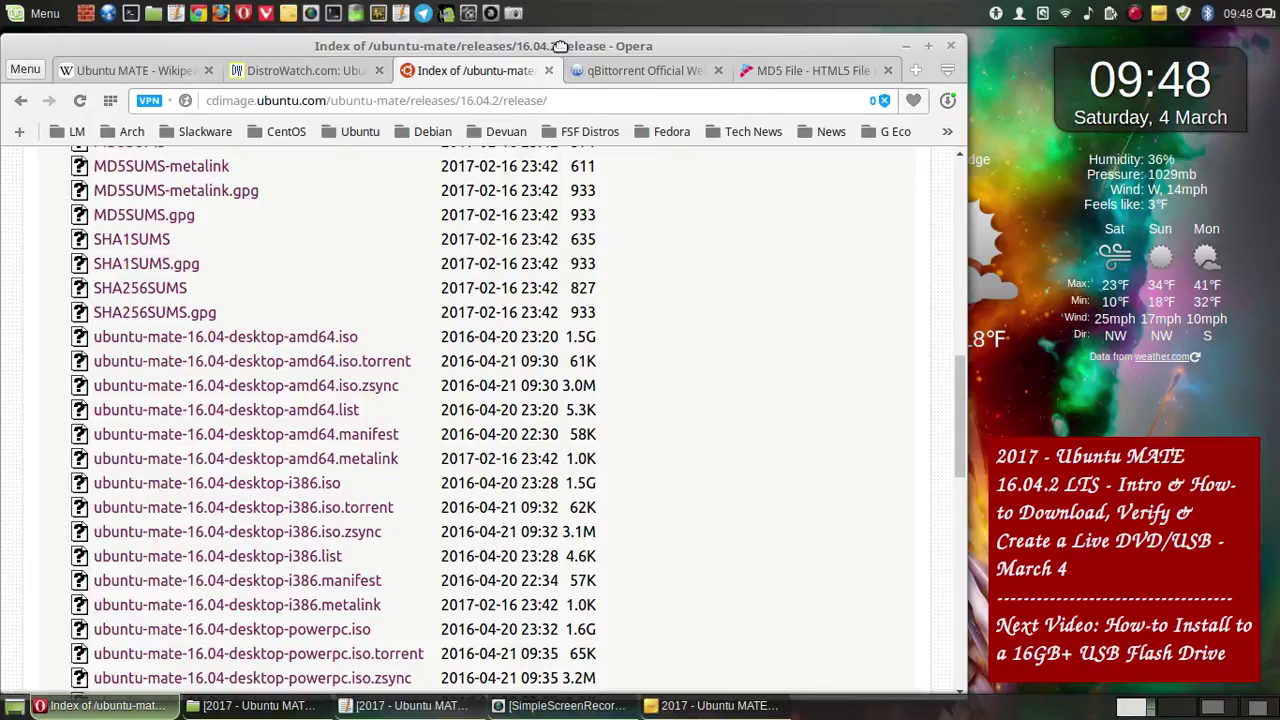
- Copy the release page URL, load it in a new tab and place that tab beside the original
{"action": "left_click_drag", "start_coordinate": [561, 101], "coordinate": [255, 101]}
{"action": "right_click", "coordinate": [287, 101]}
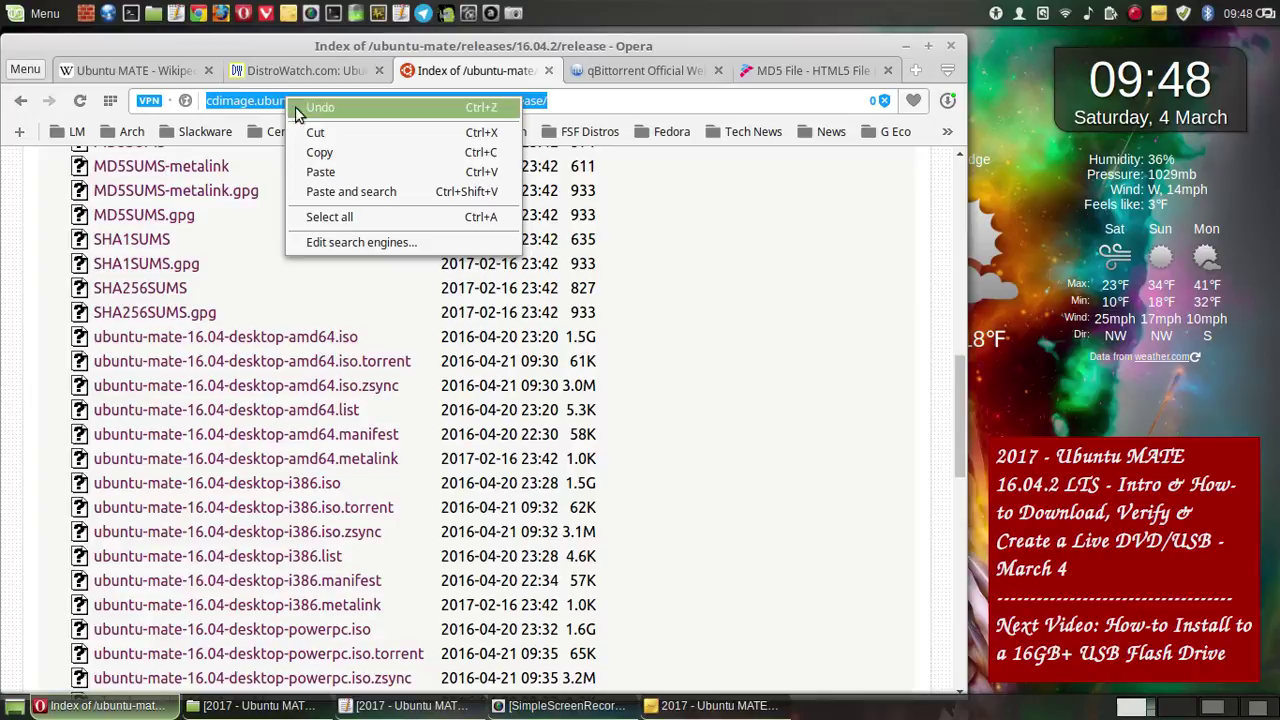
{"action": "left_click", "coordinate": [322, 157]}
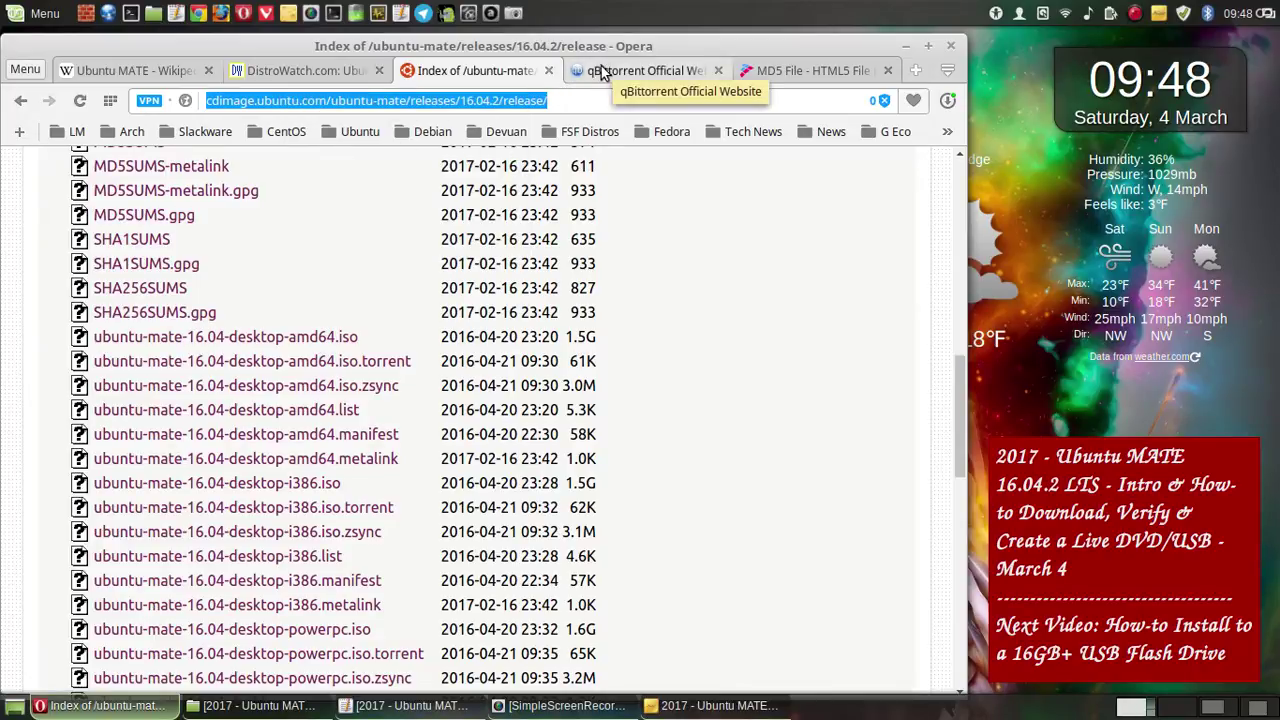
{"action": "left_click", "coordinate": [913, 73]}
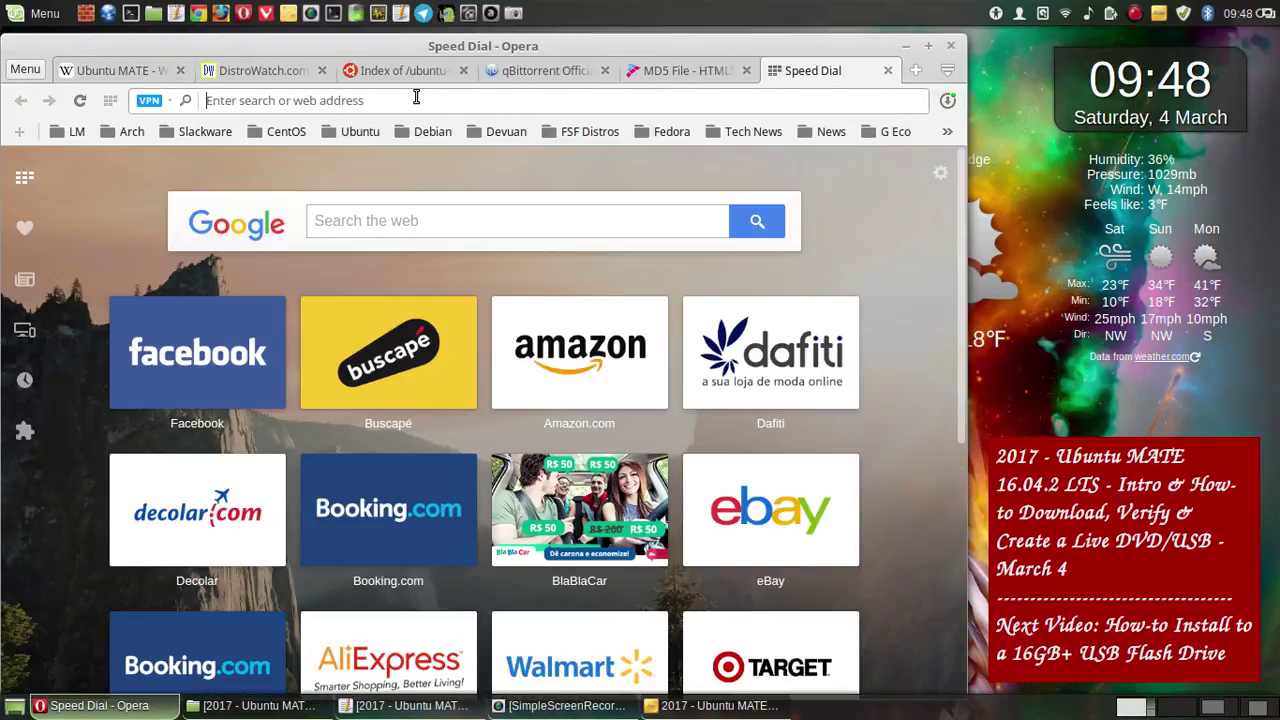
{"action": "right_click", "coordinate": [417, 100]}
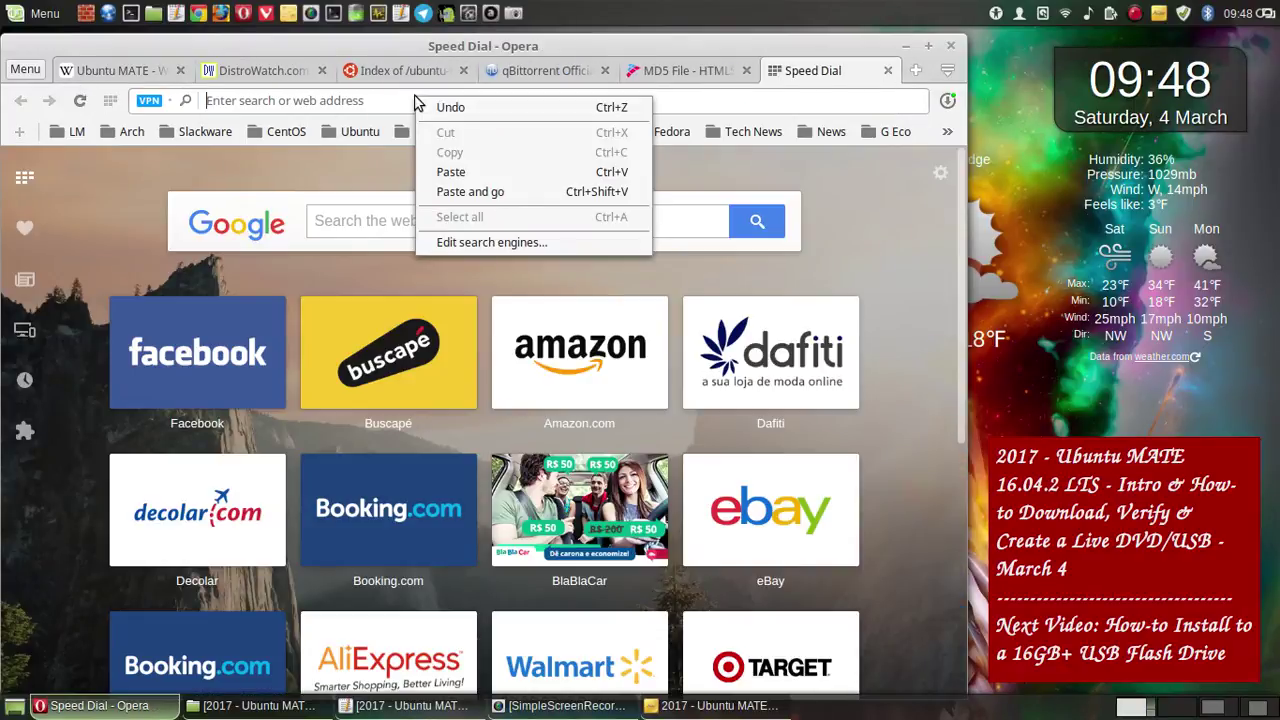
{"action": "left_click", "coordinate": [480, 191]}
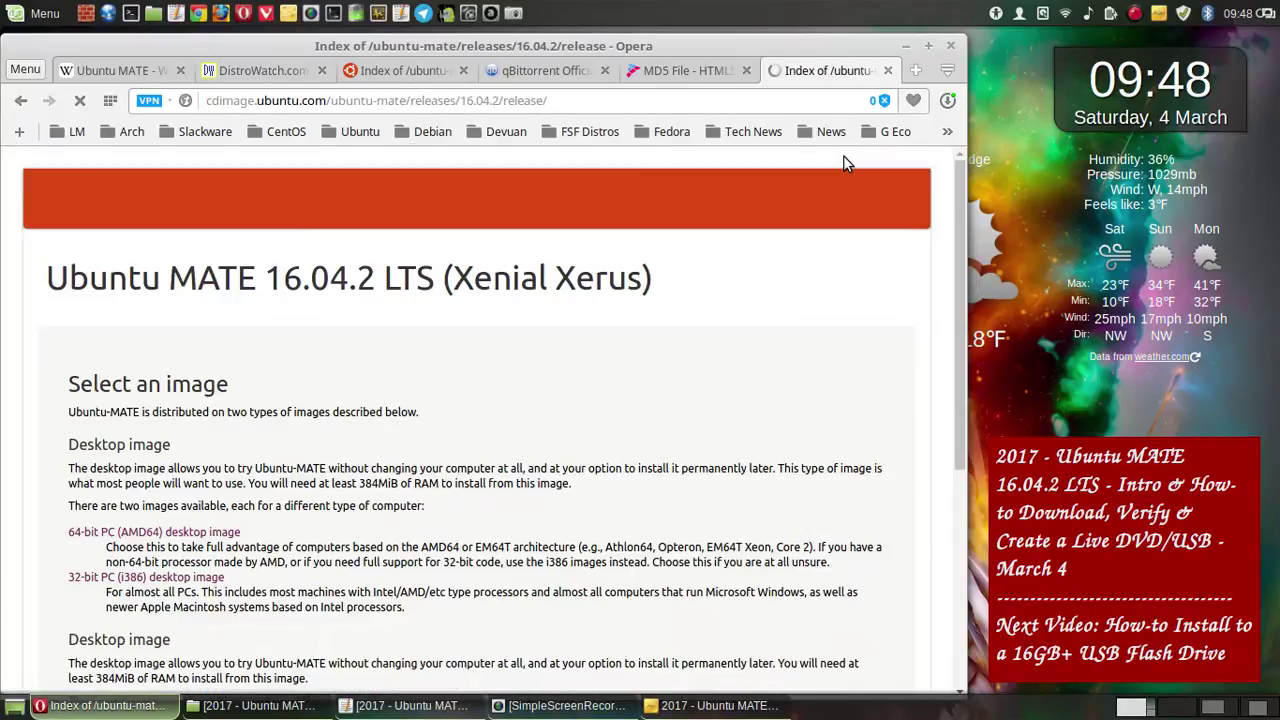
{"action": "left_click_drag", "start_coordinate": [817, 78], "coordinate": [545, 75]}
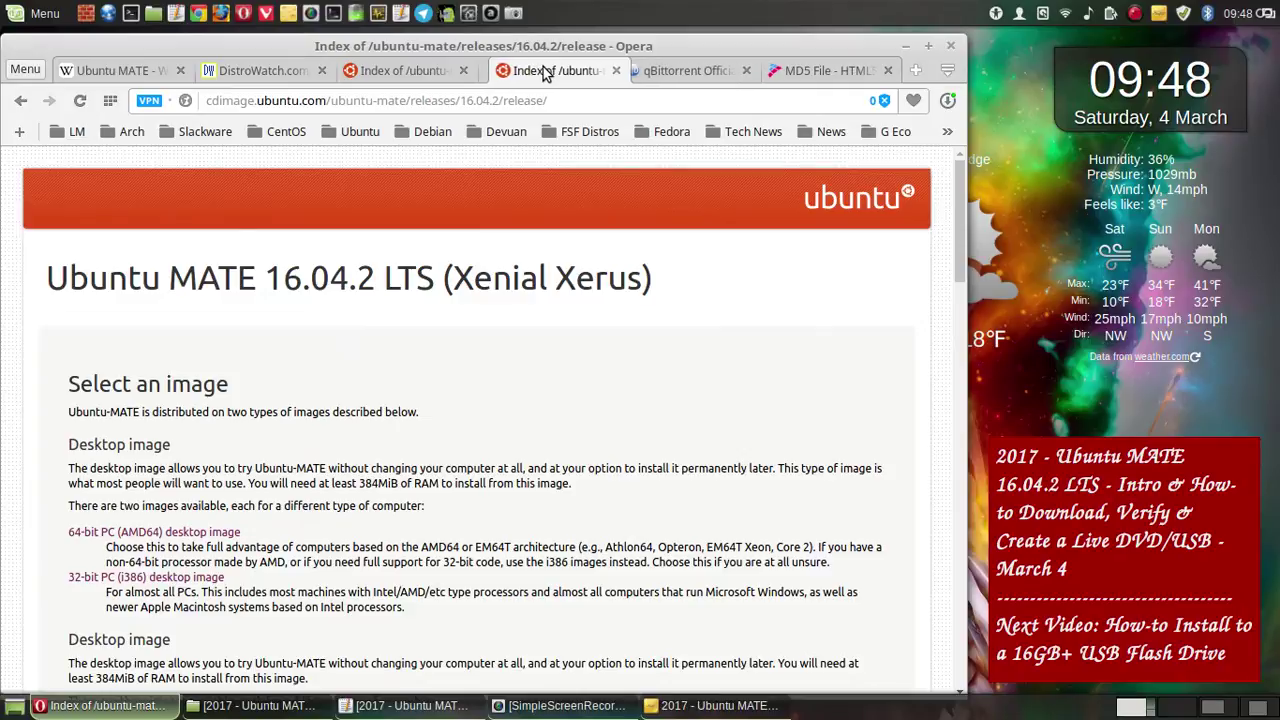
- Clear the address selection in the original tab, then scroll through the duplicated listing
{"action": "scroll", "coordinate": [771, 317], "scroll_direction": "down", "scroll_amount": 2}
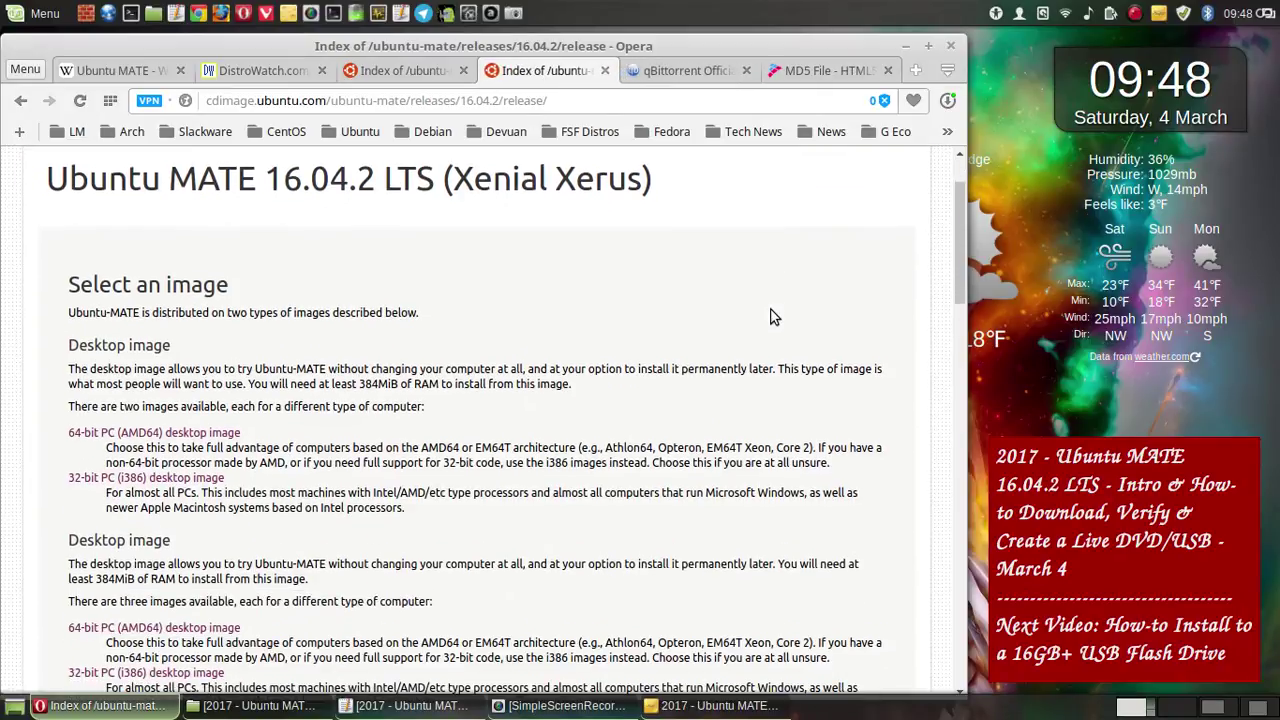
{"action": "scroll", "coordinate": [781, 305], "scroll_direction": "down", "scroll_amount": 5}
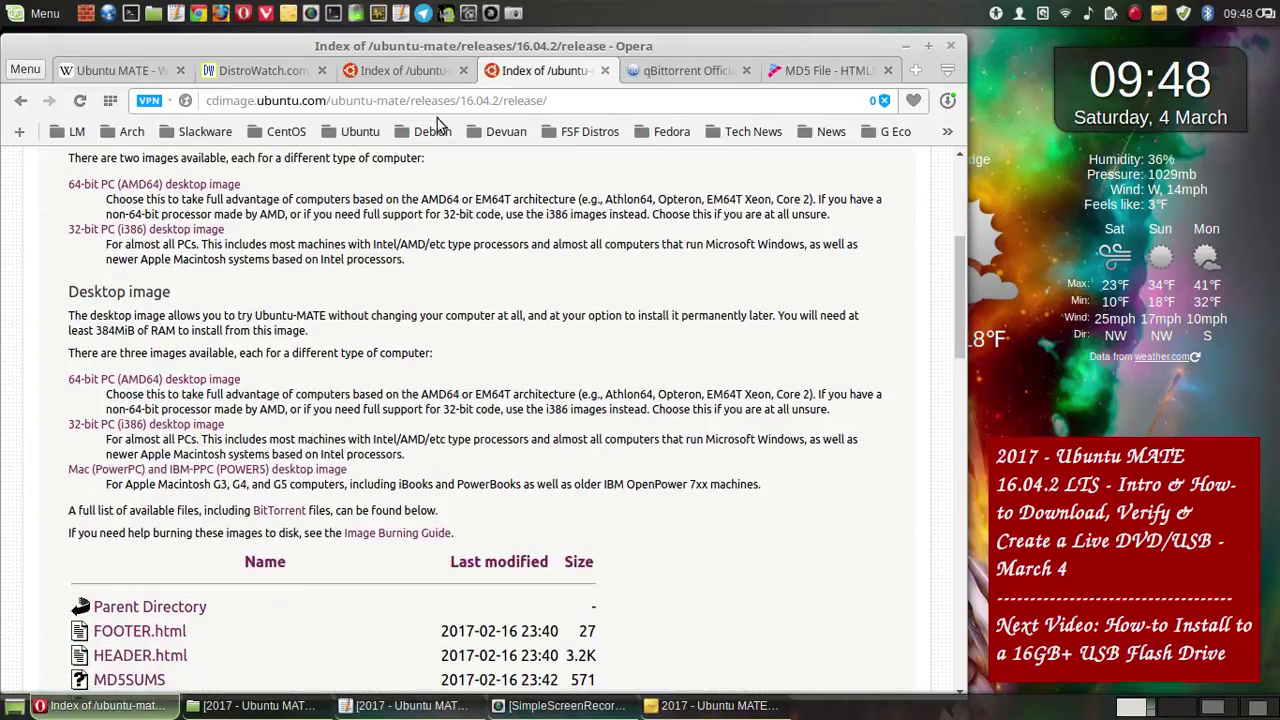
{"action": "left_click", "coordinate": [428, 76]}
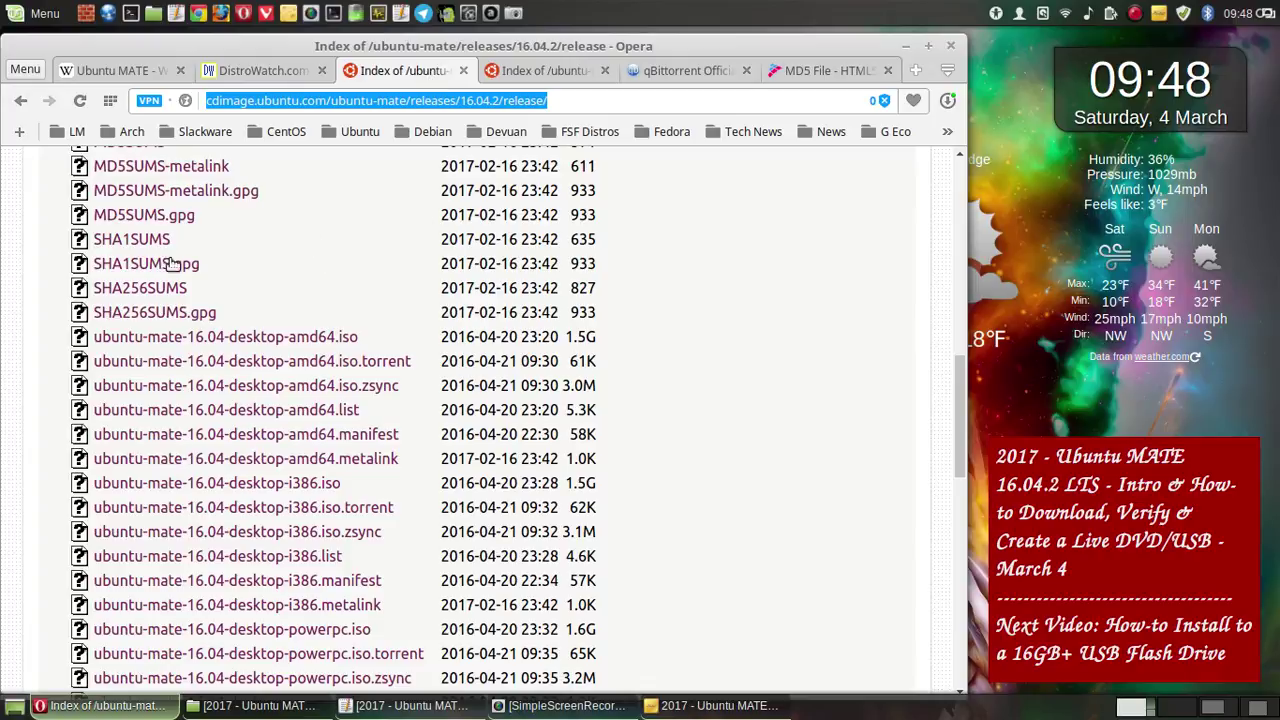
{"action": "left_click", "coordinate": [33, 270]}
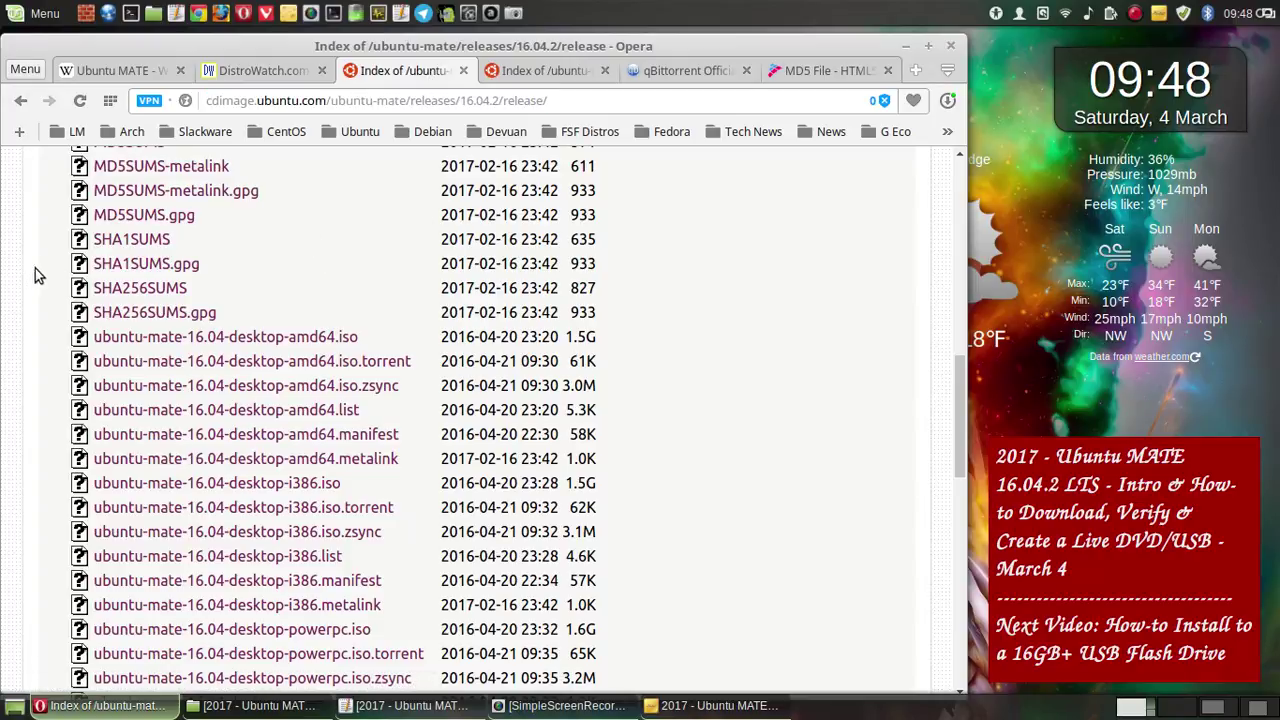
{"action": "left_click", "coordinate": [532, 72]}
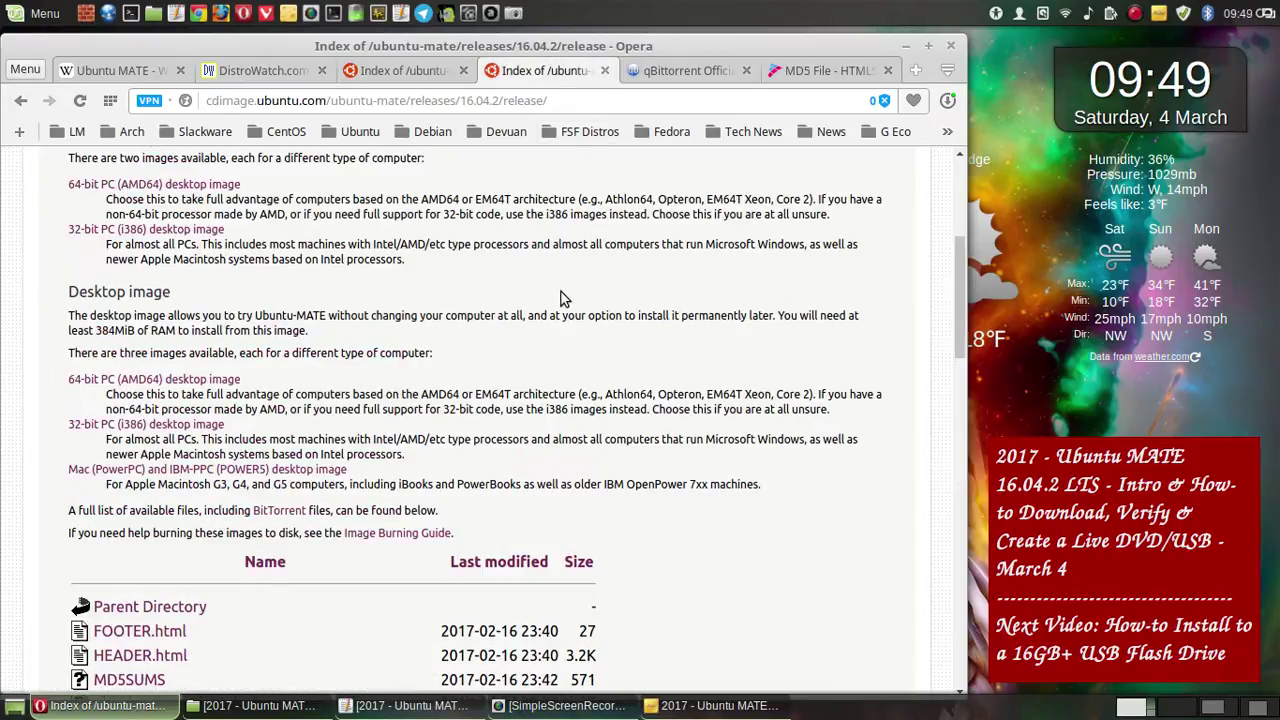
{"action": "scroll", "coordinate": [560, 295], "scroll_direction": "down", "scroll_amount": 3}
{"action": "scroll", "coordinate": [560, 295], "scroll_direction": "down", "scroll_amount": 5}
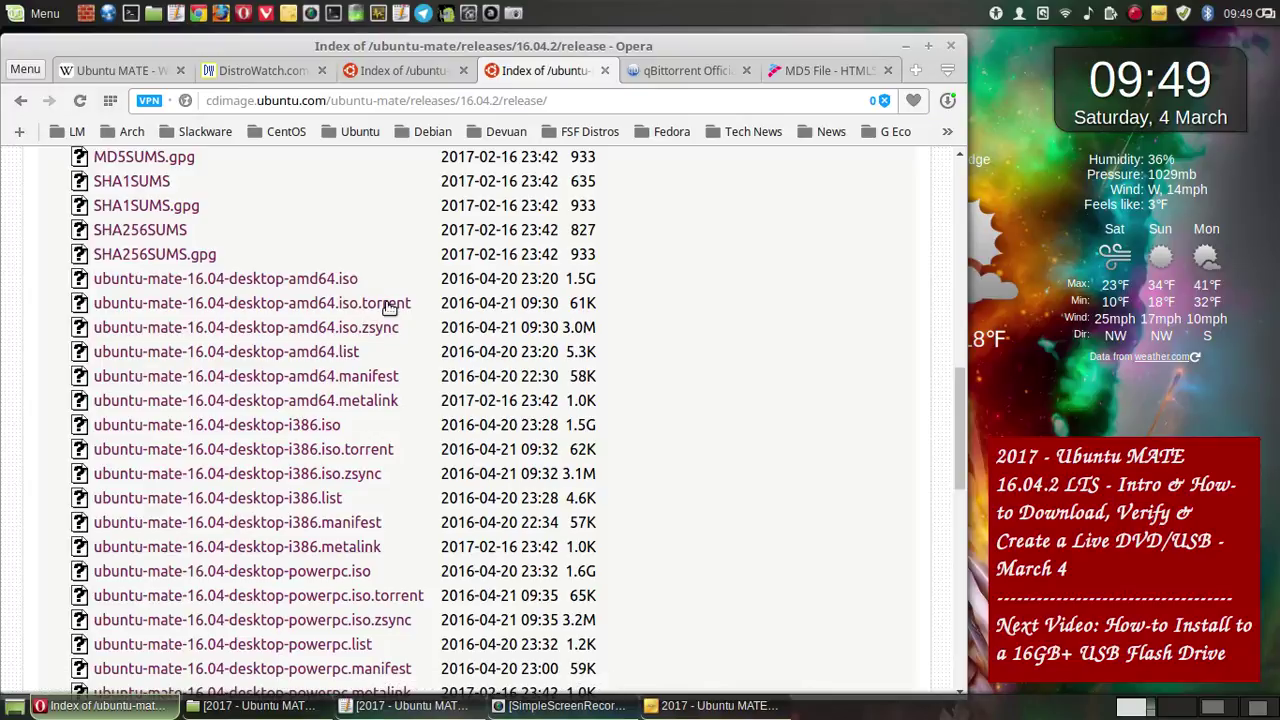
{"action": "scroll", "coordinate": [252, 289], "scroll_direction": "up", "scroll_amount": 2}
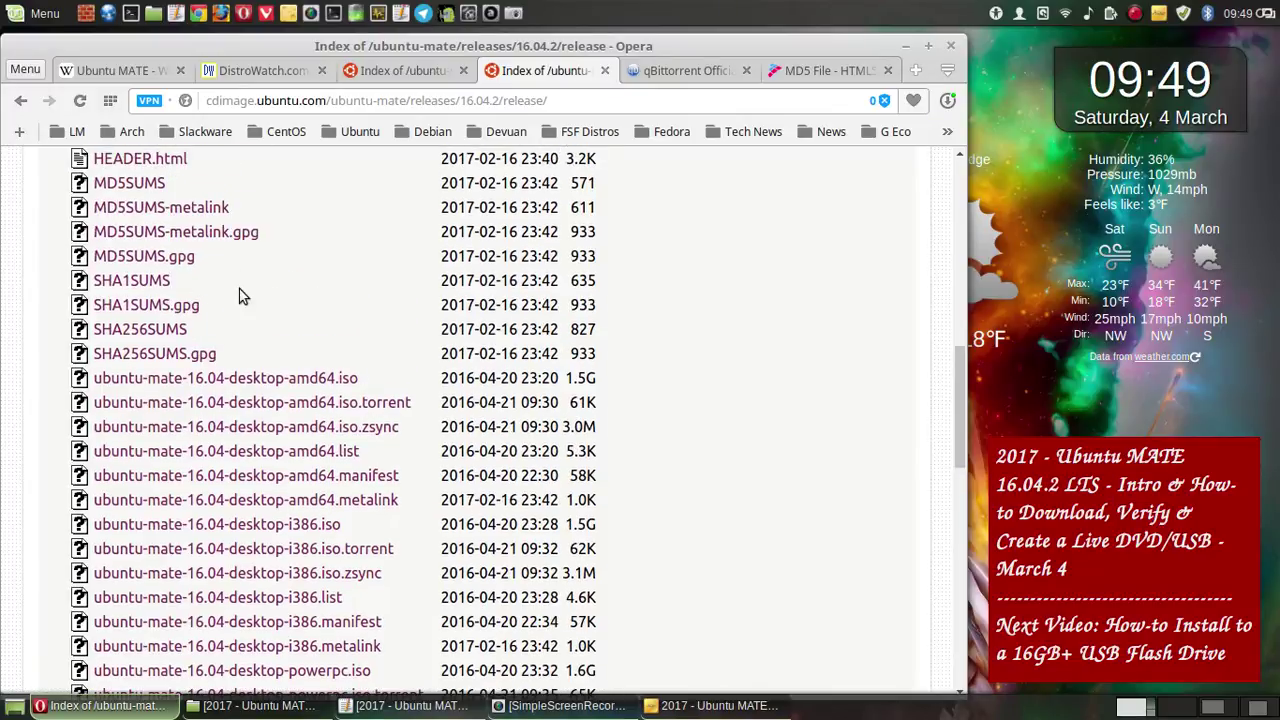
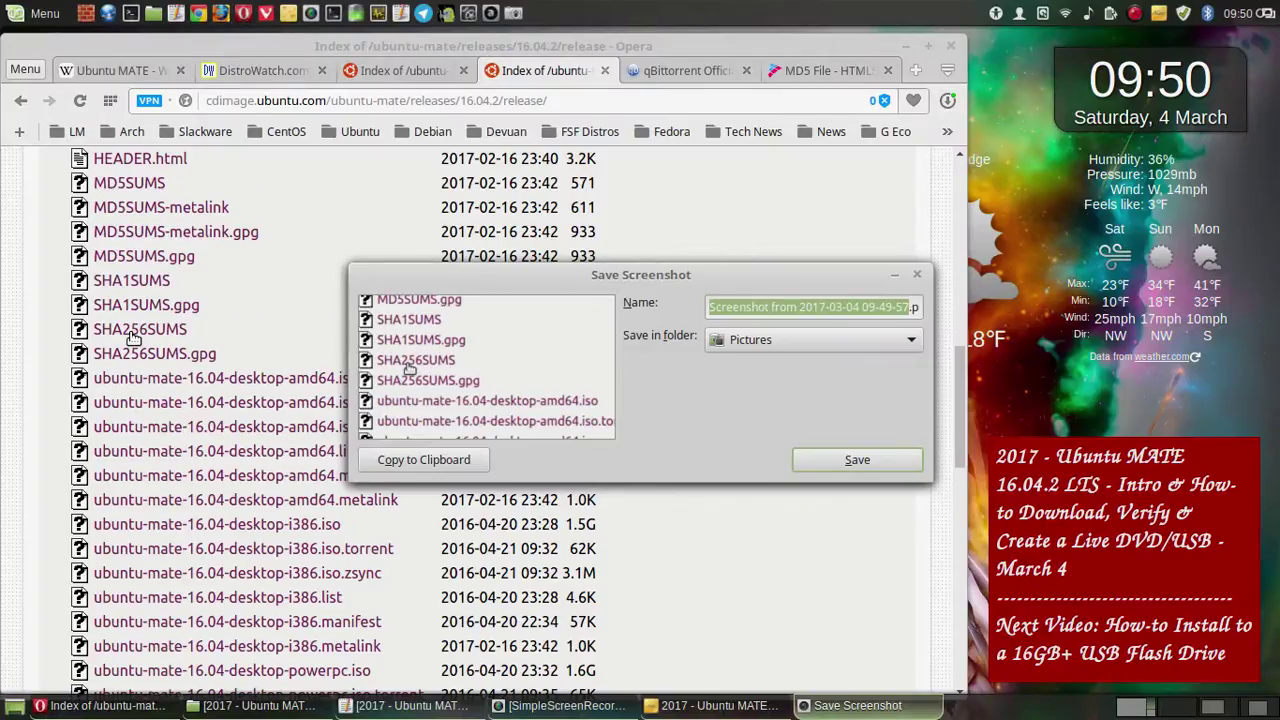
- Save the first capture into the Videos/Screenshots 2017 Ubuntu MATE tutorial folder
{"action": "scroll", "coordinate": [133, 338], "scroll_direction": "down", "scroll_amount": 1}
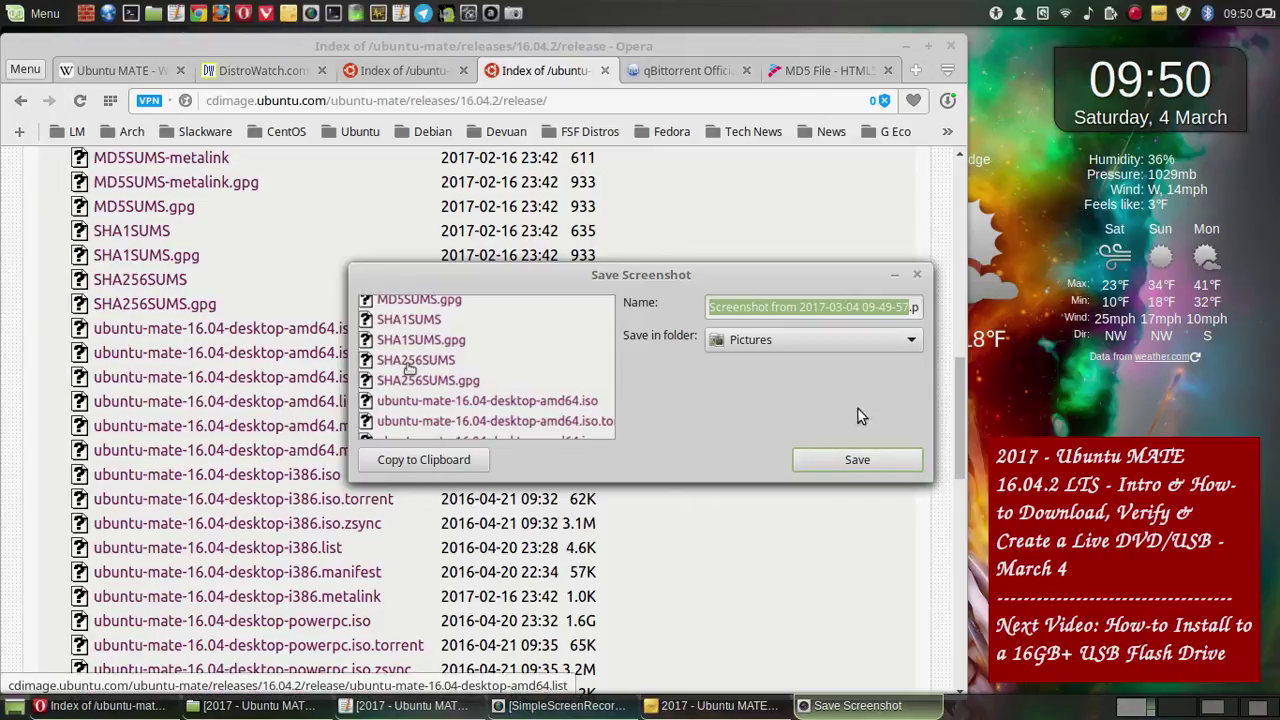
{"action": "left_click", "coordinate": [910, 342]}
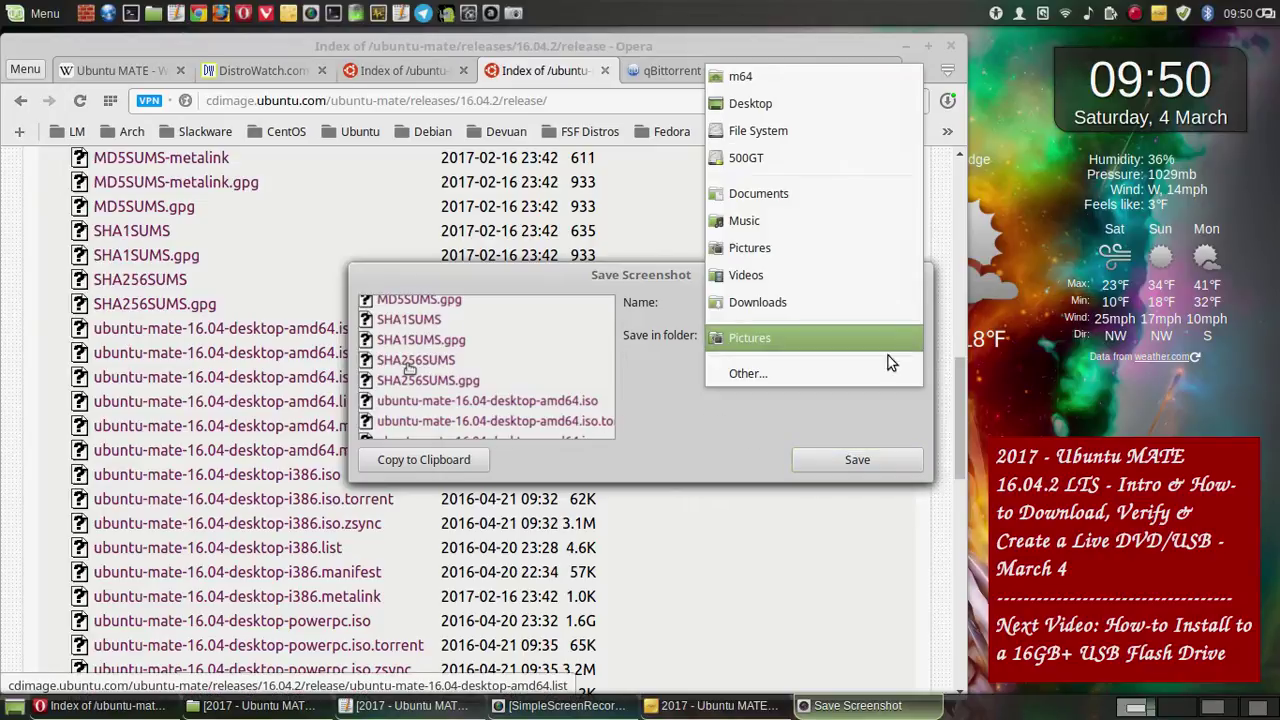
{"action": "left_click", "coordinate": [869, 375]}
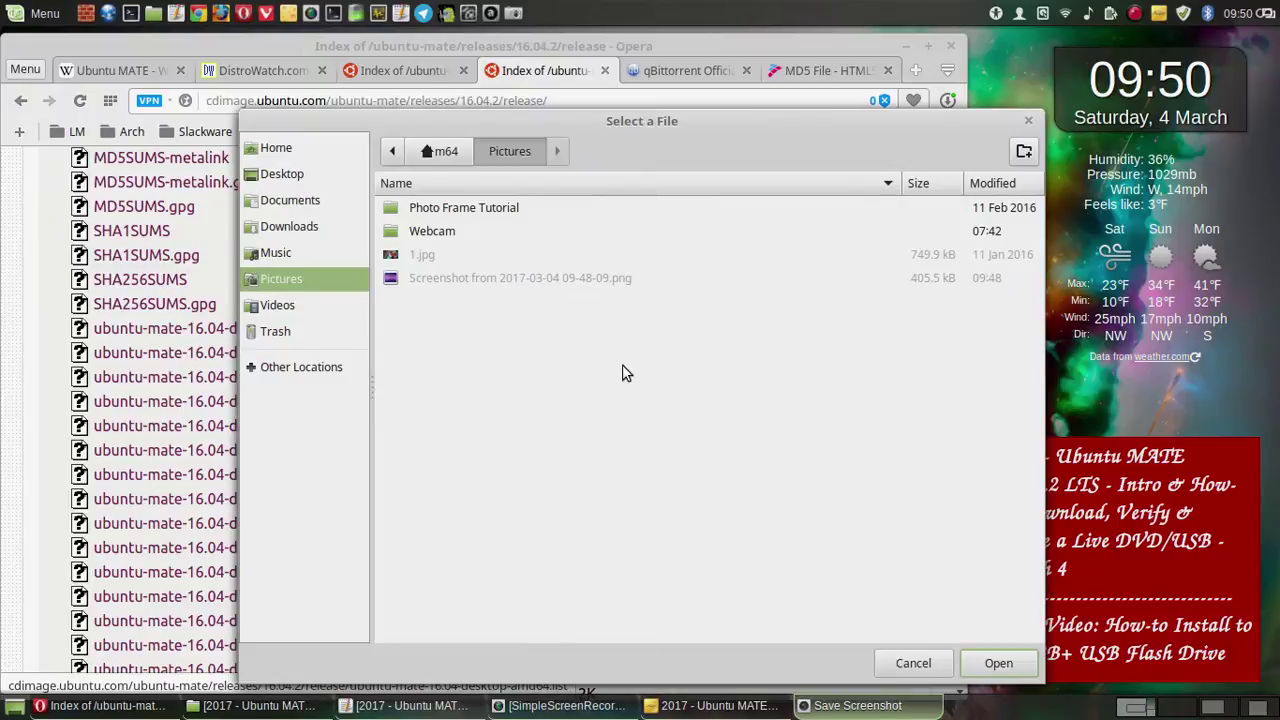
{"action": "left_click", "coordinate": [290, 313]}
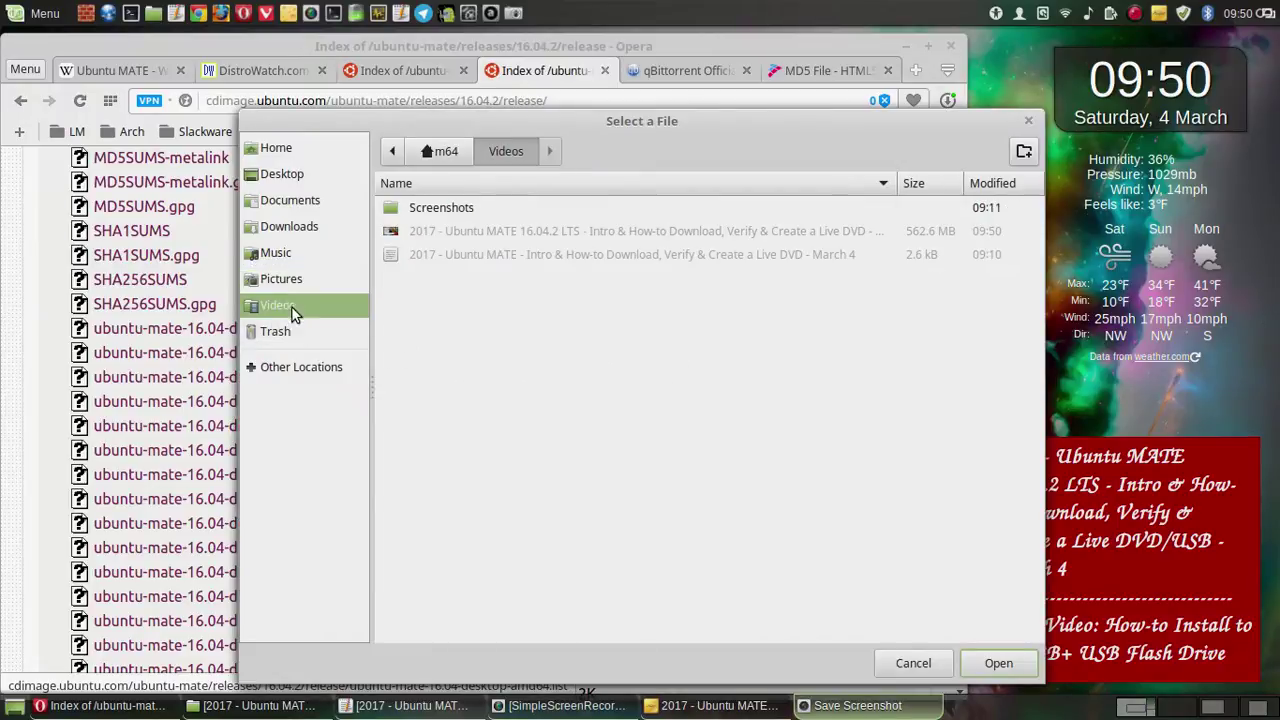
{"action": "double_click", "coordinate": [455, 207]}
{"action": "left_click", "coordinate": [512, 208]}
{"action": "double_click", "coordinate": [512, 208]}
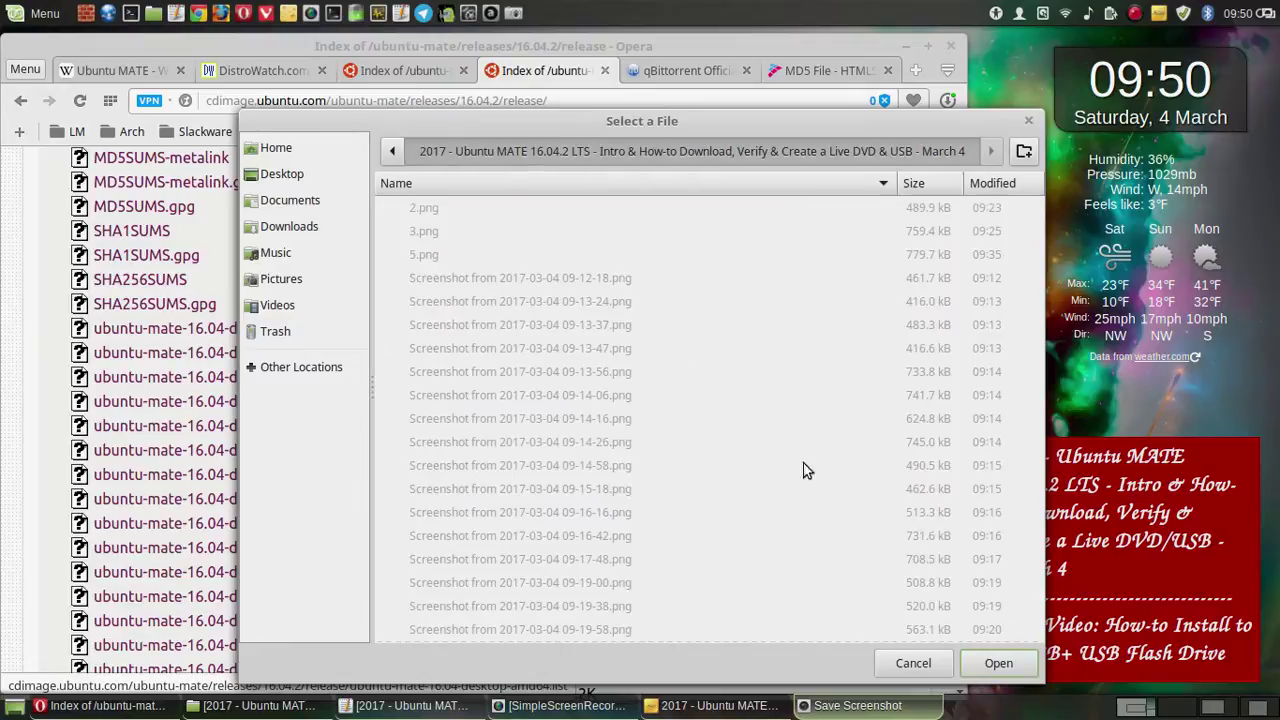
{"action": "left_click", "coordinate": [998, 663]}
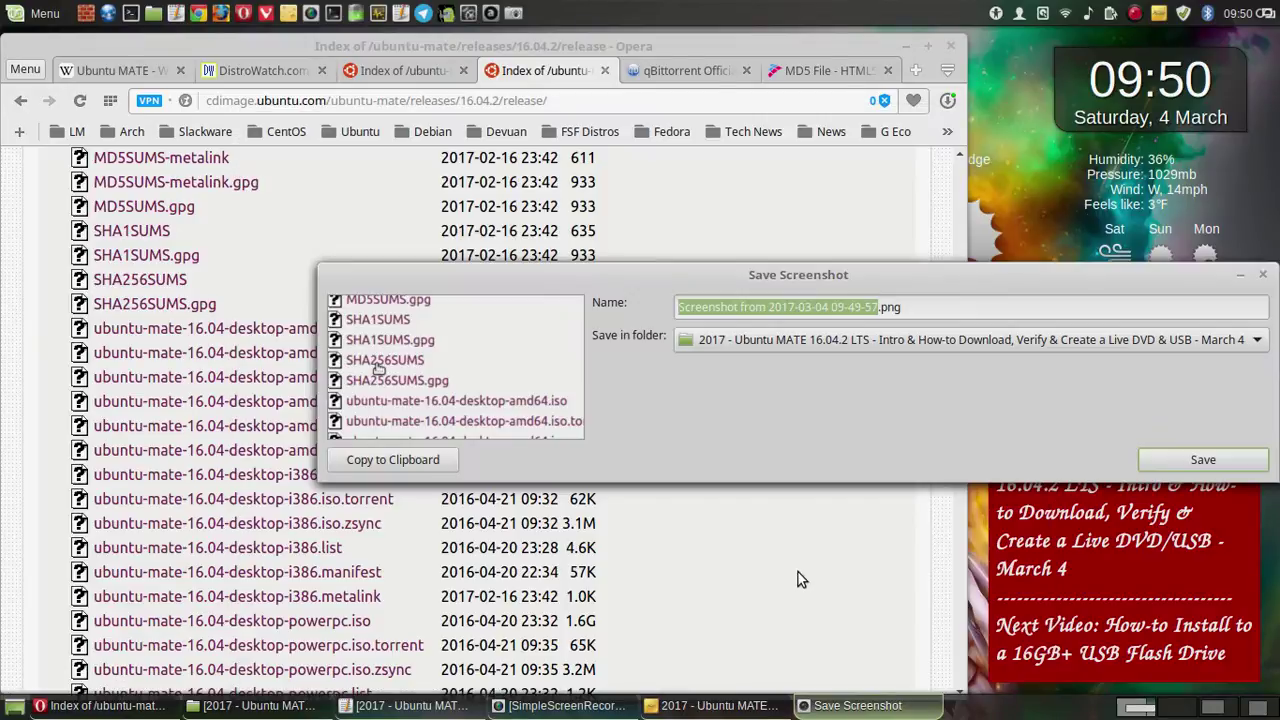
{"action": "left_click", "coordinate": [1190, 459]}
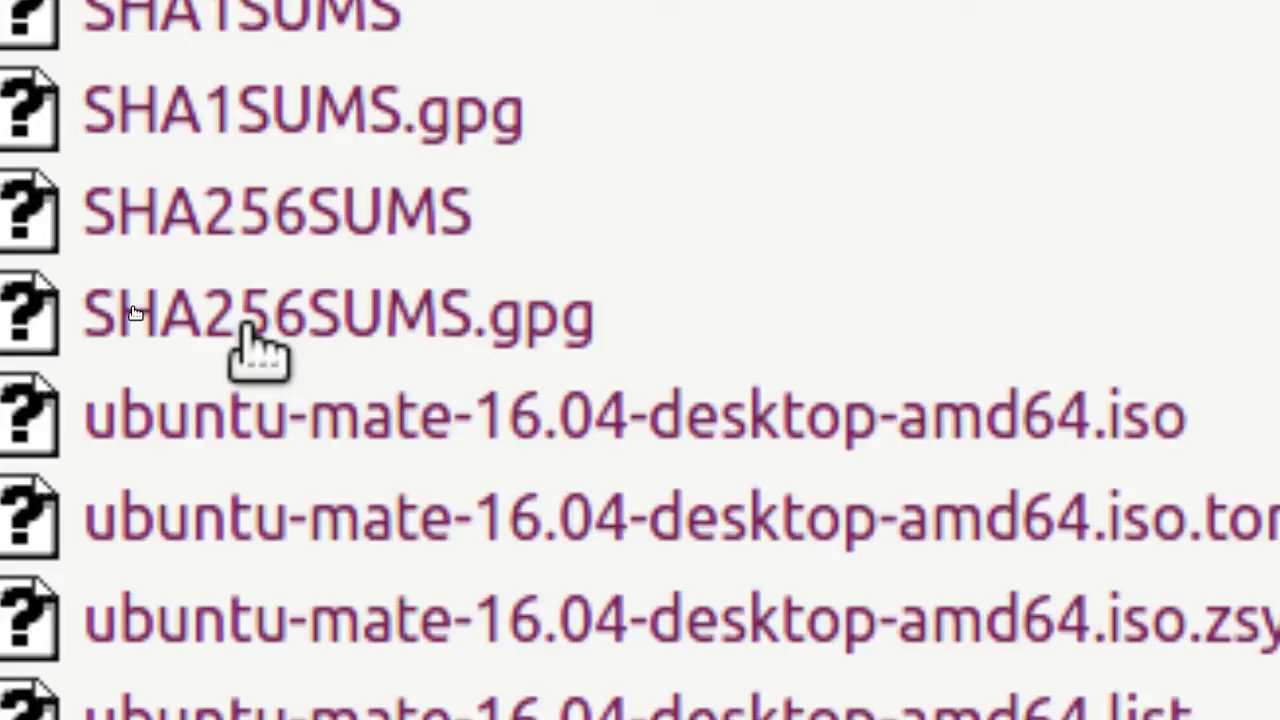
- Save another capture into the same 2017 Ubuntu MATE folder under Videos/Screenshots
{"action": "scroll", "coordinate": [255, 345], "scroll_direction": "down", "scroll_amount": 1}
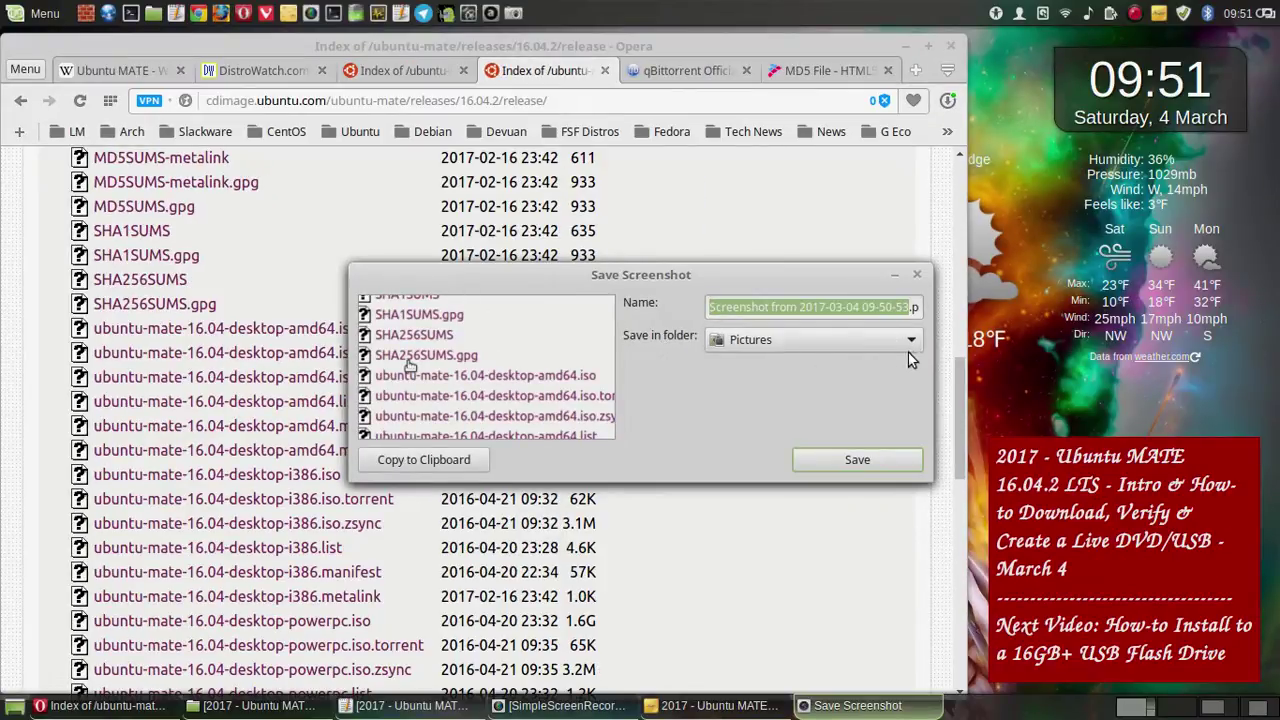
{"action": "left_click", "coordinate": [896, 345]}
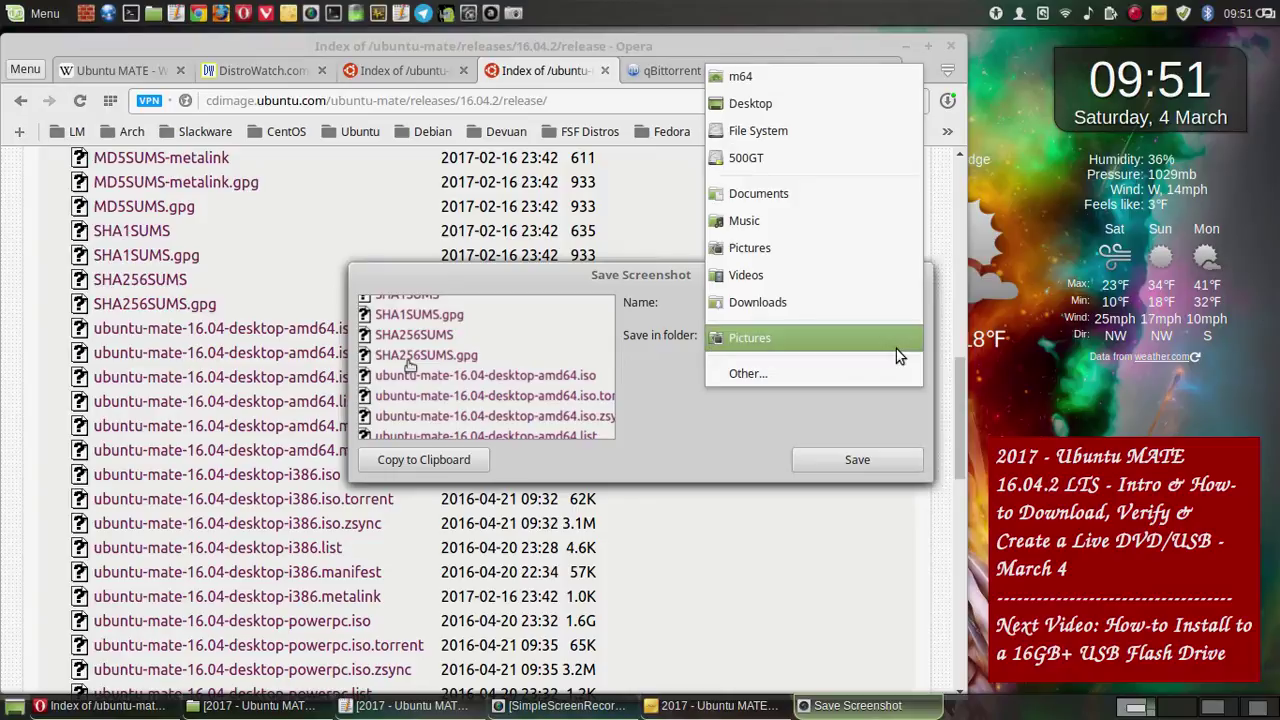
{"action": "left_click", "coordinate": [830, 370]}
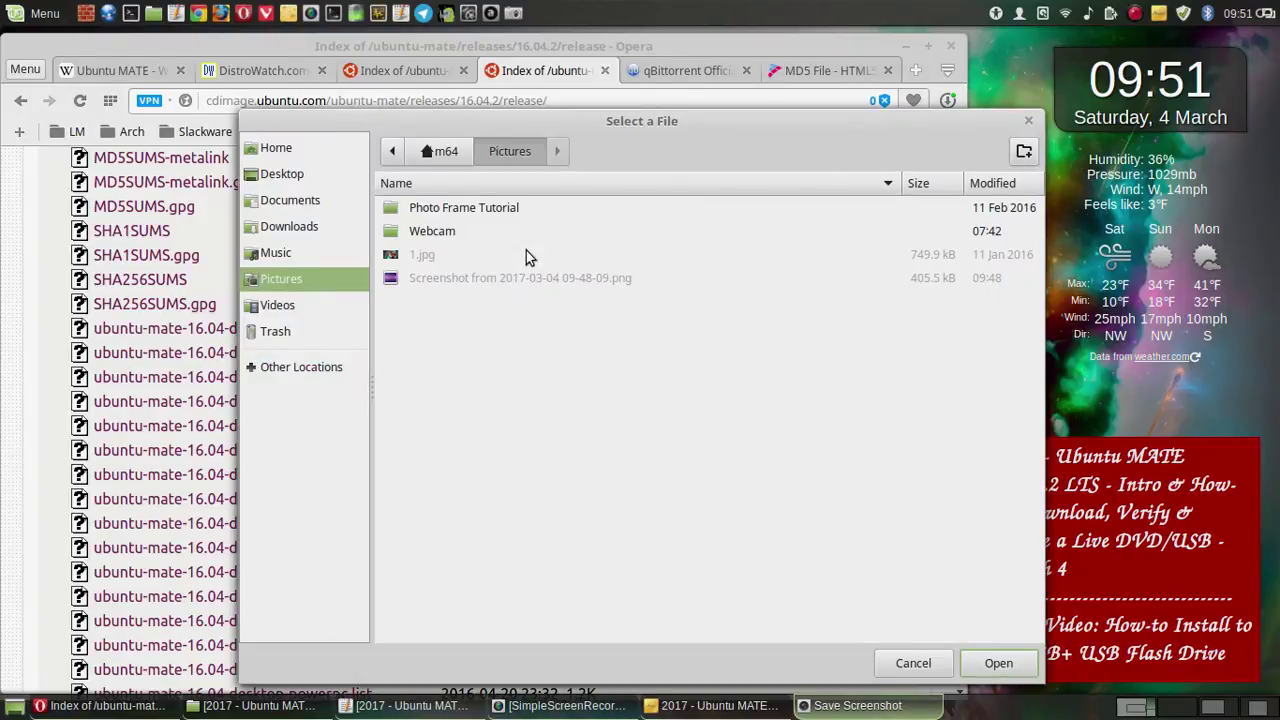
{"action": "left_click", "coordinate": [330, 366]}
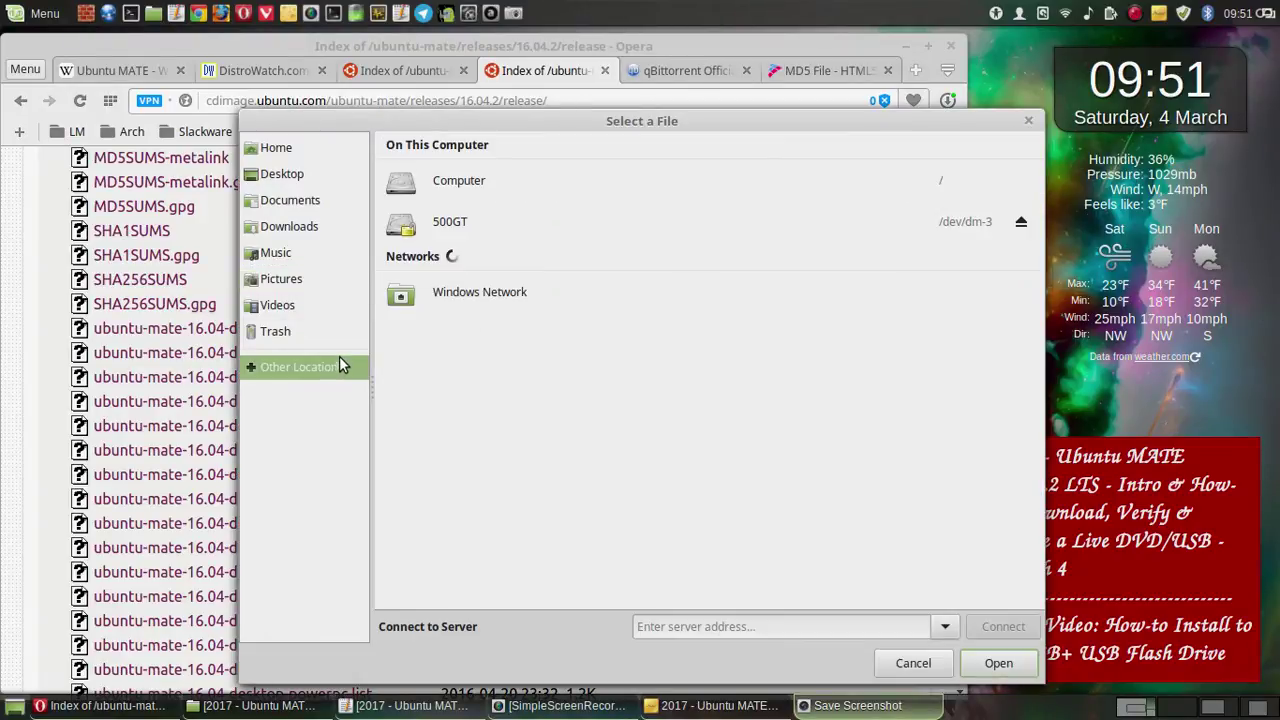
{"action": "left_click", "coordinate": [295, 305]}
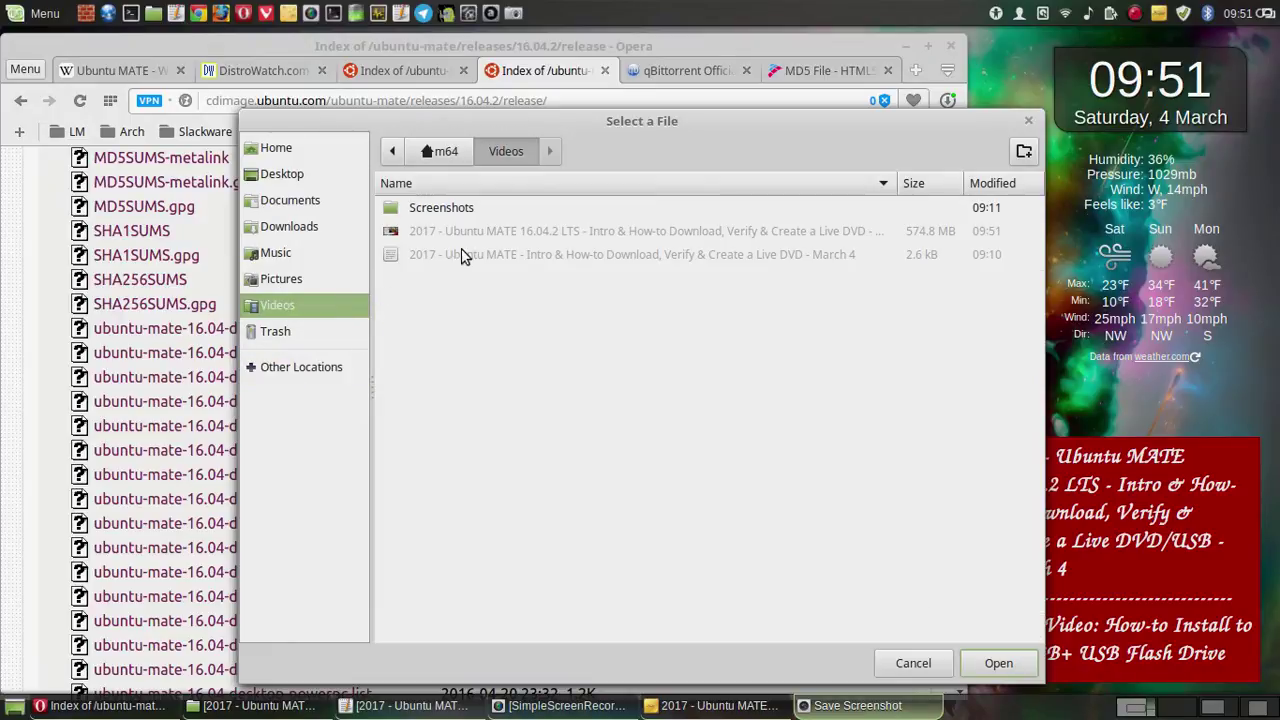
{"action": "double_click", "coordinate": [463, 209]}
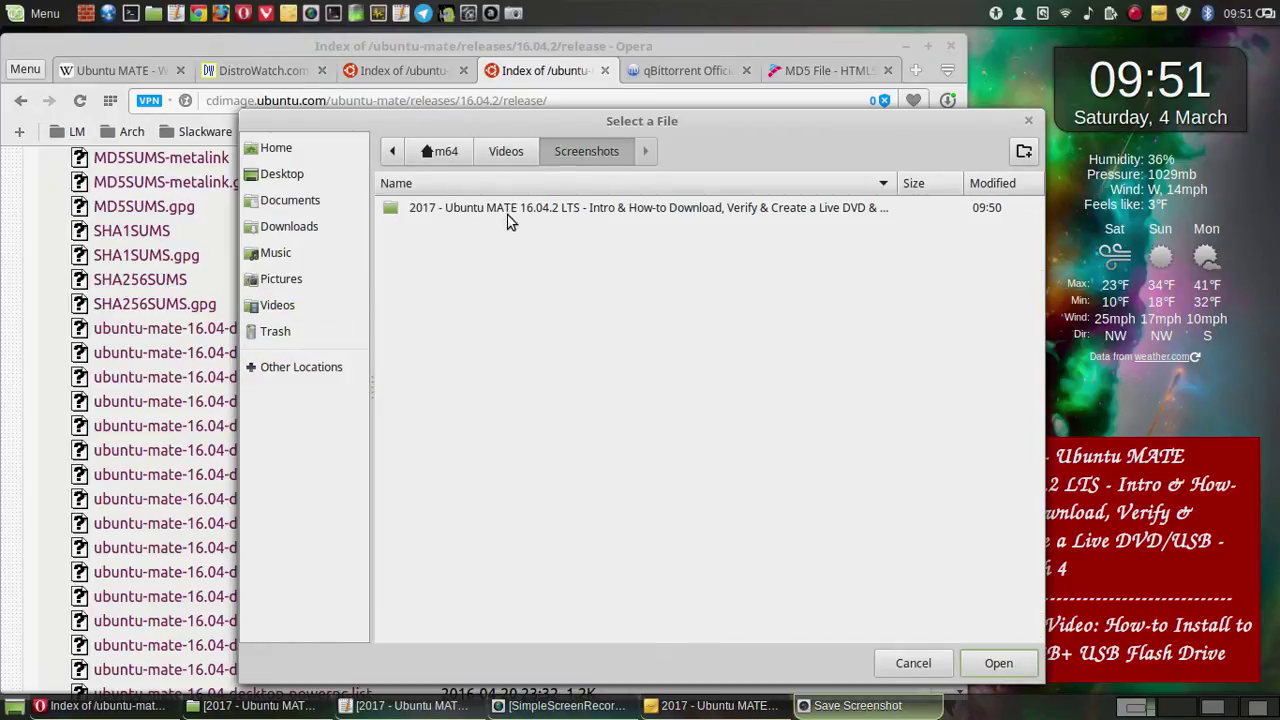
{"action": "double_click", "coordinate": [507, 209]}
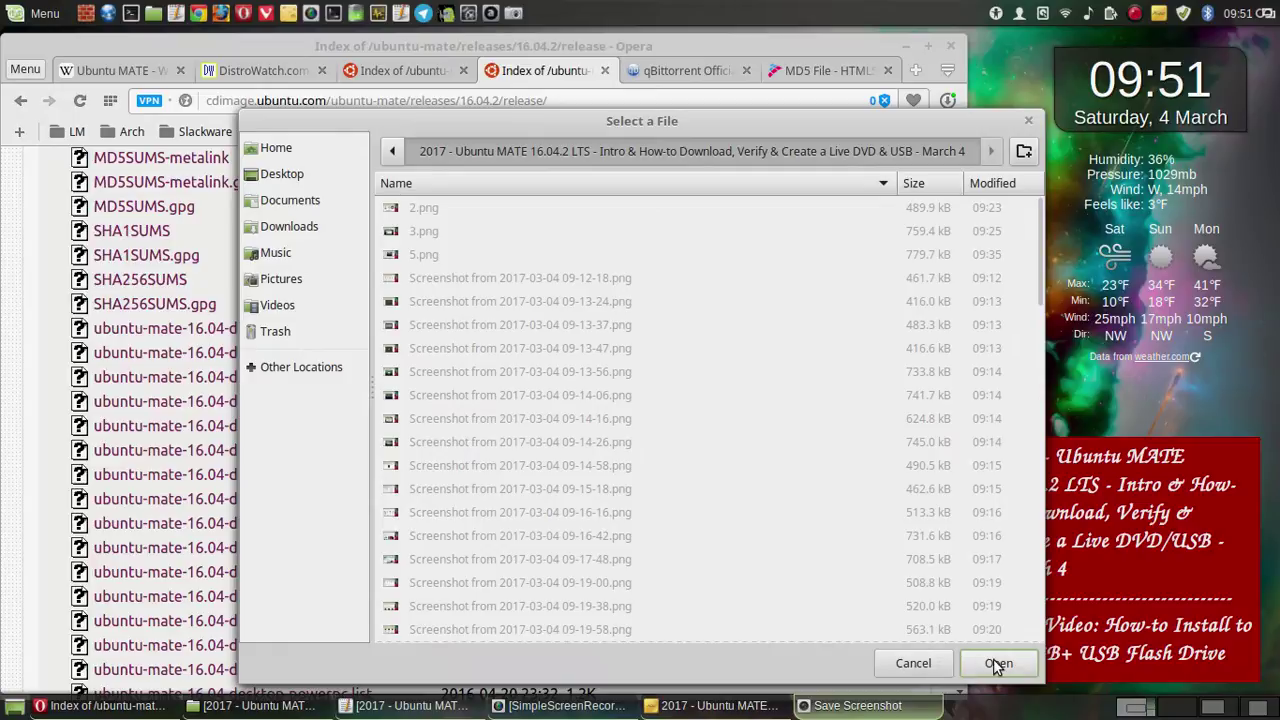
{"action": "left_click", "coordinate": [996, 665]}
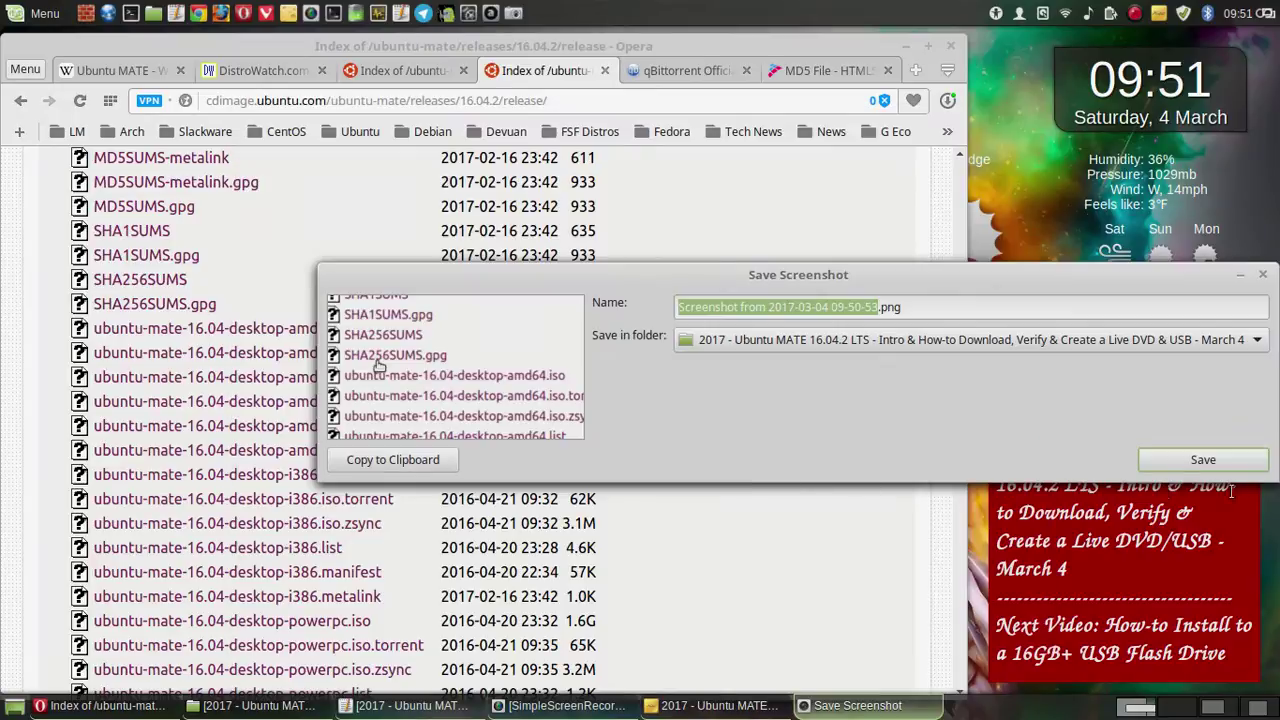
{"action": "left_click", "coordinate": [1240, 462]}
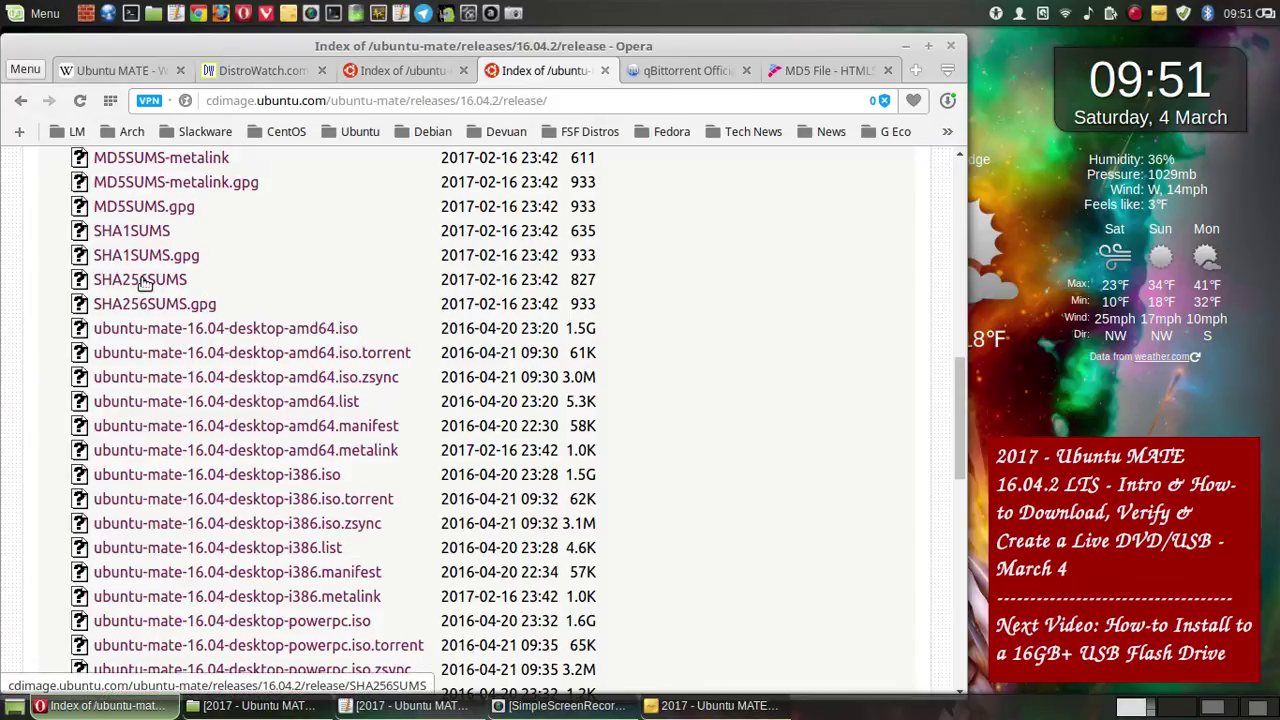
- Open the SHA256SUMS list and save a 6-second delayed screenshot of its page menu
{"action": "left_click", "coordinate": [144, 283]}
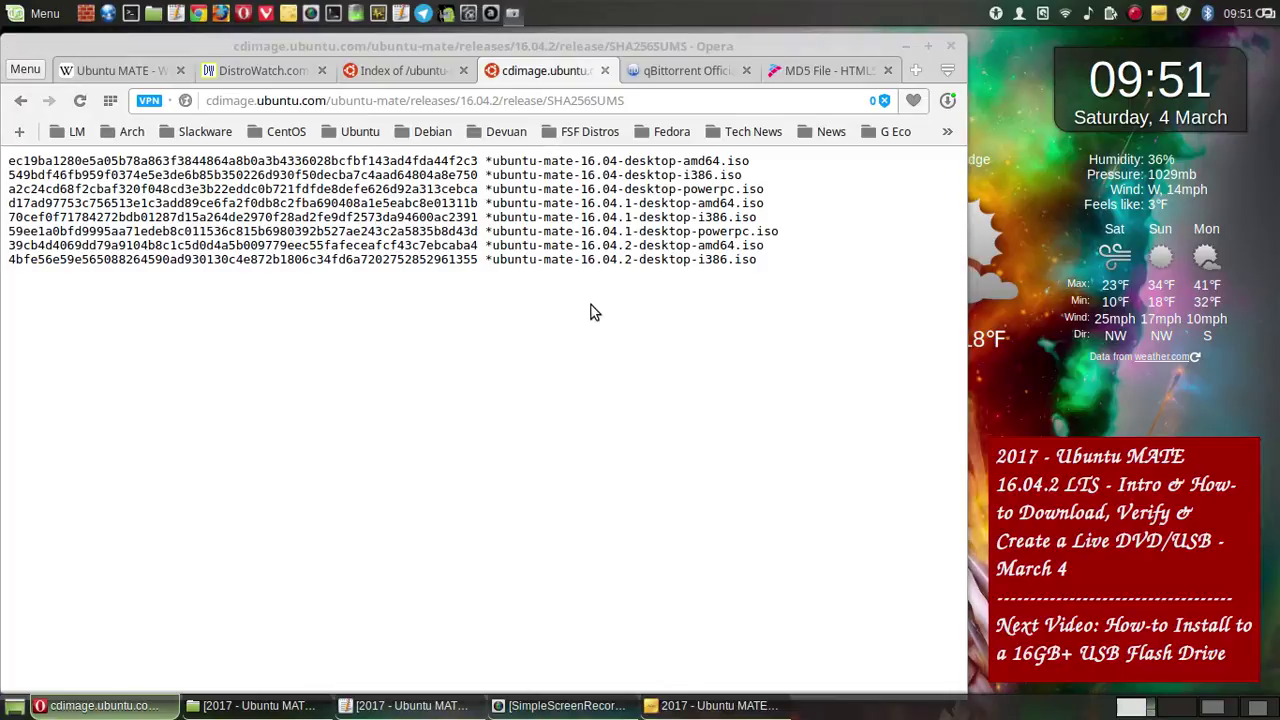
{"action": "key", "text": "Print"}
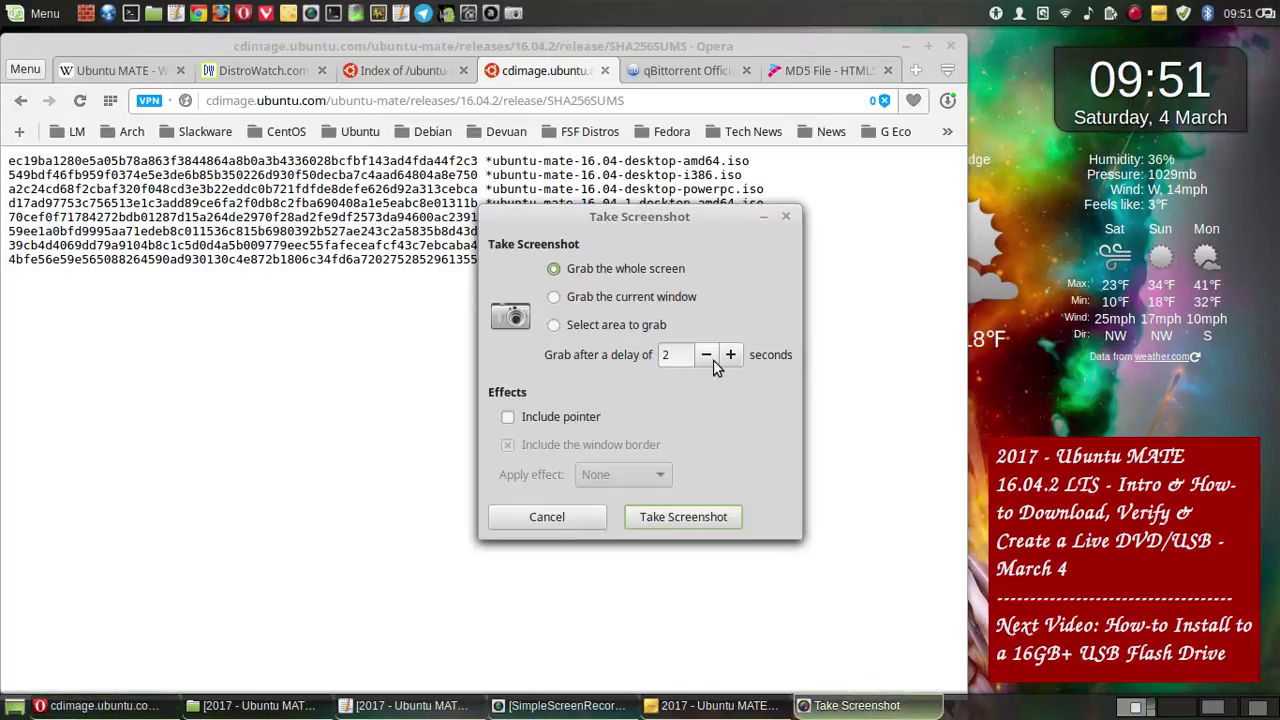
{"action": "left_click", "coordinate": [733, 358]}
{"action": "left_click", "coordinate": [733, 358]}
{"action": "left_click", "coordinate": [733, 358]}
{"action": "left_click", "coordinate": [733, 358]}
{"action": "left_click", "coordinate": [720, 517]}
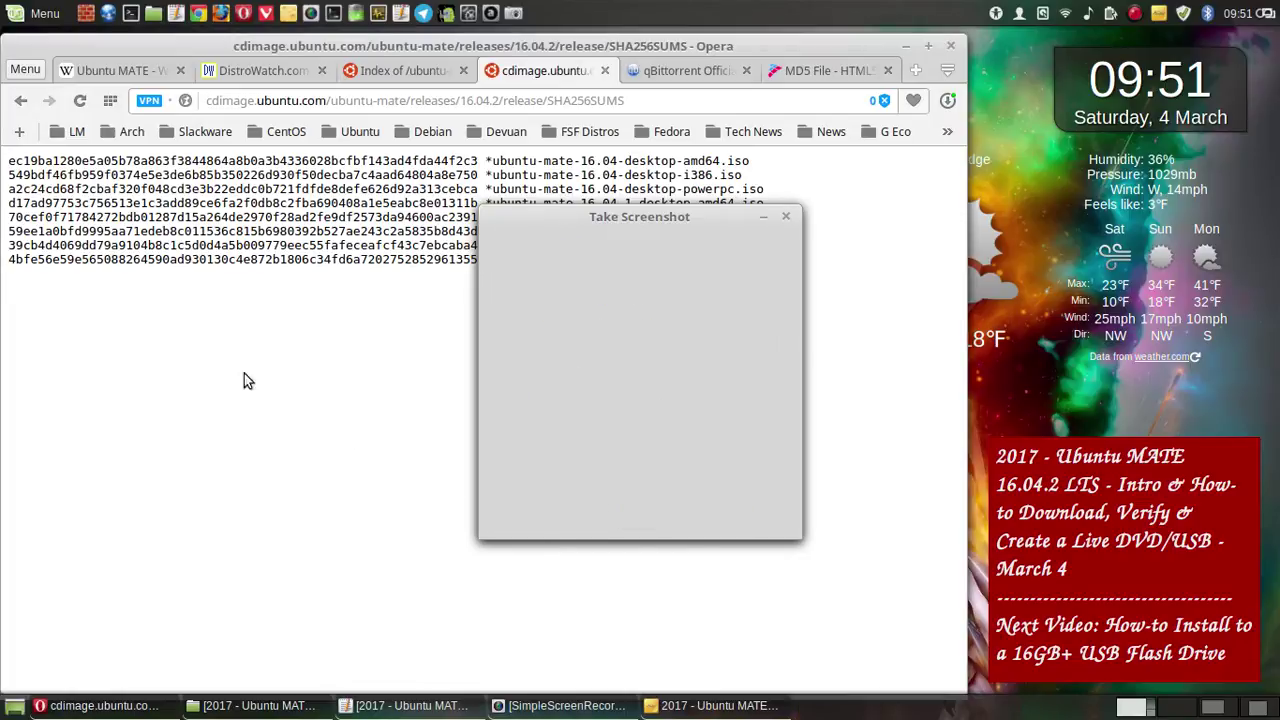
{"action": "right_click", "coordinate": [225, 364]}
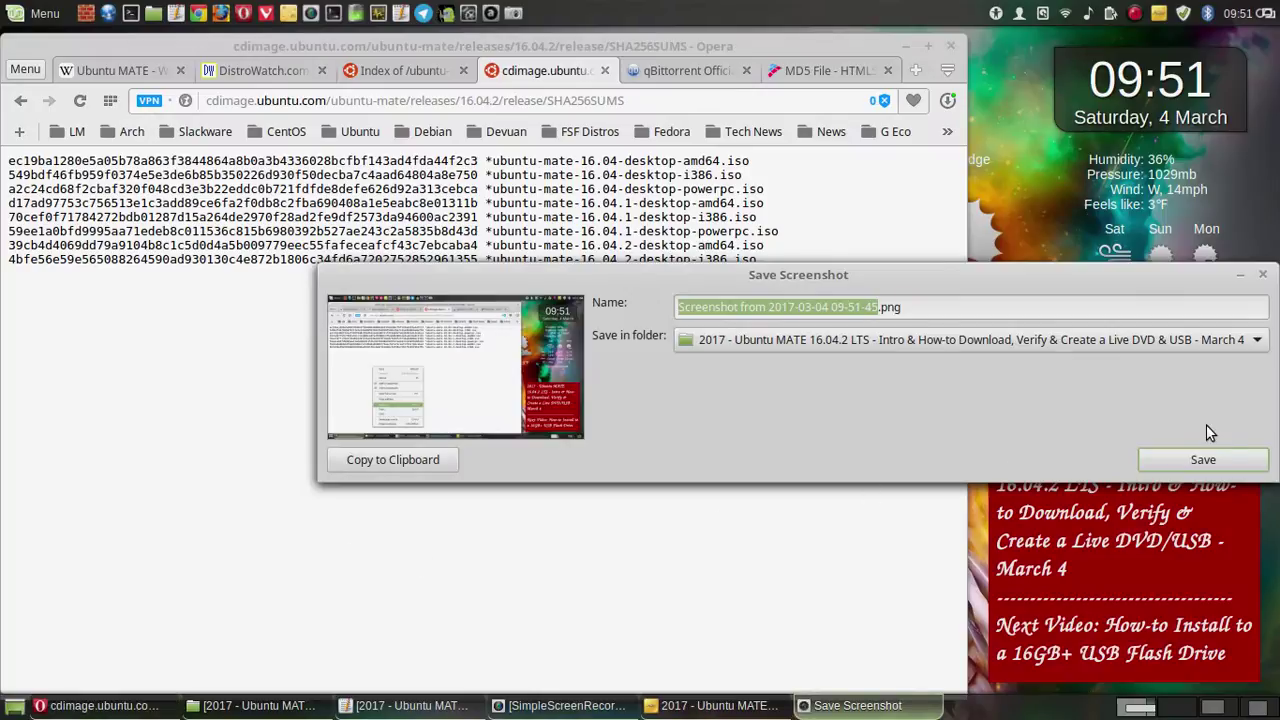
{"action": "left_click", "coordinate": [1205, 460]}
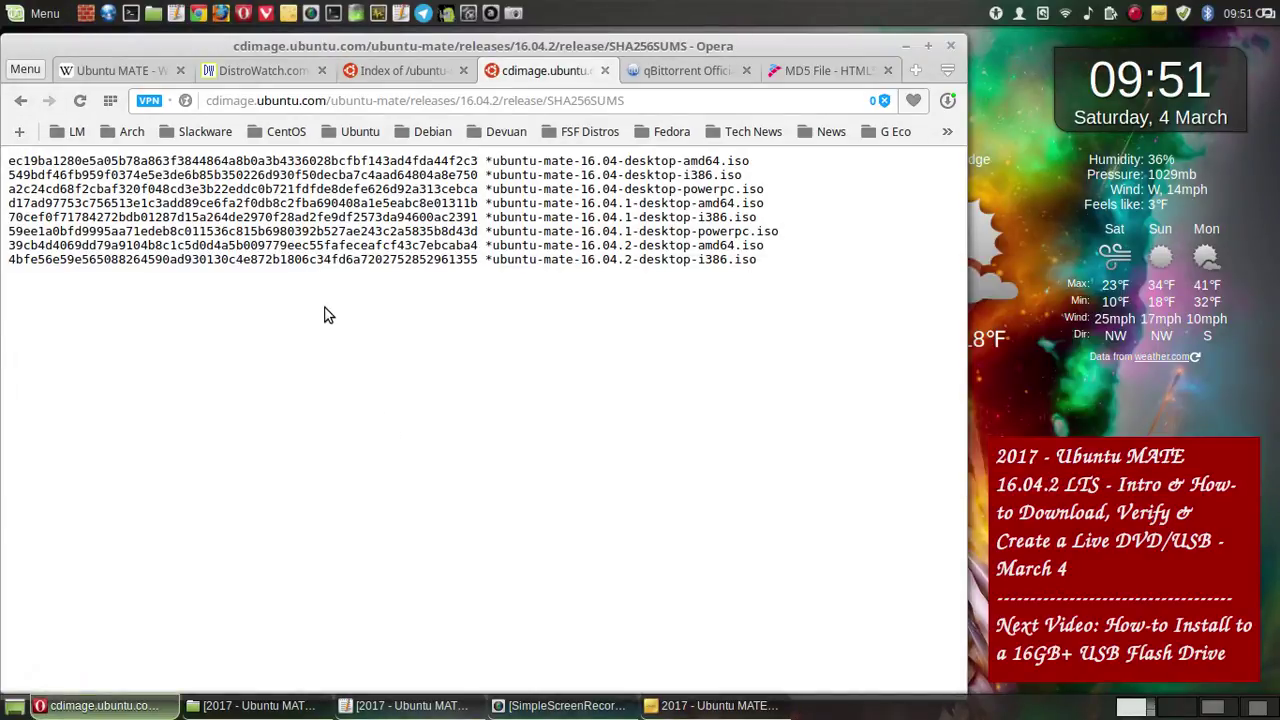
- Save the checksum page into Downloads as SHA256SUMS.txt
{"action": "right_click", "coordinate": [325, 315]}
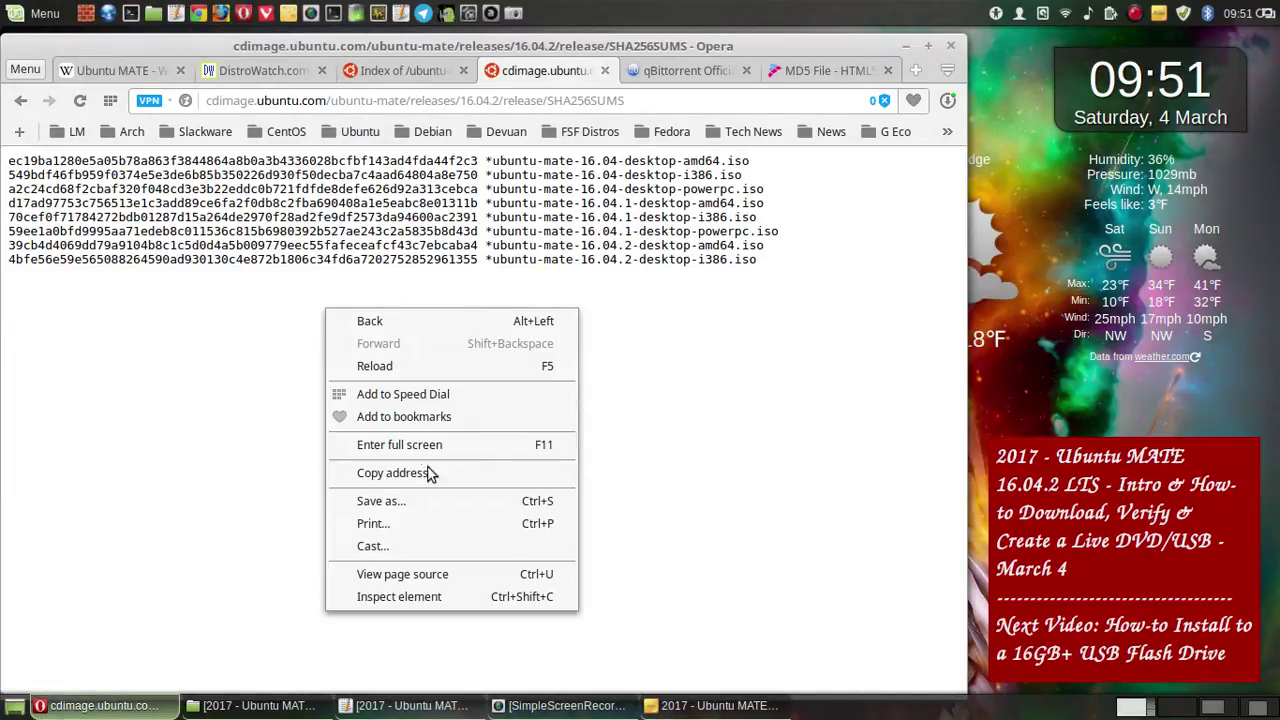
{"action": "left_click", "coordinate": [428, 502]}
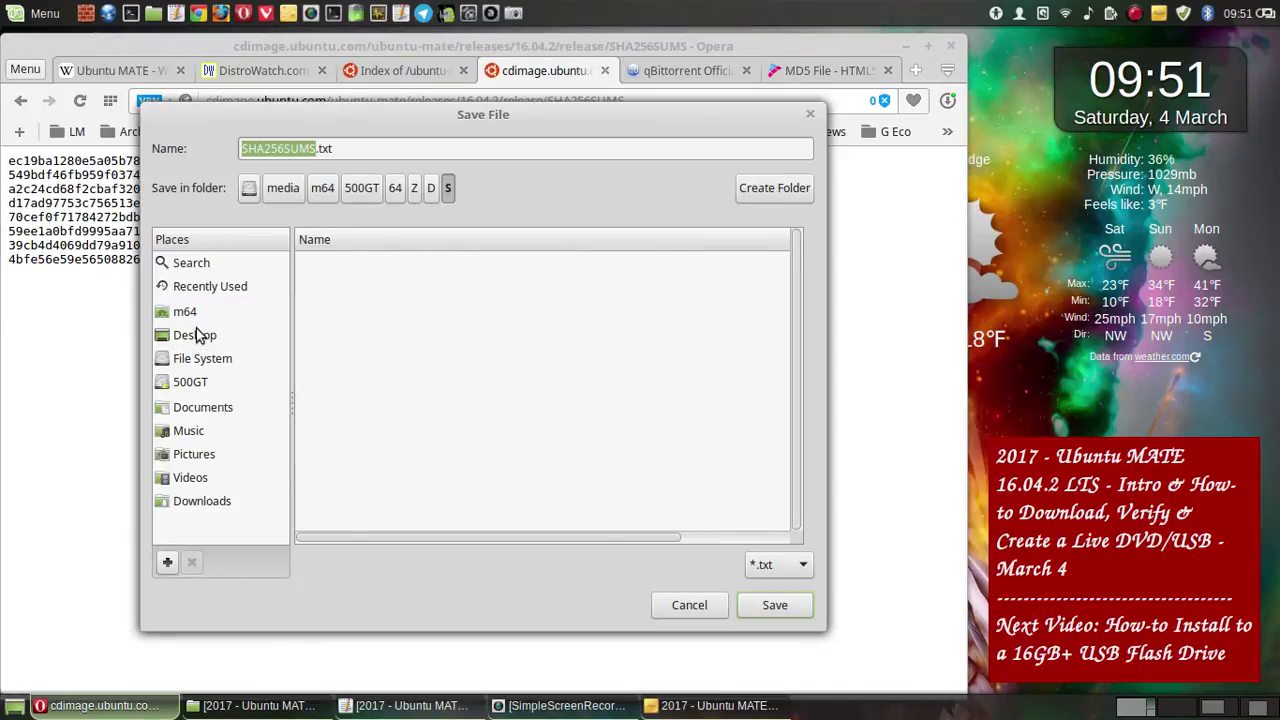
{"action": "left_click", "coordinate": [214, 500]}
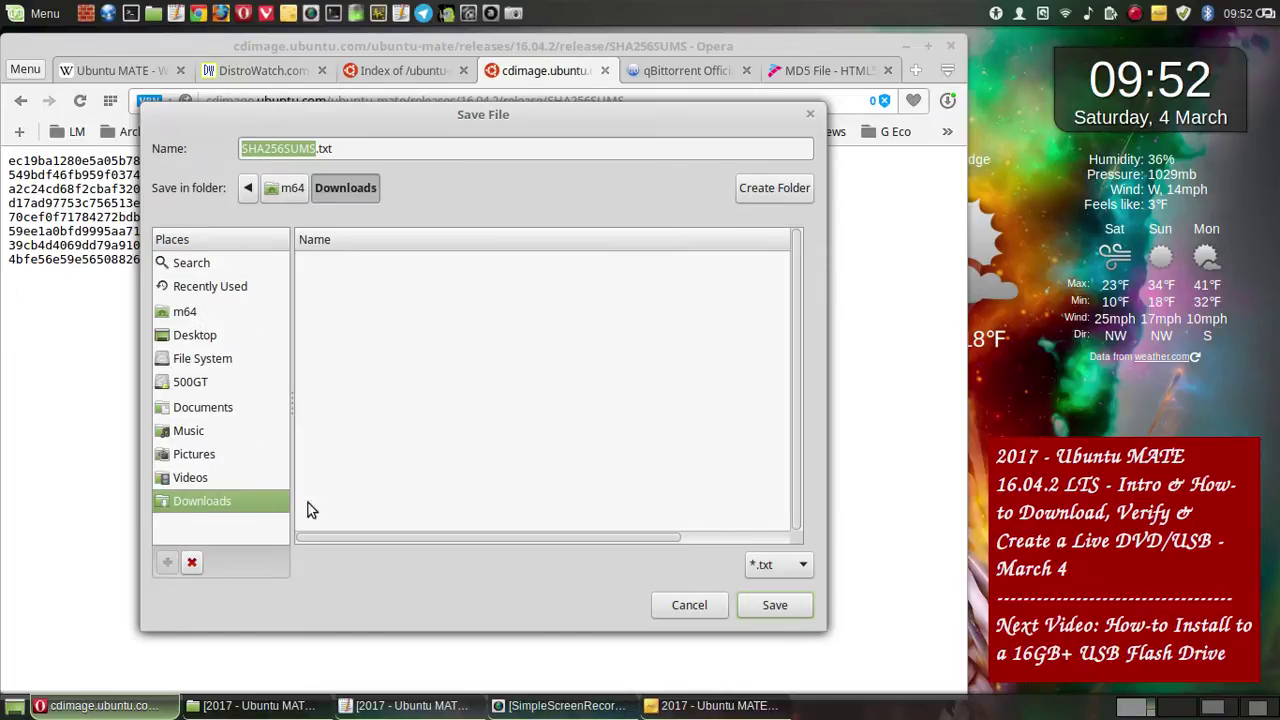
{"action": "left_click", "coordinate": [744, 613]}
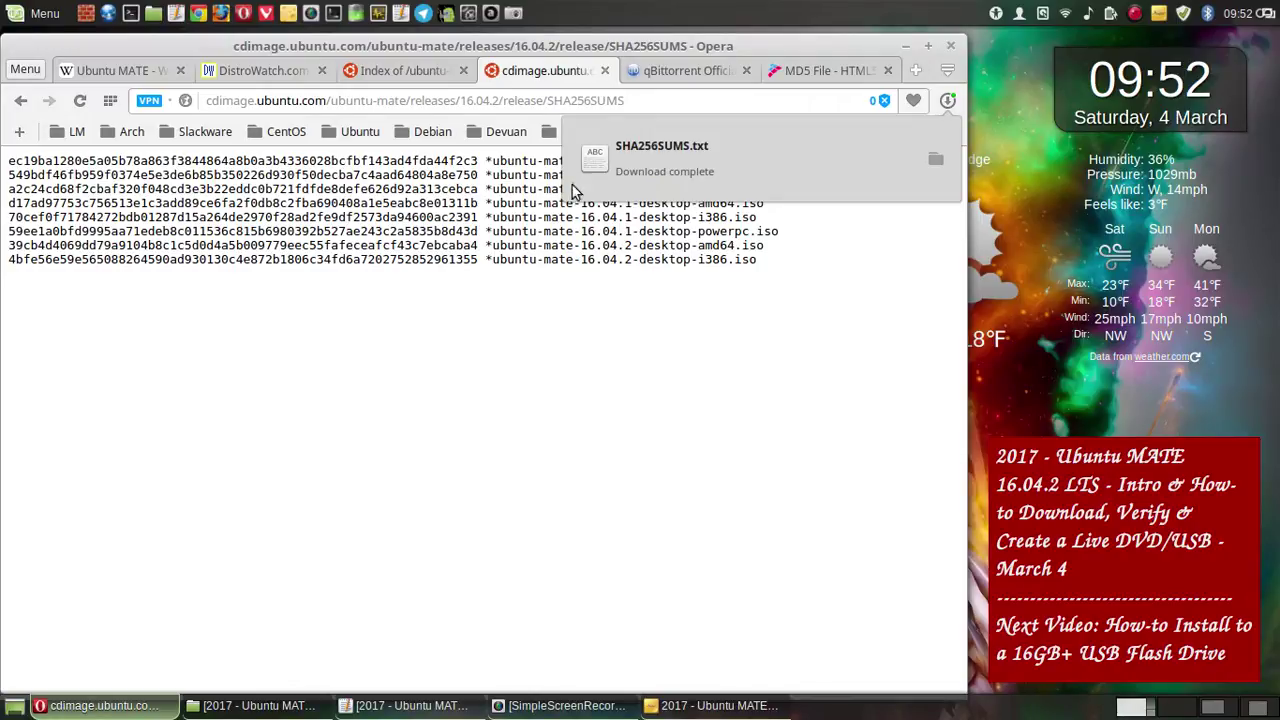
{"action": "left_click", "coordinate": [516, 20]}
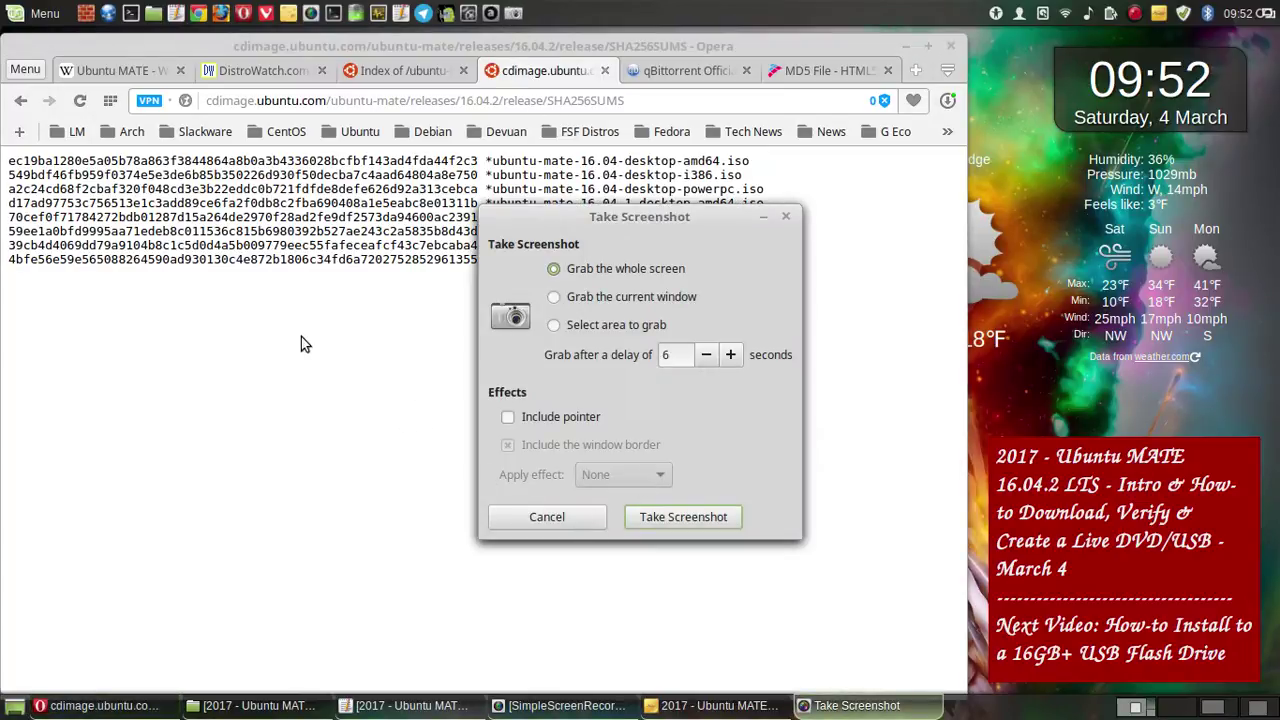
- Open SHA256SUMS.gpg from the release listing and save it into Downloads
{"action": "left_click", "coordinate": [533, 516]}
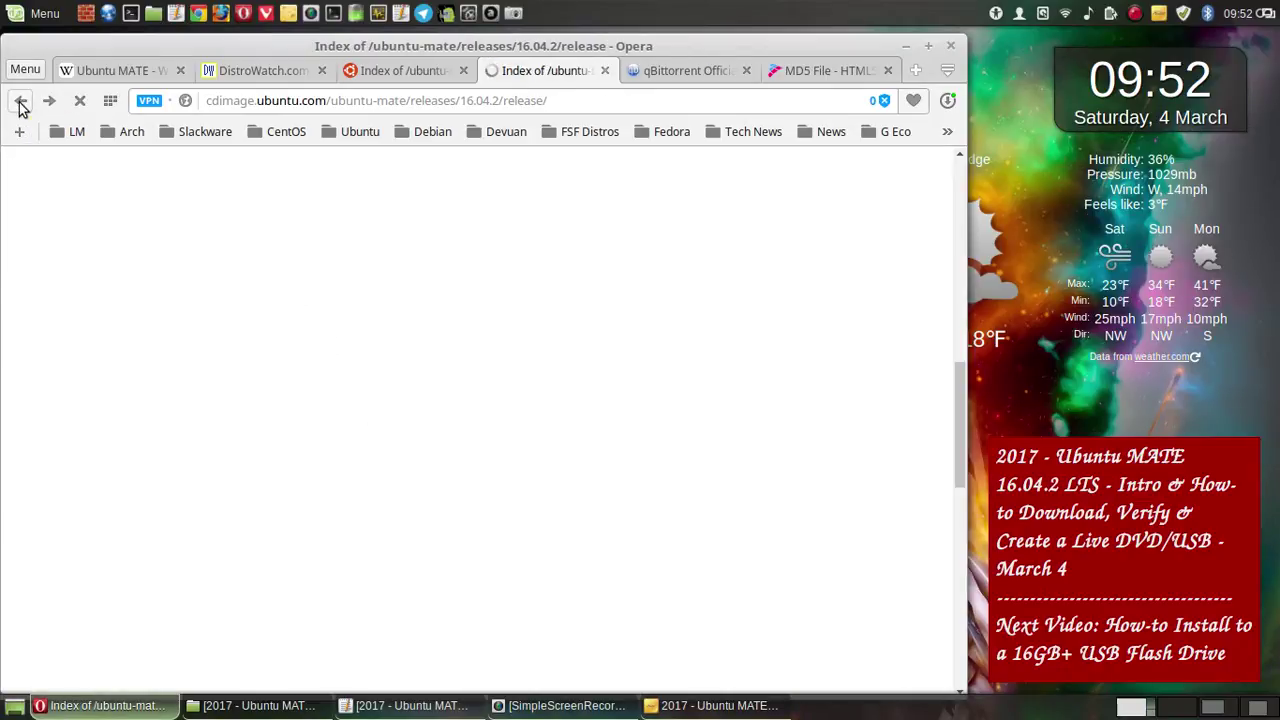
{"action": "left_click", "coordinate": [48, 101]}
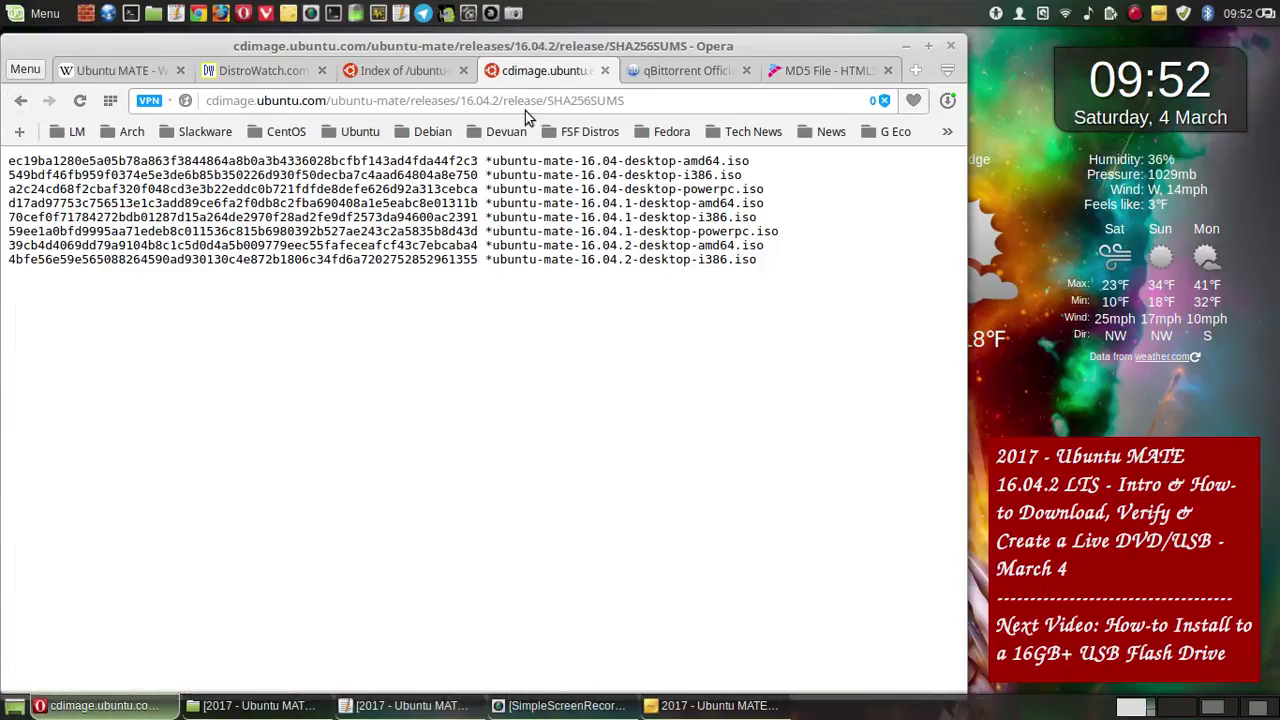
{"action": "left_click", "coordinate": [420, 74]}
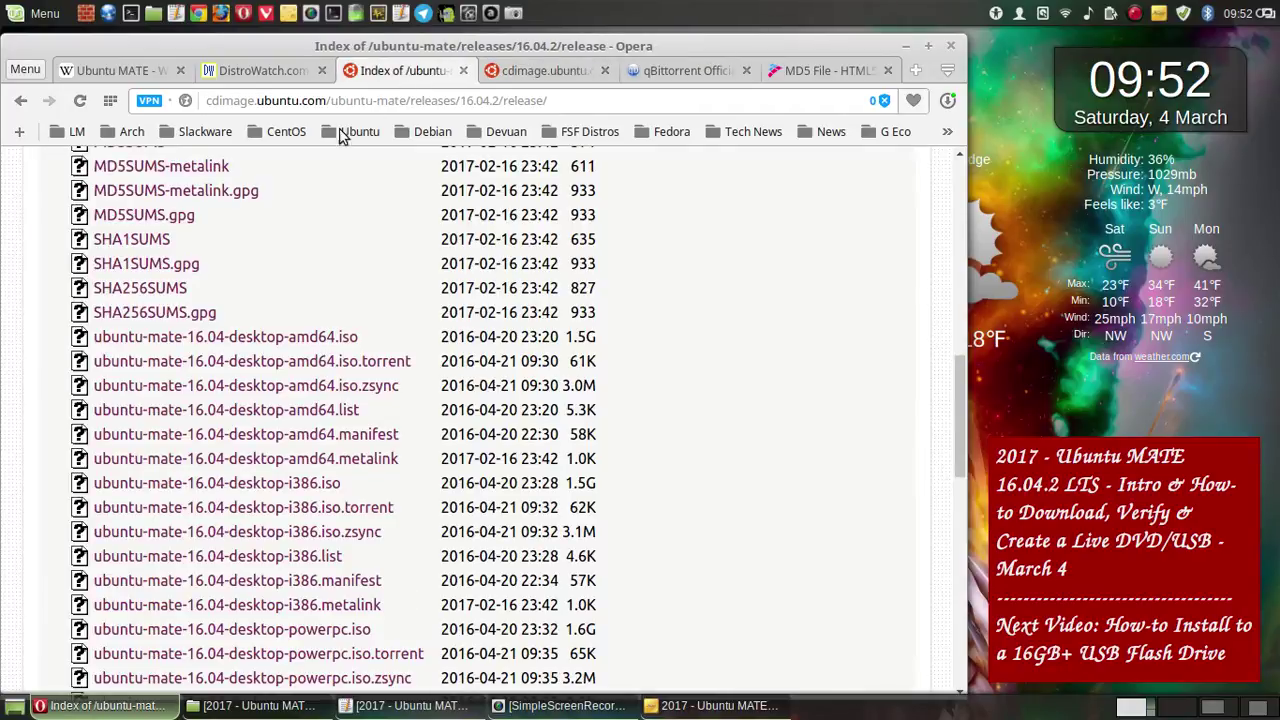
{"action": "left_click", "coordinate": [162, 318]}
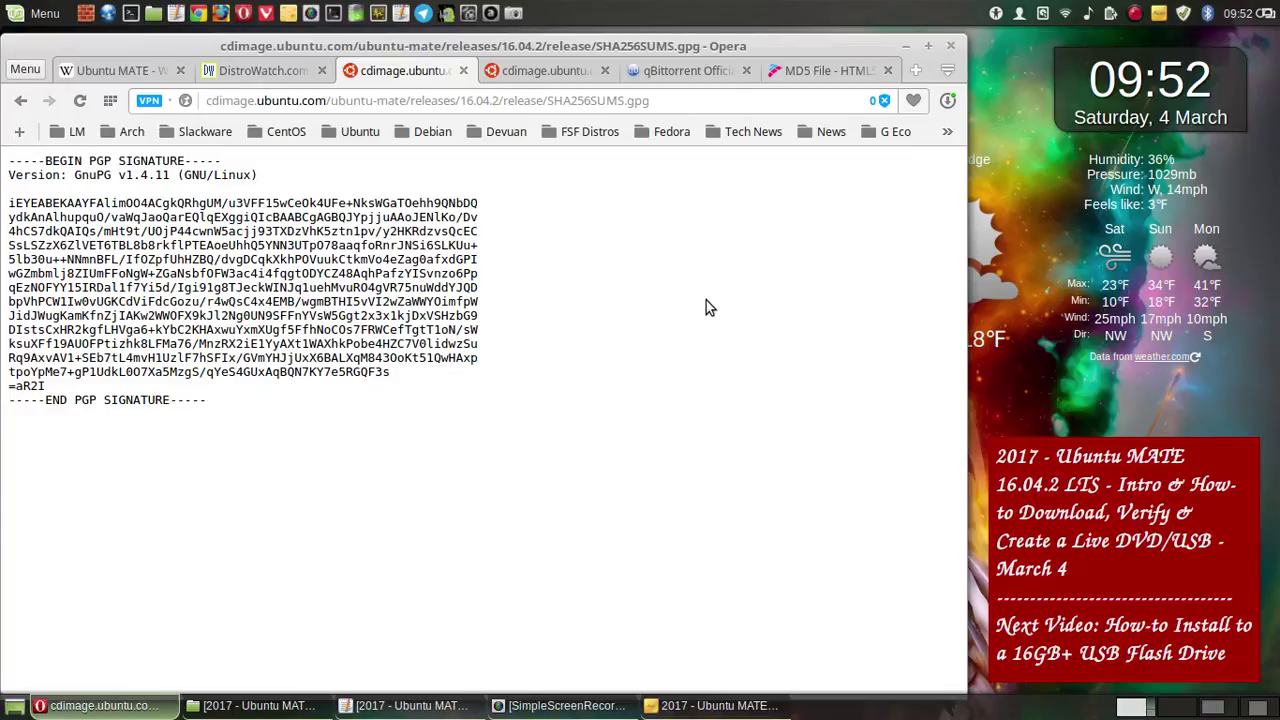
{"action": "right_click", "coordinate": [643, 252]}
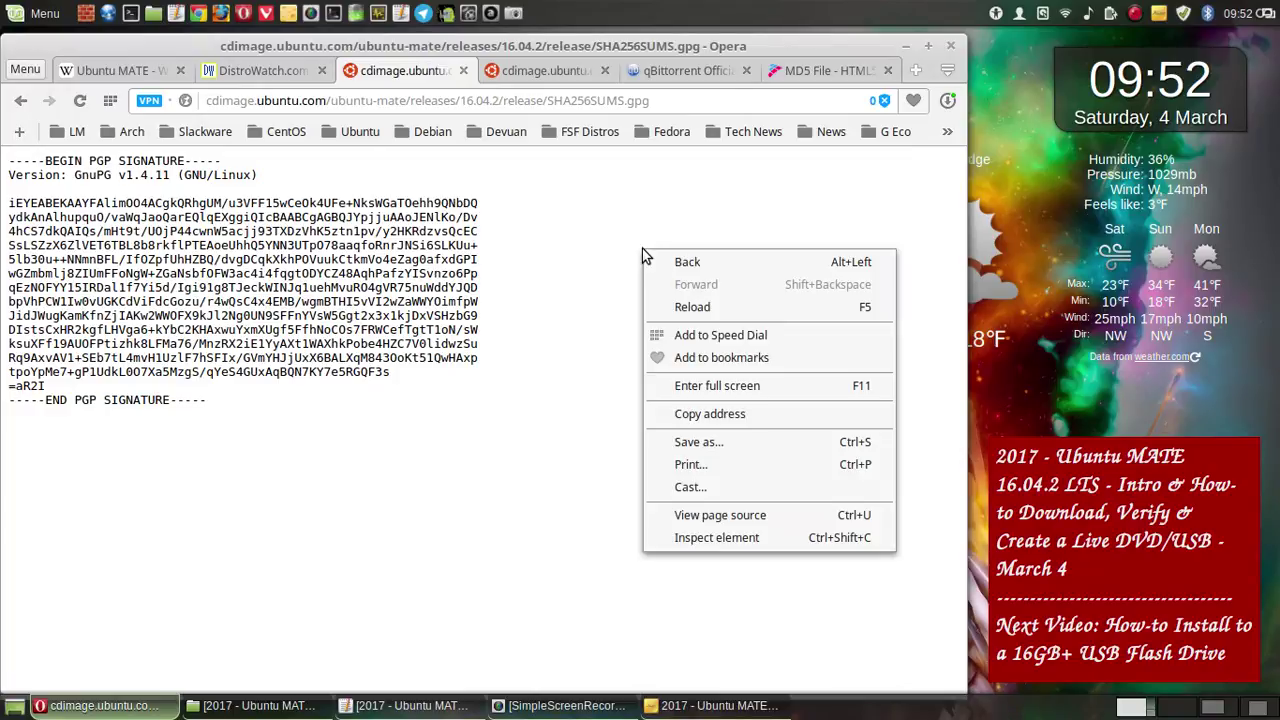
{"action": "left_click", "coordinate": [730, 445]}
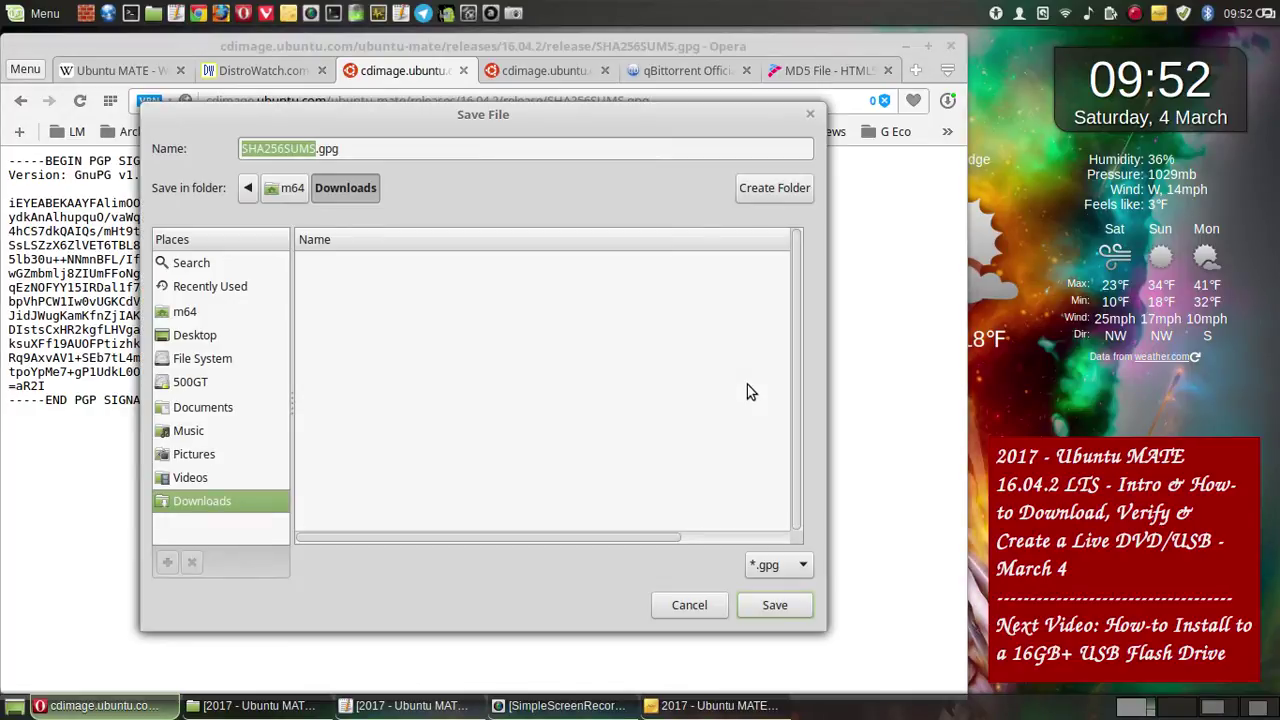
{"action": "left_click", "coordinate": [774, 606]}
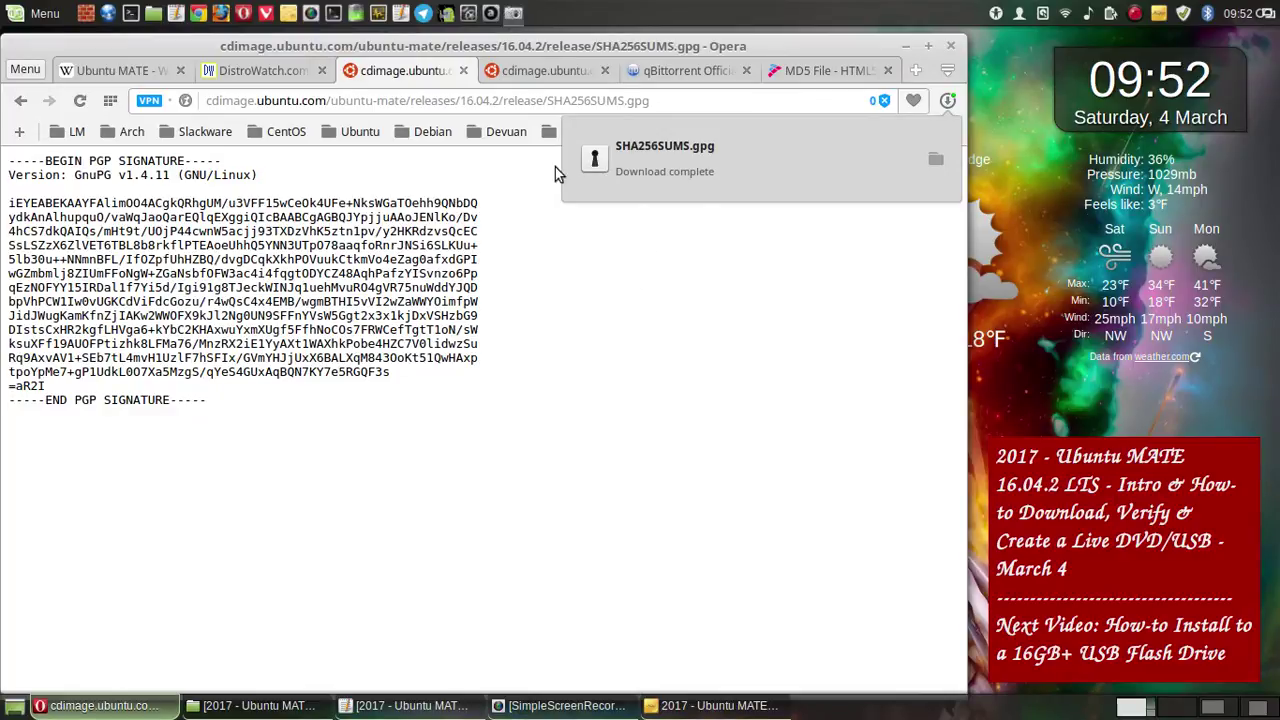
{"action": "key", "text": "Print"}
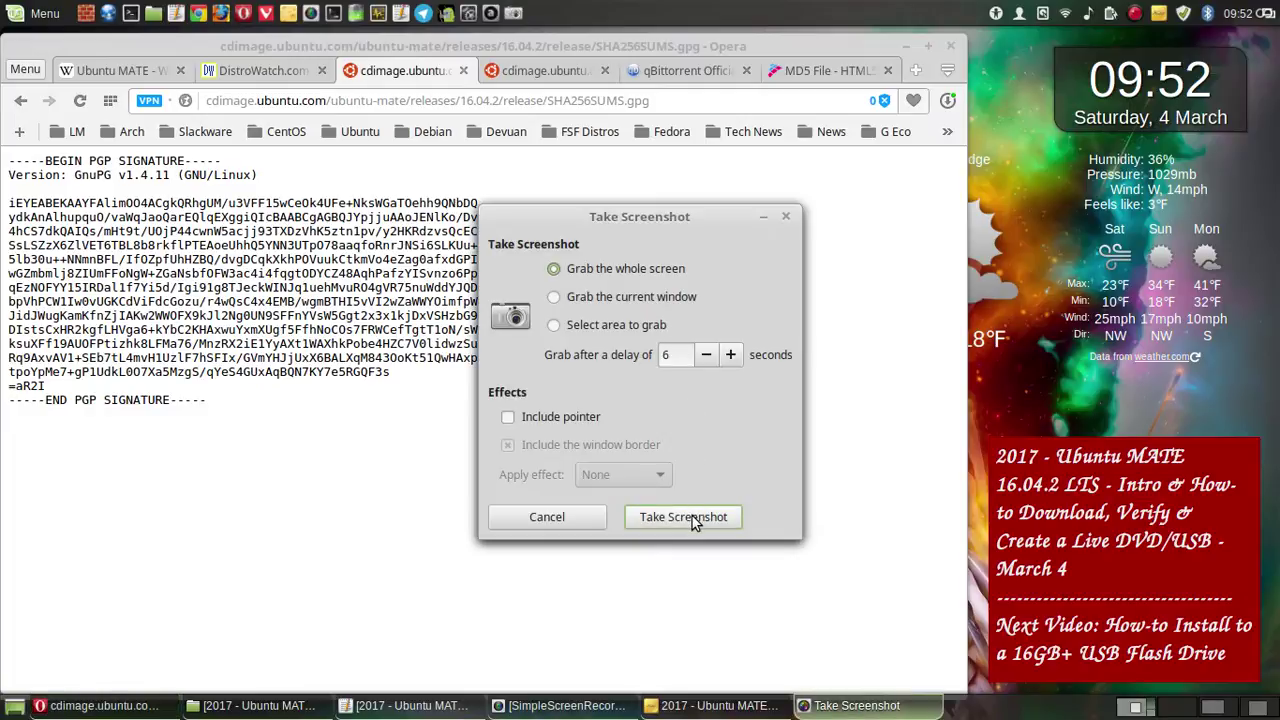
- Save a delayed screenshot of the signature page's context menu
{"action": "left_click", "coordinate": [692, 516]}
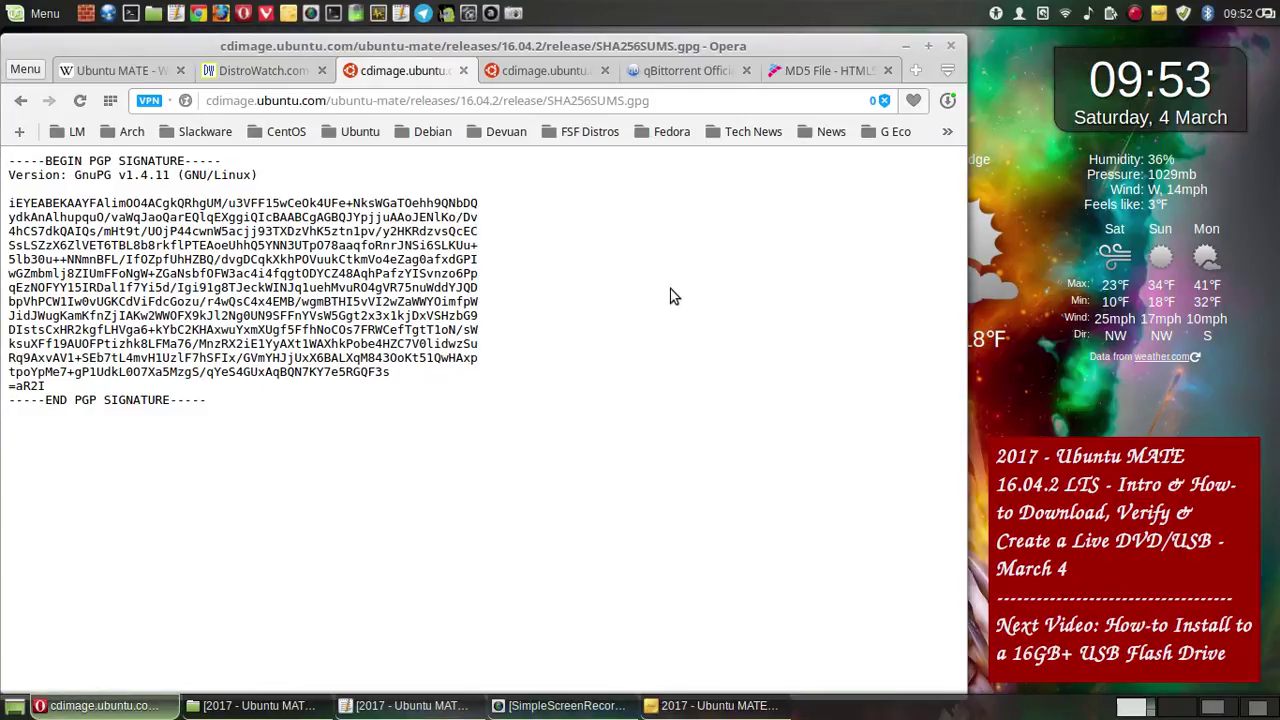
{"action": "right_click", "coordinate": [670, 296]}
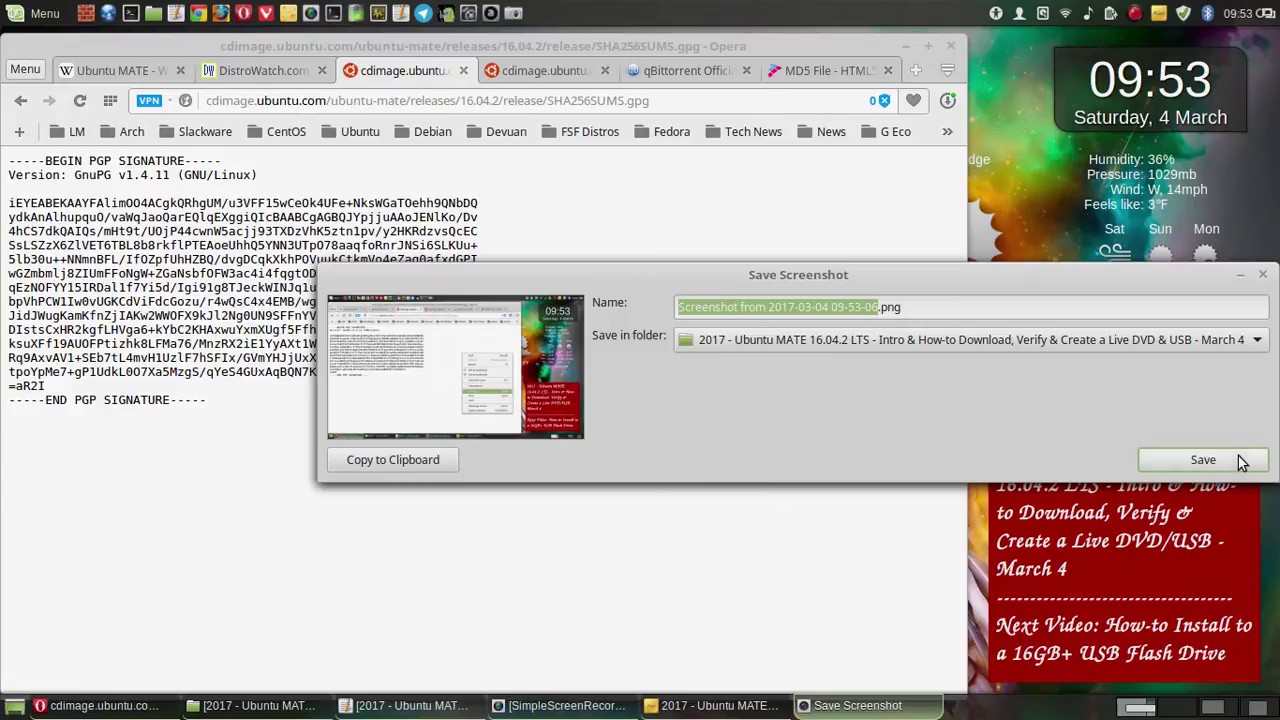
{"action": "left_click", "coordinate": [1228, 466]}
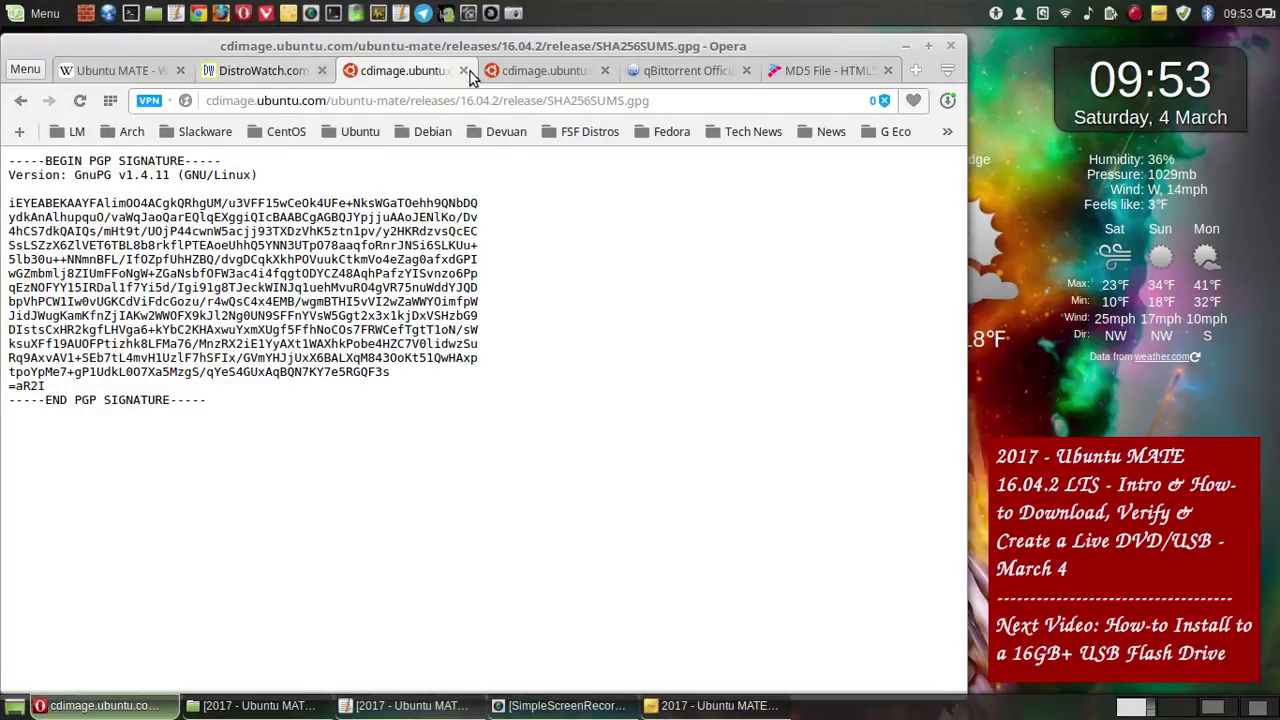
{"action": "left_click", "coordinate": [522, 77]}
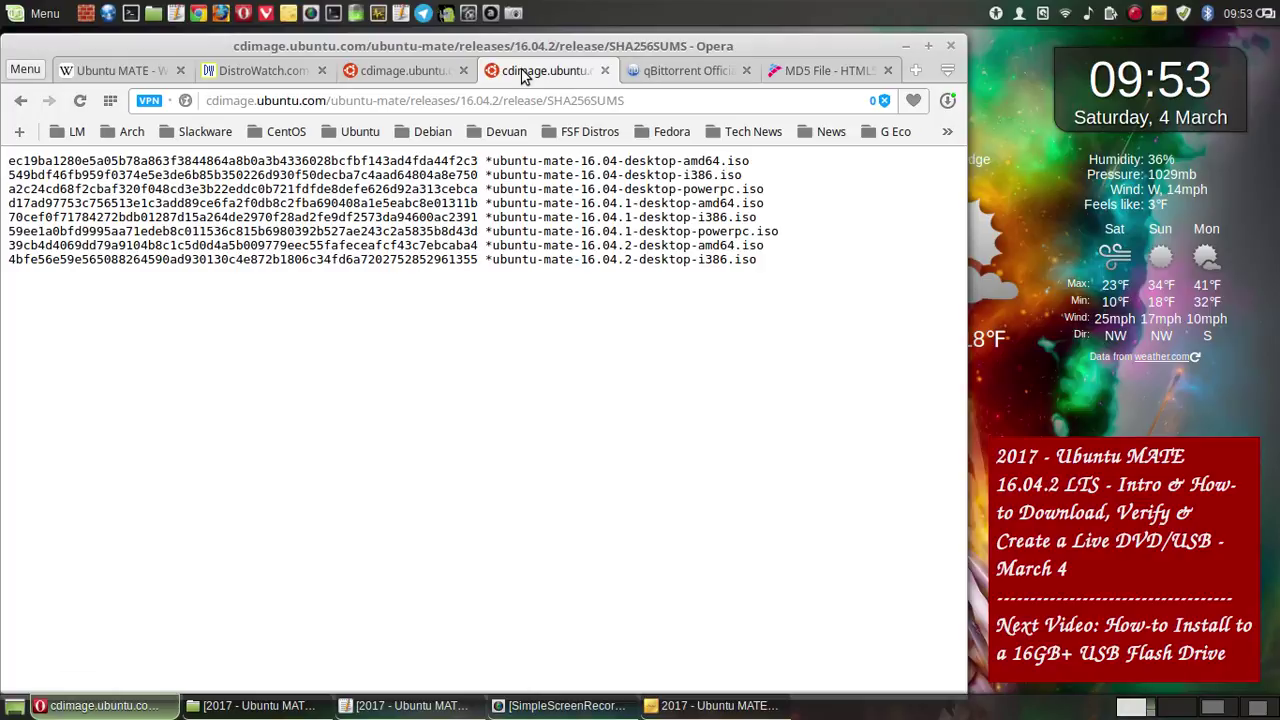
{"action": "left_click", "coordinate": [408, 72]}
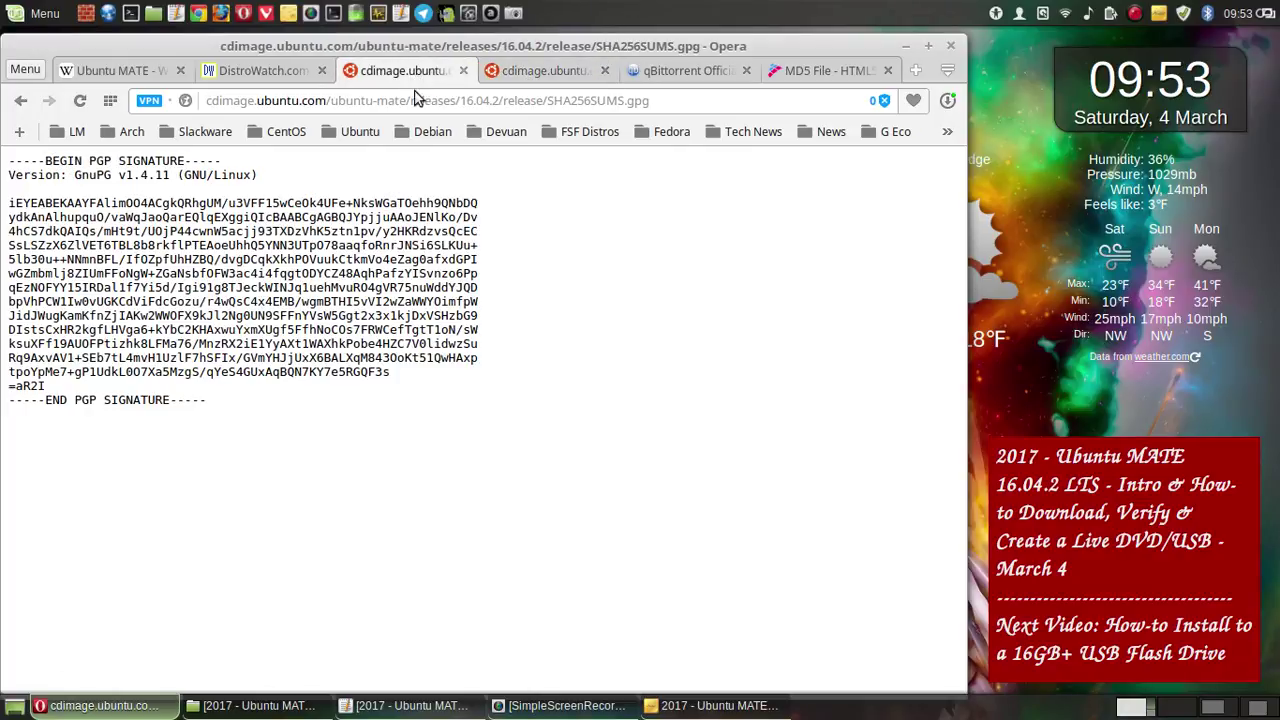
- Save a screenshot of the SHA256SUMS.gpg Save File dialog, then cancel it and return to the listing
{"action": "right_click", "coordinate": [592, 226]}
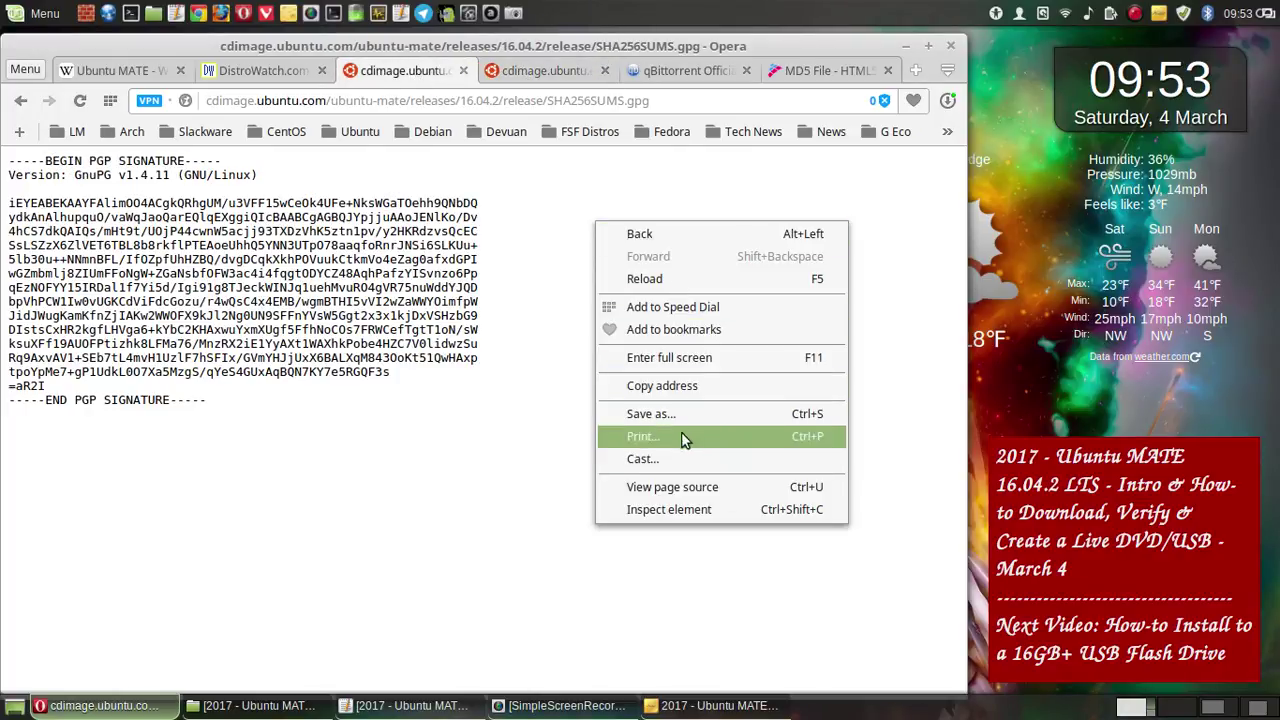
{"action": "left_click", "coordinate": [699, 412]}
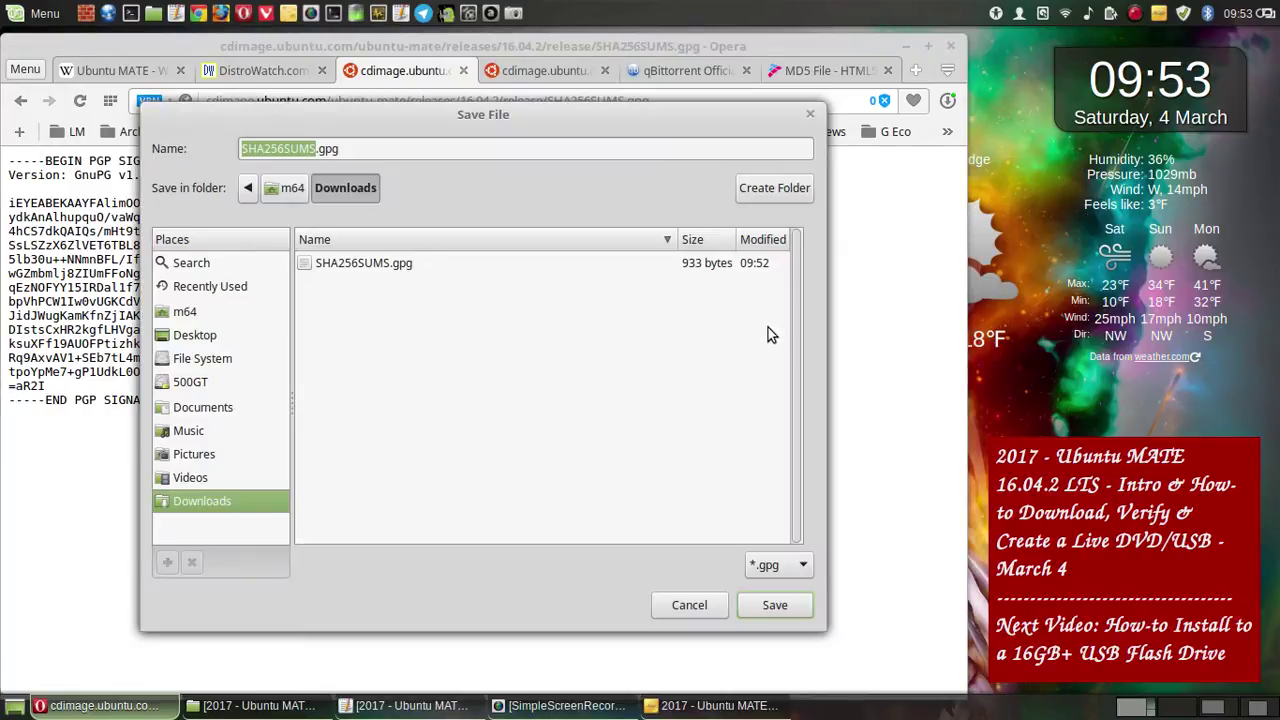
{"action": "left_click", "coordinate": [911, 197]}
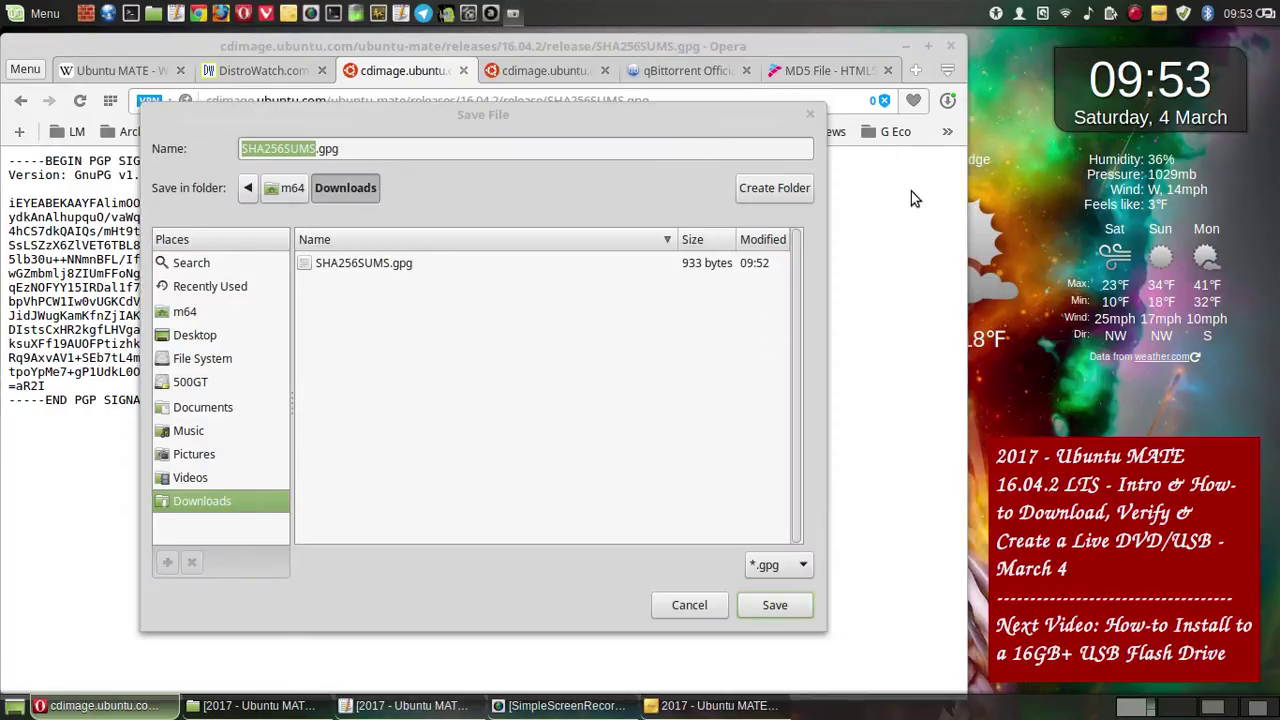
{"action": "key", "text": "Print"}
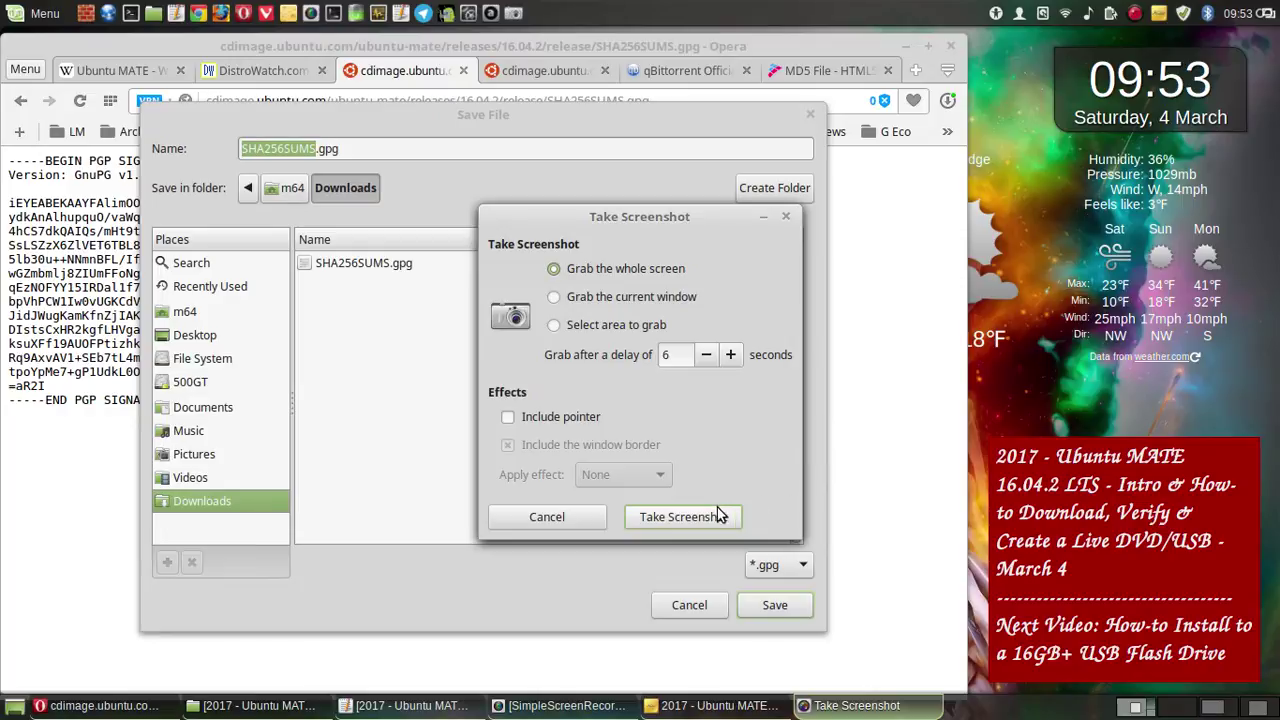
{"action": "left_click", "coordinate": [720, 514]}
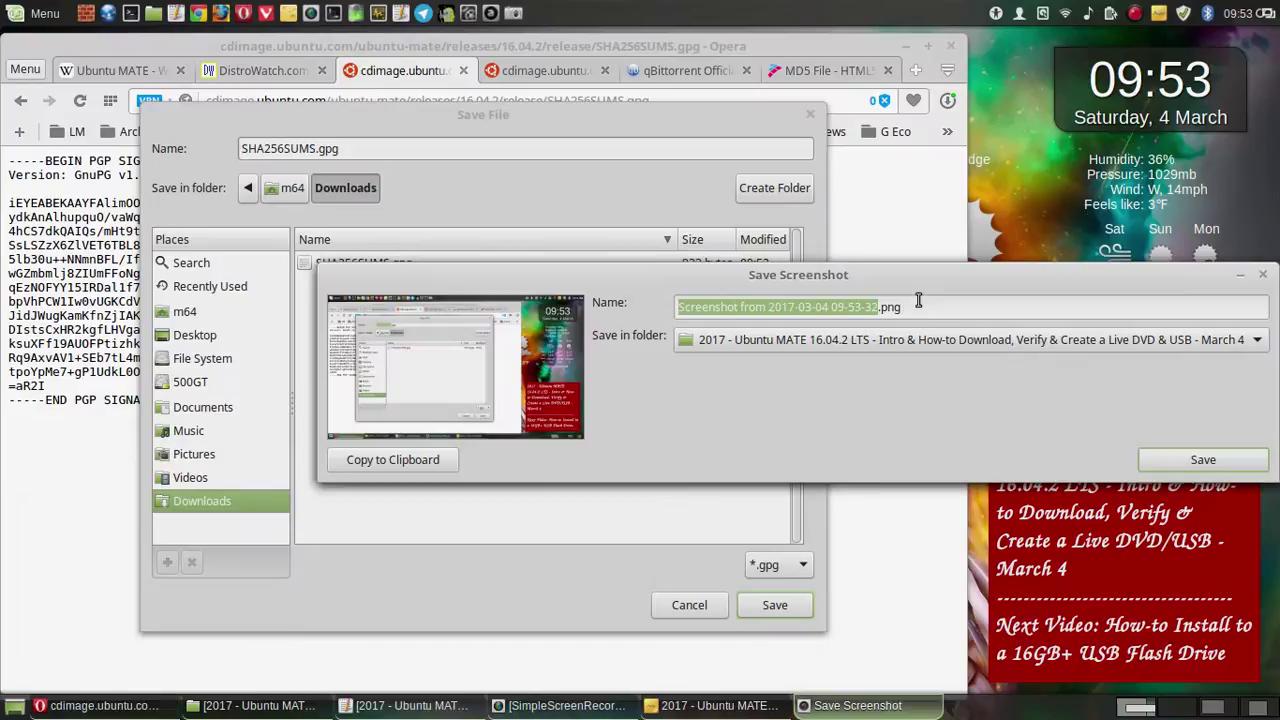
{"action": "left_click", "coordinate": [1190, 457]}
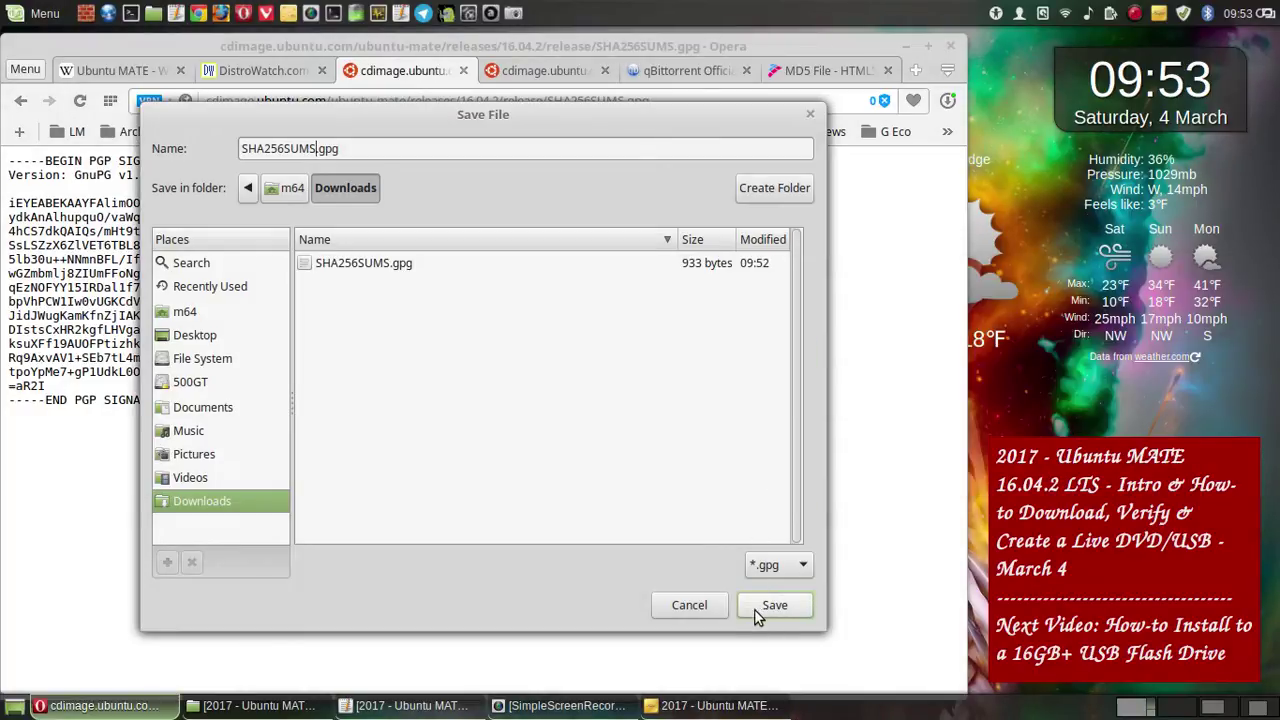
{"action": "left_click", "coordinate": [716, 607]}
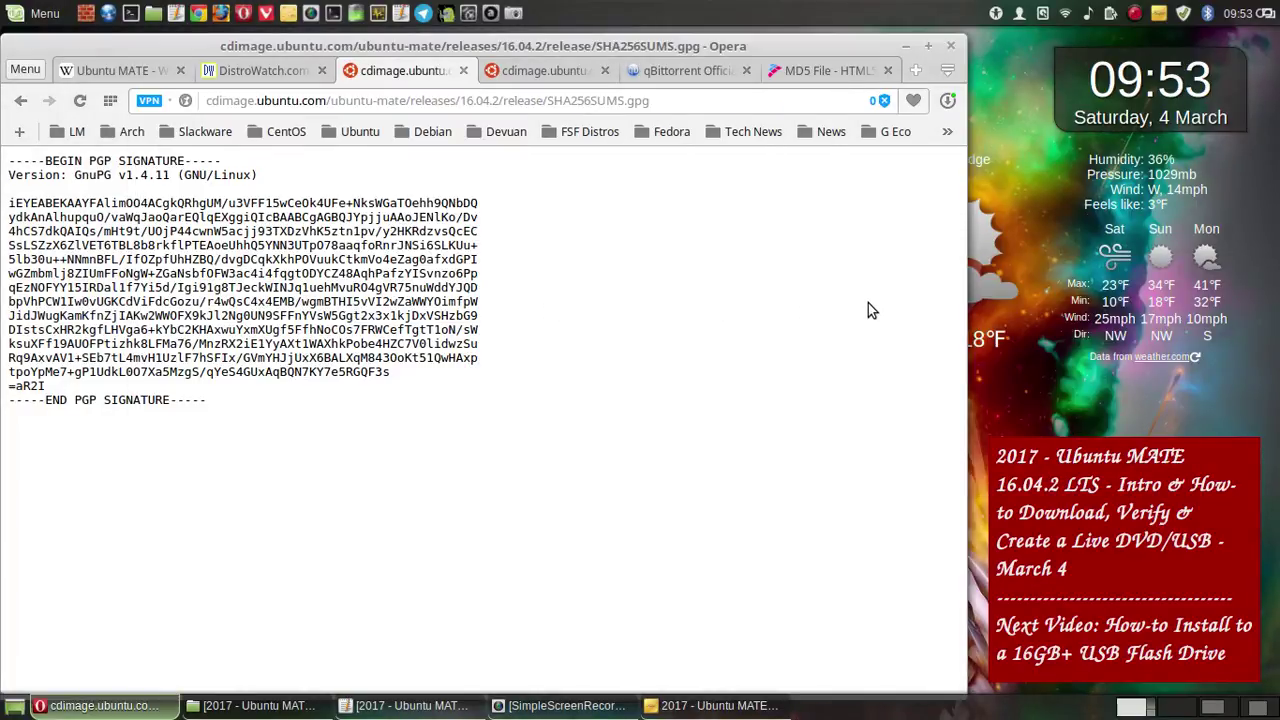
{"action": "left_click", "coordinate": [21, 100]}
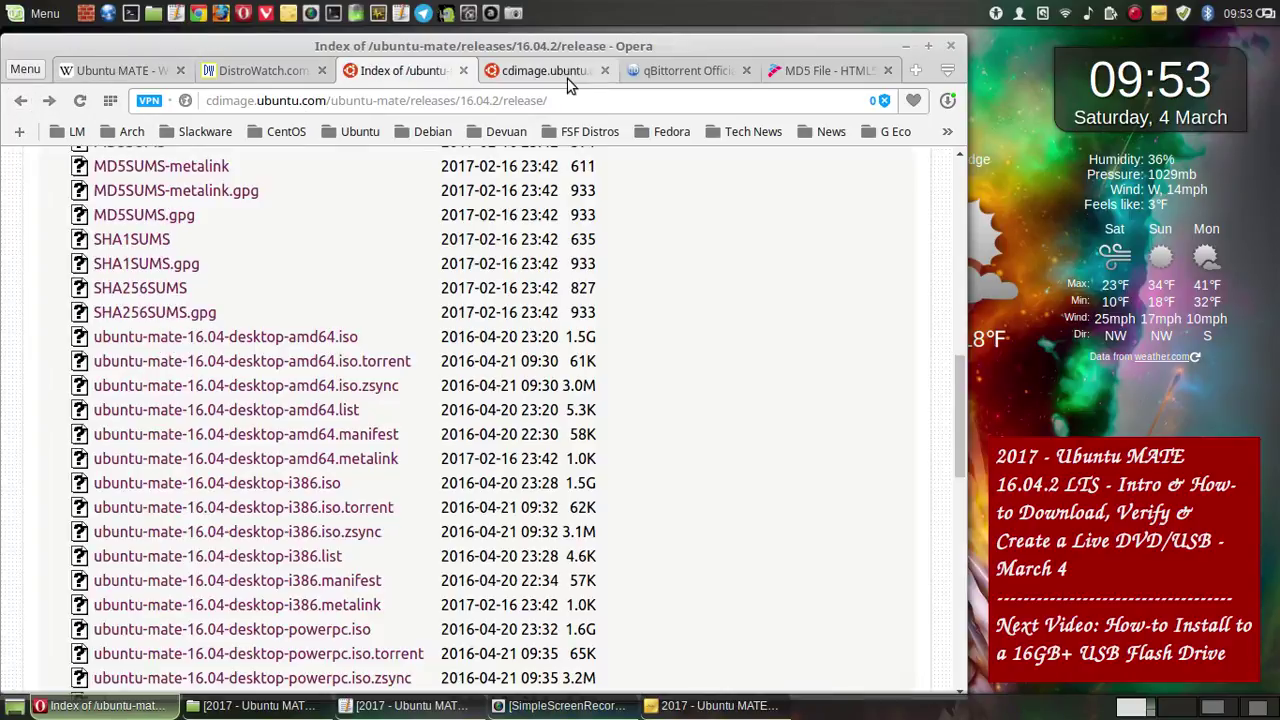
- Show the SHA256SUMS tab with the 16.04, 16.04.1 and 16.04.2 ISO hashes
{"action": "left_click", "coordinate": [566, 79]}
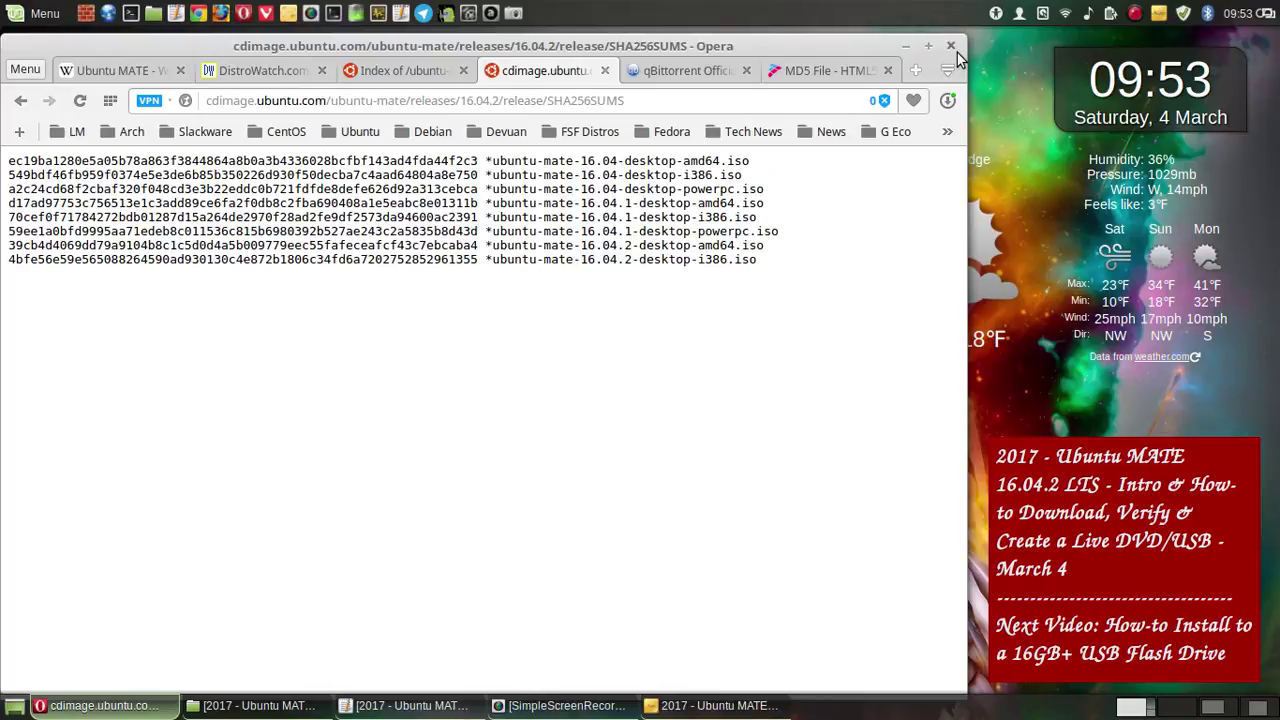
{"action": "left_click_drag", "start_coordinate": [955, 44], "coordinate": [955, 63]}
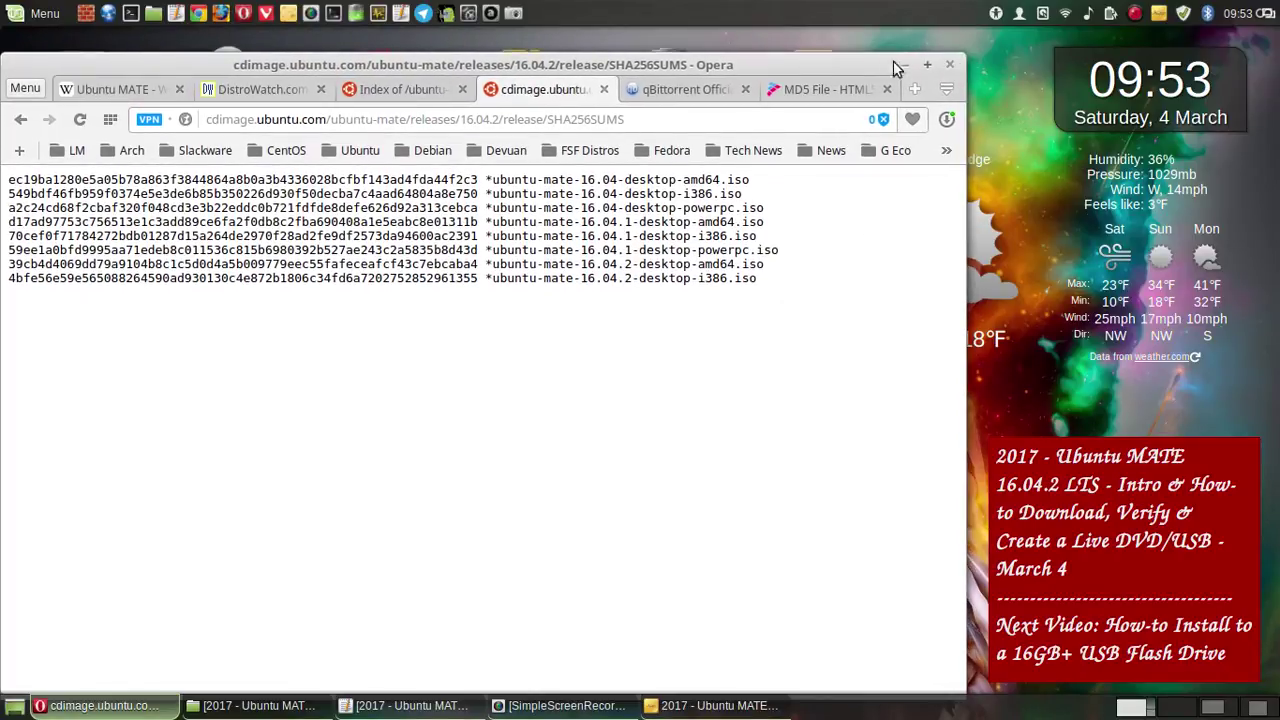
{"action": "left_click_drag", "start_coordinate": [860, 63], "coordinate": [867, 45]}
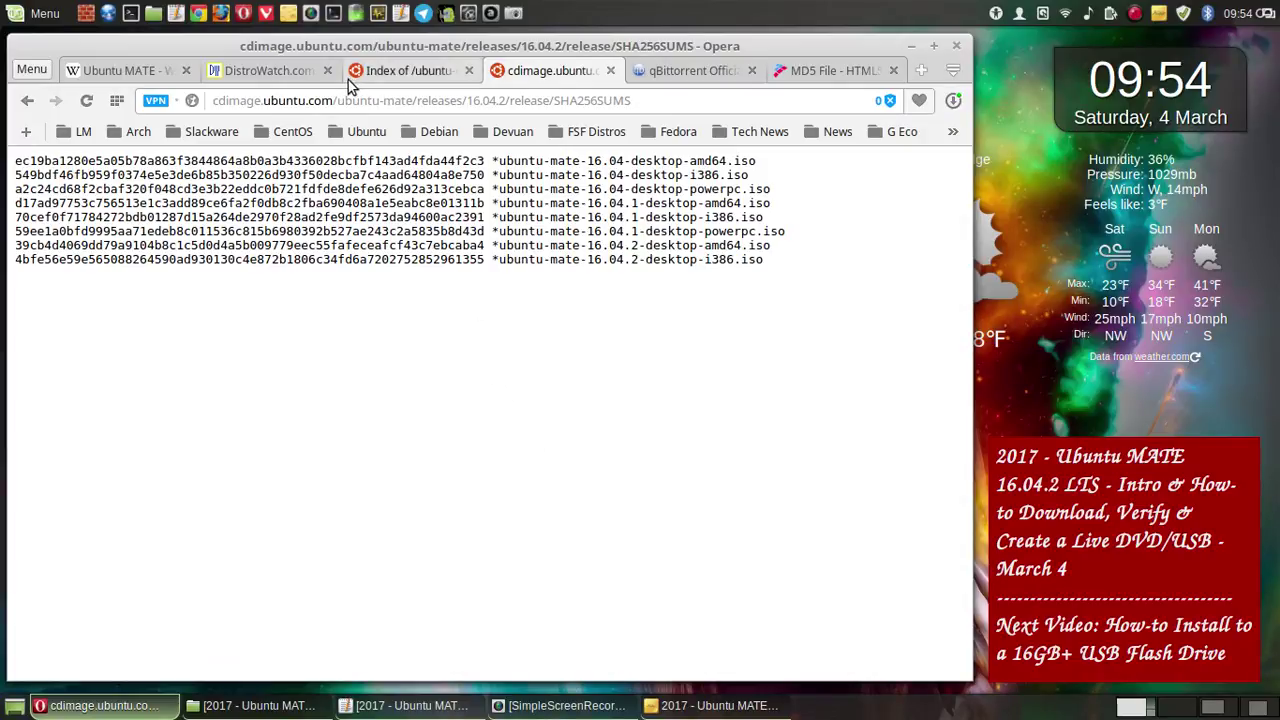
- Follow the official ubuntu-mate.org link from the Ubuntu MATE Wikipedia article's infobox
{"action": "left_click", "coordinate": [126, 73]}
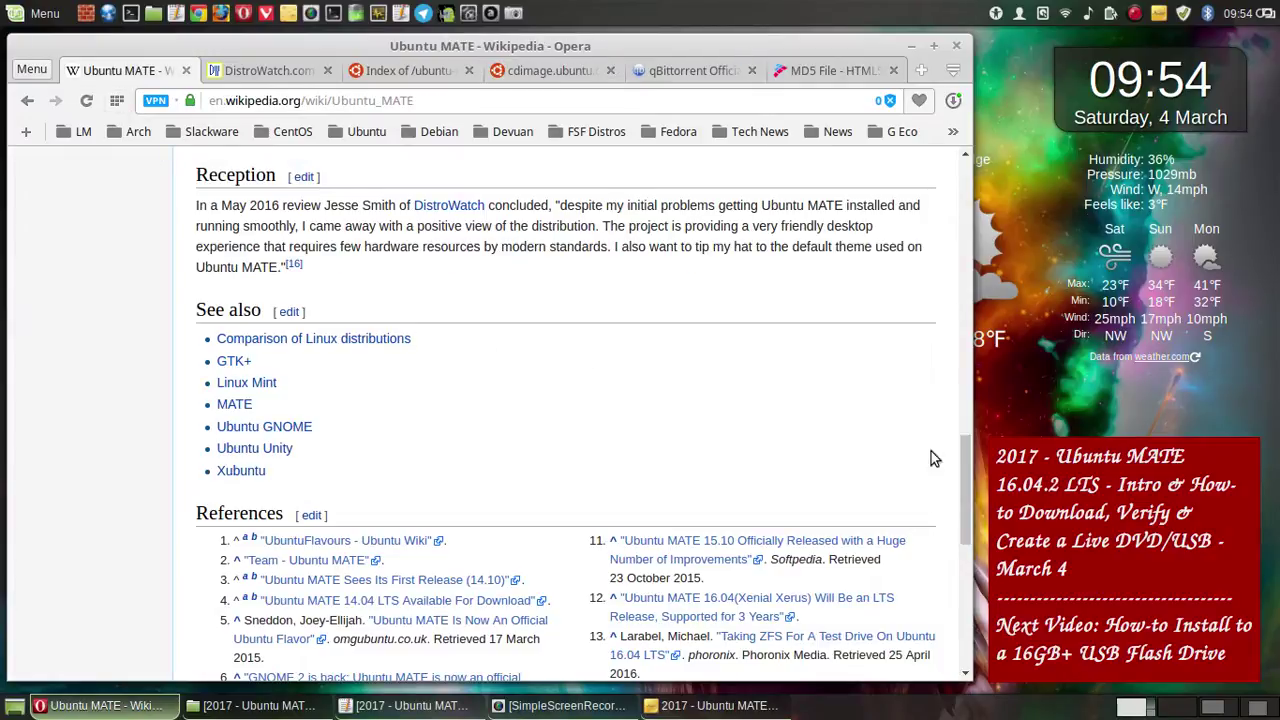
{"action": "left_click_drag", "start_coordinate": [960, 464], "coordinate": [968, 186]}
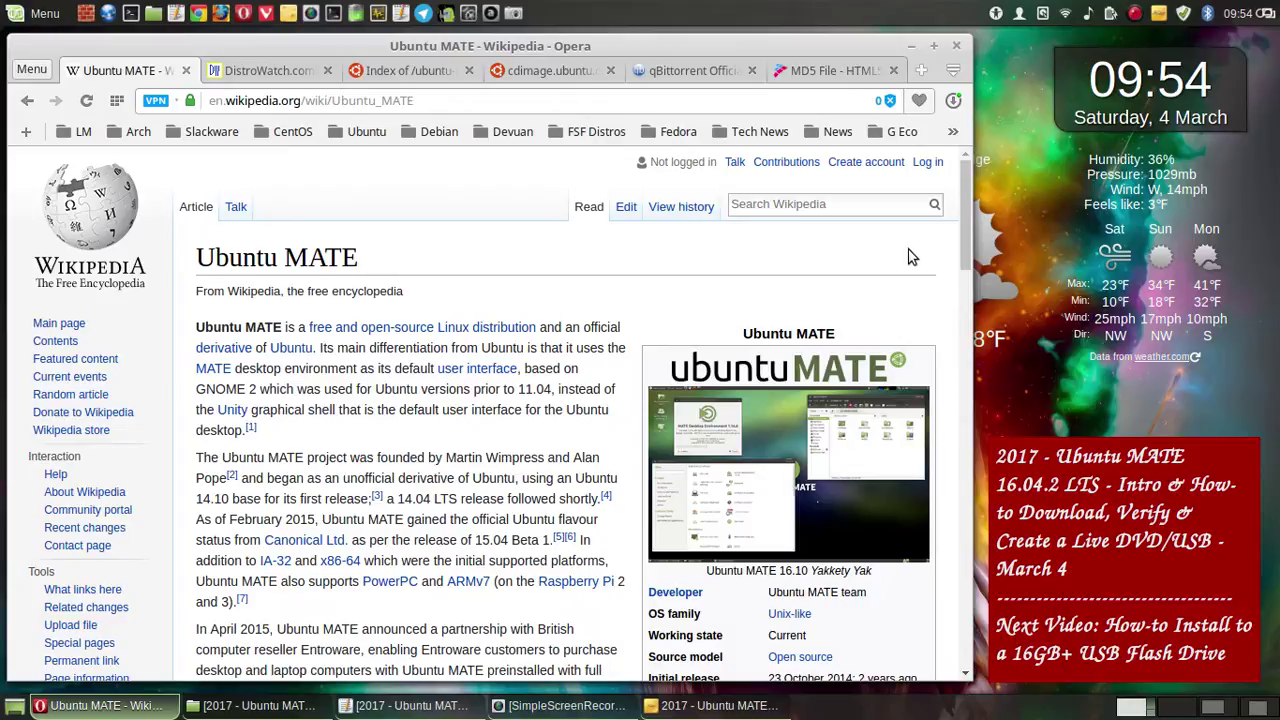
{"action": "scroll", "coordinate": [910, 256], "scroll_direction": "down", "scroll_amount": 2}
{"action": "scroll", "coordinate": [909, 256], "scroll_direction": "down", "scroll_amount": 2}
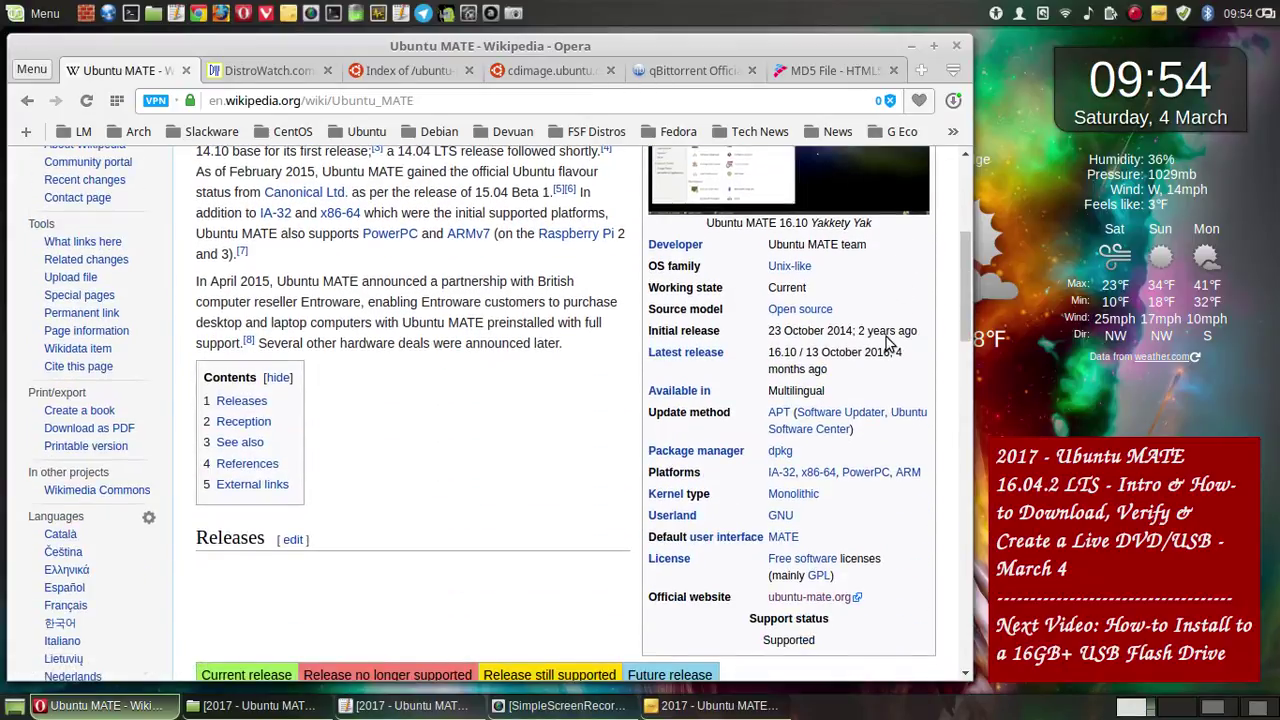
{"action": "scroll", "coordinate": [891, 343], "scroll_direction": "down", "scroll_amount": 2}
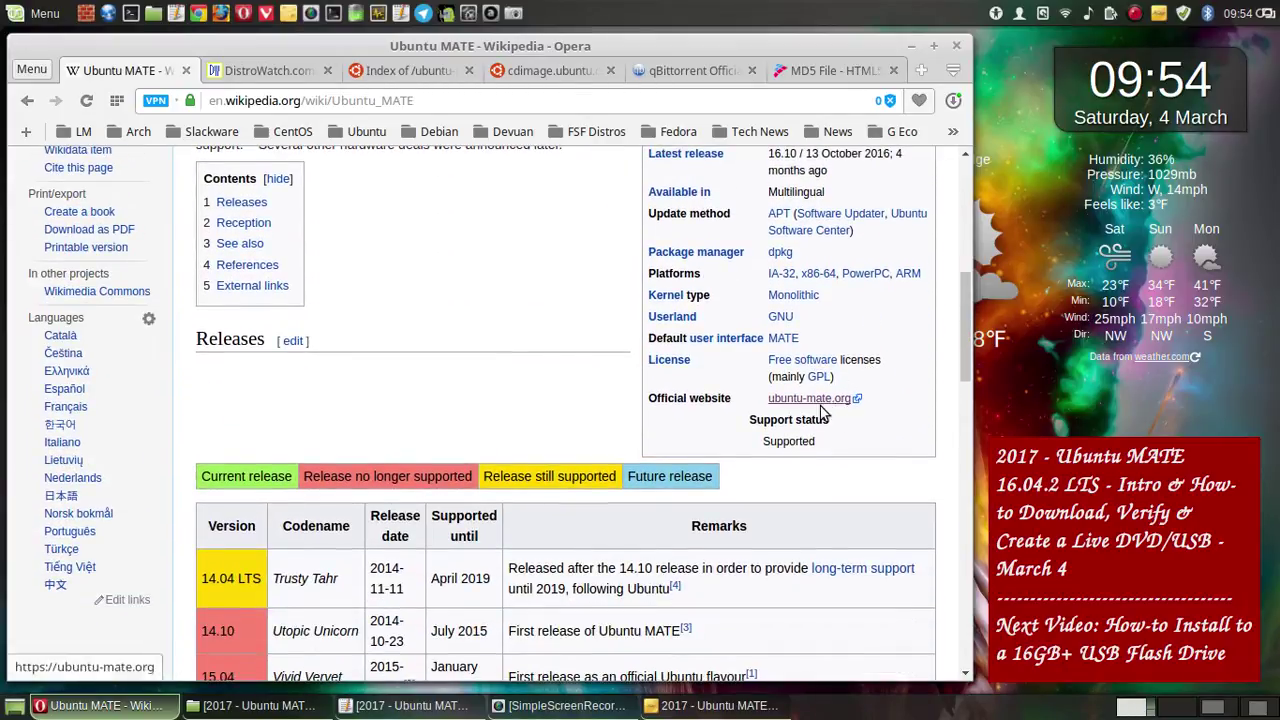
{"action": "left_click", "coordinate": [820, 399]}
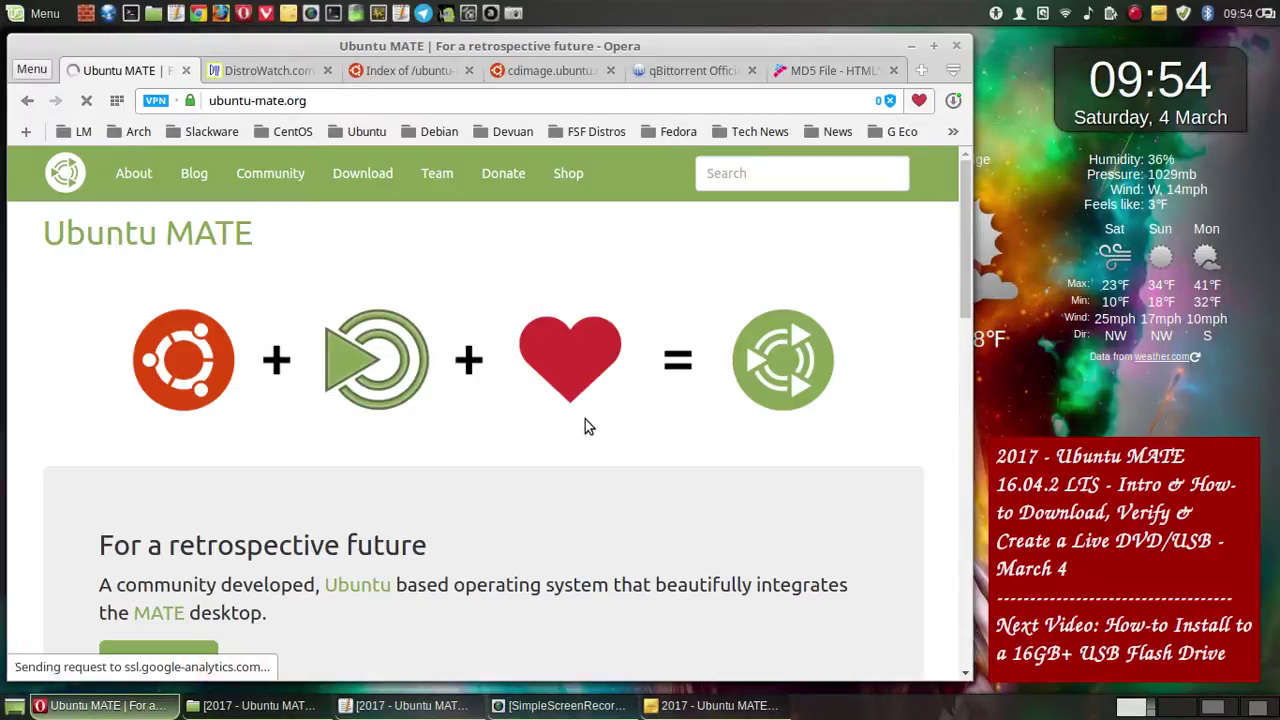
{"action": "scroll", "coordinate": [583, 420], "scroll_direction": "down", "scroll_amount": 2}
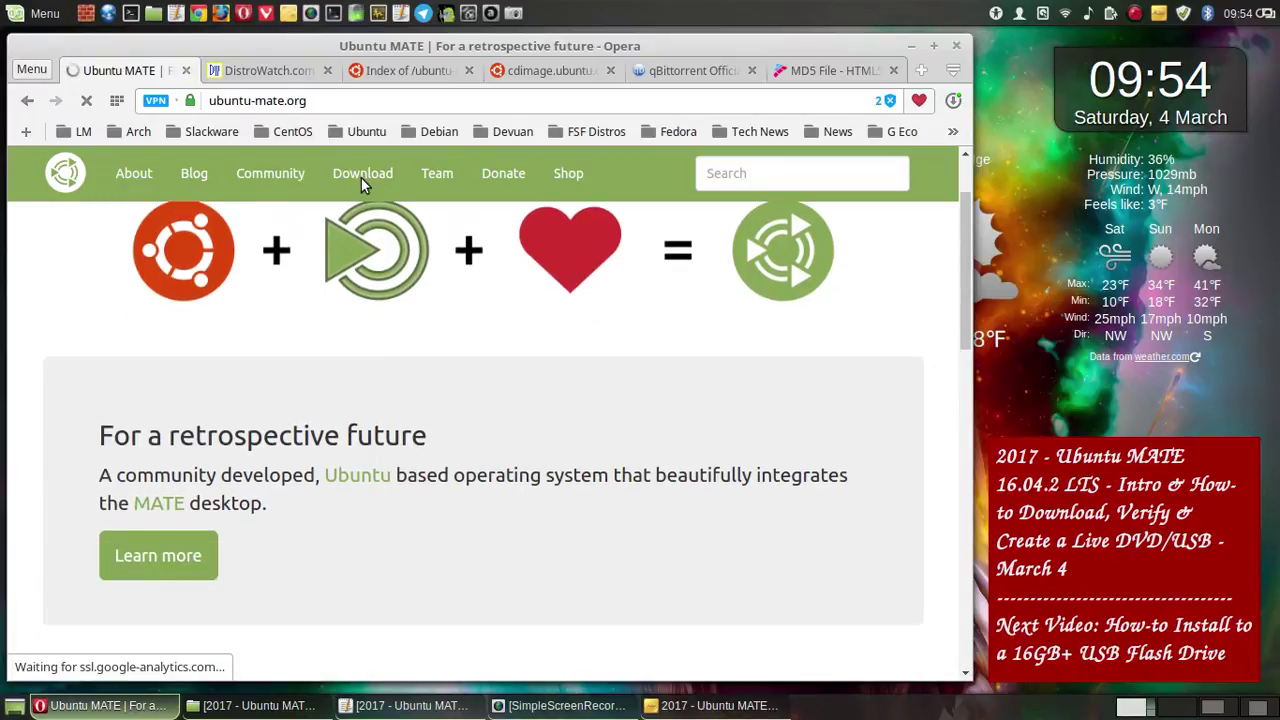
{"action": "scroll", "coordinate": [362, 177], "scroll_direction": "down", "scroll_amount": 3}
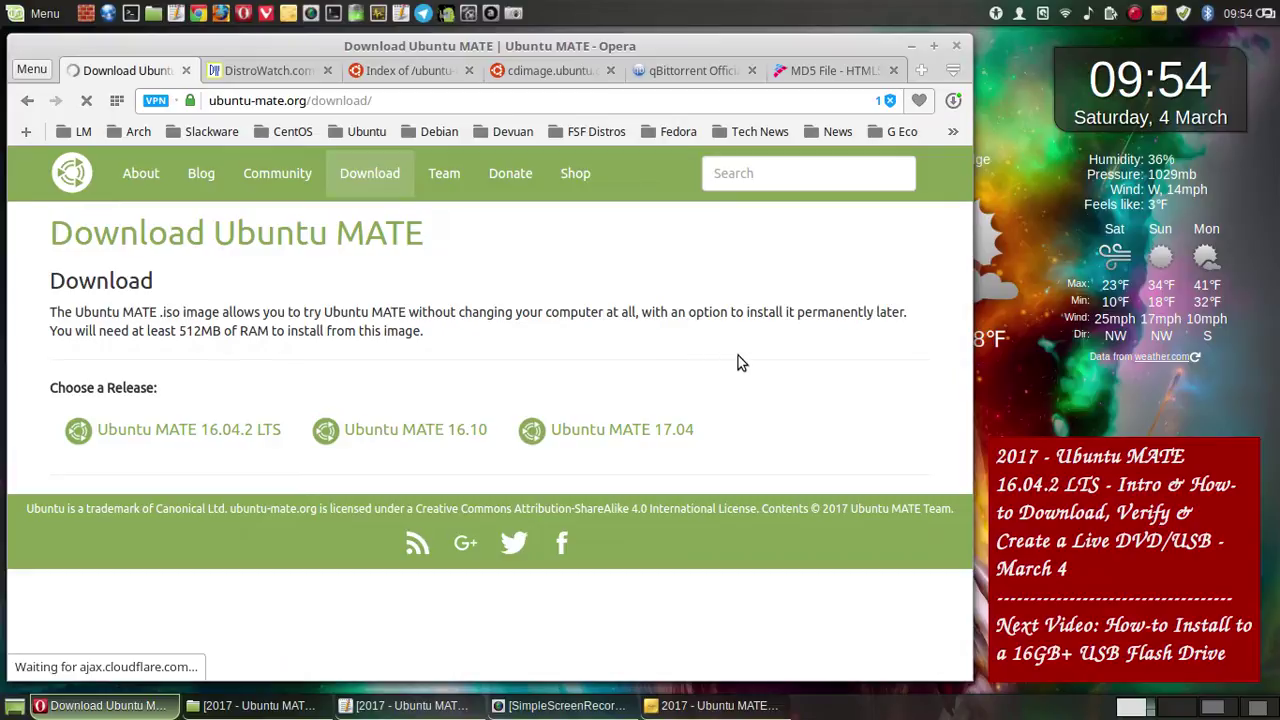
{"action": "left_click", "coordinate": [218, 430]}
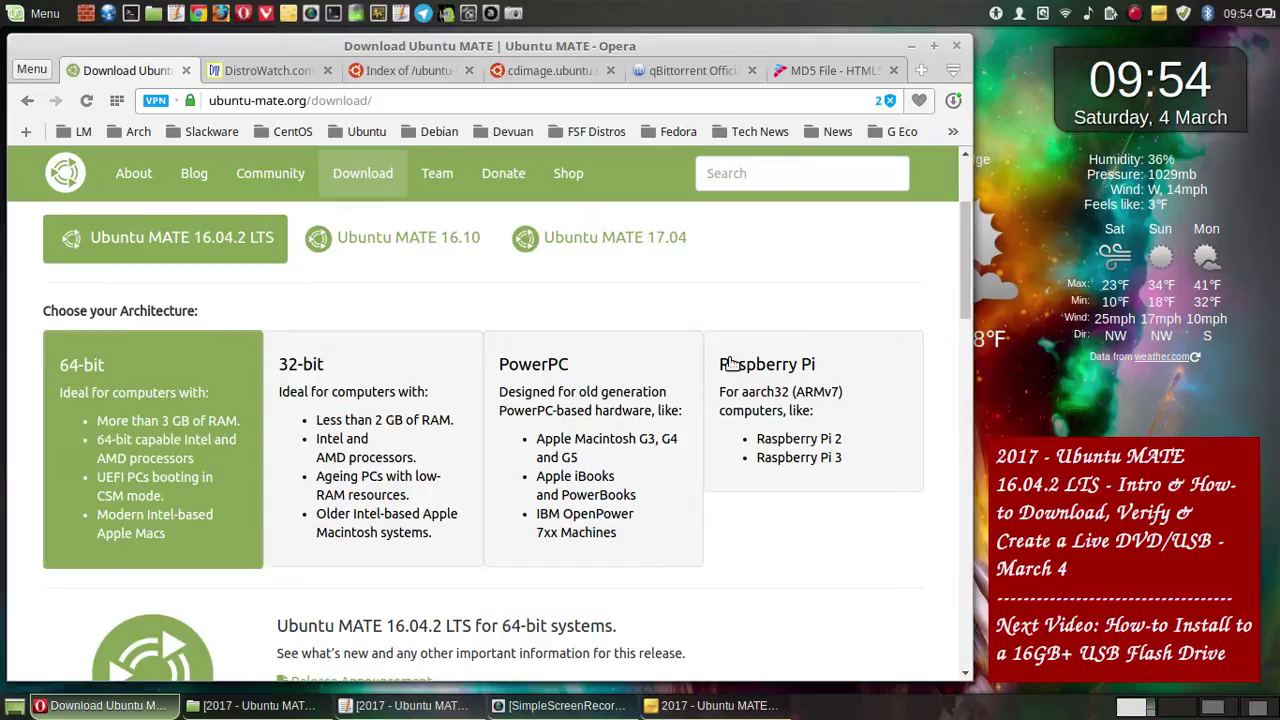
{"action": "scroll", "coordinate": [730, 366], "scroll_direction": "down", "scroll_amount": 4}
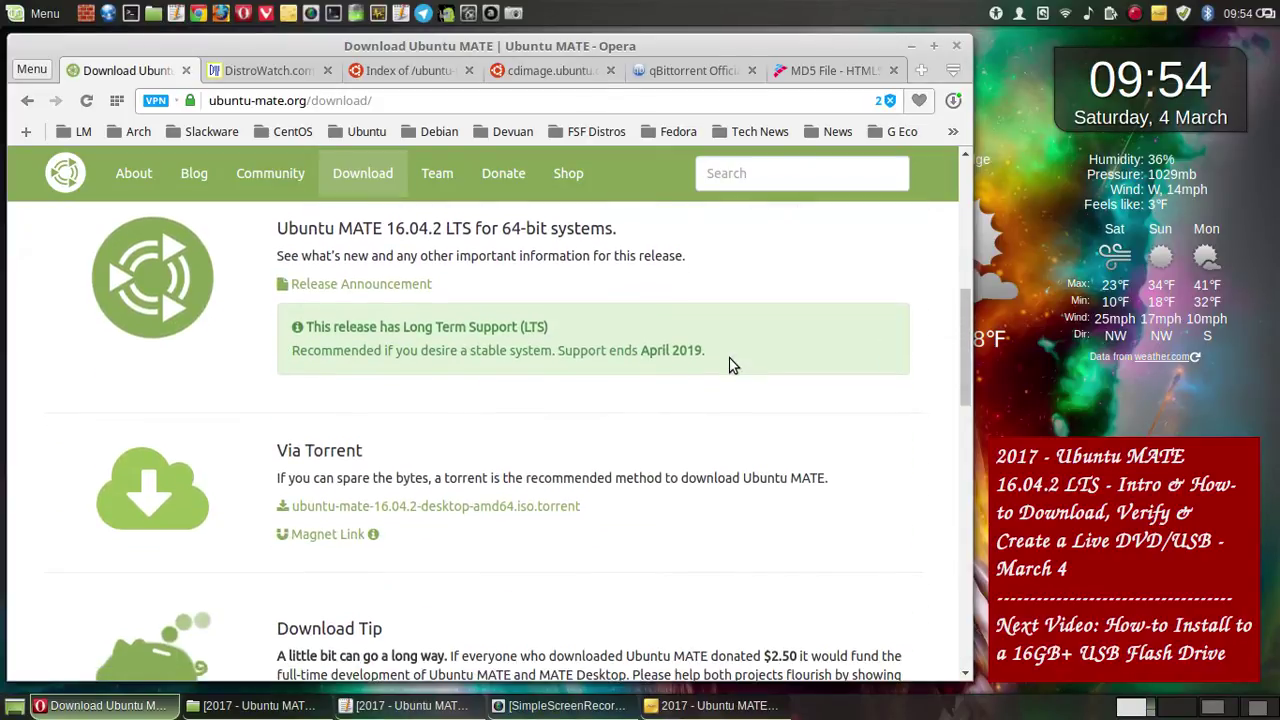
{"action": "scroll", "coordinate": [700, 385], "scroll_direction": "down", "scroll_amount": 2}
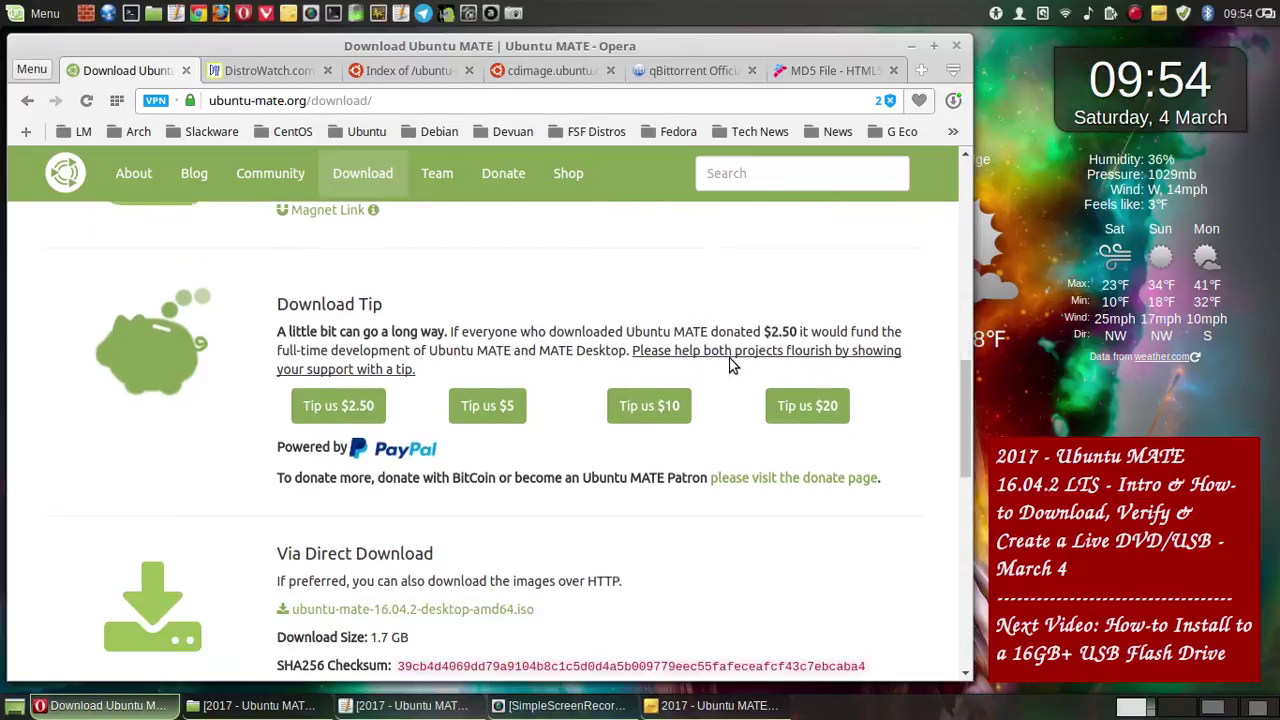
{"action": "scroll", "coordinate": [512, 470], "scroll_direction": "down", "scroll_amount": 1}
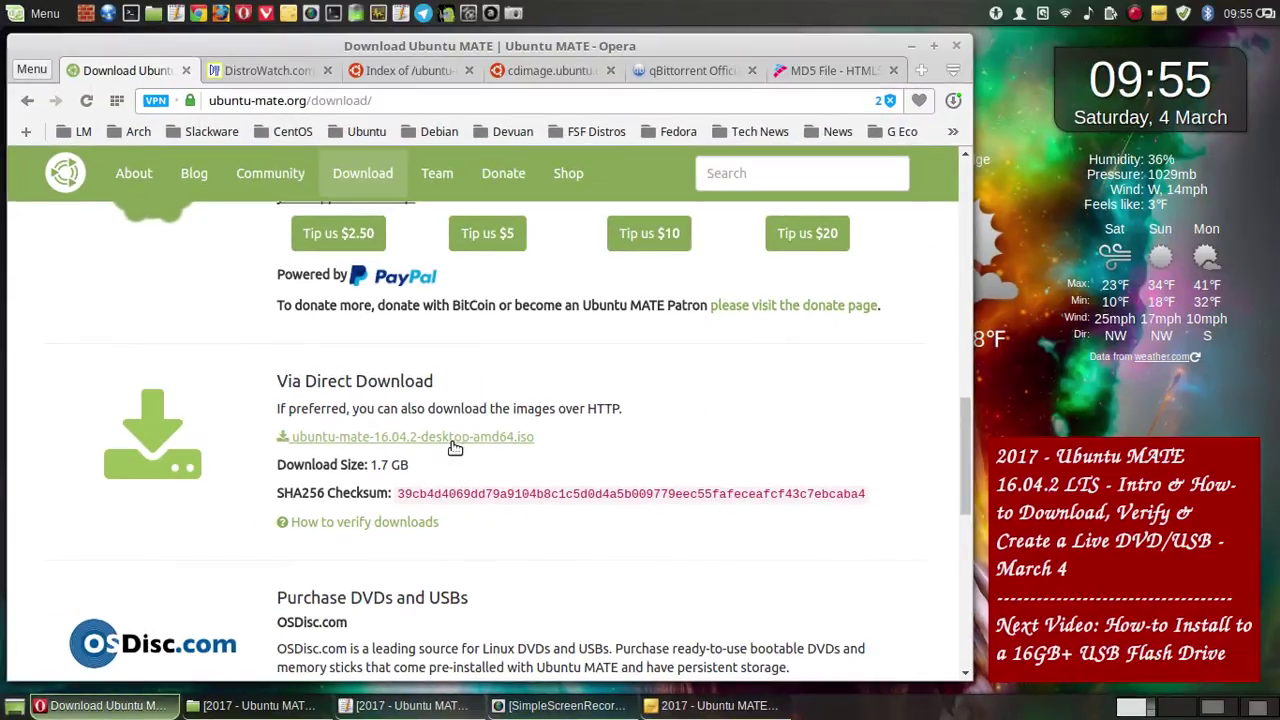
{"action": "scroll", "coordinate": [455, 447], "scroll_direction": "down", "scroll_amount": 3}
{"action": "scroll", "coordinate": [449, 446], "scroll_direction": "down", "scroll_amount": 5}
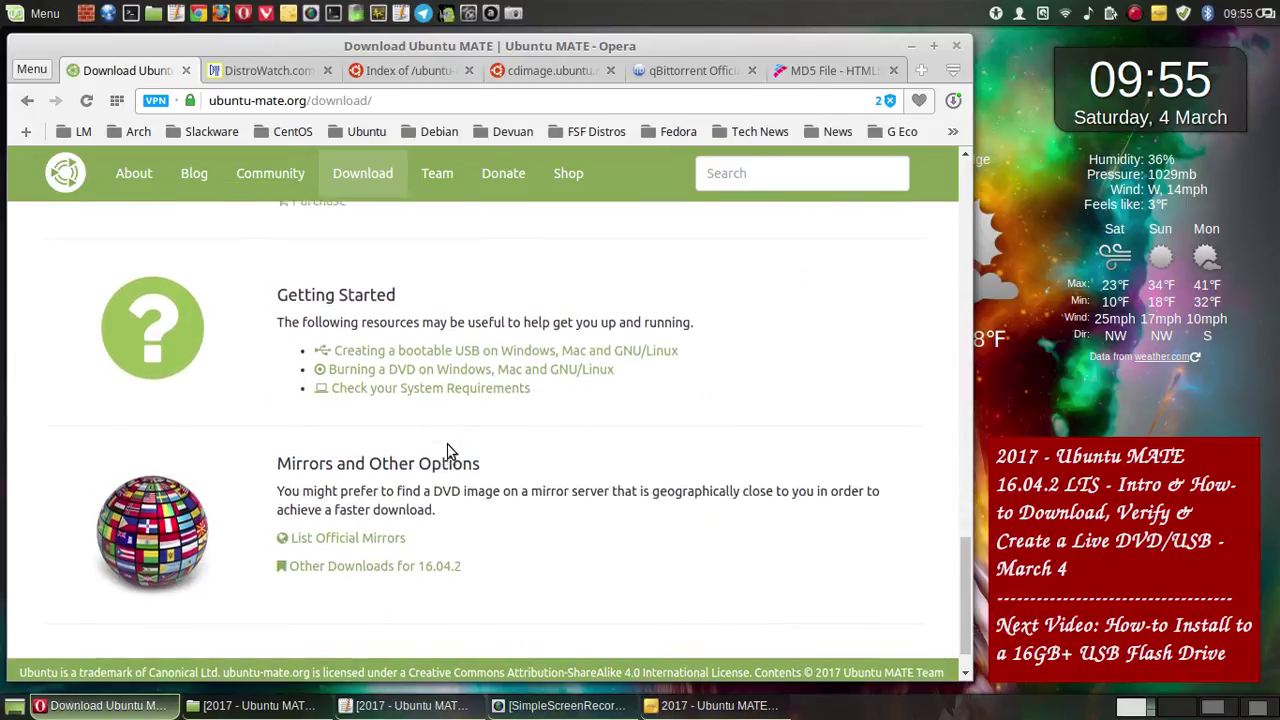
{"action": "scroll", "coordinate": [449, 448], "scroll_direction": "up", "scroll_amount": 10}
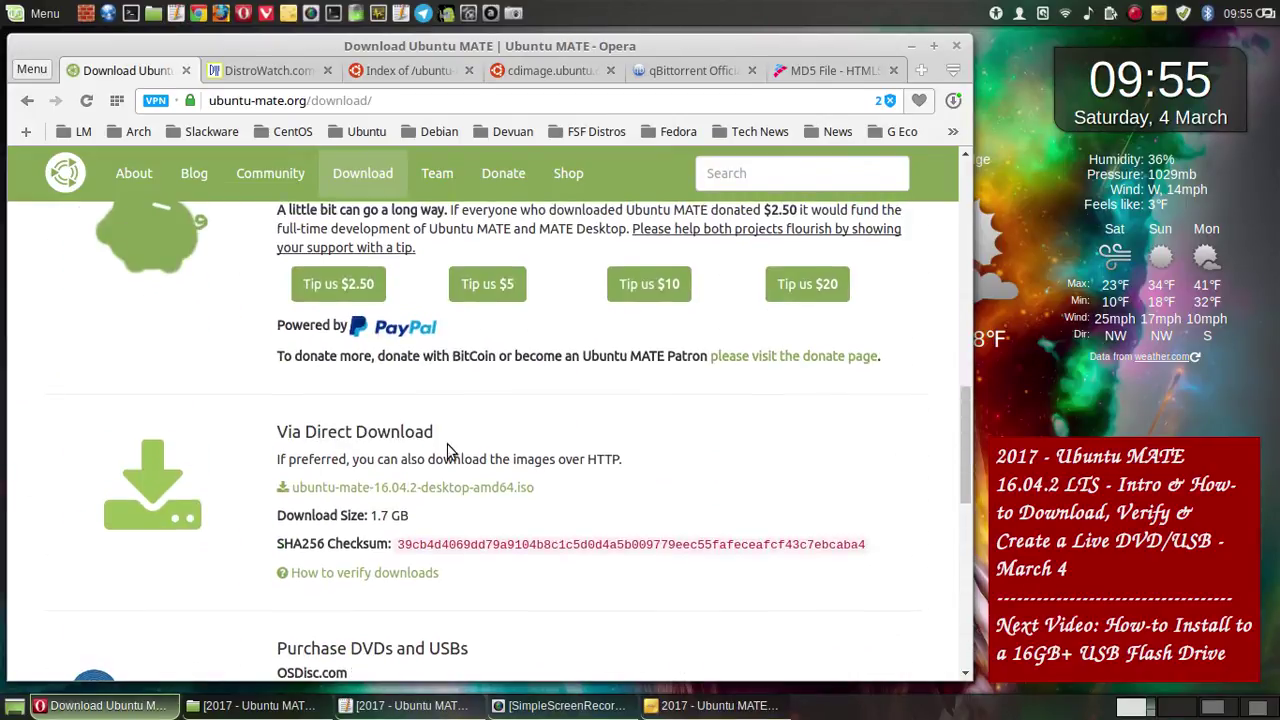
{"action": "scroll", "coordinate": [449, 446], "scroll_direction": "up", "scroll_amount": 1}
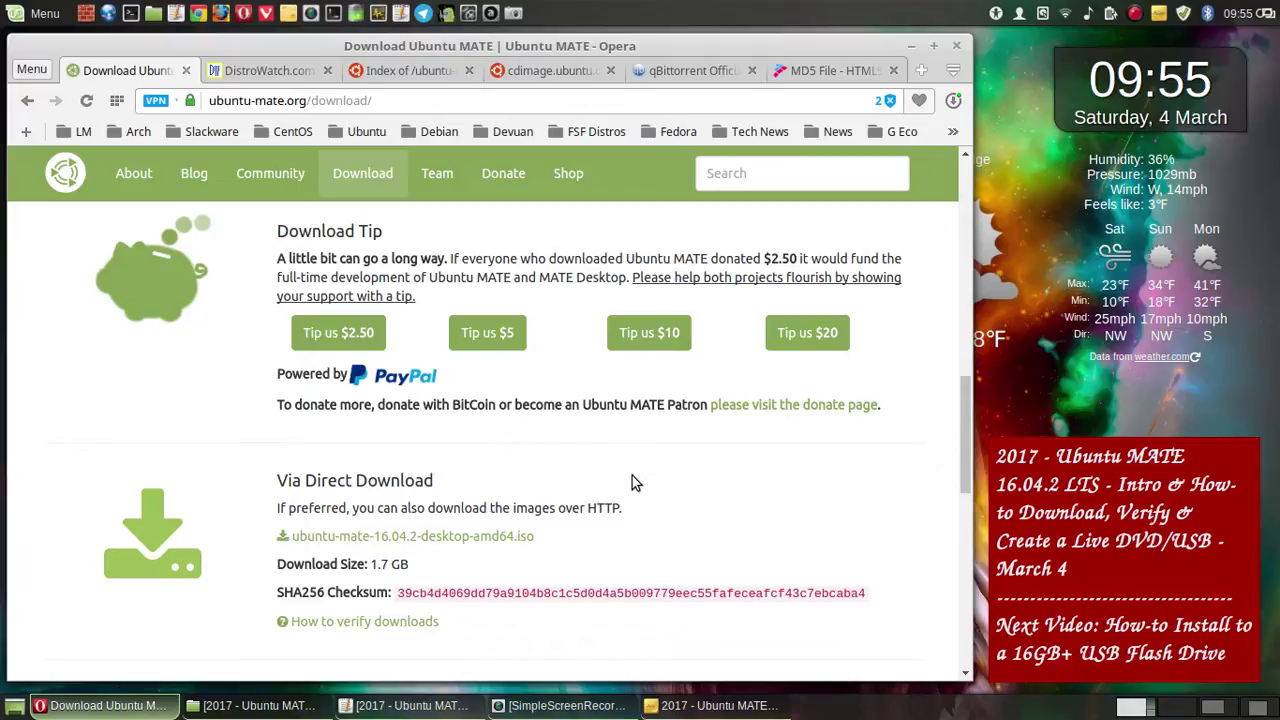
{"action": "scroll", "coordinate": [632, 480], "scroll_direction": "up", "scroll_amount": 4}
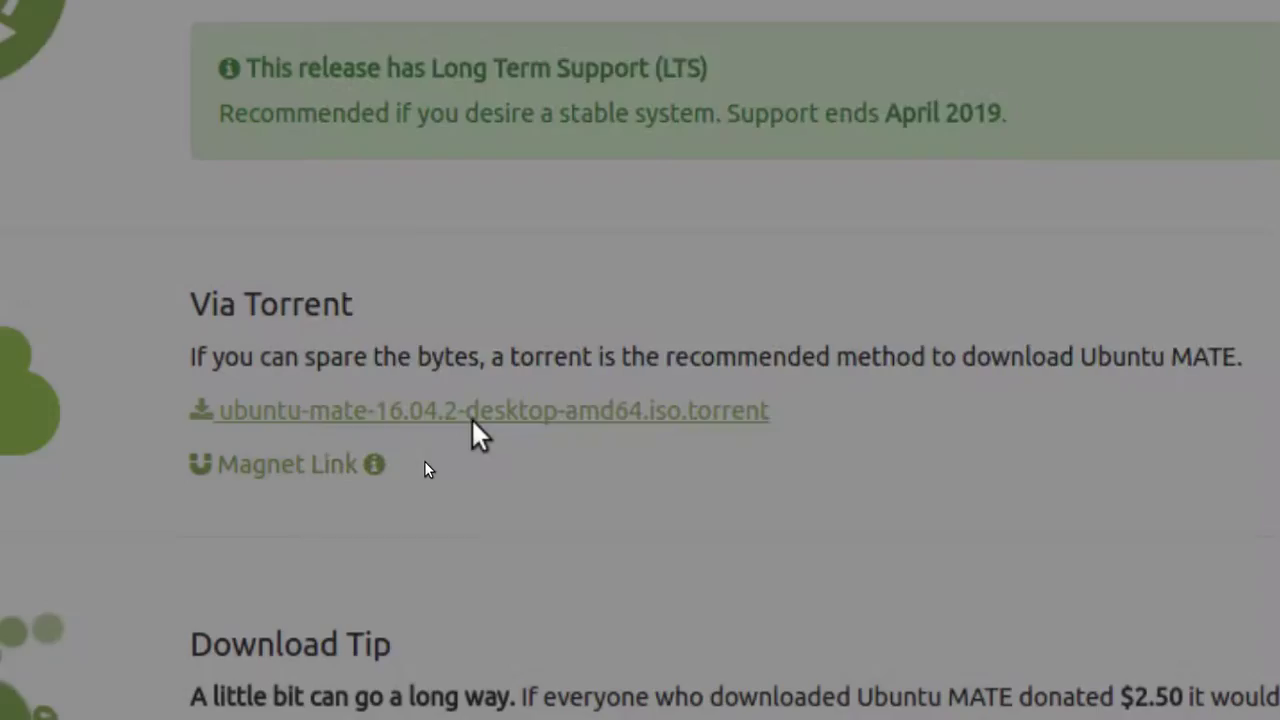
- Save a screenshot of the Via Torrent section into Videos/Screenshots' 2017 Ubuntu MATE folder
{"action": "key", "text": "Print"}
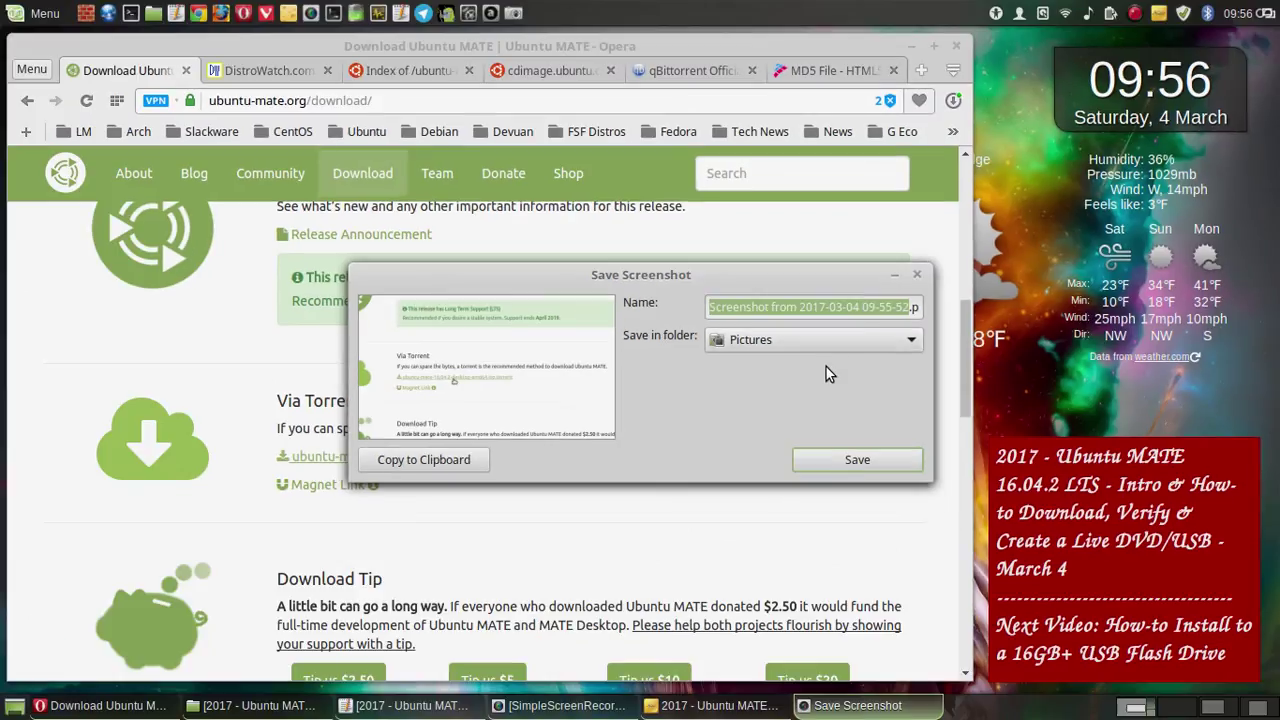
{"action": "left_click", "coordinate": [903, 346]}
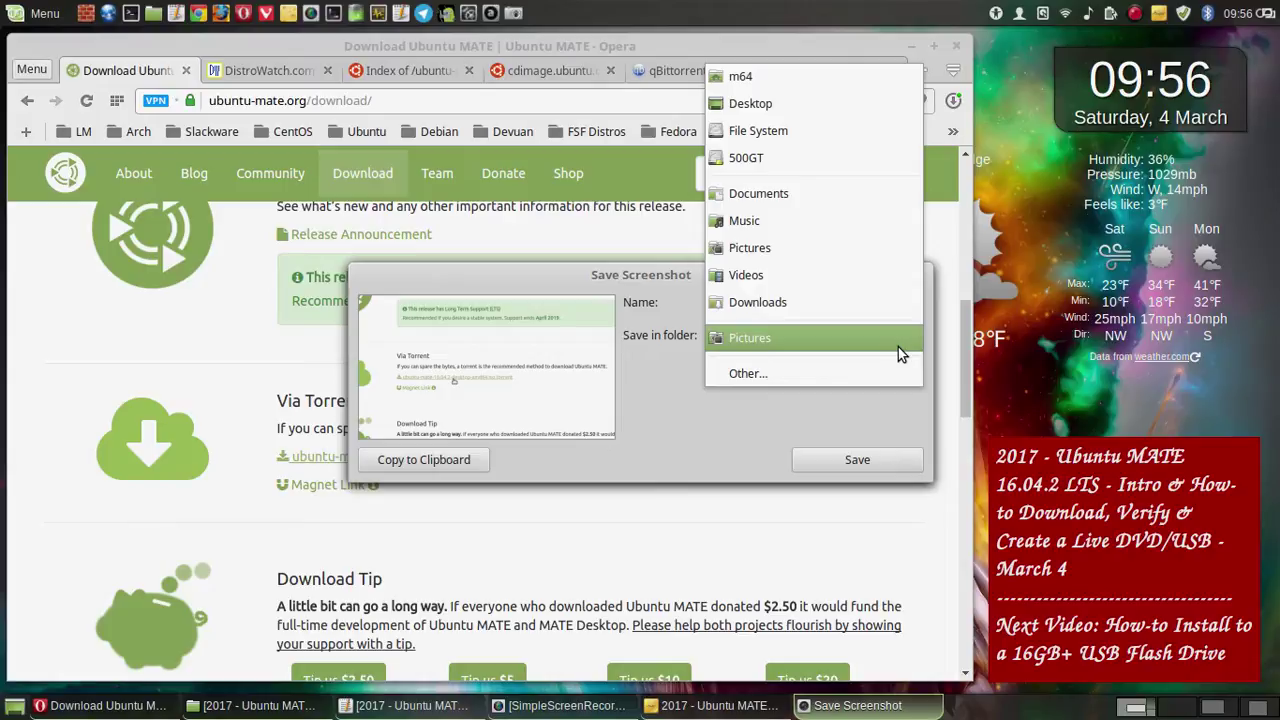
{"action": "left_click", "coordinate": [789, 370]}
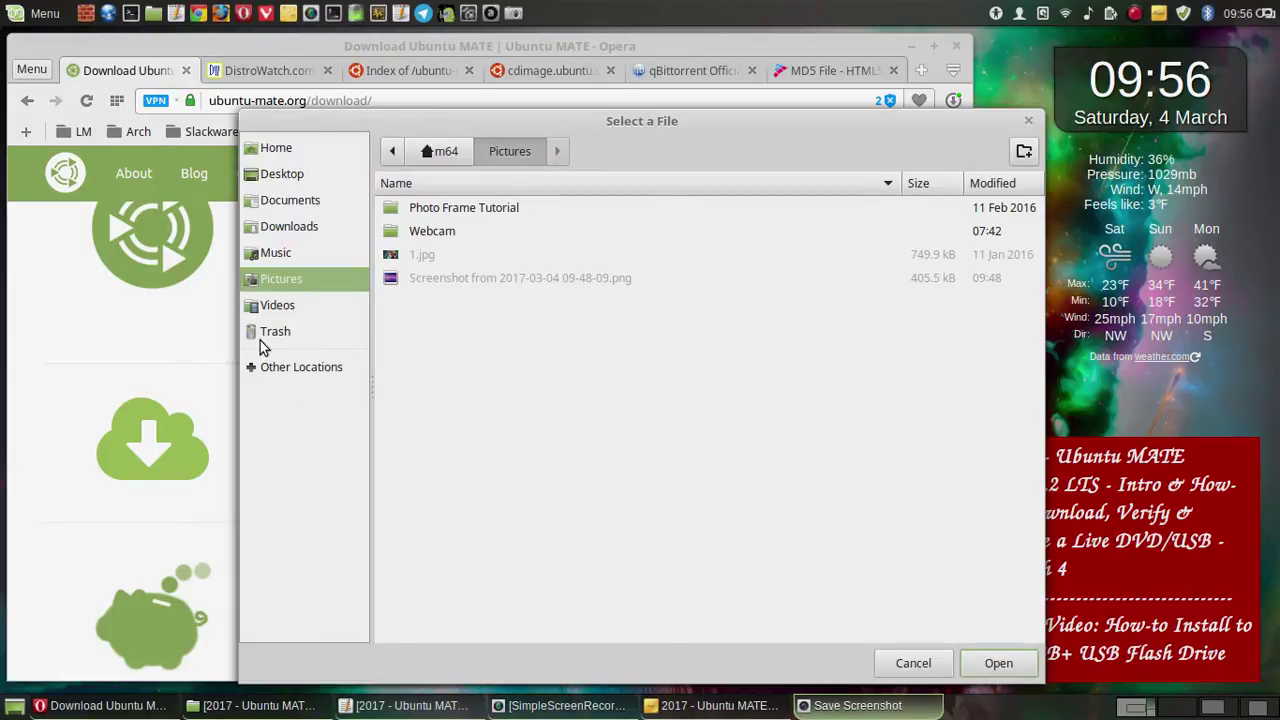
{"action": "left_click", "coordinate": [290, 305]}
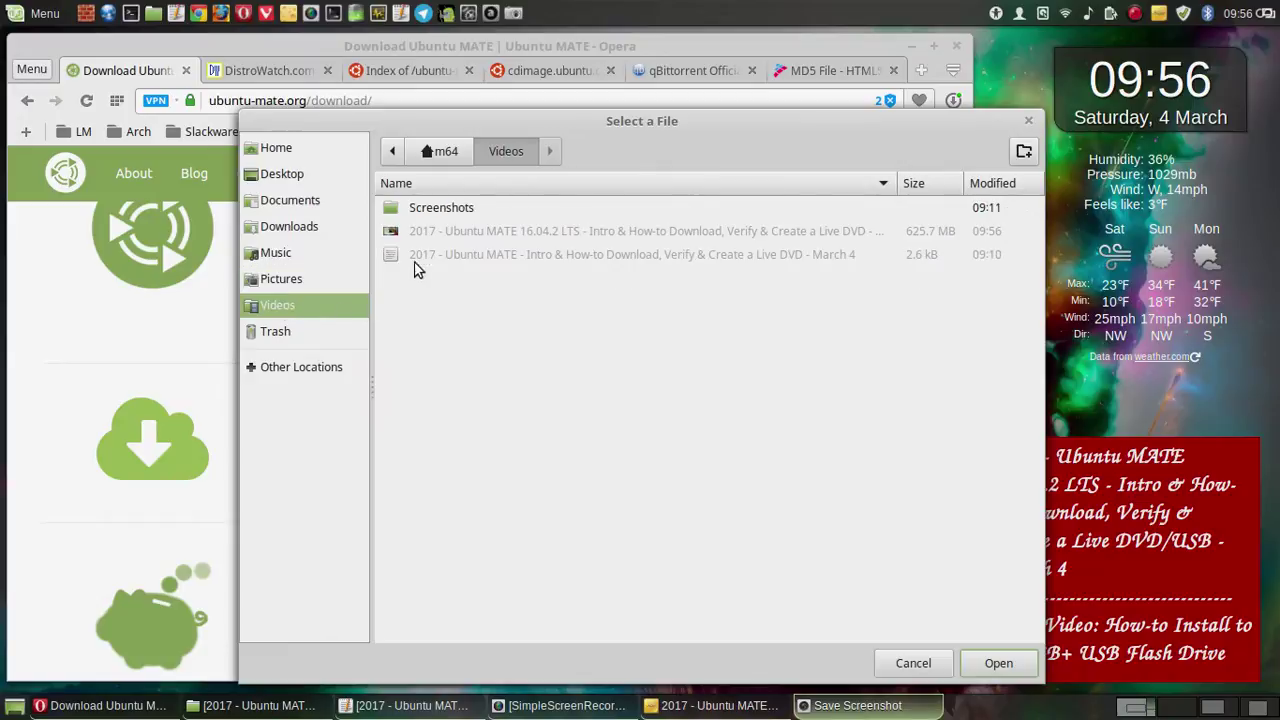
{"action": "double_click", "coordinate": [446, 212]}
{"action": "double_click", "coordinate": [475, 210]}
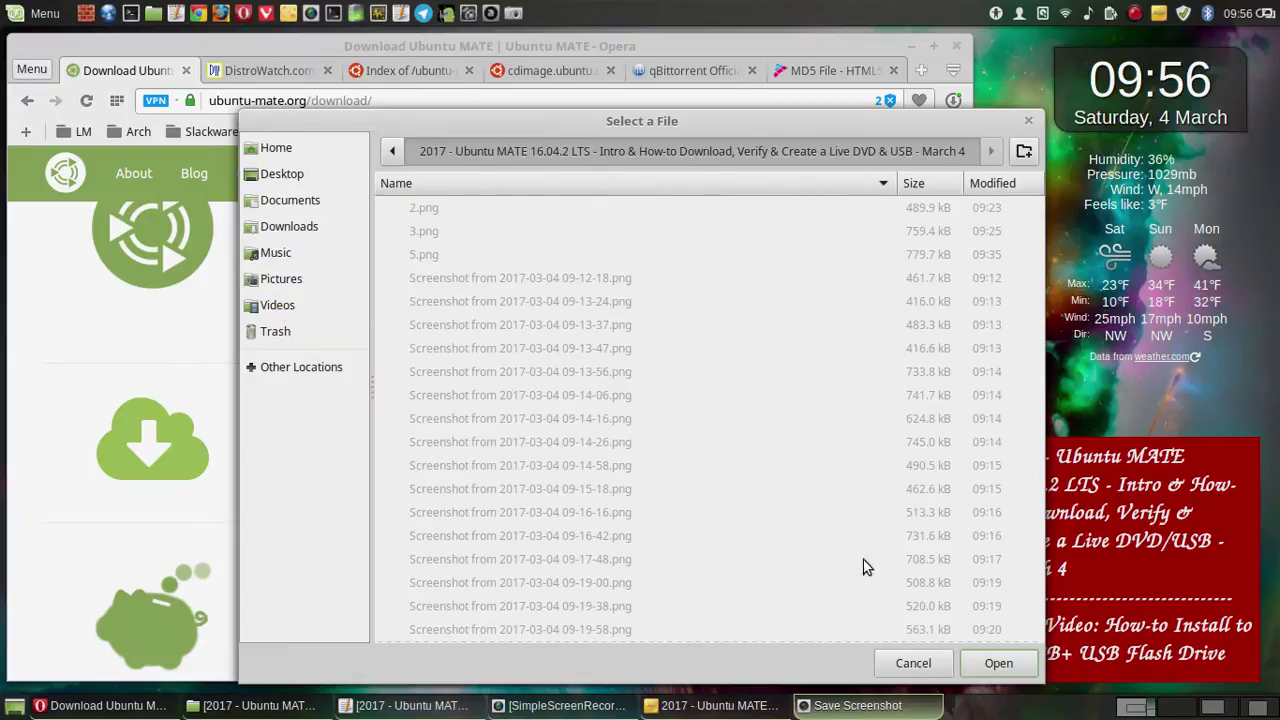
{"action": "left_click", "coordinate": [968, 665]}
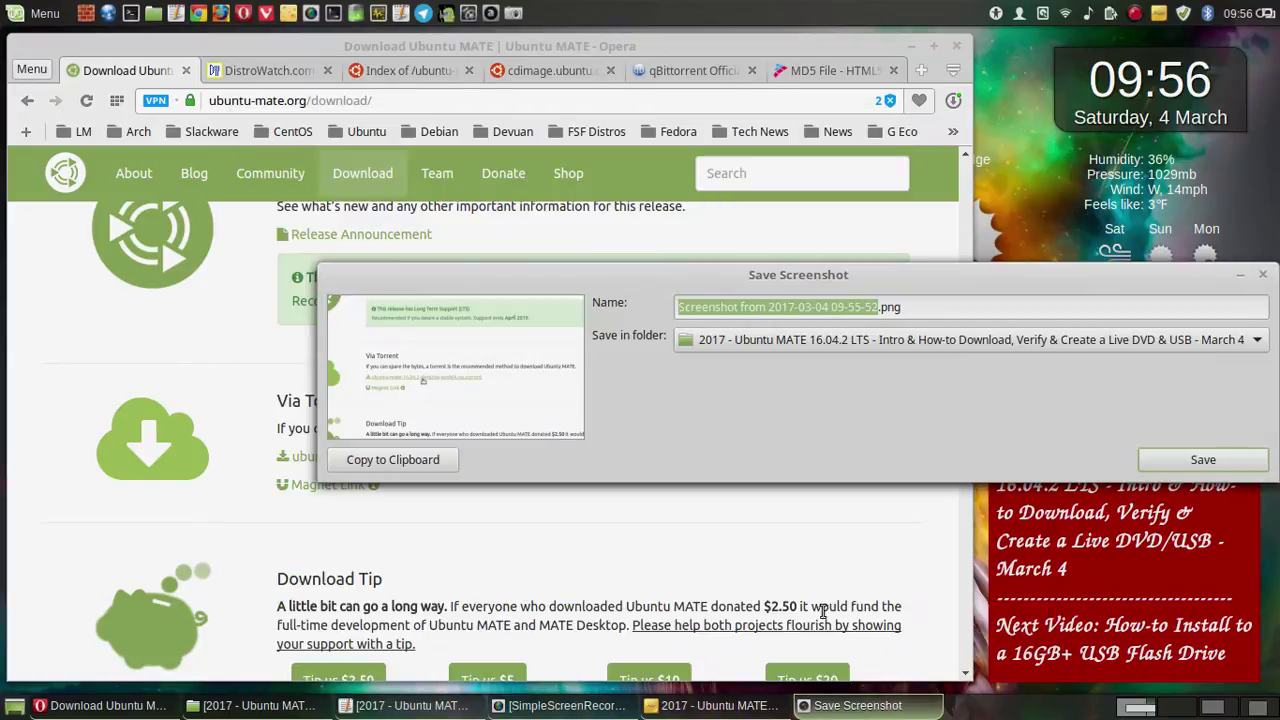
{"action": "left_click", "coordinate": [1245, 470]}
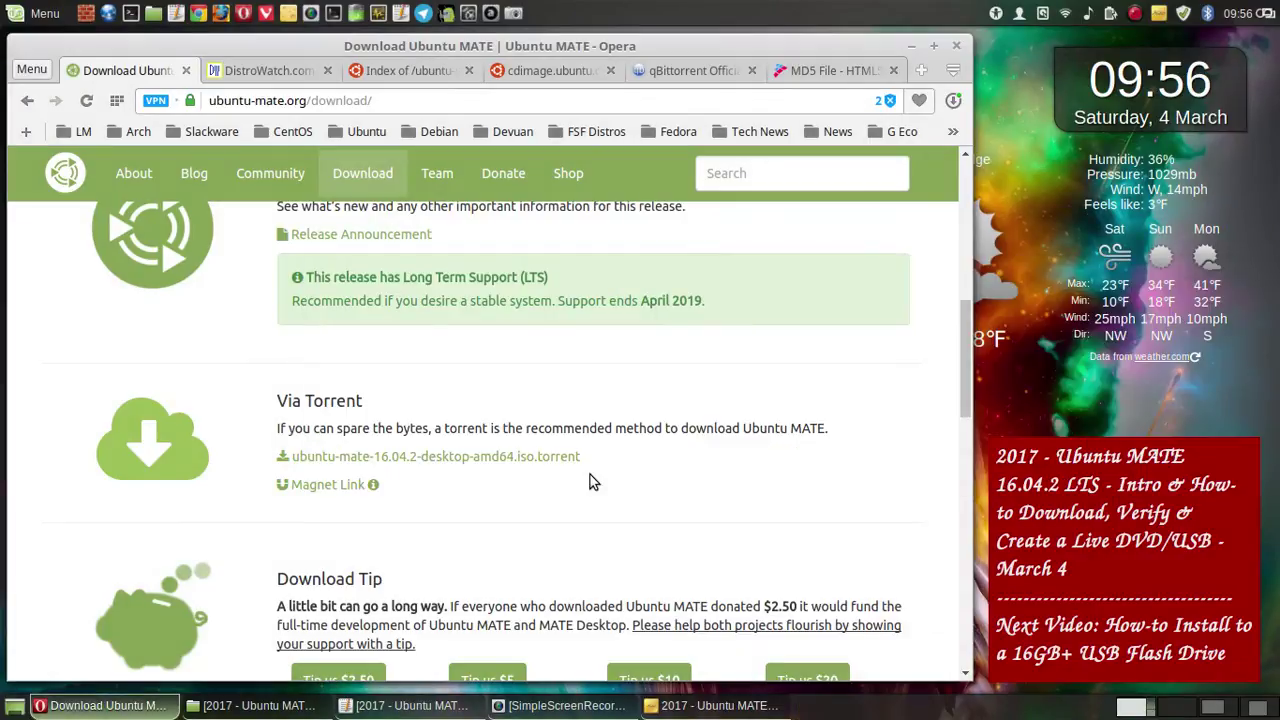
- Open the How to Verify Downloads guide, scroll through it, then minimize Opera
{"action": "scroll", "coordinate": [590, 482], "scroll_direction": "down", "scroll_amount": 3}
{"action": "scroll", "coordinate": [485, 405], "scroll_direction": "down", "scroll_amount": 1}
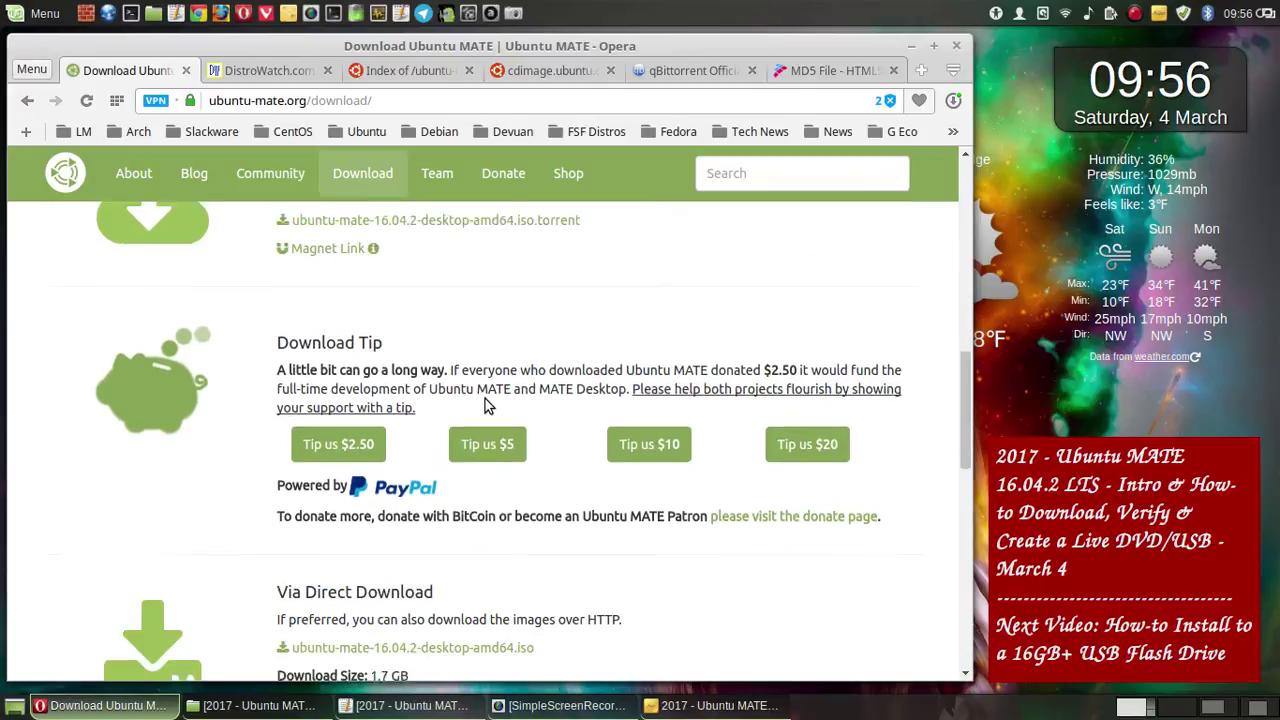
{"action": "scroll", "coordinate": [485, 405], "scroll_direction": "down", "scroll_amount": 4}
{"action": "scroll", "coordinate": [485, 405], "scroll_direction": "down", "scroll_amount": 2}
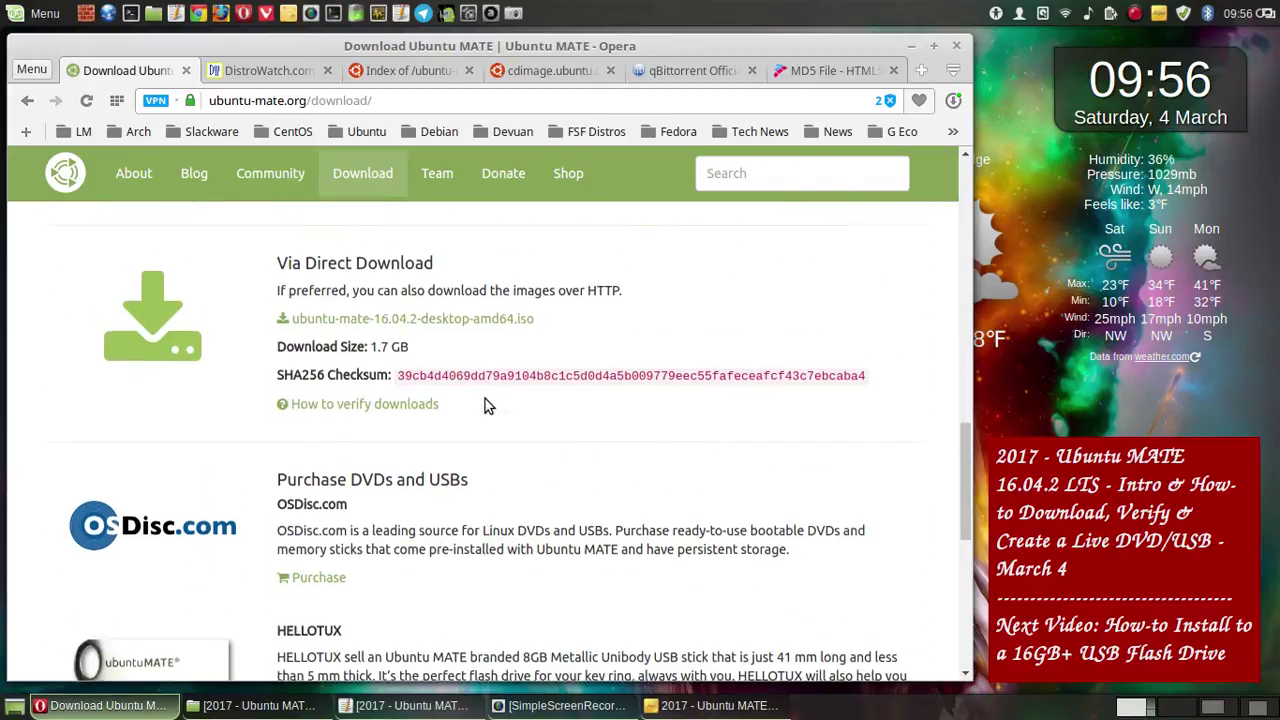
{"action": "left_click", "coordinate": [362, 374]}
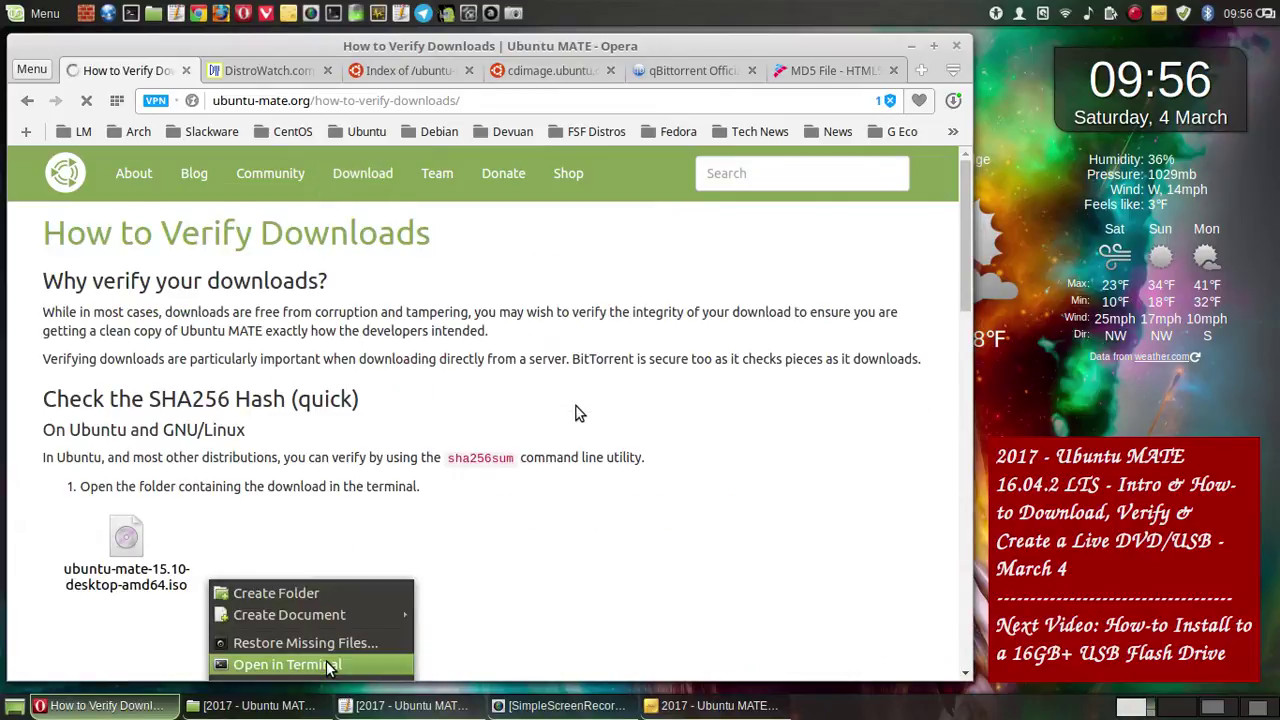
{"action": "scroll", "coordinate": [576, 406], "scroll_direction": "down", "scroll_amount": 3}
{"action": "scroll", "coordinate": [576, 406], "scroll_direction": "down", "scroll_amount": 2}
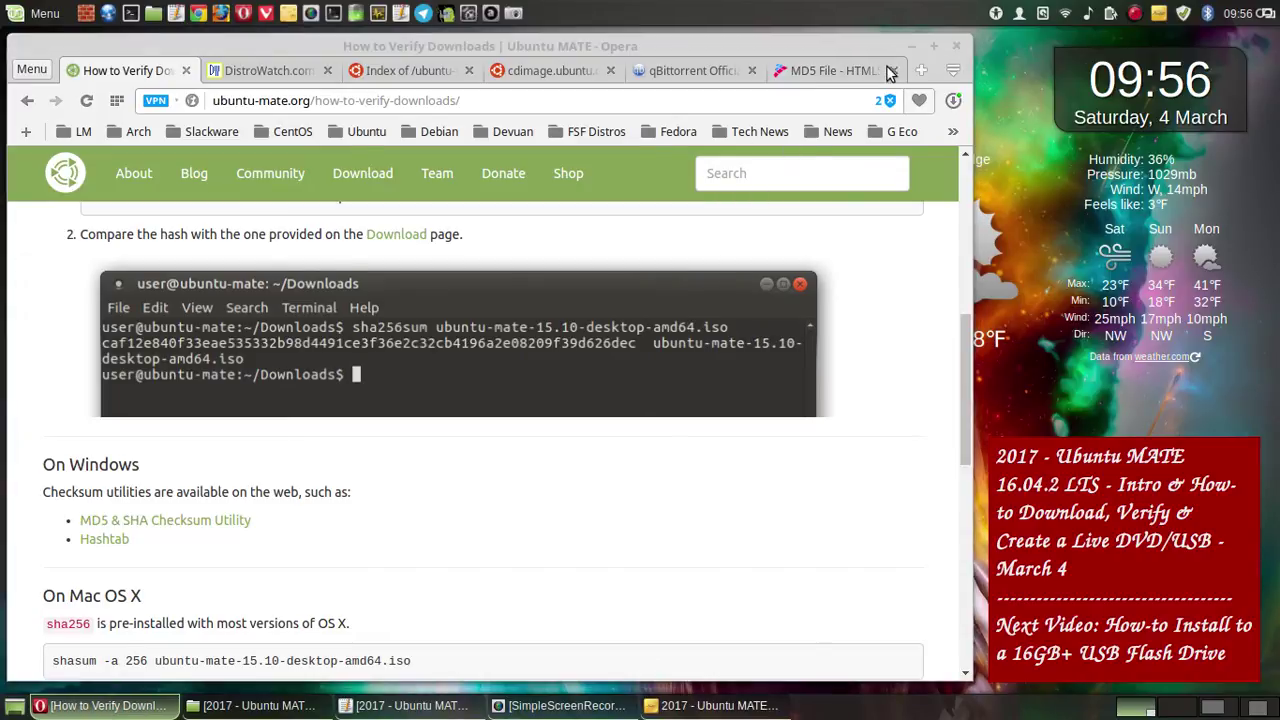
{"action": "left_click", "coordinate": [912, 47]}
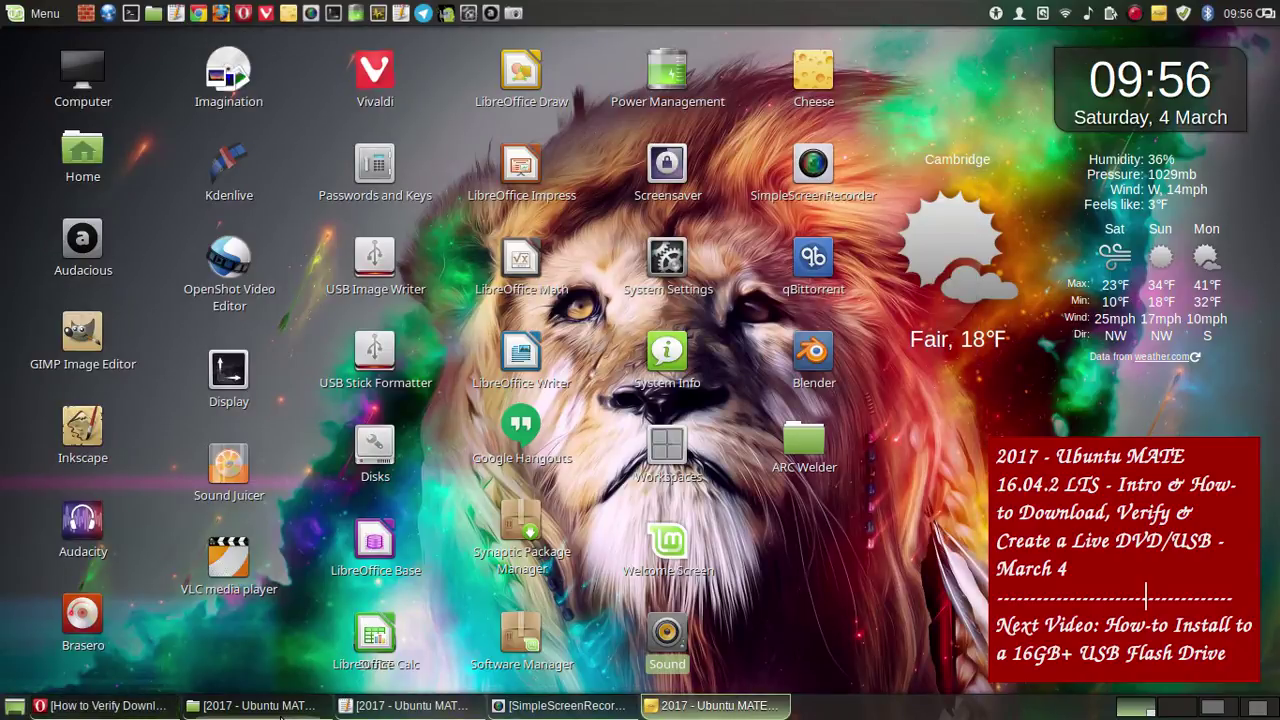
- Restore Nemo showing only the Downloads folder in a narrower, shifted window
{"action": "mouse_move", "coordinate": [281, 714]}
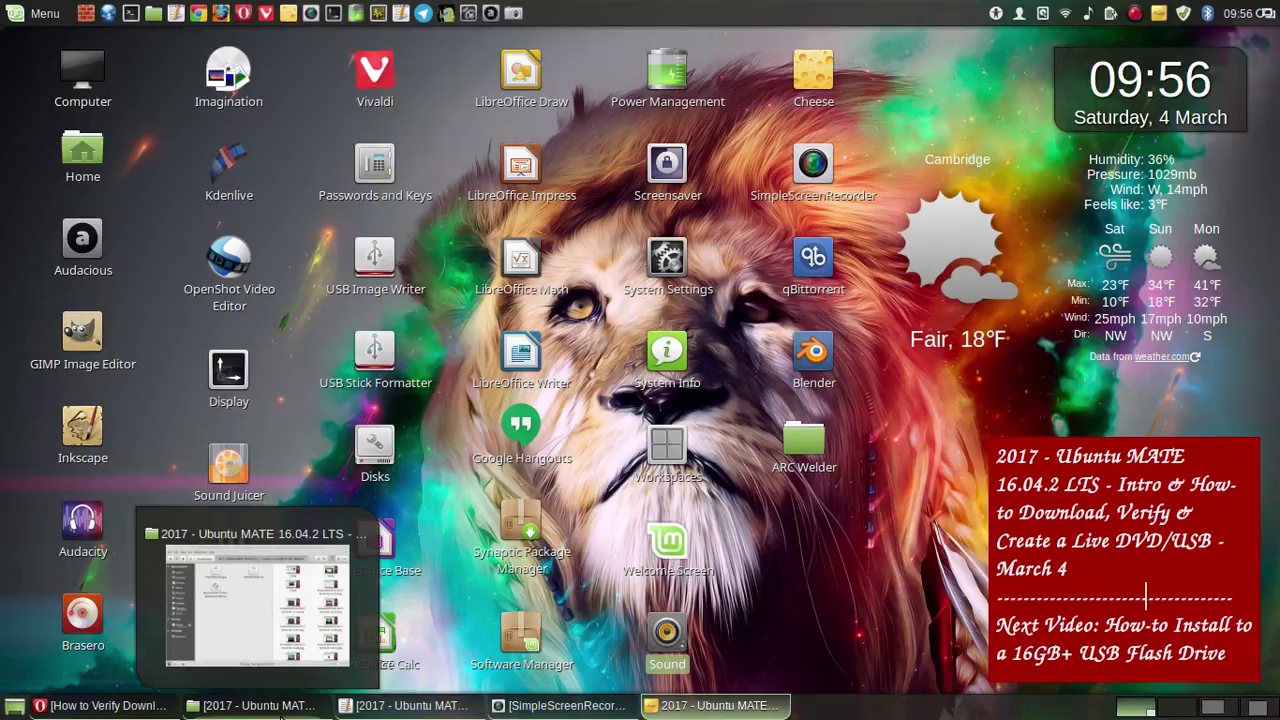
{"action": "left_click", "coordinate": [281, 714]}
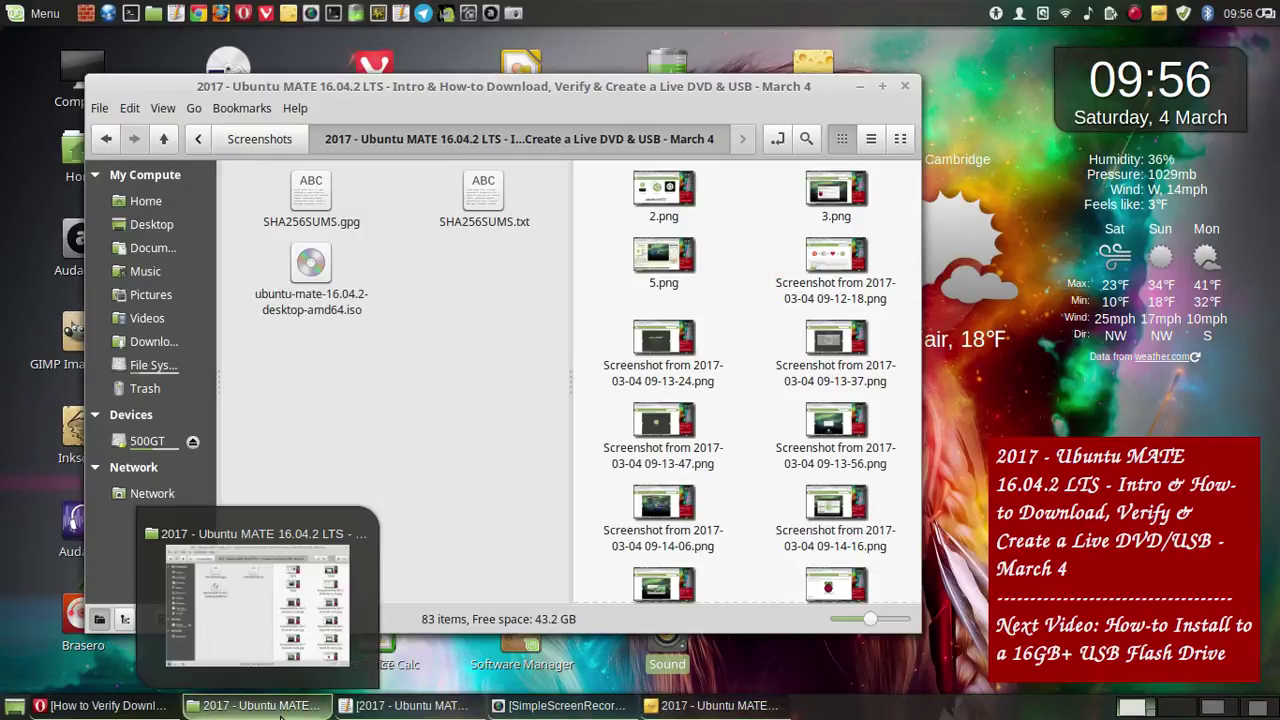
{"action": "left_click", "coordinate": [450, 320]}
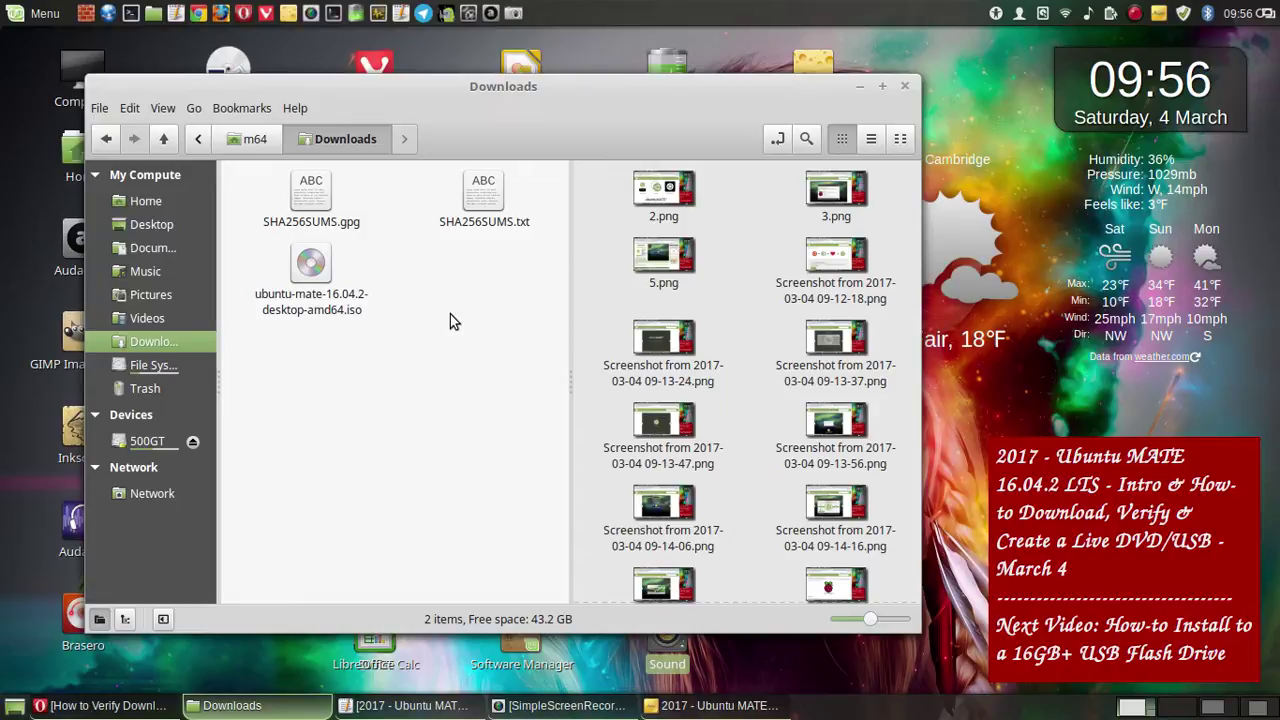
{"action": "key", "text": "F3"}
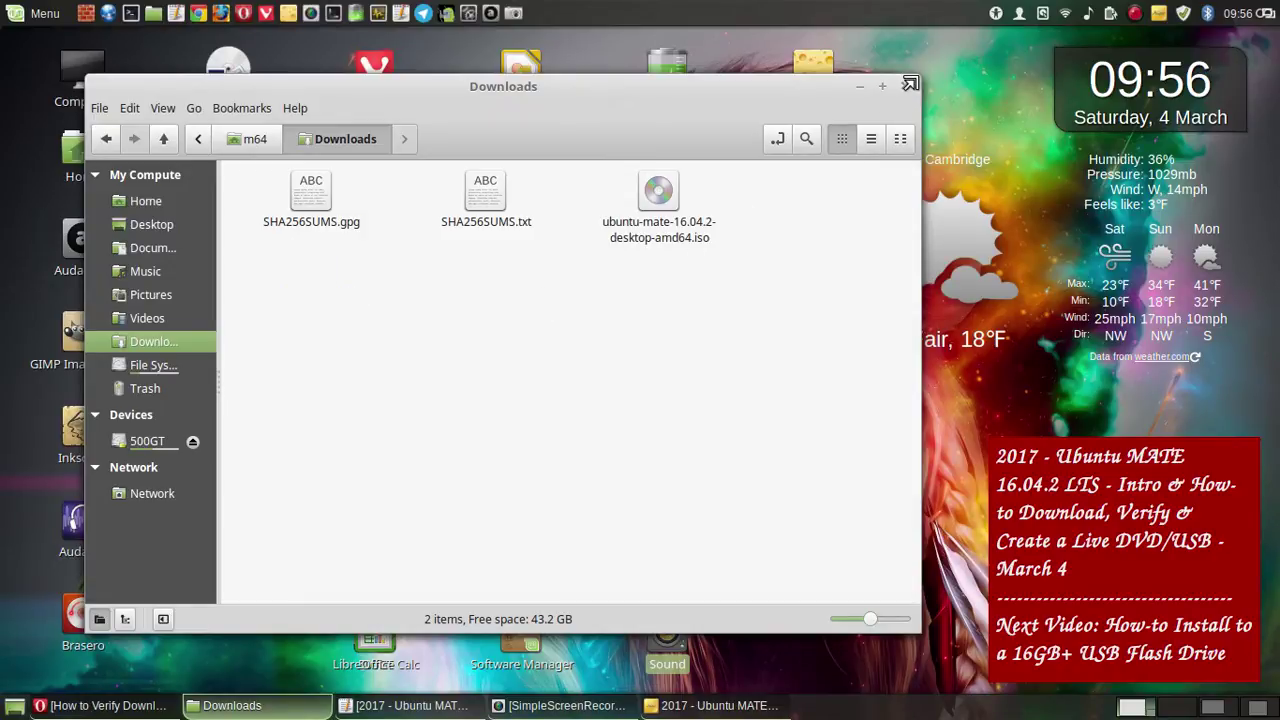
{"action": "left_click_drag", "start_coordinate": [827, 92], "coordinate": [734, 111]}
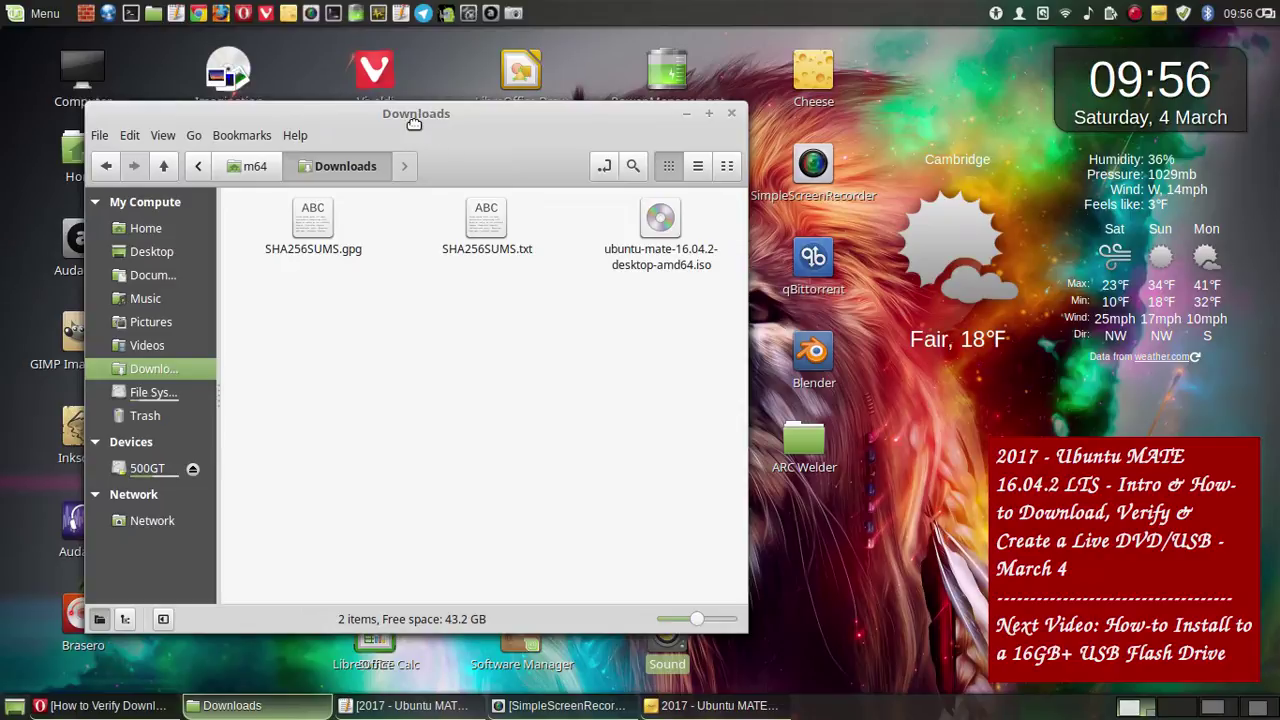
{"action": "left_click_drag", "start_coordinate": [392, 118], "coordinate": [425, 130]}
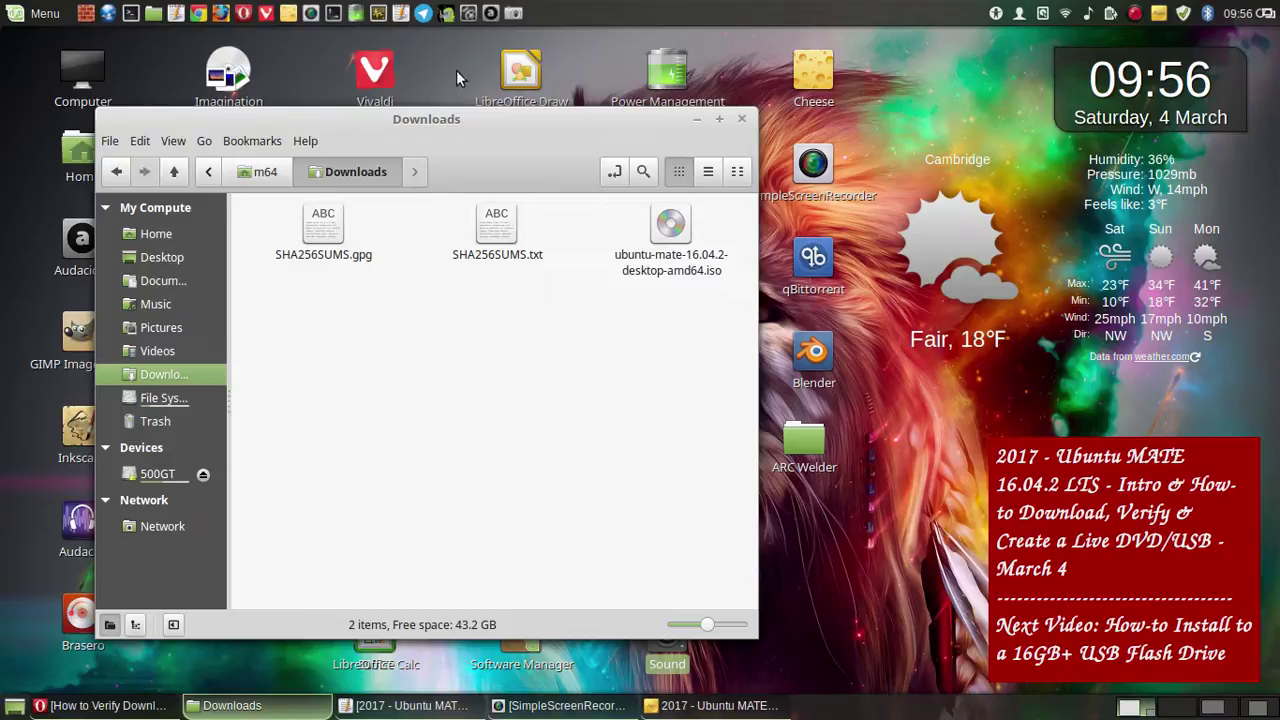
- Save a full-screen screenshot of the Downloads folder and return to Opera's verify guide
{"action": "left_click", "coordinate": [883, 156]}
{"action": "key", "text": "Print"}
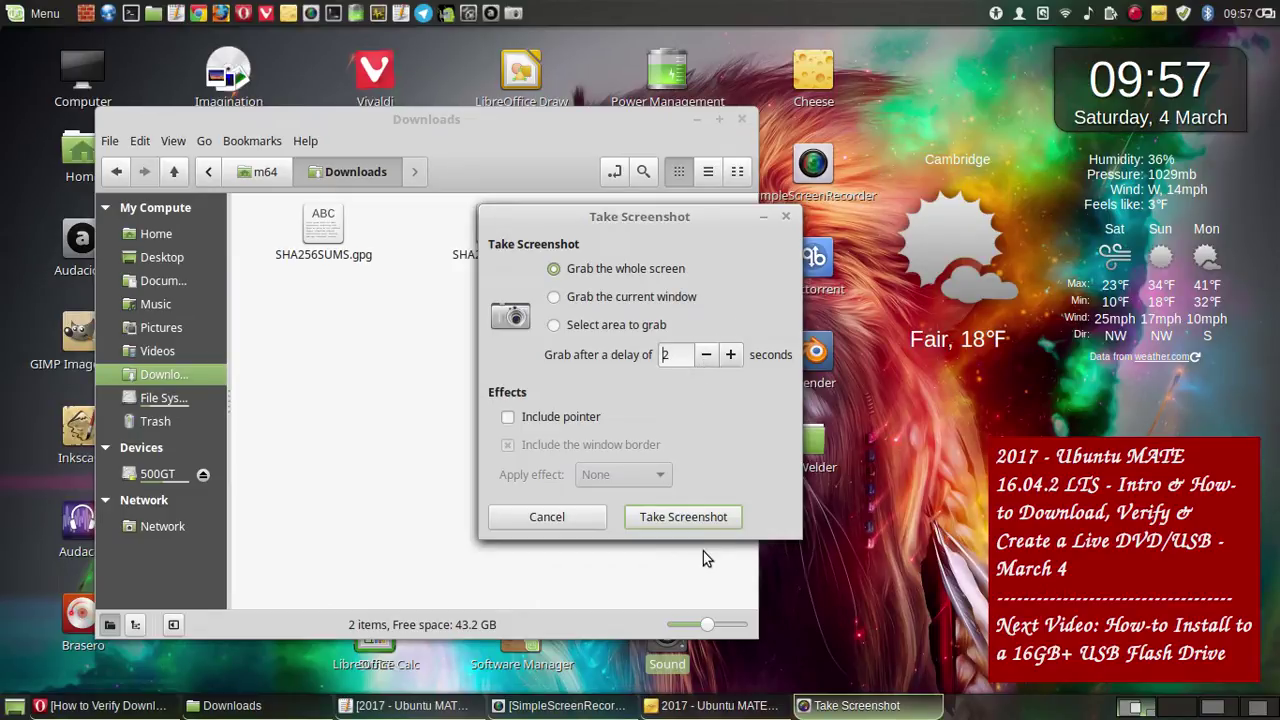
{"action": "left_click", "coordinate": [683, 517]}
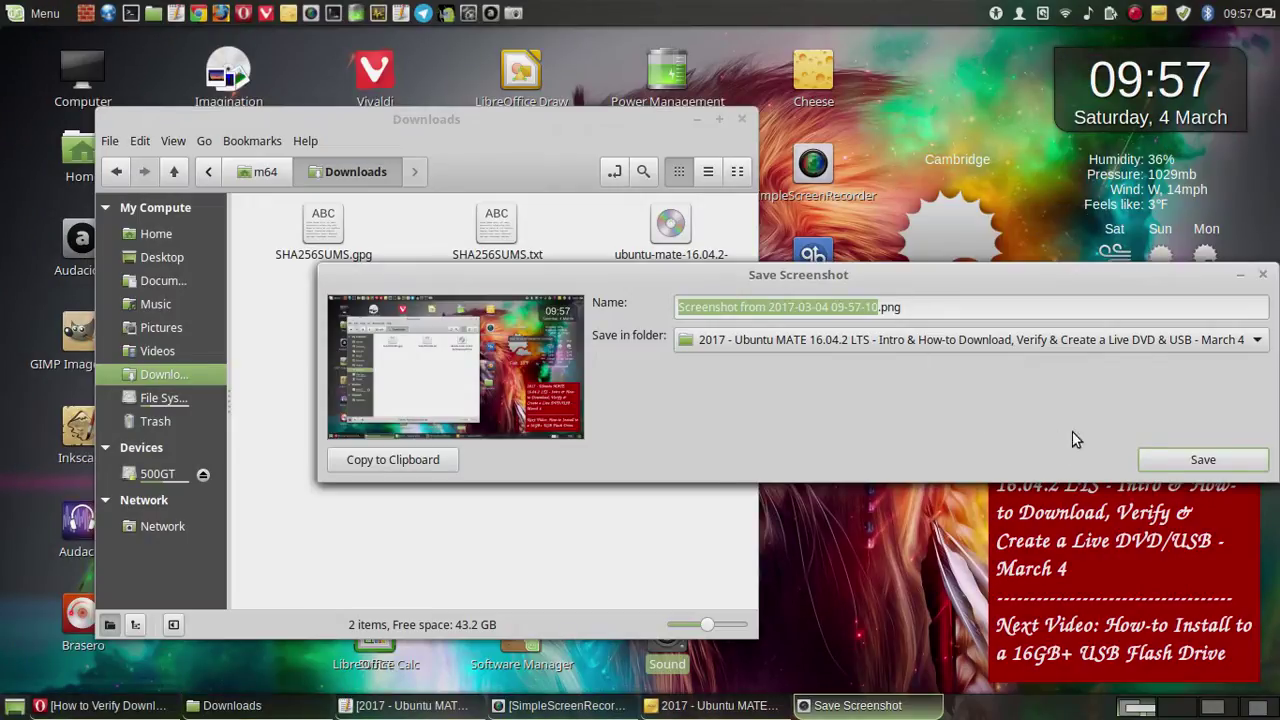
{"action": "left_click", "coordinate": [1173, 463]}
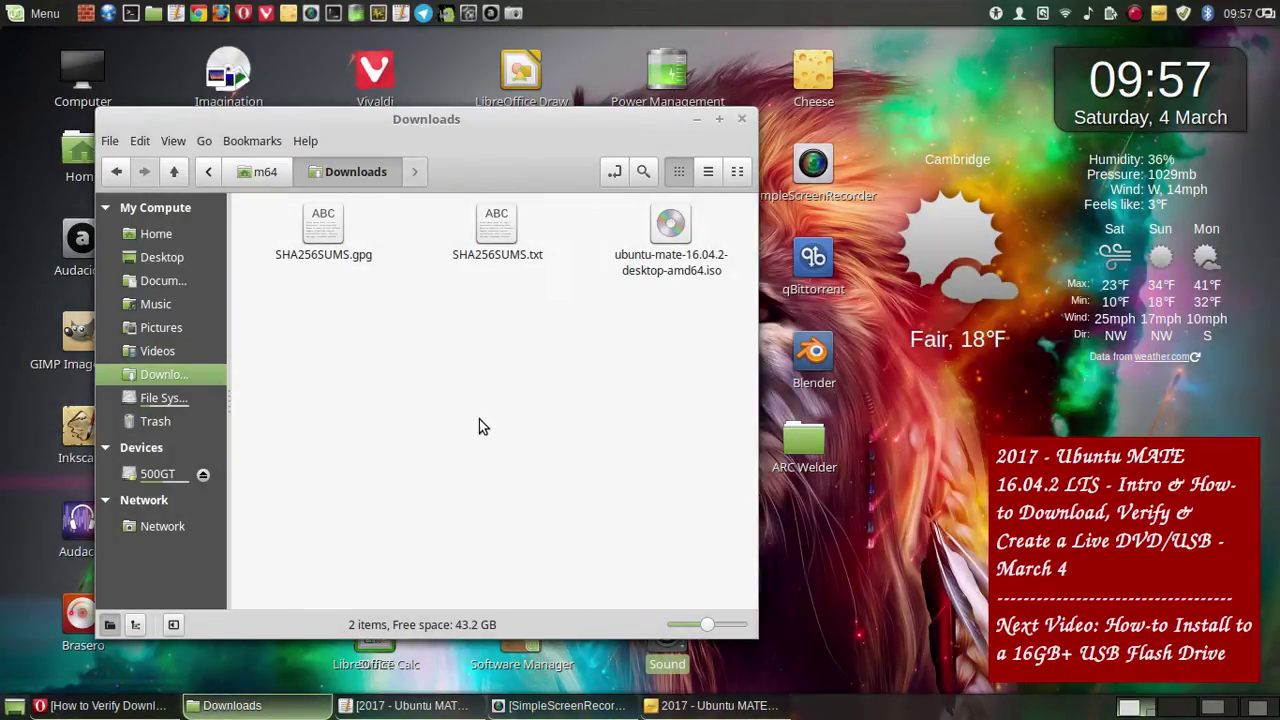
{"action": "left_click", "coordinate": [145, 702]}
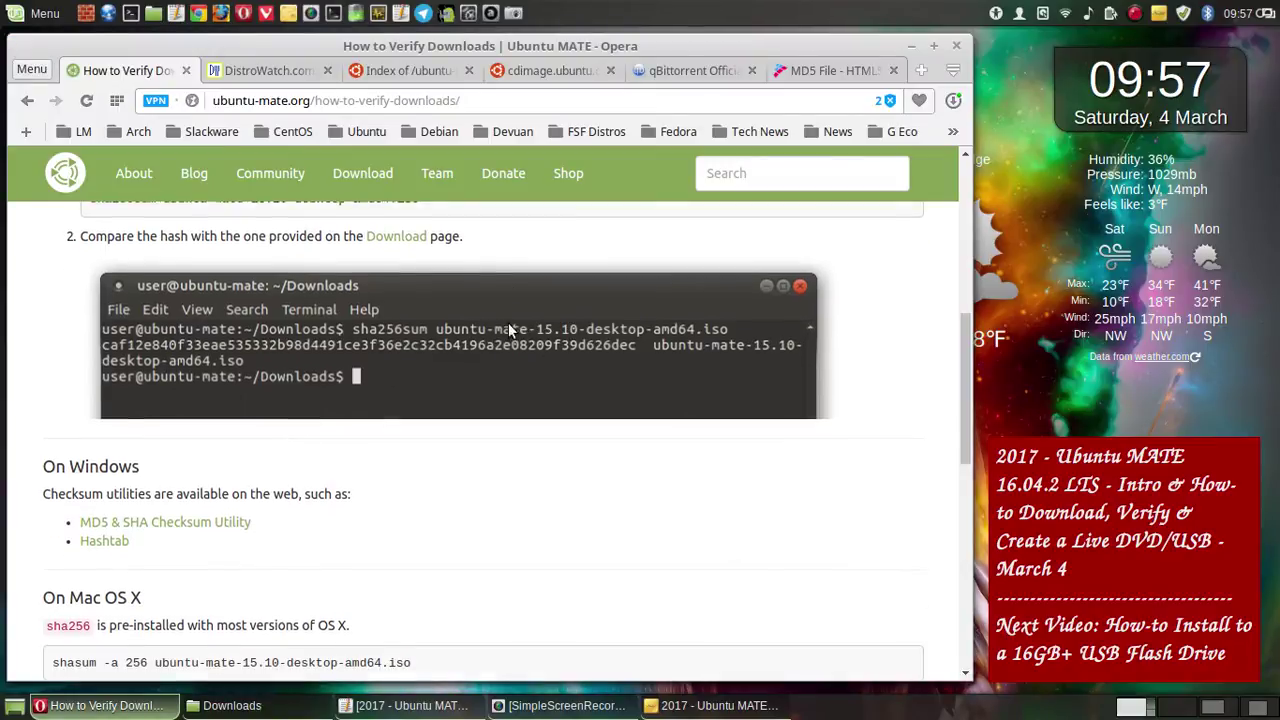
{"action": "scroll", "coordinate": [508, 330], "scroll_direction": "up", "scroll_amount": 5}
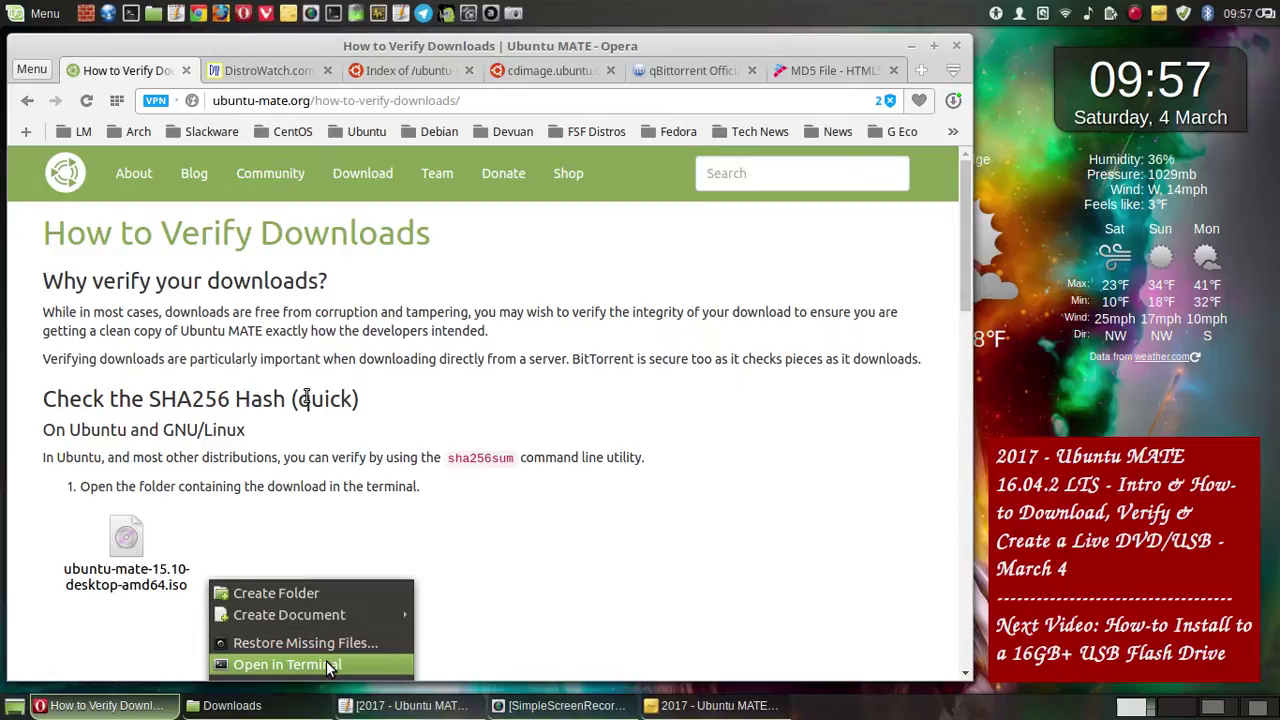
- Scroll further down the verification guide and bring the Pluma video notes in front
{"action": "scroll", "coordinate": [330, 395], "scroll_direction": "down", "scroll_amount": 2}
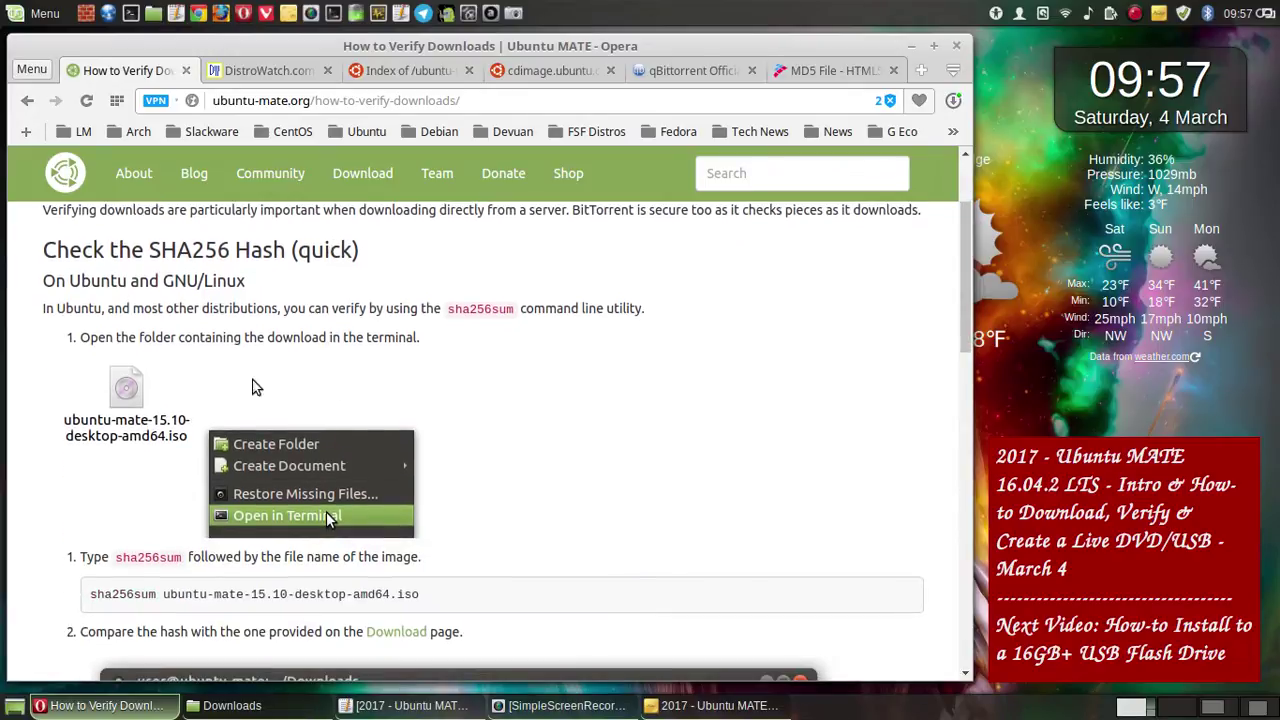
{"action": "scroll", "coordinate": [230, 395], "scroll_direction": "down", "scroll_amount": 3}
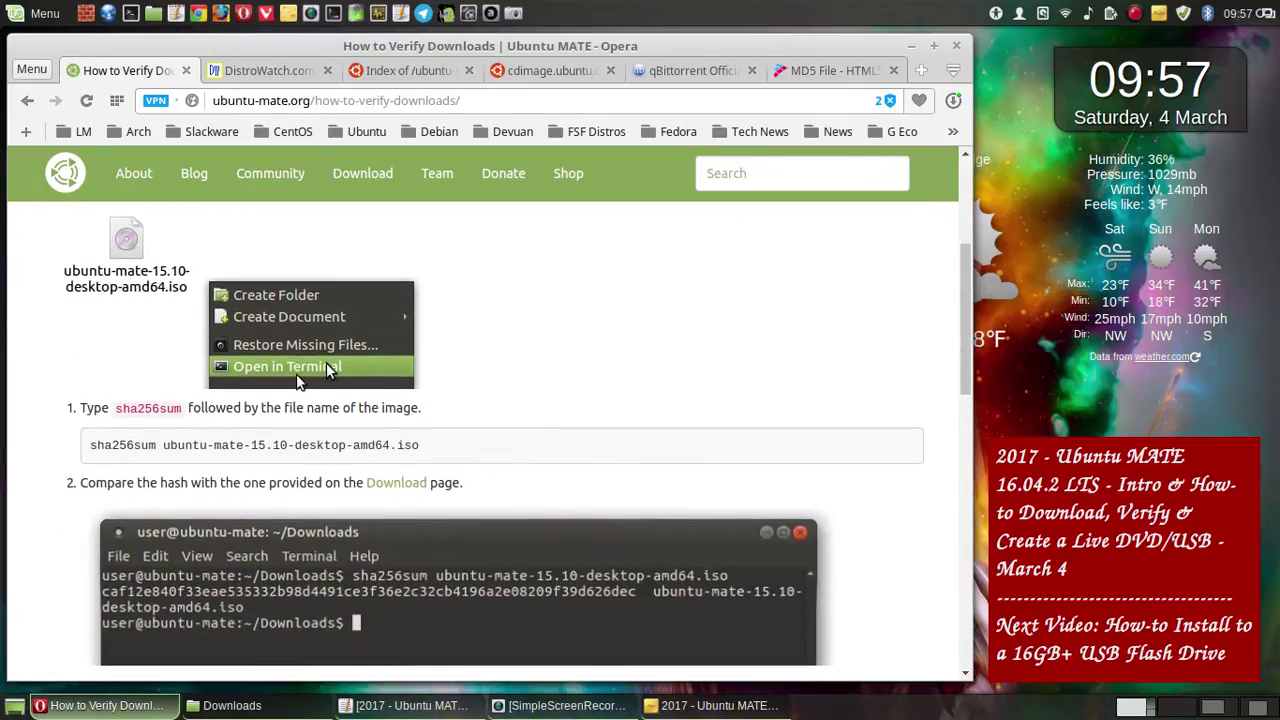
{"action": "scroll", "coordinate": [253, 390], "scroll_direction": "down", "scroll_amount": 2}
{"action": "left_click", "coordinate": [410, 705]}
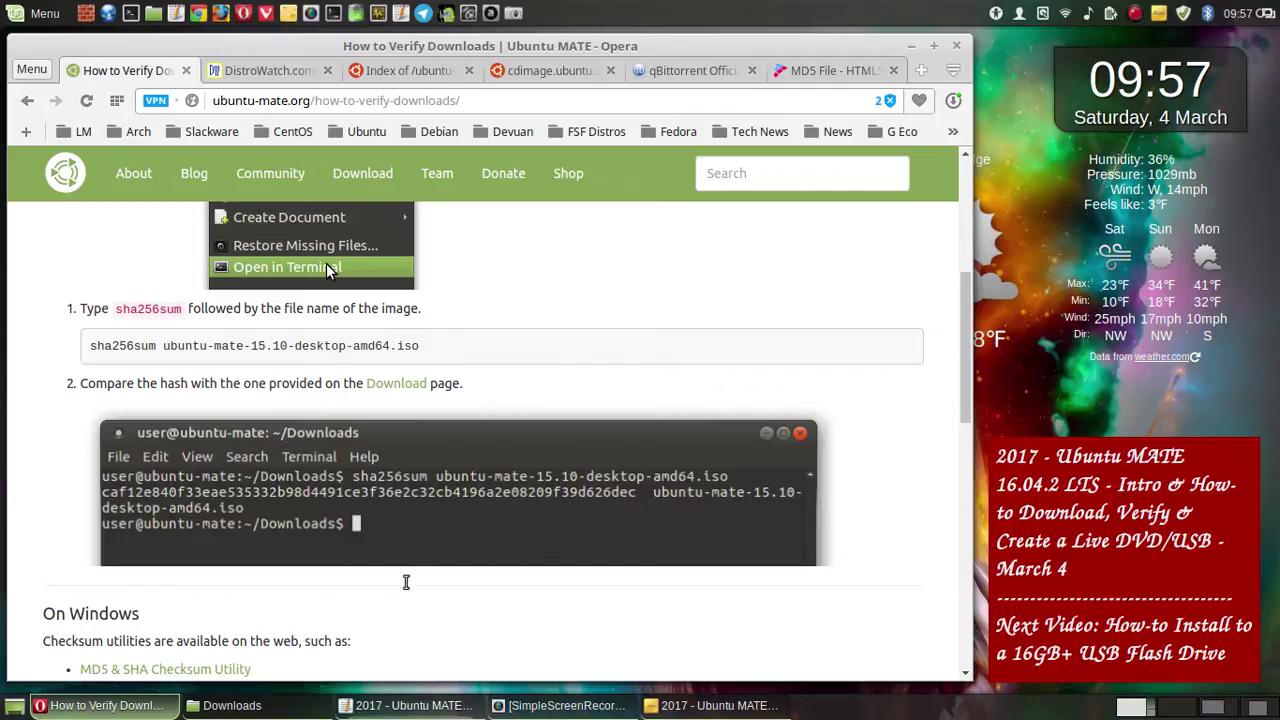
{"action": "scroll", "coordinate": [292, 415], "scroll_direction": "down", "scroll_amount": 2}
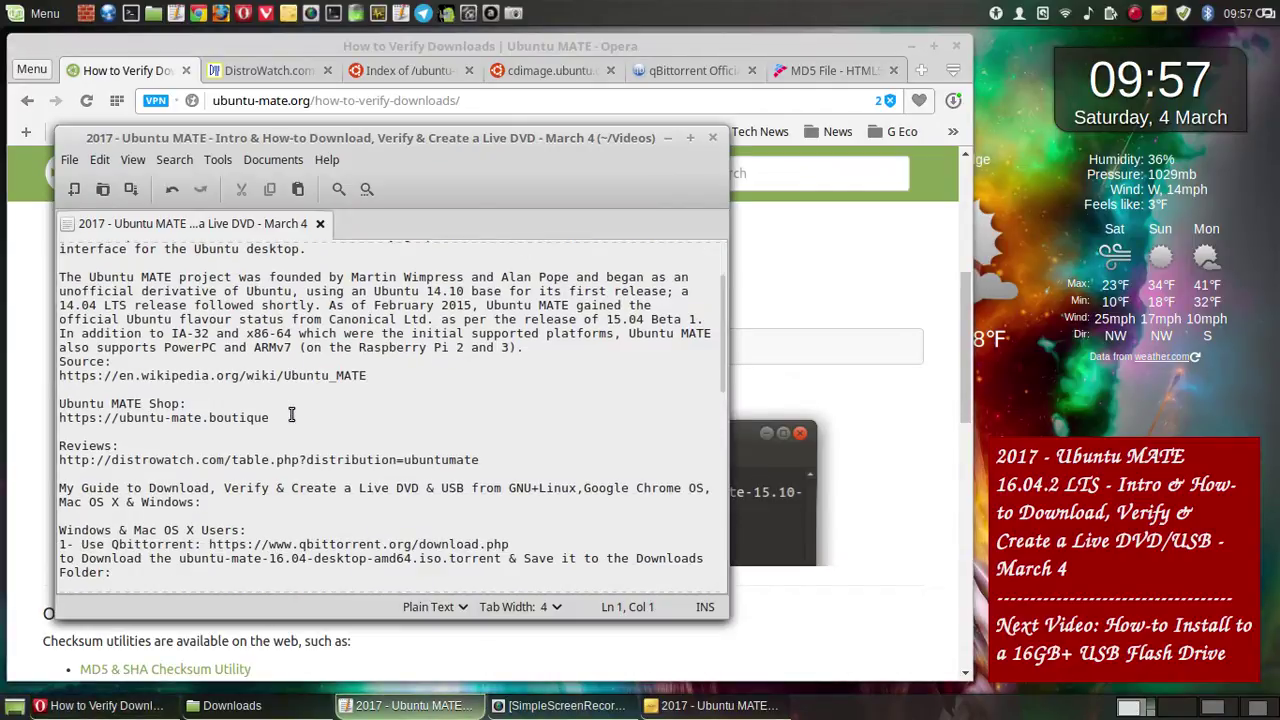
- Scroll the notes down to the Windows/Mac checksum steps and the GNU+Linux Ubuntu keyring steps
{"action": "scroll", "coordinate": [291, 415], "scroll_direction": "down", "scroll_amount": 5}
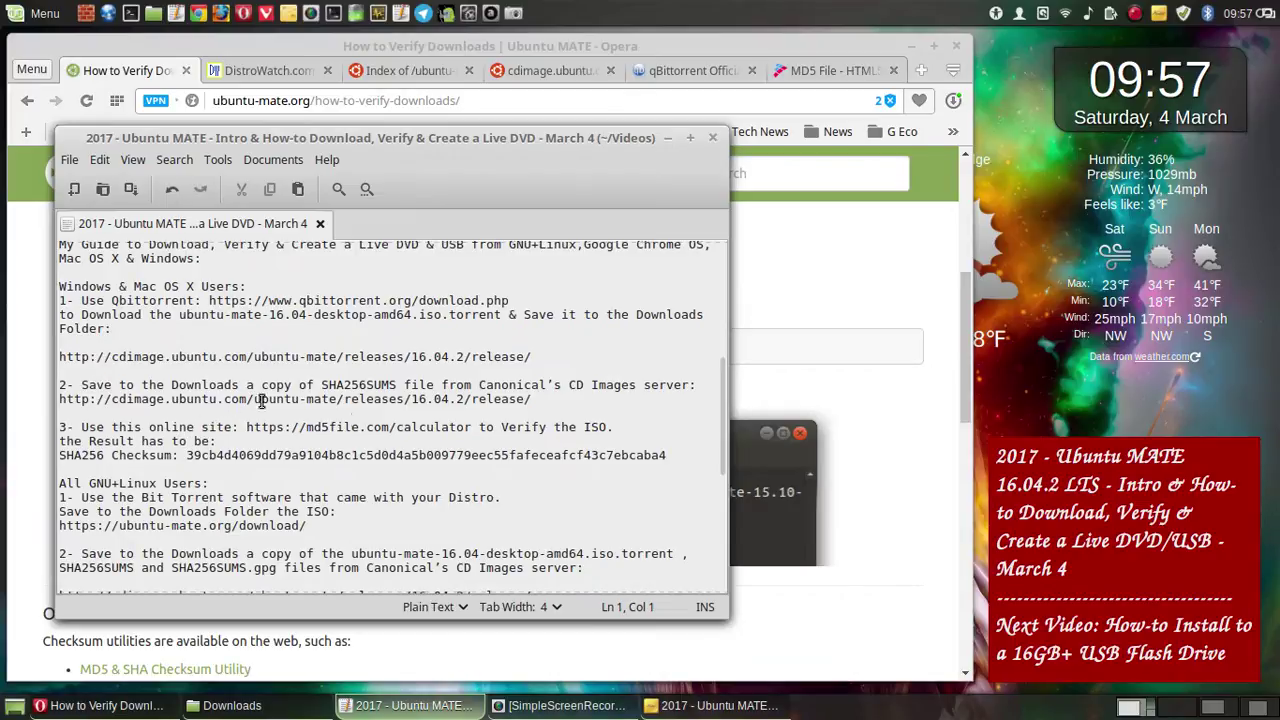
{"action": "scroll", "coordinate": [384, 423], "scroll_direction": "down", "scroll_amount": 1}
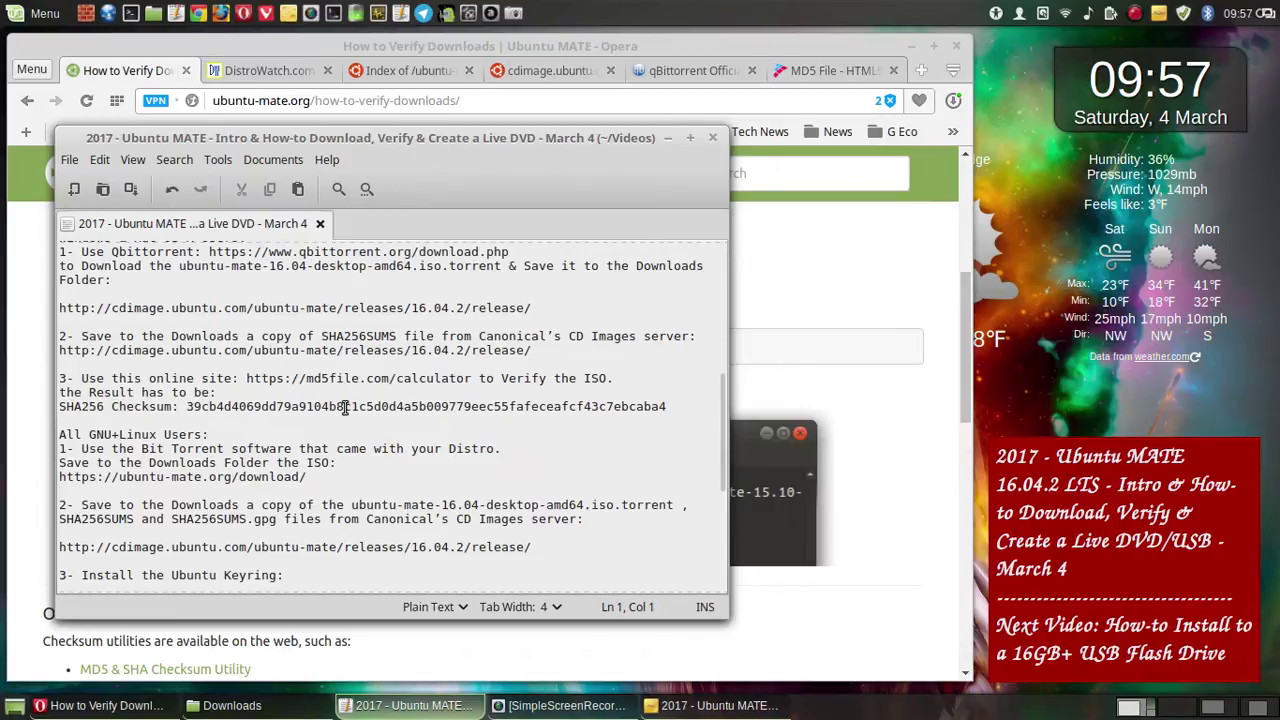
{"action": "scroll", "coordinate": [343, 409], "scroll_direction": "down", "scroll_amount": 1}
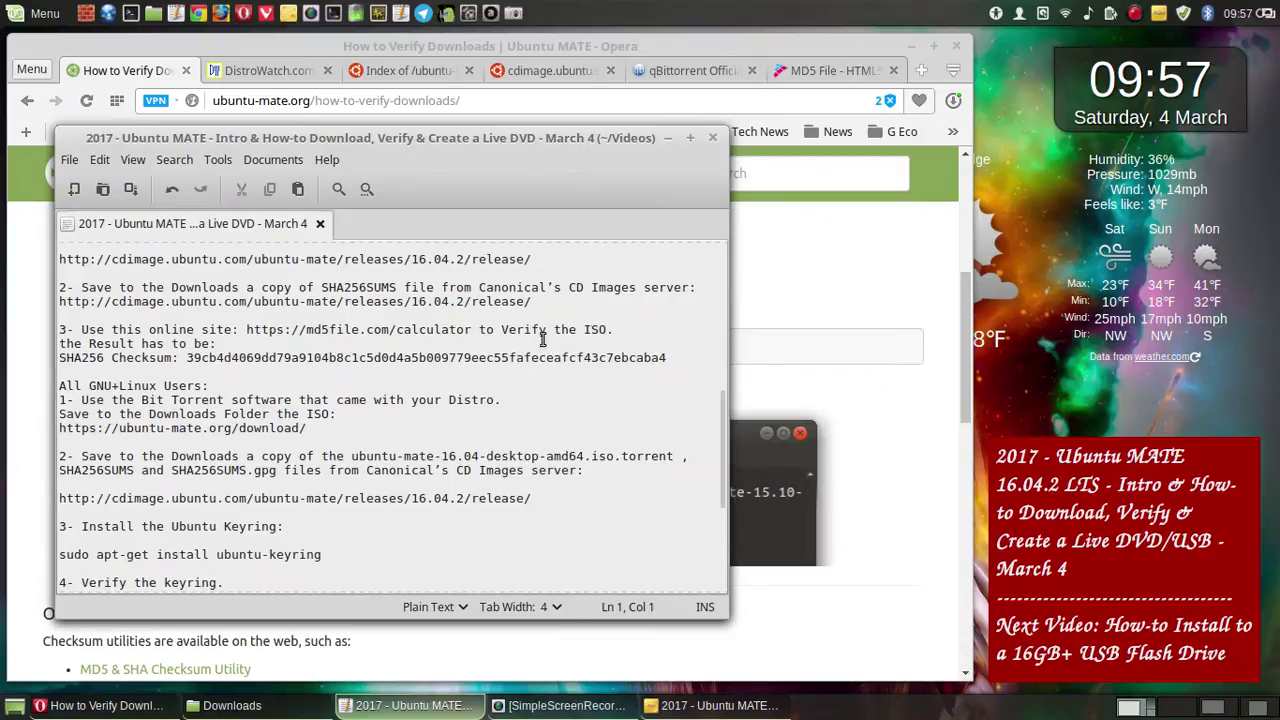
- Remove the period after 'Verify the ISO' in step 3 and save the notes
{"action": "left_click", "coordinate": [624, 328]}
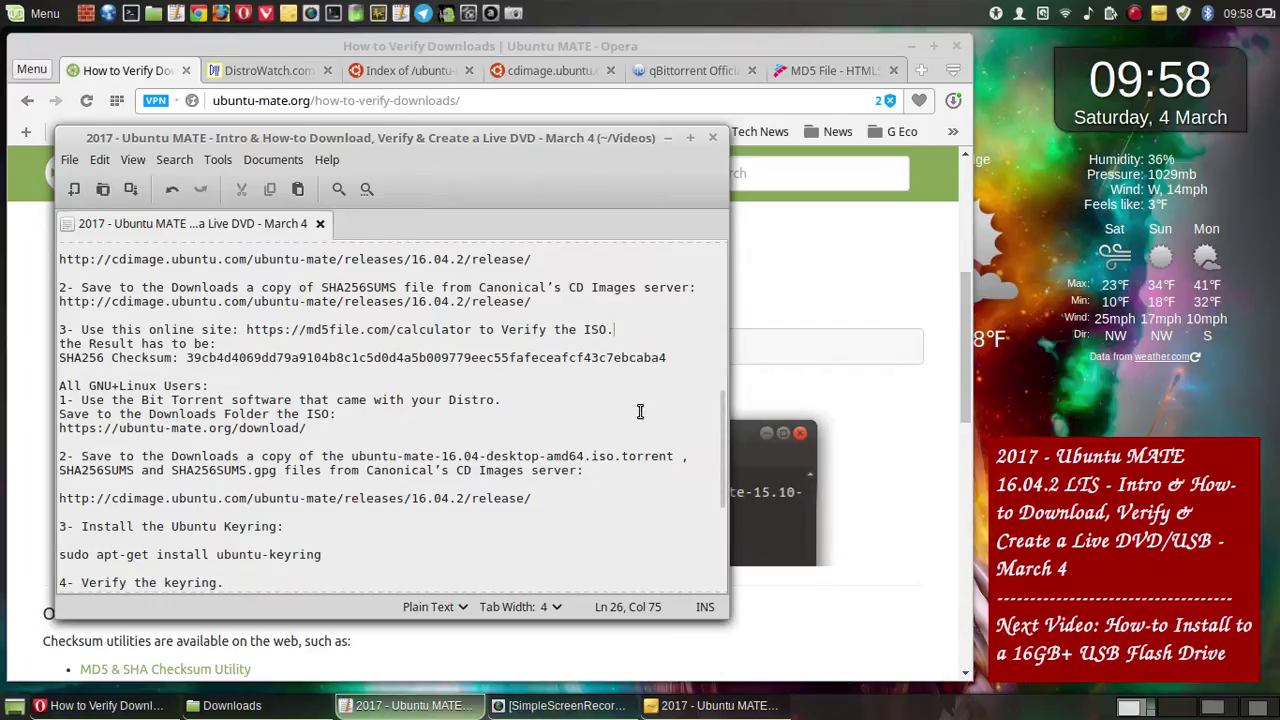
{"action": "key", "text": "BackSpace"}
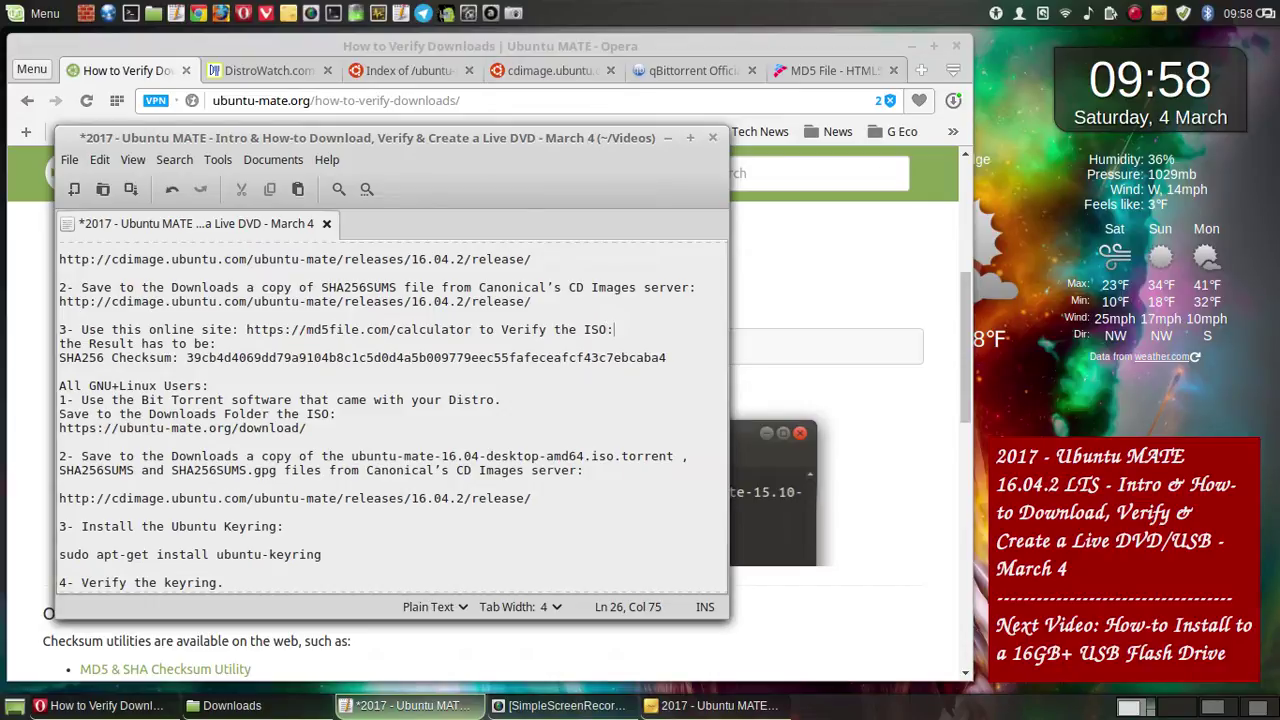
{"action": "left_click", "coordinate": [128, 192]}
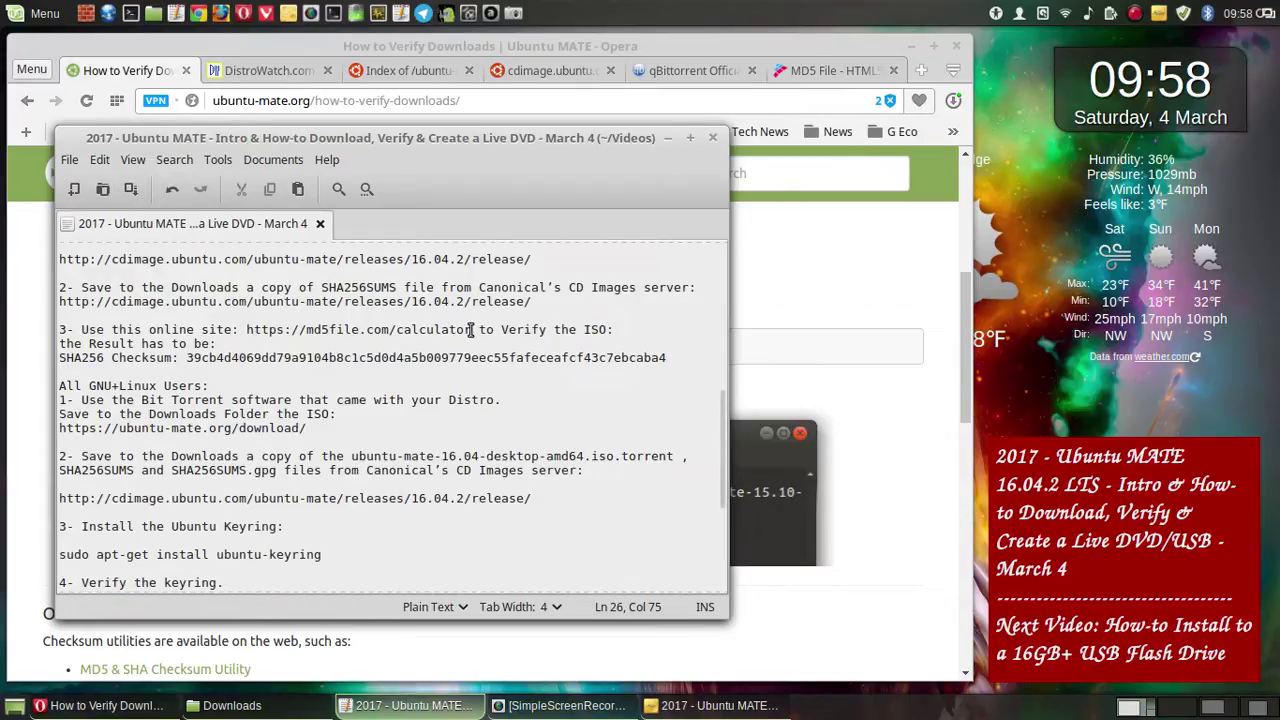
- Cut 'to Verify the ISO:' and put the md5file.com calculator URL on its own line
{"action": "left_click_drag", "start_coordinate": [472, 329], "coordinate": [245, 329]}
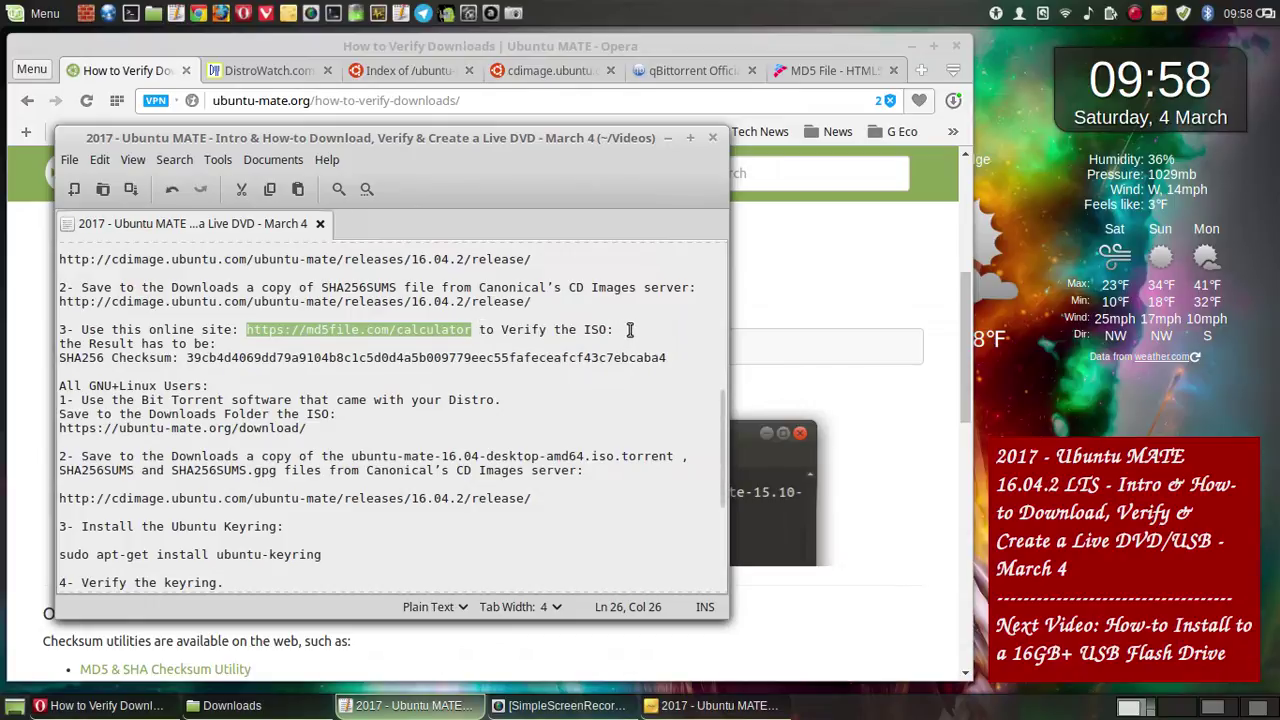
{"action": "left_click_drag", "start_coordinate": [614, 330], "coordinate": [479, 330]}
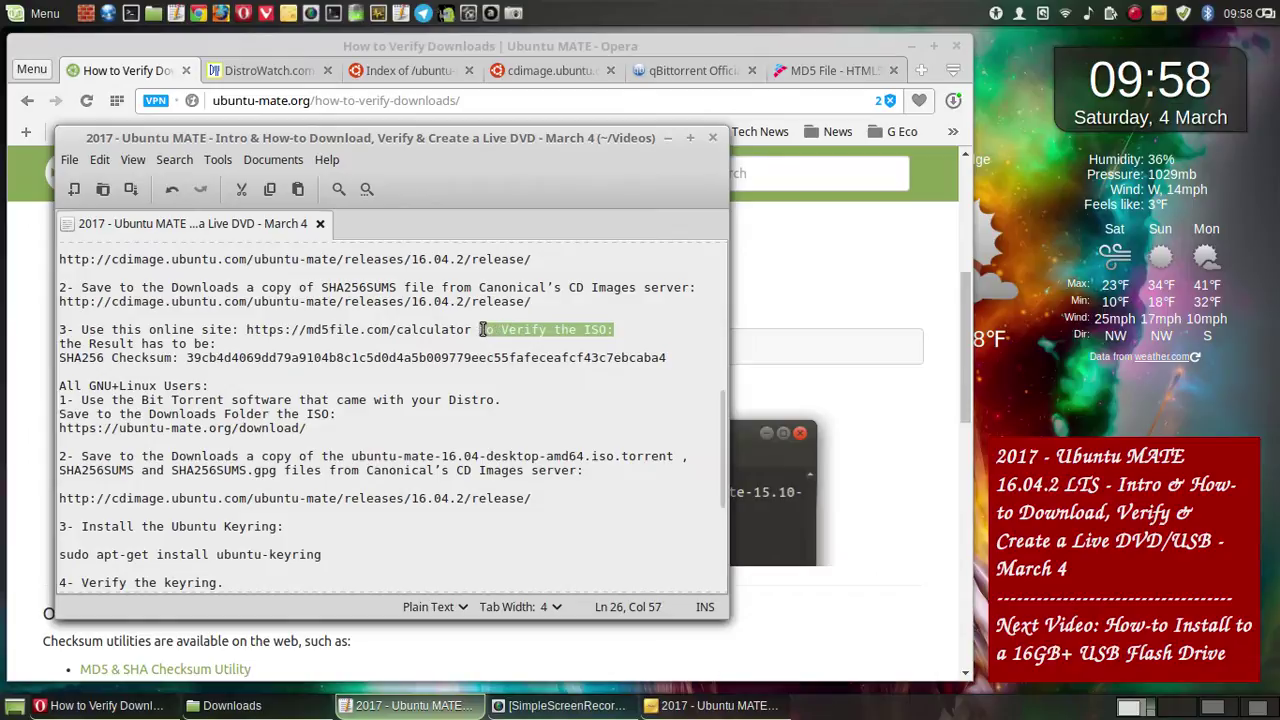
{"action": "right_click", "coordinate": [514, 334]}
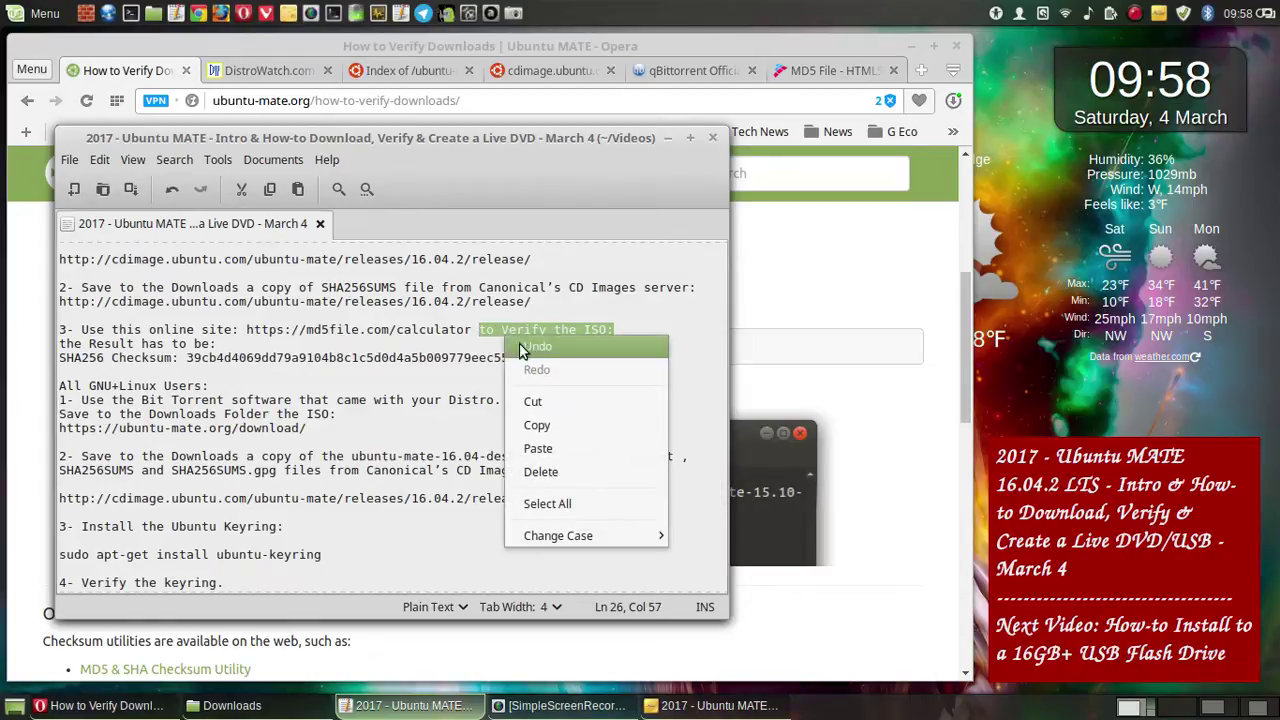
{"action": "left_click", "coordinate": [558, 399]}
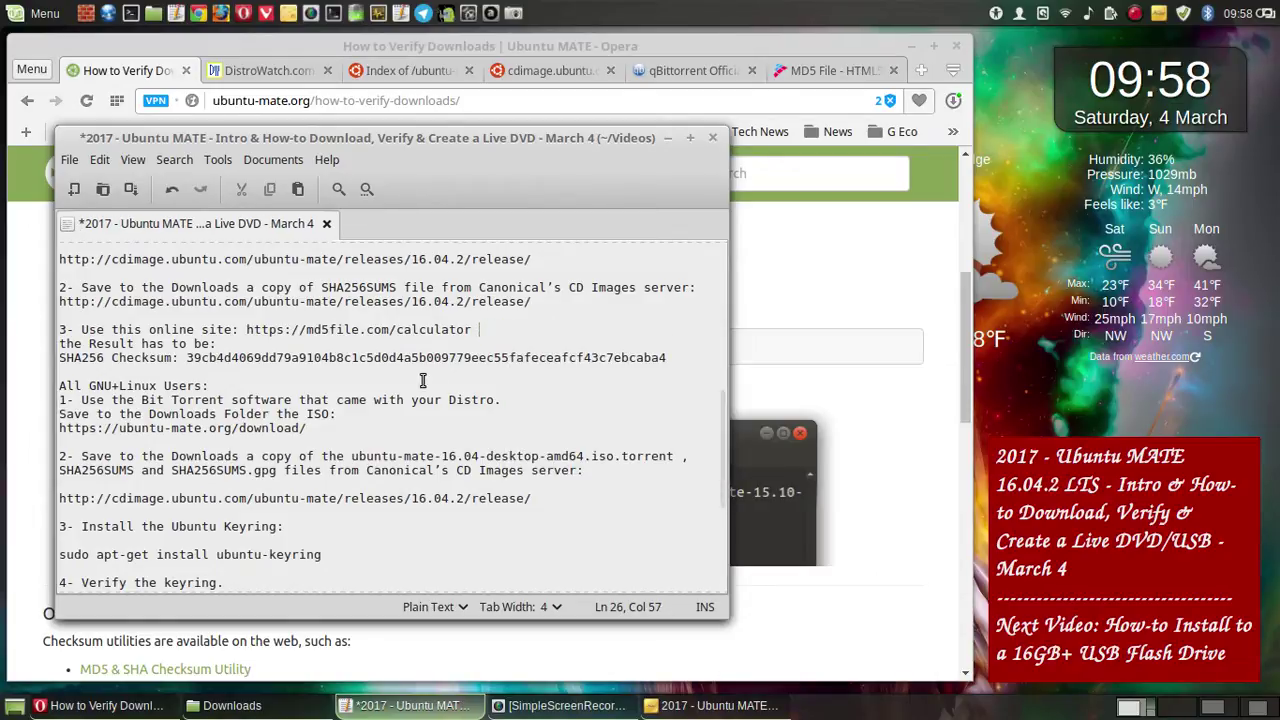
{"action": "left_click", "coordinate": [249, 329]}
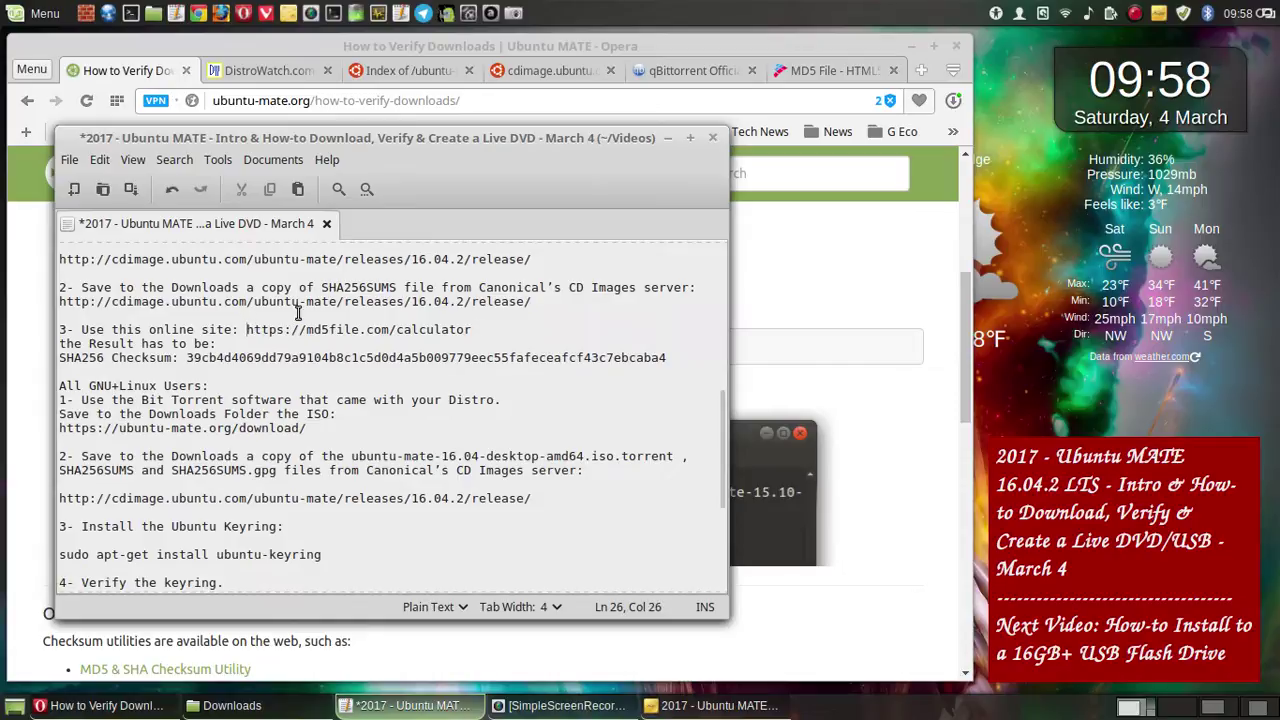
{"action": "key", "text": "Return"}
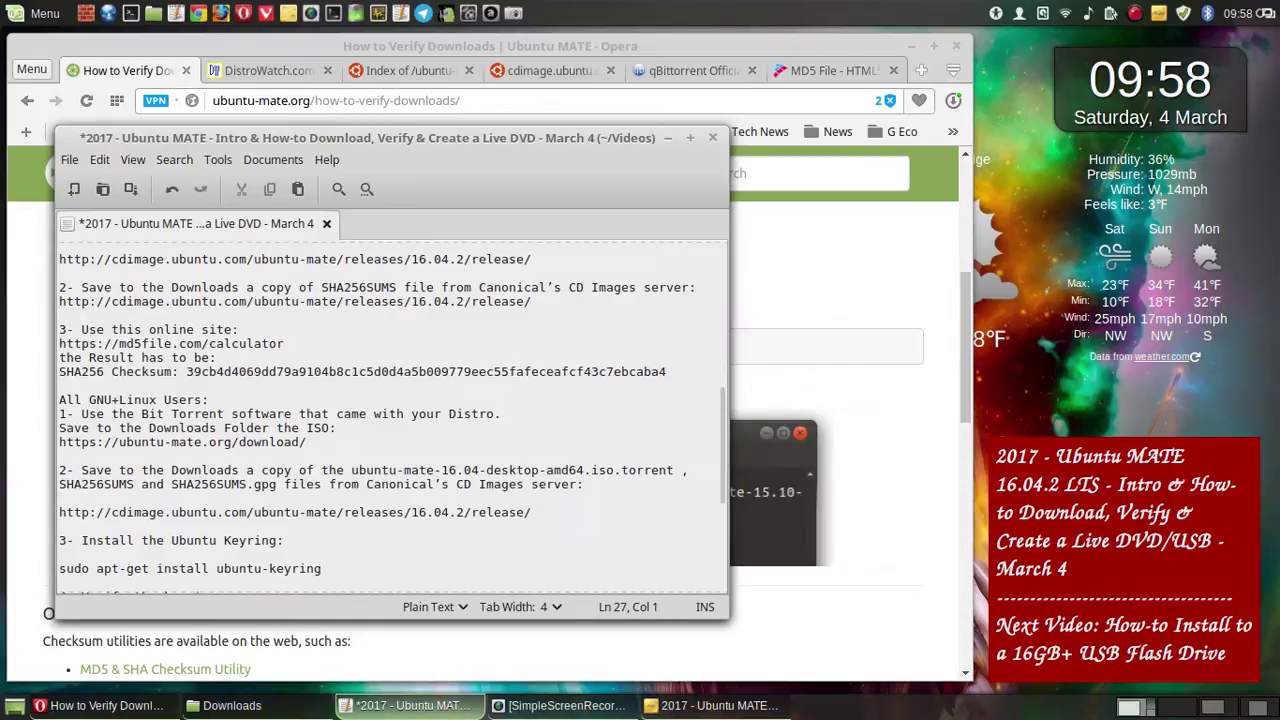
{"action": "key", "text": "Return"}
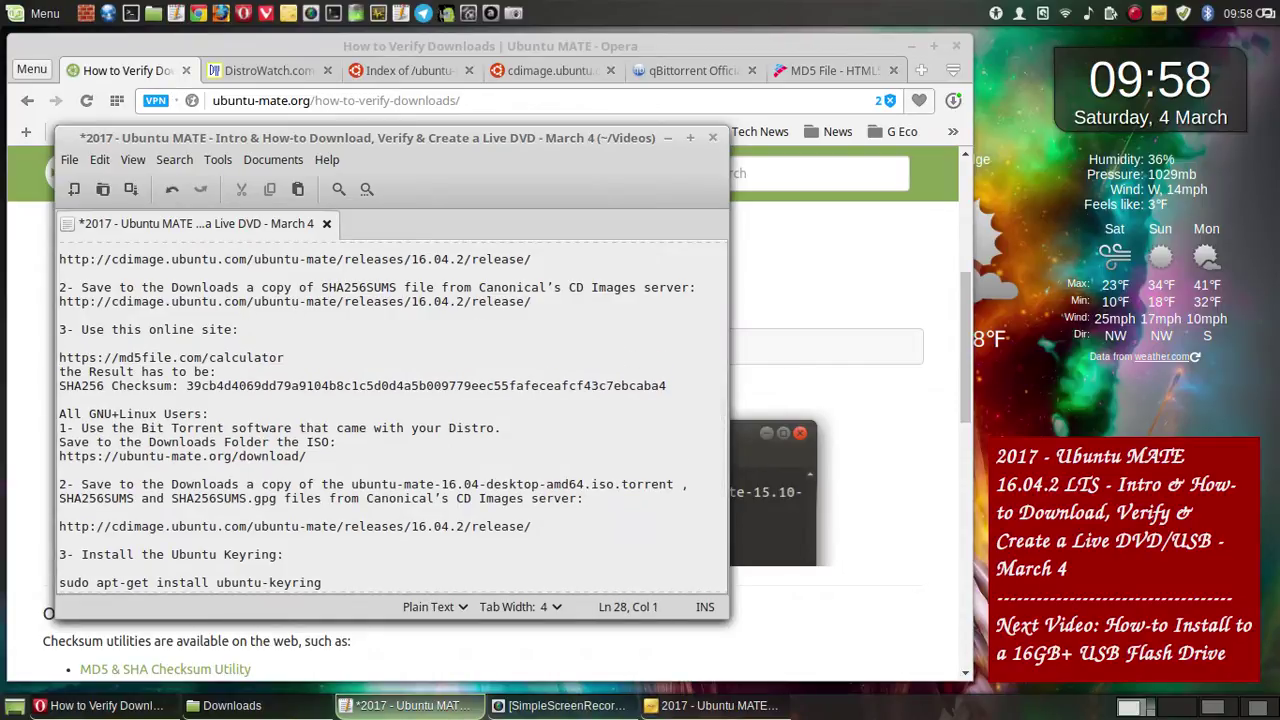
- Paste 'to Verify the ISO:' at the start of step 3, before 'Use this online site'
{"action": "left_click", "coordinate": [81, 330]}
{"action": "right_click", "coordinate": [83, 336]}
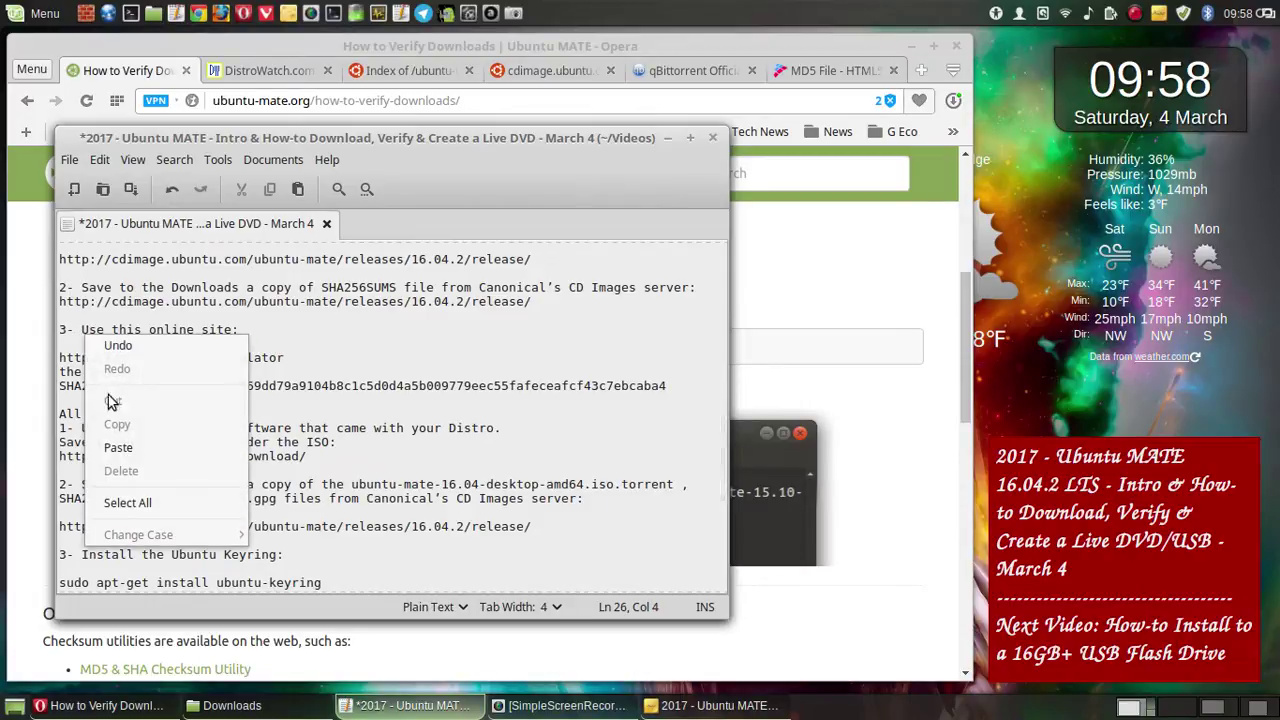
{"action": "left_click", "coordinate": [152, 444]}
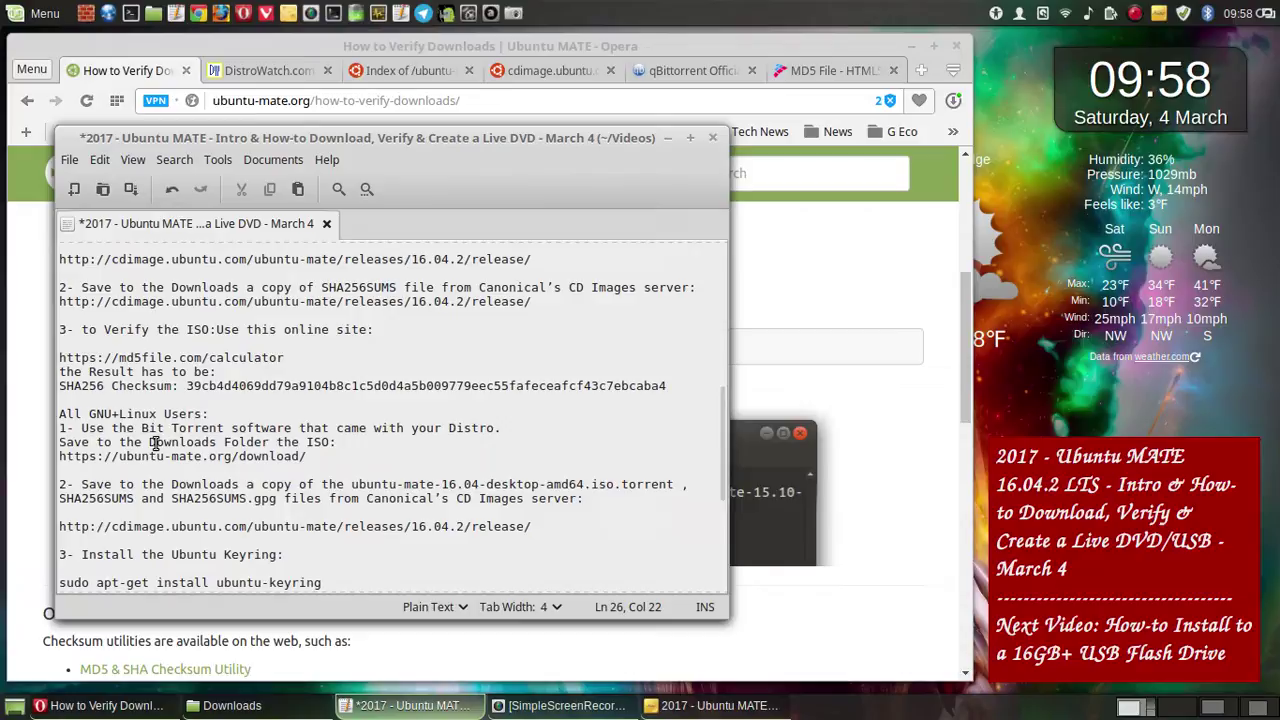
- Reword step 3 to read 'To Verify the ISO, use this online site:'
{"action": "left_click", "coordinate": [88, 334]}
{"action": "key", "text": "BackSpace"}
{"action": "type", "text": "T"}
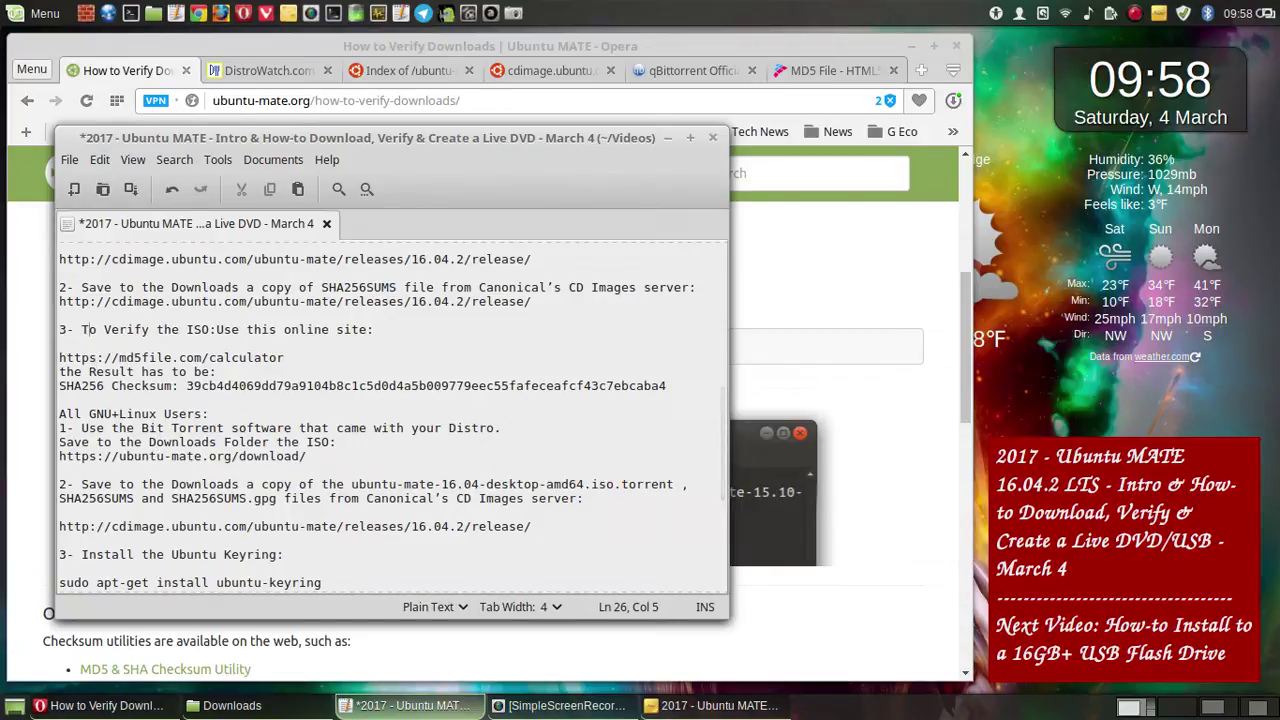
{"action": "left_click", "coordinate": [209, 329]}
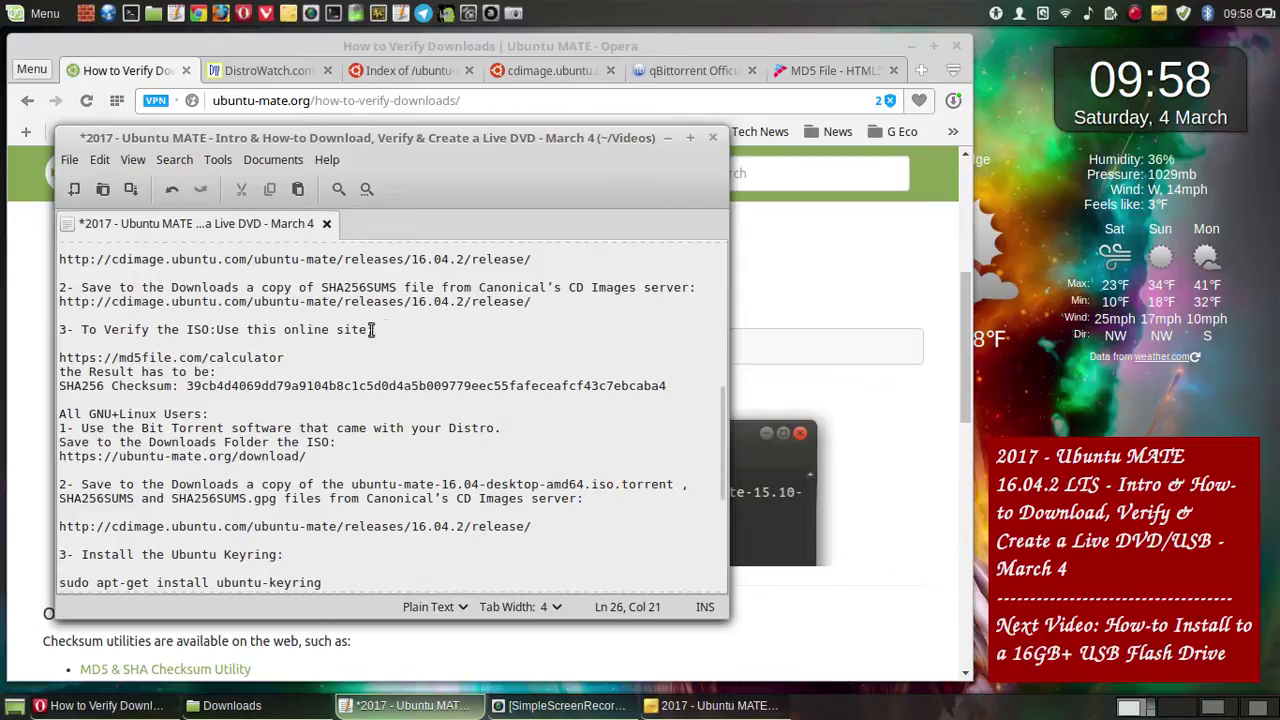
{"action": "left_click", "coordinate": [217, 329]}
{"action": "key", "text": "BackSpace"}
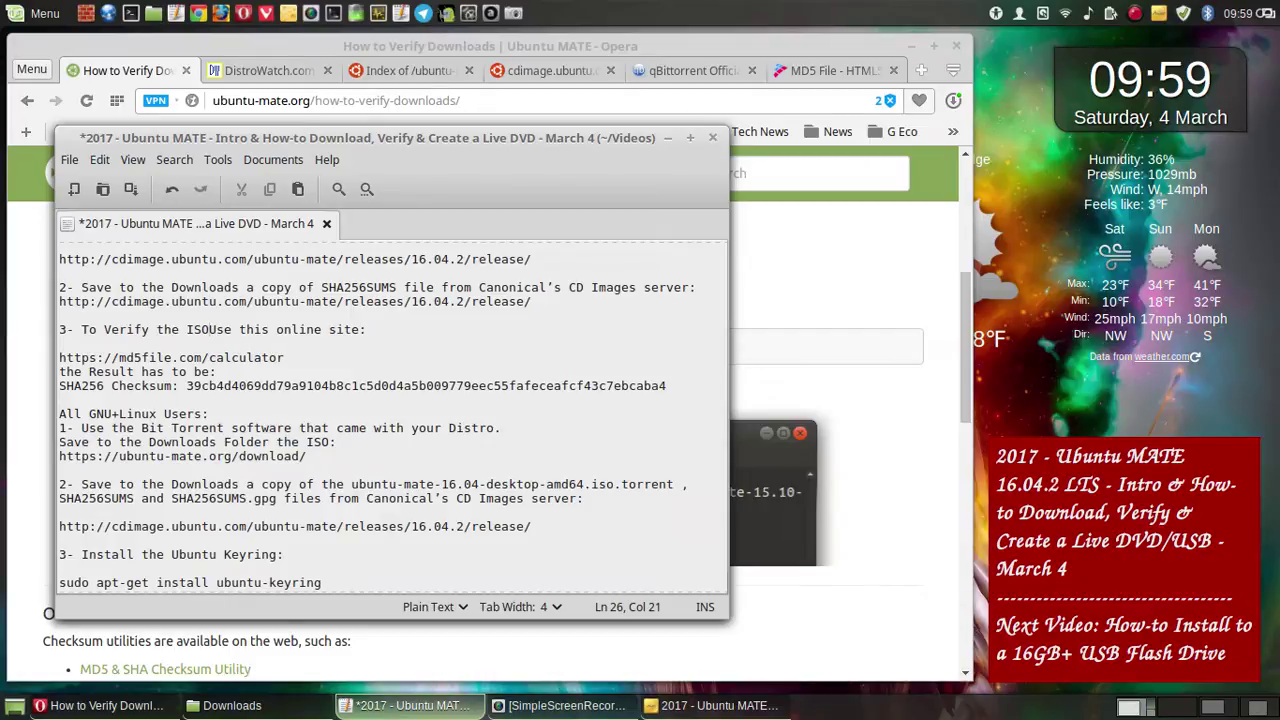
{"action": "key", "text": "BackSpace"}
{"action": "type", "text": "u"}
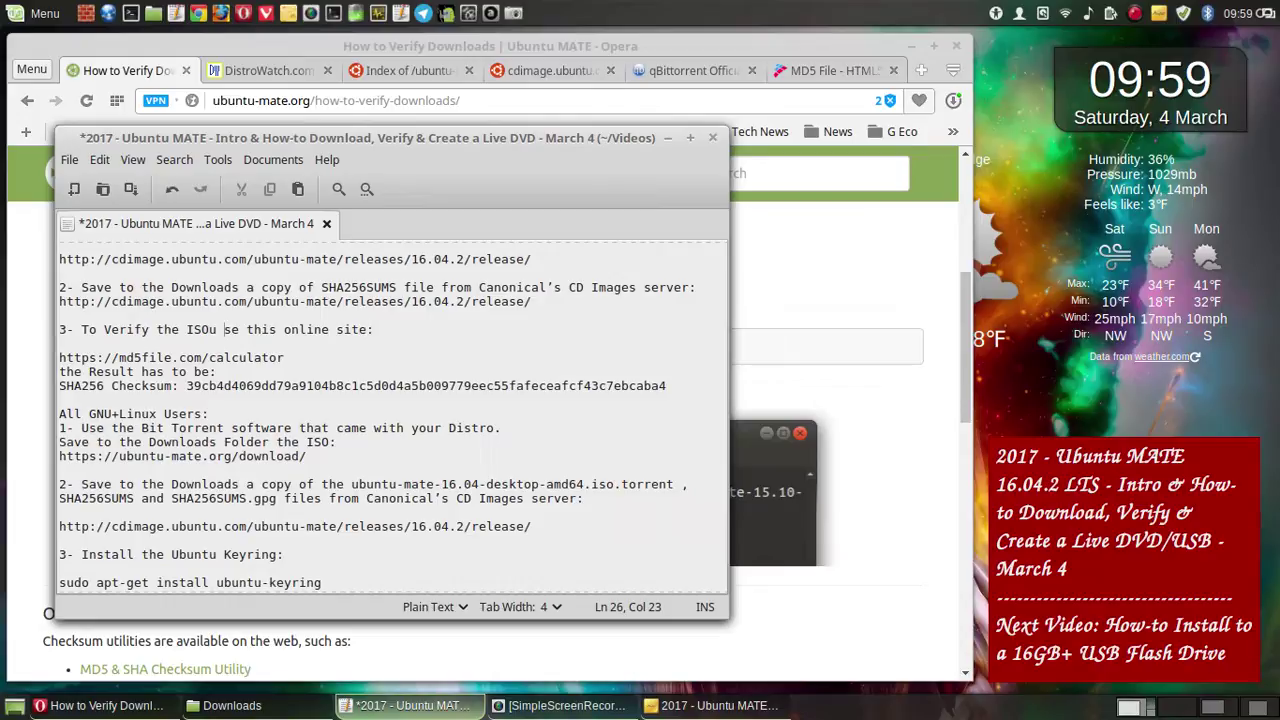
{"action": "key", "text": "BackSpace"}
{"action": "left_click", "coordinate": [210, 331]}
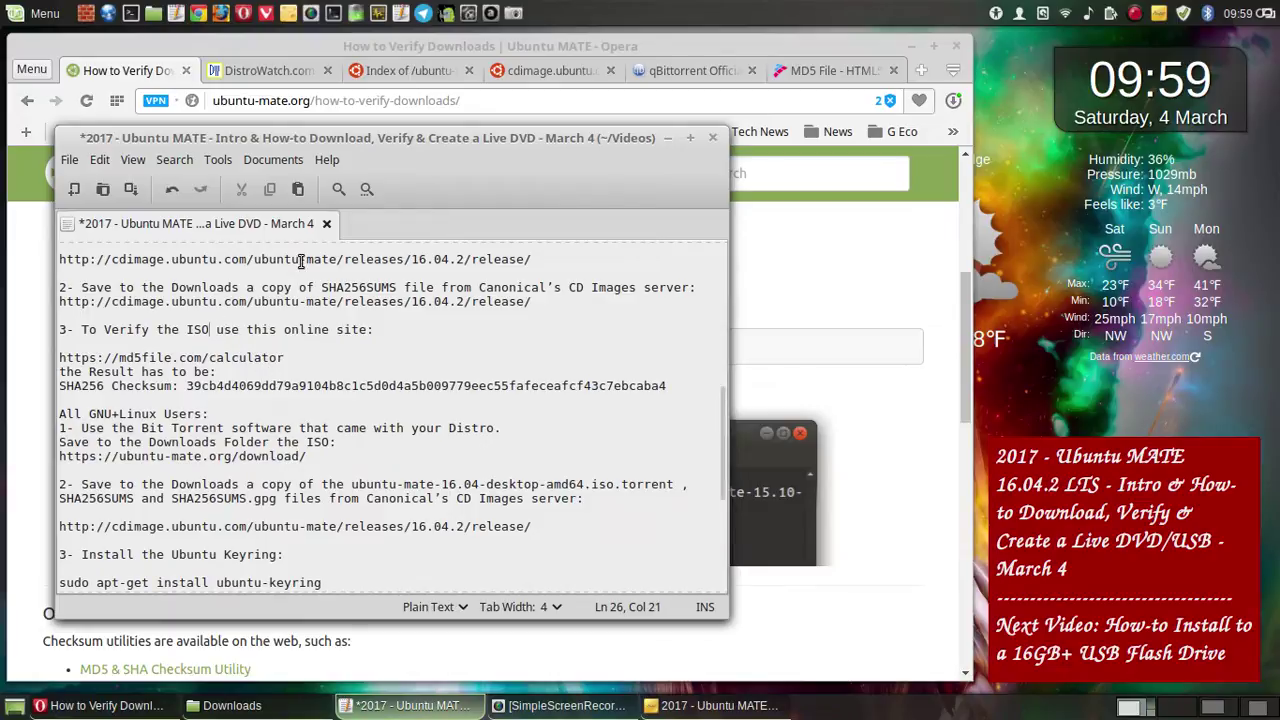
{"action": "type", "text": ","}
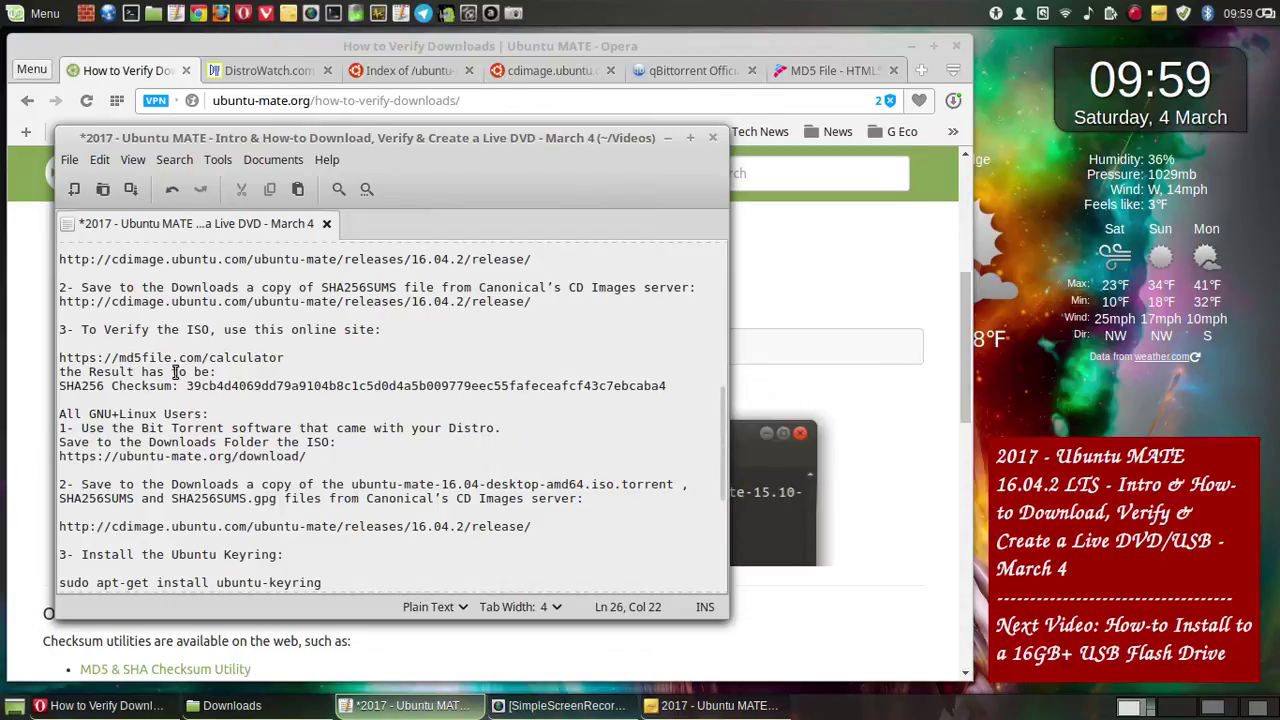
- Remove the blank line above the URL, capitalise 'The Result has to be:' with a blank line before it, and save
{"action": "left_click", "coordinate": [61, 357]}
{"action": "key", "text": "BackSpace"}
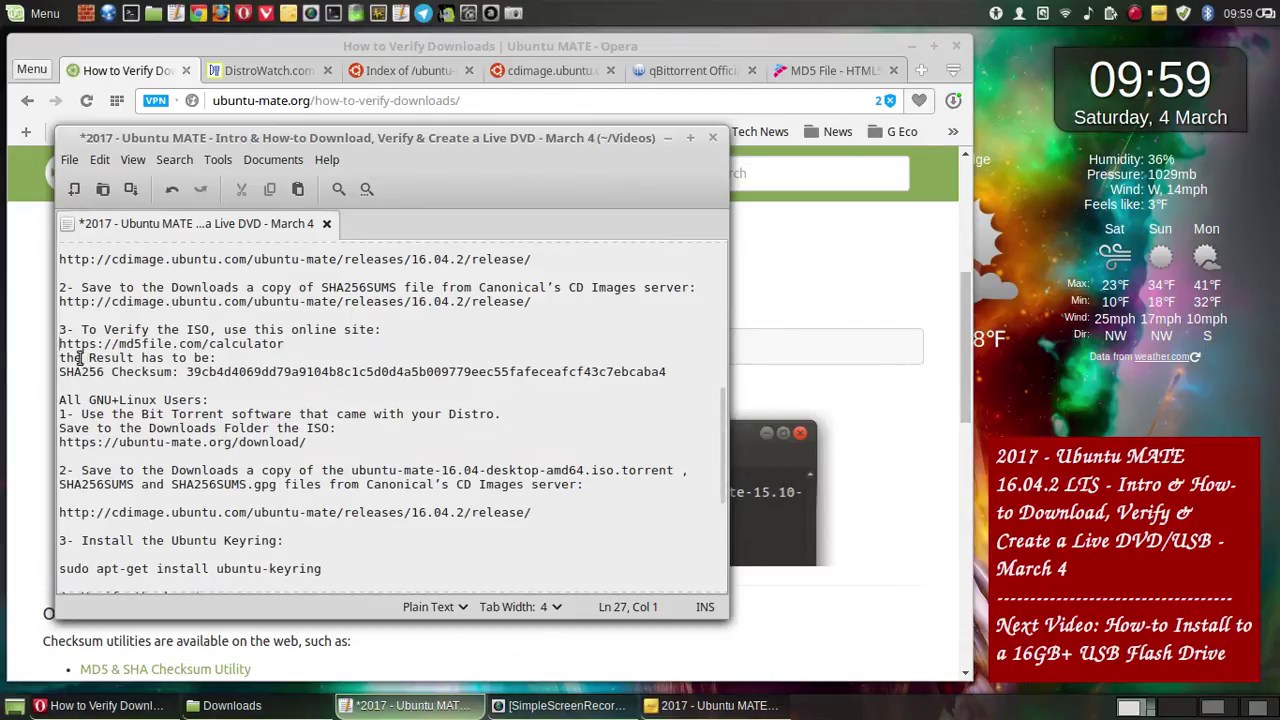
{"action": "left_click", "coordinate": [65, 357]}
{"action": "key", "text": "BackSpace"}
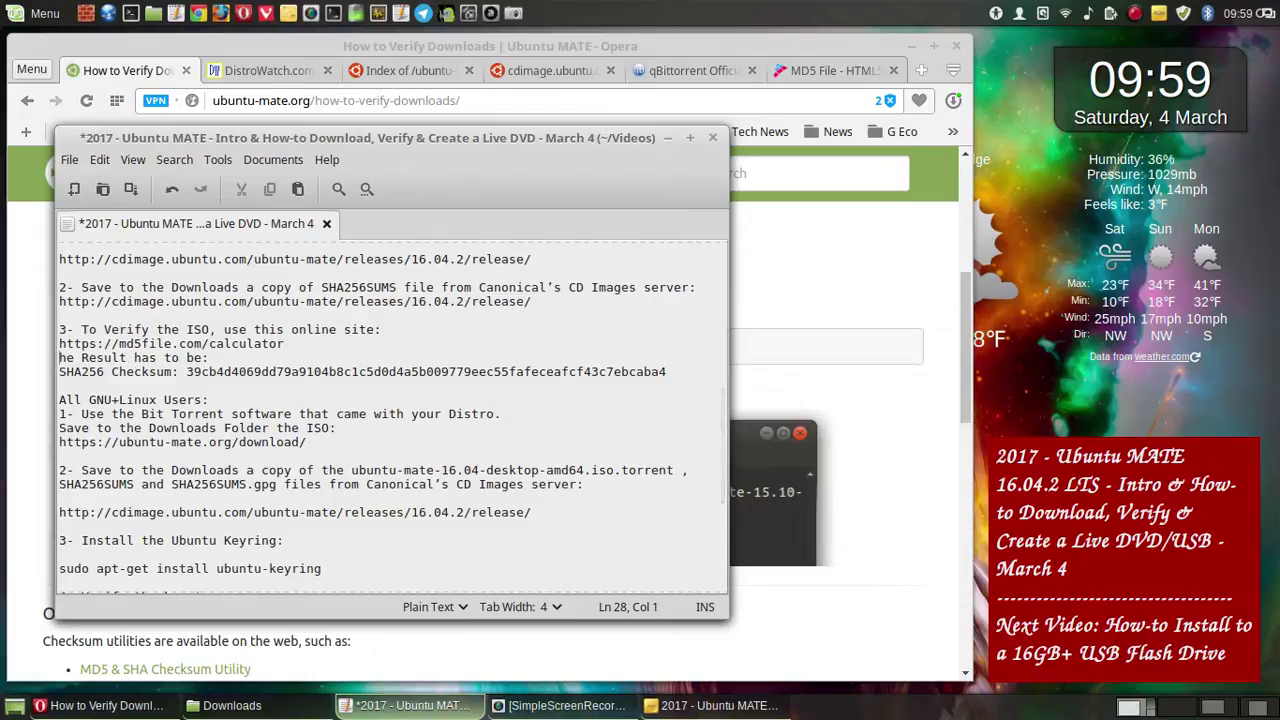
{"action": "type", "text": "T"}
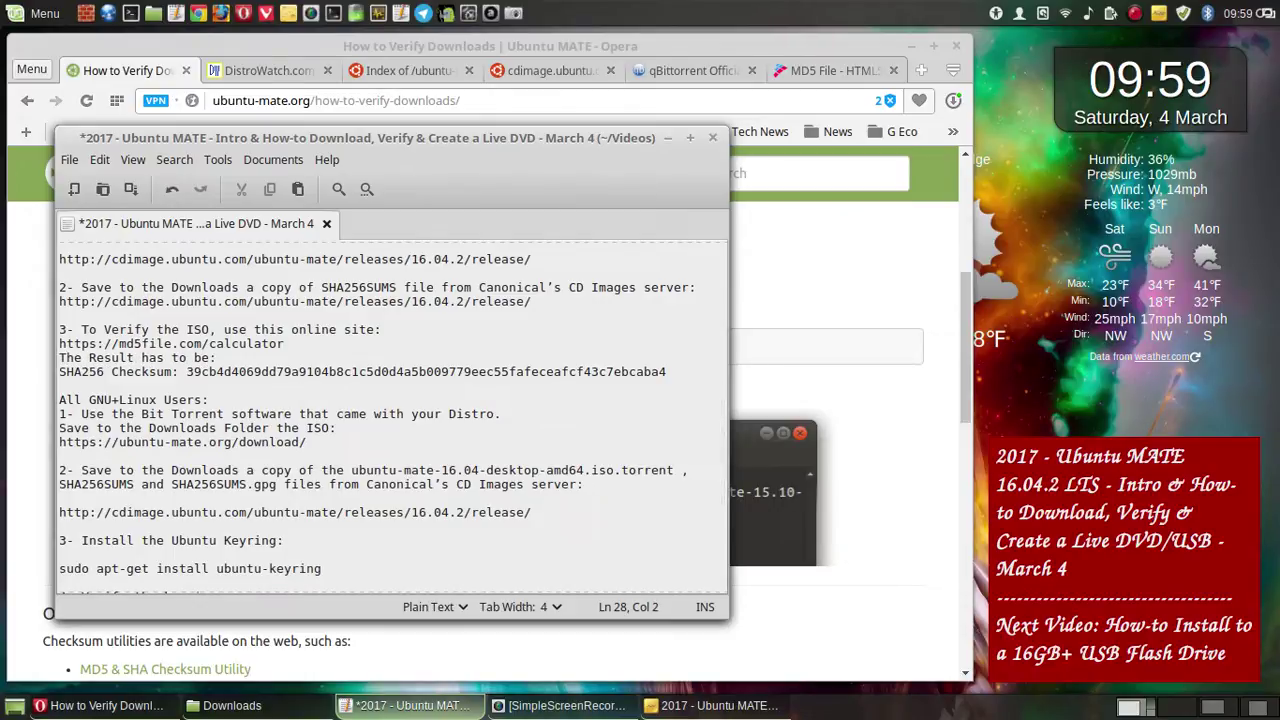
{"action": "key", "text": "Return"}
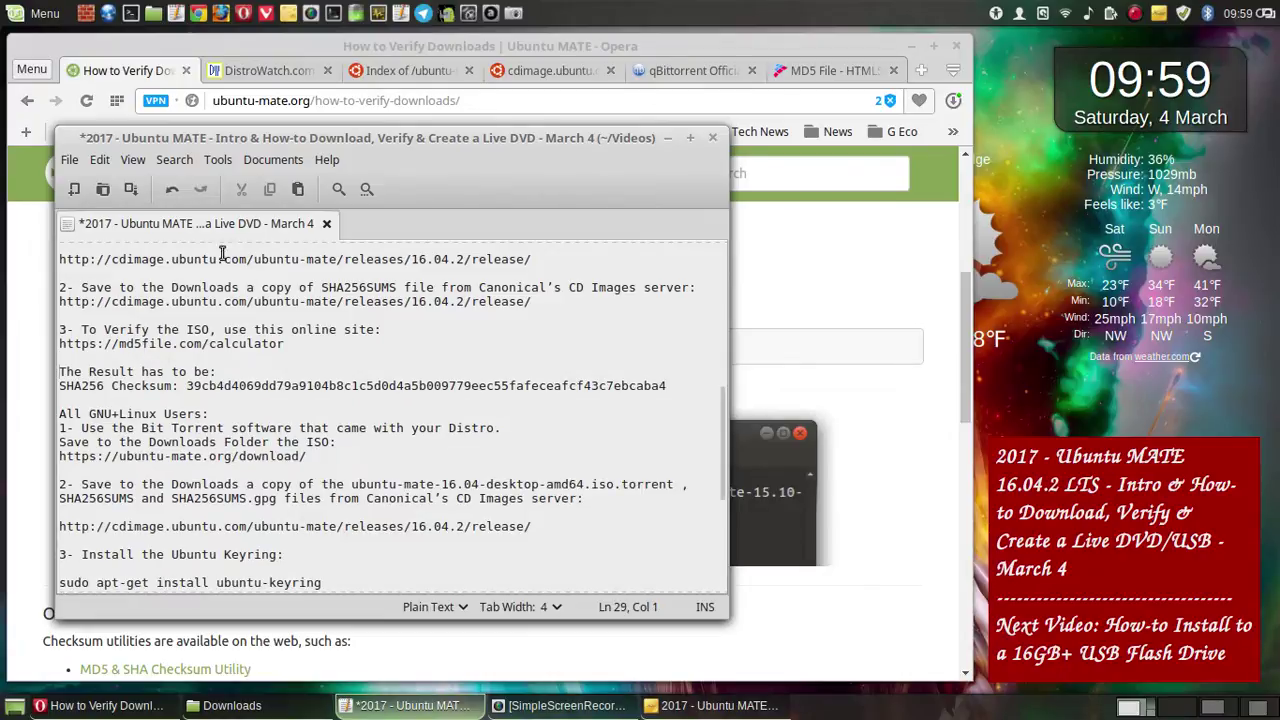
{"action": "left_click", "coordinate": [132, 190]}
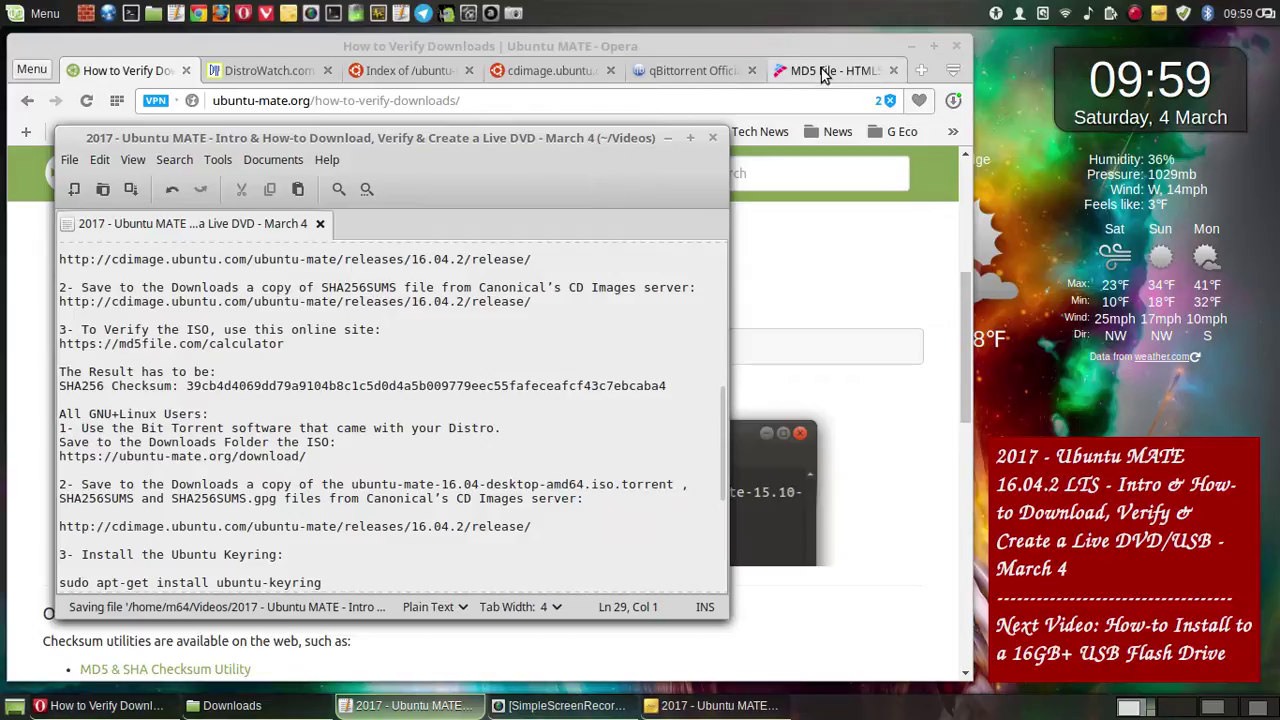
- On the md5file.com calculator, untick SHA-1, SHA-384 and SHA-512 so only SHA-256 remains
{"action": "left_click", "coordinate": [822, 72]}
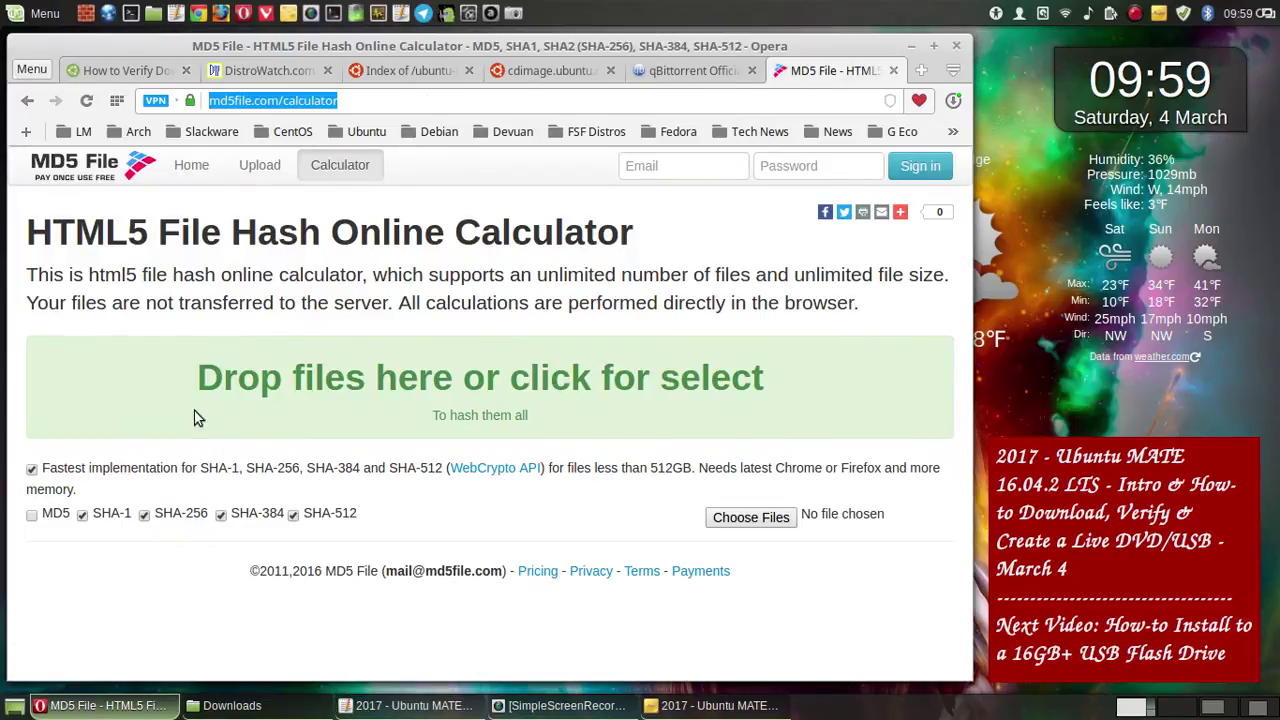
{"action": "left_click", "coordinate": [83, 516]}
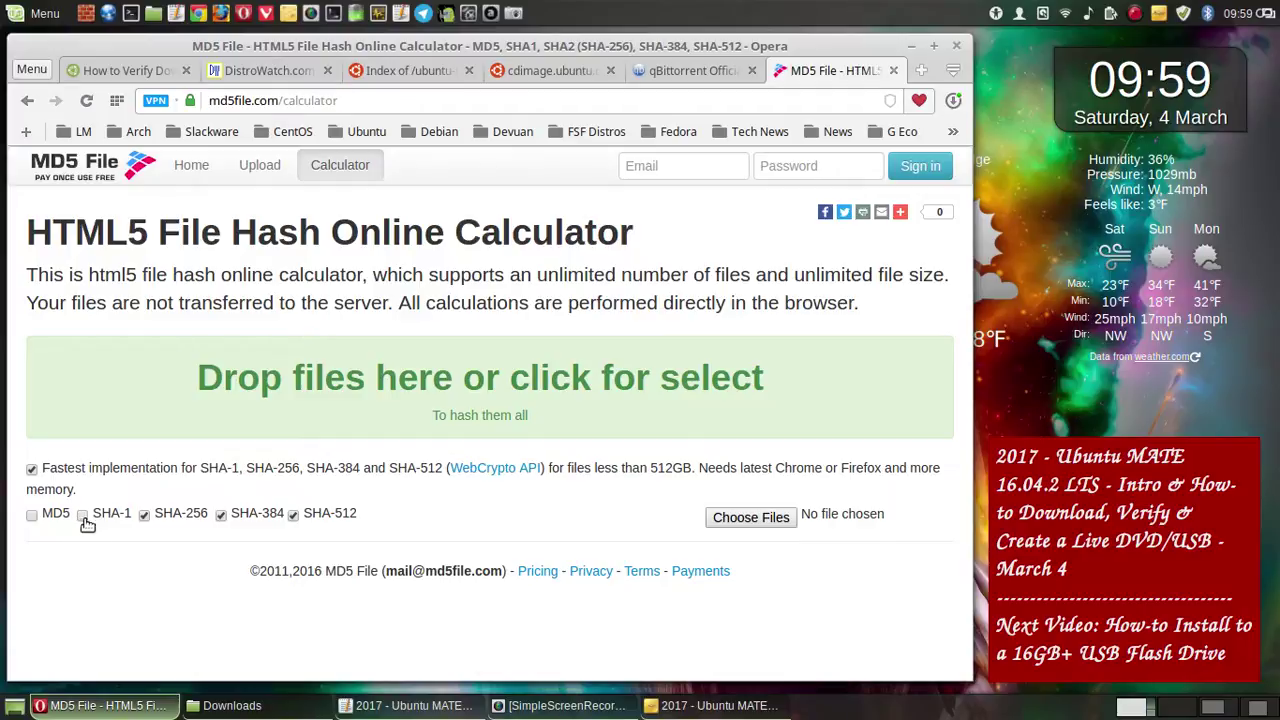
{"action": "left_click", "coordinate": [222, 516]}
{"action": "left_click", "coordinate": [291, 515]}
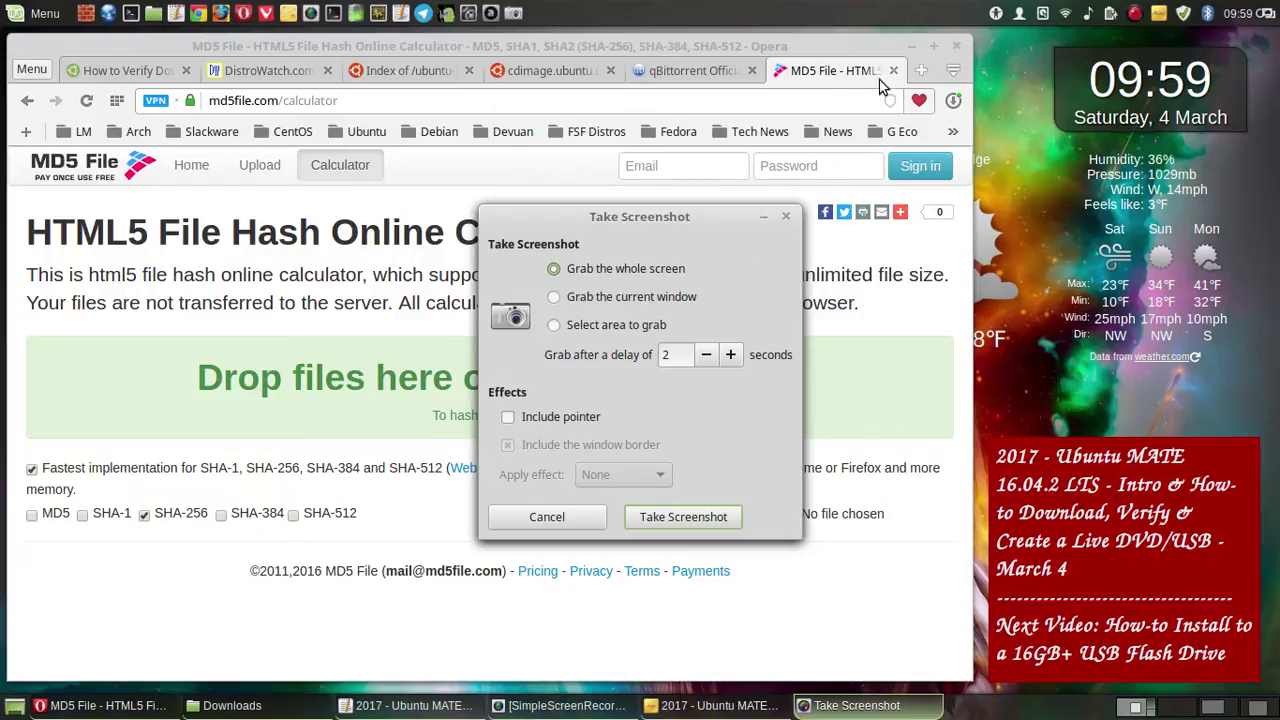
- Hide Opera and the Downloads window, take a whole-screen capture, and discard it
{"action": "left_click", "coordinate": [911, 46]}
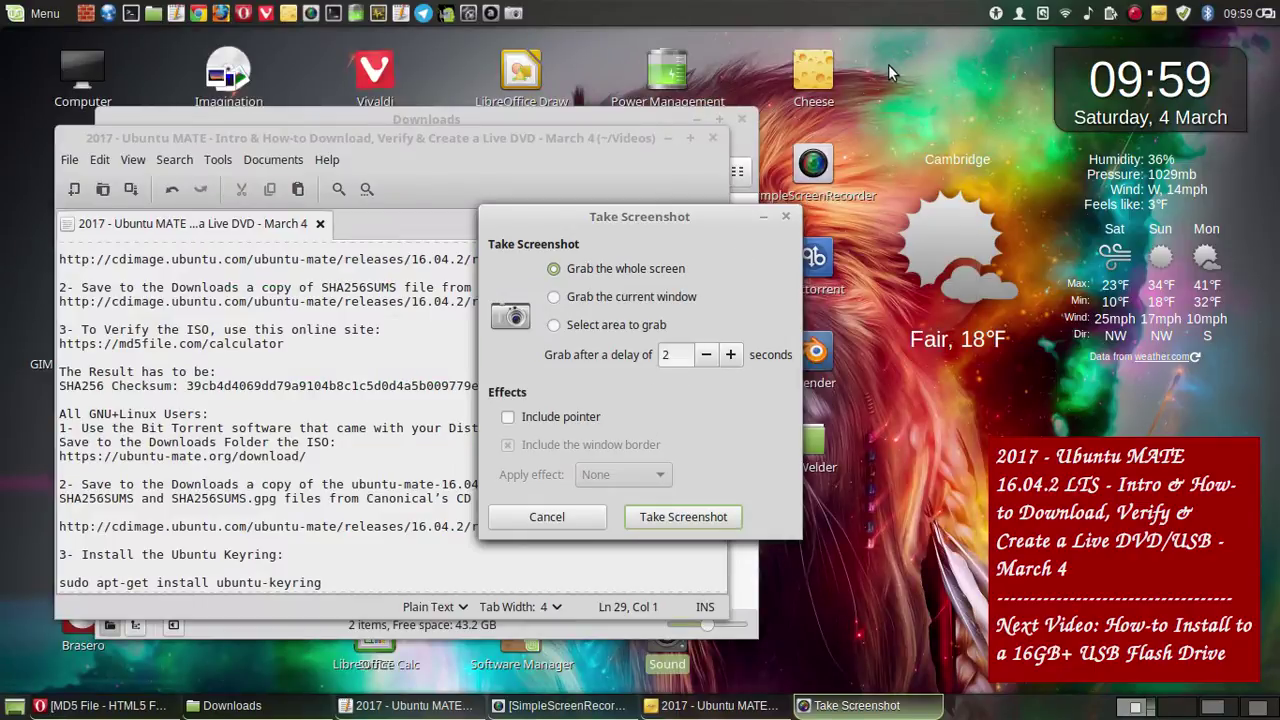
{"action": "left_click", "coordinate": [696, 115]}
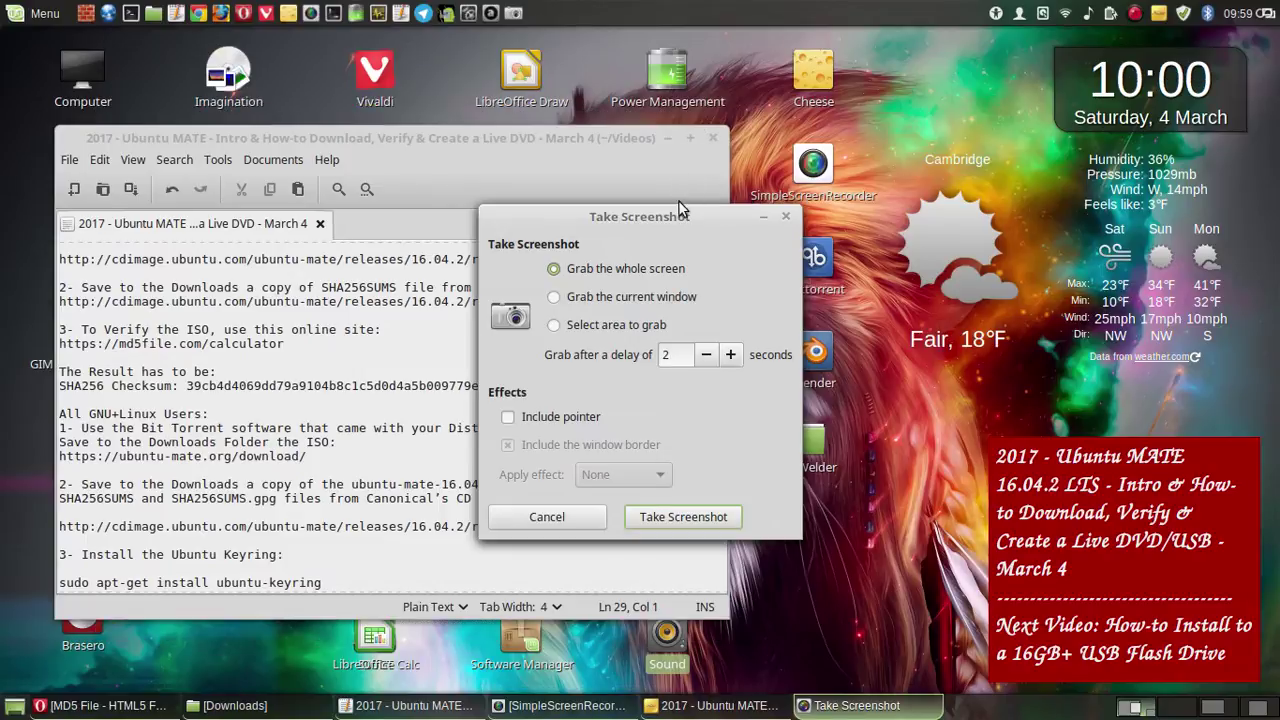
{"action": "left_click", "coordinate": [676, 516]}
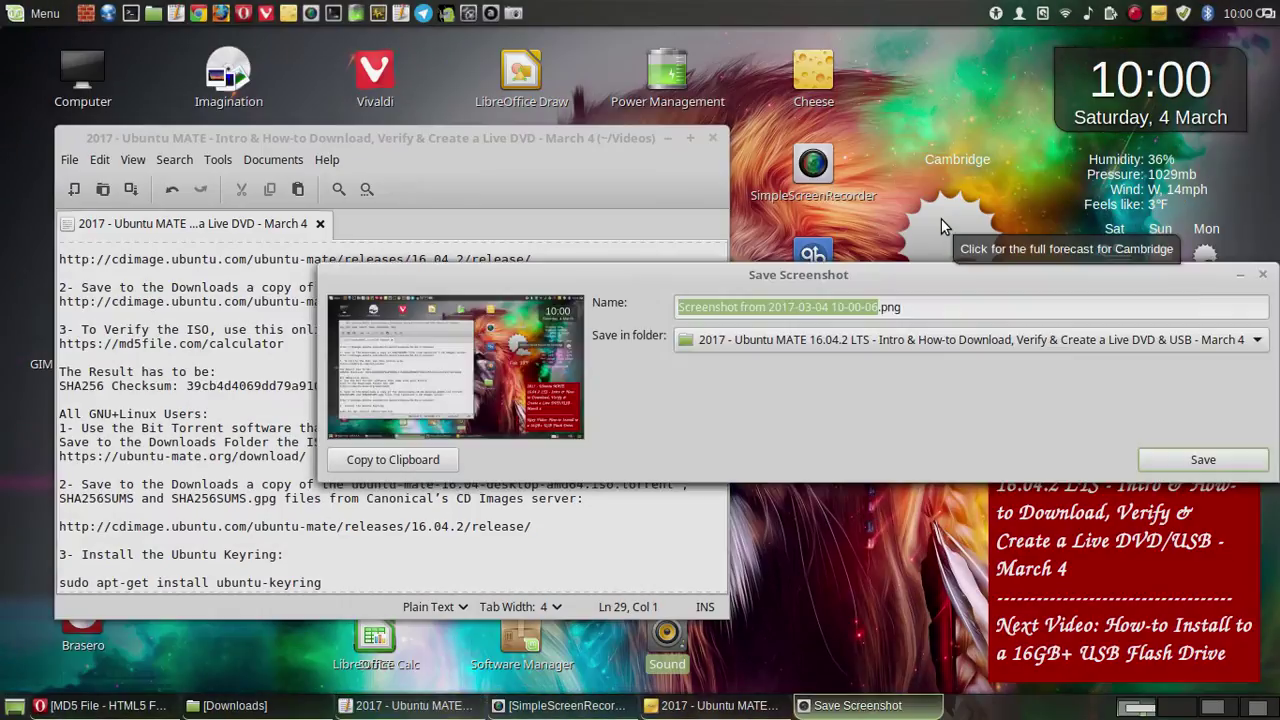
{"action": "left_click", "coordinate": [1263, 274]}
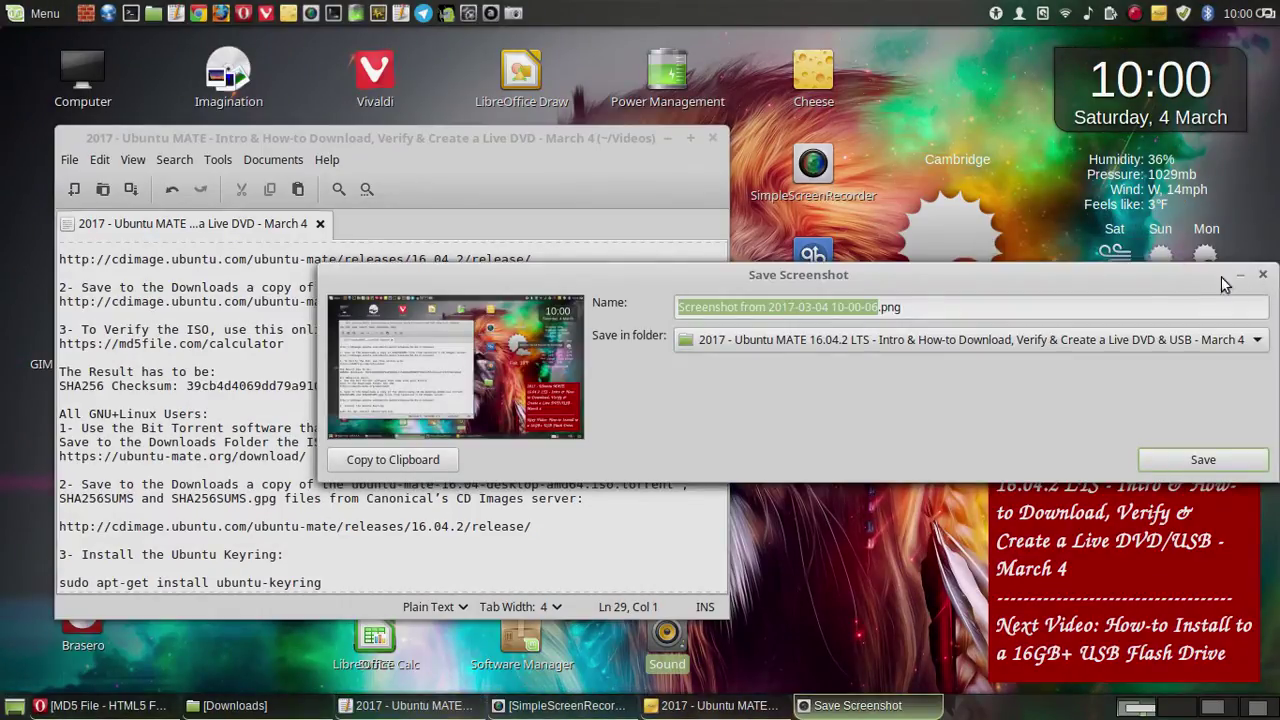
- Save a whole-screen screenshot of the verification guide to the video folder
{"action": "scroll", "coordinate": [506, 331], "scroll_direction": "up", "scroll_amount": 2}
{"action": "scroll", "coordinate": [507, 330], "scroll_direction": "up", "scroll_amount": 2}
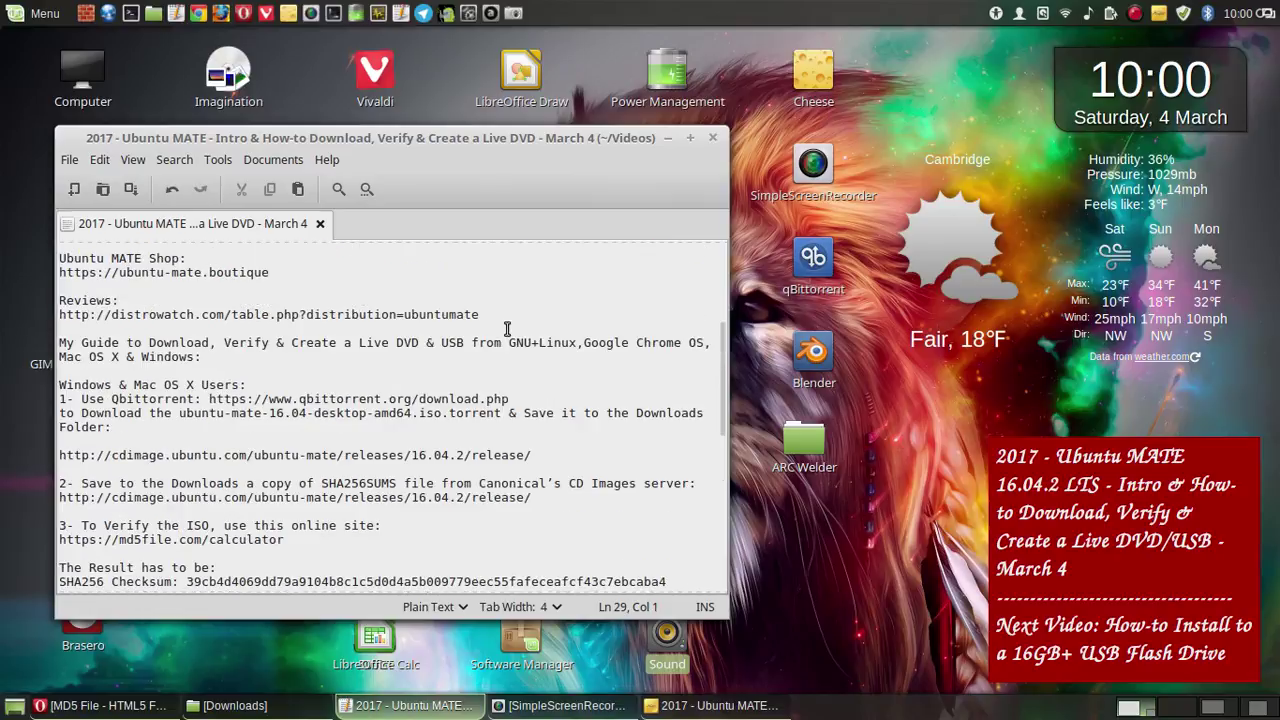
{"action": "scroll", "coordinate": [507, 330], "scroll_direction": "down", "scroll_amount": 2}
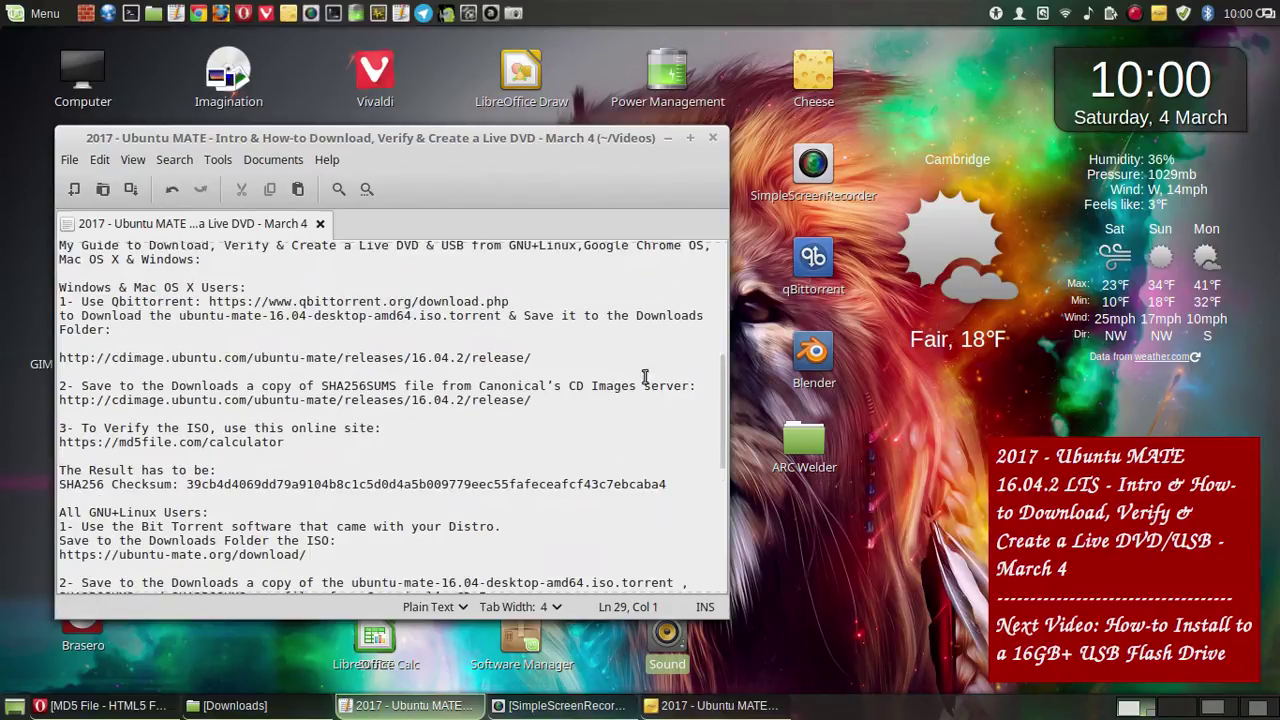
{"action": "scroll", "coordinate": [722, 385], "scroll_direction": "up", "scroll_amount": 1}
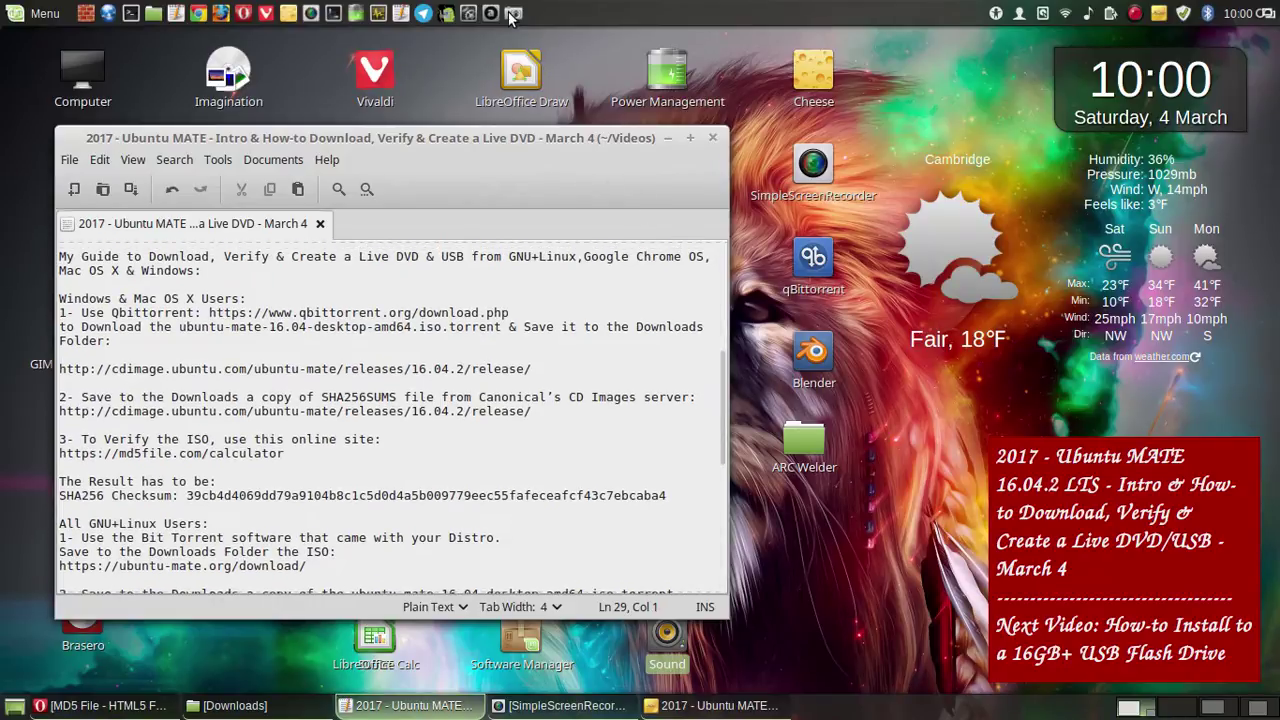
{"action": "key", "text": "Print"}
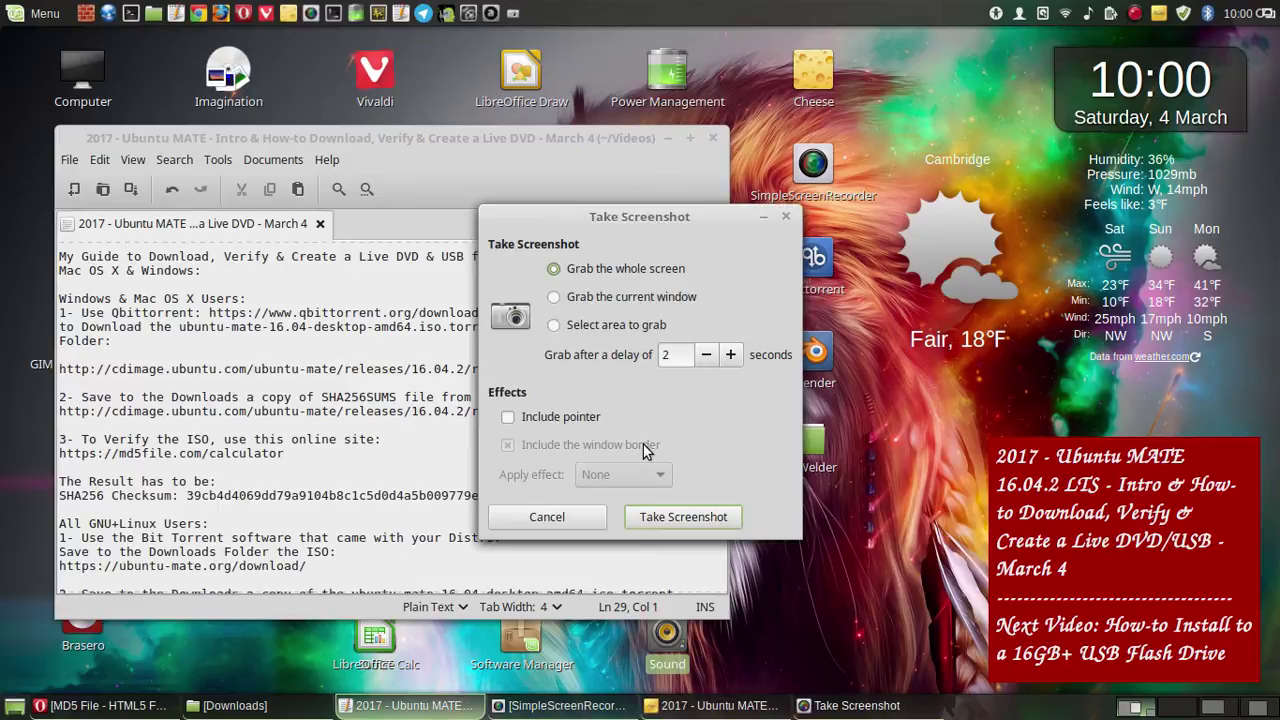
{"action": "left_click", "coordinate": [708, 518]}
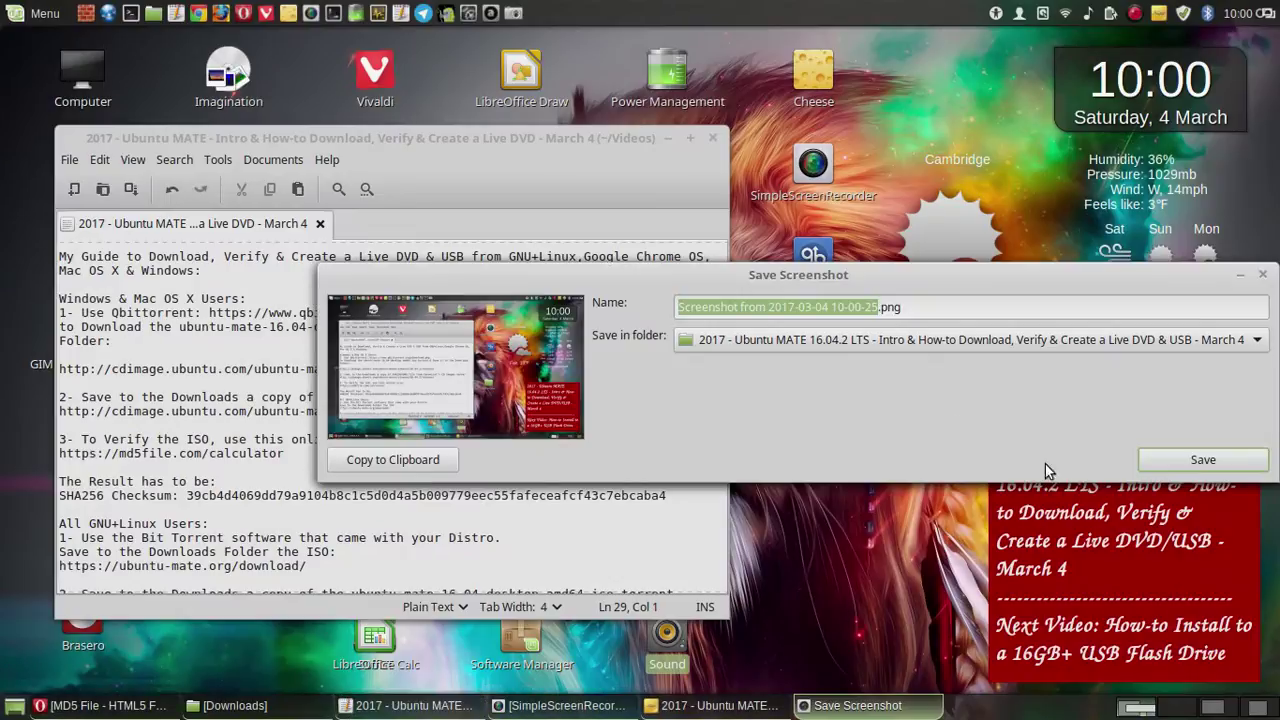
{"action": "left_click", "coordinate": [1199, 462]}
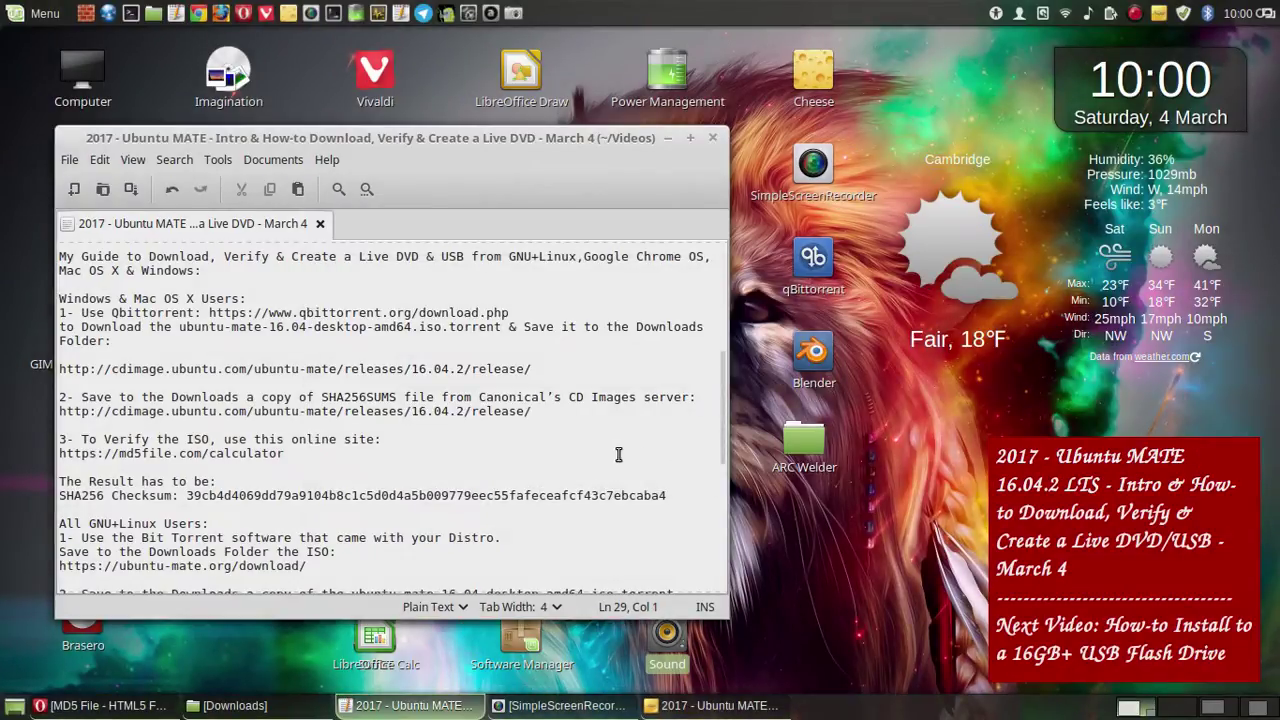
- With Pluma hidden and Opera restored, save a screenshot of the MD5 File calculator page
{"action": "left_click", "coordinate": [667, 142]}
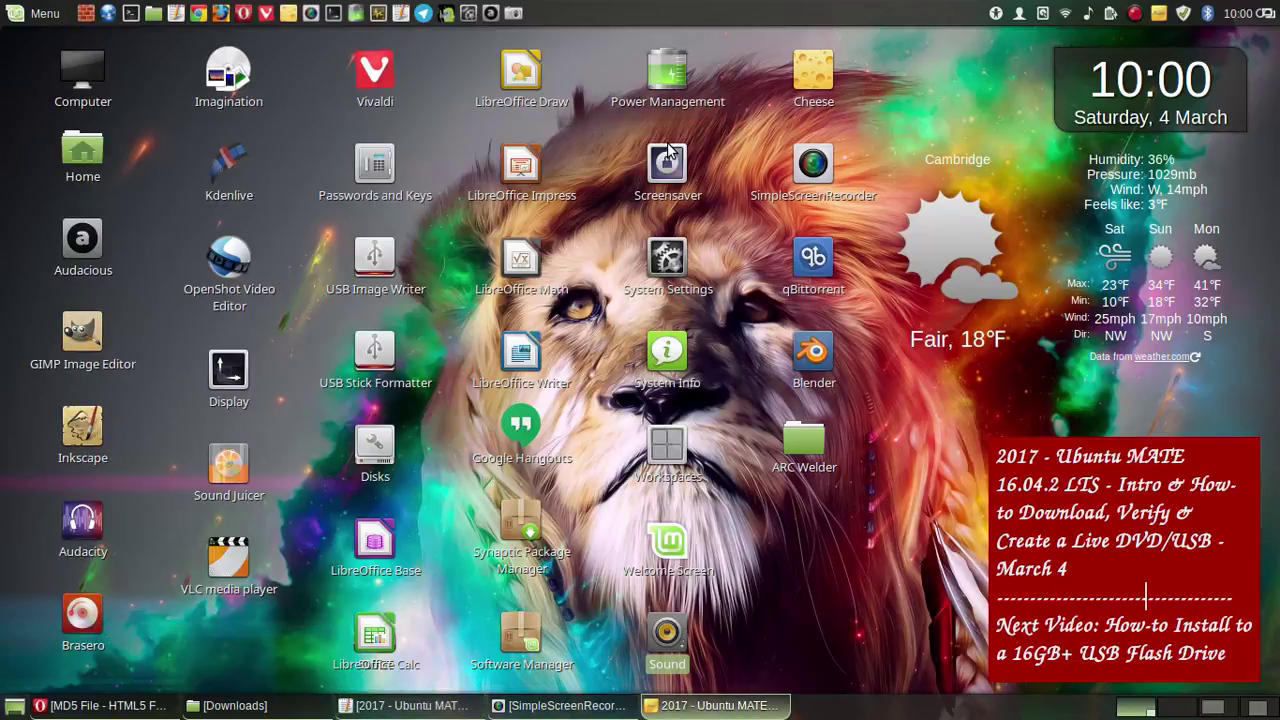
{"action": "left_click", "coordinate": [100, 705]}
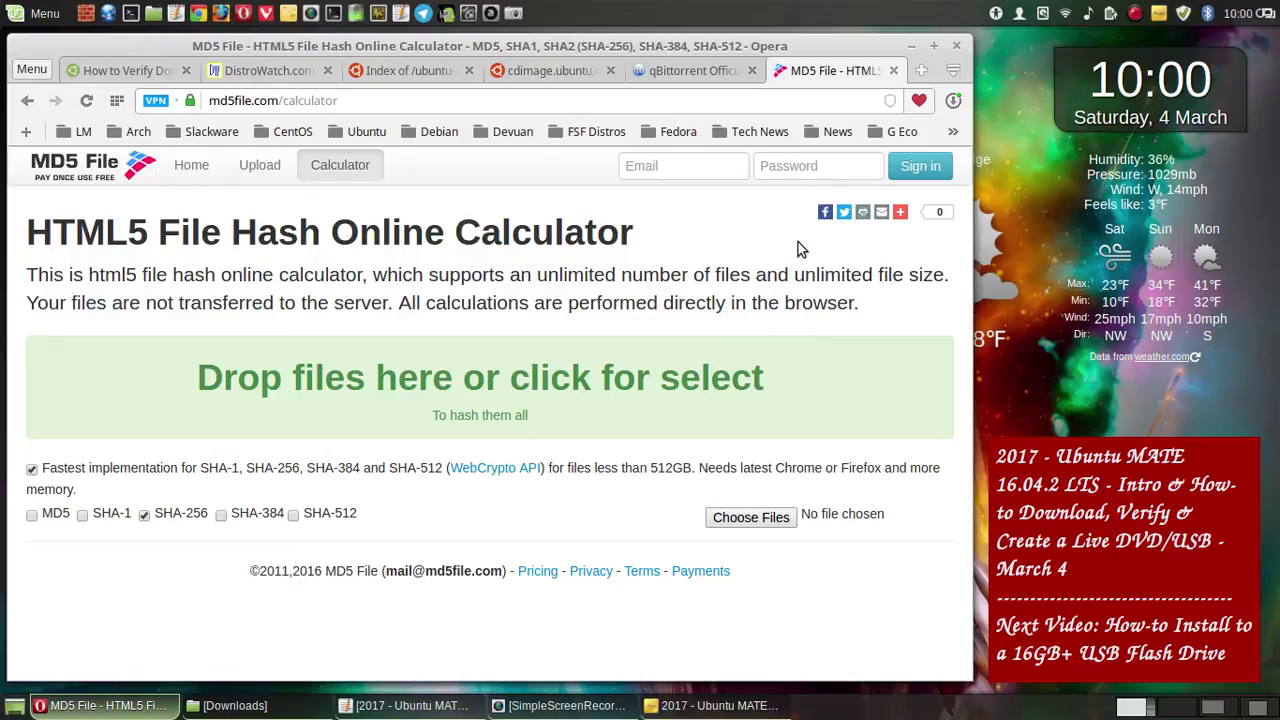
{"action": "left_click", "coordinate": [513, 13]}
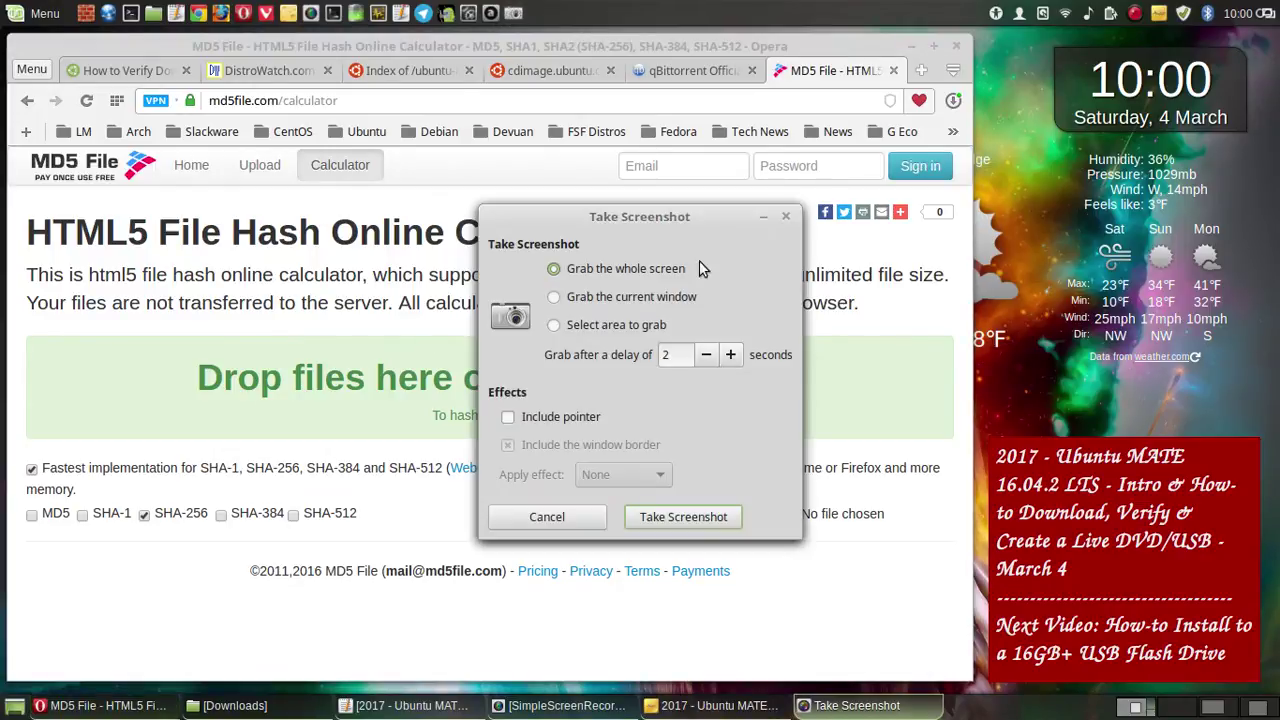
{"action": "left_click", "coordinate": [723, 517]}
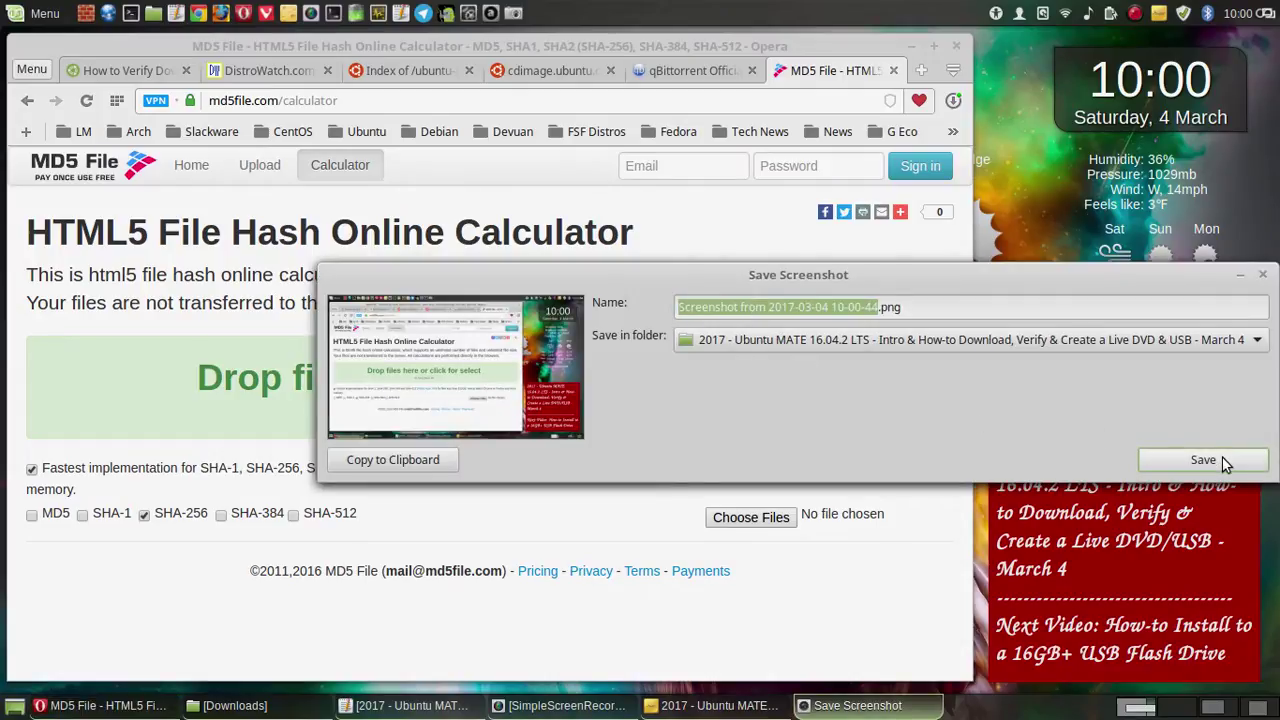
{"action": "left_click", "coordinate": [1203, 460]}
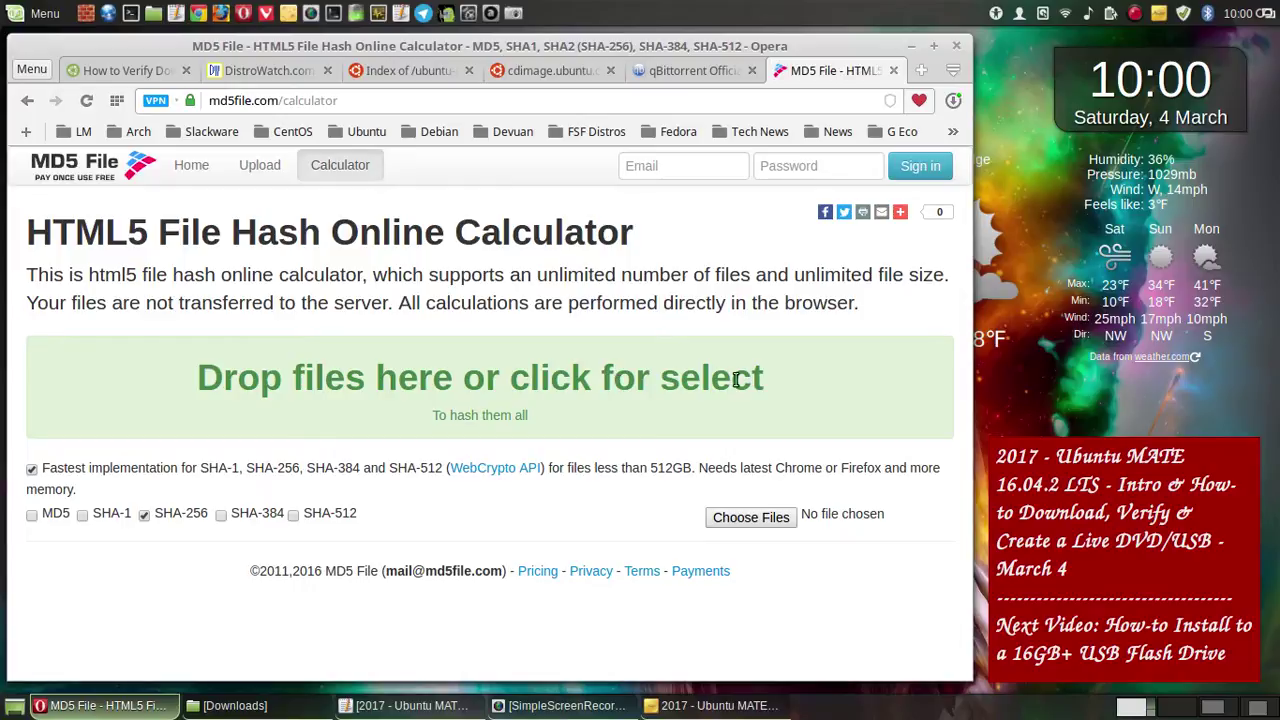
{"action": "left_click_drag", "start_coordinate": [766, 380], "coordinate": [785, 373]}
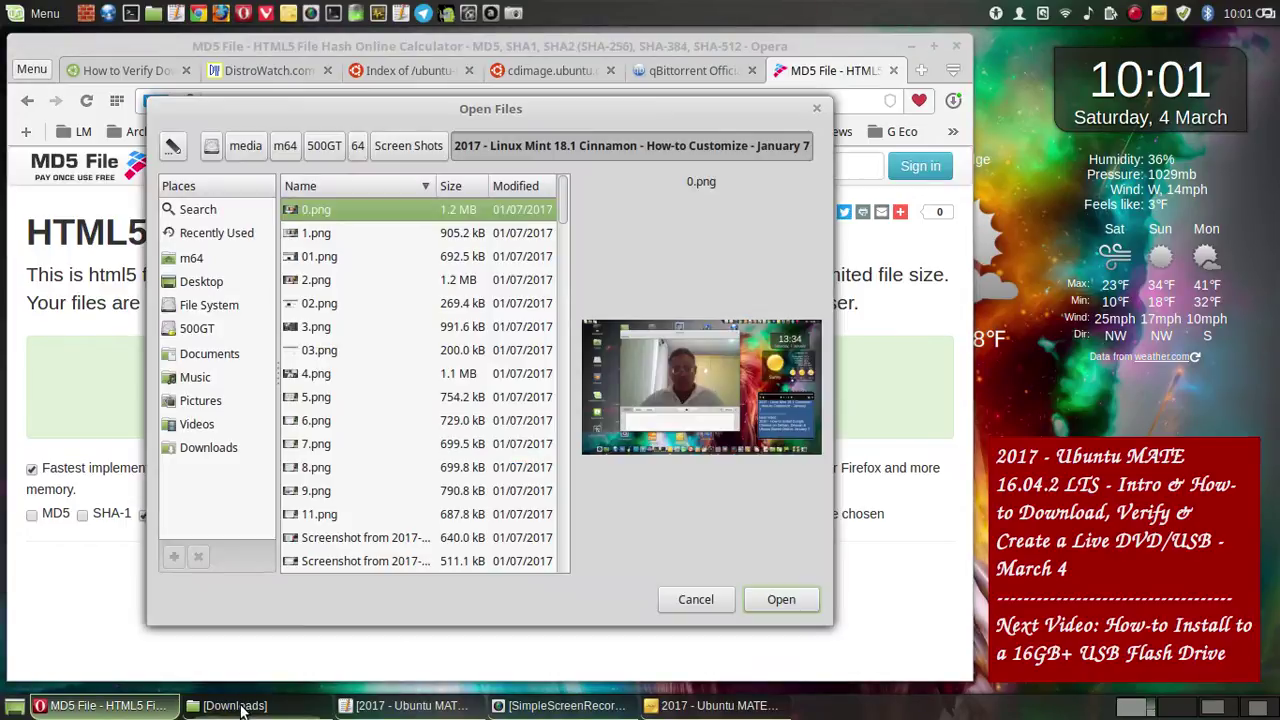
{"action": "mouse_move", "coordinate": [240, 708]}
{"action": "left_click", "coordinate": [816, 108]}
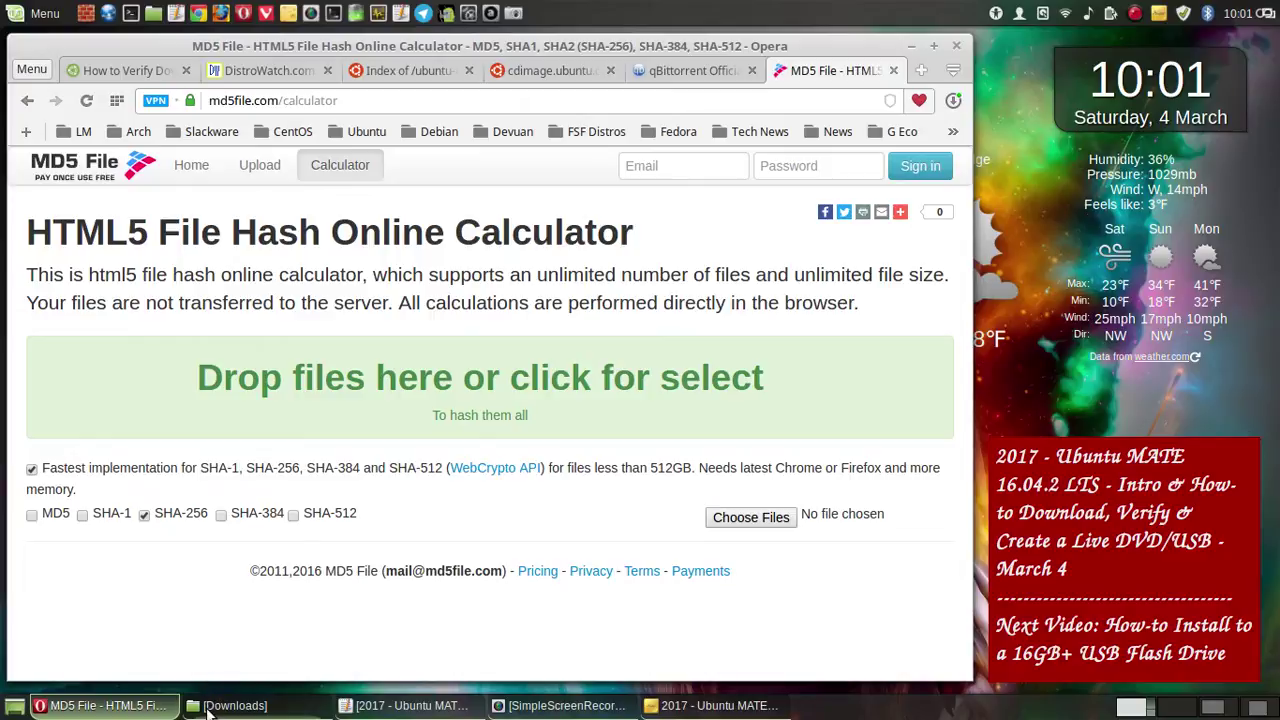
- Bring the Downloads window back and move it lower, beneath the calculator page
{"action": "left_click", "coordinate": [212, 708]}
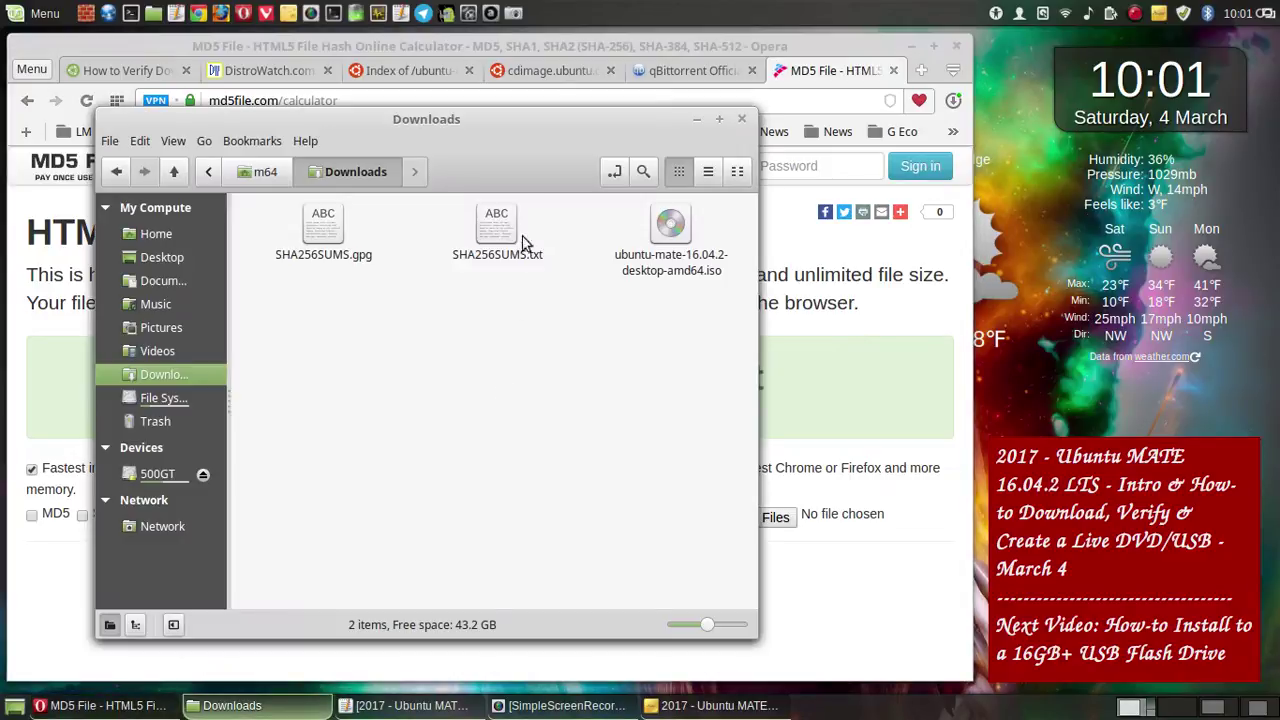
{"action": "left_click_drag", "start_coordinate": [453, 133], "coordinate": [588, 533]}
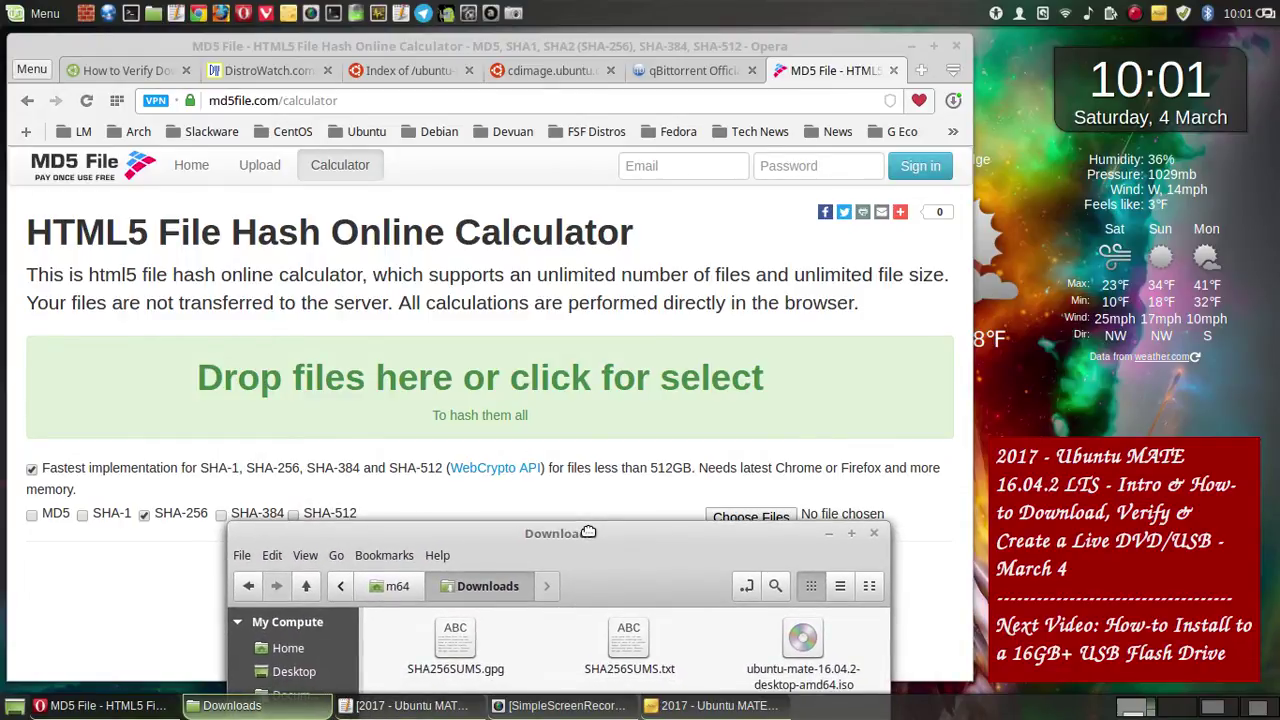
{"action": "left_click_drag", "start_coordinate": [588, 533], "coordinate": [589, 530]}
- Save a whole-screen screenshot, then select ubuntu-mate-16.04.2-desktop-amd64.iso in Downloads
{"action": "left_click", "coordinate": [514, 13]}
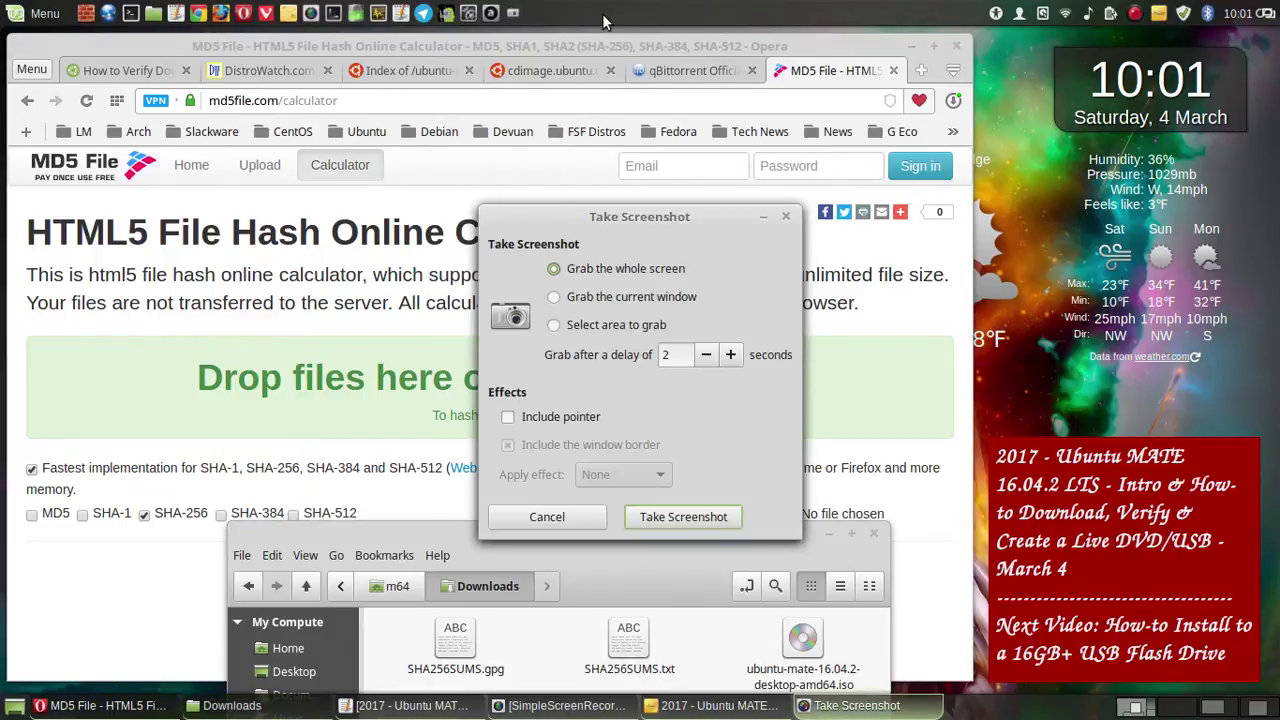
{"action": "left_click", "coordinate": [688, 518]}
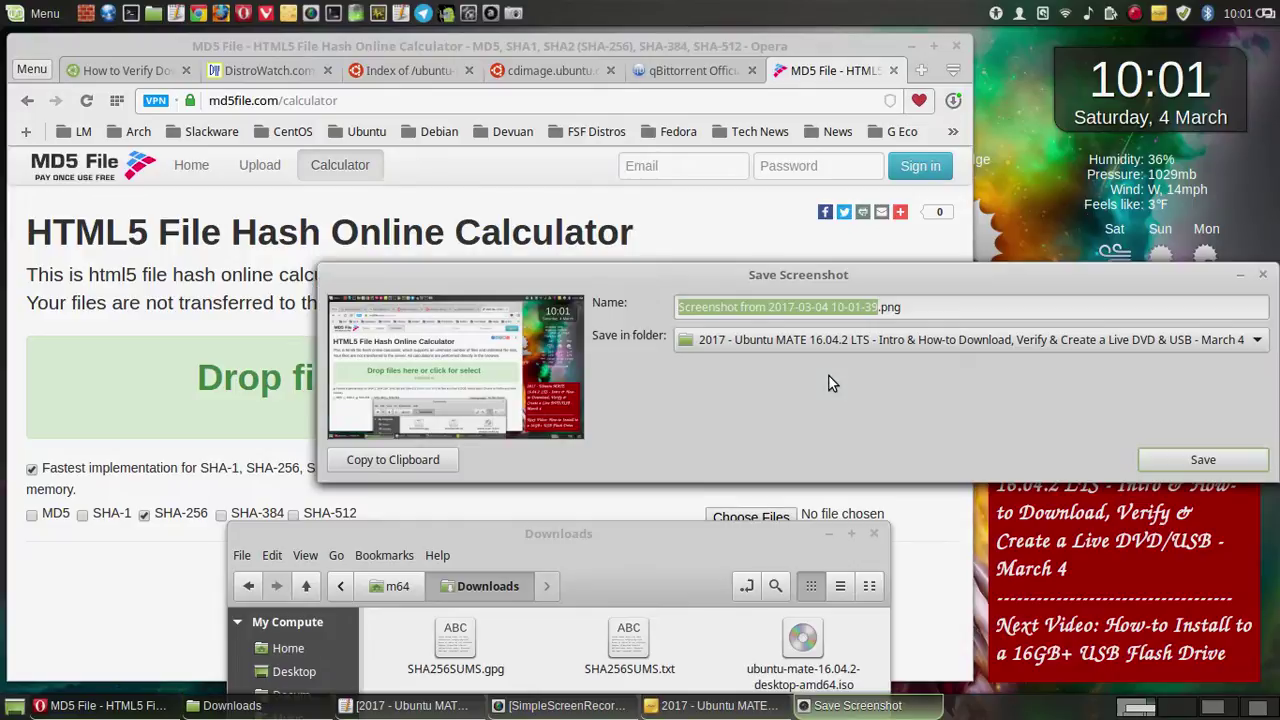
{"action": "left_click", "coordinate": [1210, 462]}
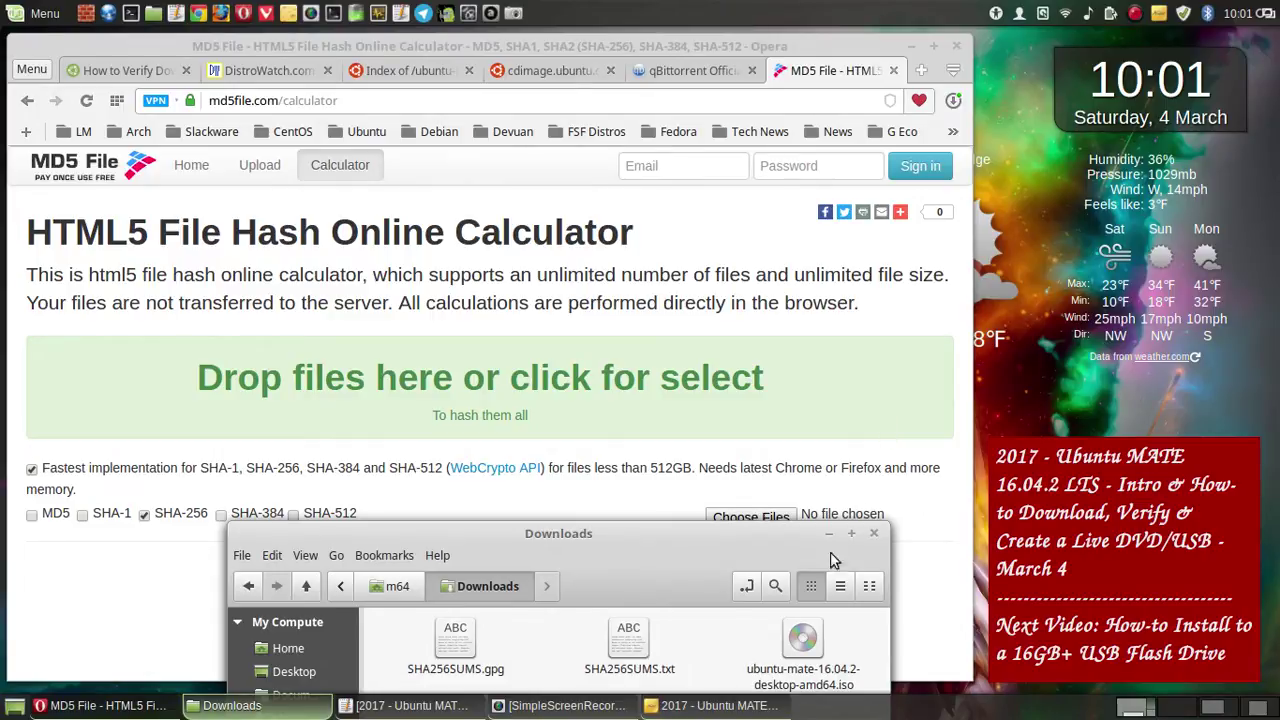
{"action": "left_click", "coordinate": [803, 645]}
- Drop the ISO onto the calculator's hashing area and save a screenshot of the progress
{"action": "left_click_drag", "start_coordinate": [812, 628], "coordinate": [472, 371]}
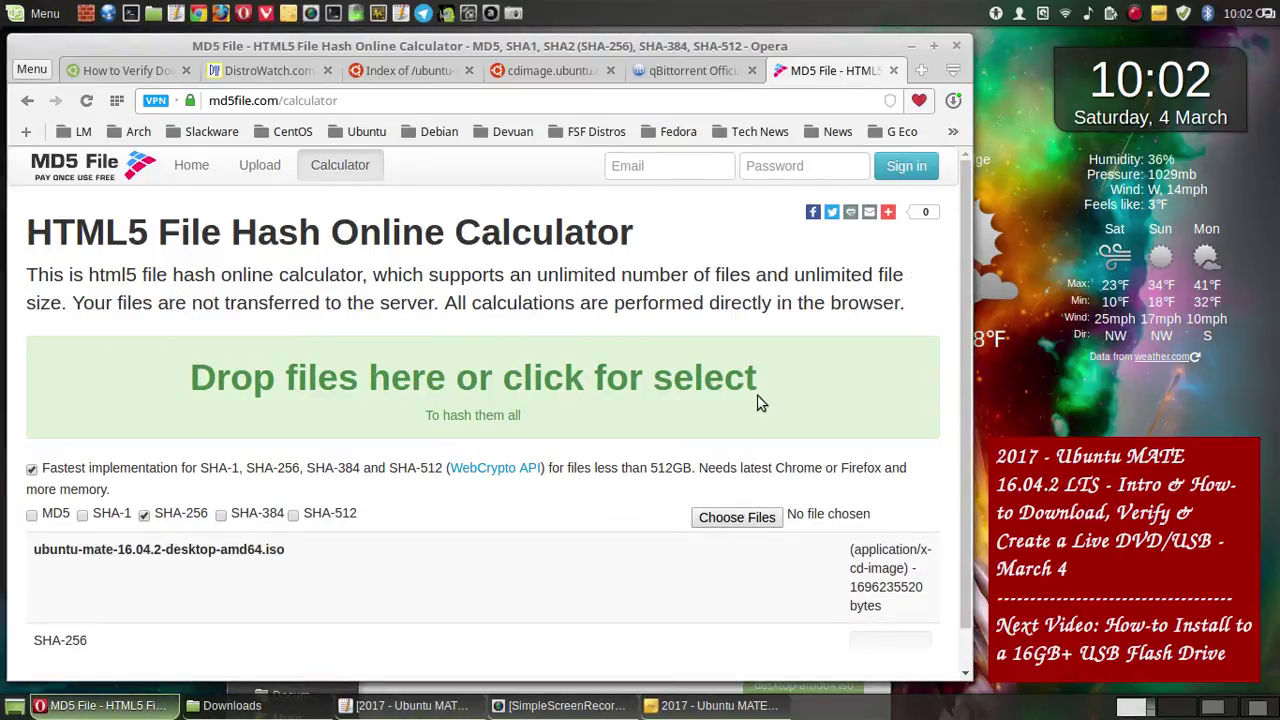
{"action": "scroll", "coordinate": [789, 398], "scroll_direction": "down", "scroll_amount": 1}
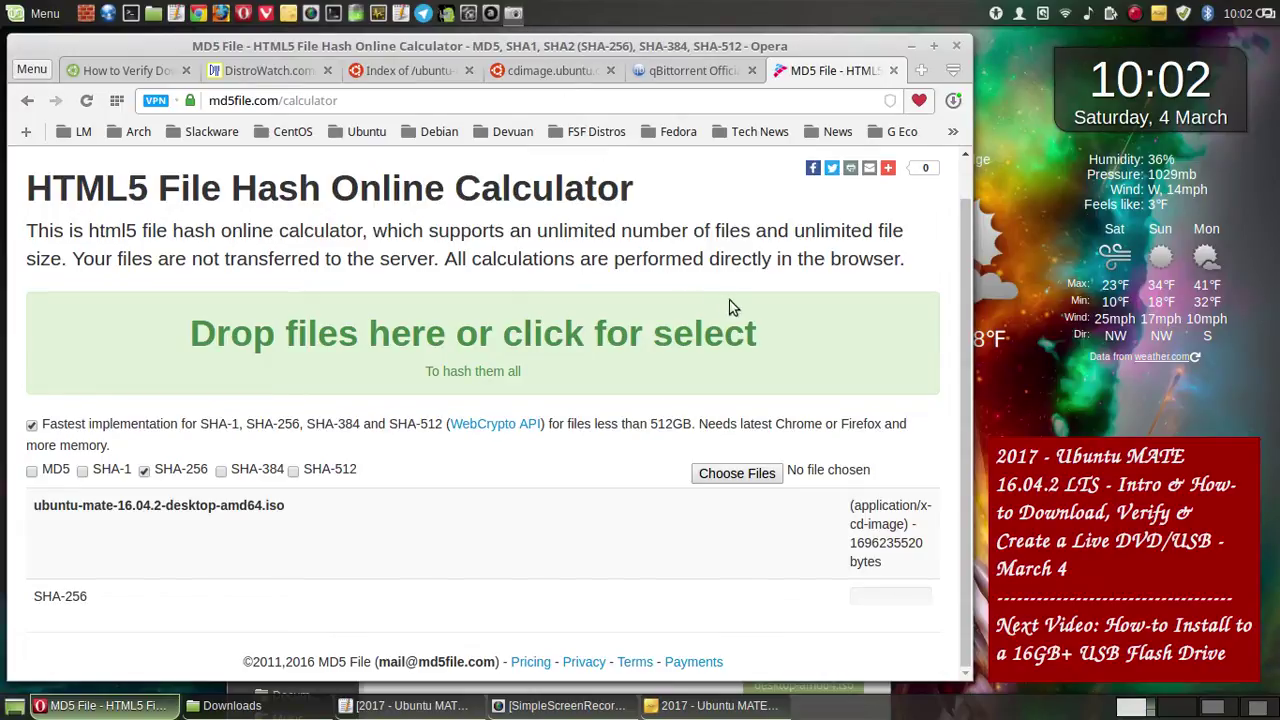
{"action": "key", "text": "Print"}
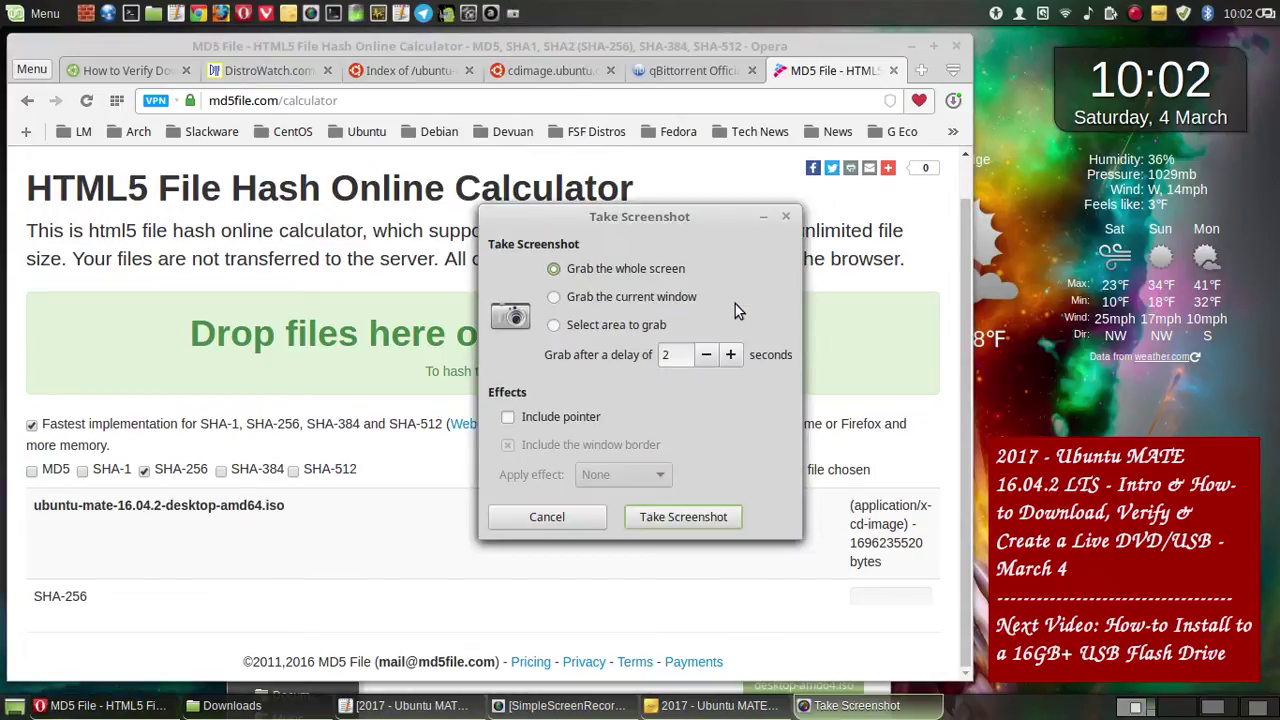
{"action": "left_click", "coordinate": [694, 522]}
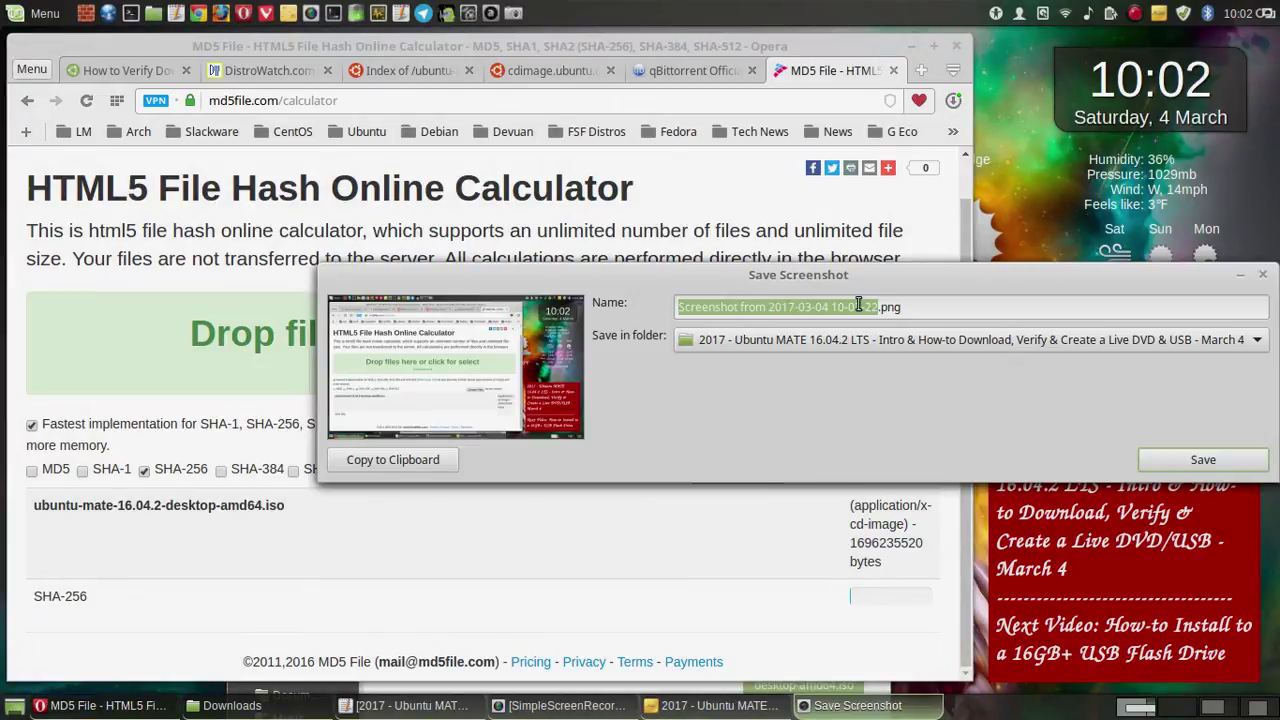
{"action": "left_click", "coordinate": [1203, 460]}
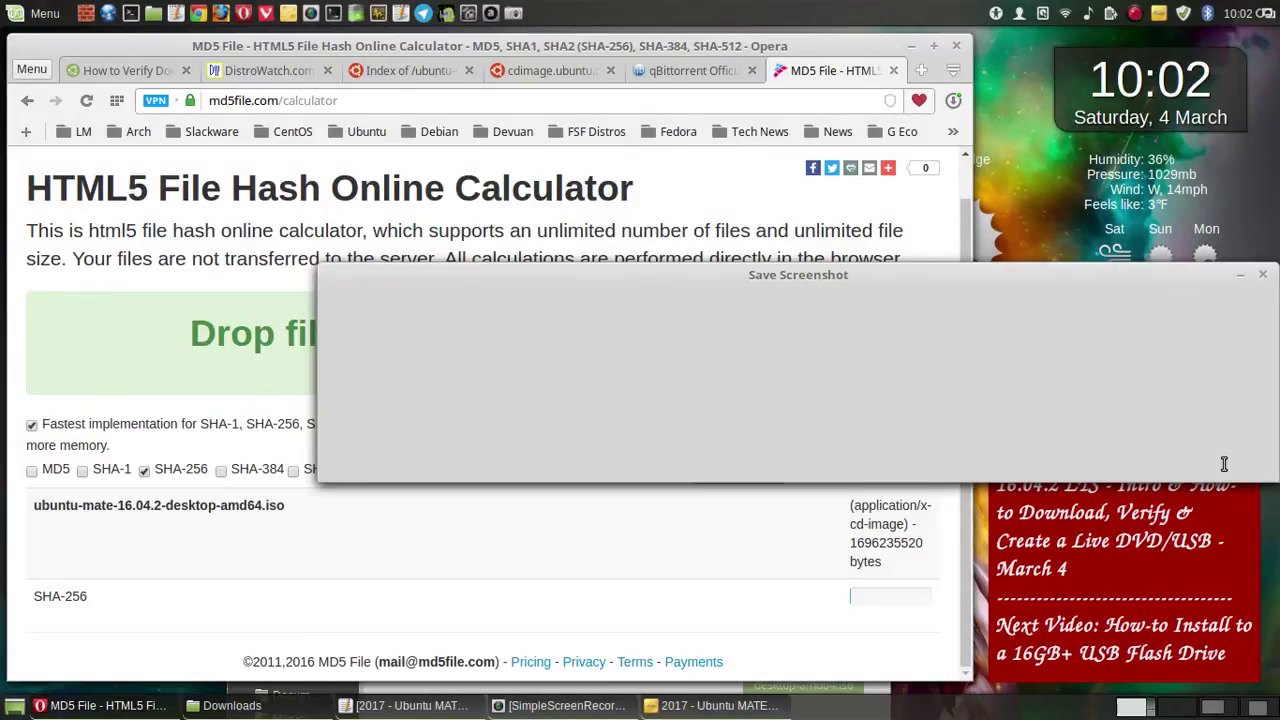
{"action": "key", "text": "Escape"}
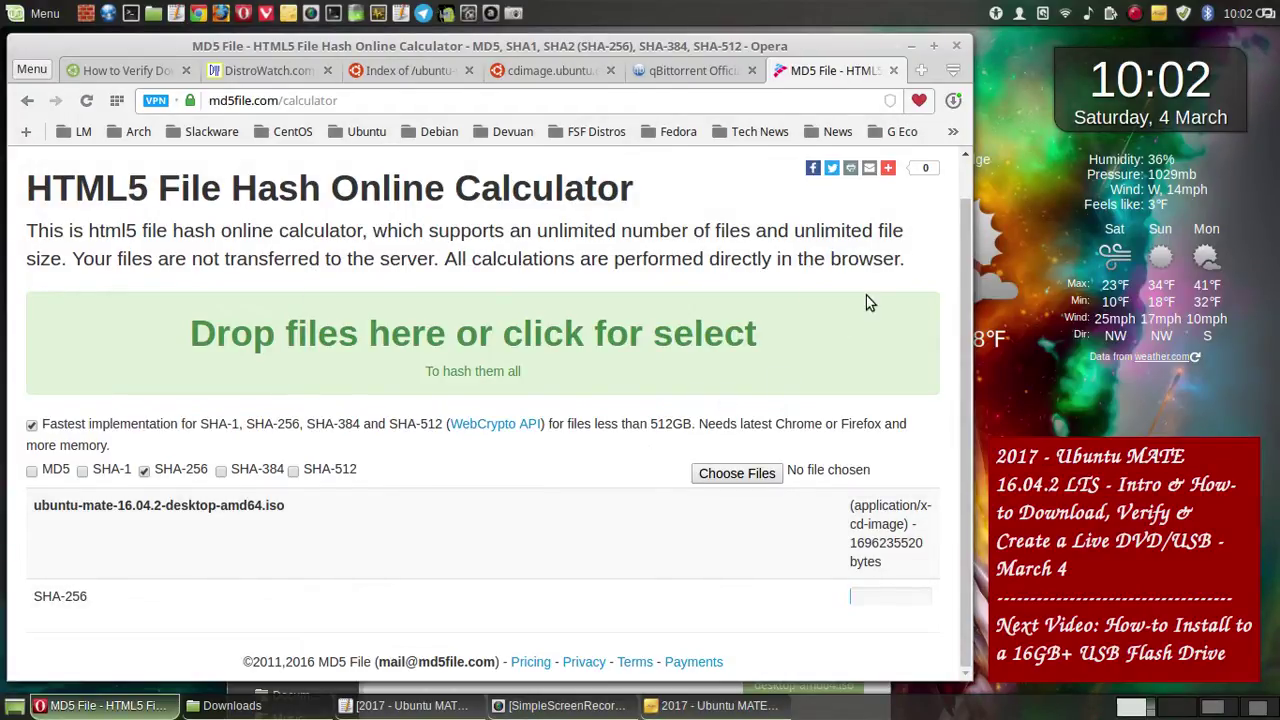
- Start a full-screen capture with the screenshot delay raised to 10 seconds
{"action": "left_click", "coordinate": [513, 13]}
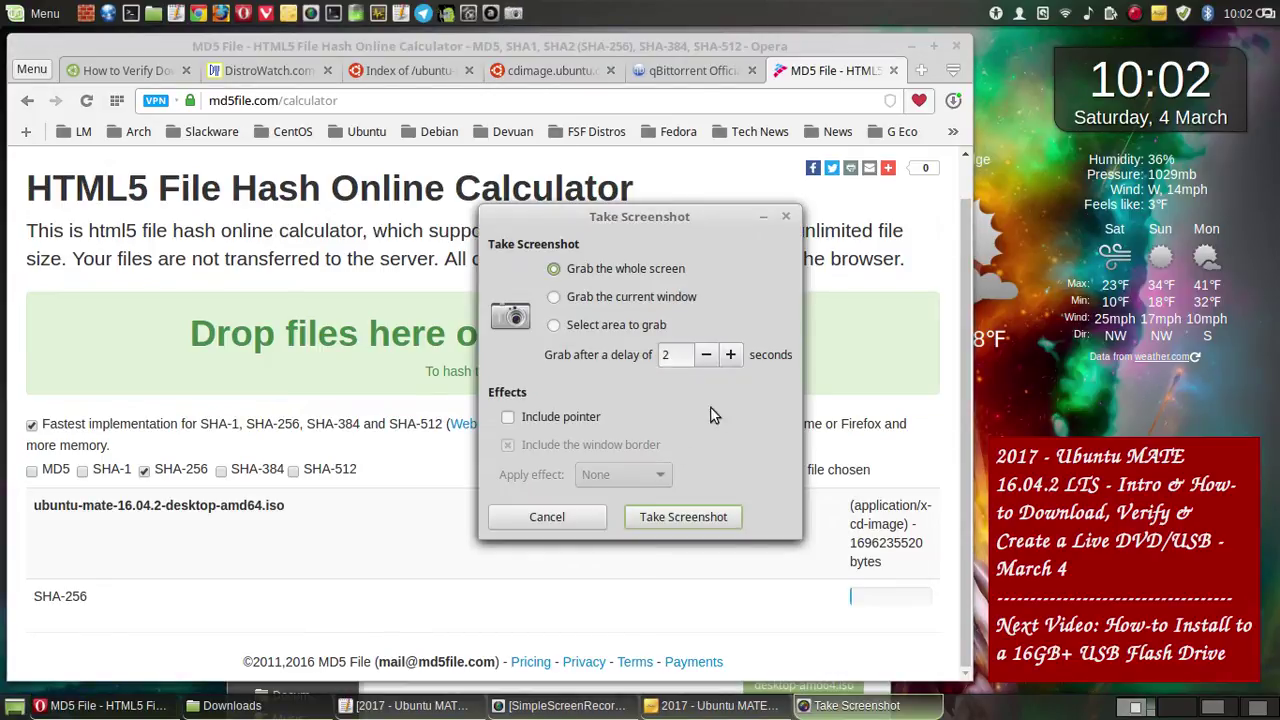
{"action": "left_click", "coordinate": [733, 356]}
{"action": "left_click", "coordinate": [733, 356]}
{"action": "left_click", "coordinate": [733, 356]}
{"action": "left_click", "coordinate": [733, 356]}
{"action": "left_click", "coordinate": [733, 356]}
{"action": "left_click", "coordinate": [733, 356]}
{"action": "left_click", "coordinate": [733, 356]}
{"action": "left_click", "coordinate": [733, 356]}
{"action": "key", "text": "Return"}
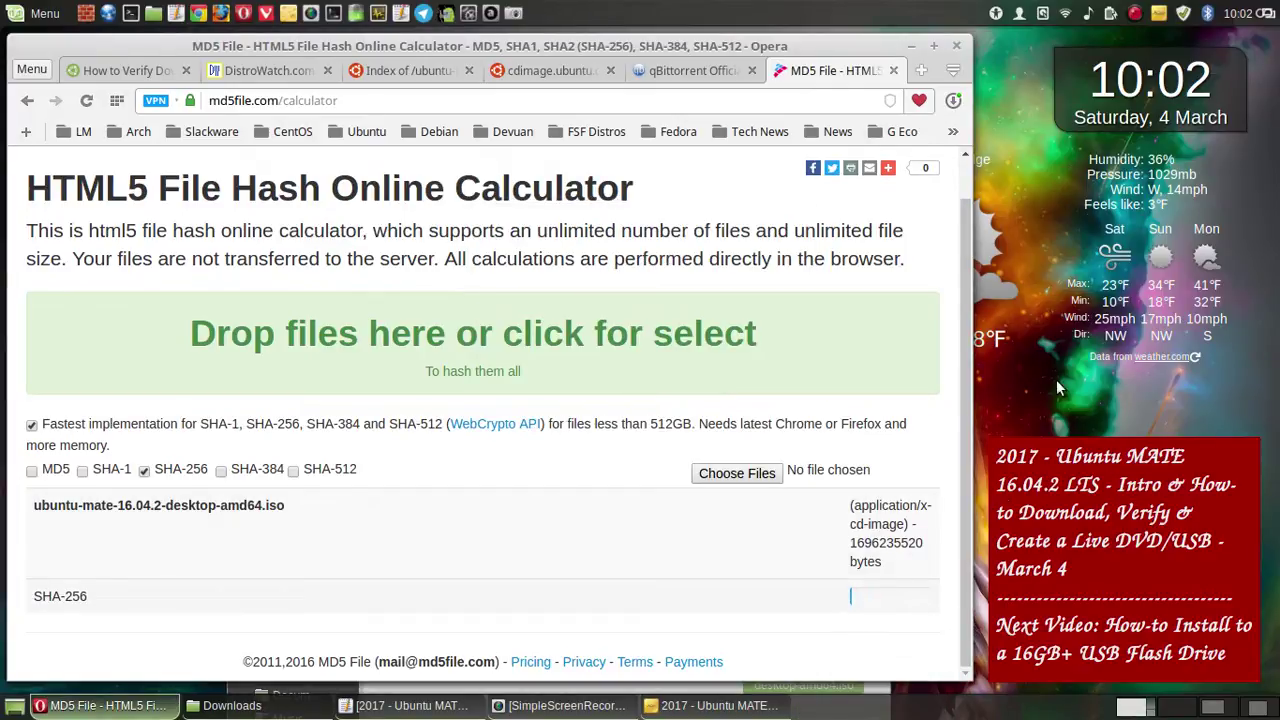
- Pause the screen recording and switch to the workspace showing the hash calculator
{"action": "left_click", "coordinate": [1136, 14]}
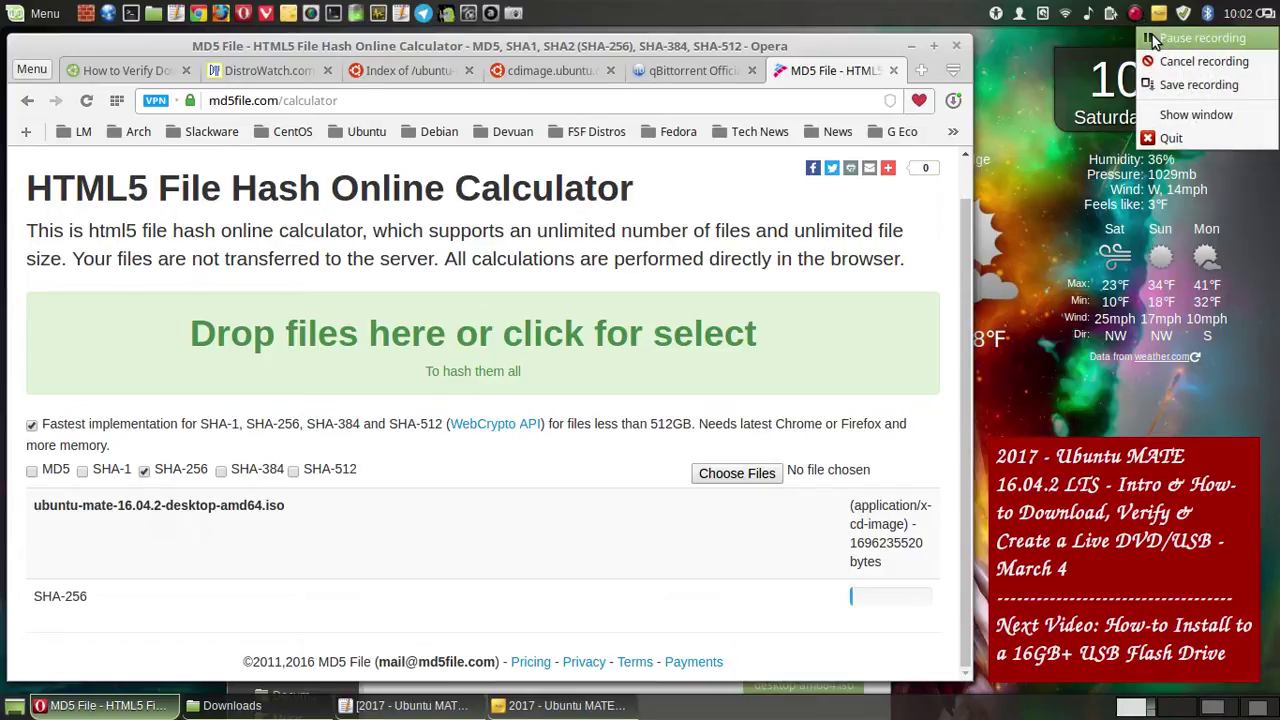
{"action": "left_click", "coordinate": [1152, 39]}
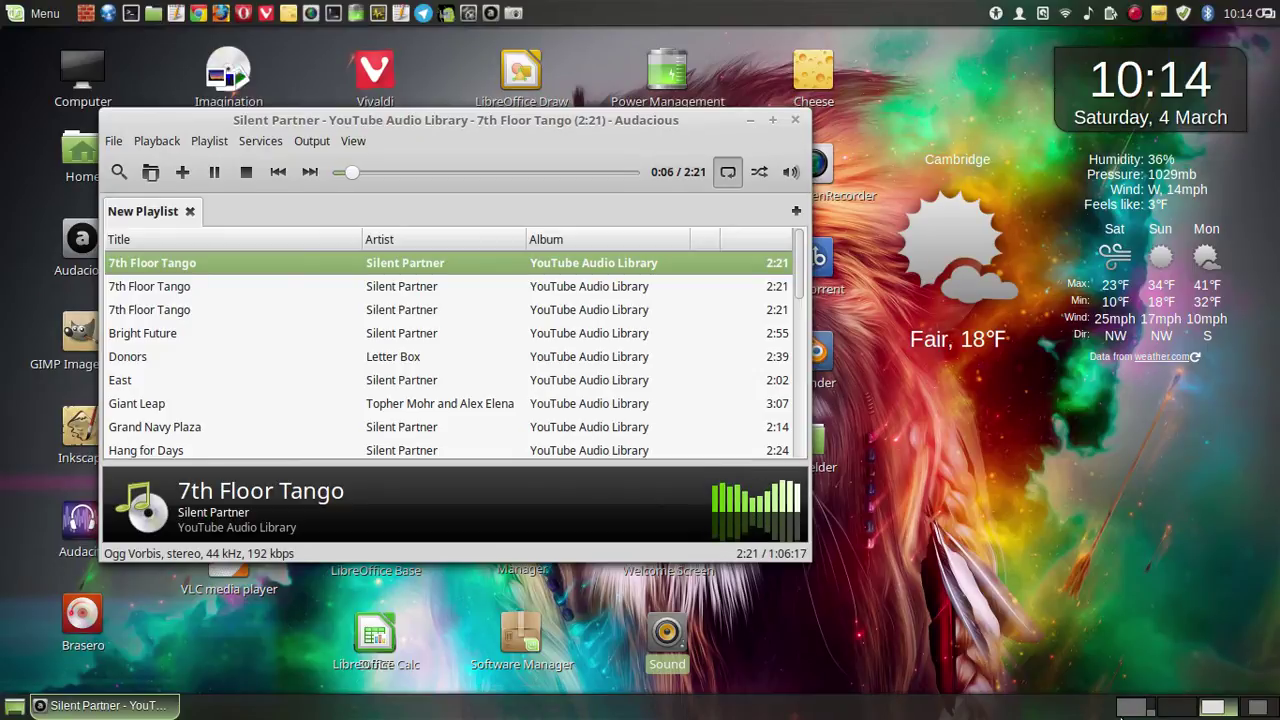
{"action": "key", "text": "ctrl+alt+Left"}
{"action": "key", "text": "ctrl+alt+Left"}
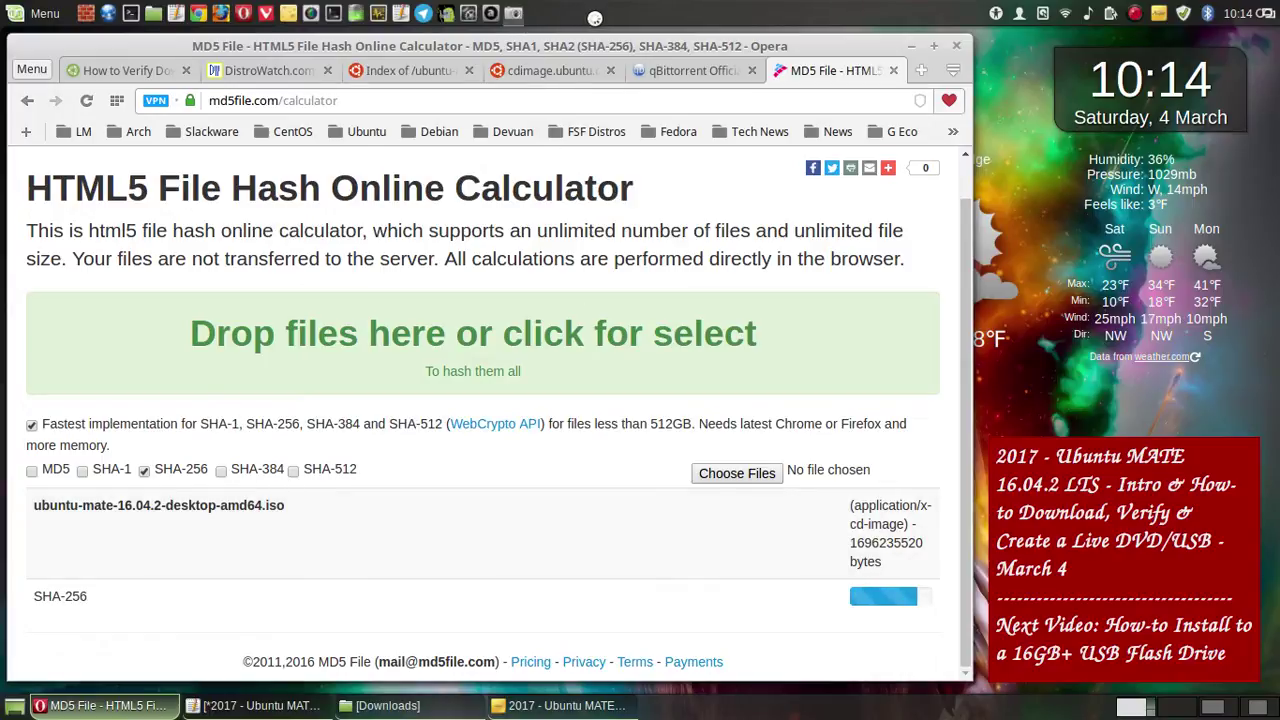
- Save a full-screen screenshot of the hash calculator page, then switch to the Pluma notes
{"action": "key", "text": "Print"}
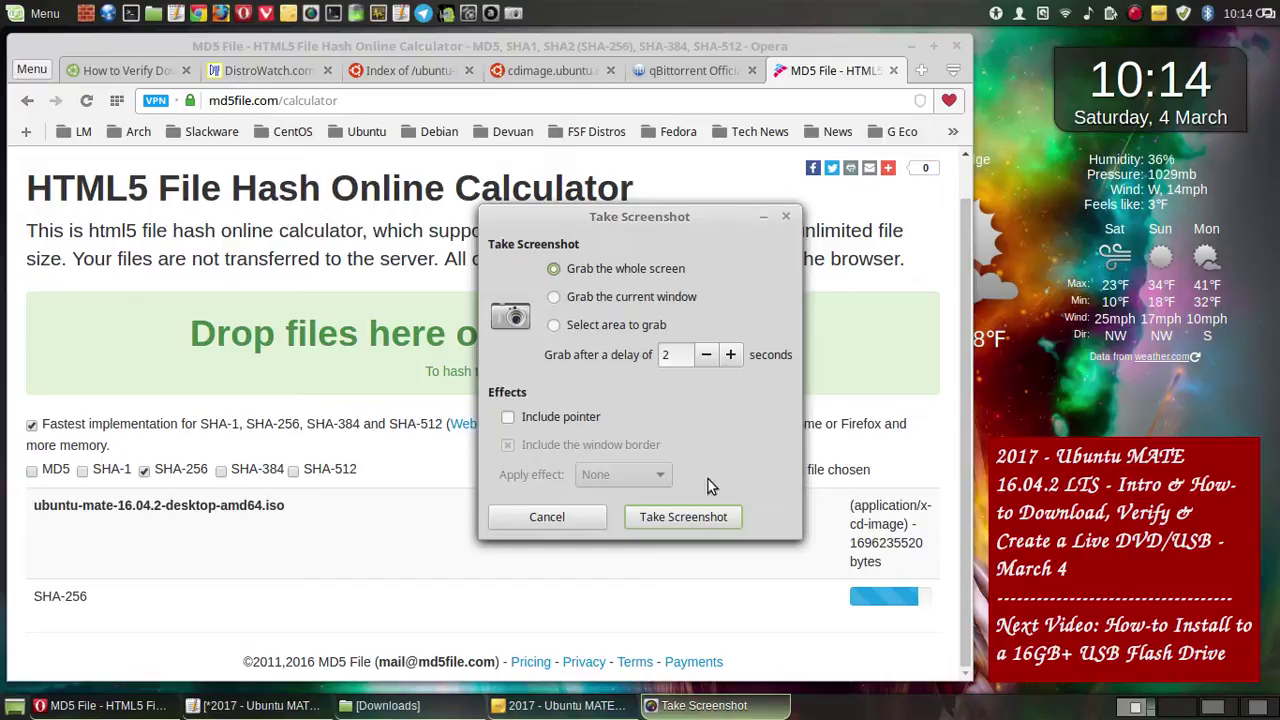
{"action": "left_click", "coordinate": [697, 518]}
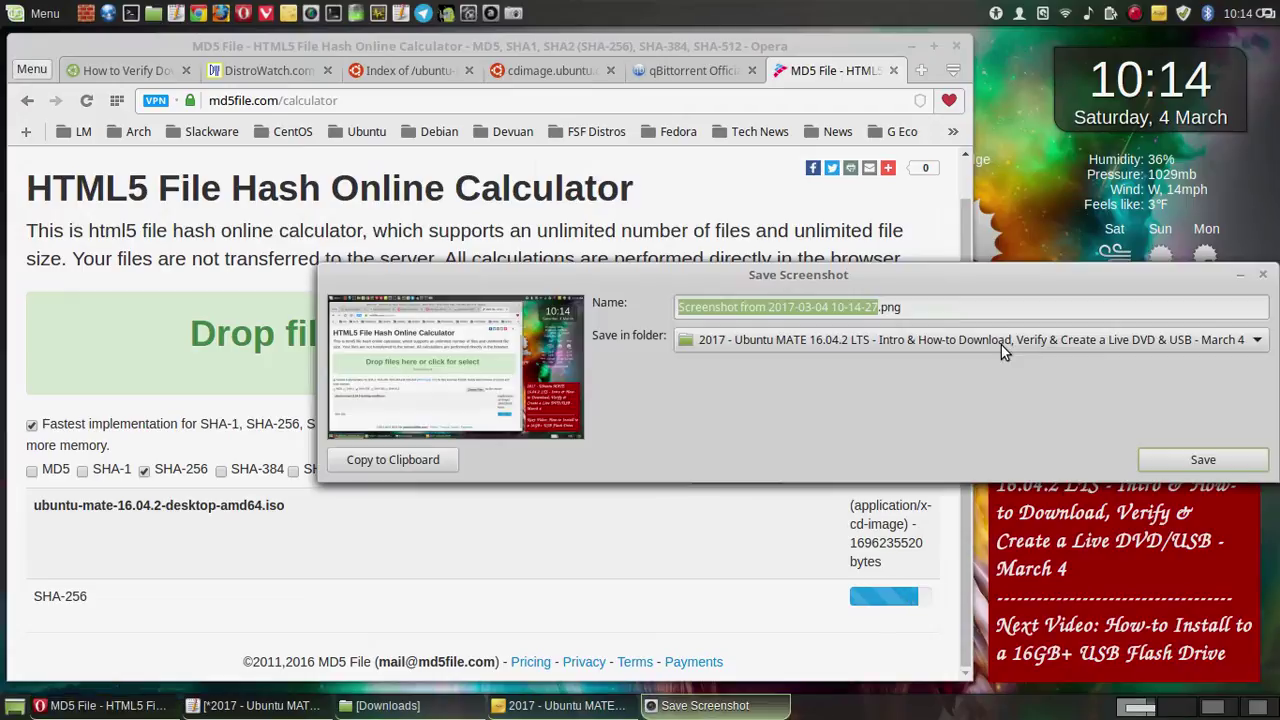
{"action": "left_click", "coordinate": [1218, 464]}
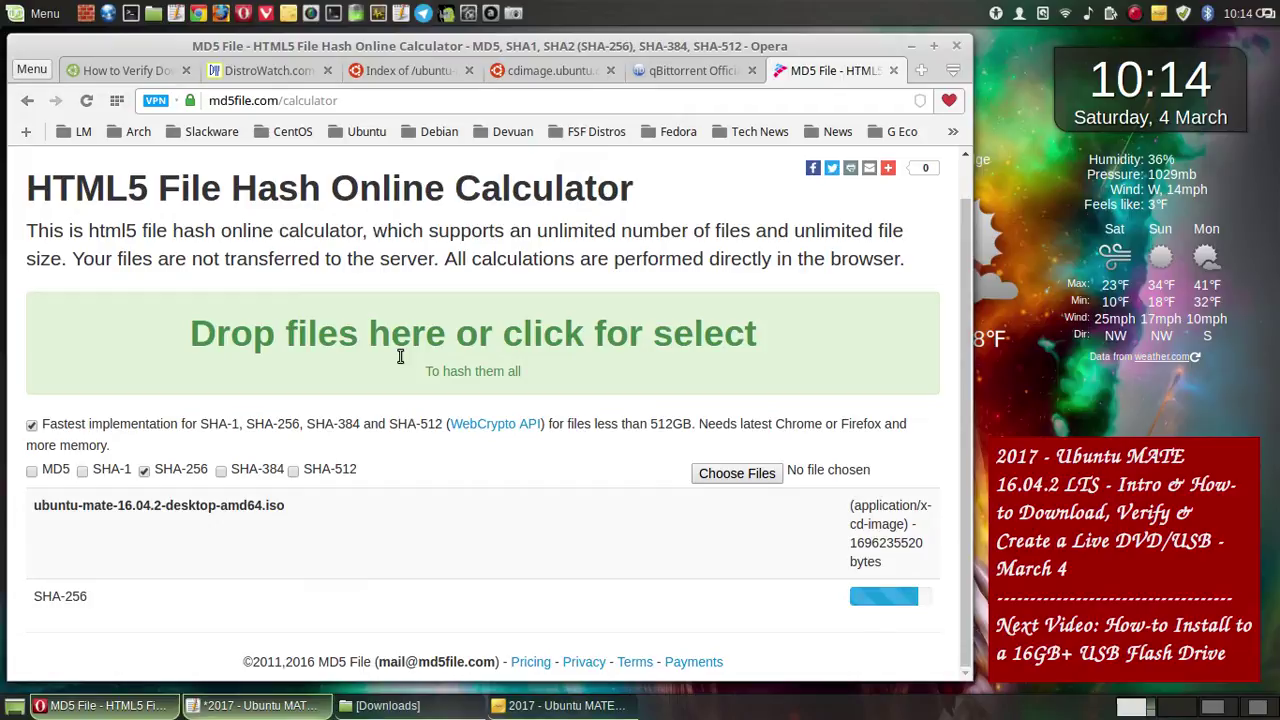
{"action": "key", "text": "alt+Tab"}
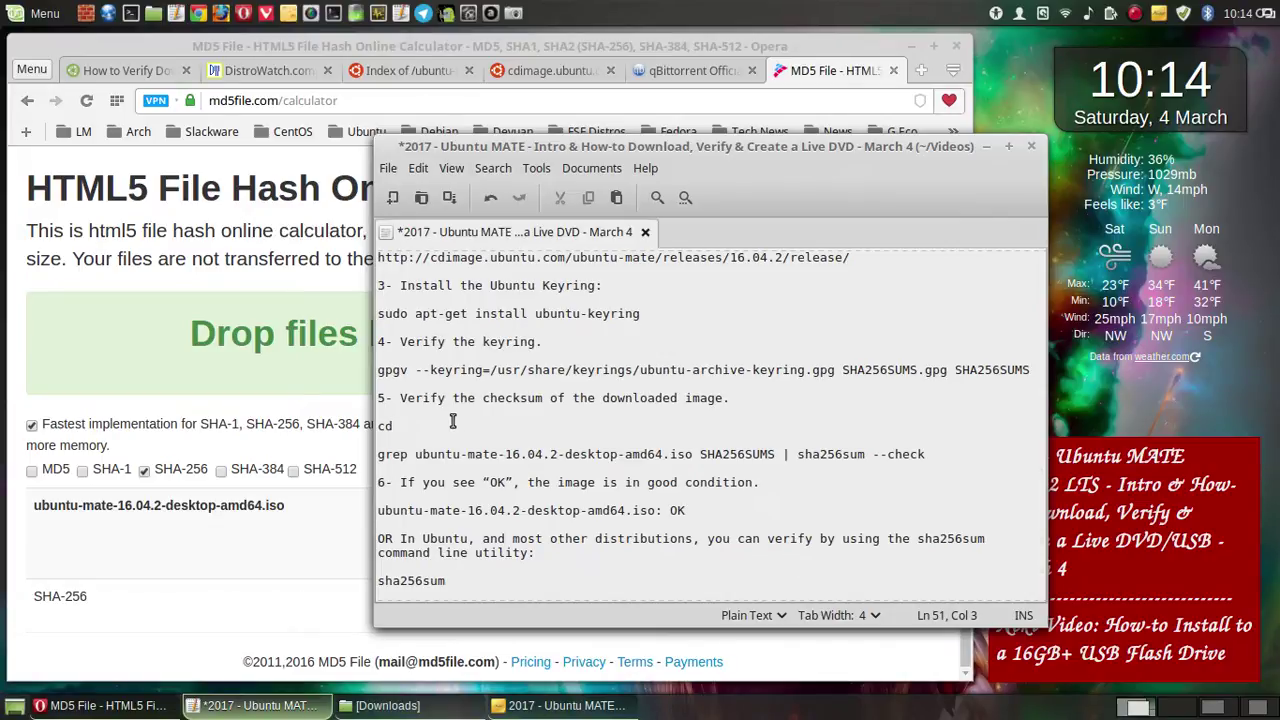
- Delete the stray 'cd' line and the abandoned draft text with its blank lines
{"action": "key", "text": "BackSpace"}
{"action": "key", "text": "BackSpace"}
{"action": "type", "text": "Right"}
{"action": "key", "text": "BackSpace"}
{"action": "key", "text": "BackSpace"}
{"action": "key", "text": "BackSpace"}
{"action": "key", "text": "BackSpace"}
{"action": "key", "text": "BackSpace"}
{"action": "type", "text": "Open "}
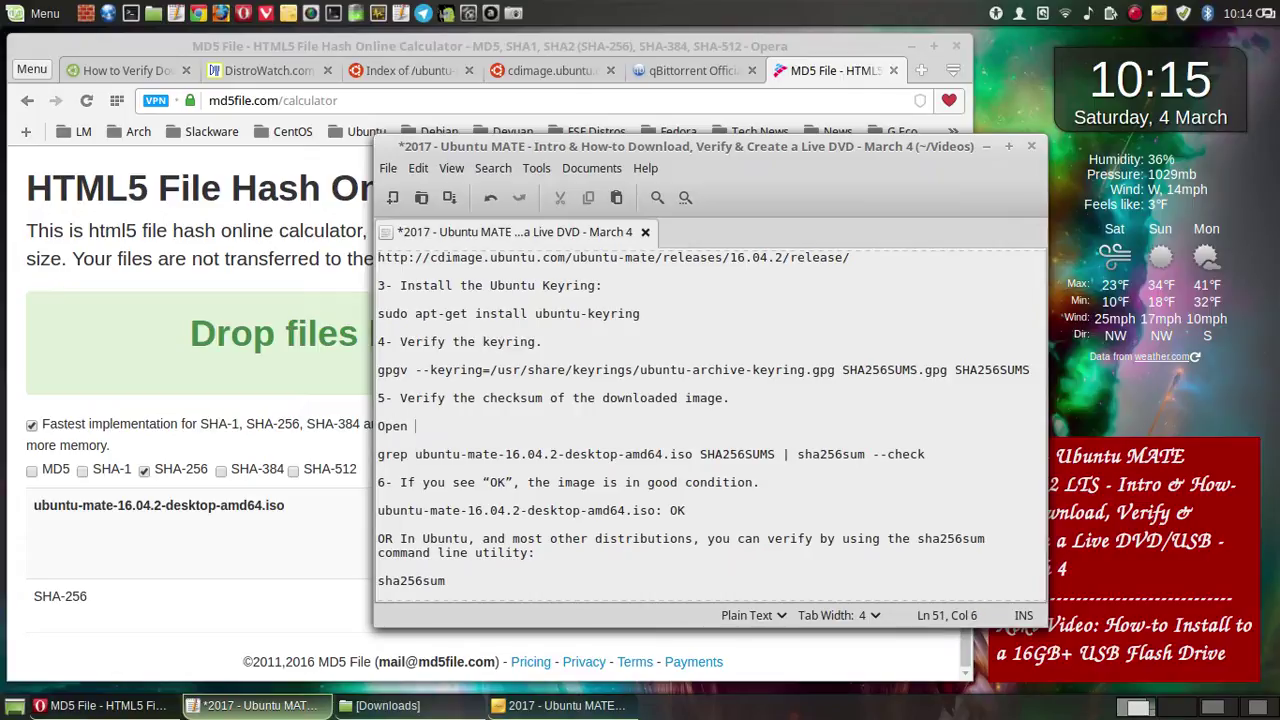
{"action": "type", "text": "the"}
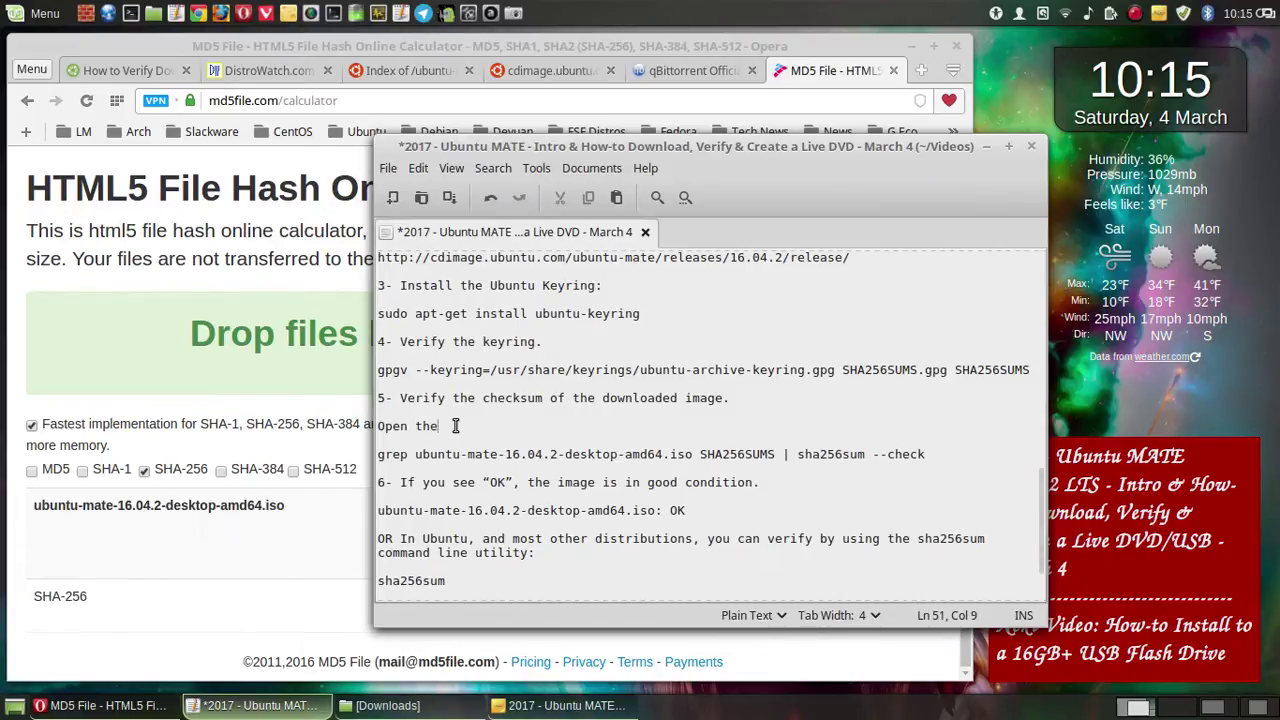
{"action": "key", "text": "BackSpace"}
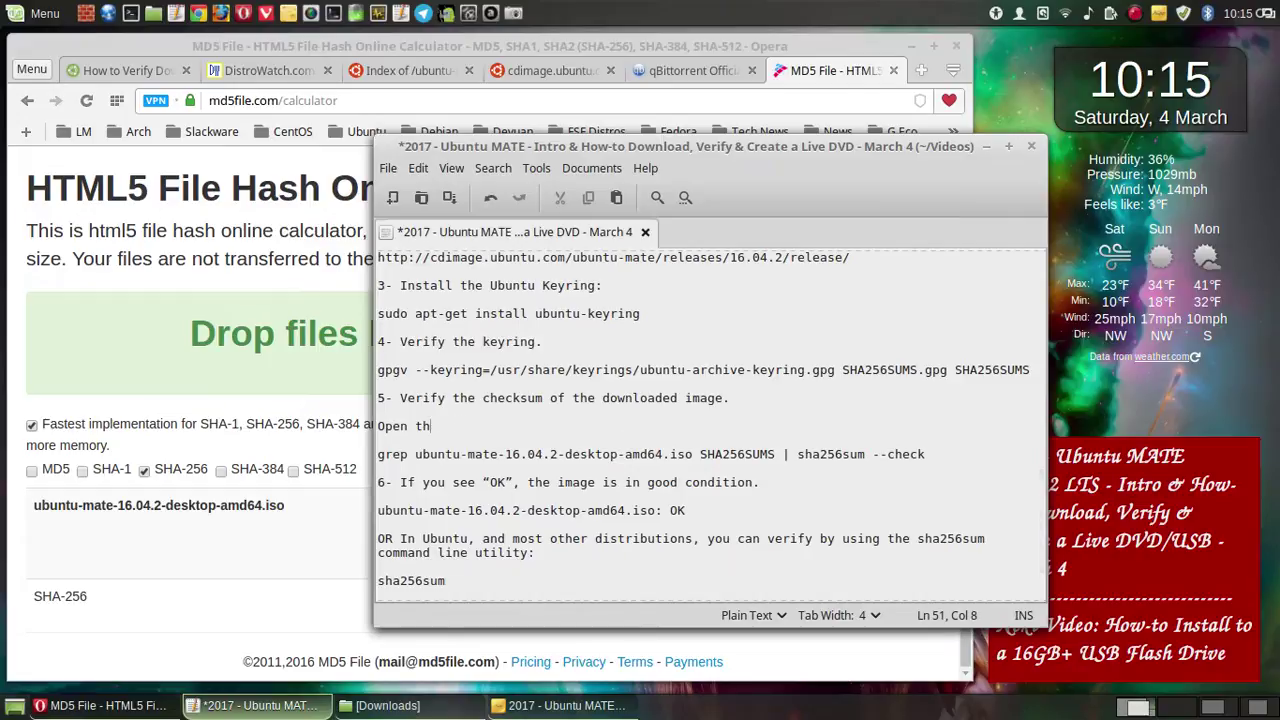
{"action": "key", "text": "BackSpace"}
{"action": "key", "text": "BackSpace"}
{"action": "key", "text": "BackSpace"}
{"action": "key", "text": "BackSpace"}
{"action": "key", "text": "BackSpace"}
{"action": "key", "text": "BackSpace"}
{"action": "key", "text": "BackSpace"}
{"action": "key", "text": "BackSpace"}
{"action": "key", "text": "BackSpace"}
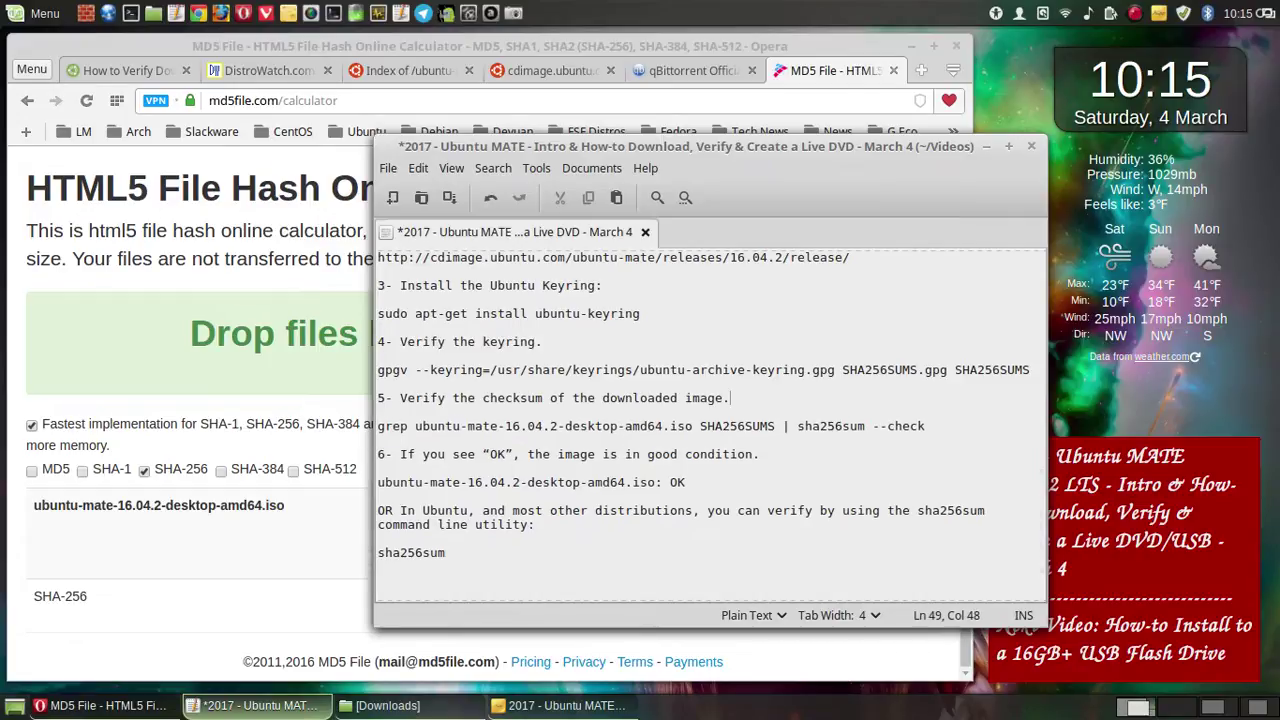
- Begin step 5 with 'Open the Downloads Folder and Right Click and Select open in the Terminal Option to'
{"action": "left_click", "coordinate": [401, 400]}
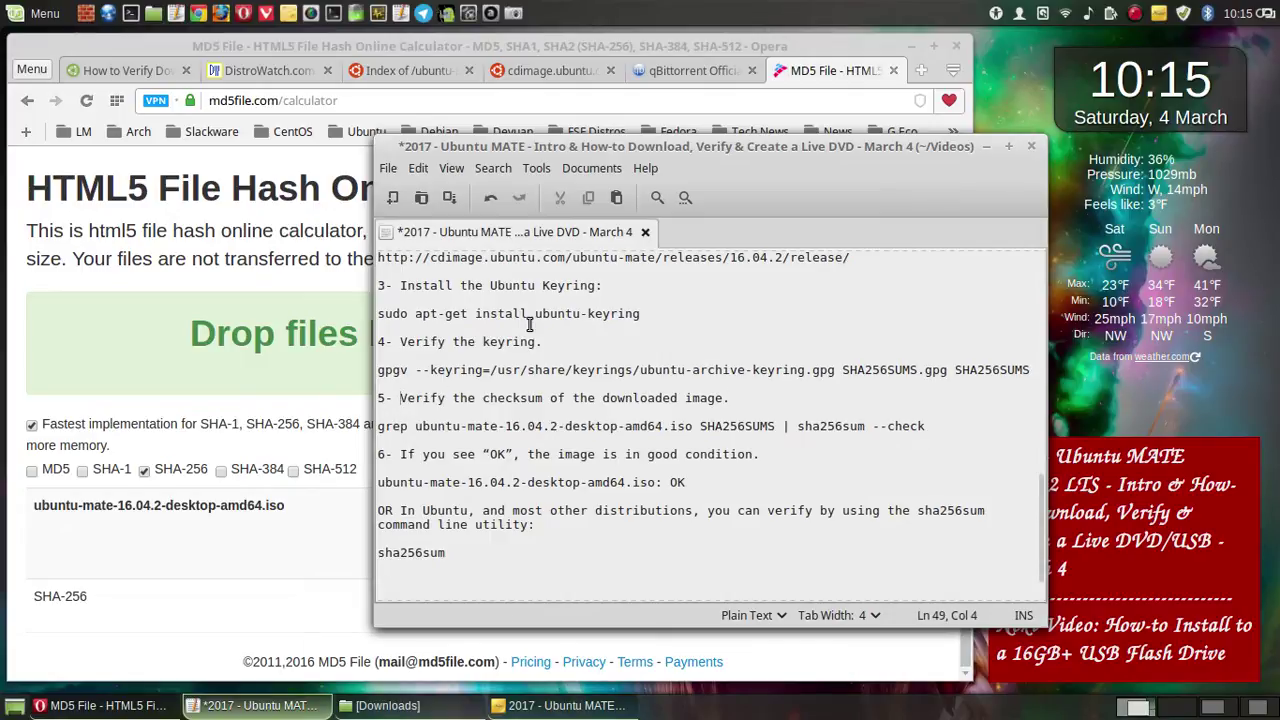
{"action": "type", "text": "Opem"}
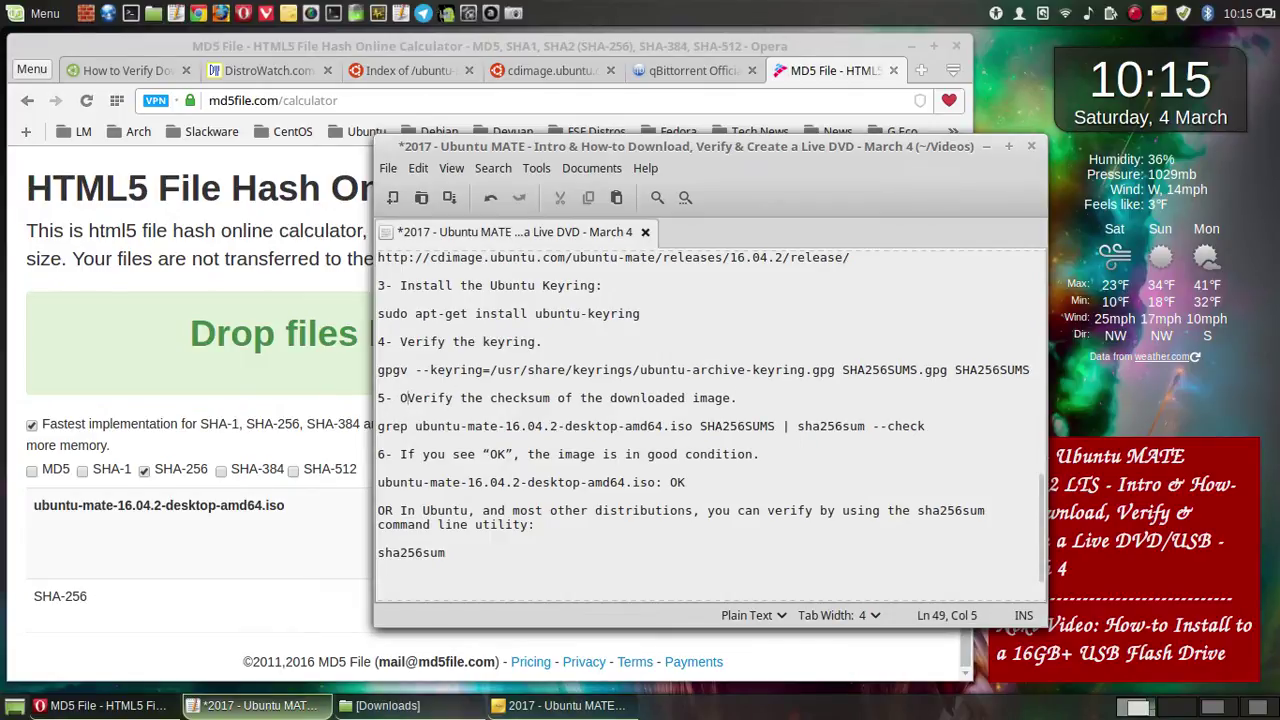
{"action": "key", "text": "BackSpace"}
{"action": "key", "text": "BackSpace"}
{"action": "key", "text": "BackSpace"}
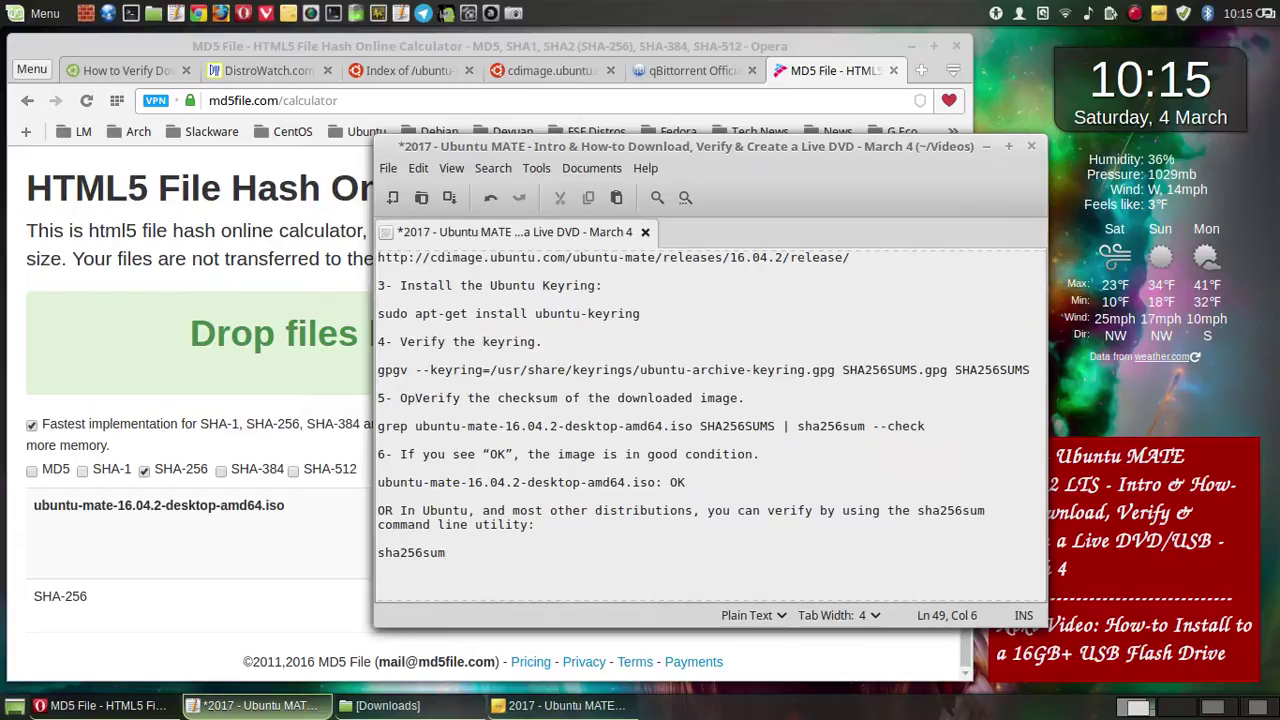
{"action": "type", "text": "en the "}
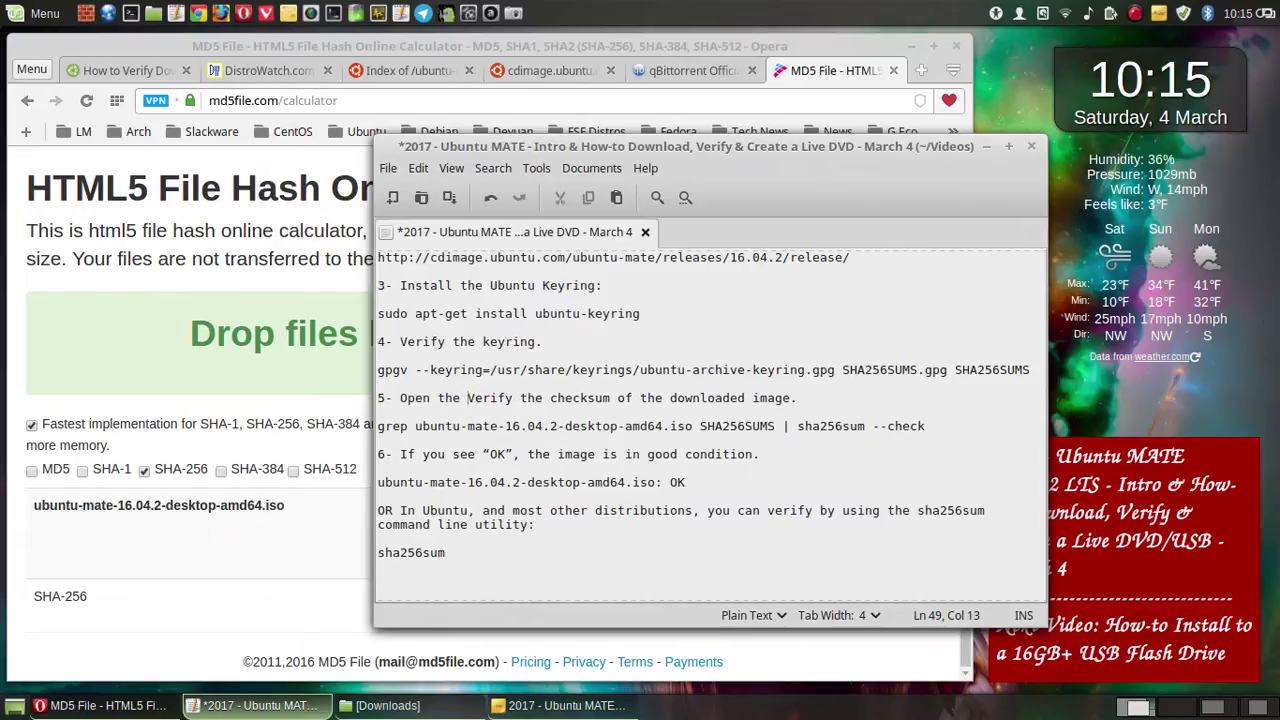
{"action": "type", "text": "Downlo"}
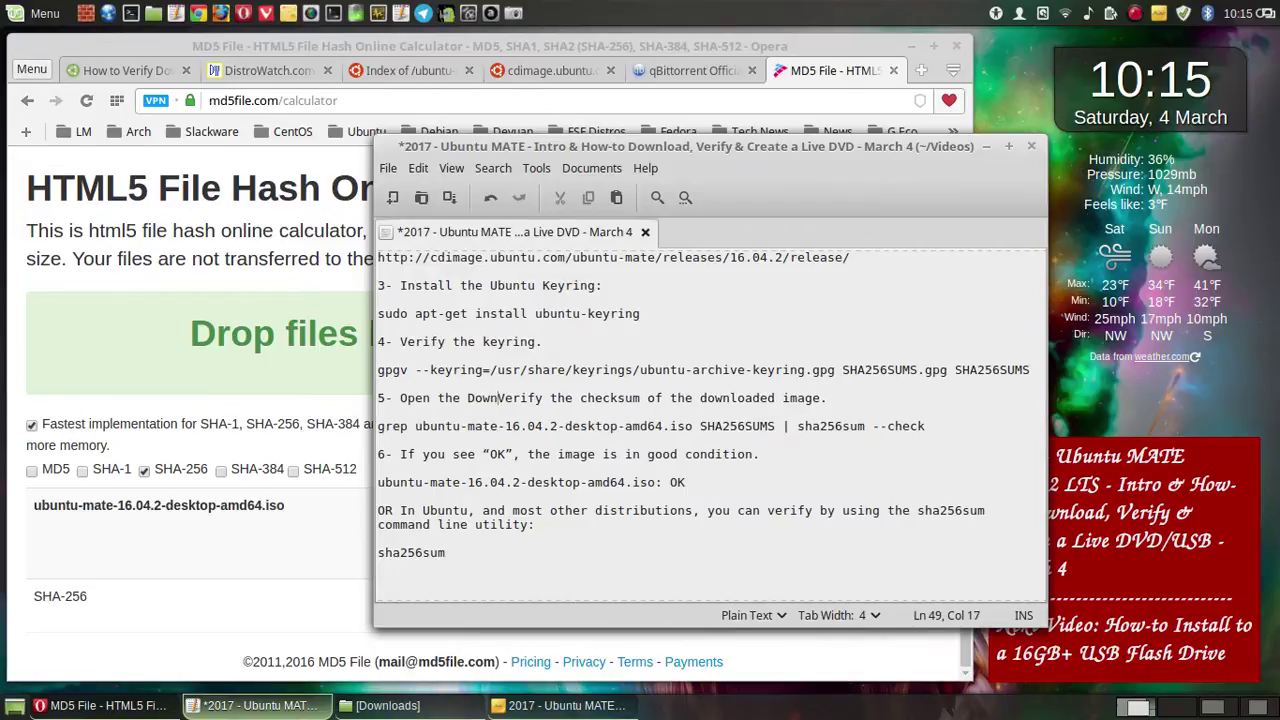
{"action": "type", "text": "ads "}
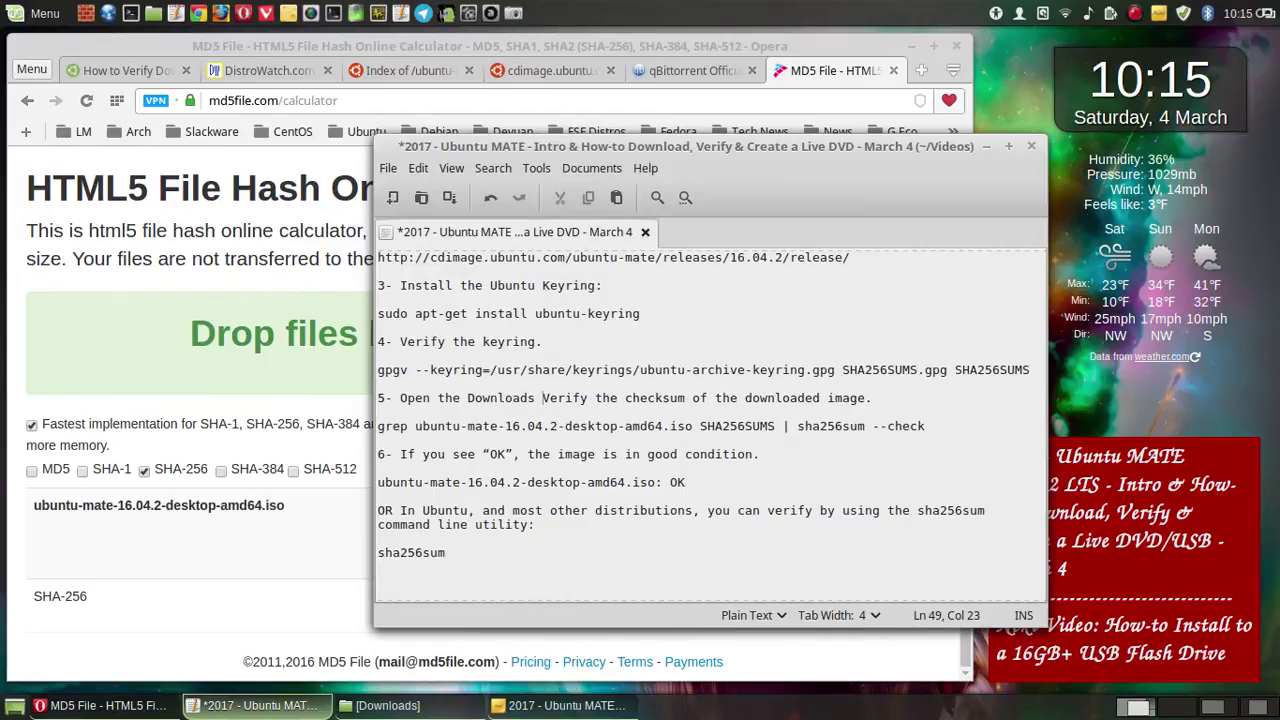
{"action": "type", "text": "Folder an"}
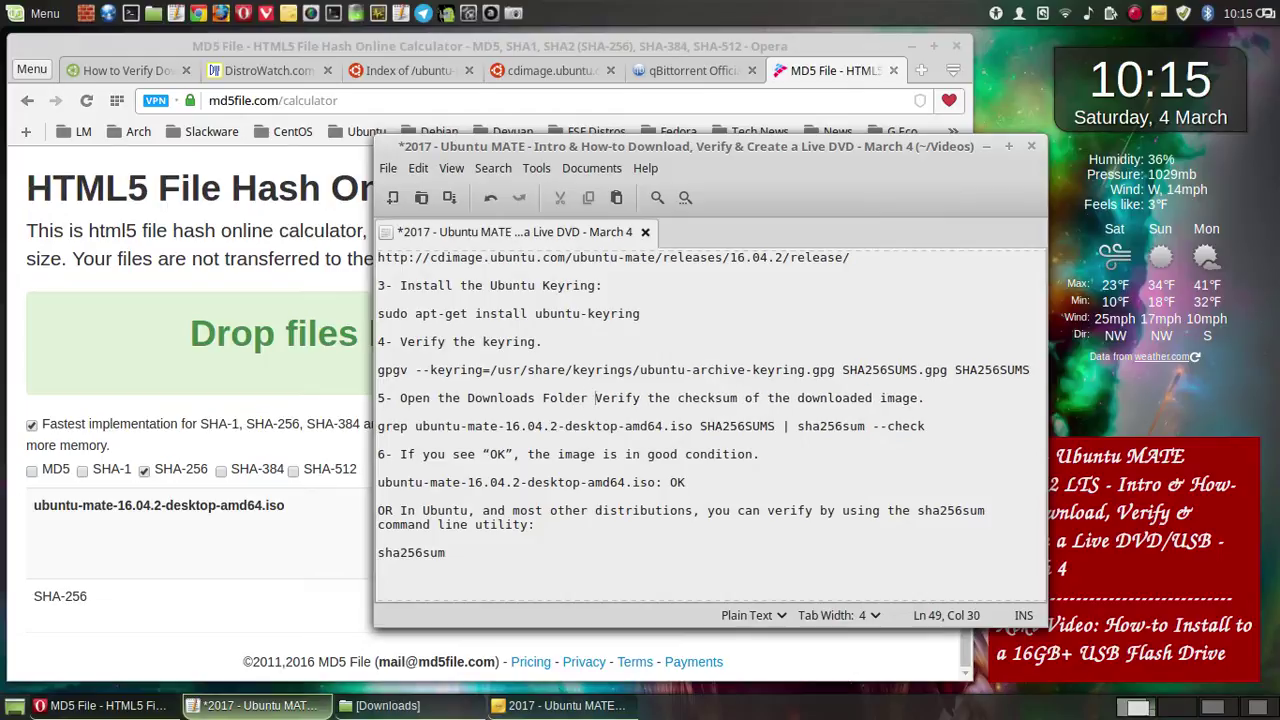
{"action": "type", "text": "d "}
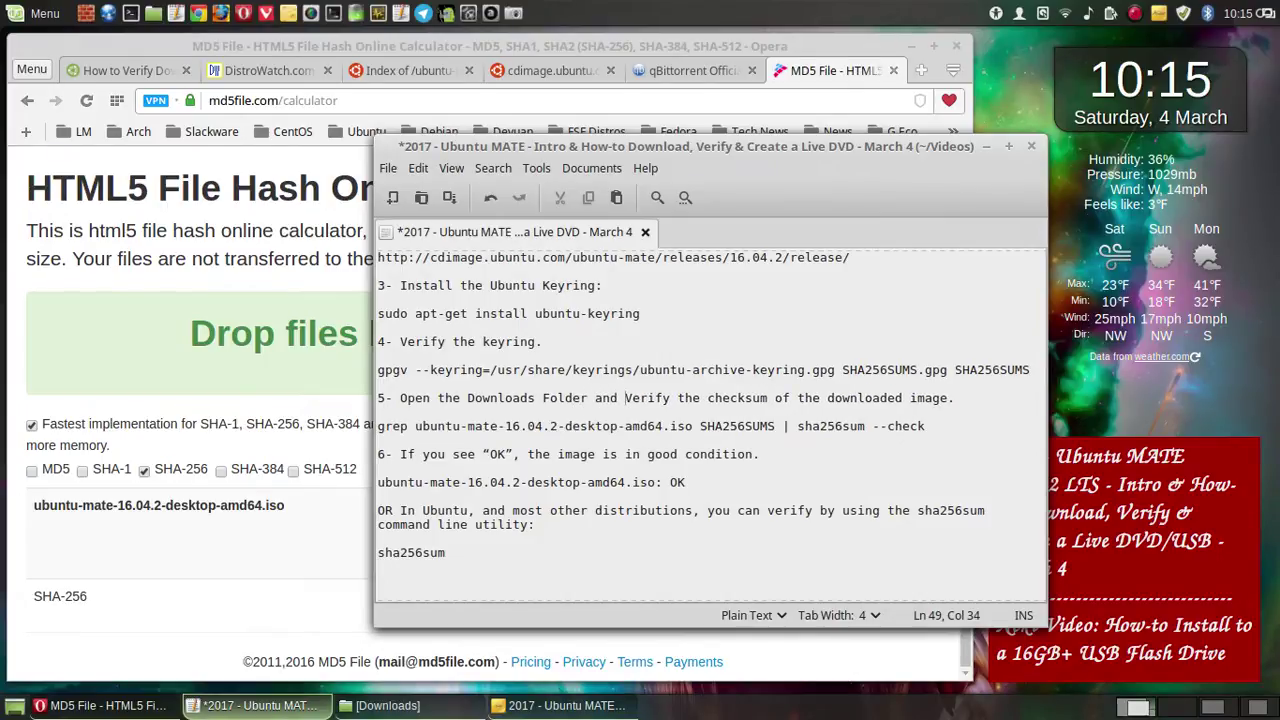
{"action": "type", "text": "Right"}
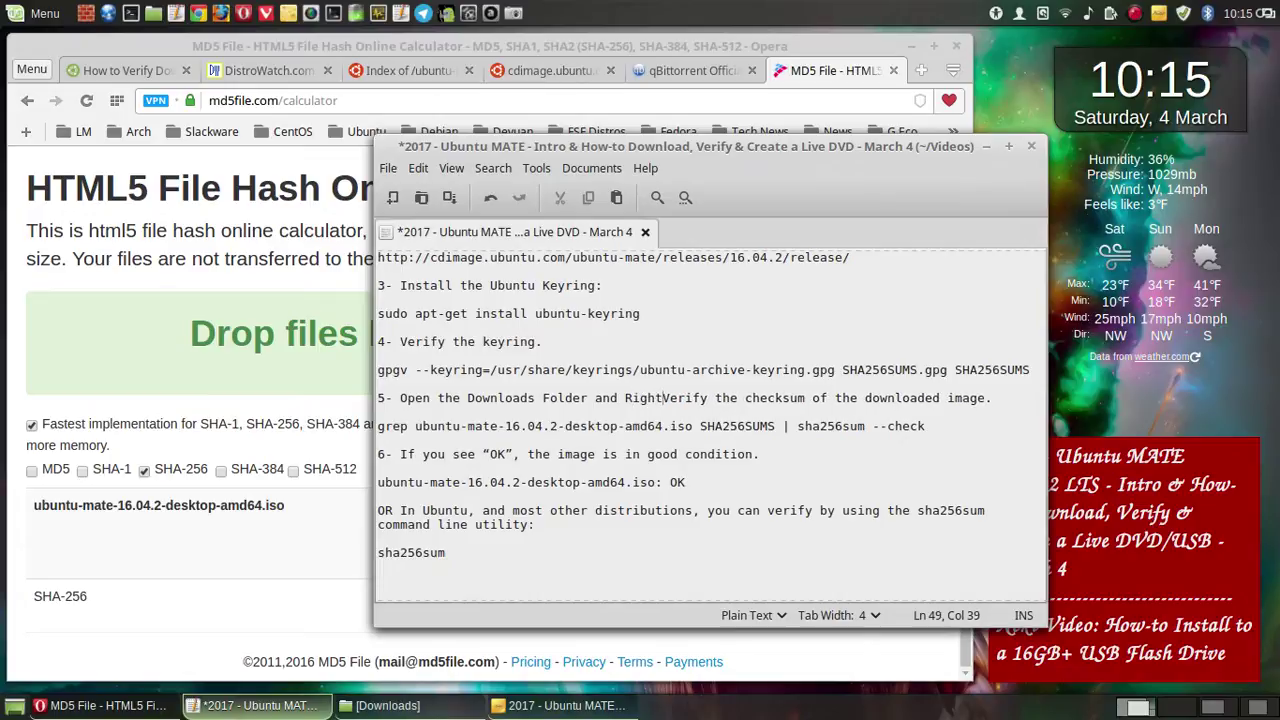
{"action": "type", "text": " Click an"}
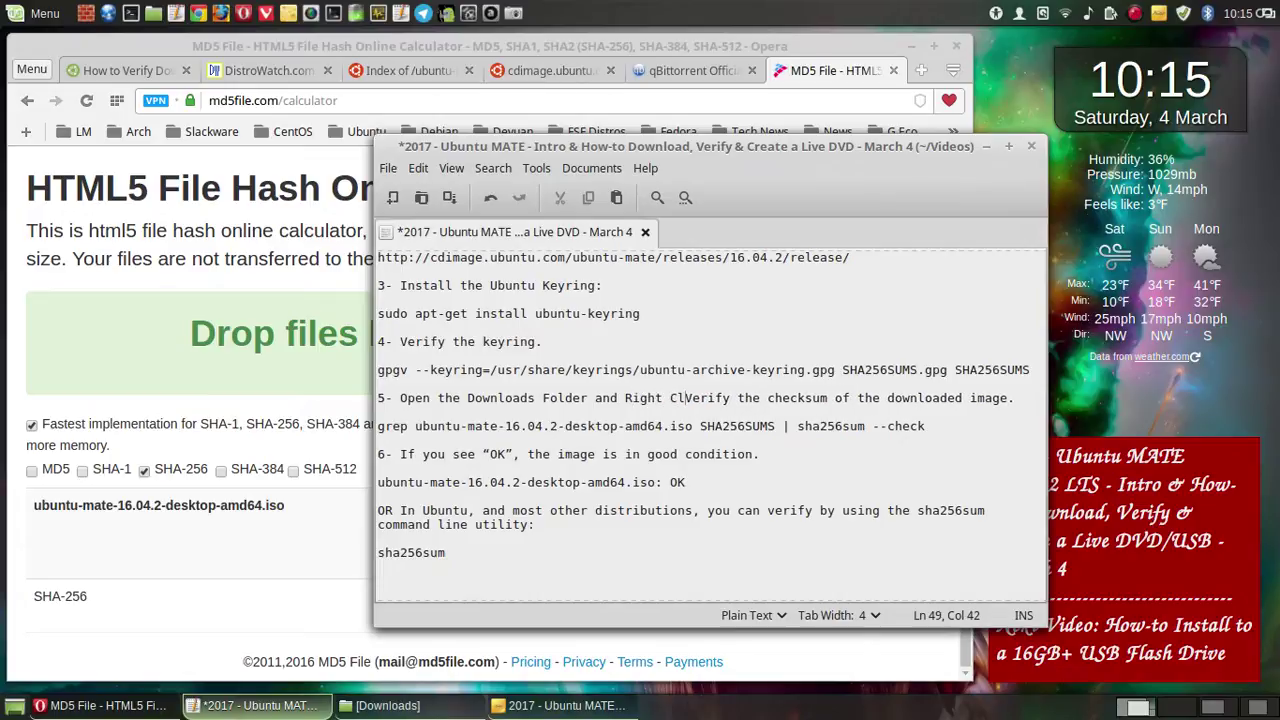
{"action": "type", "text": "d "}
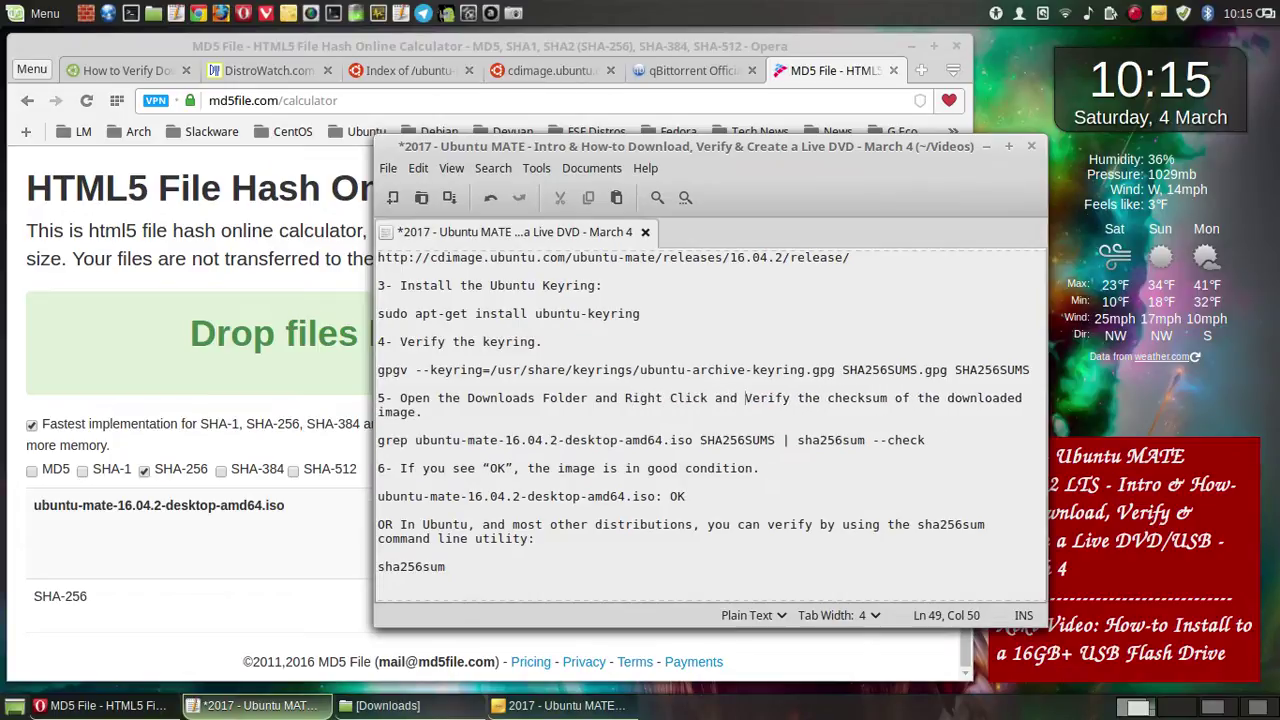
{"action": "type", "text": "Select "}
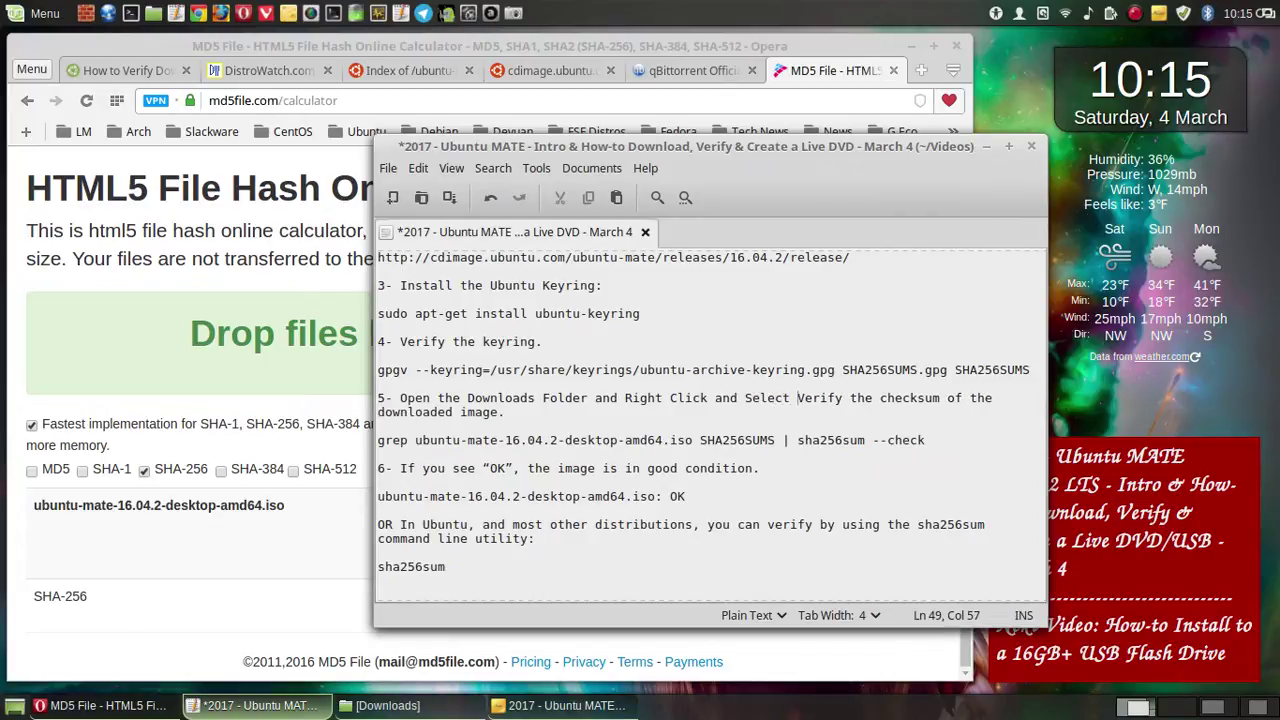
{"action": "type", "text": "open "}
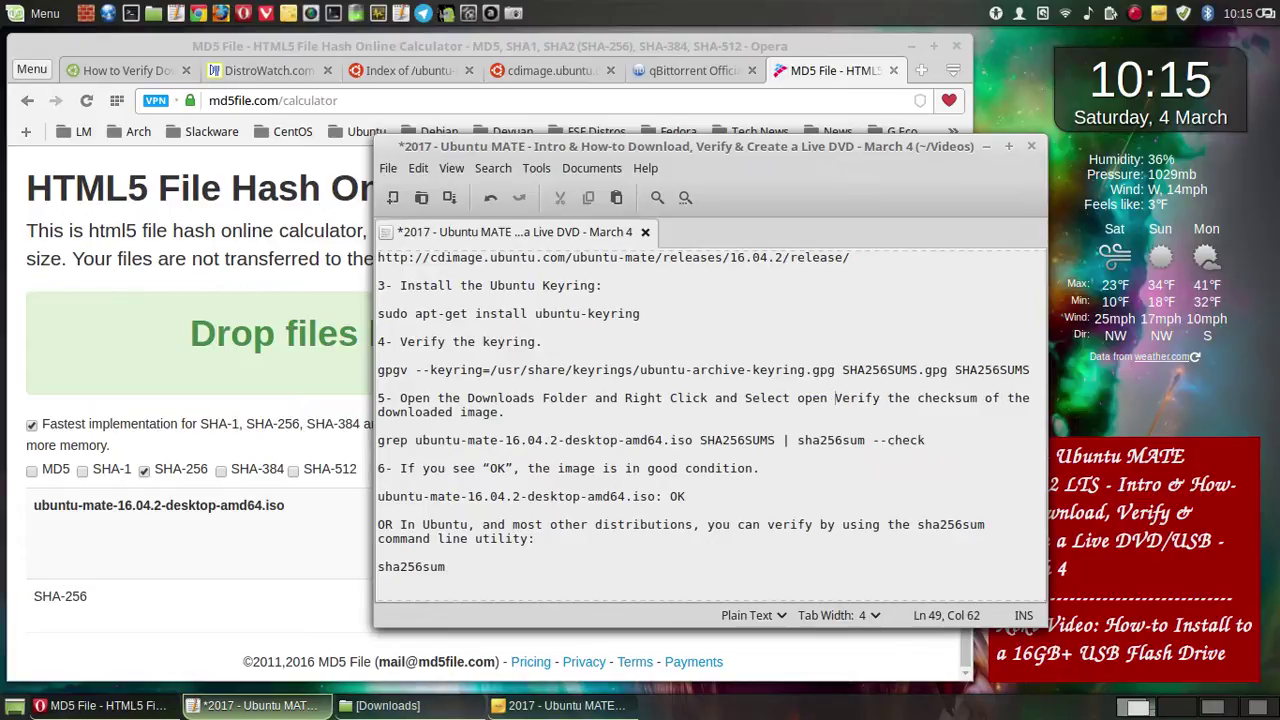
{"action": "type", "text": "in the "}
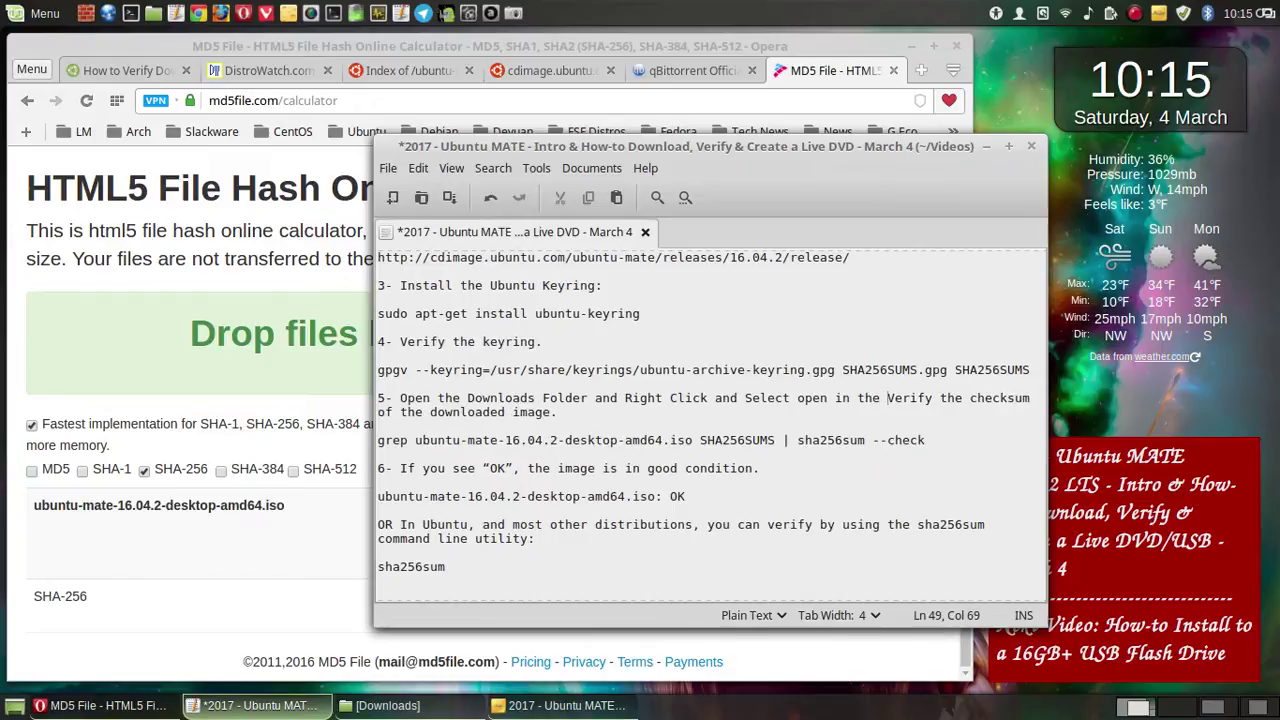
{"action": "type", "text": "Termina"}
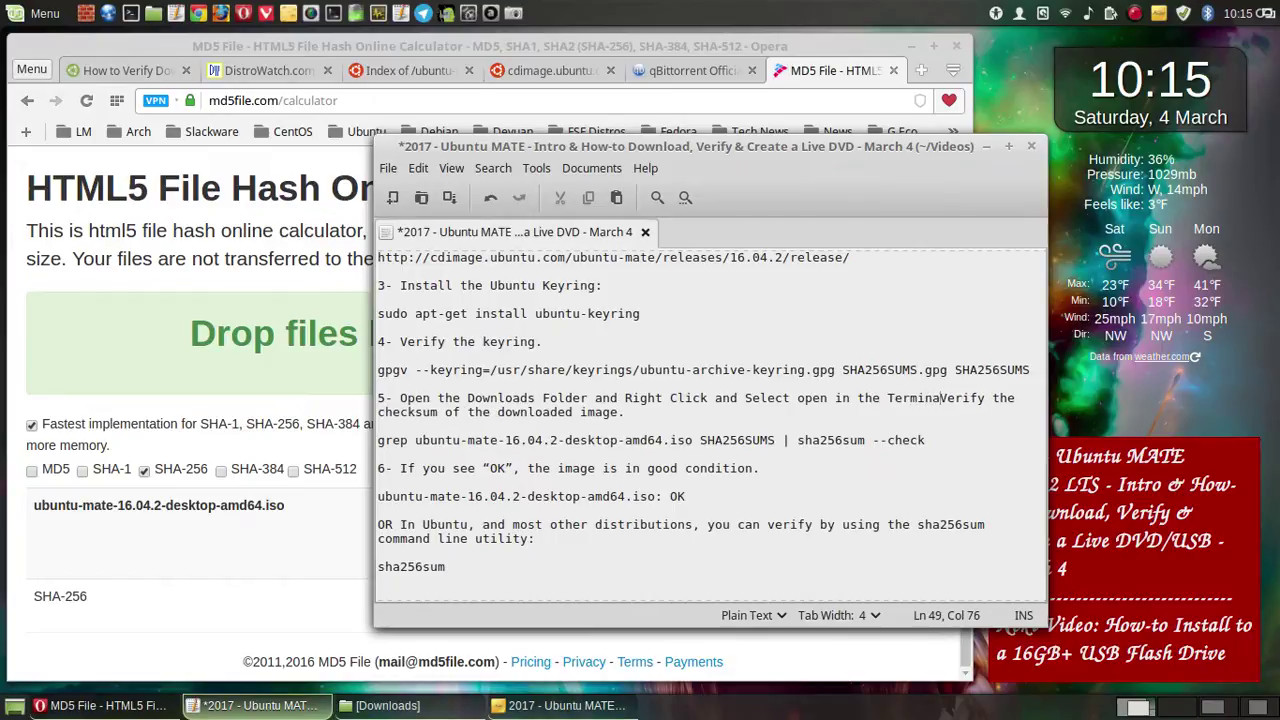
{"action": "type", "text": "l Opt"}
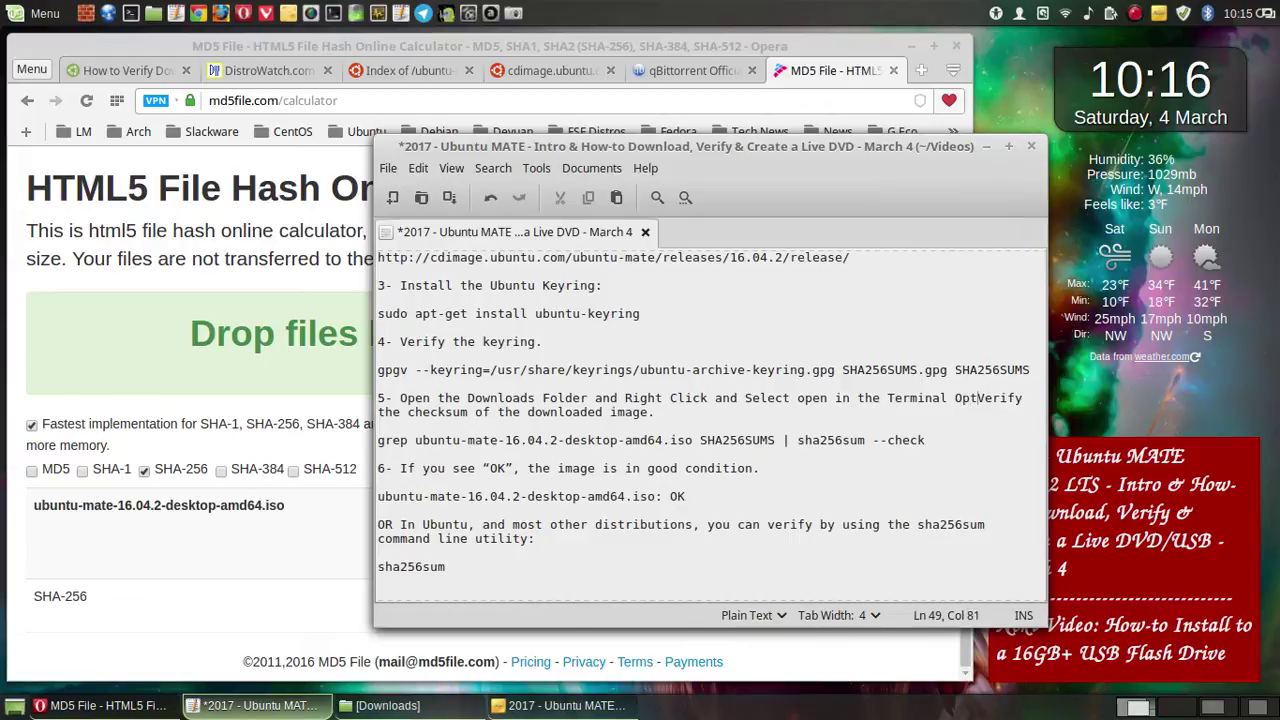
{"action": "type", "text": "ion"}
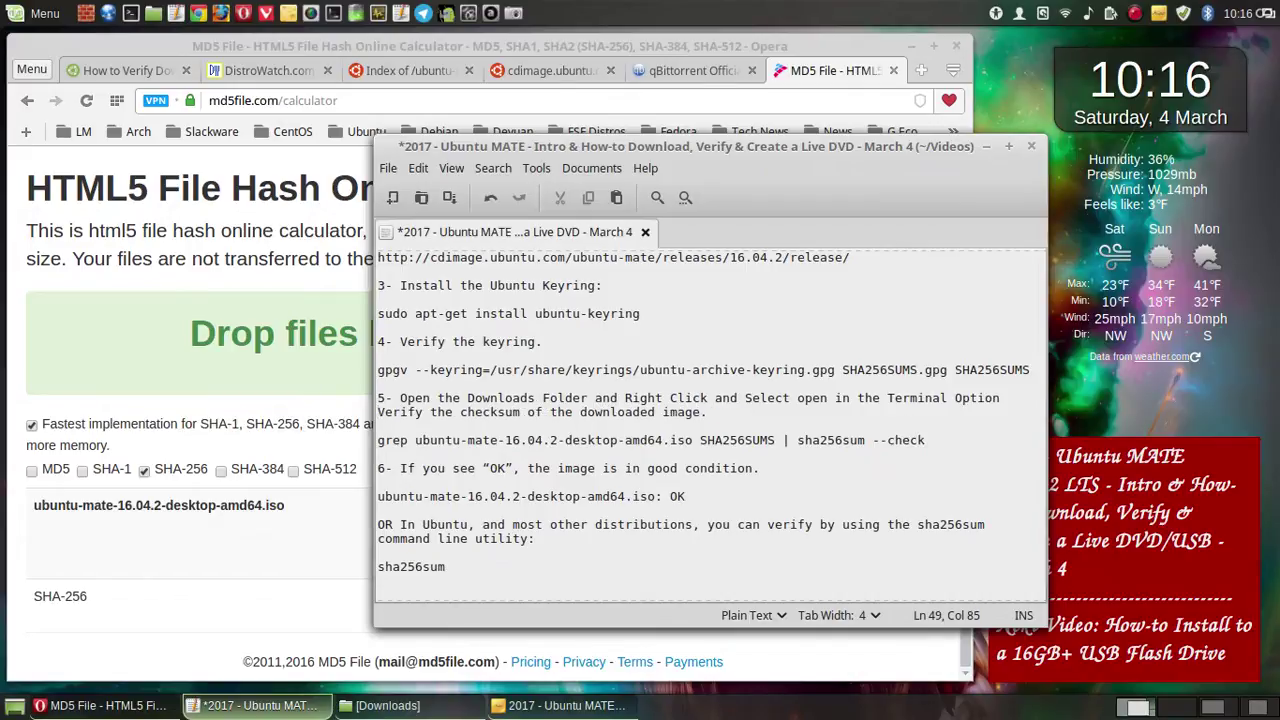
{"action": "type", "text": "to"}
- End step 5 with a colon instead of a period, save the notes, and return to Opera
{"action": "left_click", "coordinate": [716, 414]}
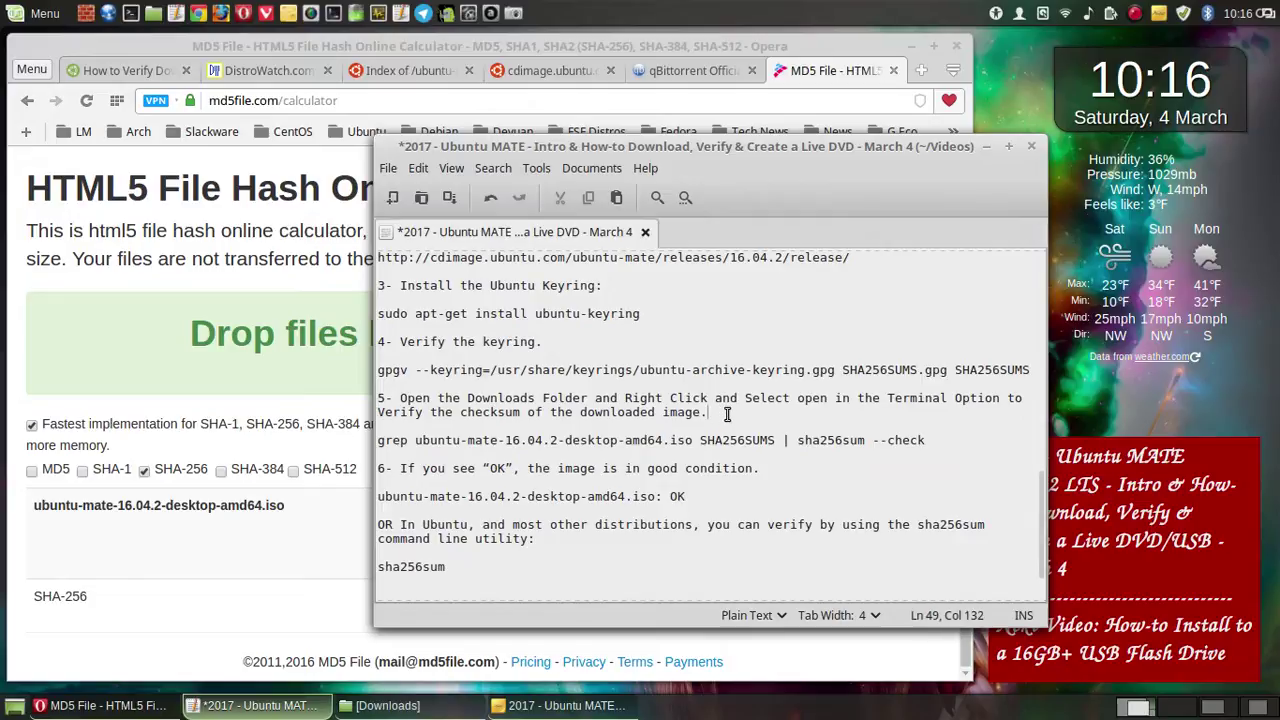
{"action": "key", "text": "BackSpace"}
{"action": "type", "text": ":"}
{"action": "left_click", "coordinate": [456, 199]}
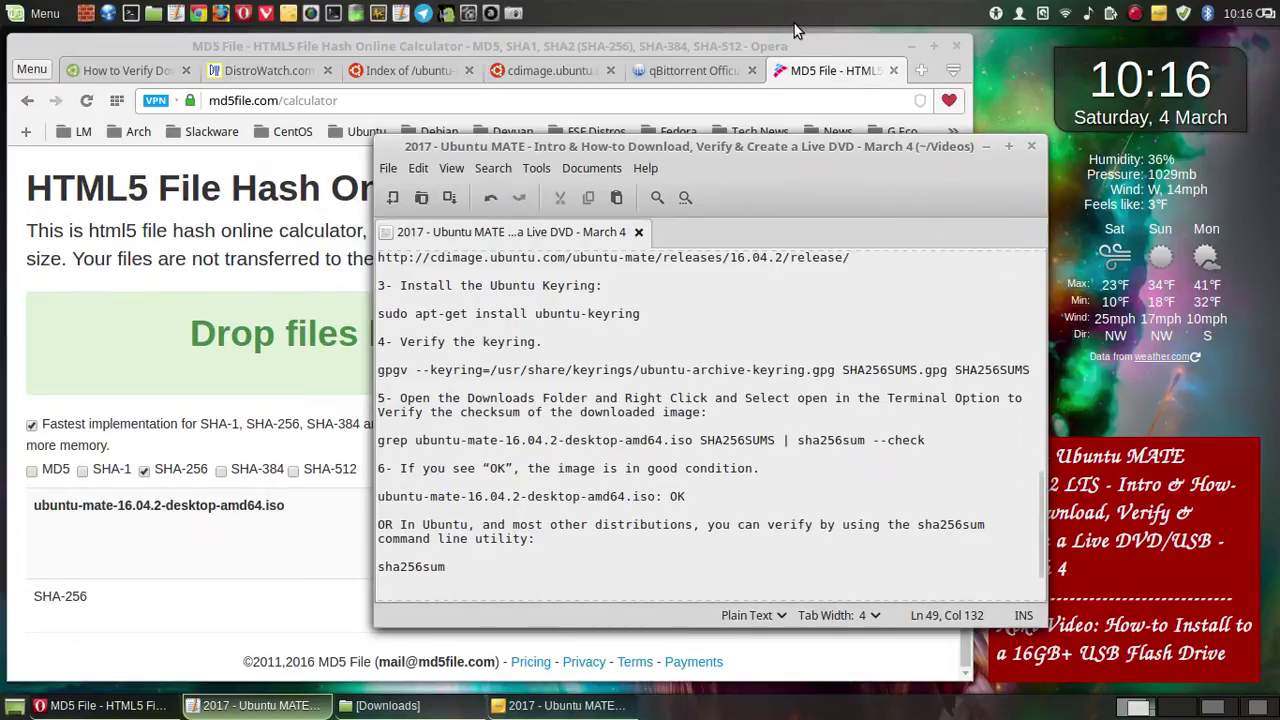
{"action": "left_click", "coordinate": [731, 38]}
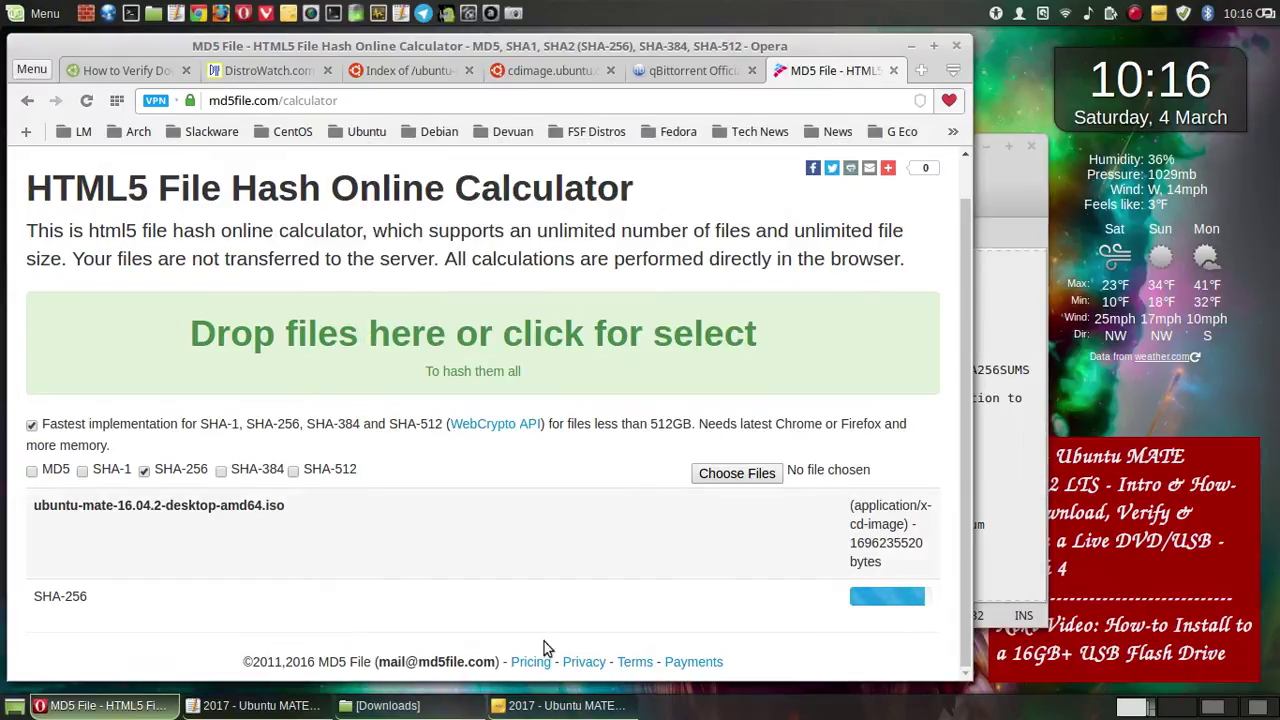
- Restore the Downloads folder window over the hash calculator and open its right-click menu
{"action": "left_click", "coordinate": [413, 705]}
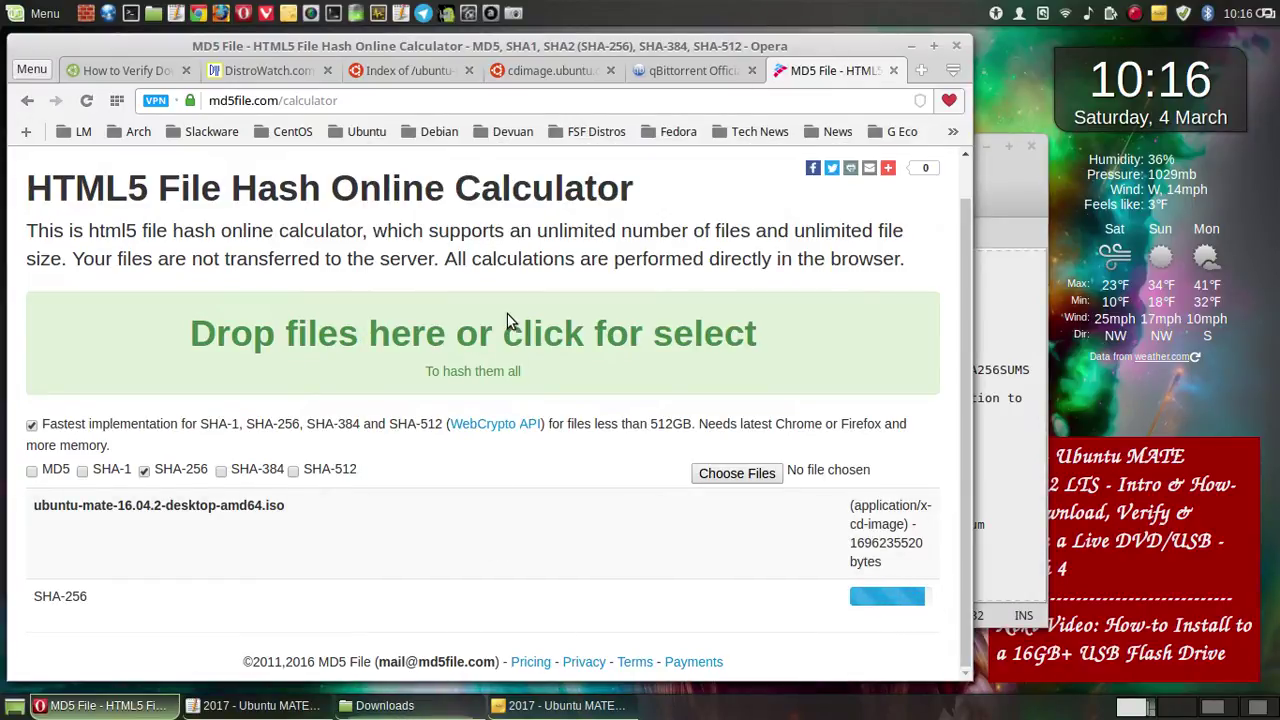
{"action": "right_click", "coordinate": [508, 321]}
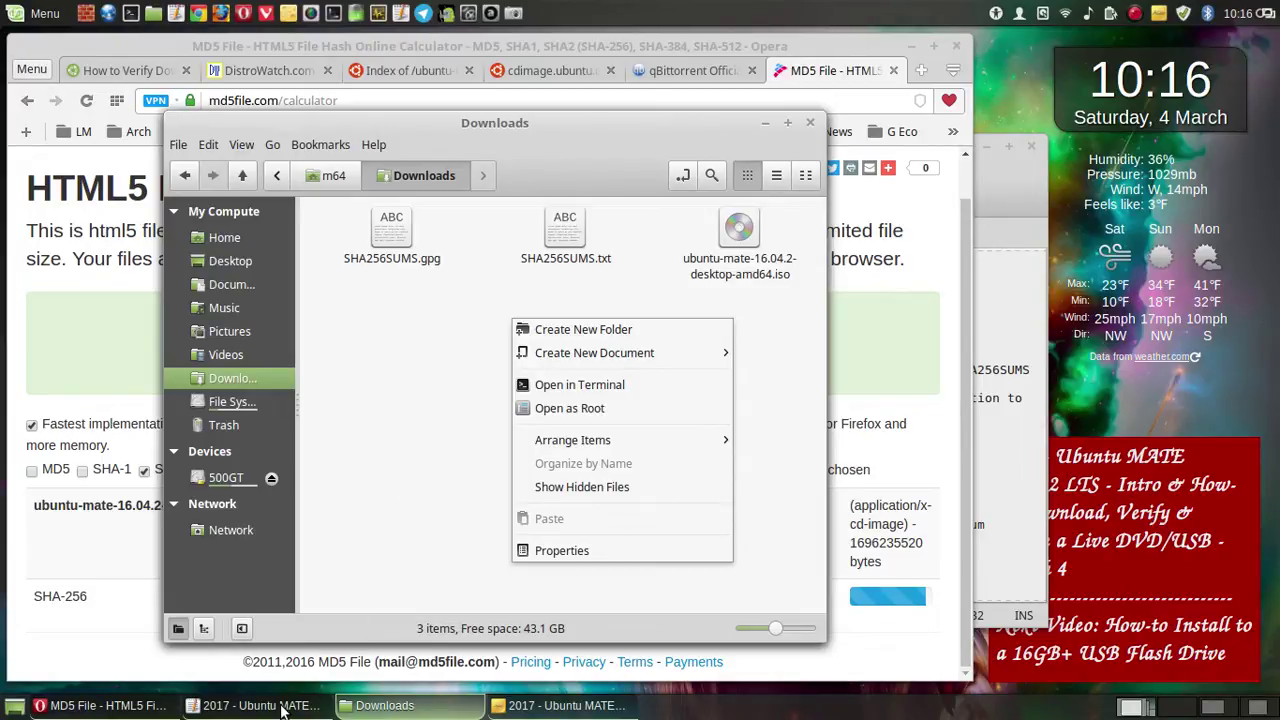
- Close the folder's context menu and minimize all windows with Show Desktop
{"action": "left_click", "coordinate": [552, 335]}
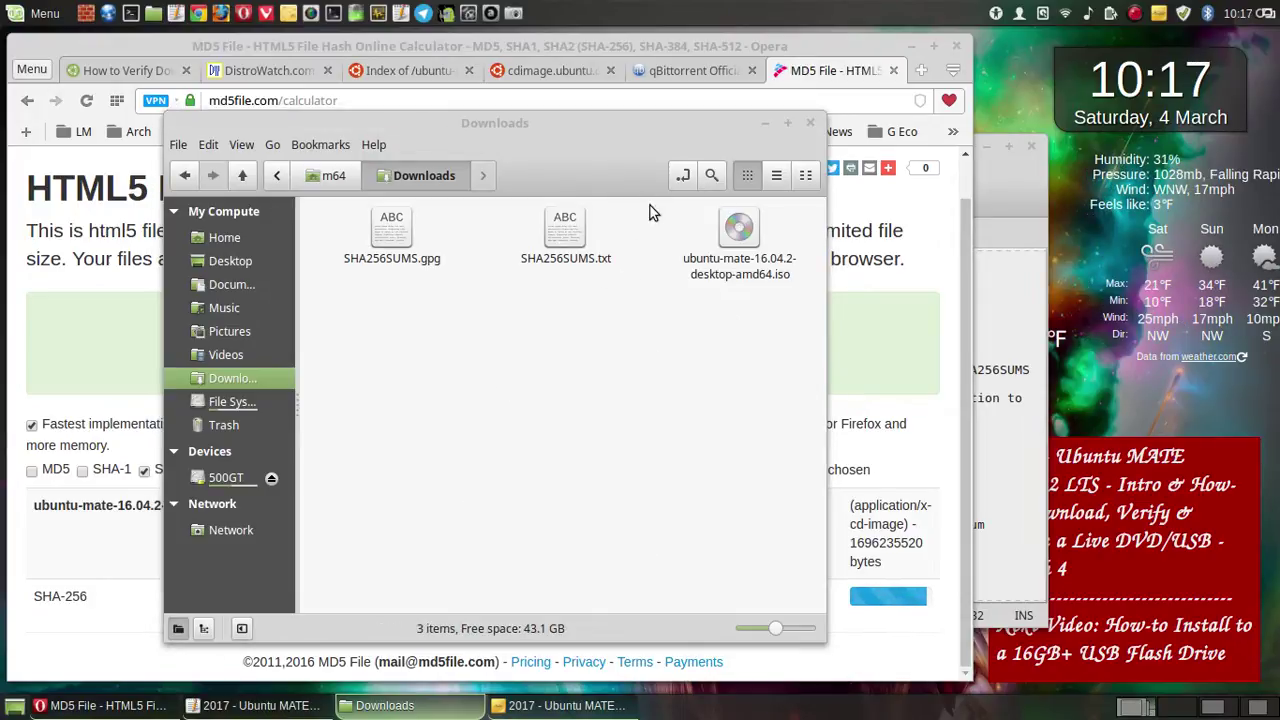
{"action": "left_click", "coordinate": [14, 706]}
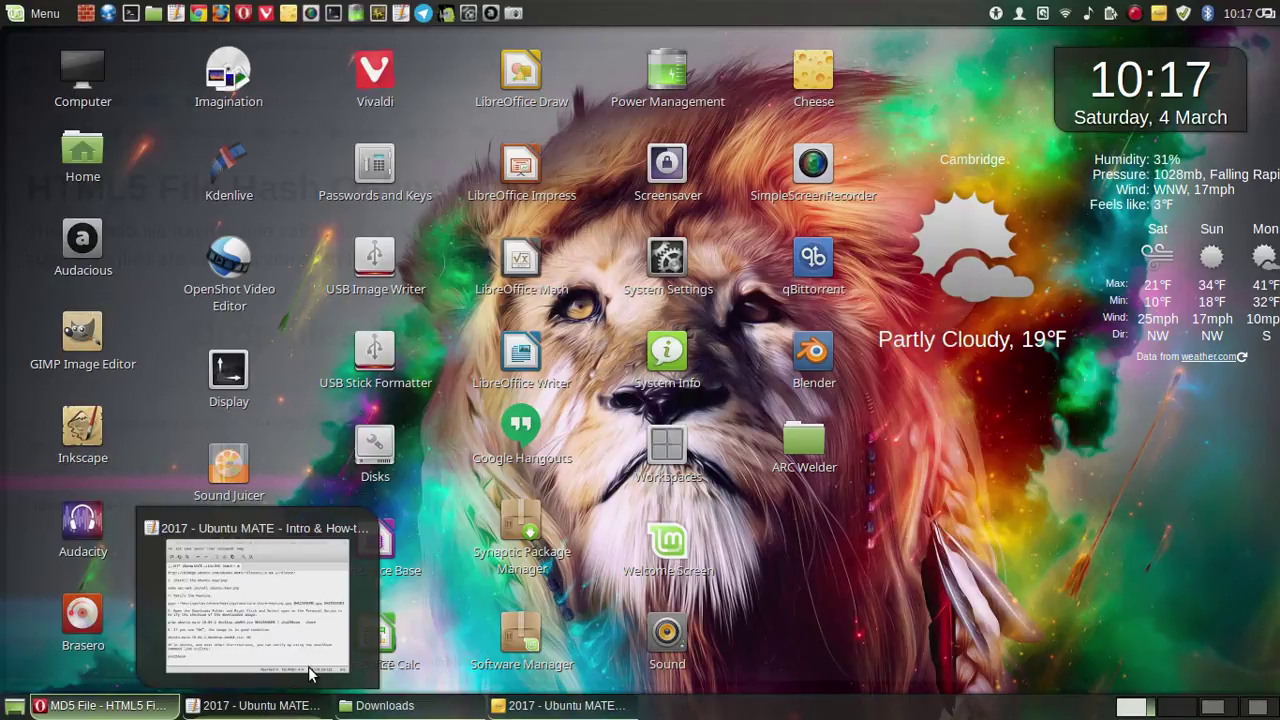
- Preview the guide, MD5 File hash and Downloads windows, then minimize Silent Partner on workspace 3
{"action": "left_click", "coordinate": [309, 671]}
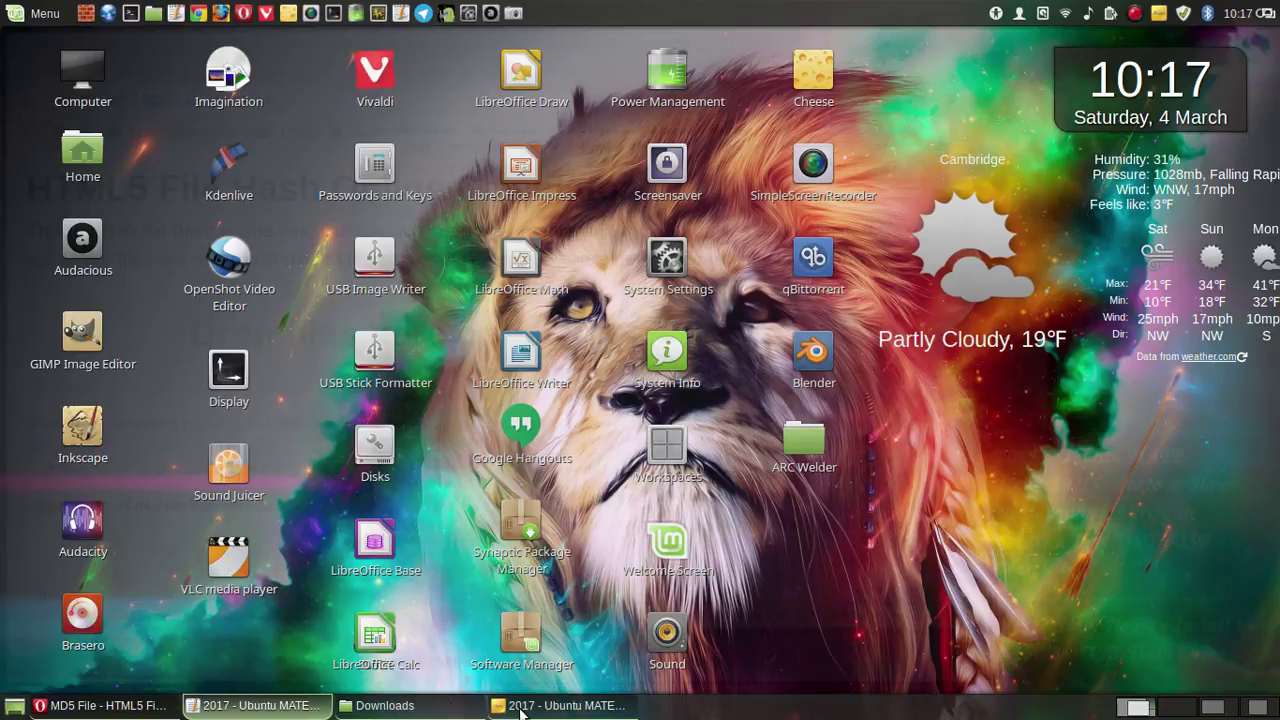
{"action": "mouse_move", "coordinate": [519, 712]}
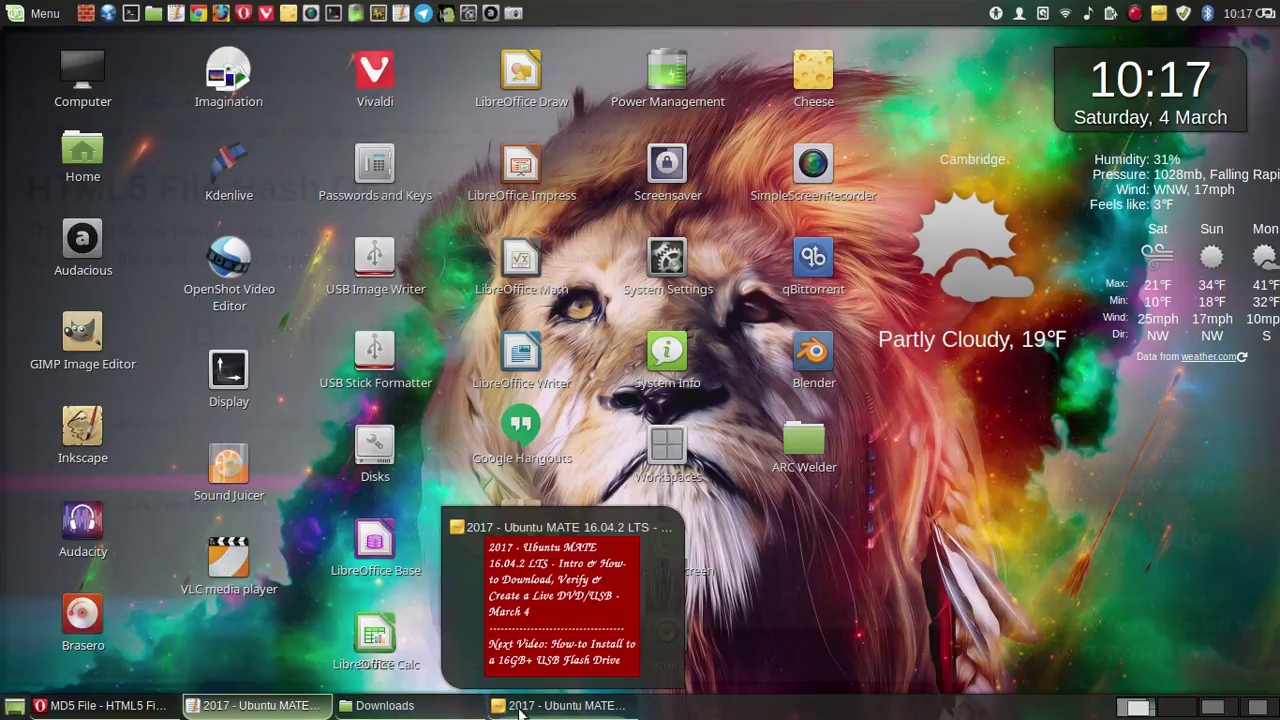
{"action": "left_click", "coordinate": [227, 712]}
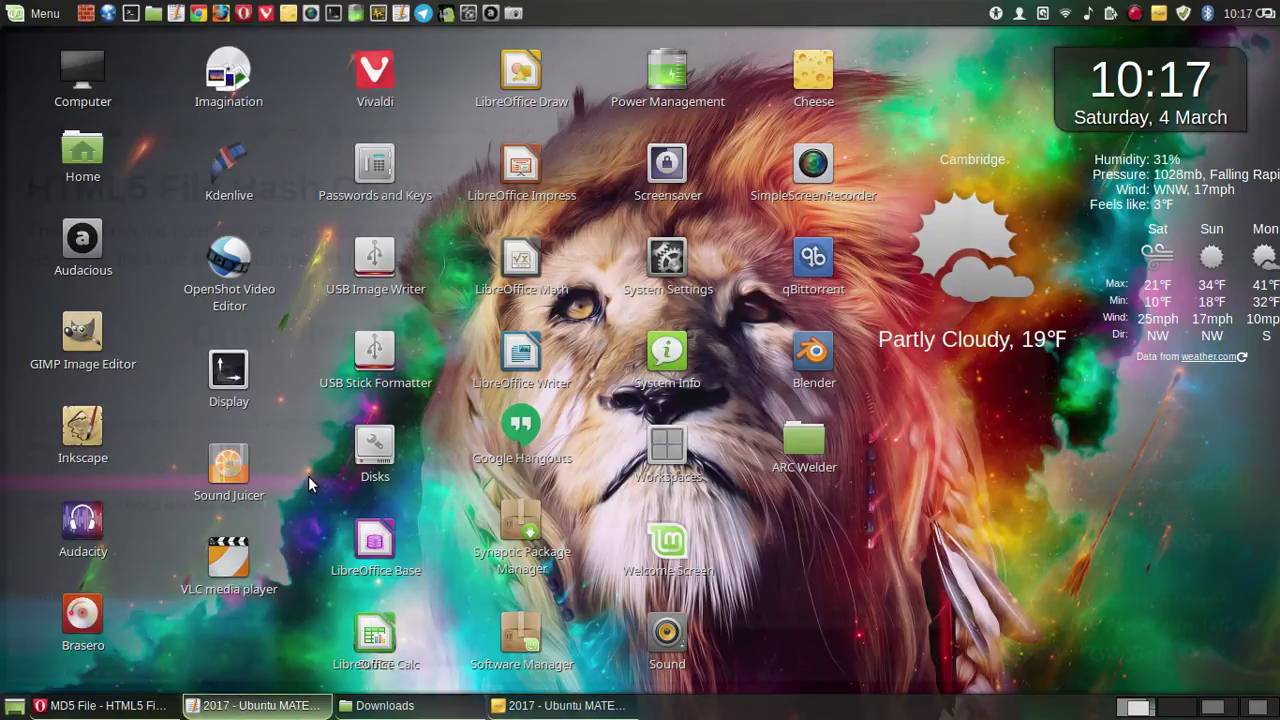
{"action": "left_click", "coordinate": [123, 710]}
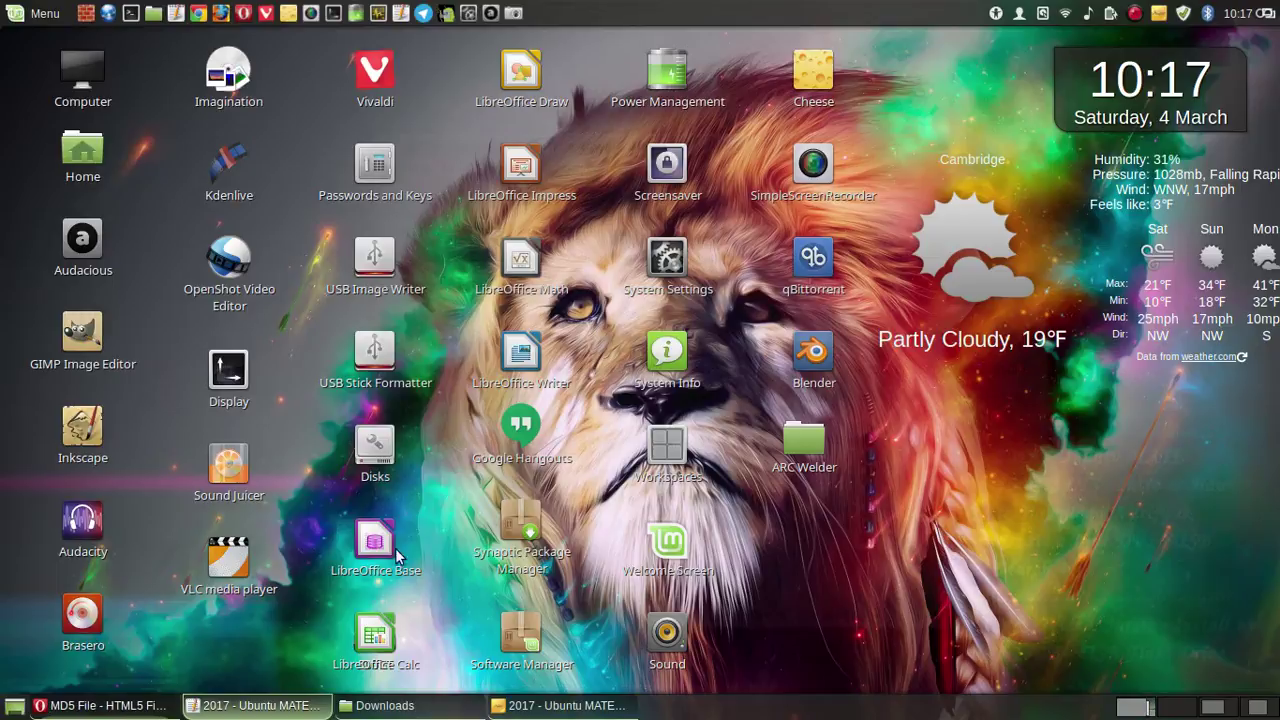
{"action": "key", "text": "alt+Tab"}
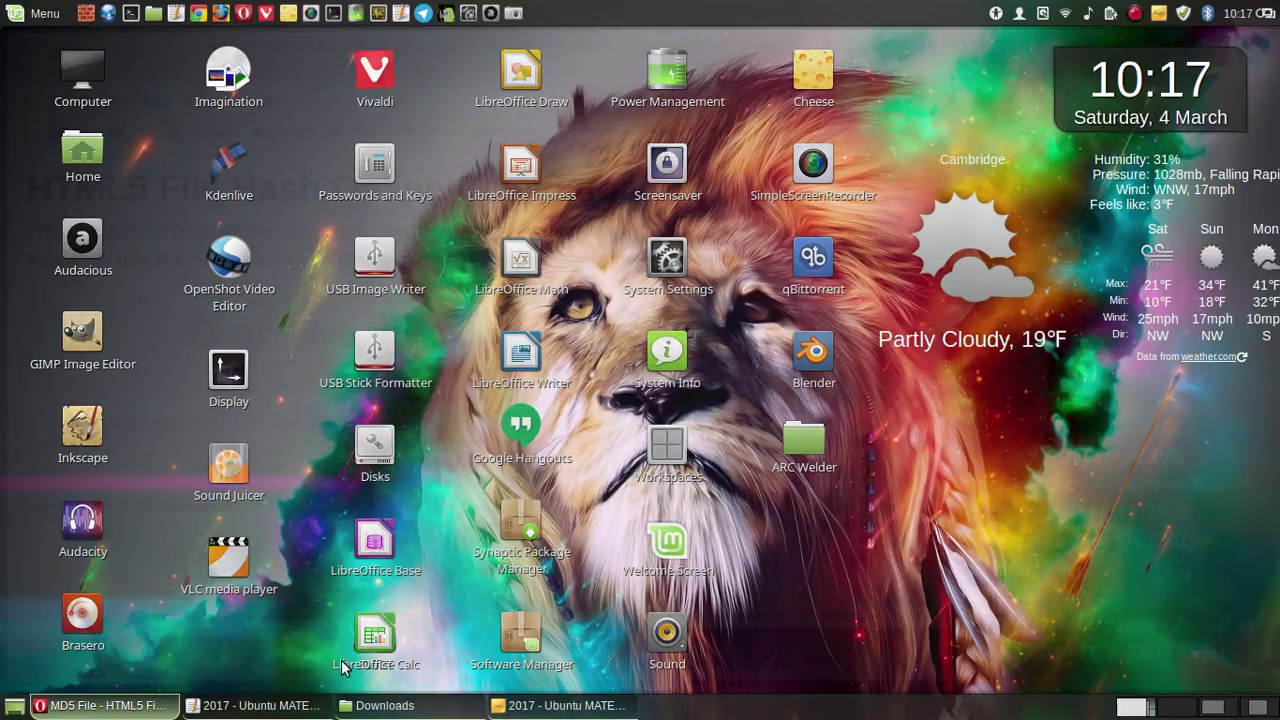
{"action": "left_click", "coordinate": [414, 706]}
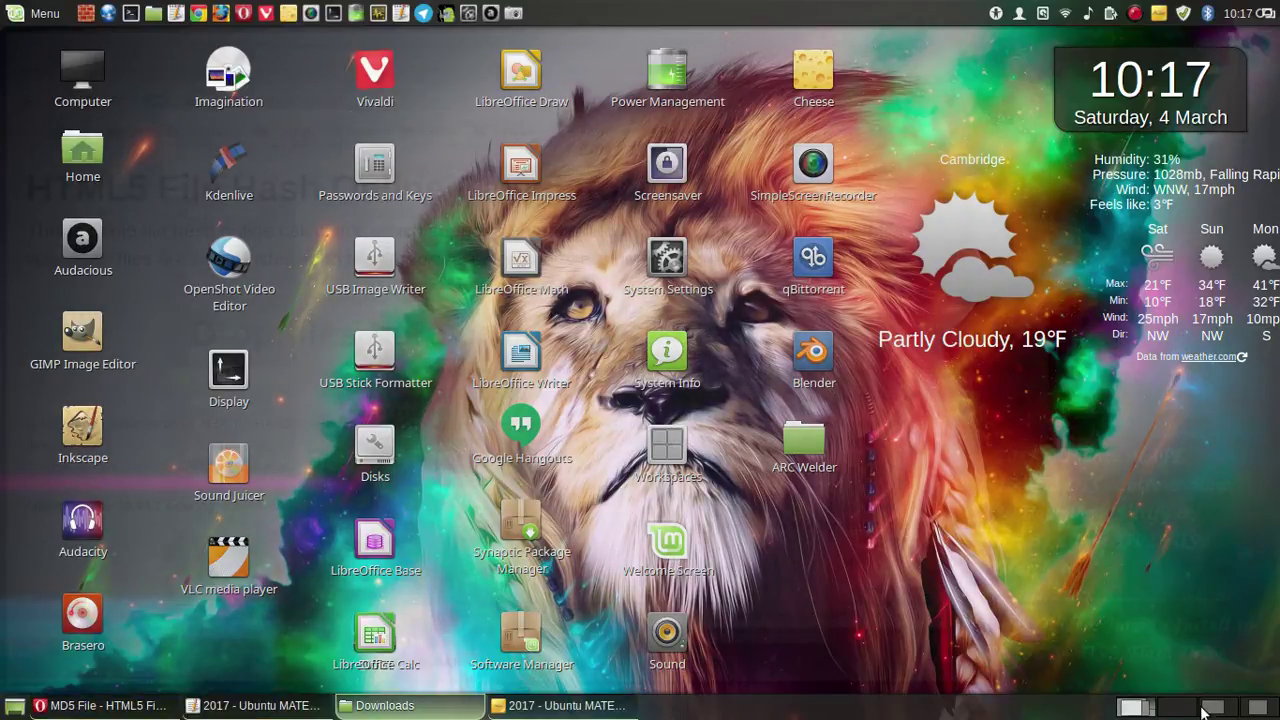
{"action": "left_click", "coordinate": [1215, 712]}
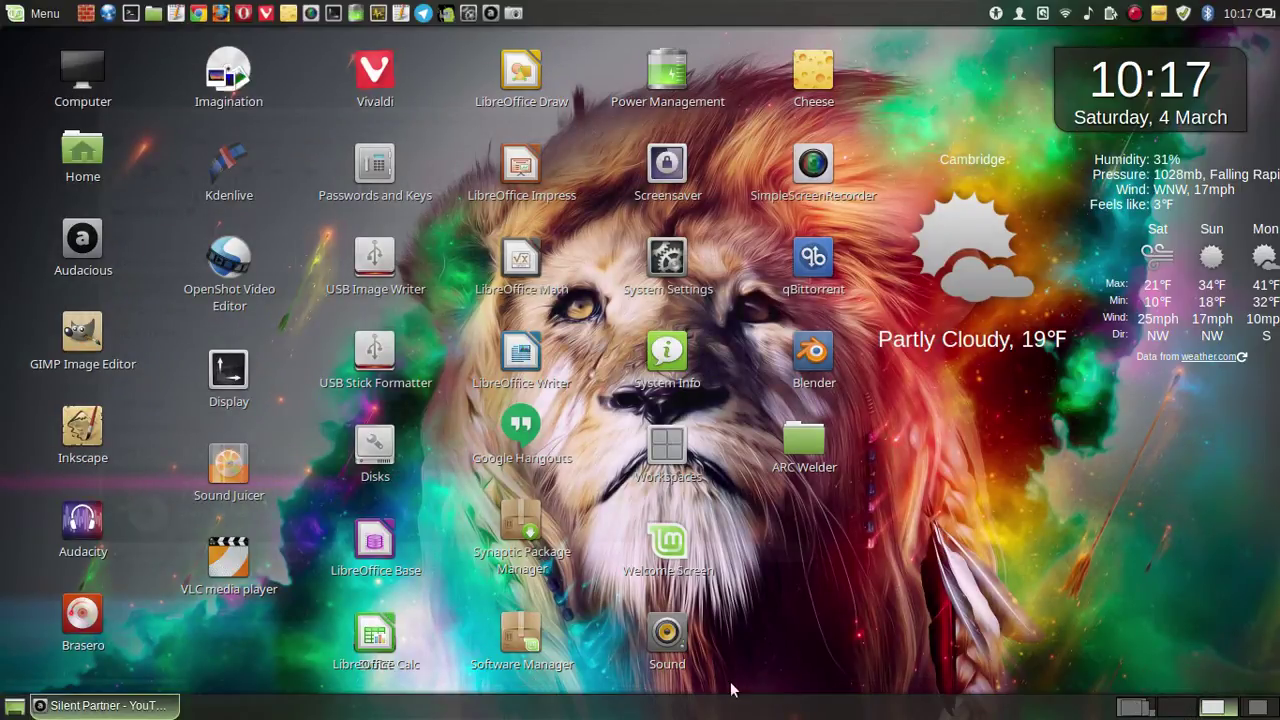
{"action": "left_click", "coordinate": [116, 706]}
- Choose Restart Cinnamon from the bottom panel's Troubleshoot menu
{"action": "right_click", "coordinate": [437, 708]}
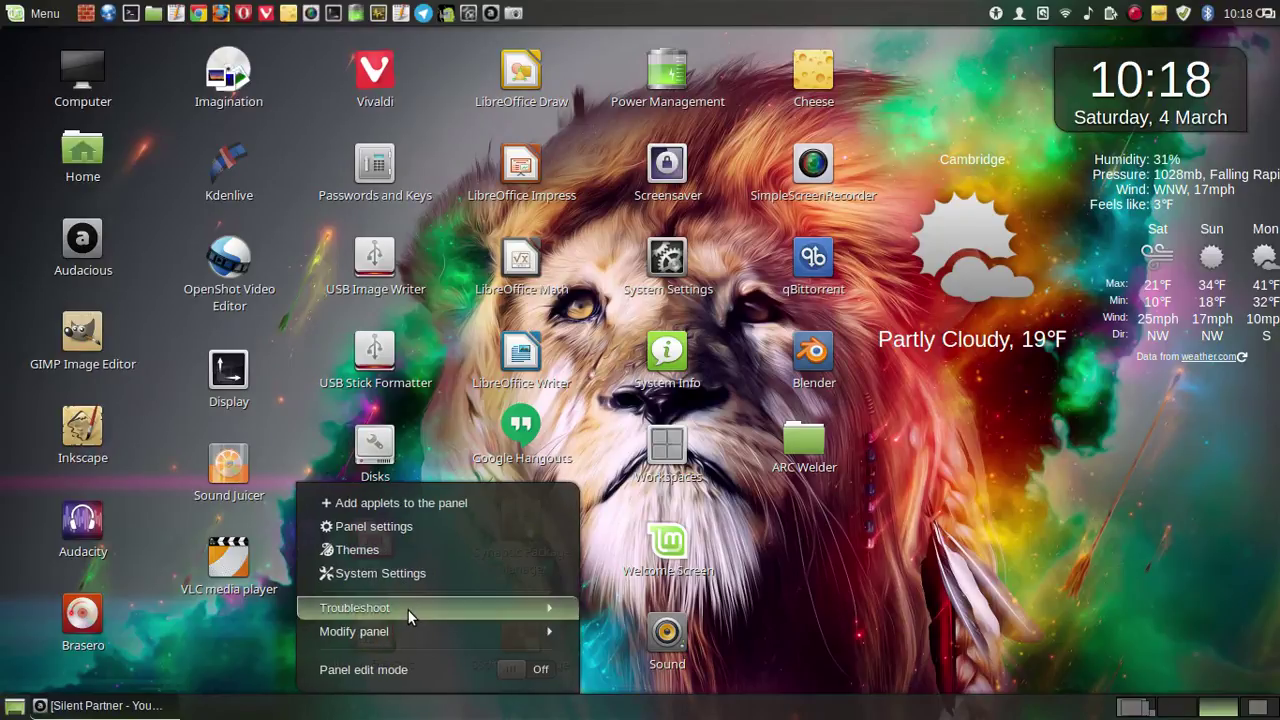
{"action": "left_click", "coordinate": [499, 610]}
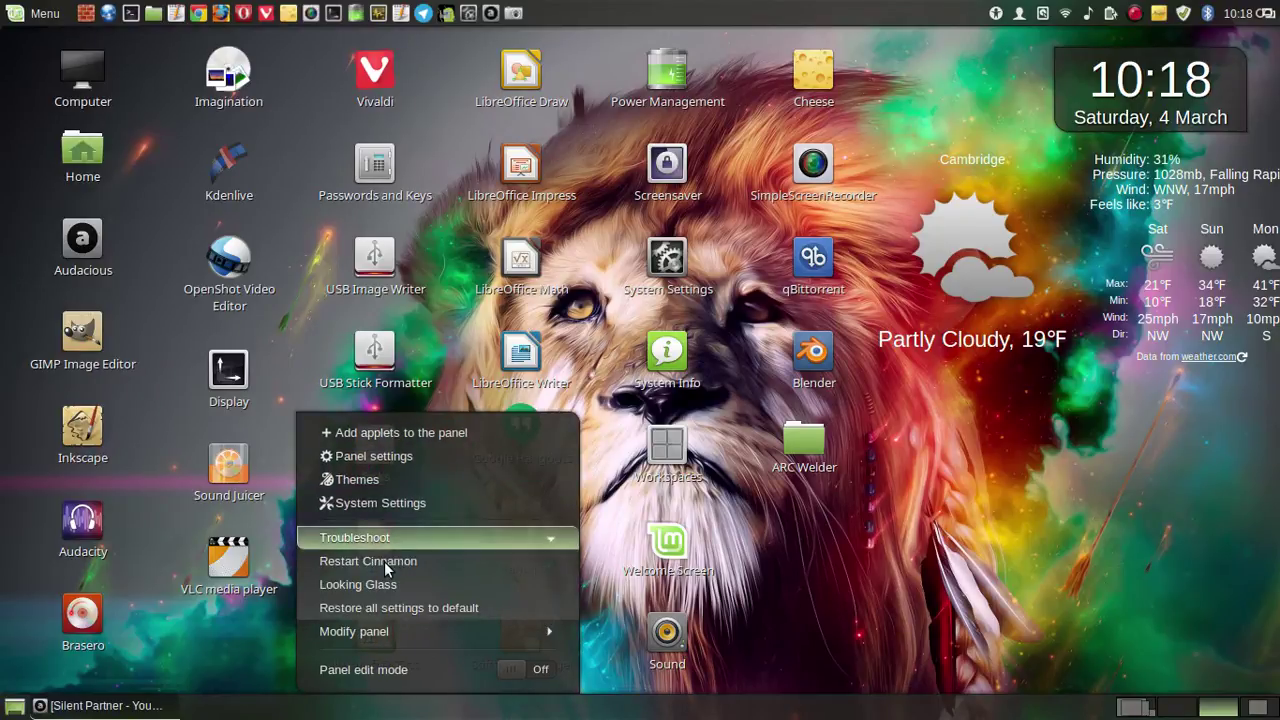
{"action": "left_click", "coordinate": [440, 563]}
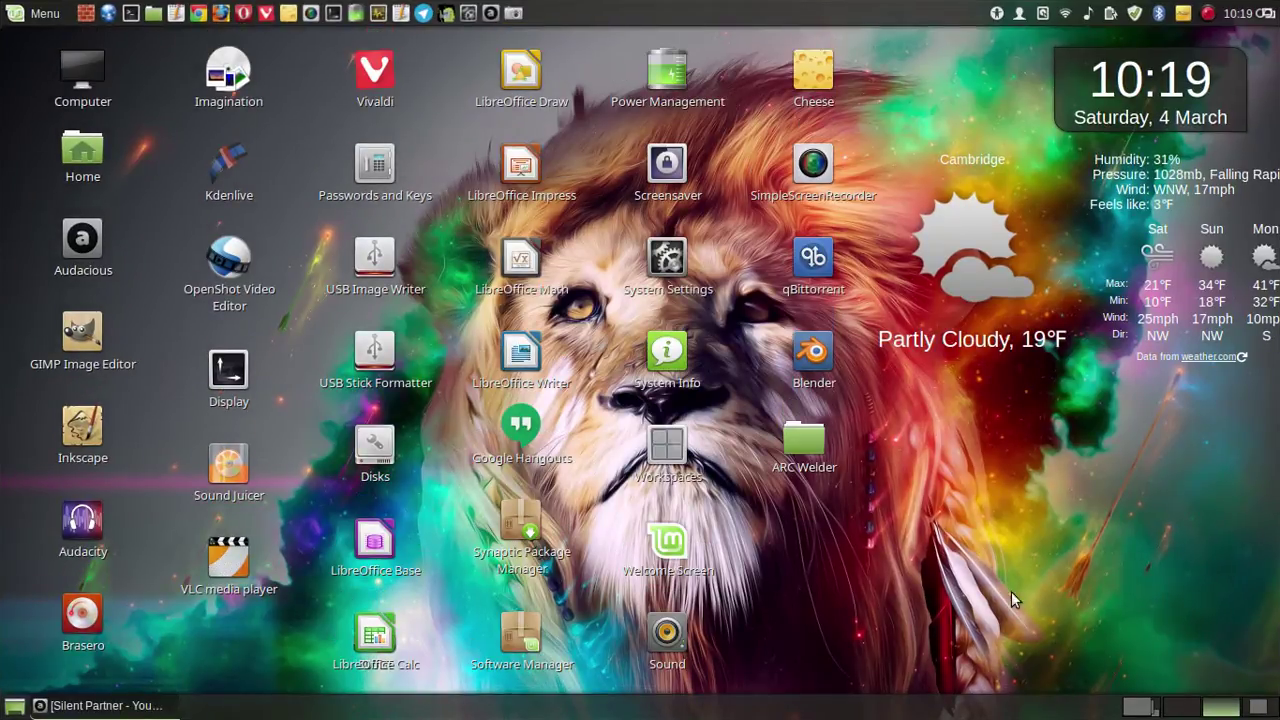
- Return to the guide's workspace, minimize the Downloads window, and move the Xed window up-left
{"action": "left_click", "coordinate": [1140, 707]}
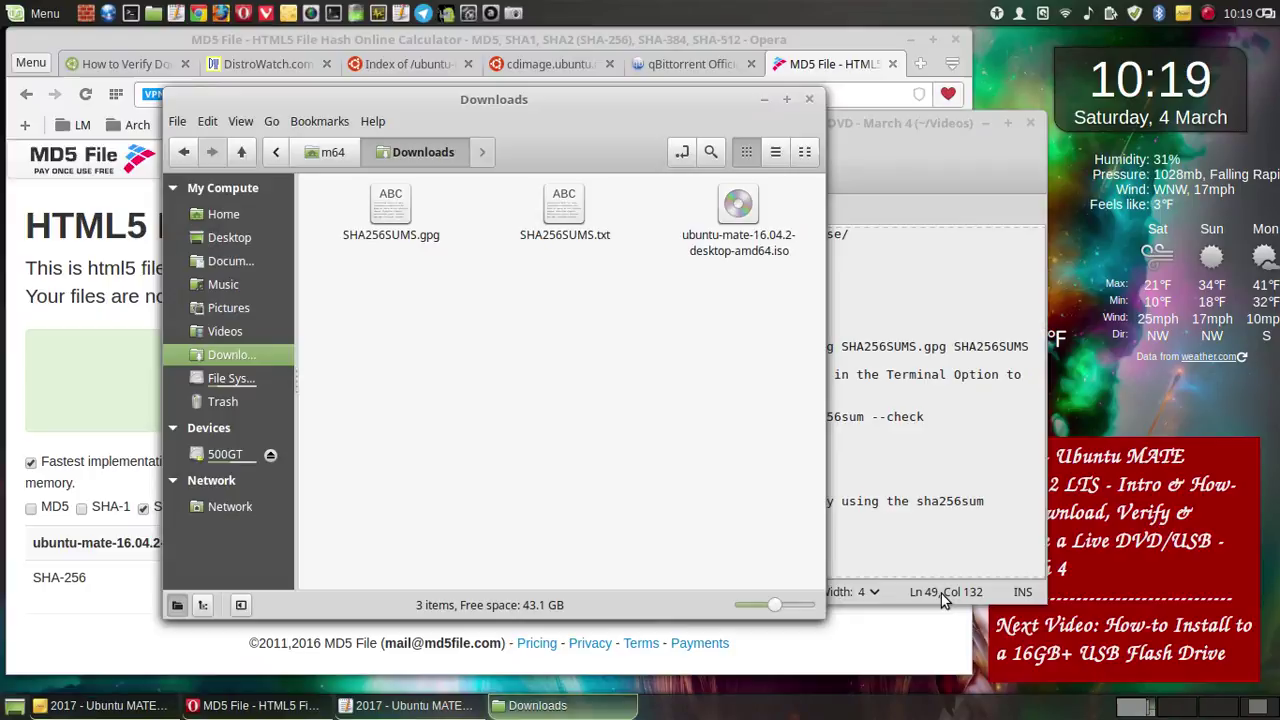
{"action": "left_click", "coordinate": [764, 100]}
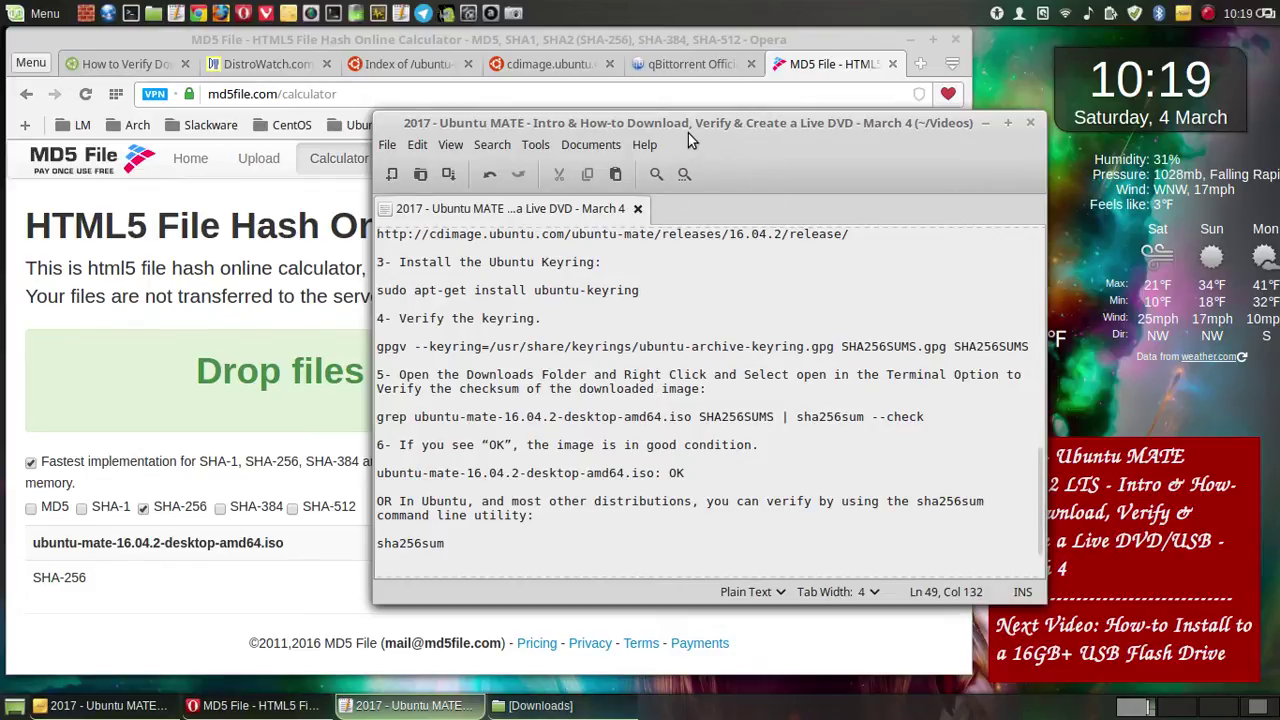
{"action": "left_click_drag", "start_coordinate": [655, 123], "coordinate": [590, 54]}
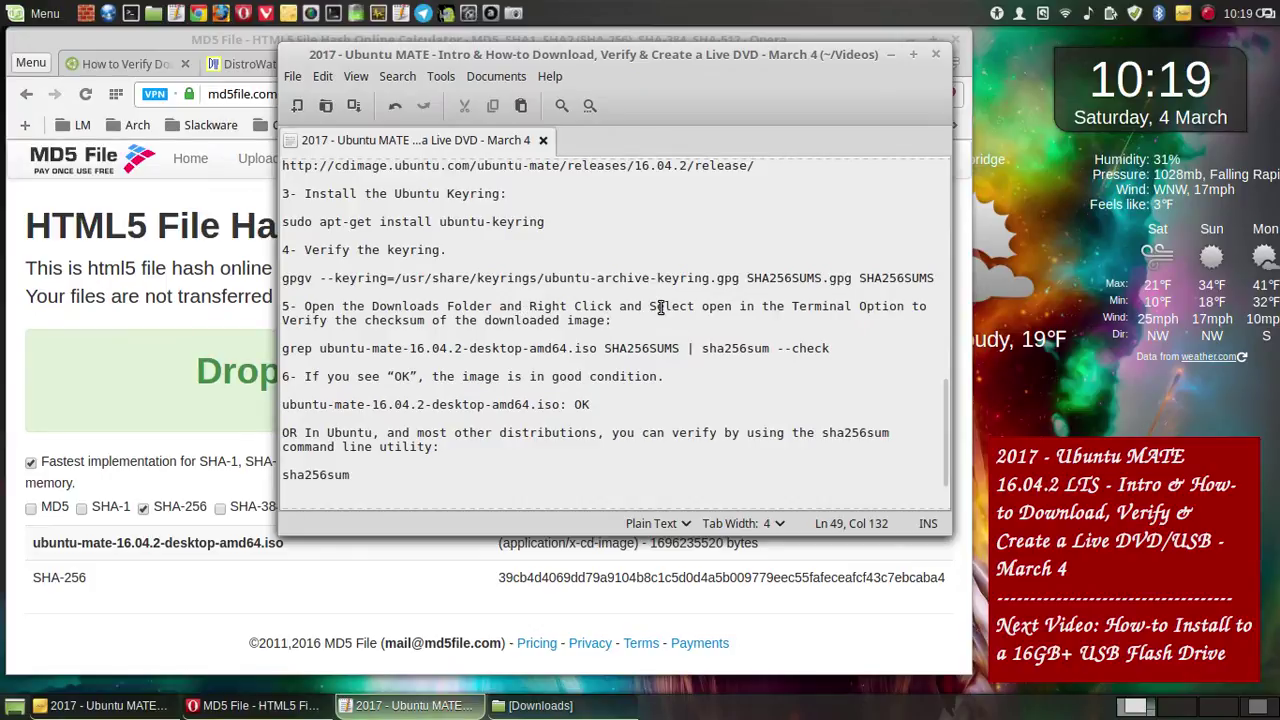
- In step 5, capitalize 'Open', delete 'the' before Terminal, and add 'Open the Terminal. To'
{"action": "left_click", "coordinate": [710, 305]}
{"action": "key", "text": "BackSpace"}
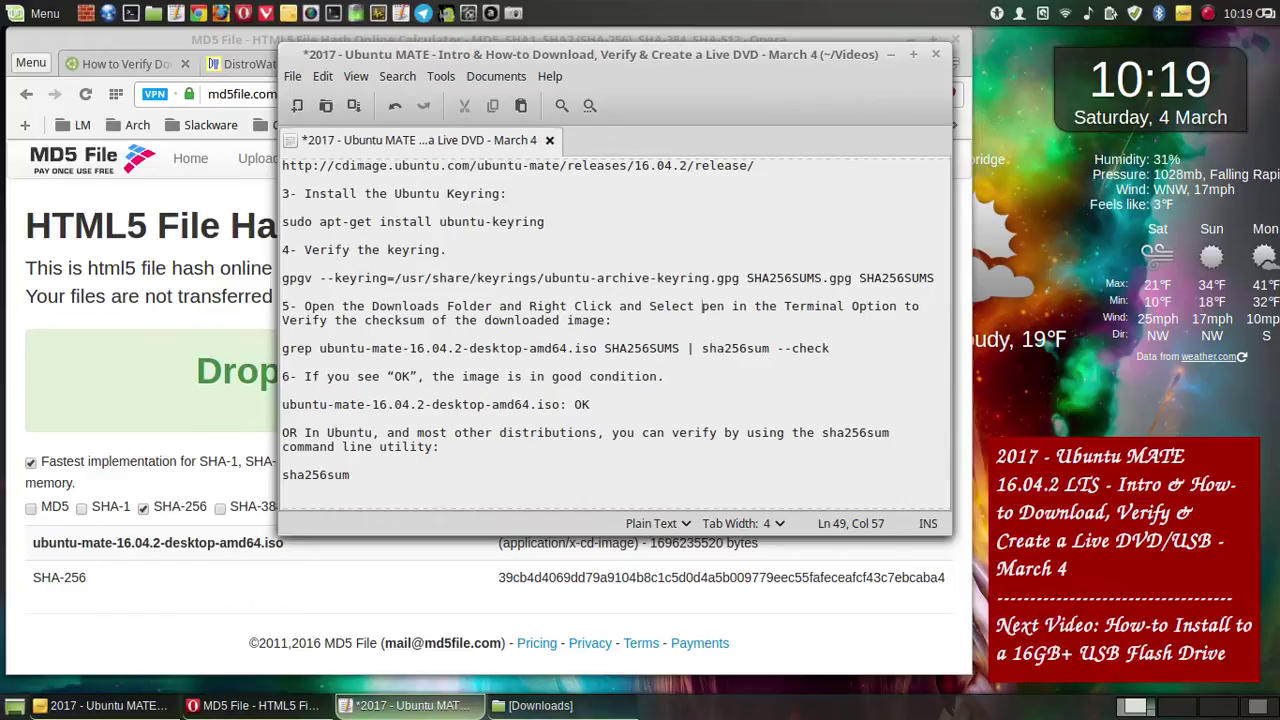
{"action": "type", "text": "O"}
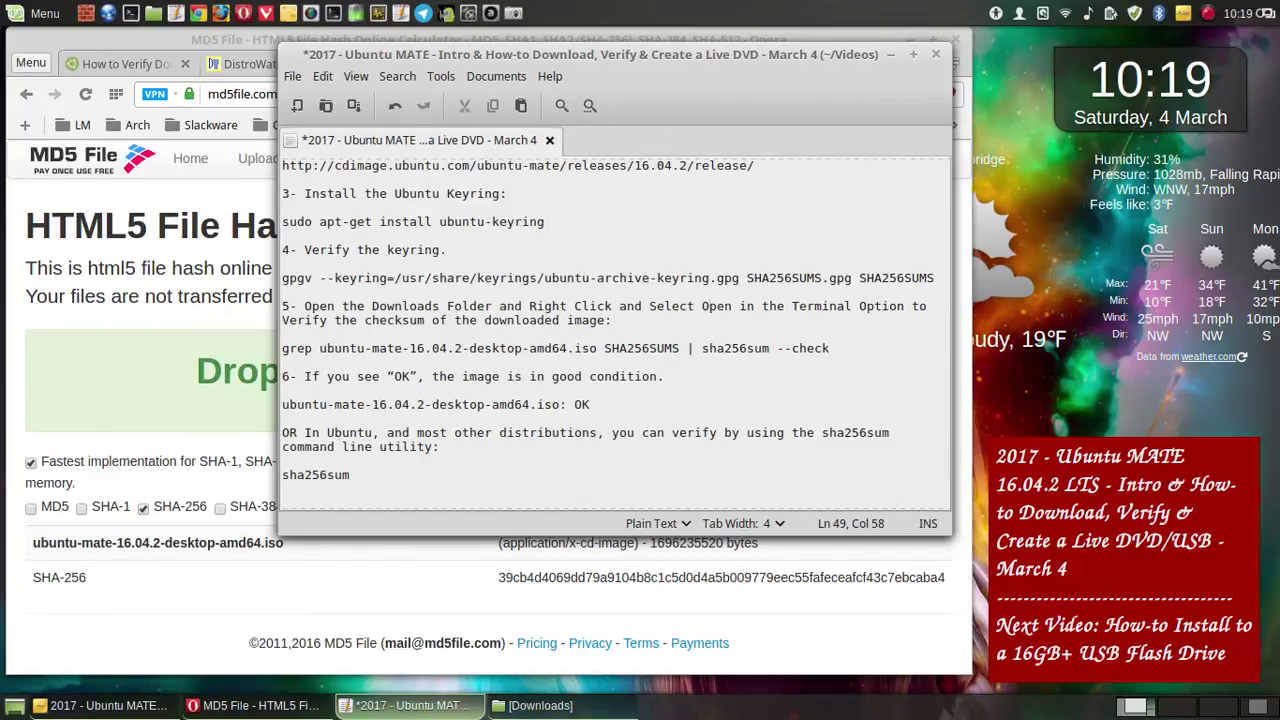
{"action": "left_click", "coordinate": [783, 307]}
{"action": "key", "text": "BackSpace"}
{"action": "key", "text": "BackSpace"}
{"action": "key", "text": "BackSpace"}
{"action": "key", "text": "BackSpace"}
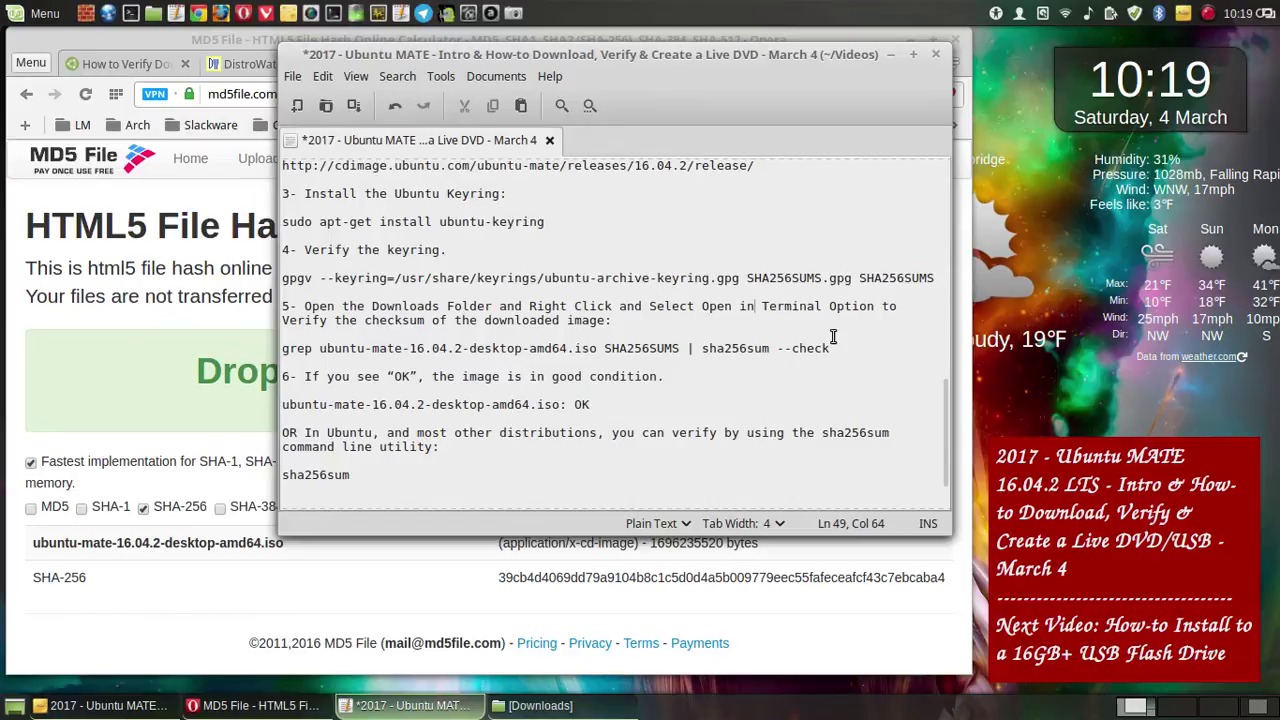
{"action": "left_click", "coordinate": [912, 310]}
{"action": "type", "text": "Open "}
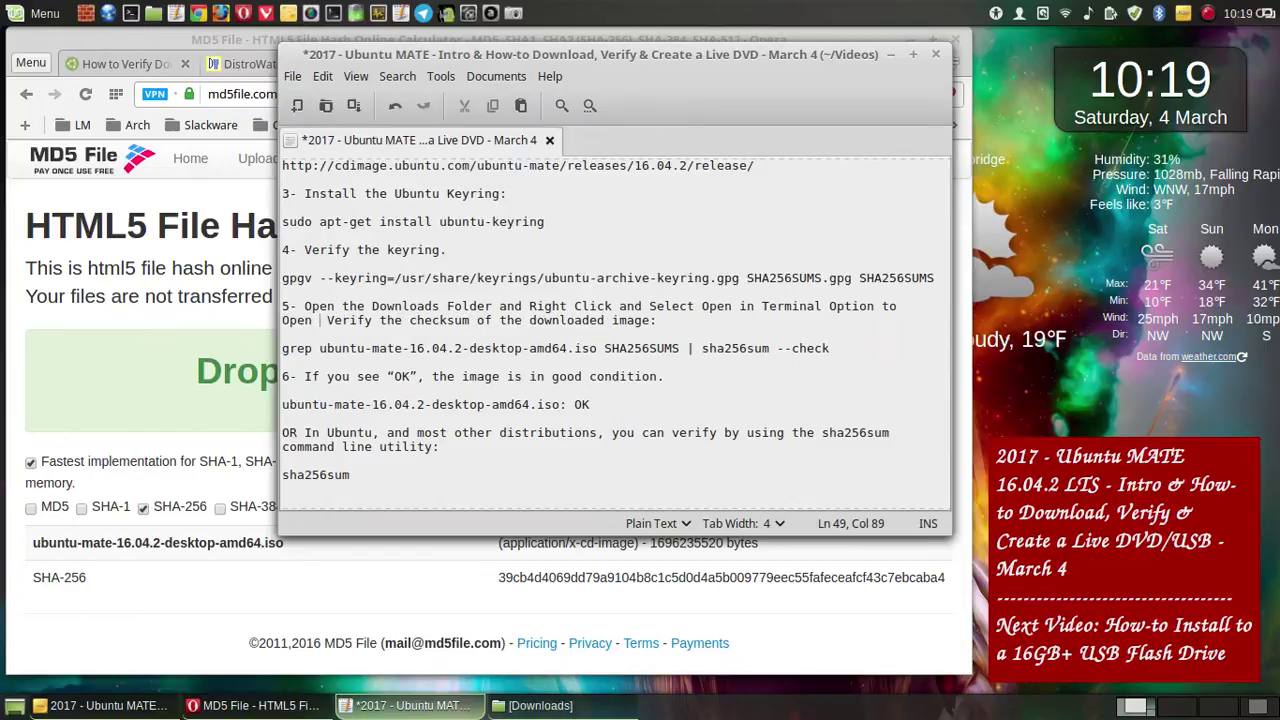
{"action": "type", "text": "the Terminal"}
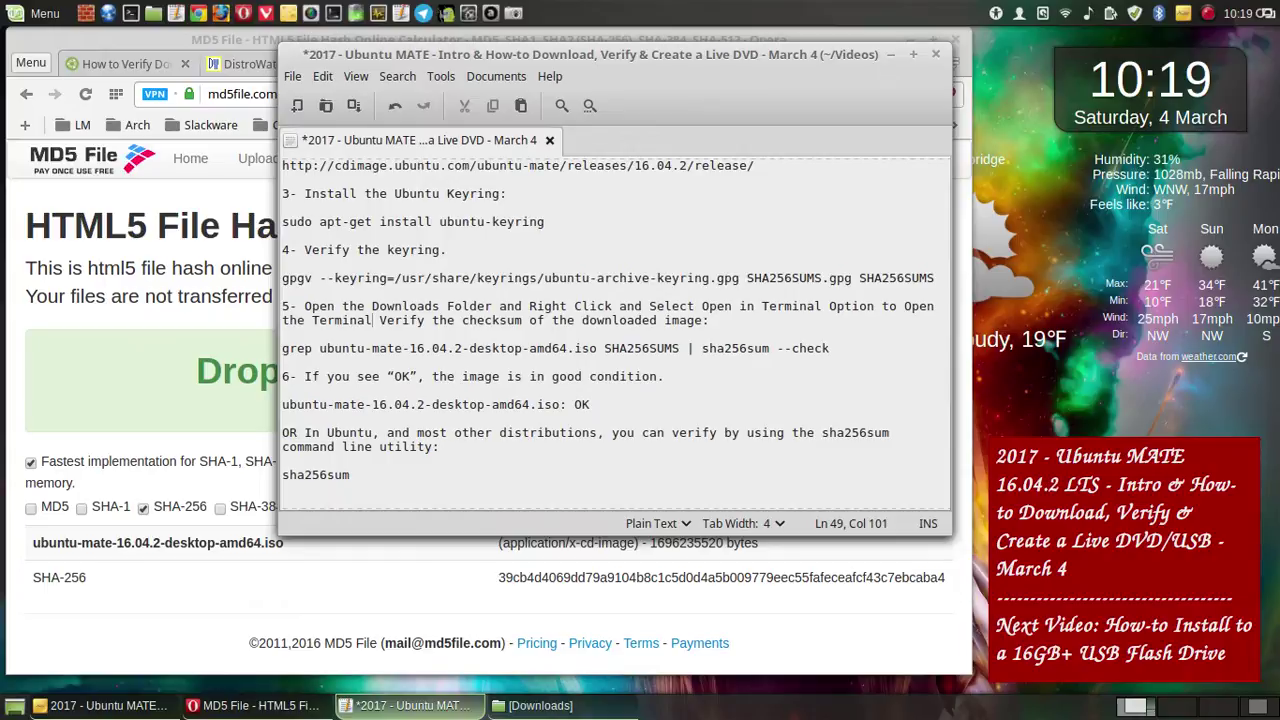
{"action": "type", "text": "."}
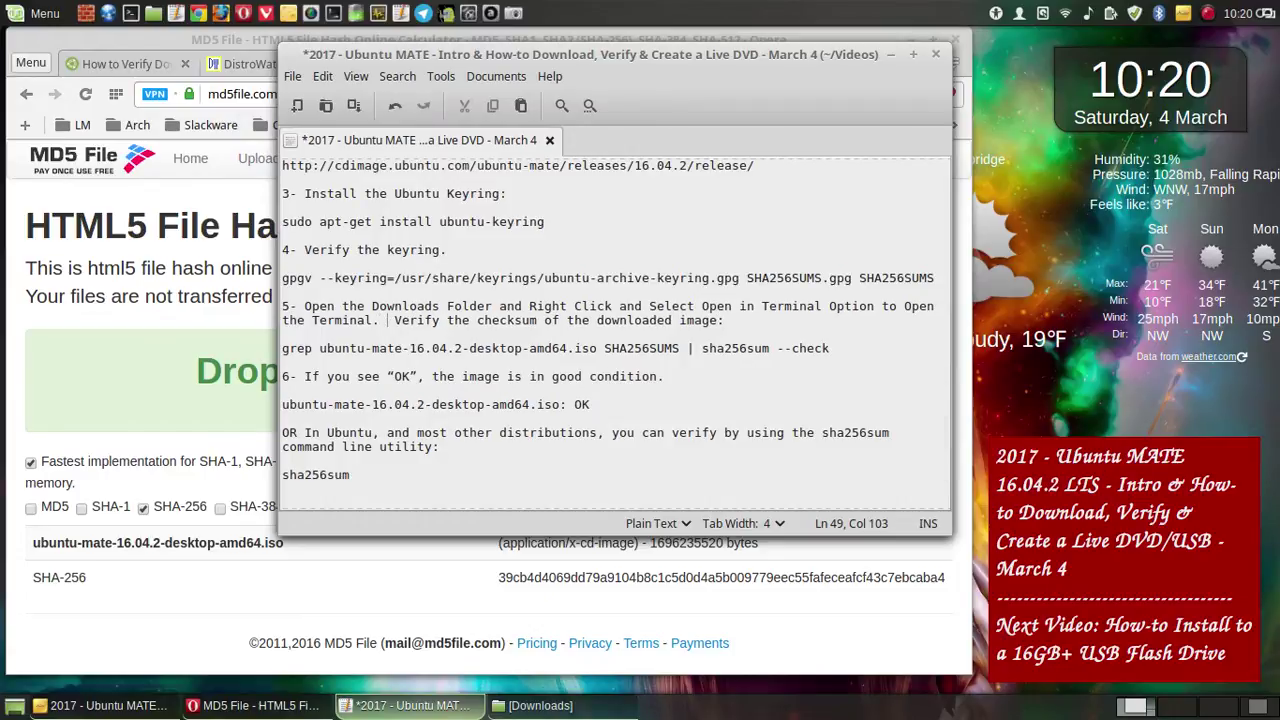
{"action": "type", "text": "To"}
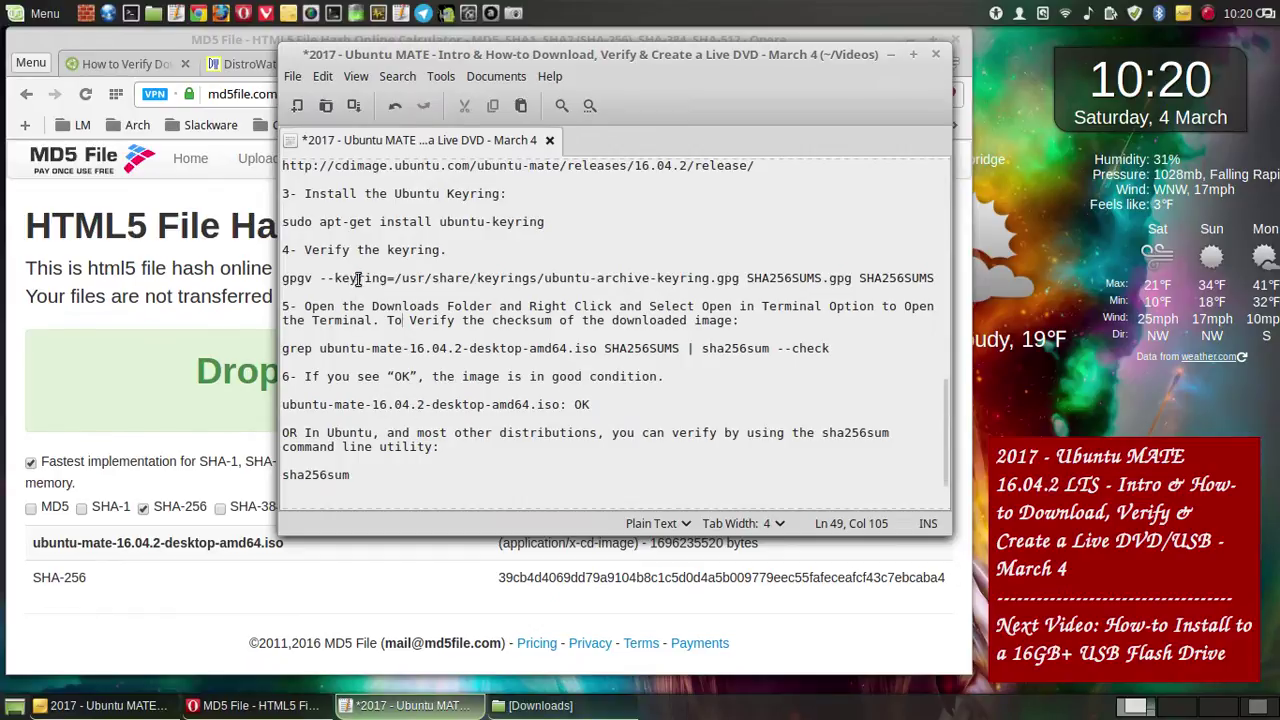
- Save the edited guide in Xed, then scroll through and reread the sha256sum sentence
{"action": "left_click", "coordinate": [354, 105]}
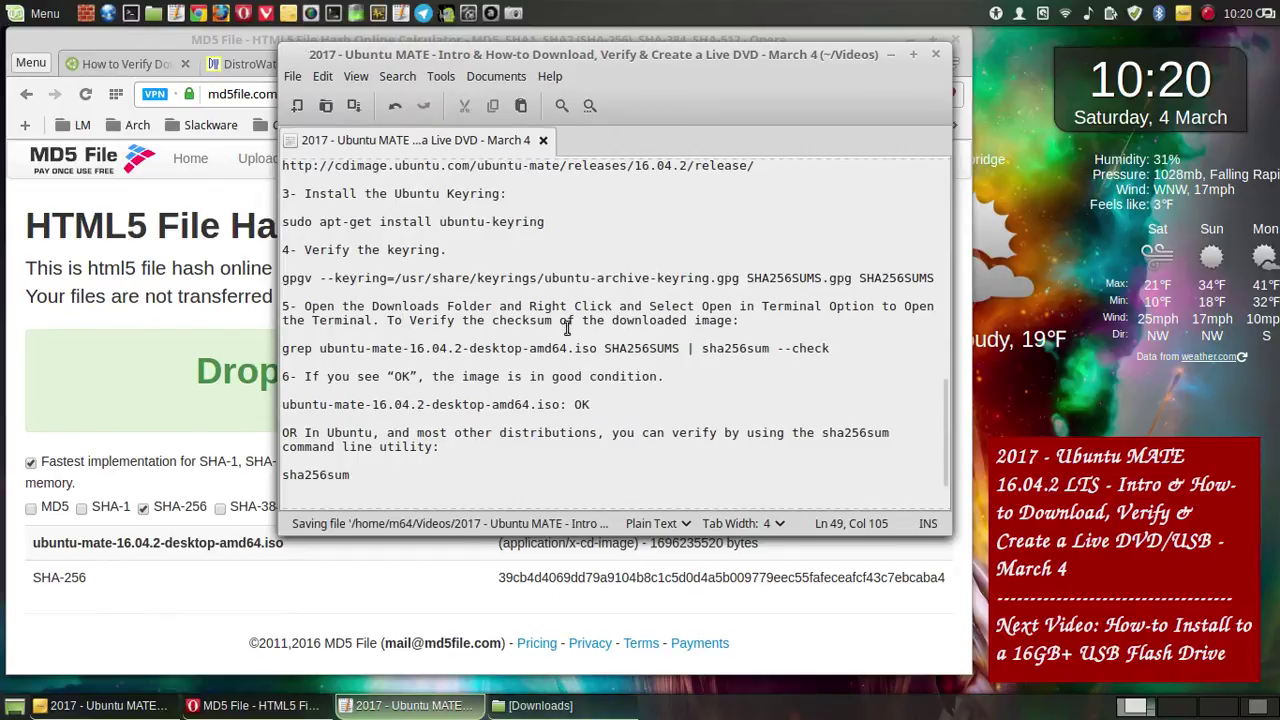
{"action": "scroll", "coordinate": [632, 318], "scroll_direction": "down", "scroll_amount": 2}
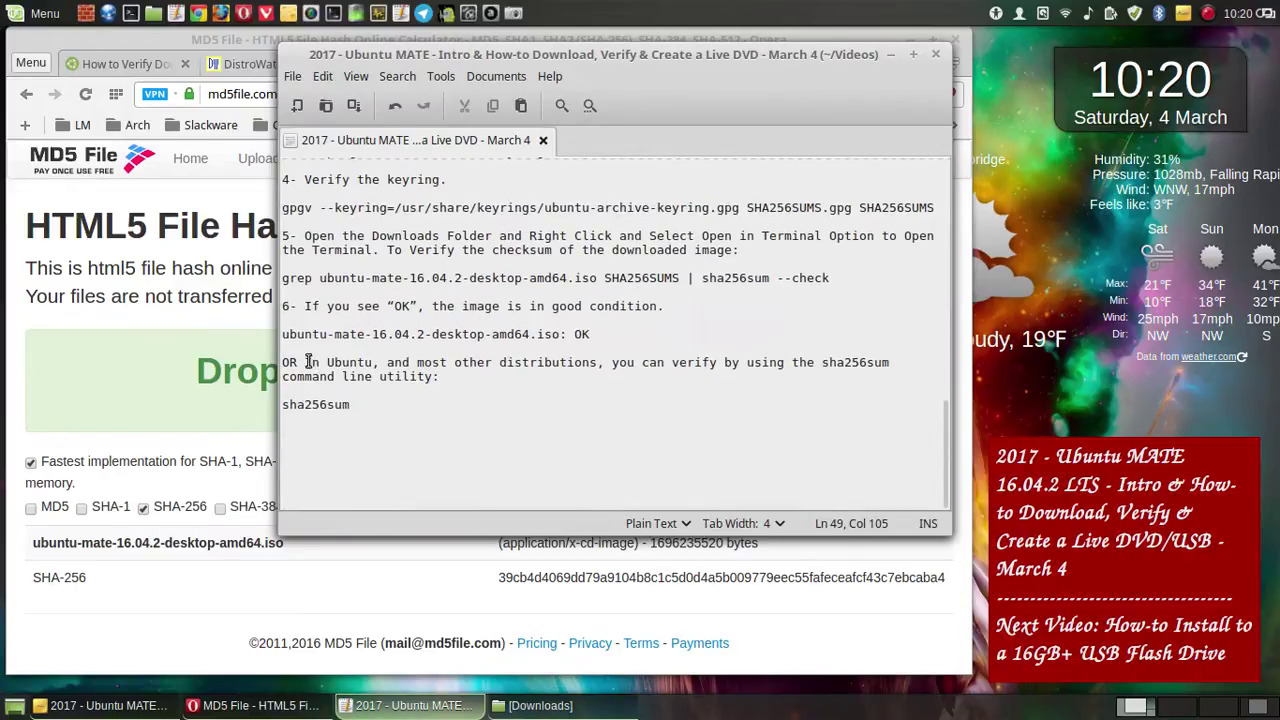
{"action": "left_click_drag", "start_coordinate": [307, 362], "coordinate": [437, 377]}
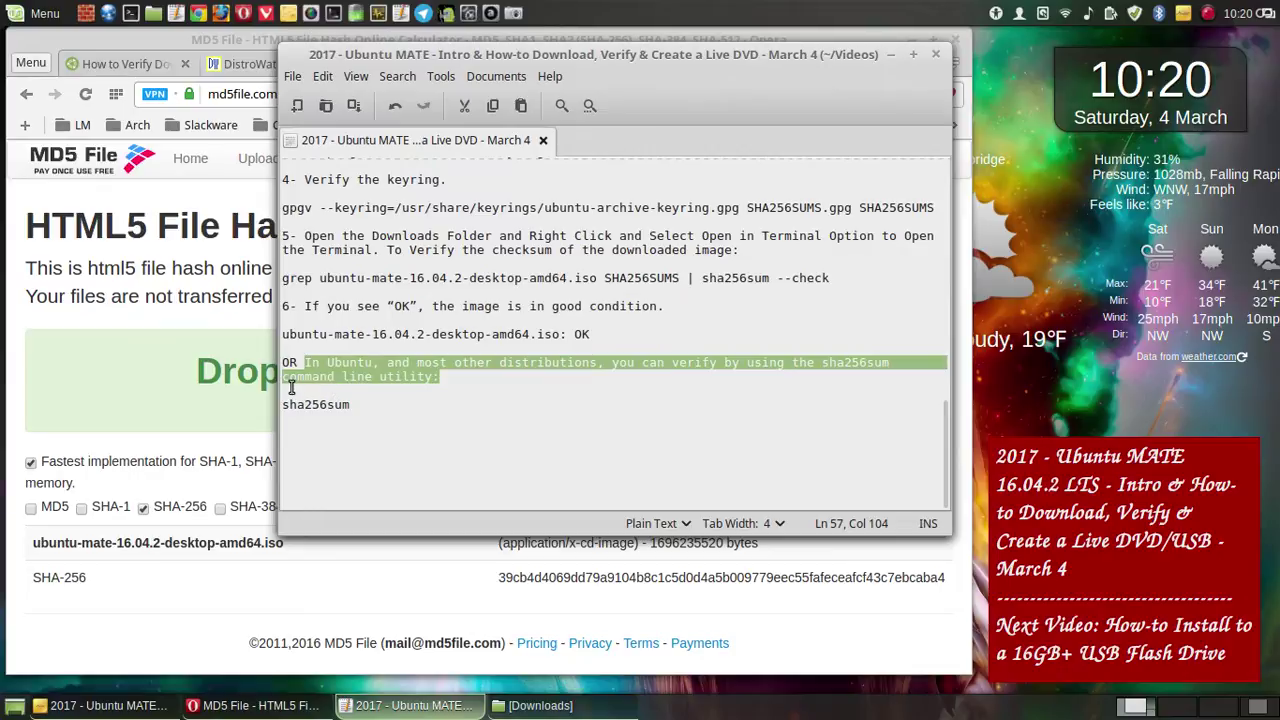
{"action": "left_click", "coordinate": [502, 404]}
{"action": "scroll", "coordinate": [655, 345], "scroll_direction": "up", "scroll_amount": 7}
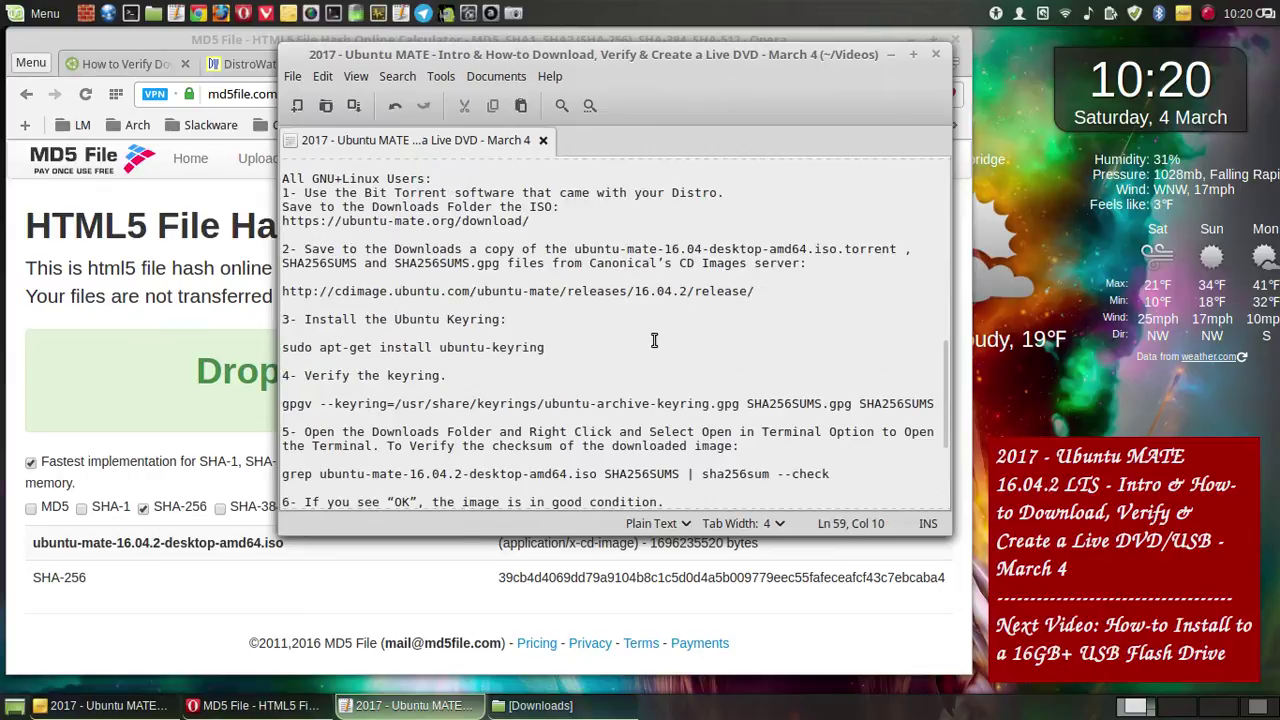
{"action": "scroll", "coordinate": [658, 340], "scroll_direction": "up", "scroll_amount": 1}
{"action": "scroll", "coordinate": [658, 340], "scroll_direction": "down", "scroll_amount": 5}
- Compare the start and end of the computed SHA-256 with the amd64 16.04.2 SHA256SUMS entry
{"action": "left_click", "coordinate": [891, 55]}
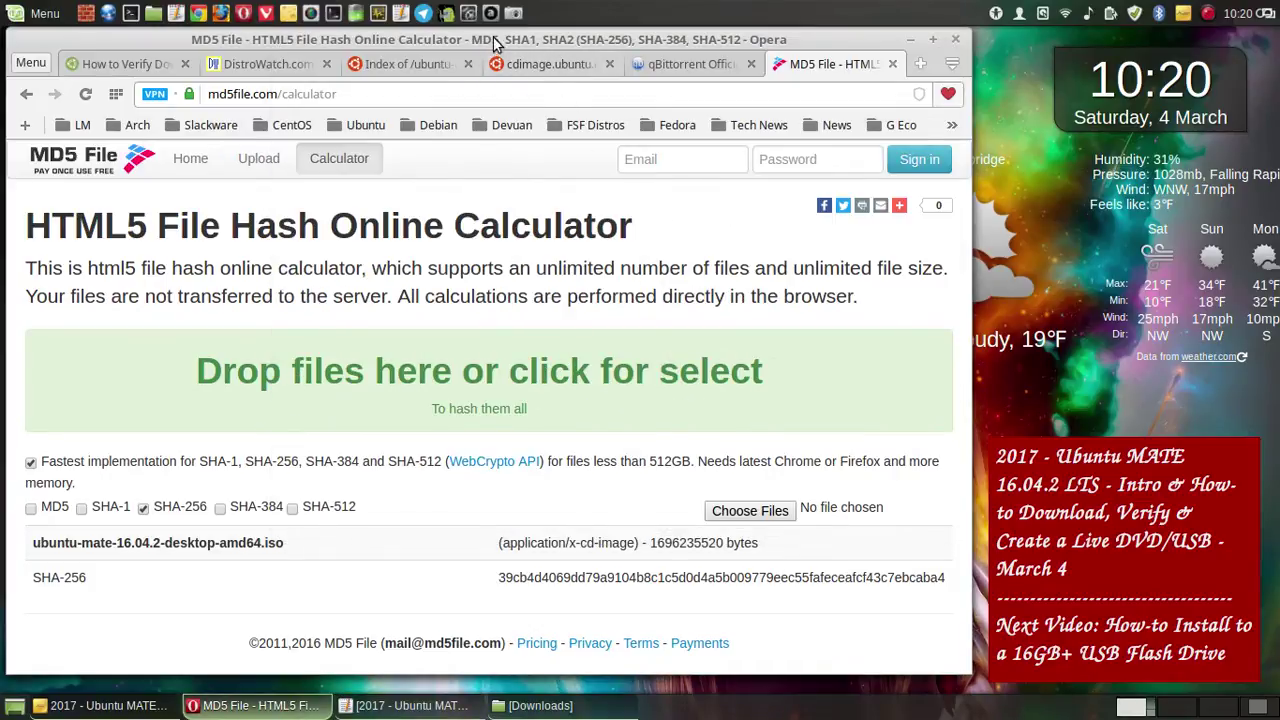
{"action": "left_click_drag", "start_coordinate": [508, 38], "coordinate": [633, 55]}
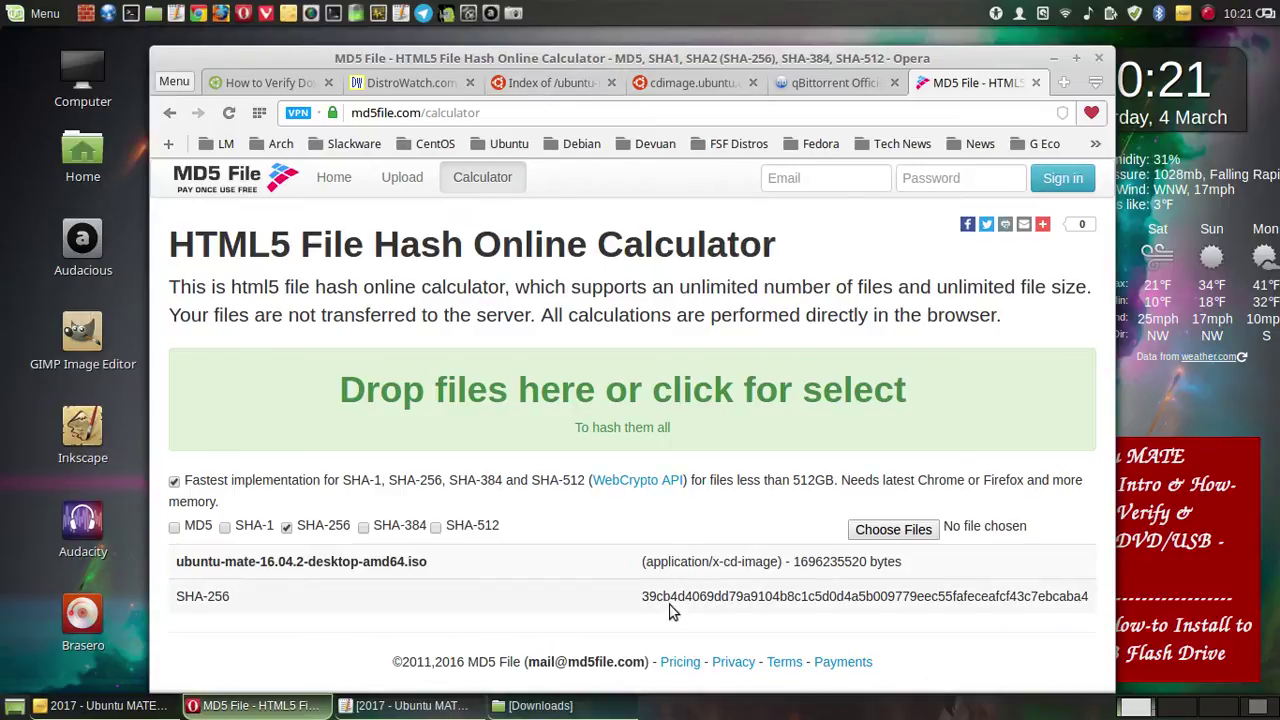
{"action": "left_click_drag", "start_coordinate": [639, 596], "coordinate": [670, 596]}
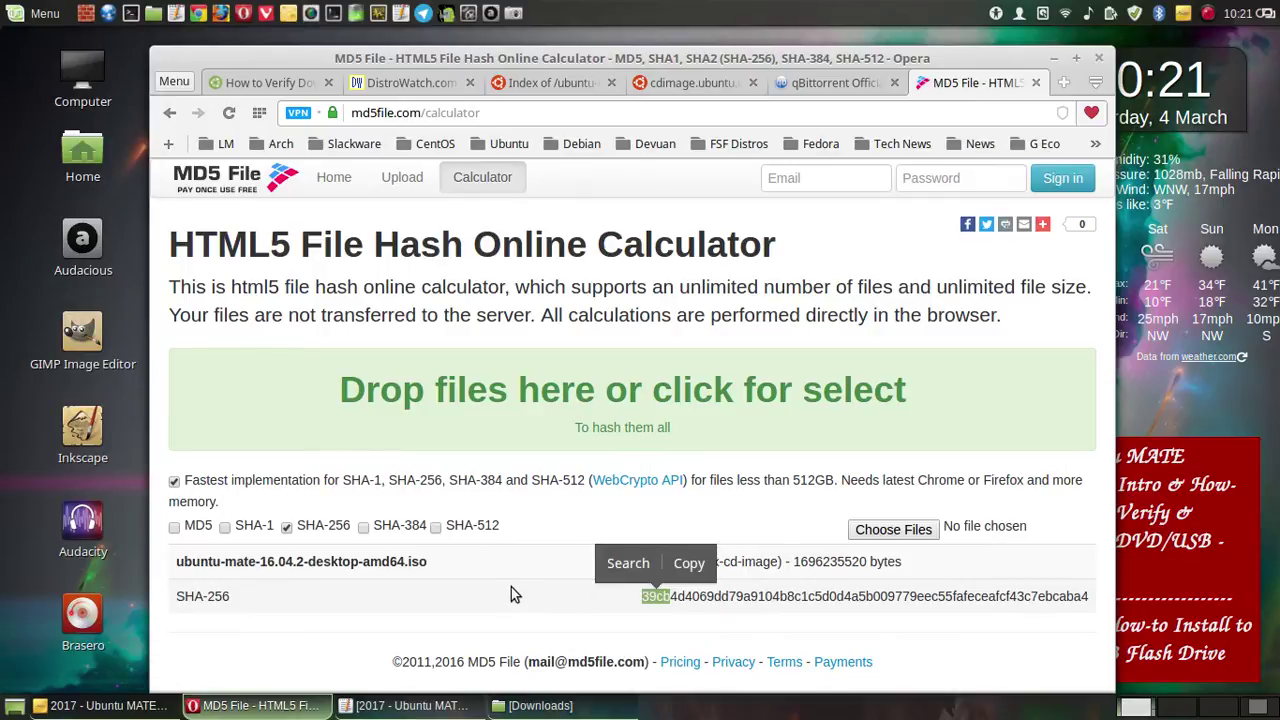
{"action": "left_click", "coordinate": [566, 83]}
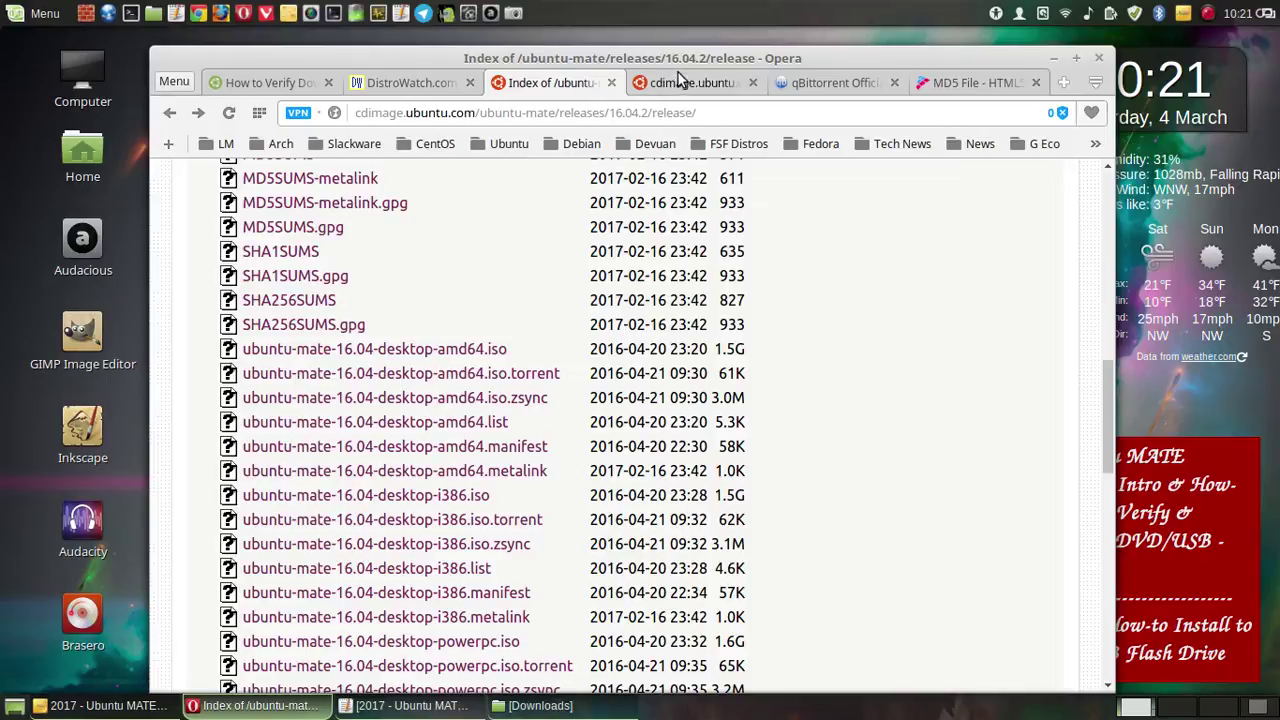
{"action": "left_click", "coordinate": [688, 83]}
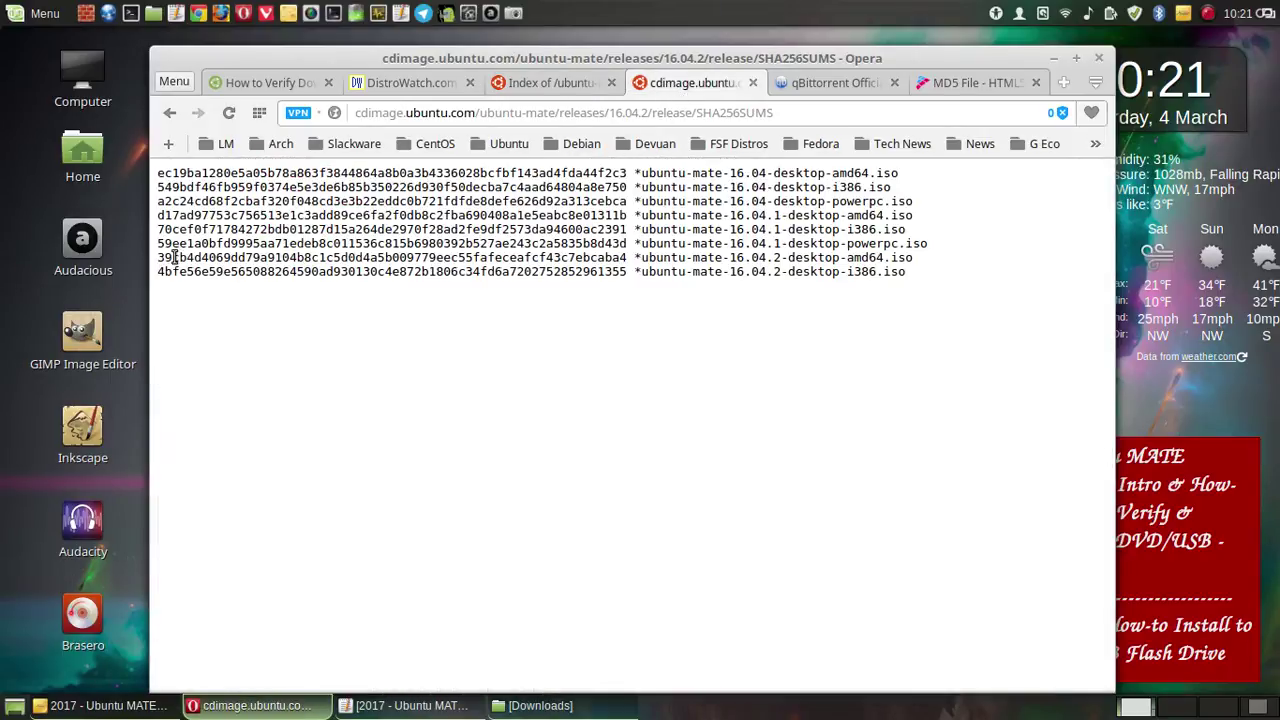
{"action": "left_click_drag", "start_coordinate": [159, 257], "coordinate": [189, 255]}
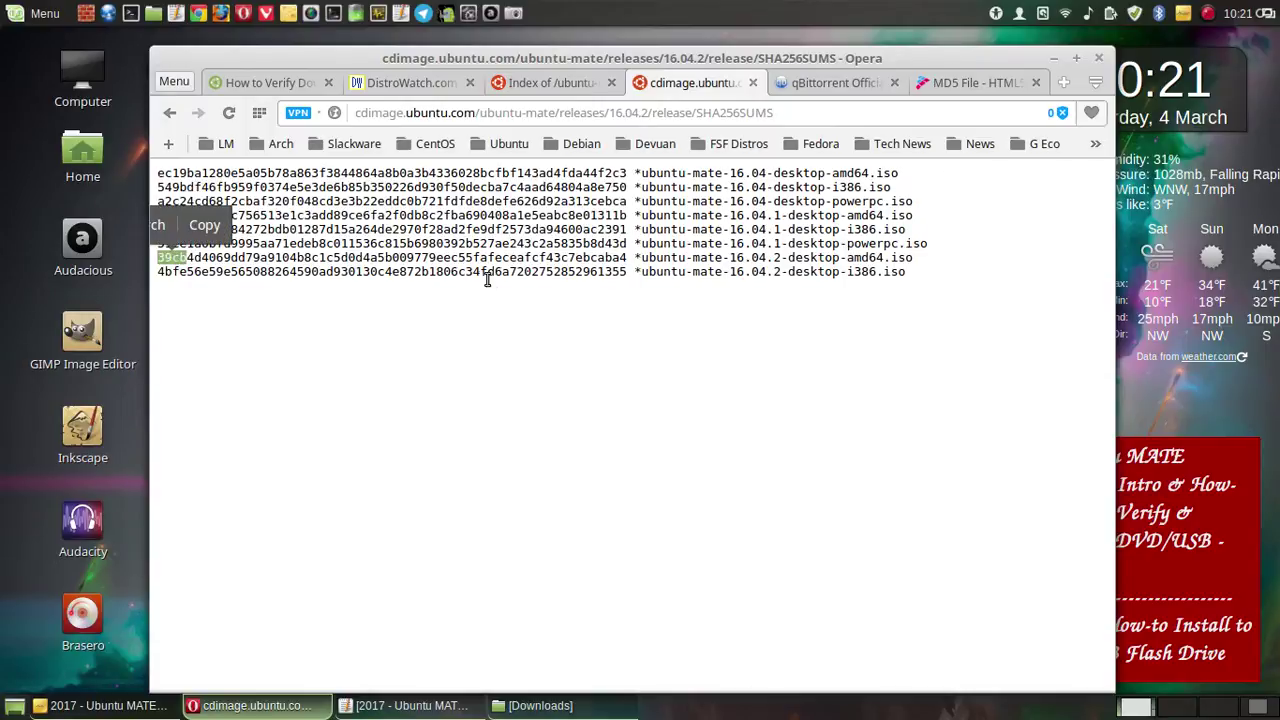
{"action": "left_click_drag", "start_coordinate": [630, 257], "coordinate": [605, 259]}
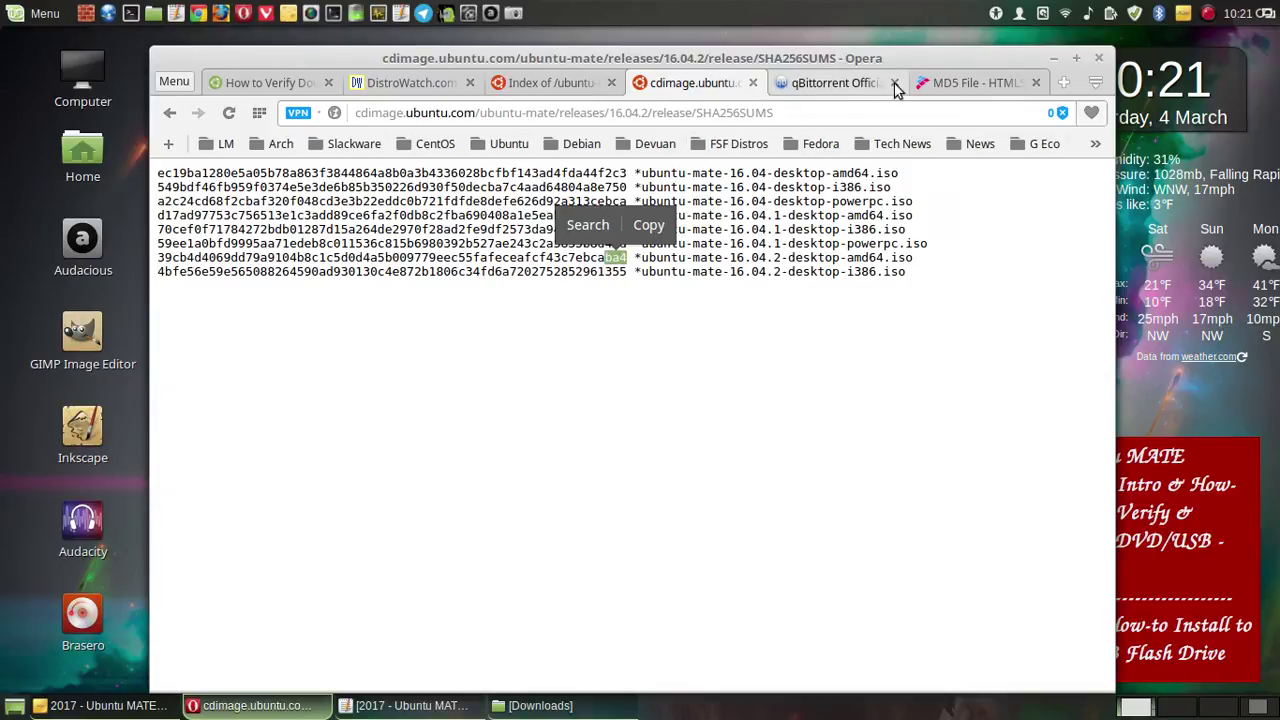
{"action": "left_click", "coordinate": [945, 82]}
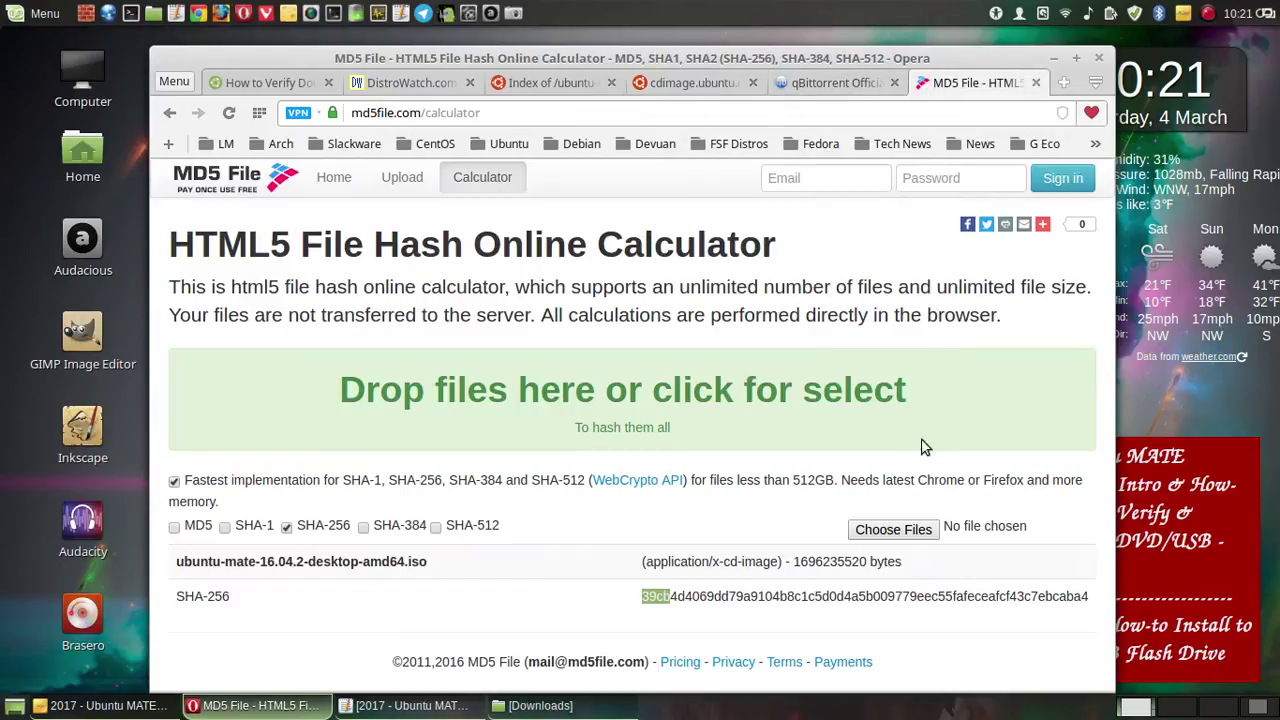
{"action": "left_click", "coordinate": [1080, 596]}
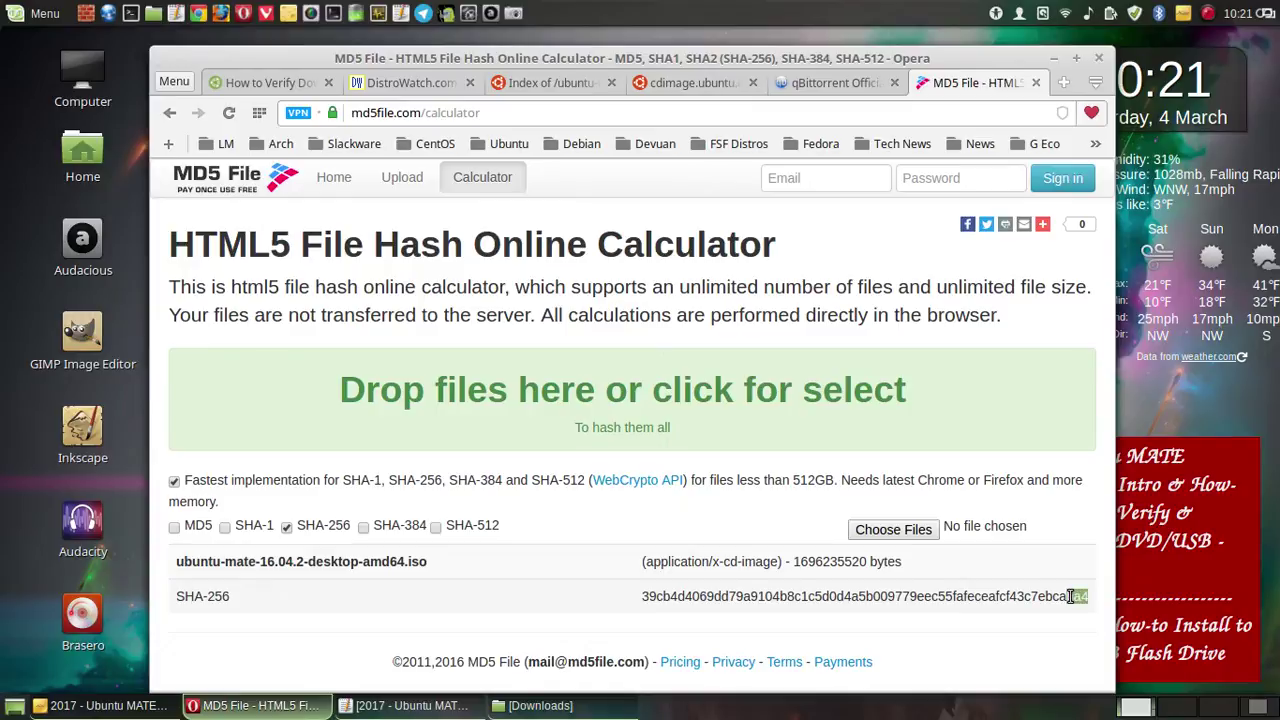
{"action": "left_click", "coordinate": [937, 586]}
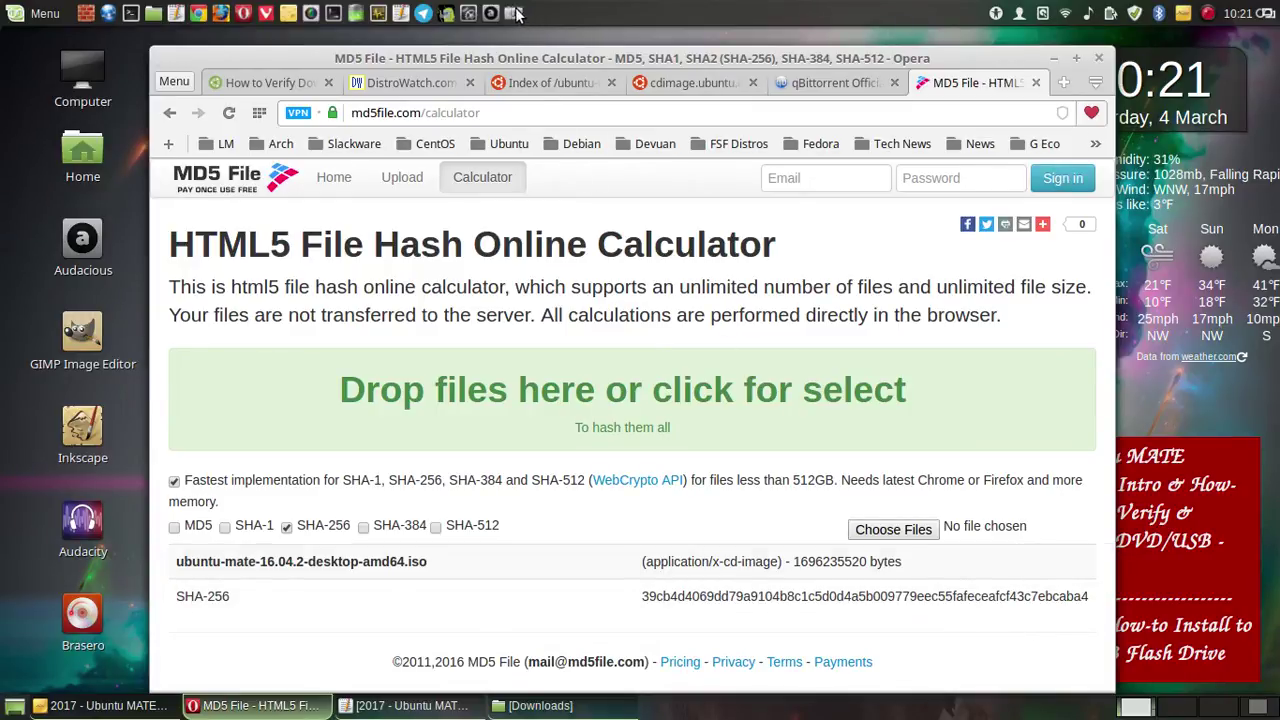
- Reposition the browser, save a full-screen screenshot, and minimize Opera
{"action": "left_click_drag", "start_coordinate": [500, 57], "coordinate": [356, 53]}
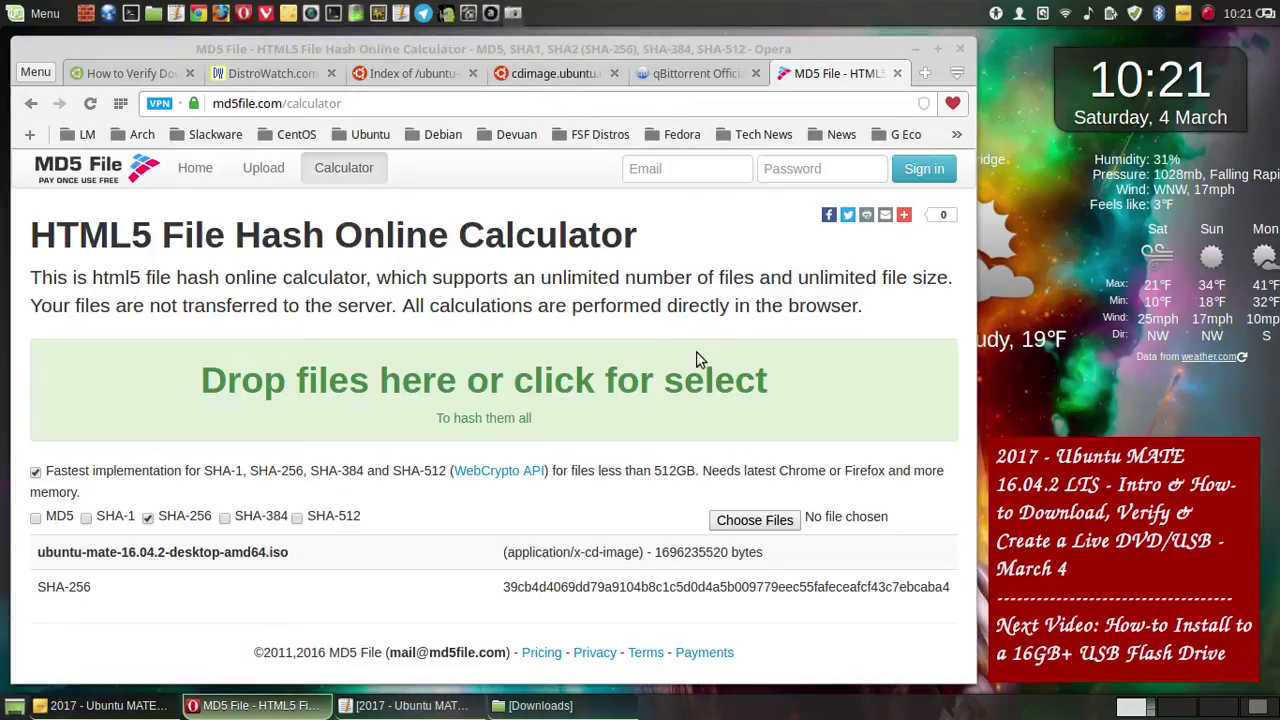
{"action": "left_click", "coordinate": [682, 516]}
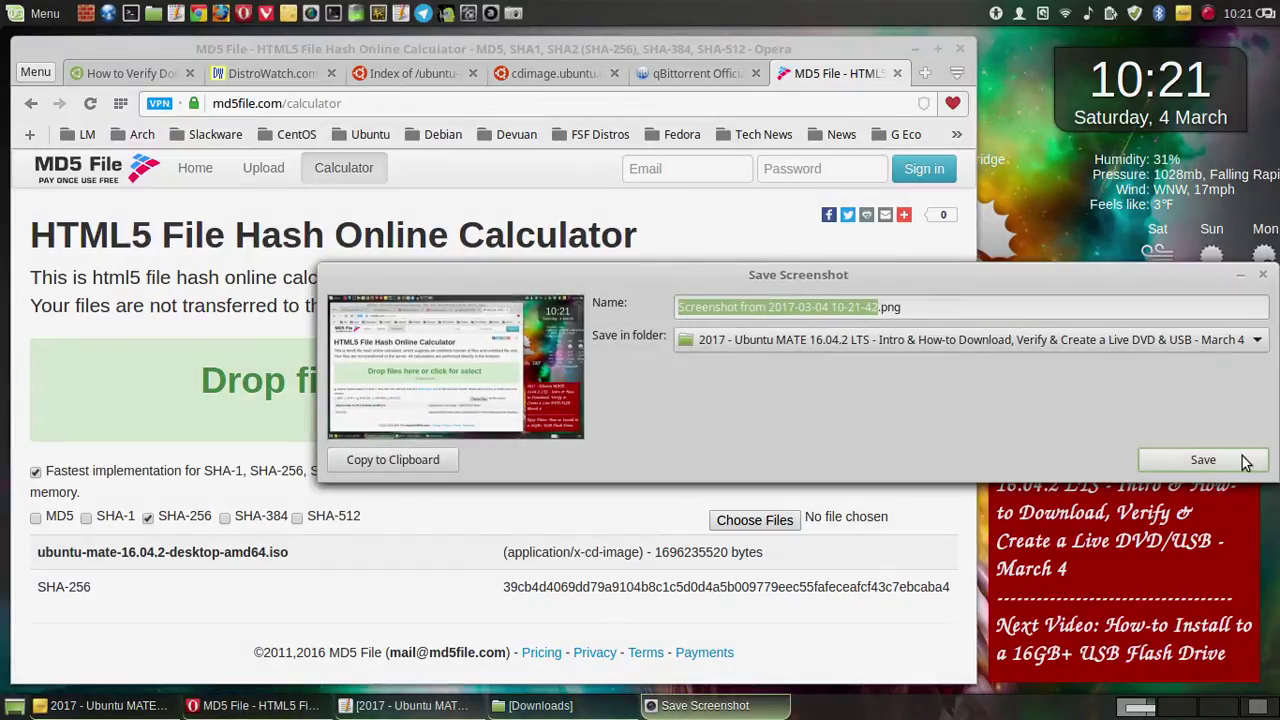
{"action": "left_click", "coordinate": [1245, 462]}
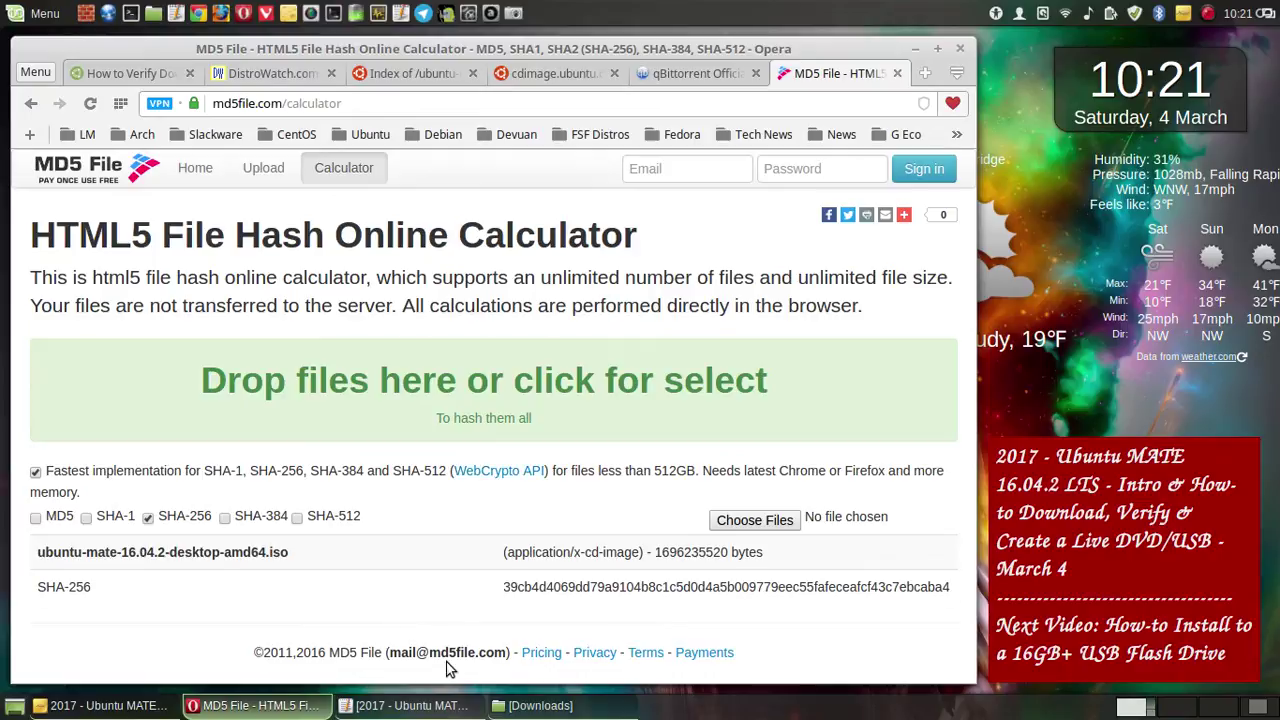
{"action": "left_click", "coordinate": [914, 50]}
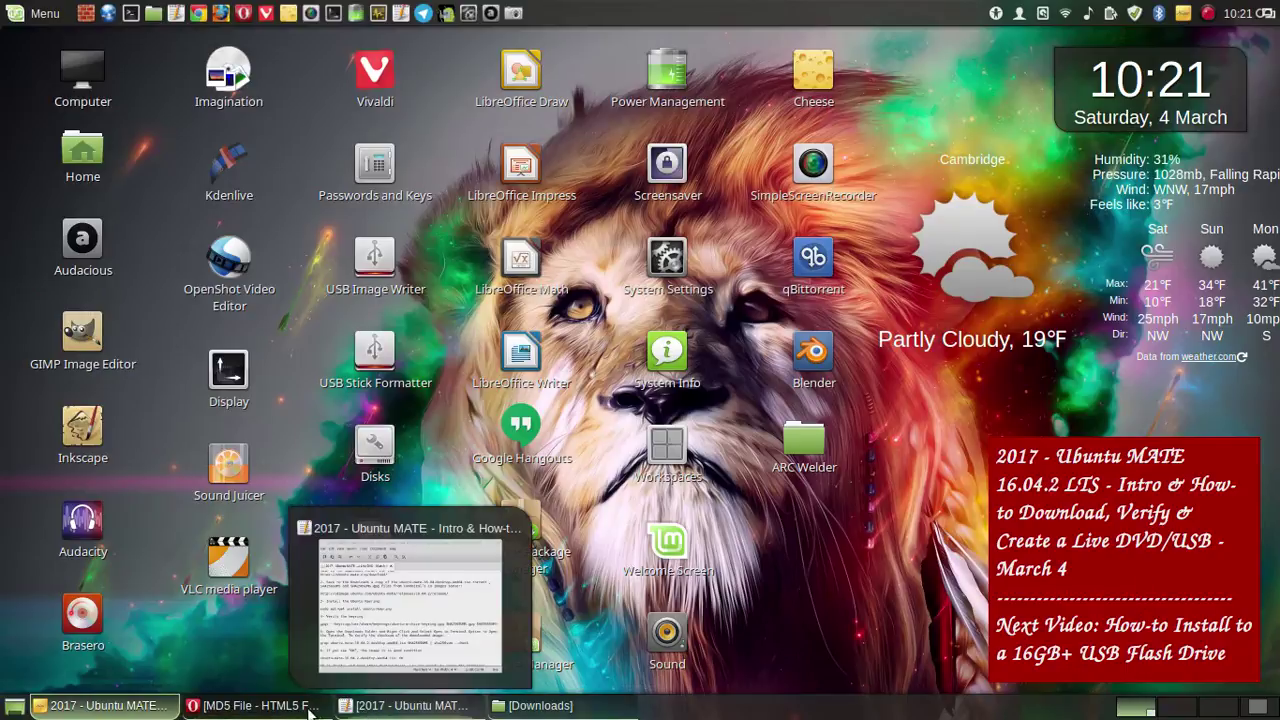
- Restore the Downloads folder and start a screenshot with a longer delay
{"action": "mouse_move", "coordinate": [288, 712]}
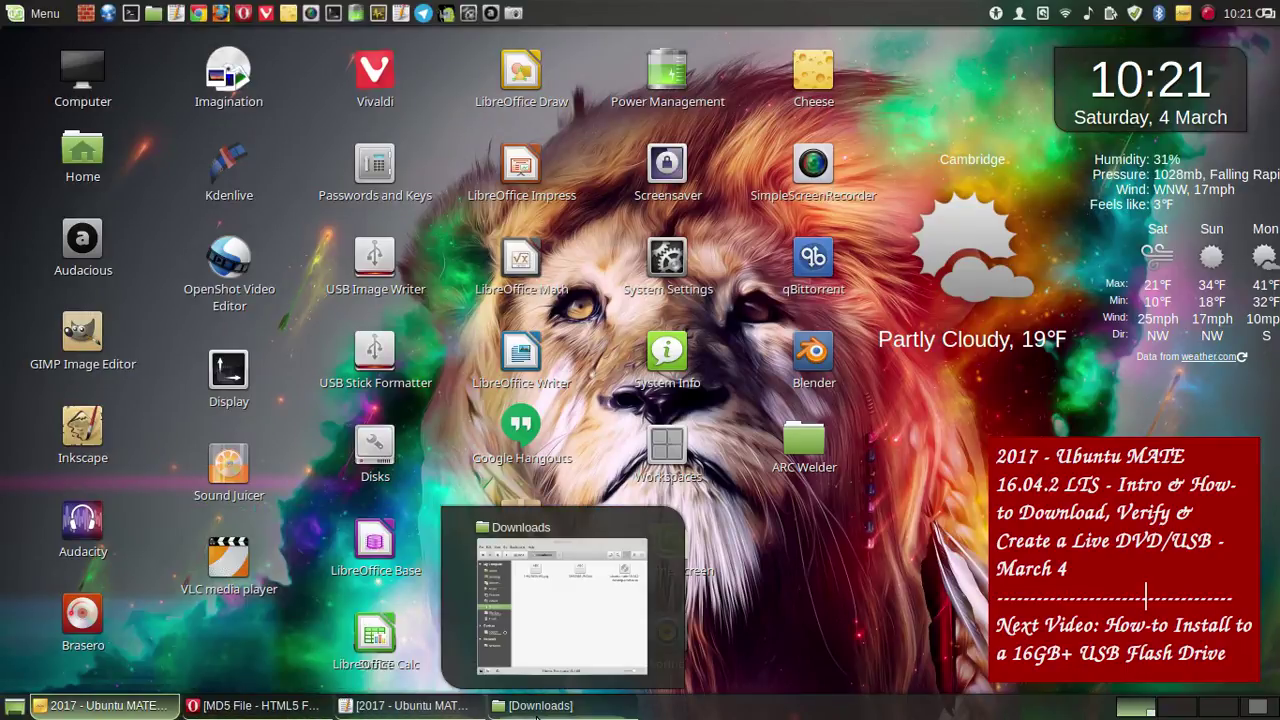
{"action": "left_click", "coordinate": [535, 705]}
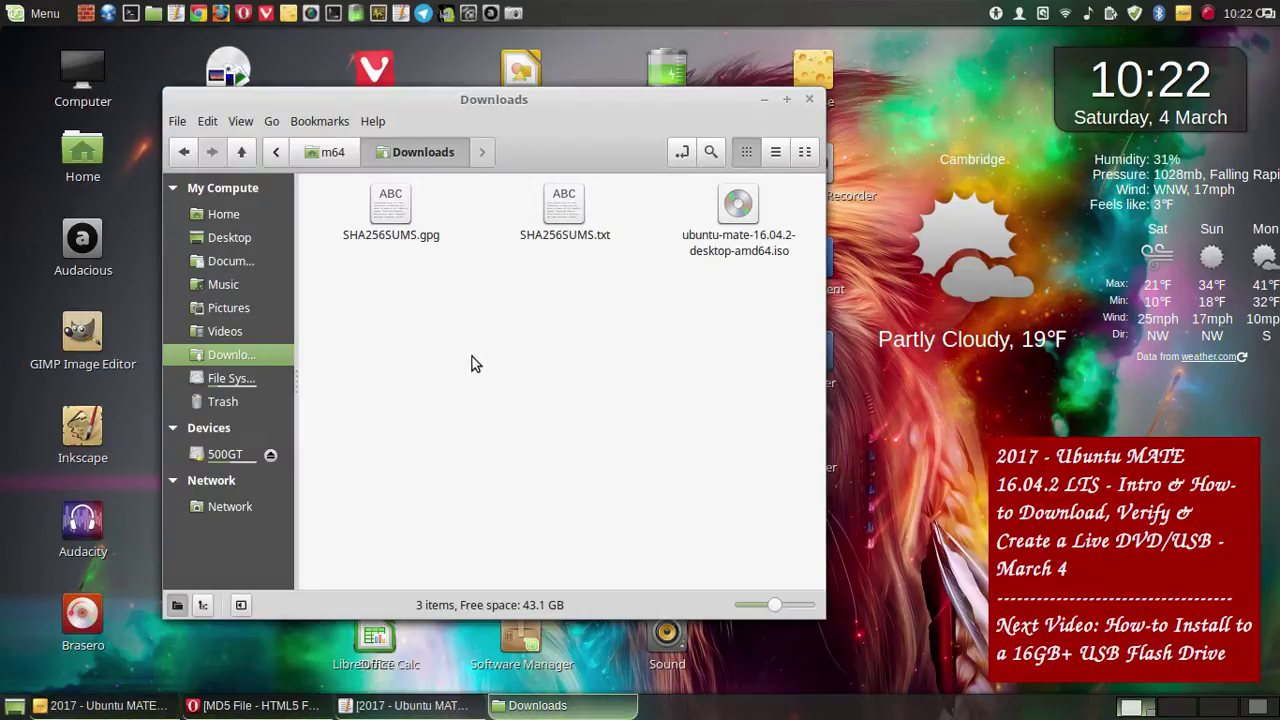
{"action": "left_click", "coordinate": [513, 13]}
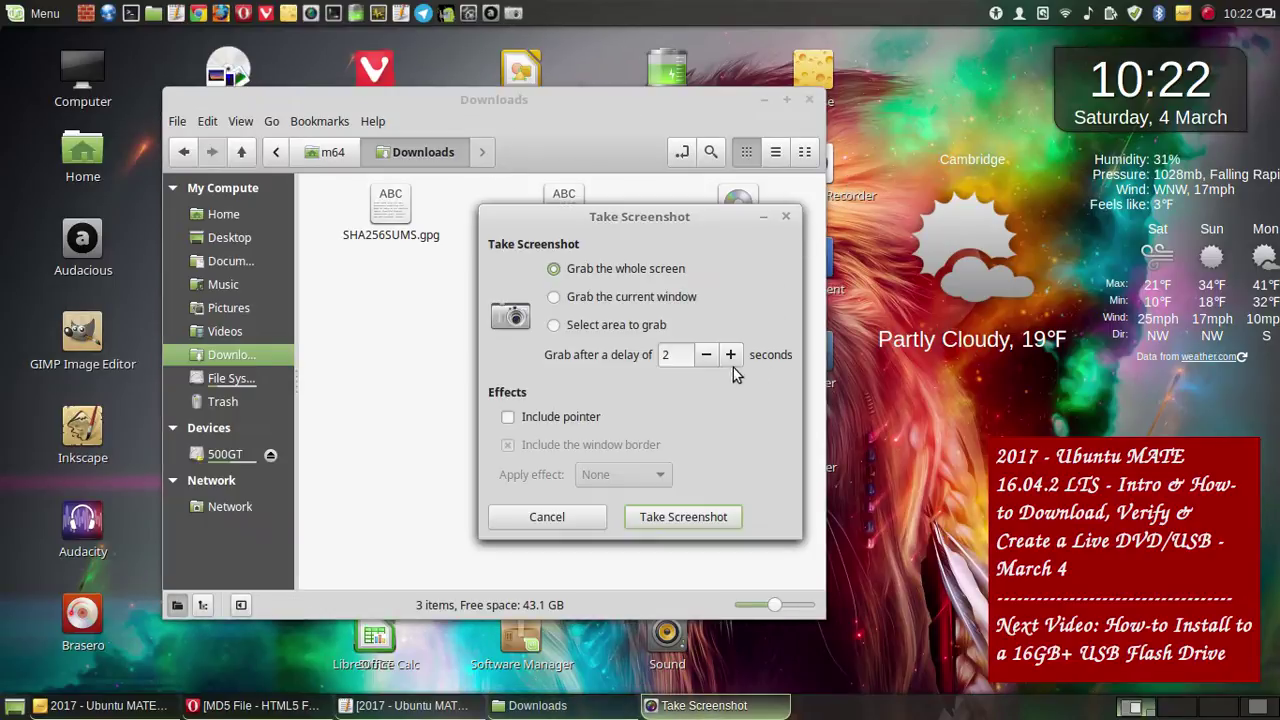
{"action": "left_click", "coordinate": [731, 355]}
{"action": "left_click", "coordinate": [731, 355]}
{"action": "left_click", "coordinate": [731, 355]}
{"action": "left_click", "coordinate": [695, 518]}
- Save a screenshot of the folder's context menu, then open a Terminal in Downloads
{"action": "right_click", "coordinate": [456, 340]}
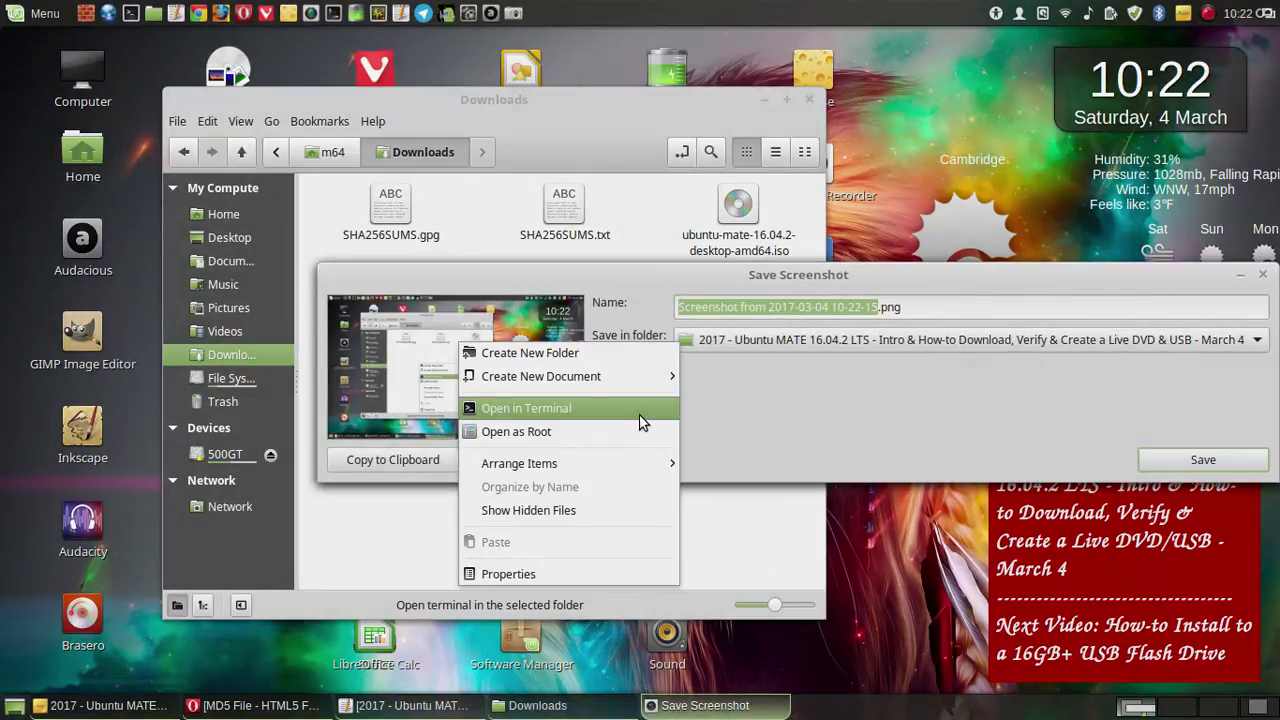
{"action": "left_click", "coordinate": [1042, 424]}
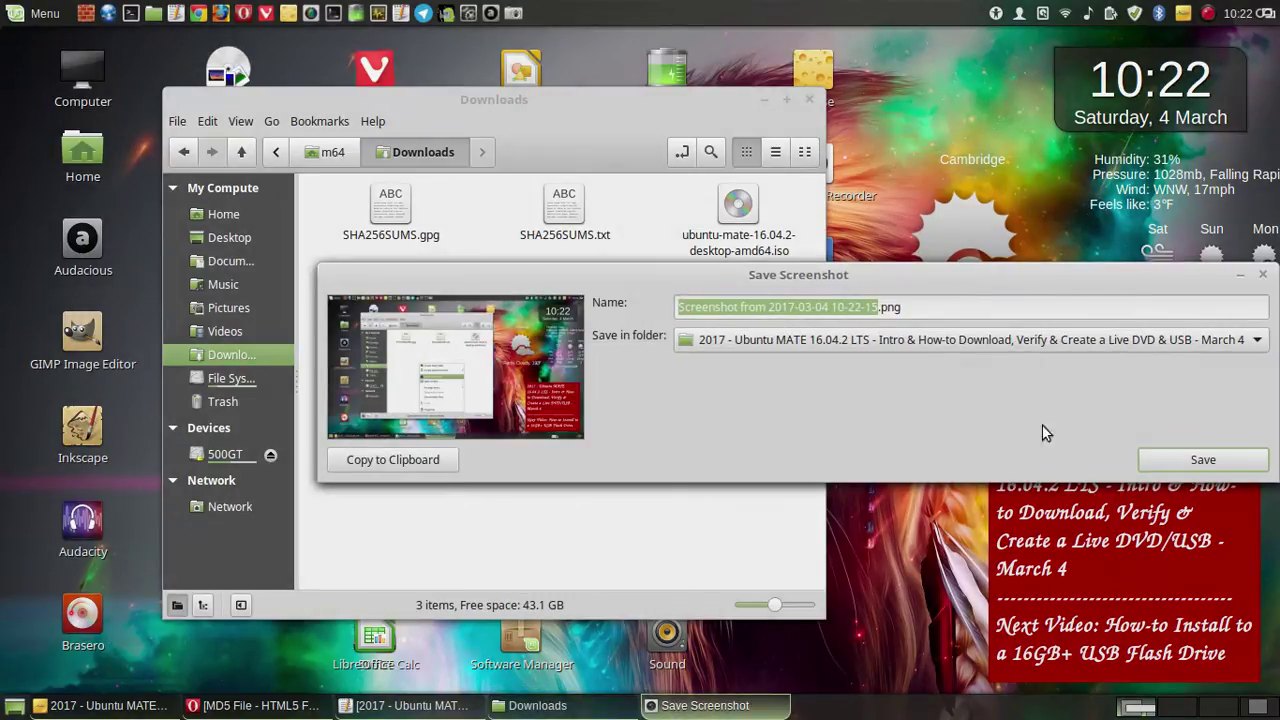
{"action": "left_click", "coordinate": [1176, 460]}
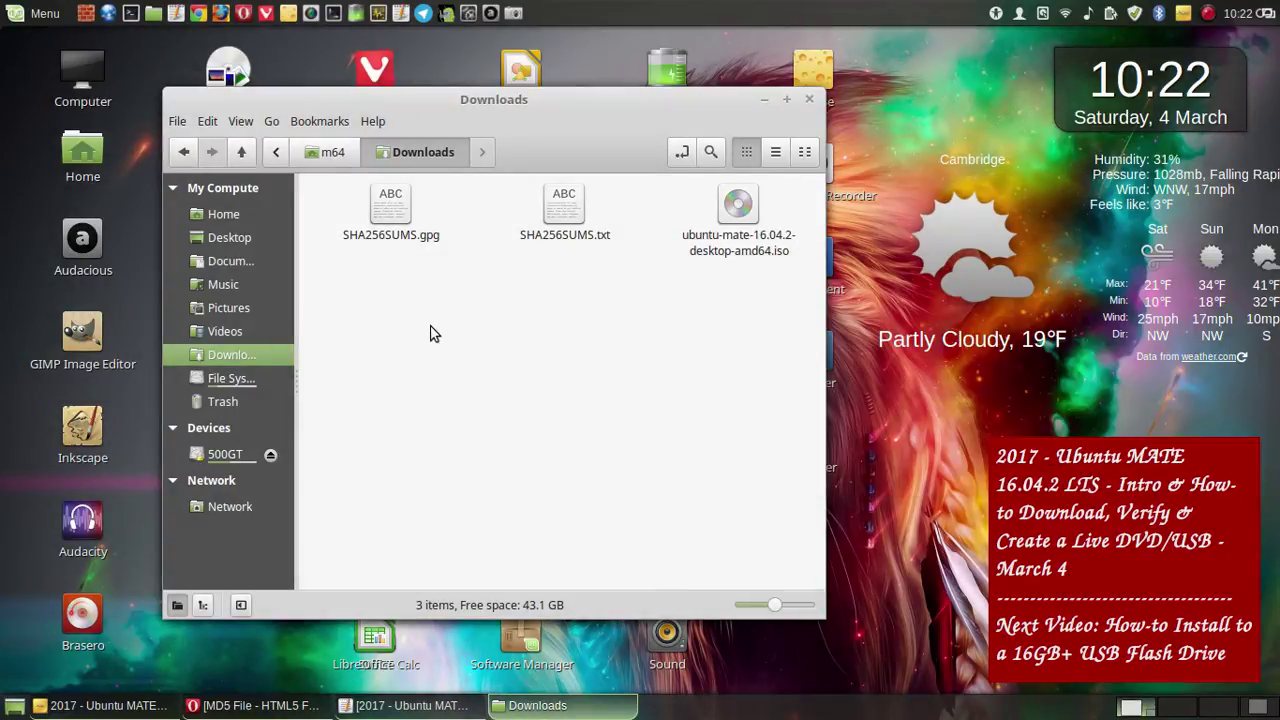
{"action": "right_click", "coordinate": [434, 333]}
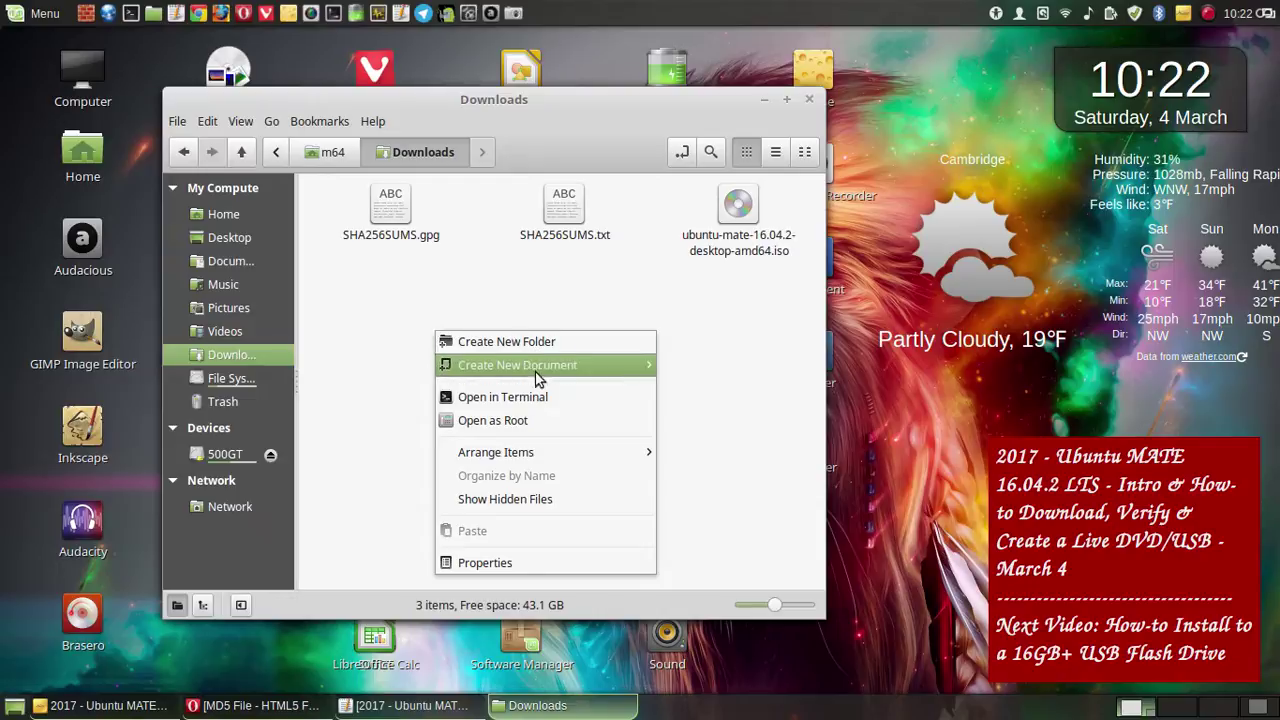
{"action": "left_click", "coordinate": [571, 397]}
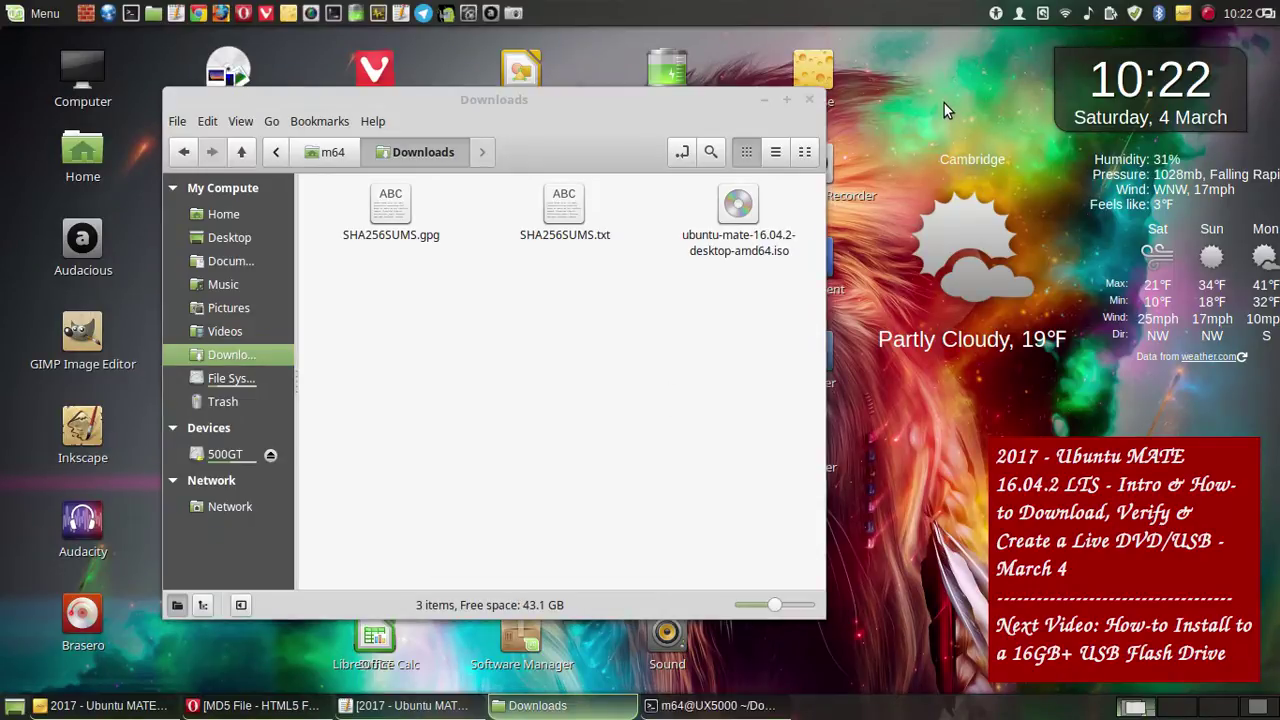
- Minimize the Downloads window, then move and widen the terminal window
{"action": "left_click", "coordinate": [766, 100]}
{"action": "left_click_drag", "start_coordinate": [621, 171], "coordinate": [605, 139]}
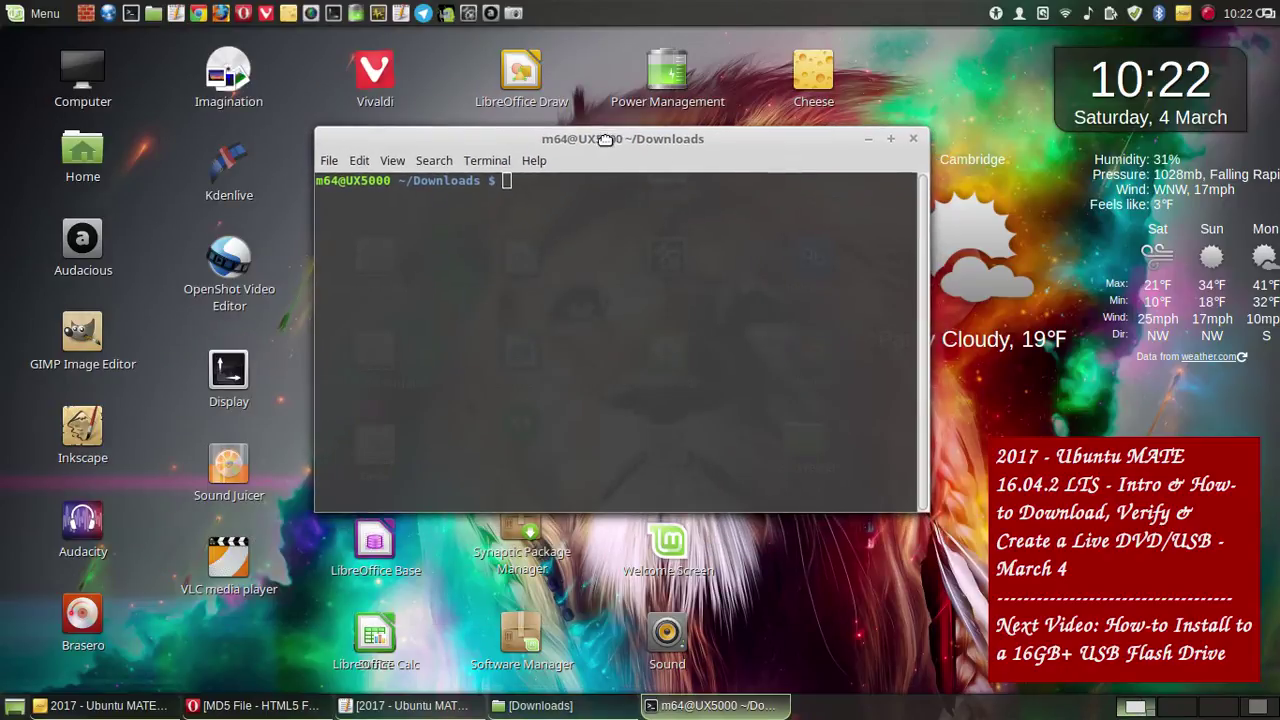
{"action": "left_click_drag", "start_coordinate": [326, 133], "coordinate": [29, 203]}
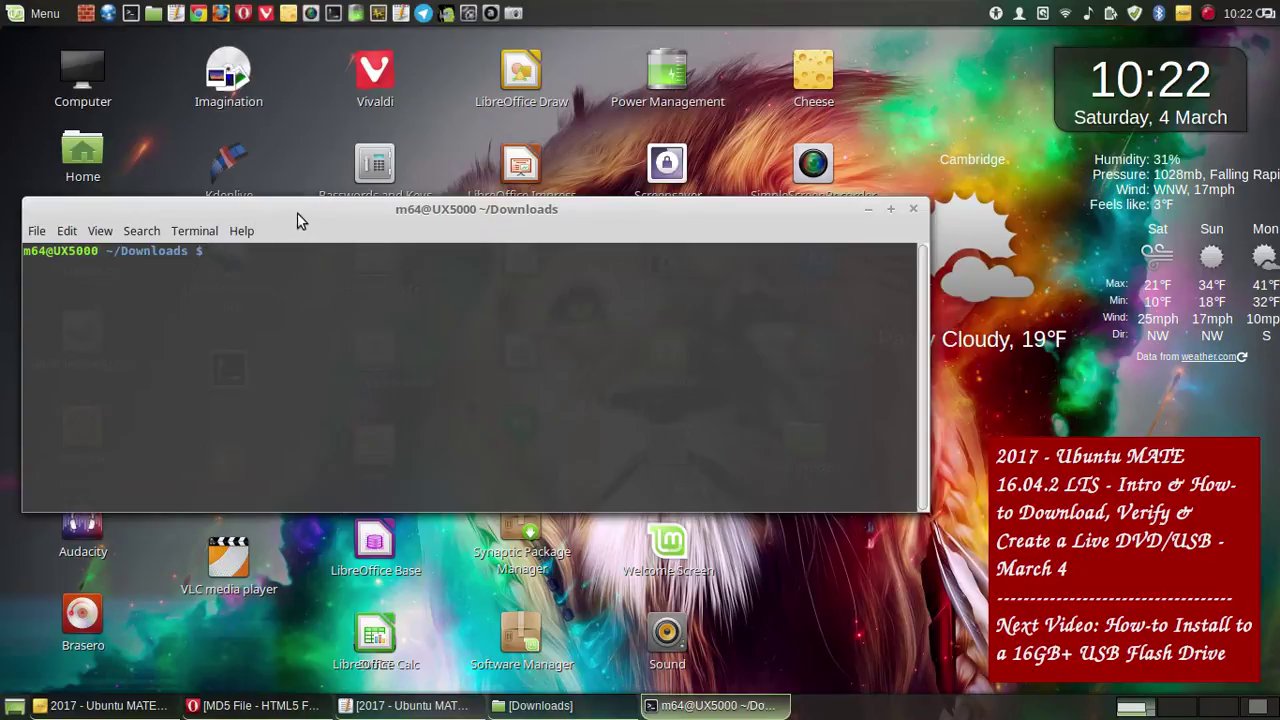
{"action": "left_click_drag", "start_coordinate": [300, 220], "coordinate": [1275, 157]}
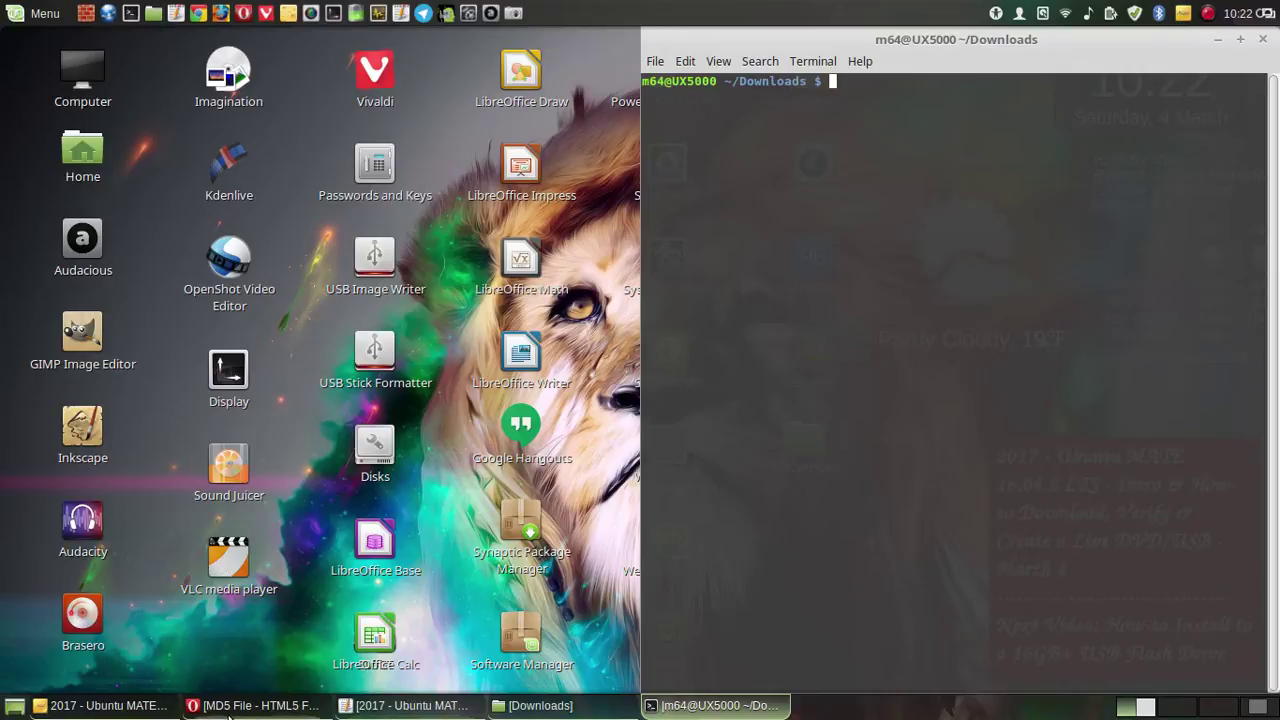
- Bring Opera forward on the How to Verify Downloads guide and move it left
{"action": "left_click", "coordinate": [277, 705]}
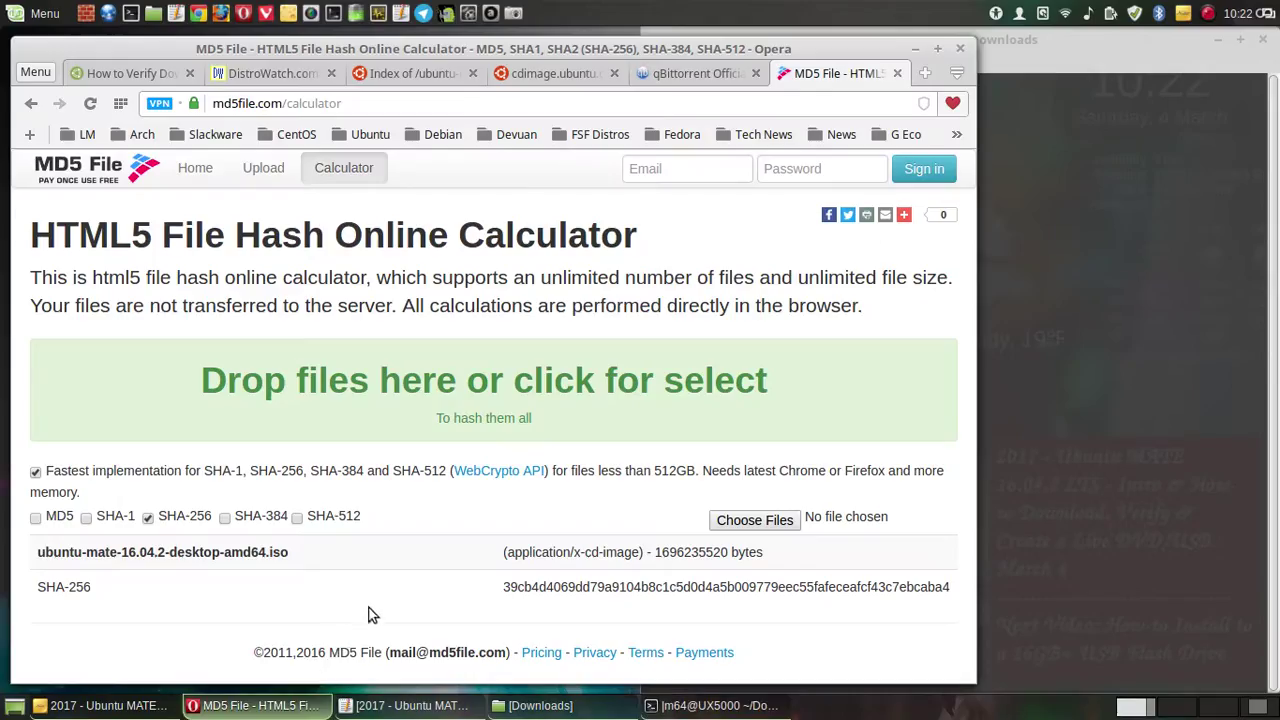
{"action": "left_click", "coordinate": [565, 68]}
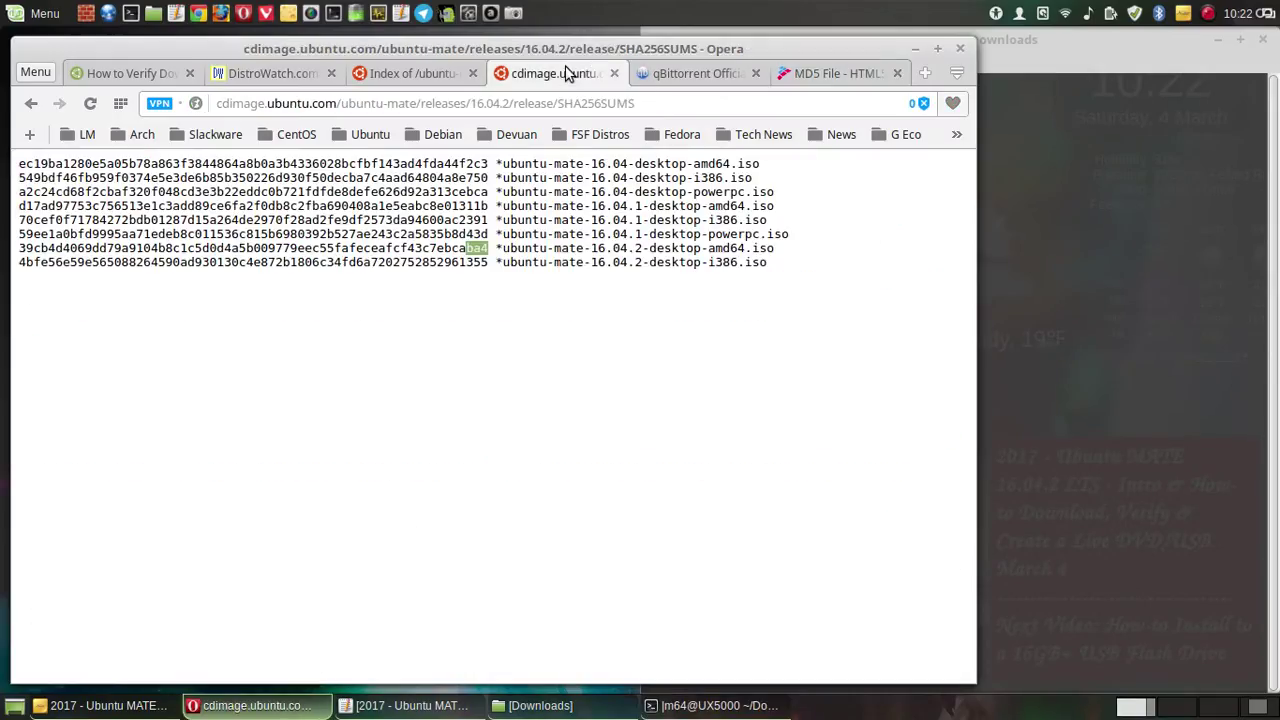
{"action": "left_click", "coordinate": [137, 77]}
{"action": "left_click_drag", "start_coordinate": [632, 50], "coordinate": [0, 85]}
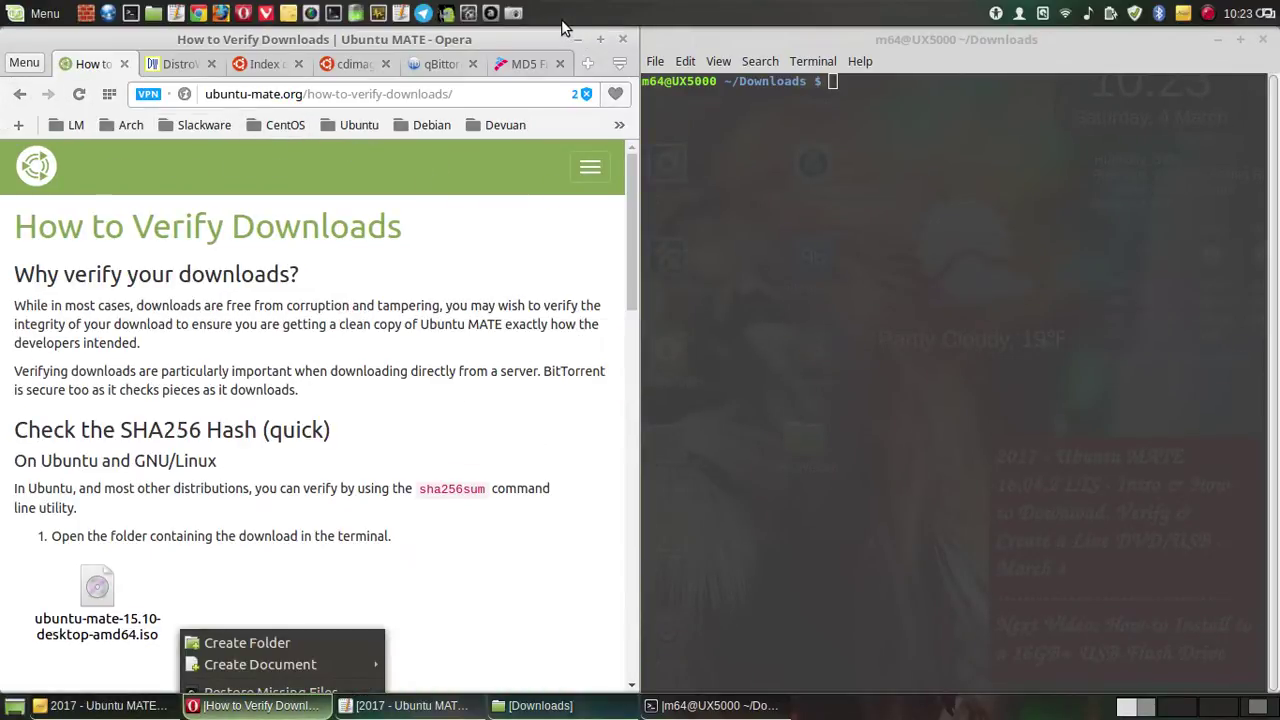
- Take a screenshot with a shorter delay and save it
{"action": "key", "text": "Print"}
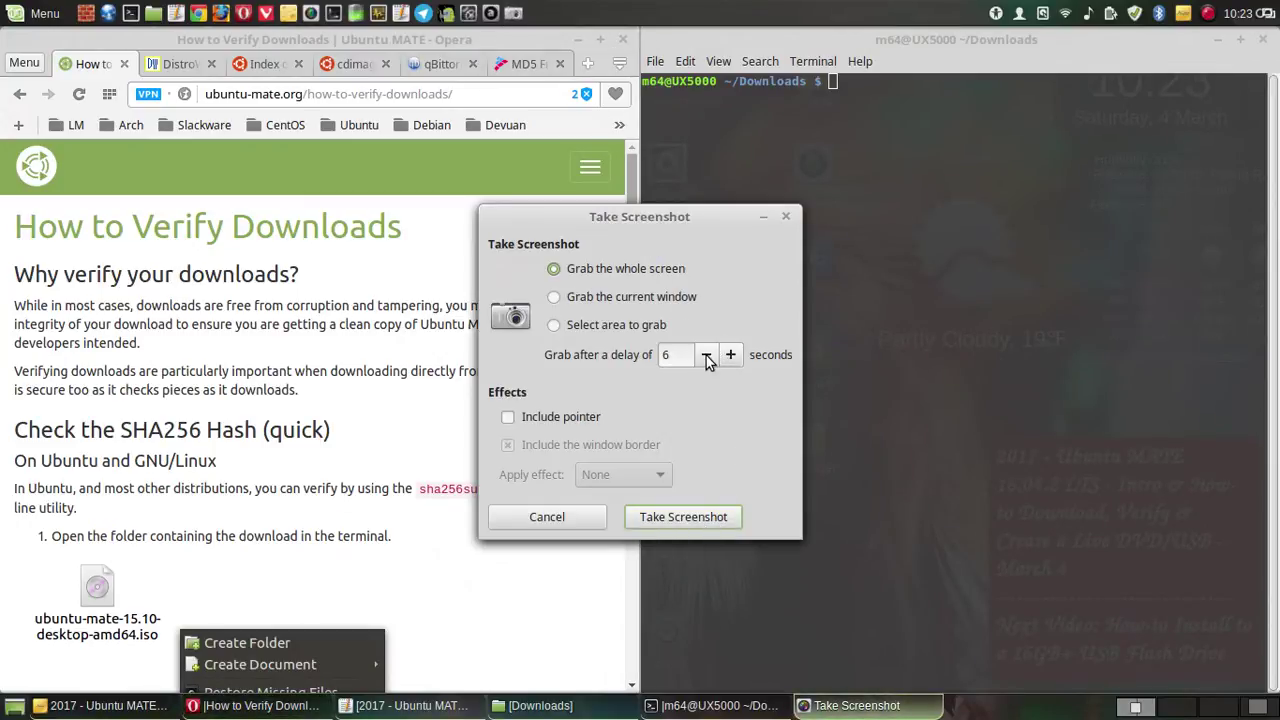
{"action": "double_click", "coordinate": [706, 356]}
{"action": "left_click", "coordinate": [706, 356]}
{"action": "left_click", "coordinate": [706, 356]}
{"action": "left_click", "coordinate": [695, 517]}
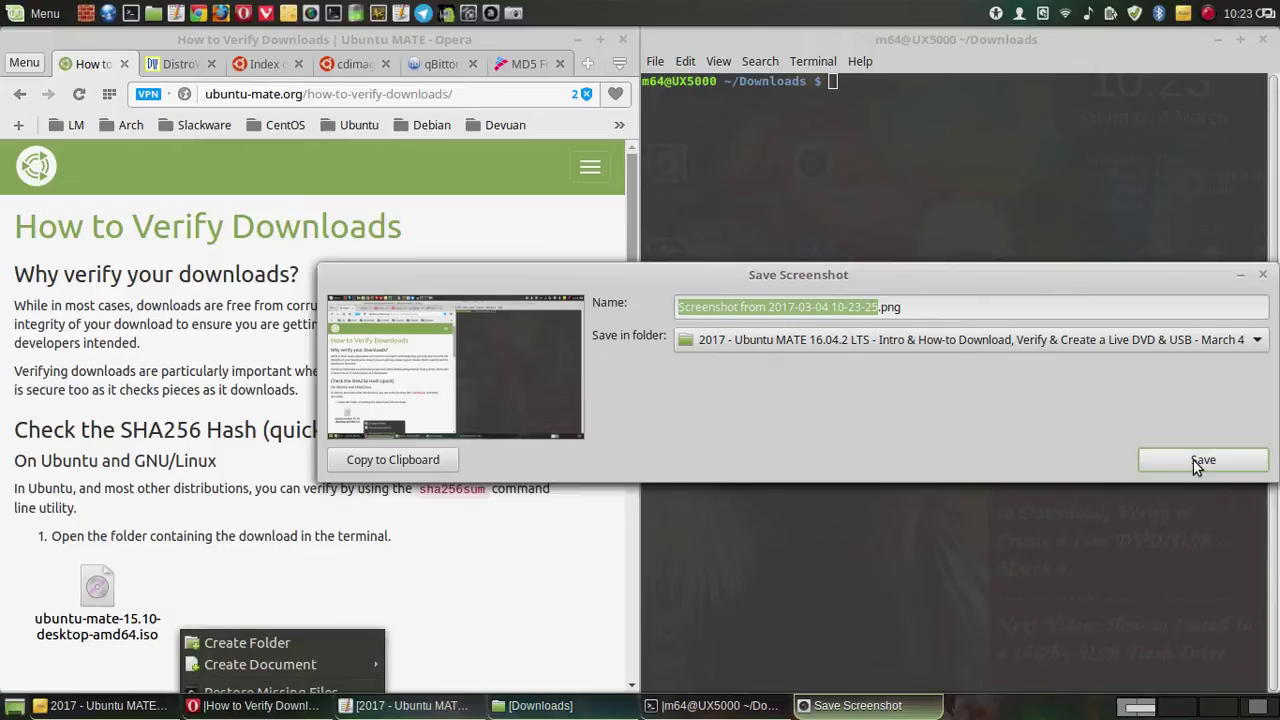
{"action": "left_click", "coordinate": [1200, 461]}
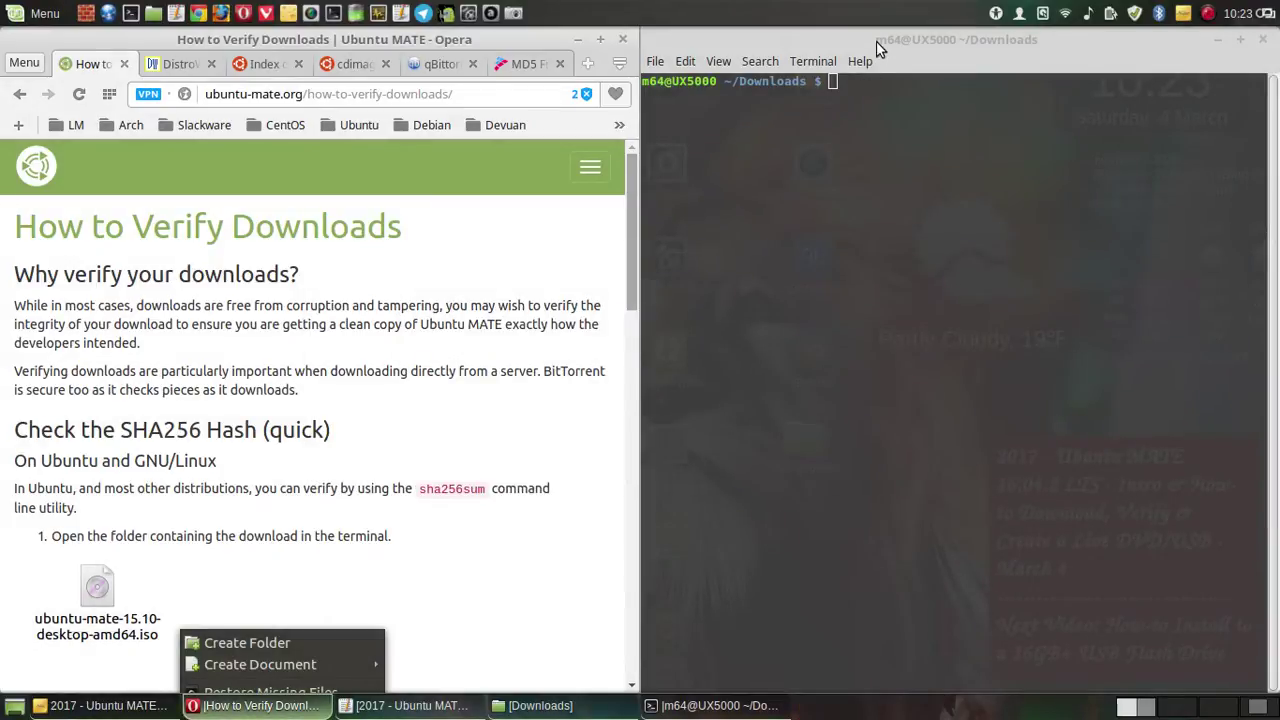
- Snap the terminal to the bottom half of the screen and enlarge the browser above it
{"action": "left_click", "coordinate": [878, 45]}
{"action": "left_click_drag", "start_coordinate": [891, 80], "coordinate": [590, 577]}
{"action": "left_click_drag", "start_coordinate": [589, 654], "coordinate": [594, 711]}
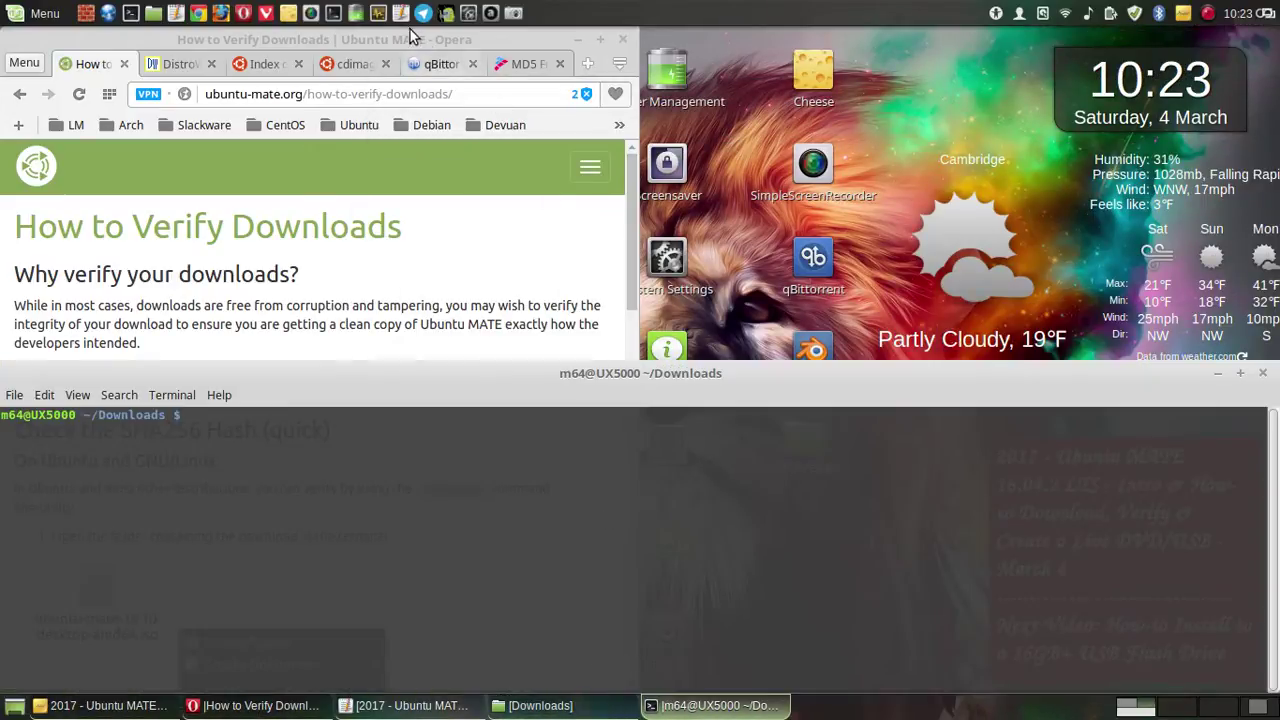
{"action": "left_click_drag", "start_coordinate": [349, 41], "coordinate": [586, 50]}
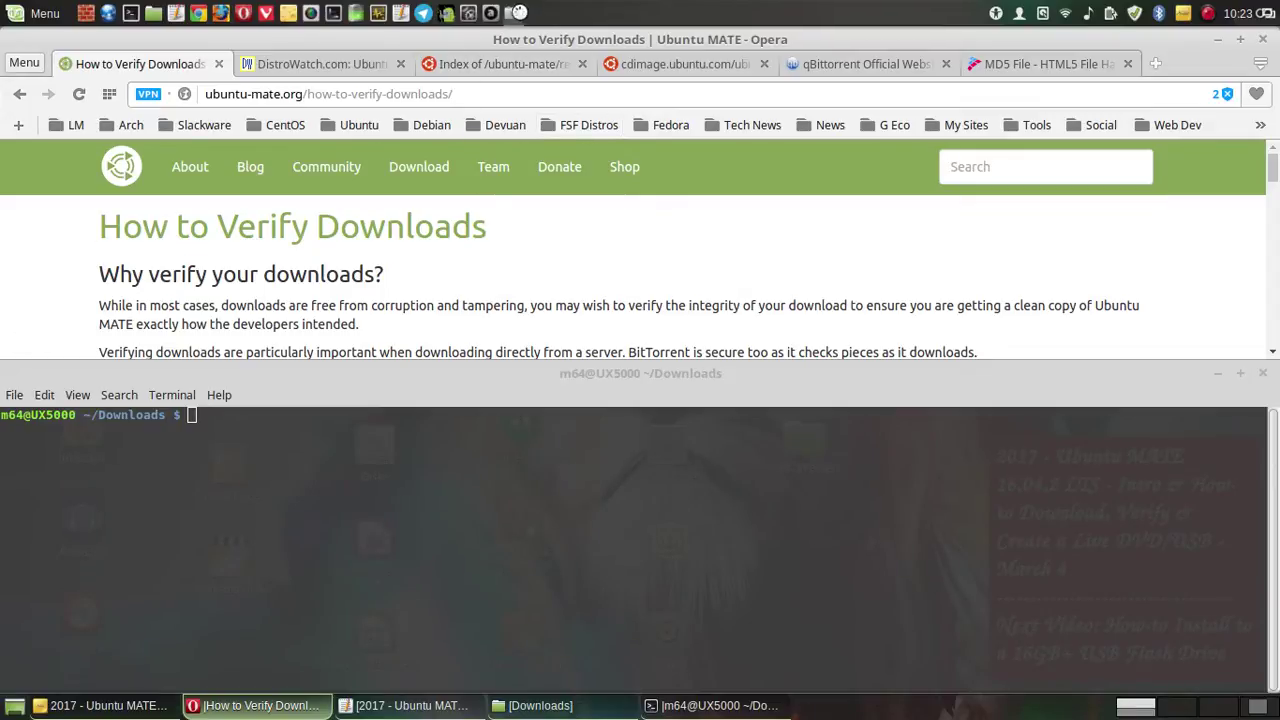
- Take and save a full-screen screenshot
{"action": "left_click", "coordinate": [513, 13]}
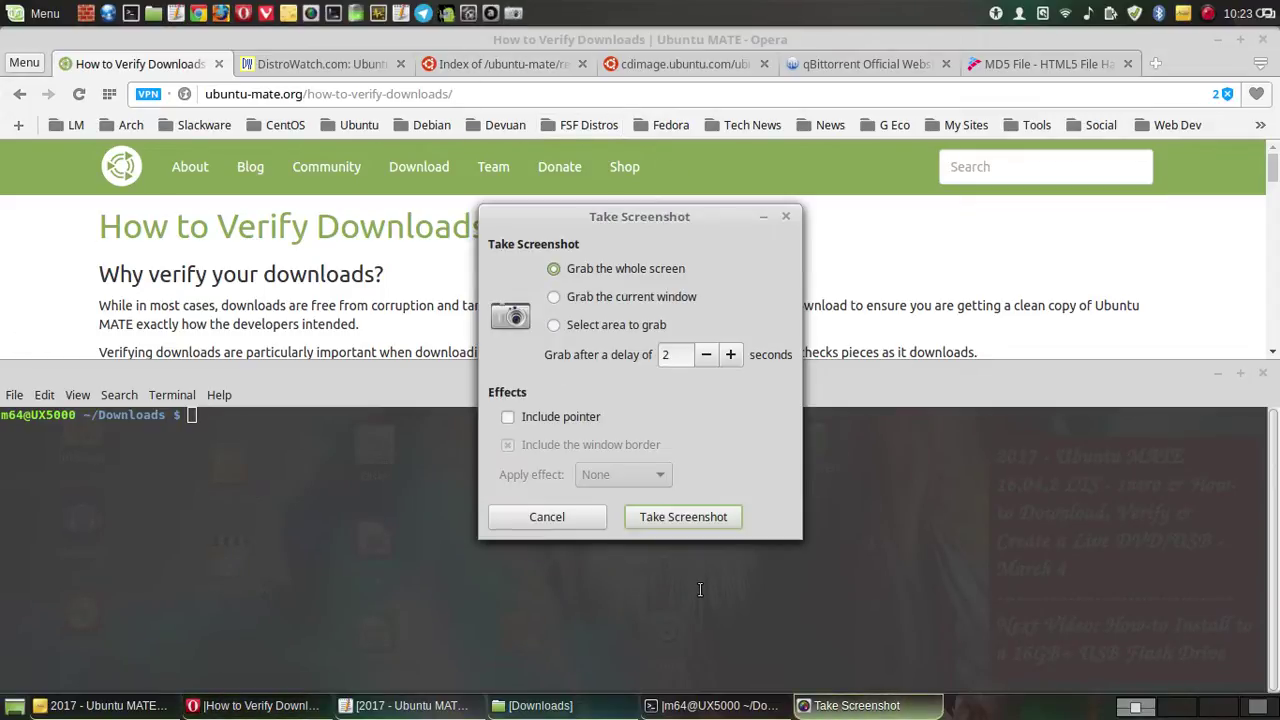
{"action": "left_click", "coordinate": [697, 520]}
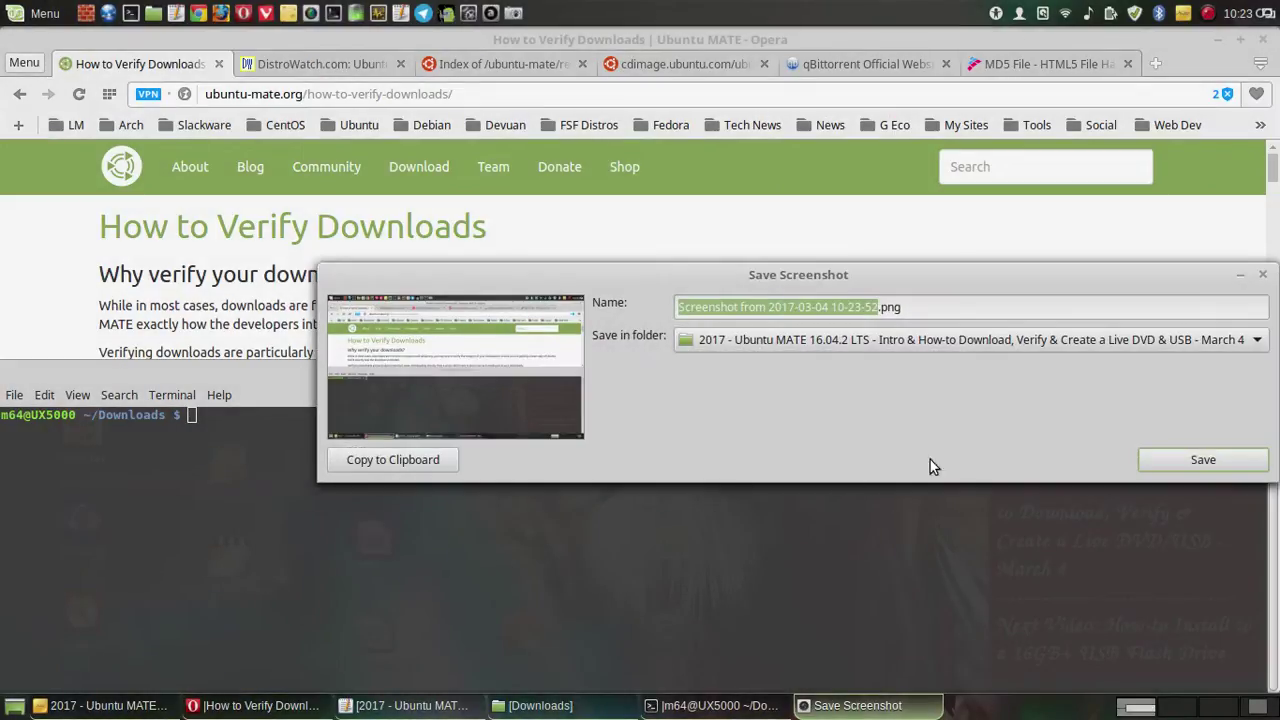
{"action": "left_click", "coordinate": [1234, 465]}
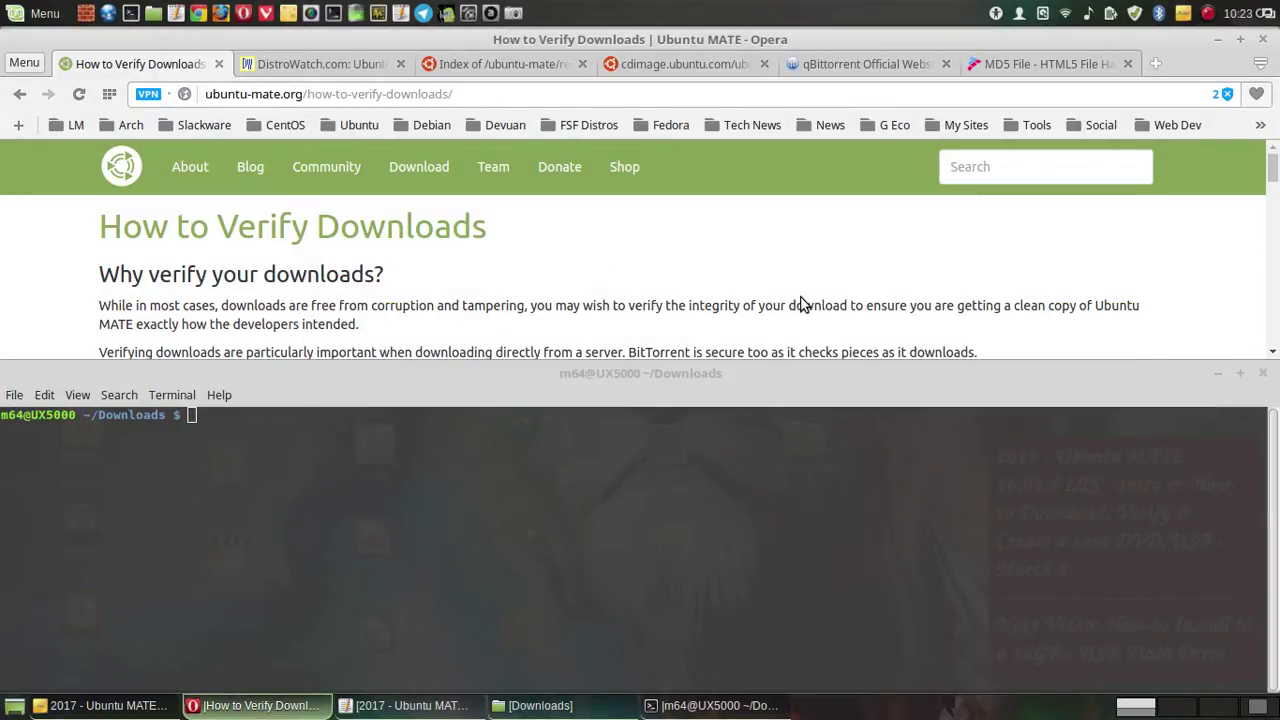
- Scroll the guide to step 2 and copy 'sudo apt-get install ubuntu-keyring'
{"action": "scroll", "coordinate": [802, 298], "scroll_direction": "down", "scroll_amount": 2}
{"action": "scroll", "coordinate": [802, 298], "scroll_direction": "down", "scroll_amount": 1}
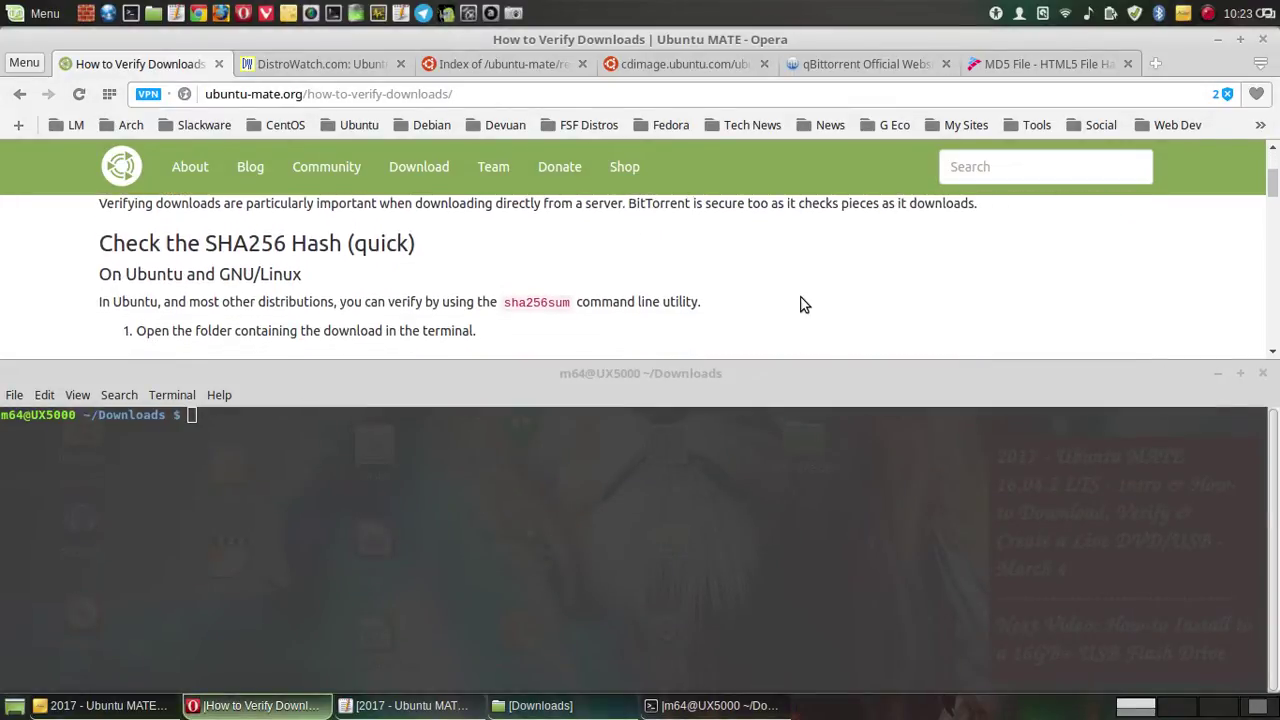
{"action": "scroll", "coordinate": [802, 304], "scroll_direction": "down", "scroll_amount": 3}
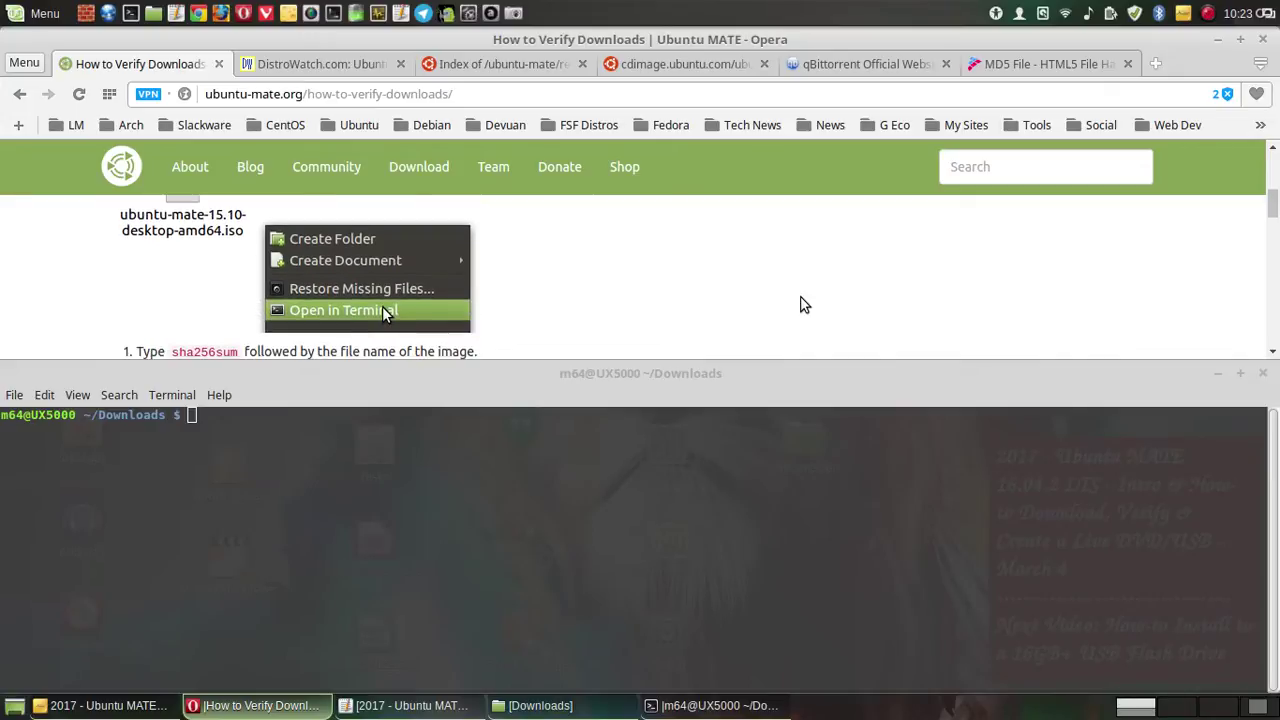
{"action": "scroll", "coordinate": [805, 304], "scroll_direction": "down", "scroll_amount": 5}
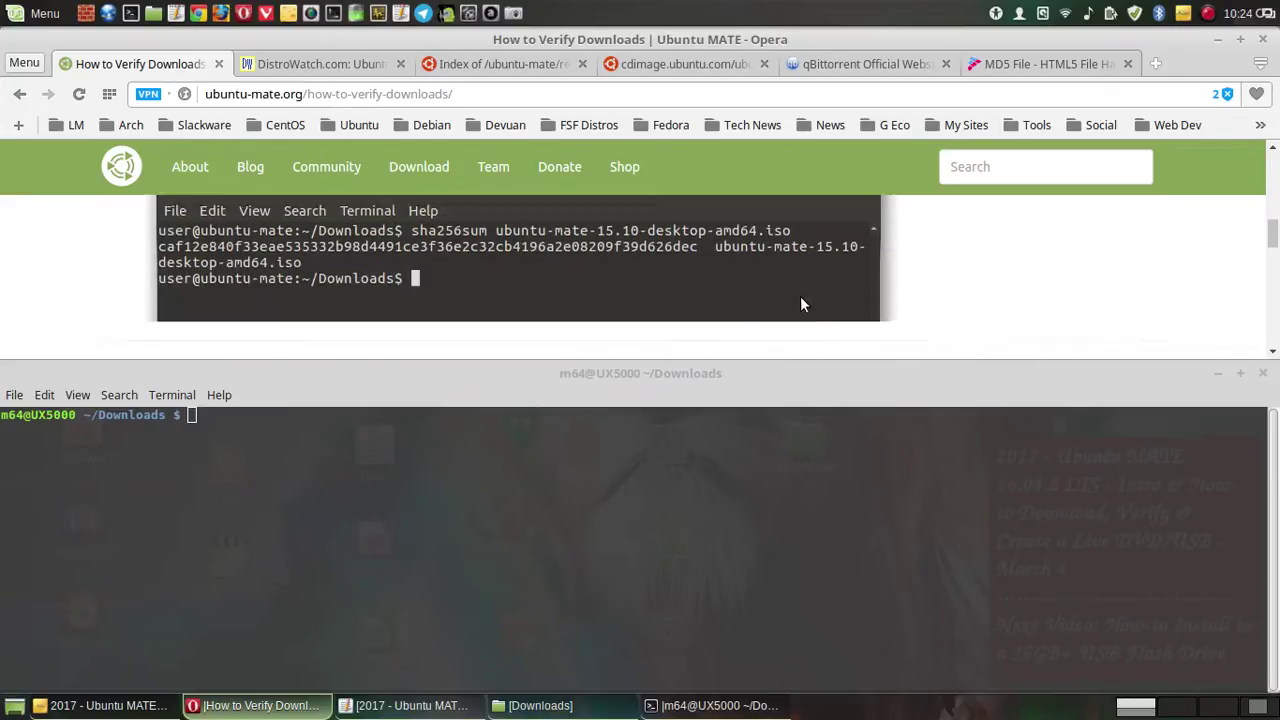
{"action": "scroll", "coordinate": [805, 304], "scroll_direction": "down", "scroll_amount": 6}
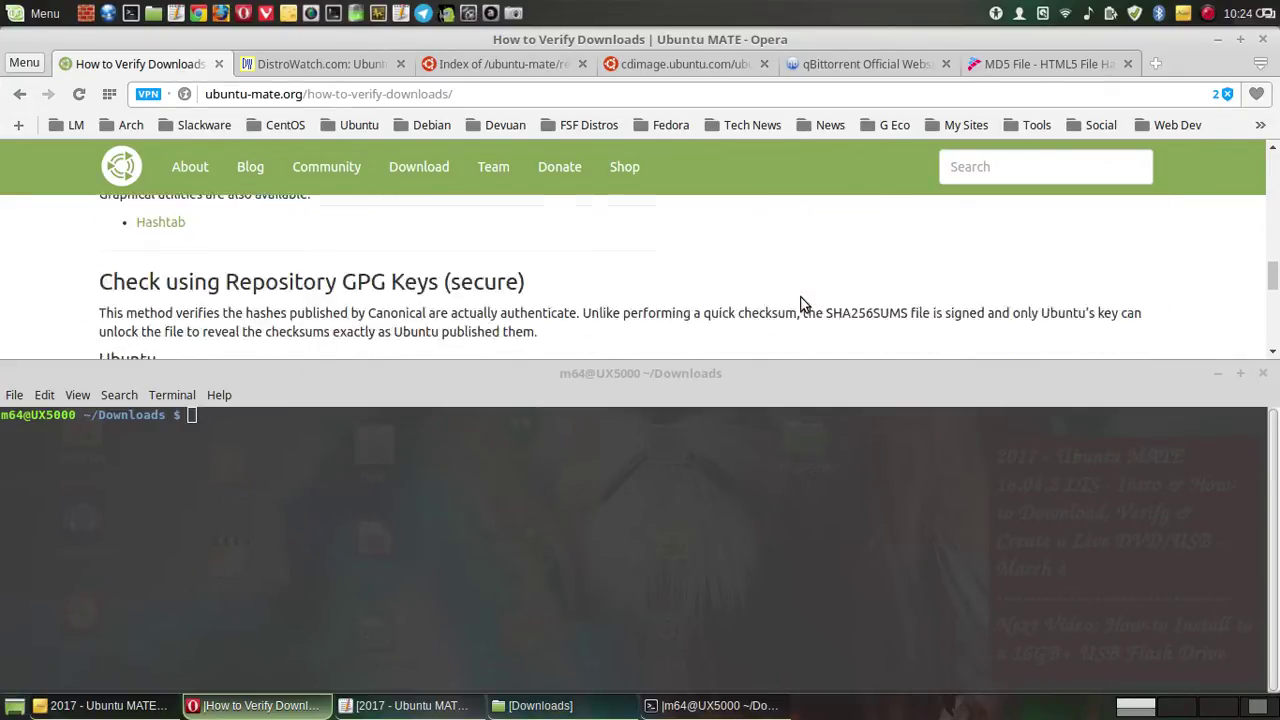
{"action": "scroll", "coordinate": [803, 300], "scroll_direction": "down", "scroll_amount": 4}
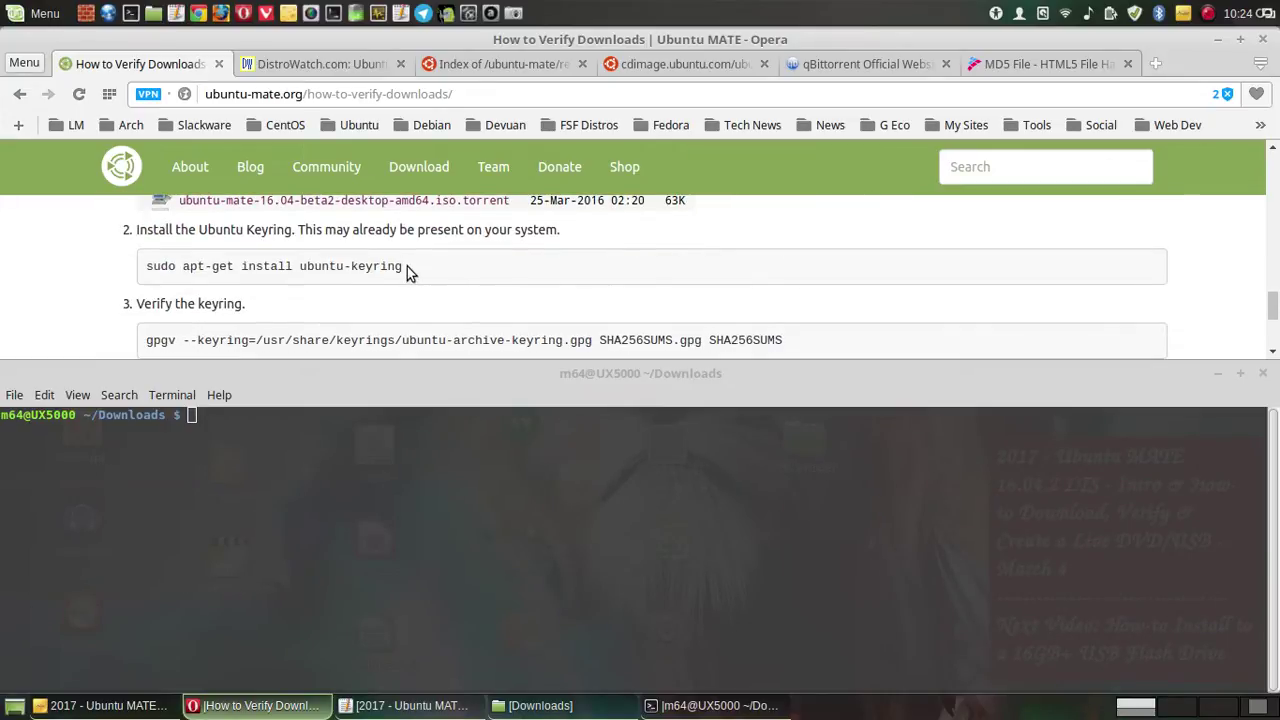
{"action": "left_click_drag", "start_coordinate": [406, 272], "coordinate": [145, 267]}
{"action": "left_click", "coordinate": [307, 236]}
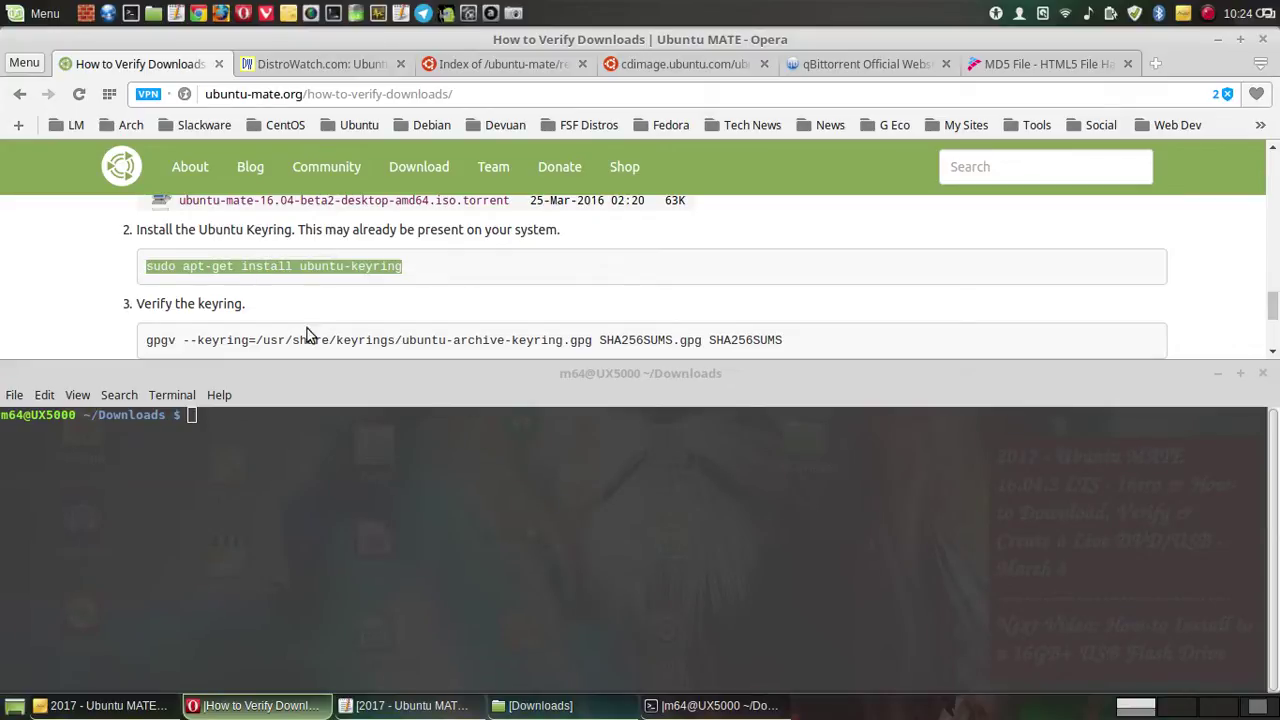
- Paste the install command at the terminal's Downloads prompt and run it
{"action": "left_click", "coordinate": [266, 428]}
{"action": "right_click", "coordinate": [277, 415]}
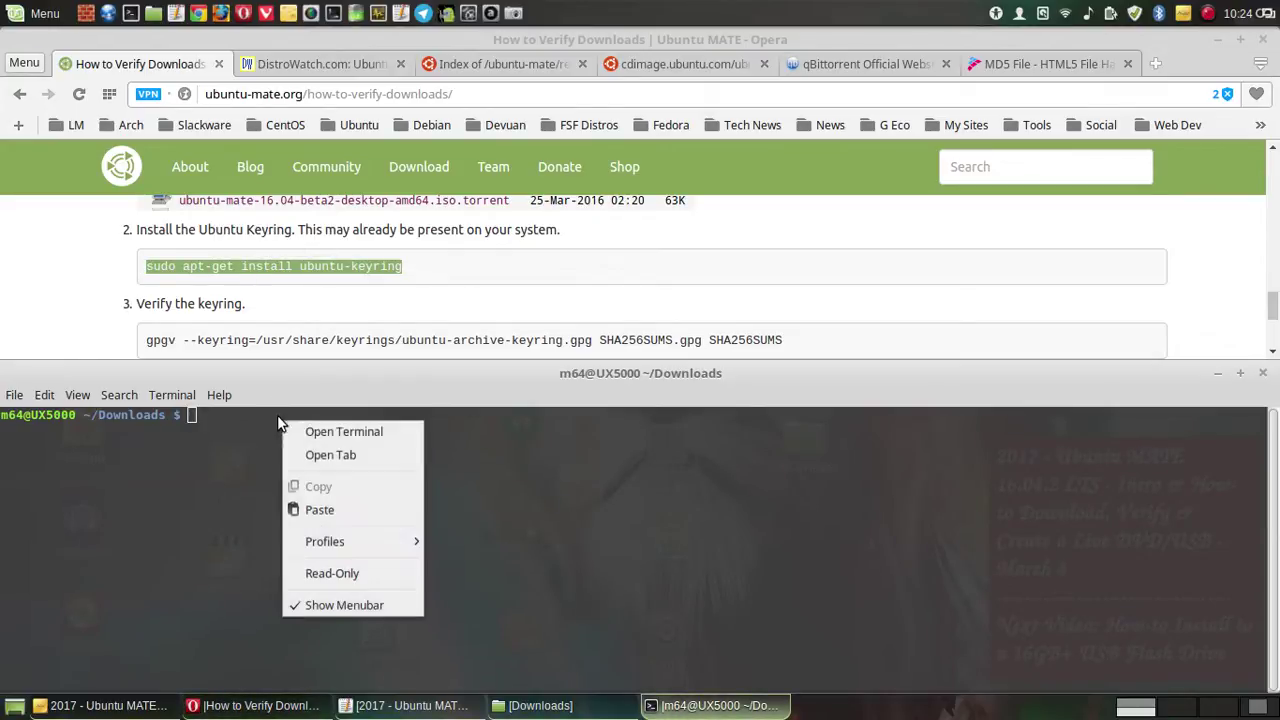
{"action": "left_click", "coordinate": [335, 511]}
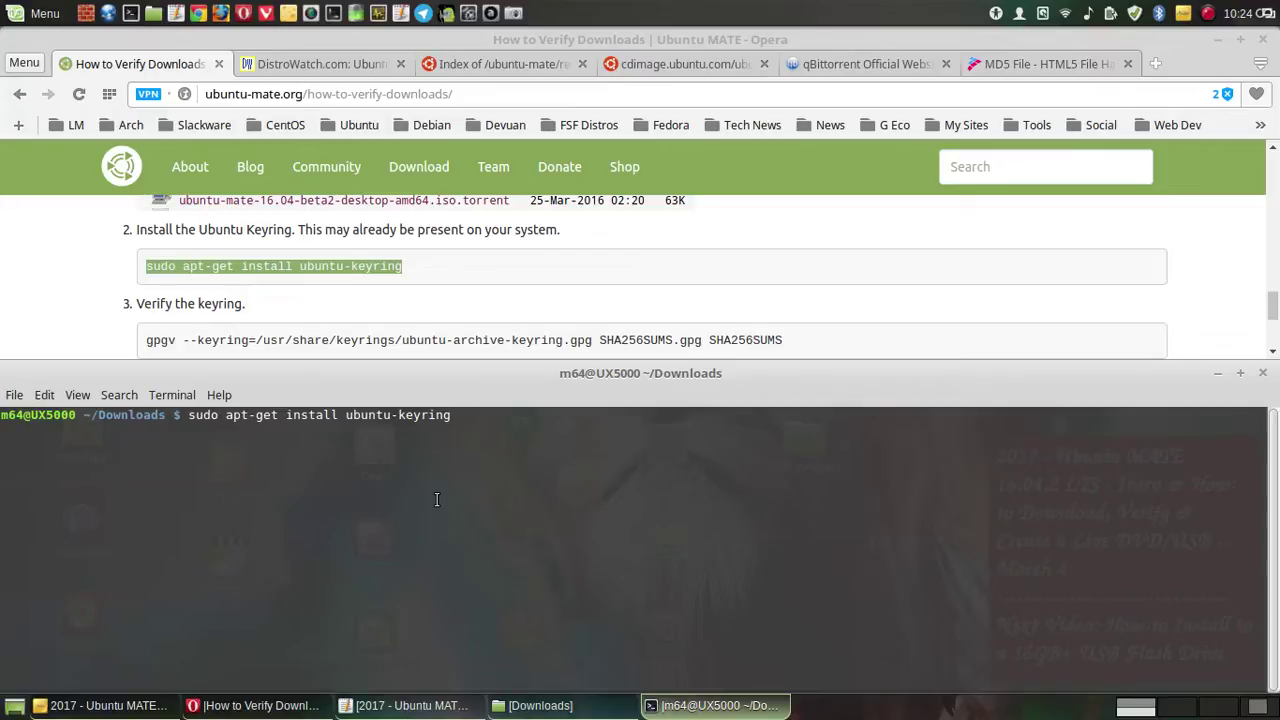
{"action": "key", "text": "Return"}
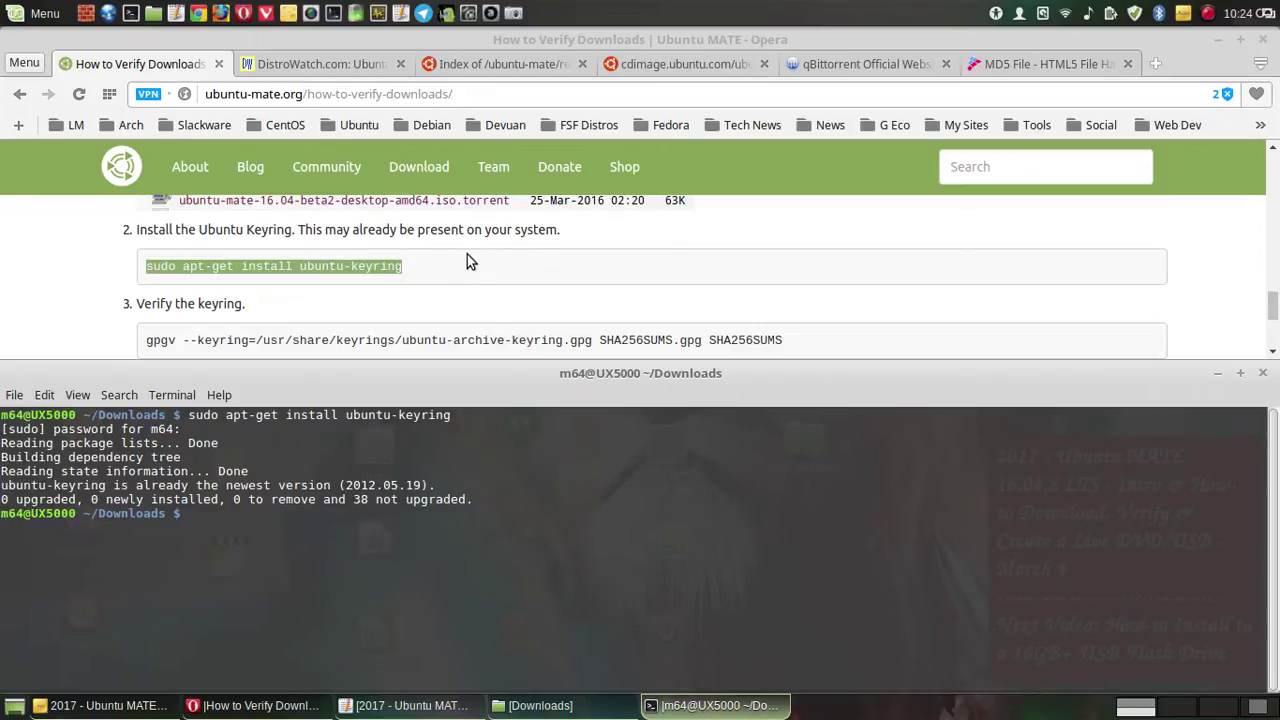
- Copy the guide's gpgv keyring verification command for SHA256SUMS
{"action": "scroll", "coordinate": [467, 262], "scroll_direction": "down", "scroll_amount": 1}
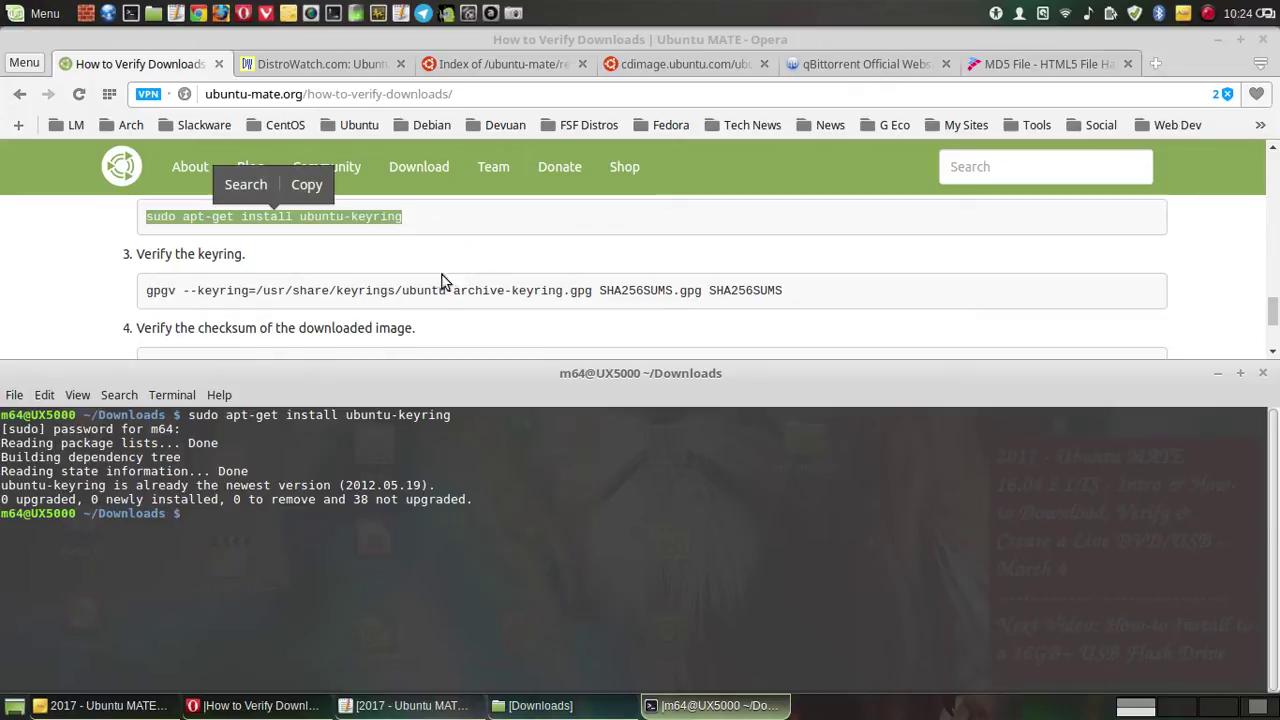
{"action": "left_click", "coordinate": [474, 307]}
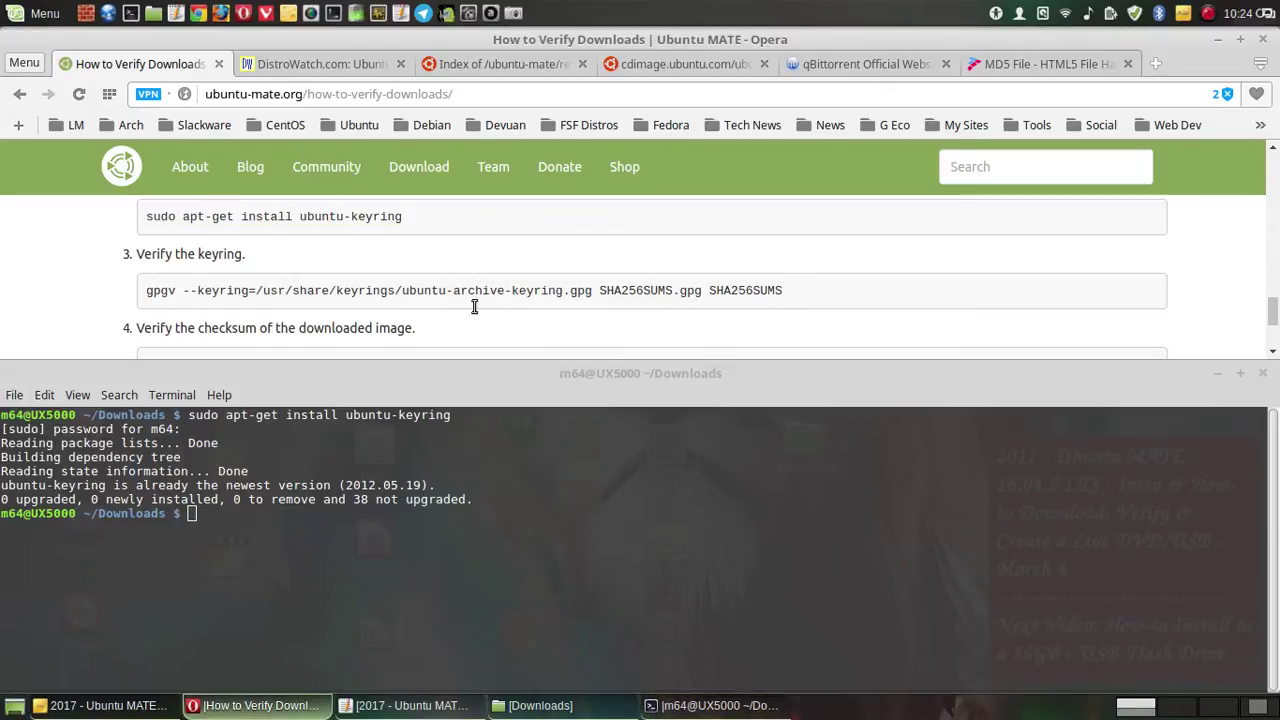
{"action": "left_click_drag", "start_coordinate": [788, 290], "coordinate": [148, 288]}
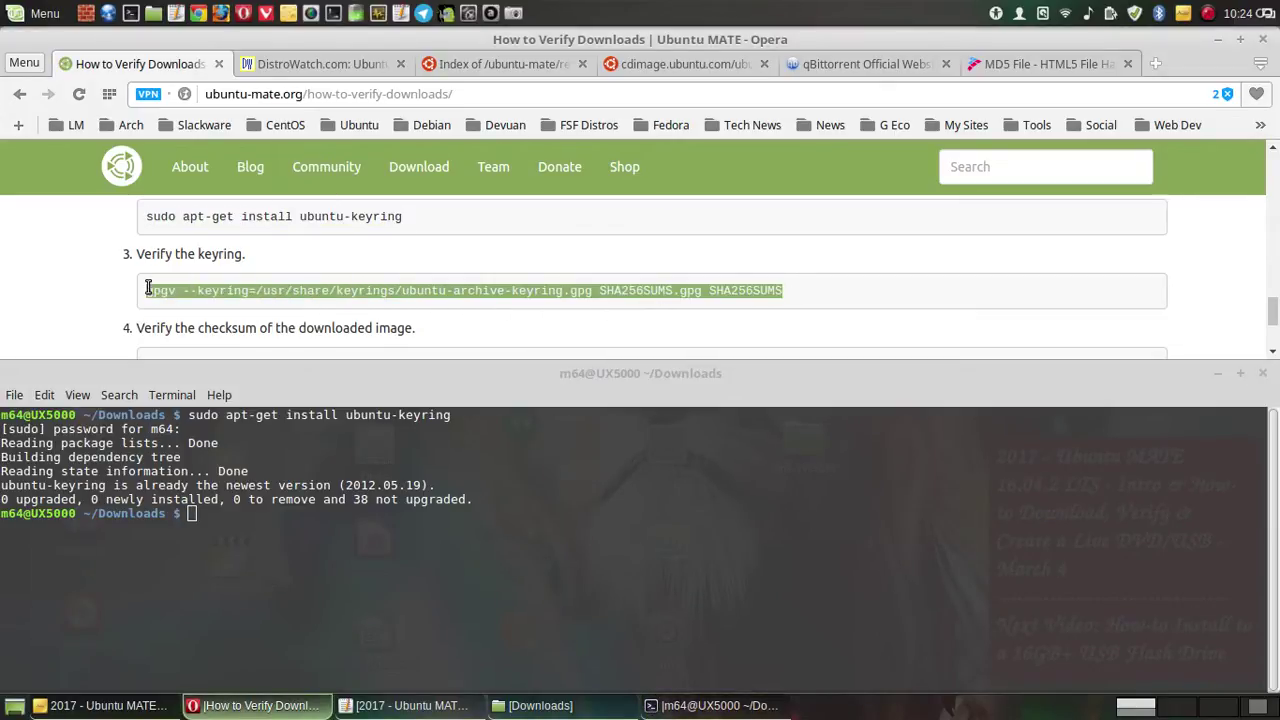
{"action": "left_click", "coordinate": [494, 251]}
- Run the gpgv check in MATE Terminal, which fails with 'can't open signed data SHA256SUMS'
{"action": "left_click", "coordinate": [240, 510]}
{"action": "right_click", "coordinate": [230, 510]}
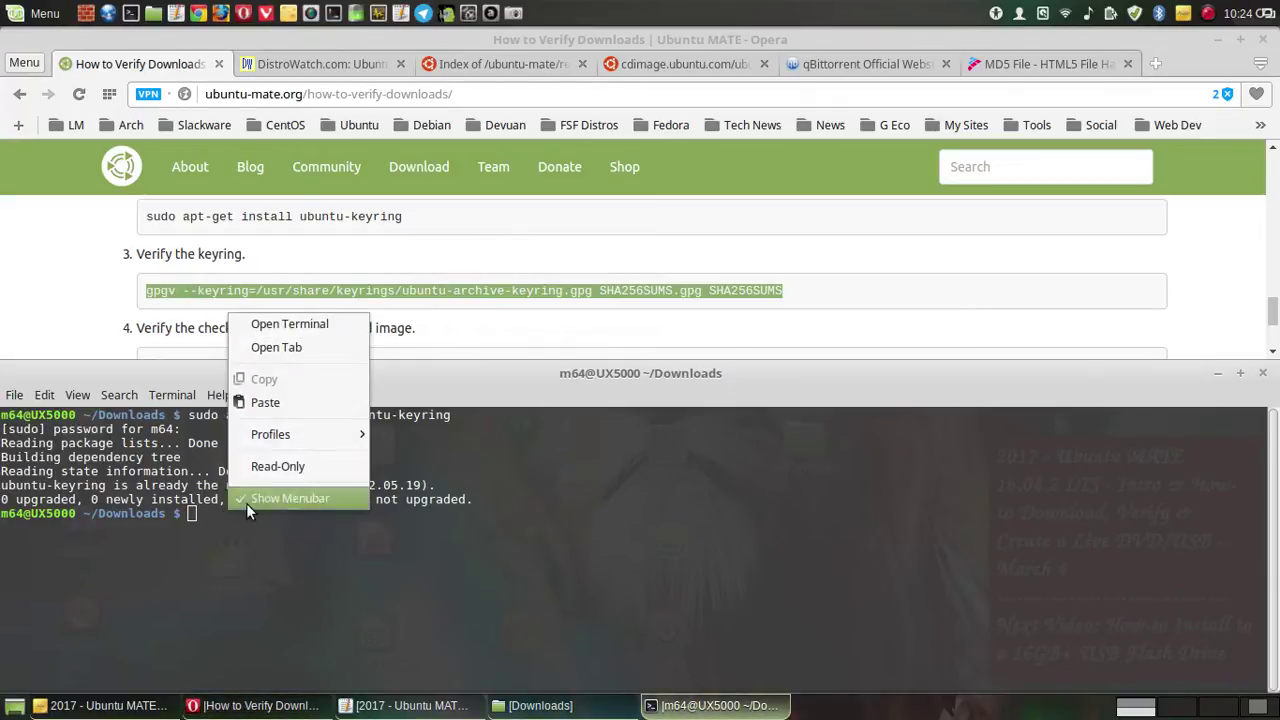
{"action": "left_click", "coordinate": [272, 404]}
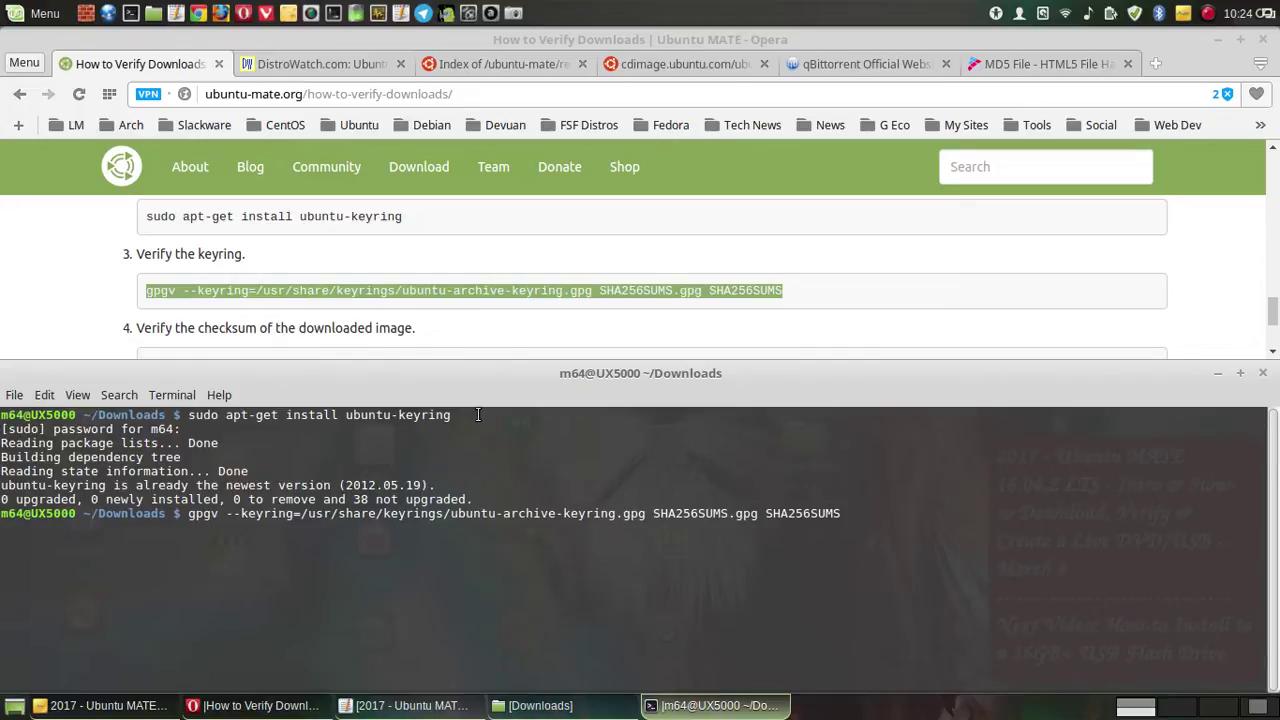
{"action": "key", "text": "Return"}
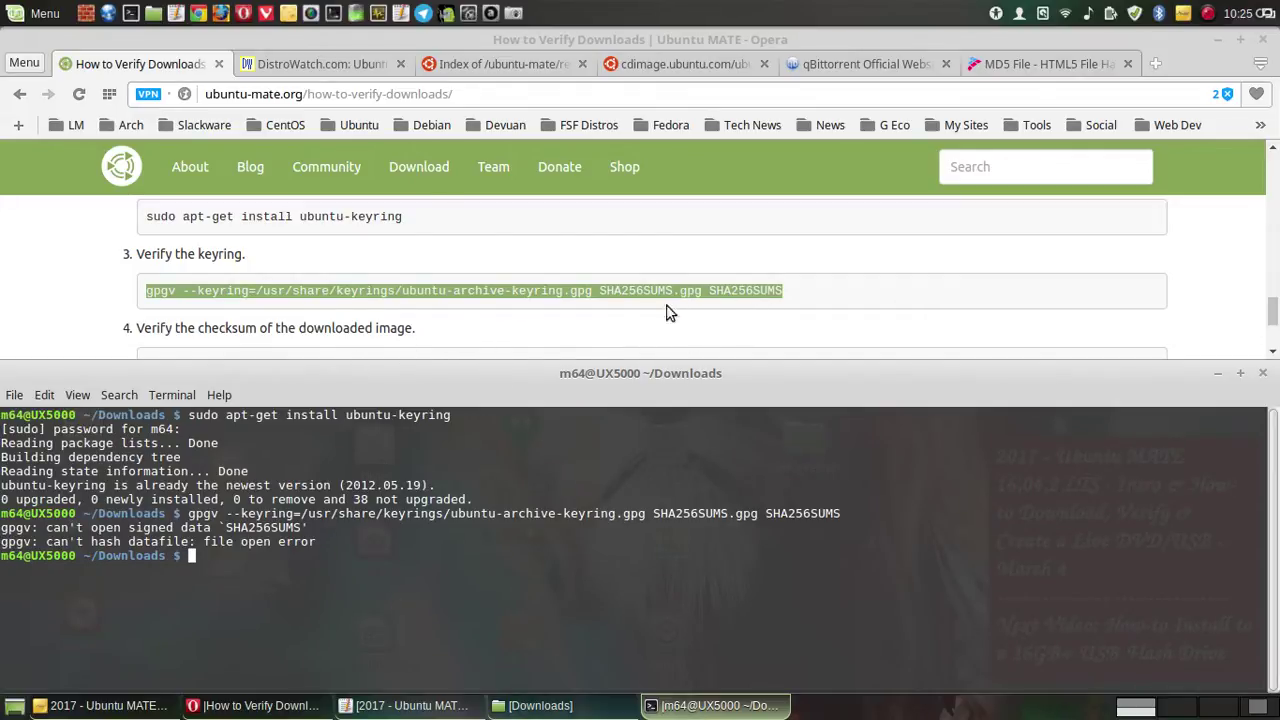
{"action": "left_click", "coordinate": [566, 298]}
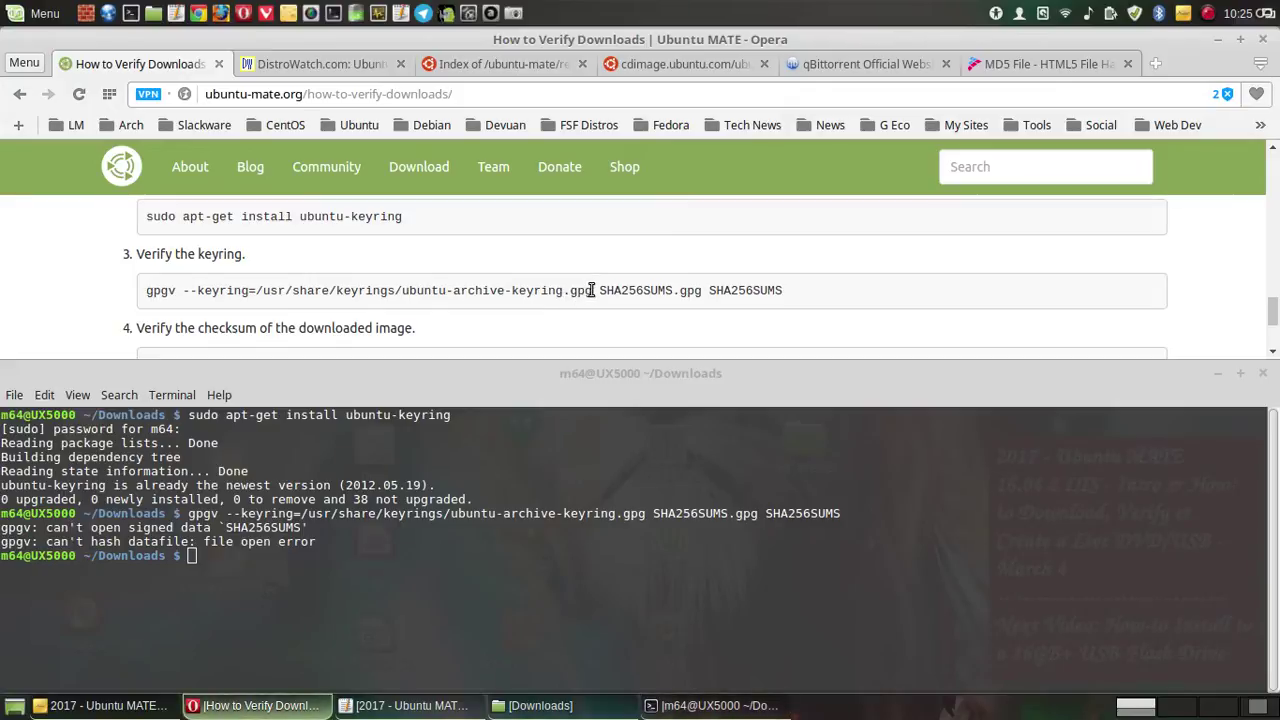
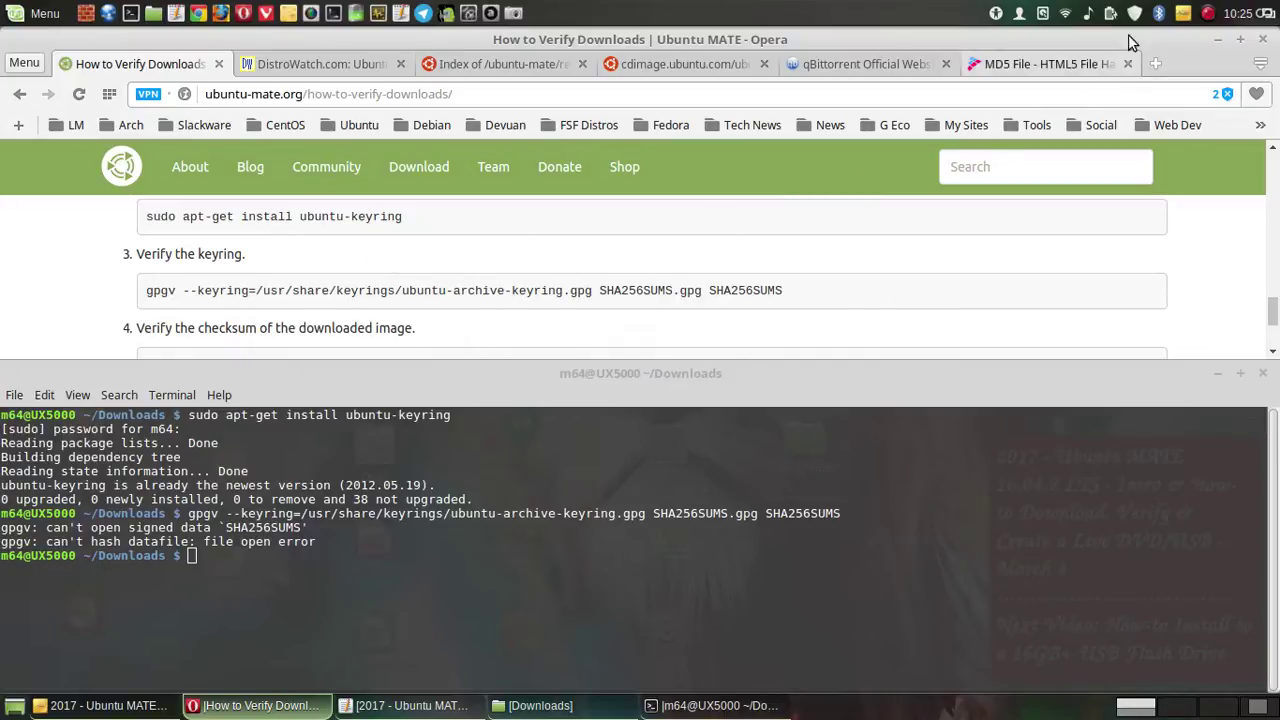
- Copy the grep sha256sum checksum command from the verification page in Opera
{"action": "left_click", "coordinate": [1208, 14]}
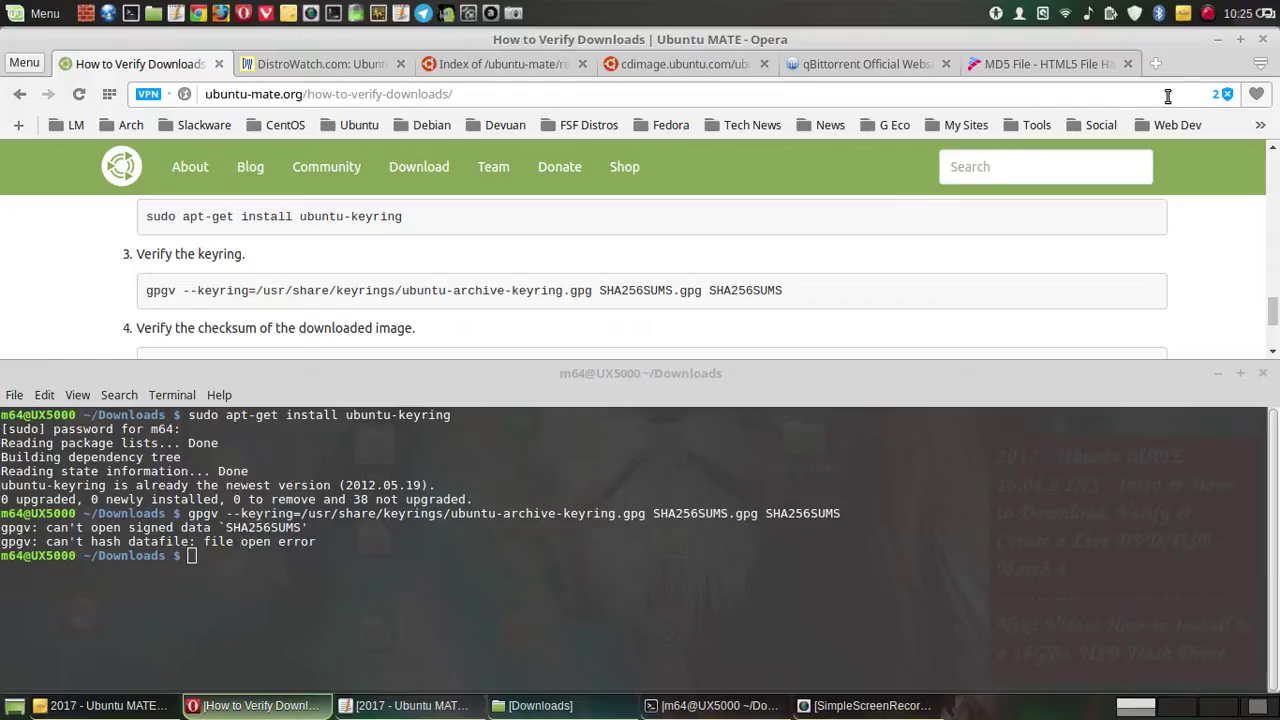
{"action": "scroll", "coordinate": [826, 259], "scroll_direction": "down", "scroll_amount": 2}
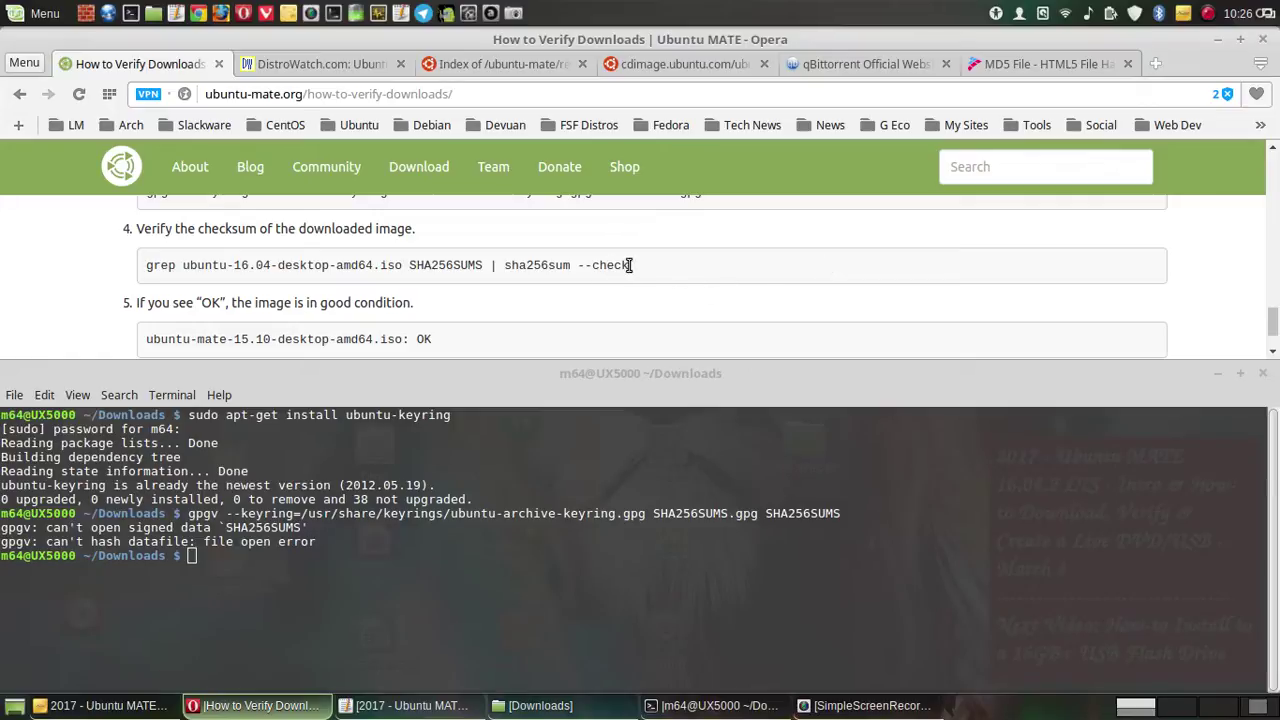
{"action": "left_click_drag", "start_coordinate": [630, 266], "coordinate": [128, 266]}
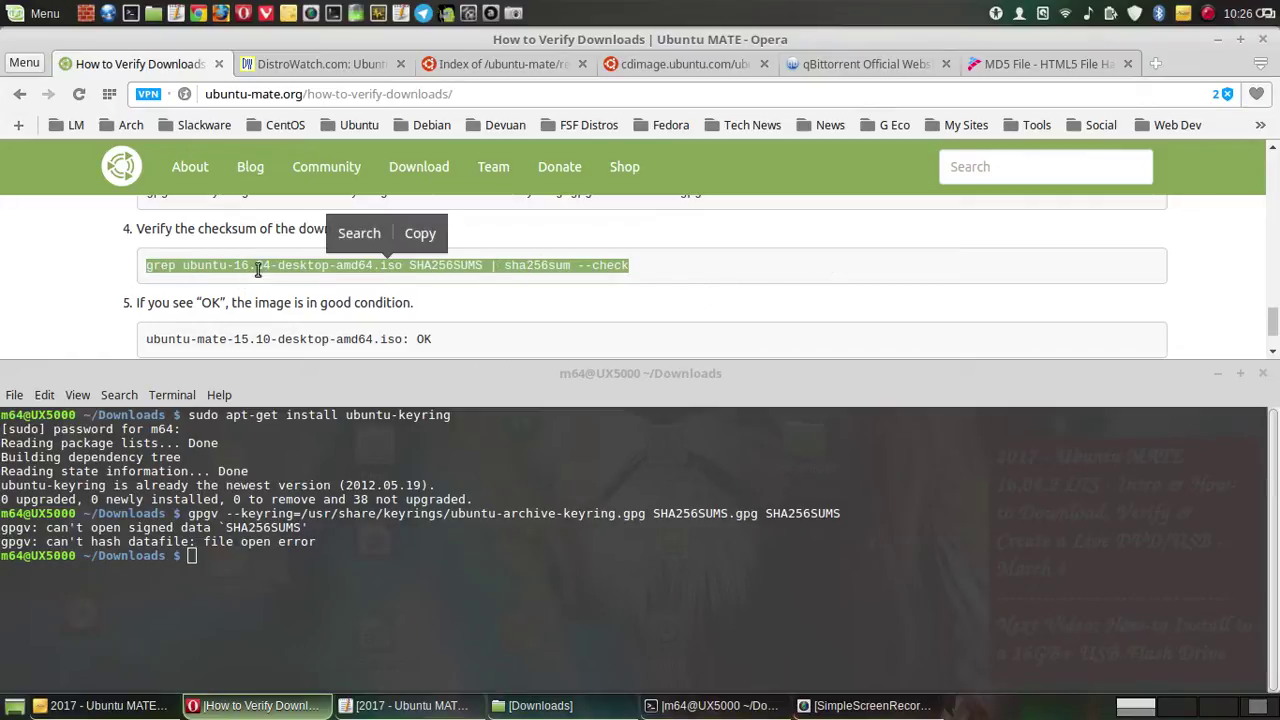
{"action": "left_click", "coordinate": [421, 236]}
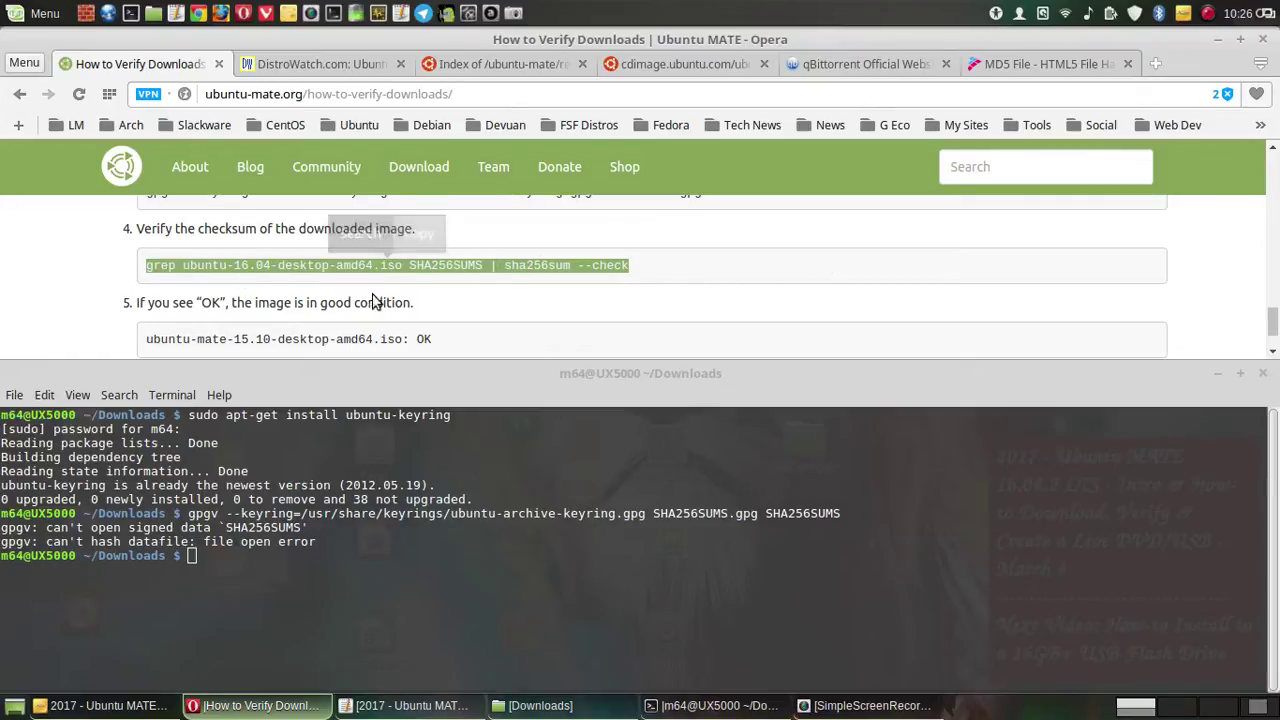
- Run the pasted grep check in the Downloads terminal (SHA256SUMS not found), then clear the screen
{"action": "left_click", "coordinate": [224, 557]}
{"action": "right_click", "coordinate": [226, 557]}
{"action": "left_click", "coordinate": [266, 448]}
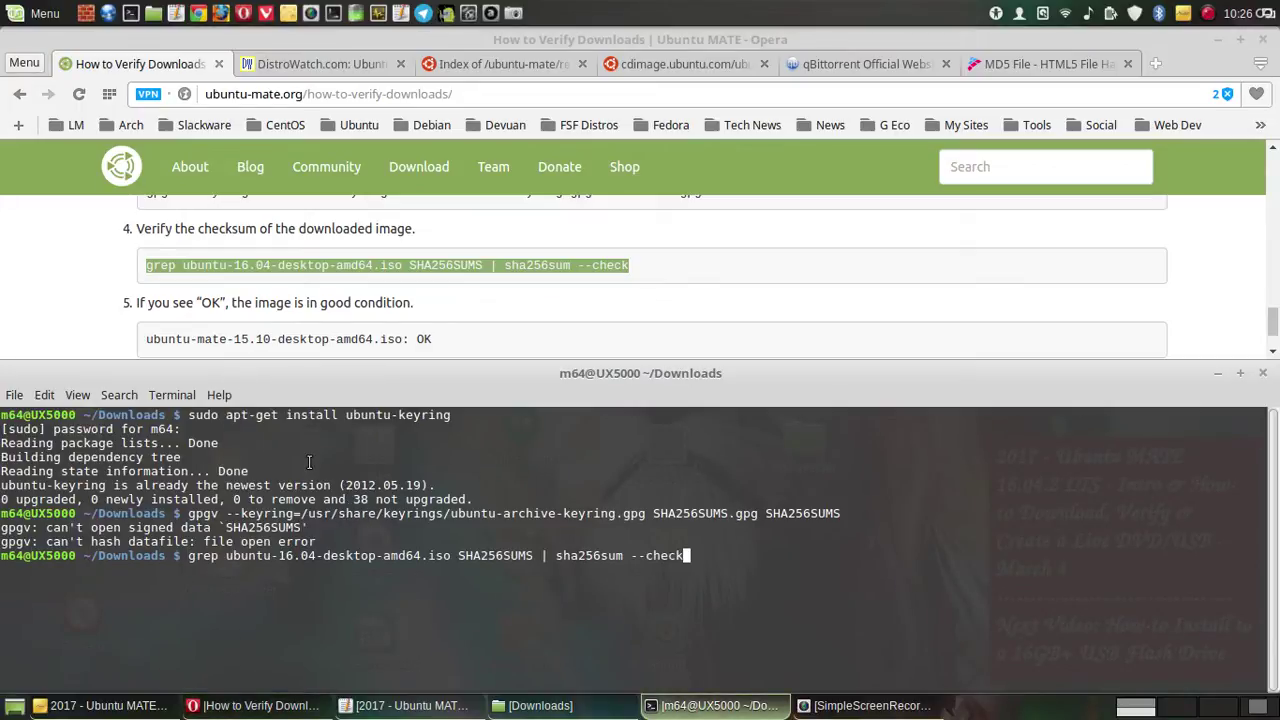
{"action": "key", "text": "Return"}
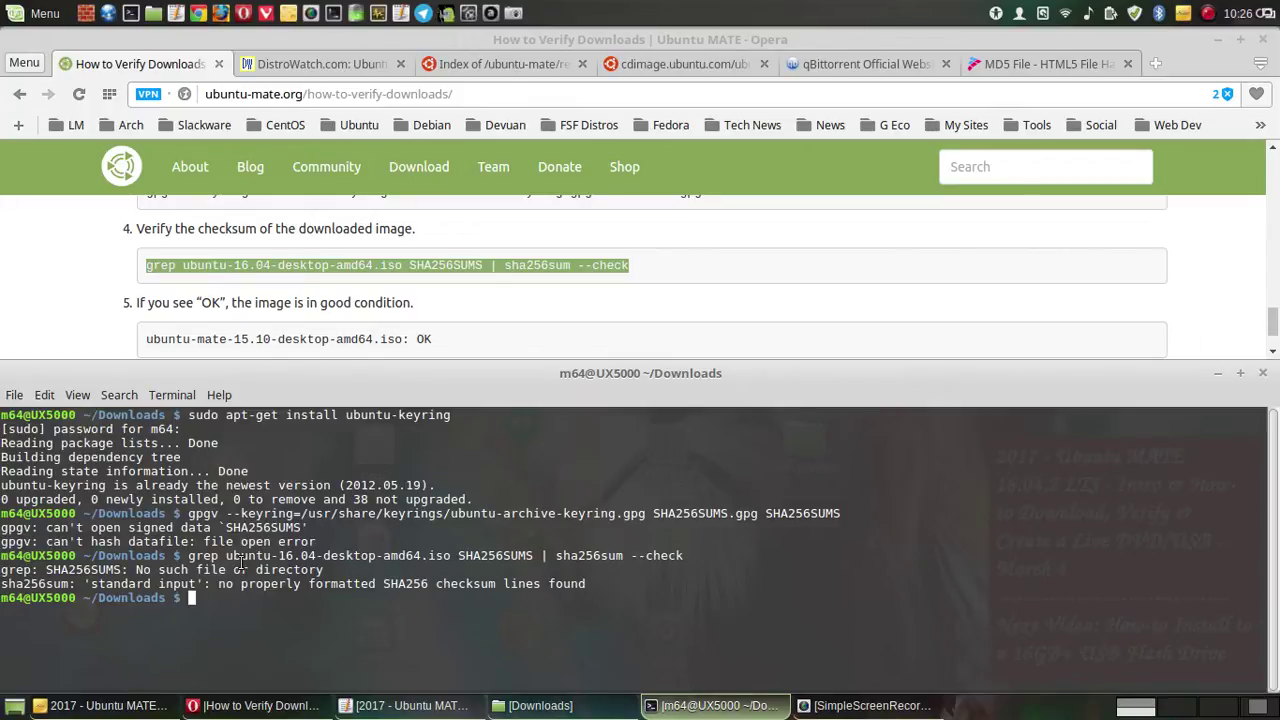
{"action": "type", "text": "clear"}
{"action": "key", "text": "Return"}
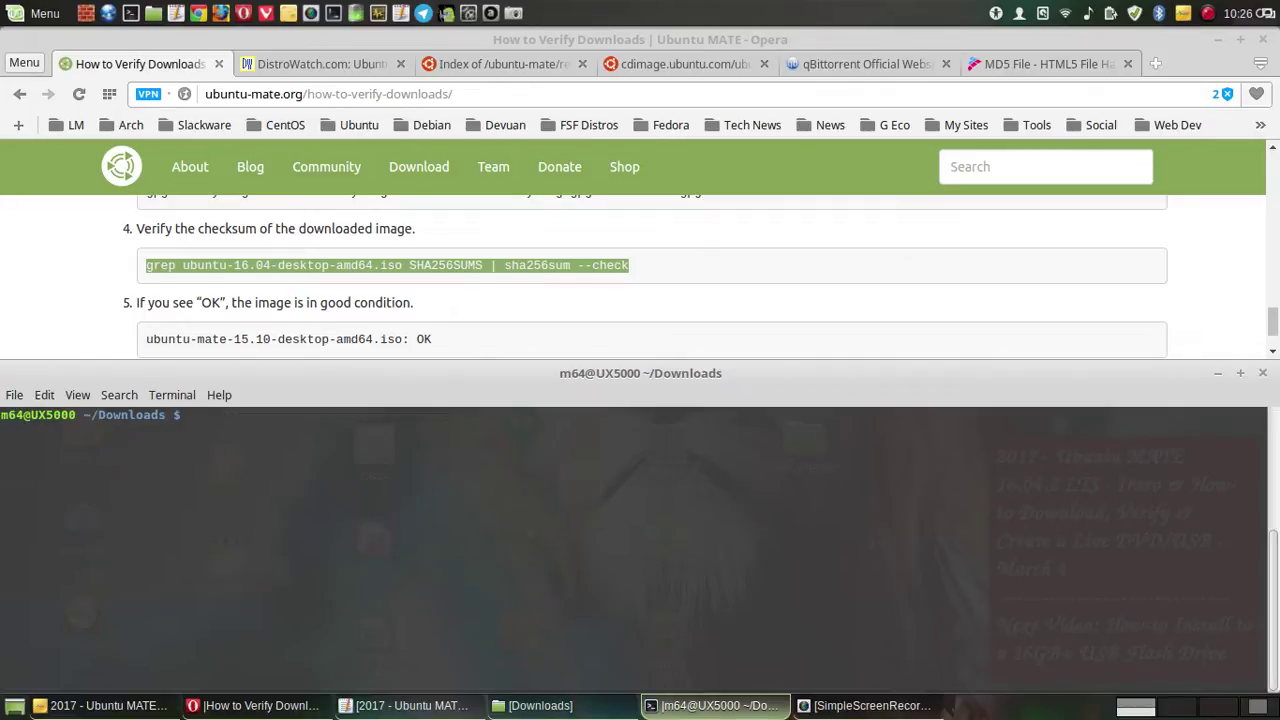
- Reread the repository GPG key verification steps on How to Verify Downloads, then minimize Opera
{"action": "scroll", "coordinate": [374, 305], "scroll_direction": "up", "scroll_amount": 5}
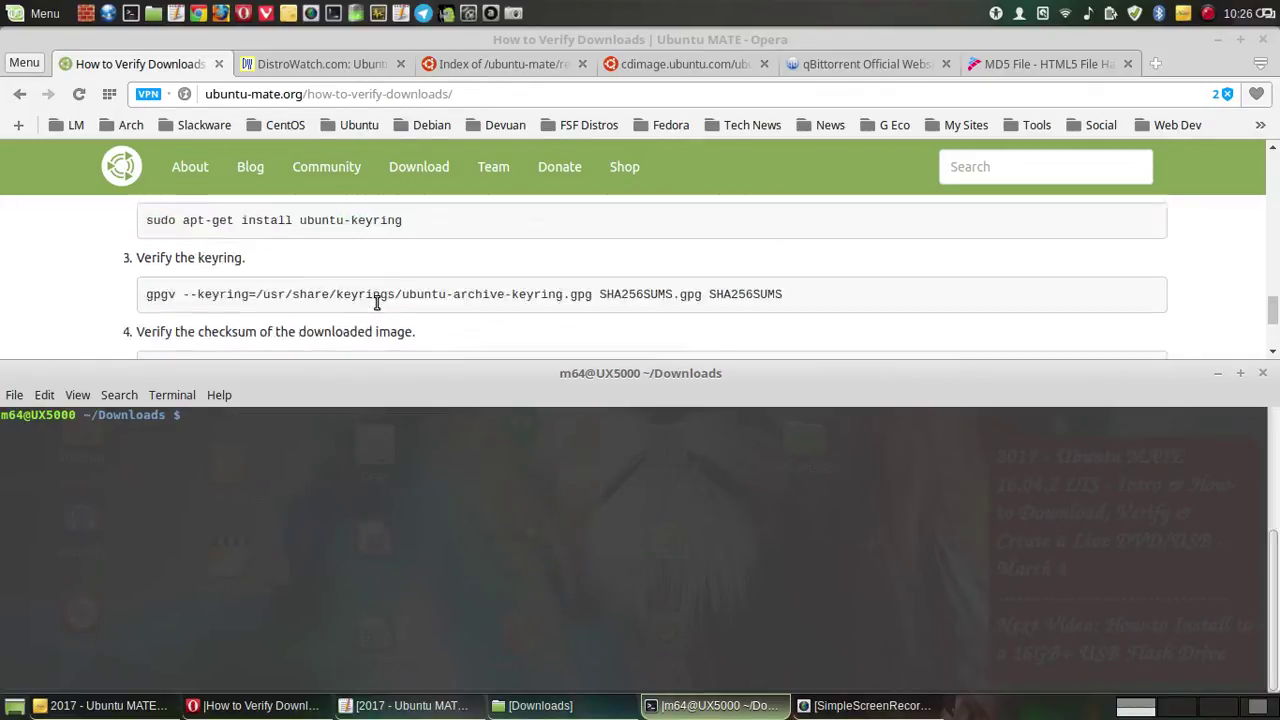
{"action": "scroll", "coordinate": [377, 302], "scroll_direction": "up", "scroll_amount": 3}
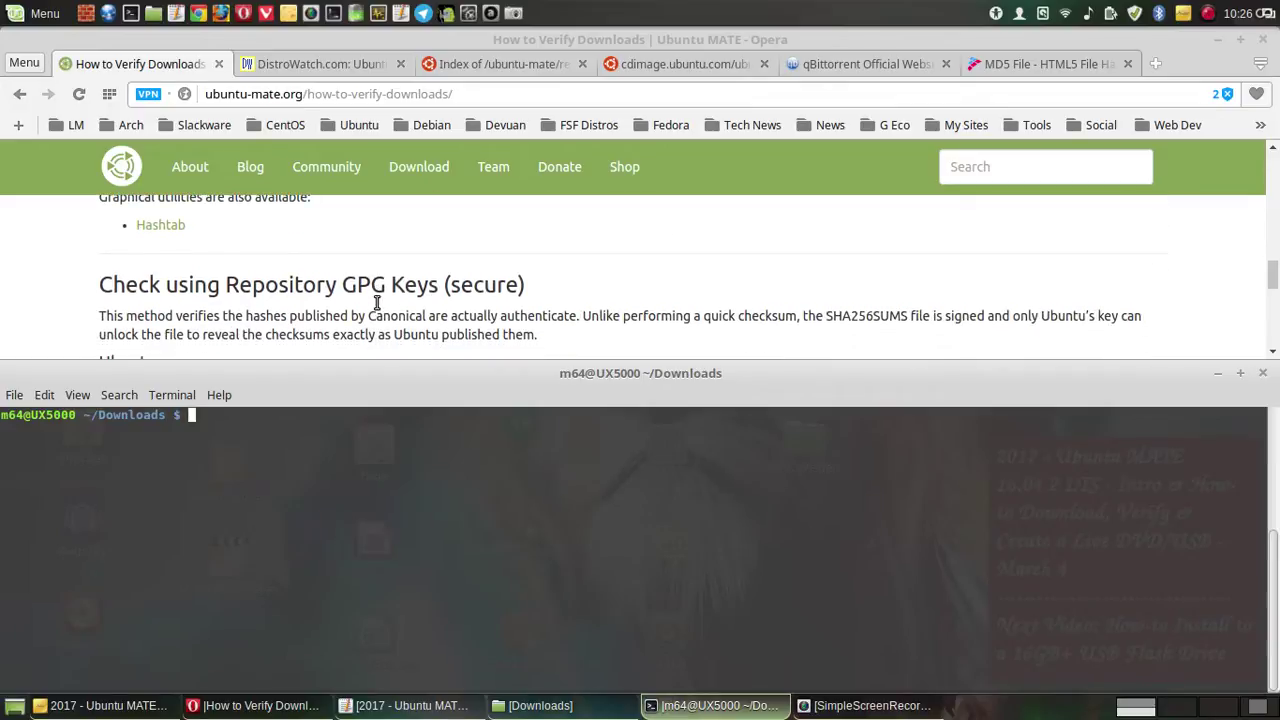
{"action": "scroll", "coordinate": [377, 302], "scroll_direction": "down", "scroll_amount": 3}
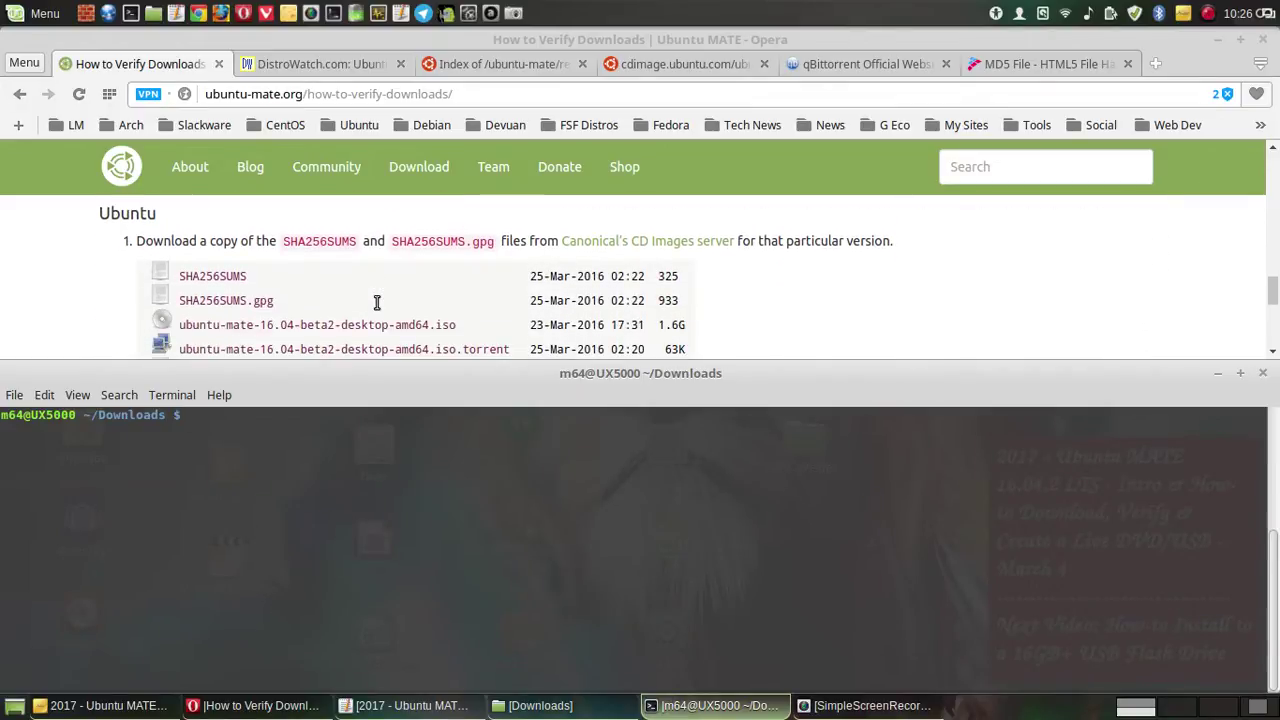
{"action": "scroll", "coordinate": [377, 302], "scroll_direction": "down", "scroll_amount": 1}
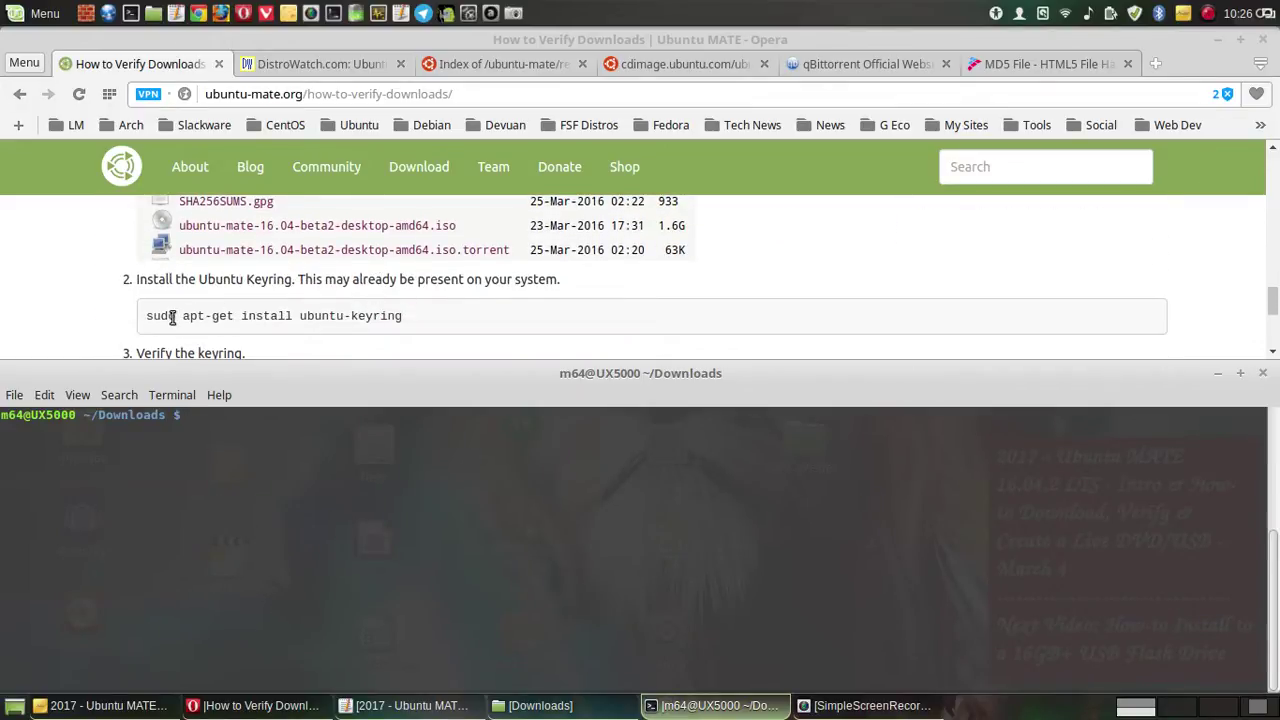
{"action": "scroll", "coordinate": [336, 292], "scroll_direction": "up", "scroll_amount": 4}
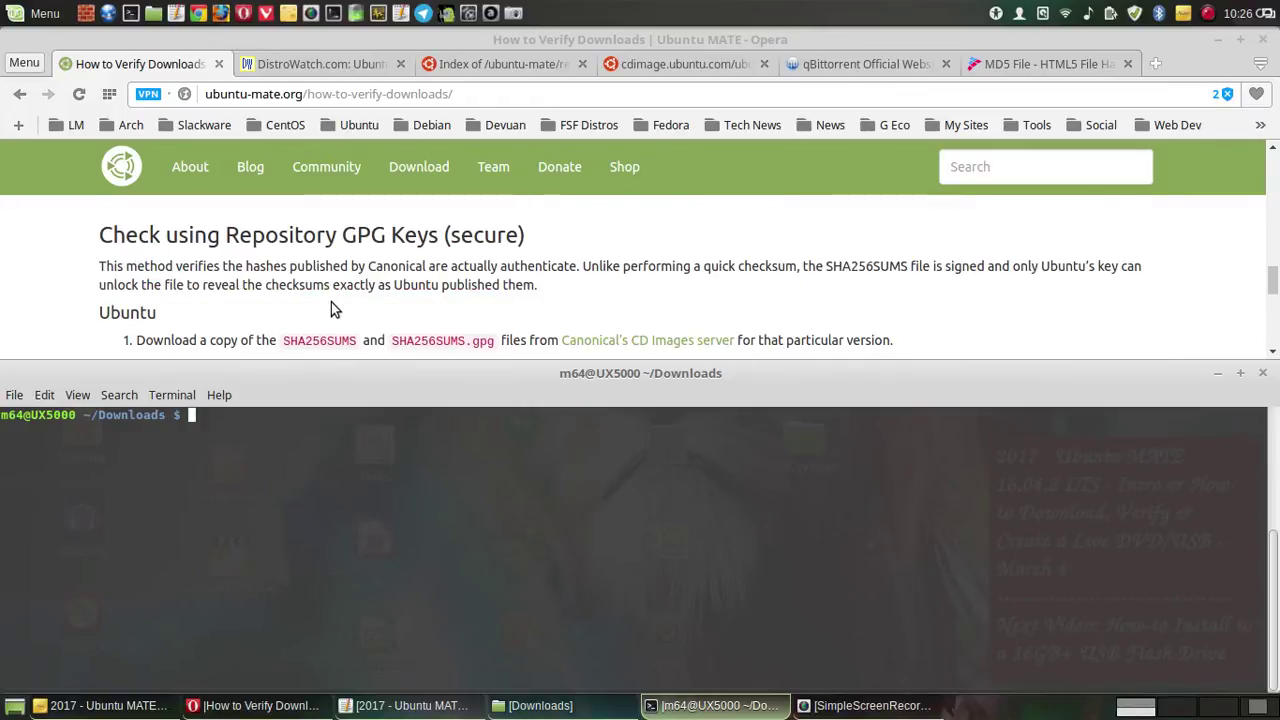
{"action": "scroll", "coordinate": [331, 305], "scroll_direction": "down", "scroll_amount": 1}
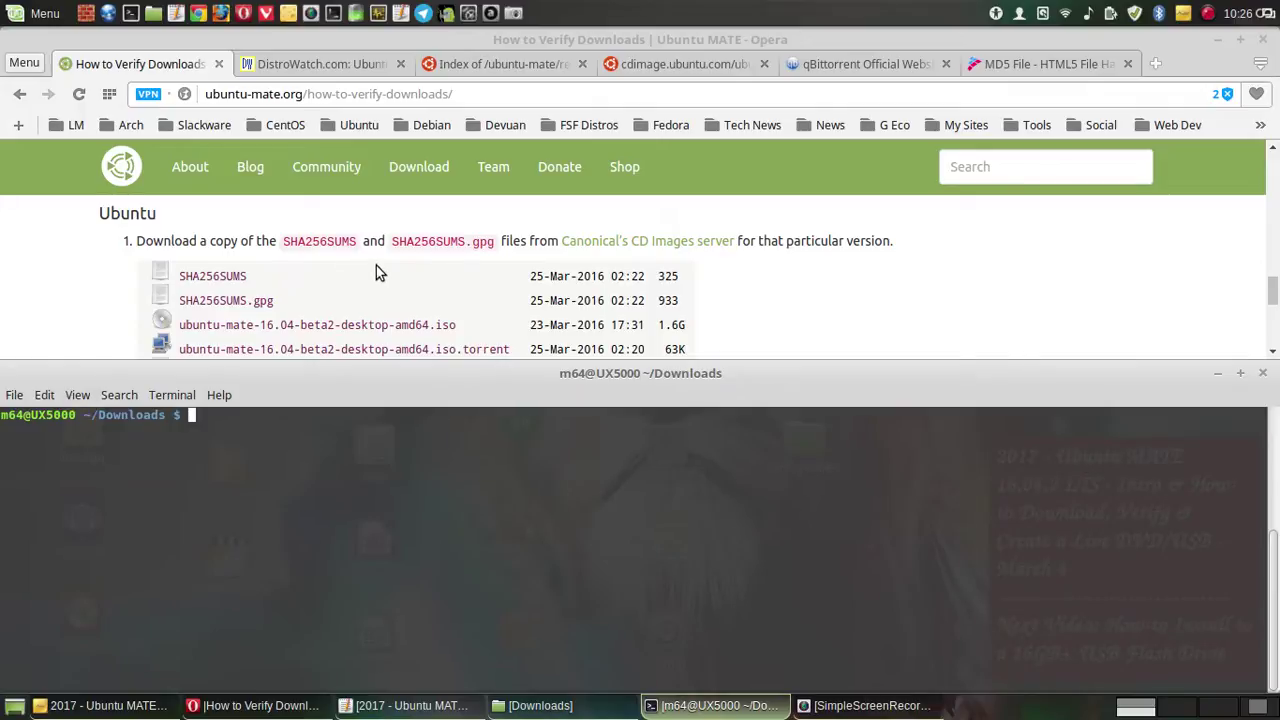
{"action": "scroll", "coordinate": [376, 268], "scroll_direction": "down", "scroll_amount": 1}
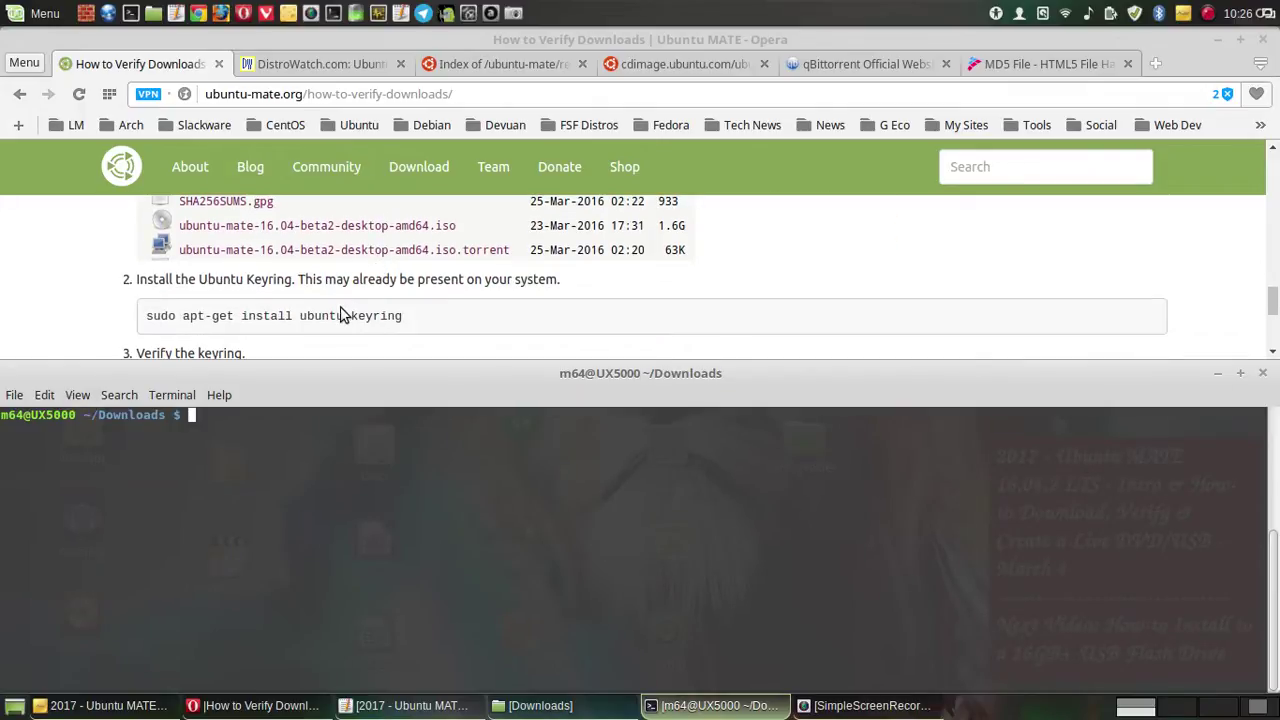
{"action": "scroll", "coordinate": [340, 315], "scroll_direction": "up", "scroll_amount": 2}
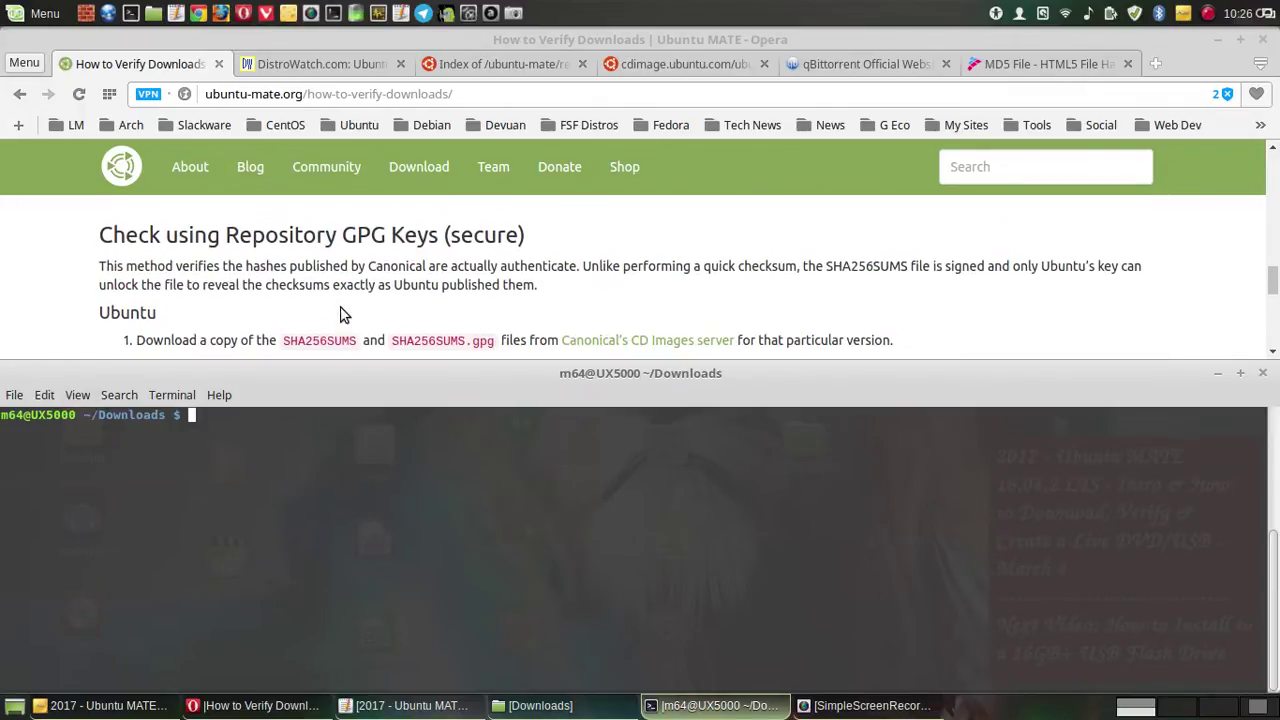
{"action": "left_click", "coordinate": [1218, 39]}
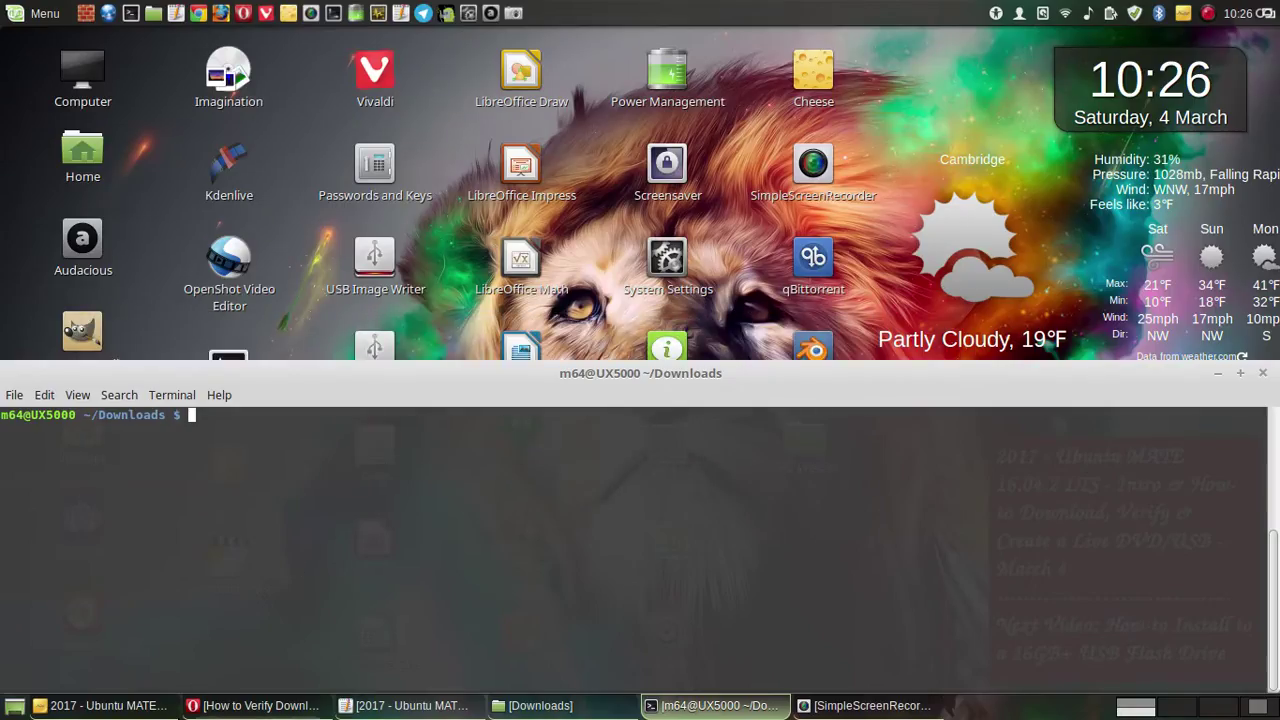
- Close both terminal windows, including the one with the failed gpgv attempt
{"action": "left_click", "coordinate": [1208, 13]}
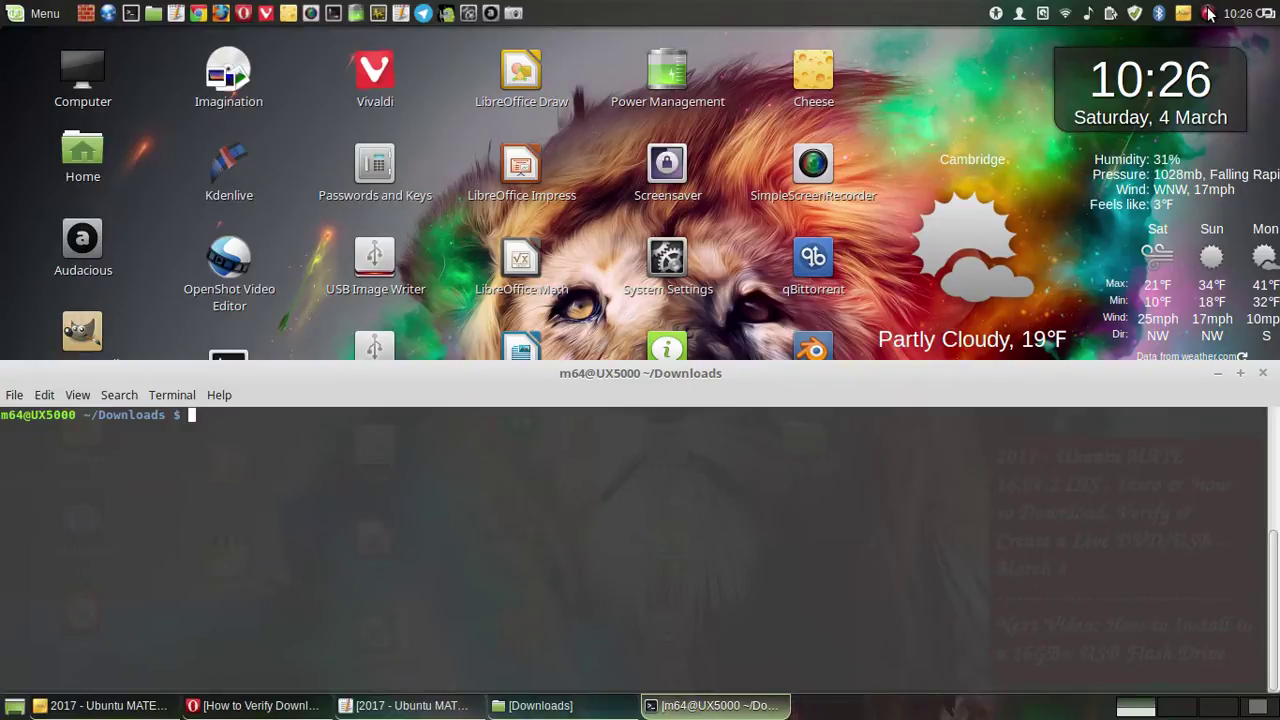
{"action": "right_click", "coordinate": [1208, 13]}
{"action": "left_click", "coordinate": [1208, 38]}
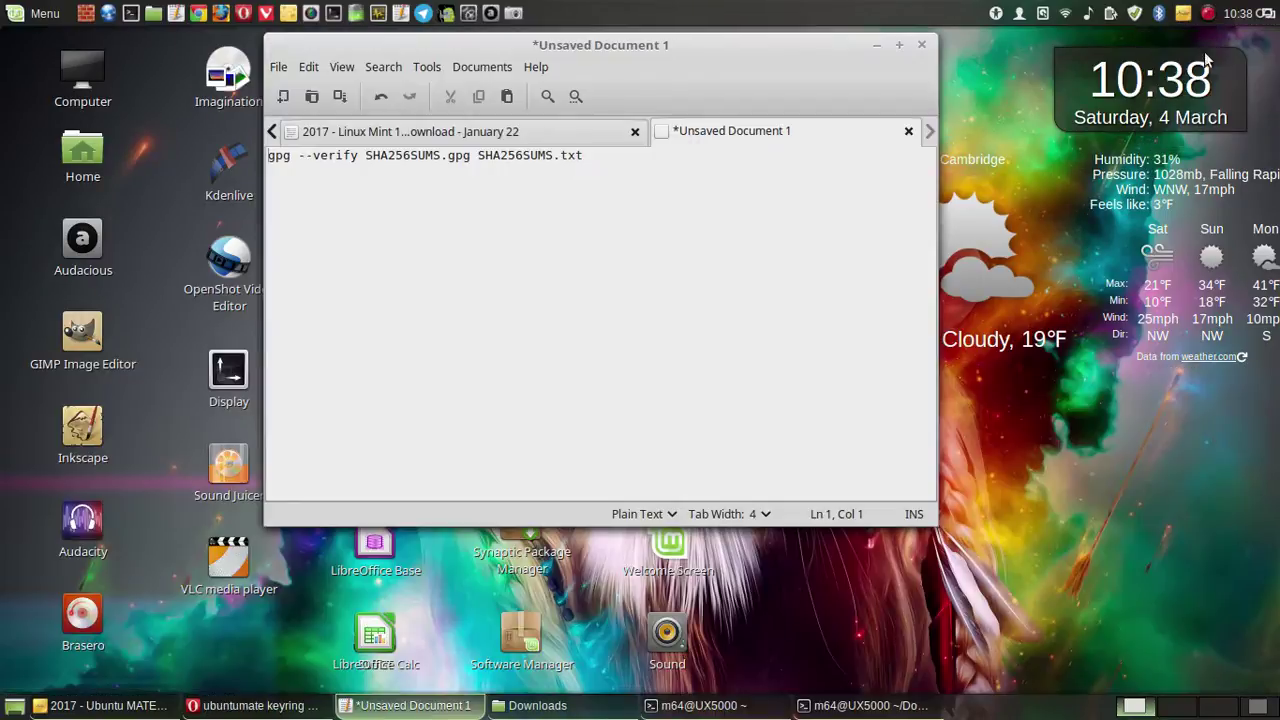
{"action": "left_click_drag", "start_coordinate": [560, 52], "coordinate": [330, 178]}
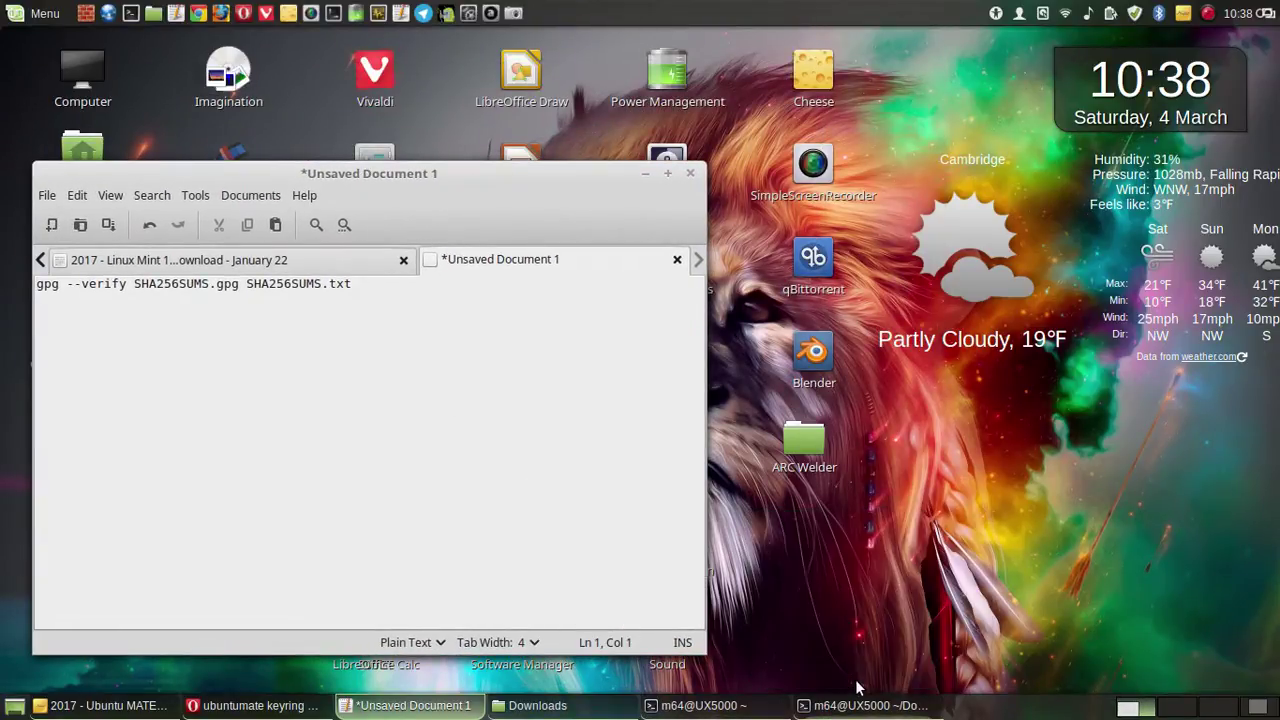
{"action": "right_click", "coordinate": [830, 708]}
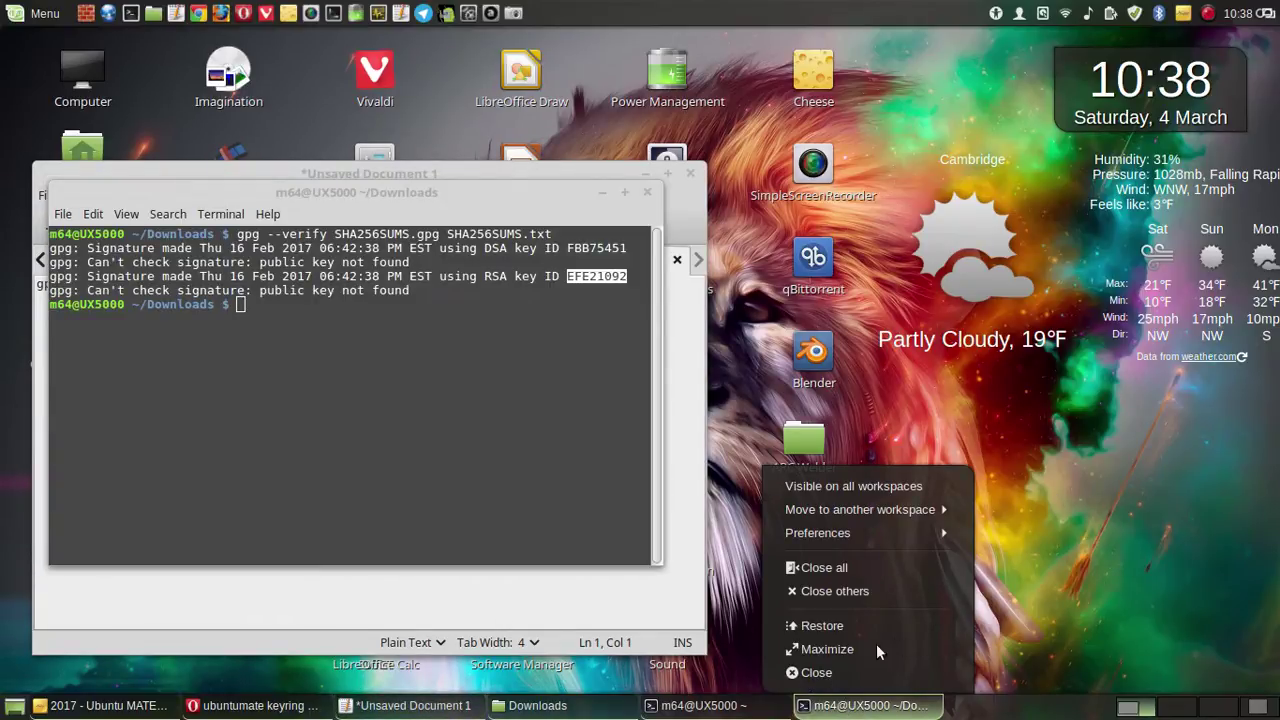
{"action": "left_click", "coordinate": [718, 708]}
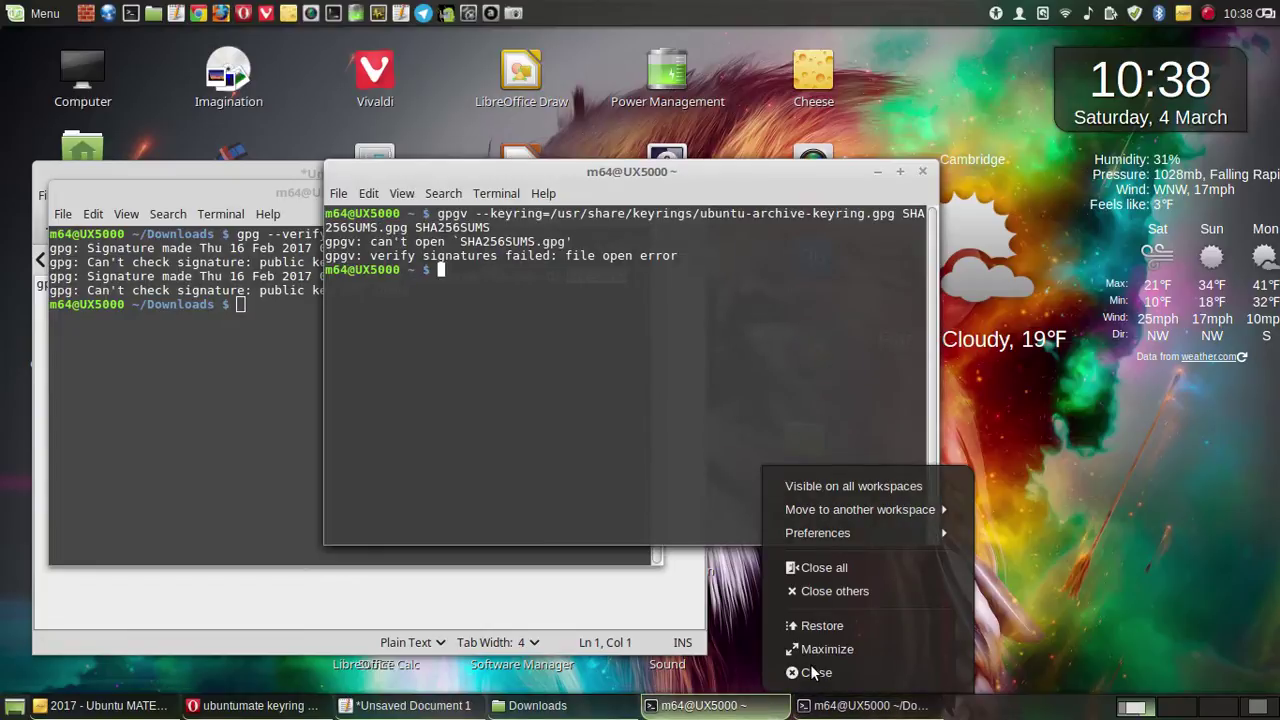
{"action": "left_click", "coordinate": [922, 173]}
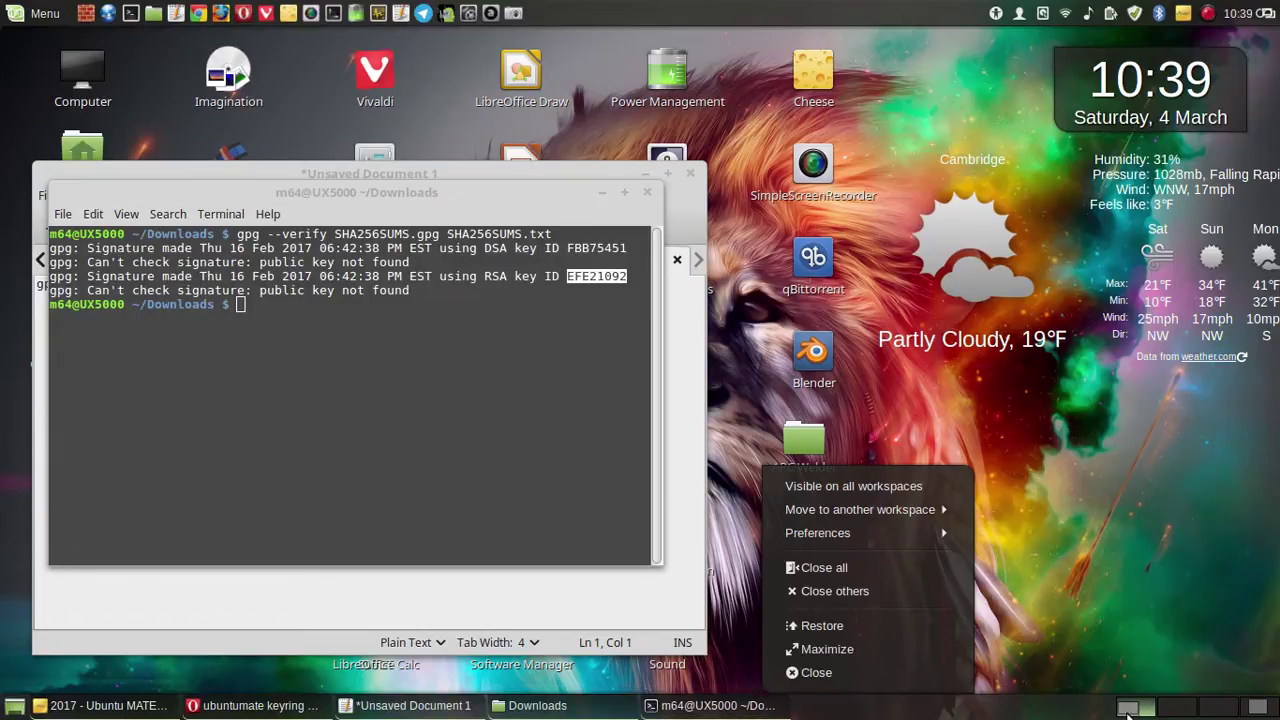
{"action": "left_click", "coordinate": [1213, 713]}
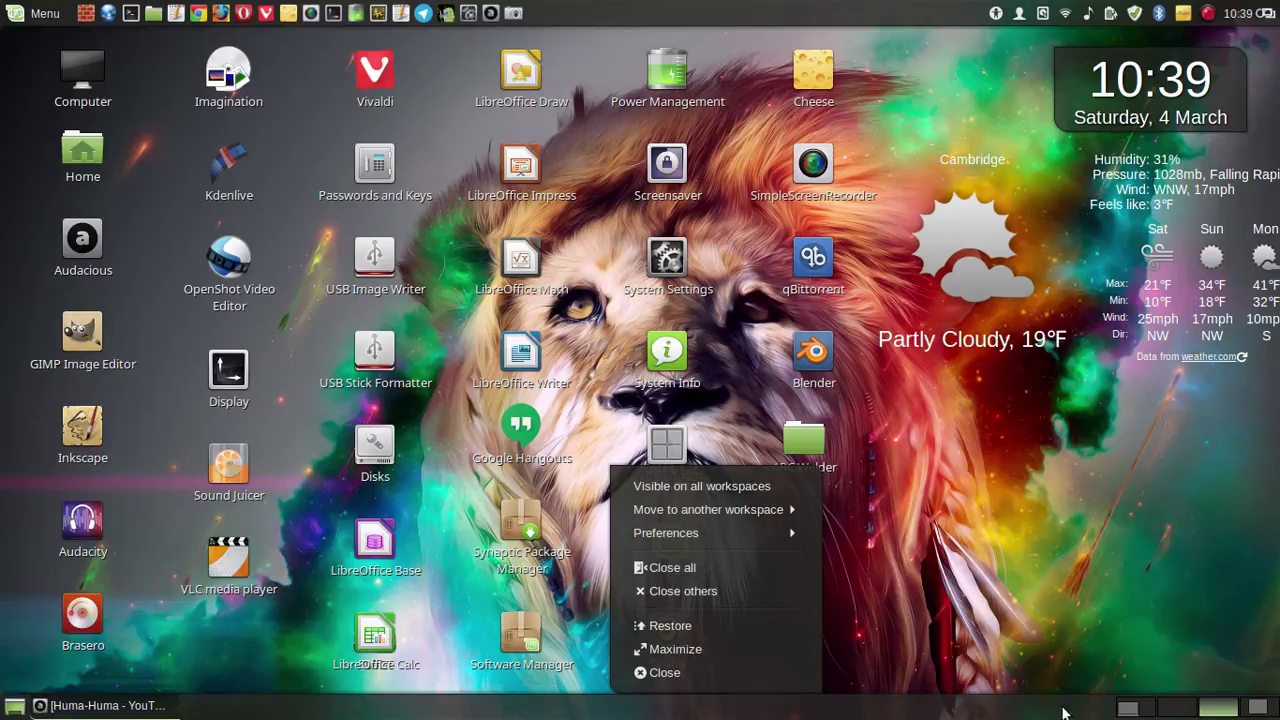
{"action": "left_click", "coordinate": [1130, 709]}
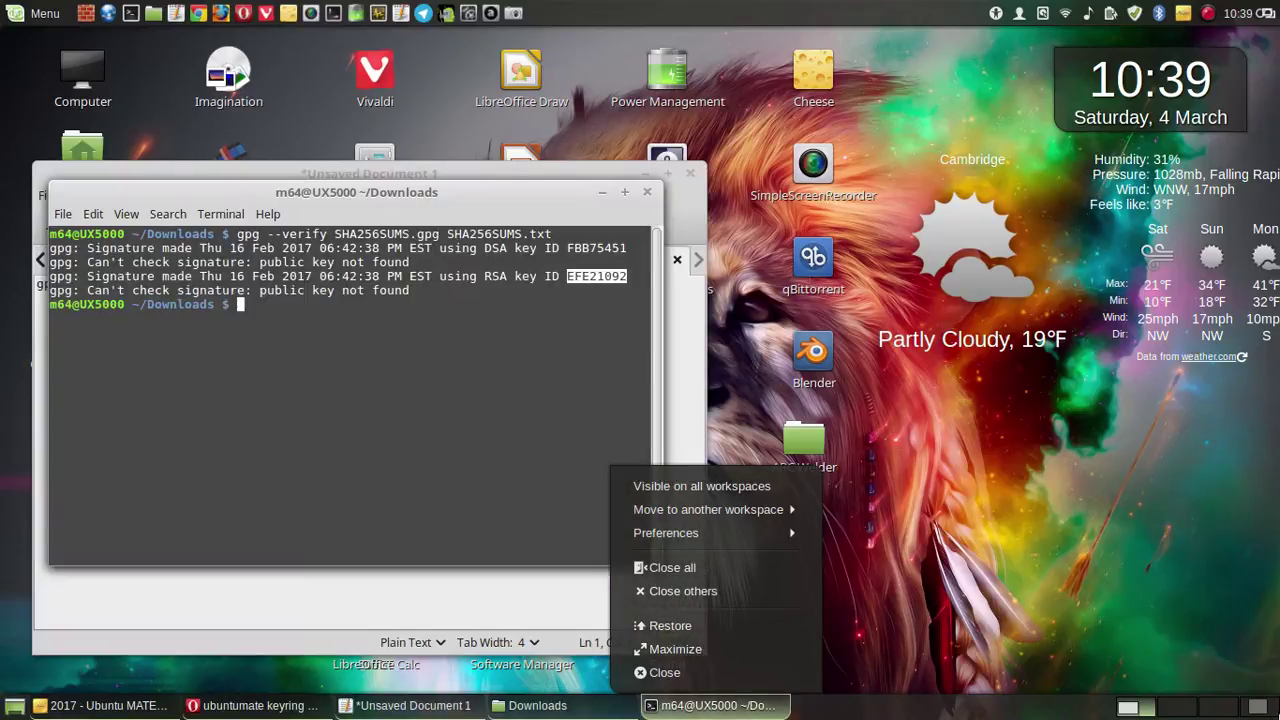
{"action": "left_click", "coordinate": [647, 192]}
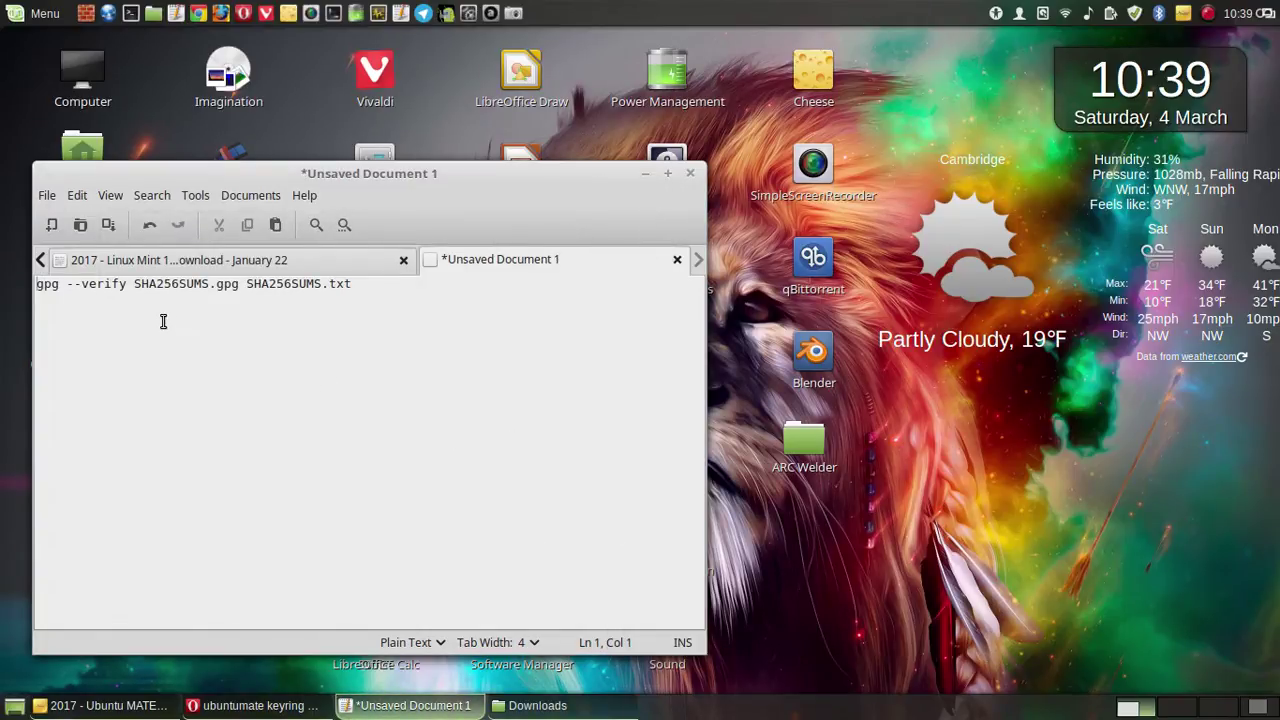
- Copy the line 'gpg --verify SHA256SUMS.gpg SHA256SUMS.txt' from Unsaved Document 1
{"action": "left_click", "coordinate": [364, 284]}
{"action": "left_click_drag", "start_coordinate": [364, 284], "coordinate": [24, 283]}
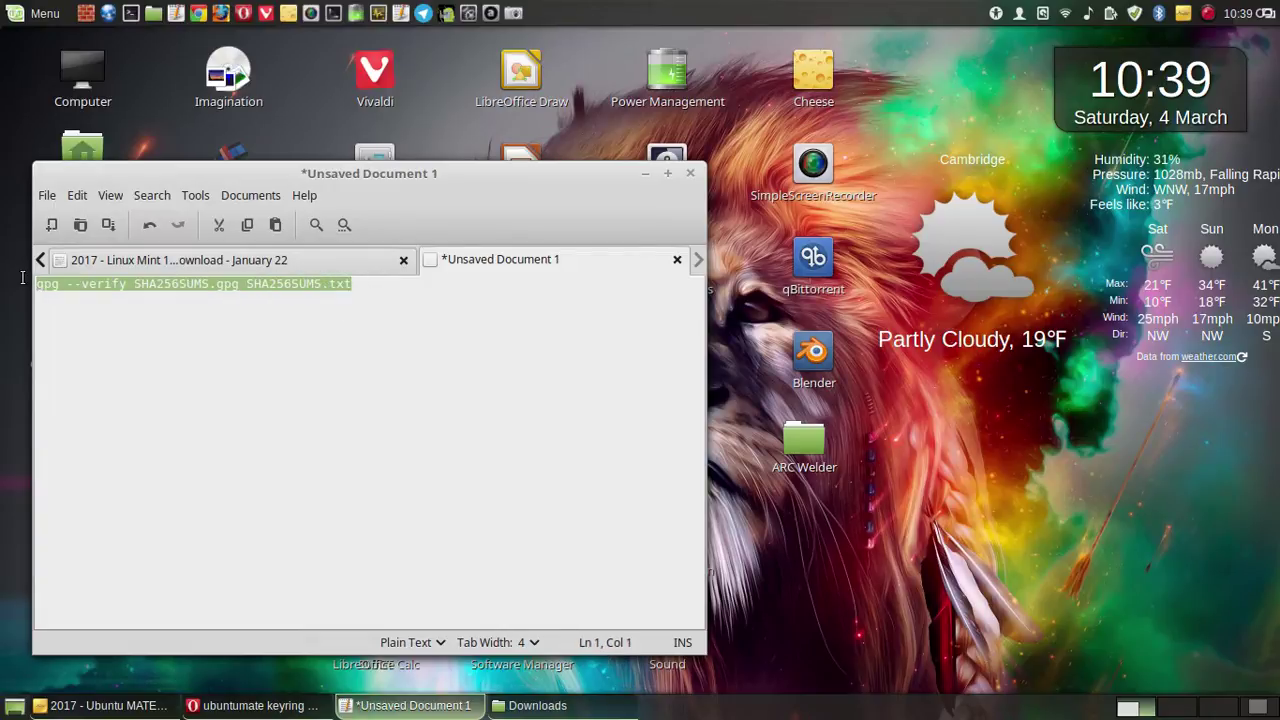
{"action": "right_click", "coordinate": [132, 284]}
{"action": "left_click", "coordinate": [199, 375]}
{"action": "left_click_drag", "start_coordinate": [365, 178], "coordinate": [346, 415]}
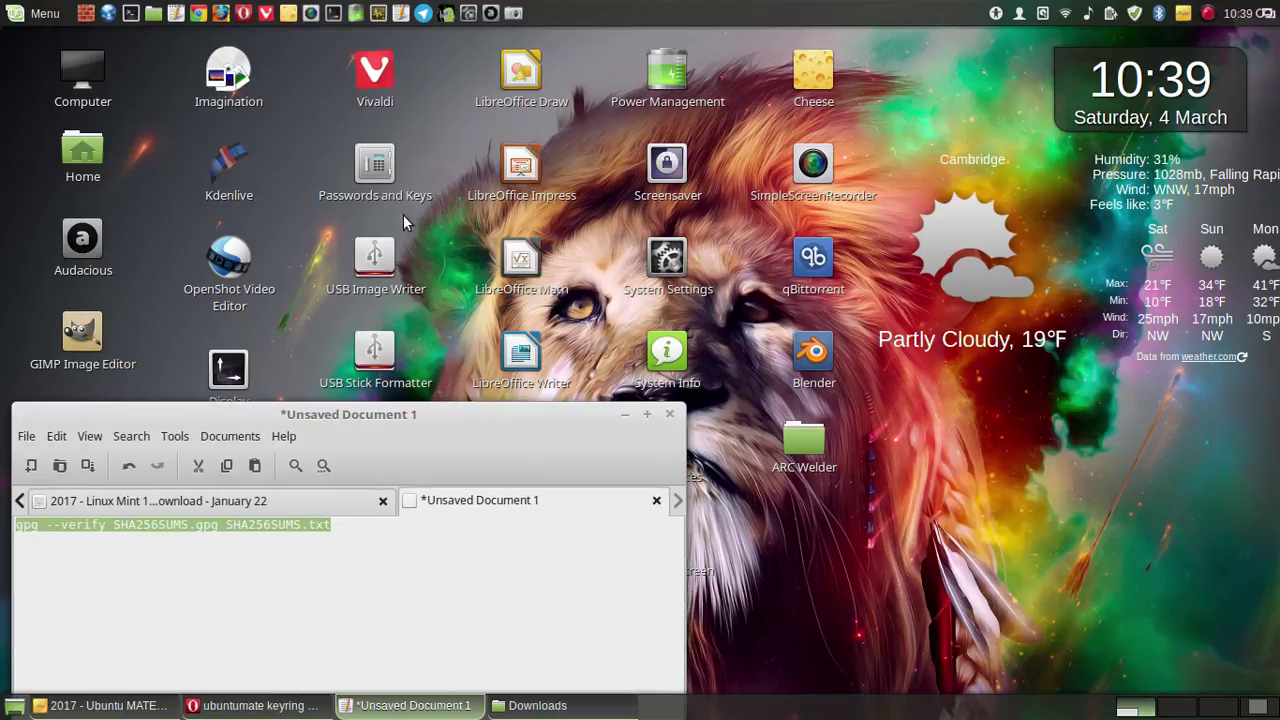
- Open Passwords and Keys, dismiss its Remote menu without searching, and close the key manager
{"action": "double_click", "coordinate": [380, 163]}
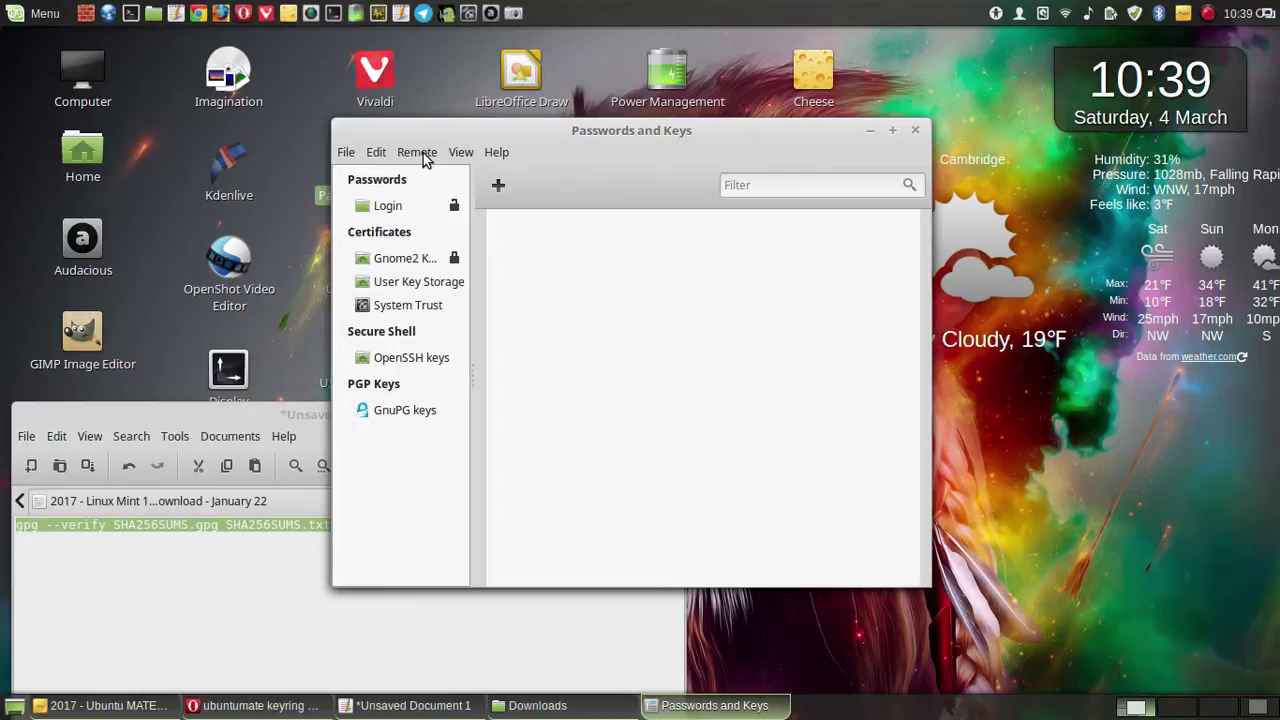
{"action": "left_click", "coordinate": [157, 406]}
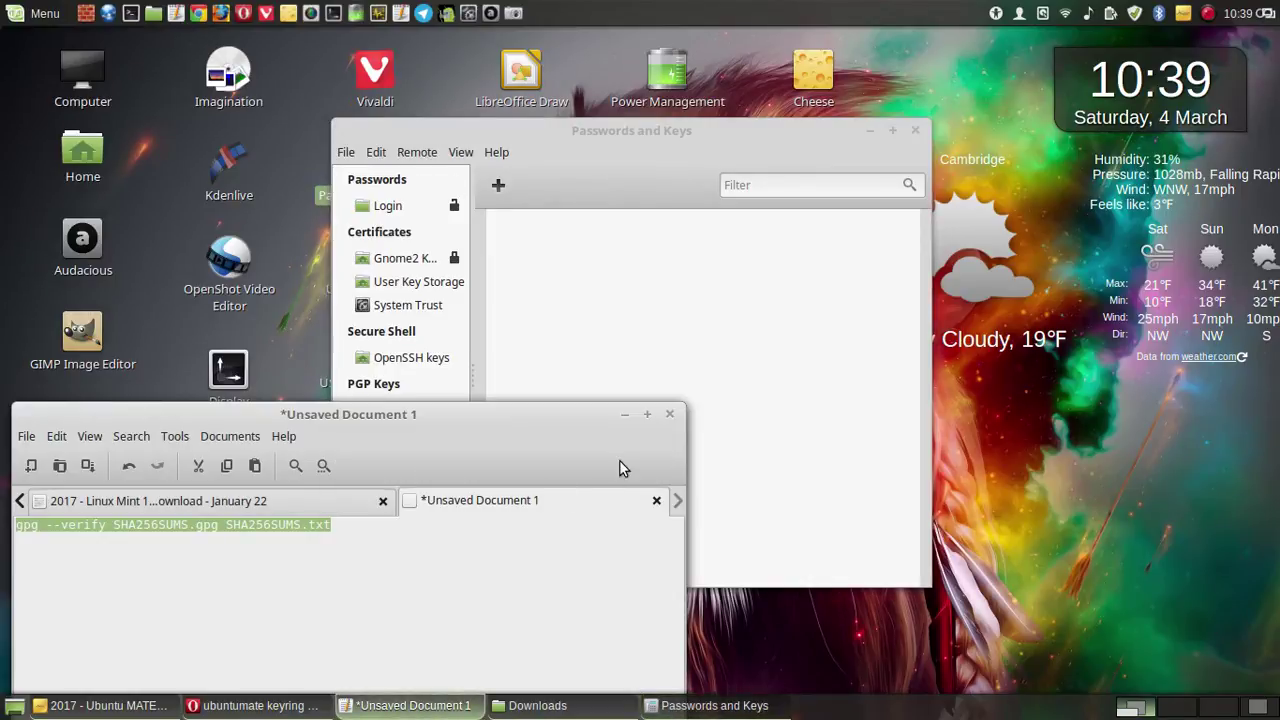
{"action": "left_click", "coordinate": [624, 414]}
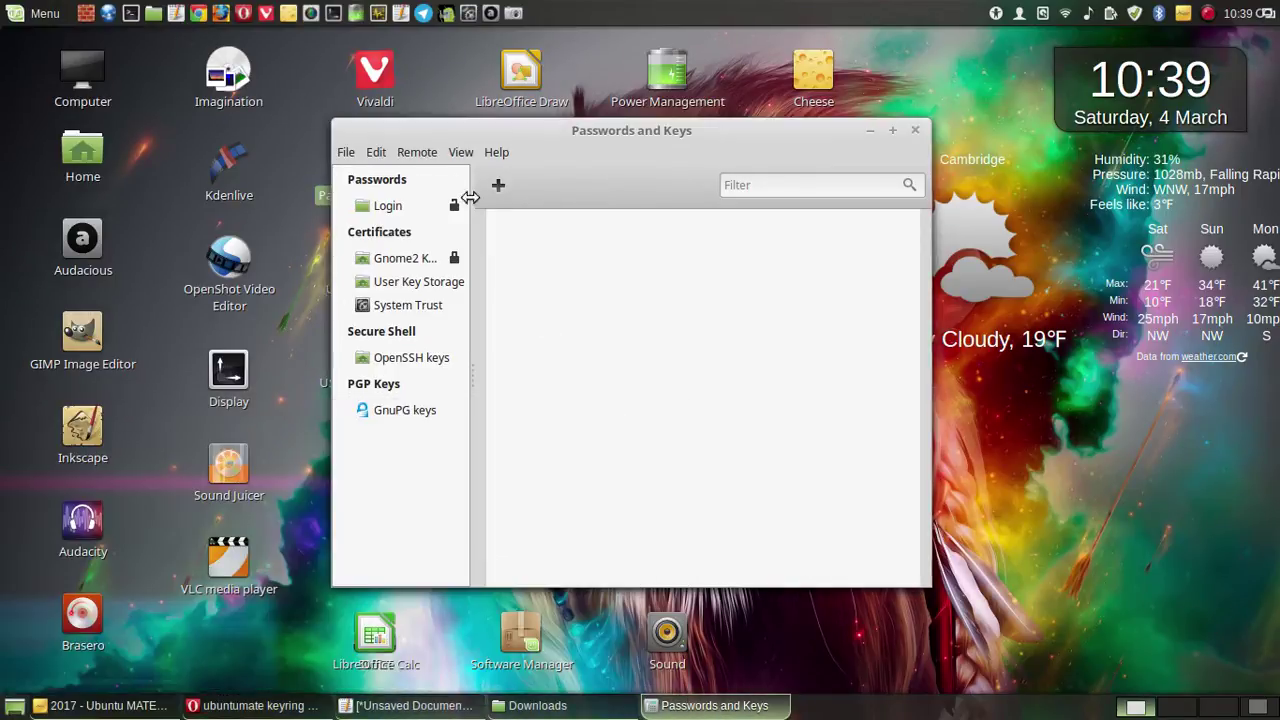
{"action": "left_click", "coordinate": [417, 152]}
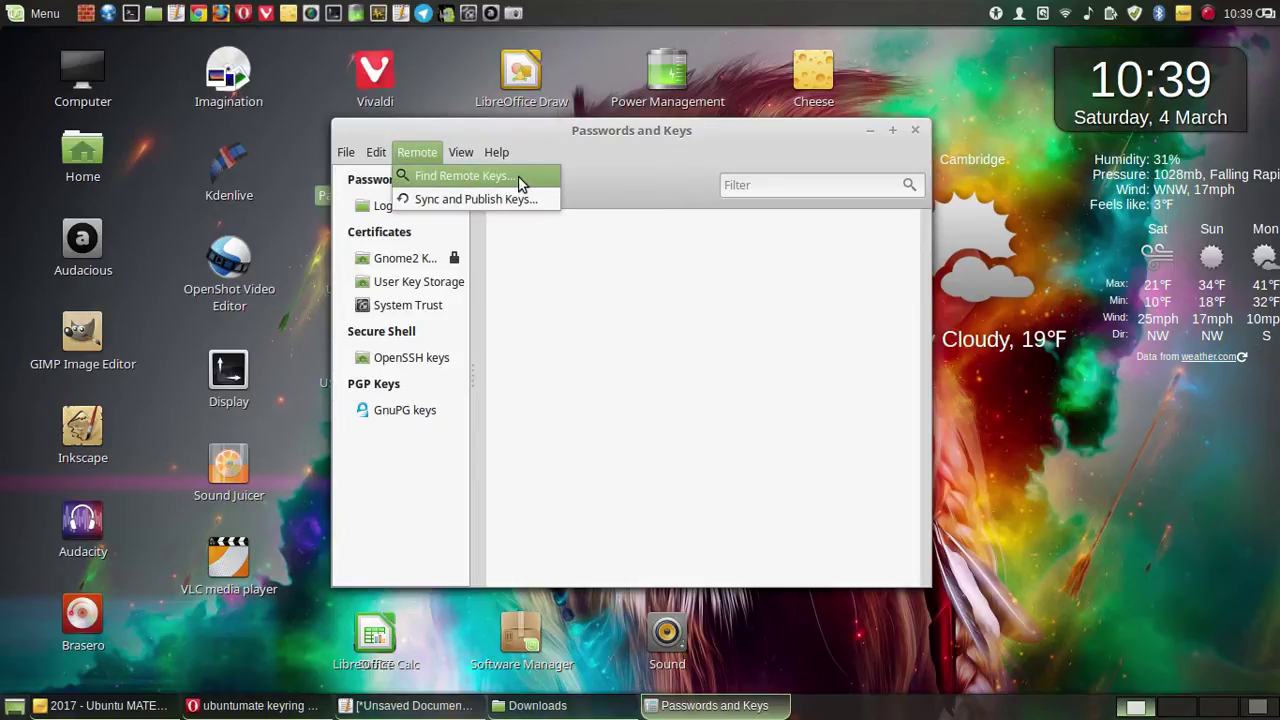
{"action": "left_click", "coordinate": [609, 343]}
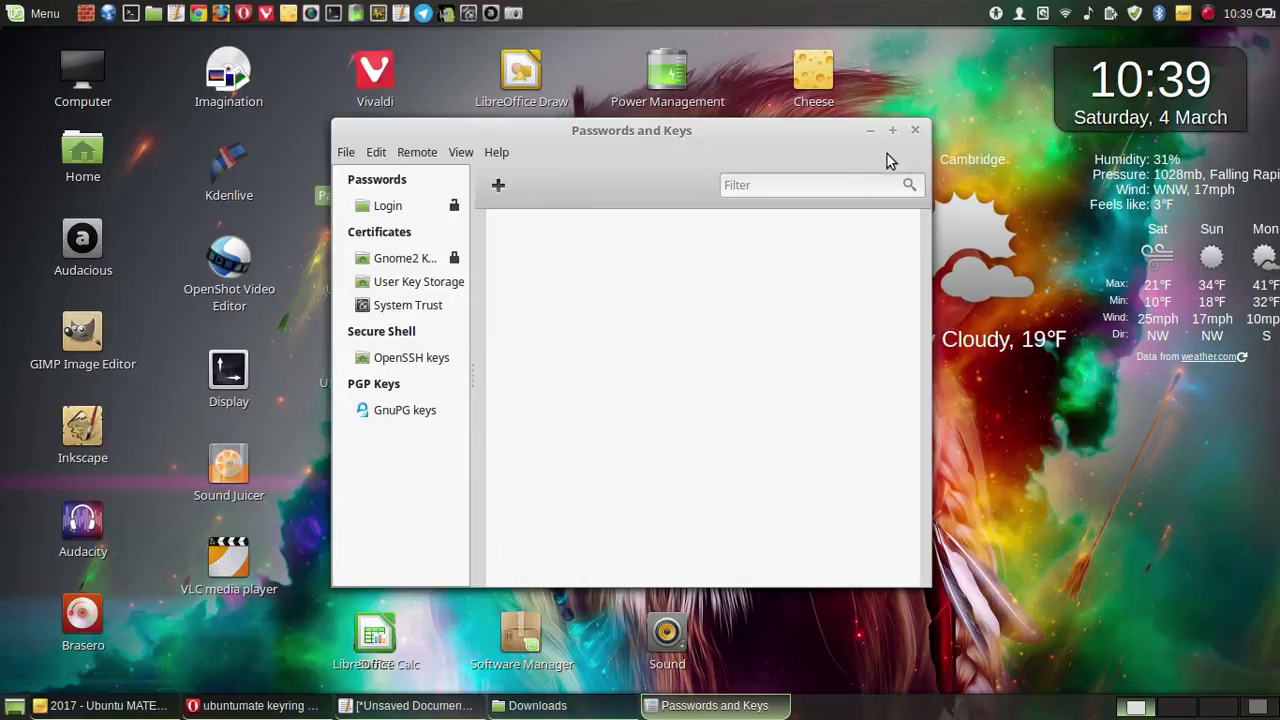
{"action": "left_click", "coordinate": [914, 131]}
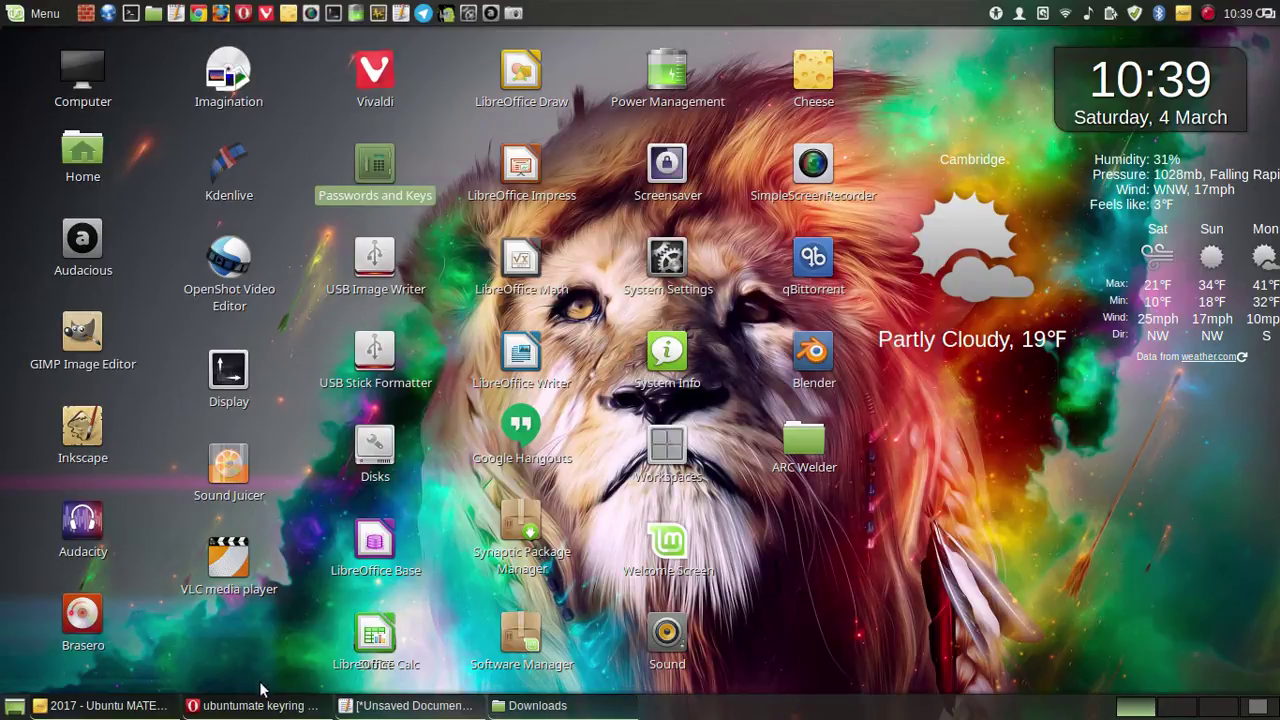
- Open an enlarged terminal in the Downloads folder, cancelling the SHA256SUMS.txt rename
{"action": "left_click", "coordinate": [515, 705]}
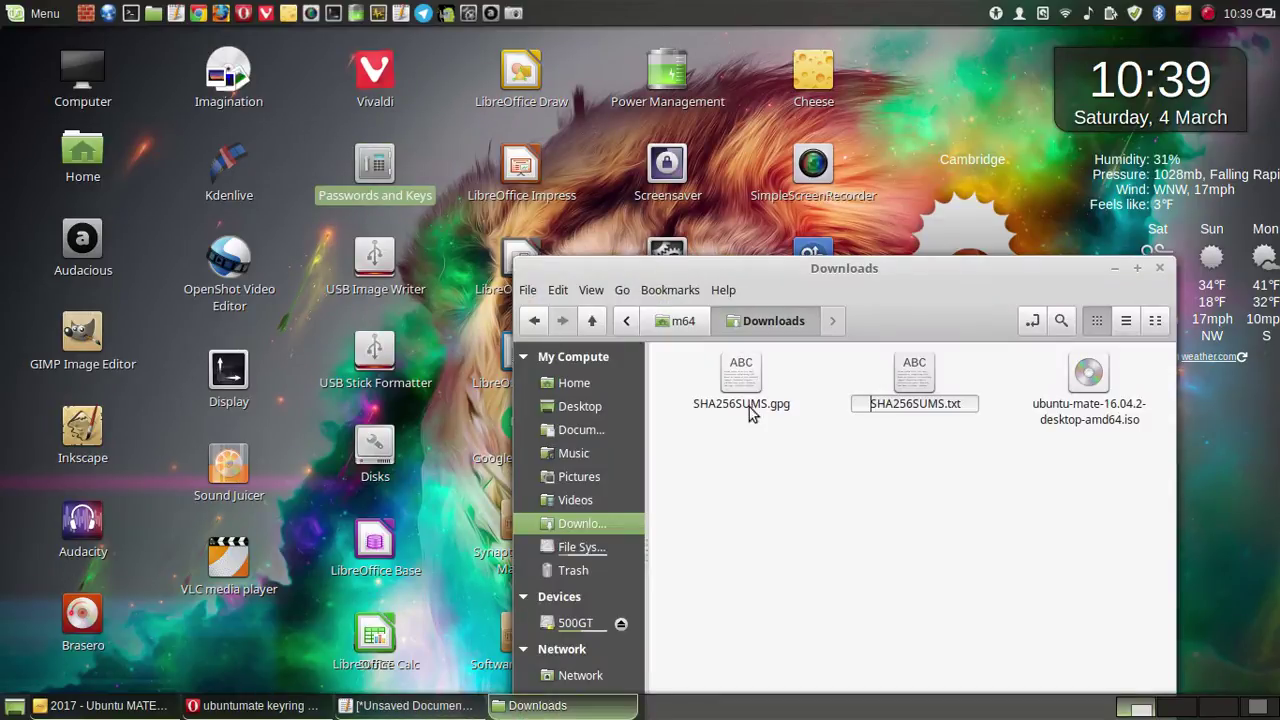
{"action": "left_click", "coordinate": [818, 535]}
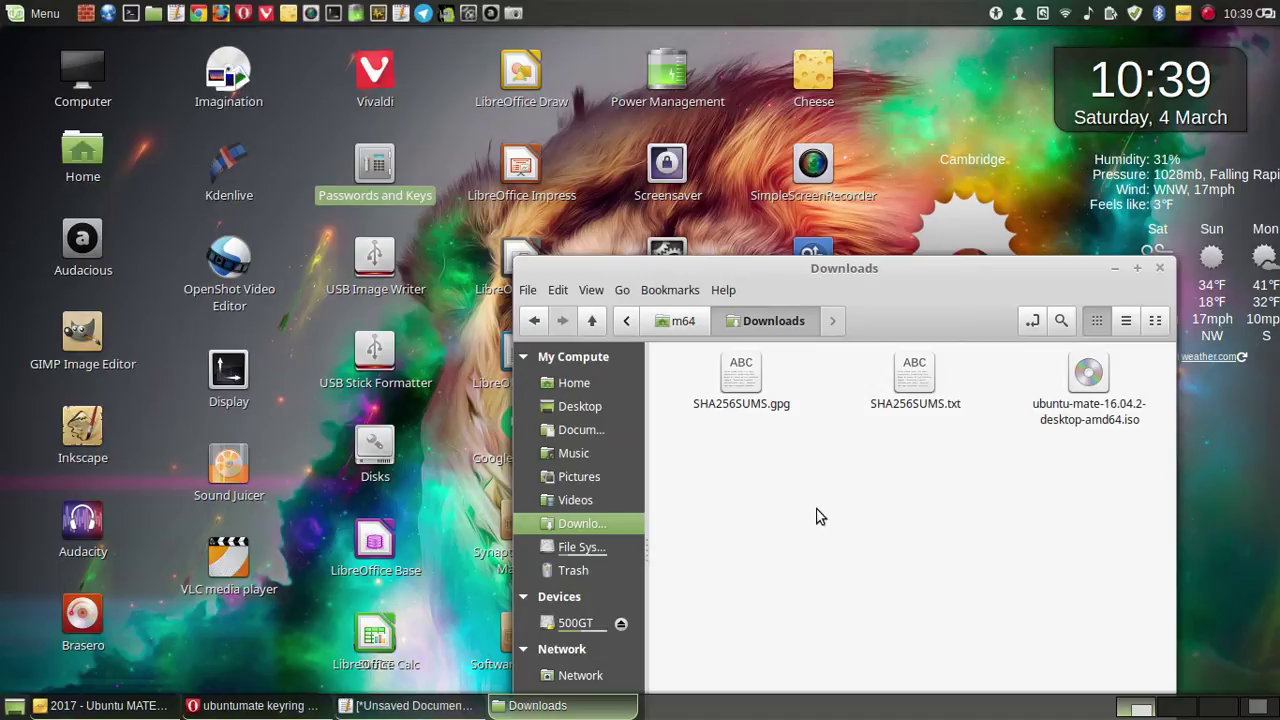
{"action": "right_click", "coordinate": [819, 509]}
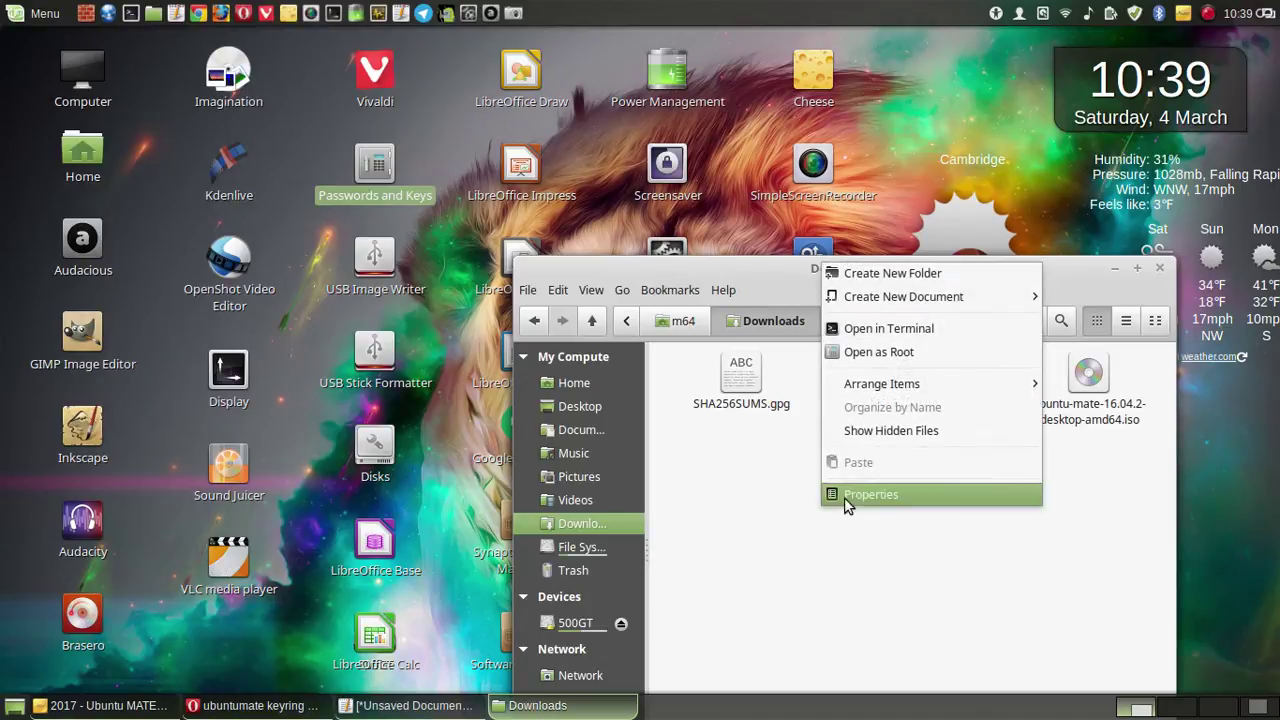
{"action": "left_click", "coordinate": [903, 333]}
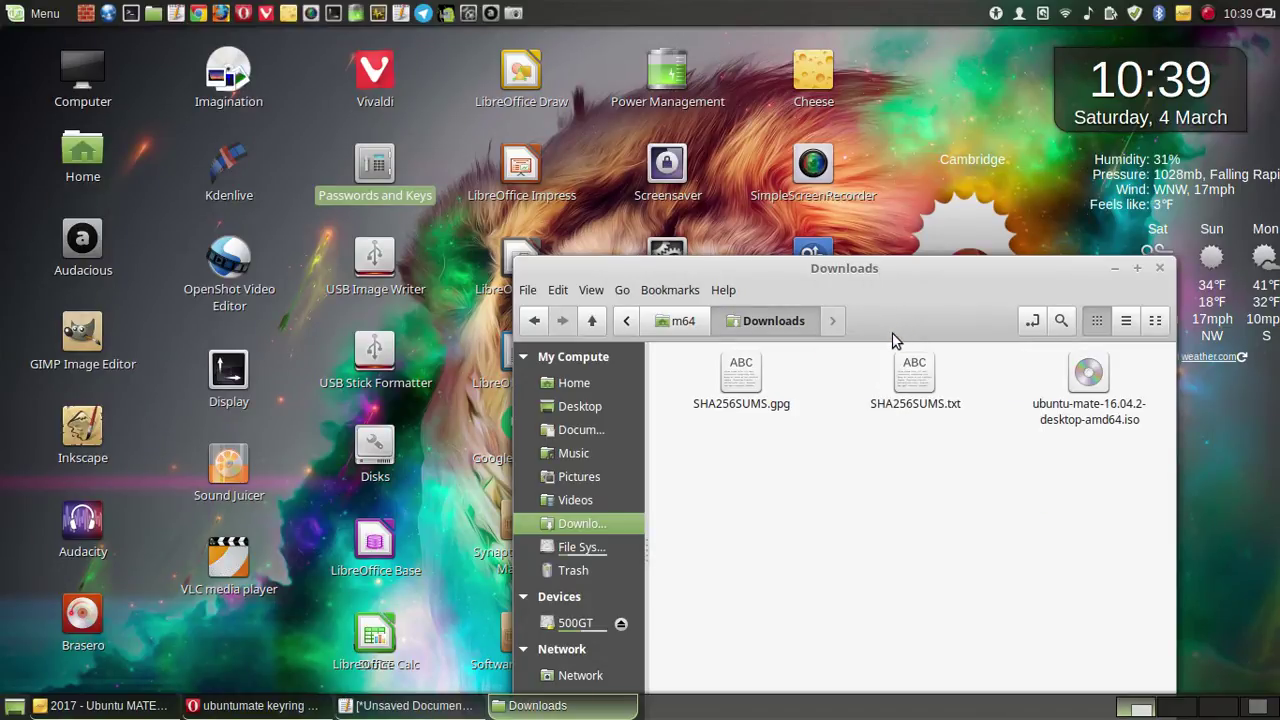
{"action": "left_click", "coordinate": [1113, 271]}
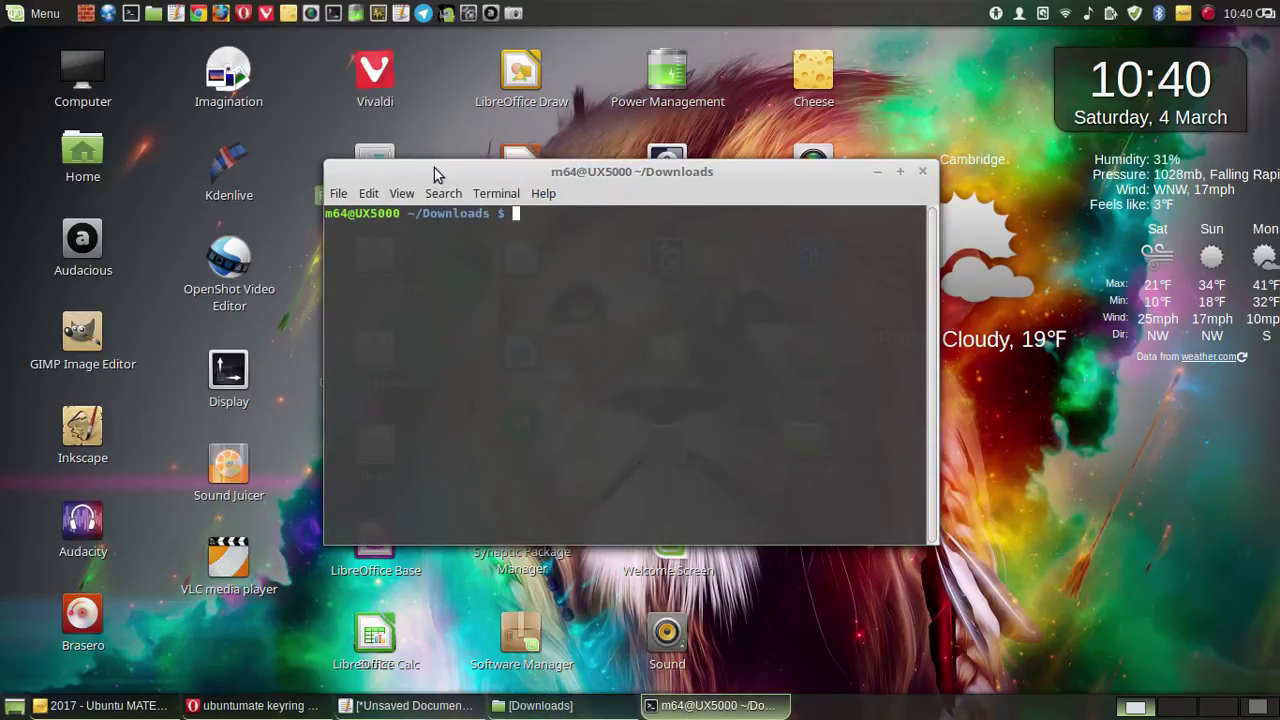
{"action": "left_click_drag", "start_coordinate": [324, 161], "coordinate": [29, 186]}
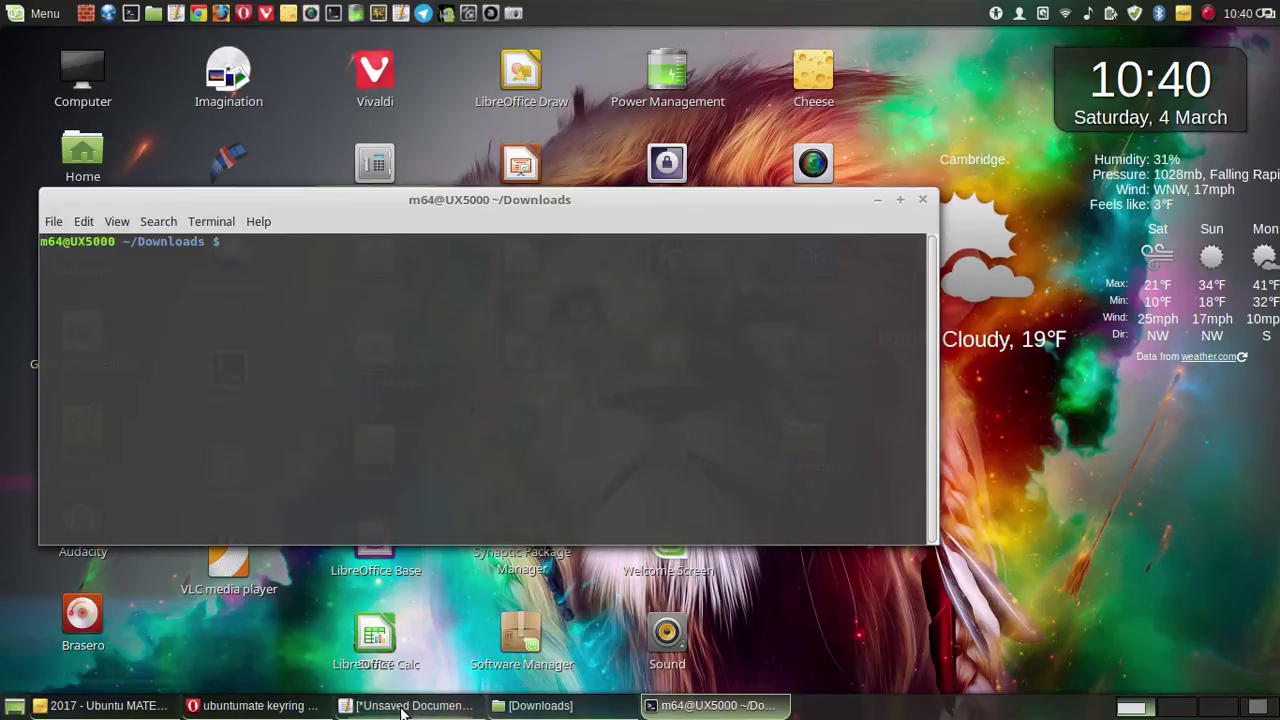
- Run the notes' gpg --verify command; keys FBB75451 and EFE21092 report public key not found
{"action": "left_click", "coordinate": [413, 705]}
{"action": "left_click_drag", "start_coordinate": [285, 409], "coordinate": [881, 225]}
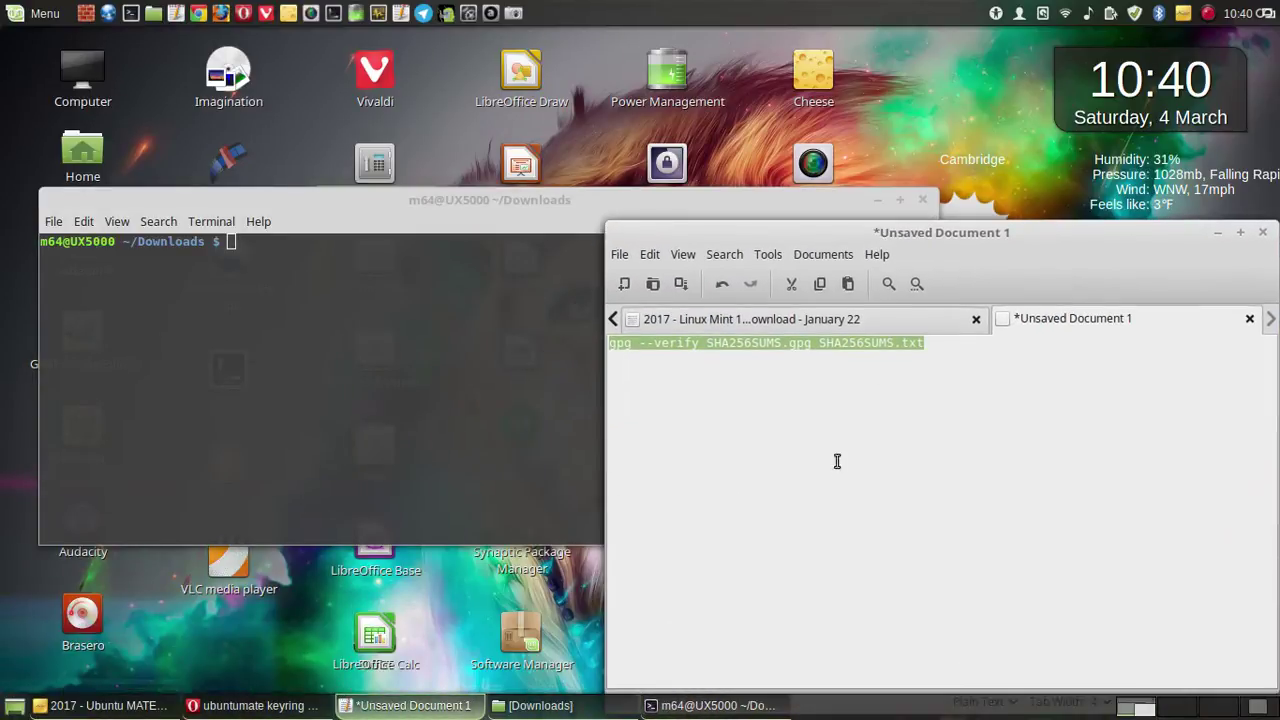
{"action": "right_click", "coordinate": [823, 342]}
{"action": "left_click", "coordinate": [868, 434]}
{"action": "left_click", "coordinate": [268, 268]}
{"action": "right_click", "coordinate": [292, 252]}
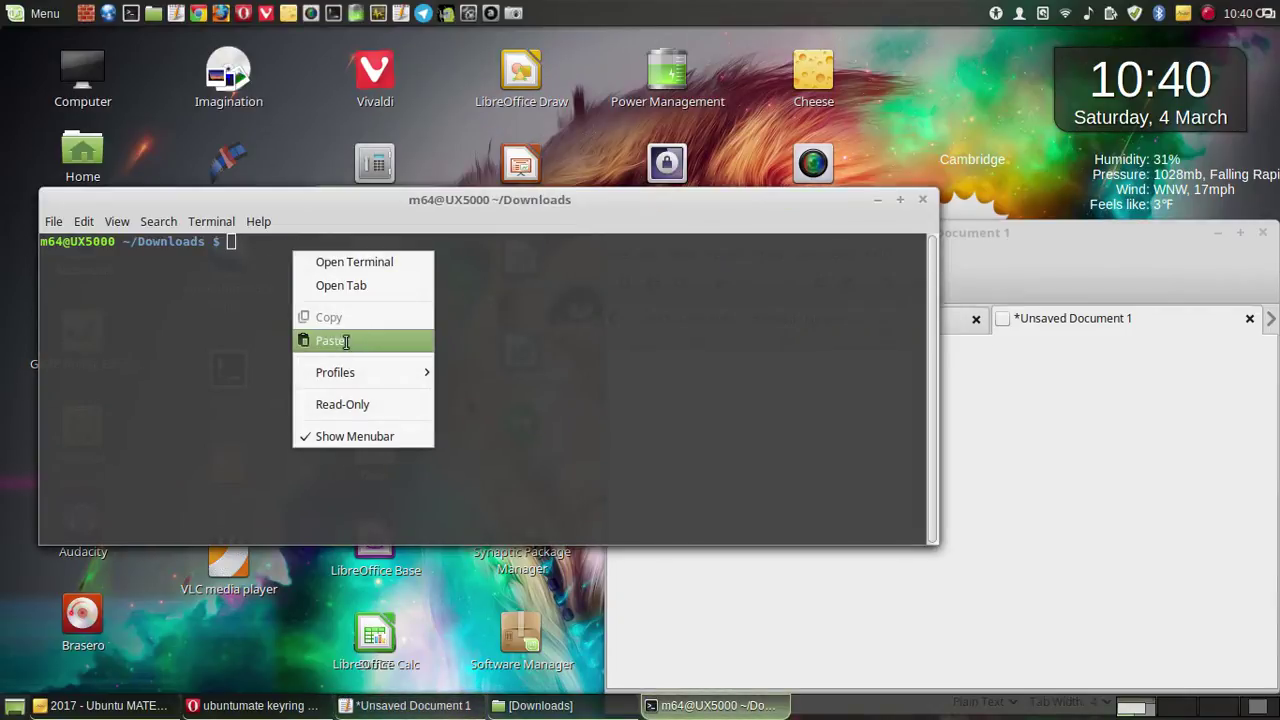
{"action": "left_click", "coordinate": [340, 337]}
{"action": "key", "text": "Return"}
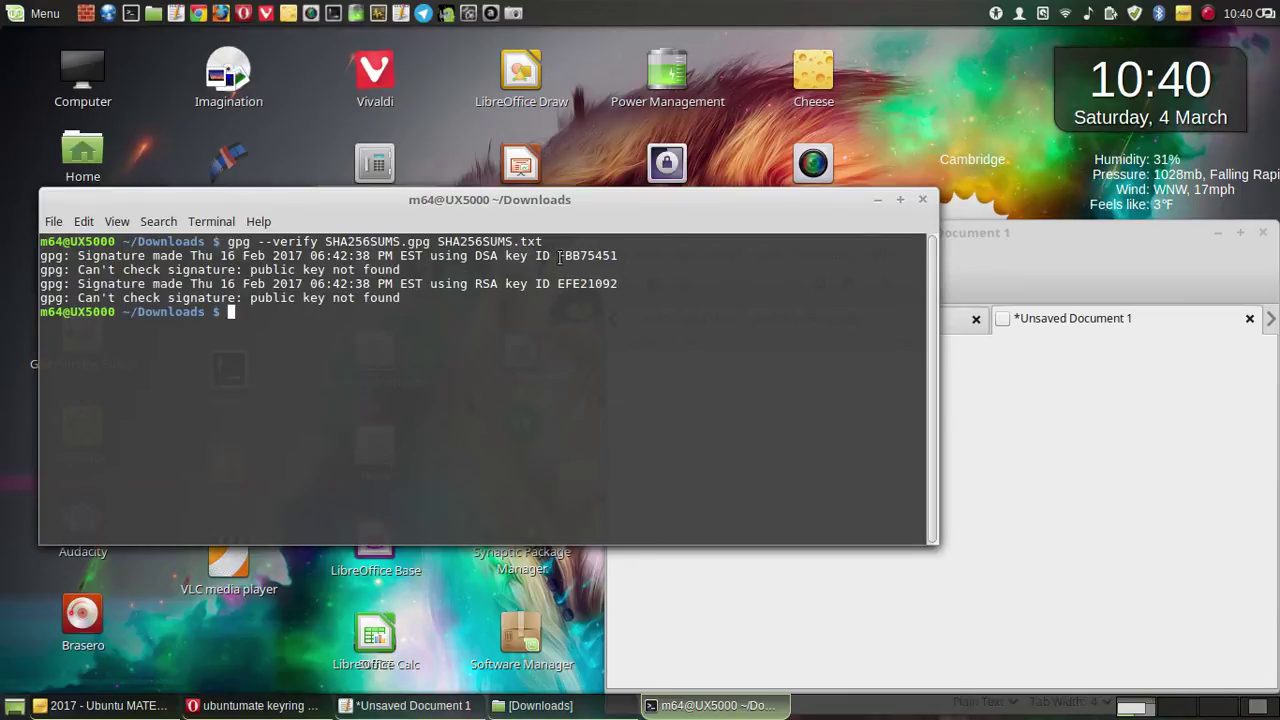
{"action": "left_click_drag", "start_coordinate": [560, 256], "coordinate": [620, 256]}
- Copy the key ID FBB75451 from the gpg output
{"action": "right_click", "coordinate": [605, 258]}
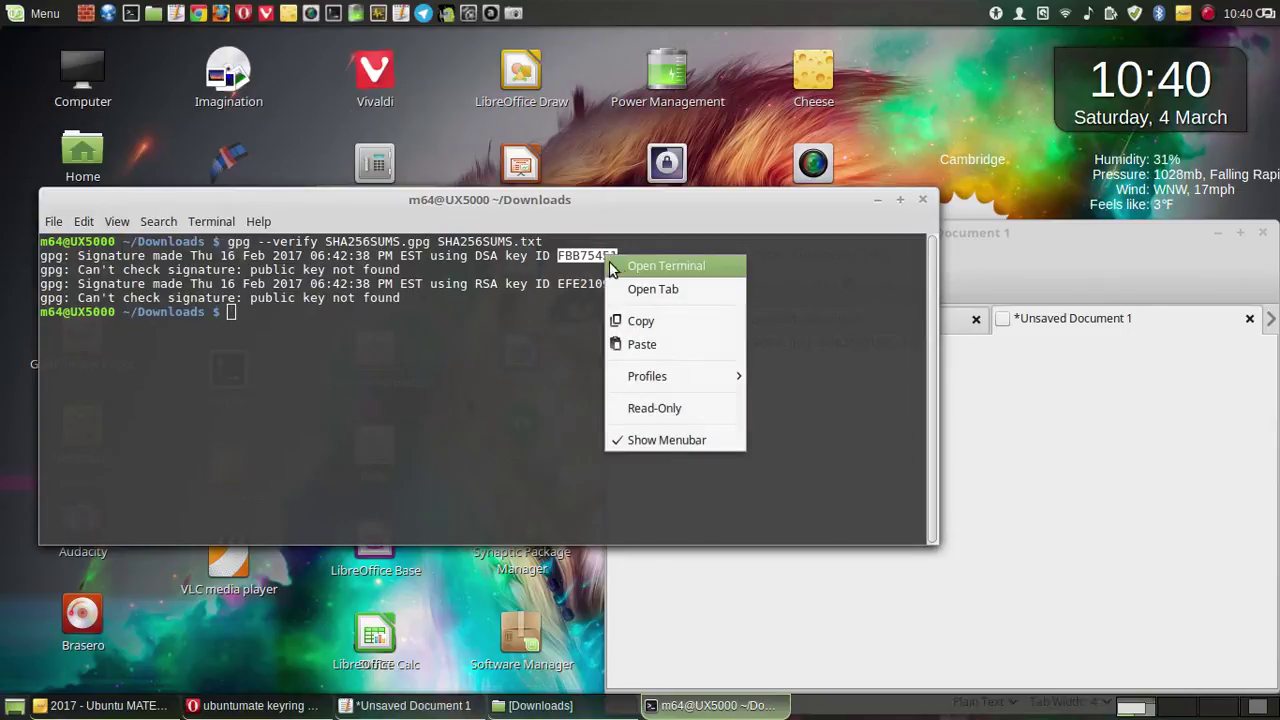
{"action": "left_click", "coordinate": [665, 318]}
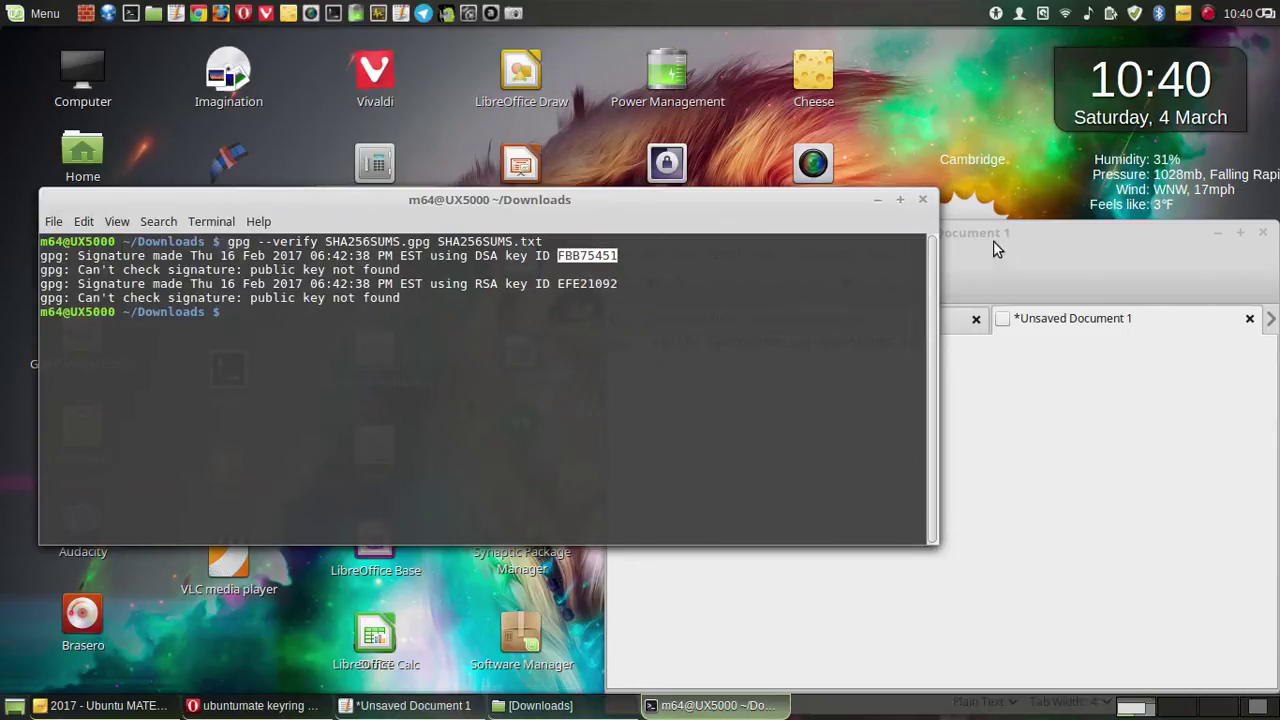
{"action": "left_click", "coordinate": [1219, 234]}
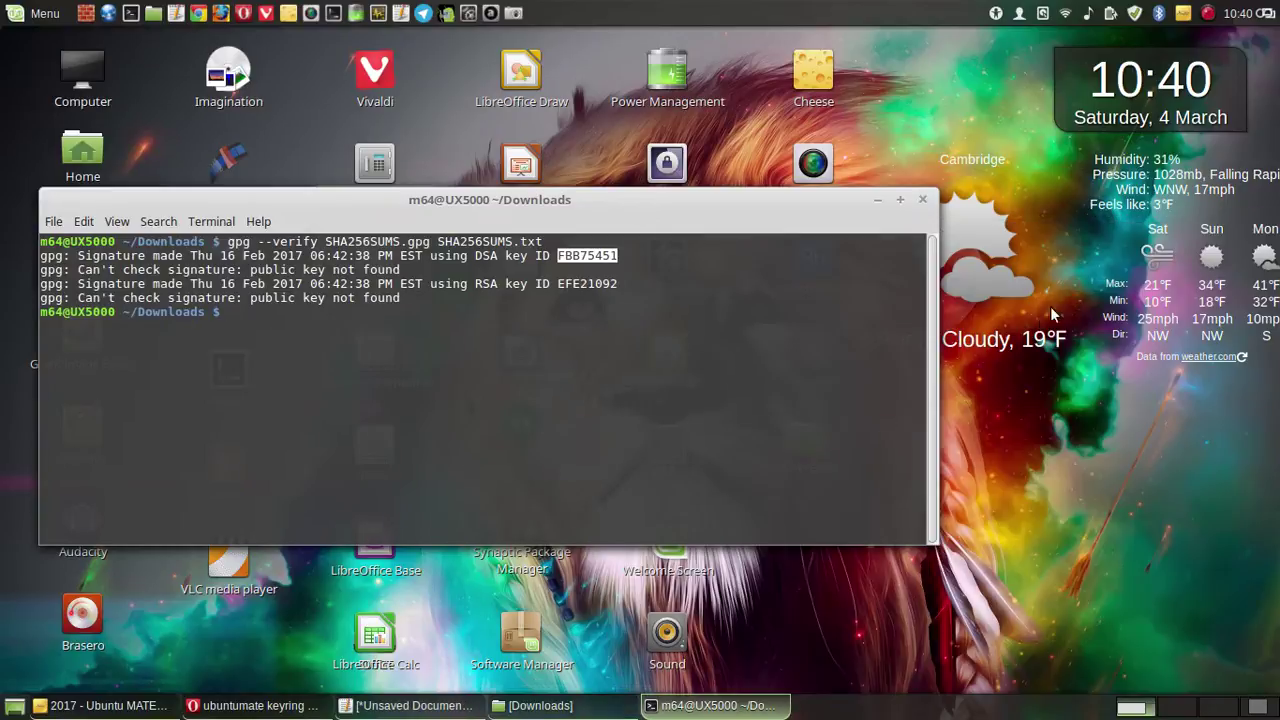
- Save a full-screen screenshot of the failed signature check
{"action": "left_click", "coordinate": [513, 13]}
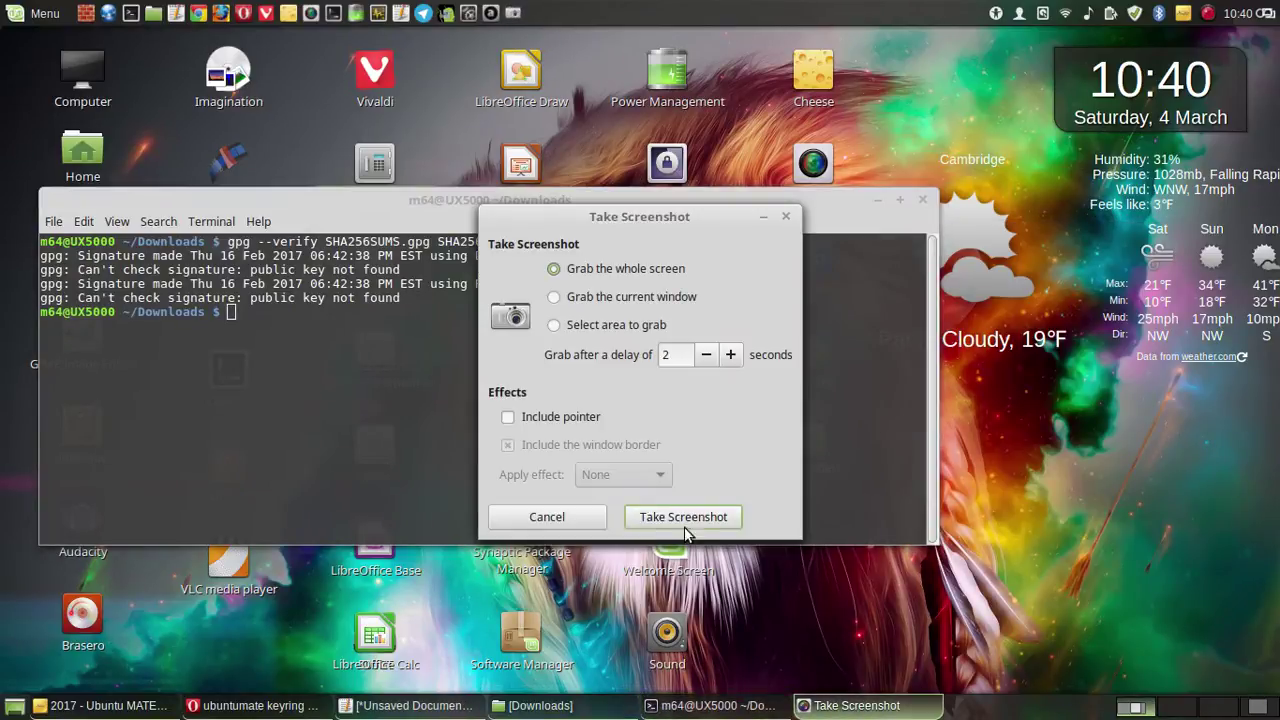
{"action": "left_click", "coordinate": [688, 516]}
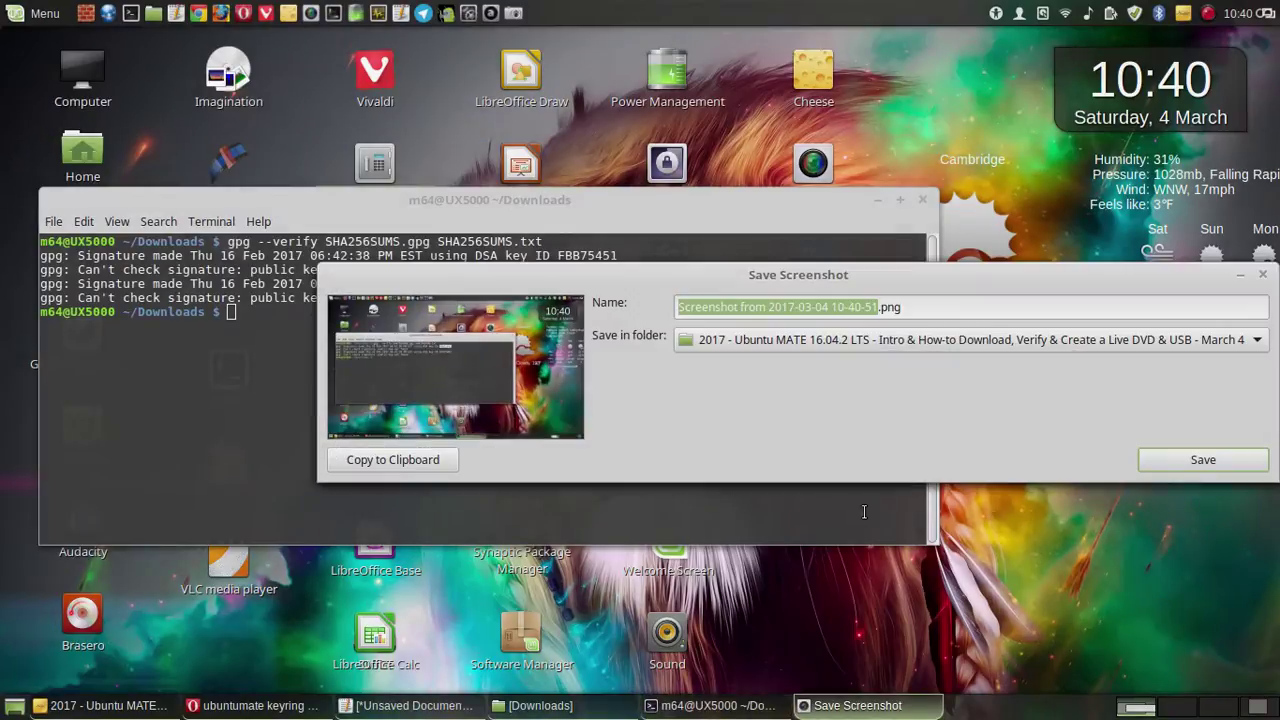
{"action": "left_click", "coordinate": [1205, 455]}
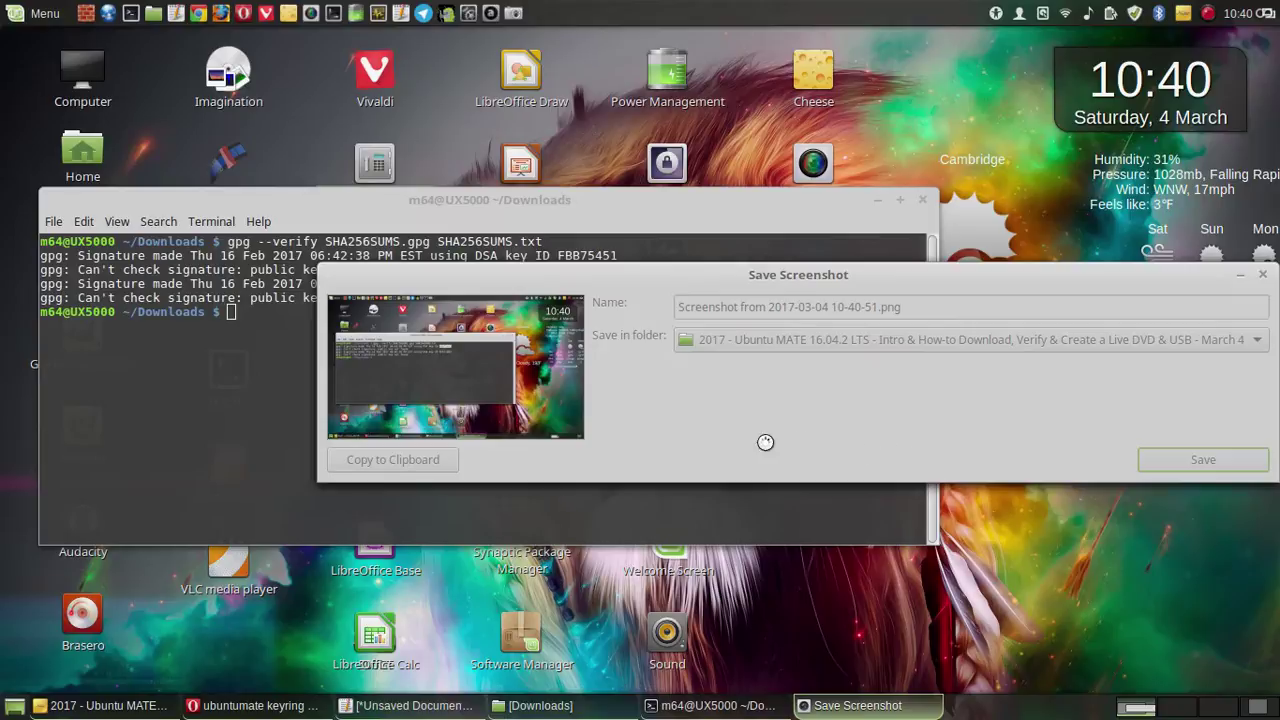
{"action": "left_click_drag", "start_coordinate": [742, 210], "coordinate": [614, 376]}
- Search keyservers for FBB75451 via Find Remote Keys, saving a screenshot of the search dialog
{"action": "left_click", "coordinate": [388, 163]}
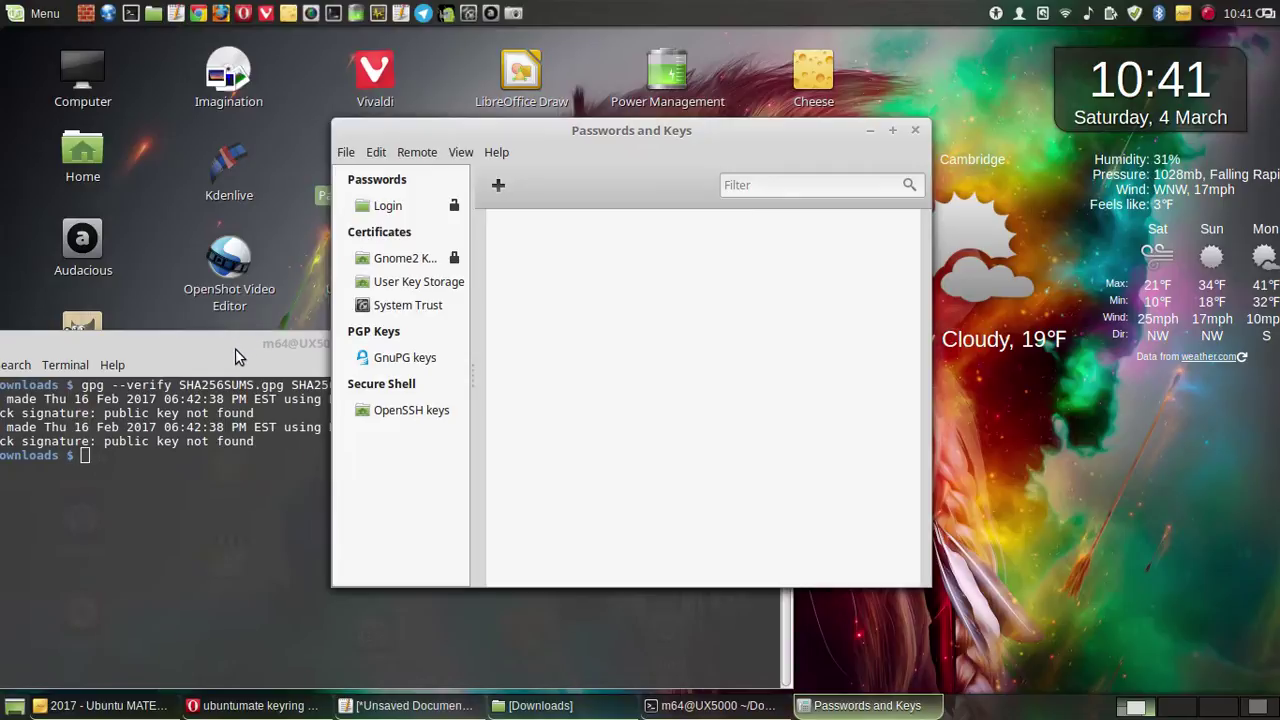
{"action": "left_click", "coordinate": [235, 348]}
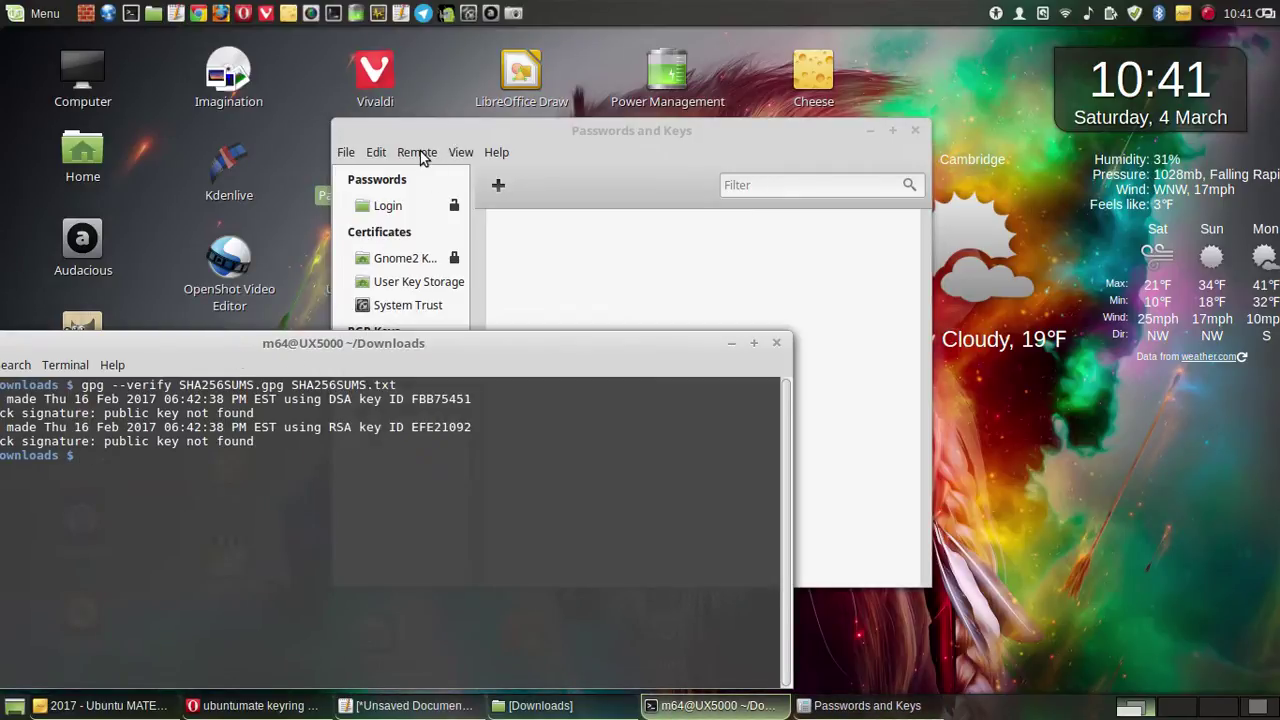
{"action": "left_click", "coordinate": [420, 151]}
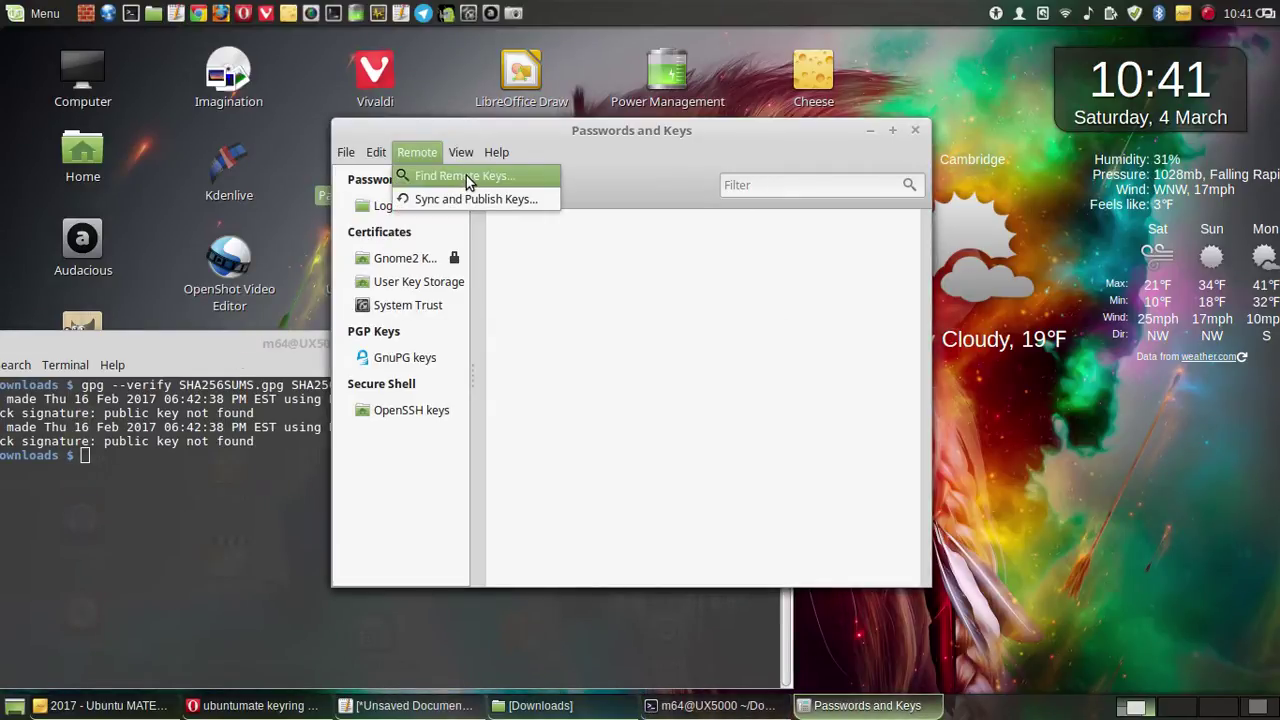
{"action": "left_click", "coordinate": [466, 175]}
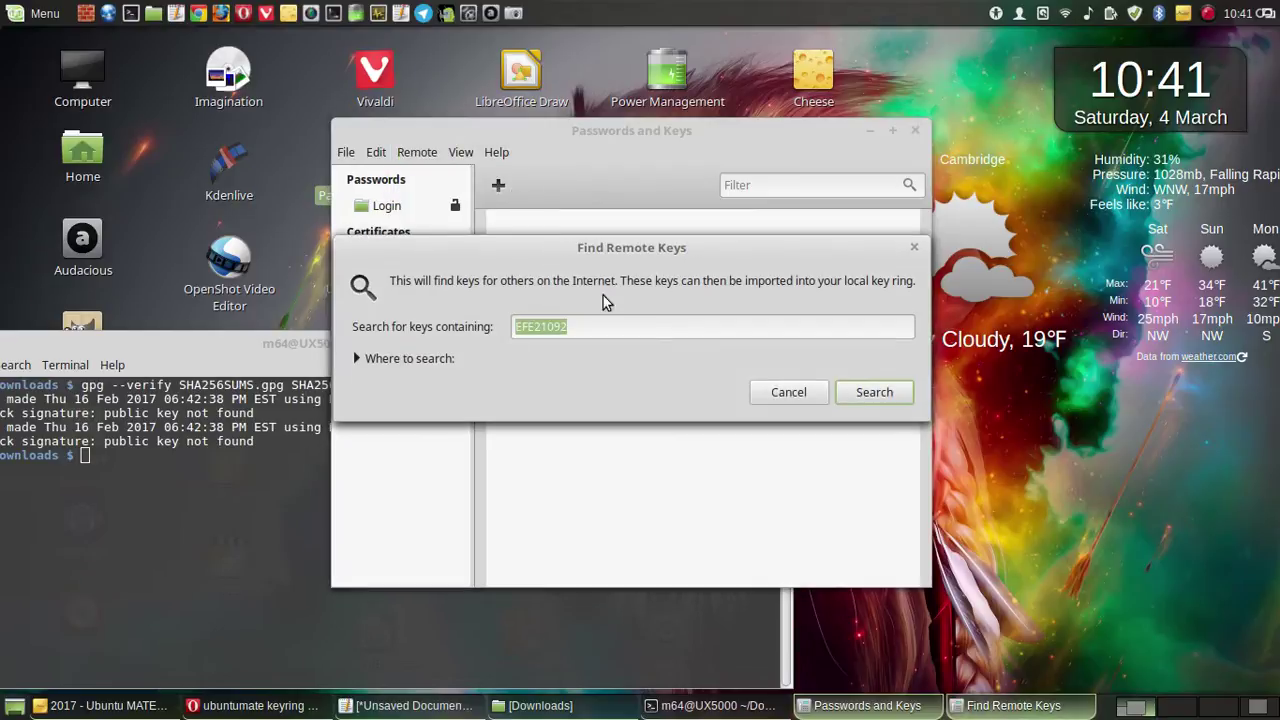
{"action": "right_click", "coordinate": [544, 323]}
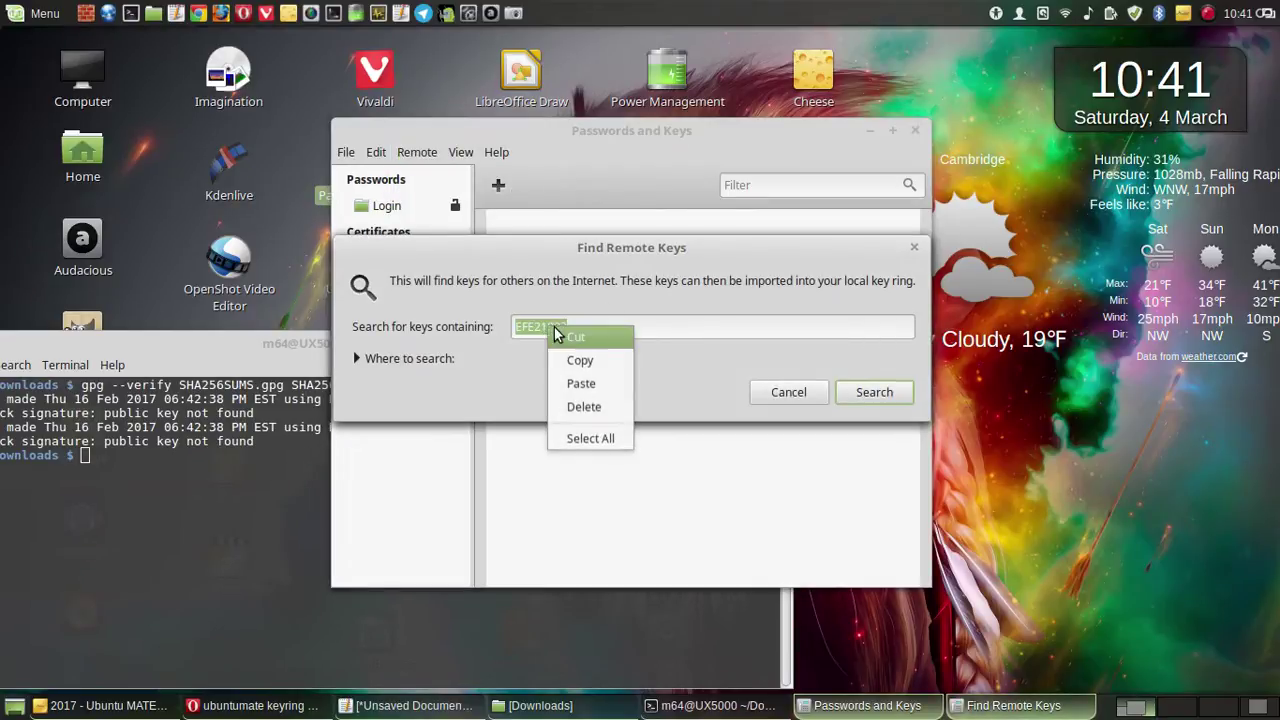
{"action": "left_click", "coordinate": [586, 380]}
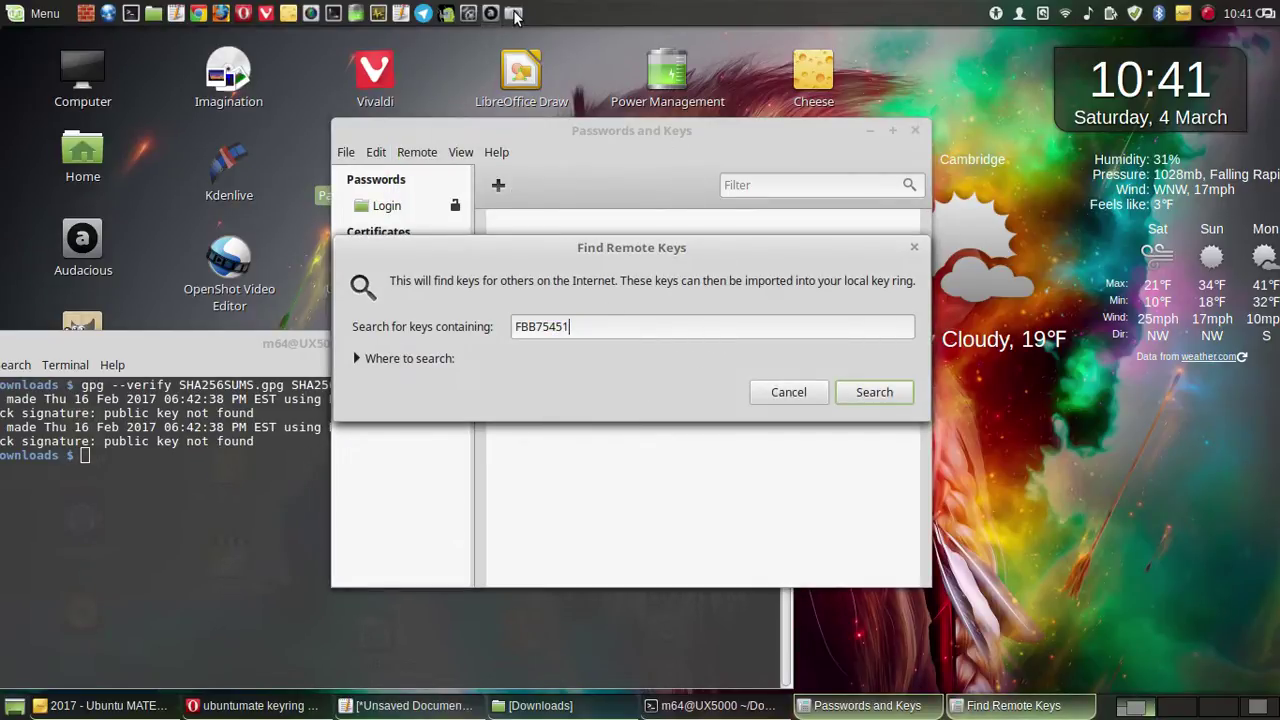
{"action": "key", "text": "Return"}
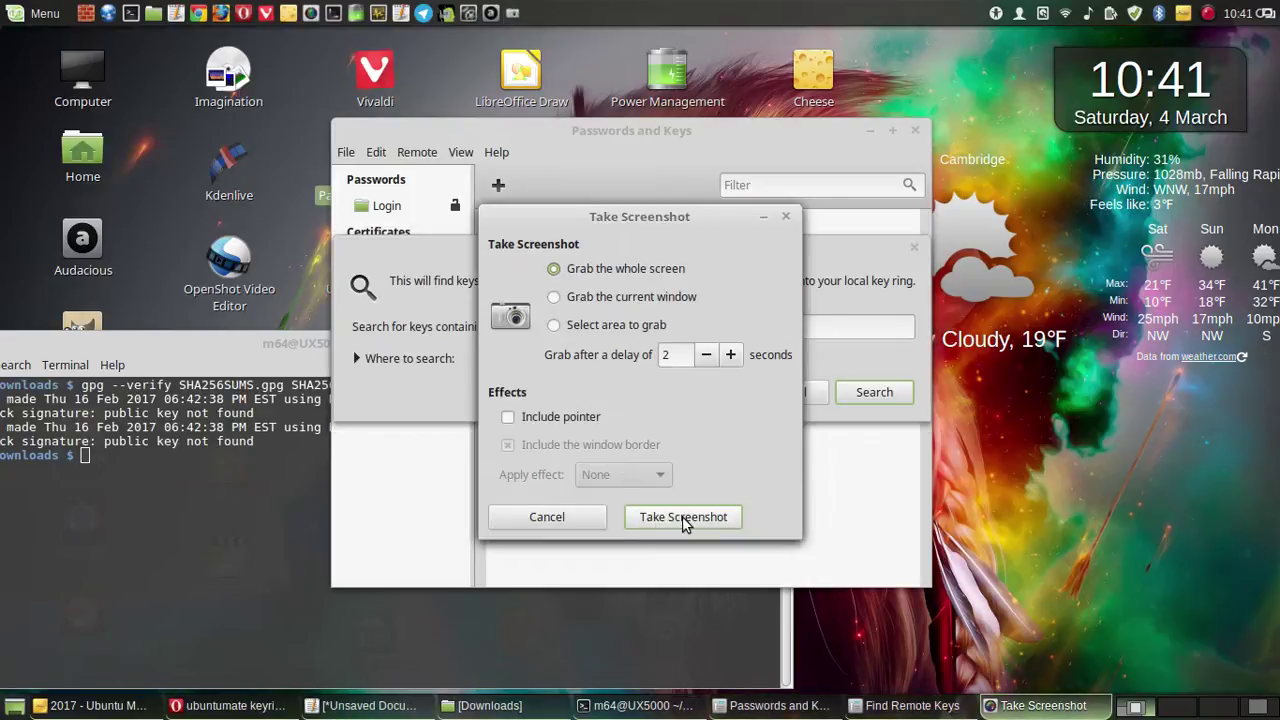
{"action": "left_click", "coordinate": [682, 516]}
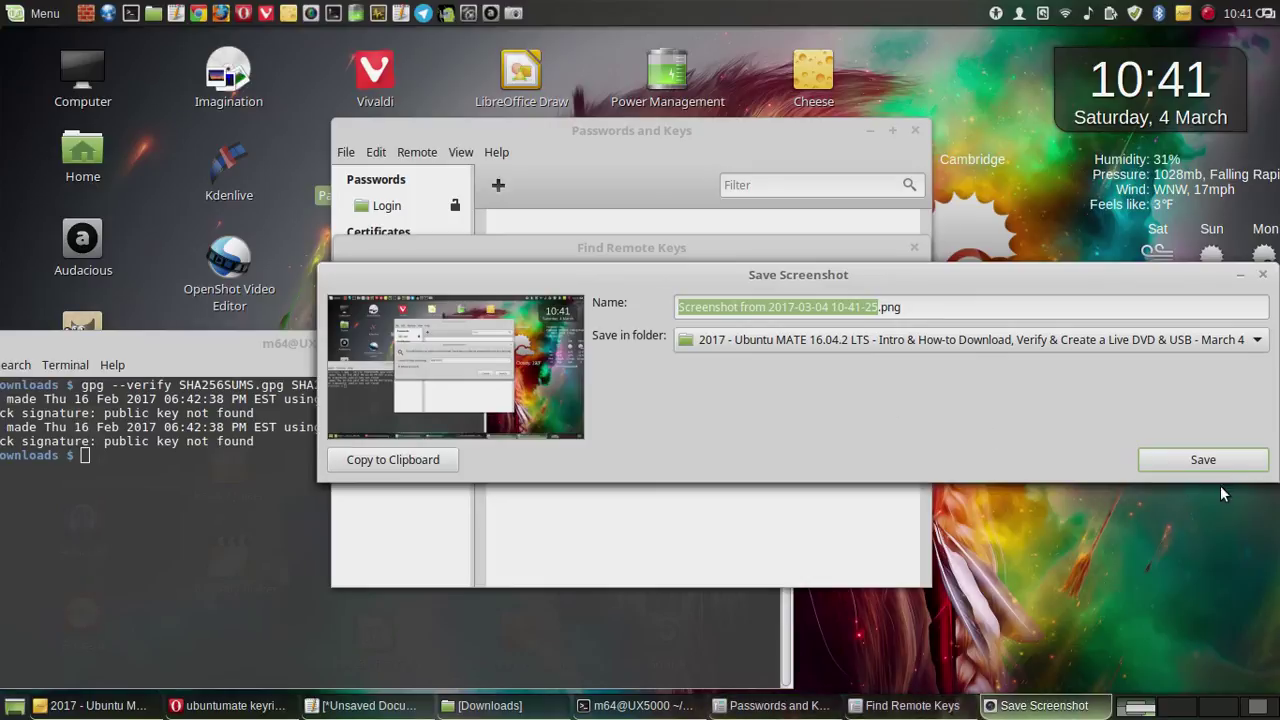
{"action": "left_click", "coordinate": [1238, 461]}
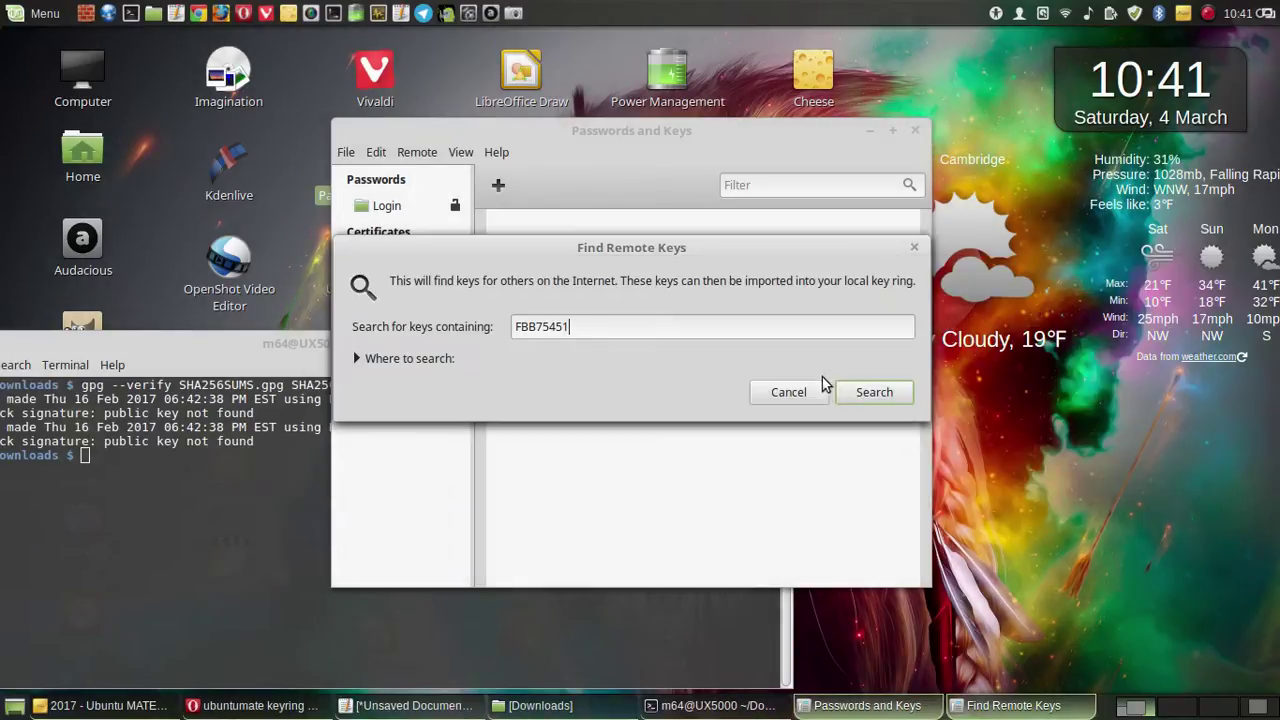
{"action": "left_click", "coordinate": [857, 391]}
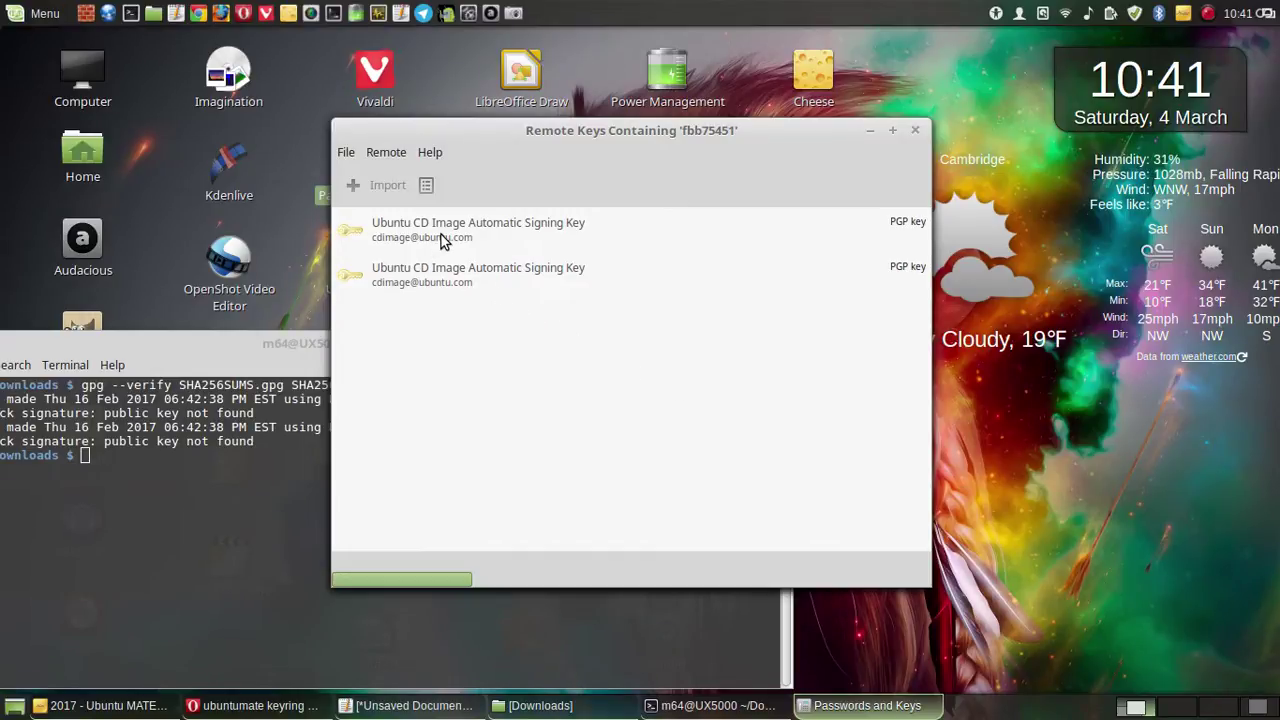
- Open the first Ubuntu CD Image Automatic Signing Key's properties and expand its Other Names
{"action": "double_click", "coordinate": [441, 237]}
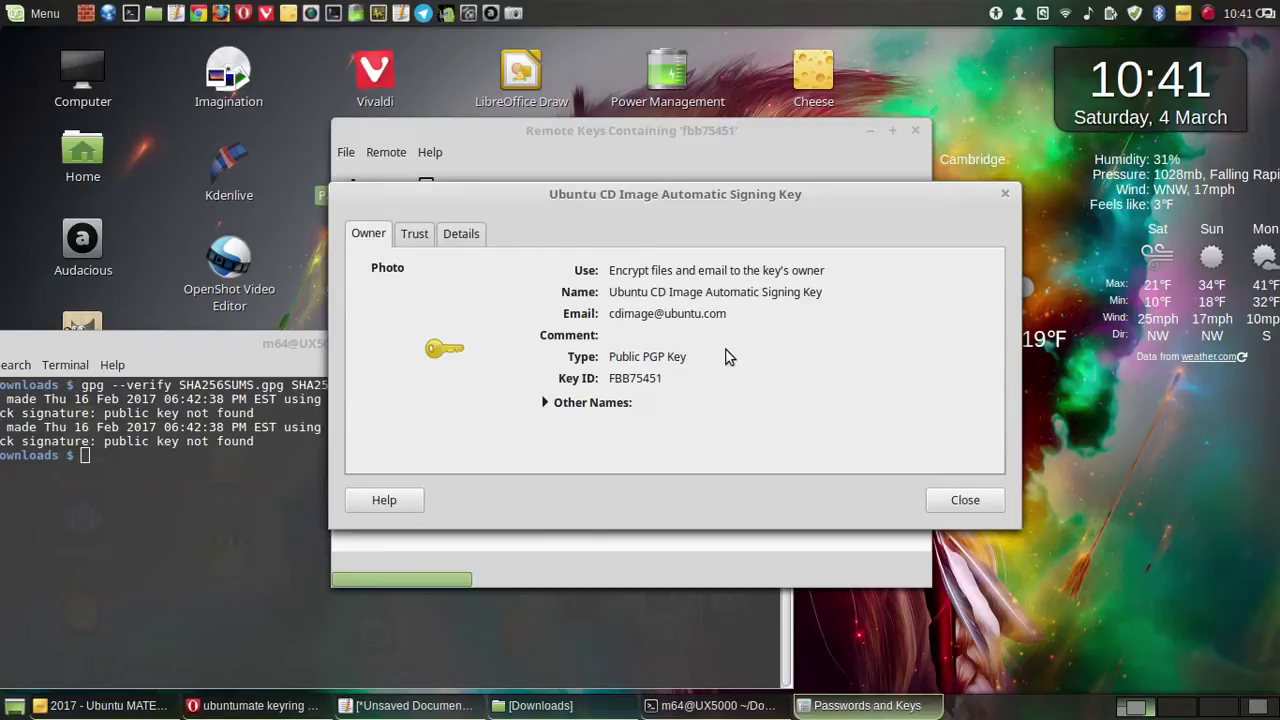
{"action": "left_click", "coordinate": [550, 403]}
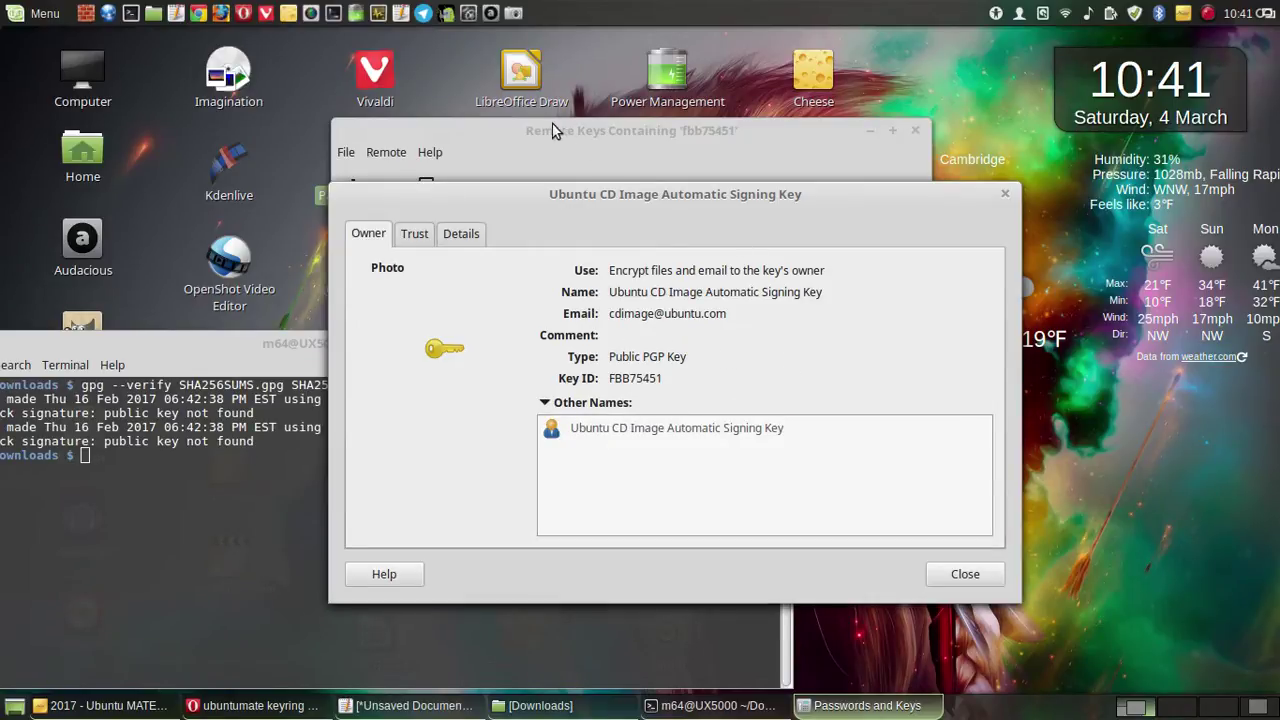
{"action": "left_click_drag", "start_coordinate": [563, 302], "coordinate": [494, 299]}
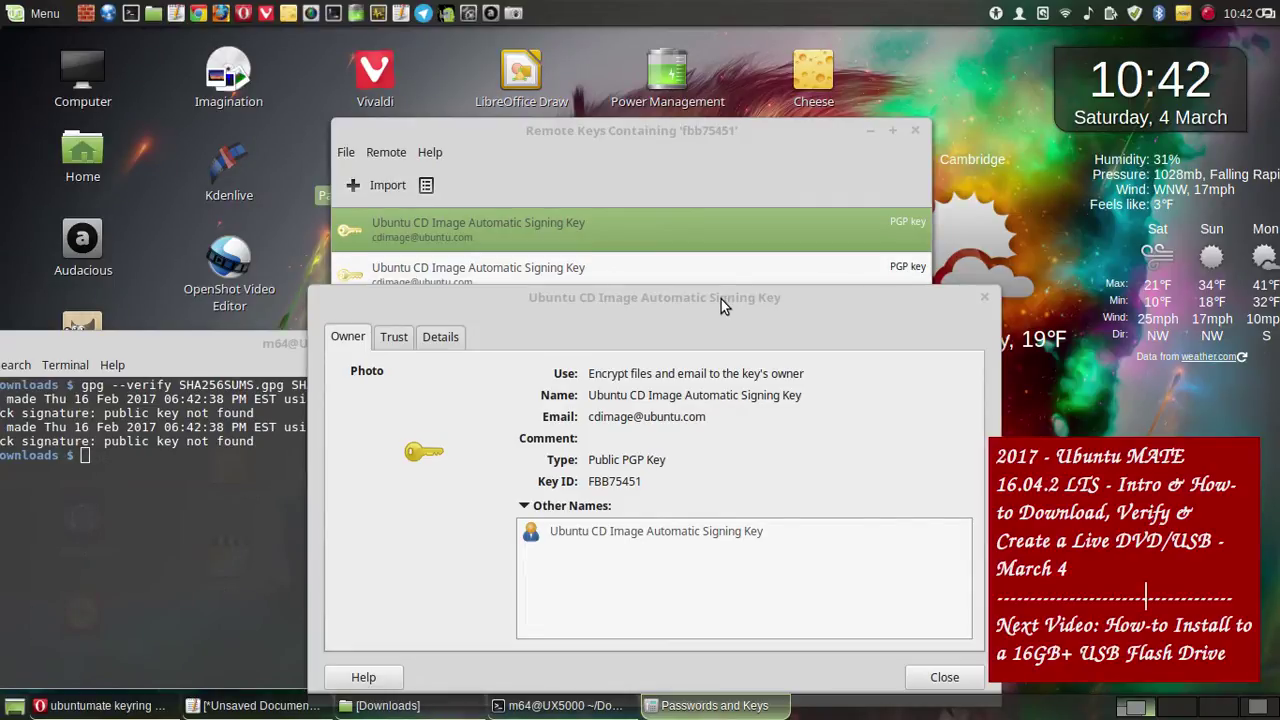
{"action": "left_click_drag", "start_coordinate": [674, 304], "coordinate": [528, 446]}
{"action": "left_click_drag", "start_coordinate": [551, 439], "coordinate": [642, 304]}
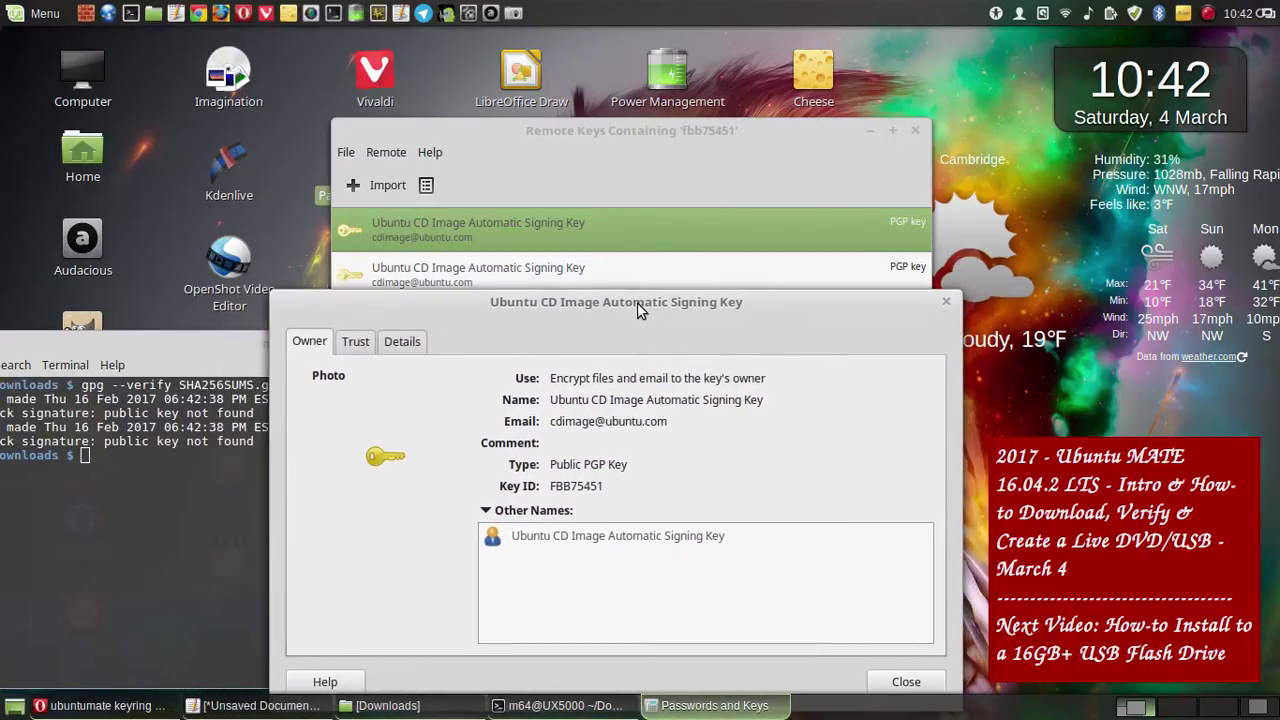
- Save a full-screen screenshot of the key's owner details, then view its Trust tab
{"action": "left_click", "coordinate": [514, 13]}
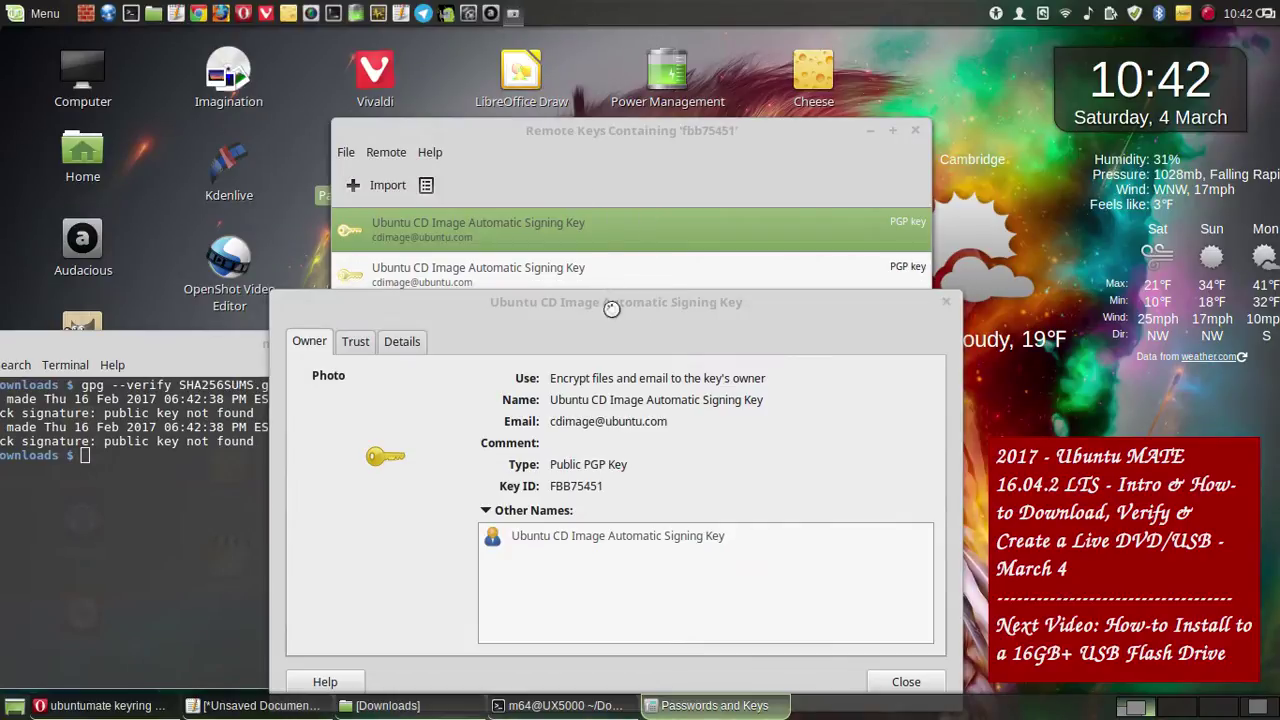
{"action": "left_click", "coordinate": [678, 518]}
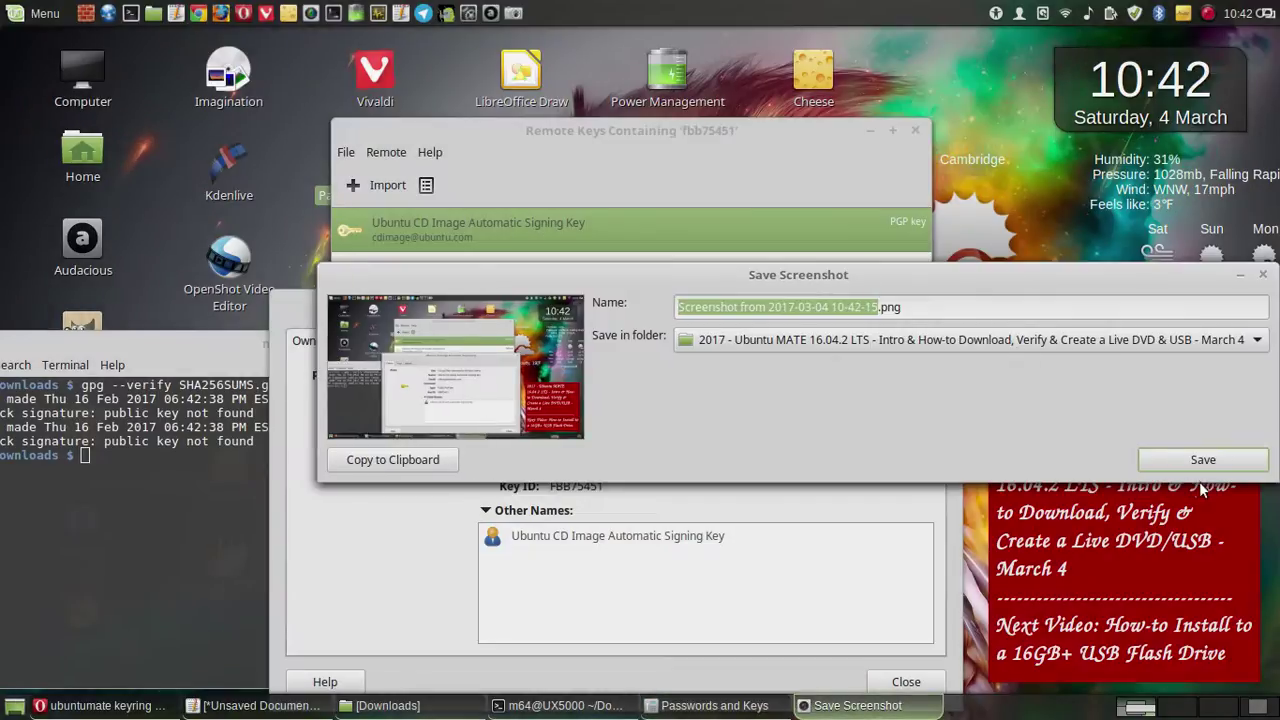
{"action": "left_click", "coordinate": [1203, 458]}
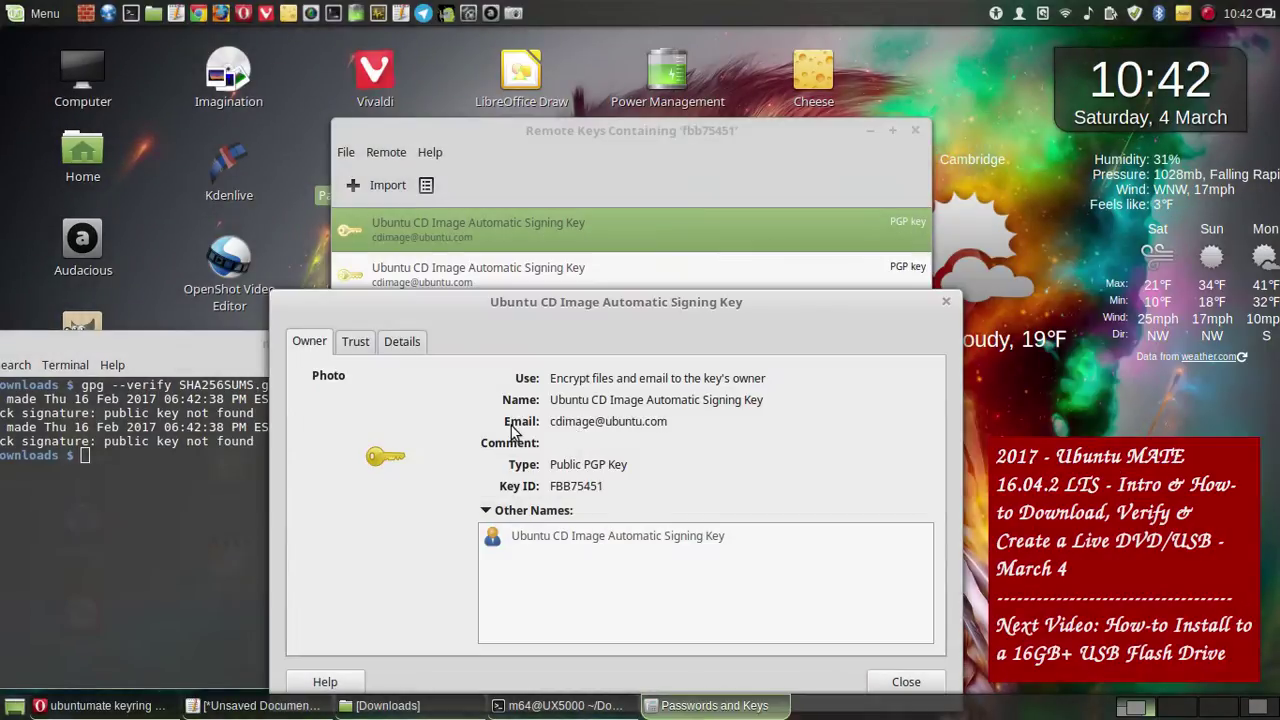
{"action": "left_click", "coordinate": [354, 342]}
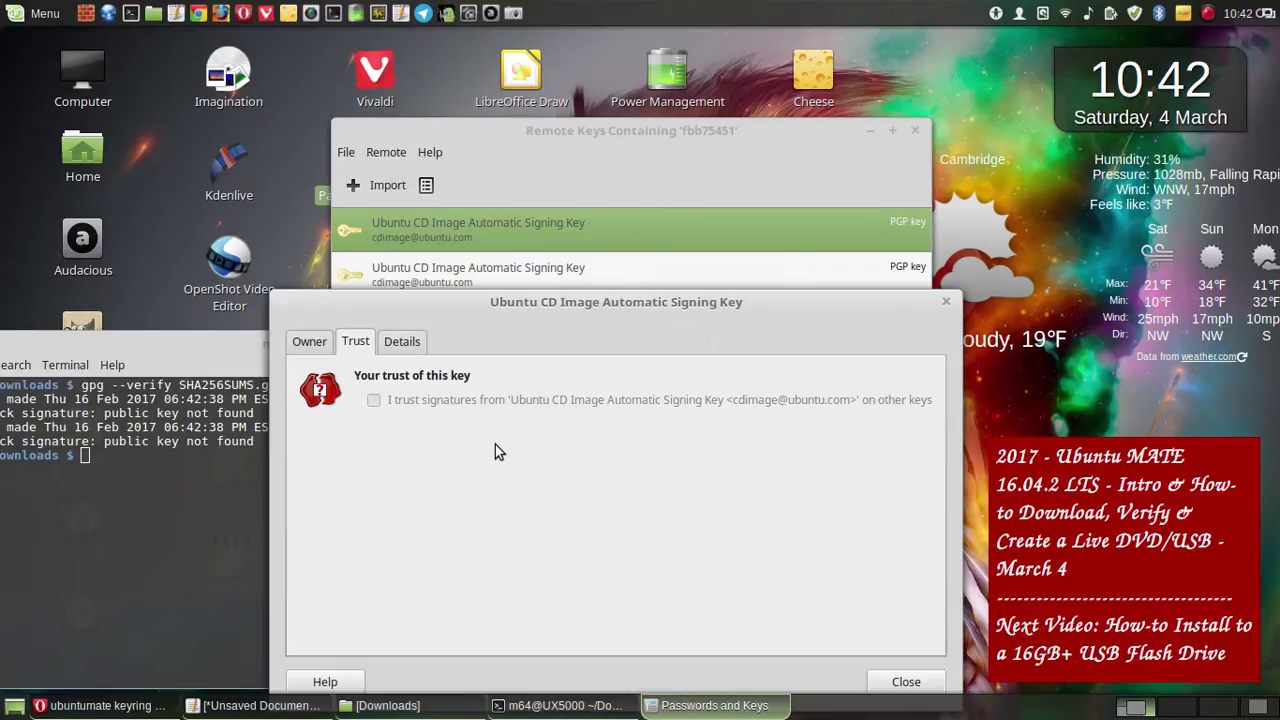
- Show the key's Details tab (1024-bit DSA, created 2004-12-30) and save a full-screen screenshot
{"action": "left_click", "coordinate": [410, 343]}
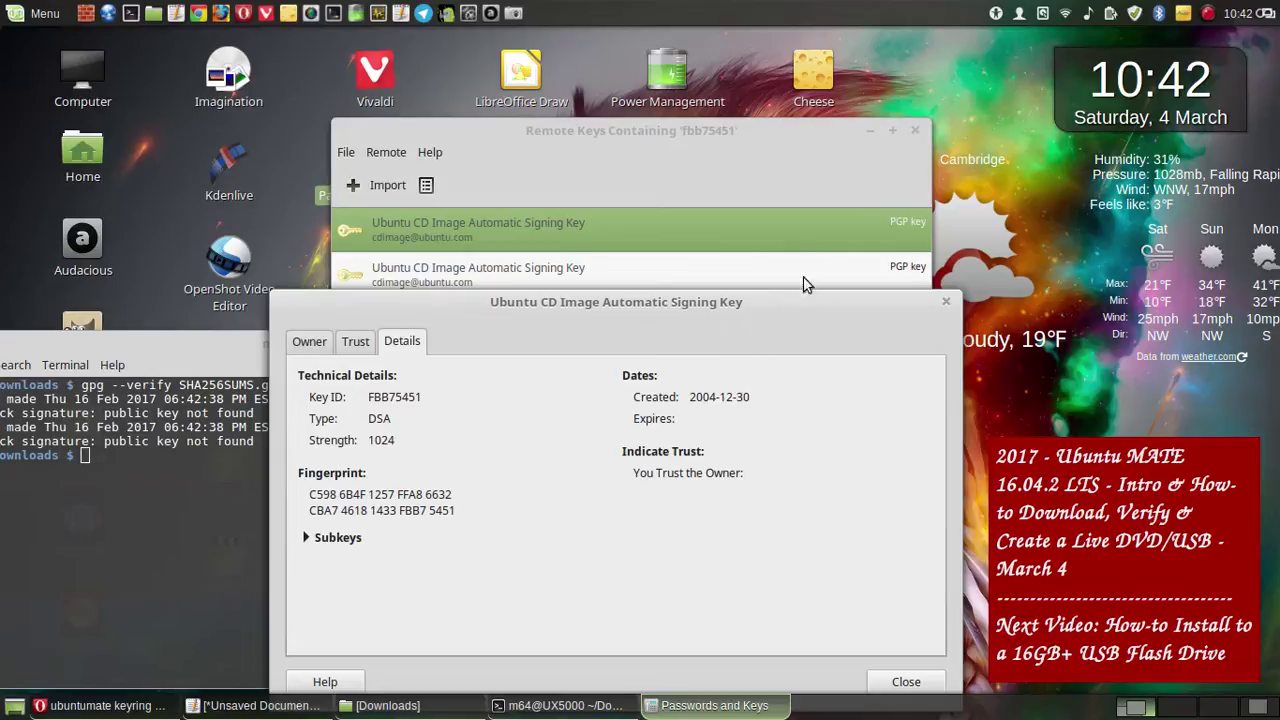
{"action": "left_click_drag", "start_coordinate": [691, 300], "coordinate": [671, 336]}
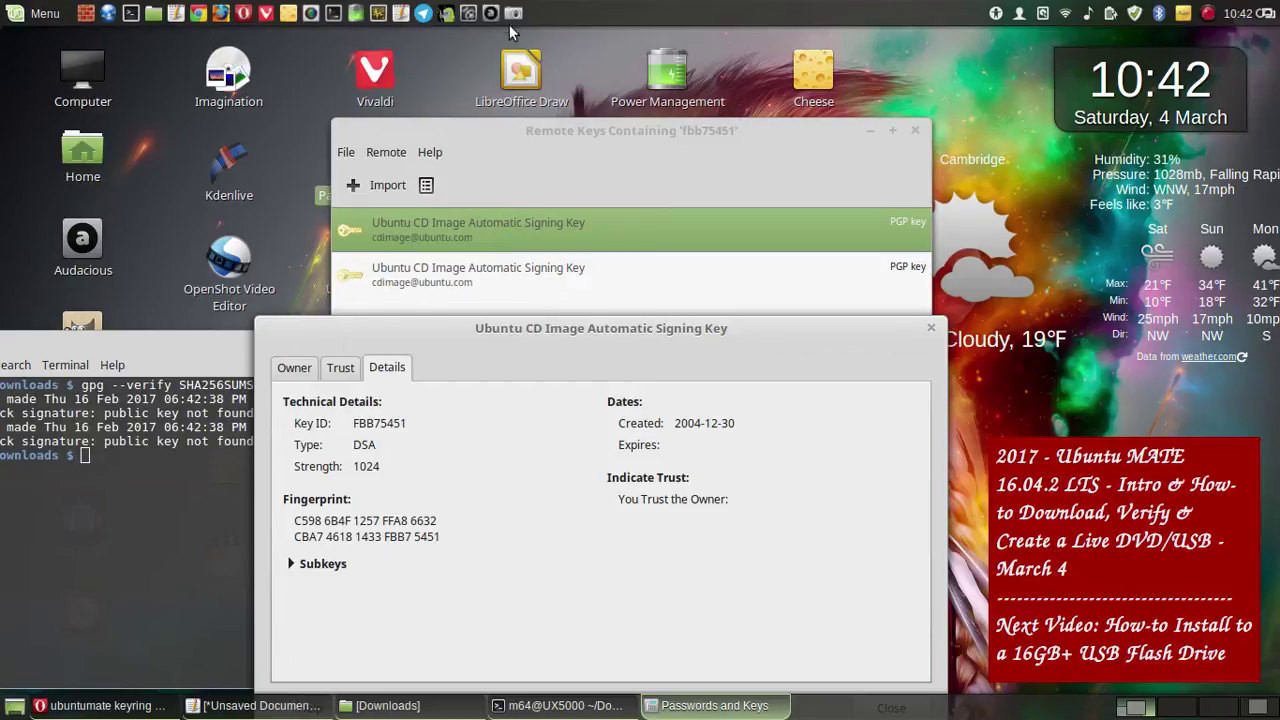
{"action": "left_click", "coordinate": [631, 233]}
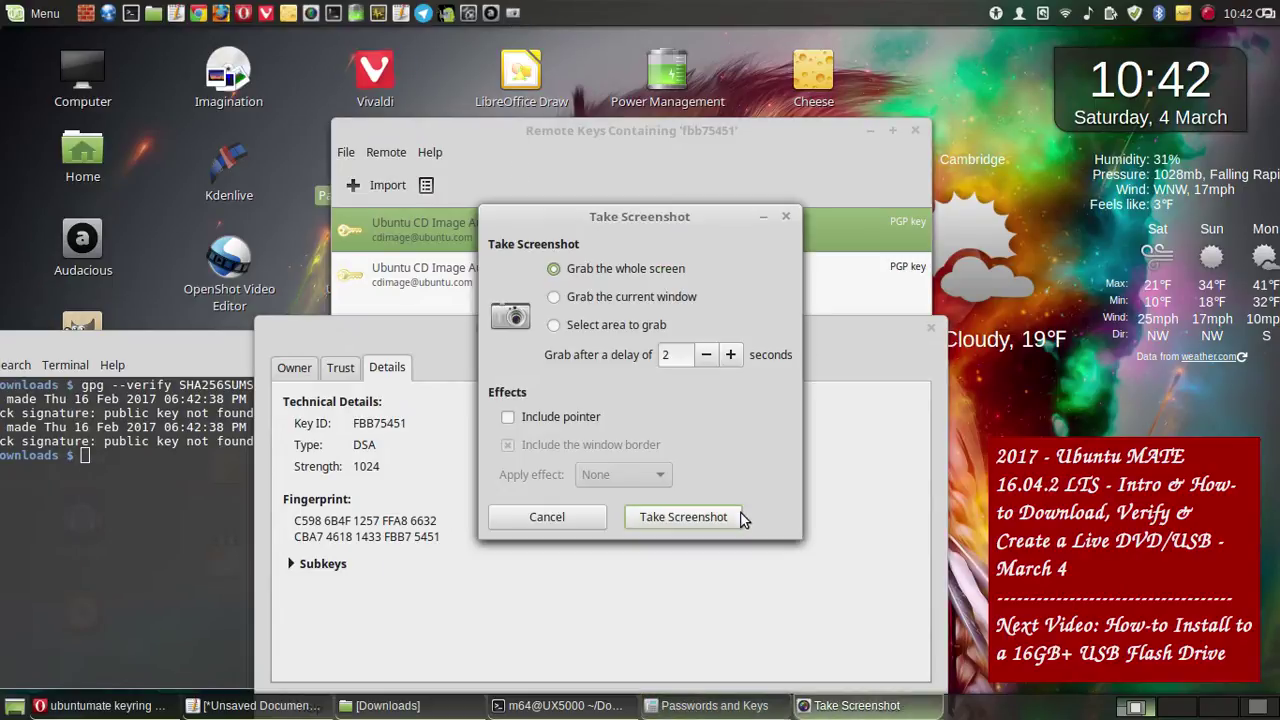
{"action": "left_click", "coordinate": [681, 523]}
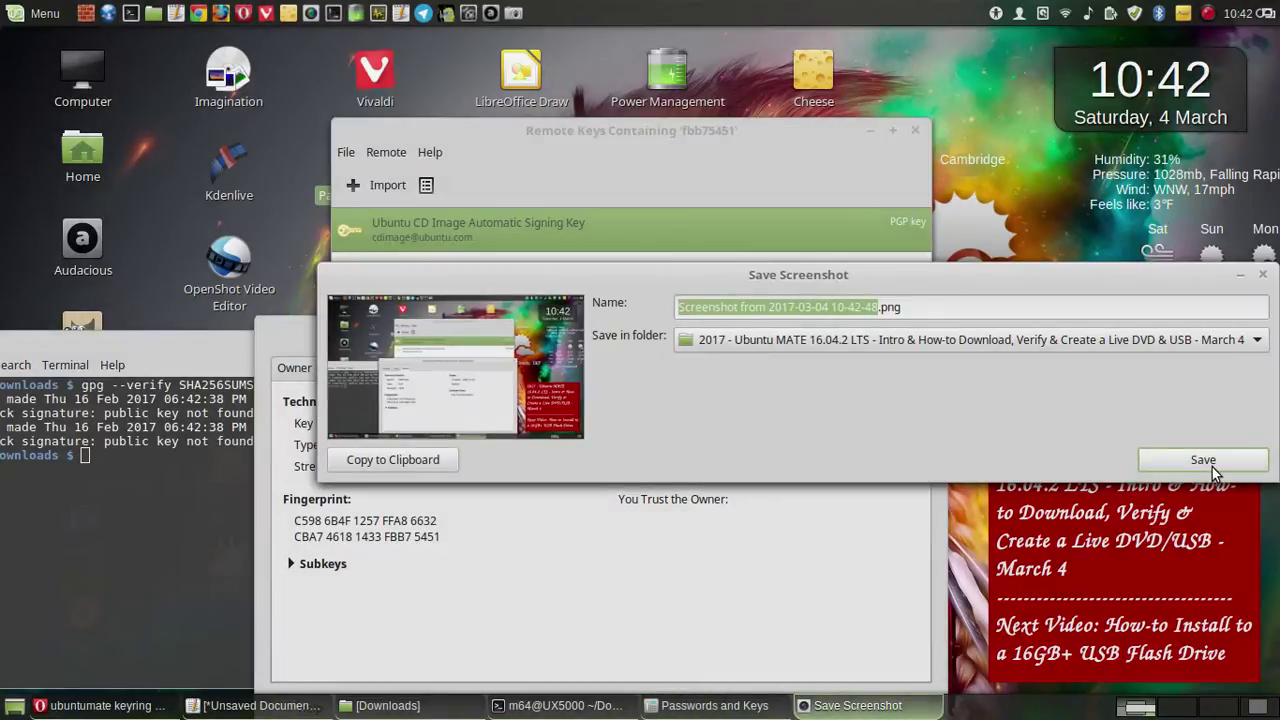
{"action": "left_click", "coordinate": [1205, 460]}
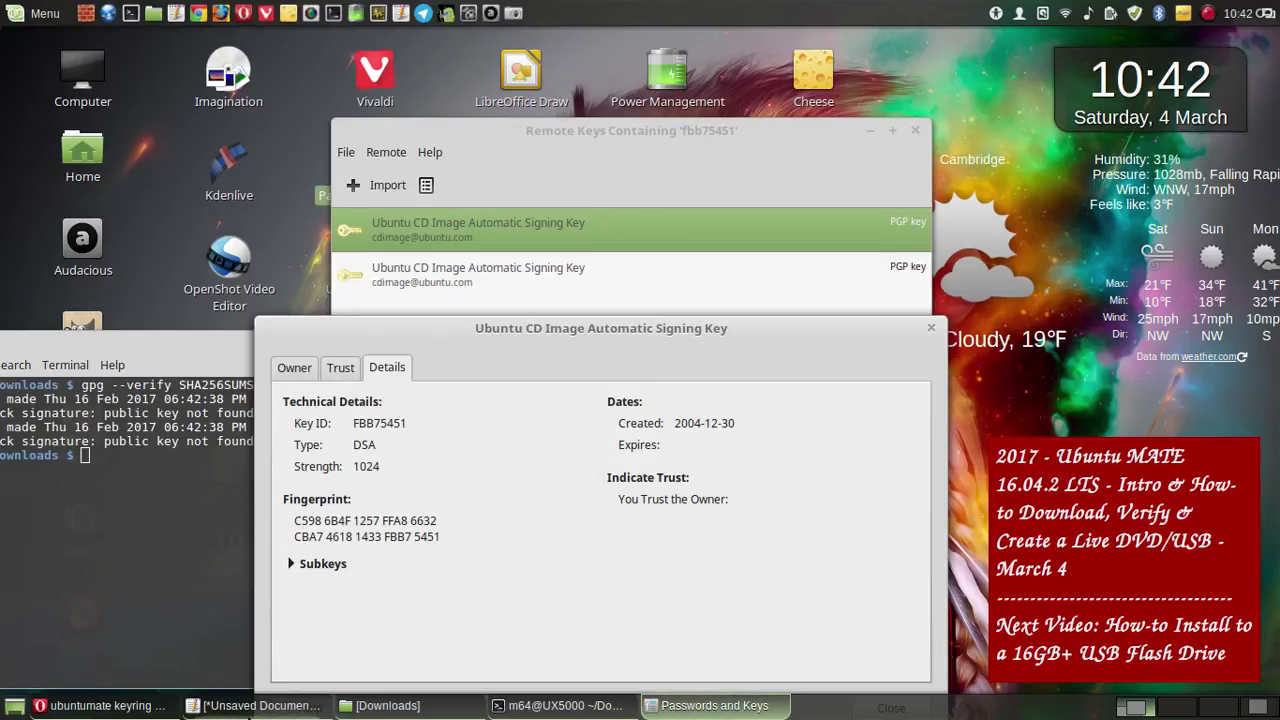
- Copy the gpg --keyserver keyserver.ubuntu.com --recv-key line from the Linux Mint notes into the unsaved notes
{"action": "left_click", "coordinate": [255, 705]}
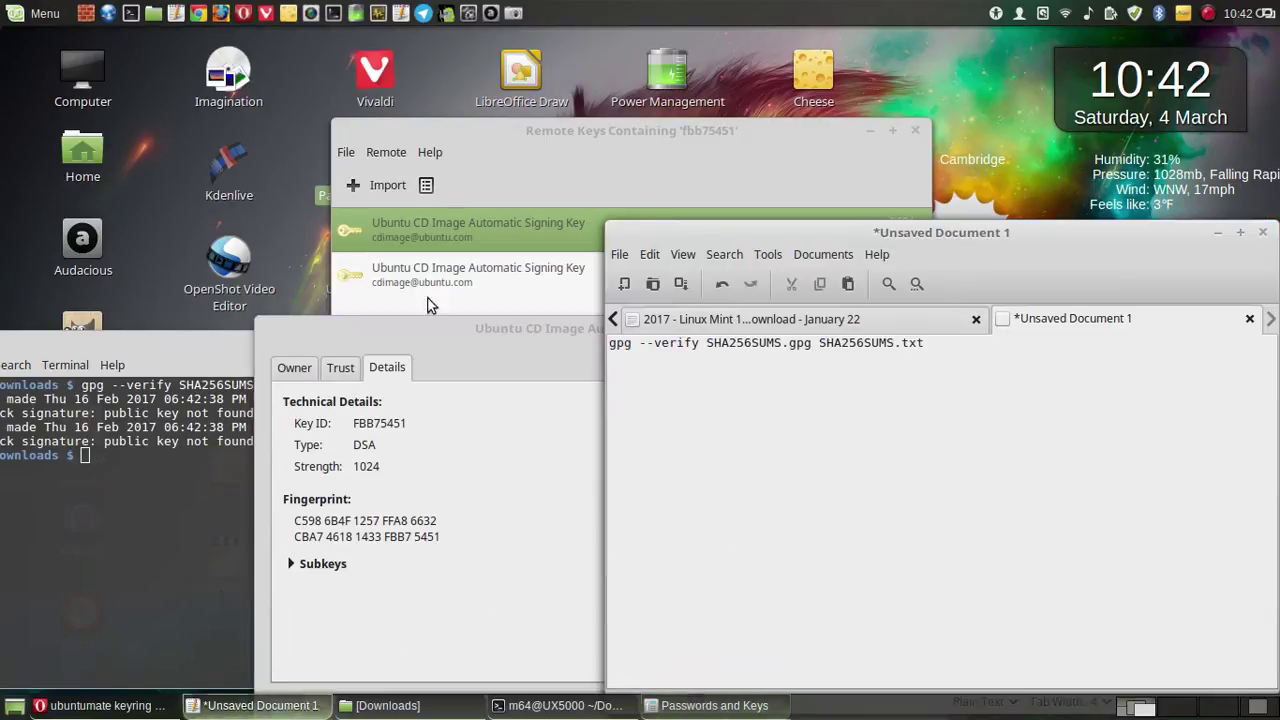
{"action": "left_click", "coordinate": [810, 322]}
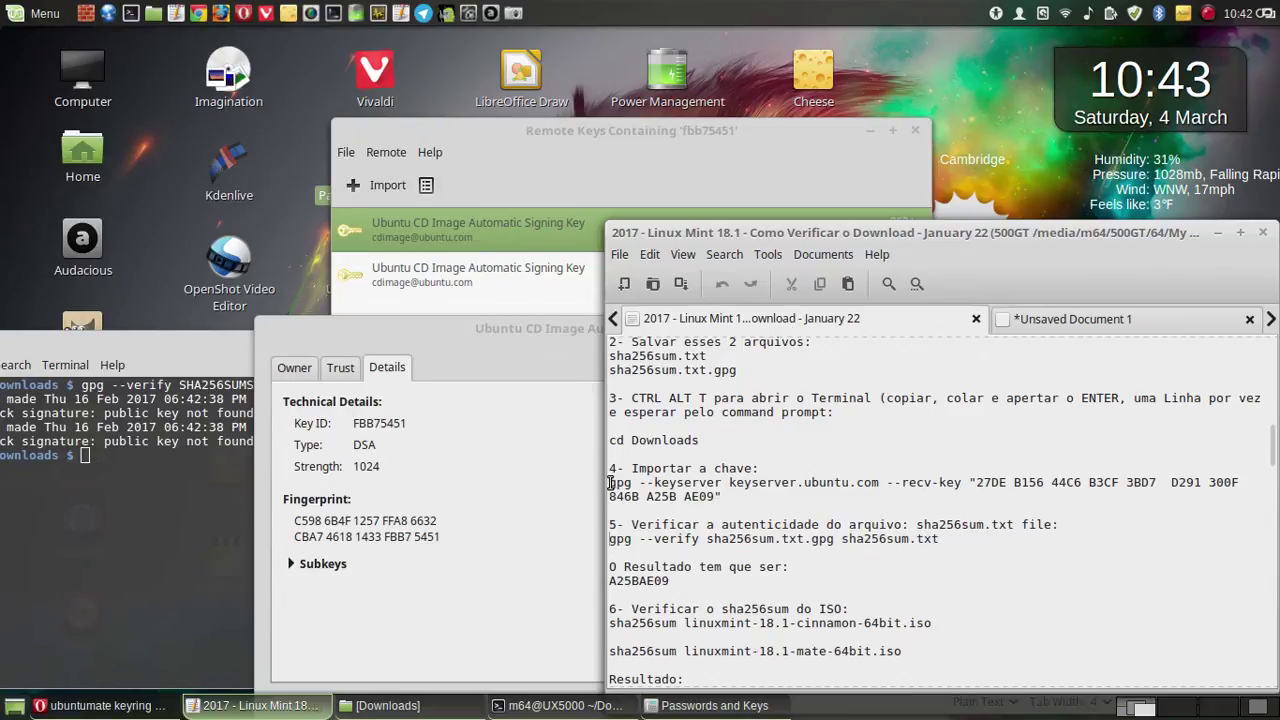
{"action": "left_click_drag", "start_coordinate": [611, 483], "coordinate": [970, 477]}
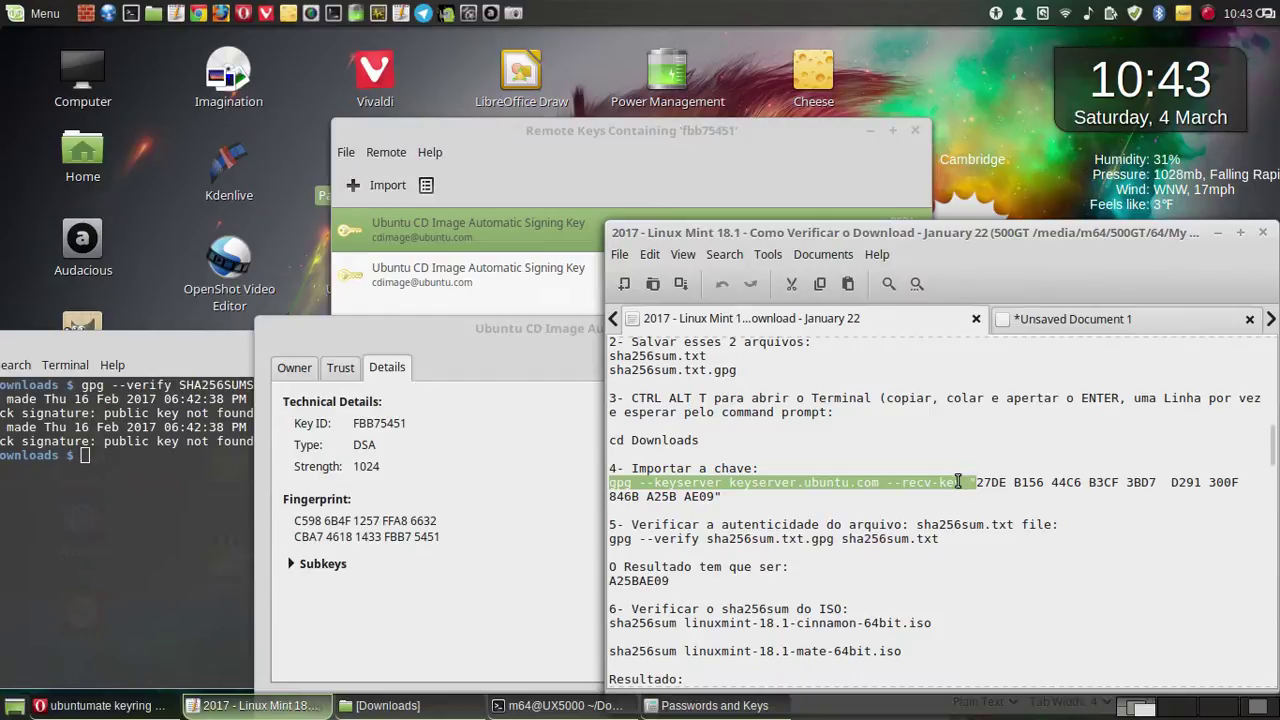
{"action": "right_click", "coordinate": [956, 480]}
{"action": "left_click", "coordinate": [999, 568]}
{"action": "left_click", "coordinate": [1109, 325]}
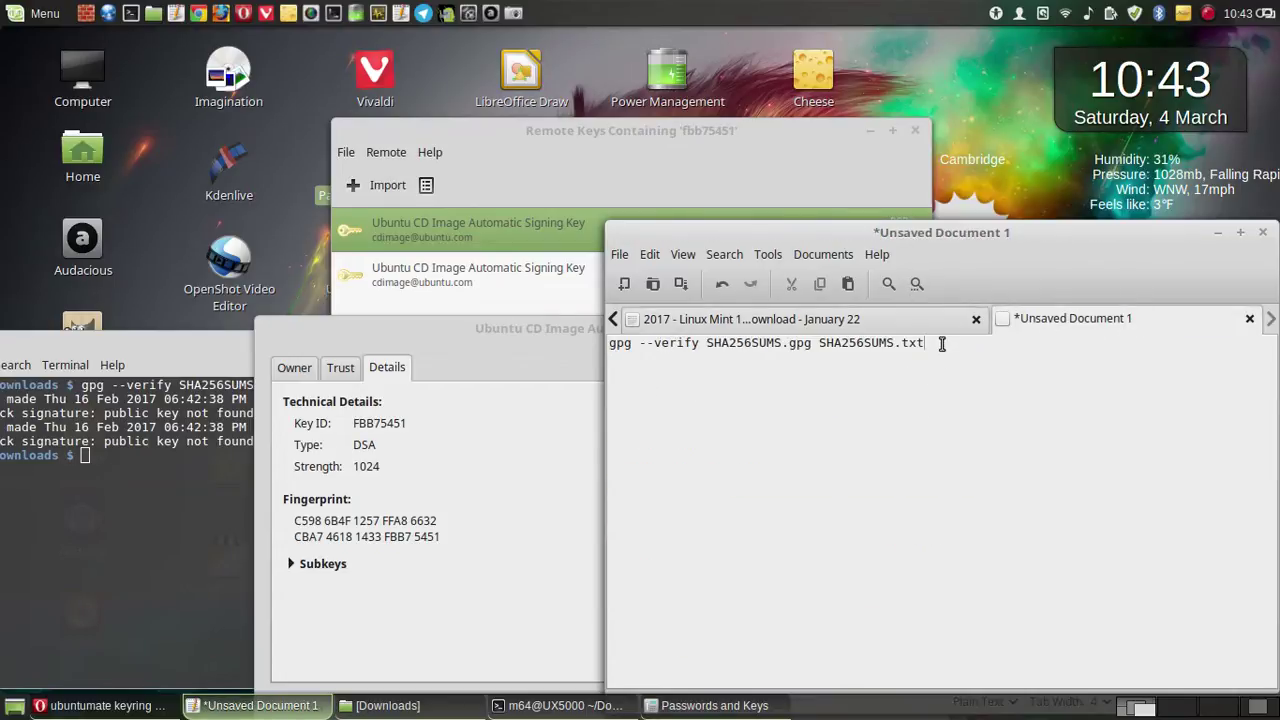
{"action": "right_click", "coordinate": [693, 389]}
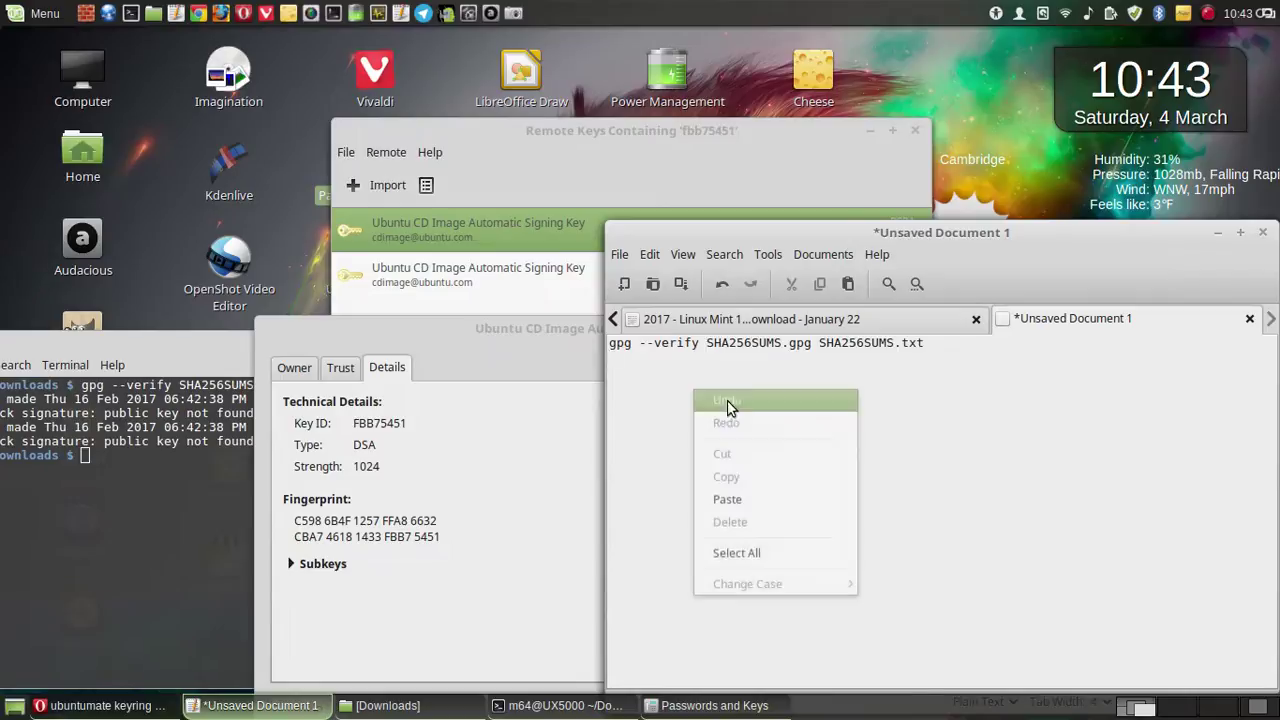
{"action": "left_click", "coordinate": [738, 503]}
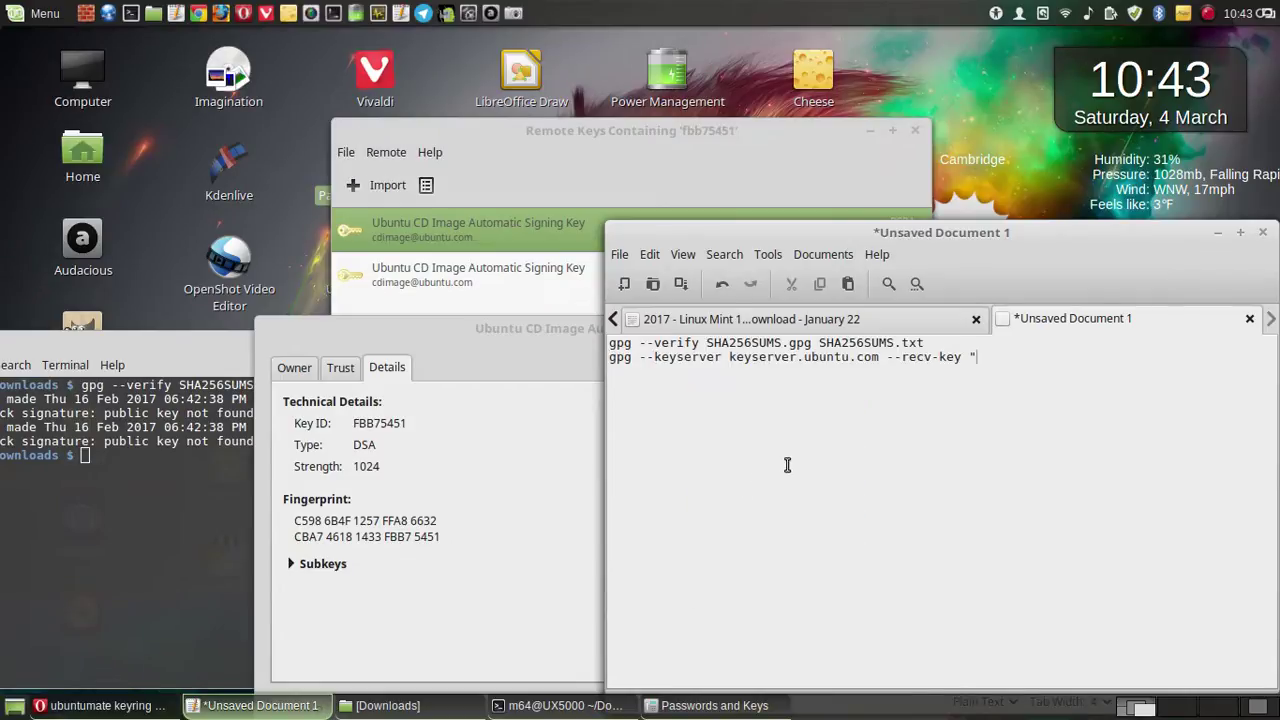
- Paste the key's full fingerprint after the opening quote of the --recv-key command
{"action": "left_click", "coordinate": [463, 461]}
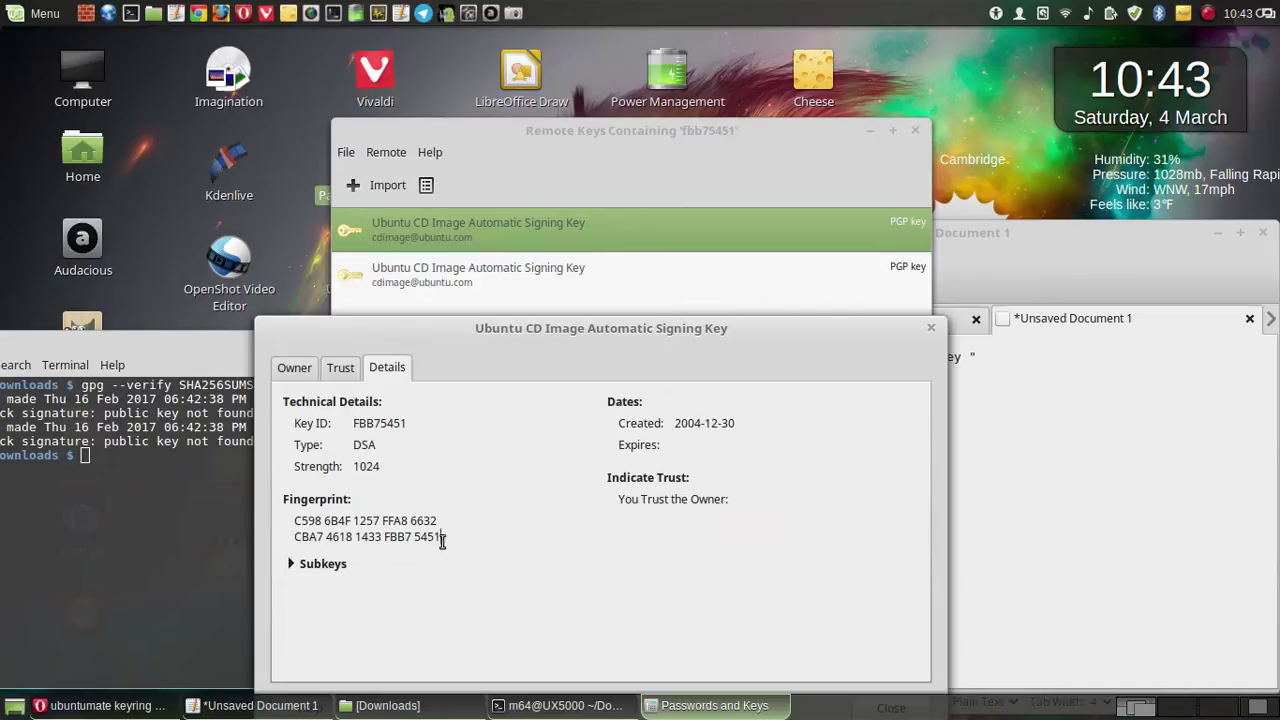
{"action": "left_click_drag", "start_coordinate": [442, 540], "coordinate": [293, 520]}
{"action": "key", "text": "ctrl+c"}
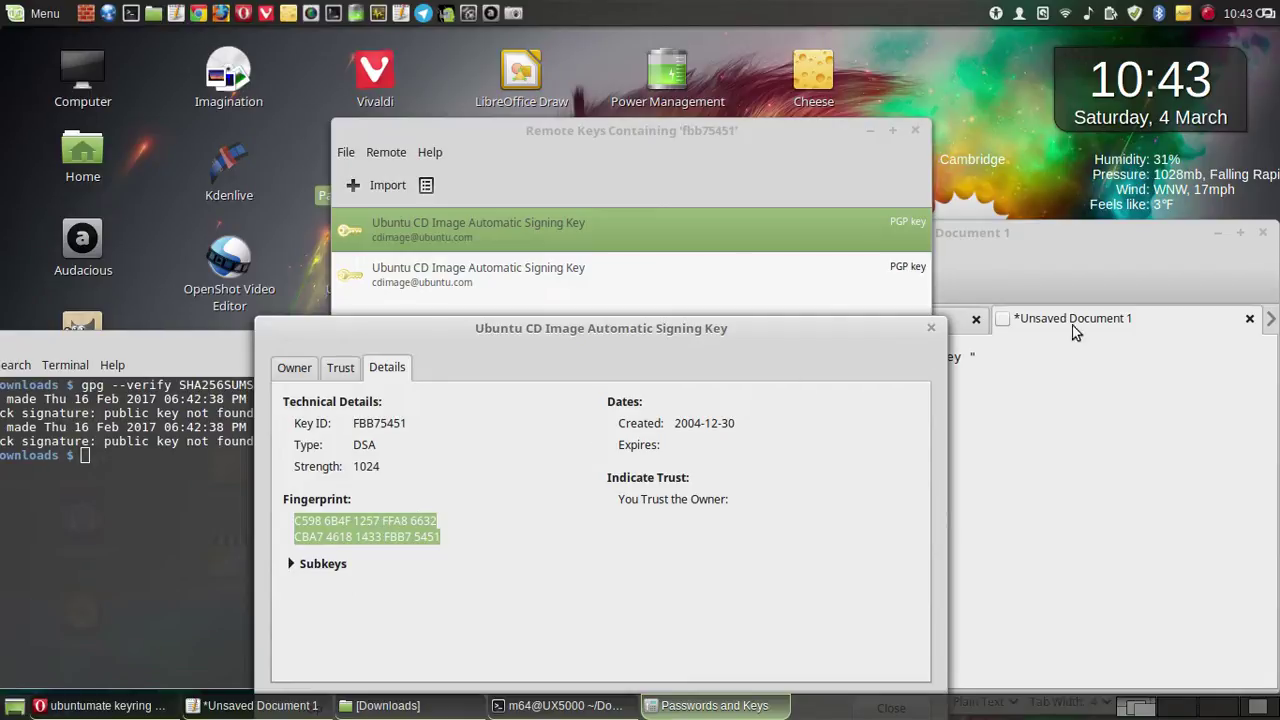
{"action": "left_click", "coordinate": [1076, 267]}
{"action": "left_click", "coordinate": [850, 320]}
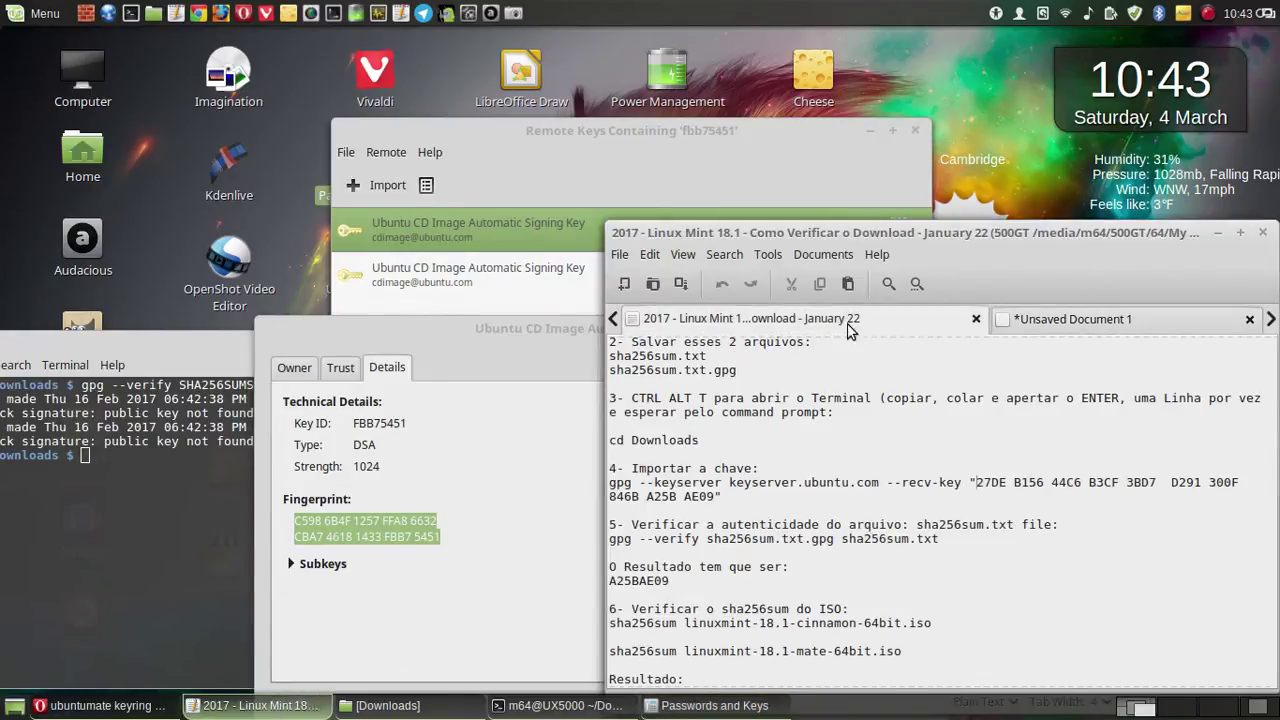
{"action": "scroll", "coordinate": [876, 432], "scroll_direction": "up", "scroll_amount": 2}
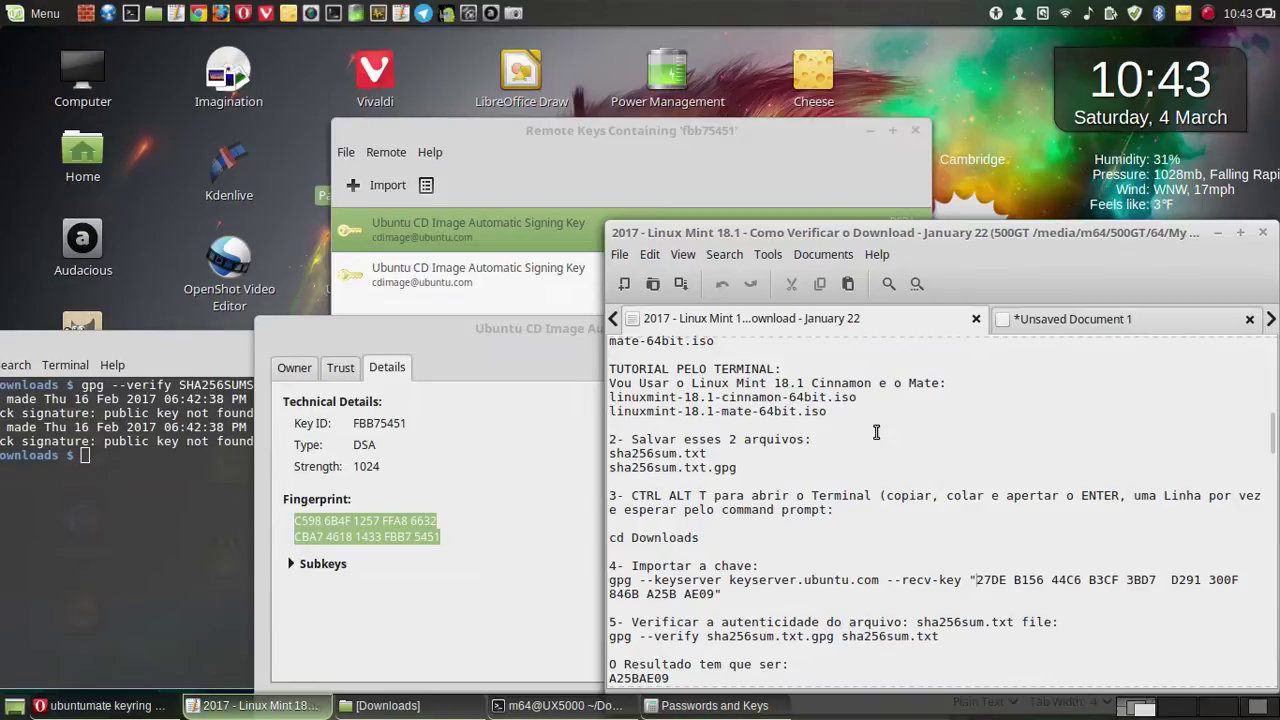
{"action": "scroll", "coordinate": [876, 432], "scroll_direction": "down", "scroll_amount": 2}
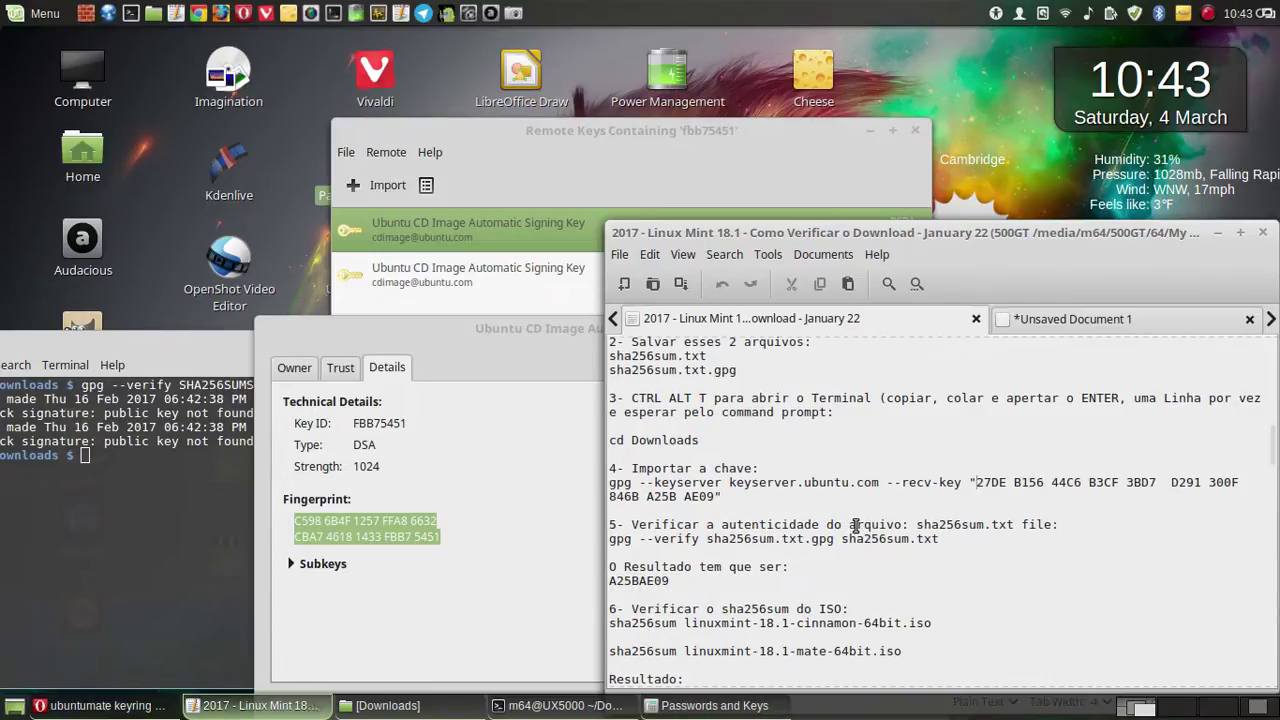
{"action": "scroll", "coordinate": [855, 526], "scroll_direction": "up", "scroll_amount": 2}
{"action": "scroll", "coordinate": [856, 526], "scroll_direction": "down", "scroll_amount": 2}
{"action": "right_click", "coordinate": [385, 529]}
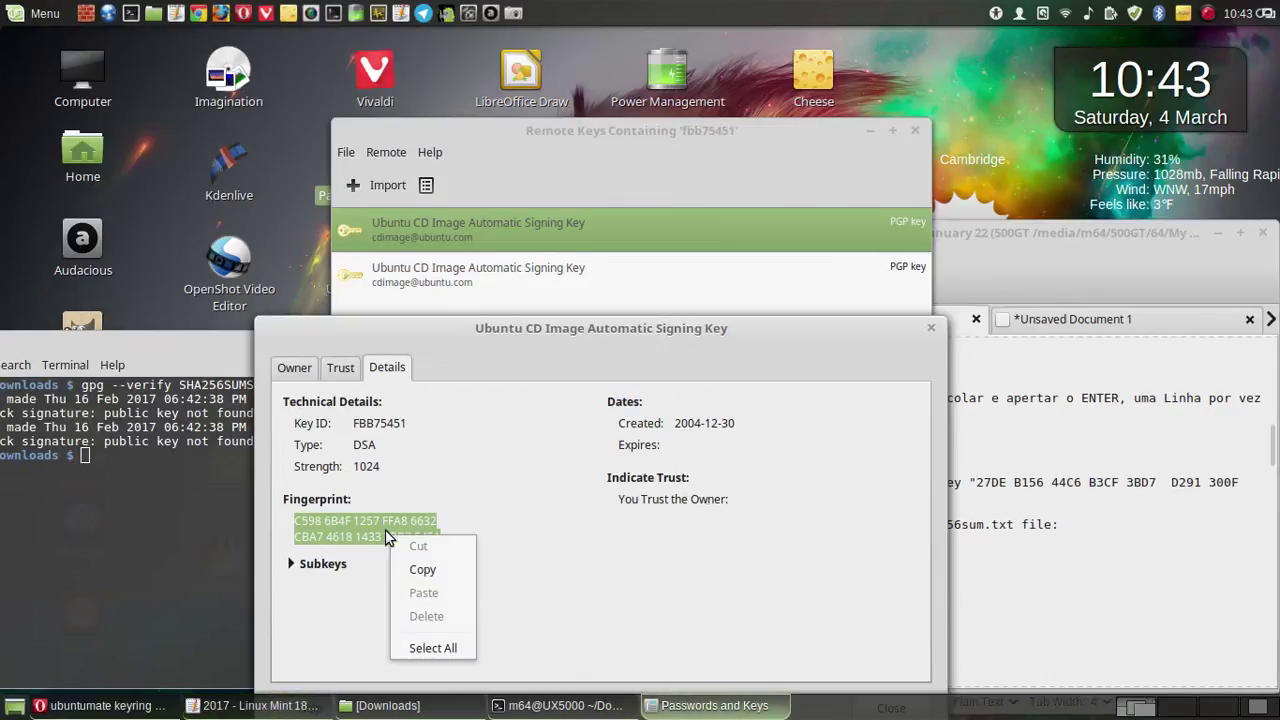
{"action": "left_click", "coordinate": [423, 569]}
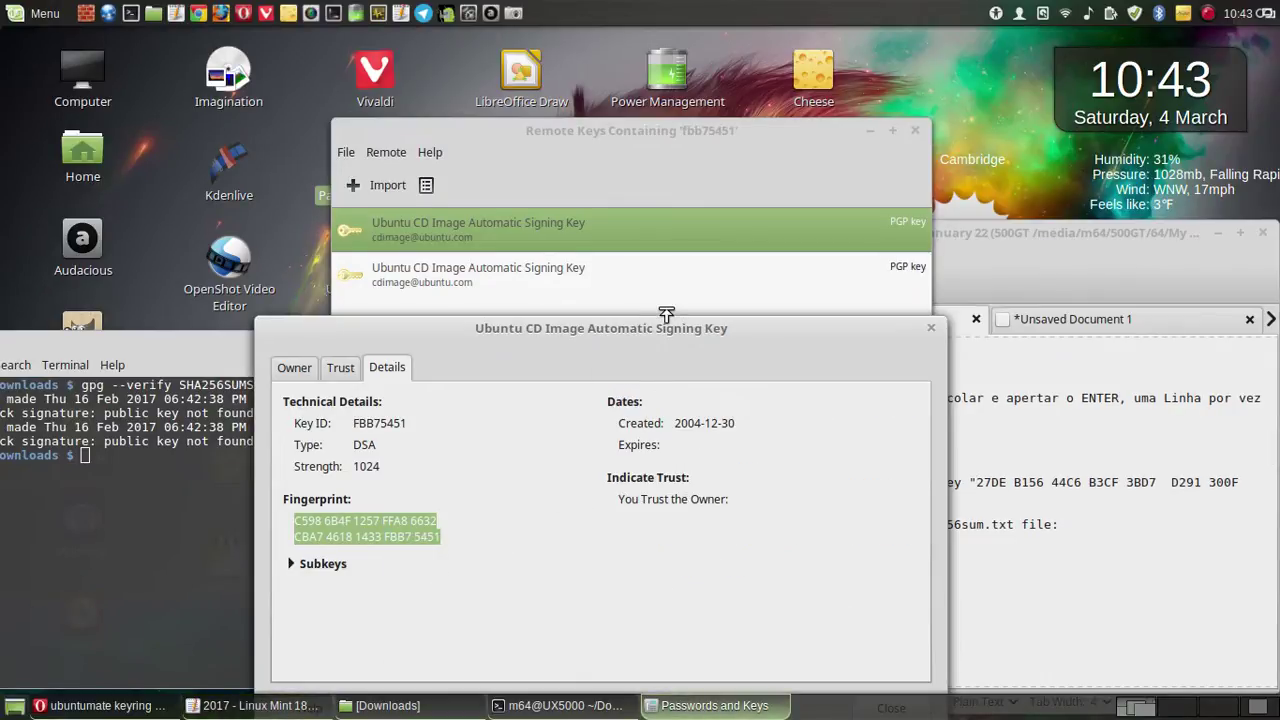
{"action": "left_click", "coordinate": [1075, 318]}
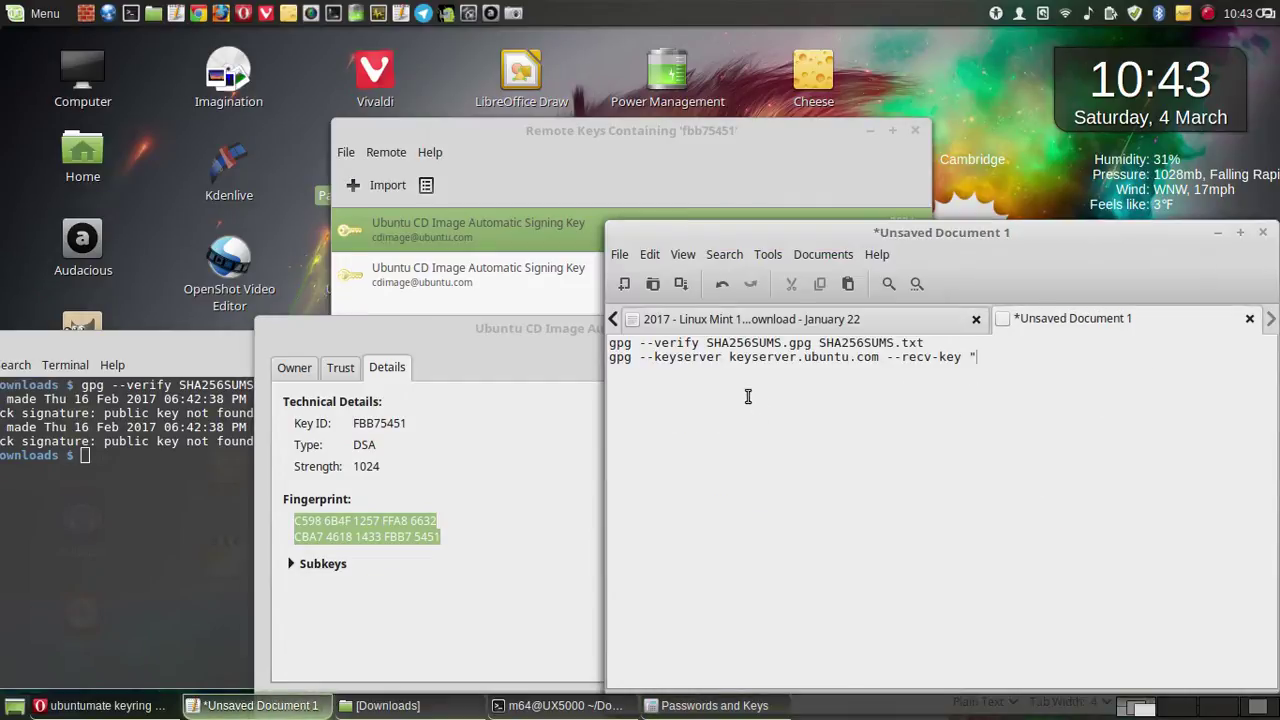
{"action": "right_click", "coordinate": [1009, 360]}
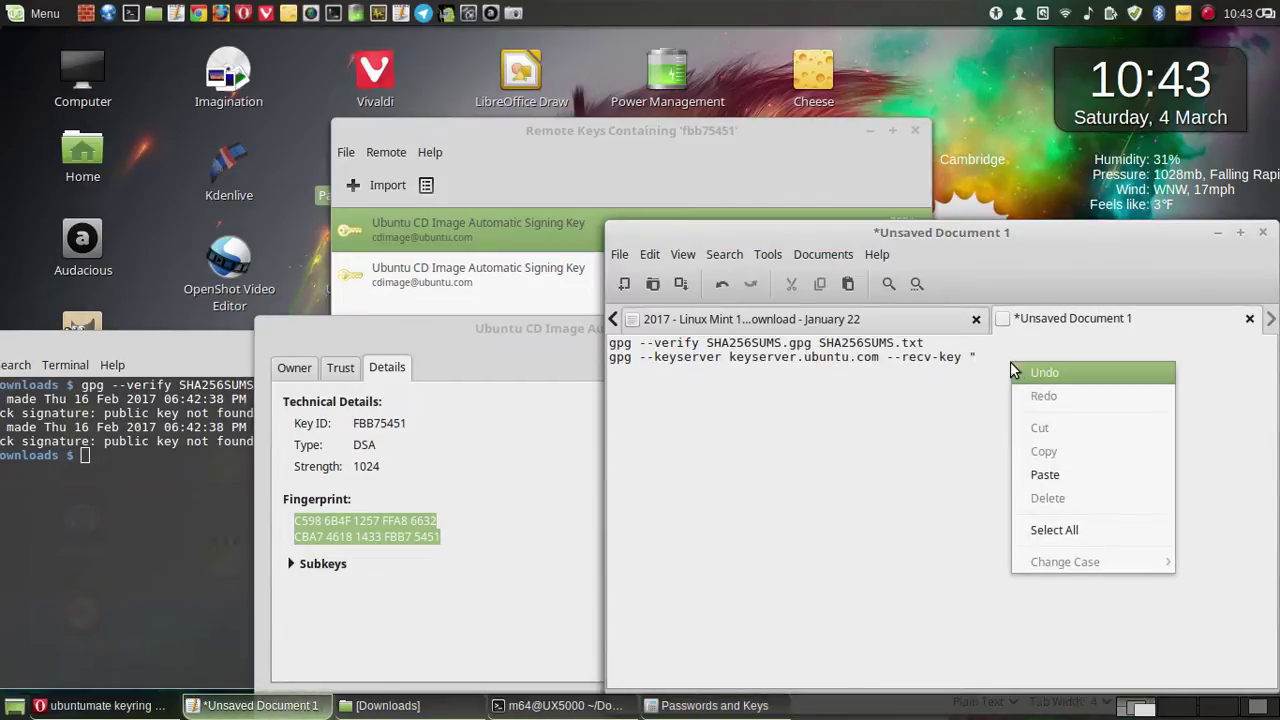
{"action": "left_click", "coordinate": [1063, 474]}
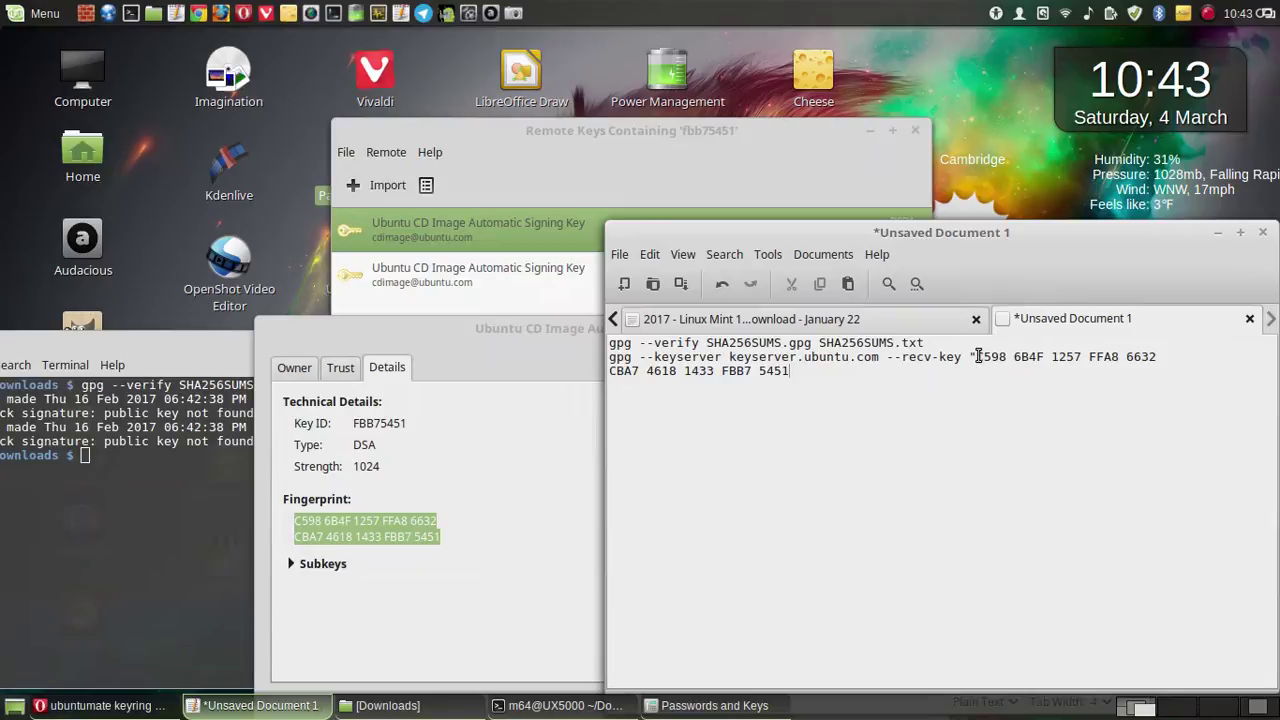
- Add a closing quote after 5451 by copying the opening quote character
{"action": "left_click", "coordinate": [968, 356]}
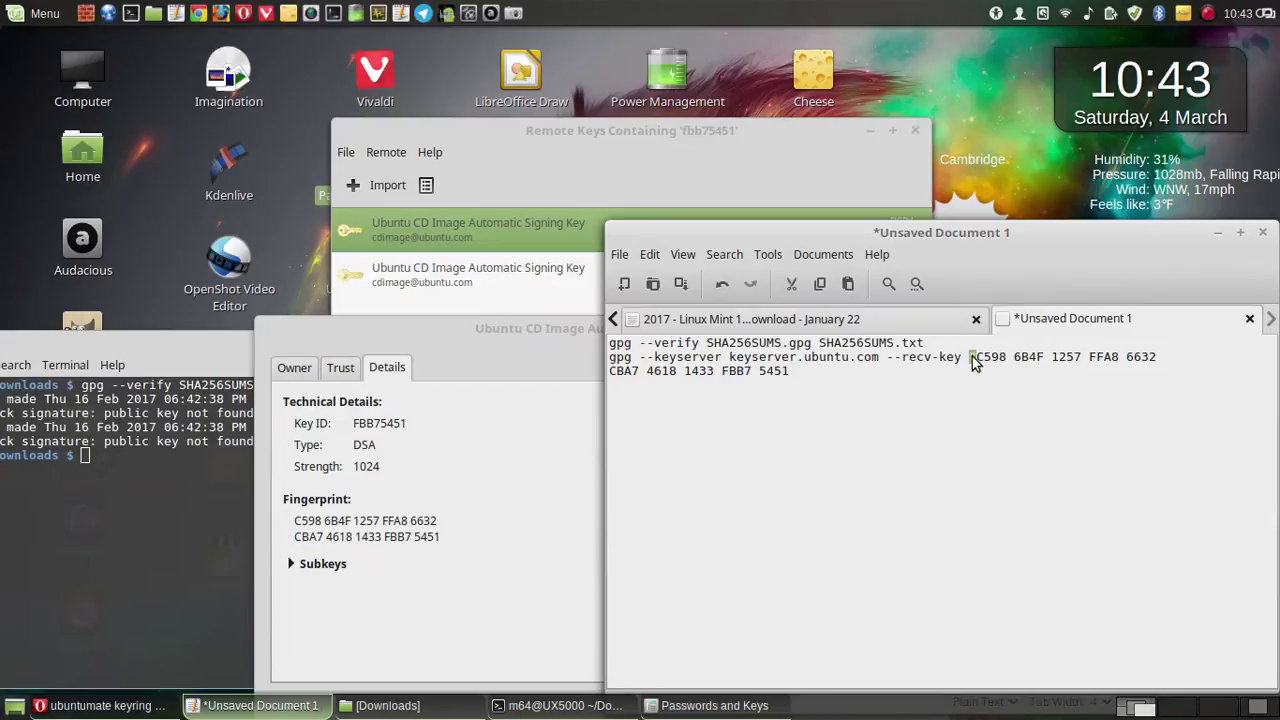
{"action": "right_click", "coordinate": [972, 362]}
{"action": "left_click", "coordinate": [1008, 450]}
{"action": "left_click", "coordinate": [795, 373]}
{"action": "right_click", "coordinate": [795, 372]}
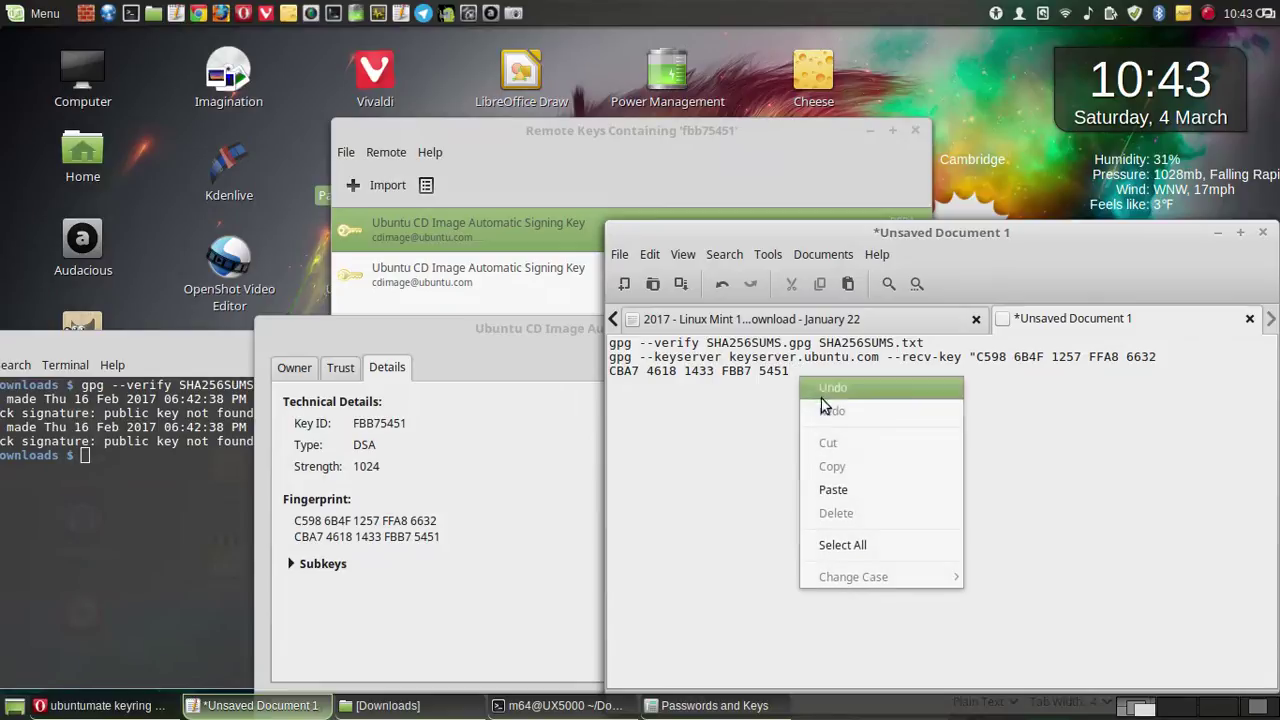
{"action": "left_click", "coordinate": [845, 490]}
- Copy the complete two-line quoted key-import command and bring the terminal forward
{"action": "left_click_drag", "start_coordinate": [797, 371], "coordinate": [598, 357]}
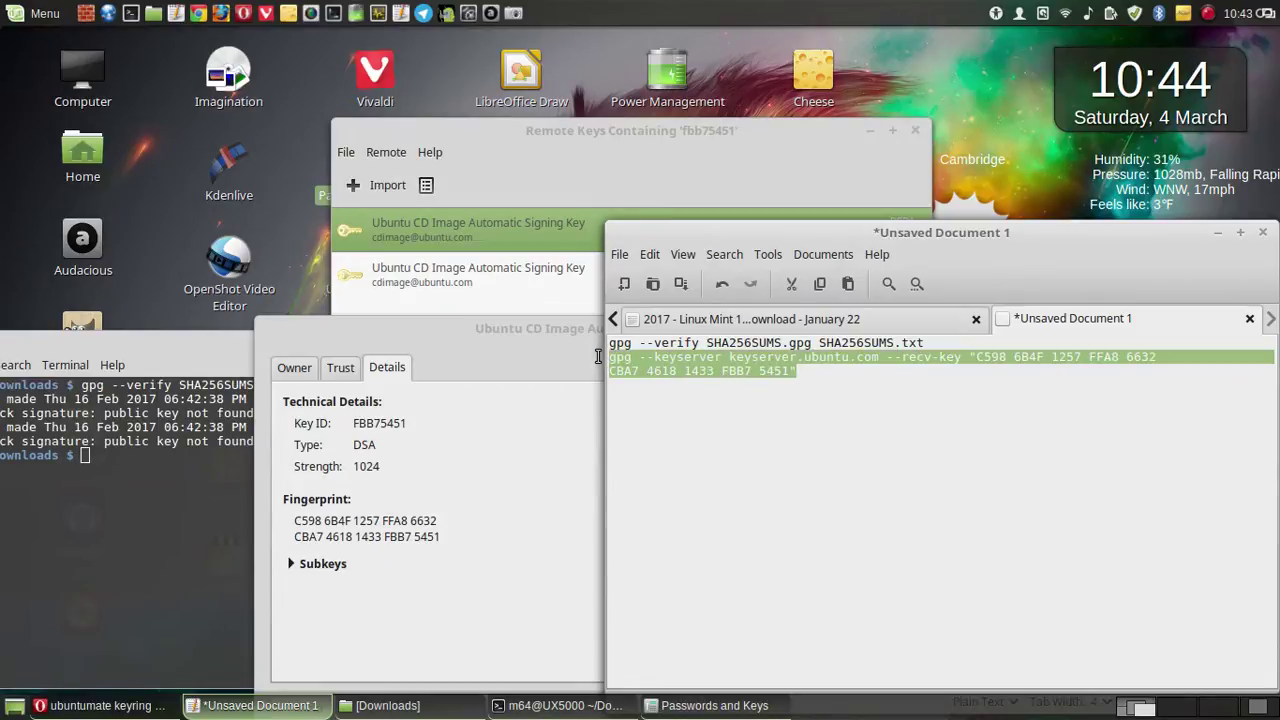
{"action": "right_click", "coordinate": [659, 369]}
{"action": "left_click", "coordinate": [718, 470]}
{"action": "left_click", "coordinate": [72, 496]}
{"action": "left_click_drag", "start_coordinate": [140, 352], "coordinate": [249, 318]}
{"action": "right_click", "coordinate": [251, 430]}
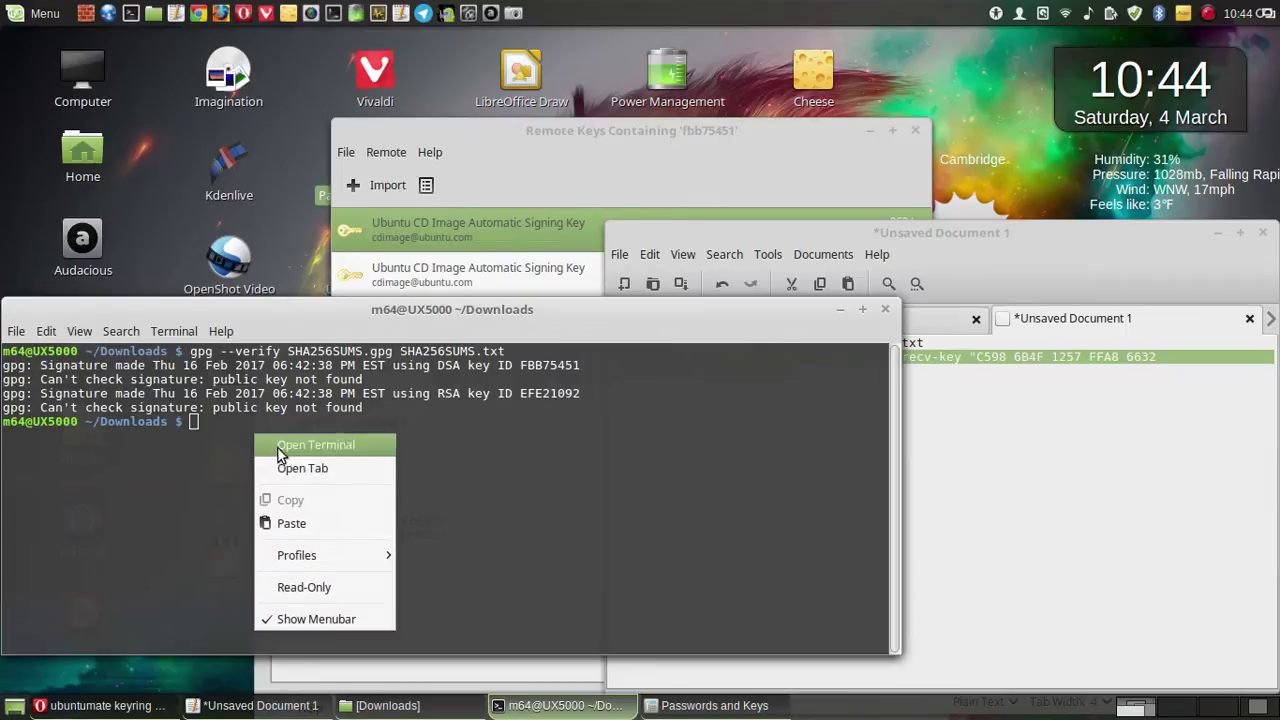
- Run the pasted --recv-key command, which fails with 'not a key ID', then rearrange and enlarge the editor
{"action": "left_click", "coordinate": [305, 518]}
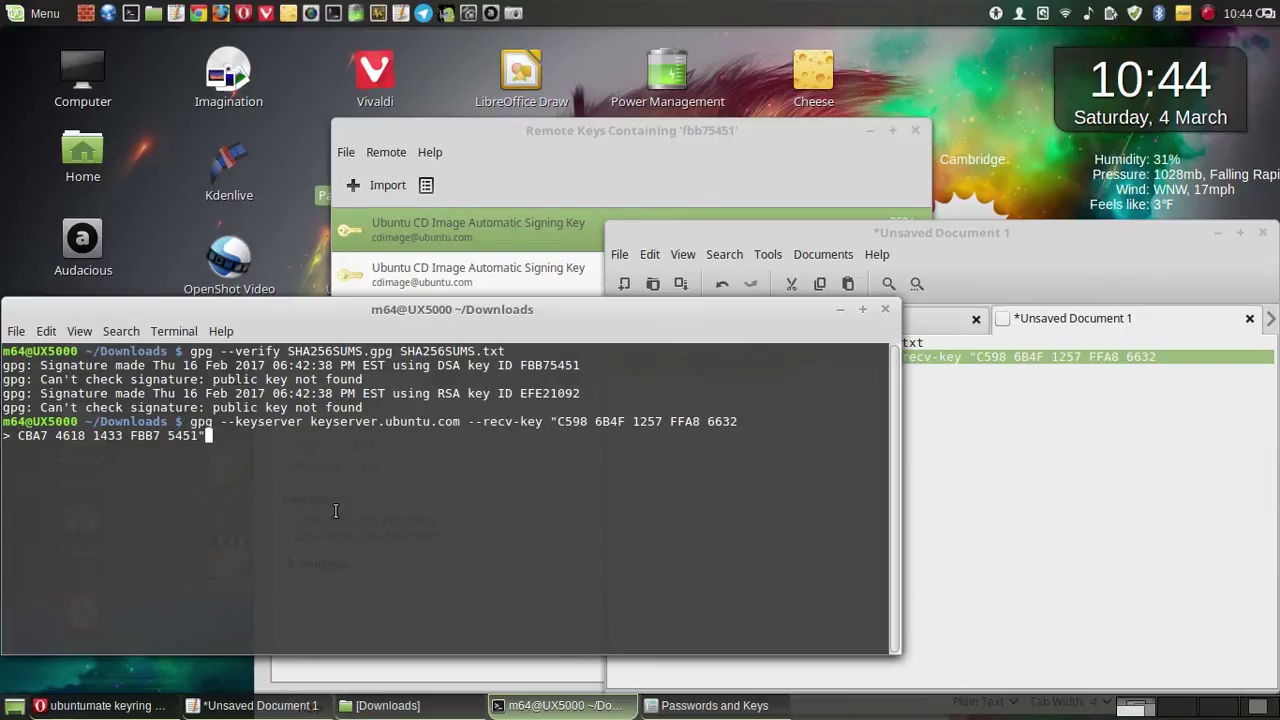
{"action": "key", "text": "Return"}
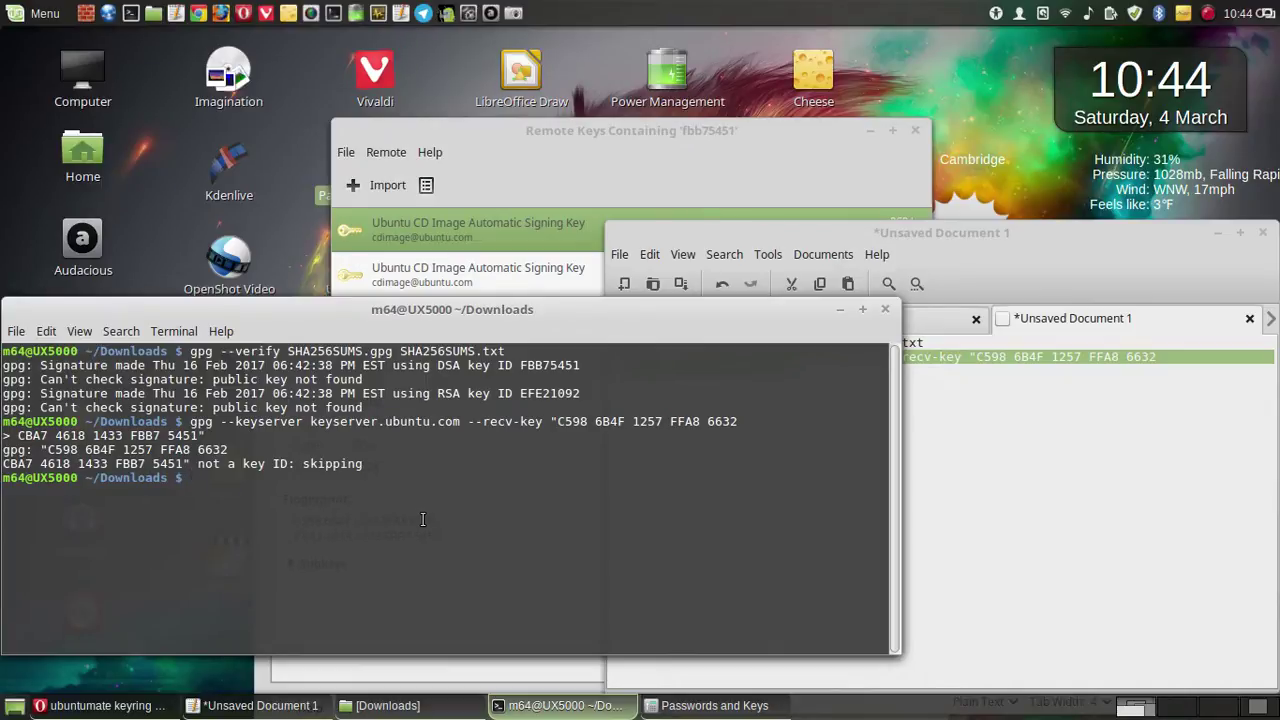
{"action": "left_click_drag", "start_coordinate": [634, 304], "coordinate": [716, 453]}
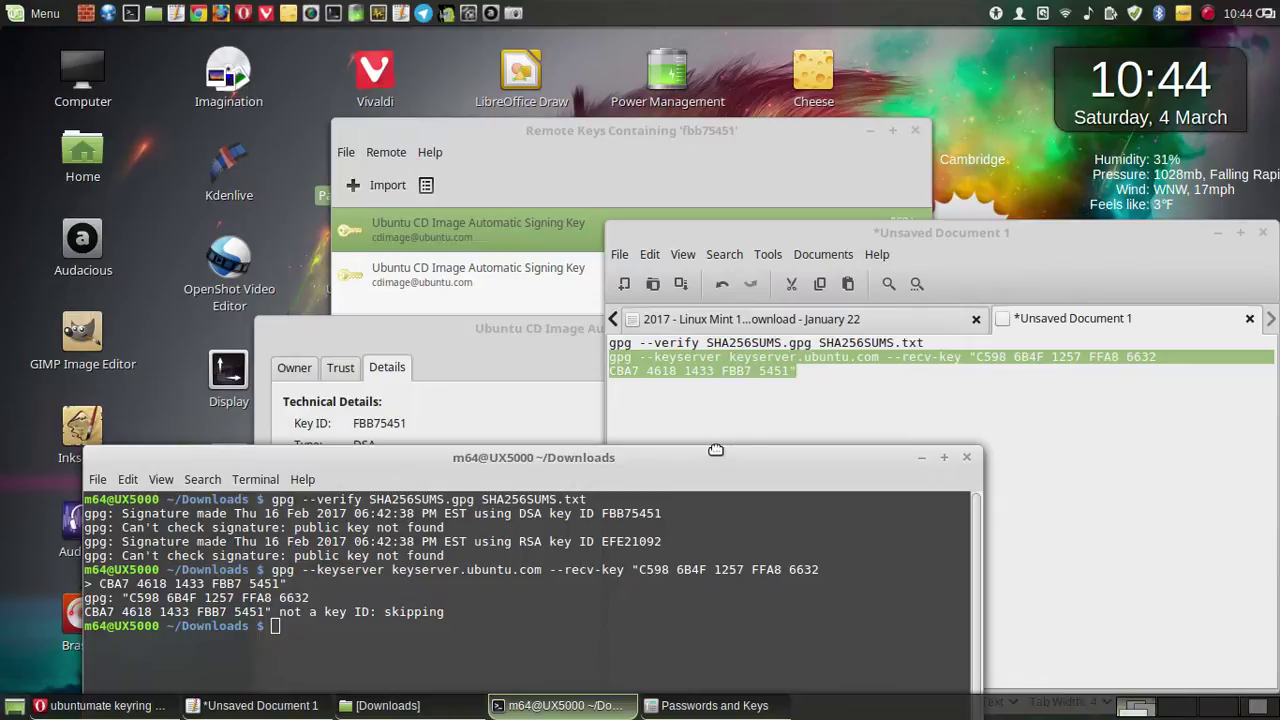
{"action": "left_click_drag", "start_coordinate": [716, 450], "coordinate": [718, 440]}
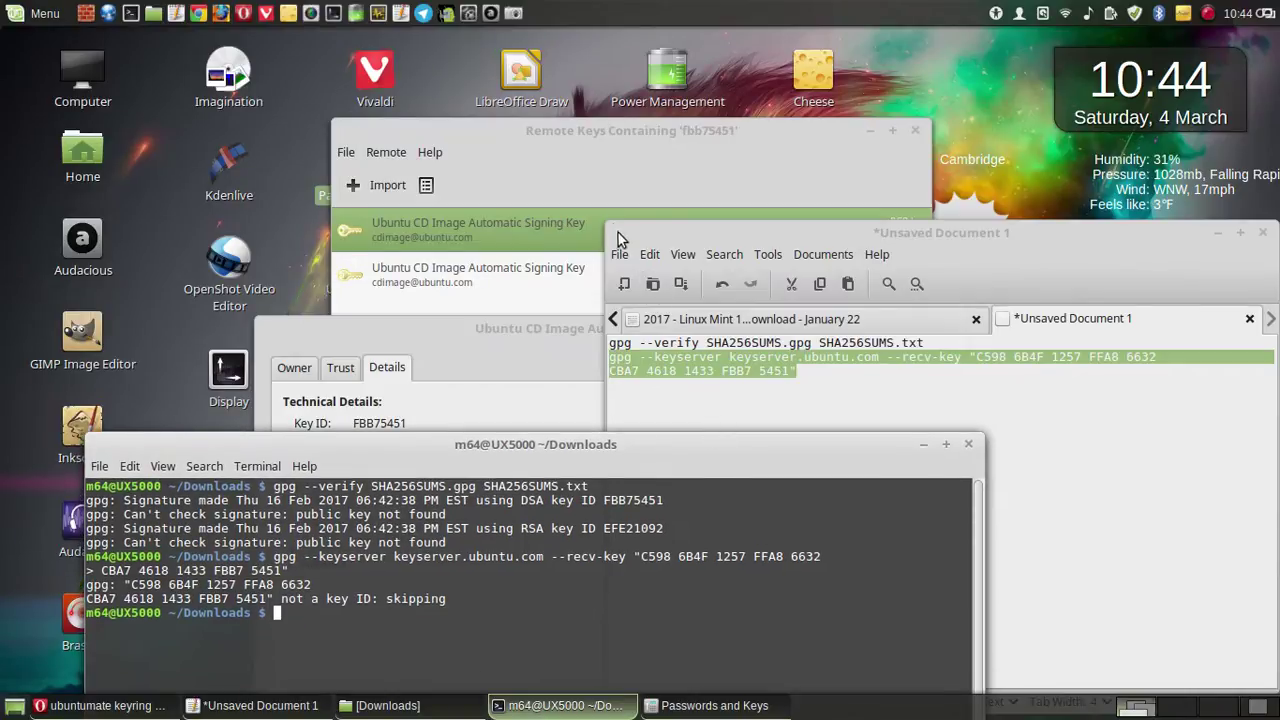
{"action": "left_click_drag", "start_coordinate": [616, 231], "coordinate": [135, 163]}
{"action": "left_click", "coordinate": [383, 346]}
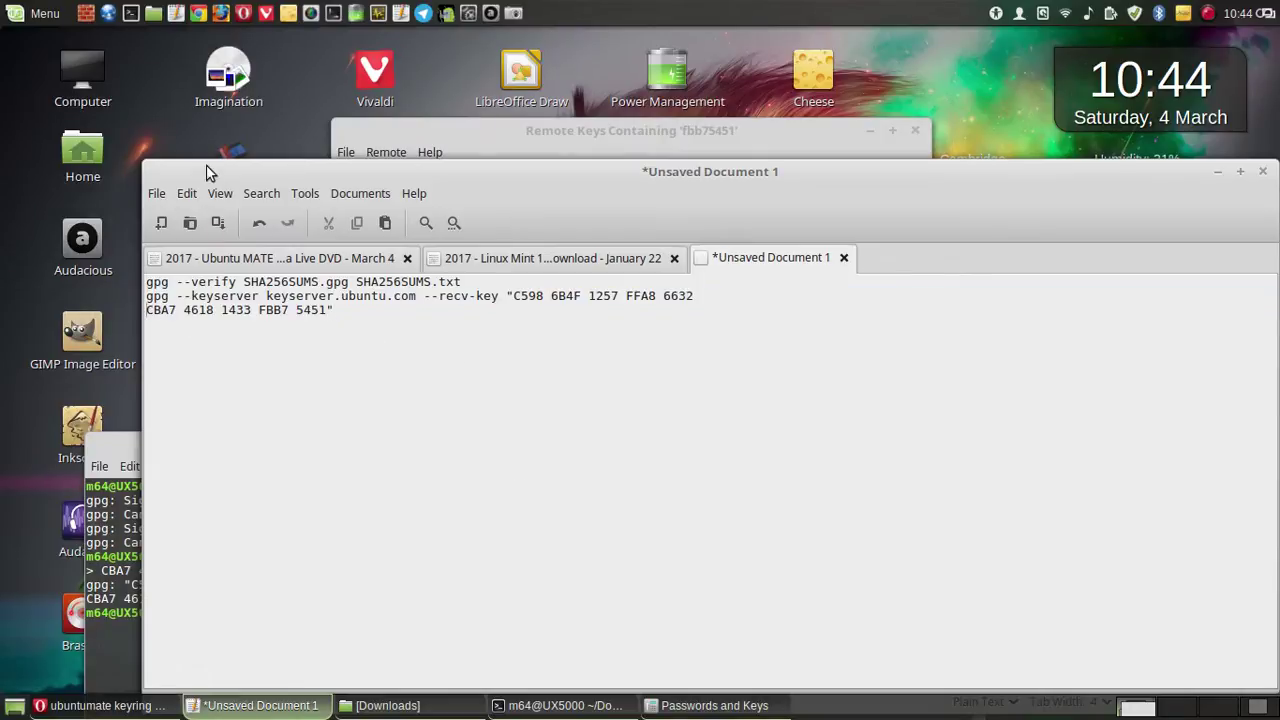
- Join the fingerprint onto the keyserver --recv-key line and copy the one-line command
{"action": "key", "text": "BackSpace"}
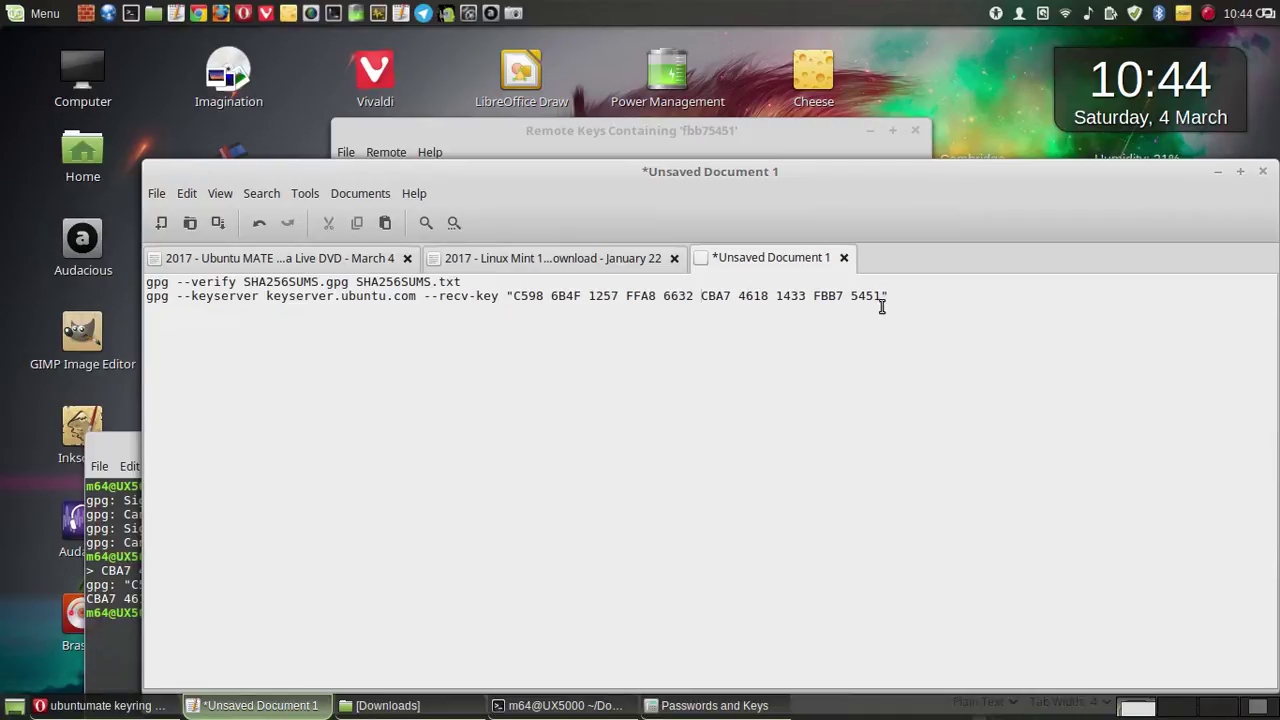
{"action": "left_click_drag", "start_coordinate": [890, 296], "coordinate": [146, 297]}
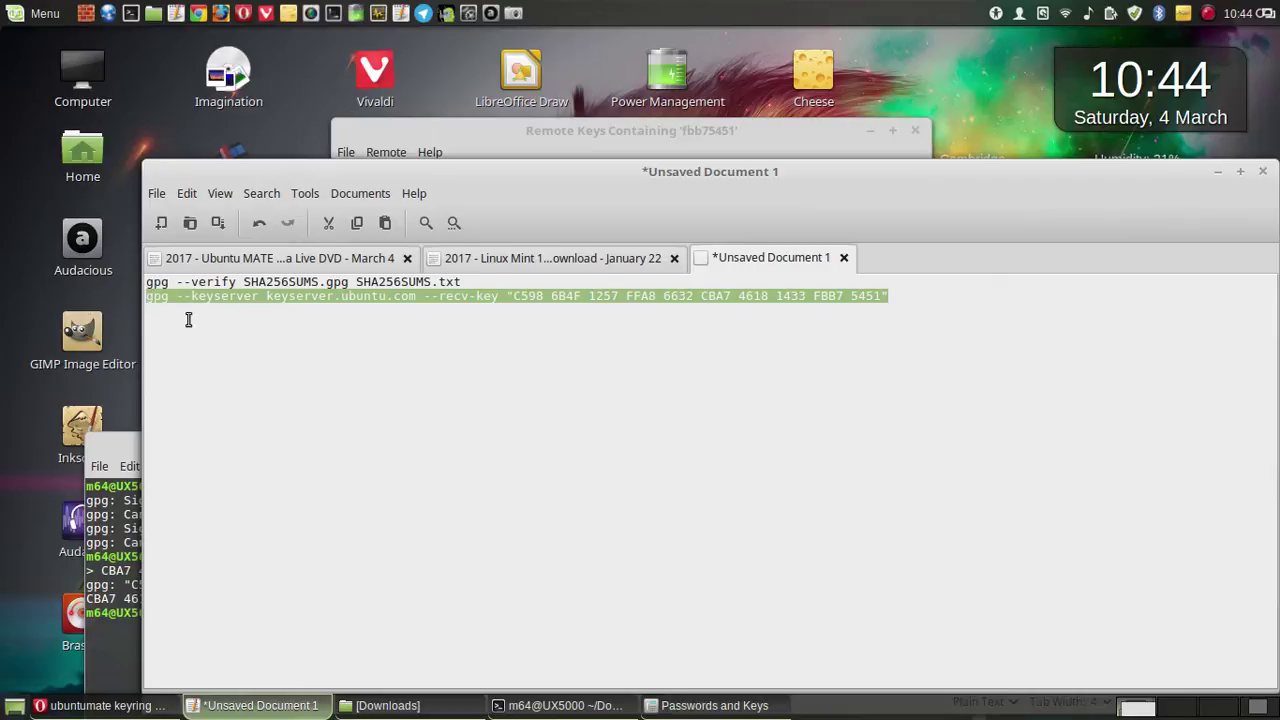
{"action": "right_click", "coordinate": [228, 300]}
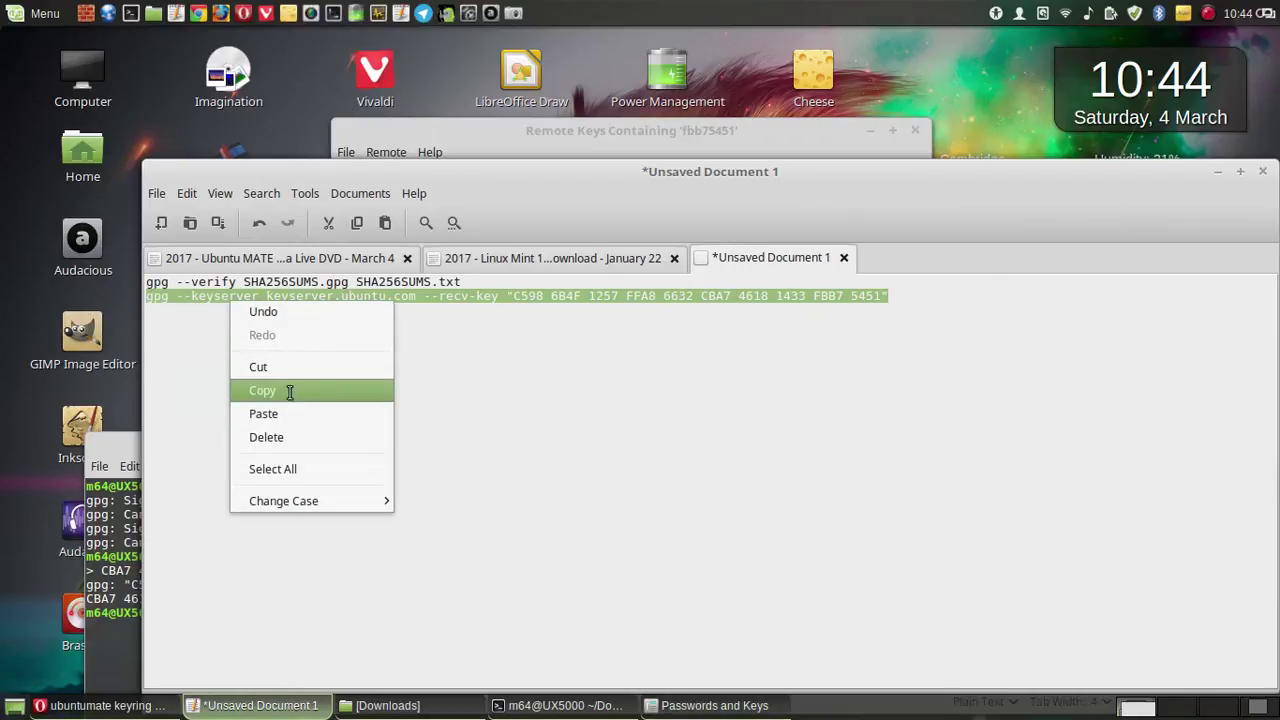
{"action": "left_click", "coordinate": [297, 391]}
{"action": "left_click", "coordinate": [560, 705]}
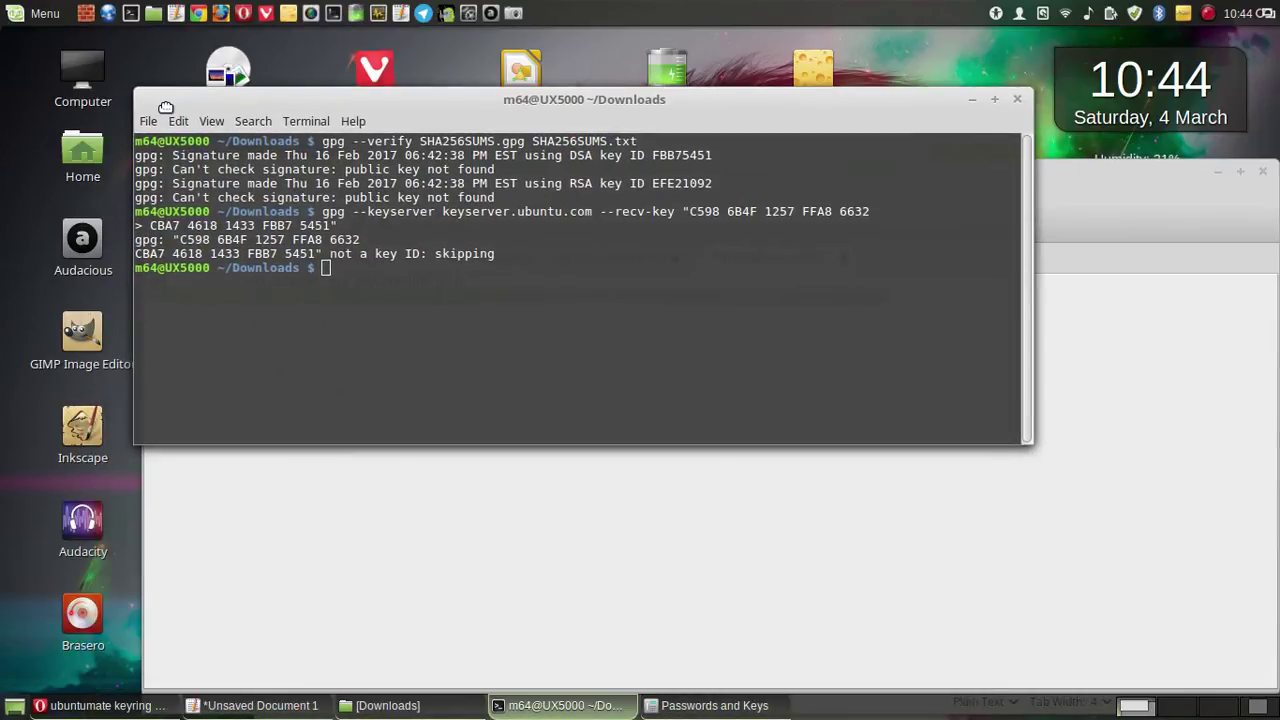
- Paste and run the one-line gpg --recv-key command, importing key FBB75451 from keyserver.ubuntu.com
{"action": "right_click", "coordinate": [446, 290]}
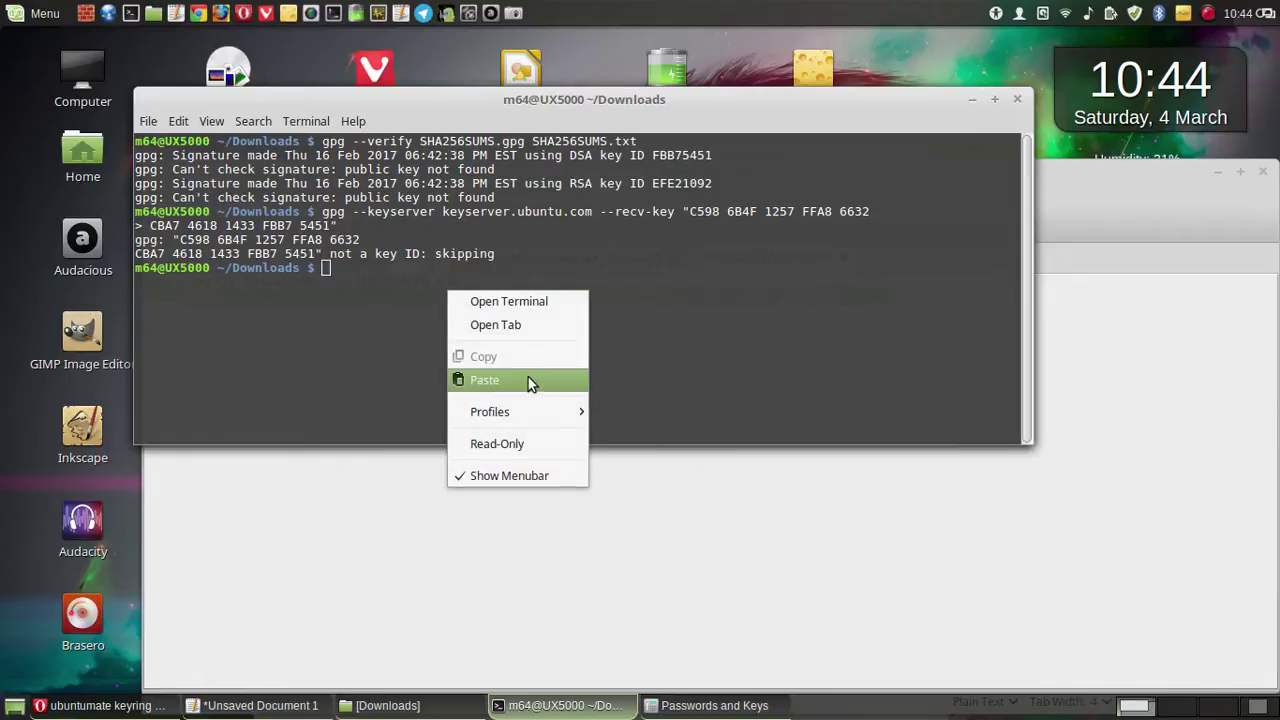
{"action": "left_click", "coordinate": [528, 377]}
{"action": "key", "text": "Return"}
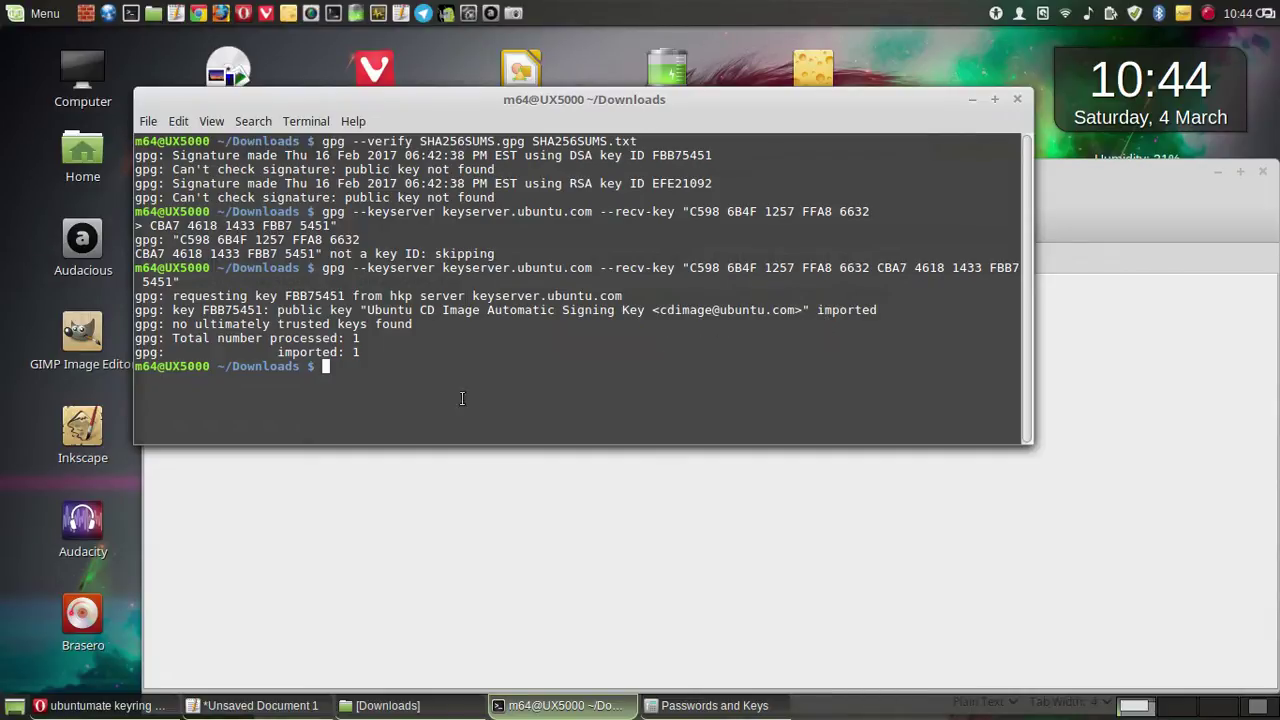
{"action": "left_click", "coordinate": [626, 527]}
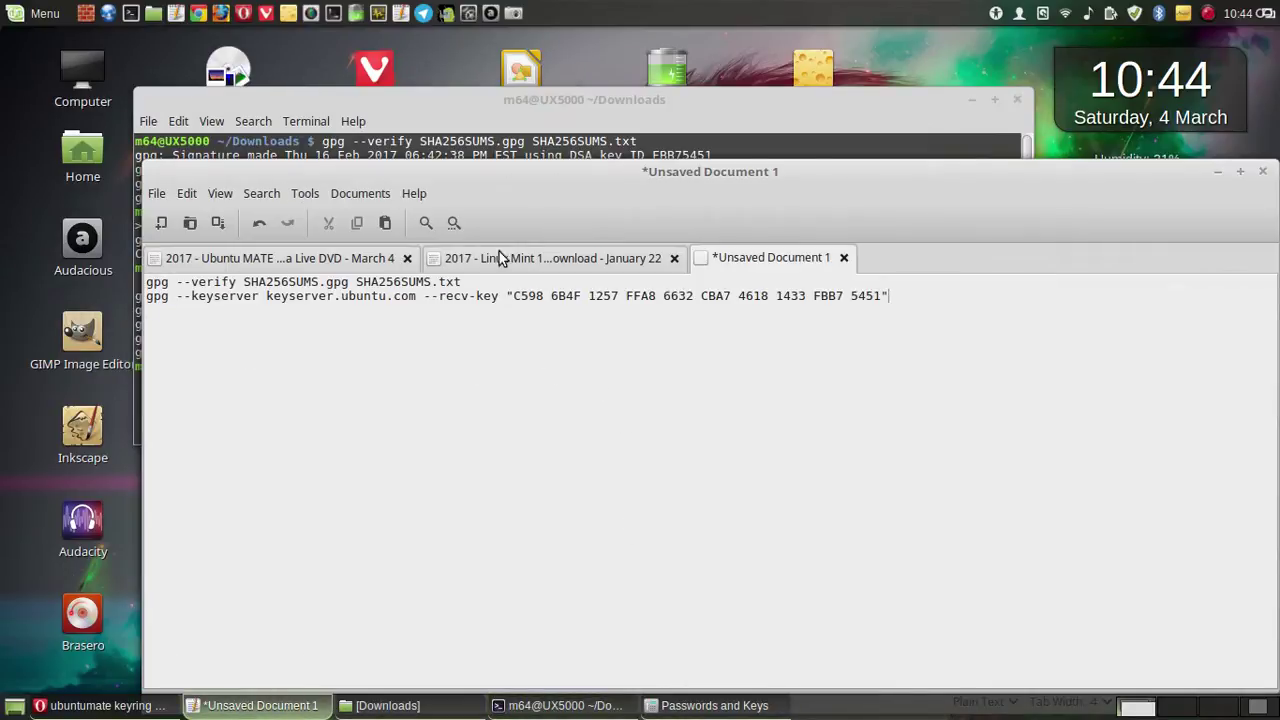
- Check the Linux Mint notes and the import result, then cut the gpg --verify line
{"action": "left_click", "coordinate": [551, 252]}
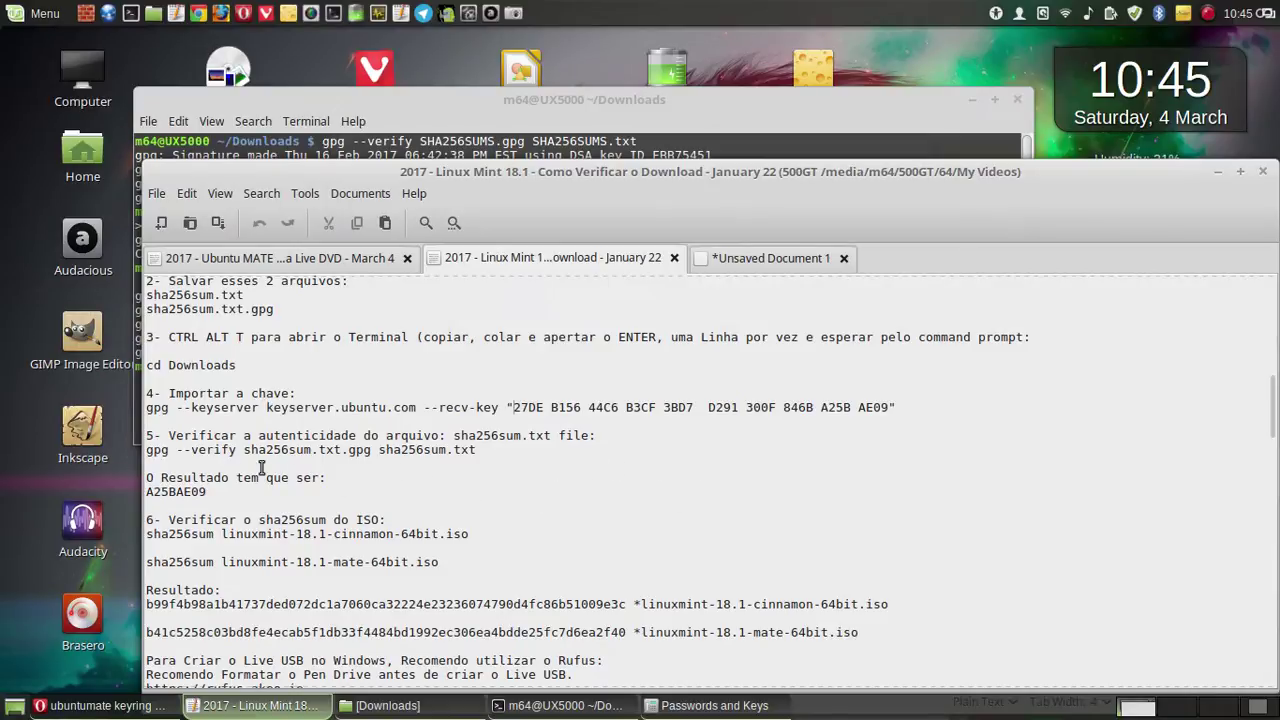
{"action": "left_click", "coordinate": [436, 110]}
{"action": "left_click", "coordinate": [967, 497]}
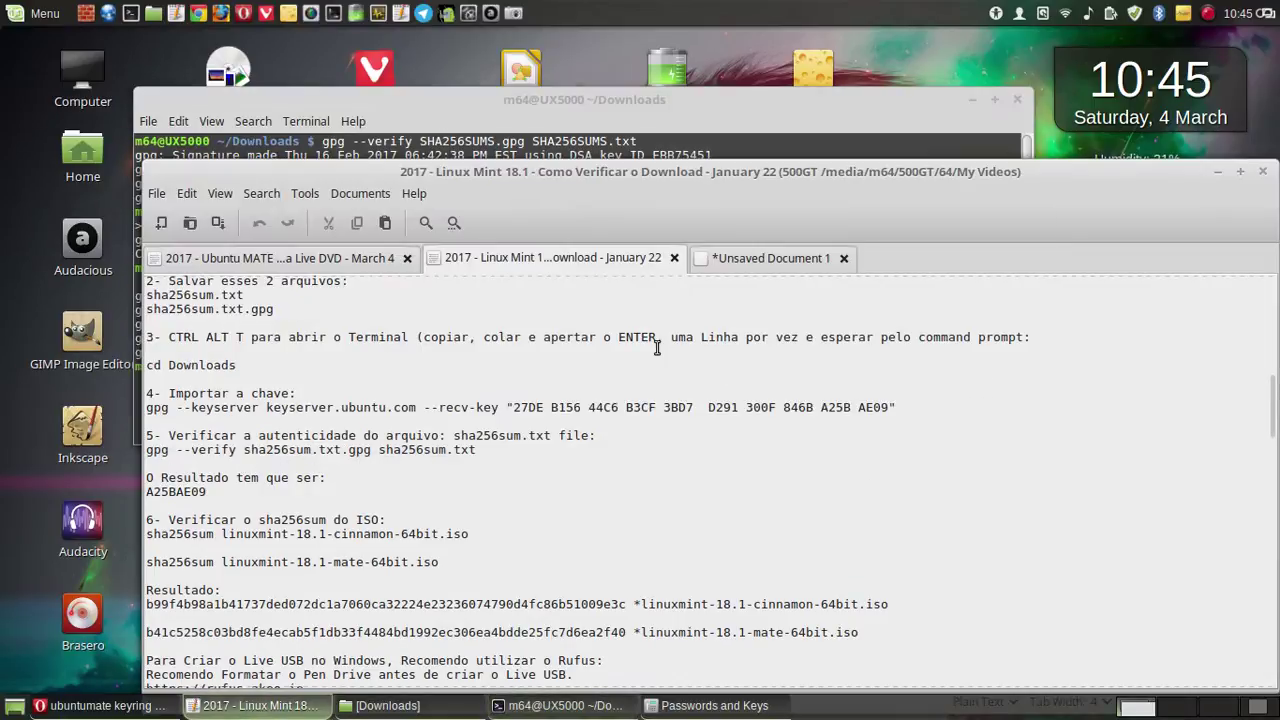
{"action": "left_click", "coordinate": [750, 260]}
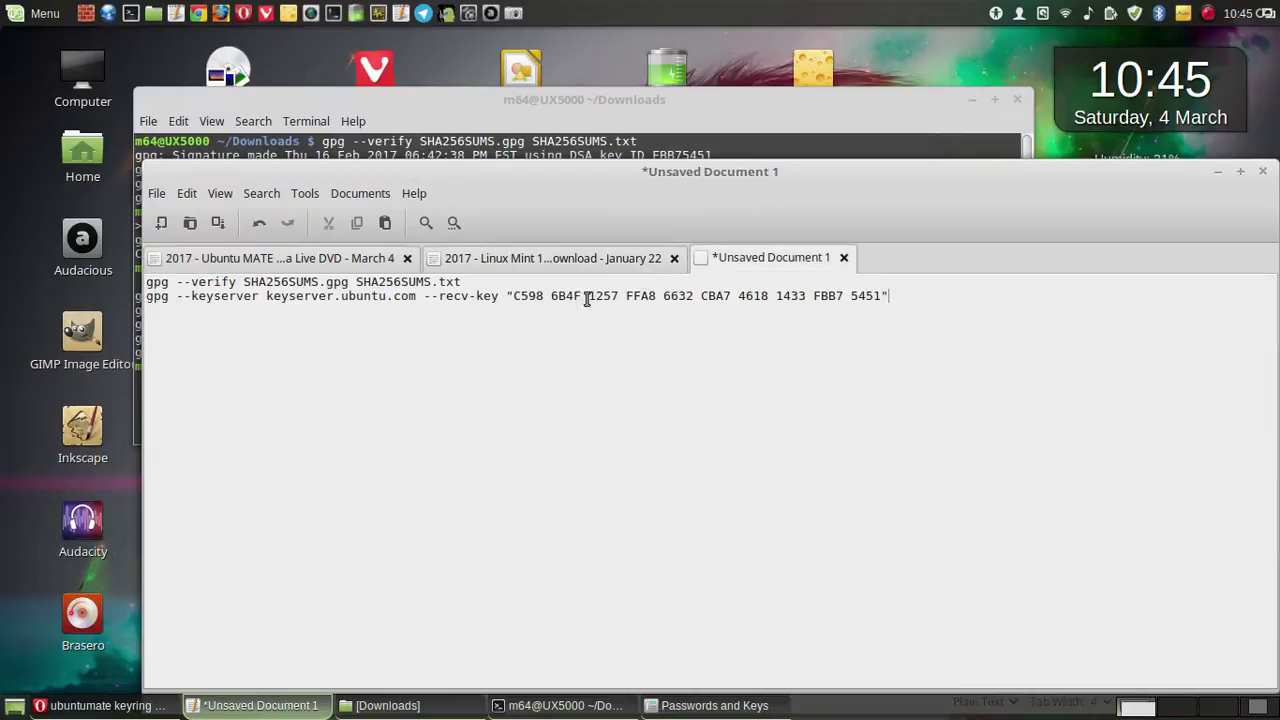
{"action": "left_click_drag", "start_coordinate": [464, 281], "coordinate": [140, 281]}
{"action": "right_click", "coordinate": [212, 281]}
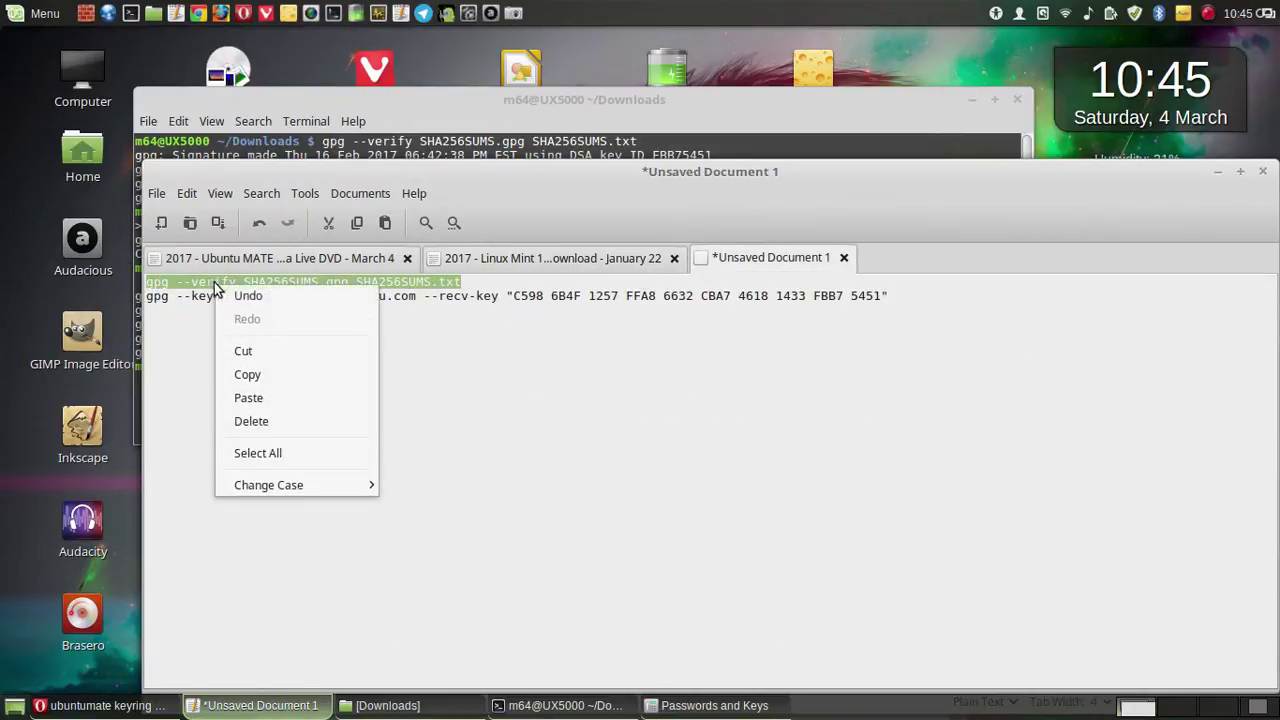
{"action": "left_click", "coordinate": [252, 348]}
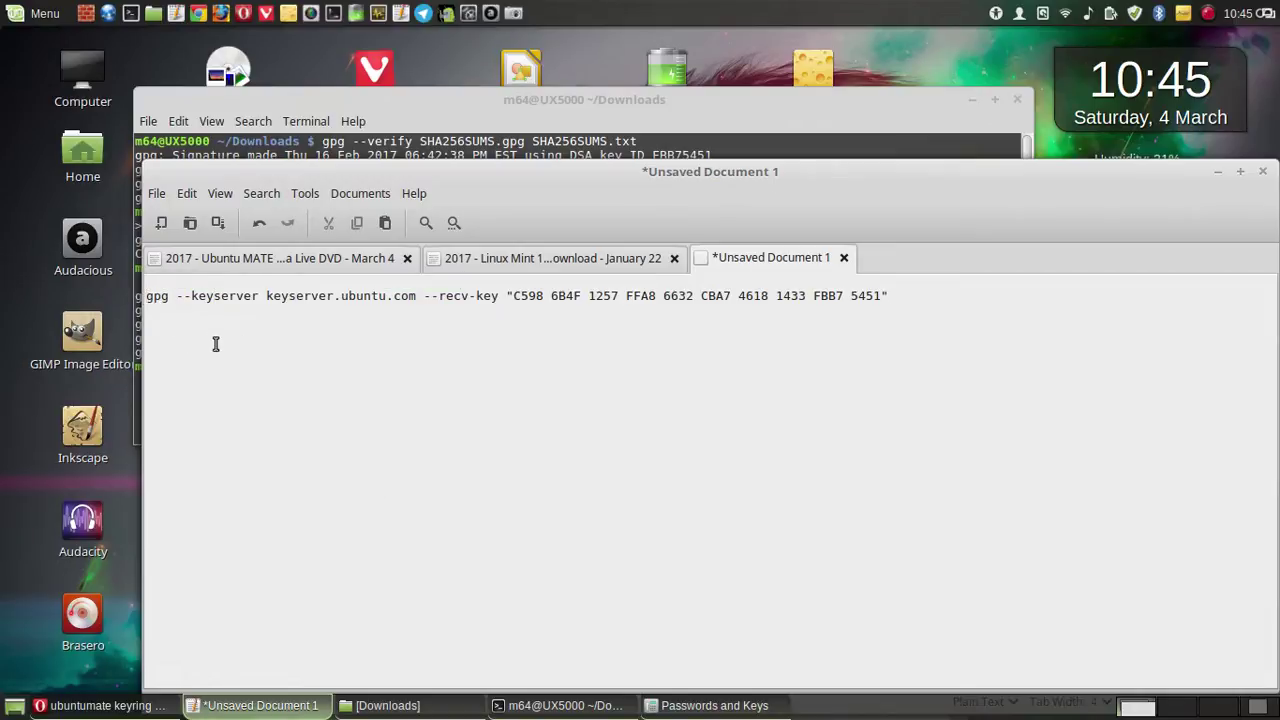
- Number the import command '1-', paste the verify command as line 2, and copy it
{"action": "left_click", "coordinate": [146, 295]}
{"action": "type", "text": "1-"}
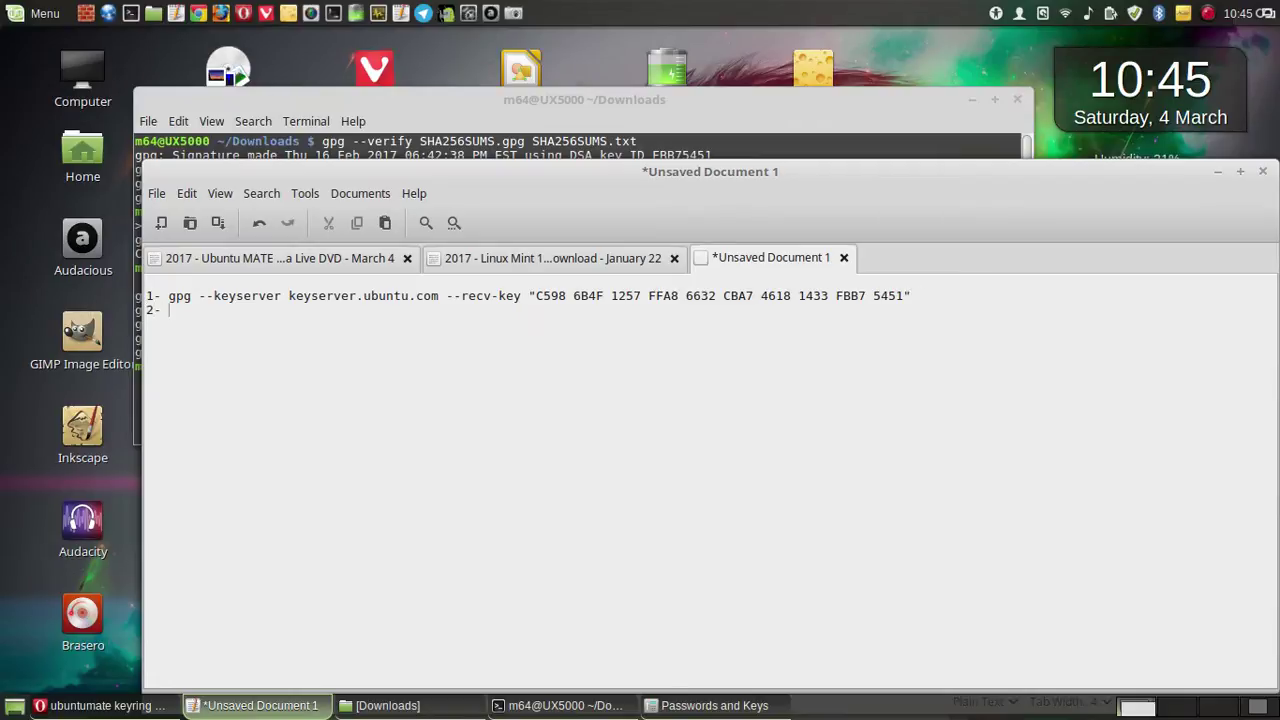
{"action": "key", "text": "ctrl+v"}
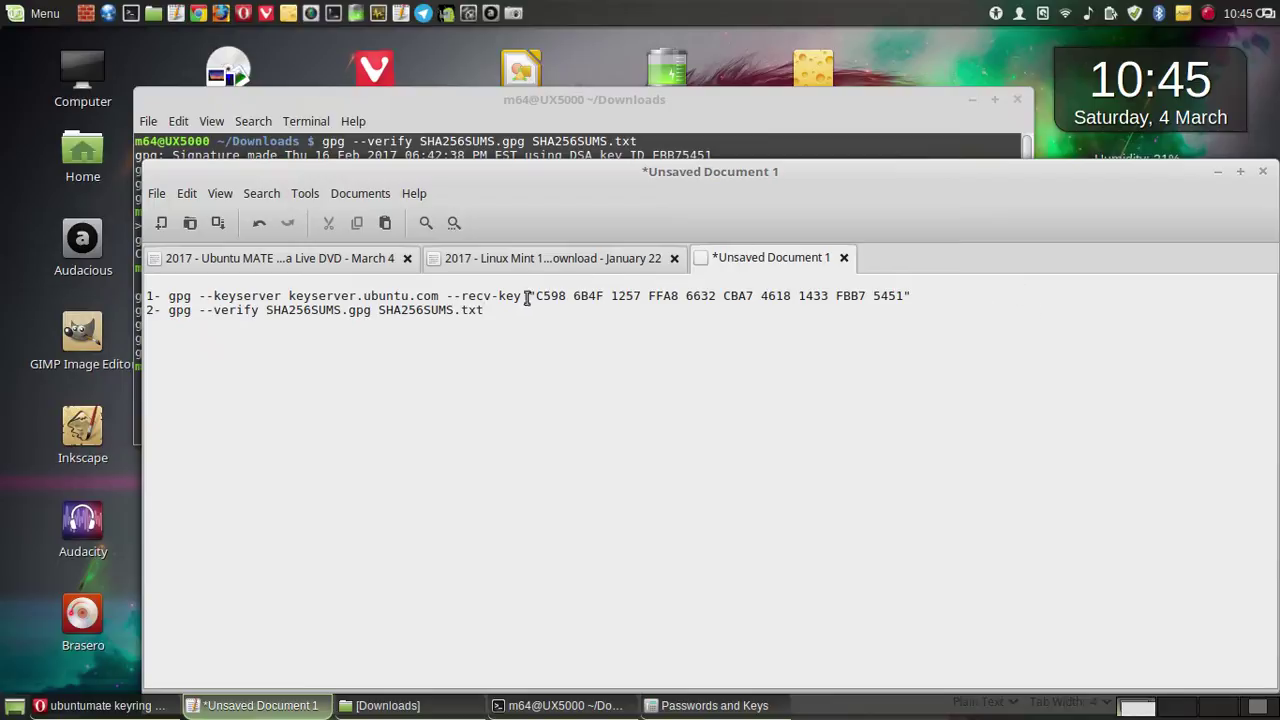
{"action": "left_click_drag", "start_coordinate": [484, 312], "coordinate": [170, 312]}
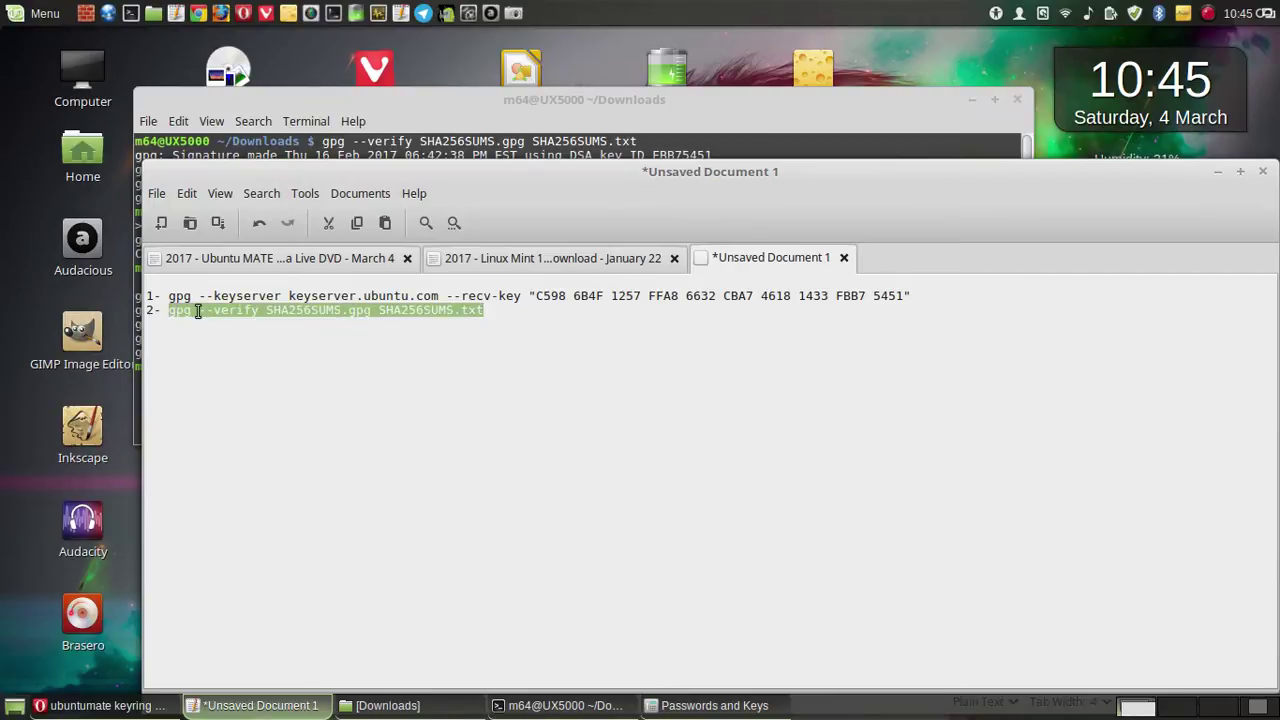
{"action": "right_click", "coordinate": [208, 315]}
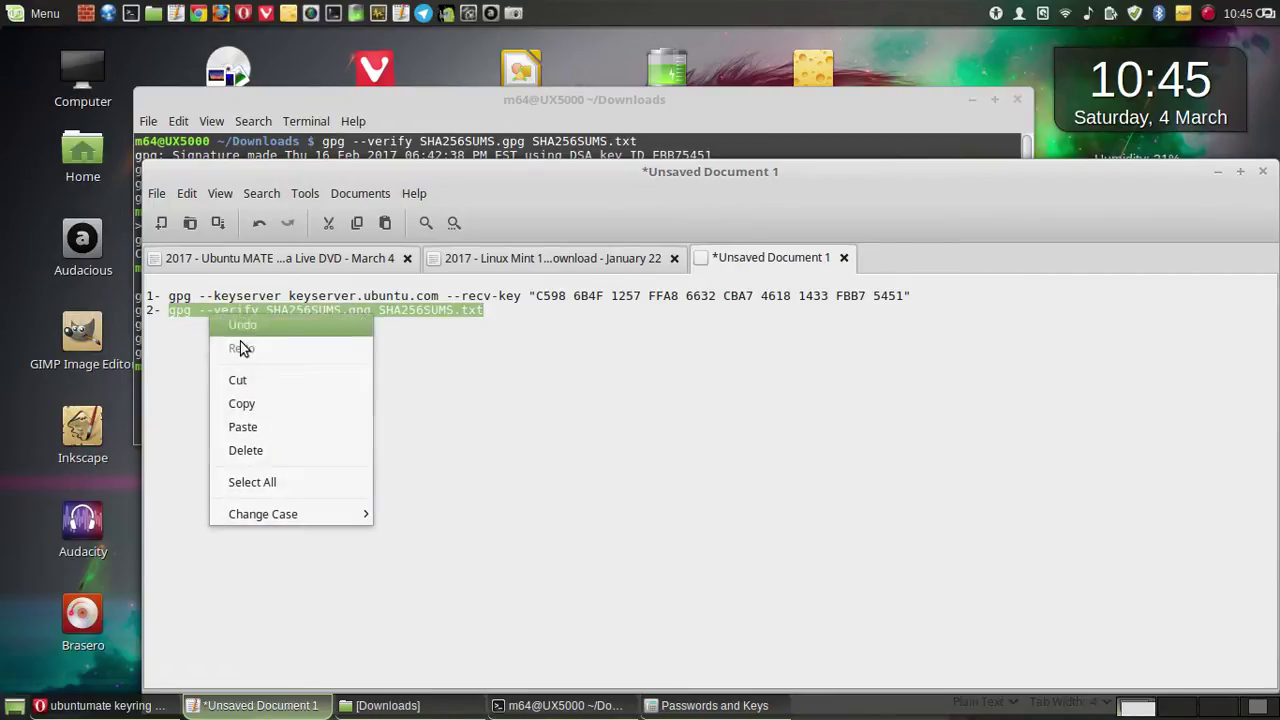
{"action": "left_click", "coordinate": [260, 409]}
{"action": "left_click", "coordinate": [1218, 174]}
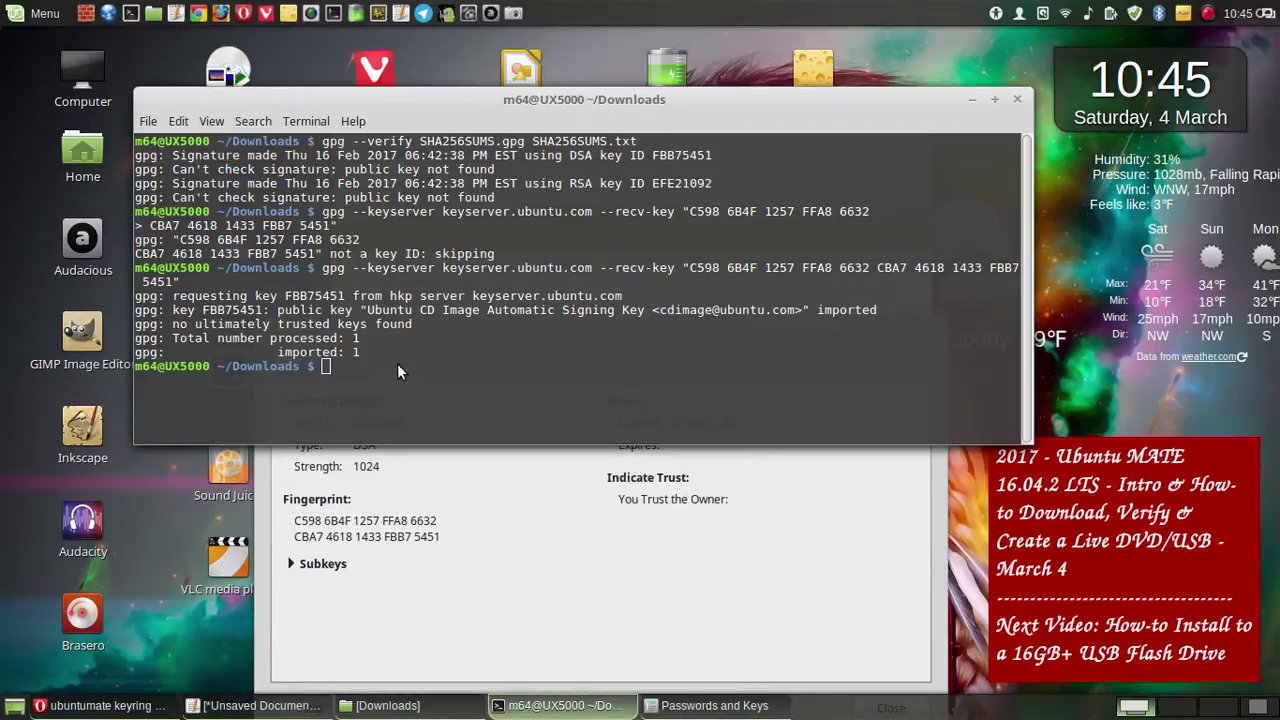
- Paste and run gpg --verify SHA256SUMS.gpg SHA256SUMS.txt in ~/Downloads
{"action": "right_click", "coordinate": [397, 366]}
{"action": "left_click", "coordinate": [466, 467]}
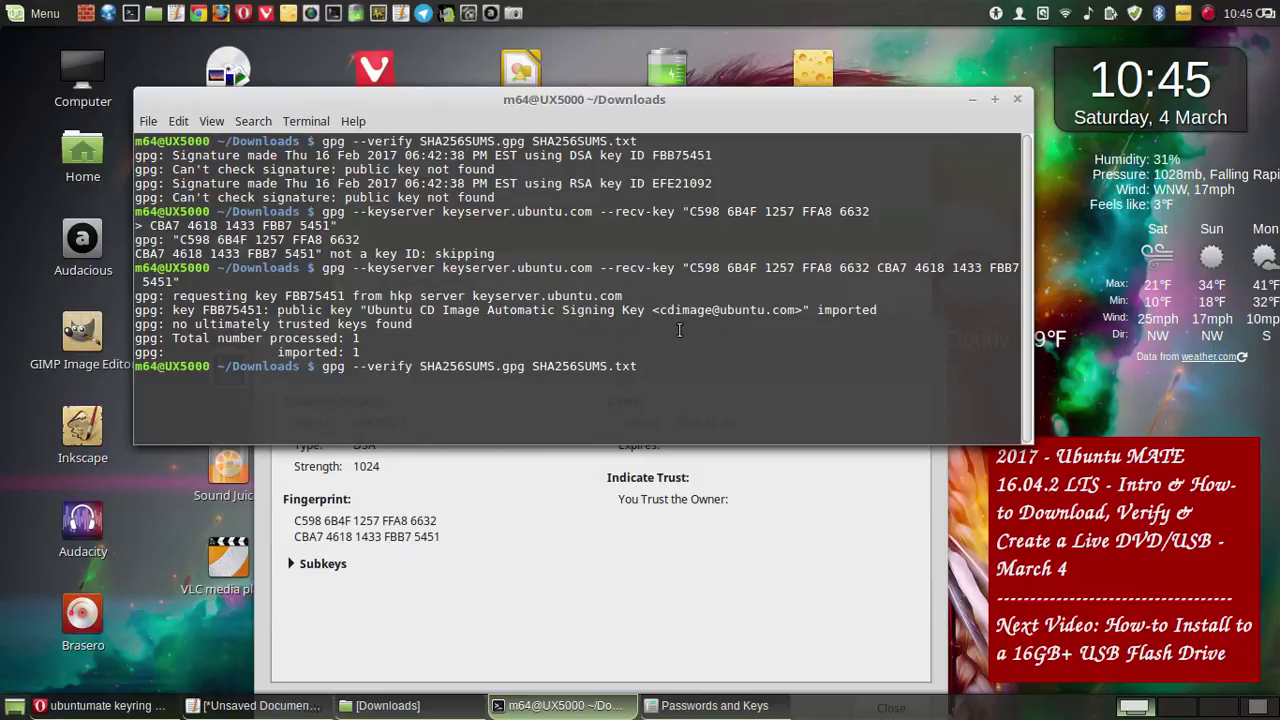
{"action": "key", "text": "Return"}
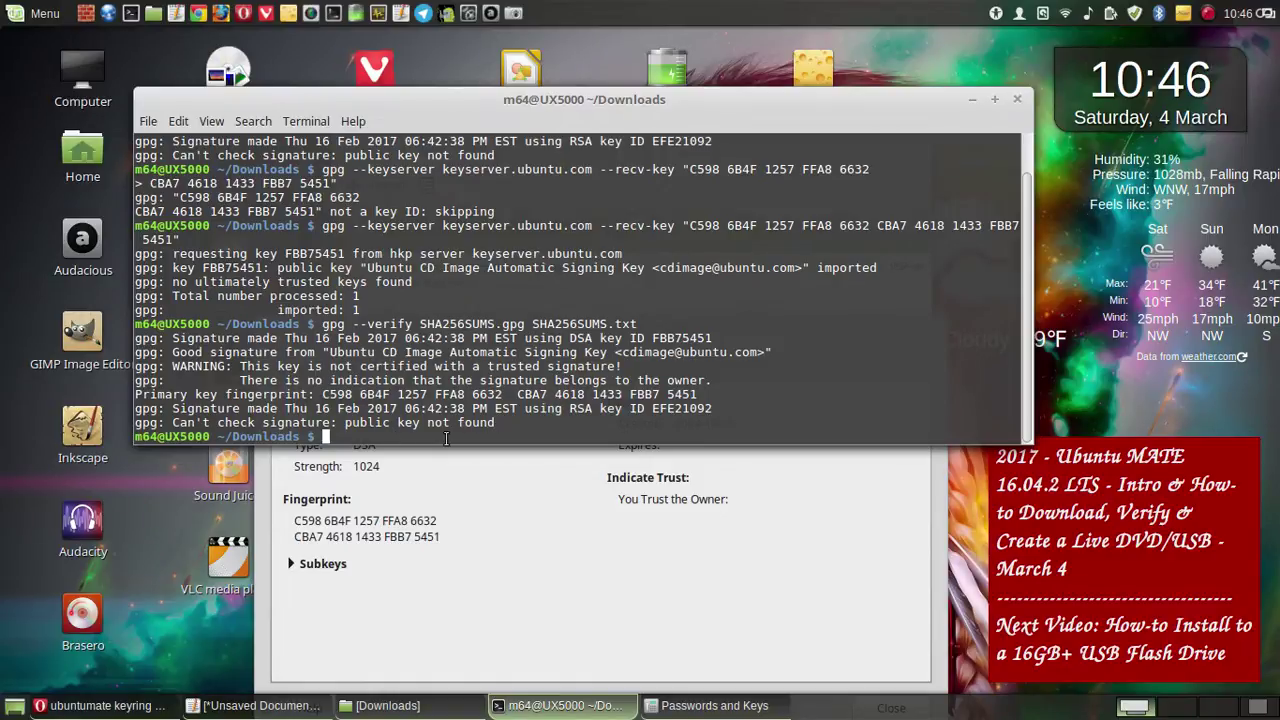
- Close the Ubuntu signing key's details and the Remote Keys window, returning to Unsaved Document 1
{"action": "left_click", "coordinate": [336, 633]}
{"action": "left_click_drag", "start_coordinate": [521, 340], "coordinate": [453, 192]}
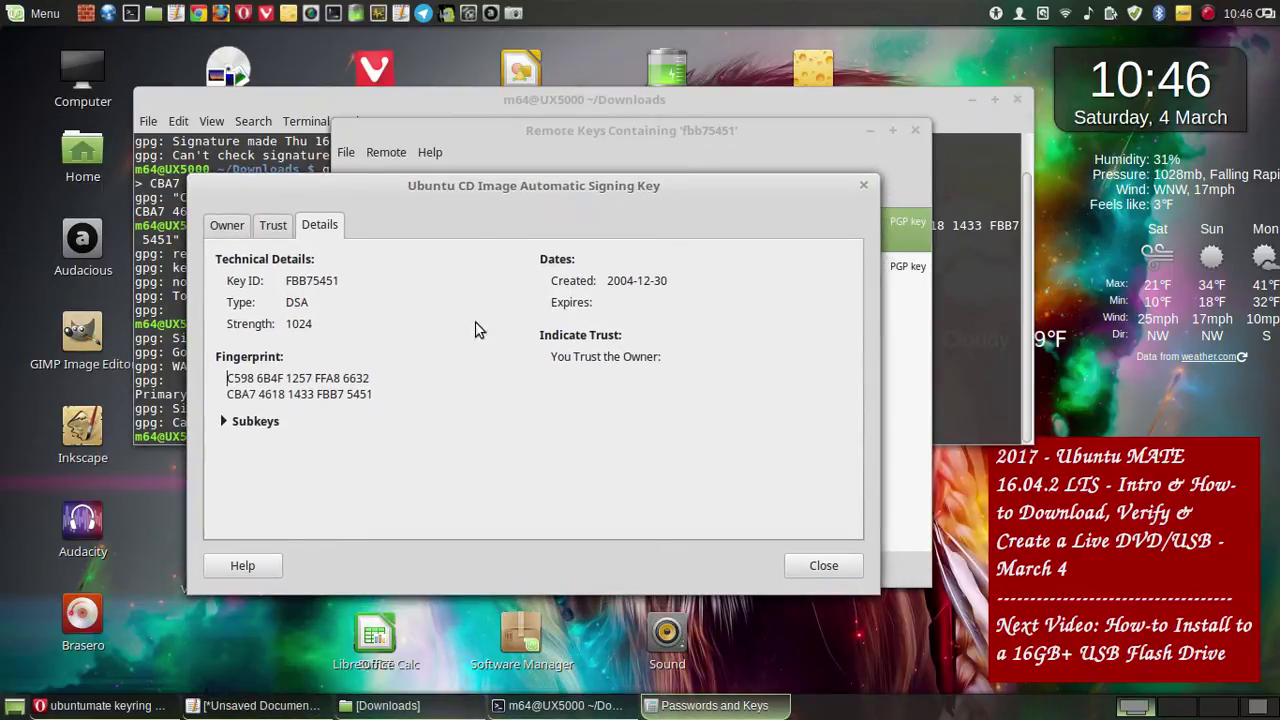
{"action": "left_click", "coordinate": [830, 563]}
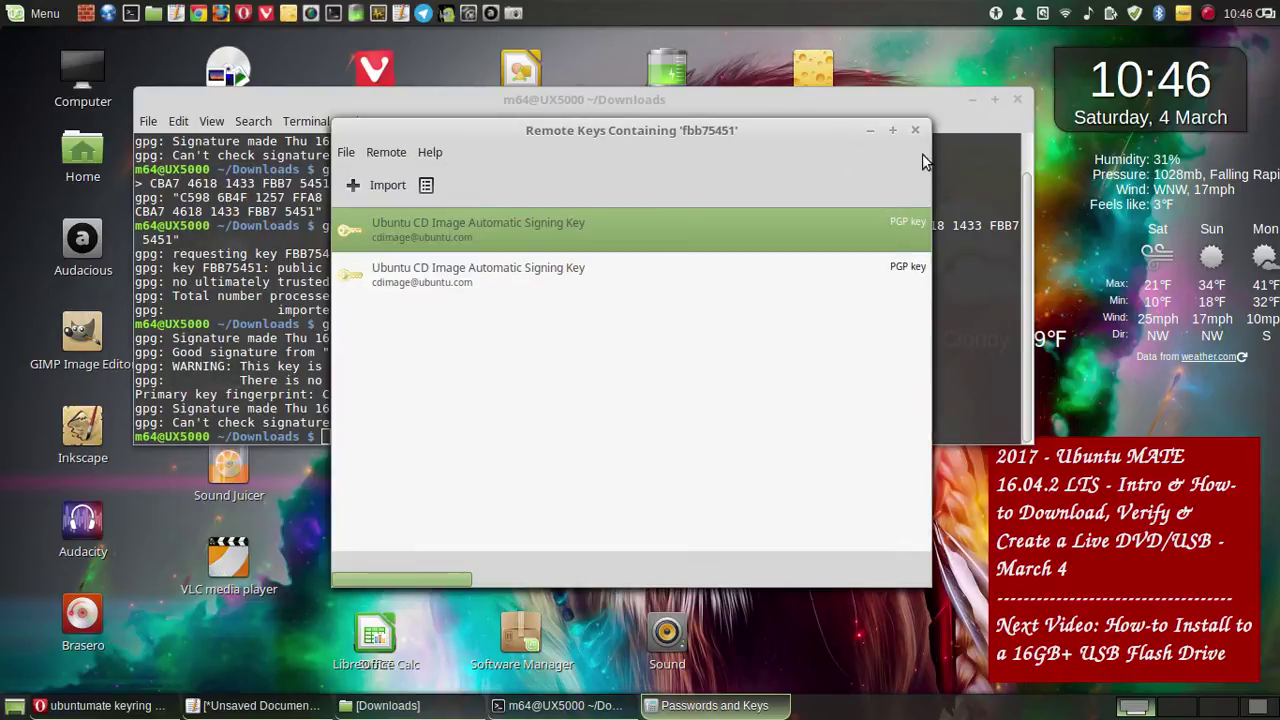
{"action": "left_click", "coordinate": [914, 130]}
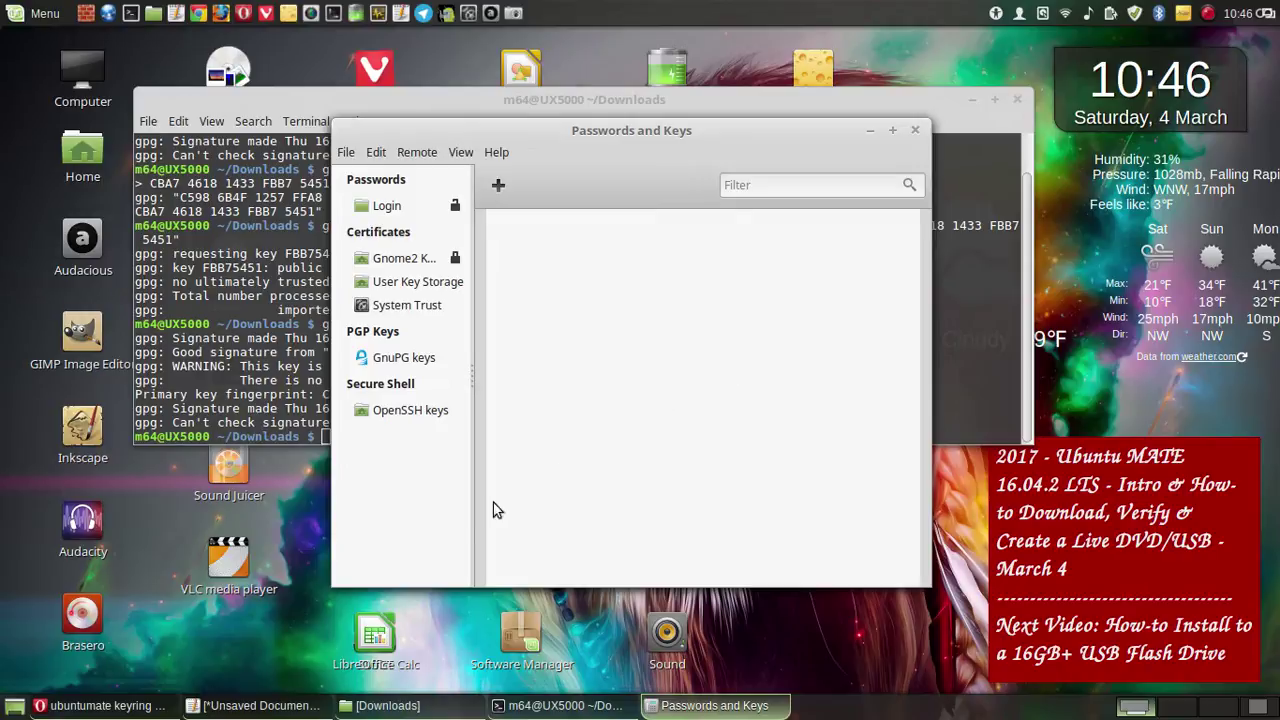
{"action": "left_click", "coordinate": [205, 705]}
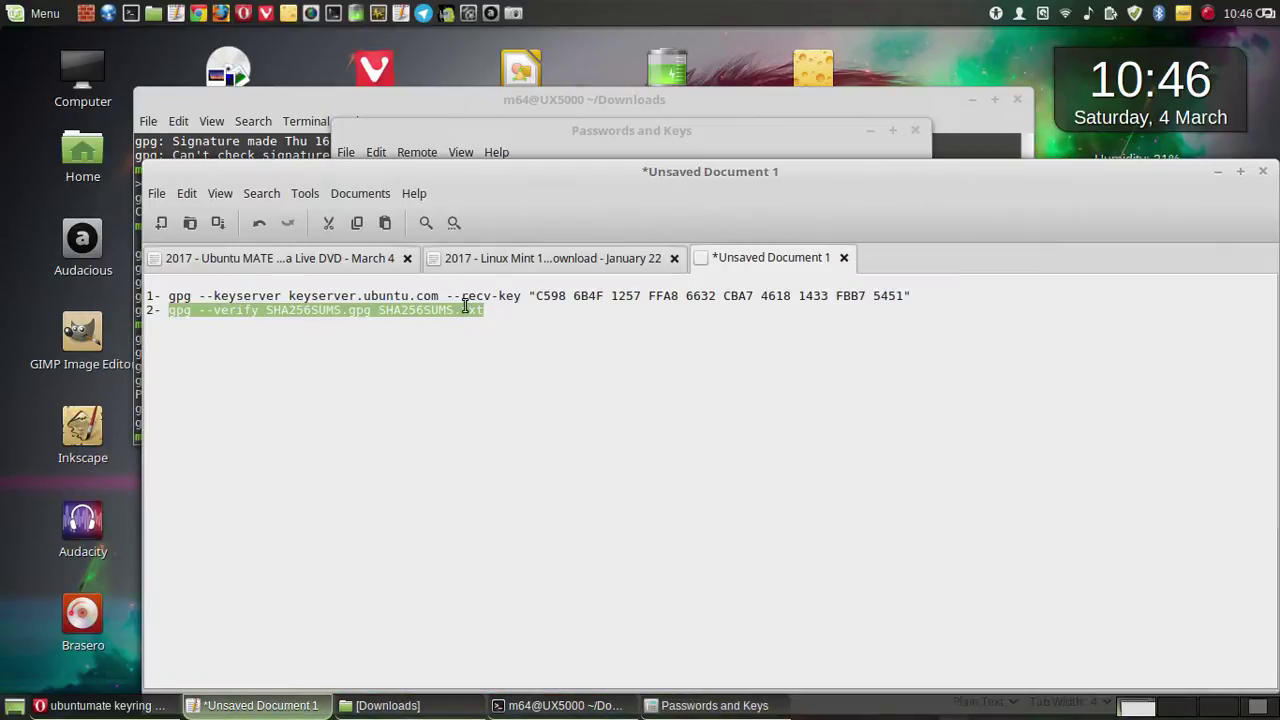
- Review the 'Linux Mint … January 22' notes, then move the editor down to reveal the terminal
{"action": "left_click", "coordinate": [548, 262]}
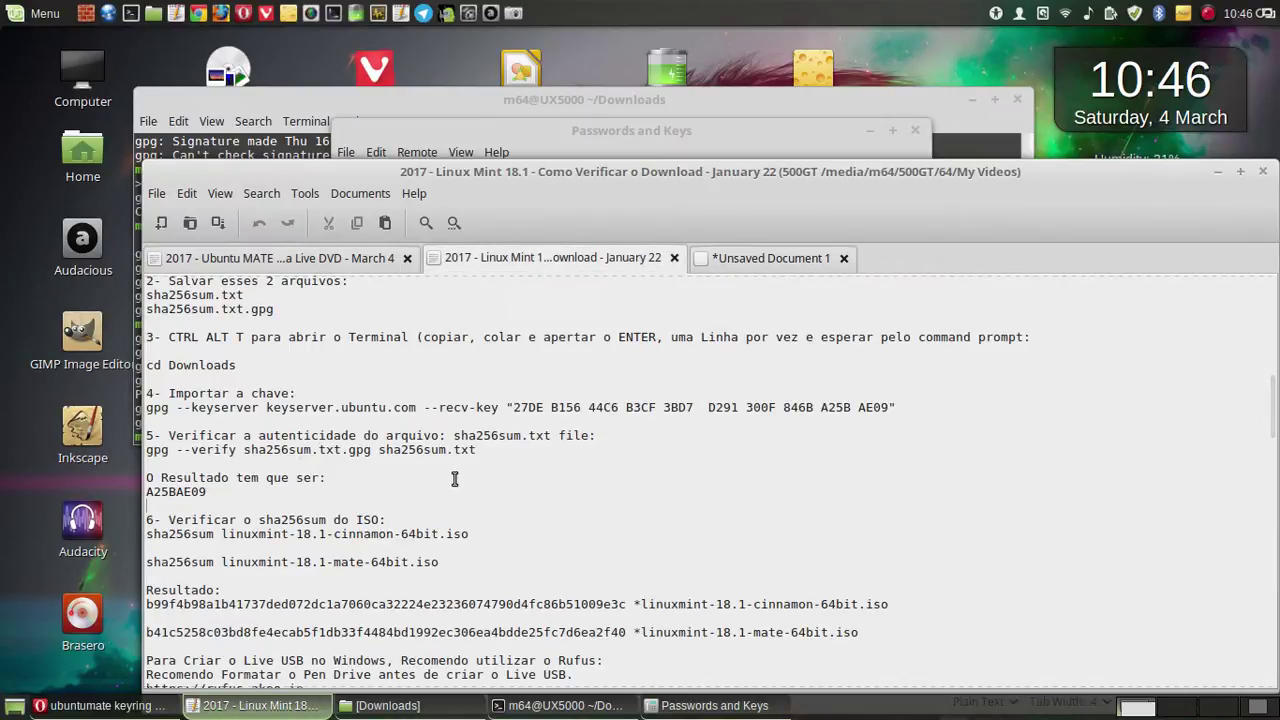
{"action": "scroll", "coordinate": [455, 480], "scroll_direction": "down", "scroll_amount": 1}
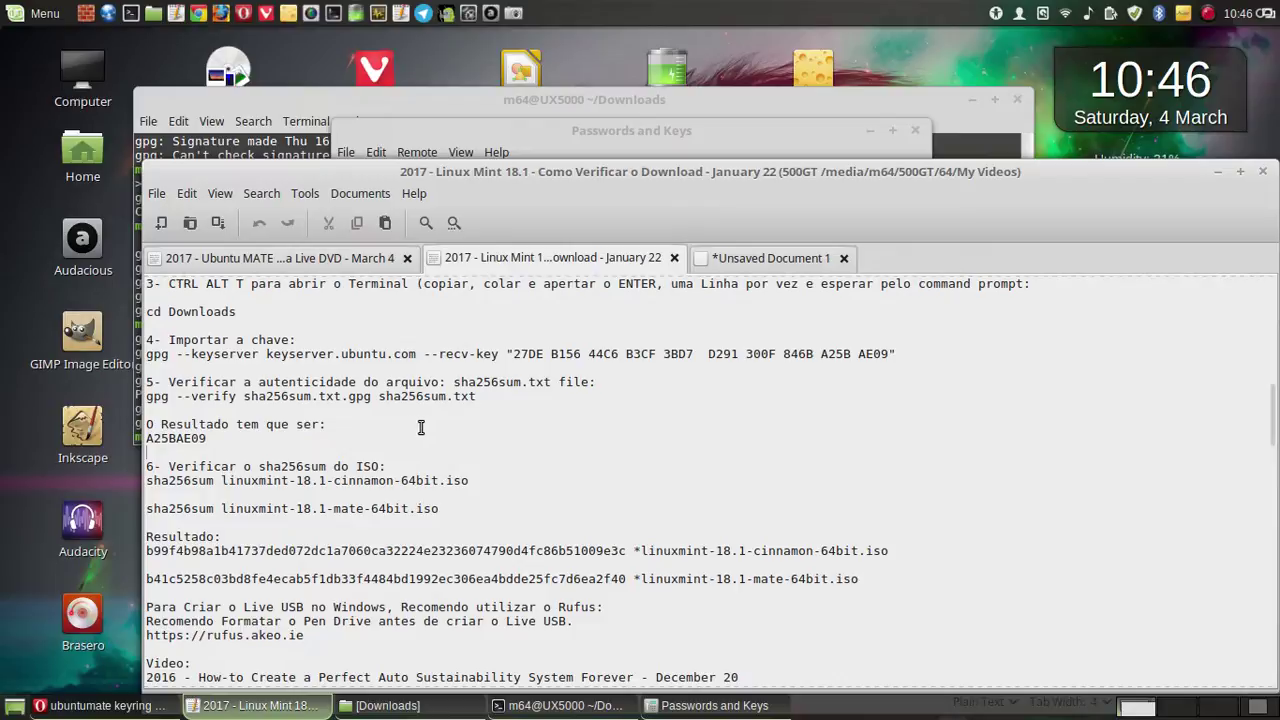
{"action": "left_click_drag", "start_coordinate": [368, 166], "coordinate": [484, 631]}
{"action": "left_click", "coordinate": [193, 225]}
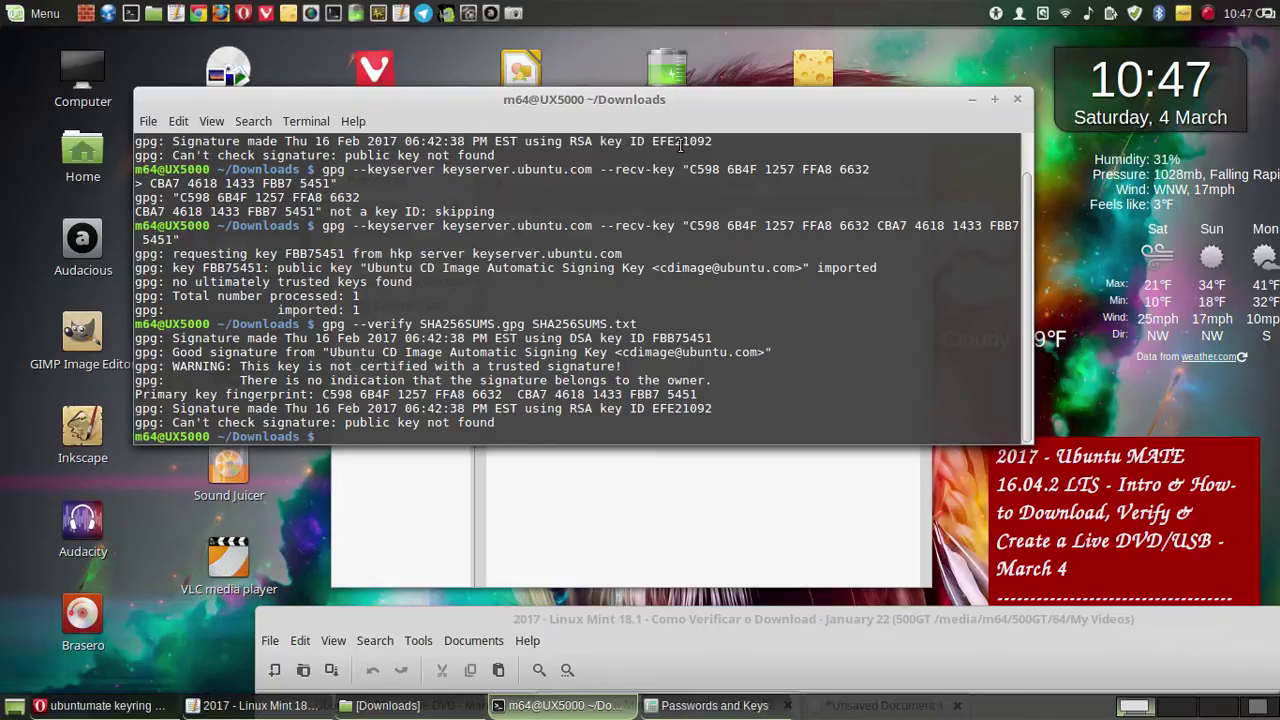
- Highlight key ID FBB75451 in the gpg --verify output, then drag the Linux Mint notes back up
{"action": "scroll", "coordinate": [713, 212], "scroll_direction": "up", "scroll_amount": 1}
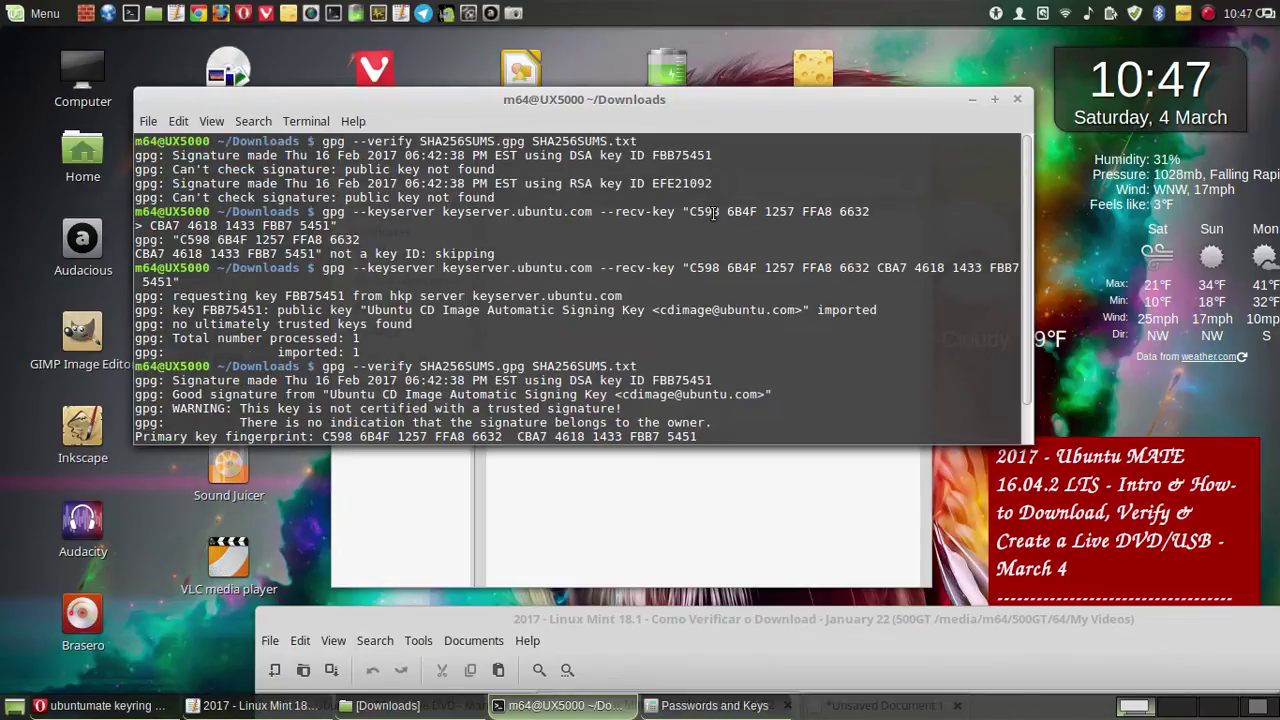
{"action": "left_click_drag", "start_coordinate": [718, 155], "coordinate": [652, 155]}
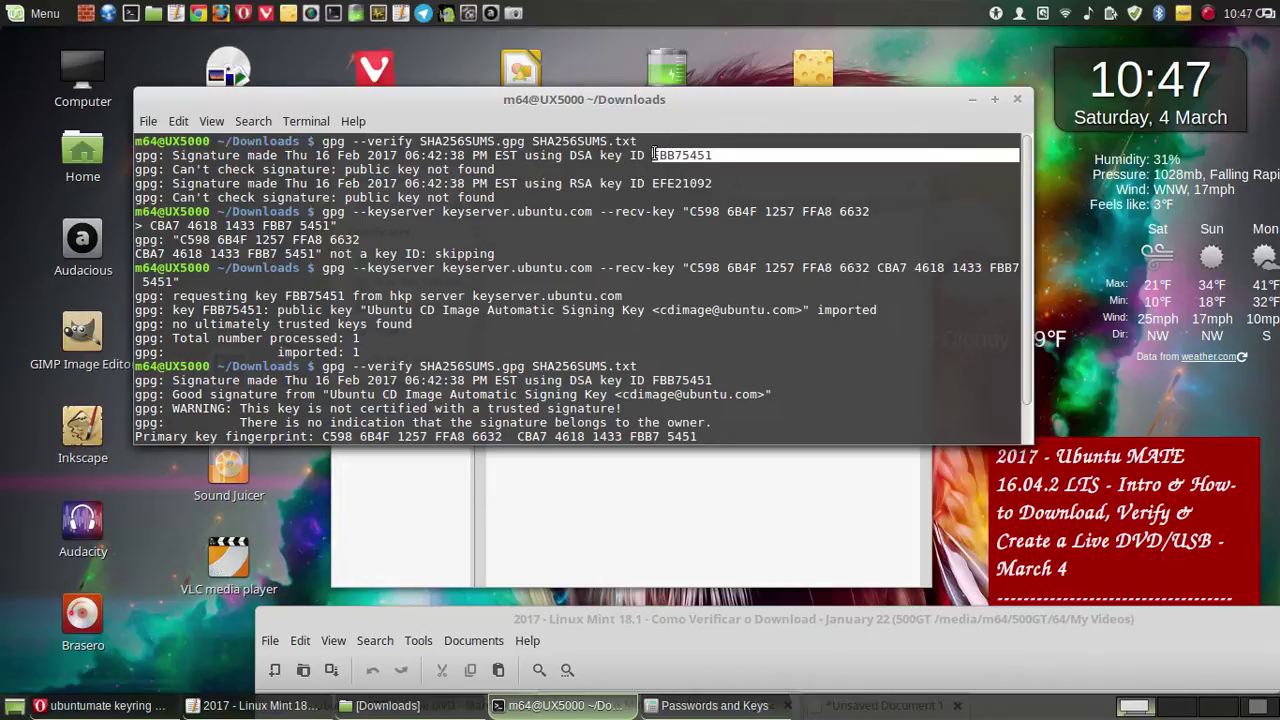
{"action": "scroll", "coordinate": [743, 253], "scroll_direction": "down", "scroll_amount": 1}
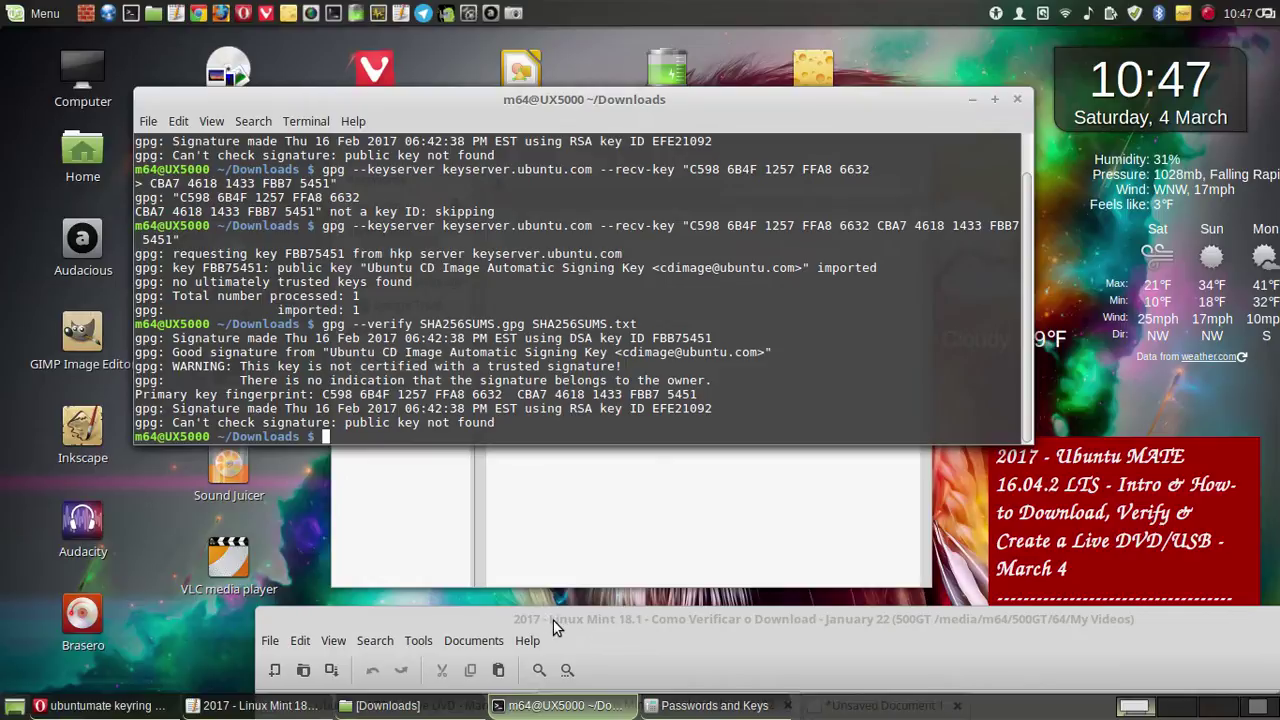
{"action": "left_click_drag", "start_coordinate": [551, 624], "coordinate": [359, 103]}
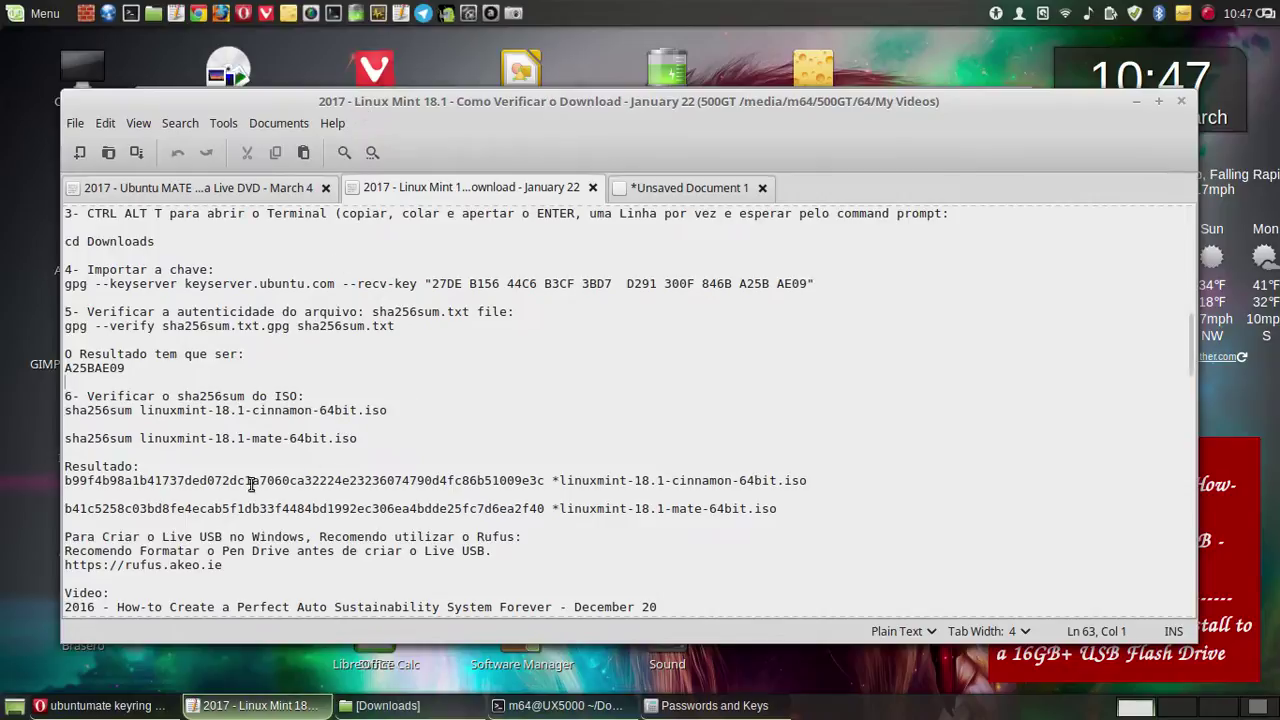
- Copy 'sha256sum' from the Mint notes and add a line '3- sha256sum' under the gpg commands
{"action": "left_click_drag", "start_coordinate": [132, 440], "coordinate": [34, 441]}
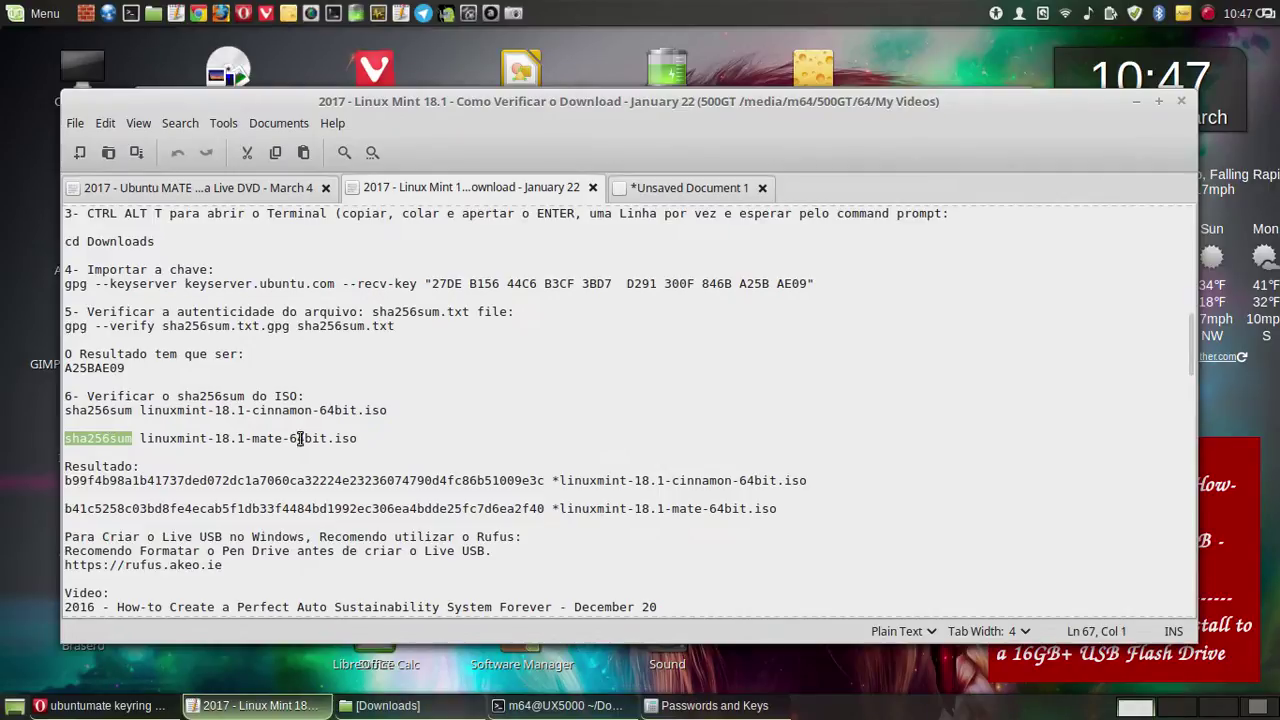
{"action": "left_click_drag", "start_coordinate": [131, 410], "coordinate": [64, 410]}
{"action": "right_click", "coordinate": [102, 410]}
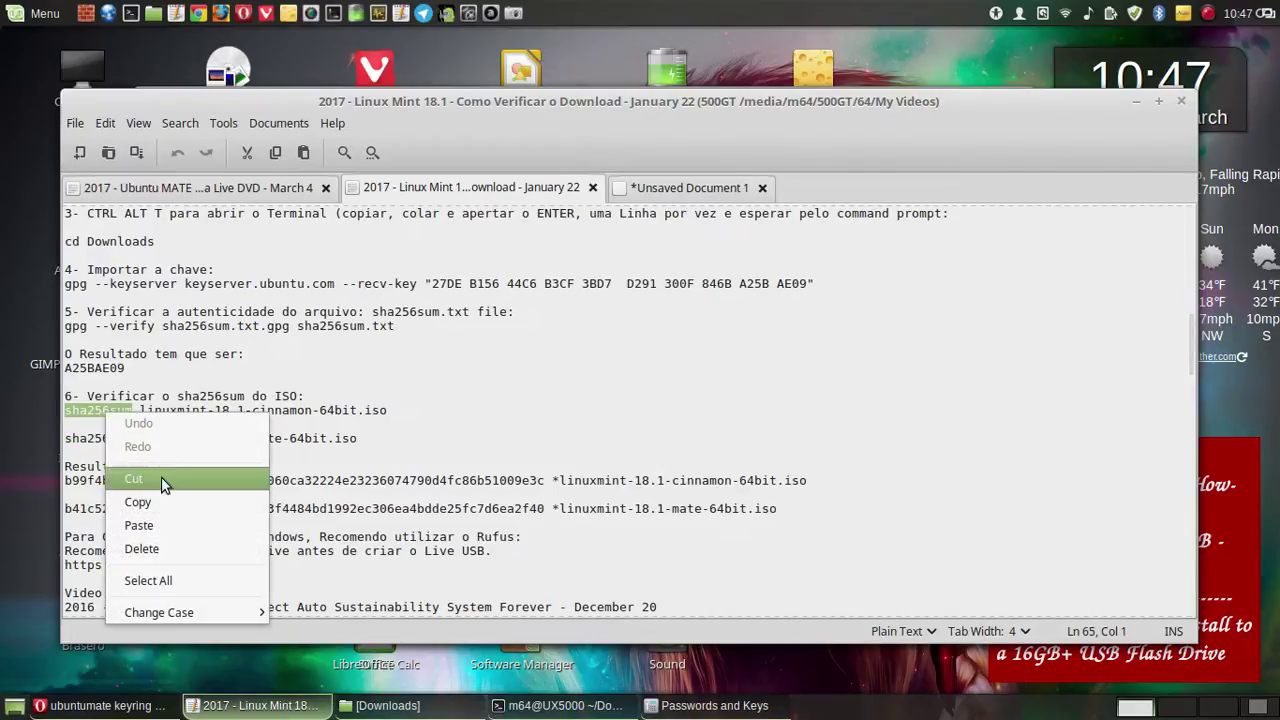
{"action": "left_click", "coordinate": [146, 501]}
{"action": "left_click", "coordinate": [676, 187]}
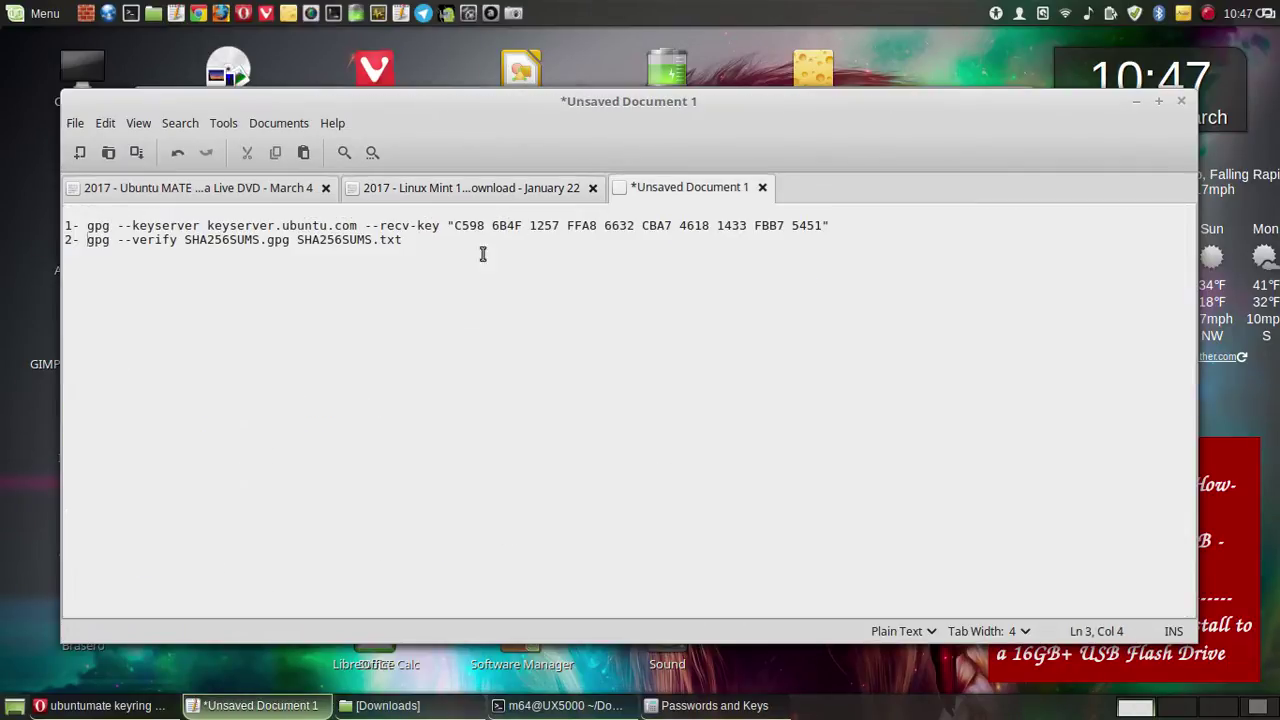
{"action": "key", "text": "End"}
{"action": "key", "text": "Return"}
{"action": "type", "text": "3- sha256sum"}
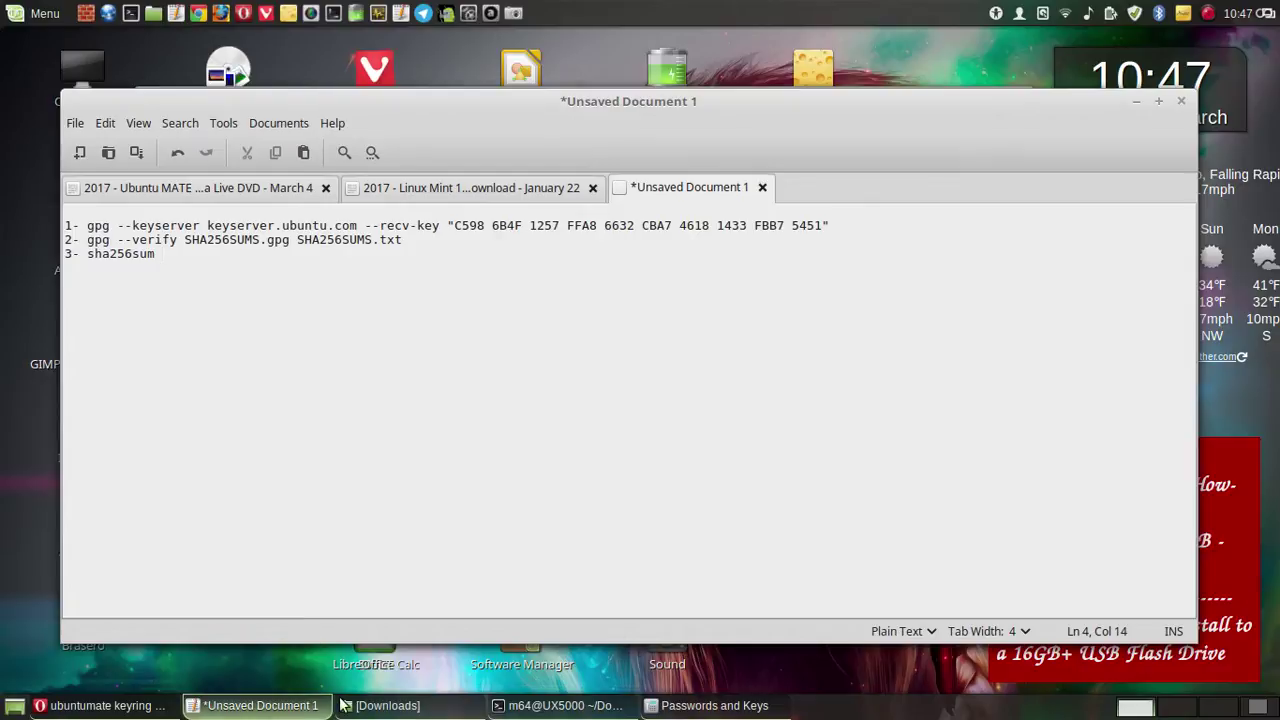
{"action": "left_click", "coordinate": [382, 706]}
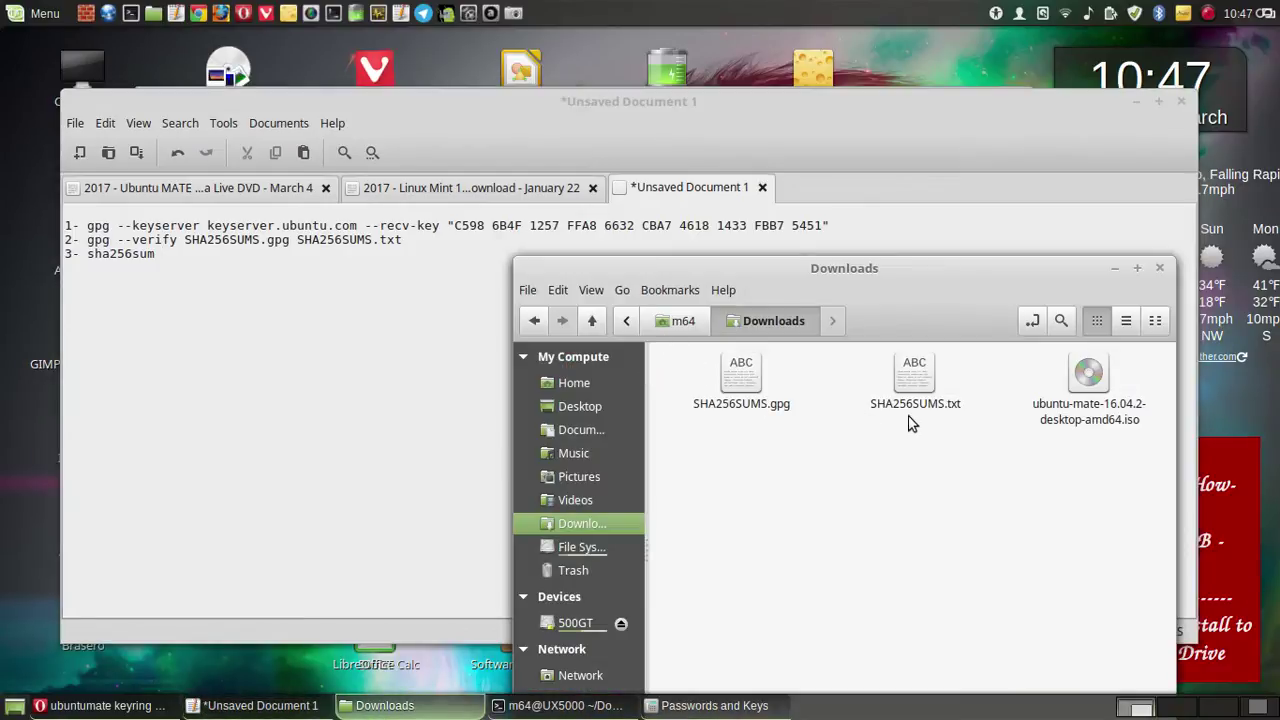
- Copy the ISO's name from Downloads so line 3 reads 'sha256sum ubuntu-mate-16.04.2-desktop-amd64.iso'
{"action": "left_click", "coordinate": [1098, 413]}
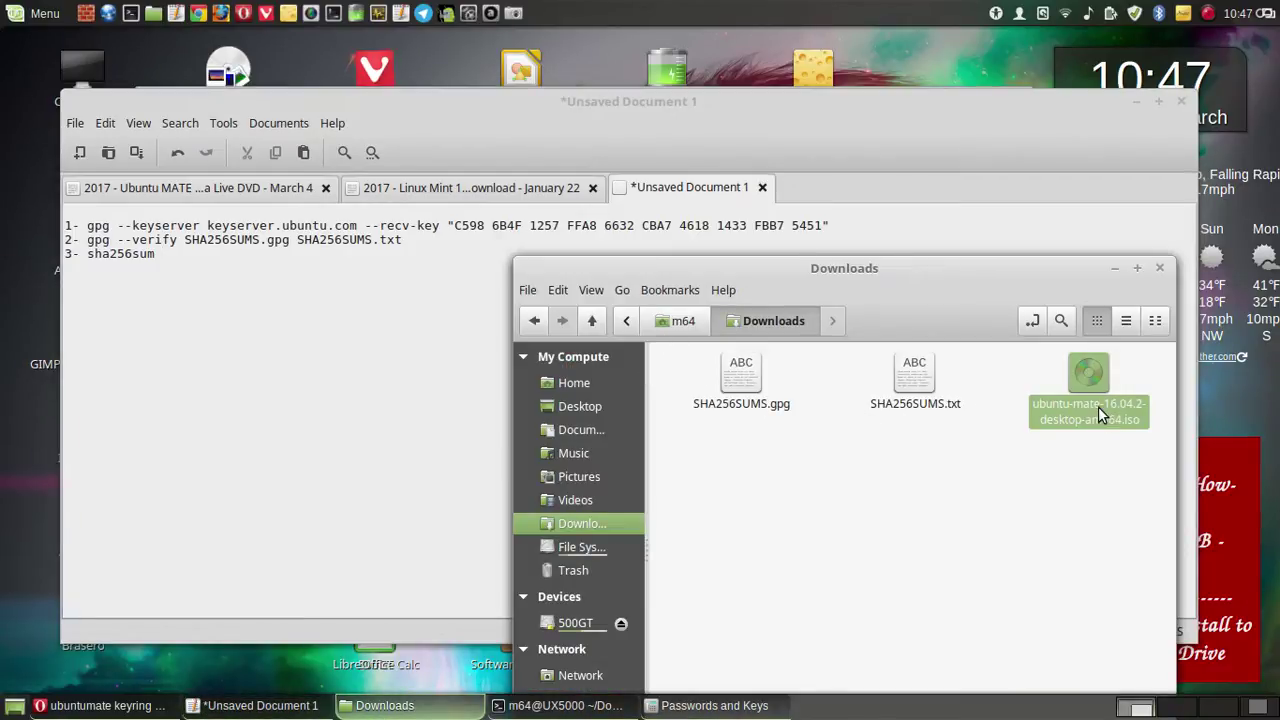
{"action": "right_click", "coordinate": [1098, 410]}
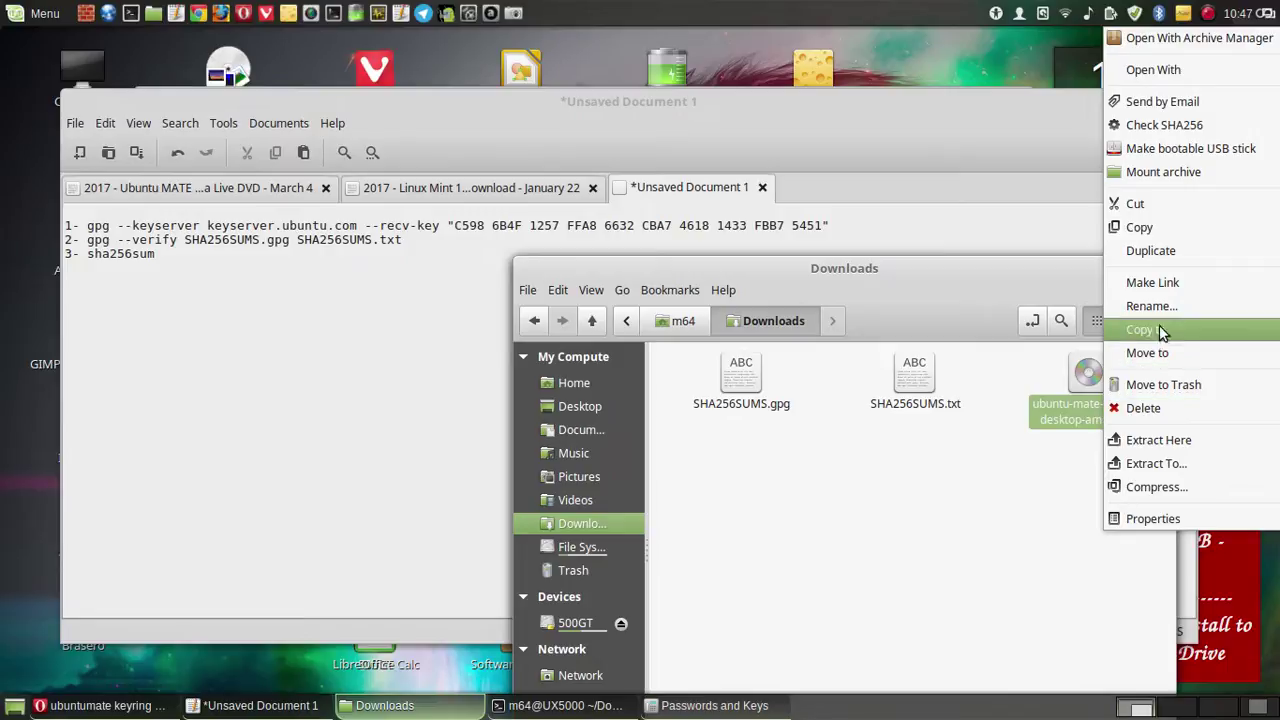
{"action": "key", "text": "Escape"}
{"action": "left_click", "coordinate": [1150, 420]}
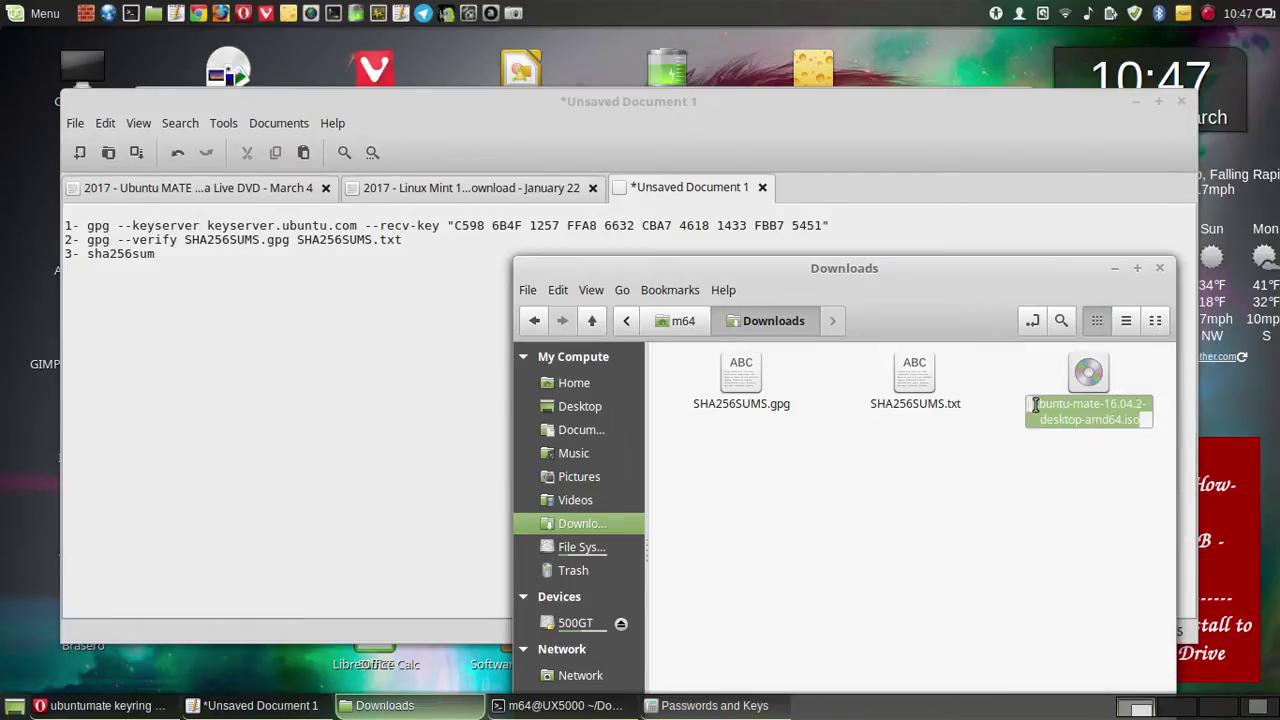
{"action": "right_click", "coordinate": [1080, 412]}
{"action": "left_click", "coordinate": [1114, 445]}
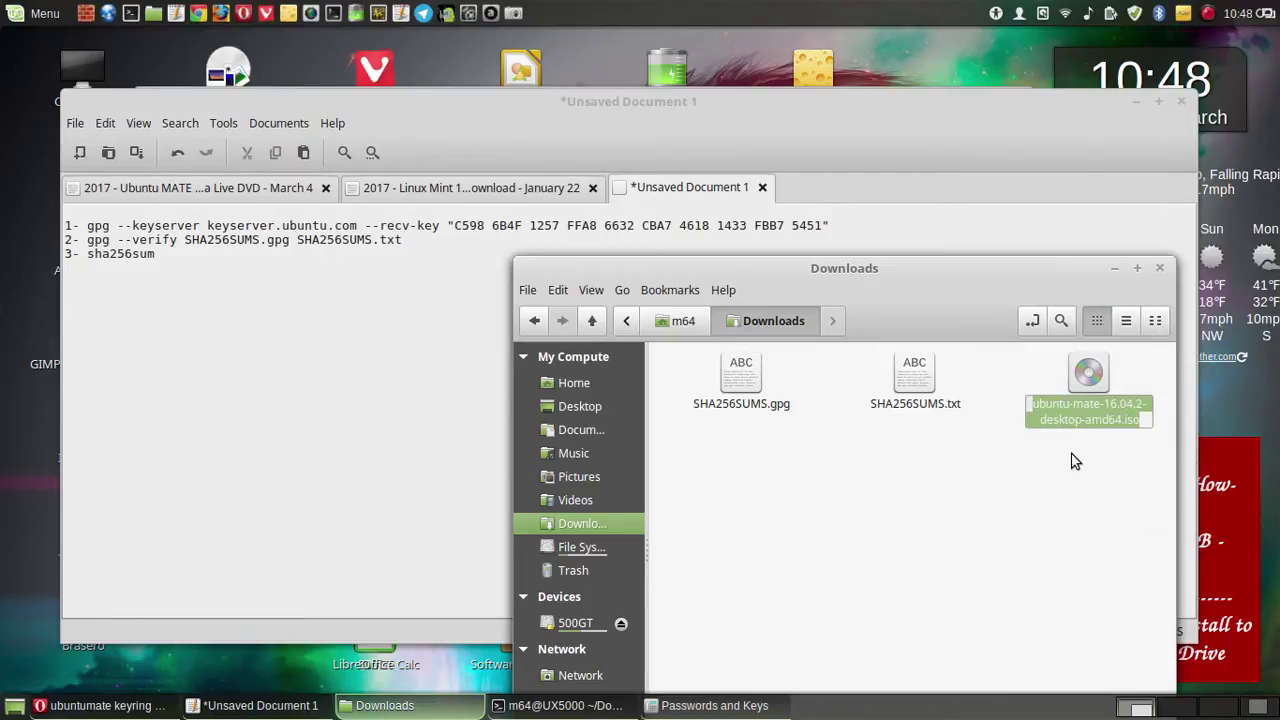
{"action": "left_click", "coordinate": [207, 276]}
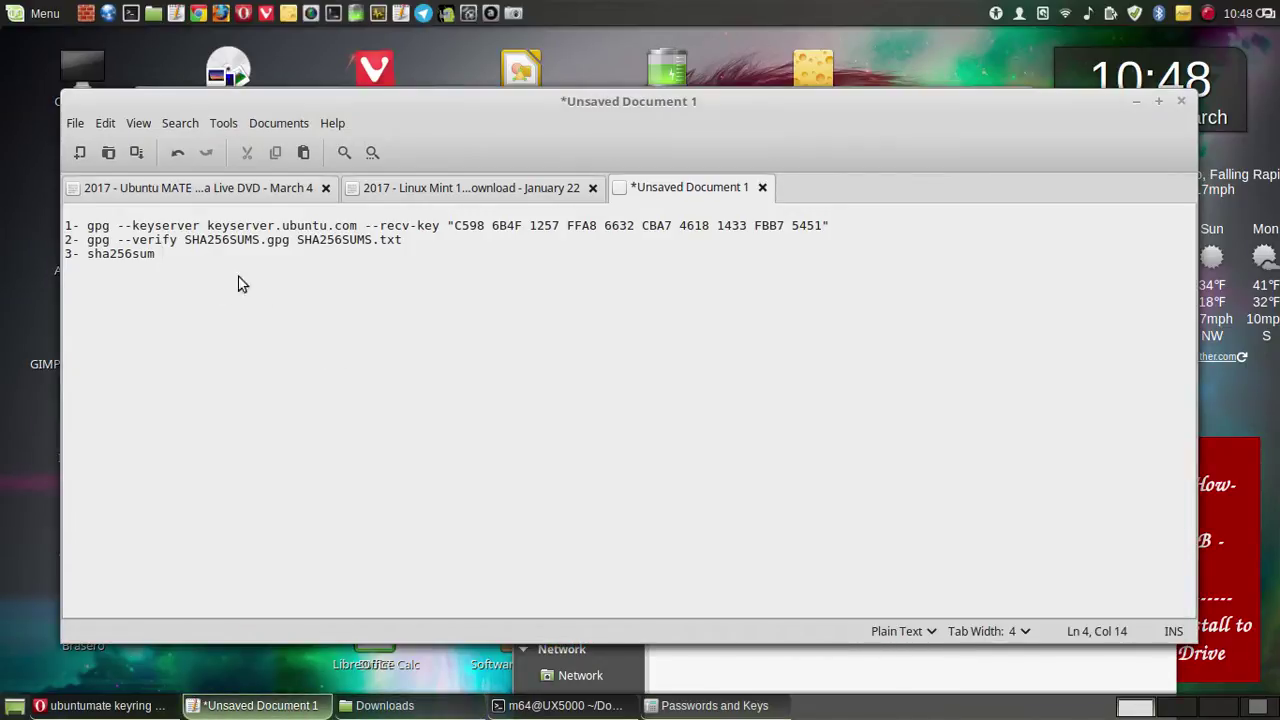
{"action": "right_click", "coordinate": [208, 264]}
{"action": "left_click", "coordinate": [291, 377]}
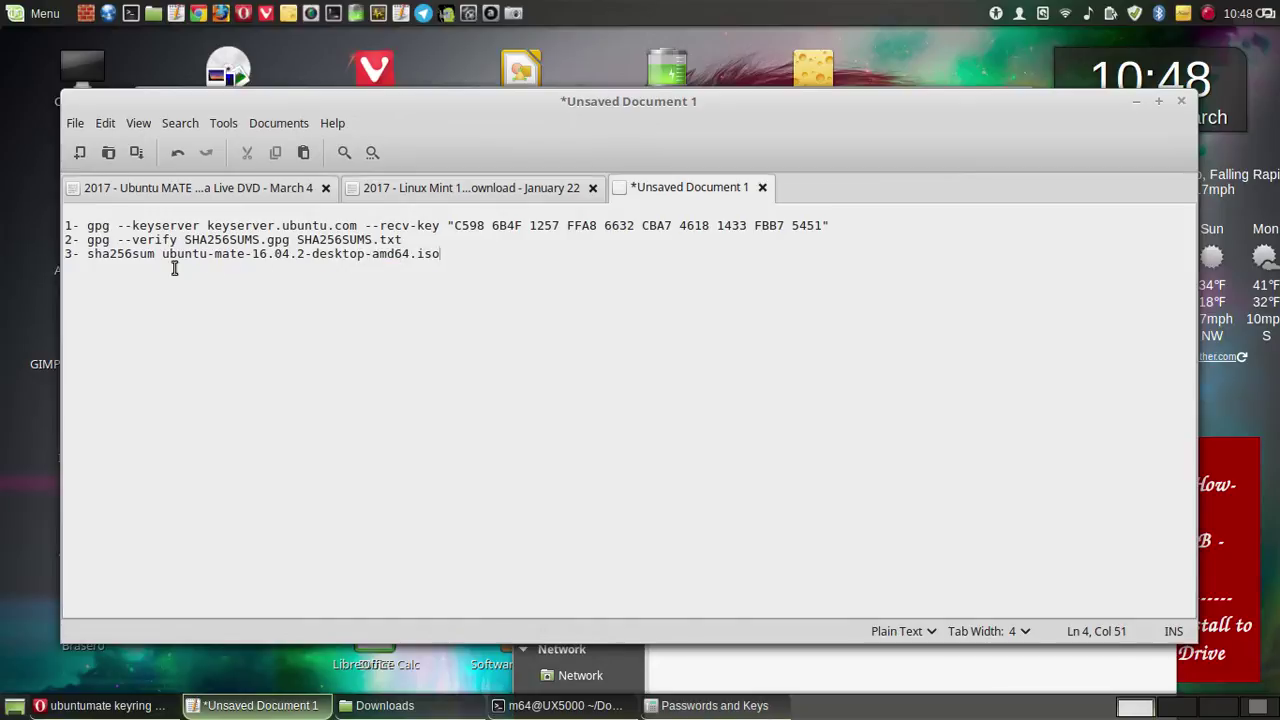
{"action": "left_click_drag", "start_coordinate": [440, 253], "coordinate": [87, 253]}
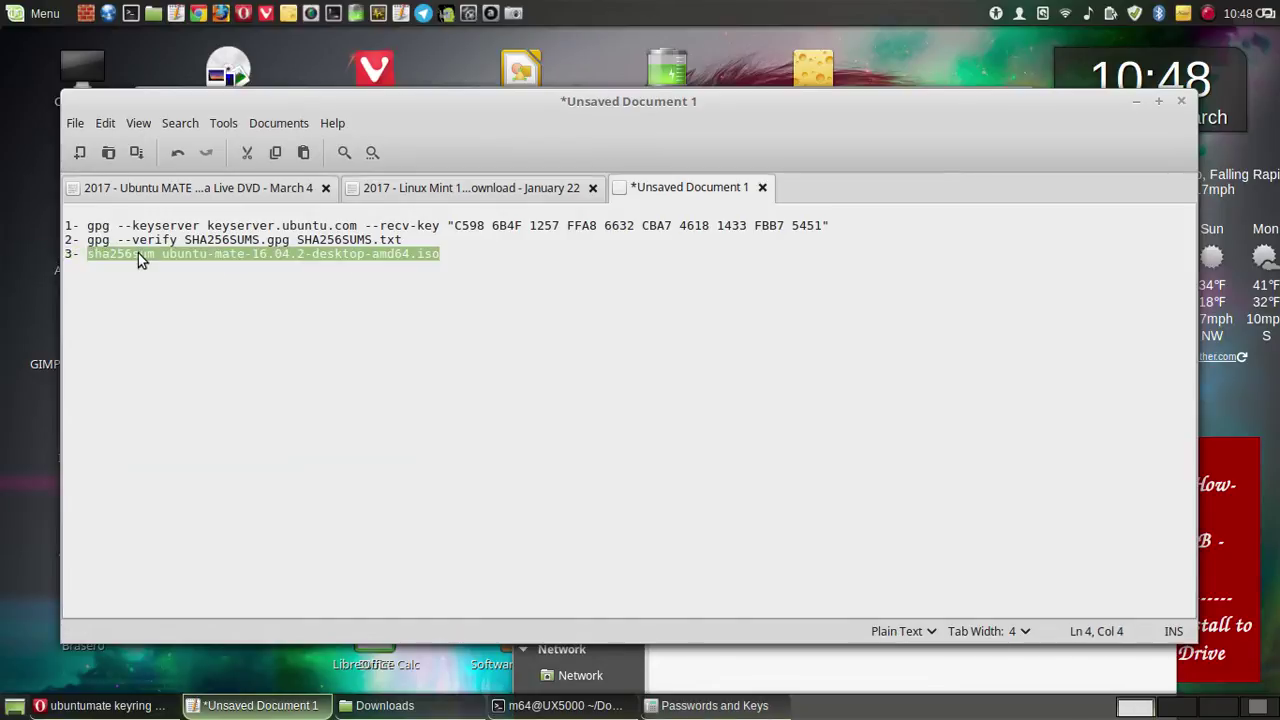
- Copy the sha256sum command from the notes and clear the other windows off the terminal
{"action": "right_click", "coordinate": [138, 253]}
{"action": "left_click", "coordinate": [191, 350]}
{"action": "left_click", "coordinate": [105, 705]}
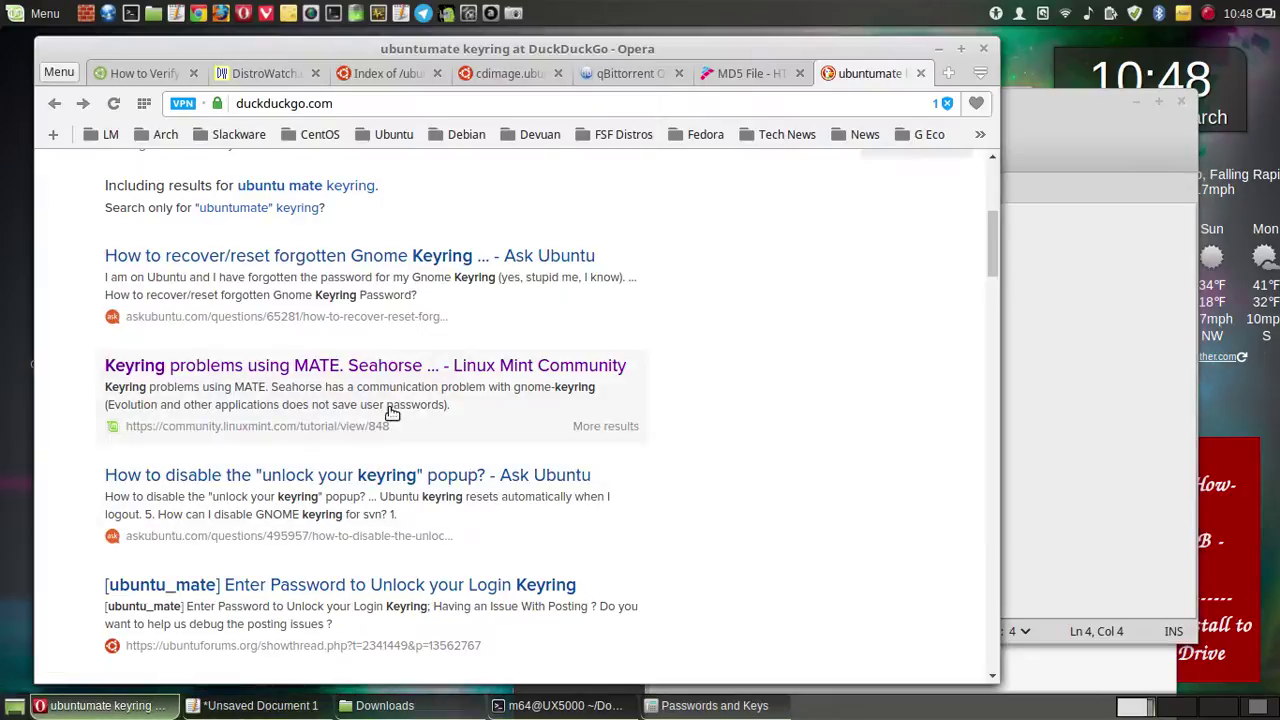
{"action": "left_click", "coordinate": [1096, 121]}
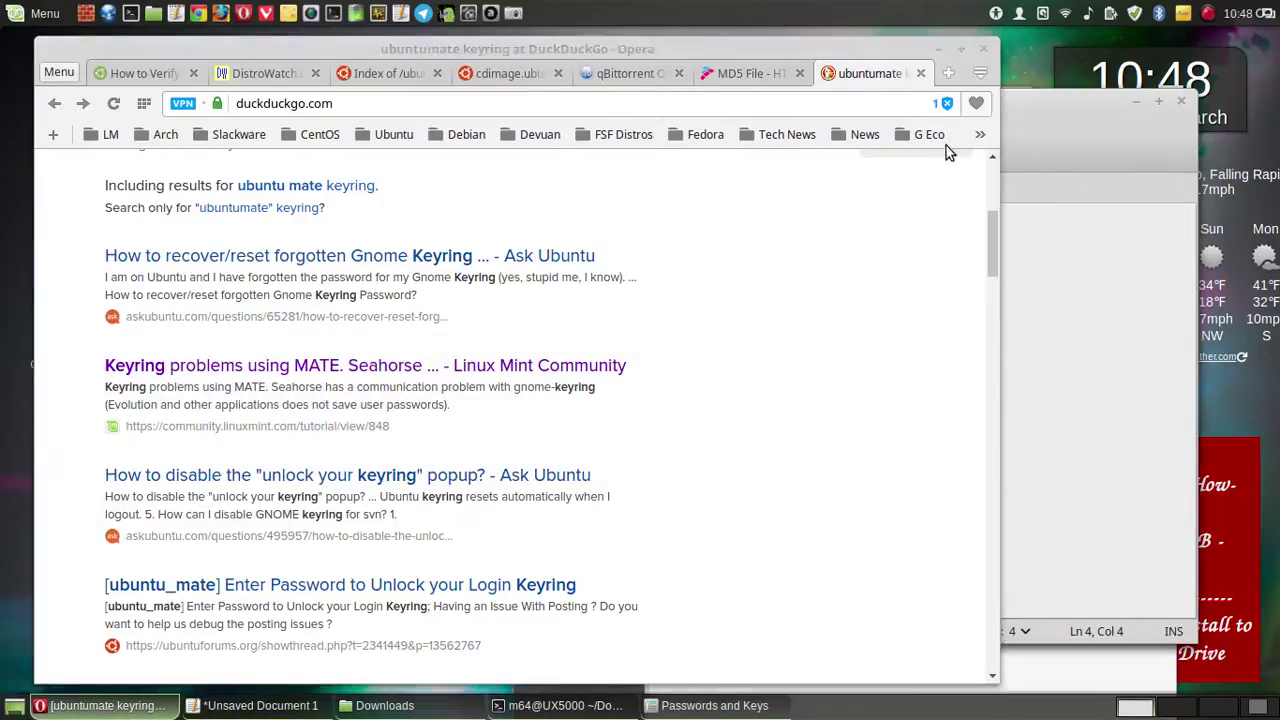
{"action": "left_click", "coordinate": [1135, 102]}
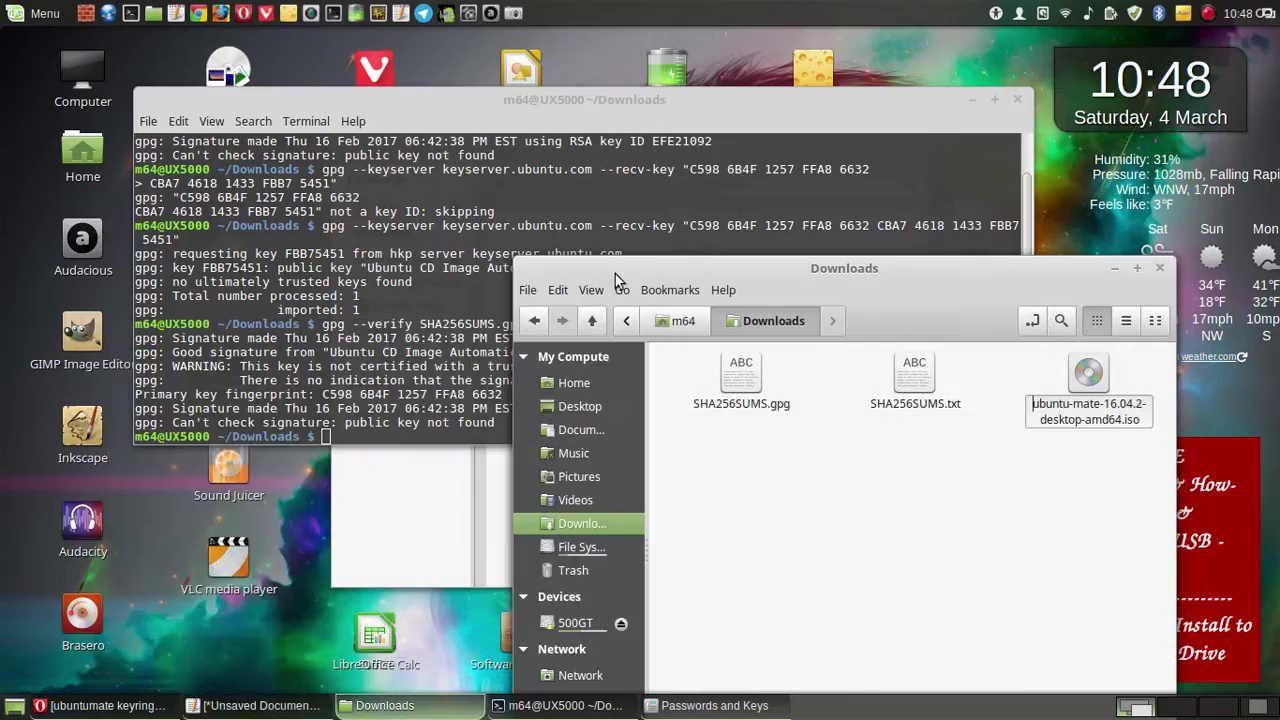
{"action": "left_click", "coordinate": [1111, 270]}
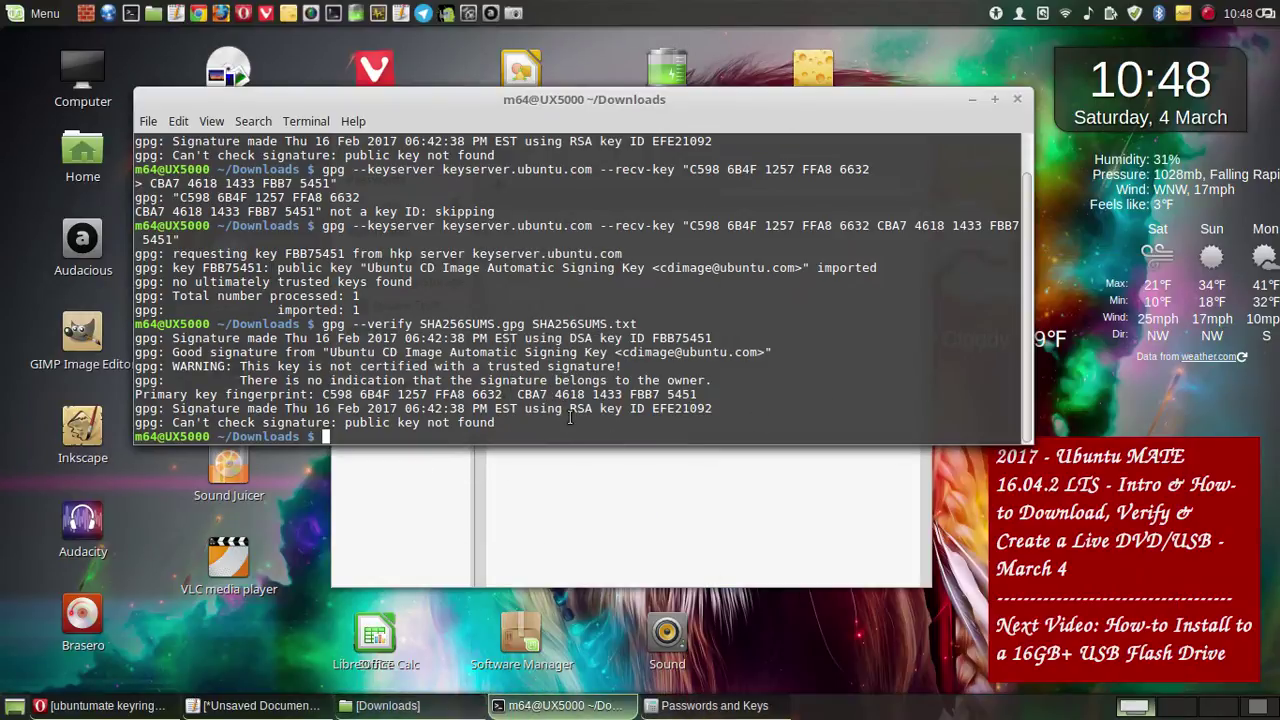
{"action": "left_click", "coordinate": [553, 550]}
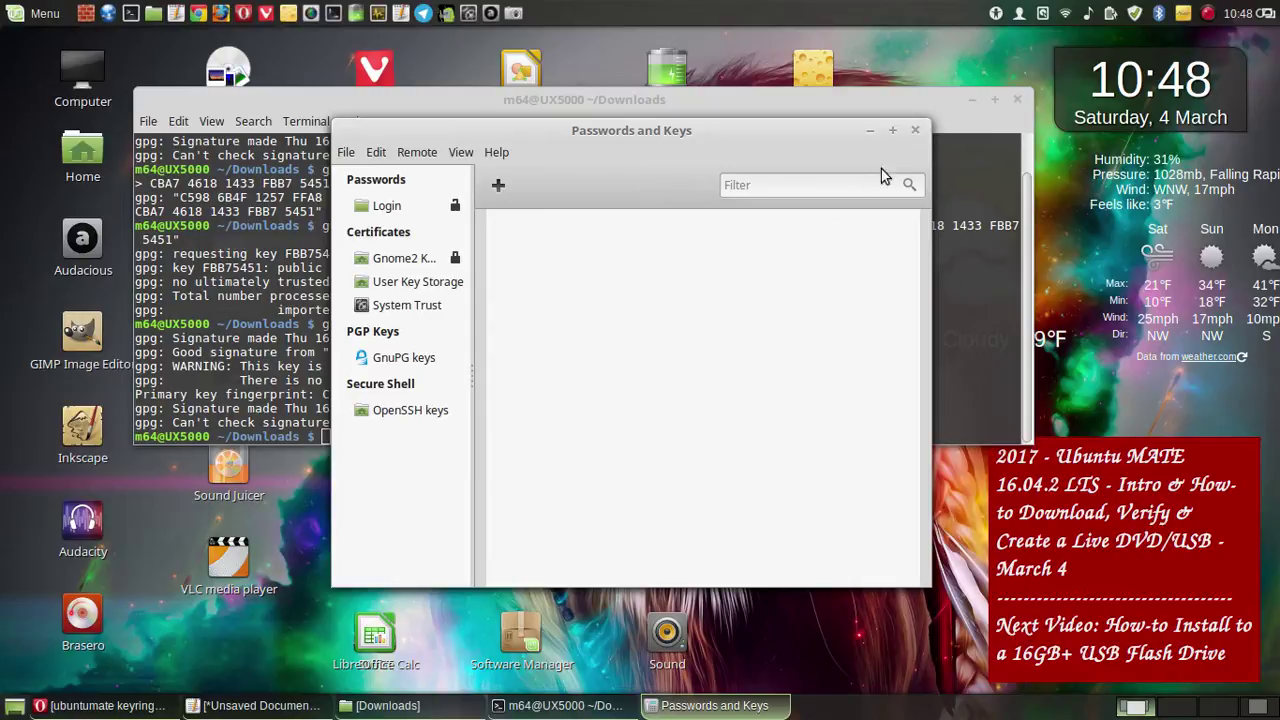
{"action": "left_click", "coordinate": [916, 132]}
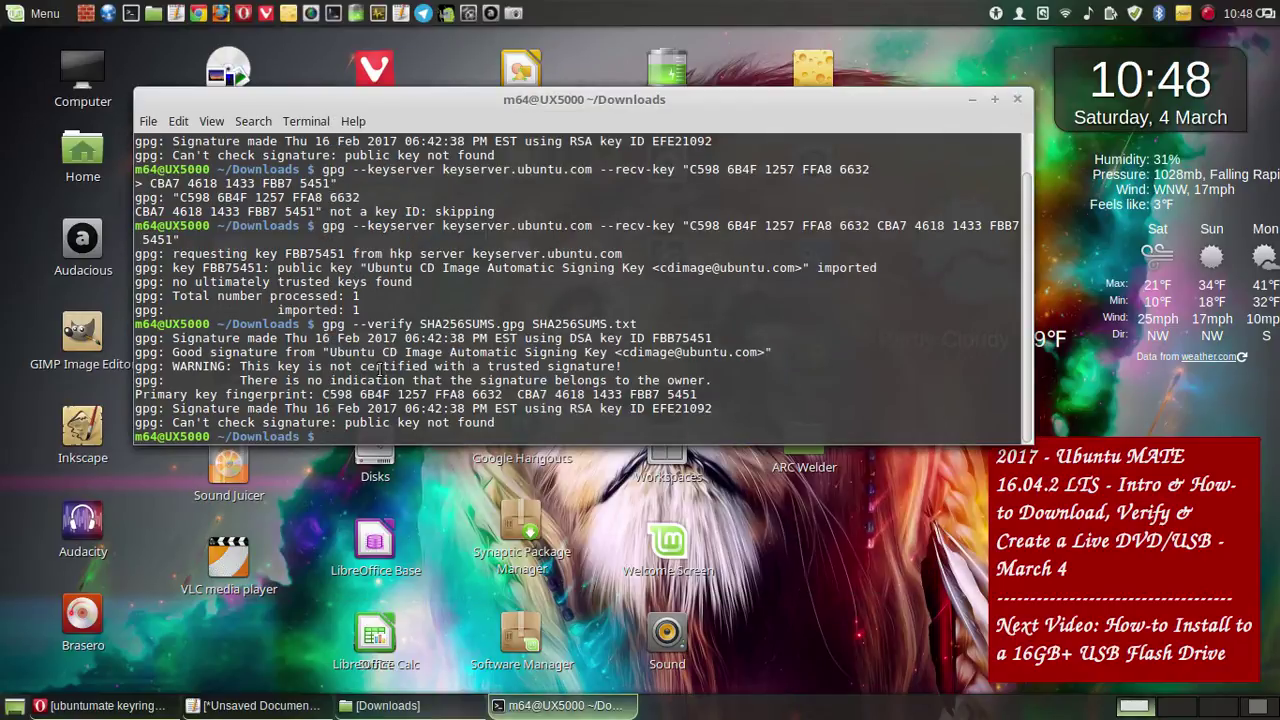
- Paste and run sha256sum ubuntu-mate-16.04.2-desktop-amd64.iso at the Downloads prompt
{"action": "right_click", "coordinate": [374, 393]}
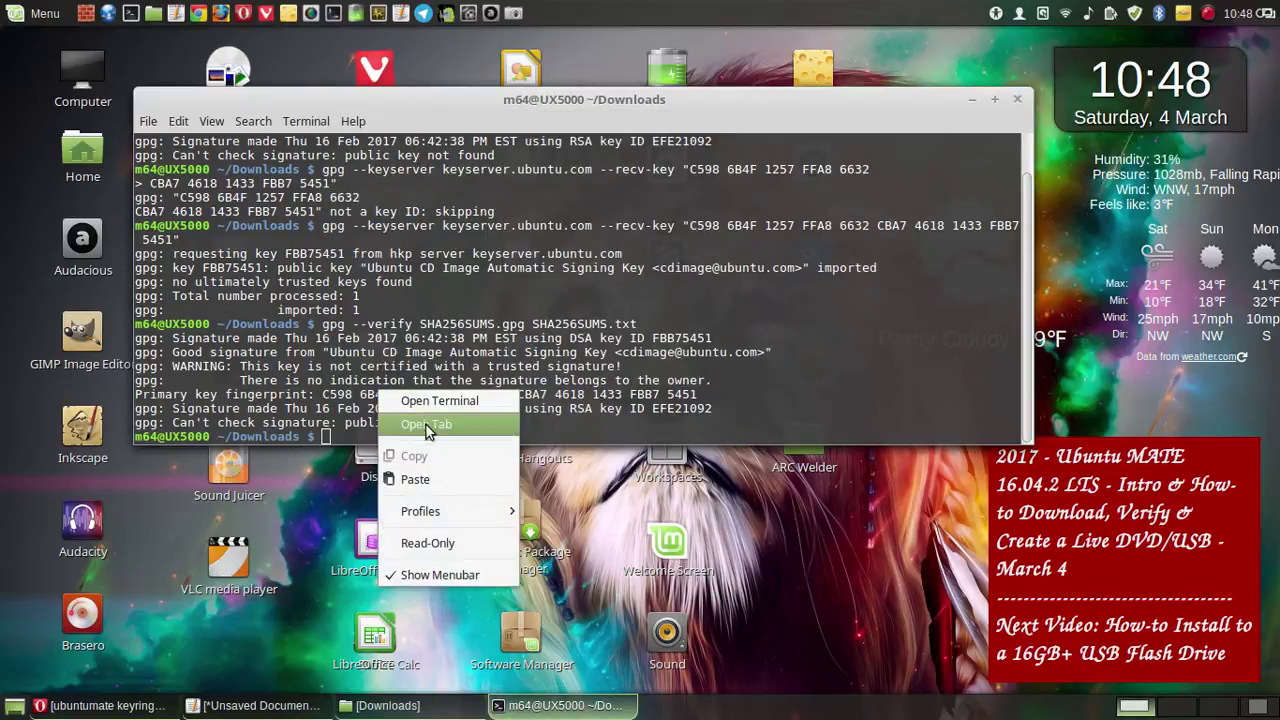
{"action": "left_click", "coordinate": [432, 480]}
{"action": "key", "text": "Return"}
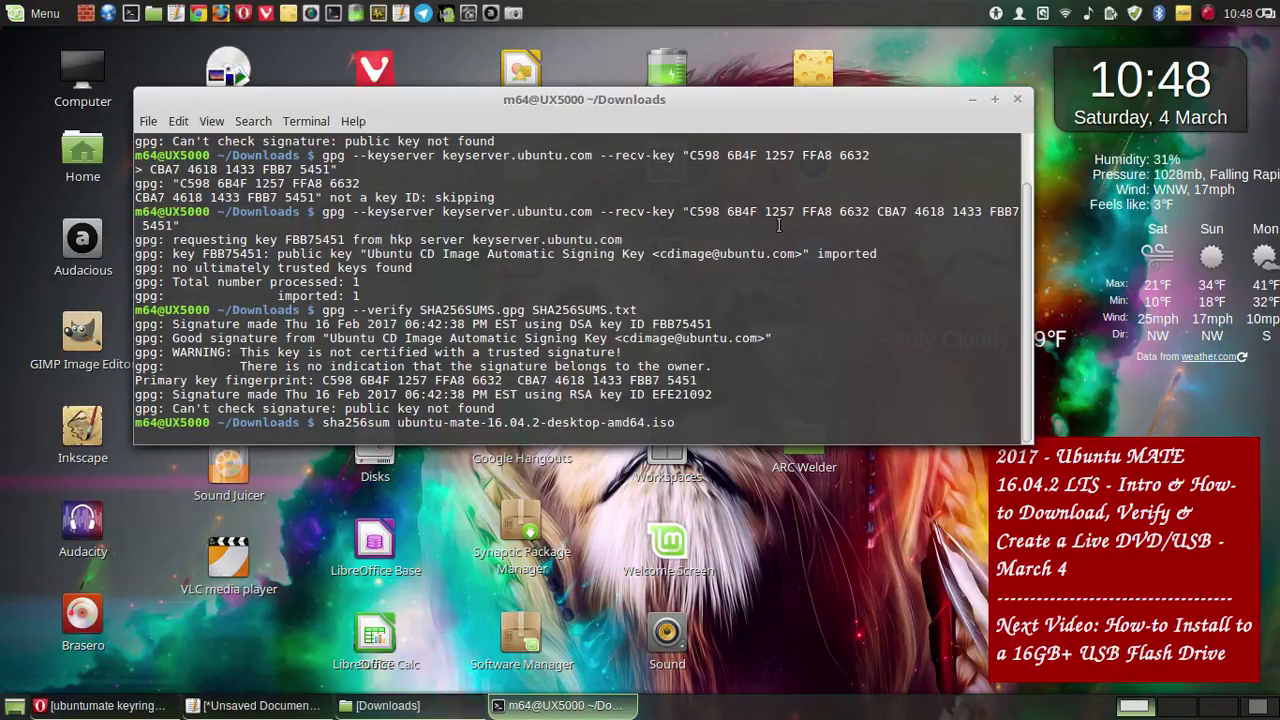
- Close the keyring search results and review the MD5 File, index and SHA256SUMS tabs
{"action": "left_click", "coordinate": [115, 705]}
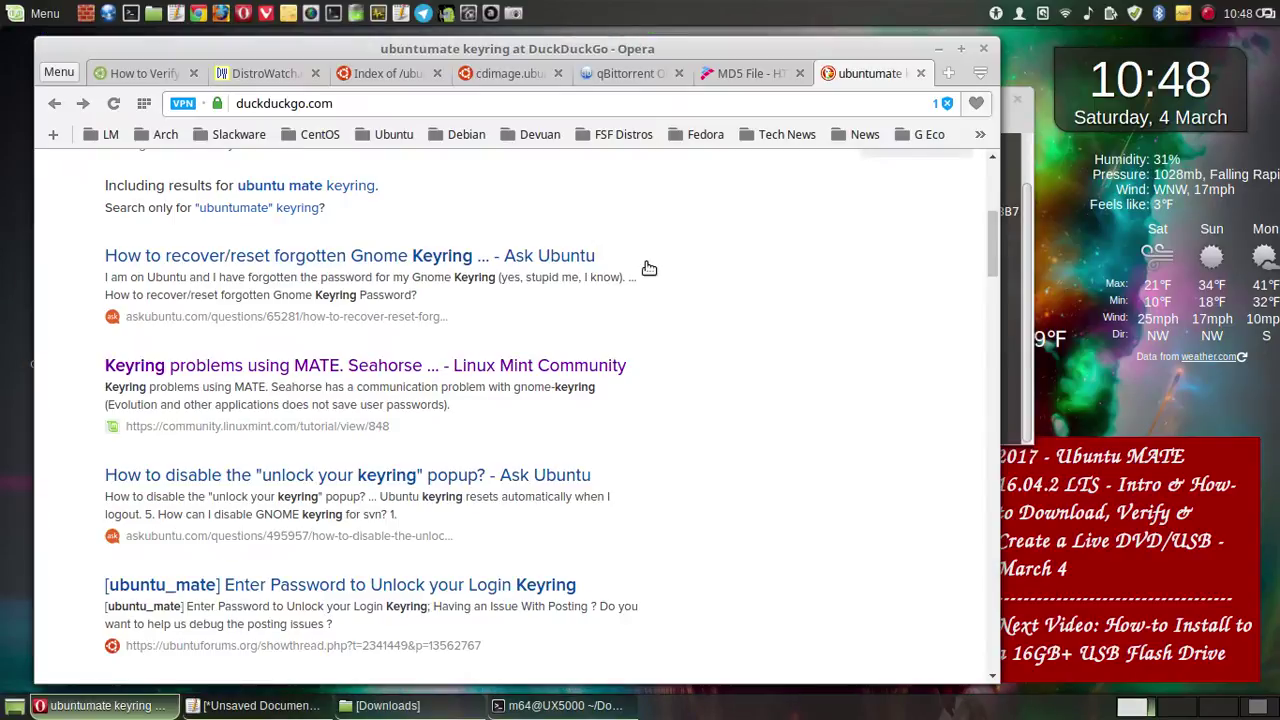
{"action": "left_click", "coordinate": [921, 73]}
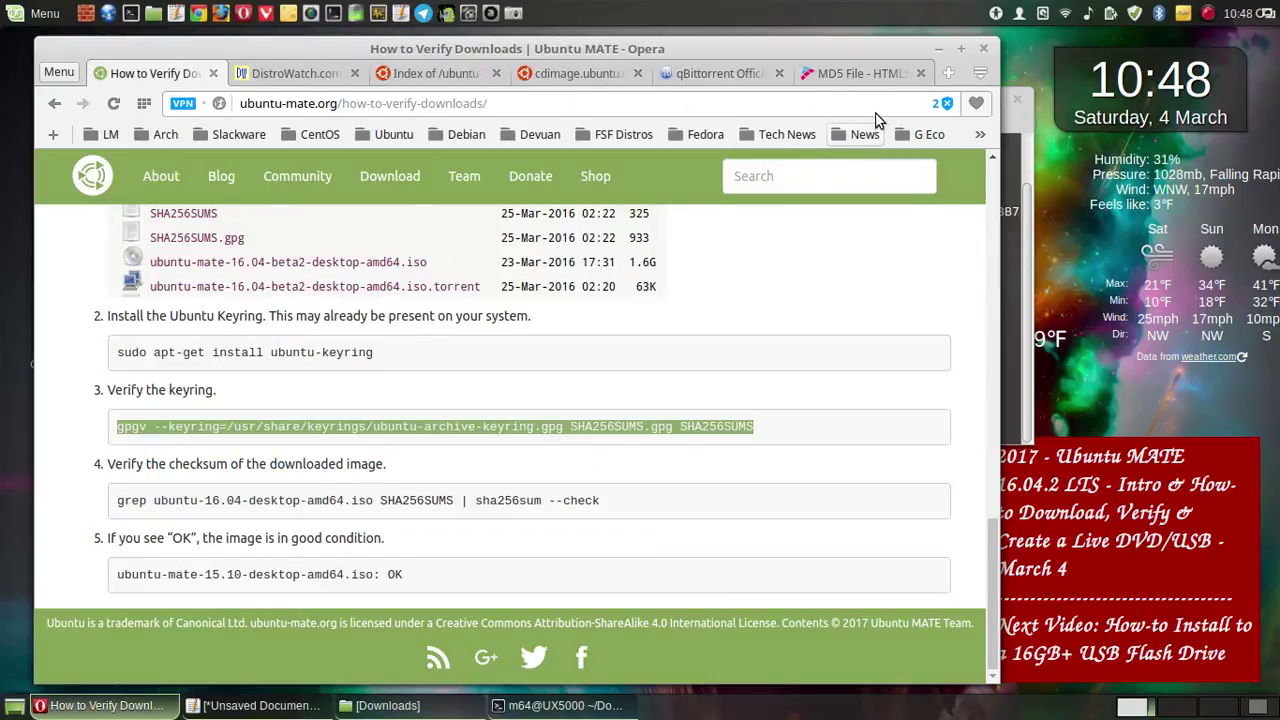
{"action": "left_click", "coordinate": [840, 73]}
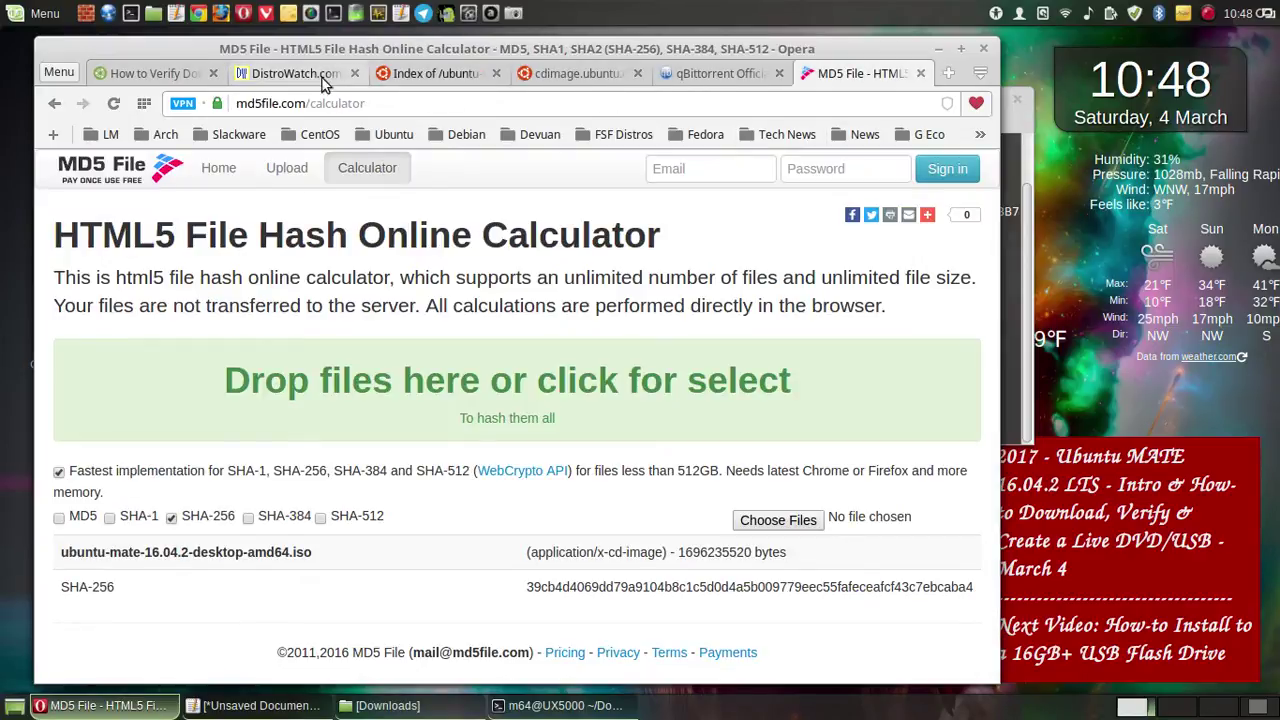
{"action": "left_click", "coordinate": [465, 73]}
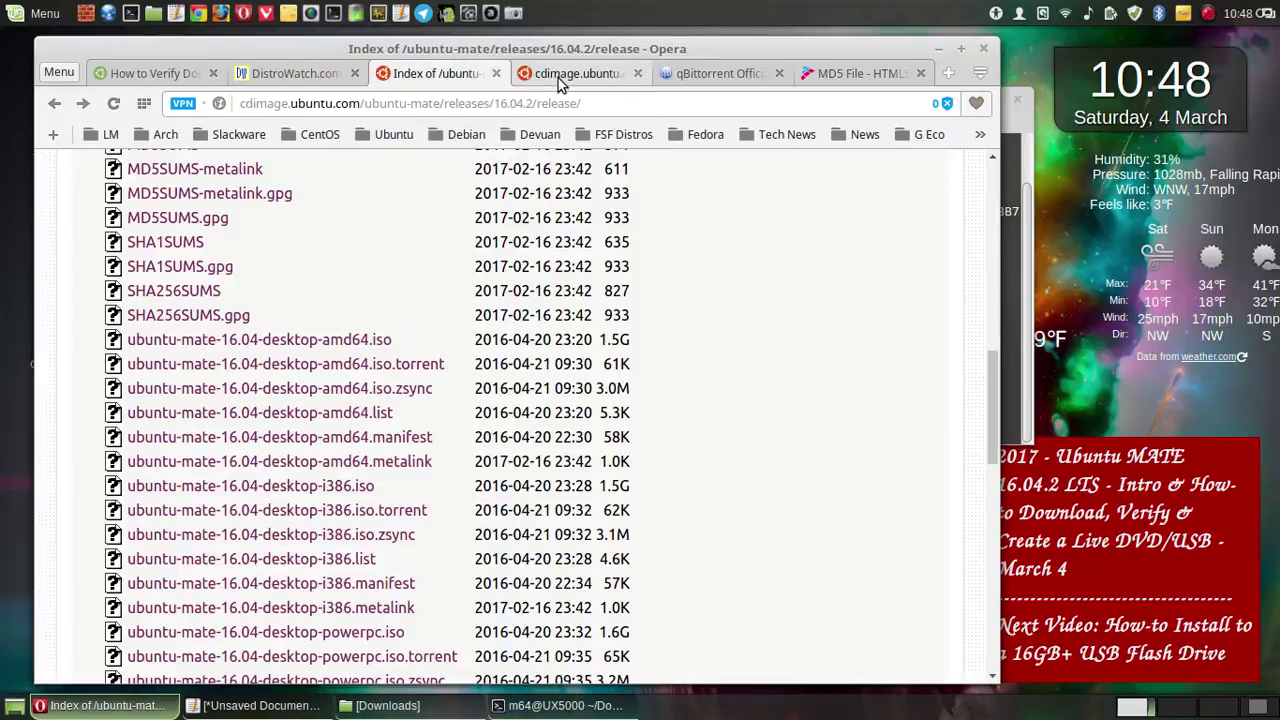
{"action": "left_click", "coordinate": [565, 75]}
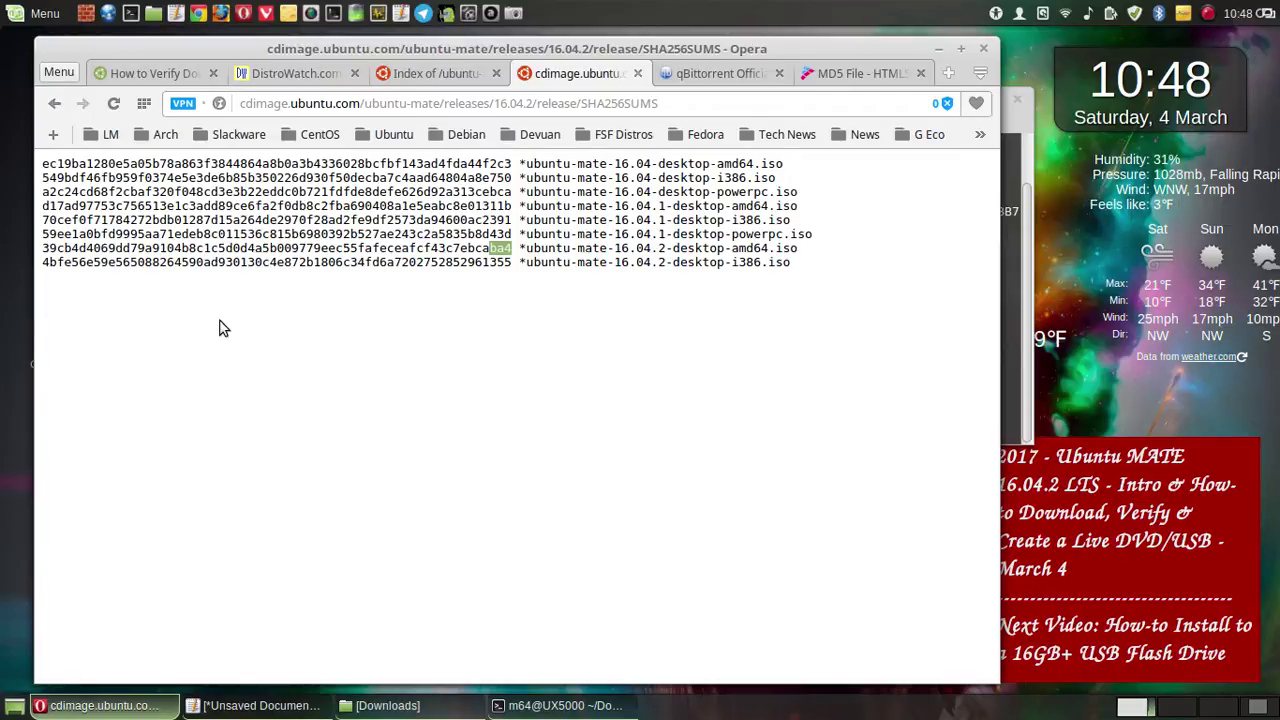
{"action": "left_click", "coordinate": [156, 68]}
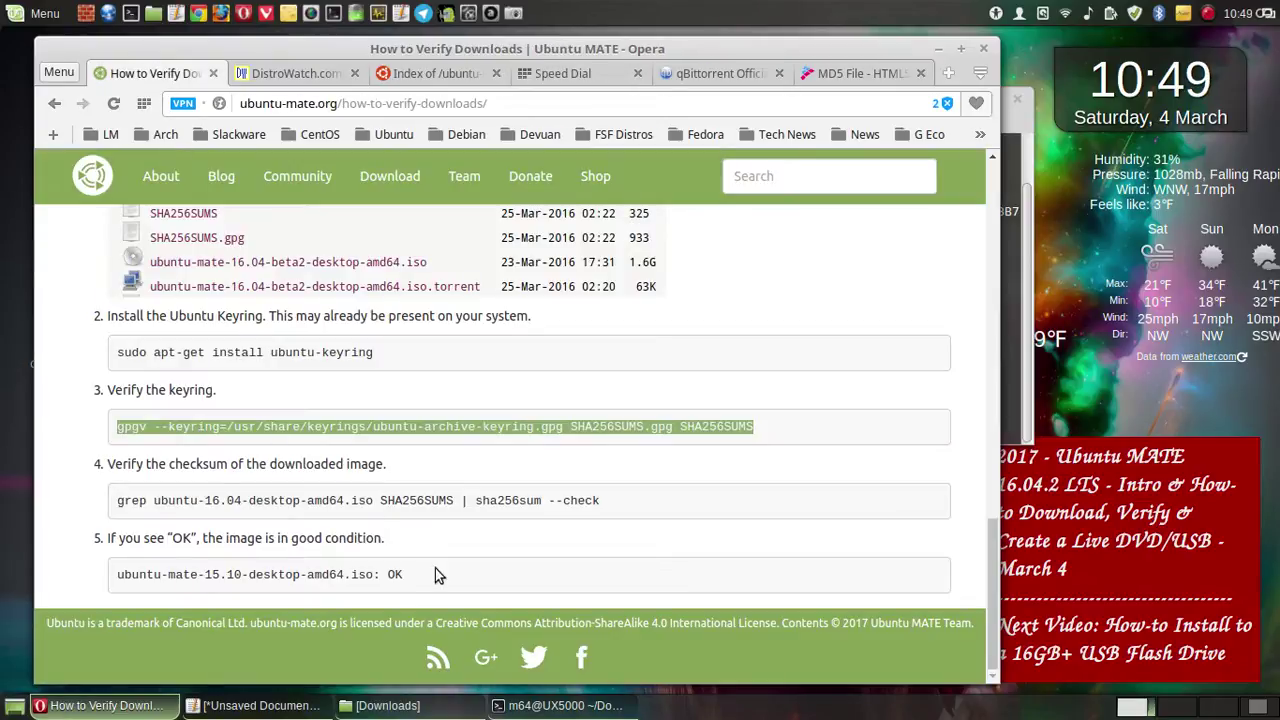
- Give the terminal a fresh line, then return from the verify guide to the download page
{"action": "left_click", "coordinate": [568, 708]}
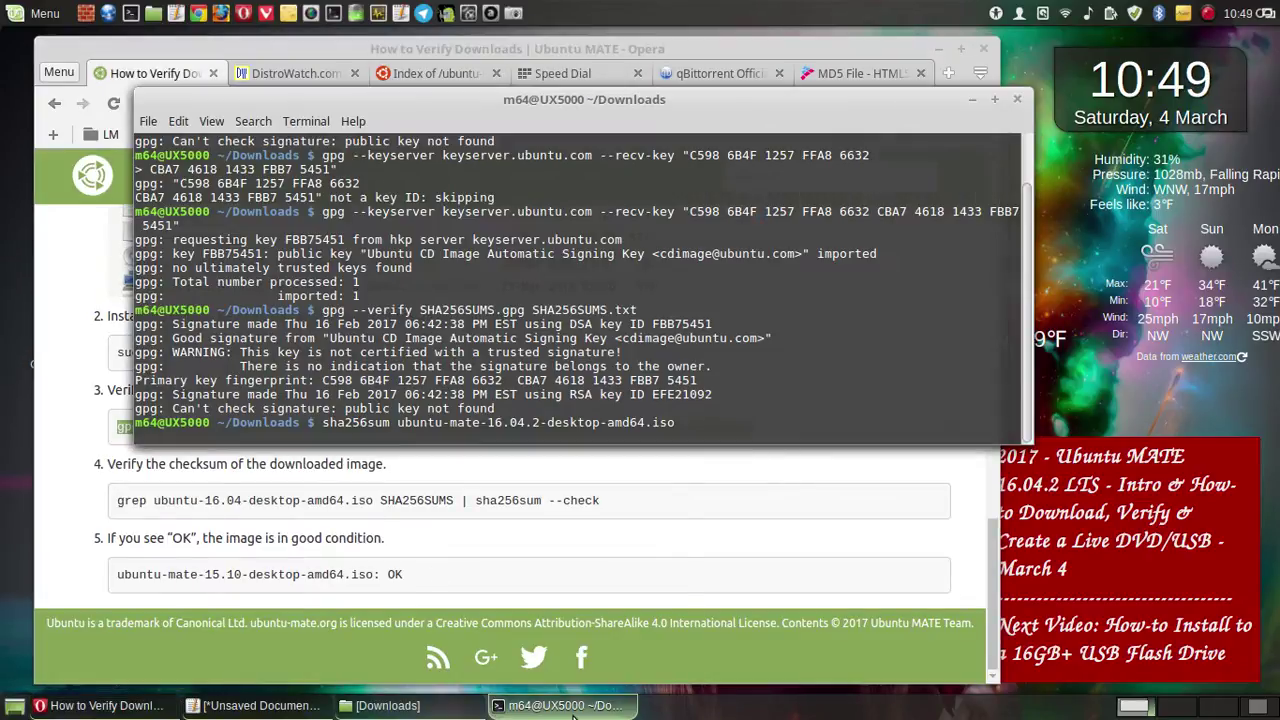
{"action": "mouse_move", "coordinate": [573, 717]}
{"action": "key", "text": "Return"}
{"action": "left_click", "coordinate": [93, 100]}
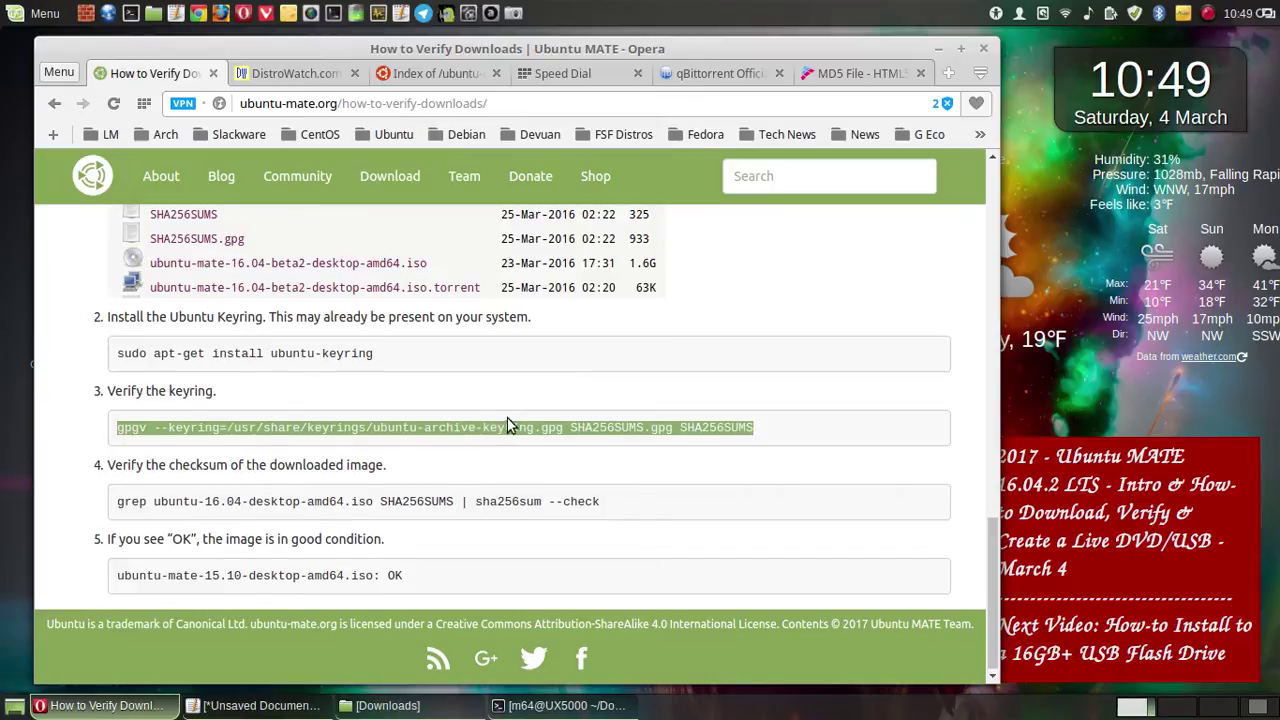
{"action": "scroll", "coordinate": [508, 418], "scroll_direction": "up", "scroll_amount": 3}
{"action": "scroll", "coordinate": [511, 420], "scroll_direction": "up", "scroll_amount": 5}
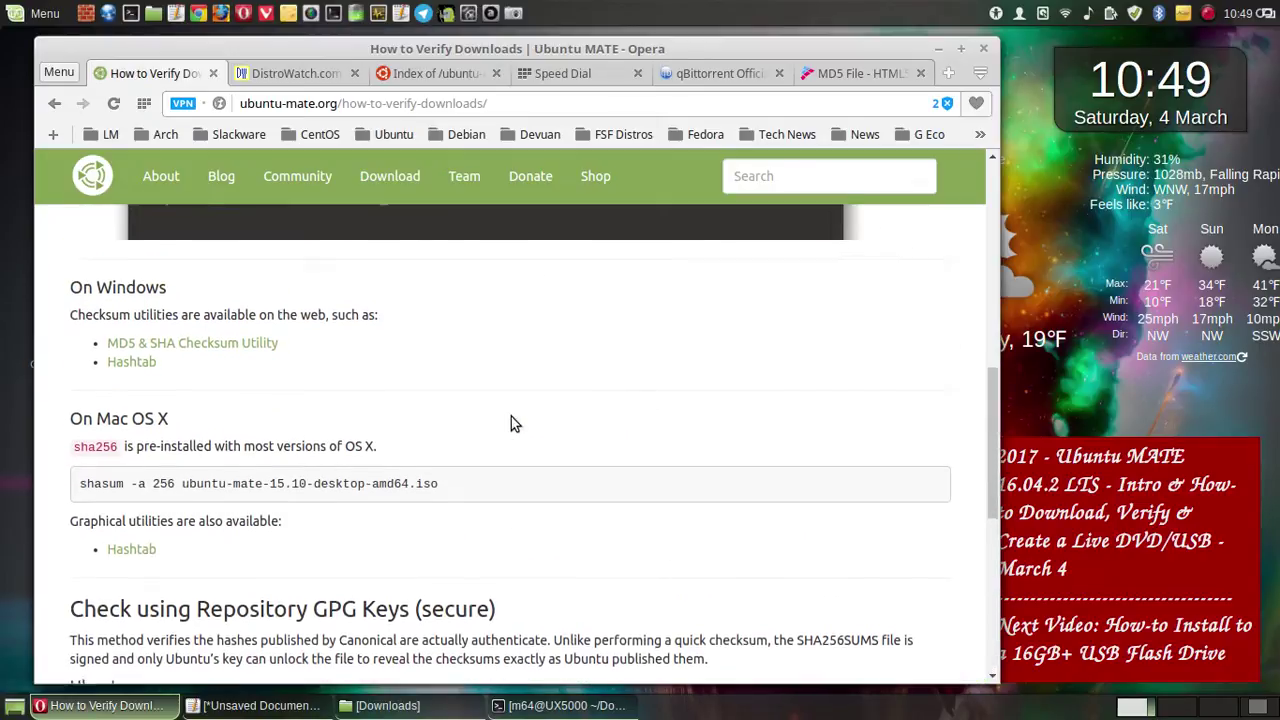
{"action": "scroll", "coordinate": [511, 416], "scroll_direction": "up", "scroll_amount": 8}
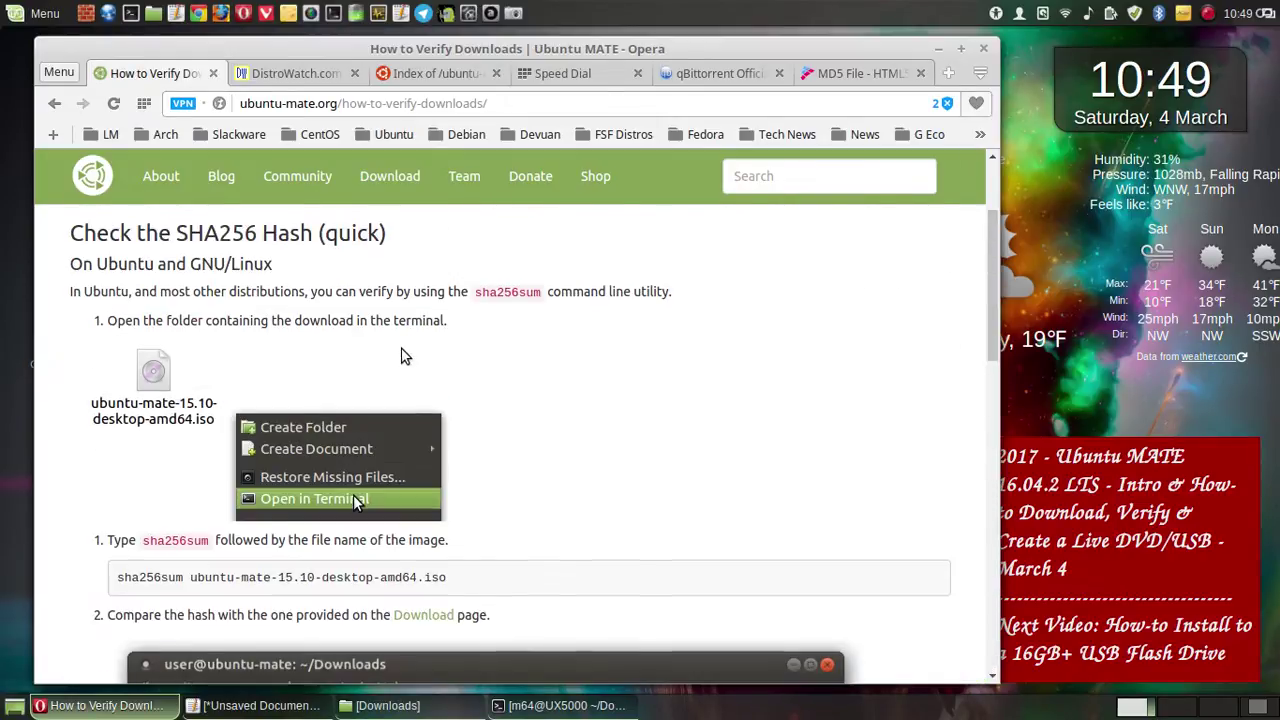
{"action": "left_click", "coordinate": [54, 103]}
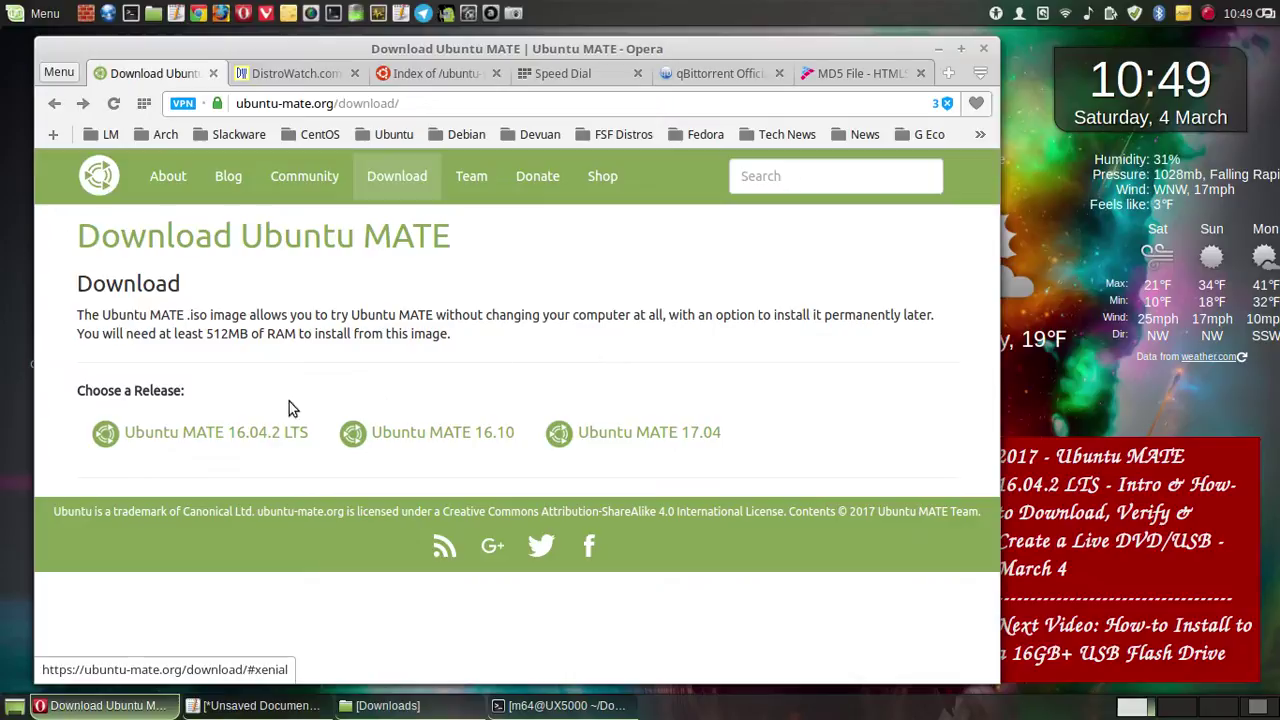
- Choose Ubuntu MATE 16.04.2 LTS 64-bit and highlight its SHA256 checksum under Via Direct Download
{"action": "left_click", "coordinate": [195, 433]}
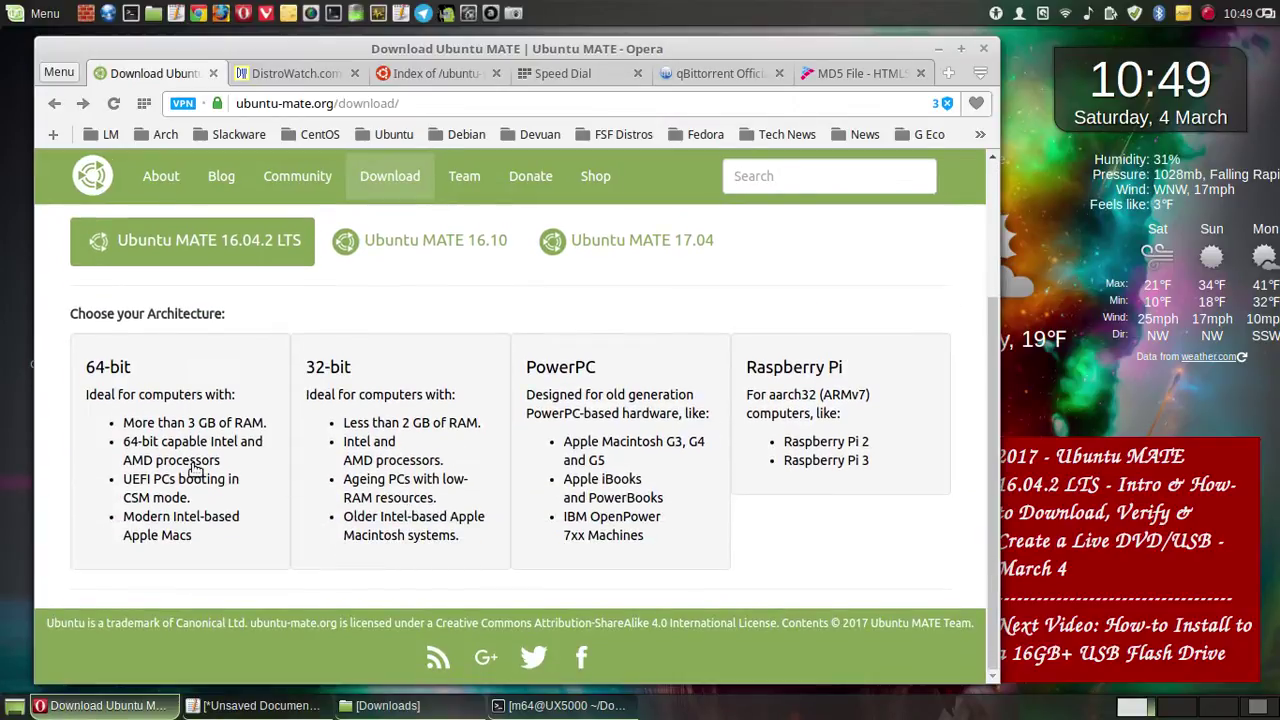
{"action": "left_click", "coordinate": [224, 470]}
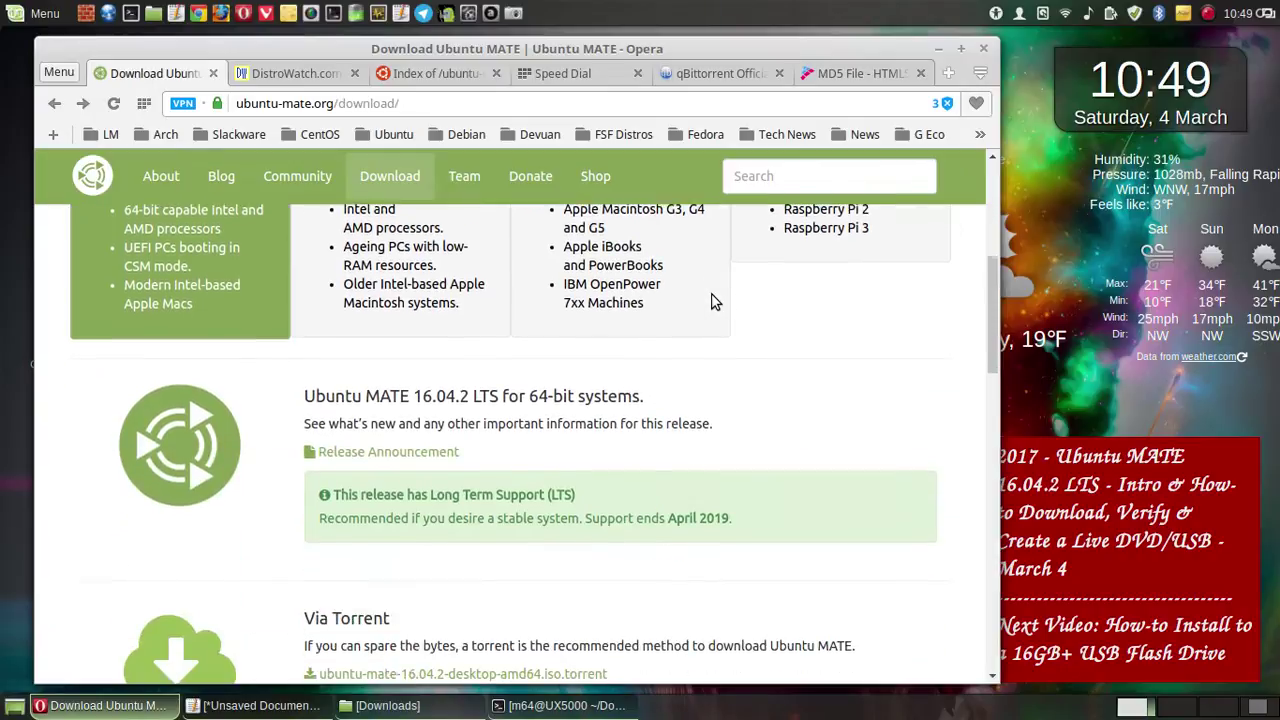
{"action": "scroll", "coordinate": [710, 297], "scroll_direction": "down", "scroll_amount": 6}
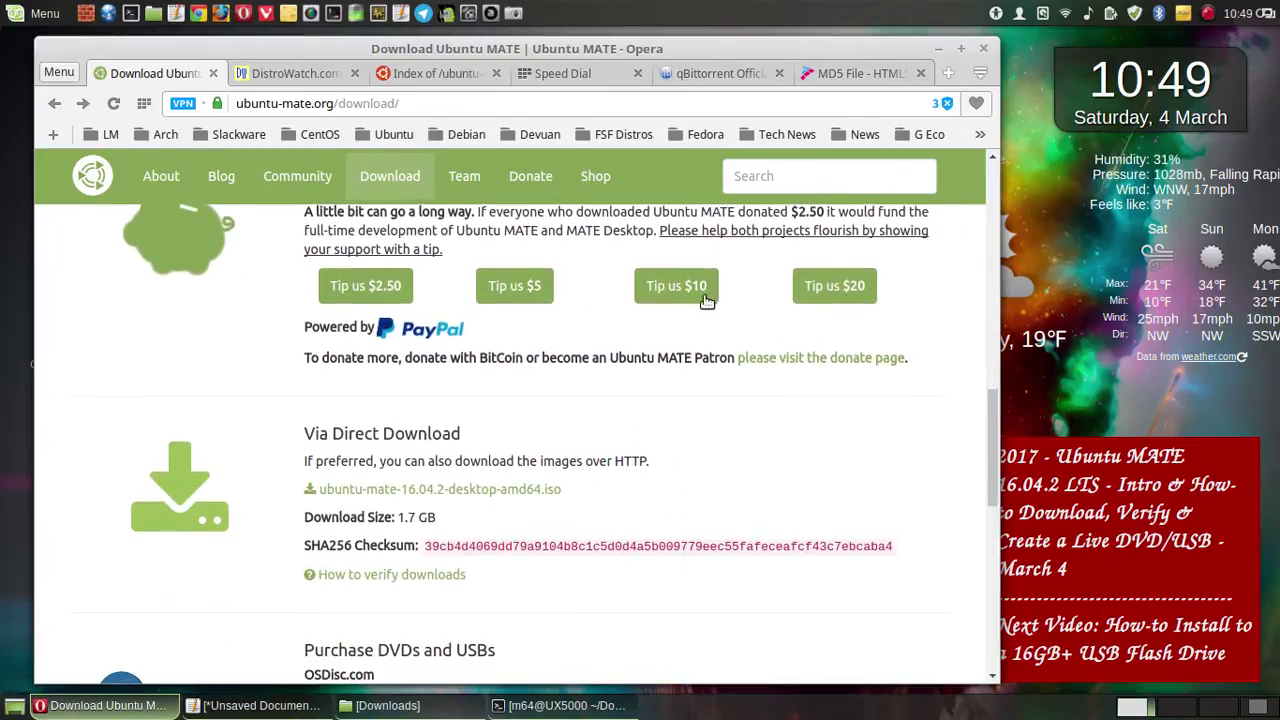
{"action": "scroll", "coordinate": [705, 298], "scroll_direction": "down", "scroll_amount": 3}
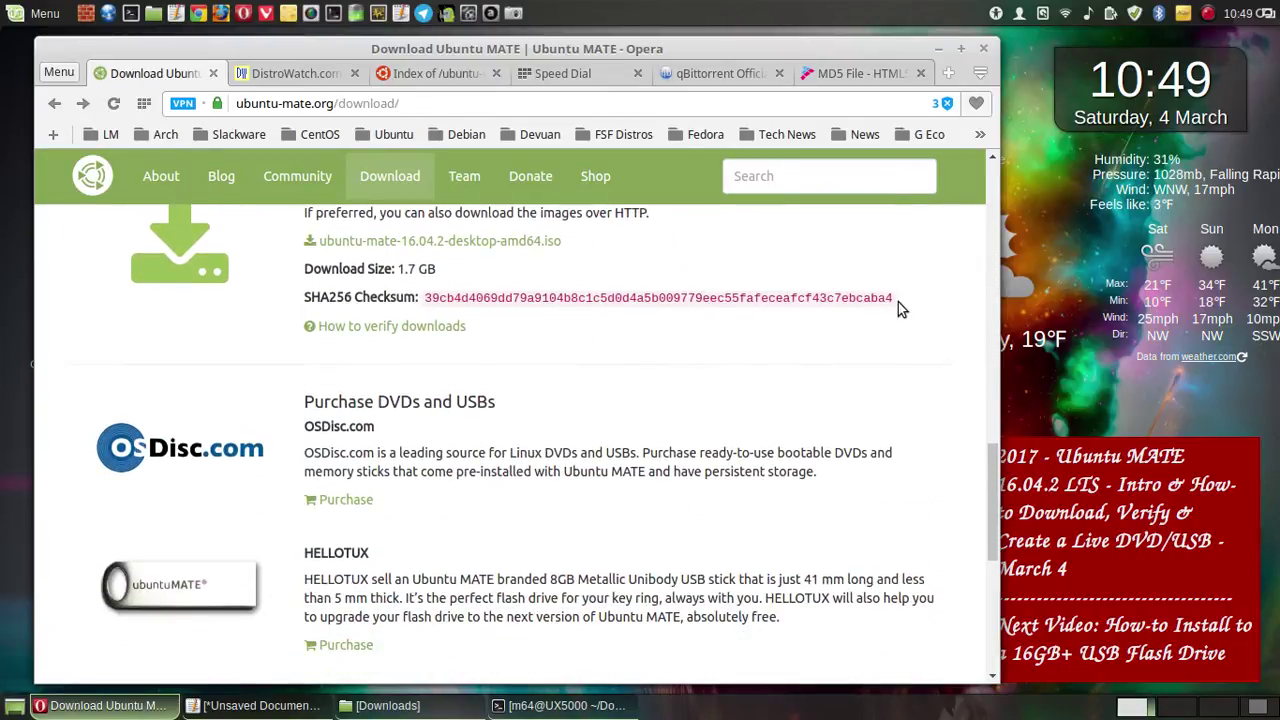
{"action": "left_click_drag", "start_coordinate": [894, 300], "coordinate": [423, 300]}
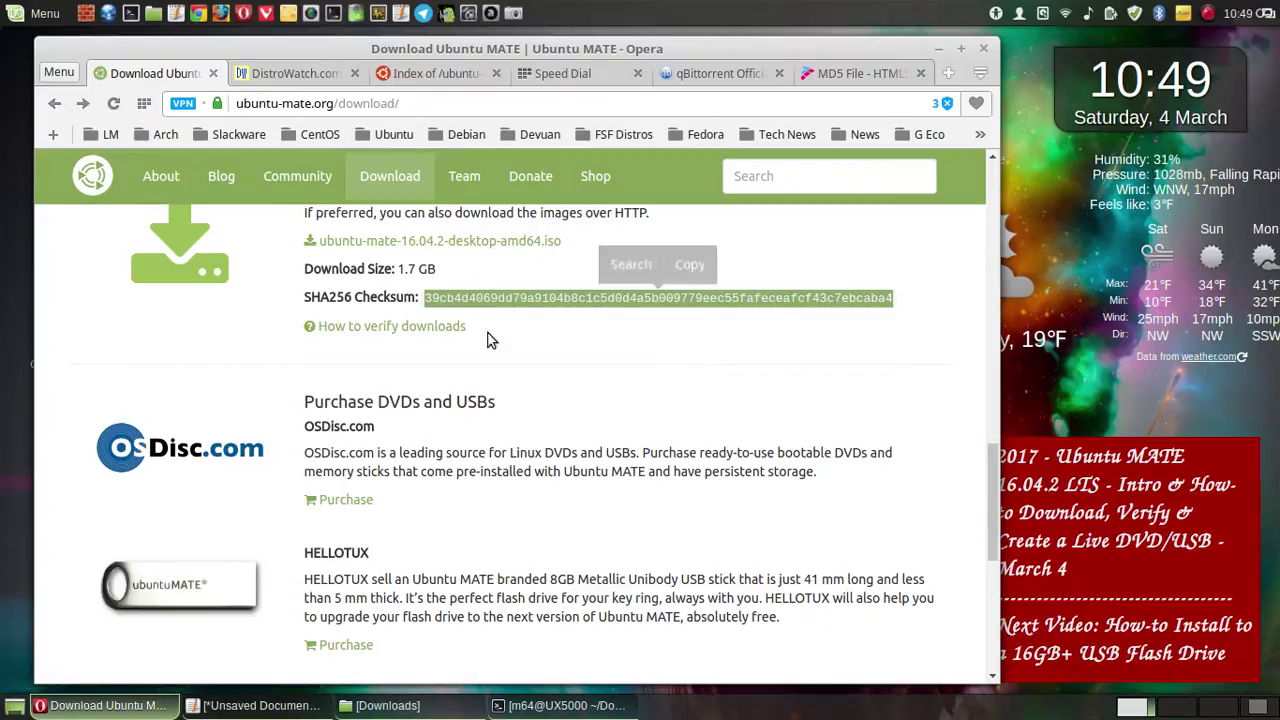
{"action": "left_click", "coordinate": [584, 360]}
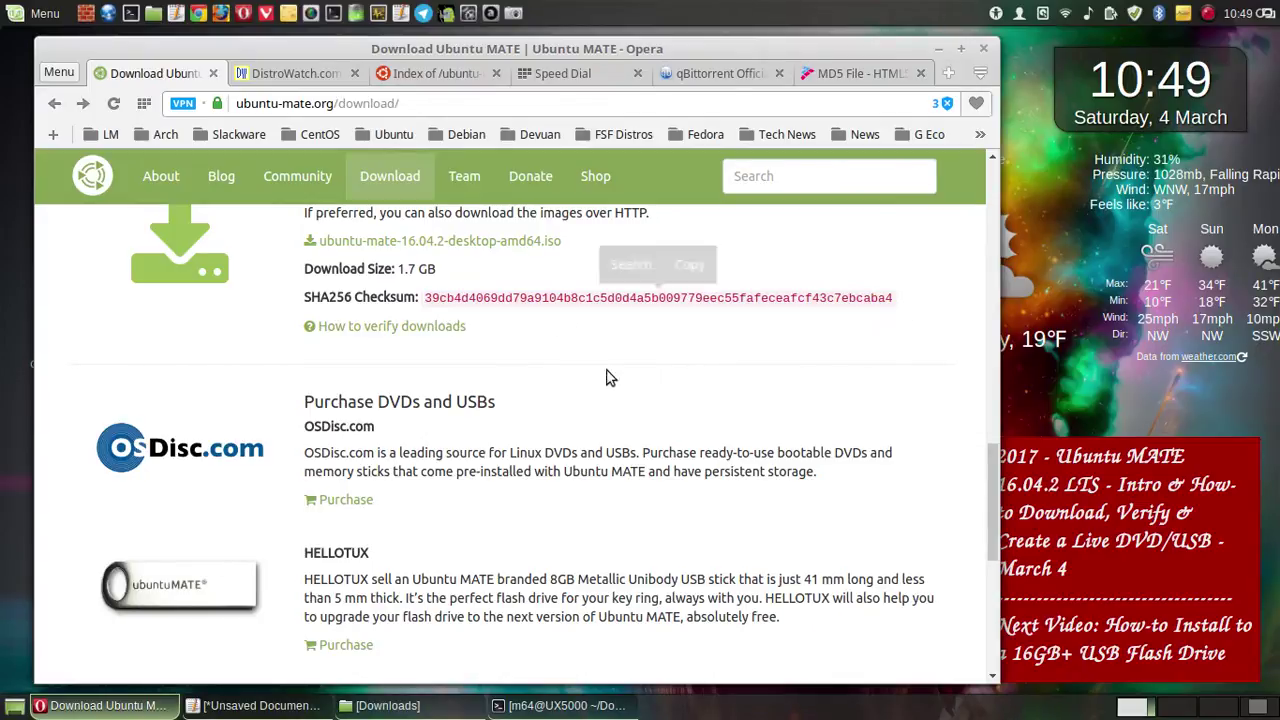
{"action": "left_click", "coordinate": [570, 706]}
- Run sha256sum on the ISO, move the terminal down-left, and bring up its context menu
{"action": "key", "text": "Return"}
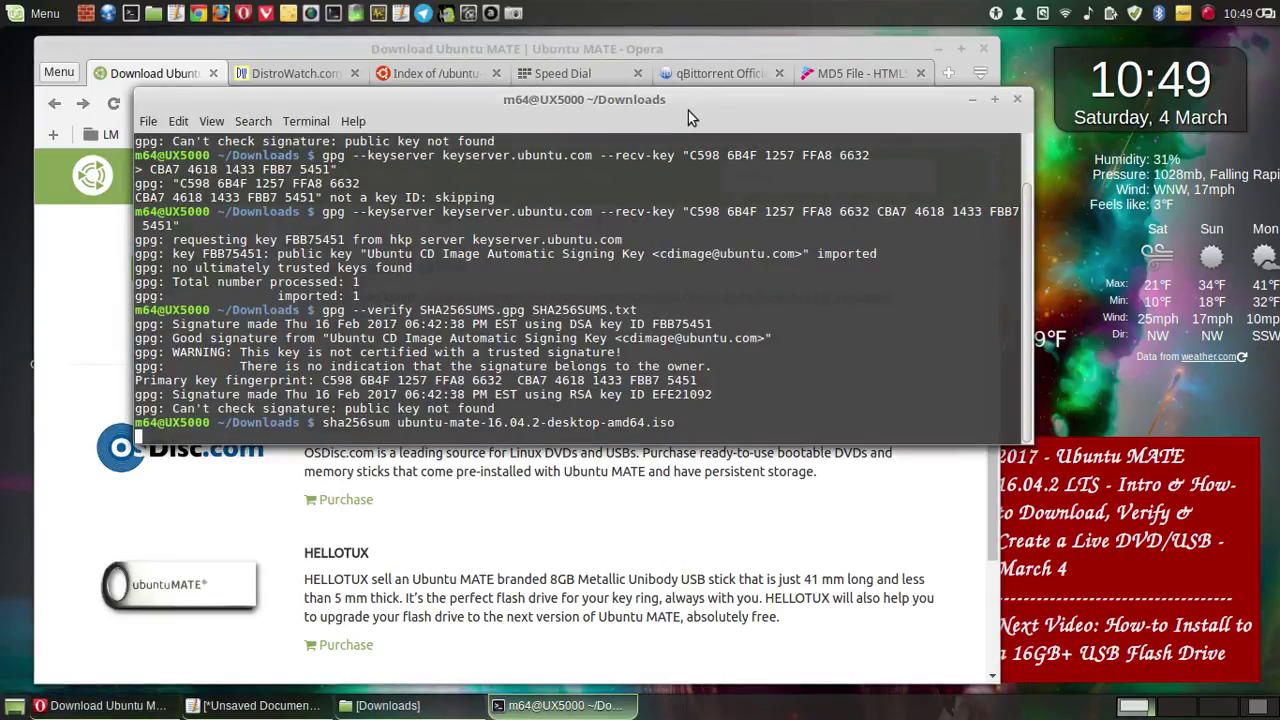
{"action": "left_click_drag", "start_coordinate": [680, 106], "coordinate": [613, 291]}
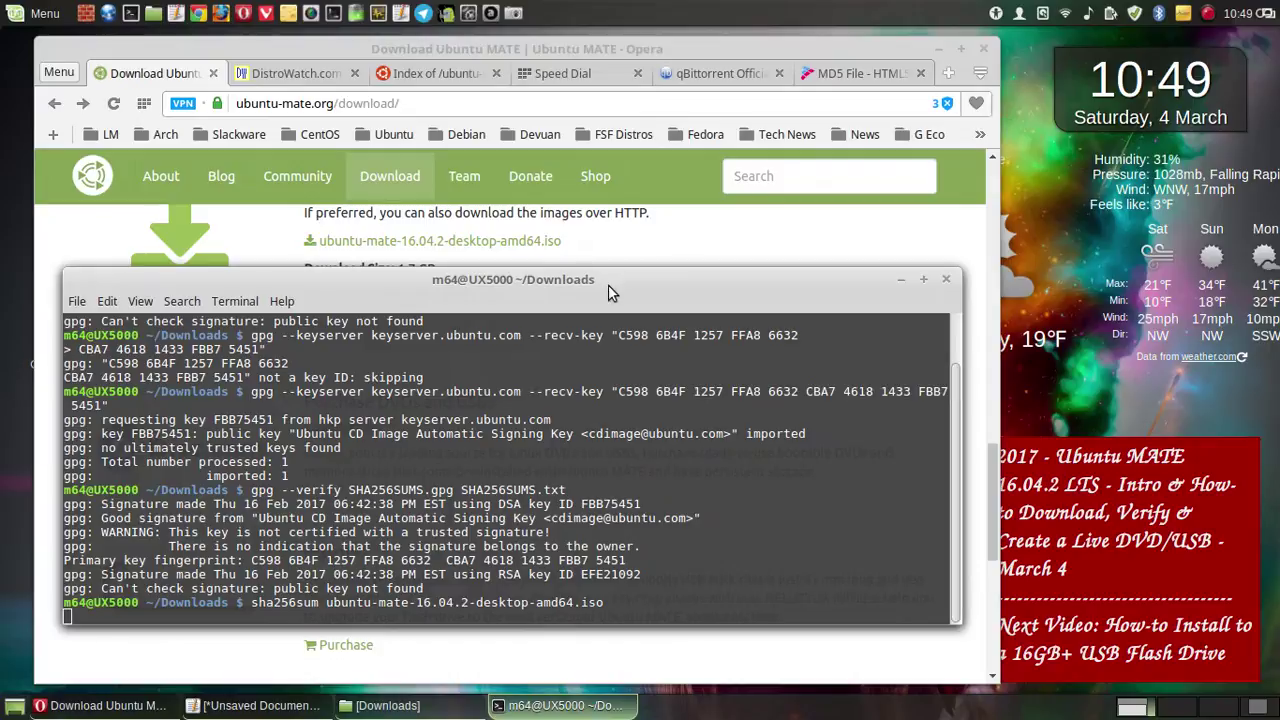
{"action": "right_click", "coordinate": [719, 374]}
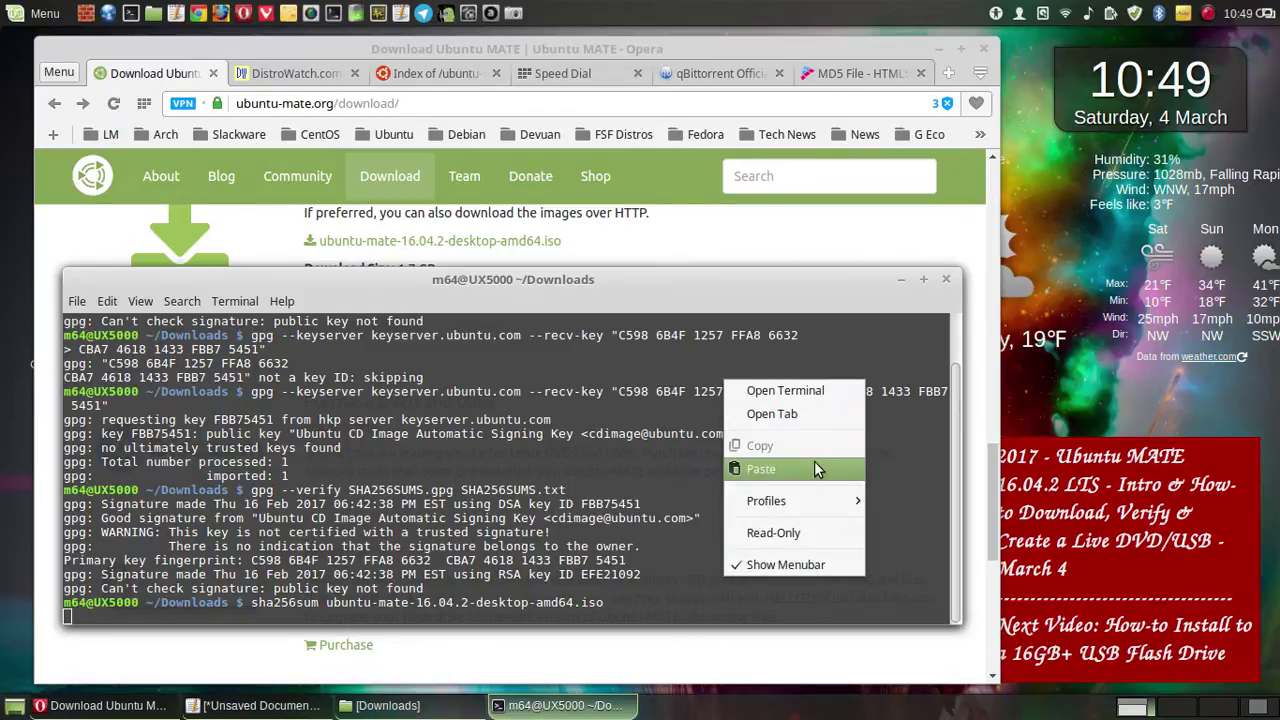
{"action": "left_click", "coordinate": [675, 476]}
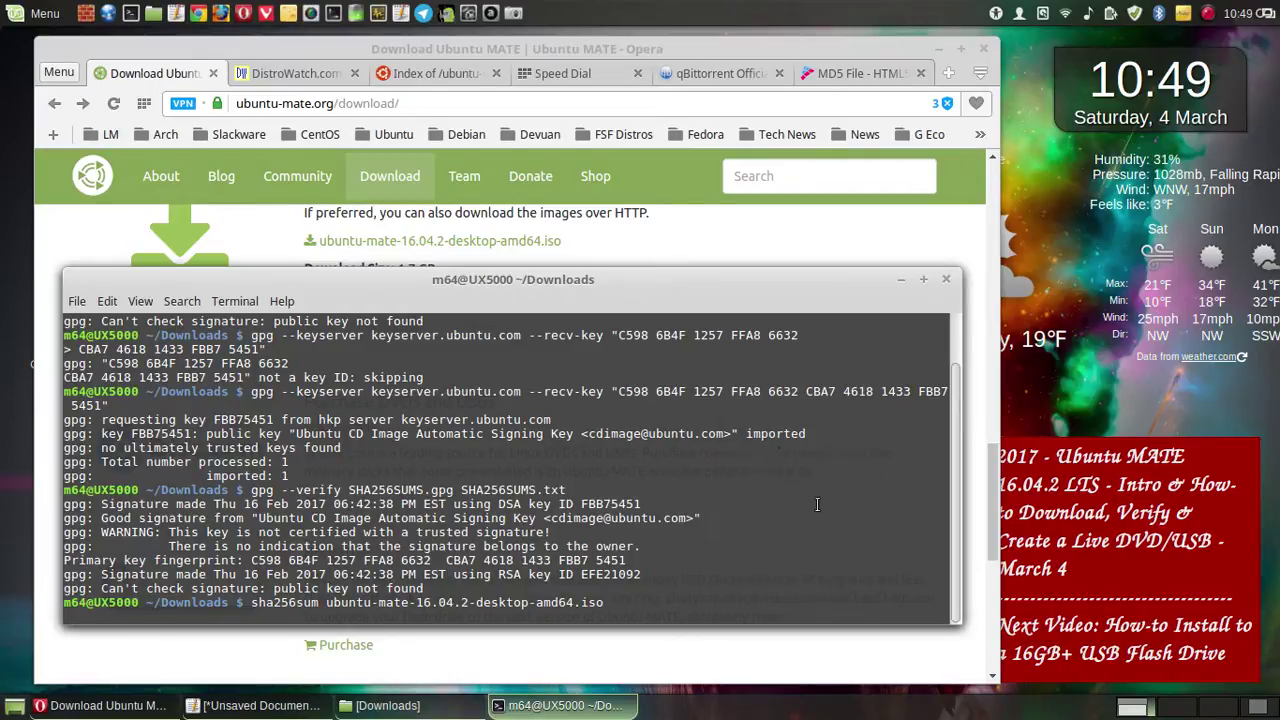
{"action": "right_click", "coordinate": [867, 514]}
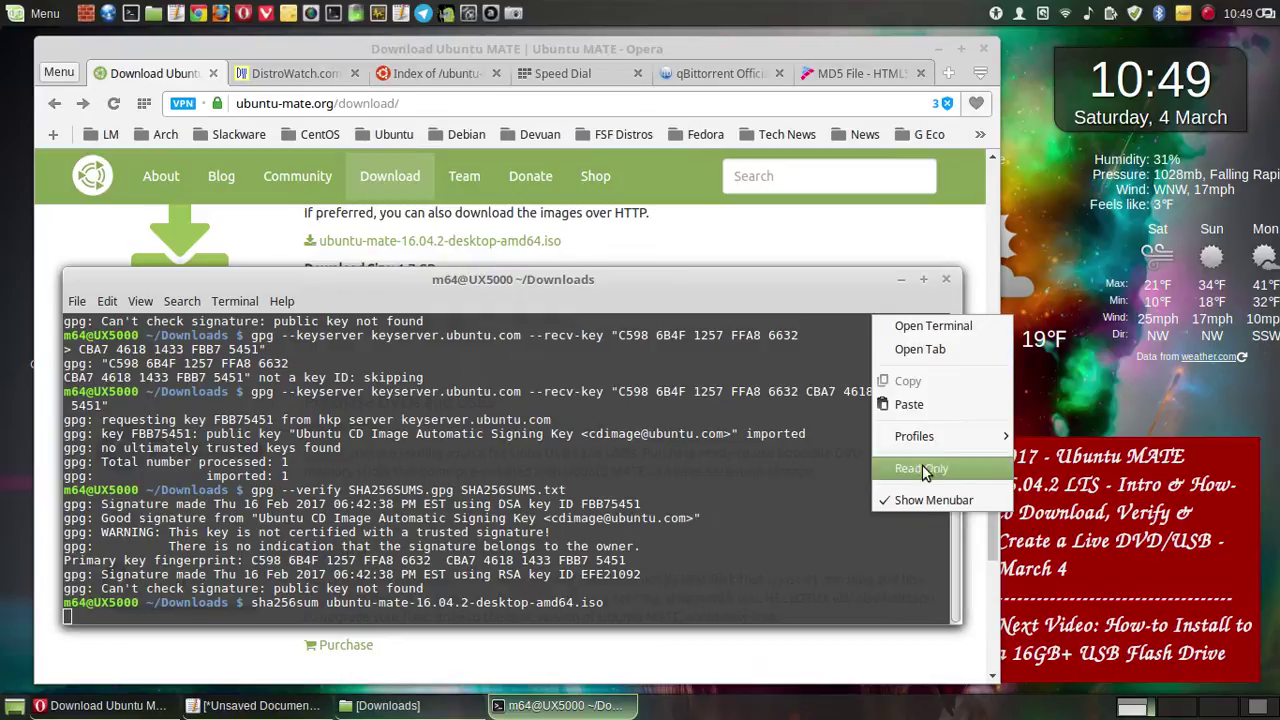
- Raise the terminal profile's background transparency in Profile Preferences Colors settings
{"action": "mouse_move", "coordinate": [947, 438]}
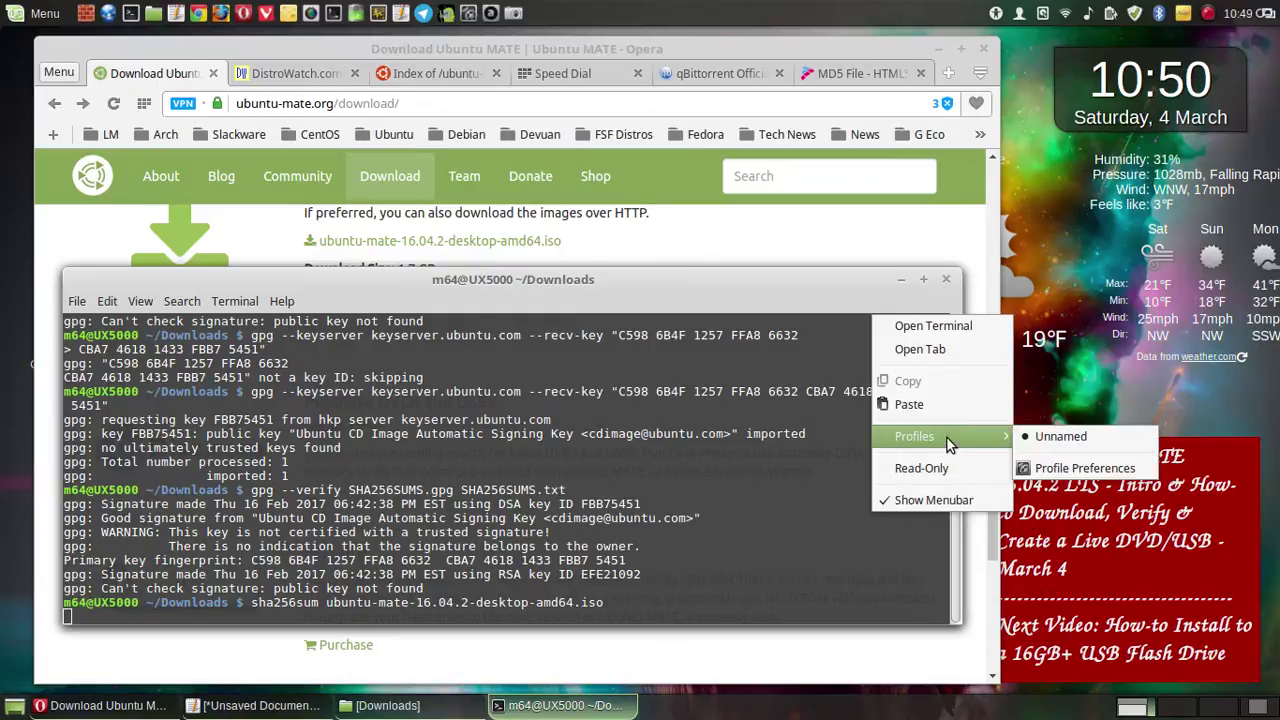
{"action": "left_click", "coordinate": [1085, 468]}
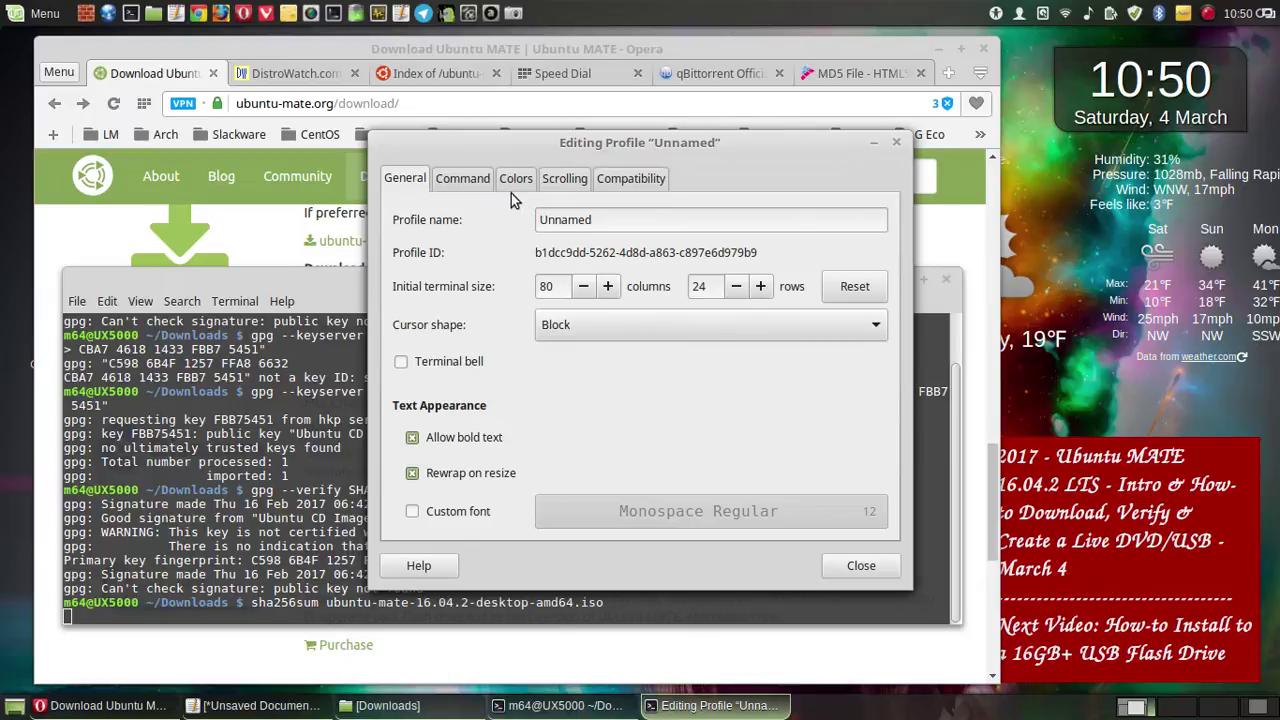
{"action": "left_click", "coordinate": [565, 180]}
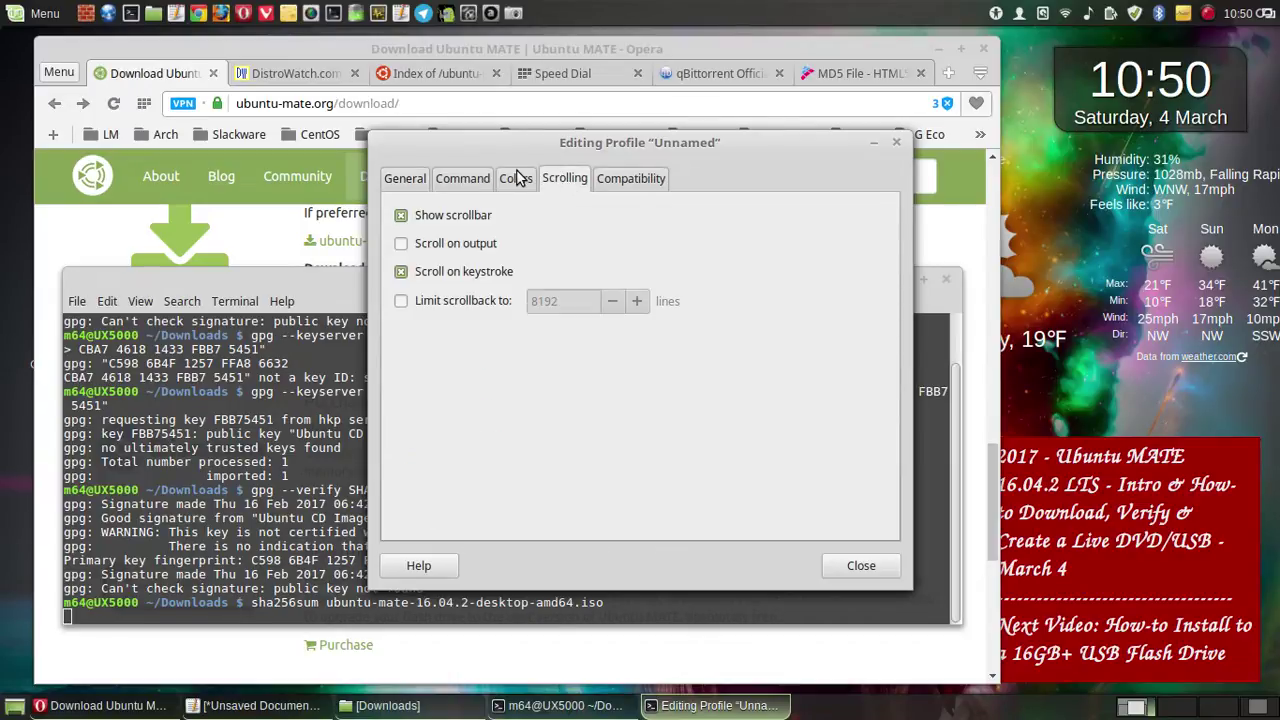
{"action": "left_click", "coordinate": [518, 180]}
{"action": "left_click_drag", "start_coordinate": [641, 358], "coordinate": [700, 368]}
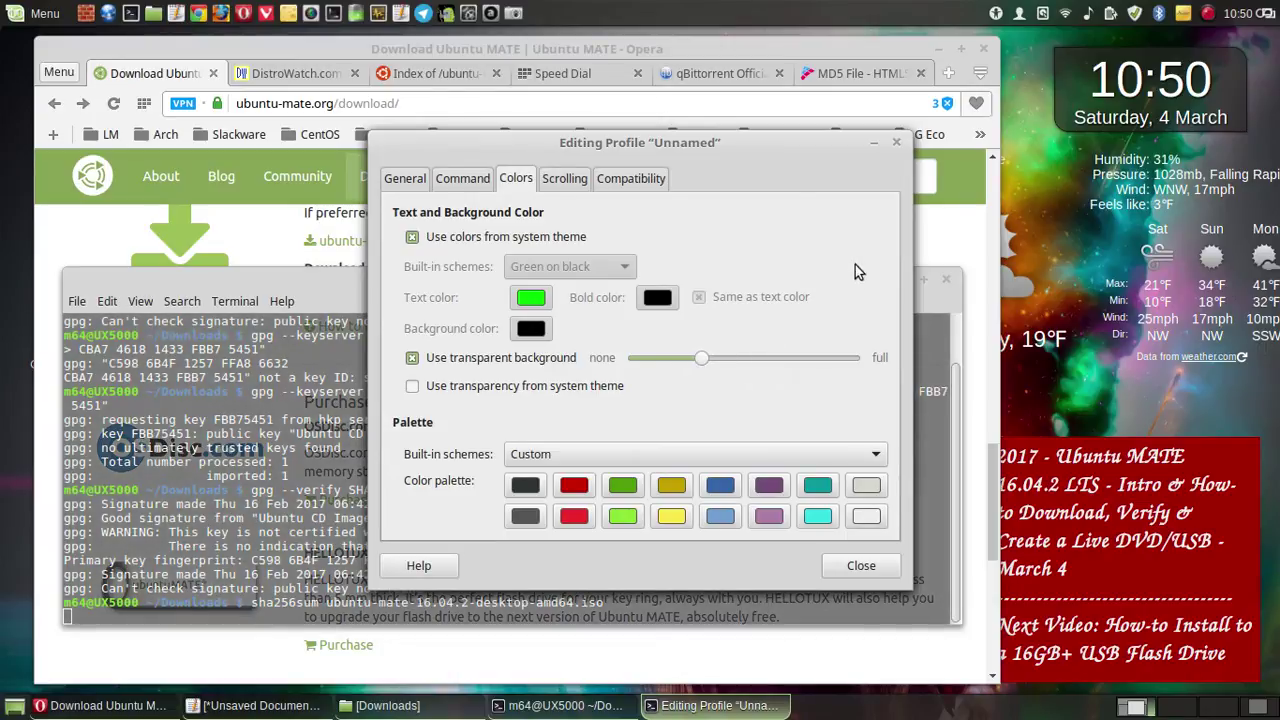
- Close the profile editor and reposition the translucent terminal so the SHA256 checksum shows
{"action": "left_click", "coordinate": [897, 145]}
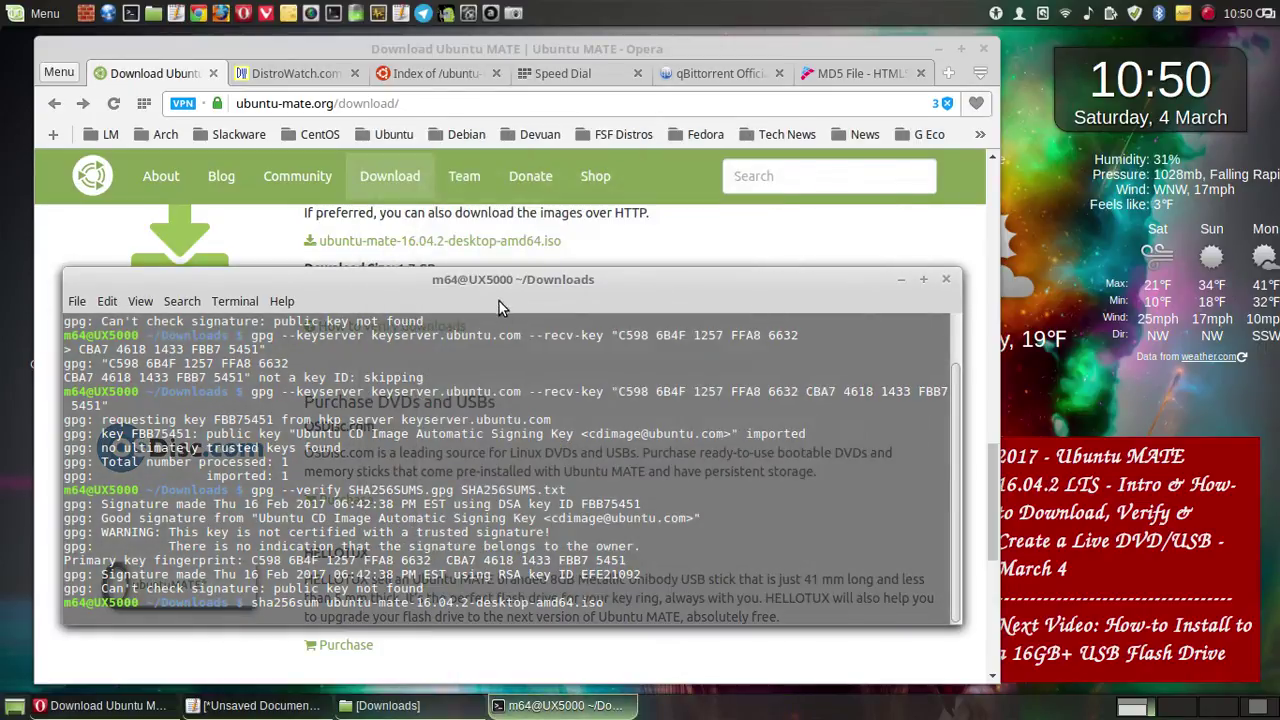
{"action": "left_click_drag", "start_coordinate": [495, 286], "coordinate": [495, 56]}
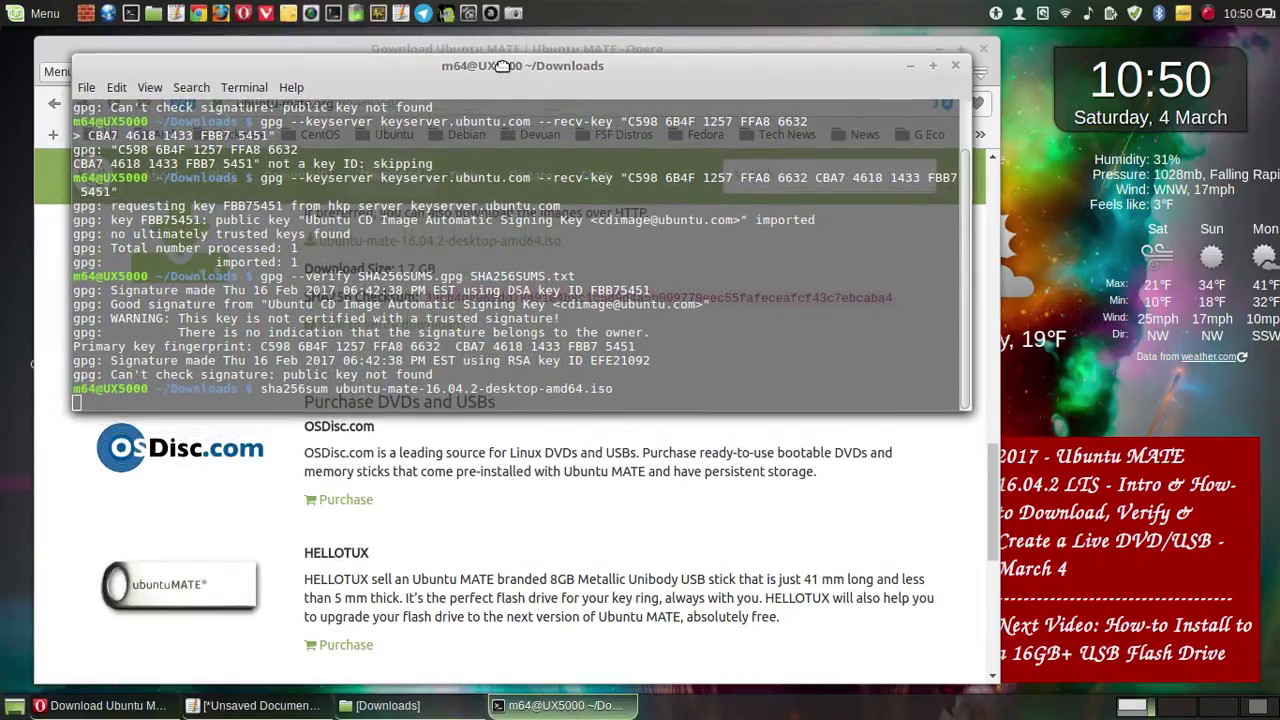
{"action": "left_click_drag", "start_coordinate": [484, 135], "coordinate": [494, 328]}
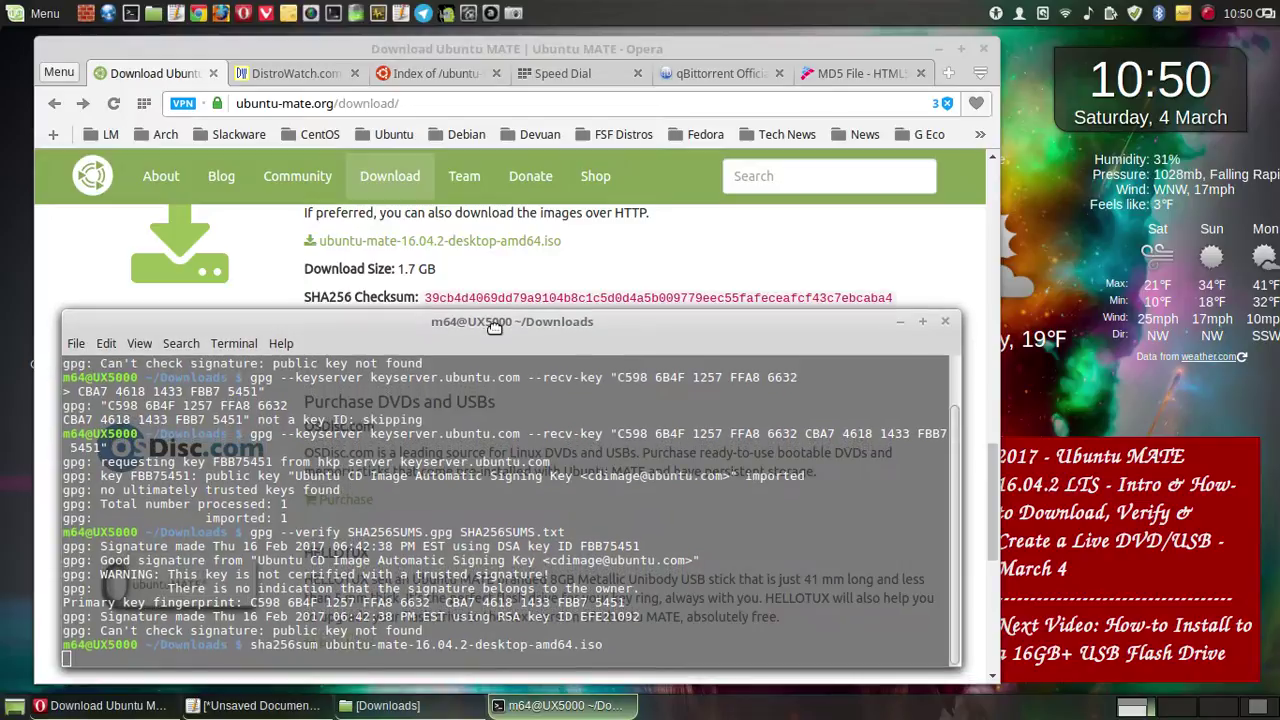
- Reset the terminal profile's background transparency to none in Profile Preferences Colors
{"action": "right_click", "coordinate": [640, 493]}
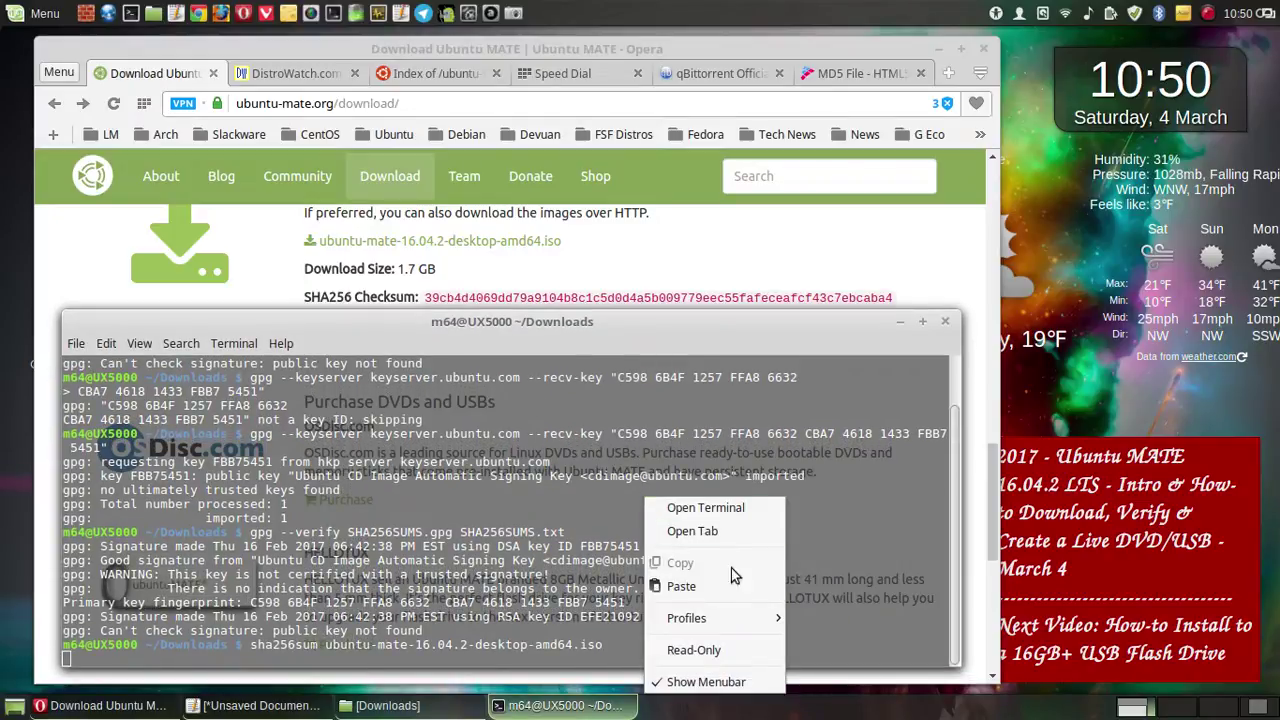
{"action": "mouse_move", "coordinate": [740, 618]}
{"action": "left_click", "coordinate": [855, 649]}
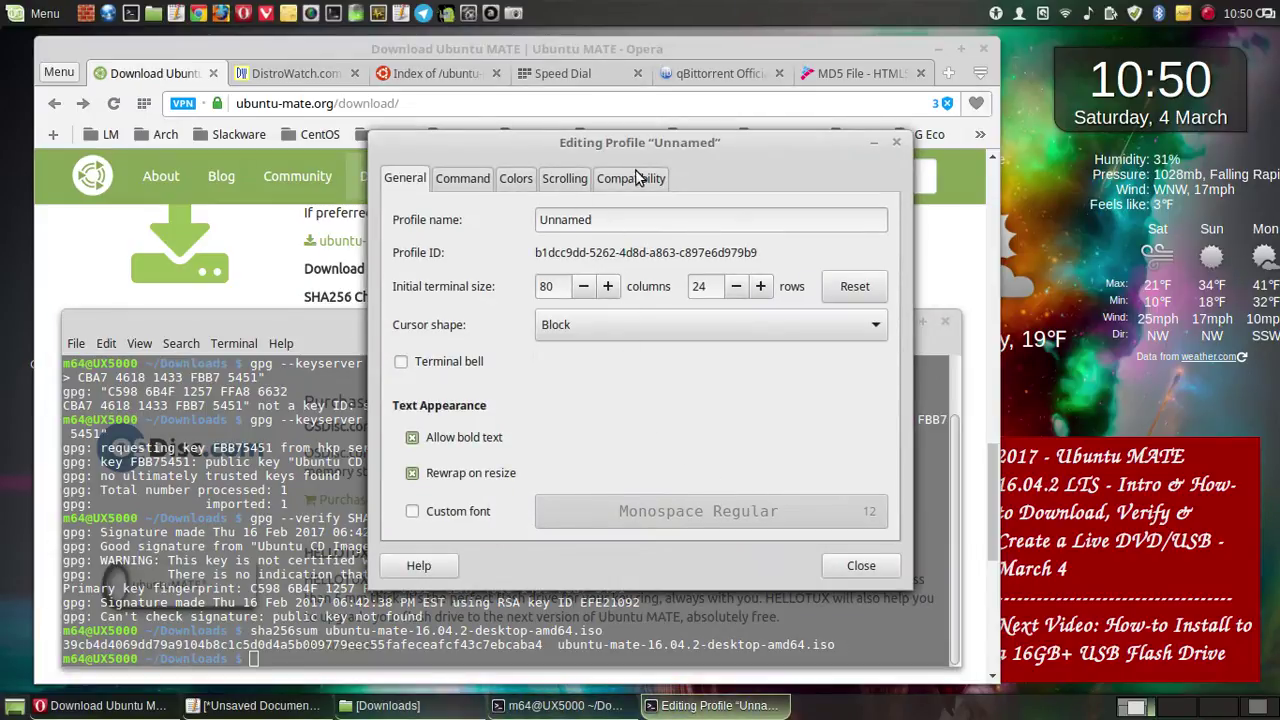
{"action": "left_click", "coordinate": [516, 178]}
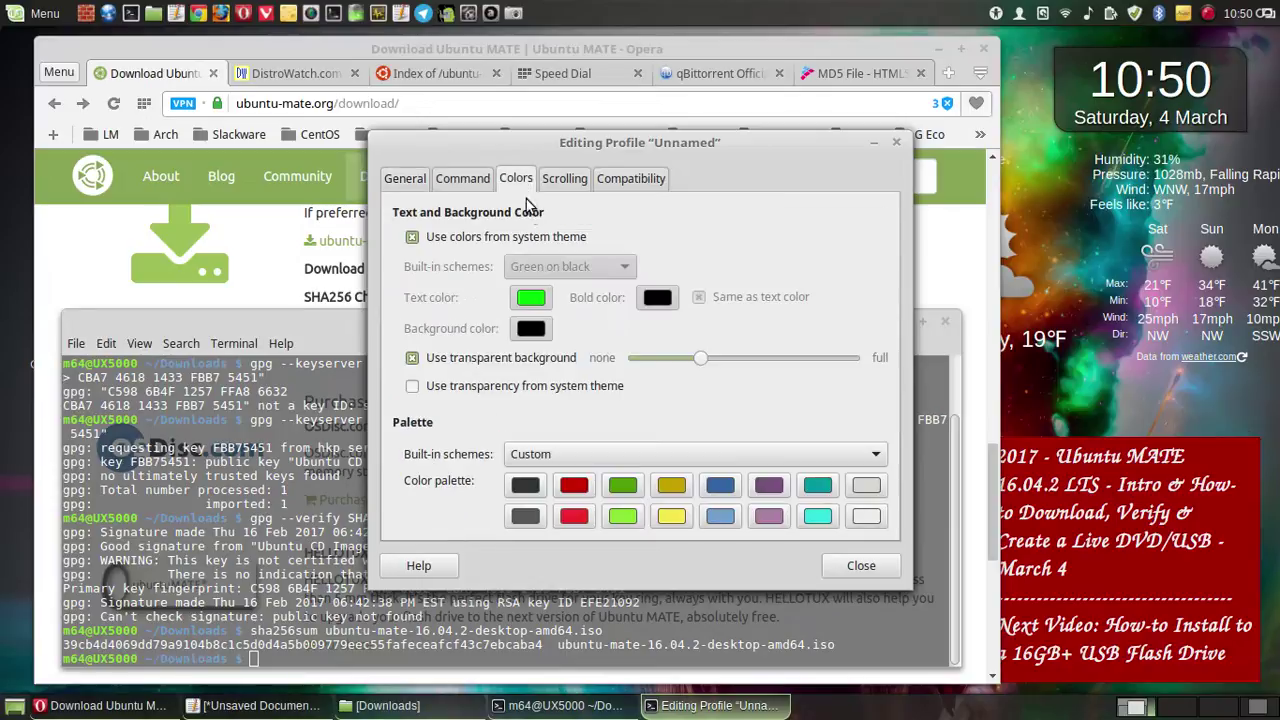
{"action": "left_click_drag", "start_coordinate": [704, 357], "coordinate": [618, 360]}
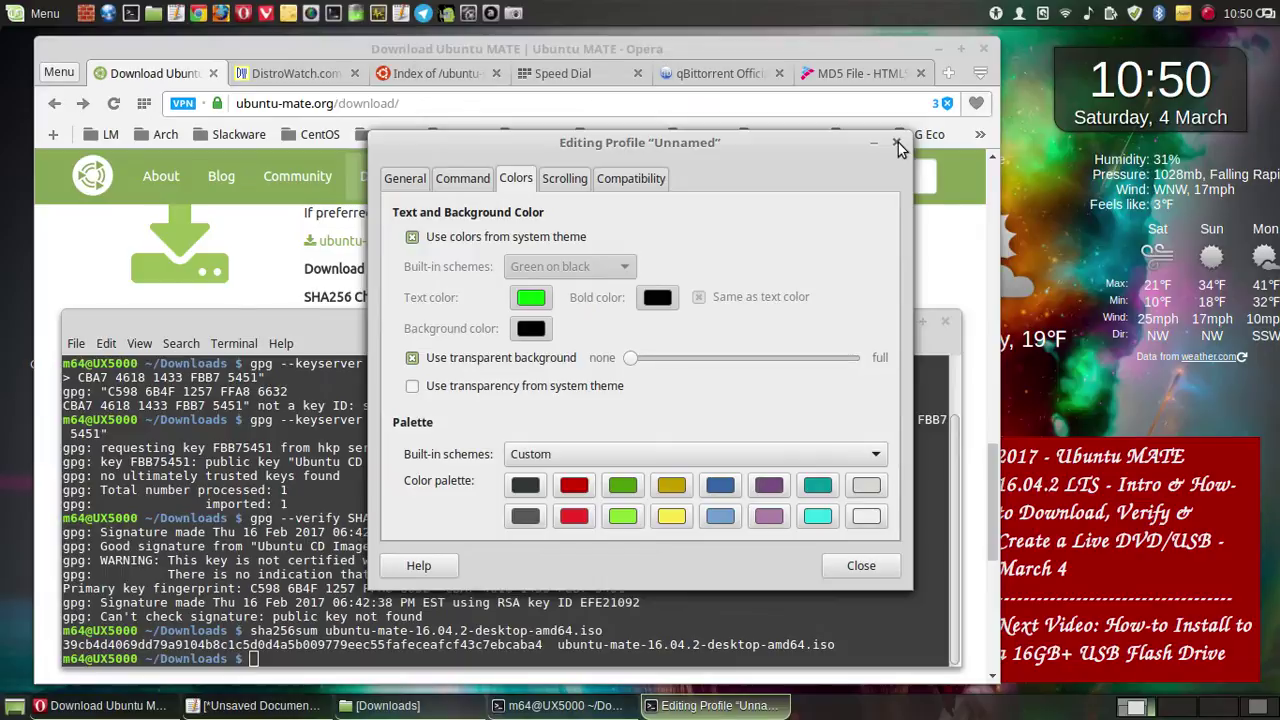
{"action": "left_click", "coordinate": [898, 143]}
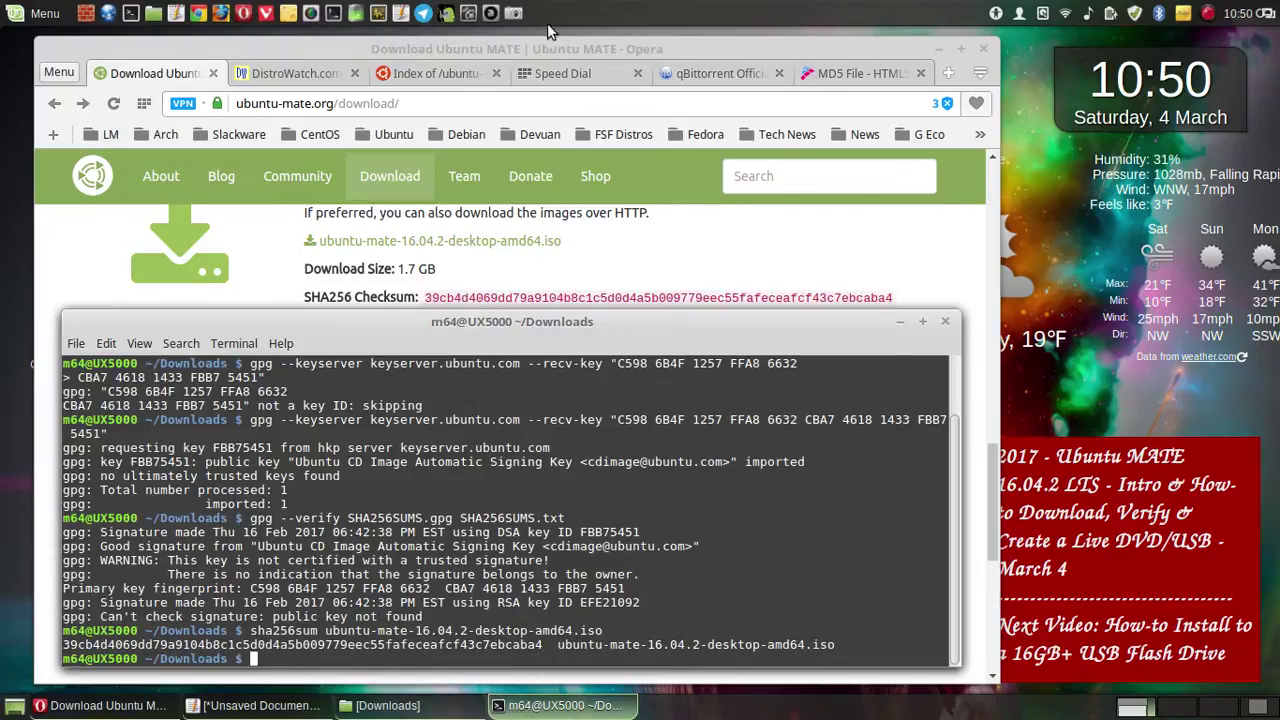
{"action": "left_click", "coordinate": [805, 273]}
{"action": "key", "text": "Print"}
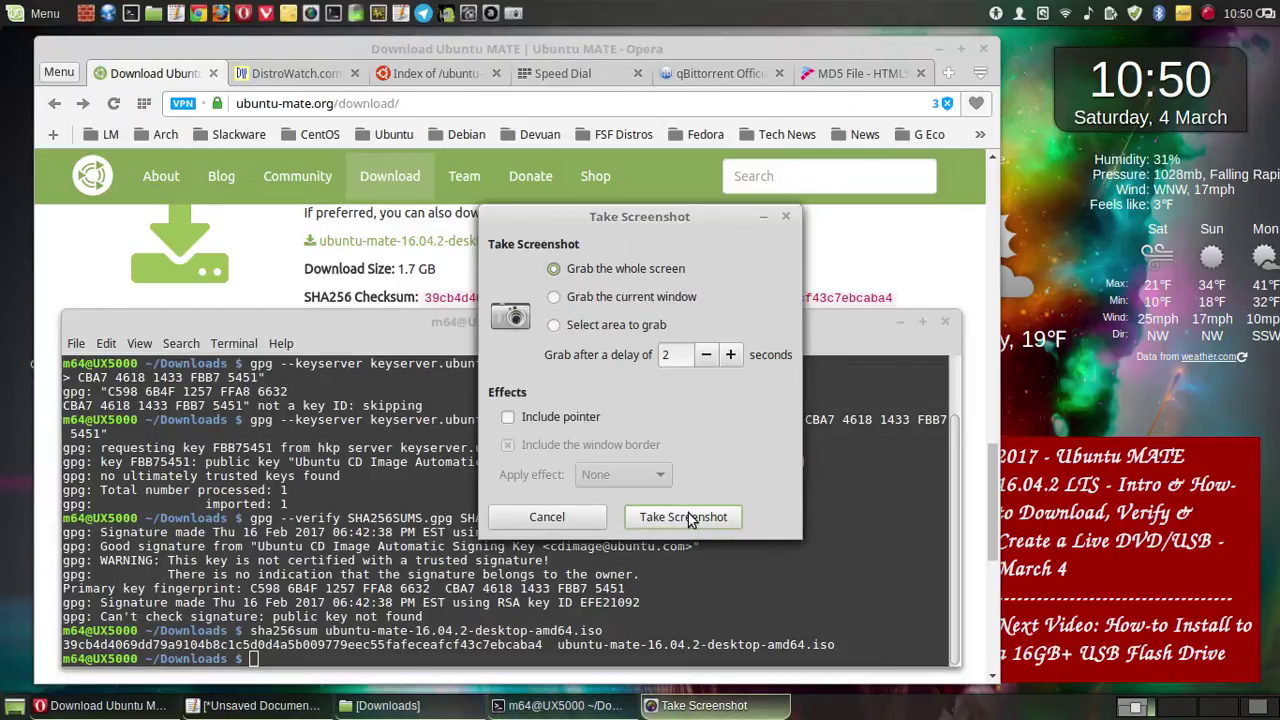
{"action": "left_click", "coordinate": [690, 518]}
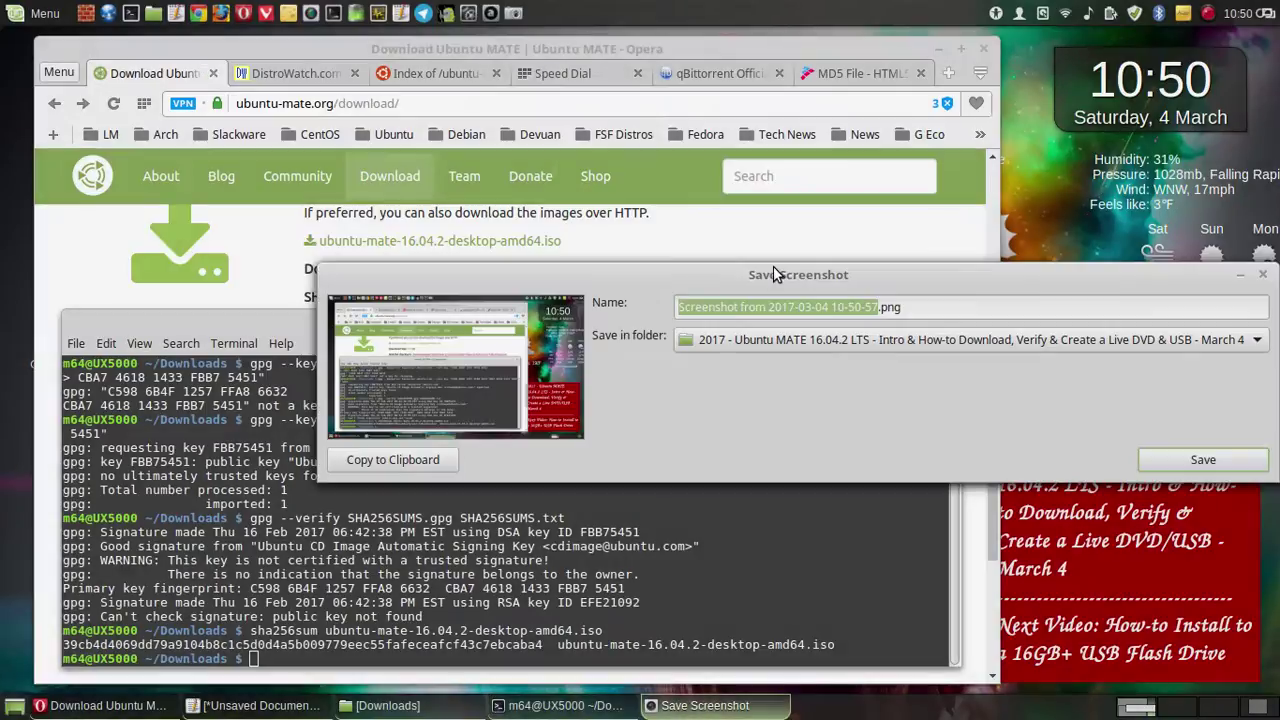
{"action": "left_click", "coordinate": [1188, 464]}
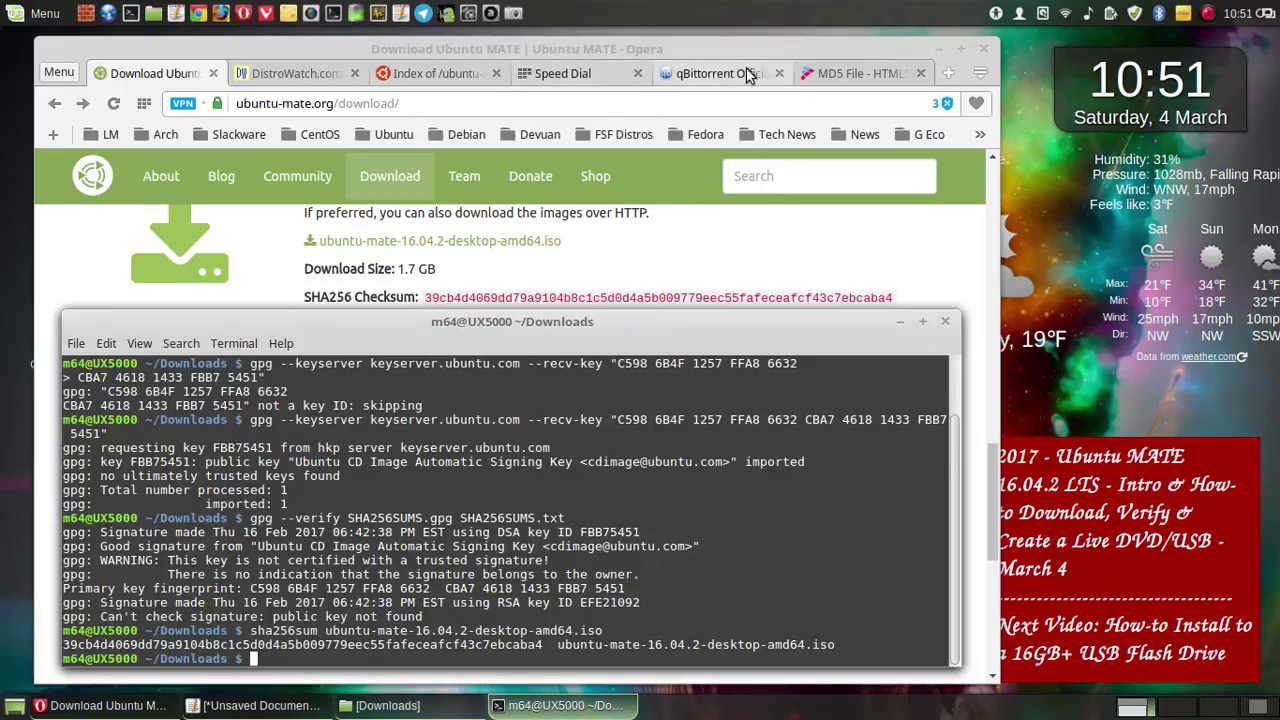
{"action": "left_click", "coordinate": [842, 73]}
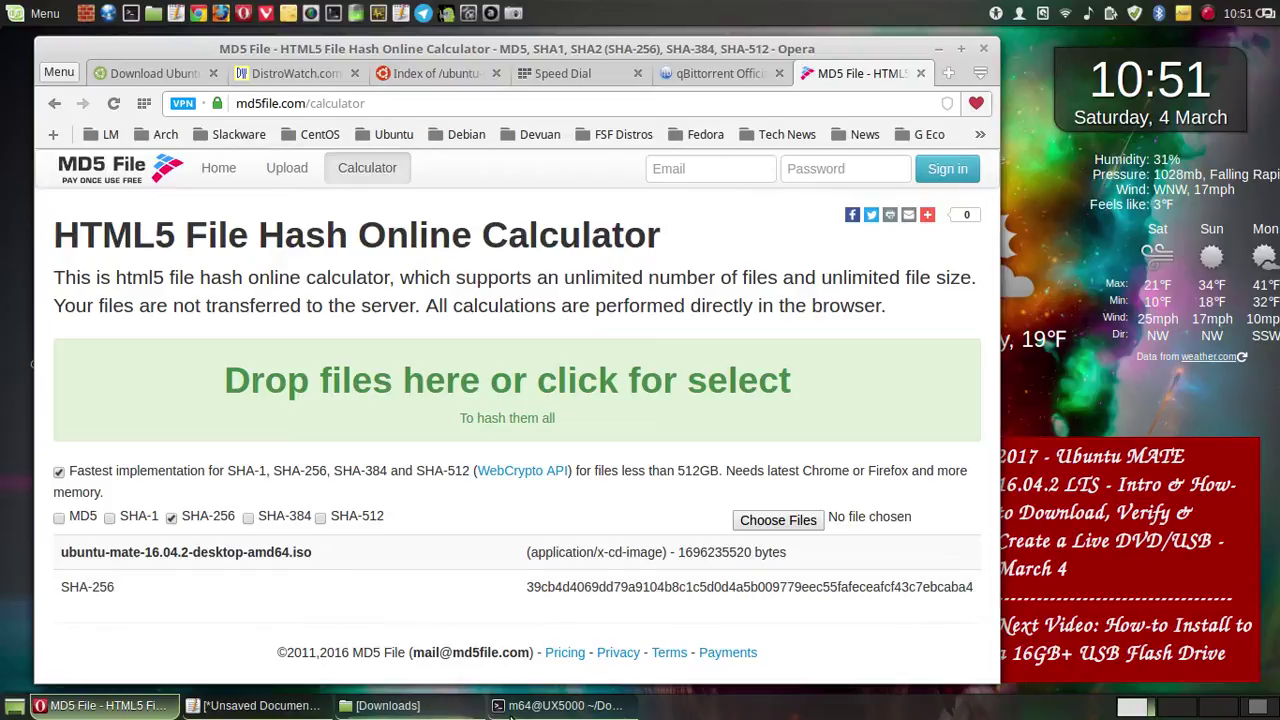
{"action": "left_click", "coordinate": [560, 705]}
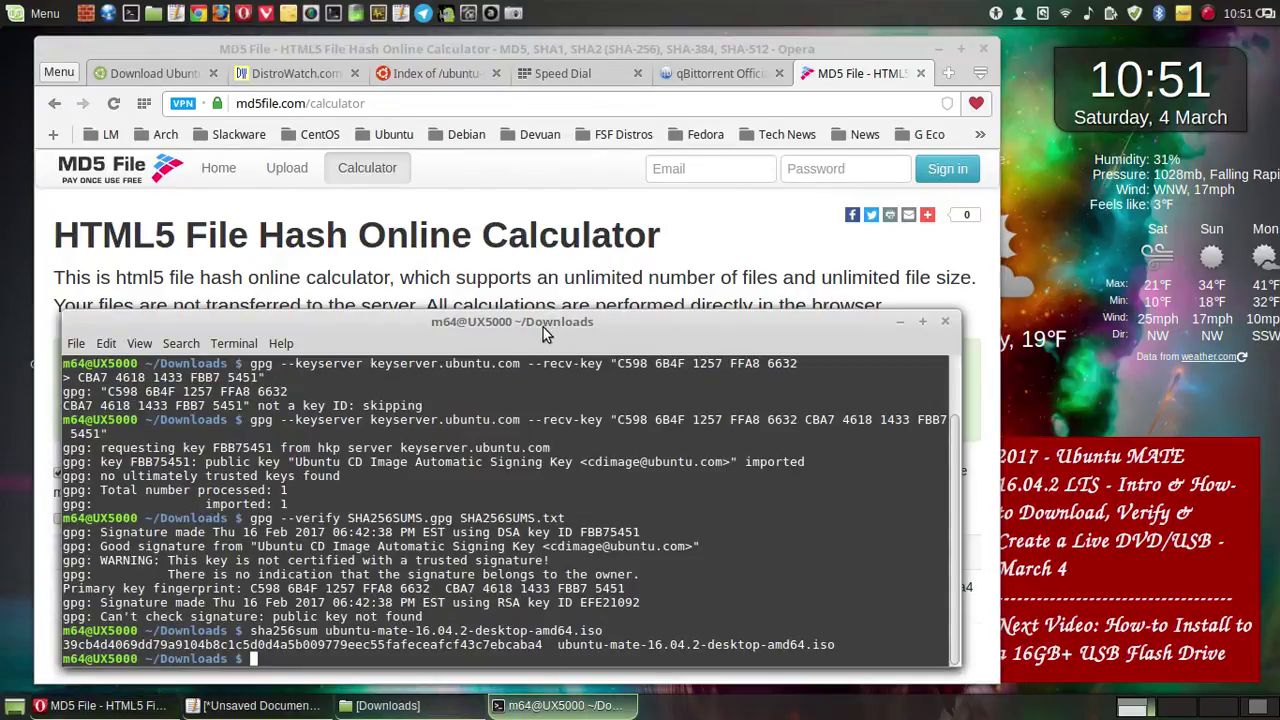
{"action": "left_click_drag", "start_coordinate": [540, 326], "coordinate": [538, 186]}
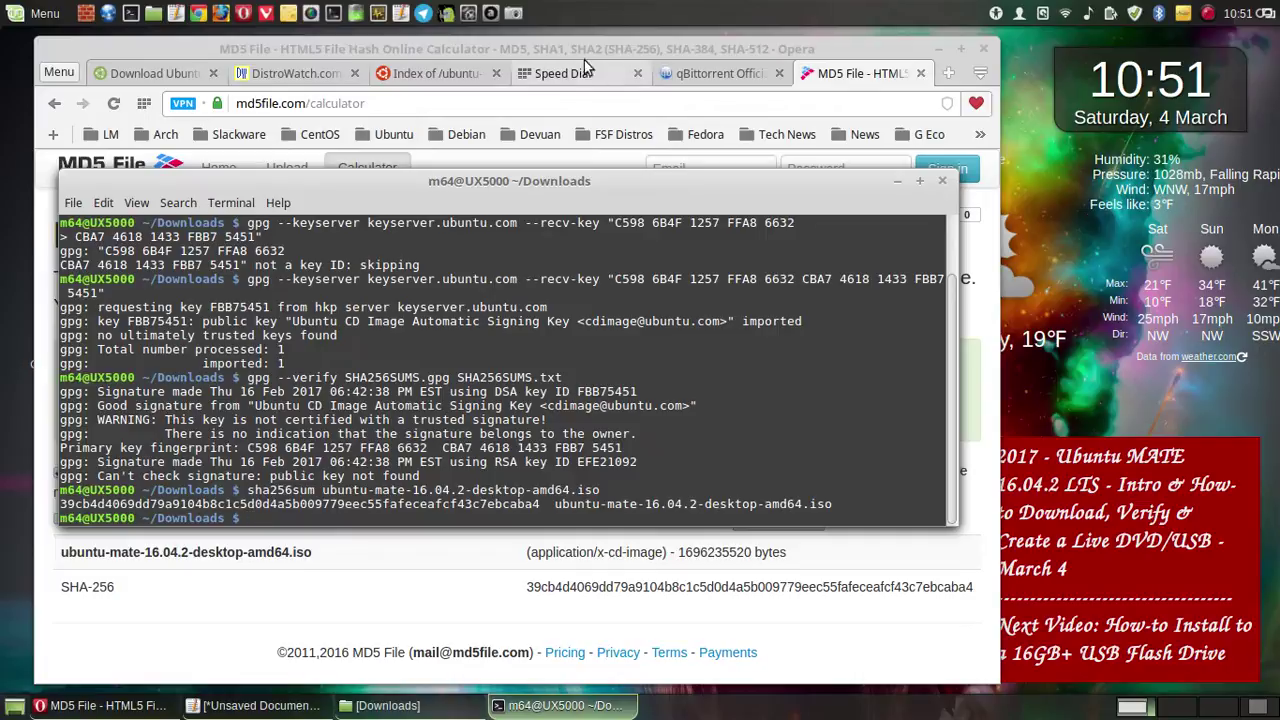
{"action": "left_click", "coordinate": [514, 12]}
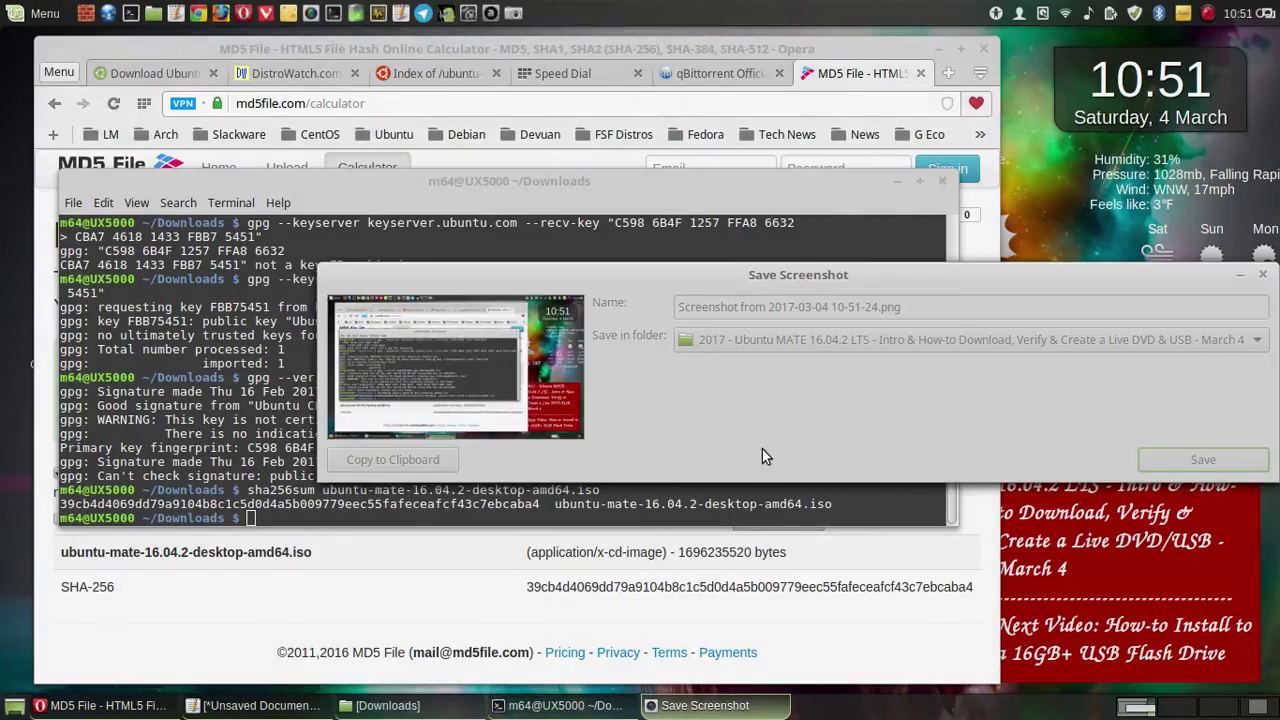
{"action": "key", "text": "Return"}
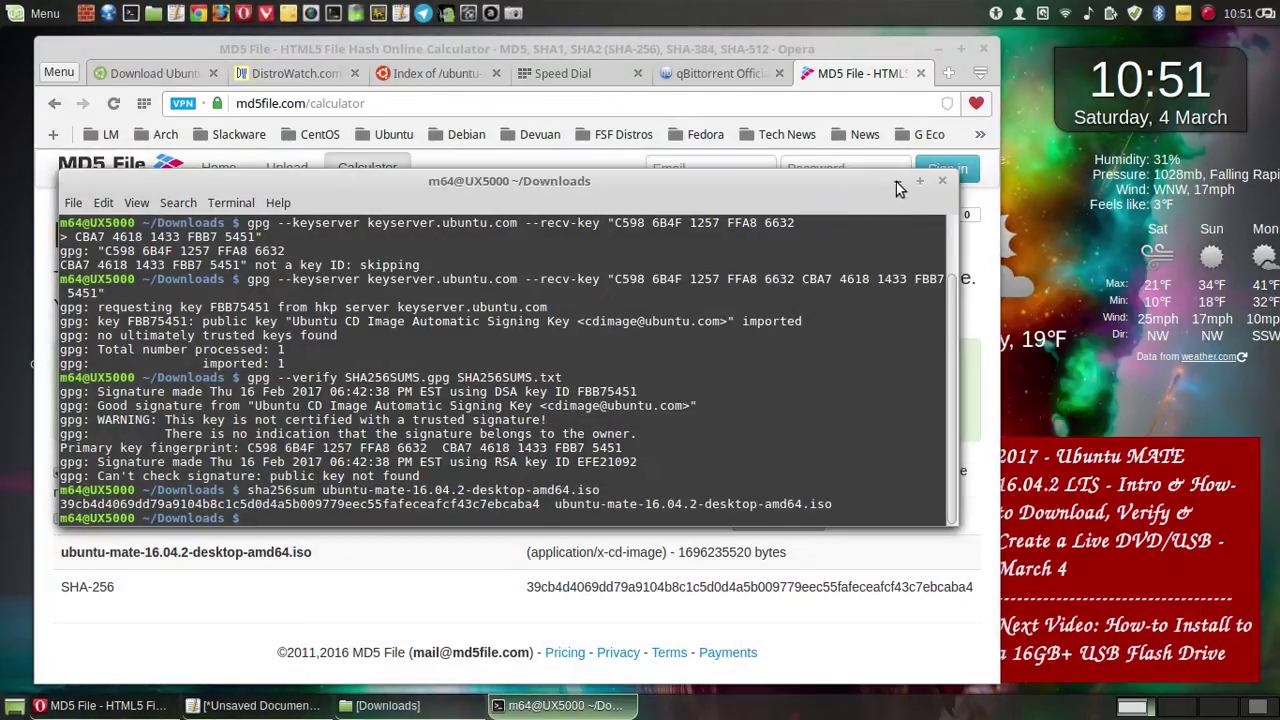
{"action": "left_click", "coordinate": [896, 182]}
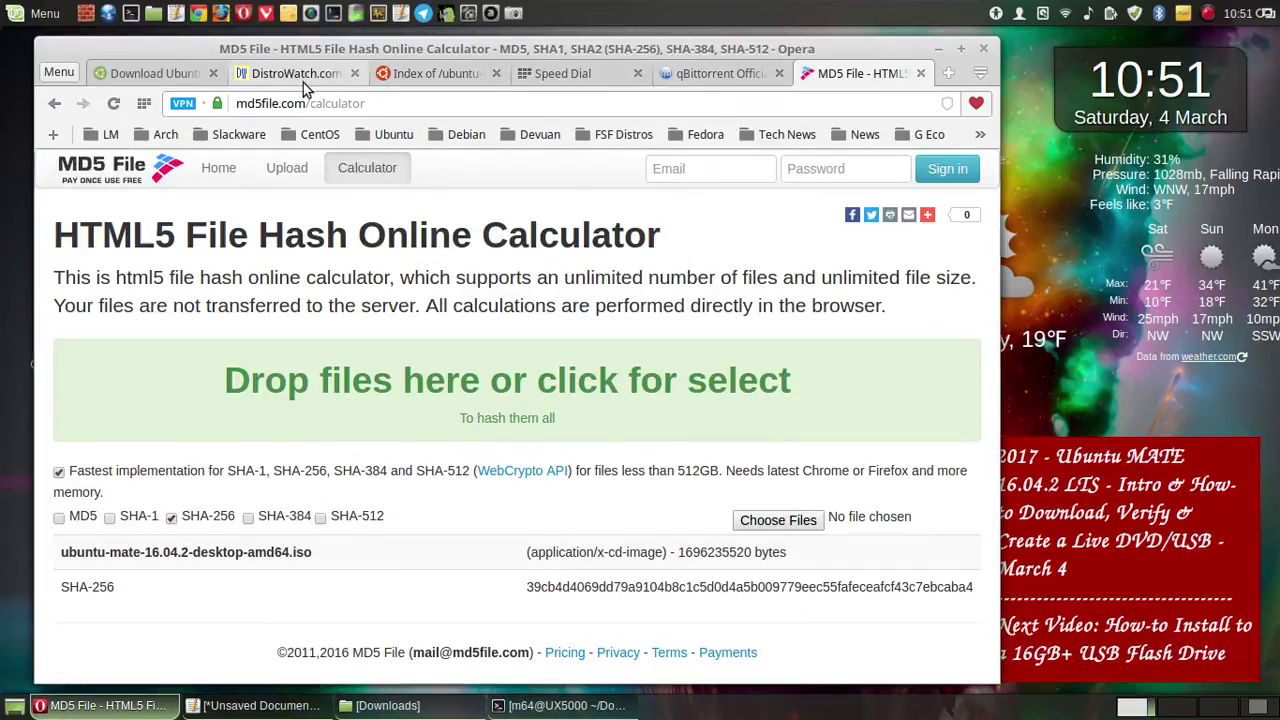
- Bring up Pluma and look over the Linux Mint notes' Importar a chave heading
{"action": "left_click", "coordinate": [242, 704]}
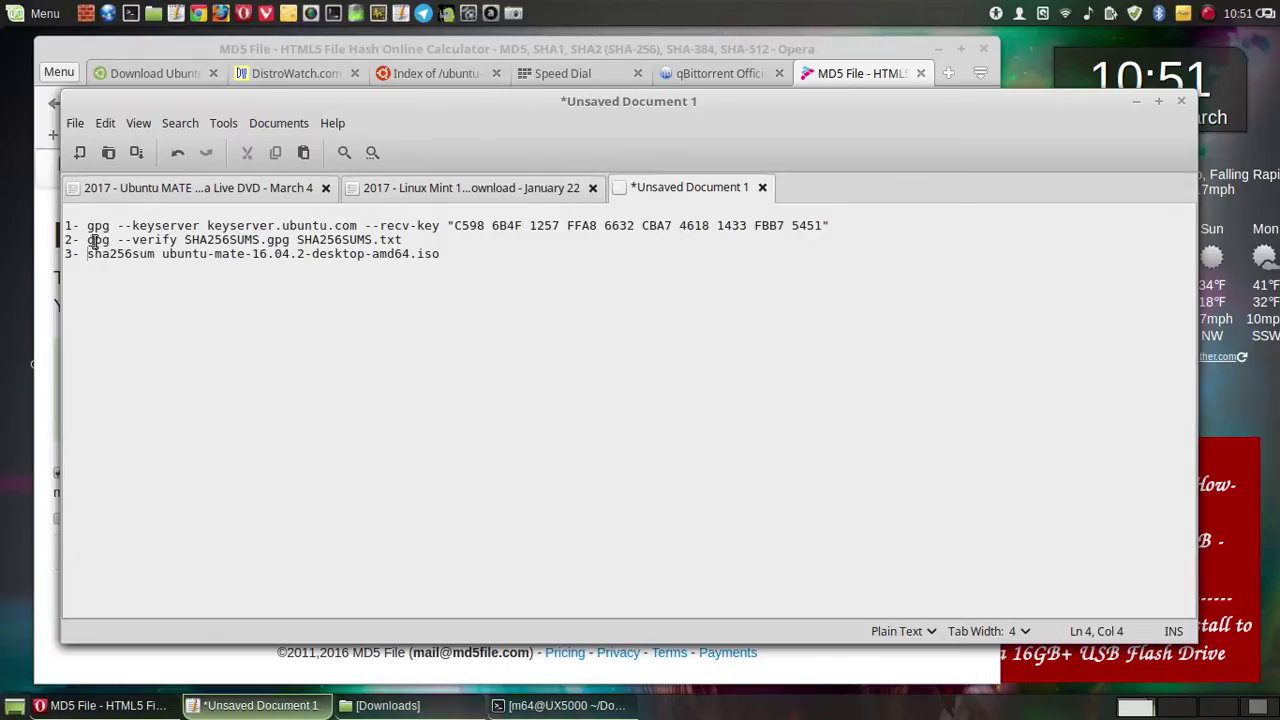
{"action": "left_click", "coordinate": [468, 187]}
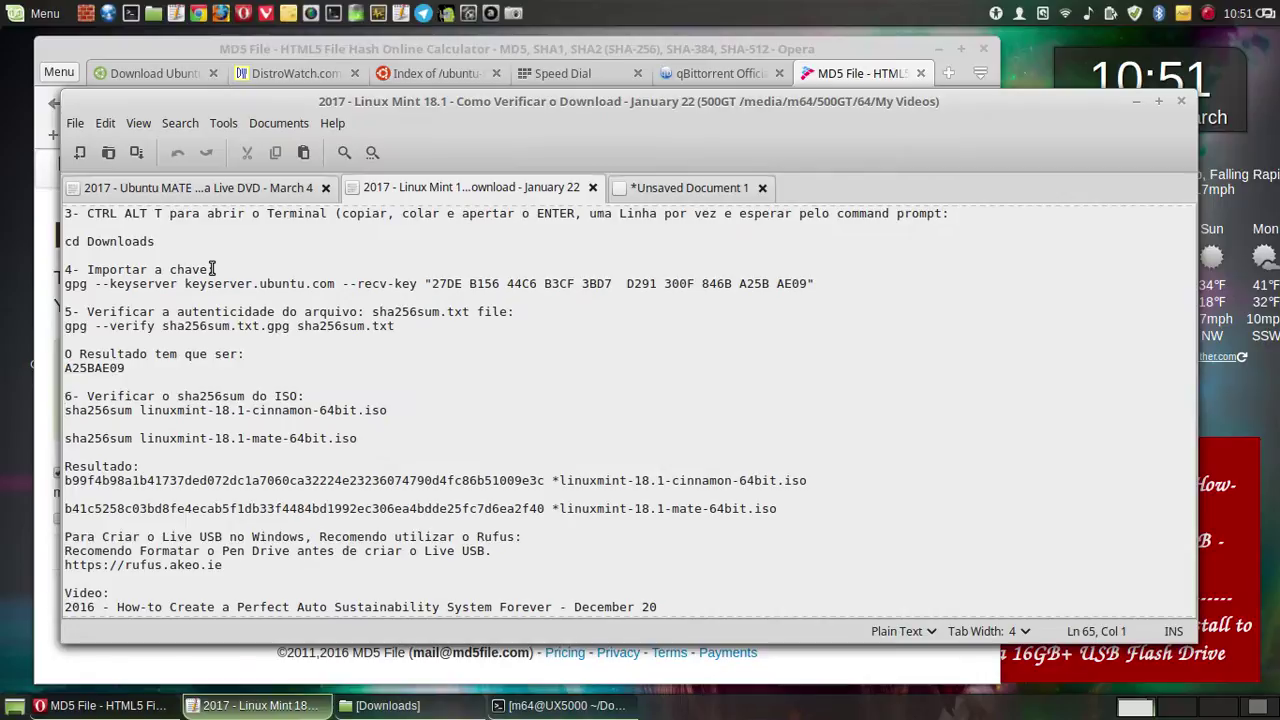
{"action": "left_click_drag", "start_coordinate": [212, 269], "coordinate": [90, 272]}
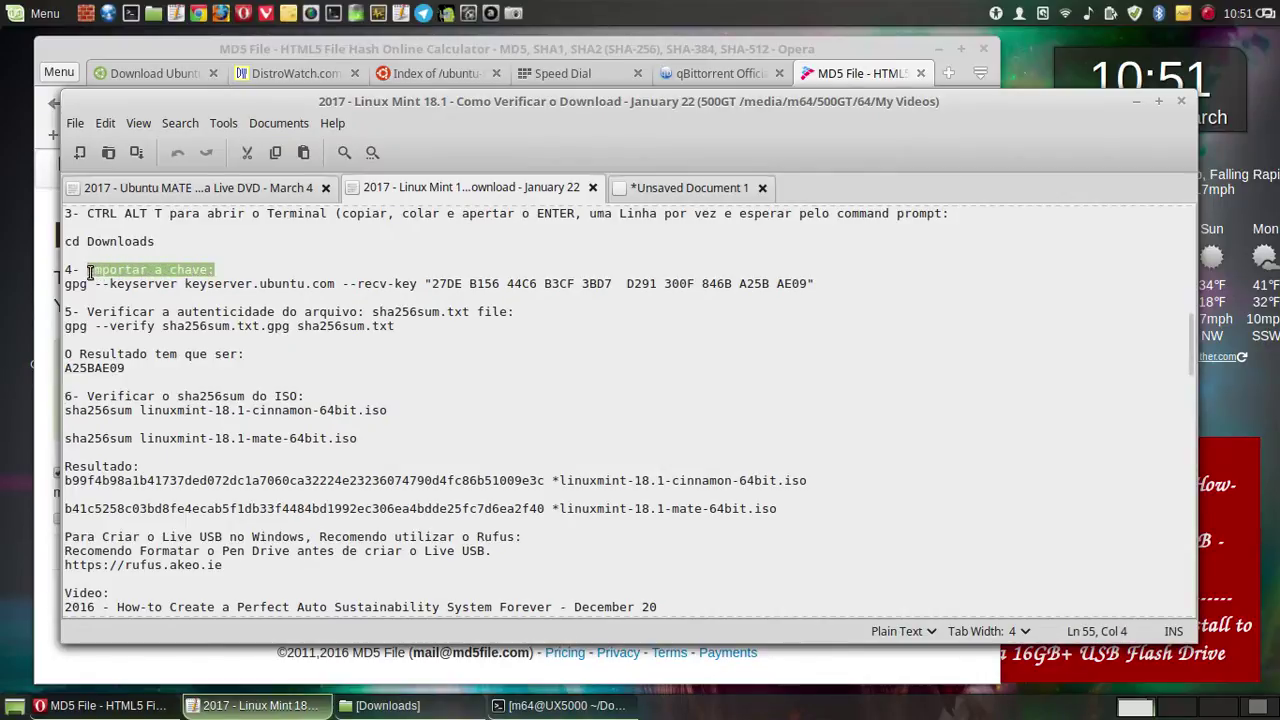
{"action": "left_click", "coordinate": [186, 296]}
- Switch to the Ubuntu MATE notes and scroll down to the numbered verification steps
{"action": "left_click", "coordinate": [238, 190]}
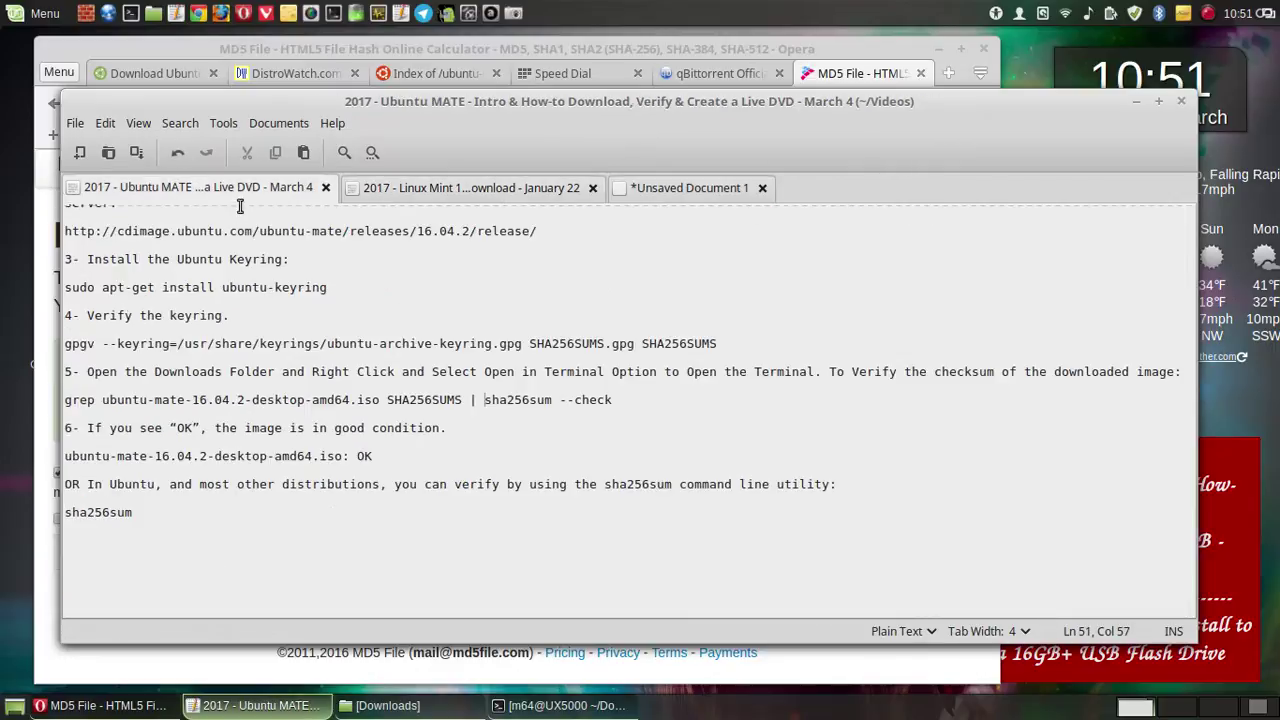
{"action": "scroll", "coordinate": [352, 296], "scroll_direction": "up", "scroll_amount": 5}
{"action": "scroll", "coordinate": [352, 296], "scroll_direction": "up", "scroll_amount": 4}
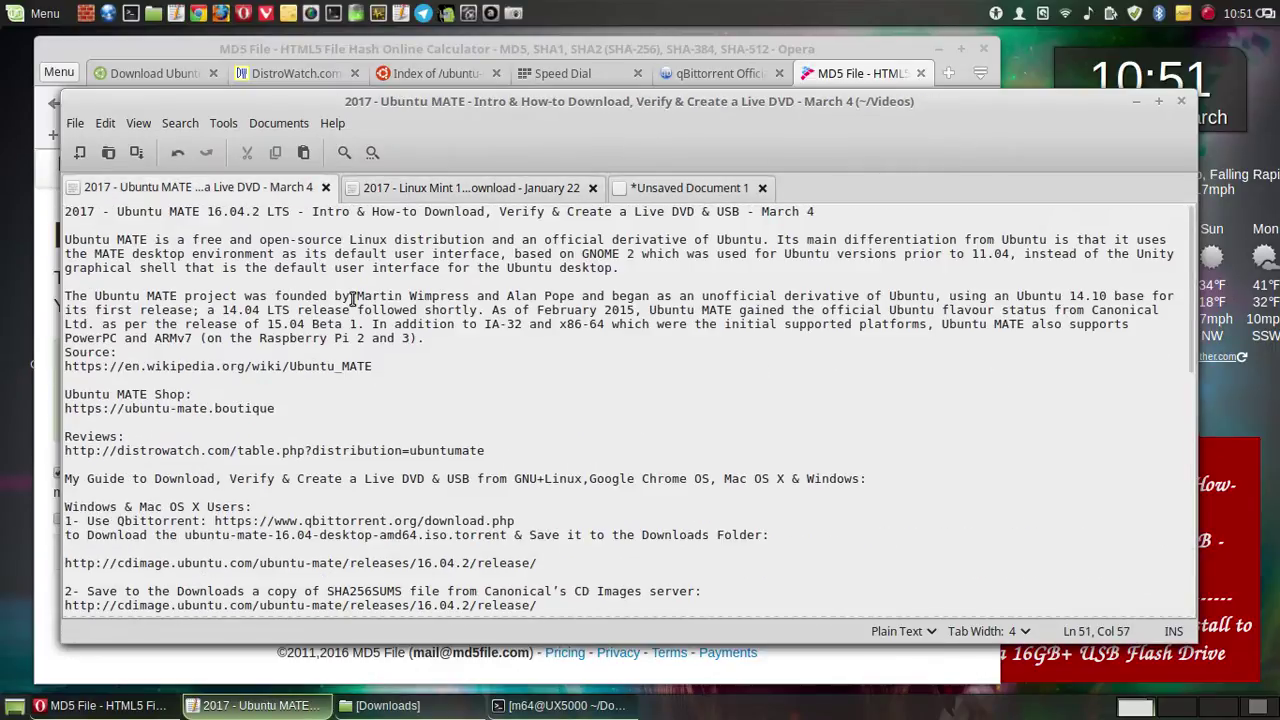
{"action": "scroll", "coordinate": [243, 469], "scroll_direction": "down", "scroll_amount": 4}
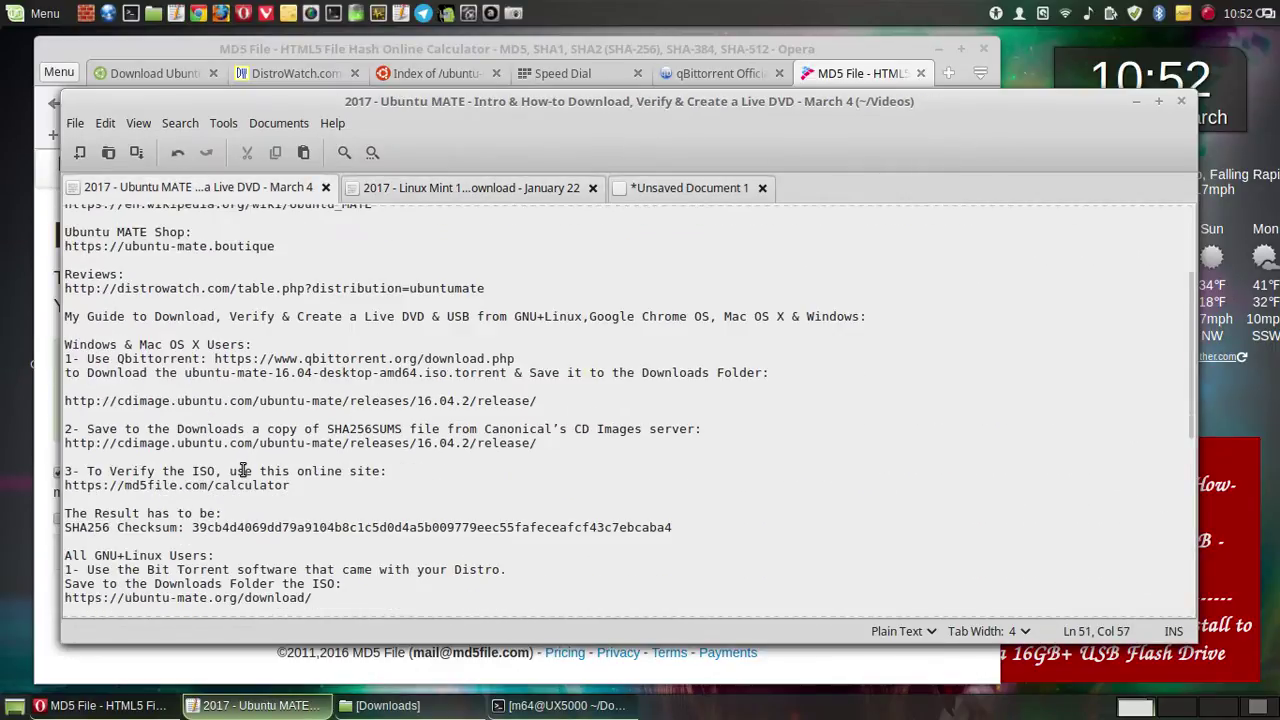
{"action": "scroll", "coordinate": [326, 380], "scroll_direction": "down", "scroll_amount": 1}
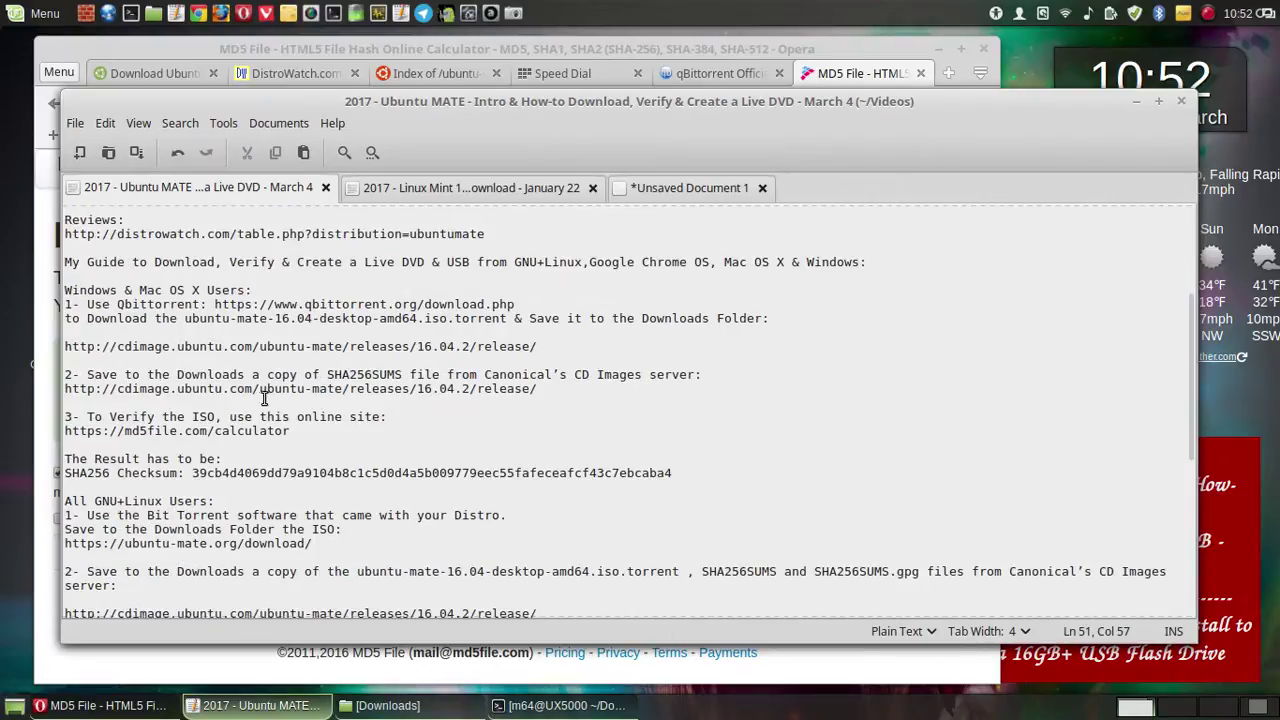
{"action": "scroll", "coordinate": [357, 385], "scroll_direction": "down", "scroll_amount": 3}
{"action": "scroll", "coordinate": [246, 418], "scroll_direction": "down", "scroll_amount": 3}
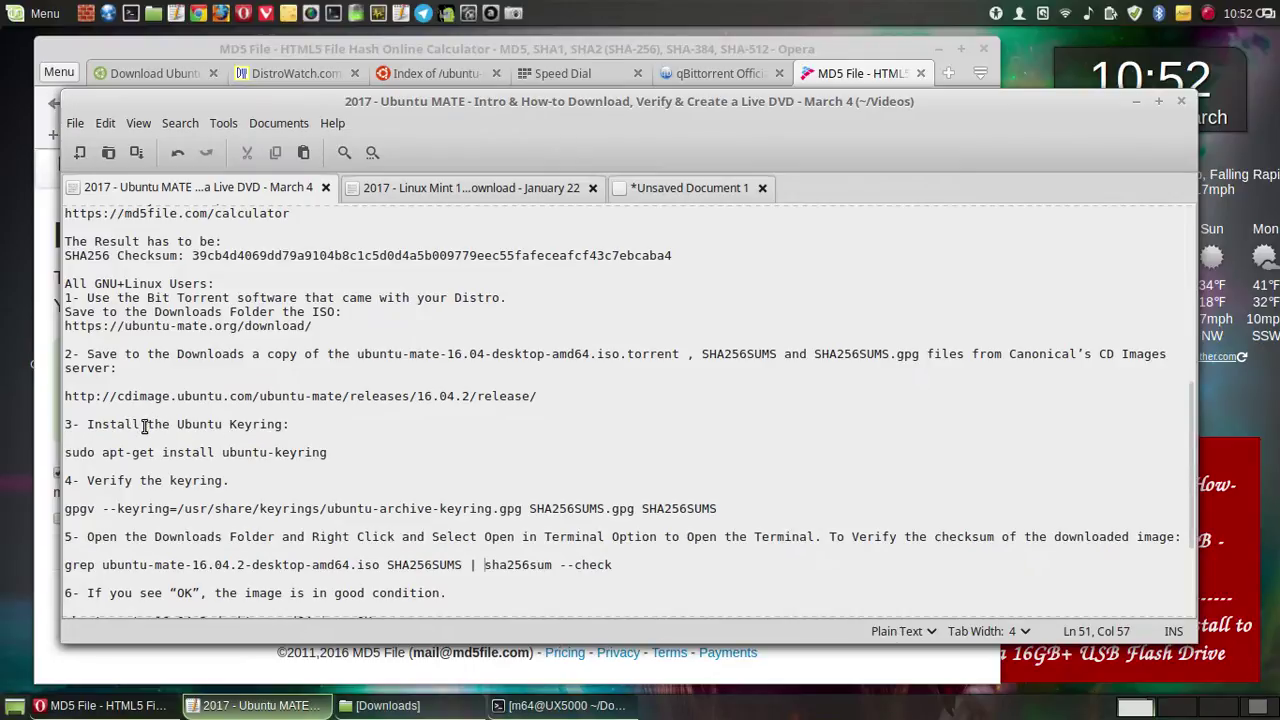
- Change 'Install' to 'Import' in the step 3 heading of the Ubuntu MATE notes
{"action": "left_click_drag", "start_coordinate": [141, 425], "coordinate": [87, 425]}
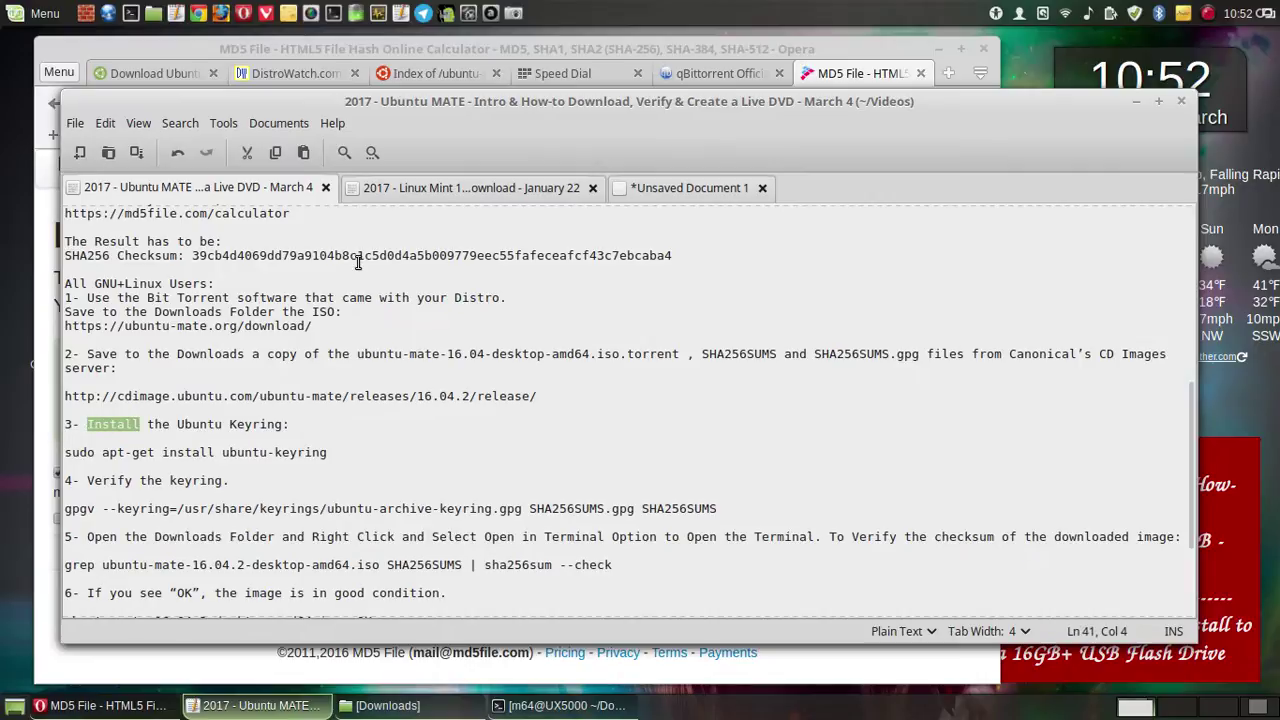
{"action": "type", "text": "Import"}
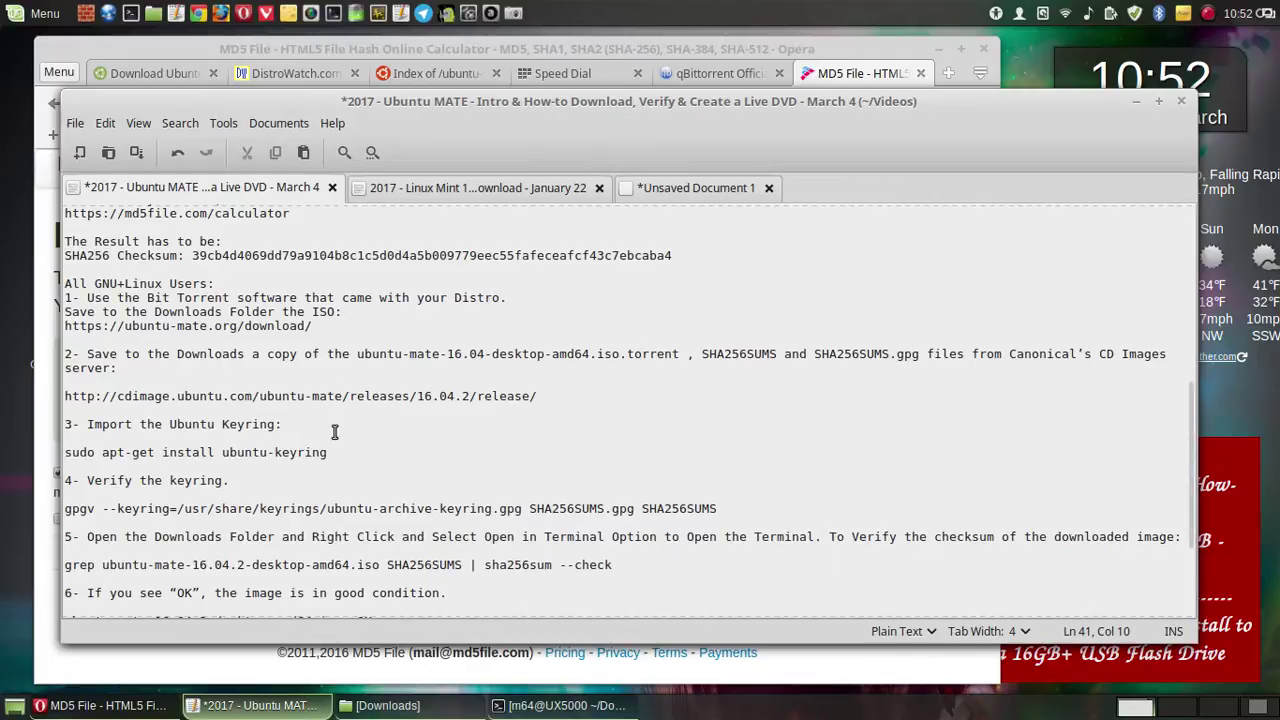
{"action": "left_click", "coordinate": [560, 708]}
{"action": "mouse_move", "coordinate": [560, 707]}
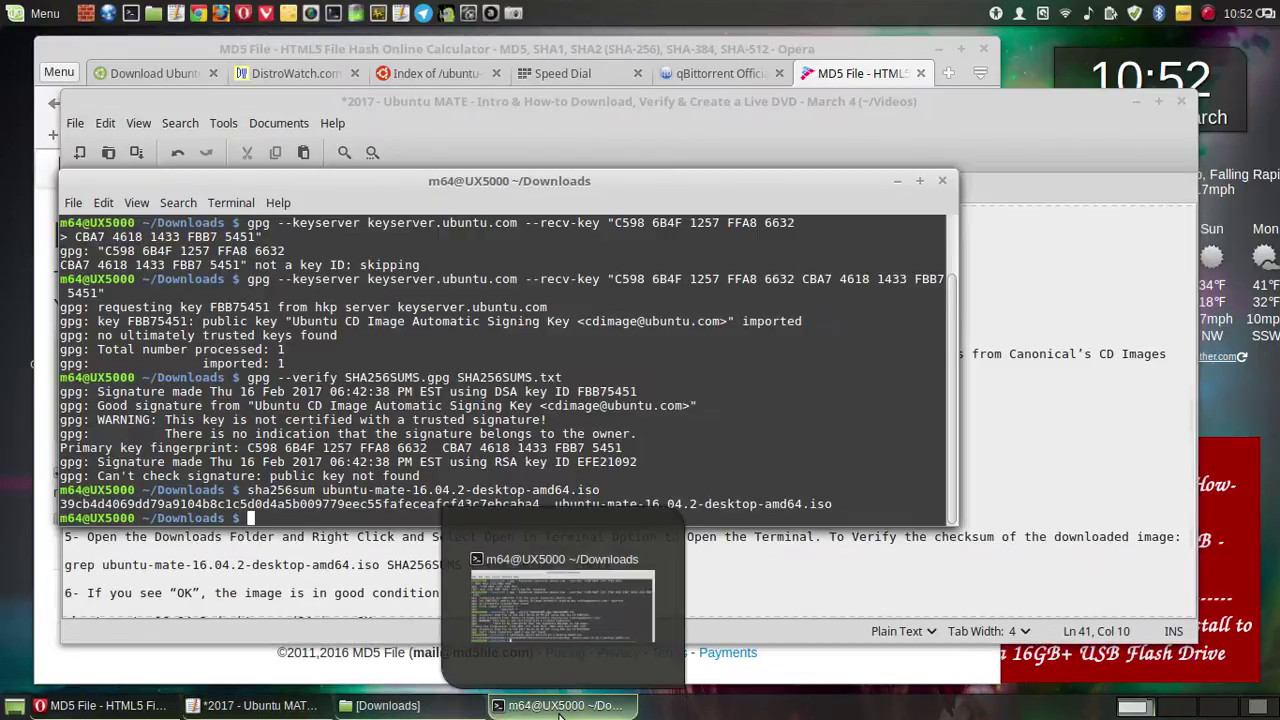
{"action": "left_click", "coordinate": [225, 712]}
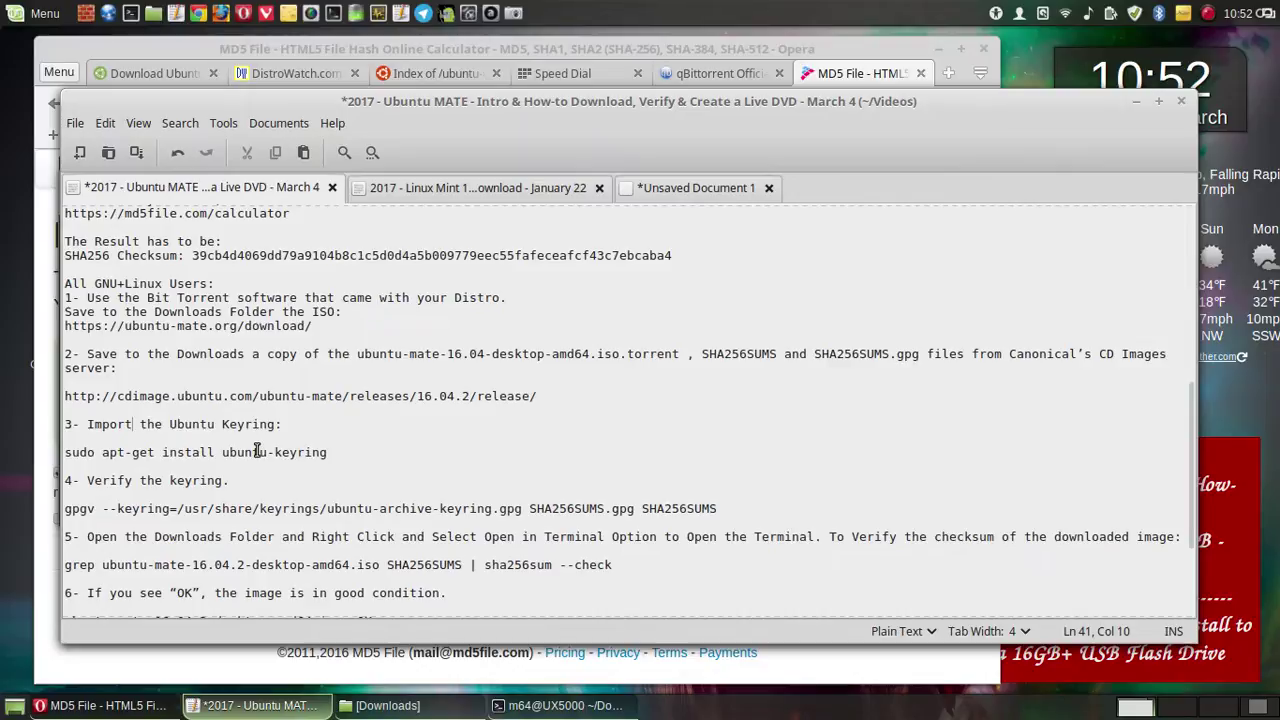
- Copy the 'sudo apt-get install ubuntu-keyring' line from the notes
{"action": "left_click_drag", "start_coordinate": [327, 455], "coordinate": [57, 452]}
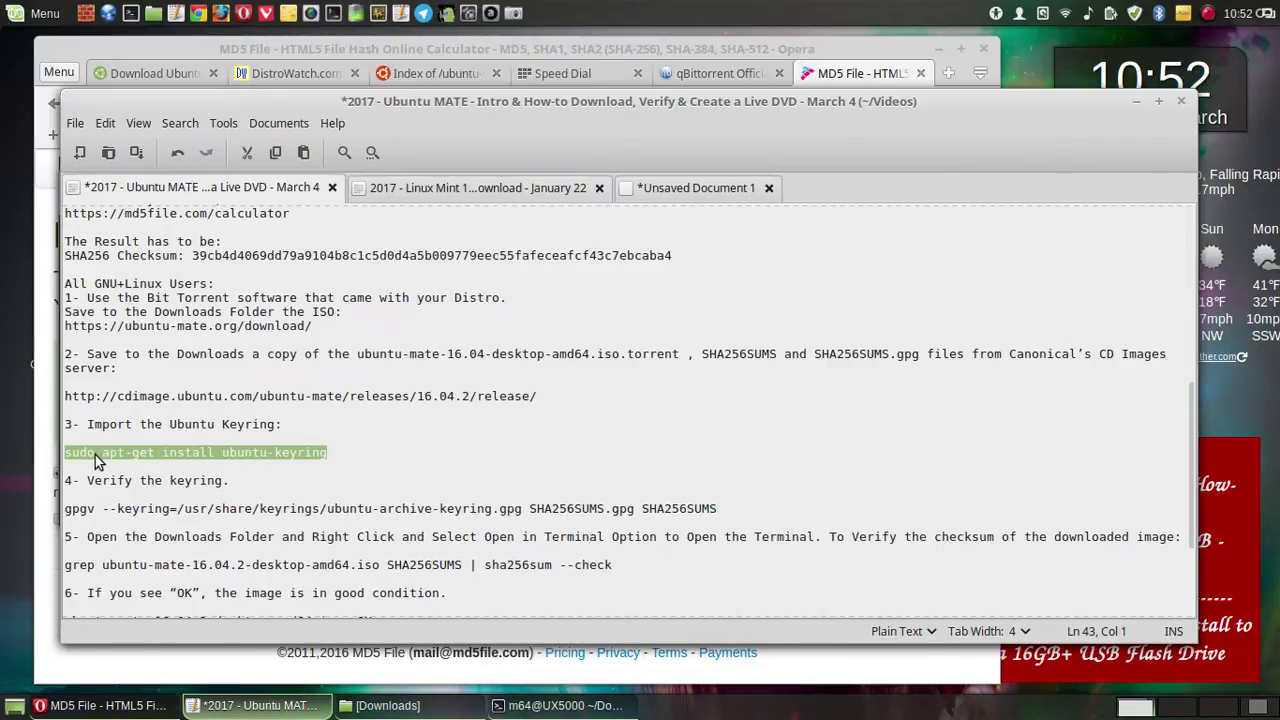
{"action": "right_click", "coordinate": [96, 455]}
{"action": "left_click", "coordinate": [145, 543]}
- Run the command in Terminal with the sudo password; ubuntu-keyring is already newest, then minimize Terminal
{"action": "left_click", "coordinate": [530, 705]}
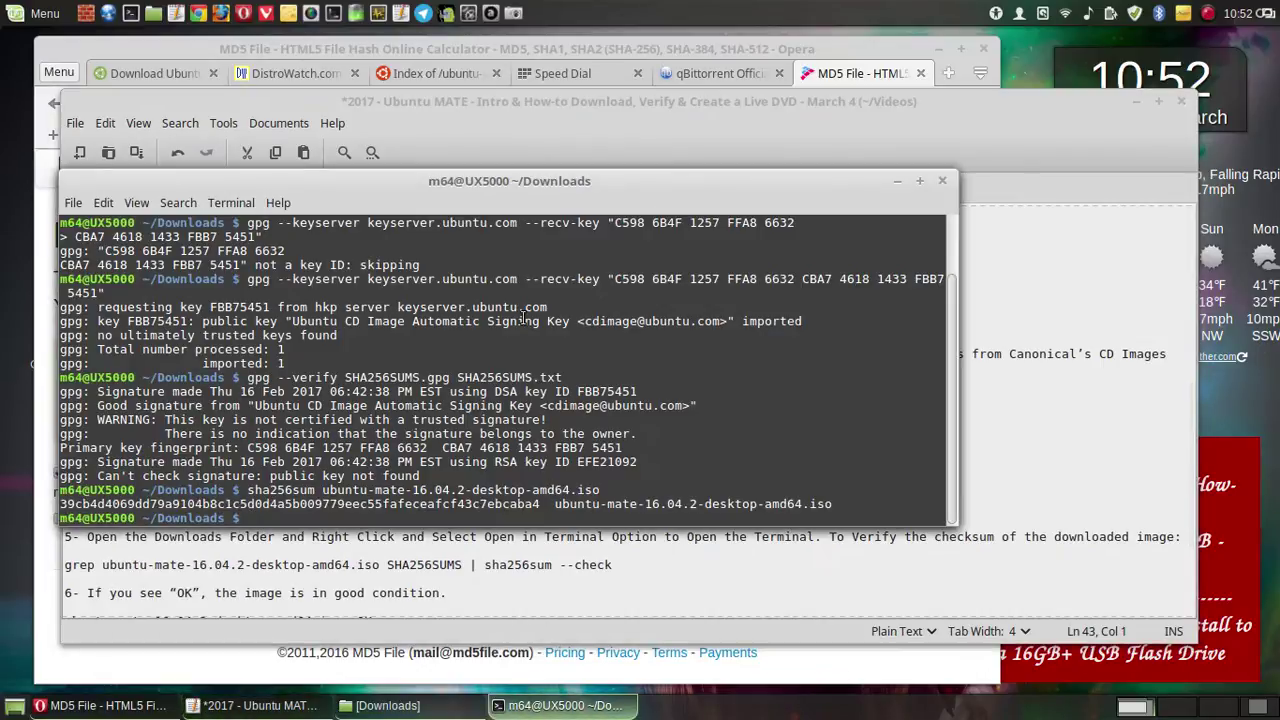
{"action": "right_click", "coordinate": [525, 320]}
{"action": "mouse_move", "coordinate": [599, 450]}
{"action": "left_click", "coordinate": [599, 411]}
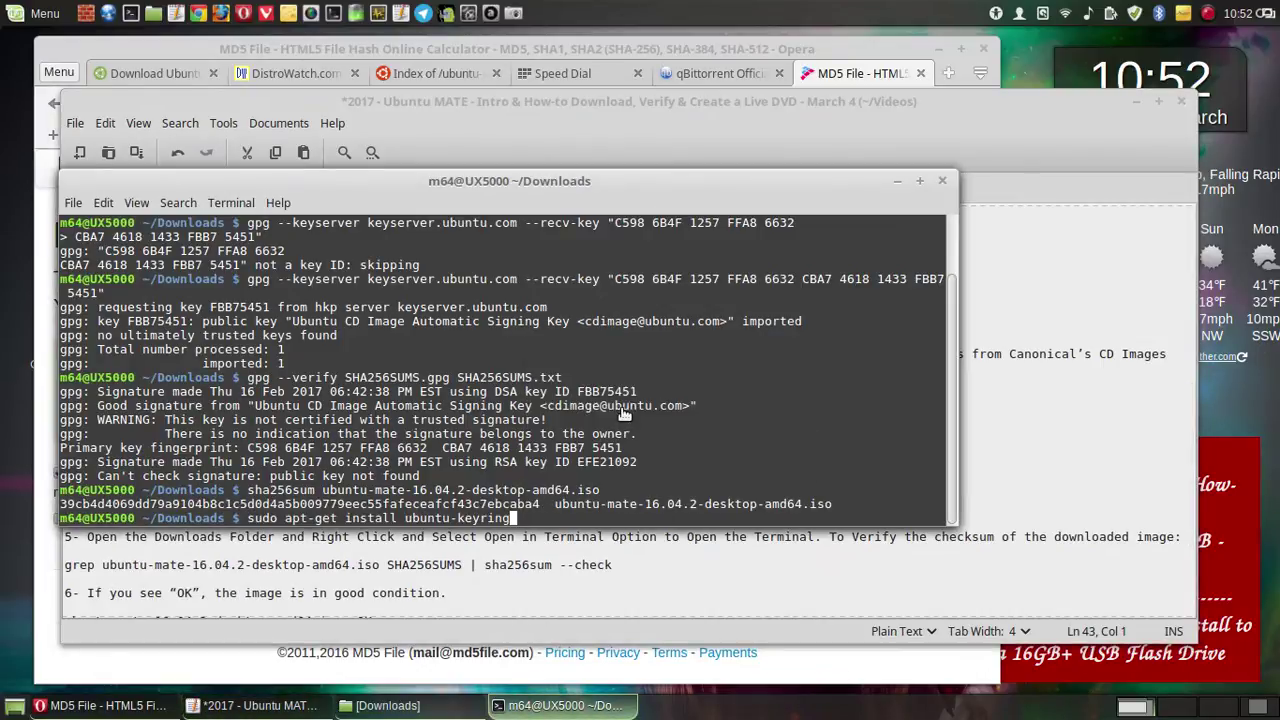
{"action": "key", "text": "Return"}
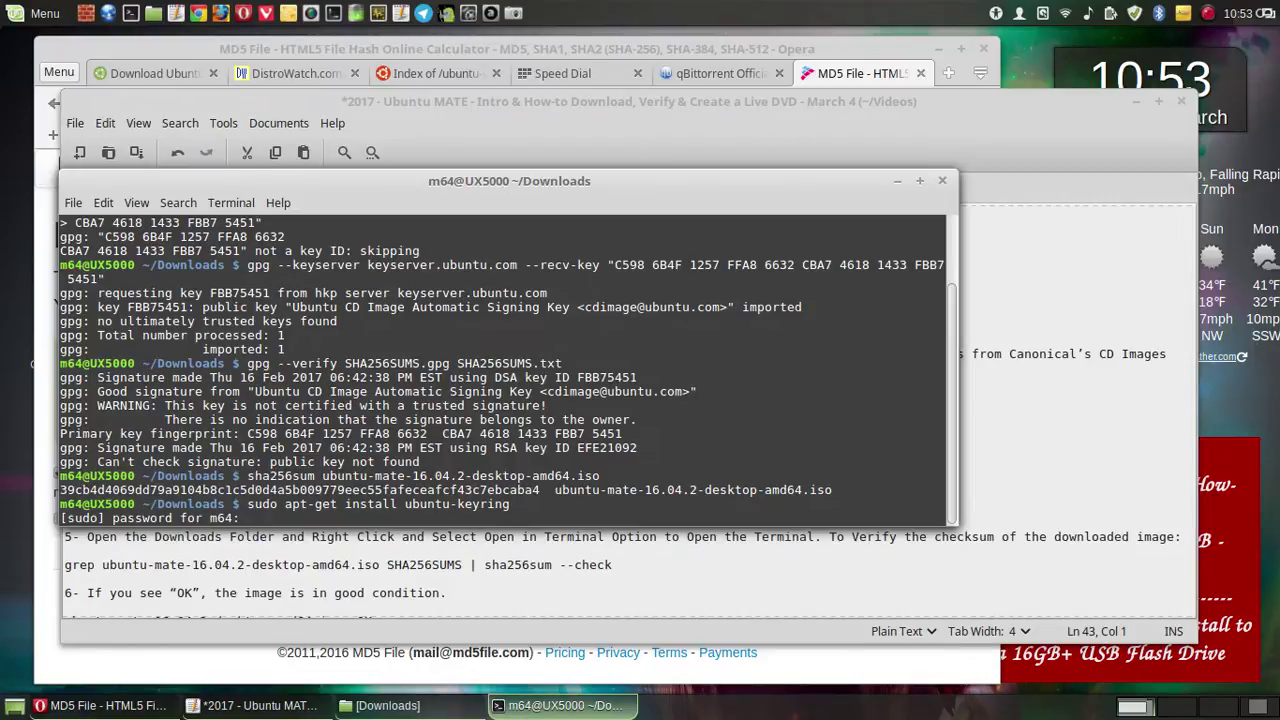
{"action": "key", "text": "Return"}
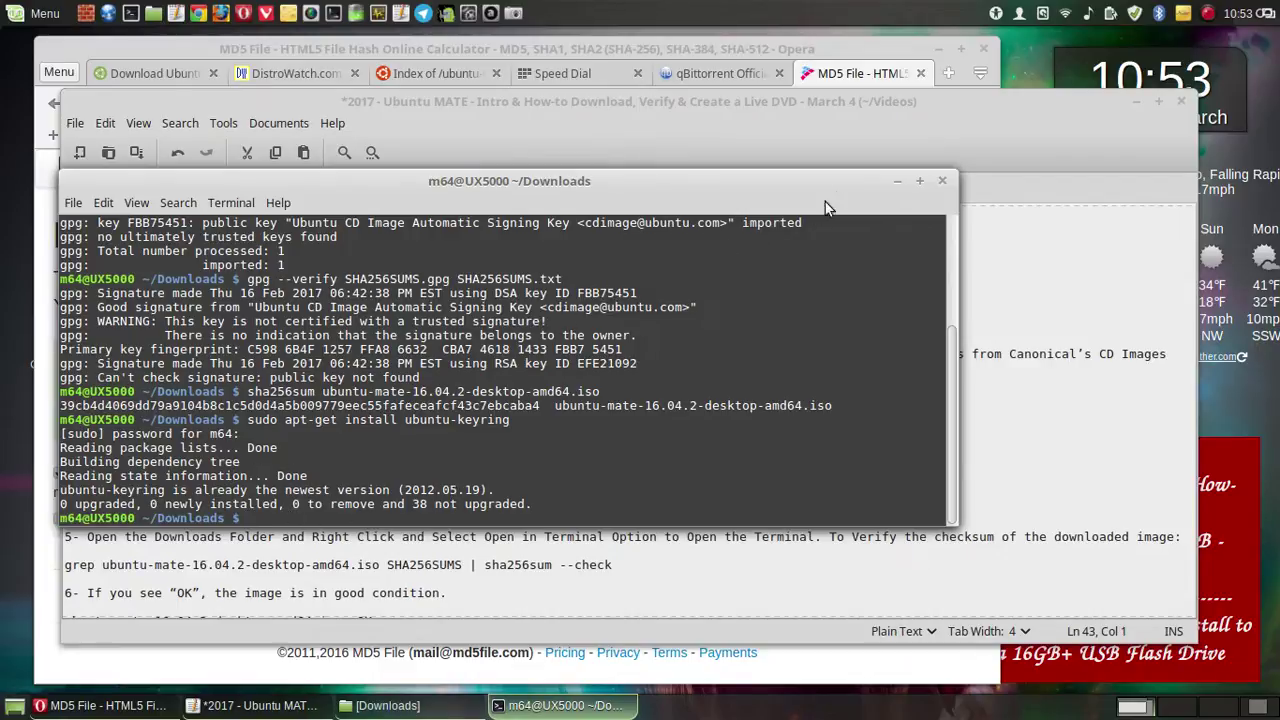
{"action": "left_click", "coordinate": [897, 185]}
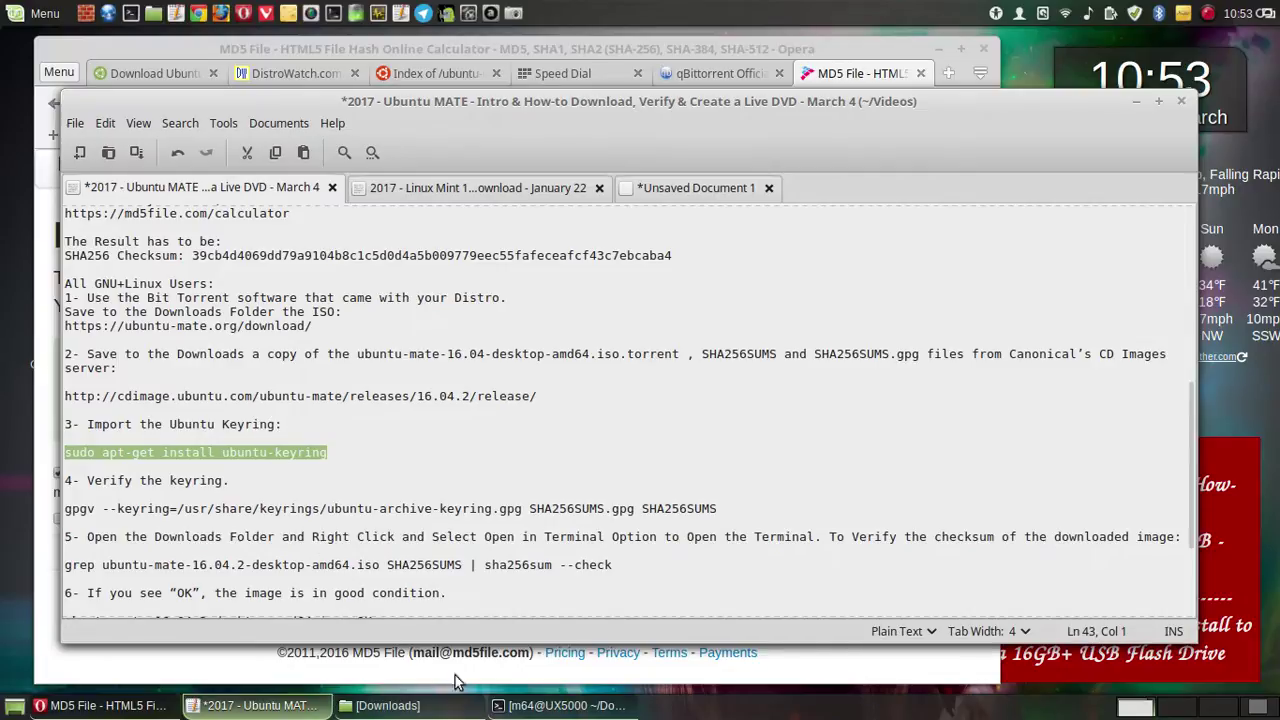
- Replace the keyring install line with the gpg --keyserver --recv-key command from the scratch document
{"action": "left_click", "coordinate": [692, 189]}
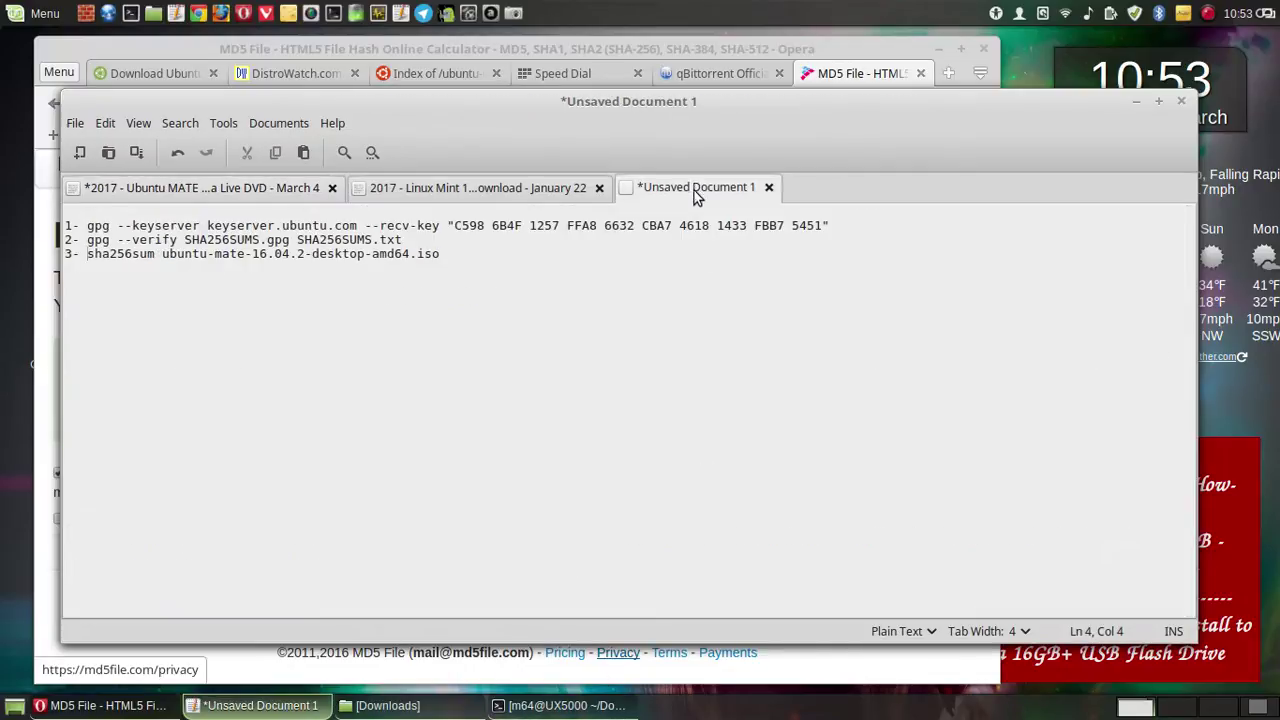
{"action": "left_click_drag", "start_coordinate": [831, 223], "coordinate": [85, 226]}
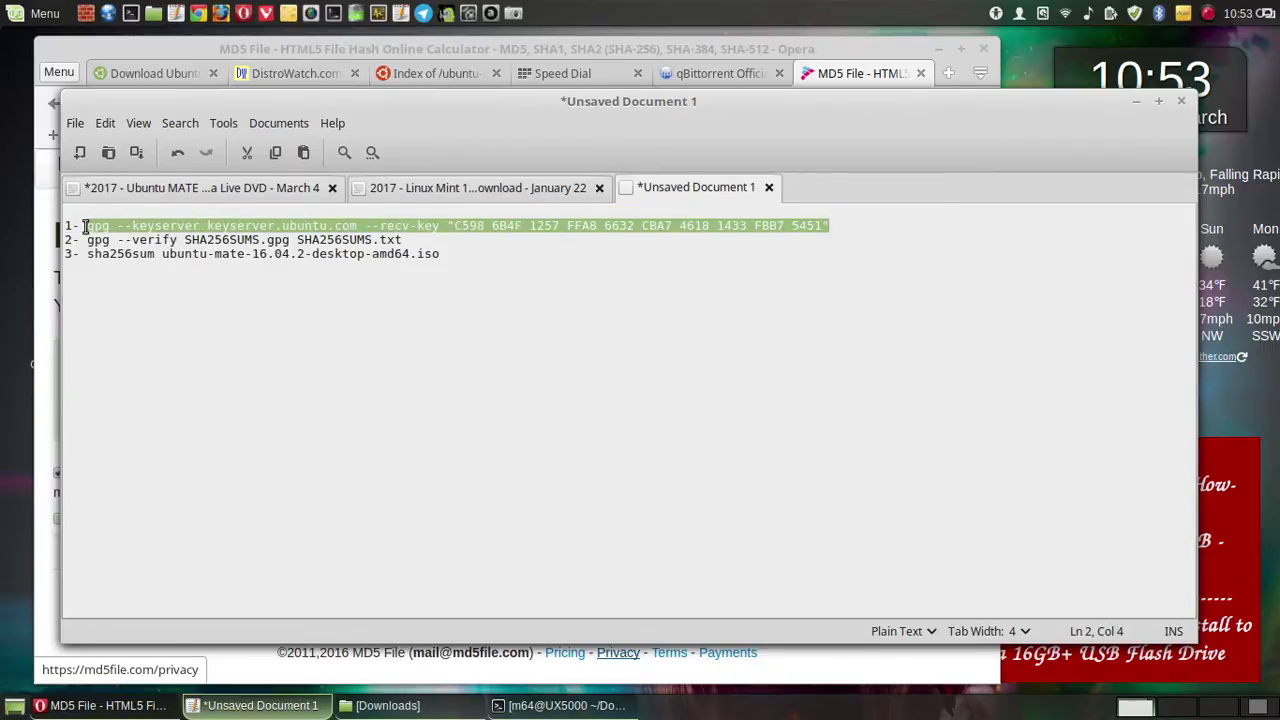
{"action": "right_click", "coordinate": [113, 225]}
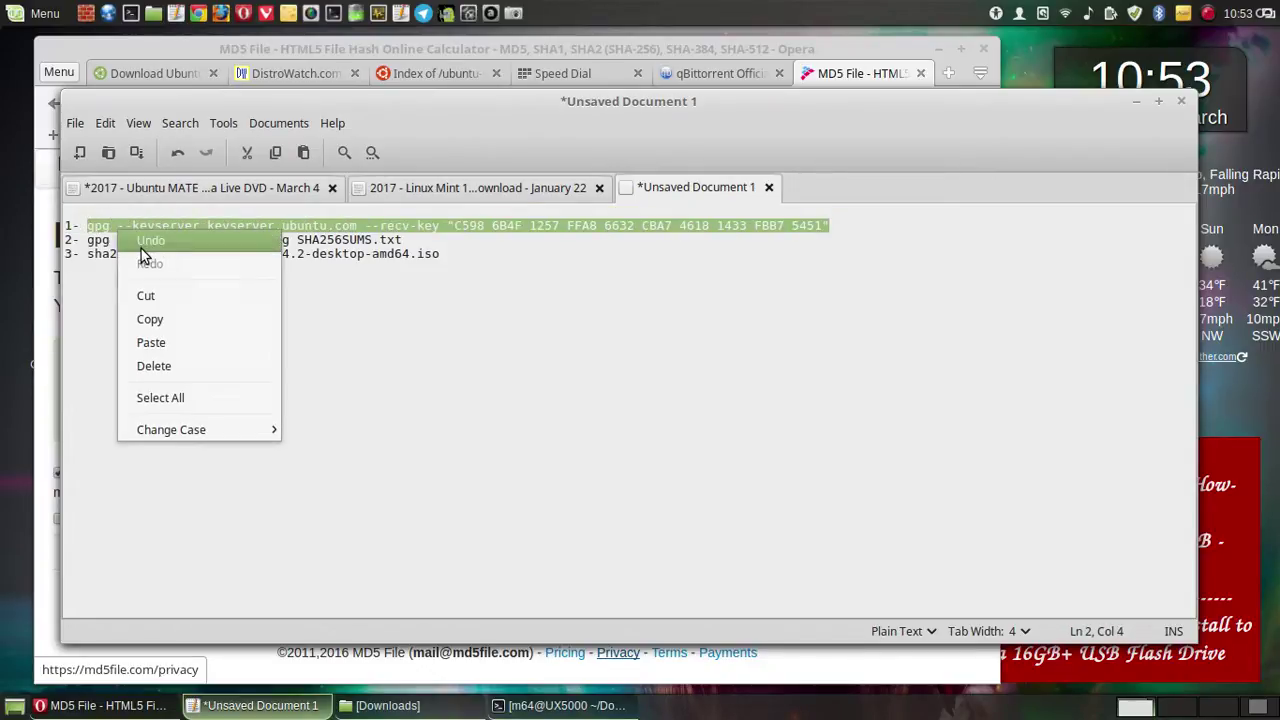
{"action": "left_click", "coordinate": [150, 319]}
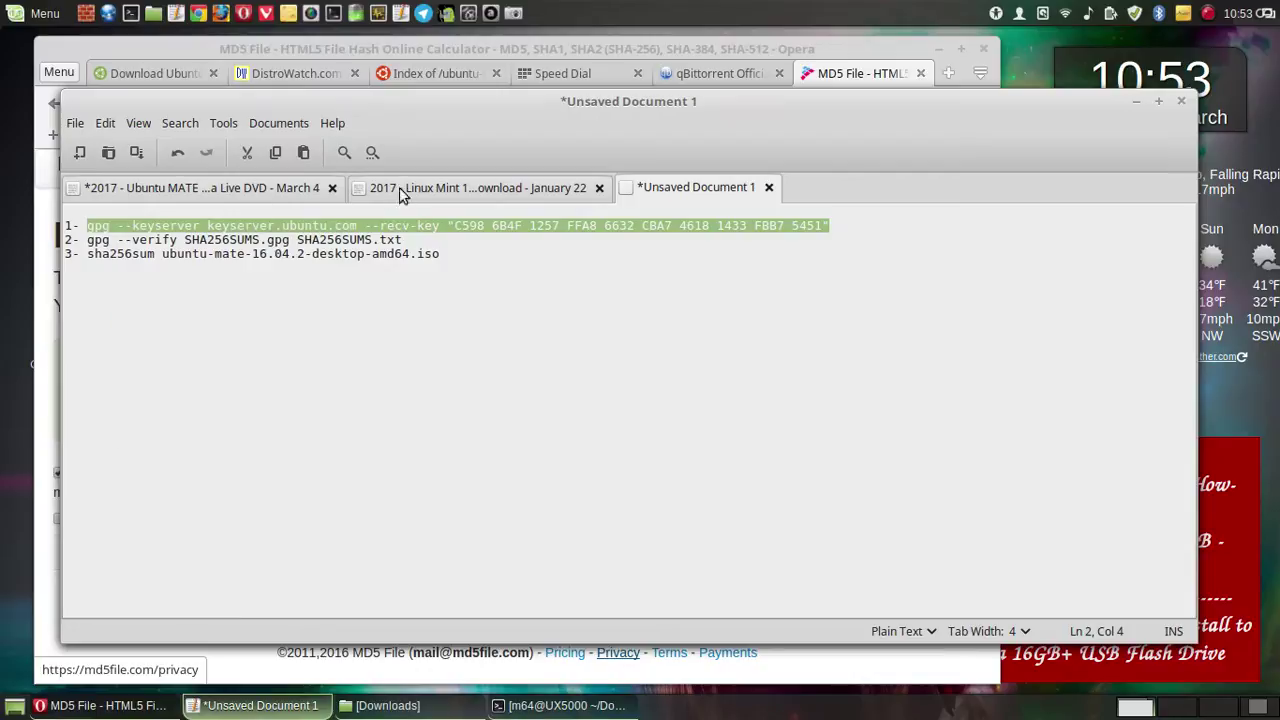
{"action": "left_click", "coordinate": [229, 190]}
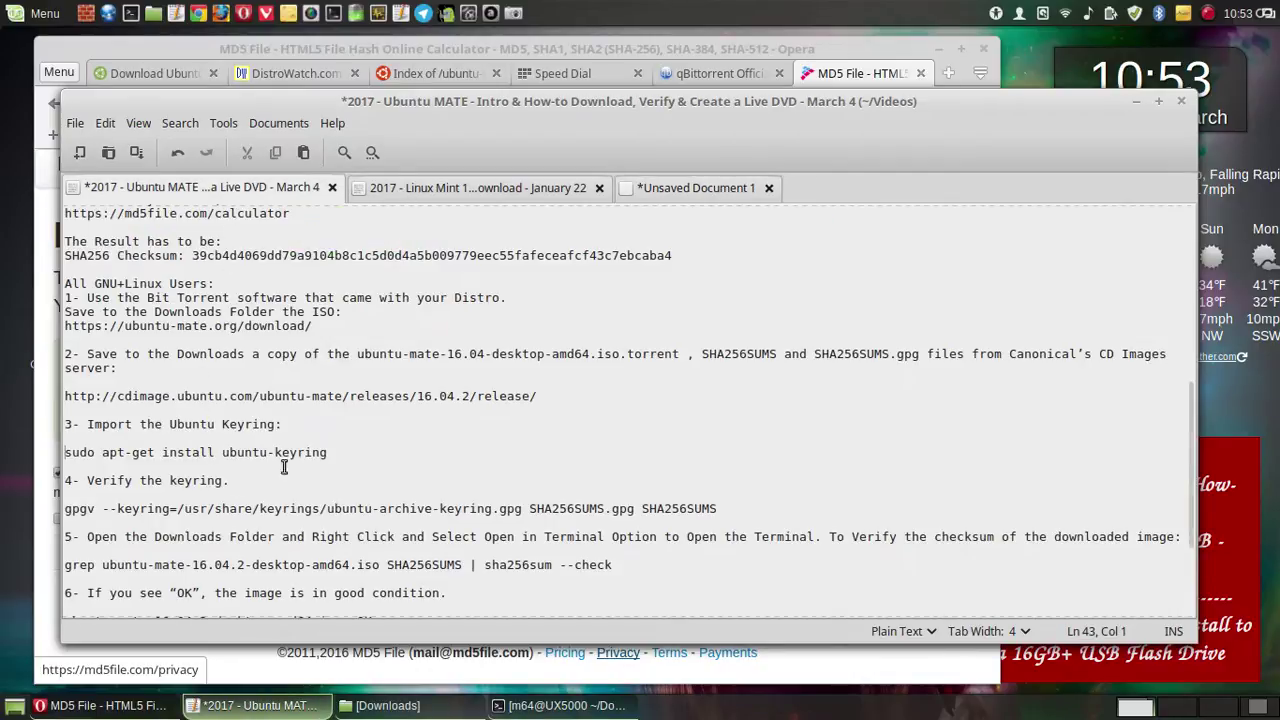
{"action": "left_click_drag", "start_coordinate": [331, 452], "coordinate": [60, 452]}
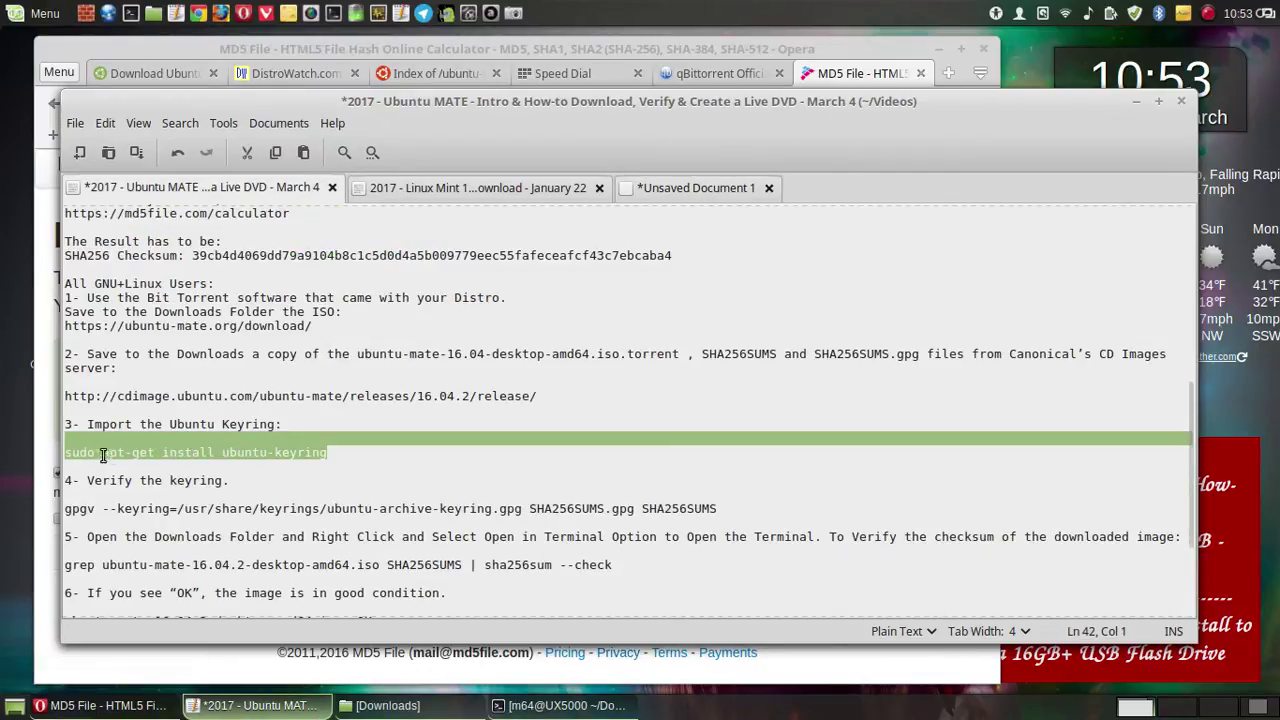
{"action": "left_click", "coordinate": [349, 458]}
{"action": "left_click_drag", "start_coordinate": [338, 452], "coordinate": [62, 452]}
{"action": "right_click", "coordinate": [84, 452]}
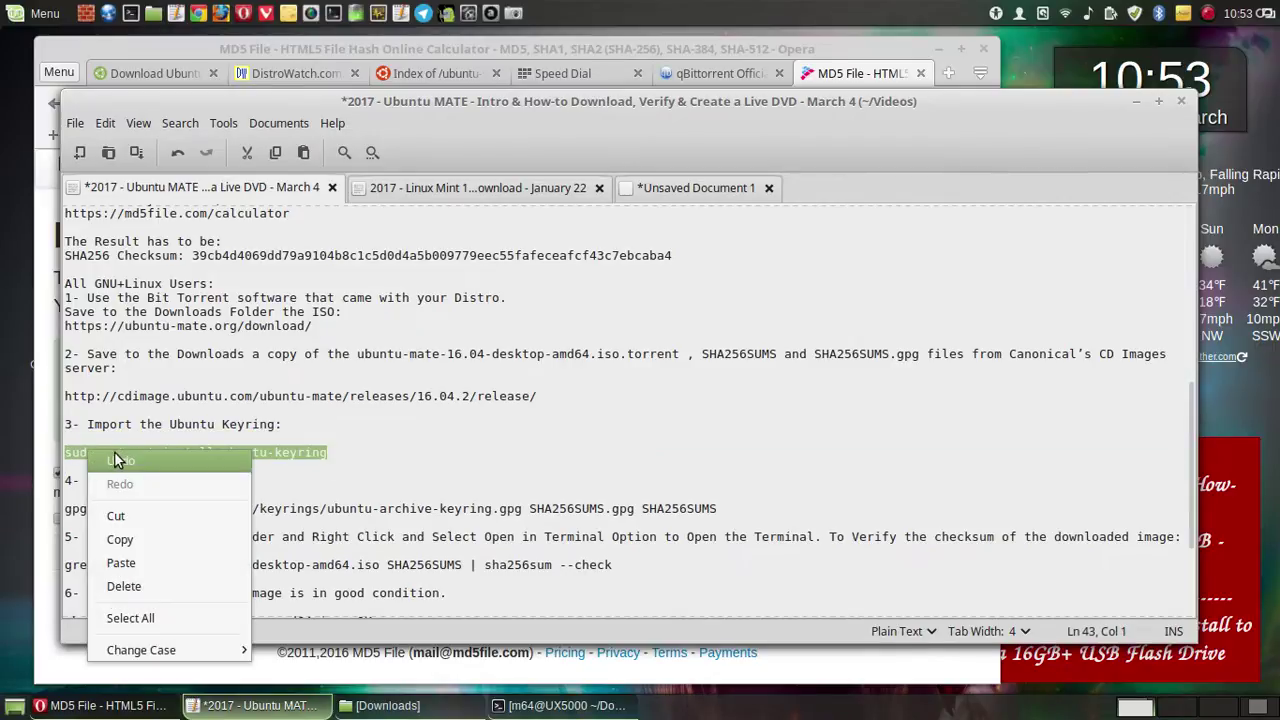
{"action": "left_click", "coordinate": [134, 563]}
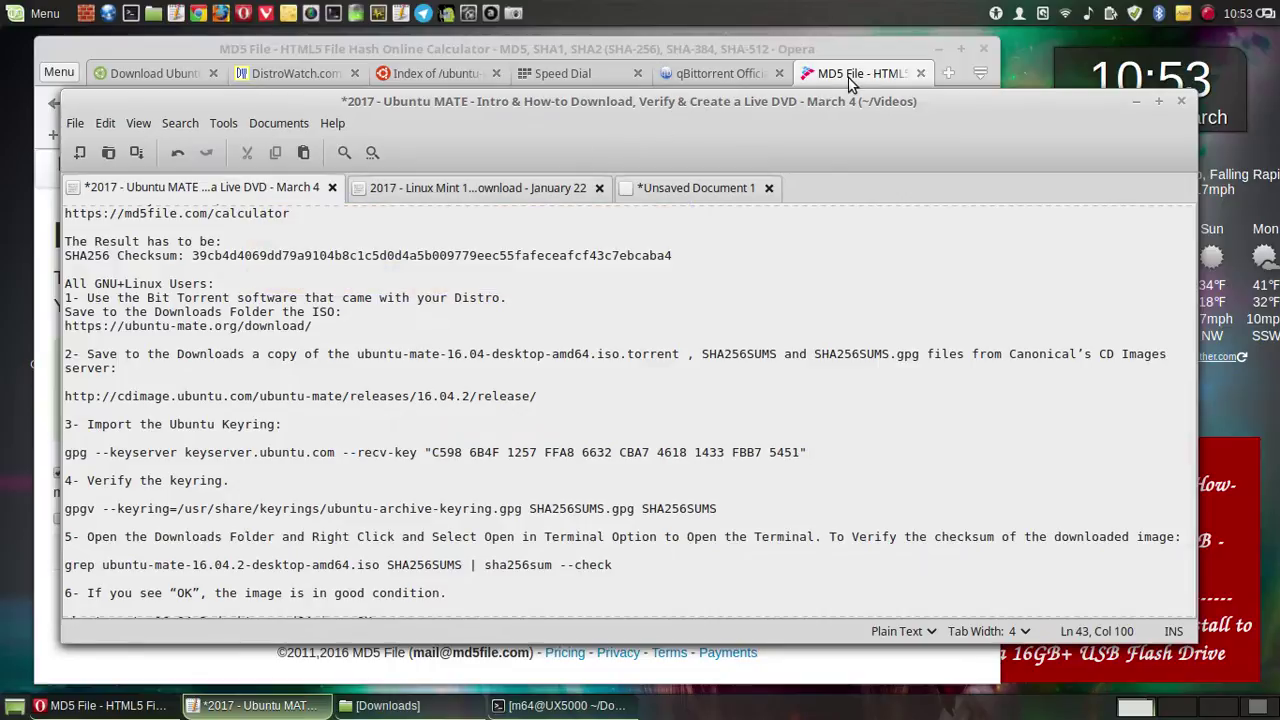
- Replace the gpgv line with 'gpg --verify SHA256SUMS.gpg SHA256SUMS.txt', removing the leading space
{"action": "left_click", "coordinate": [652, 189]}
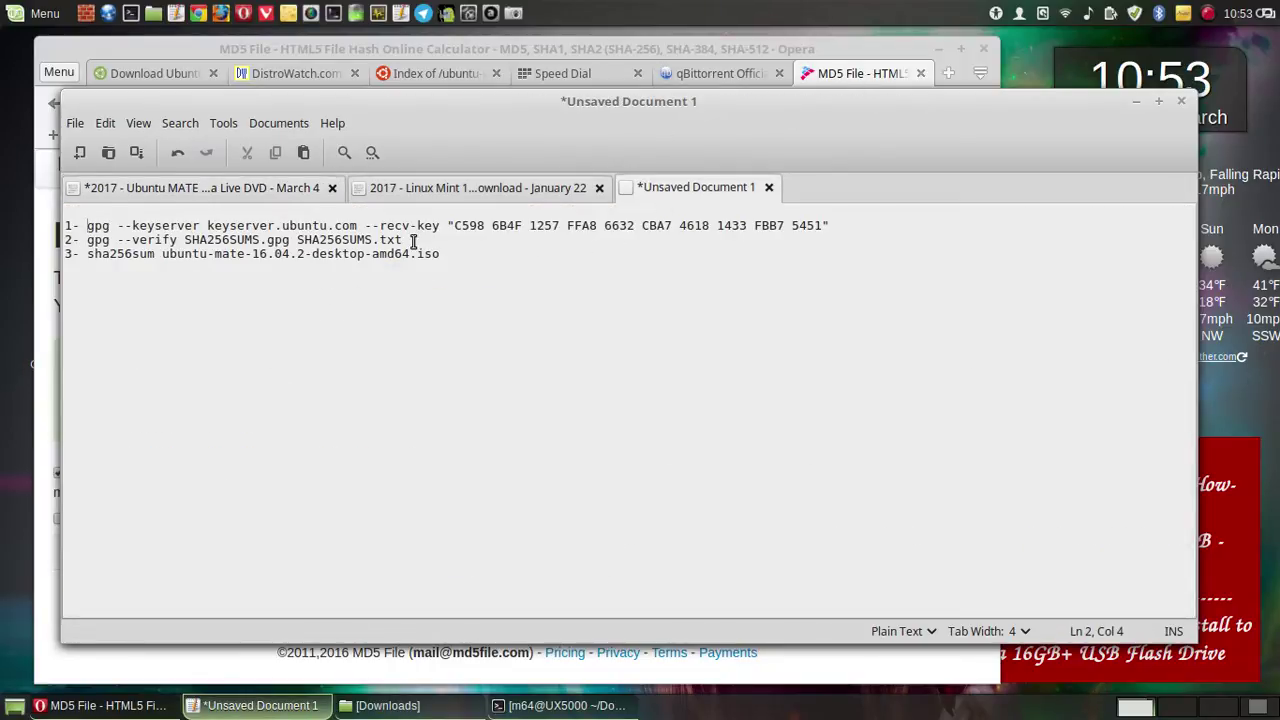
{"action": "left_click_drag", "start_coordinate": [403, 240], "coordinate": [80, 241]}
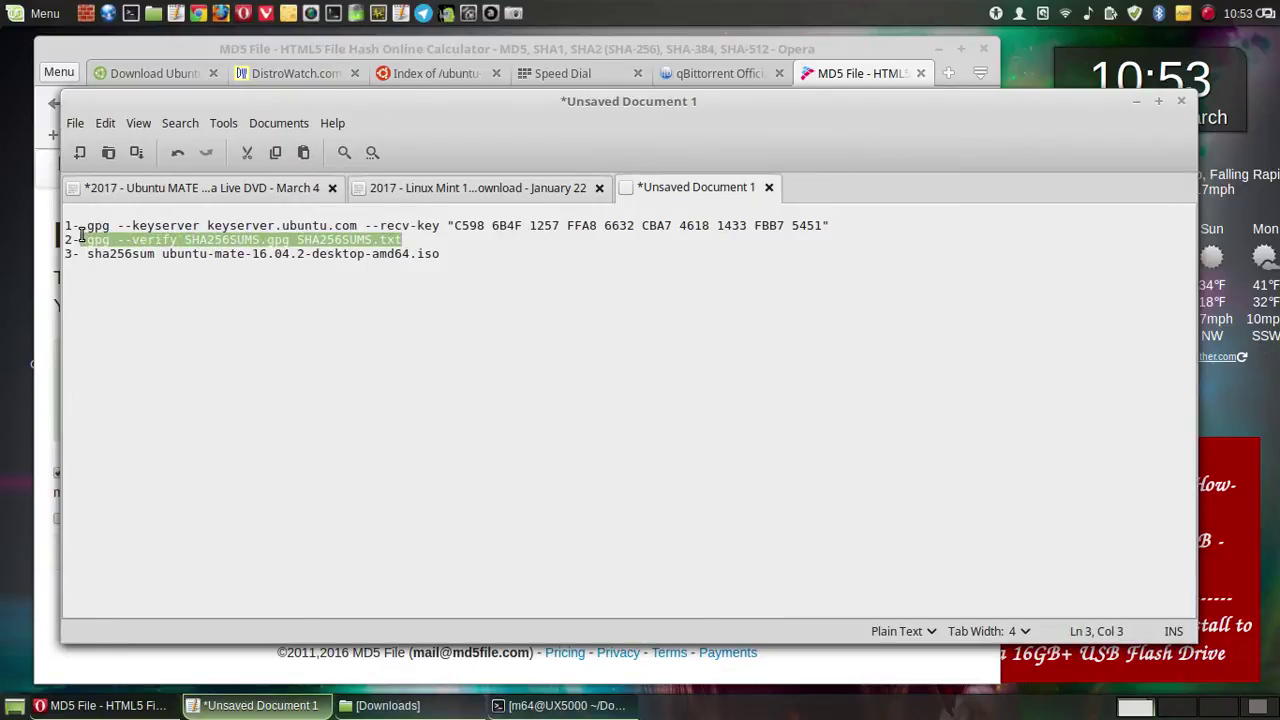
{"action": "right_click", "coordinate": [150, 249]}
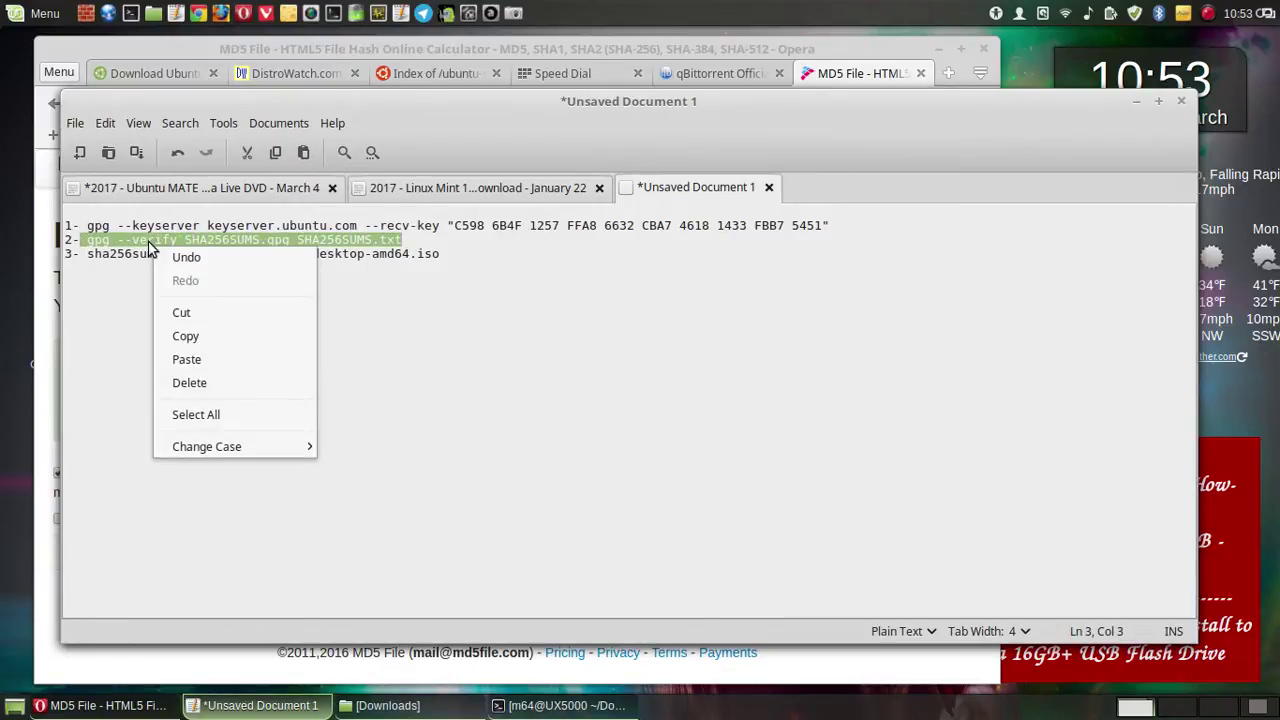
{"action": "left_click", "coordinate": [190, 338]}
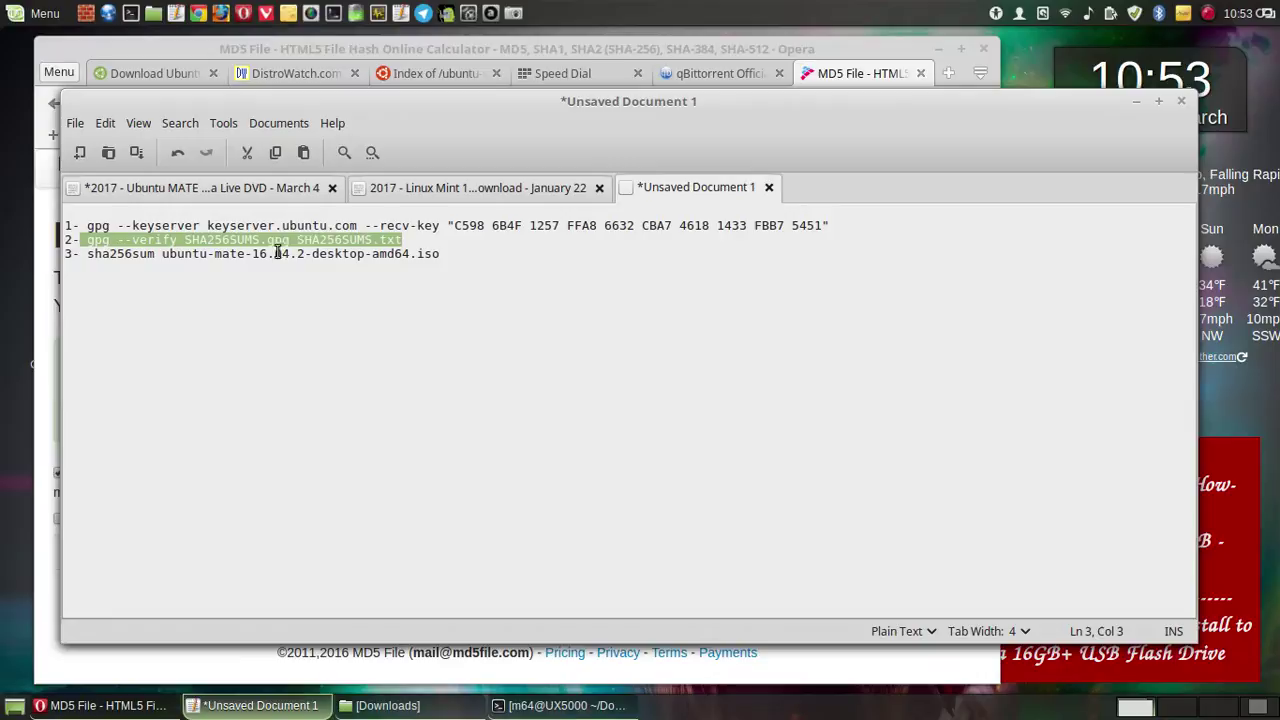
{"action": "left_click", "coordinate": [393, 189]}
{"action": "left_click", "coordinate": [270, 190]}
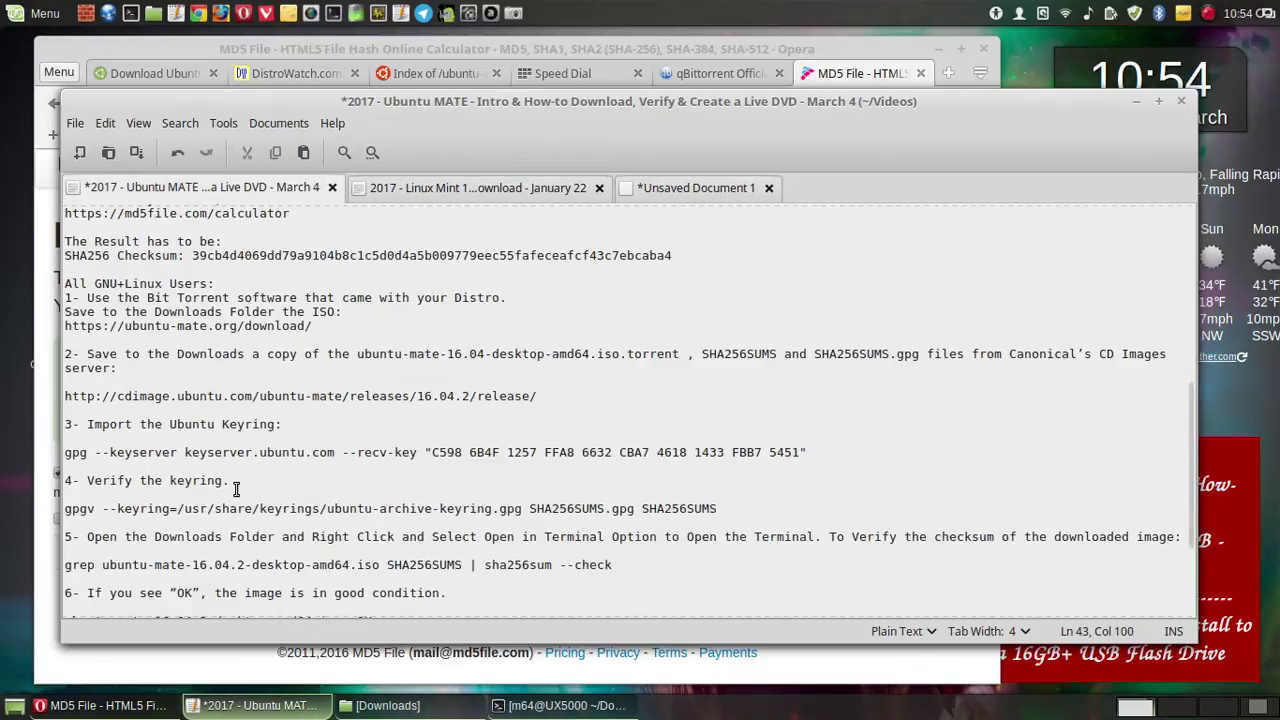
{"action": "triple_click", "coordinate": [722, 509]}
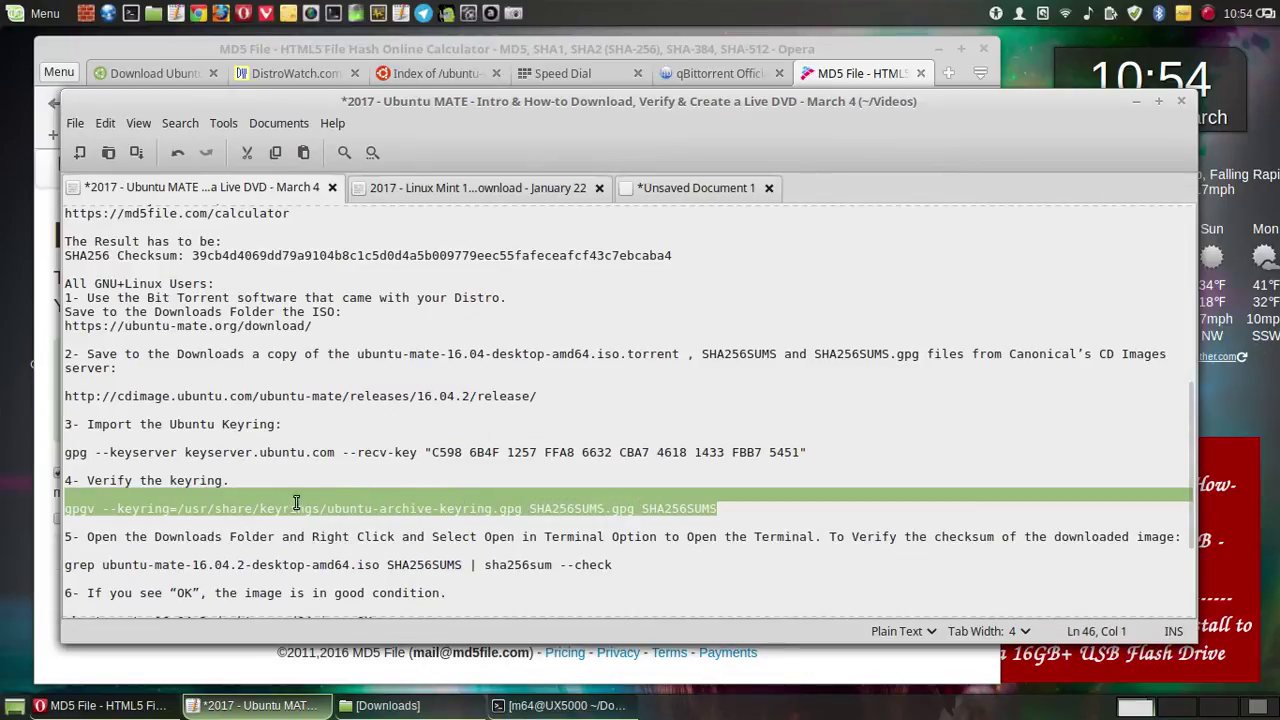
{"action": "left_click_drag", "start_coordinate": [296, 503], "coordinate": [92, 511]}
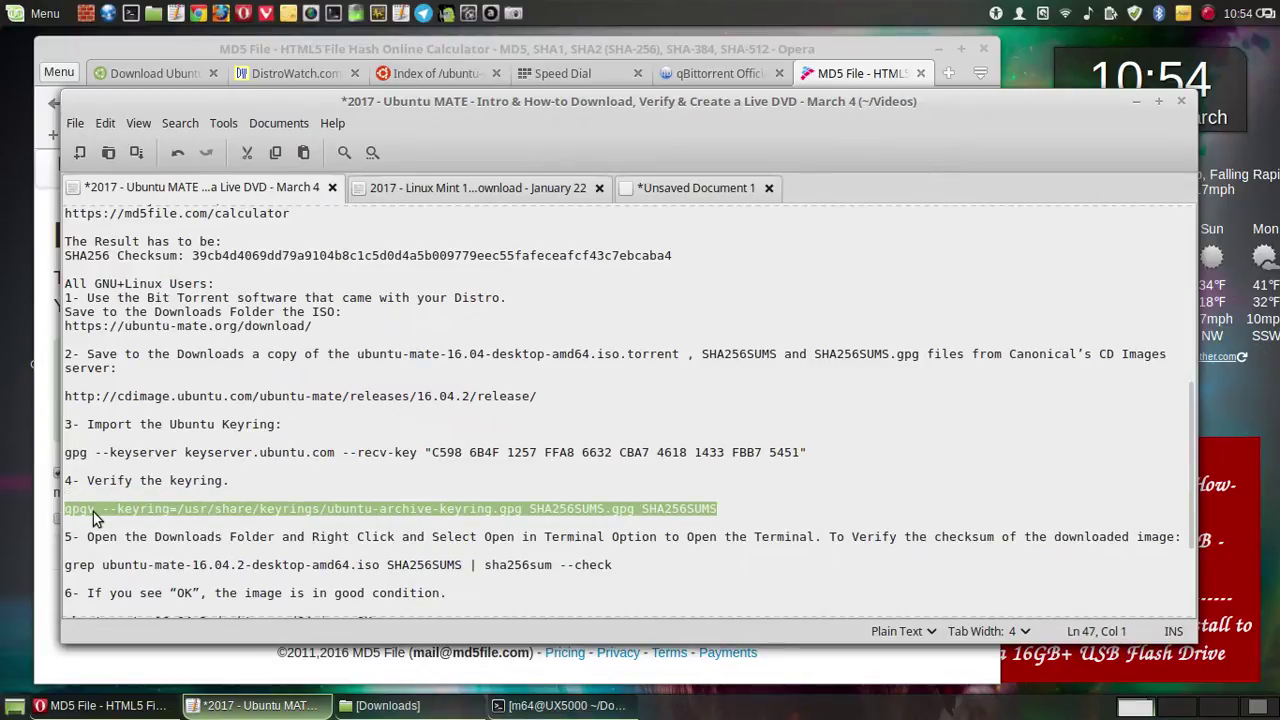
{"action": "right_click", "coordinate": [93, 512]}
{"action": "left_click", "coordinate": [158, 409]}
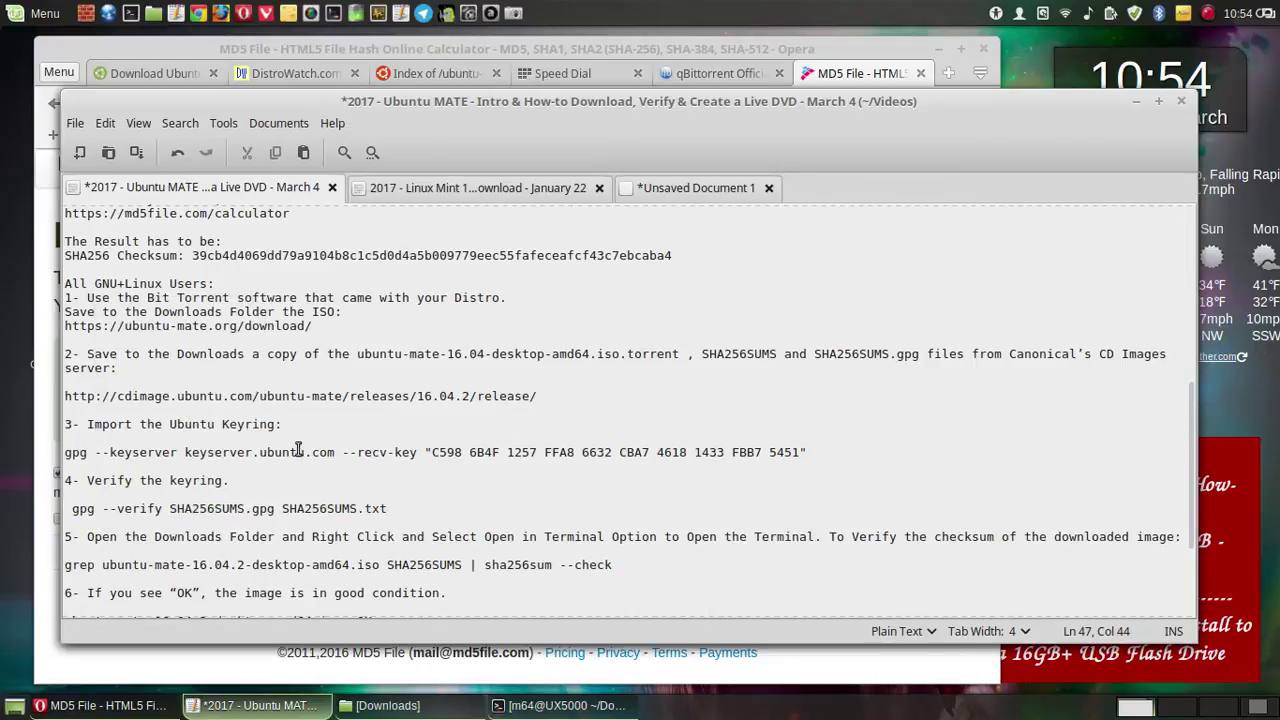
{"action": "left_click", "coordinate": [70, 508]}
{"action": "key", "text": "BackSpace"}
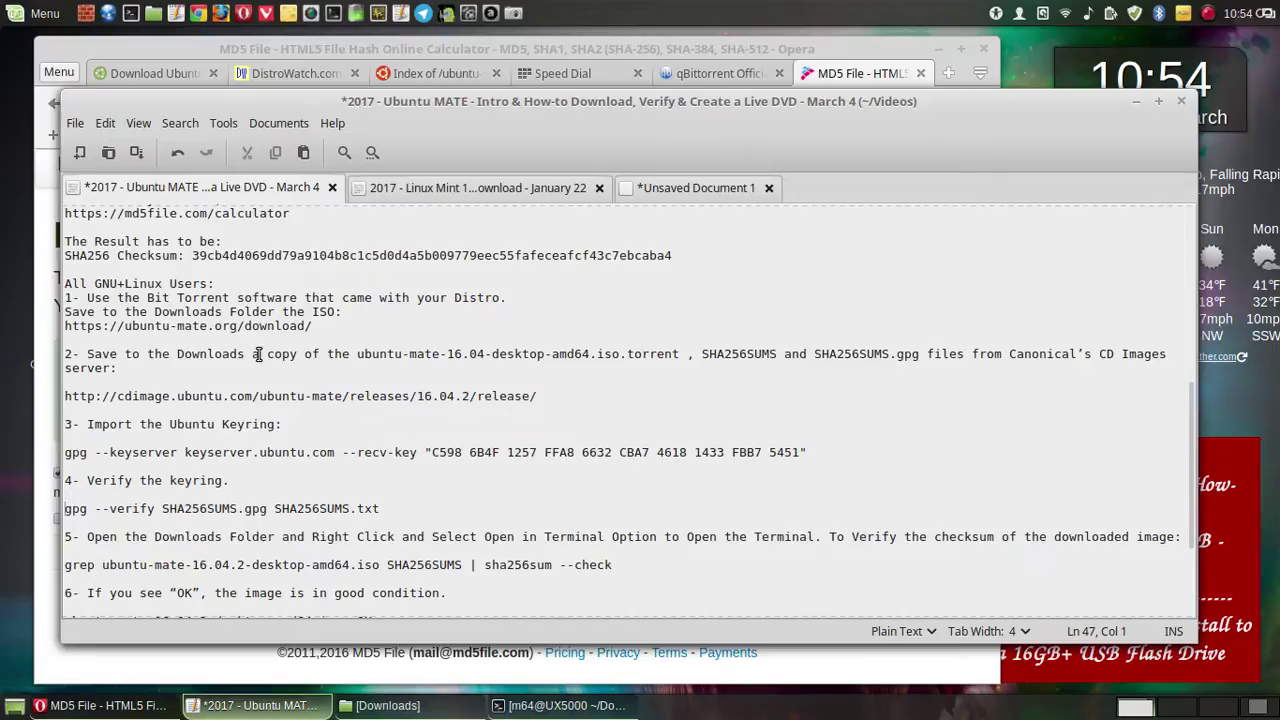
{"action": "left_click", "coordinate": [243, 480]}
{"action": "left_click_drag", "start_coordinate": [381, 509], "coordinate": [162, 508]}
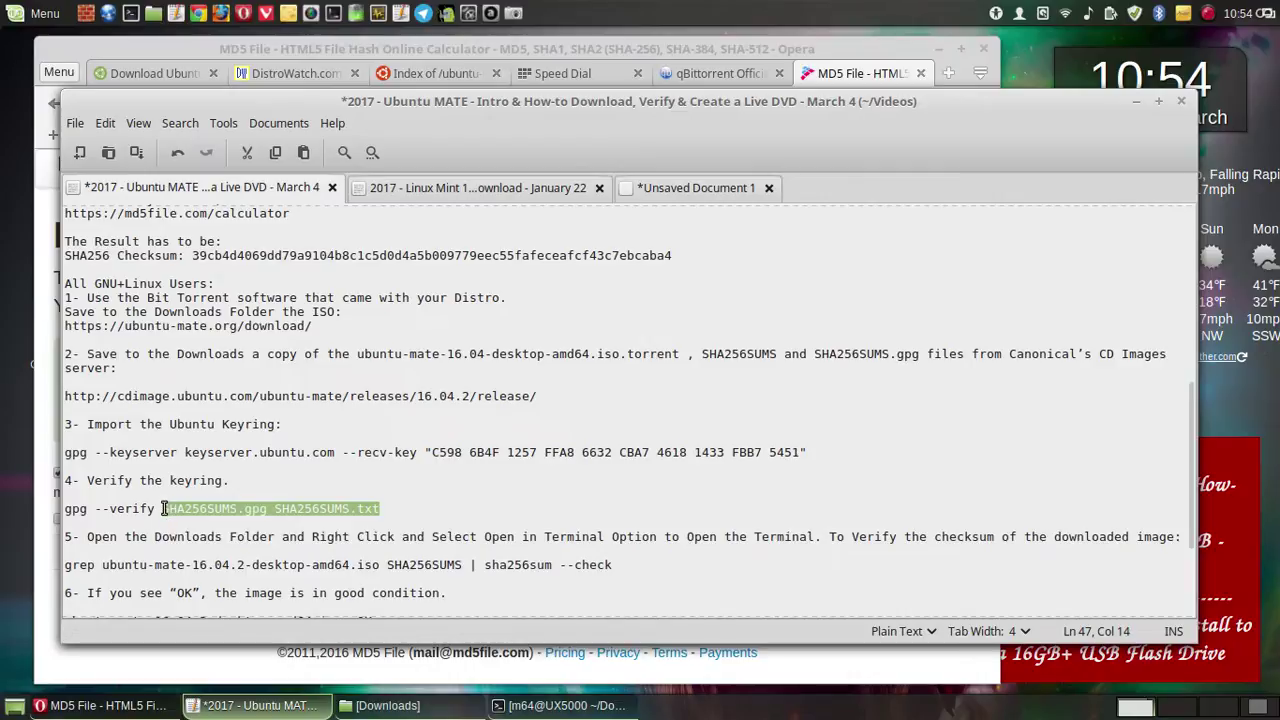
- Replace 'keyring.' in the step 4 heading with 'SHA256SUMS.gpg SHA256SUMS.txt:'
{"action": "right_click", "coordinate": [188, 507]}
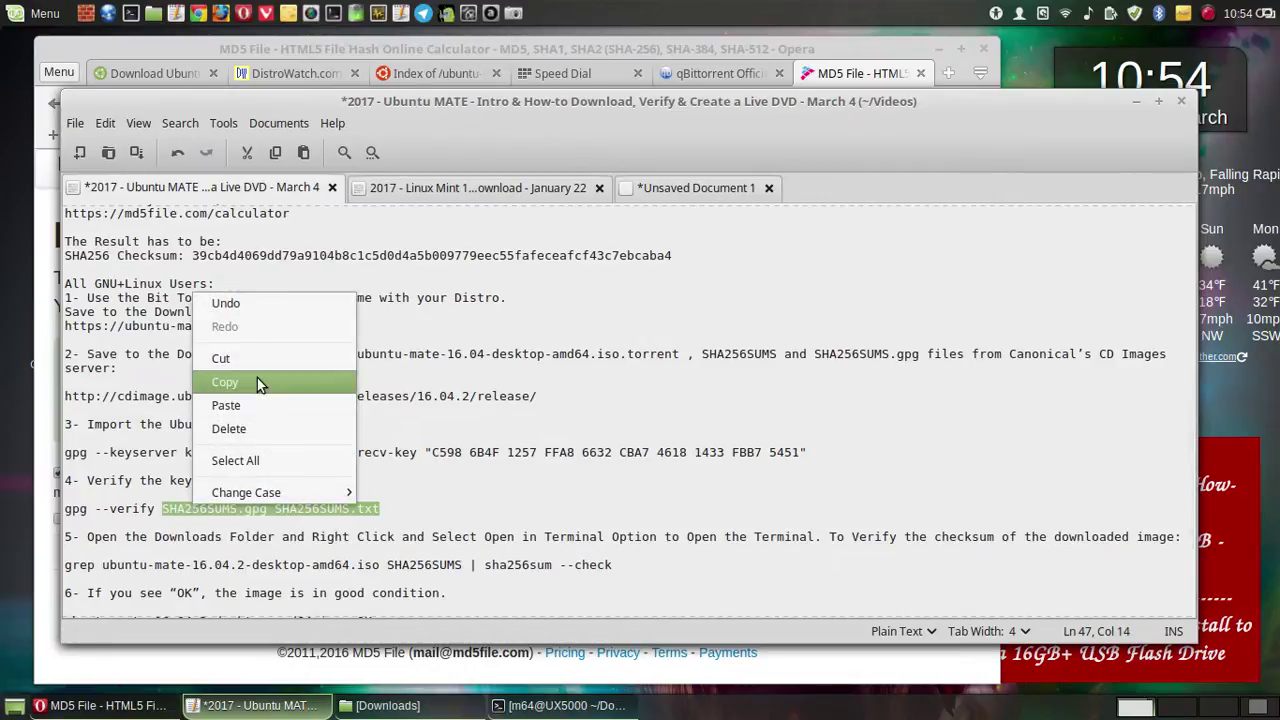
{"action": "left_click", "coordinate": [257, 378]}
{"action": "left_click_drag", "start_coordinate": [241, 480], "coordinate": [142, 481]}
{"action": "right_click", "coordinate": [155, 482]}
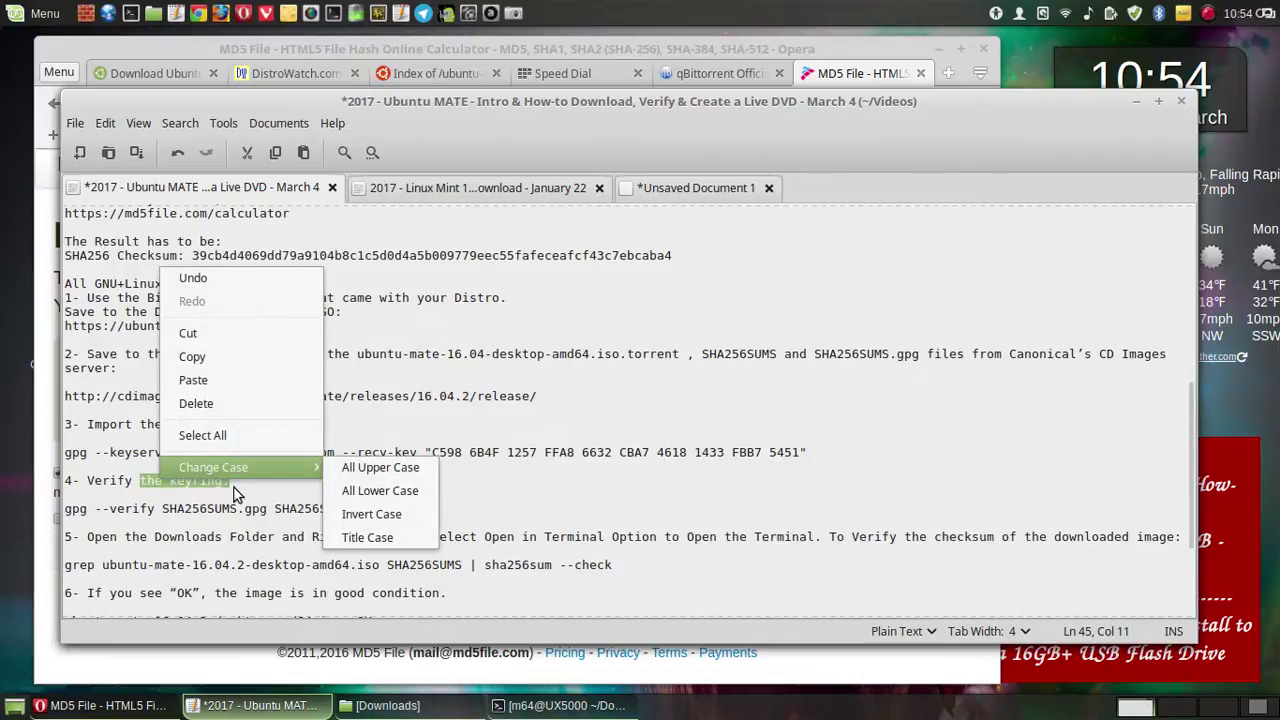
{"action": "left_click", "coordinate": [240, 492]}
{"action": "left_click", "coordinate": [245, 483]}
{"action": "left_click_drag", "start_coordinate": [245, 483], "coordinate": [168, 478]}
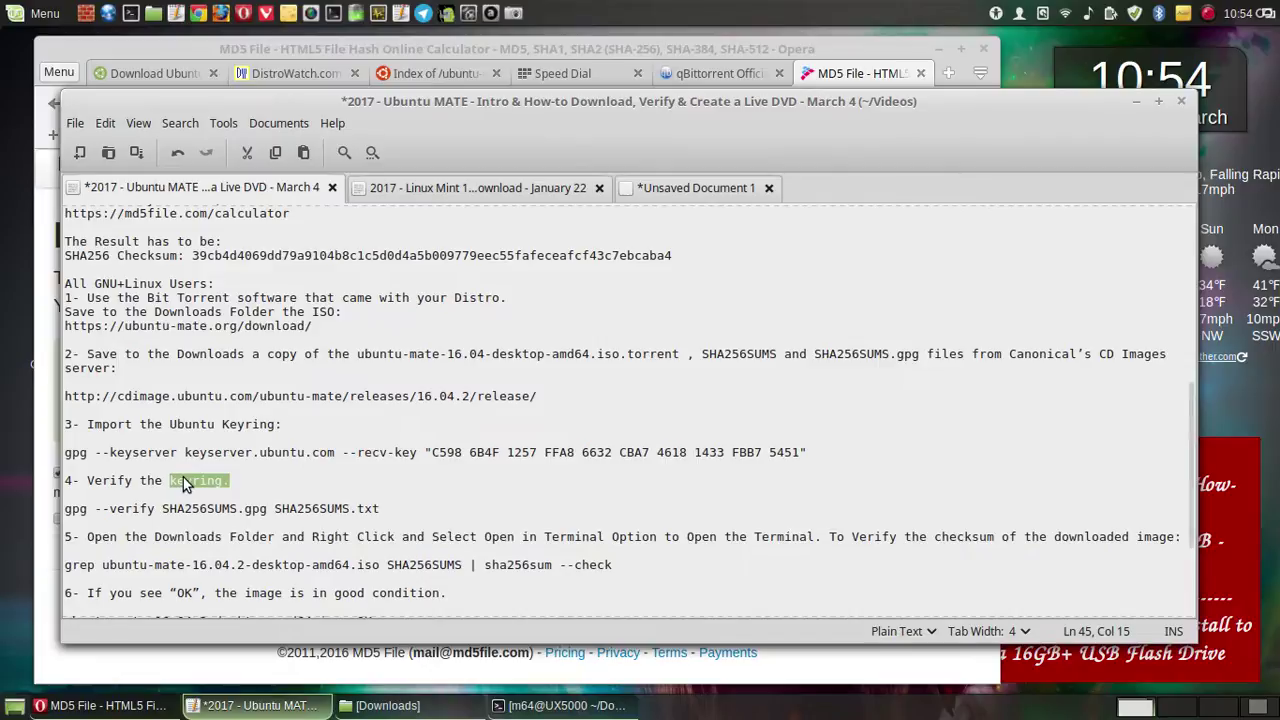
{"action": "right_click", "coordinate": [185, 478]}
{"action": "left_click", "coordinate": [221, 594]}
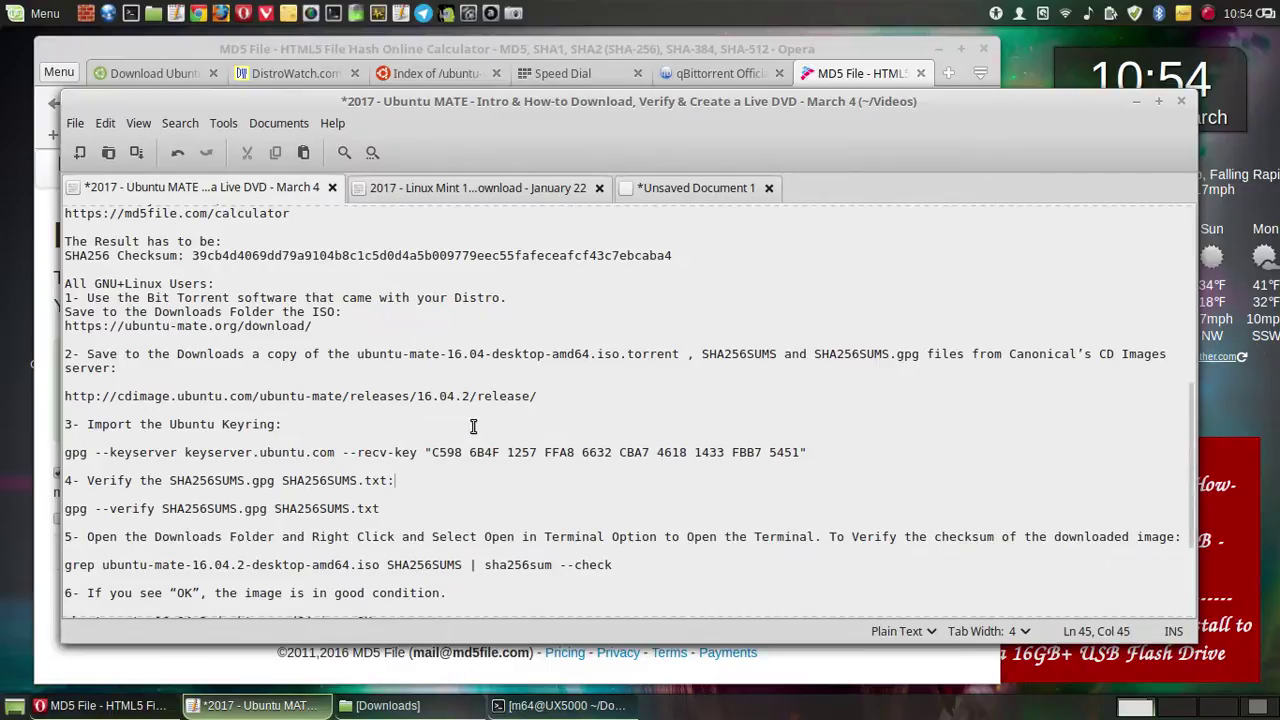
{"action": "scroll", "coordinate": [465, 440], "scroll_direction": "down", "scroll_amount": 2}
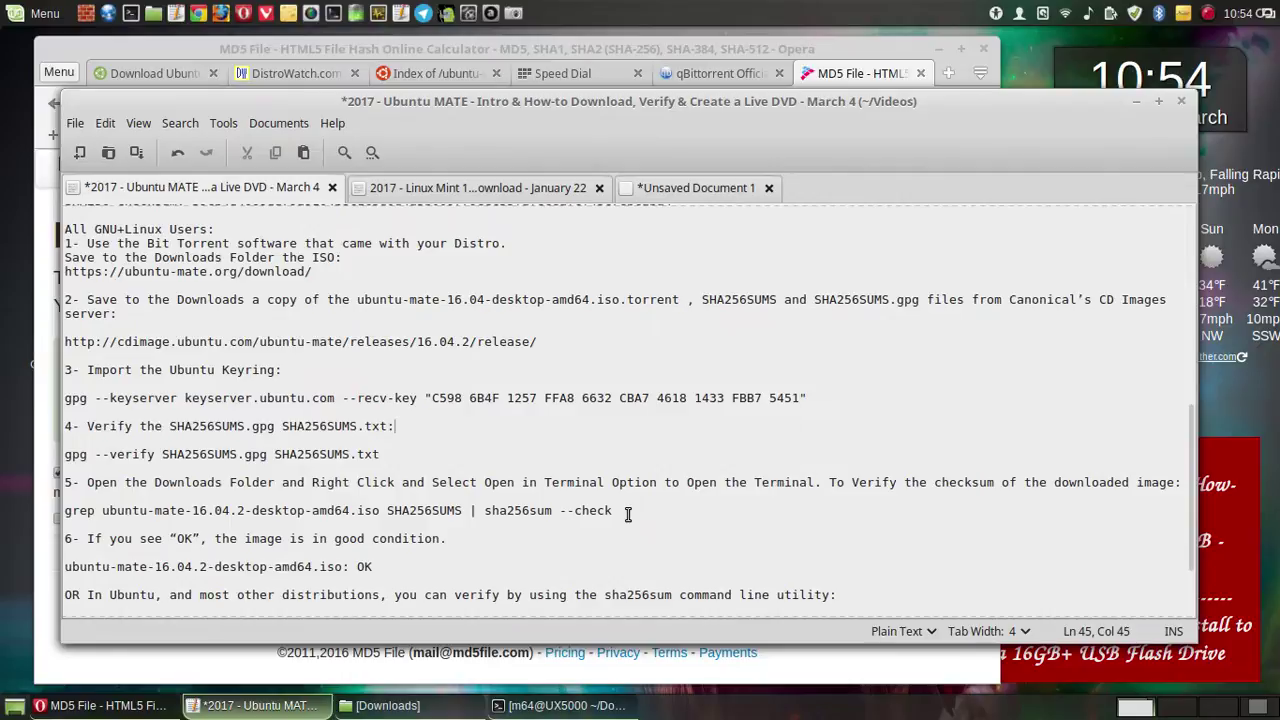
{"action": "left_click_drag", "start_coordinate": [463, 538], "coordinate": [82, 483]}
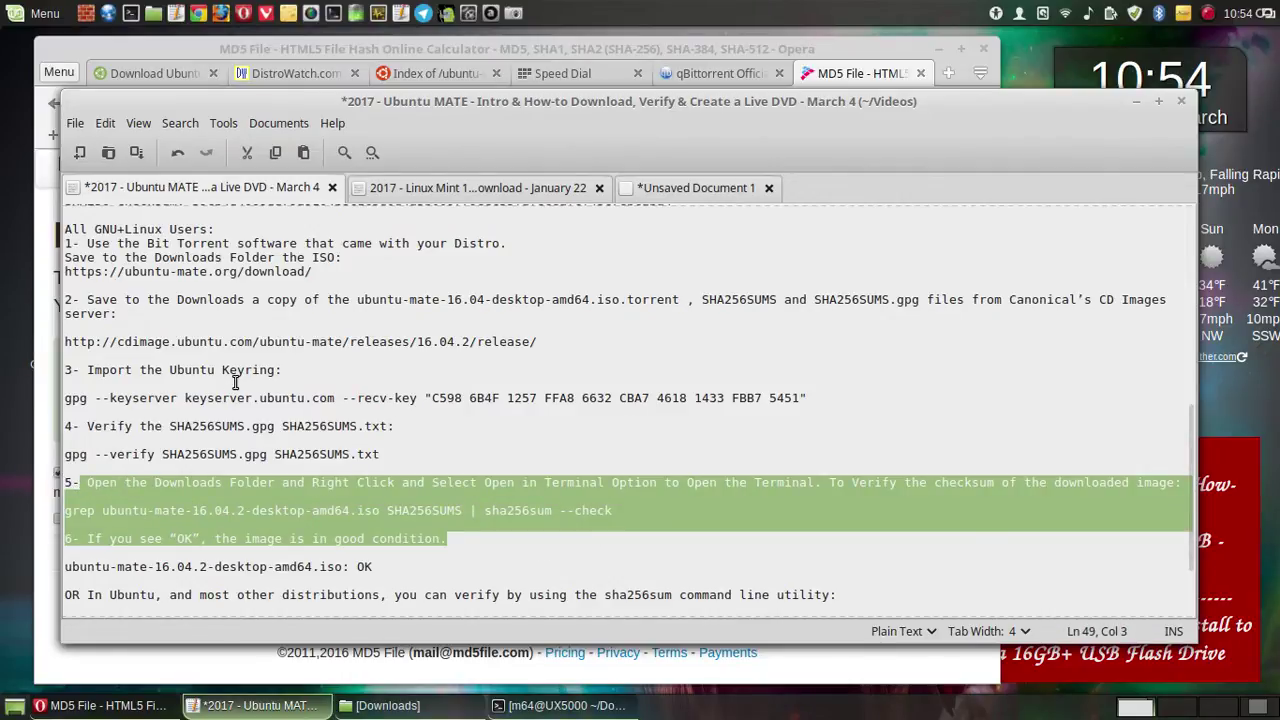
- Delete the old step 5–6 text and the 'iso: OK' result line
{"action": "key", "text": "Delete"}
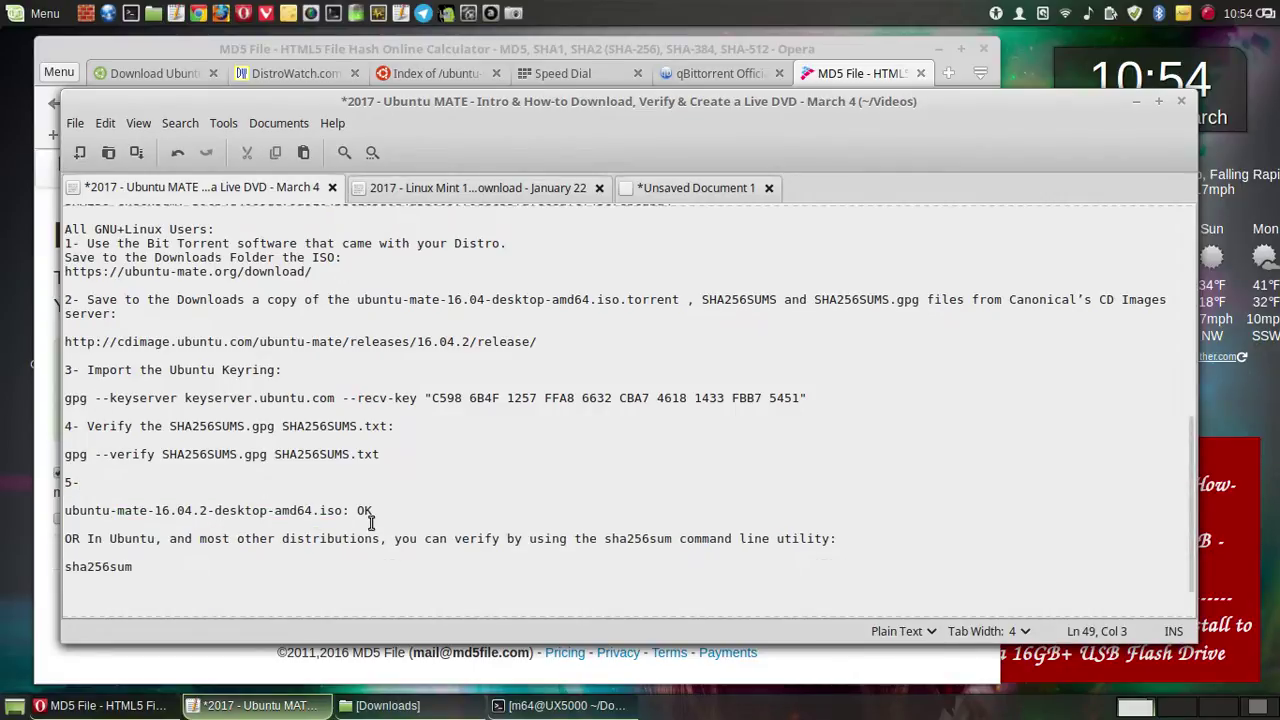
{"action": "left_click_drag", "start_coordinate": [384, 510], "coordinate": [13, 507]}
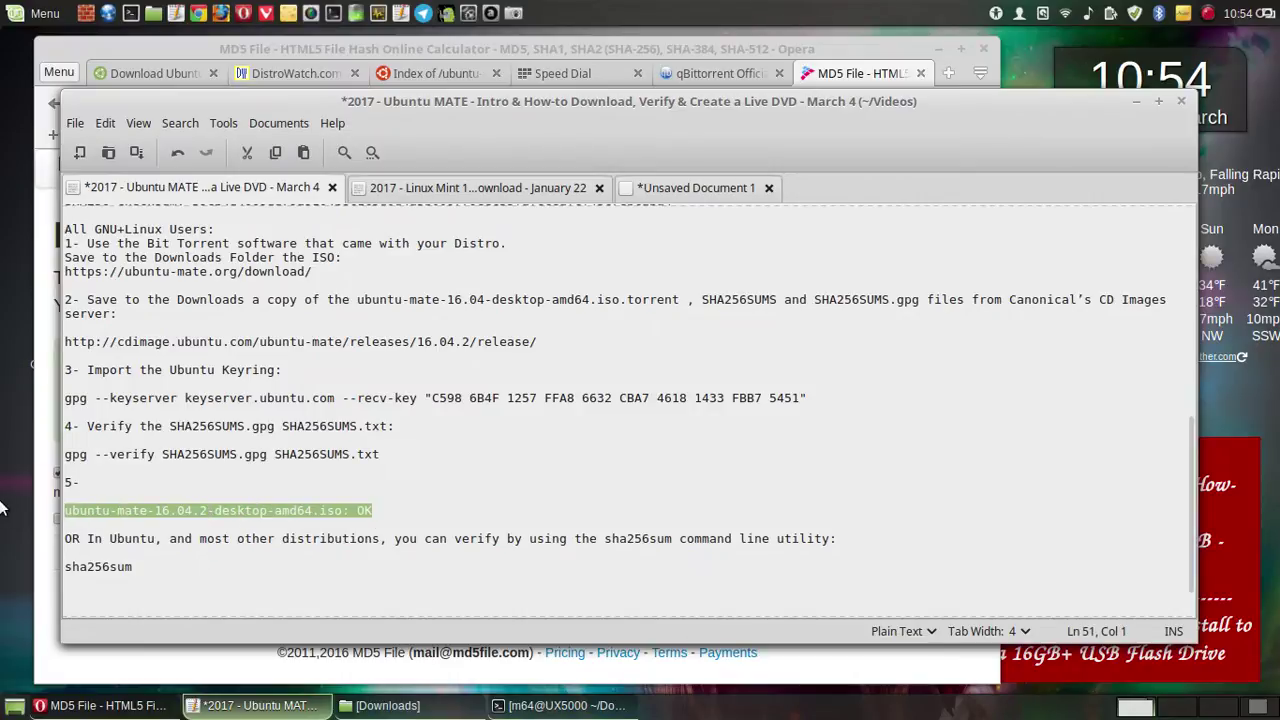
{"action": "key", "text": "Delete"}
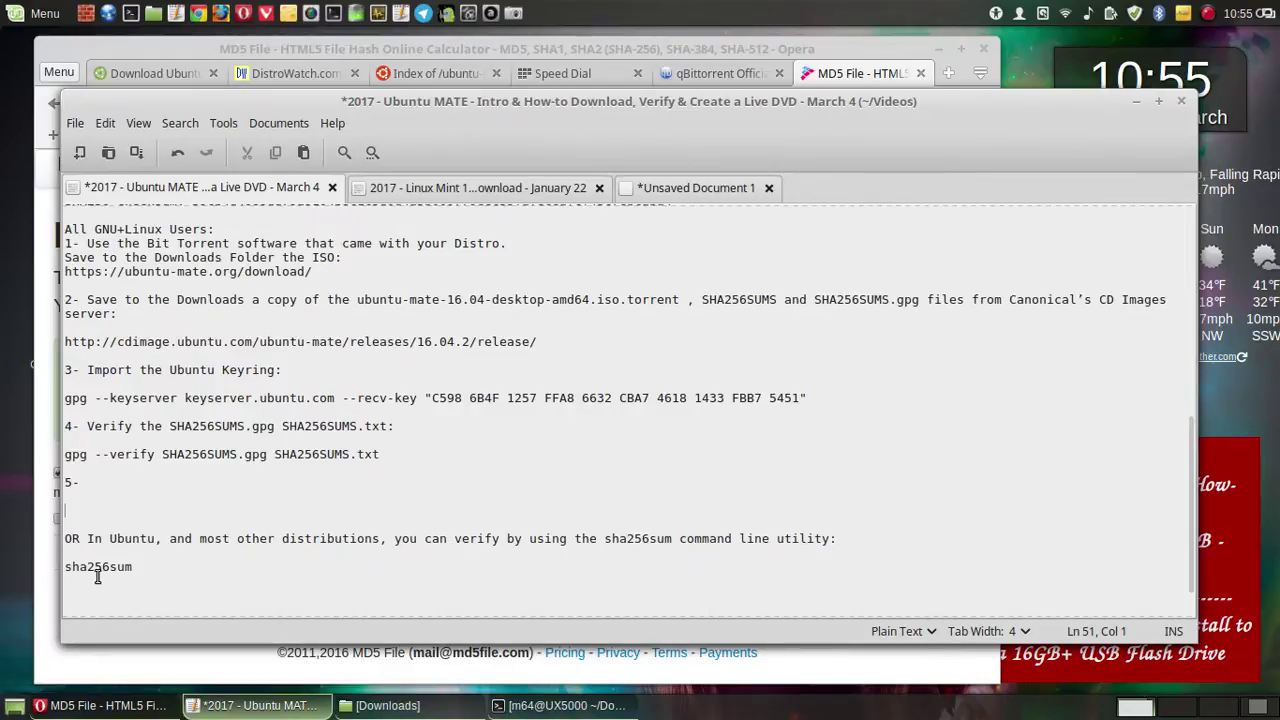
- Write the heading '5- Verify the sha256sum do ISO:', copying the phrase from the Linux Mint notes
{"action": "left_click_drag", "start_coordinate": [139, 566], "coordinate": [87, 566]}
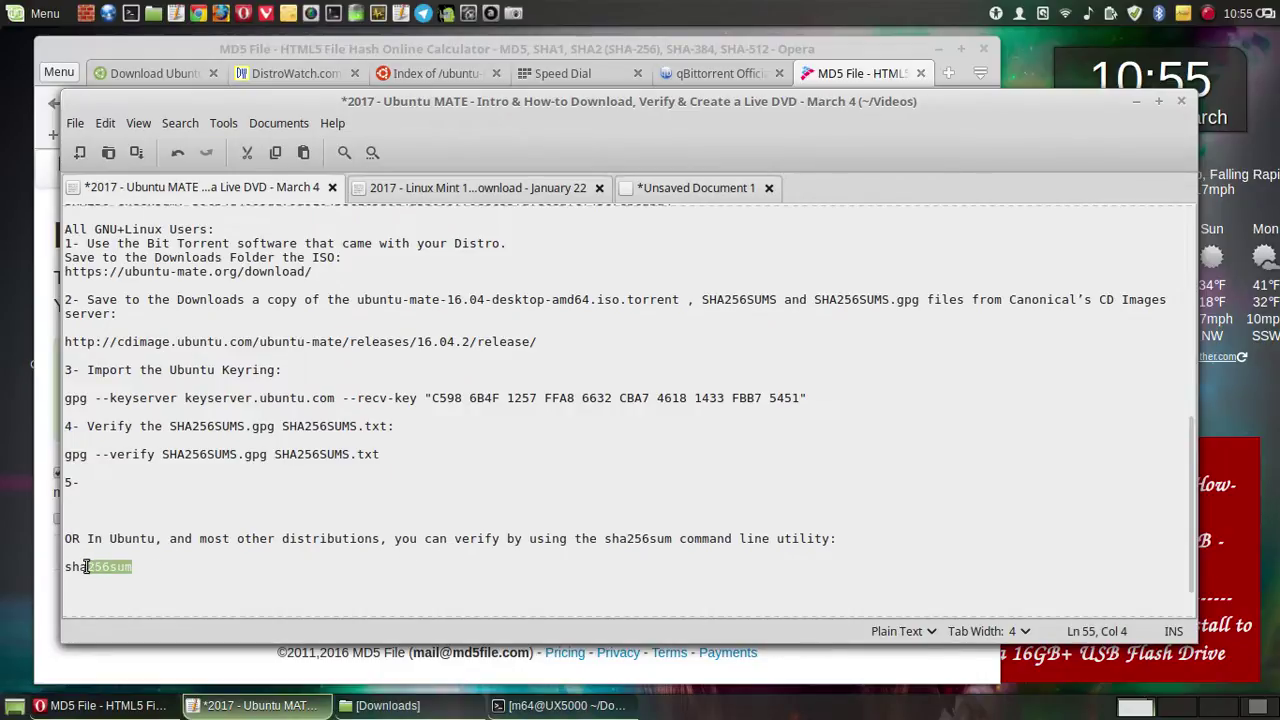
{"action": "left_click", "coordinate": [138, 485]}
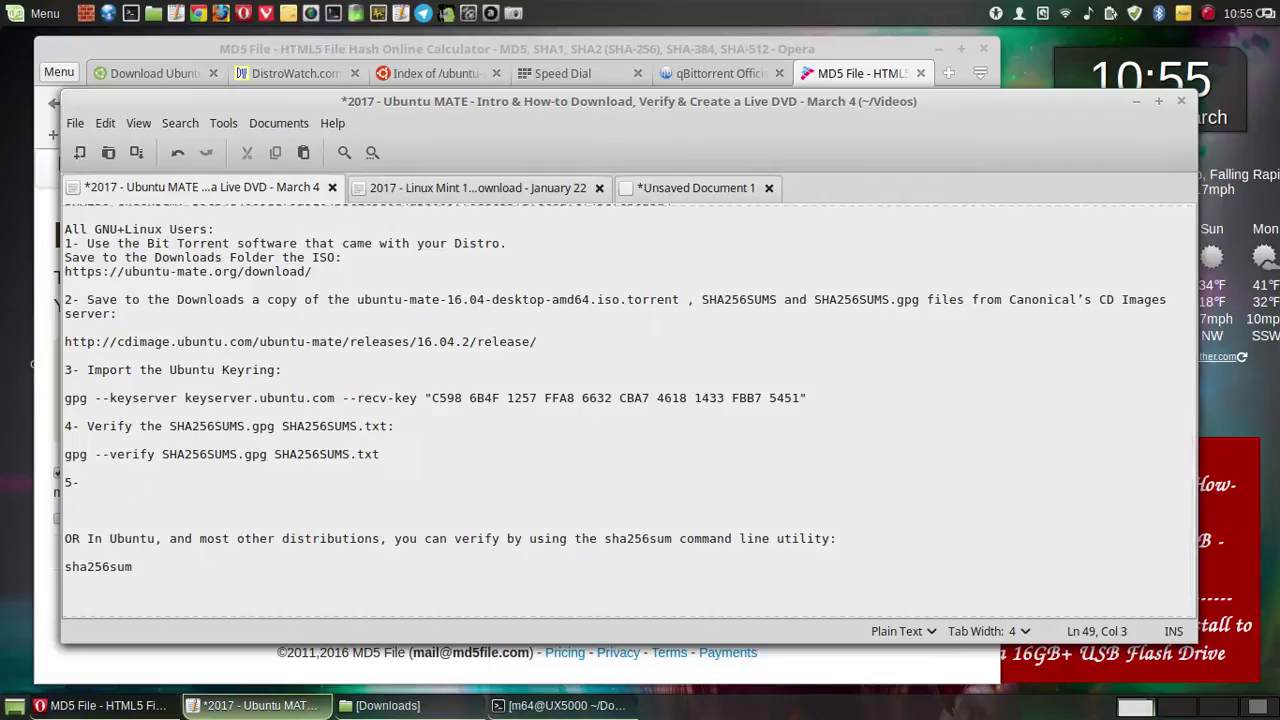
{"action": "type", "text": "Verifi"}
{"action": "key", "text": "BackSpace"}
{"action": "key", "text": "BackSpace"}
{"action": "type", "text": "y the"}
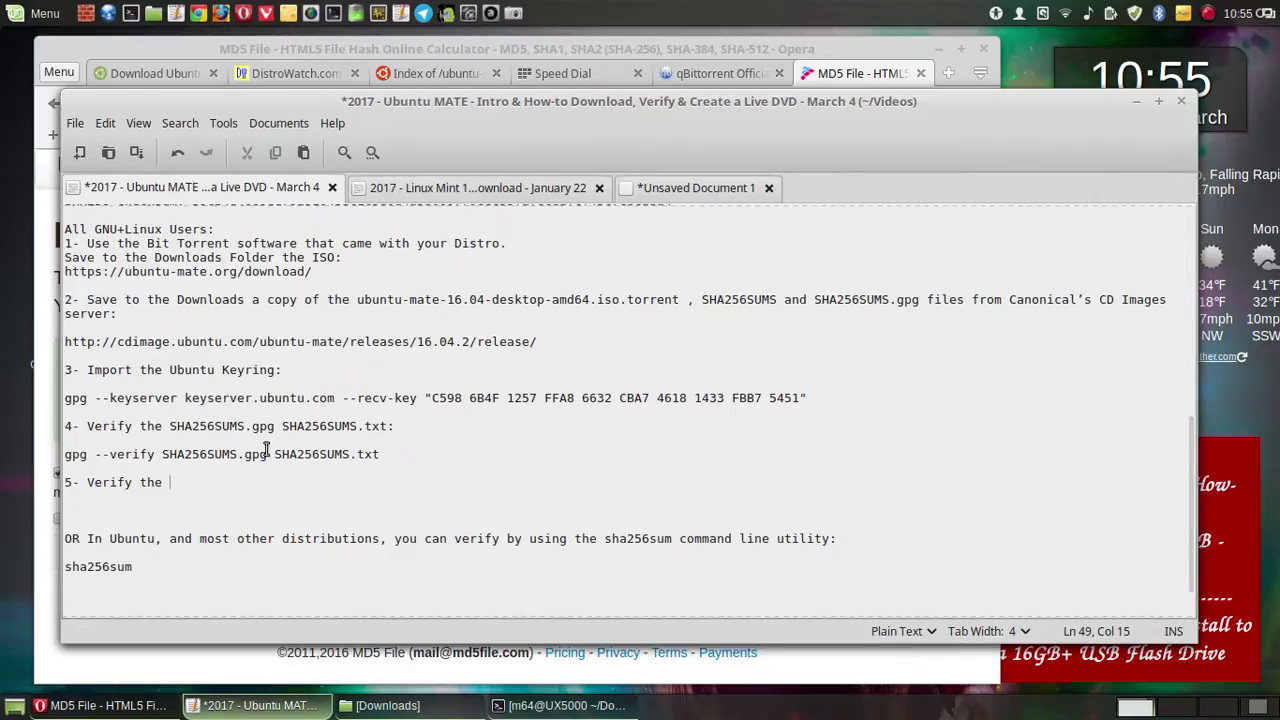
{"action": "left_click", "coordinate": [402, 190]}
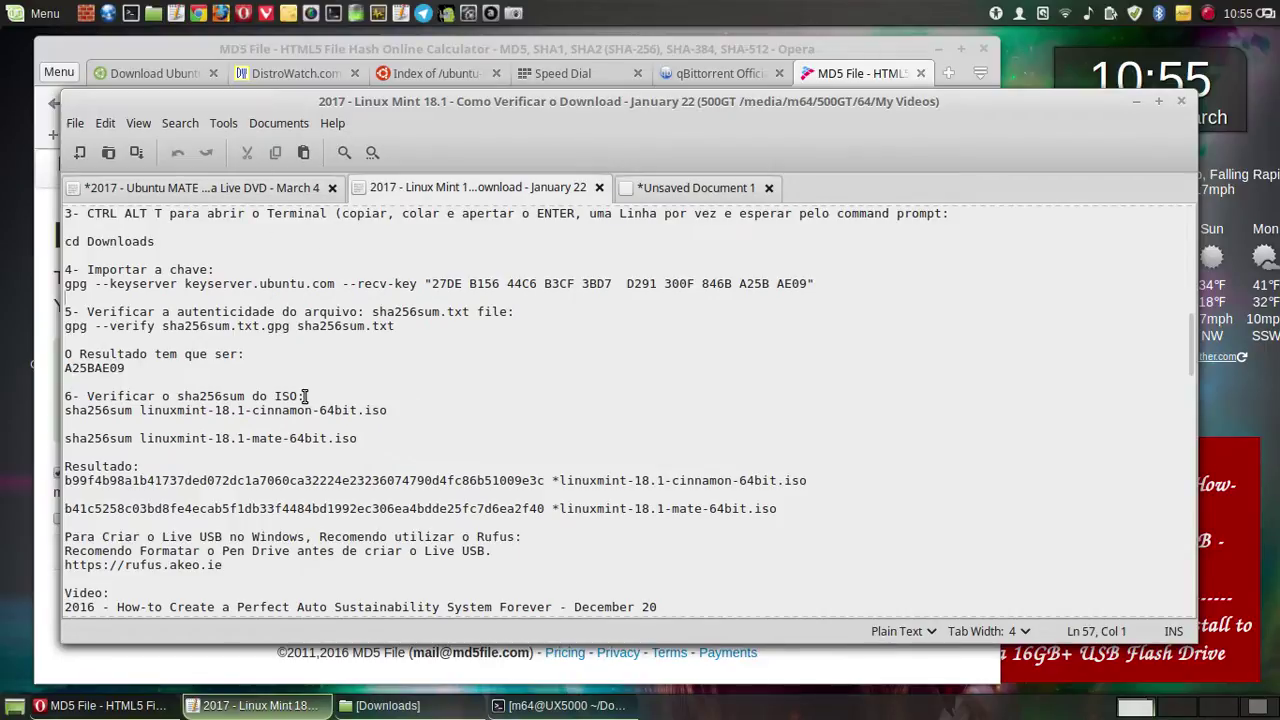
{"action": "left_click_drag", "start_coordinate": [298, 396], "coordinate": [237, 397]}
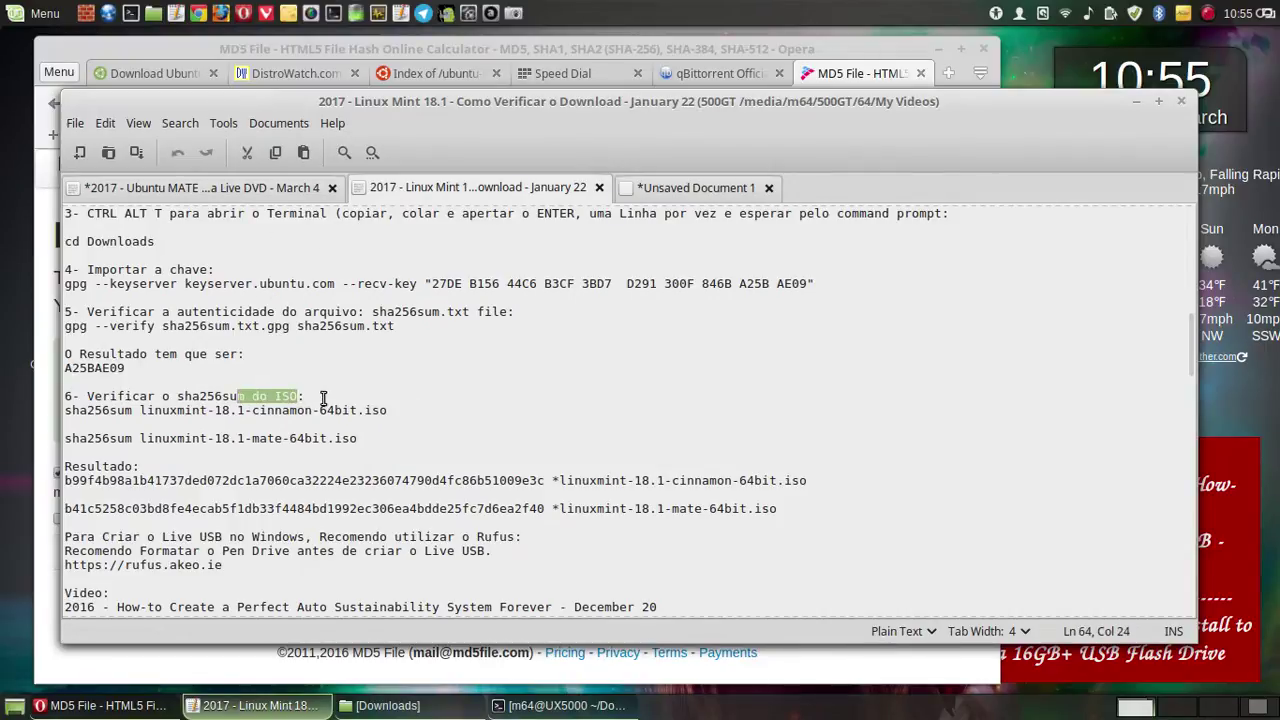
{"action": "left_click_drag", "start_coordinate": [322, 396], "coordinate": [177, 396]}
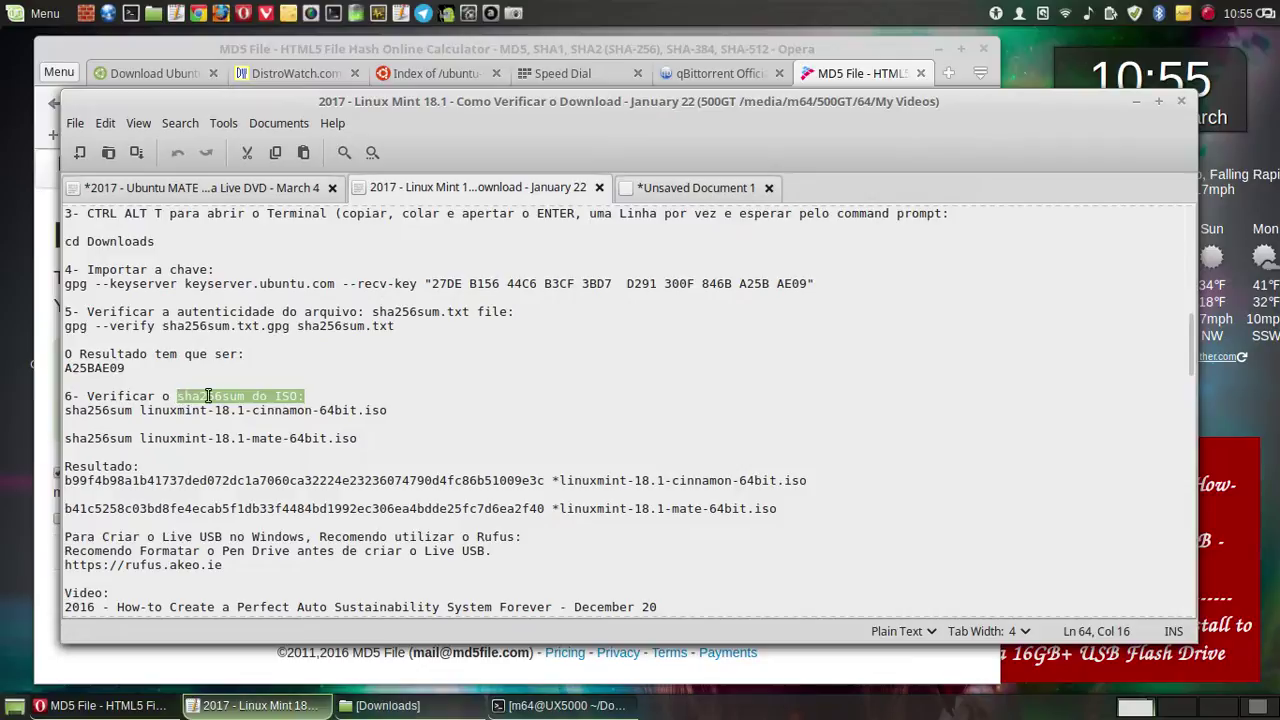
{"action": "right_click", "coordinate": [212, 399]}
{"action": "left_click", "coordinate": [270, 488]}
{"action": "left_click", "coordinate": [267, 202]}
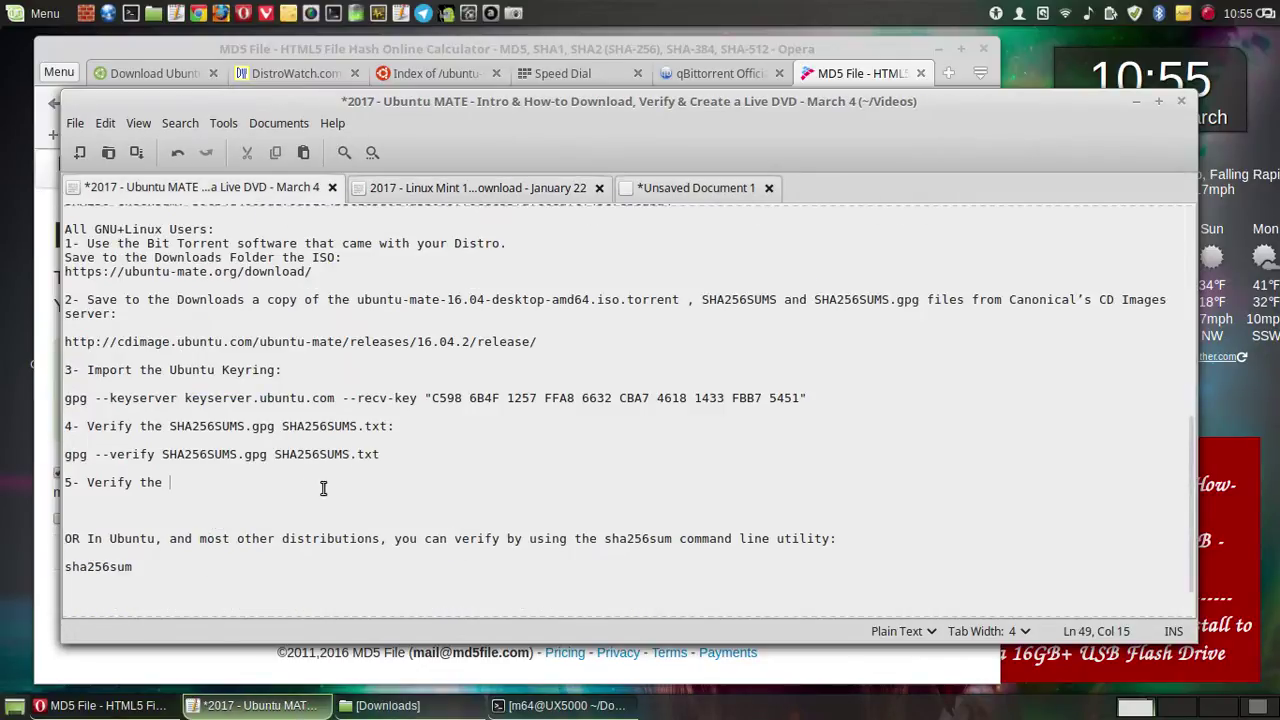
{"action": "right_click", "coordinate": [213, 482]}
{"action": "left_click", "coordinate": [284, 390]}
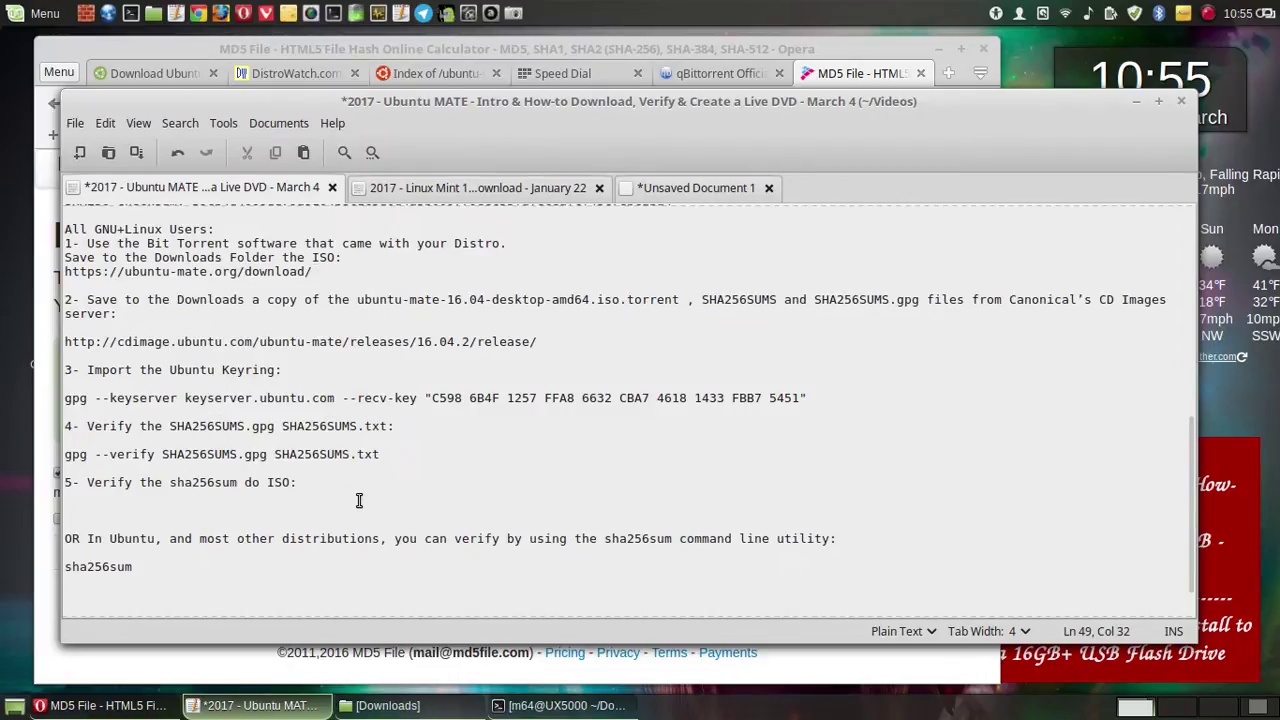
{"action": "key", "text": "Return"}
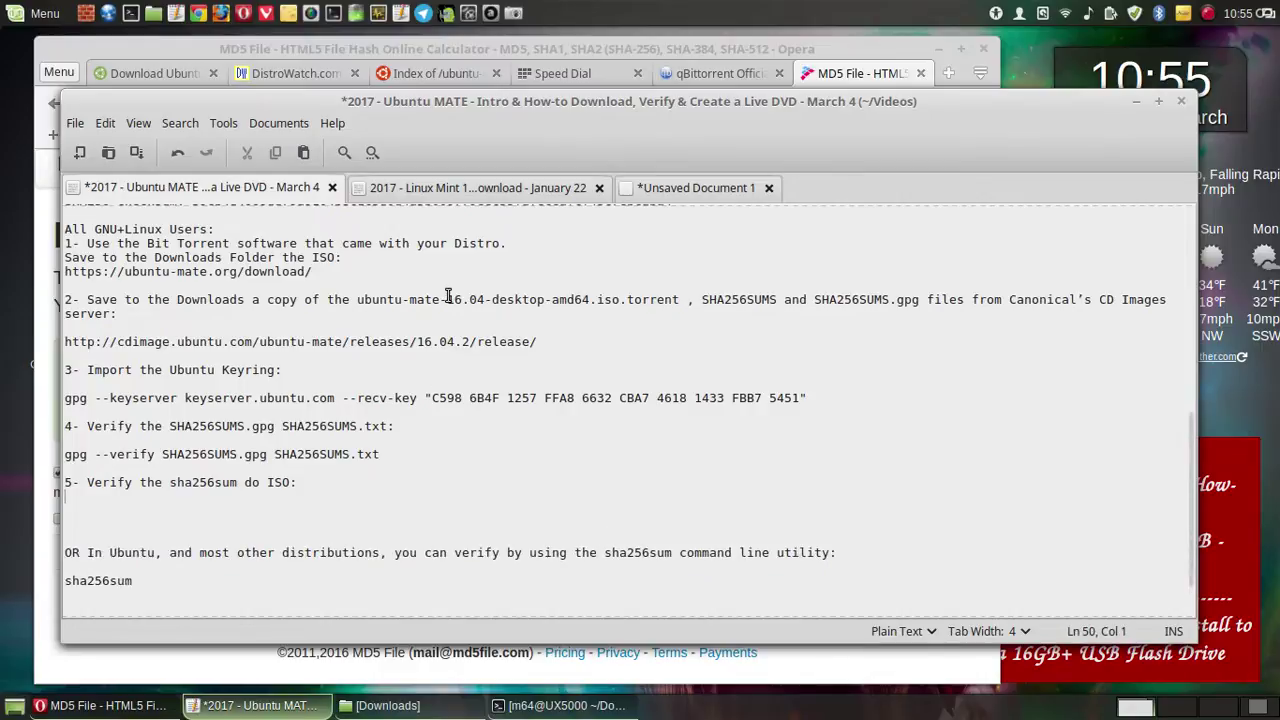
- Add 'sha256sum ubuntu-mate-16.04.2-desktop-amd64.iso' under step 5 and save the notes
{"action": "left_click", "coordinate": [735, 190]}
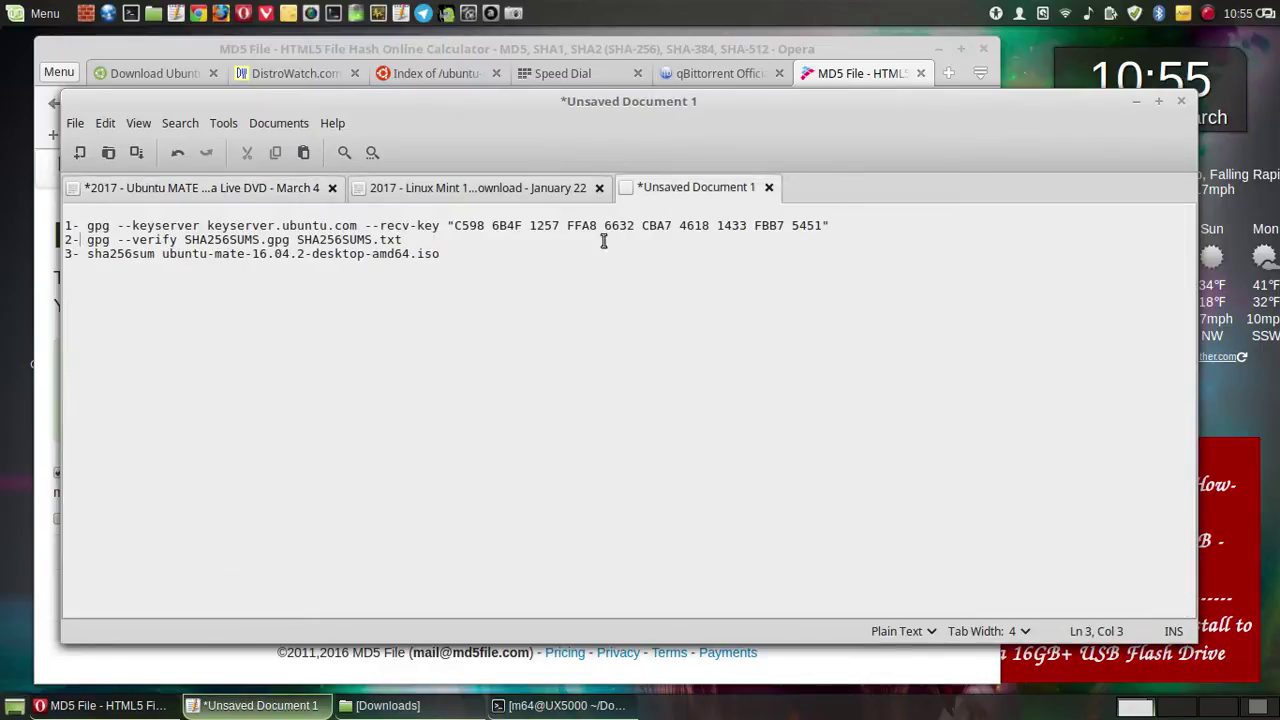
{"action": "double_click", "coordinate": [430, 254]}
{"action": "left_click_drag", "start_coordinate": [335, 248], "coordinate": [133, 254]}
{"action": "right_click", "coordinate": [133, 254]}
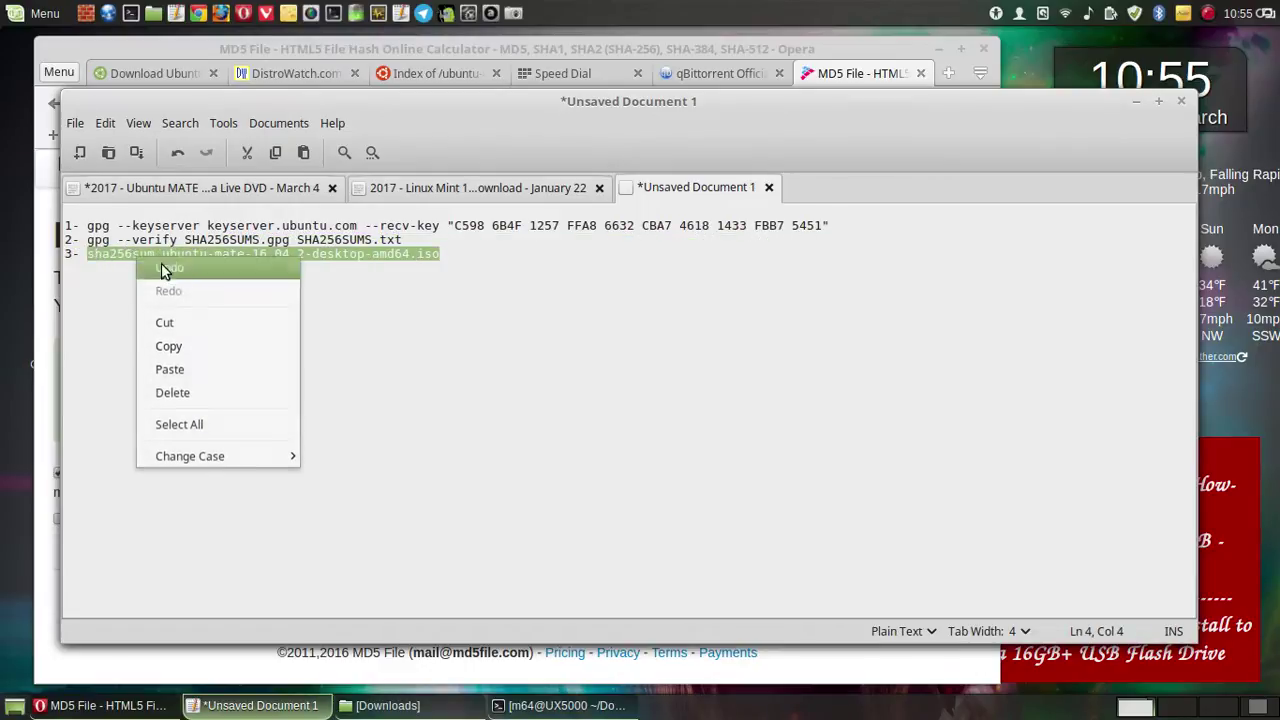
{"action": "left_click", "coordinate": [188, 347]}
{"action": "left_click", "coordinate": [231, 190]}
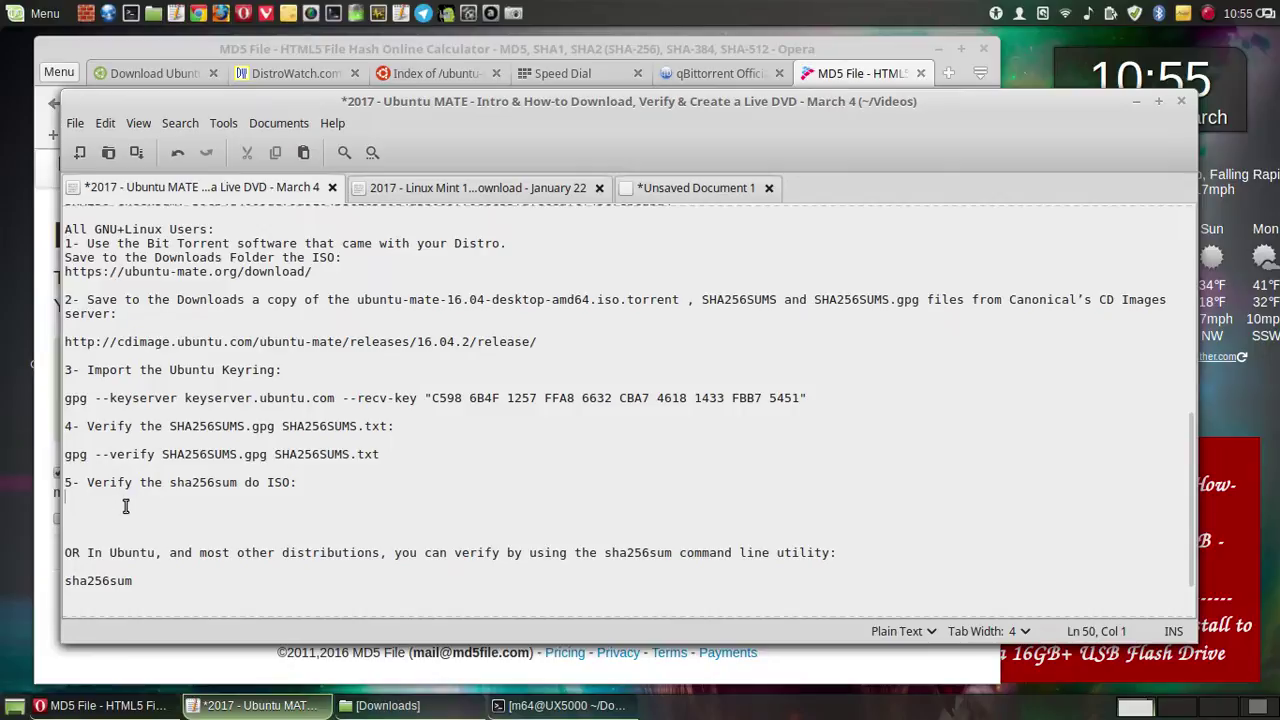
{"action": "key", "text": "Return"}
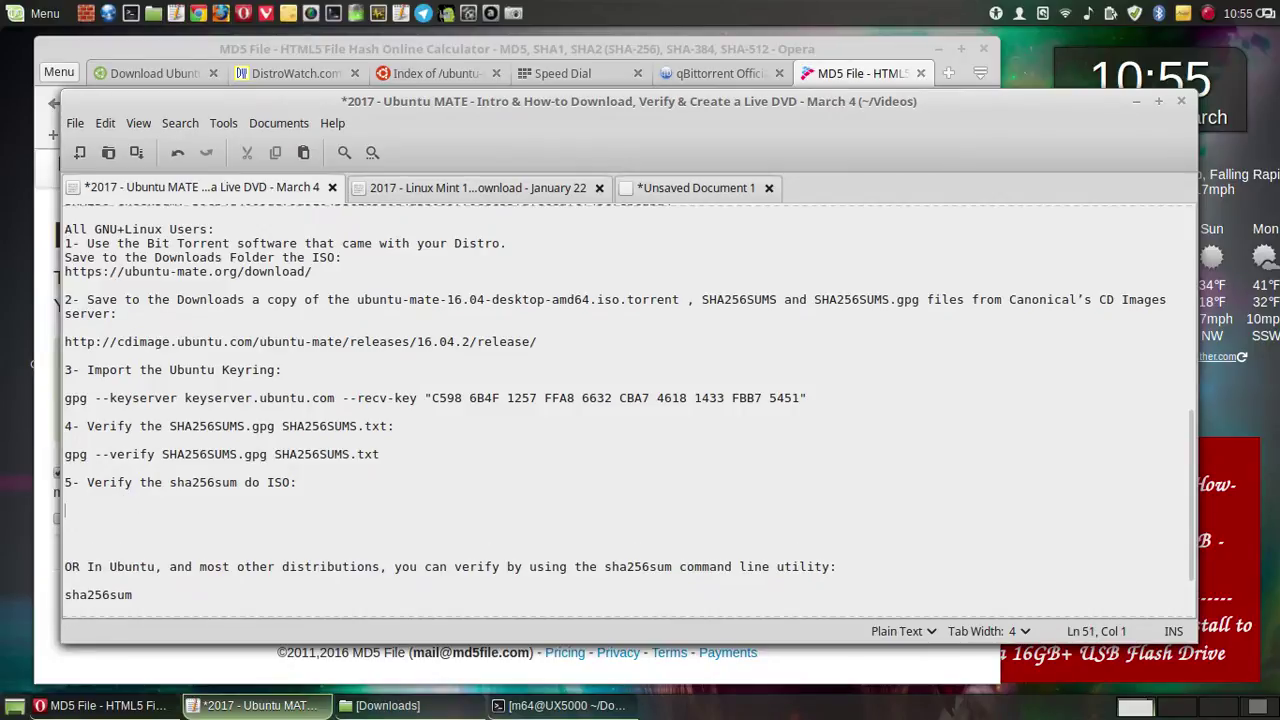
{"action": "key", "text": "ctrl+v"}
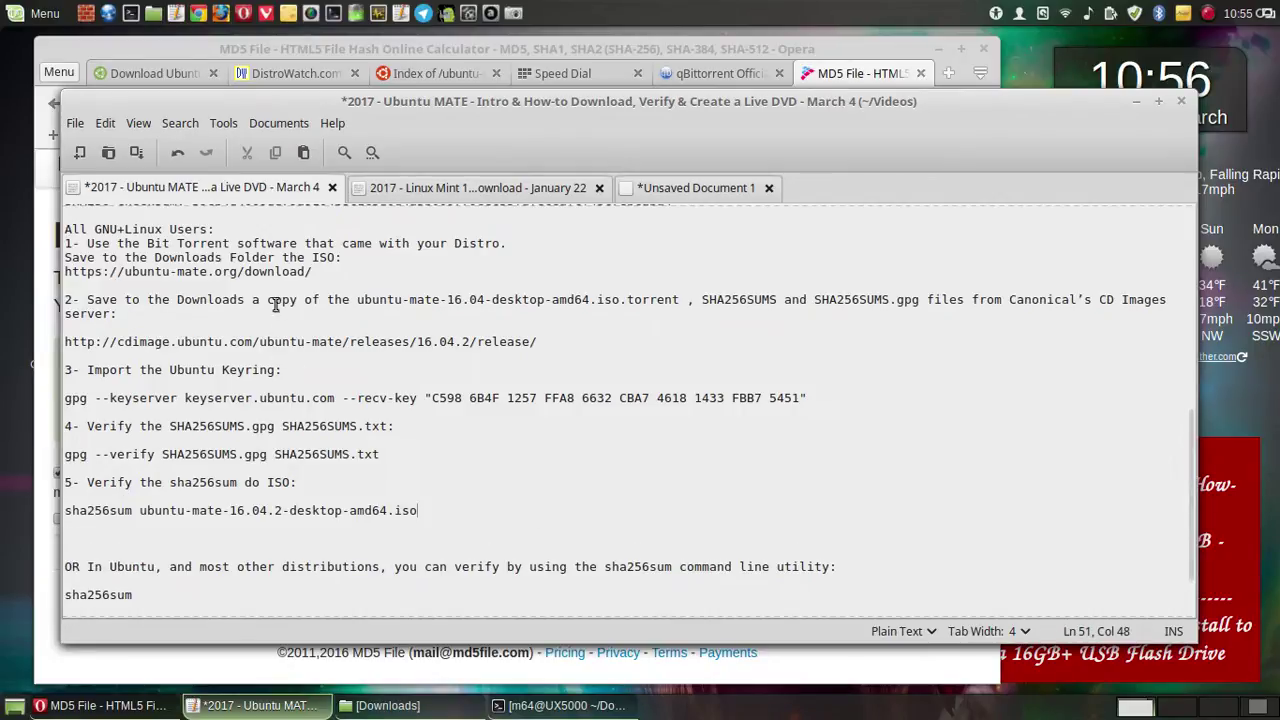
{"action": "left_click", "coordinate": [136, 152]}
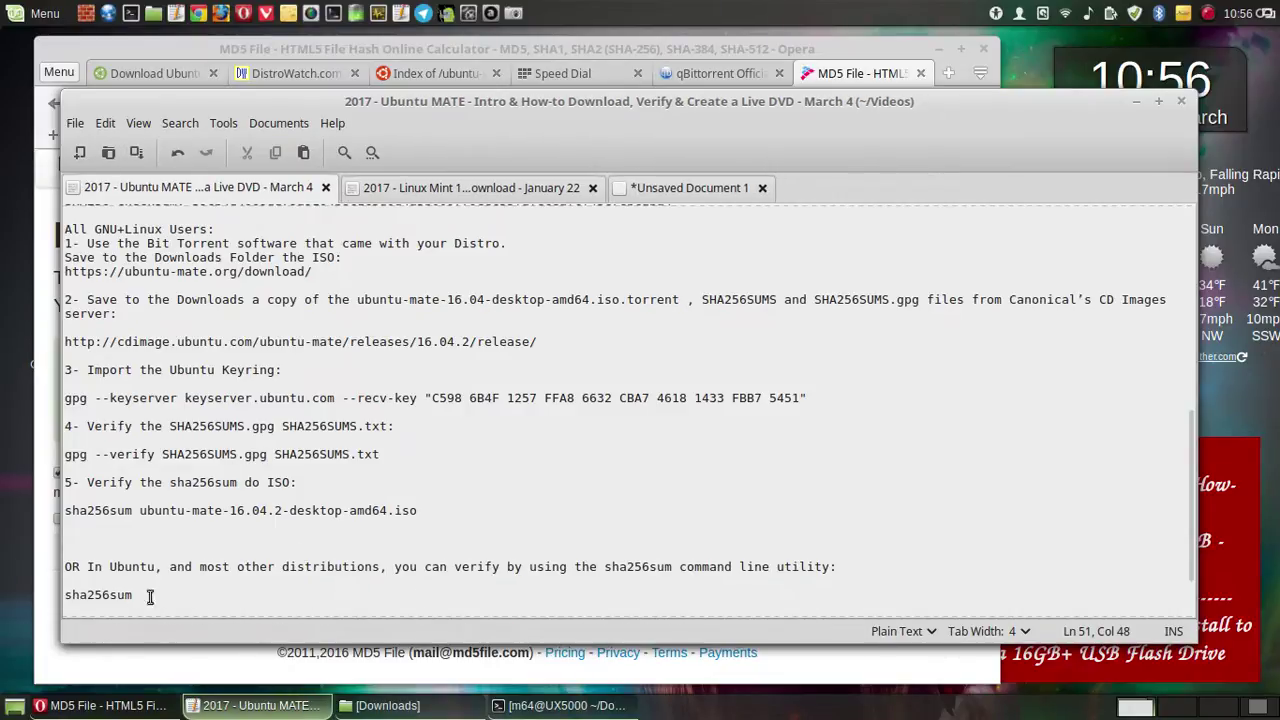
- Delete the old 'OR In Ubuntu' sha256sum paragraph and save again
{"action": "left_click_drag", "start_coordinate": [190, 595], "coordinate": [58, 548]}
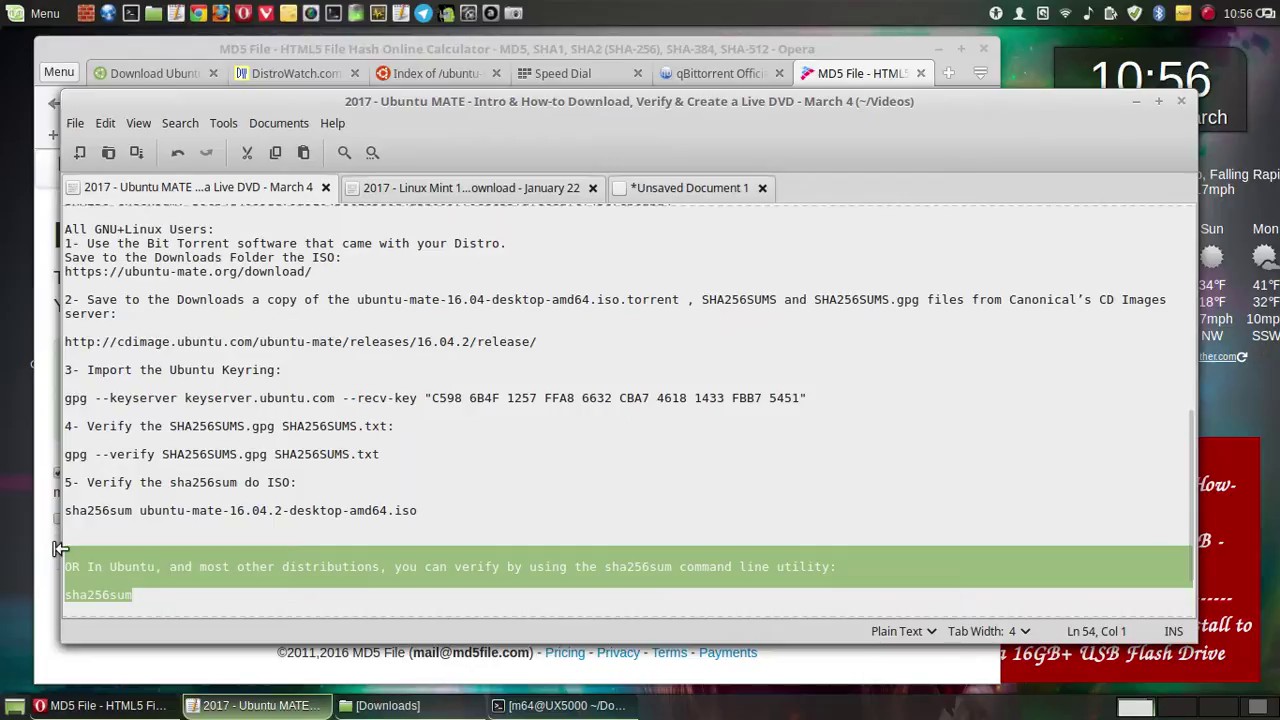
{"action": "key", "text": "Delete"}
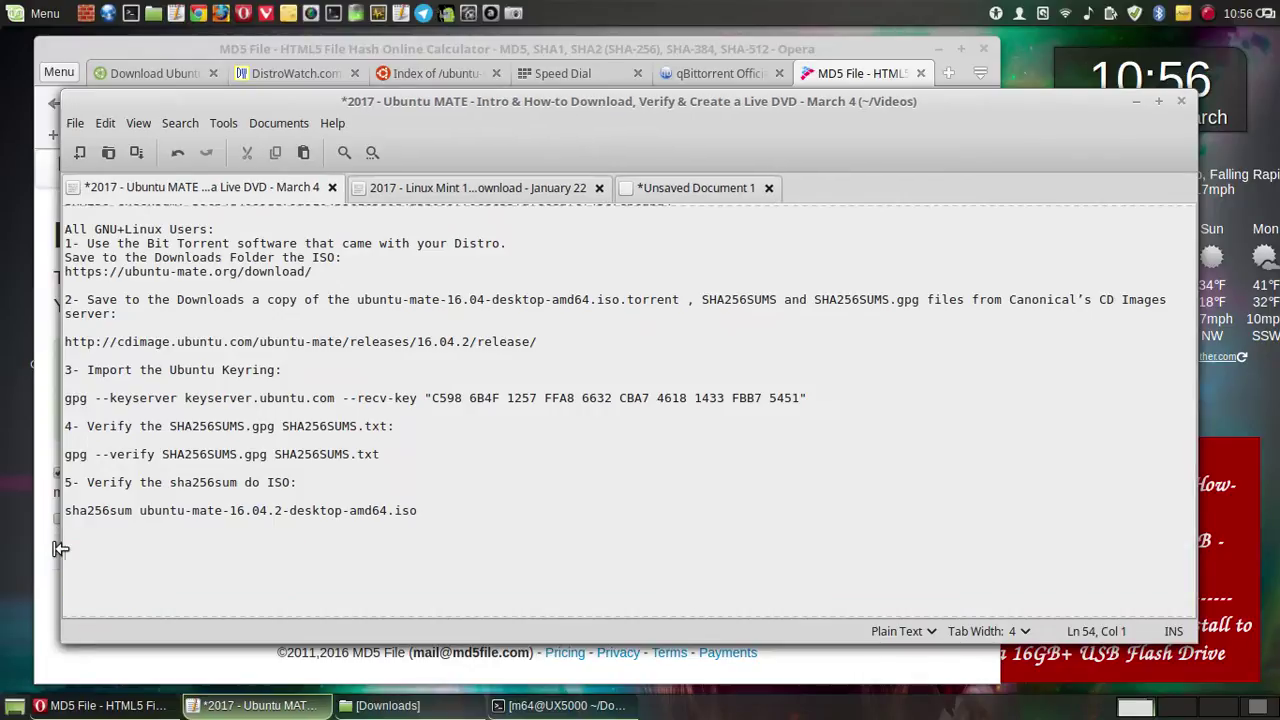
{"action": "left_click", "coordinate": [136, 152]}
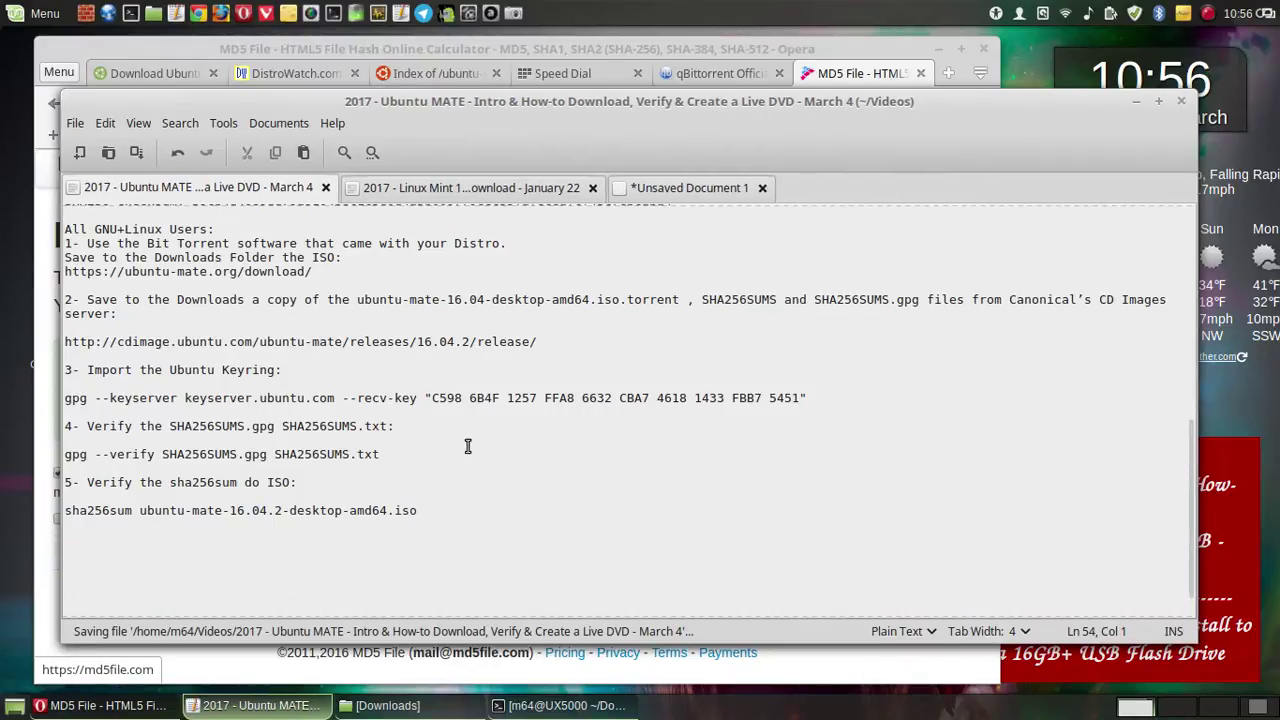
{"action": "scroll", "coordinate": [530, 470], "scroll_direction": "up", "scroll_amount": 3}
- Insert blank lines above the Bit Torrent step and the download URL line, then save
{"action": "scroll", "coordinate": [530, 470], "scroll_direction": "down", "scroll_amount": 2}
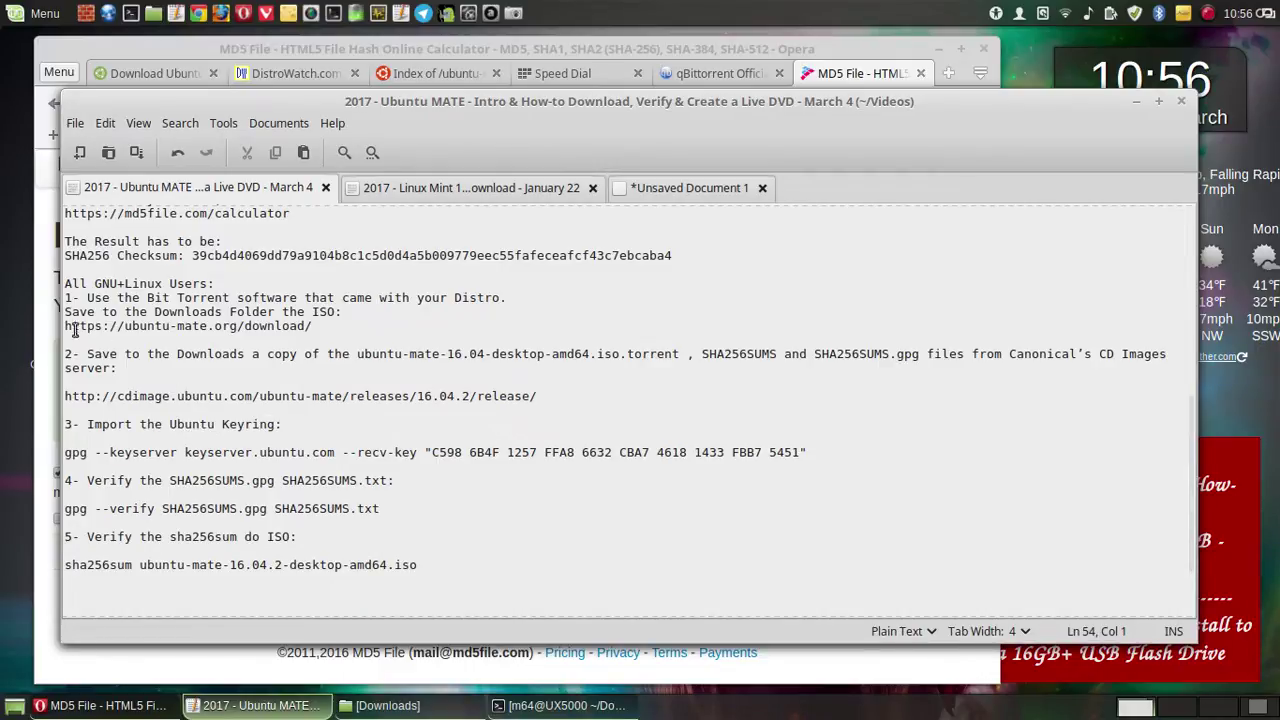
{"action": "left_click", "coordinate": [67, 298]}
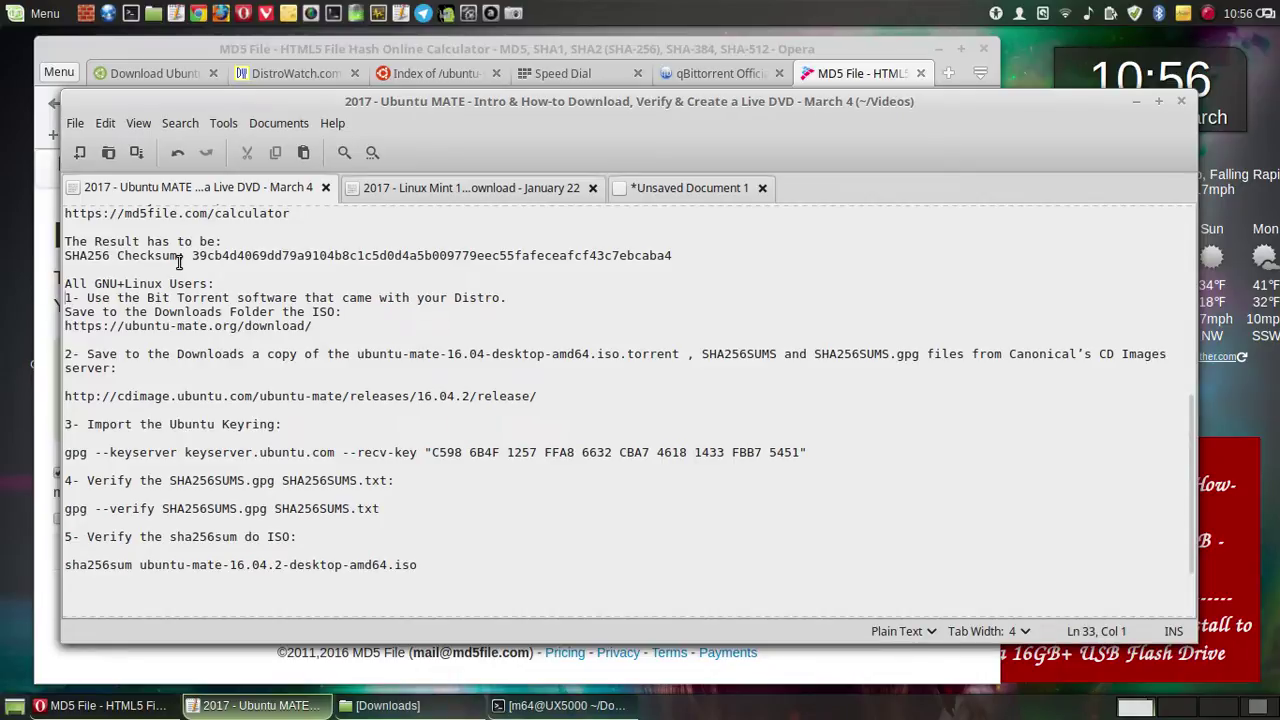
{"action": "key", "text": "Return"}
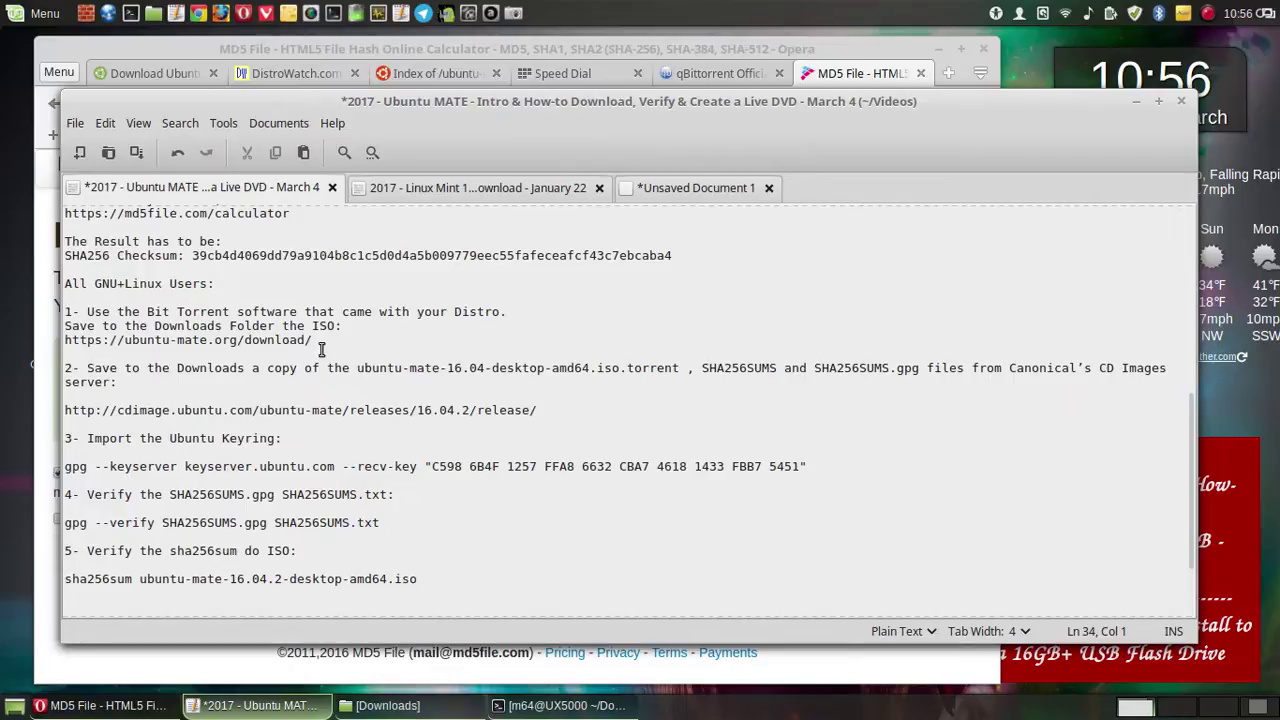
{"action": "left_click", "coordinate": [67, 338]}
{"action": "key", "text": "Return"}
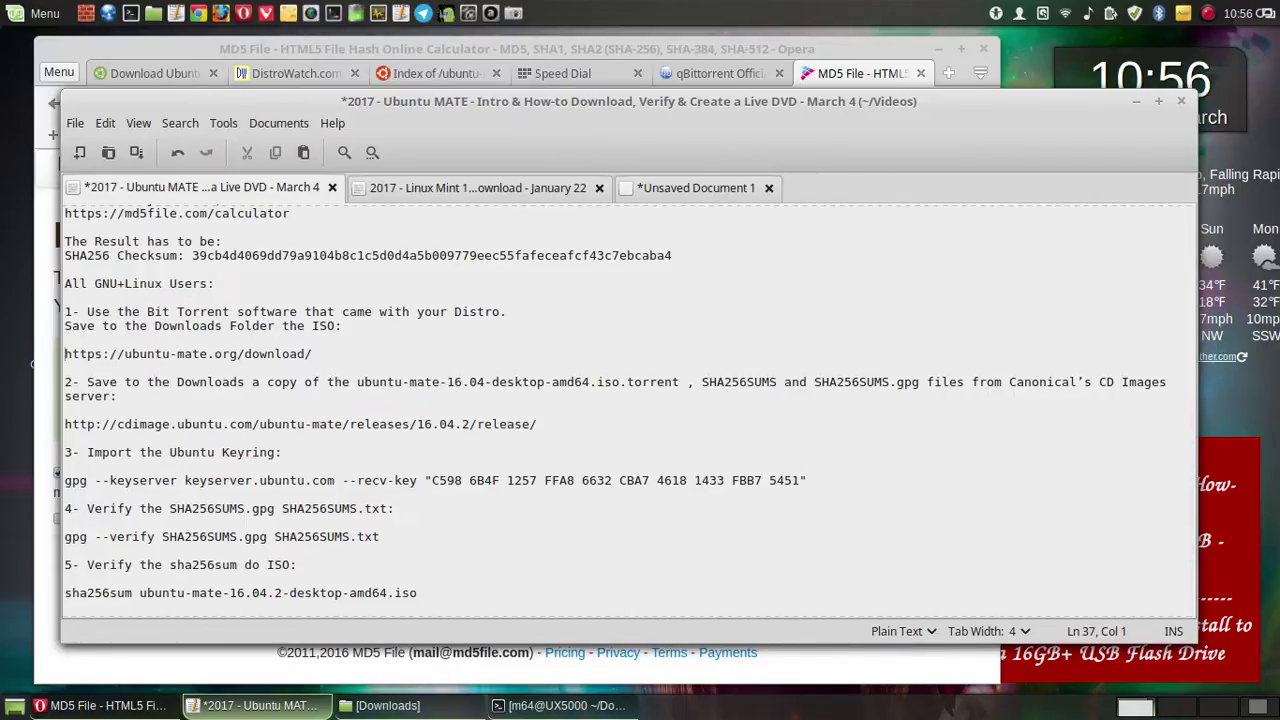
{"action": "left_click", "coordinate": [136, 152]}
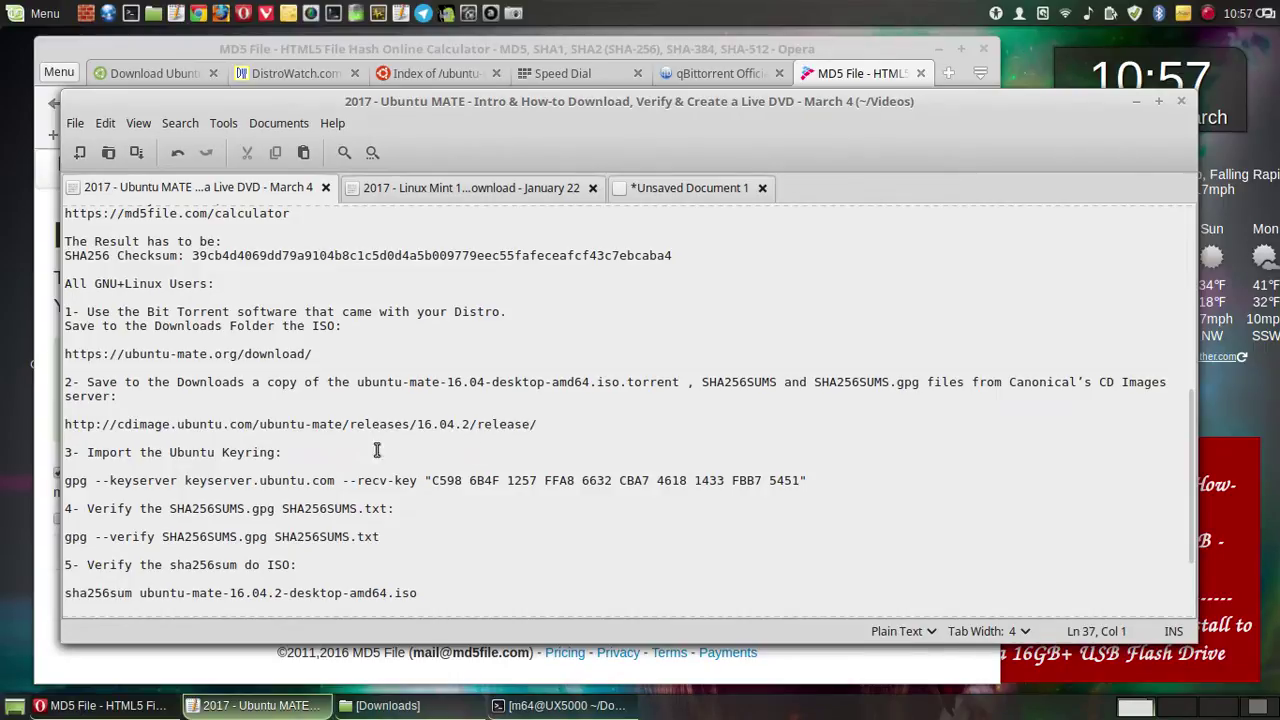
{"action": "scroll", "coordinate": [254, 467], "scroll_direction": "down", "scroll_amount": 1}
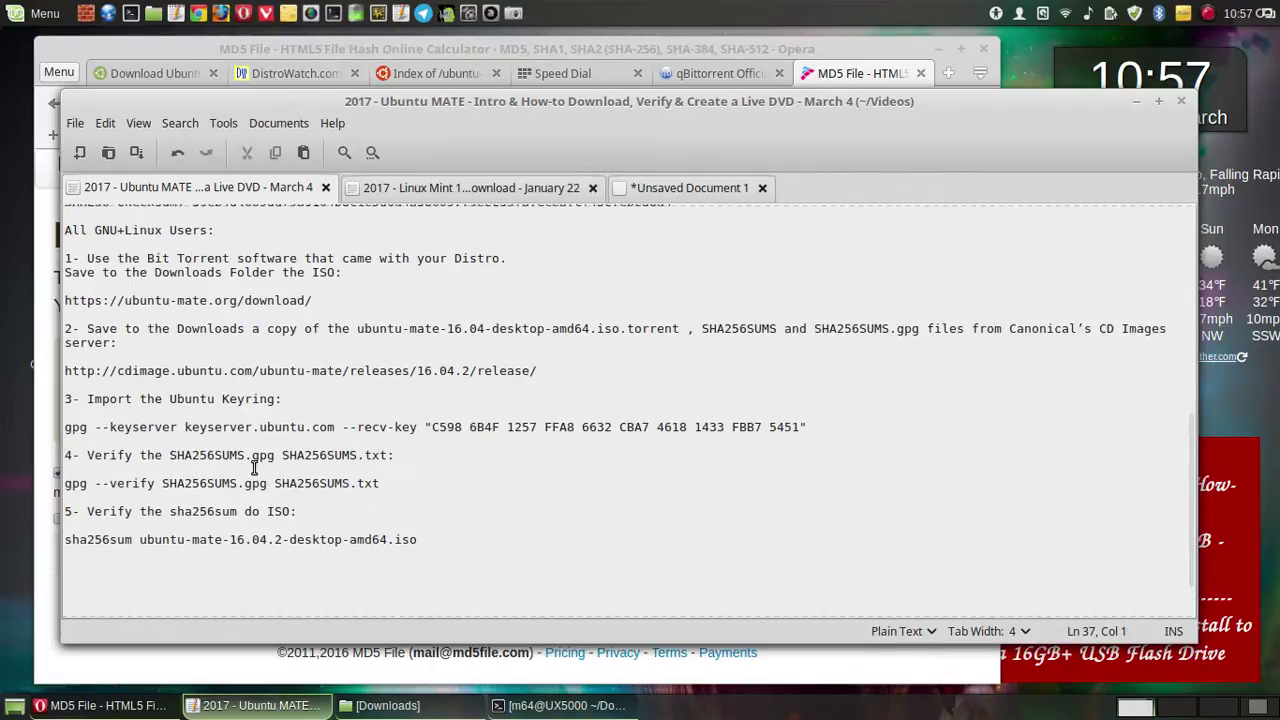
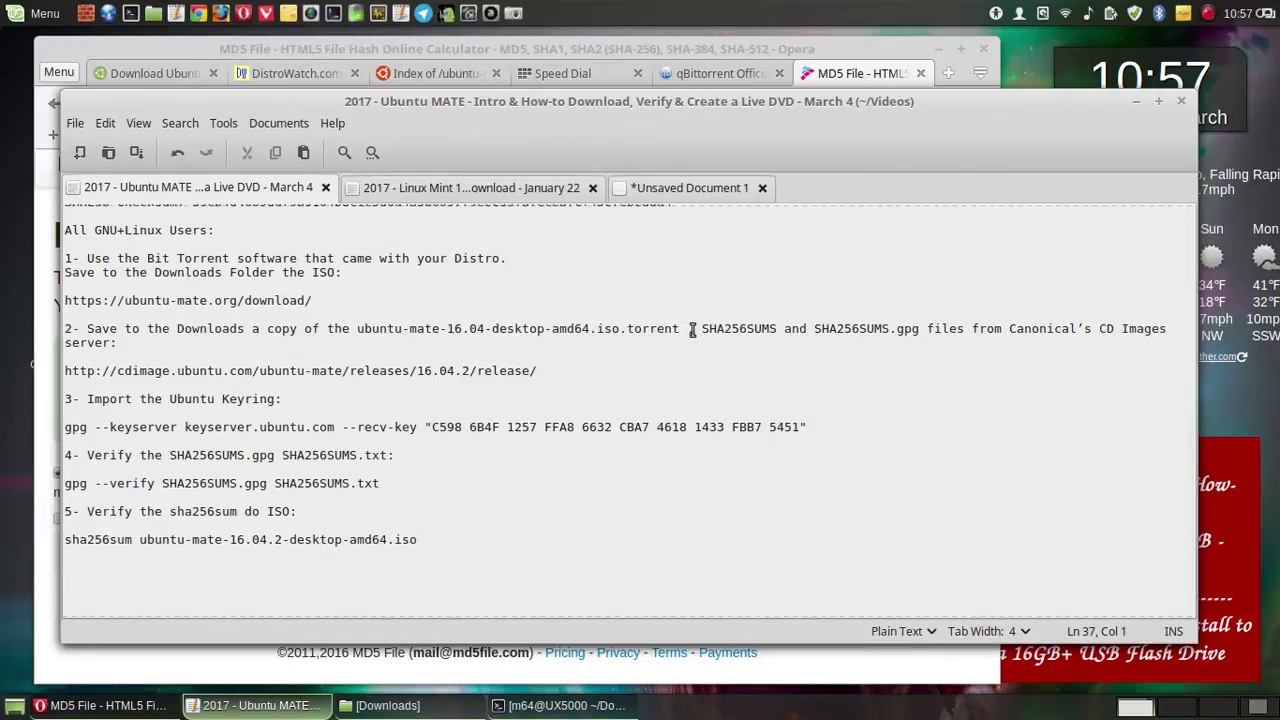
- Break step 2 onto a second line after 'torrent ,', narrow the editor and minimise Opera
{"action": "left_click", "coordinate": [691, 330]}
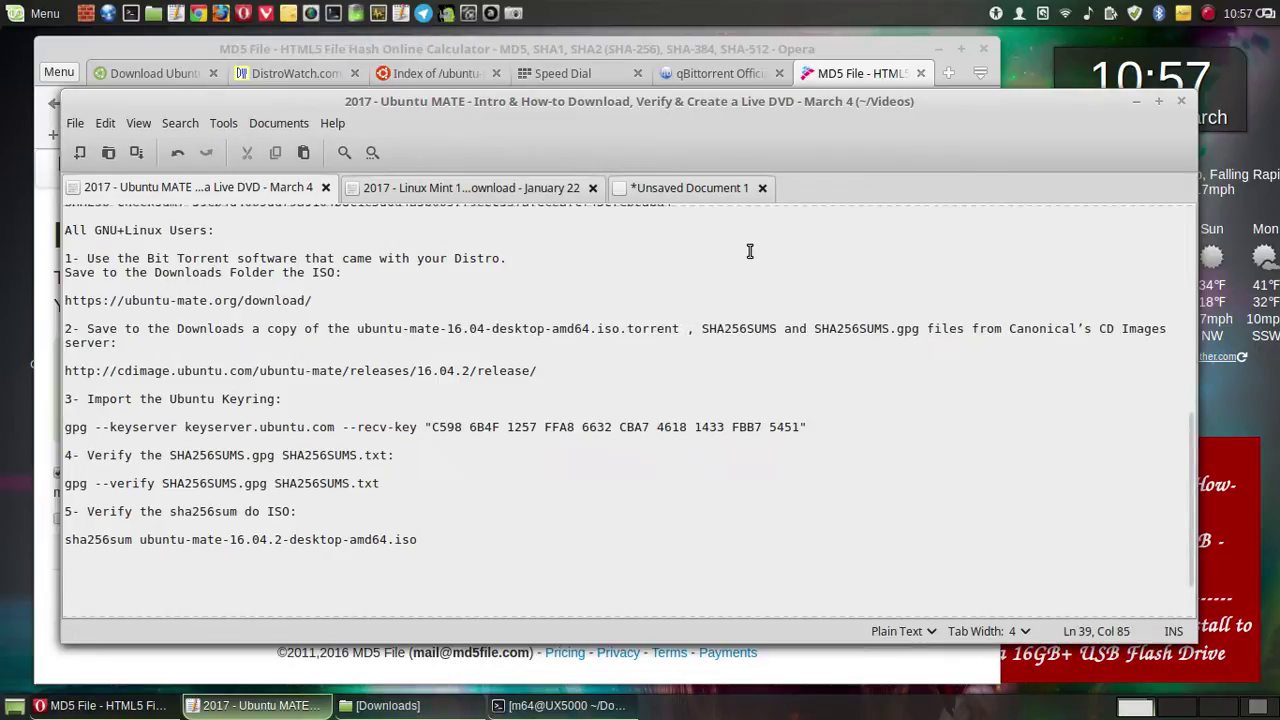
{"action": "key", "text": "Return"}
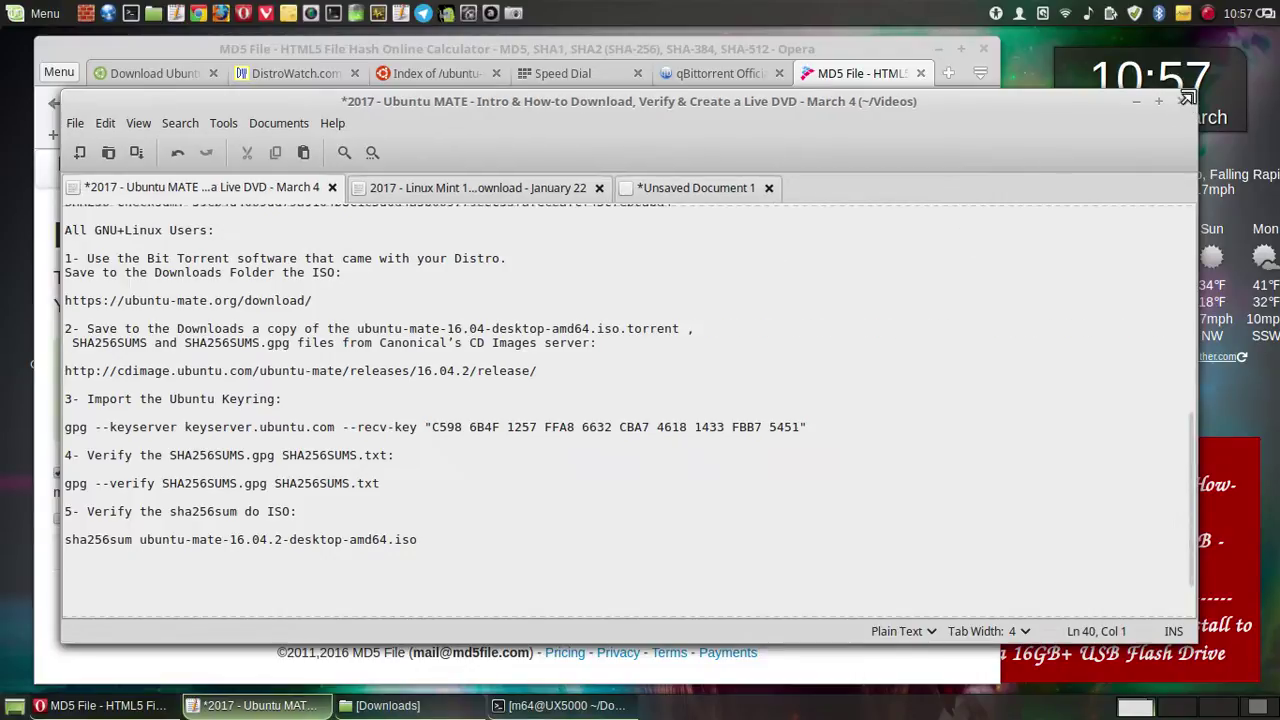
{"action": "left_click_drag", "start_coordinate": [1120, 103], "coordinate": [840, 85]}
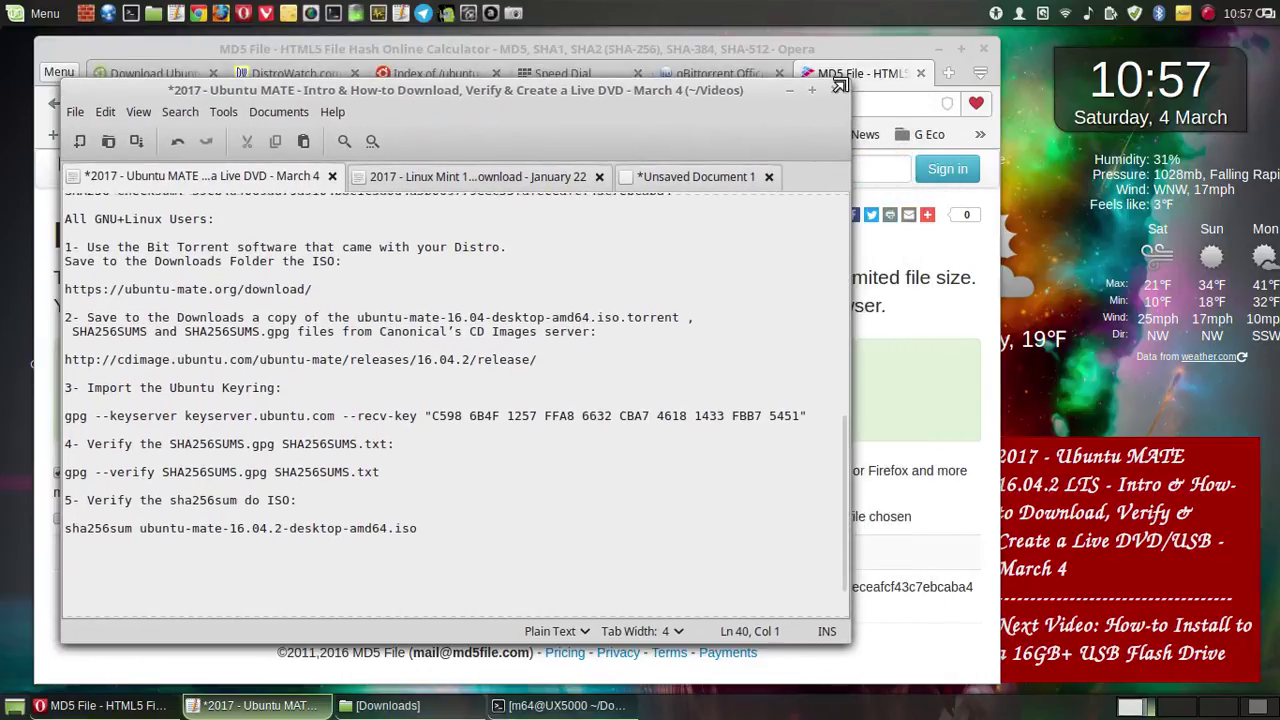
{"action": "left_click", "coordinate": [946, 50]}
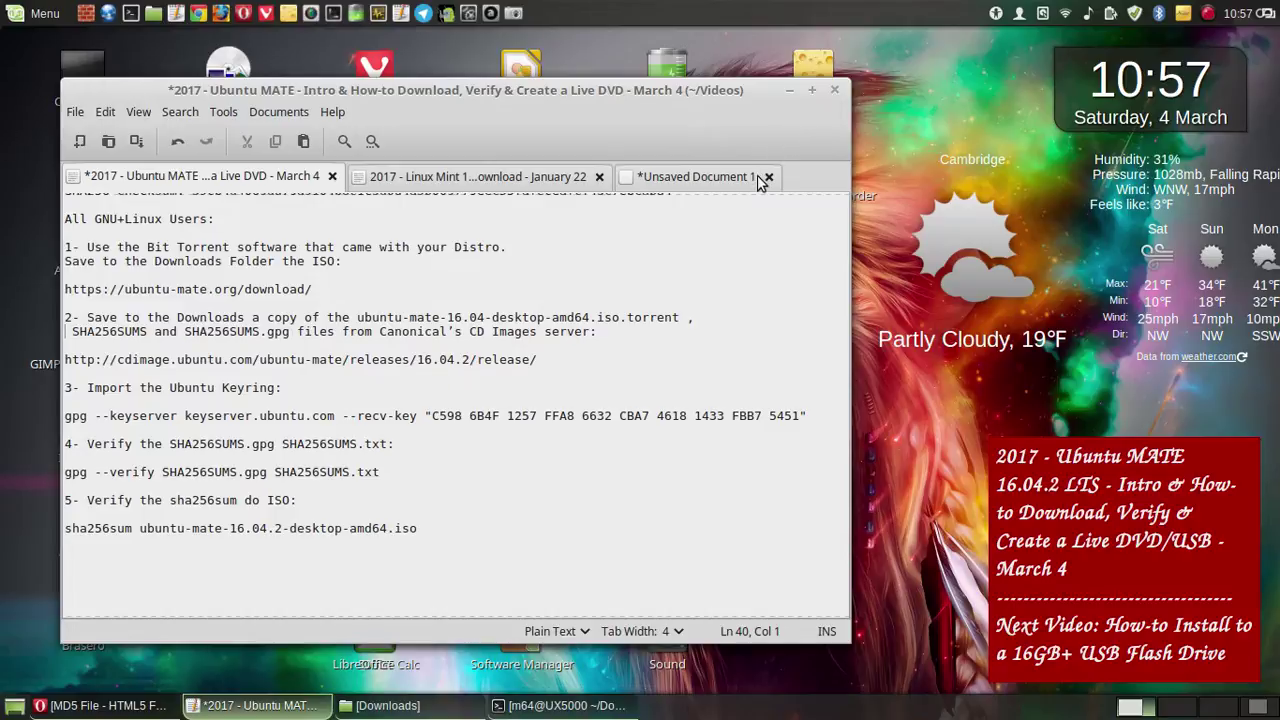
- Add a comment line '# The Guide on the Ubuntu MATE is no' below the sha256sum command
{"action": "left_click", "coordinate": [455, 528]}
{"action": "key", "text": "Return"}
{"action": "type", "text": "#th"}
{"action": "key", "text": "BackSpace"}
{"action": "key", "text": "BackSpace"}
{"action": "type", "text": "The "}
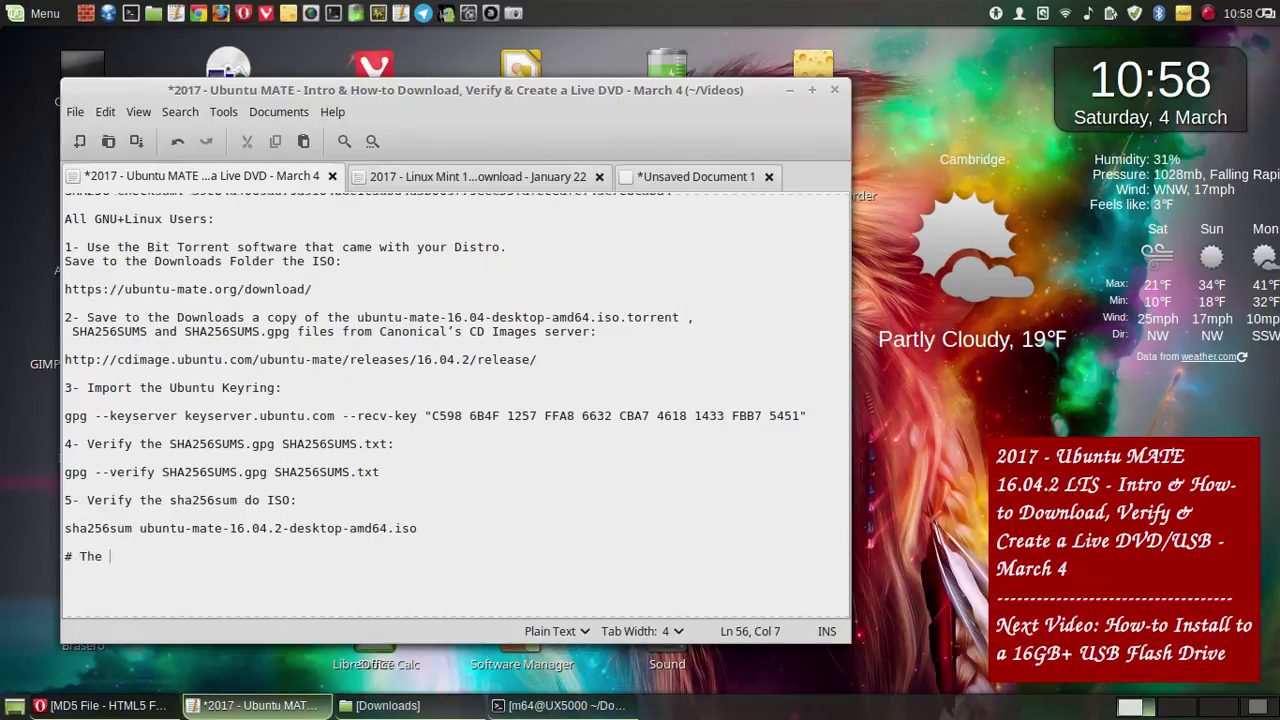
{"action": "type", "text": "Guide on the"}
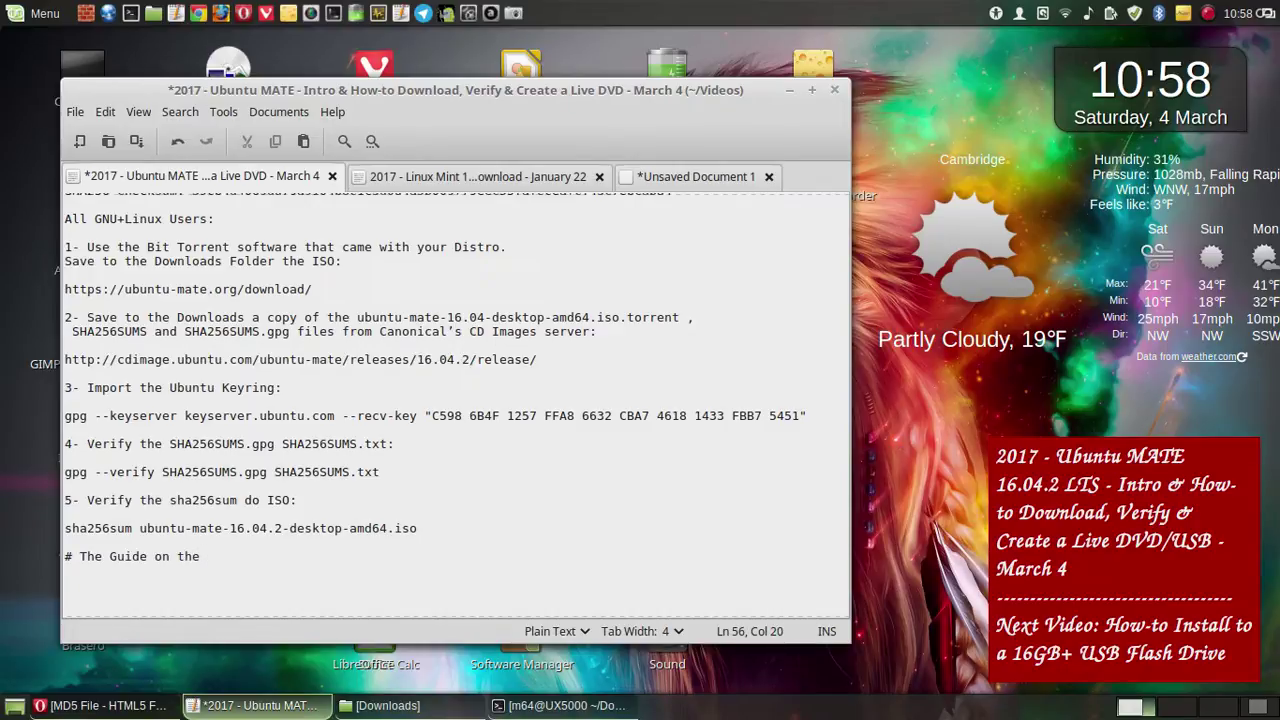
{"action": "type", "text": "Ubuntu MATE is no"}
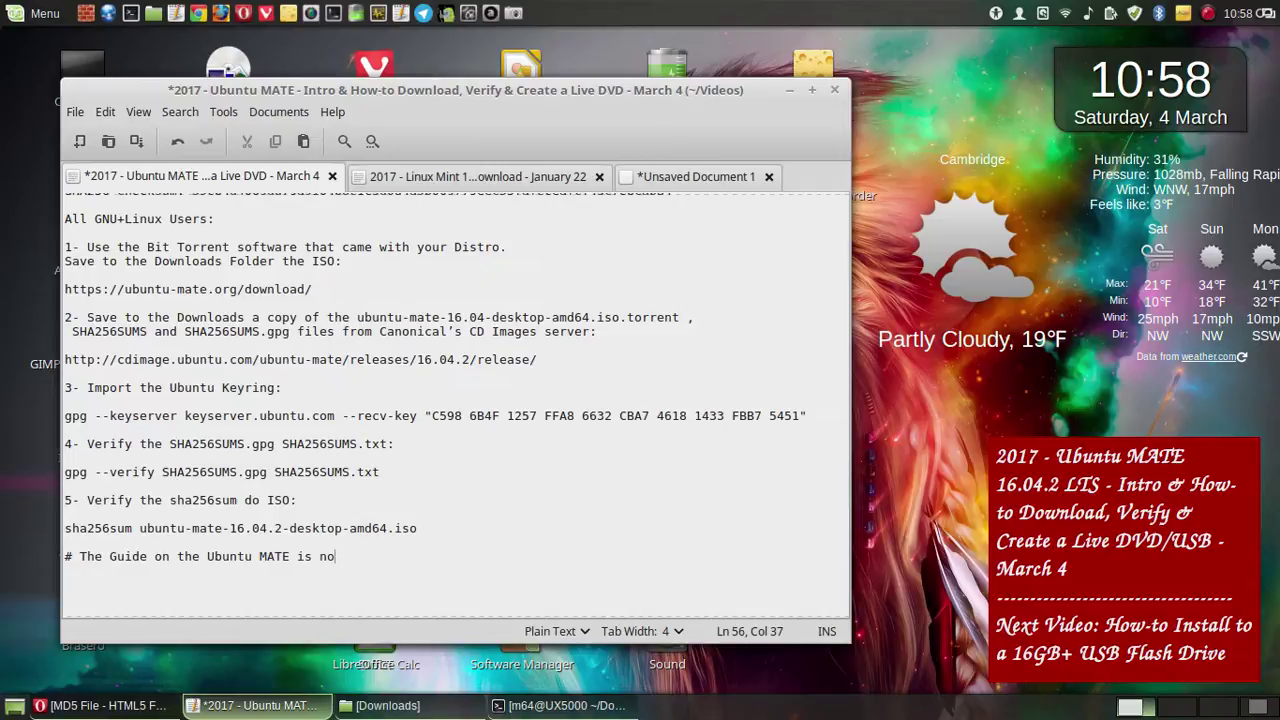
{"action": "type", "text": "t 10"}
- Reword the comment to '# This guide will work with 100% GNU+Linux Distros.' and save the notes
{"action": "key", "text": "BackSpace"}
{"action": "key", "text": "BackSpace"}
{"action": "key", "text": "BackSpace"}
{"action": "key", "text": "BackSpace"}
{"action": "key", "text": "BackSpace"}
{"action": "key", "text": "BackSpace"}
{"action": "key", "text": "BackSpace"}
{"action": "key", "text": "BackSpace"}
{"action": "key", "text": "BackSpace"}
{"action": "key", "text": "BackSpace"}
{"action": "key", "text": "BackSpace"}
{"action": "key", "text": "BackSpace"}
{"action": "key", "text": "BackSpace"}
{"action": "key", "text": "BackSpace"}
{"action": "key", "text": "BackSpace"}
{"action": "key", "text": "BackSpace"}
{"action": "key", "text": "BackSpace"}
{"action": "key", "text": "BackSpace"}
{"action": "key", "text": "BackSpace"}
{"action": "key", "text": "BackSpace"}
{"action": "key", "text": "BackSpace"}
{"action": "key", "text": "BackSpace"}
{"action": "key", "text": "BackSpace"}
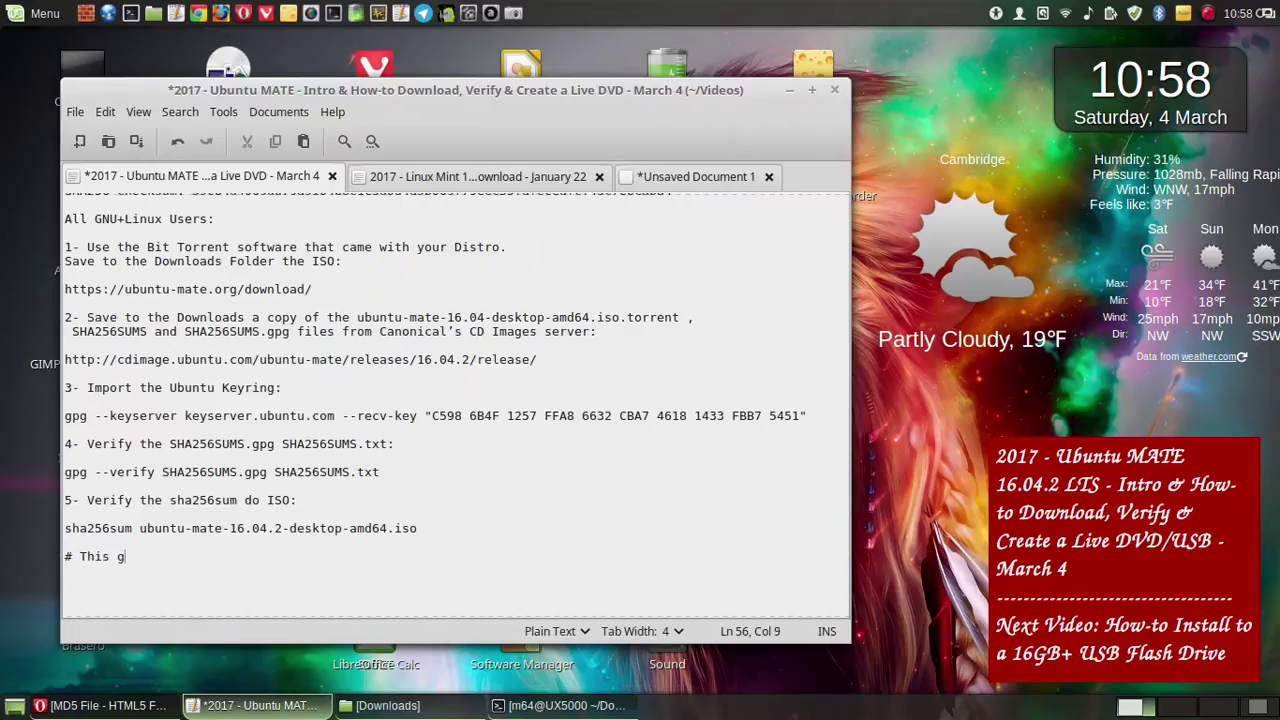
{"action": "type", "text": "uide is will work with"}
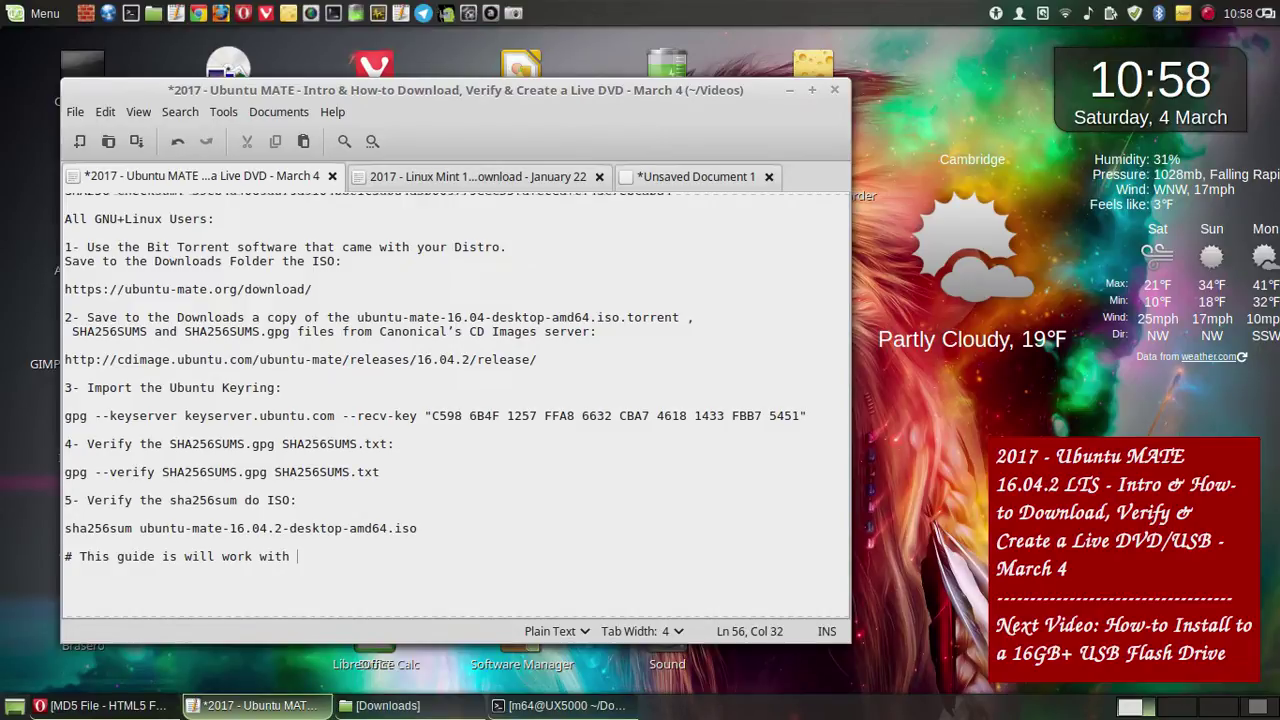
{"action": "key", "text": "BackSpace"}
{"action": "key", "text": "BackSpace"}
{"action": "key", "text": "BackSpace"}
{"action": "key", "text": "BackSpace"}
{"action": "key", "text": "BackSpace"}
{"action": "key", "text": "BackSpace"}
{"action": "key", "text": "BackSpace"}
{"action": "key", "text": "BackSpace"}
{"action": "key", "text": "BackSpace"}
{"action": "key", "text": "BackSpace"}
{"action": "key", "text": "BackSpace"}
{"action": "key", "text": "BackSpace"}
{"action": "key", "text": "BackSpace"}
{"action": "key", "text": "BackSpace"}
{"action": "key", "text": "BackSpace"}
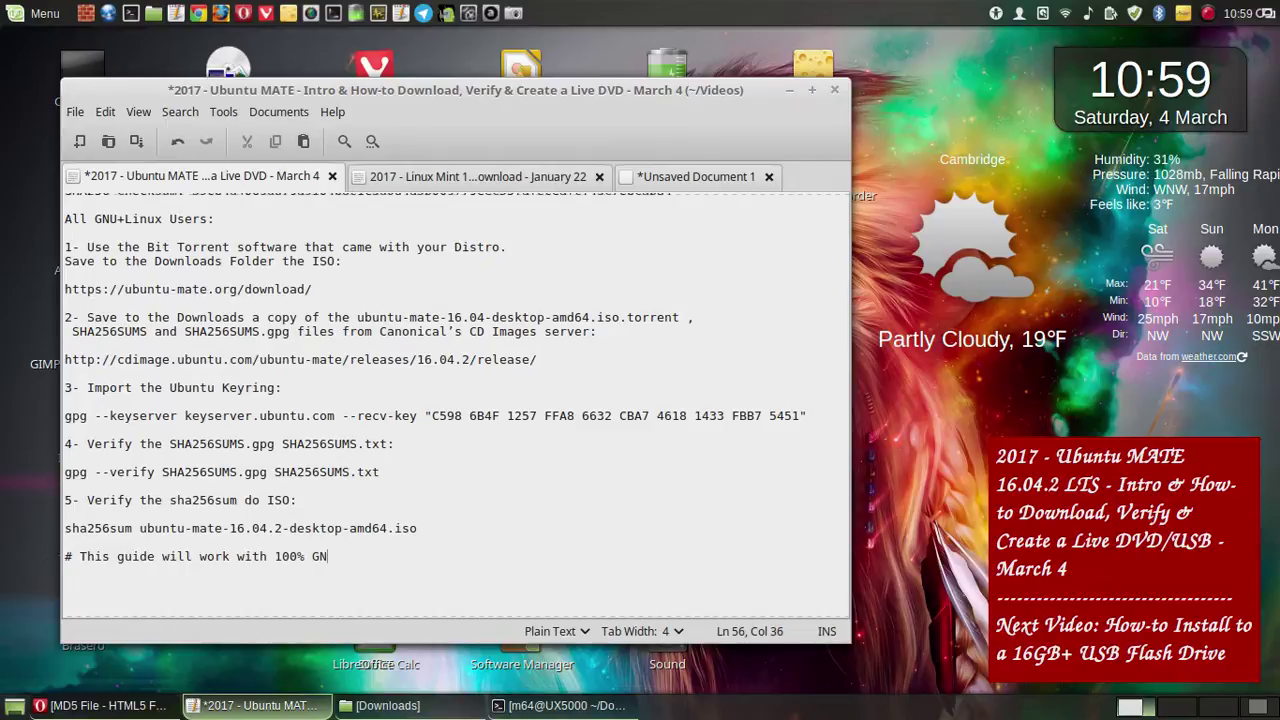
{"action": "type", "text": "U+Linux Distros."}
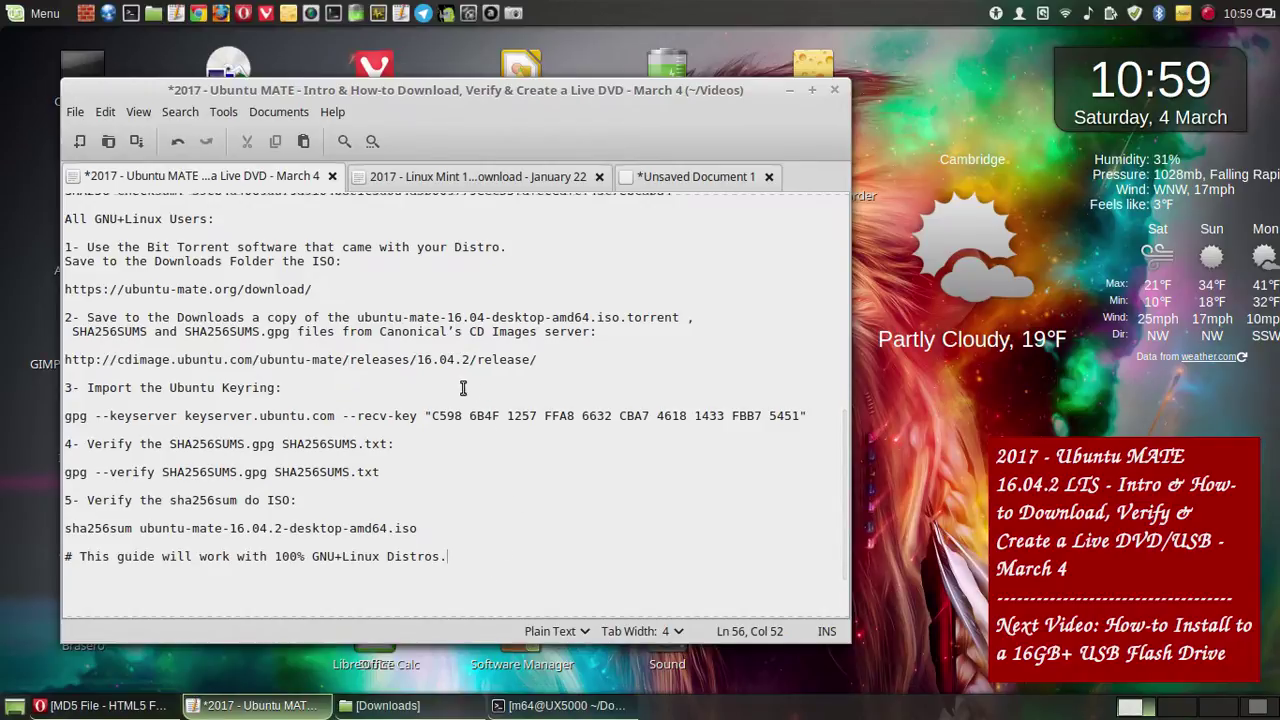
{"action": "left_click", "coordinate": [136, 141]}
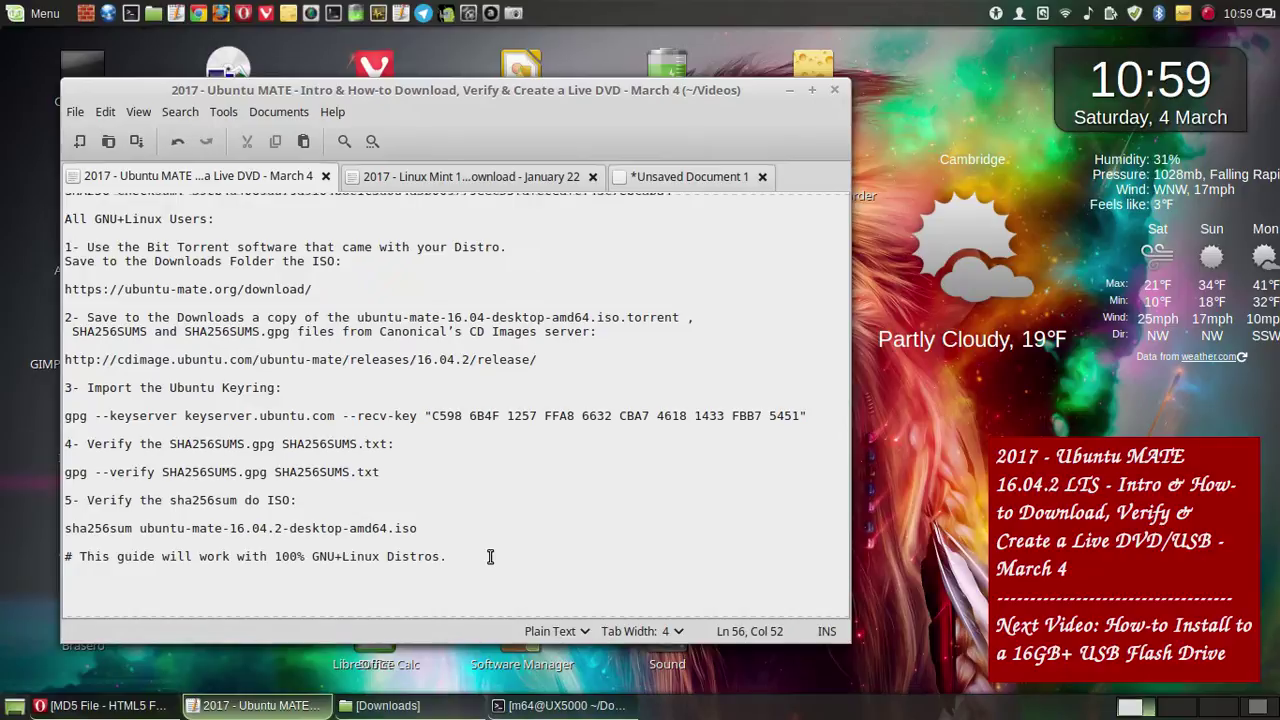
{"action": "scroll", "coordinate": [511, 463], "scroll_direction": "up", "scroll_amount": 2}
{"action": "scroll", "coordinate": [511, 463], "scroll_direction": "down", "scroll_amount": 2}
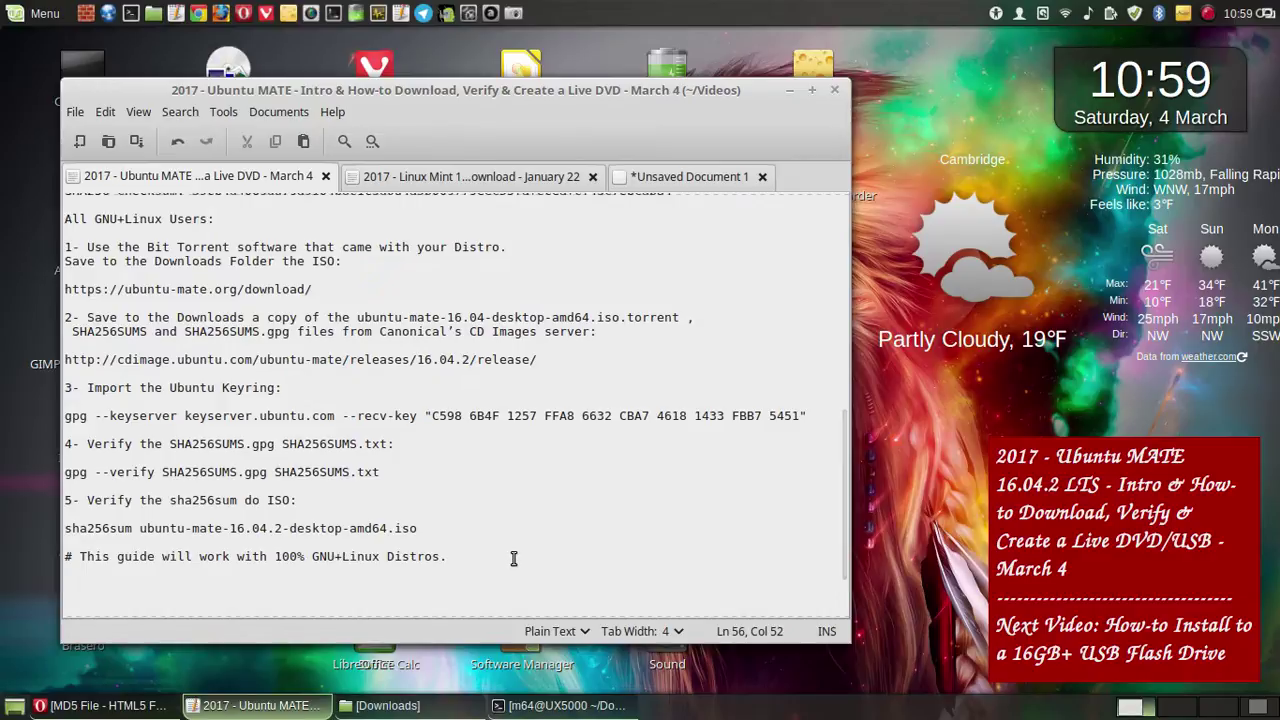
- Delete the closing comment line and type a final line beginning 'Next Video: How'
{"action": "key", "text": "shift+Up"}
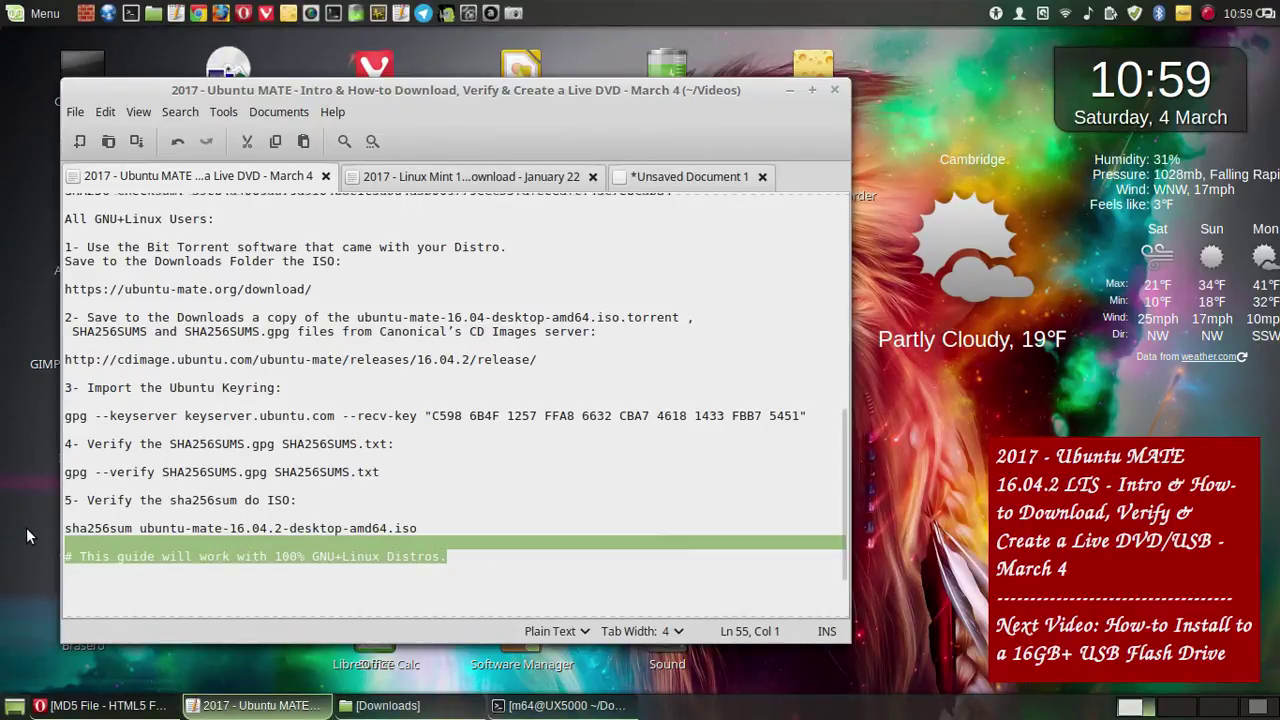
{"action": "key", "text": "Delete"}
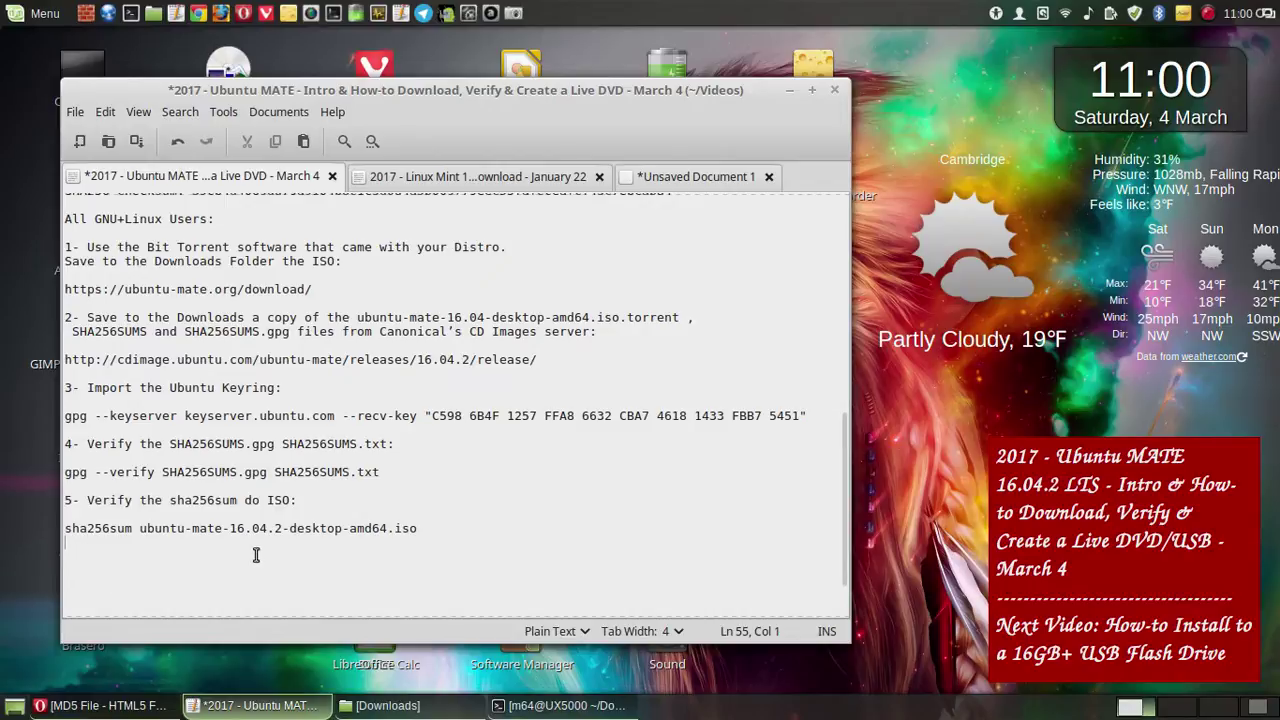
{"action": "key", "text": "Return"}
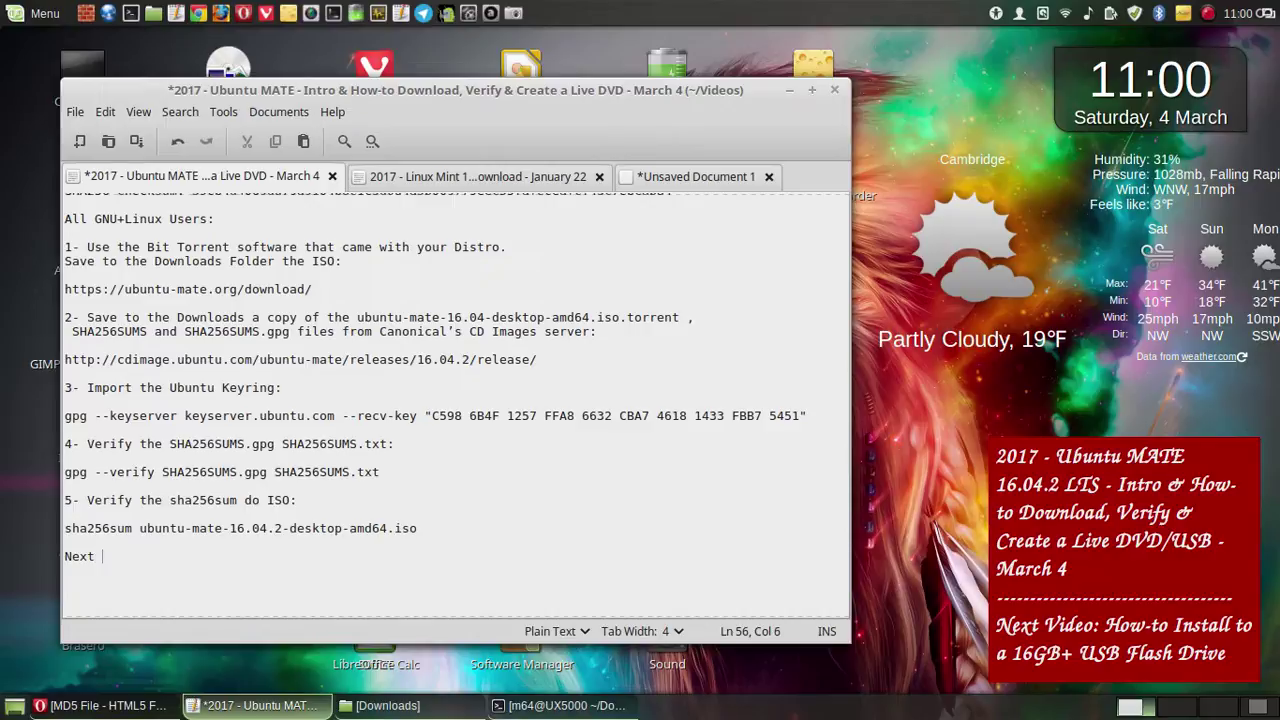
{"action": "type", "text": "Next Video: How"}
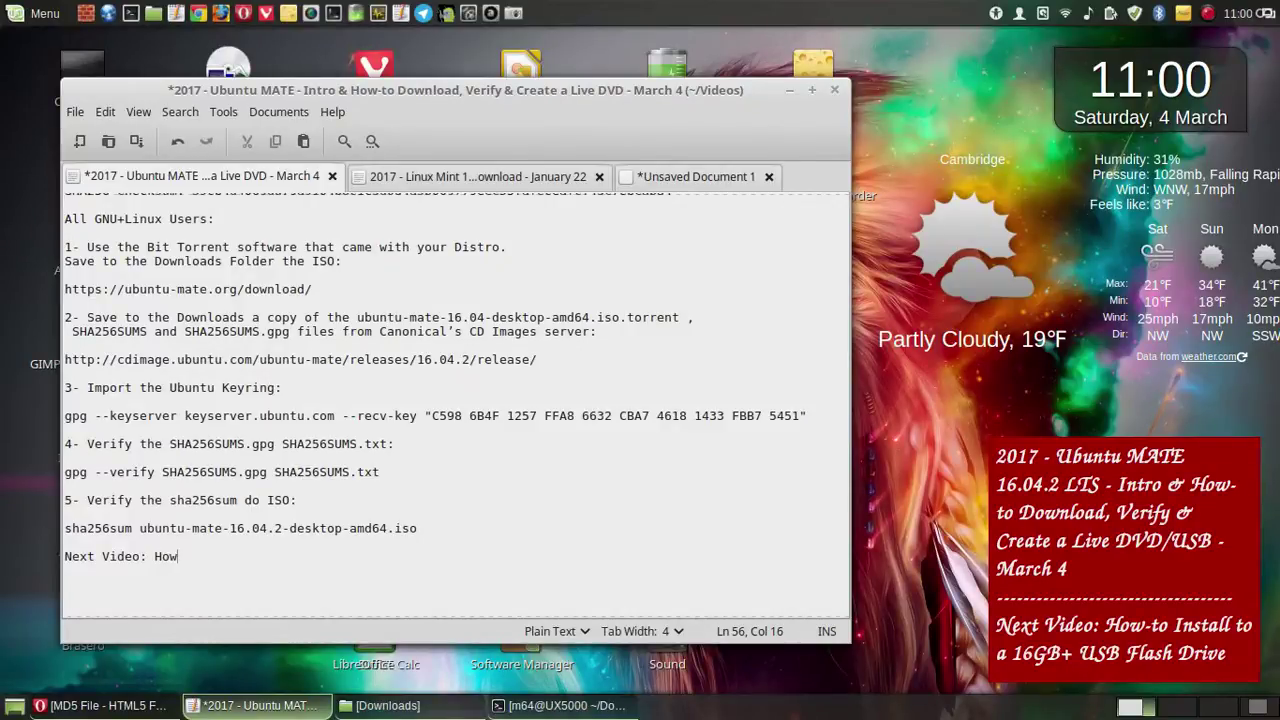
{"action": "left_click", "coordinate": [901, 66]}
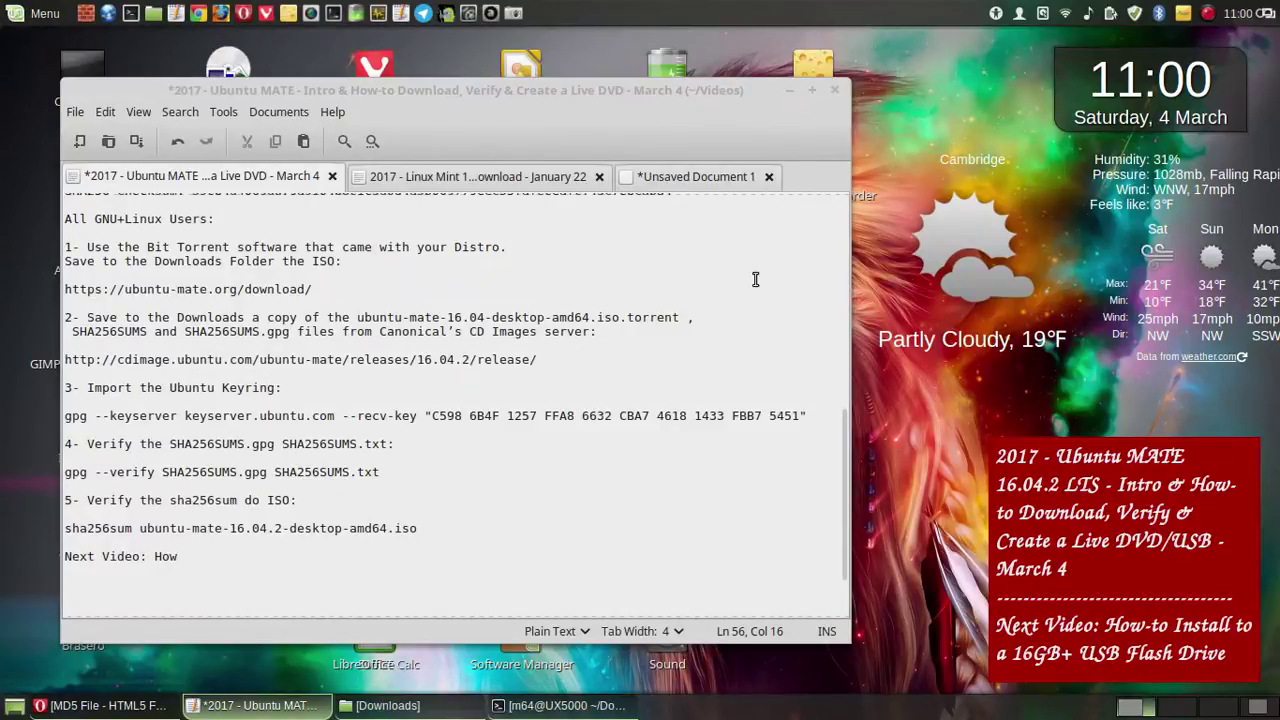
- Load Google Photos from the G Eco bookmark folder in Opera's DistroWatch tab, then minimise Opera
{"action": "left_click", "coordinate": [100, 705]}
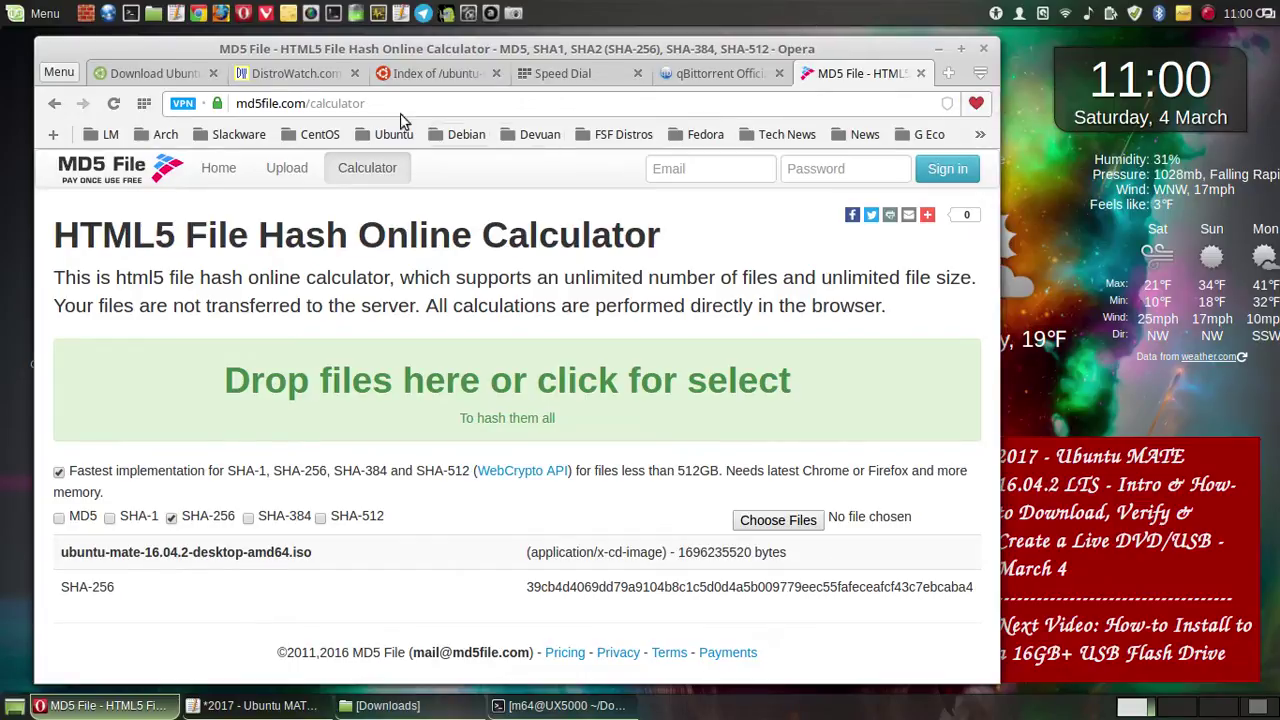
{"action": "left_click", "coordinate": [305, 78]}
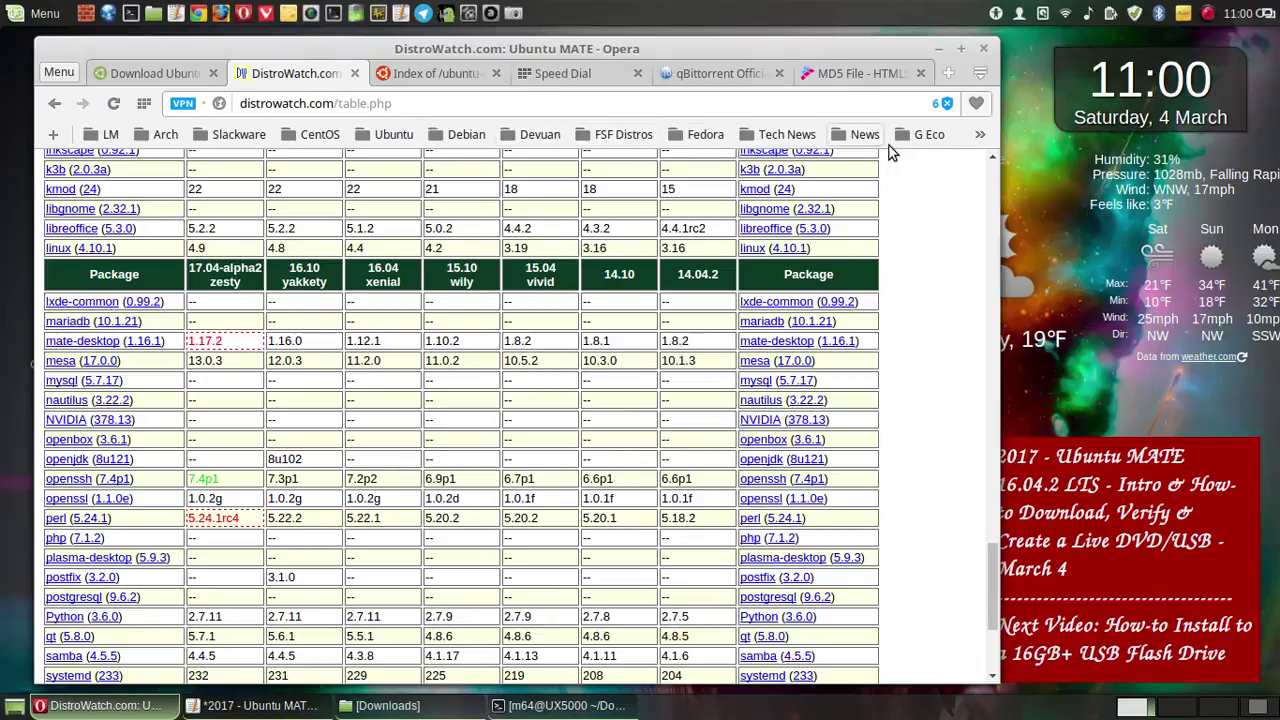
{"action": "left_click", "coordinate": [927, 137]}
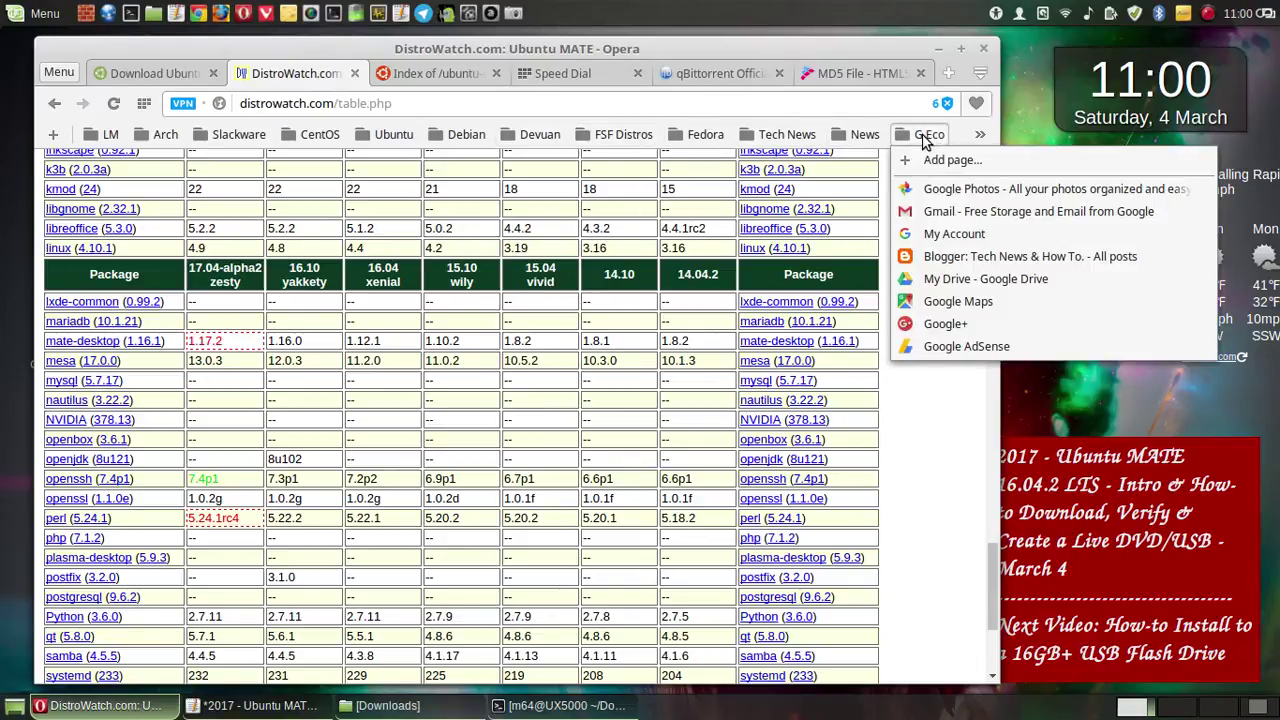
{"action": "left_click", "coordinate": [935, 189]}
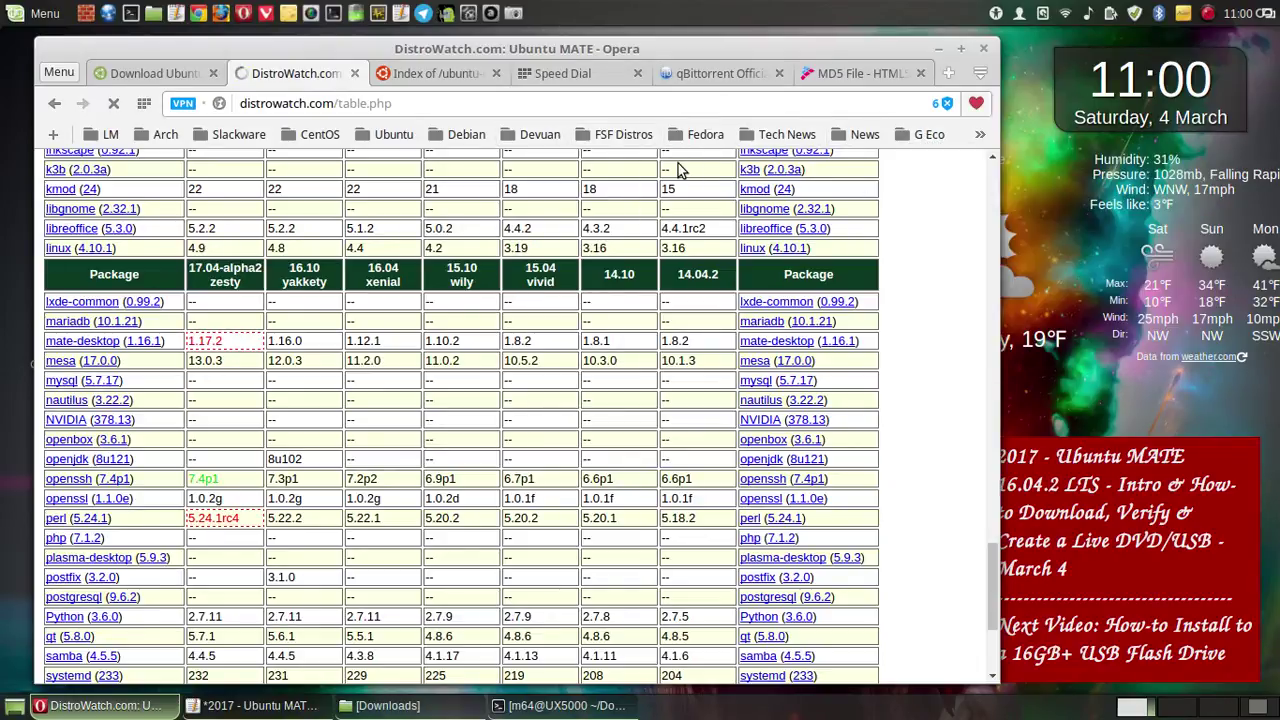
{"action": "left_click", "coordinate": [940, 49]}
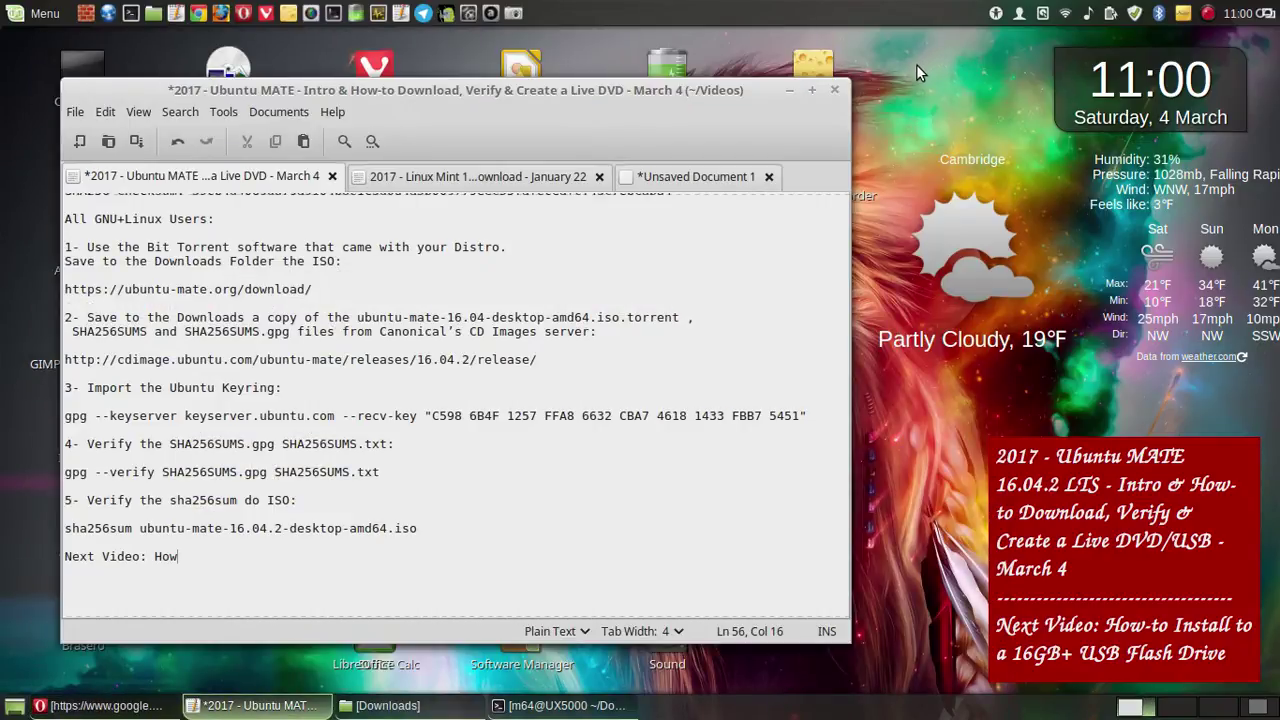
- Hide the editor, shuffle the Cheese window between workspaces, then switch to workspace 4
{"action": "left_click", "coordinate": [793, 89]}
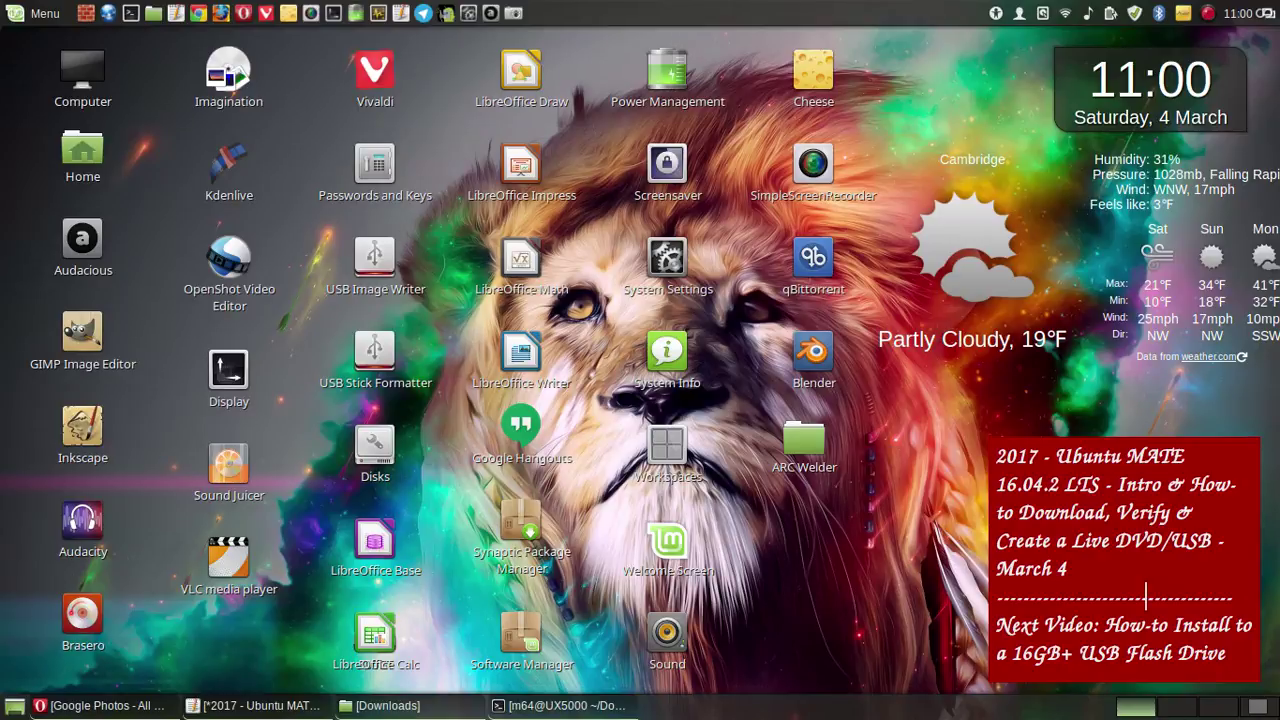
{"action": "left_click", "coordinate": [1259, 708]}
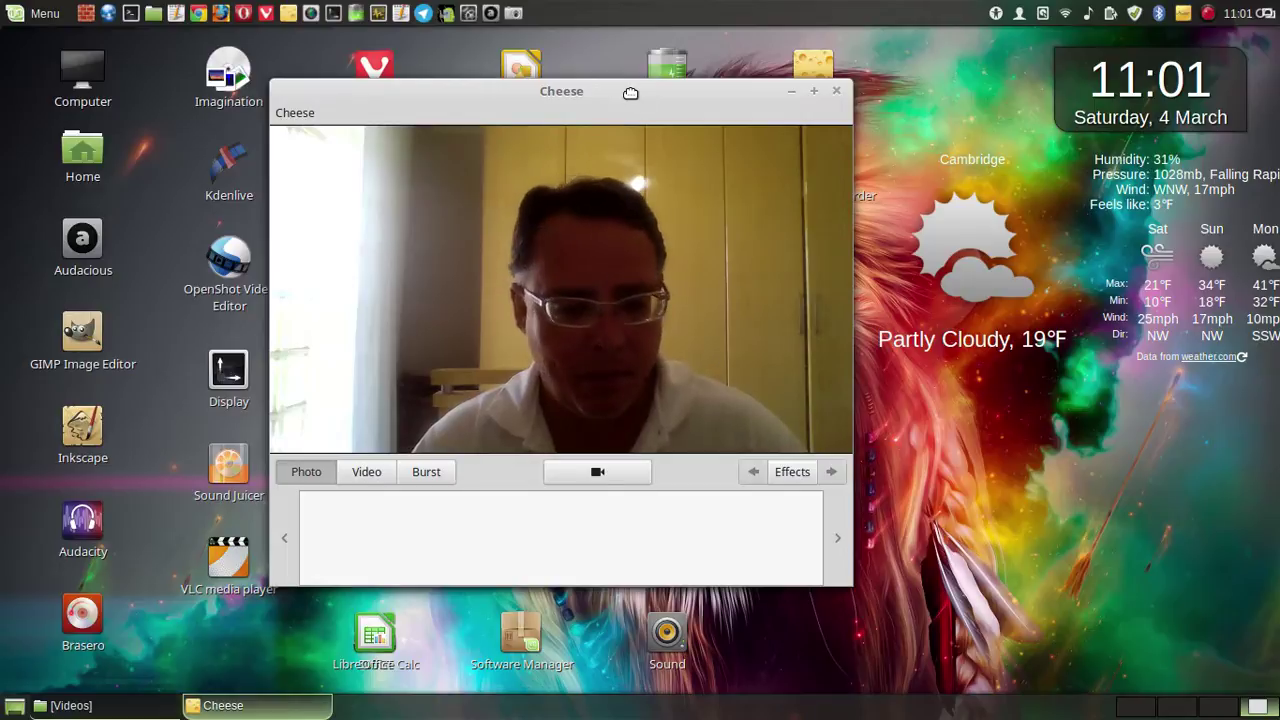
{"action": "key", "text": "ctrl+alt+shift+Right"}
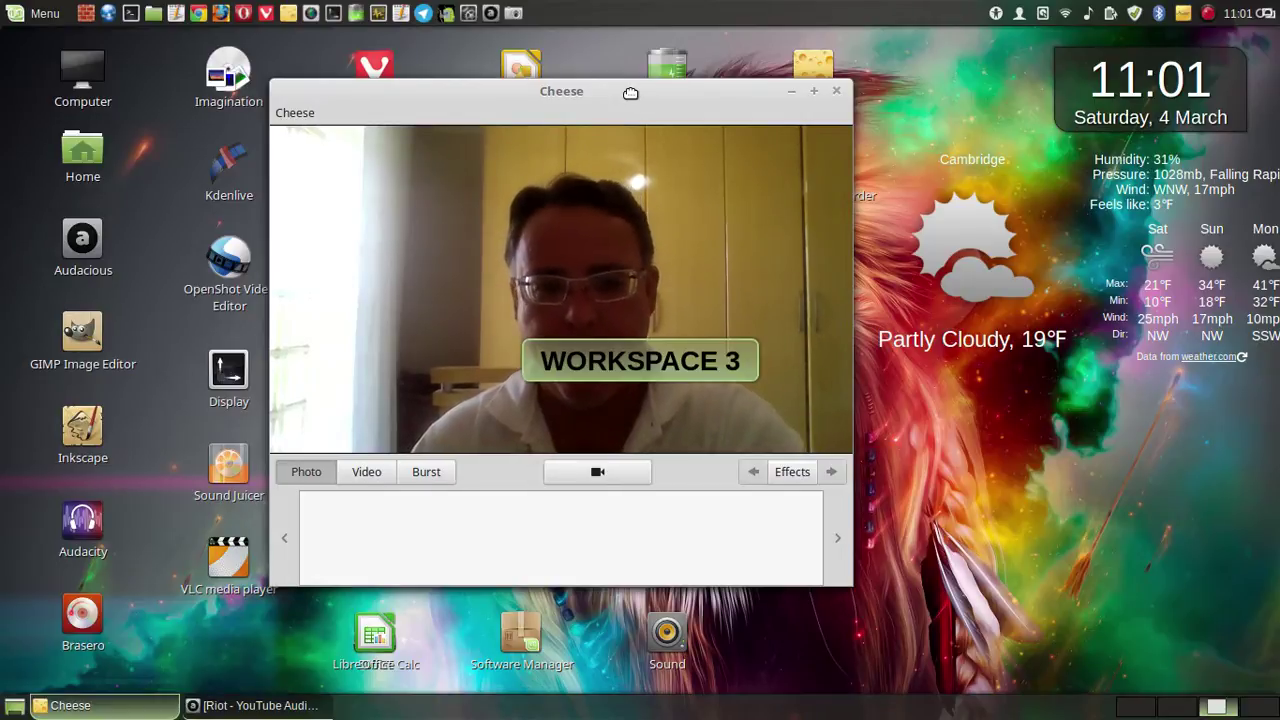
{"action": "key", "text": "ctrl+alt+shift+Left"}
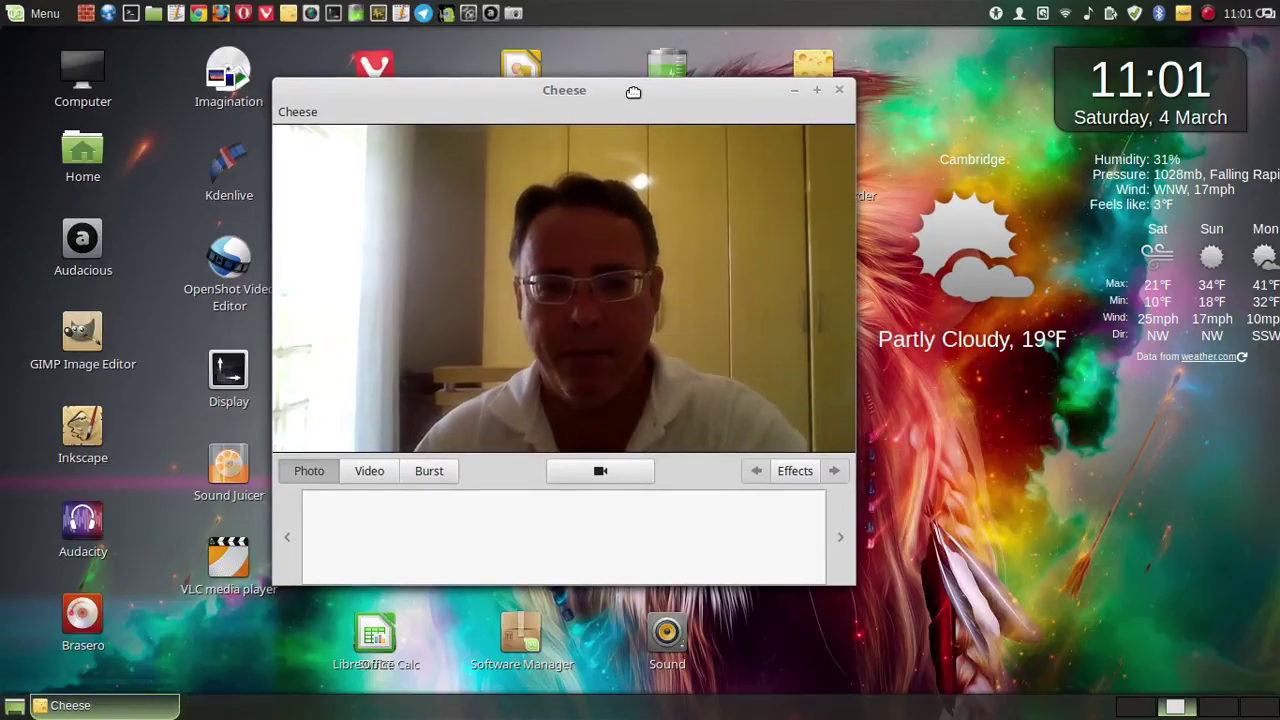
{"action": "key", "text": "ctrl+alt+shift+Left"}
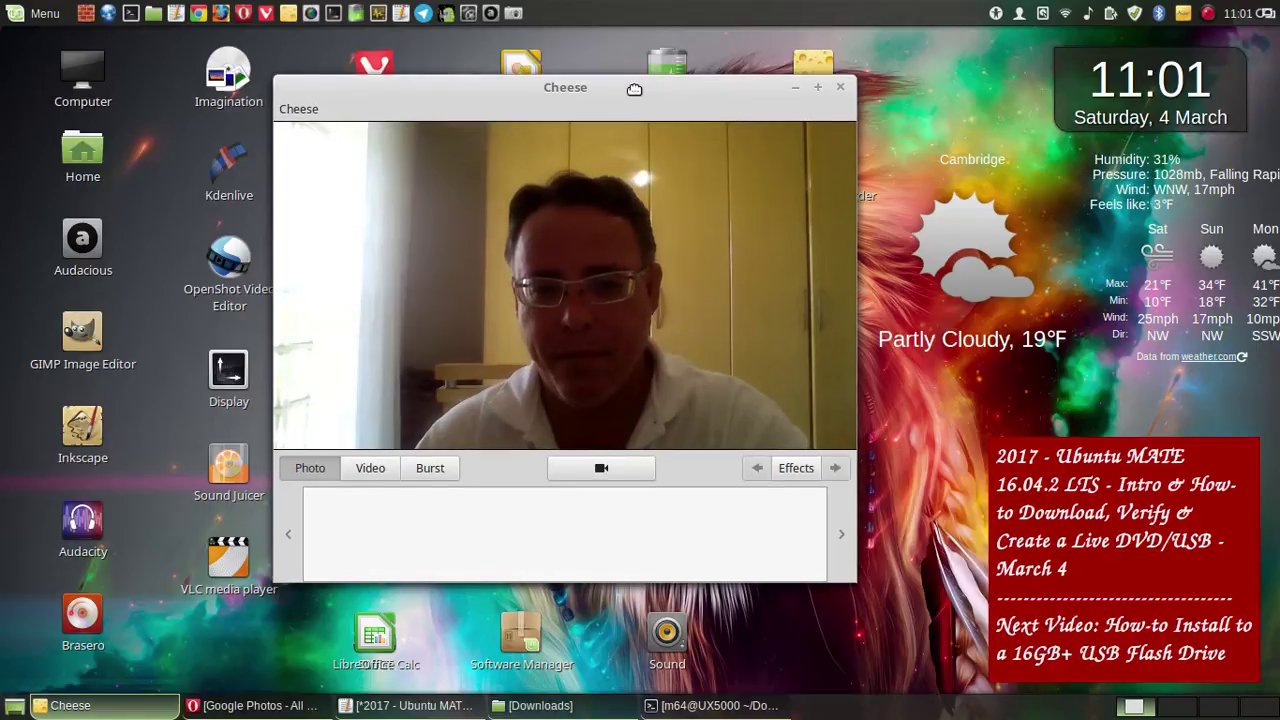
{"action": "left_click_drag", "start_coordinate": [633, 91], "coordinate": [682, 90]}
{"action": "key", "text": "ctrl+alt+shift+Right"}
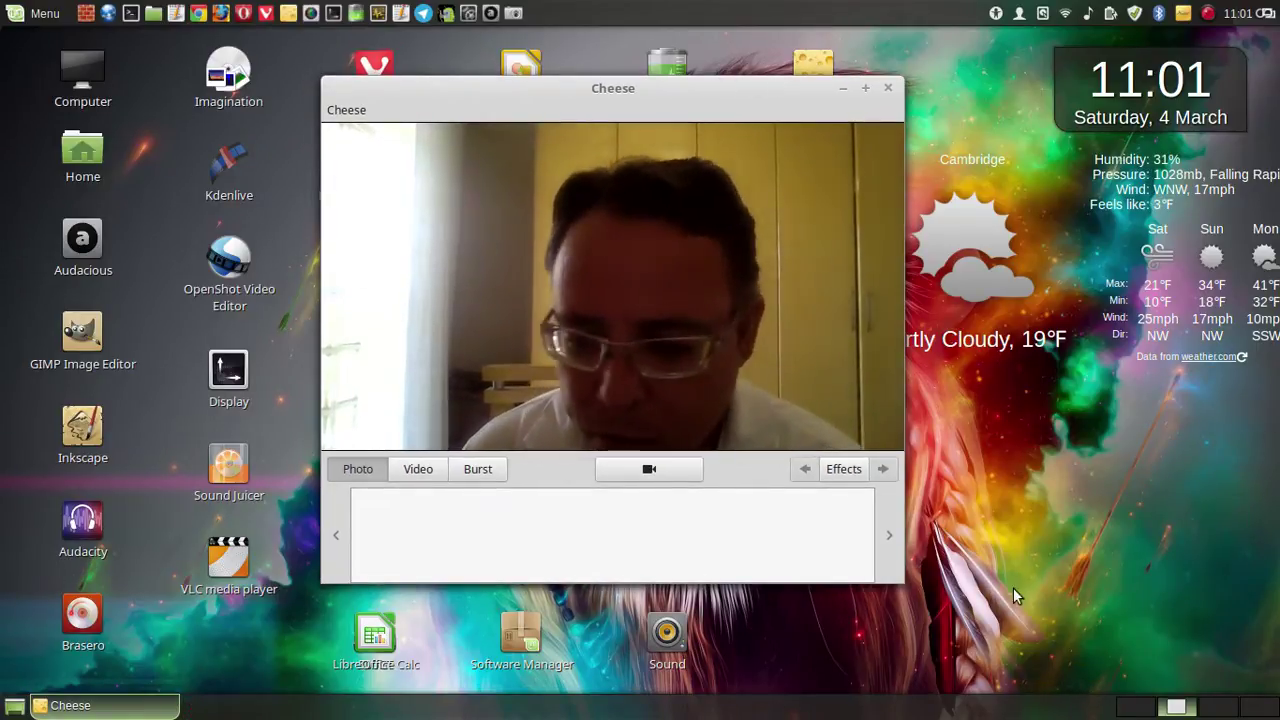
{"action": "left_click", "coordinate": [1121, 710]}
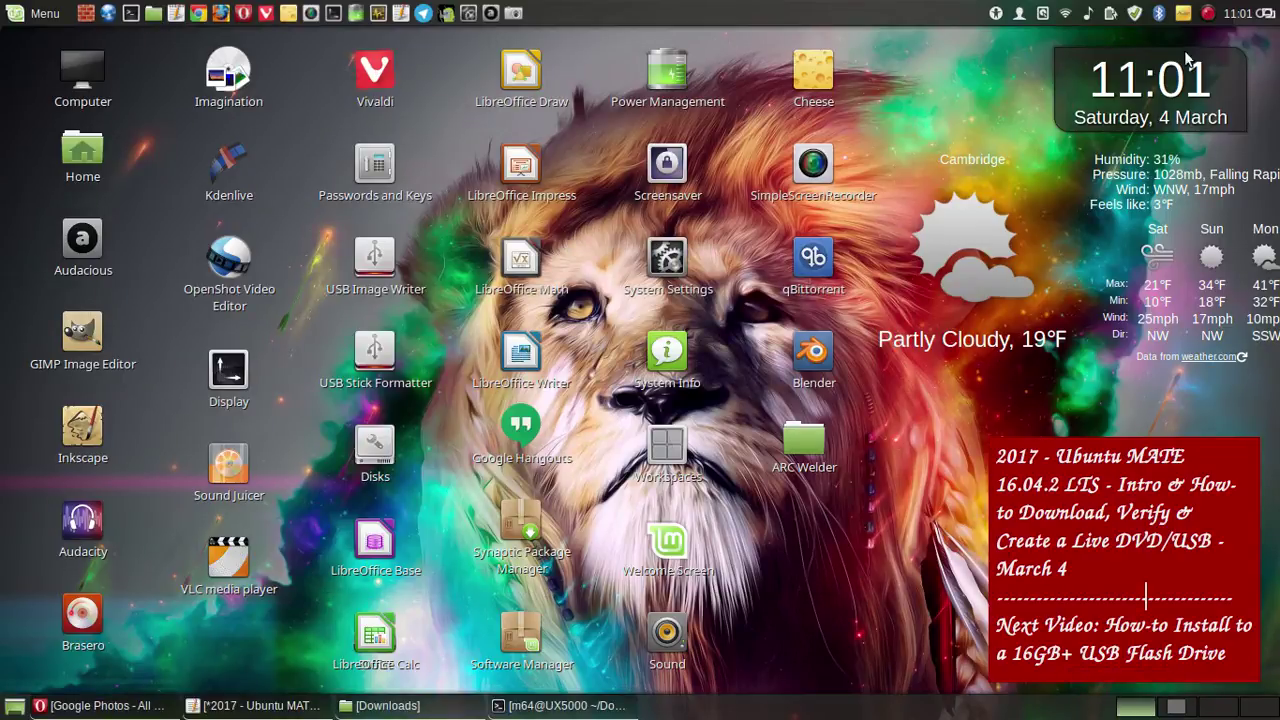
{"action": "left_click", "coordinate": [1266, 711]}
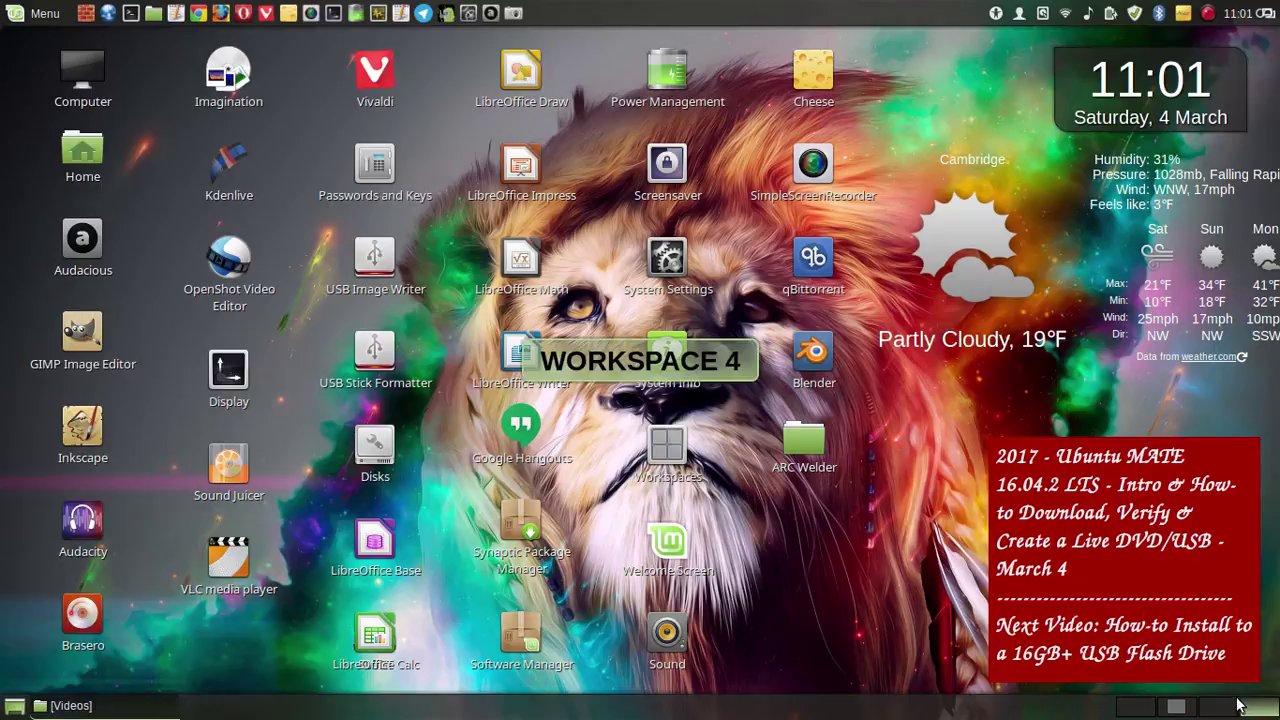
- Show the SimpleScreenRecorder status window and nudge it into place
{"action": "left_click", "coordinate": [1208, 14]}
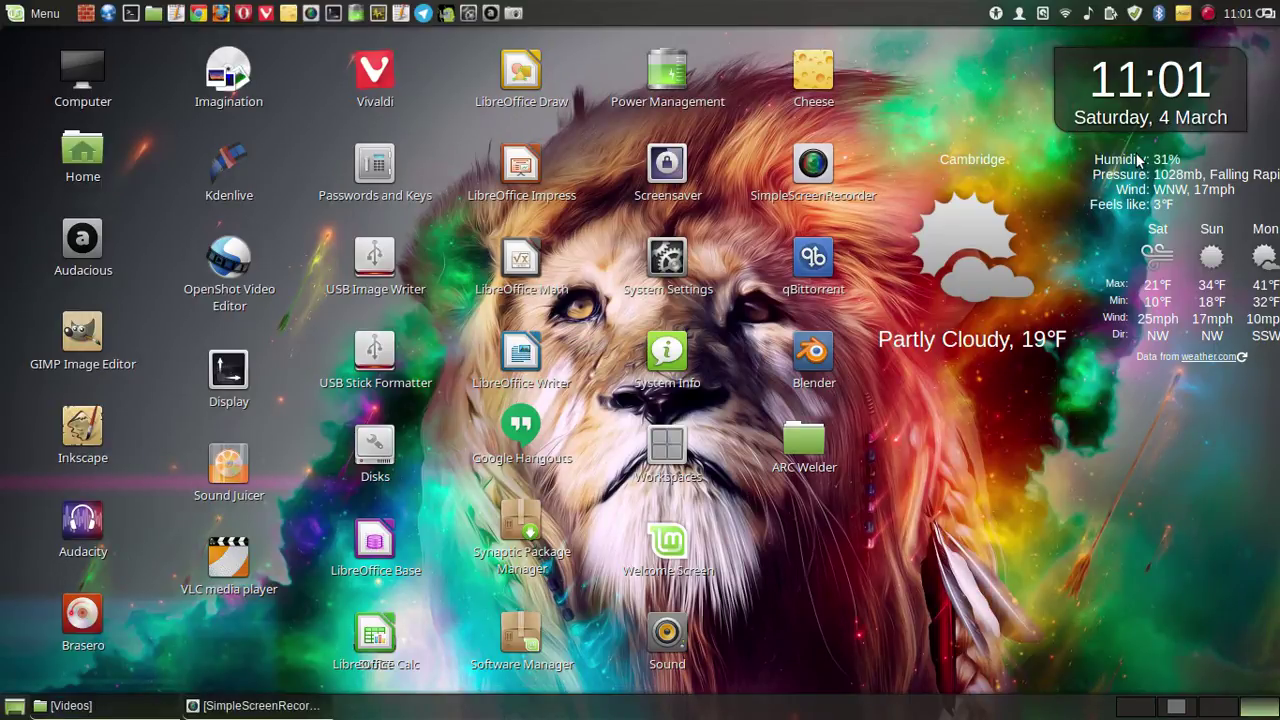
{"action": "left_click", "coordinate": [255, 706]}
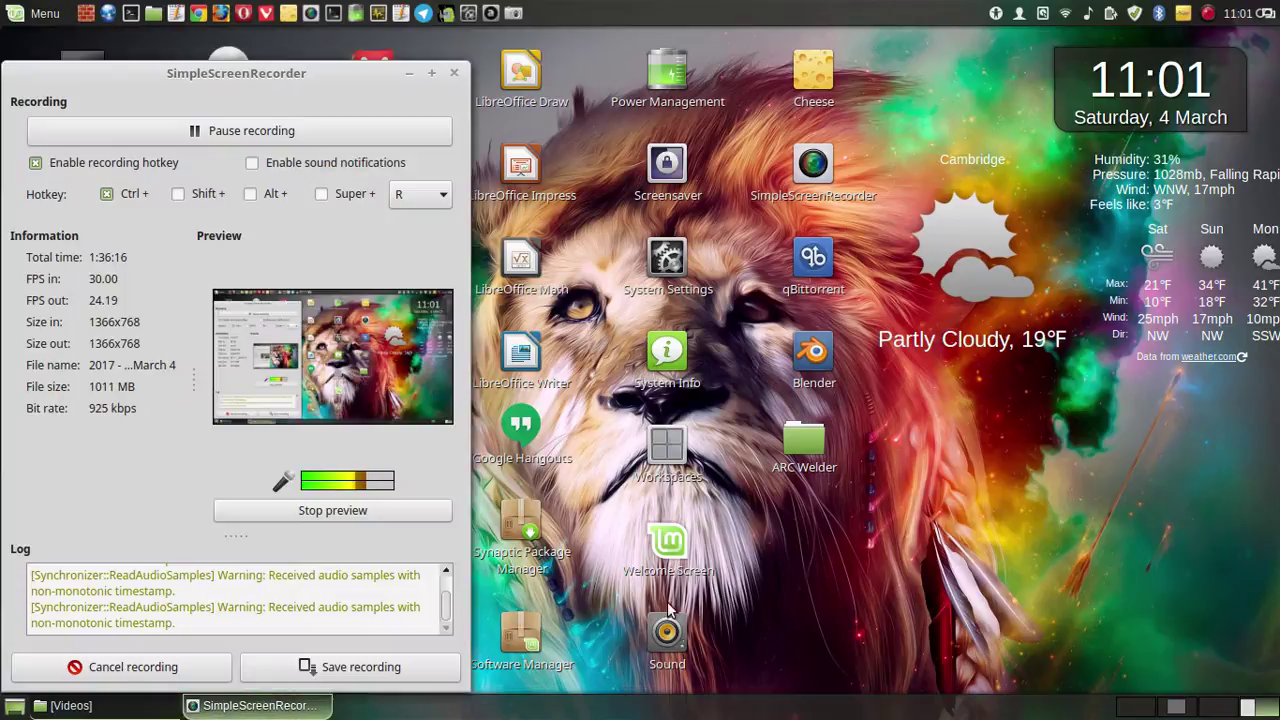
{"action": "left_click_drag", "start_coordinate": [245, 75], "coordinate": [252, 59]}
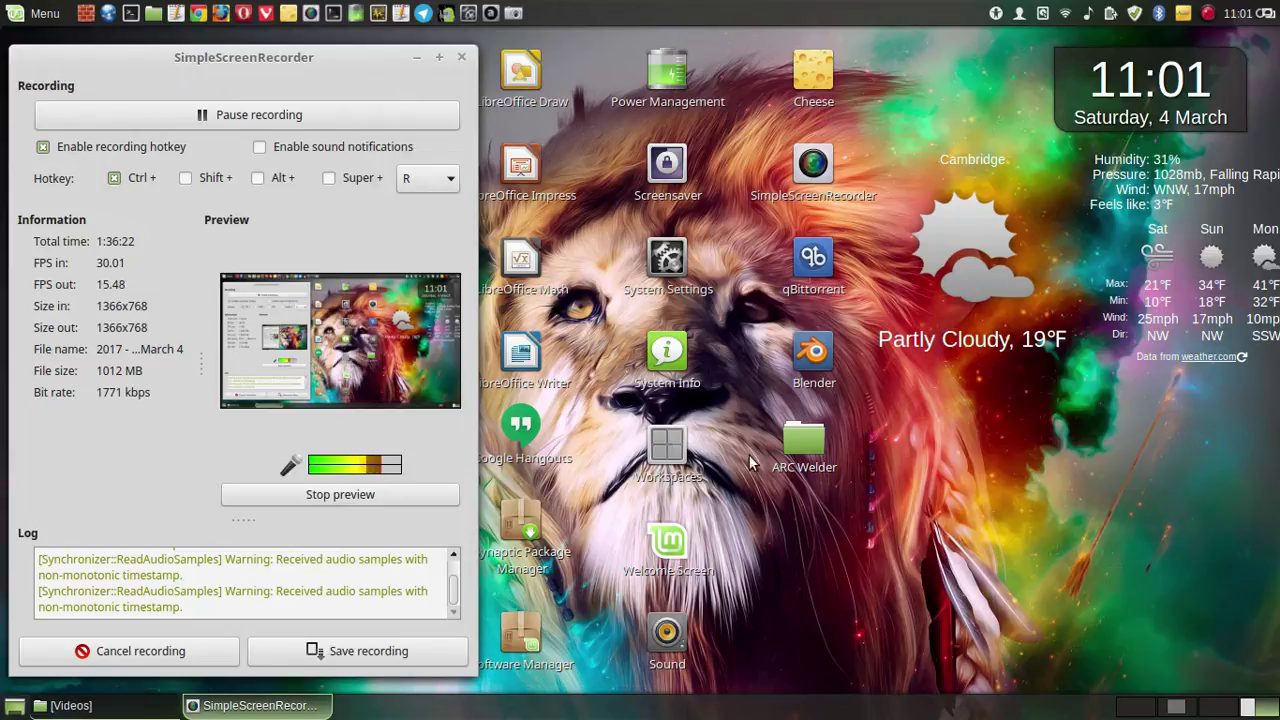
- Carry Cheese from workspace 2 to the next workspace and raise it, shifted right
{"action": "left_click", "coordinate": [1176, 706]}
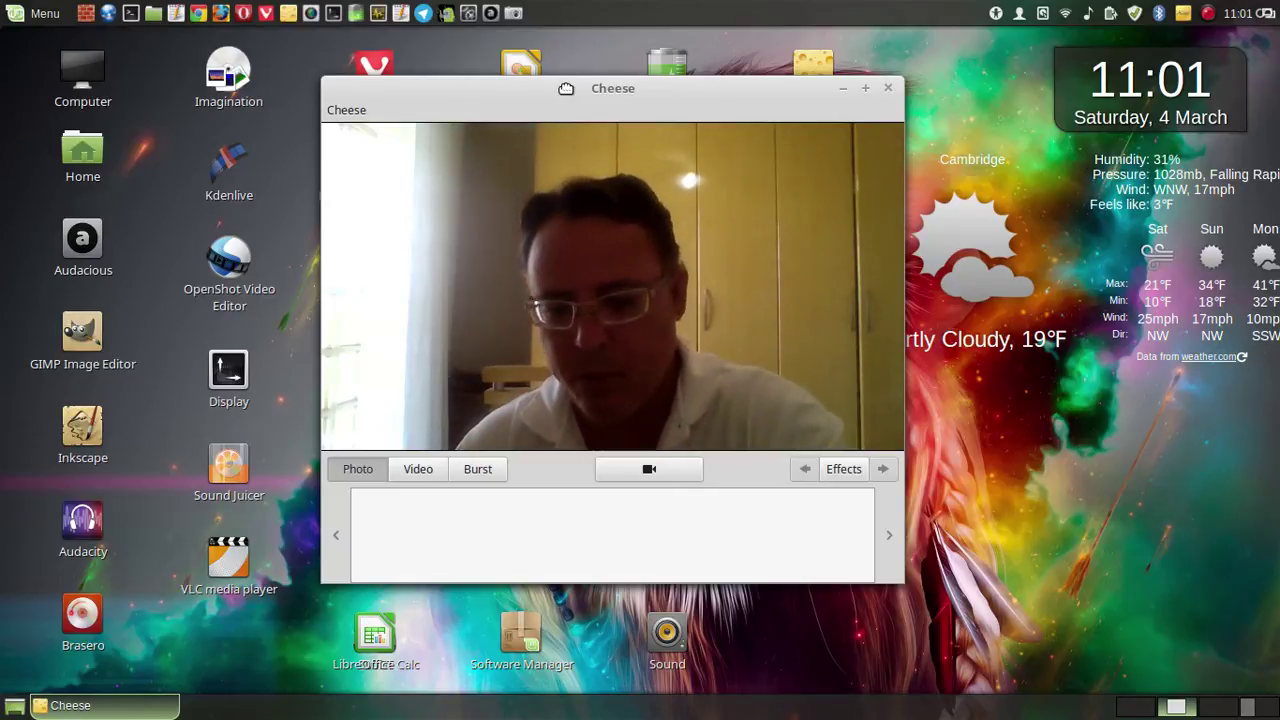
{"action": "key", "text": "ctrl+alt+shift+Right"}
{"action": "key", "text": "ctrl+alt+shift+Right"}
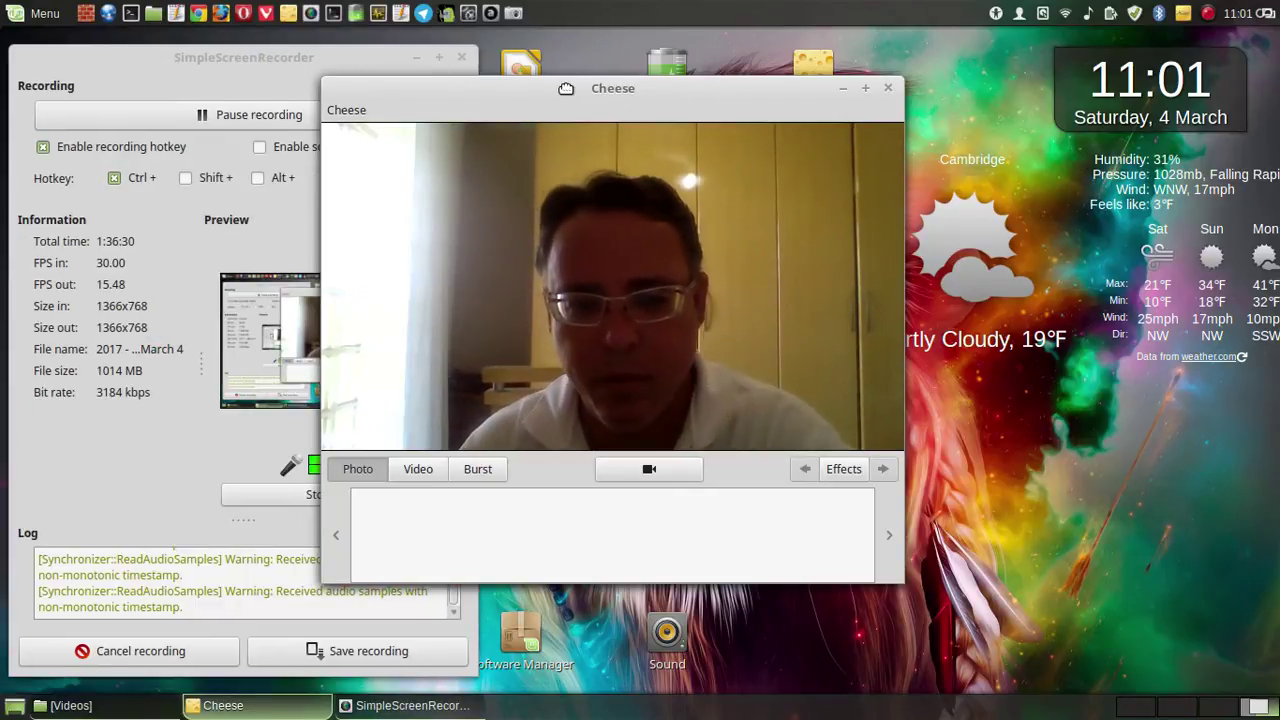
{"action": "left_click_drag", "start_coordinate": [566, 88], "coordinate": [530, 148]}
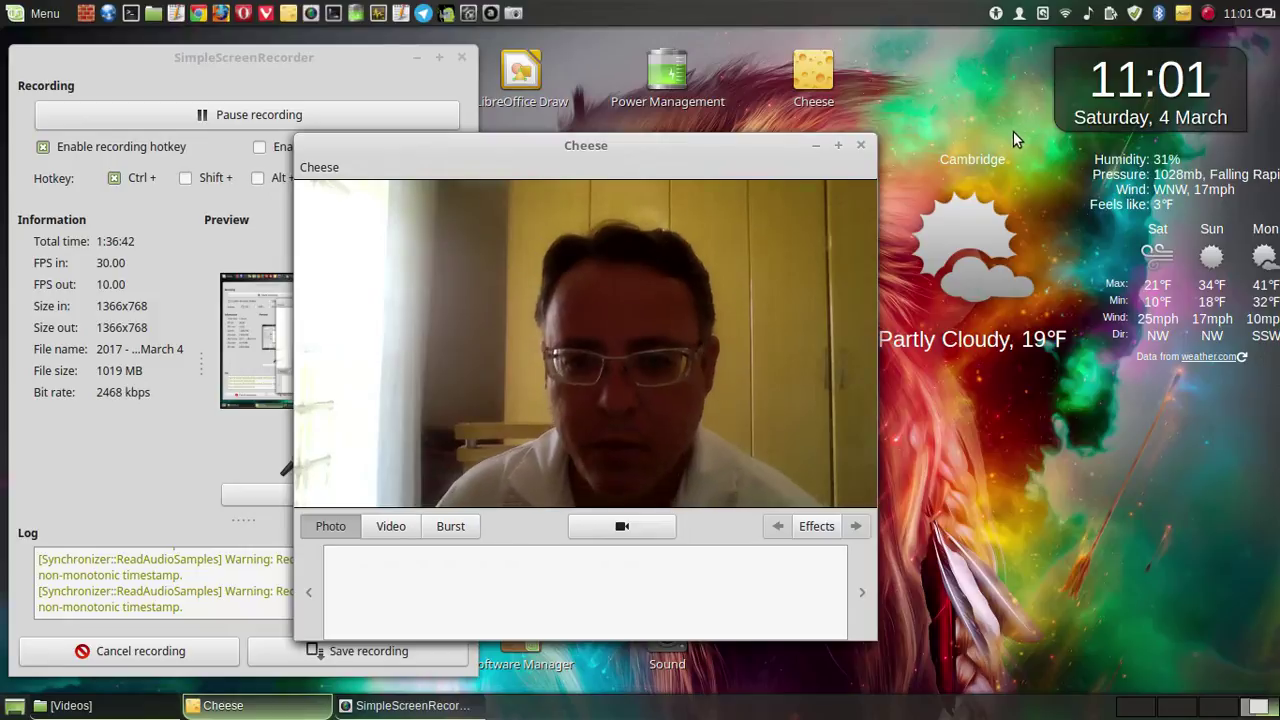
{"action": "left_click", "coordinate": [1208, 14]}
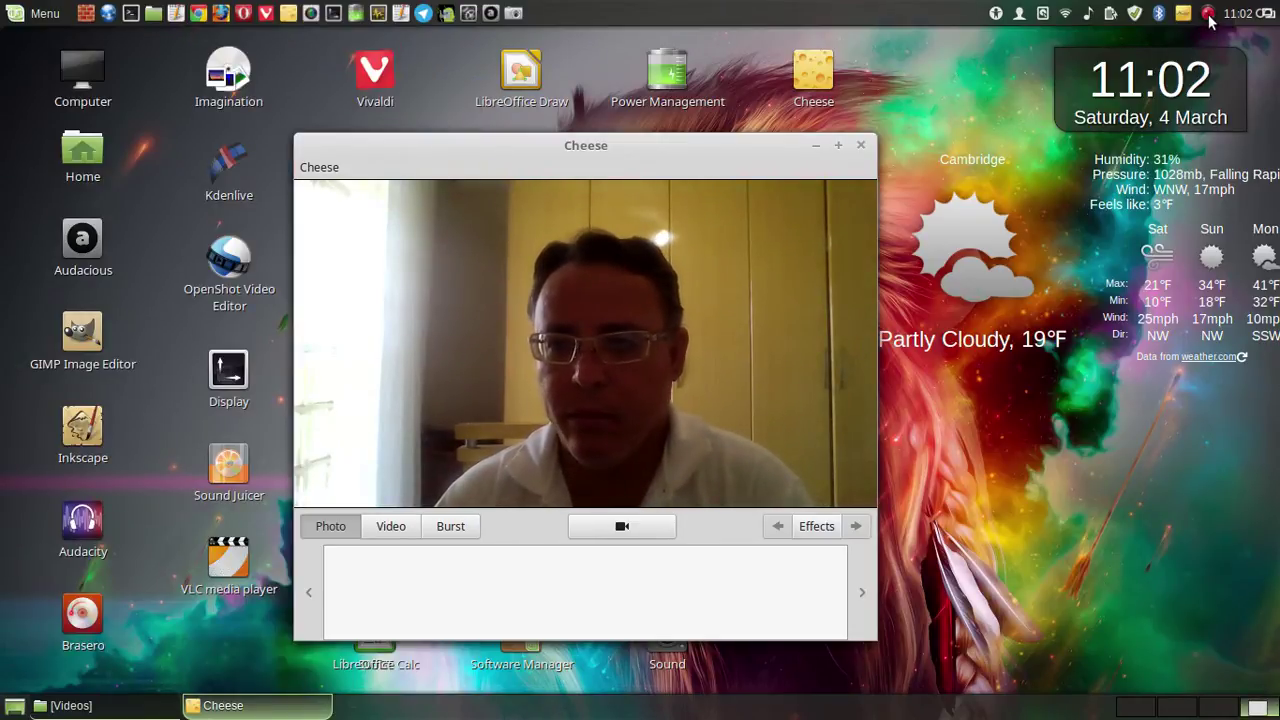
{"action": "left_click", "coordinate": [1208, 14]}
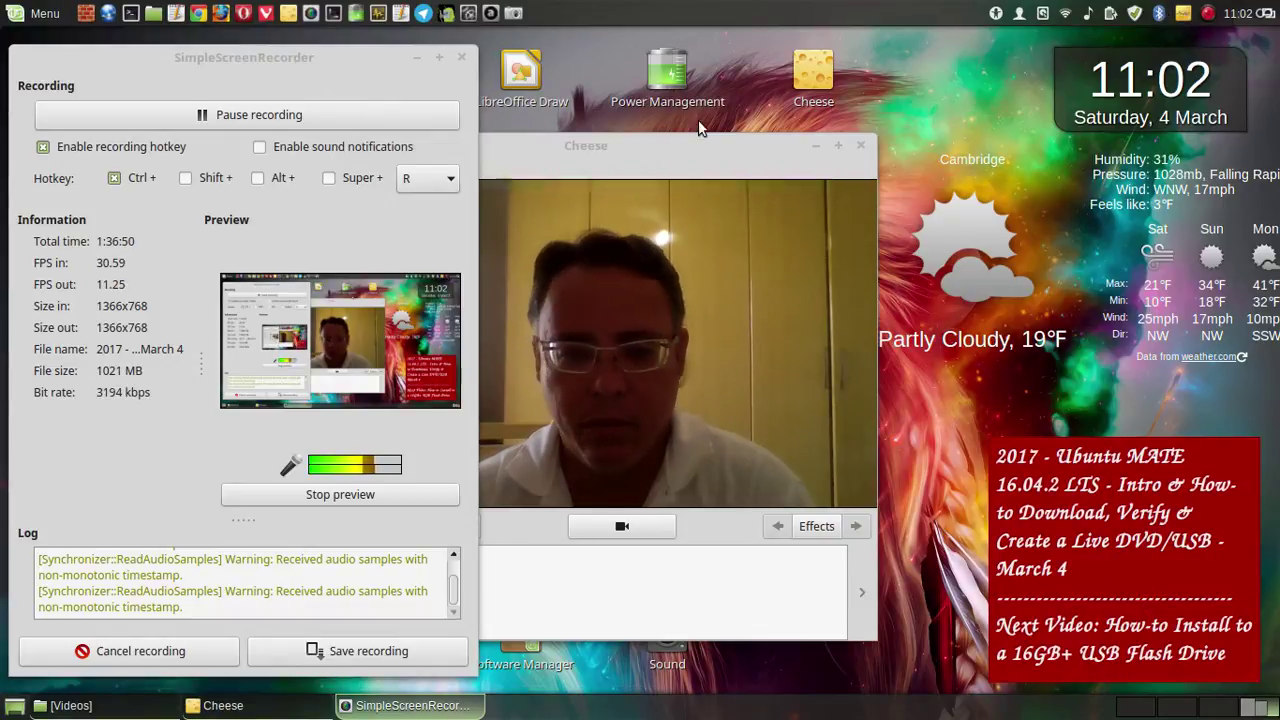
{"action": "left_click", "coordinate": [602, 151]}
{"action": "left_click_drag", "start_coordinate": [566, 152], "coordinate": [623, 146]}
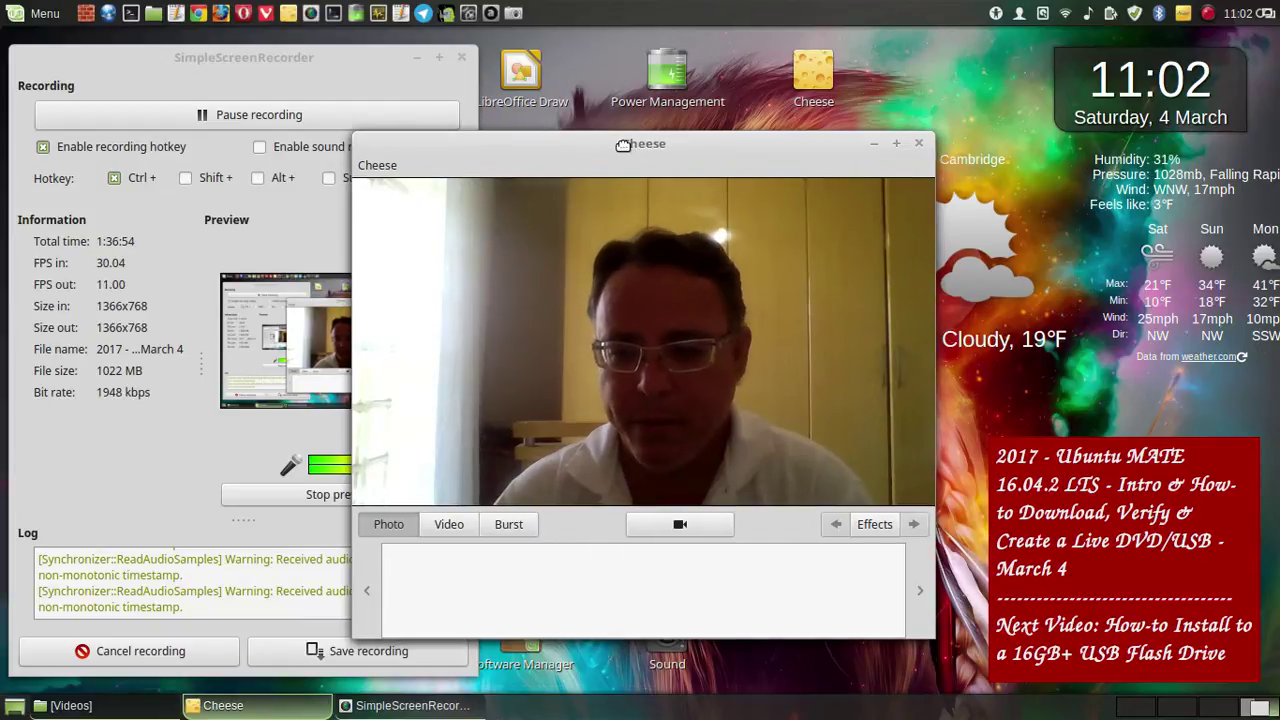
- Take a whole-screen capture, save it as 1.png, and return to workspace 1
{"action": "left_click", "coordinate": [512, 13]}
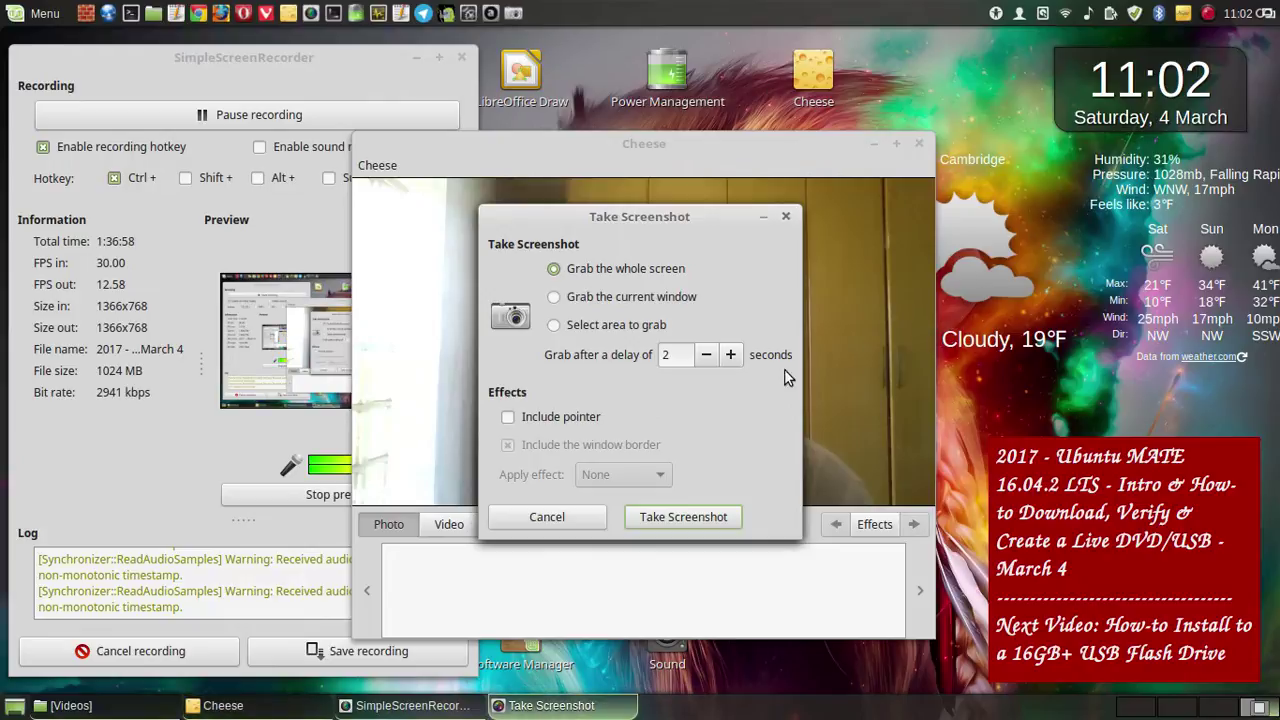
{"action": "left_click_drag", "start_coordinate": [630, 219], "coordinate": [265, 212]}
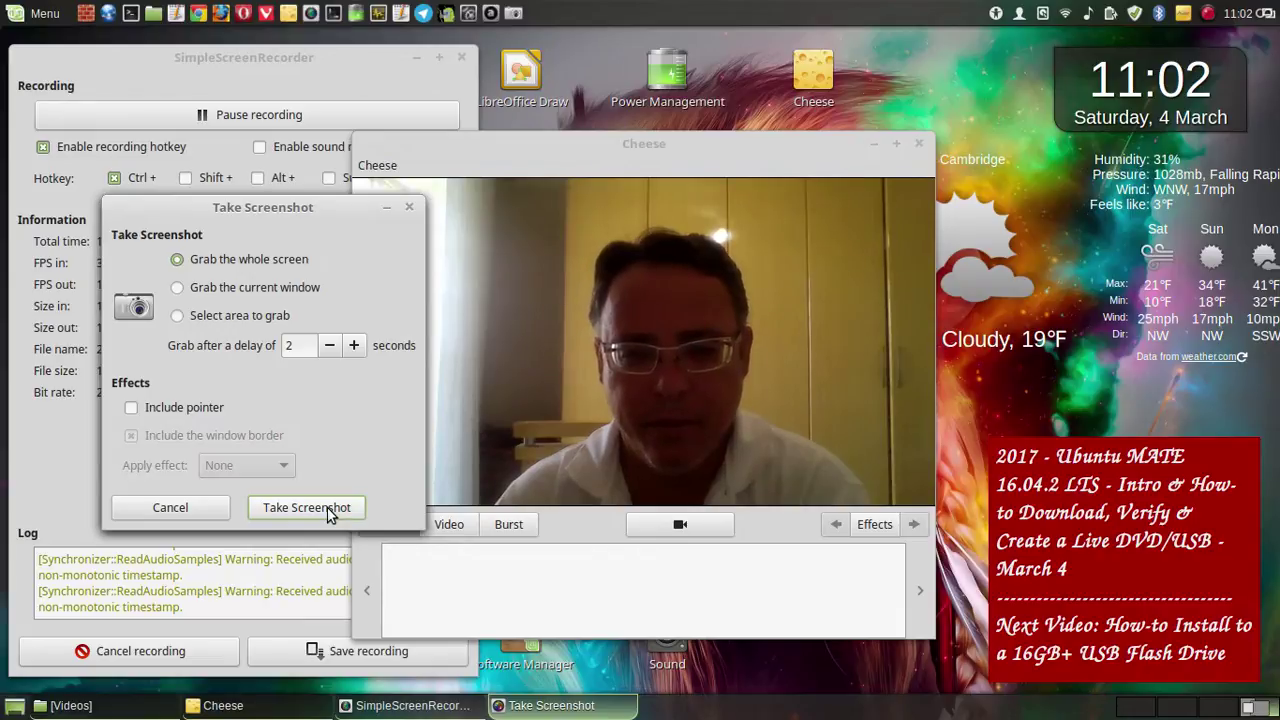
{"action": "left_click", "coordinate": [328, 510]}
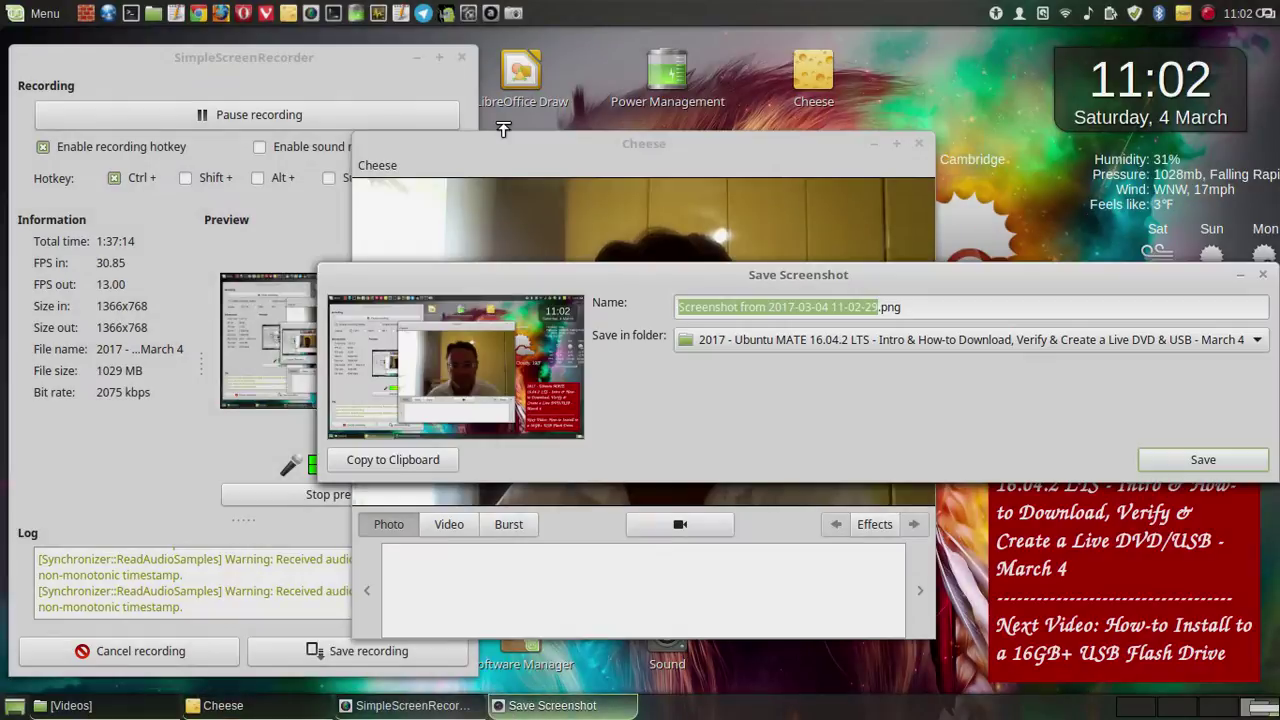
{"action": "type", "text": "1"}
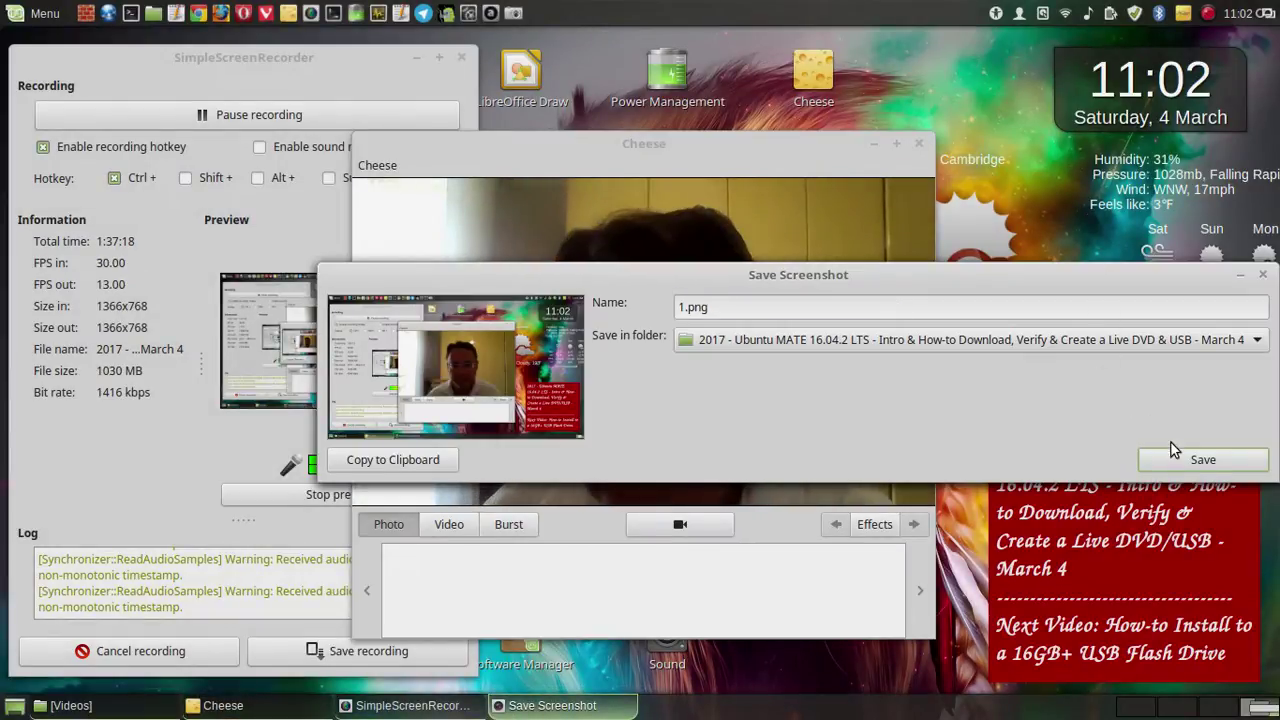
{"action": "left_click", "coordinate": [1196, 462]}
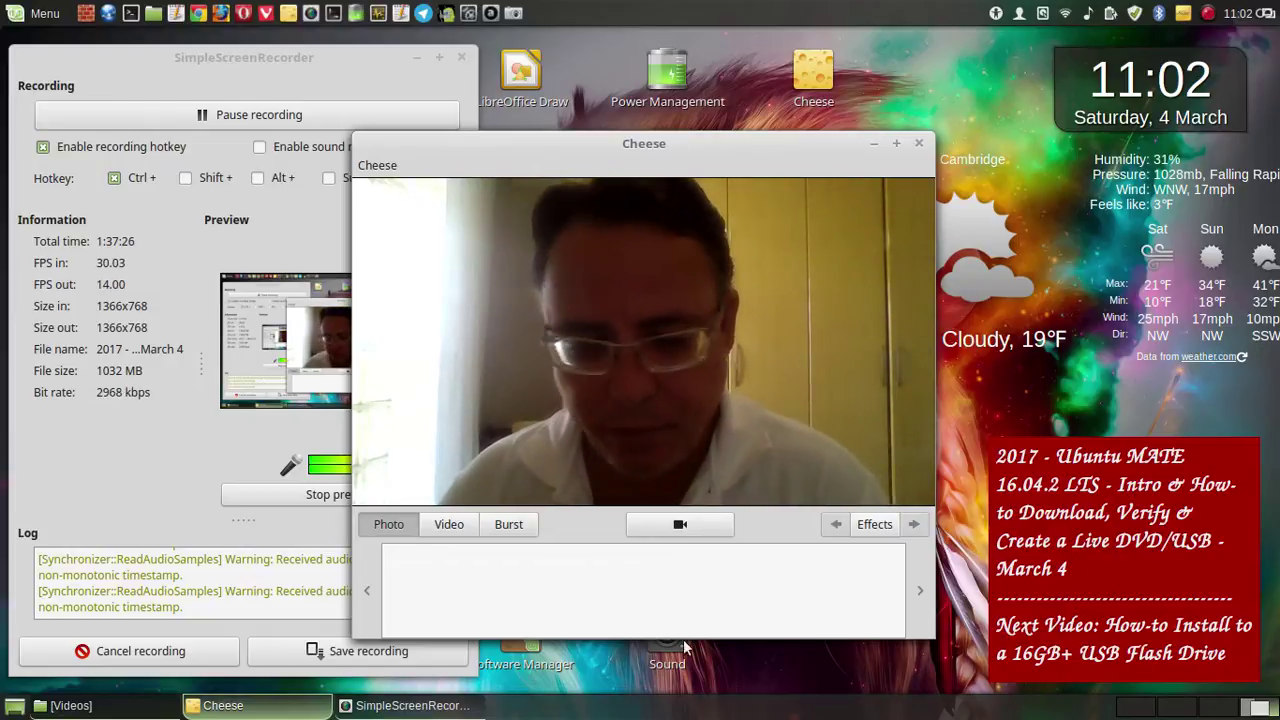
{"action": "left_click", "coordinate": [1135, 706]}
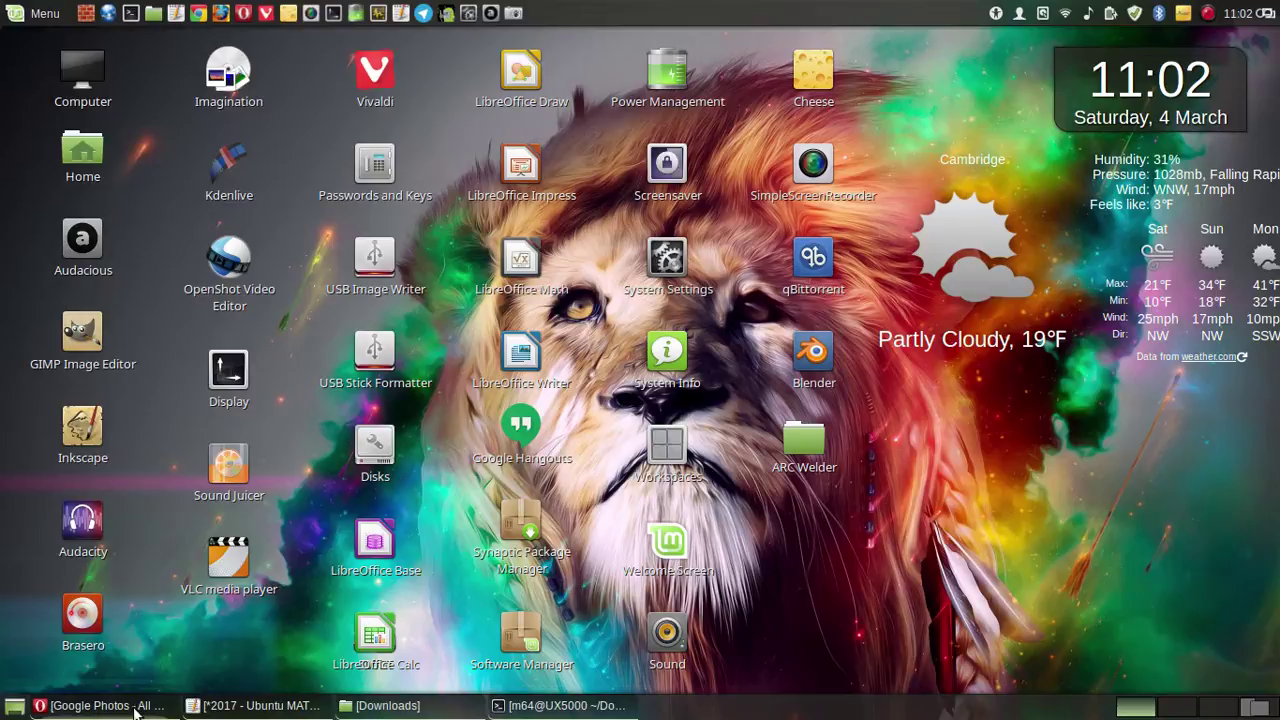
{"action": "left_click", "coordinate": [140, 708]}
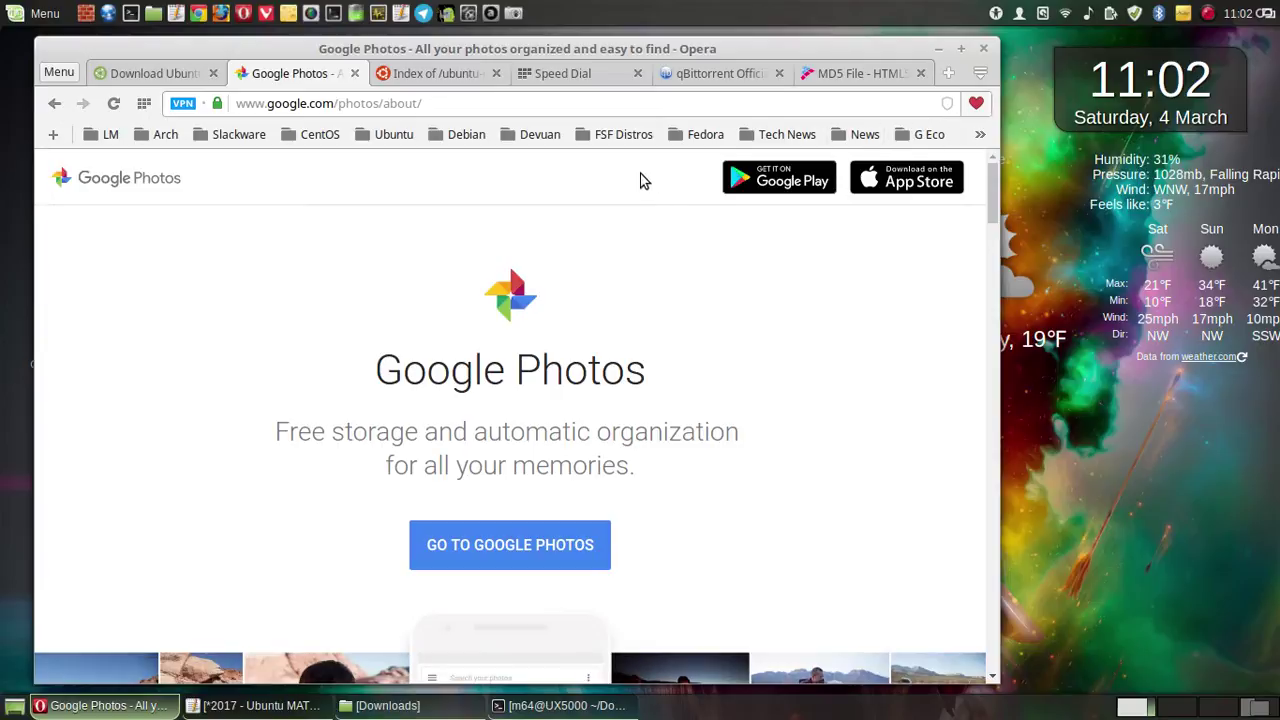
{"action": "left_click", "coordinate": [512, 13]}
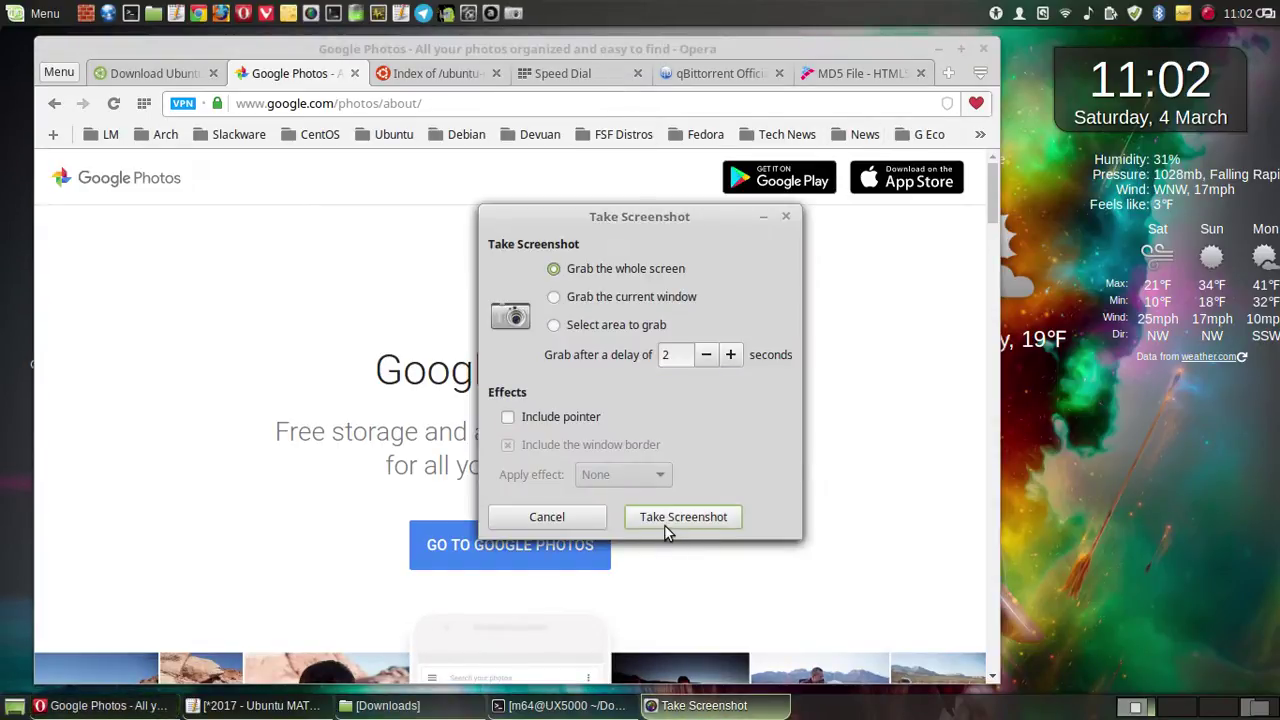
{"action": "left_click", "coordinate": [731, 514]}
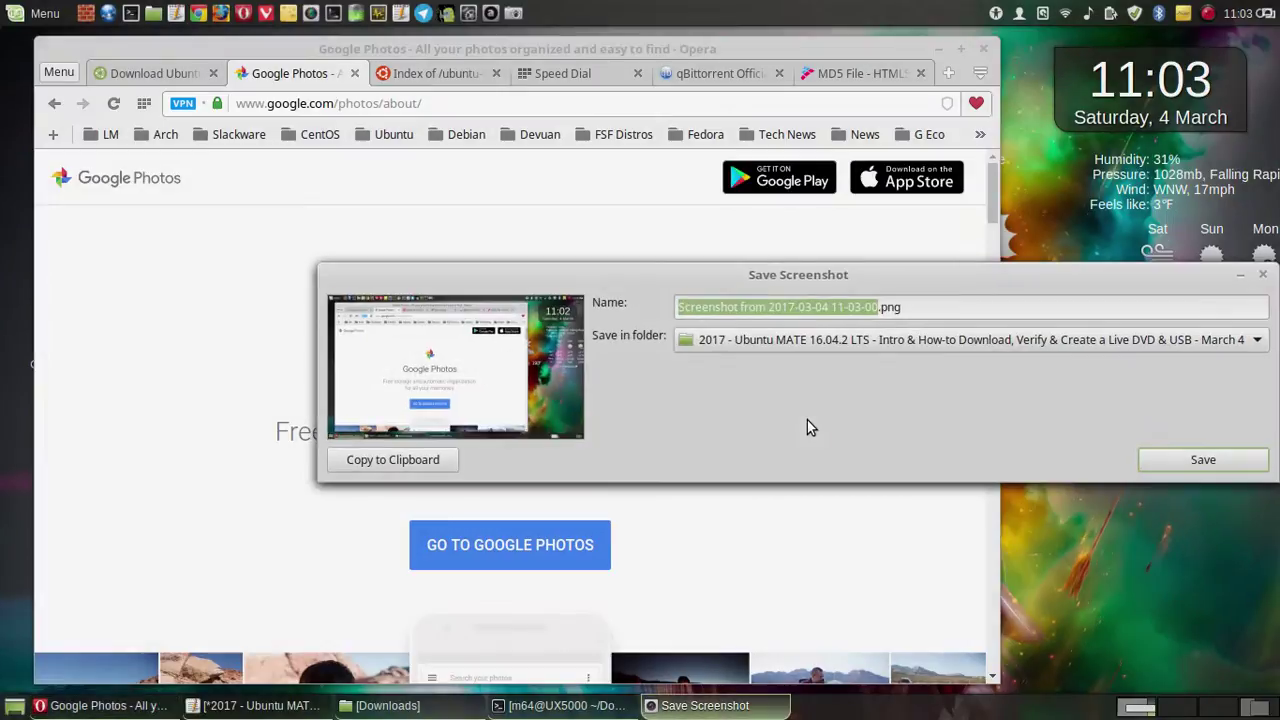
{"action": "left_click", "coordinate": [1180, 455]}
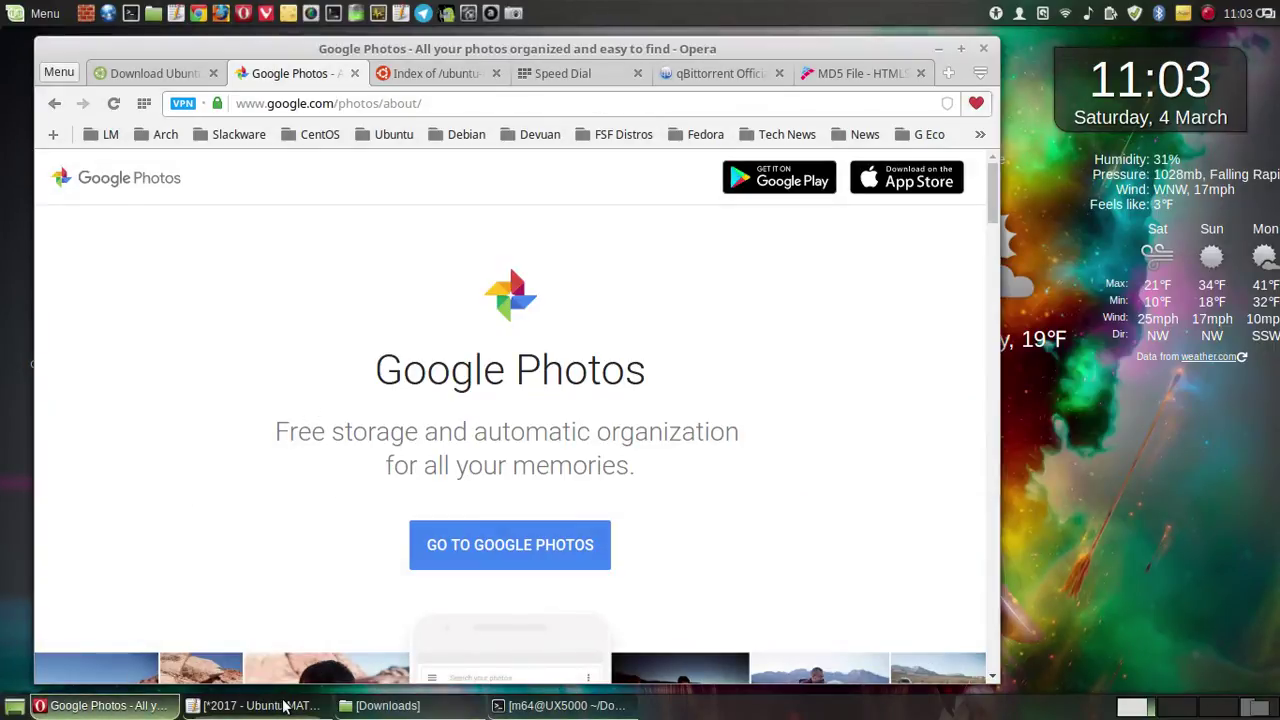
- In Nemo, cut the older screenshot file from the Pictures folder
{"action": "left_click", "coordinate": [422, 706]}
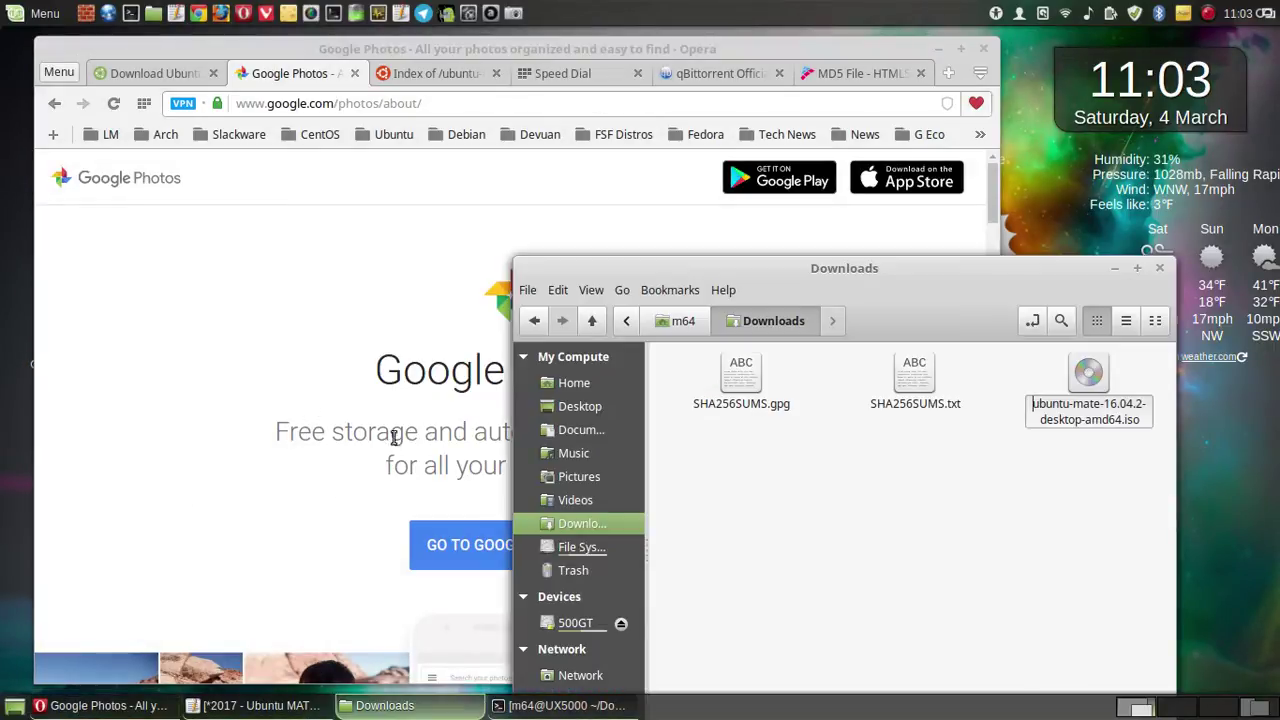
{"action": "left_click_drag", "start_coordinate": [803, 270], "coordinate": [404, 95]}
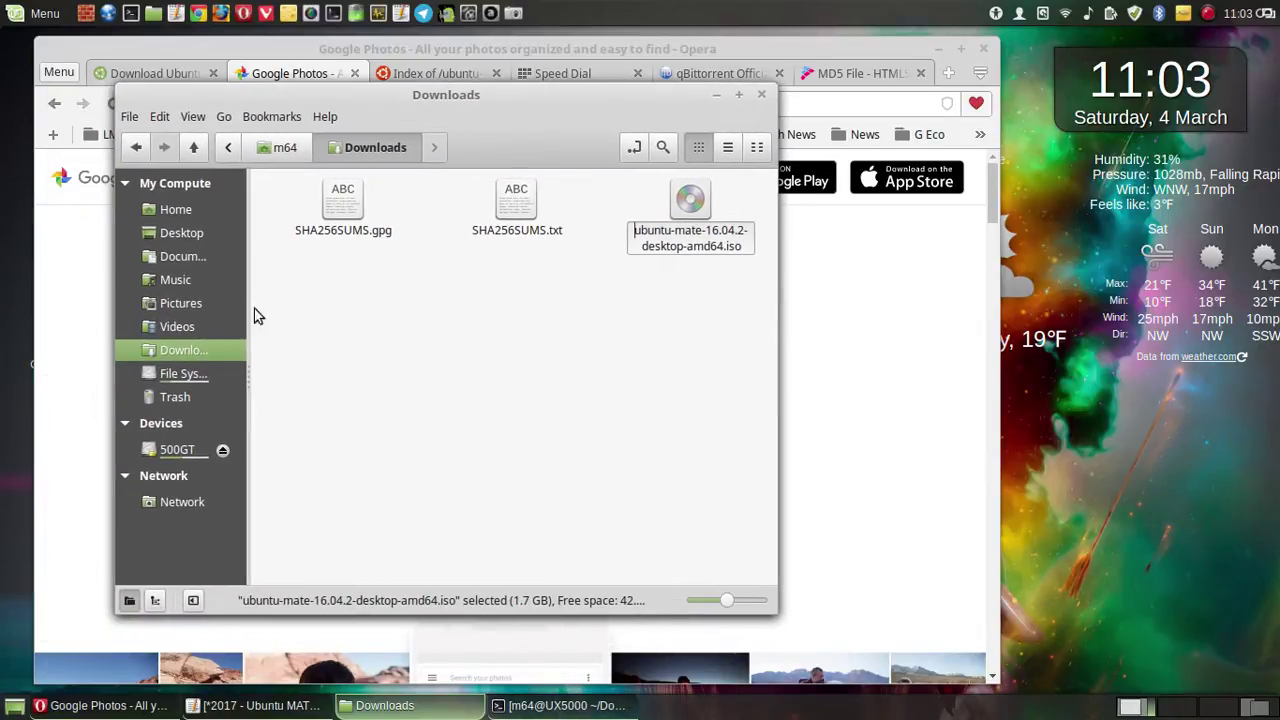
{"action": "left_click", "coordinate": [200, 306]}
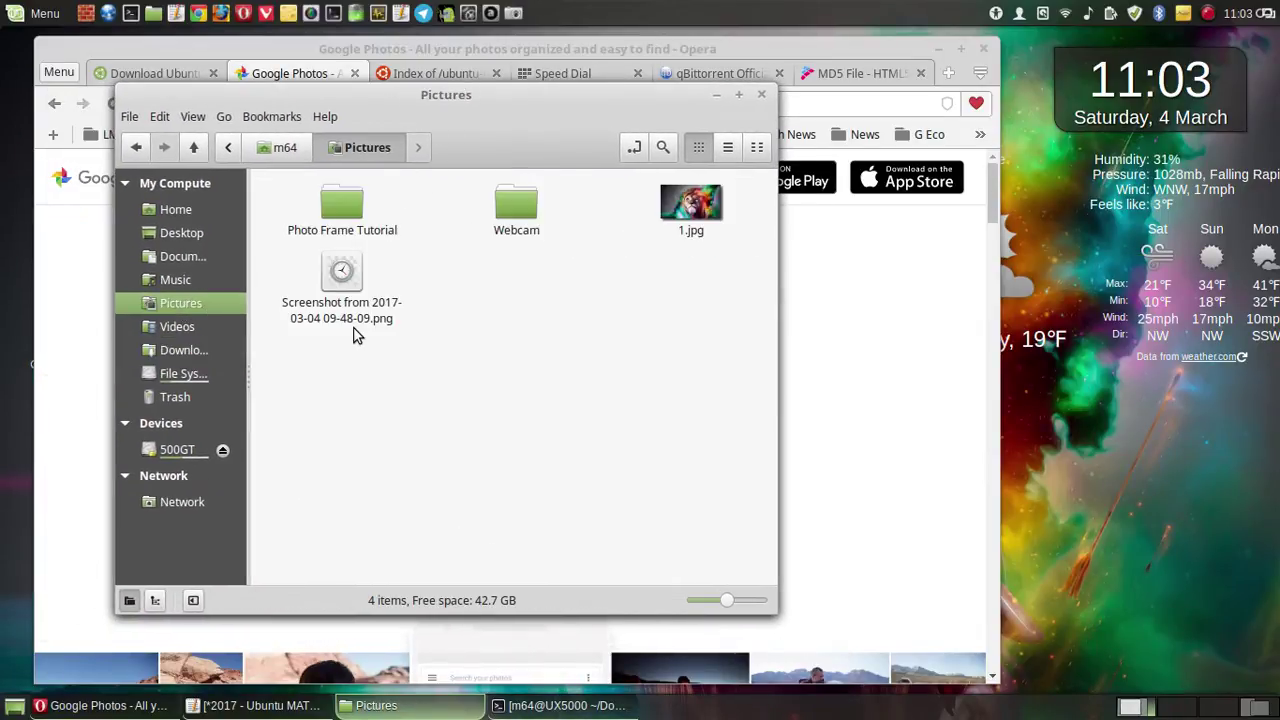
{"action": "left_click", "coordinate": [331, 275]}
{"action": "right_click", "coordinate": [331, 275]}
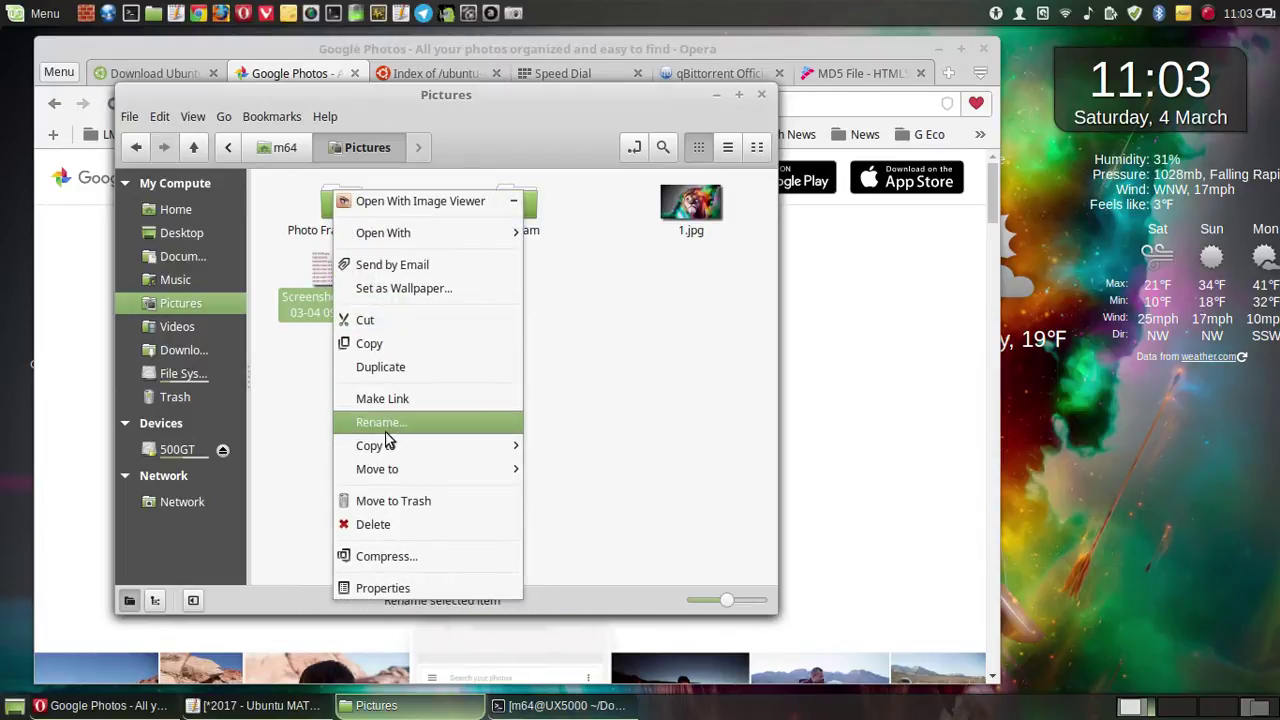
{"action": "left_click", "coordinate": [392, 321]}
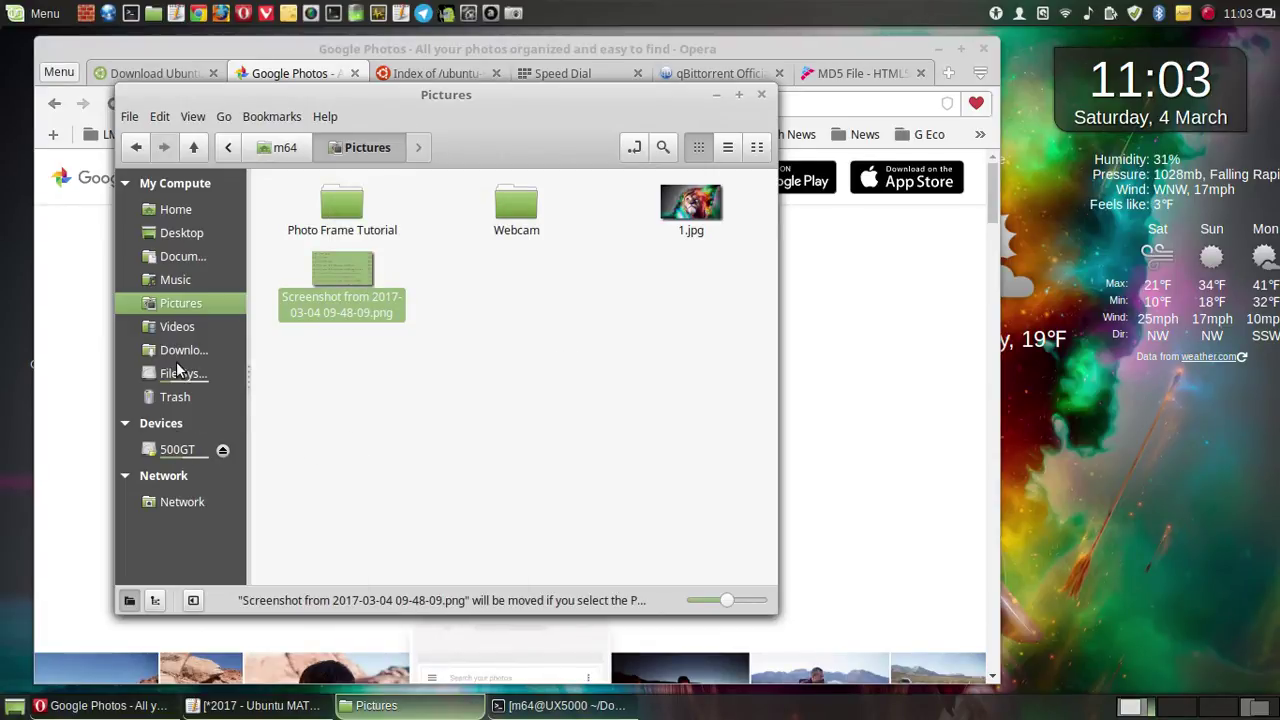
- Open Videos > Screenshots, inspect the tutorial folder's actions, then minimise the window
{"action": "left_click", "coordinate": [180, 327]}
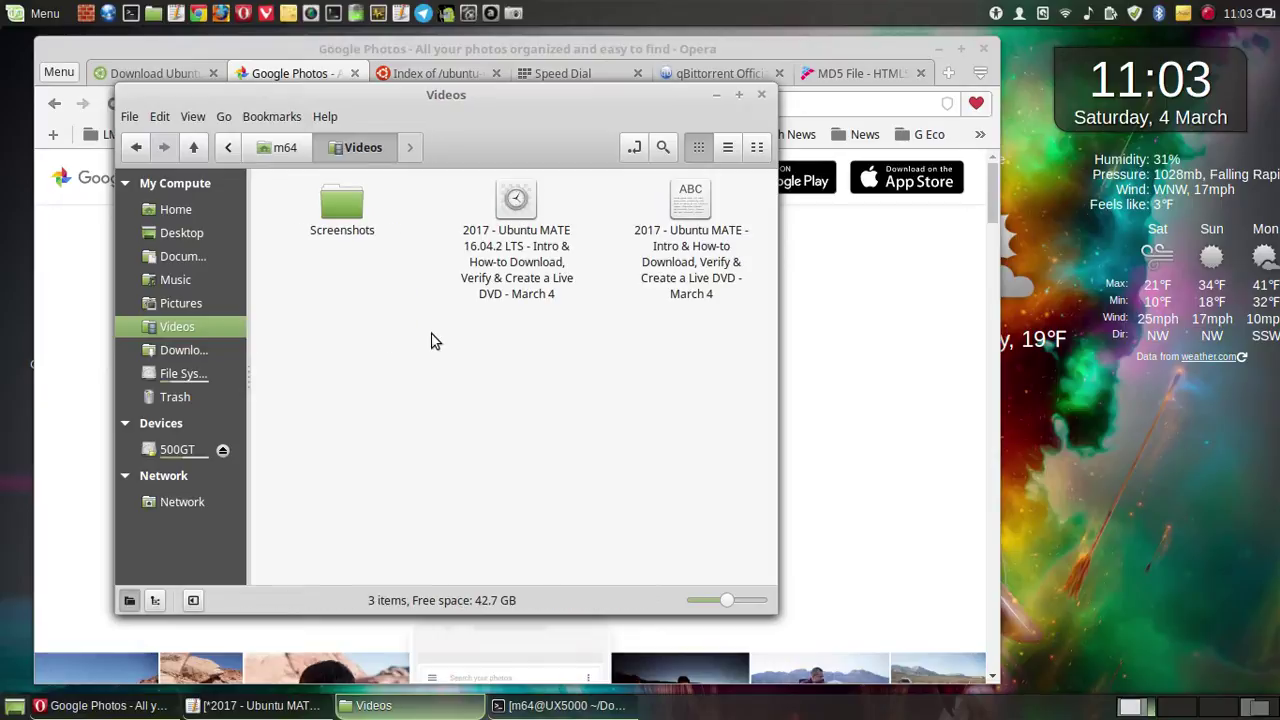
{"action": "left_click", "coordinate": [345, 228]}
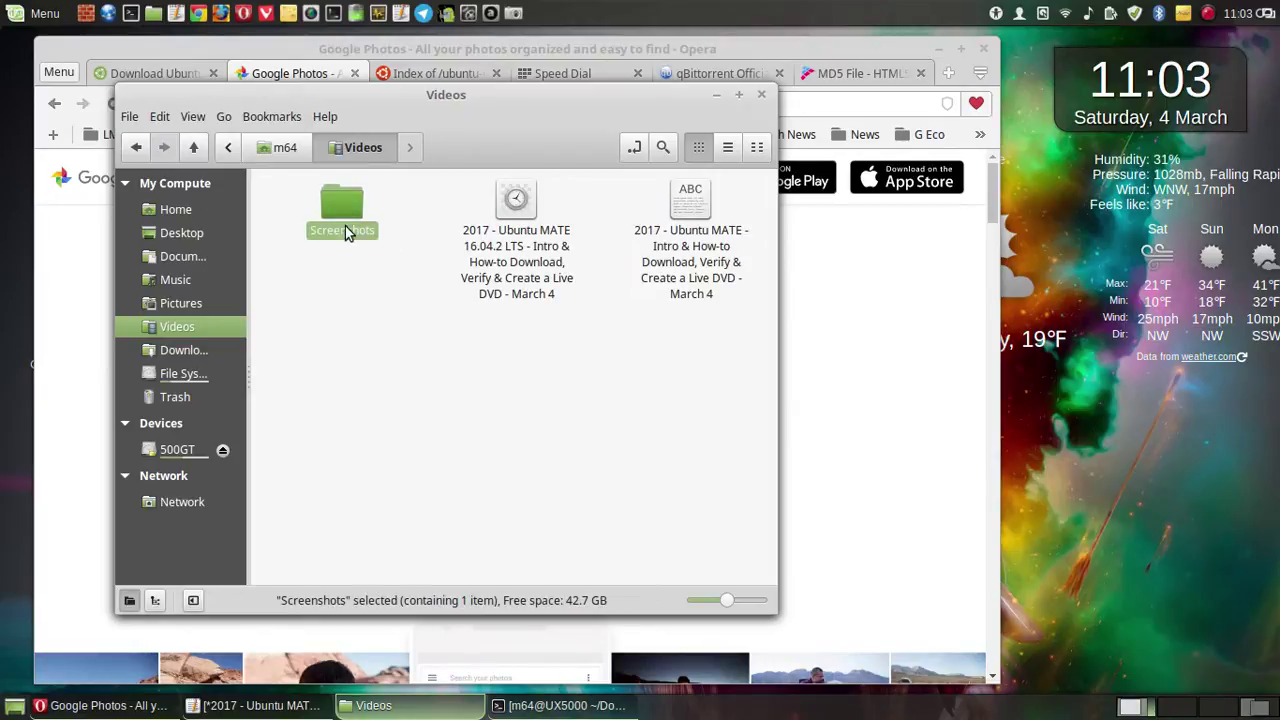
{"action": "double_click", "coordinate": [341, 220]}
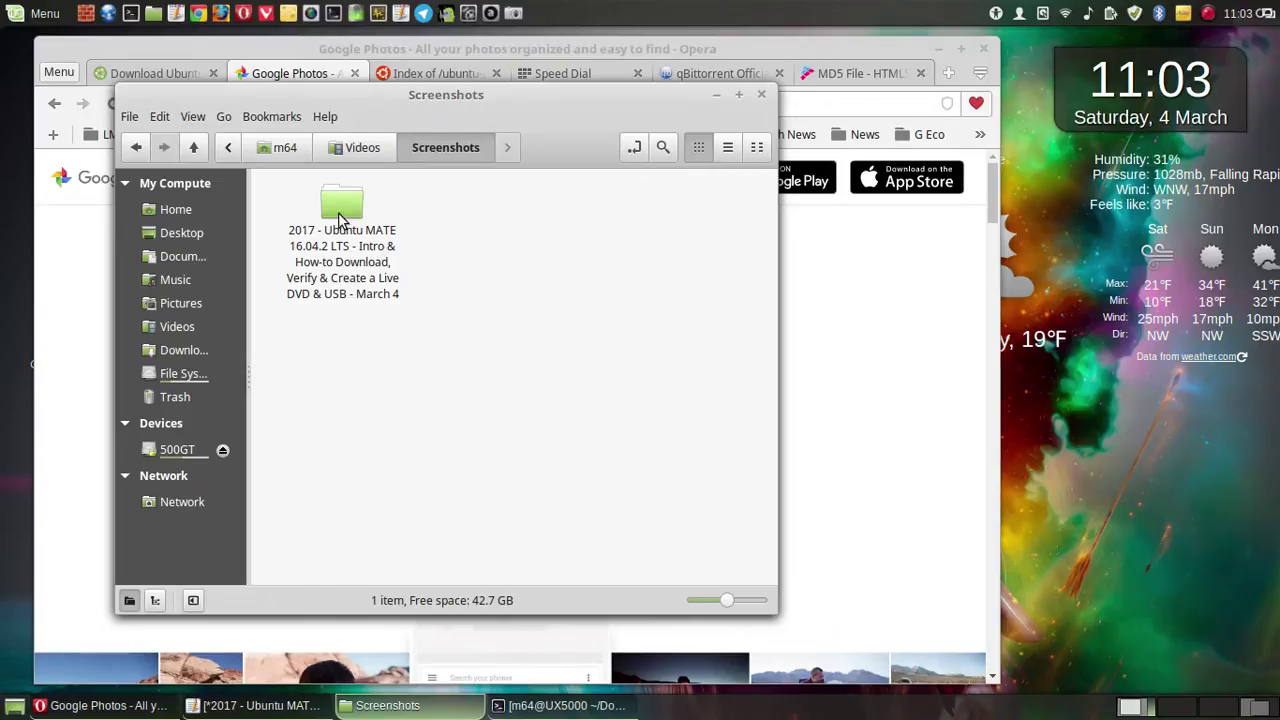
{"action": "right_click", "coordinate": [343, 214]}
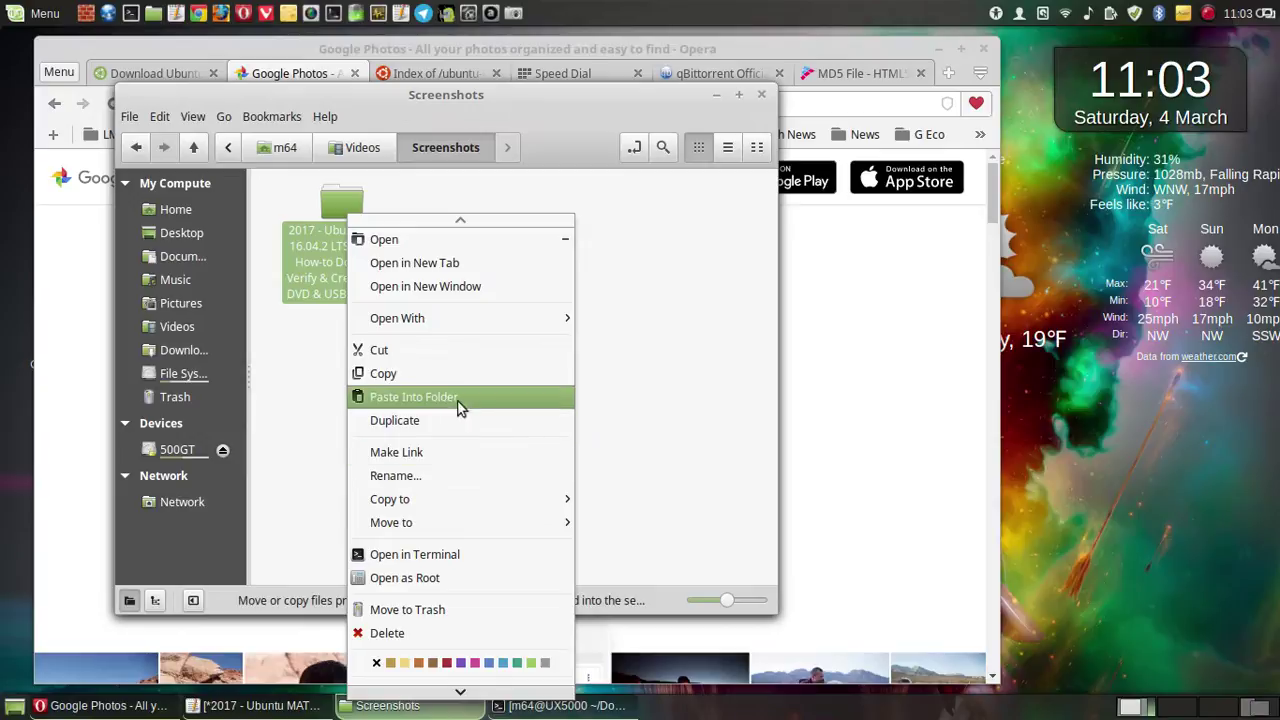
{"action": "key", "text": "Escape"}
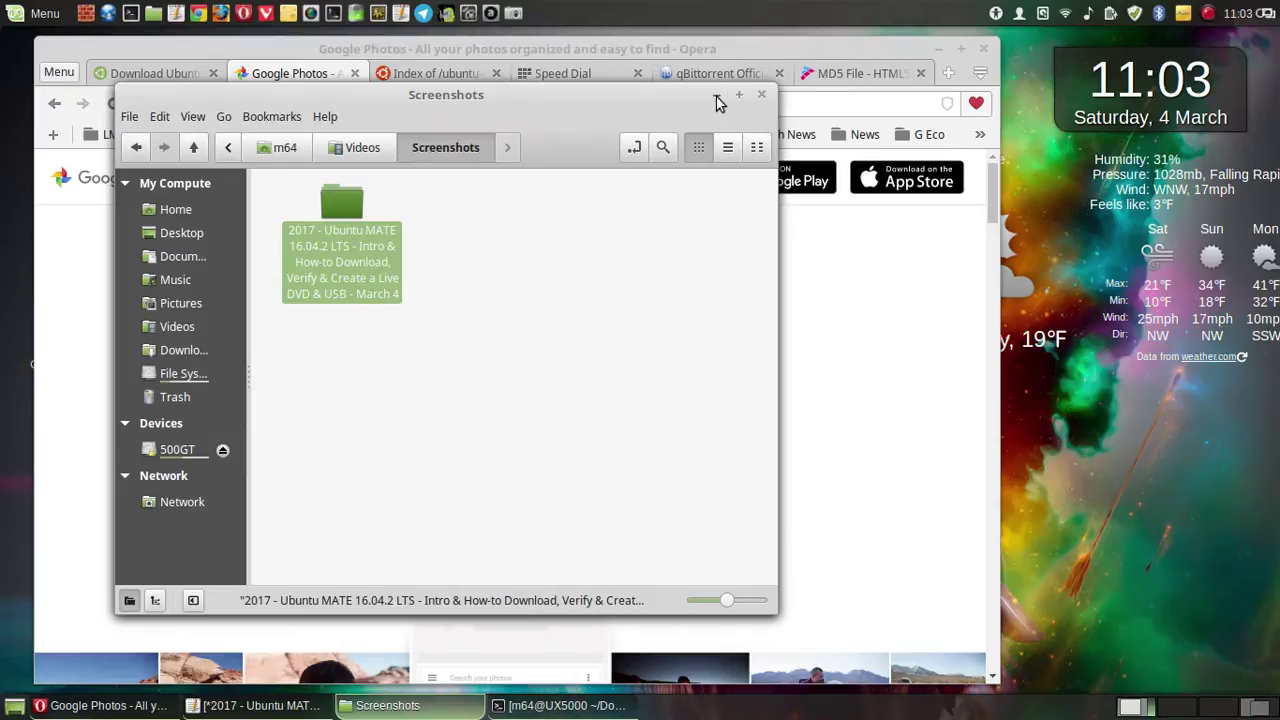
{"action": "left_click", "coordinate": [715, 96]}
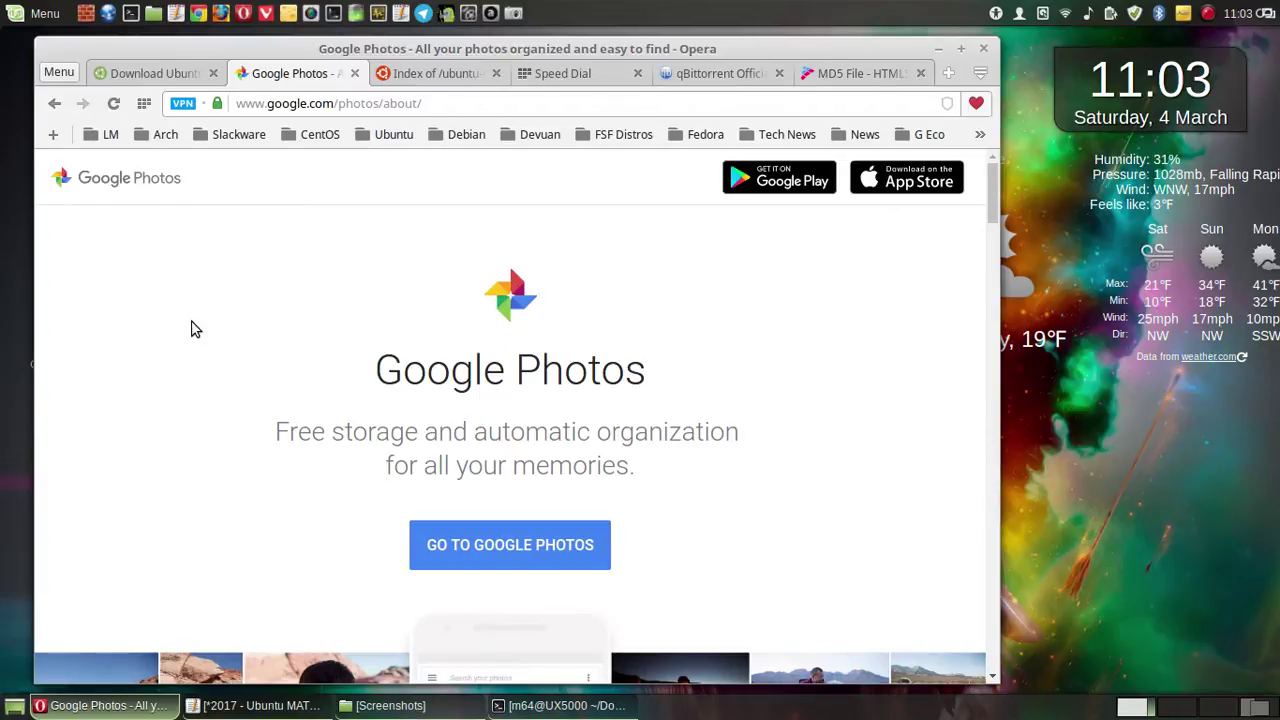
- Enter the Google Photos library, briefly checking the Ubuntu MATE notes
{"action": "left_click", "coordinate": [493, 556]}
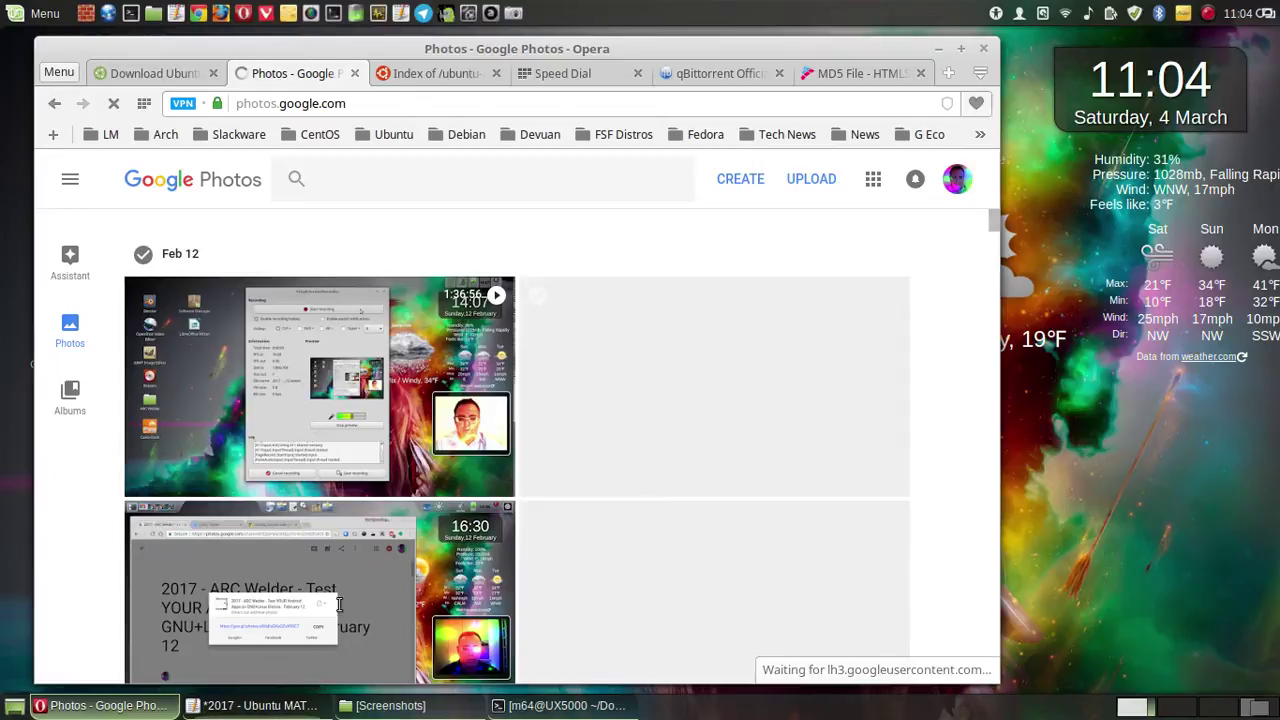
{"action": "left_click", "coordinate": [260, 705]}
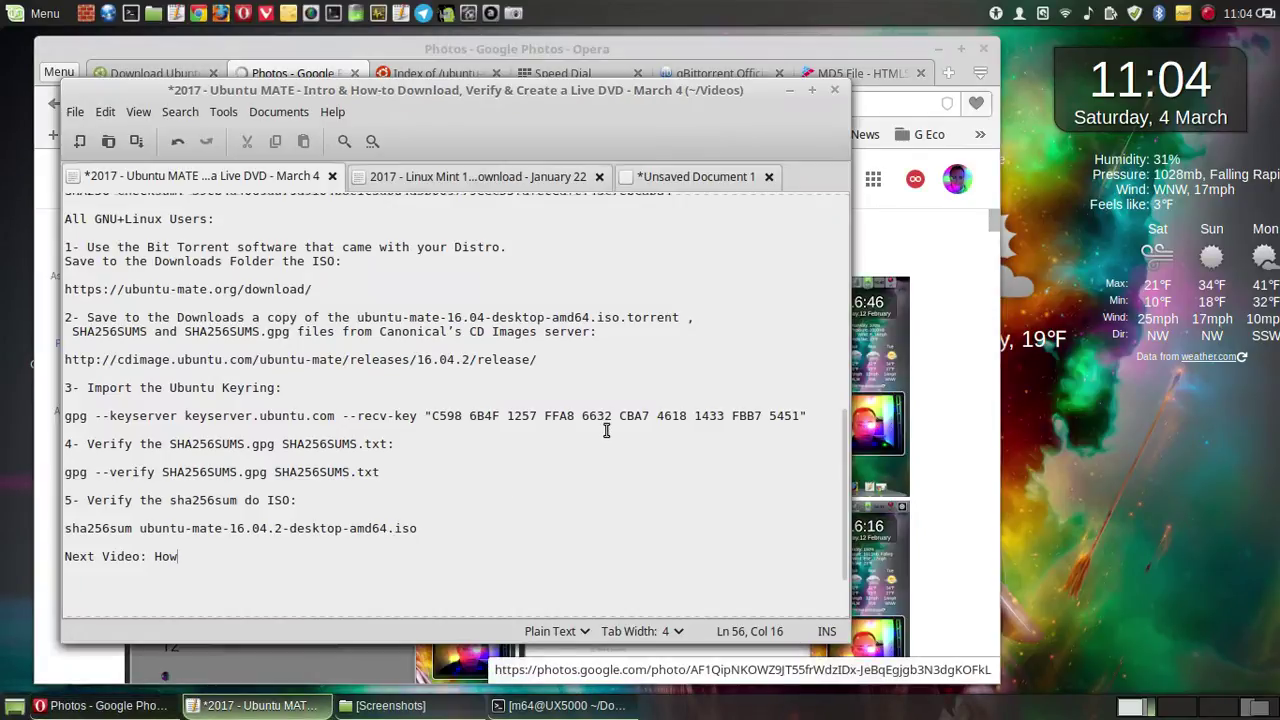
{"action": "left_click", "coordinate": [790, 95]}
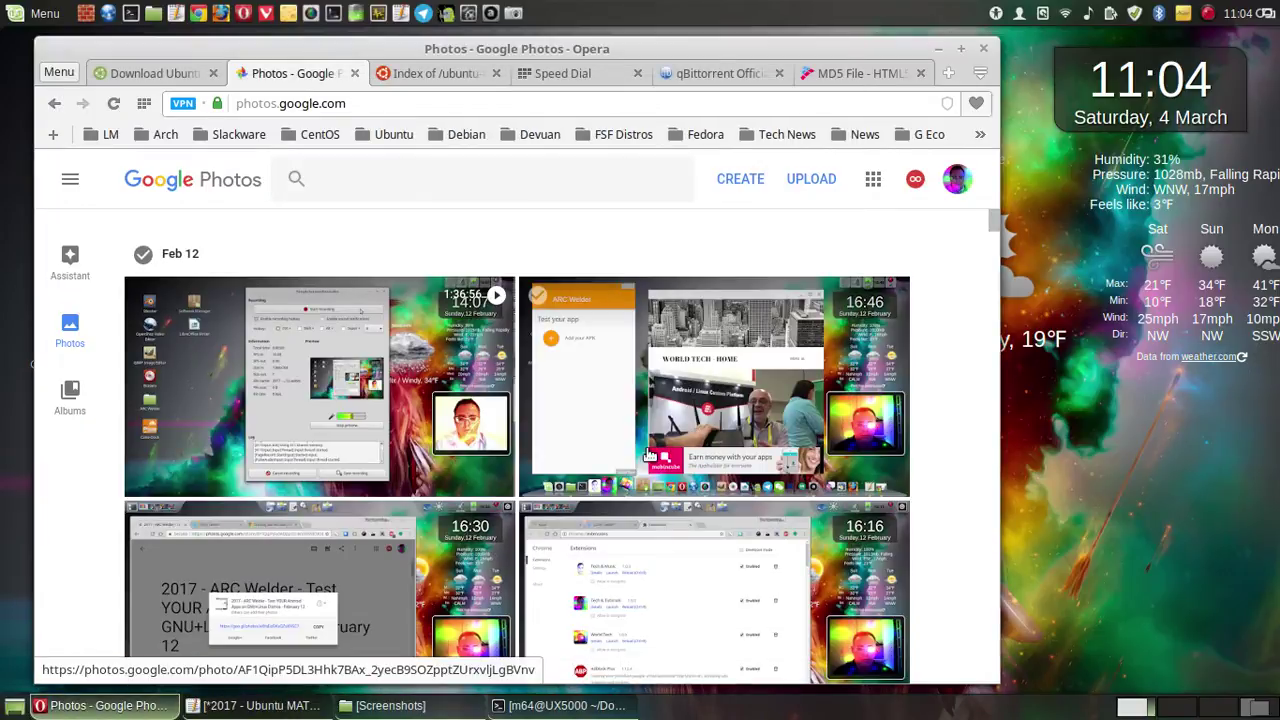
- Select all files in Videos > Screenshots > 2017 - Ubuntu MATE 16.04.2 LTS for upload
{"action": "left_click", "coordinate": [815, 185]}
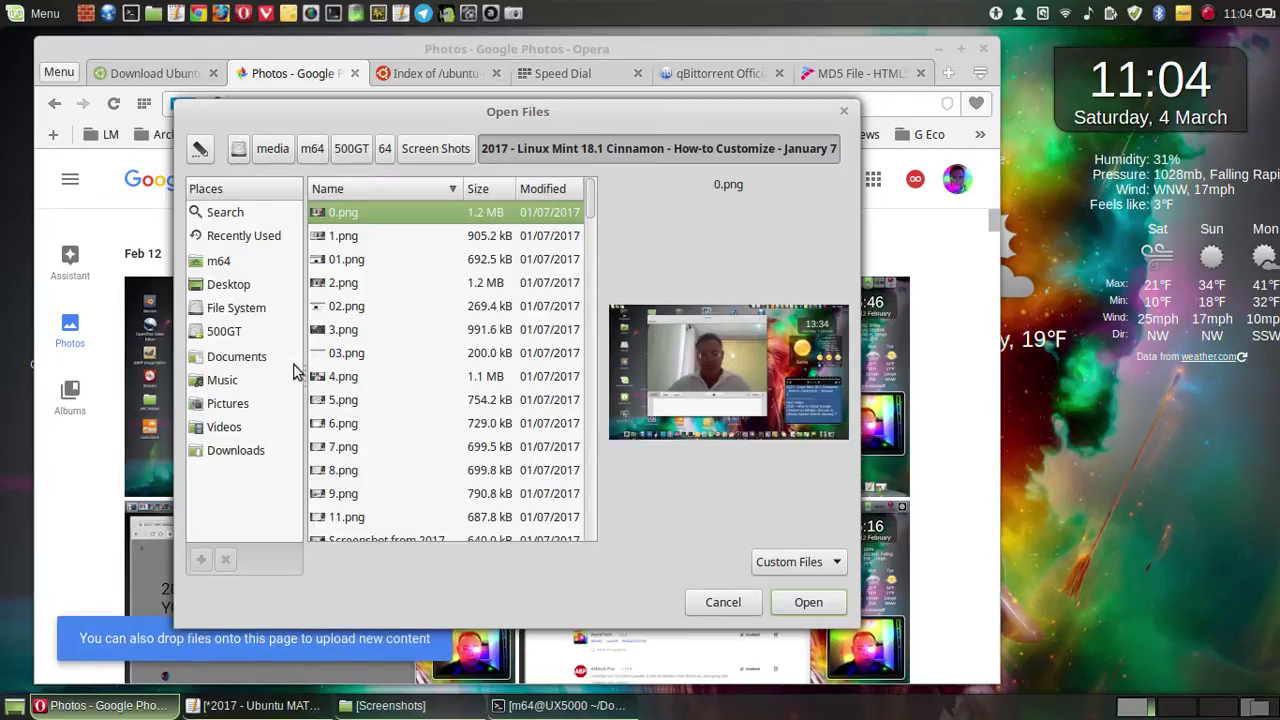
{"action": "left_click", "coordinate": [230, 332]}
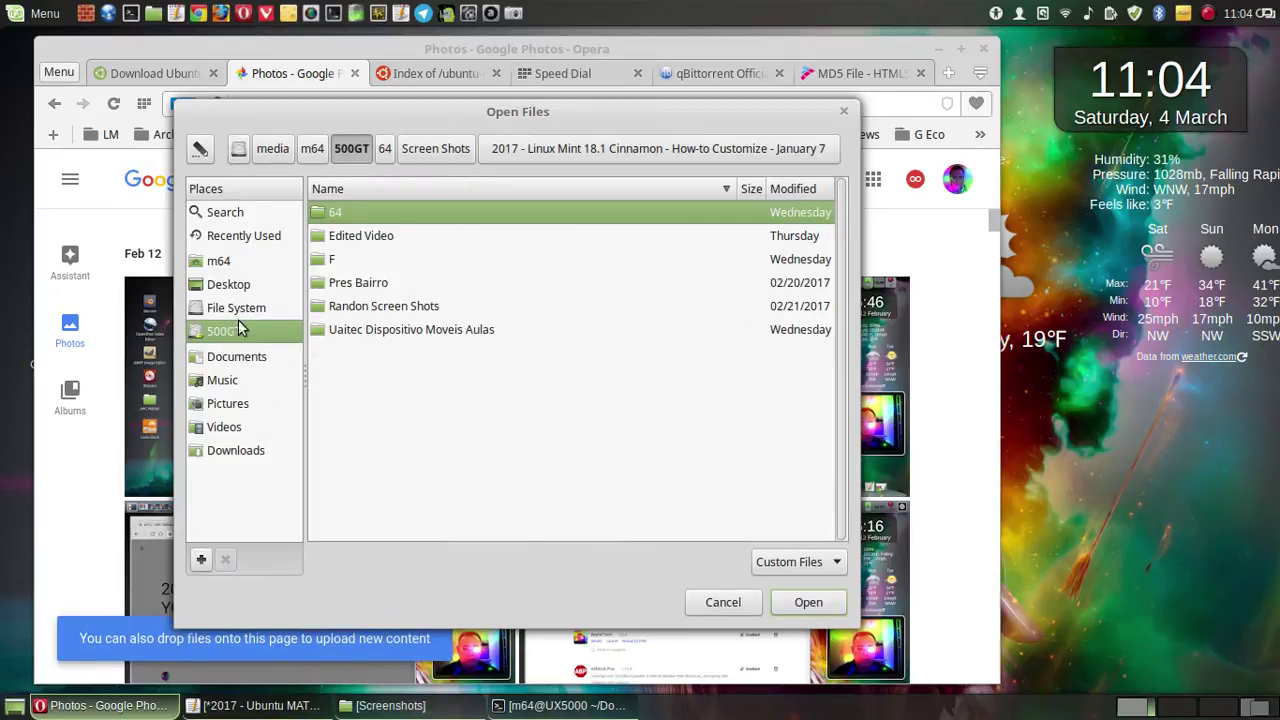
{"action": "left_click", "coordinate": [224, 428]}
{"action": "double_click", "coordinate": [400, 214]}
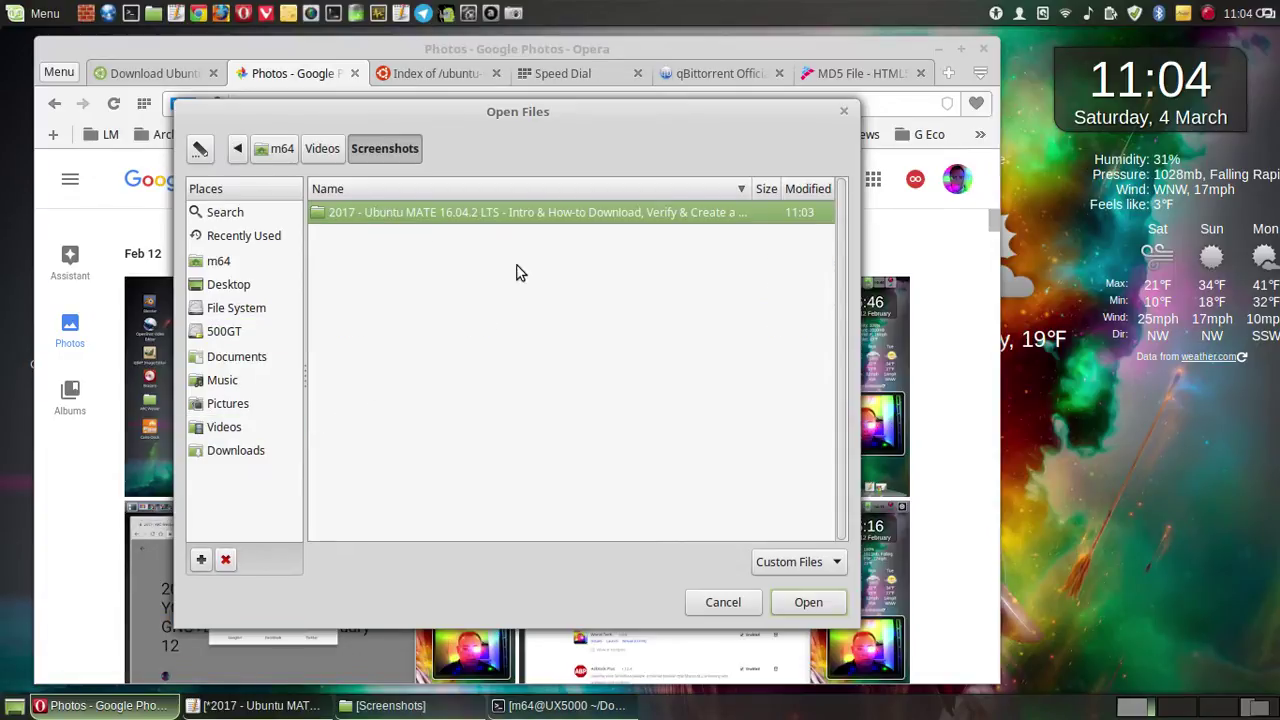
{"action": "double_click", "coordinate": [512, 215]}
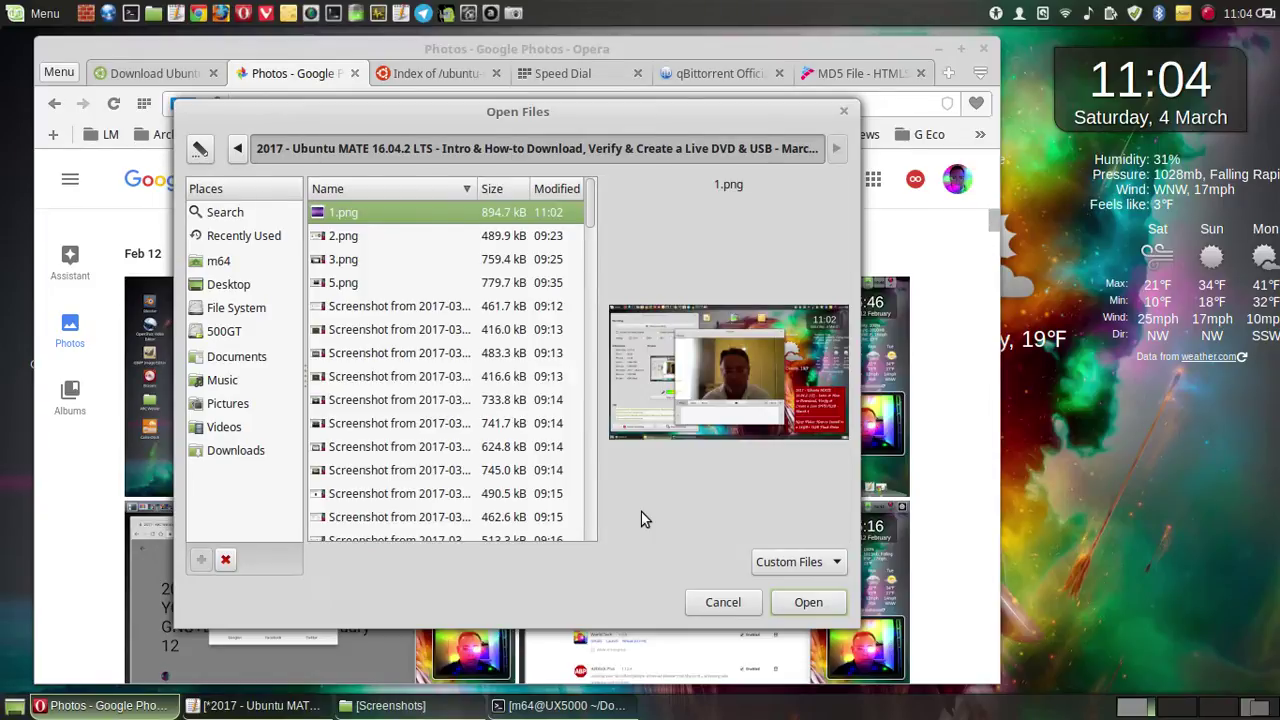
{"action": "key", "text": "ctrl+a"}
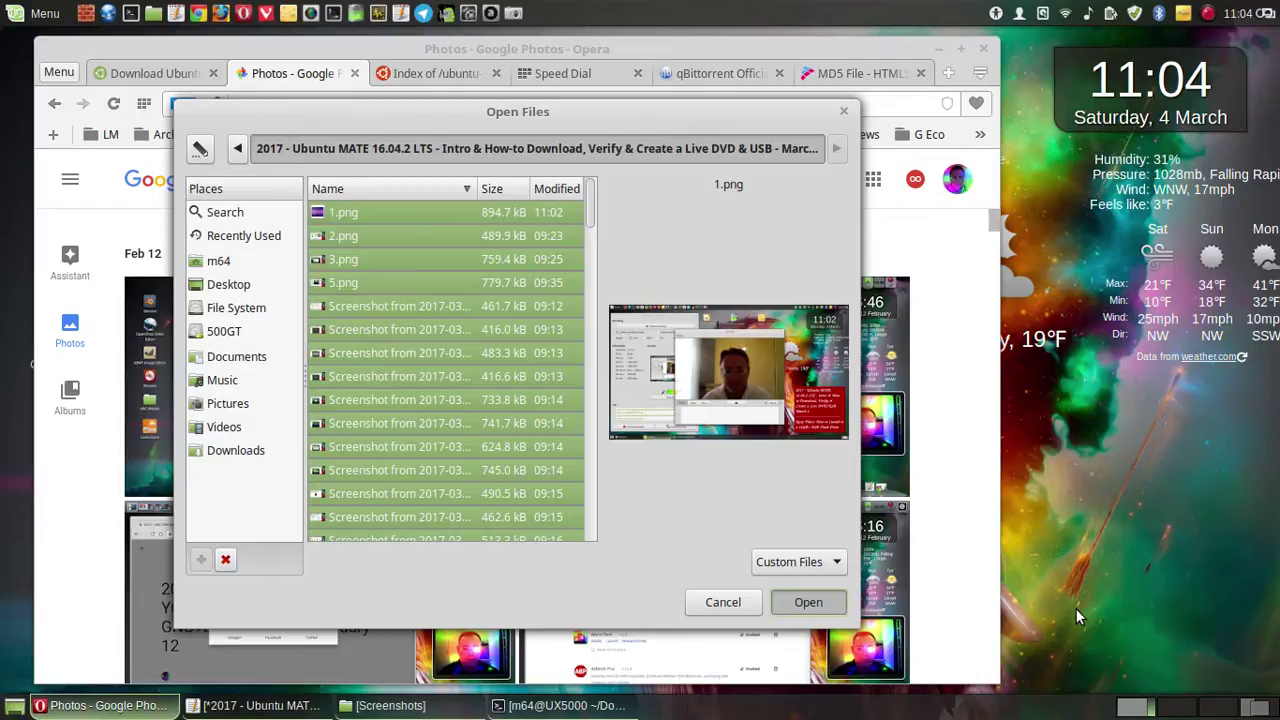
{"action": "key", "text": "Return"}
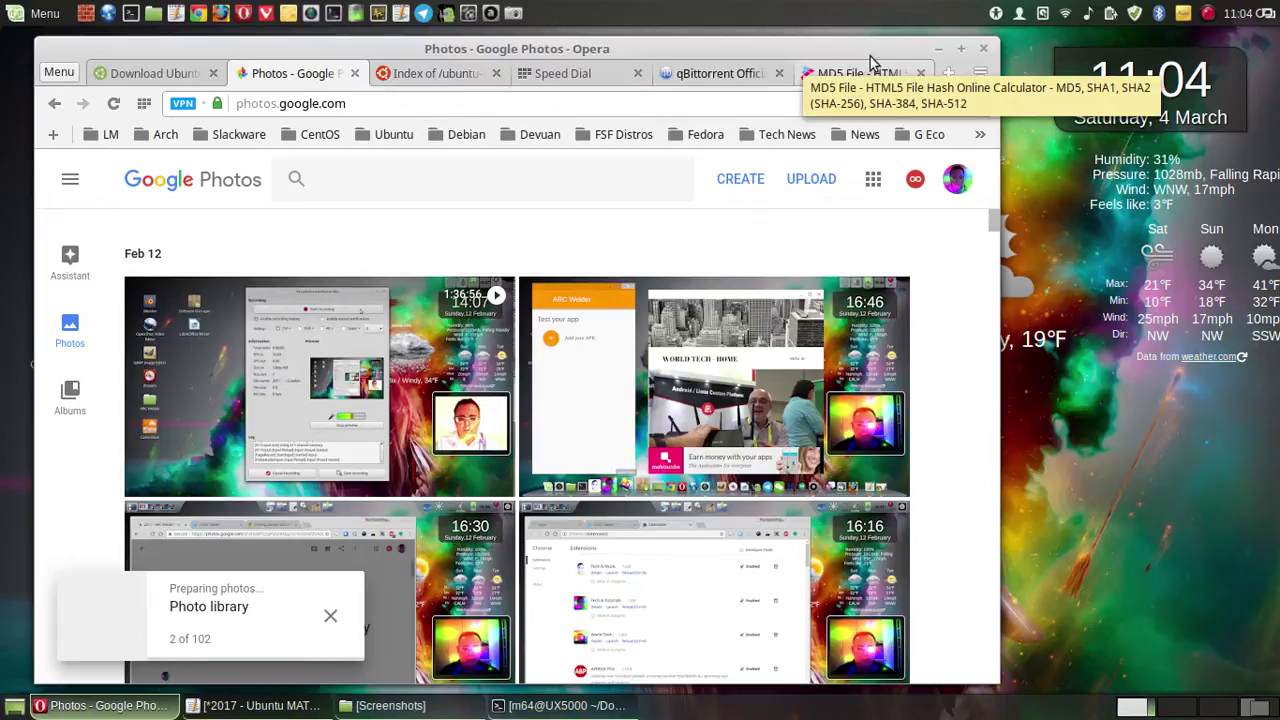
- Minimize Opera, browse the Cinnamon Menu's Chrome Apps category, then dismiss the menu
{"action": "left_click", "coordinate": [940, 50]}
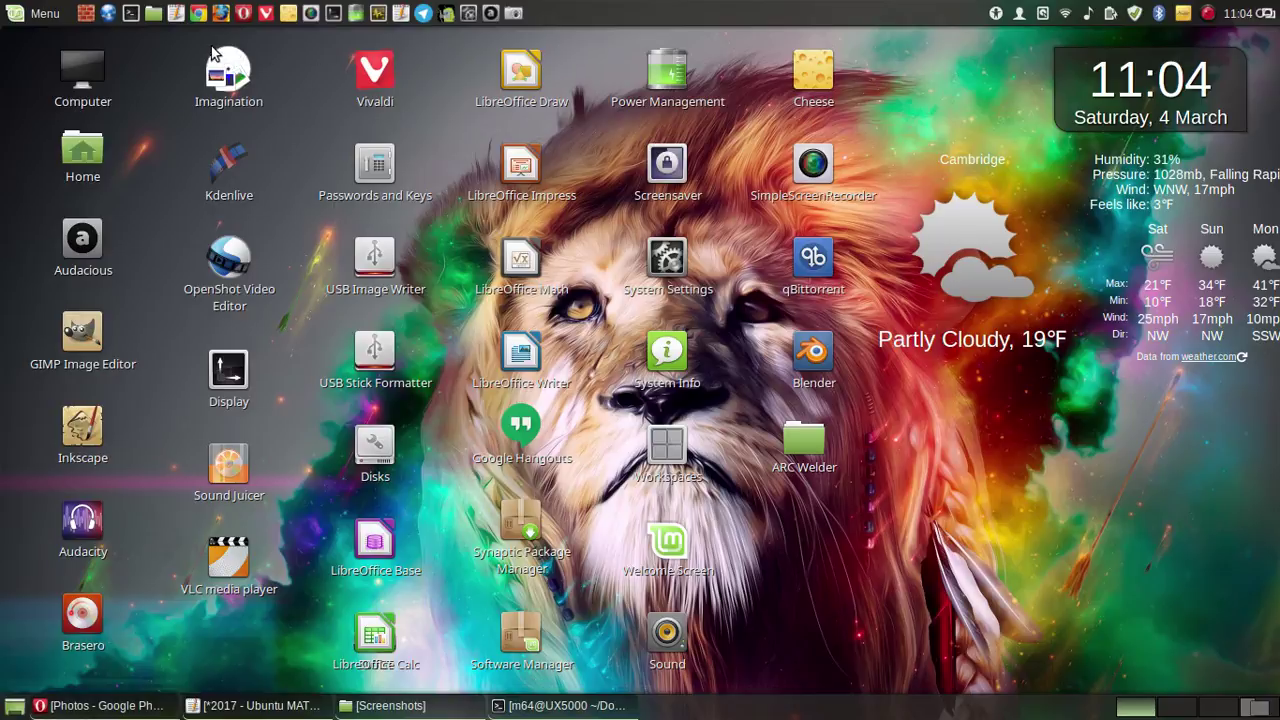
{"action": "left_click", "coordinate": [45, 14]}
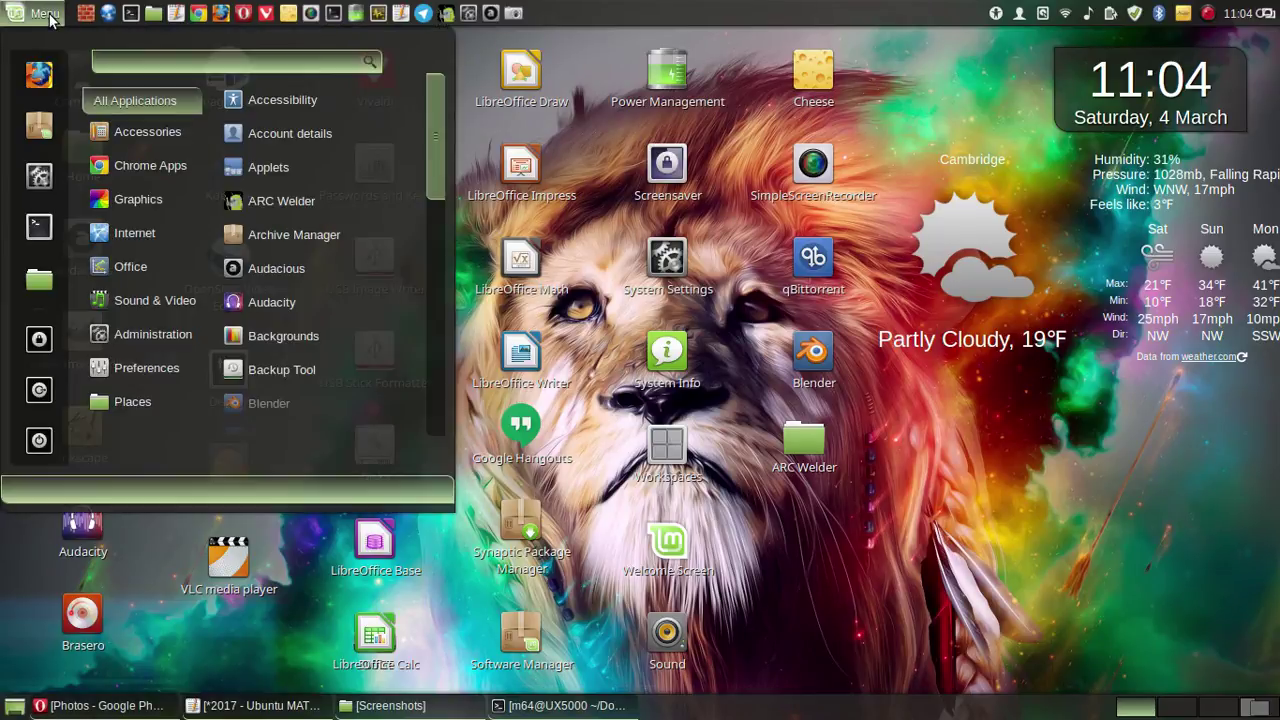
{"action": "left_click", "coordinate": [138, 168]}
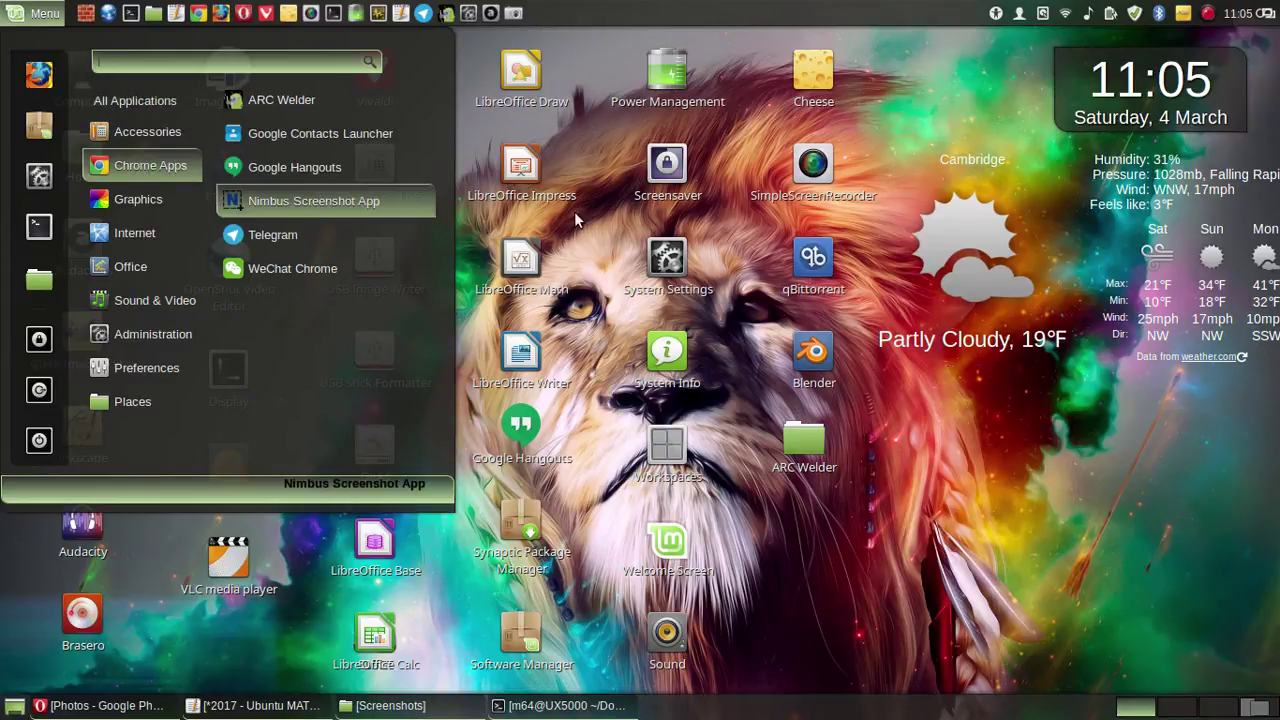
{"action": "left_click", "coordinate": [741, 208]}
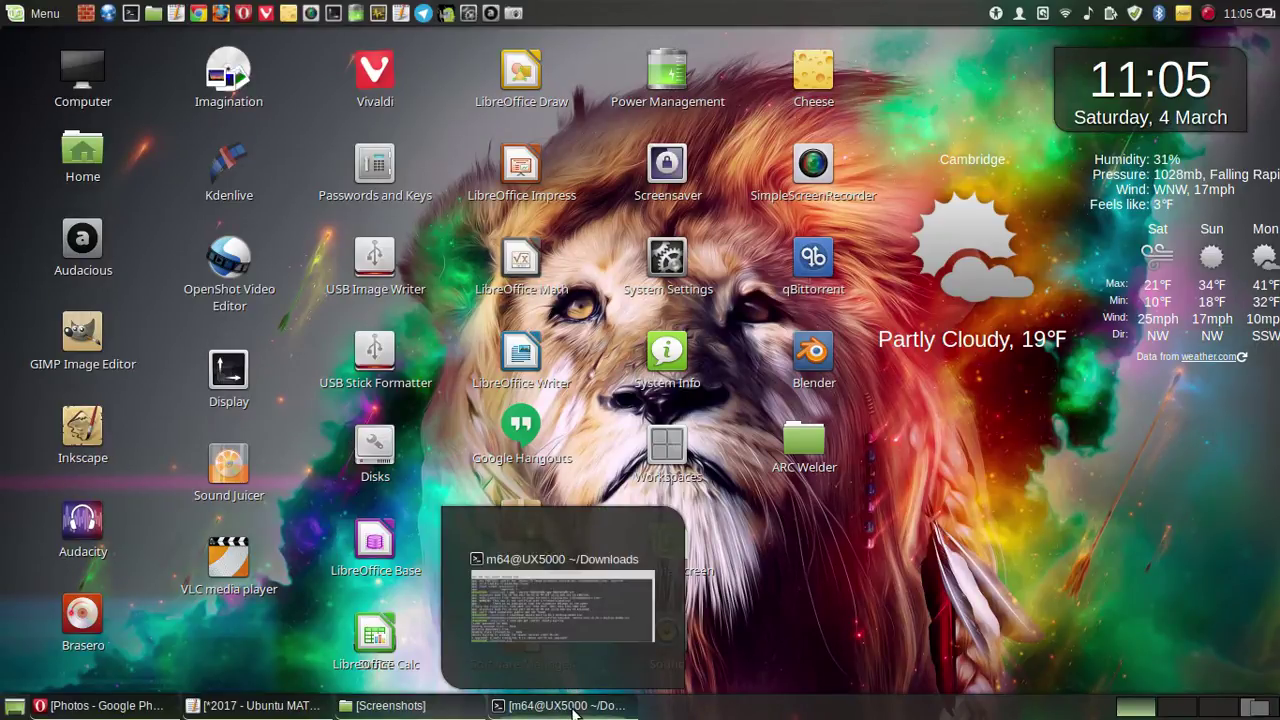
- Restore the Downloads terminal, run clear to wipe its output, and drag it to the screen bottom
{"action": "left_click", "coordinate": [573, 711]}
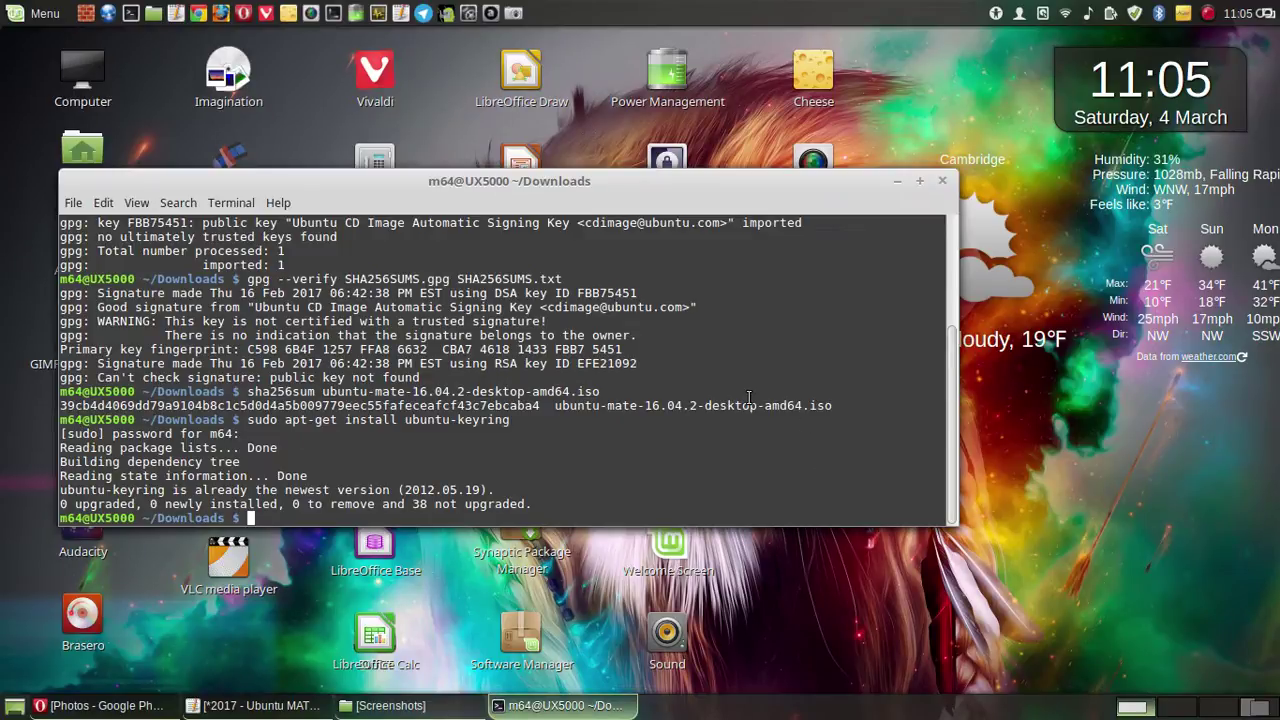
{"action": "type", "text": "clear"}
{"action": "key", "text": "Return"}
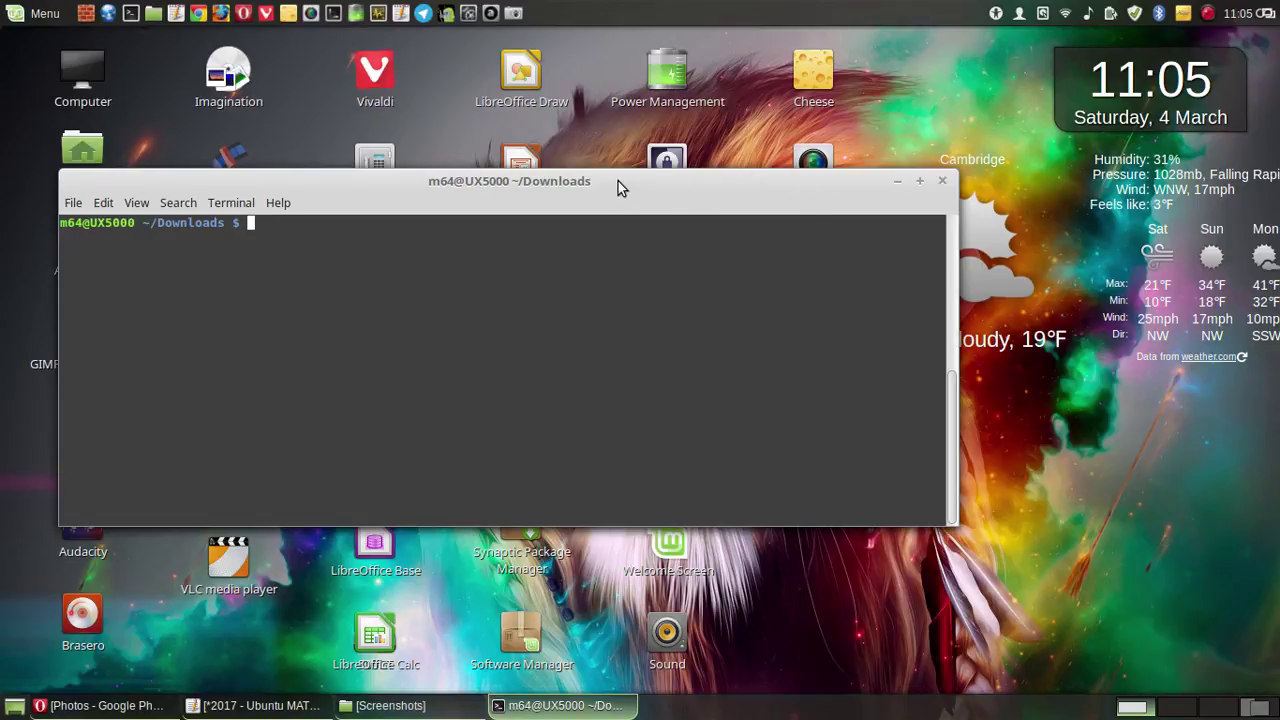
{"action": "left_click_drag", "start_coordinate": [617, 189], "coordinate": [630, 214]}
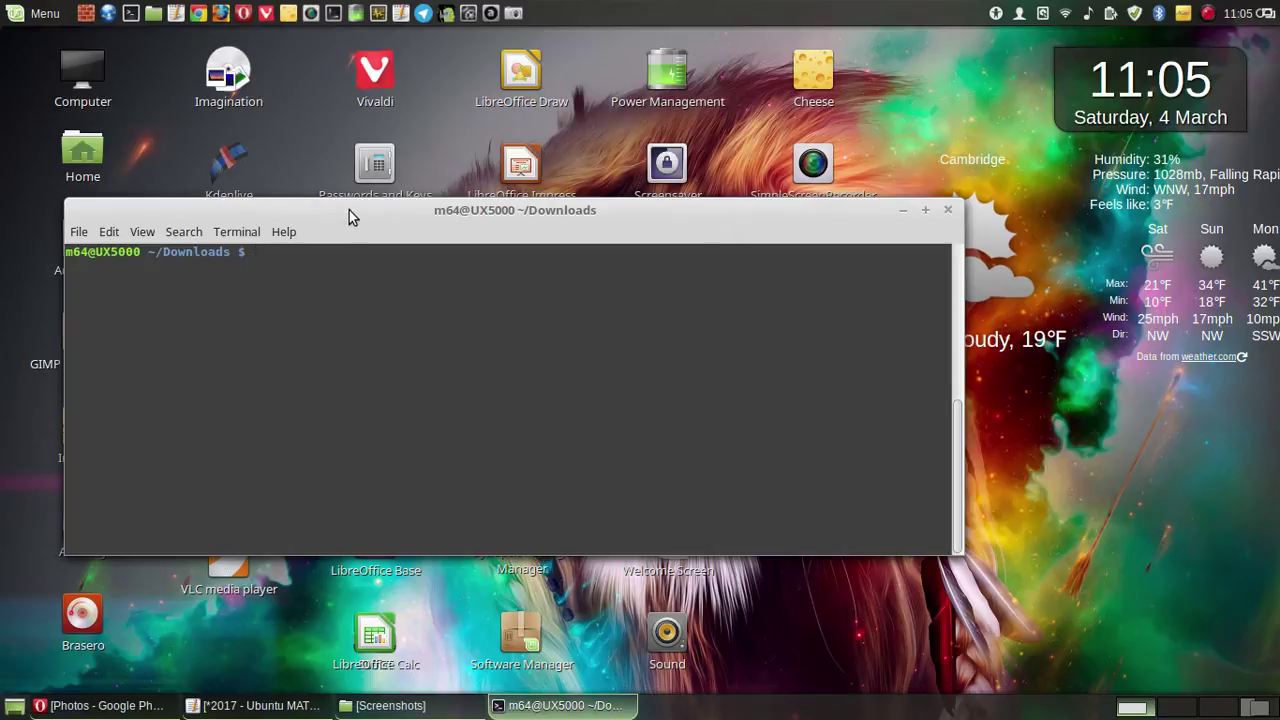
{"action": "left_click_drag", "start_coordinate": [349, 216], "coordinate": [390, 719]}
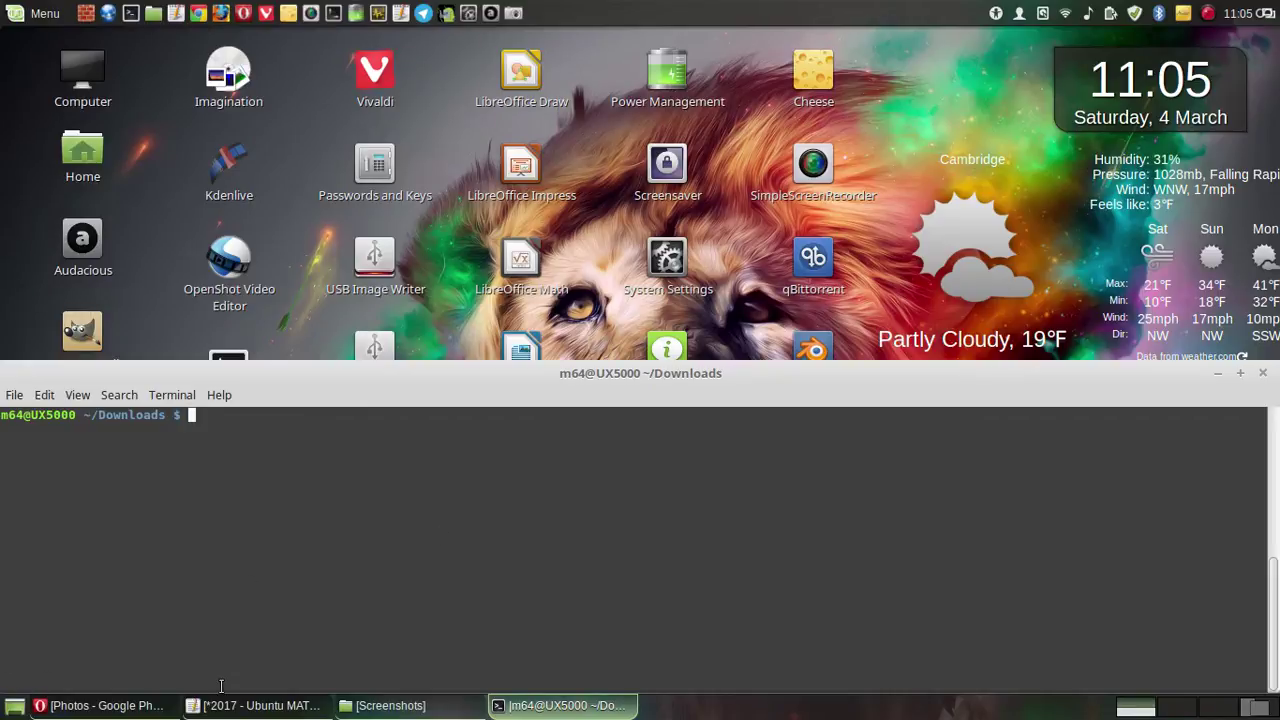
- Bring the Ubuntu MATE notes forward and trigger a Nimbus screen capture
{"action": "left_click", "coordinate": [245, 705]}
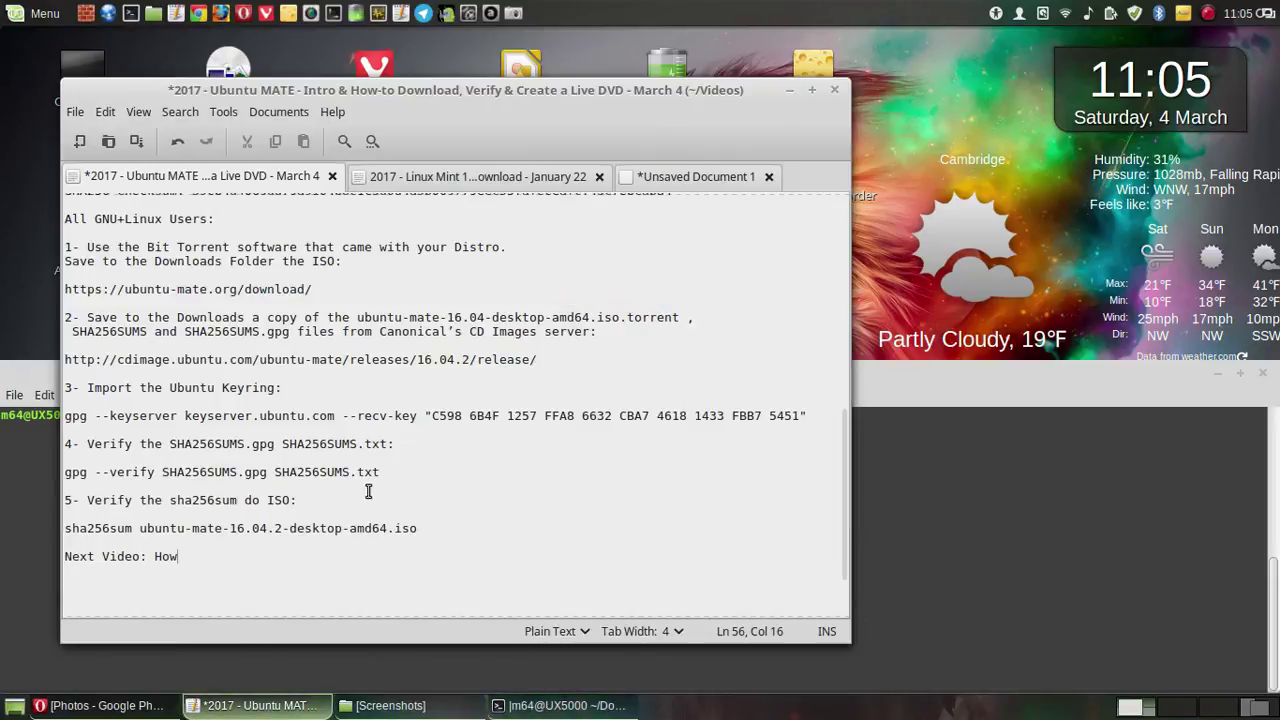
{"action": "scroll", "coordinate": [327, 403], "scroll_direction": "up", "scroll_amount": 1}
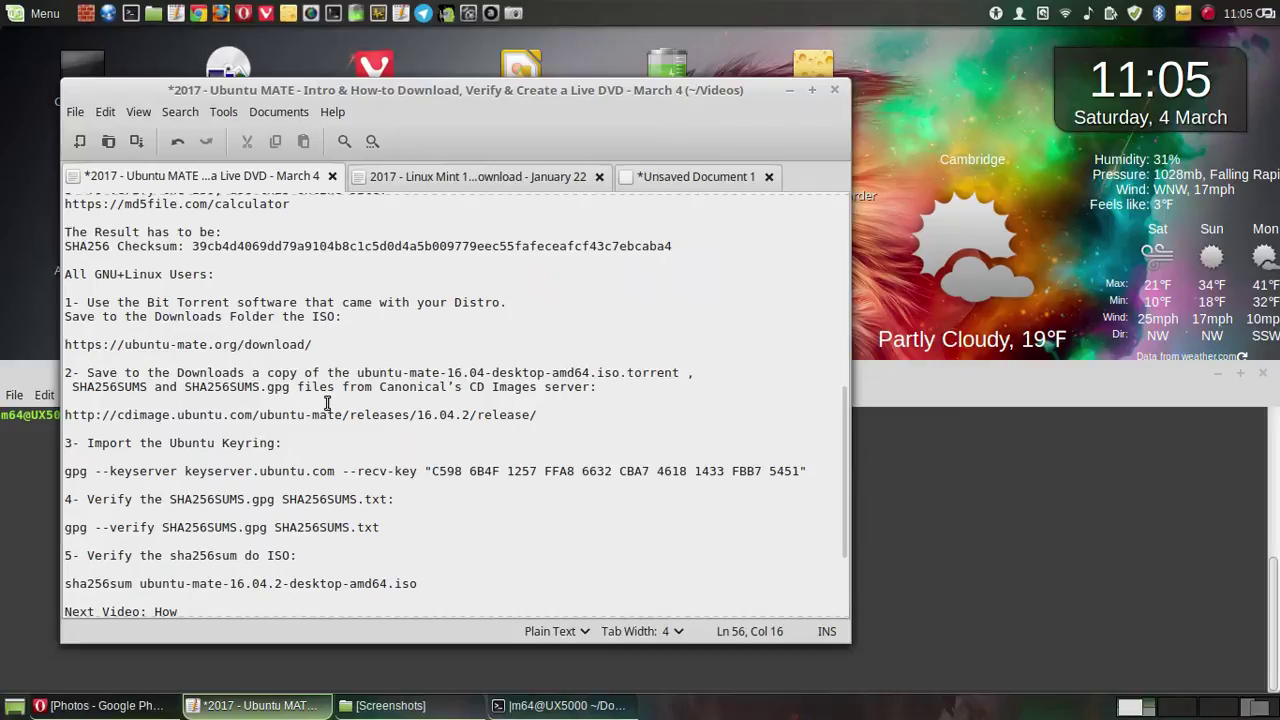
{"action": "key", "text": "Print"}
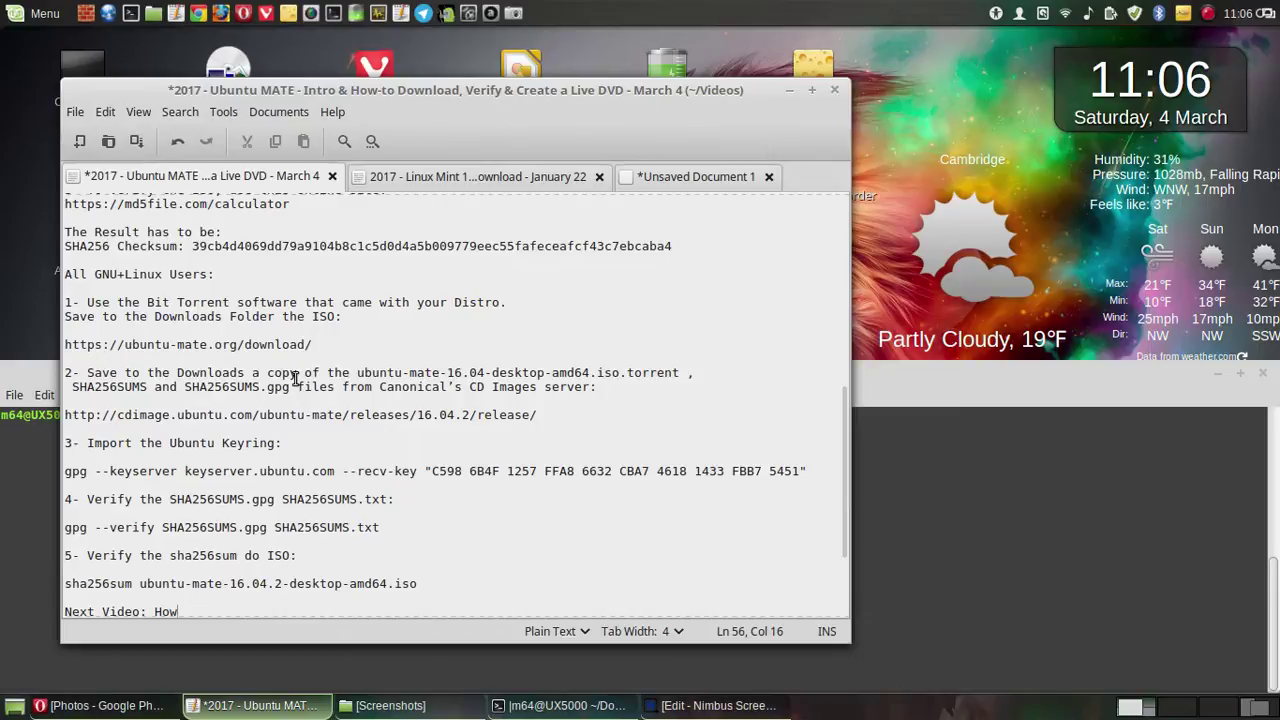
- Renumber the sha256sum step to 6 and the SHA256SUMS.gpg verify step to 5
{"action": "left_click", "coordinate": [71, 442]}
{"action": "left_click", "coordinate": [71, 556]}
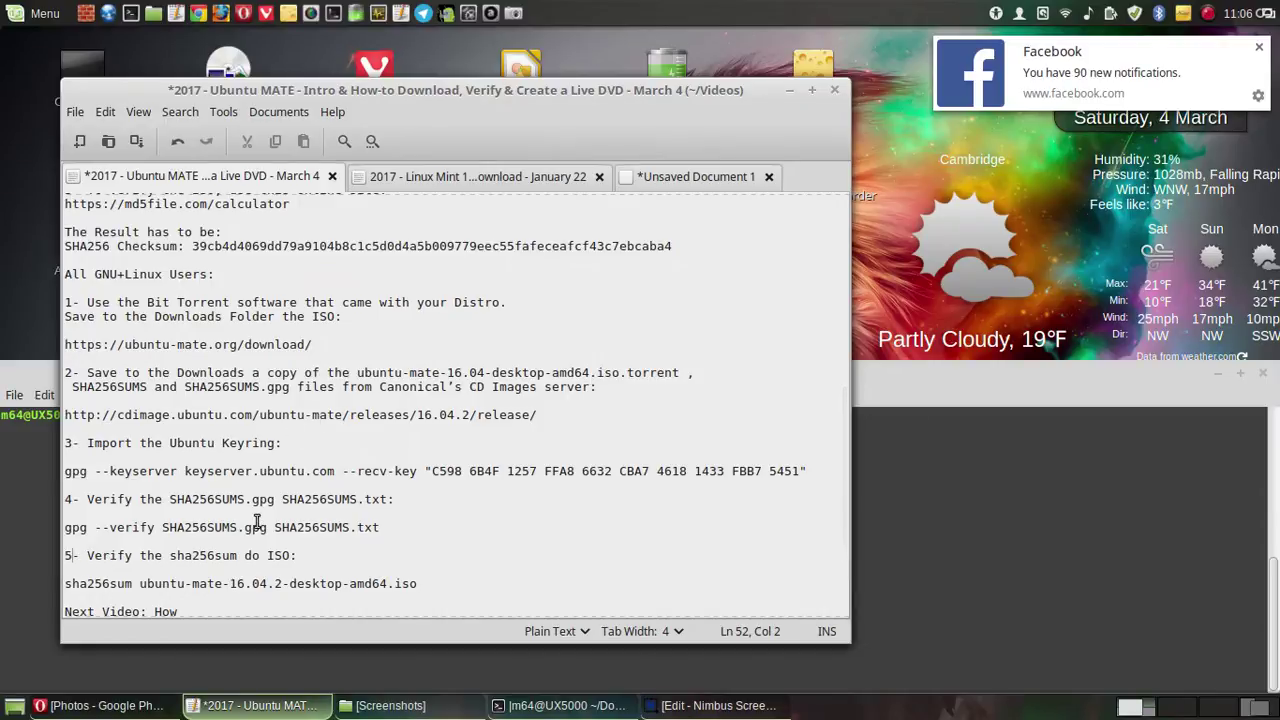
{"action": "key", "text": "BackSpace"}
{"action": "type", "text": "6"}
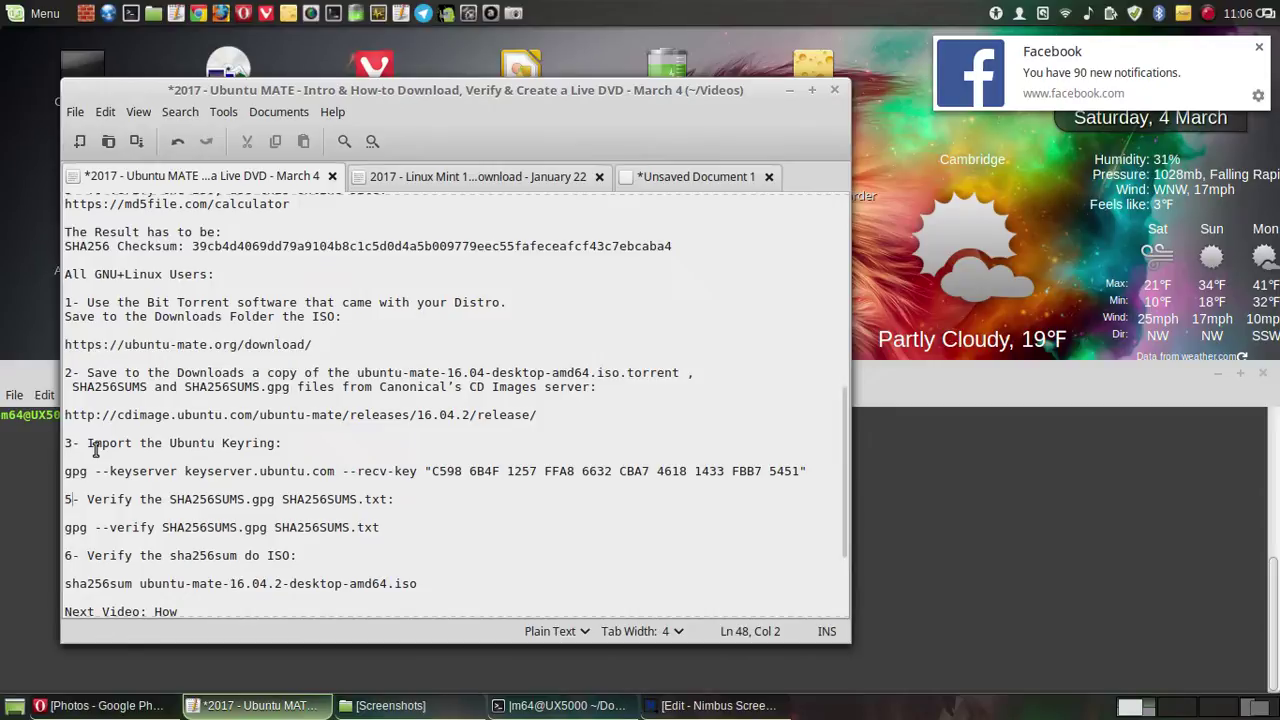
{"action": "key", "text": "Up"}
{"action": "key", "text": "Up"}
{"action": "key", "text": "Up"}
{"action": "key", "text": "Up"}
{"action": "key", "text": "BackSpace"}
{"action": "type", "text": "5"}
- Insert two blank lines after the cdimage URL line and move the Nimbus help window aside
{"action": "left_click", "coordinate": [549, 415]}
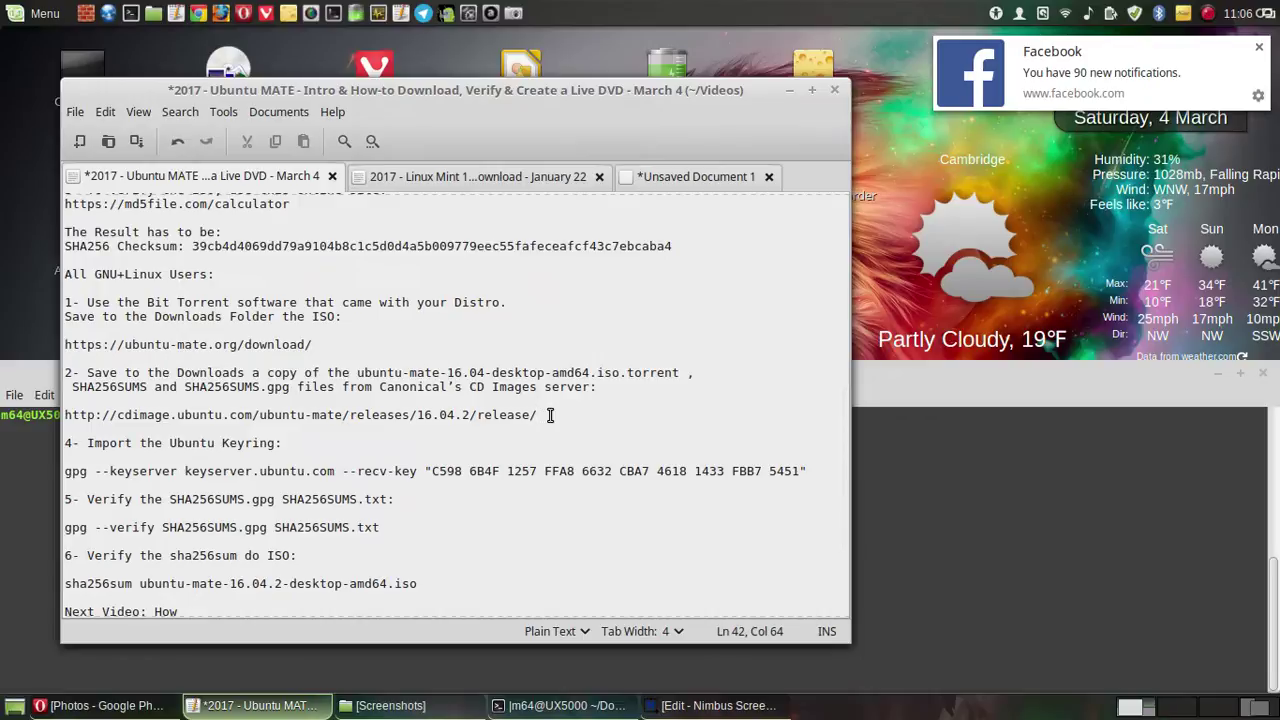
{"action": "key", "text": "Return"}
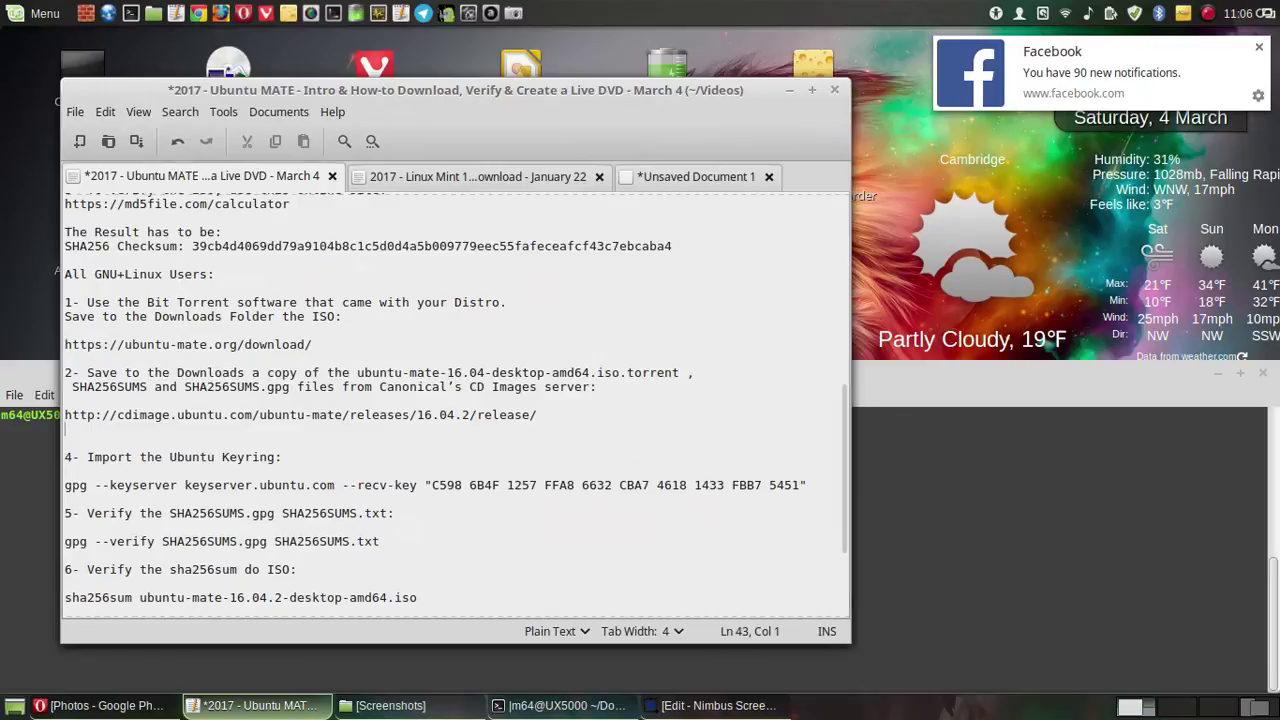
{"action": "key", "text": "Return"}
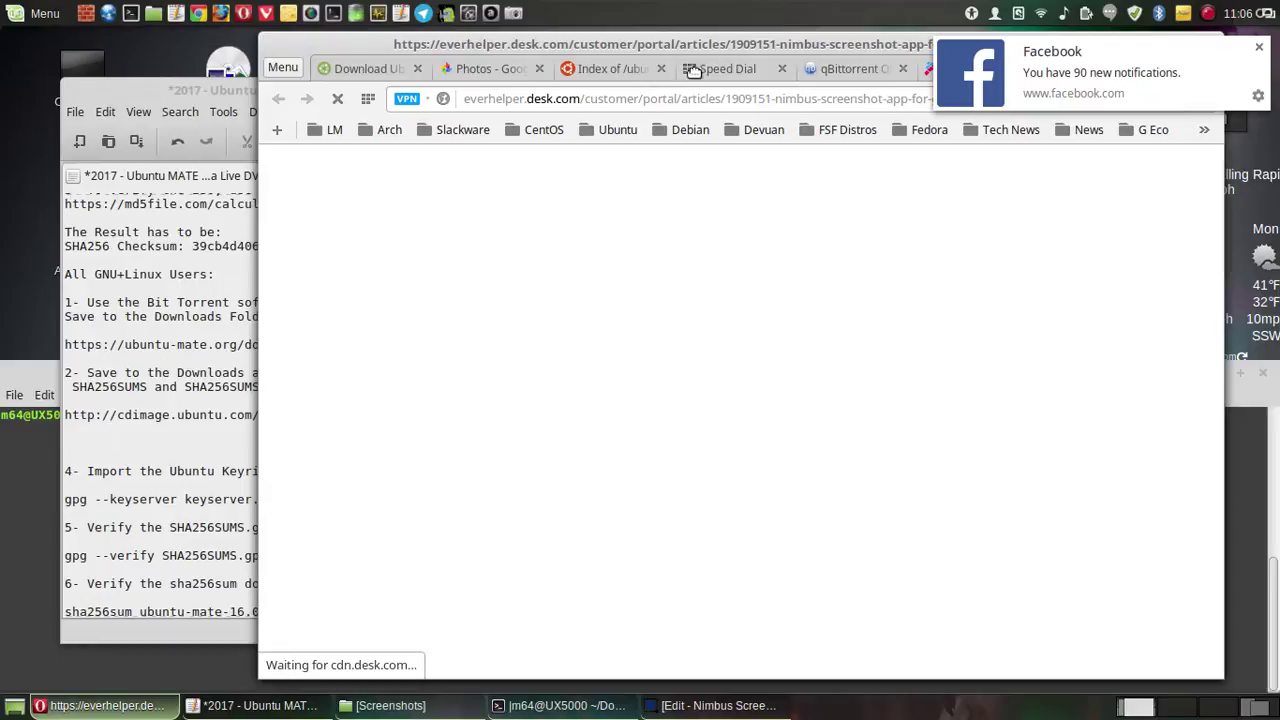
{"action": "left_click_drag", "start_coordinate": [742, 40], "coordinate": [338, 129]}
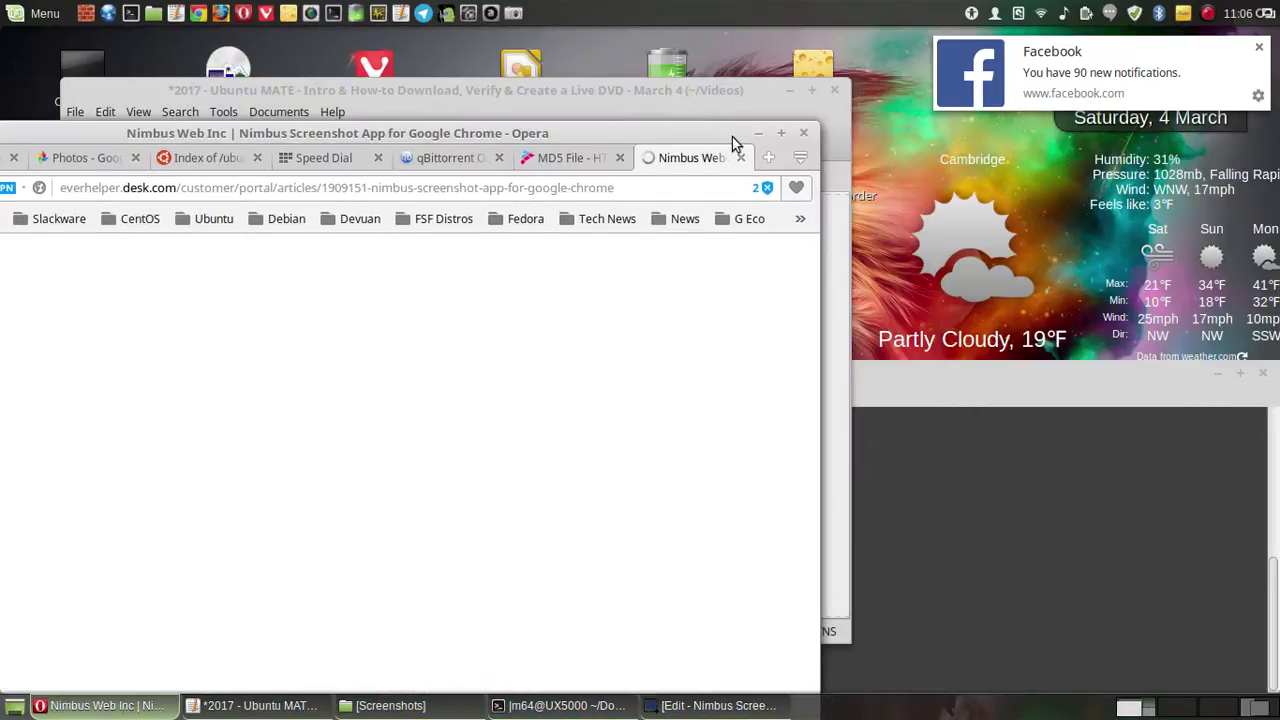
{"action": "left_click", "coordinate": [757, 134]}
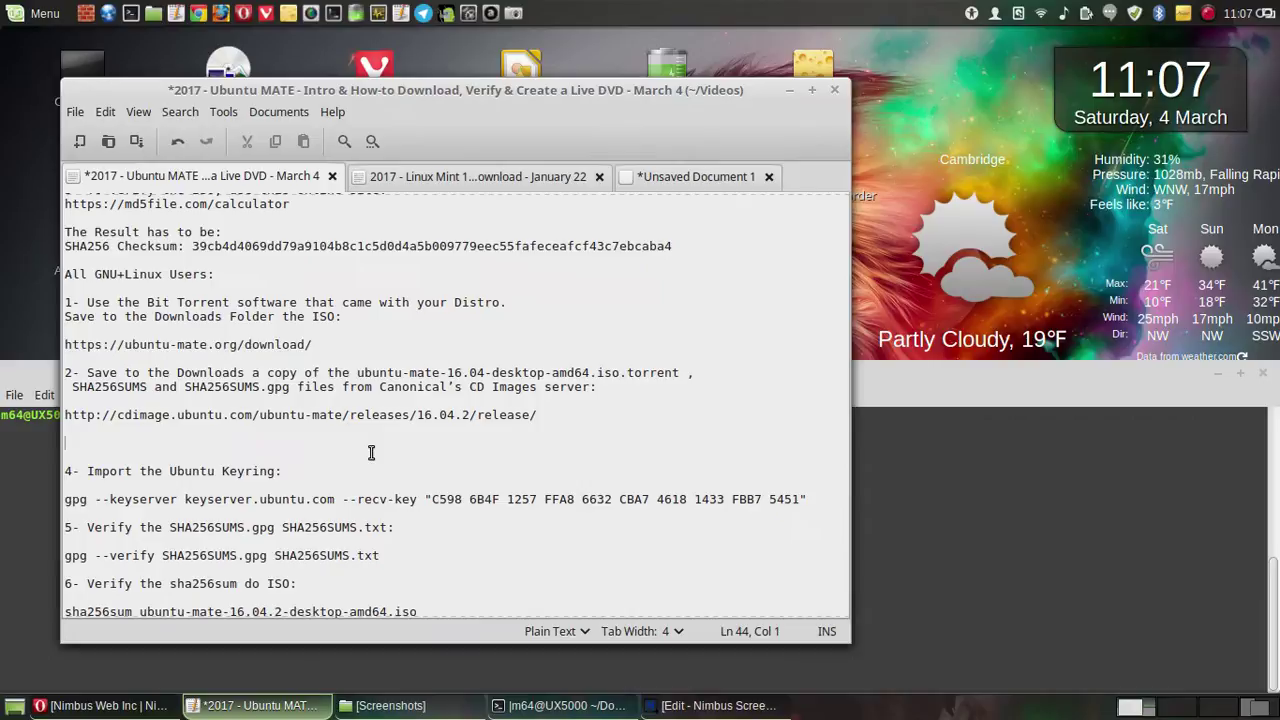
- Add step '3- go to the Donwloads Folder:' with 'cd Downloads' beneath it, and save the notes
{"action": "type", "text": "3"}
{"action": "key", "text": "BackSpace"}
{"action": "key", "text": "BackSpace"}
{"action": "type", "text": "go to the"}
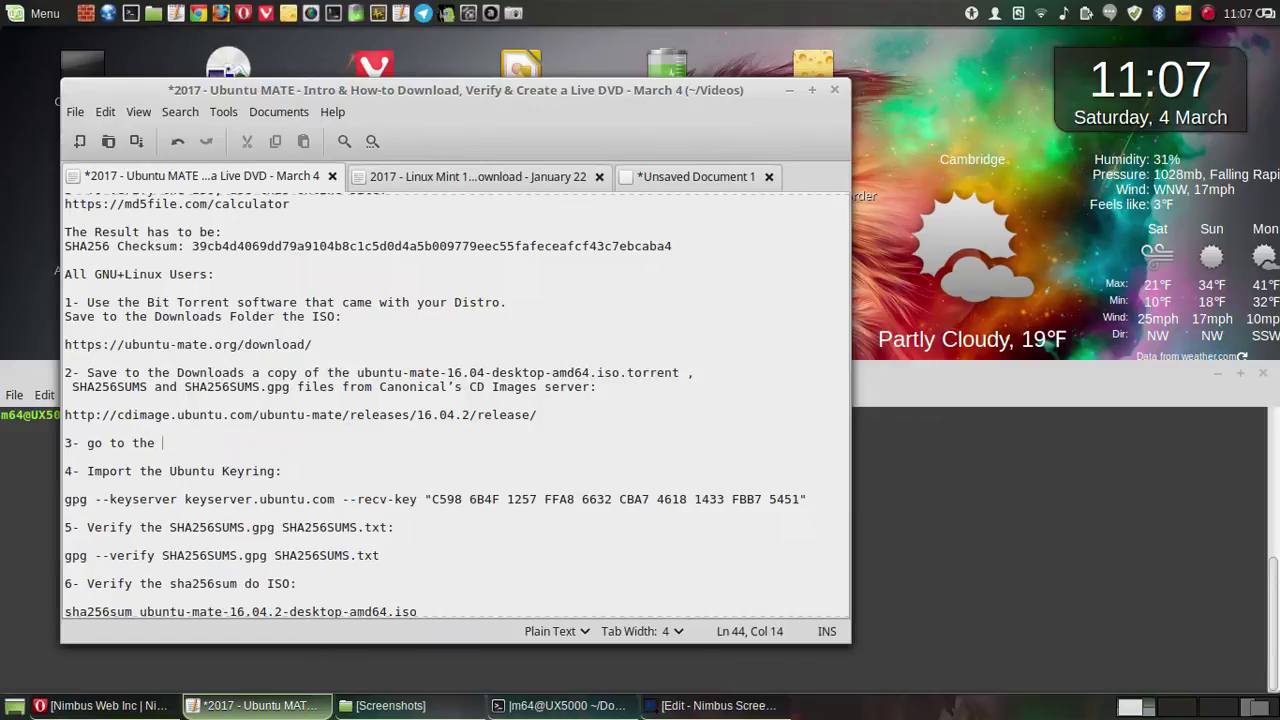
{"action": "type", "text": " Donwloads Folder:"}
{"action": "key", "text": "Return"}
{"action": "key", "text": "Return"}
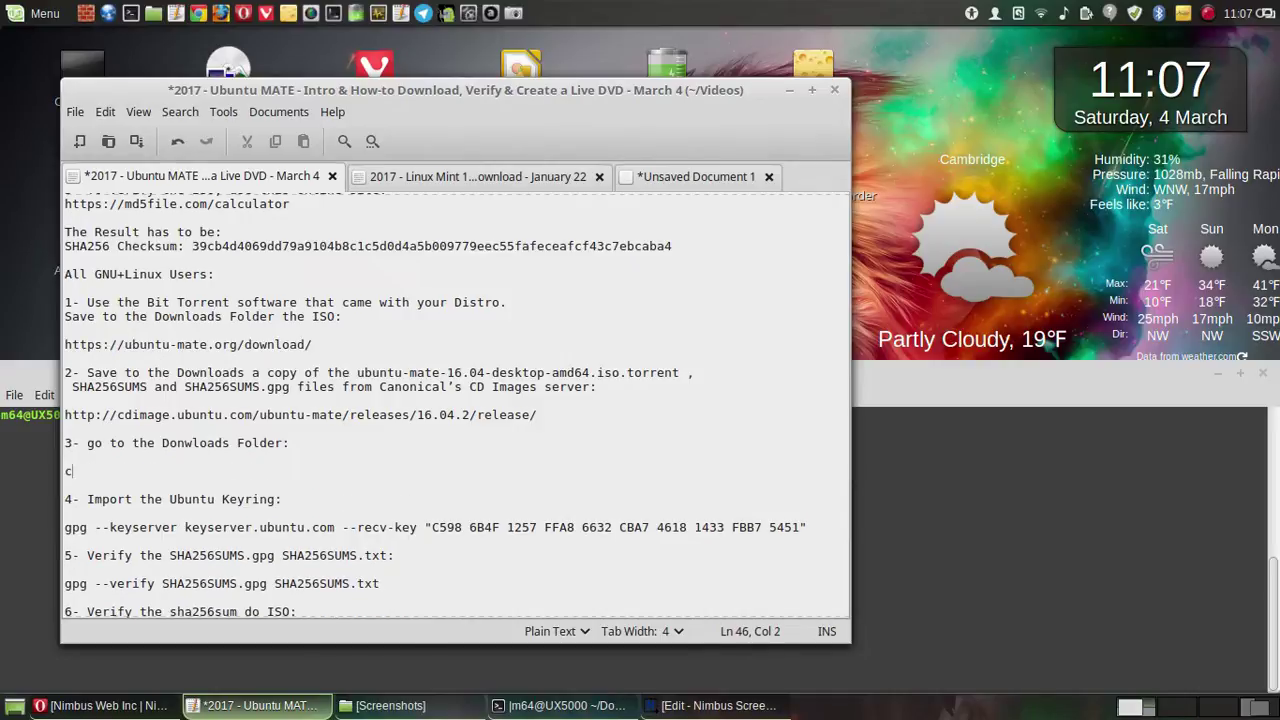
{"action": "type", "text": "cd Downloads"}
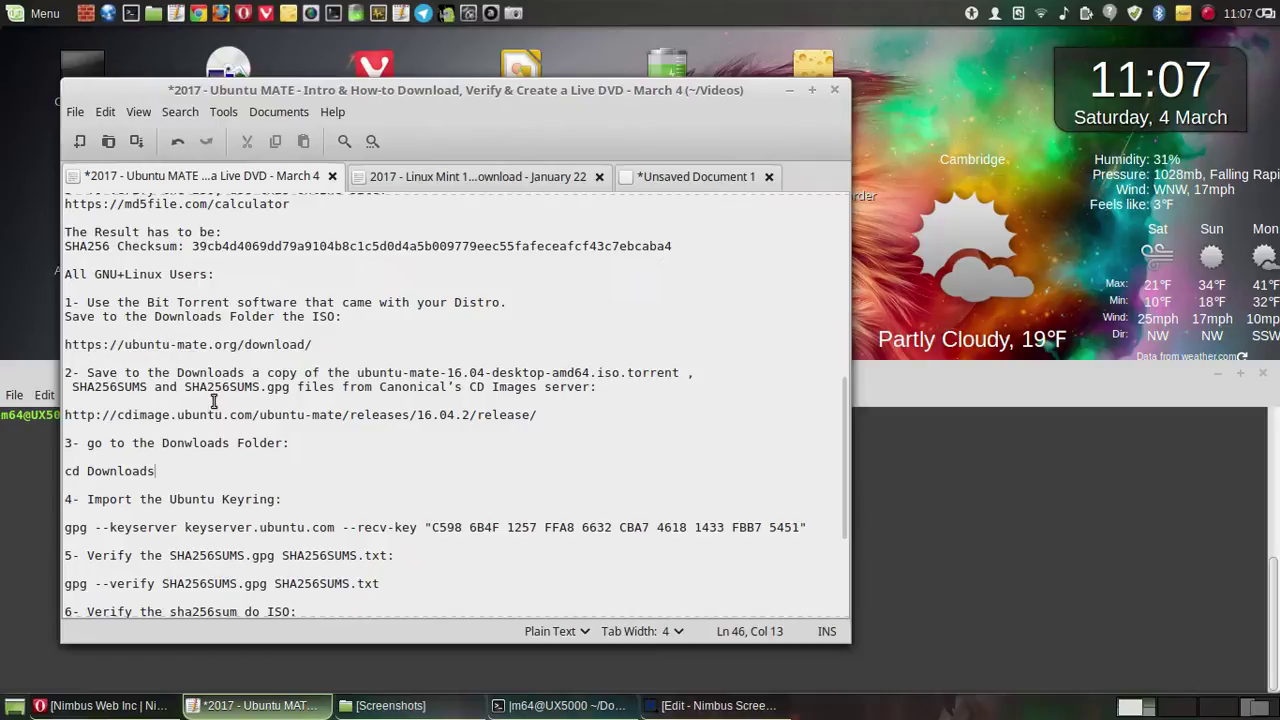
{"action": "left_click", "coordinate": [137, 142]}
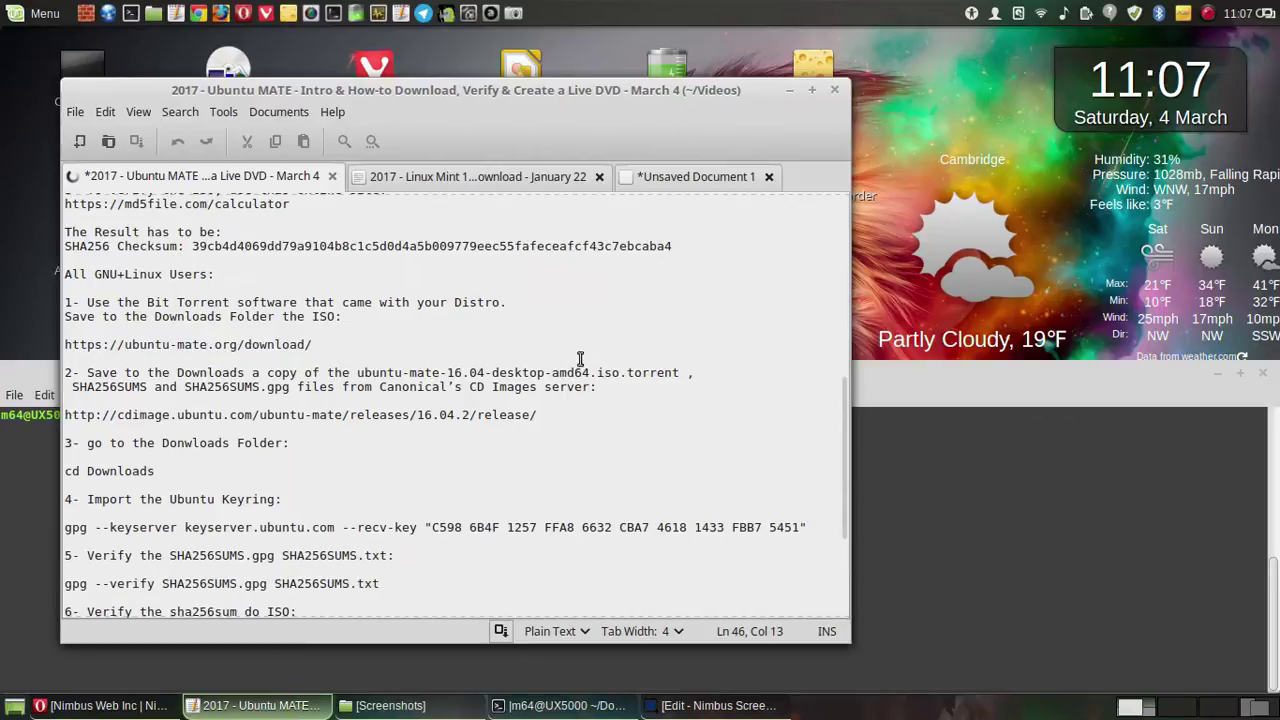
- Bring the terminal forward and move the Pluma notes window above it
{"action": "left_click", "coordinate": [870, 384]}
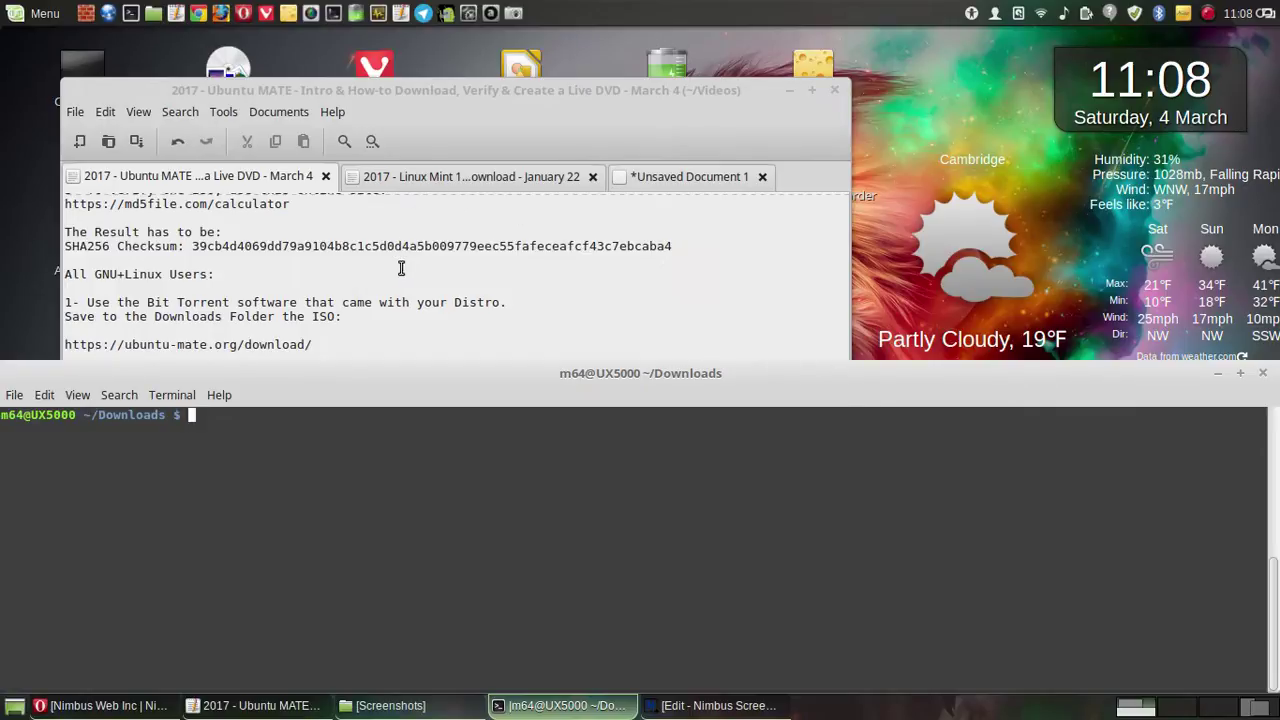
{"action": "scroll", "coordinate": [445, 272], "scroll_direction": "down", "scroll_amount": 5}
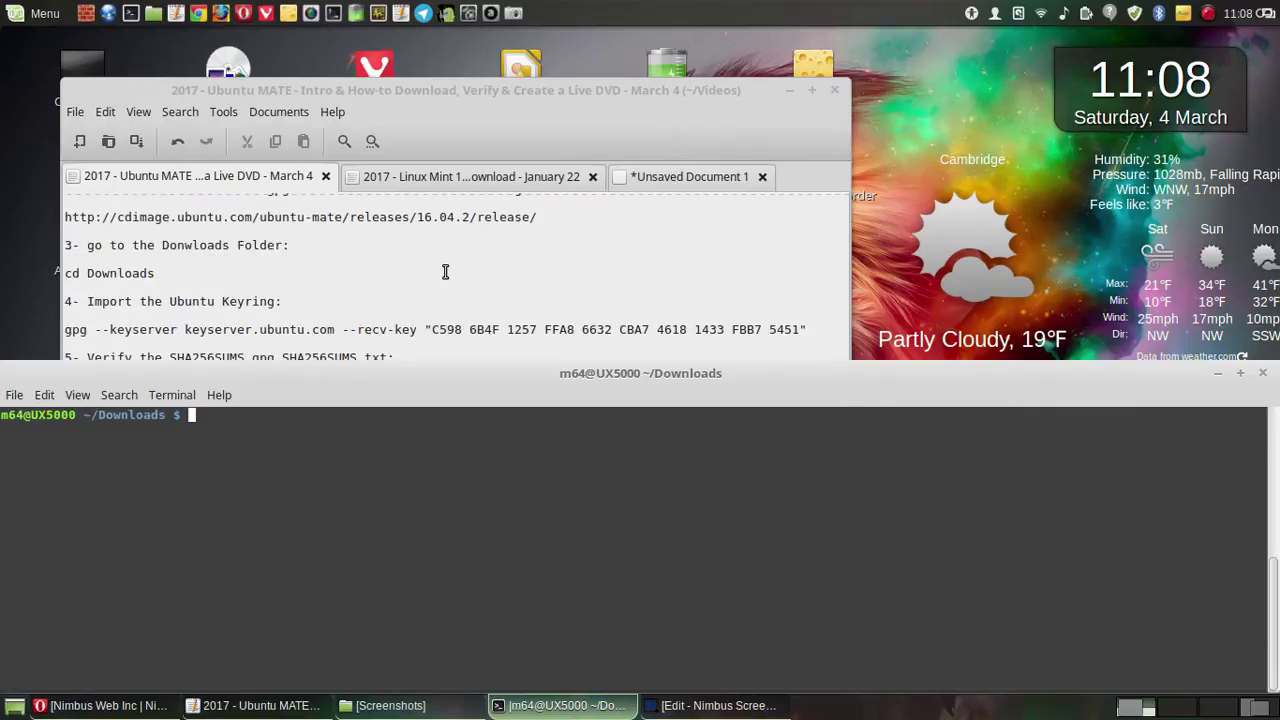
{"action": "left_click_drag", "start_coordinate": [440, 99], "coordinate": [532, 13]}
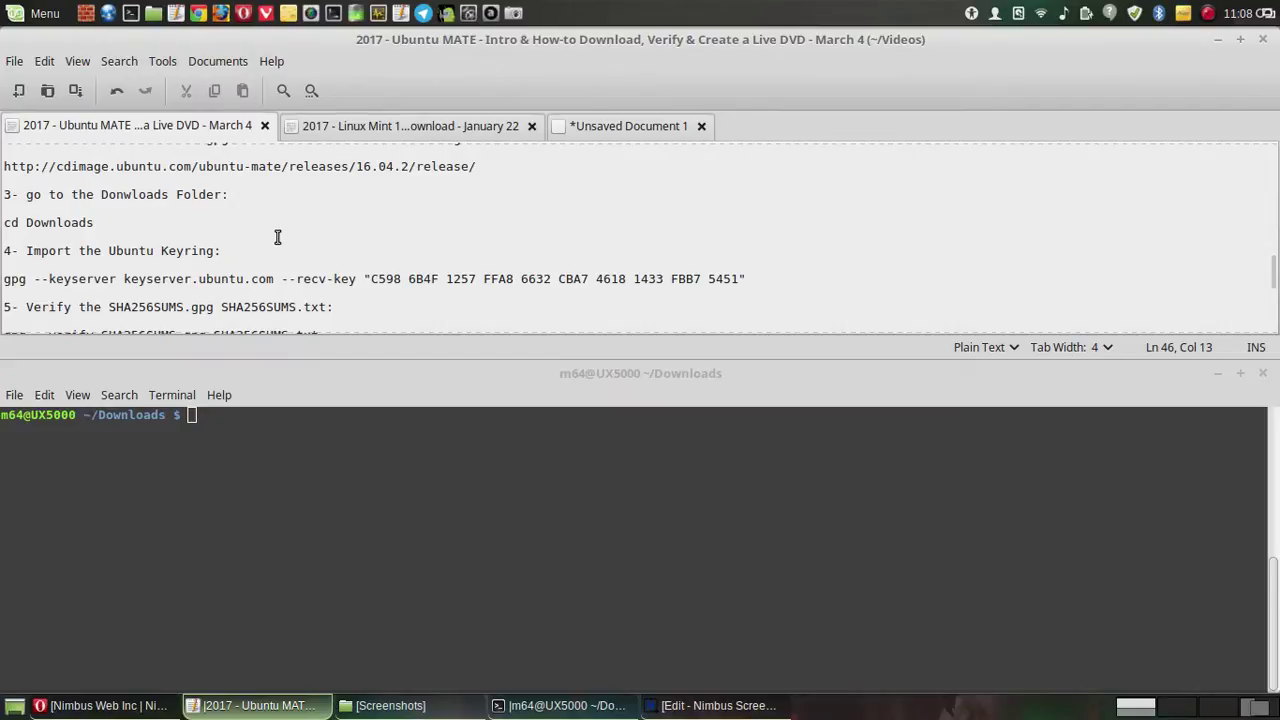
{"action": "scroll", "coordinate": [278, 237], "scroll_direction": "down", "scroll_amount": 1}
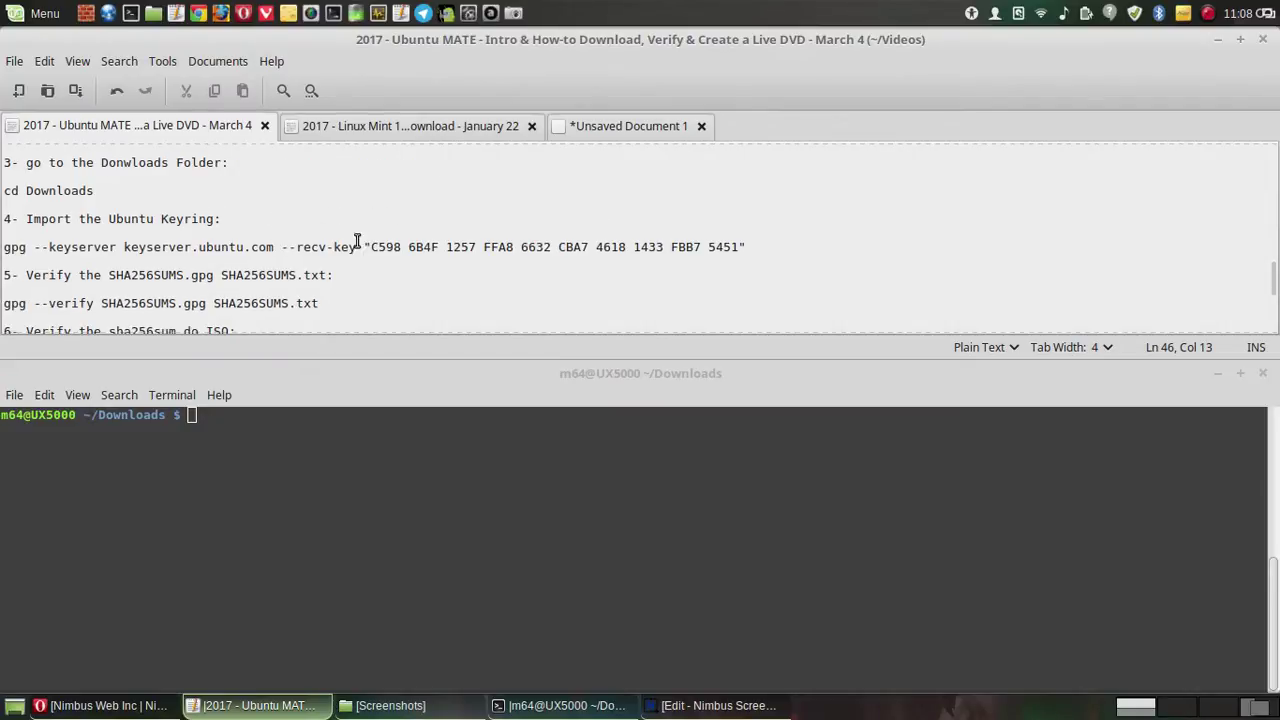
- Copy the gpg keyserver.ubuntu.com key-import line from the notes, paste it into the terminal and run it
{"action": "left_click_drag", "start_coordinate": [752, 247], "coordinate": [2, 247]}
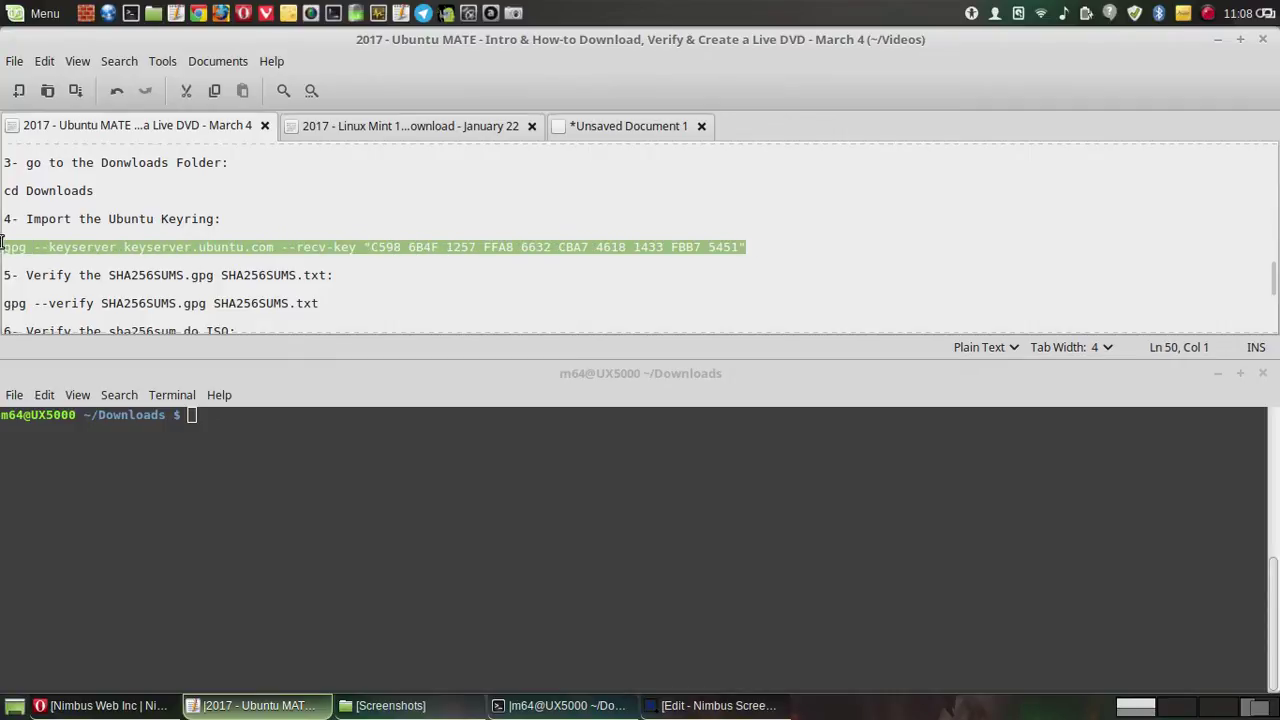
{"action": "right_click", "coordinate": [78, 247]}
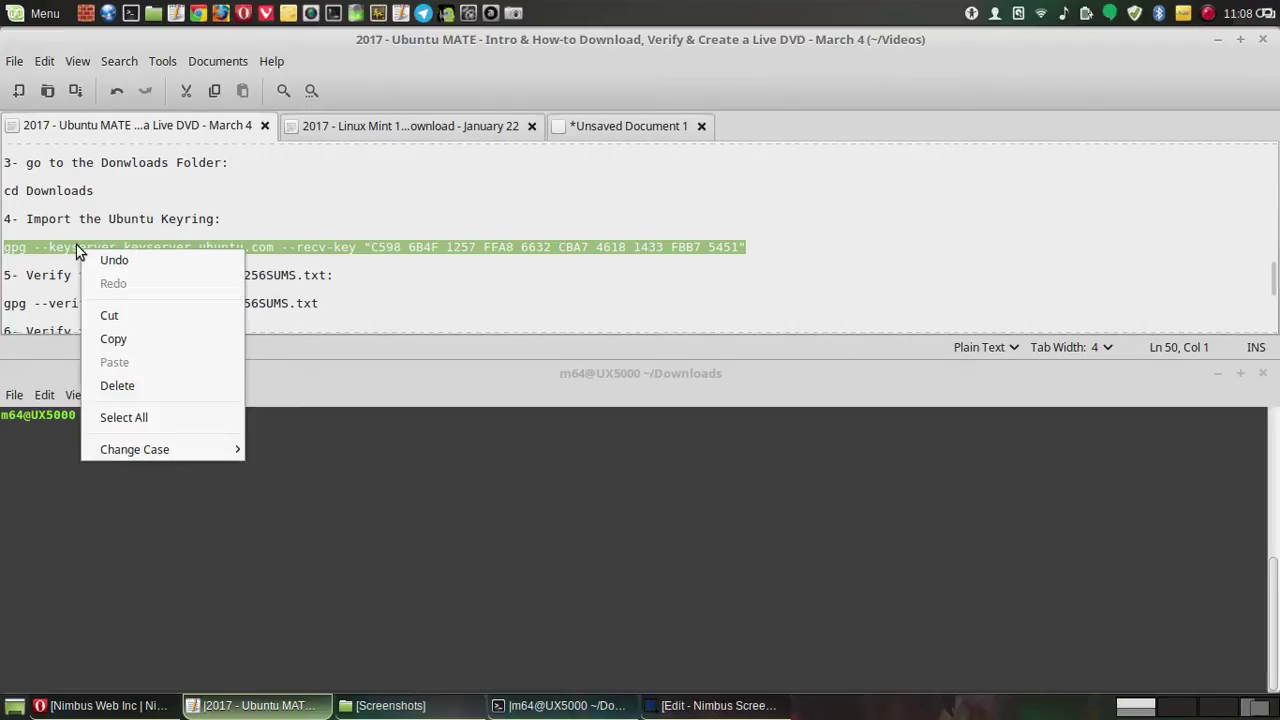
{"action": "left_click", "coordinate": [129, 343]}
{"action": "left_click", "coordinate": [249, 420]}
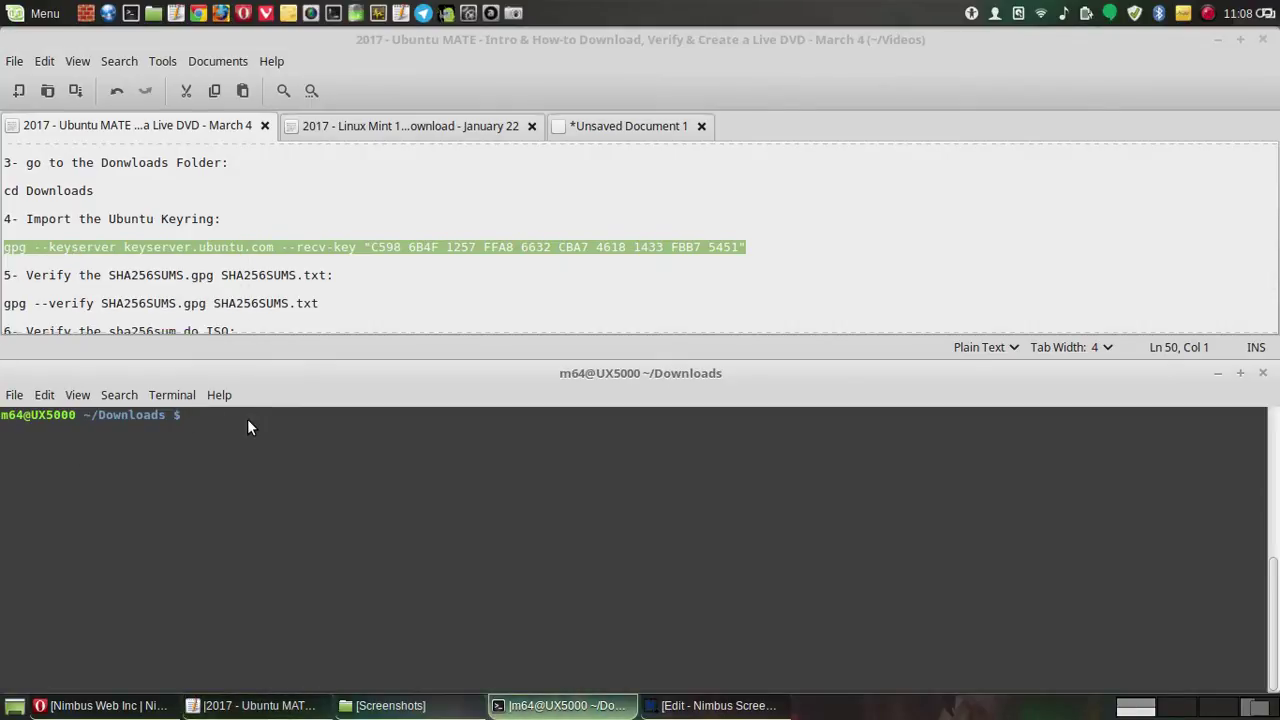
{"action": "right_click", "coordinate": [249, 420]}
{"action": "left_click", "coordinate": [300, 510]}
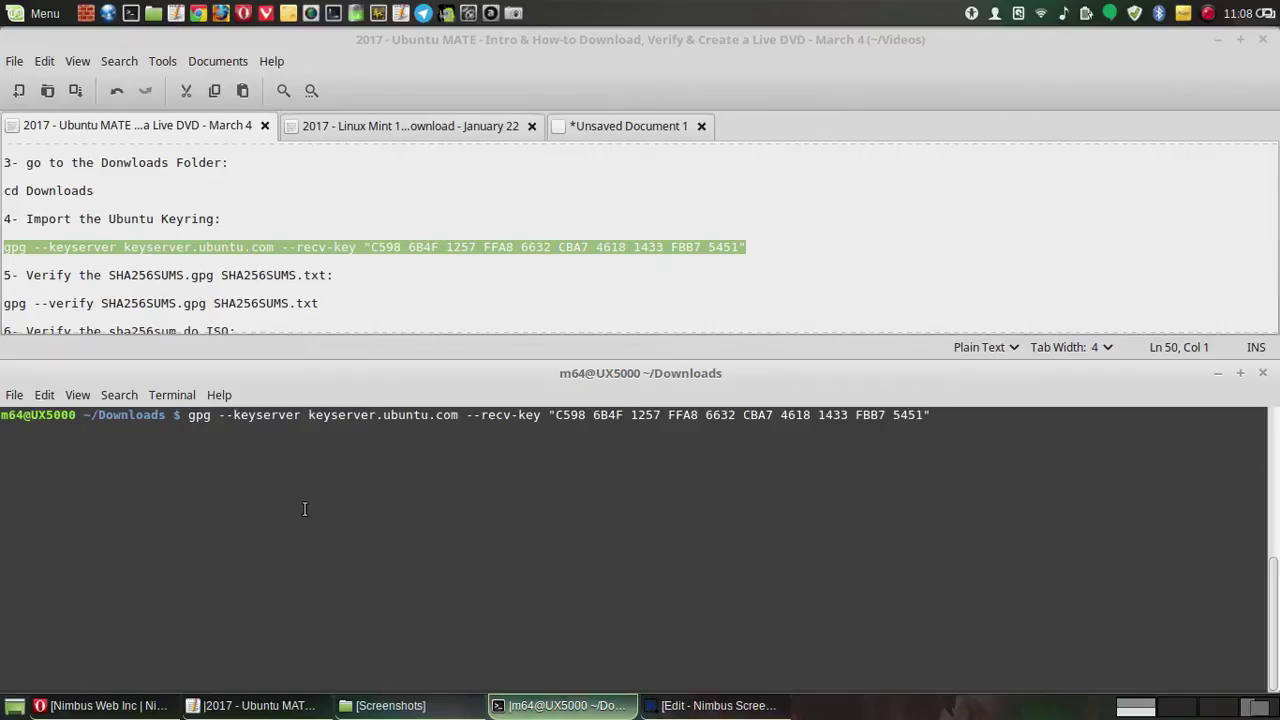
{"action": "key", "text": "Return"}
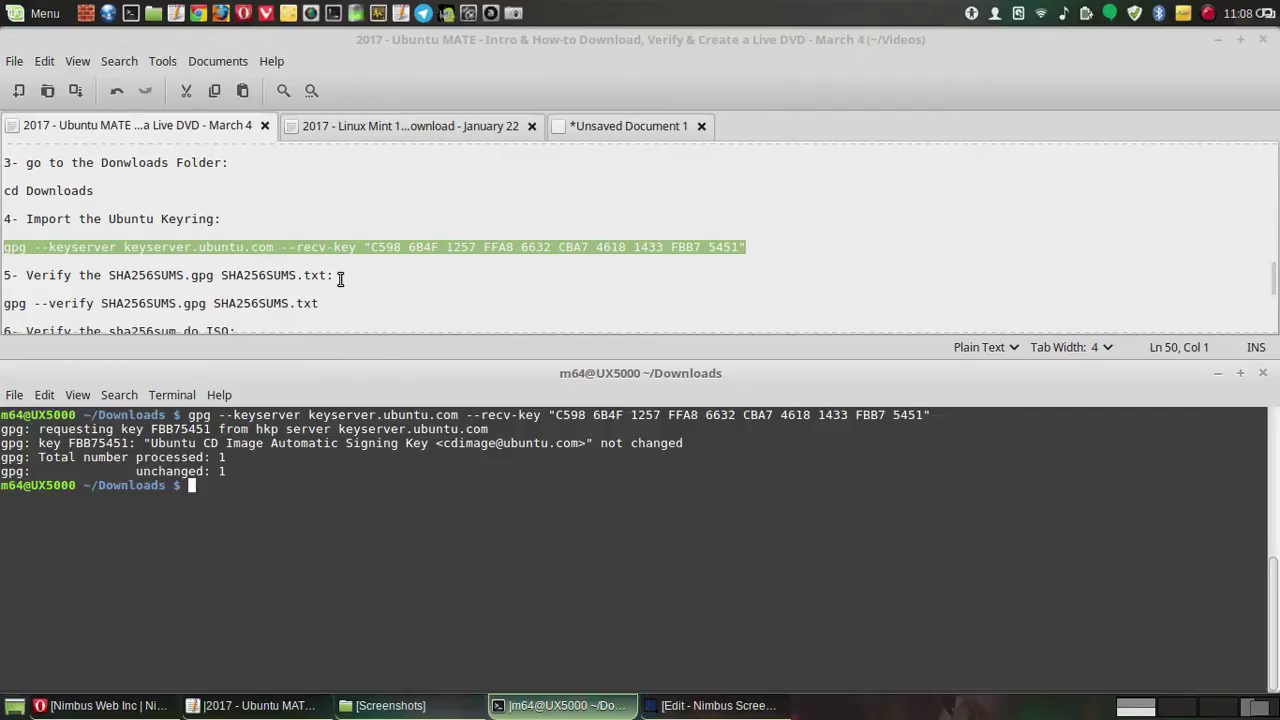
- Copy the gpg --verify command from the notes and paste it at the terminal prompt
{"action": "left_click", "coordinate": [271, 302]}
{"action": "triple_click", "coordinate": [91, 302]}
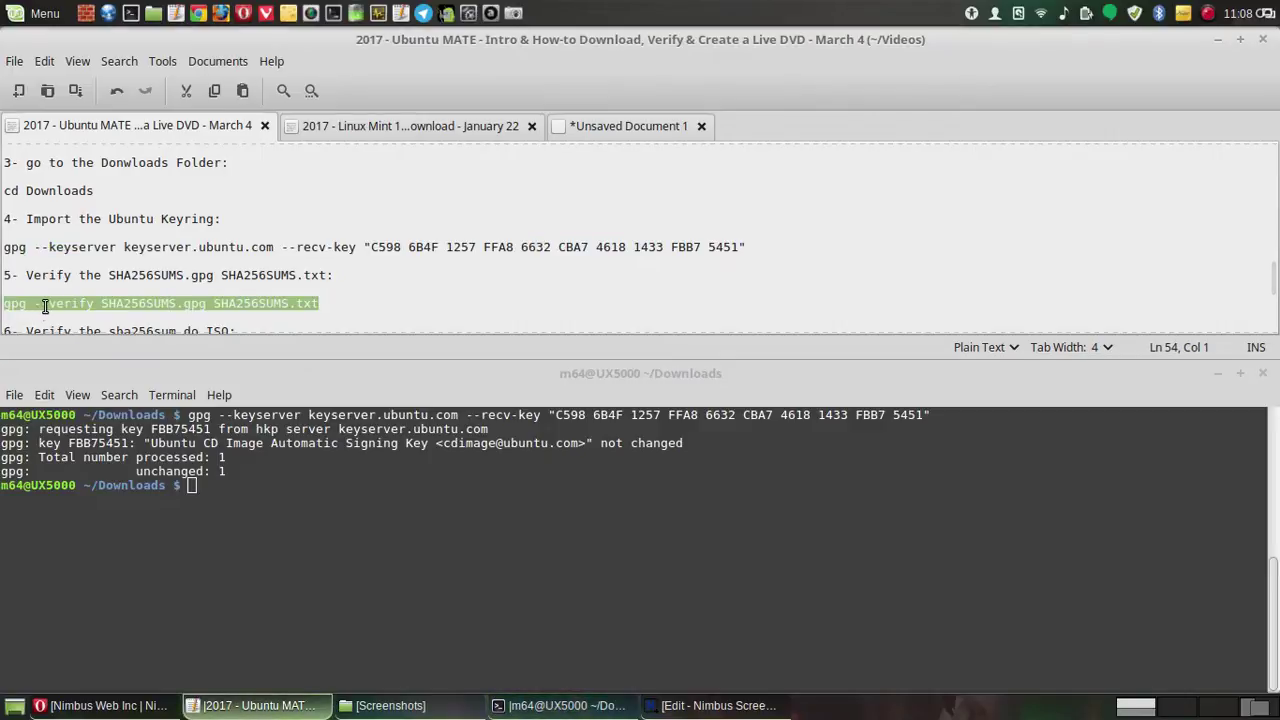
{"action": "right_click", "coordinate": [45, 306]}
{"action": "left_click", "coordinate": [89, 396]}
{"action": "left_click", "coordinate": [215, 487]}
{"action": "right_click", "coordinate": [218, 489]}
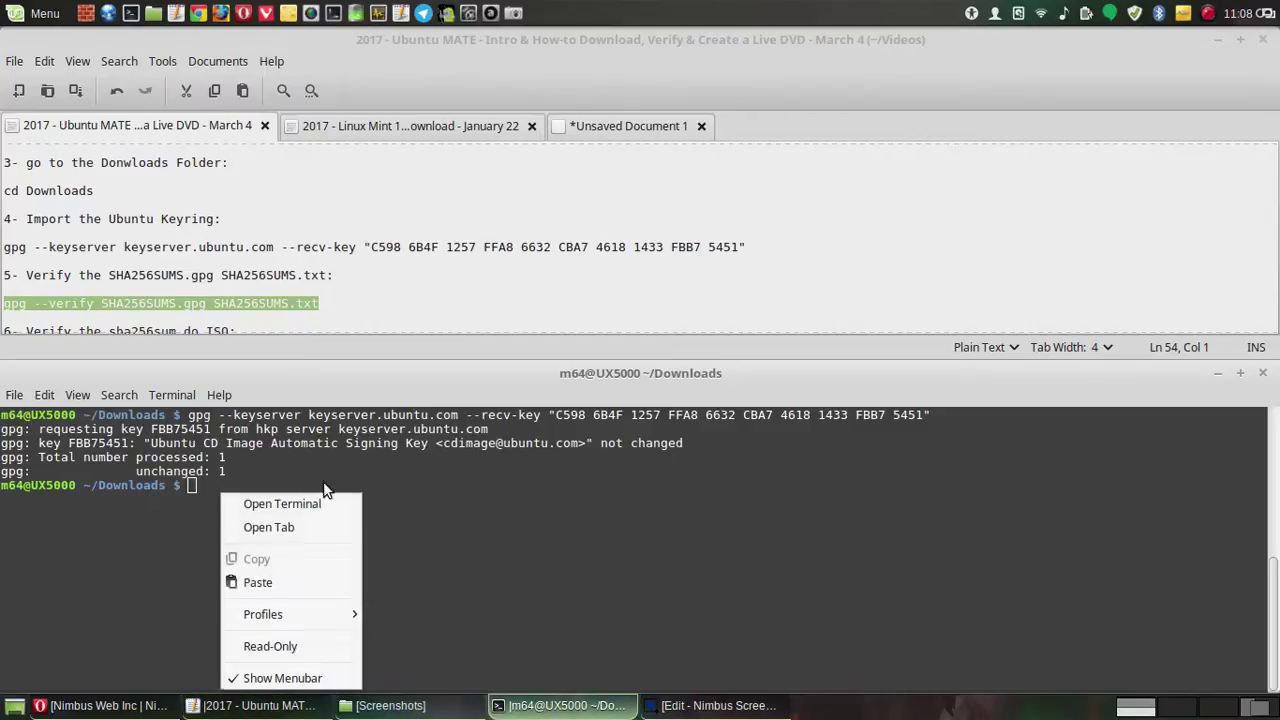
{"action": "left_click", "coordinate": [258, 582]}
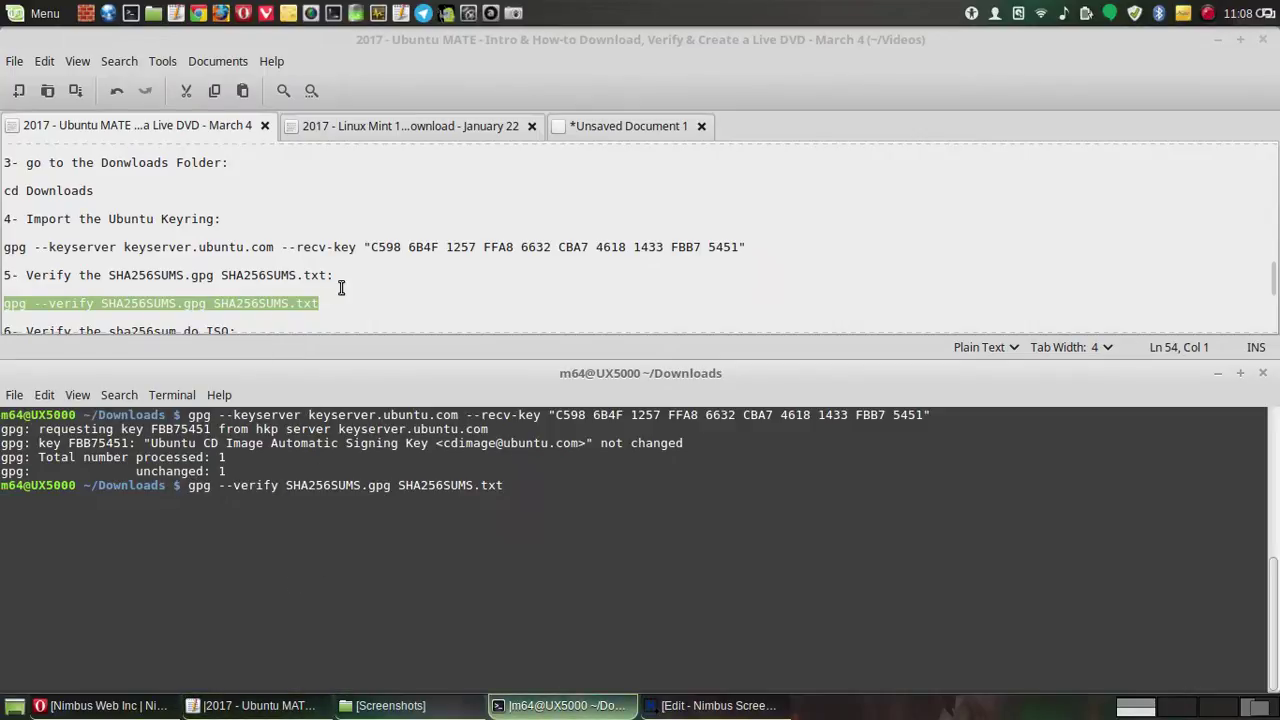
- Paste the sha256sum line for ubuntu-mate-16.04.2-desktop-amd64.iso into the terminal and run it
{"action": "scroll", "coordinate": [341, 288], "scroll_direction": "down", "scroll_amount": 1}
{"action": "scroll", "coordinate": [343, 287], "scroll_direction": "down", "scroll_amount": 1}
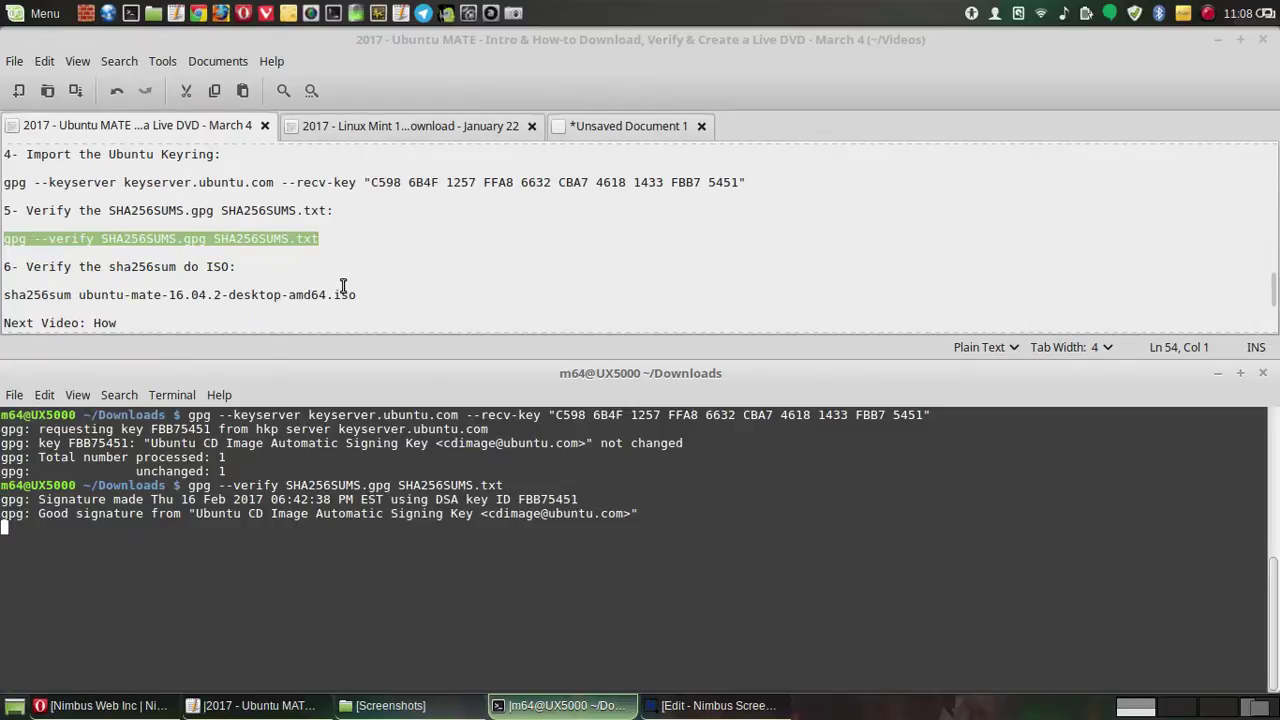
{"action": "triple_click", "coordinate": [343, 292]}
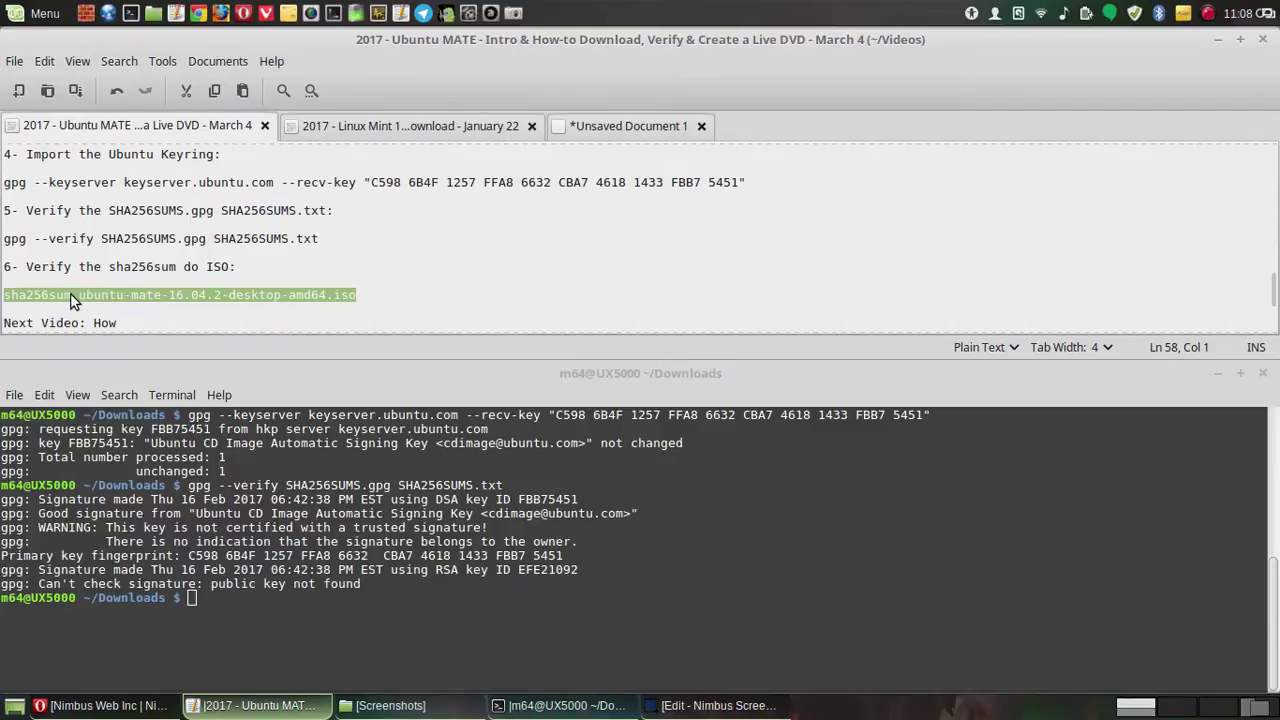
{"action": "left_click", "coordinate": [213, 599]}
{"action": "right_click", "coordinate": [213, 599]}
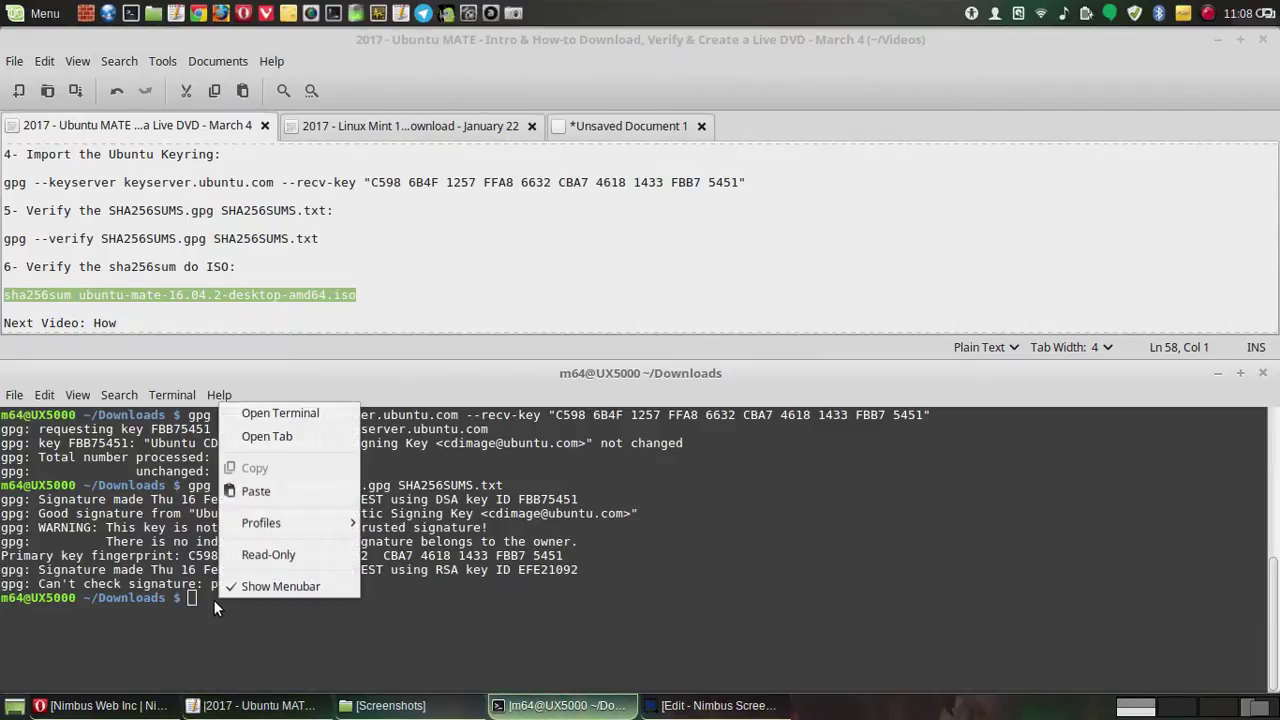
{"action": "left_click", "coordinate": [256, 491]}
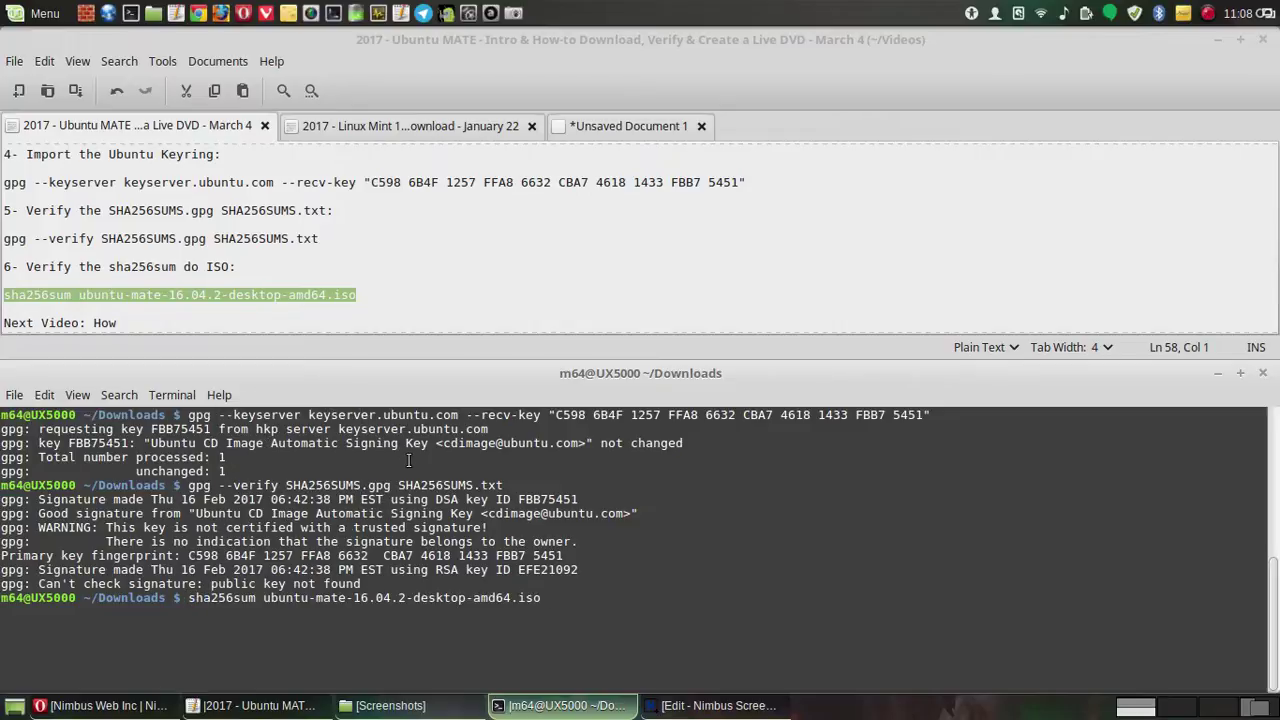
{"action": "key", "text": "Return"}
- Minimize the Nimbus Screenshot editor, close Opera's Nimbus help tab, and minimize Opera
{"action": "left_click", "coordinate": [705, 706]}
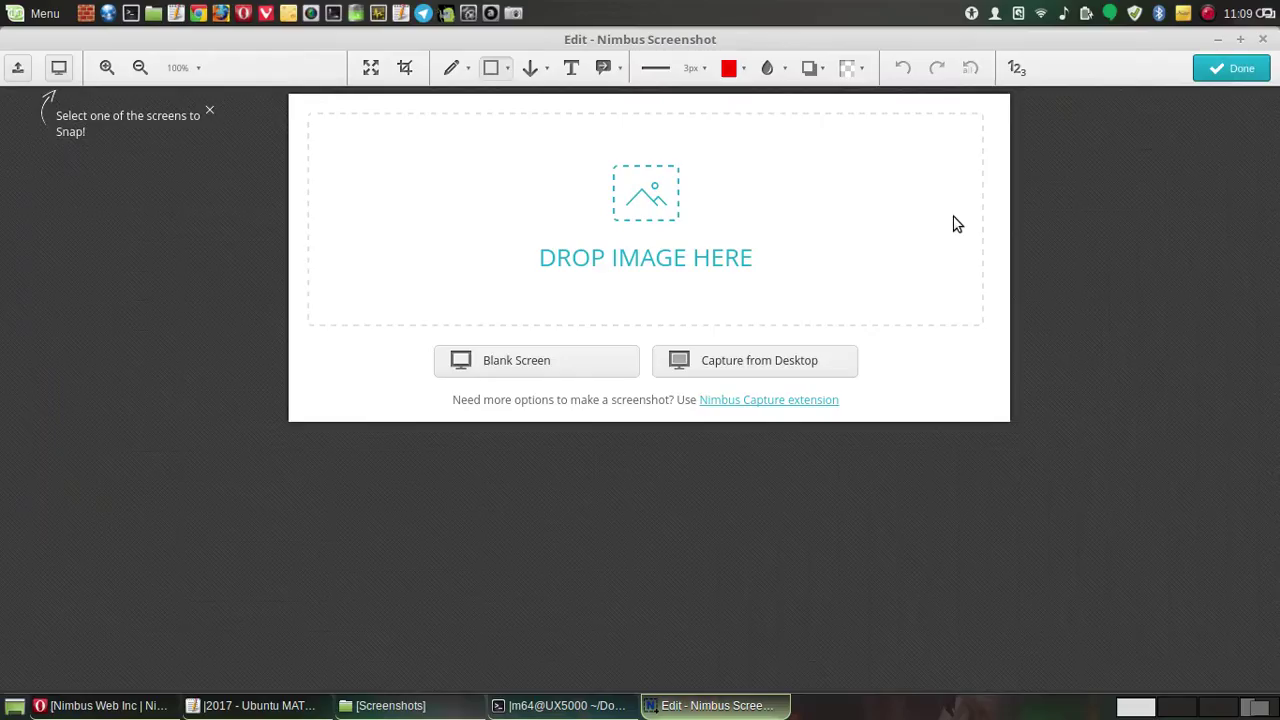
{"action": "left_click", "coordinate": [1217, 39]}
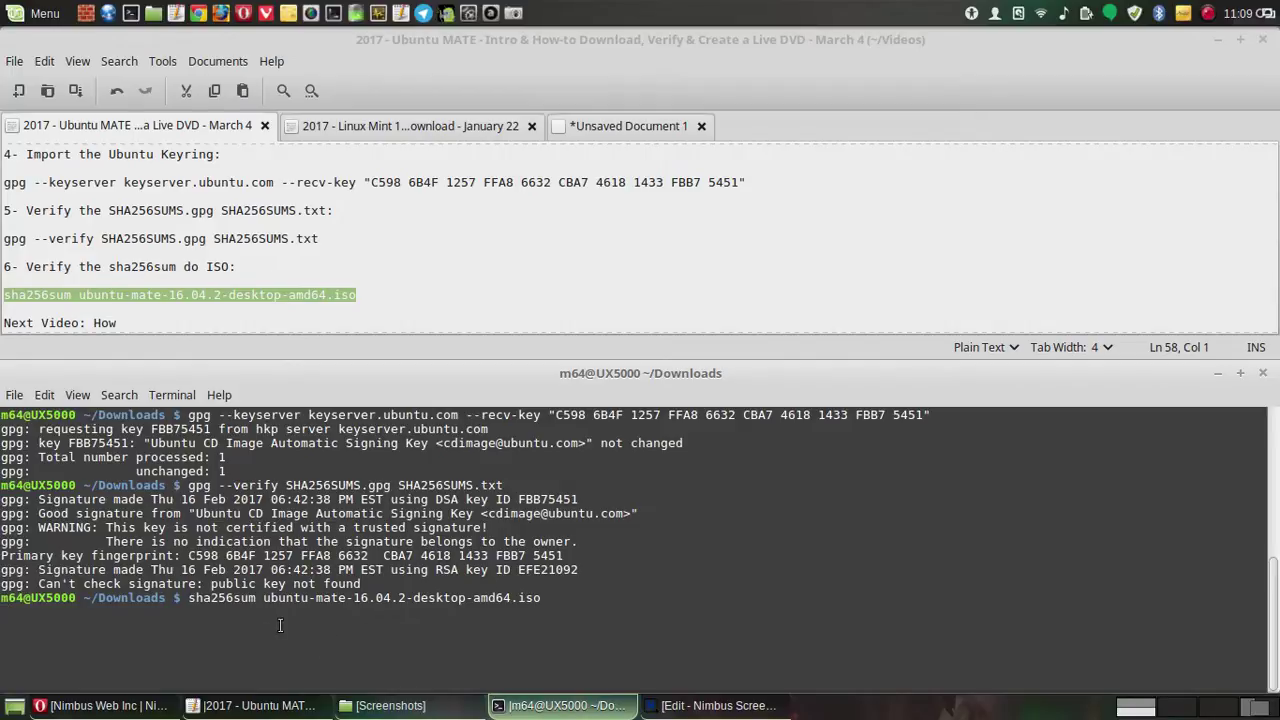
{"action": "left_click", "coordinate": [134, 710]}
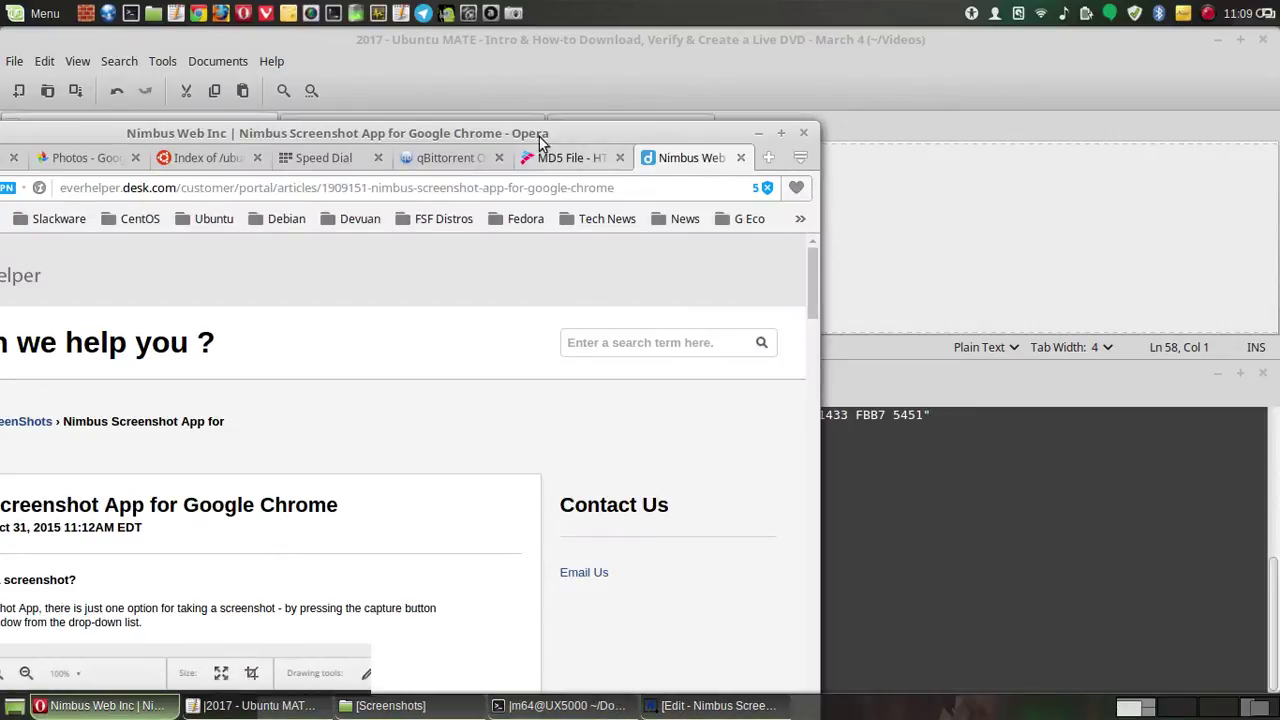
{"action": "left_click_drag", "start_coordinate": [530, 128], "coordinate": [680, 45]}
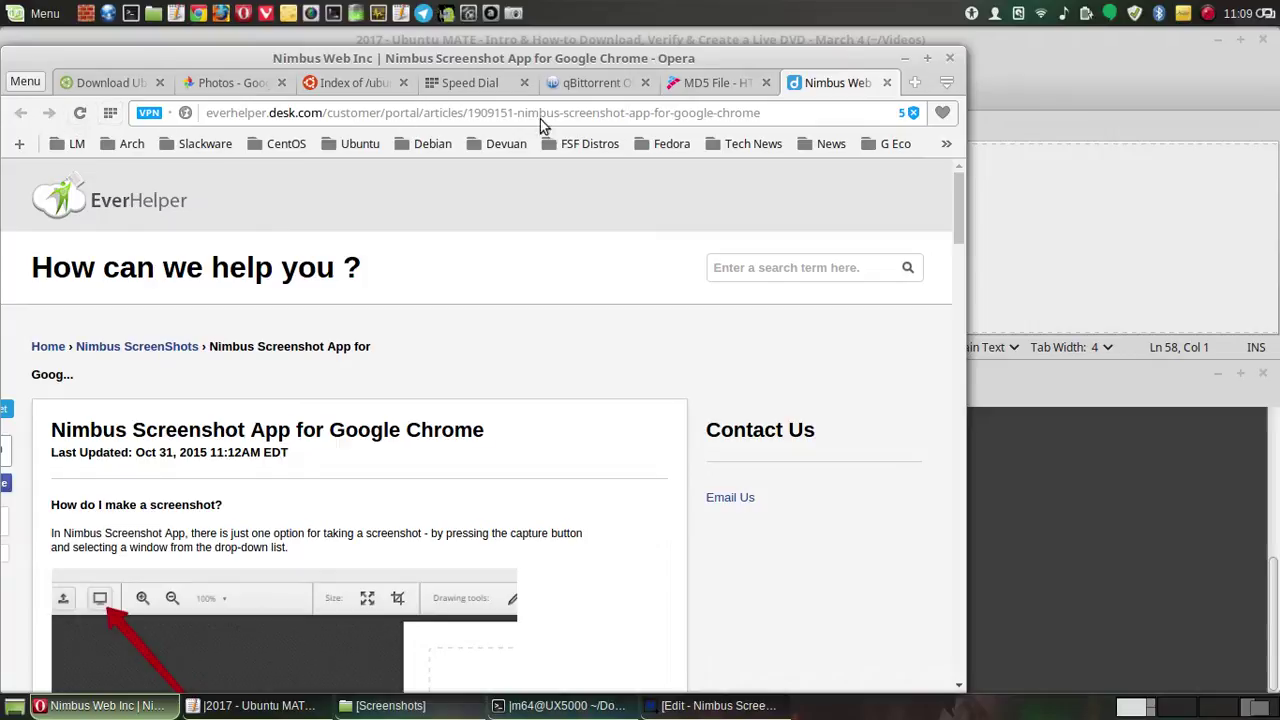
{"action": "left_click", "coordinate": [886, 82]}
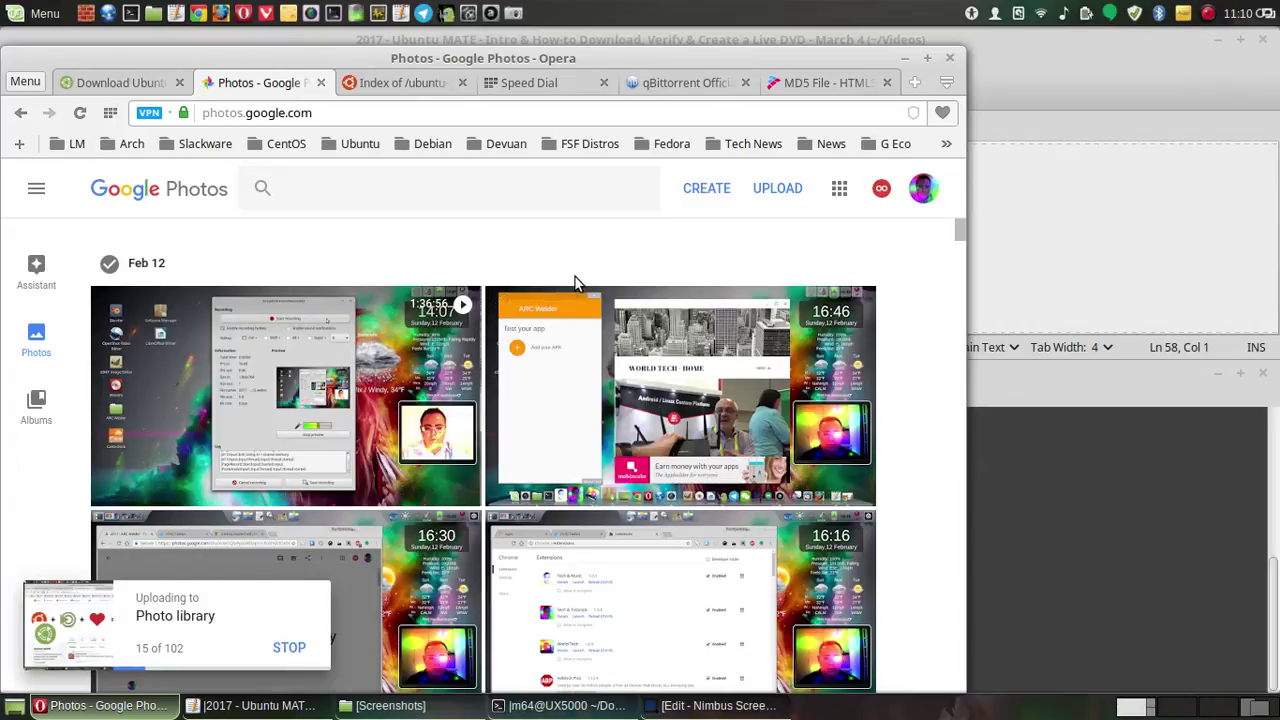
{"action": "left_click", "coordinate": [906, 60]}
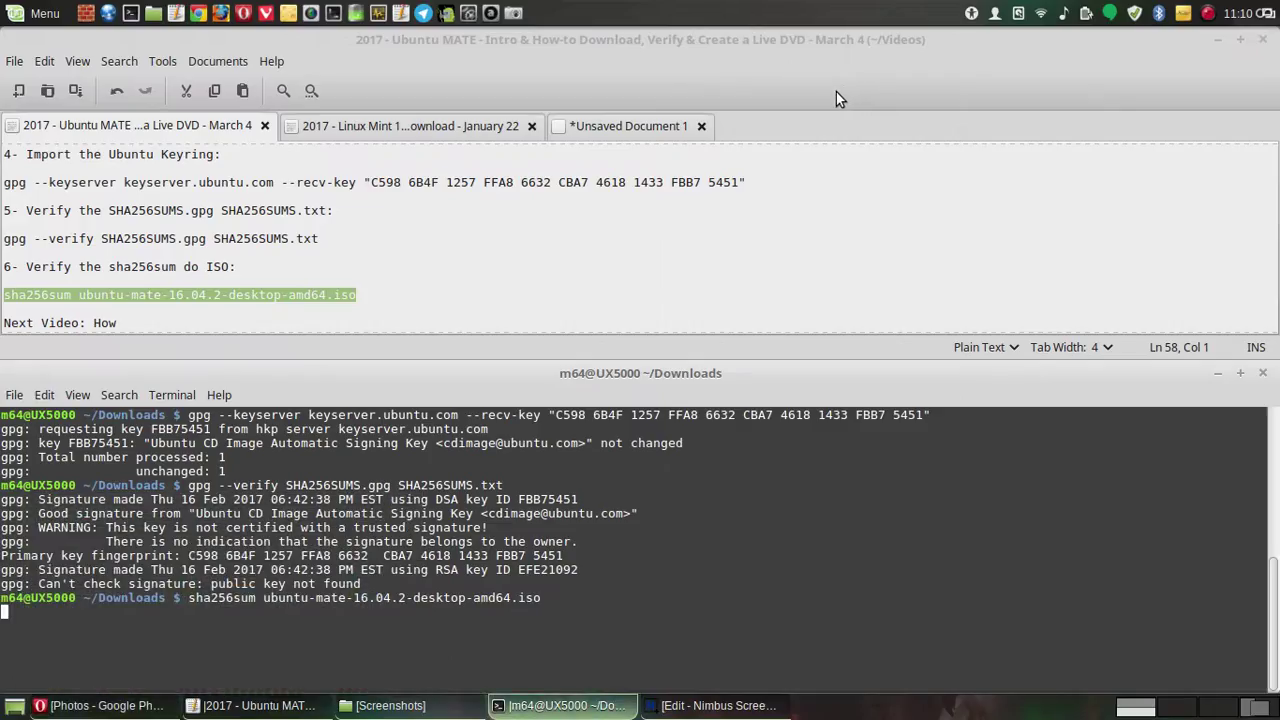
- Run sha256sum on the ISO, producing the hash beginning 39cb4d4069
{"action": "key", "text": "Return"}
- Take and save an immediate full-screen capture with MATE Screenshot
{"action": "left_click", "coordinate": [514, 20]}
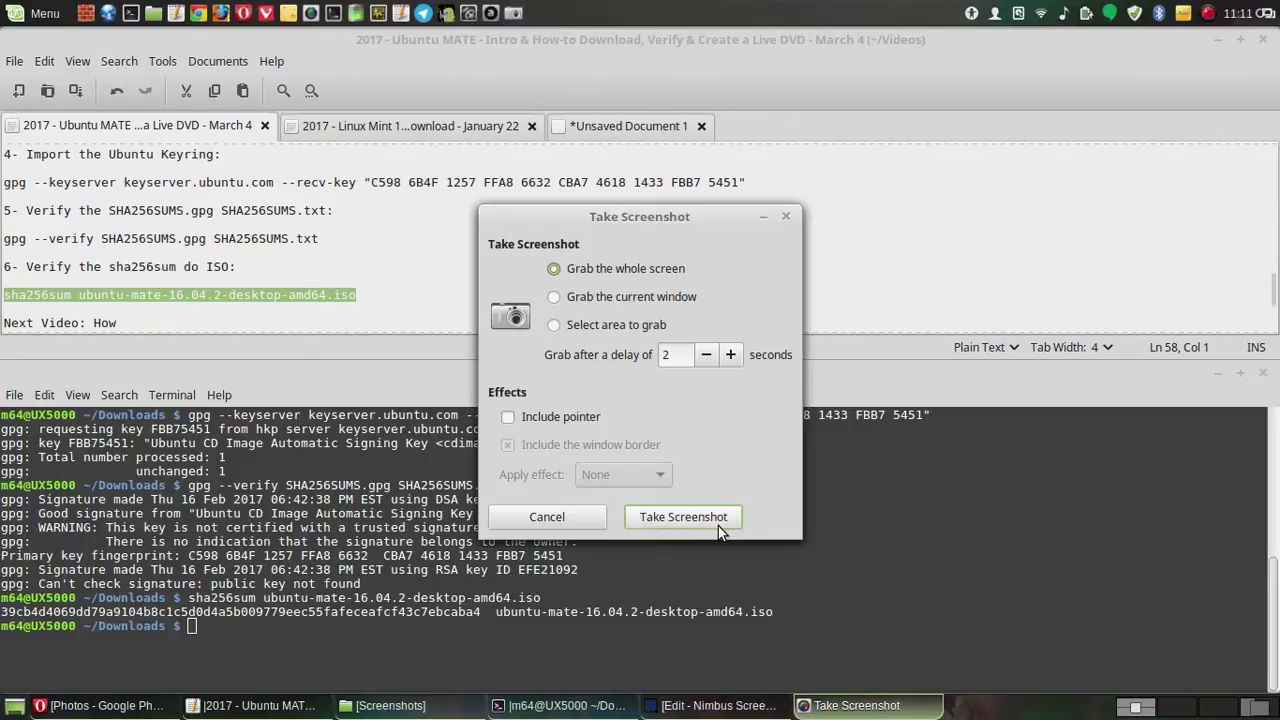
{"action": "left_click", "coordinate": [718, 524]}
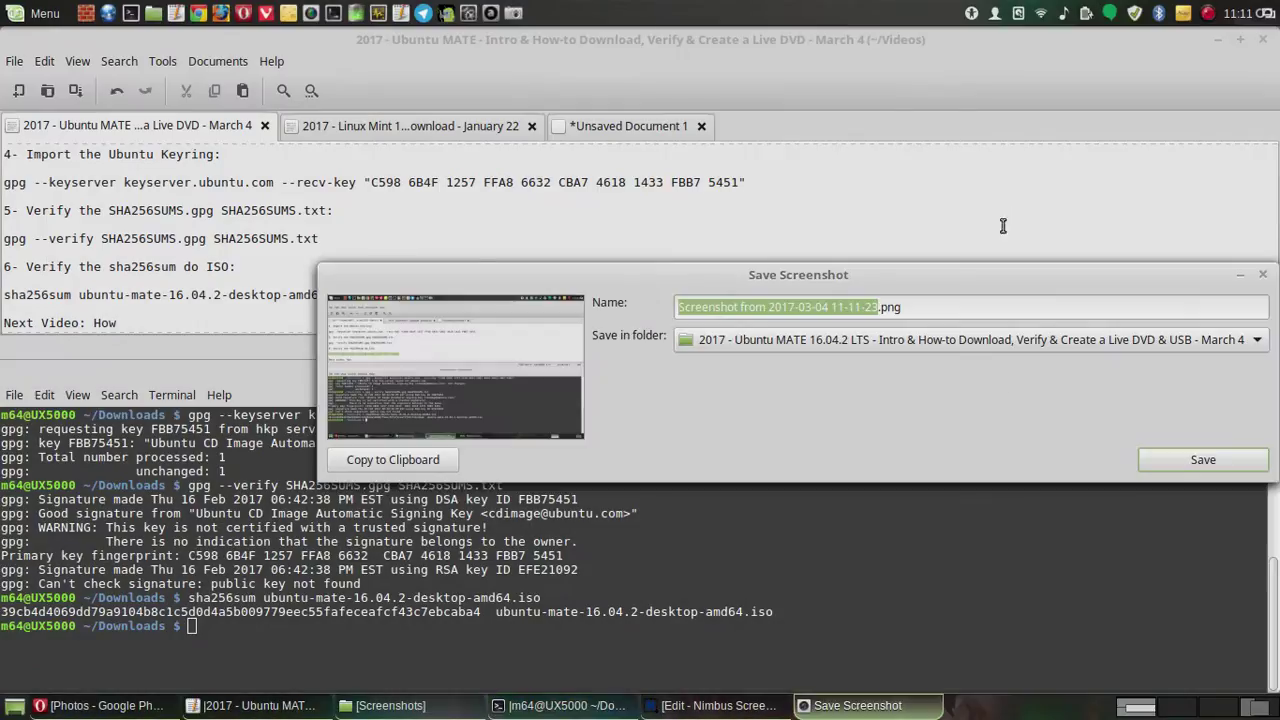
{"action": "left_click", "coordinate": [1178, 460]}
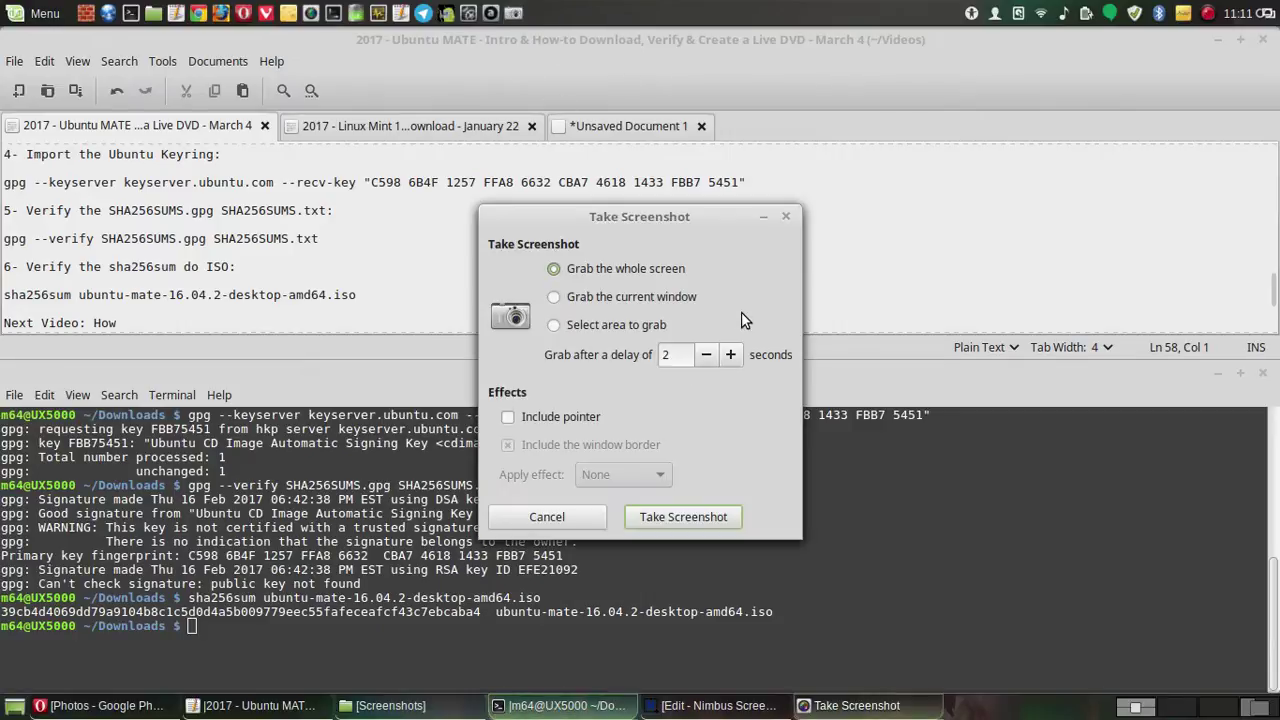
- Raise the delay to 12 seconds and save a full-screen capture of the open-windows overview
{"action": "left_click", "coordinate": [733, 356]}
{"action": "left_click", "coordinate": [733, 356]}
{"action": "left_click", "coordinate": [735, 358]}
{"action": "left_click", "coordinate": [735, 358]}
{"action": "left_click", "coordinate": [735, 358]}
{"action": "left_click", "coordinate": [735, 358]}
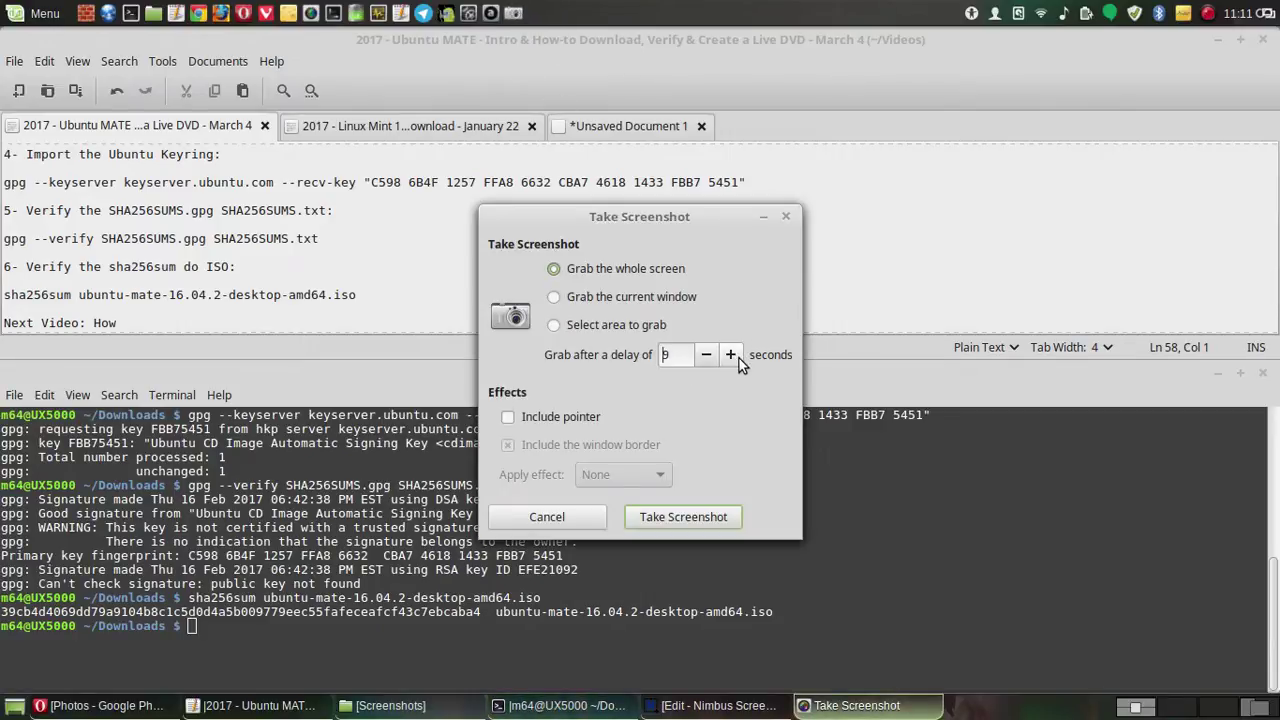
{"action": "left_click", "coordinate": [739, 358]}
{"action": "left_click", "coordinate": [739, 358]}
{"action": "left_click", "coordinate": [739, 358]}
{"action": "left_click", "coordinate": [739, 358]}
{"action": "left_click", "coordinate": [684, 517]}
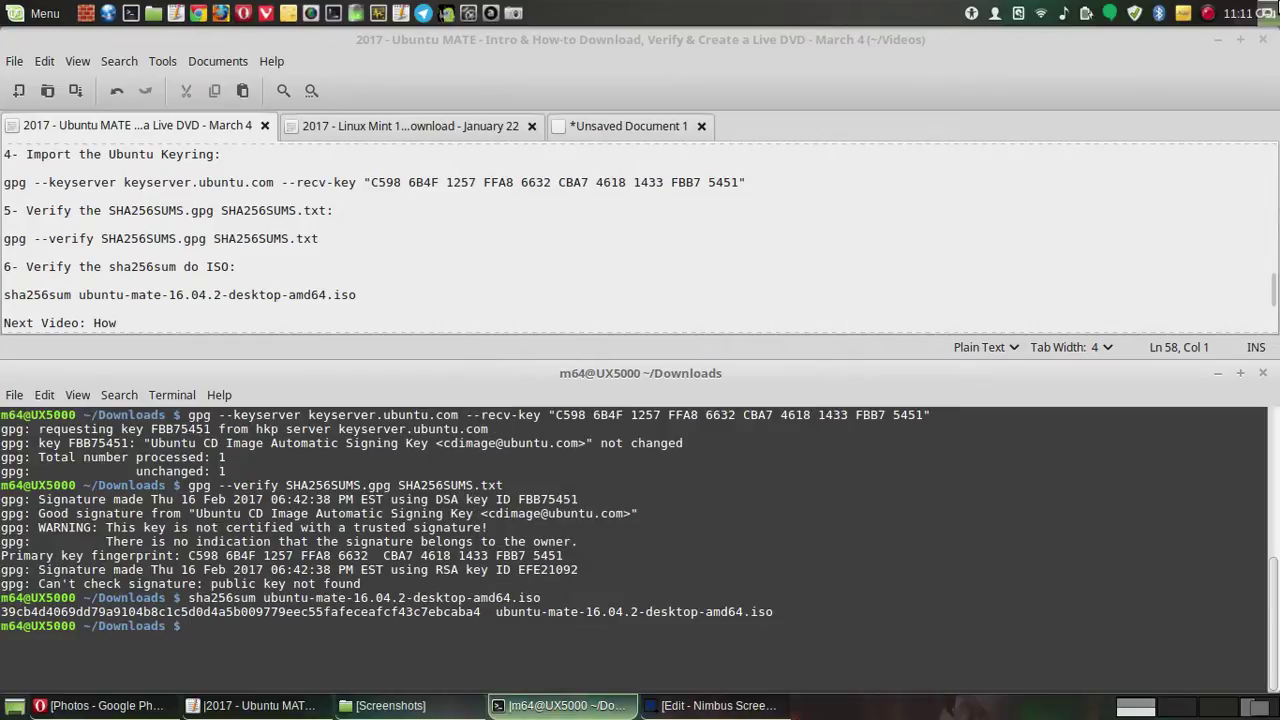
{"action": "mouse_move", "coordinate": [1274, 6]}
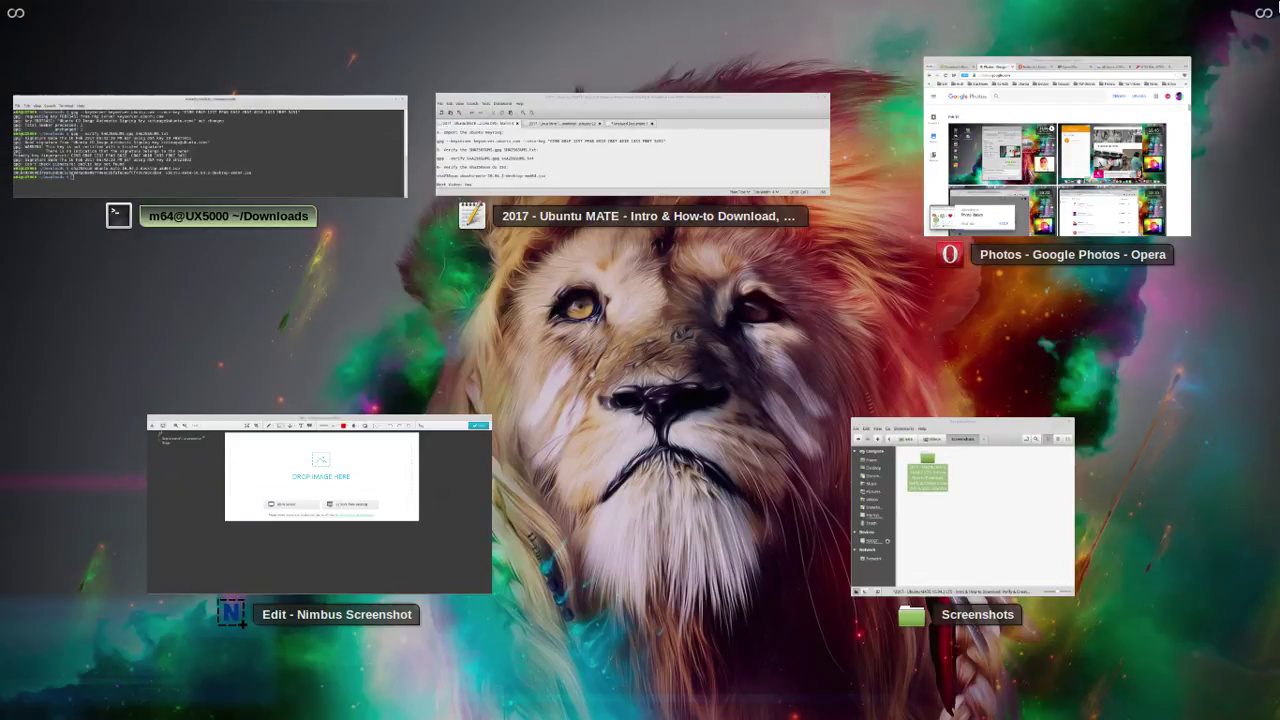
{"action": "key", "text": "Print"}
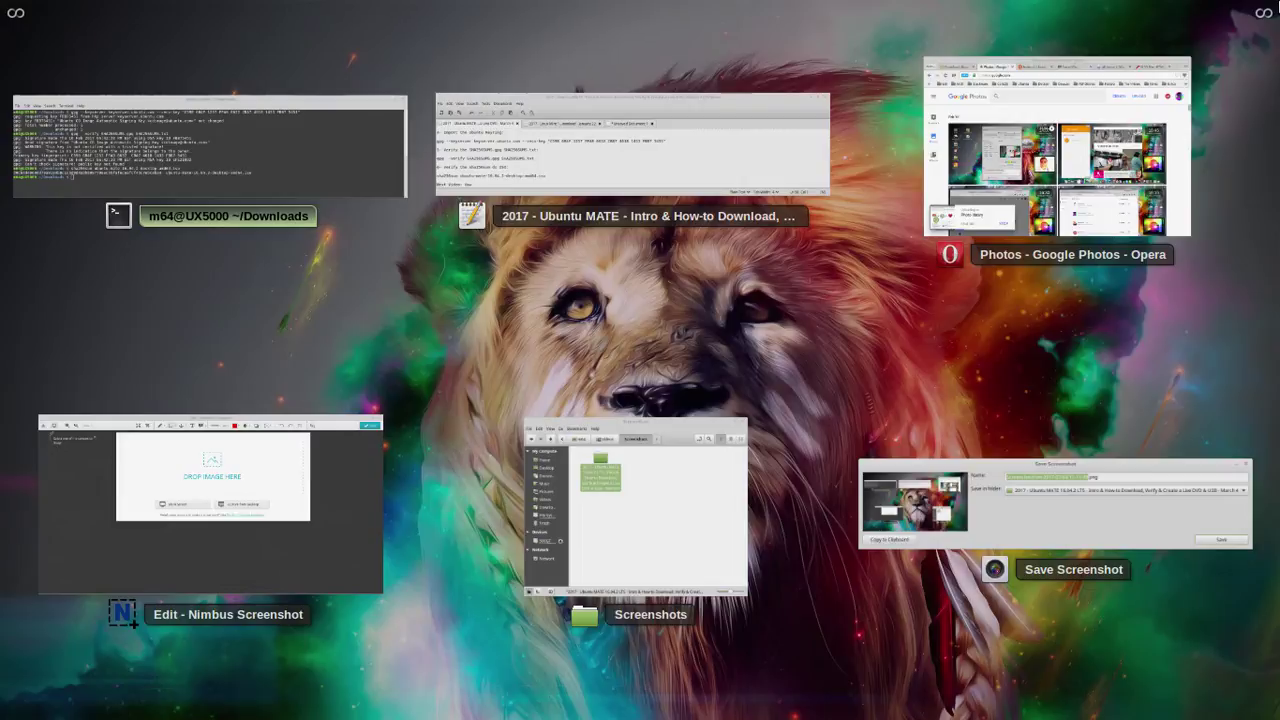
{"action": "left_click", "coordinate": [1077, 528]}
{"action": "left_click", "coordinate": [1222, 462]}
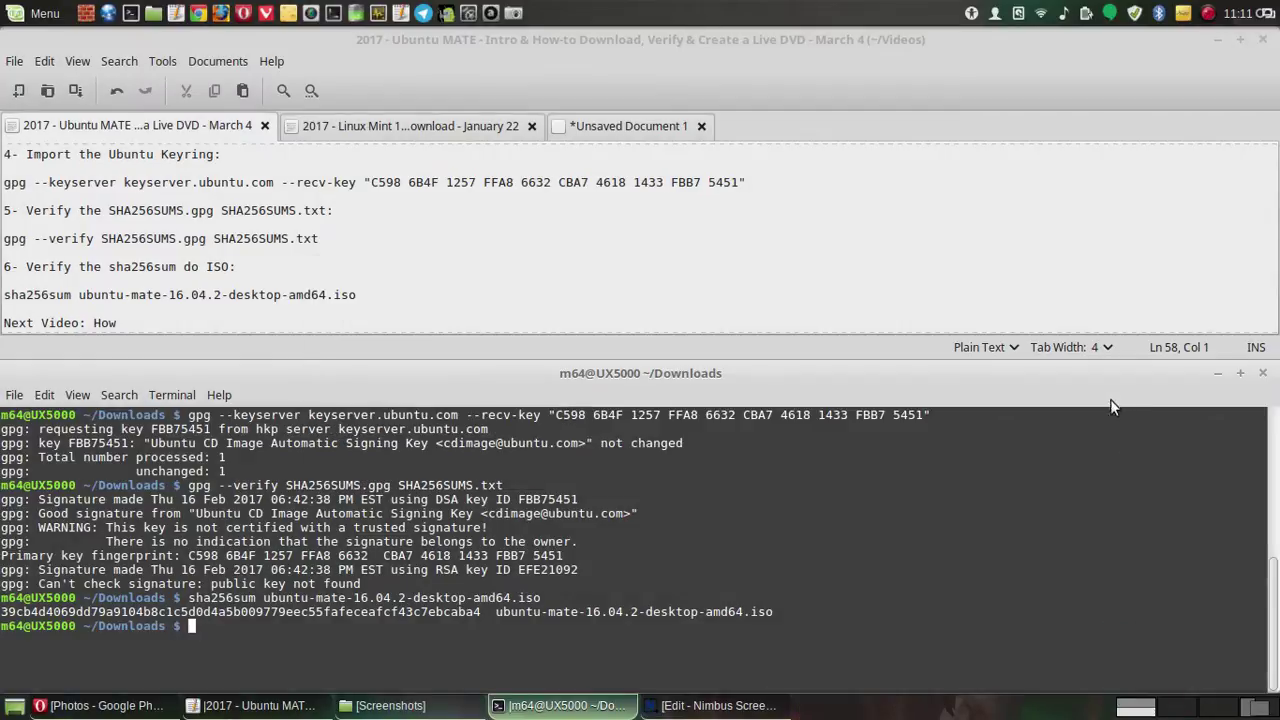
- Save another delayed full-screen capture, this time of the four-workspace expo overview
{"action": "left_click", "coordinate": [513, 13]}
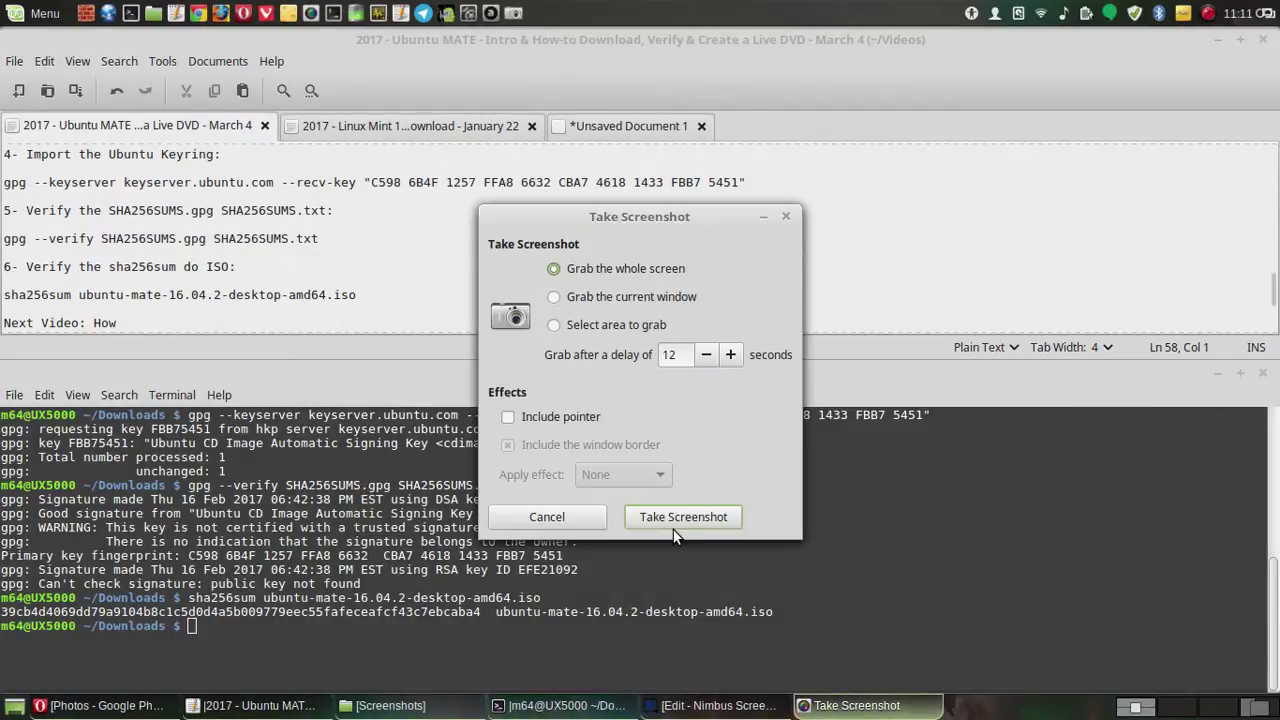
{"action": "left_click", "coordinate": [668, 518]}
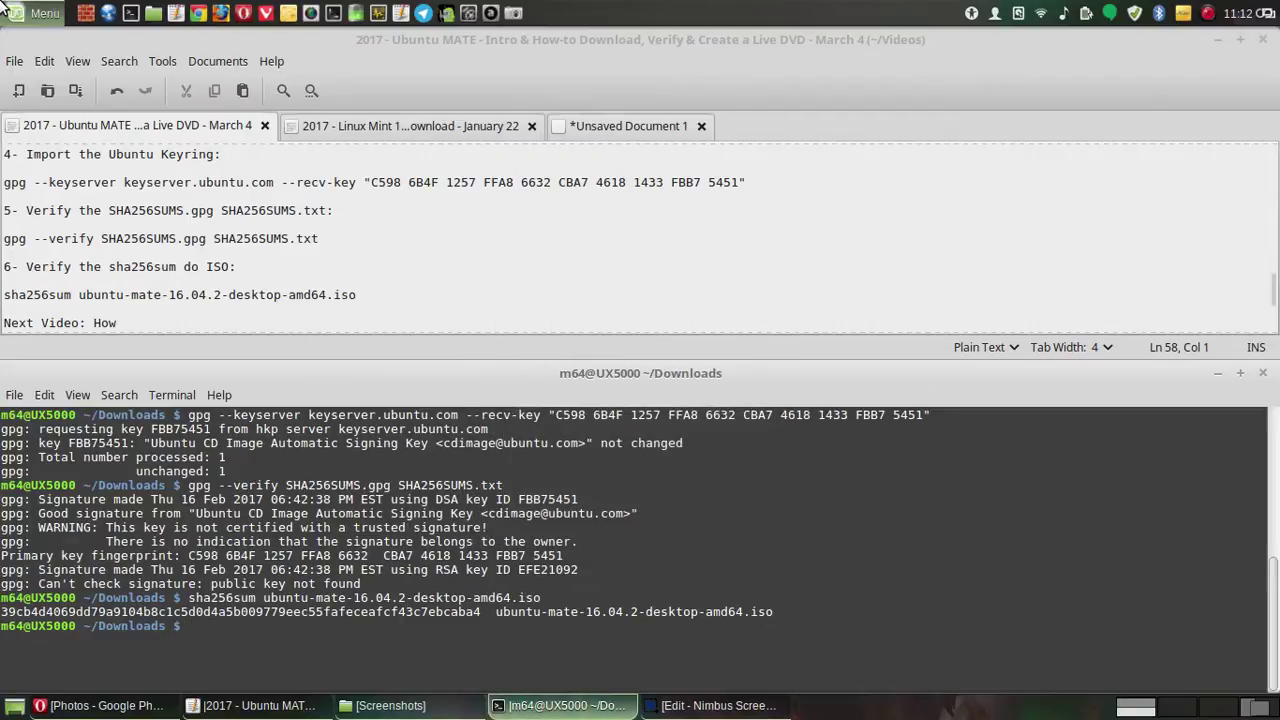
{"action": "mouse_move", "coordinate": [3, 8]}
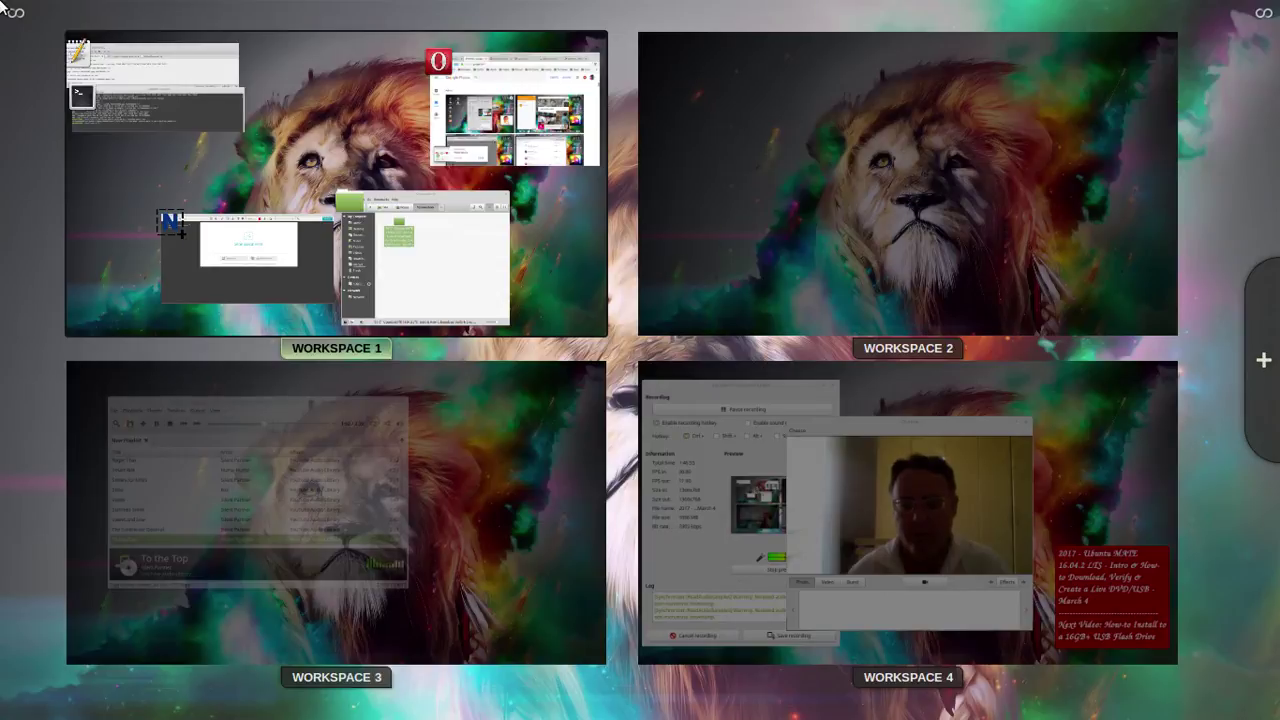
{"action": "mouse_move", "coordinate": [2, 6]}
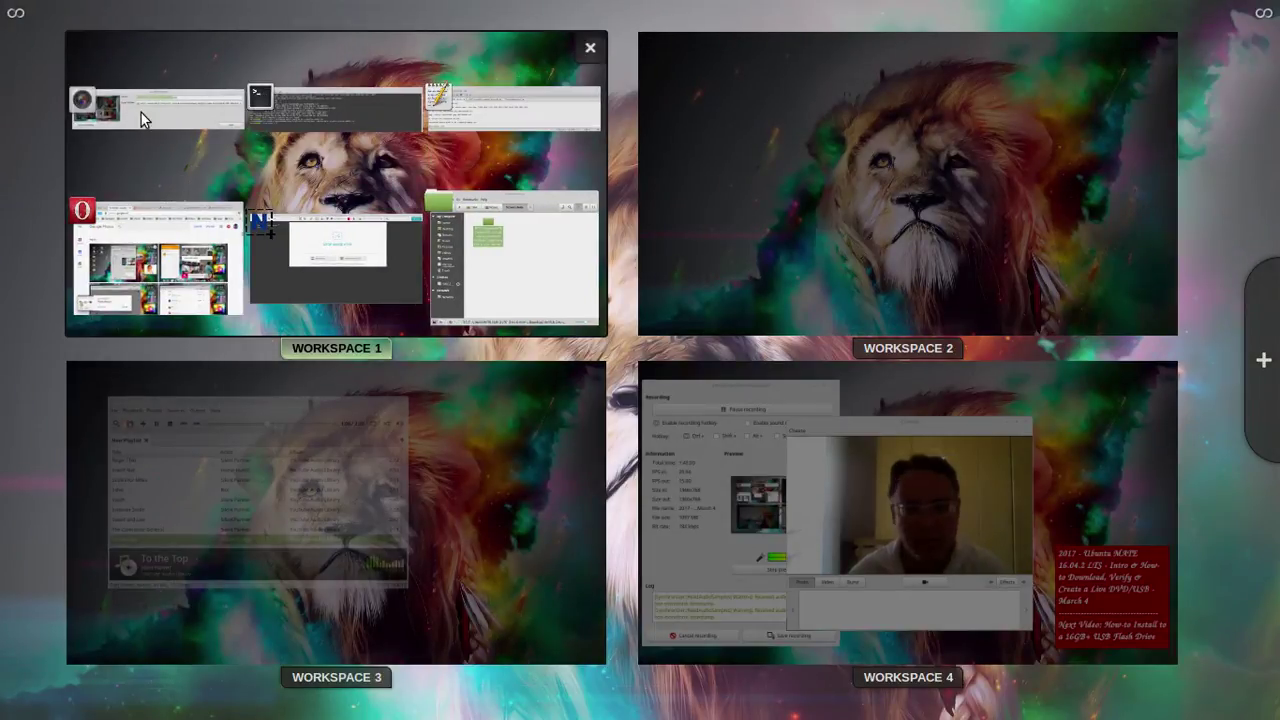
{"action": "key", "text": "Print"}
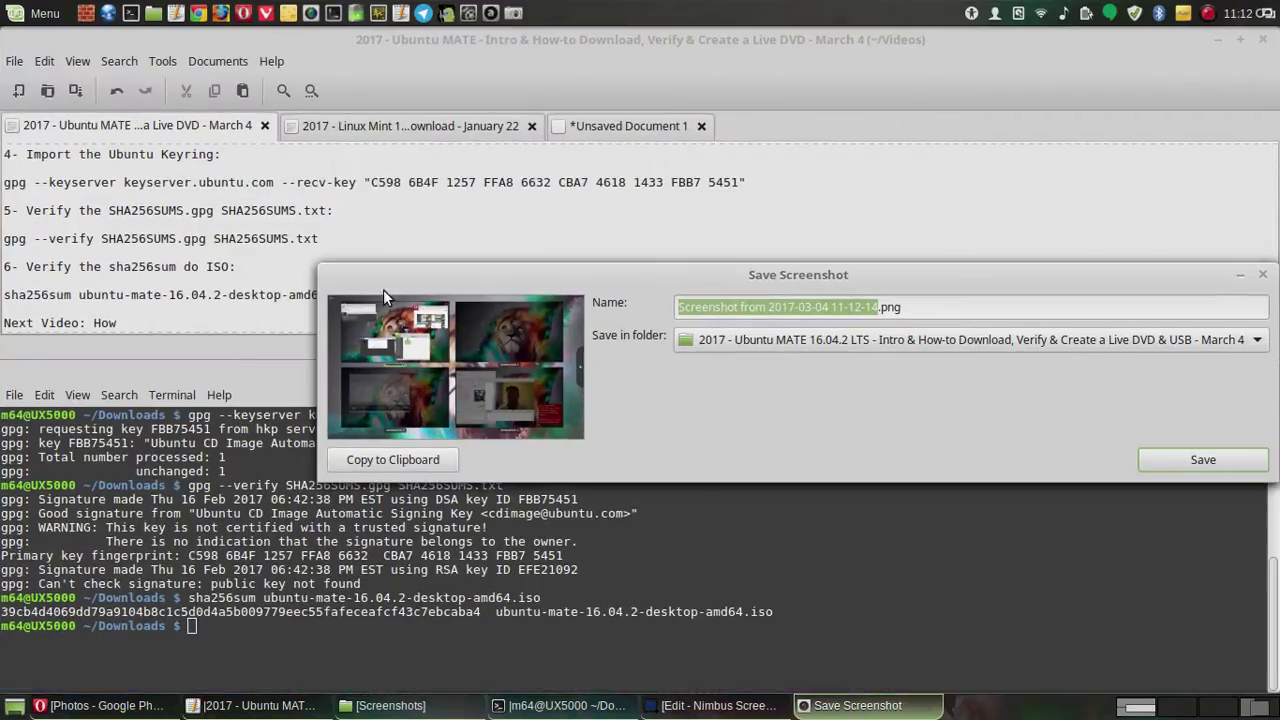
{"action": "left_click", "coordinate": [1191, 467]}
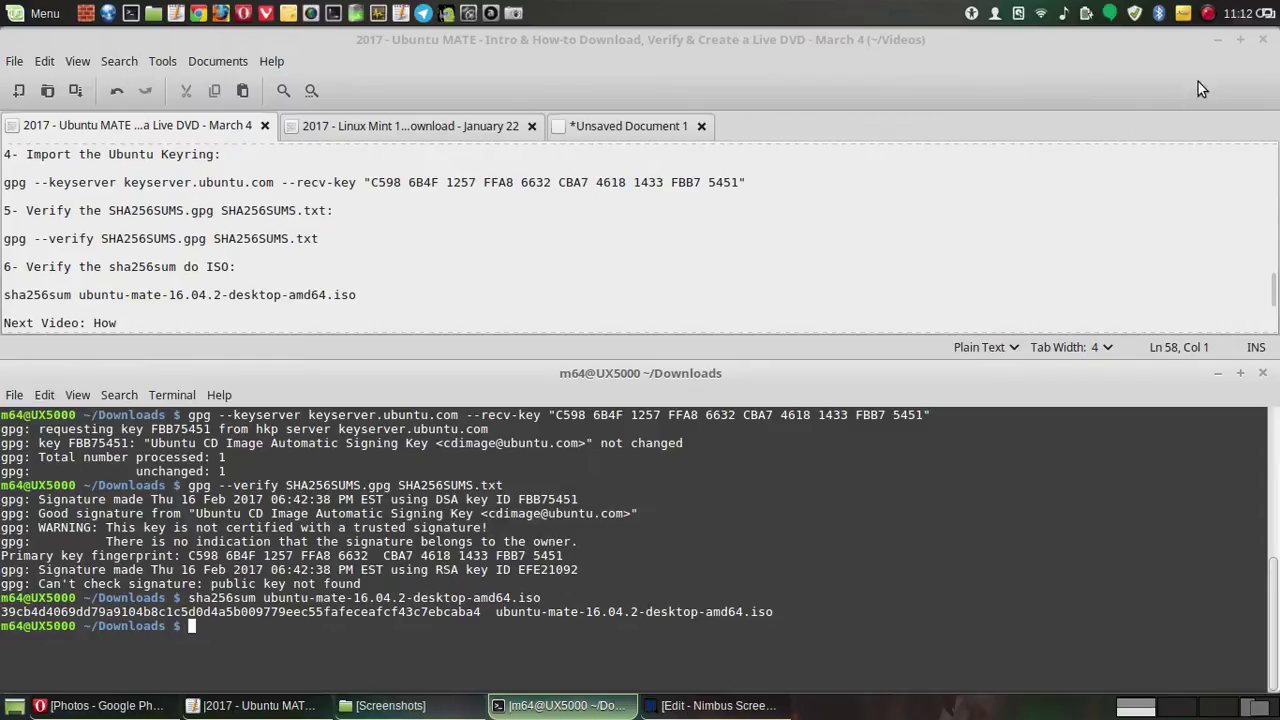
- Minimize Pluma, nudge the weather widget, and float the terminal as a smaller window
{"action": "left_click", "coordinate": [1219, 41]}
{"action": "left_click_drag", "start_coordinate": [856, 355], "coordinate": [994, 383]}
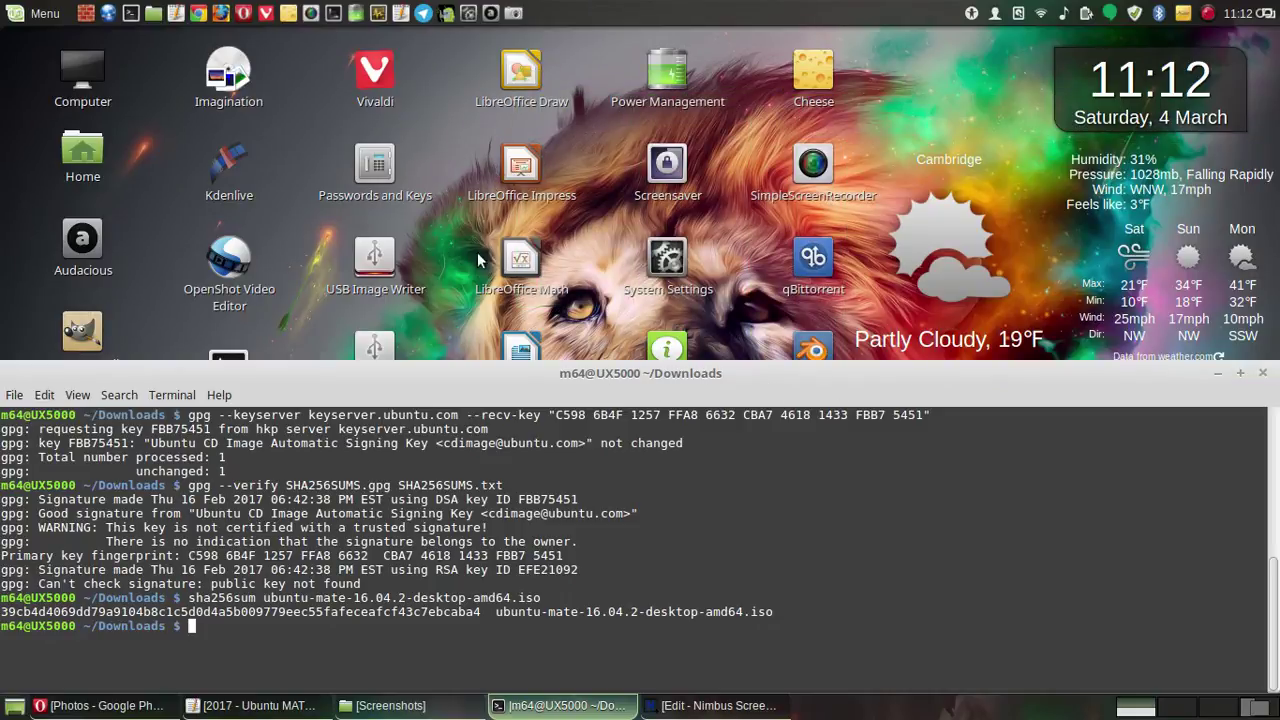
{"action": "double_click", "coordinate": [447, 372]}
{"action": "left_click_drag", "start_coordinate": [392, 229], "coordinate": [321, 328]}
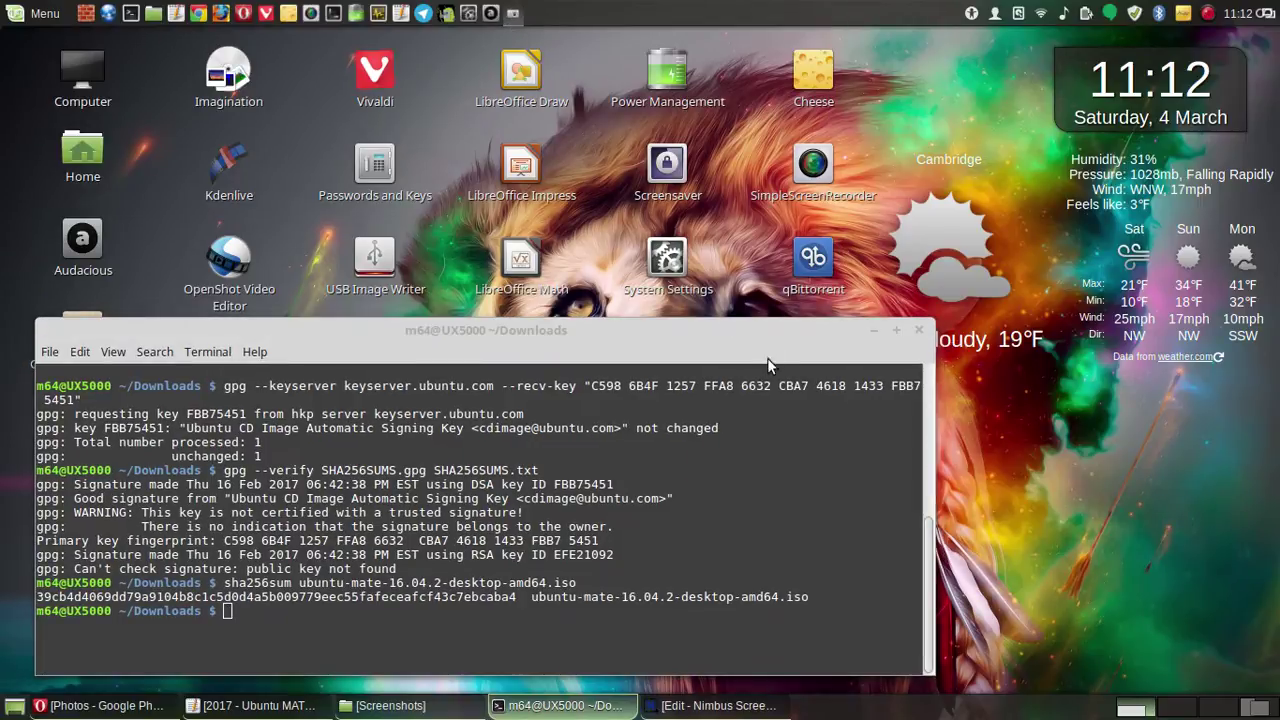
- Save a delayed desktop capture showing the floating terminal beside the red video-title note
{"action": "left_click", "coordinate": [684, 516]}
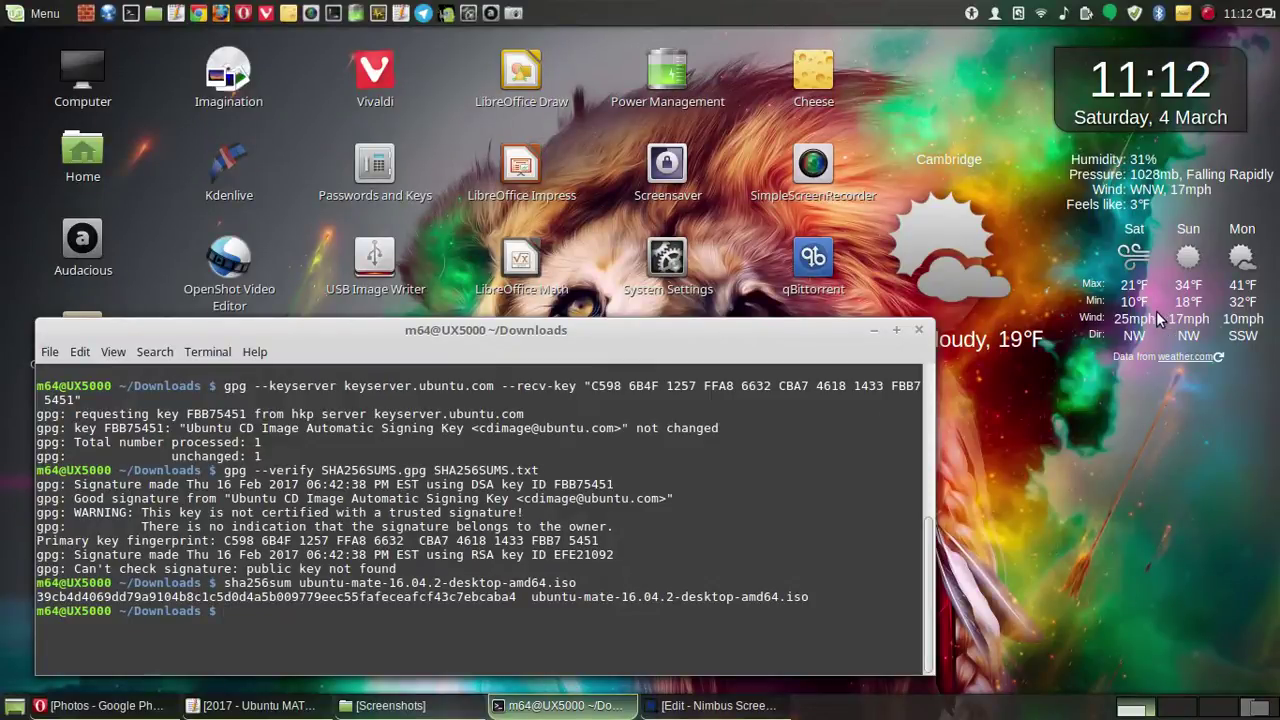
{"action": "left_click", "coordinate": [1184, 14]}
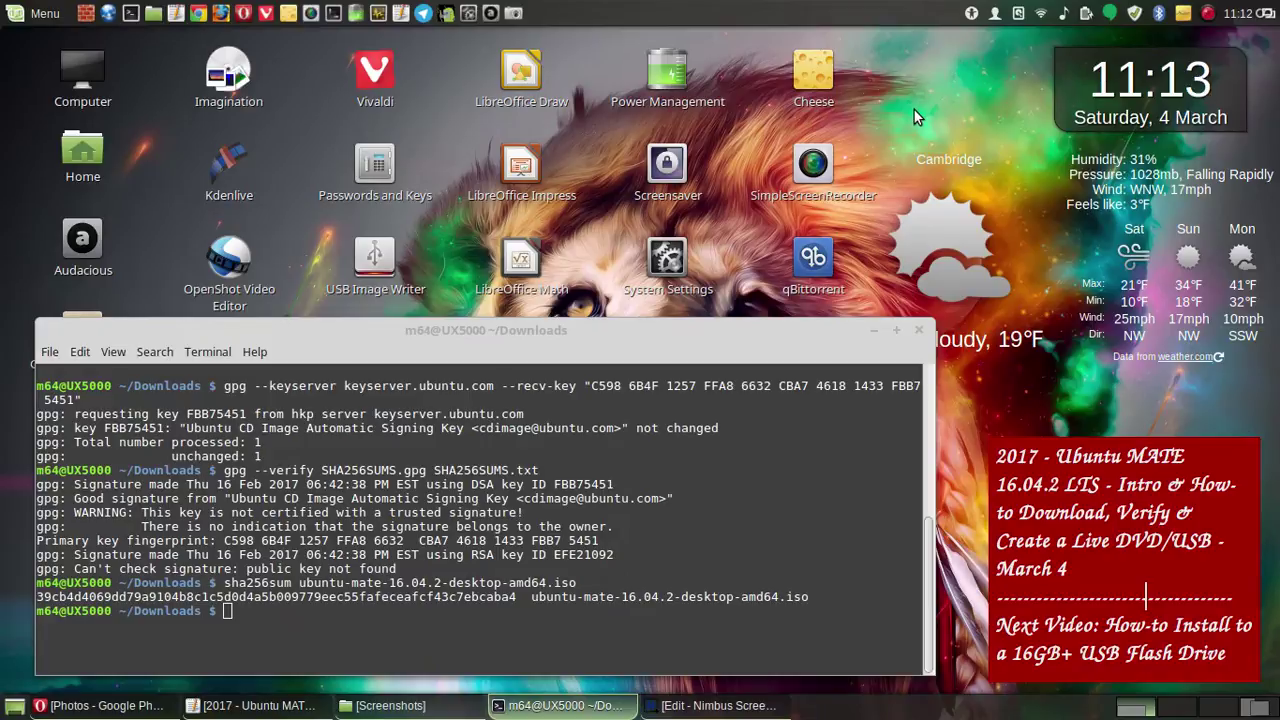
{"action": "key", "text": "Print"}
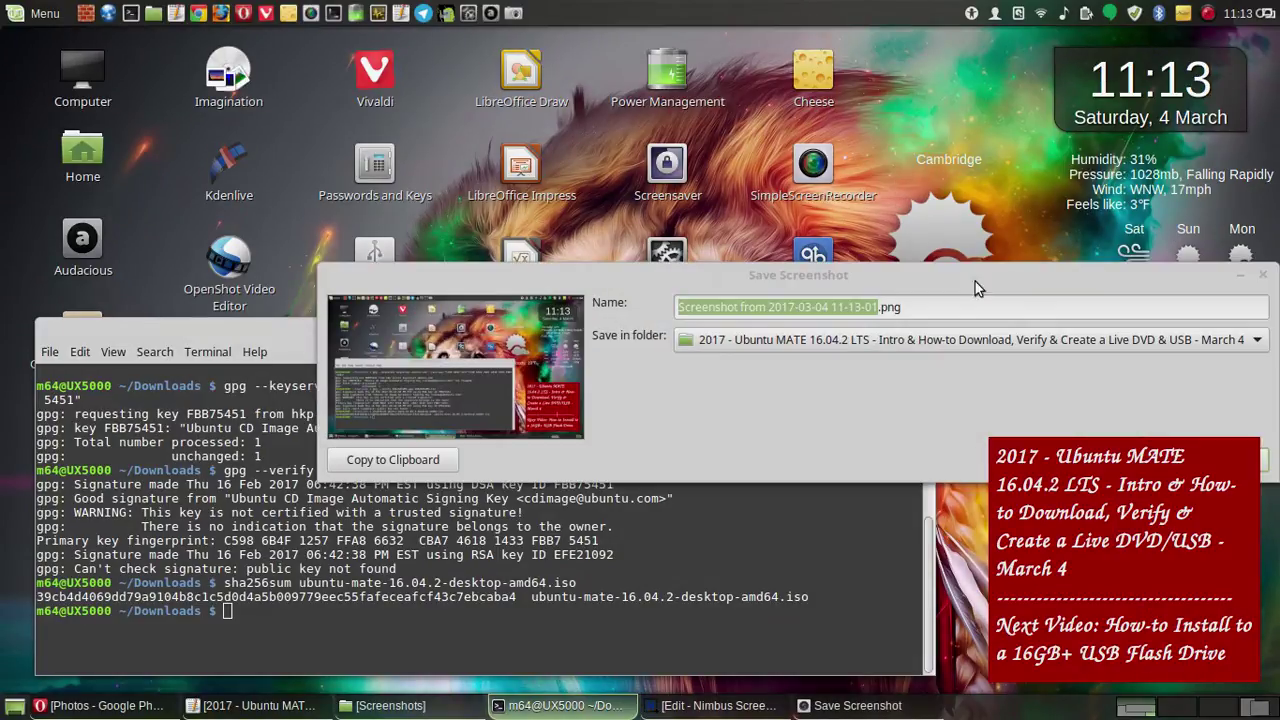
{"action": "left_click_drag", "start_coordinate": [907, 265], "coordinate": [717, 234]}
{"action": "left_click", "coordinate": [981, 433]}
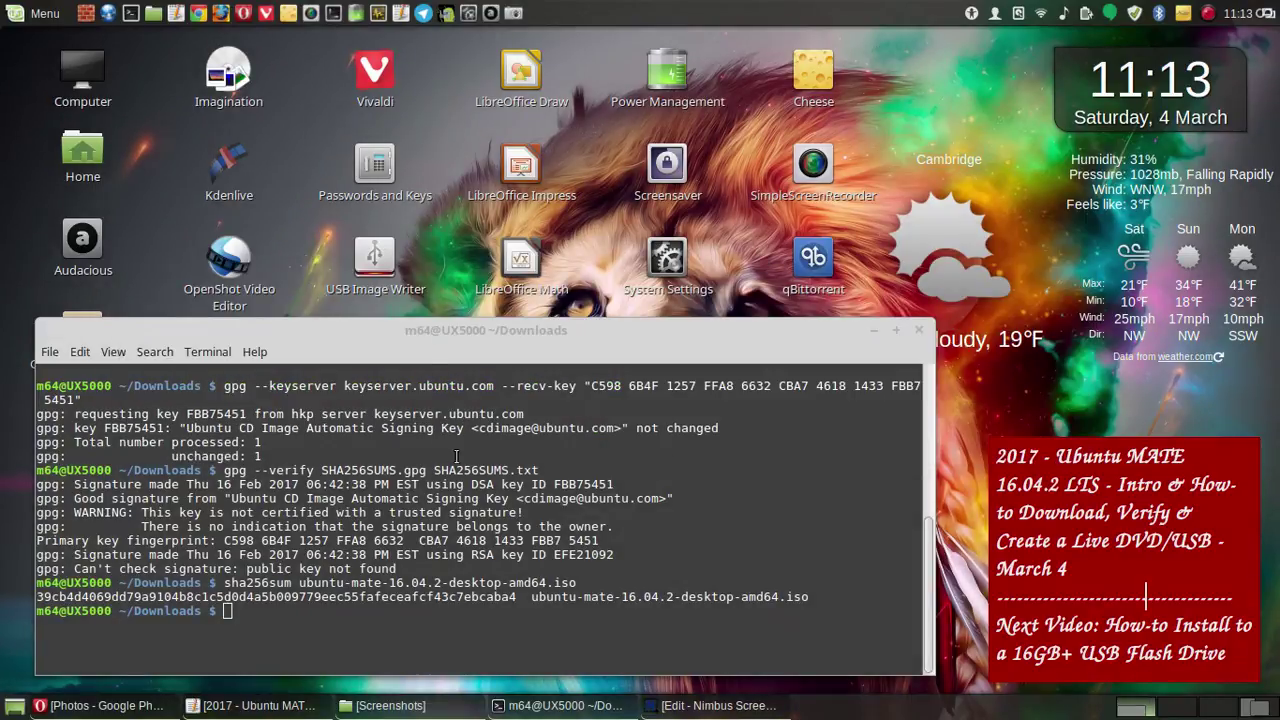
- Bring Opera's Google Photos page back to the front
{"action": "scroll", "coordinate": [603, 480], "scroll_direction": "up", "scroll_amount": 5}
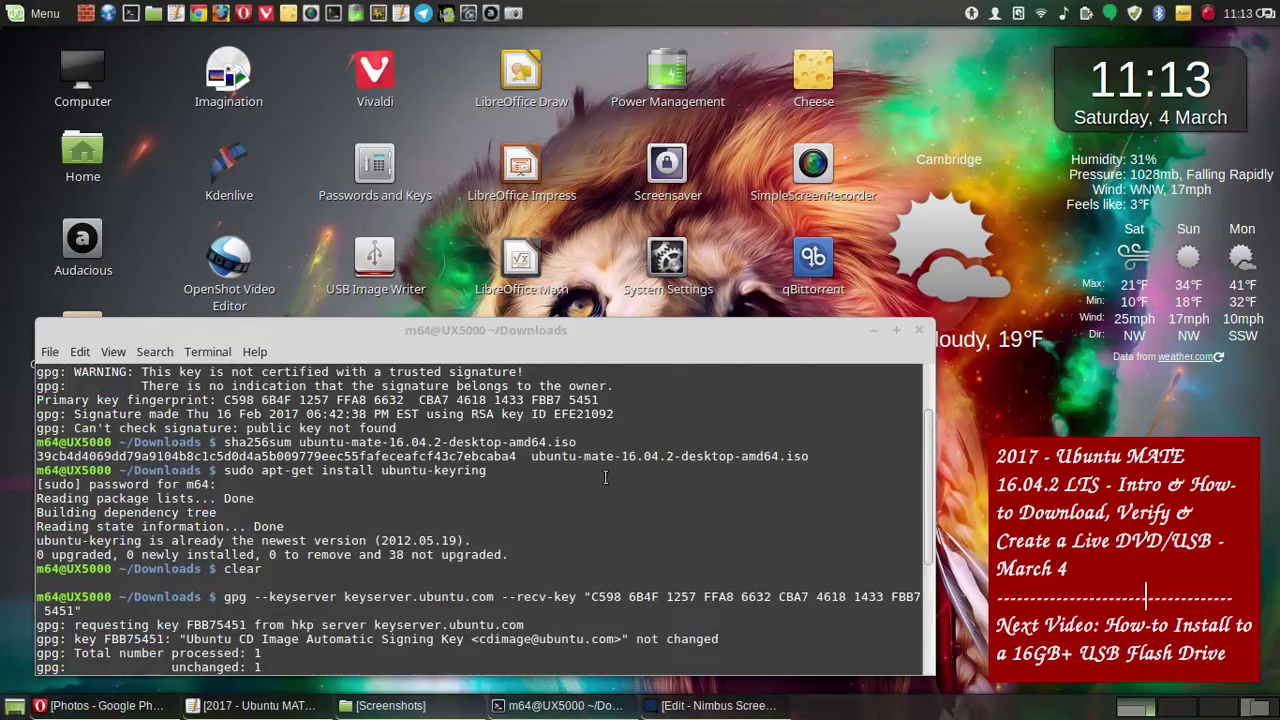
{"action": "scroll", "coordinate": [605, 474], "scroll_direction": "up", "scroll_amount": 2}
{"action": "scroll", "coordinate": [605, 466], "scroll_direction": "down", "scroll_amount": 7}
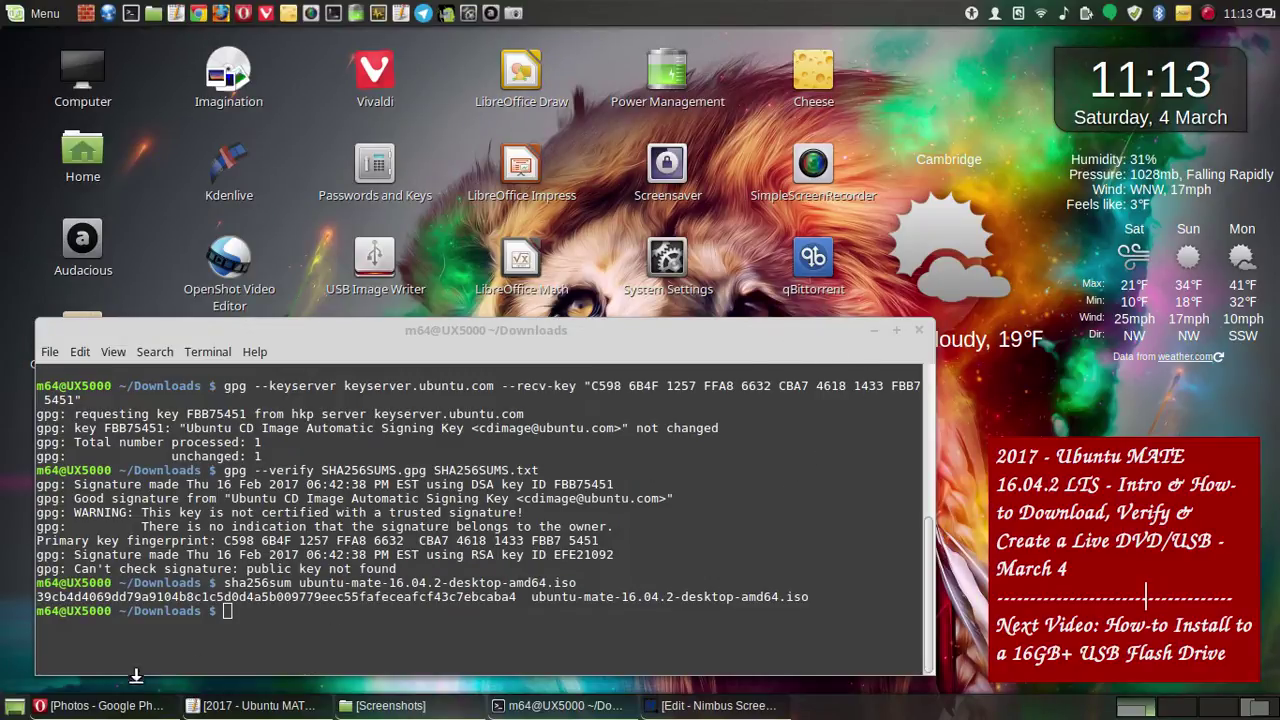
{"action": "left_click", "coordinate": [100, 705]}
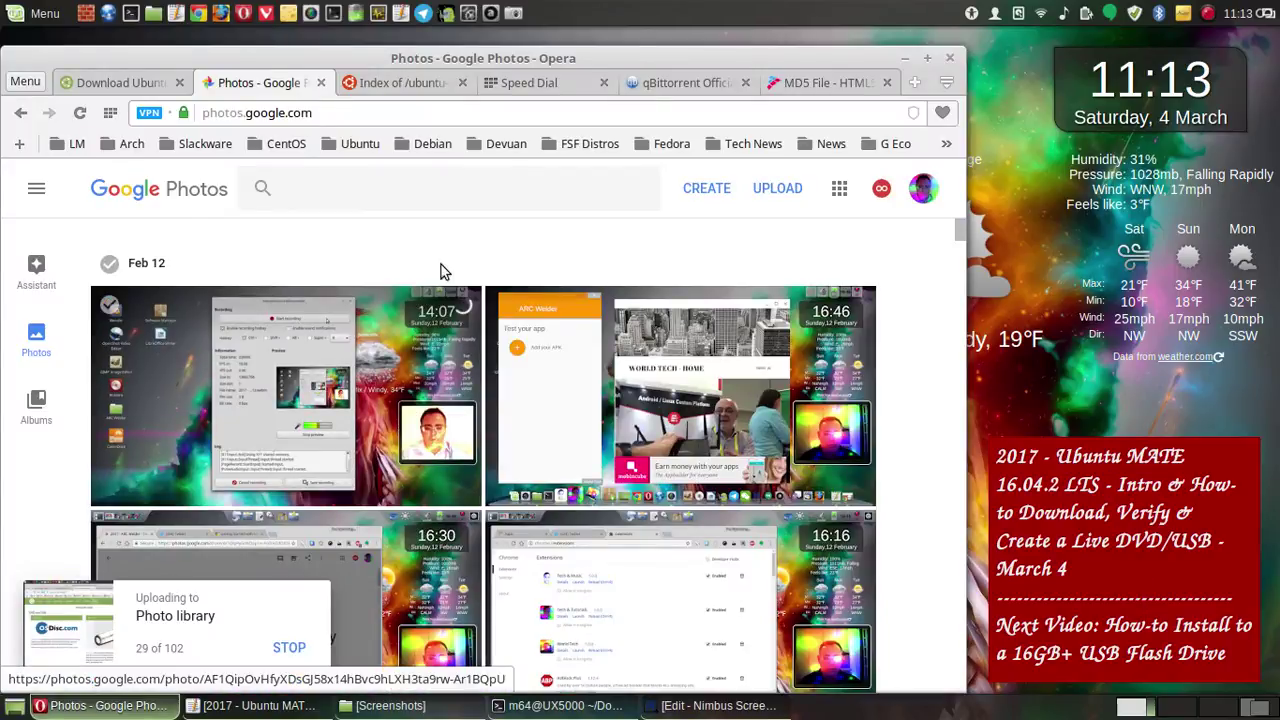
- Show the Ubuntu MATE download page in Opera with the terminal raised in front
{"action": "left_click", "coordinate": [134, 88]}
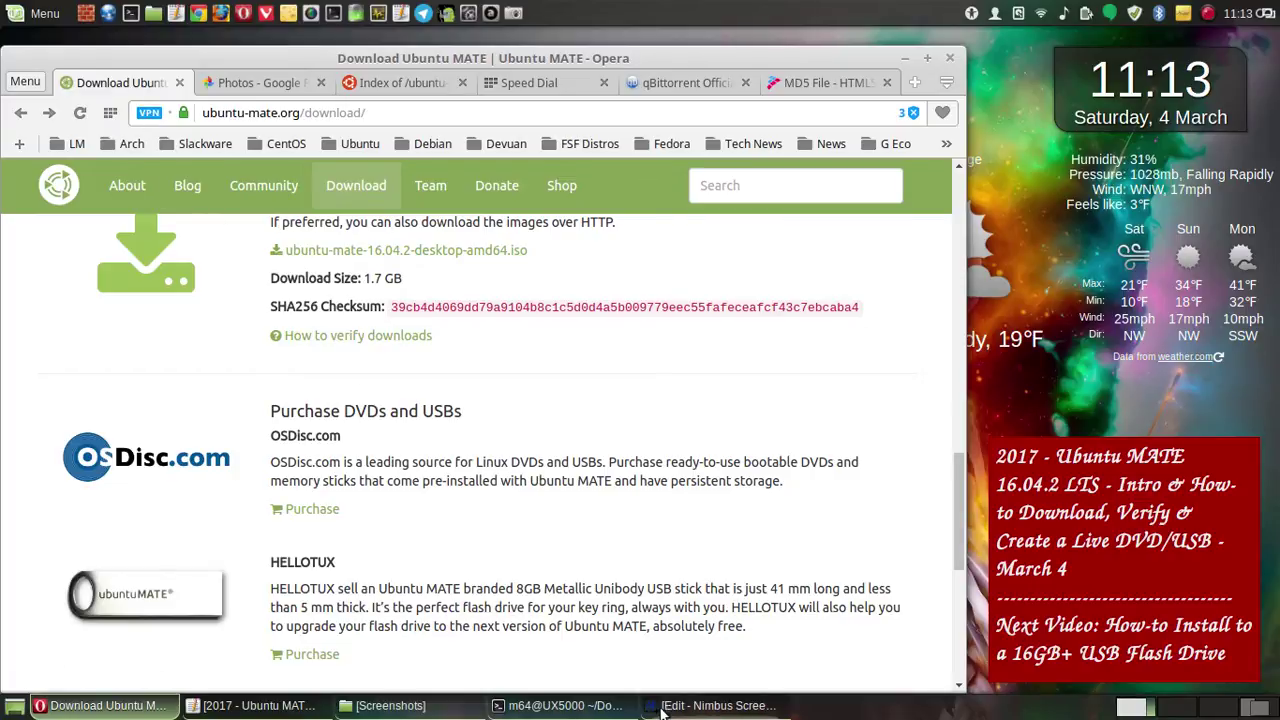
{"action": "left_click", "coordinate": [554, 706]}
{"action": "left_click", "coordinate": [572, 607]}
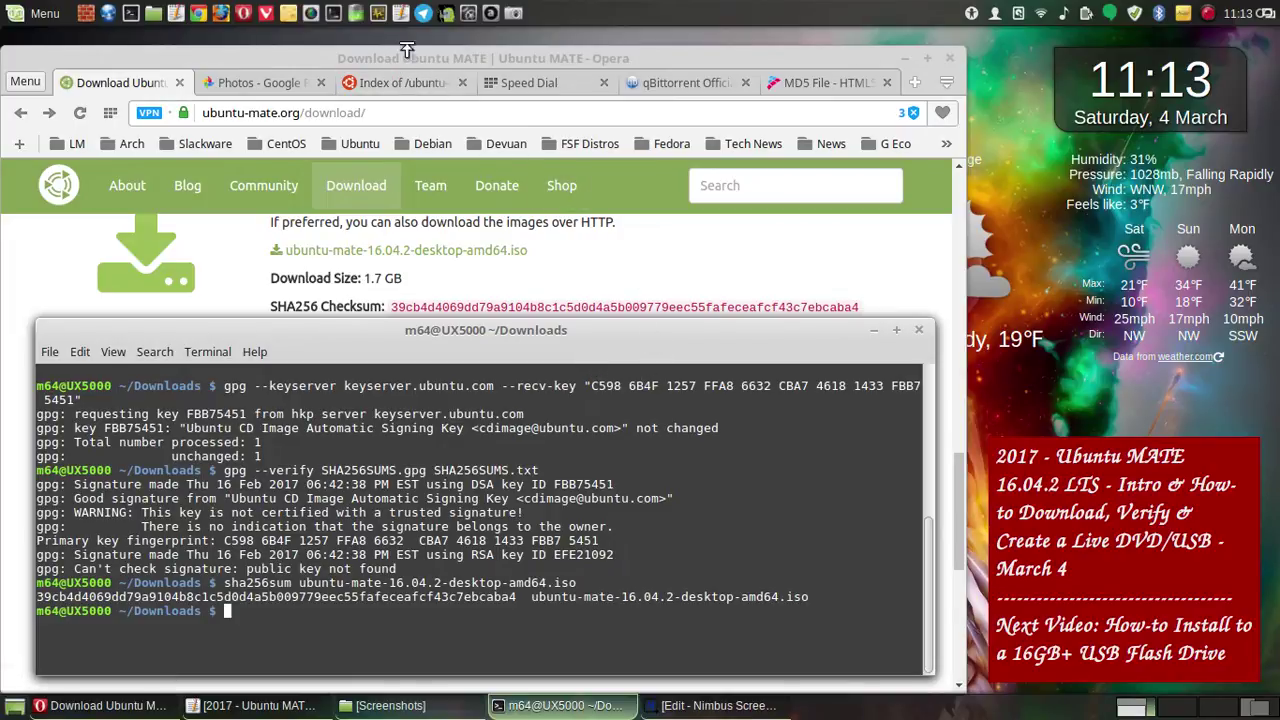
- Capture the screen with a 2-second delay and save the screenshot
{"action": "left_click", "coordinate": [513, 14]}
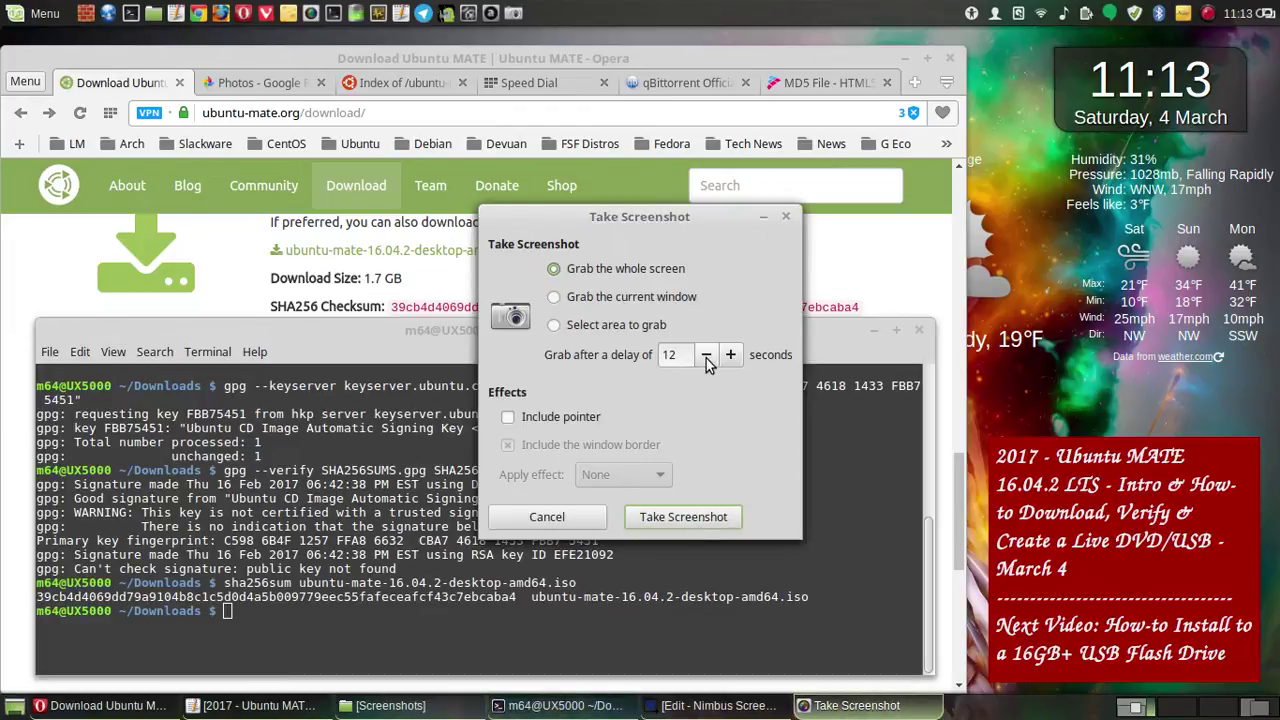
{"action": "left_click", "coordinate": [706, 355]}
{"action": "left_click", "coordinate": [706, 355]}
{"action": "left_click", "coordinate": [706, 355]}
{"action": "left_click", "coordinate": [706, 355]}
{"action": "left_click", "coordinate": [706, 355]}
{"action": "left_click", "coordinate": [706, 355]}
{"action": "left_click", "coordinate": [706, 355]}
{"action": "left_click", "coordinate": [706, 355]}
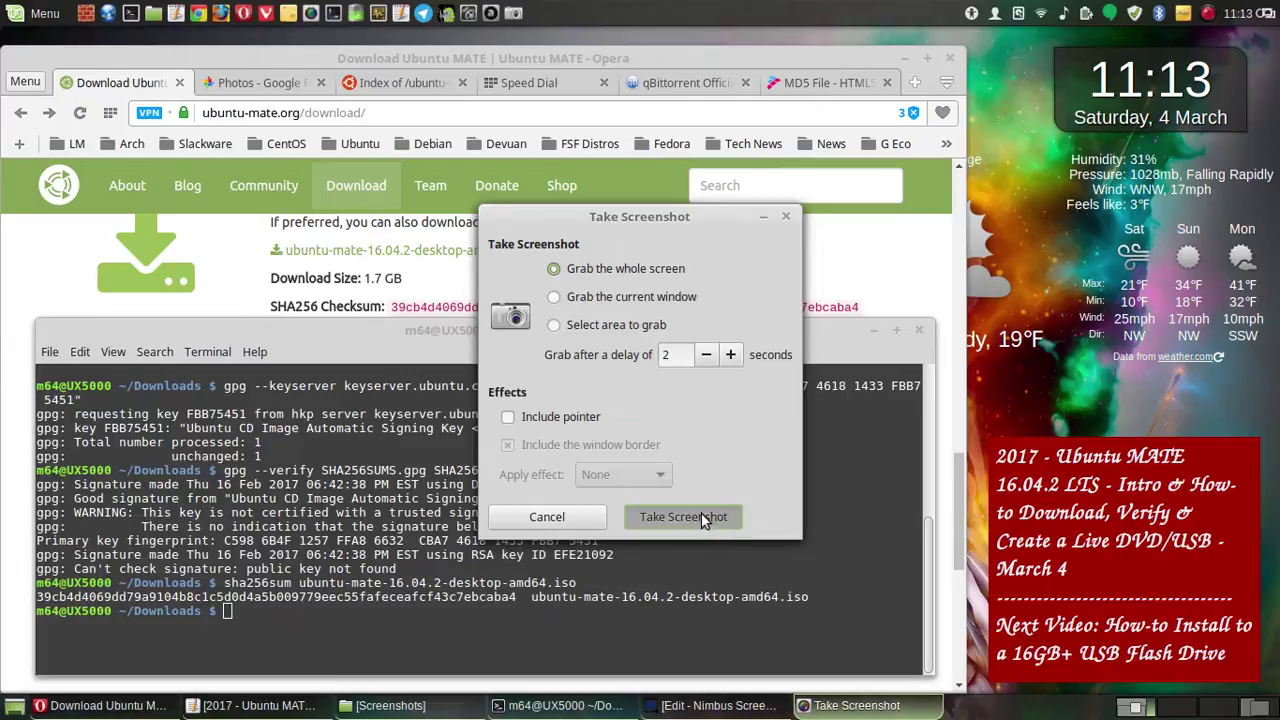
{"action": "left_click", "coordinate": [701, 515]}
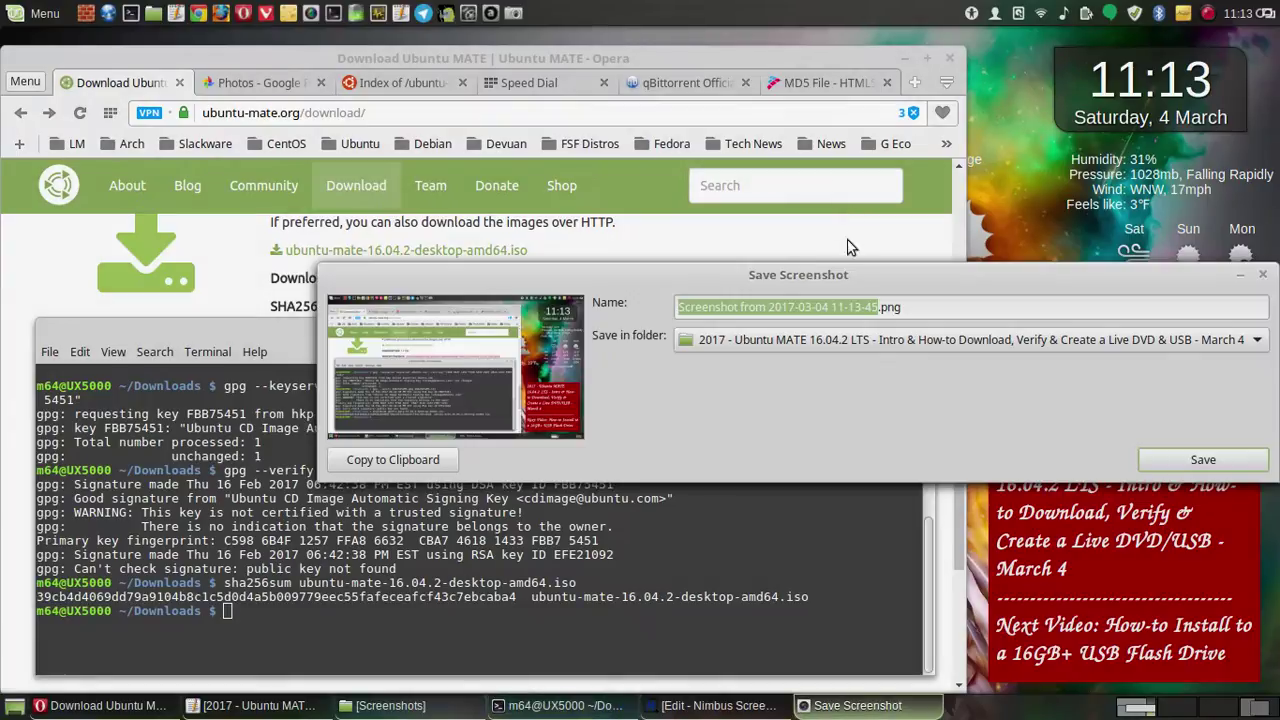
{"action": "left_click", "coordinate": [1203, 460]}
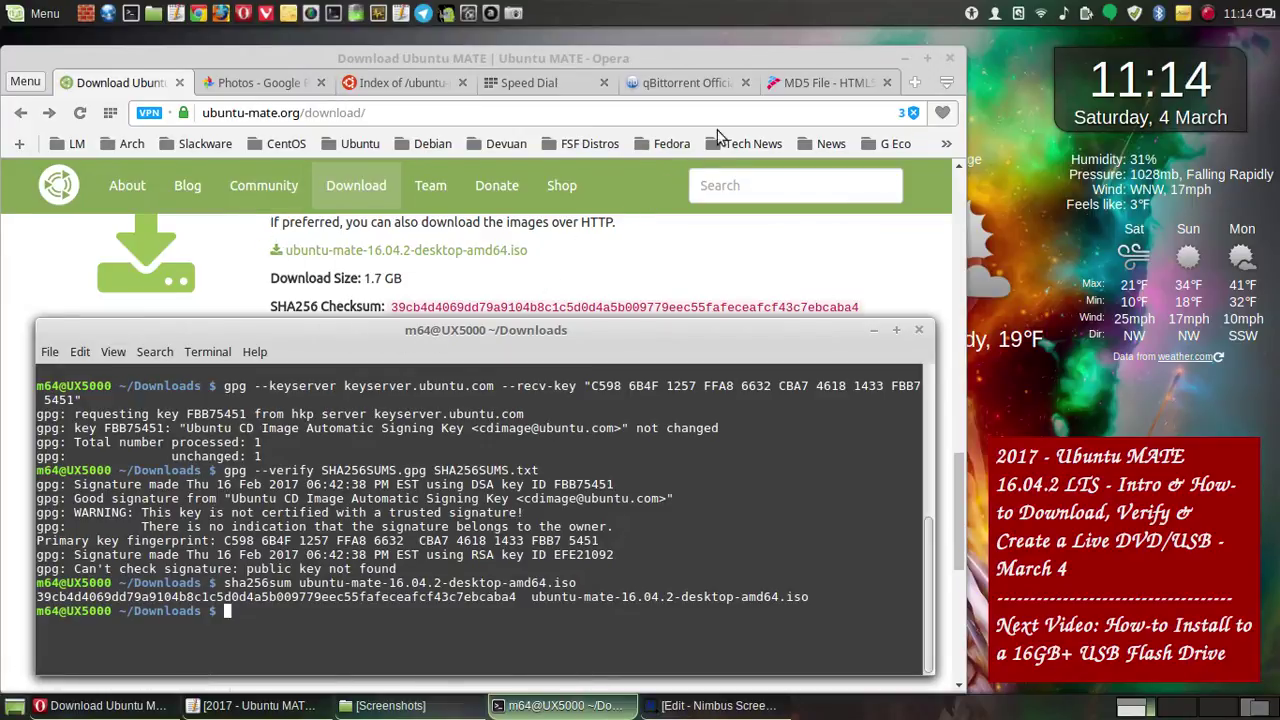
- Arrange the terminal's sha256sum output beside MD5 File's SHA-256 result to compare the hashes
{"action": "left_click", "coordinate": [825, 92]}
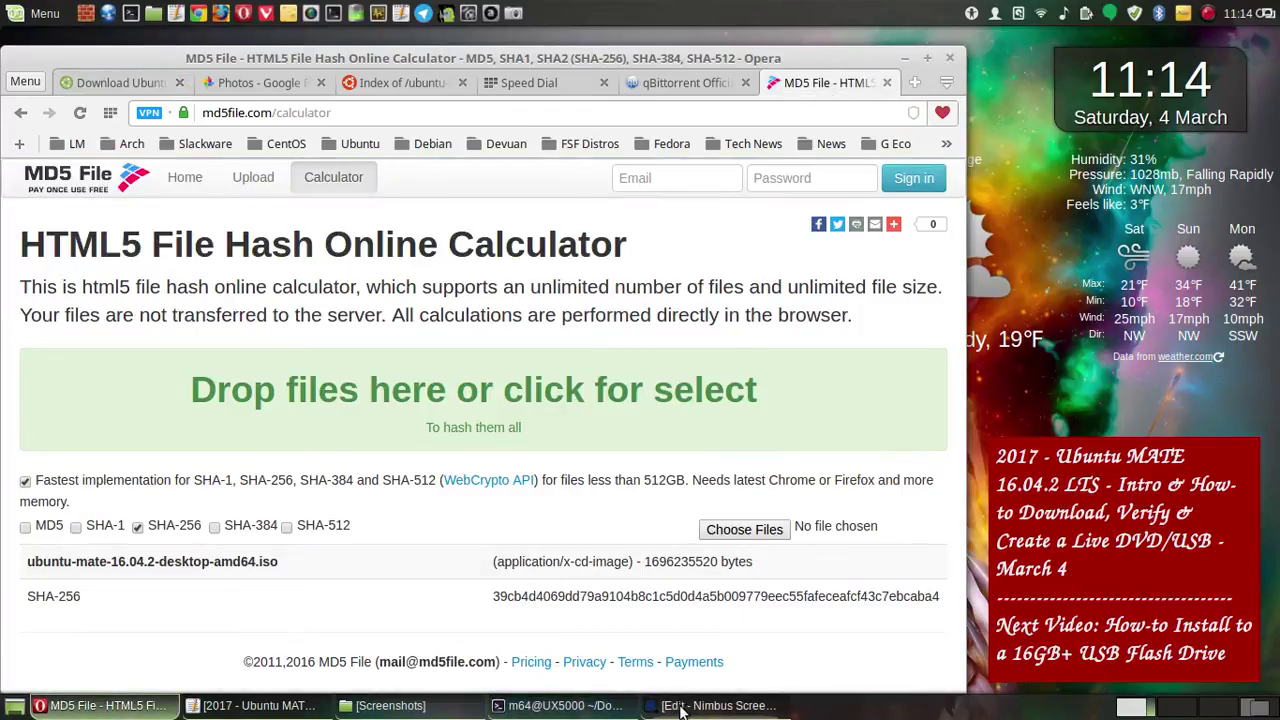
{"action": "left_click", "coordinate": [583, 707]}
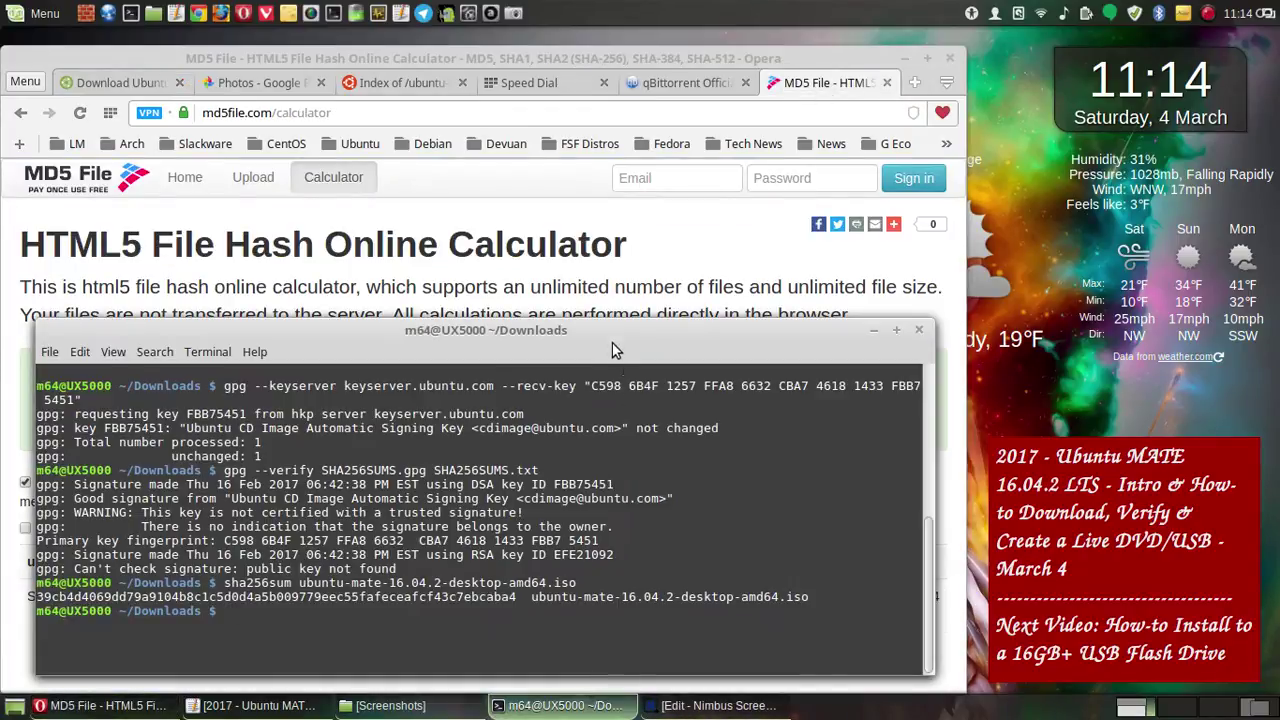
{"action": "left_click_drag", "start_coordinate": [585, 322], "coordinate": [559, 164]}
{"action": "left_click_drag", "start_coordinate": [535, 253], "coordinate": [495, 278]}
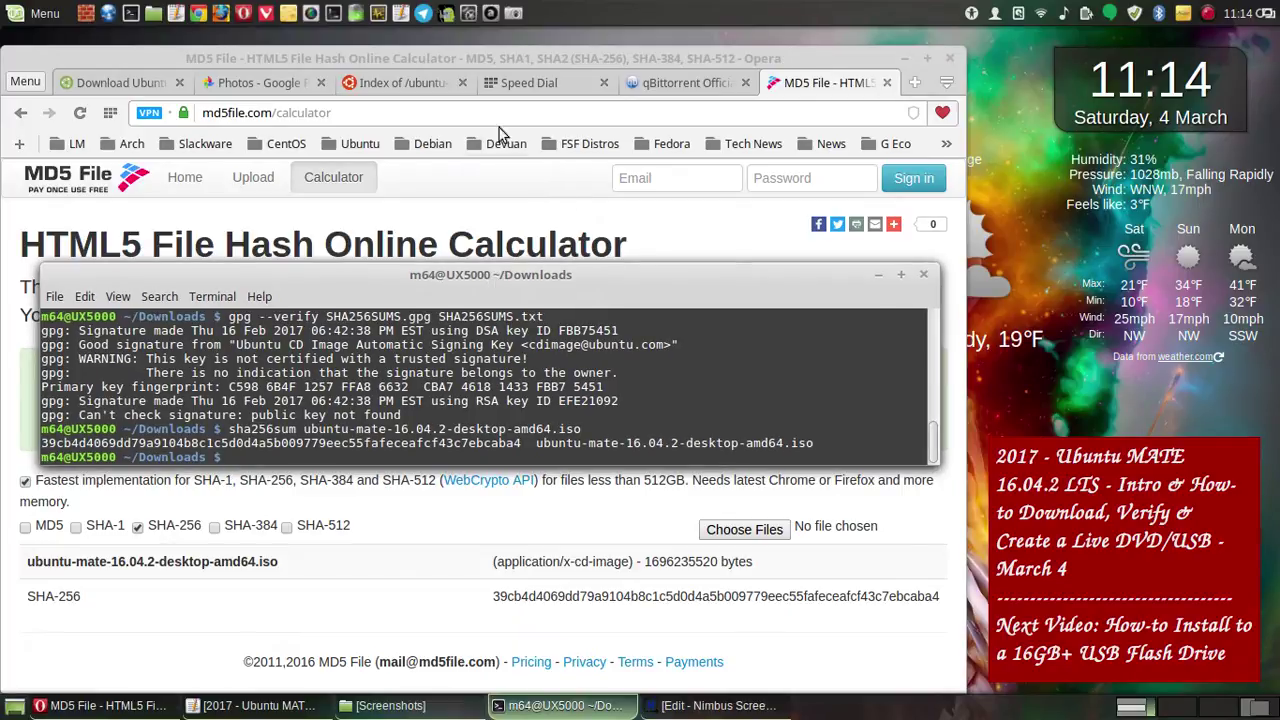
{"action": "left_click", "coordinate": [576, 240]}
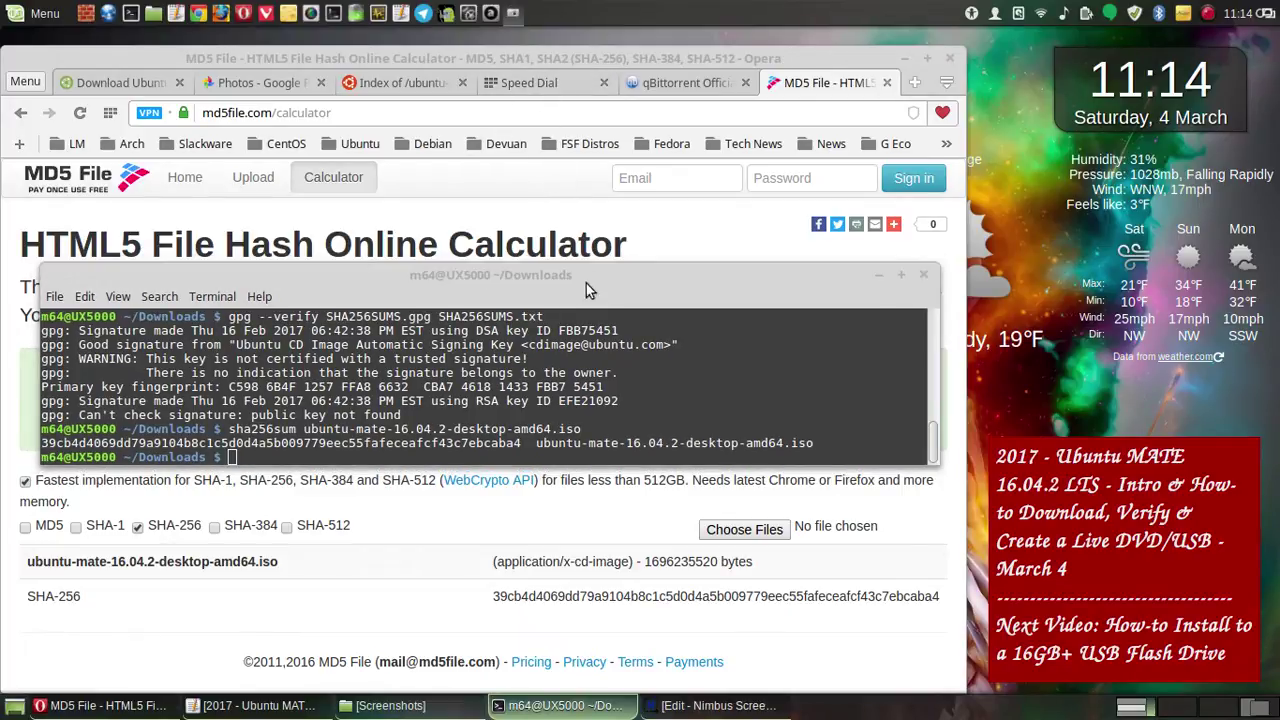
{"action": "left_click", "coordinate": [655, 517]}
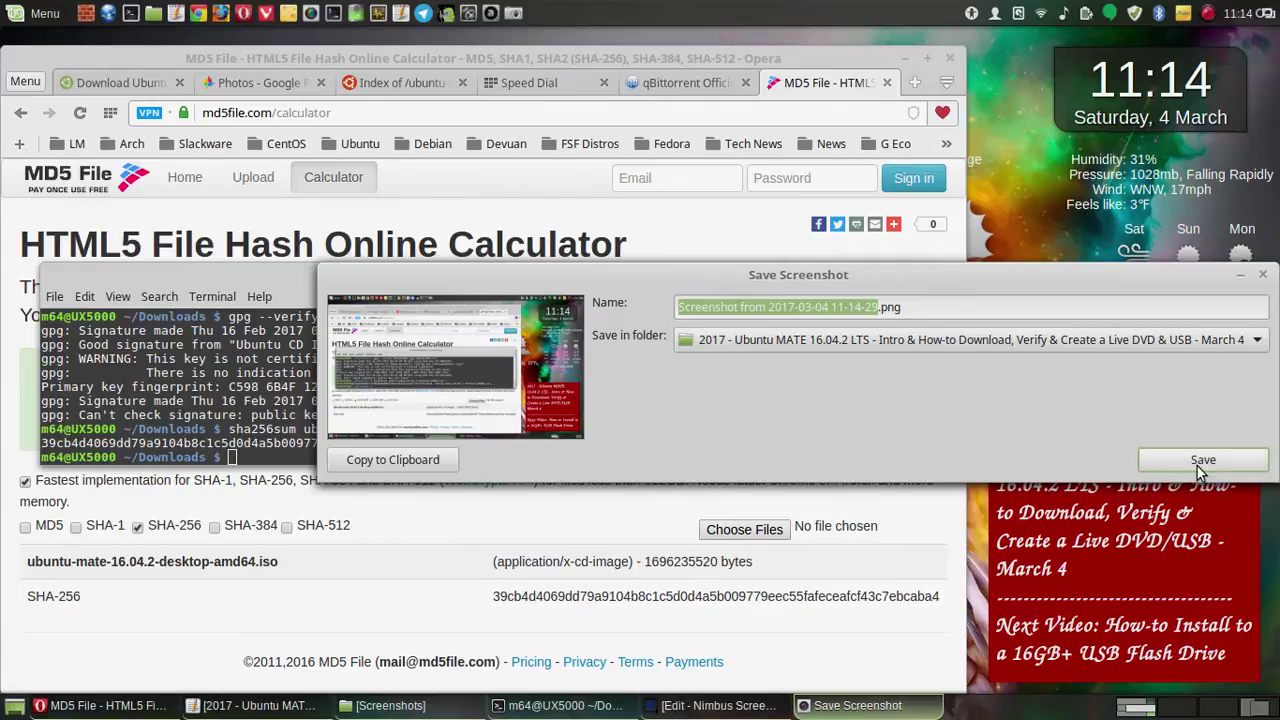
{"action": "left_click", "coordinate": [1201, 463]}
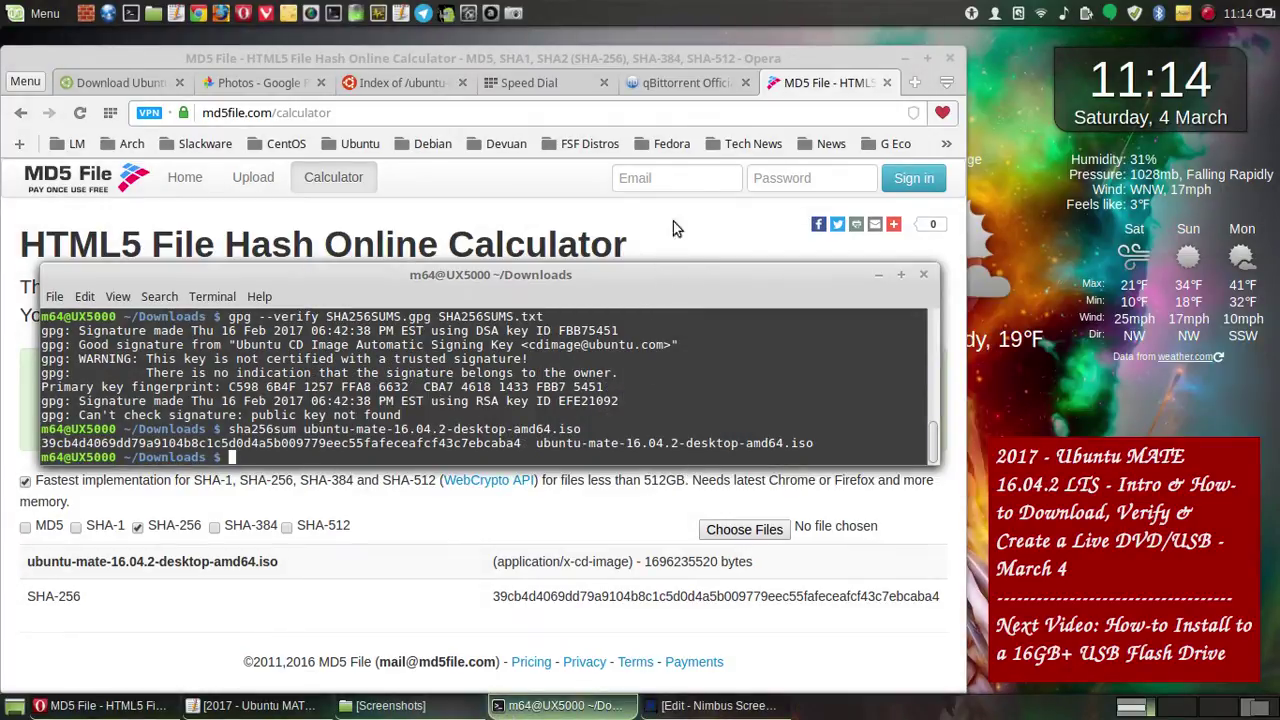
{"action": "left_click", "coordinate": [905, 58]}
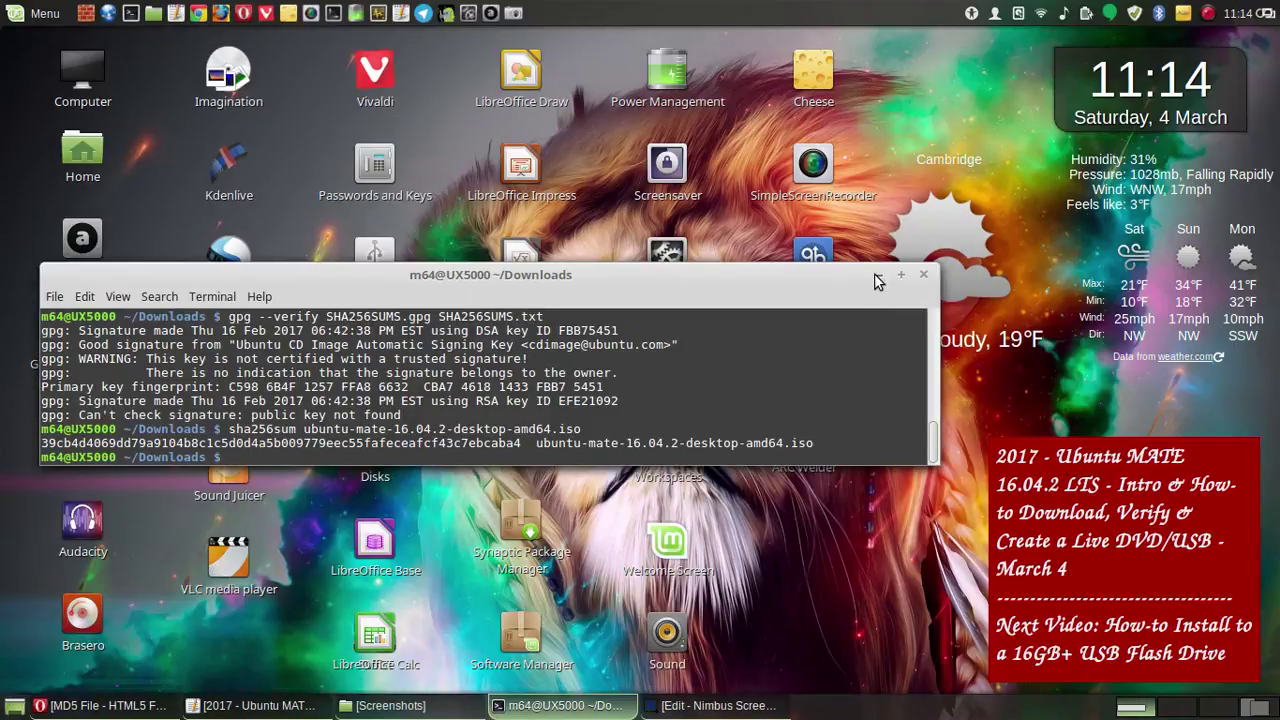
- Close the terminal and open the Welcome Screen, moving it further left
{"action": "left_click", "coordinate": [923, 274]}
{"action": "left_click", "coordinate": [664, 545]}
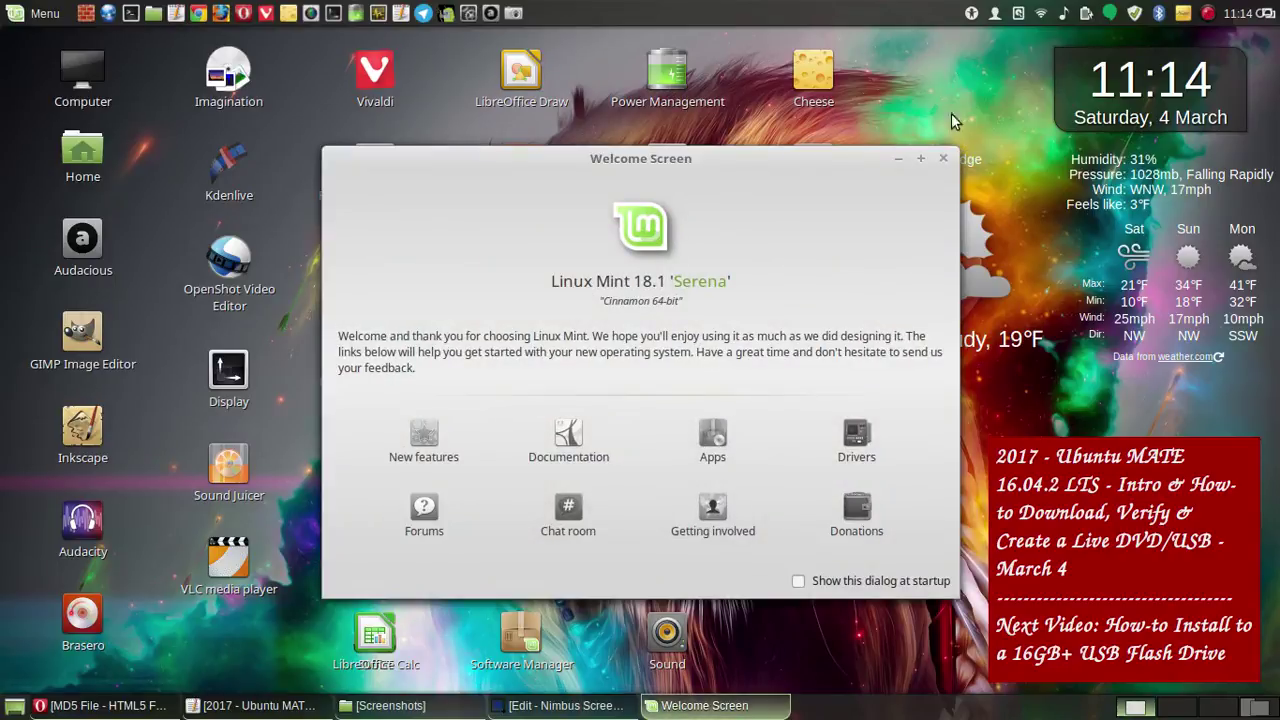
{"action": "left_click_drag", "start_coordinate": [665, 160], "coordinate": [522, 163]}
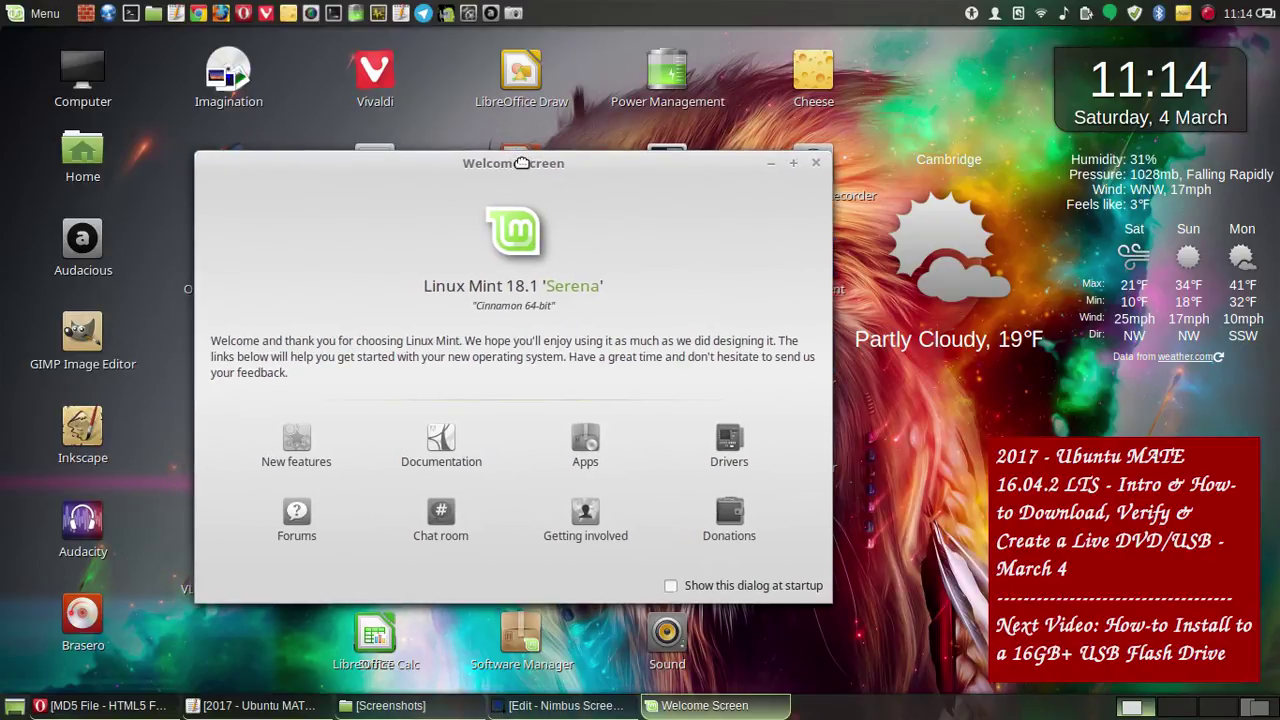
- Save a full-screen screenshot of the Welcome Screen, close it, and launch System Monitor
{"action": "left_click", "coordinate": [513, 13]}
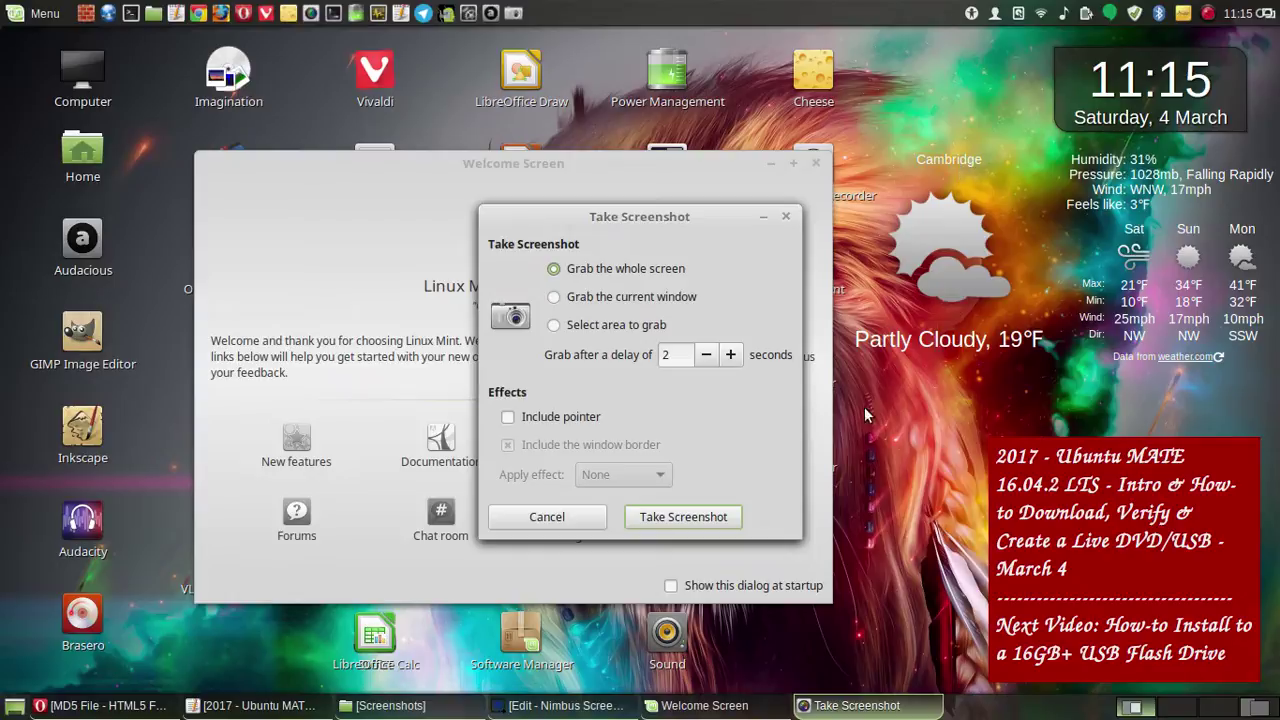
{"action": "left_click", "coordinate": [703, 519]}
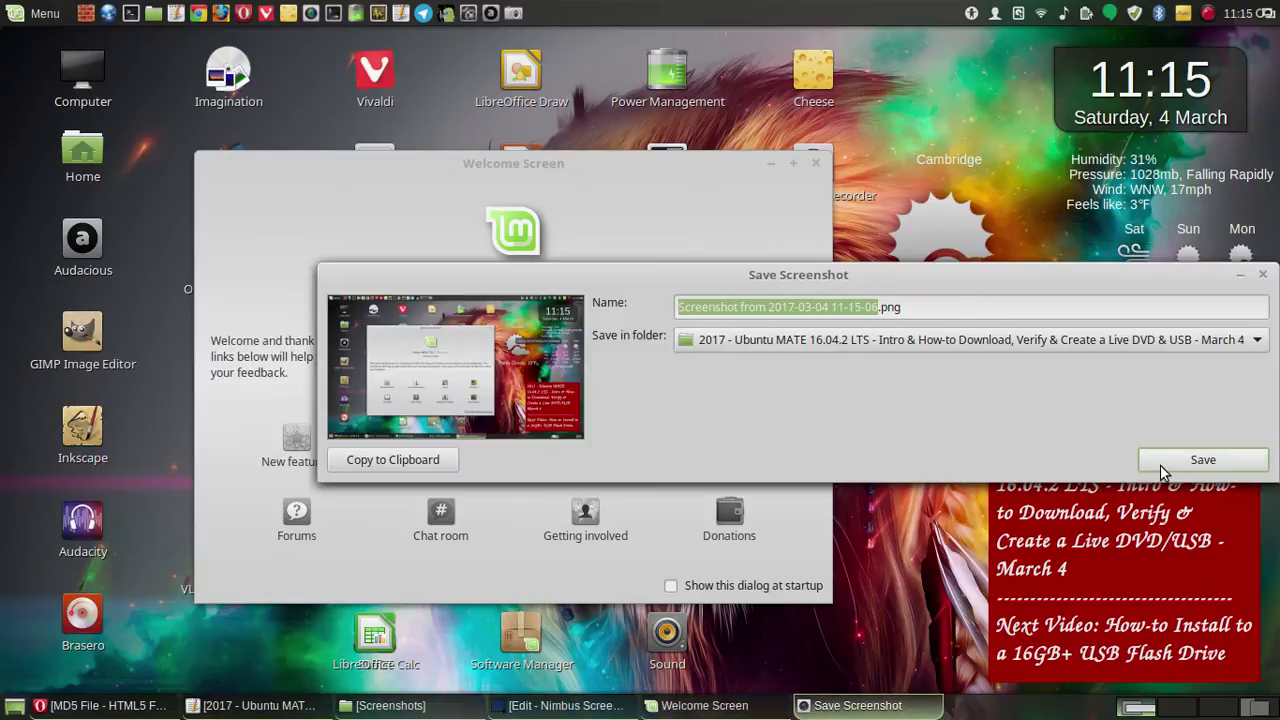
{"action": "left_click", "coordinate": [1165, 468]}
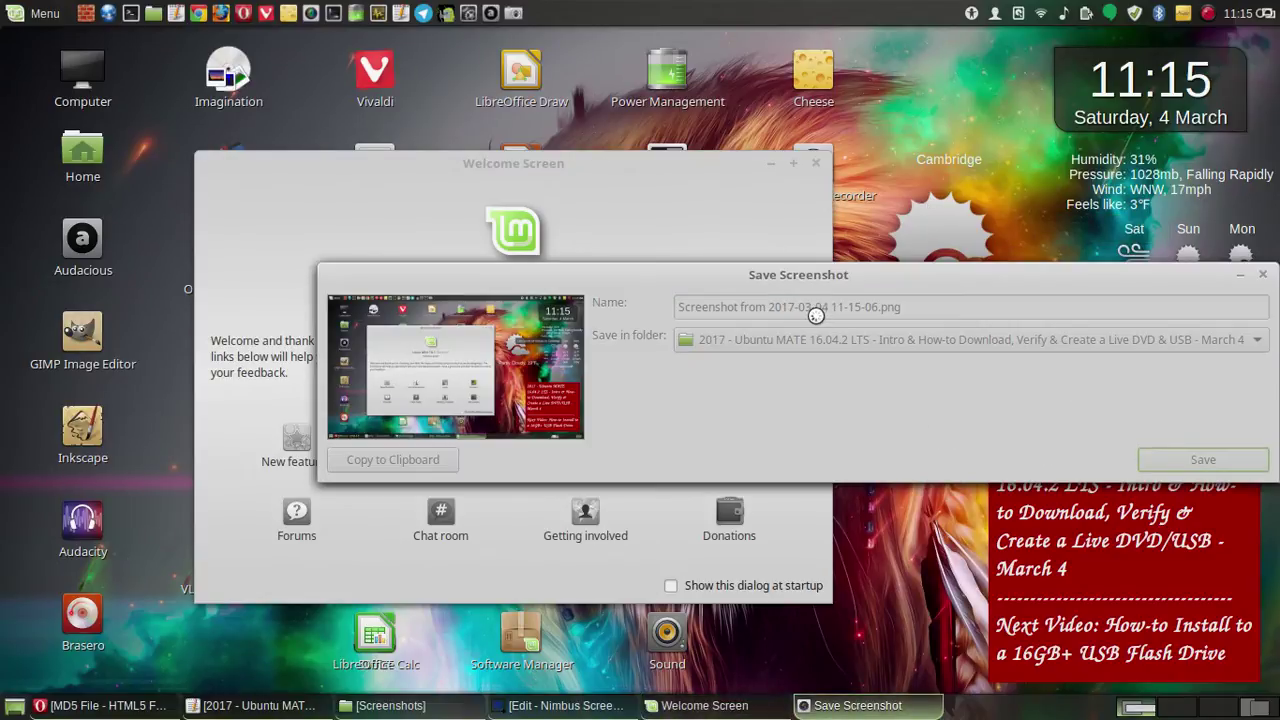
{"action": "left_click", "coordinate": [815, 163]}
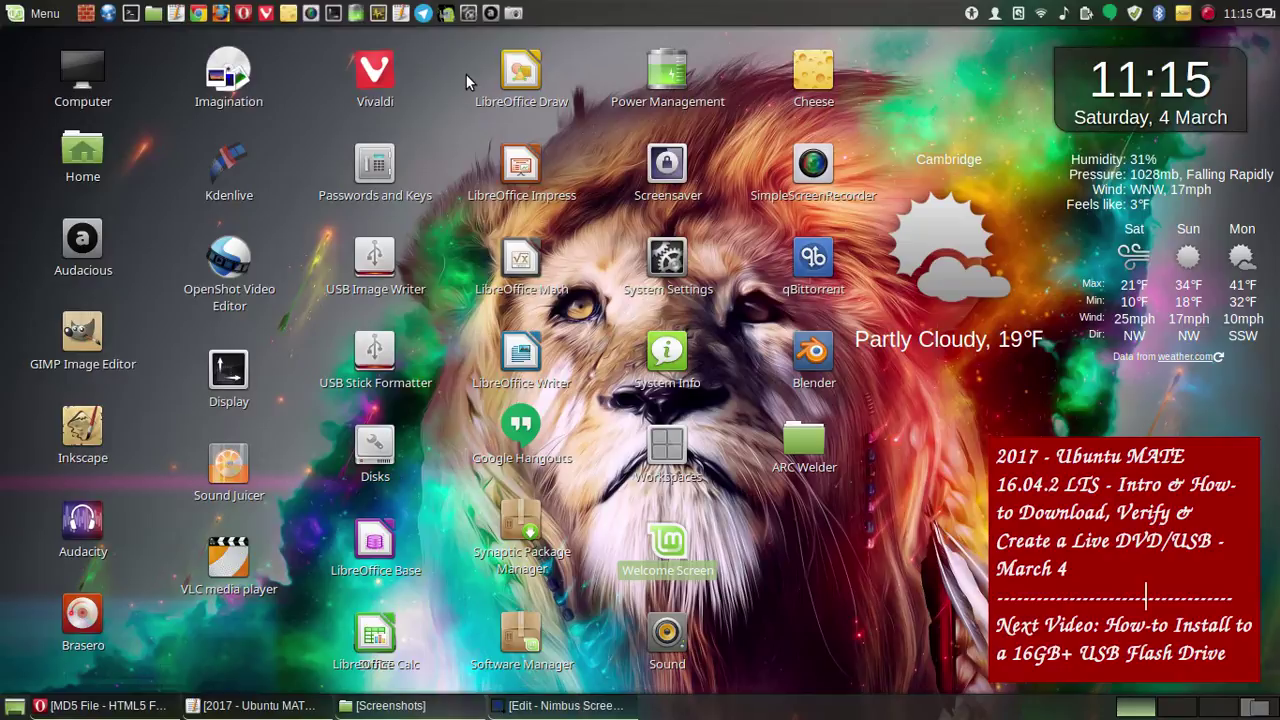
{"action": "left_click", "coordinate": [378, 13]}
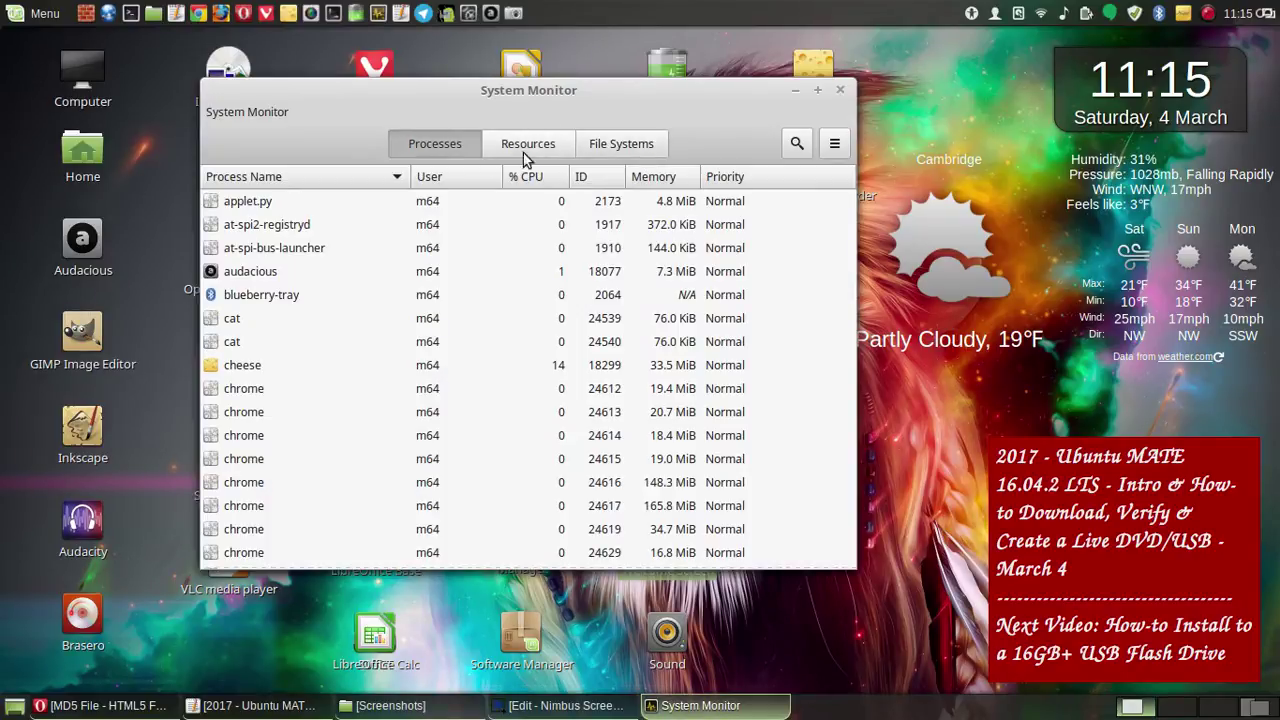
- Check System Monitor's Resources and File Systems views, then close it
{"action": "left_click", "coordinate": [556, 148]}
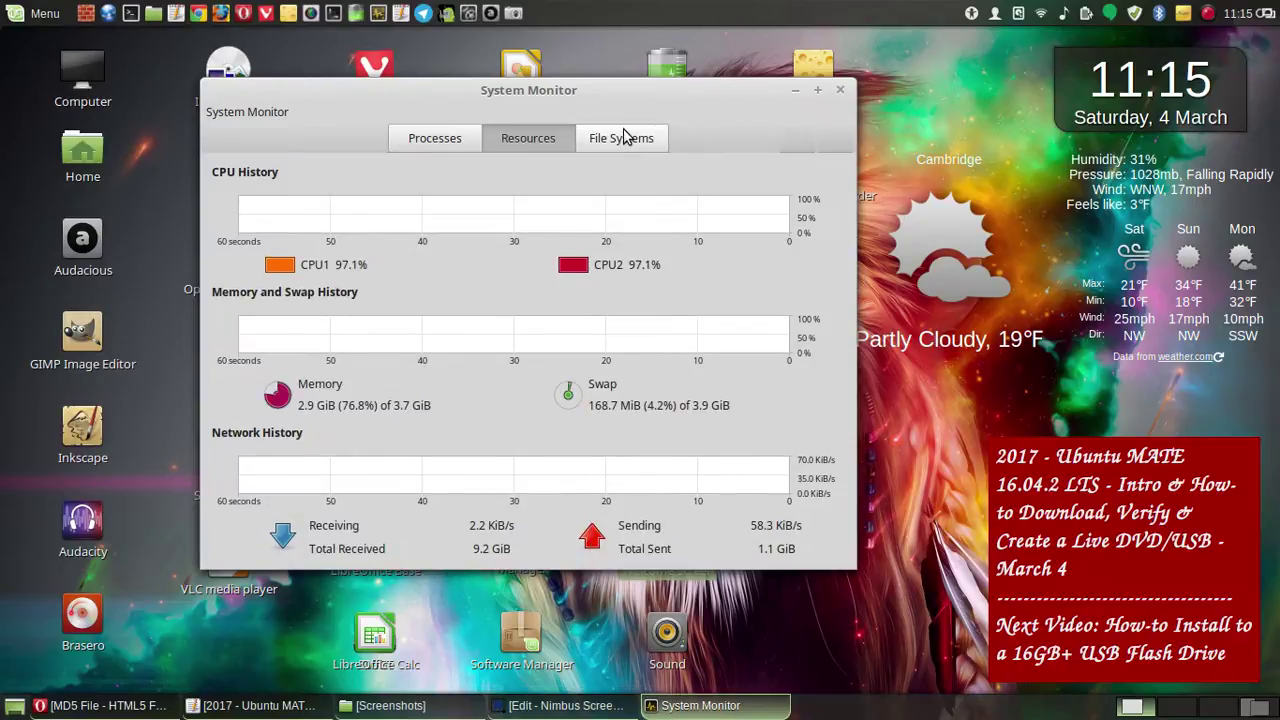
{"action": "left_click", "coordinate": [624, 137]}
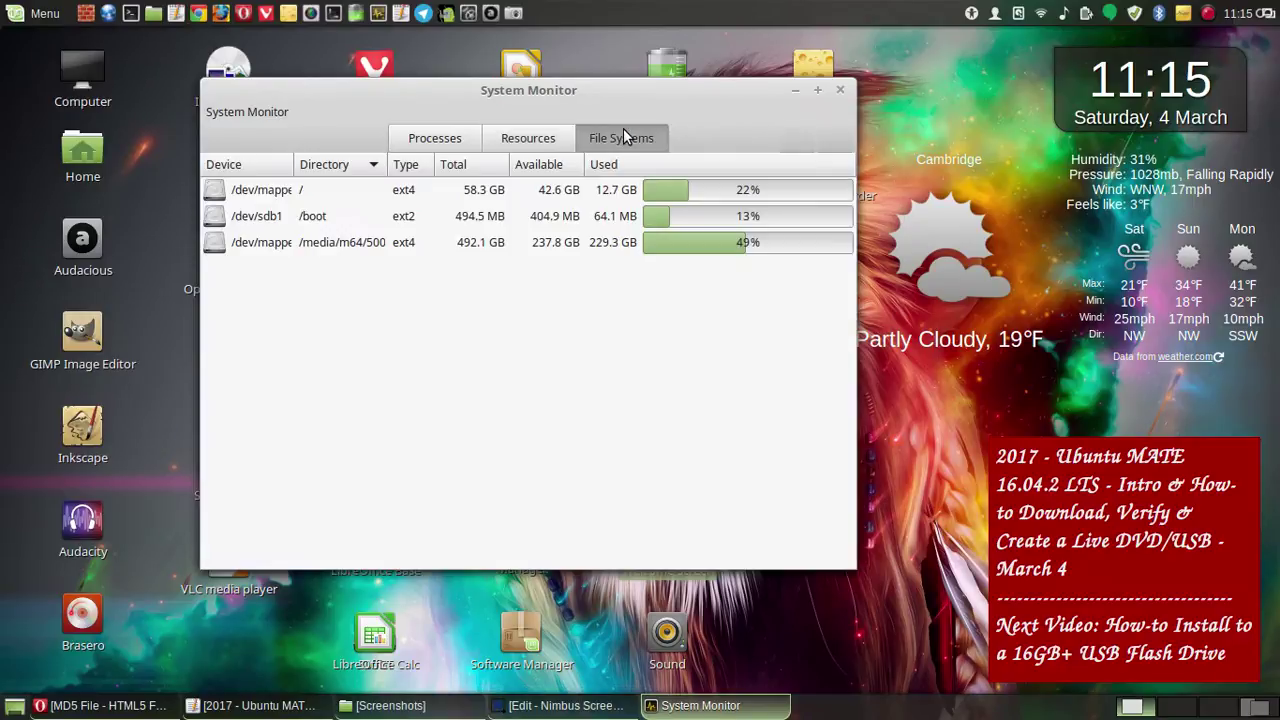
{"action": "left_click", "coordinate": [840, 90]}
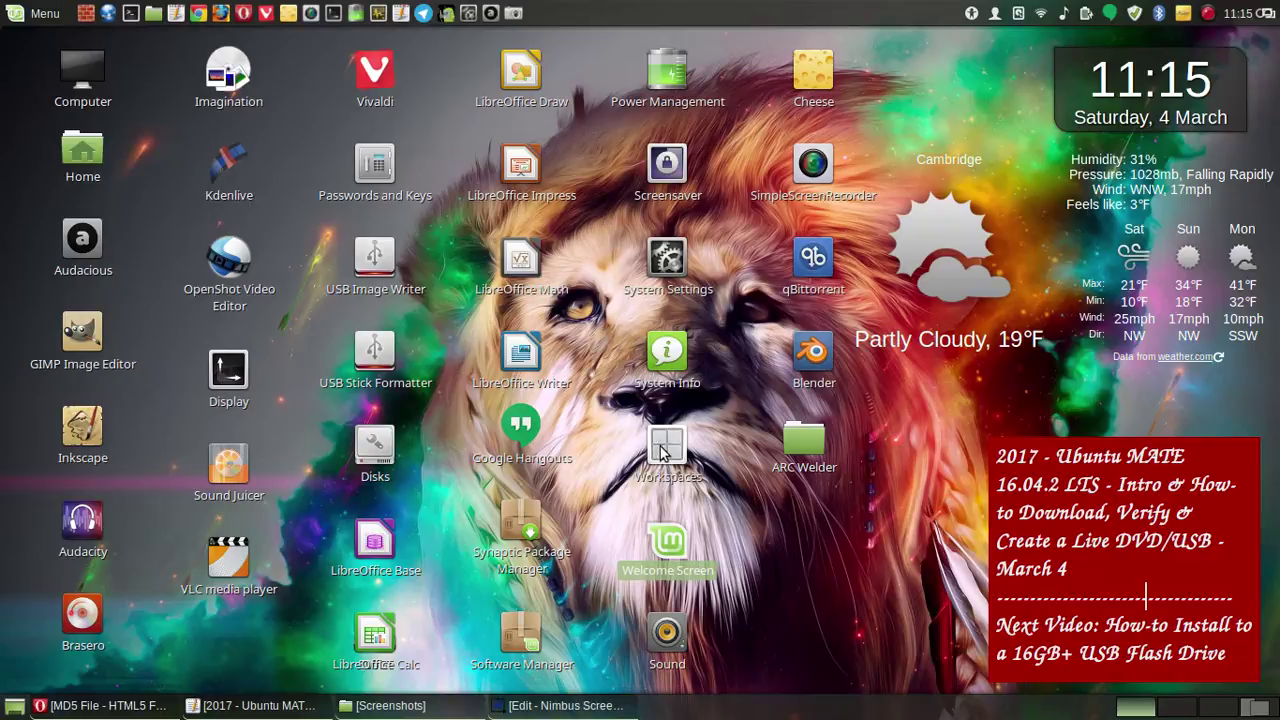
- Open System Info from its desktop shortcut and move its window left
{"action": "left_click", "coordinate": [669, 362]}
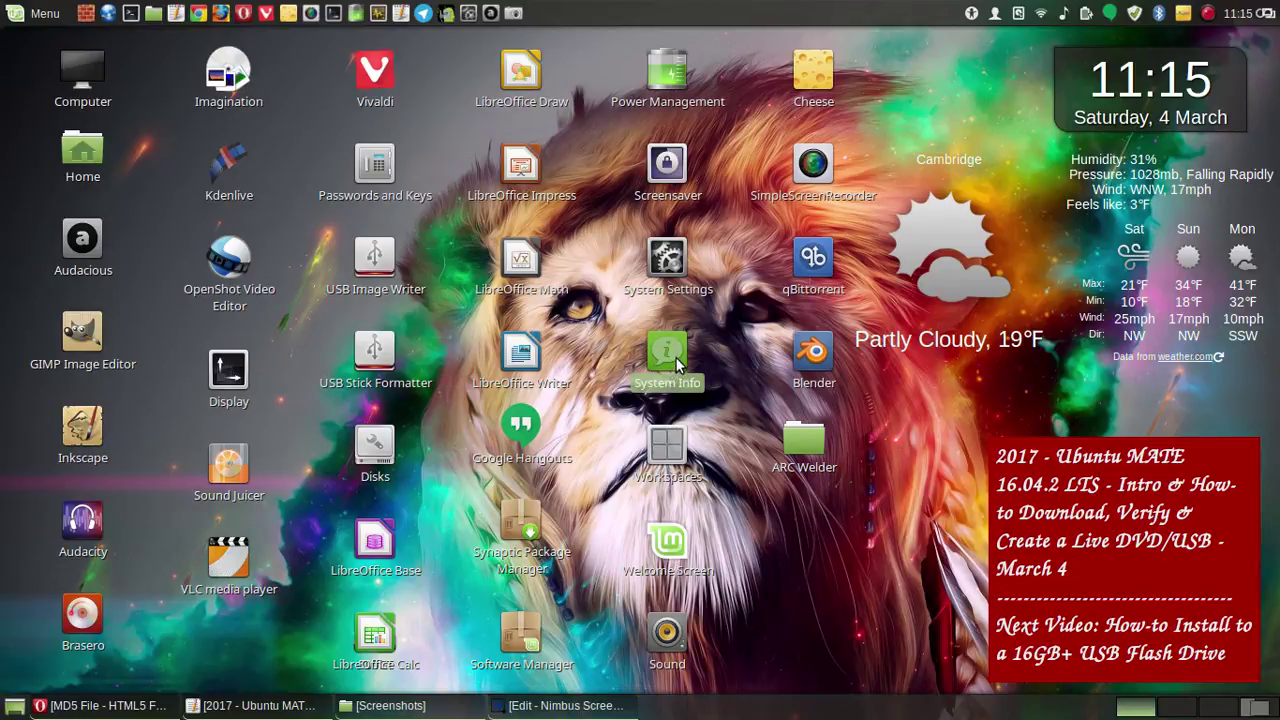
{"action": "double_click", "coordinate": [675, 357]}
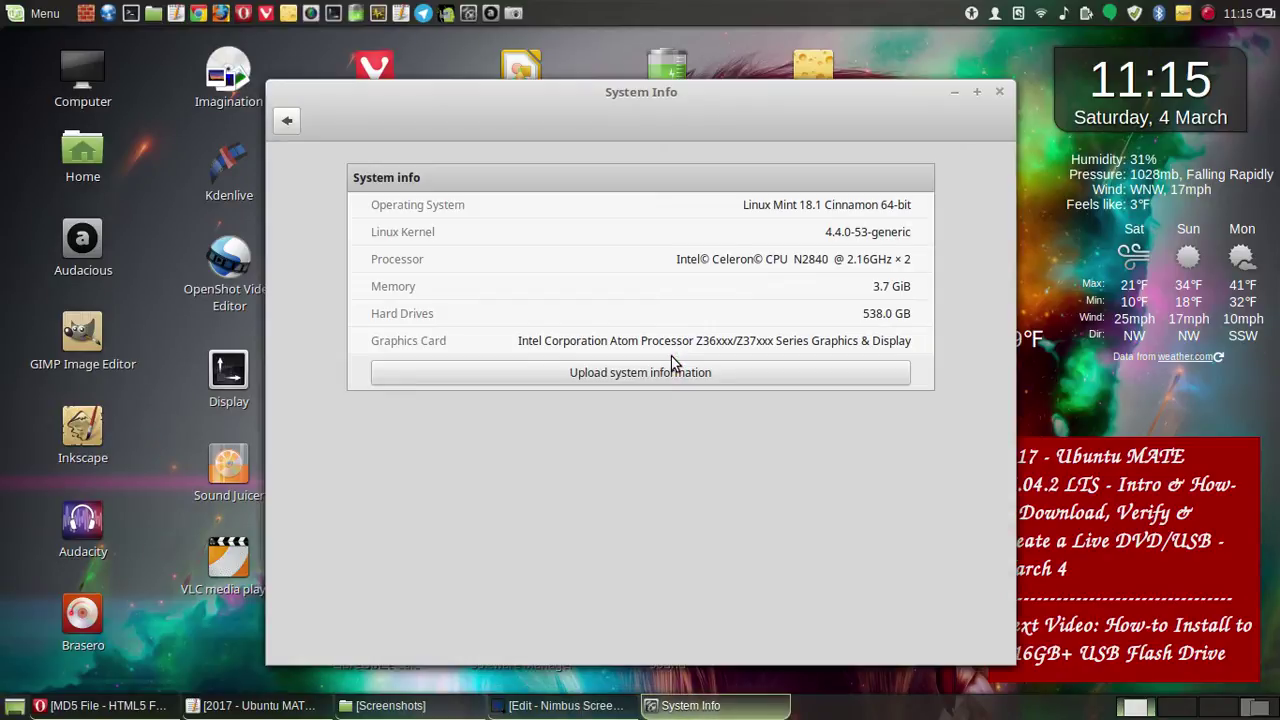
{"action": "left_click_drag", "start_coordinate": [650, 96], "coordinate": [402, 95]}
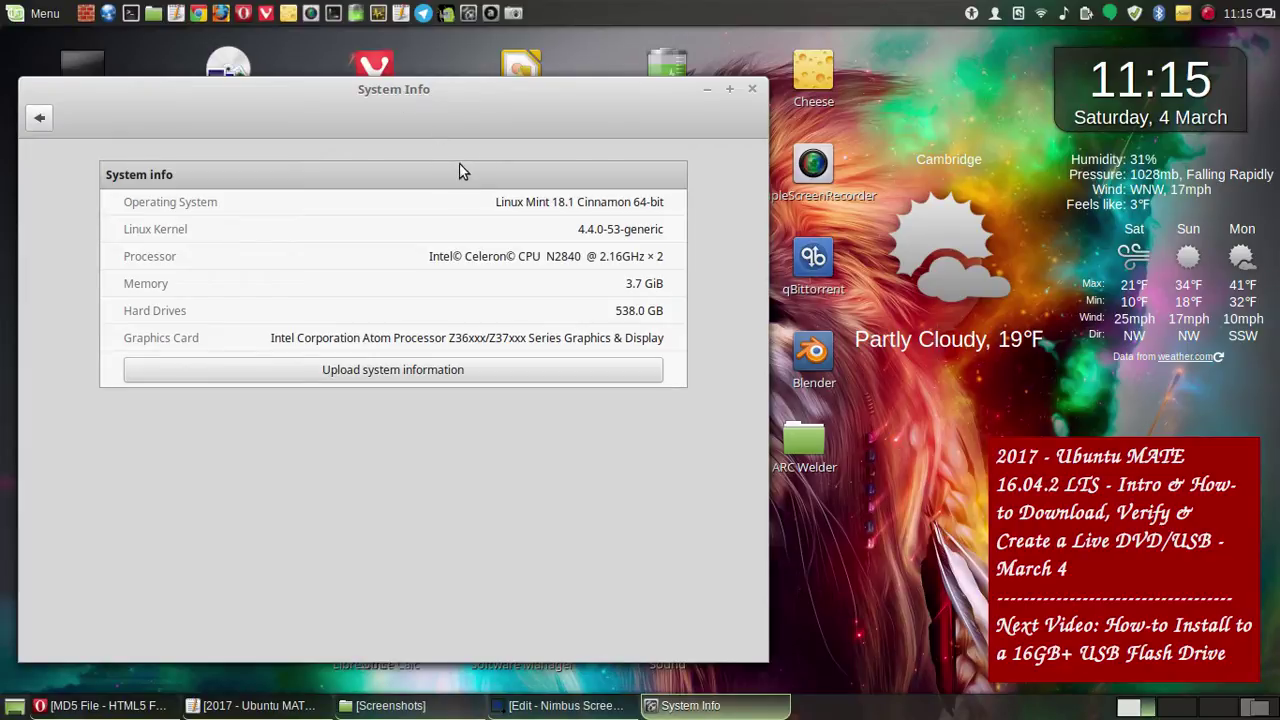
{"action": "left_click", "coordinate": [513, 12]}
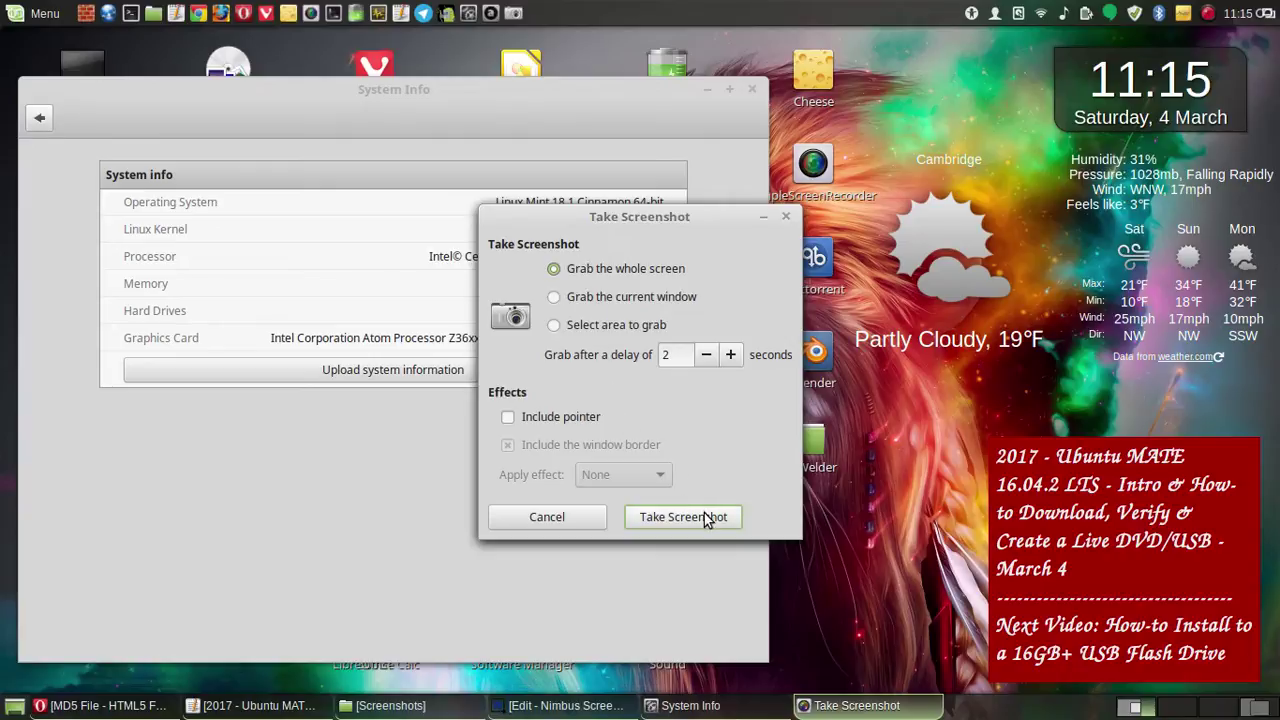
{"action": "left_click", "coordinate": [706, 517]}
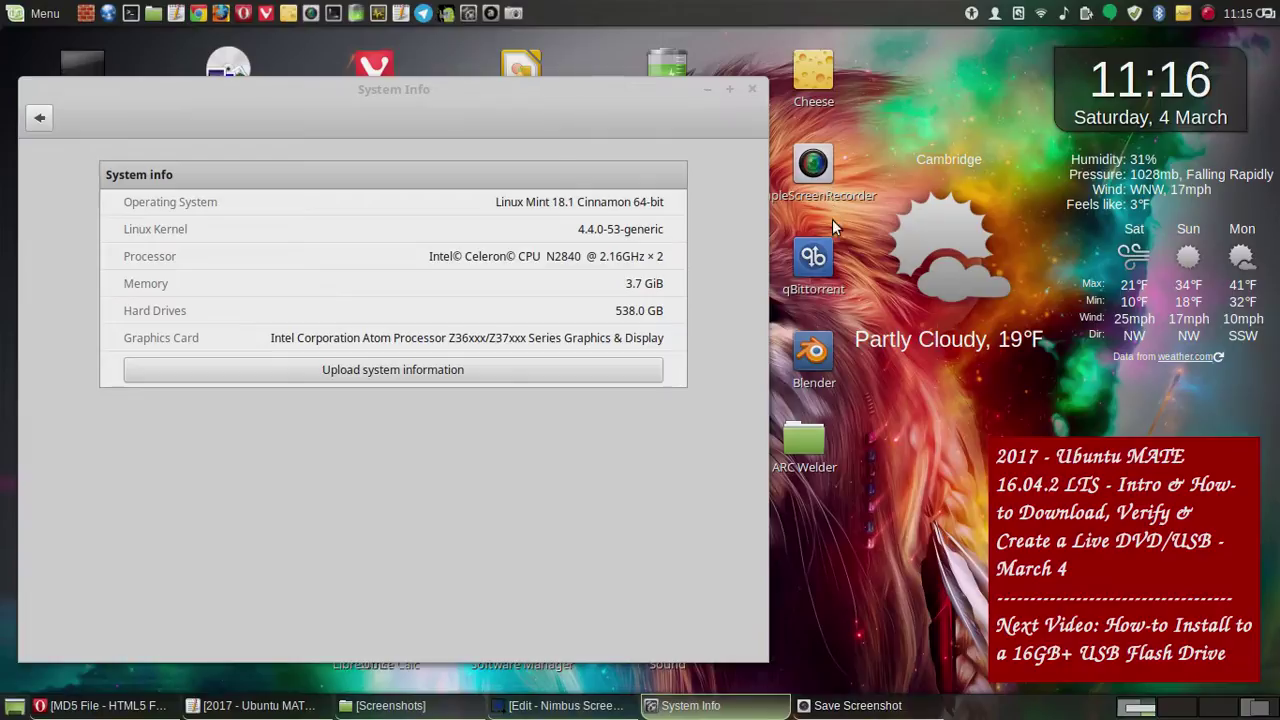
{"action": "left_click", "coordinate": [1177, 459]}
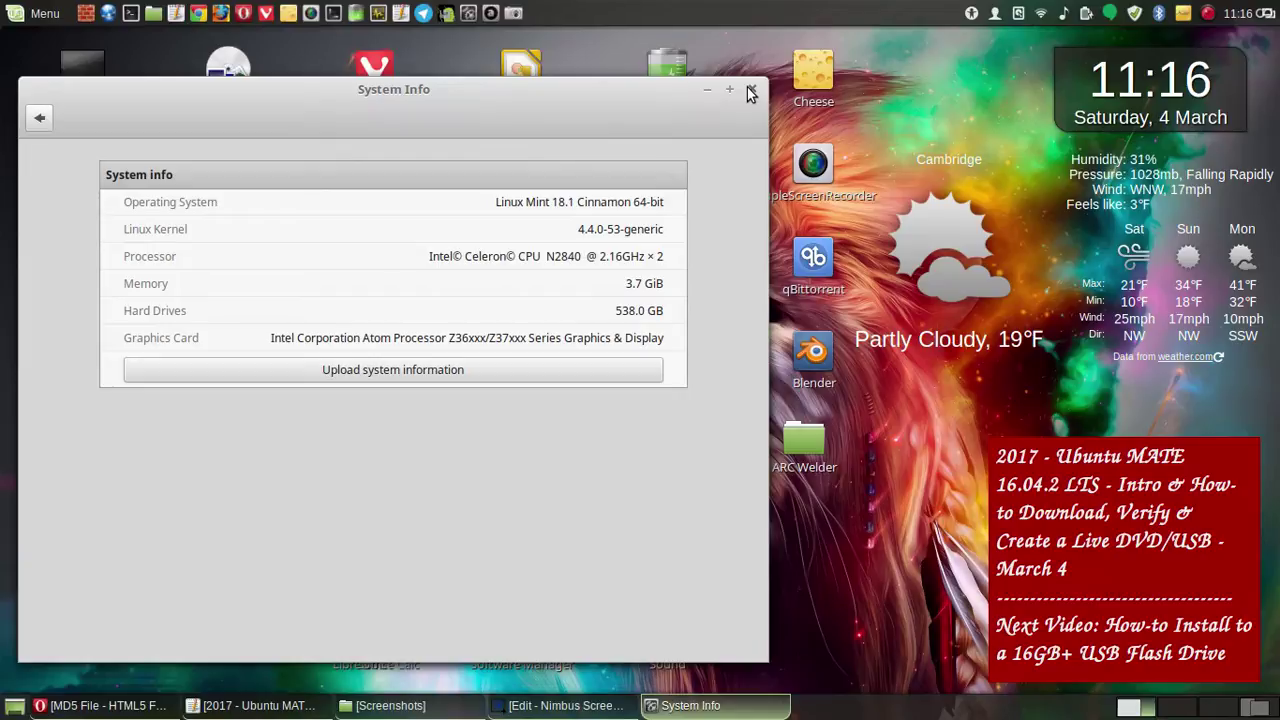
{"action": "left_click", "coordinate": [751, 91]}
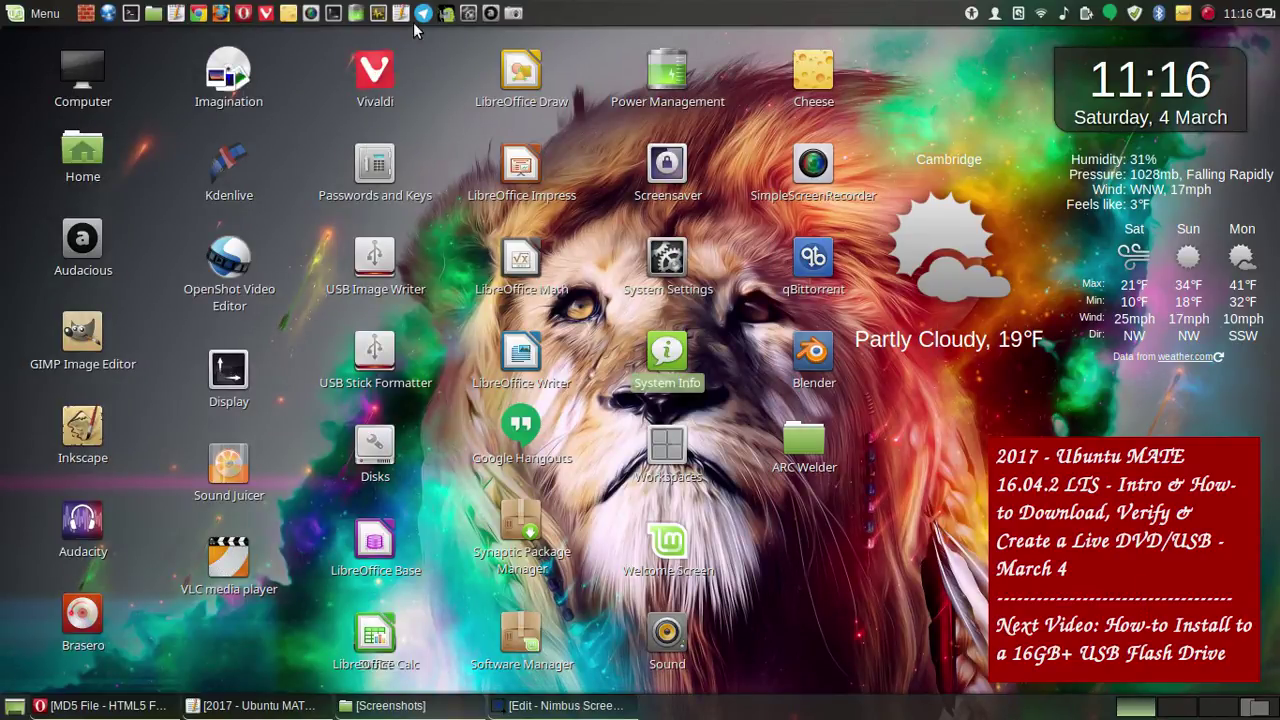
{"action": "left_click", "coordinate": [513, 15]}
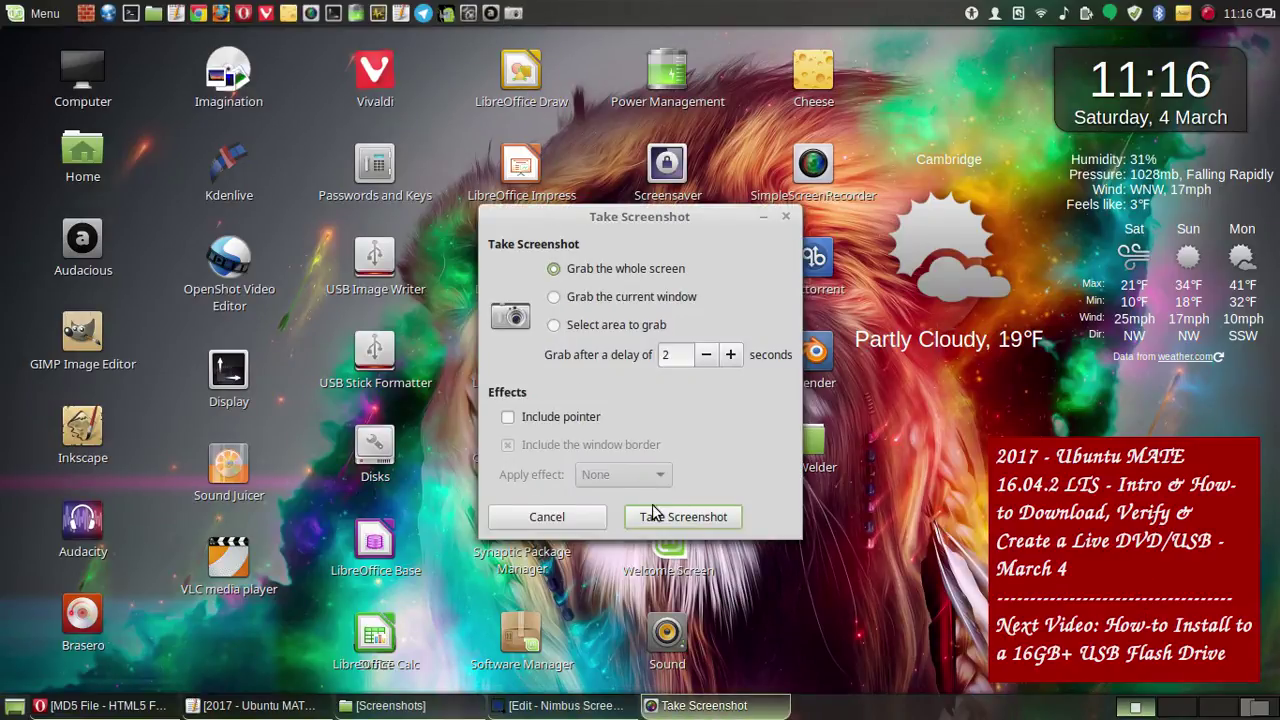
{"action": "left_click", "coordinate": [728, 518]}
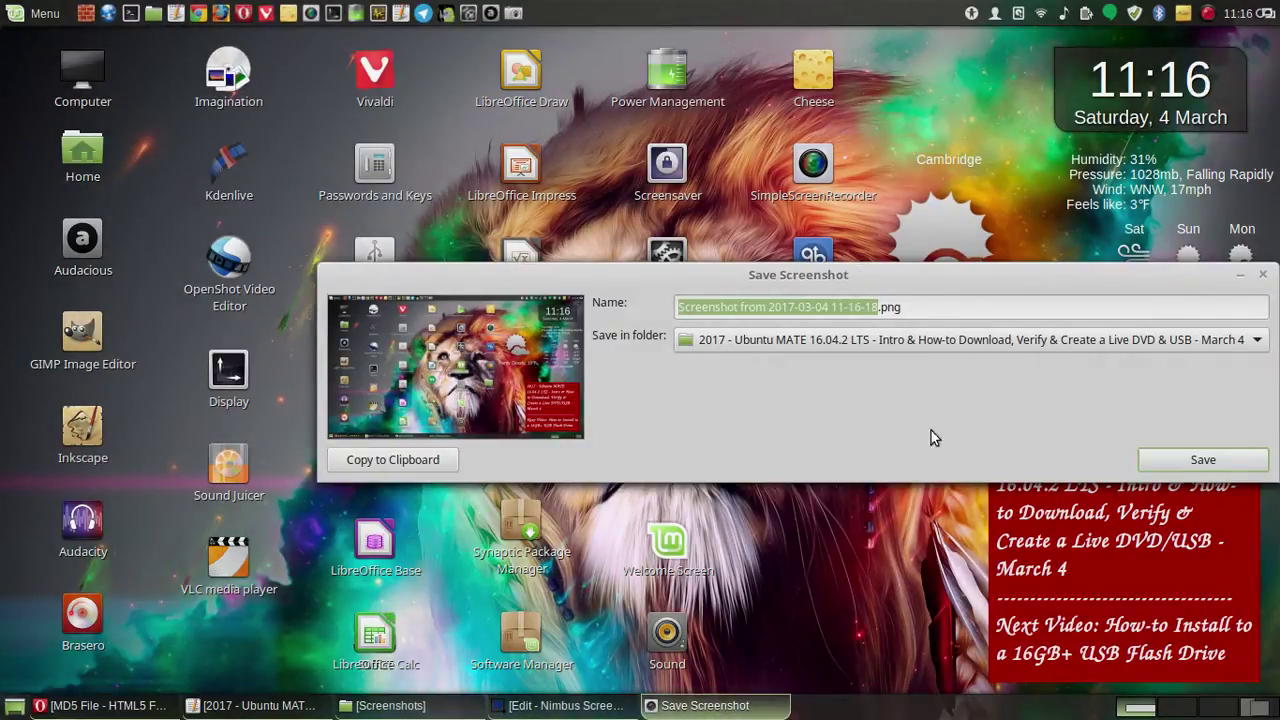
{"action": "left_click", "coordinate": [1207, 461]}
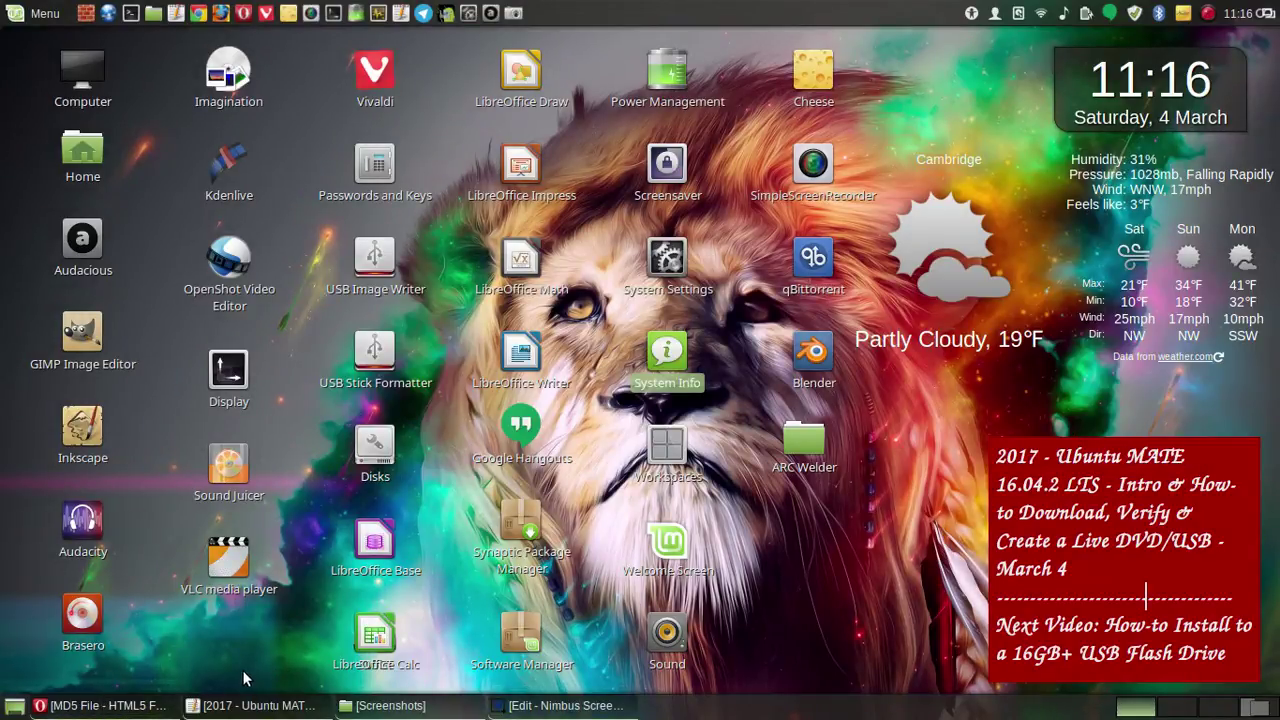
{"action": "left_click", "coordinate": [108, 705]}
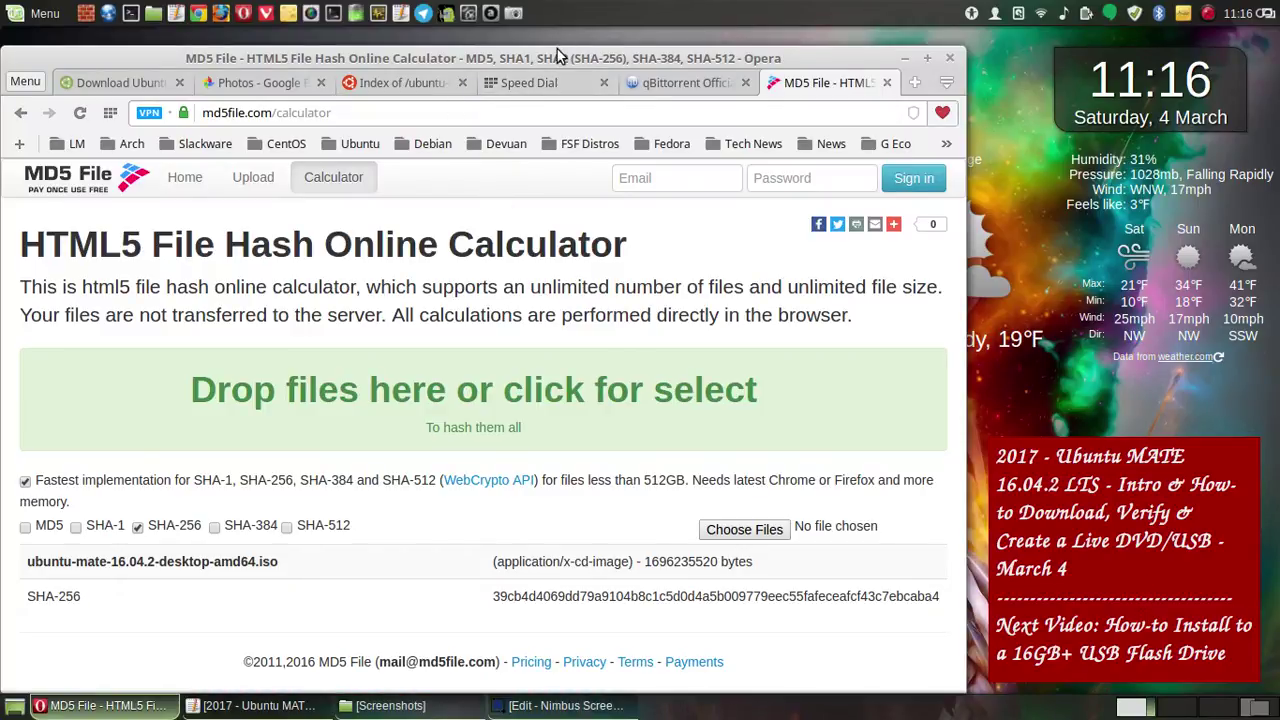
- Show the Ubuntu MATE 16.04.2 release index page in Opera, scrolled to its header
{"action": "left_click_drag", "start_coordinate": [562, 52], "coordinate": [553, 47]}
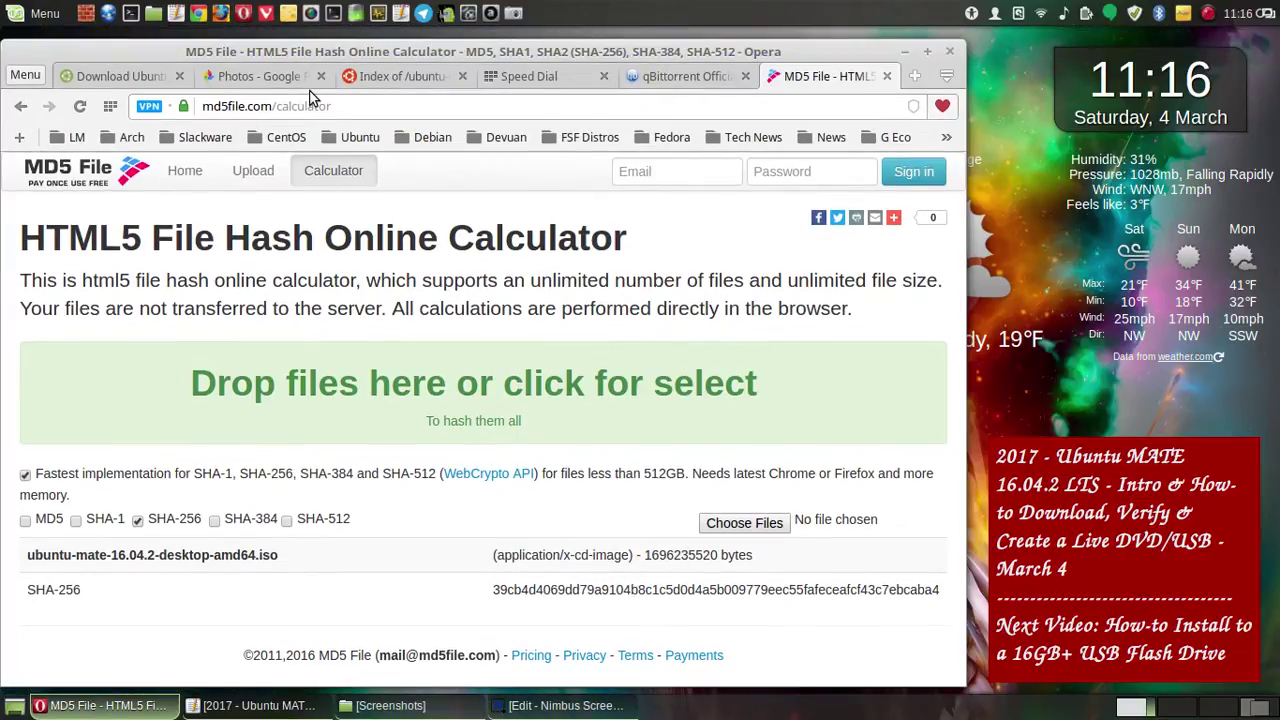
{"action": "left_click", "coordinate": [388, 84]}
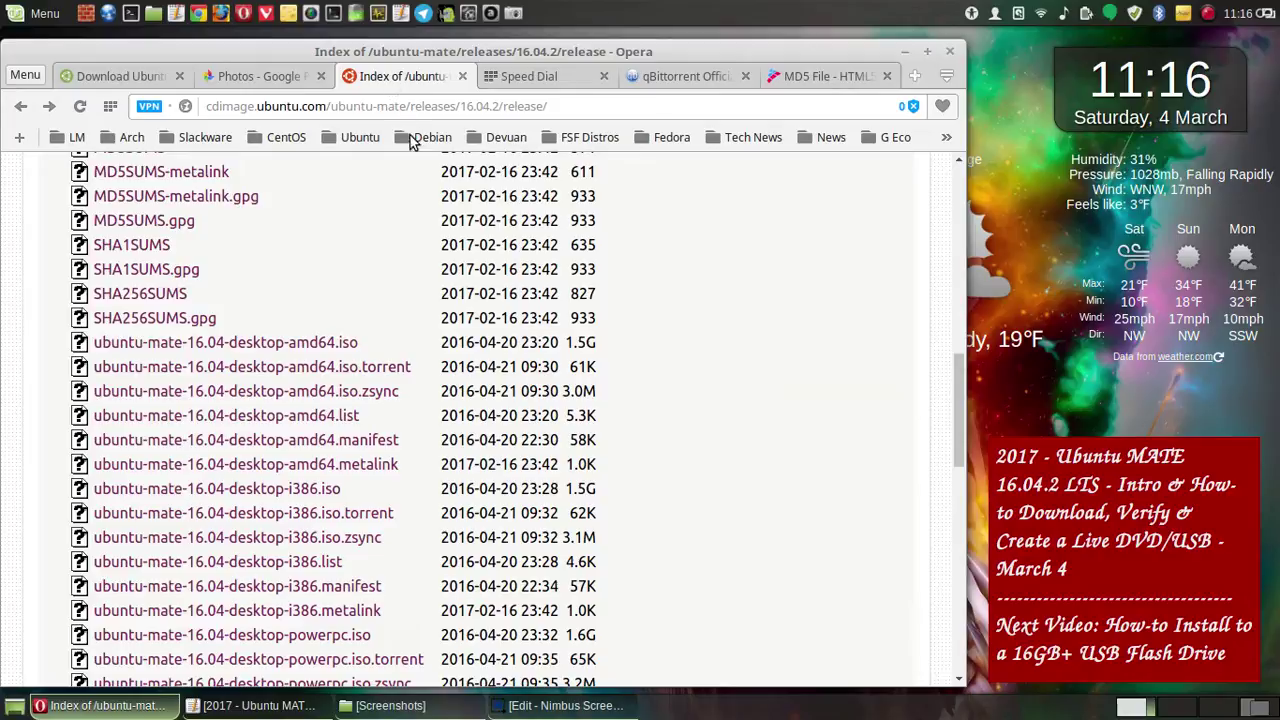
{"action": "scroll", "coordinate": [585, 345], "scroll_direction": "up", "scroll_amount": 3}
{"action": "scroll", "coordinate": [587, 345], "scroll_direction": "up", "scroll_amount": 1}
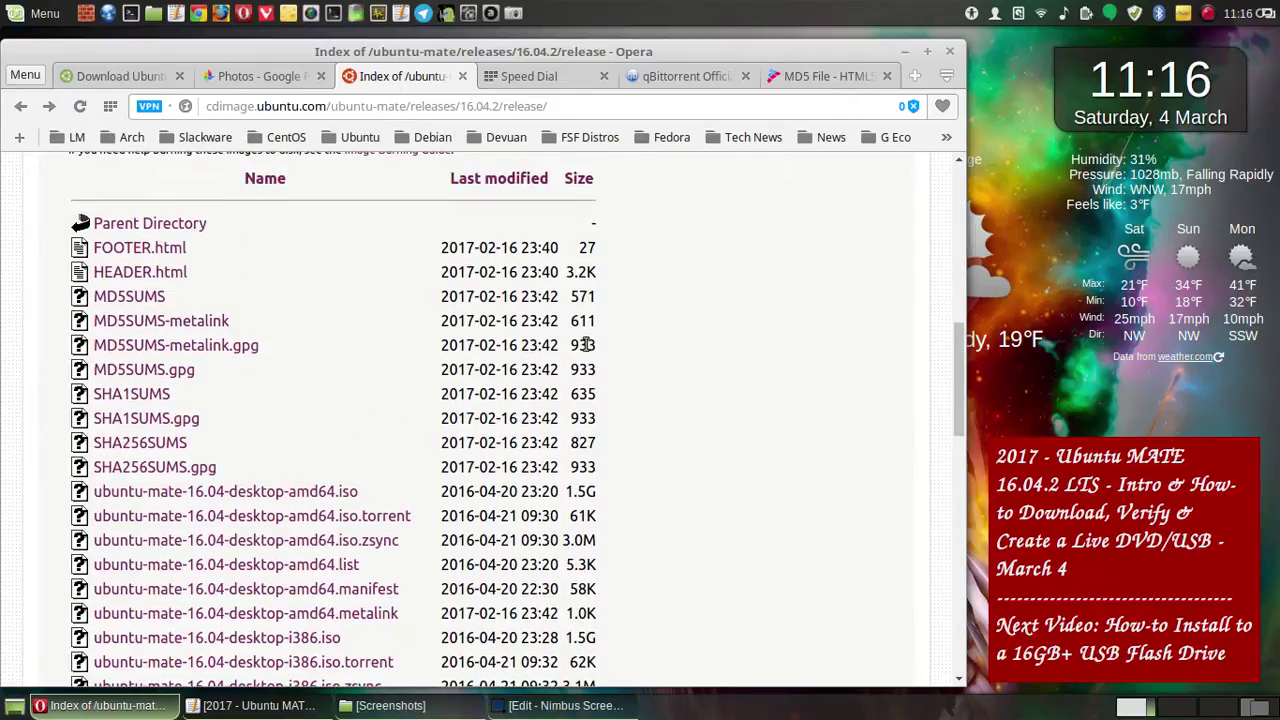
{"action": "scroll", "coordinate": [587, 345], "scroll_direction": "up", "scroll_amount": 2}
{"action": "scroll", "coordinate": [587, 345], "scroll_direction": "down", "scroll_amount": 2}
{"action": "left_click", "coordinate": [514, 13]}
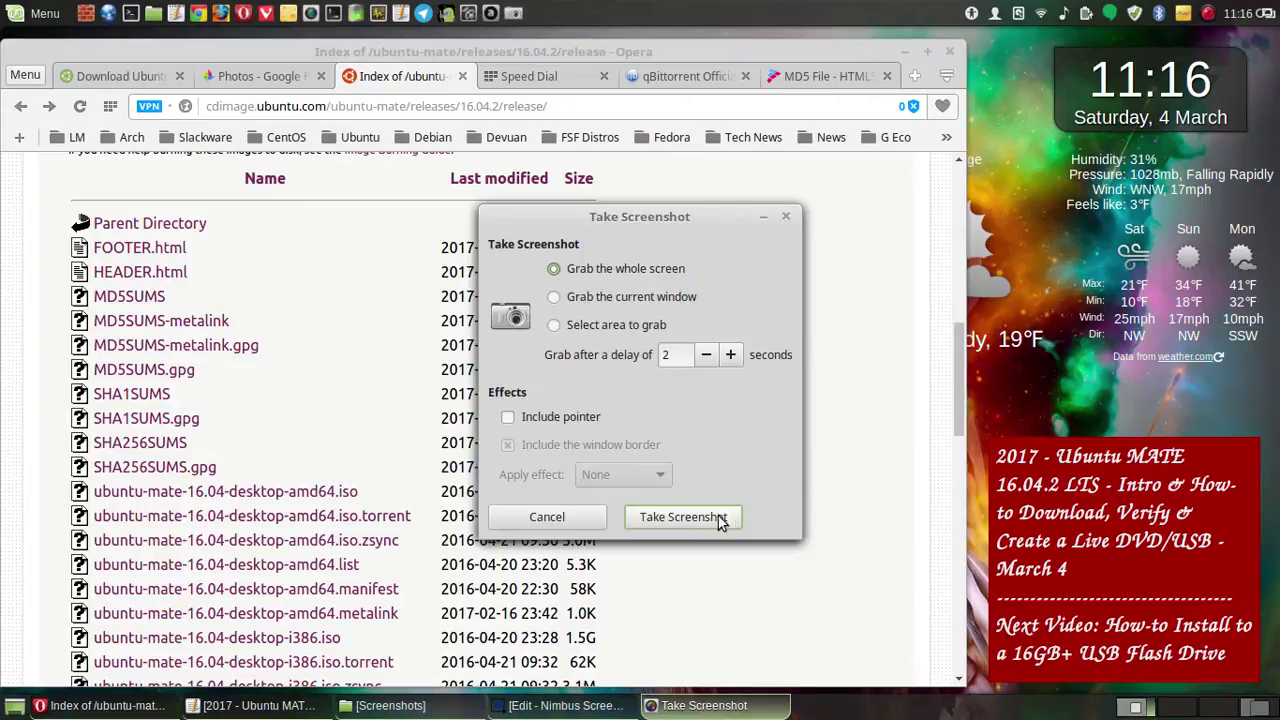
{"action": "left_click", "coordinate": [711, 518]}
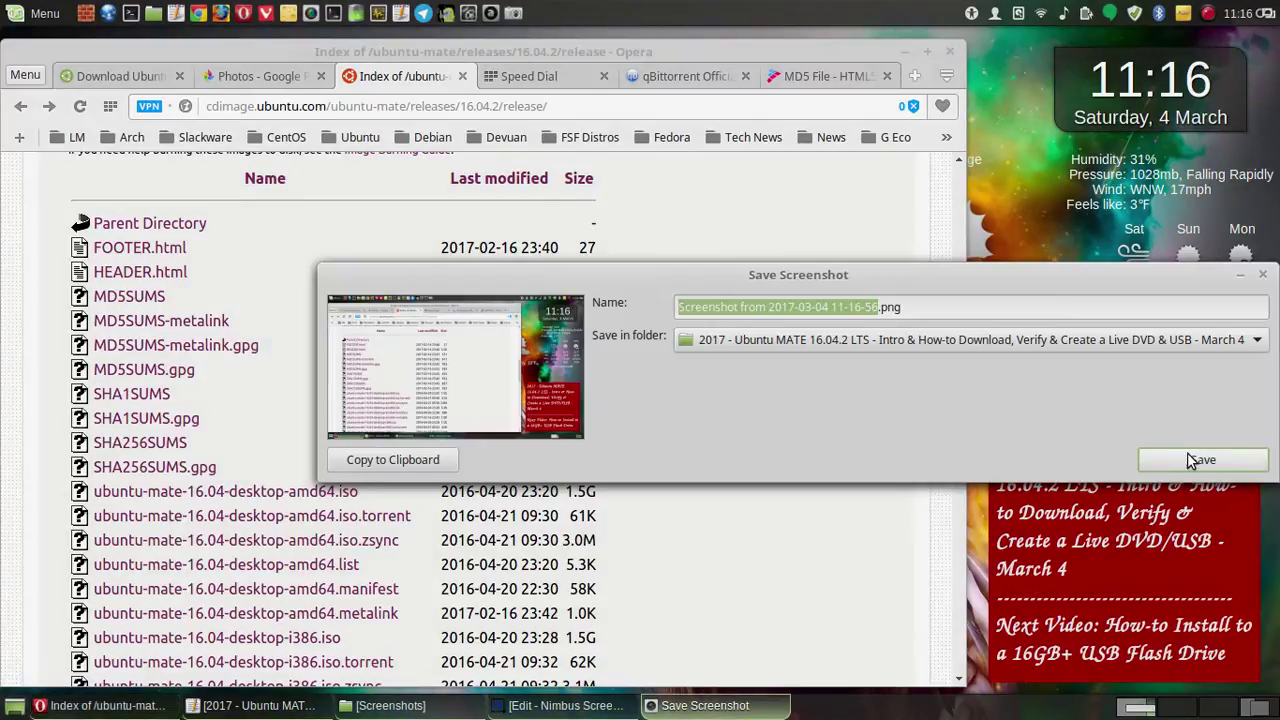
{"action": "left_click", "coordinate": [1190, 457]}
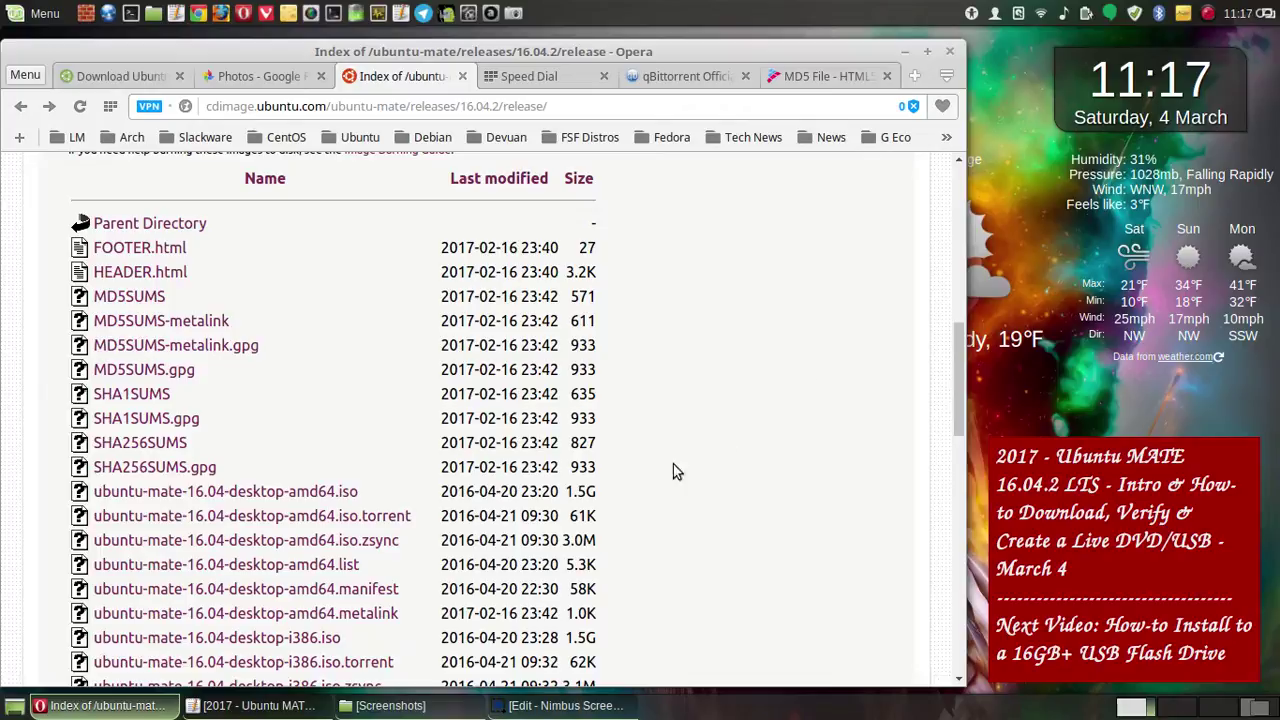
{"action": "left_click", "coordinate": [544, 710]}
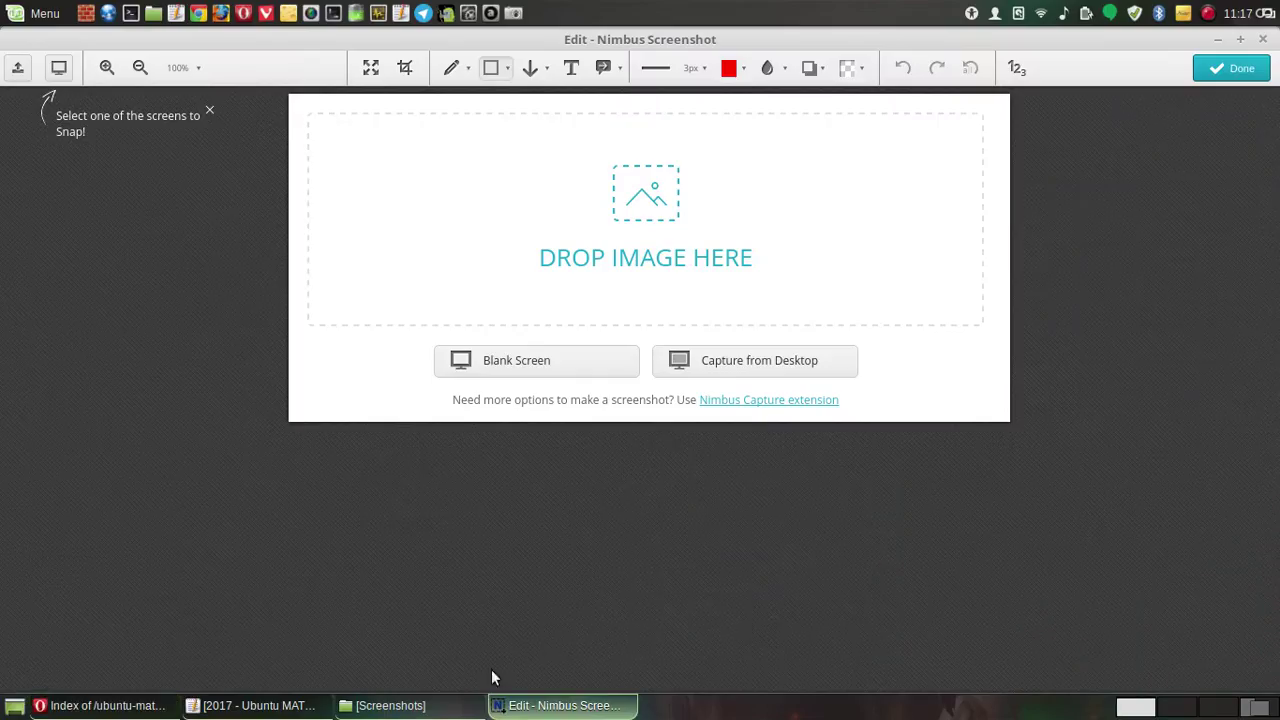
{"action": "left_click", "coordinate": [398, 708]}
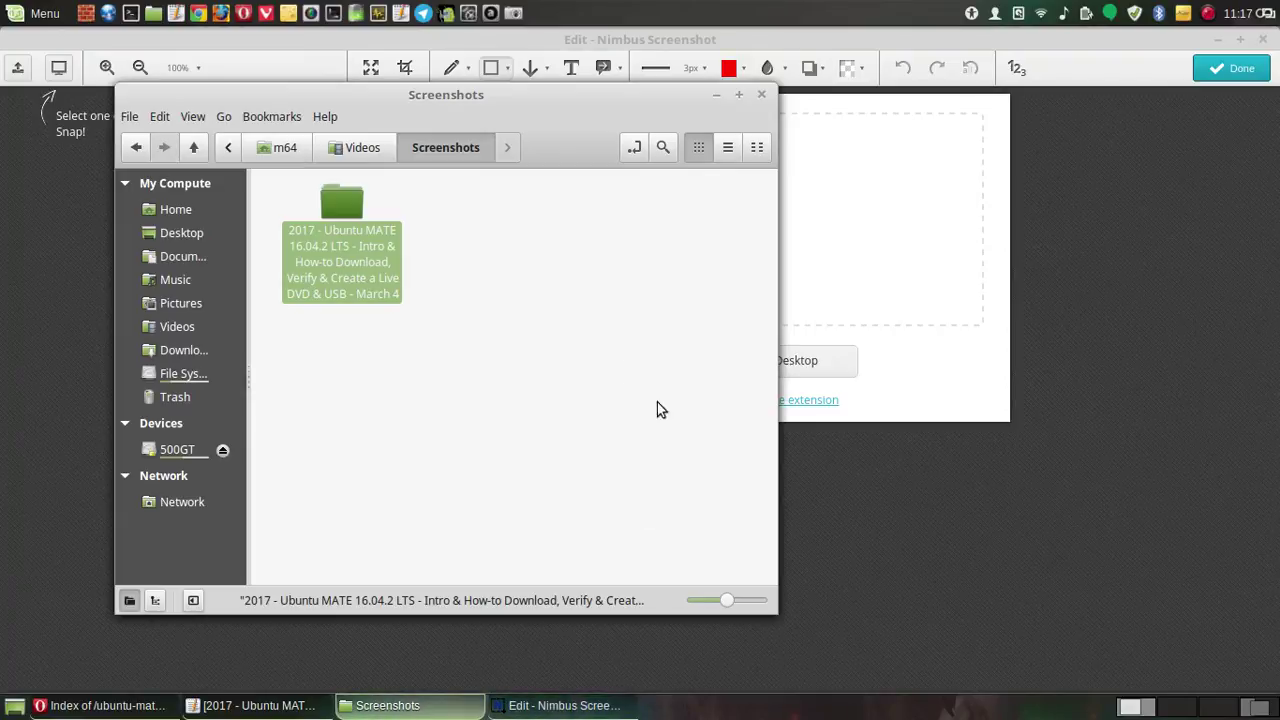
{"action": "double_click", "coordinate": [340, 203]}
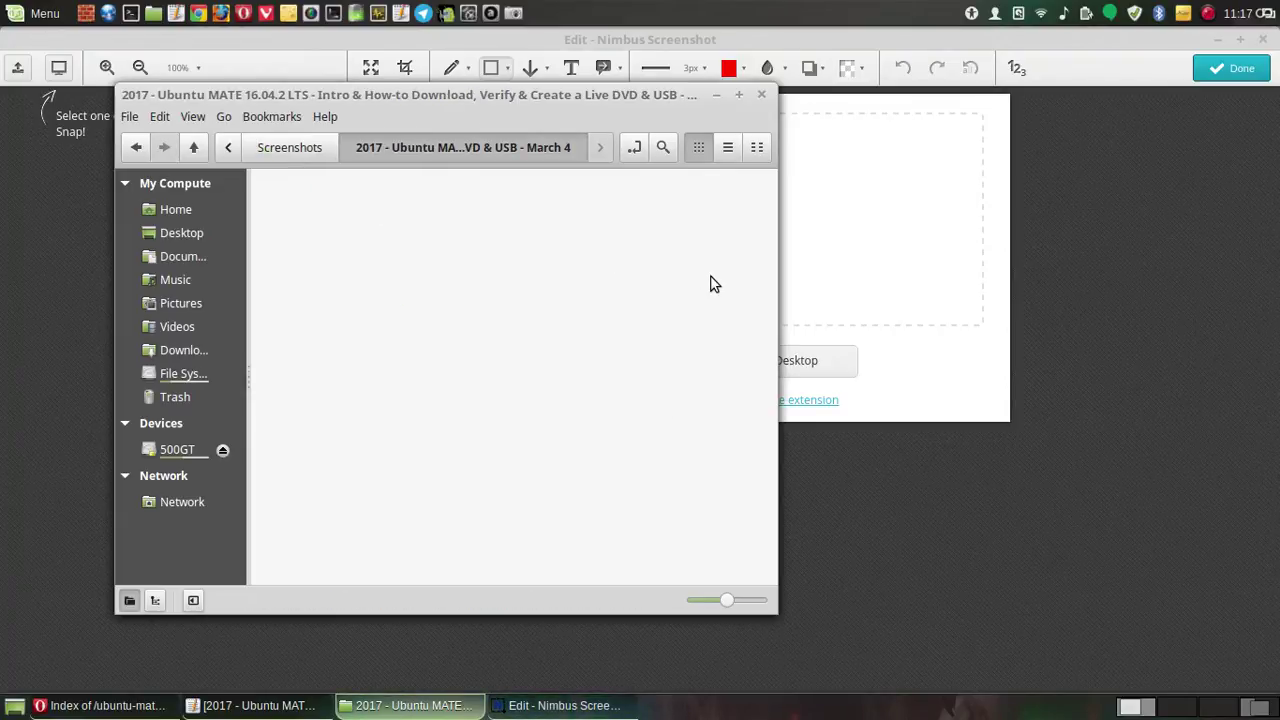
{"action": "scroll", "coordinate": [713, 297], "scroll_direction": "down", "scroll_amount": 15}
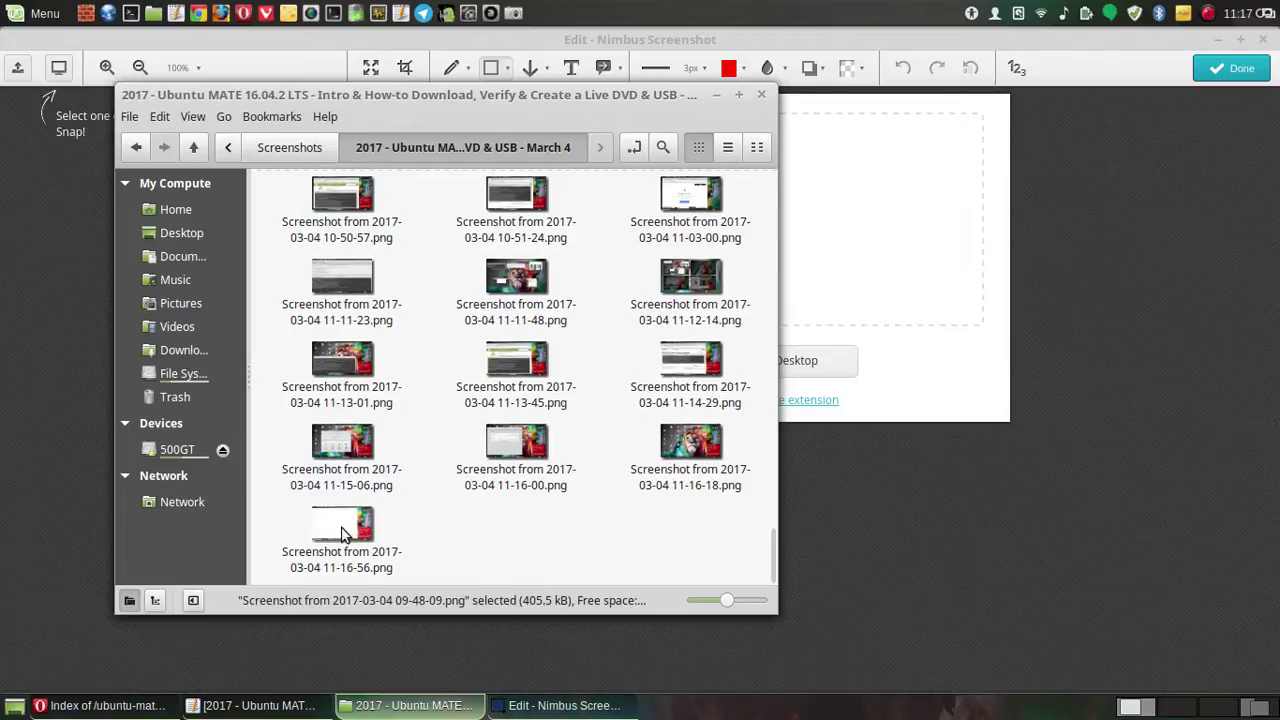
{"action": "left_click_drag", "start_coordinate": [343, 530], "coordinate": [865, 212]}
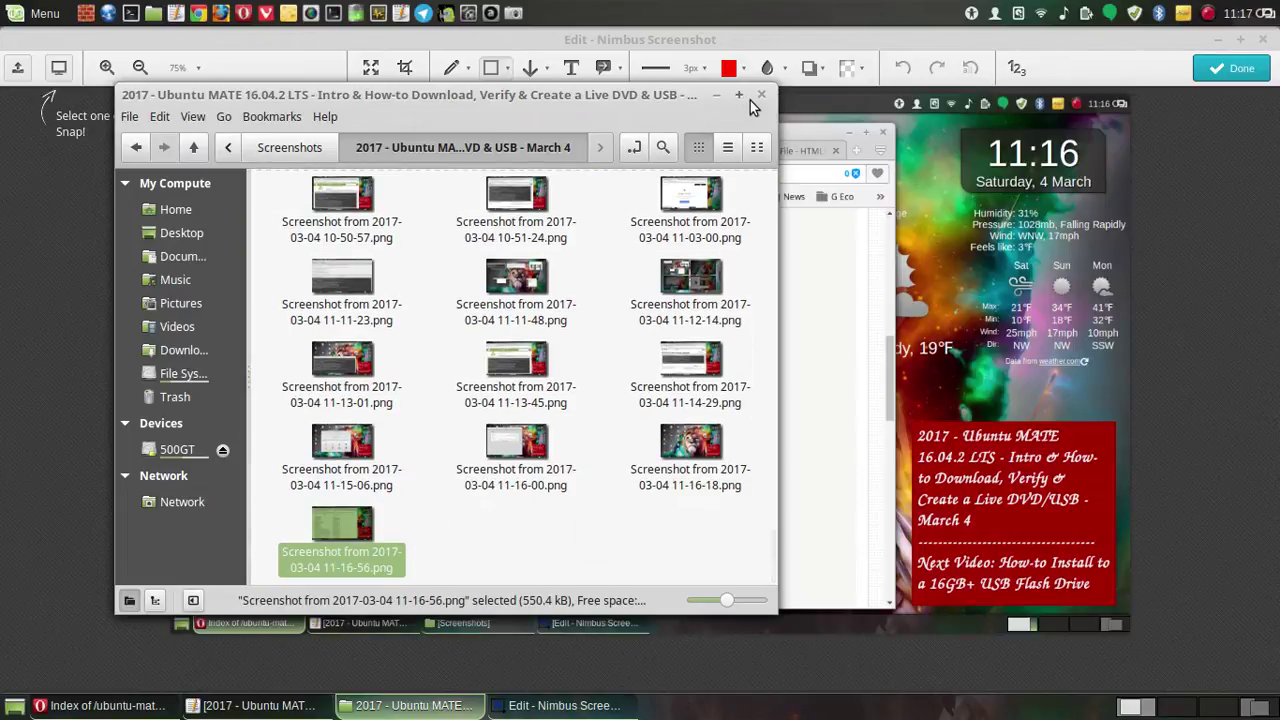
{"action": "left_click", "coordinate": [762, 96]}
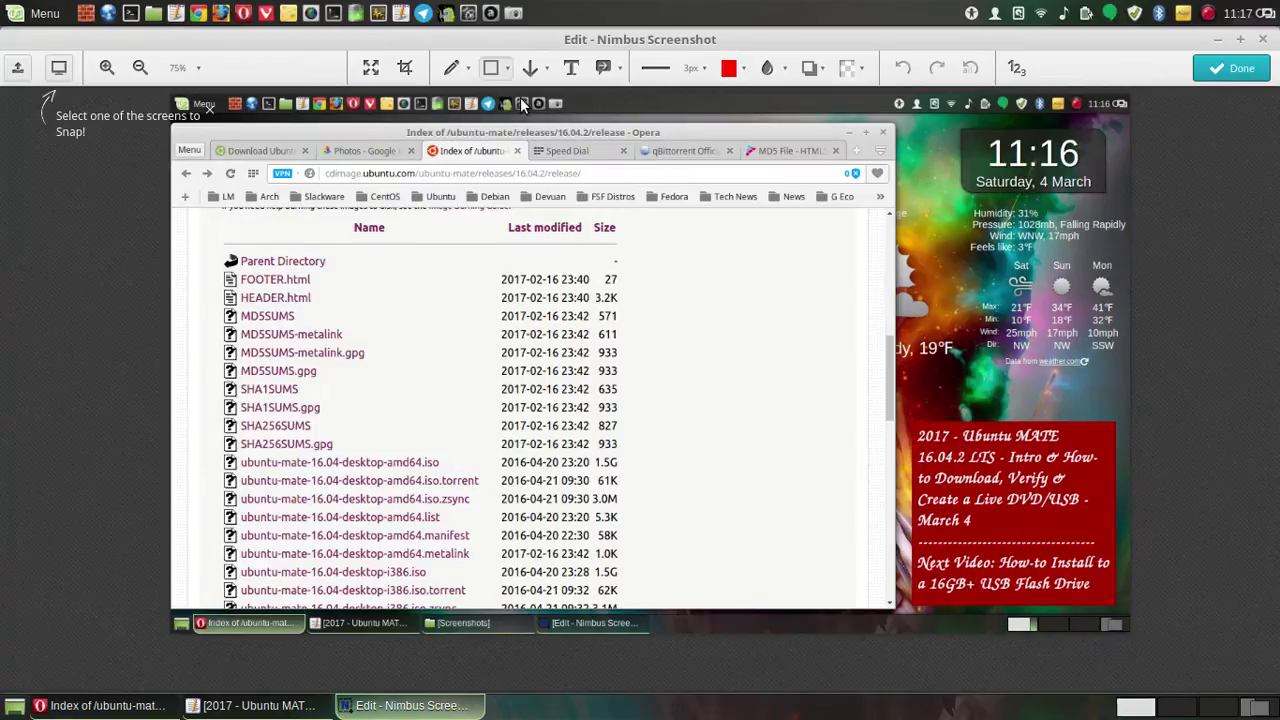
- Draw red rectangles around the SHA256SUMS/SHA256SUMS.gpg rows and the amd64 .iso.torrent row
{"action": "left_click", "coordinate": [493, 70]}
{"action": "left_click_drag", "start_coordinate": [216, 420], "coordinate": [352, 462]}
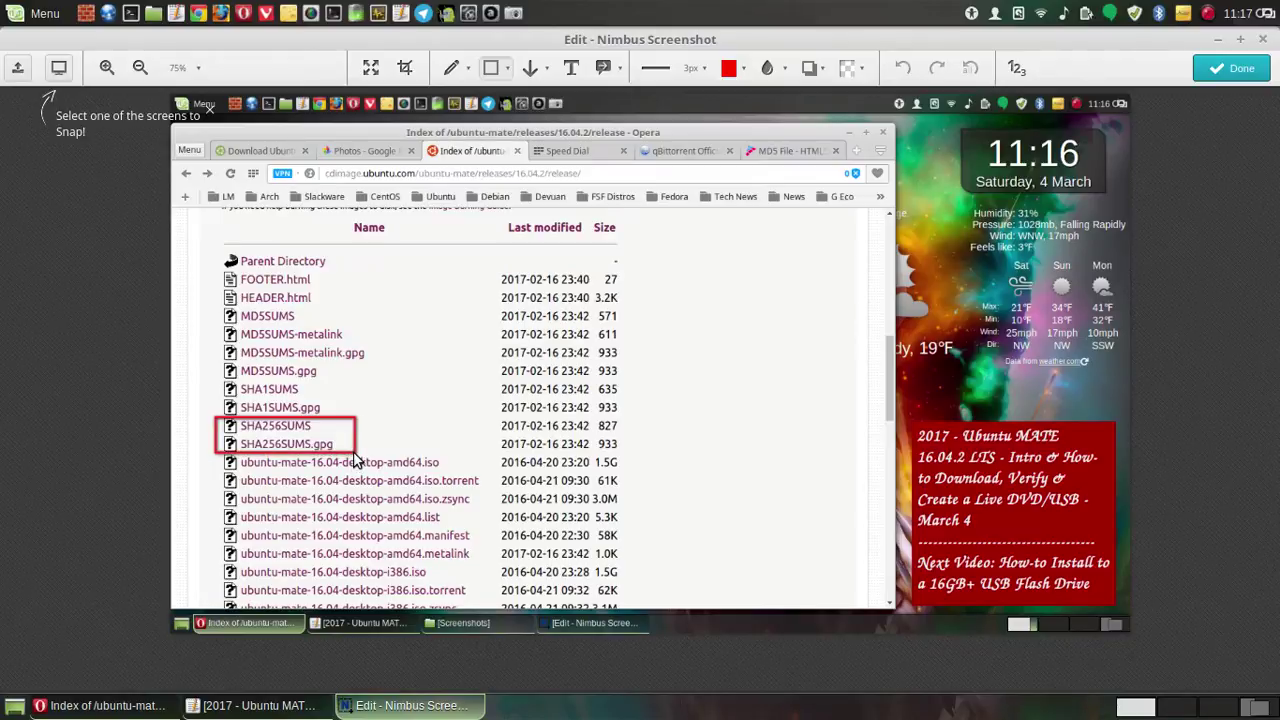
{"action": "left_click_drag", "start_coordinate": [352, 462], "coordinate": [353, 463]}
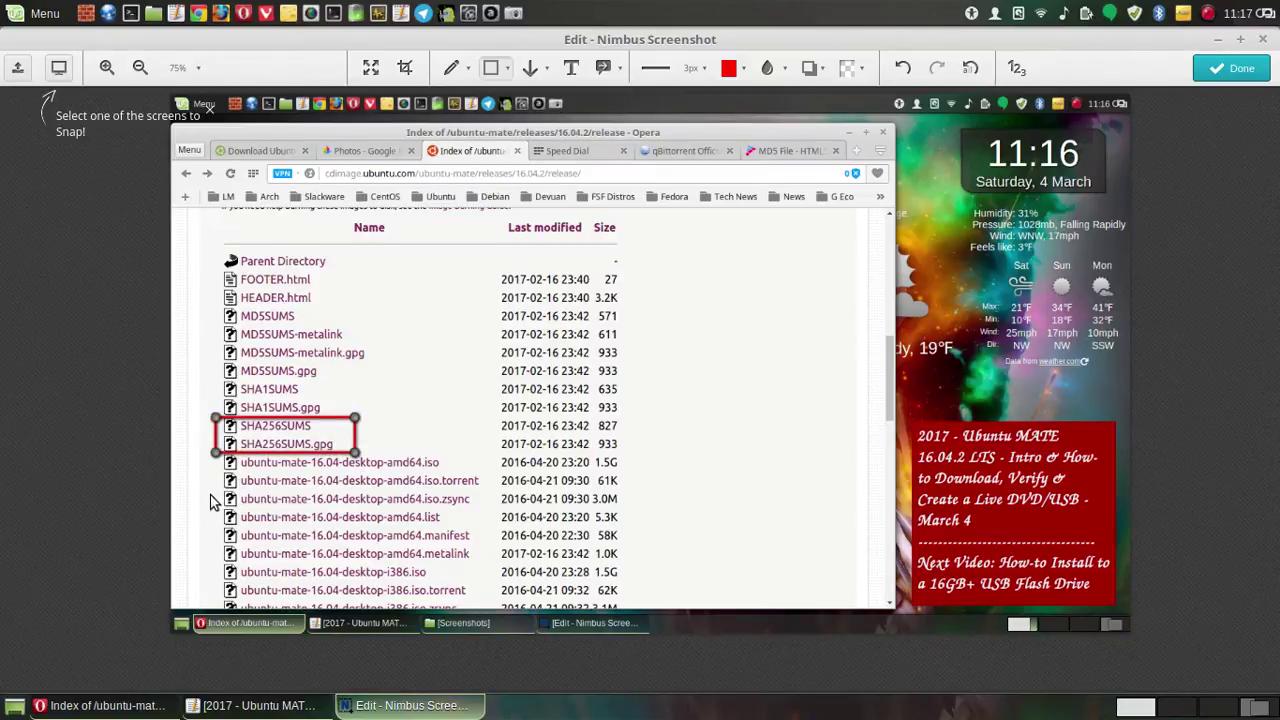
{"action": "left_click", "coordinate": [201, 493]}
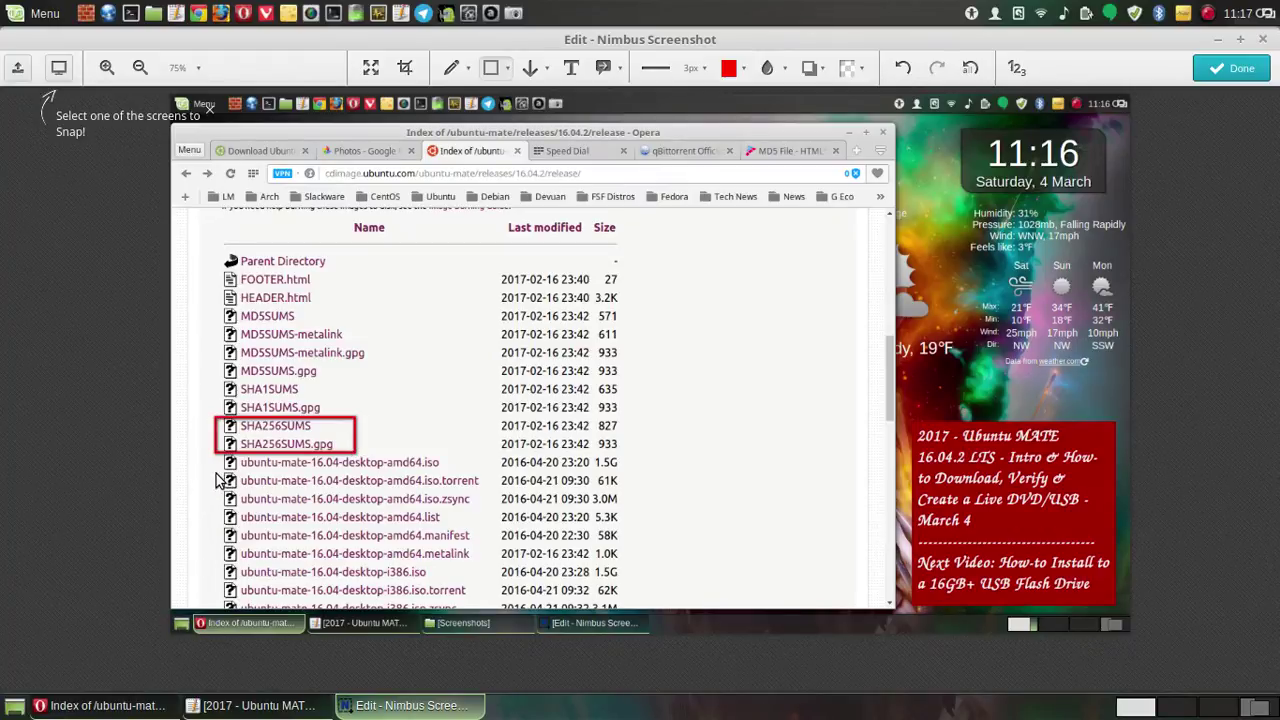
{"action": "left_click_drag", "start_coordinate": [215, 471], "coordinate": [488, 497]}
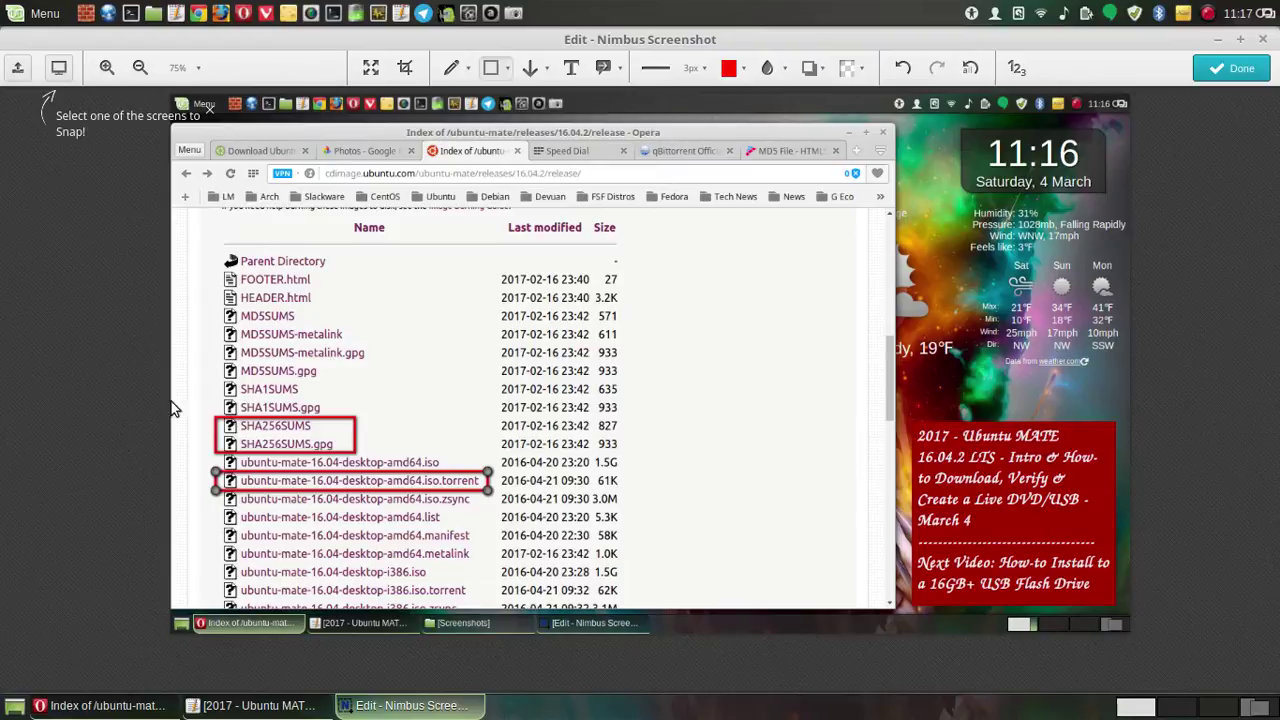
{"action": "left_click", "coordinate": [183, 369]}
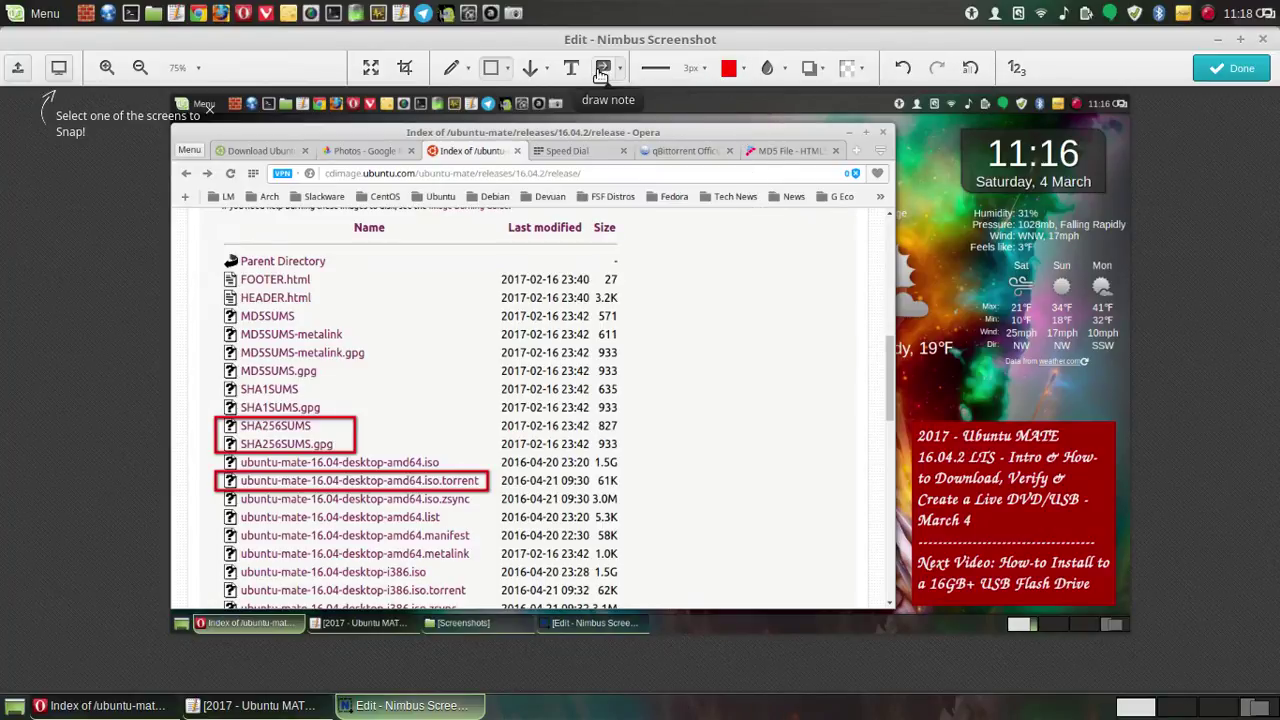
- Add a widened yellow note callout whose arrow points at the SHA256SUMS rows
{"action": "left_click", "coordinate": [603, 70]}
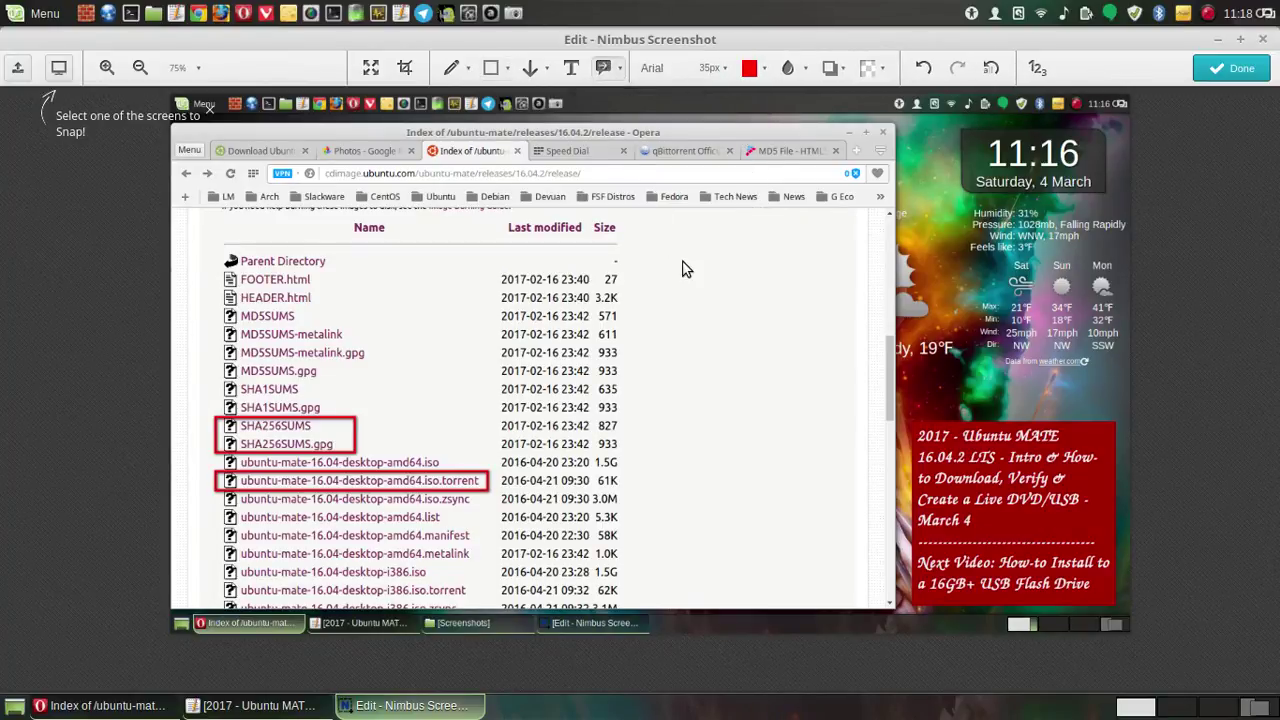
{"action": "mouse_move", "coordinate": [703, 251]}
{"action": "left_mouse_down"}
{"action": "mouse_move", "coordinate": [694, 277]}
{"action": "mouse_move", "coordinate": [711, 303]}
{"action": "mouse_move", "coordinate": [770, 315]}
{"action": "left_mouse_up"}
{"action": "mouse_move", "coordinate": [845, 347]}
{"action": "left_mouse_down"}
{"action": "mouse_move", "coordinate": [813, 446]}
{"action": "mouse_move", "coordinate": [582, 488]}
{"action": "mouse_move", "coordinate": [434, 466]}
{"action": "mouse_move", "coordinate": [436, 438]}
{"action": "mouse_move", "coordinate": [369, 430]}
{"action": "left_mouse_up"}
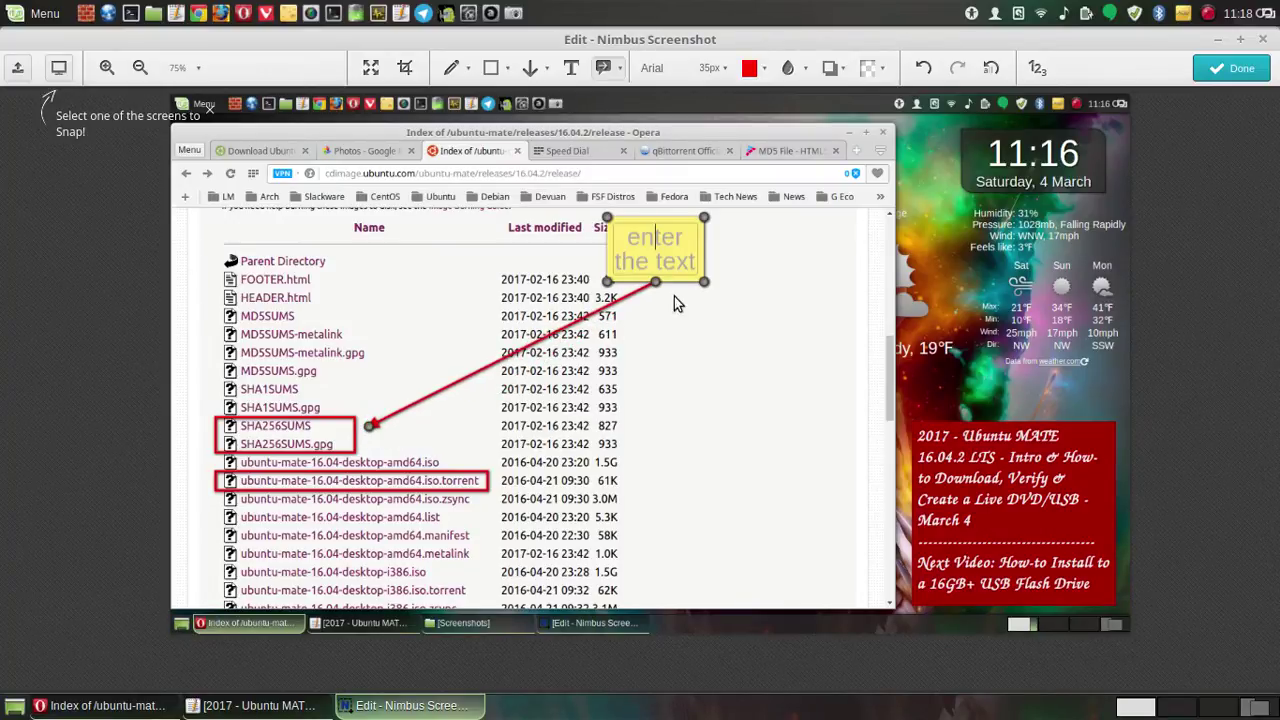
{"action": "left_click_drag", "start_coordinate": [707, 286], "coordinate": [862, 293]}
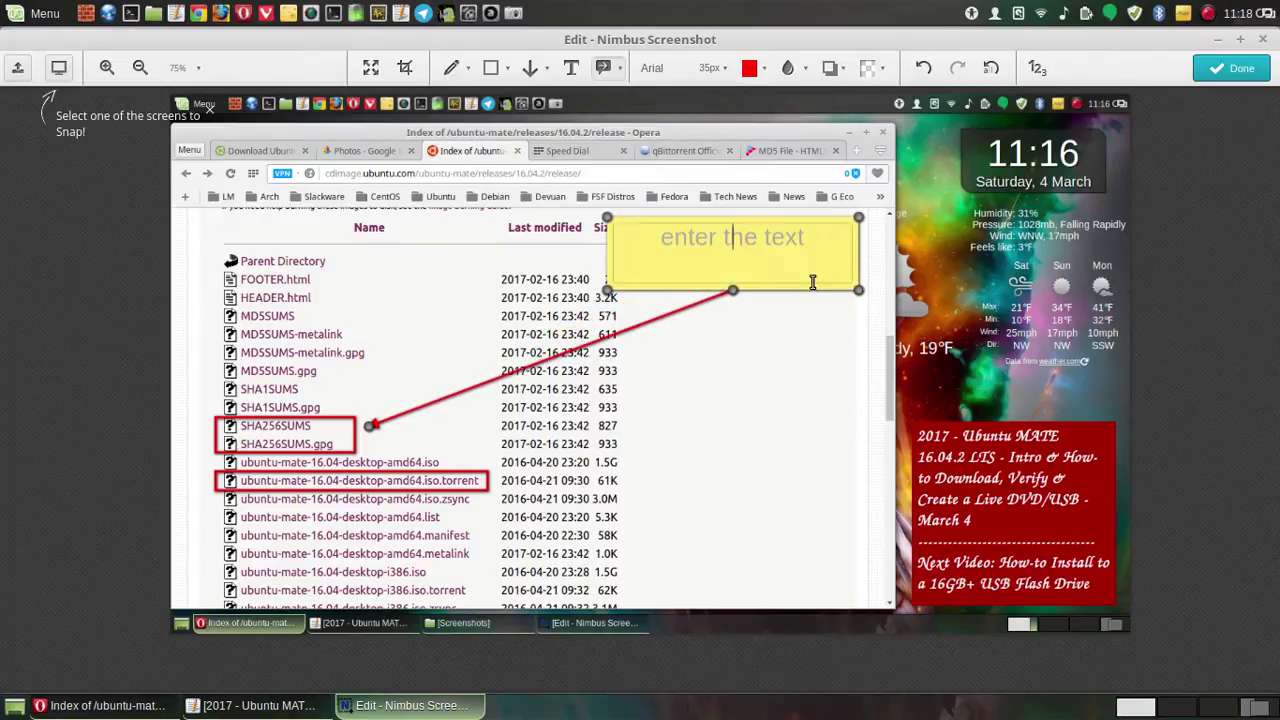
{"action": "left_click_drag", "start_coordinate": [610, 219], "coordinate": [632, 219]}
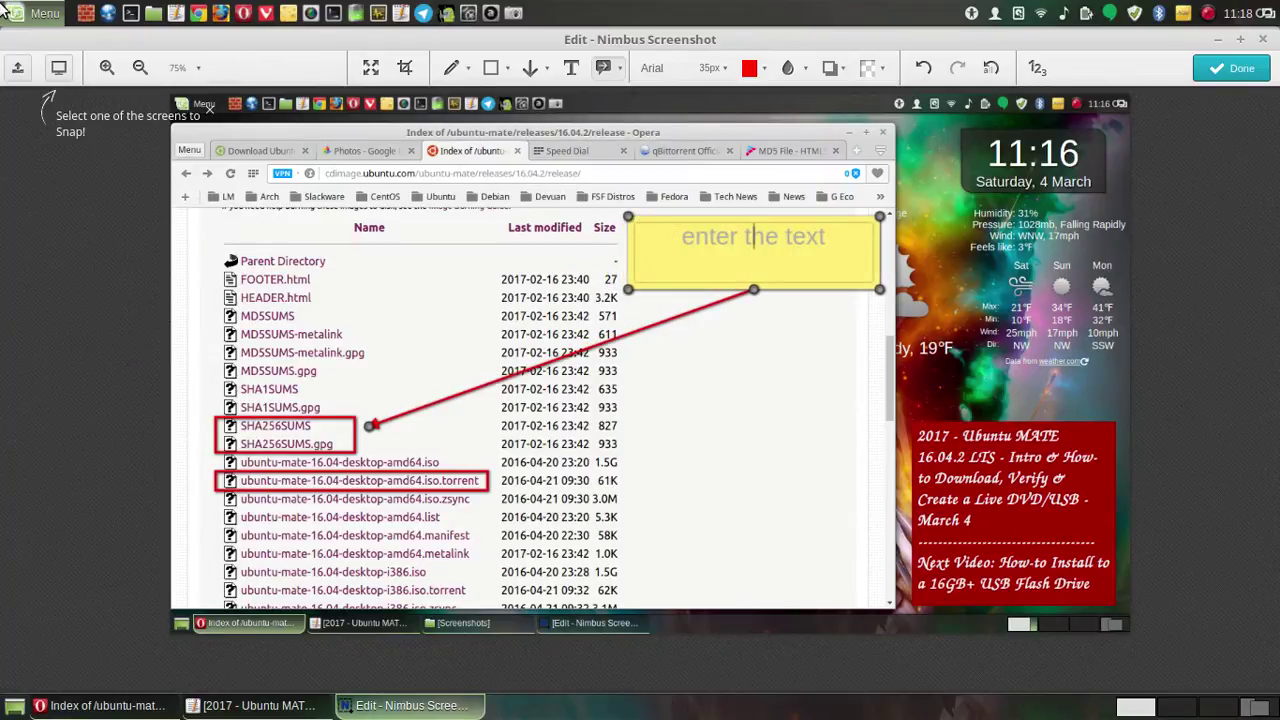
- Type the callout text 'The Fastest & the Best way to Download is using a Bit Torrent Software'
{"action": "type", "text": "The"}
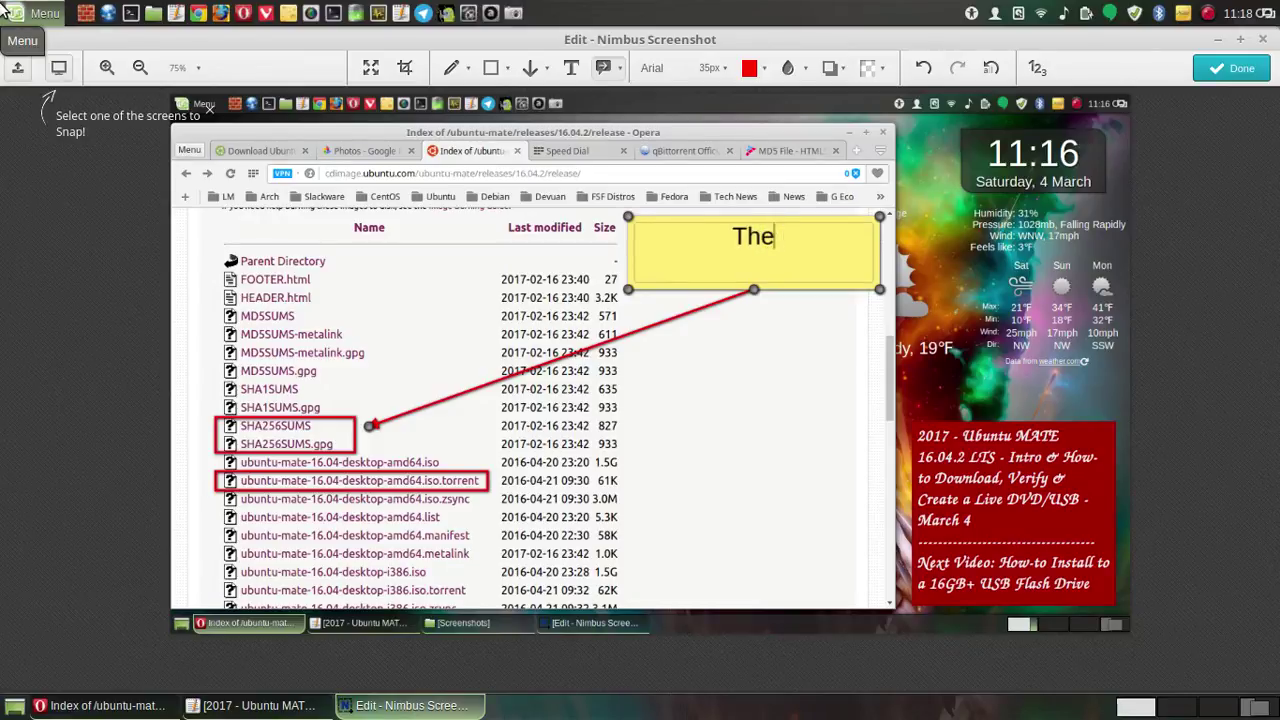
{"action": "key", "text": "BackSpace"}
{"action": "key", "text": "BackSpace"}
{"action": "key", "text": "BackSpace"}
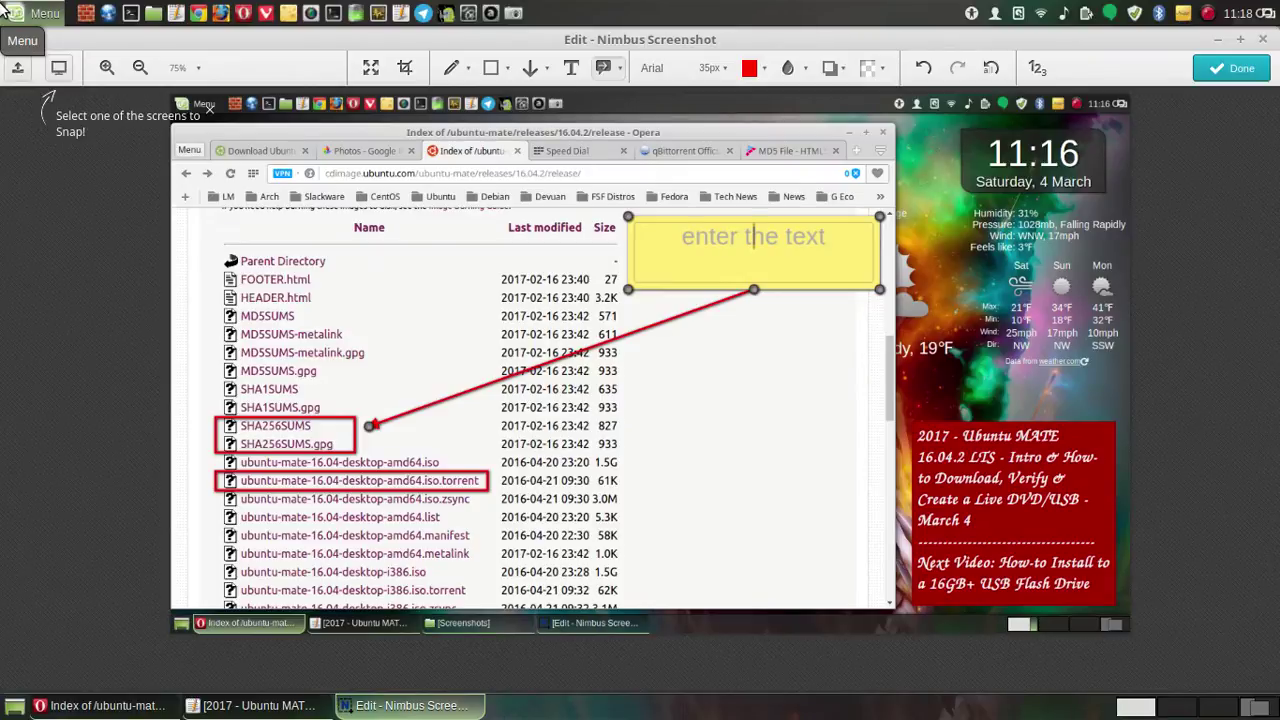
{"action": "type", "text": "The "}
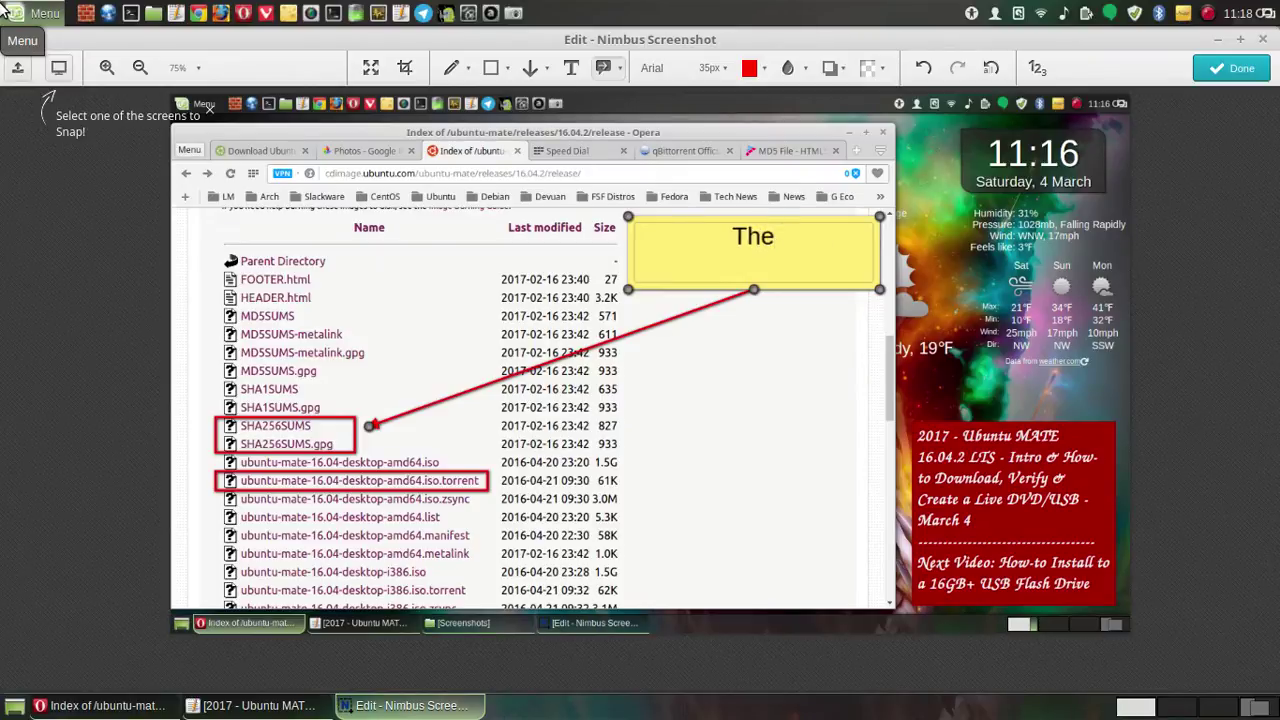
{"action": "type", "text": "Fas"}
{"action": "type", "text": "st"}
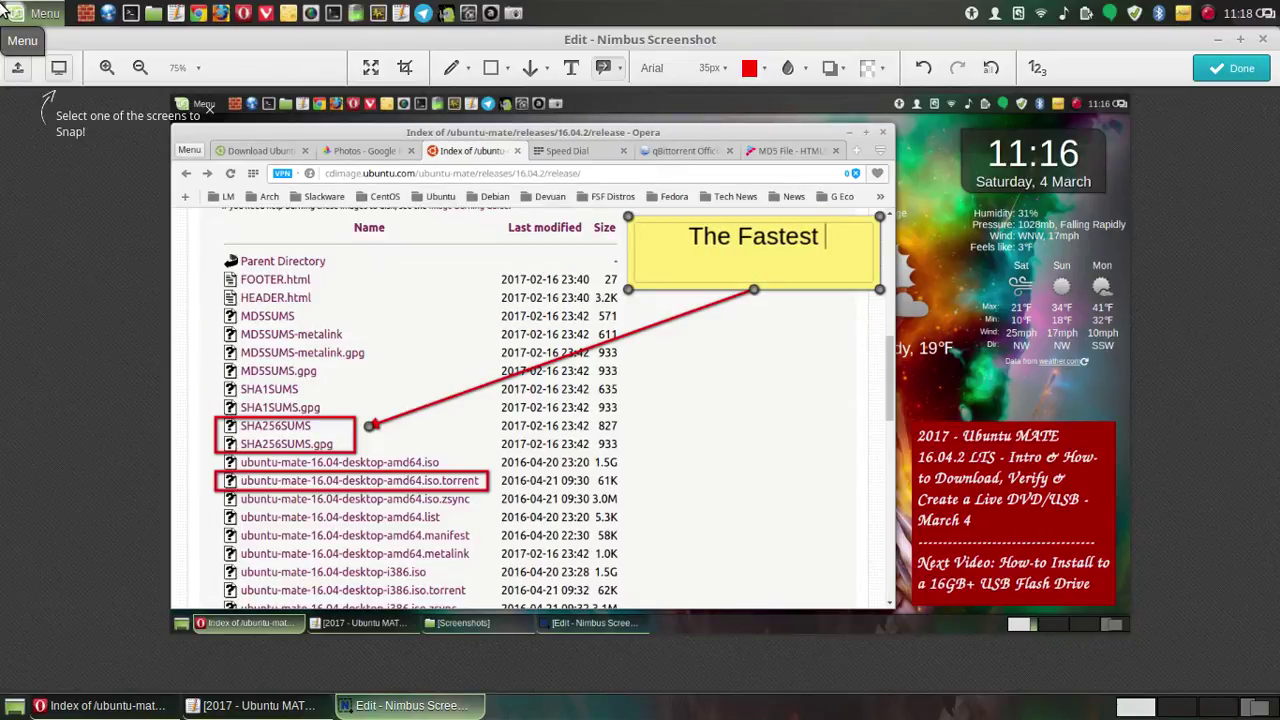
{"action": "type", "text": " & the Bes"}
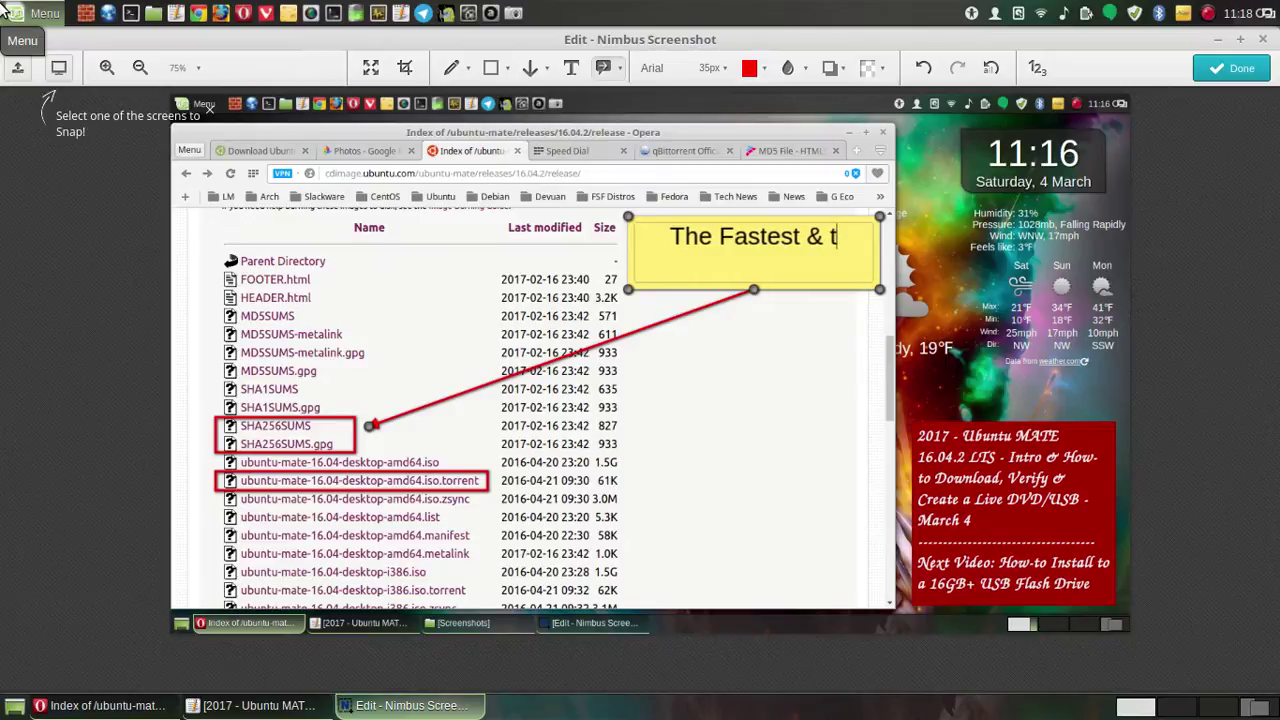
{"action": "type", "text": "t "}
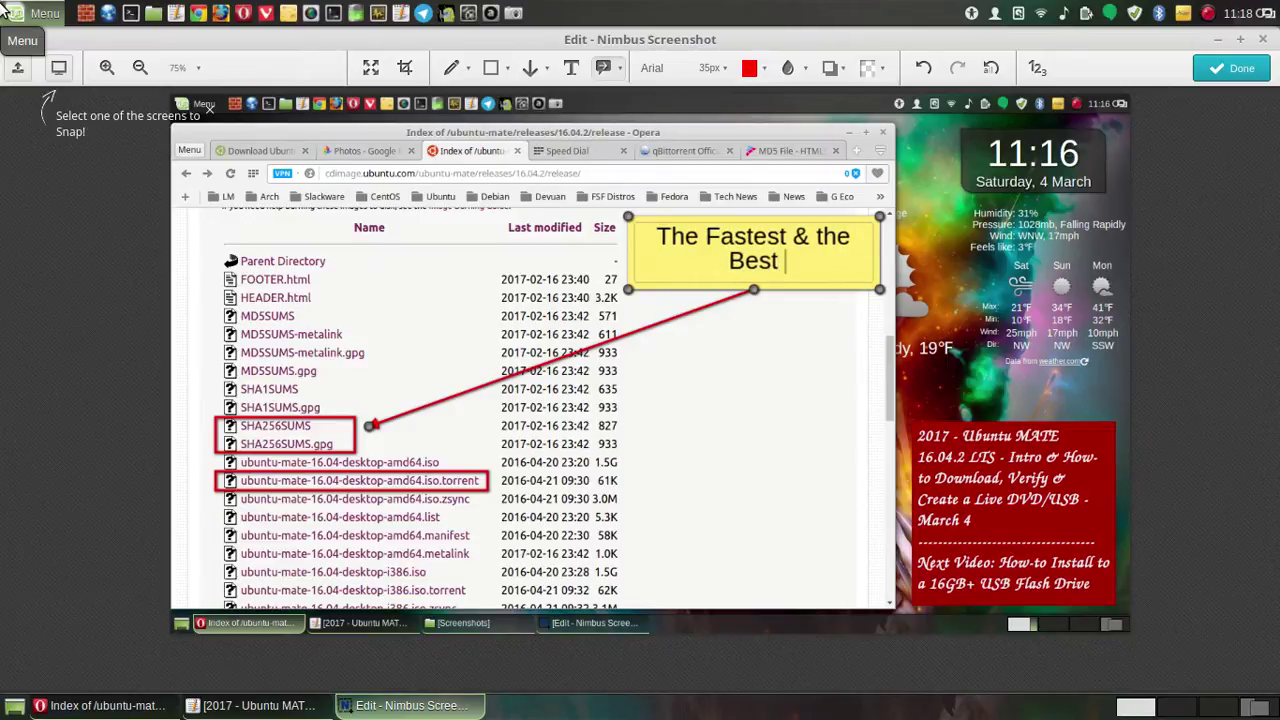
{"action": "type", "text": "w"}
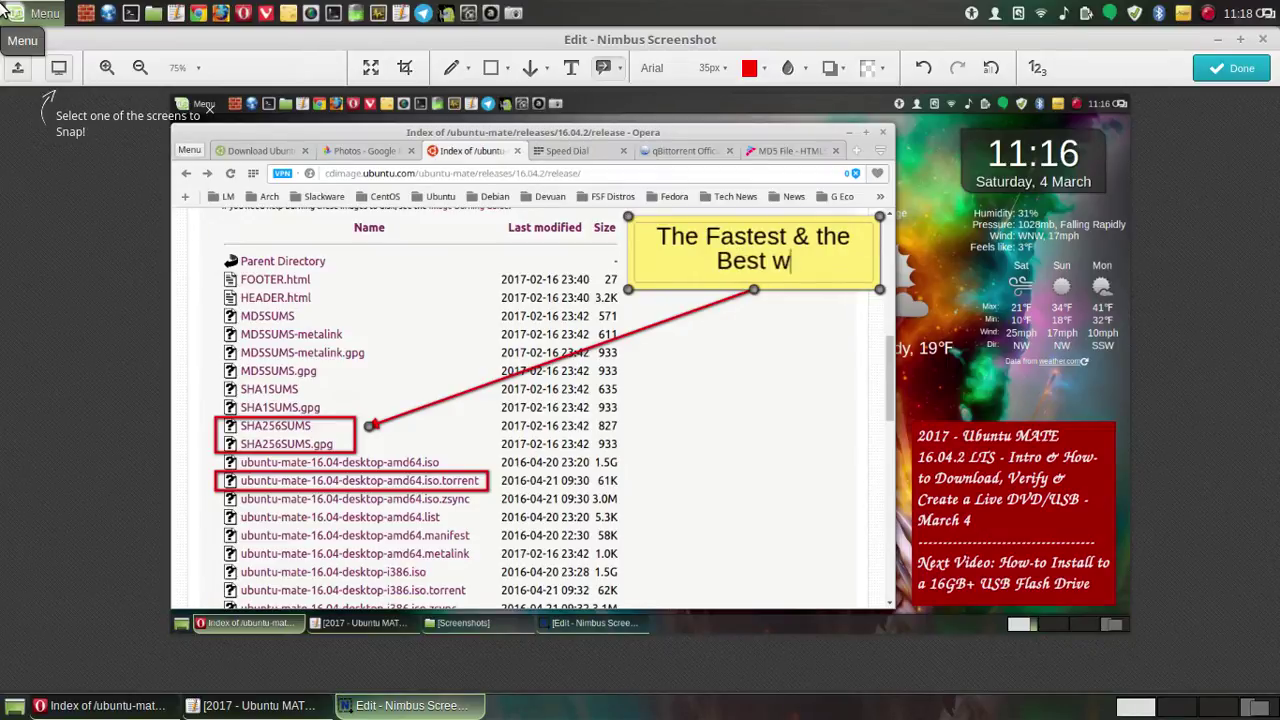
{"action": "type", "text": "ay to do"}
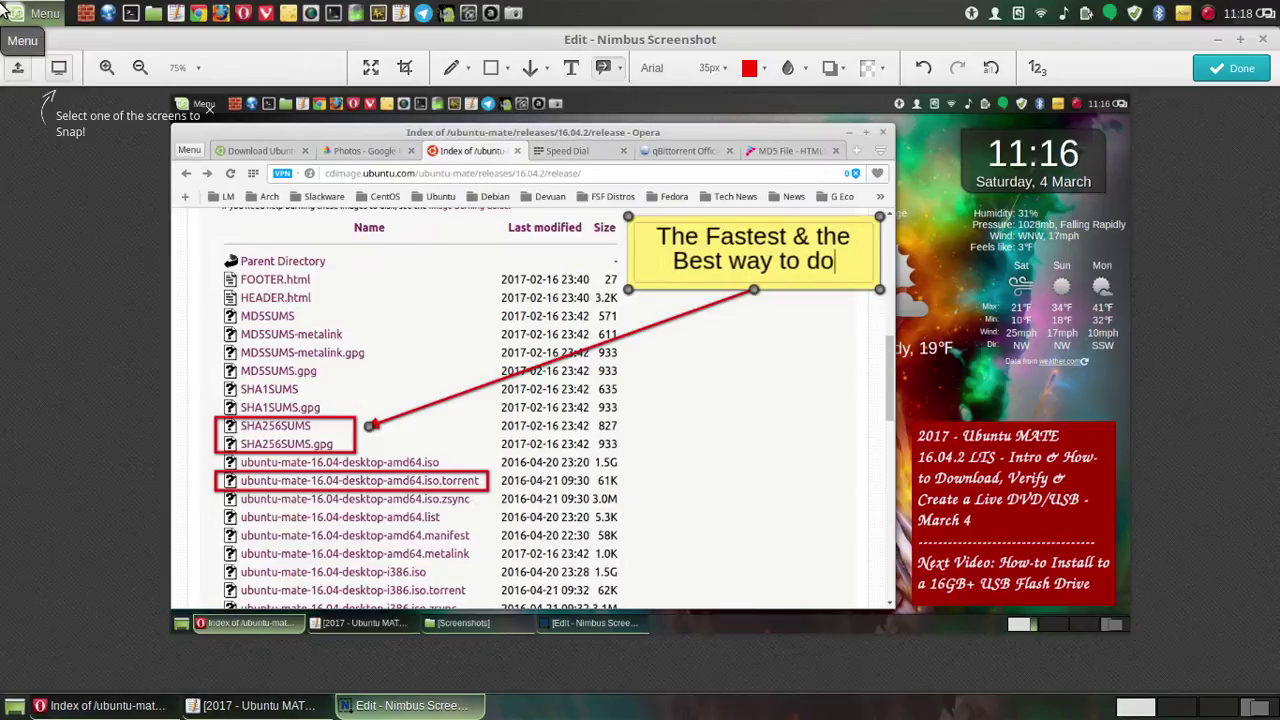
{"action": "key", "text": "BackSpace"}
{"action": "key", "text": "BackSpace"}
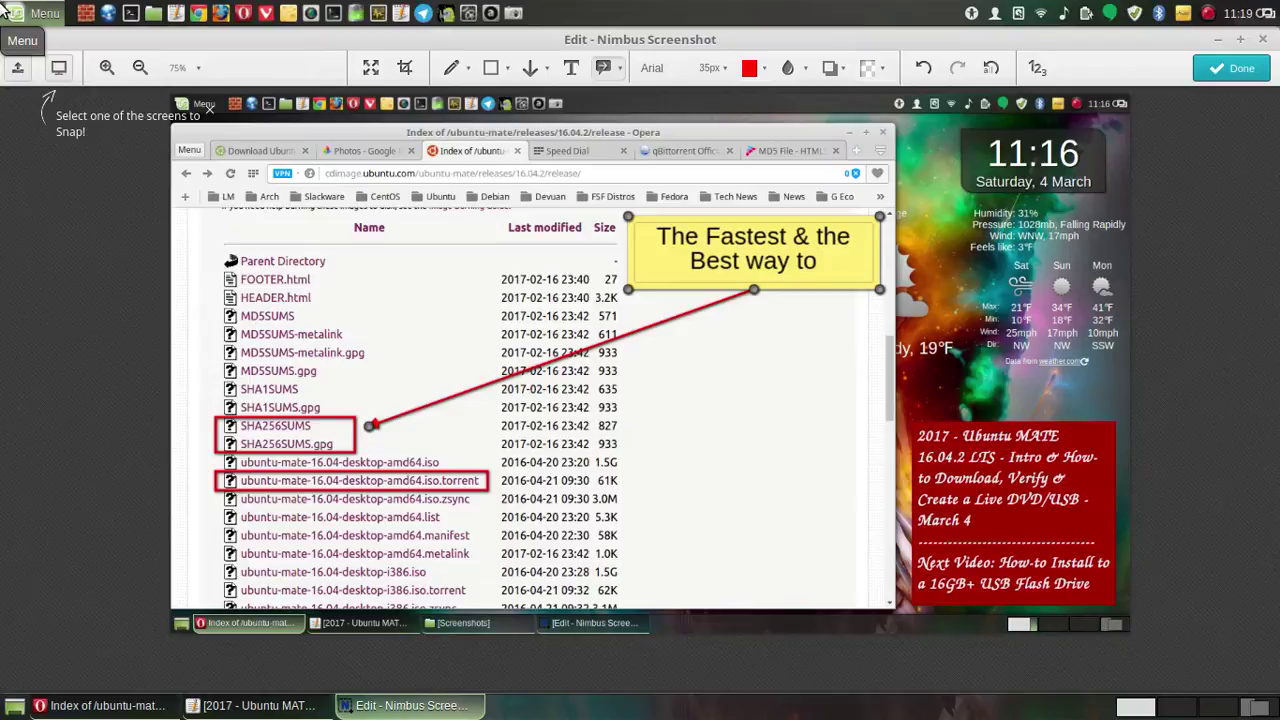
{"action": "type", "text": "D"}
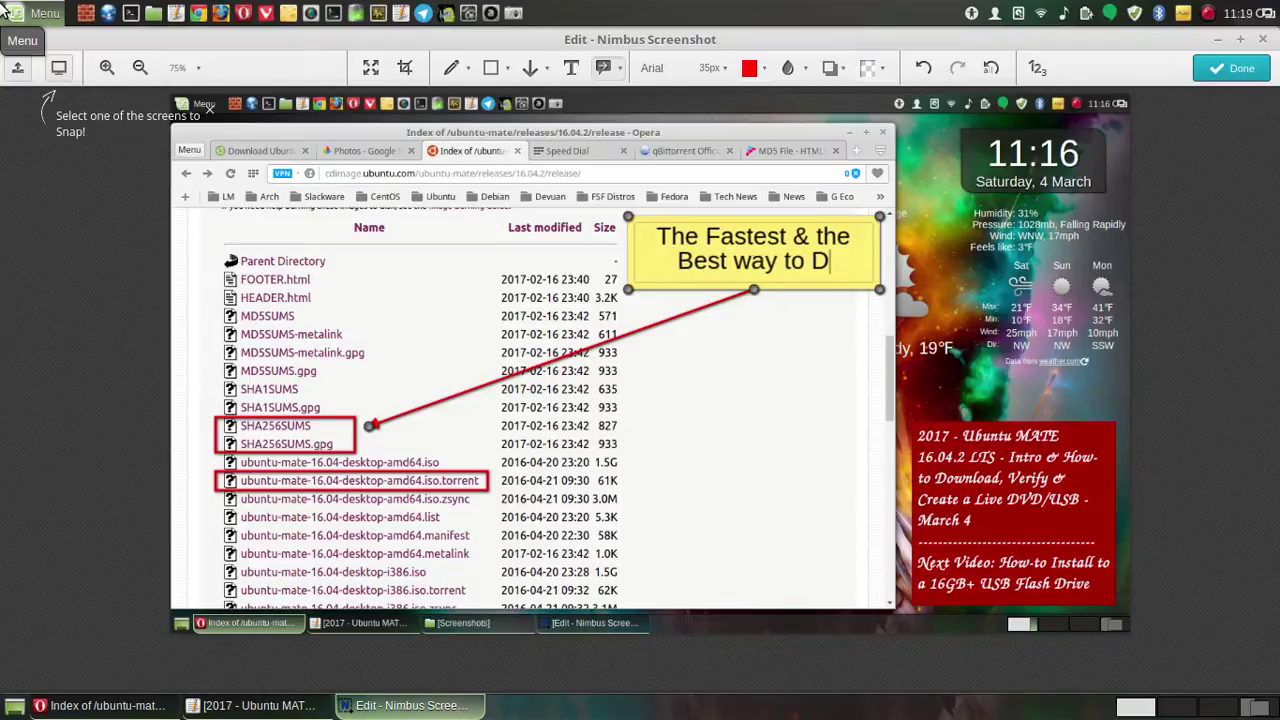
{"action": "type", "text": "ownloa"}
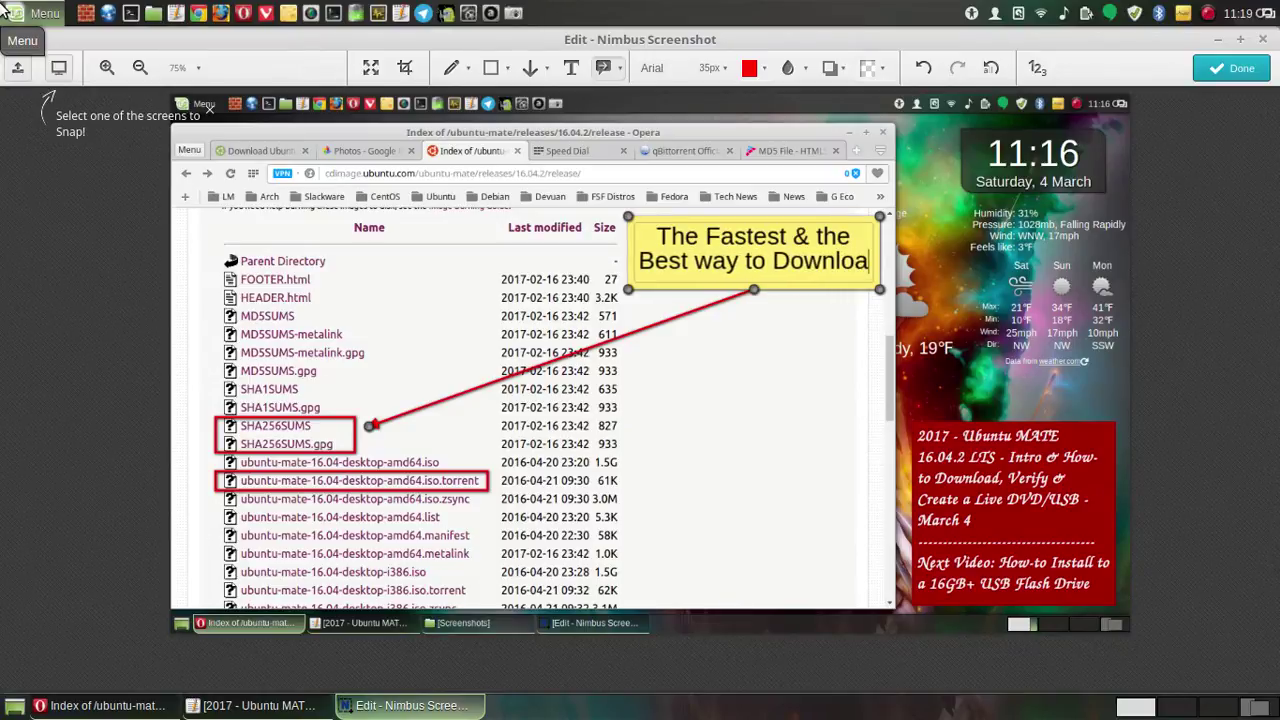
{"action": "type", "text": "d is "}
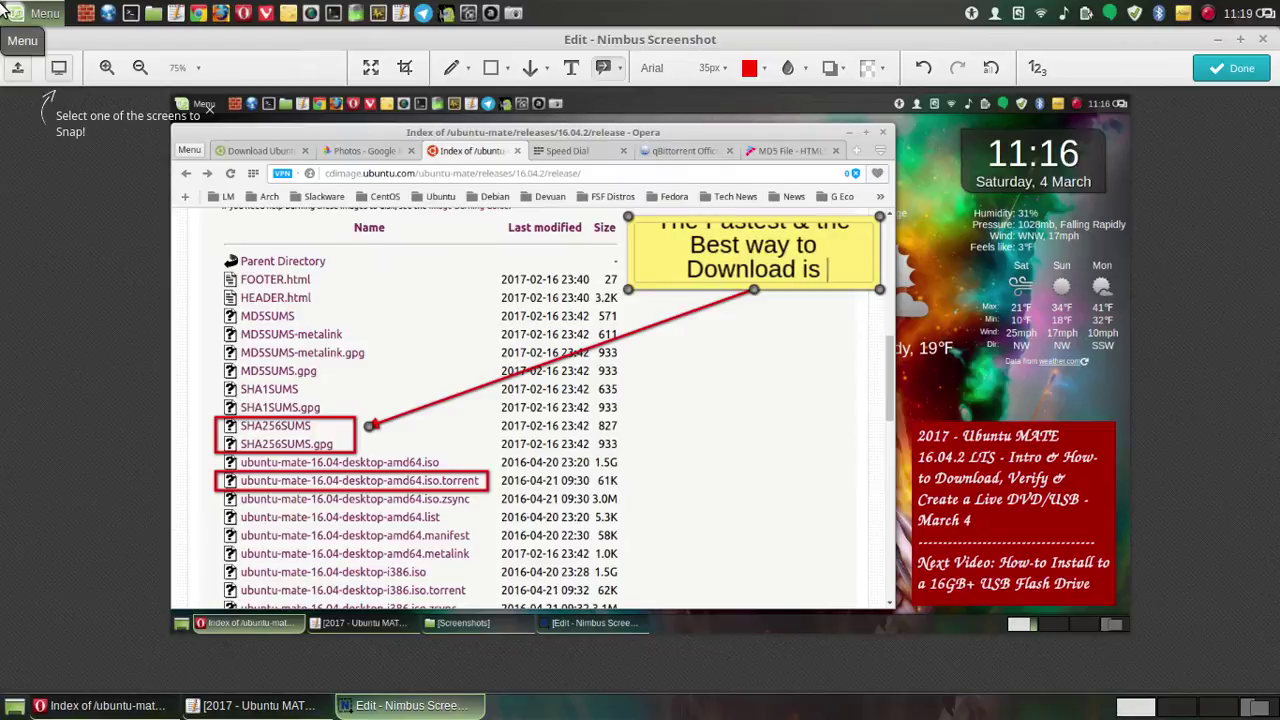
{"action": "type", "text": "usin"}
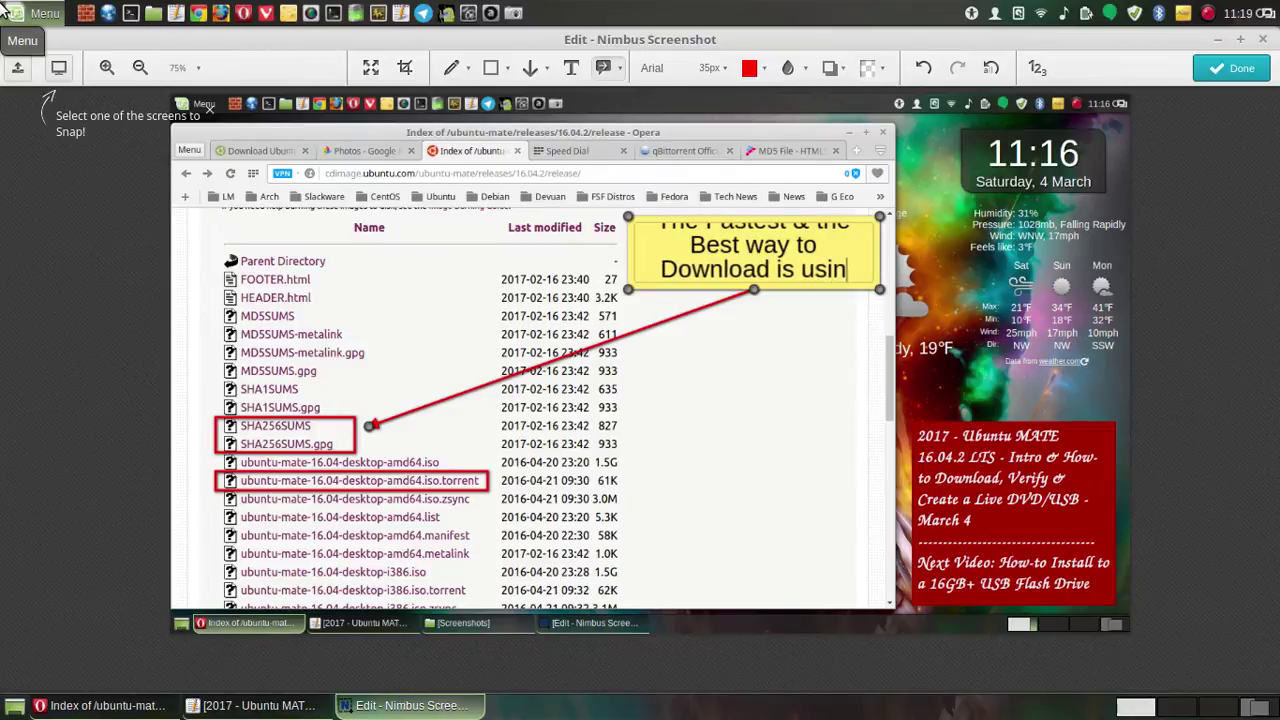
{"action": "type", "text": "g a Bit"}
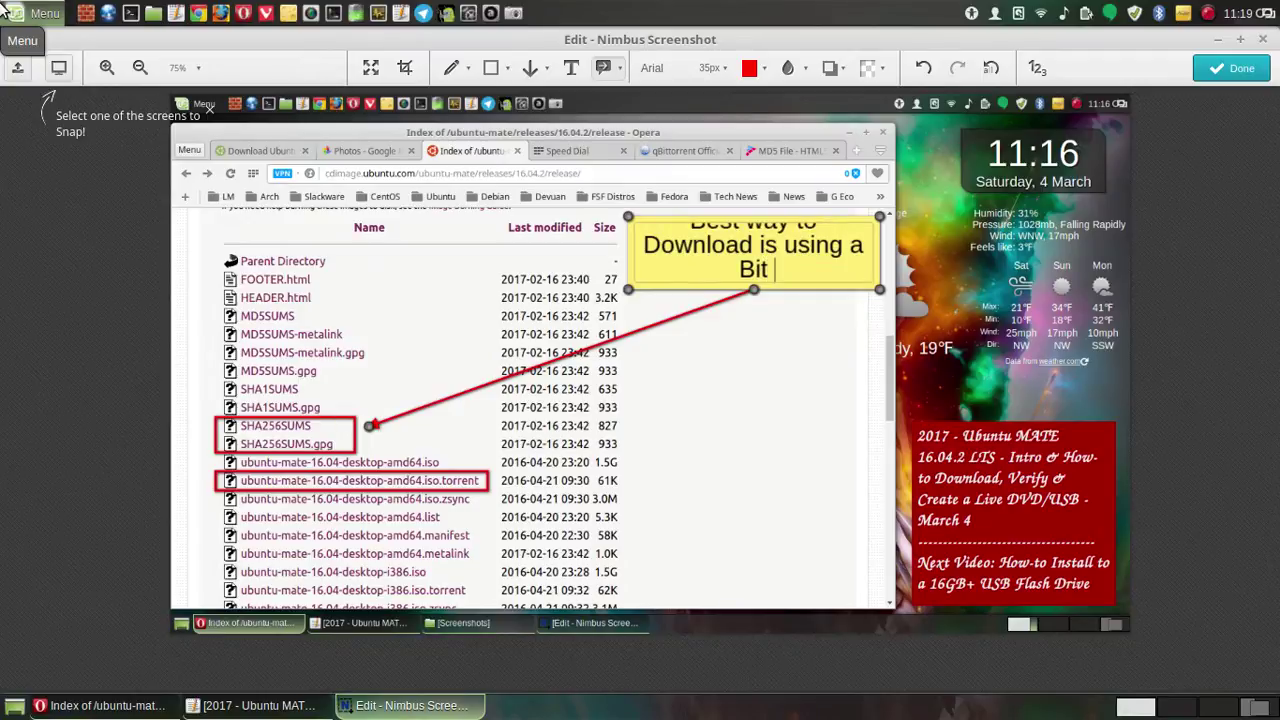
{"action": "type", "text": " Torrent S"}
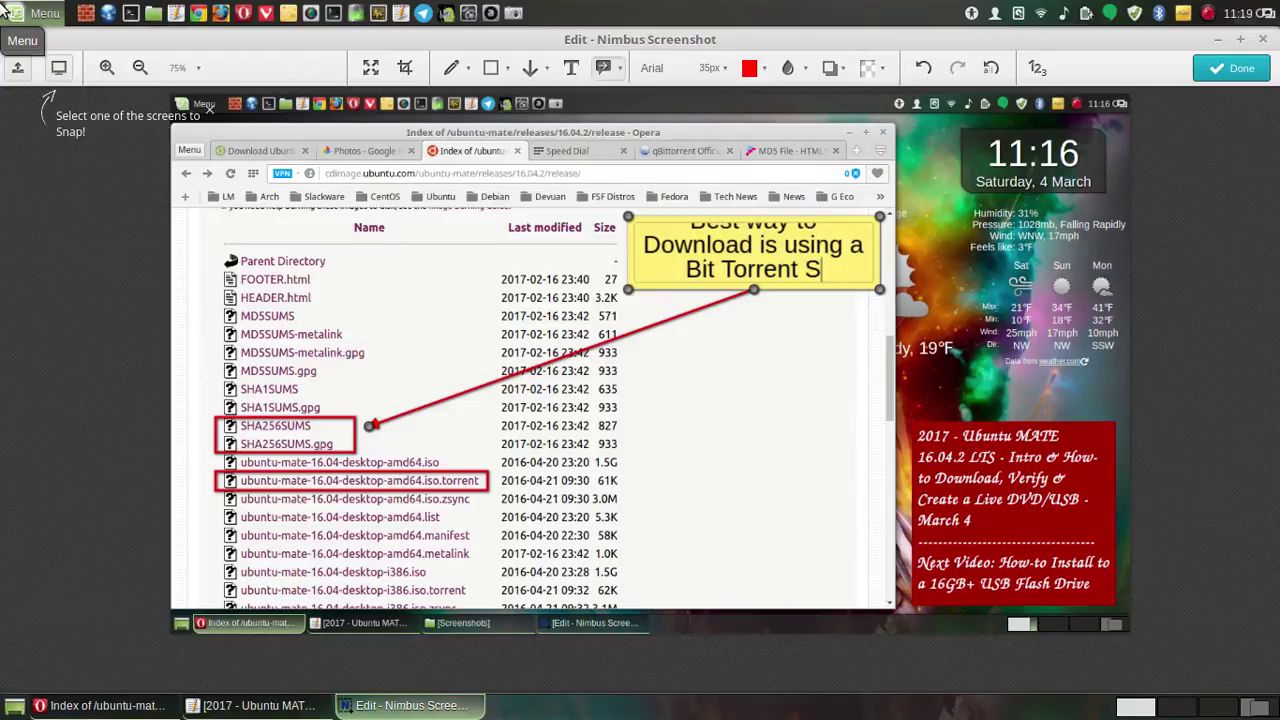
{"action": "type", "text": "oftware"}
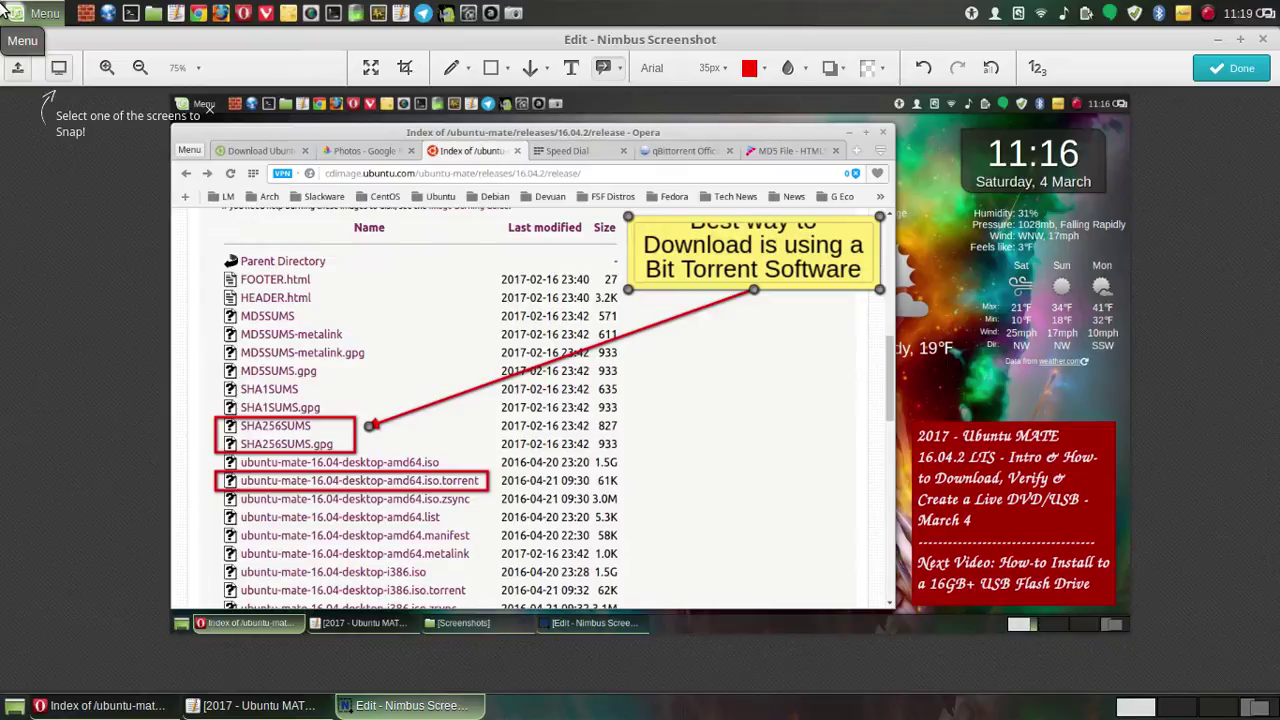
{"action": "mouse_move", "coordinate": [2, 2]}
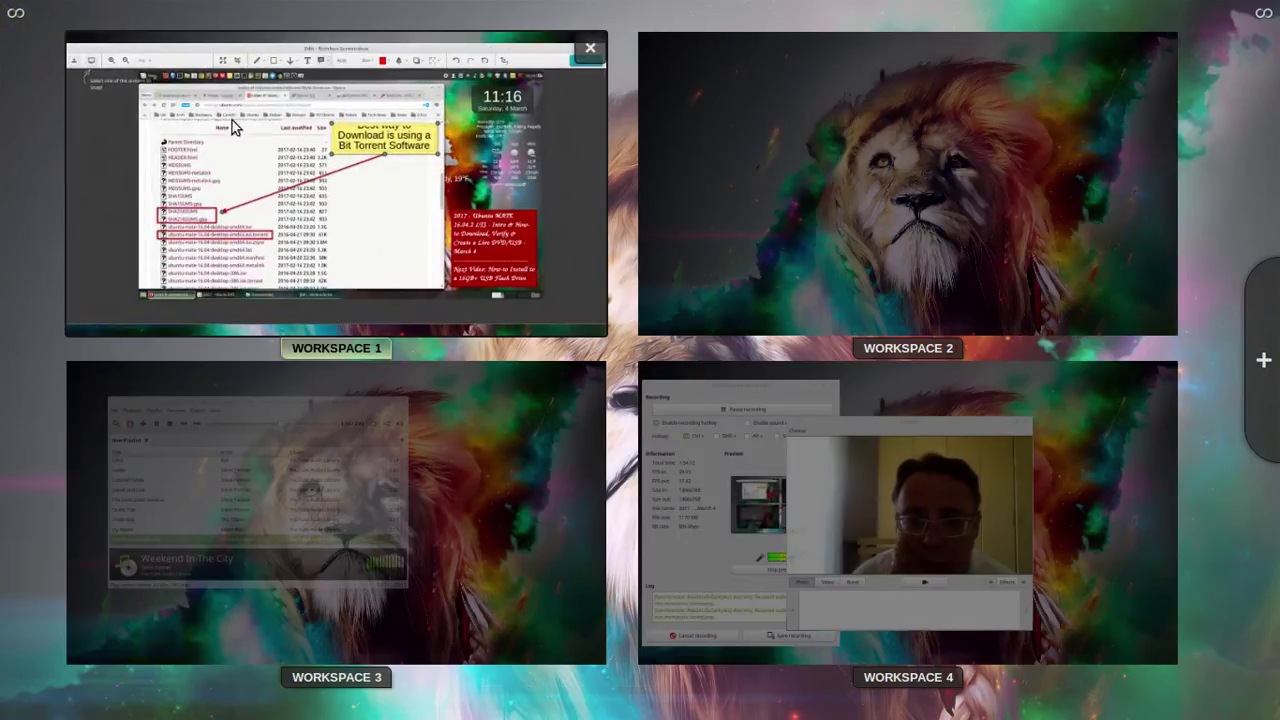
- Set the callout text to the Lobster font family at size 27 px
{"action": "left_click", "coordinate": [530, 130]}
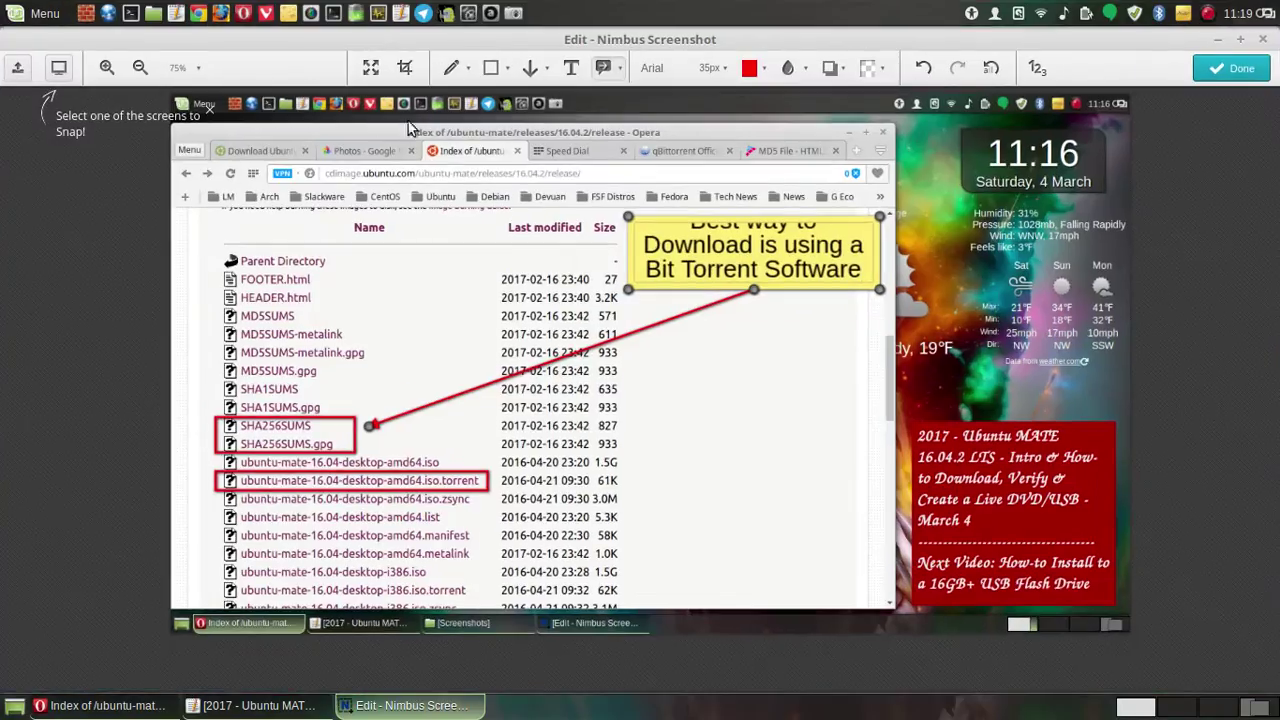
{"action": "left_click", "coordinate": [726, 72]}
{"action": "left_click", "coordinate": [726, 74]}
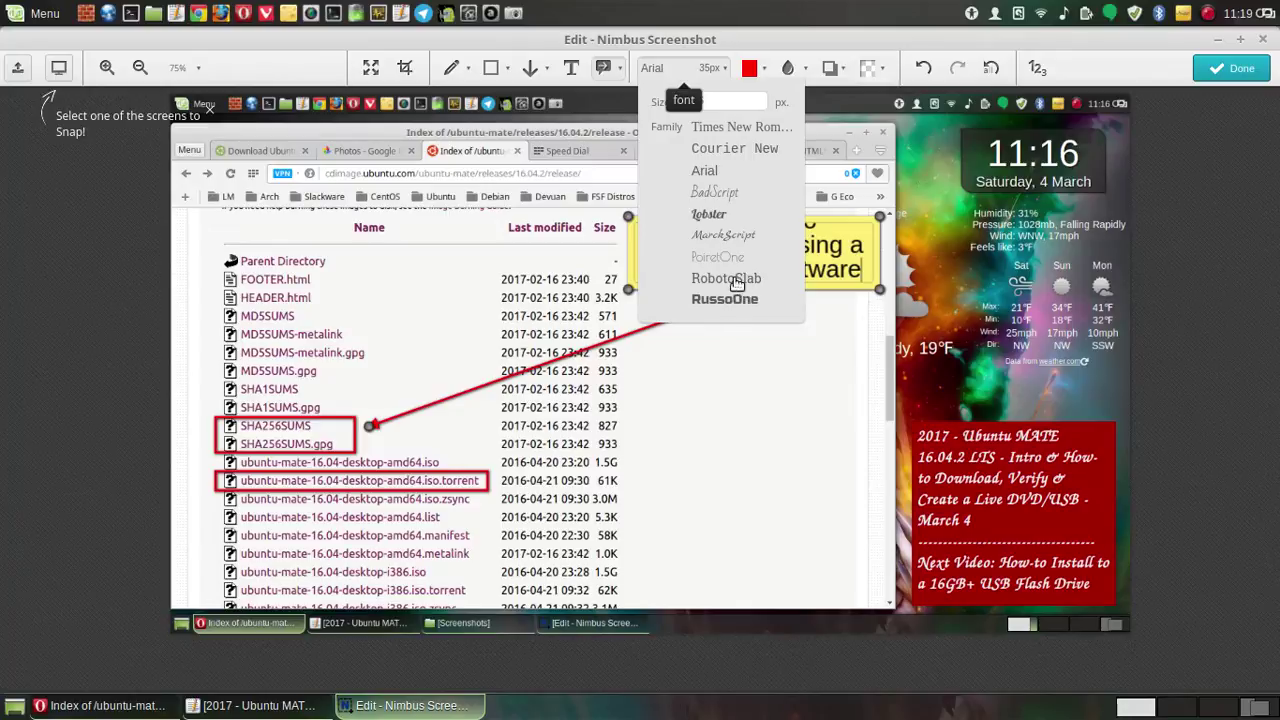
{"action": "left_click", "coordinate": [733, 280]}
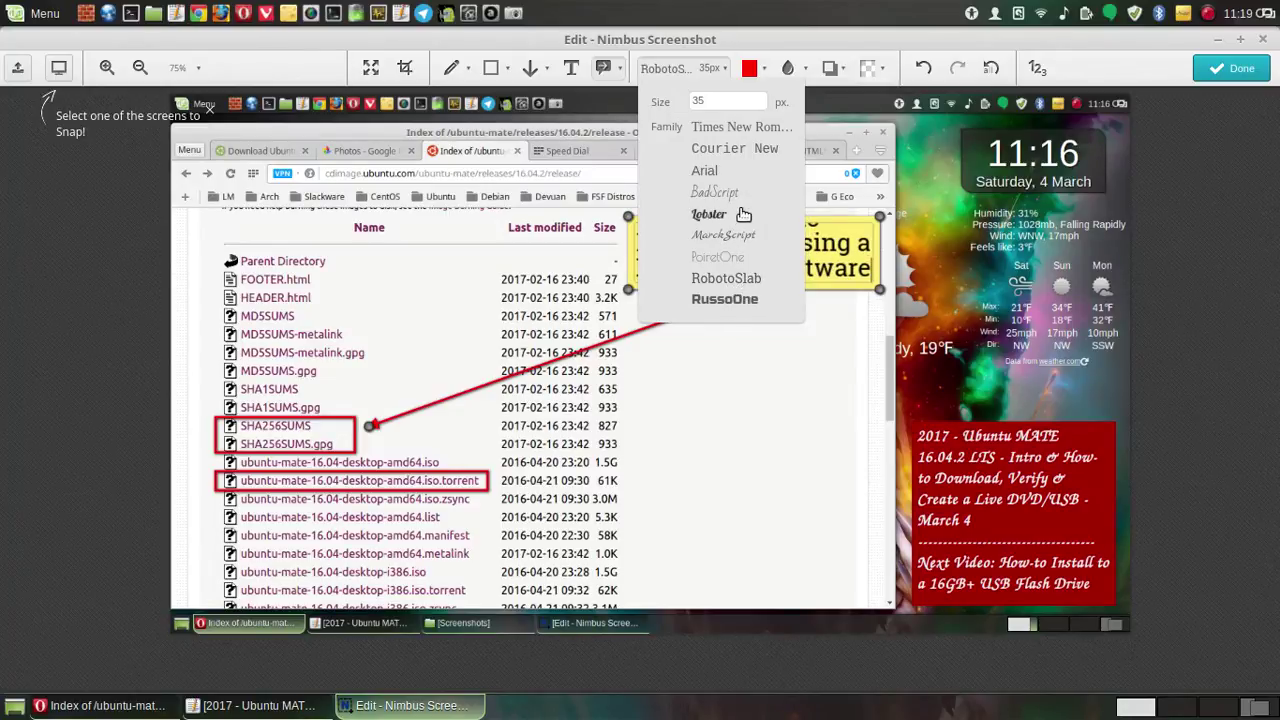
{"action": "left_click", "coordinate": [717, 215]}
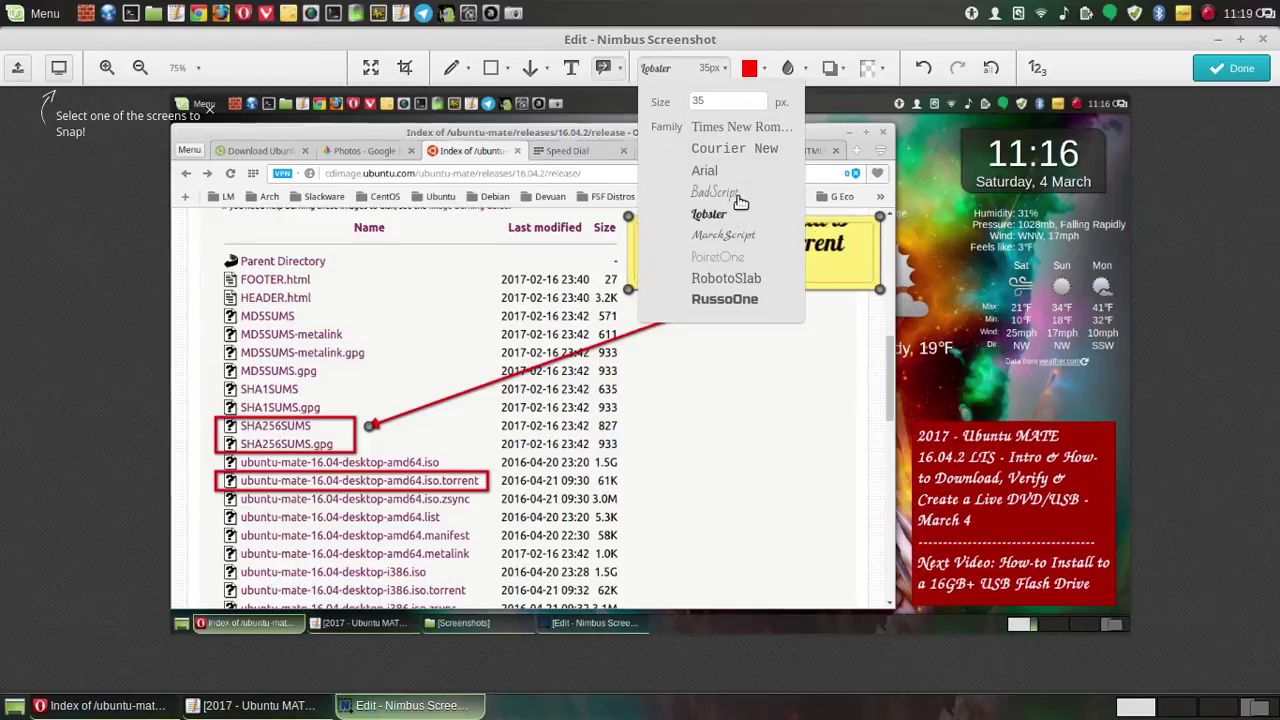
{"action": "left_click", "coordinate": [761, 106]}
{"action": "left_click", "coordinate": [761, 106]}
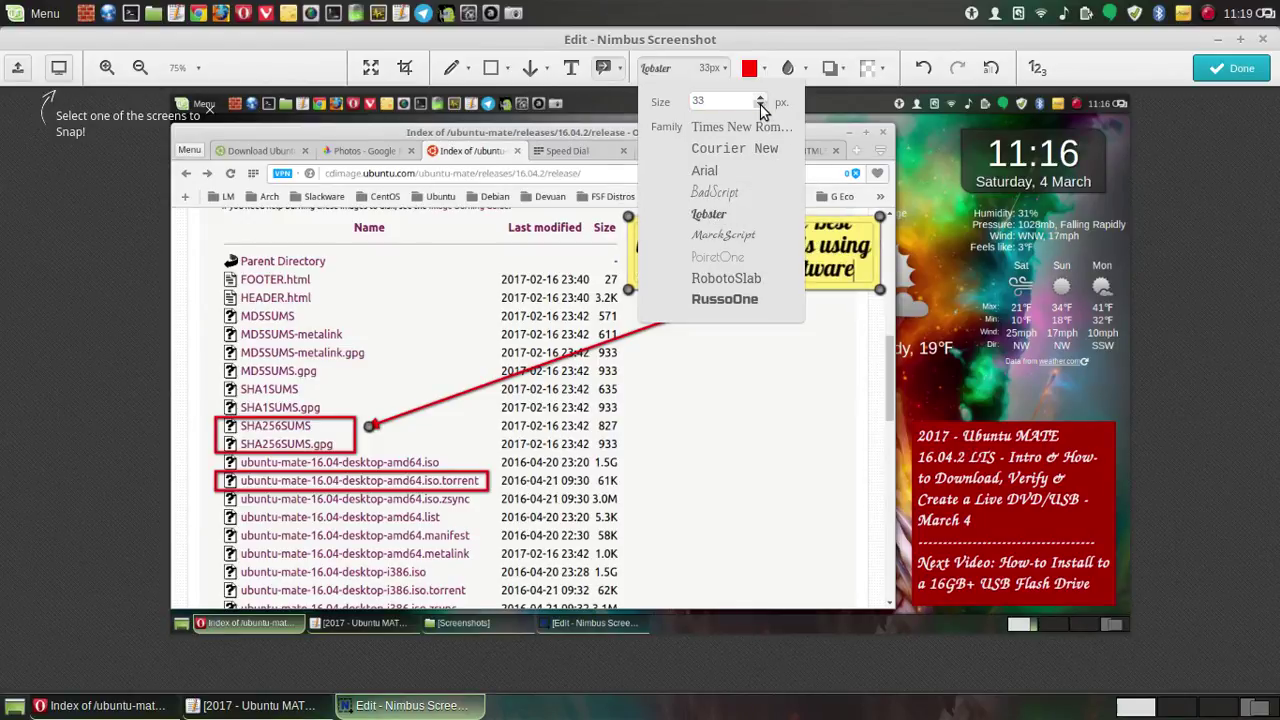
{"action": "left_click", "coordinate": [761, 106]}
{"action": "left_click", "coordinate": [761, 106]}
{"action": "left_click", "coordinate": [761, 106]}
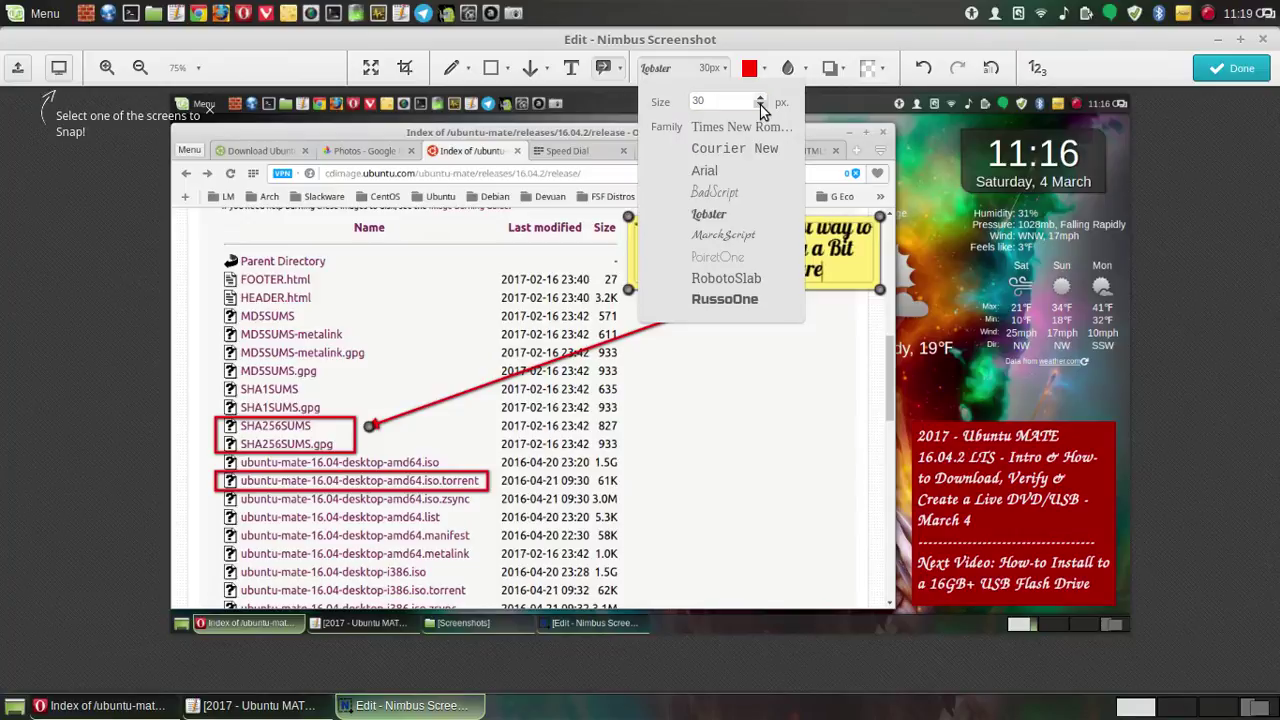
{"action": "left_click", "coordinate": [761, 106]}
{"action": "left_click", "coordinate": [761, 106]}
{"action": "left_click", "coordinate": [761, 106]}
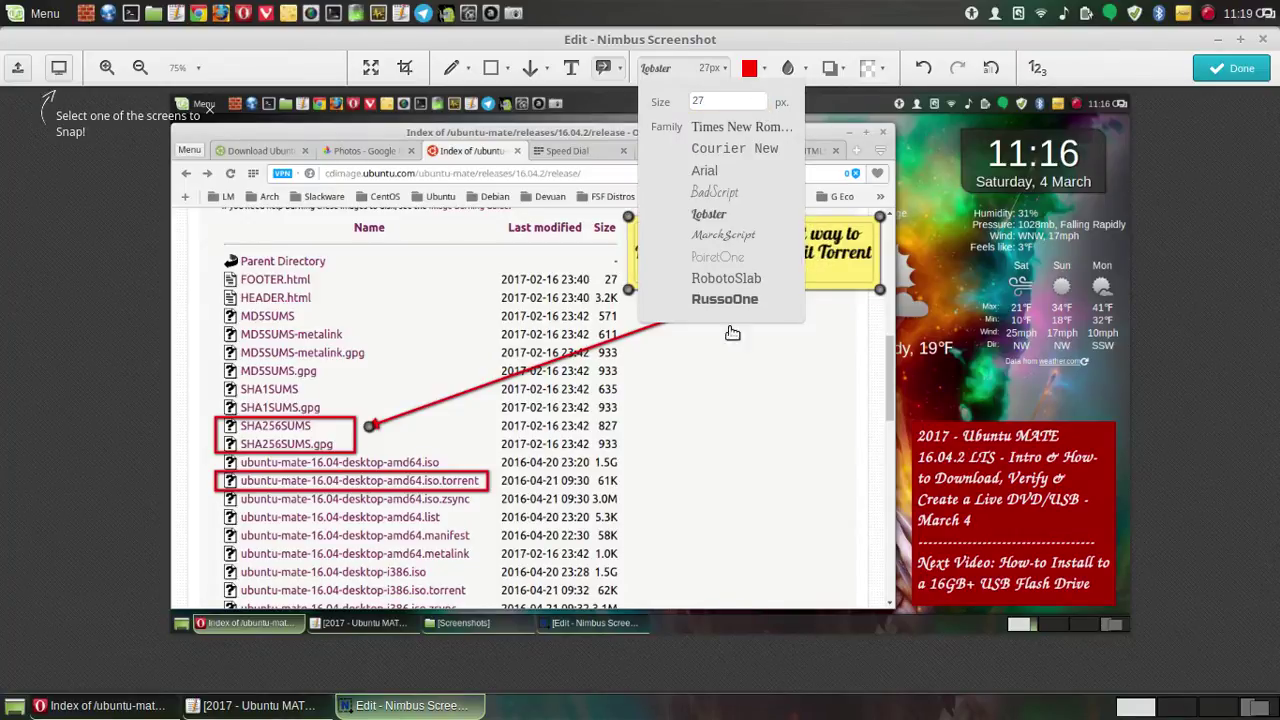
{"action": "left_click", "coordinate": [721, 481]}
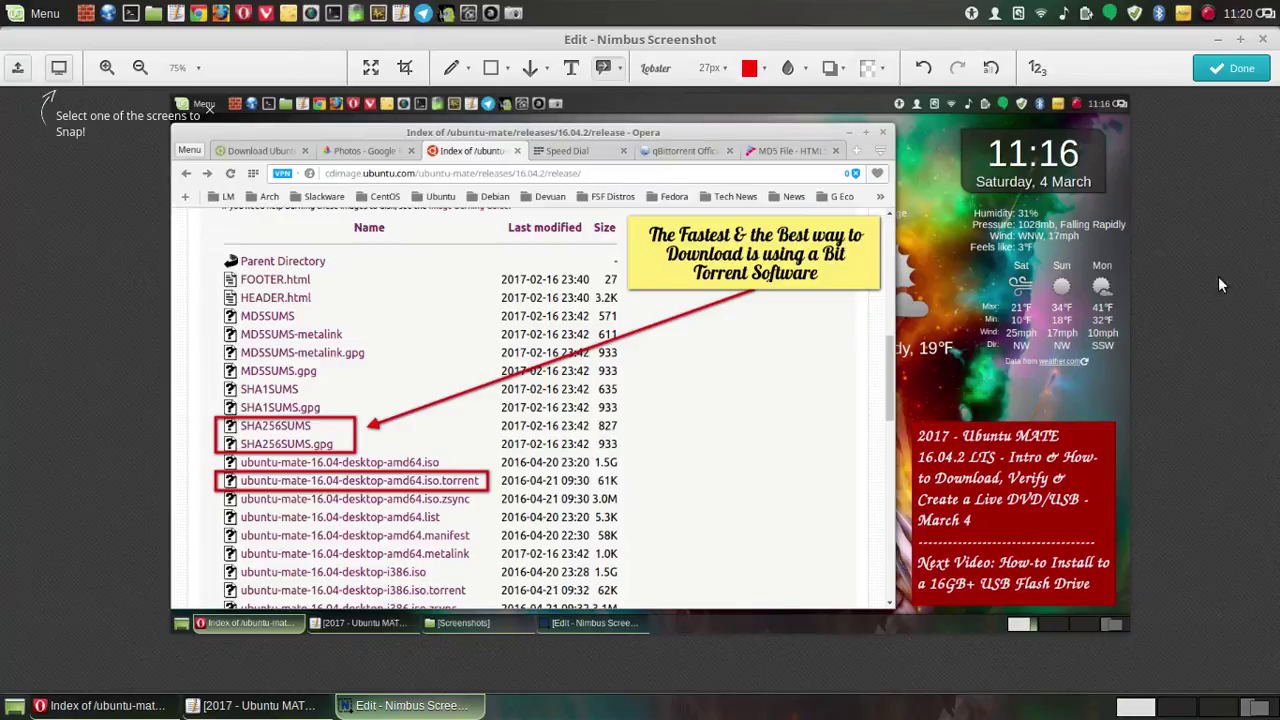
- Move the callout so its arrow points at the .torrent row and reposition its box, undoing a stray note
{"action": "left_click", "coordinate": [381, 425]}
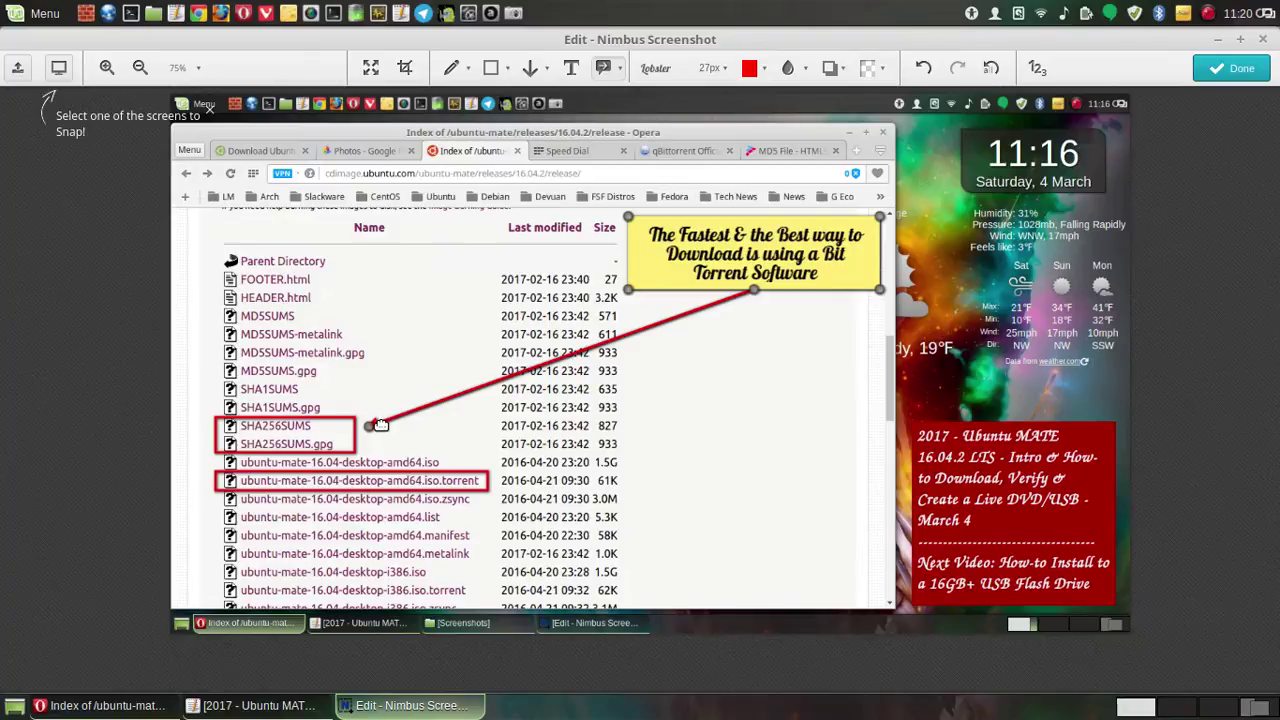
{"action": "left_click_drag", "start_coordinate": [381, 425], "coordinate": [471, 464]}
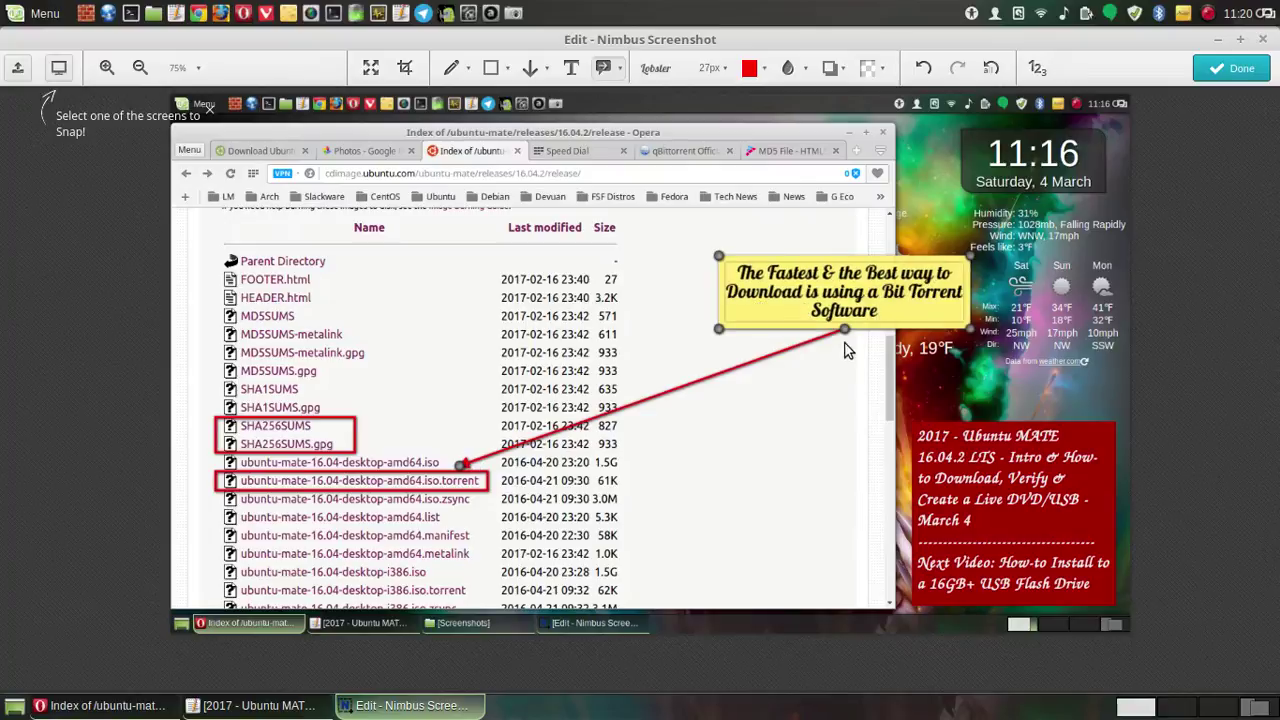
{"action": "left_click_drag", "start_coordinate": [718, 258], "coordinate": [631, 226]}
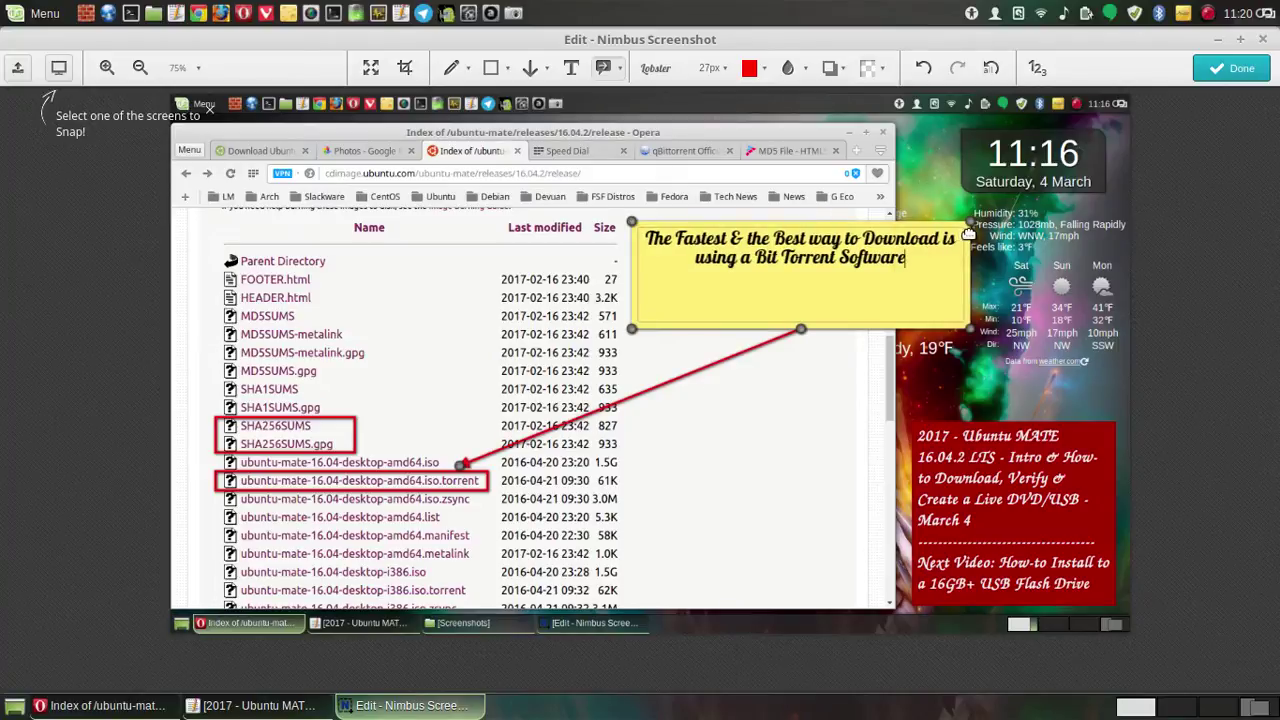
{"action": "left_click_drag", "start_coordinate": [968, 228], "coordinate": [867, 228]}
{"action": "left_click", "coordinate": [857, 222]}
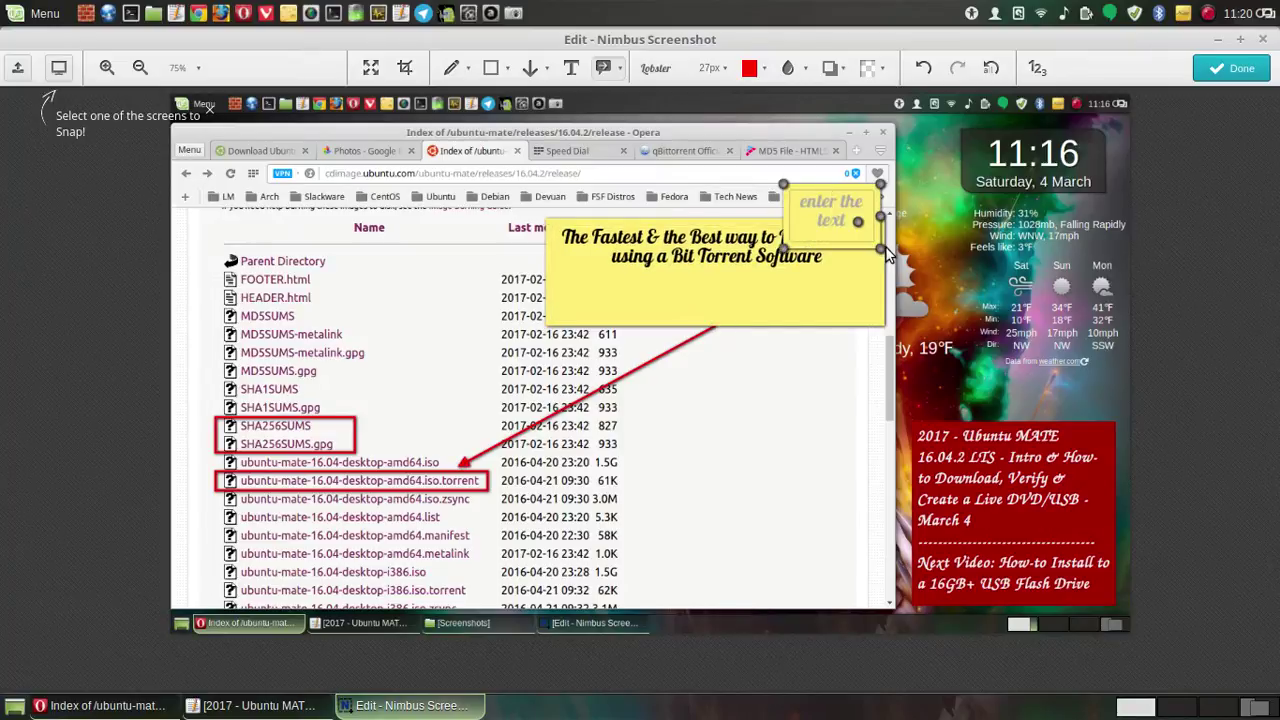
{"action": "left_click", "coordinate": [921, 72]}
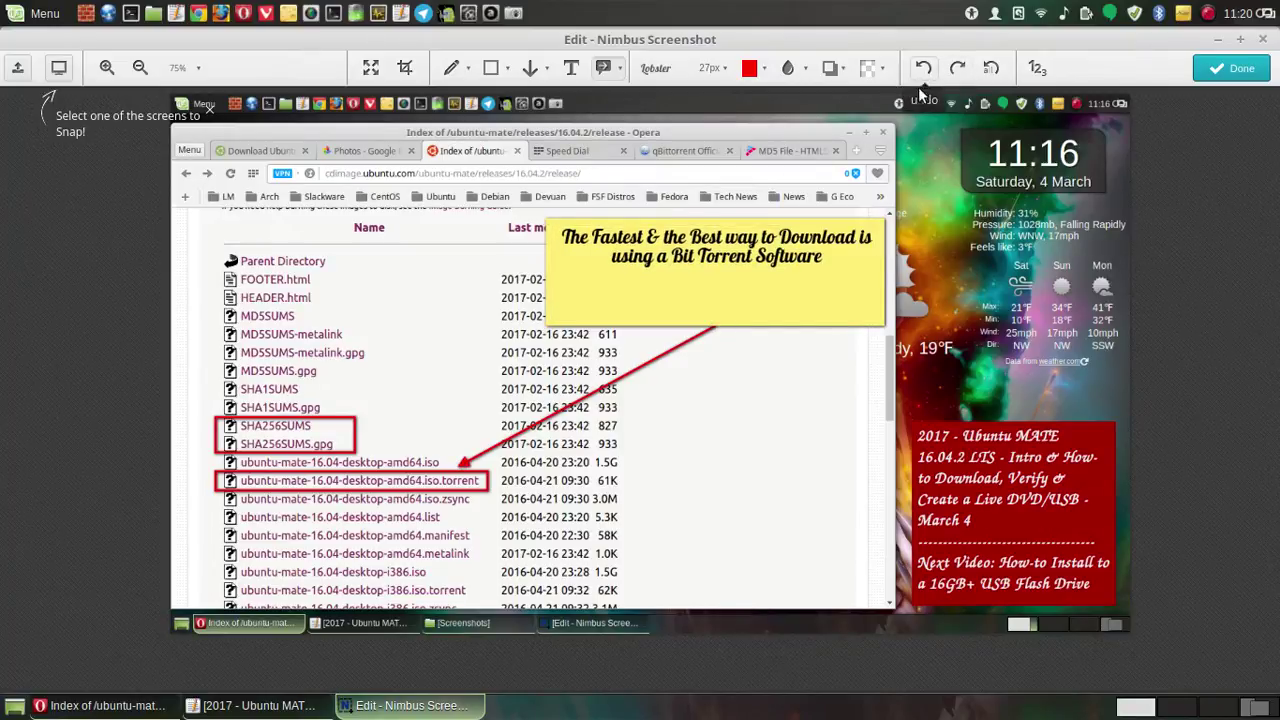
{"action": "left_click", "coordinate": [883, 329]}
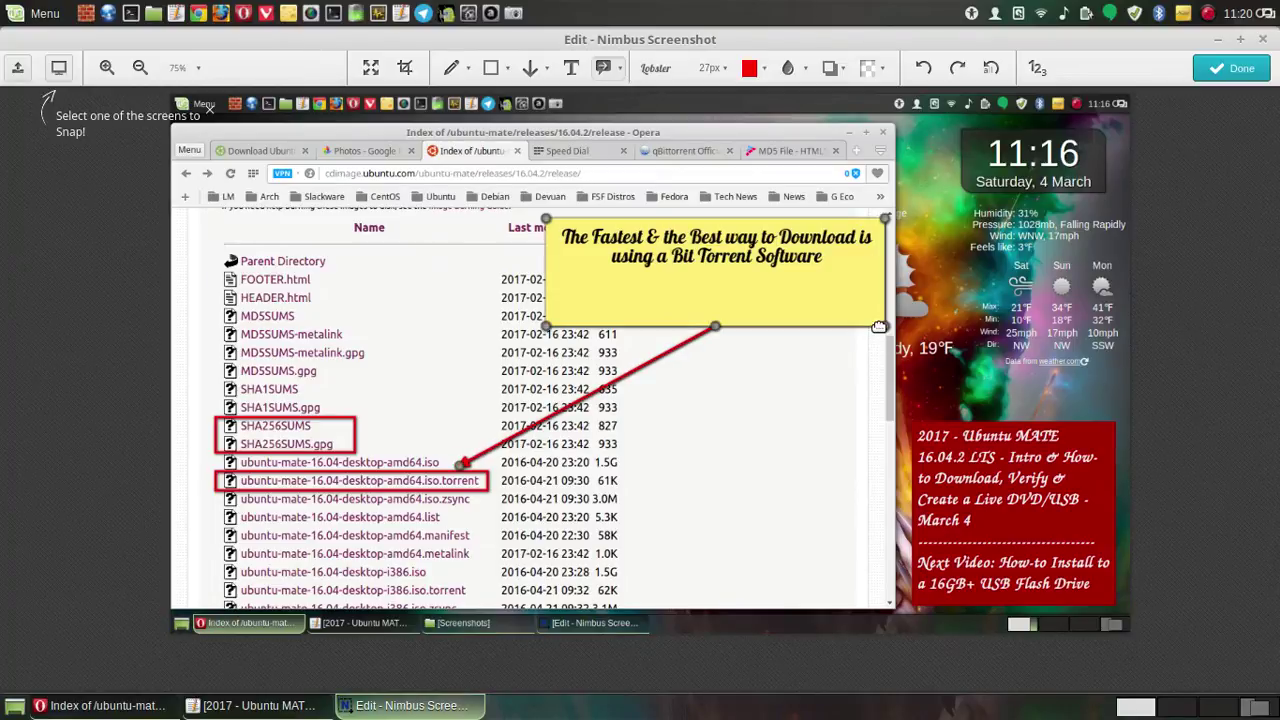
{"action": "left_click_drag", "start_coordinate": [883, 329], "coordinate": [787, 393]}
- Add a period after 'Software' in the callout text and shrink its box from the top
{"action": "double_click", "coordinate": [780, 347]}
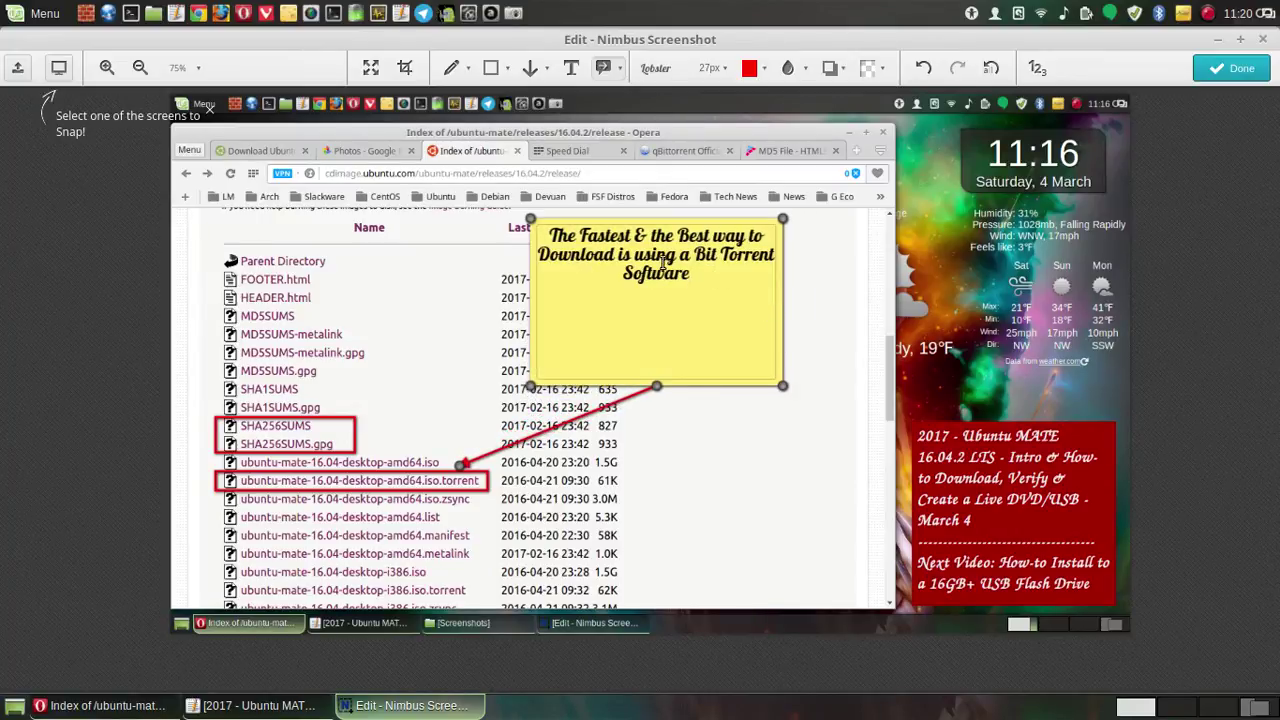
{"action": "left_click_drag", "start_coordinate": [632, 254], "coordinate": [690, 274]}
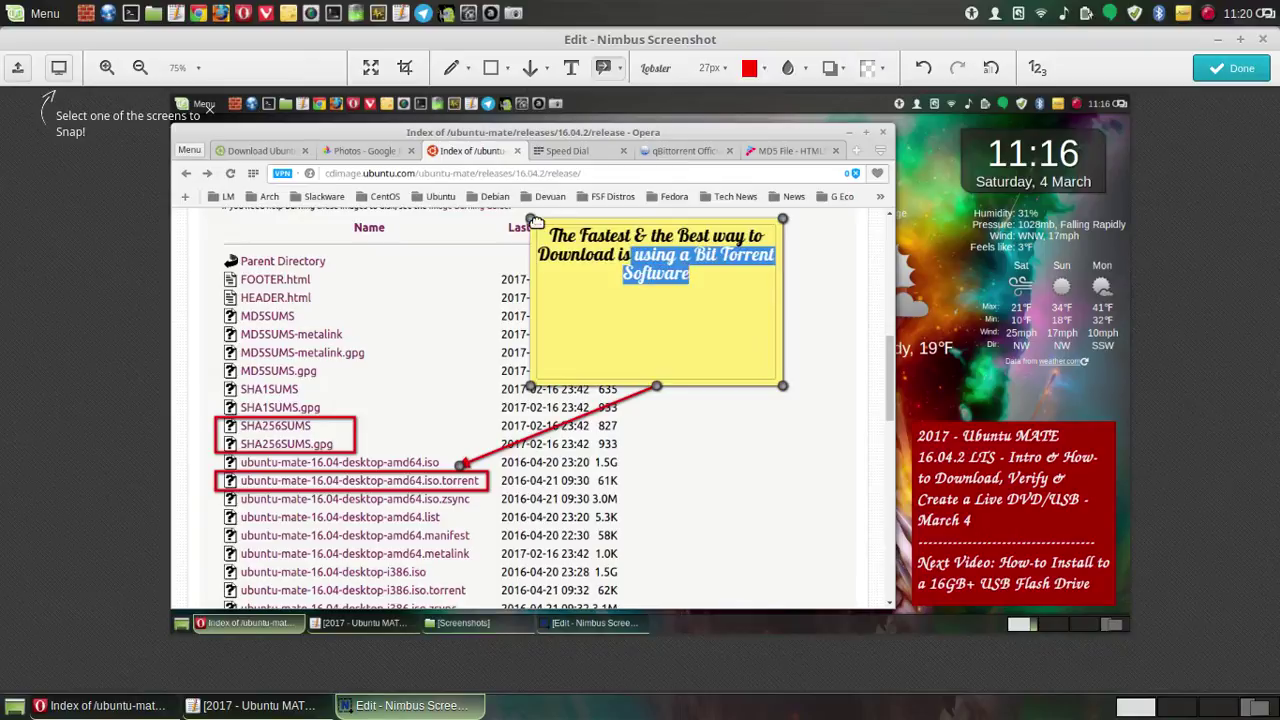
{"action": "left_click_drag", "start_coordinate": [539, 221], "coordinate": [632, 212]}
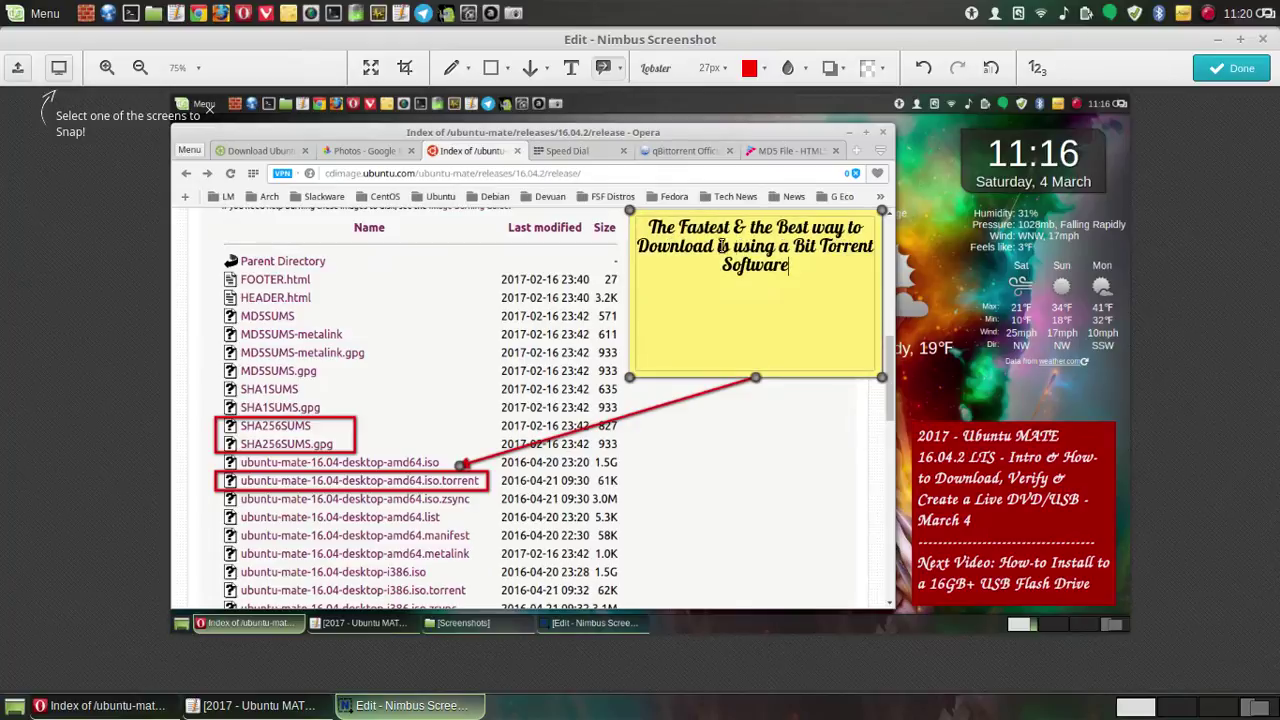
{"action": "left_click", "coordinate": [782, 331]}
{"action": "type", "text": "."}
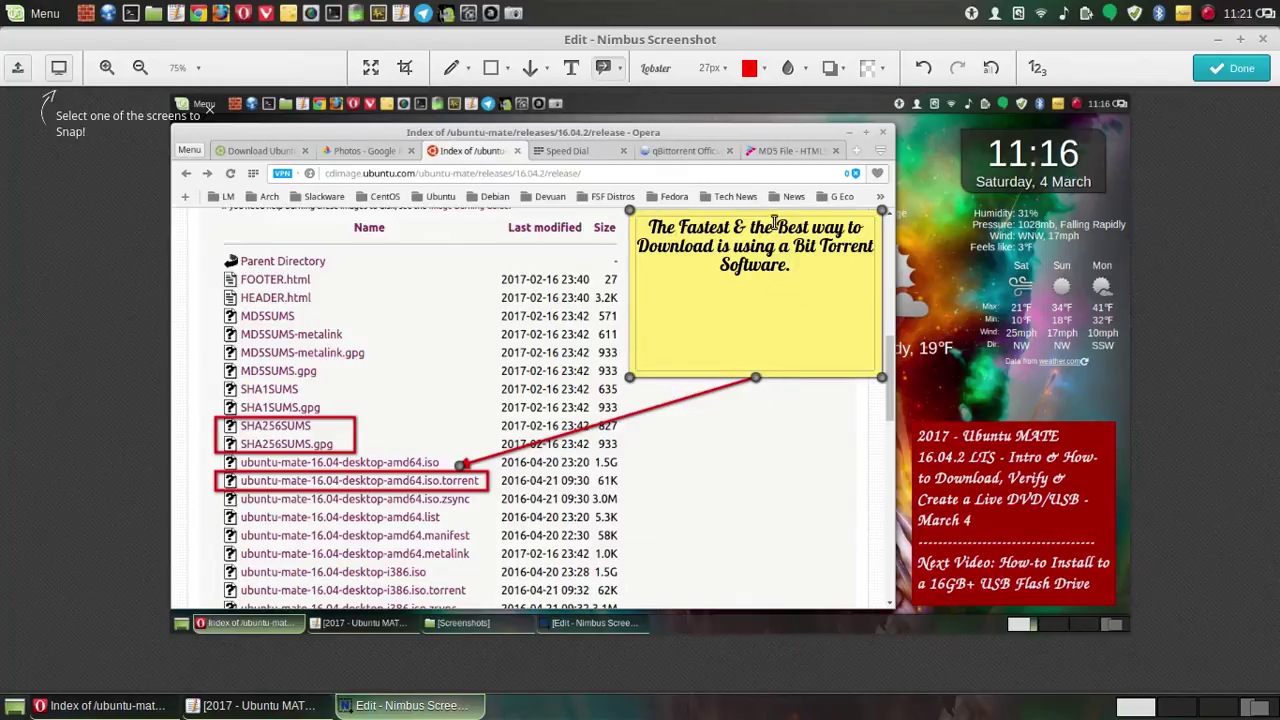
{"action": "left_click_drag", "start_coordinate": [633, 213], "coordinate": [642, 298]}
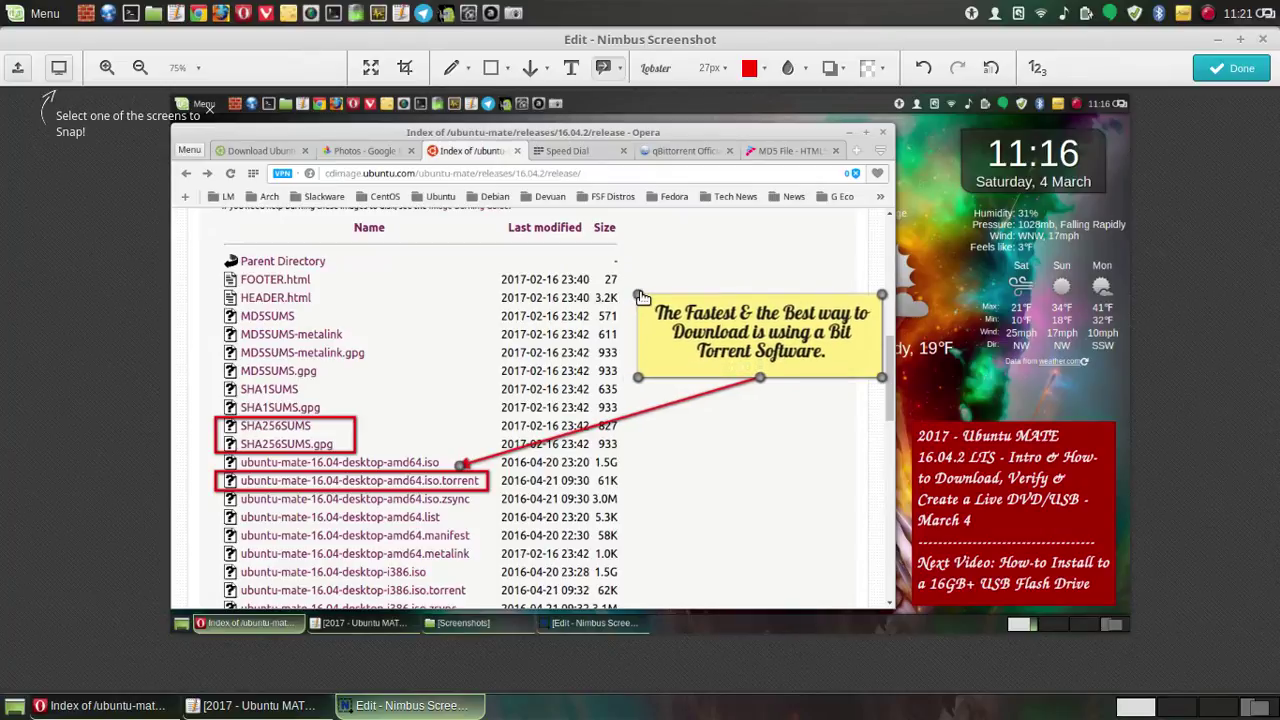
{"action": "left_click", "coordinate": [741, 442]}
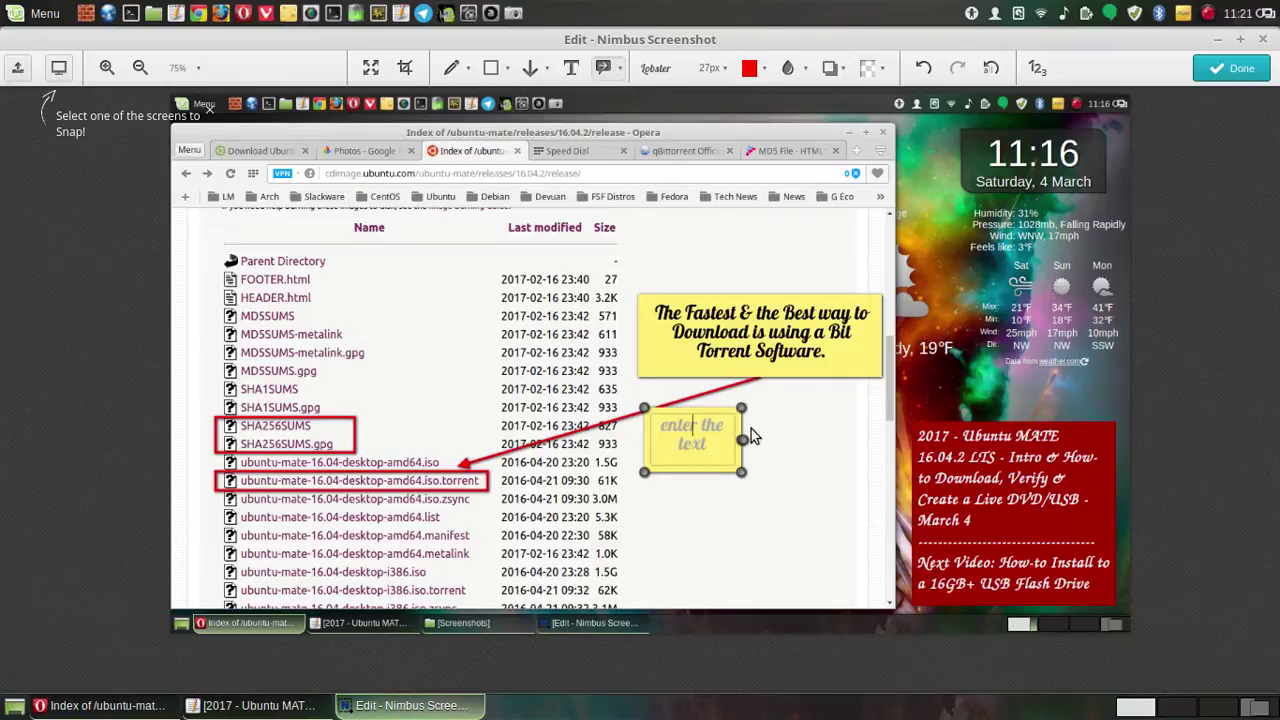
{"action": "left_click", "coordinate": [923, 67]}
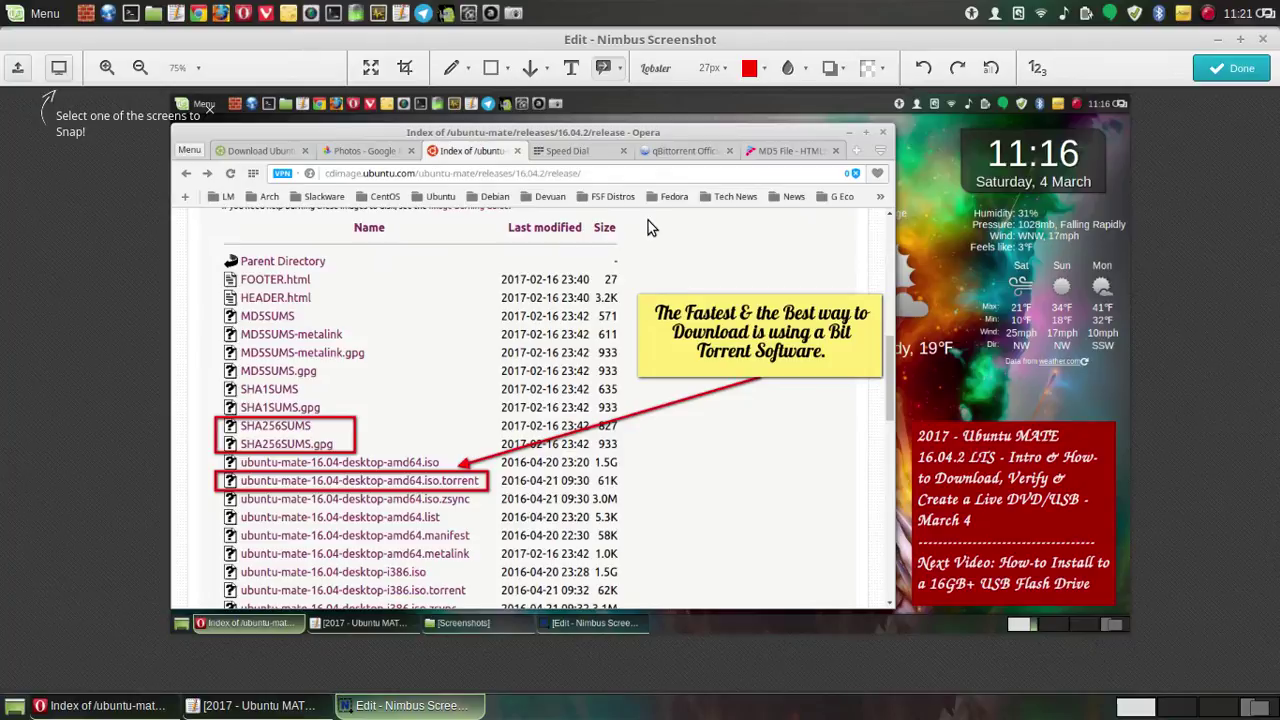
{"action": "mouse_move", "coordinate": [647, 221]}
{"action": "left_mouse_down"}
{"action": "mouse_move", "coordinate": [660, 315]}
{"action": "mouse_move", "coordinate": [436, 411]}
{"action": "left_mouse_up"}
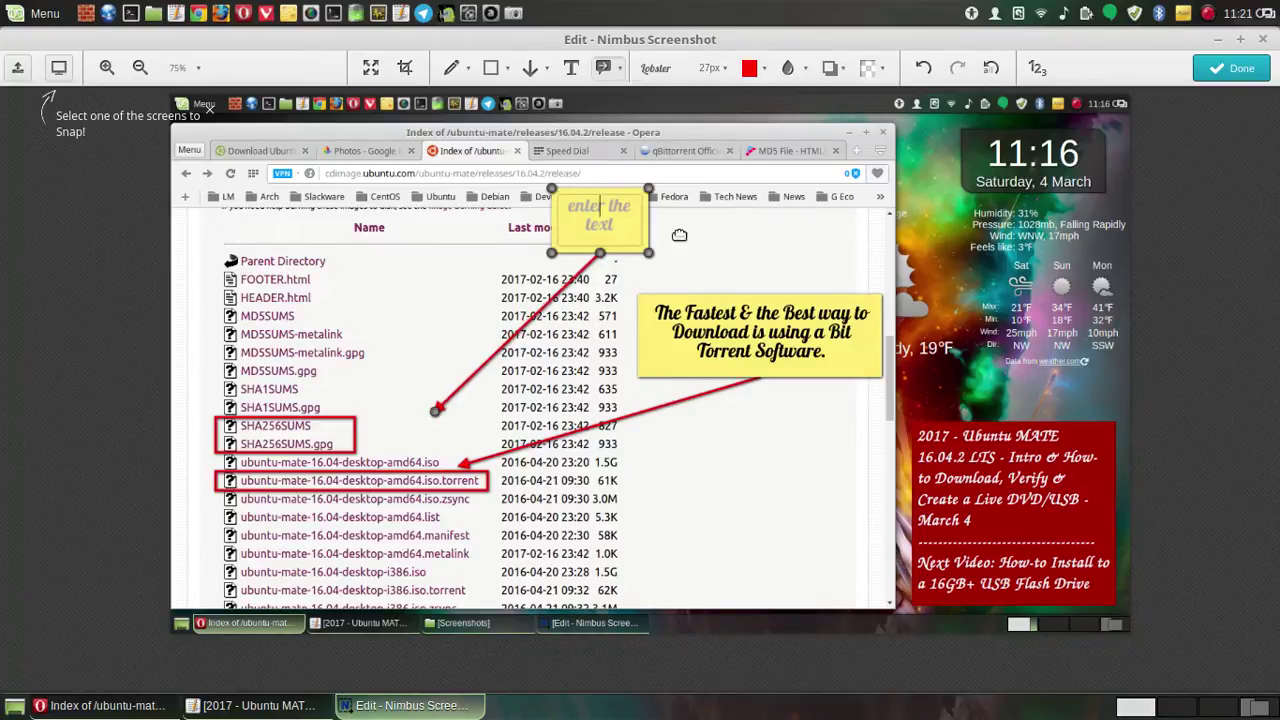
{"action": "left_click", "coordinate": [926, 68]}
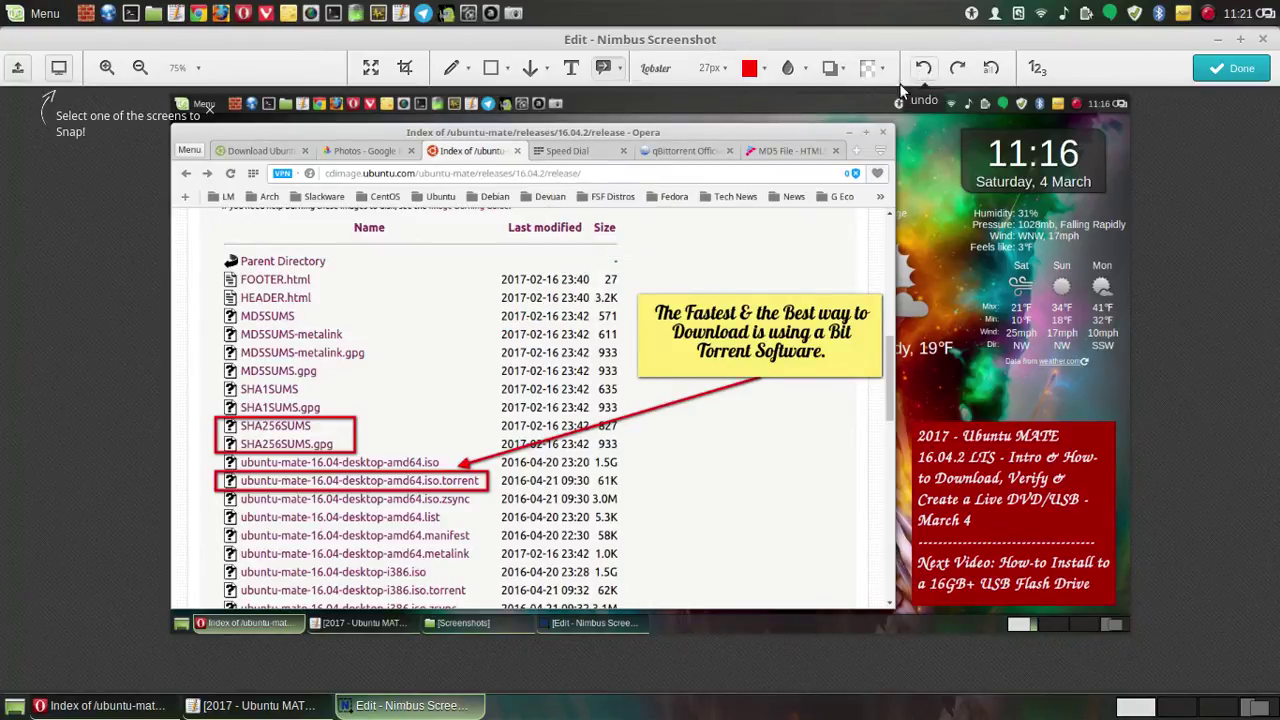
{"action": "left_click", "coordinate": [846, 345]}
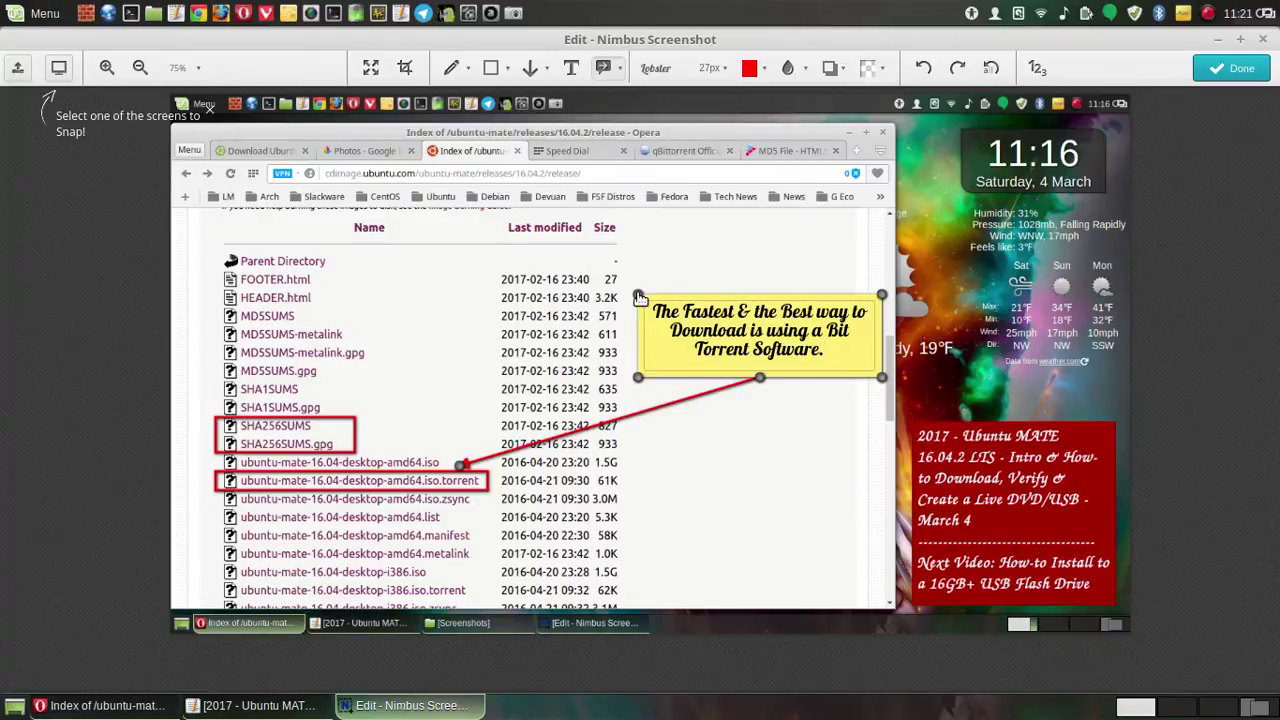
- Heighten the callout, append 'the other 2 files use regular Download', then nudge the note down
{"action": "left_click_drag", "start_coordinate": [638, 297], "coordinate": [632, 228]}
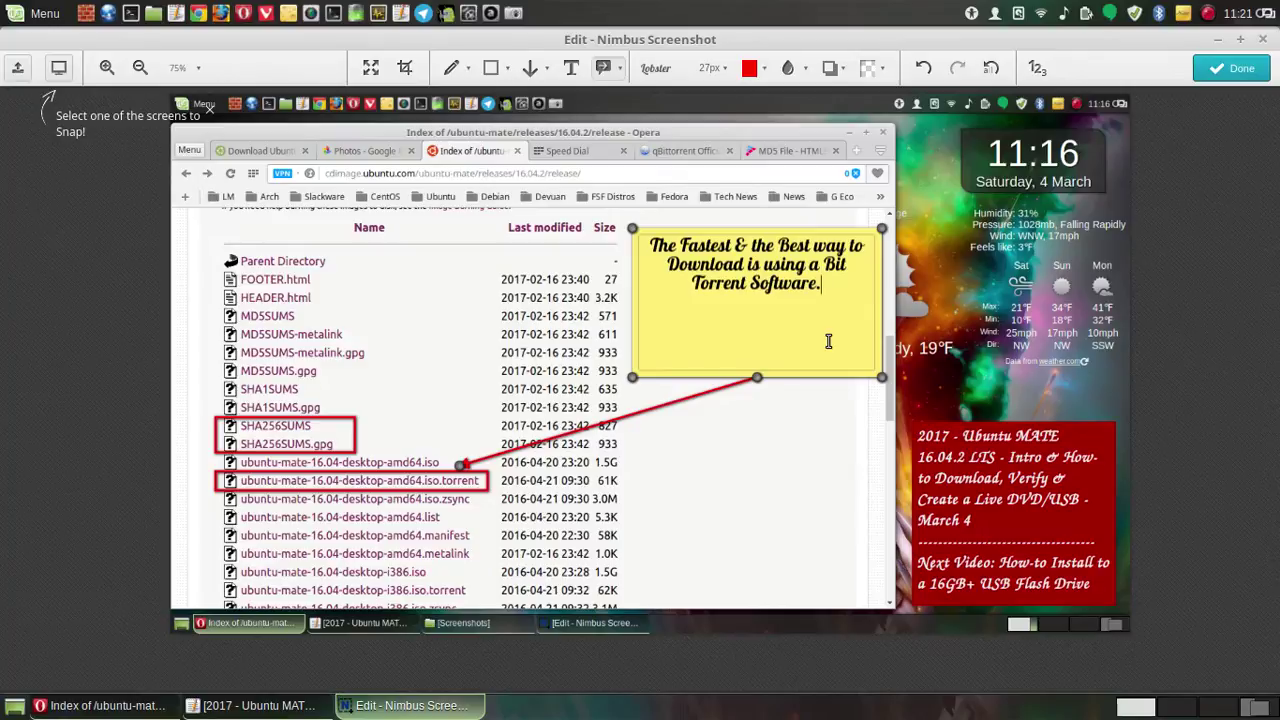
{"action": "type", "text": "the other"}
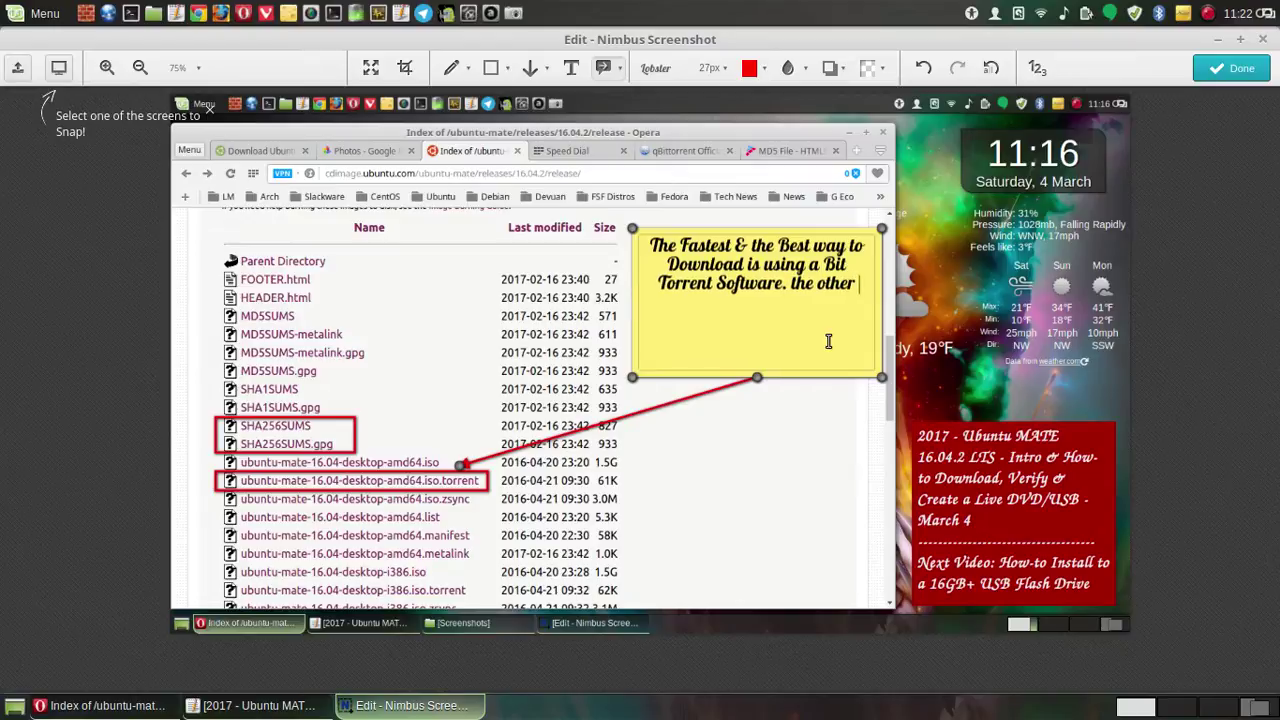
{"action": "type", "text": "2 files "}
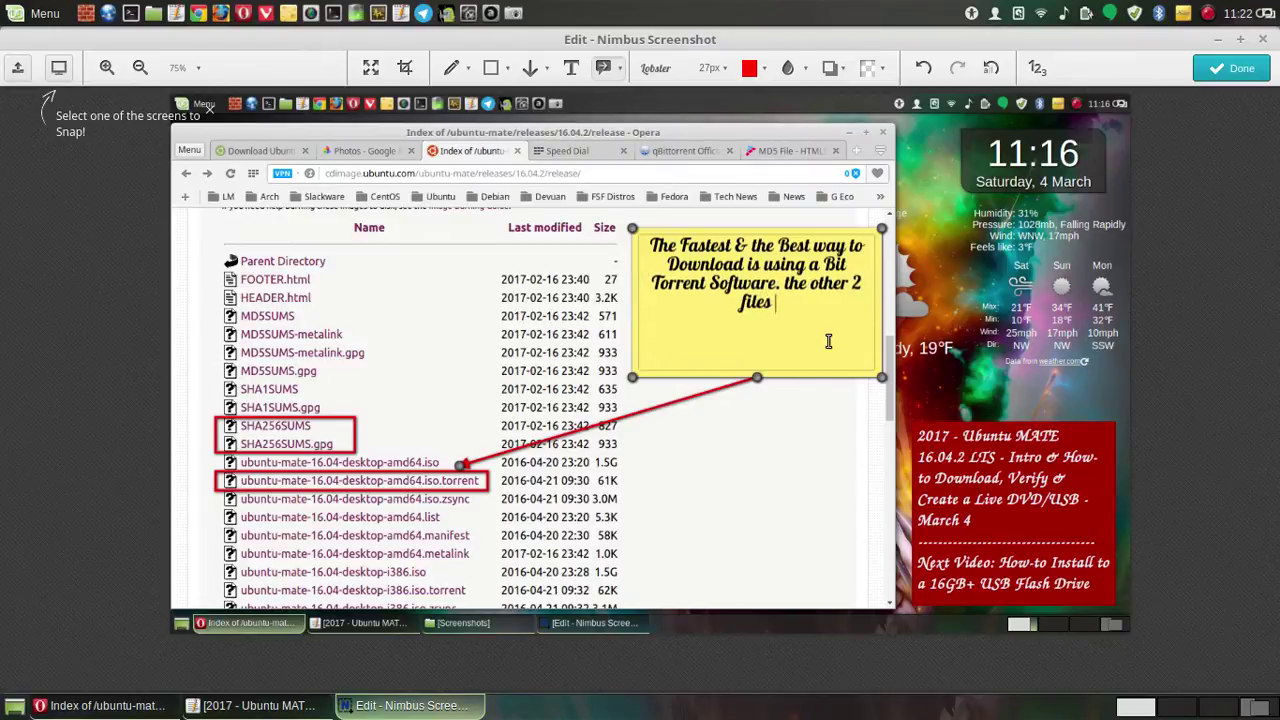
{"action": "type", "text": "usin"}
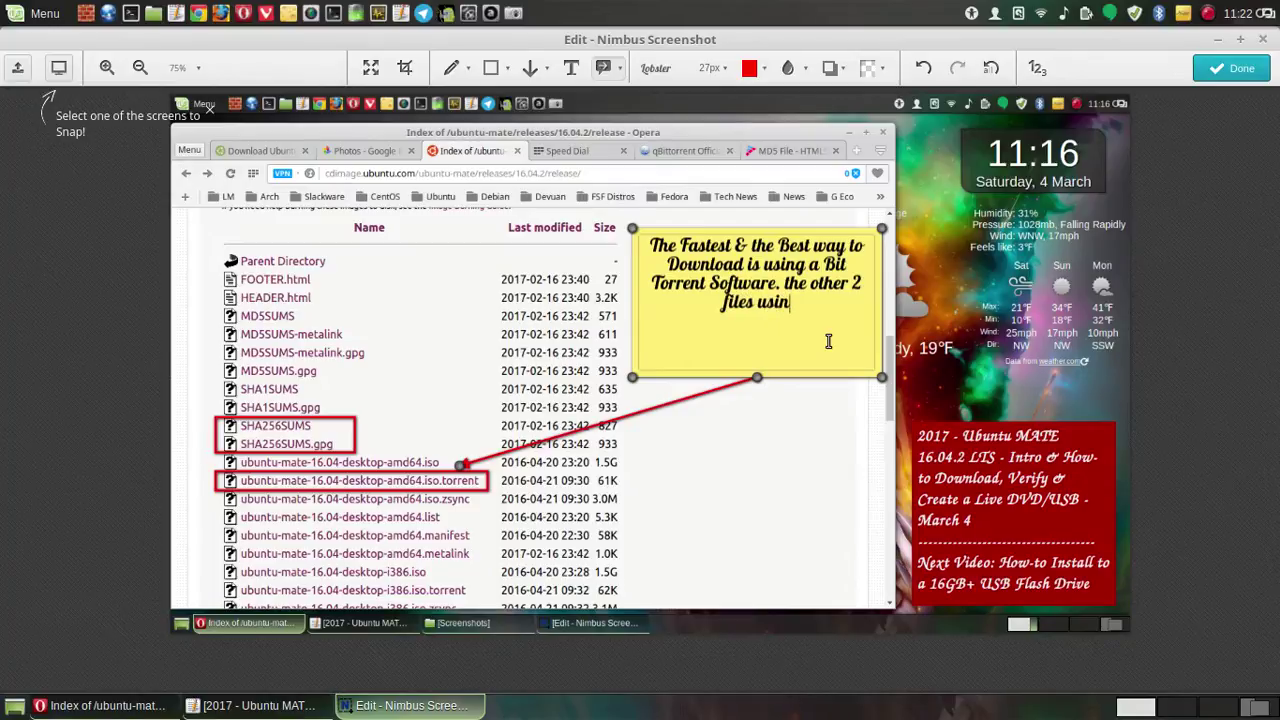
{"action": "key", "text": "BackSpace"}
{"action": "key", "text": "BackSpace"}
{"action": "type", "text": "e"}
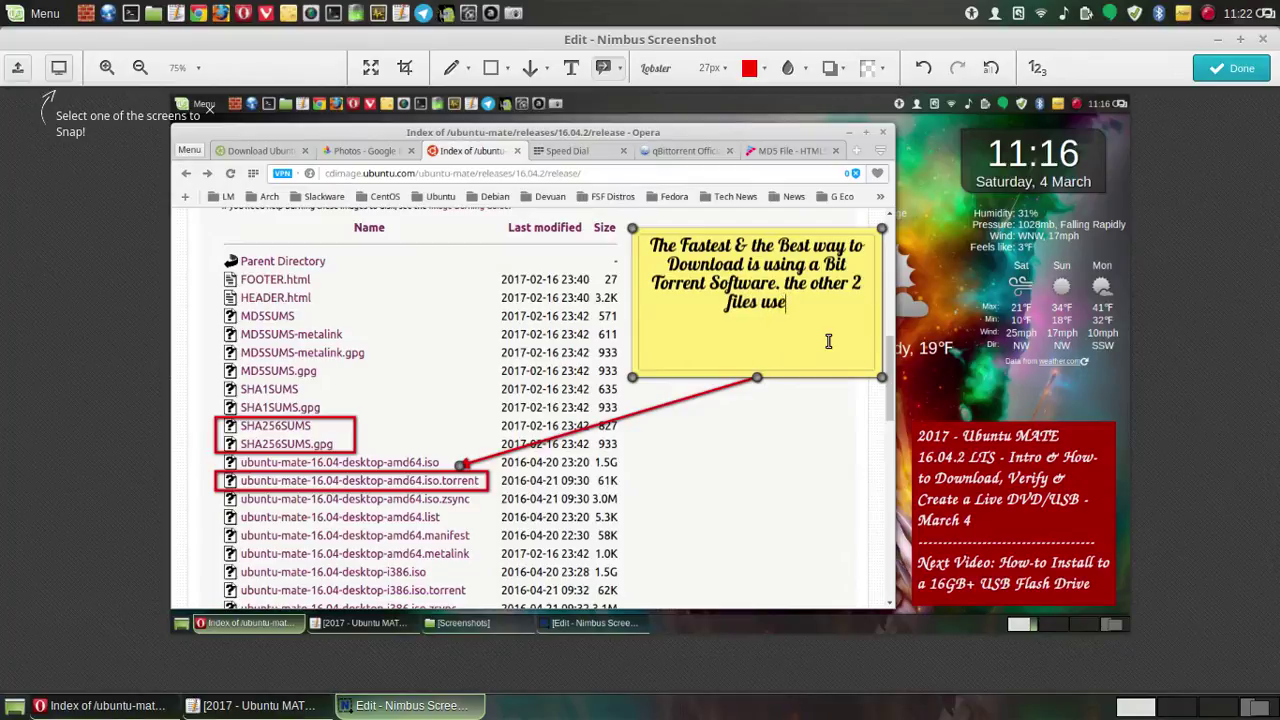
{"action": "type", "text": " regular"}
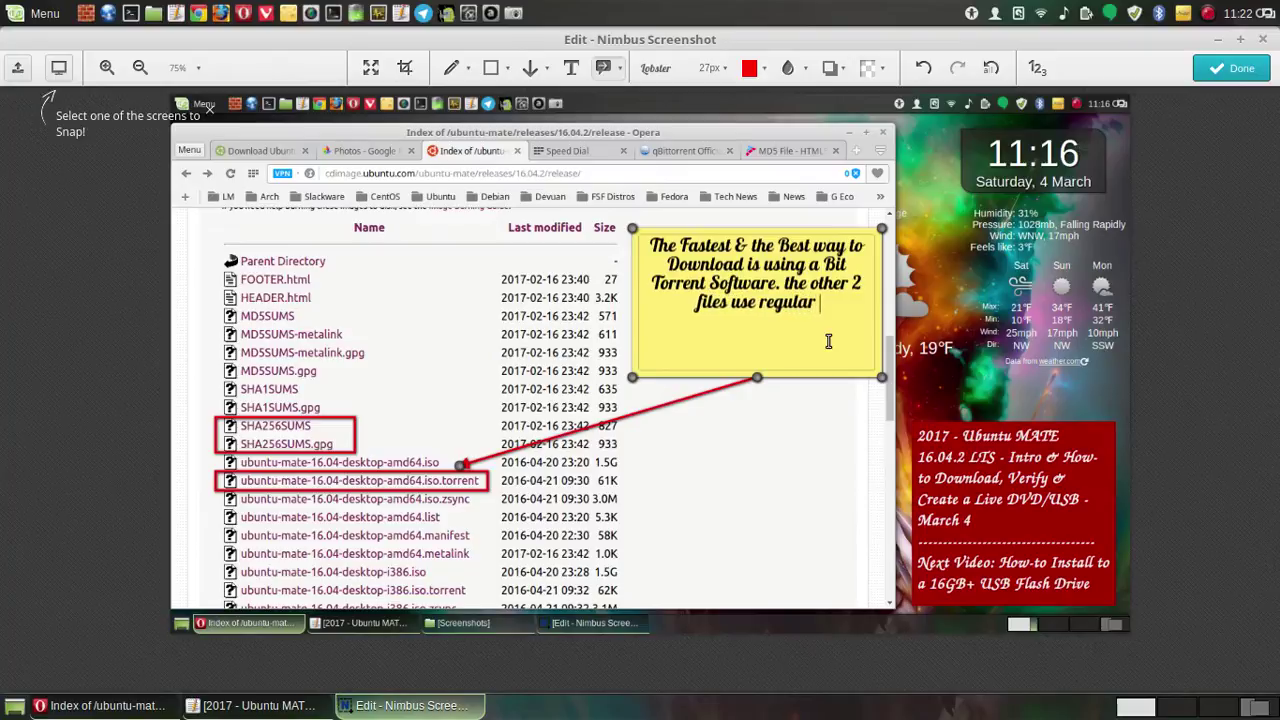
{"action": "type", "text": " D"}
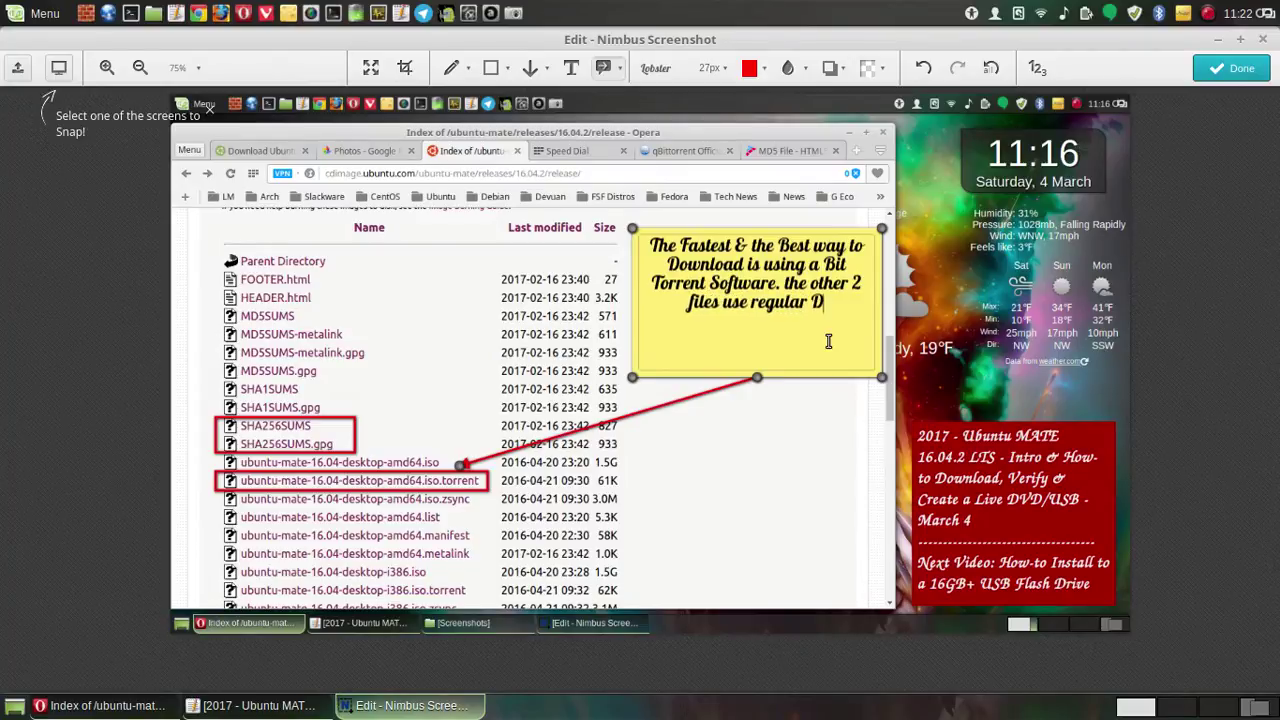
{"action": "type", "text": "ownload"}
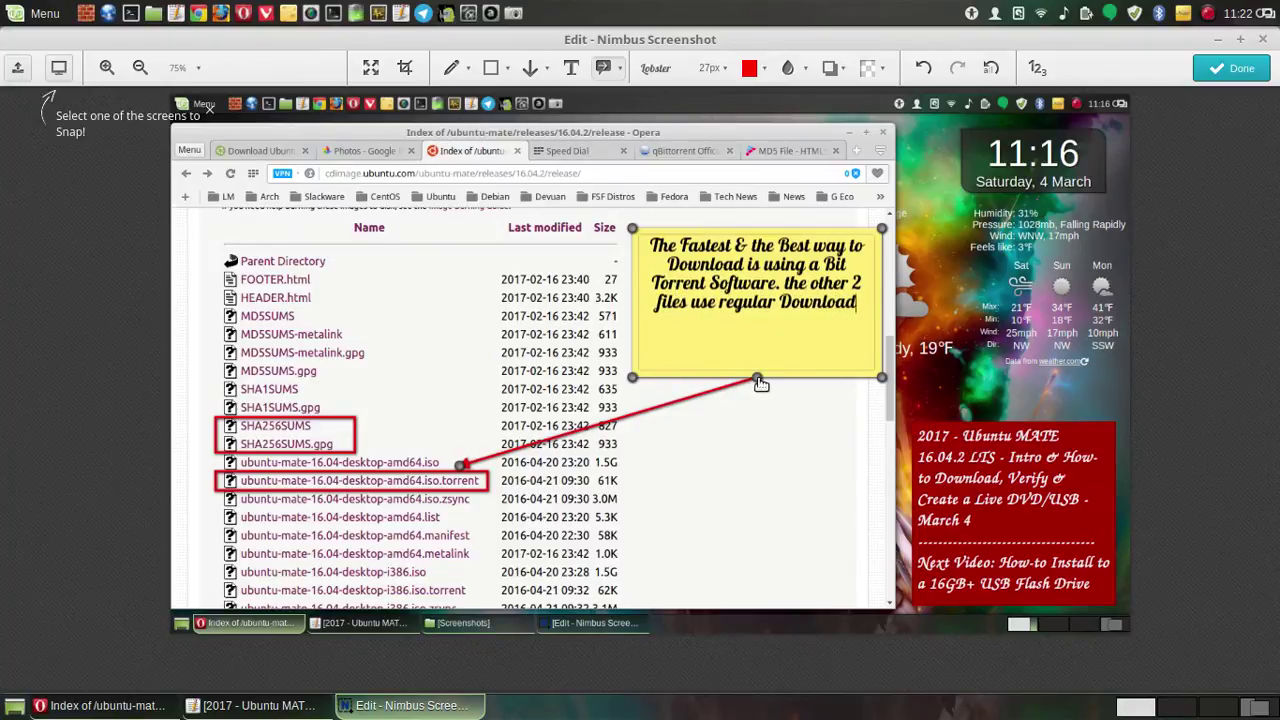
{"action": "left_click_drag", "start_coordinate": [760, 384], "coordinate": [760, 399]}
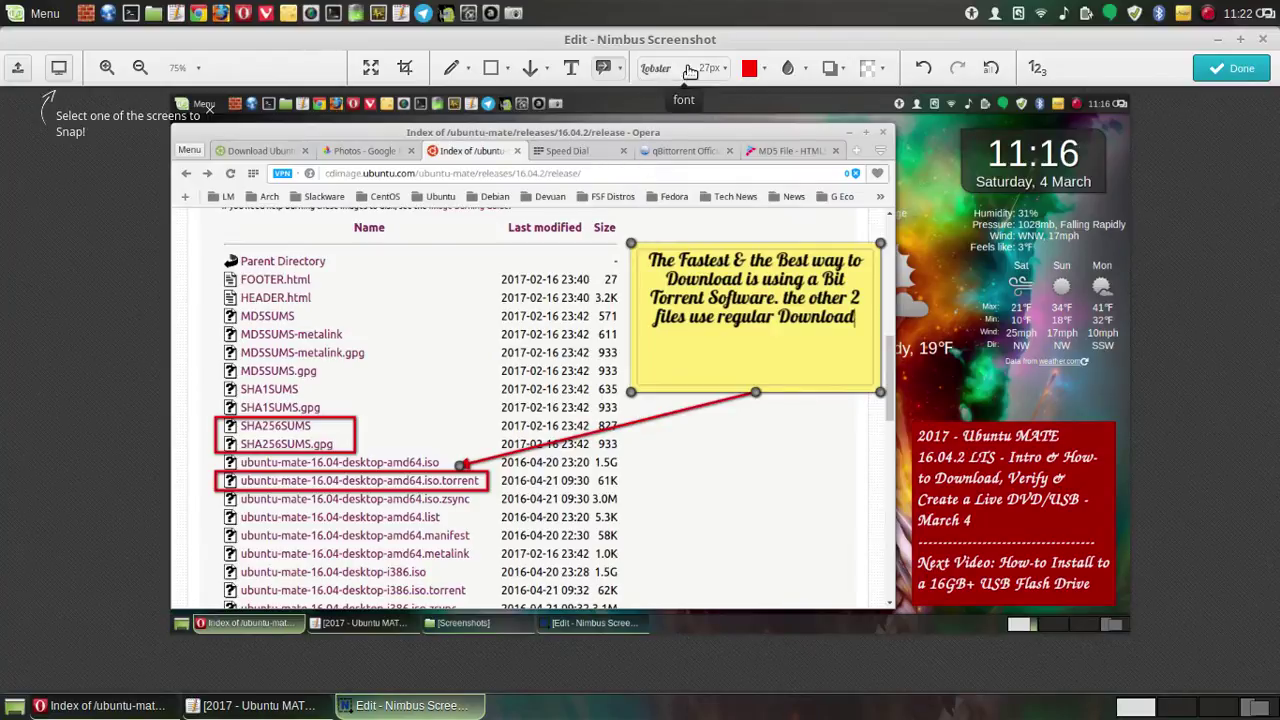
- Raise the callout's Lobster text size to 33px
{"action": "left_click", "coordinate": [724, 68]}
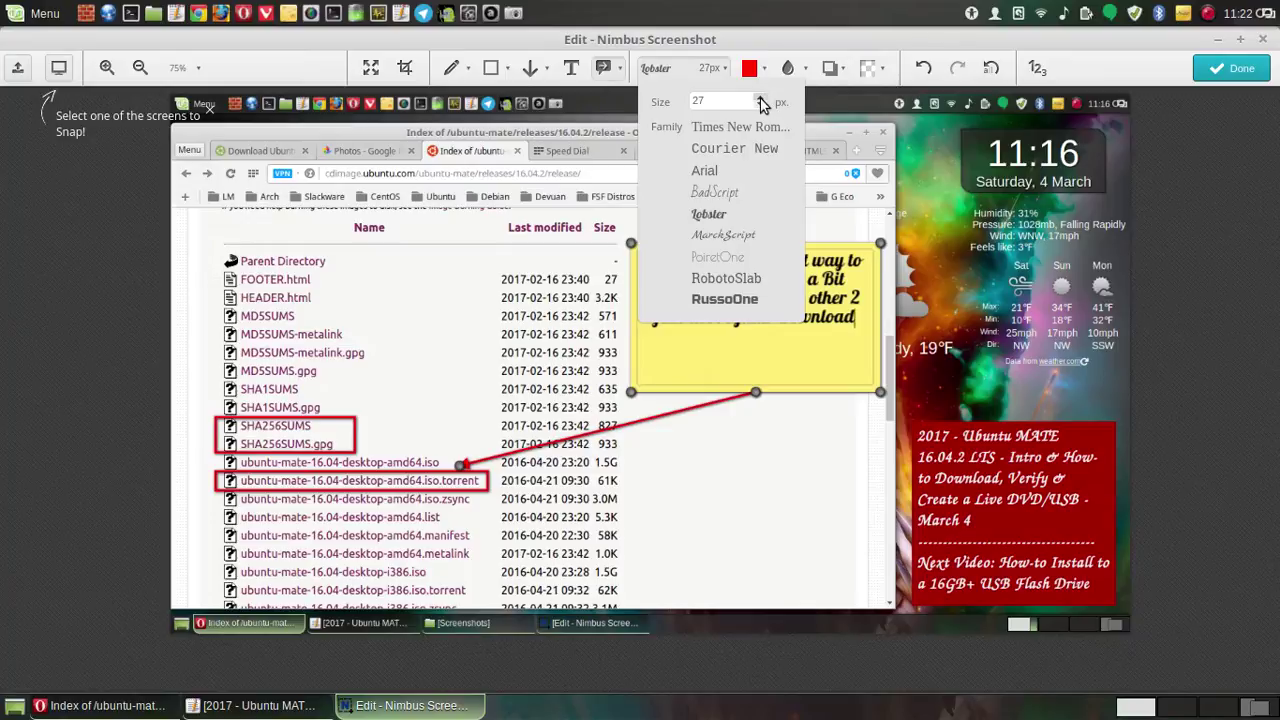
{"action": "left_click", "coordinate": [761, 100]}
{"action": "left_click", "coordinate": [761, 100]}
{"action": "left_click", "coordinate": [761, 100]}
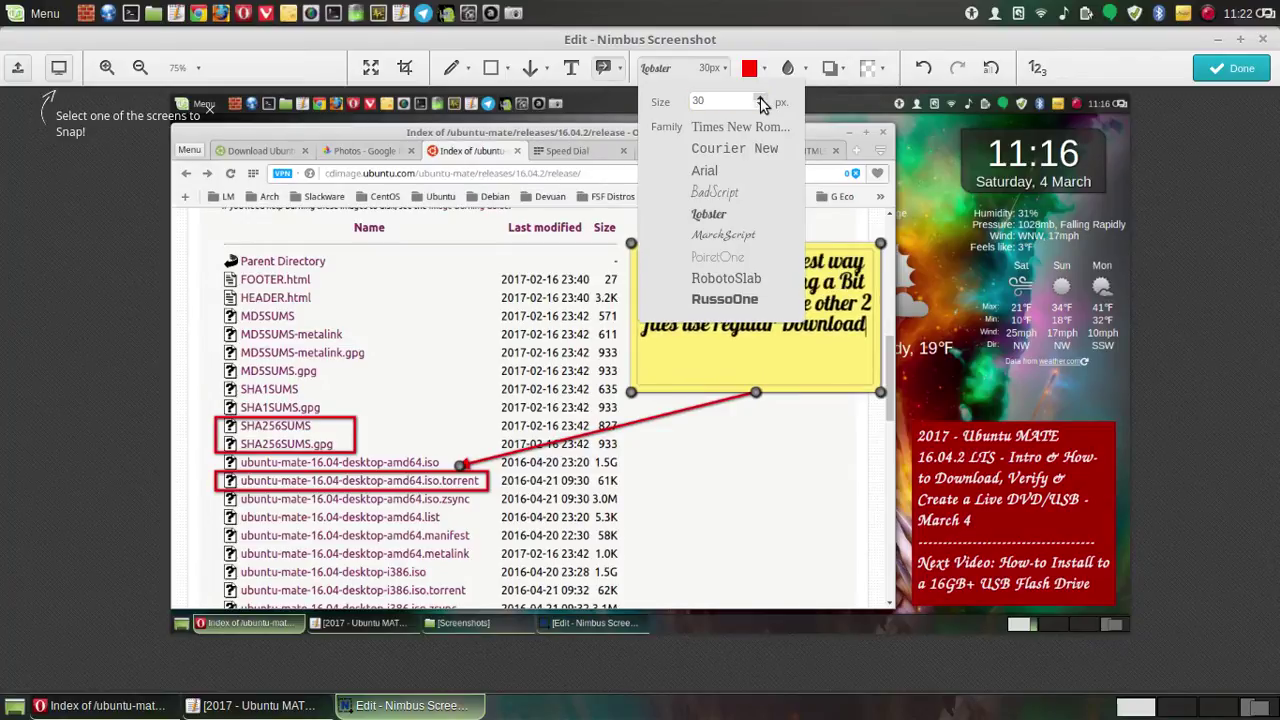
{"action": "left_click", "coordinate": [761, 100]}
{"action": "left_click", "coordinate": [761, 100]}
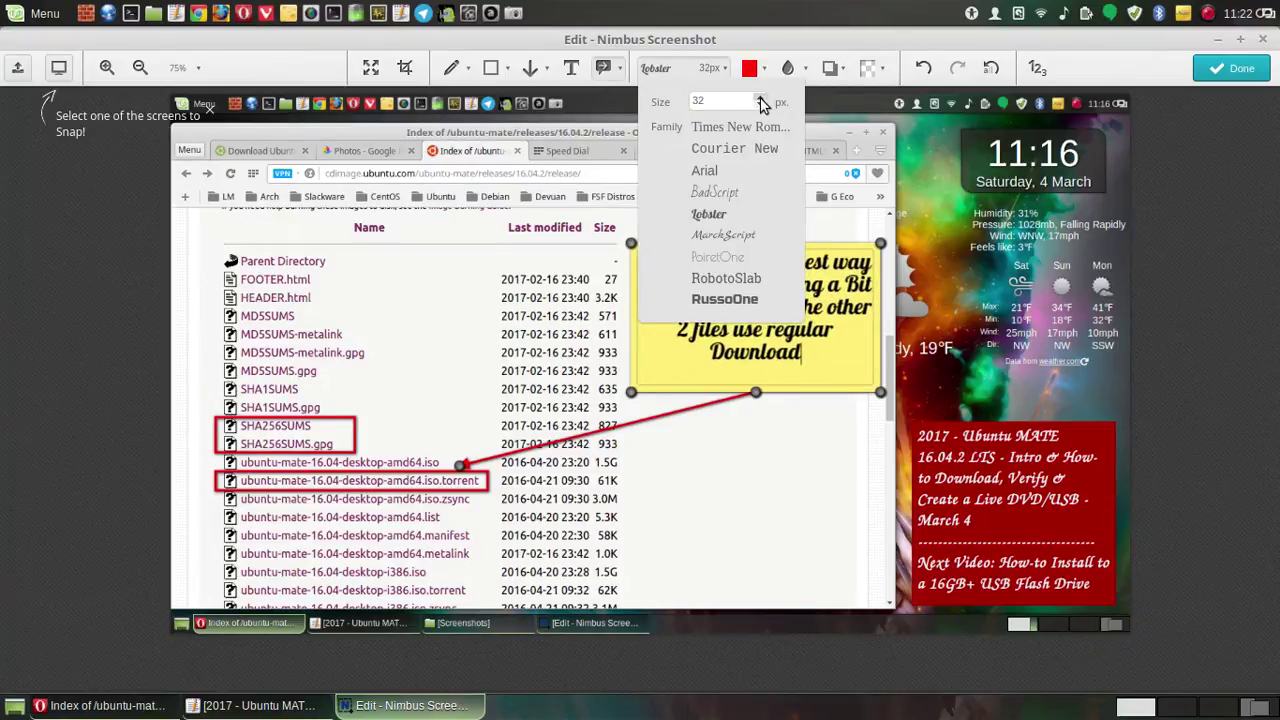
{"action": "left_click", "coordinate": [761, 100]}
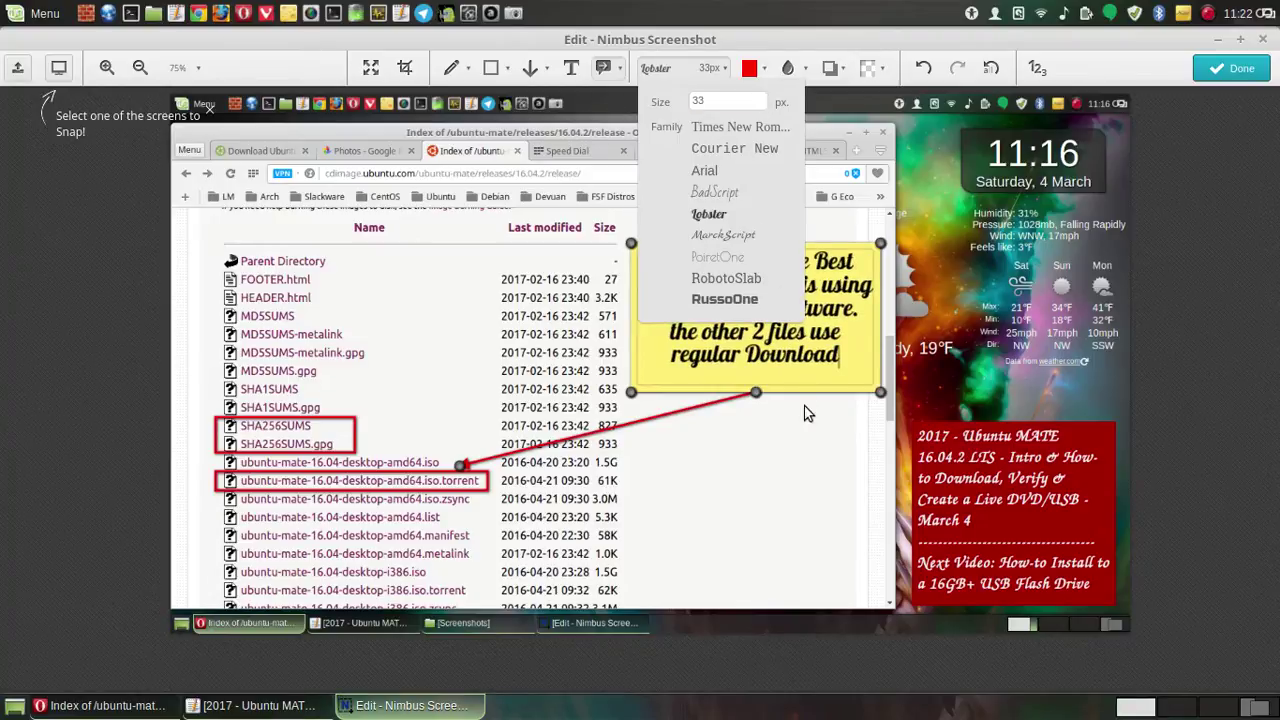
- Move the yellow callout note up slightly above the file list
{"action": "left_click", "coordinate": [777, 466]}
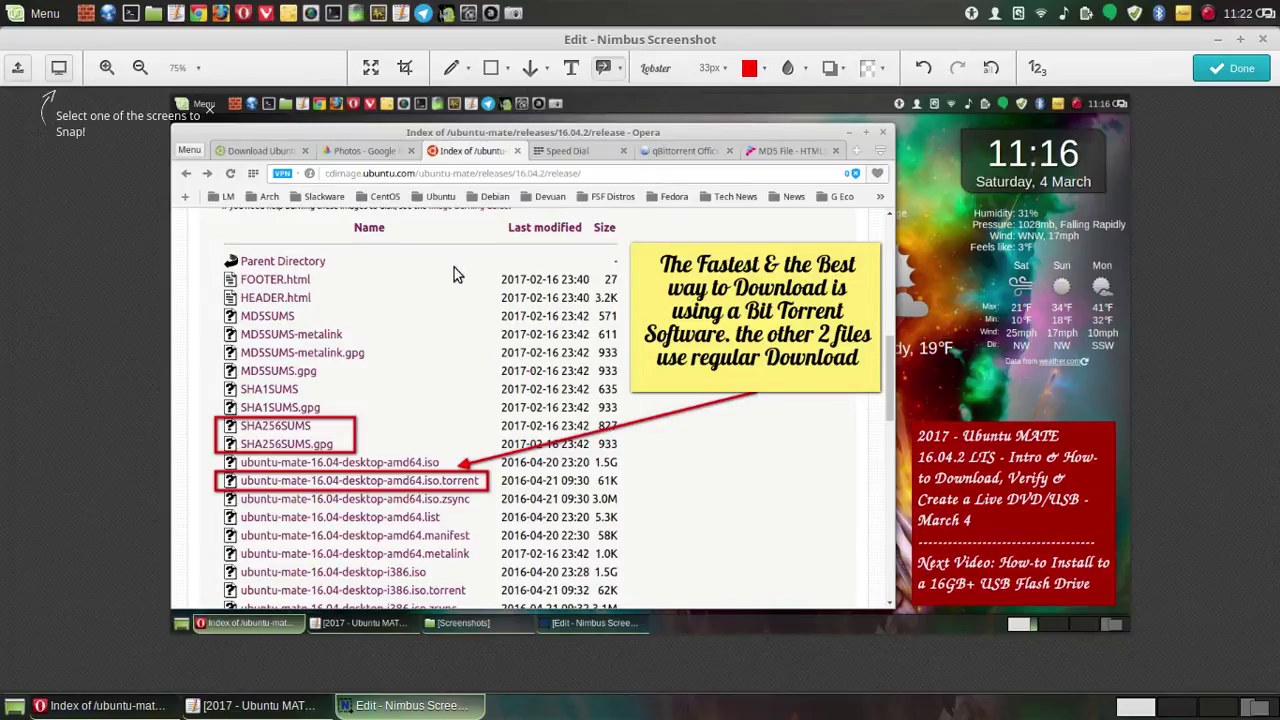
{"action": "left_click", "coordinate": [770, 263]}
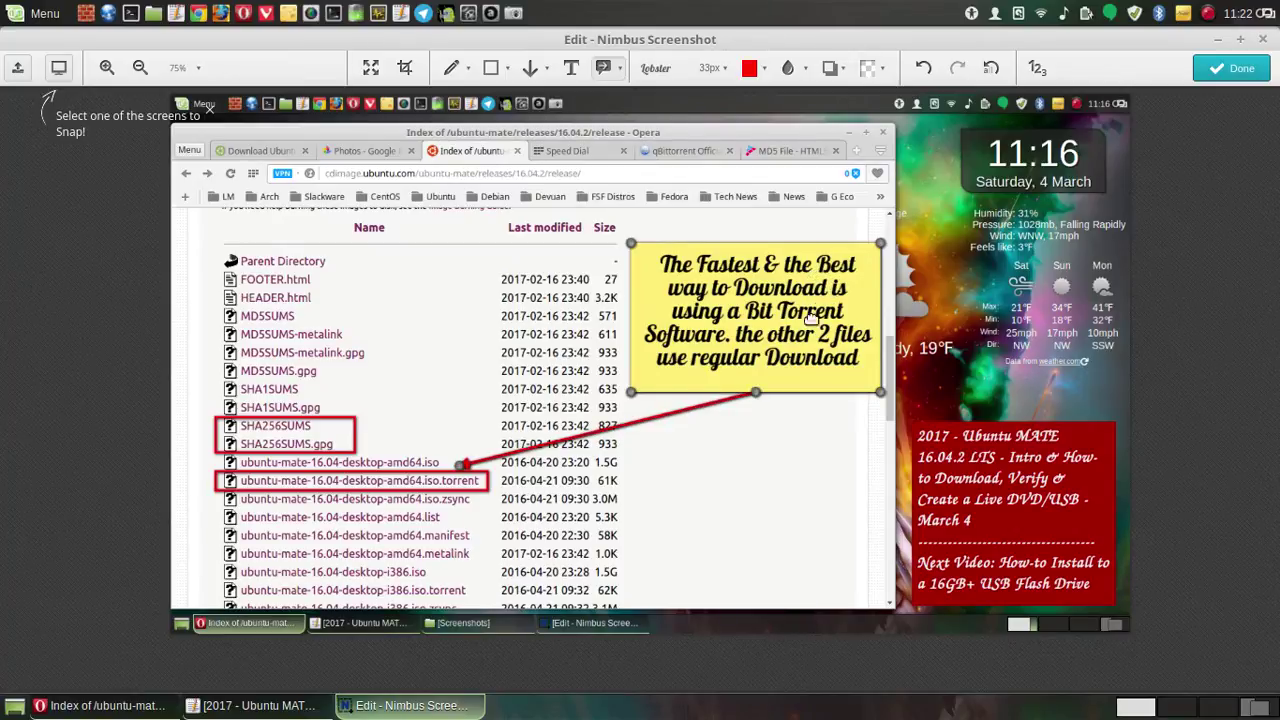
{"action": "left_click_drag", "start_coordinate": [755, 395], "coordinate": [757, 371]}
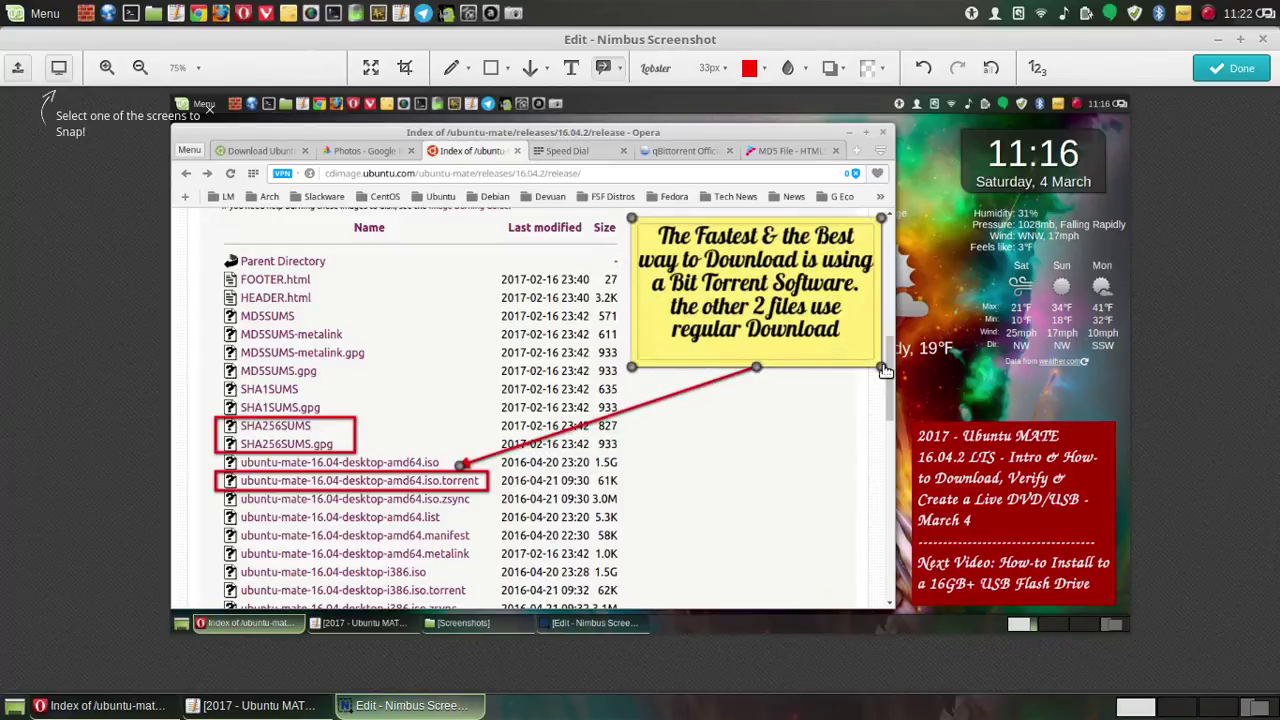
- Make the callout taller and replace the wording after 'Download' with 'Any Large File is'
{"action": "left_click_drag", "start_coordinate": [881, 368], "coordinate": [869, 464]}
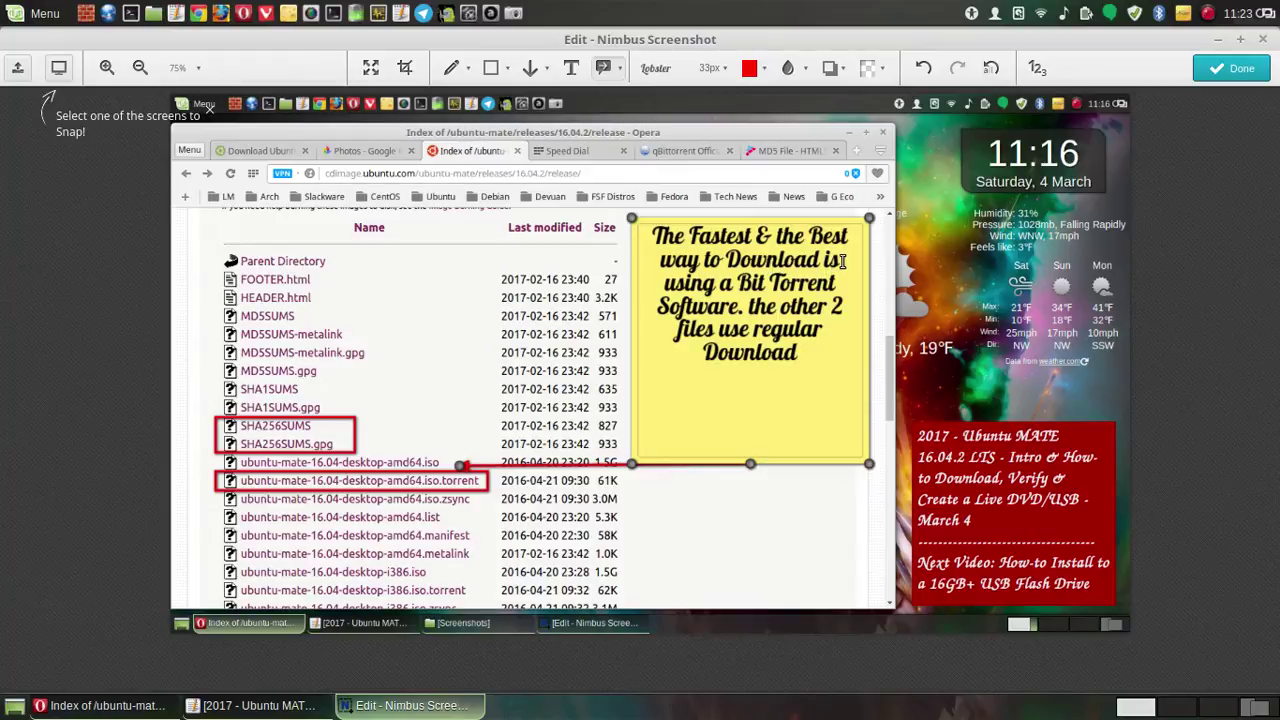
{"action": "key", "text": "BackSpace"}
{"action": "key", "text": "BackSpace"}
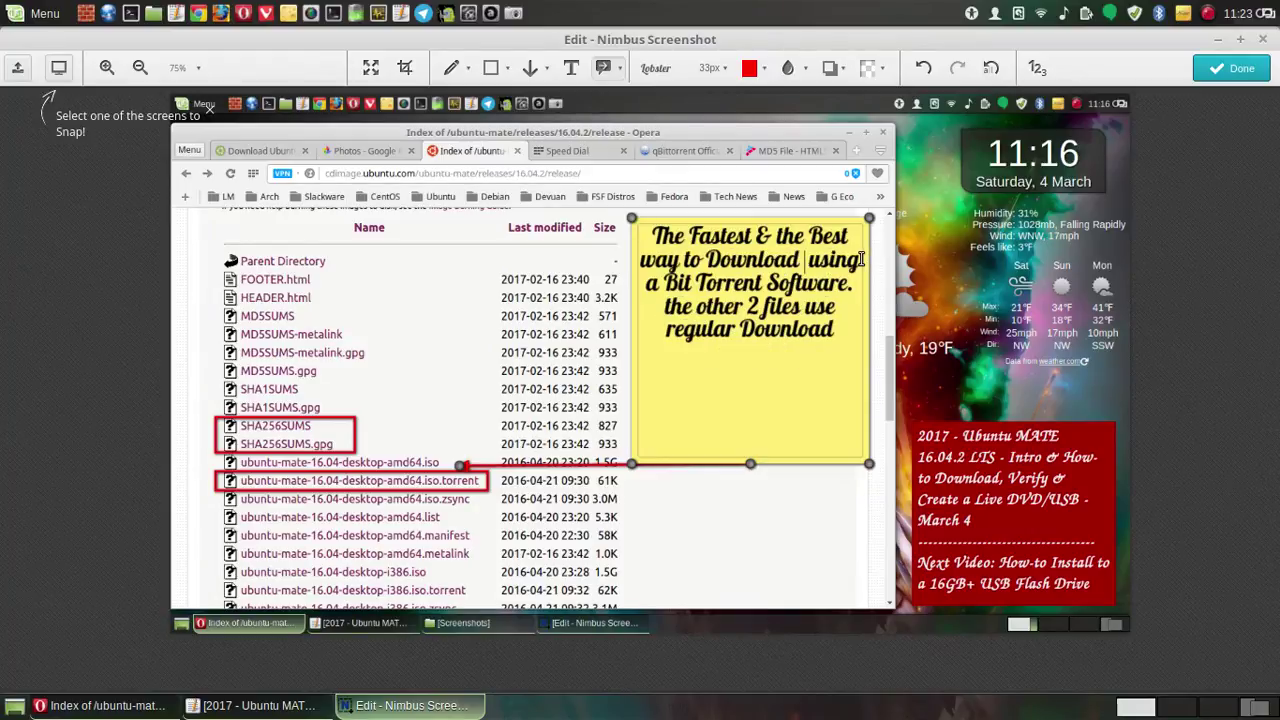
{"action": "type", "text": "a "}
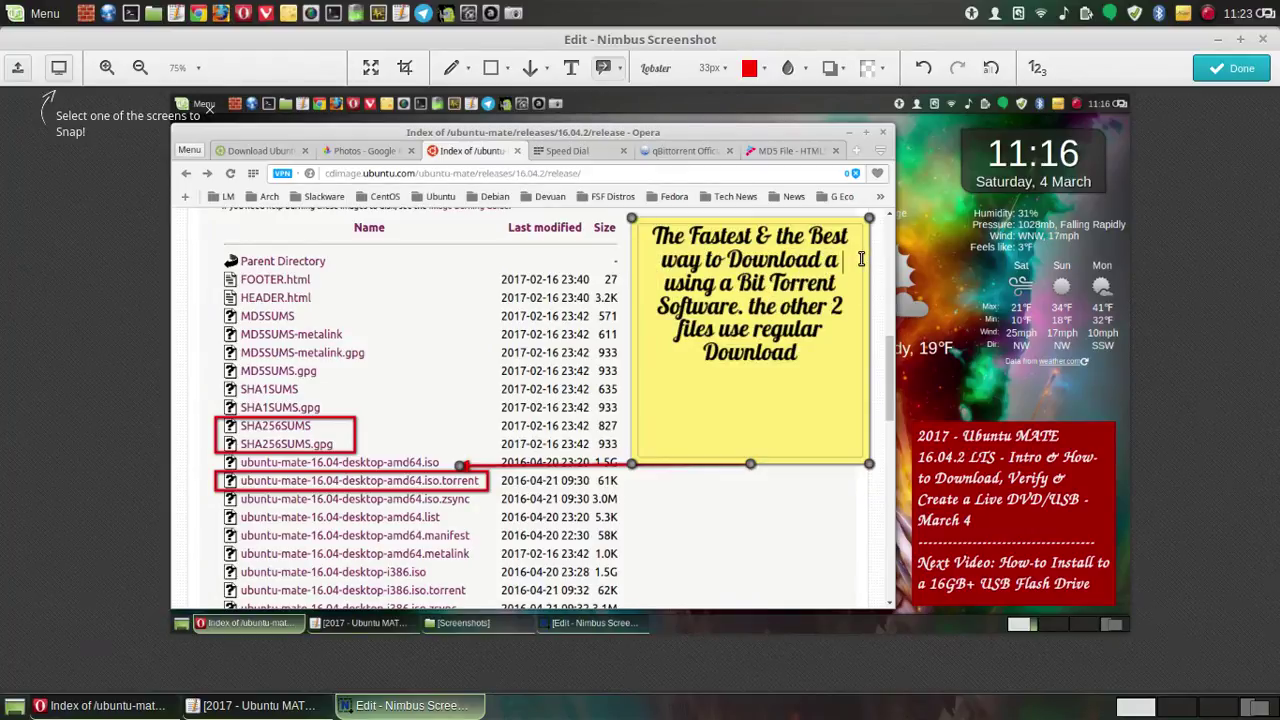
{"action": "type", "text": "ISO"}
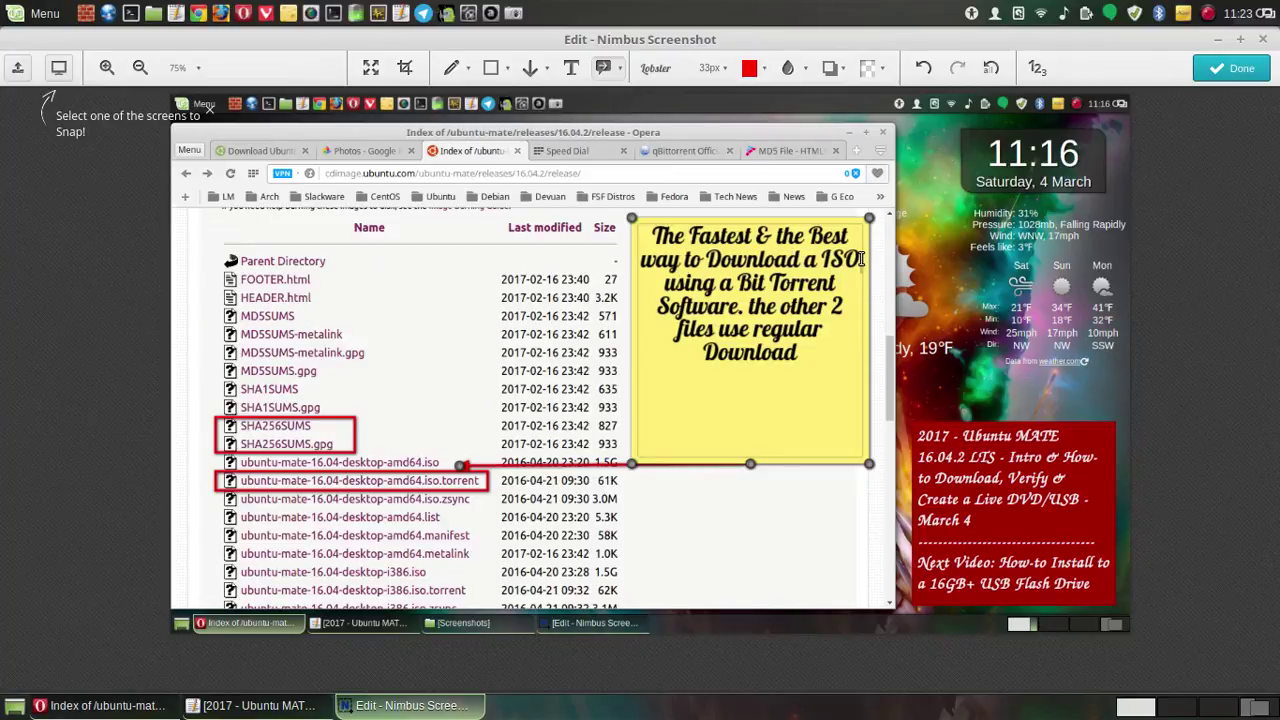
{"action": "type", "text": " Ima"}
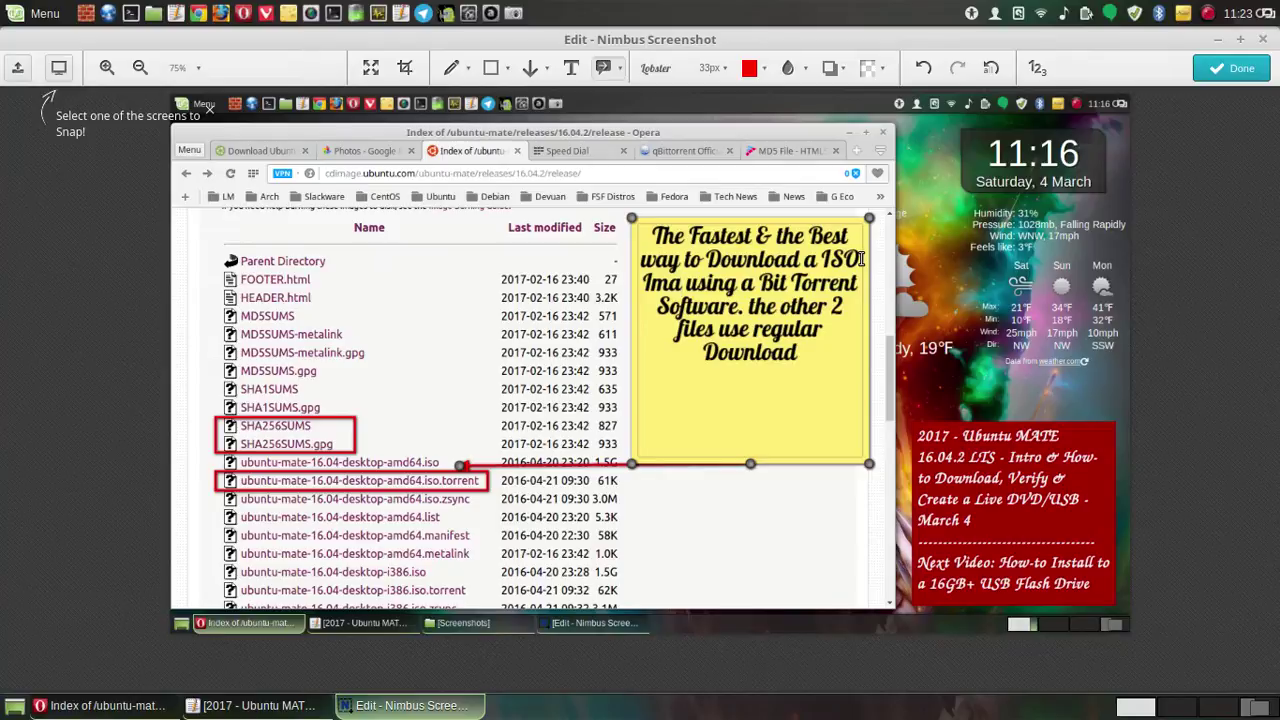
{"action": "key", "text": "BackSpace"}
{"action": "key", "text": "BackSpace"}
{"action": "key", "text": "BackSpace"}
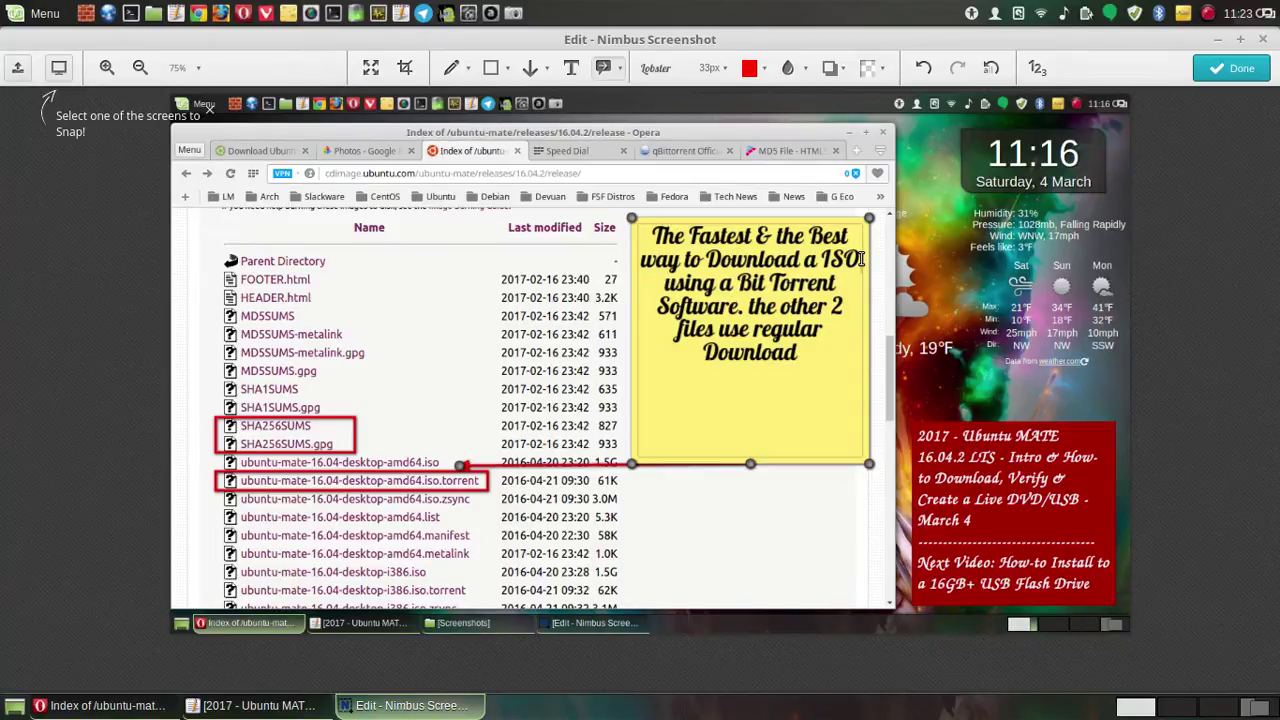
{"action": "key", "text": "BackSpace"}
{"action": "key", "text": "BackSpace"}
{"action": "key", "text": "BackSpace"}
{"action": "key", "text": "BackSpace"}
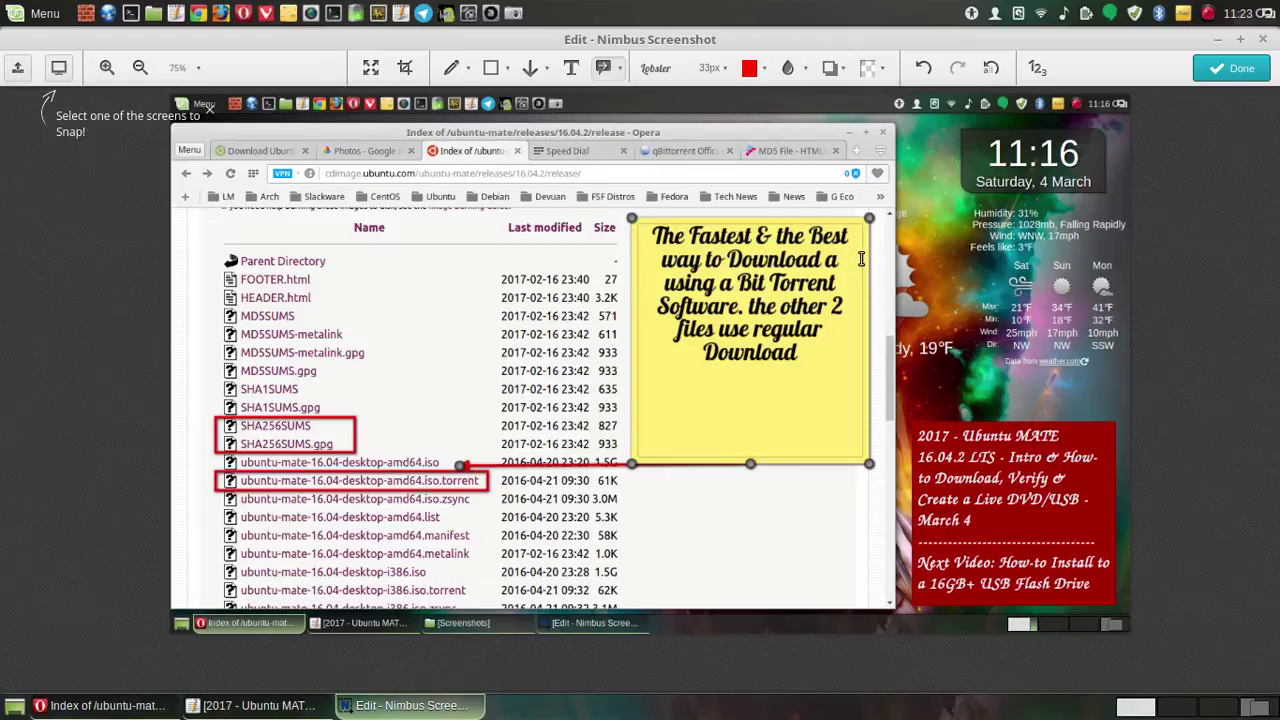
{"action": "key", "text": "BackSpace"}
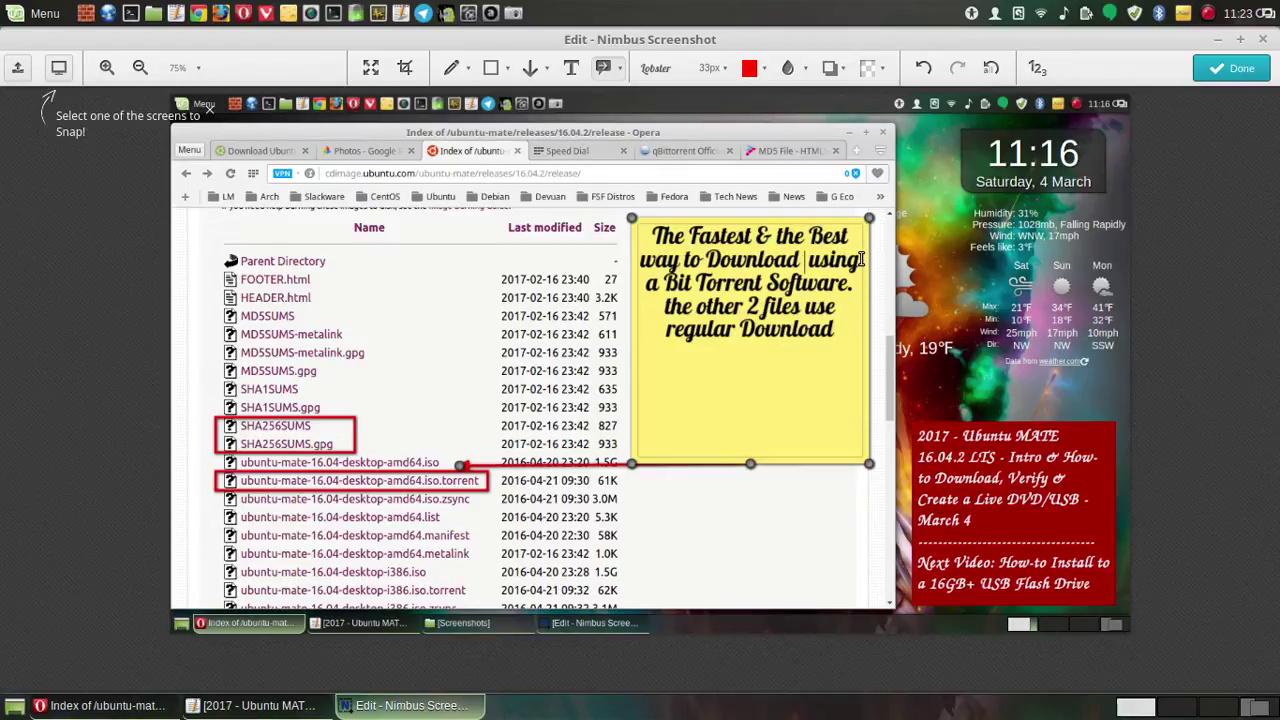
{"action": "type", "text": "Any"}
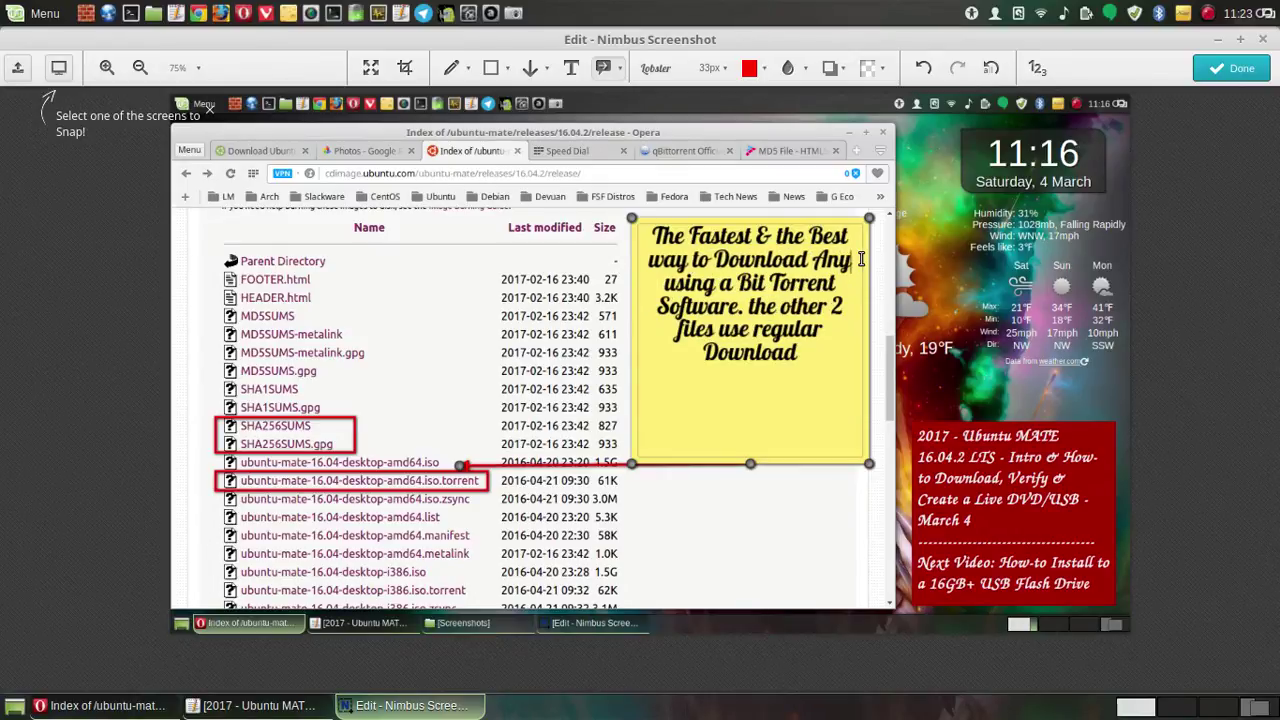
{"action": "type", "text": " Large"}
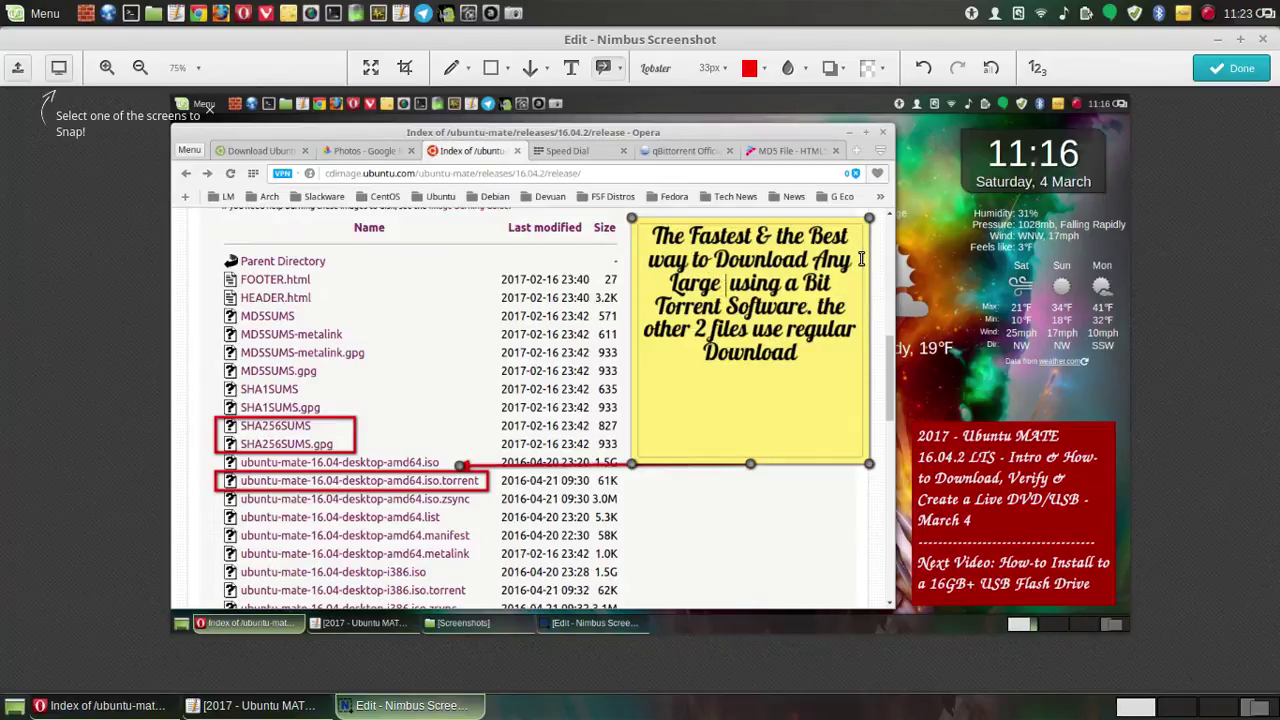
{"action": "type", "text": " File"}
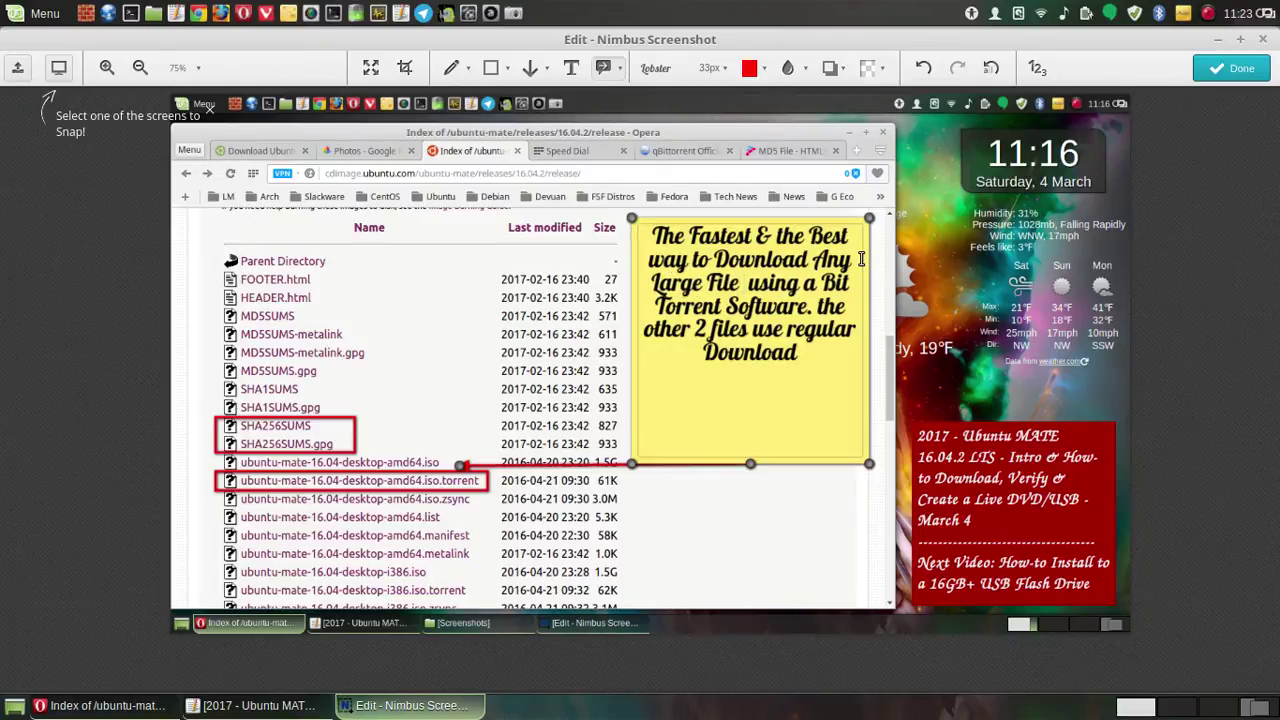
{"action": "type", "text": " is"}
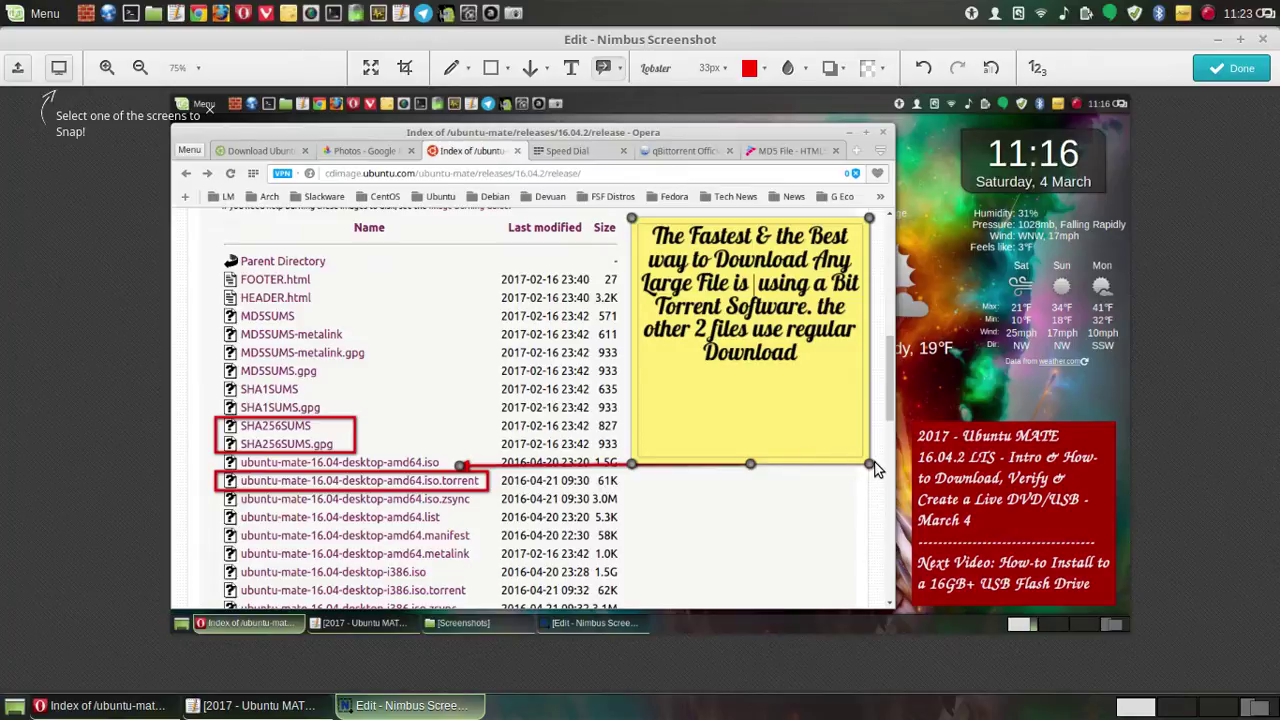
- Resize the yellow note from its corner and top edge to hug its text, undoing stray resizes
{"action": "left_click_drag", "start_coordinate": [872, 466], "coordinate": [875, 458]}
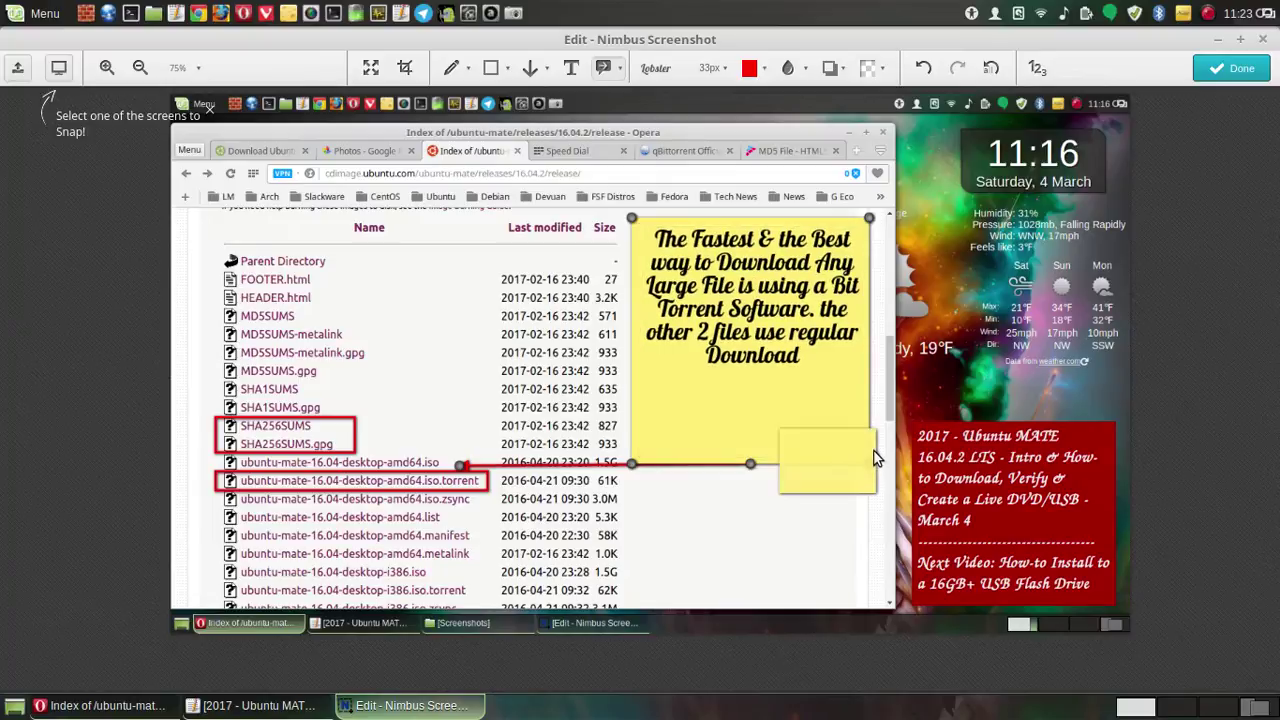
{"action": "left_click", "coordinate": [922, 72]}
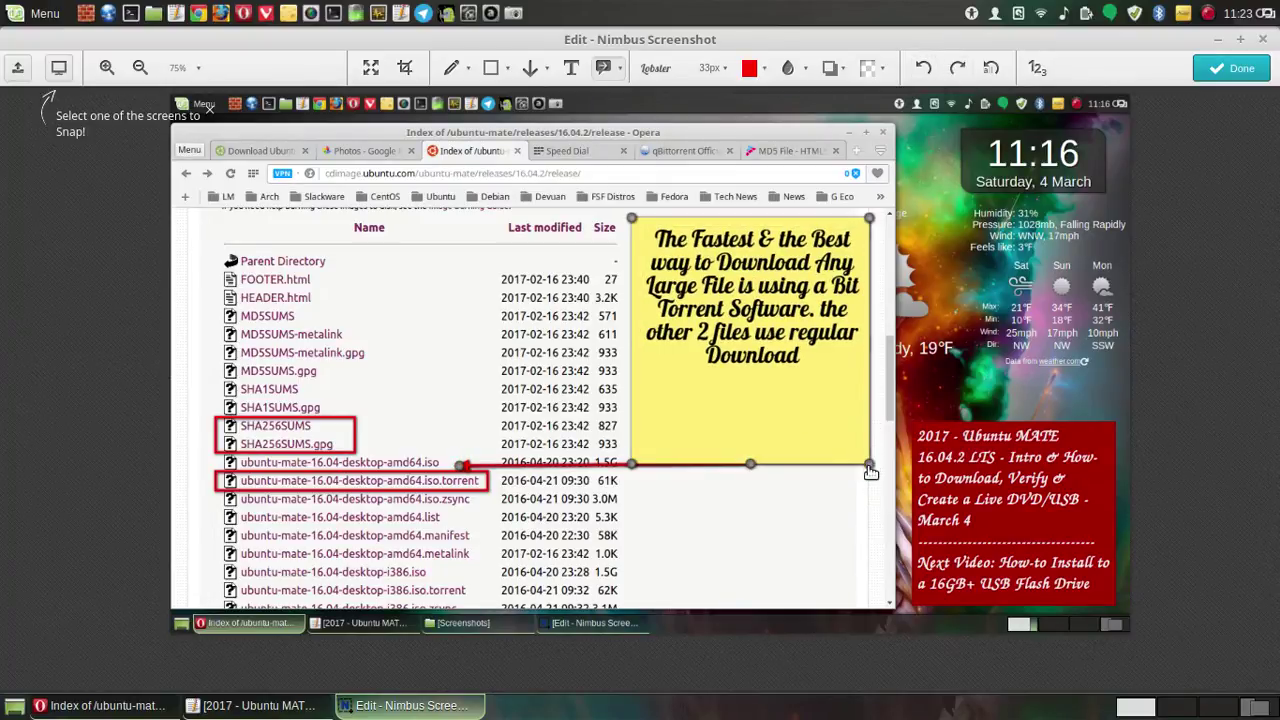
{"action": "left_click", "coordinate": [868, 462]}
{"action": "left_click_drag", "start_coordinate": [867, 461], "coordinate": [865, 450]}
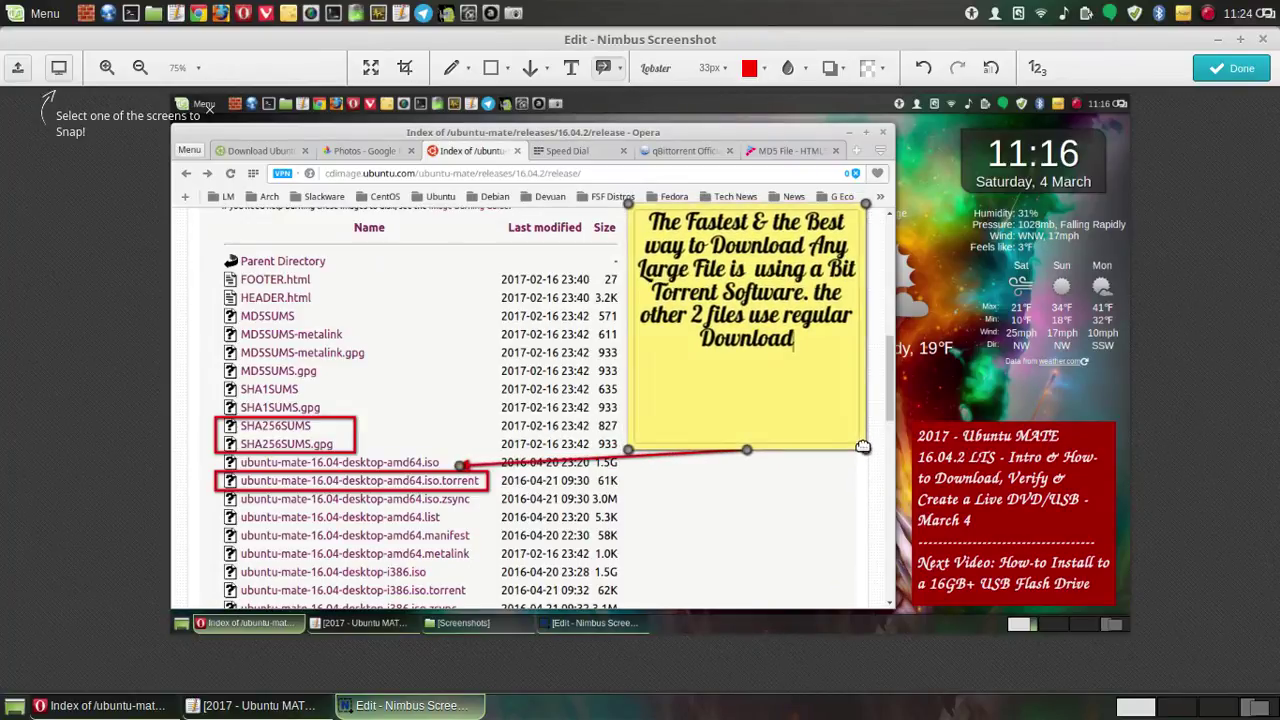
{"action": "left_click_drag", "start_coordinate": [866, 204], "coordinate": [867, 205]}
{"action": "left_click", "coordinate": [926, 67]}
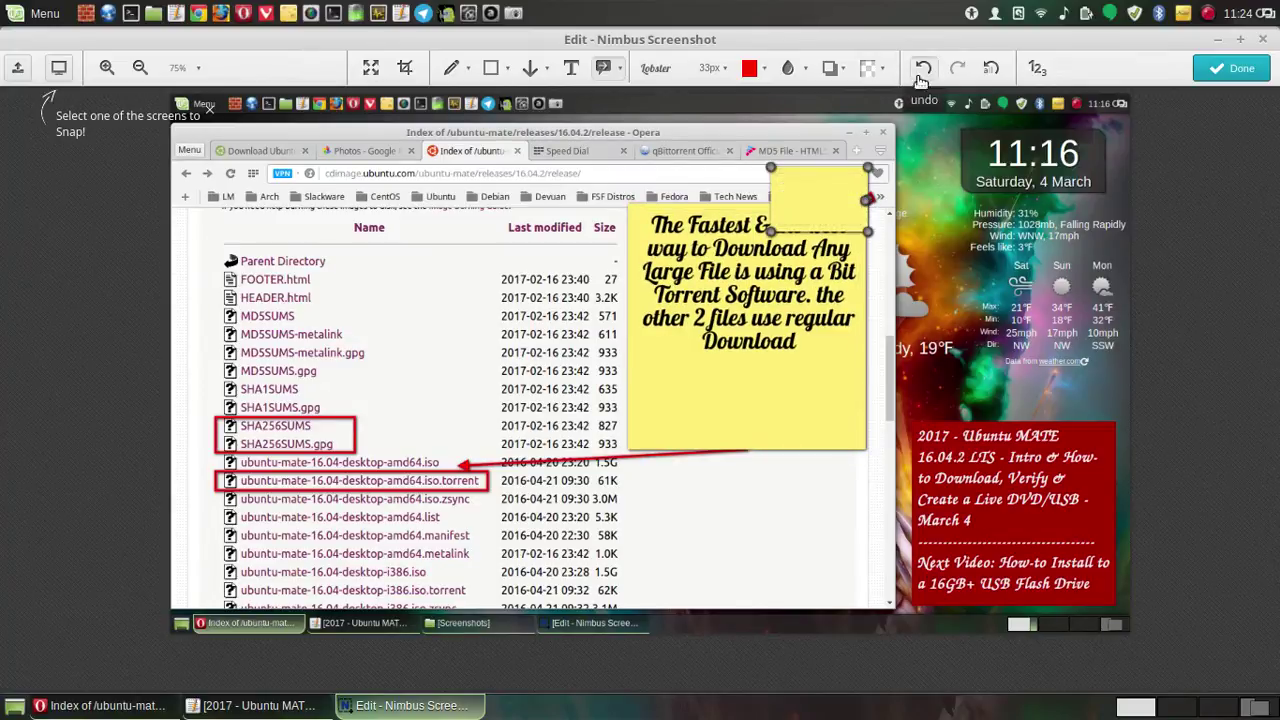
{"action": "left_click", "coordinate": [836, 418]}
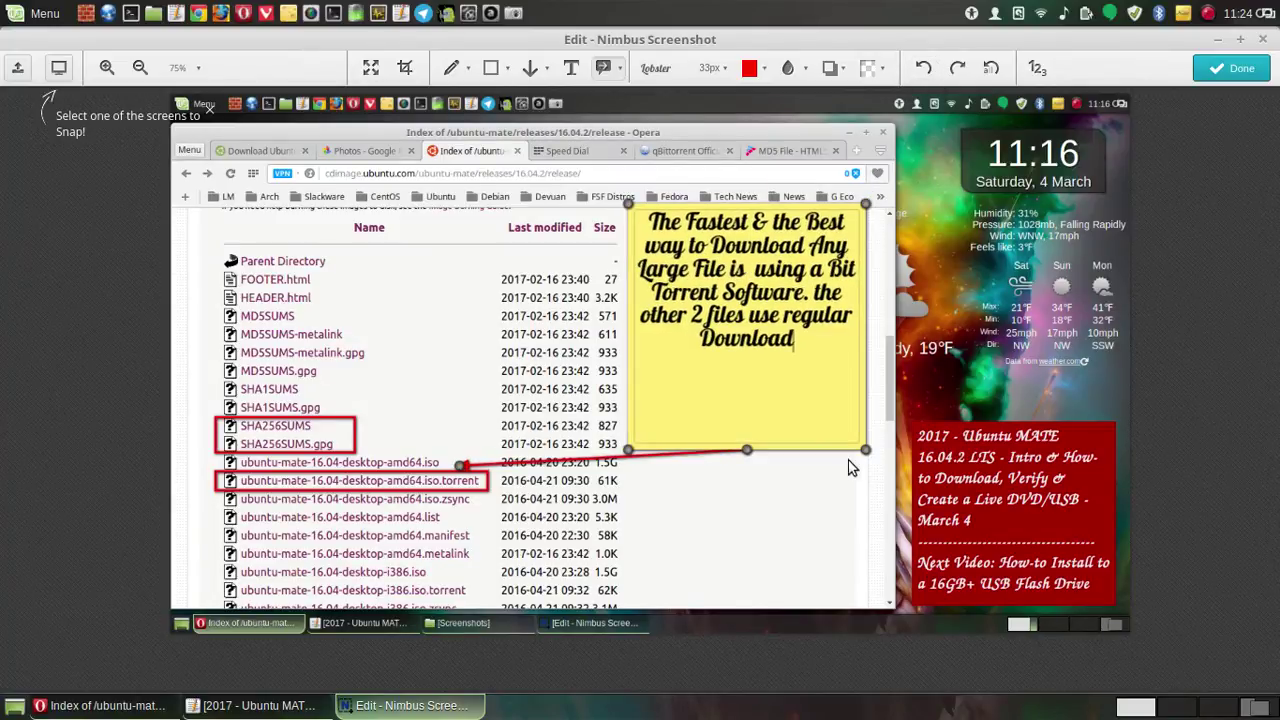
{"action": "left_click_drag", "start_coordinate": [866, 458], "coordinate": [864, 382]}
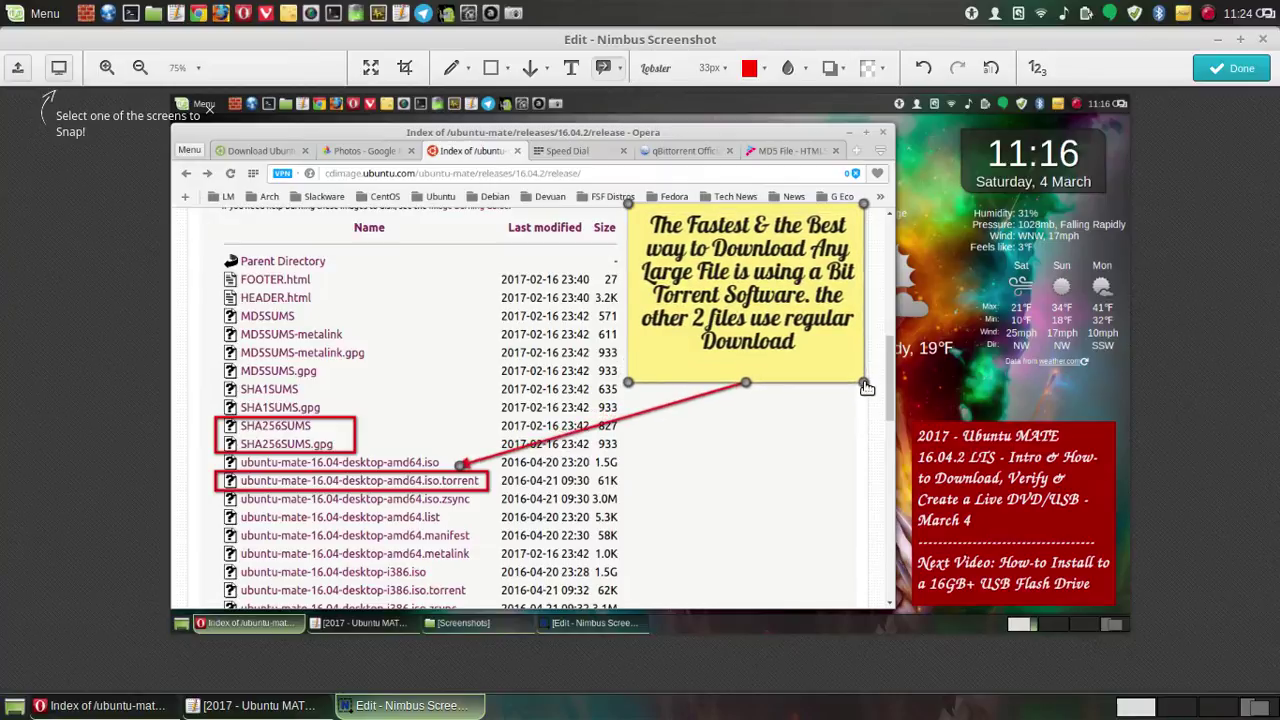
{"action": "left_click_drag", "start_coordinate": [862, 203], "coordinate": [860, 221]}
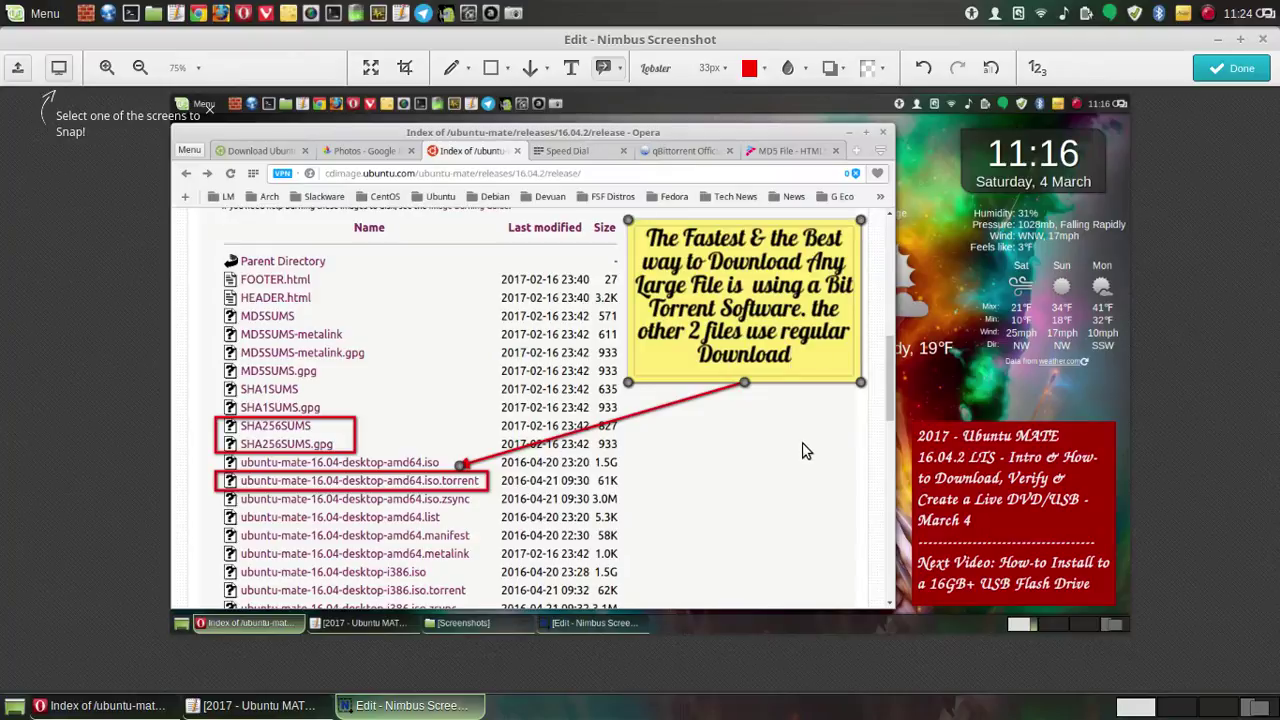
{"action": "left_click", "coordinate": [715, 455]}
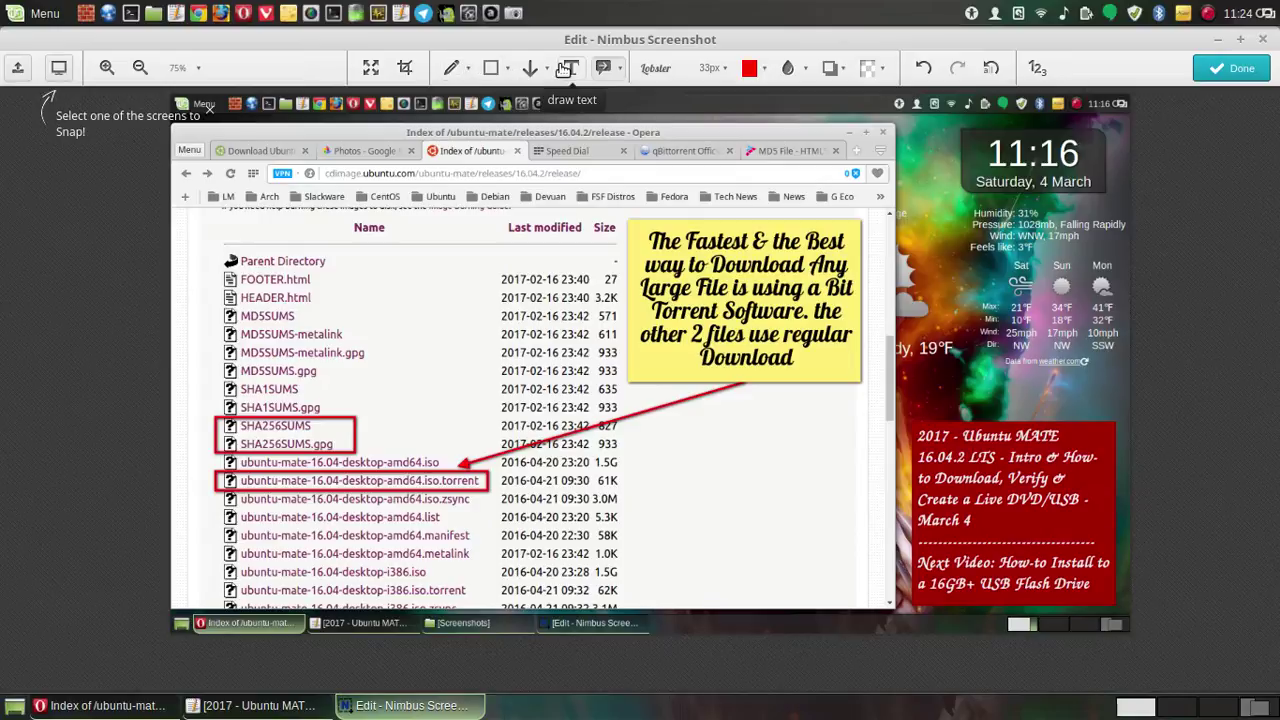
- Draw a 10px red arrow from the note to SHA256SUMS and undo the stray short arrow
{"action": "left_click", "coordinate": [529, 70]}
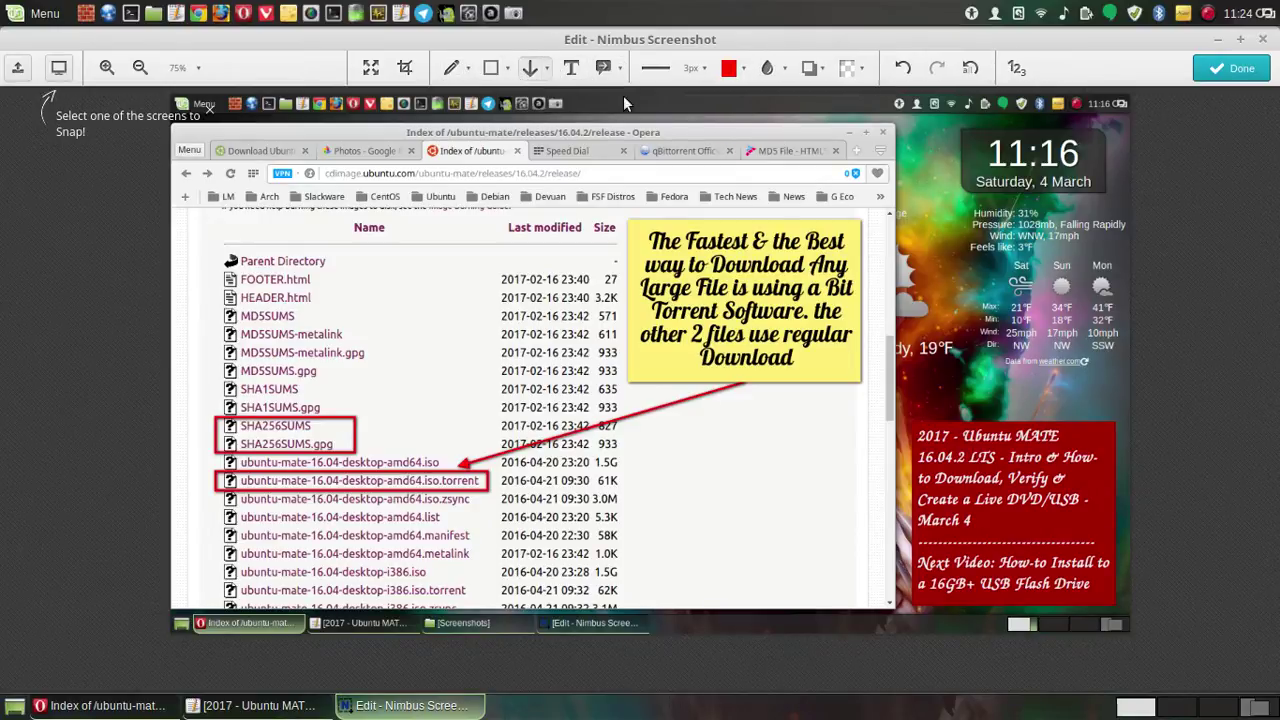
{"action": "left_click", "coordinate": [669, 77]}
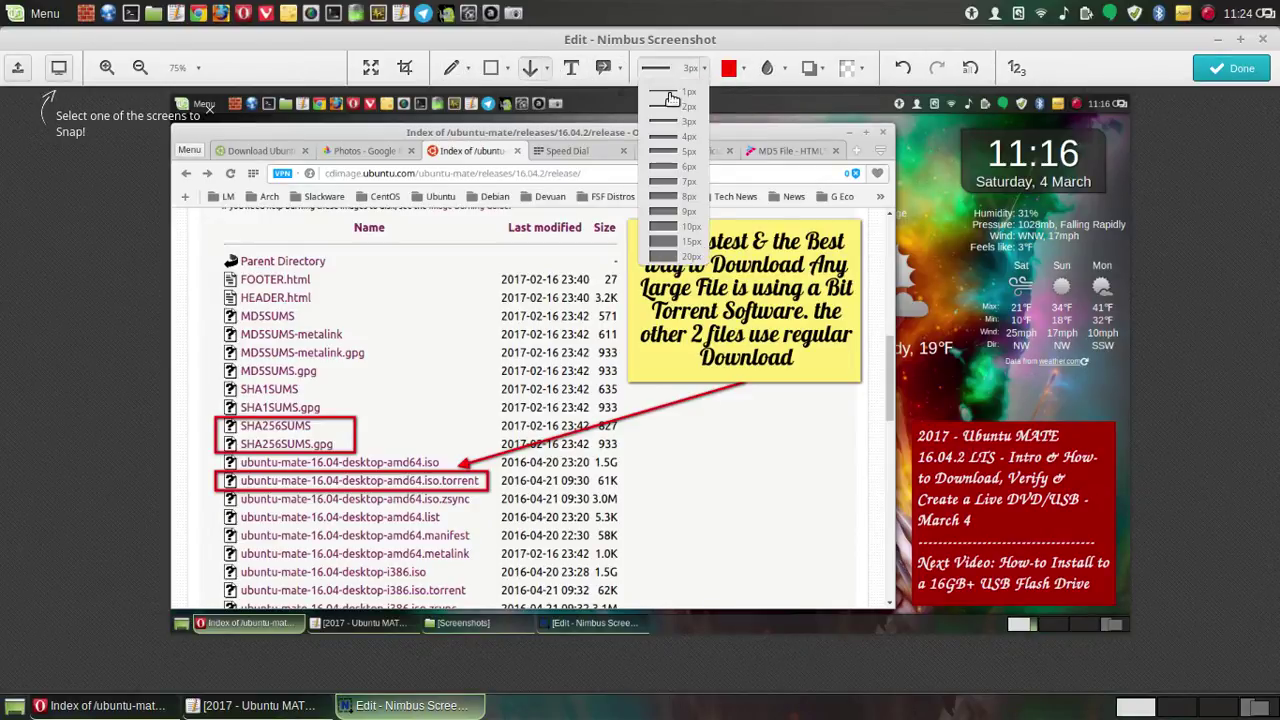
{"action": "left_click", "coordinate": [664, 227]}
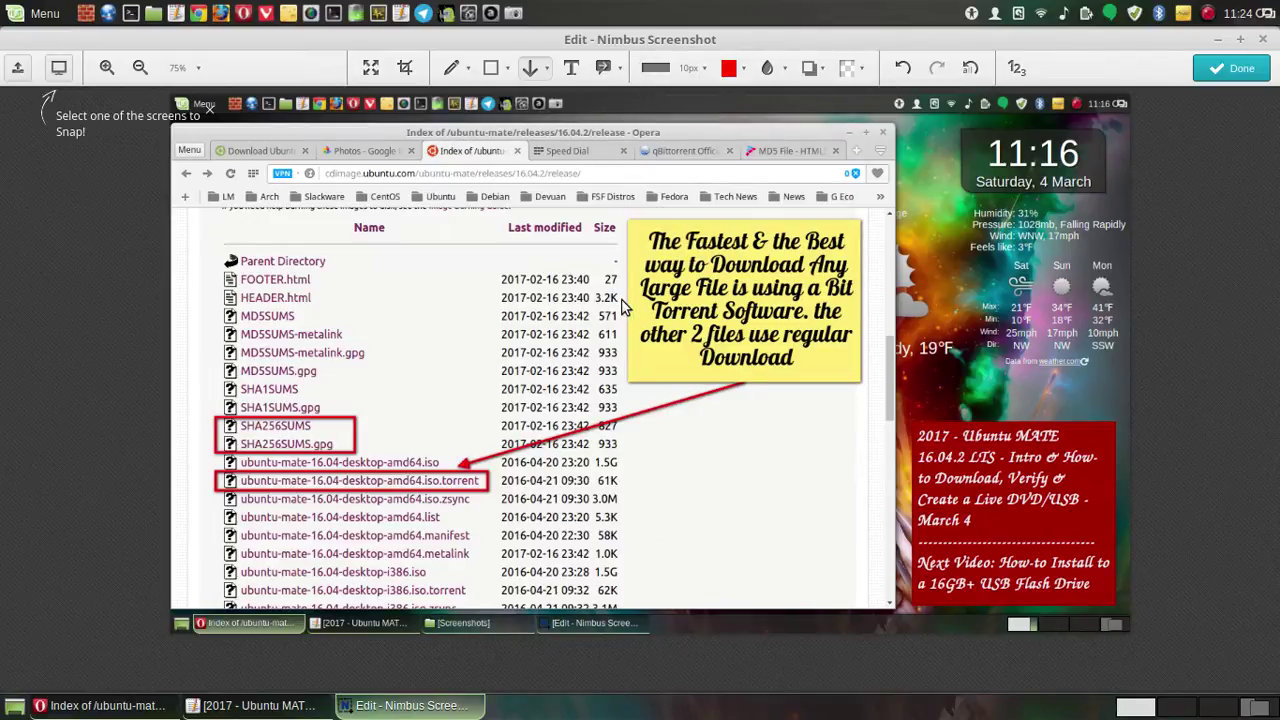
{"action": "mouse_move", "coordinate": [621, 306]}
{"action": "left_mouse_down"}
{"action": "mouse_move", "coordinate": [544, 334]}
{"action": "mouse_move", "coordinate": [374, 438]}
{"action": "left_mouse_up"}
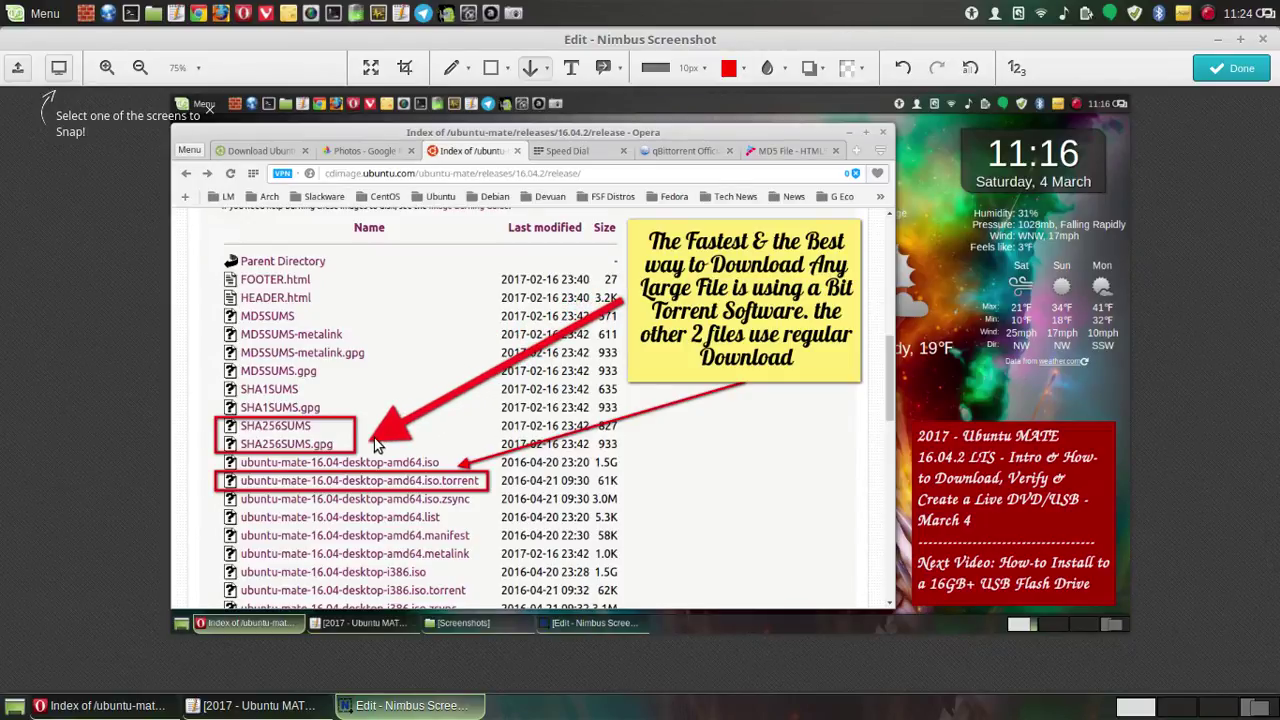
{"action": "left_click_drag", "start_coordinate": [375, 441], "coordinate": [378, 432]}
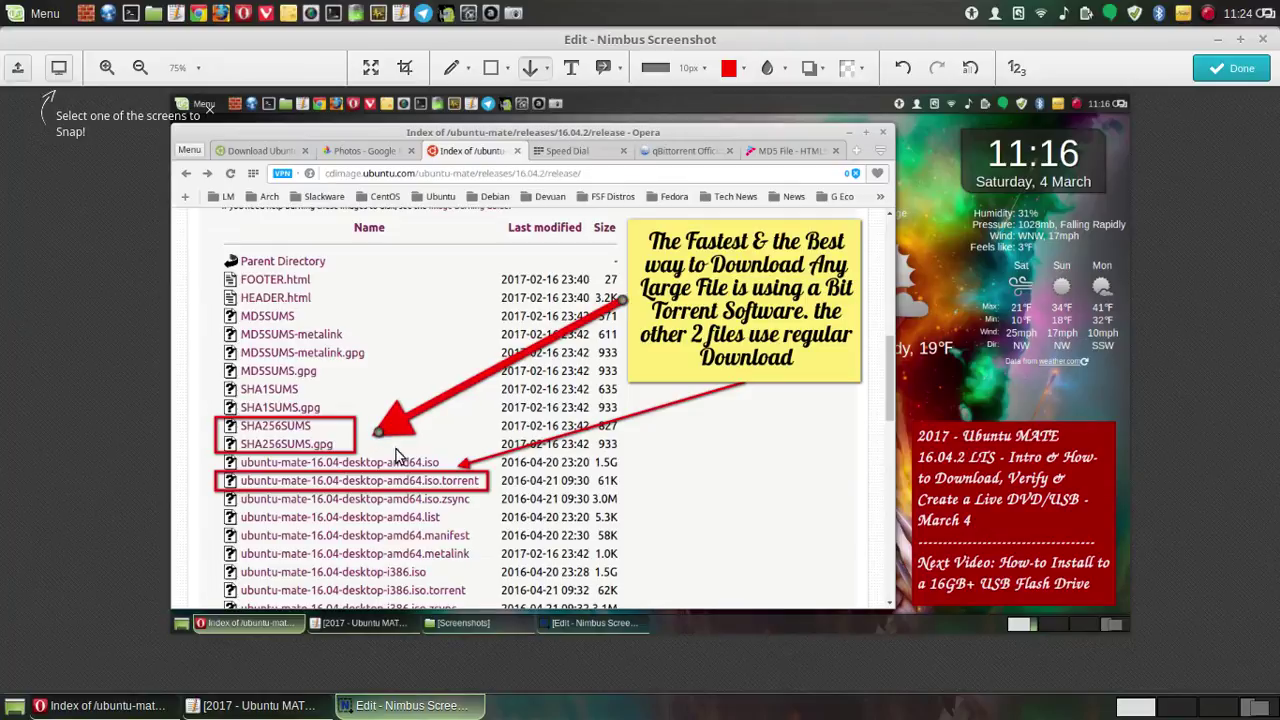
{"action": "left_click_drag", "start_coordinate": [855, 509], "coordinate": [824, 509]}
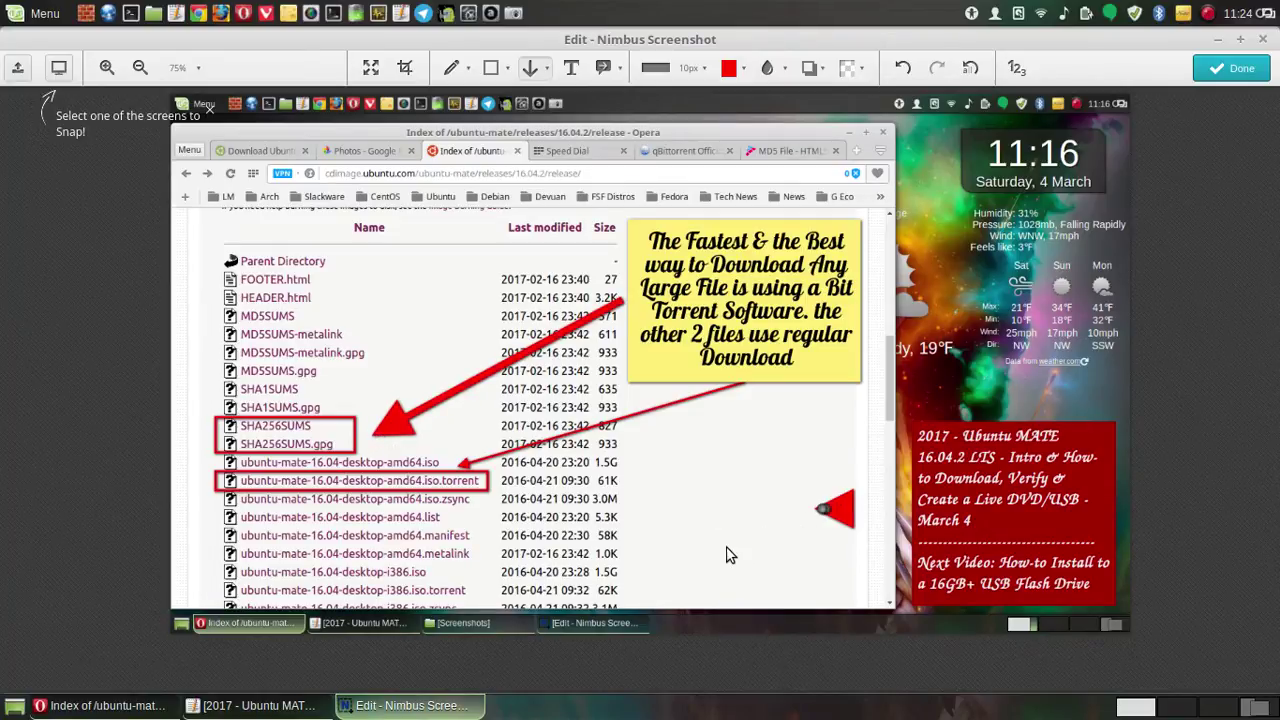
{"action": "left_click", "coordinate": [906, 70]}
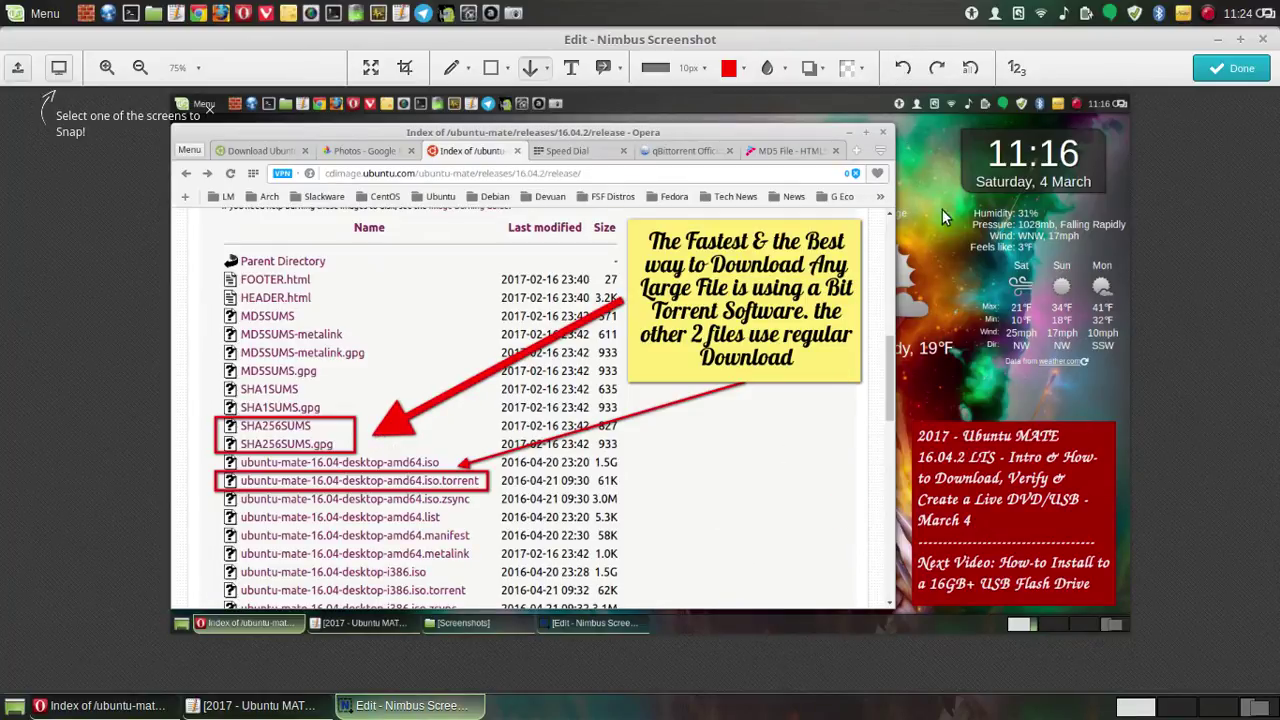
- Save the annotated image as a PNG in Videos > Screenshots > Ubuntu MATE folder, then close Nimbus
{"action": "left_click", "coordinate": [1240, 70]}
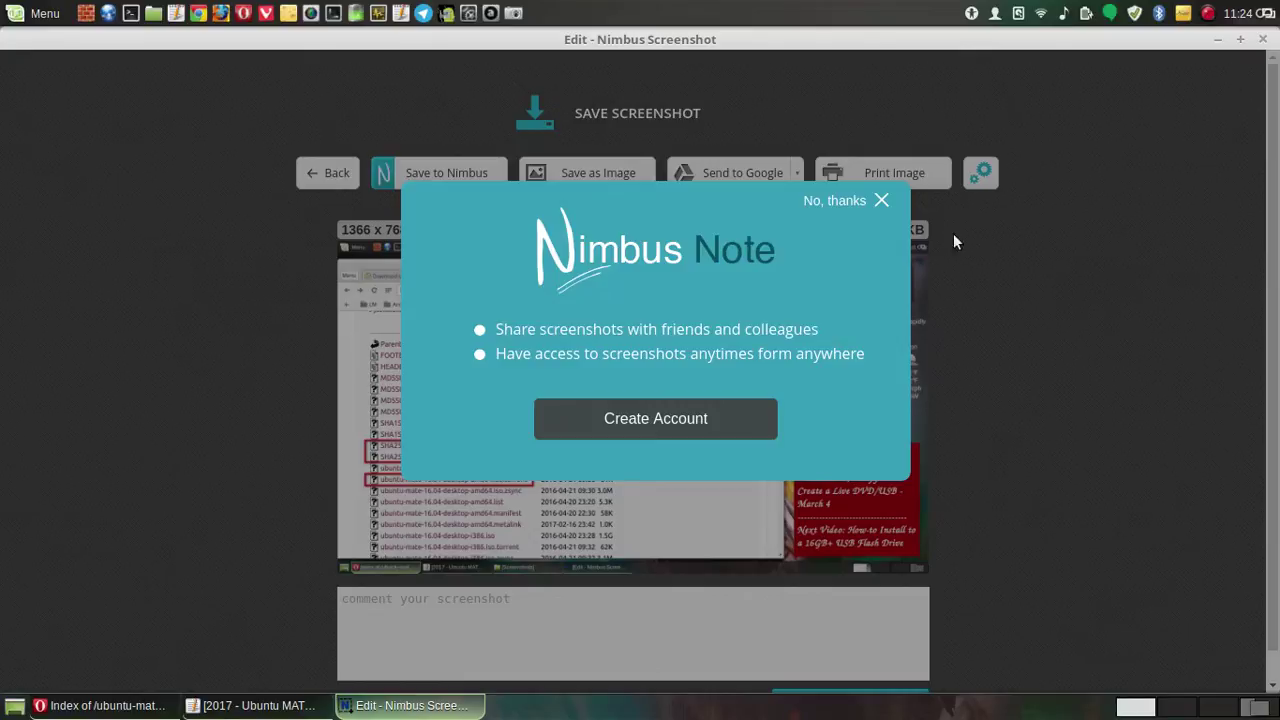
{"action": "left_click", "coordinate": [878, 200]}
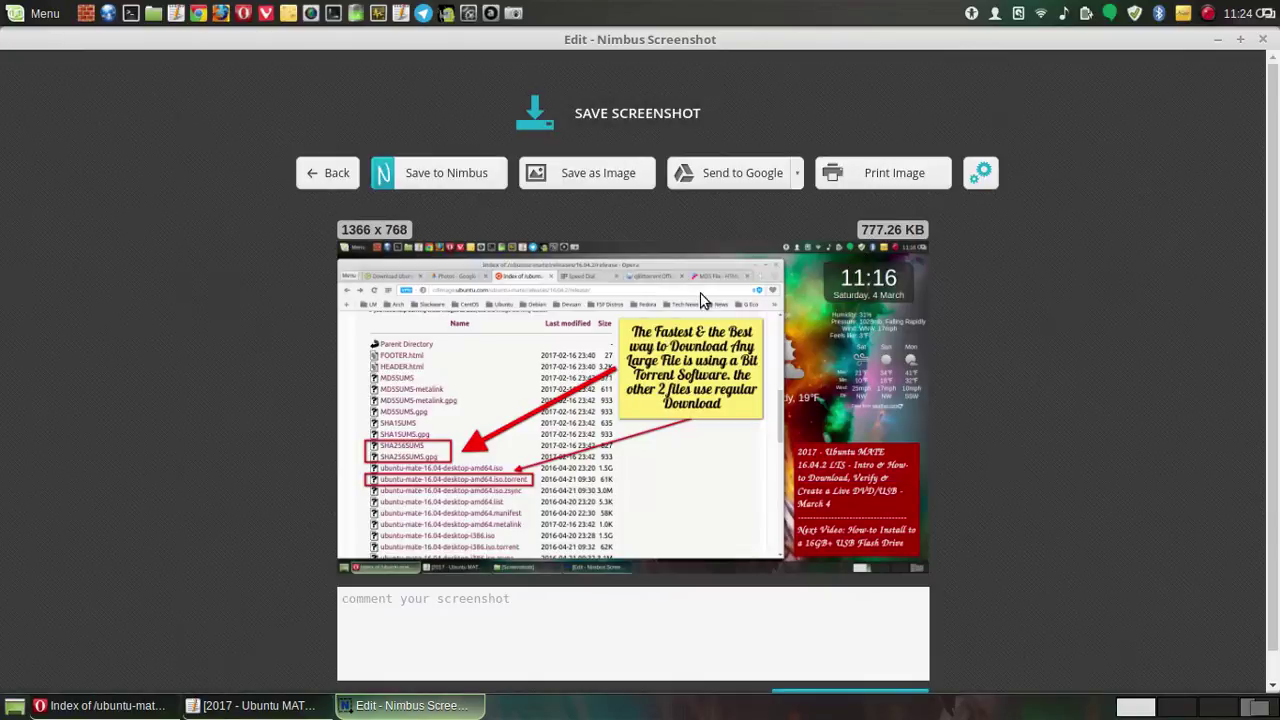
{"action": "left_click", "coordinate": [594, 172]}
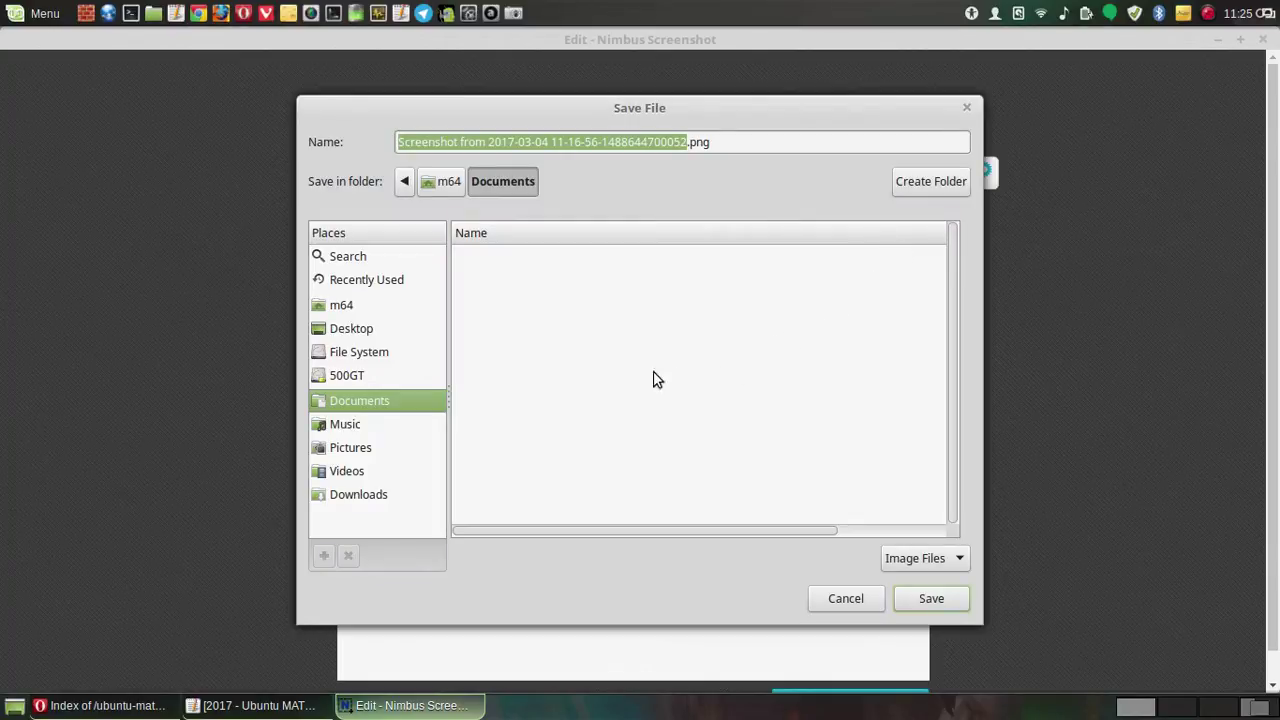
{"action": "left_click", "coordinate": [350, 472]}
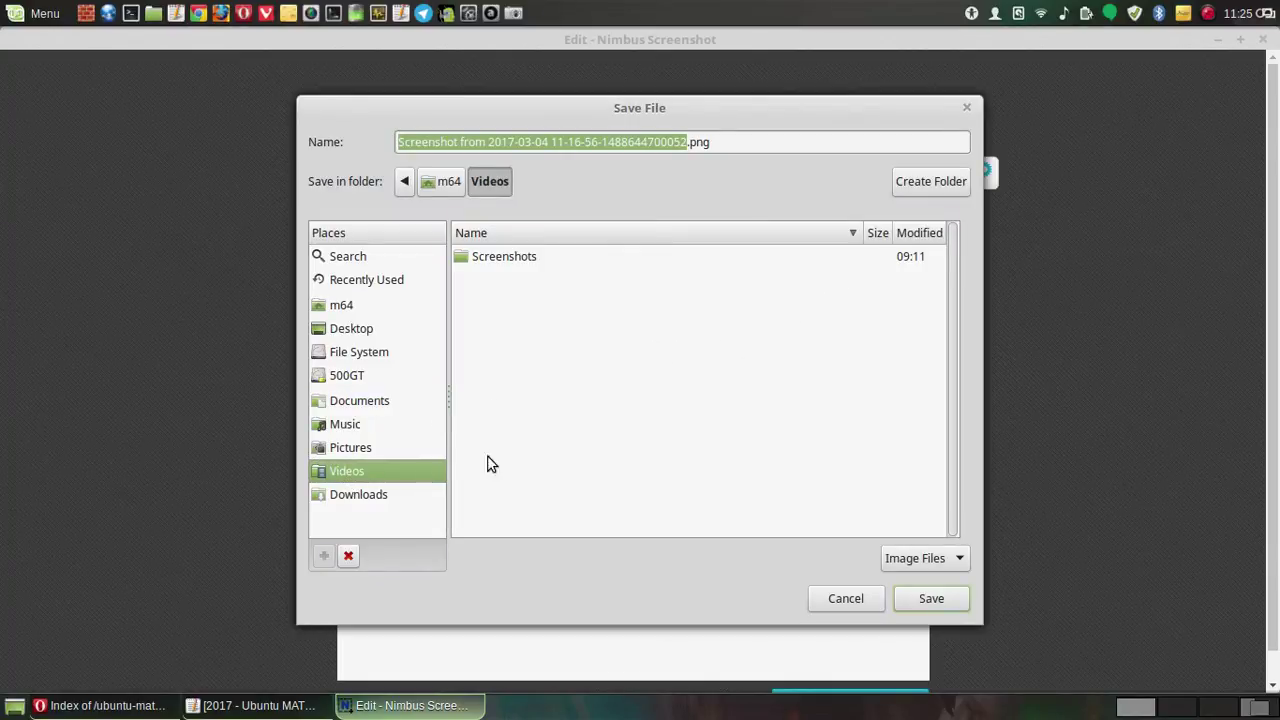
{"action": "double_click", "coordinate": [531, 262]}
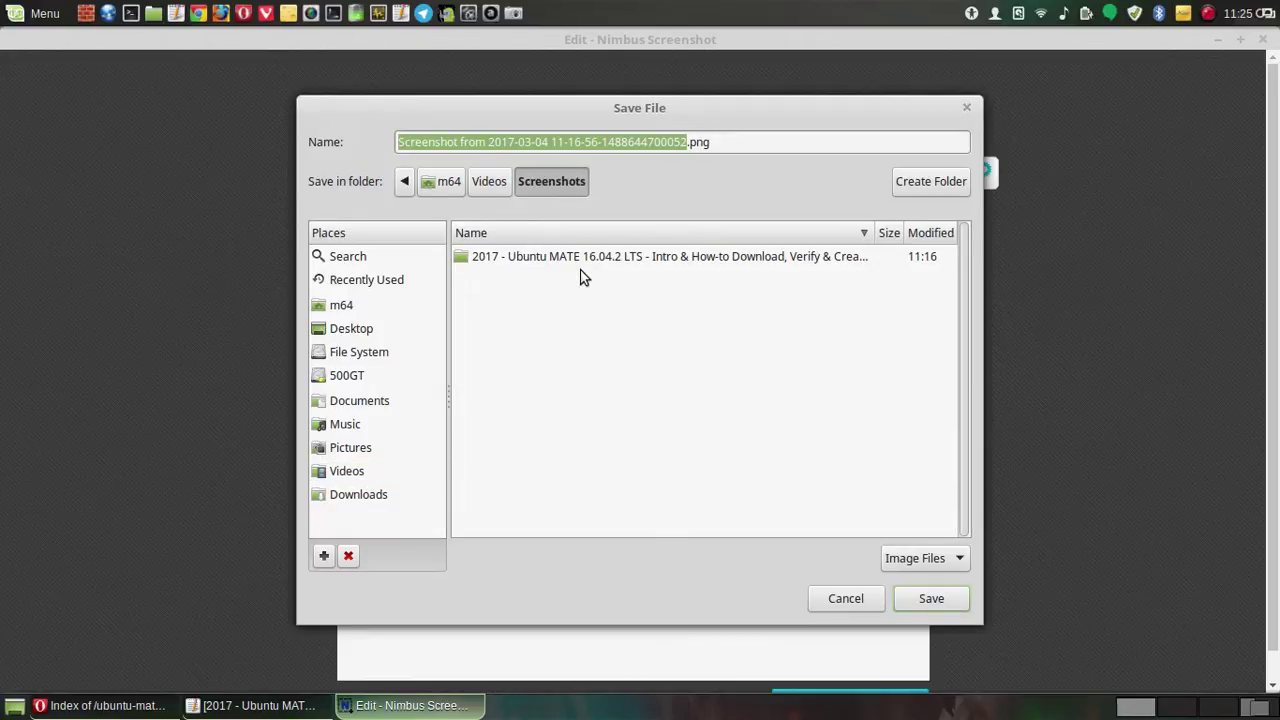
{"action": "double_click", "coordinate": [585, 265]}
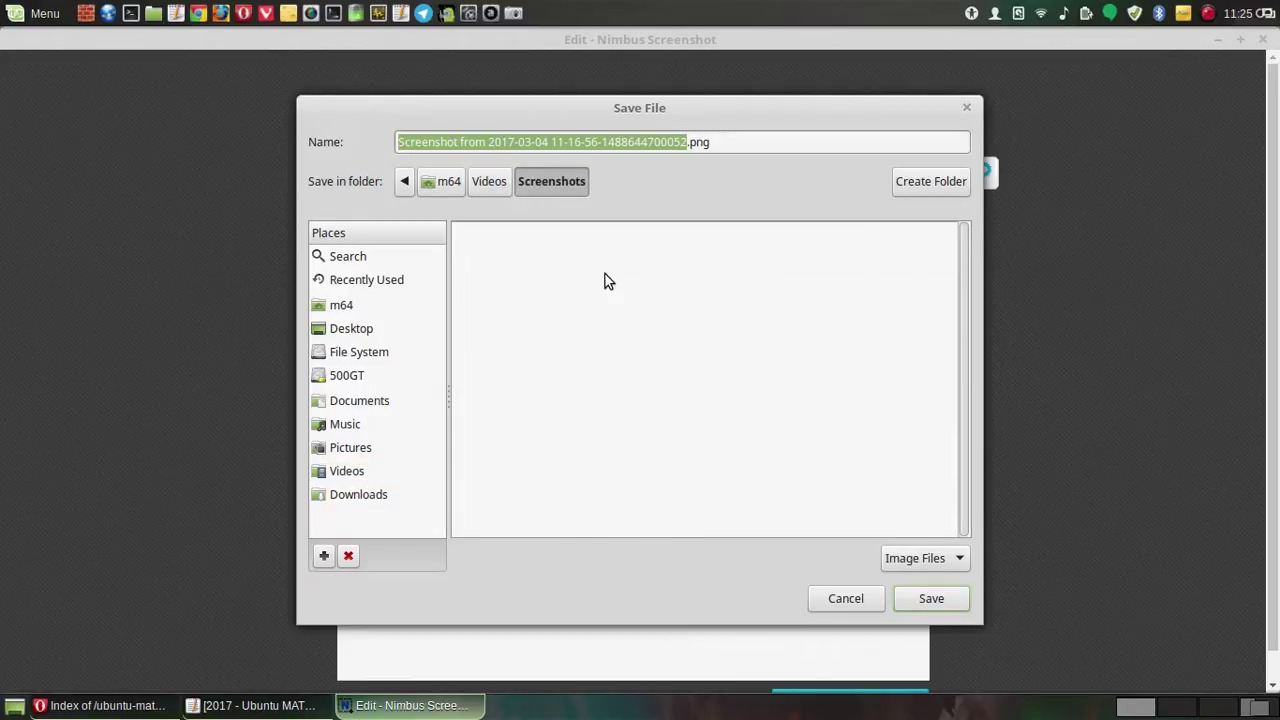
{"action": "left_click", "coordinate": [928, 600]}
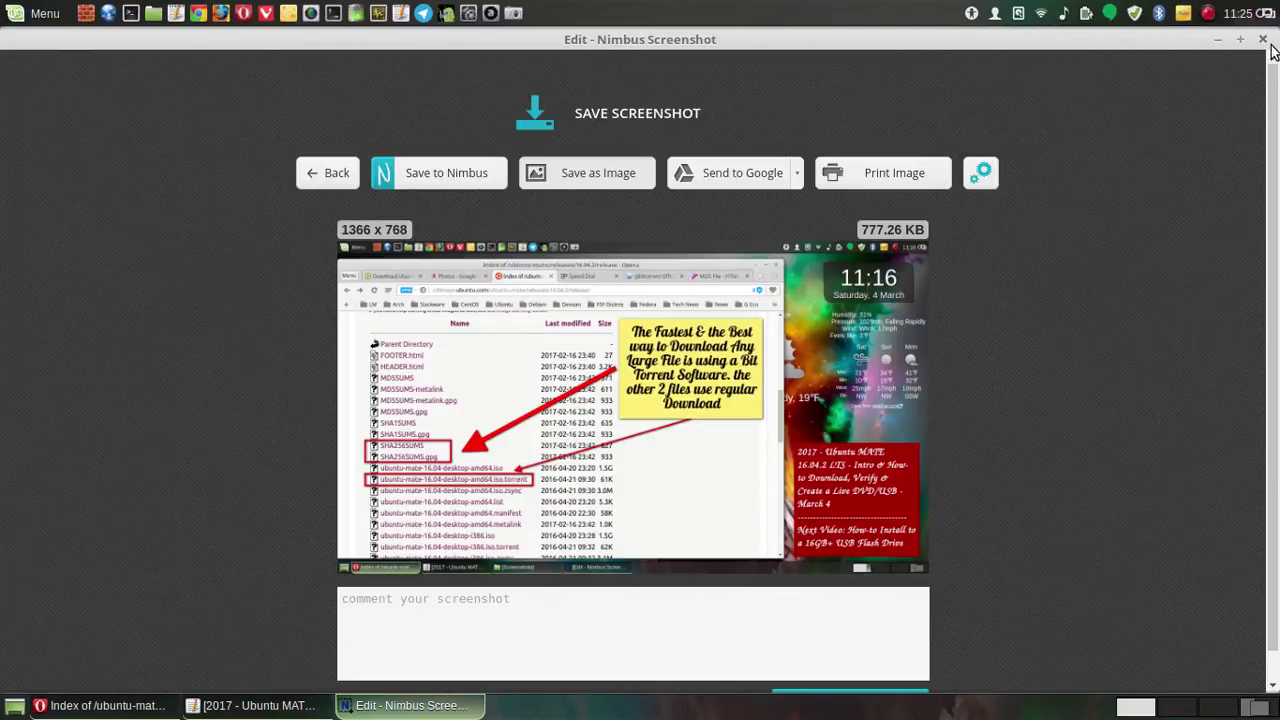
{"action": "key", "text": "ctrl+w"}
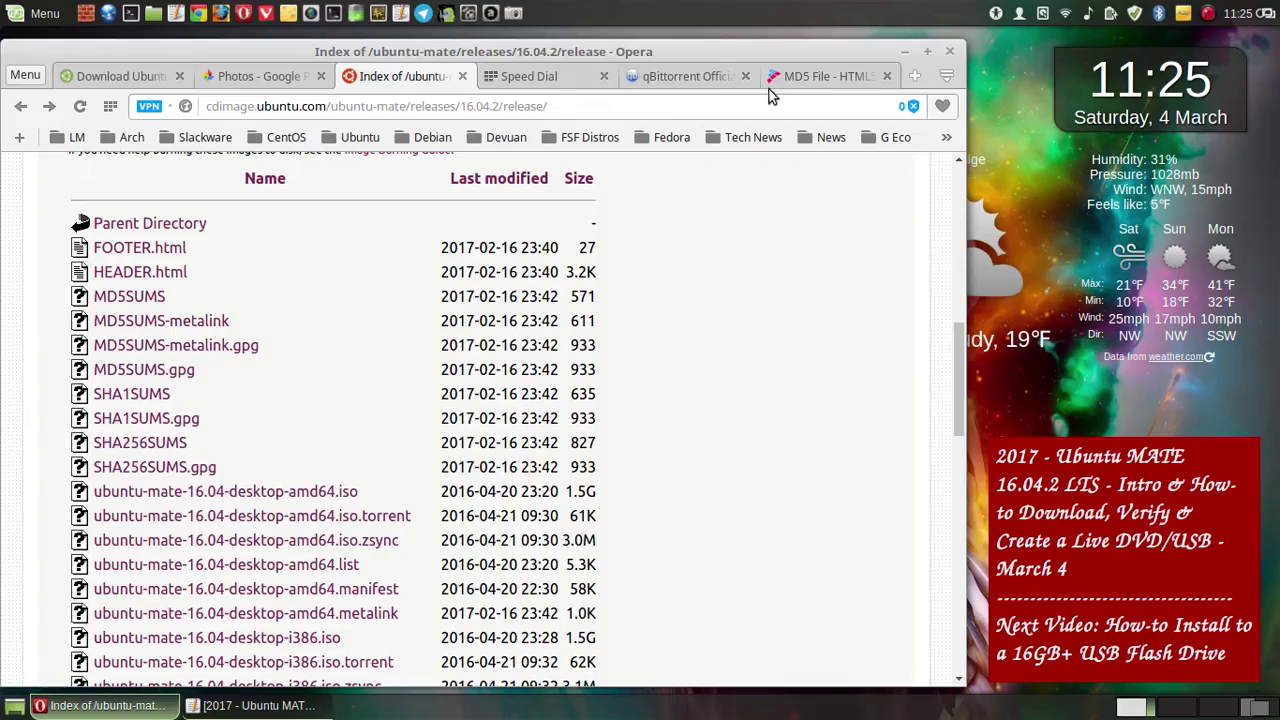
- Minimize Opera and restore the Pluma '2017 - Ubuntu MATE...' notes document from the taskbar
{"action": "left_click", "coordinate": [907, 51]}
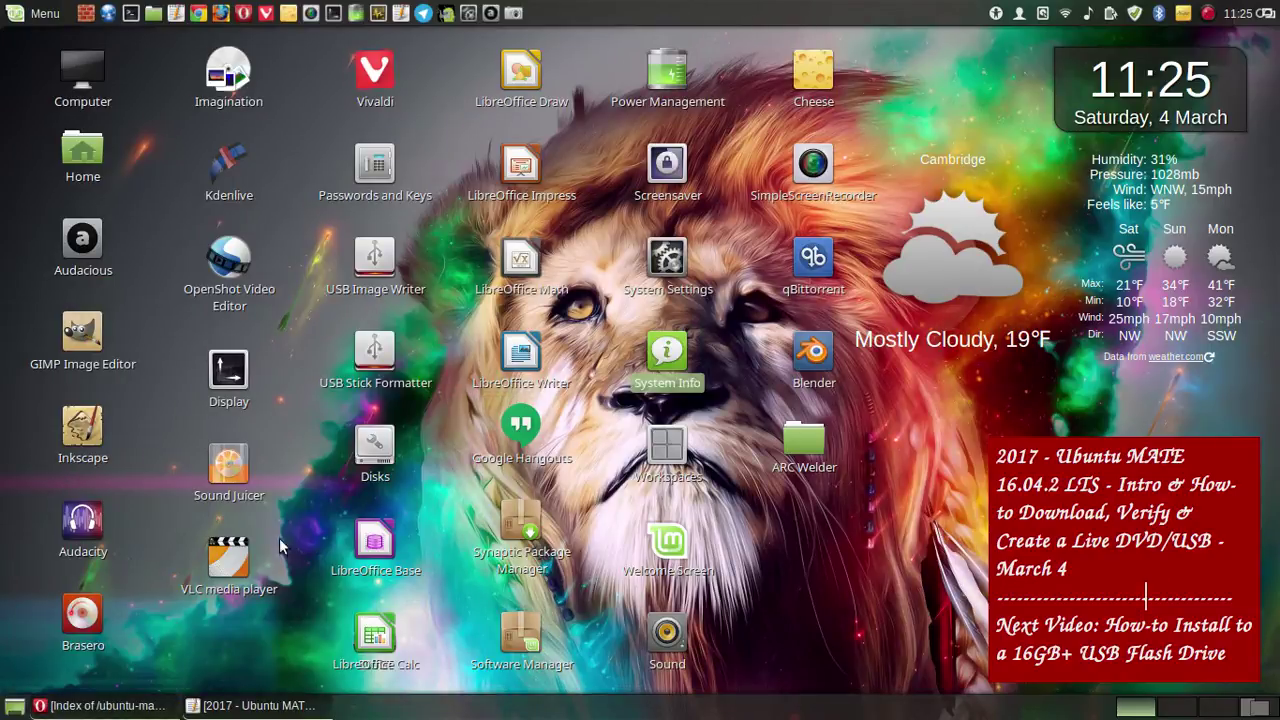
{"action": "mouse_move", "coordinate": [146, 710]}
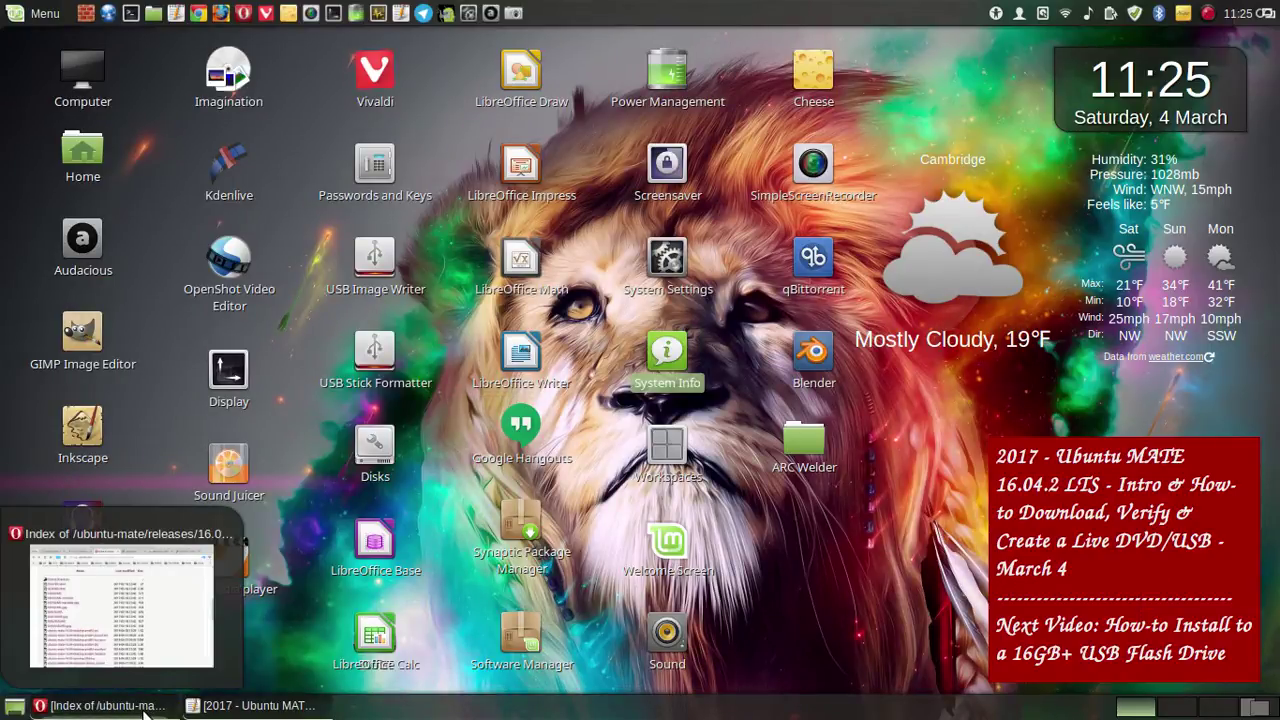
{"action": "mouse_move", "coordinate": [263, 702]}
{"action": "left_click", "coordinate": [265, 708]}
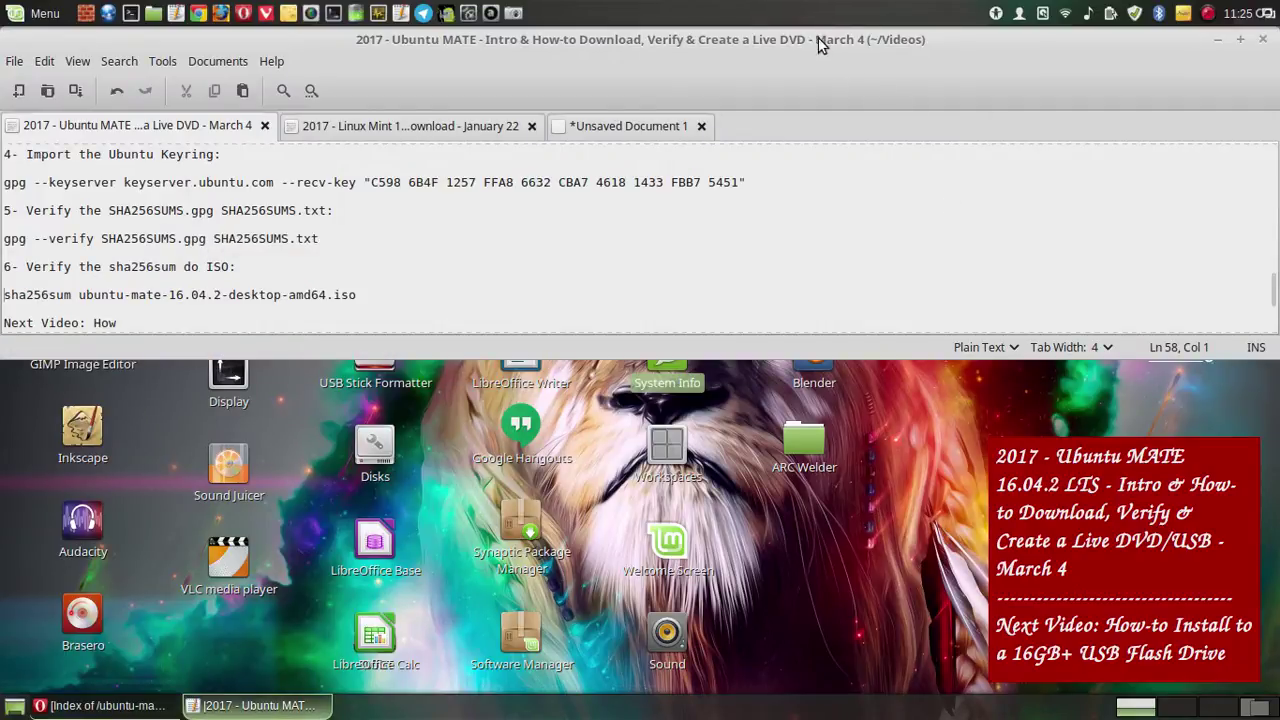
- Shrink the Pluma window and clear the partial text after 'Next Video:'
{"action": "left_click_drag", "start_coordinate": [818, 37], "coordinate": [655, 90]}
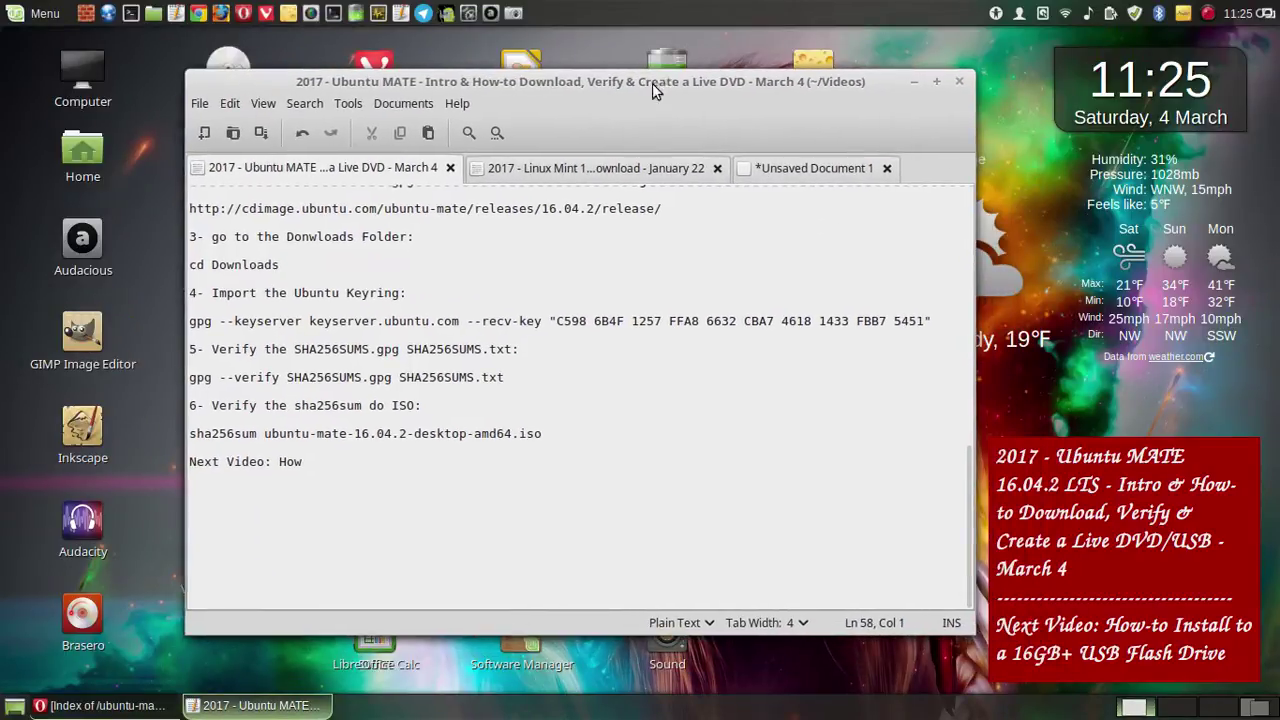
{"action": "left_click", "coordinate": [355, 465]}
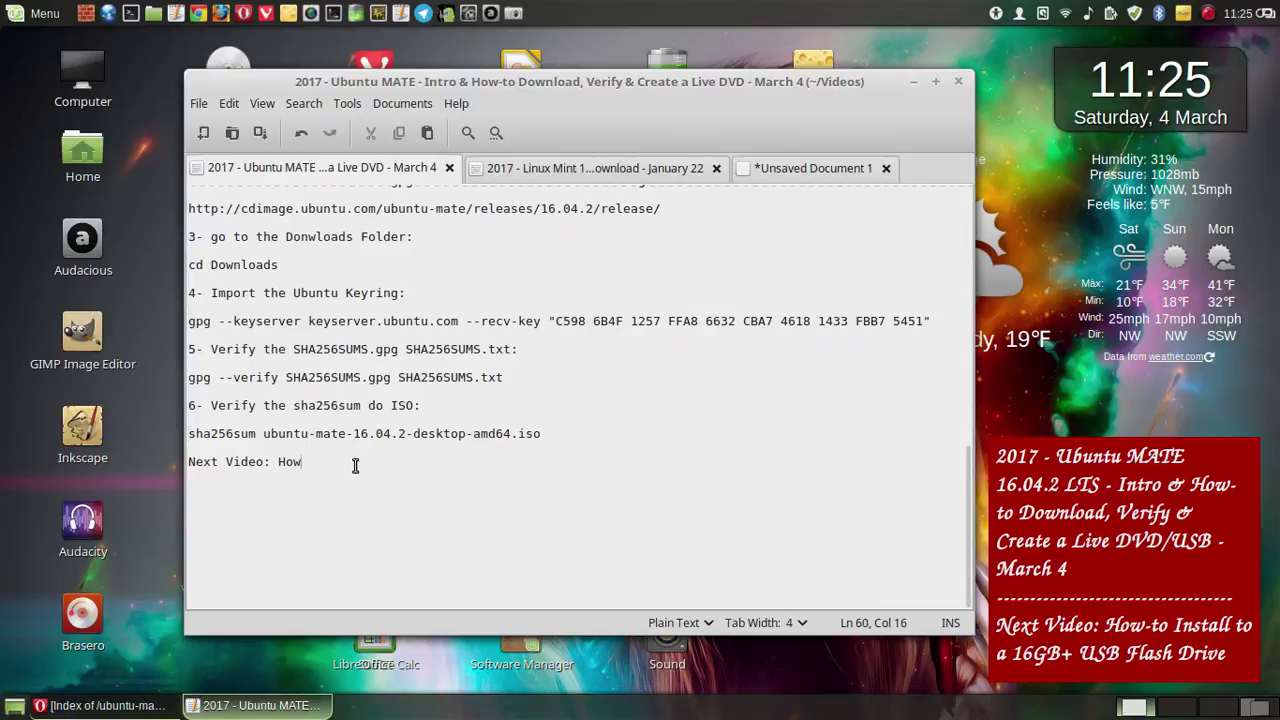
{"action": "key", "text": "BackSpace"}
{"action": "key", "text": "BackSpace"}
{"action": "key", "text": "BackSpace"}
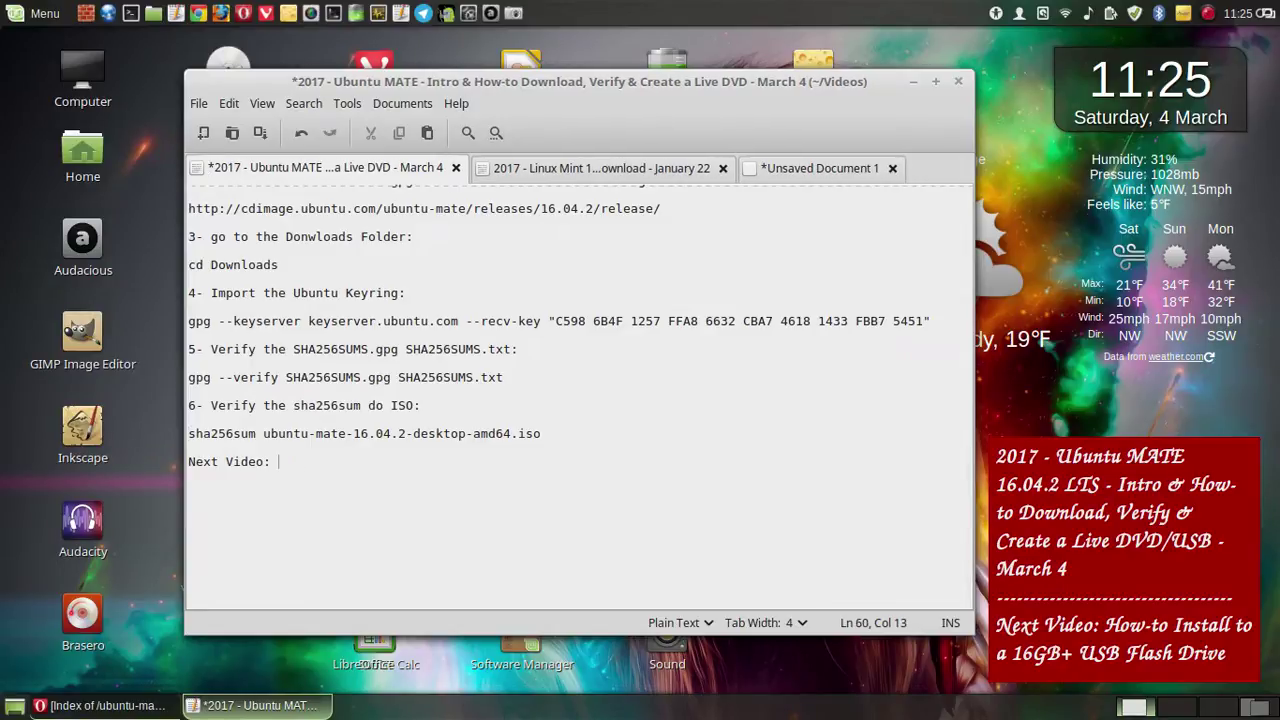
{"action": "type", "text": "Ubuntu MAT"}
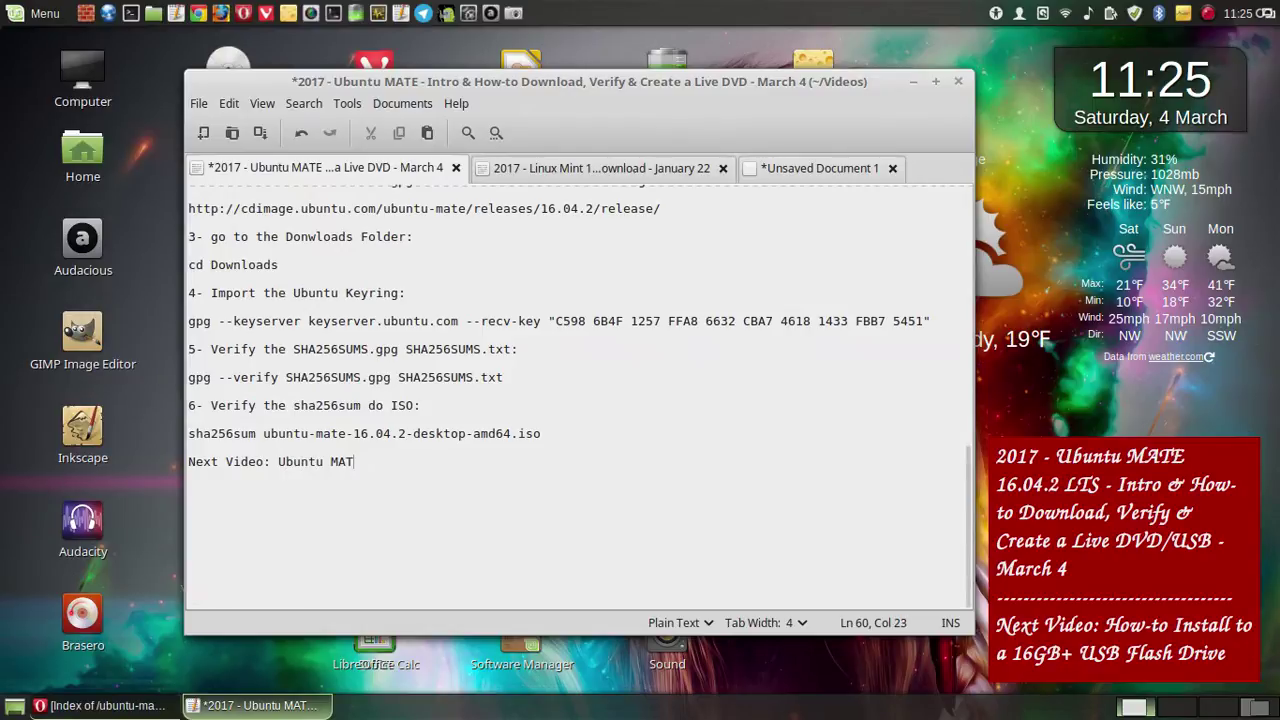
{"action": "type", "text": "E"}
{"action": "key", "text": "BackSpace"}
{"action": "key", "text": "BackSpace"}
{"action": "key", "text": "BackSpace"}
{"action": "key", "text": "BackSpace"}
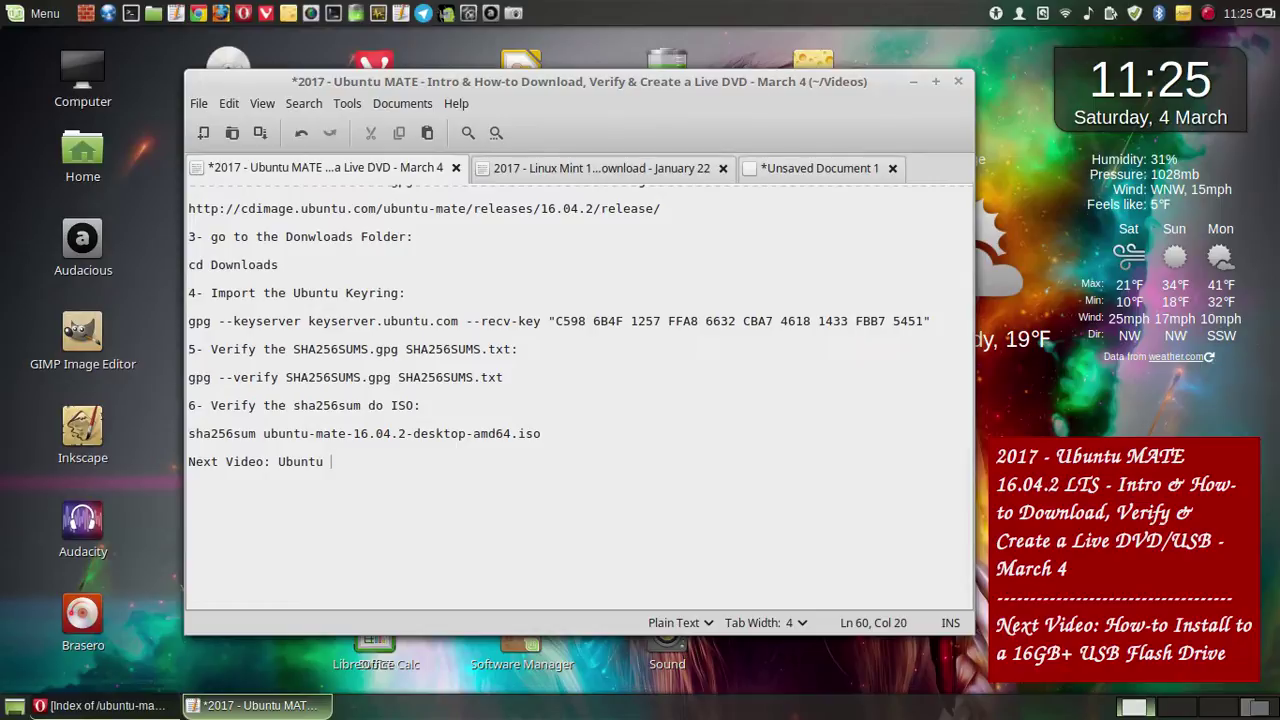
{"action": "key", "text": "BackSpace"}
{"action": "key", "text": "BackSpace"}
{"action": "key", "text": "BackSpace"}
{"action": "key", "text": "BackSpace"}
{"action": "key", "text": "BackSpace"}
{"action": "key", "text": "BackSpace"}
{"action": "key", "text": "BackSpace"}
- Type '2017 - Ubuntu MATE 16.04.2 - How-to Install to a 16GB+ USB Flash Drive (Encrypted) March 4' and save
{"action": "type", "text": "2017 - Ubuntu MATE 16."}
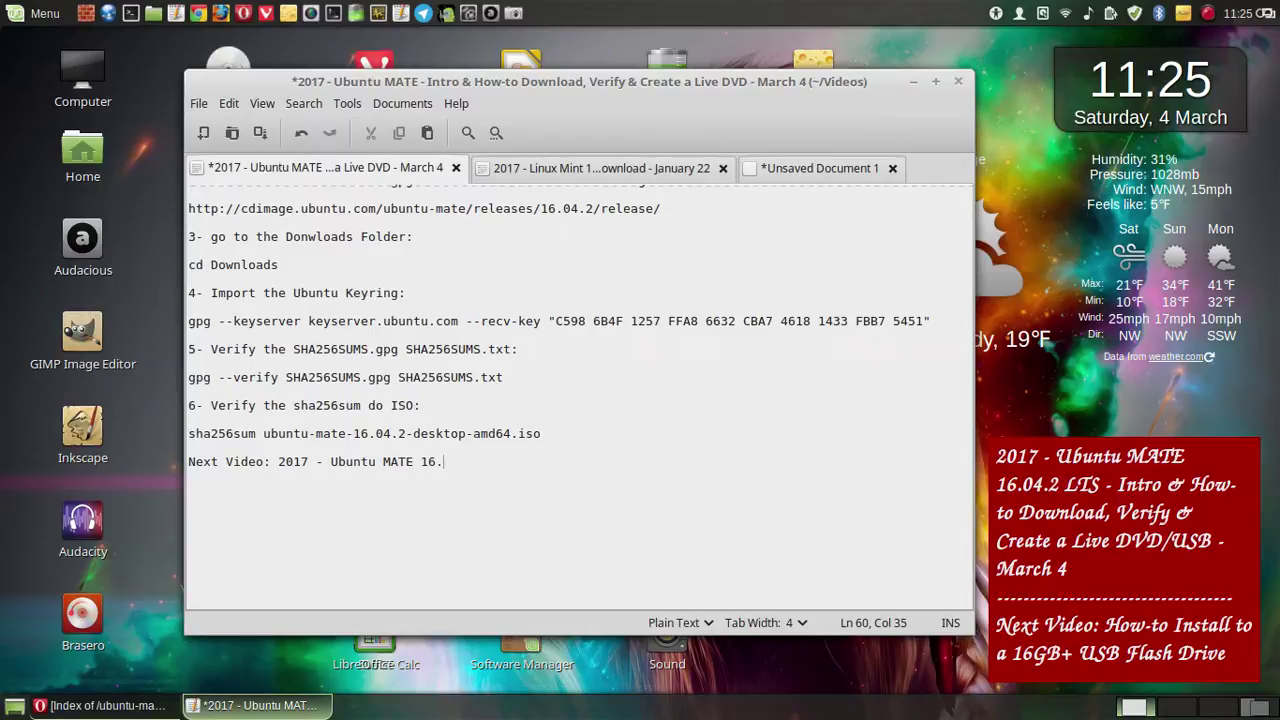
{"action": "type", "text": "04.2 - How-to Instal"}
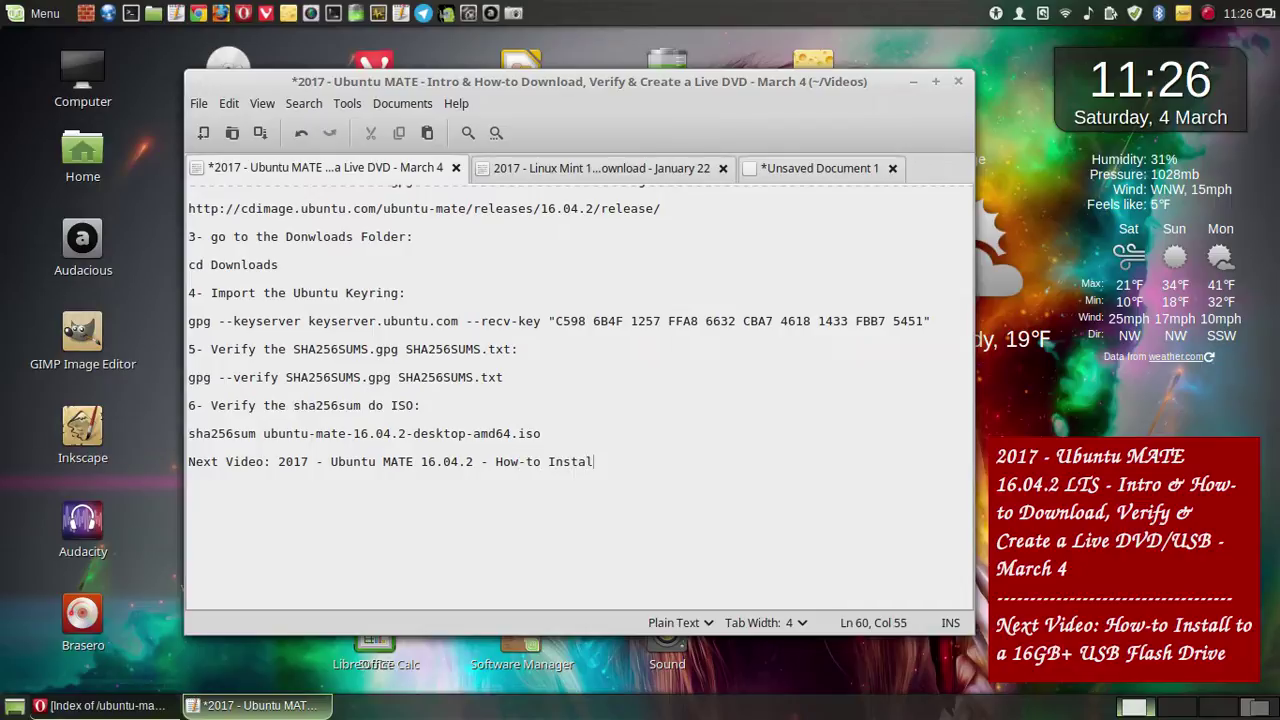
{"action": "type", "text": "l to a 16GB"}
{"action": "type", "text": "+ US"}
{"action": "type", "text": "B Flash"}
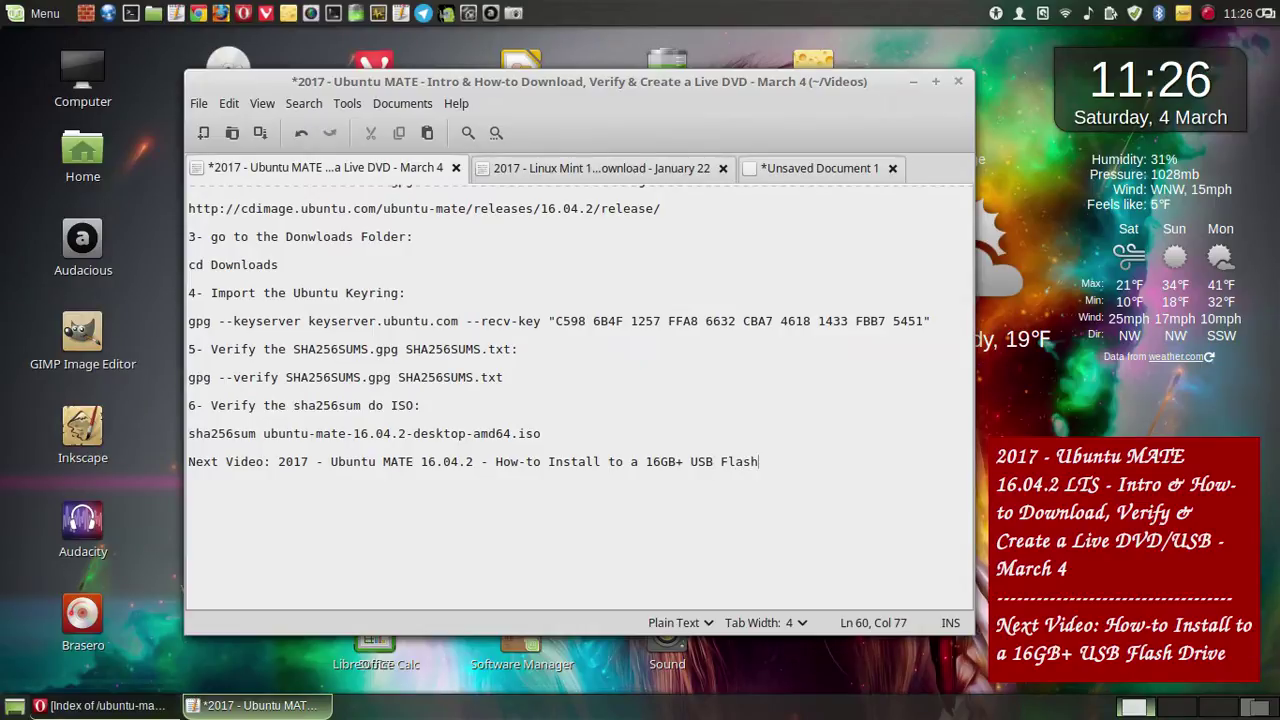
{"action": "type", "text": " Driv"}
{"action": "type", "text": "e (Ec"}
{"action": "type", "text": "rypted"}
{"action": "type", "text": "ncrypted"}
{"action": "type", "text": ")"}
{"action": "type", "text": " Ma"}
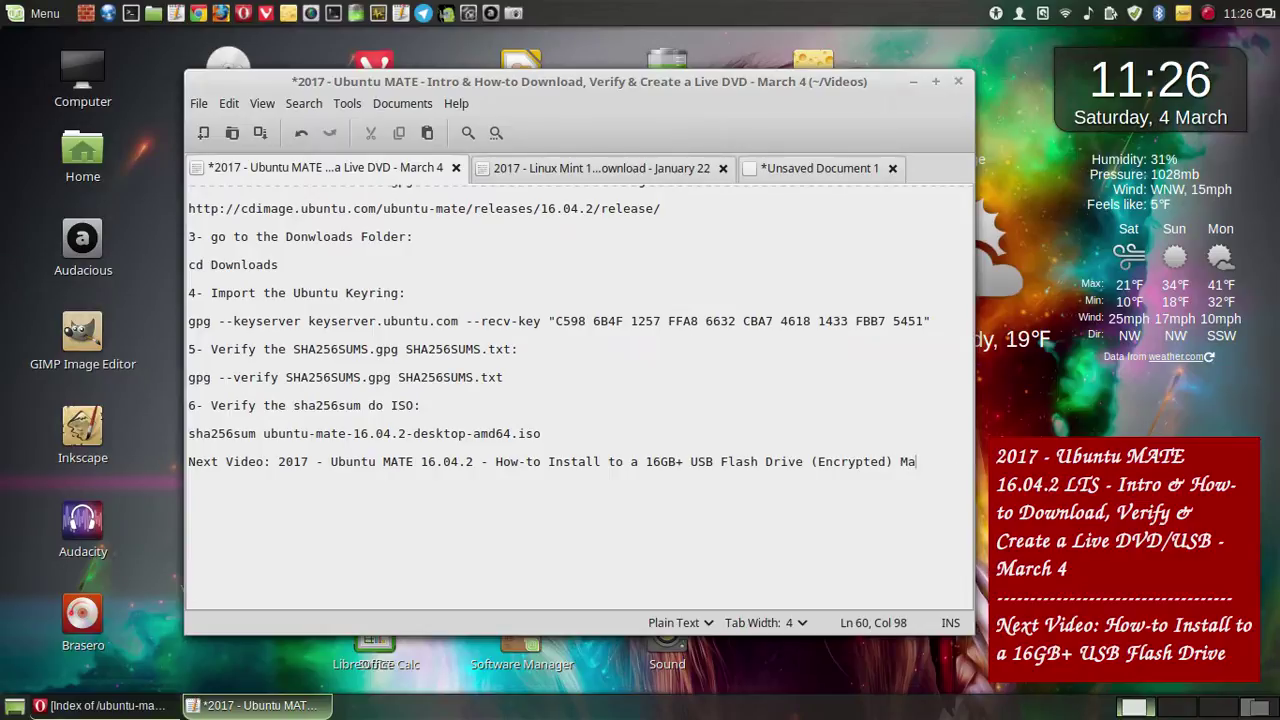
{"action": "type", "text": "rch 4"}
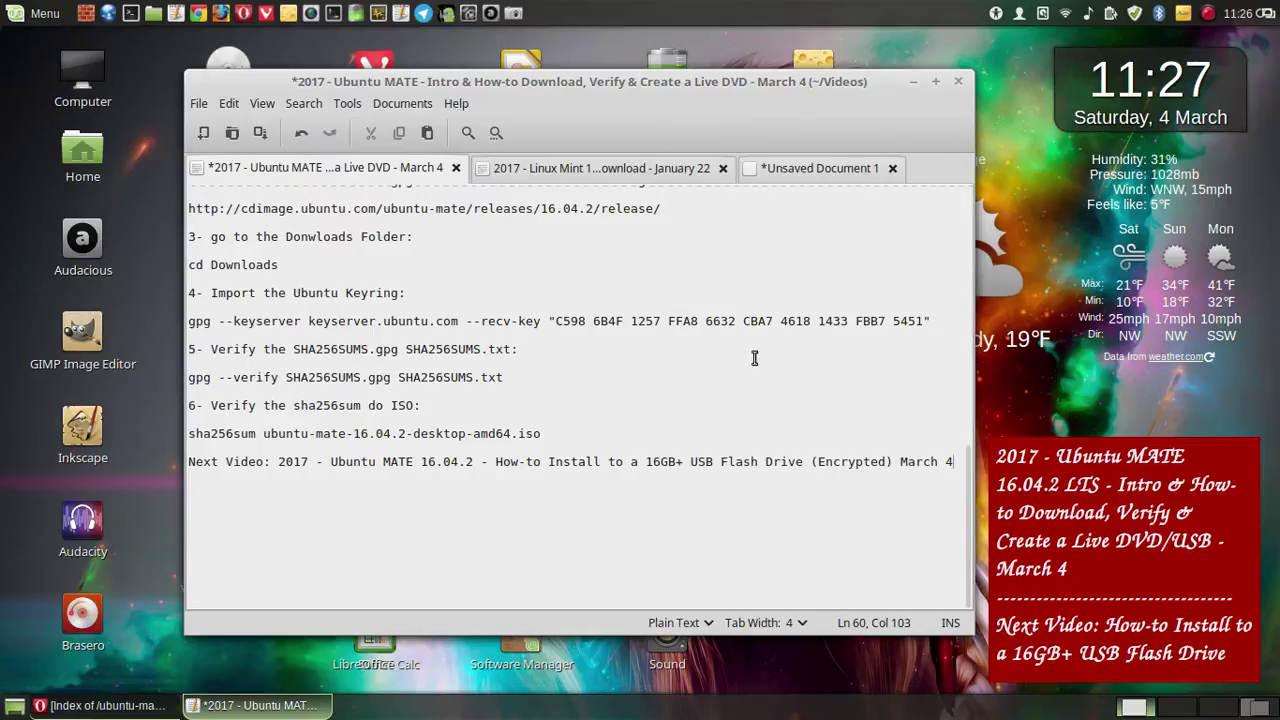
{"action": "left_click", "coordinate": [260, 133]}
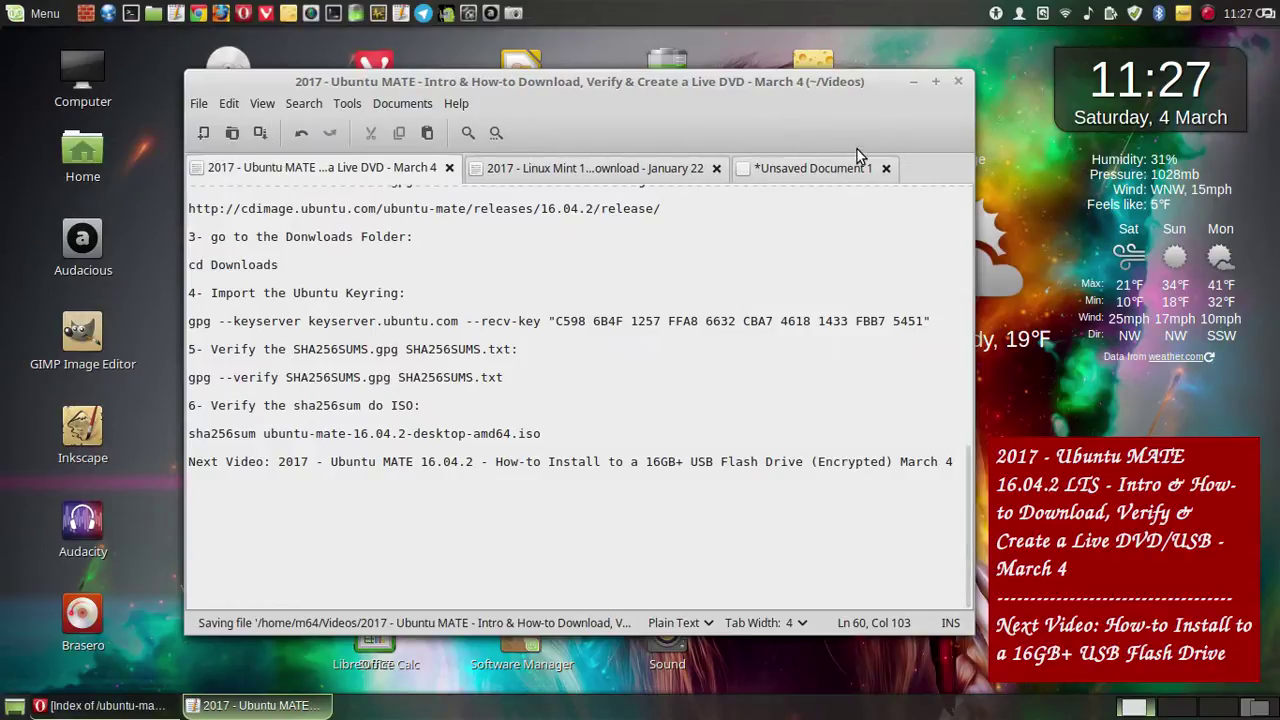
- Minimize and restore Pluma, scroll the notes up to step 1, and move the window left
{"action": "left_click", "coordinate": [912, 81]}
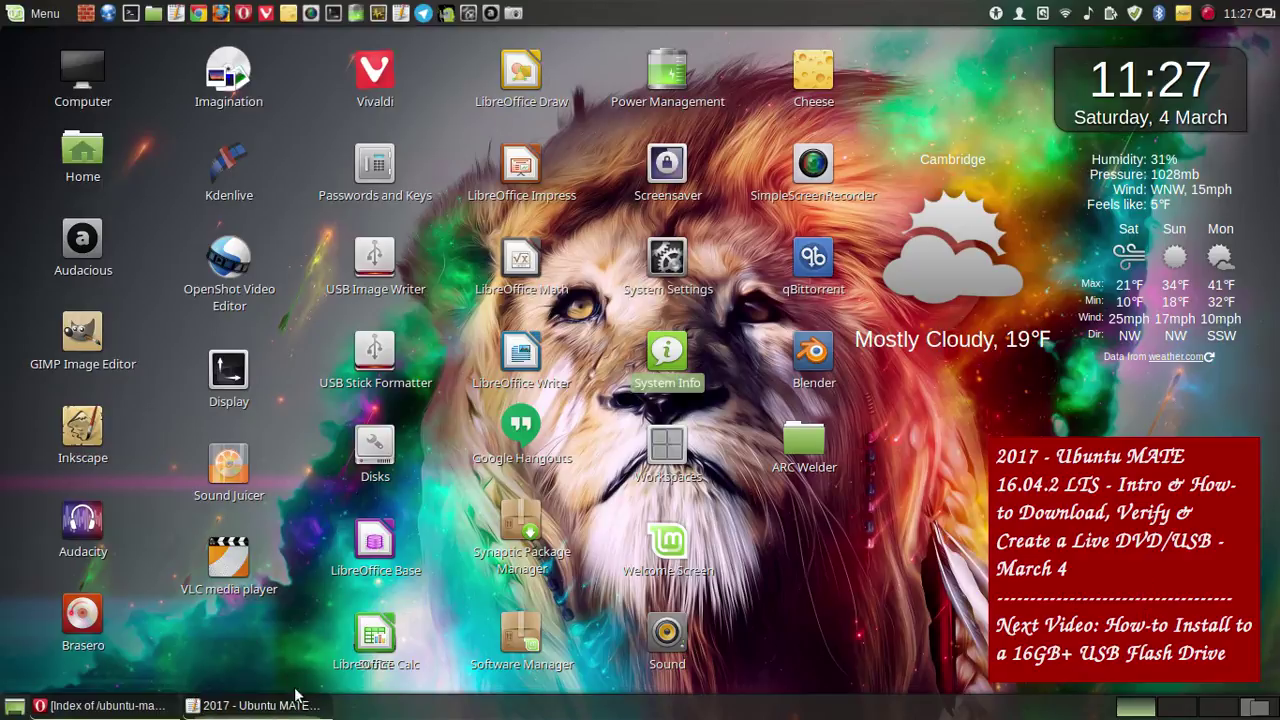
{"action": "left_click", "coordinate": [260, 705]}
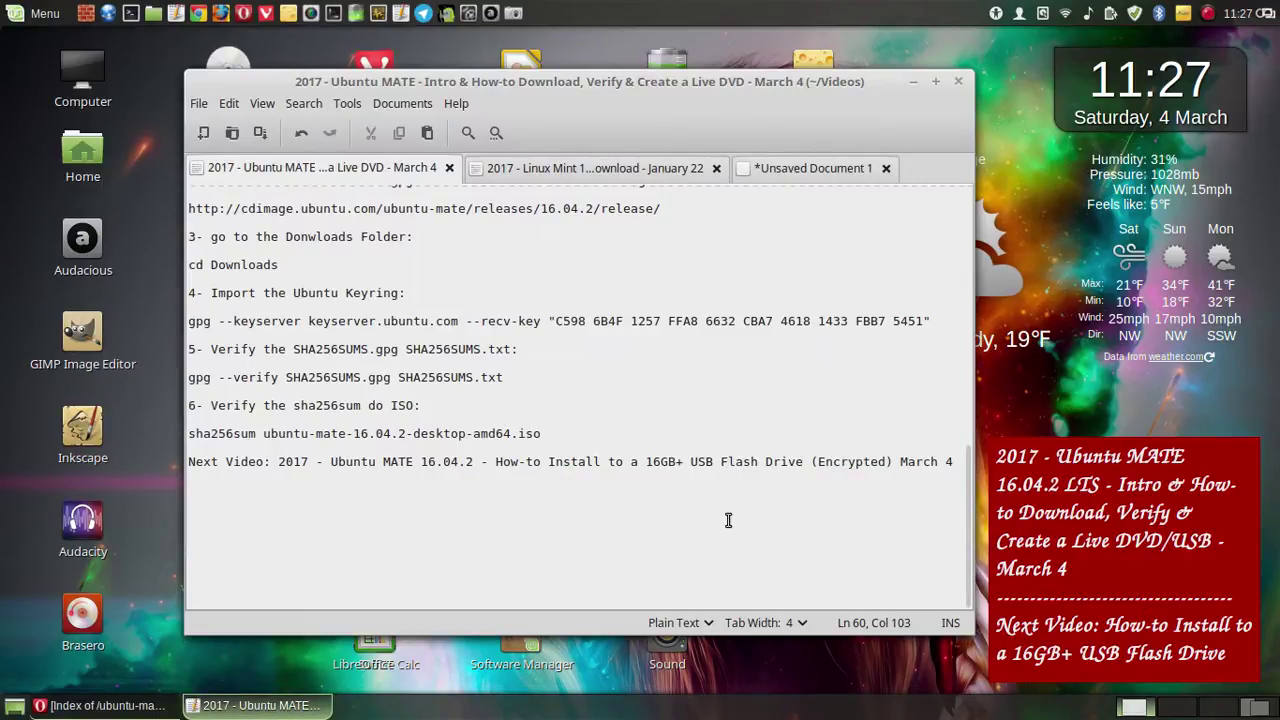
{"action": "scroll", "coordinate": [728, 519], "scroll_direction": "up", "scroll_amount": 2}
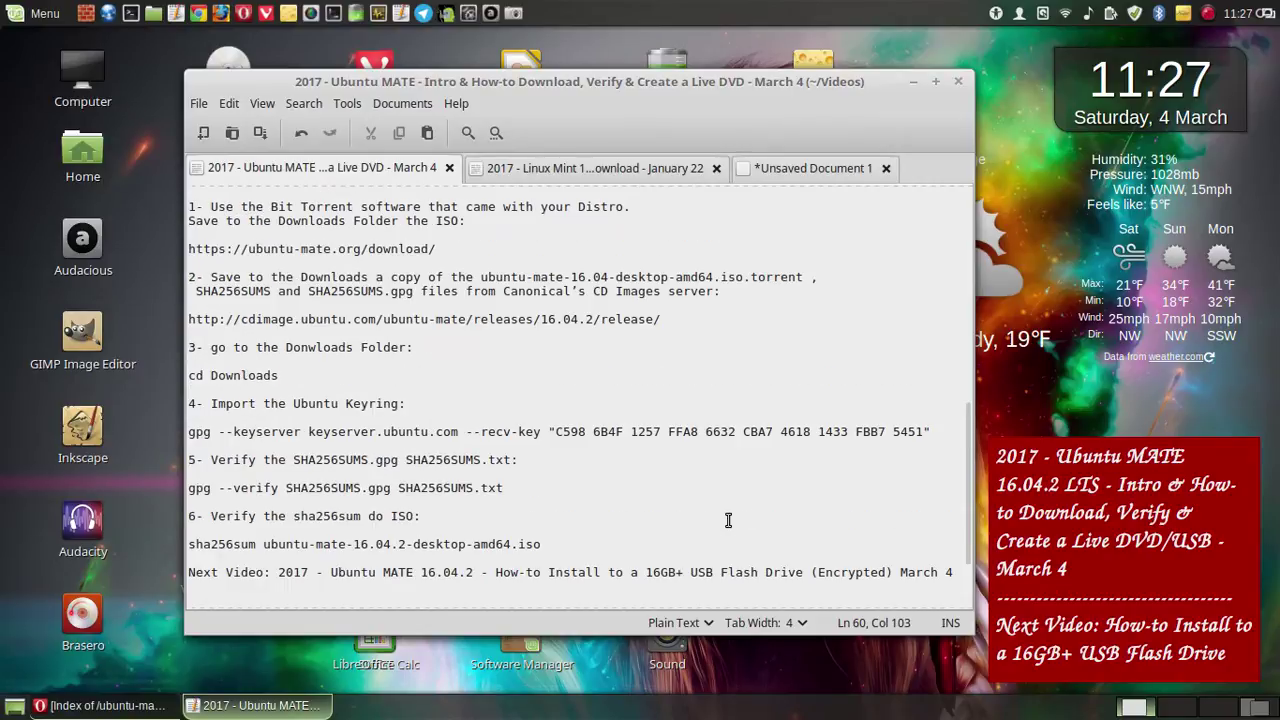
{"action": "left_click_drag", "start_coordinate": [606, 81], "coordinate": [534, 81]}
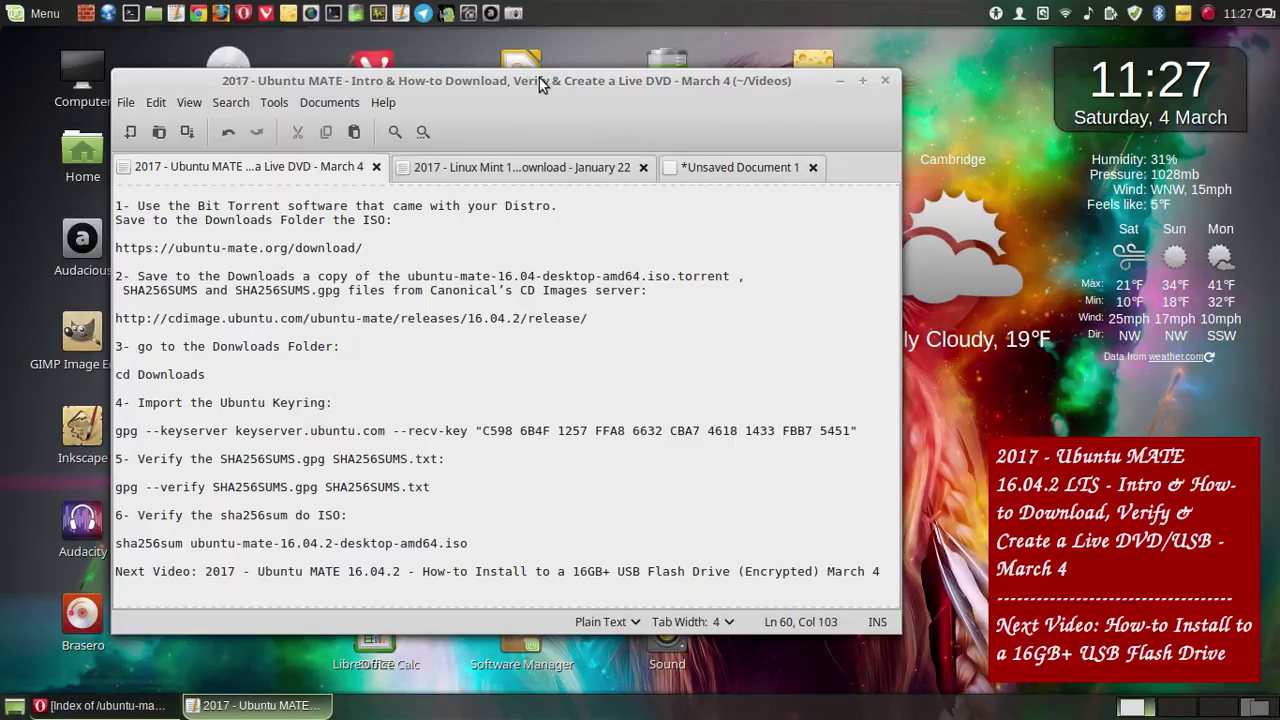
- Nudge Pluma further left and save a whole-screen MATE Screenshot capture into the project folder
{"action": "left_click_drag", "start_coordinate": [477, 81], "coordinate": [419, 79]}
{"action": "left_click", "coordinate": [491, 14]}
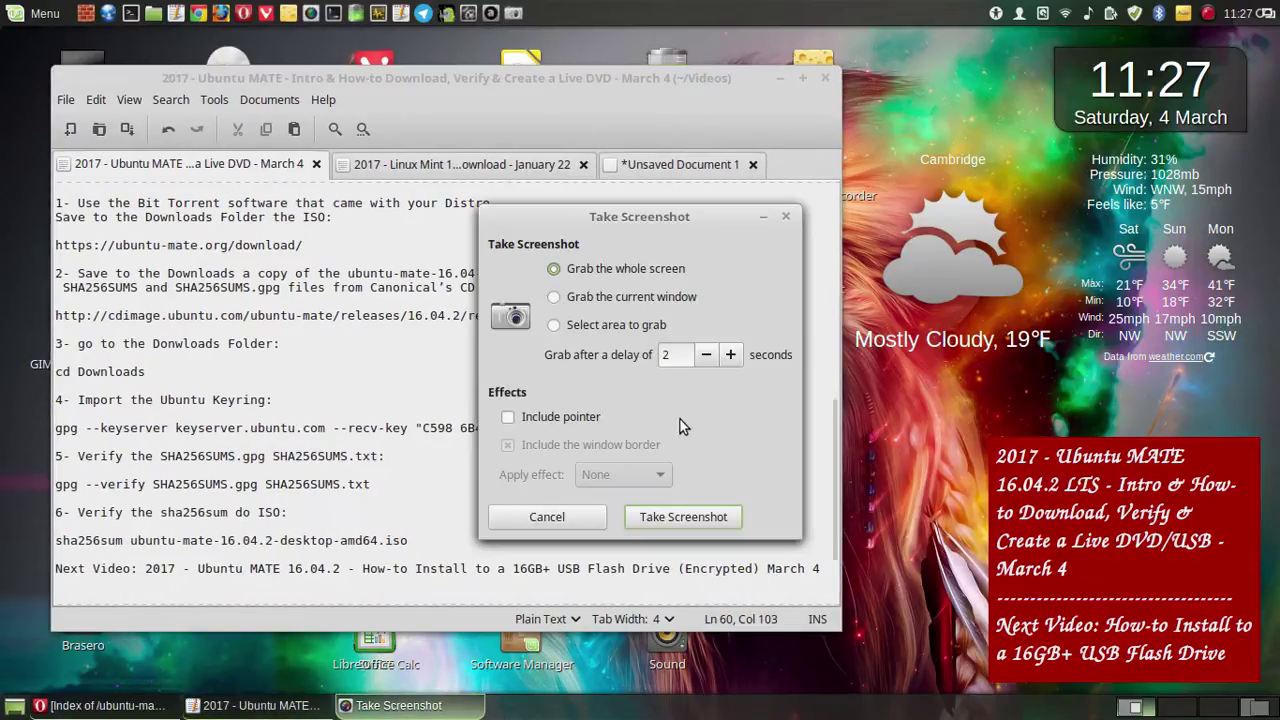
{"action": "left_click", "coordinate": [694, 510]}
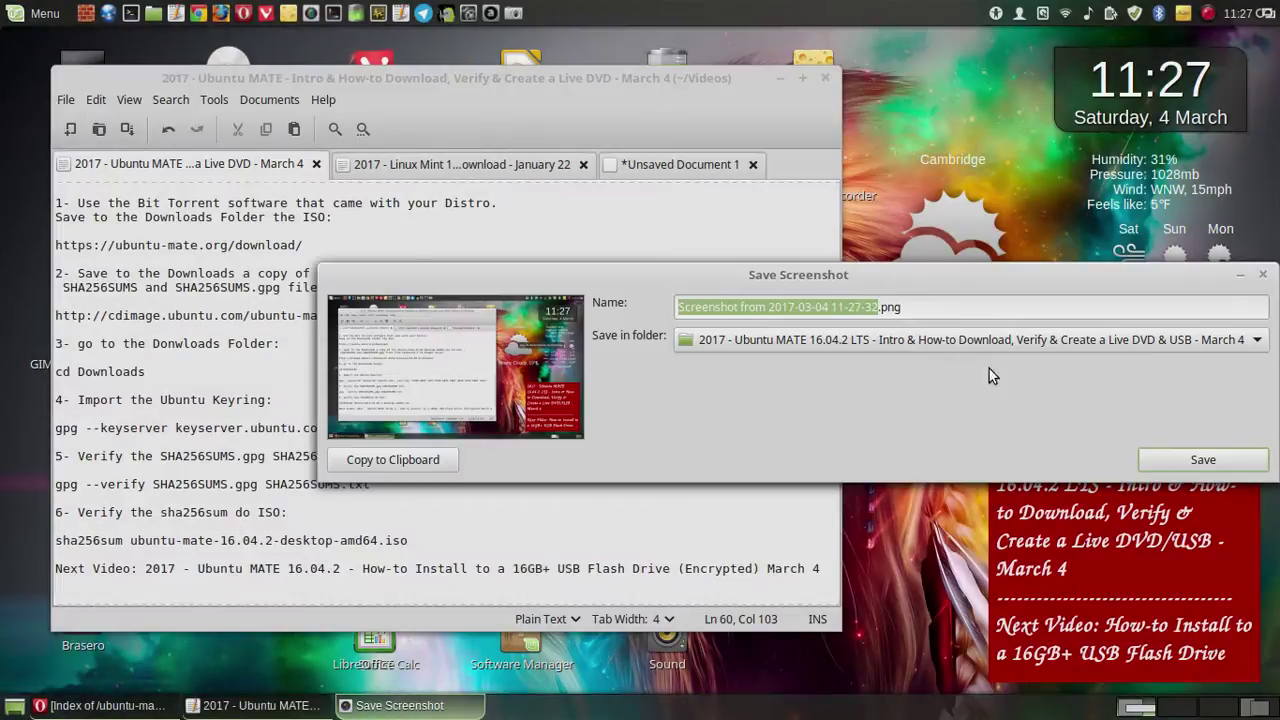
{"action": "left_click", "coordinate": [1188, 455]}
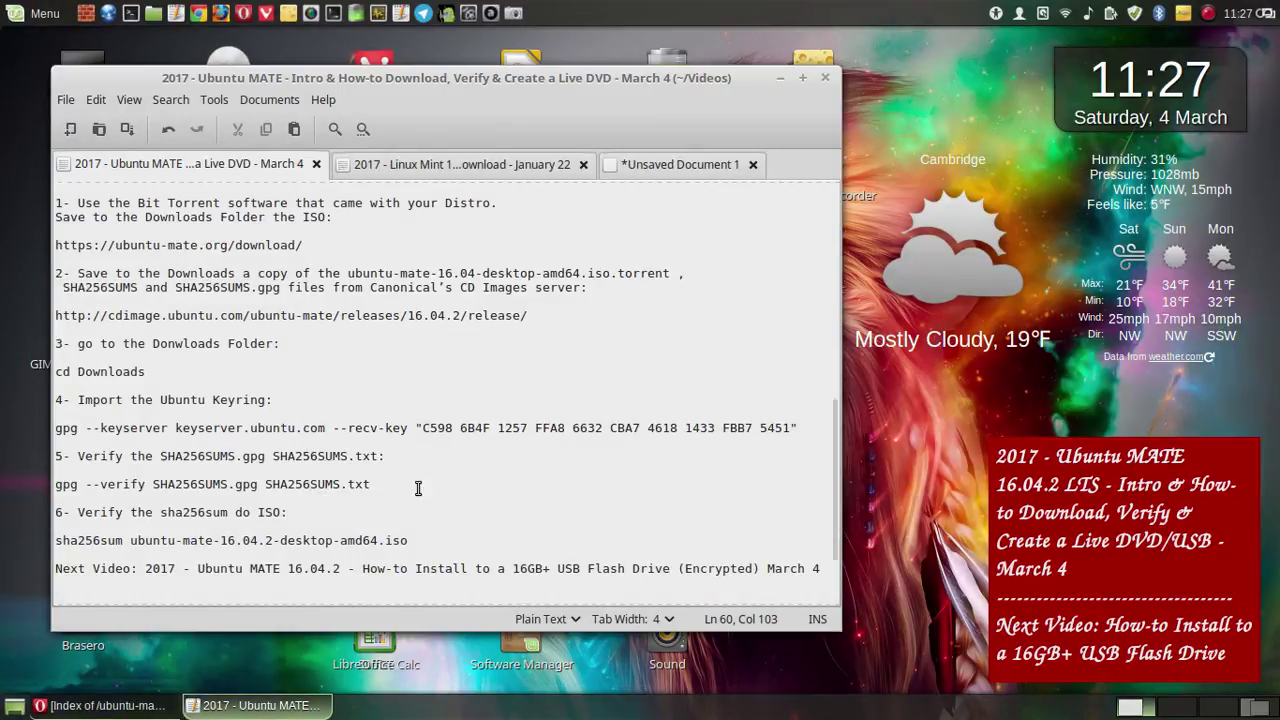
- Close Opera's 'Index of' release tab and the Download Ubuntu MATE tab
{"action": "left_click", "coordinate": [100, 705]}
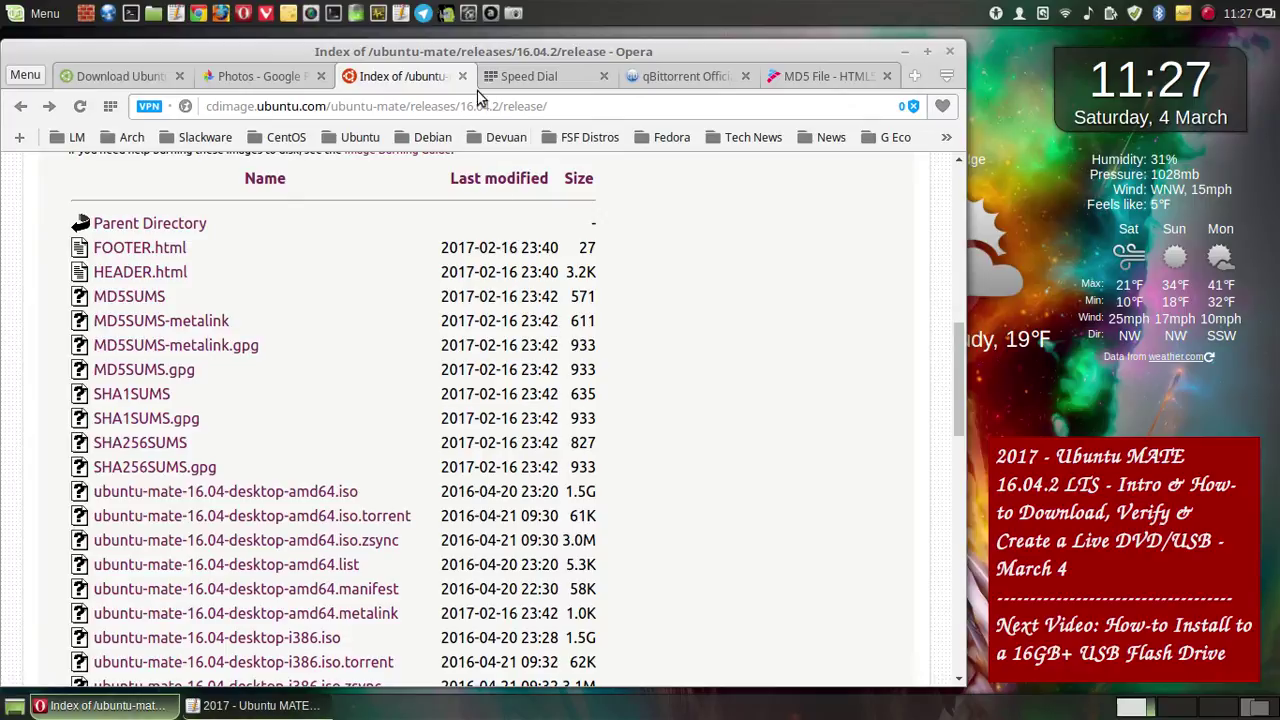
{"action": "middle_click", "coordinate": [430, 80]}
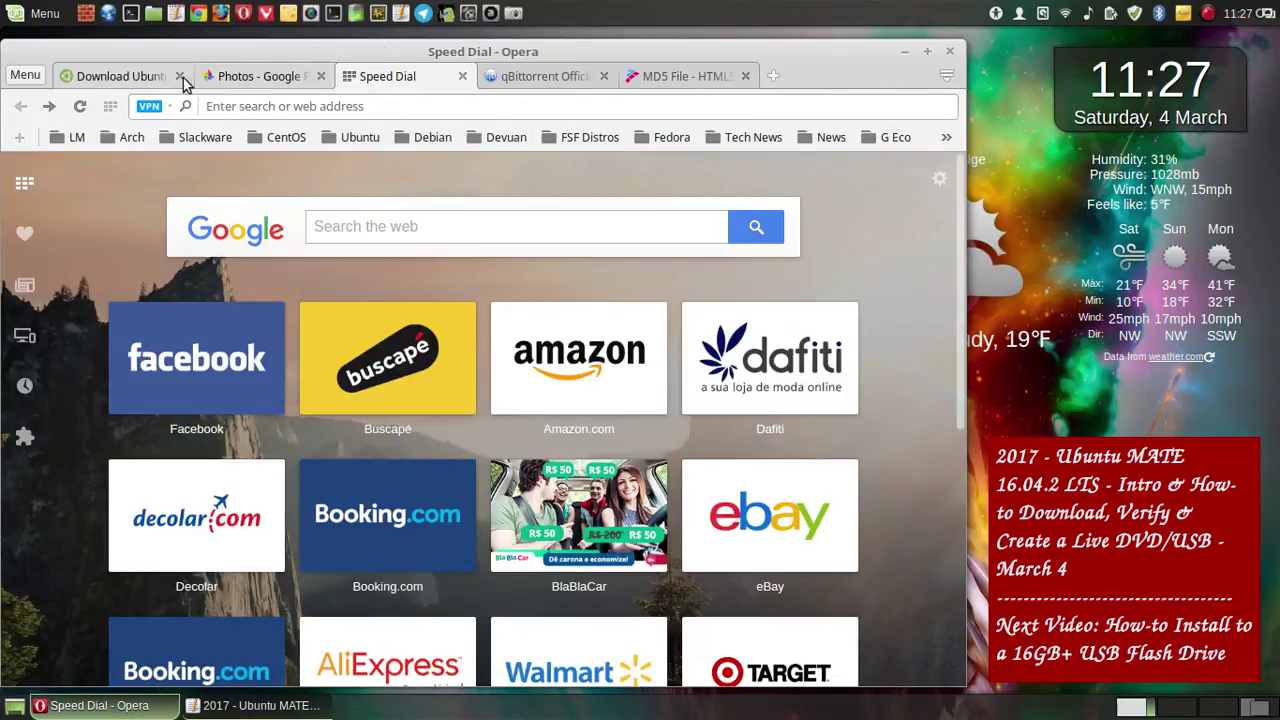
{"action": "left_click", "coordinate": [145, 78]}
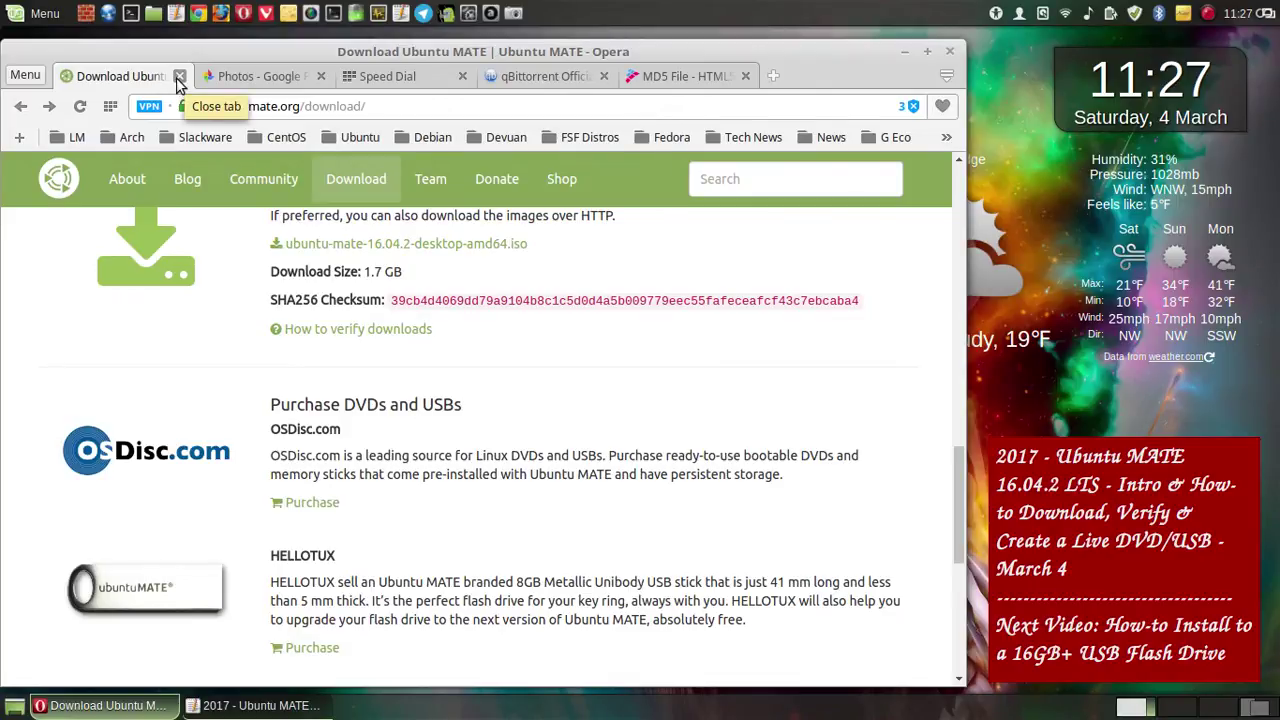
{"action": "left_click", "coordinate": [179, 77]}
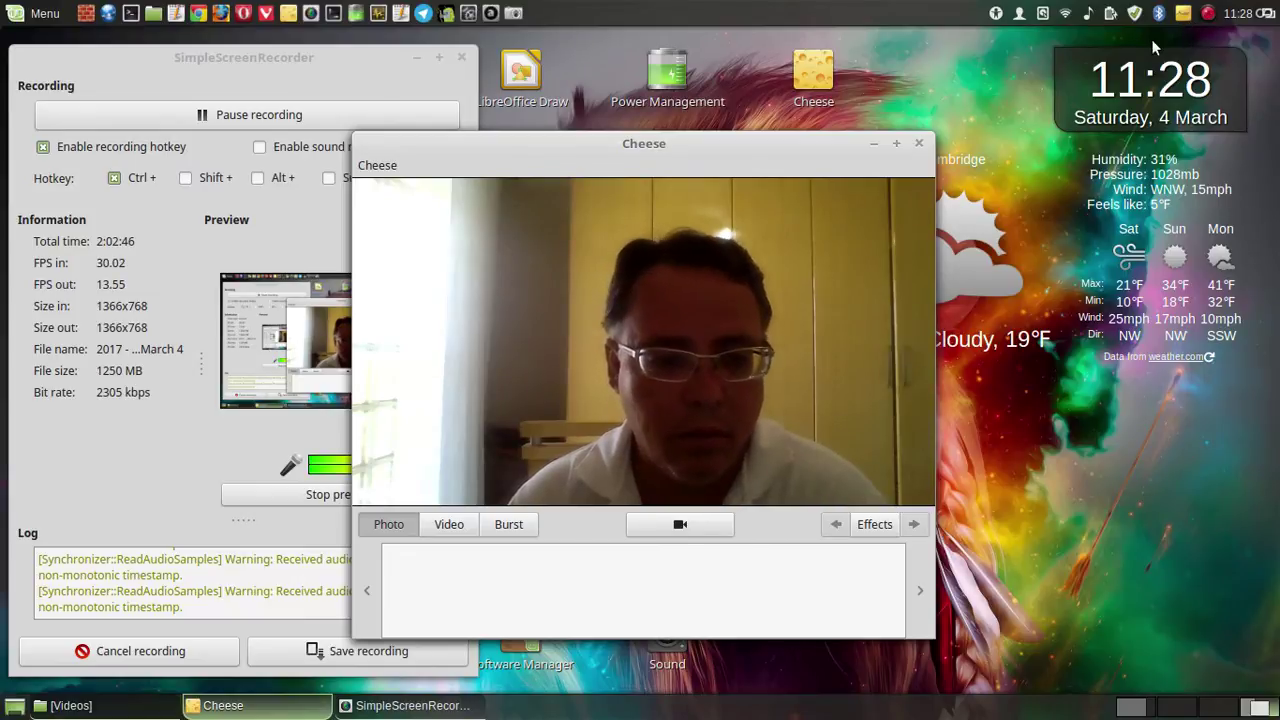
- Switch to the Google Photos workspace and choose Pause recording from SimpleScreenRecorder's tray menu
{"action": "right_click", "coordinate": [1212, 13]}
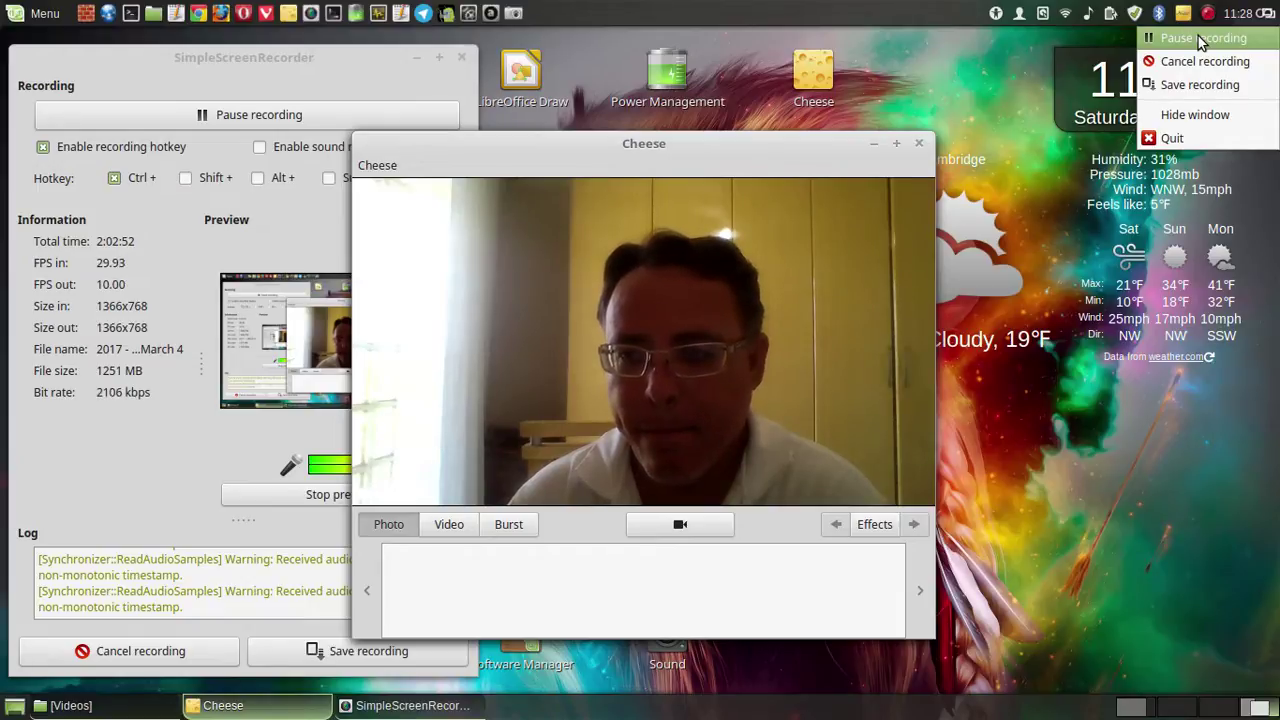
{"action": "left_click", "coordinate": [930, 77]}
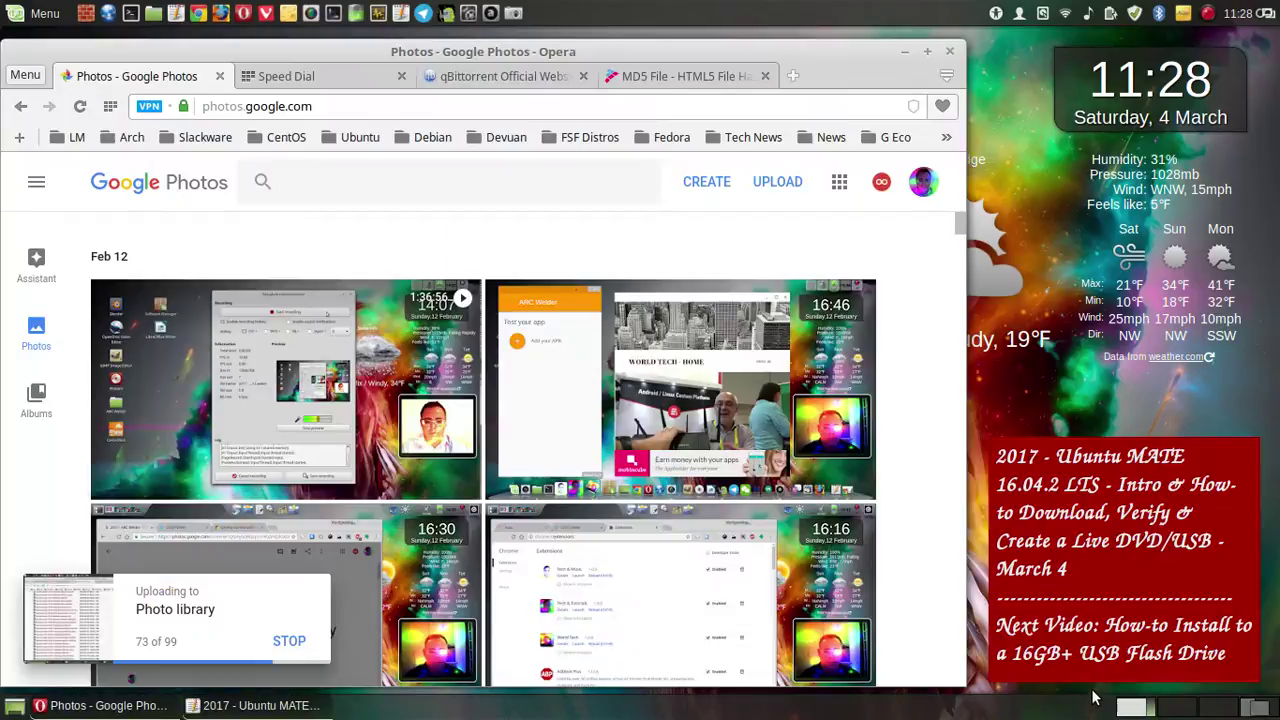
{"action": "left_click", "coordinate": [1130, 707]}
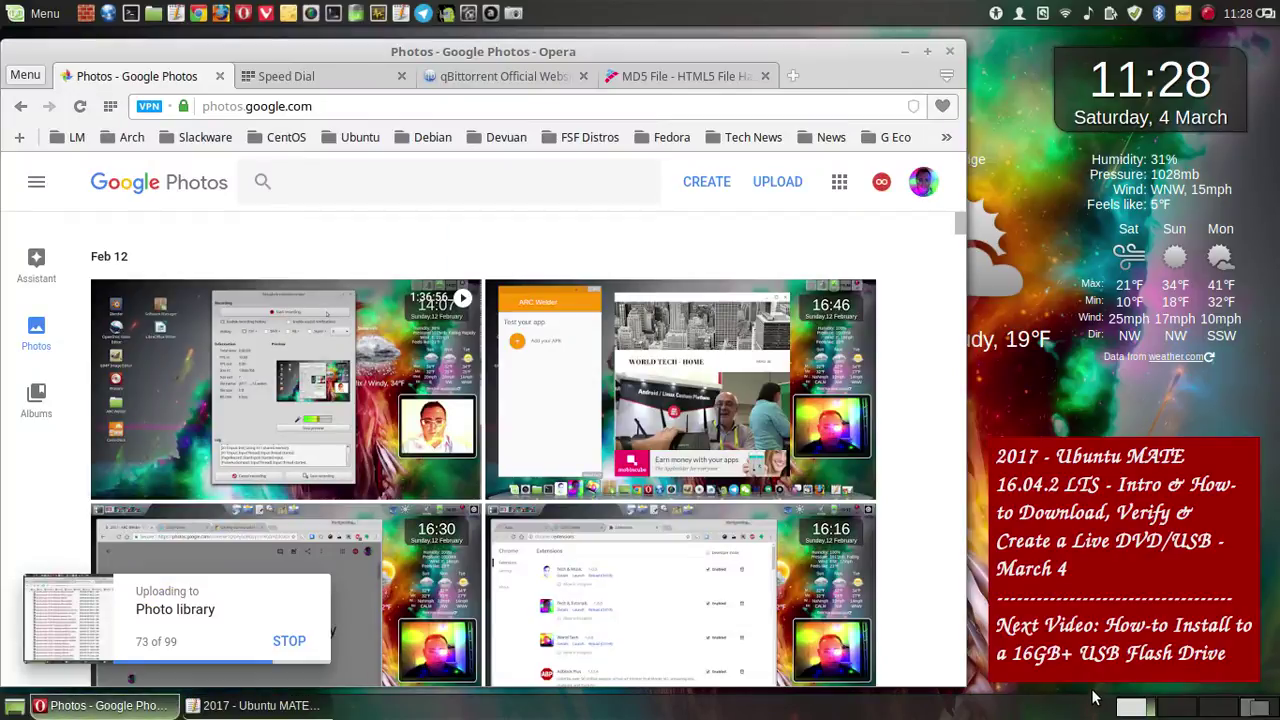
{"action": "left_click", "coordinate": [1207, 13]}
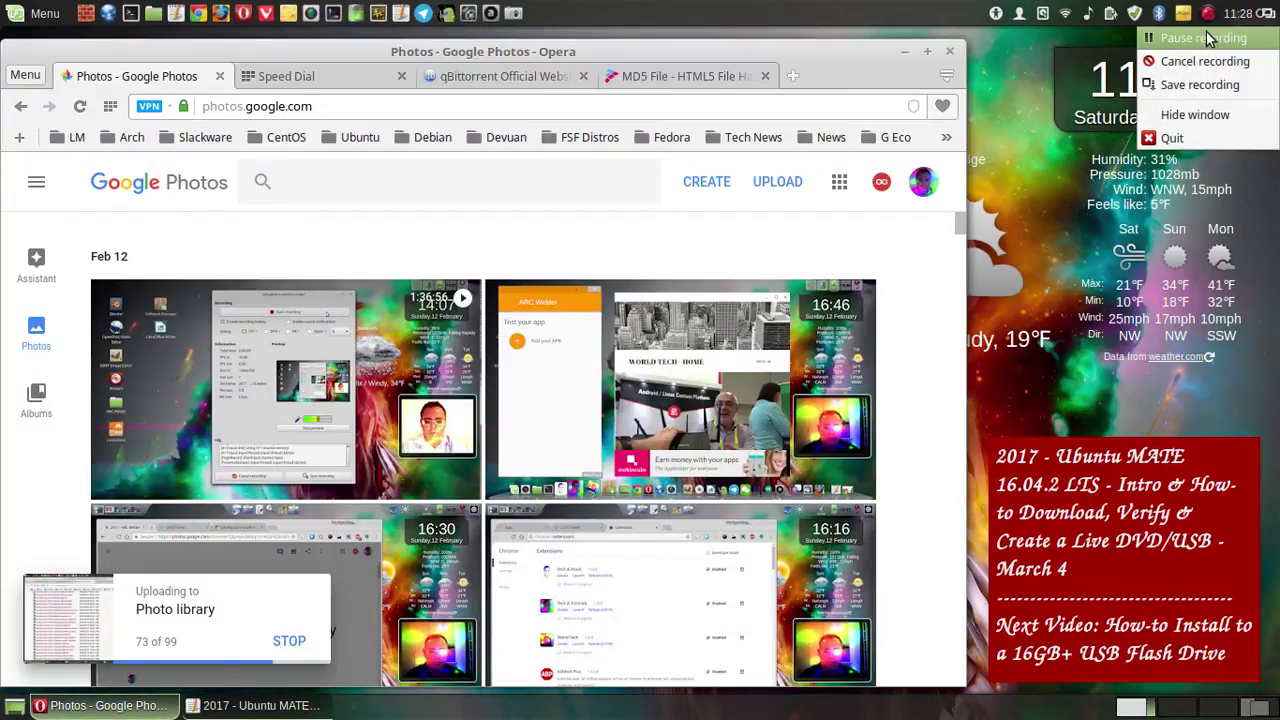
{"action": "left_click", "coordinate": [1212, 38]}
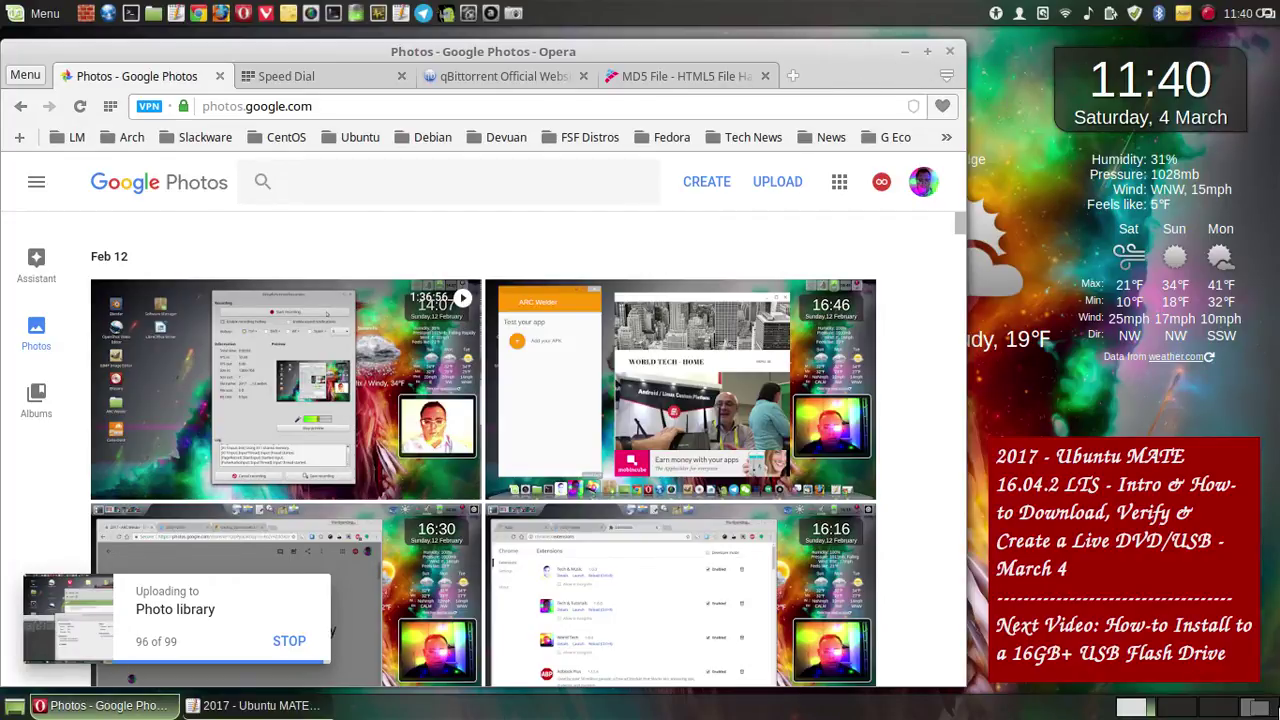
- Switch to workspace 4, where Cheese and SimpleScreenRecorder are open
{"action": "left_click", "coordinate": [1268, 709]}
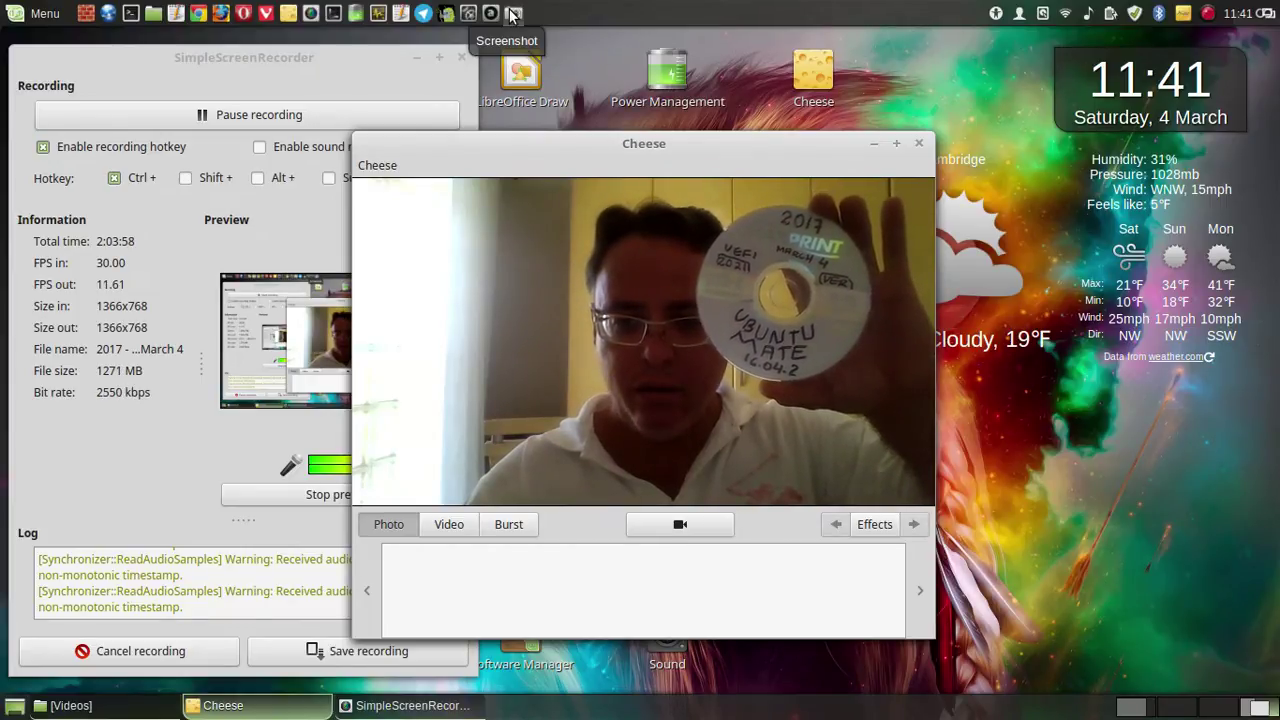
- Take a full-screen screenshot of the webcam shot with the burned disc and save it as 0.png
{"action": "left_click", "coordinate": [511, 14]}
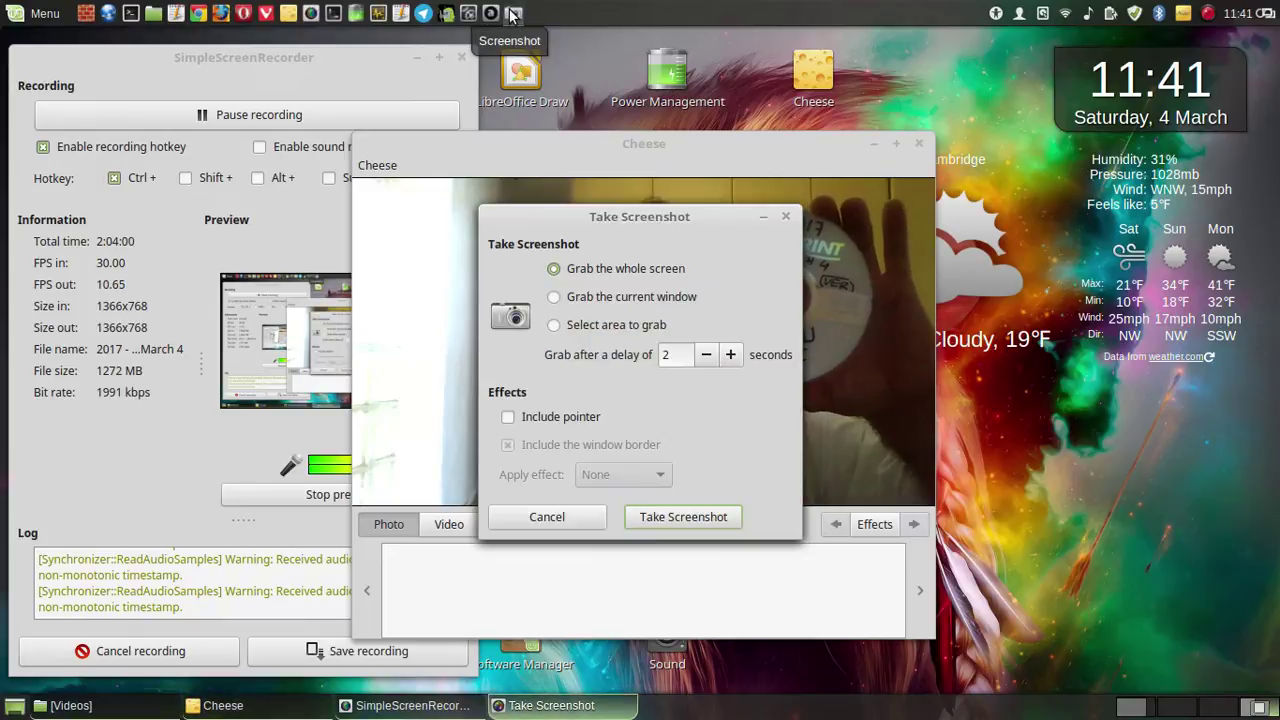
{"action": "left_click", "coordinate": [693, 516]}
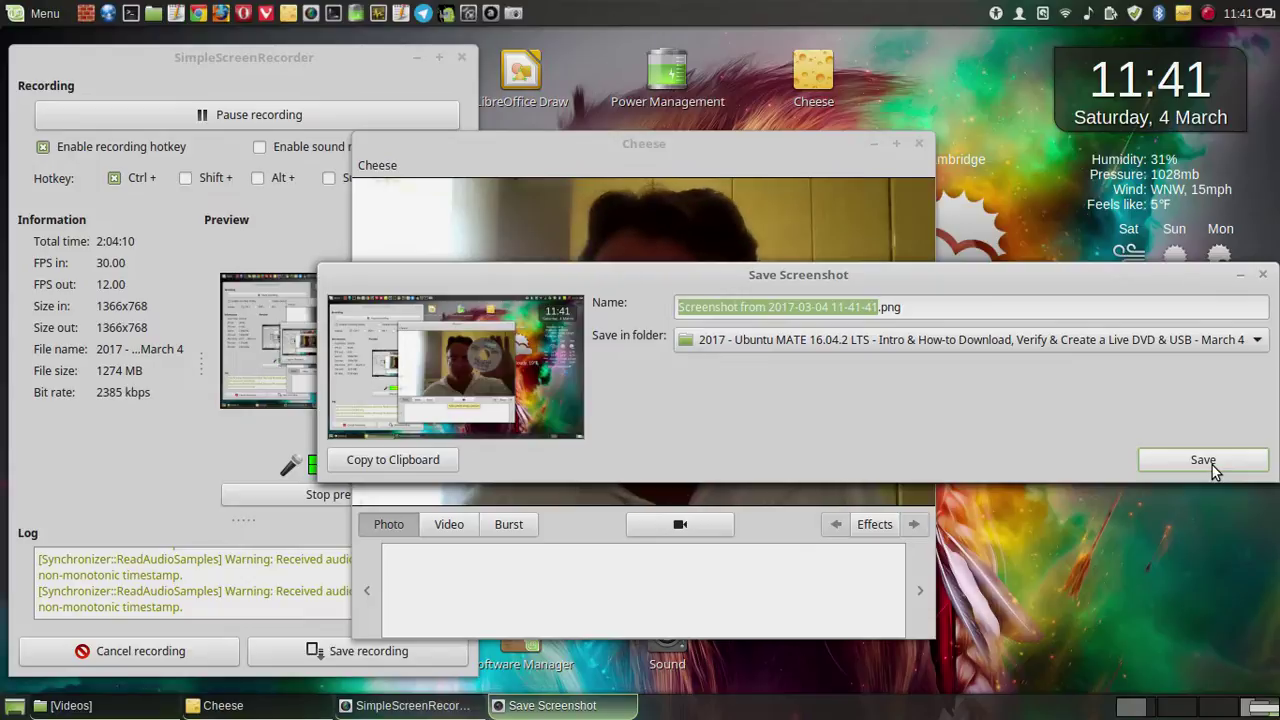
{"action": "type", "text": "0"}
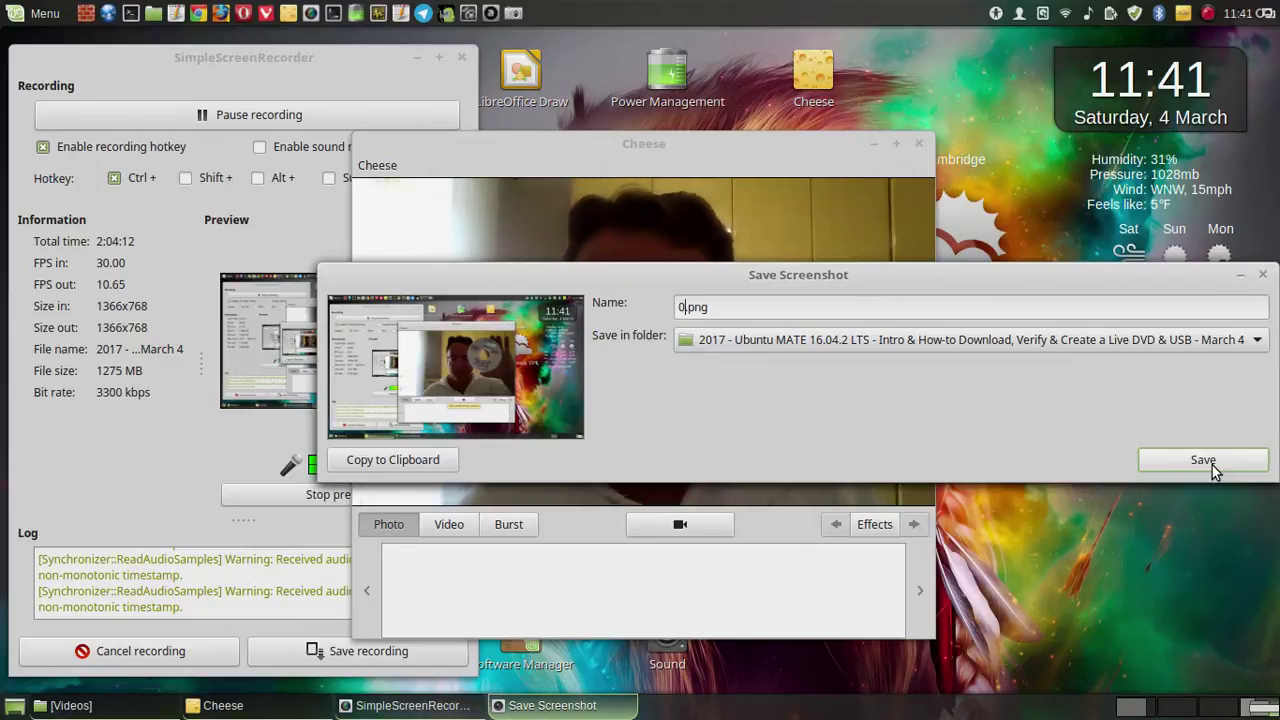
{"action": "left_click", "coordinate": [1226, 466]}
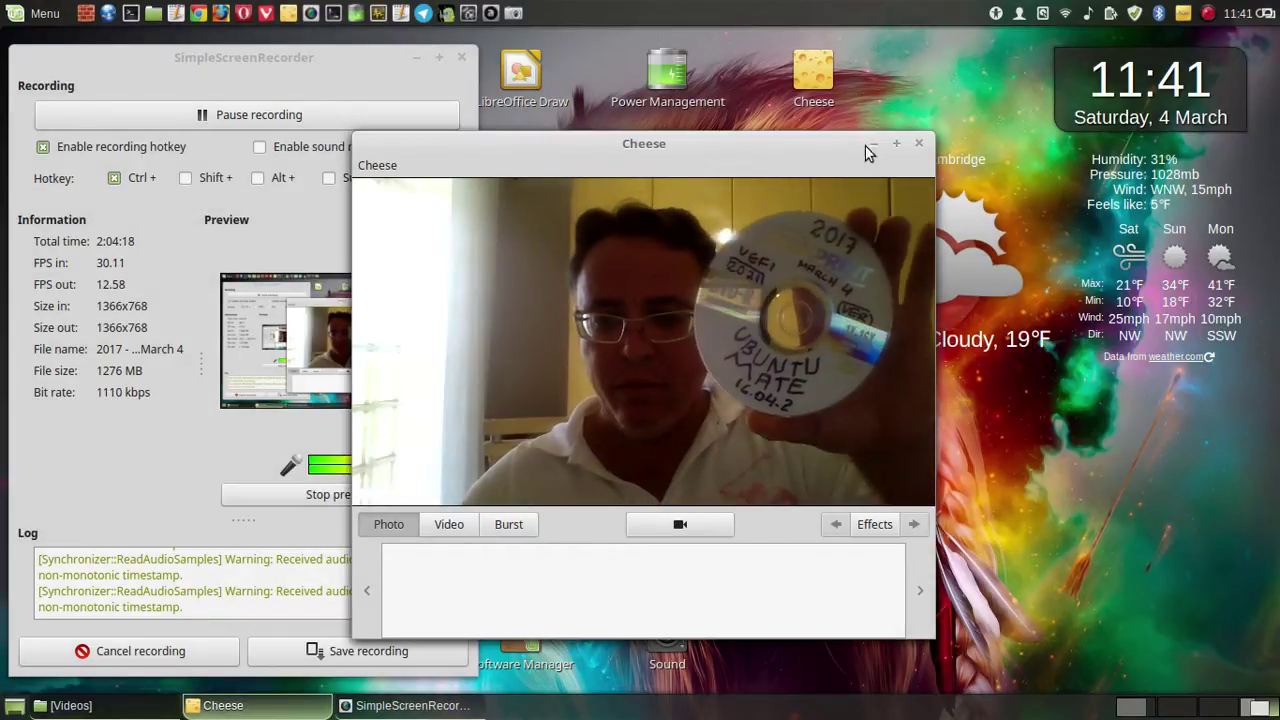
- Take a second full-screen screenshot, save it with its default name, and switch to workspace 1
{"action": "left_click", "coordinate": [514, 14]}
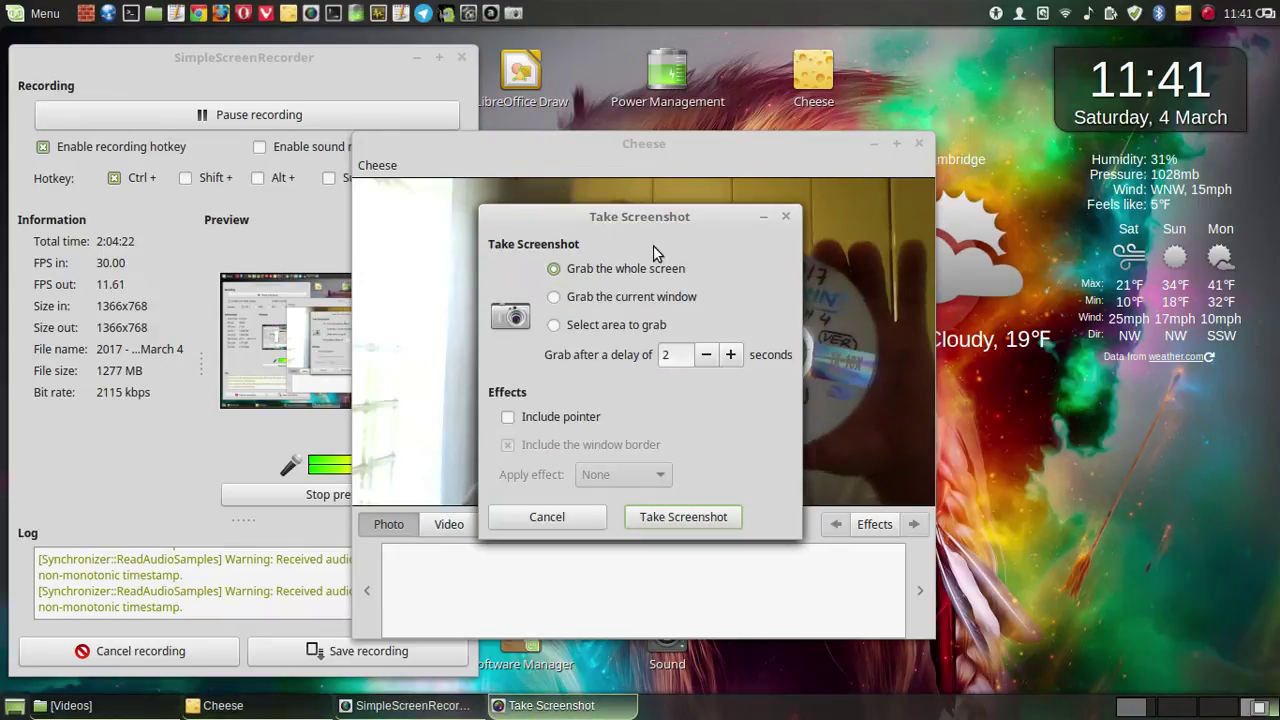
{"action": "left_click_drag", "start_coordinate": [530, 216], "coordinate": [280, 222]}
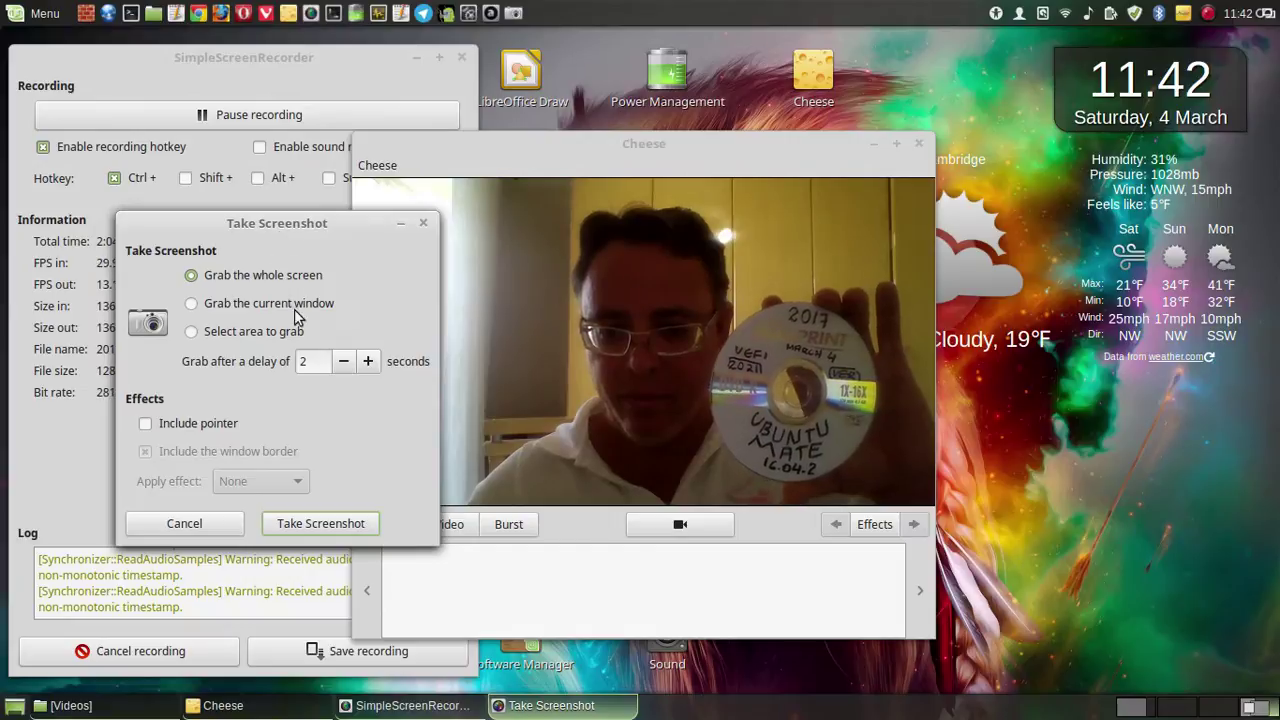
{"action": "left_click", "coordinate": [325, 523]}
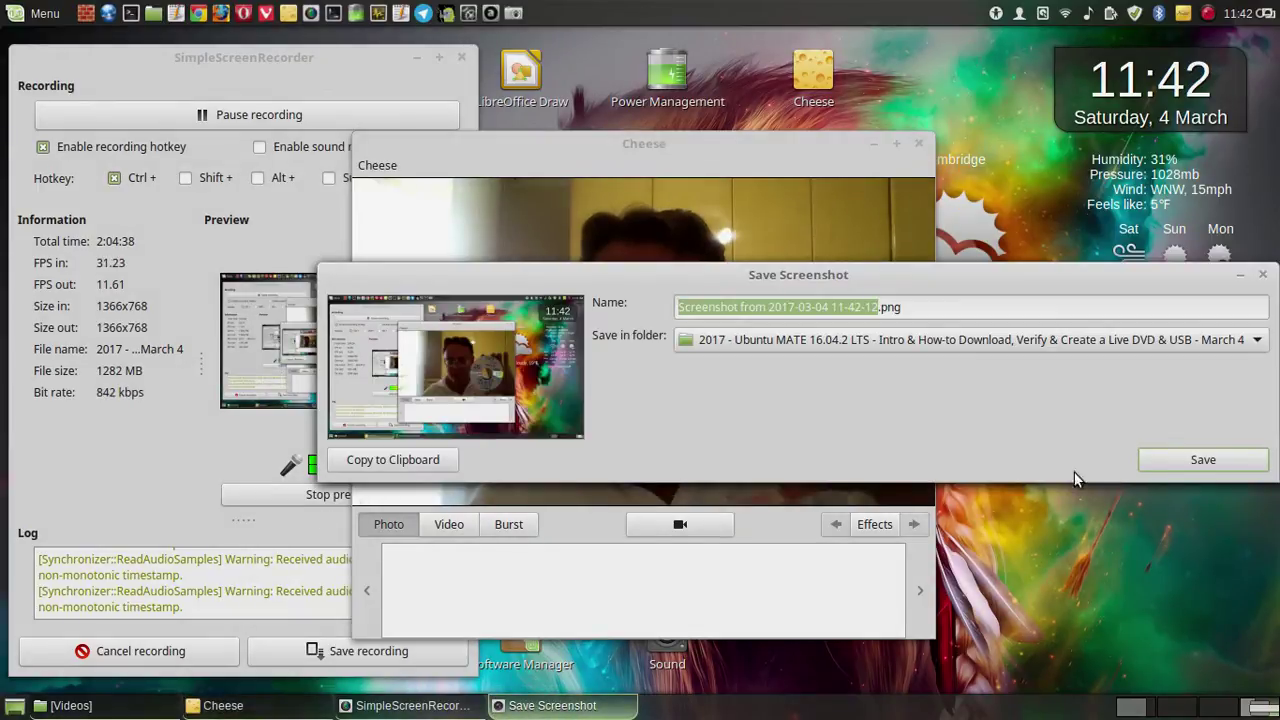
{"action": "left_click", "coordinate": [1230, 470]}
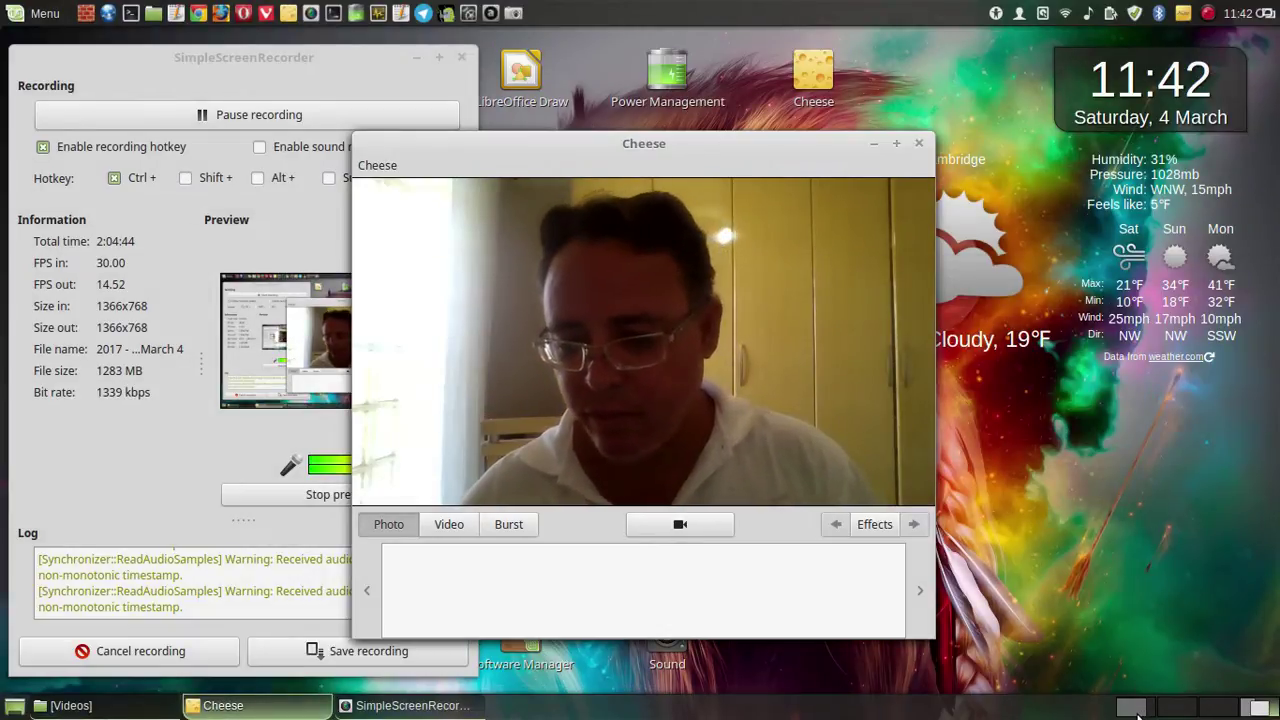
{"action": "left_click", "coordinate": [1137, 714]}
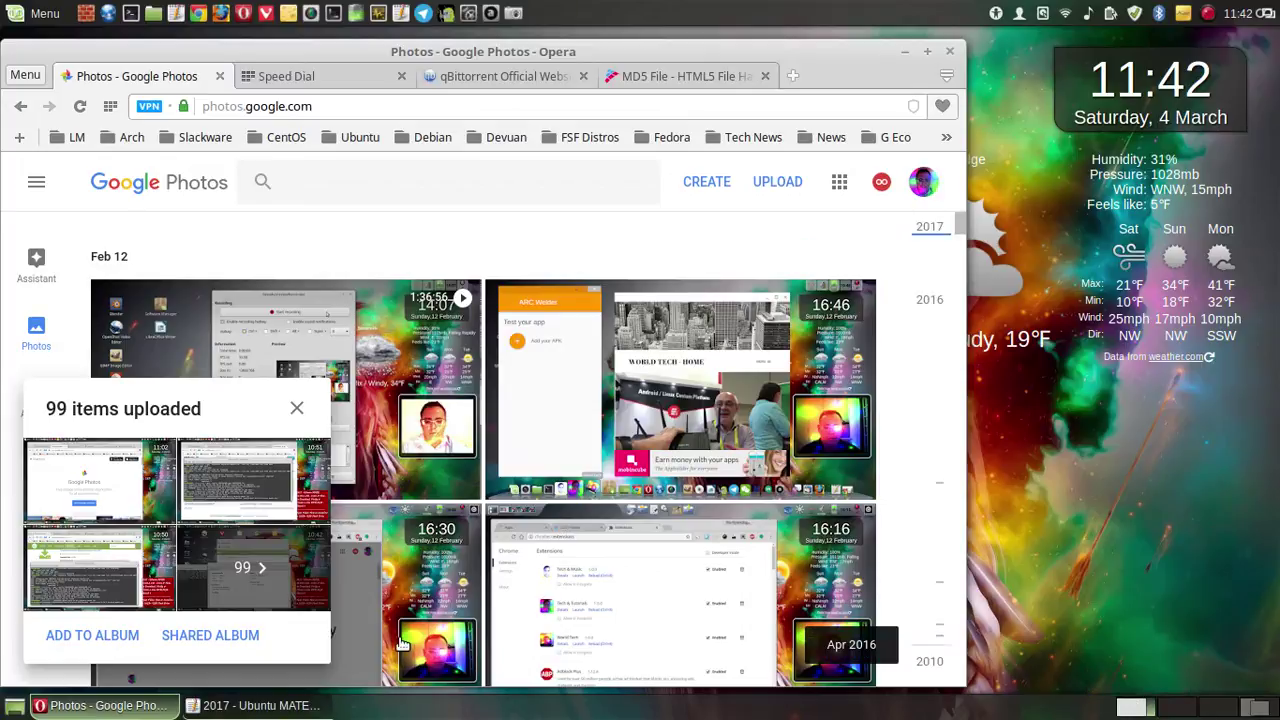
- Copy the Ubuntu MATE video's full title line from the top of the Pluma notes, then minimize them
{"action": "left_click", "coordinate": [240, 706]}
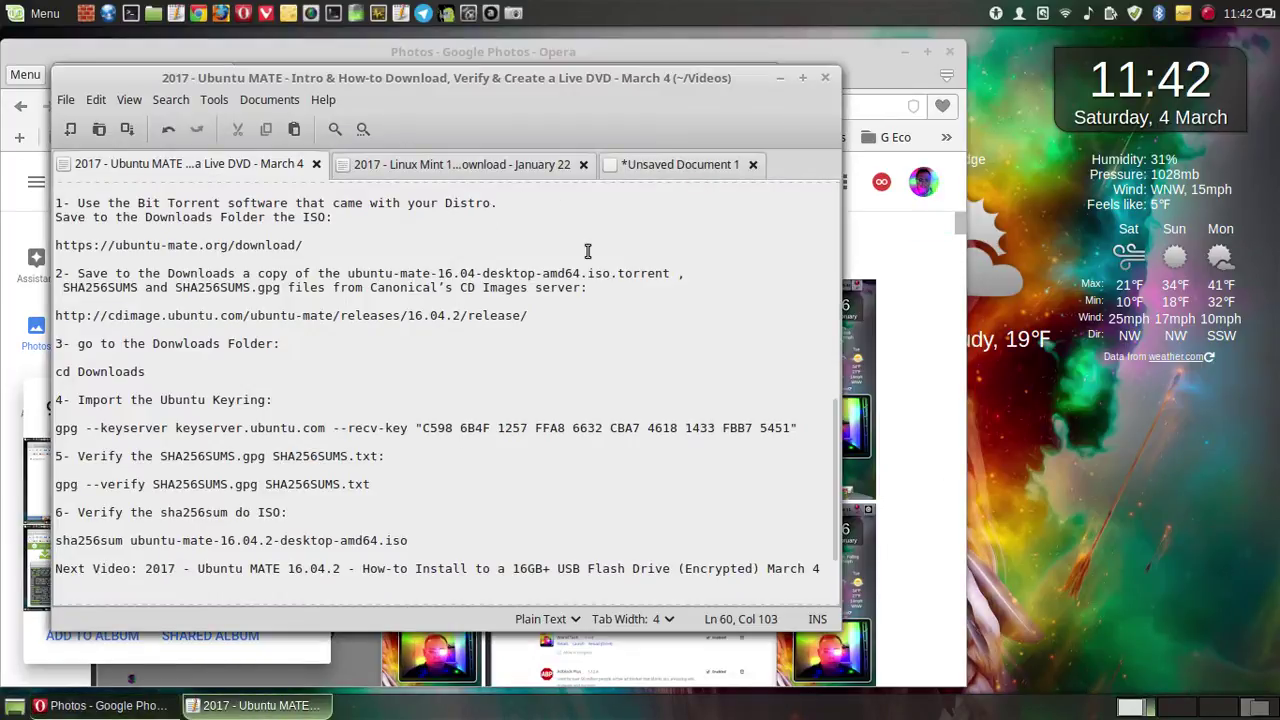
{"action": "scroll", "coordinate": [588, 250], "scroll_direction": "up", "scroll_amount": 10}
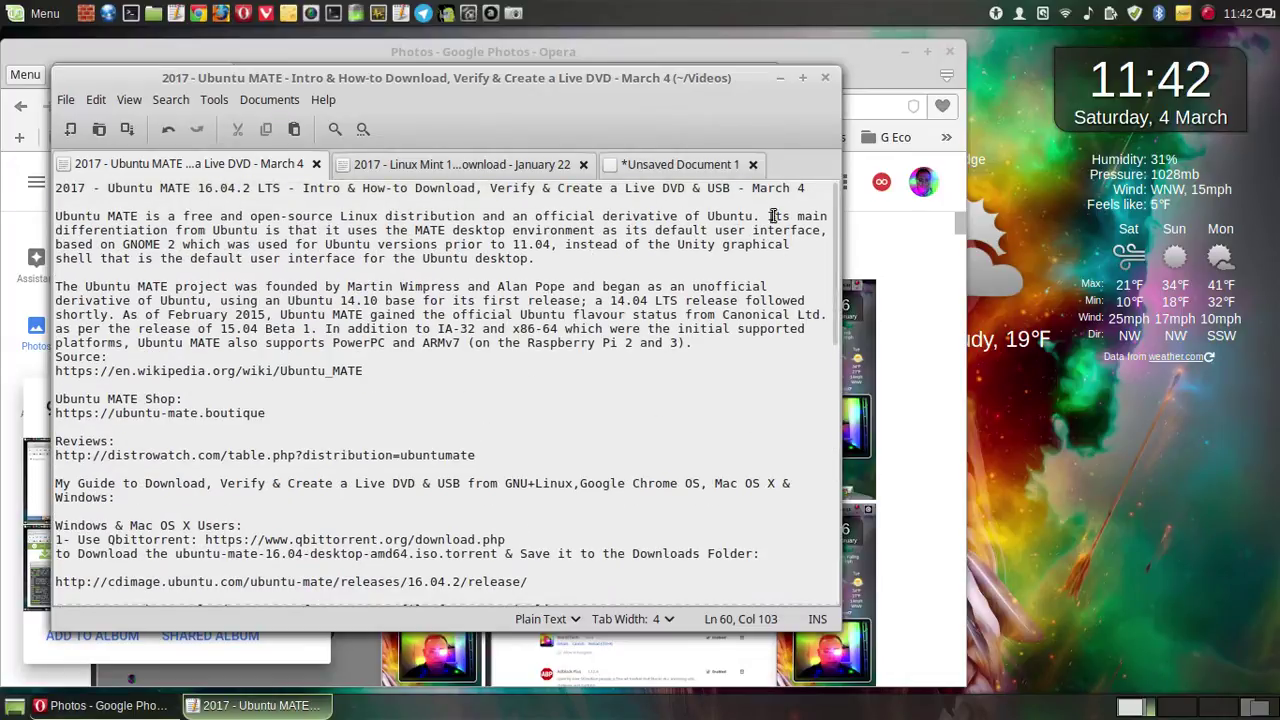
{"action": "left_click_drag", "start_coordinate": [805, 188], "coordinate": [52, 190]}
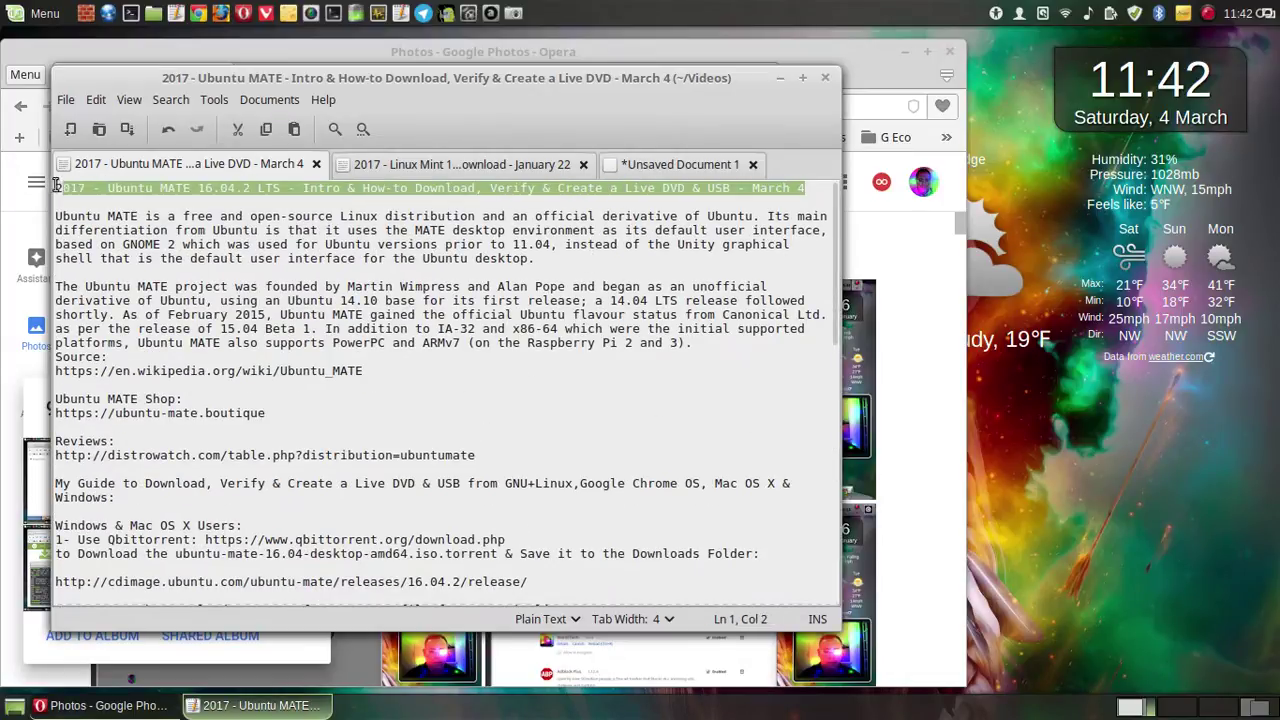
{"action": "right_click", "coordinate": [152, 188]}
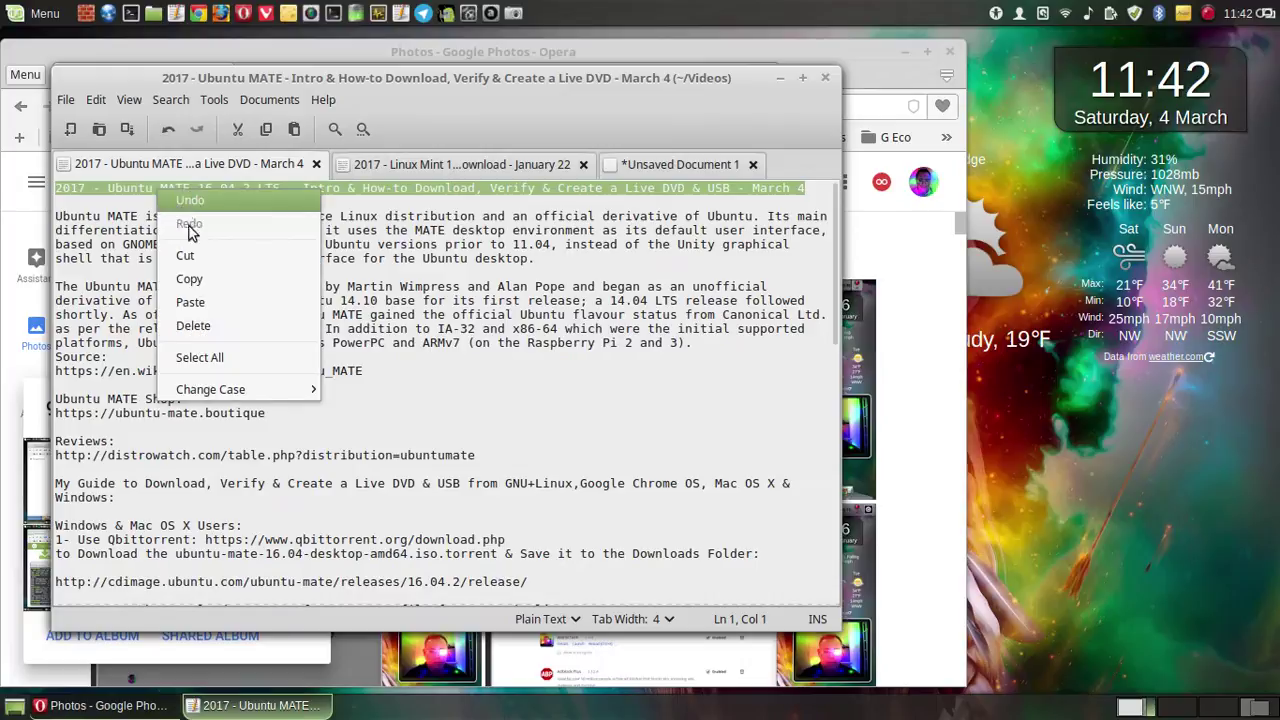
{"action": "left_click", "coordinate": [210, 282]}
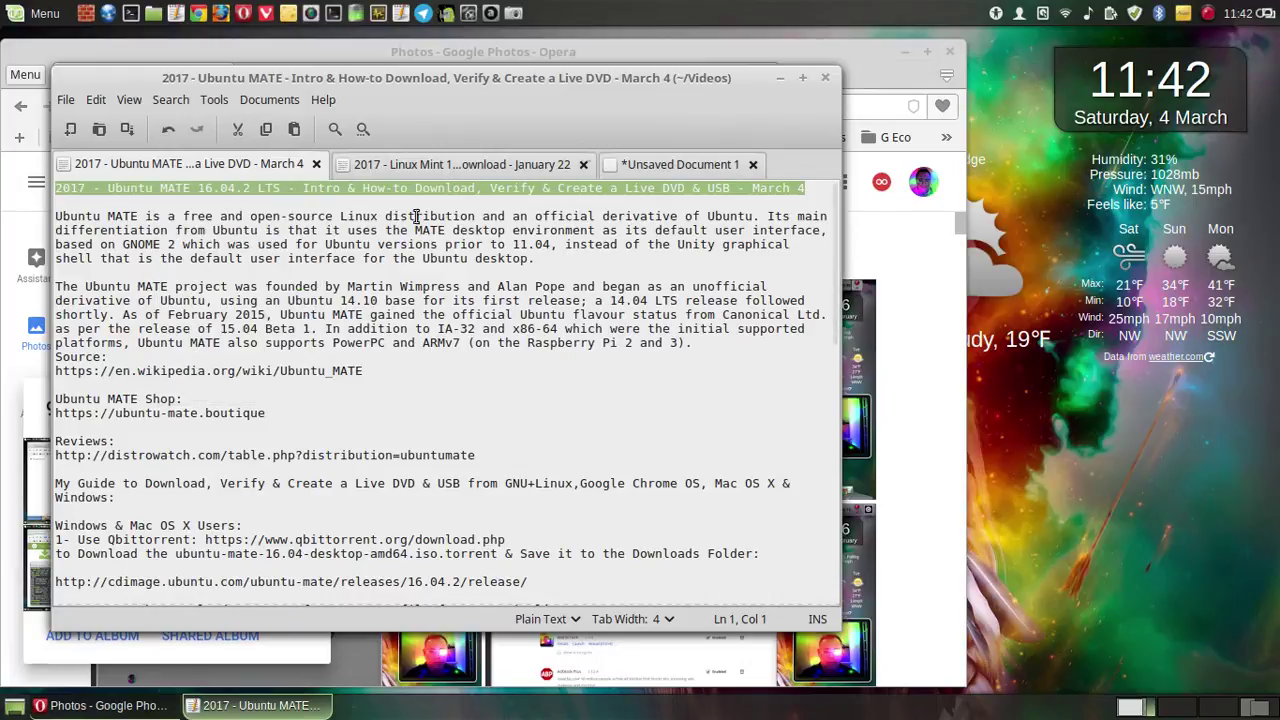
{"action": "left_click", "coordinate": [782, 77]}
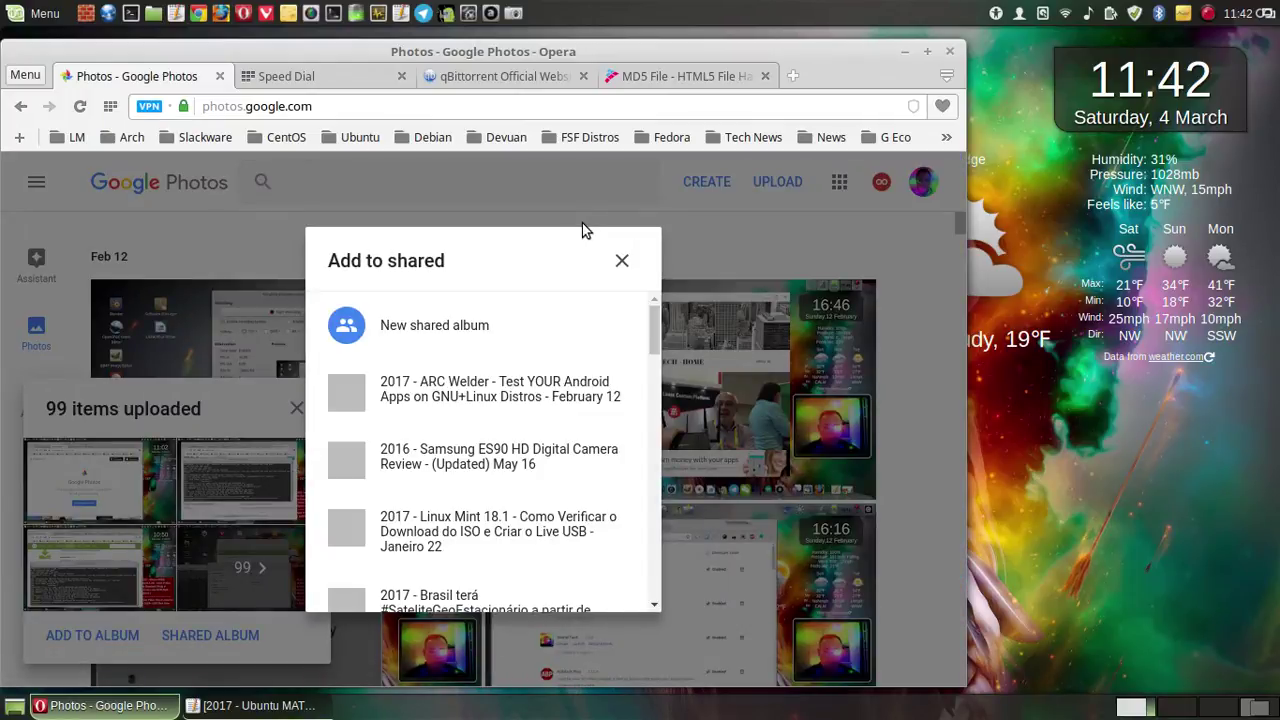
- Create a new shared album from the uploads and close the MD5 File, qBittorrent and Speed Dial tabs
{"action": "left_click", "coordinate": [563, 297]}
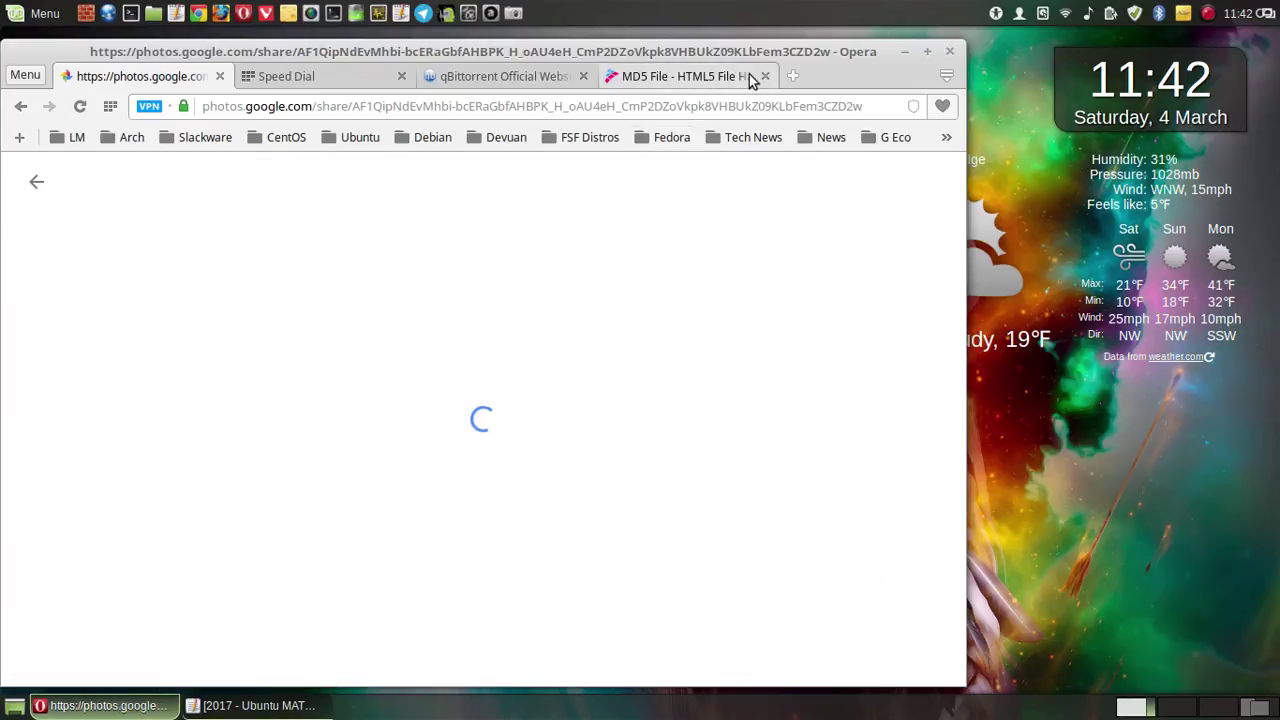
{"action": "middle_click", "coordinate": [640, 80]}
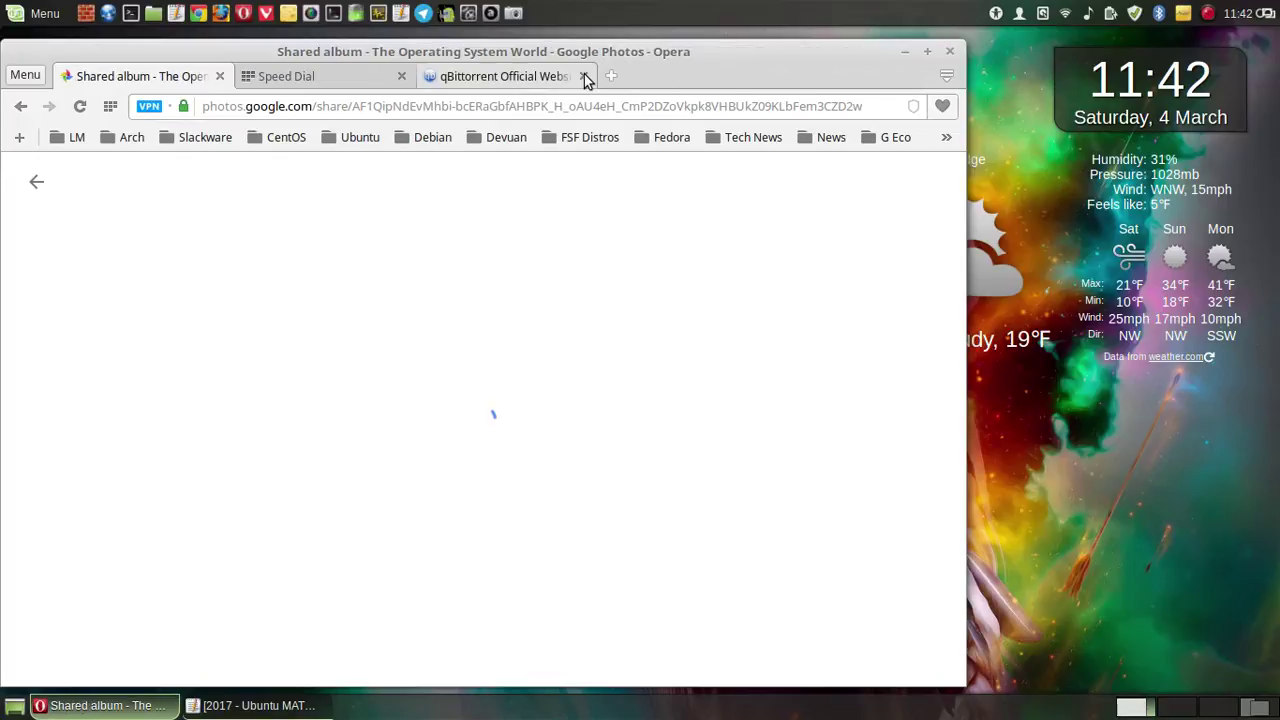
{"action": "left_click", "coordinate": [584, 77]}
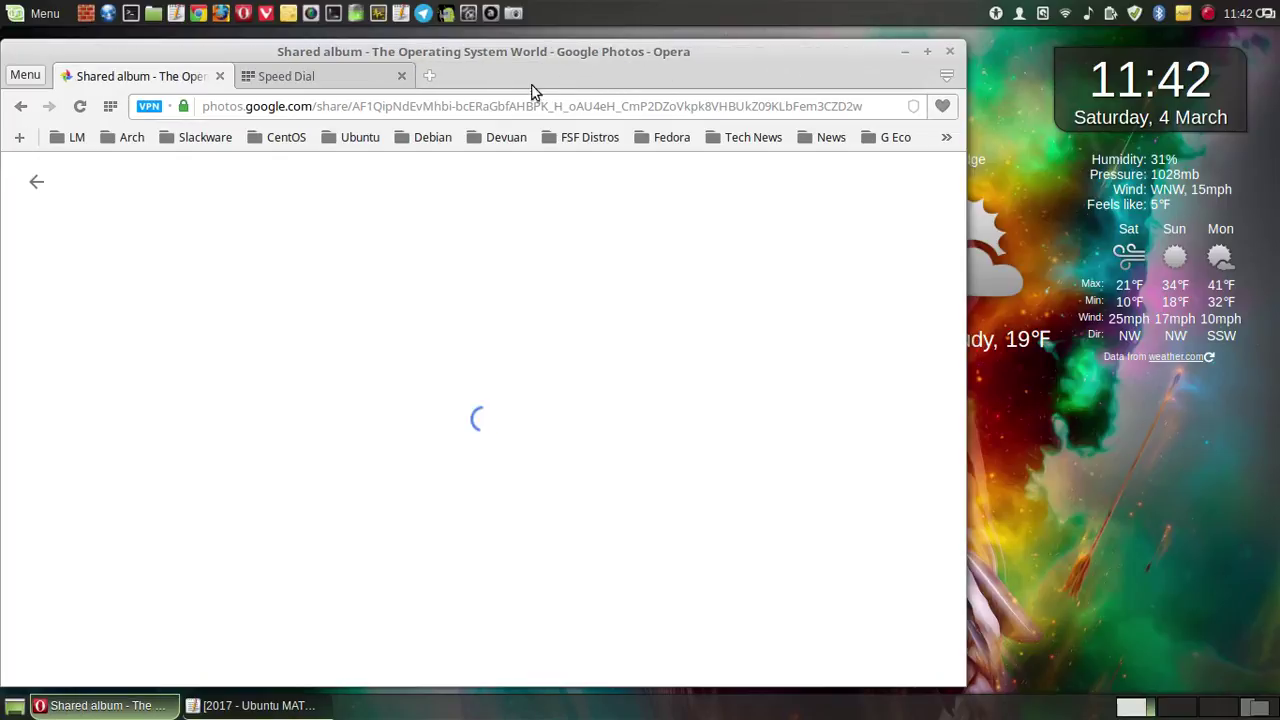
{"action": "left_click", "coordinate": [401, 76]}
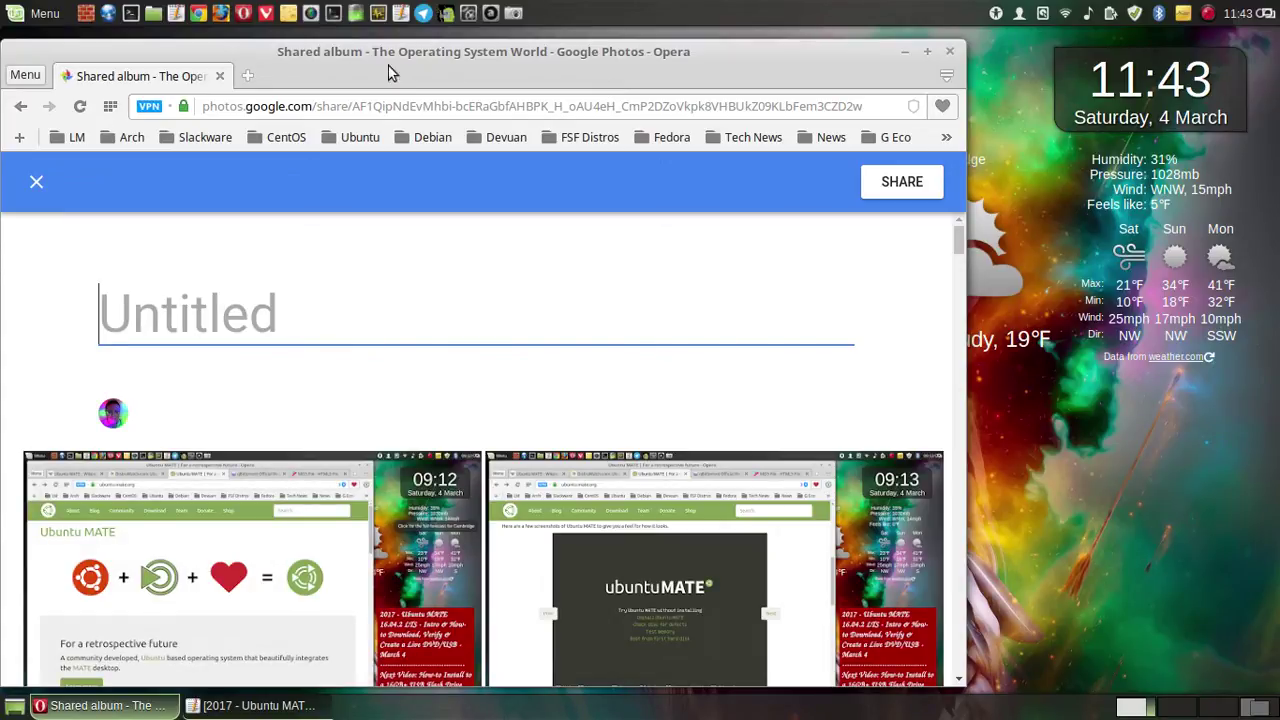
- Paste the video's full Ubuntu MATE title as the album name and save it
{"action": "right_click", "coordinate": [271, 316]}
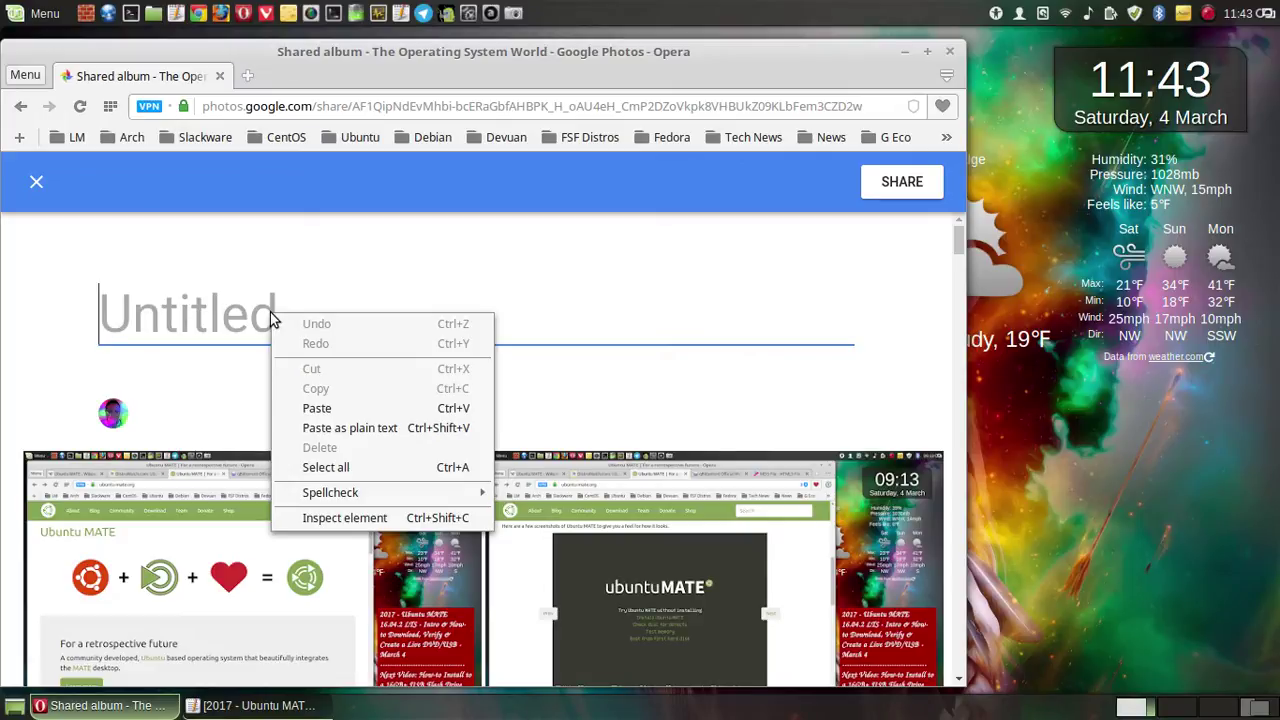
{"action": "left_click", "coordinate": [350, 408]}
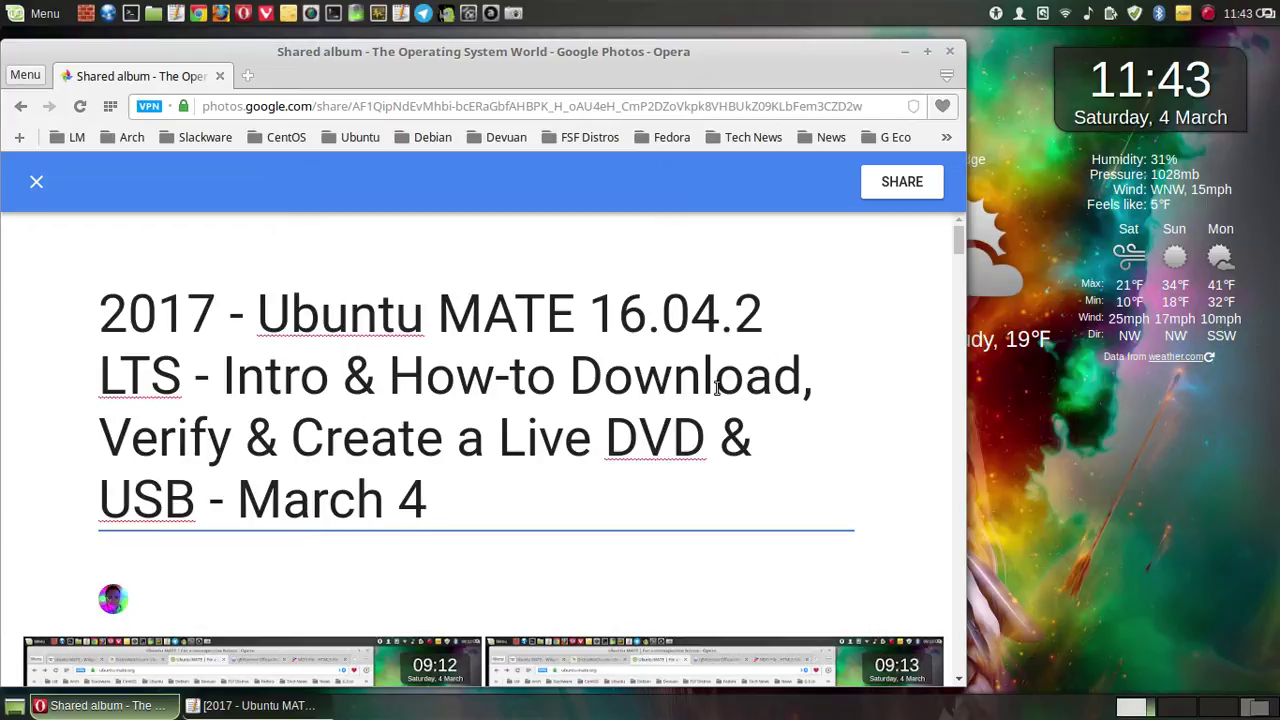
{"action": "left_click", "coordinate": [1185, 12]}
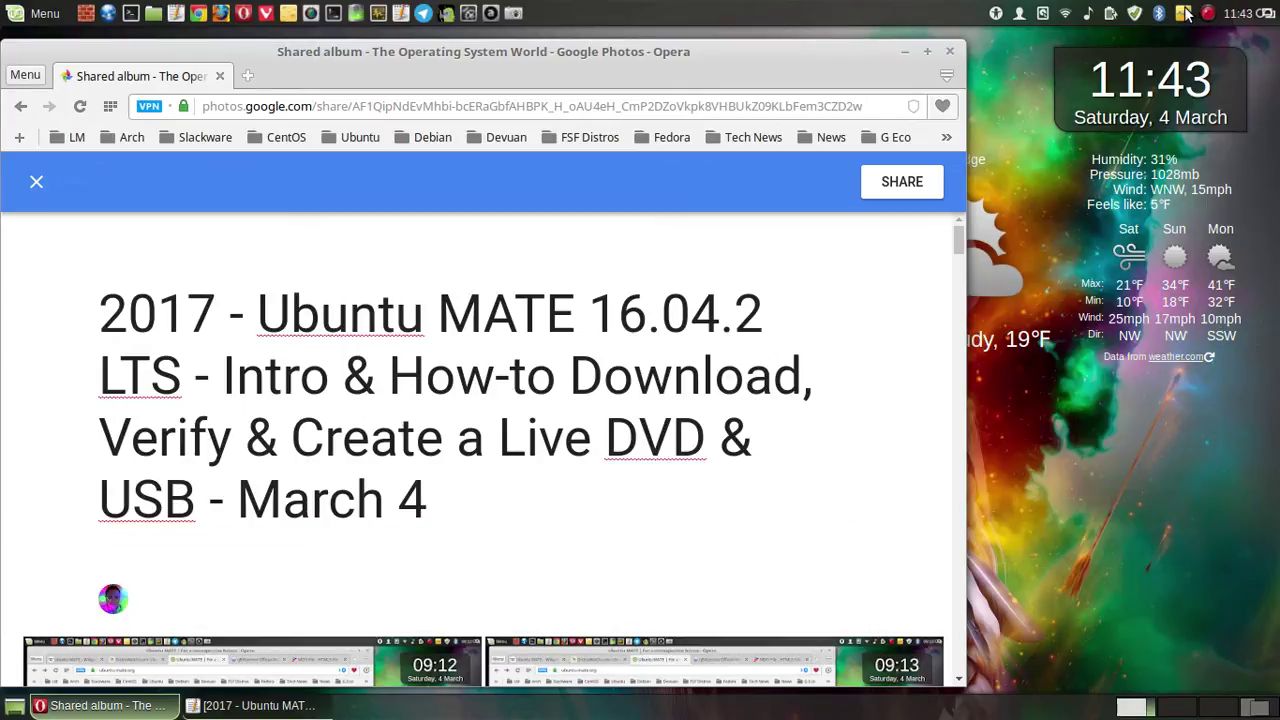
- Take a full-screen screenshot of the titled album page and save it
{"action": "left_click", "coordinate": [513, 12]}
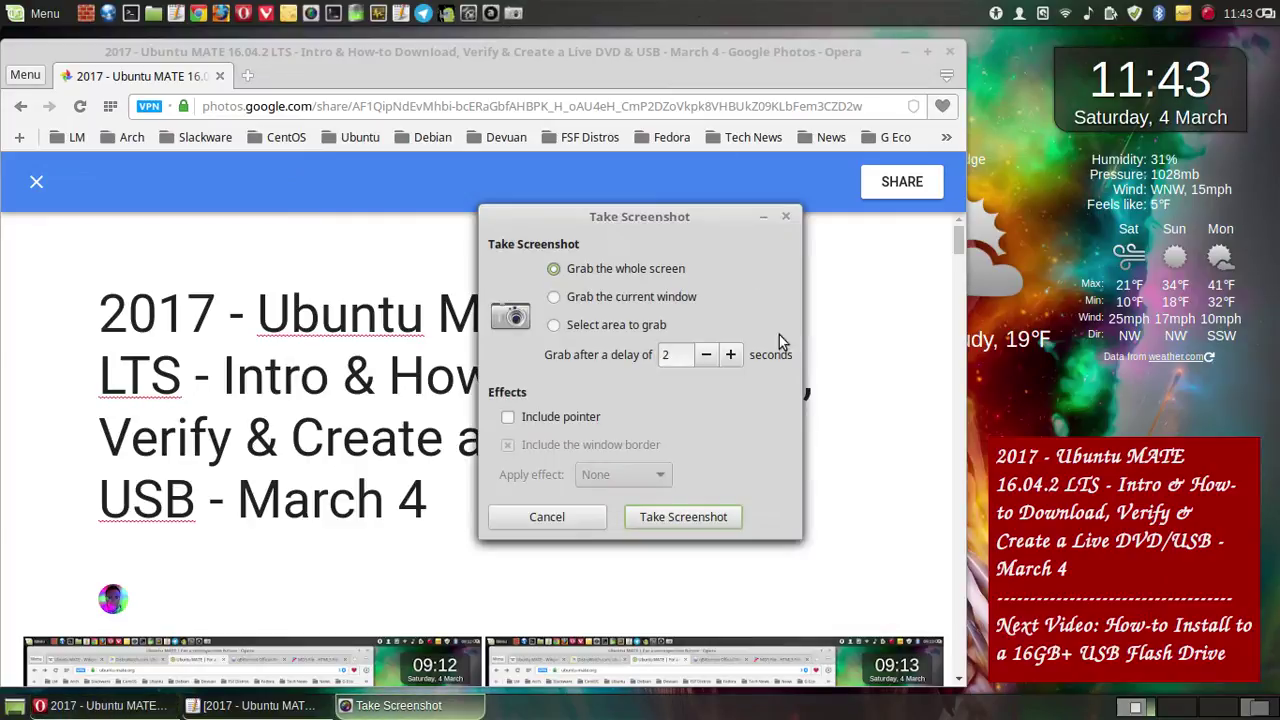
{"action": "left_click", "coordinate": [690, 517]}
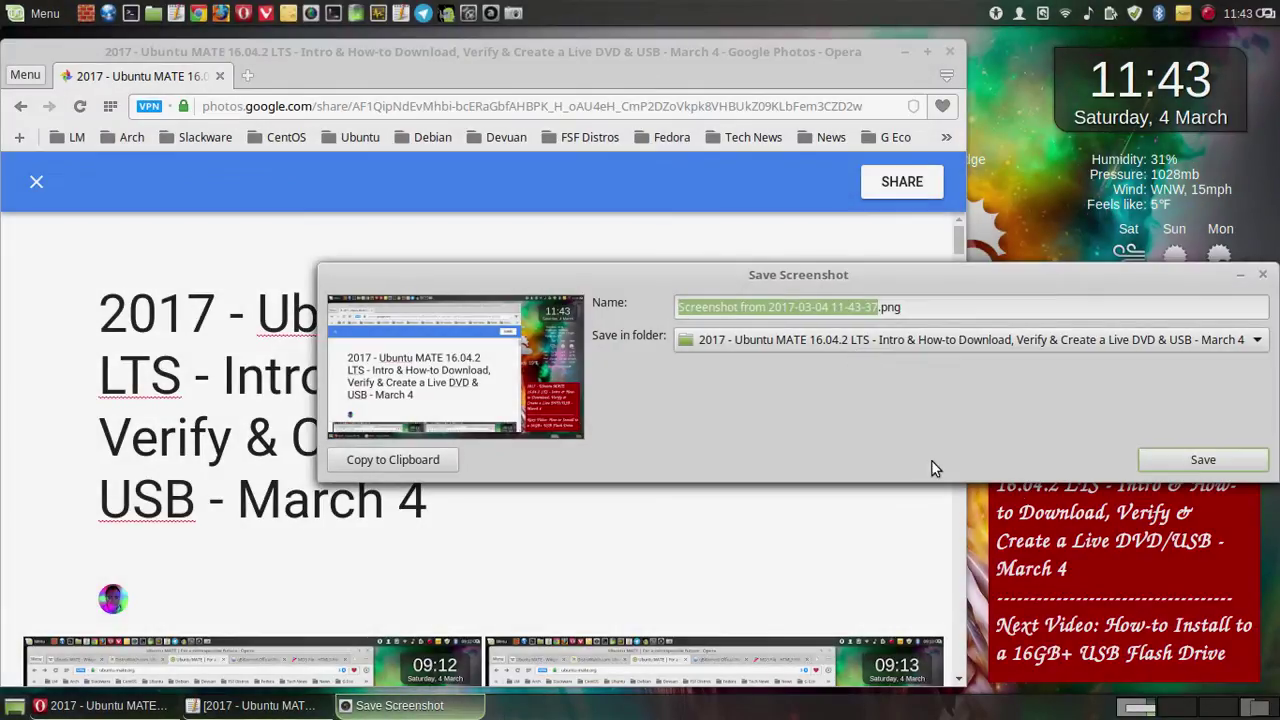
{"action": "left_click", "coordinate": [1188, 459]}
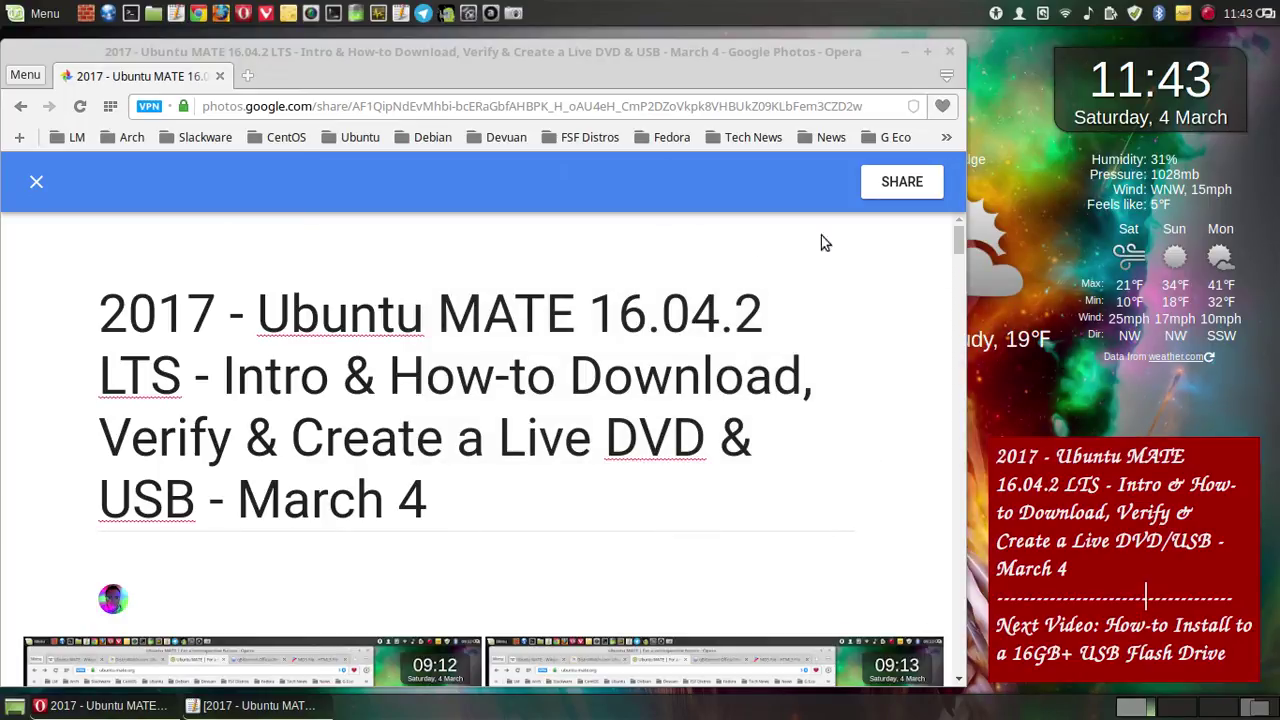
- Bring up the album's SHARE dialog with link and Facebook/Twitter sharing choices
{"action": "left_click", "coordinate": [903, 189]}
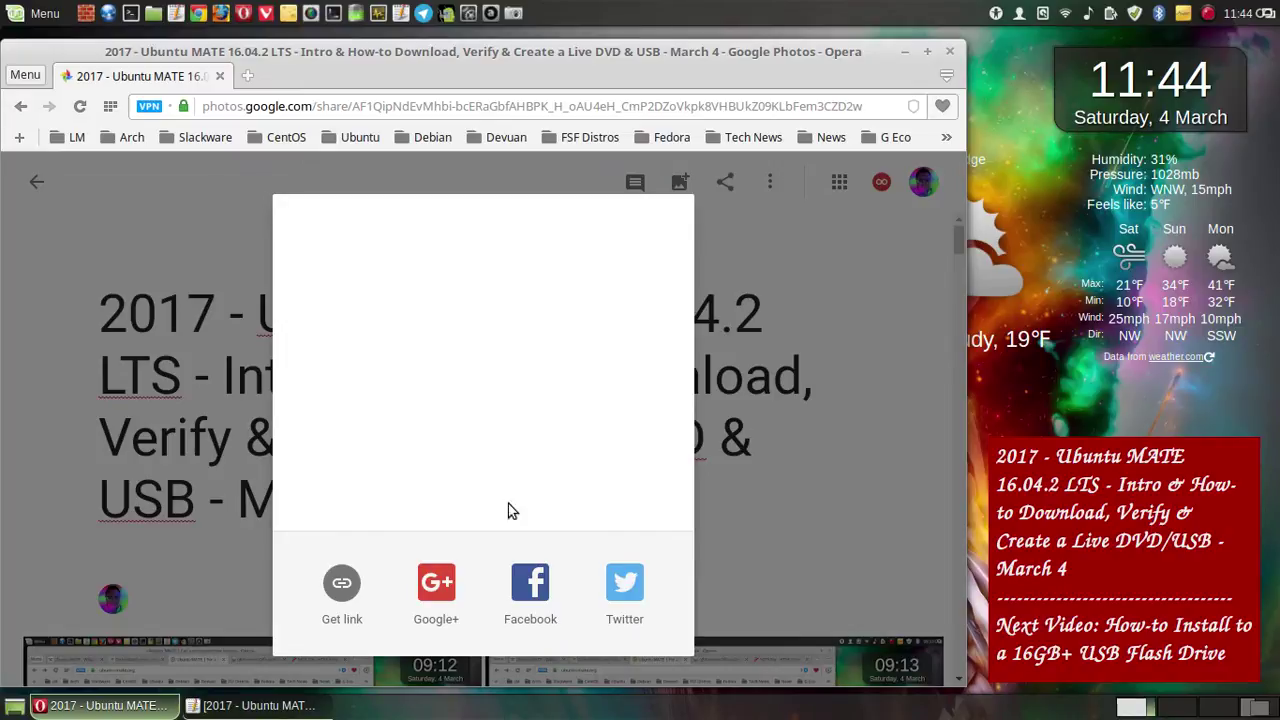
{"action": "left_click", "coordinate": [342, 588]}
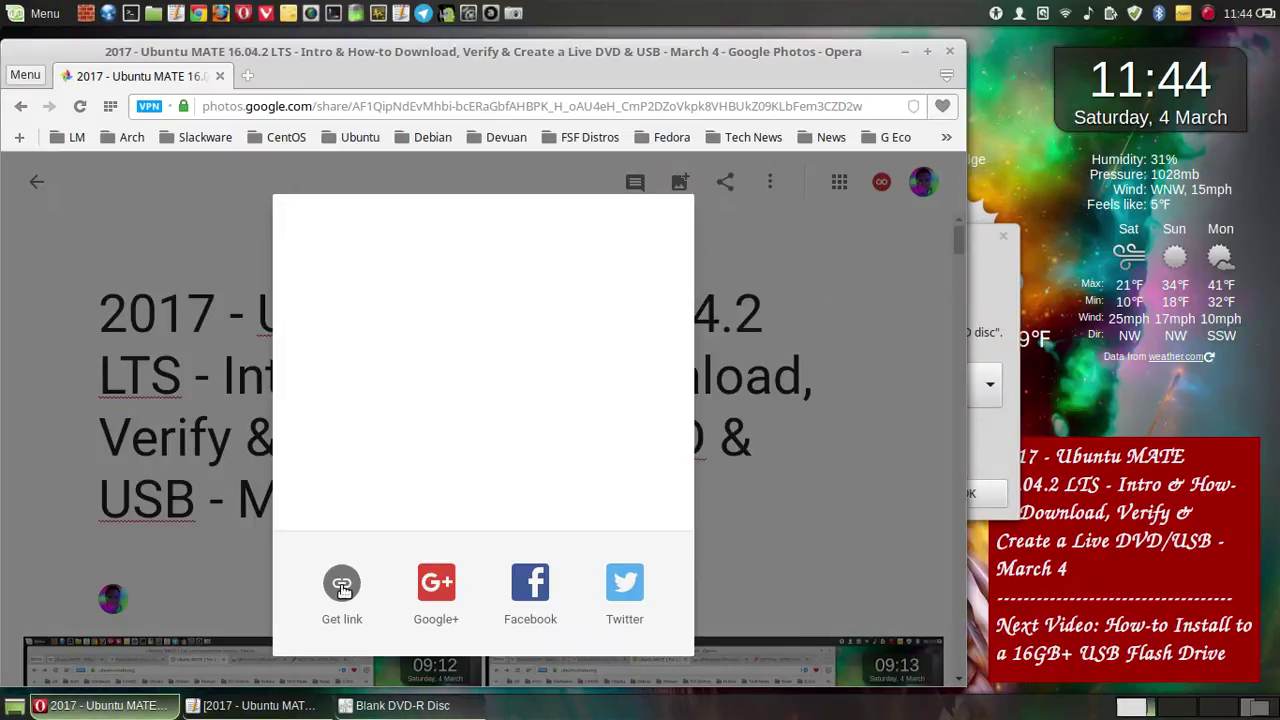
- Dismiss the Blank DVD-R Disc prompt with its action kept as 'Ask what to do'
{"action": "left_click", "coordinate": [991, 254]}
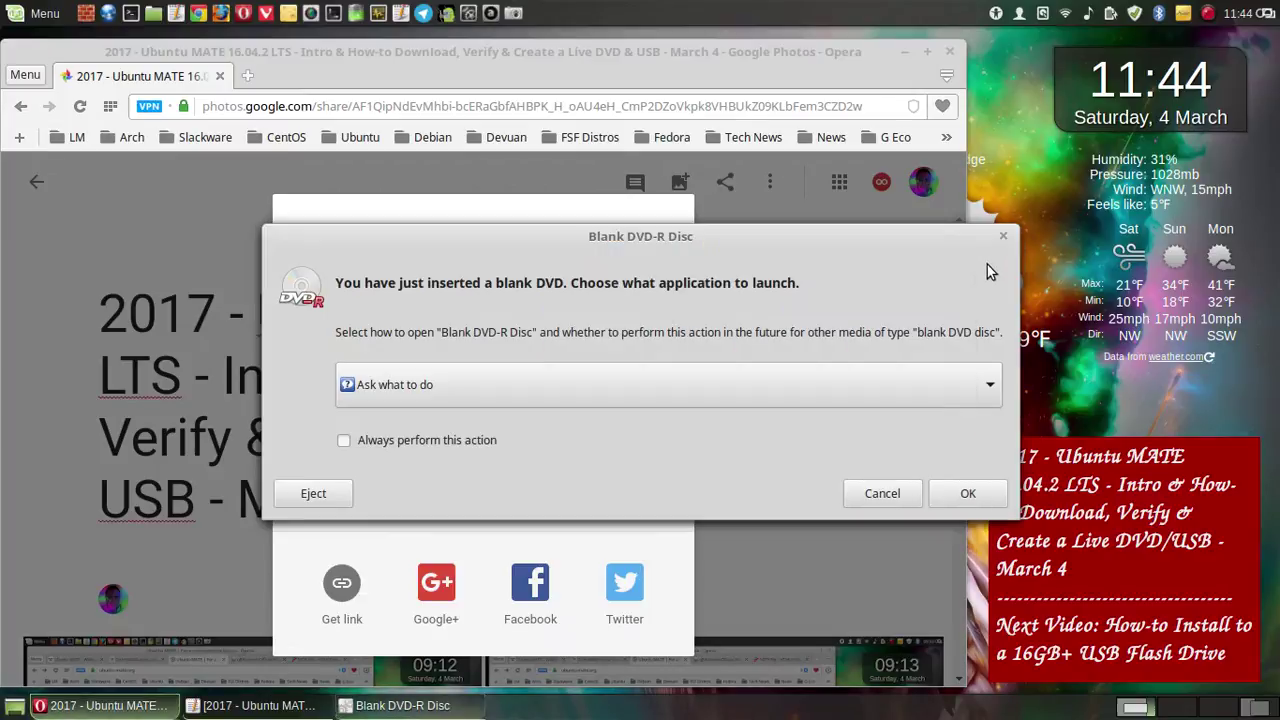
{"action": "left_click", "coordinate": [659, 385]}
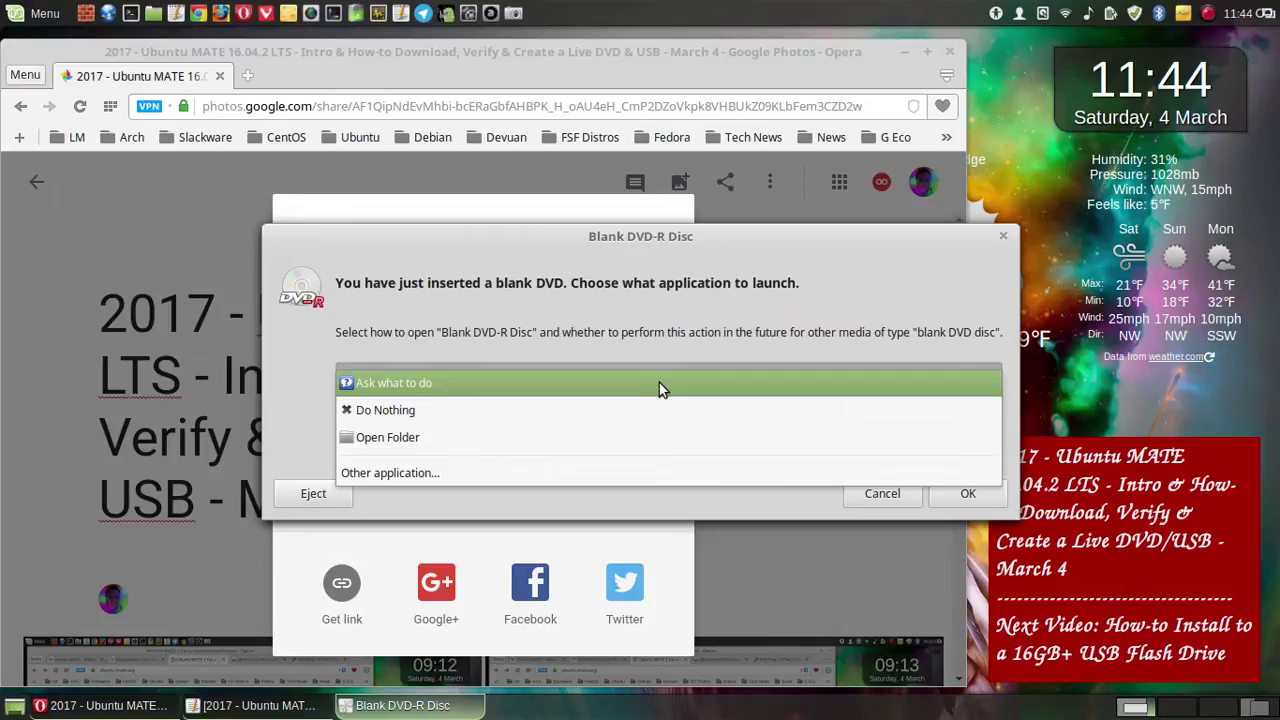
{"action": "left_click", "coordinate": [659, 382]}
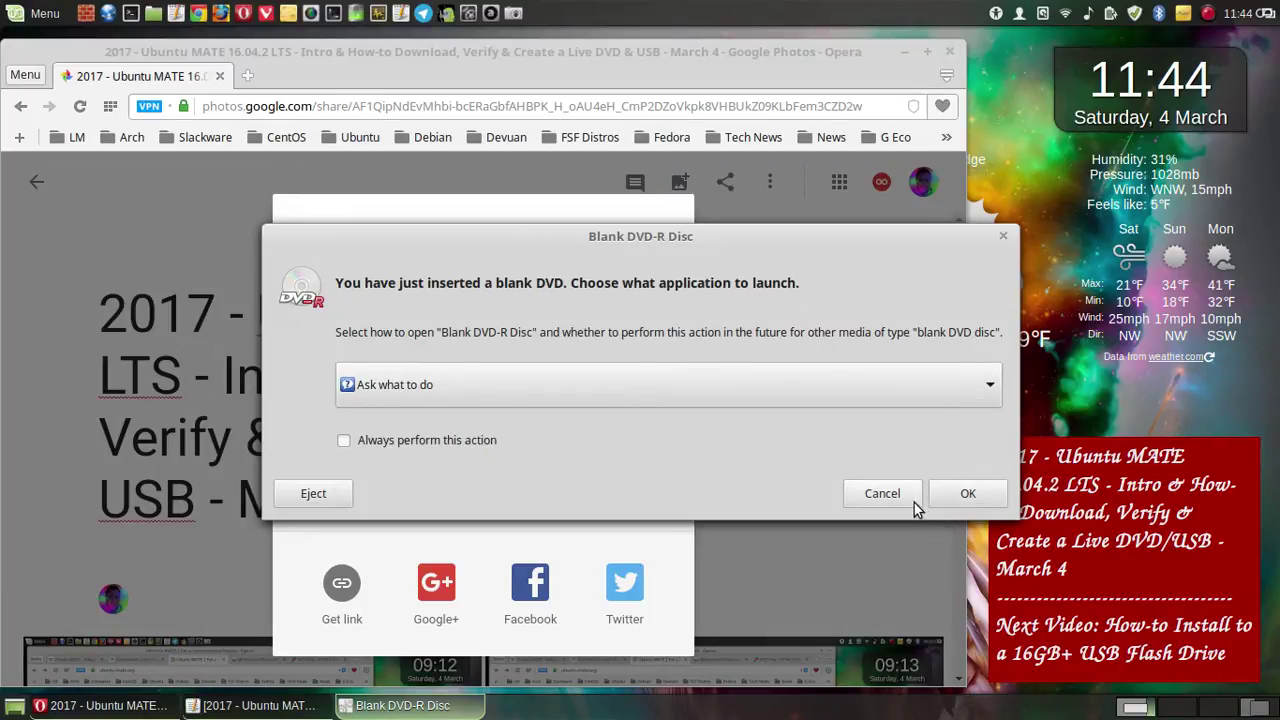
{"action": "left_click", "coordinate": [962, 497]}
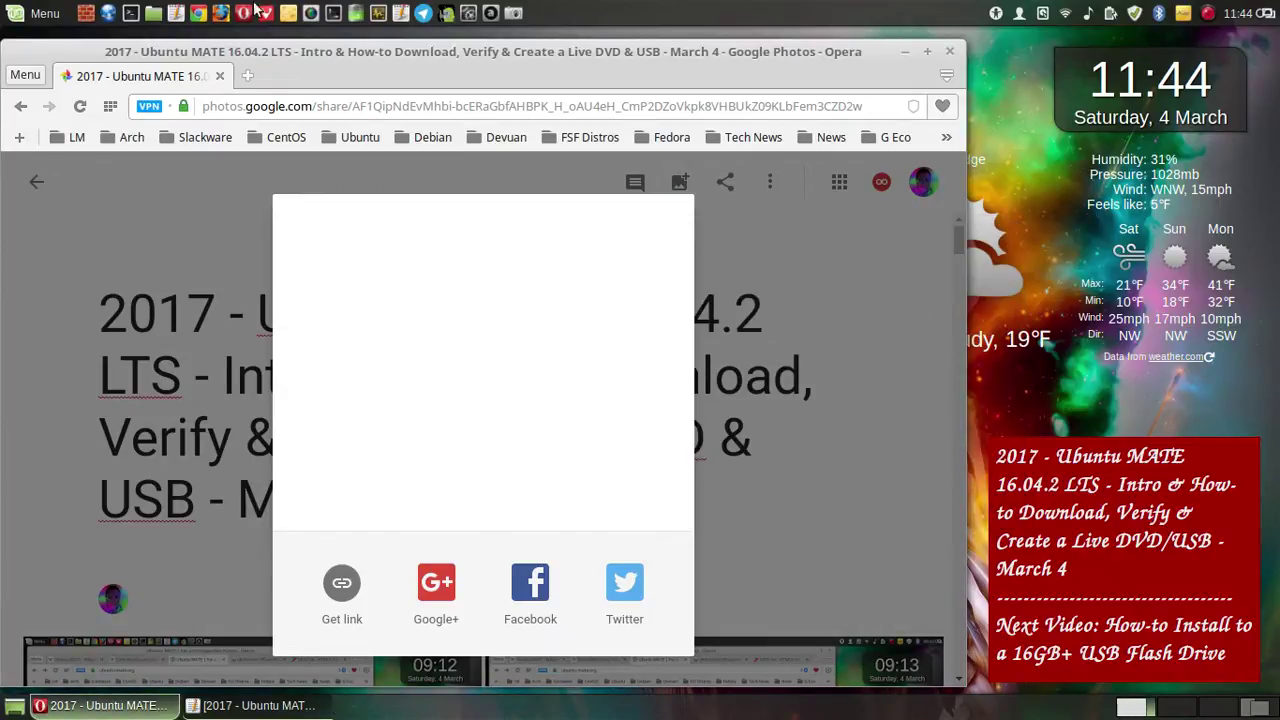
- Launch Brasero from Menu > Sound & Video
{"action": "left_click", "coordinate": [45, 13]}
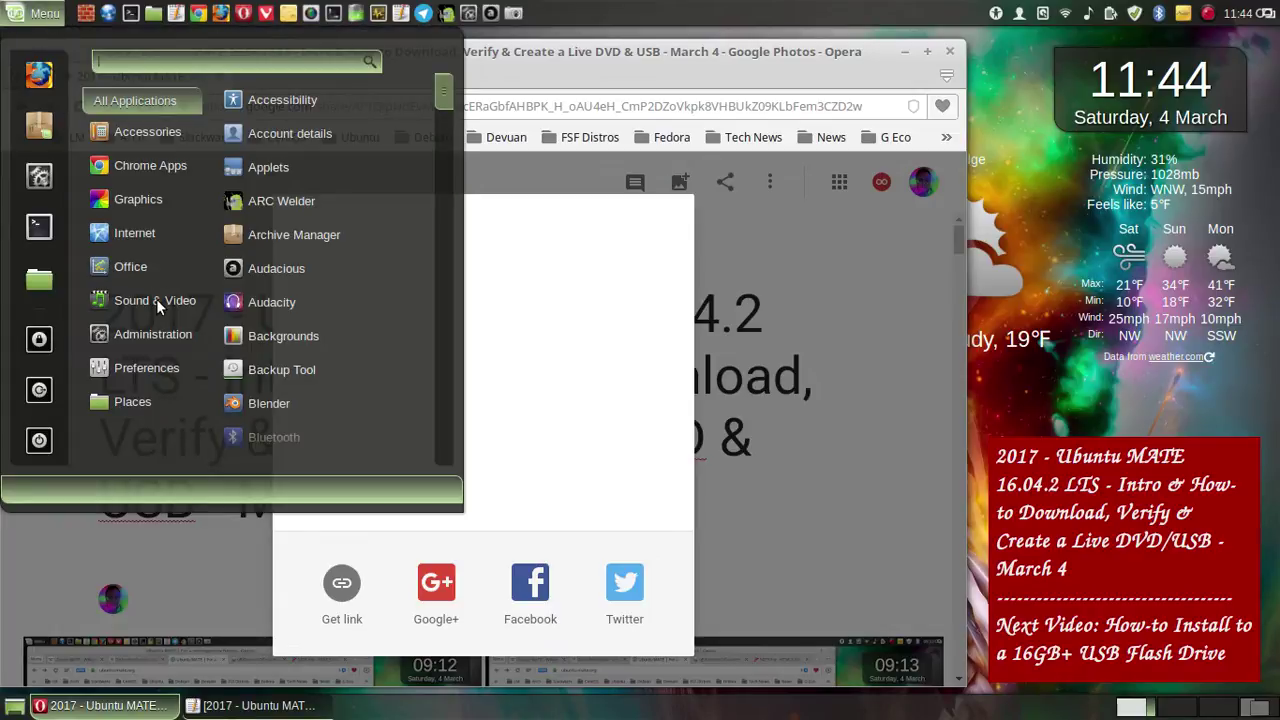
{"action": "mouse_move", "coordinate": [156, 300]}
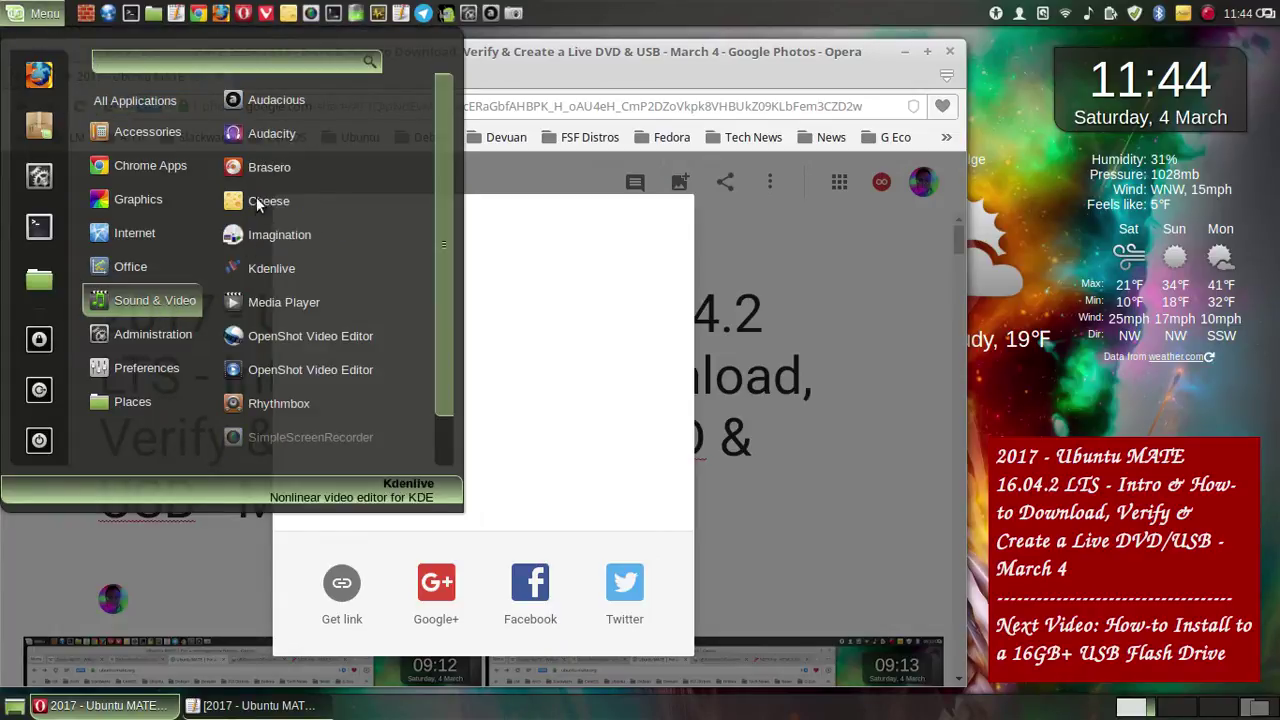
{"action": "left_click", "coordinate": [273, 171]}
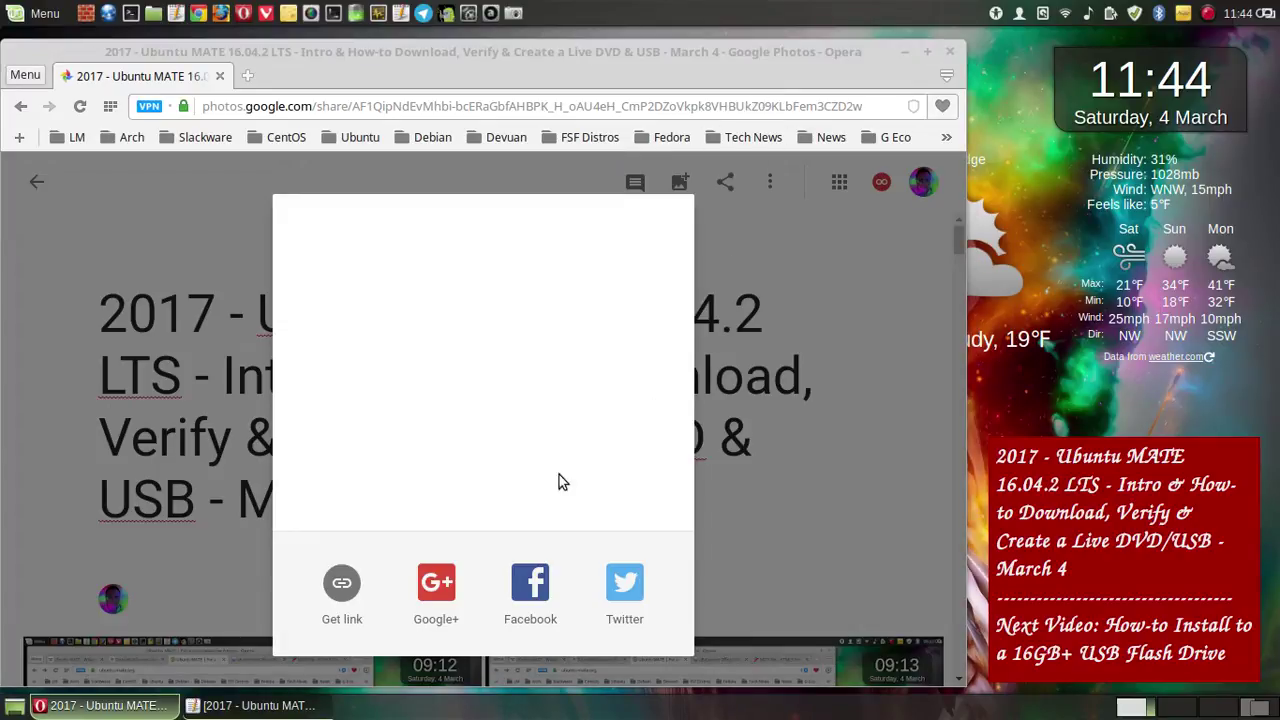
- Cancel the image-burn setup, minimize the browser, and reposition the Brasero window up and left
{"action": "left_click_drag", "start_coordinate": [322, 620], "coordinate": [344, 589]}
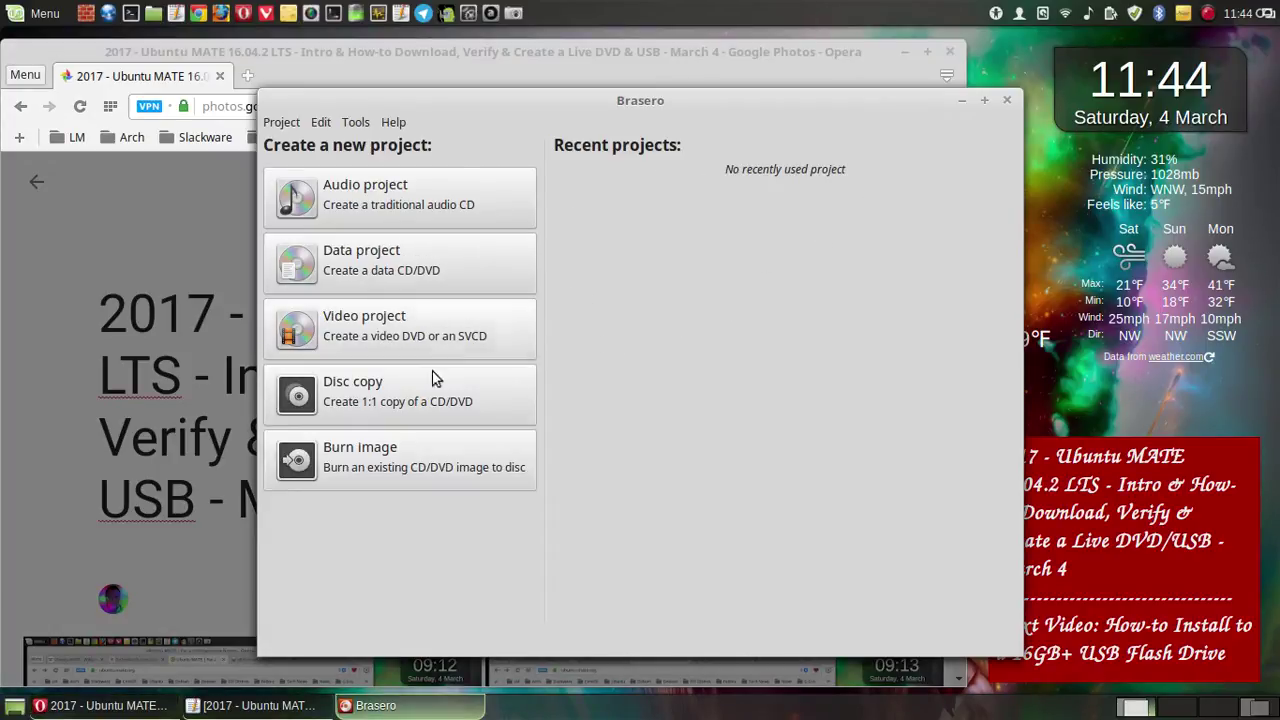
{"action": "left_click", "coordinate": [392, 467]}
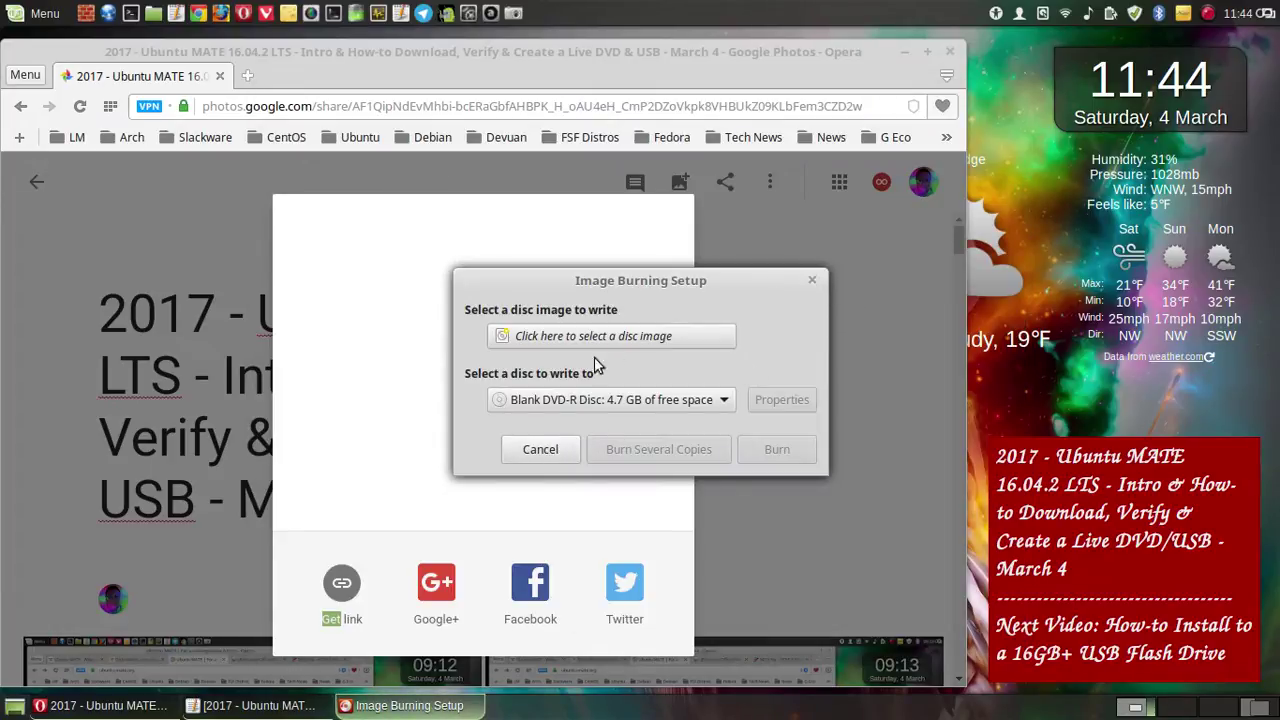
{"action": "key", "text": "Escape"}
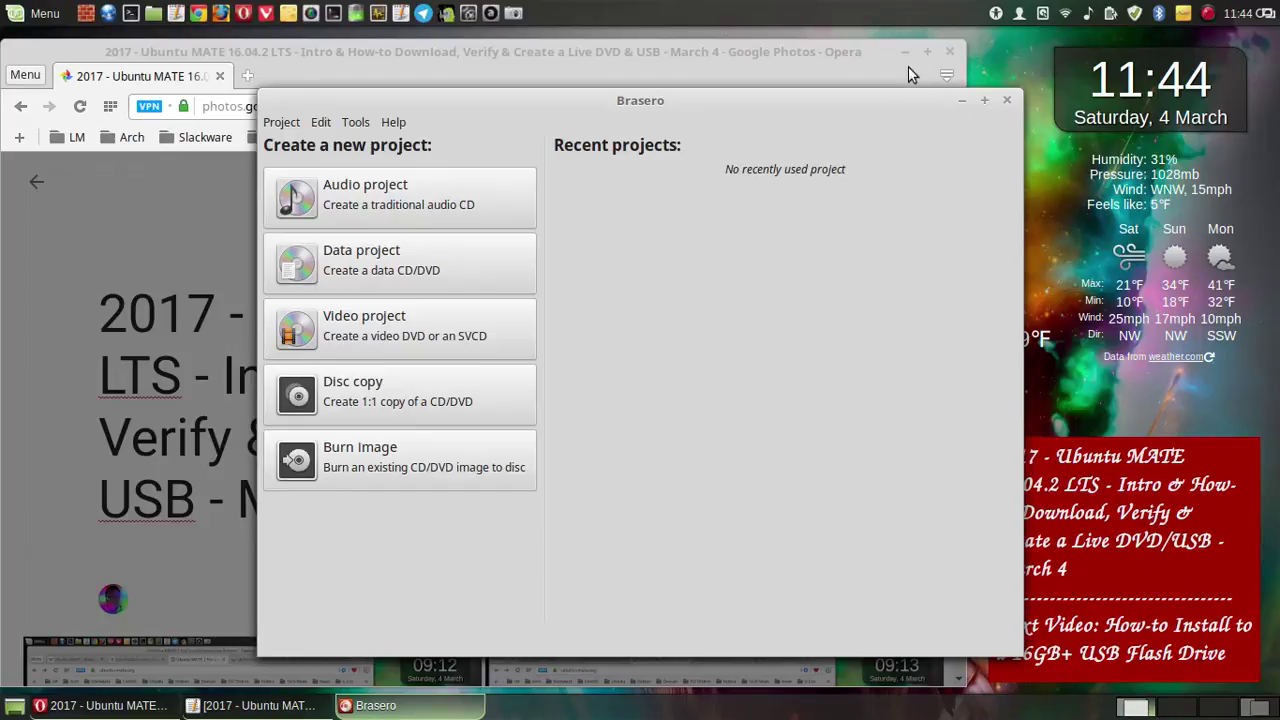
{"action": "left_click", "coordinate": [906, 51]}
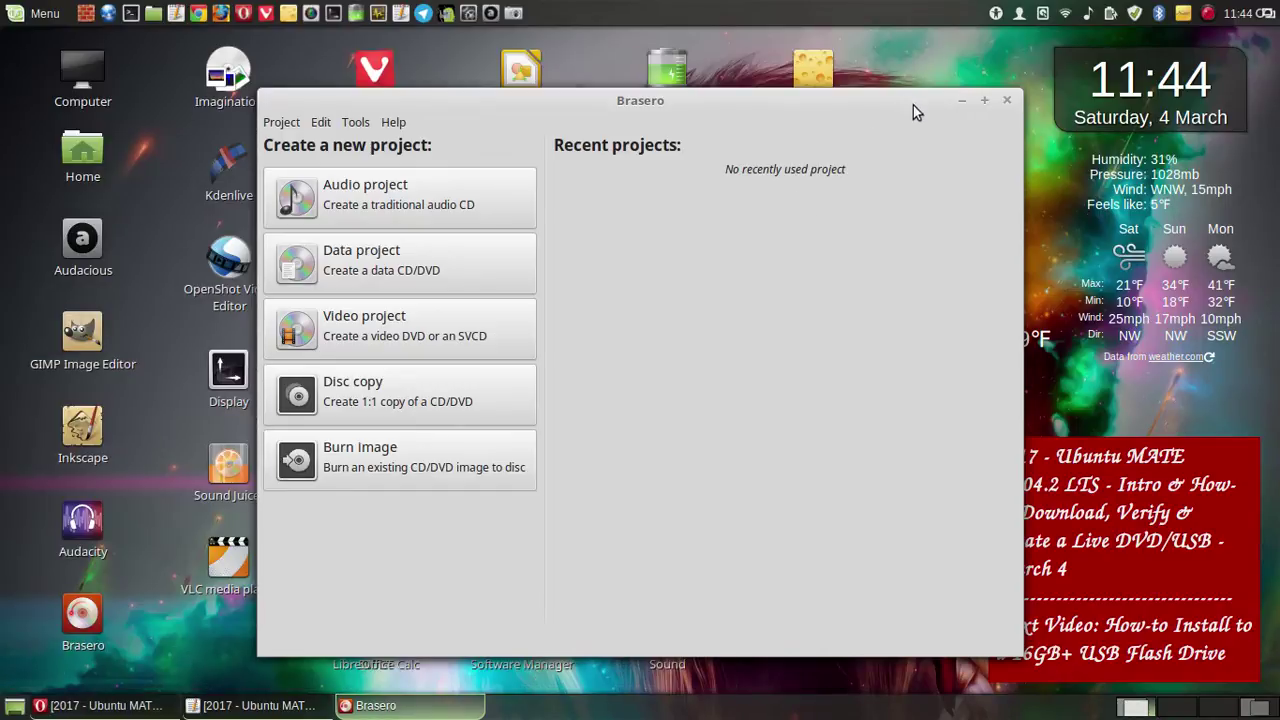
{"action": "left_click", "coordinate": [964, 102]}
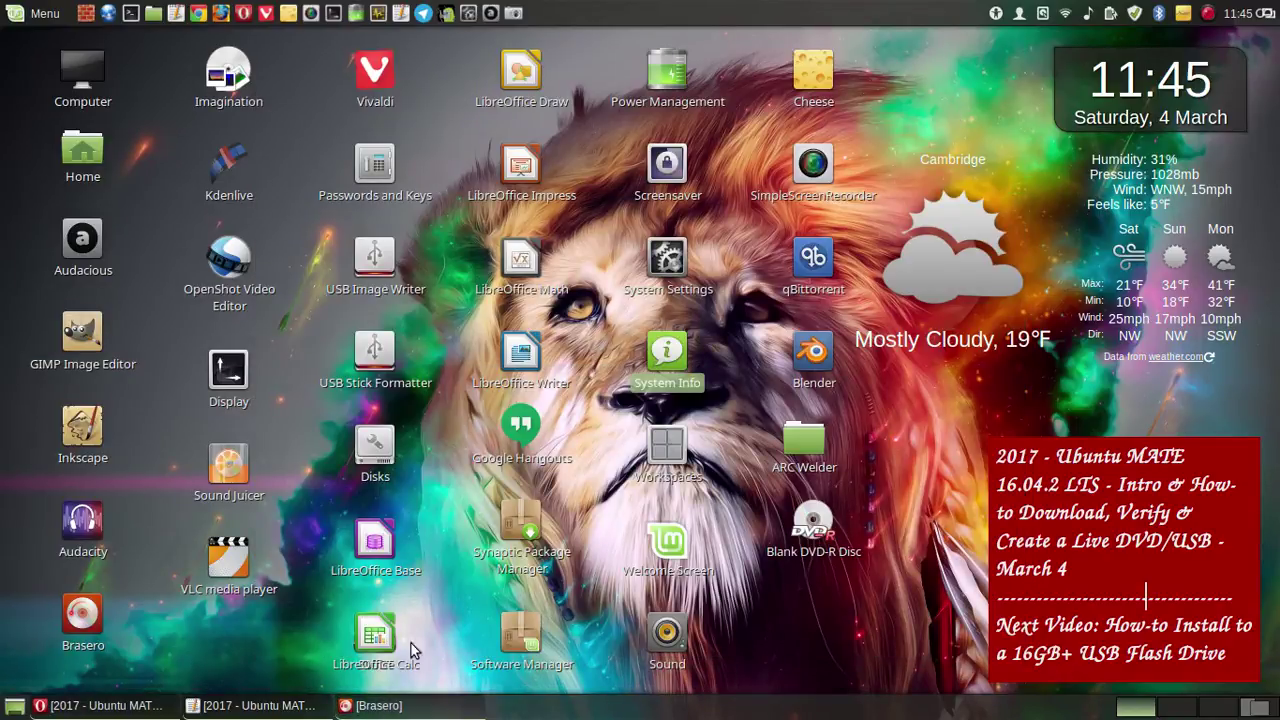
{"action": "left_click", "coordinate": [384, 706]}
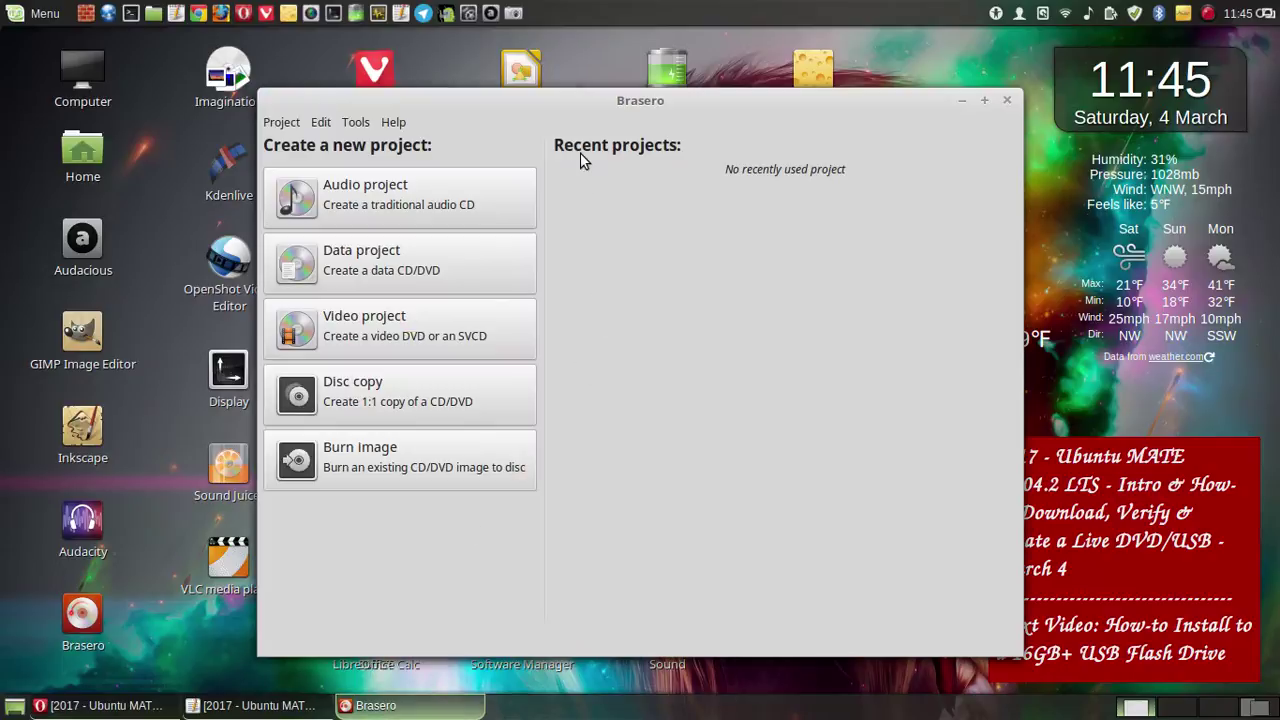
{"action": "left_click_drag", "start_coordinate": [538, 98], "coordinate": [427, 85]}
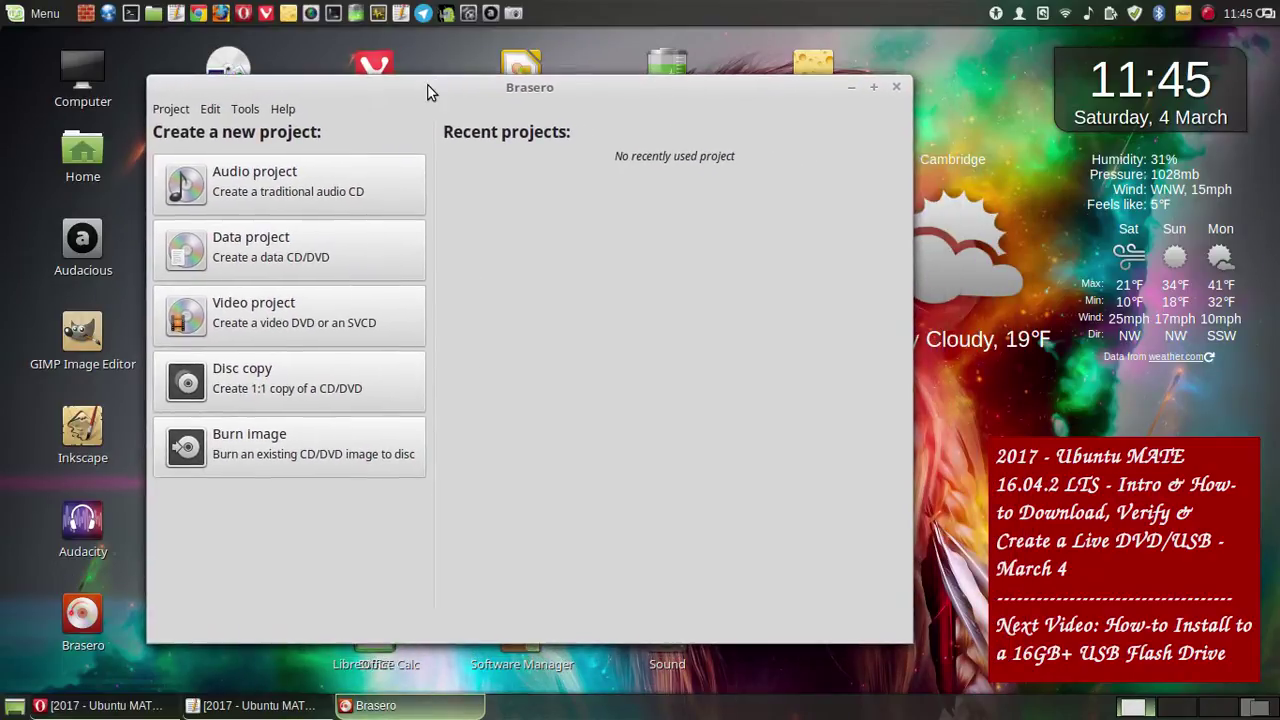
- Take a full-screen screenshot of Brasero's new-project window and save it
{"action": "left_click", "coordinate": [512, 13]}
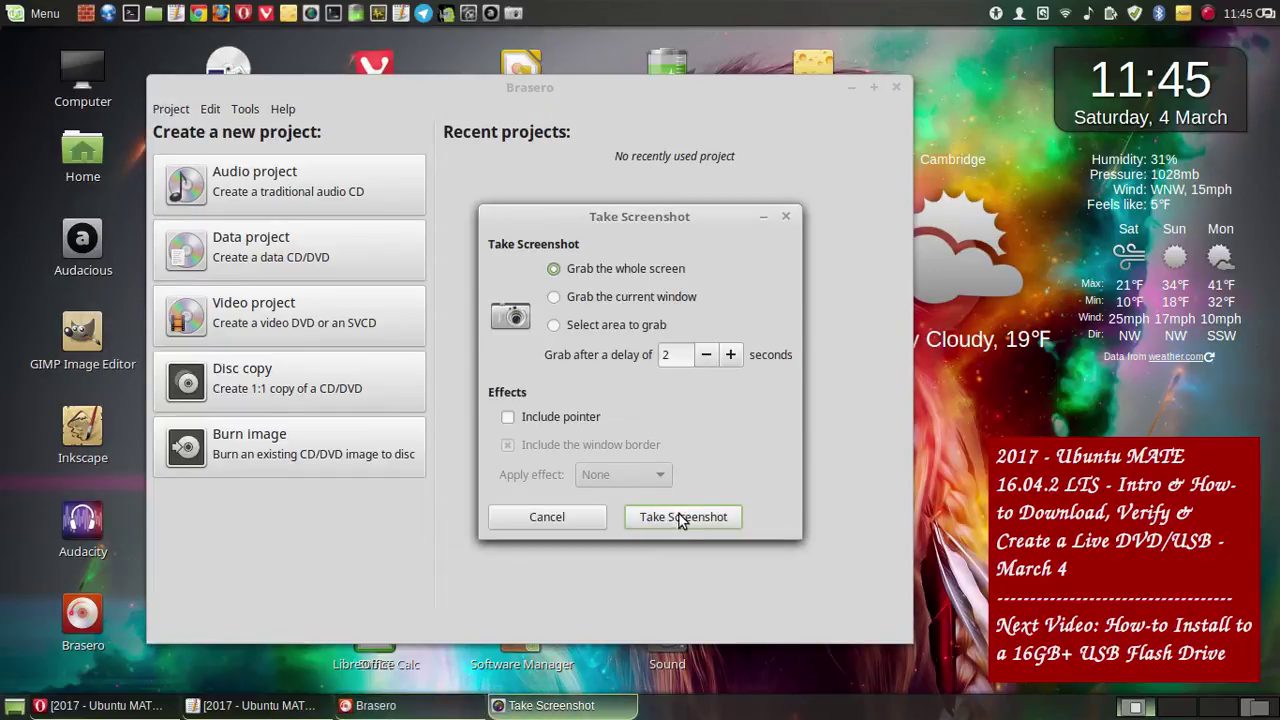
{"action": "left_click", "coordinate": [684, 517]}
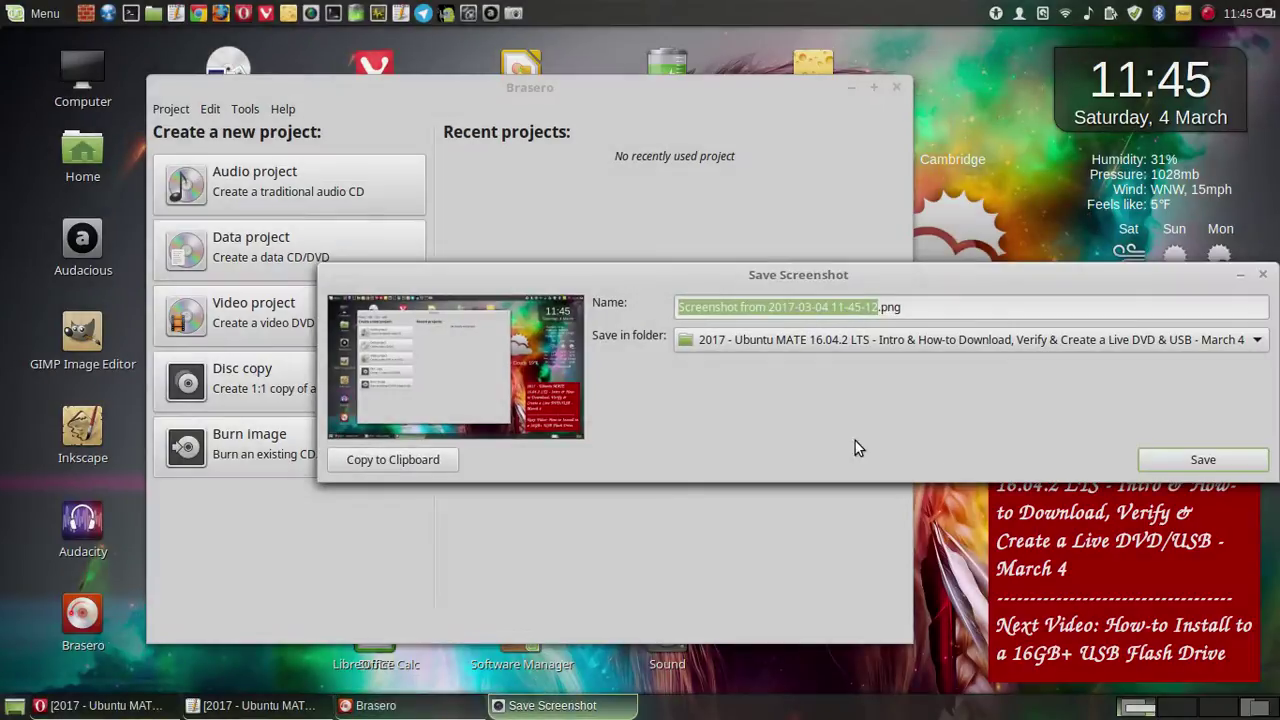
{"action": "left_click", "coordinate": [1160, 459]}
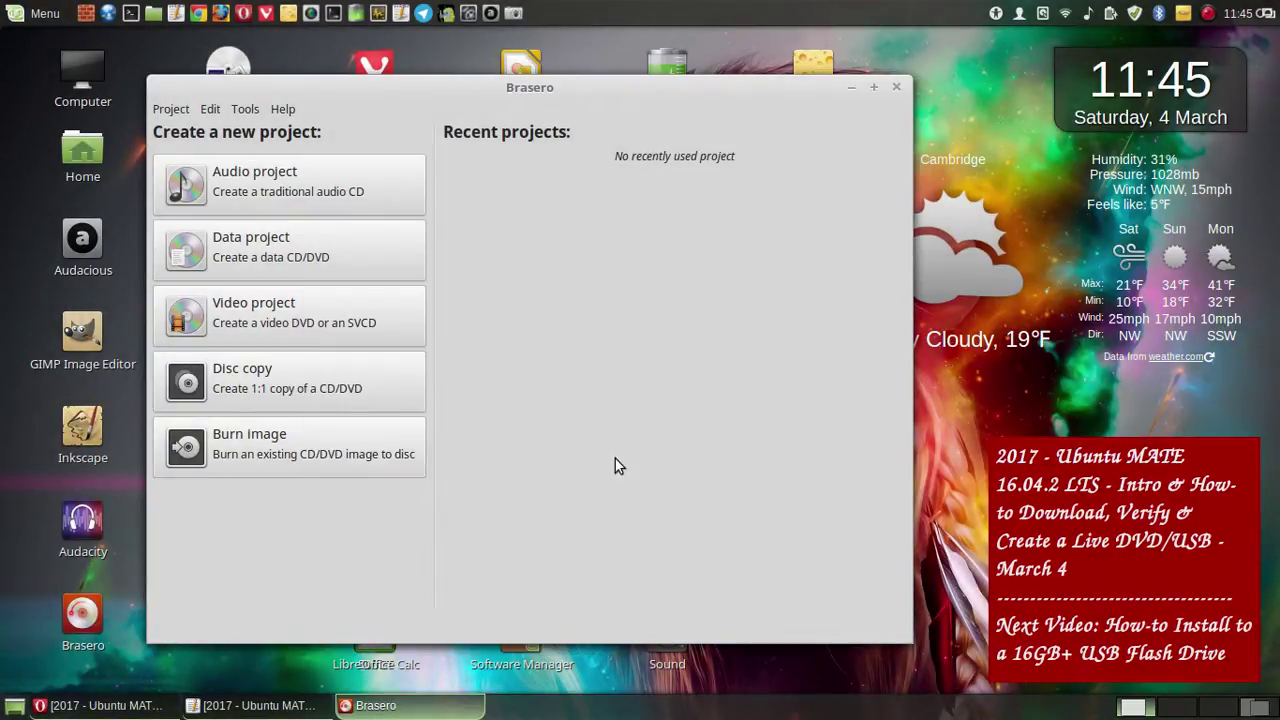
- Start a Burn image project with the Ubuntu MATE 16.04.2 ISO from Downloads selected
{"action": "left_click", "coordinate": [315, 452]}
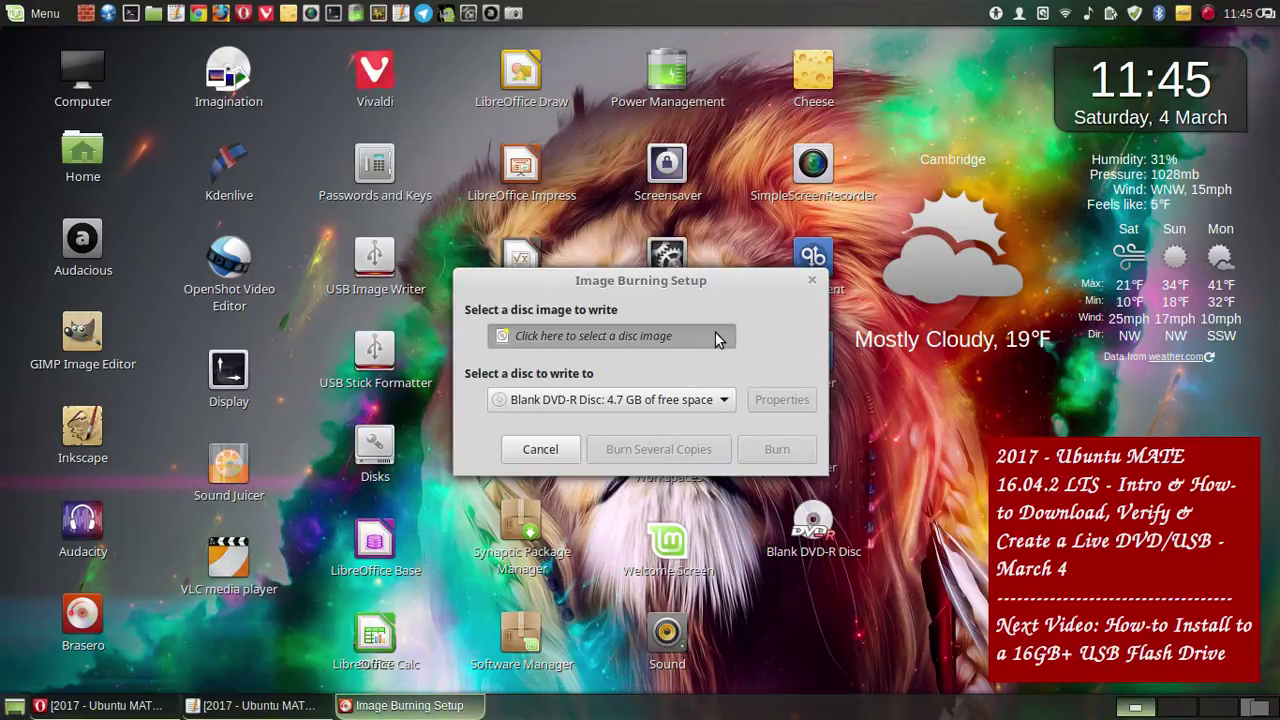
{"action": "left_click", "coordinate": [715, 333]}
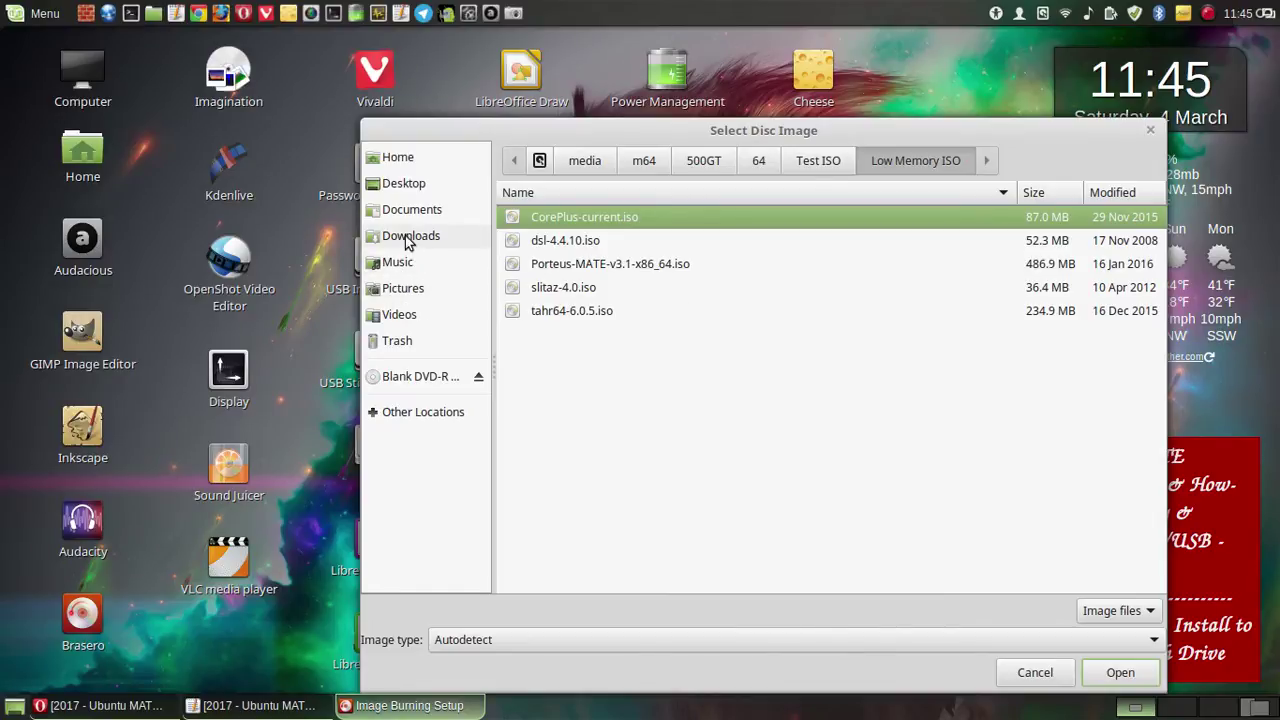
{"action": "left_click", "coordinate": [471, 246]}
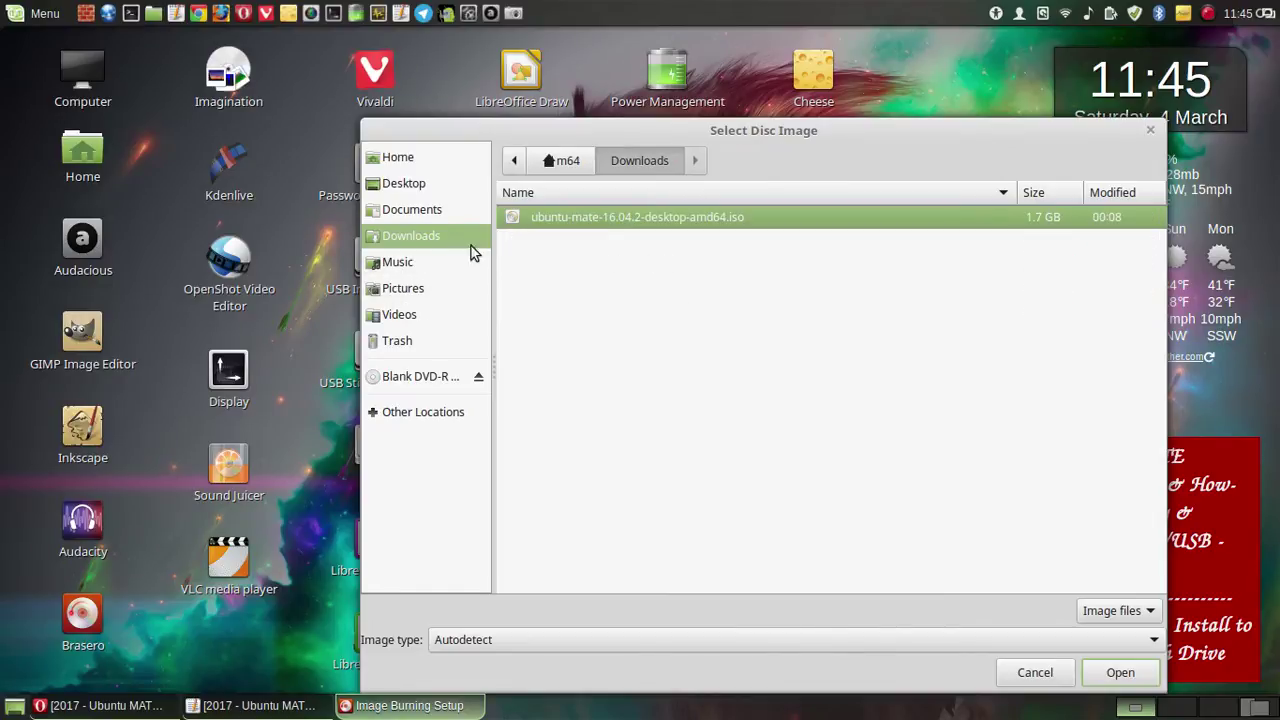
{"action": "double_click", "coordinate": [595, 217]}
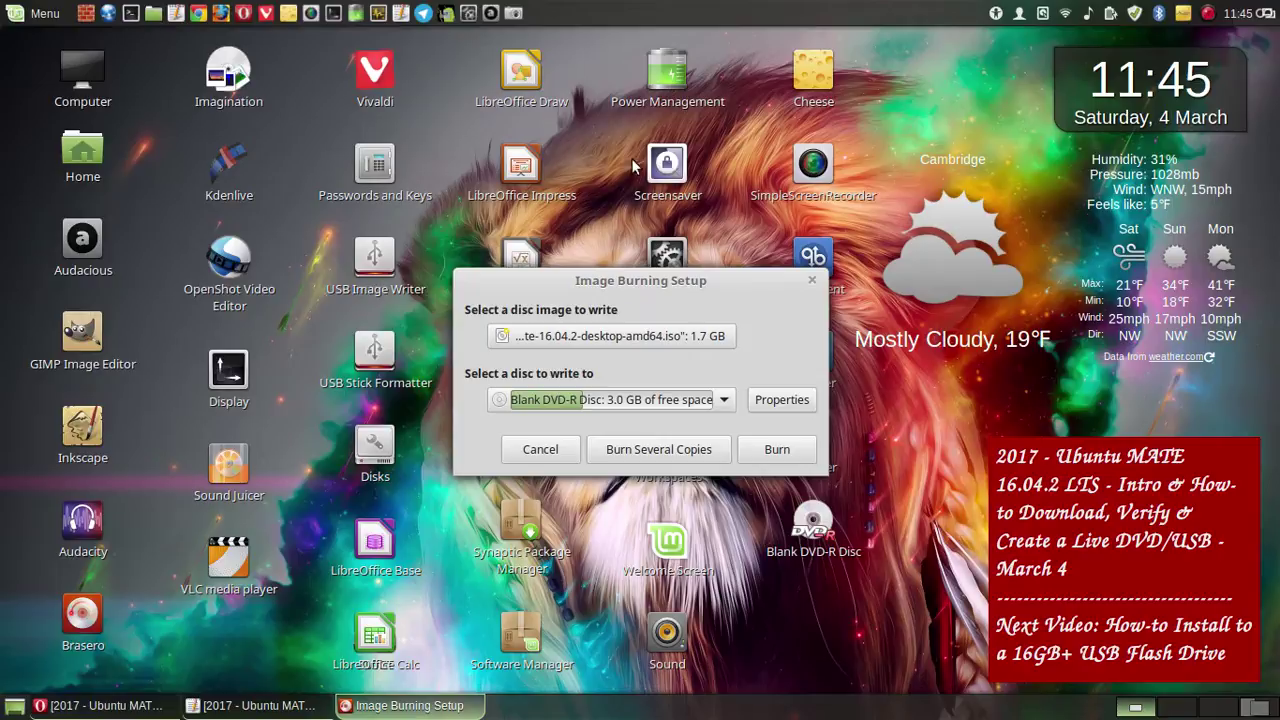
{"action": "mouse_move", "coordinate": [640, 280]}
{"action": "left_mouse_down"}
{"action": "mouse_move", "coordinate": [581, 285]}
{"action": "mouse_move", "coordinate": [618, 276]}
{"action": "left_mouse_up"}
{"action": "mouse_move", "coordinate": [541, 277]}
{"action": "left_mouse_down"}
{"action": "mouse_move", "coordinate": [548, 295]}
{"action": "mouse_move", "coordinate": [553, 272]}
{"action": "mouse_move", "coordinate": [536, 248]}
{"action": "mouse_move", "coordinate": [290, 196]}
{"action": "mouse_move", "coordinate": [125, 198]}
{"action": "mouse_move", "coordinate": [493, 217]}
{"action": "mouse_move", "coordinate": [607, 102]}
{"action": "mouse_move", "coordinate": [605, 120]}
{"action": "left_mouse_up"}
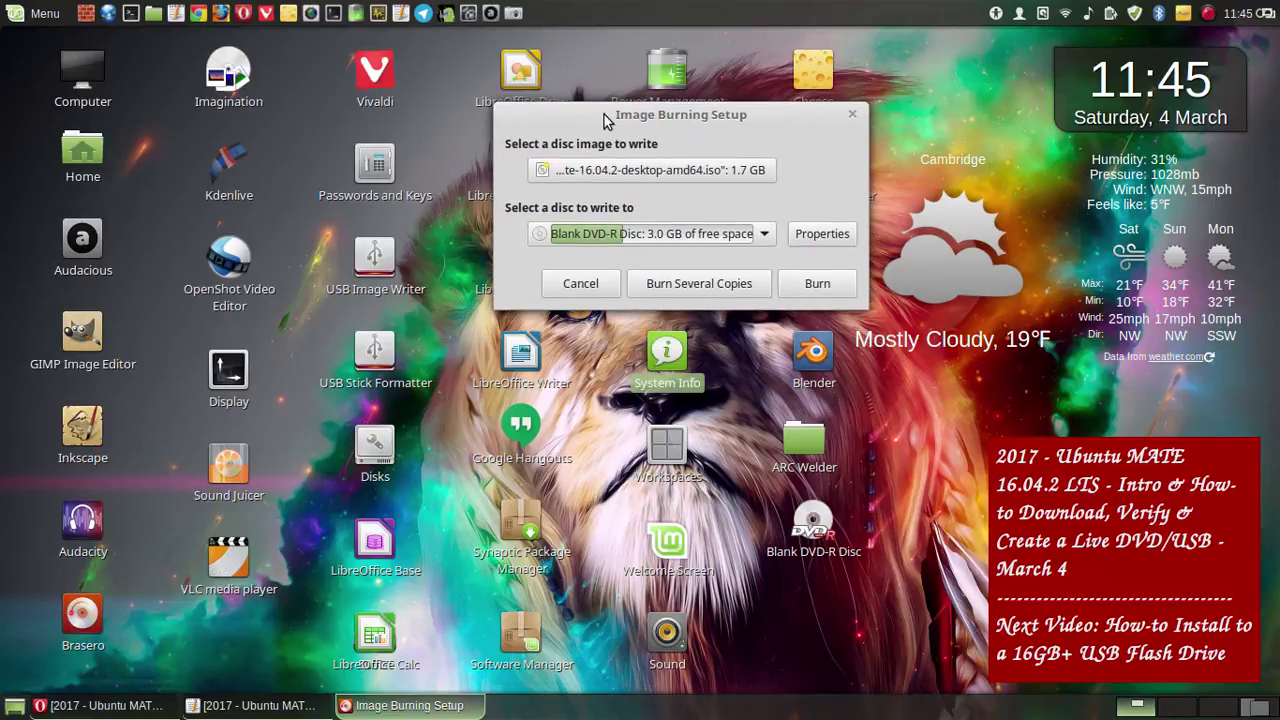
- Take a full-screen screenshot of the ISO burn setup and save it
{"action": "left_click", "coordinate": [721, 350]}
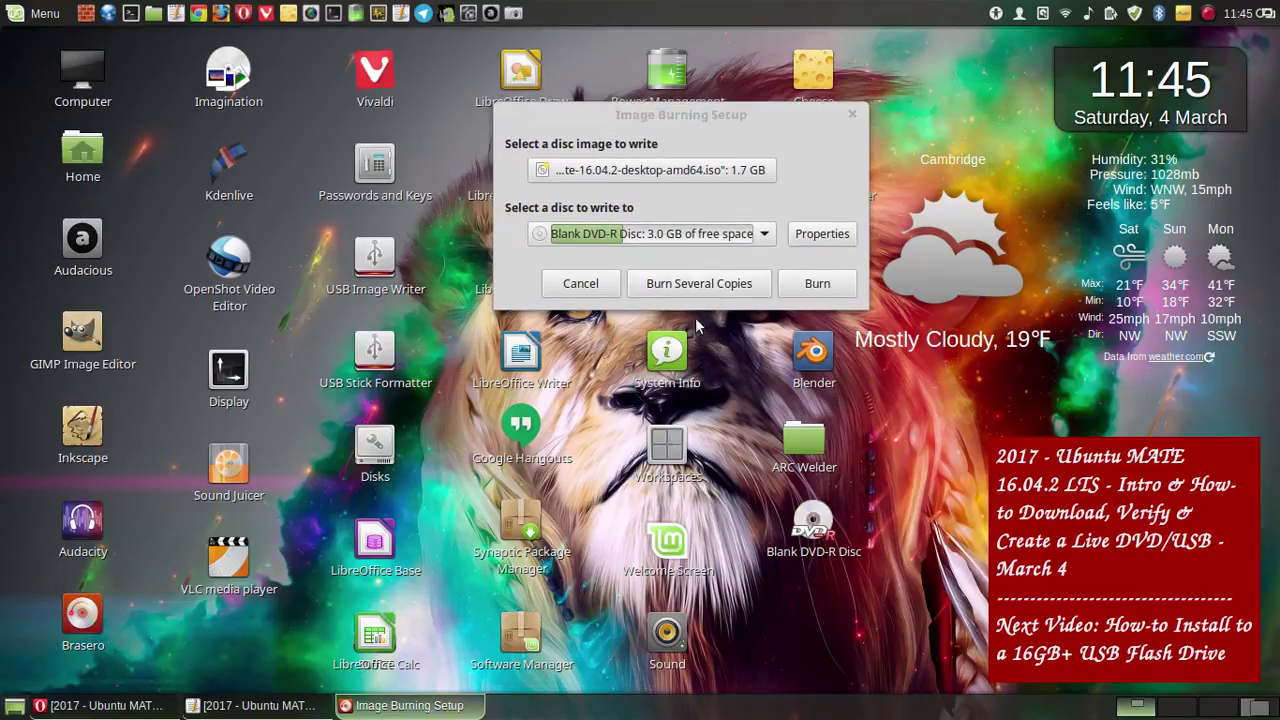
{"action": "double_click", "coordinate": [533, 52]}
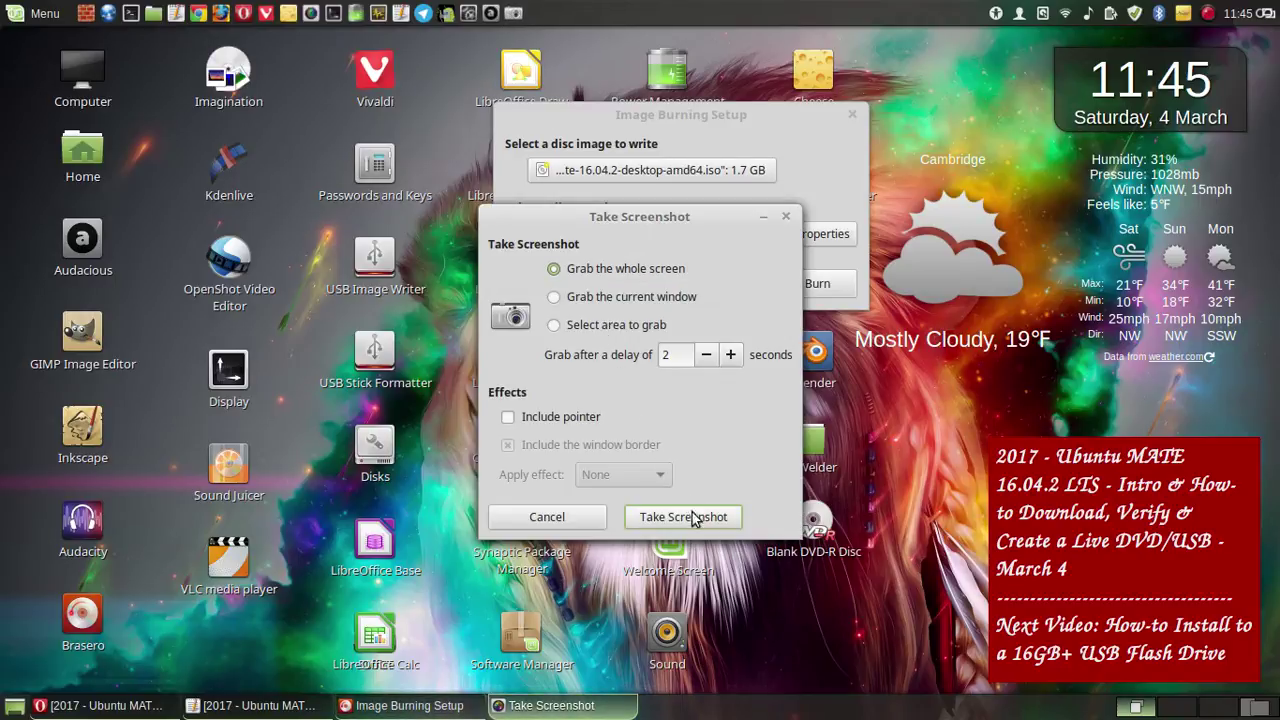
{"action": "left_click", "coordinate": [692, 517]}
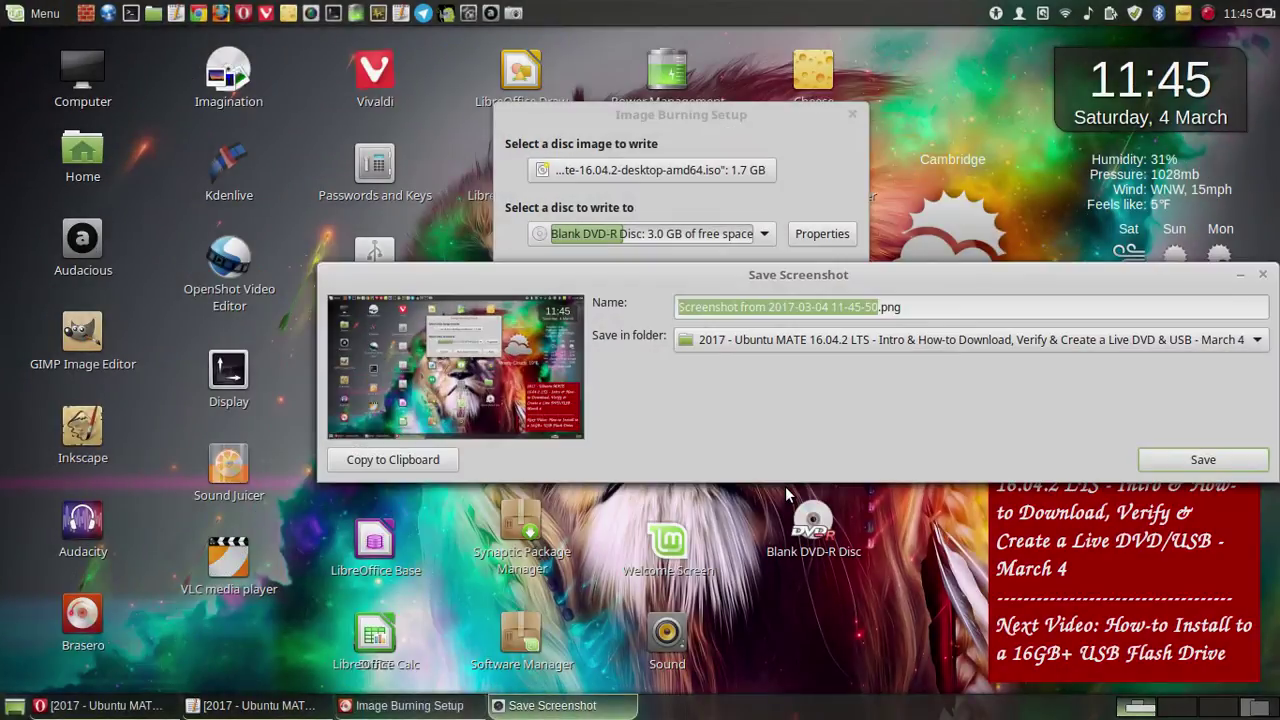
{"action": "left_click", "coordinate": [1192, 456]}
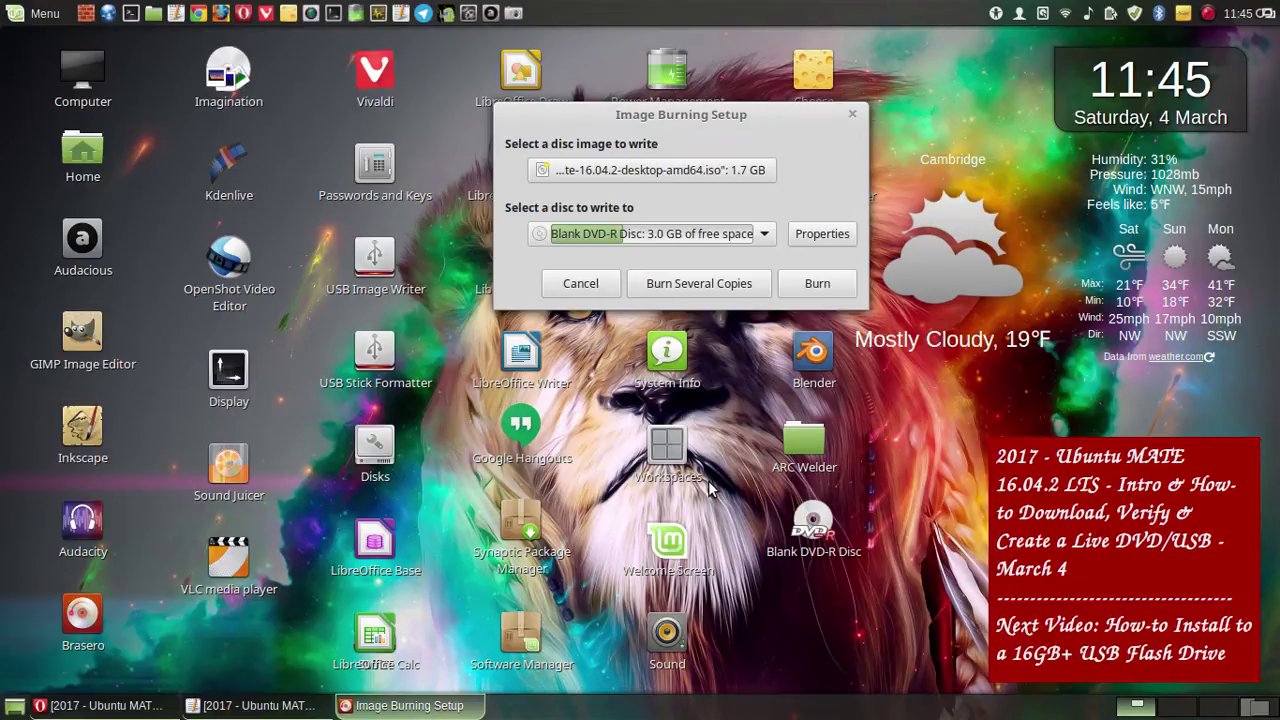
- Start burning the ISO to DVD, save a screenshot of the Burning DVD progress, and return to Opera
{"action": "left_click", "coordinate": [812, 290]}
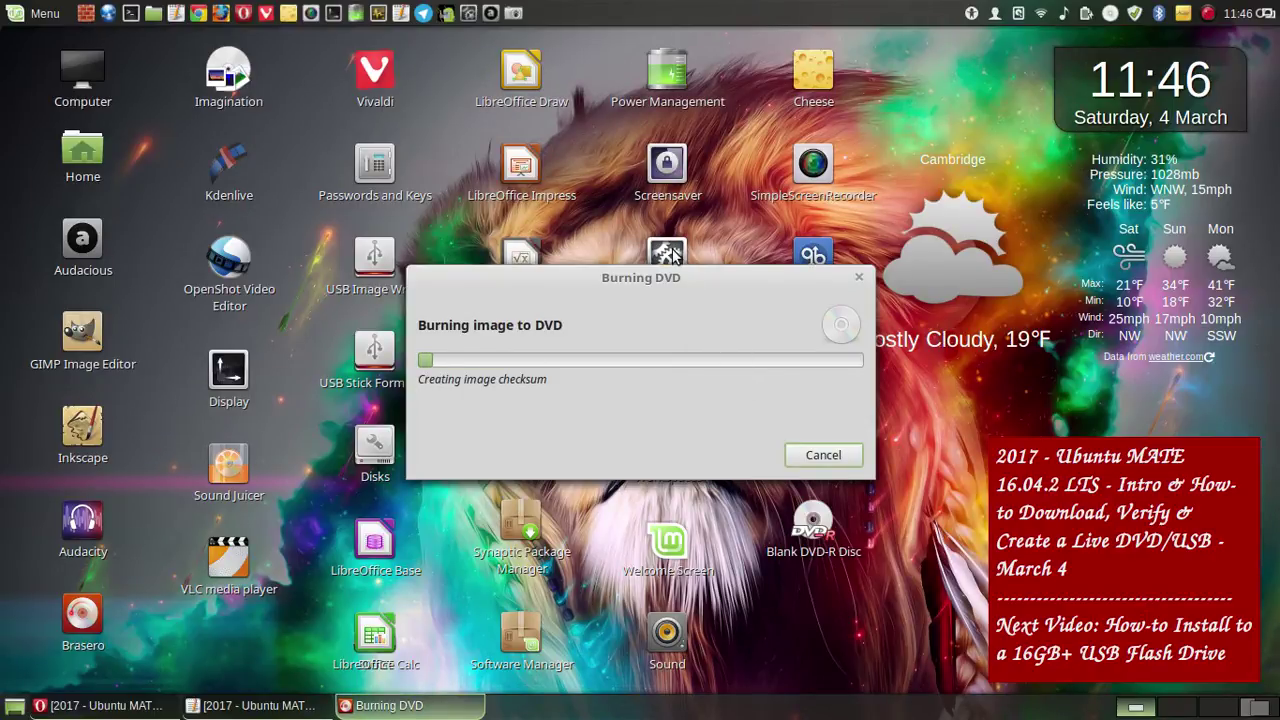
{"action": "left_click", "coordinate": [513, 13]}
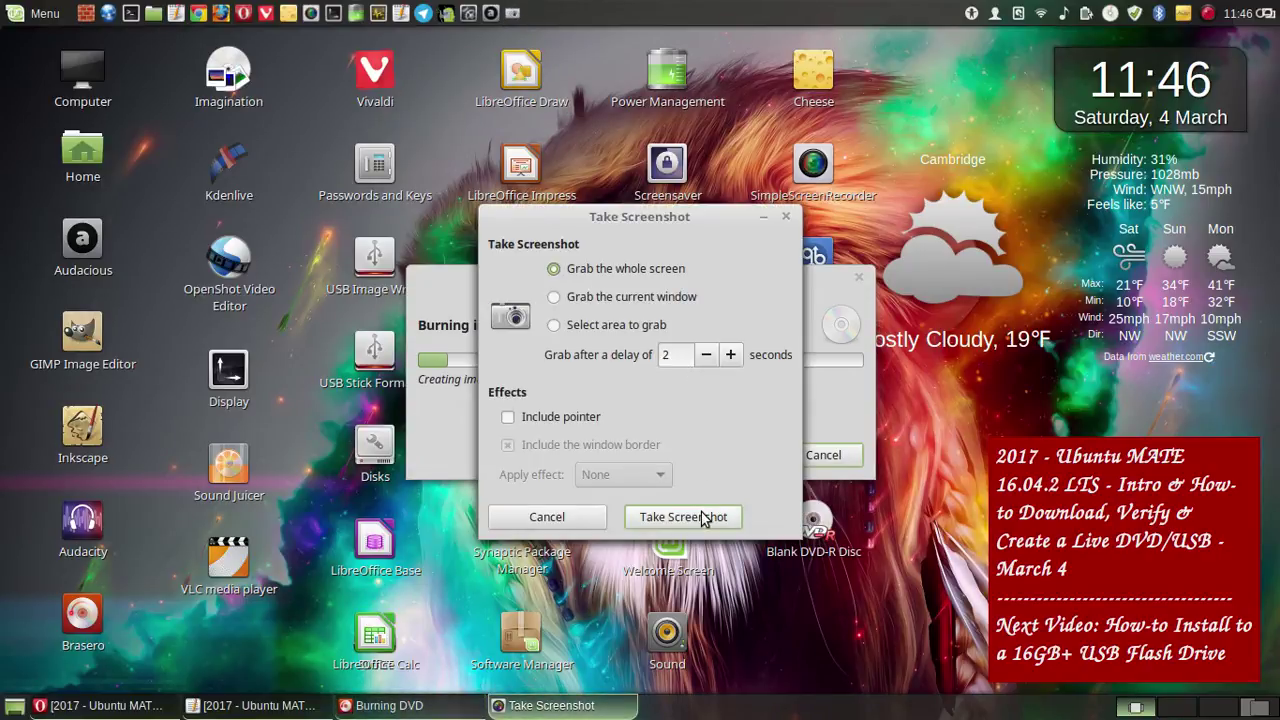
{"action": "left_click", "coordinate": [700, 515]}
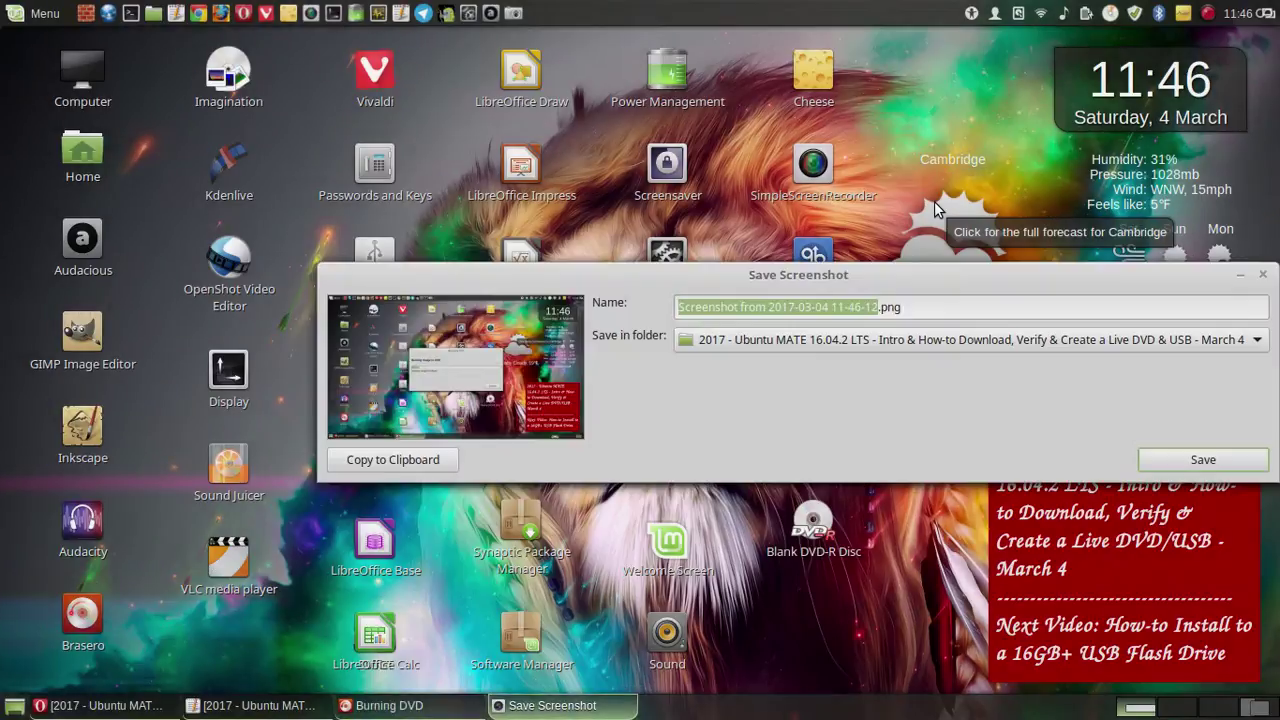
{"action": "left_click", "coordinate": [1243, 457]}
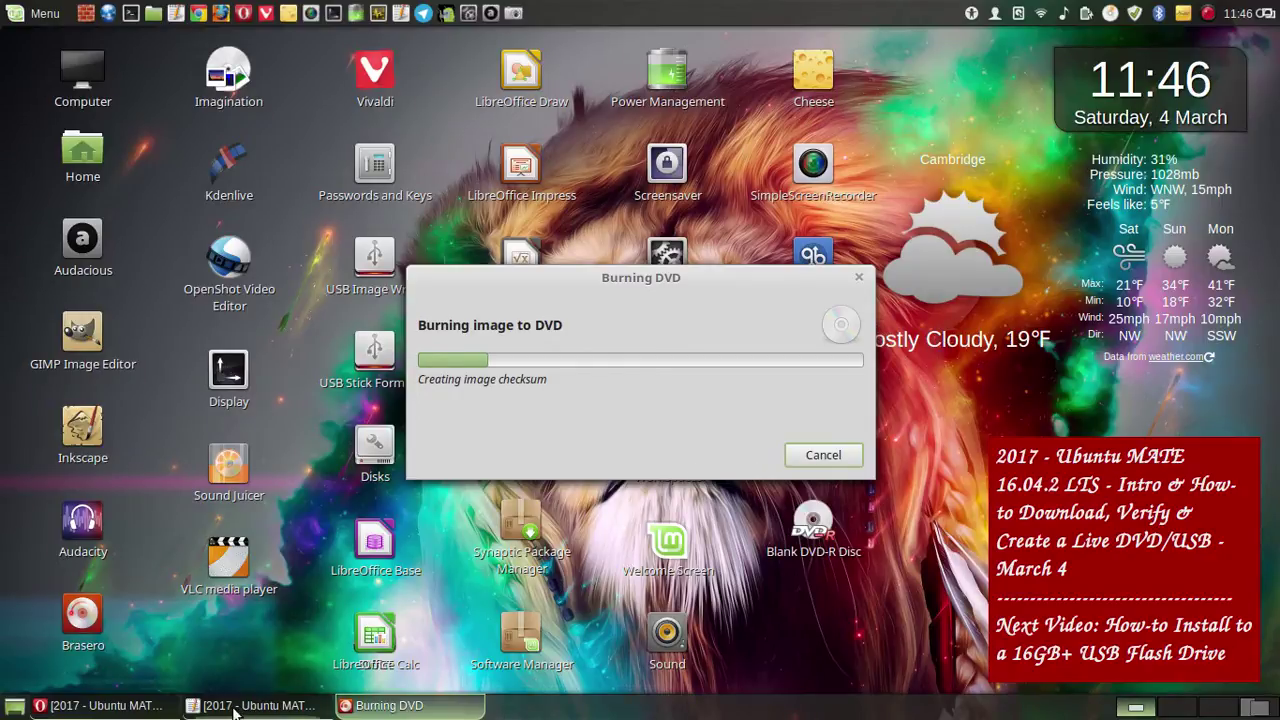
{"action": "left_click", "coordinate": [141, 708]}
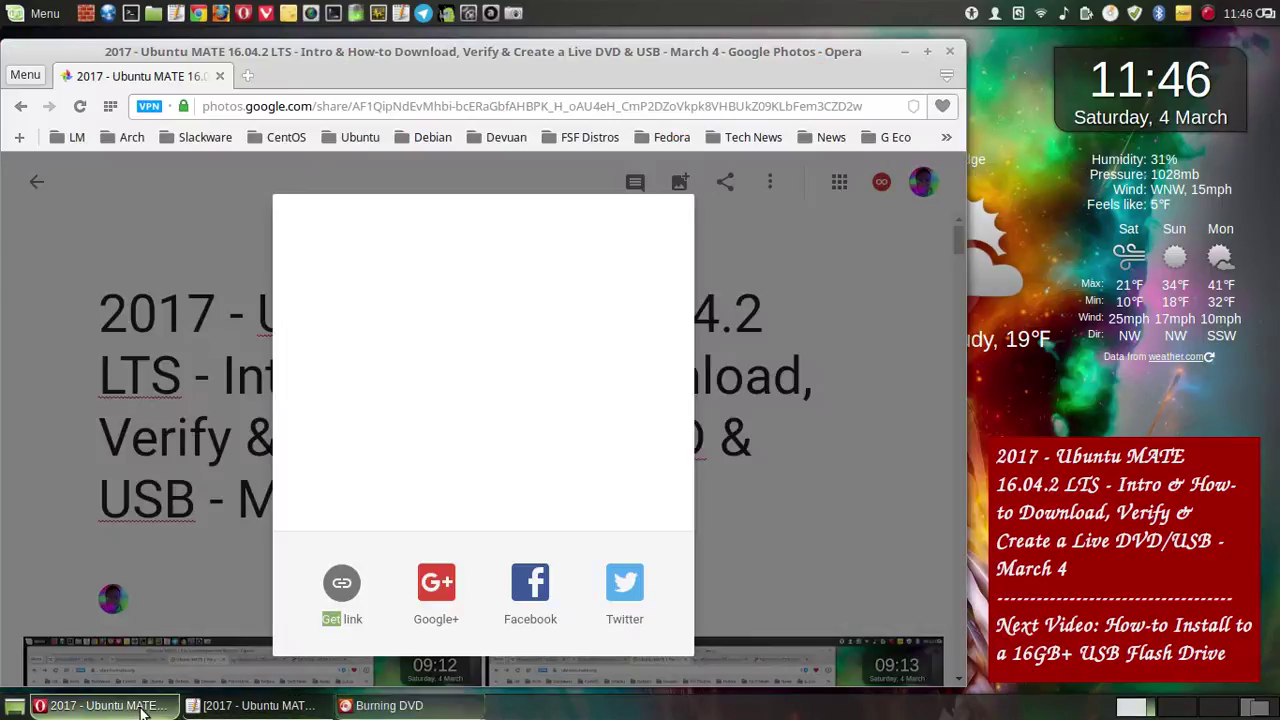
- Reload the stalled Google Photos share page, then minimize all windows to show the desktop
{"action": "left_click", "coordinate": [343, 583]}
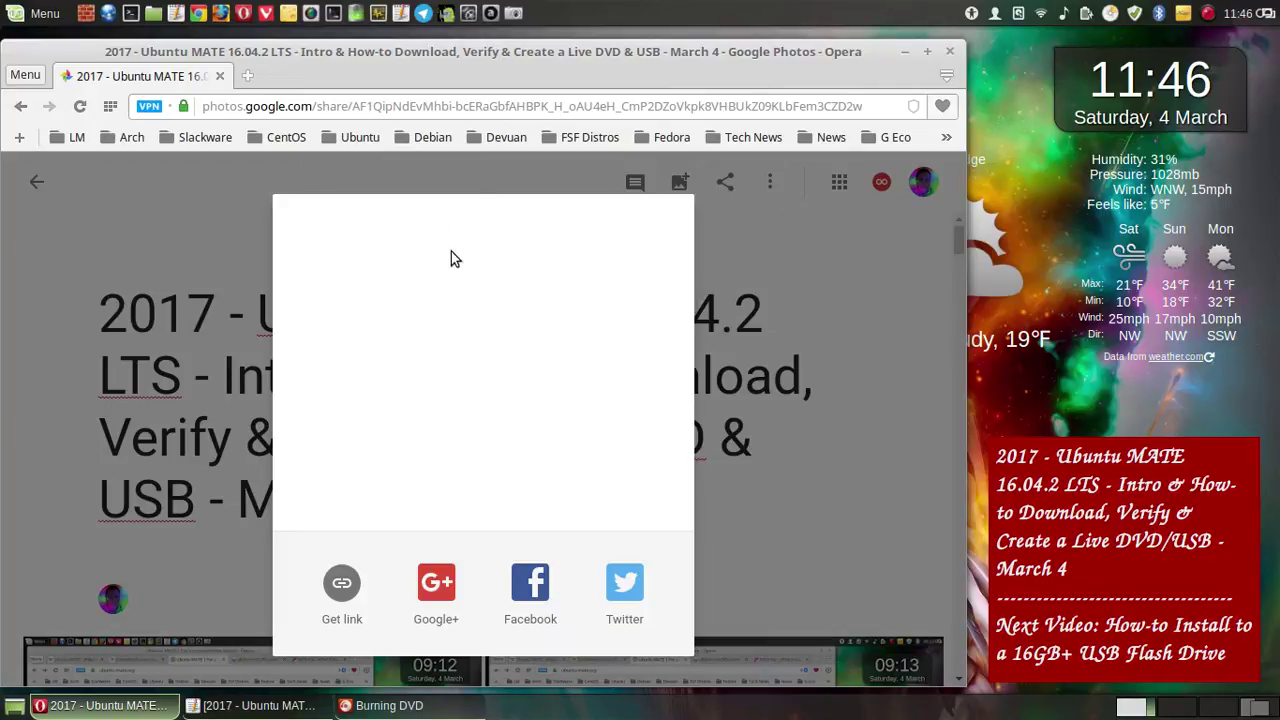
{"action": "left_click", "coordinate": [247, 76]}
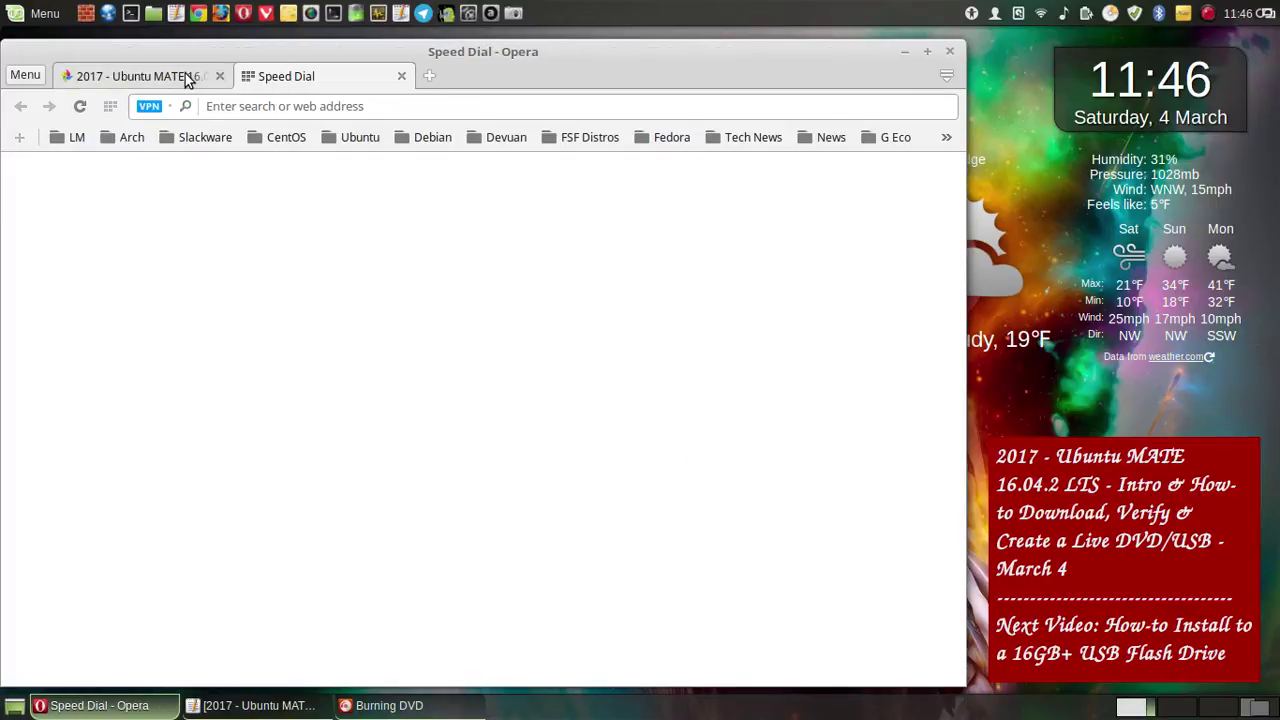
{"action": "left_click", "coordinate": [188, 77]}
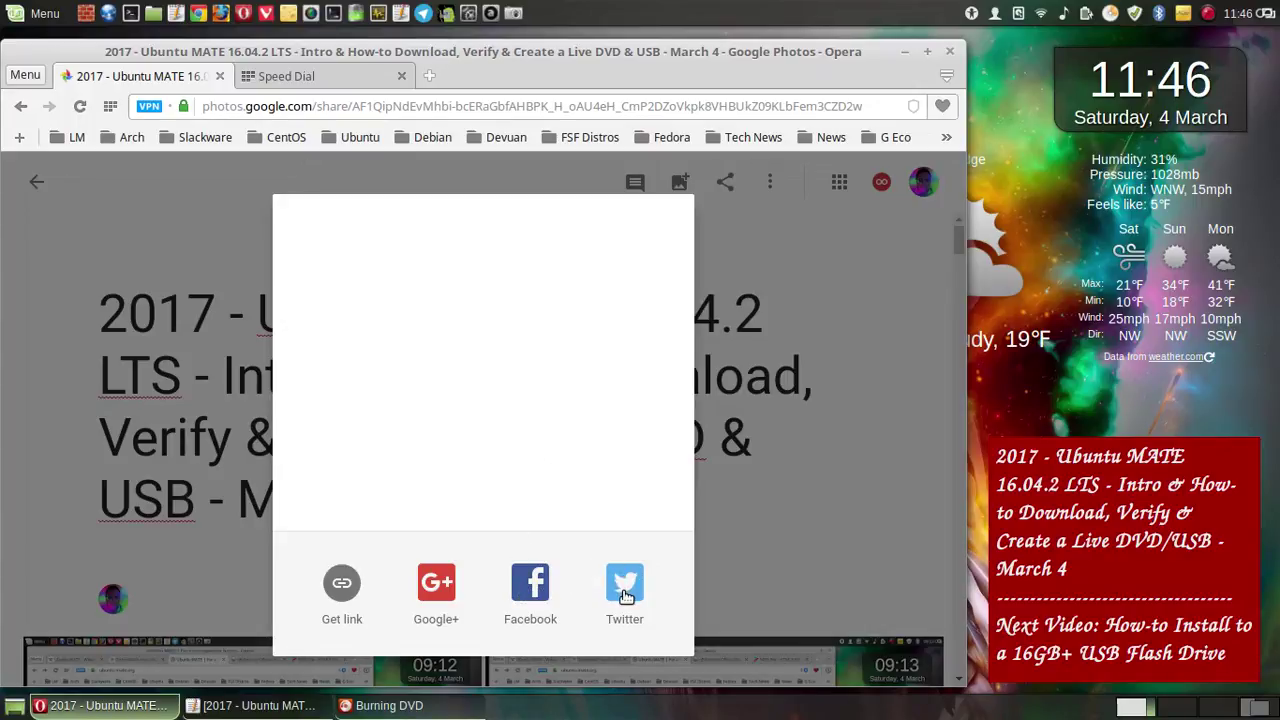
{"action": "double_click", "coordinate": [624, 600]}
{"action": "left_click", "coordinate": [80, 106]}
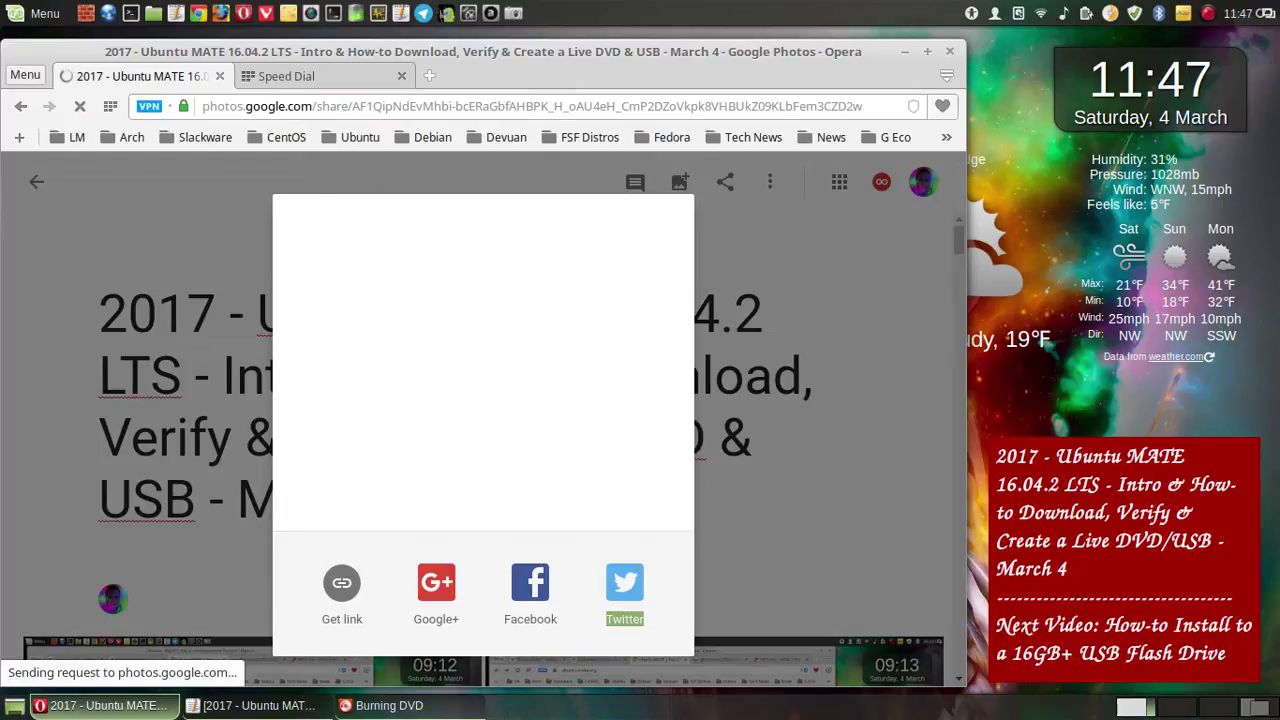
{"action": "left_click", "coordinate": [18, 712]}
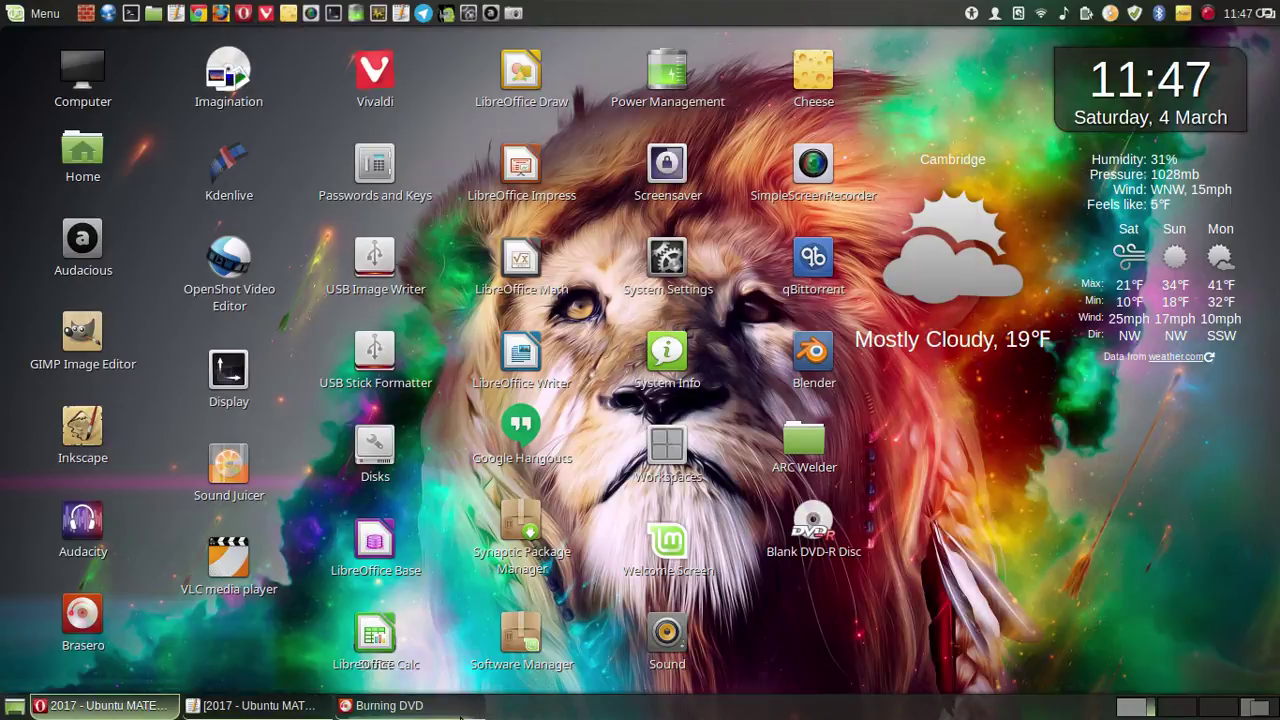
- Check the Burning DVD progress window, move it aside, and return to the Opera browser
{"action": "left_click", "coordinate": [461, 712]}
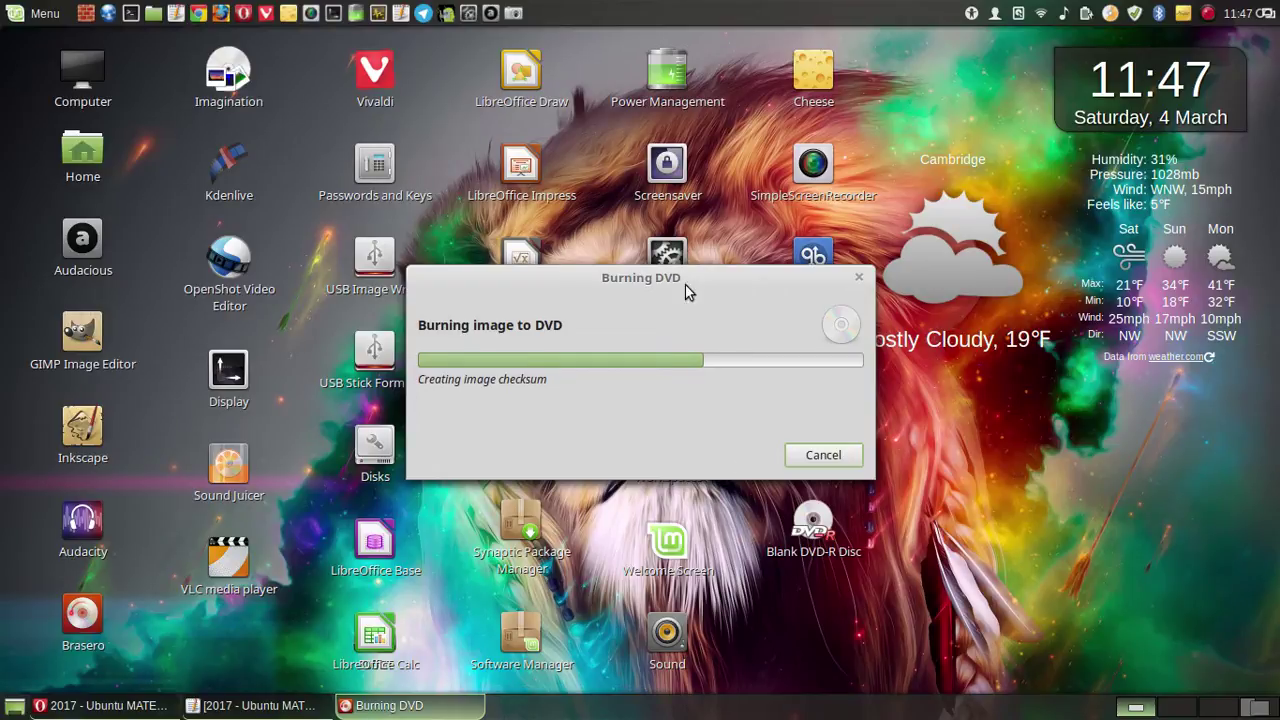
{"action": "left_click_drag", "start_coordinate": [598, 278], "coordinate": [418, 292]}
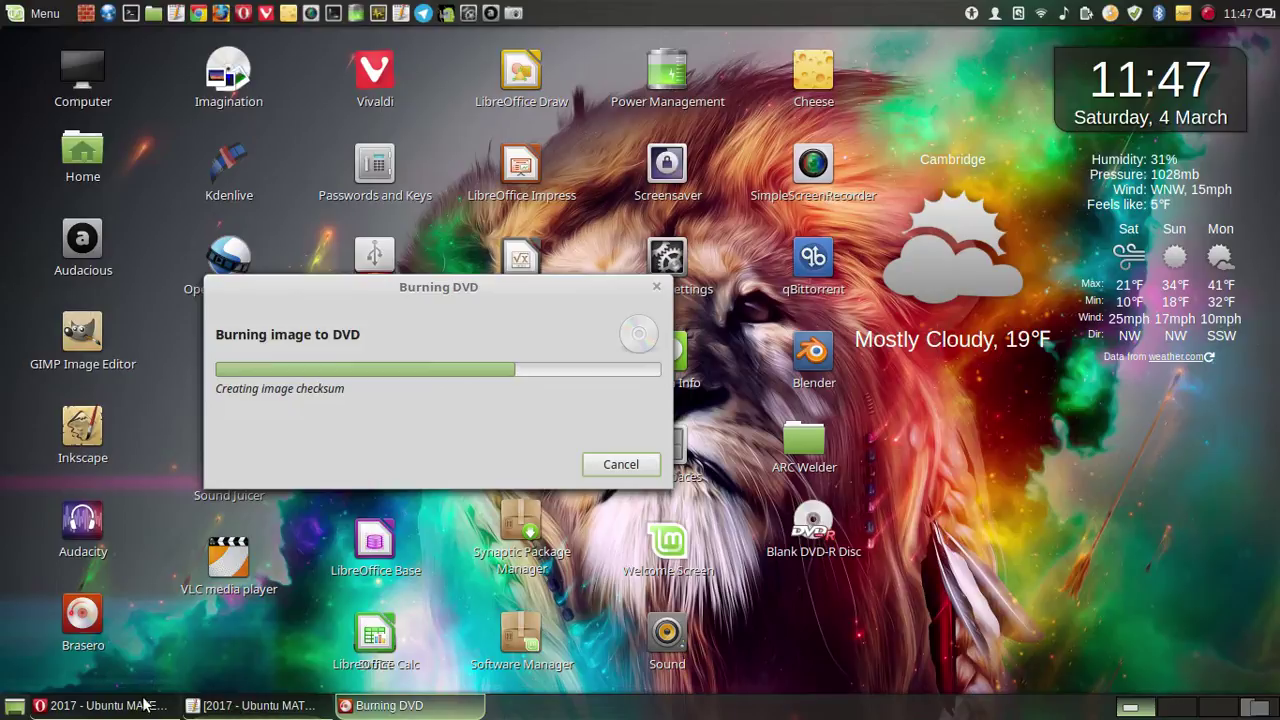
{"action": "key", "text": "alt+Tab"}
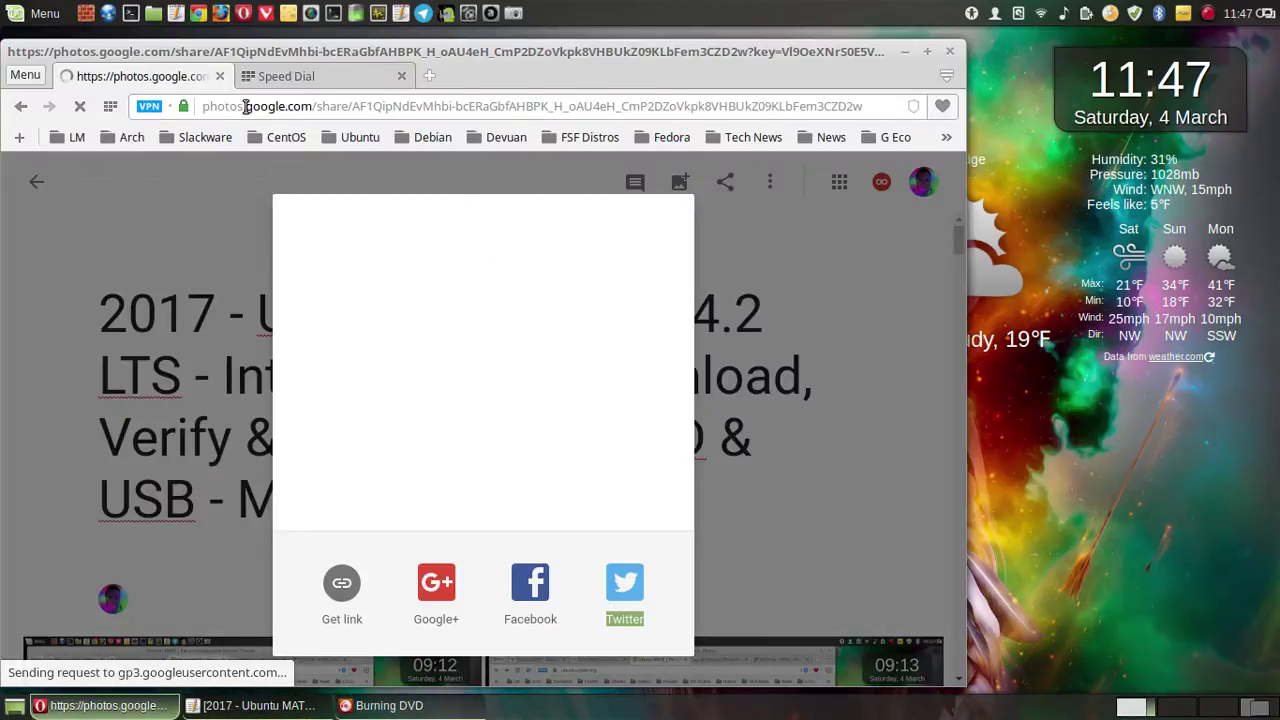
- Close the extra Amazon tab so the album's share dialog finishes loading its short link
{"action": "left_click", "coordinate": [365, 84]}
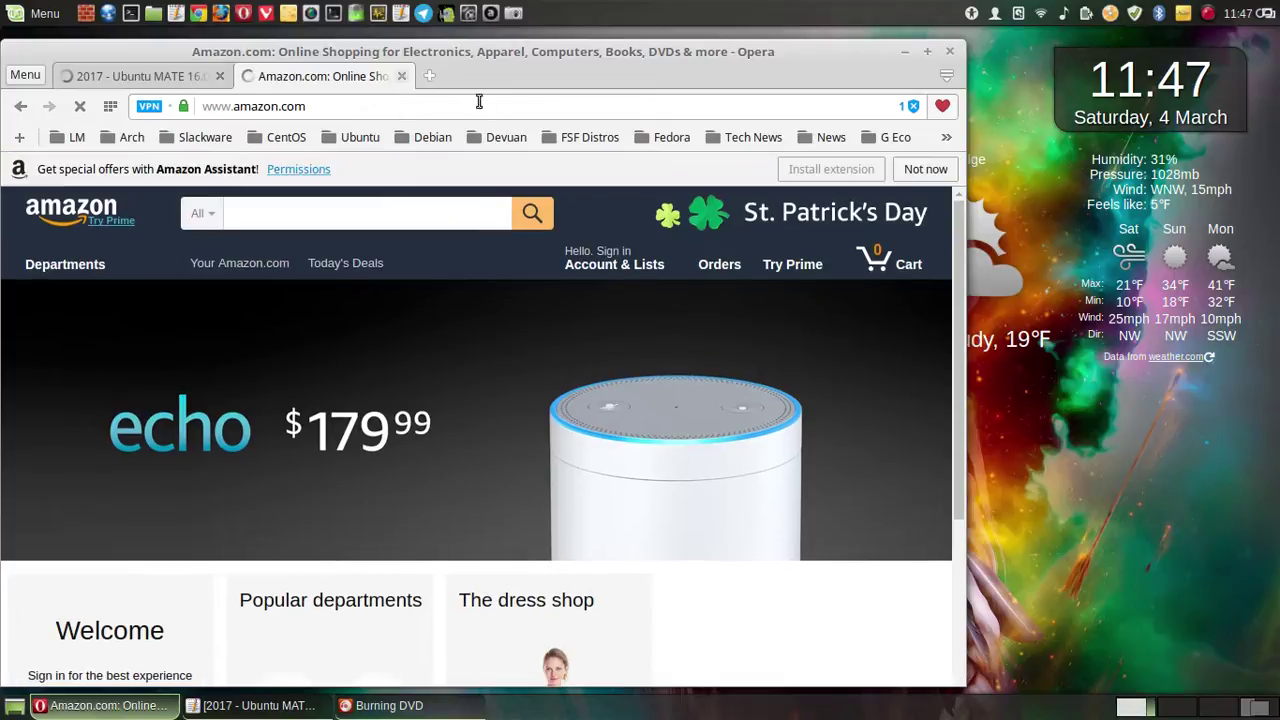
{"action": "key", "text": "ctrl+w"}
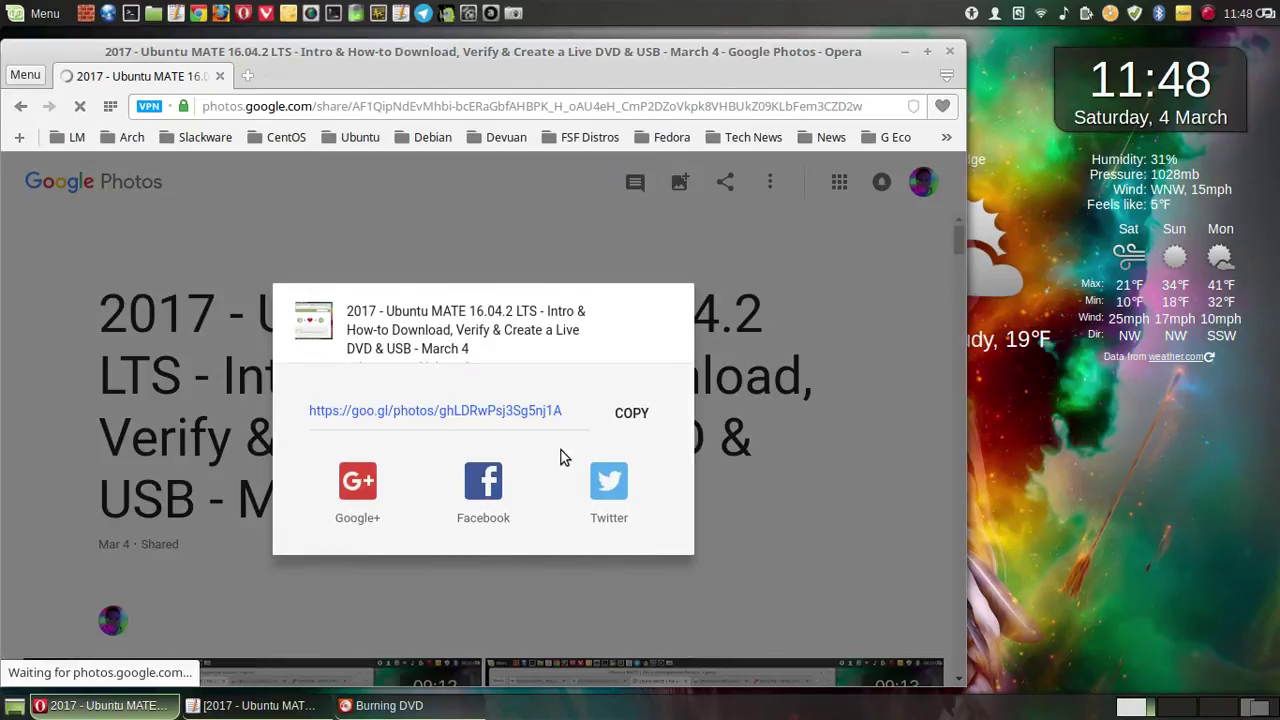
- Copy the album's goo.gl share link, save a full-screen screenshot of the dialog, then close it
{"action": "left_click", "coordinate": [633, 417]}
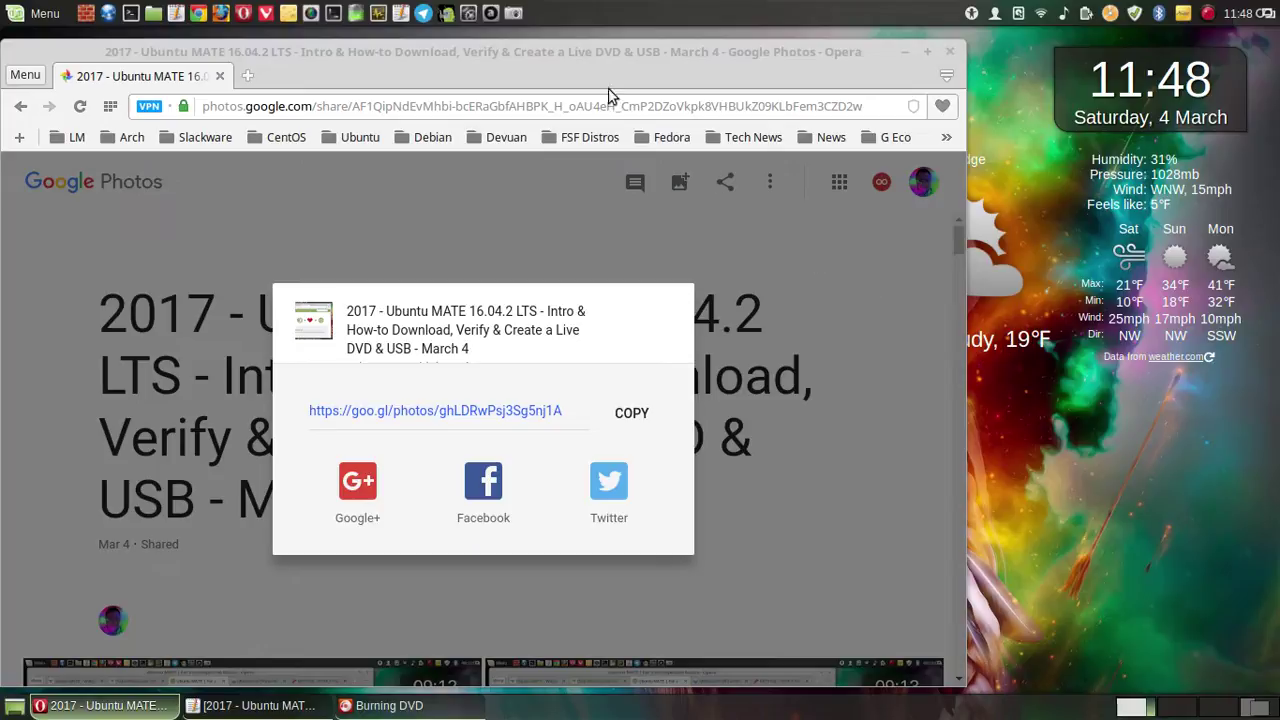
{"action": "left_click", "coordinate": [513, 13]}
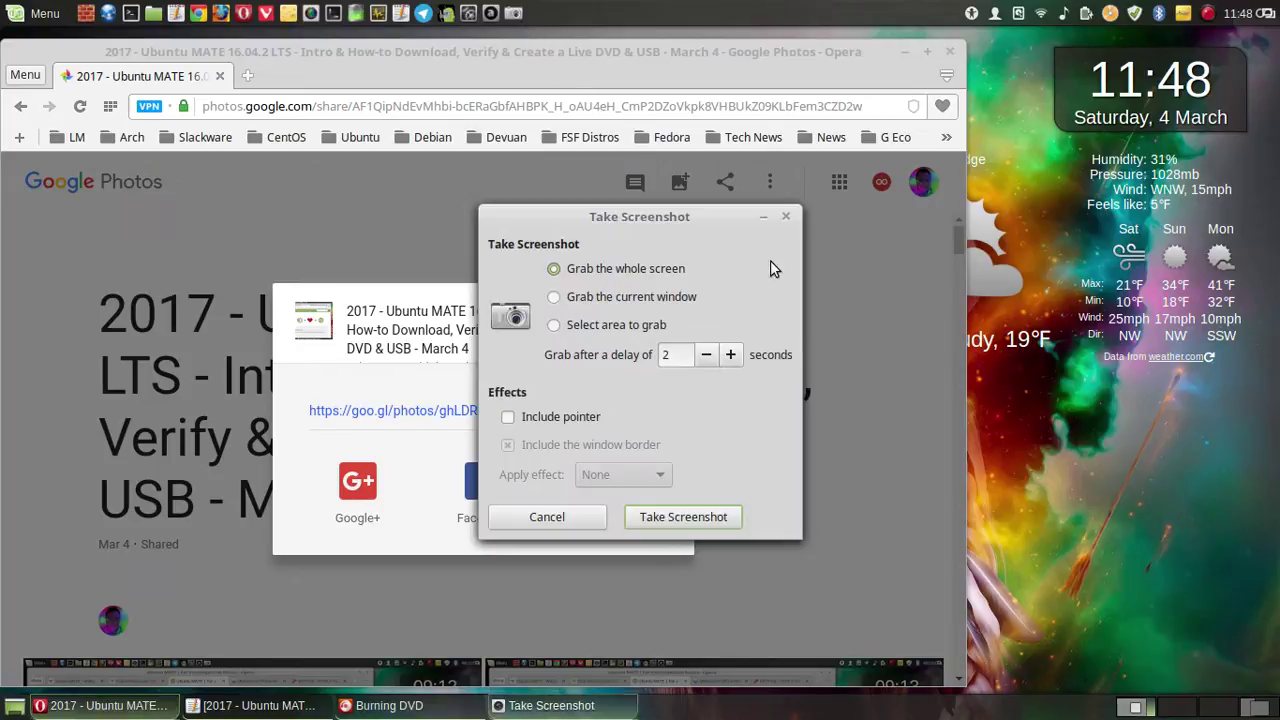
{"action": "left_click", "coordinate": [728, 524]}
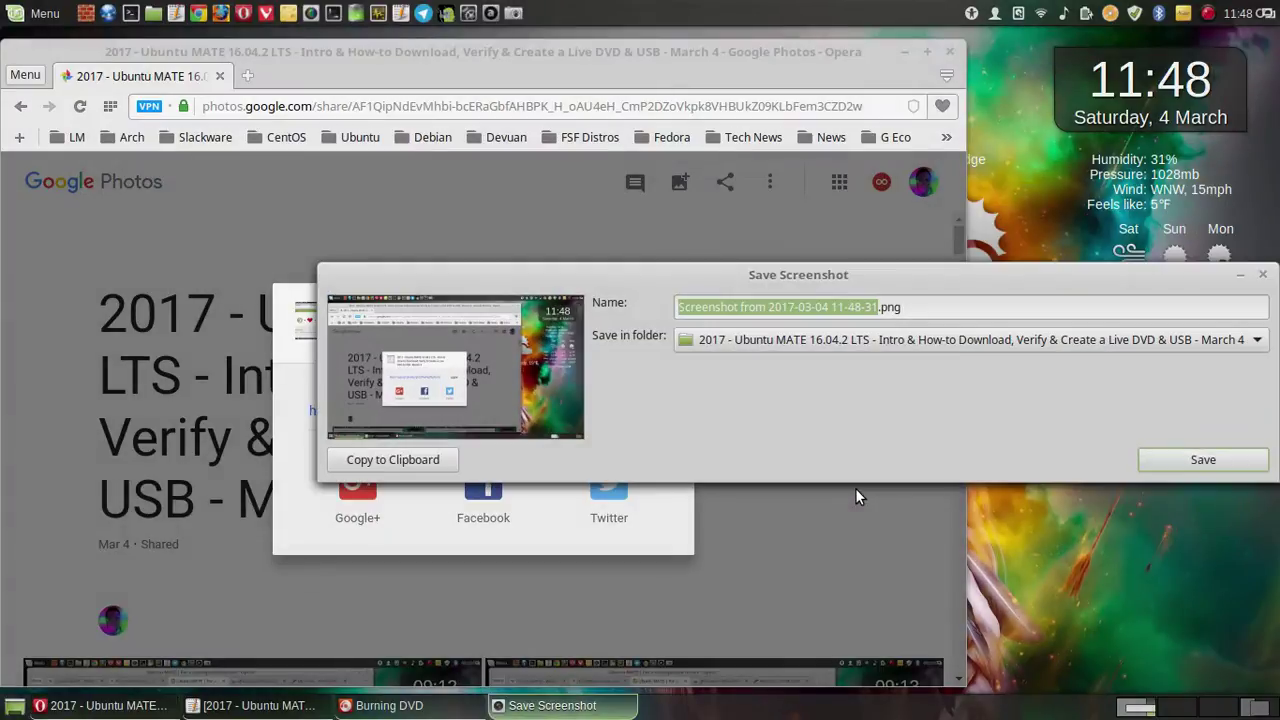
{"action": "left_click", "coordinate": [1146, 464]}
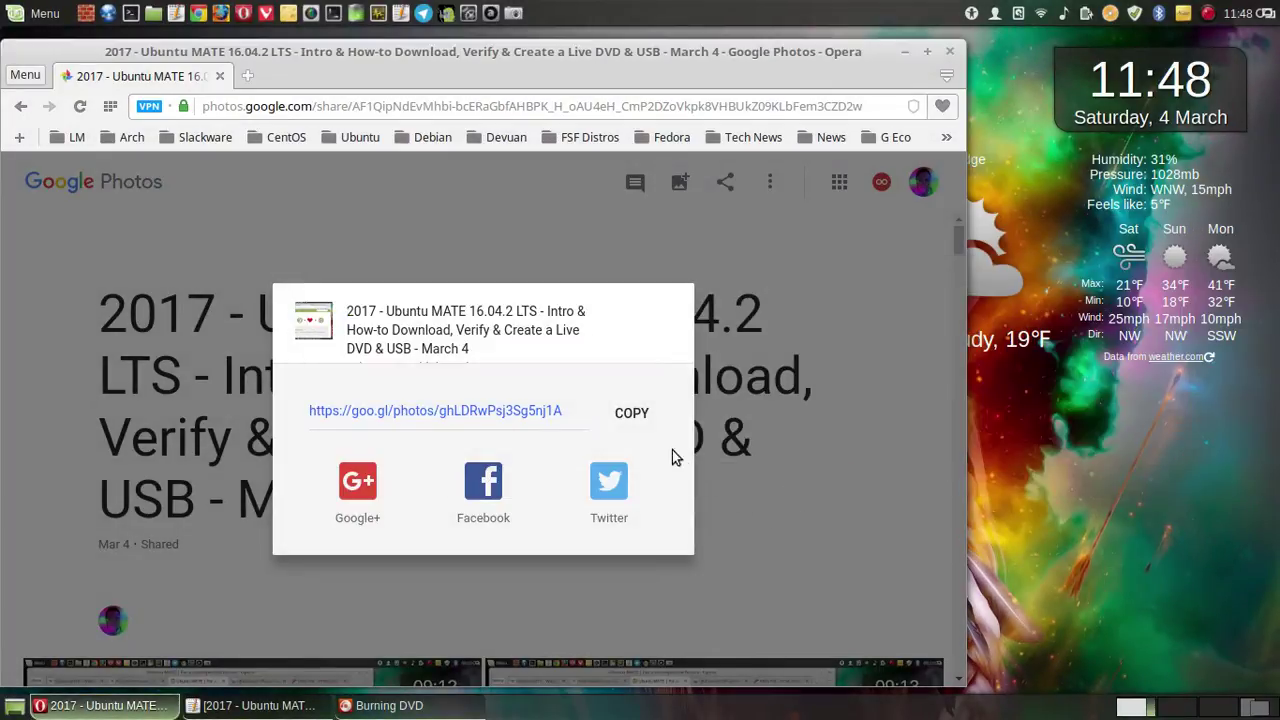
{"action": "left_click", "coordinate": [632, 413]}
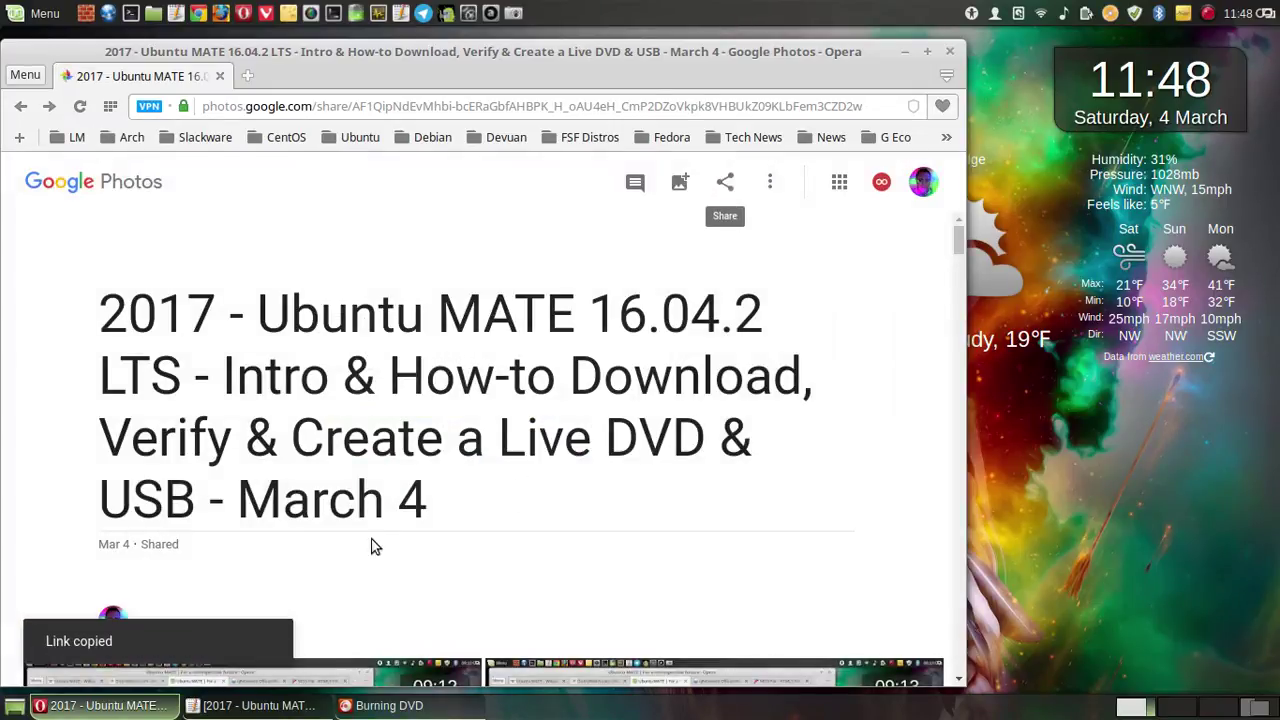
- Below the sha256sum line, add 'Screen shots of this Video on Google Photos:' and the pasted album link
{"action": "left_click", "coordinate": [255, 706]}
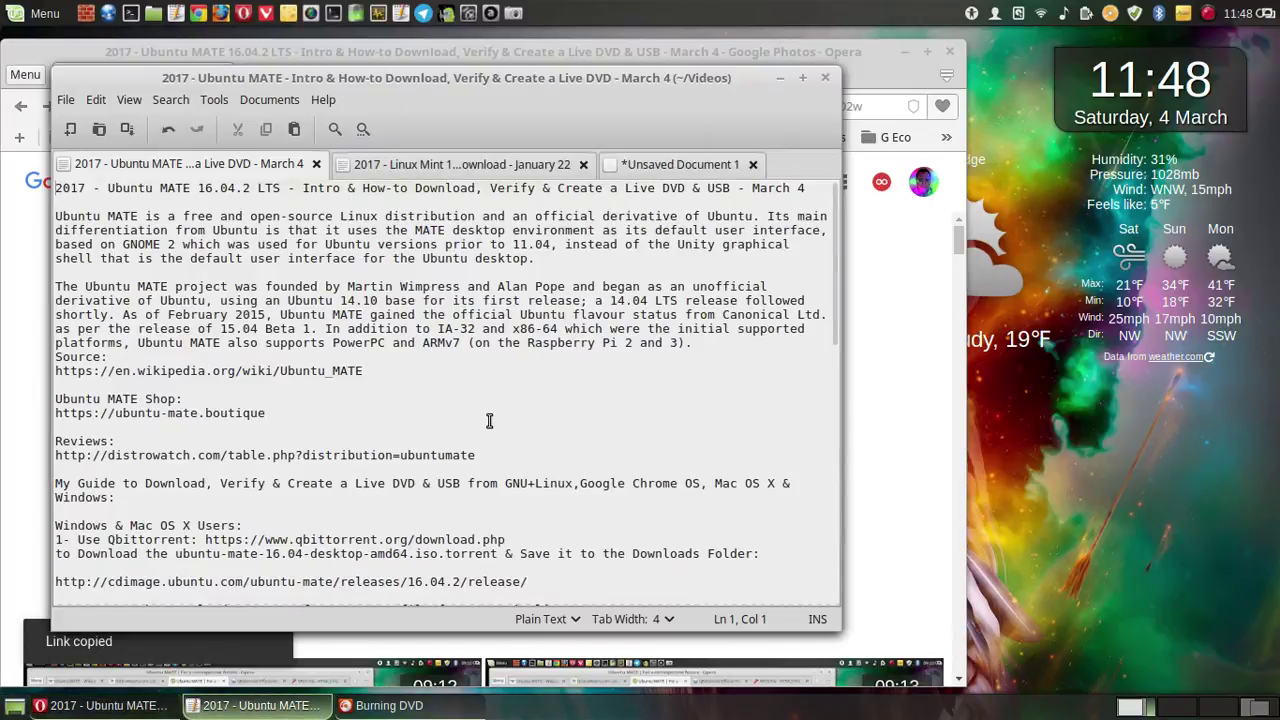
{"action": "scroll", "coordinate": [490, 420], "scroll_direction": "down", "scroll_amount": 10}
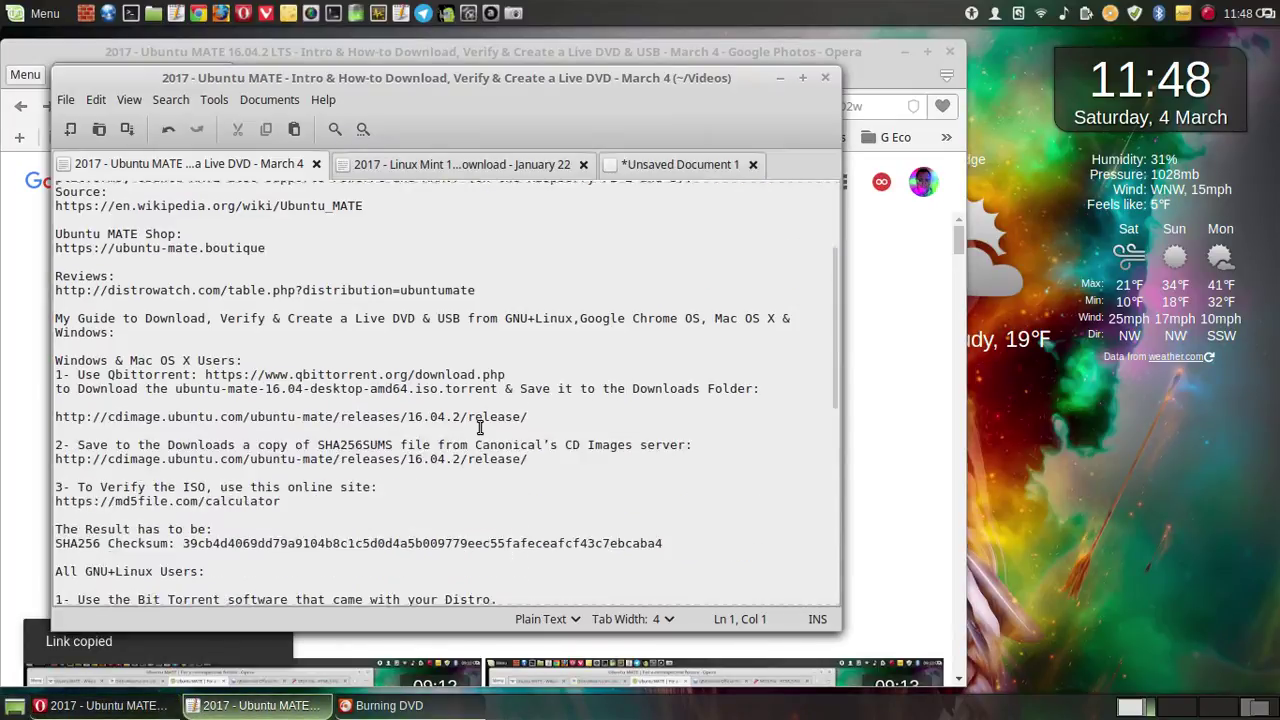
{"action": "scroll", "coordinate": [480, 427], "scroll_direction": "down", "scroll_amount": 4}
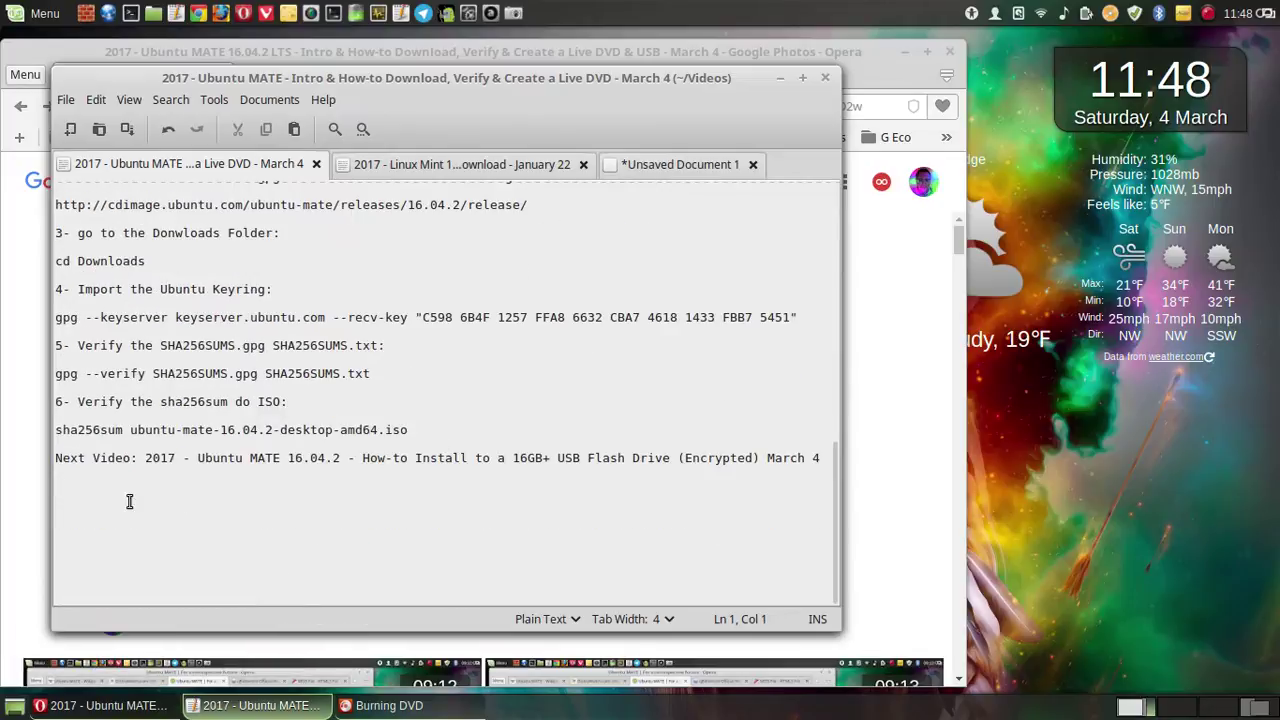
{"action": "left_click", "coordinate": [63, 489]}
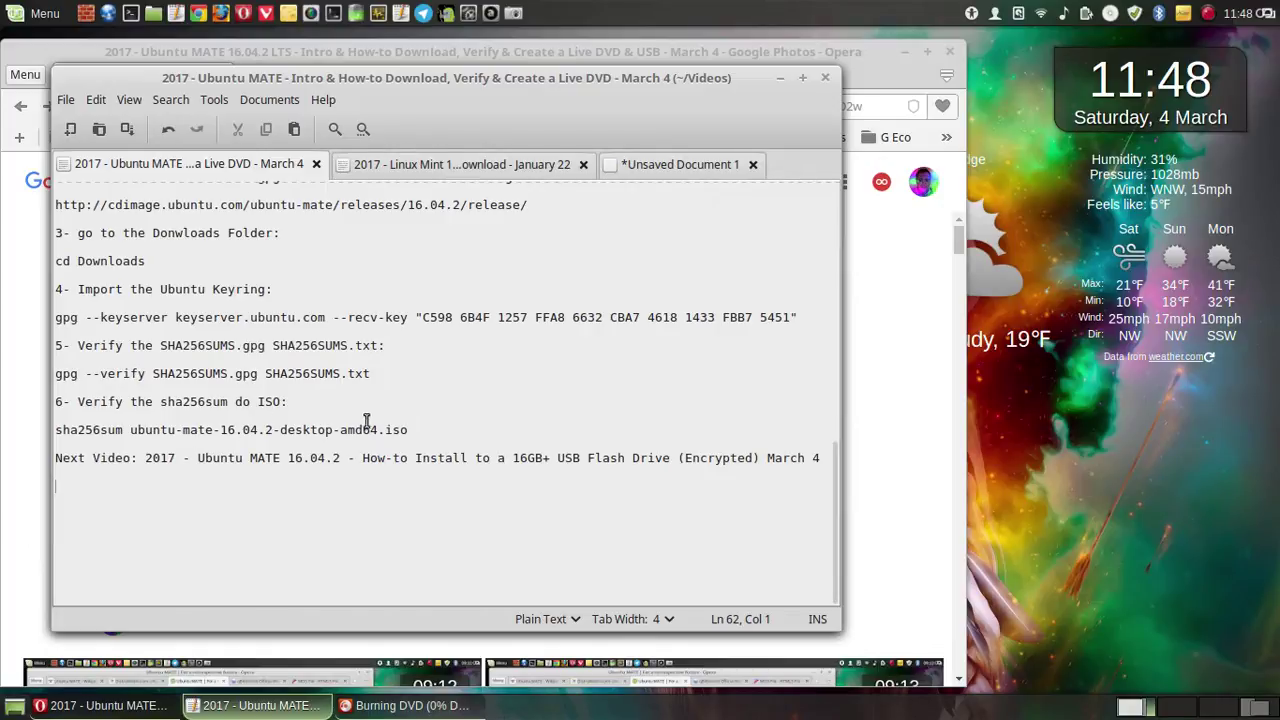
{"action": "left_click", "coordinate": [425, 430]}
{"action": "key", "text": "Return"}
{"action": "key", "text": "Return"}
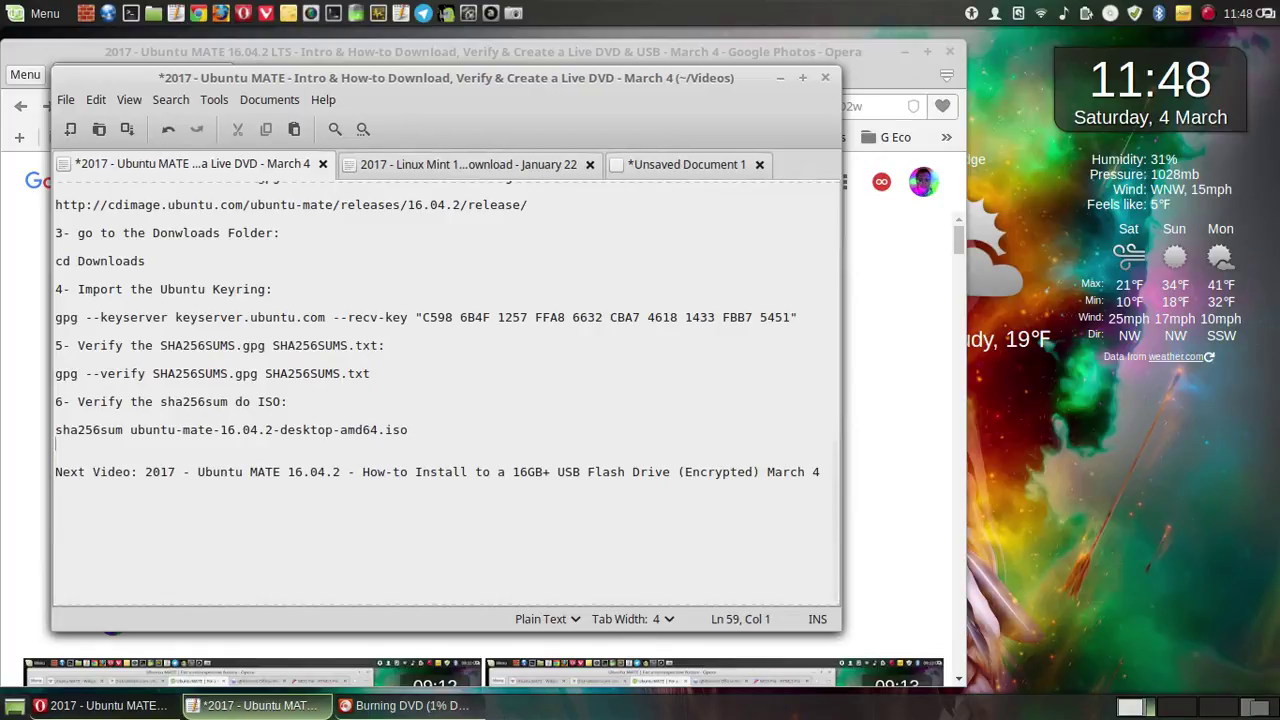
{"action": "type", "text": "Screen"}
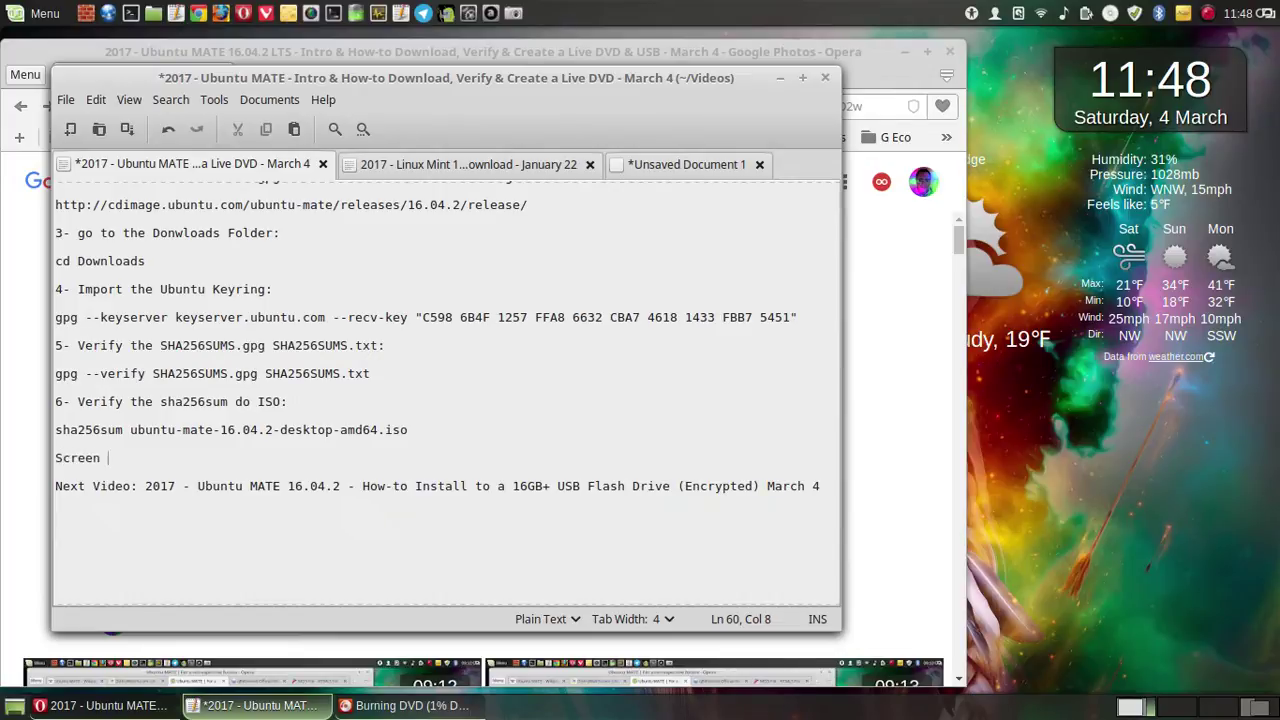
{"action": "type", "text": " shot"}
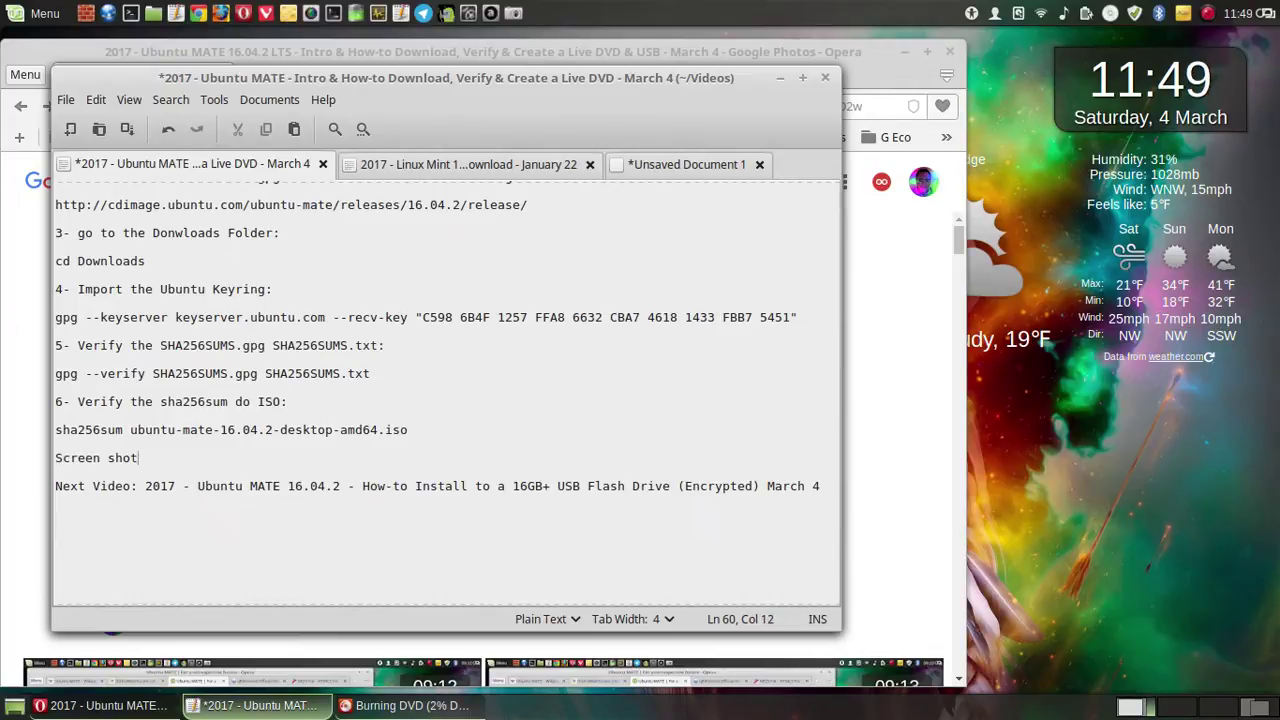
{"action": "type", "text": "s of this Video o"}
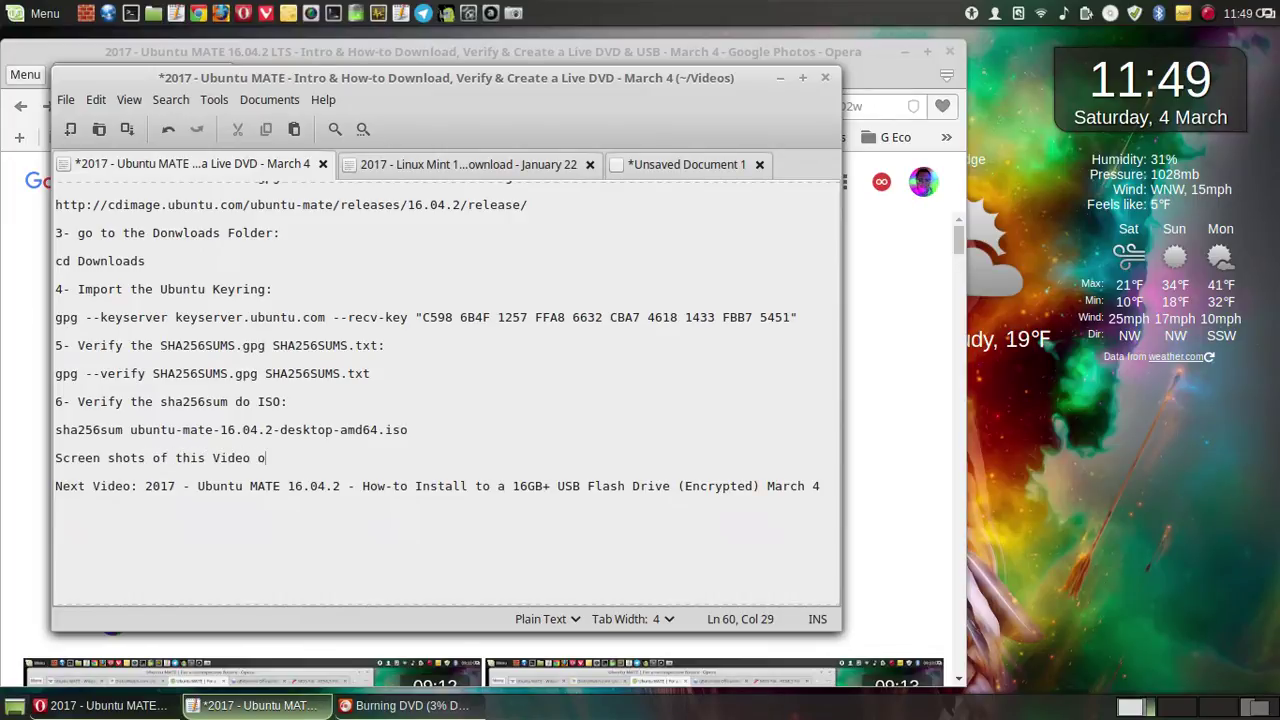
{"action": "type", "text": "n Google Photos"}
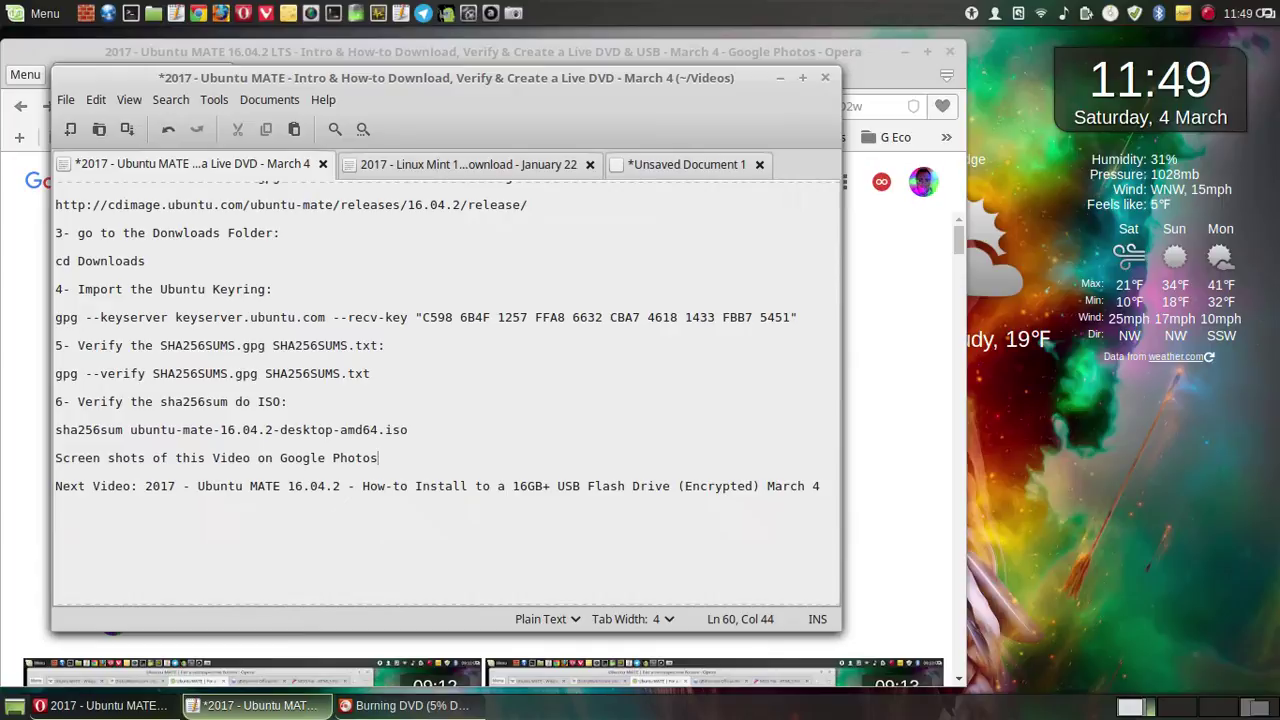
{"action": "type", "text": ":"}
{"action": "key", "text": "Return"}
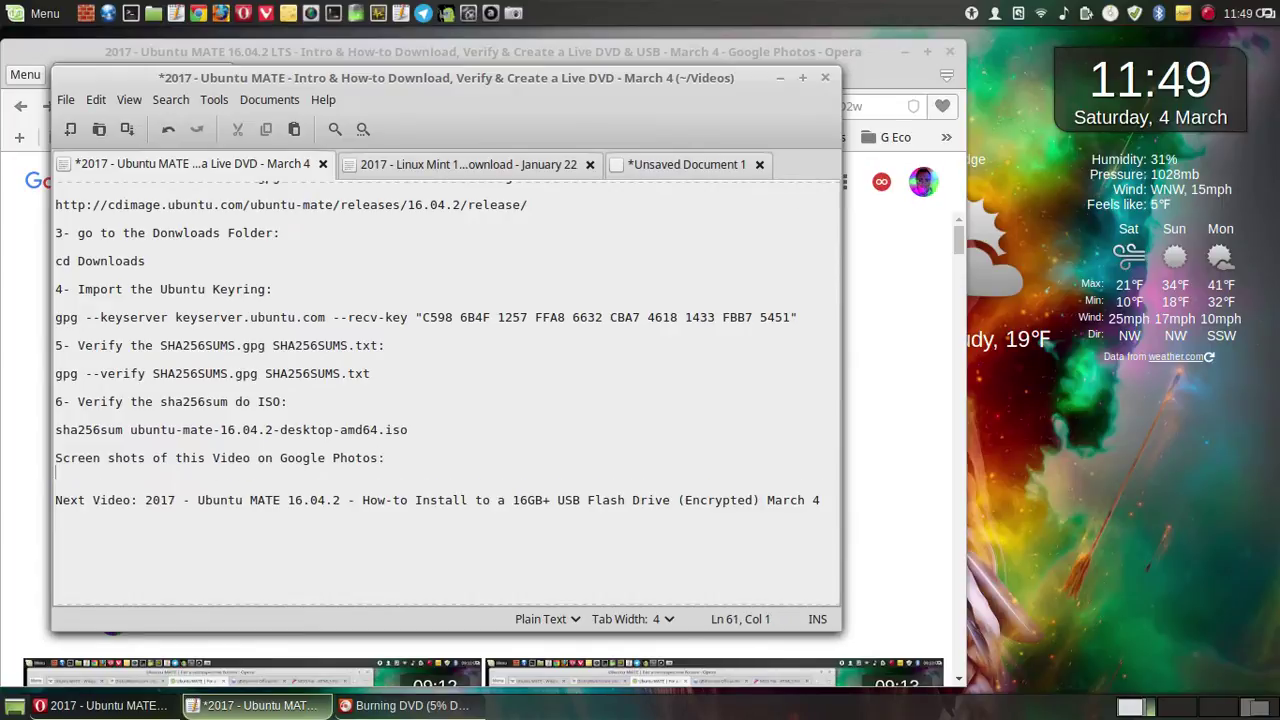
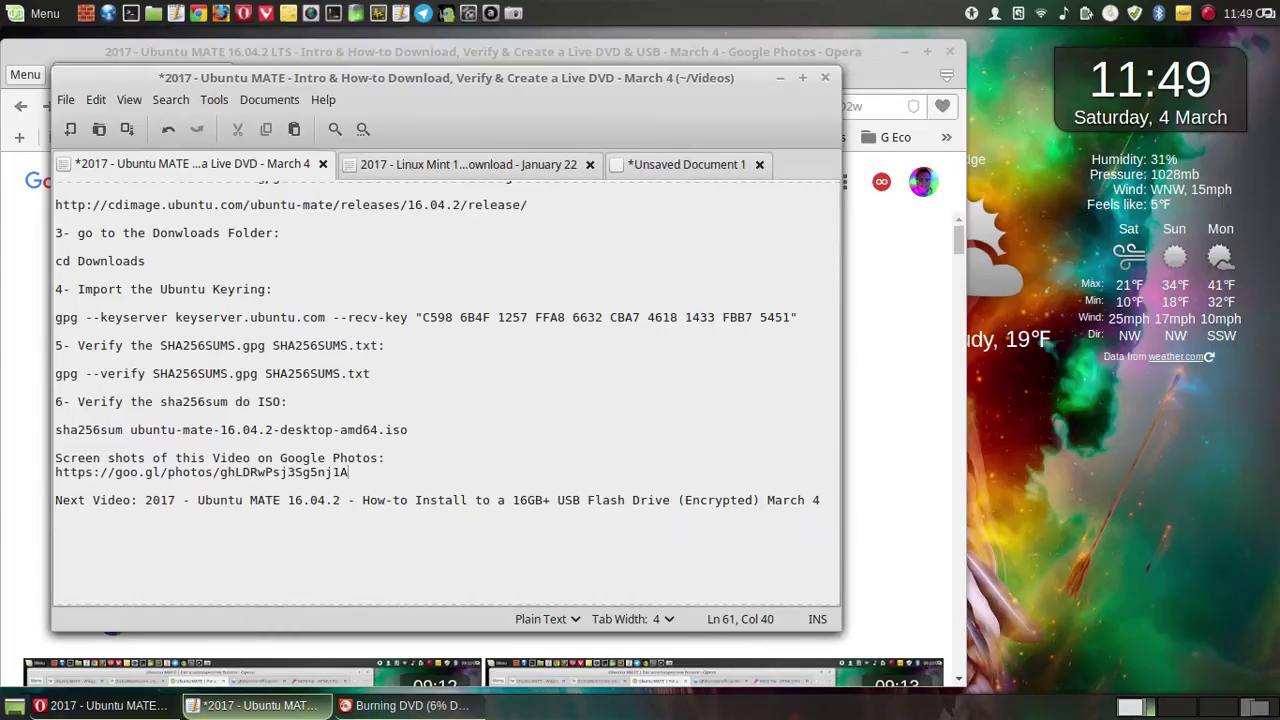
{"action": "key", "text": "Return"}
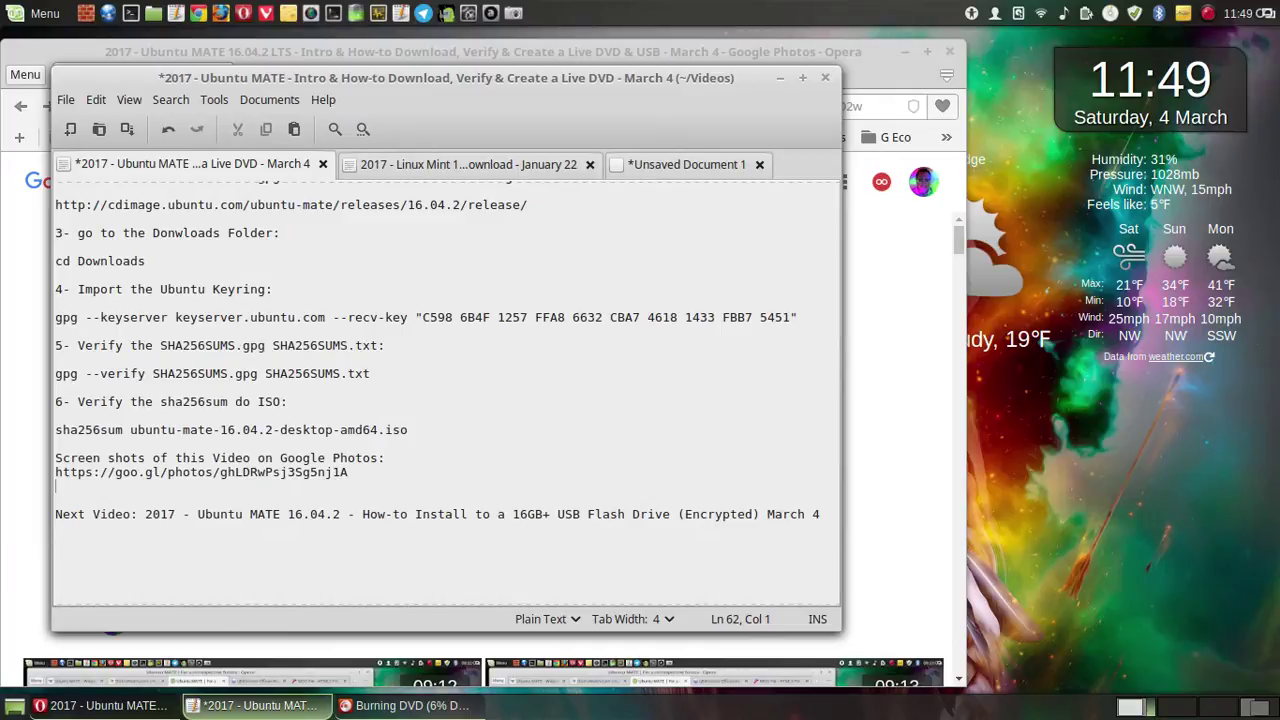
- Add the tip 'Press F11 to view in full svreen.', save the notes, and minimise Pluma
{"action": "key", "text": "Return"}
{"action": "type", "text": "Press F!!"}
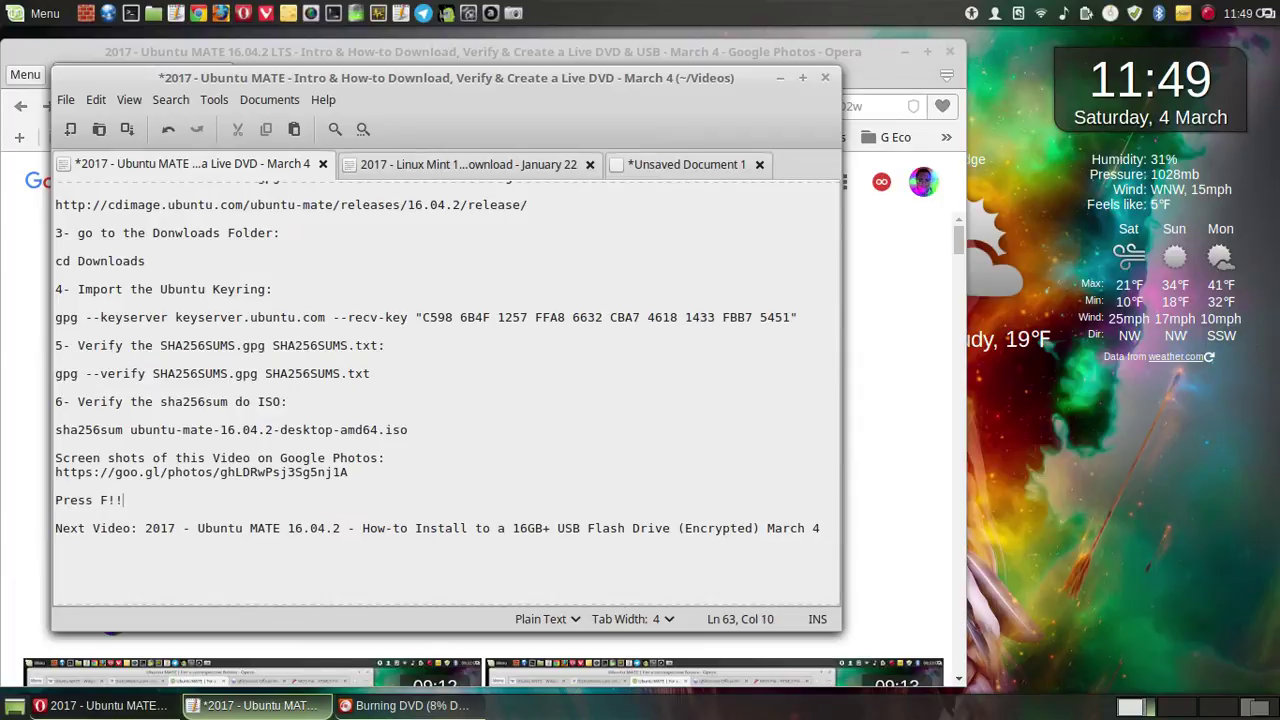
{"action": "key", "text": "BackSpace"}
{"action": "key", "text": "BackSpace"}
{"action": "type", "text": "11 to view in full"}
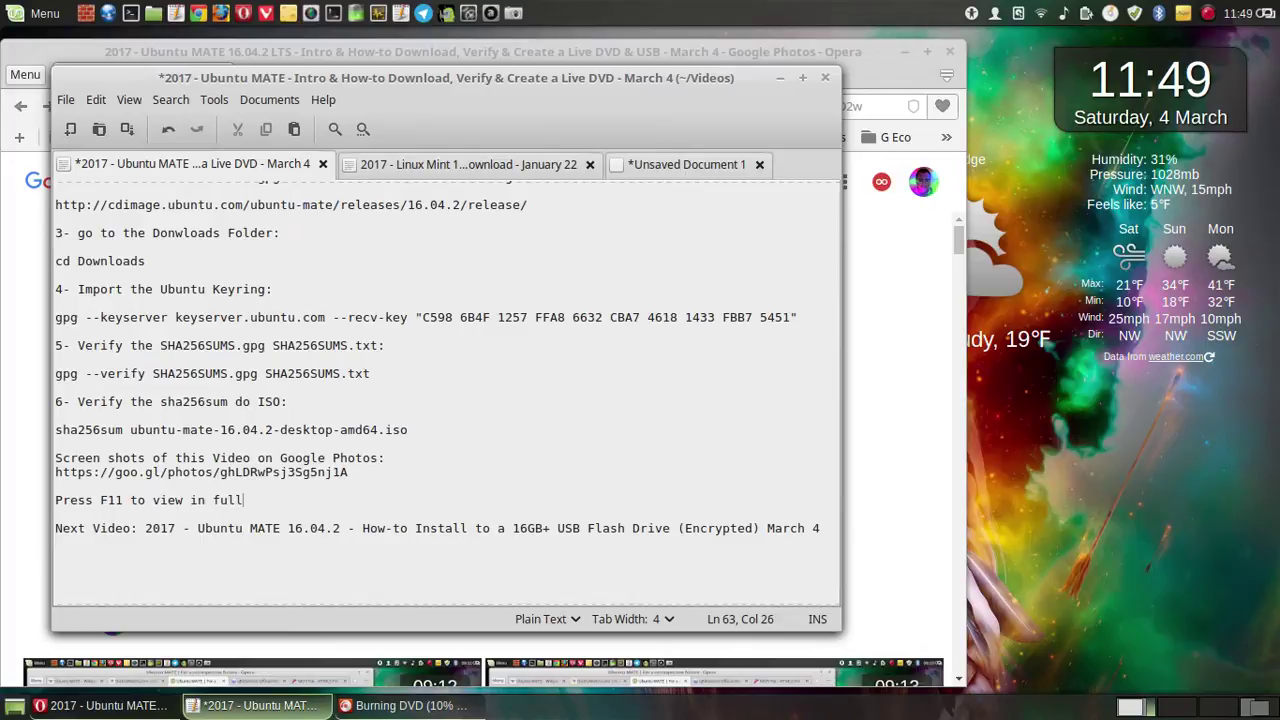
{"action": "type", "text": " svreen"}
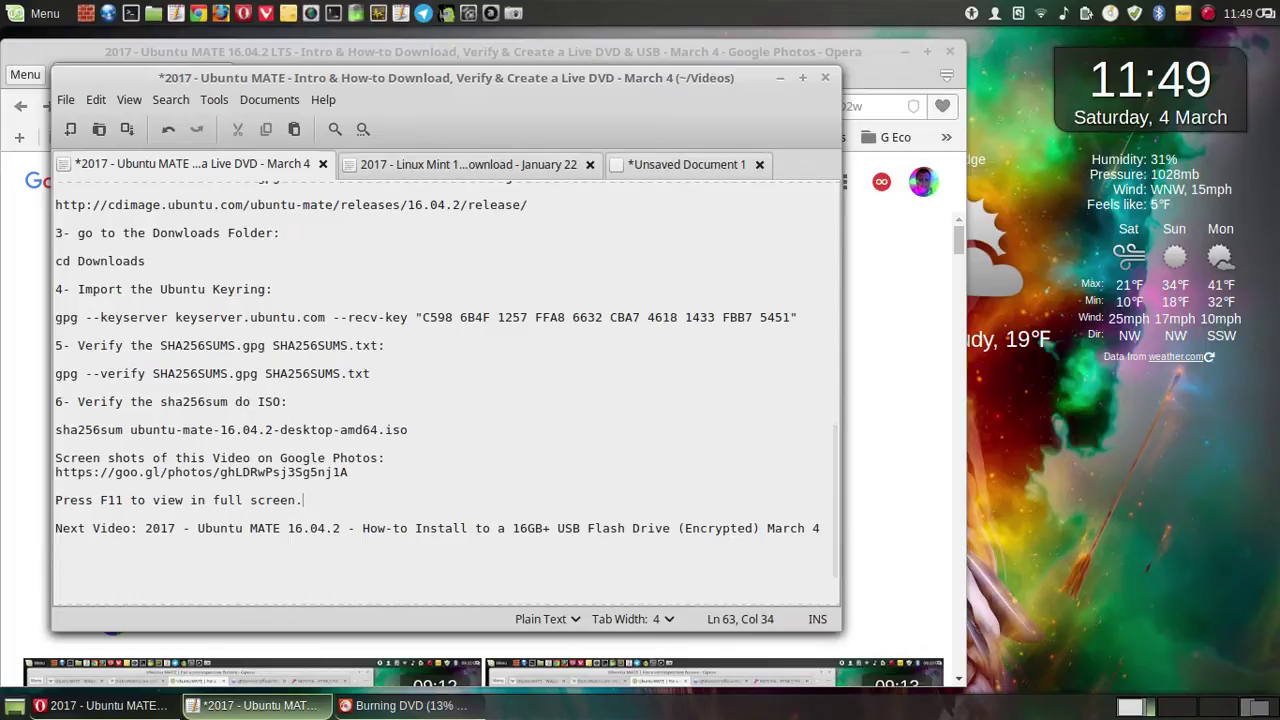
{"action": "type", "text": "."}
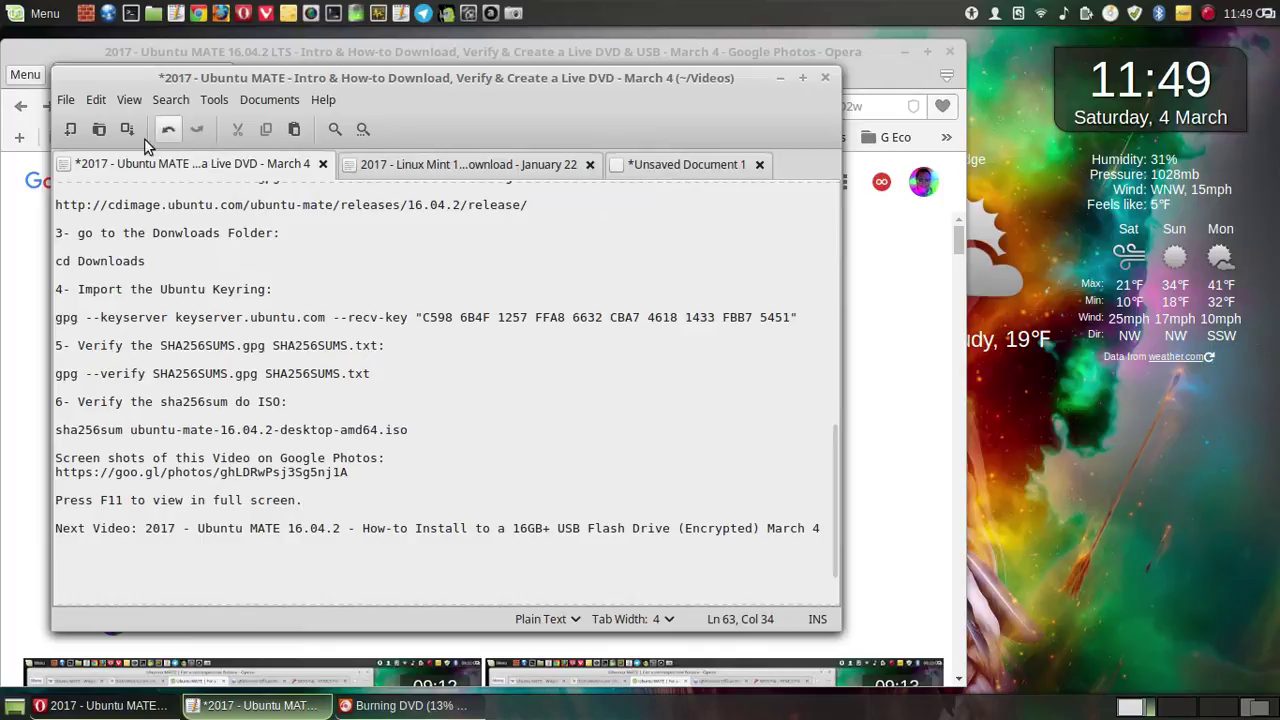
{"action": "left_click", "coordinate": [127, 129]}
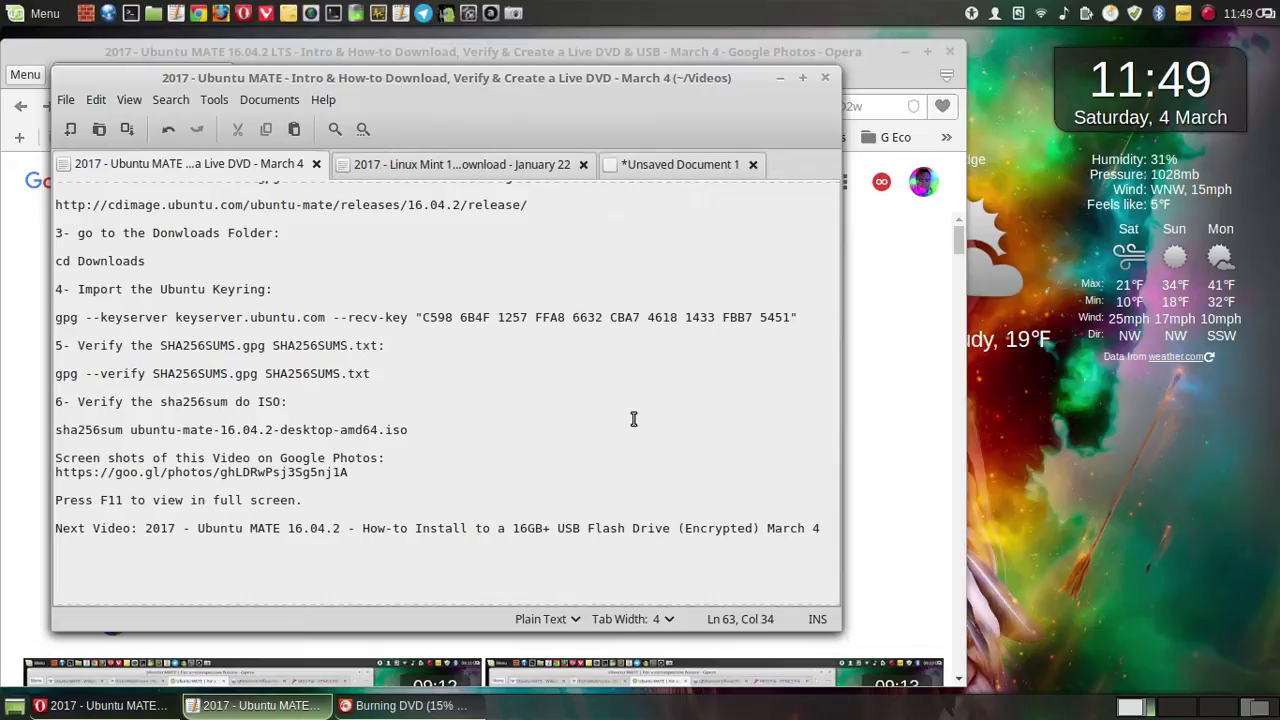
{"action": "left_click", "coordinate": [779, 78]}
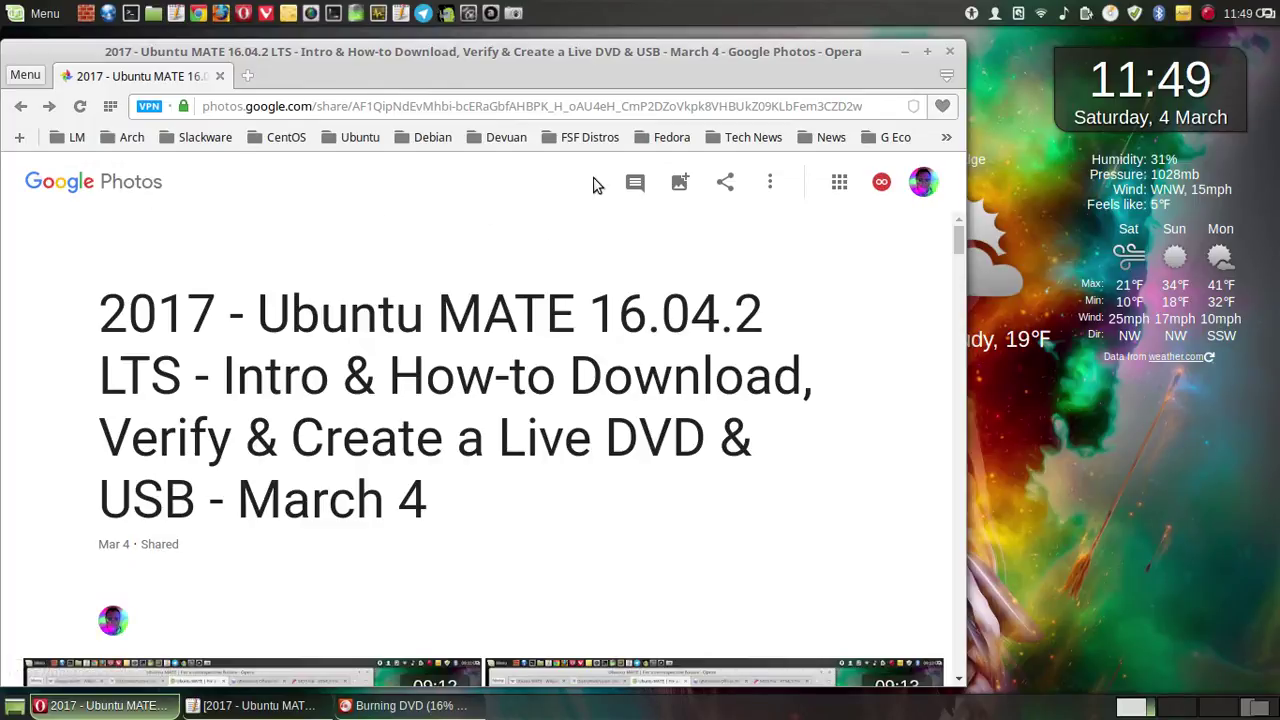
{"action": "scroll", "coordinate": [286, 250], "scroll_direction": "down", "scroll_amount": 1}
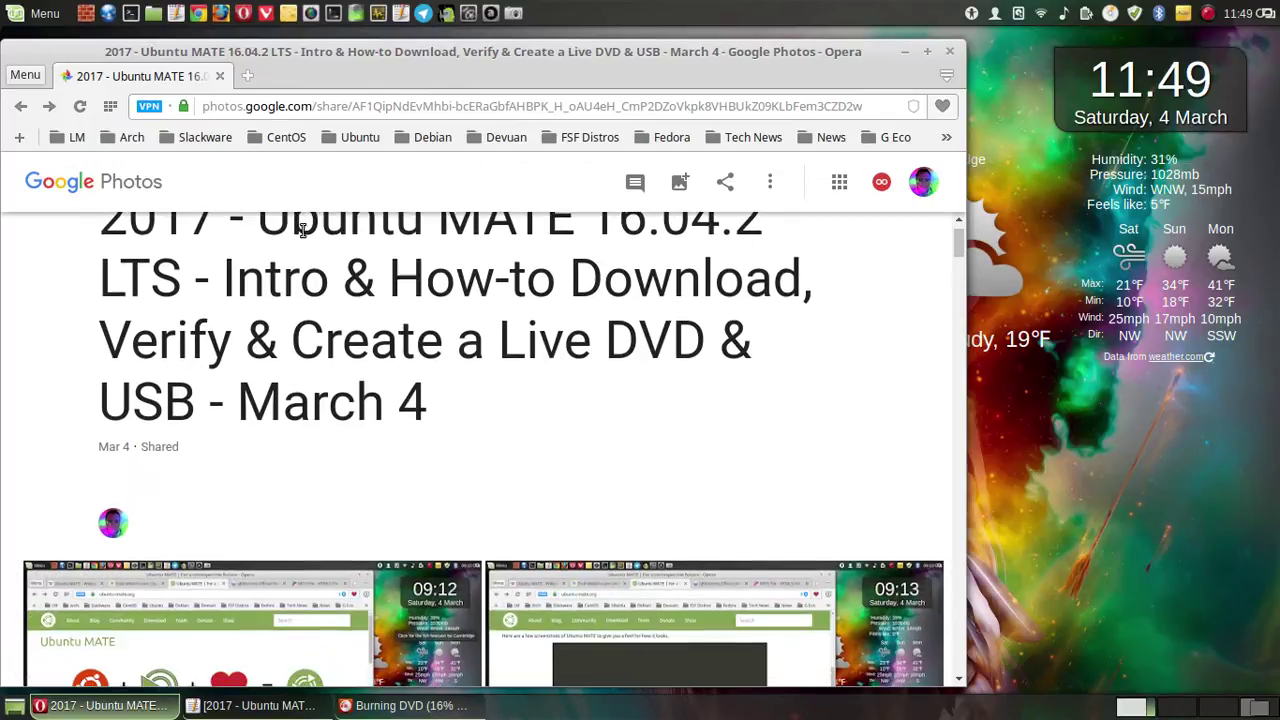
{"action": "scroll", "coordinate": [630, 338], "scroll_direction": "up", "scroll_amount": 1}
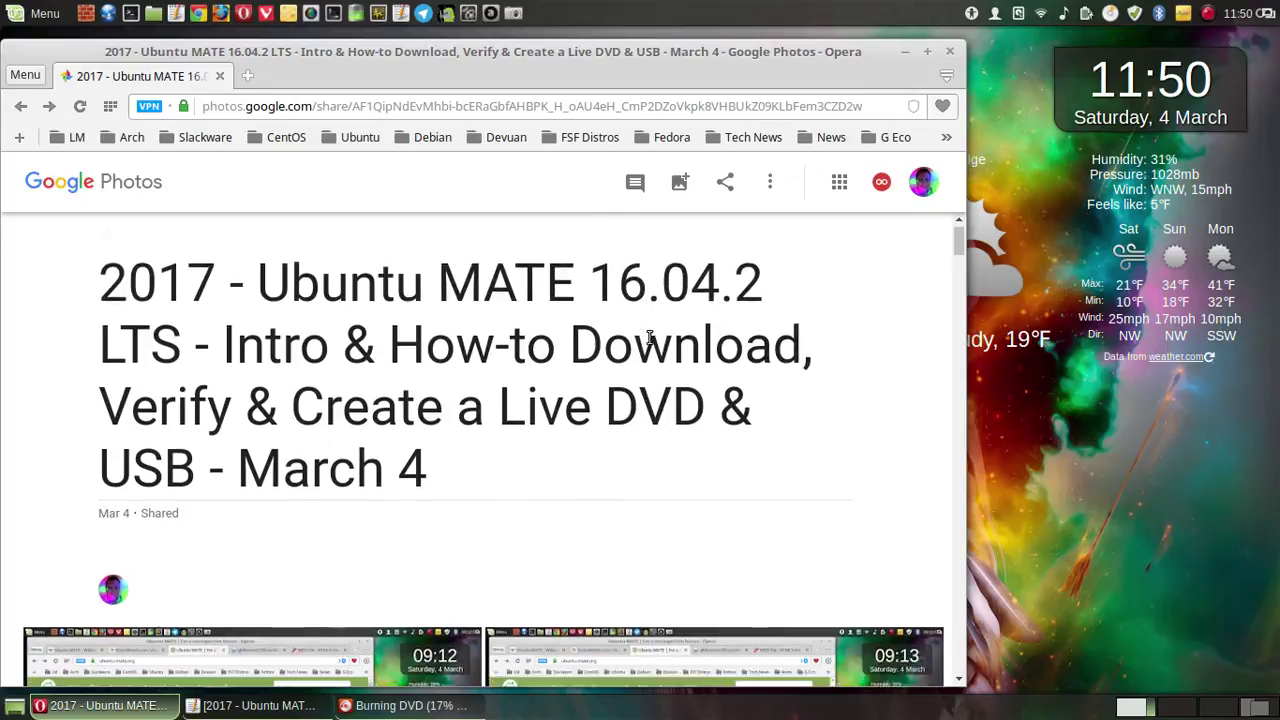
{"action": "scroll", "coordinate": [648, 343], "scroll_direction": "down", "scroll_amount": 2}
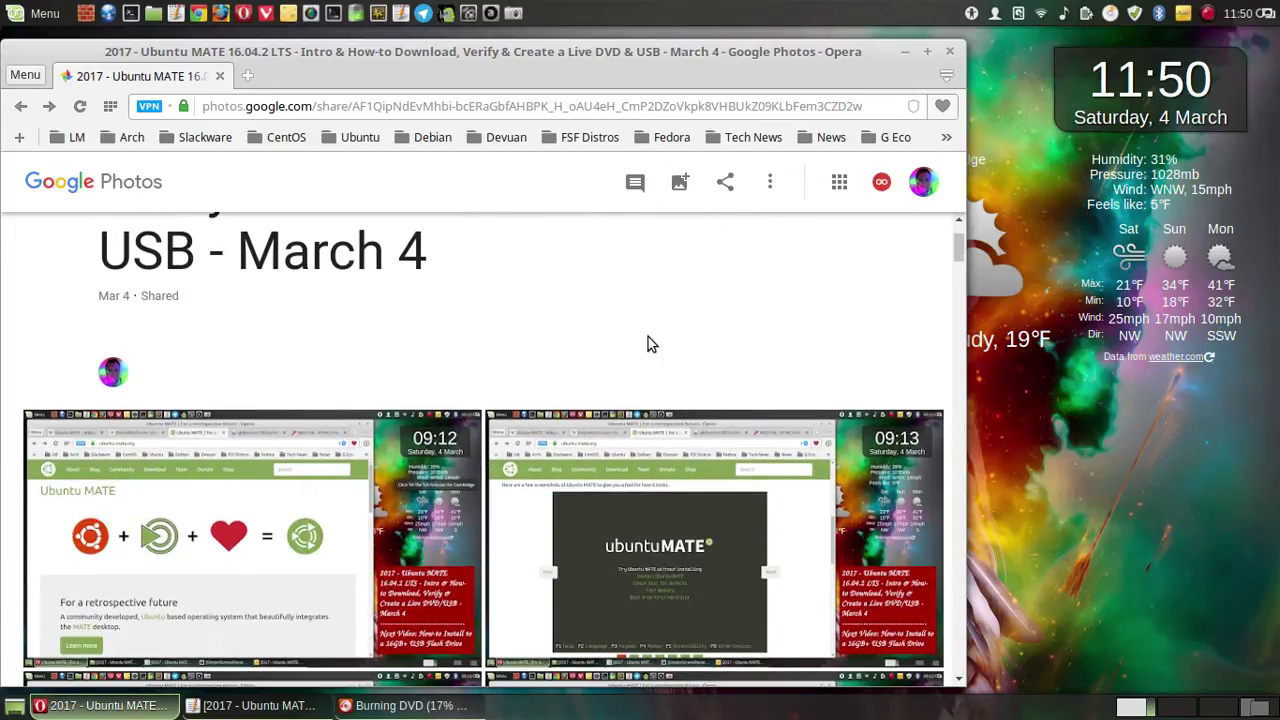
{"action": "scroll", "coordinate": [740, 333], "scroll_direction": "down", "scroll_amount": 2}
{"action": "scroll", "coordinate": [741, 332], "scroll_direction": "down", "scroll_amount": 4}
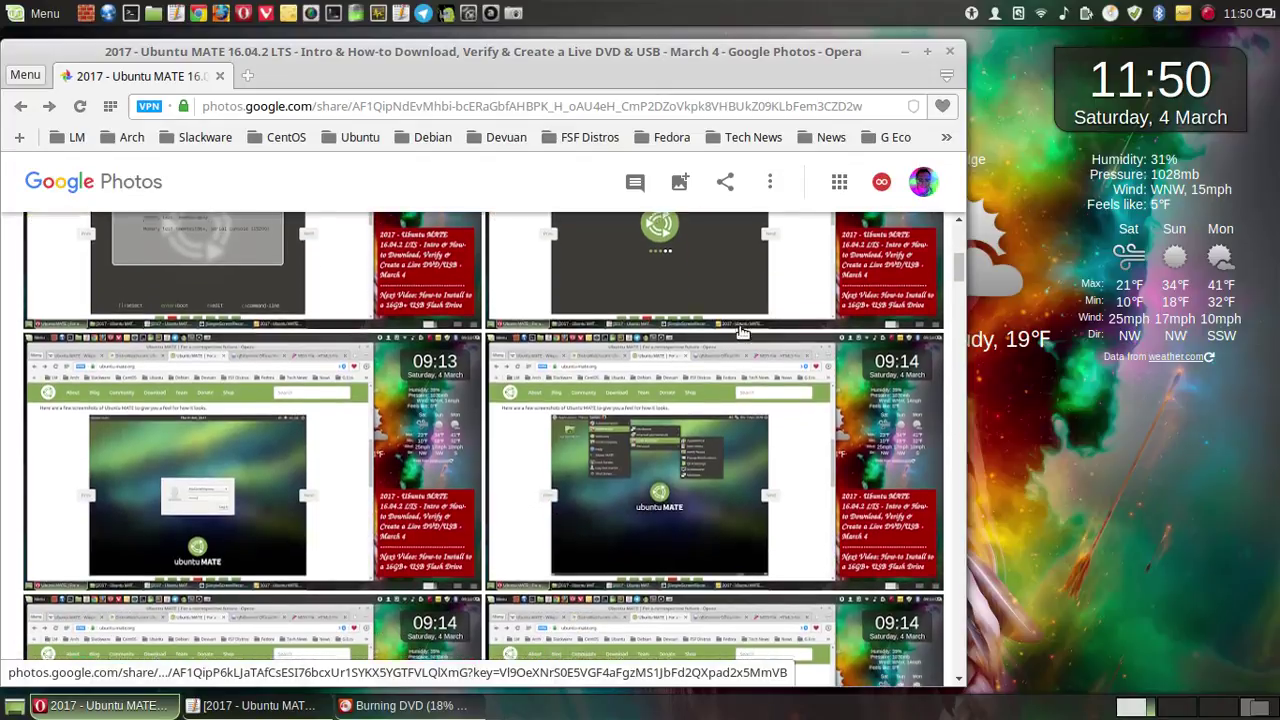
{"action": "scroll", "coordinate": [741, 332], "scroll_direction": "down", "scroll_amount": 2}
{"action": "scroll", "coordinate": [741, 333], "scroll_direction": "down", "scroll_amount": 2}
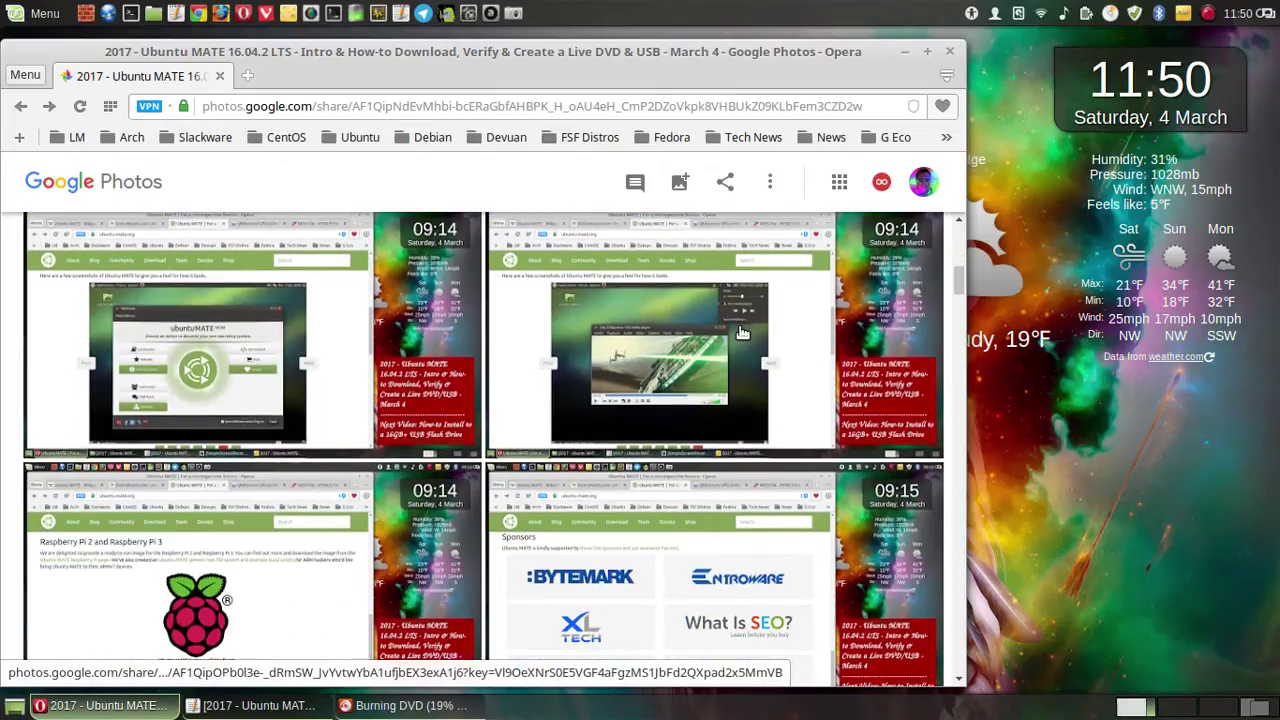
{"action": "scroll", "coordinate": [741, 333], "scroll_direction": "down", "scroll_amount": 4}
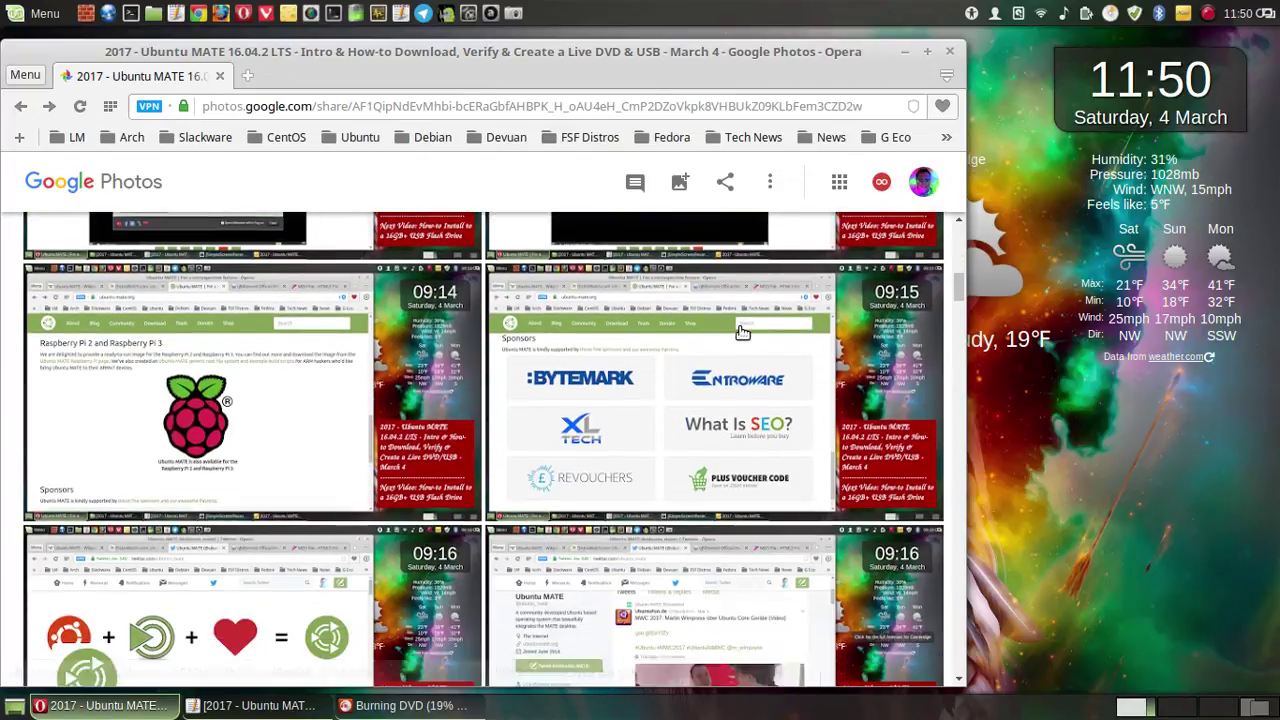
{"action": "scroll", "coordinate": [741, 333], "scroll_direction": "down", "scroll_amount": 7}
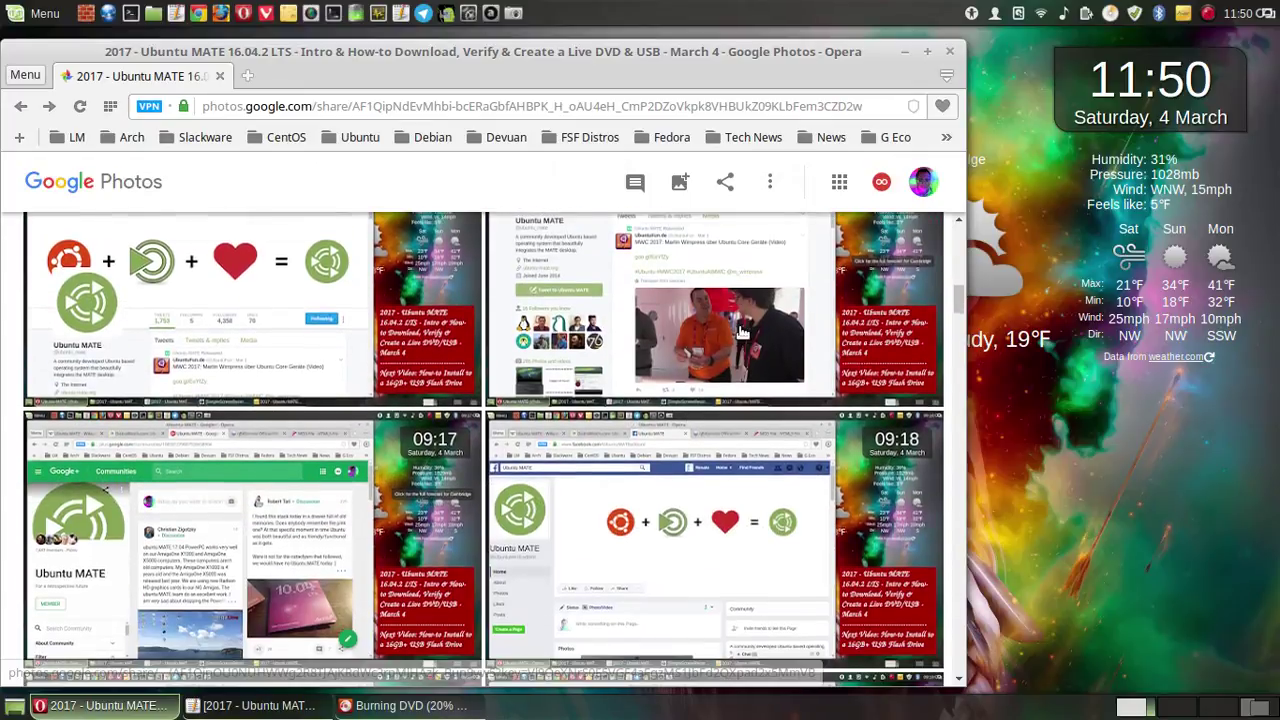
{"action": "scroll", "coordinate": [739, 326], "scroll_direction": "down", "scroll_amount": 7}
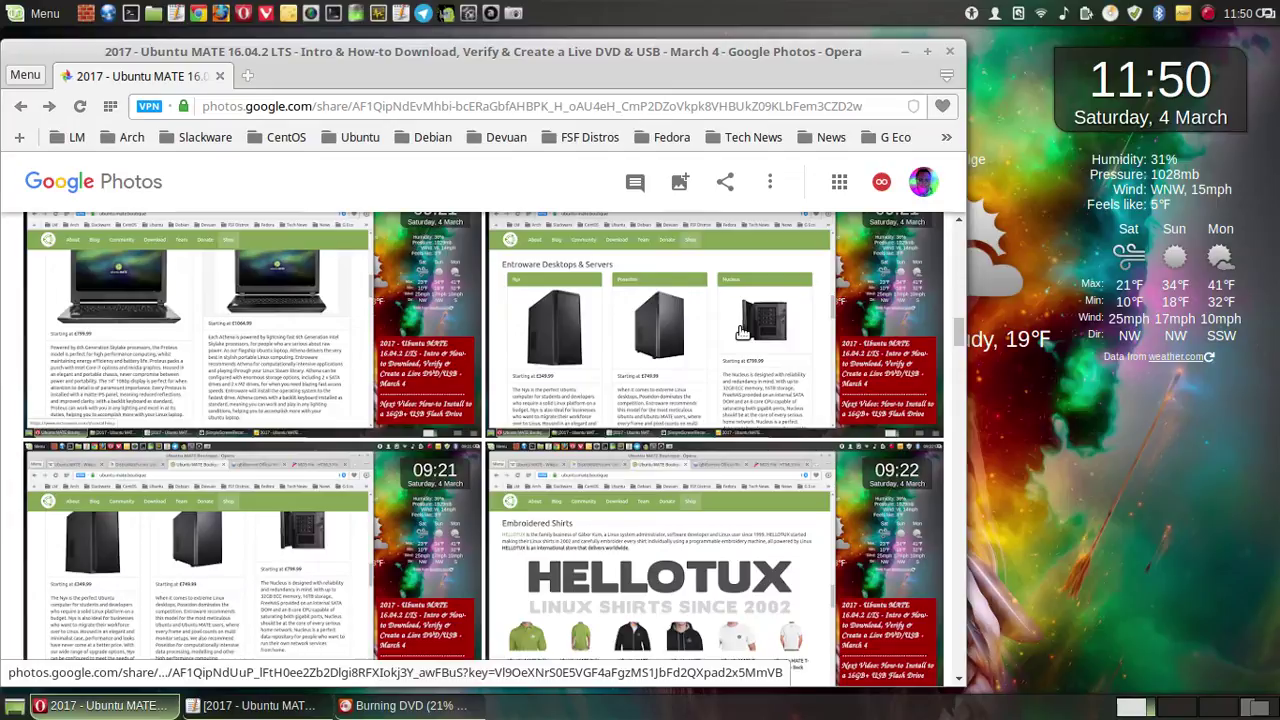
{"action": "scroll", "coordinate": [741, 333], "scroll_direction": "up", "scroll_amount": 2}
{"action": "scroll", "coordinate": [741, 333], "scroll_direction": "up", "scroll_amount": 1}
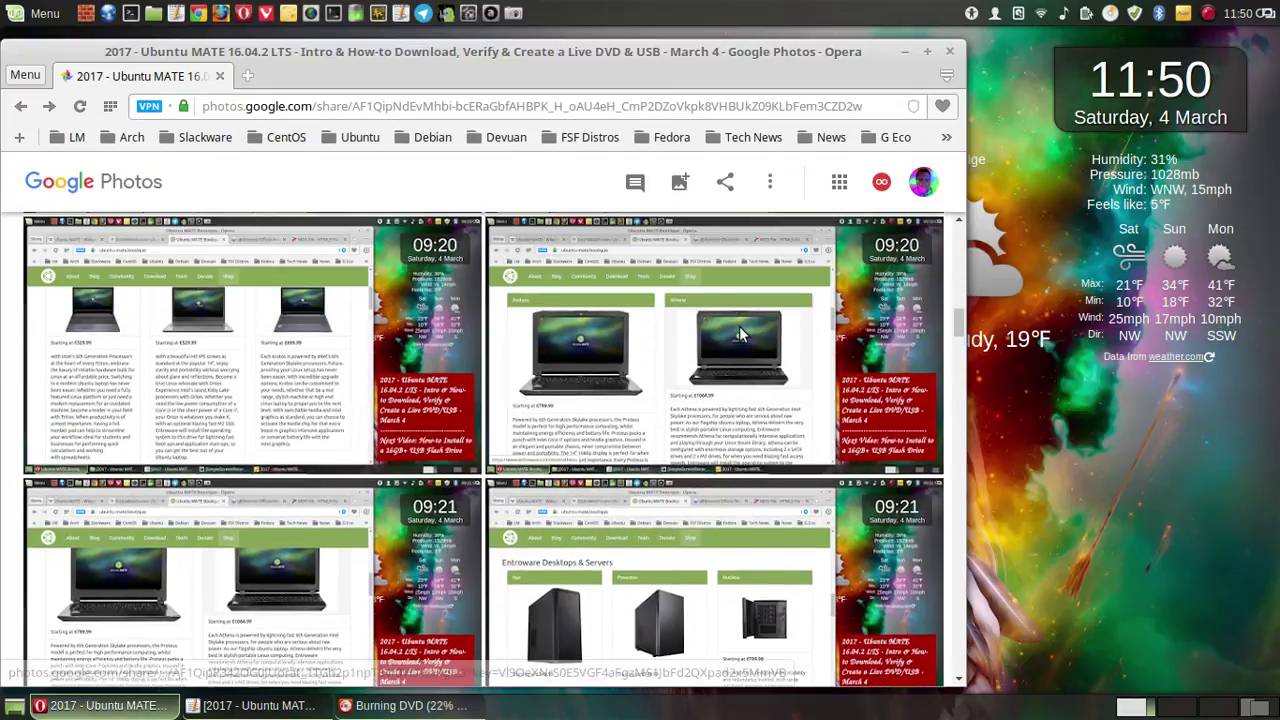
{"action": "scroll", "coordinate": [741, 333], "scroll_direction": "up", "scroll_amount": 1}
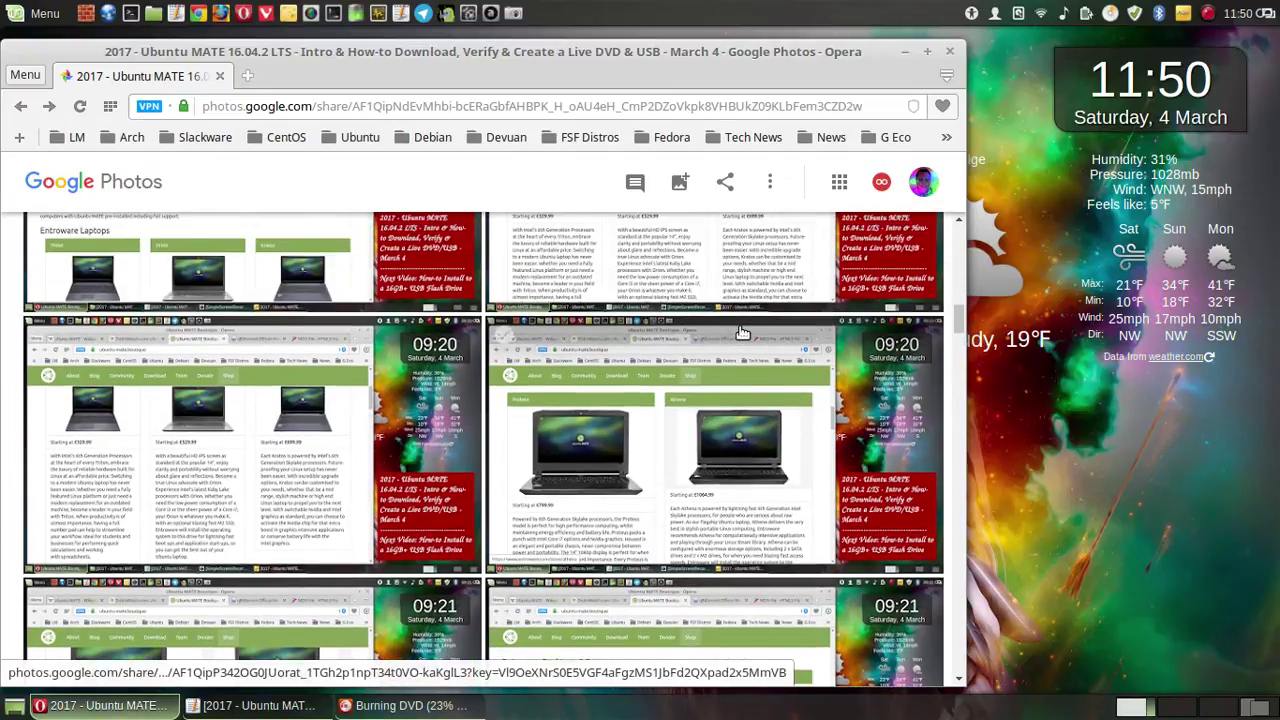
{"action": "scroll", "coordinate": [741, 333], "scroll_direction": "up", "scroll_amount": 3}
{"action": "scroll", "coordinate": [741, 333], "scroll_direction": "up", "scroll_amount": 3}
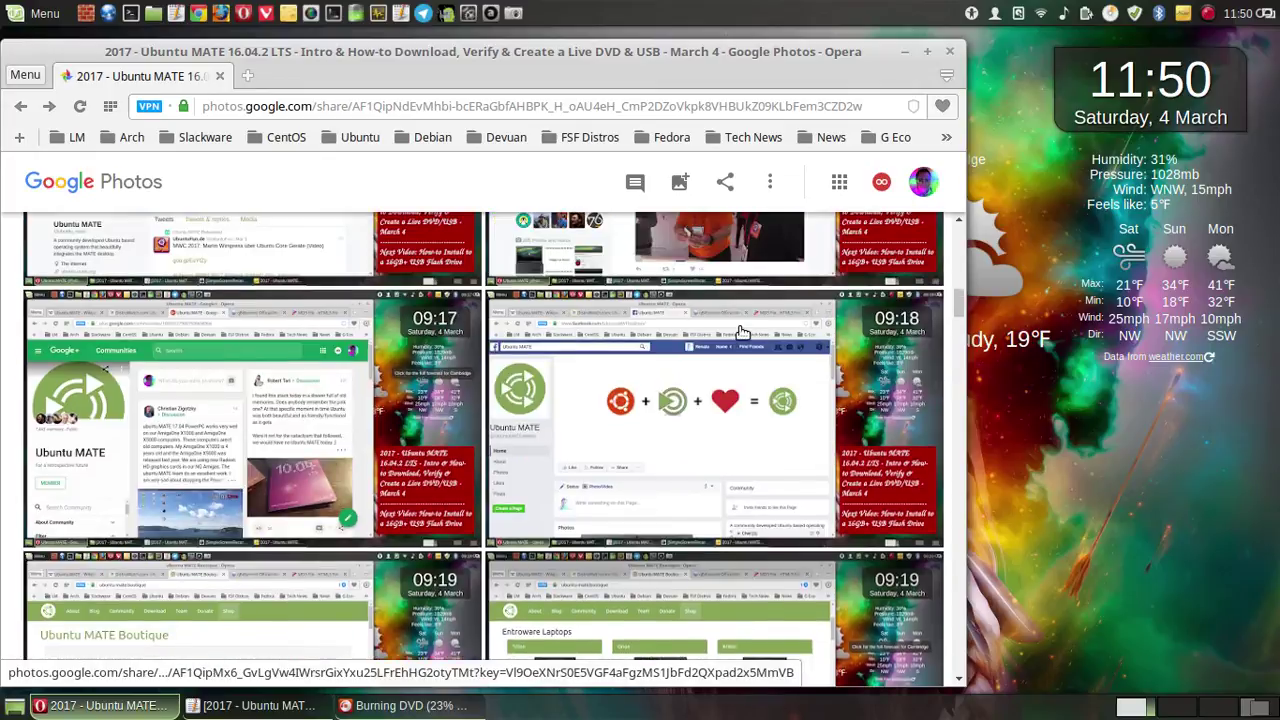
{"action": "scroll", "coordinate": [741, 333], "scroll_direction": "up", "scroll_amount": 3}
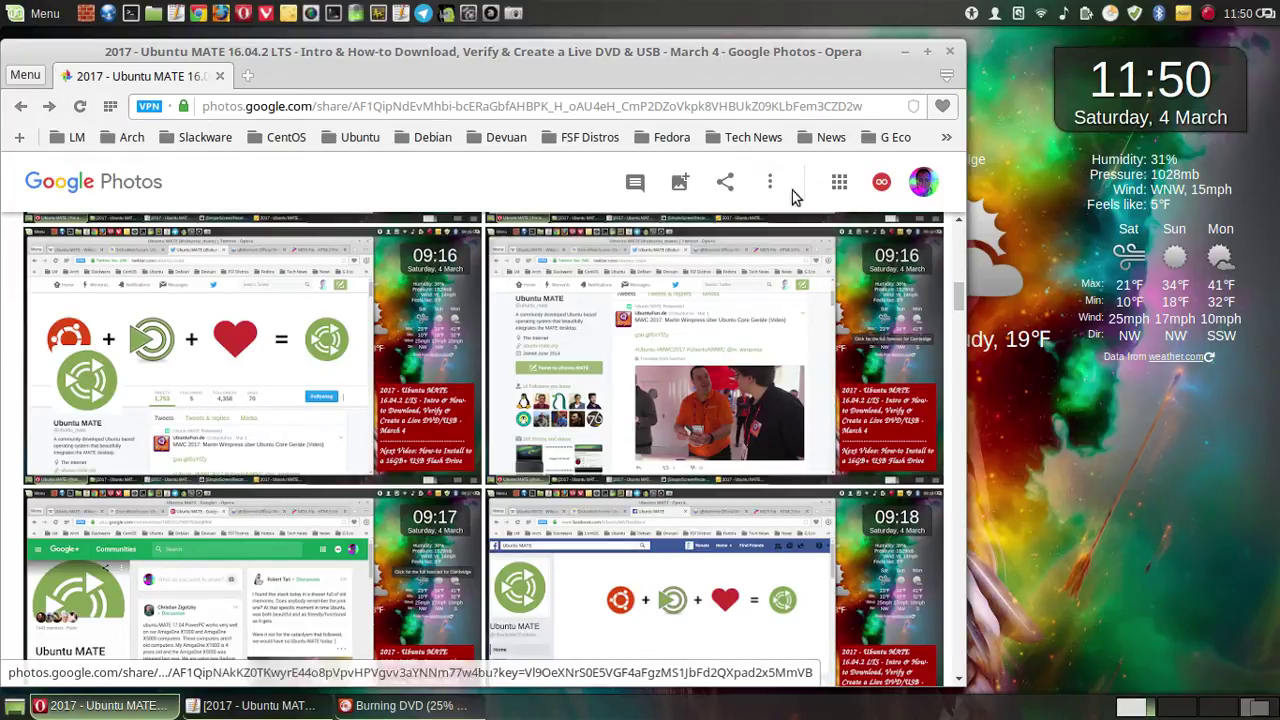
- Open the album's Set album cover chooser and select the 09:16 tweet screenshot
{"action": "left_click", "coordinate": [727, 190]}
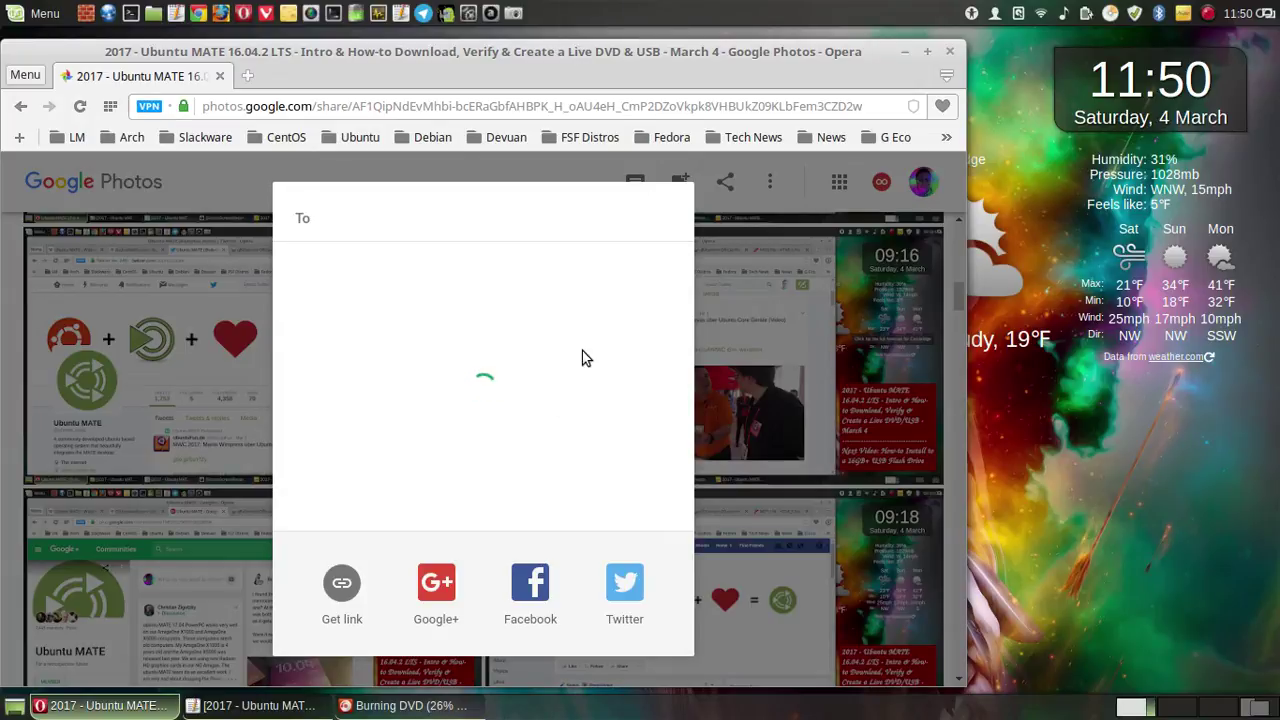
{"action": "key", "text": "Escape"}
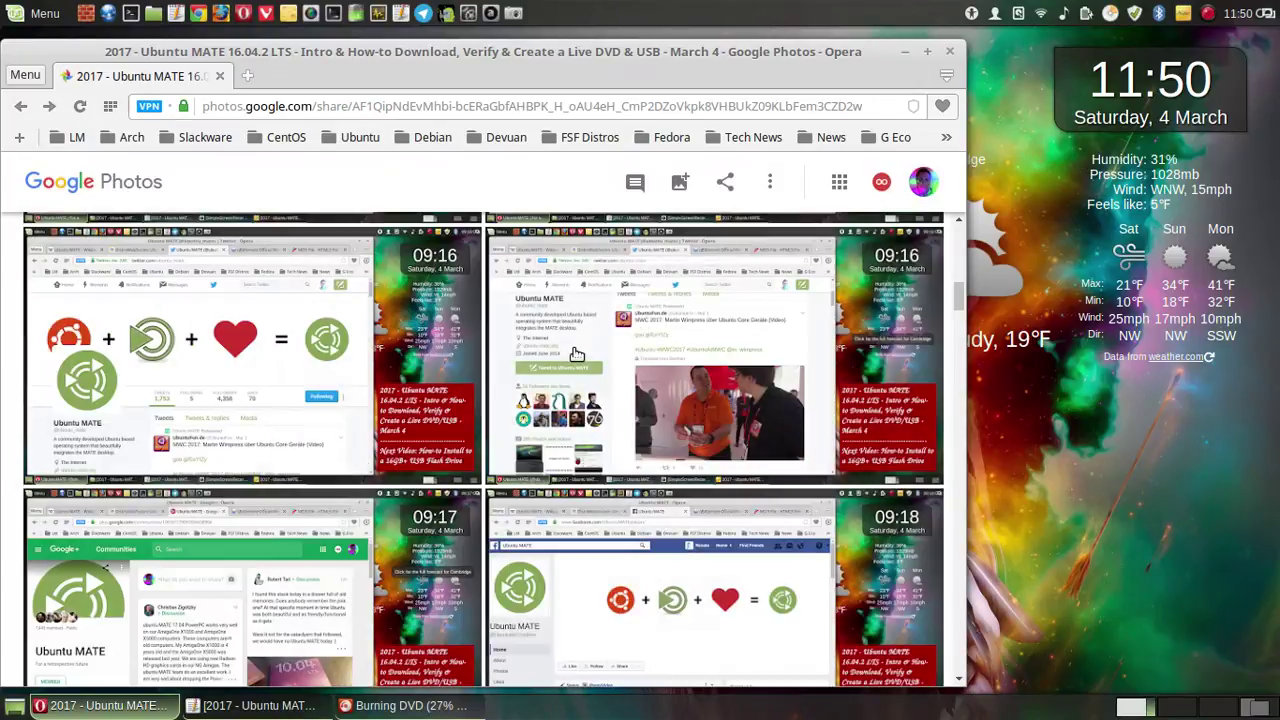
{"action": "left_click", "coordinate": [775, 187]}
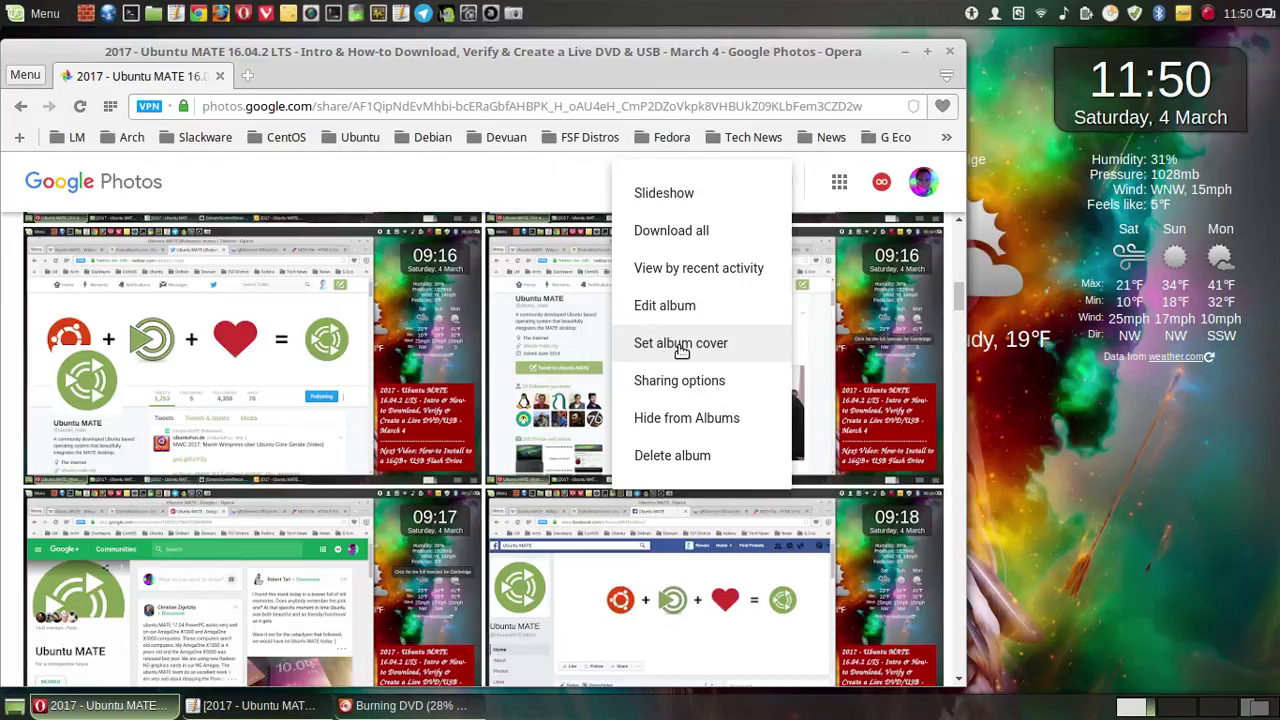
{"action": "left_click", "coordinate": [681, 350]}
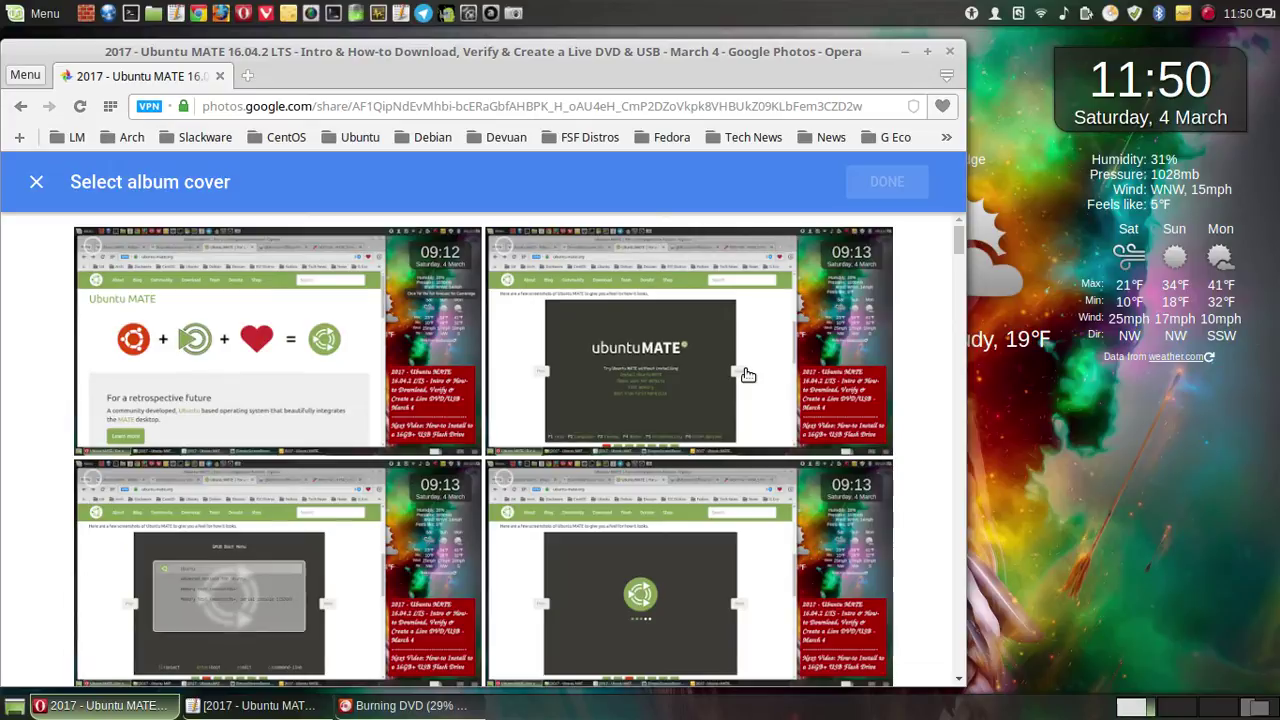
{"action": "scroll", "coordinate": [742, 376], "scroll_direction": "down", "scroll_amount": 5}
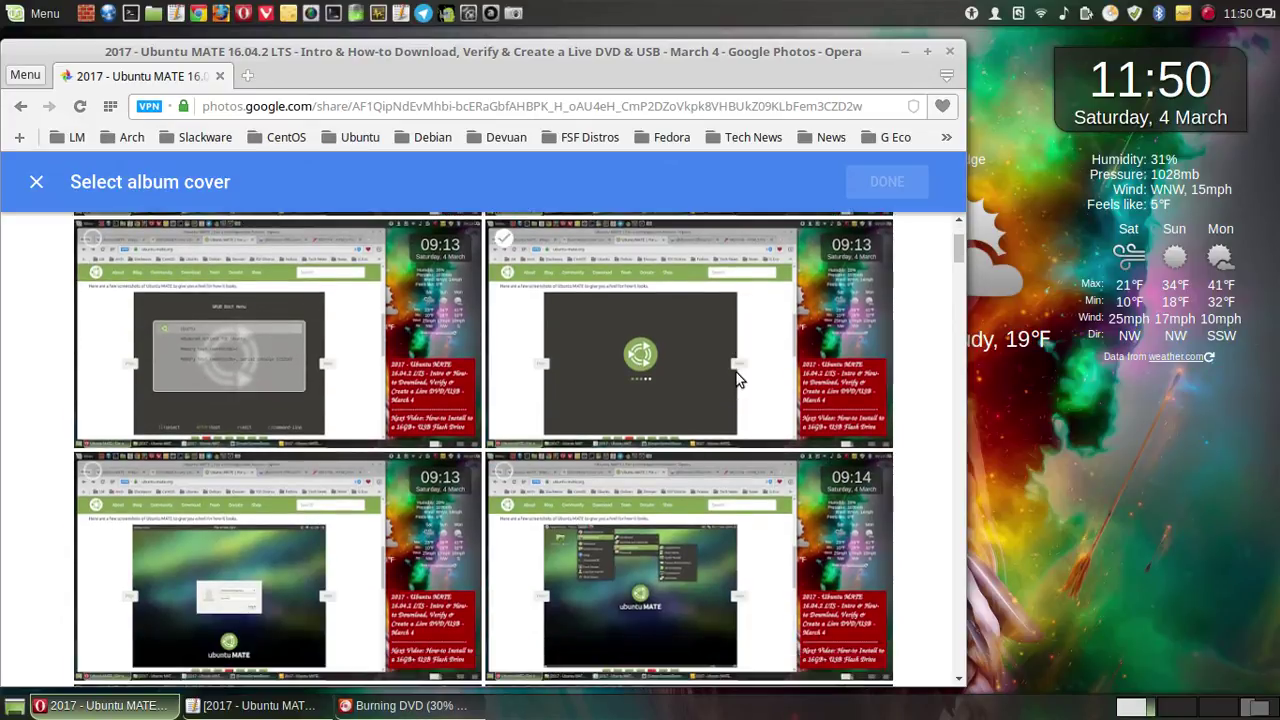
{"action": "scroll", "coordinate": [738, 380], "scroll_direction": "down", "scroll_amount": 8}
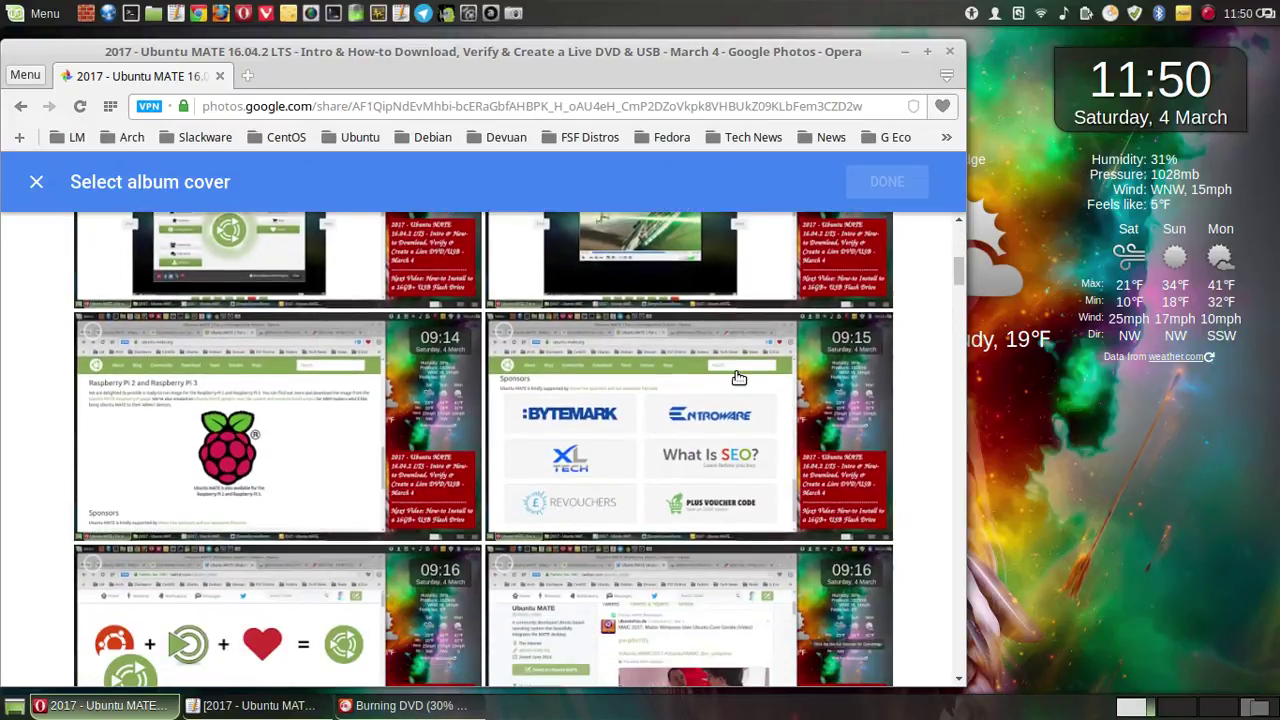
{"action": "scroll", "coordinate": [738, 376], "scroll_direction": "down", "scroll_amount": 4}
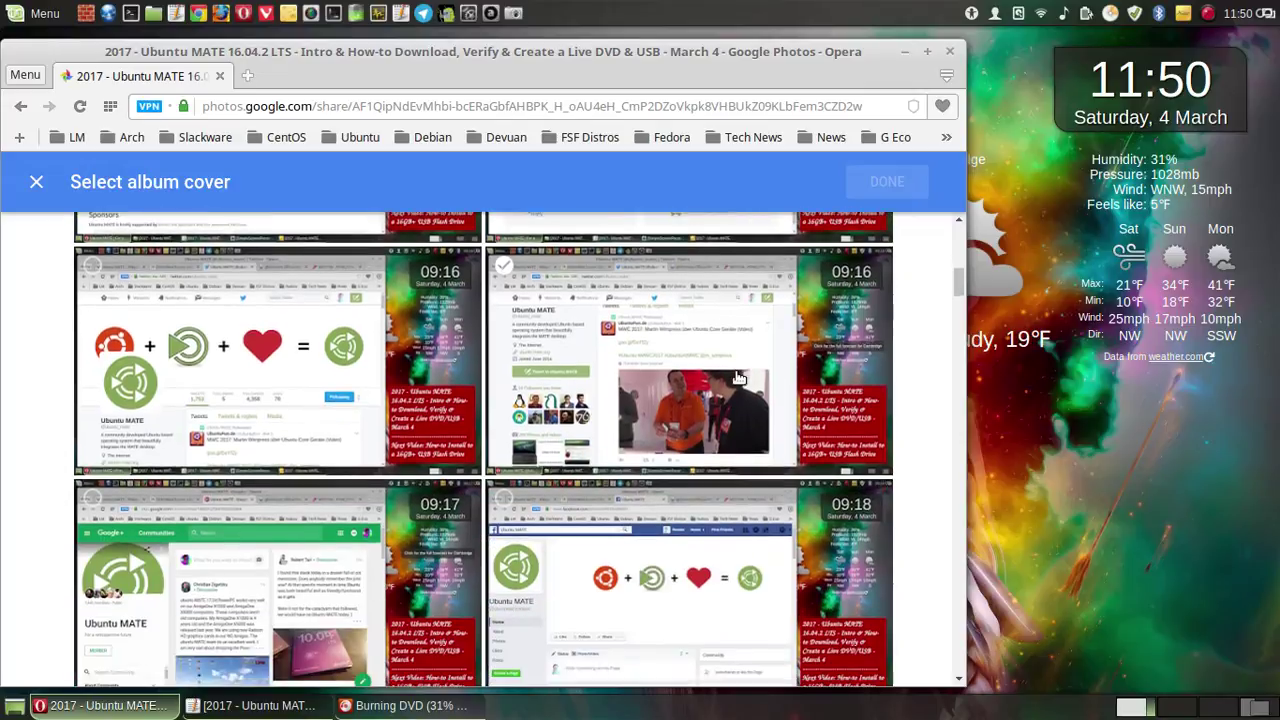
{"action": "left_click", "coordinate": [637, 360]}
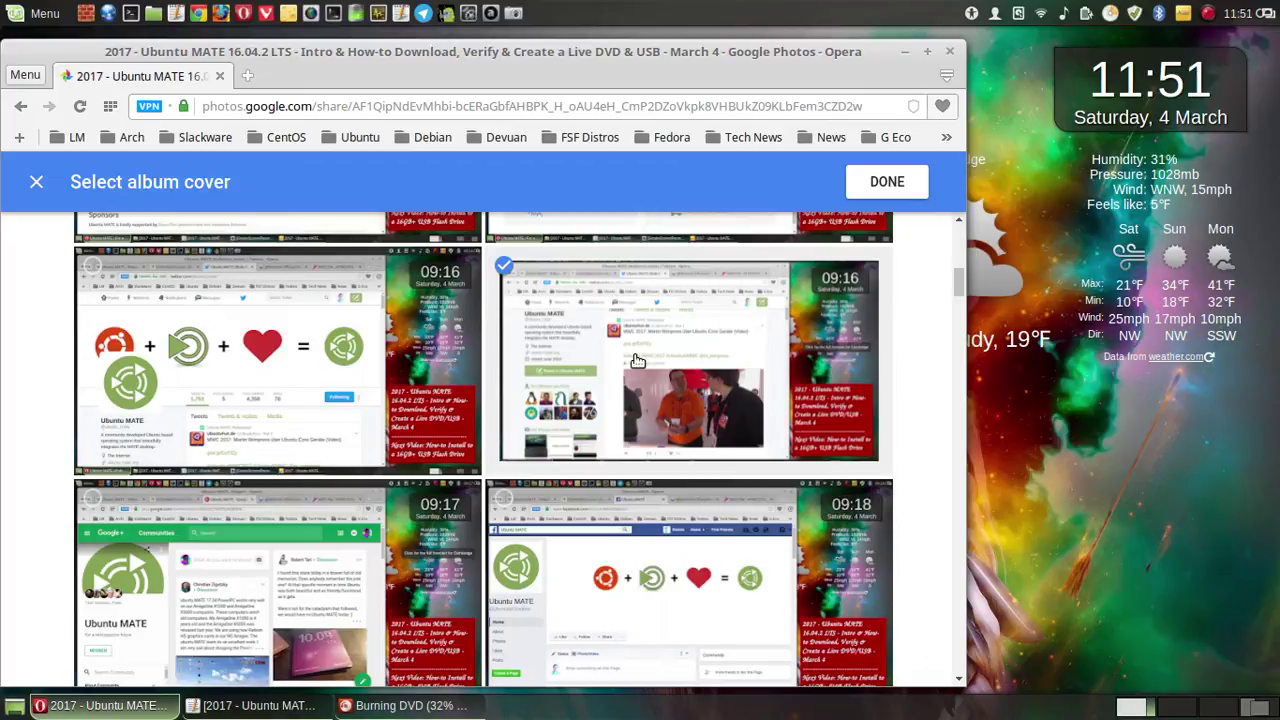
- Reselect the 09:16 tweet screenshot and confirm it as the new album cover with DONE
{"action": "scroll", "coordinate": [637, 360], "scroll_direction": "down", "scroll_amount": 2}
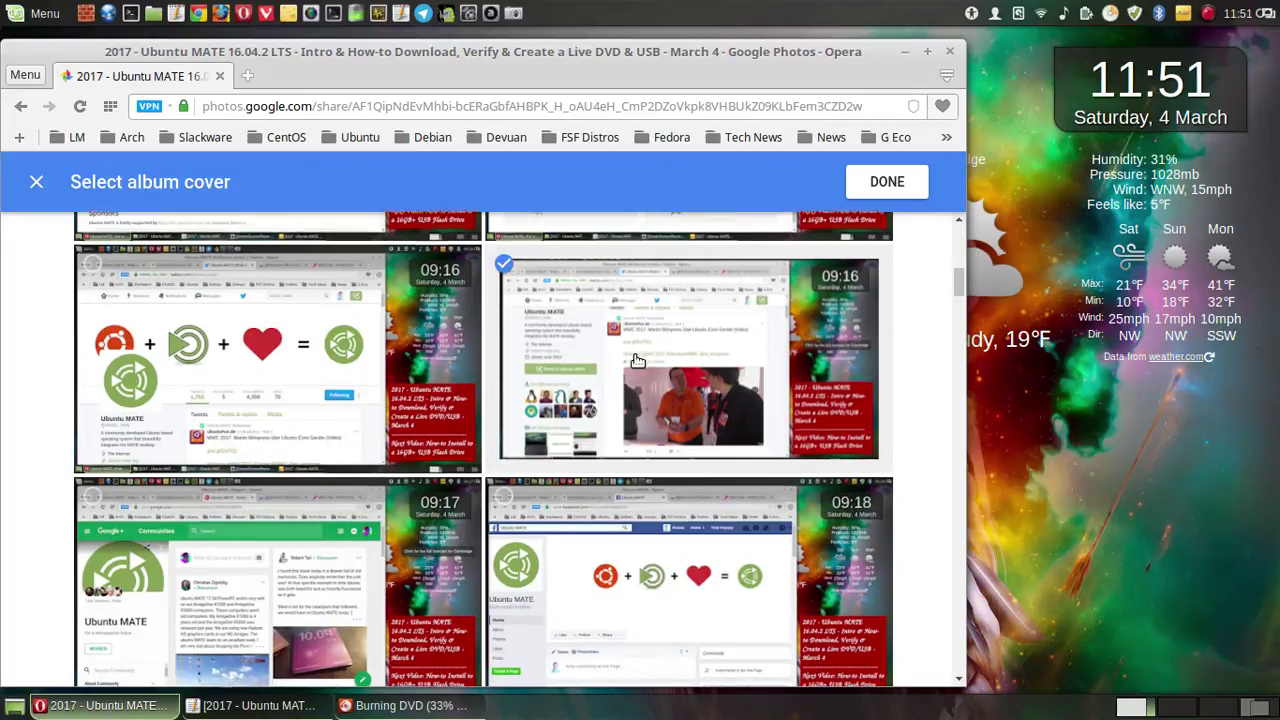
{"action": "scroll", "coordinate": [637, 361], "scroll_direction": "down", "scroll_amount": 1}
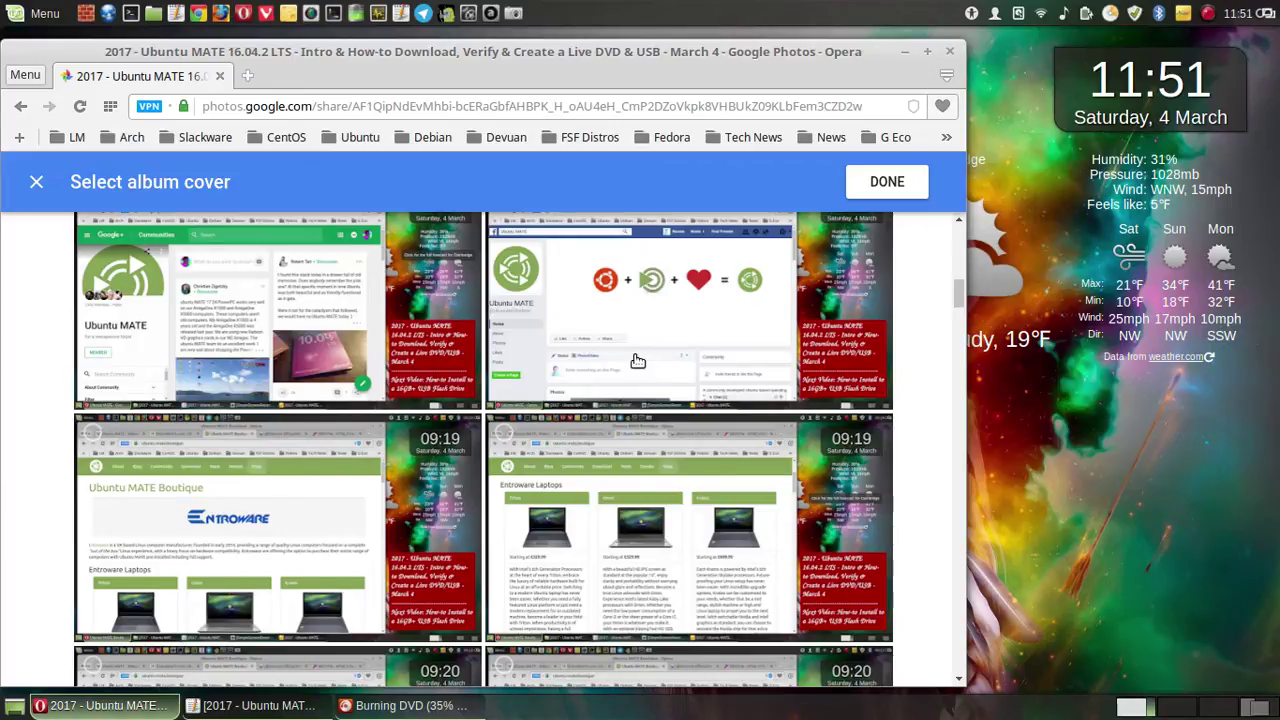
{"action": "scroll", "coordinate": [637, 361], "scroll_direction": "down", "scroll_amount": 3}
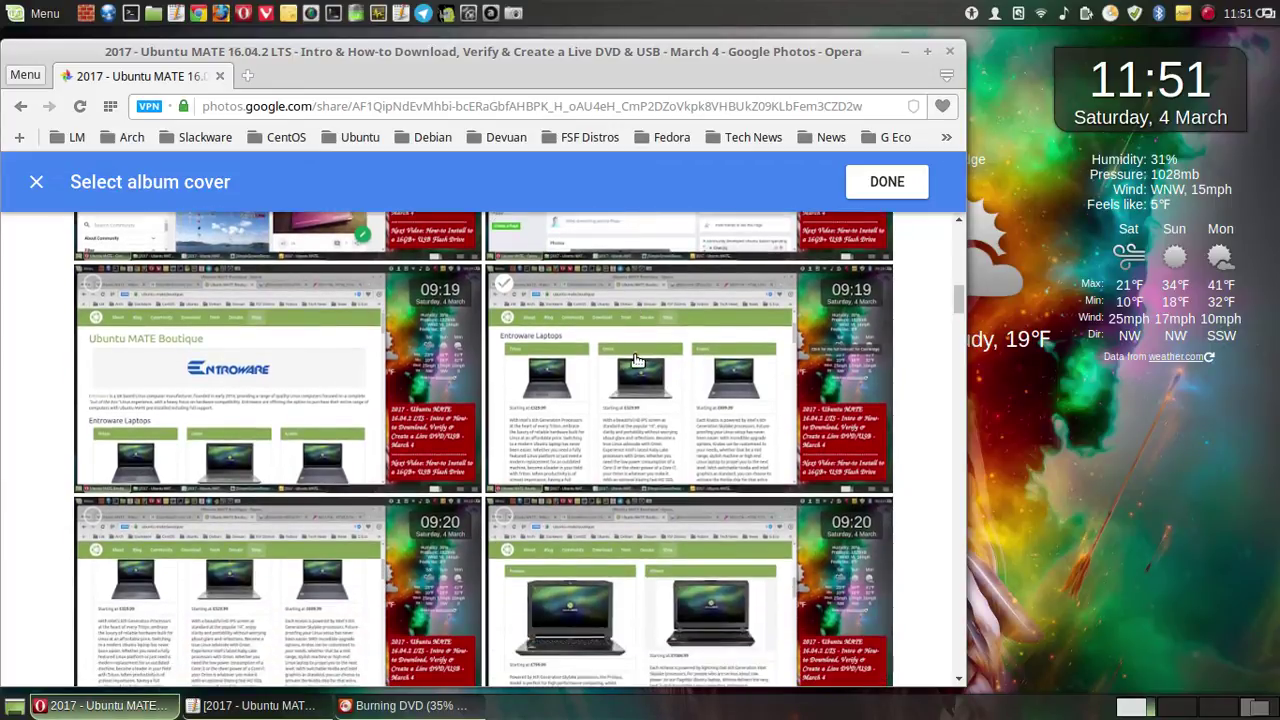
{"action": "scroll", "coordinate": [637, 361], "scroll_direction": "down", "scroll_amount": 6}
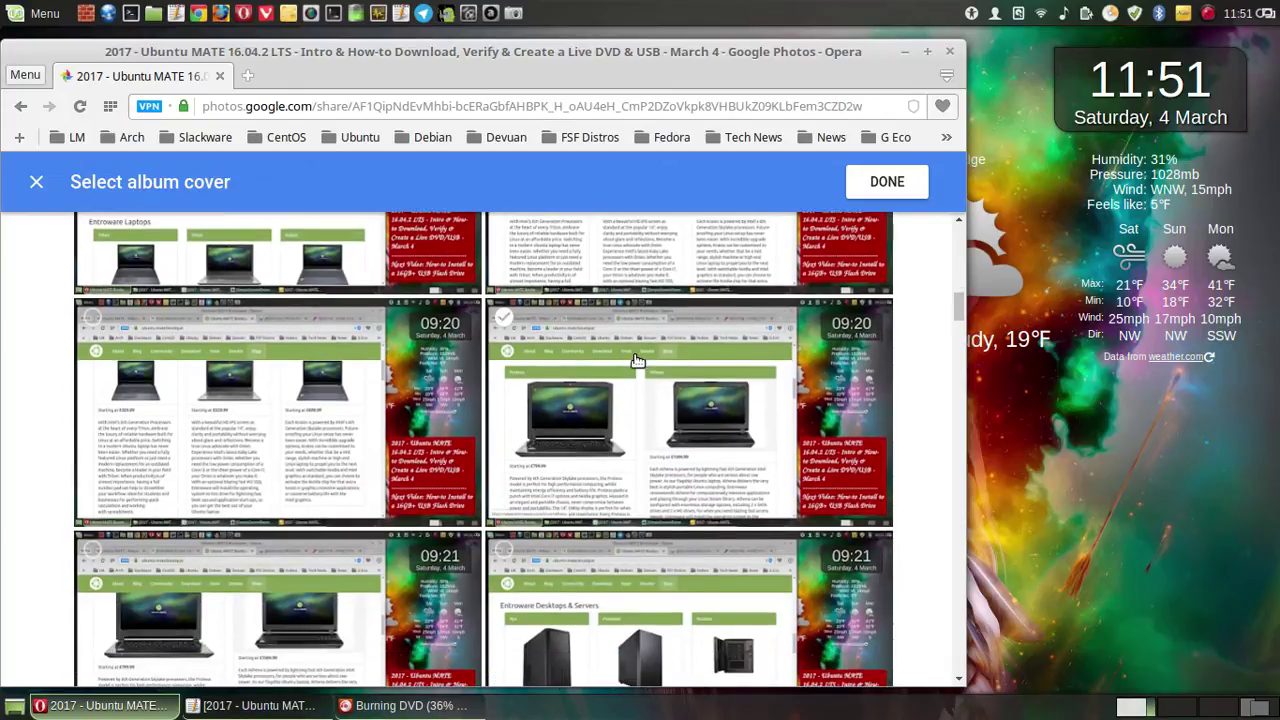
{"action": "scroll", "coordinate": [637, 361], "scroll_direction": "down", "scroll_amount": 9}
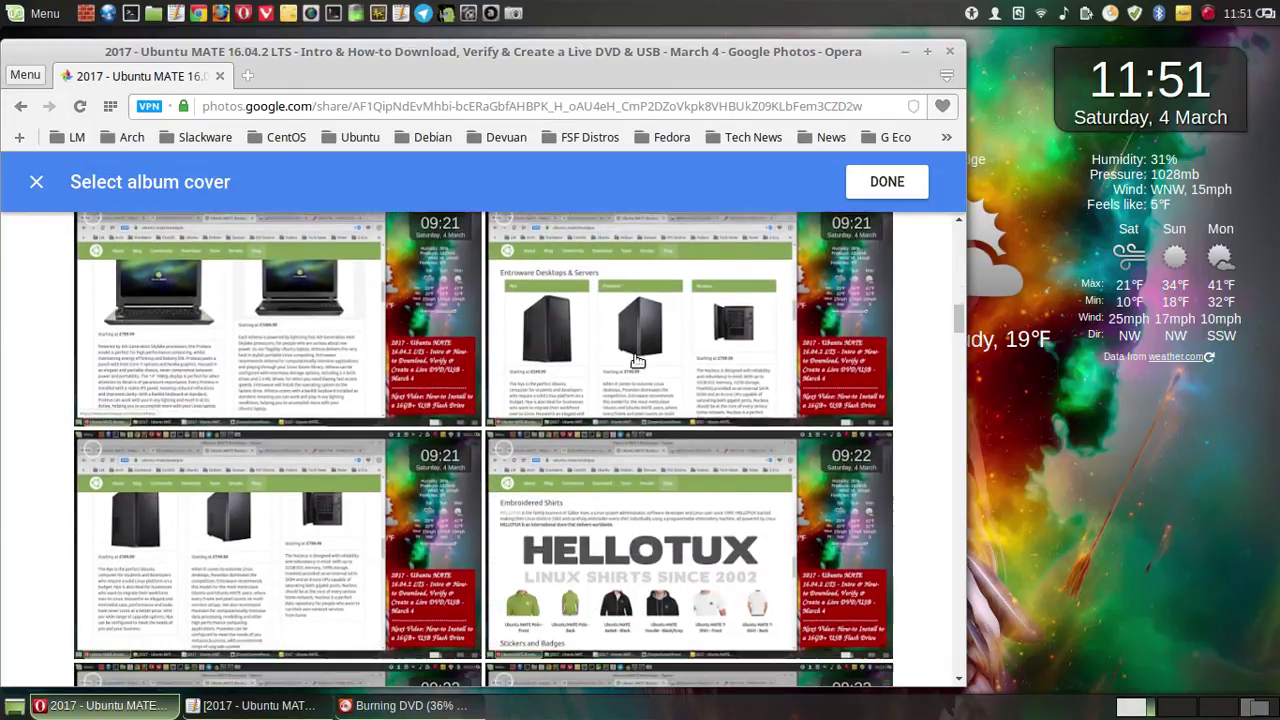
{"action": "scroll", "coordinate": [637, 361], "scroll_direction": "down", "scroll_amount": 8}
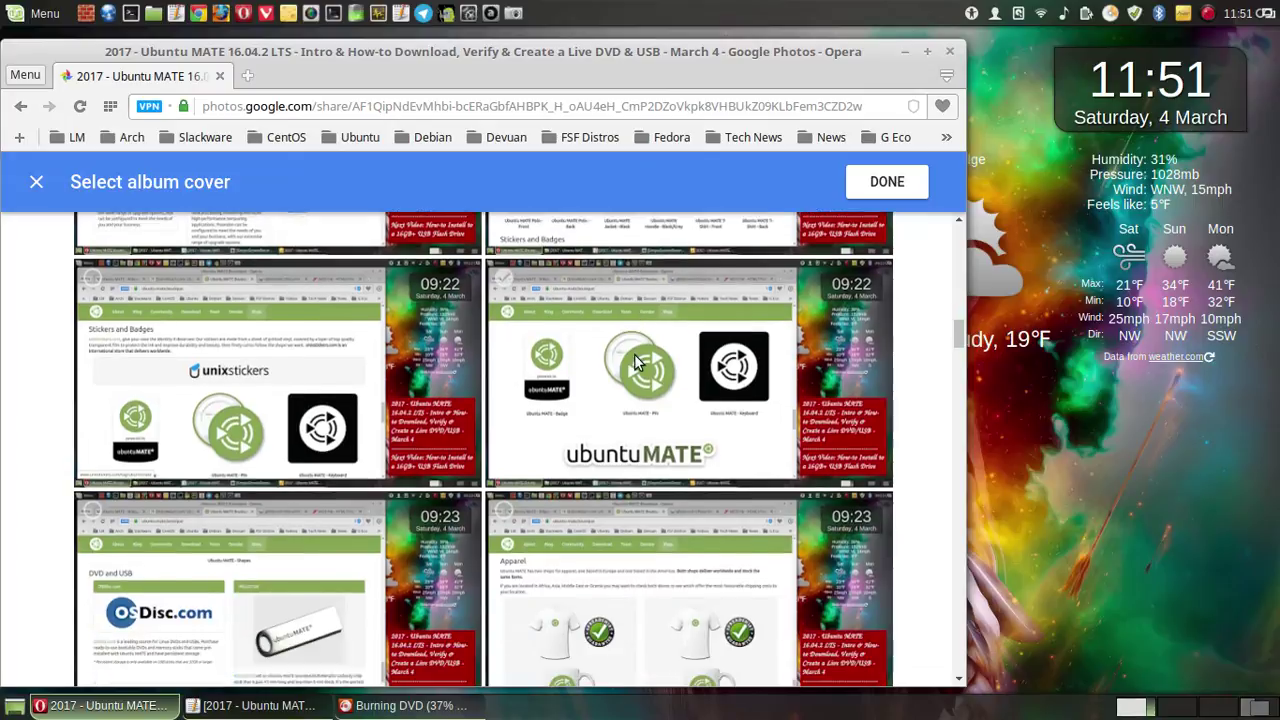
{"action": "scroll", "coordinate": [637, 361], "scroll_direction": "down", "scroll_amount": 1}
{"action": "scroll", "coordinate": [637, 361], "scroll_direction": "up", "scroll_amount": 2}
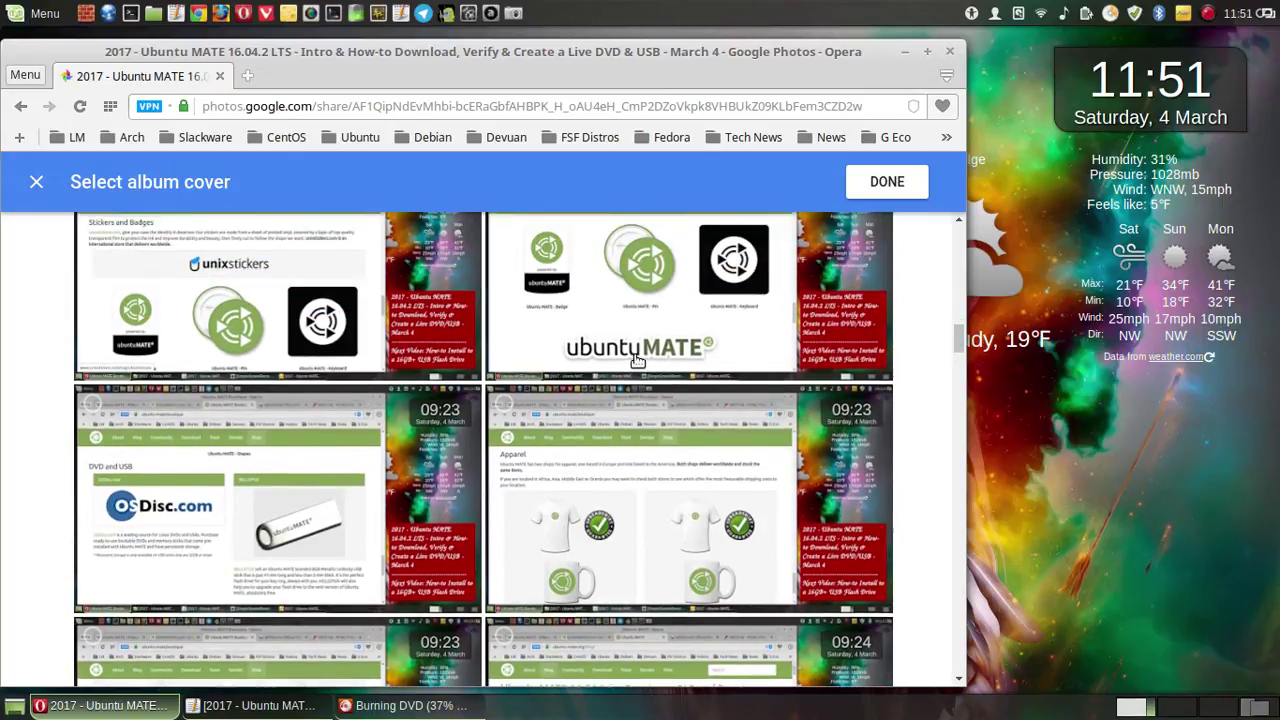
{"action": "scroll", "coordinate": [637, 361], "scroll_direction": "up", "scroll_amount": 2}
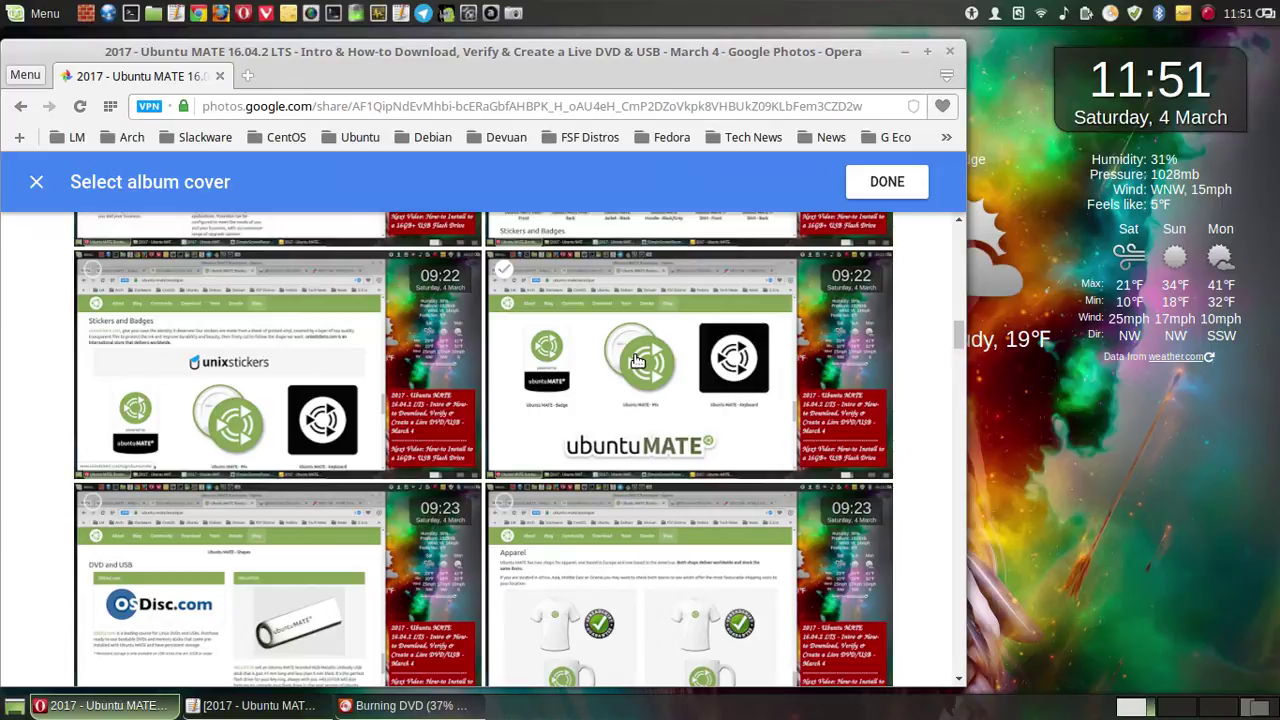
{"action": "scroll", "coordinate": [637, 361], "scroll_direction": "down", "scroll_amount": 7}
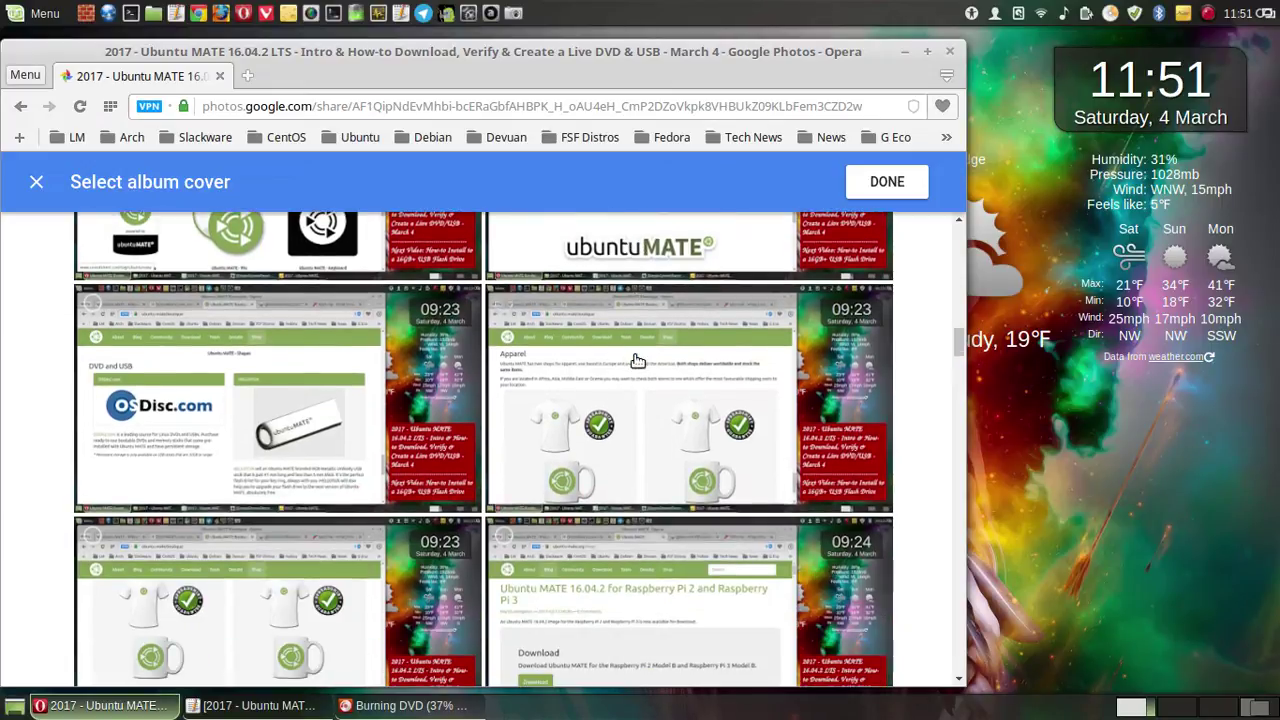
{"action": "scroll", "coordinate": [637, 361], "scroll_direction": "up", "scroll_amount": 12}
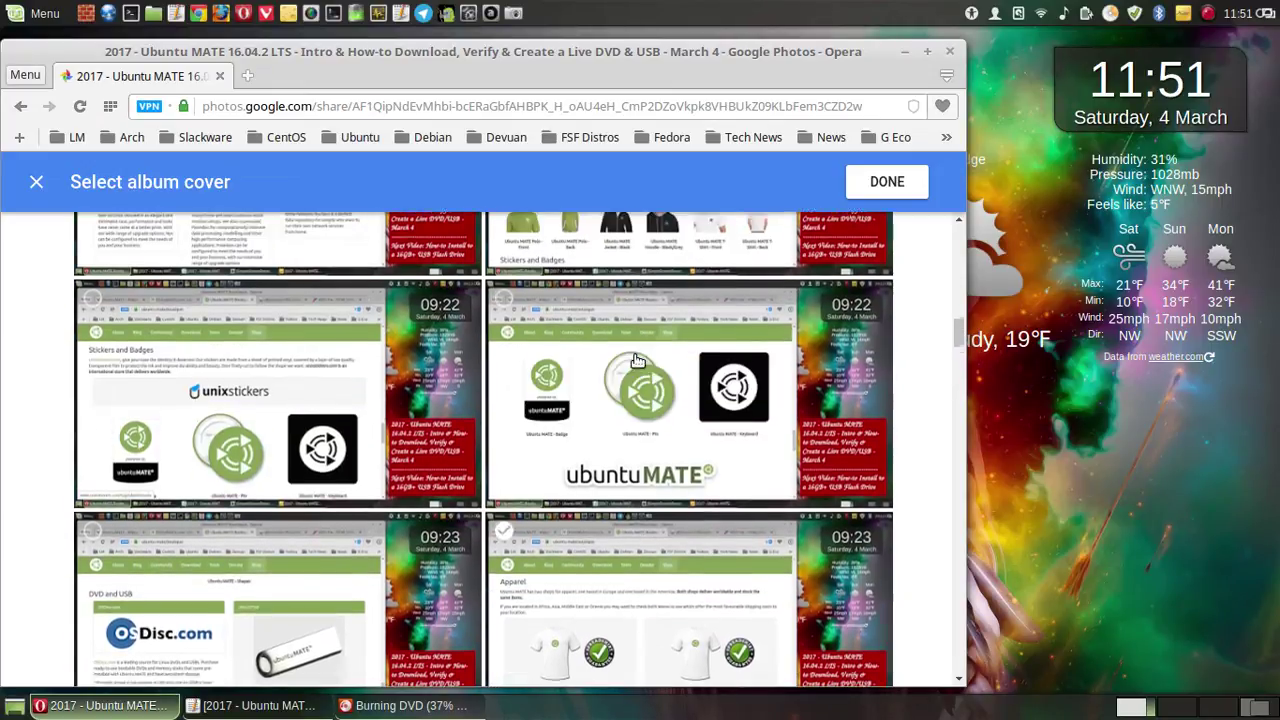
{"action": "scroll", "coordinate": [637, 361], "scroll_direction": "up", "scroll_amount": 15}
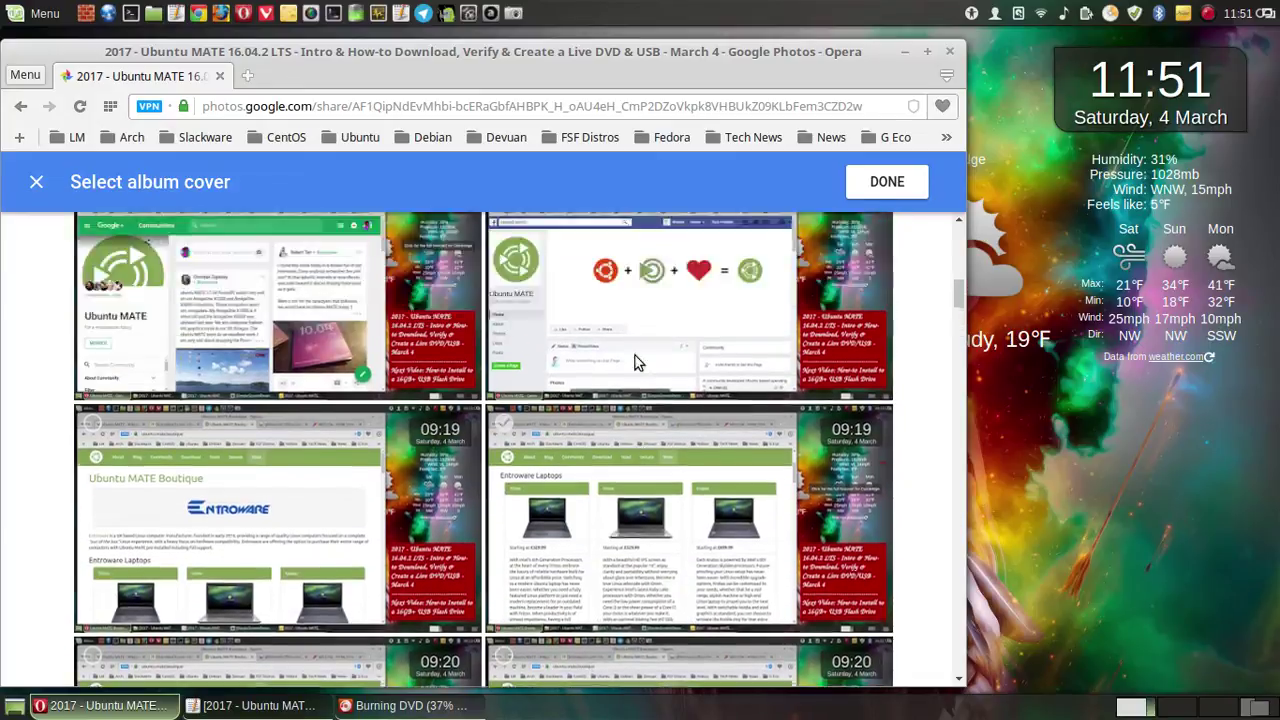
{"action": "scroll", "coordinate": [637, 361], "scroll_direction": "up", "scroll_amount": 5}
{"action": "left_click", "coordinate": [637, 361]}
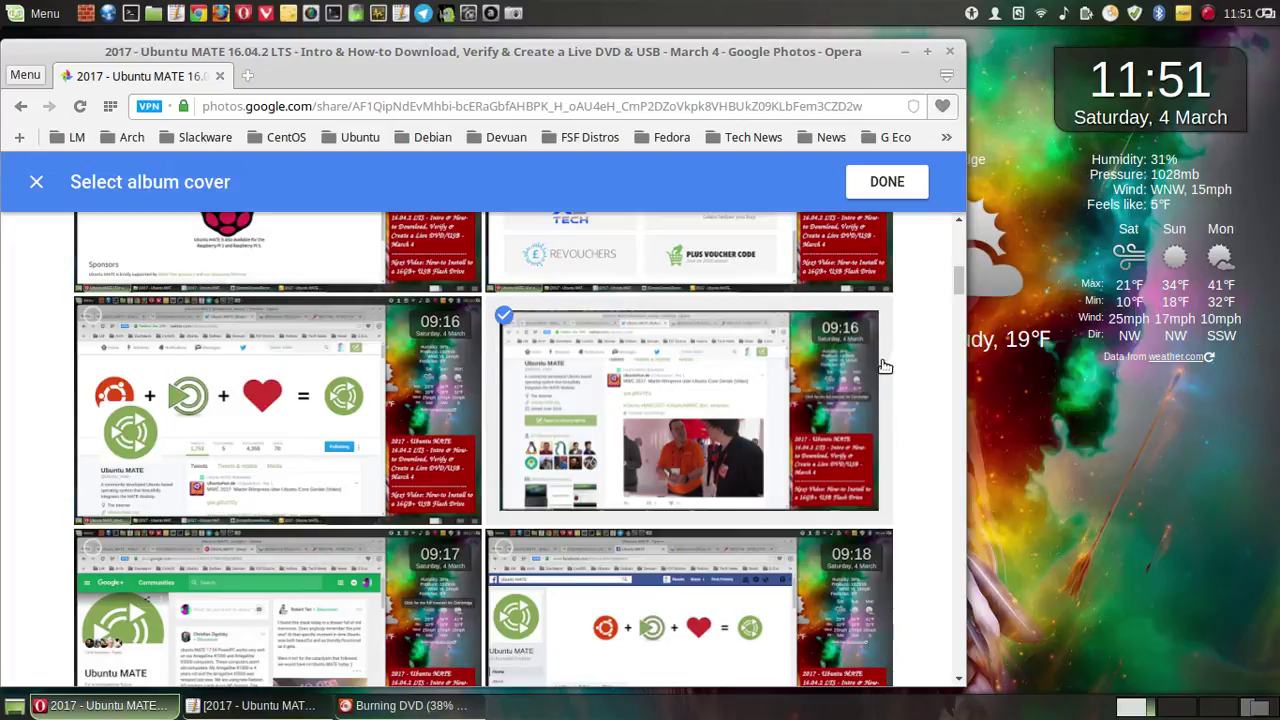
{"action": "left_click", "coordinate": [889, 182]}
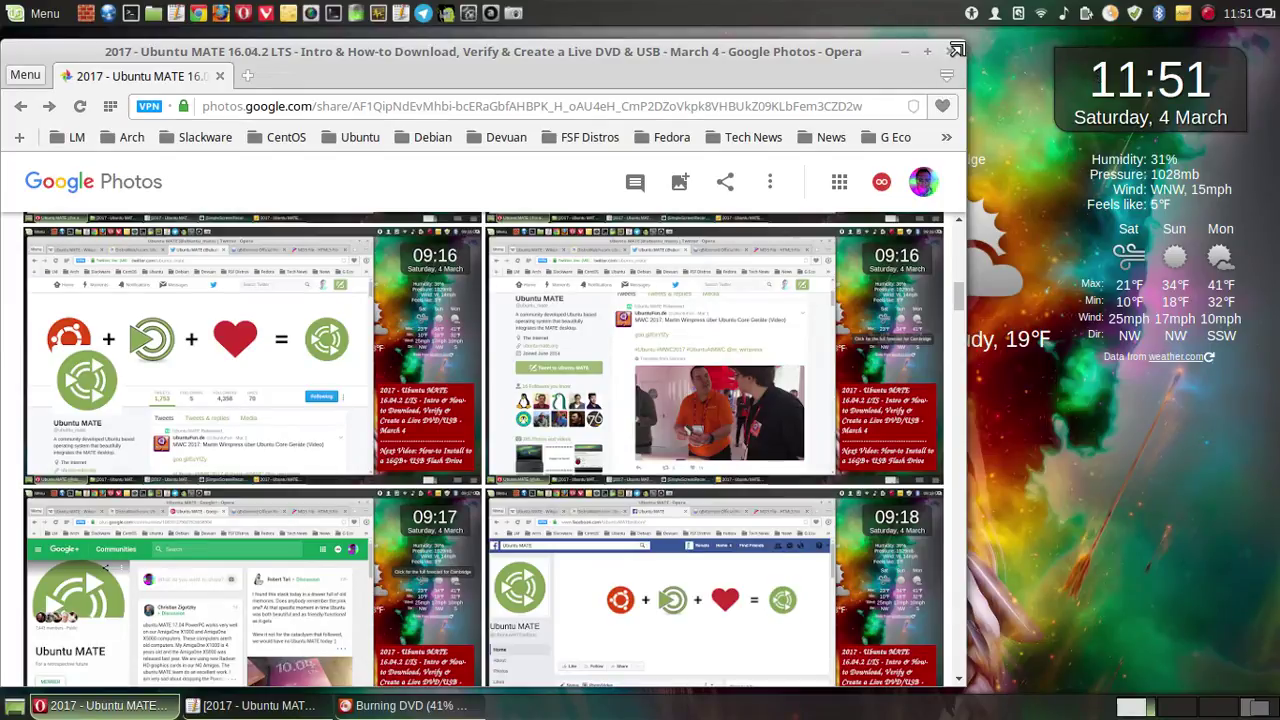
{"action": "left_click_drag", "start_coordinate": [957, 49], "coordinate": [1001, 47]}
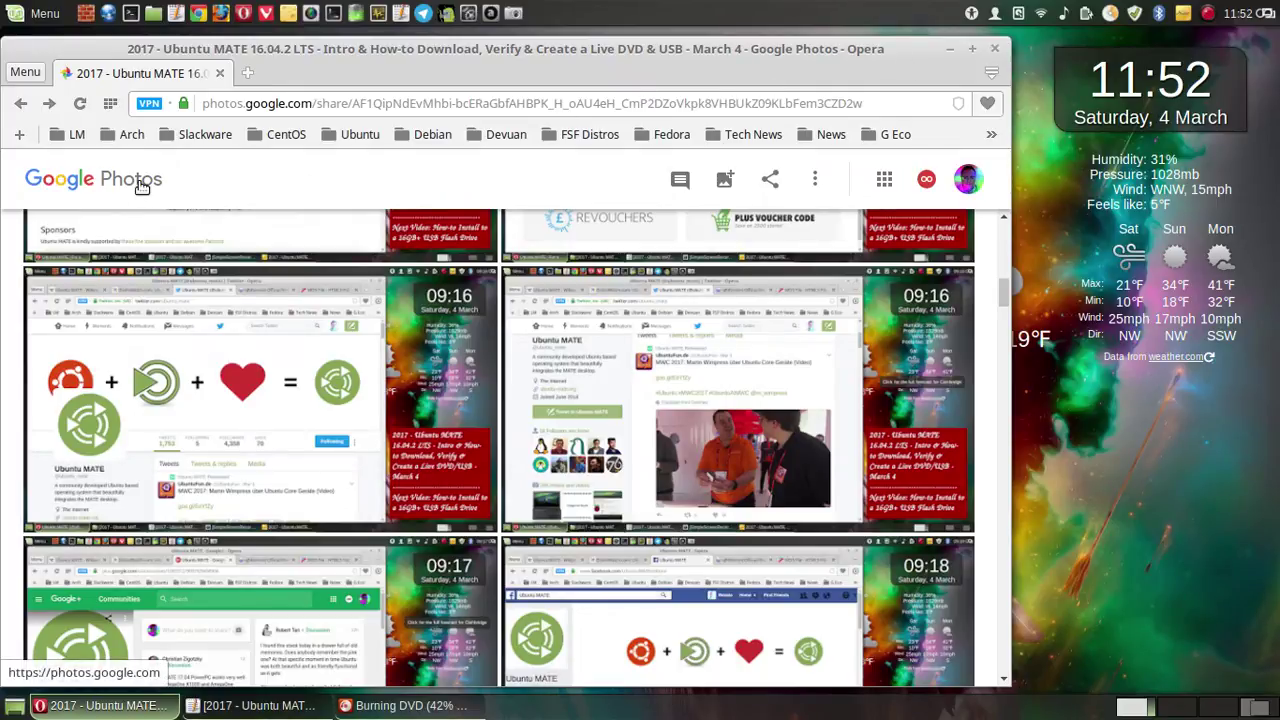
- From the main photo library, upload every file in the tutorial screenshot folder, then minimise Opera
{"action": "left_click", "coordinate": [142, 187]}
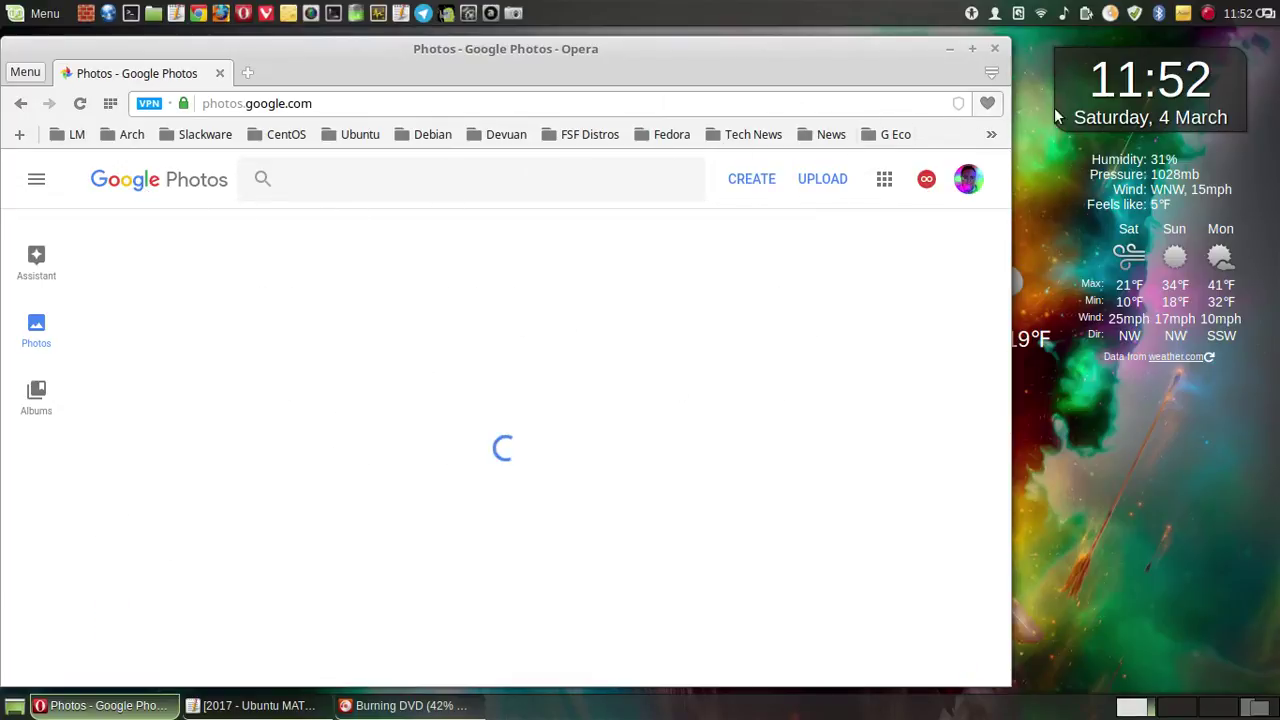
{"action": "left_click", "coordinate": [1188, 16]}
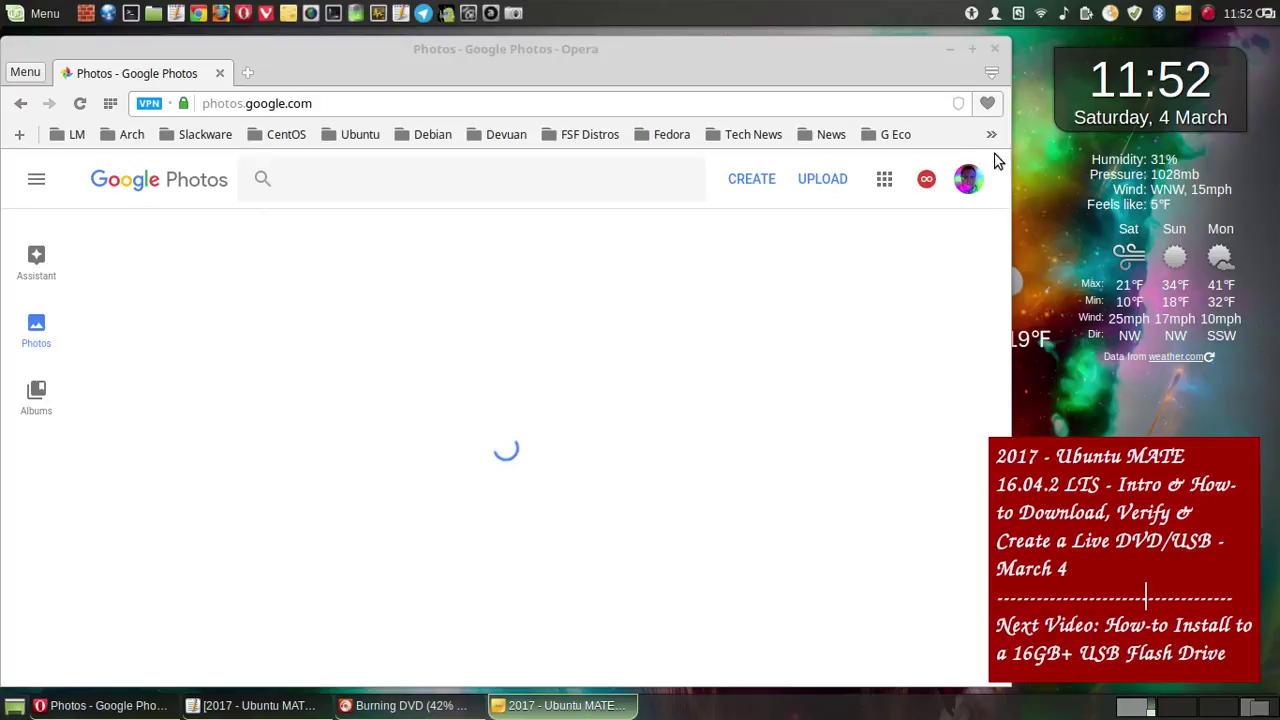
{"action": "left_click_drag", "start_coordinate": [1001, 47], "coordinate": [977, 42]}
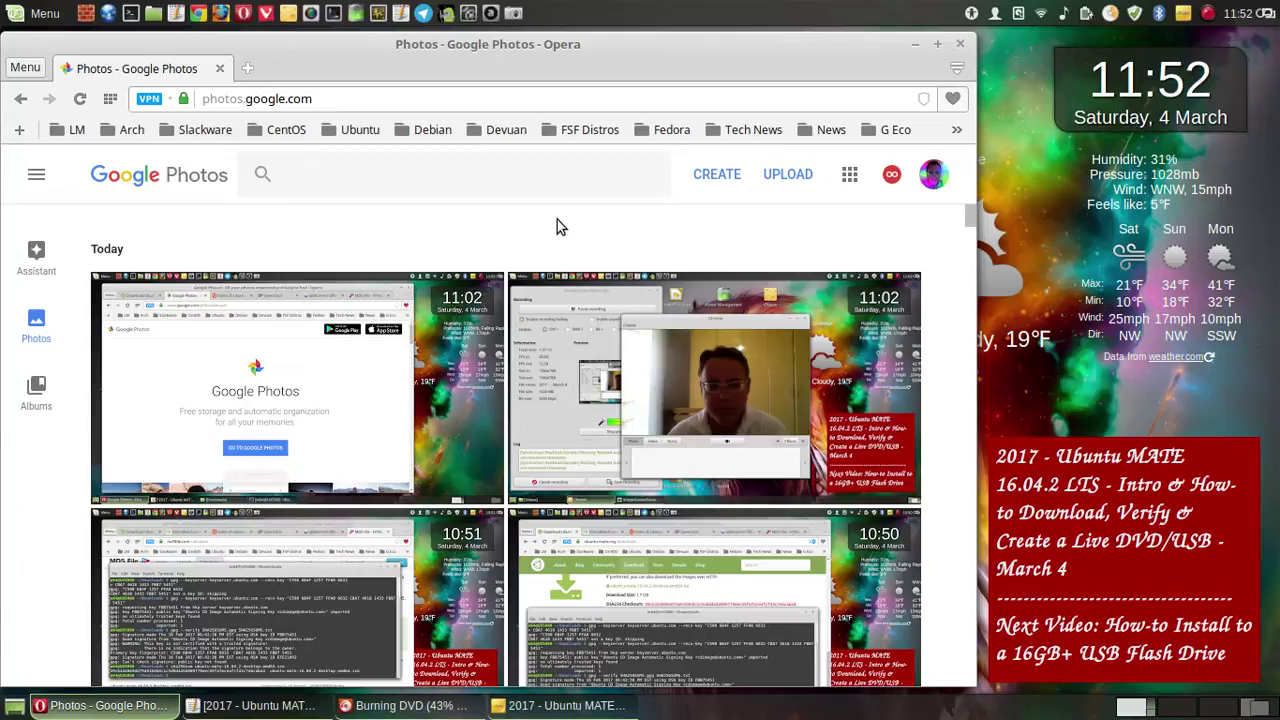
{"action": "left_click", "coordinate": [801, 177]}
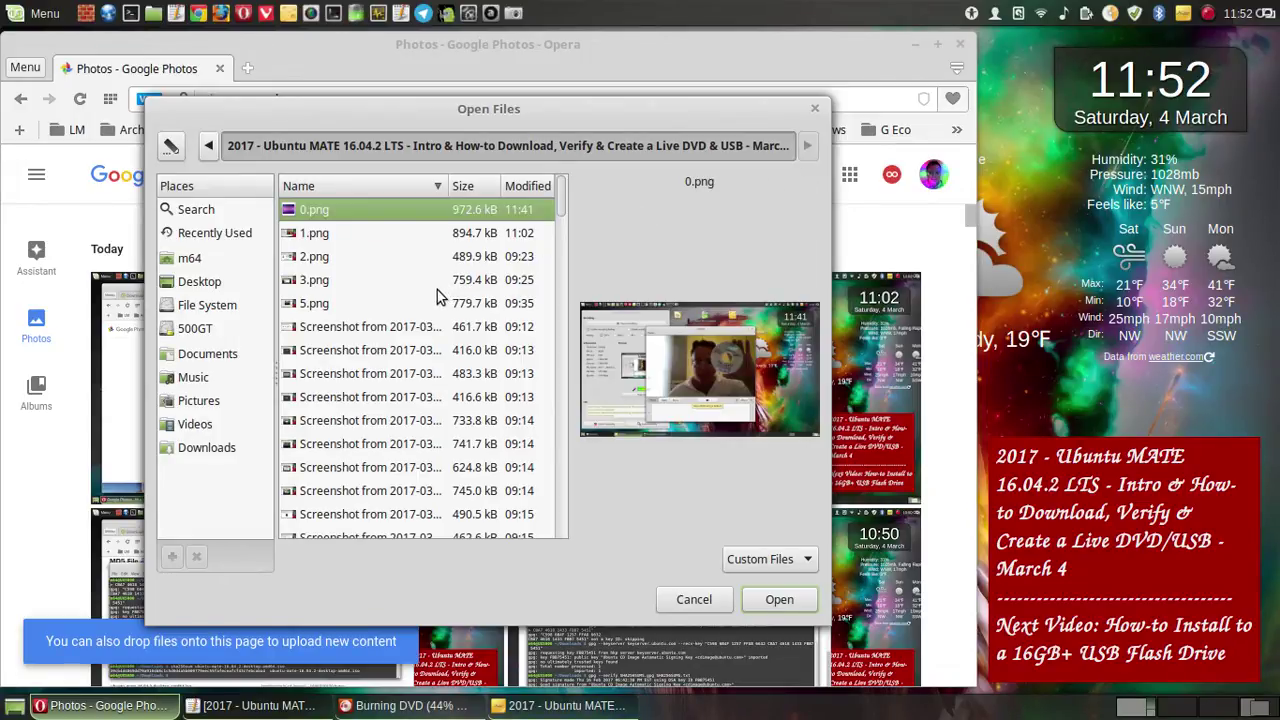
{"action": "key", "text": "ctrl+a"}
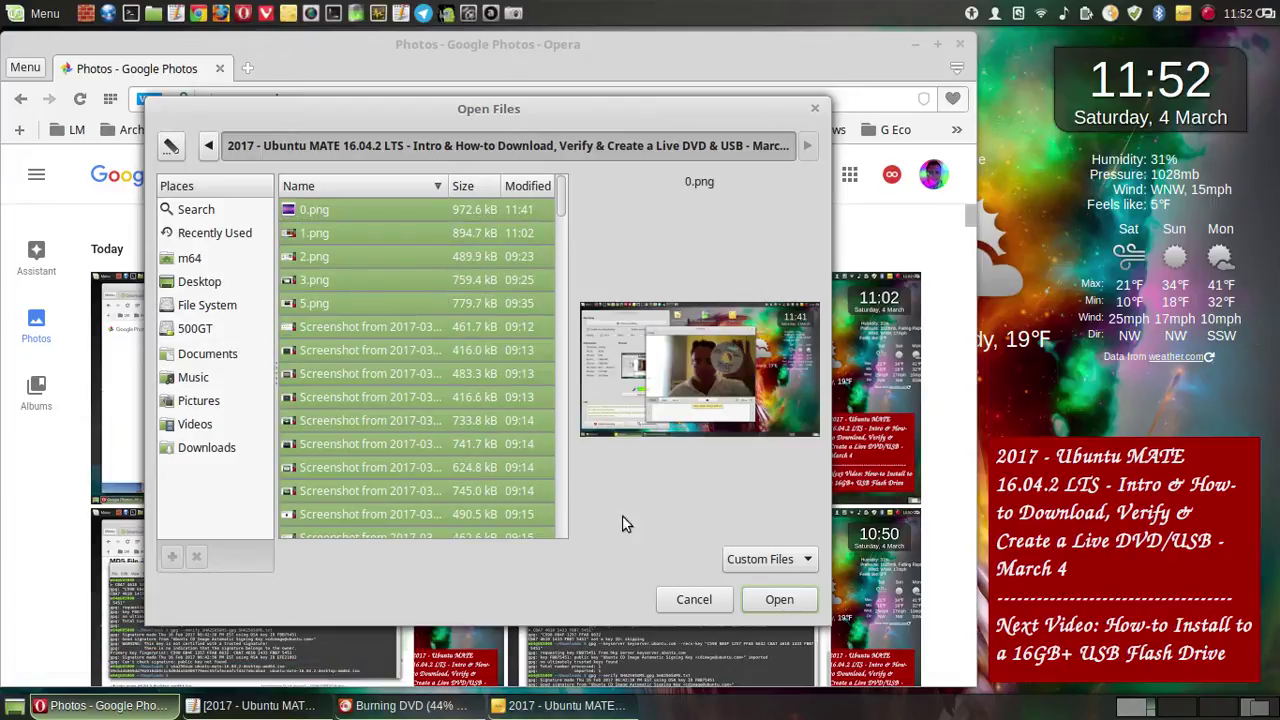
{"action": "left_click", "coordinate": [779, 600]}
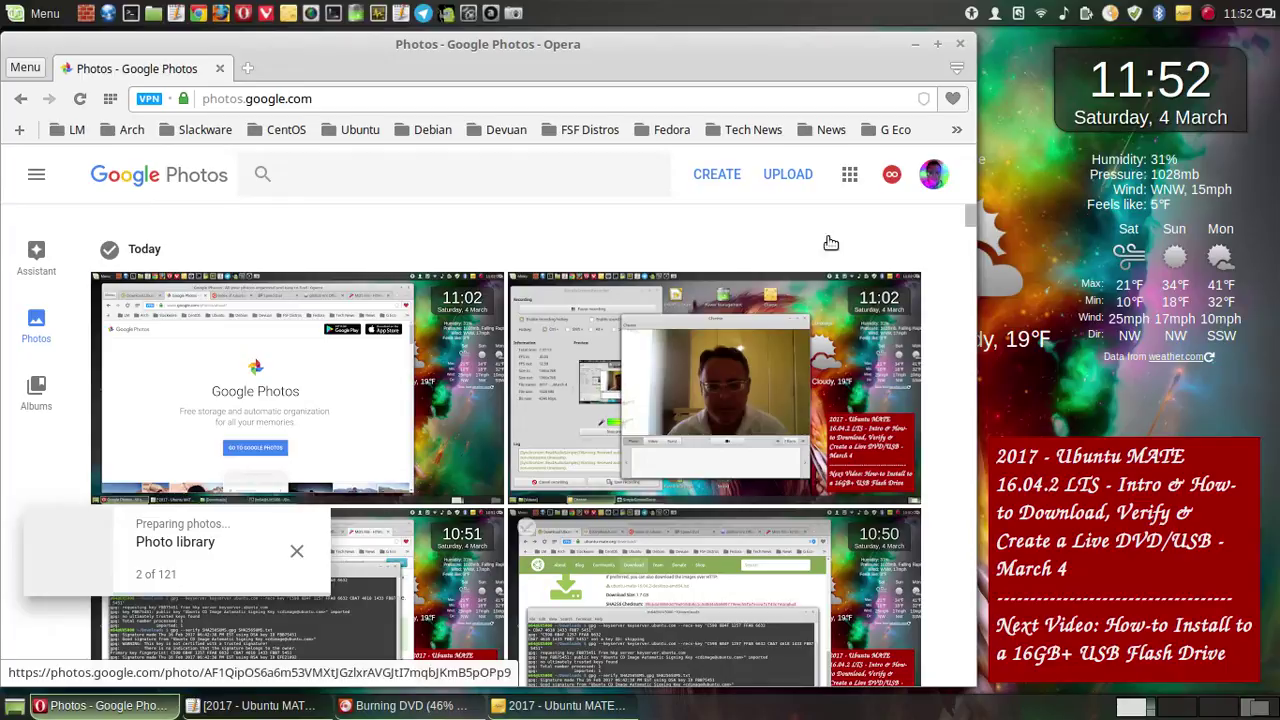
{"action": "left_click", "coordinate": [913, 44]}
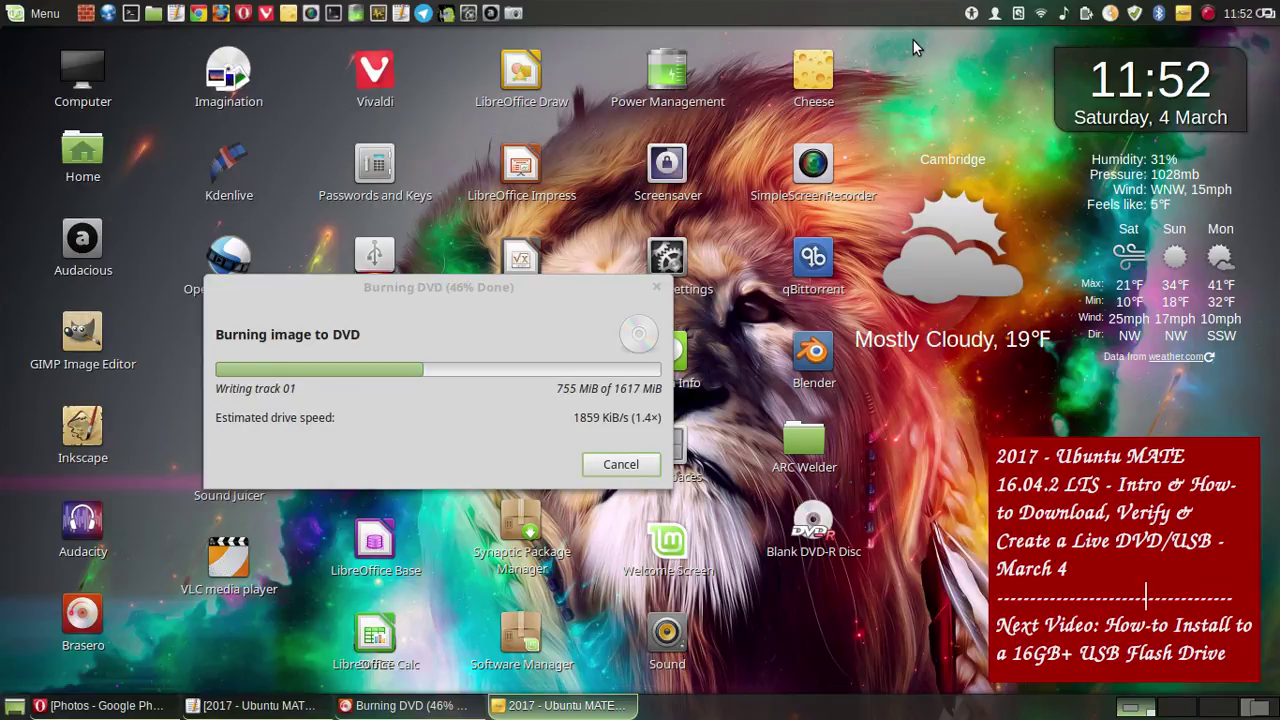
- Save a whole-screen screenshot of Brasero's in-progress DVD burn into the tutorial folder
{"action": "left_click", "coordinate": [515, 14]}
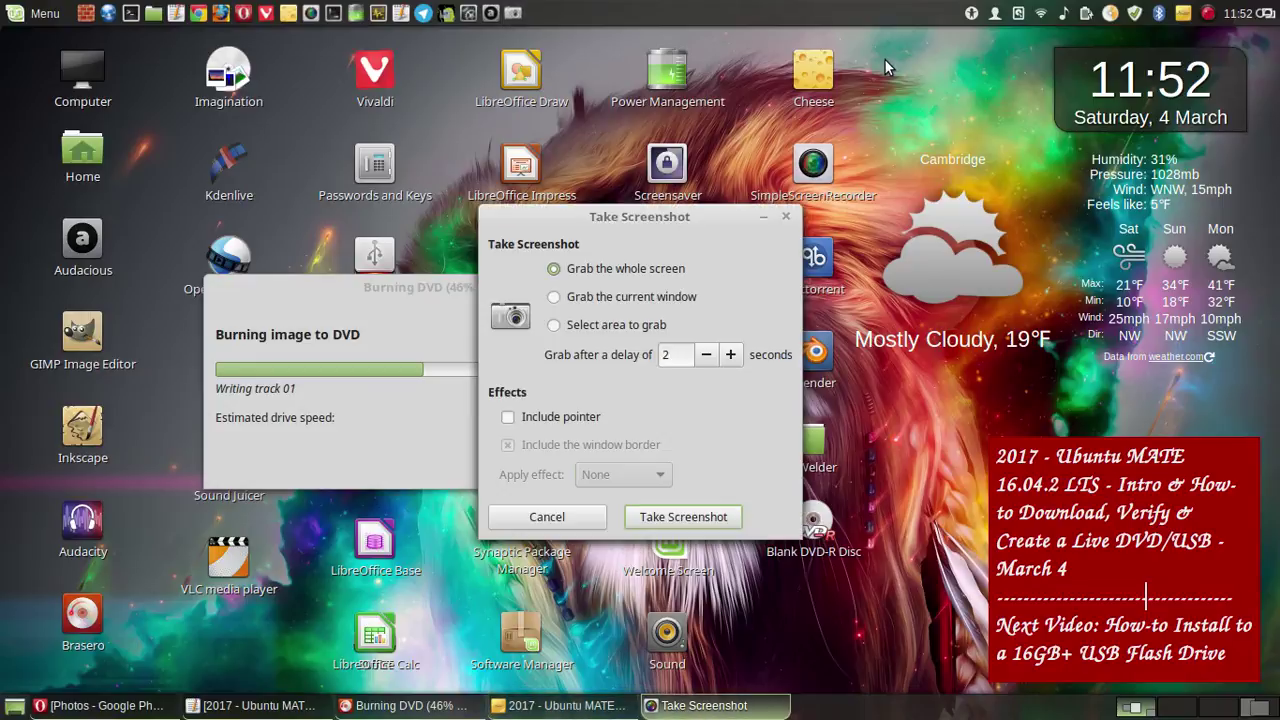
{"action": "left_click", "coordinate": [733, 517]}
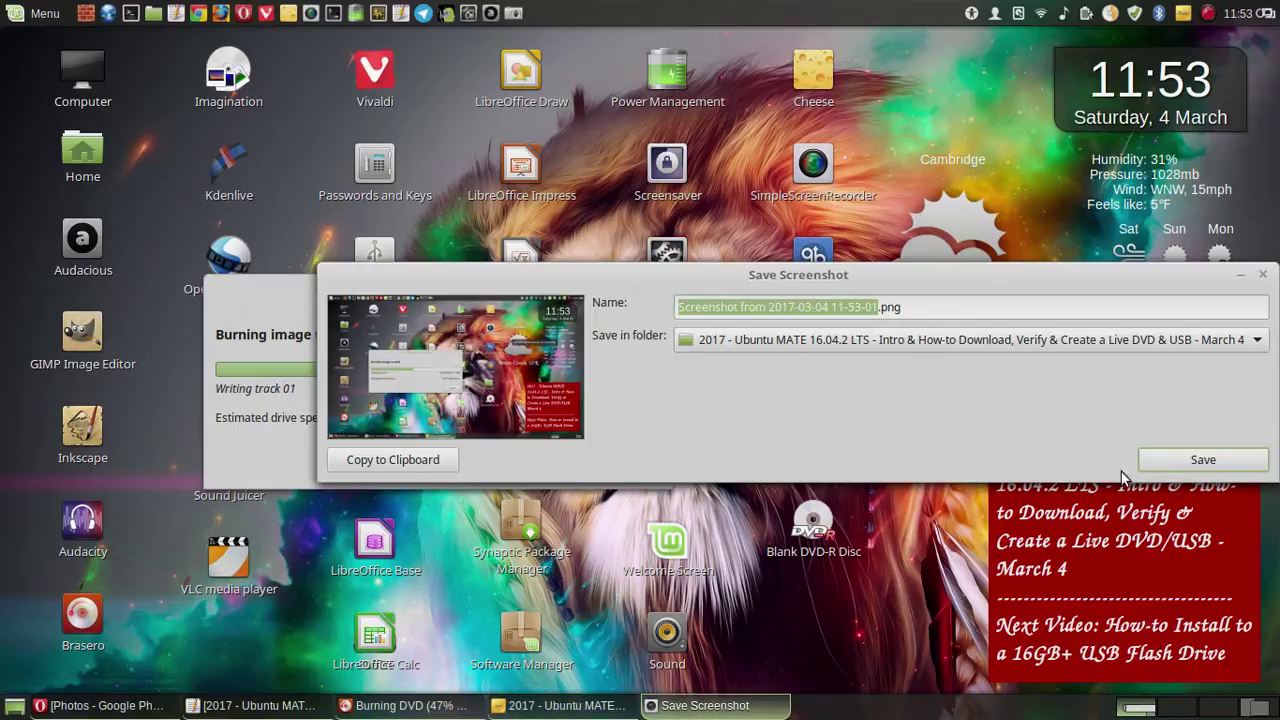
{"action": "left_click", "coordinate": [1235, 466]}
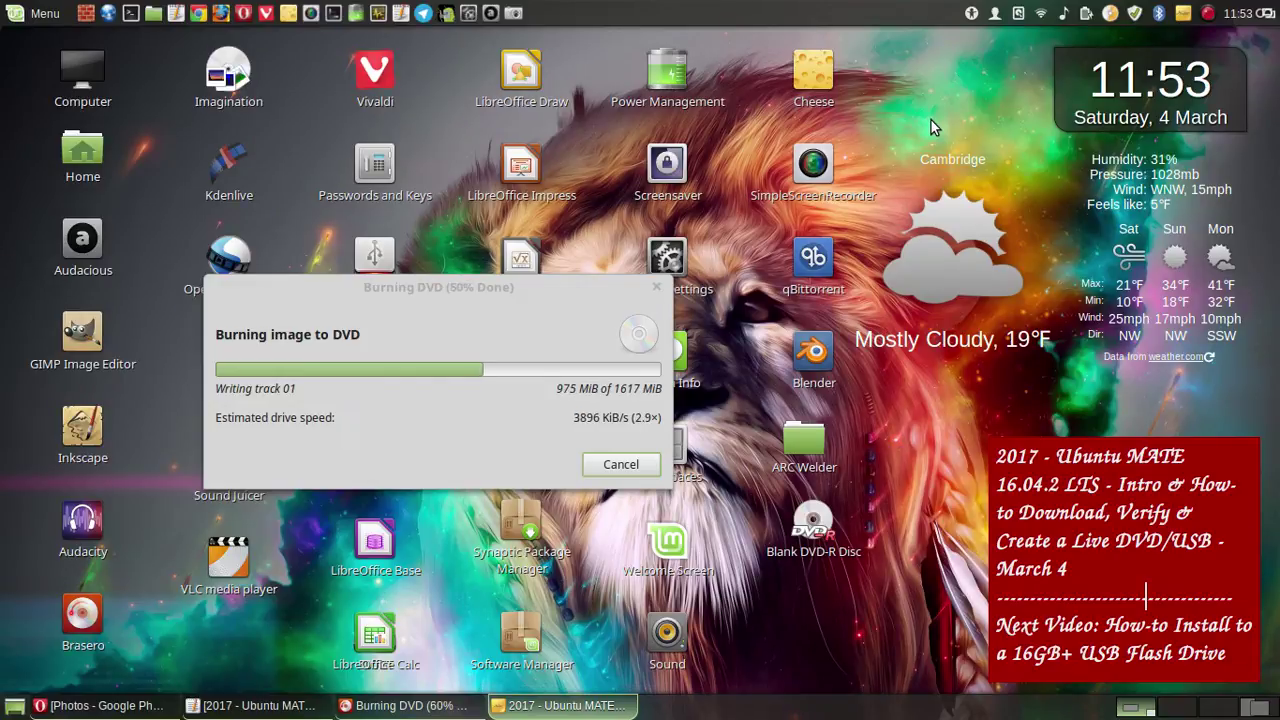
{"action": "left_click", "coordinate": [1208, 13]}
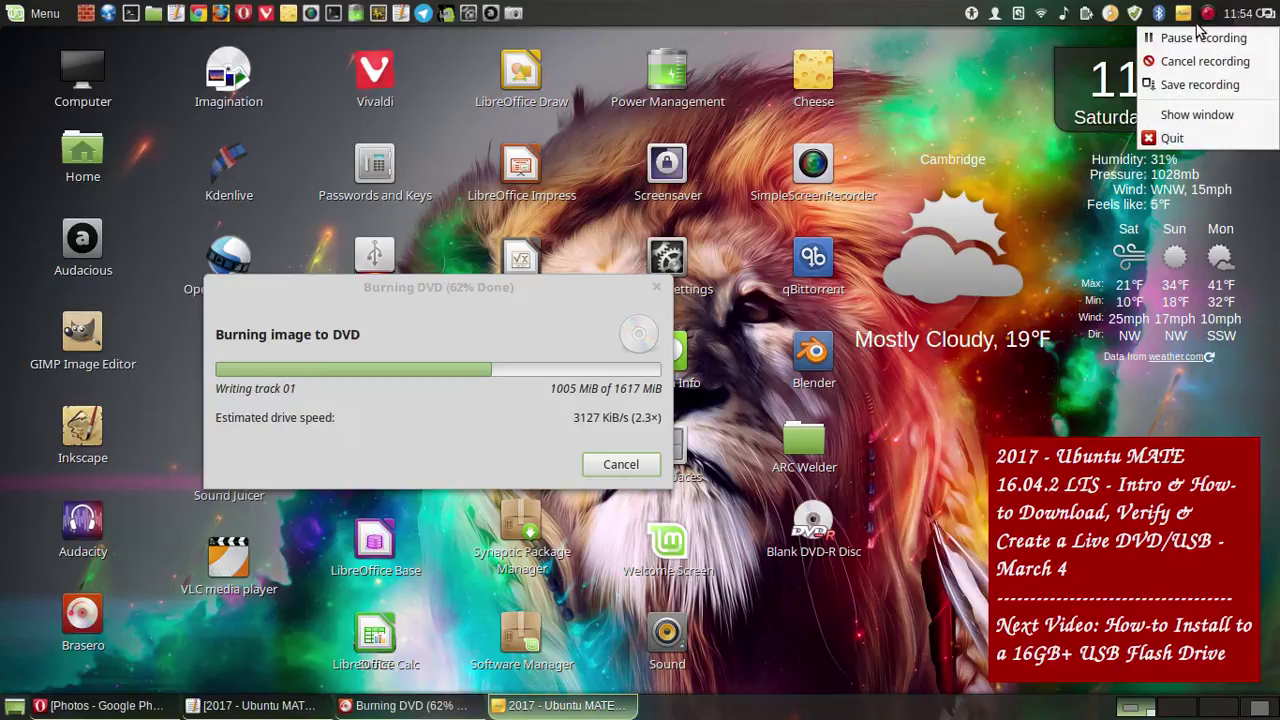
- Screenshot the successful burn result into the tutorial folder, then close the burn dialog and quit Brasero
{"action": "left_click", "coordinate": [1196, 37]}
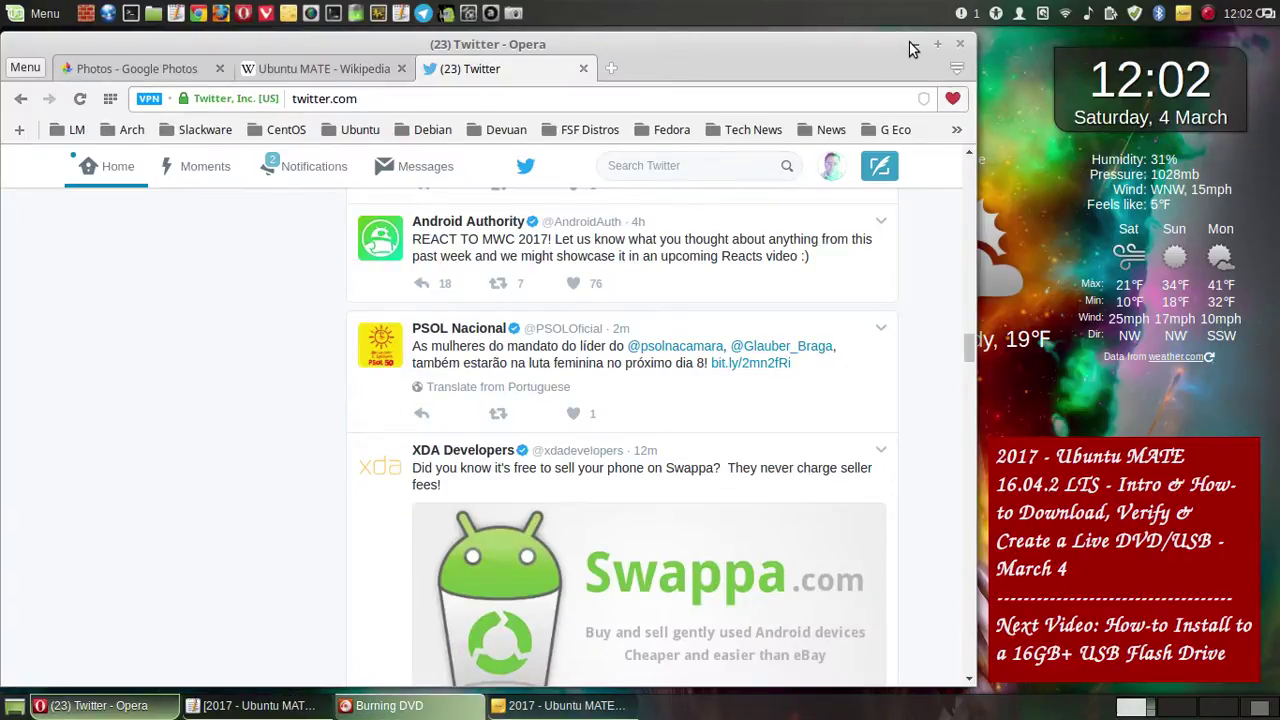
{"action": "left_click", "coordinate": [912, 46]}
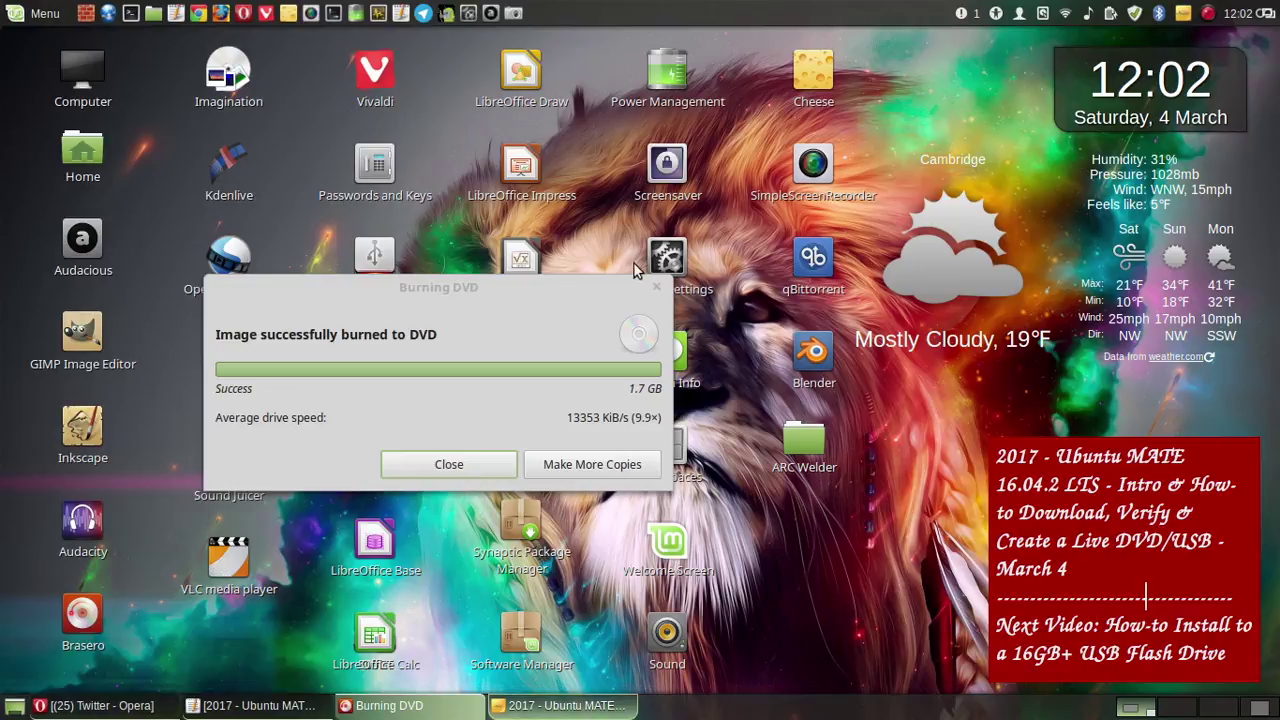
{"action": "left_click", "coordinate": [512, 13]}
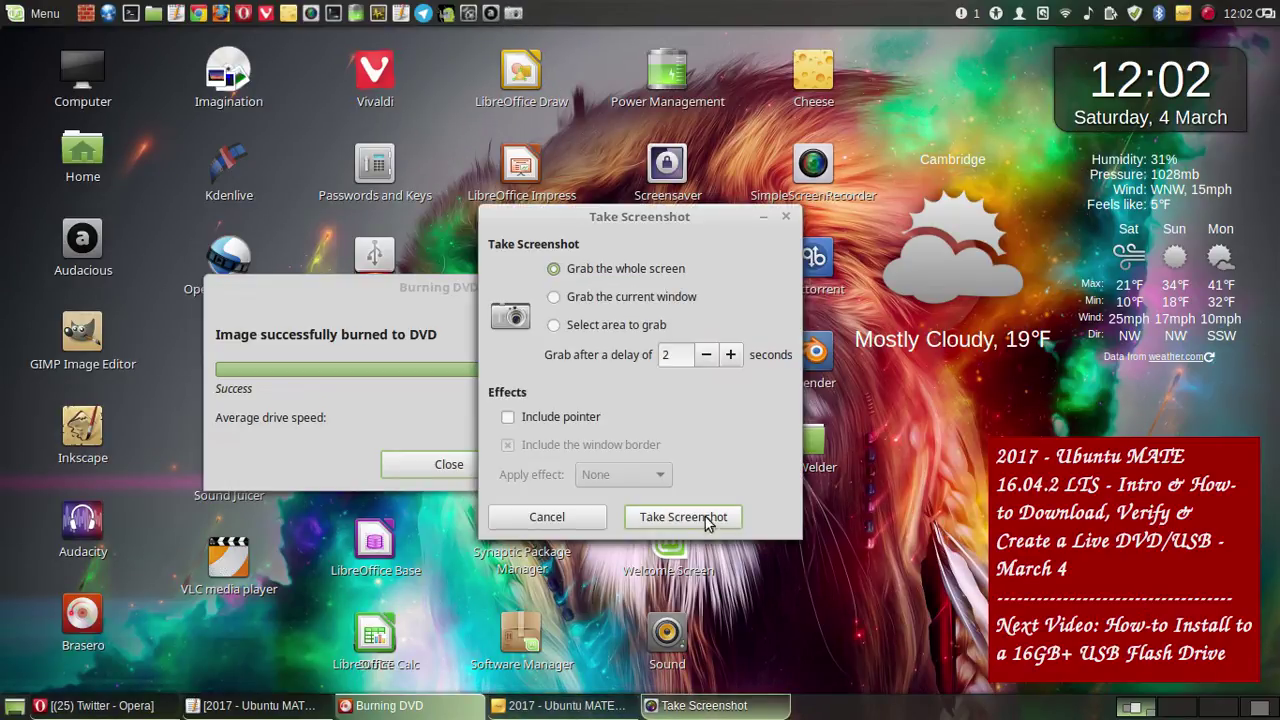
{"action": "left_click", "coordinate": [704, 520]}
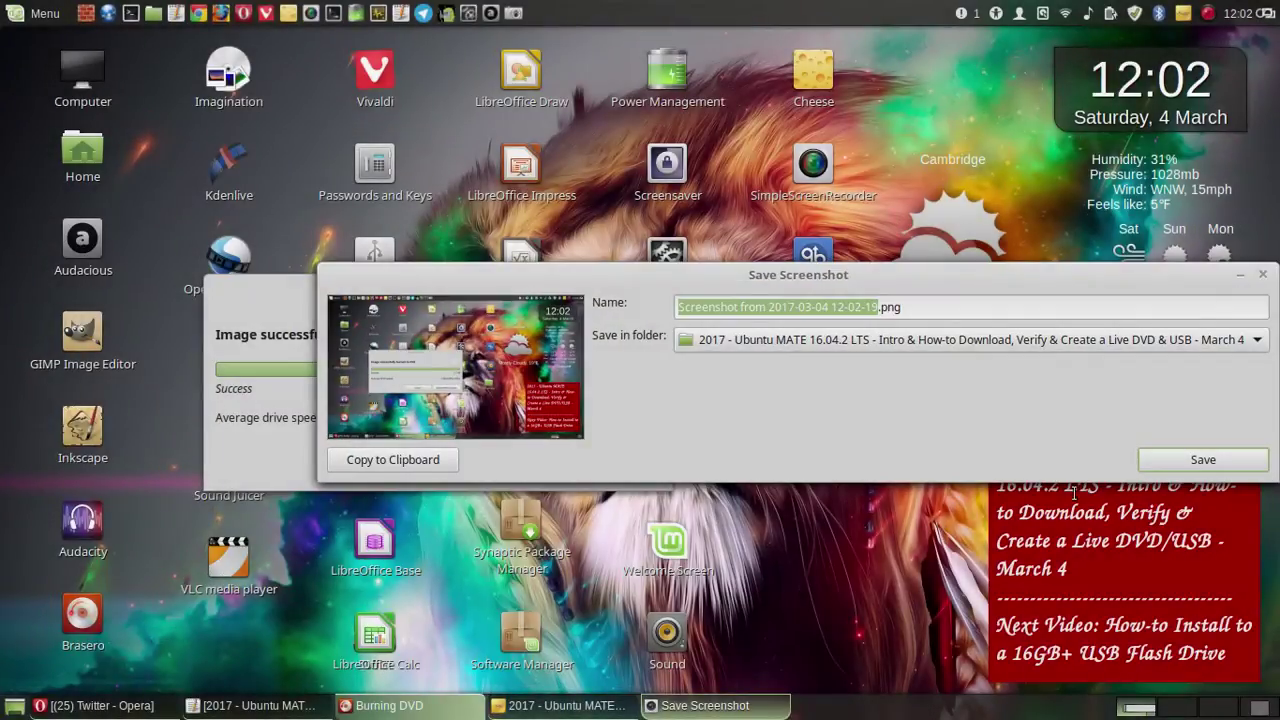
{"action": "left_click", "coordinate": [1232, 460]}
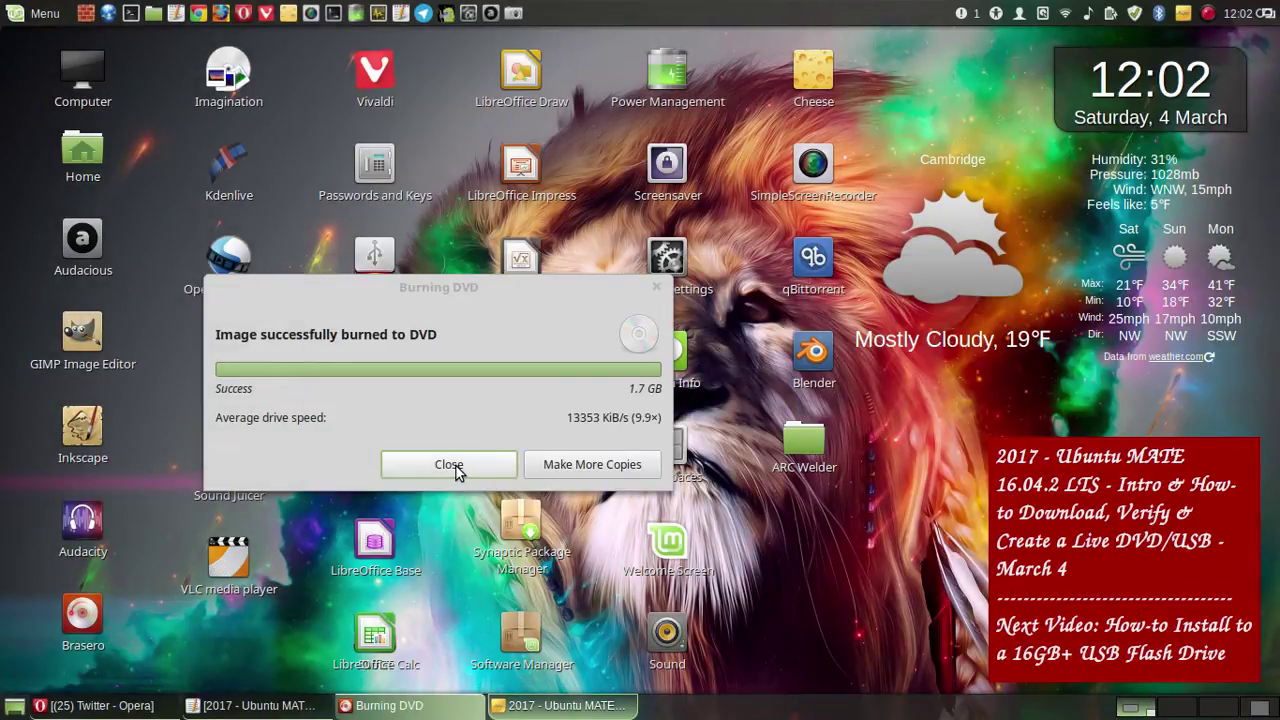
{"action": "left_click", "coordinate": [449, 465]}
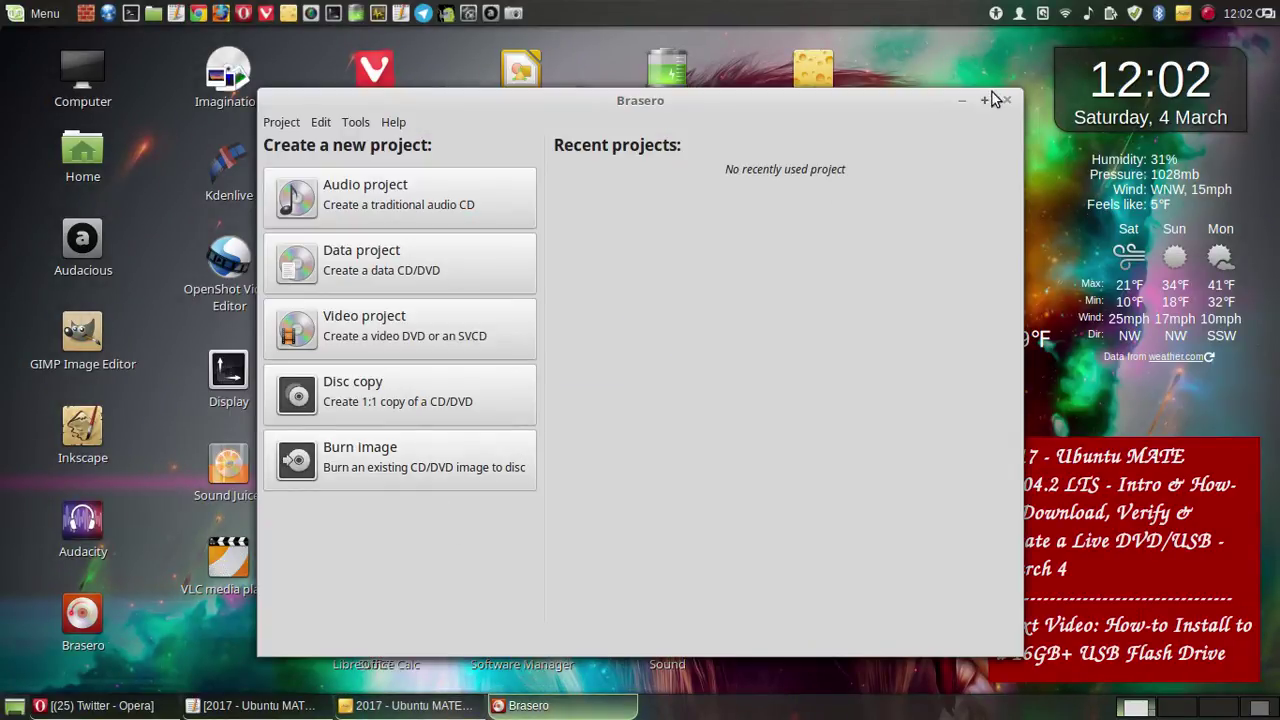
{"action": "key", "text": "ctrl+q"}
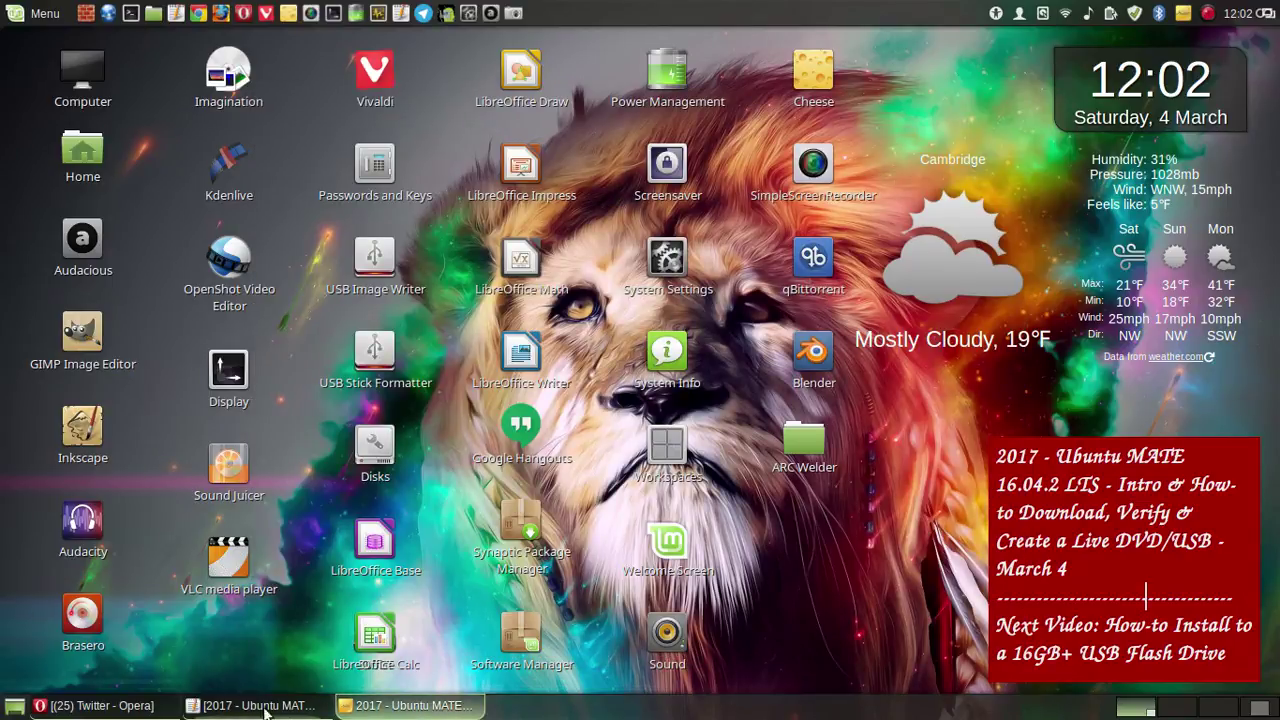
- Paste the copied name into Twitter search, open the founder's profile, then open a new tab
{"action": "left_click", "coordinate": [100, 705]}
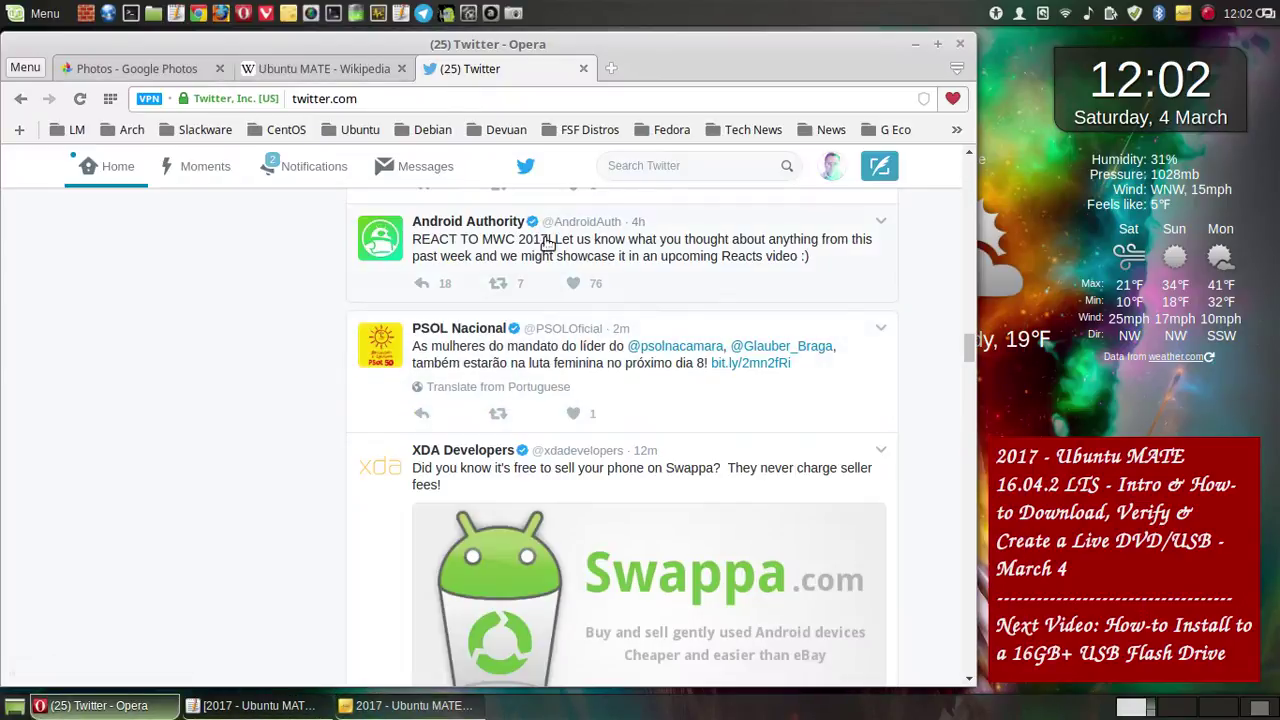
{"action": "left_click", "coordinate": [650, 166]}
{"action": "right_click", "coordinate": [651, 166]}
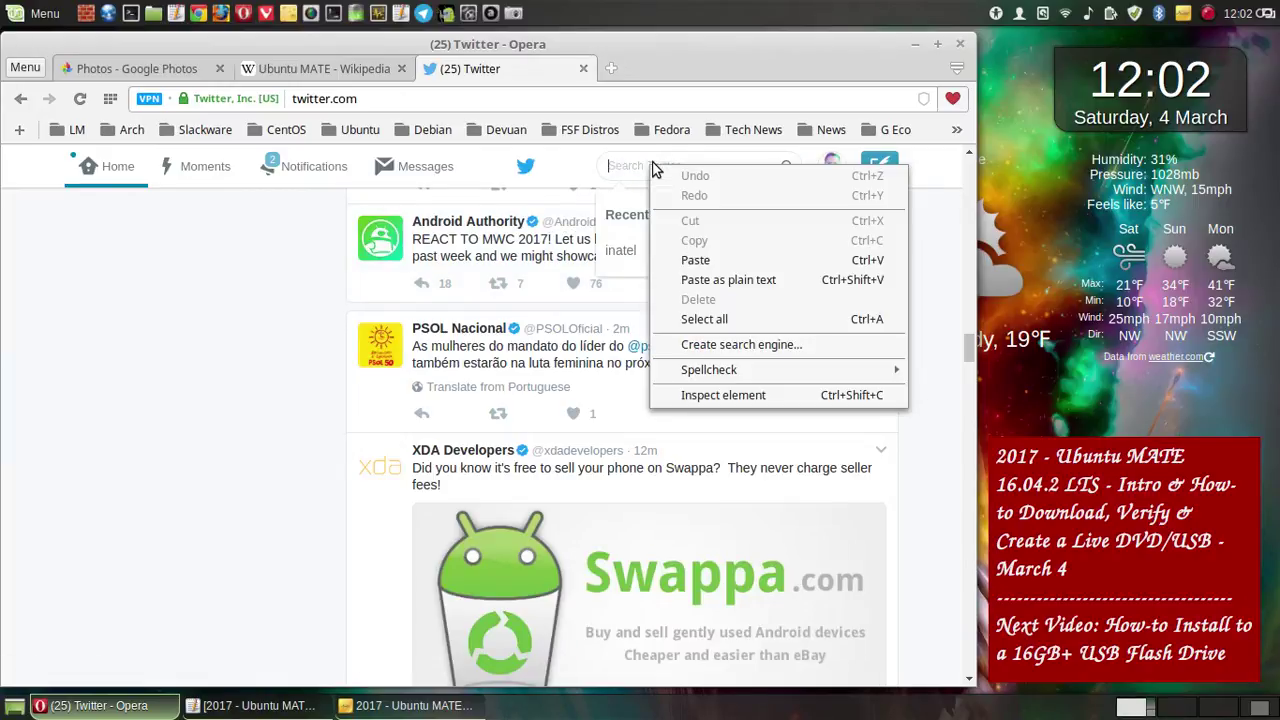
{"action": "left_click", "coordinate": [692, 260]}
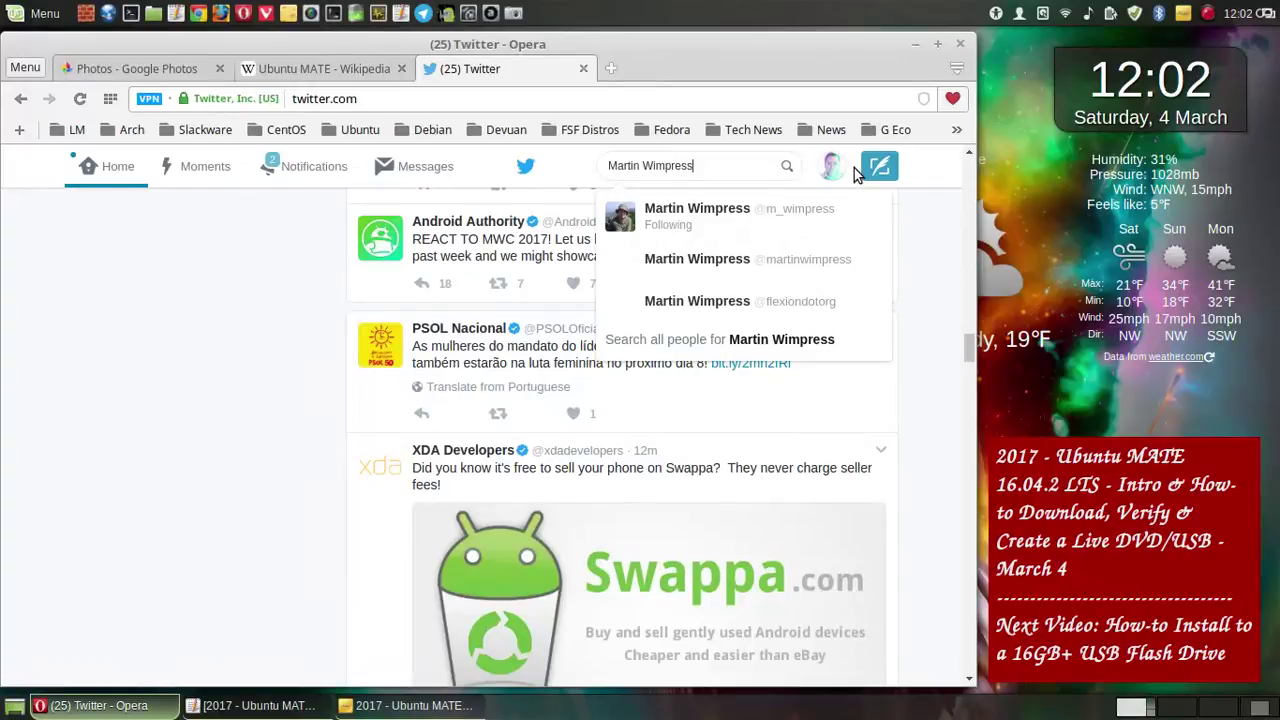
{"action": "left_click", "coordinate": [703, 216]}
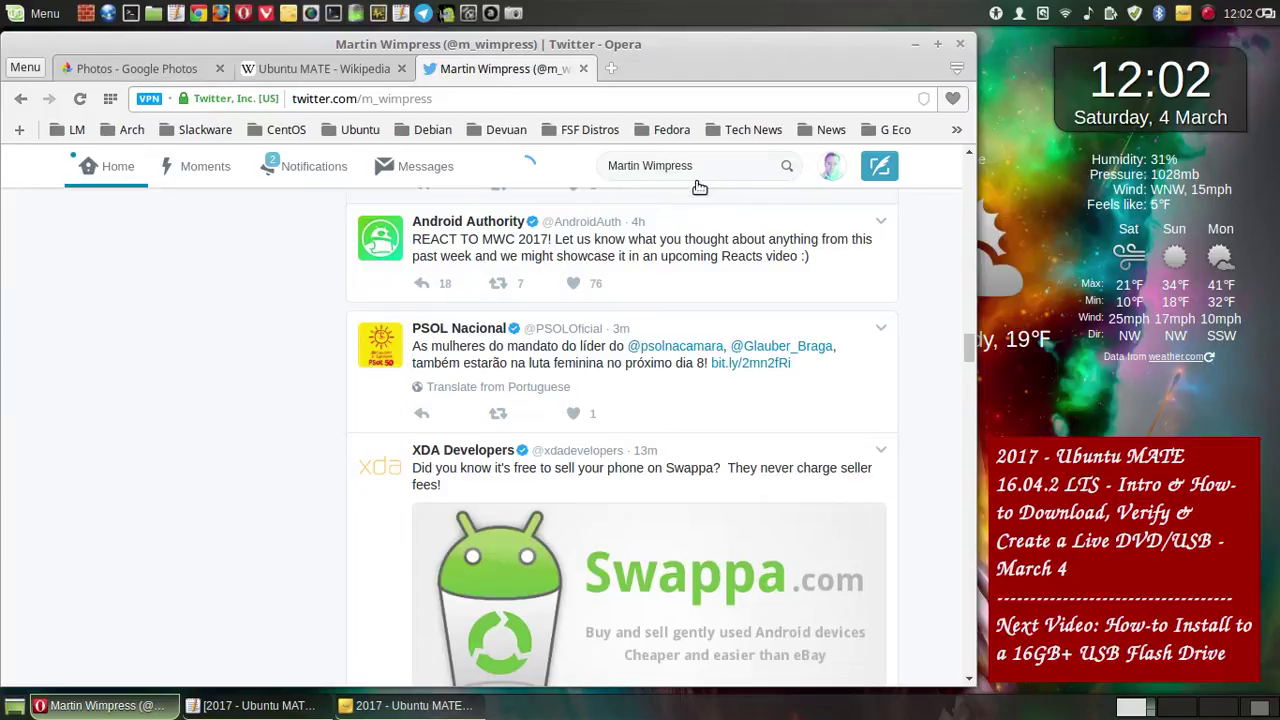
{"action": "left_click", "coordinate": [355, 70]}
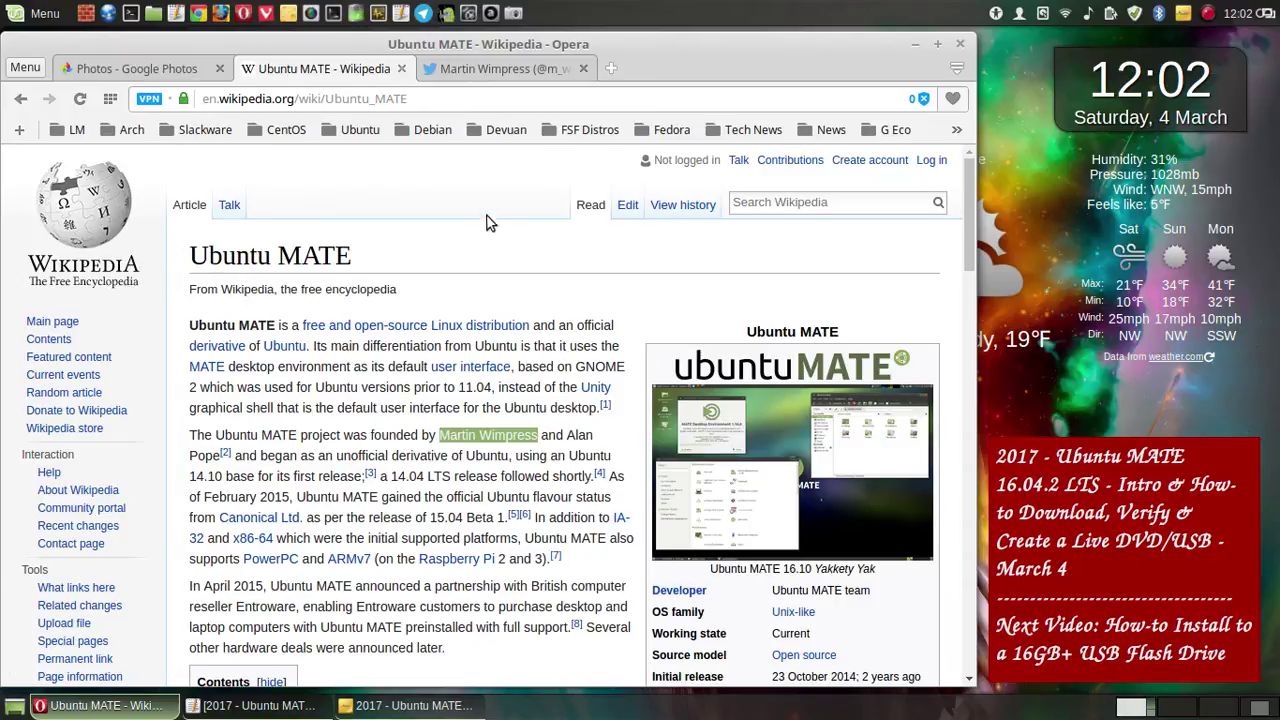
{"action": "left_click", "coordinate": [612, 67]}
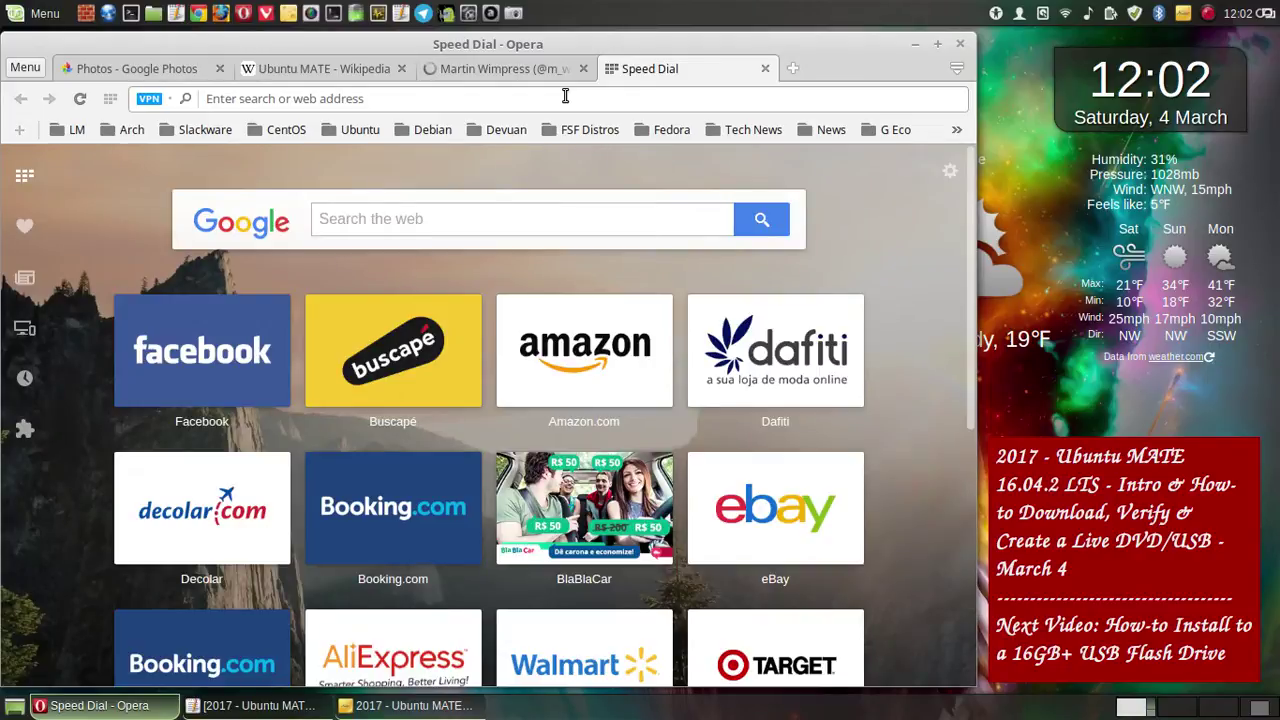
- Load Google Photos in the new tab via the 'google' address completion, then show the Photos library tab
{"action": "type", "text": "google"}
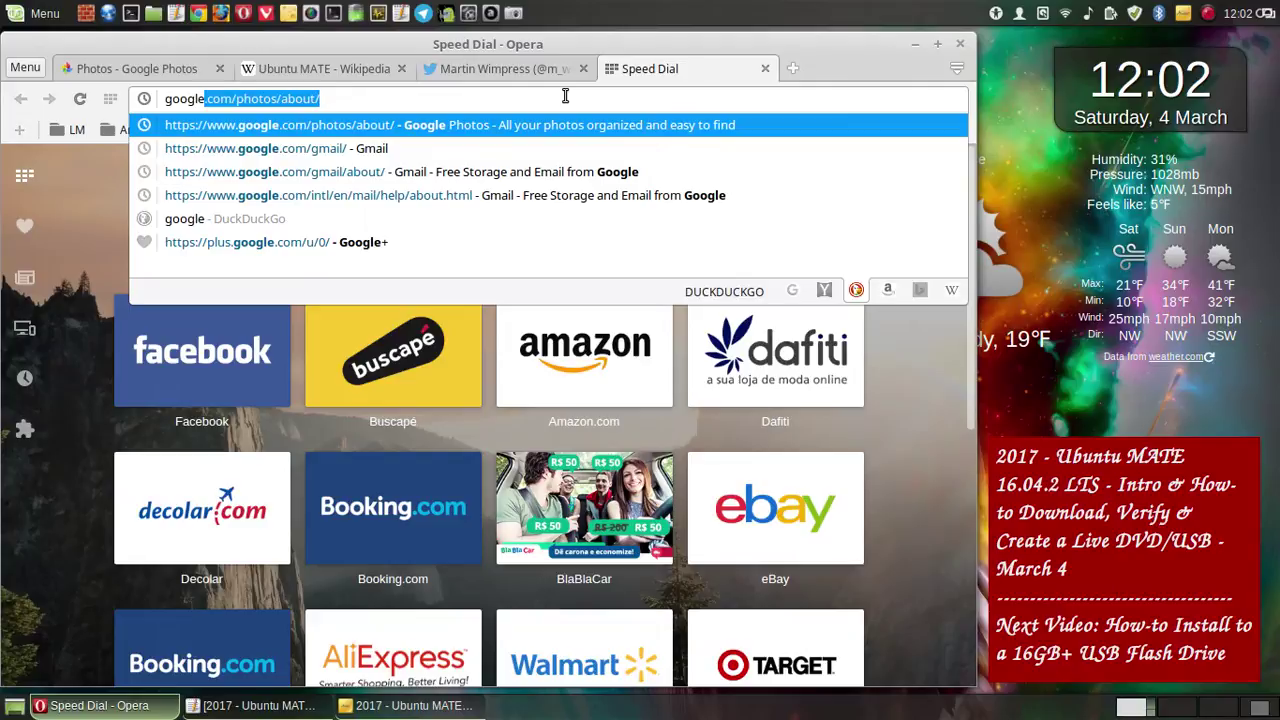
{"action": "key", "text": "Return"}
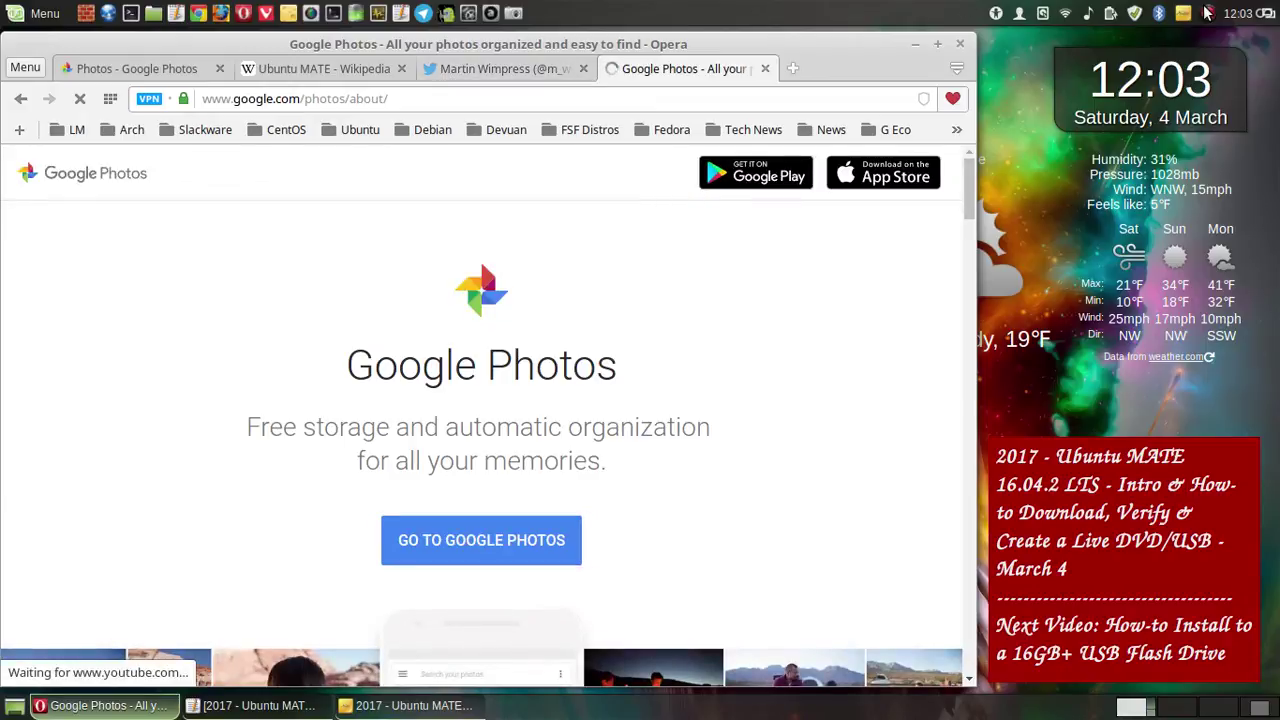
{"action": "left_click", "coordinate": [1207, 12]}
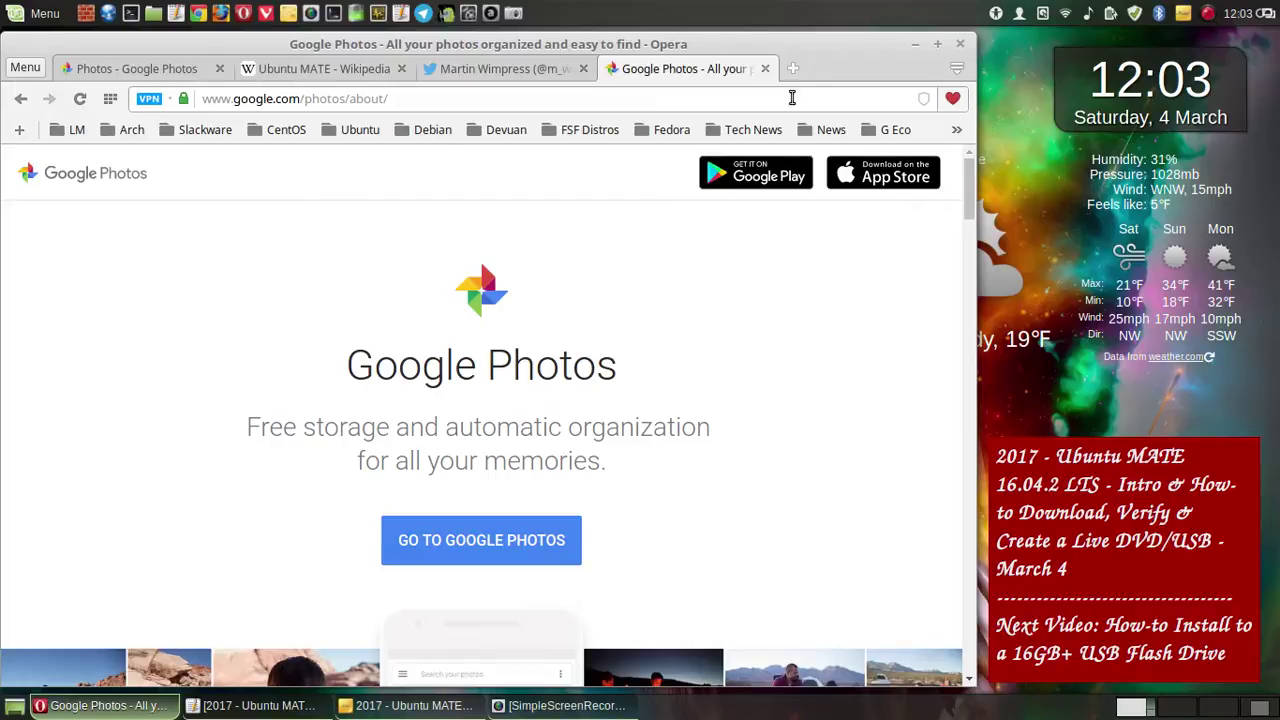
{"action": "left_click", "coordinate": [296, 68]}
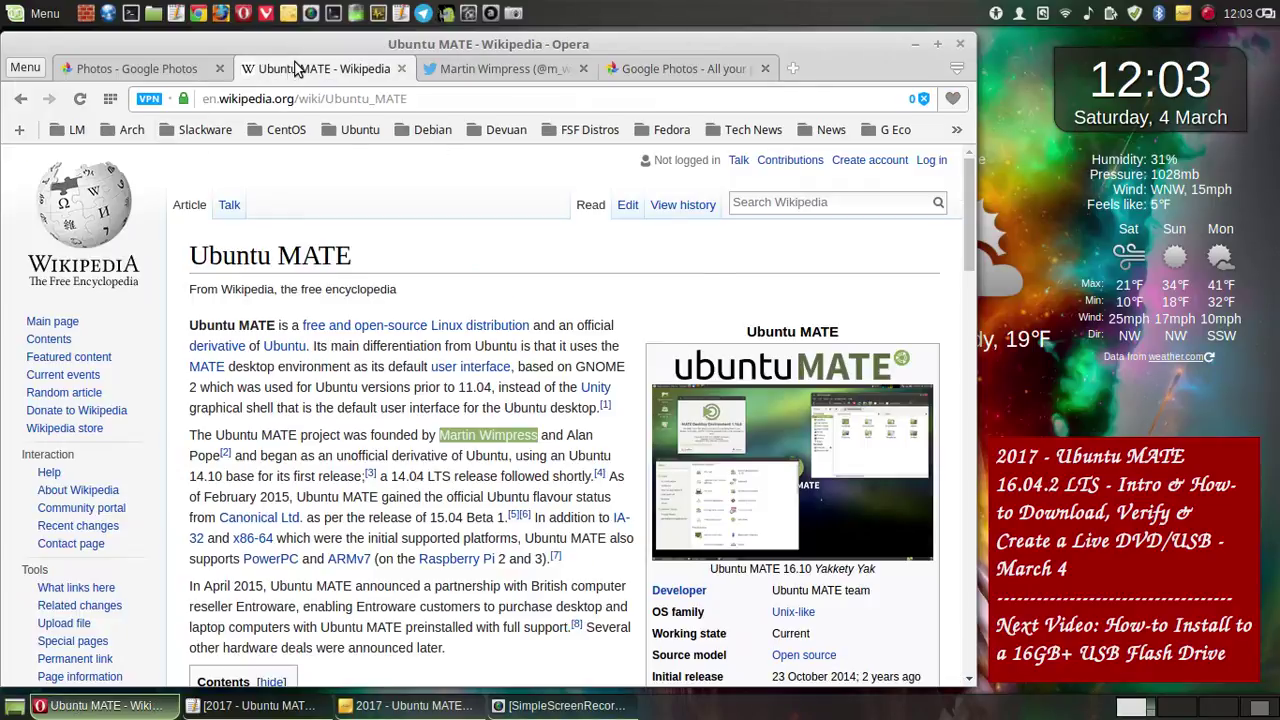
{"action": "left_click", "coordinate": [168, 68]}
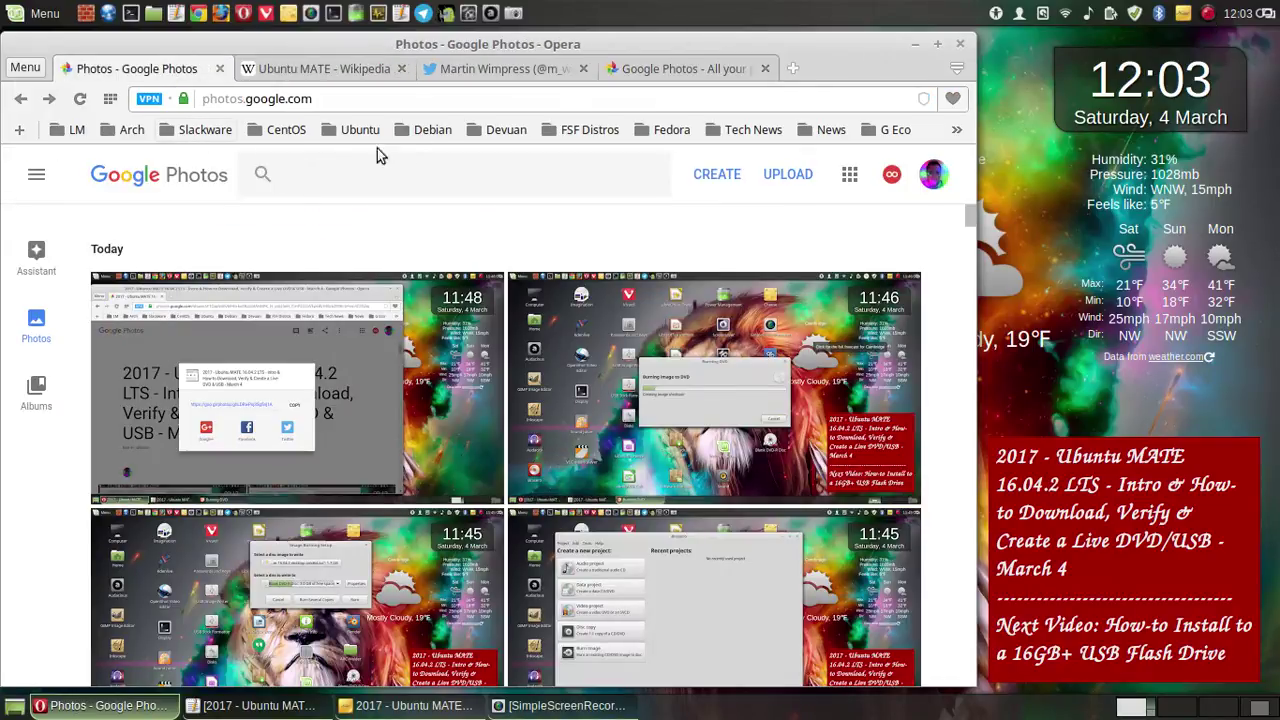
{"action": "left_click", "coordinate": [916, 47]}
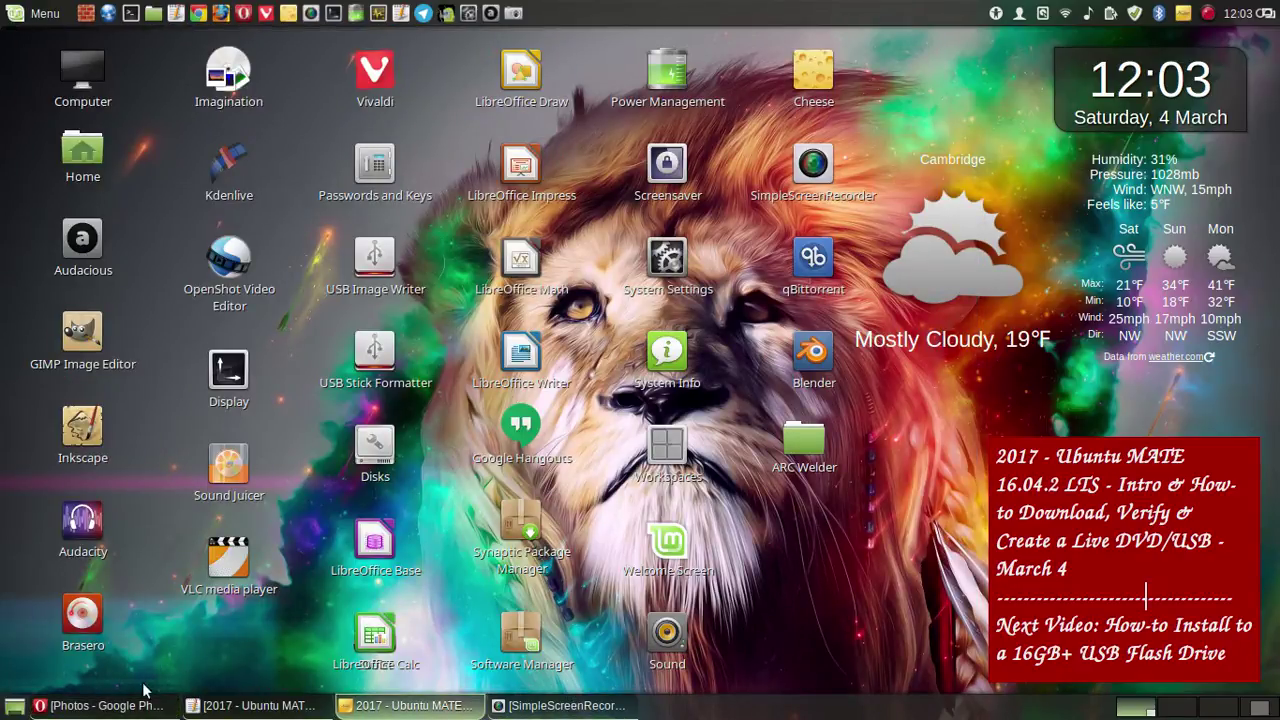
{"action": "left_click", "coordinate": [100, 705]}
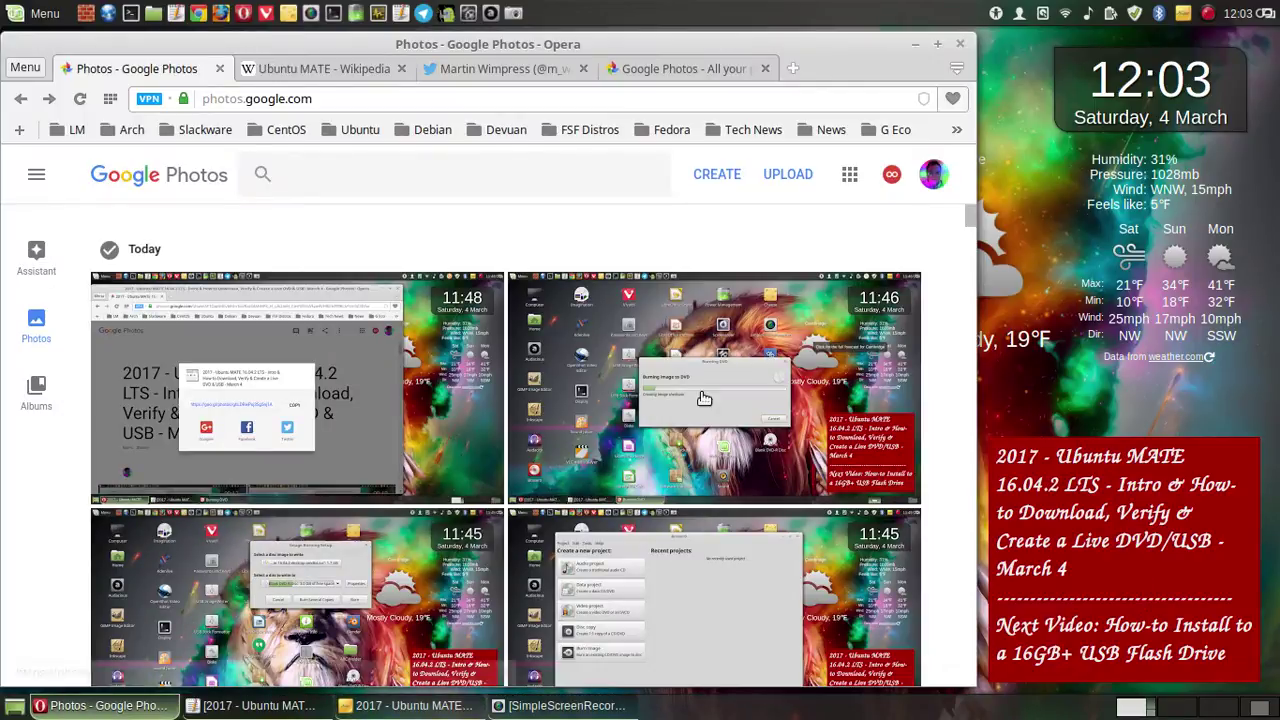
{"action": "left_click", "coordinate": [1206, 14]}
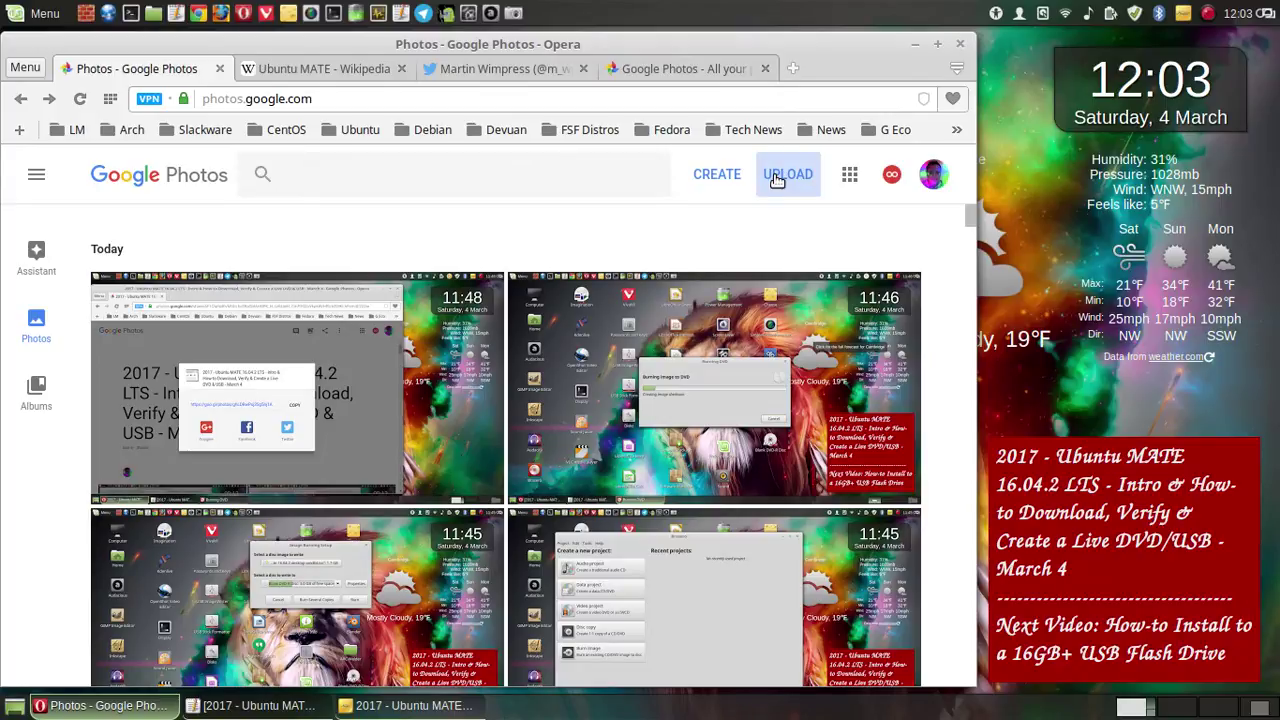
- Select all 121 screenshots in the tutorial folder and upload them to Google Photos
{"action": "left_click", "coordinate": [777, 177]}
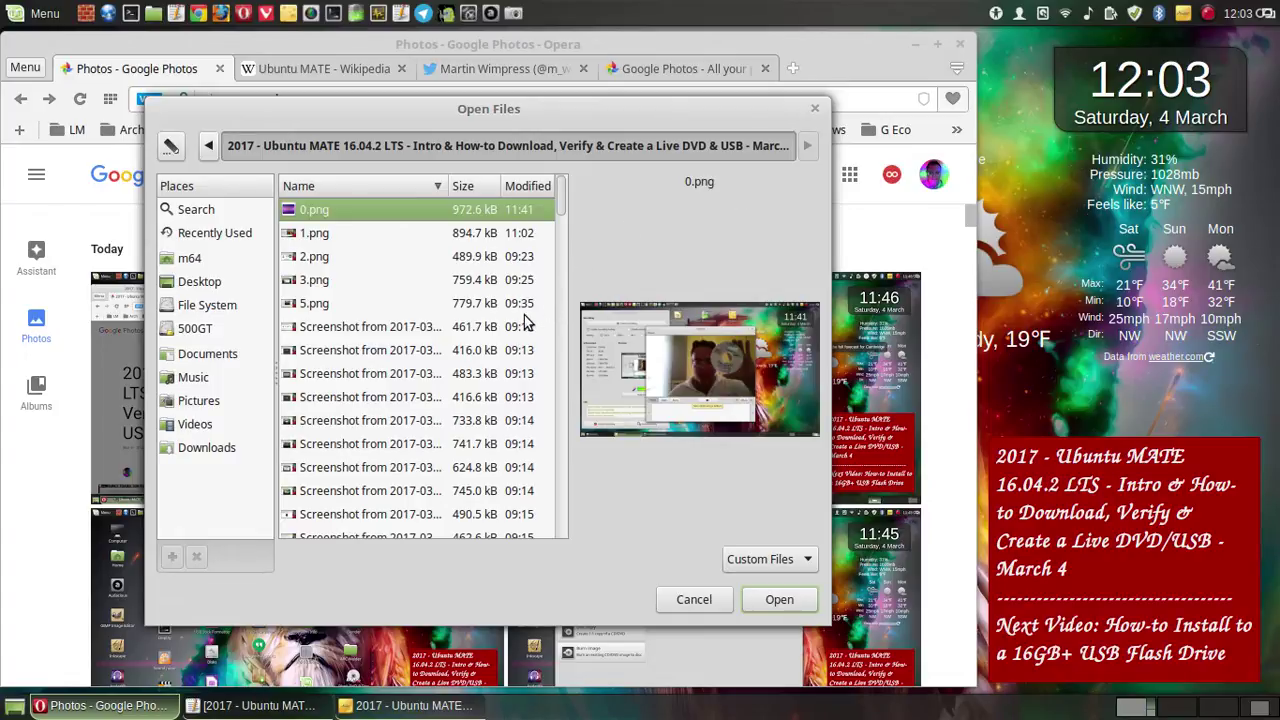
{"action": "key", "text": "ctrl+a"}
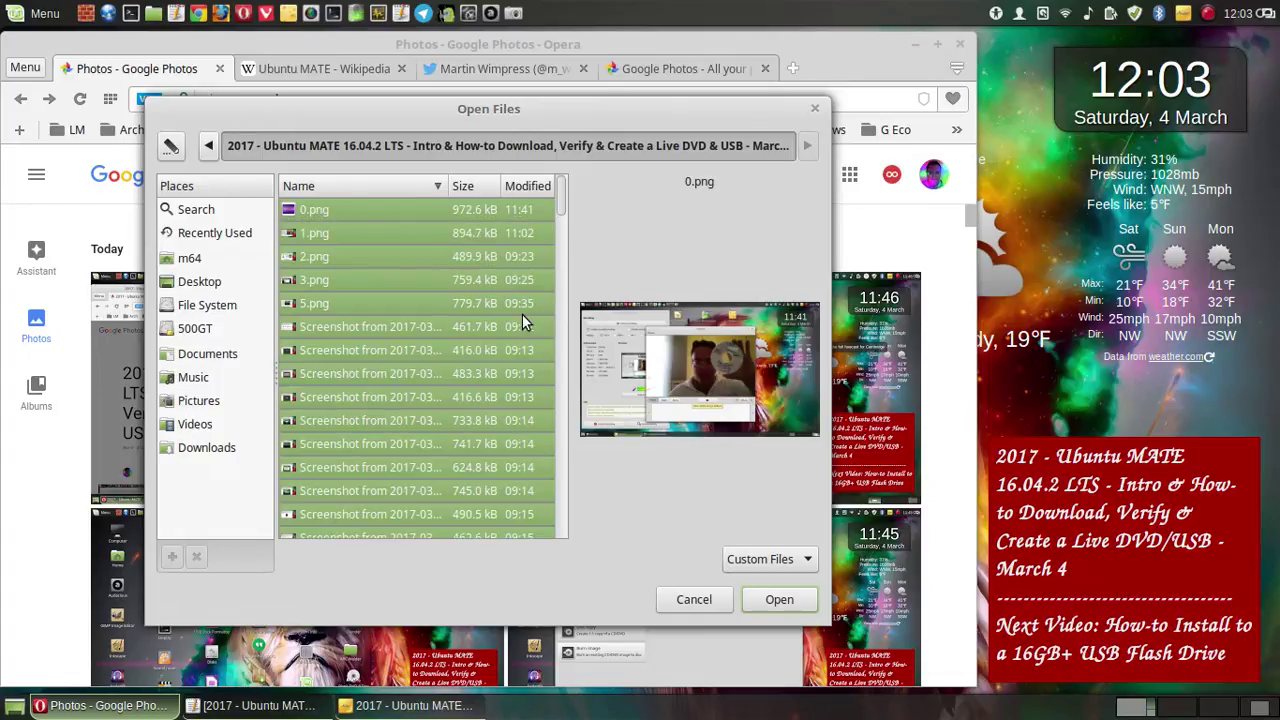
{"action": "left_click", "coordinate": [779, 599]}
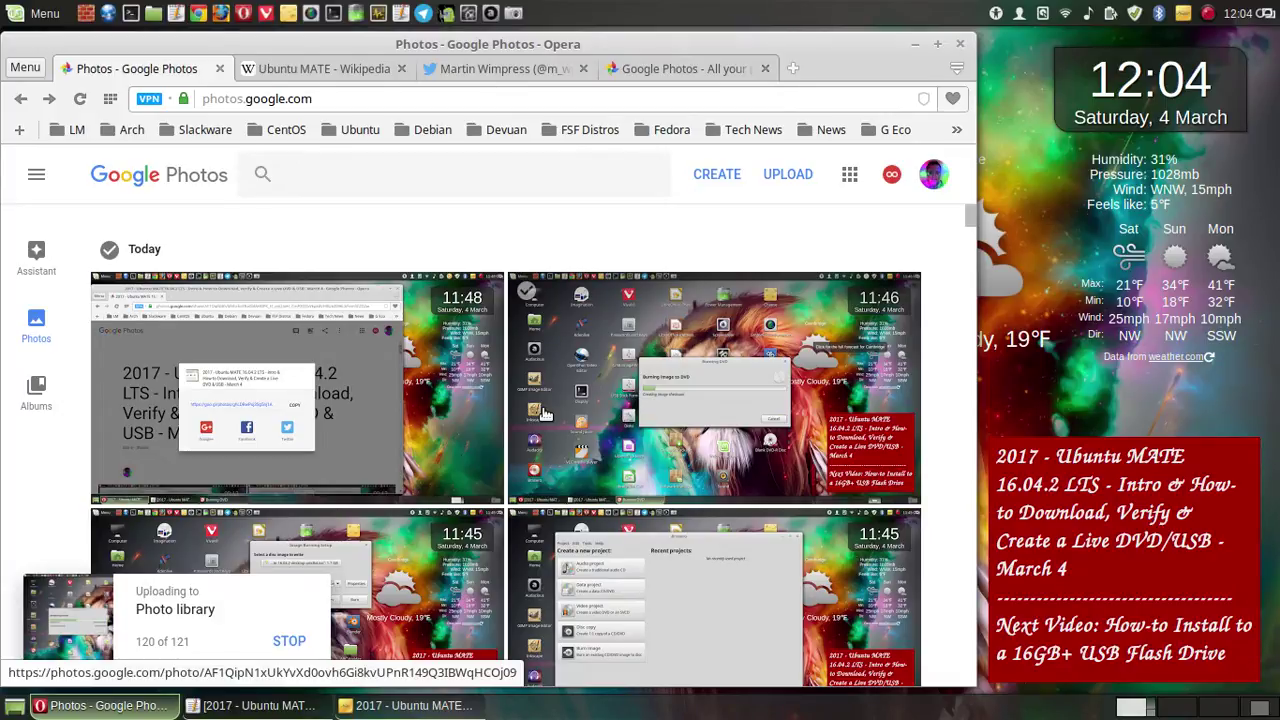
- Close the Twitter profile tab and the extra Google Photos tab
{"action": "left_click", "coordinate": [585, 67]}
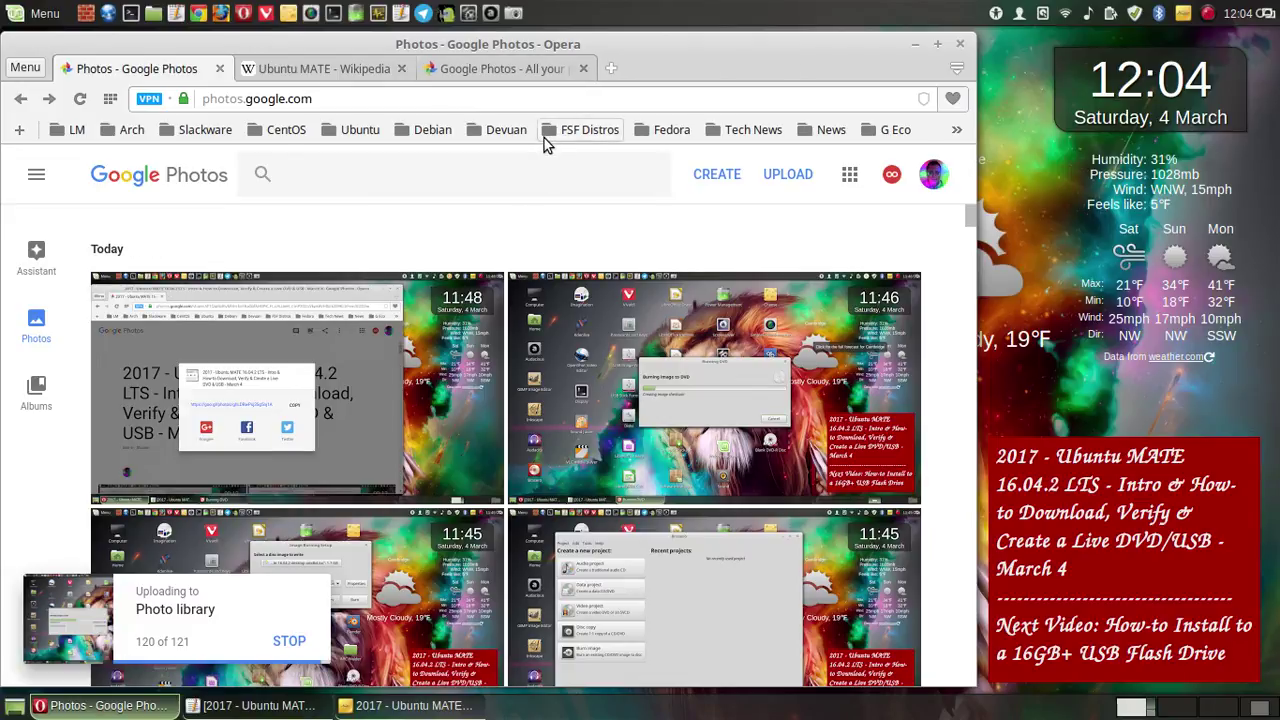
{"action": "left_click", "coordinate": [583, 68]}
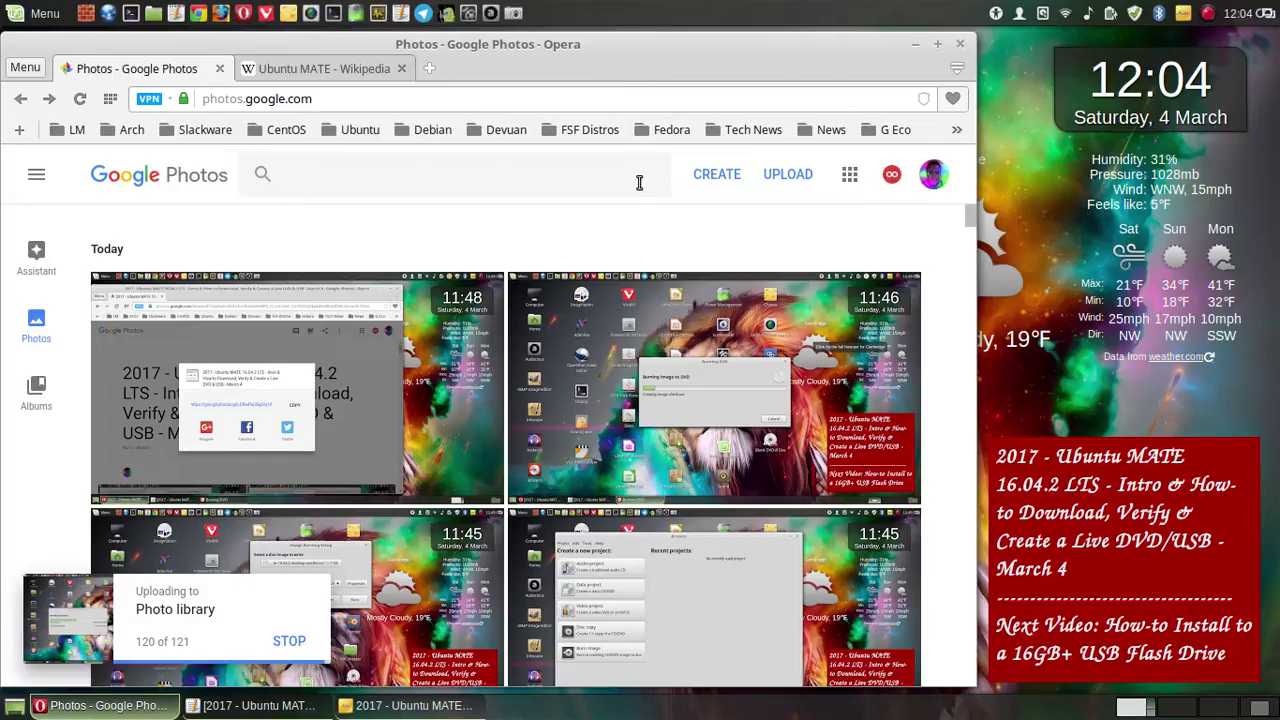
{"action": "mouse_move", "coordinate": [608, 241]}
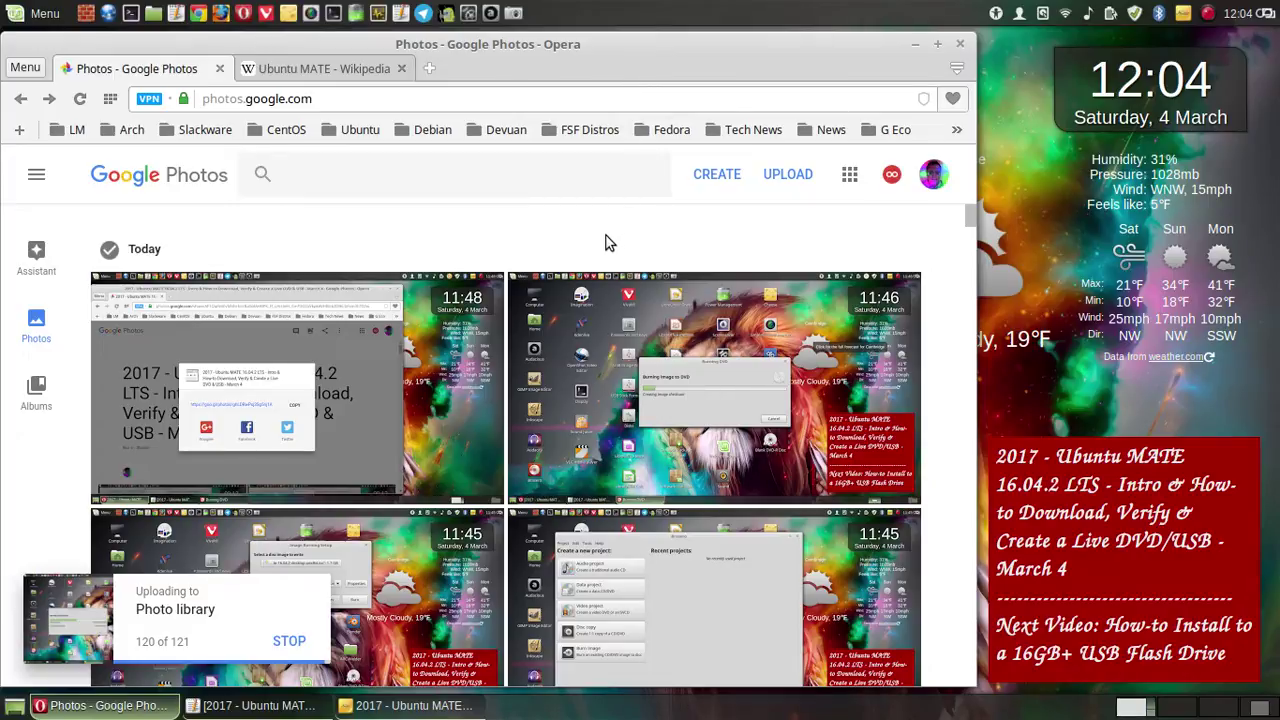
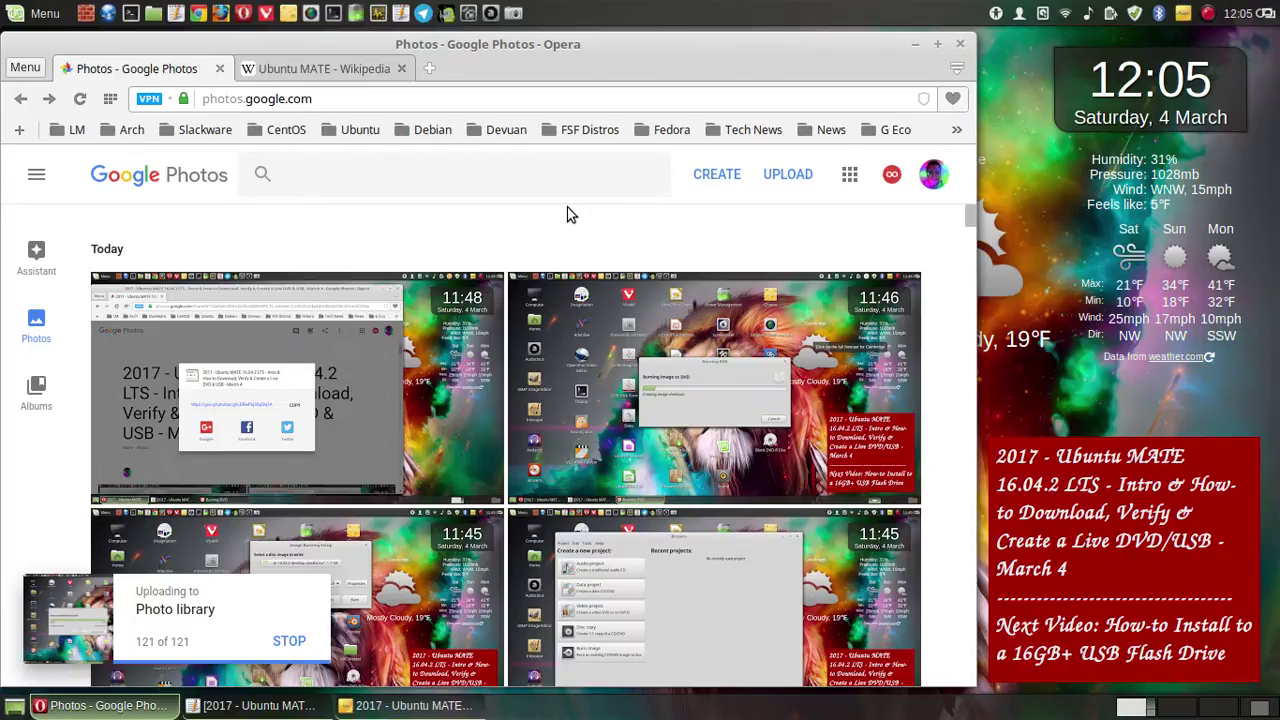
- Select and copy the full video description in the Pluma file, then minimise Pluma
{"action": "left_click", "coordinate": [270, 706]}
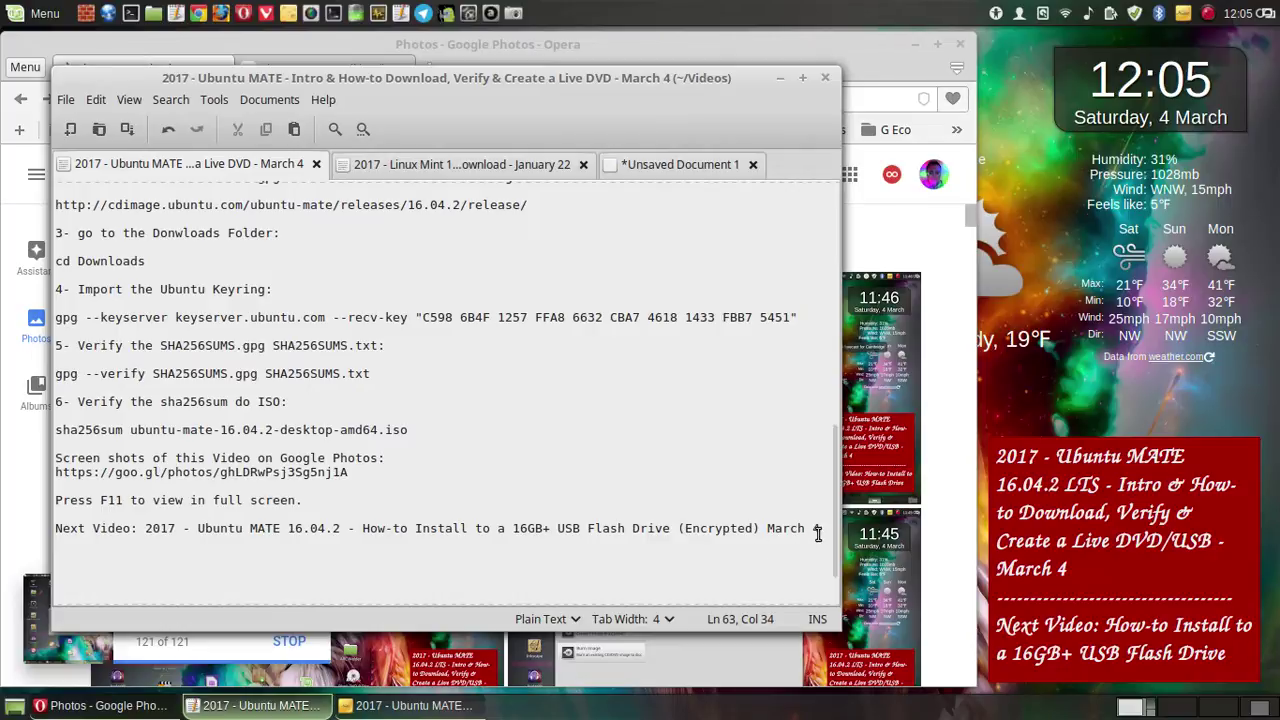
{"action": "scroll", "coordinate": [826, 529], "scroll_direction": "down", "scroll_amount": 2}
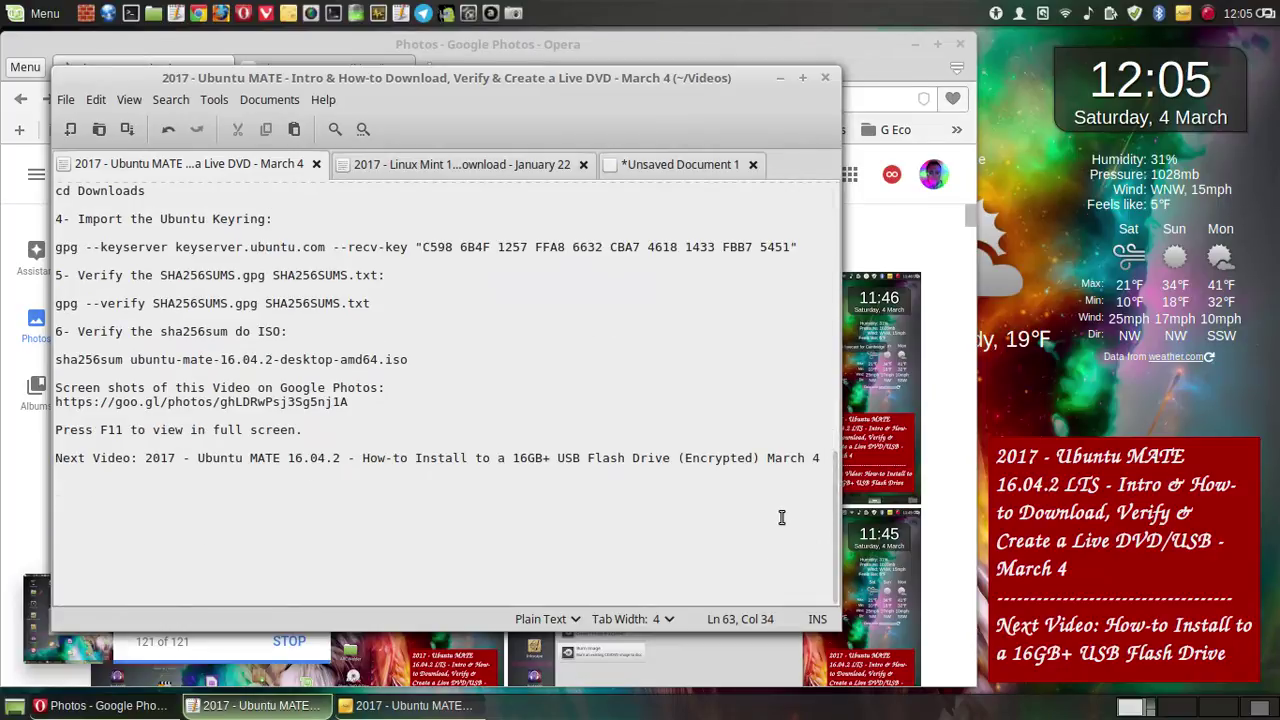
{"action": "left_click_drag", "start_coordinate": [821, 459], "coordinate": [55, 175]}
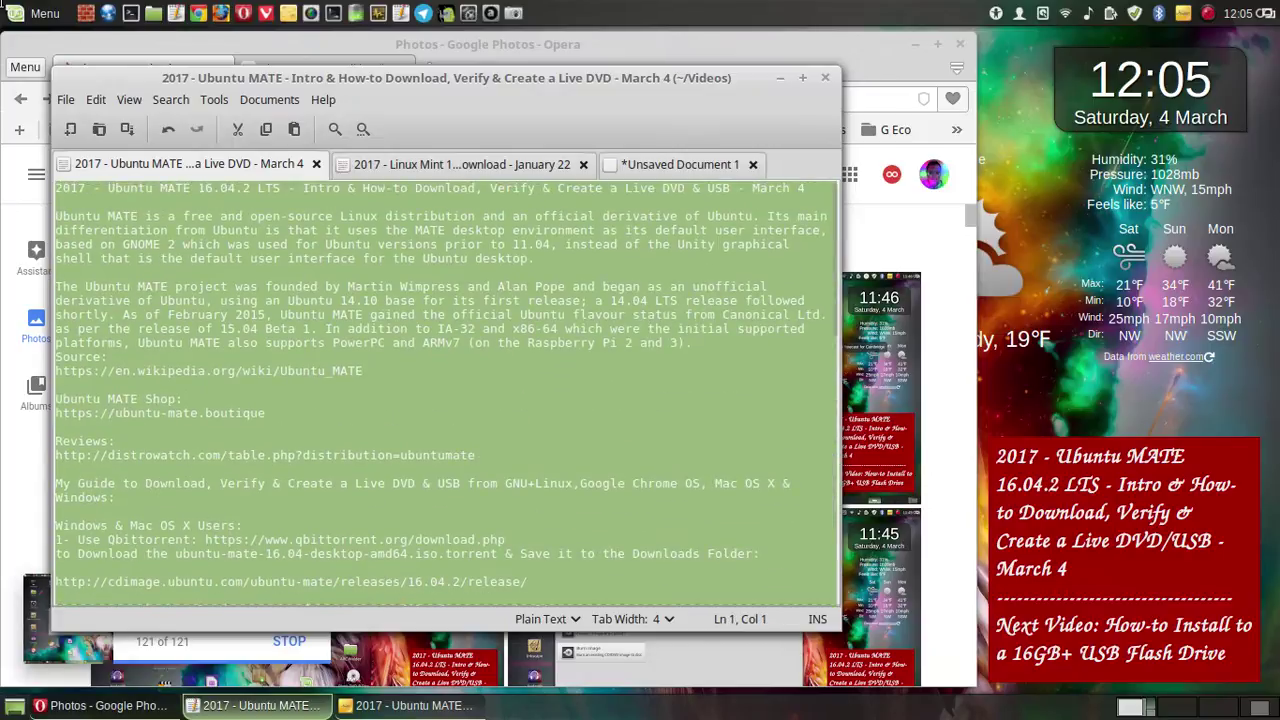
{"action": "mouse_move", "coordinate": [2, 2]}
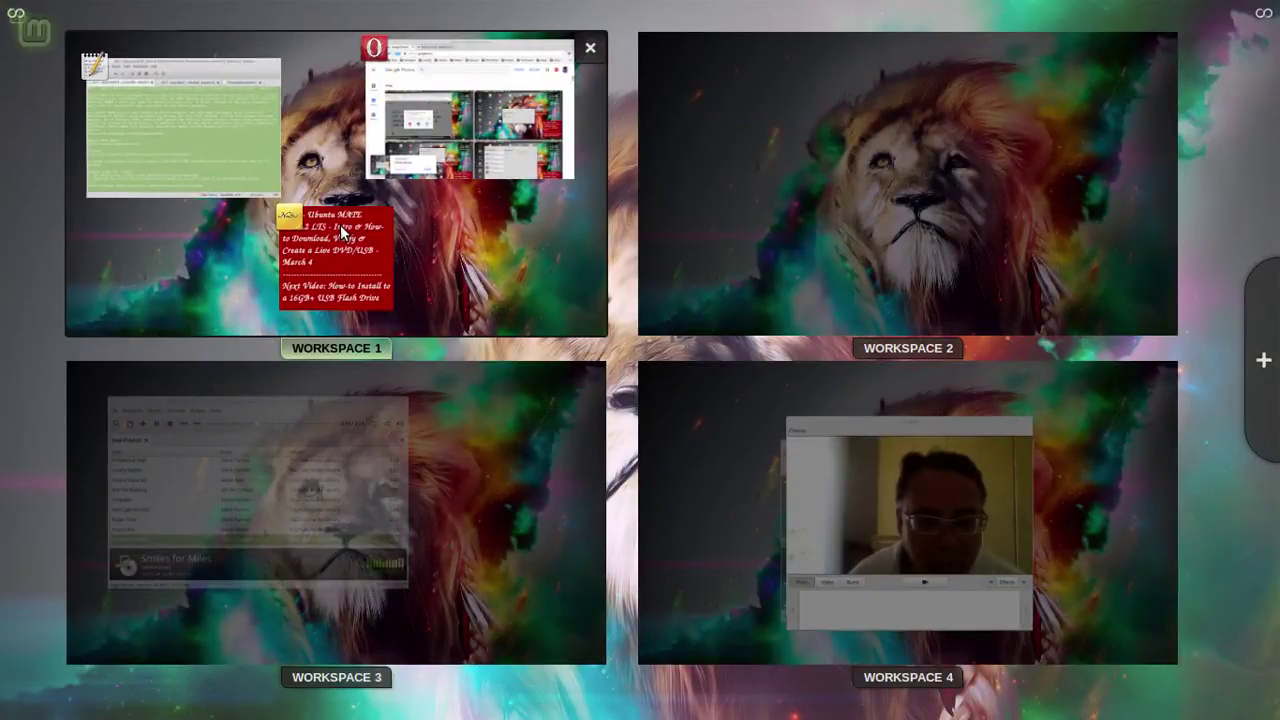
{"action": "left_click", "coordinate": [147, 106]}
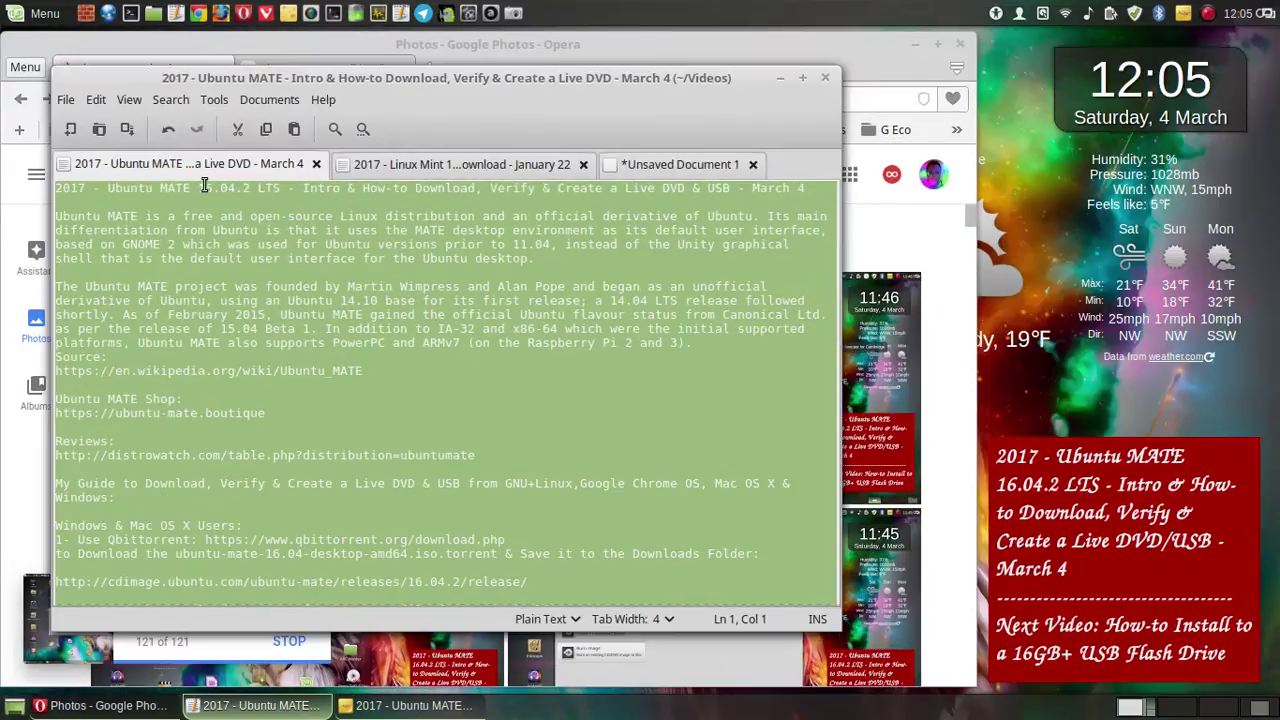
{"action": "right_click", "coordinate": [195, 227]}
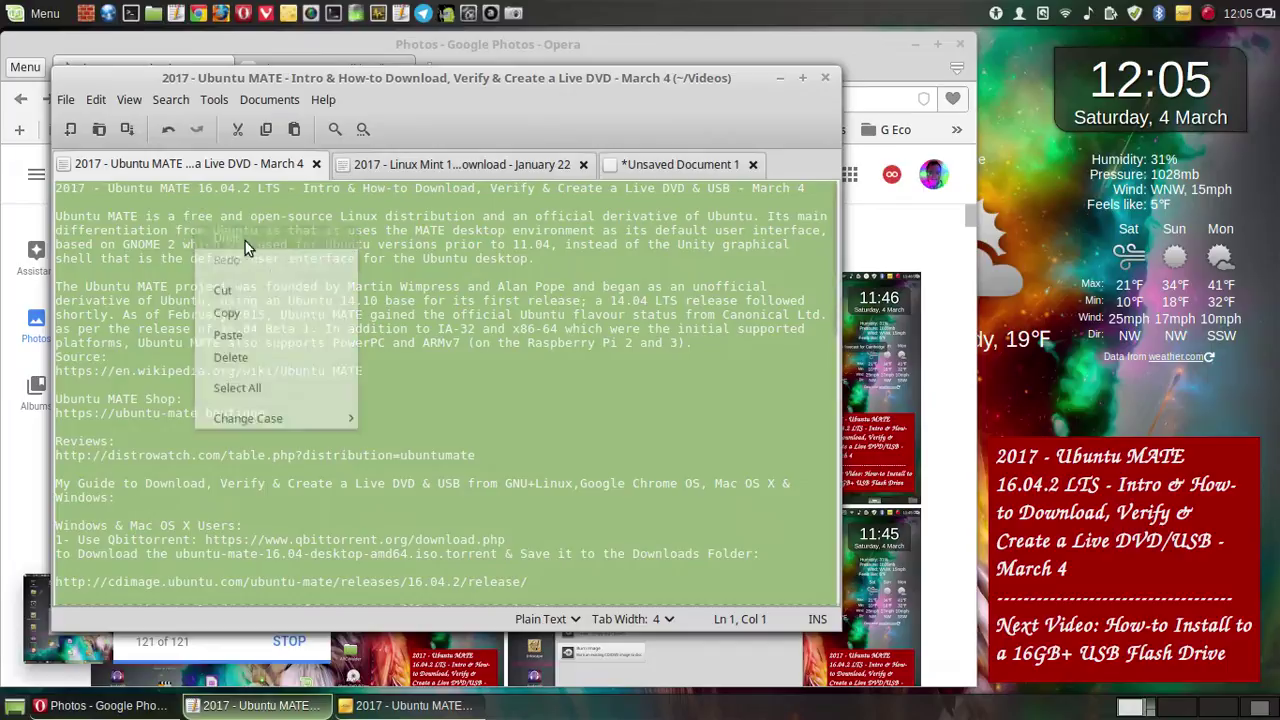
{"action": "left_click", "coordinate": [274, 318]}
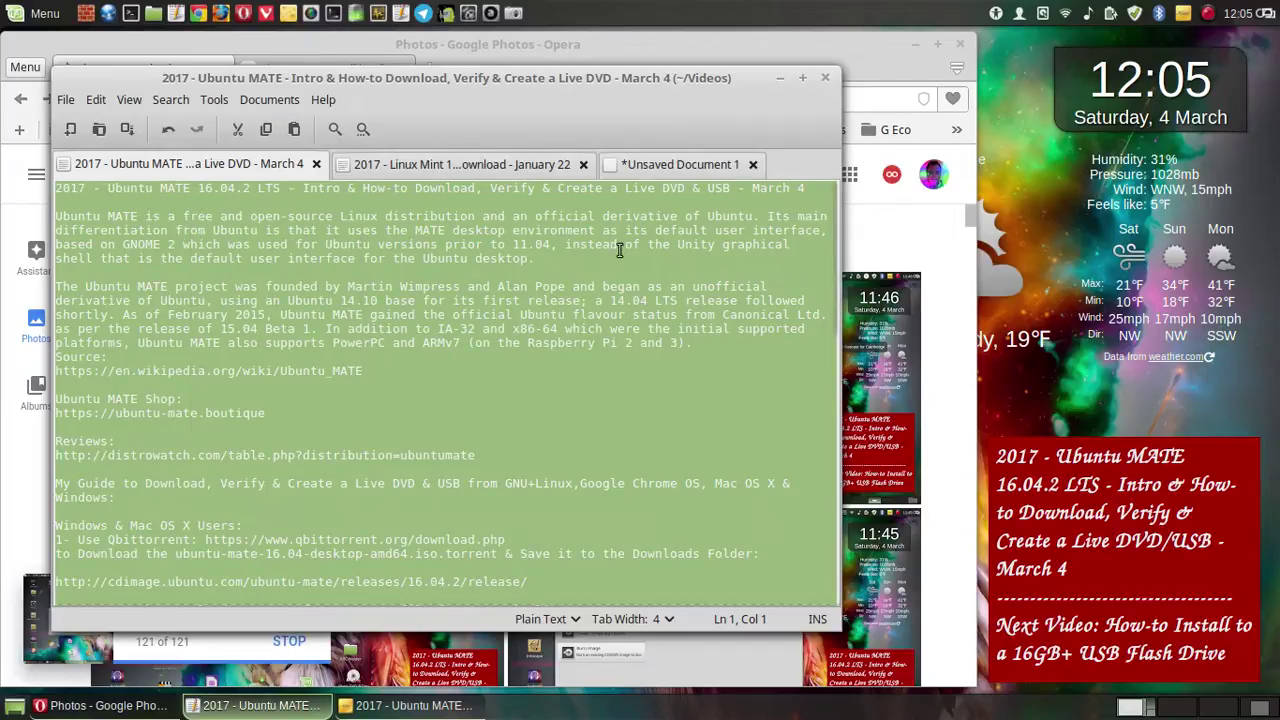
{"action": "left_click", "coordinate": [780, 78]}
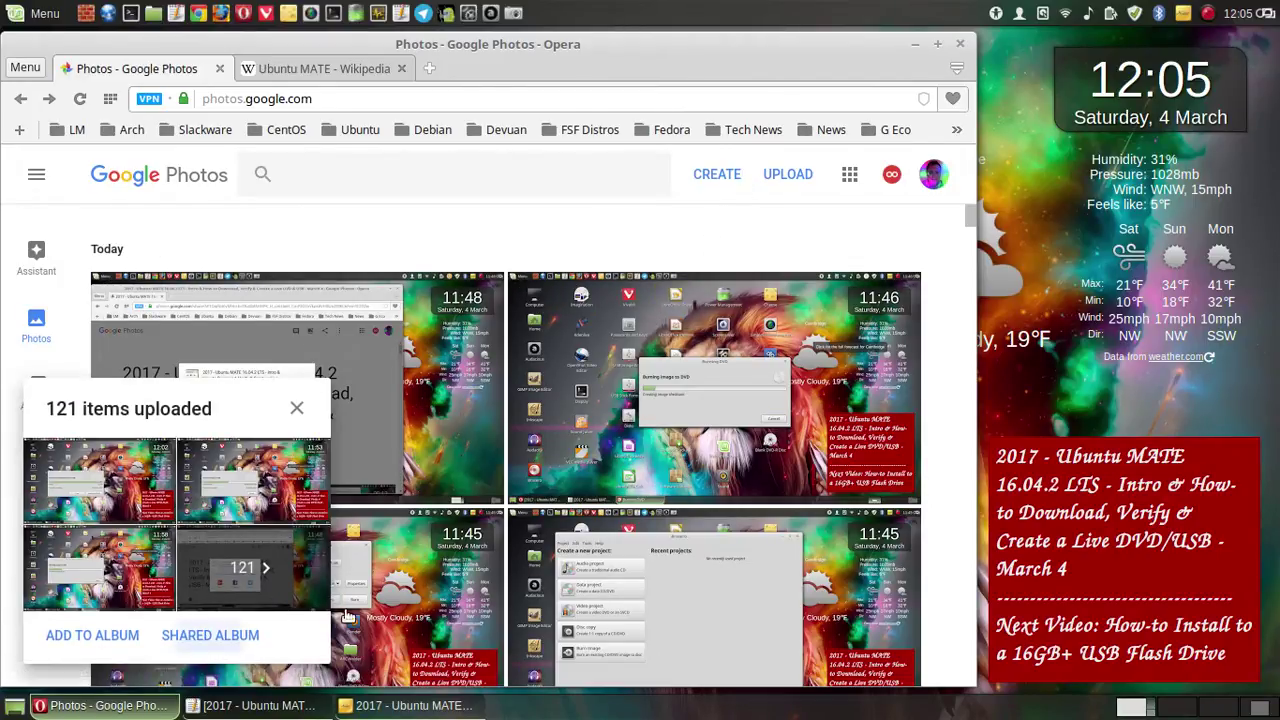
- Add the 118 uploaded screenshots to the Ubuntu MATE March 4 shared album and maximise Opera
{"action": "left_click", "coordinate": [210, 635]}
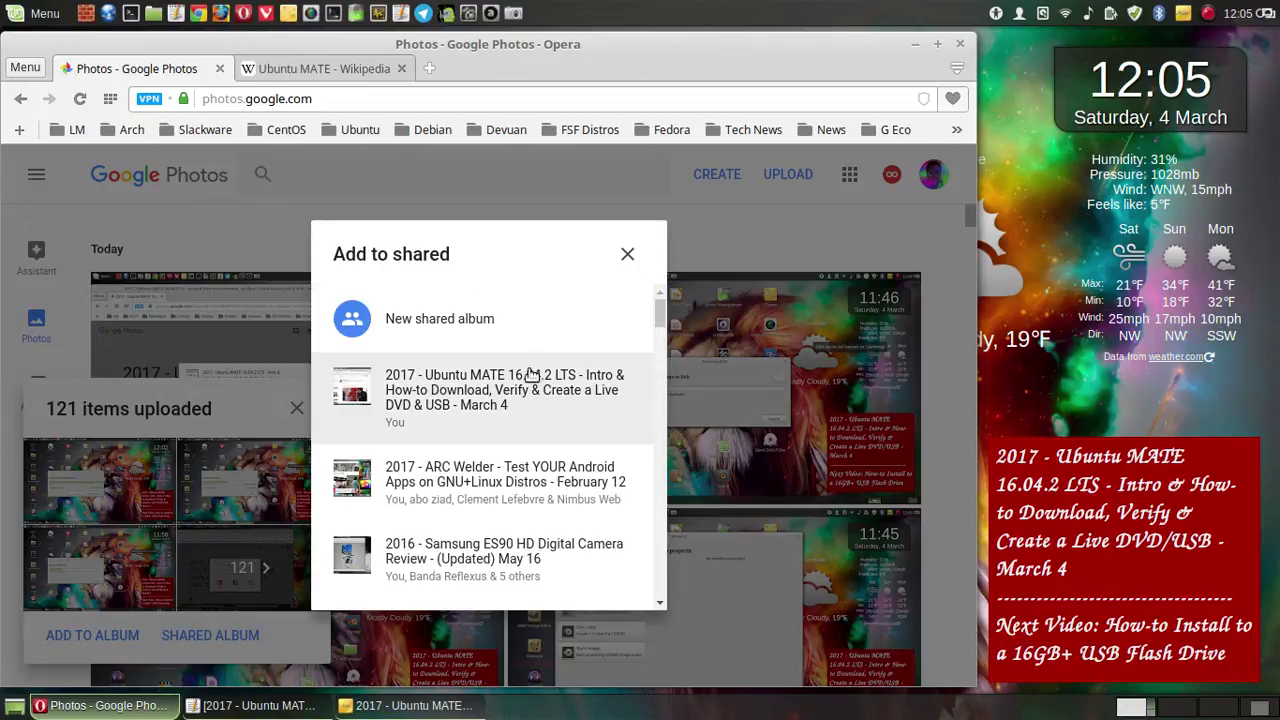
{"action": "left_click", "coordinate": [578, 370]}
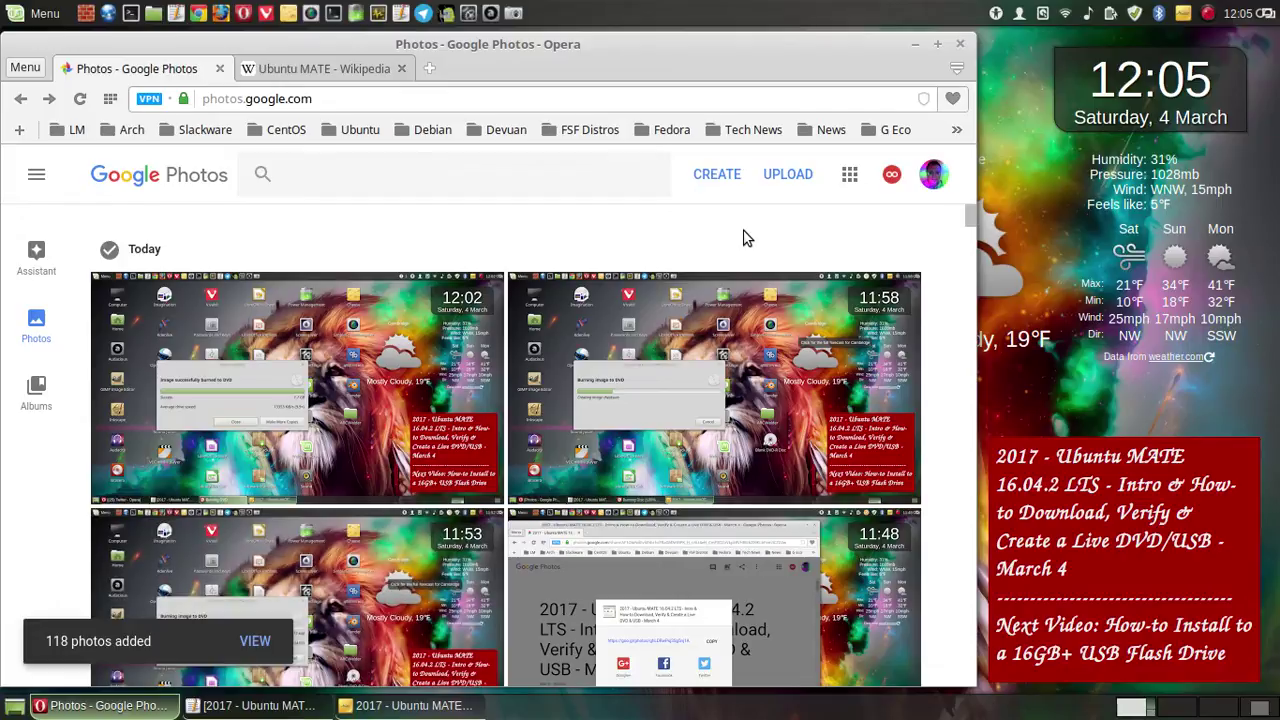
{"action": "left_click", "coordinate": [937, 44]}
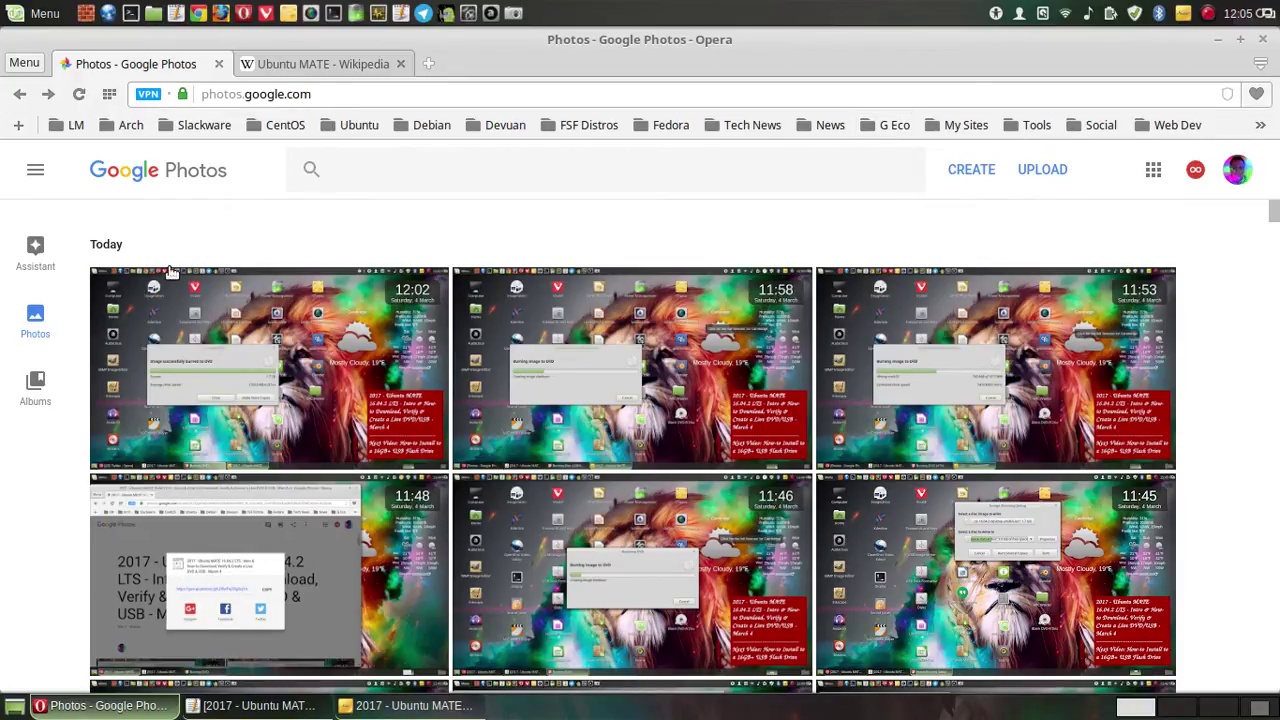
- Open the Ubuntu MATE 16.04.2 LTS March 4 album from the Albums list
{"action": "left_click", "coordinate": [35, 386]}
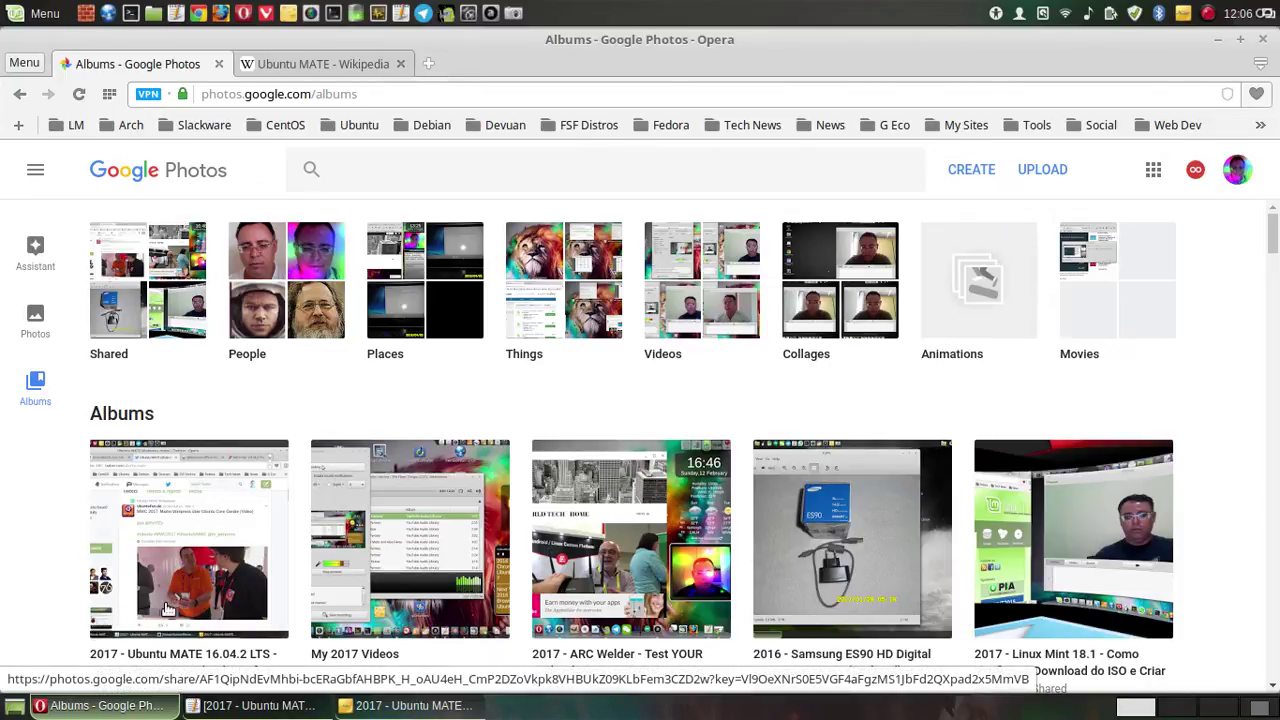
{"action": "left_click", "coordinate": [198, 505]}
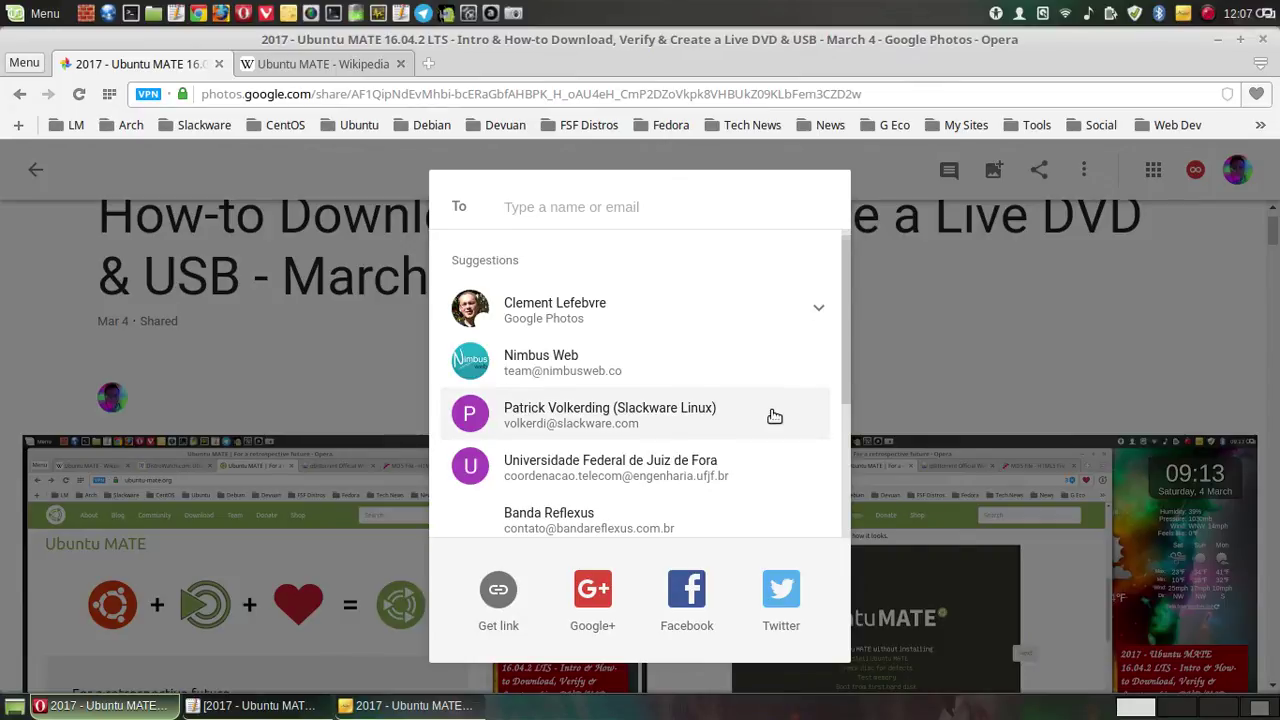
- Send the album to a suggested contact with the pasted video description as the message
{"action": "scroll", "coordinate": [774, 416], "scroll_direction": "down", "scroll_amount": 2}
{"action": "scroll", "coordinate": [774, 416], "scroll_direction": "down", "scroll_amount": 3}
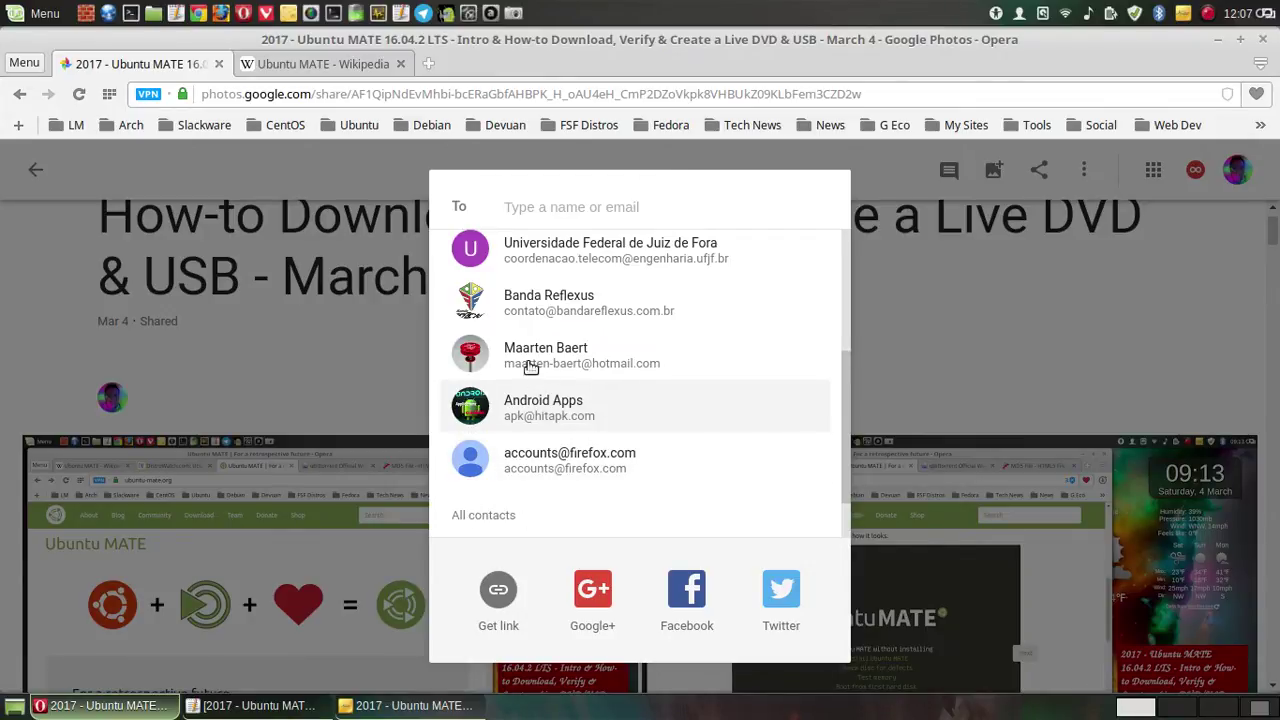
{"action": "left_click", "coordinate": [625, 362]}
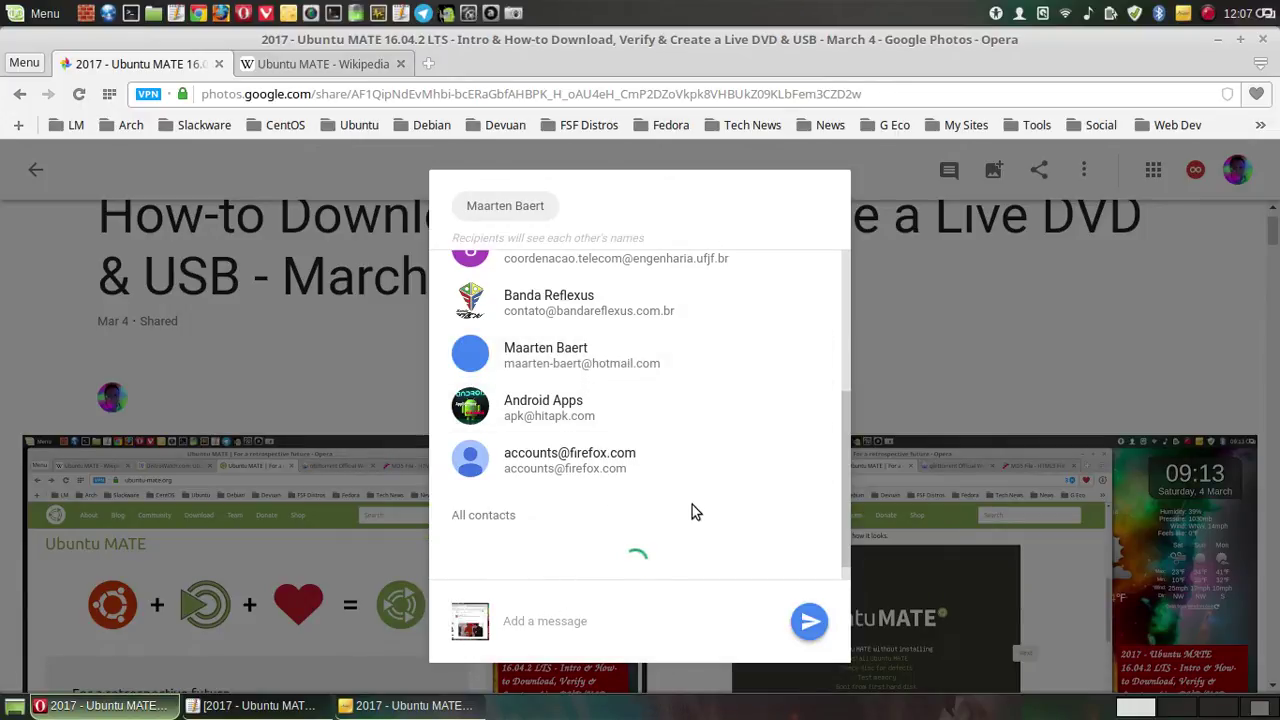
{"action": "left_click", "coordinate": [628, 623]}
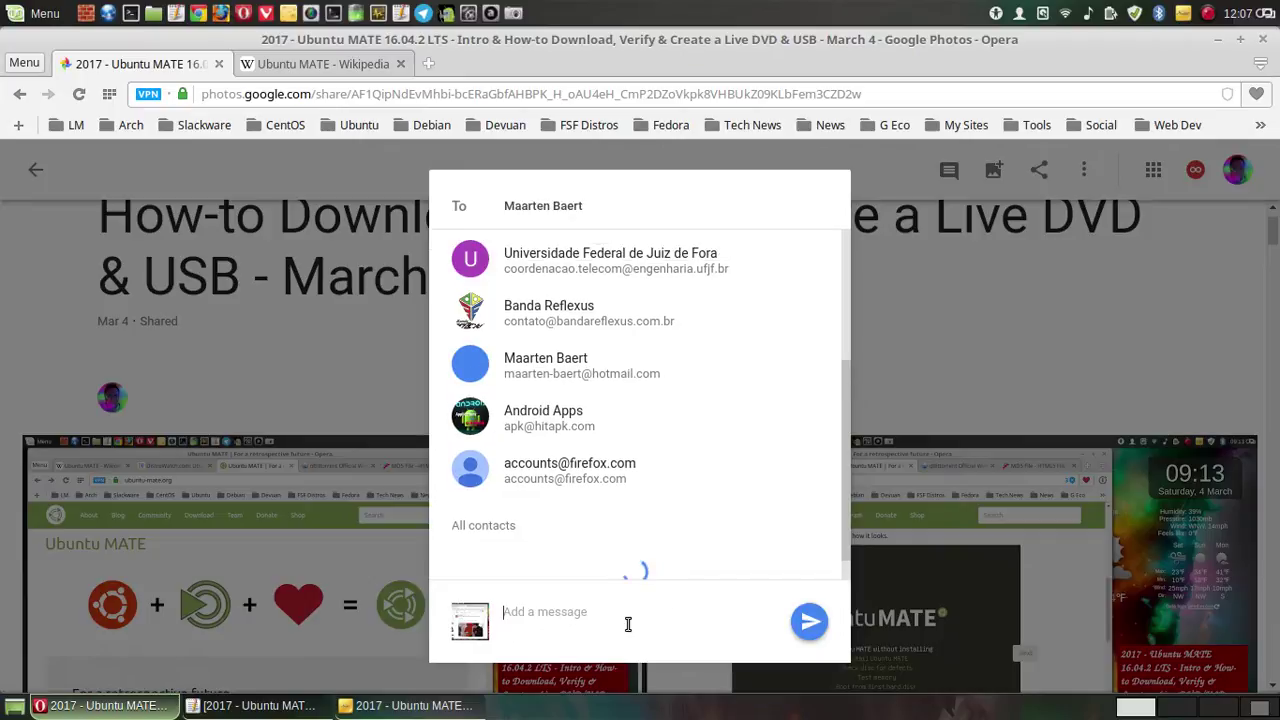
{"action": "right_click", "coordinate": [555, 622]}
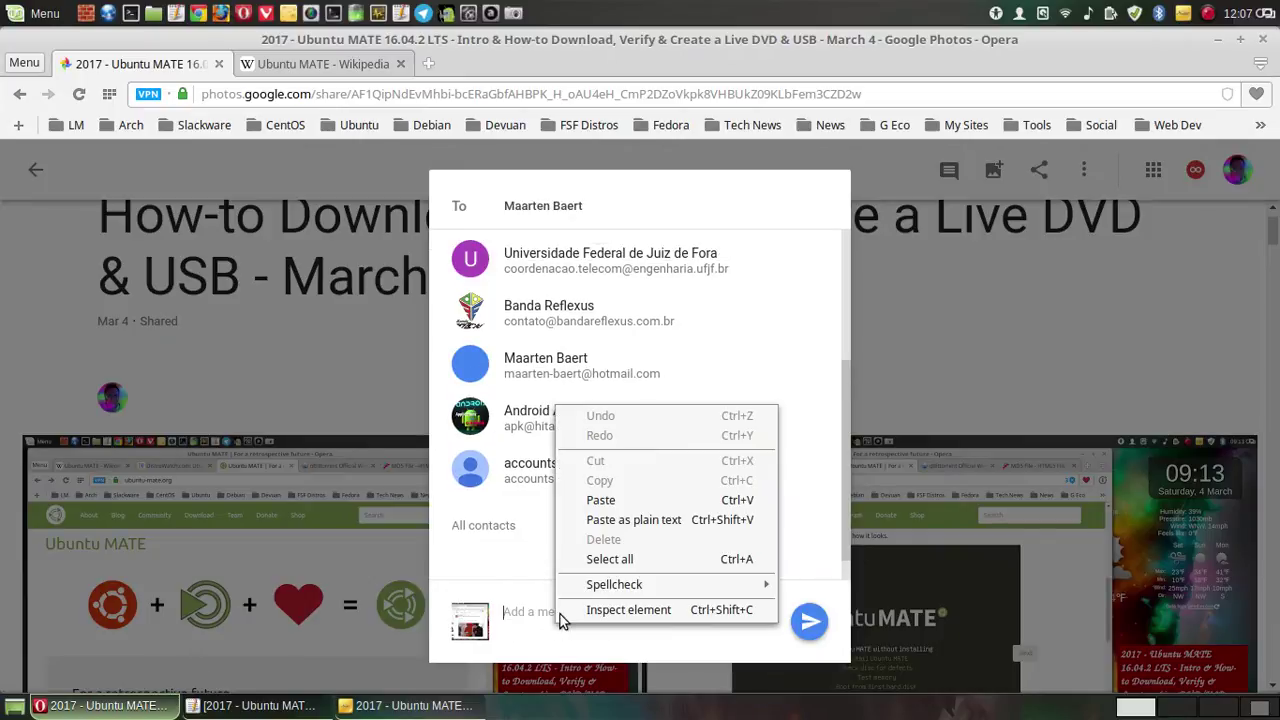
{"action": "left_click", "coordinate": [601, 500]}
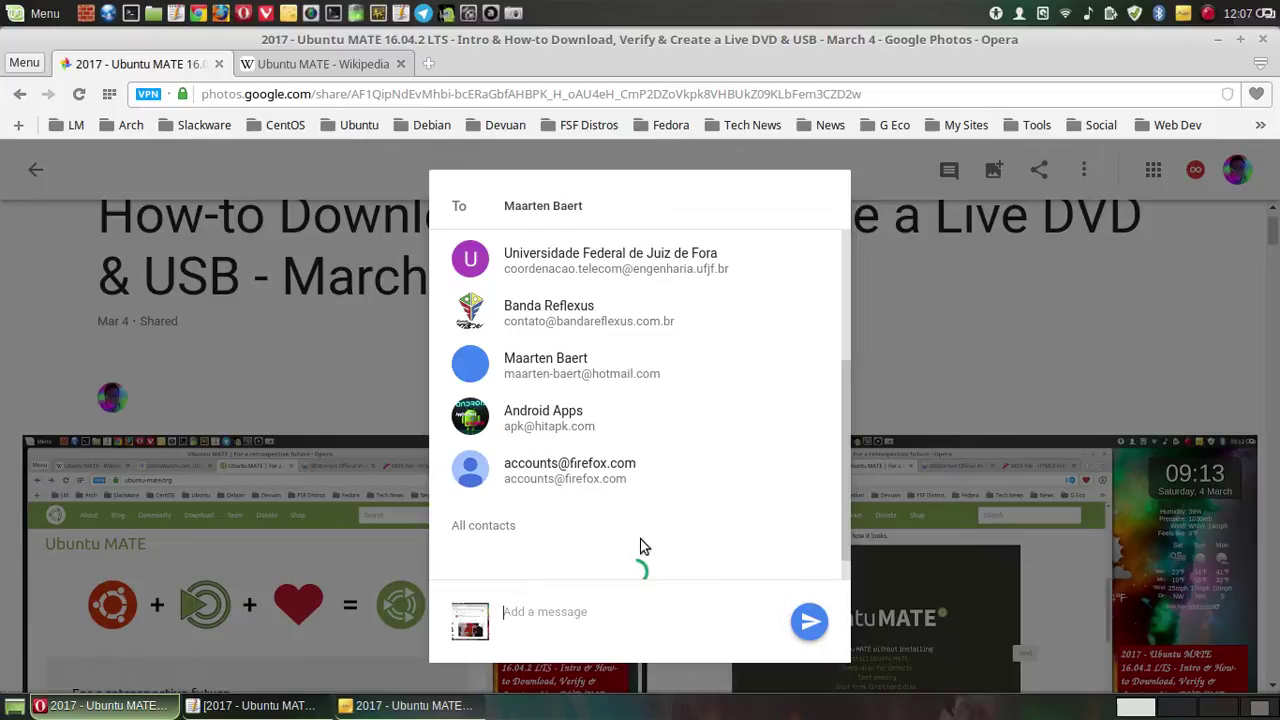
{"action": "left_click", "coordinate": [806, 619]}
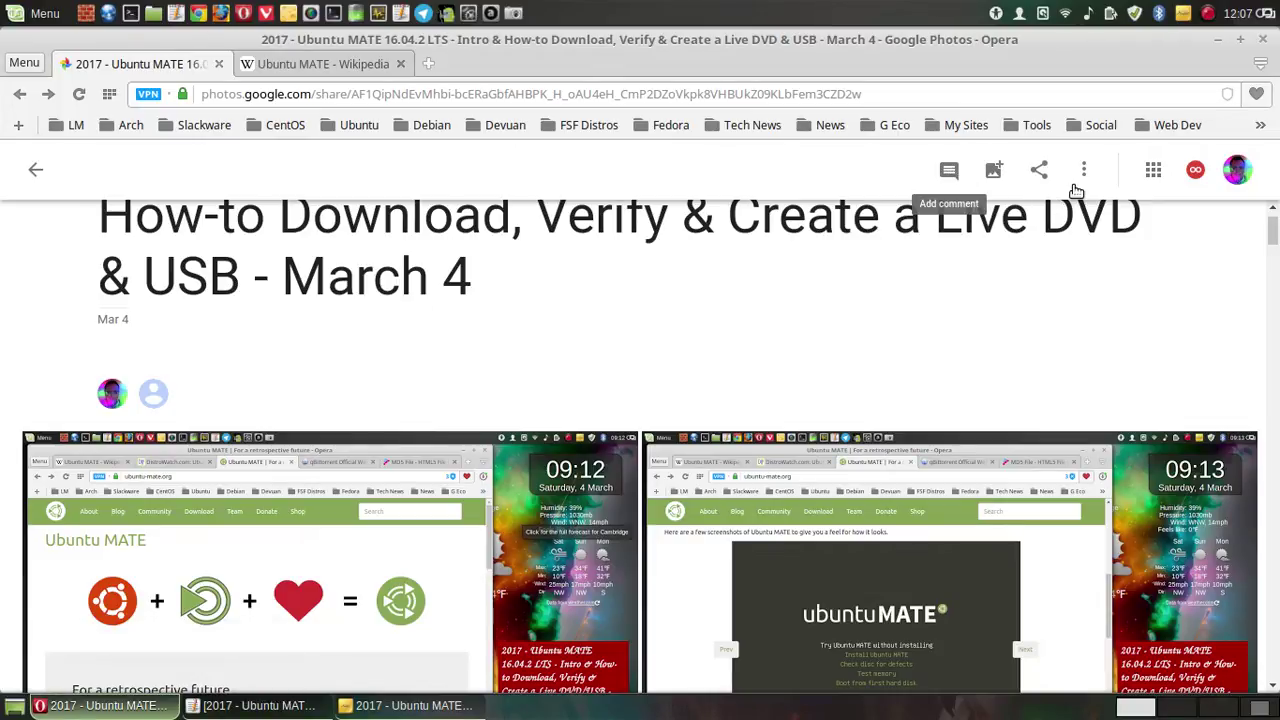
- Post the pasted video description as a comment on the album
{"action": "left_click", "coordinate": [947, 170]}
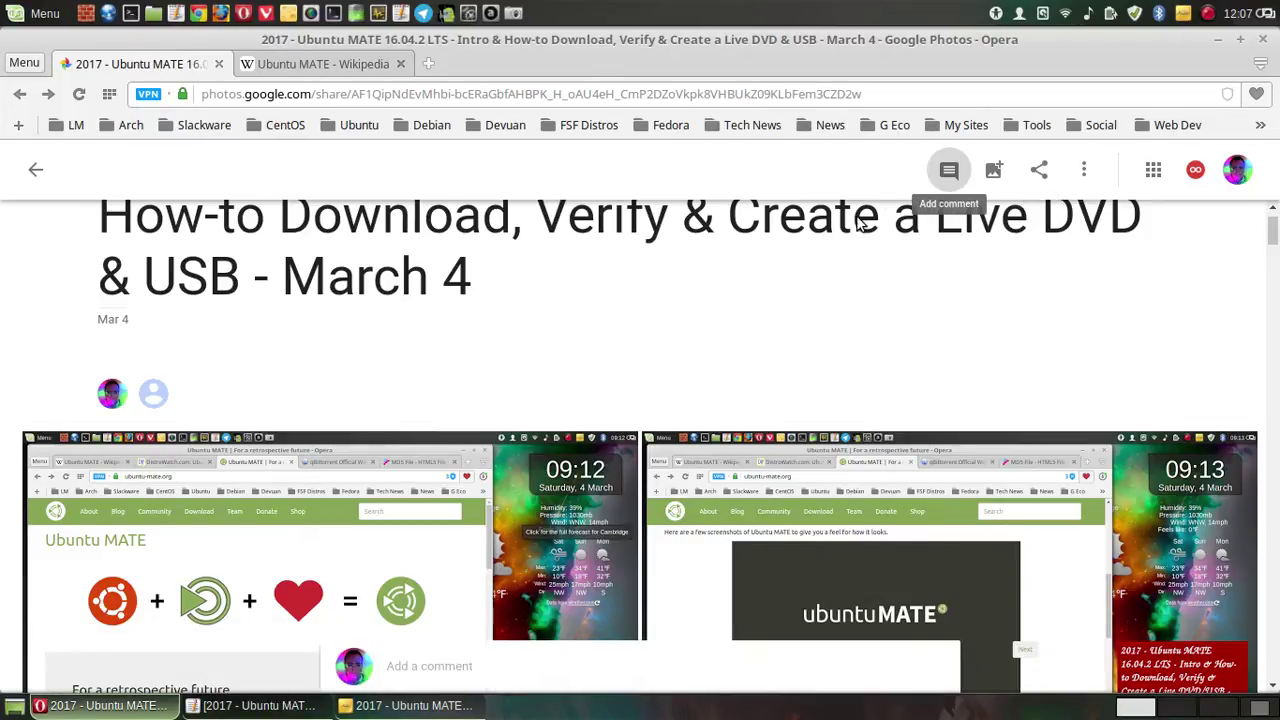
{"action": "right_click", "coordinate": [412, 668]}
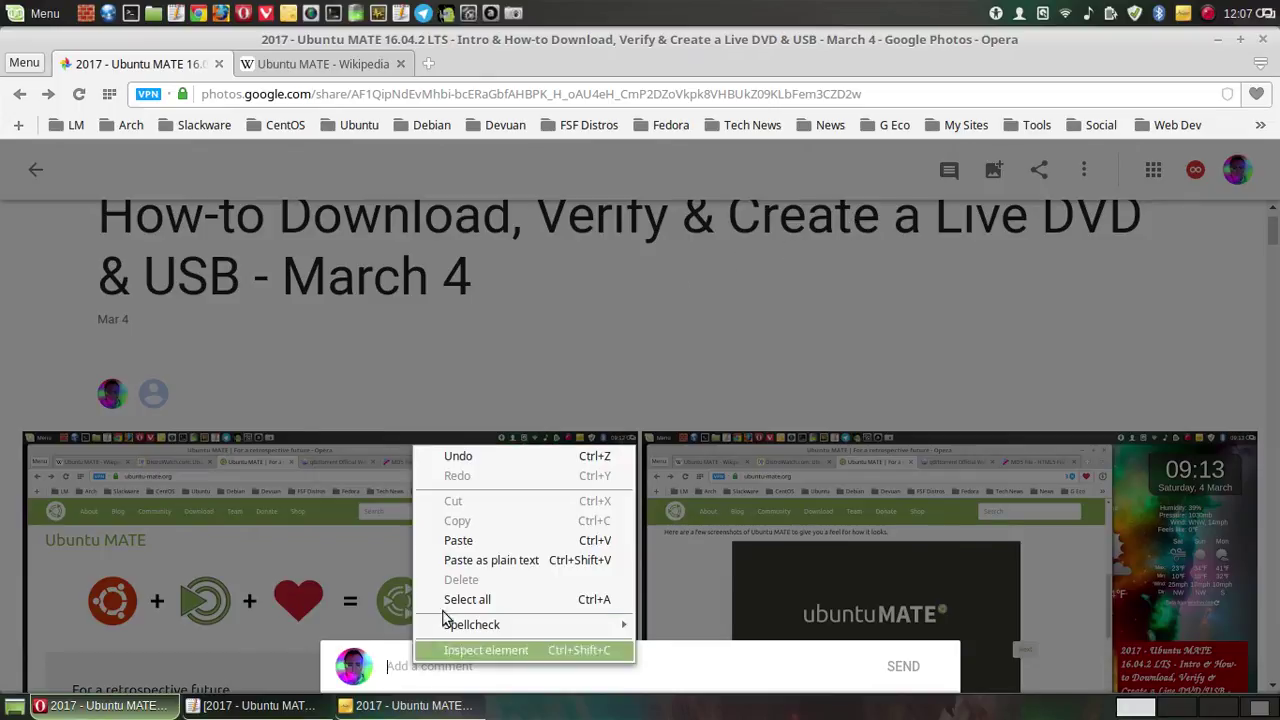
{"action": "left_click", "coordinate": [476, 543]}
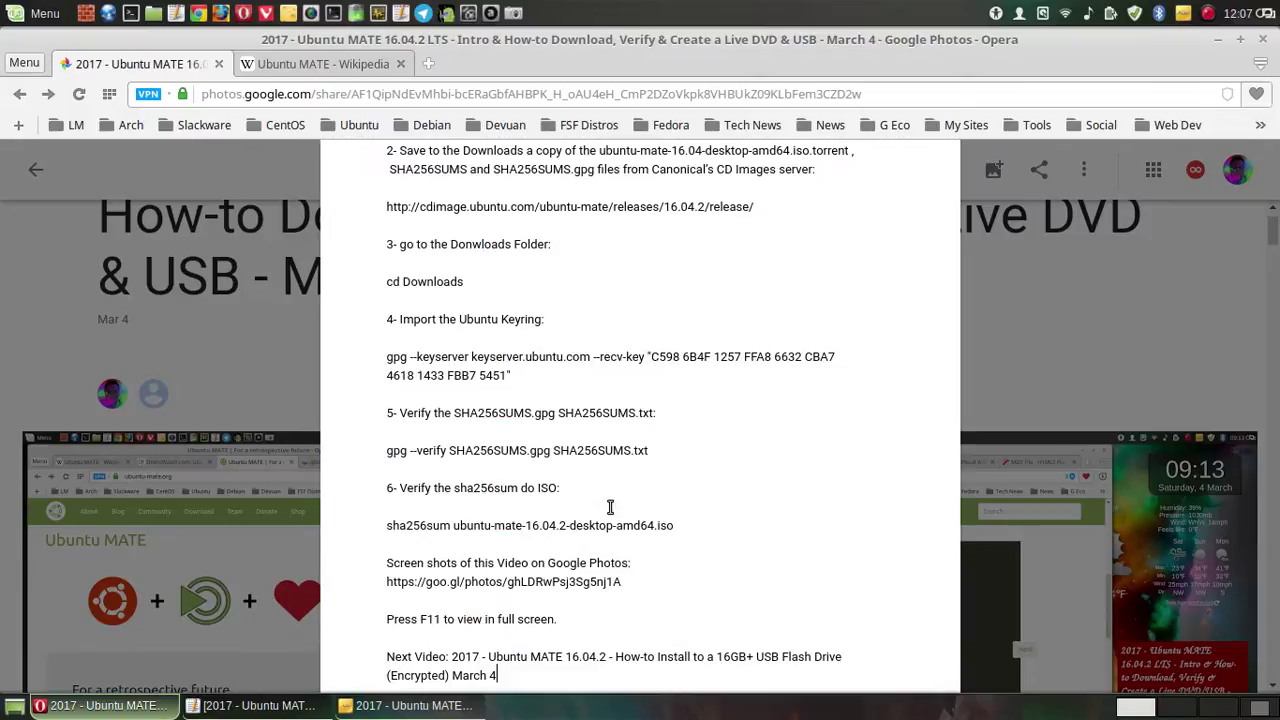
{"action": "key", "text": "Return"}
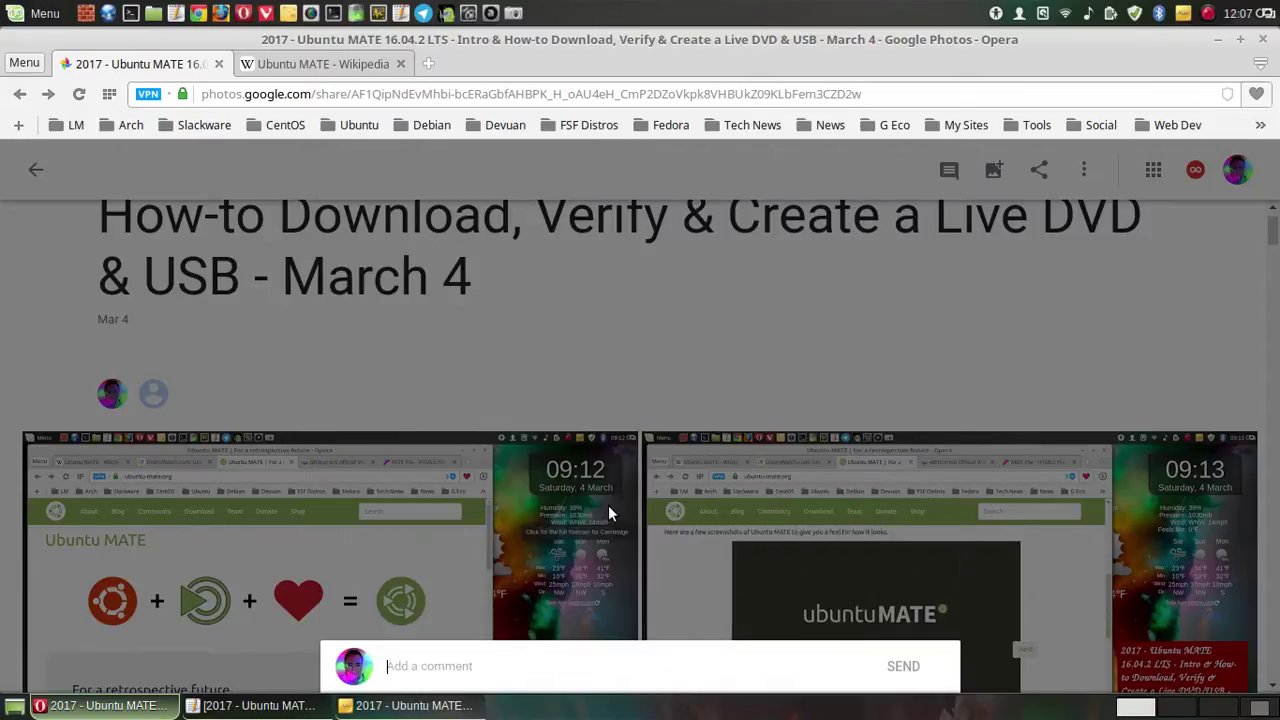
{"action": "left_click", "coordinate": [1024, 286]}
- Reopen the album's share dialog, clear the trial recipient searches, and choose Google+
{"action": "left_click", "coordinate": [1040, 170]}
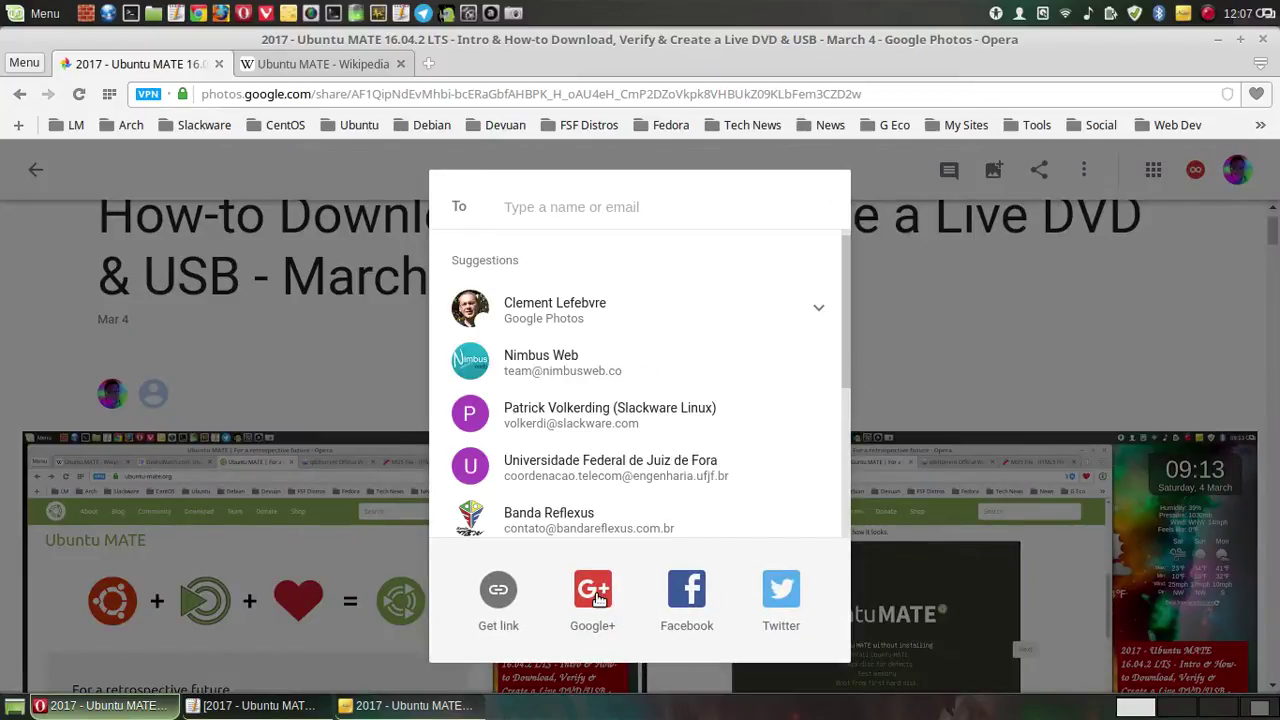
{"action": "scroll", "coordinate": [691, 436], "scroll_direction": "down", "scroll_amount": 5}
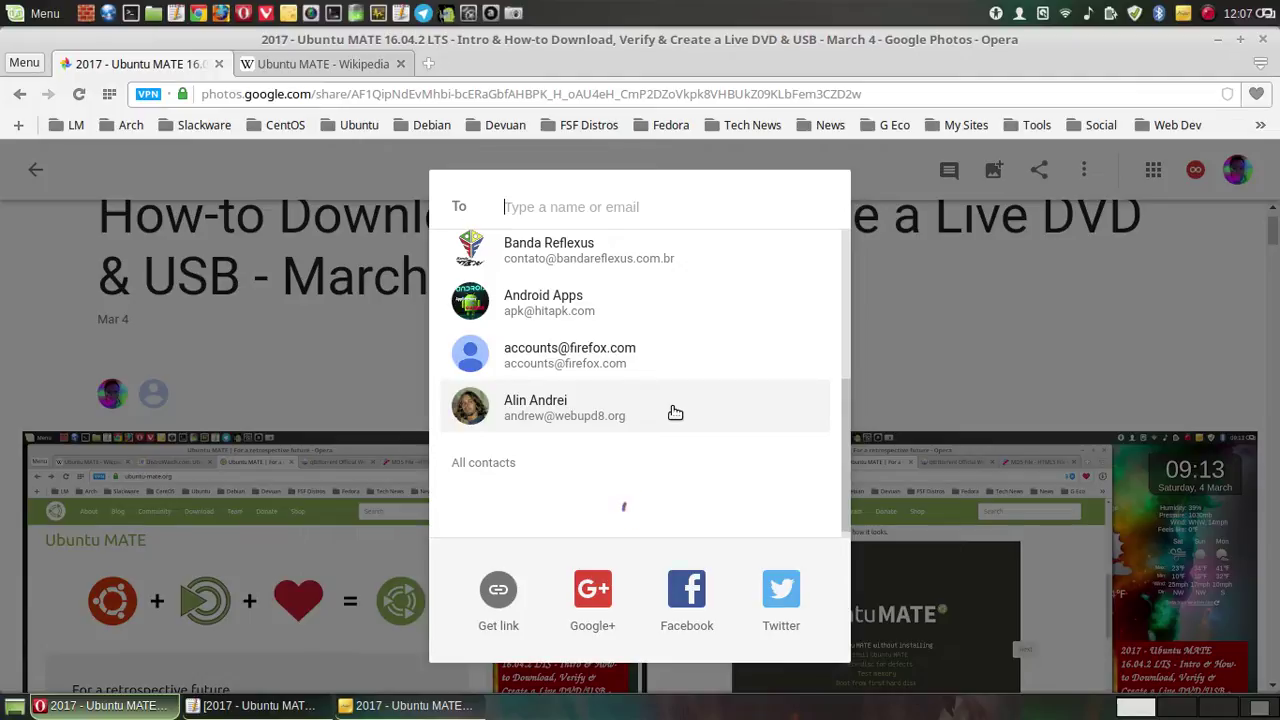
{"action": "type", "text": "mar"}
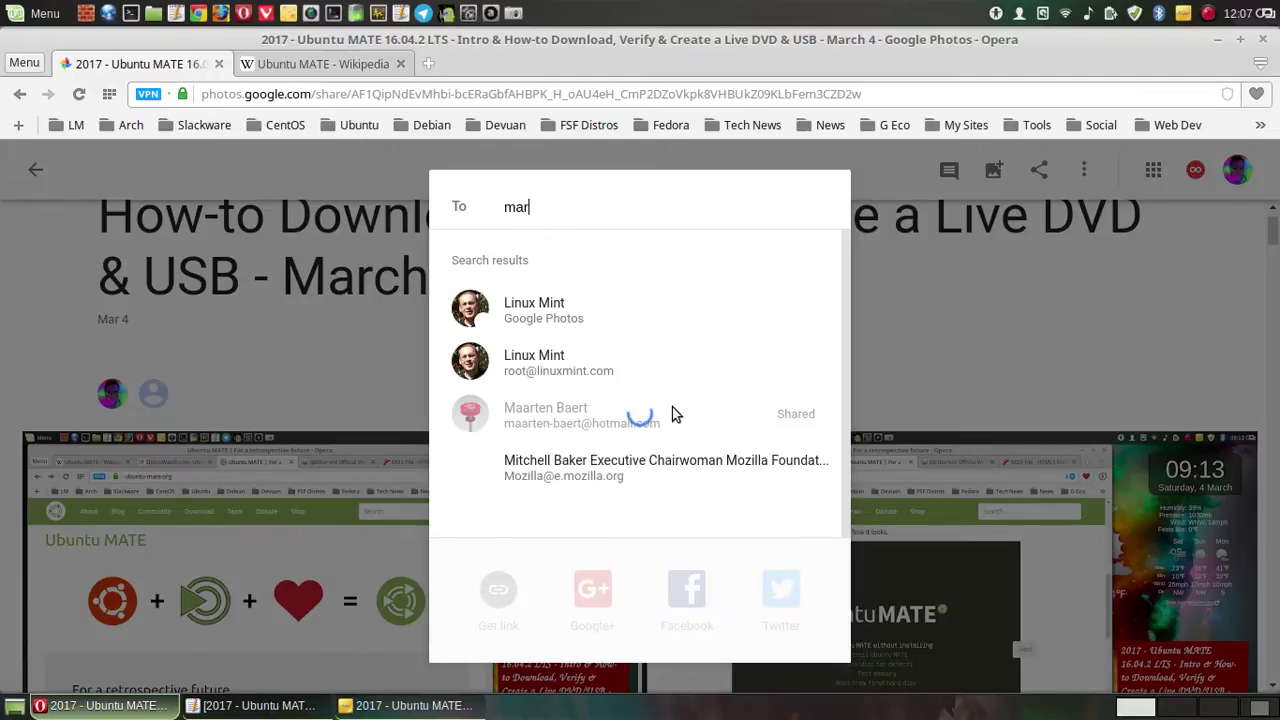
{"action": "type", "text": "t"}
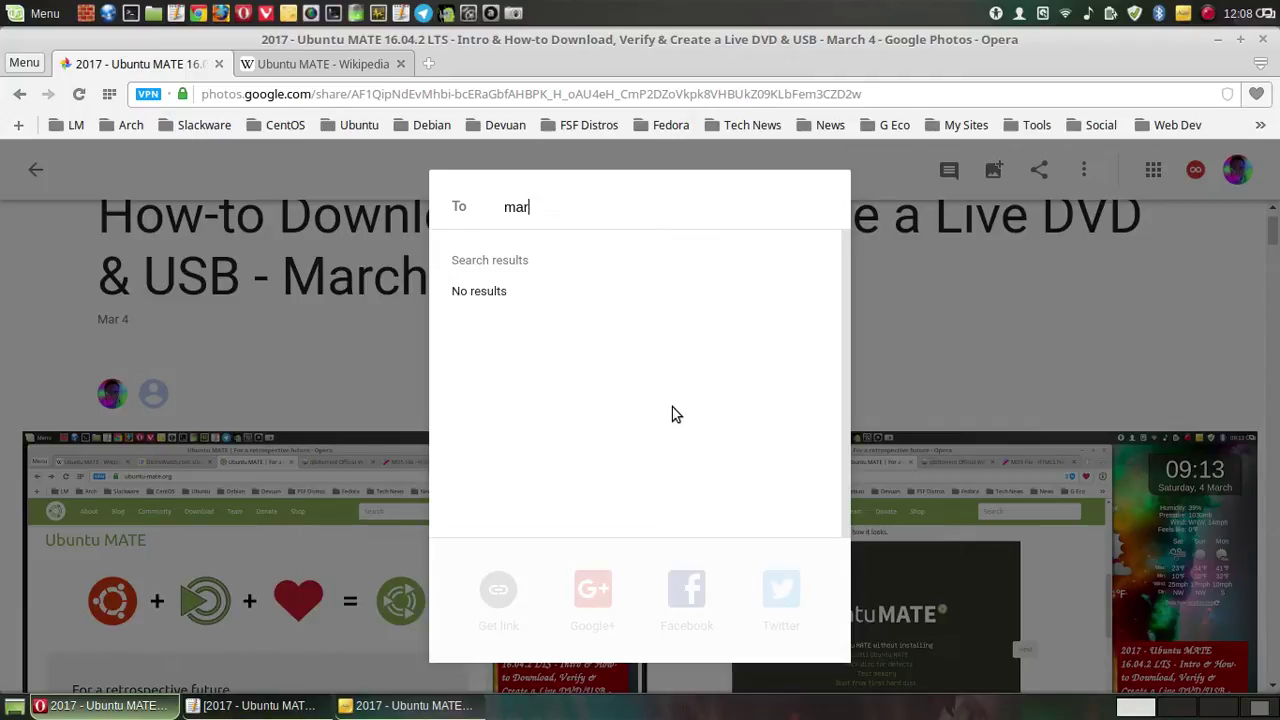
{"action": "key", "text": "BackSpace"}
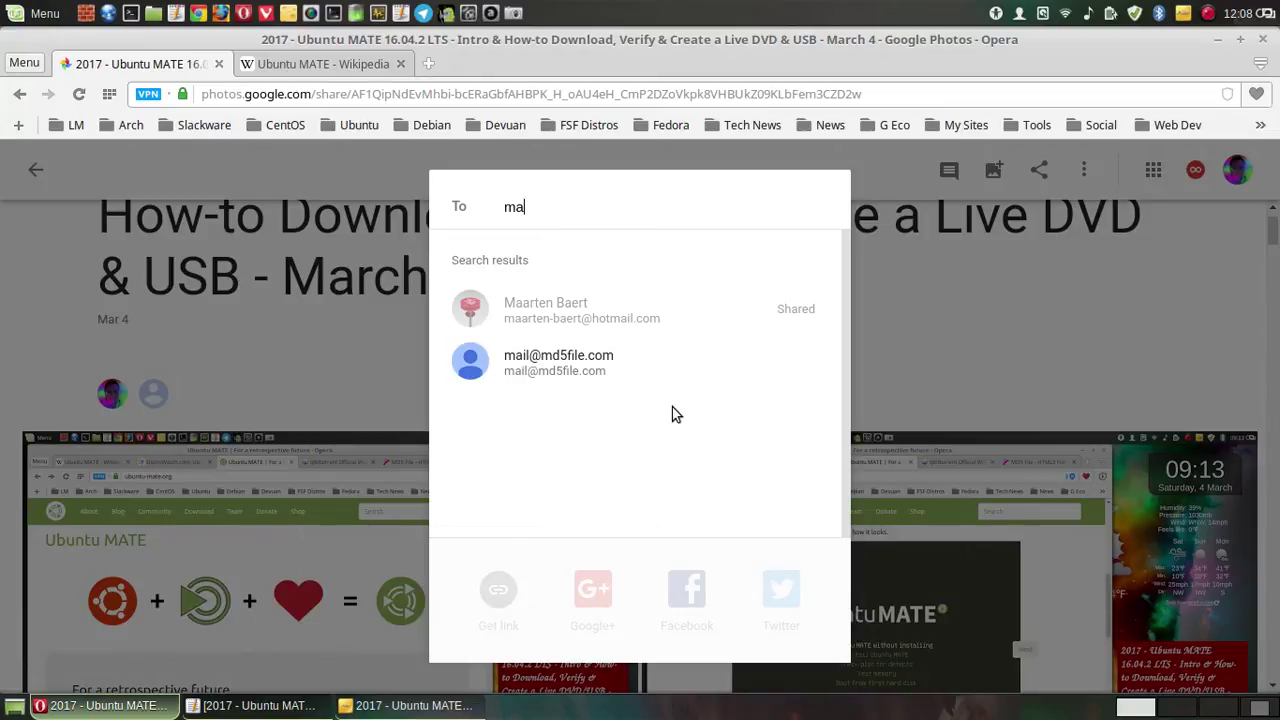
{"action": "key", "text": "BackSpace"}
{"action": "key", "text": "BackSpace"}
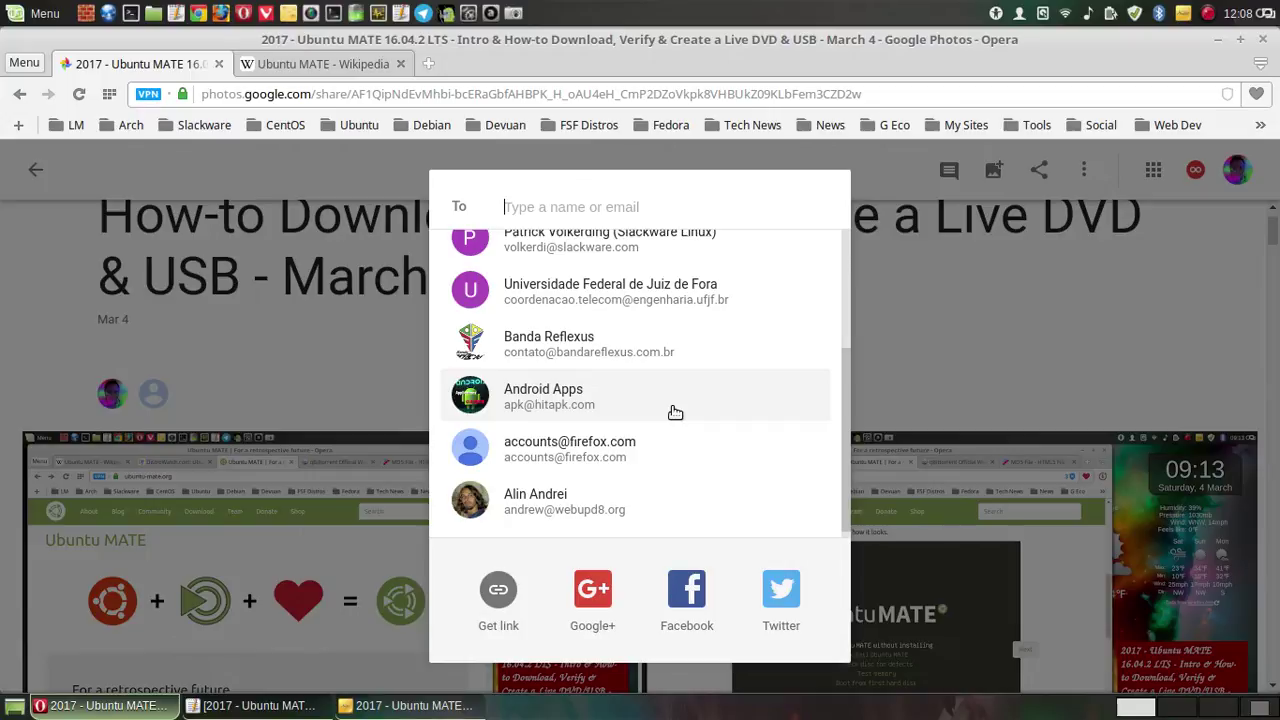
{"action": "type", "text": "wi"}
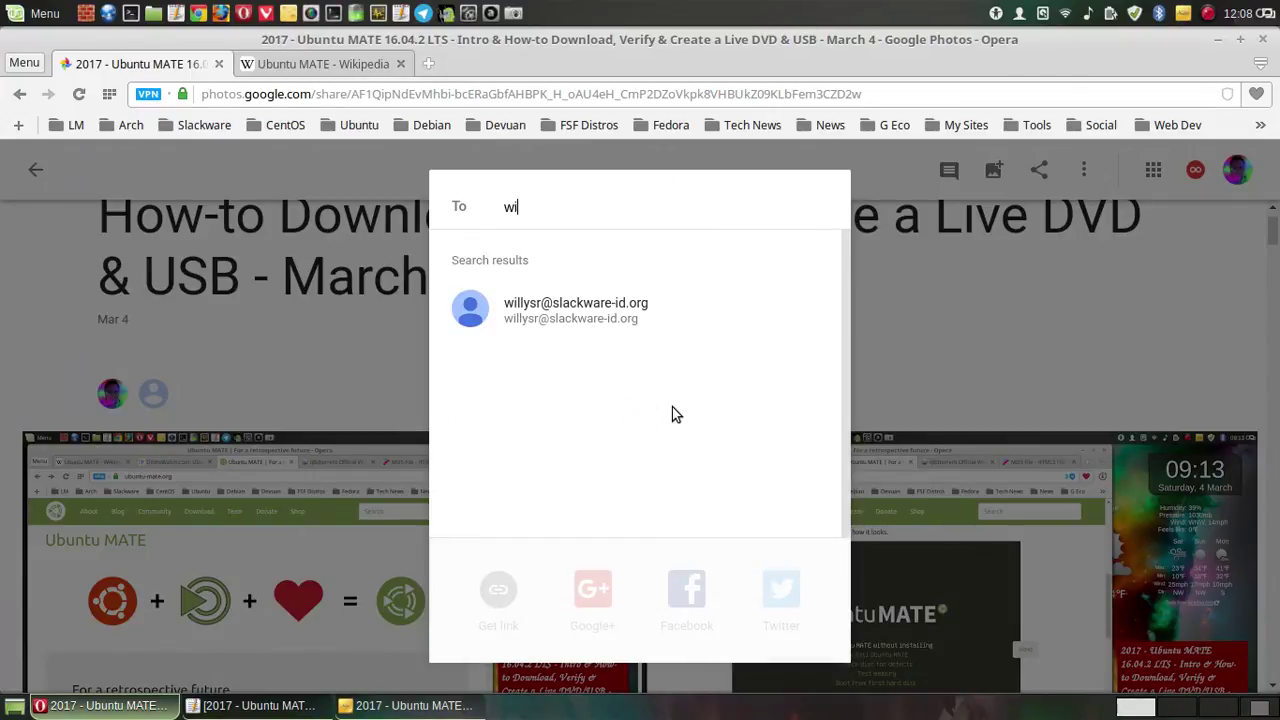
{"action": "type", "text": "n"}
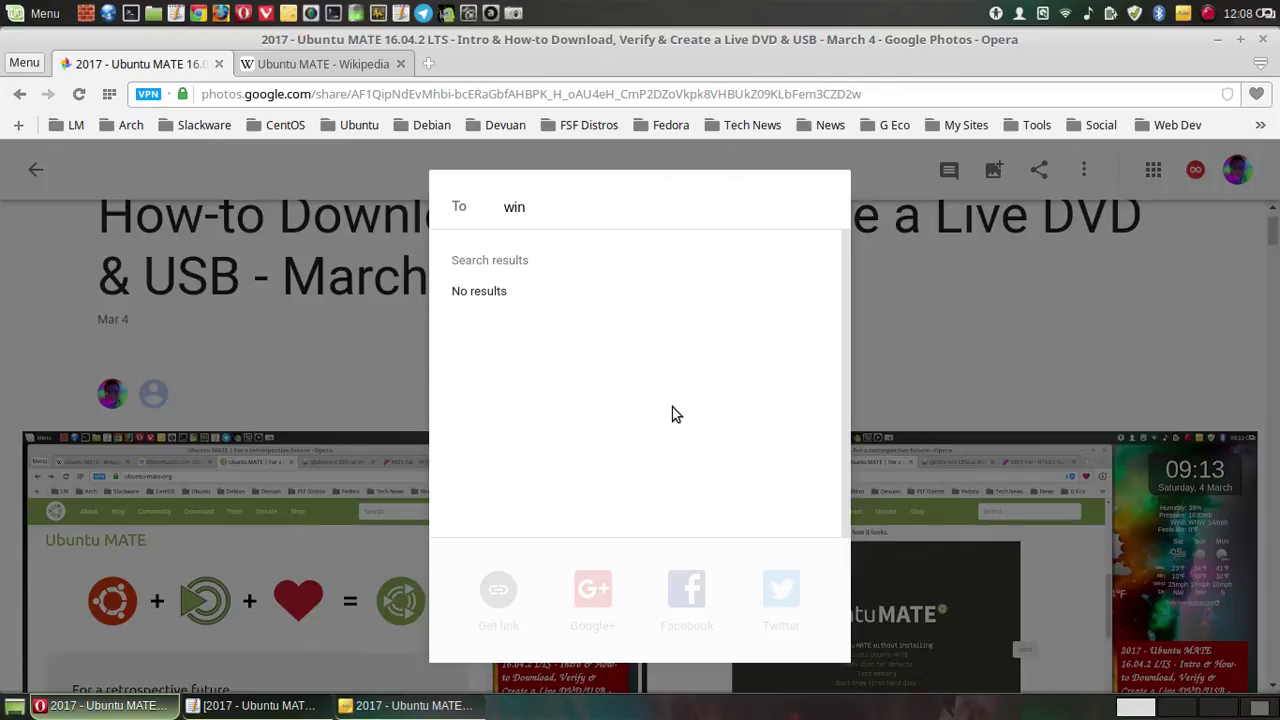
{"action": "key", "text": "BackSpace"}
{"action": "key", "text": "BackSpace"}
{"action": "key", "text": "BackSpace"}
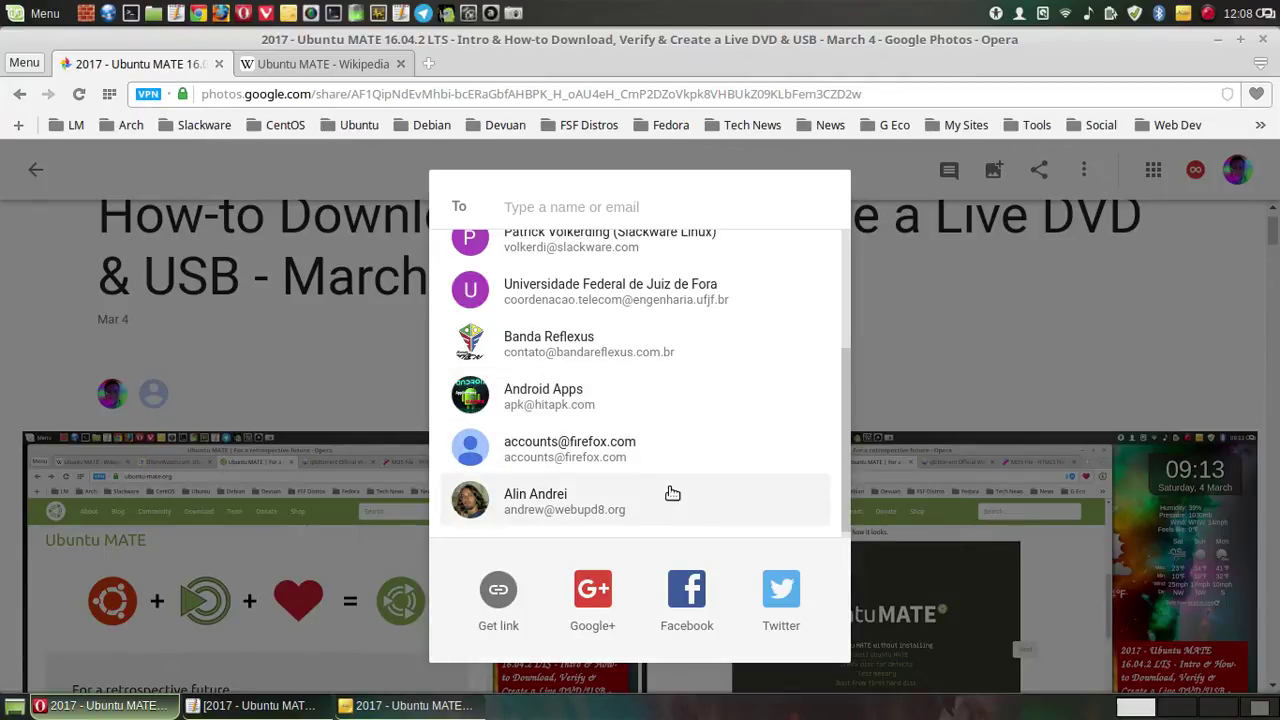
{"action": "type", "text": "a"}
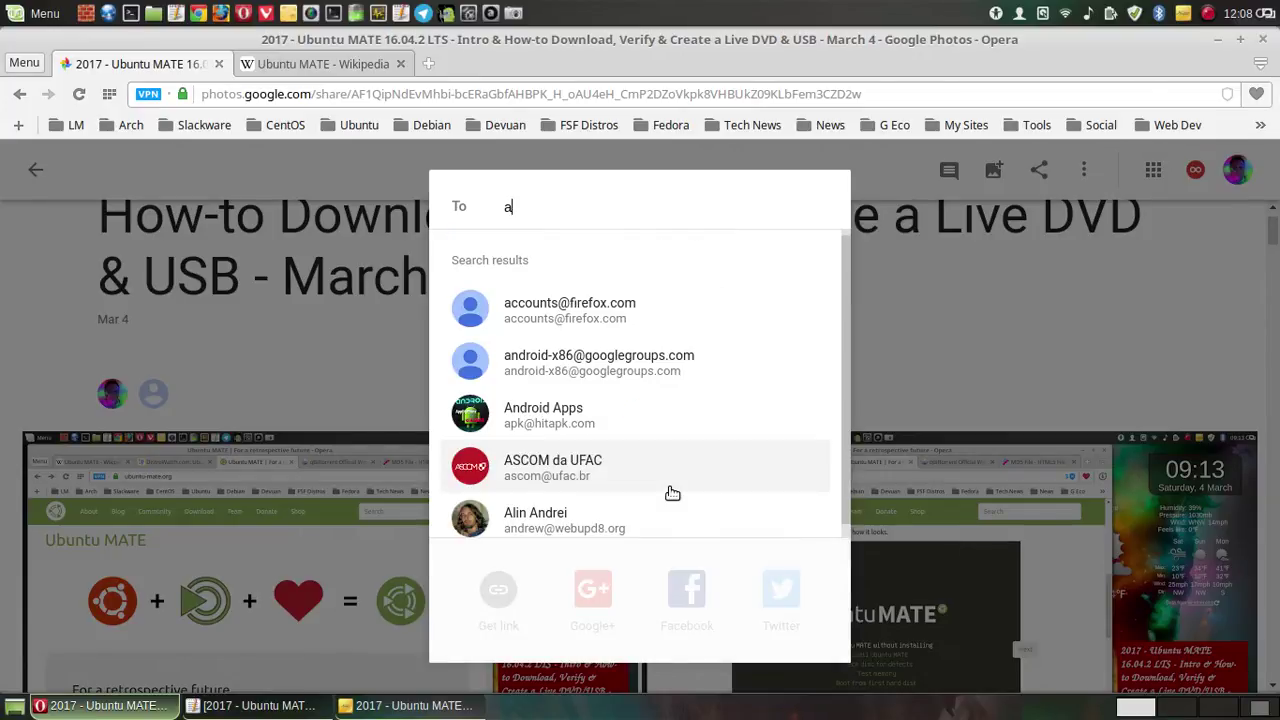
{"action": "type", "text": "l"}
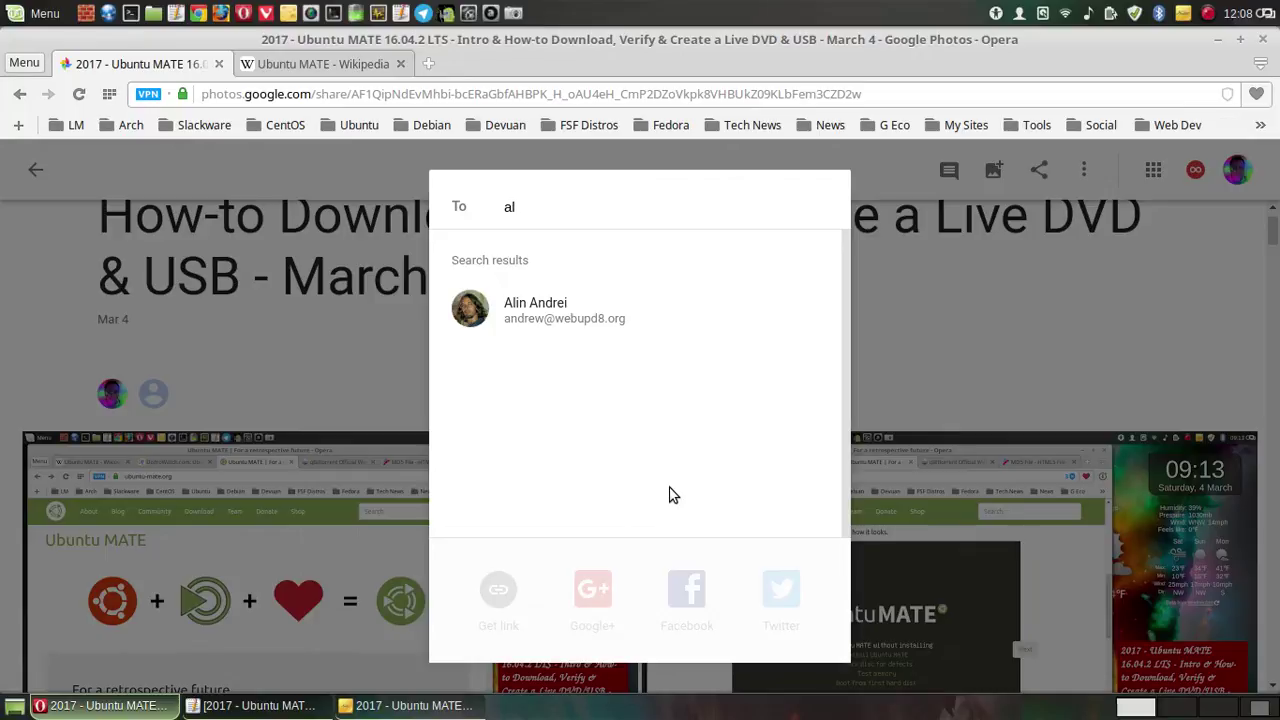
{"action": "key", "text": "BackSpace"}
{"action": "key", "text": "BackSpace"}
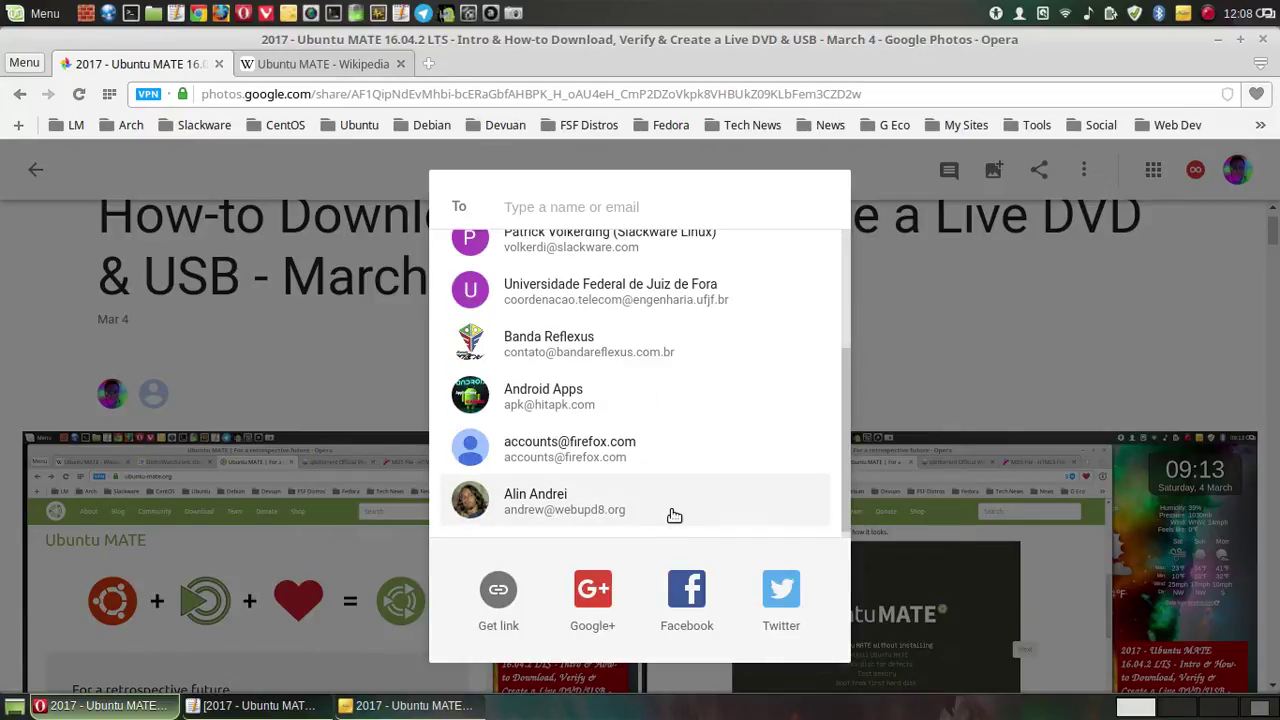
{"action": "left_click", "coordinate": [608, 592]}
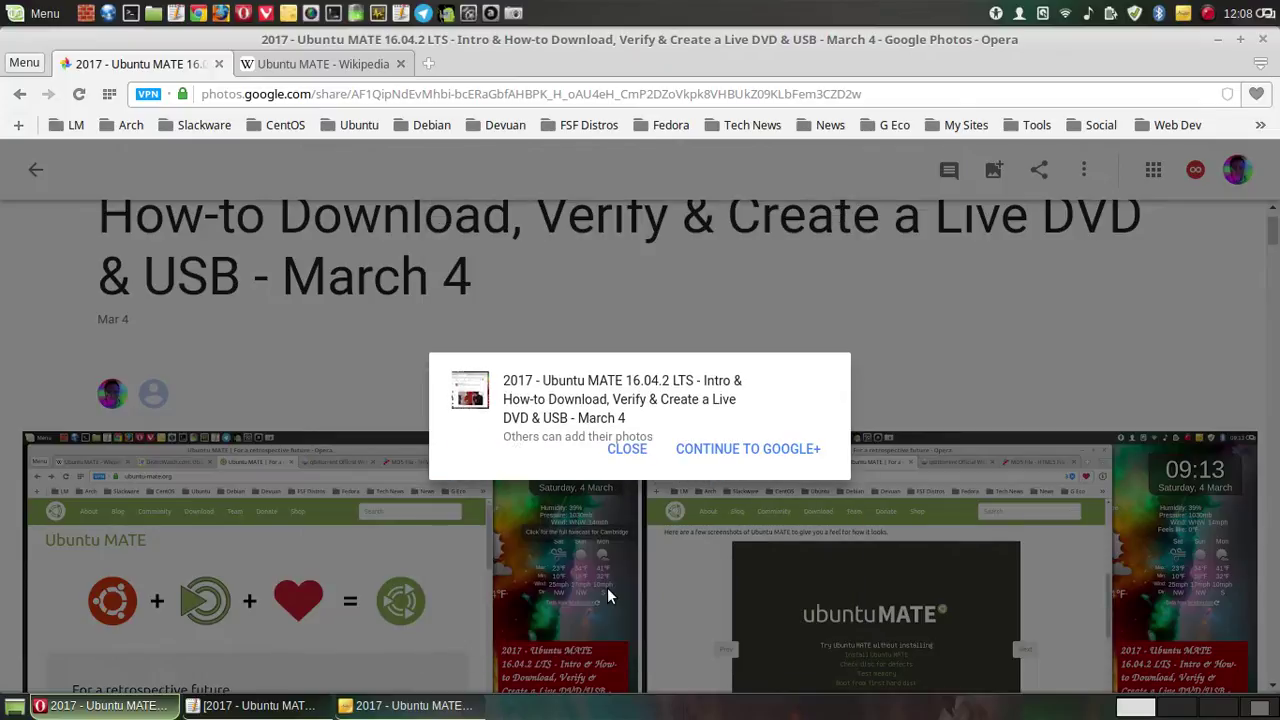
- Post the album to Google+ with the pasted video description
{"action": "left_click", "coordinate": [737, 448]}
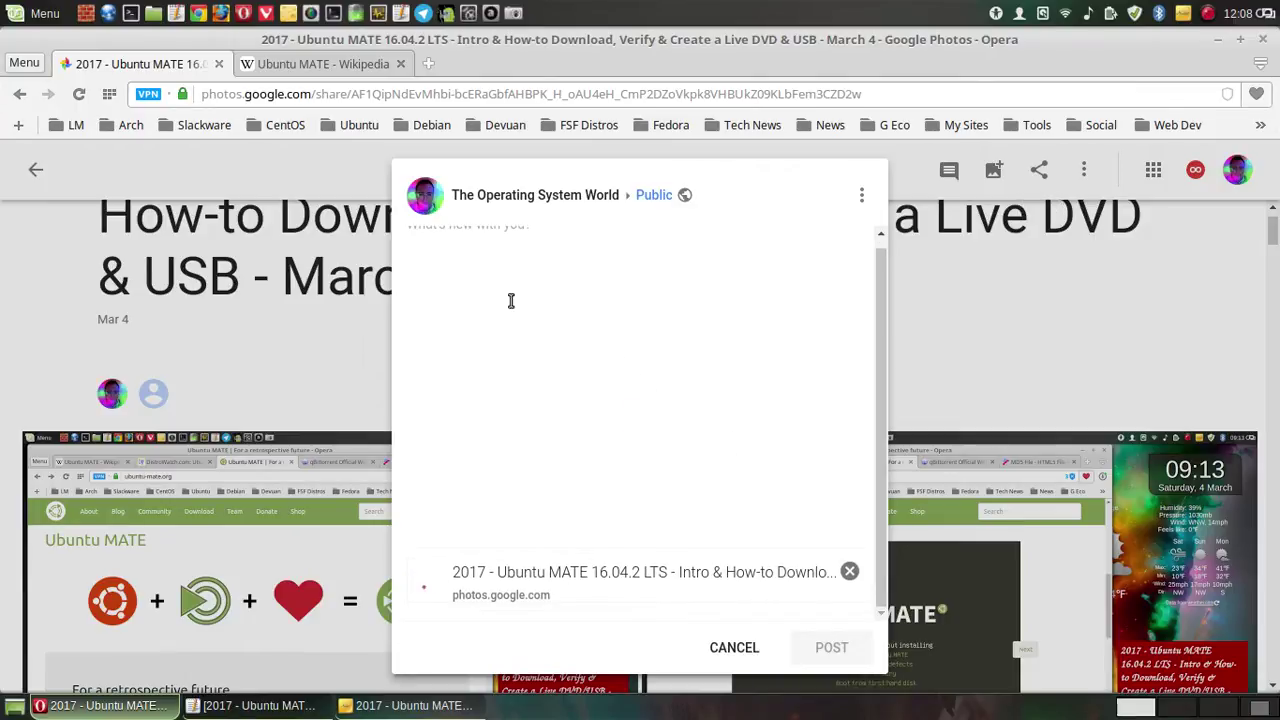
{"action": "right_click", "coordinate": [460, 238]}
{"action": "left_click", "coordinate": [470, 334]}
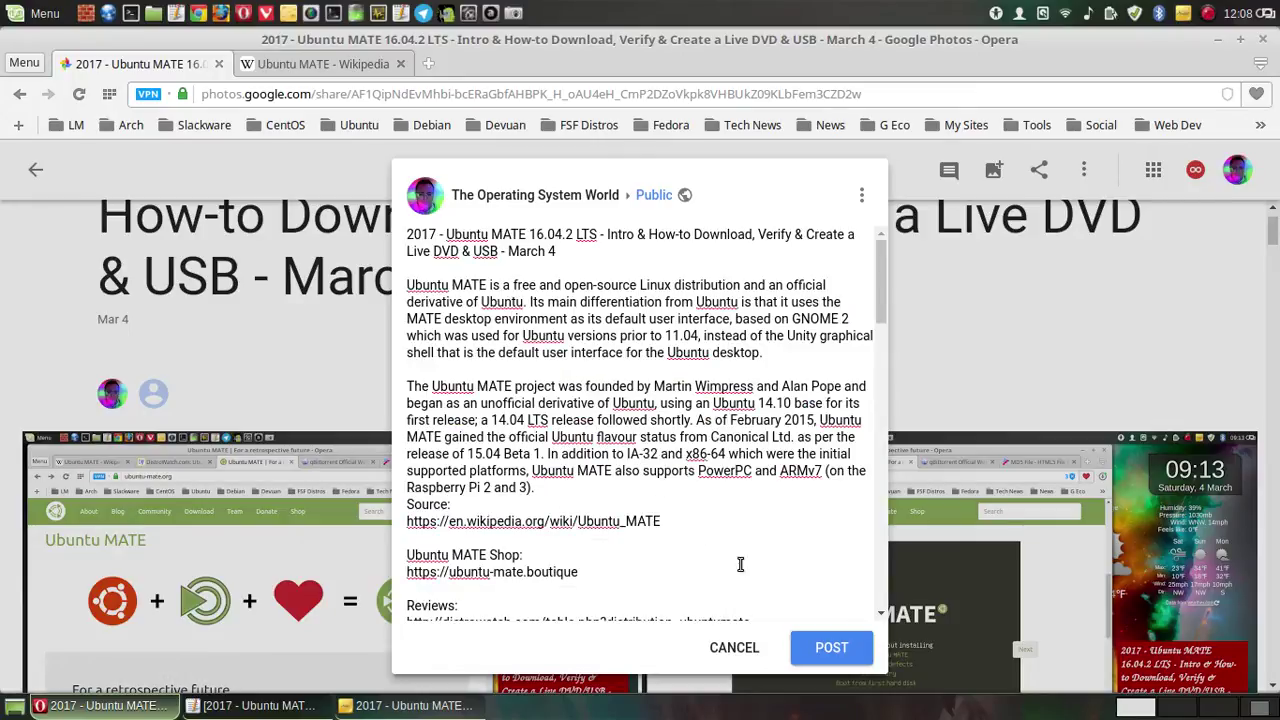
{"action": "left_click", "coordinate": [830, 649]}
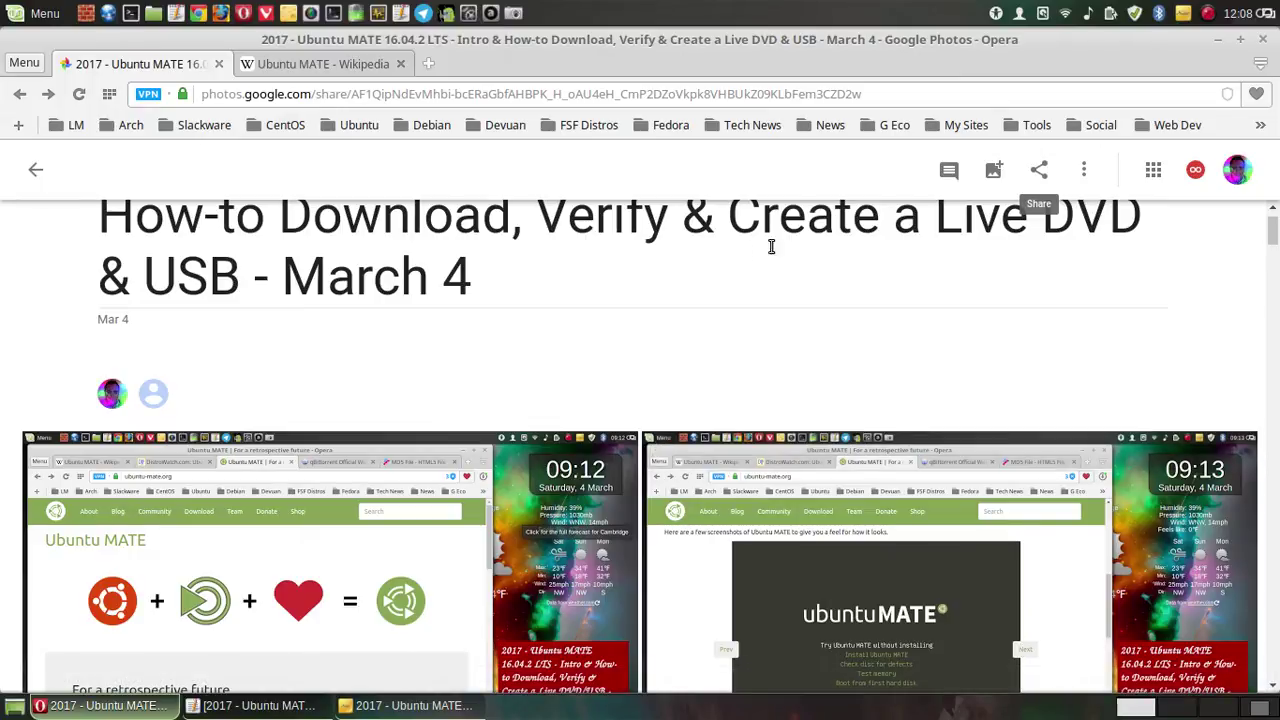
- Start a second Google+ share of the album
{"action": "left_click", "coordinate": [950, 172]}
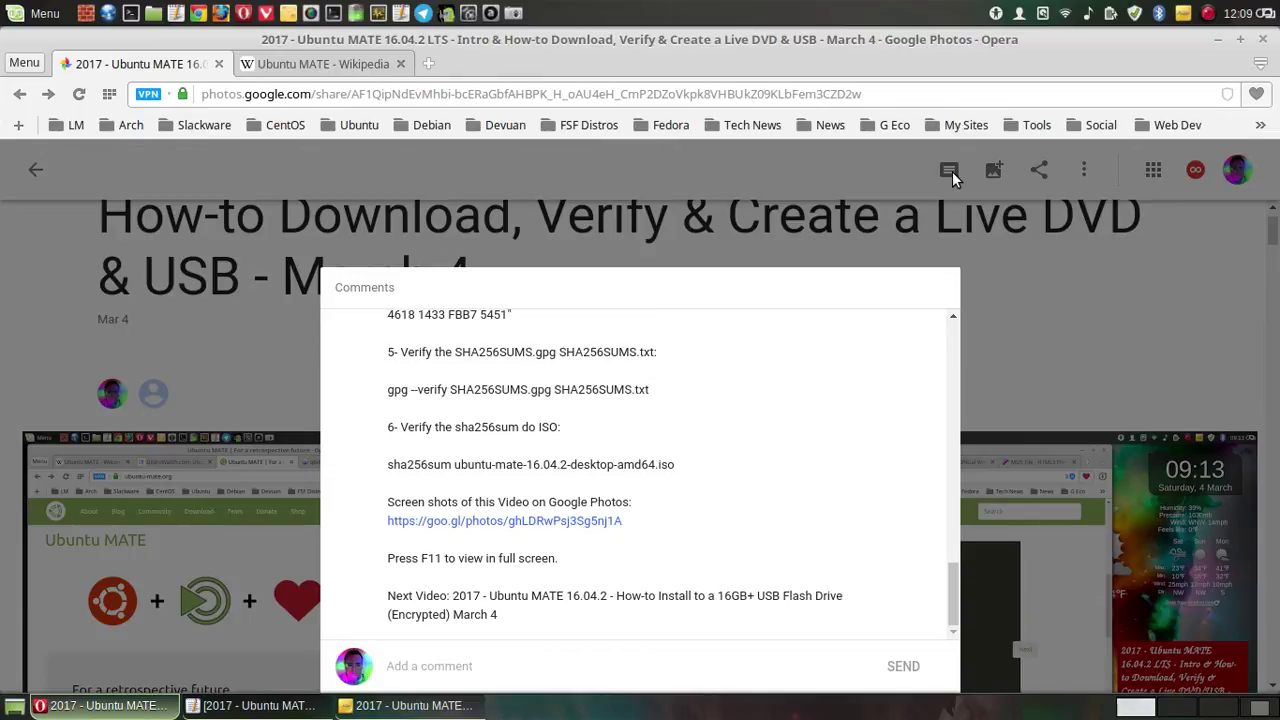
{"action": "left_click", "coordinate": [952, 171]}
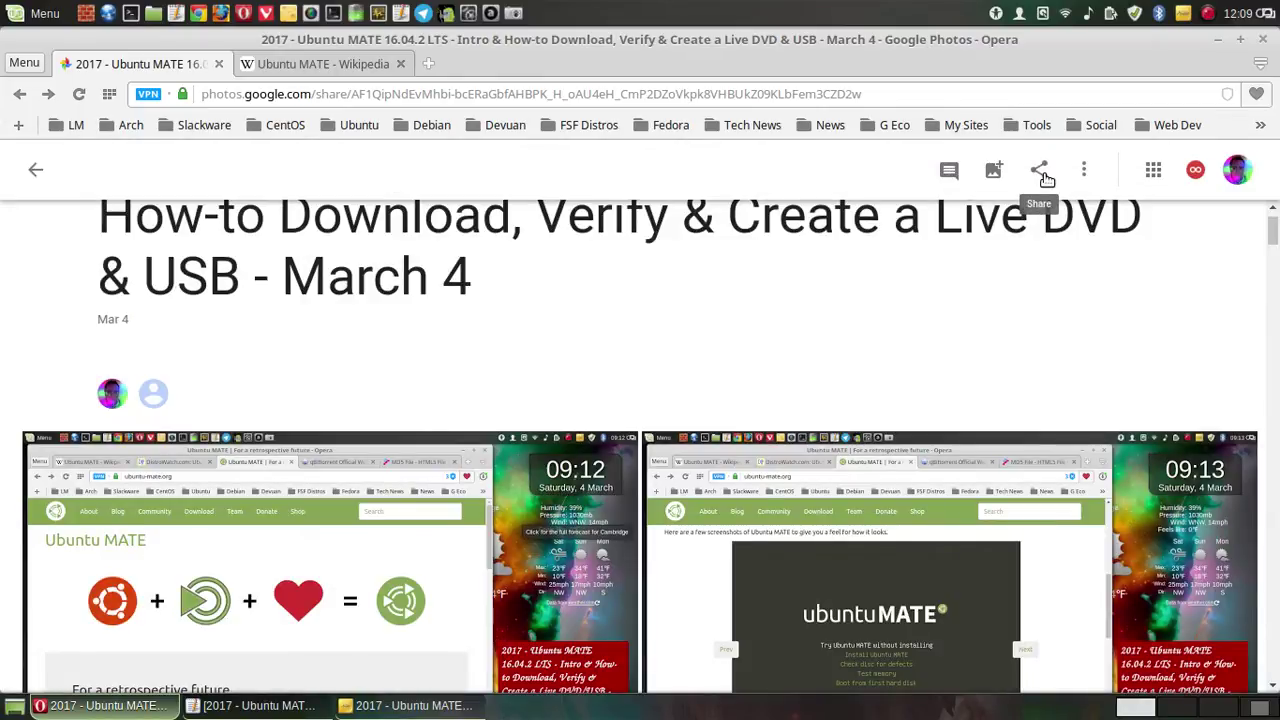
{"action": "left_click", "coordinate": [1042, 176]}
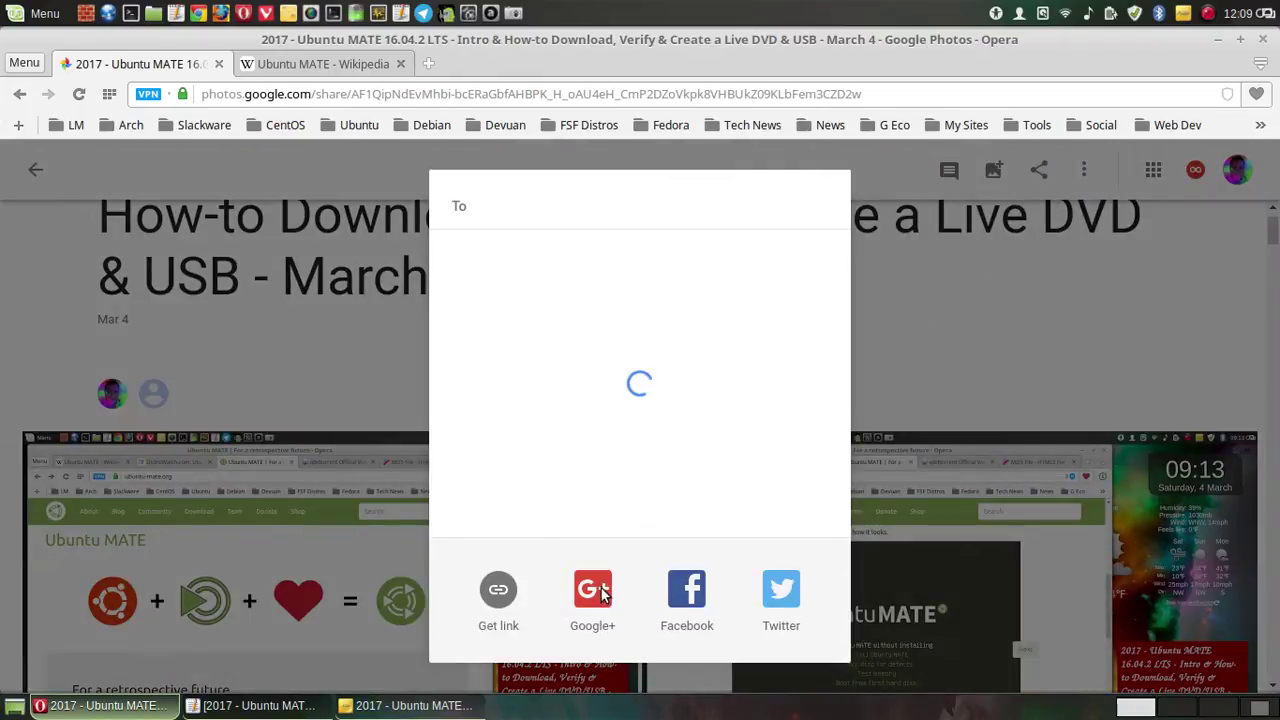
{"action": "left_click", "coordinate": [598, 570]}
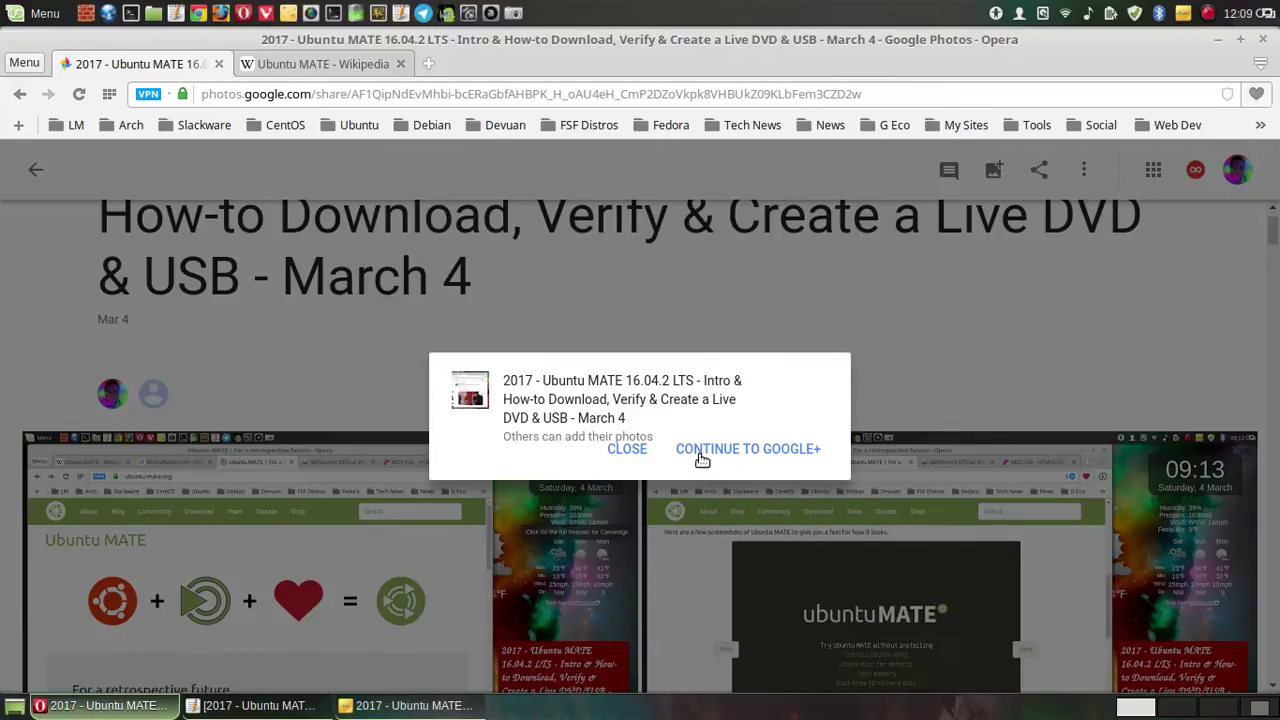
{"action": "left_click", "coordinate": [789, 449]}
{"action": "key", "text": "Return"}
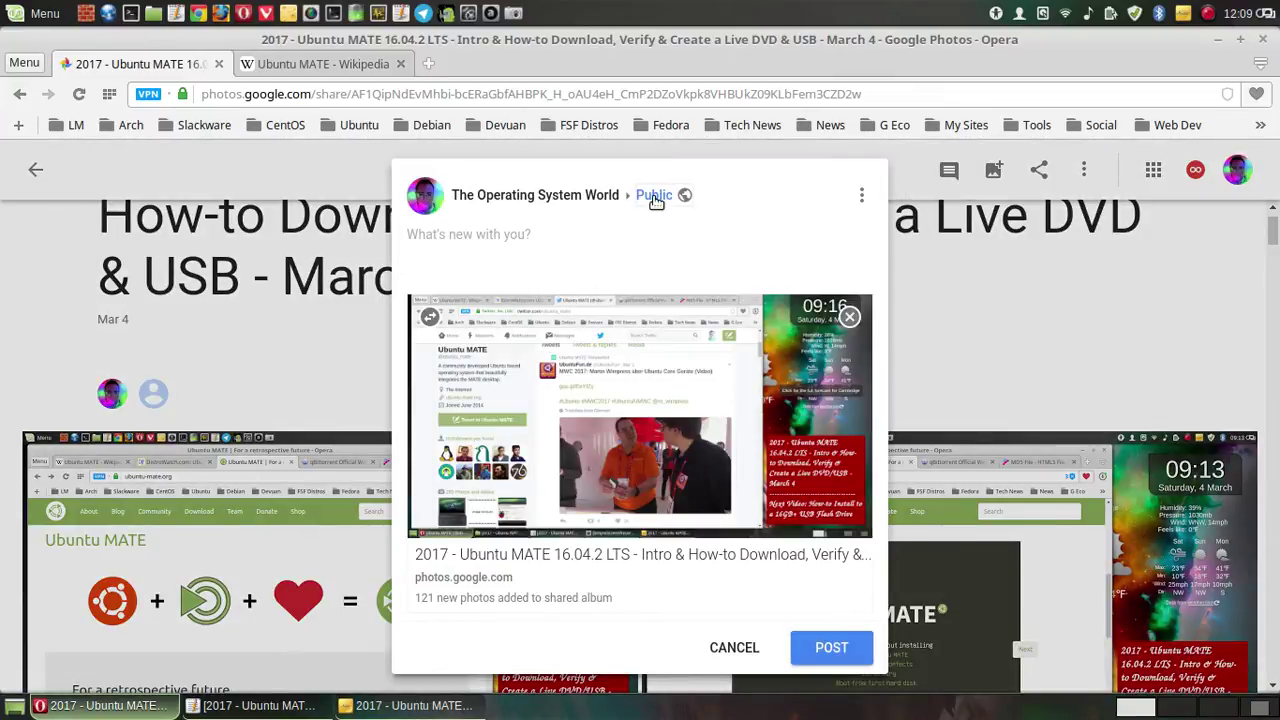
- Post it to The Operating System World collection with the pasted description
{"action": "left_click", "coordinate": [651, 198]}
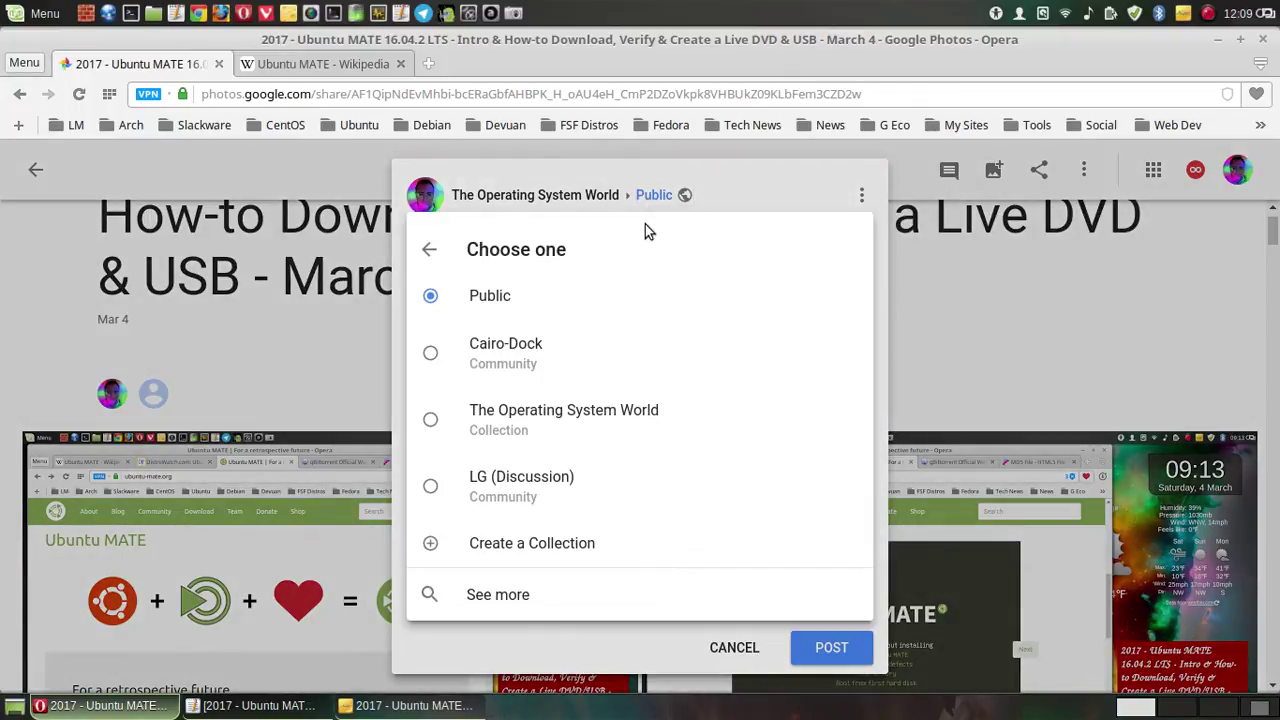
{"action": "left_click", "coordinate": [519, 413]}
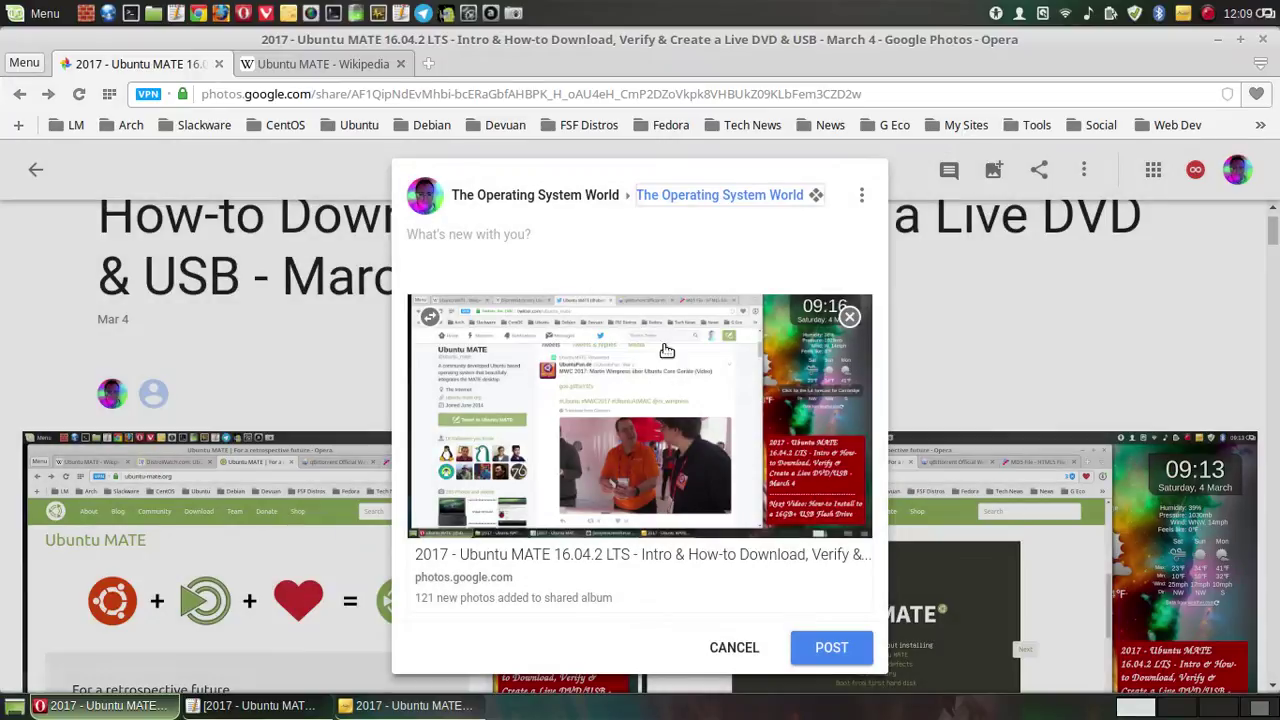
{"action": "left_click", "coordinate": [474, 236]}
{"action": "right_click", "coordinate": [474, 238]}
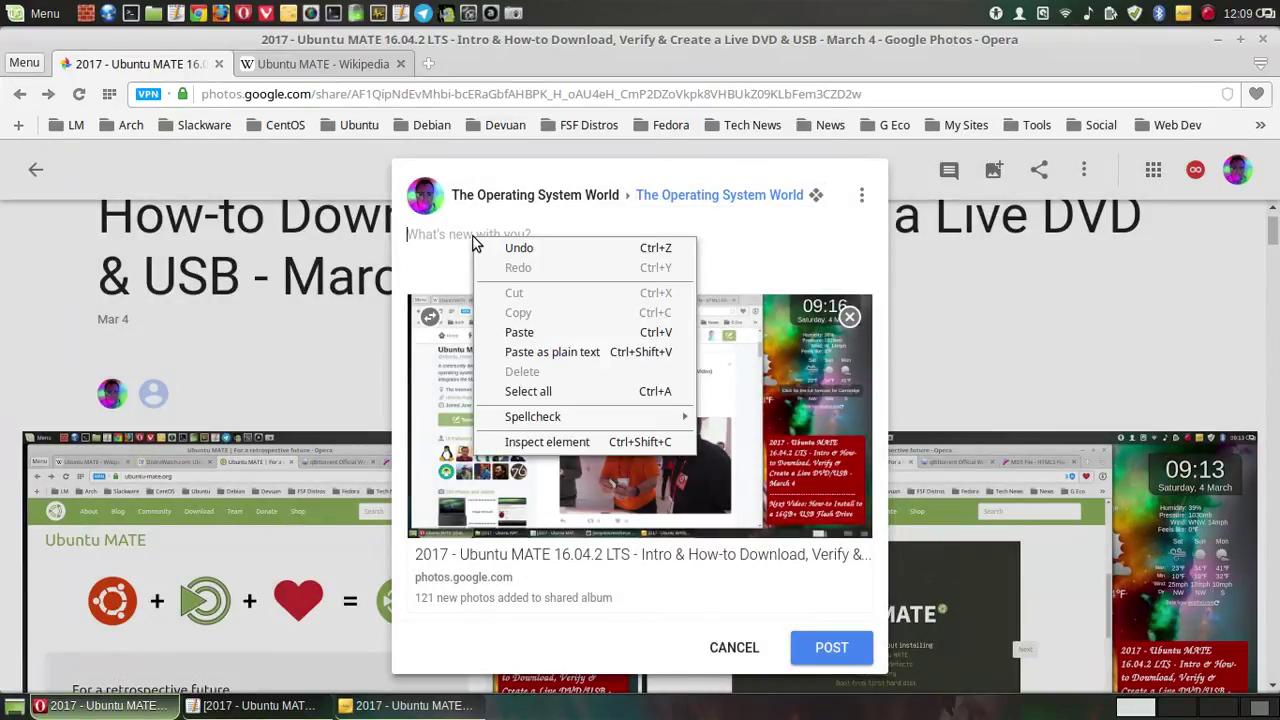
{"action": "left_click", "coordinate": [518, 332]}
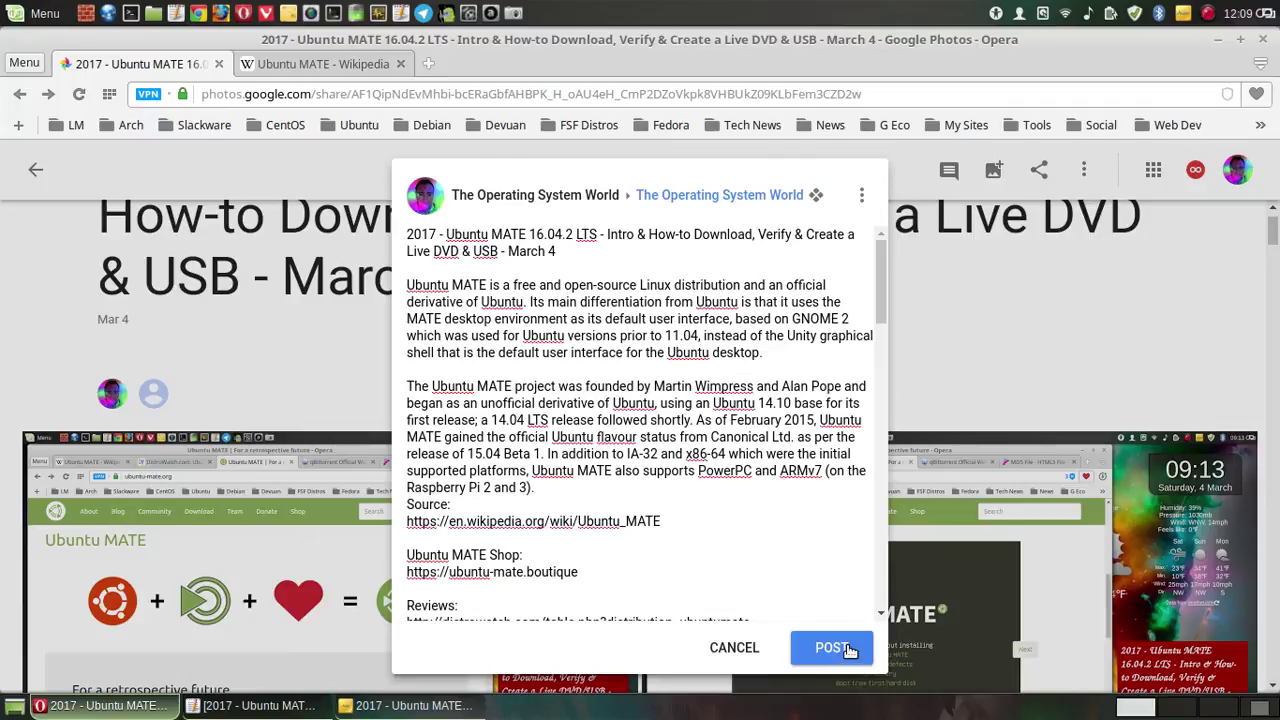
{"action": "left_click", "coordinate": [846, 648]}
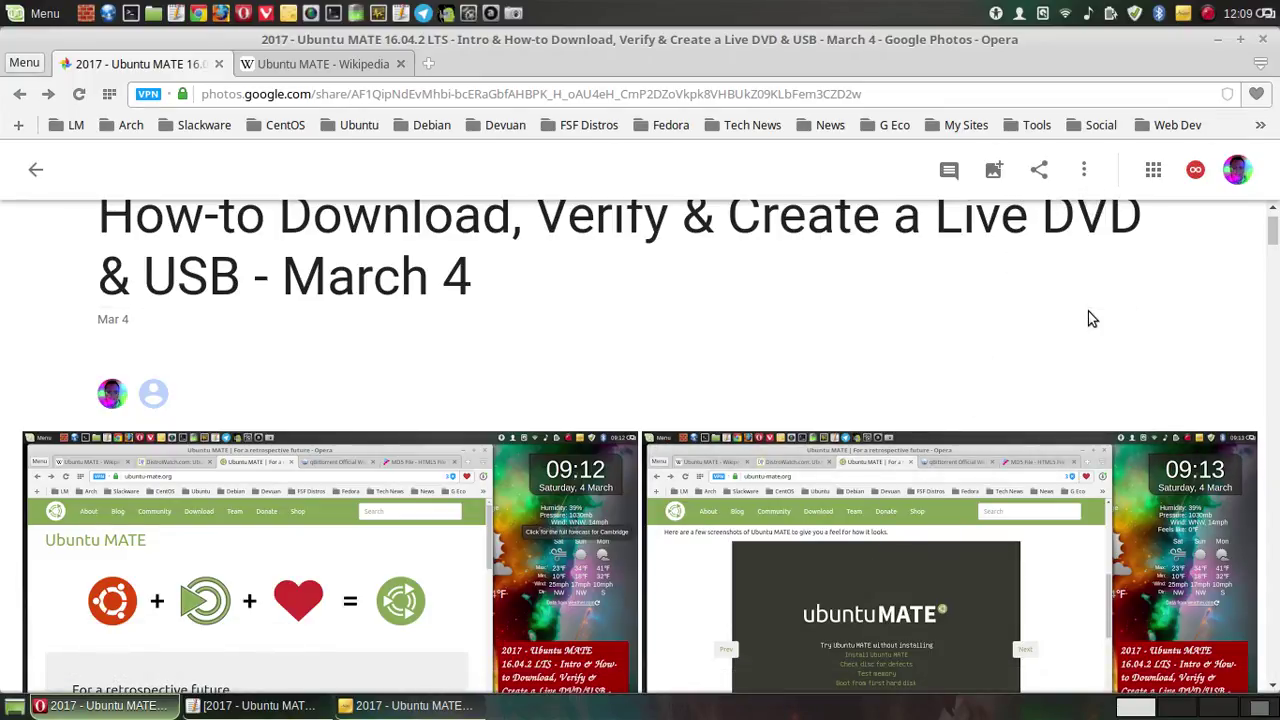
{"action": "left_click", "coordinate": [1043, 171]}
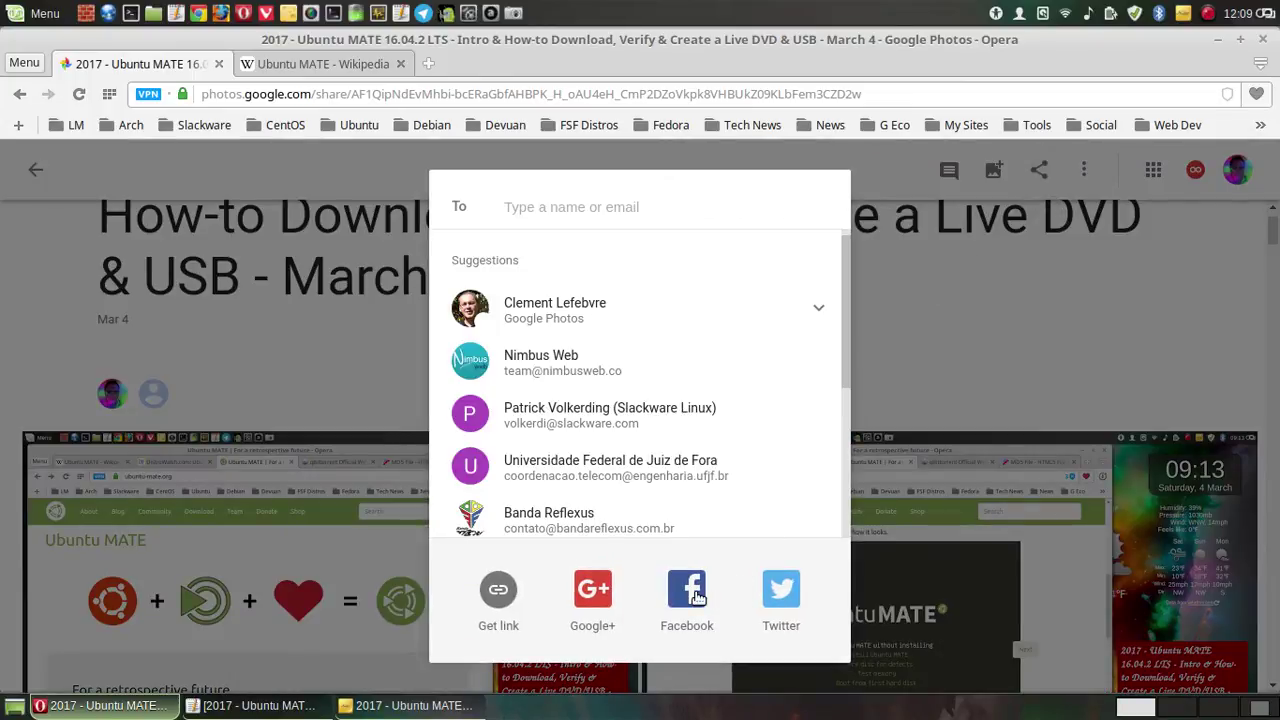
- Share the album to the Facebook timeline with the pasted Ubuntu MATE video description
{"action": "left_click", "coordinate": [695, 596]}
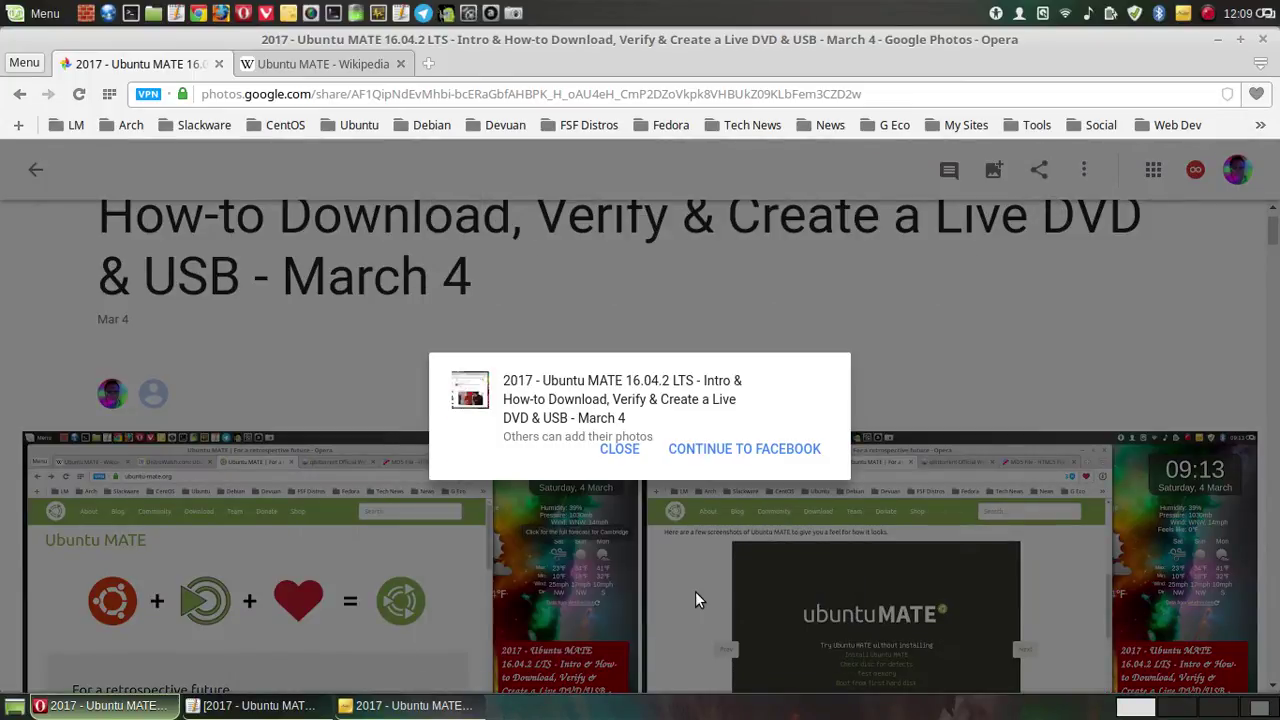
{"action": "left_click", "coordinate": [717, 457]}
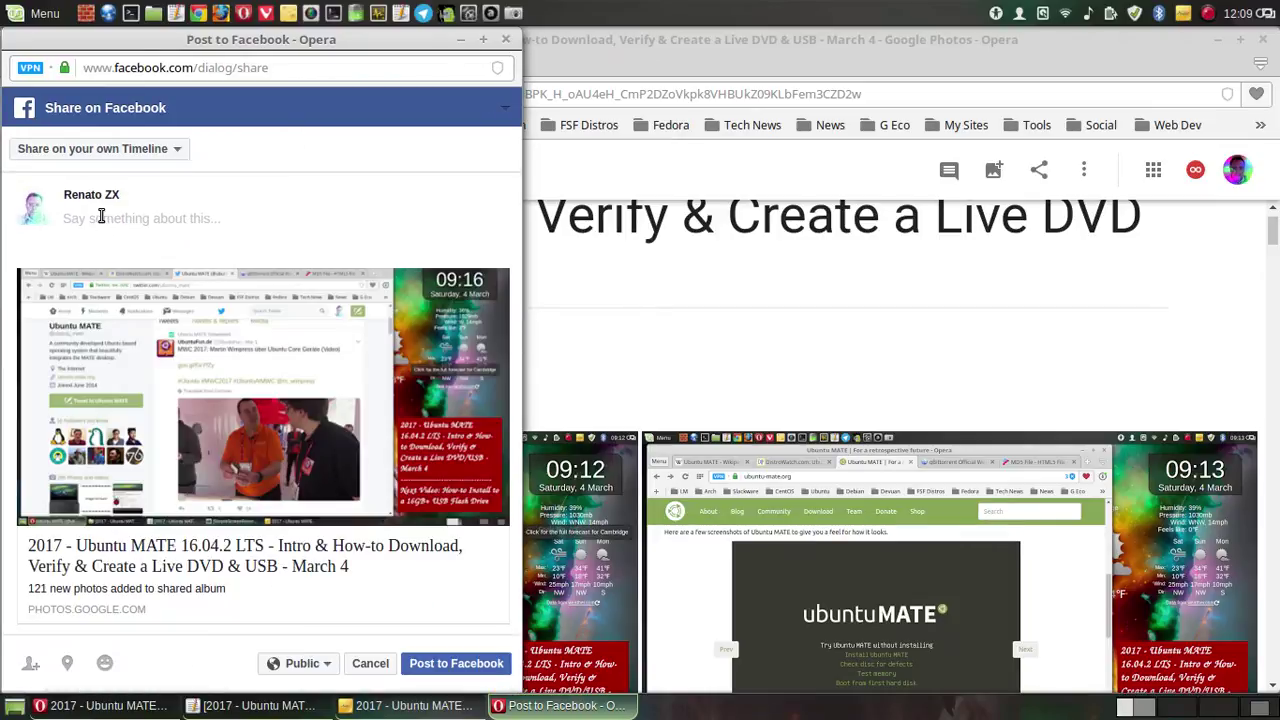
{"action": "right_click", "coordinate": [101, 217]}
{"action": "left_click", "coordinate": [146, 310]}
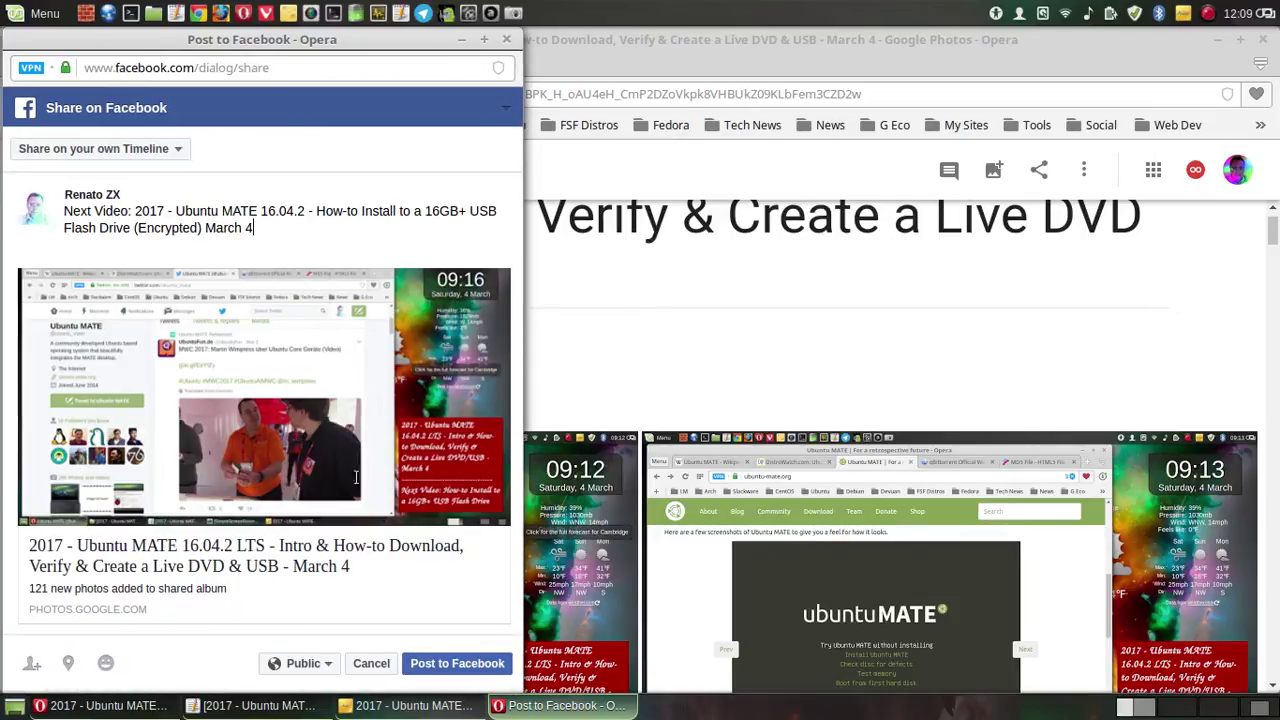
{"action": "left_click", "coordinate": [476, 652]}
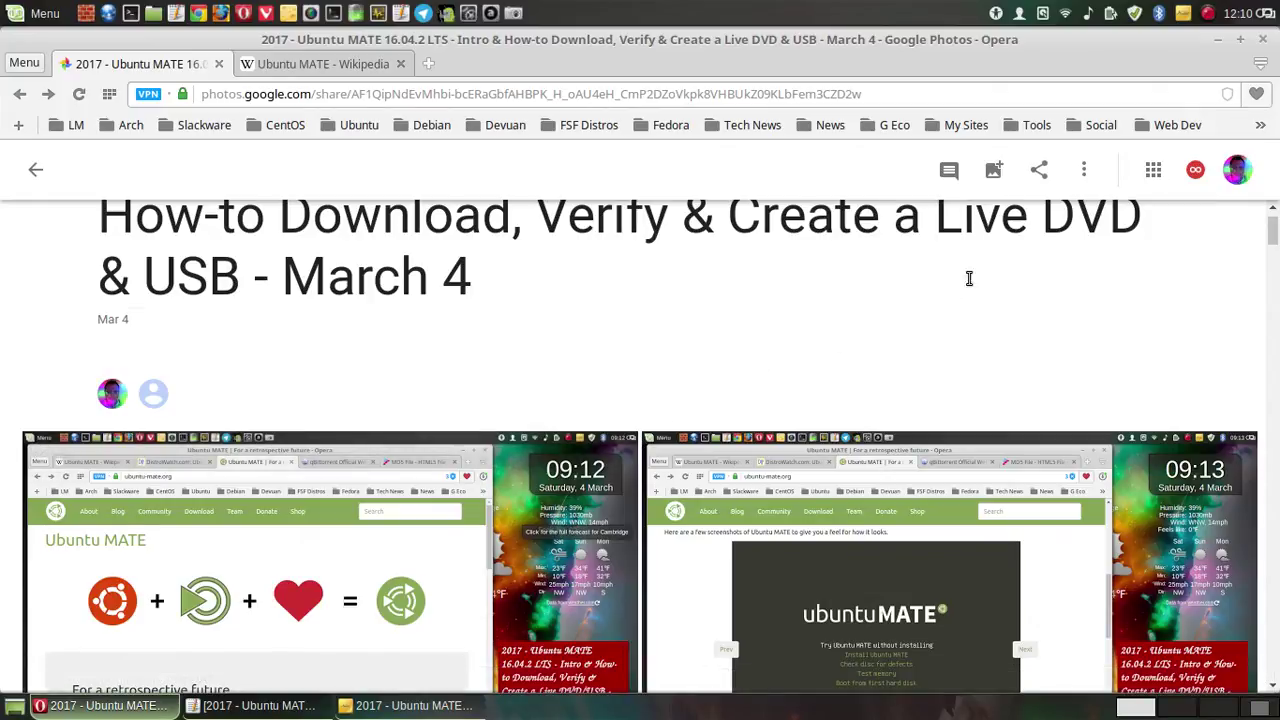
- Copy the video title from the first line of the Pluma notes, then minimise Pluma
{"action": "left_click", "coordinate": [1039, 170]}
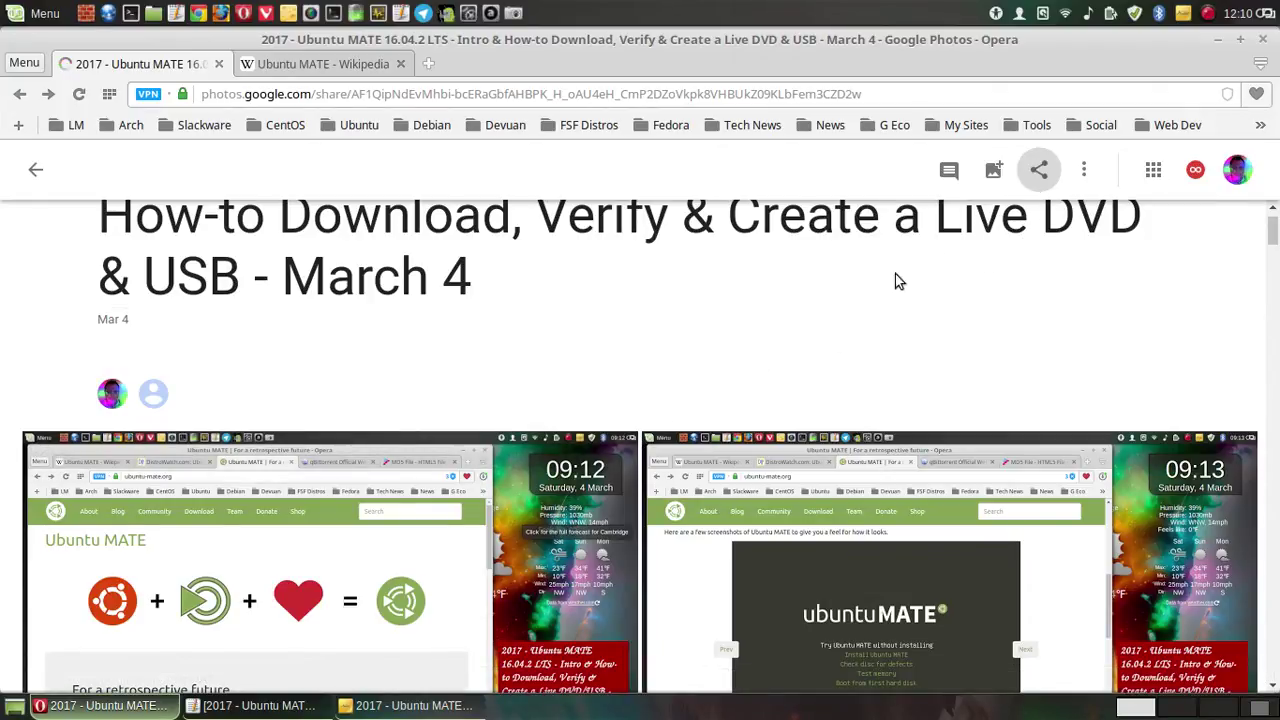
{"action": "left_click", "coordinate": [255, 706]}
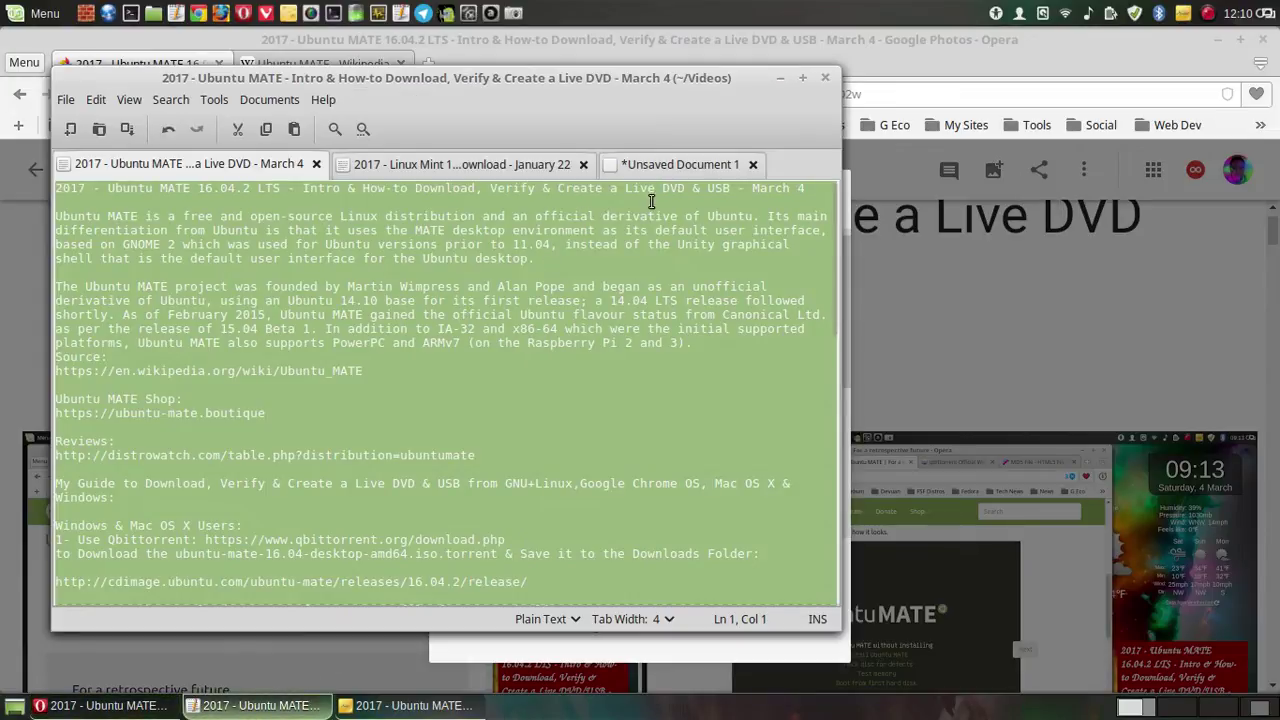
{"action": "left_click_drag", "start_coordinate": [807, 190], "coordinate": [22, 185]}
{"action": "right_click", "coordinate": [159, 187]}
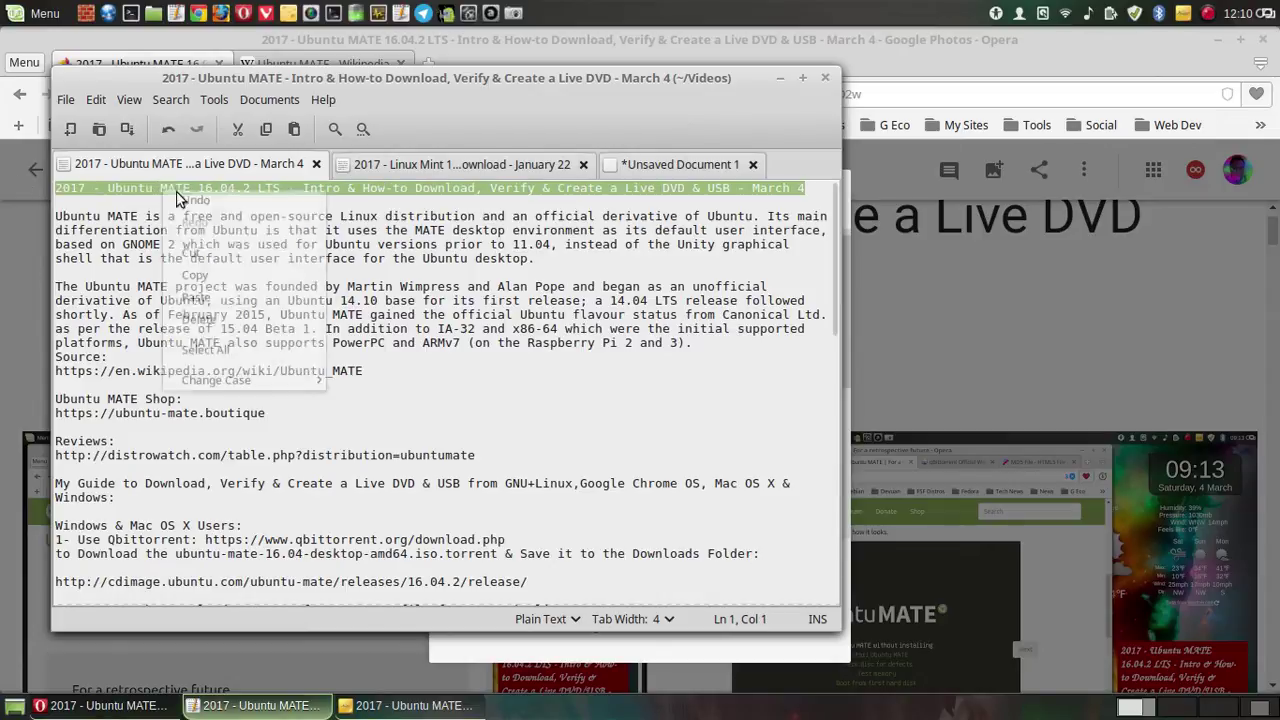
{"action": "left_click", "coordinate": [228, 279]}
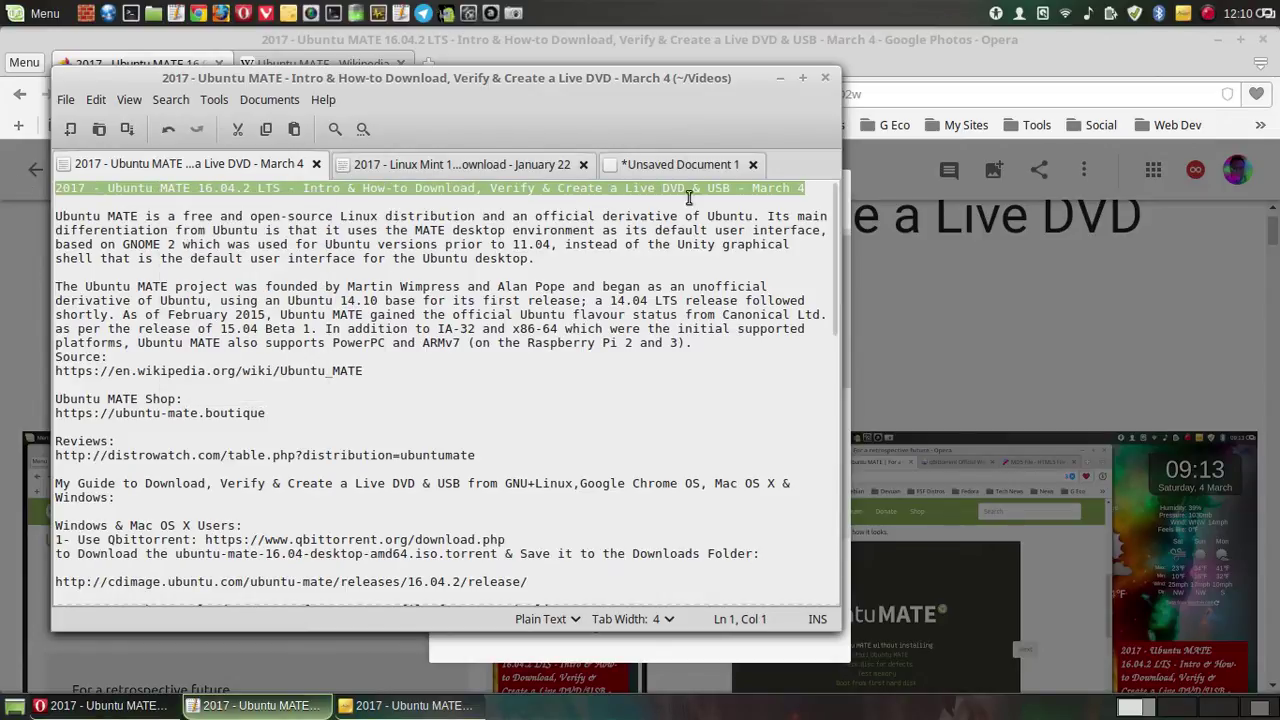
{"action": "left_click", "coordinate": [779, 78]}
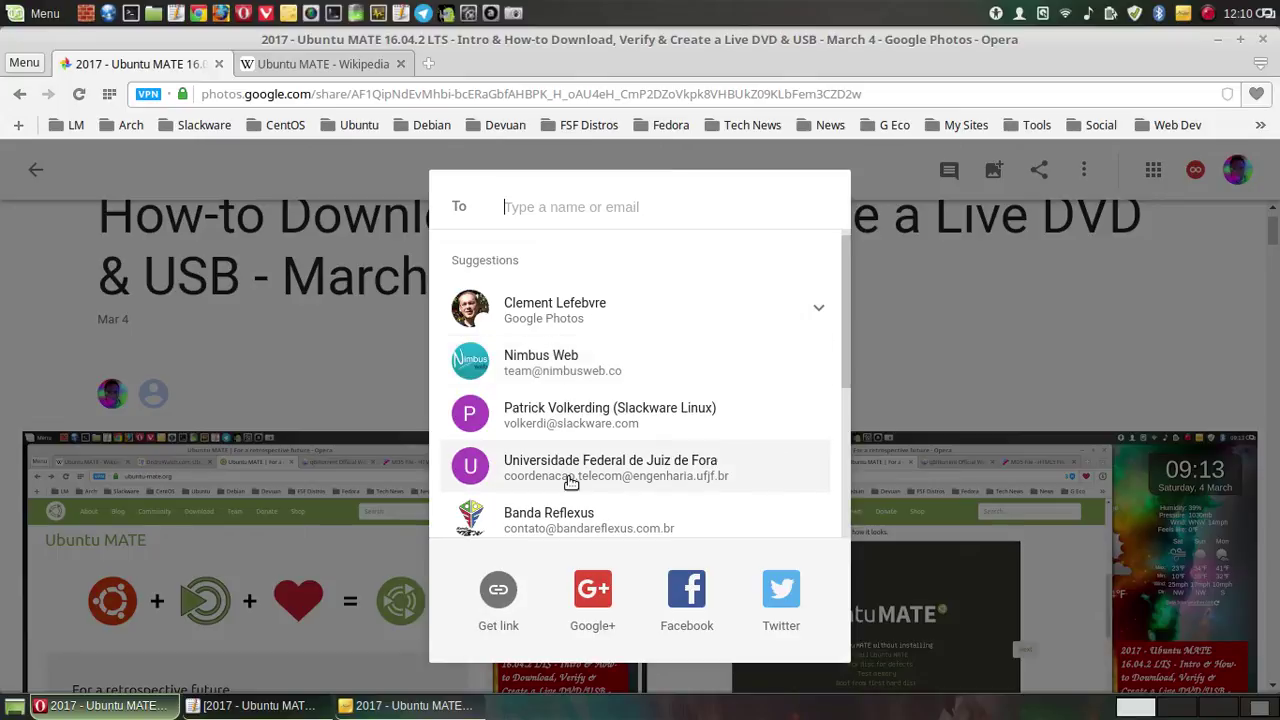
- Tweet the album's goo.gl link with the video title pasted before it
{"action": "left_click", "coordinate": [781, 595]}
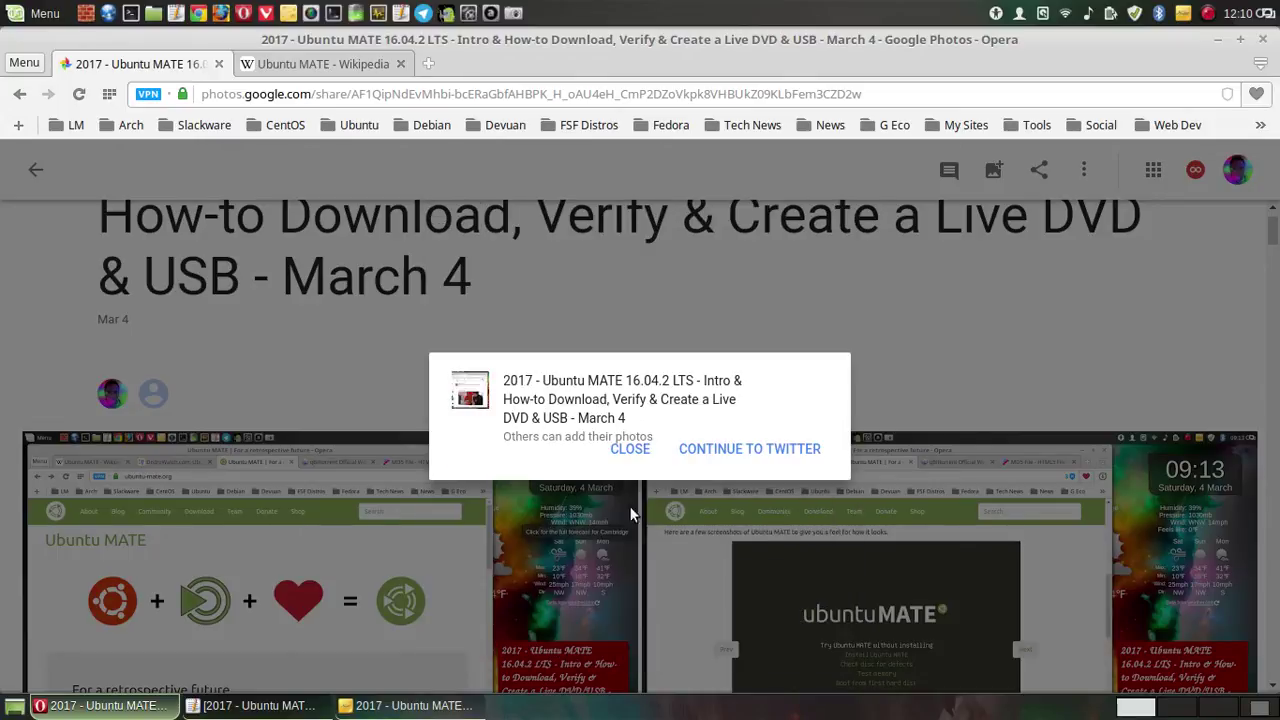
{"action": "left_click", "coordinate": [684, 448]}
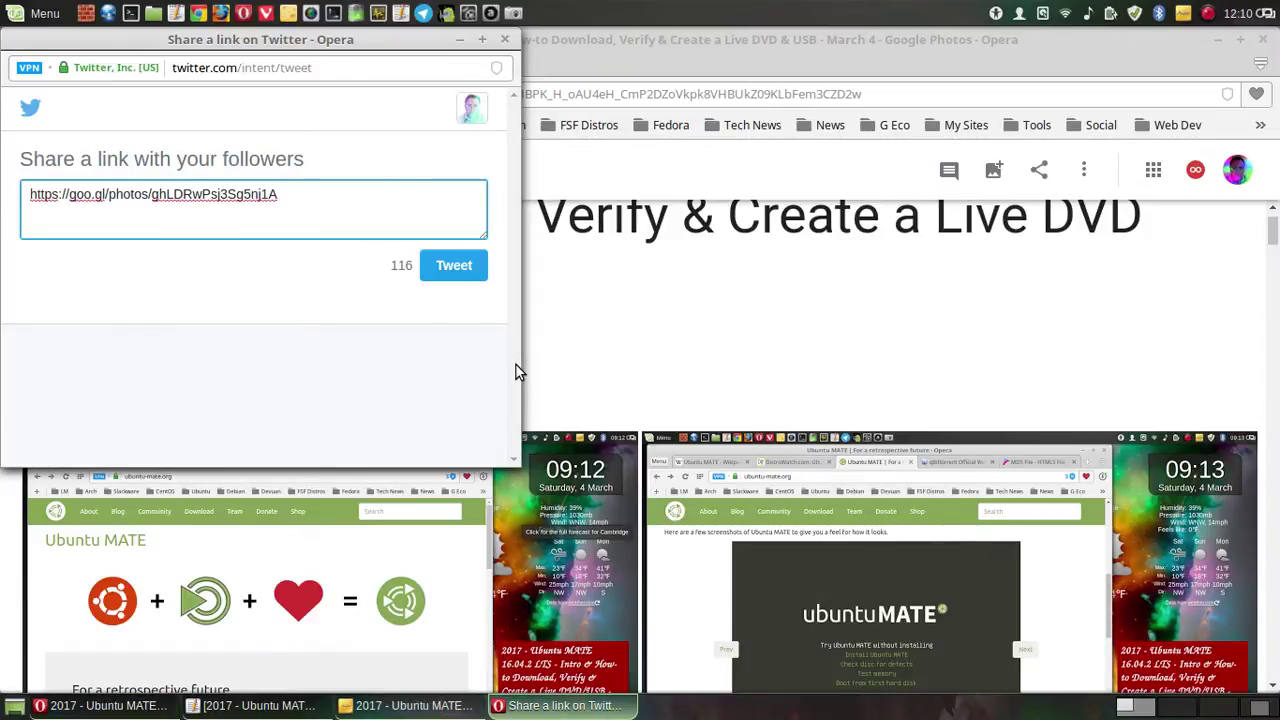
{"action": "key", "text": "ctrl+v"}
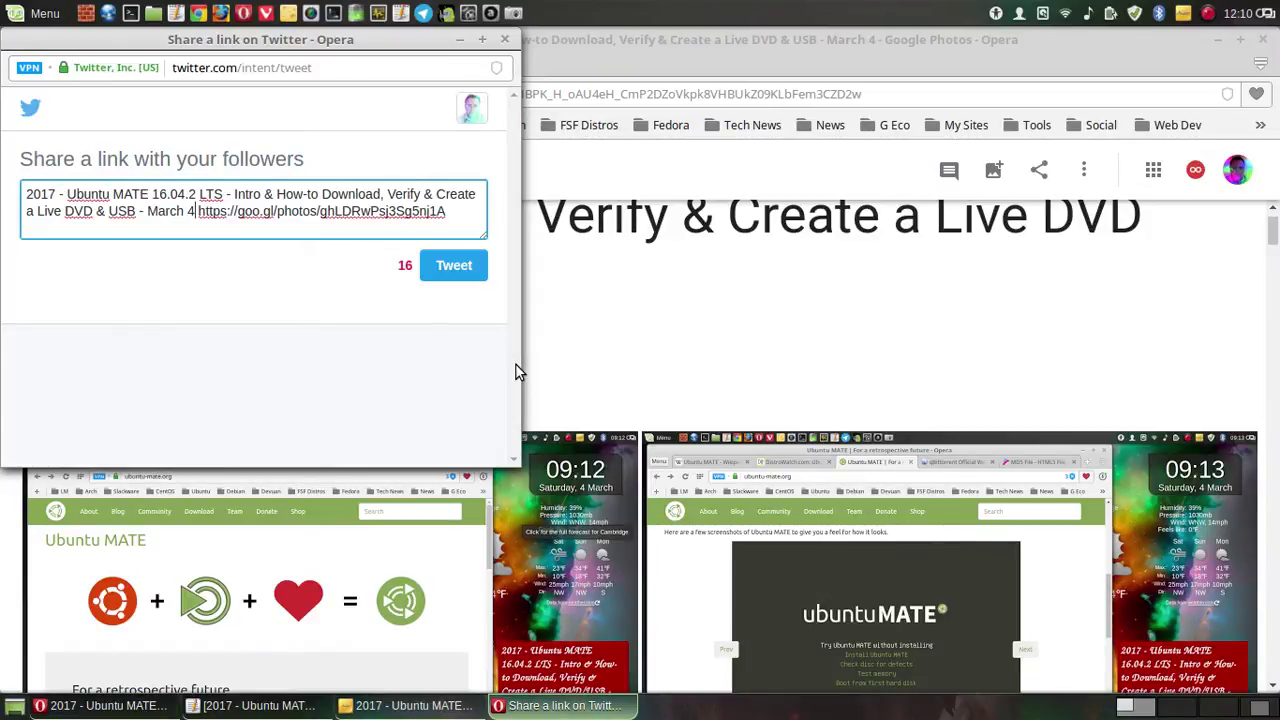
{"action": "left_click", "coordinate": [456, 272]}
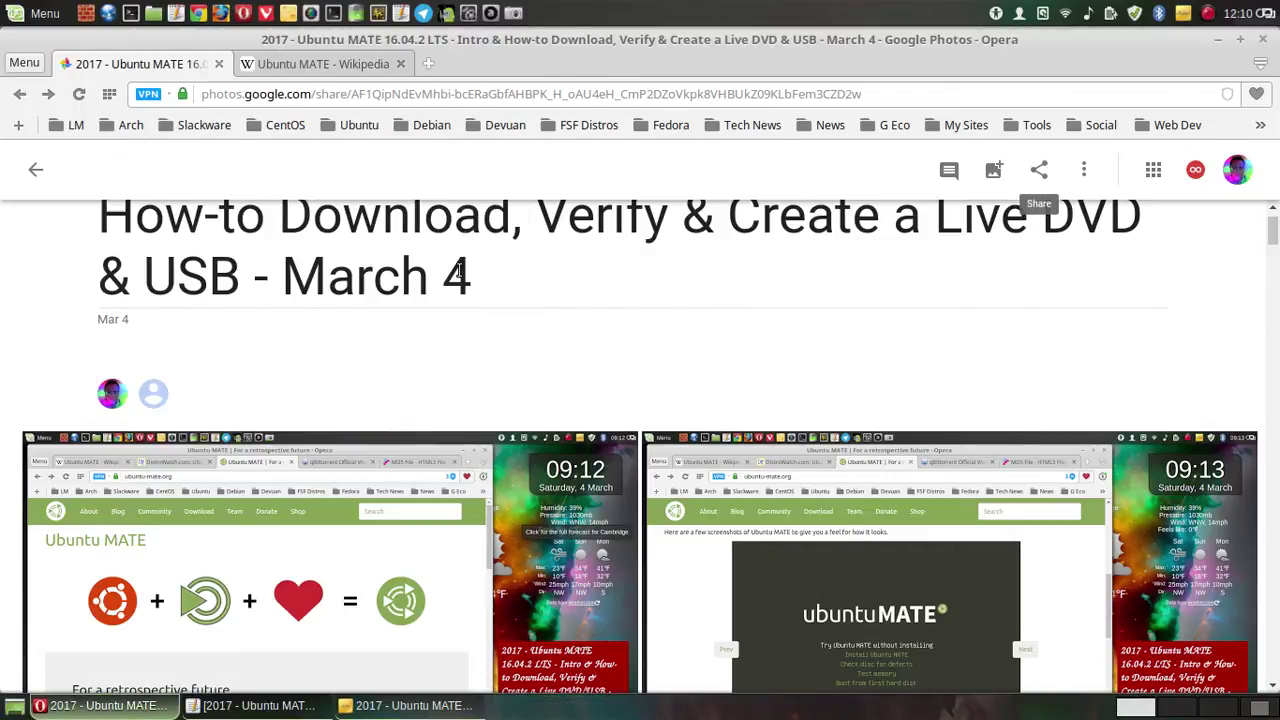
- Load twitter.com in the Wikipedia tab and briefly open the tweet's album link
{"action": "left_click", "coordinate": [376, 63]}
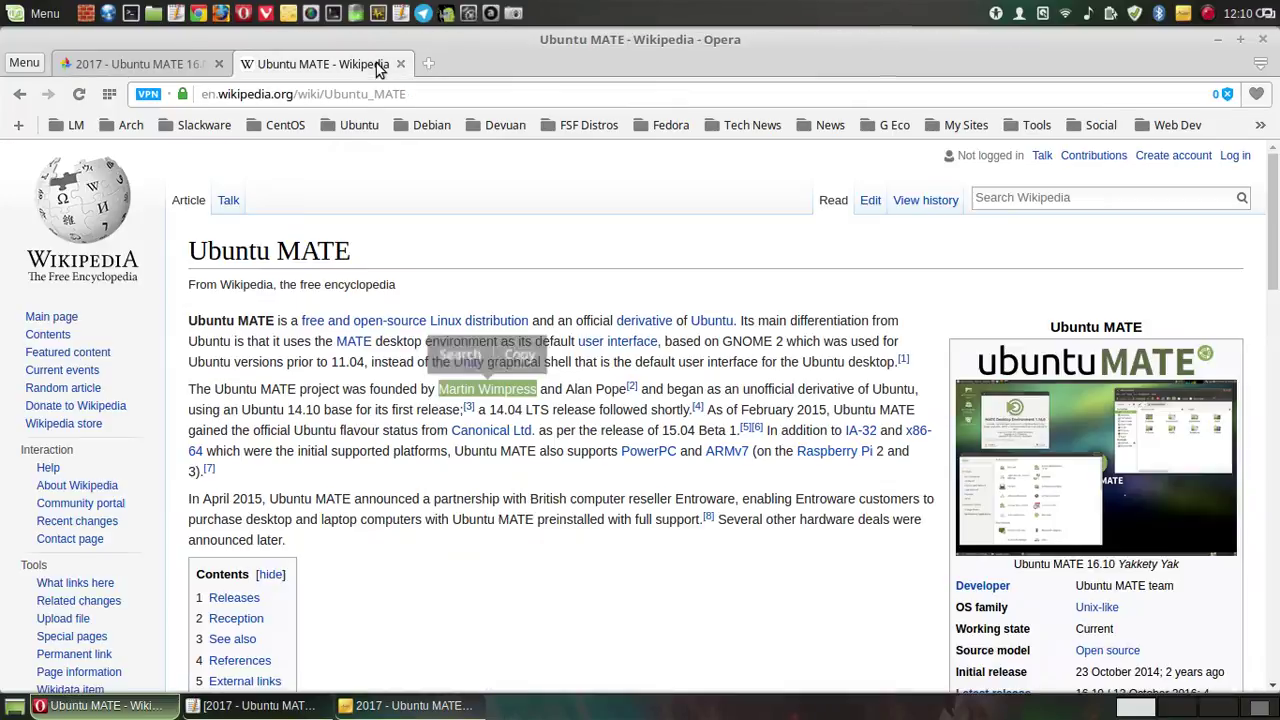
{"action": "left_click_drag", "start_coordinate": [428, 93], "coordinate": [5, 50]}
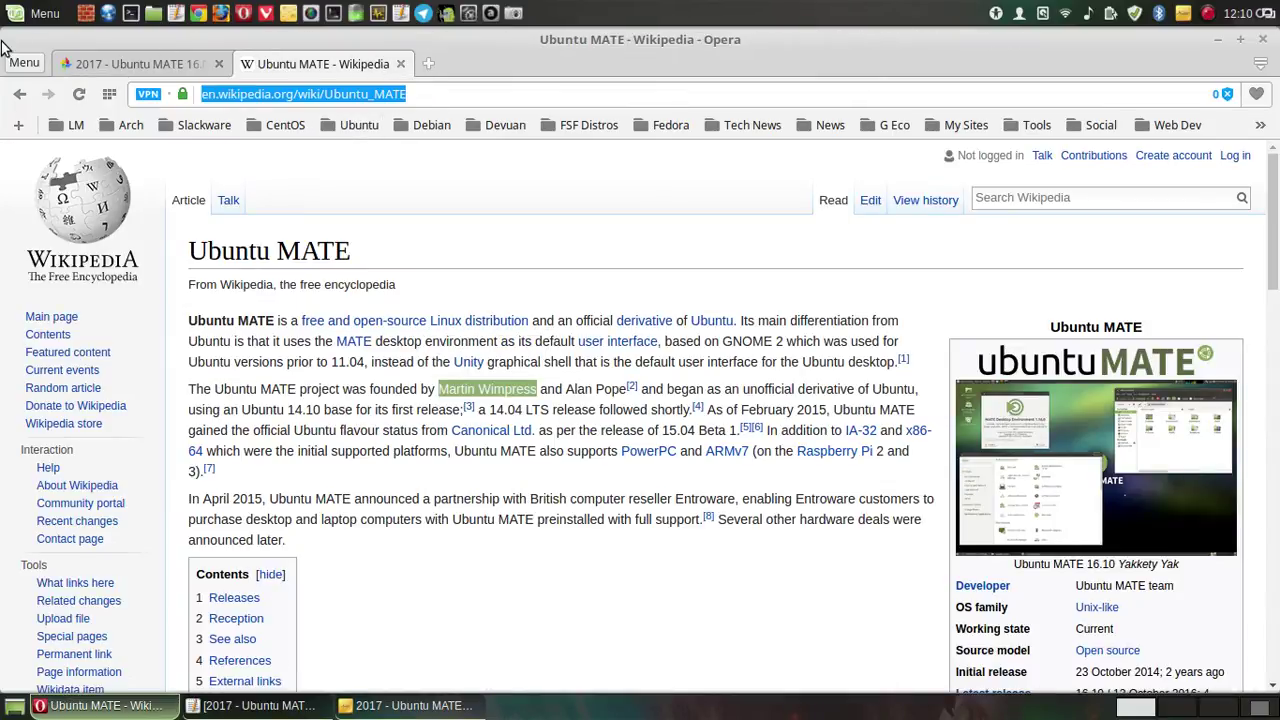
{"action": "type", "text": "t"}
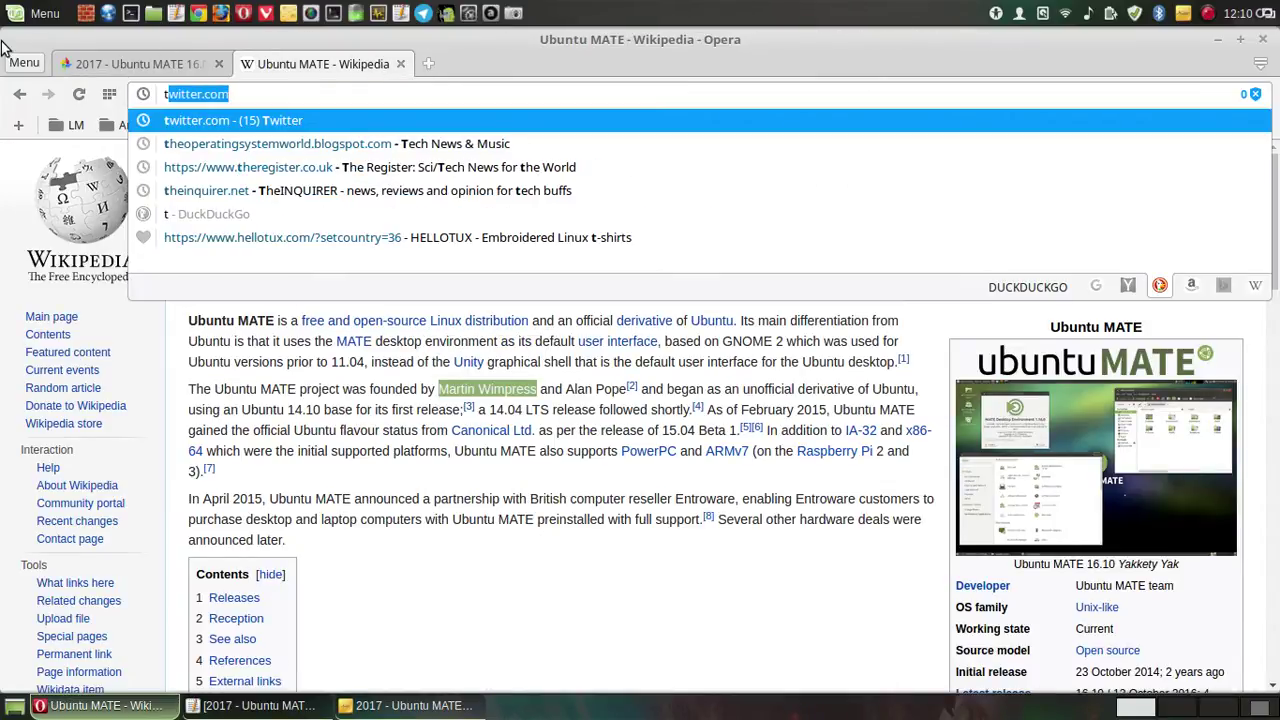
{"action": "key", "text": "Return"}
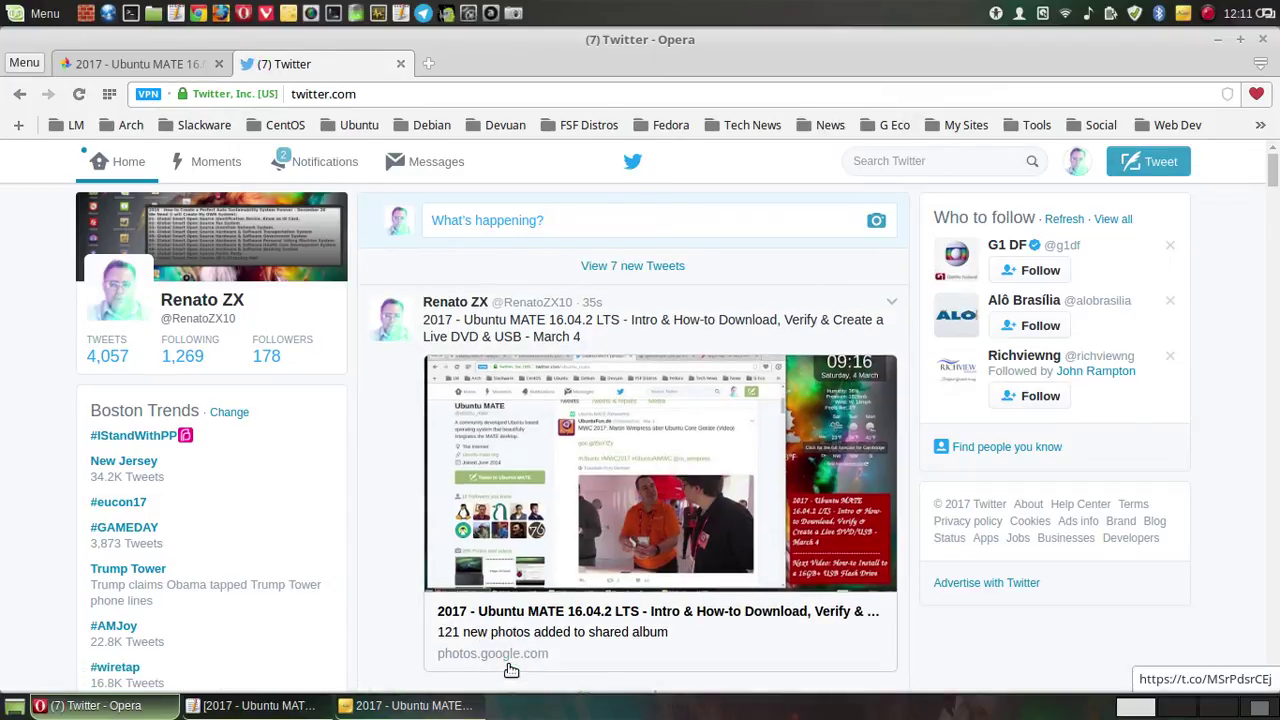
{"action": "left_click", "coordinate": [507, 668]}
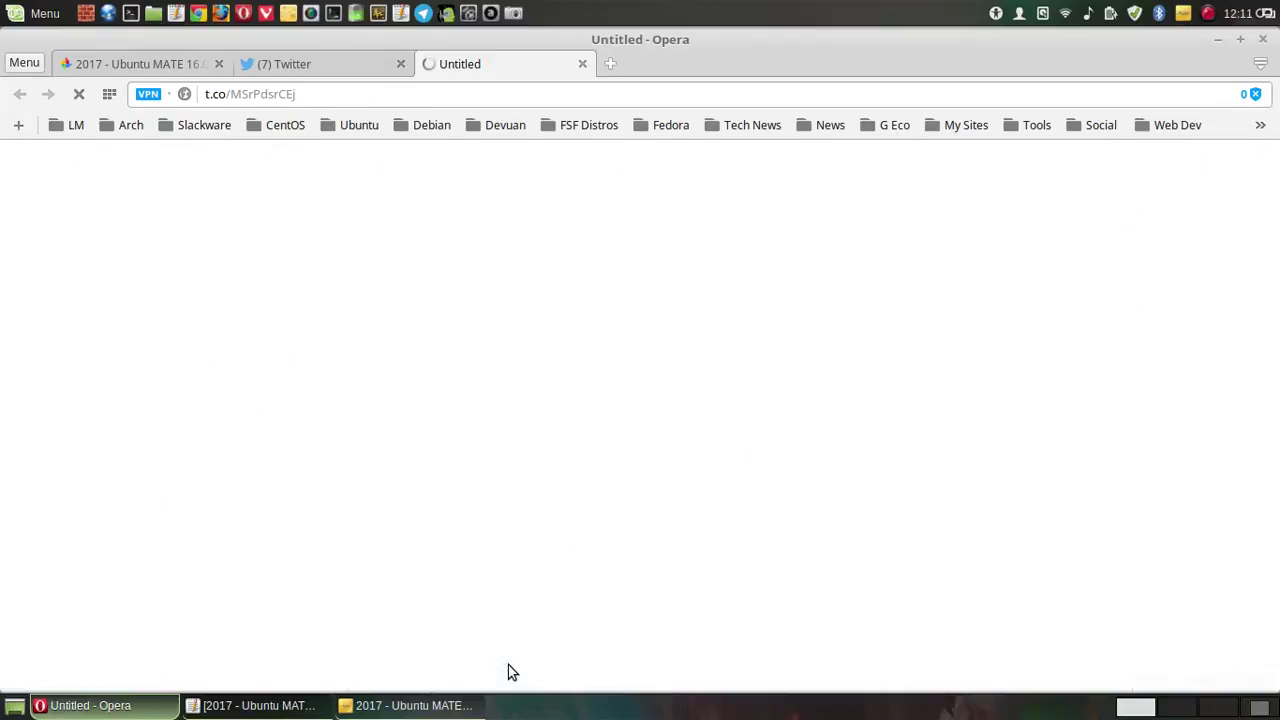
{"action": "left_click", "coordinate": [583, 63]}
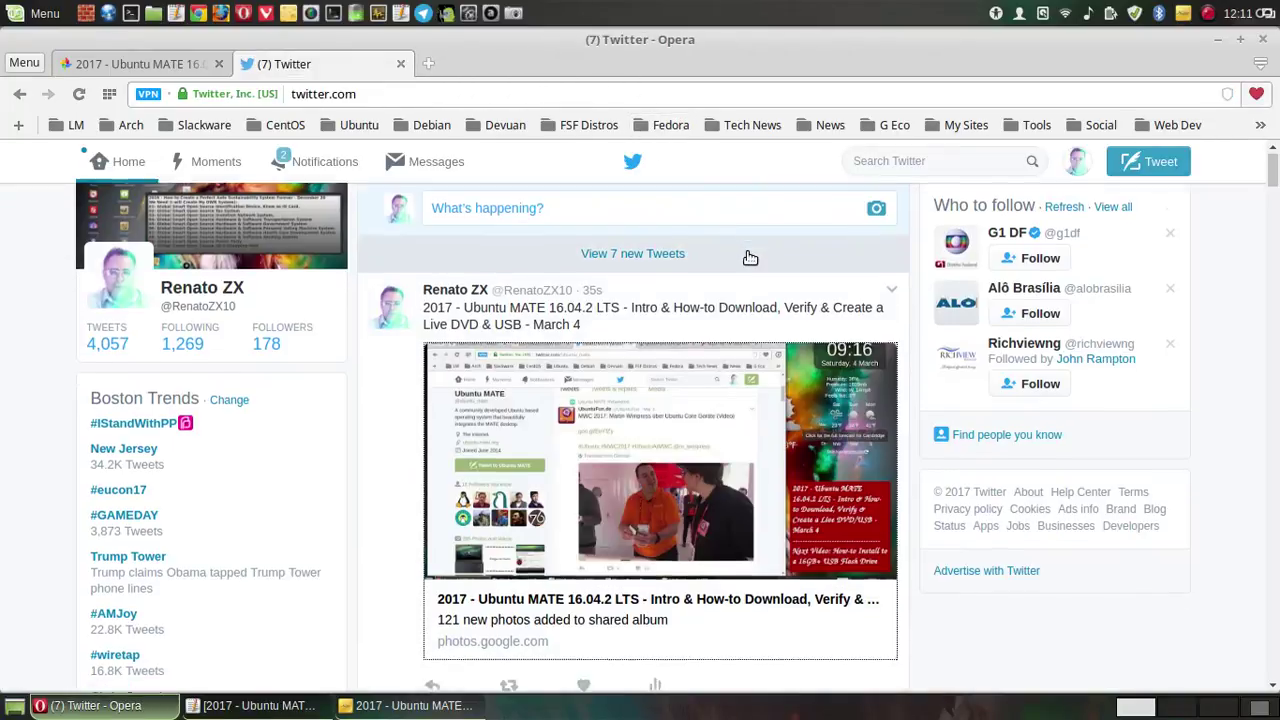
{"action": "scroll", "coordinate": [749, 257], "scroll_direction": "down", "scroll_amount": 1}
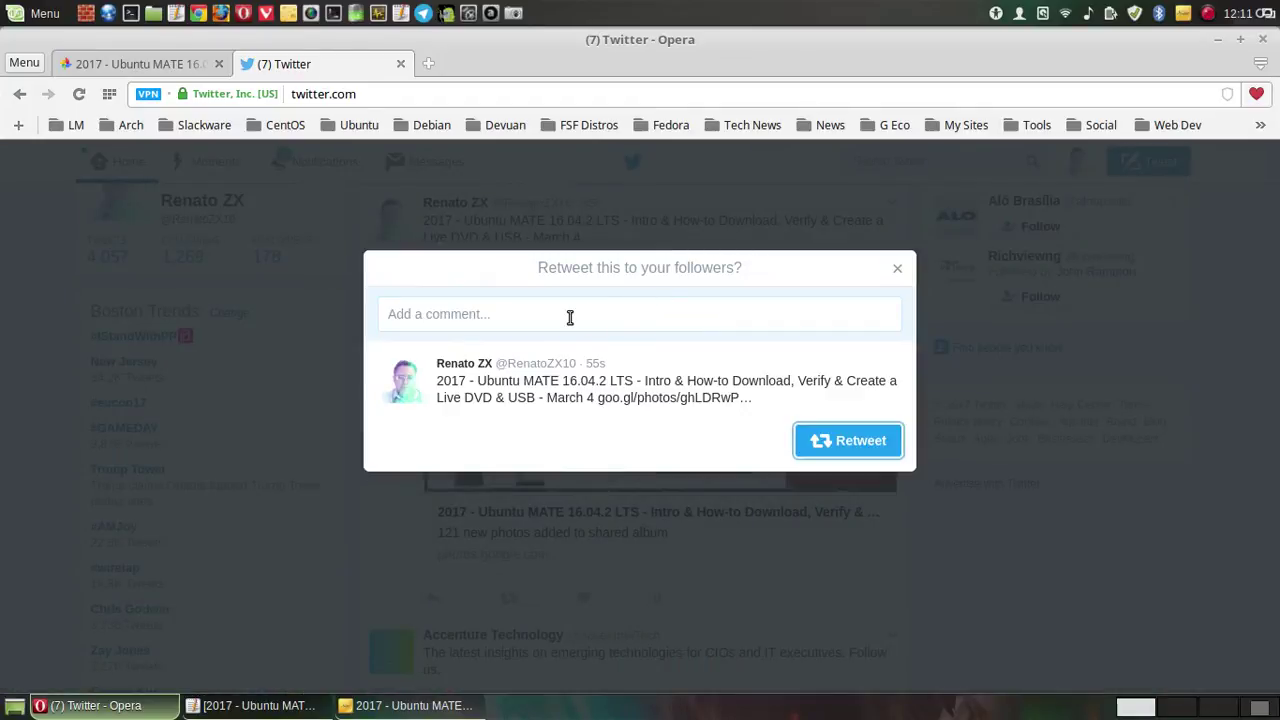
{"action": "left_click", "coordinate": [570, 317]}
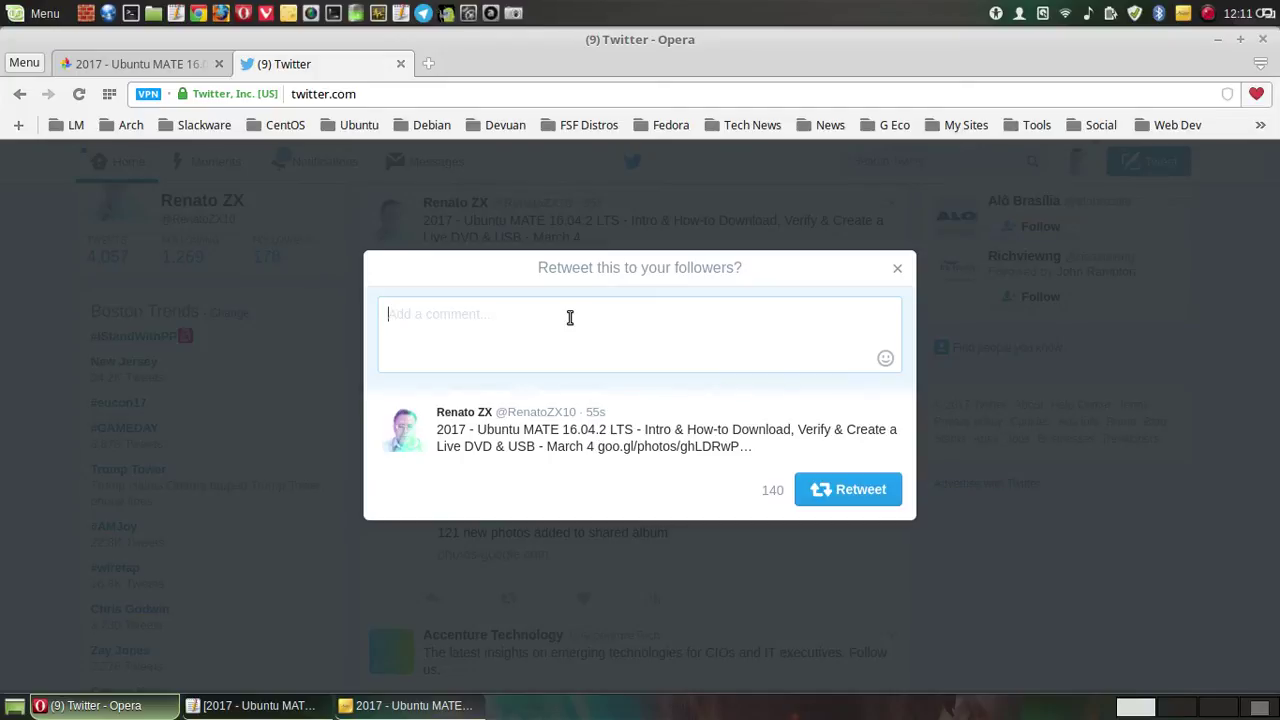
{"action": "type", "text": "@"}
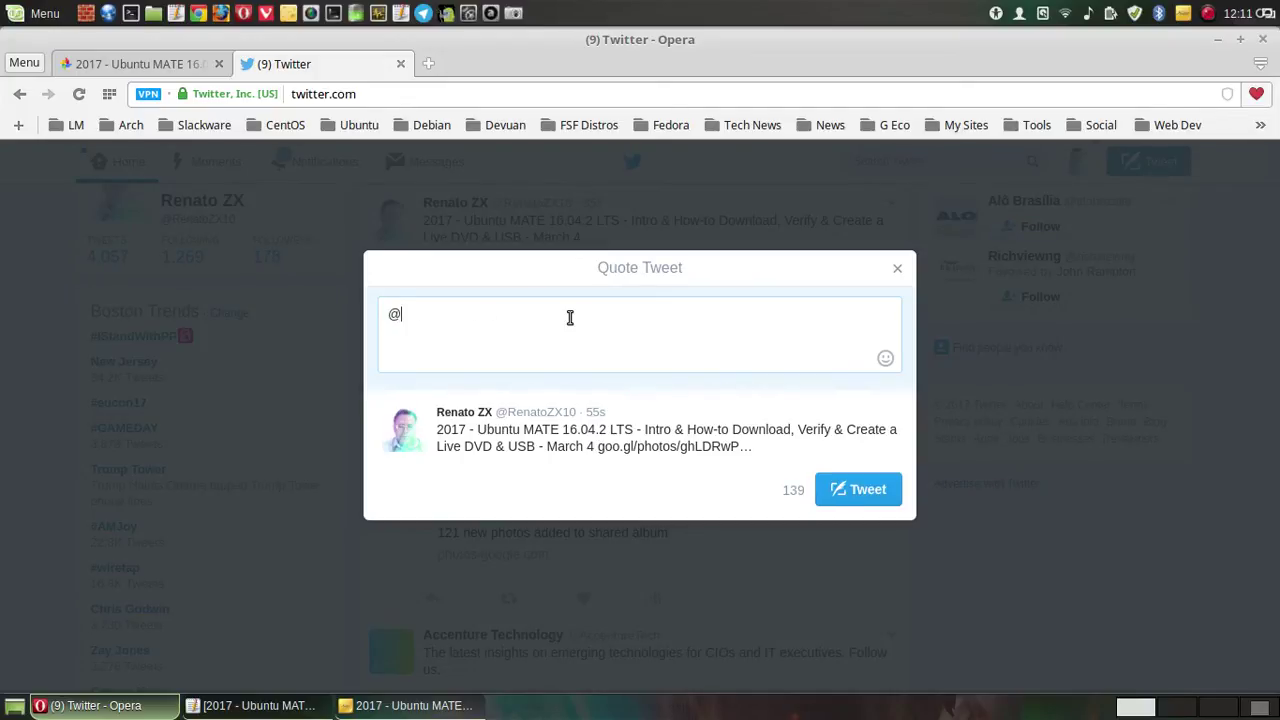
{"action": "type", "text": "u"}
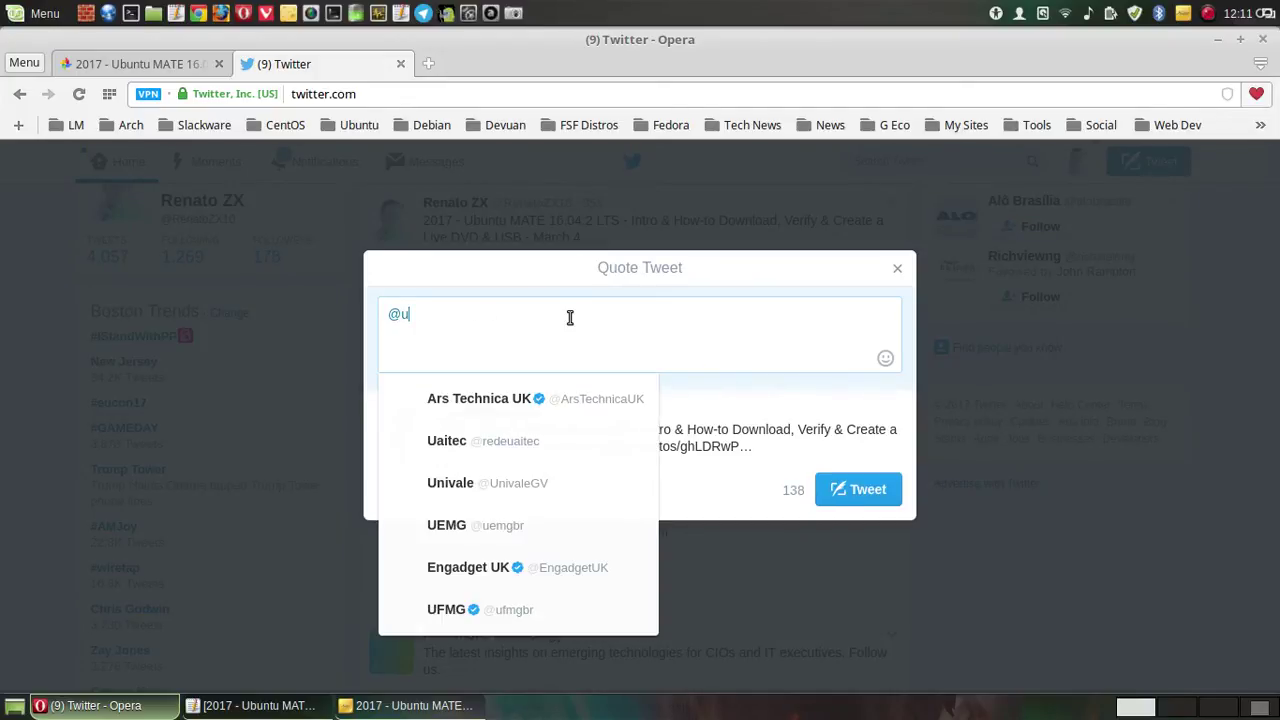
{"action": "type", "text": "buntu"}
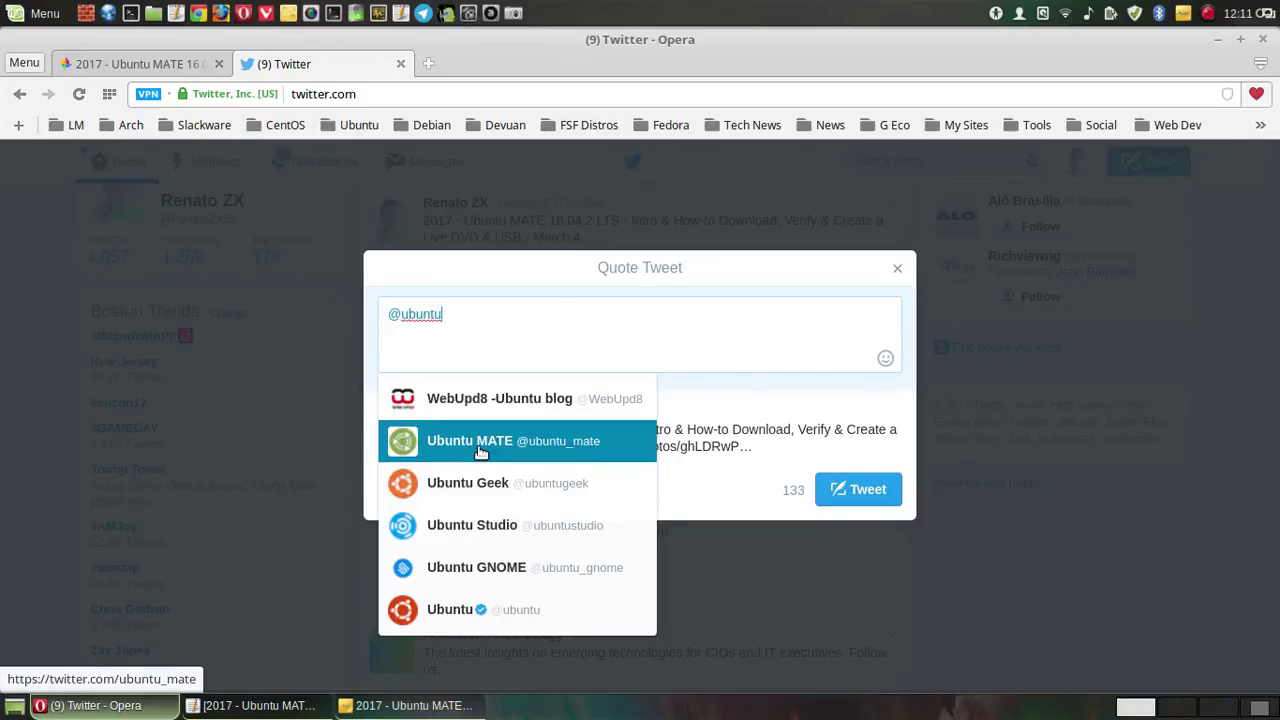
{"action": "left_click", "coordinate": [516, 431]}
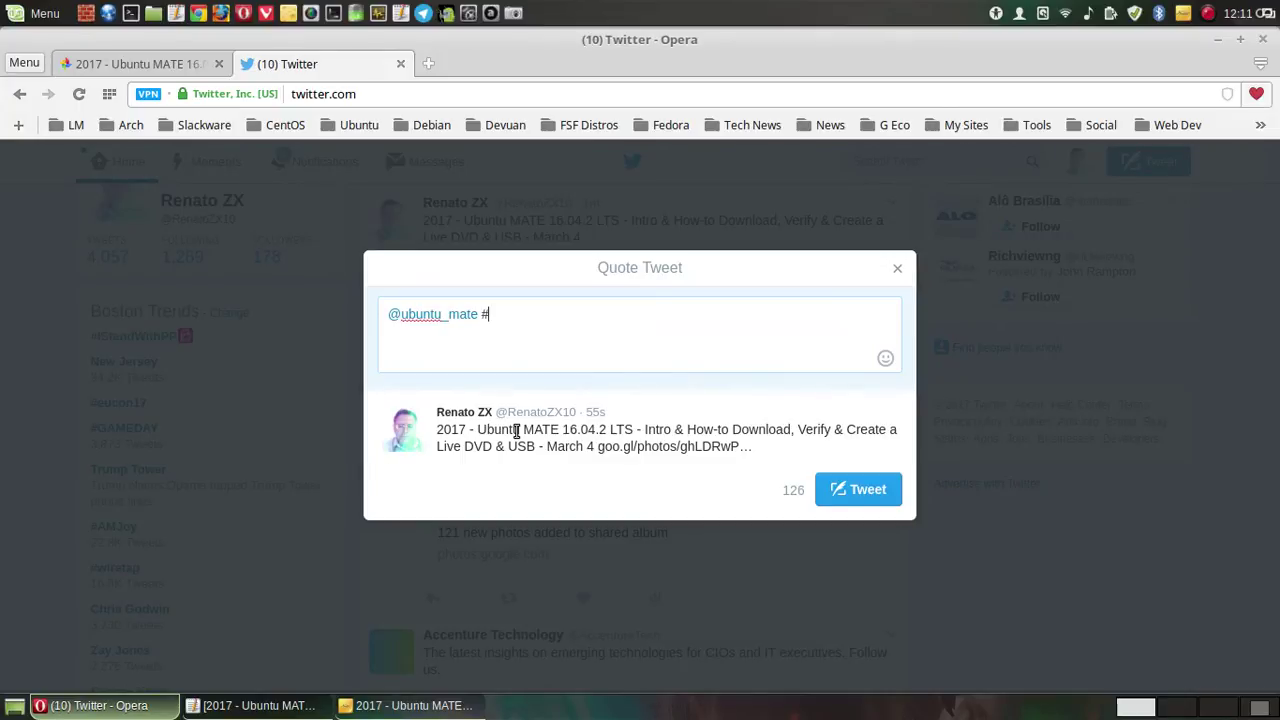
{"action": "type", "text": "#Linux"}
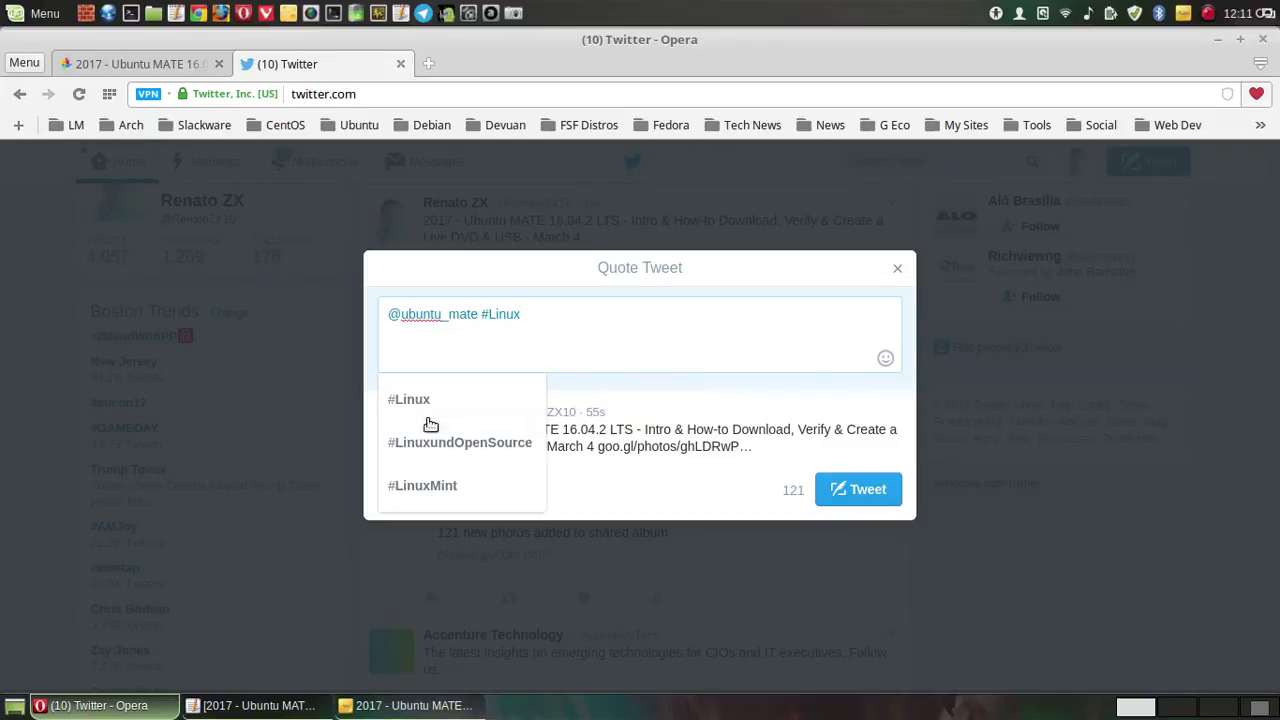
{"action": "left_click", "coordinate": [449, 405]}
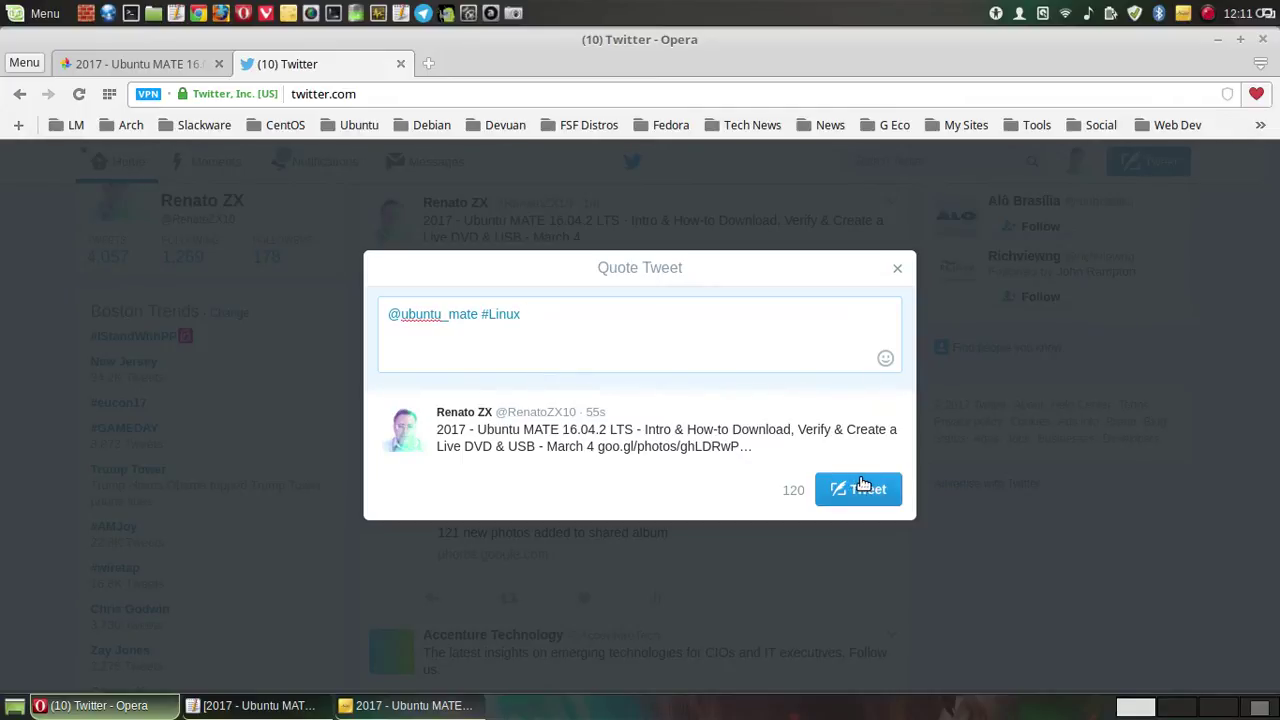
{"action": "left_click", "coordinate": [838, 495]}
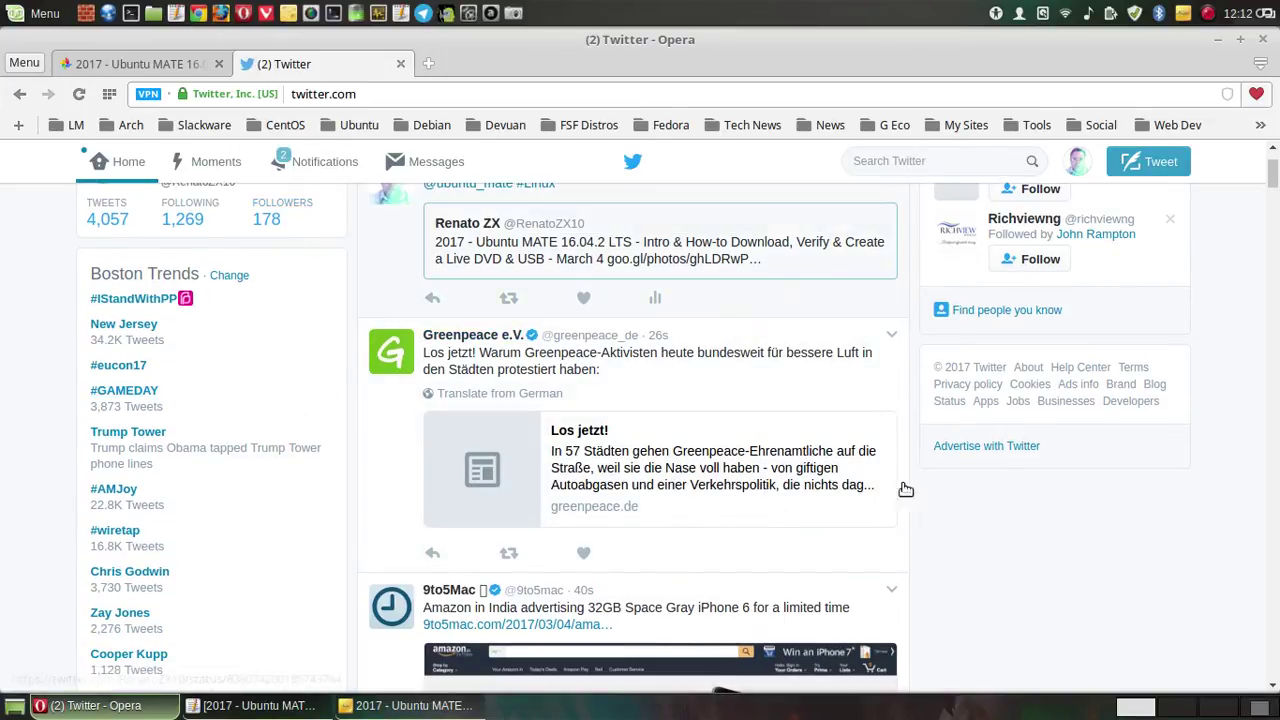
- On workspace 4, reposition the Cheese webcam window near the top of the screen
{"action": "left_click", "coordinate": [1205, 712]}
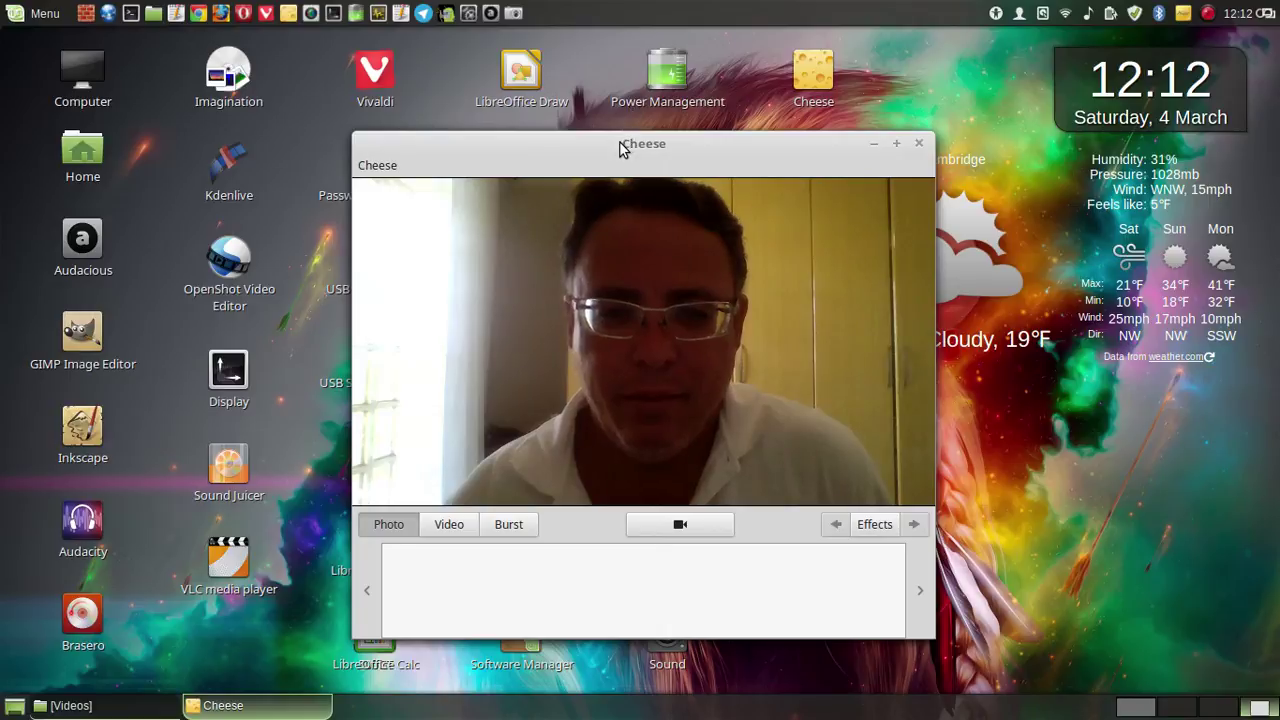
{"action": "left_click_drag", "start_coordinate": [620, 148], "coordinate": [379, 119]}
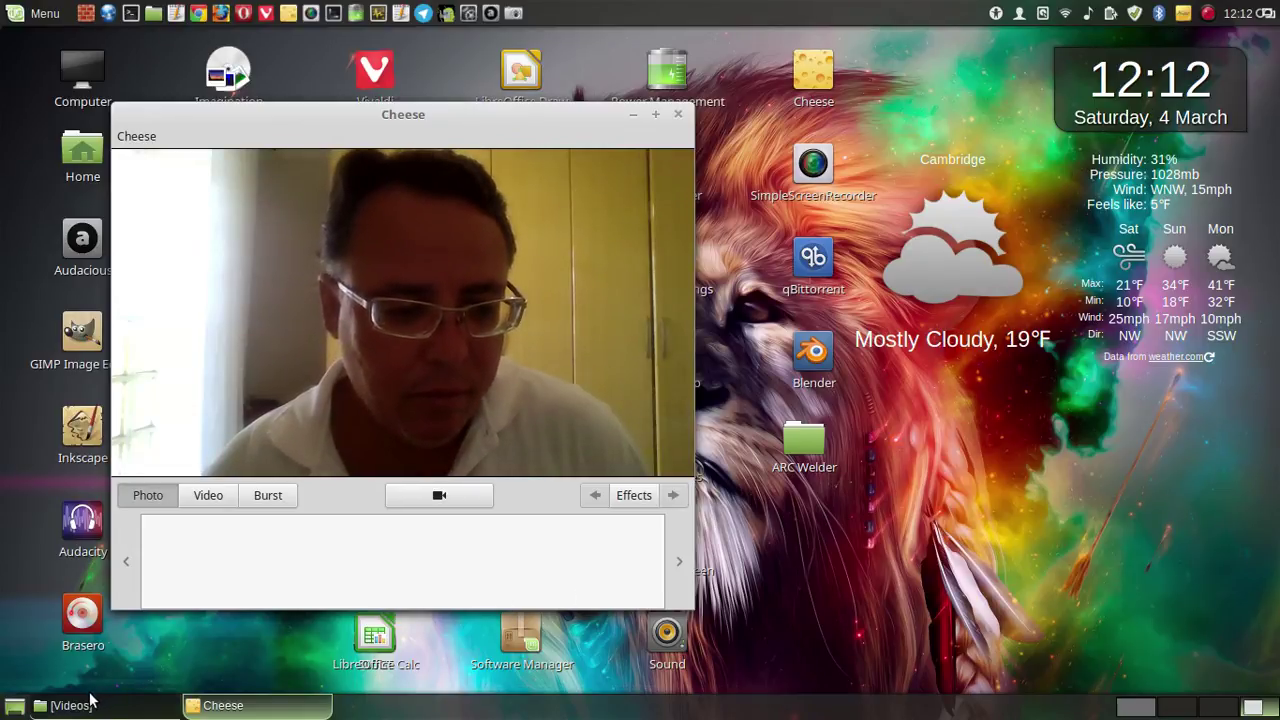
{"action": "mouse_move", "coordinate": [80, 706]}
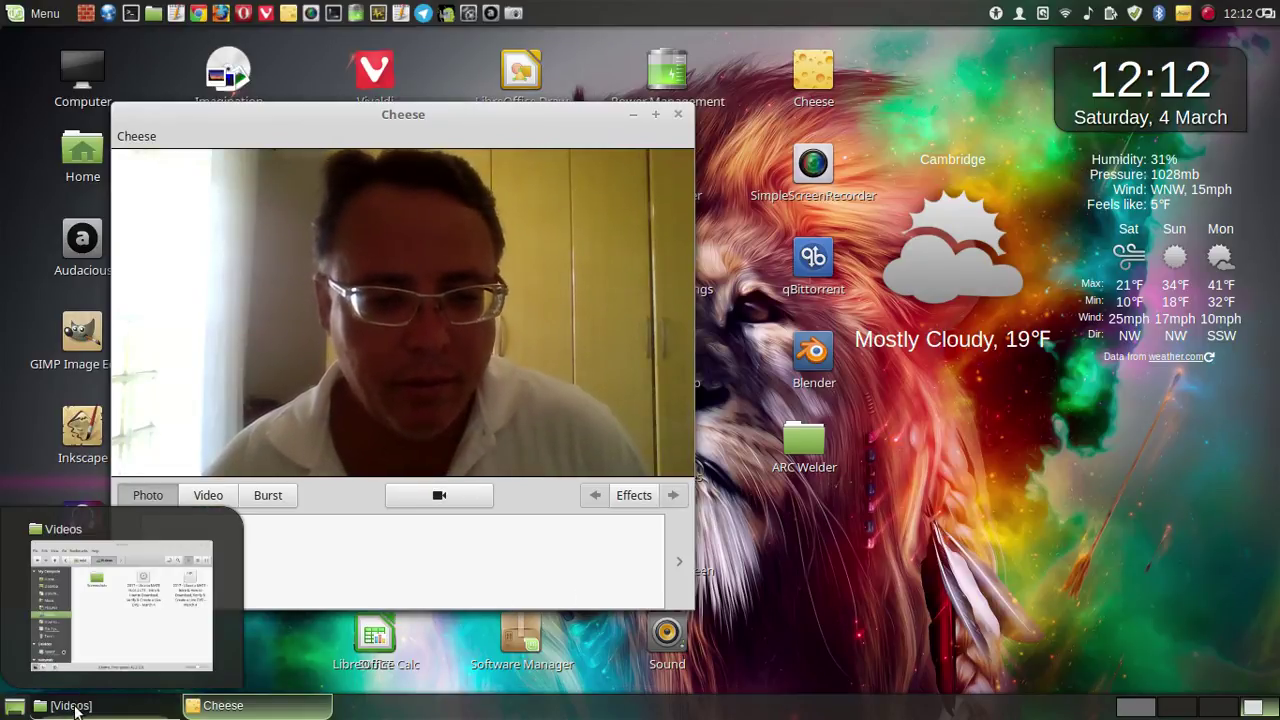
{"action": "left_click_drag", "start_coordinate": [406, 112], "coordinate": [680, 92]}
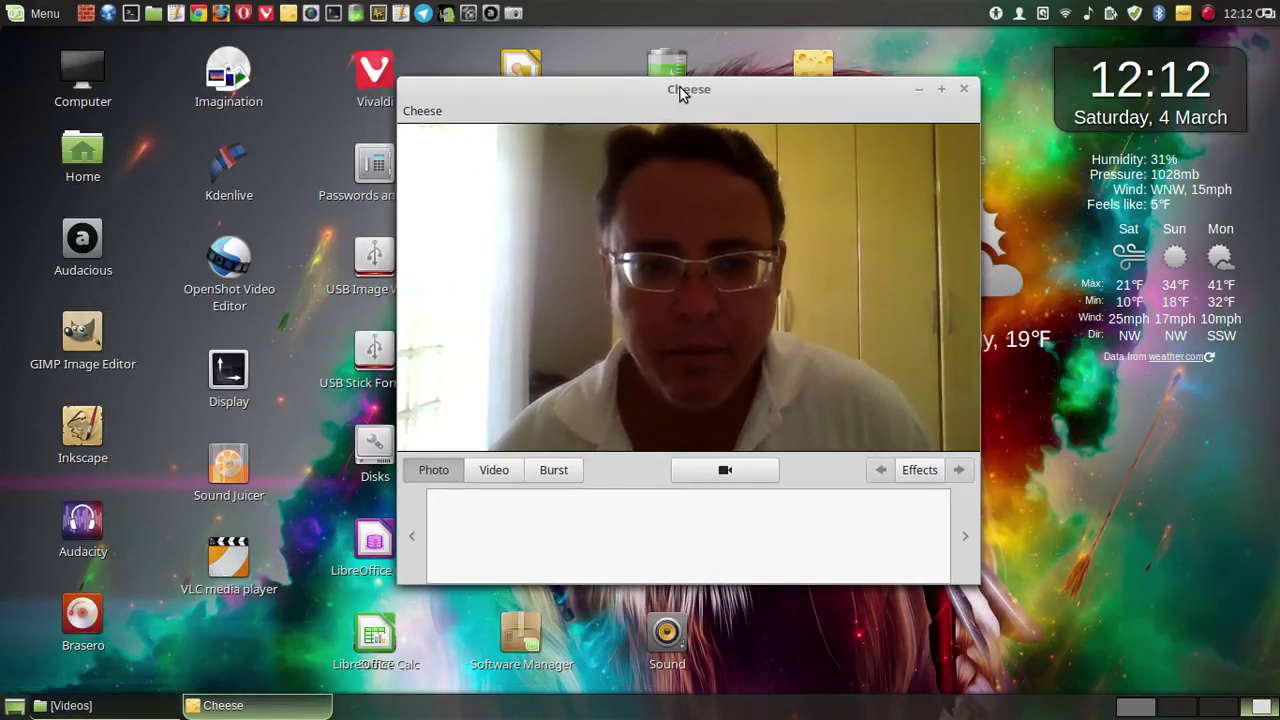
- Show the screen recorder window and the red video-title note, then go to workspace 3
{"action": "left_click", "coordinate": [1208, 14]}
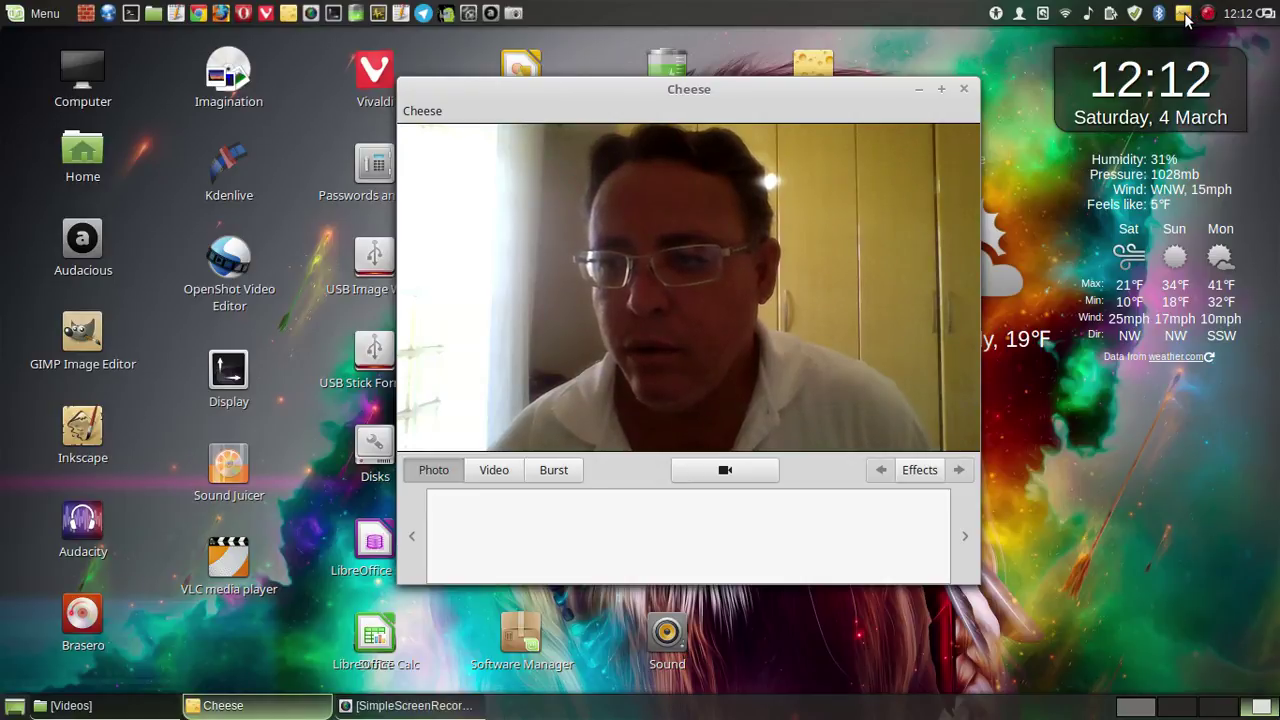
{"action": "left_click", "coordinate": [1185, 15]}
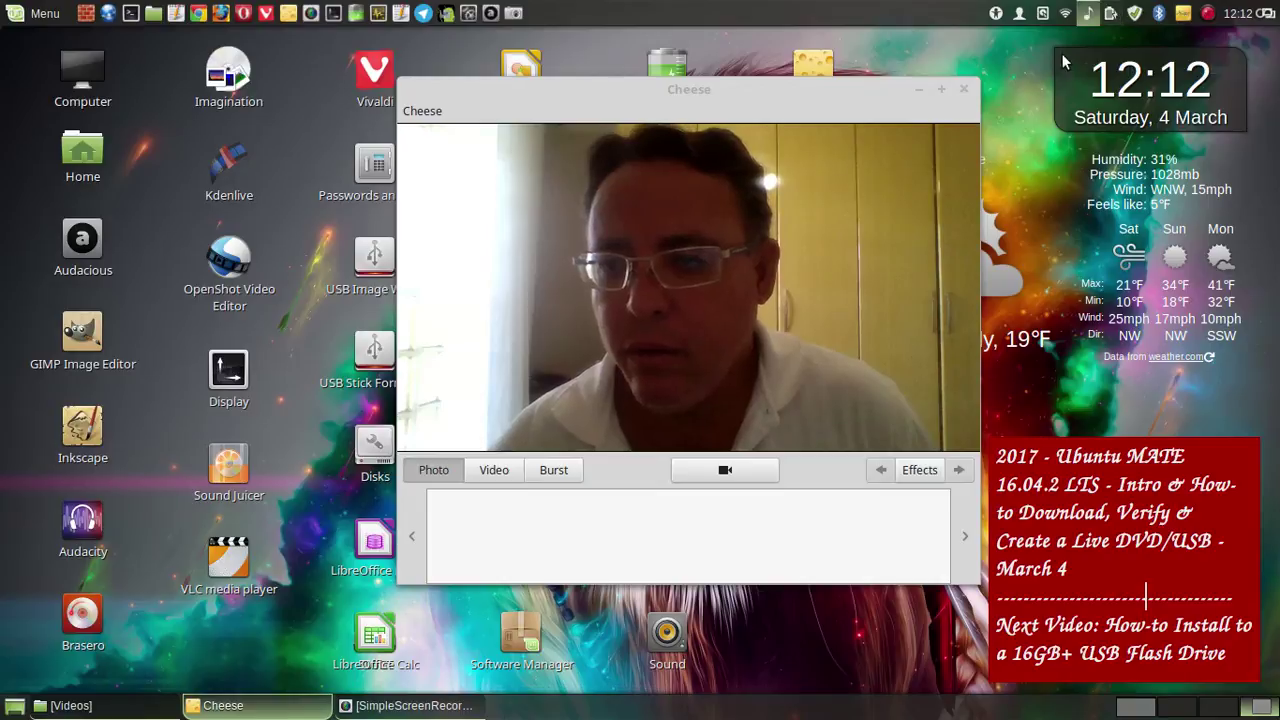
{"action": "left_click", "coordinate": [1218, 710]}
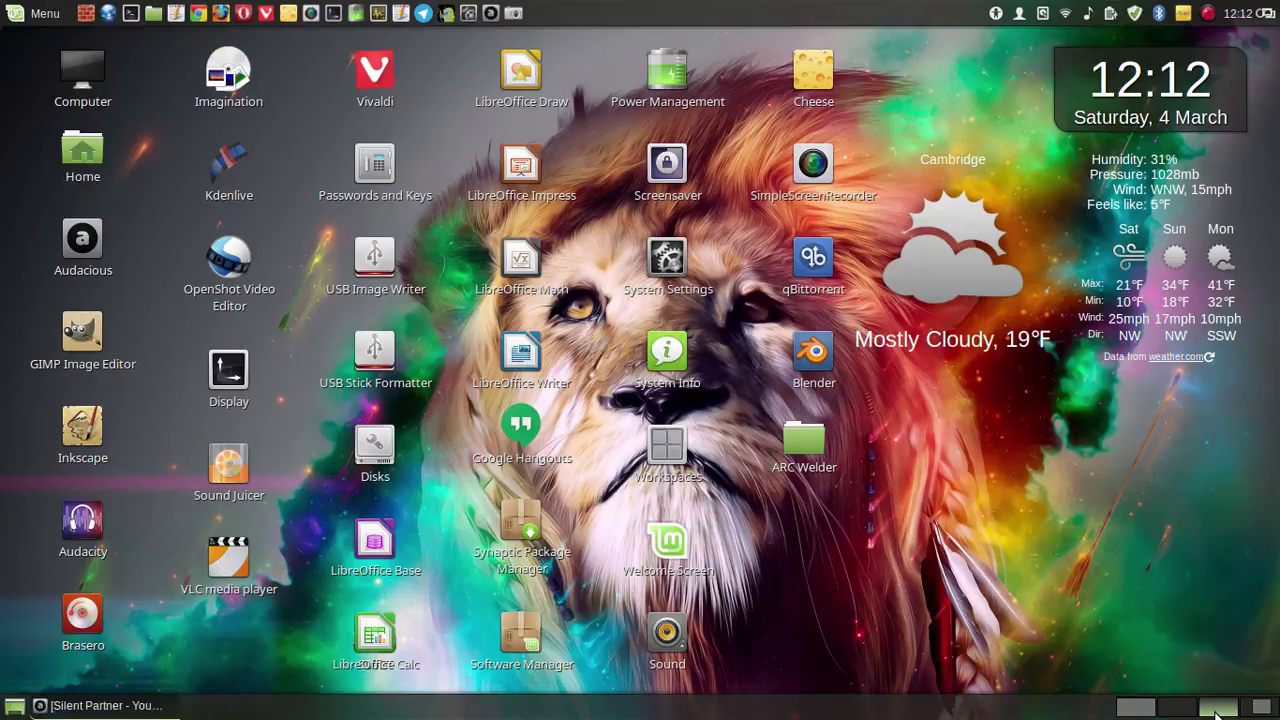
- Restore Audacious on workspace 3 and pause the Sweet and Low track
{"action": "left_click", "coordinate": [1180, 712]}
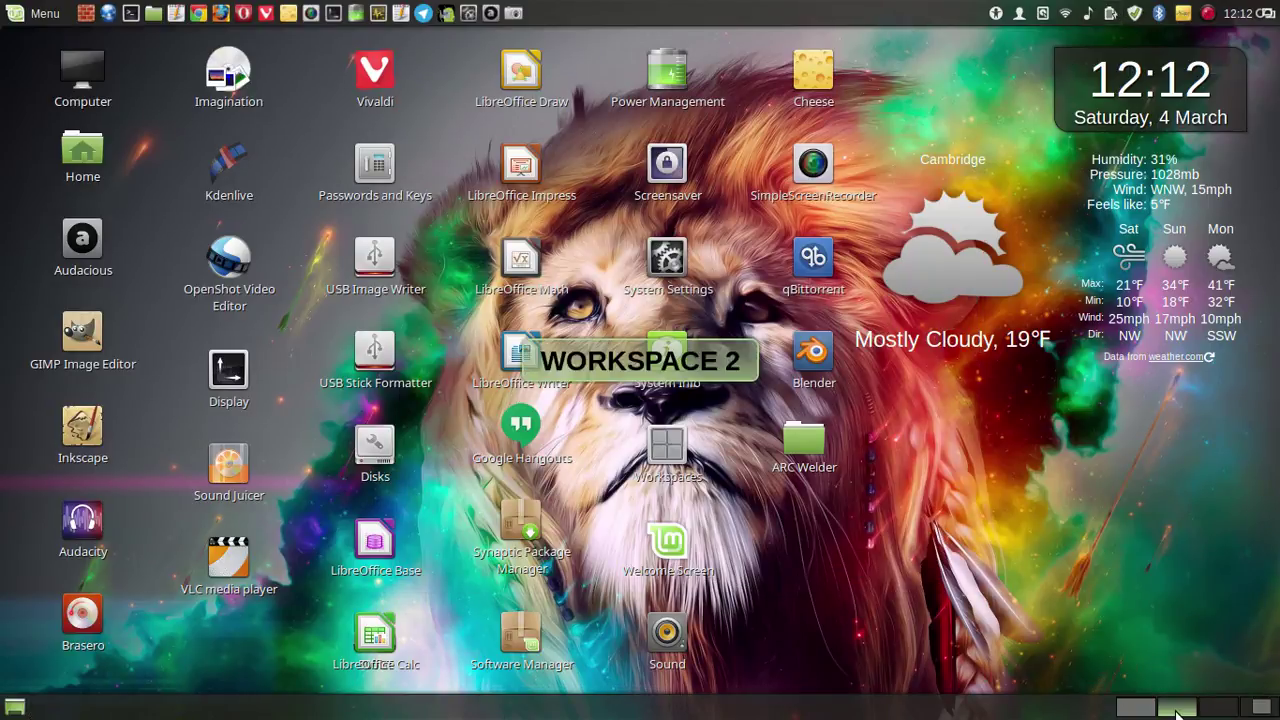
{"action": "left_click", "coordinate": [1216, 712]}
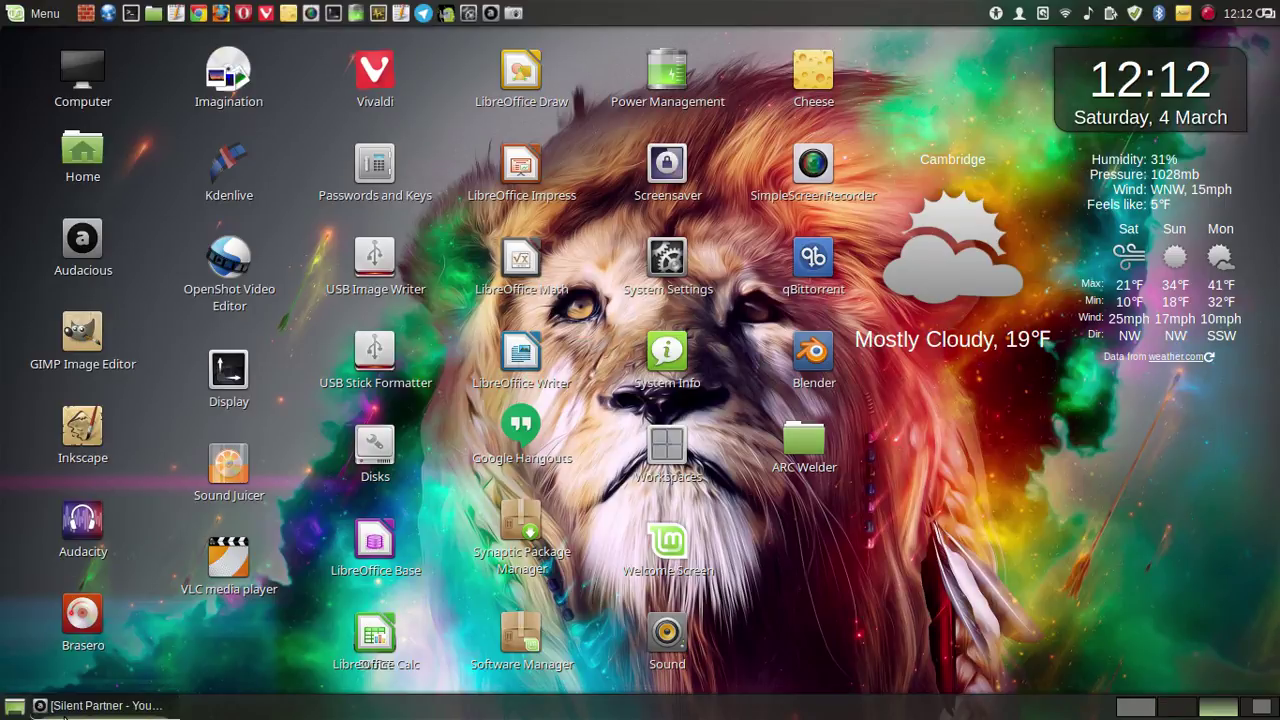
{"action": "left_click", "coordinate": [65, 712]}
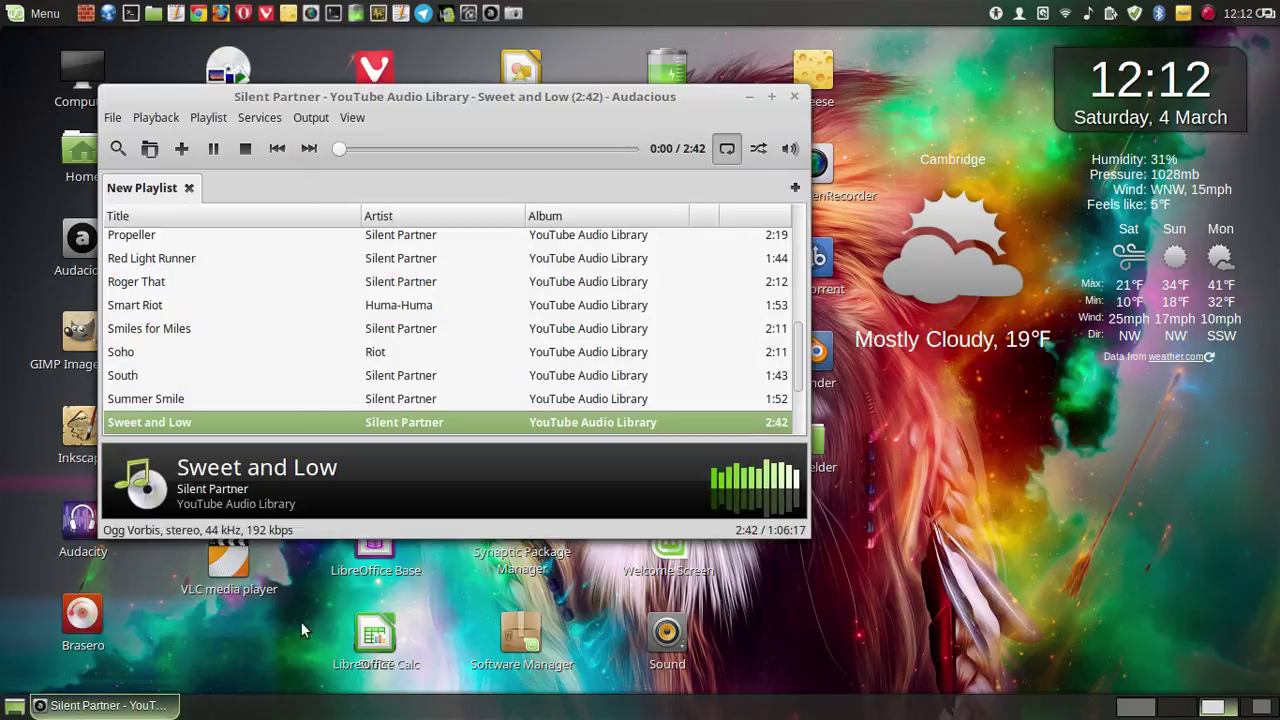
{"action": "left_click", "coordinate": [214, 149]}
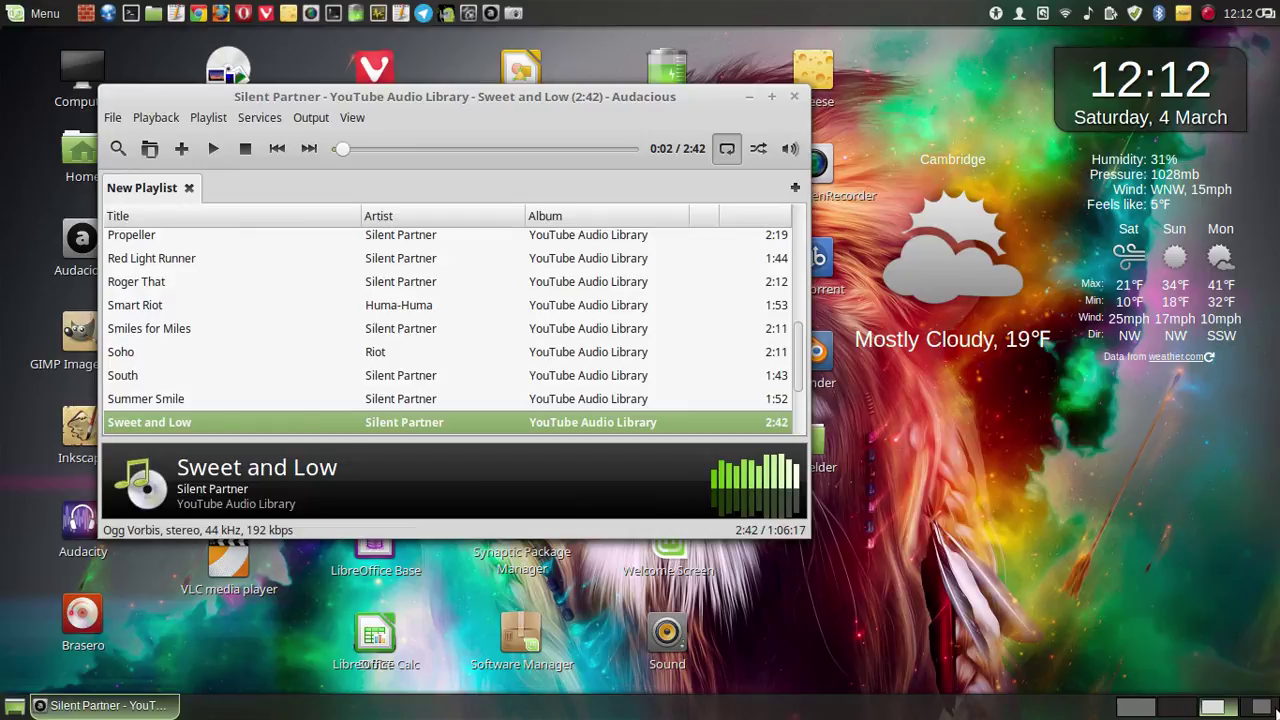
- Return to the webcam workspace with the SimpleScreenRecorder window showing
{"action": "left_click", "coordinate": [1250, 706]}
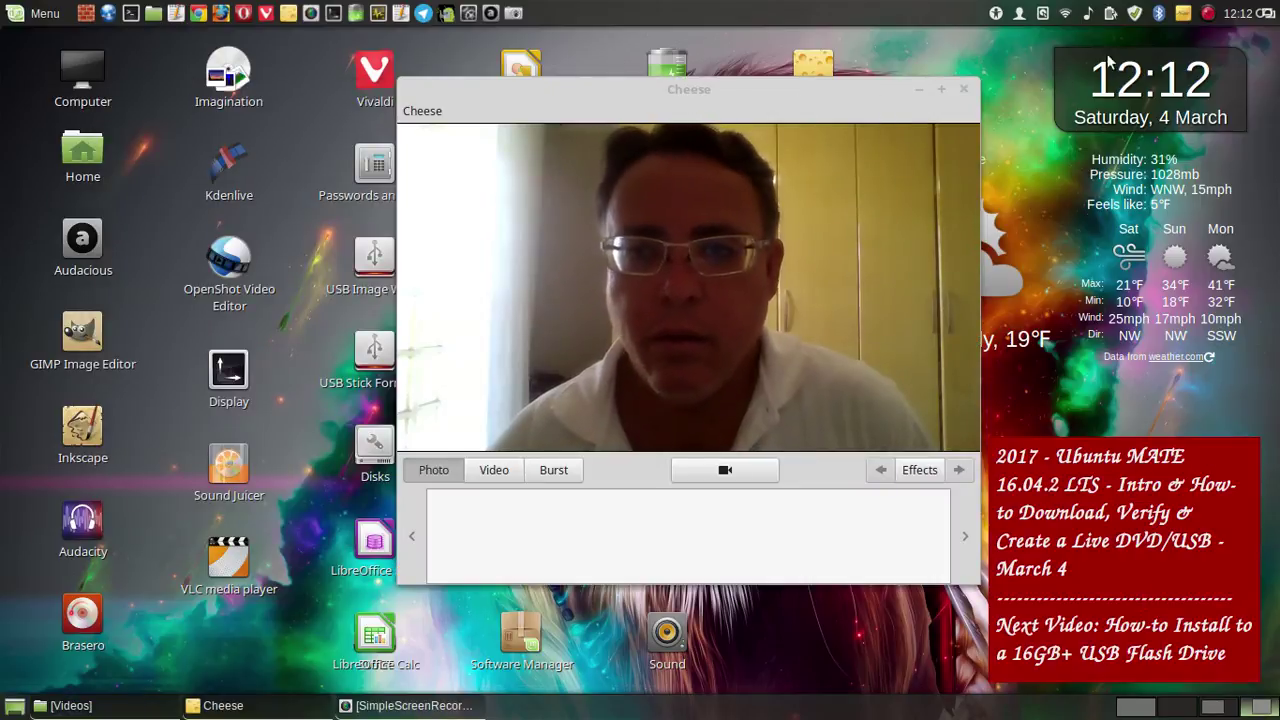
{"action": "left_click", "coordinate": [1207, 14]}
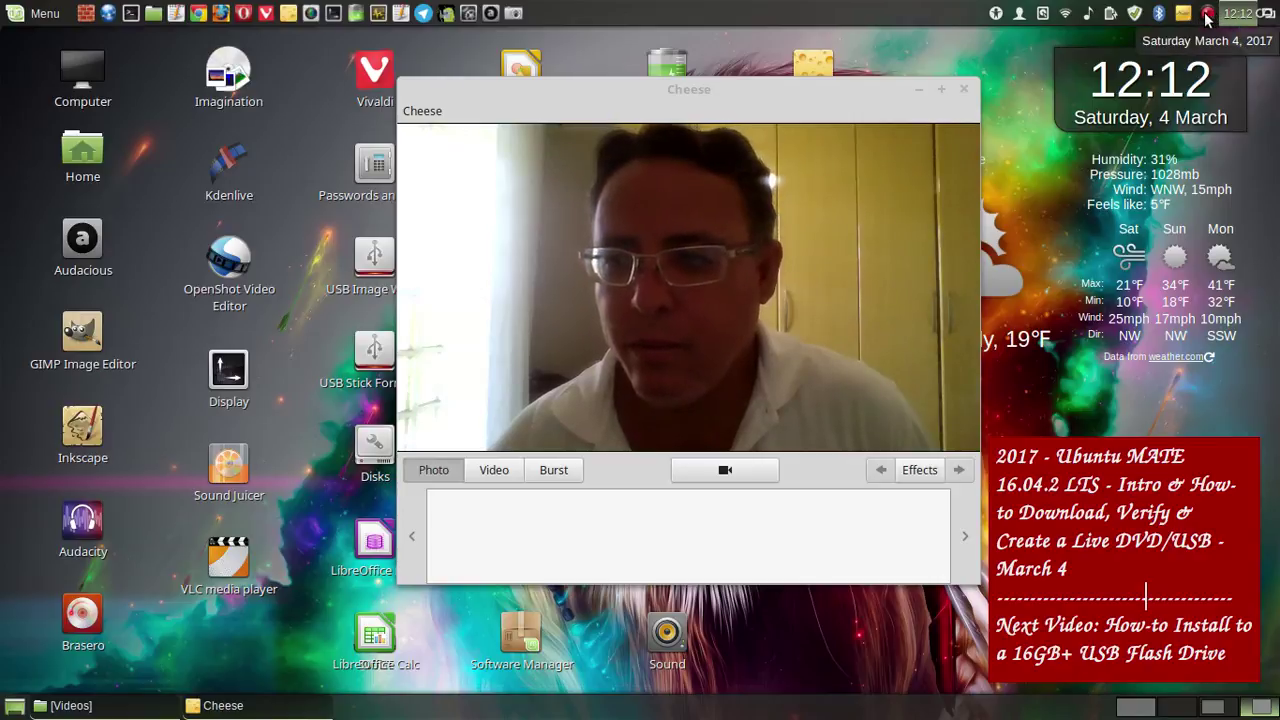
{"action": "left_click", "coordinate": [1207, 14]}
{"action": "left_click", "coordinate": [1207, 14]}
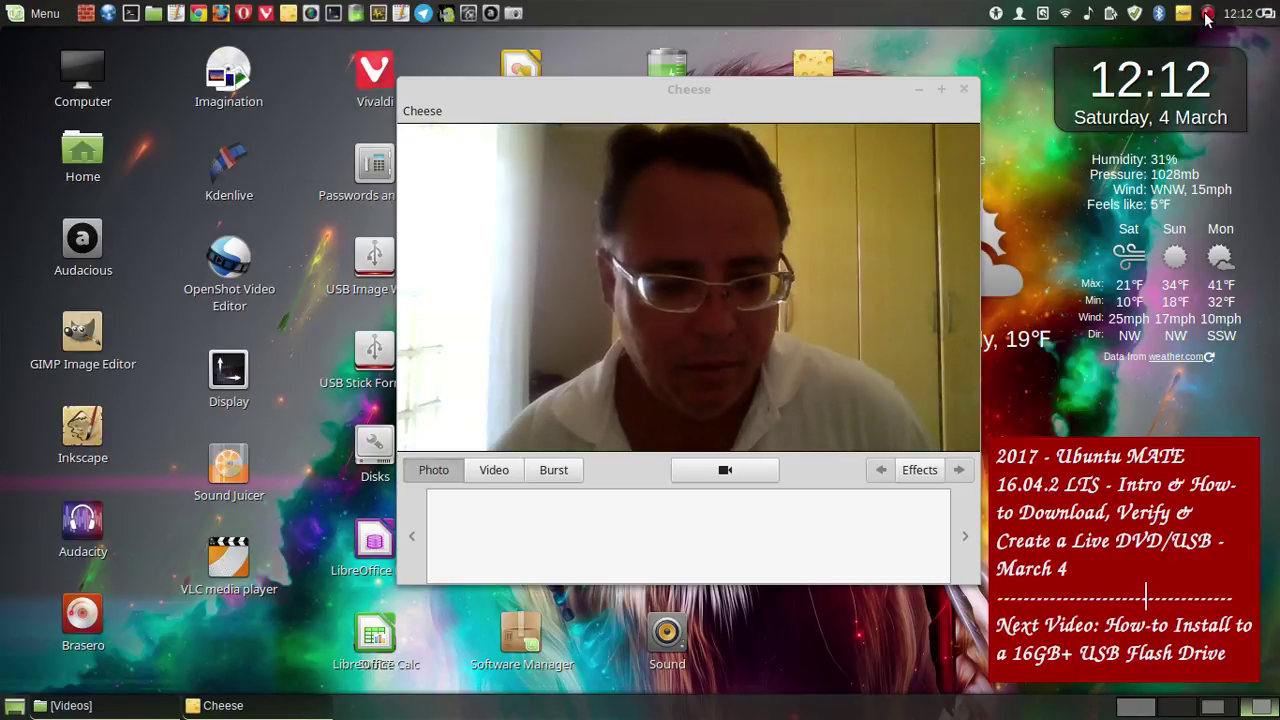
{"action": "left_click", "coordinate": [1207, 14]}
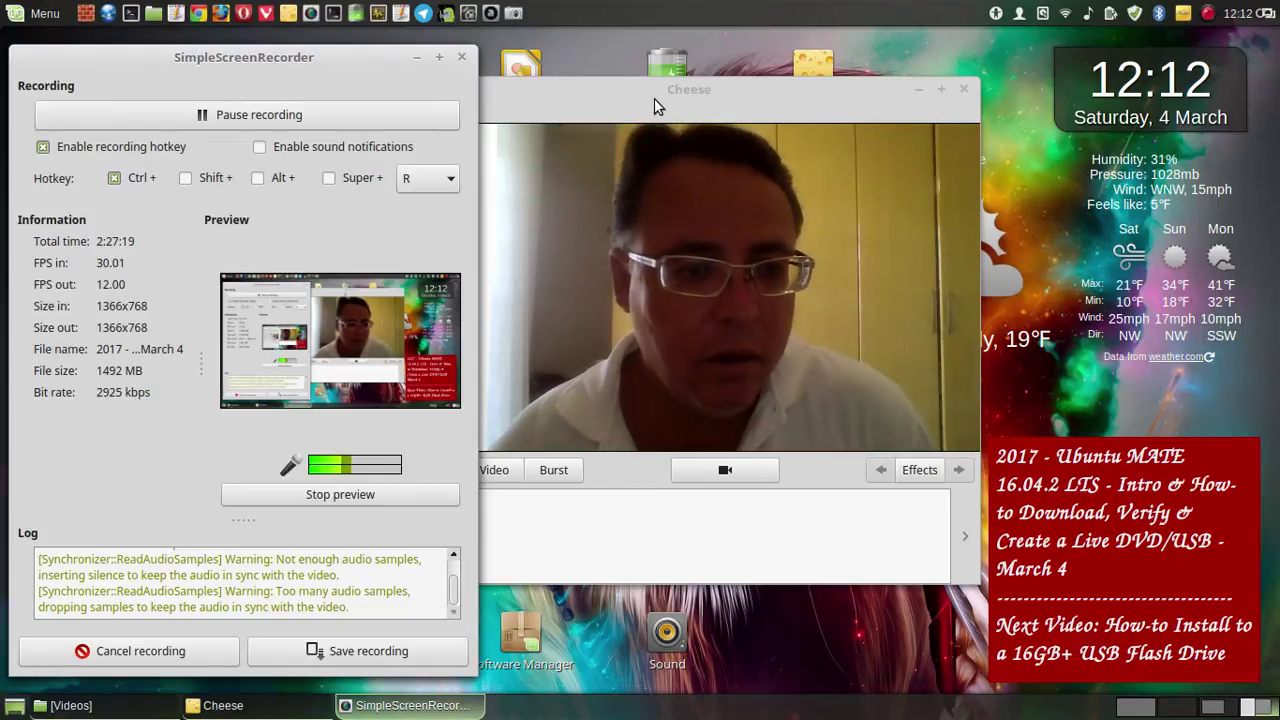
- Bring Cheese forward, nudge it slightly left, and open SimpleScreenRecorder's save-recording menu
{"action": "left_click", "coordinate": [638, 100]}
{"action": "left_click_drag", "start_coordinate": [637, 97], "coordinate": [603, 92]}
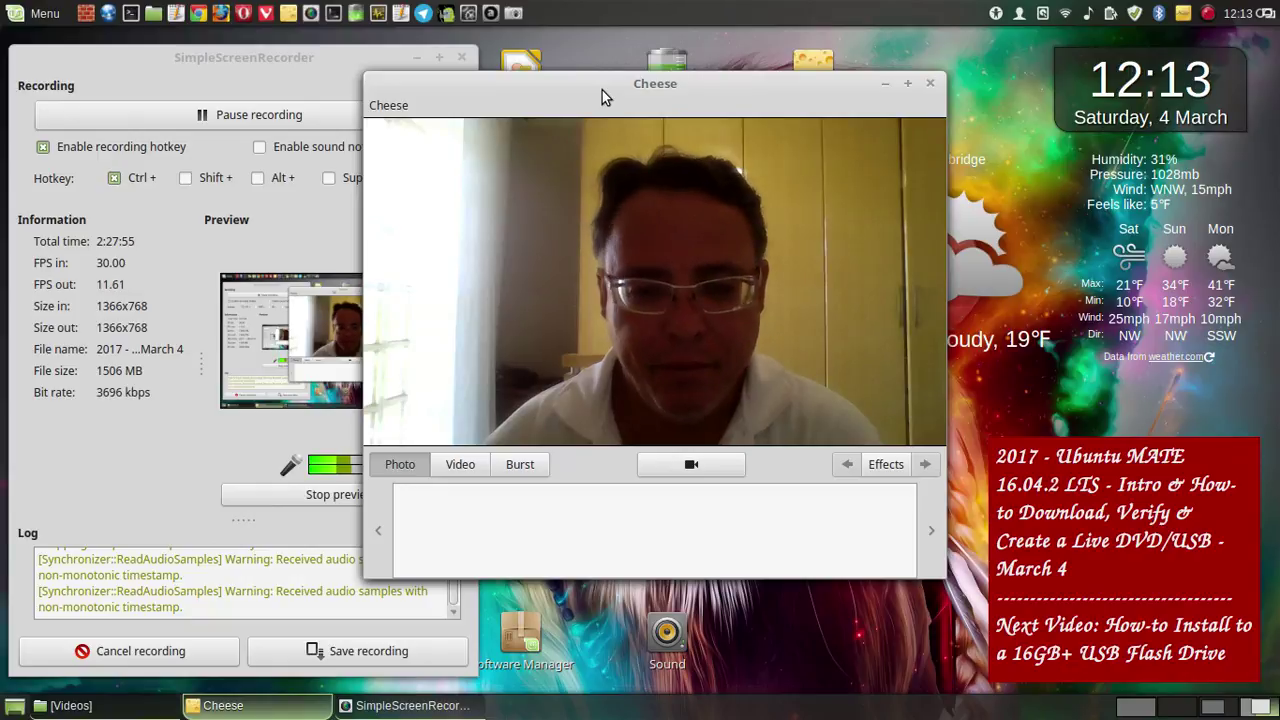
{"action": "right_click", "coordinate": [1210, 14]}
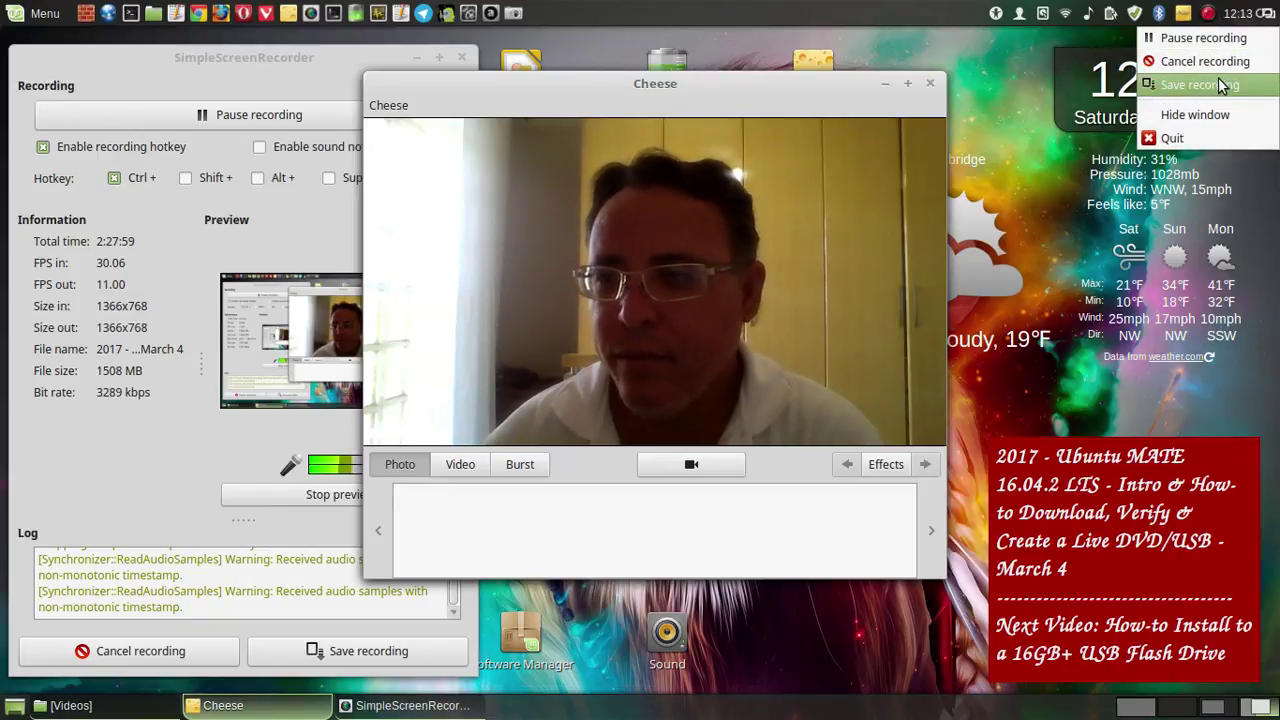